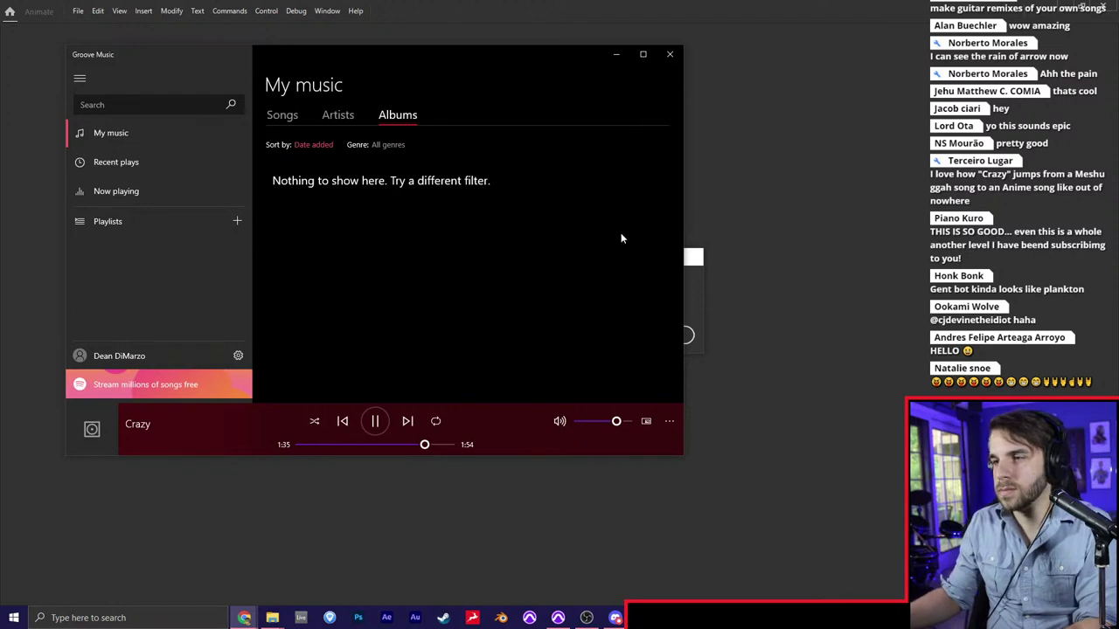
Decline opening the auto-recovered file in Animate and close the session showing djentgod_test.fla
left_click(697, 281)
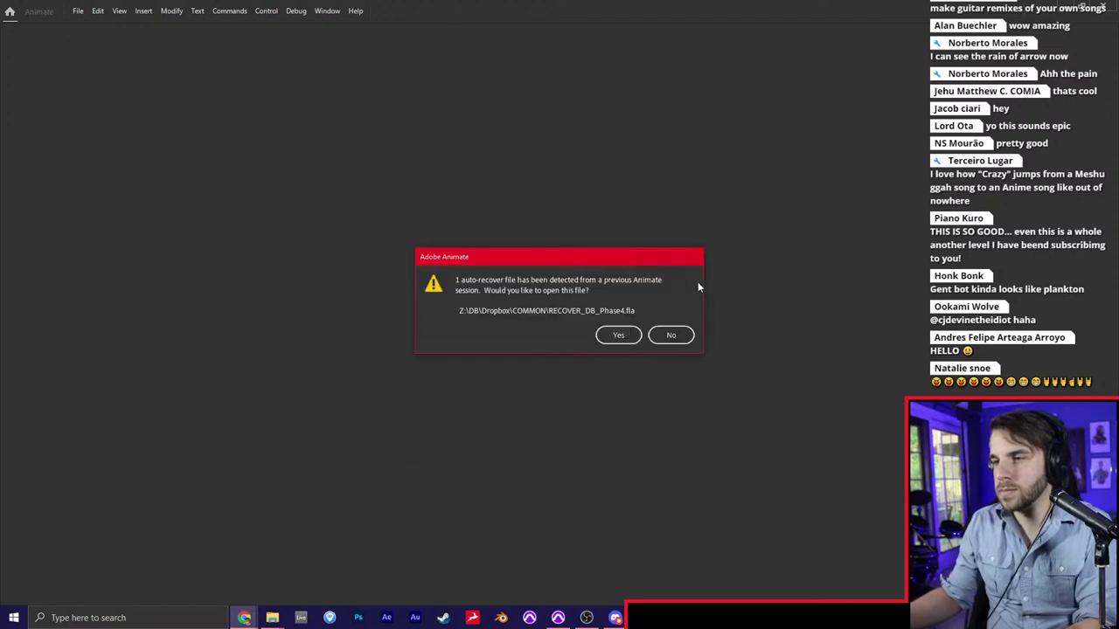
left_click(671, 338)
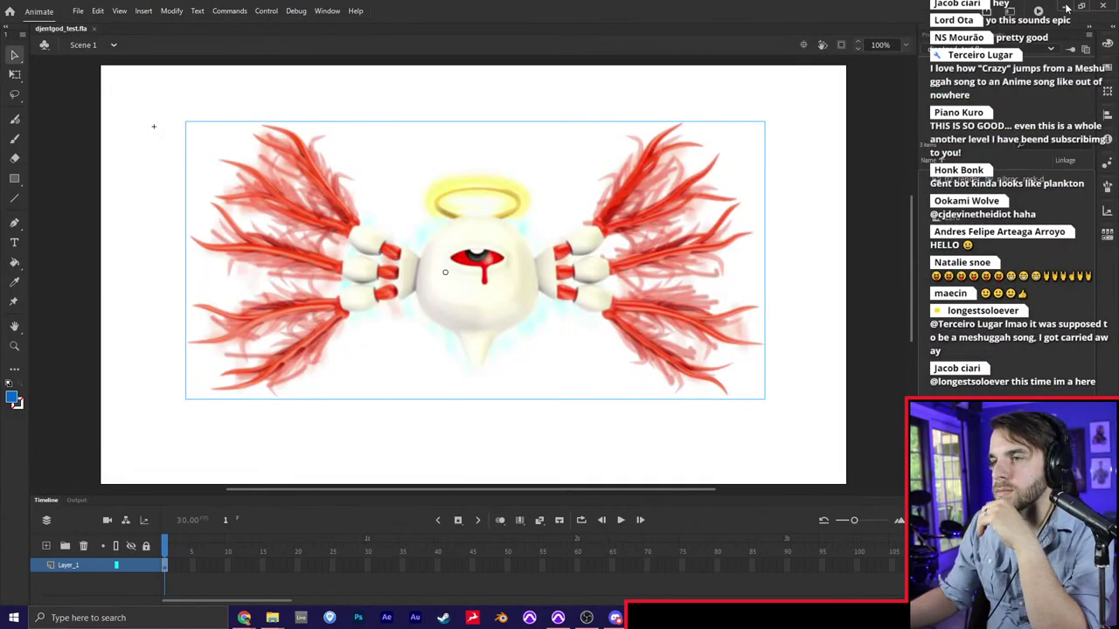
left_click(1065, 6)
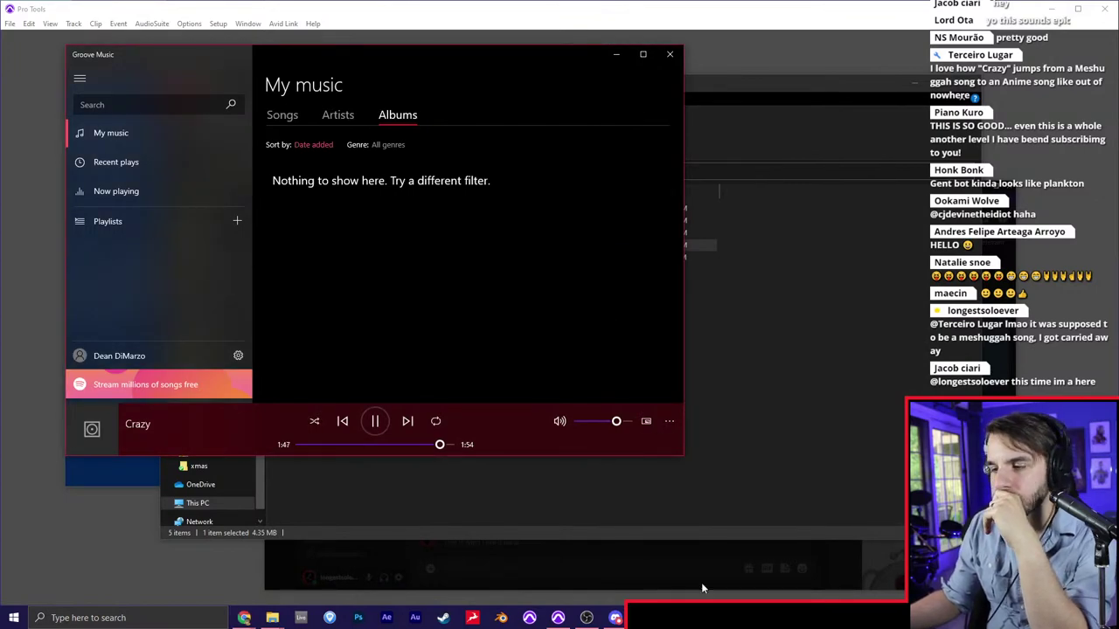
right_click(730, 617)
left_click(713, 594)
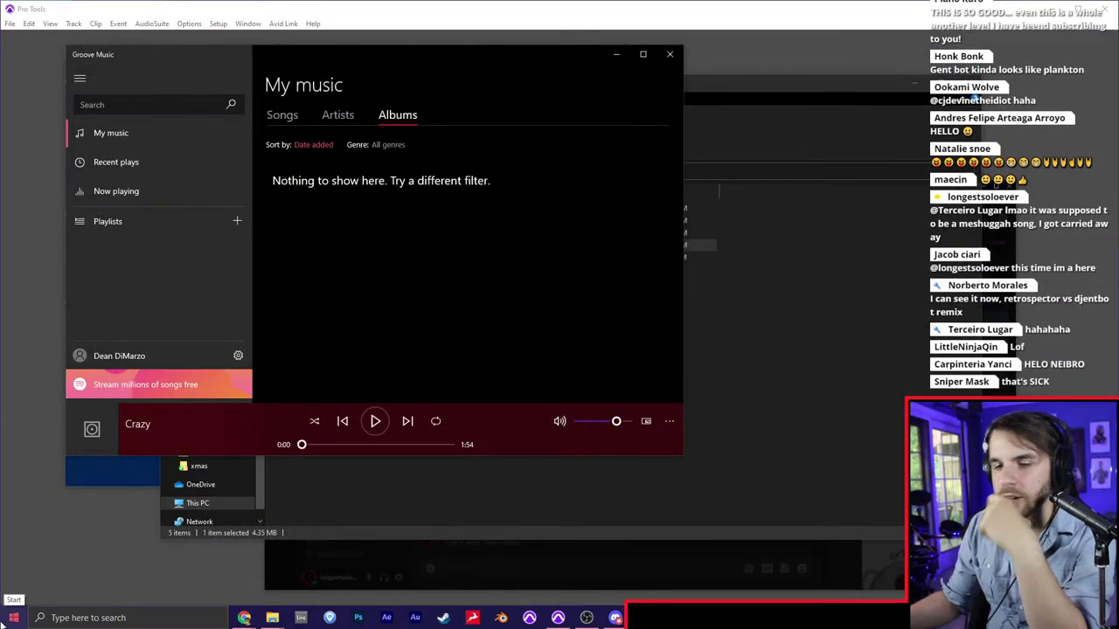
Launch Adobe Animate again and close the Groove Music player while it loads
left_click(7, 620)
type("anima")
key("Return")
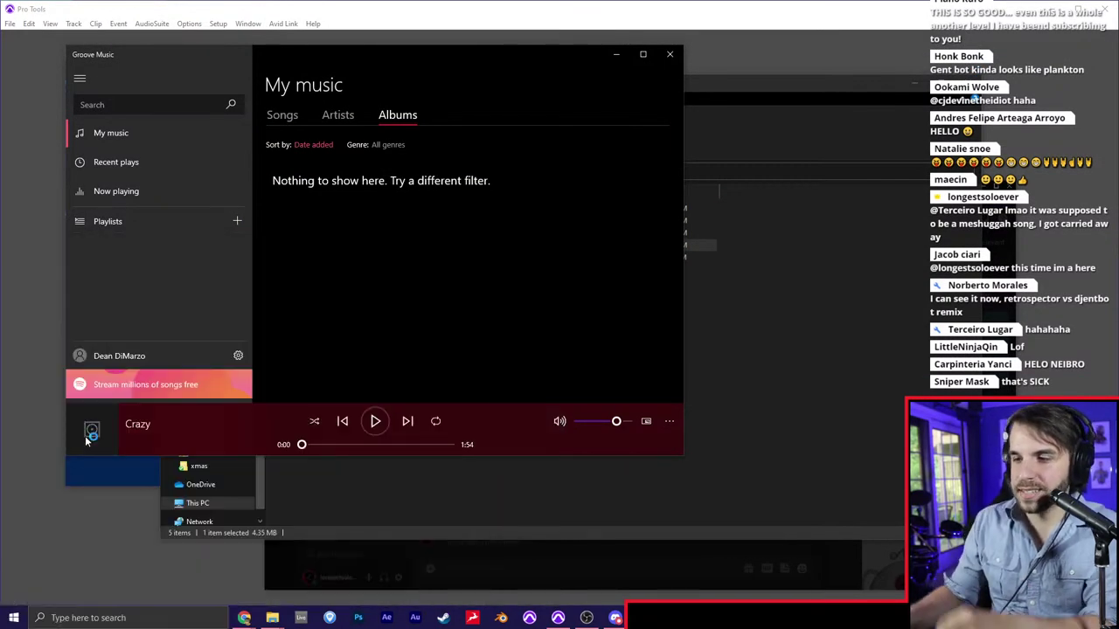
left_click(359, 316)
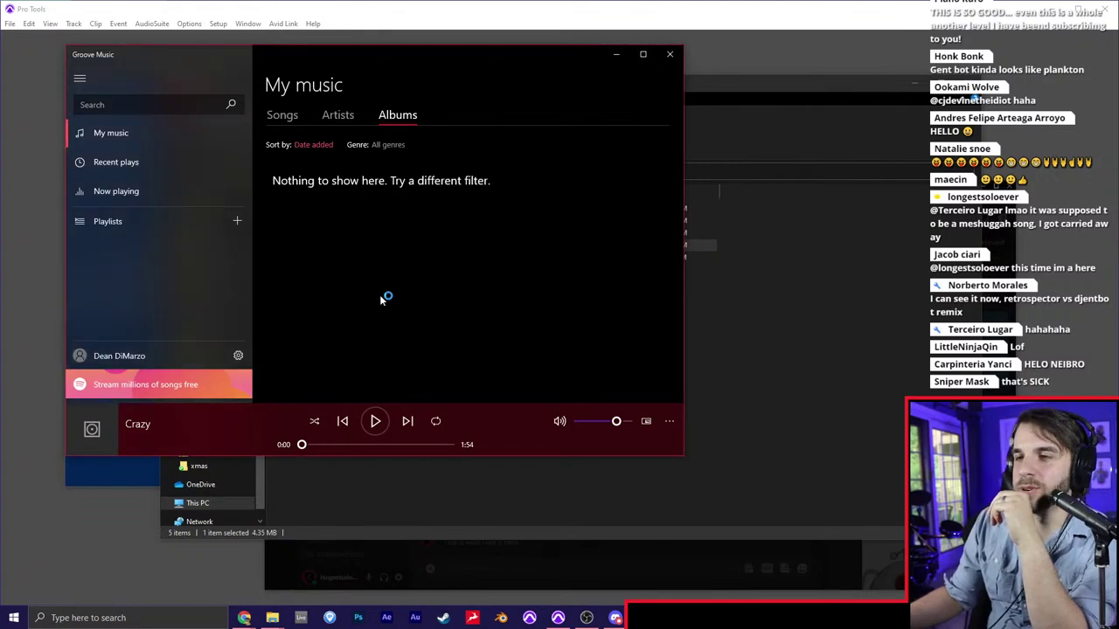
left_click(670, 54)
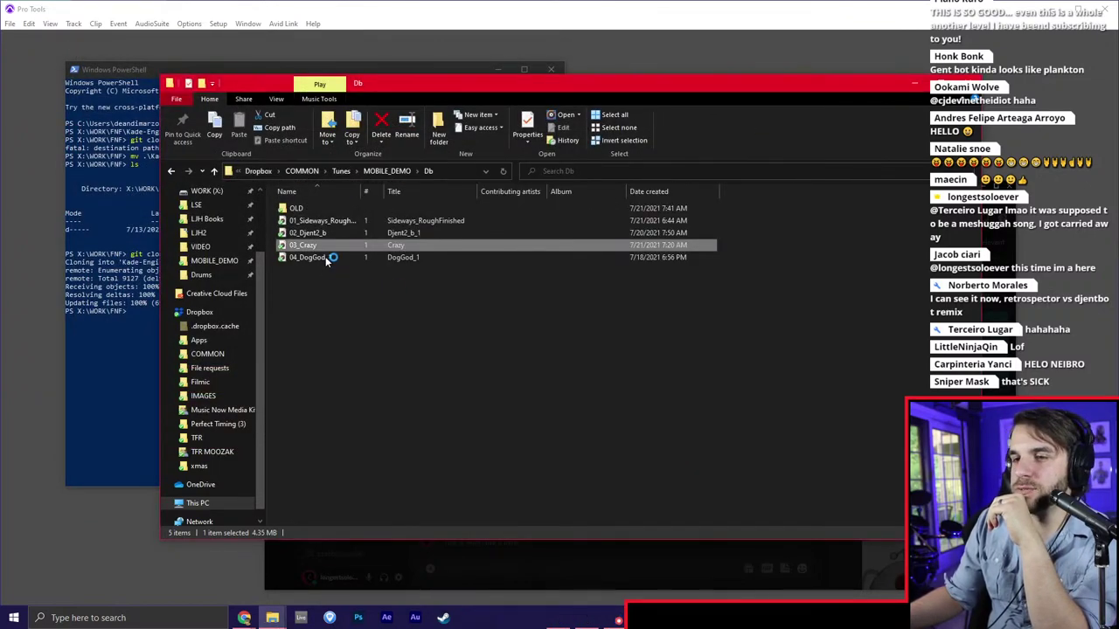
left_click(326, 257)
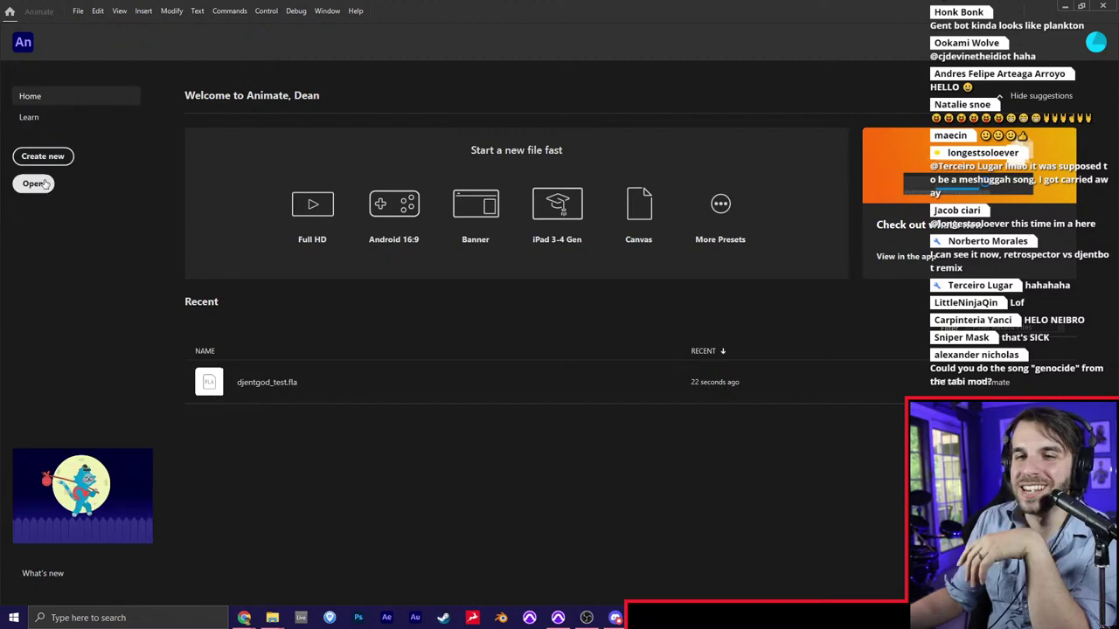
Open the DB_Phase4 animation file from the Dropbox COMMON folder
left_click(53, 182)
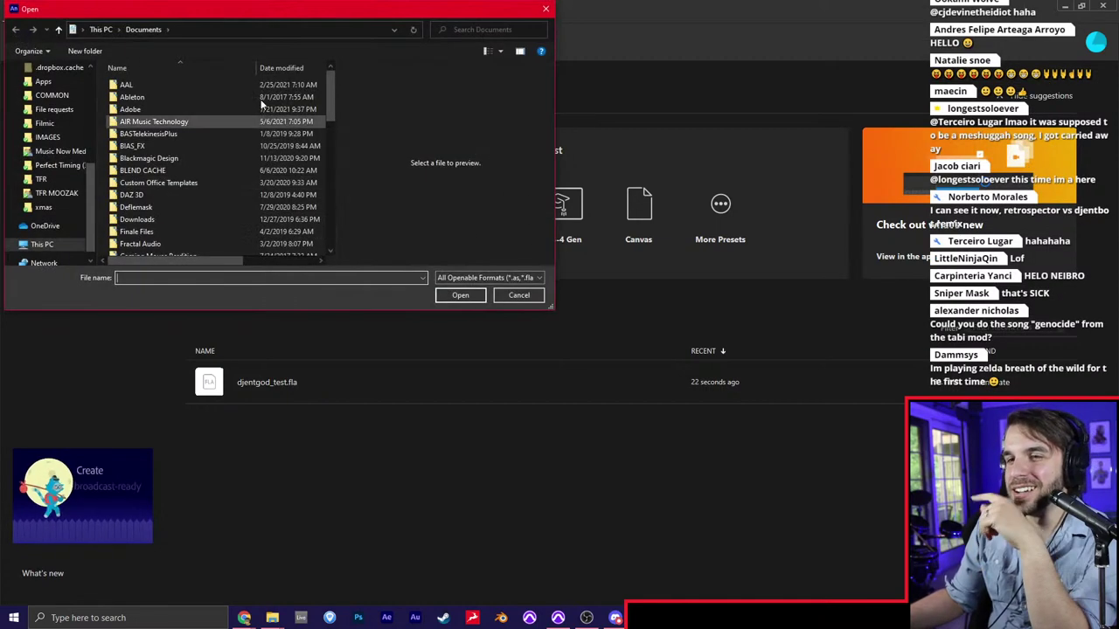
left_click_drag(250, 17, 370, 155)
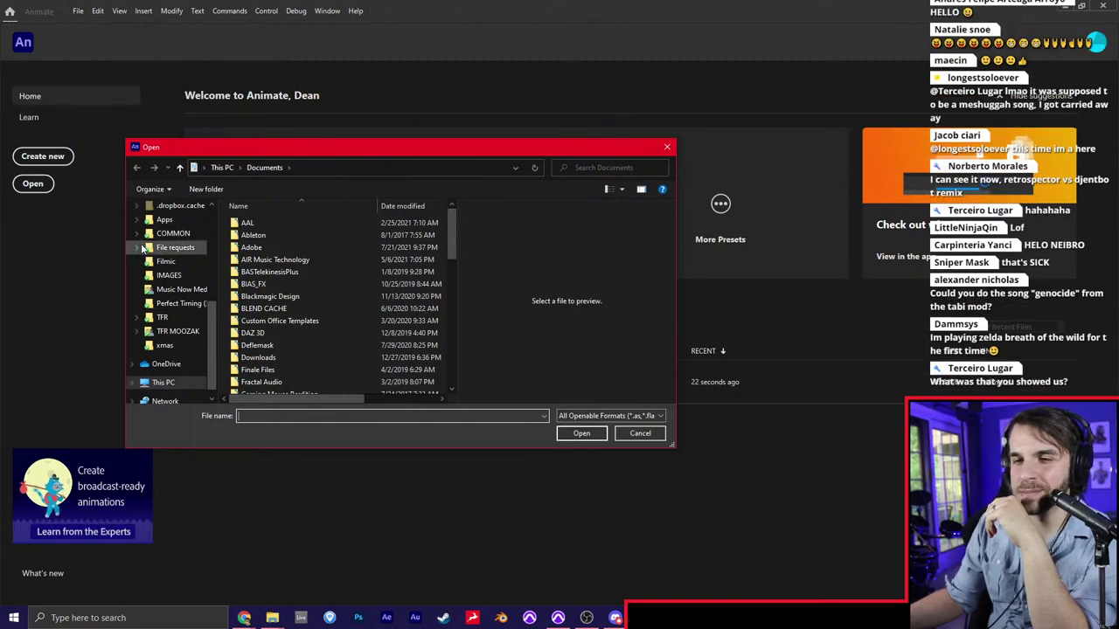
left_click(173, 234)
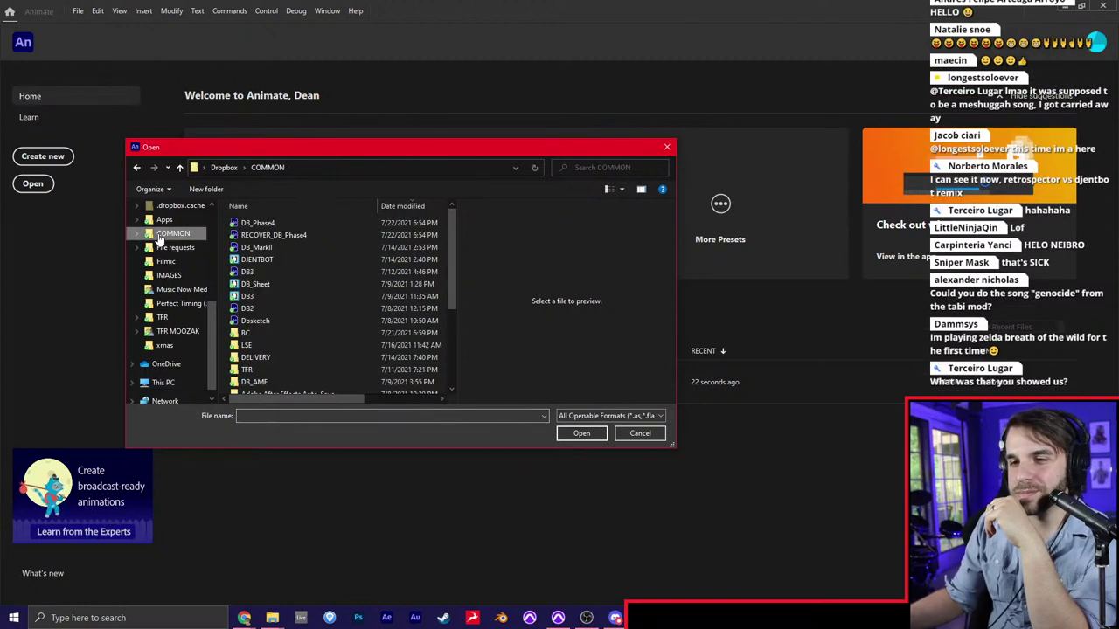
double_click(265, 222)
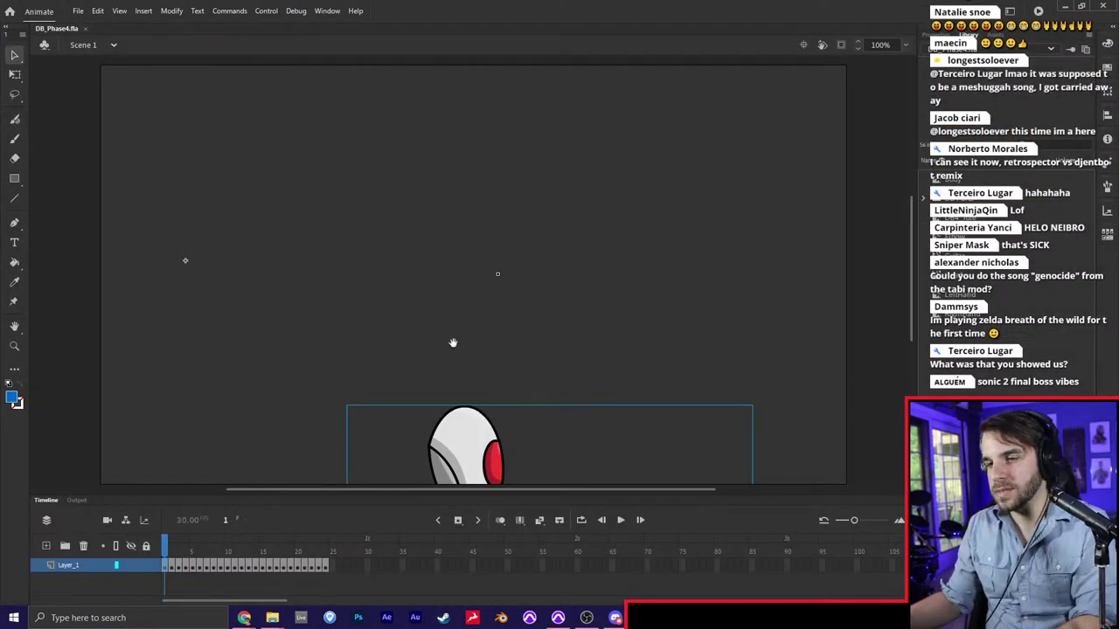
Move the robot guitarist up and slightly left so it sits within the stage, and deselect it
left_click_drag(452, 342, 443, 97)
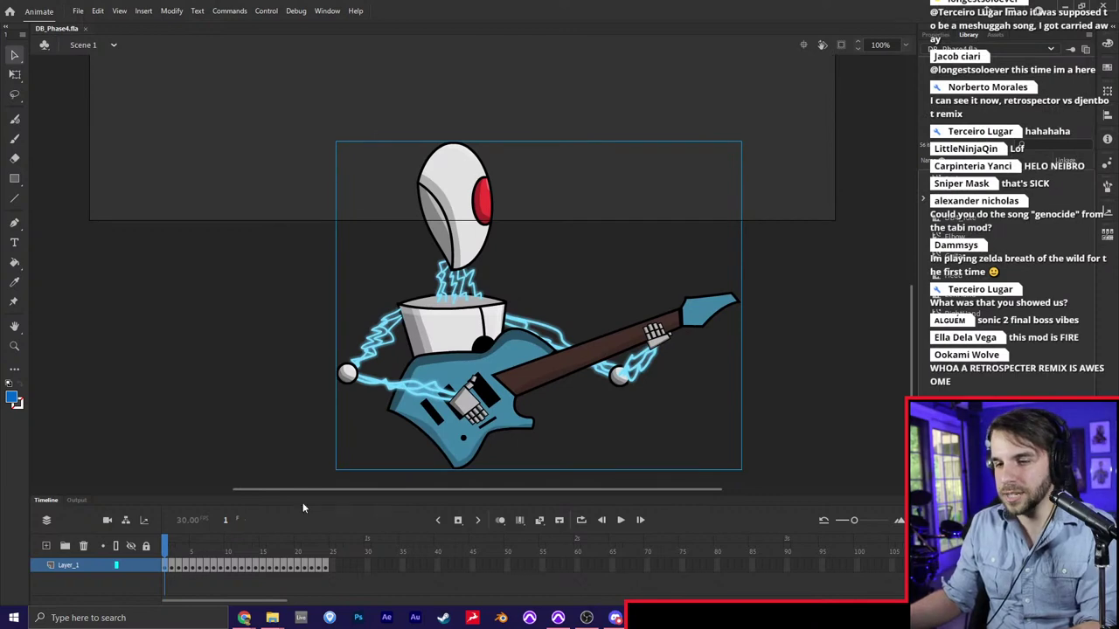
left_click_drag(436, 310, 389, 58)
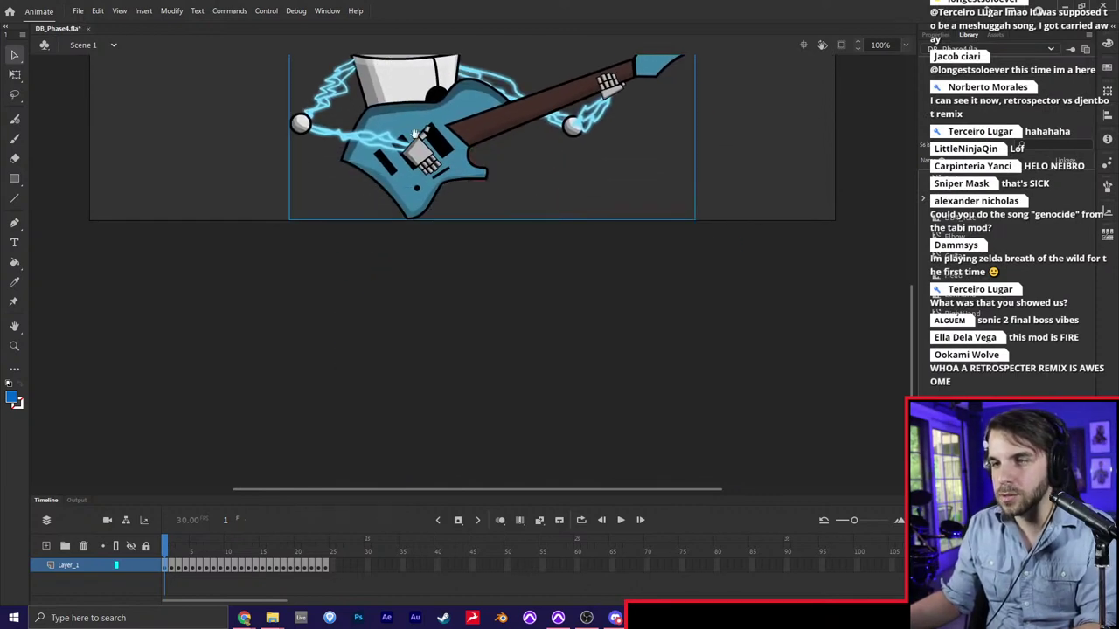
left_click_drag(459, 171, 478, 406)
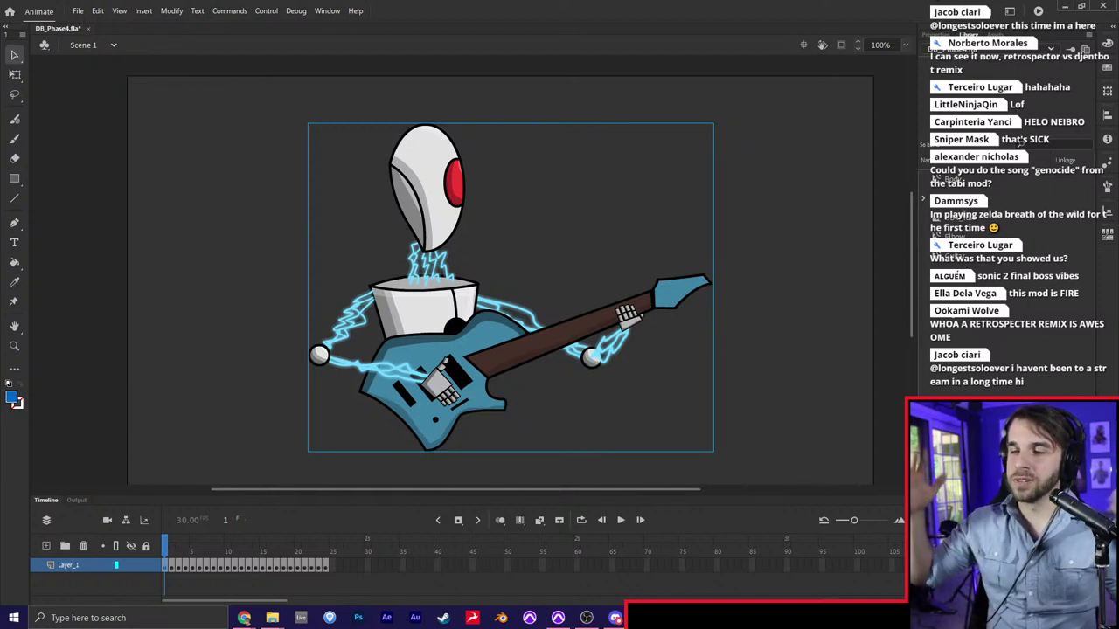
left_click(766, 319)
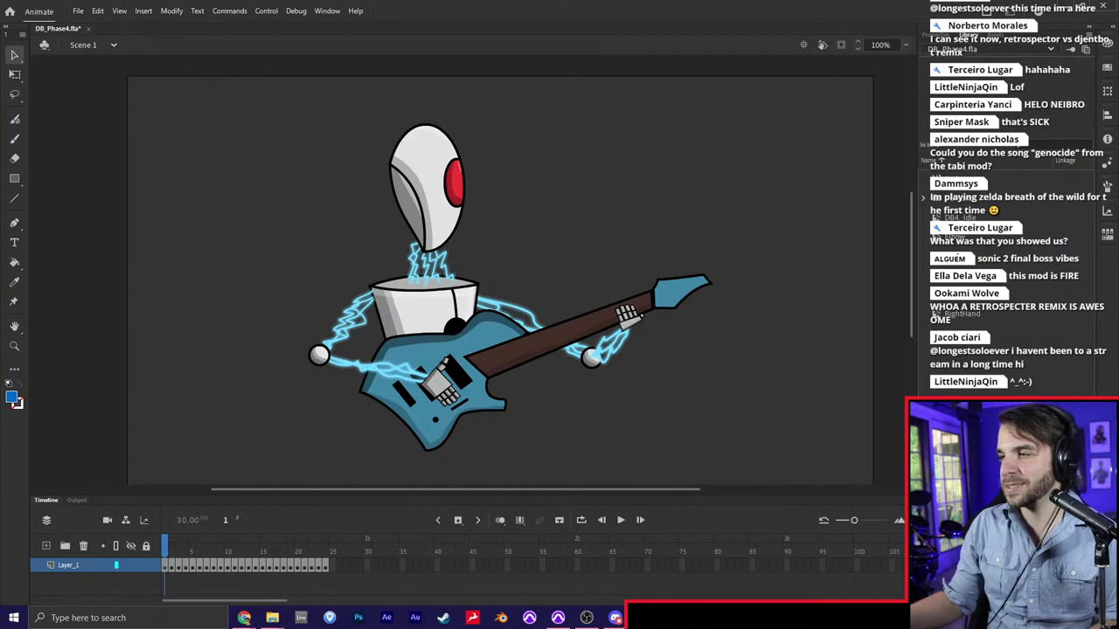
Open the DB4_Idle symbol from the library for editing and play its timeline once
double_click(959, 218)
double_click(935, 217)
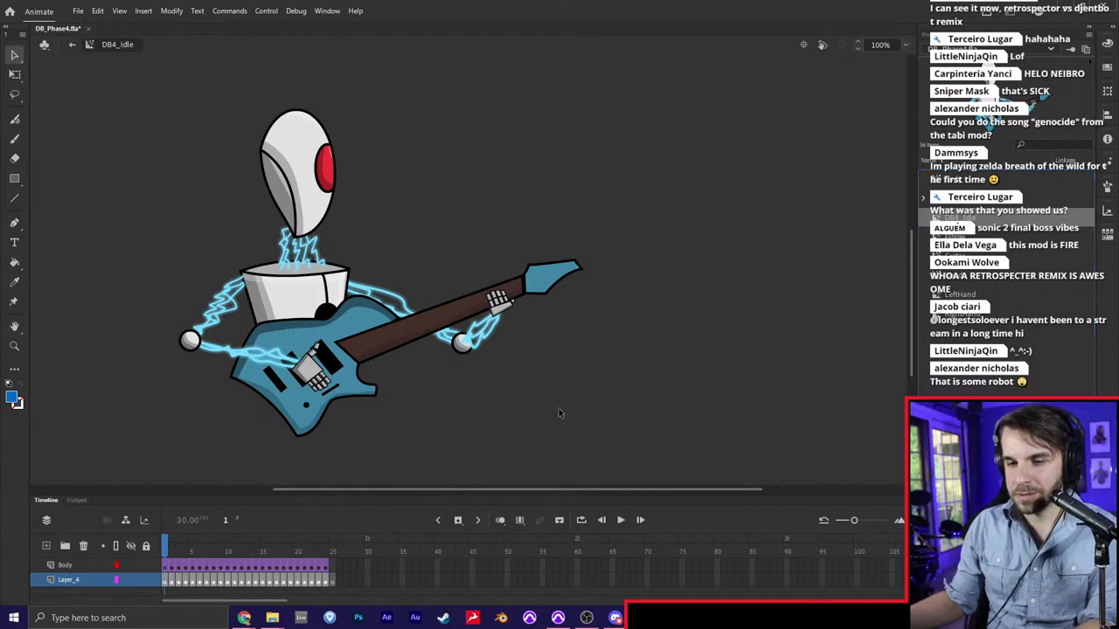
key("Return")
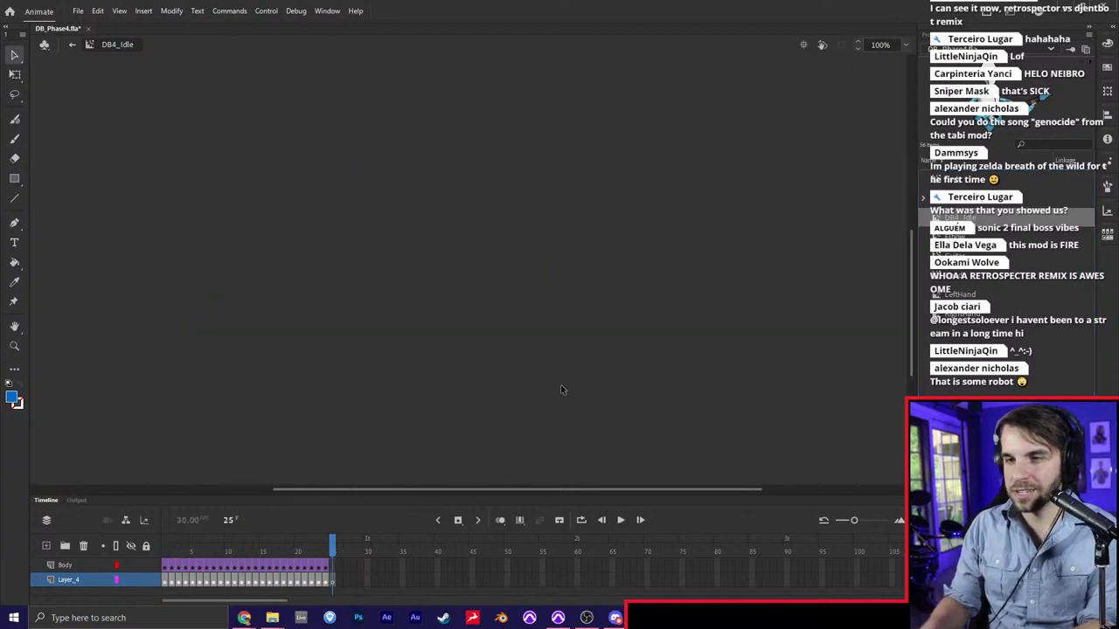
Enable loop playback over frames 1 to 24 of DB4_Idle, play the idle animation and stop it
left_click(581, 521)
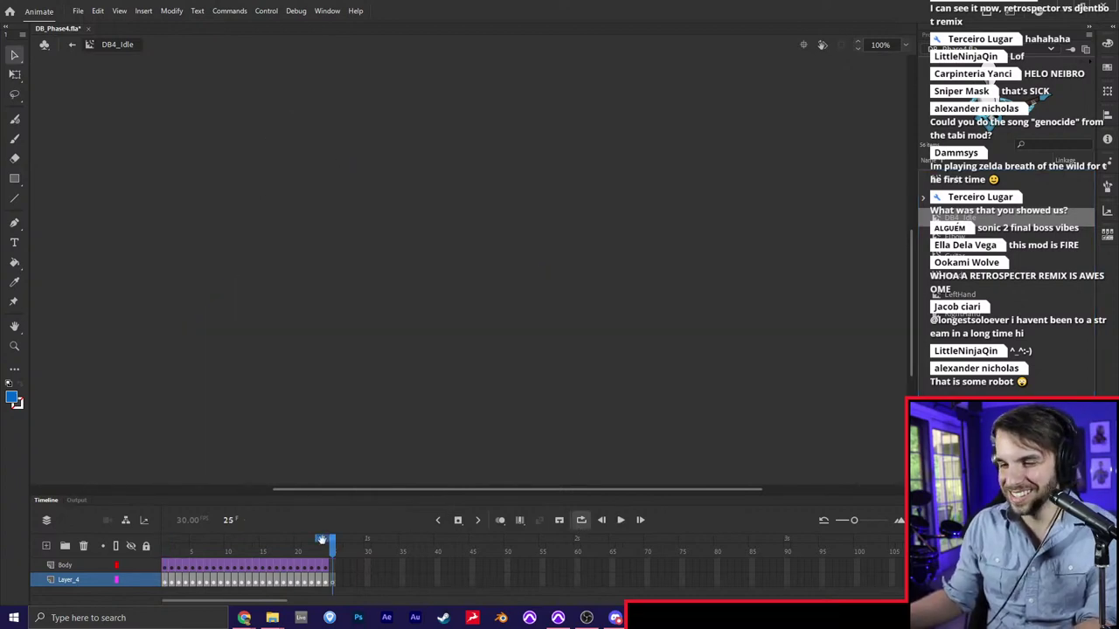
left_click_drag(322, 540, 166, 530)
left_click(277, 551)
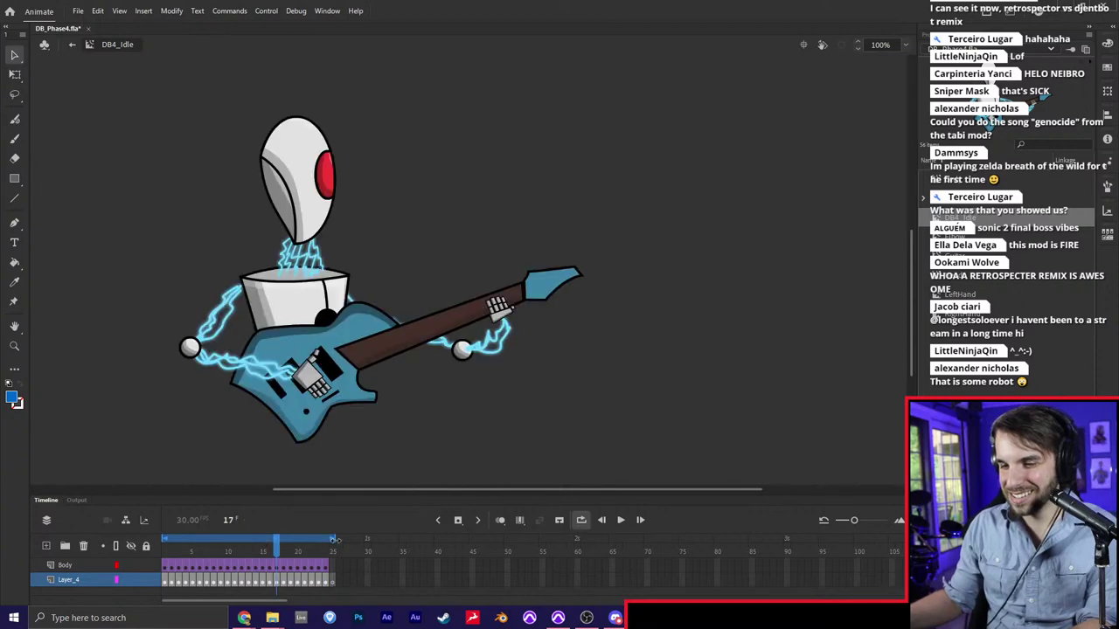
key("Return")
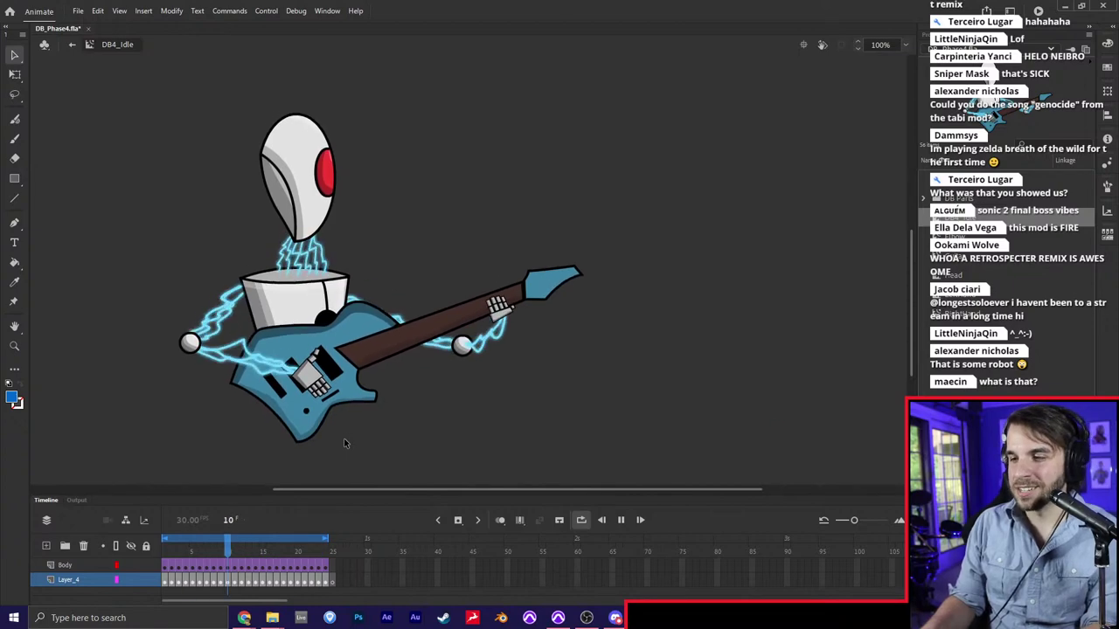
key("Return")
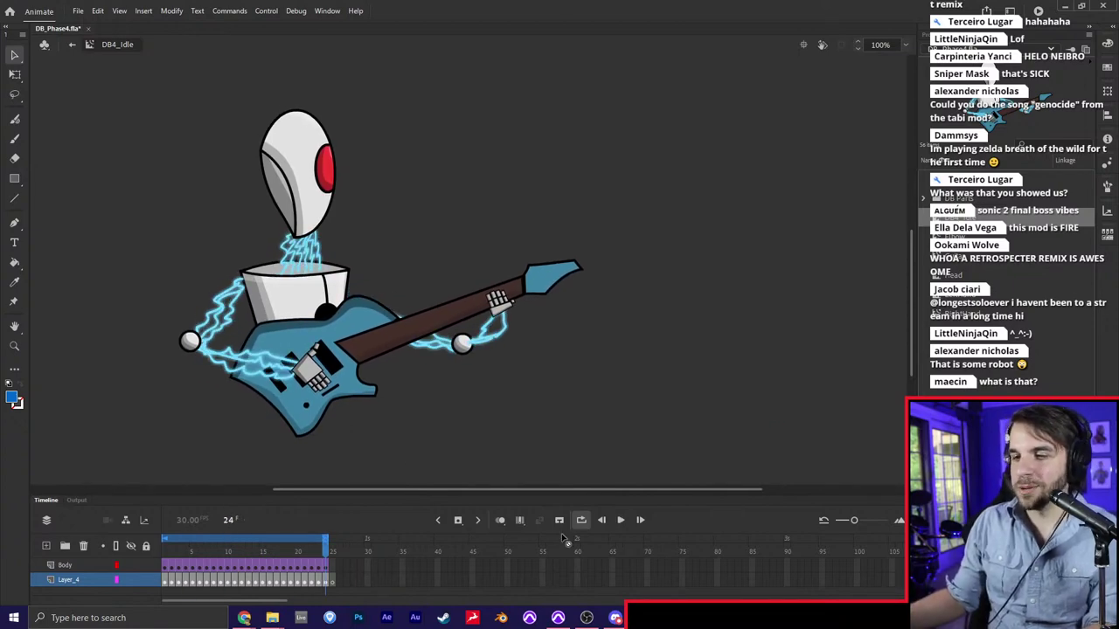
Switch to the Db folder in File Explorer and place its window beside the robot artwork
mouse_move(272, 617)
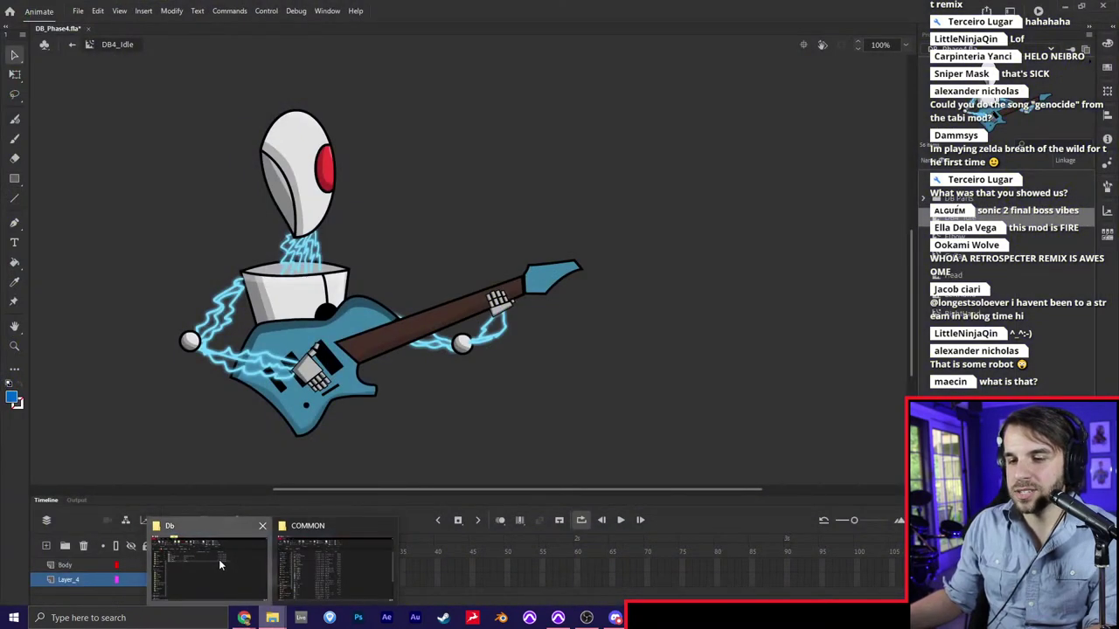
left_click(218, 560)
left_click_drag(417, 84, 713, 49)
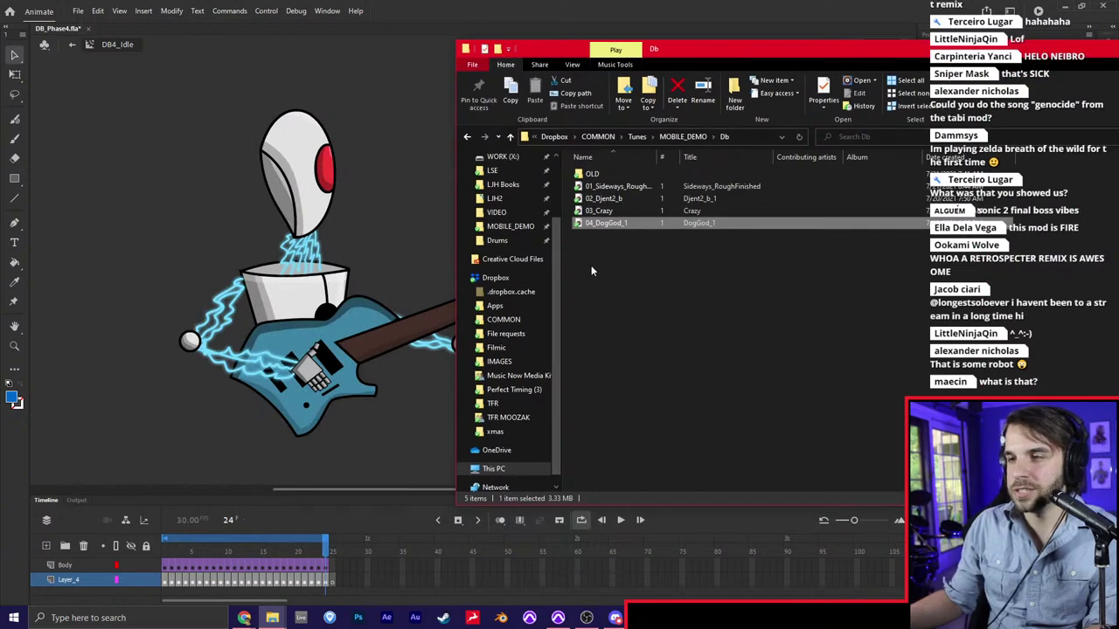
left_click(592, 305)
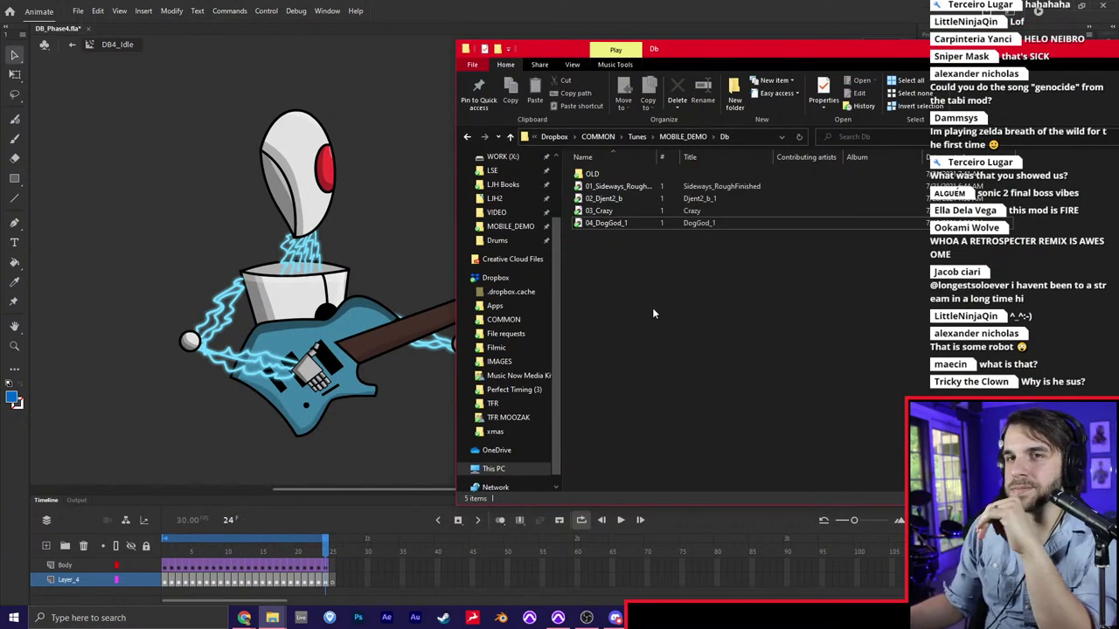
Play the 04_DogGod_1 track in Groove Music, pause it and close the player
double_click(601, 224)
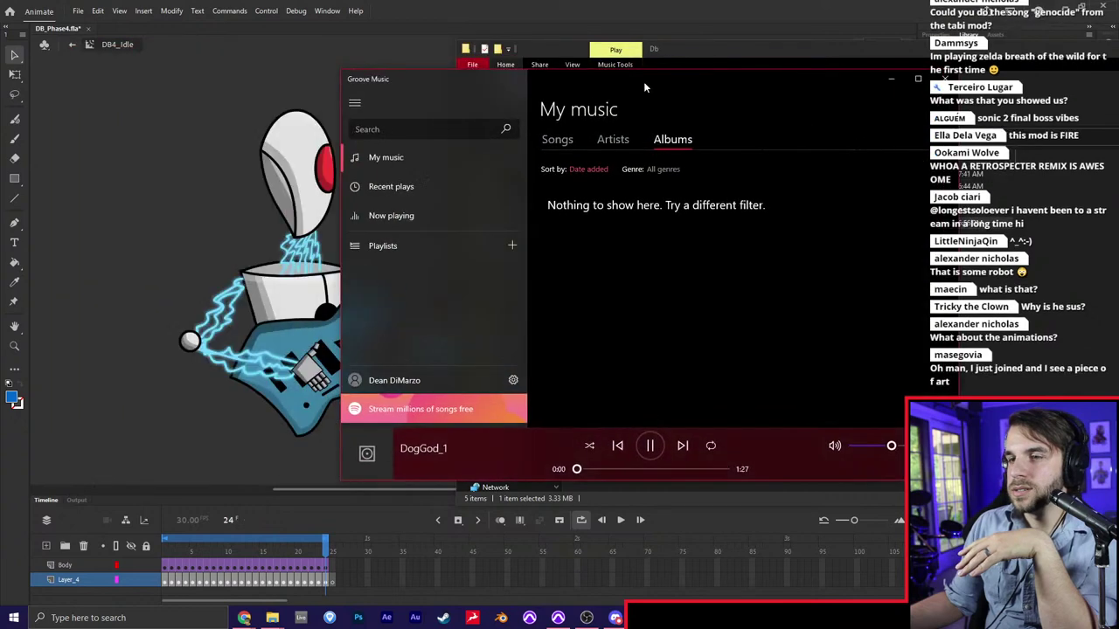
left_click_drag(644, 84, 677, 70)
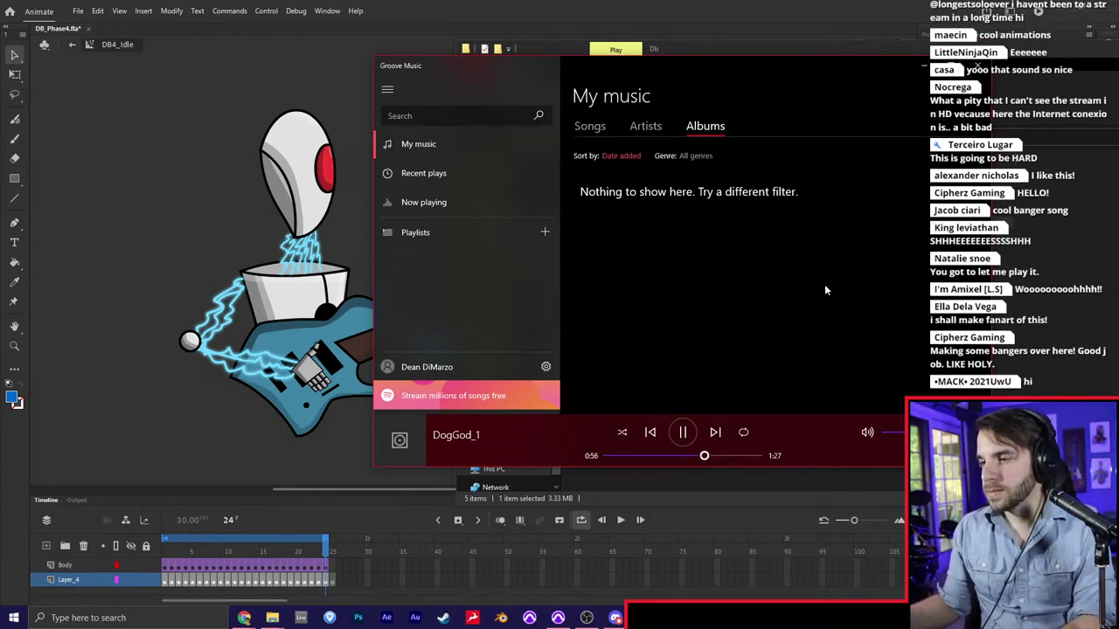
key("space")
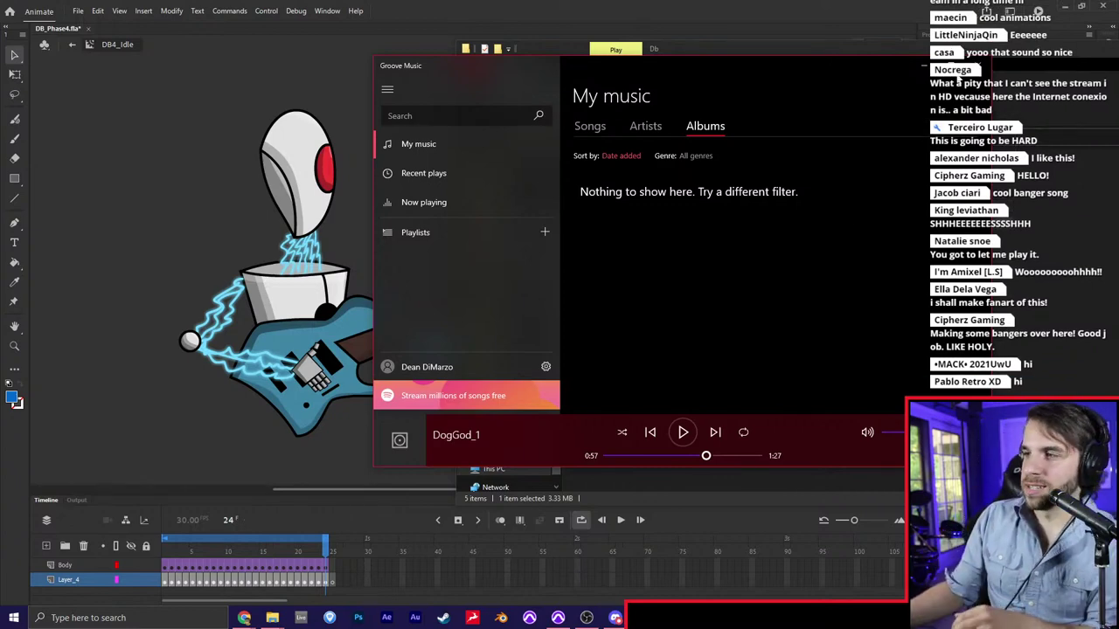
left_click(977, 62)
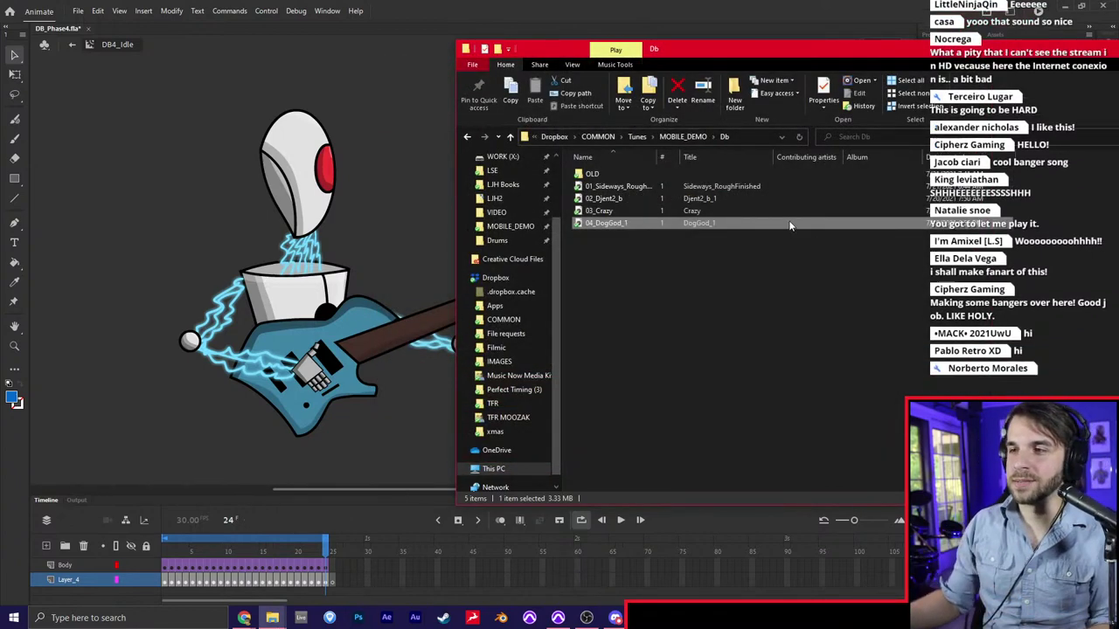
Return to Animate and preview the looping DB4_Idle animation of the robot guitarist
left_click(388, 118)
key("Return")
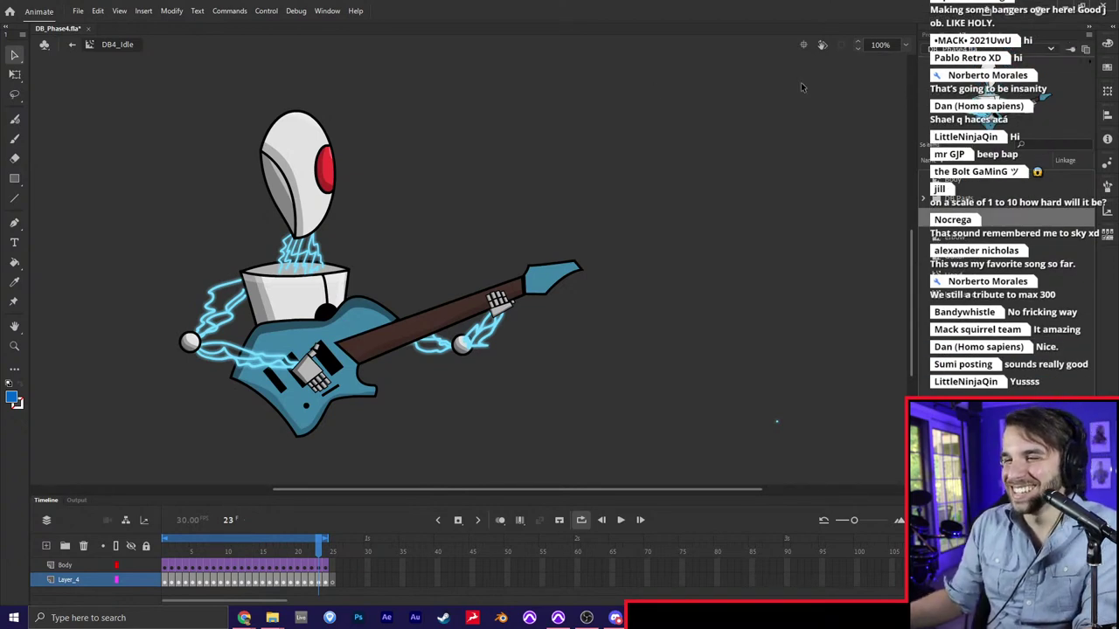
mouse_move(684, 180)
left_mouse_down()
mouse_move(779, 173)
mouse_move(701, 172)
mouse_move(711, 176)
left_mouse_up()
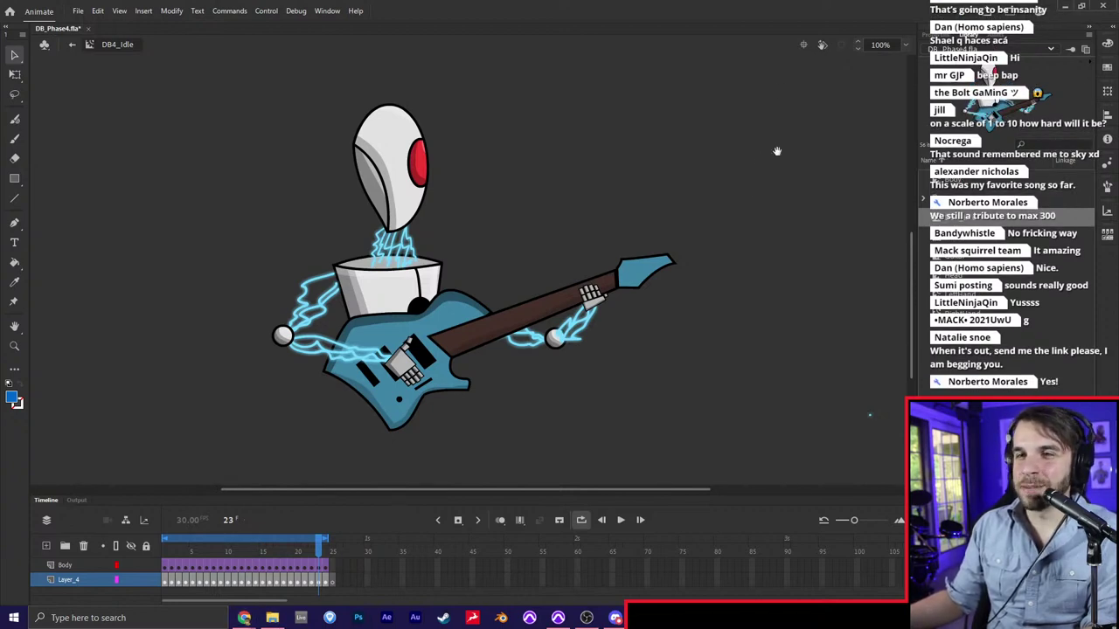
left_click_drag(756, 160, 744, 162)
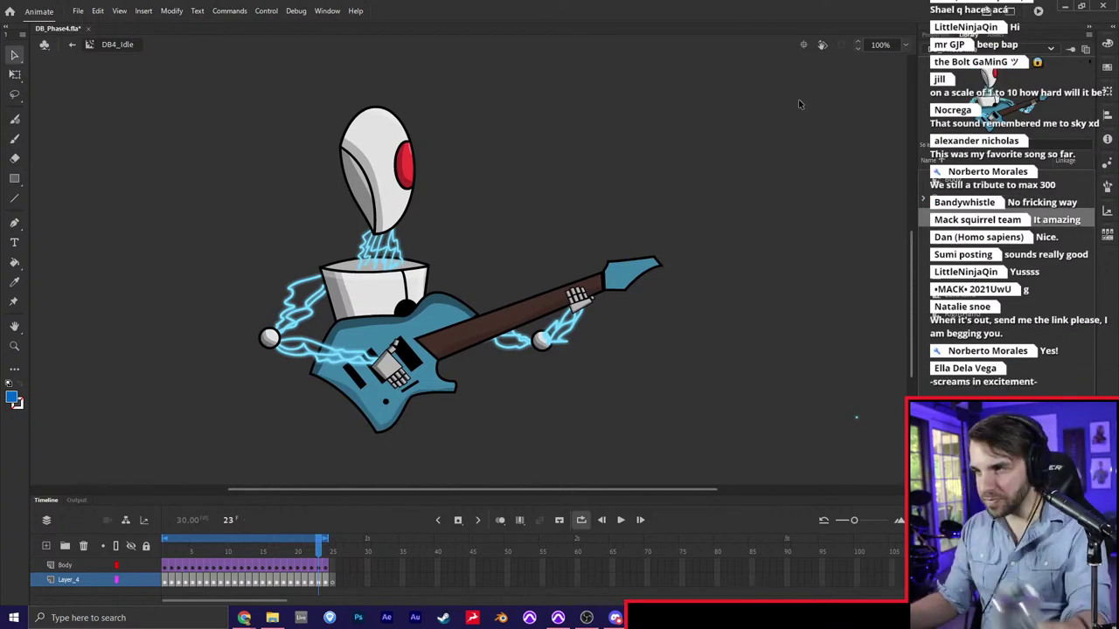
Close Animate, saving the changes to DB_Phase4.fla, and switch to Pro Tools
left_click(1103, 8)
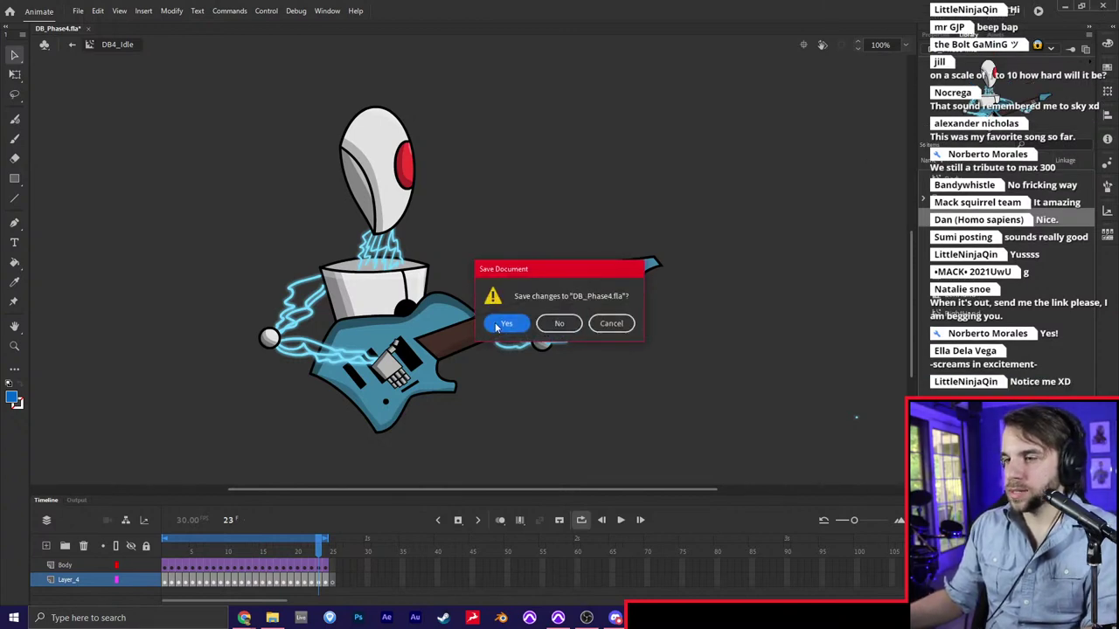
left_click(497, 326)
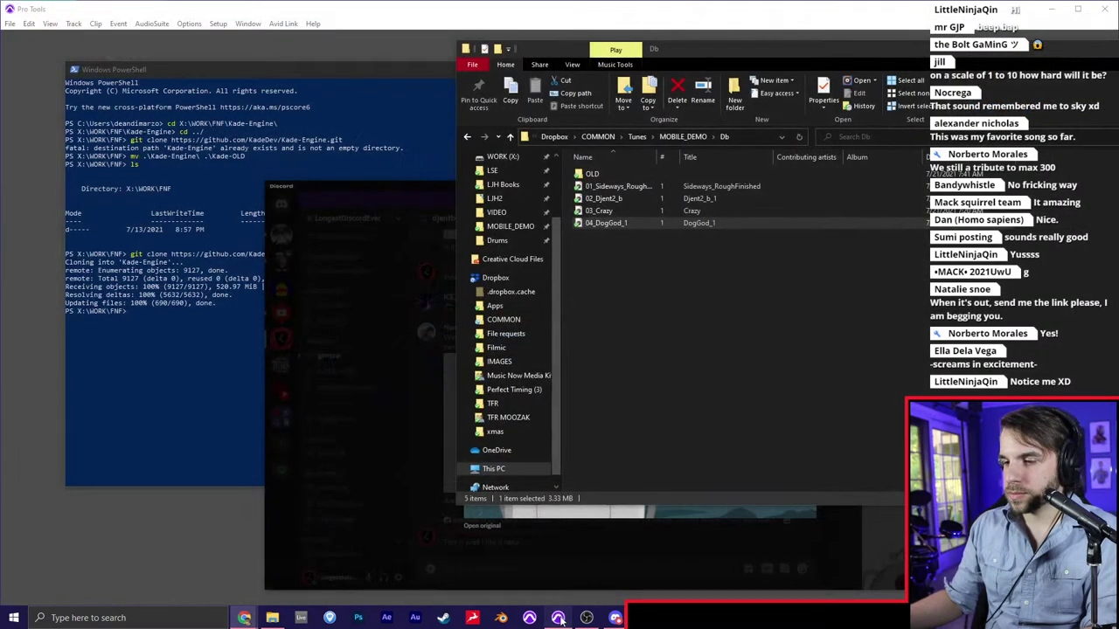
left_click(558, 618)
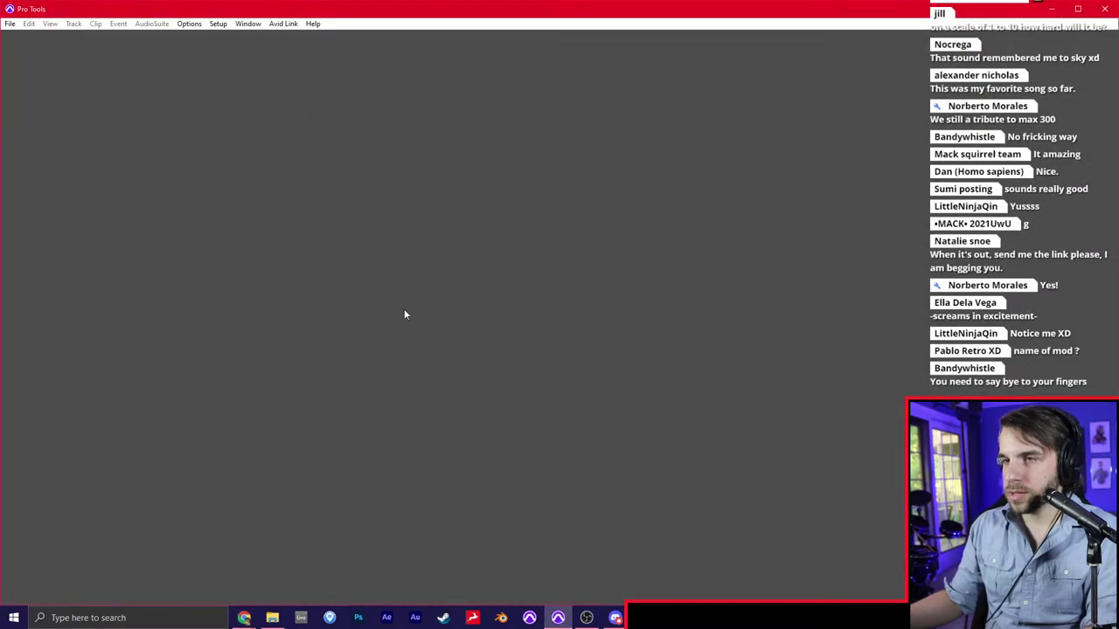
Open the recent DogGod session
left_click(10, 24)
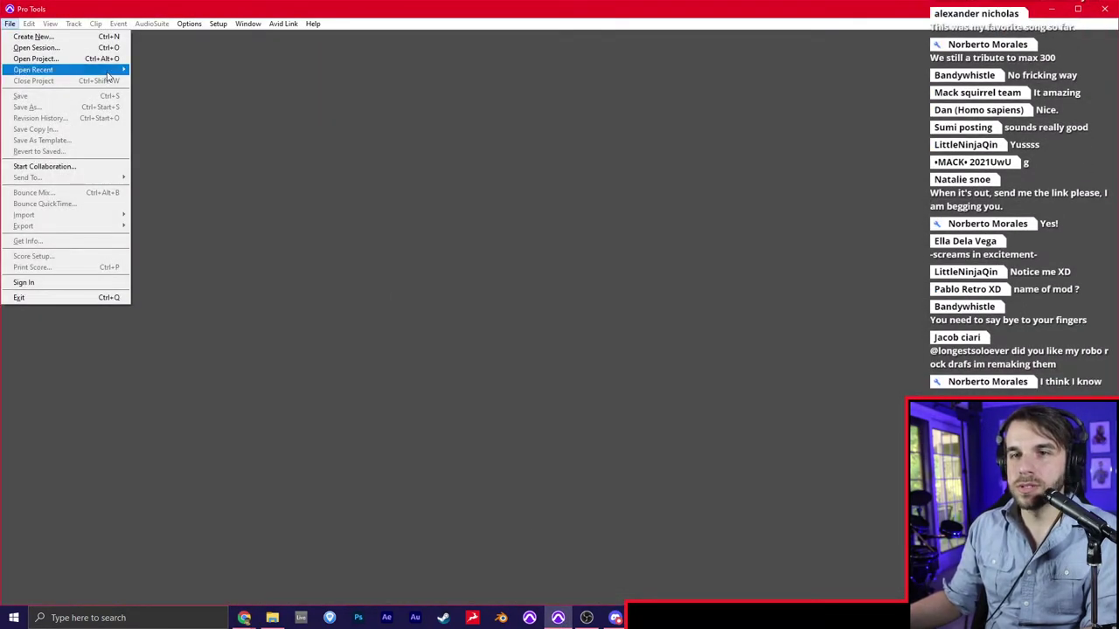
mouse_move(109, 70)
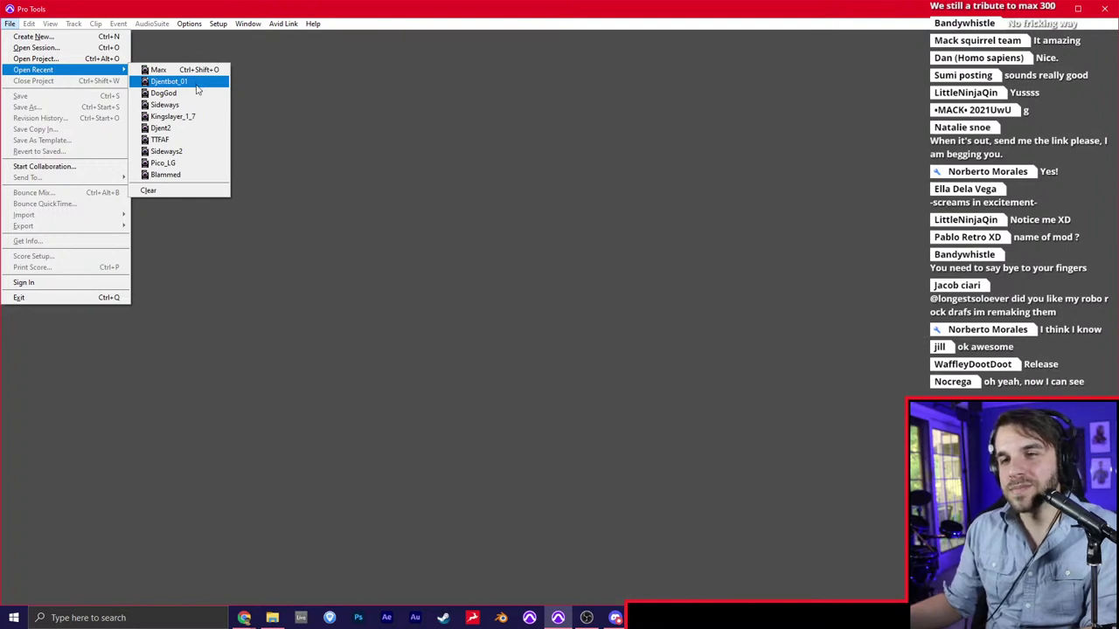
left_click(195, 94)
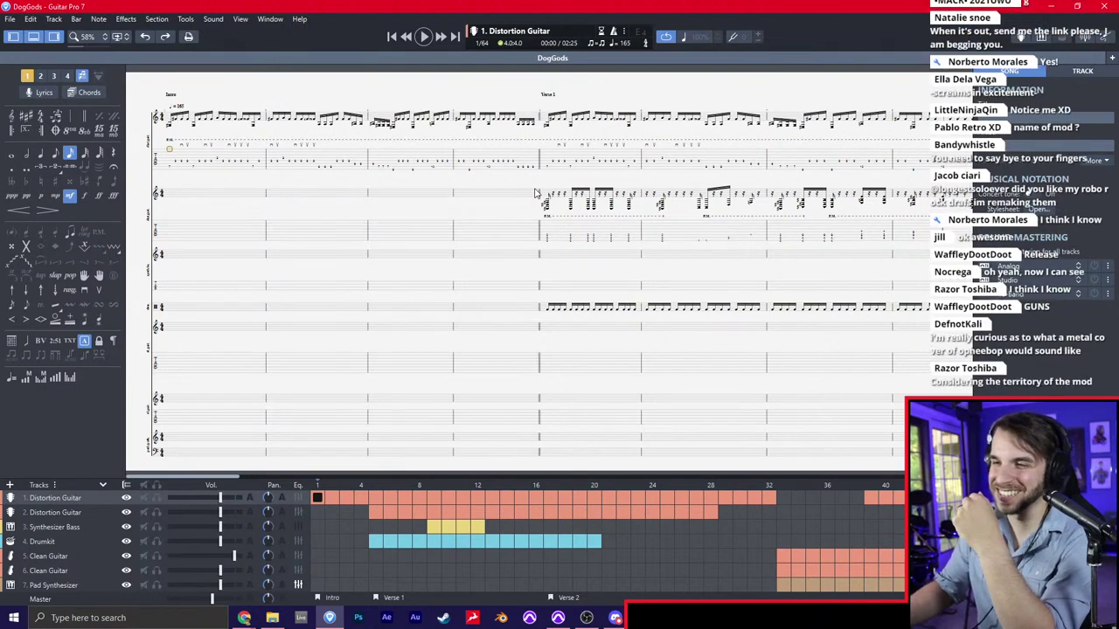
Switch to the DogGods score in Guitar Pro and examine the first Distortion Guitar's intro up close from its first beat
scroll(173, 159, "up", 3)
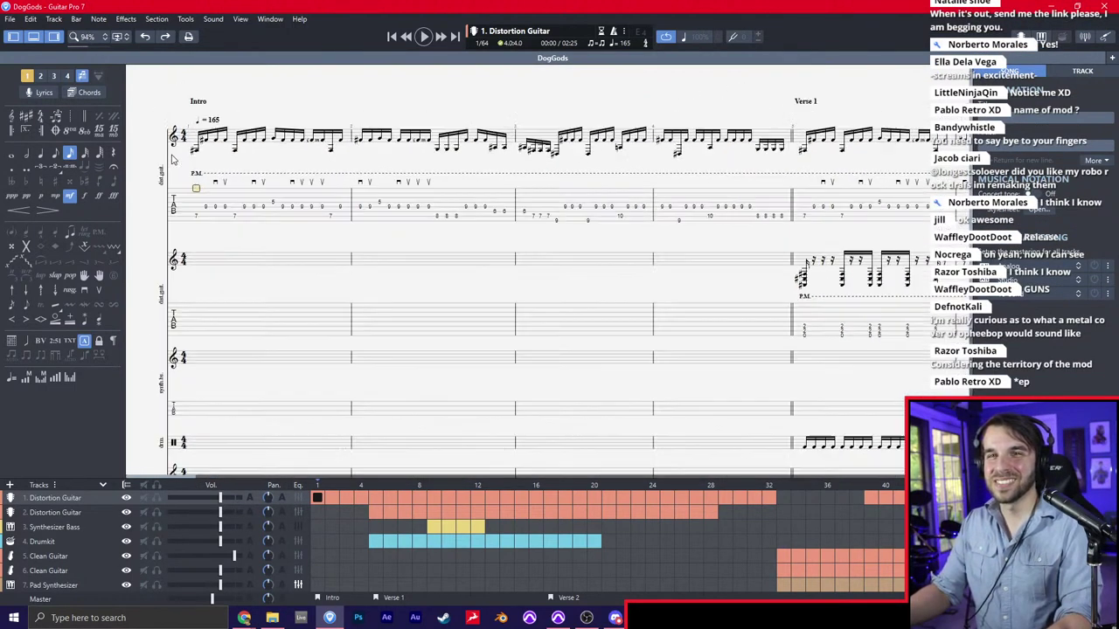
scroll(173, 159, "up", 3)
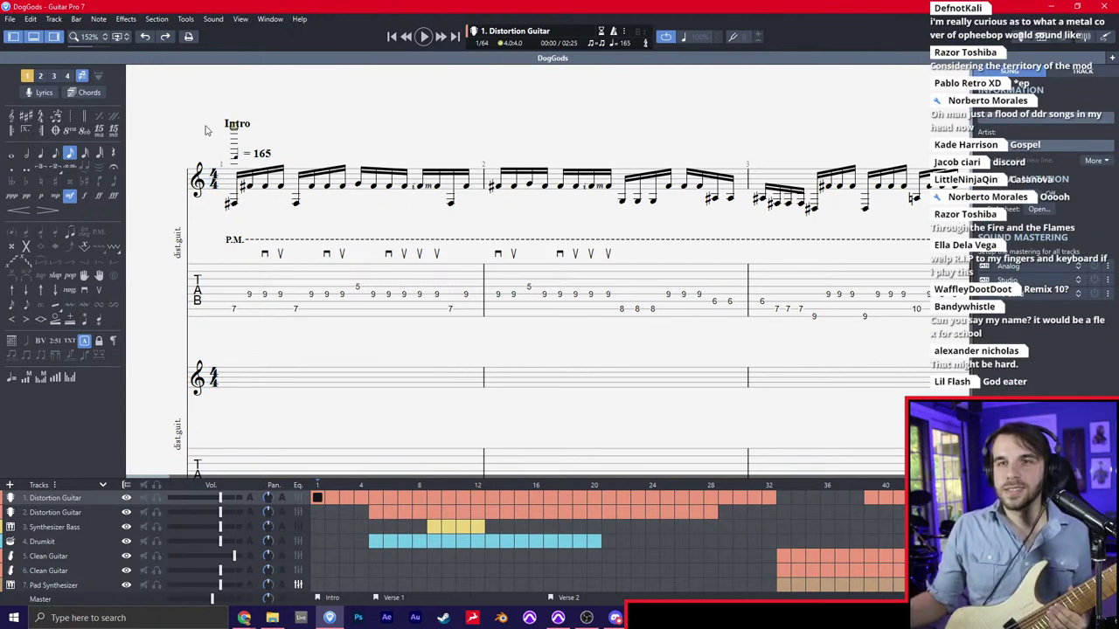
left_click(234, 280)
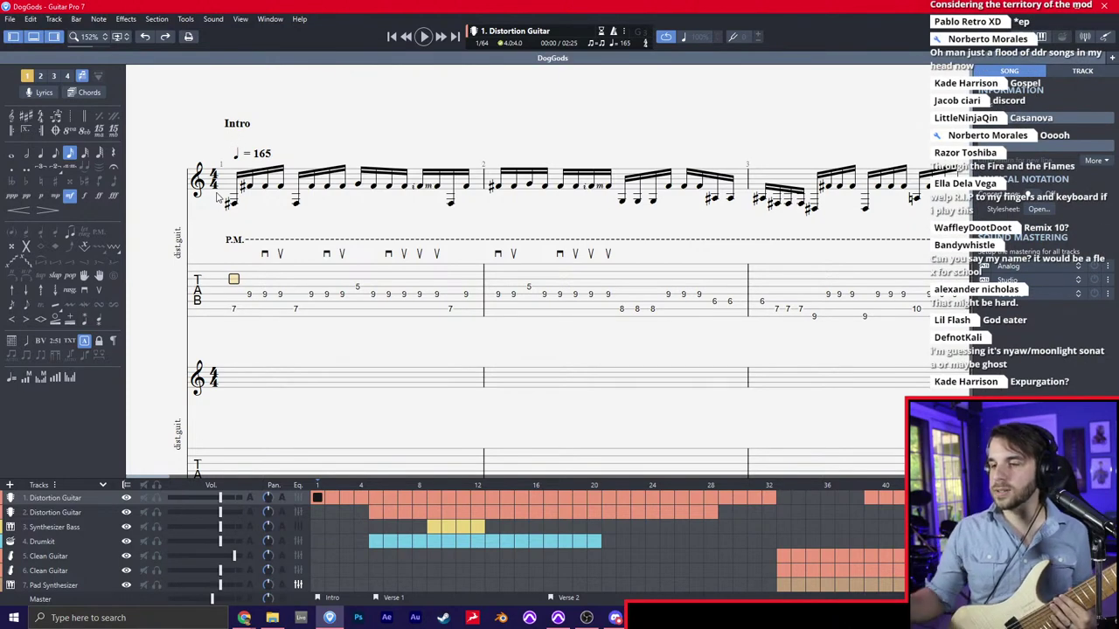
Switch to Pro Tools, record-arm the Audio 3 track and make the plug-in insert on Master 1 inactive
left_click(558, 618)
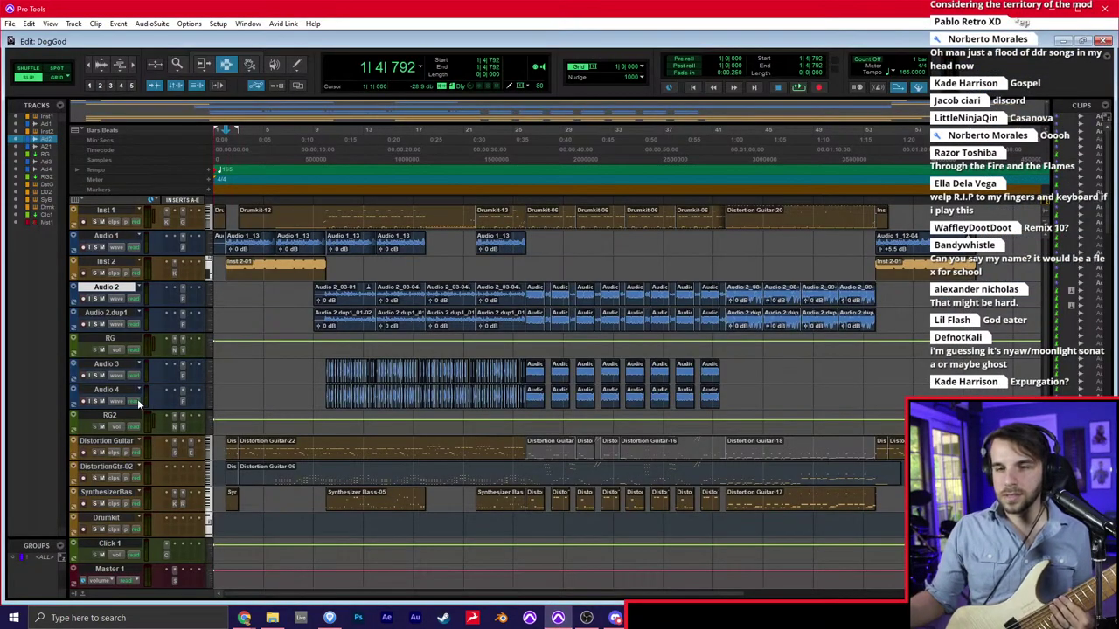
left_click(83, 375)
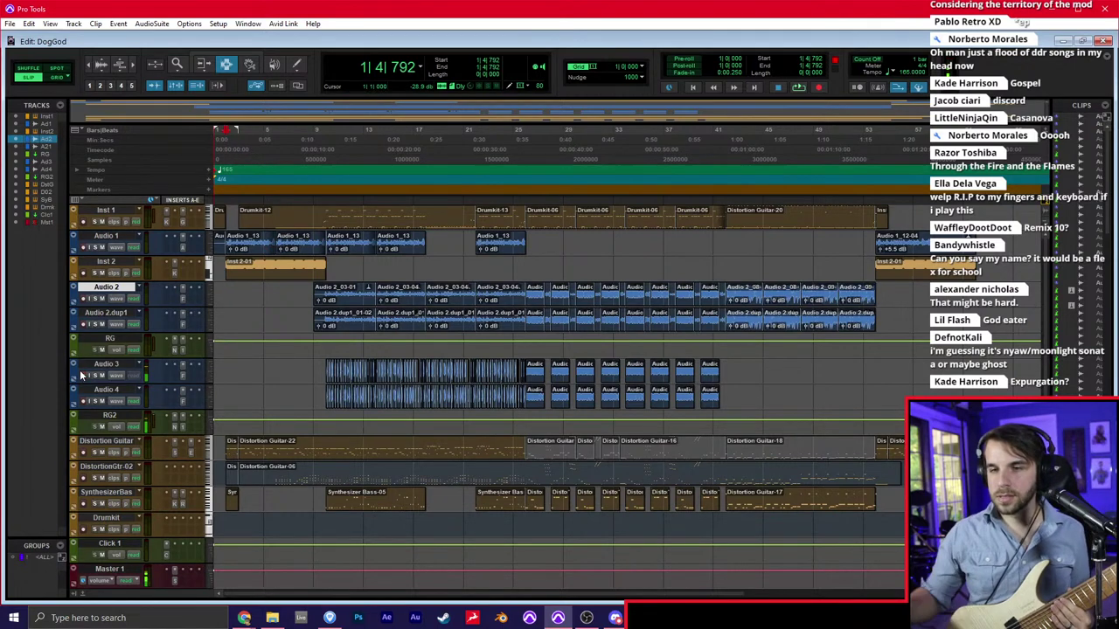
key("ctrl+equal")
right_click(676, 132)
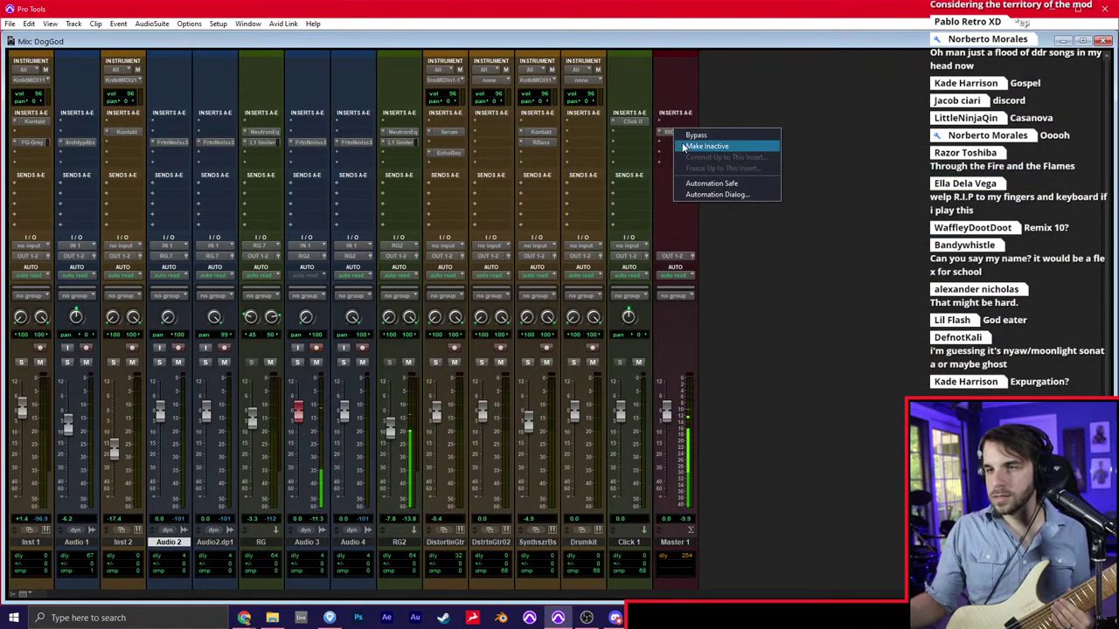
left_click(687, 147)
Set the playback engine's hardware buffer size to 256 samples
left_click(218, 24)
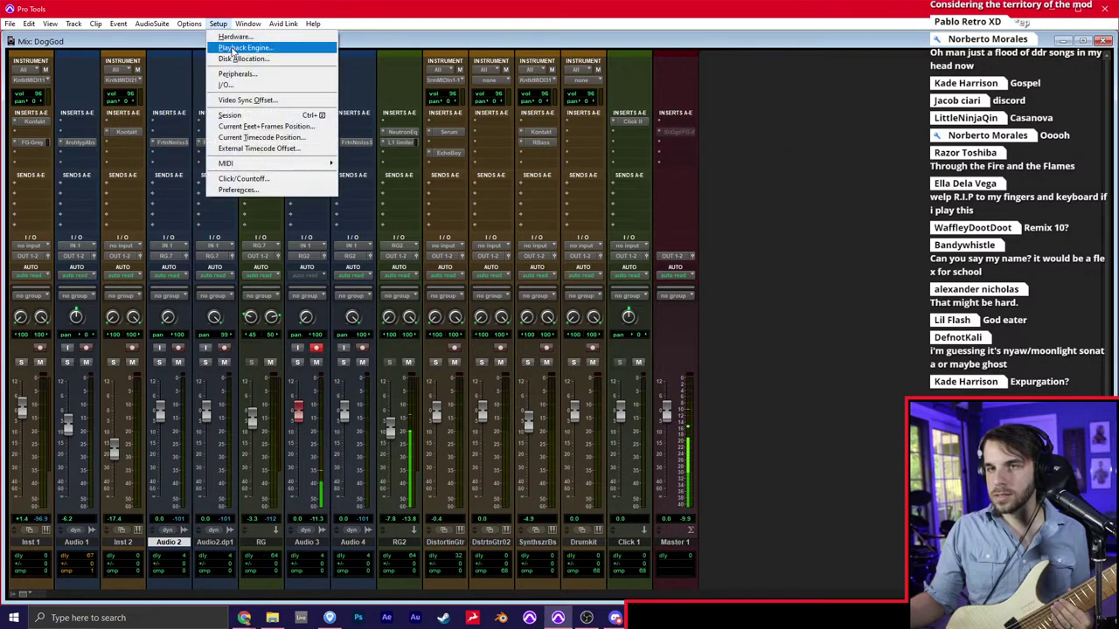
left_click(233, 49)
left_click(570, 201)
left_click(612, 238)
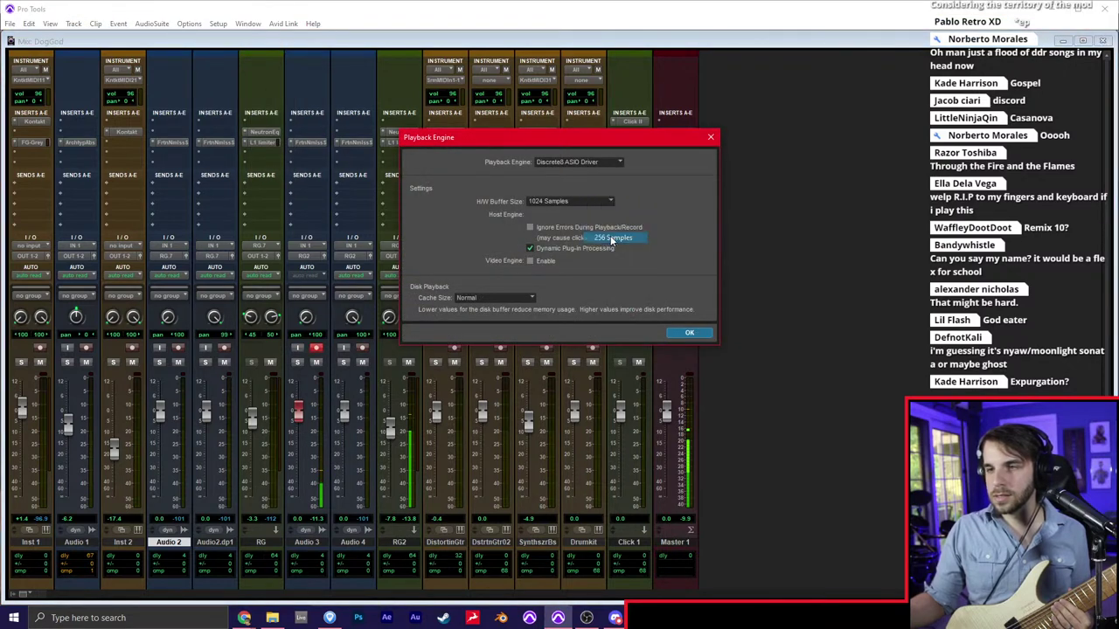
left_click(690, 334)
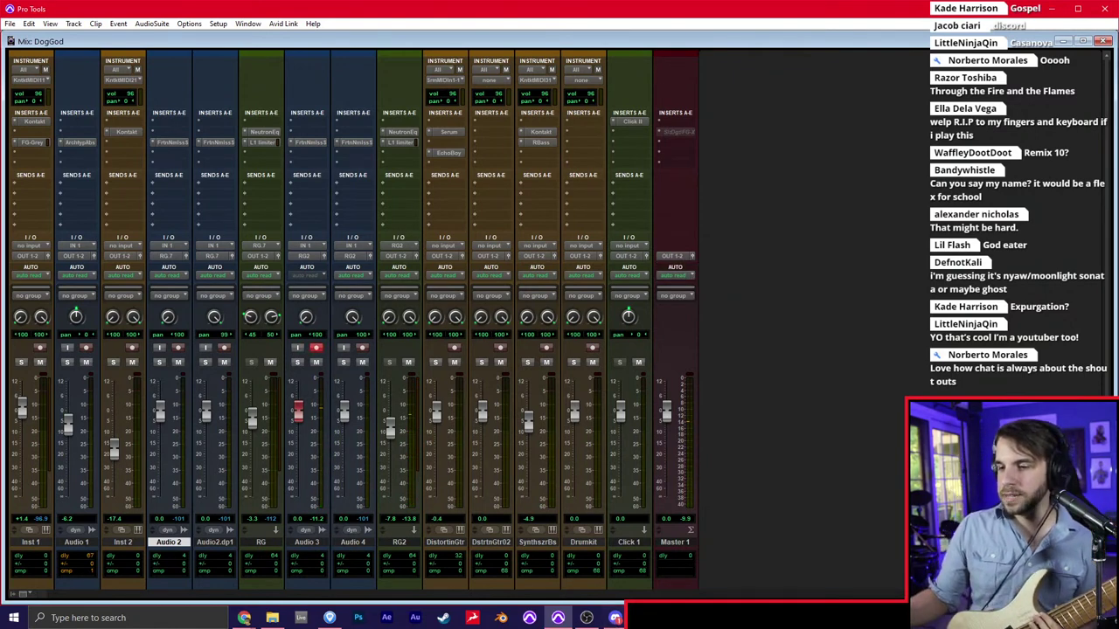
Switch to the Guitar Pro score and look over the guitar parts around bar 21
left_click(329, 618)
scroll(449, 332, "down", 5)
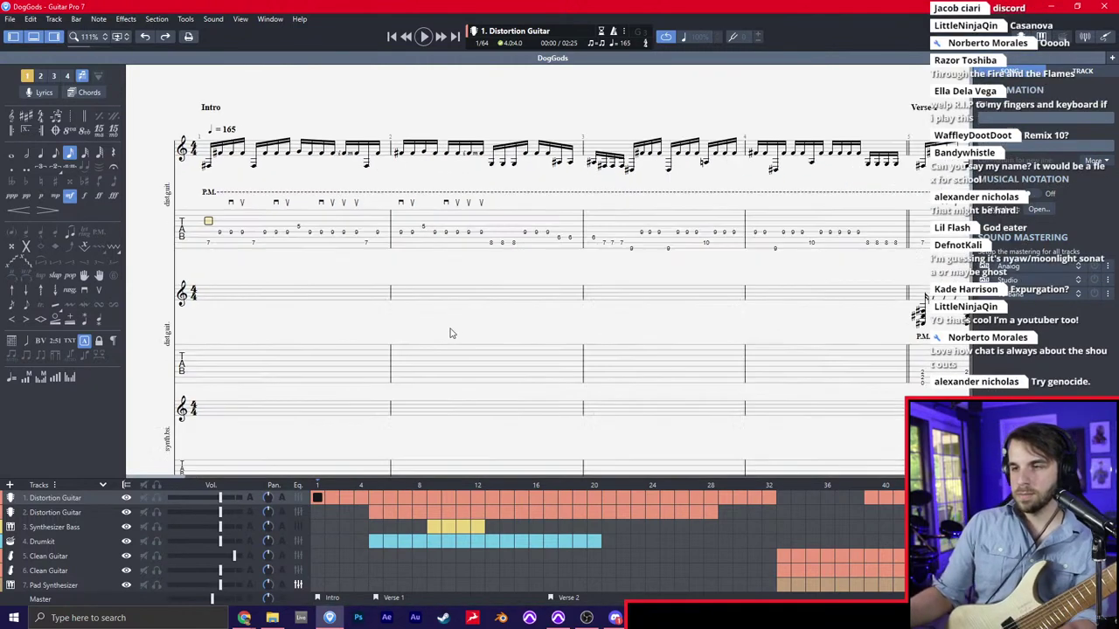
scroll(449, 323, "down", 1)
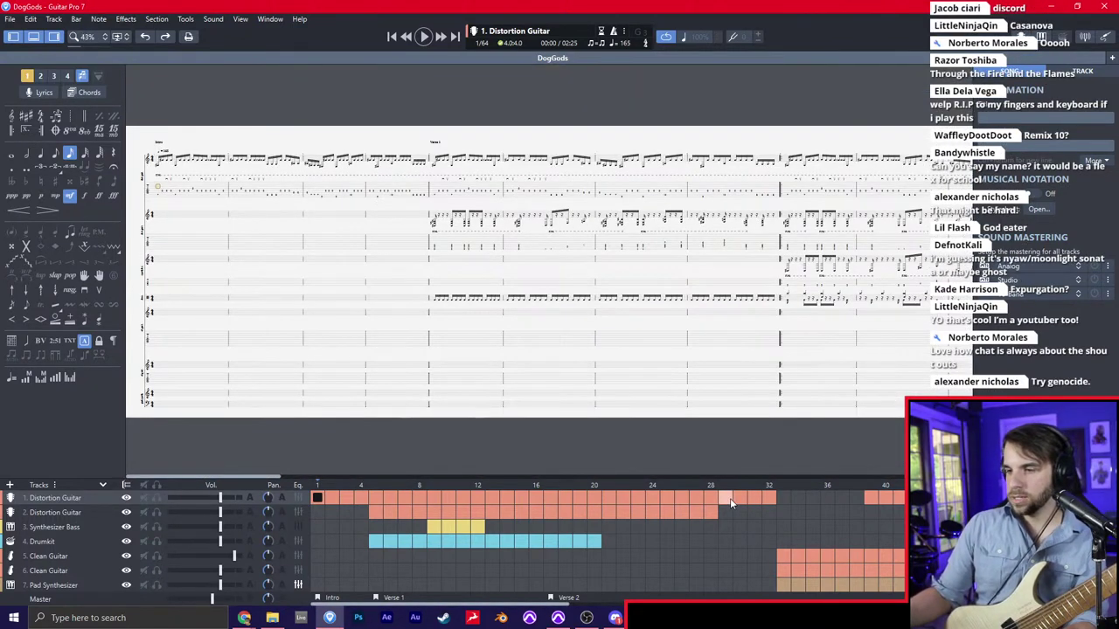
left_click(609, 498)
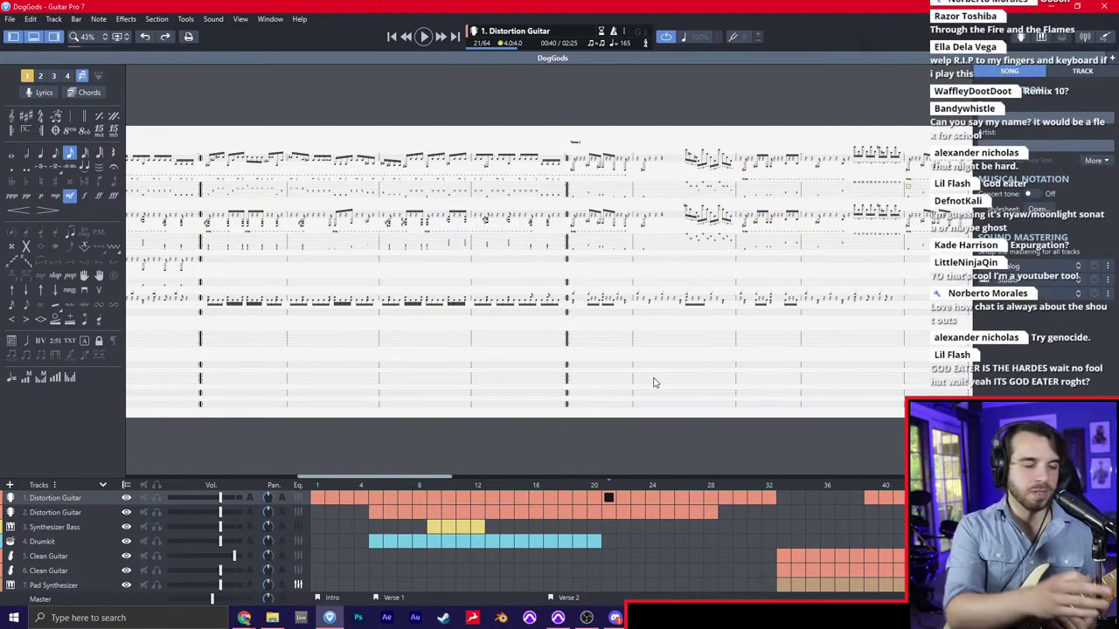
scroll(599, 233, "up", 4)
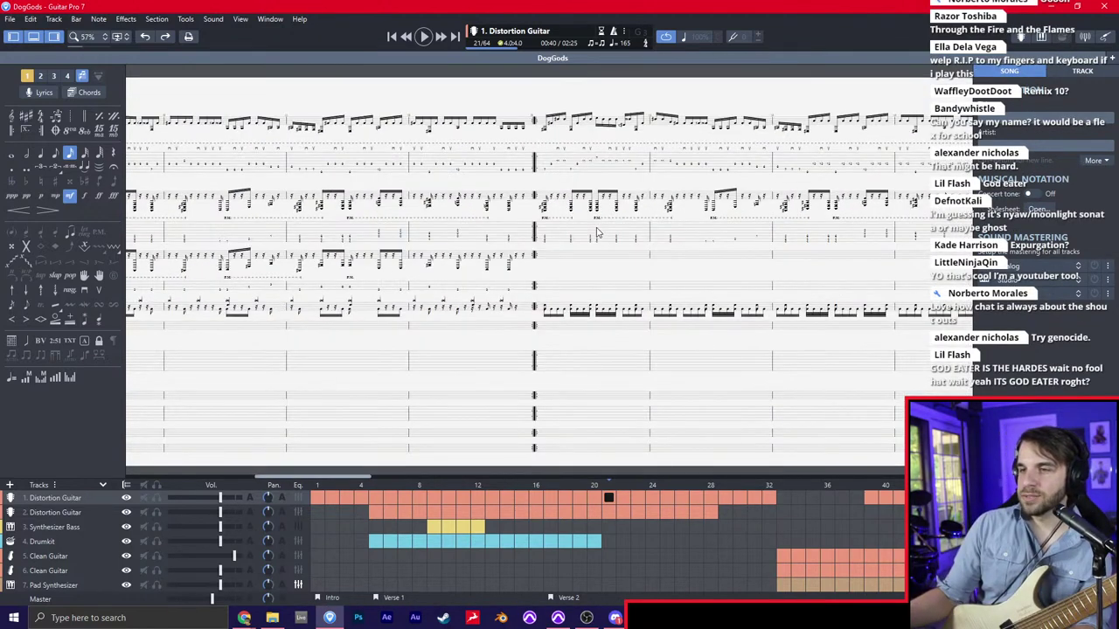
Return to the Pro Tools Edit window and play the session from bar 38
left_click(558, 618)
key("ctrl+equal")
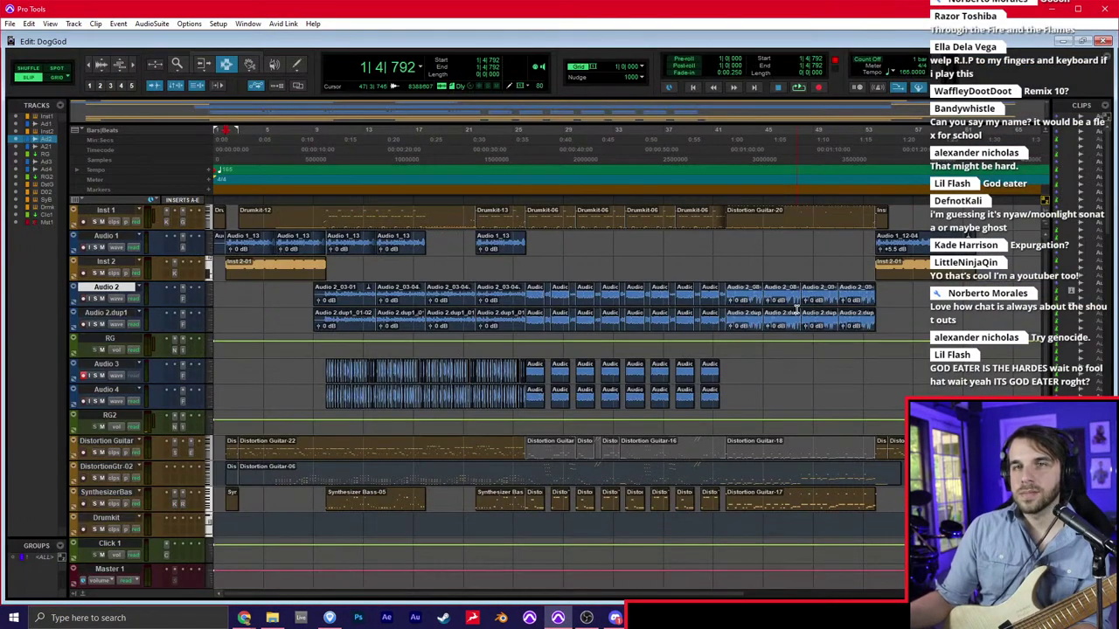
left_click(627, 351)
scroll(612, 346, "left", 3)
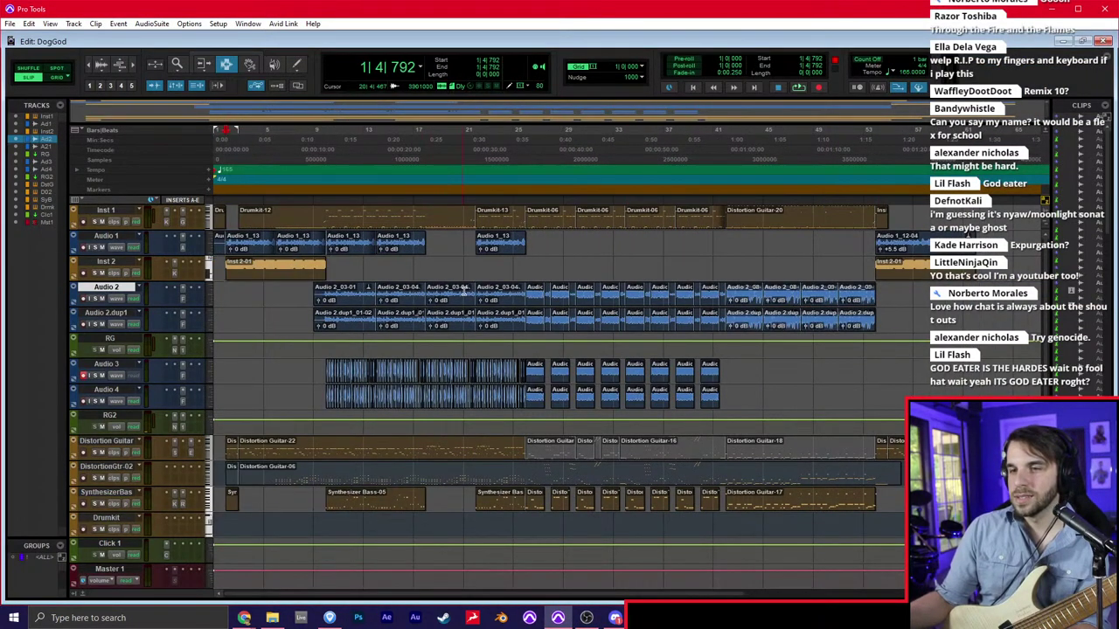
left_click(592, 320)
key("space")
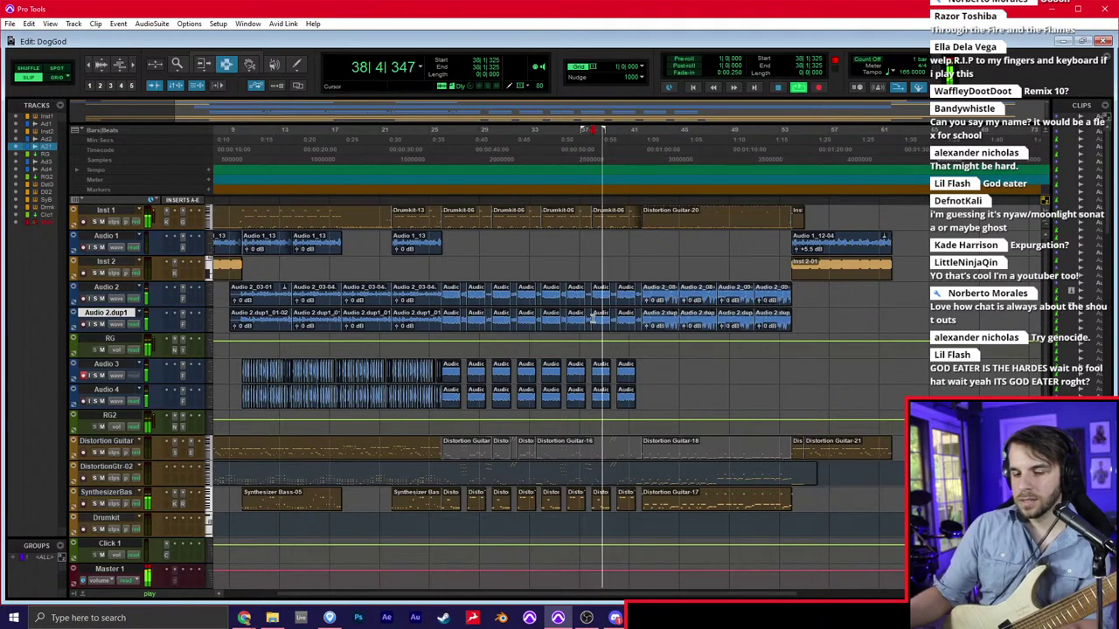
Inspect the clips around bar 42 up close, place the edit cursor there on Audio 3 and stop playback
key("t")
key("t")
scroll(626, 319, "right", 3)
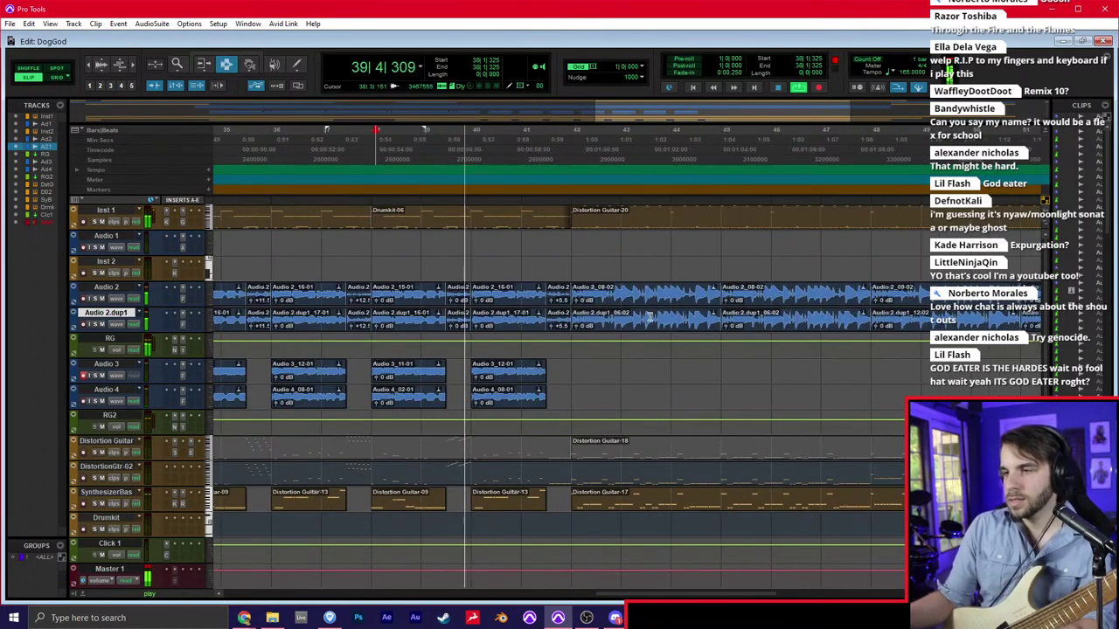
left_click(572, 368)
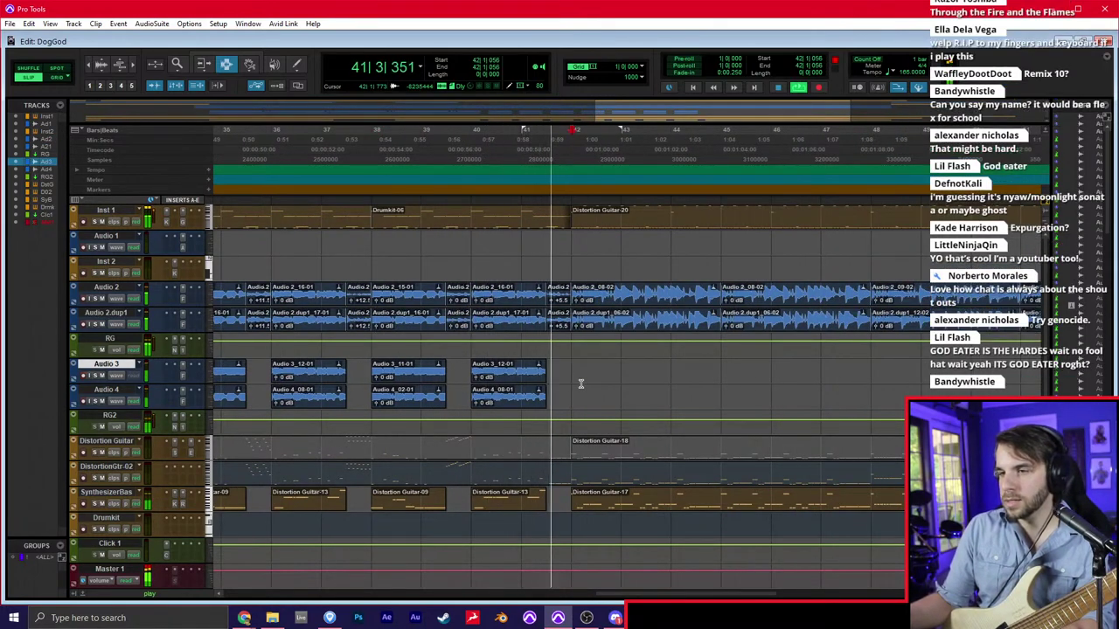
scroll(568, 341, "right", 2)
scroll(565, 335, "right", 2)
key("space")
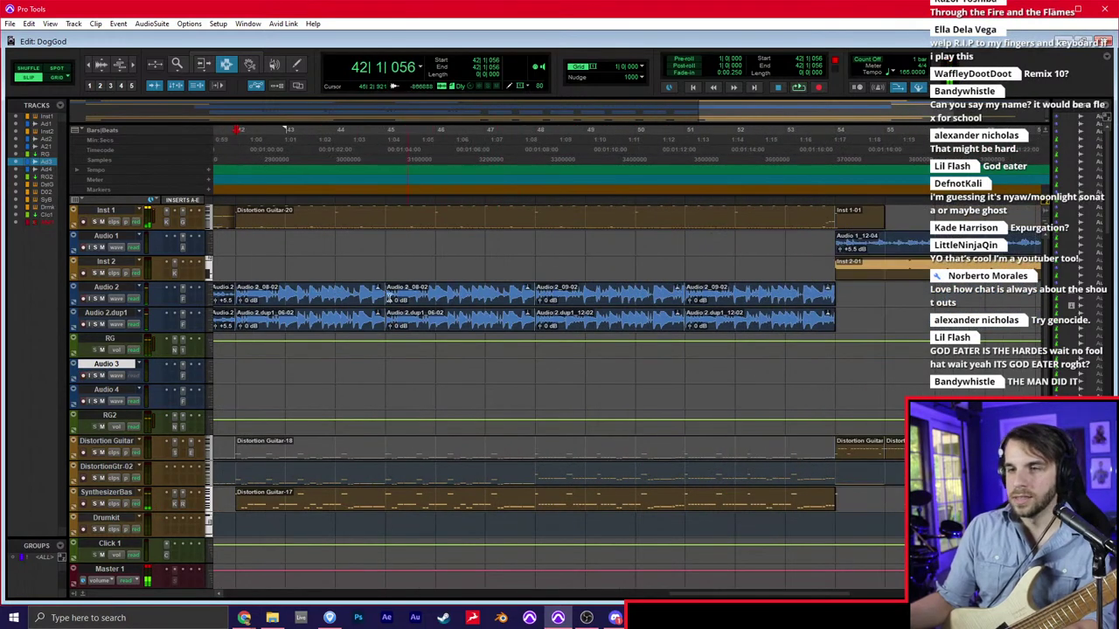
Save the session as DogGod2 and delete everything from bar 42 onward on all tracks
left_click(236, 155)
key("r")
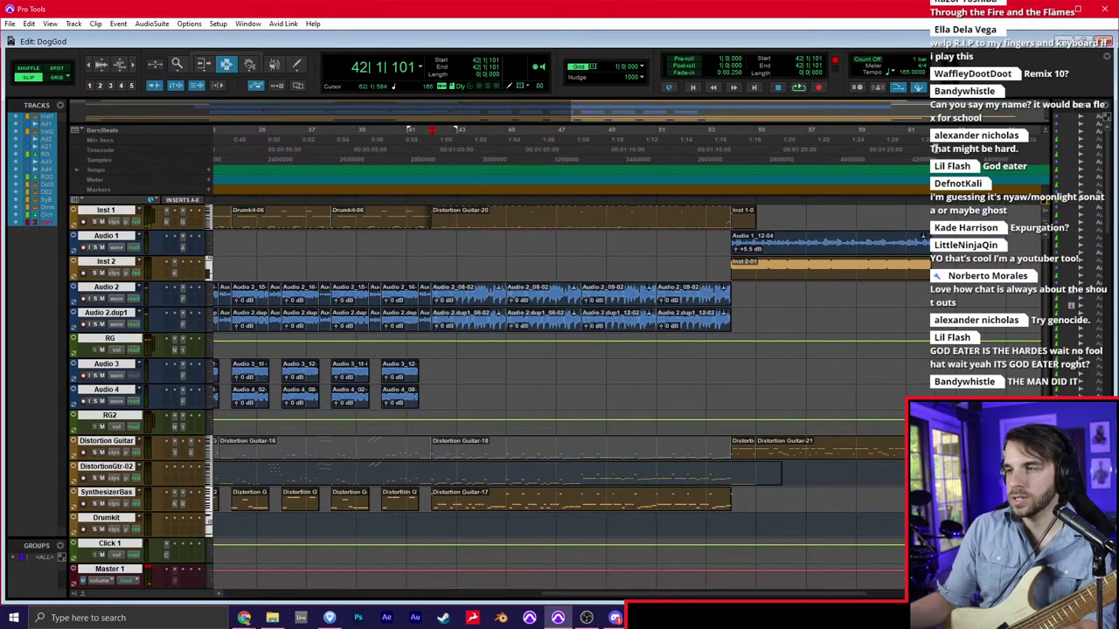
left_click(951, 151, "shift")
left_click(10, 24)
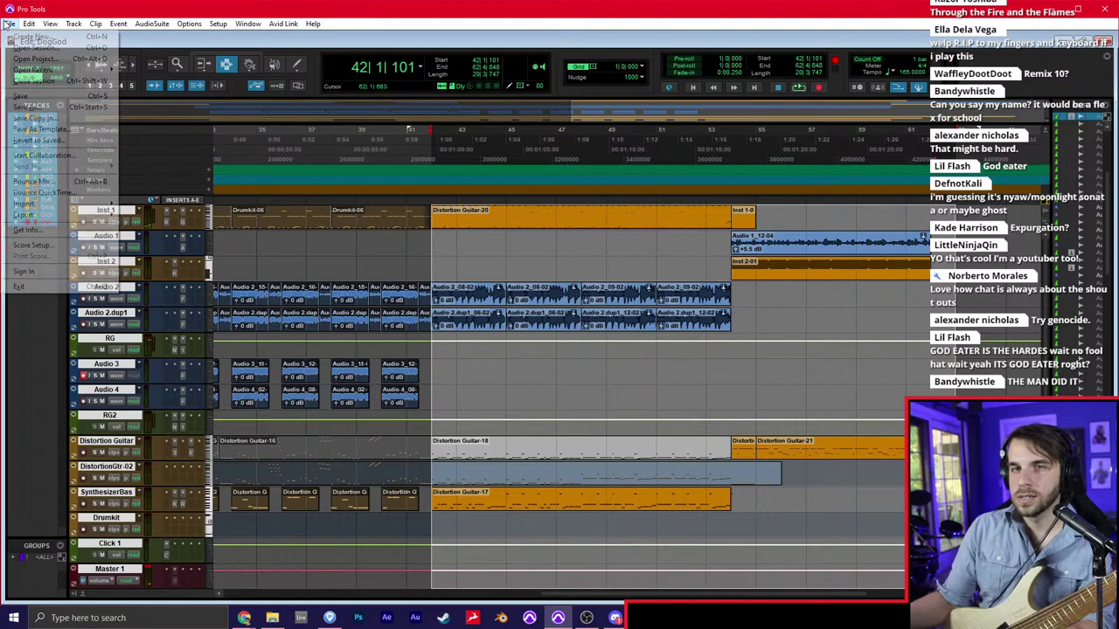
left_click(40, 105)
type("2")
key("Return")
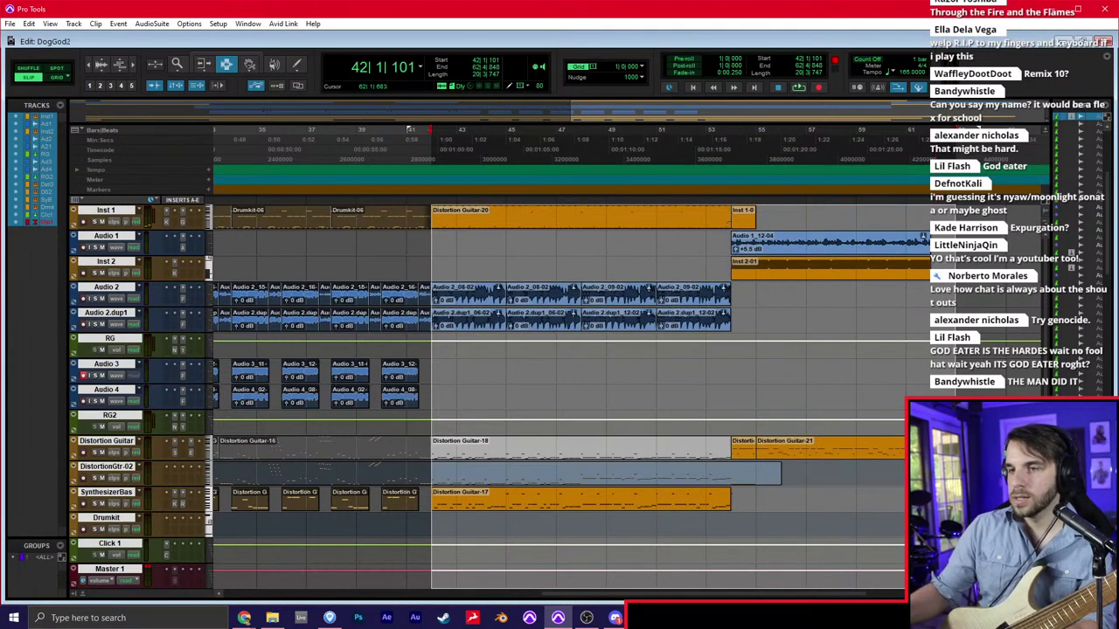
key("Delete")
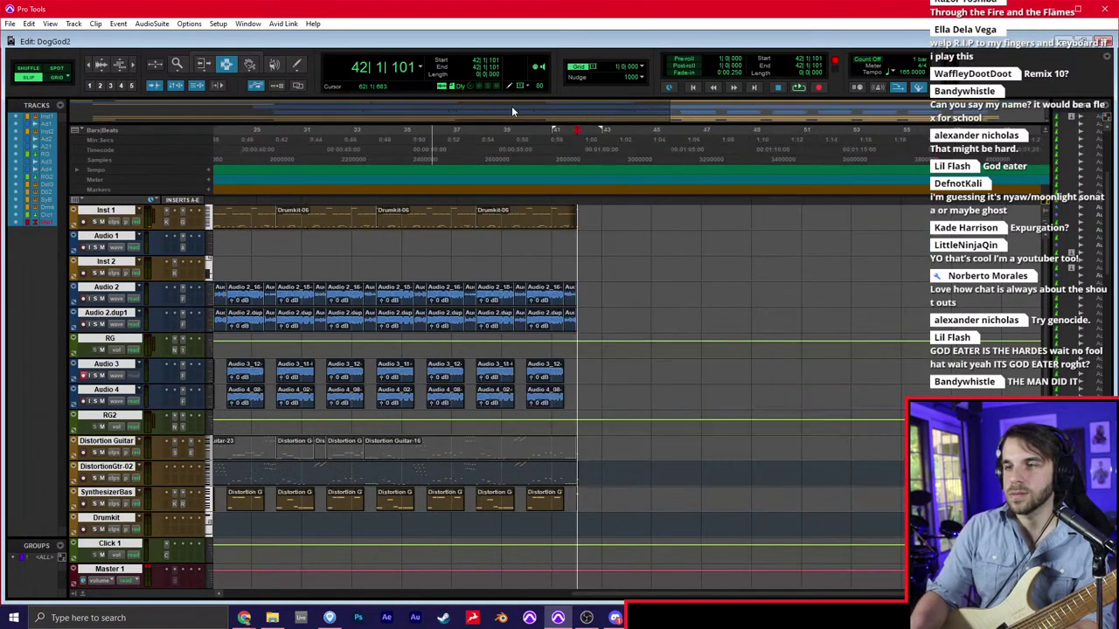
Place the edit cursor on the Audio 3 track at bar 42, where the remaining clips end
left_click(593, 265)
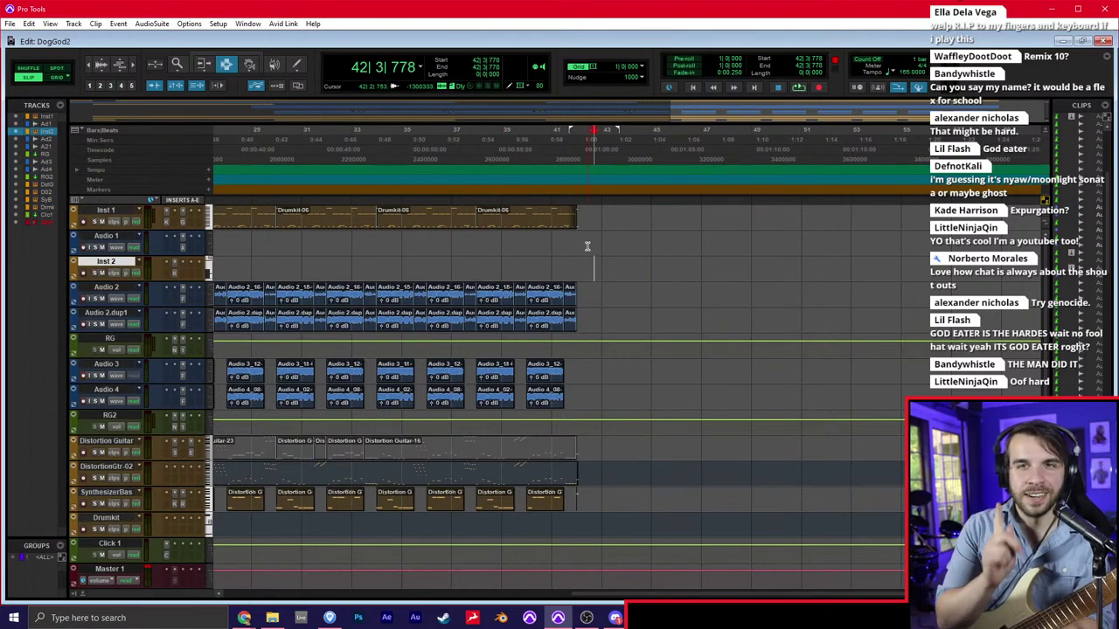
left_click(582, 267)
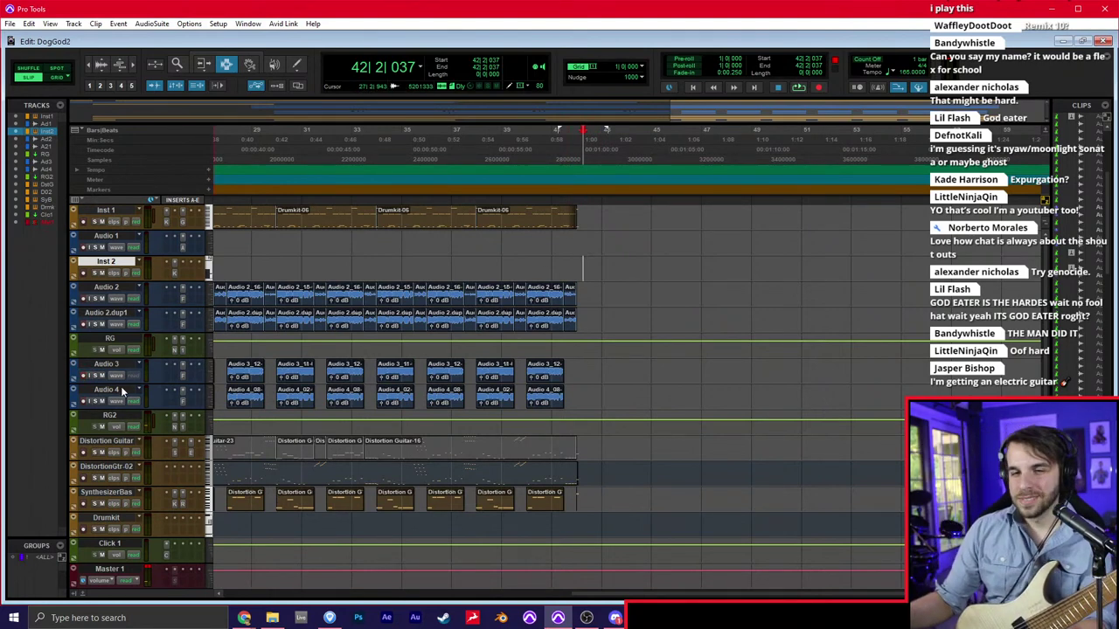
left_click(578, 374)
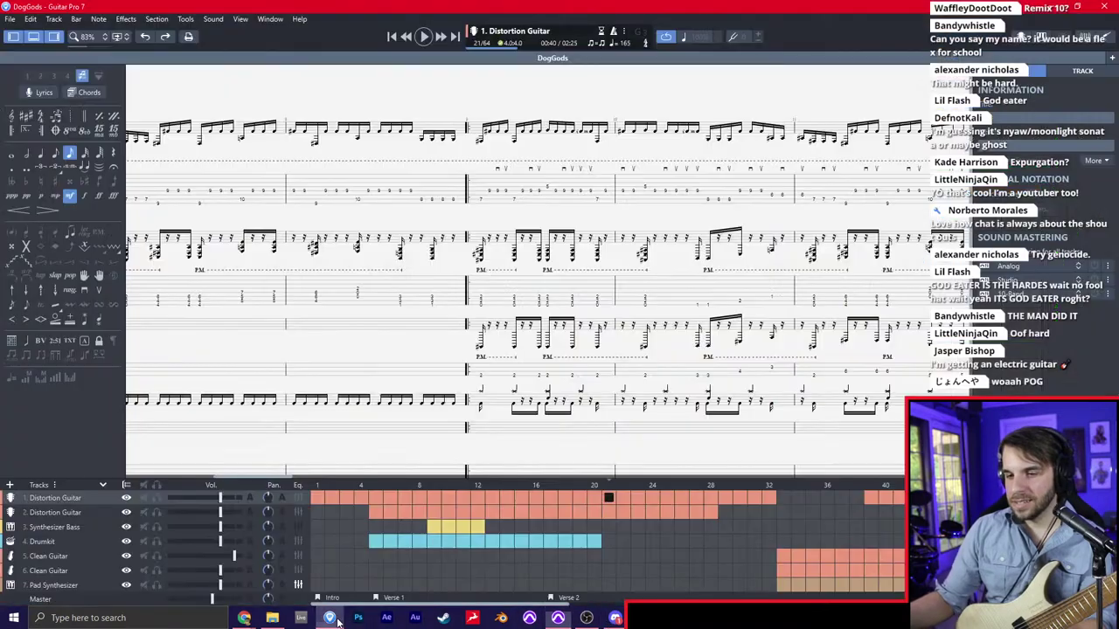
Switch to Guitar Pro, show only the first Distortion Guitar track and set the score layout to Screen - Vertical
left_click(329, 618)
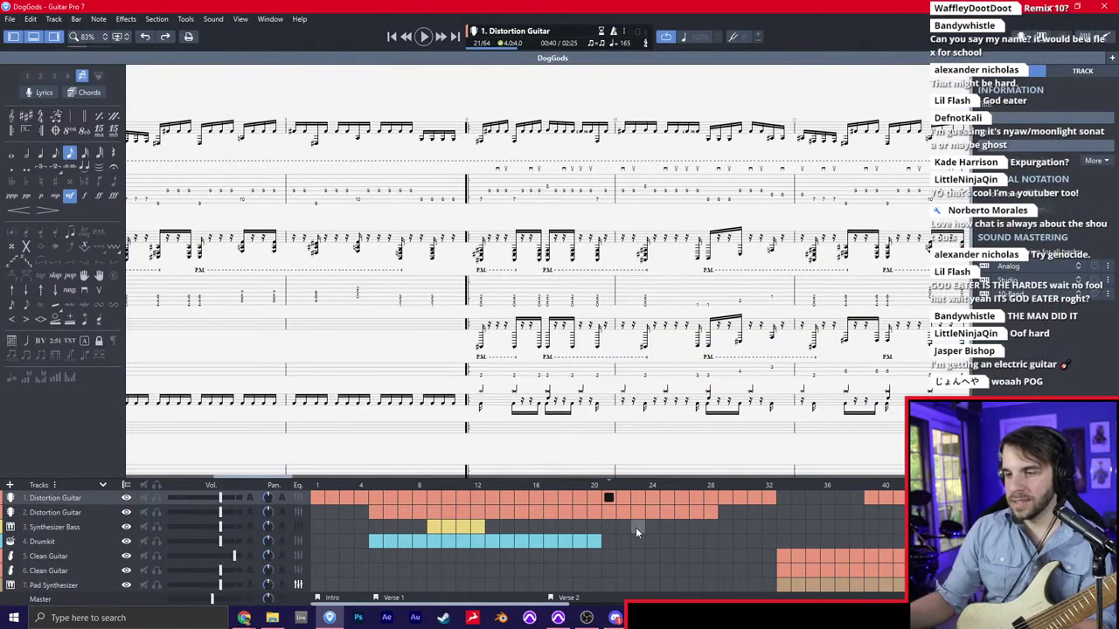
mouse_move(667, 499)
left_mouse_down()
mouse_move(699, 498)
mouse_move(565, 499)
left_mouse_up()
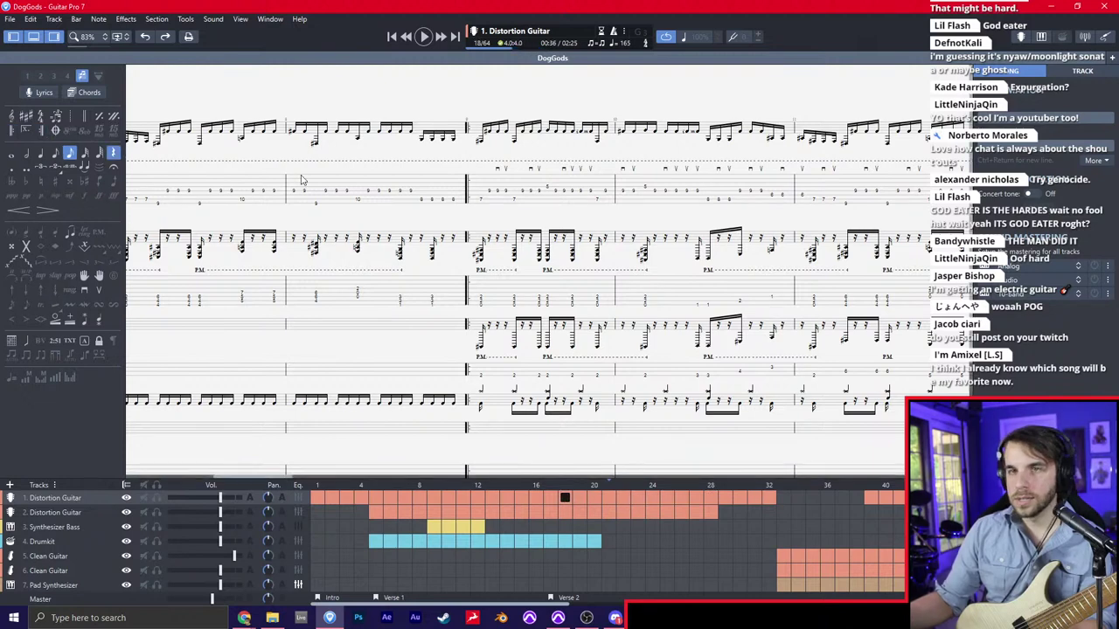
left_click(118, 36)
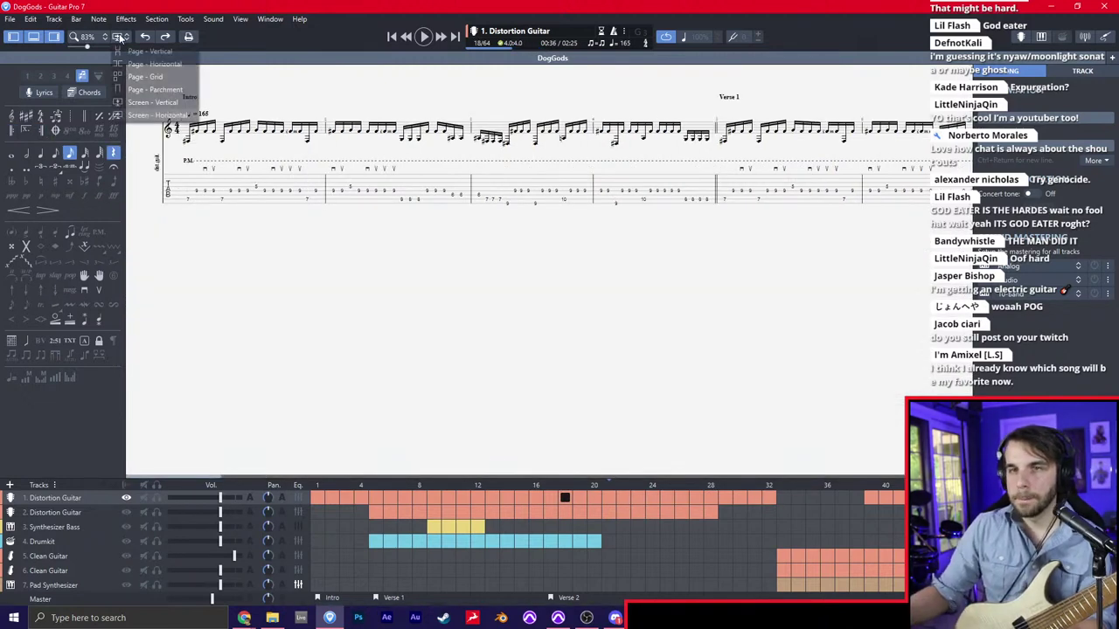
left_click(131, 102)
Examine the first Distortion Guitar's tablature from bar 29 through the start of bar 45
left_click_drag(603, 499, 726, 500)
scroll(682, 357, "down", 6)
scroll(675, 358, "down", 1)
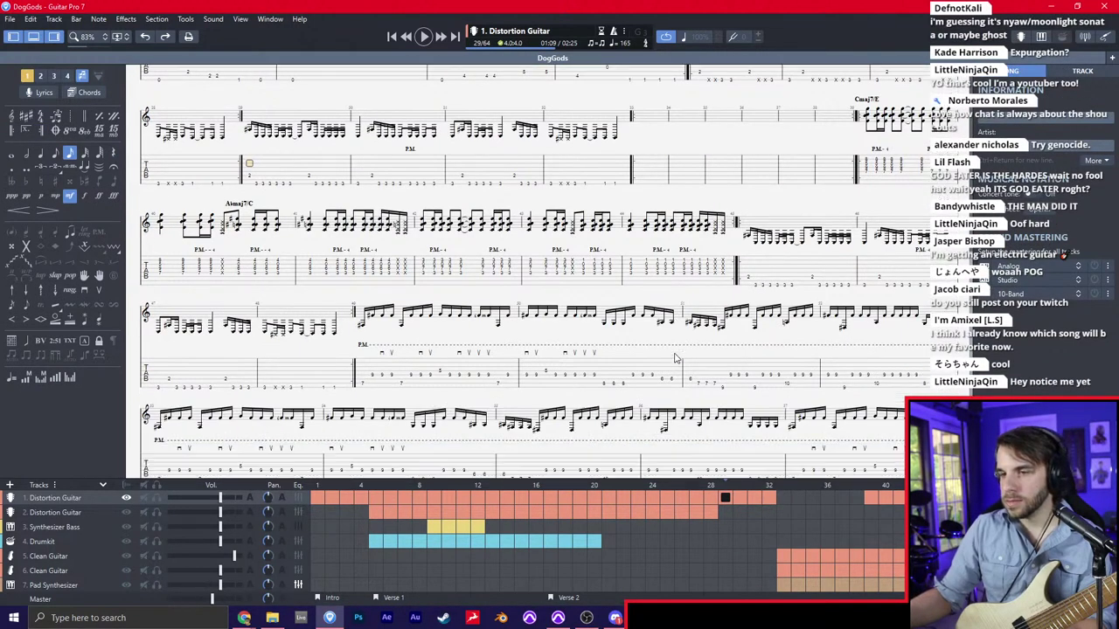
scroll(675, 358, "down", 1)
scroll(675, 352, "up", 1)
left_click(724, 250)
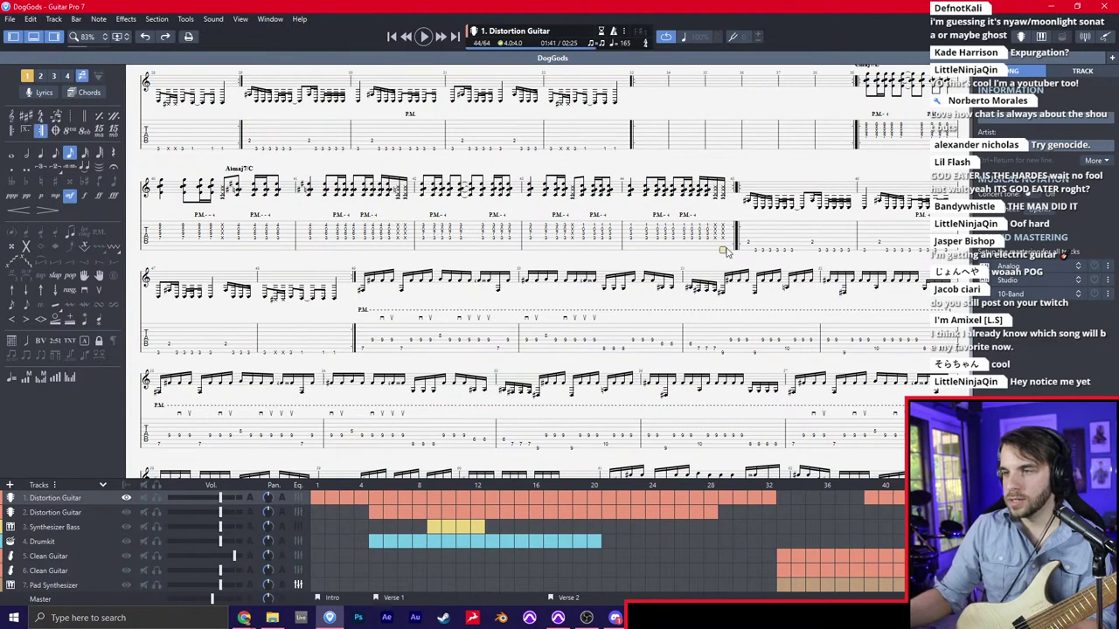
left_click(747, 243)
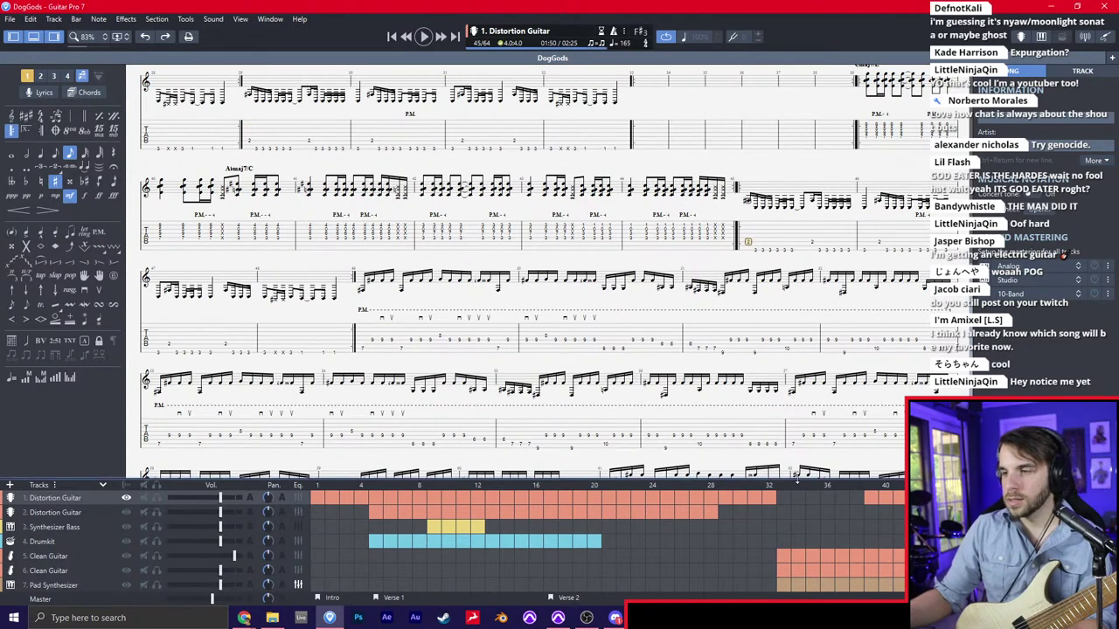
Examine the first Distortion Guitar's tablature at bar 29 and back at bar 25
left_click(727, 498)
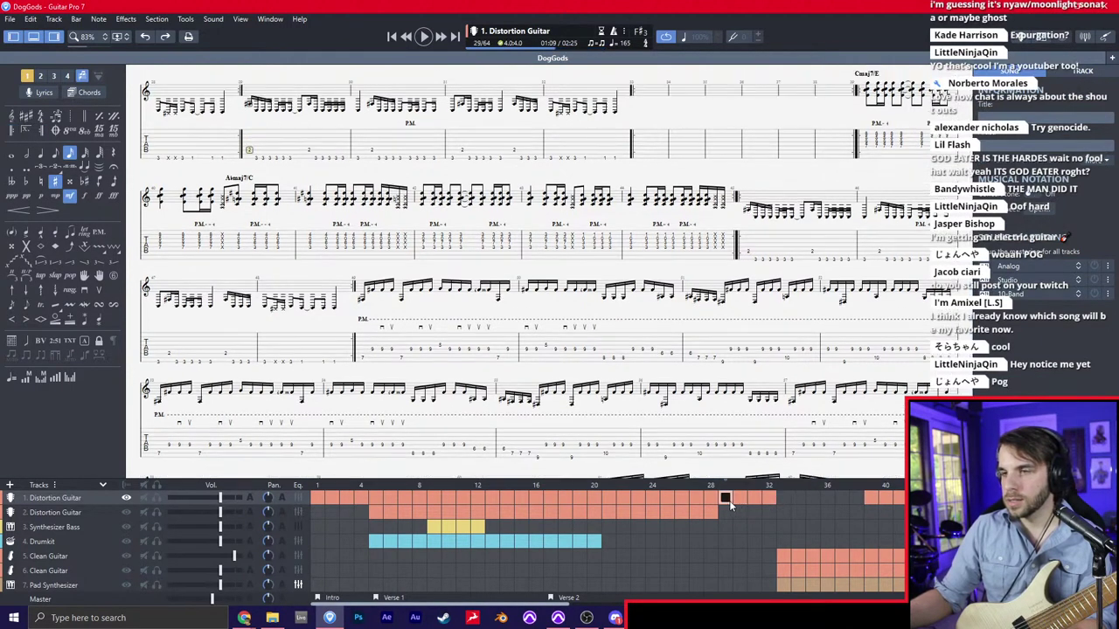
scroll(579, 281, "up", 3)
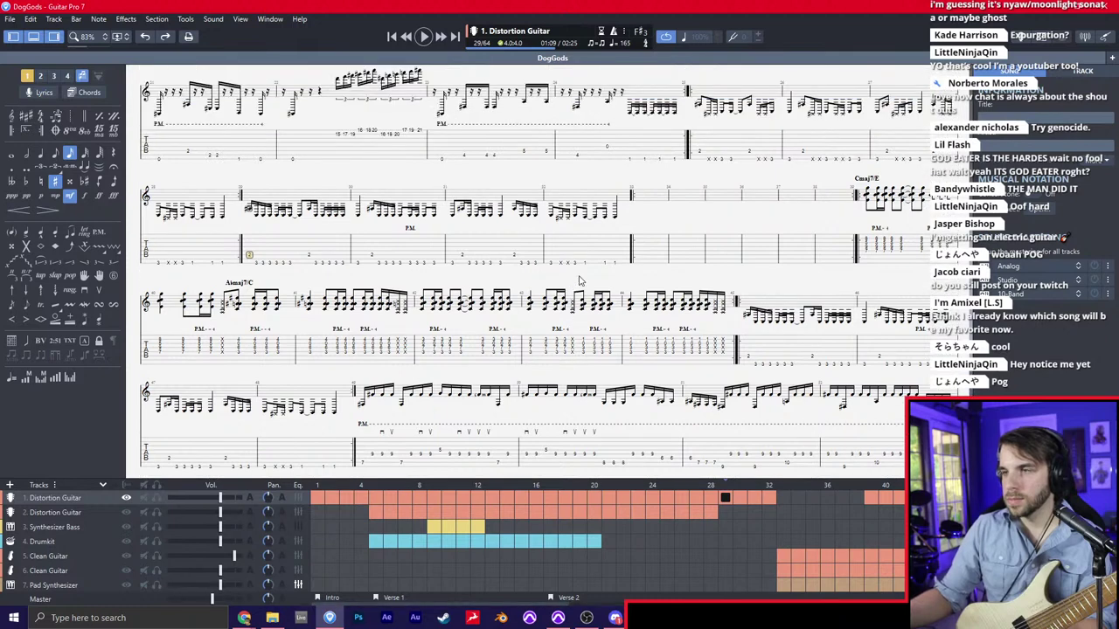
left_click(700, 150)
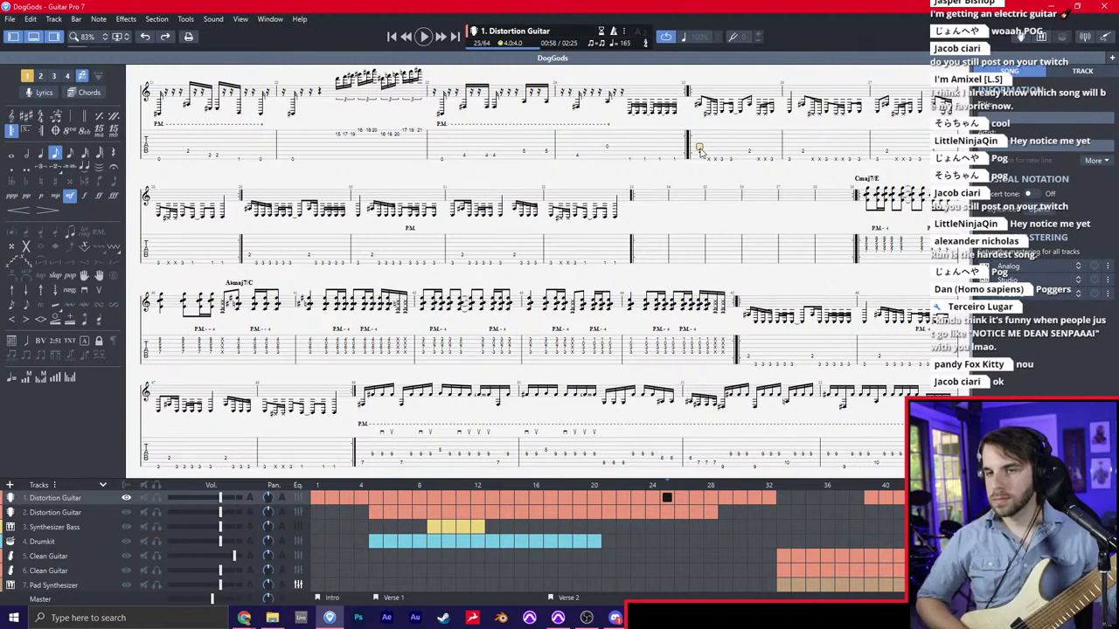
Switch to Pro Tools and place the edit cursor on the Inst 2 track at bar 42 to check where the clips end
left_click(557, 618)
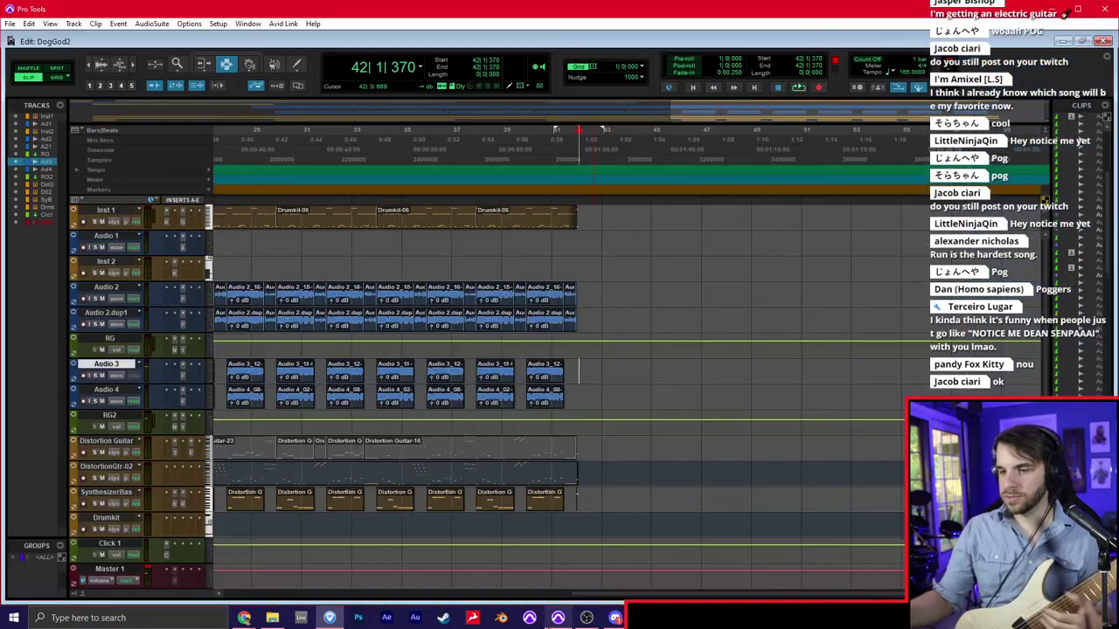
left_click(577, 217)
scroll(582, 236, "up", 2)
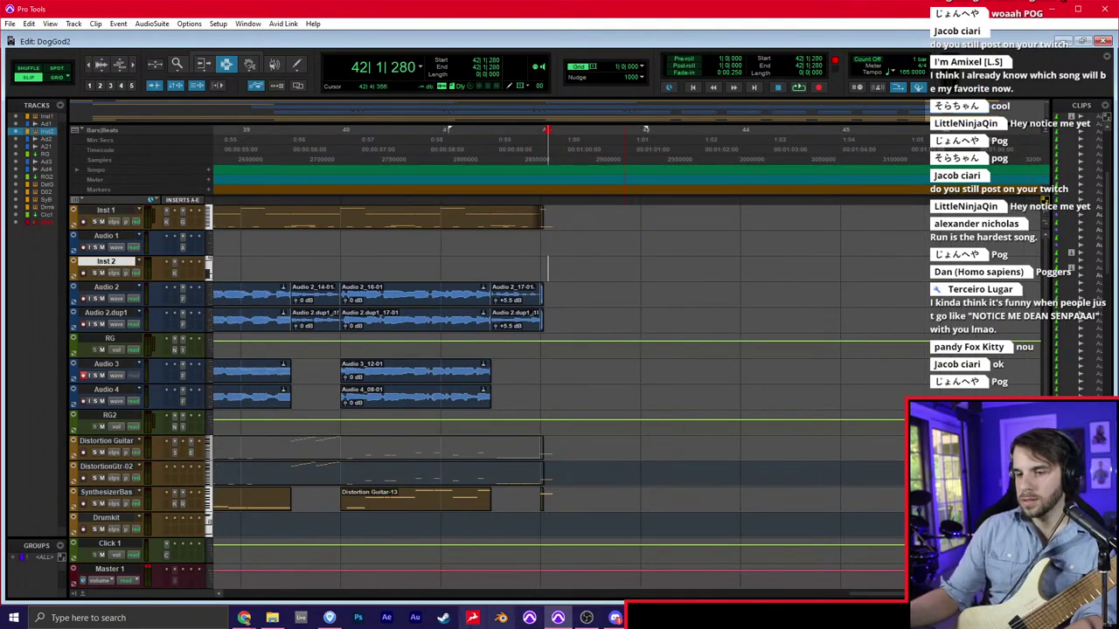
Switch to Guitar Pro and export the score as a MIDI file named DogGods in the Tabs folder
left_click(329, 618)
left_click(9, 19)
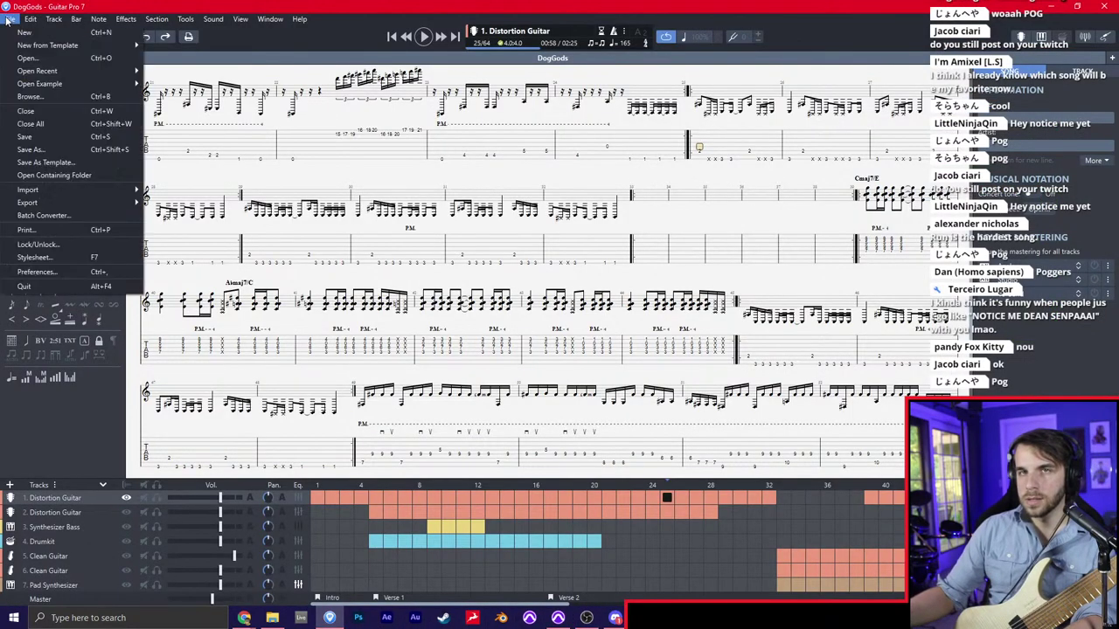
mouse_move(76, 202)
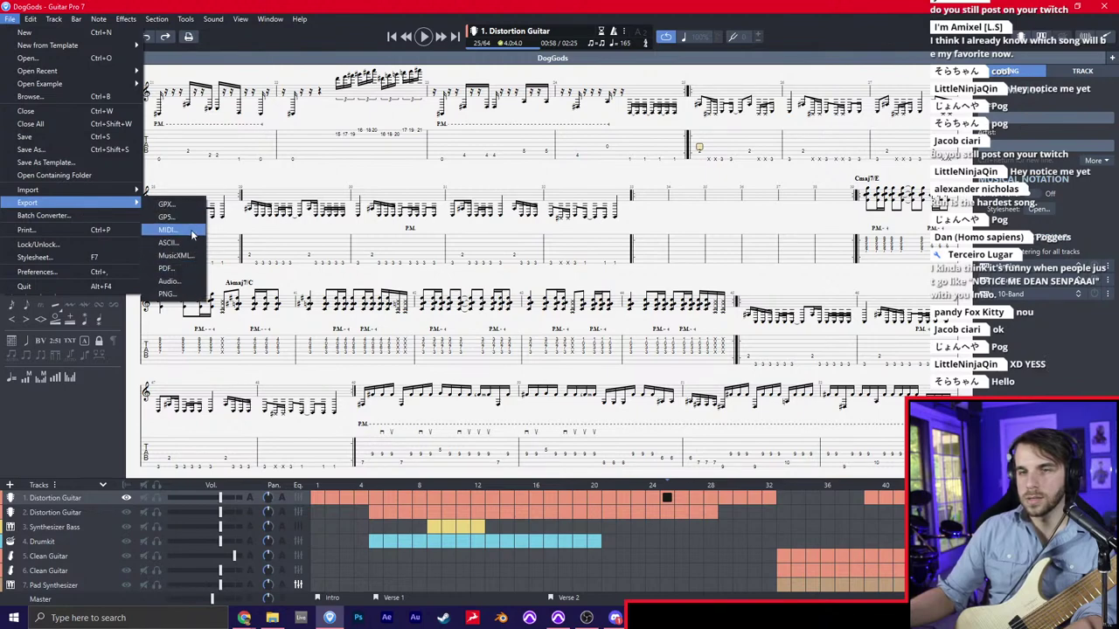
left_click(188, 229)
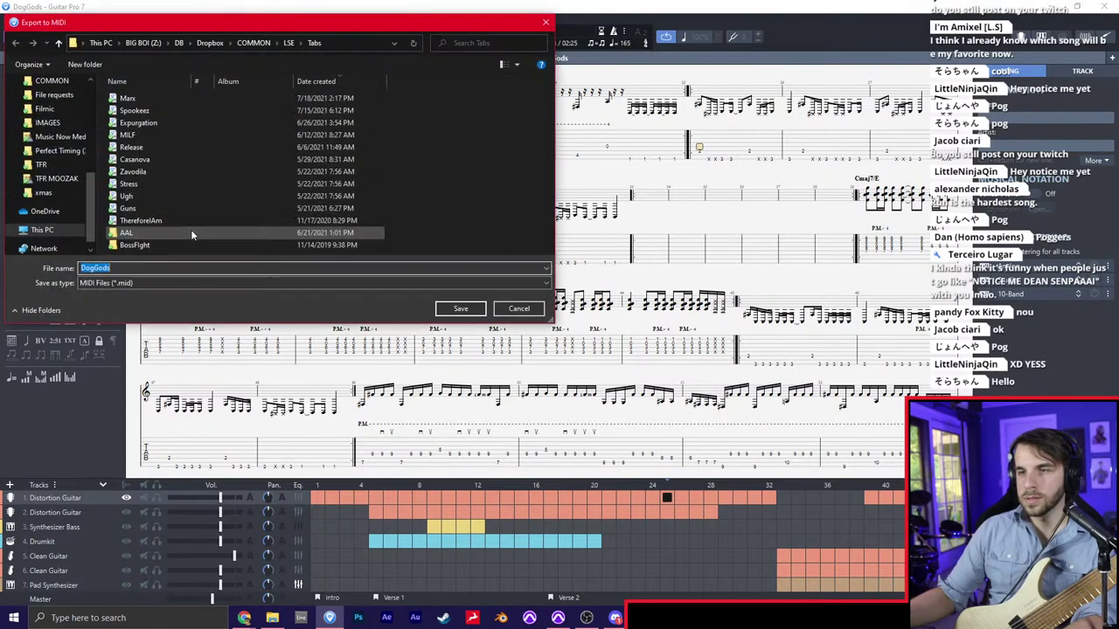
left_click(461, 308)
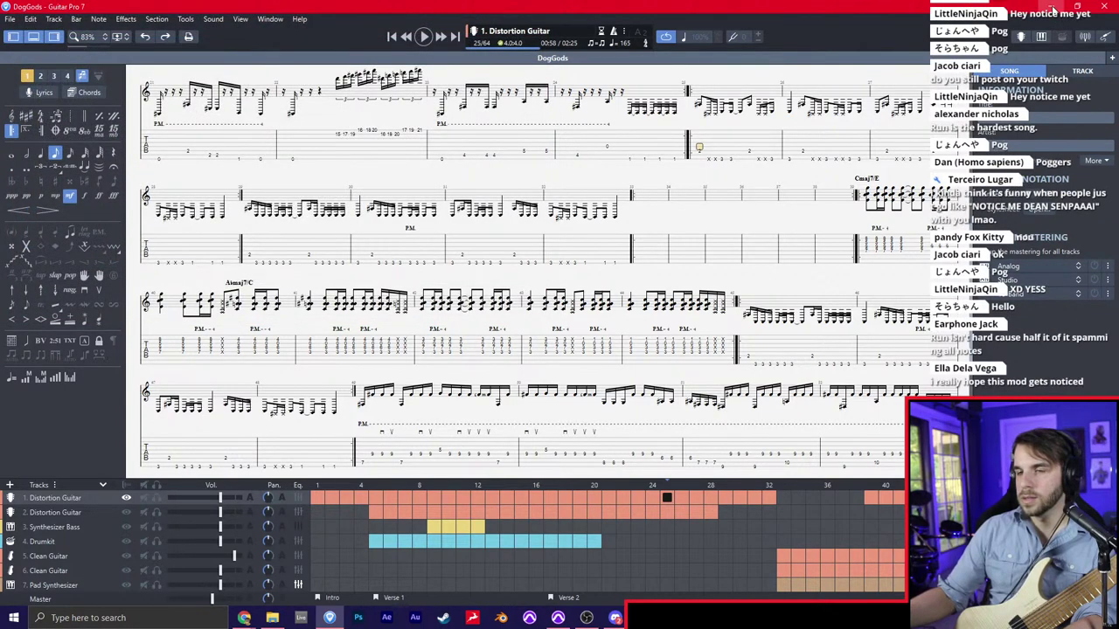
Switch to File Explorer, open the Tabs folder inside LSE and sort its files by creation date, newest first
key("alt+Tab")
left_click(278, 617)
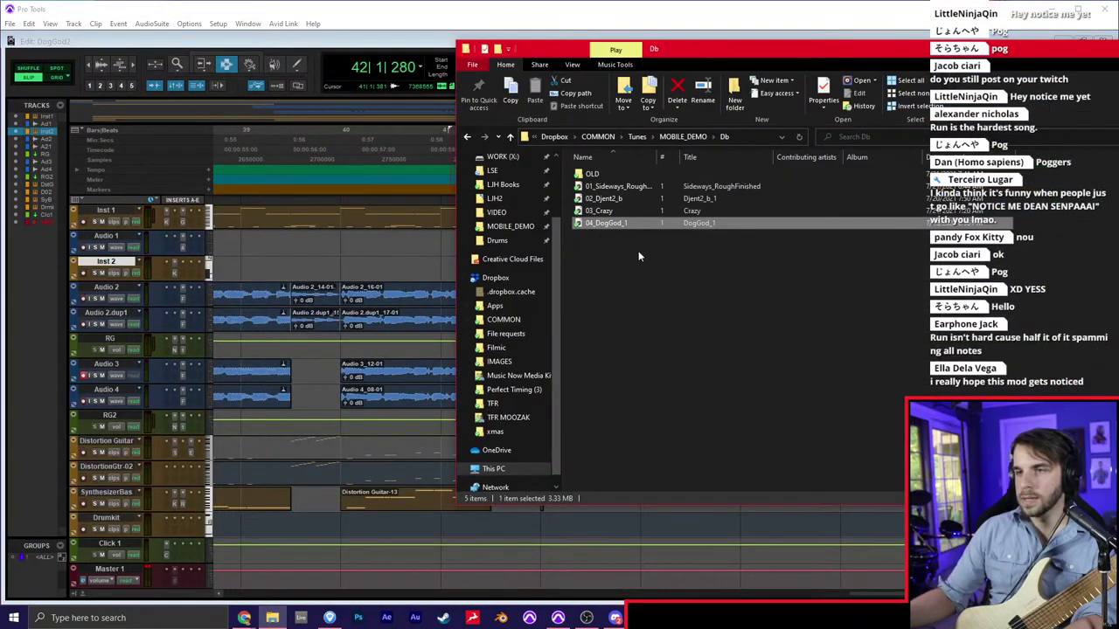
left_click(620, 138)
left_click(634, 347)
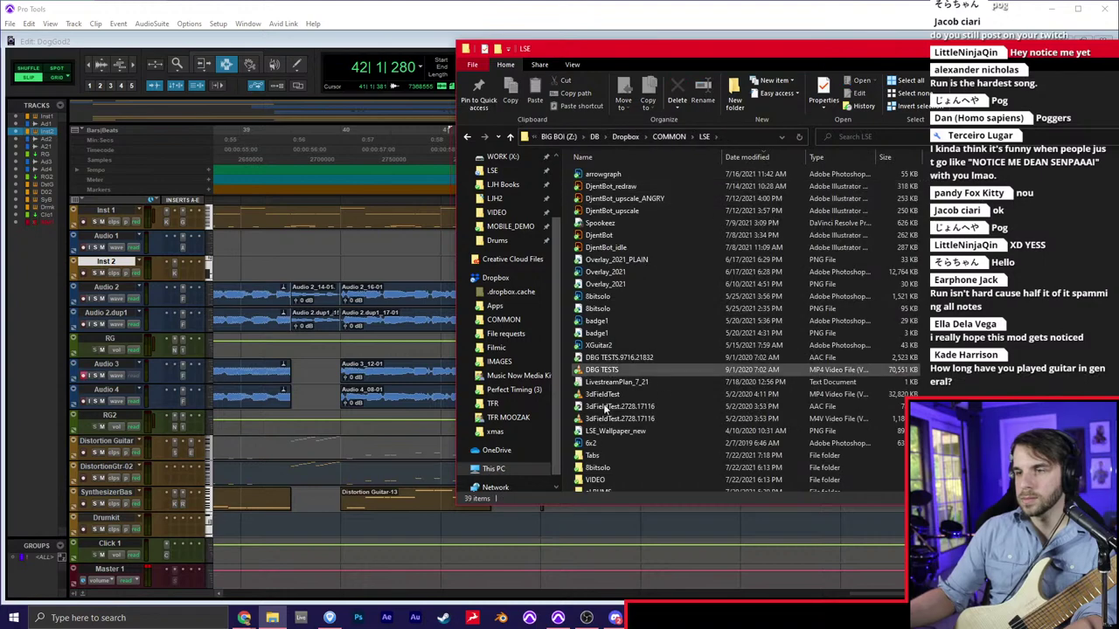
double_click(598, 456)
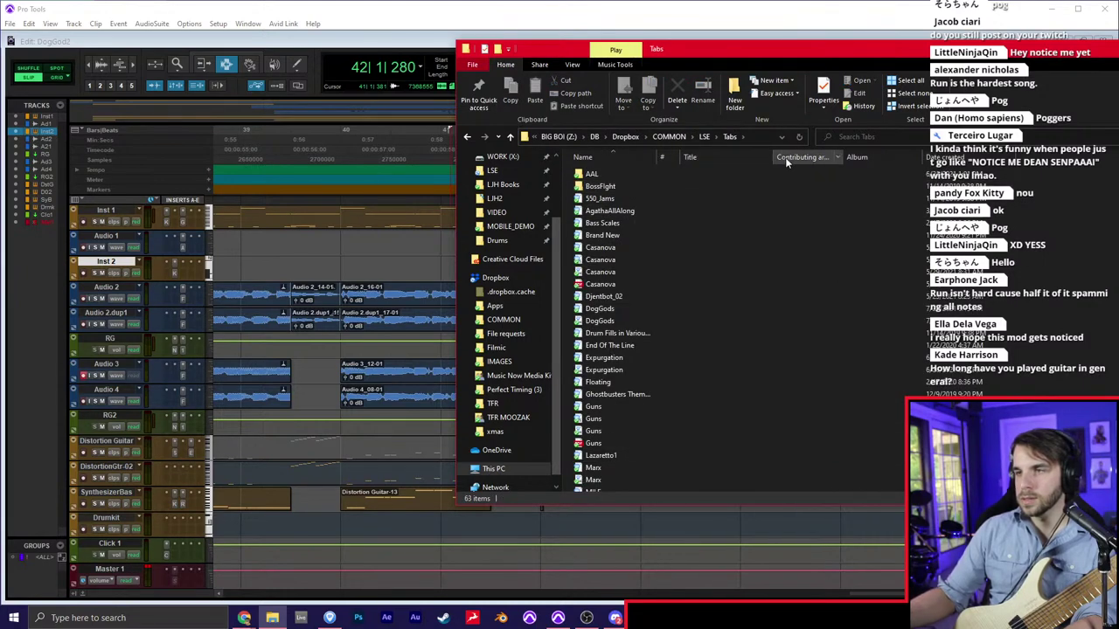
left_click(931, 158)
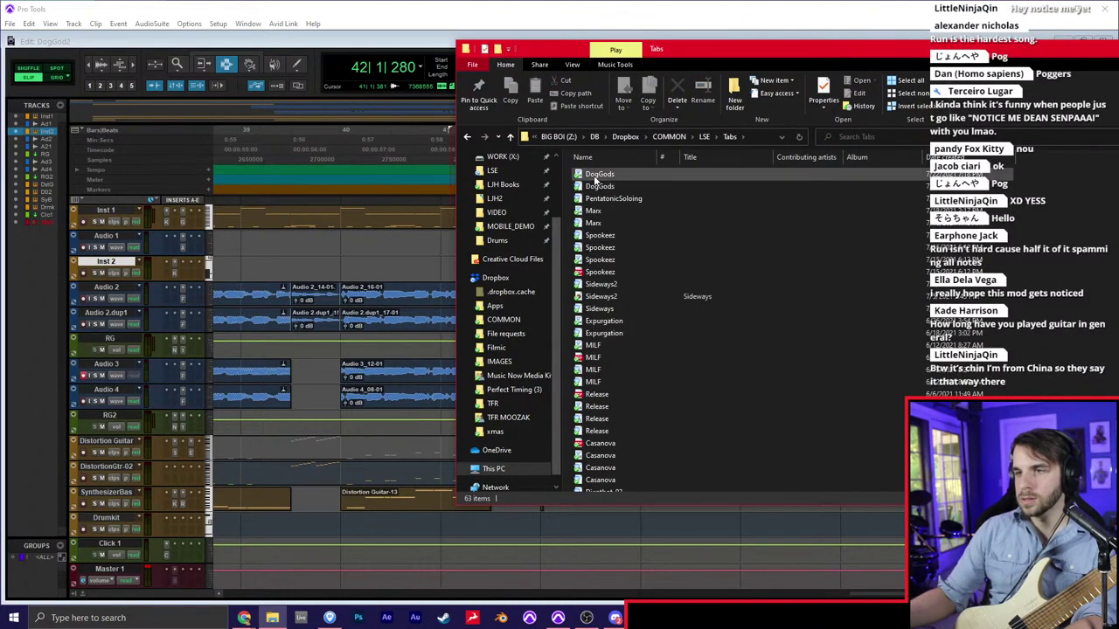
Import the newest DogGods MIDI file into the Pro Tools session as new instrument tracks at session start, including its tempo map
left_click(603, 175)
left_click_drag(63, 254, 39, 258)
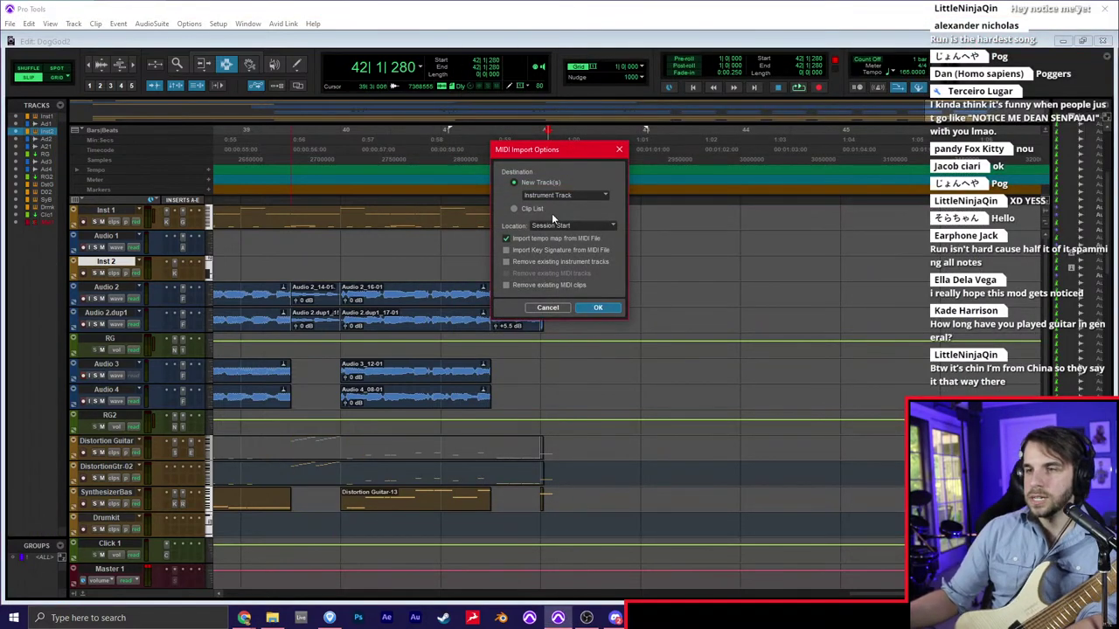
left_click(597, 310)
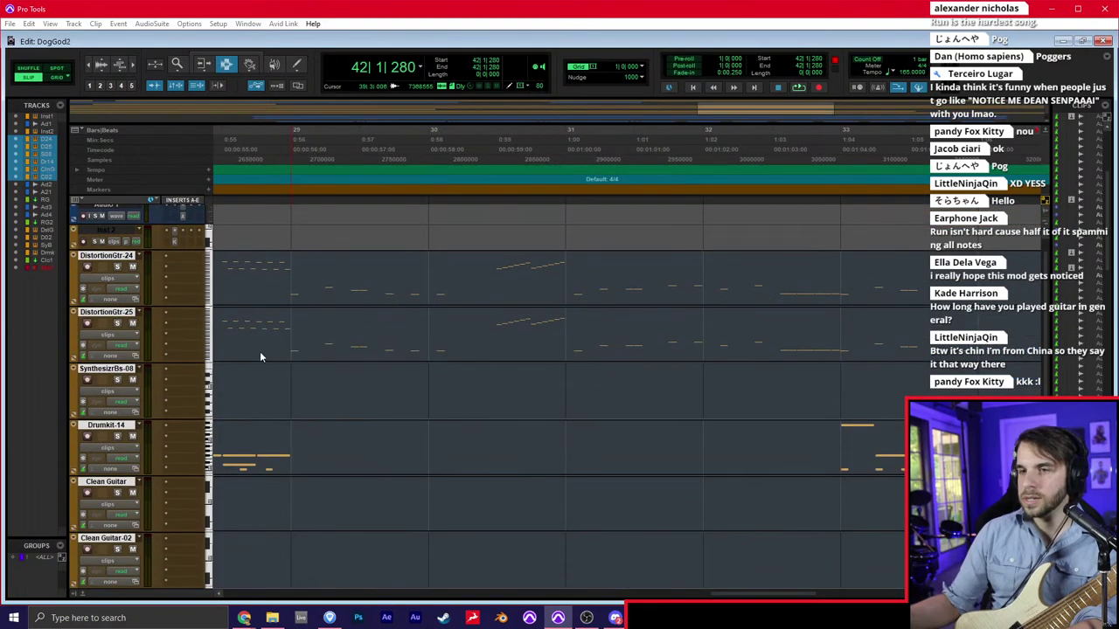
Delete the newly imported MIDI tracks except DistortionGtr-24 and Pad Synthesizer
scroll(256, 331, "down", 5)
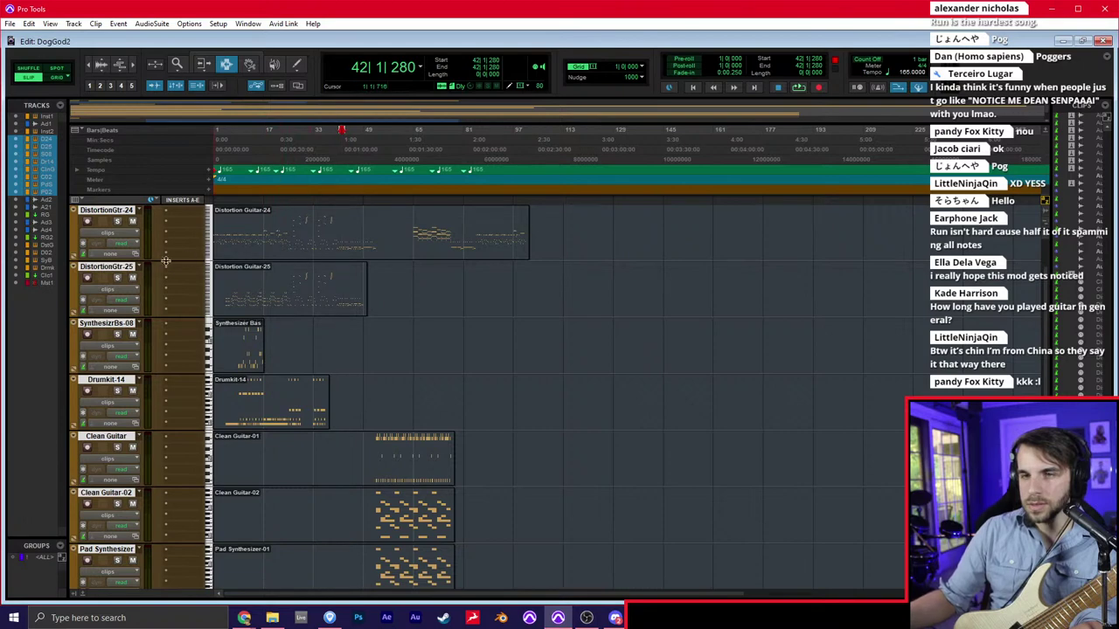
left_click(106, 266)
scroll(123, 350, "down", 3)
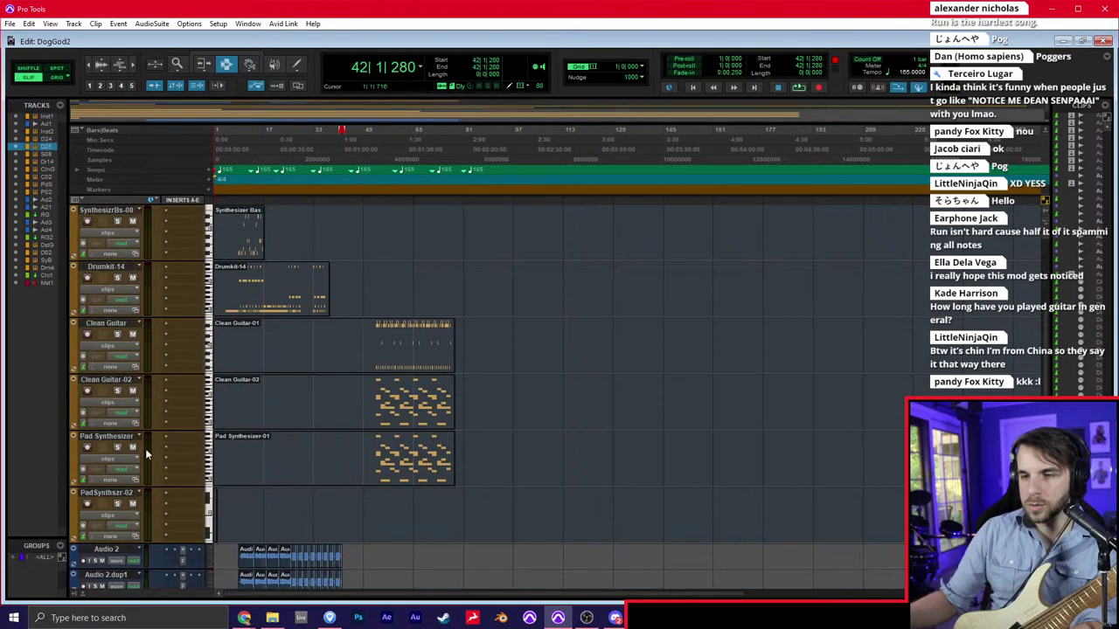
left_click(125, 437, "shift")
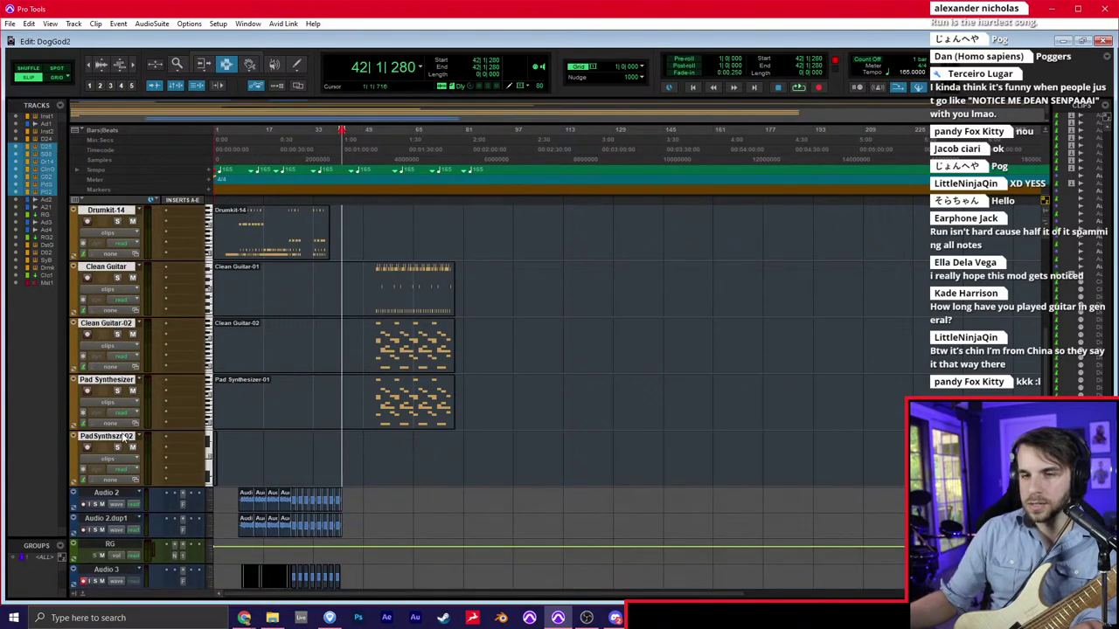
right_click(117, 383)
left_click(146, 515)
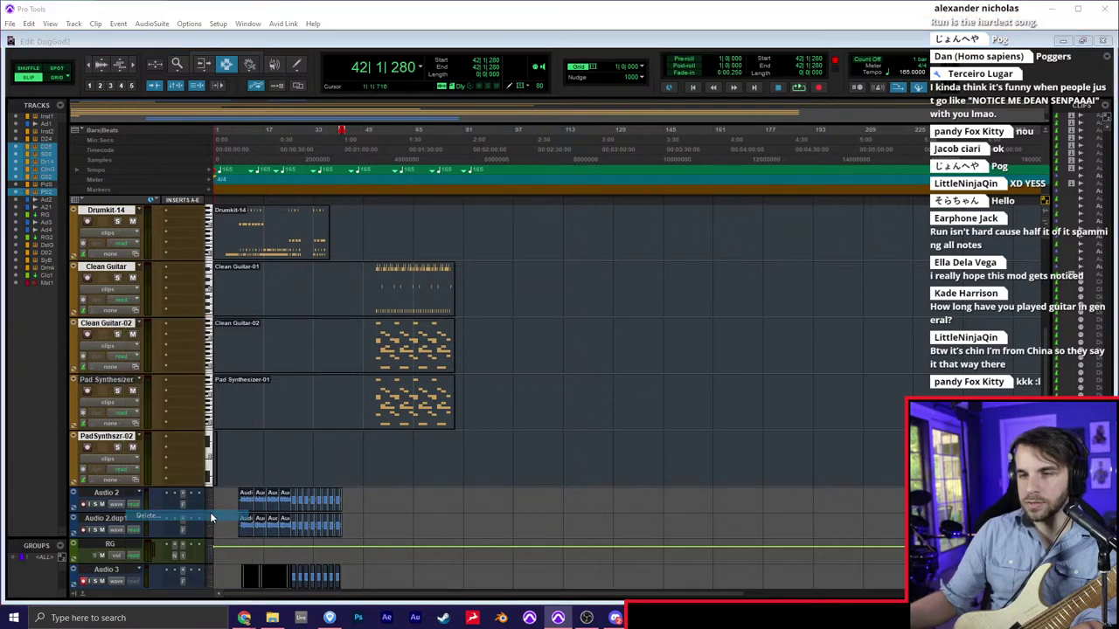
key("Return")
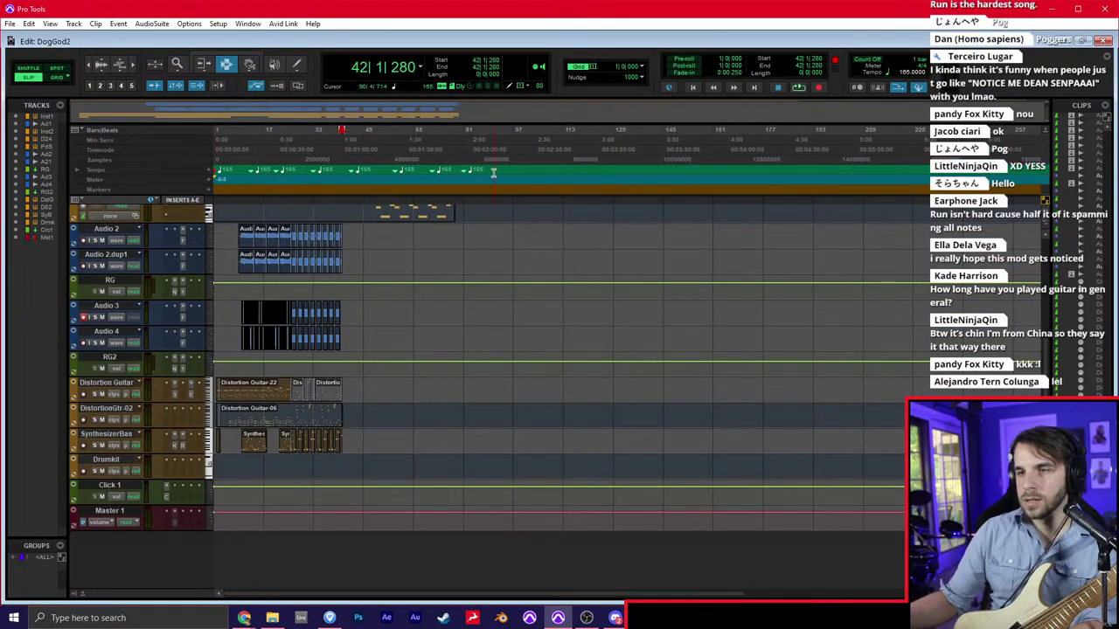
Delete all imported tempo changes and set the session tempo to 165
left_click_drag(493, 172, 182, 165)
key("Delete")
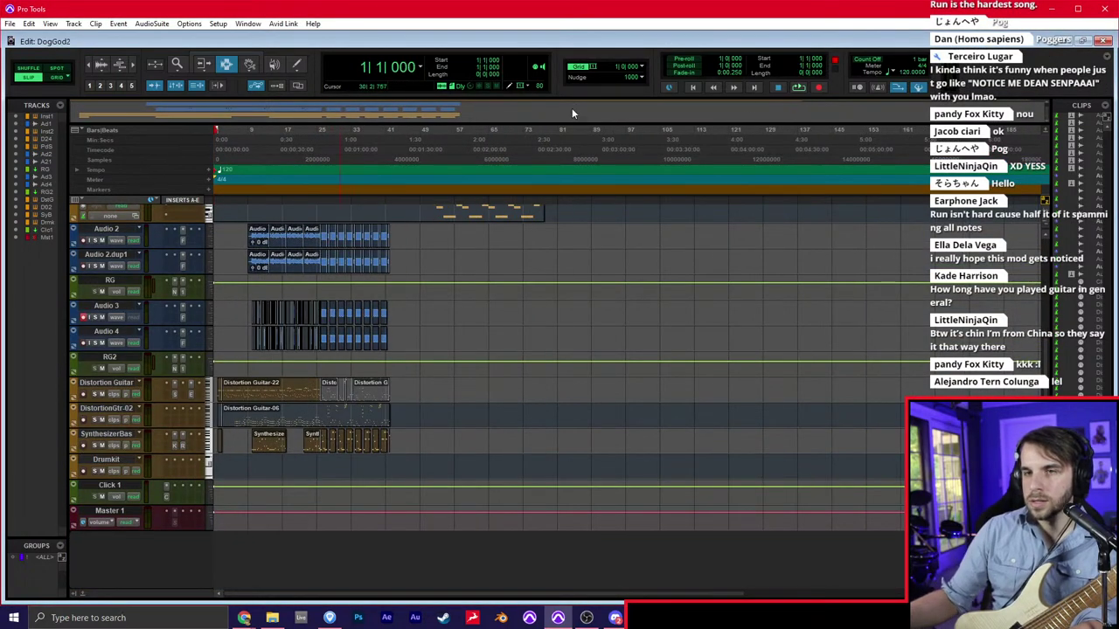
left_click(907, 77)
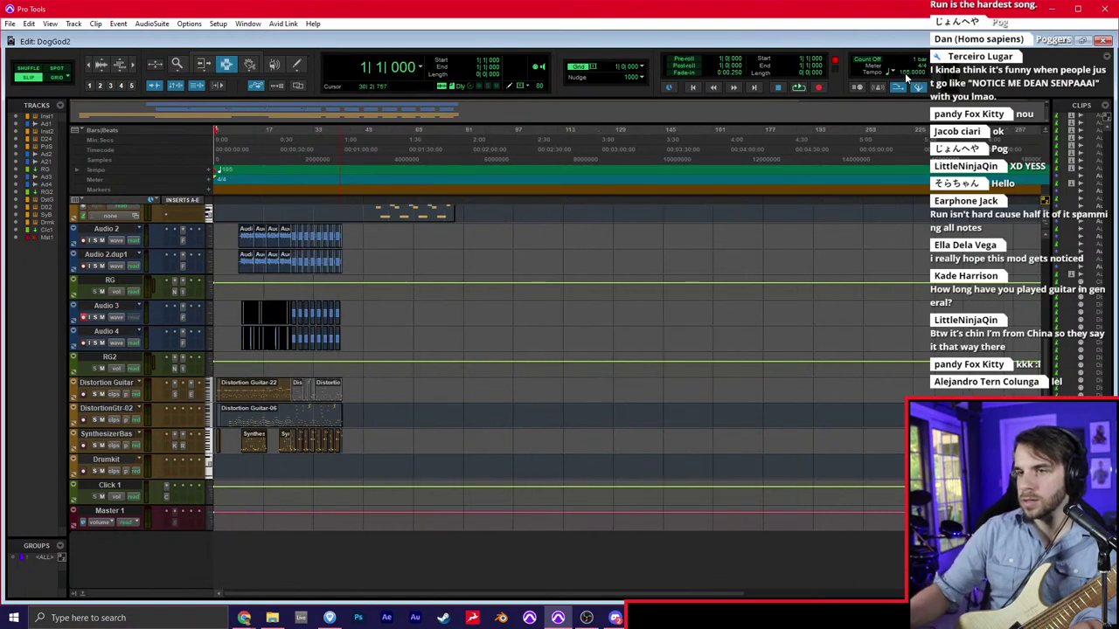
Play back the existing parts from bar 34 and again from bar 38 to check the timing
left_click(317, 245)
key("space")
key("t")
key("t")
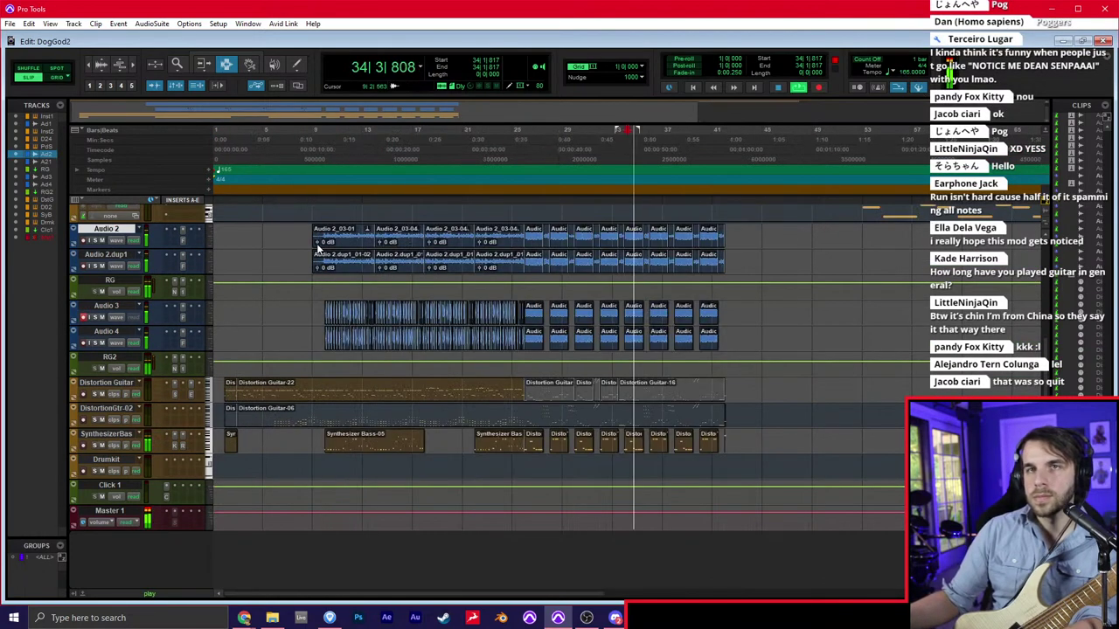
key("space")
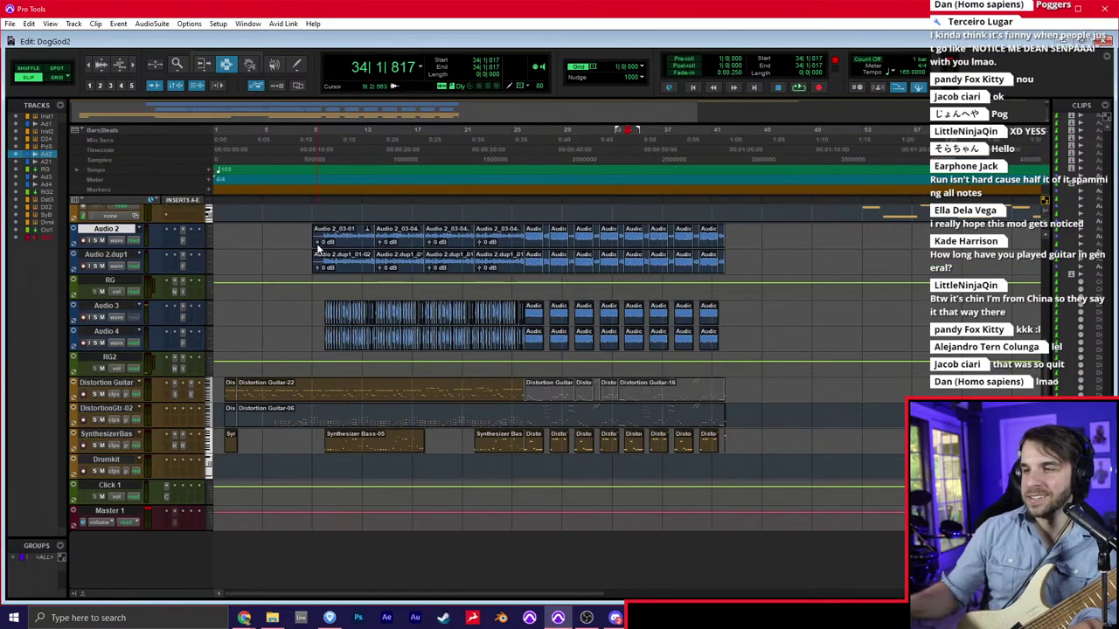
scroll(702, 294, "up", 1)
left_click(681, 278)
key("space")
scroll(702, 275, "up", 3)
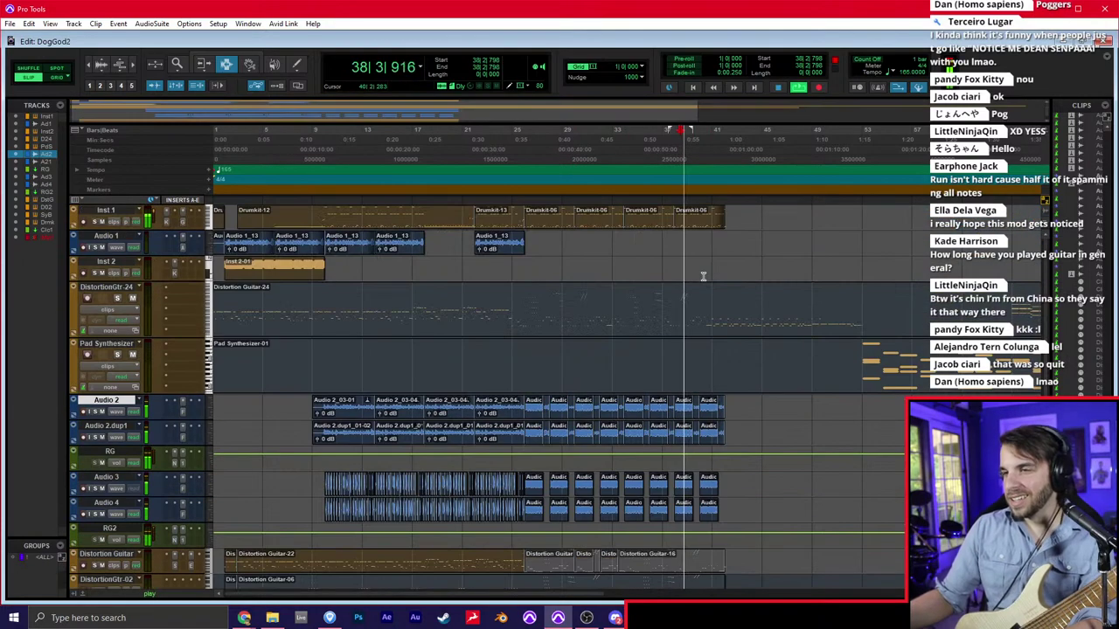
key("t")
key("t")
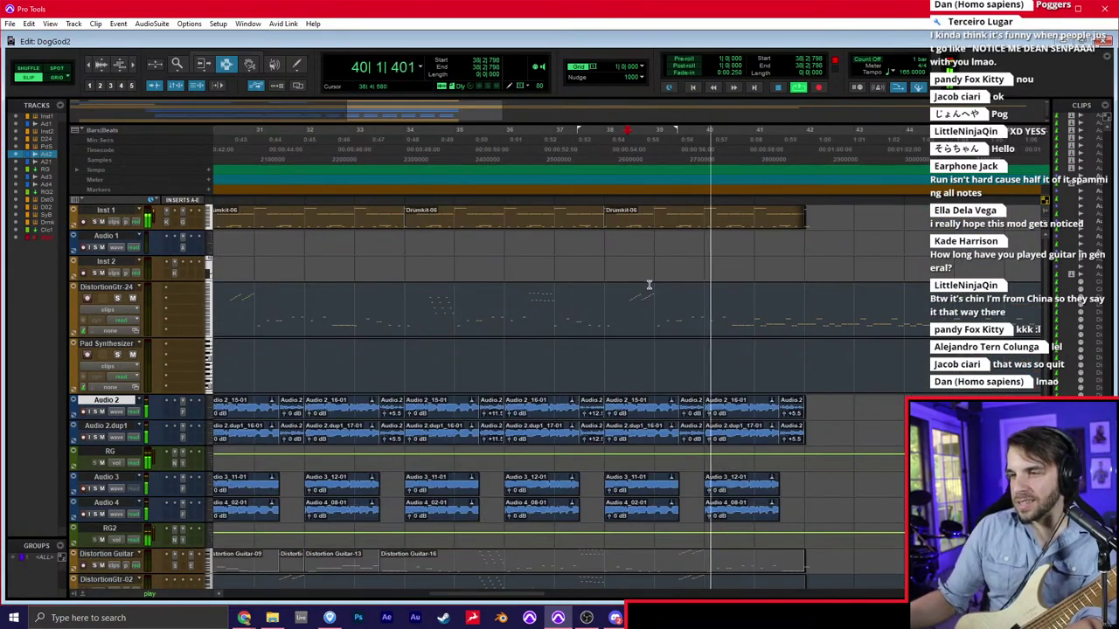
key("space")
In Grid mode, move the Distortion Guitar-24 and Pad Synthesizer-01 clips one bar later so they start at bar 2
scroll(452, 277, "left", 10)
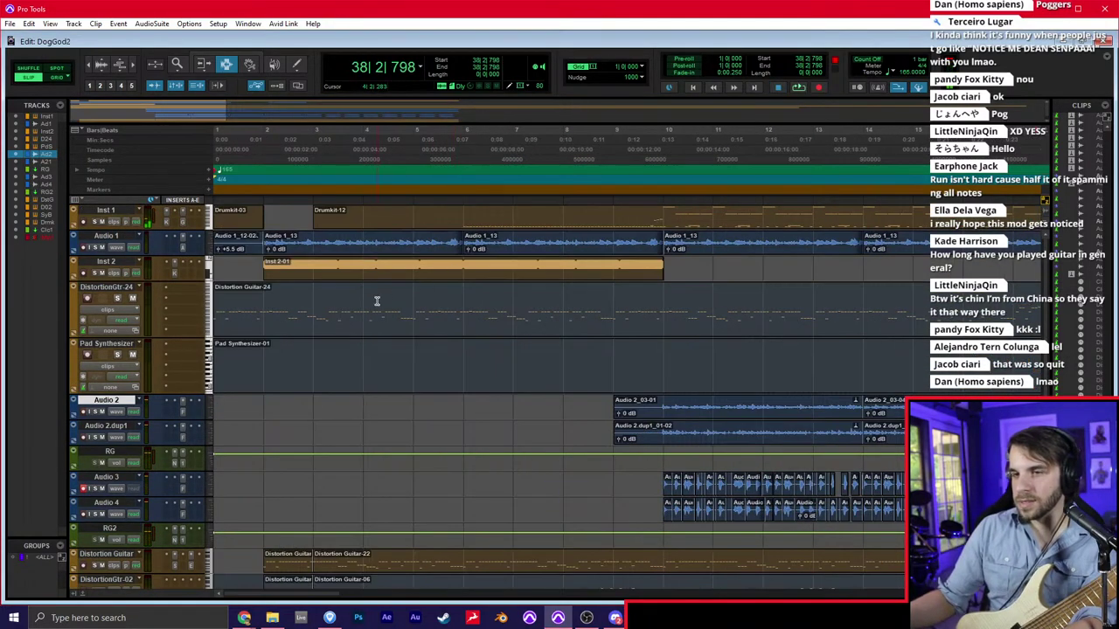
key("F8")
left_click(412, 331)
key("space")
key("space")
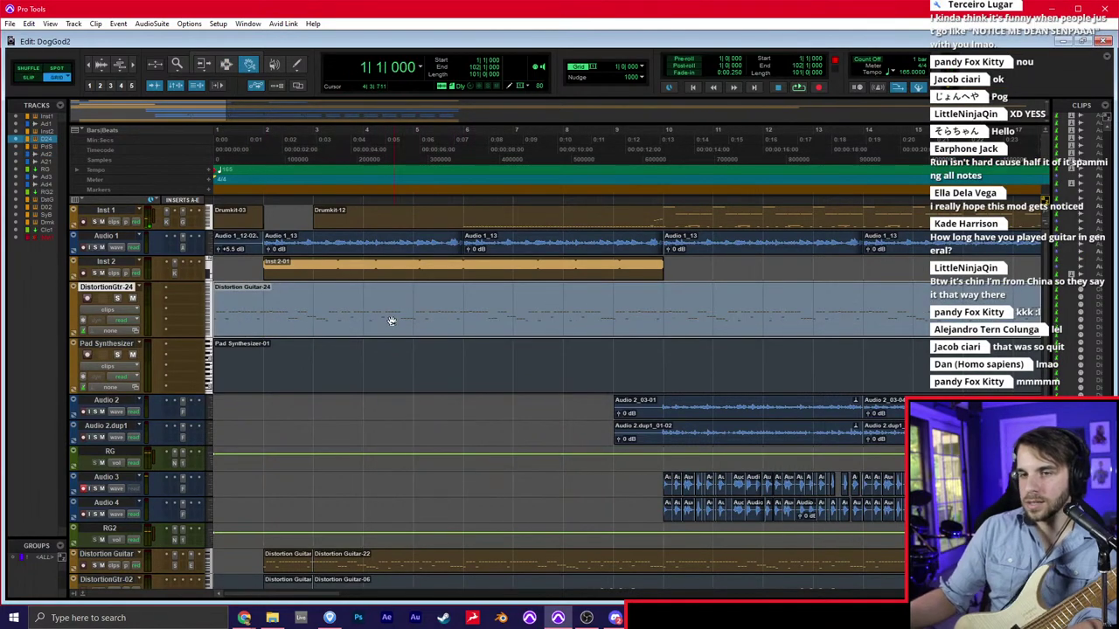
left_click_drag(420, 320, 423, 321)
left_click_drag(389, 359, 428, 358)
key("F7")
left_click(459, 346)
Move the Distortion Guitar-24 clip onto the DistortionGtr-02 track, keeping its start at bar 2
scroll(473, 334, "right", 5)
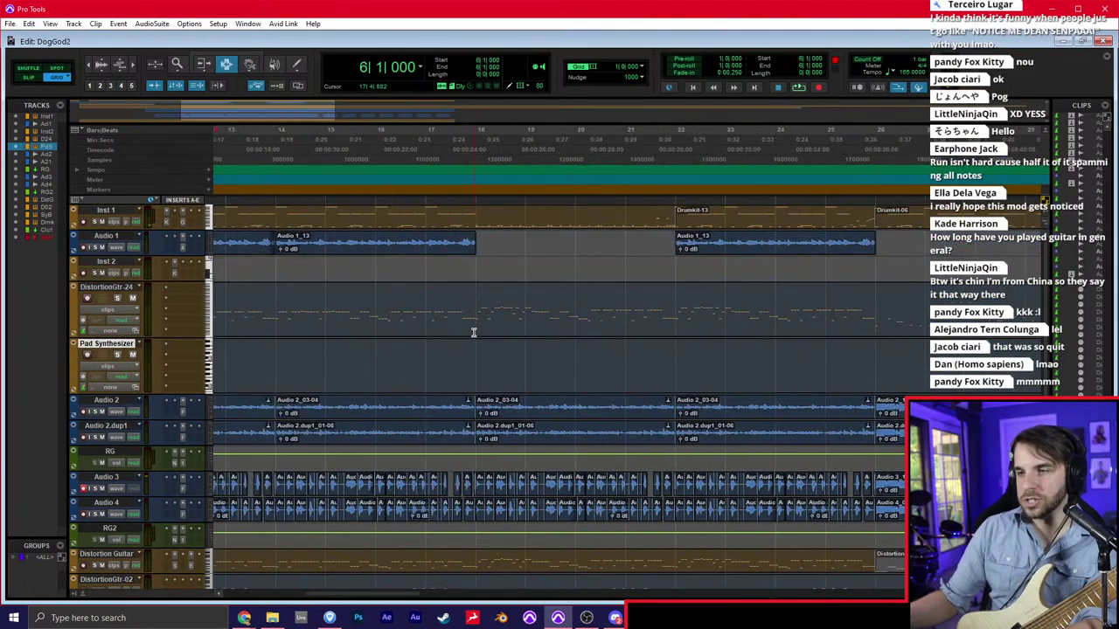
scroll(474, 323, "right", 3)
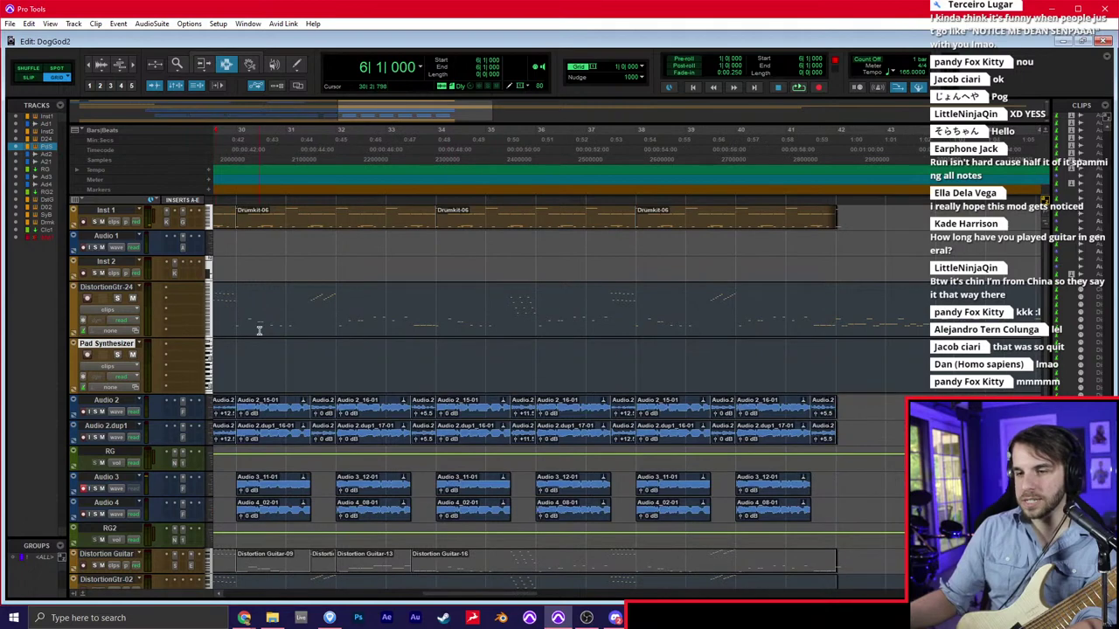
key("F8")
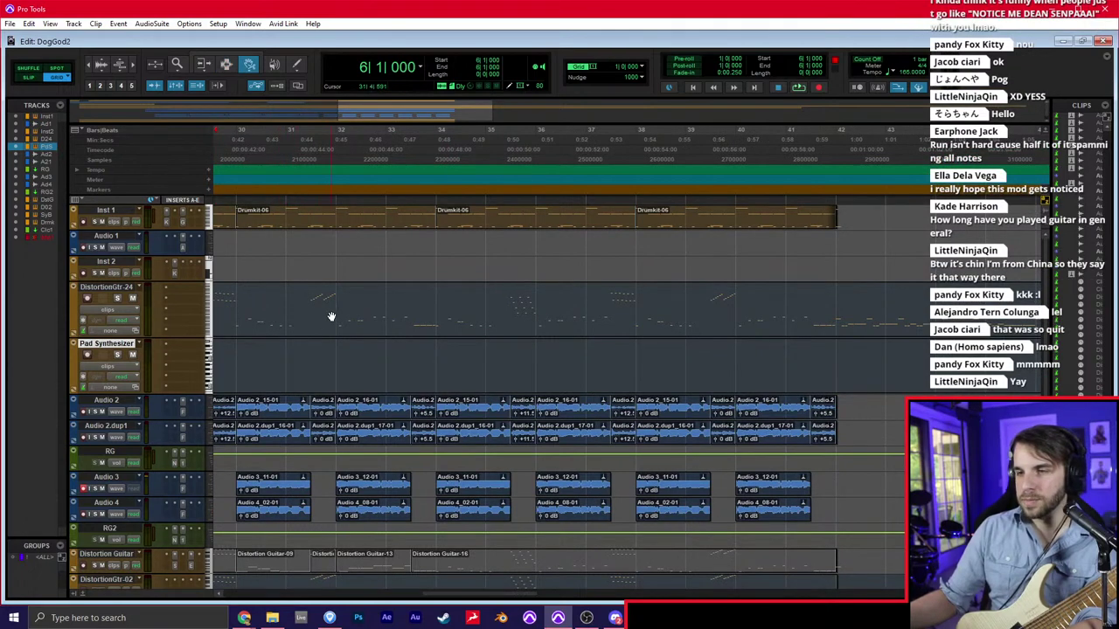
left_click_drag(332, 316, 331, 577)
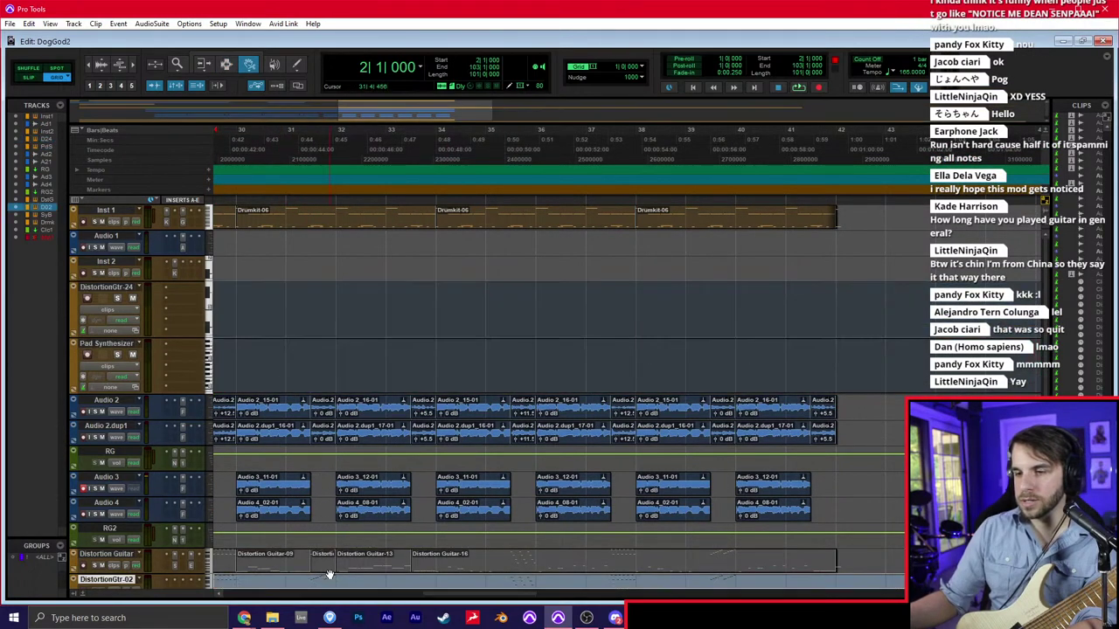
Play back the session from bar 35 to check the moved DistortionGtr-02 clip
left_click(484, 572)
key("space")
scroll(371, 532, "down", 2)
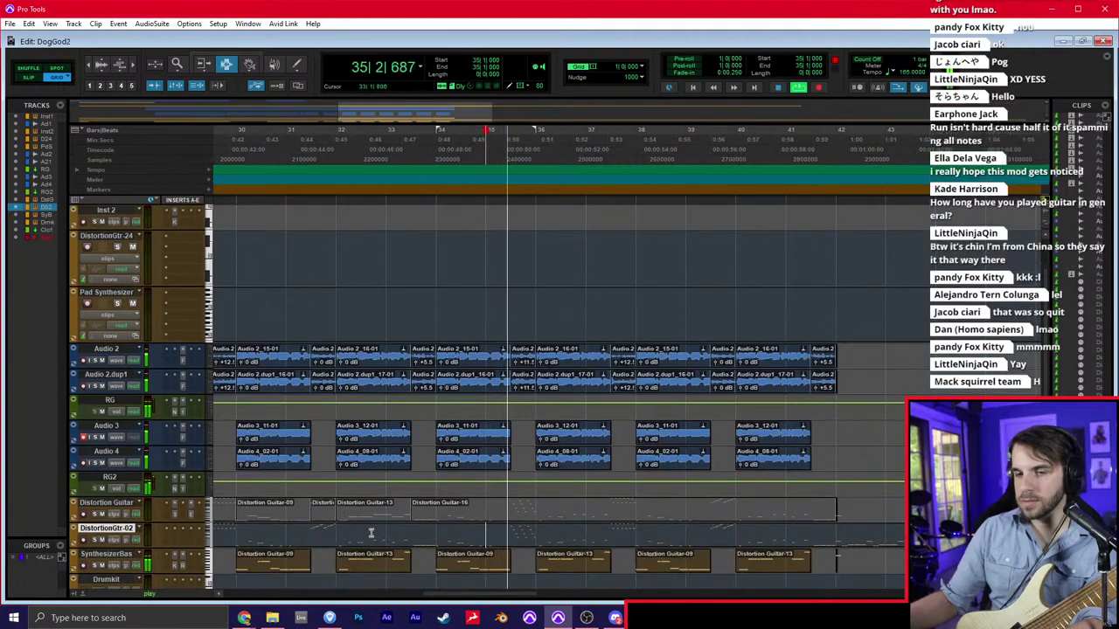
key("space")
Insert the stereo Massive synth as an instrument plug-in on the DistortionGtr-02 track
left_click(183, 541)
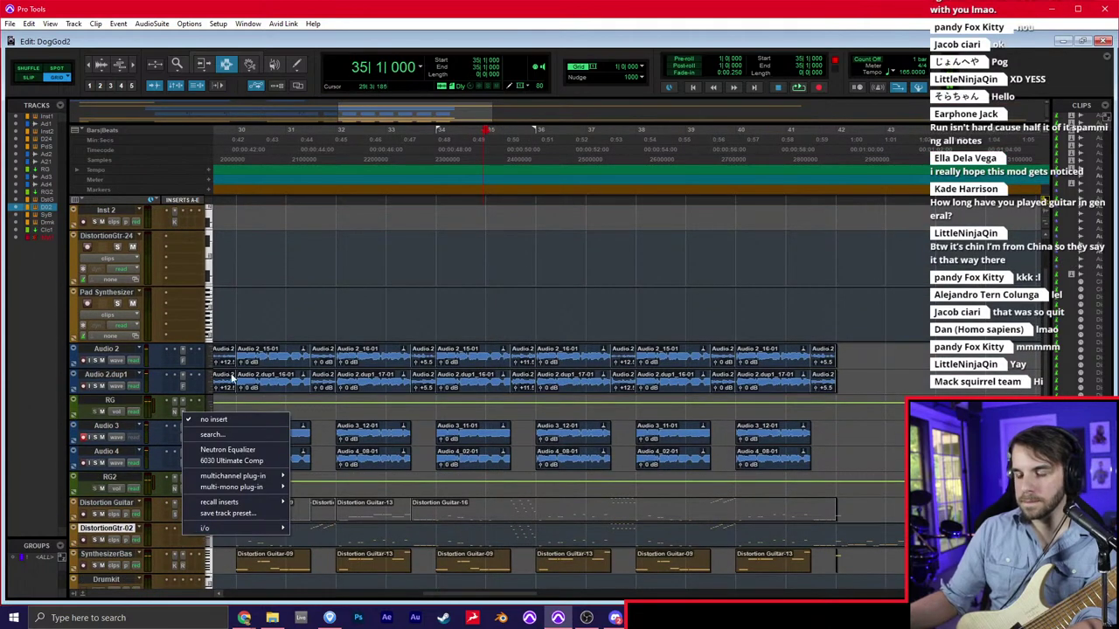
type("mass")
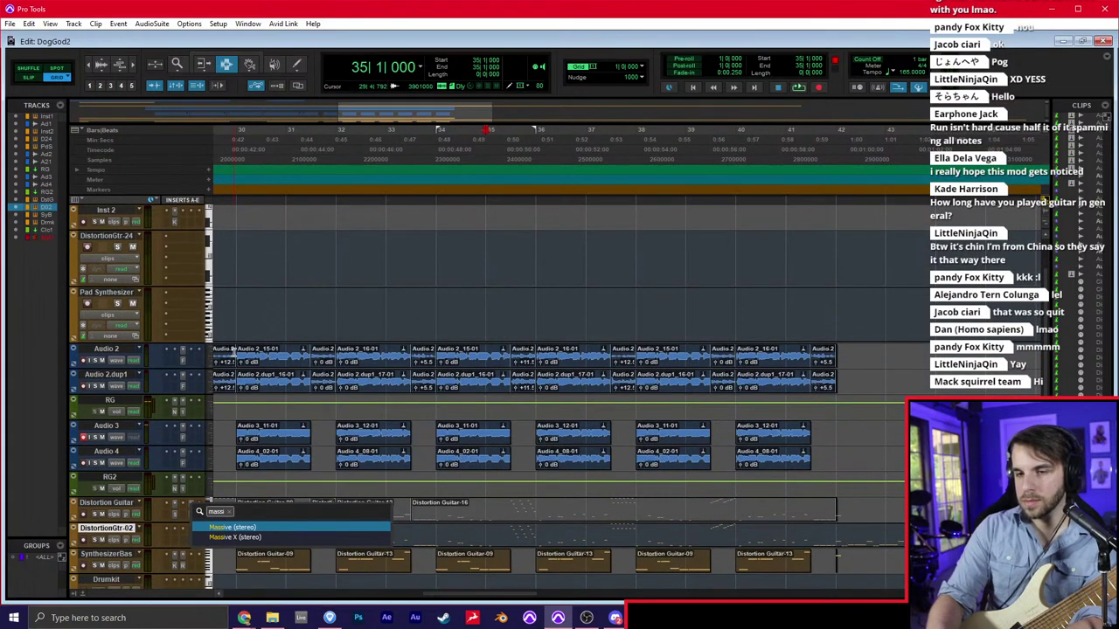
type("i")
key("Return")
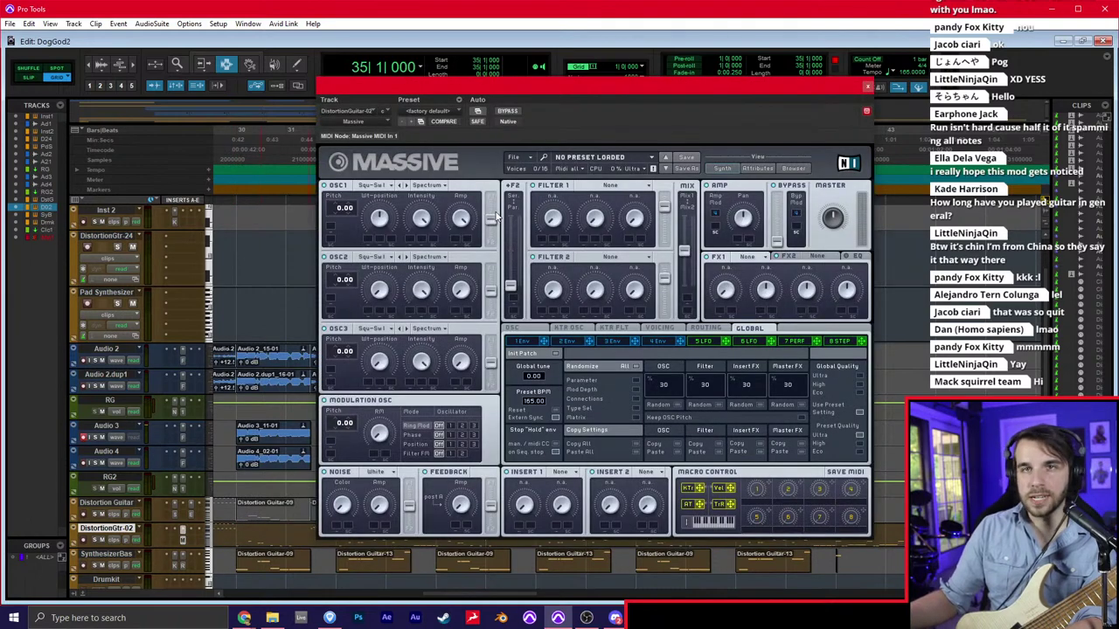
Set Massive's OSC1 pitch to 12.00 while auditioning the track, replay from bar 39 and close the plug-in window
key("space")
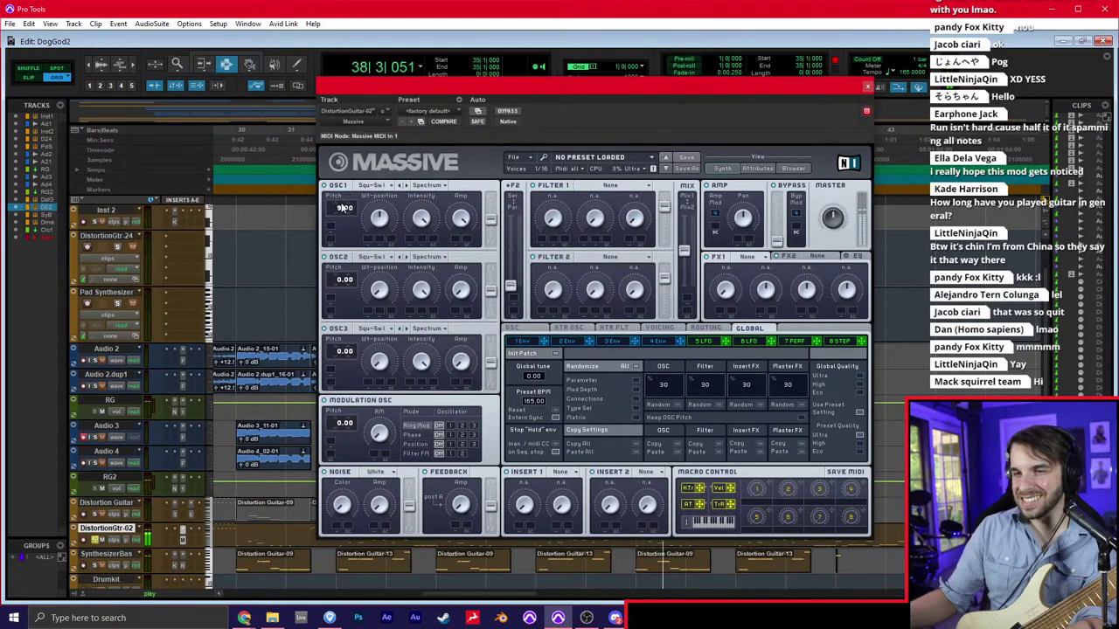
left_click_drag(349, 192, 339, 208)
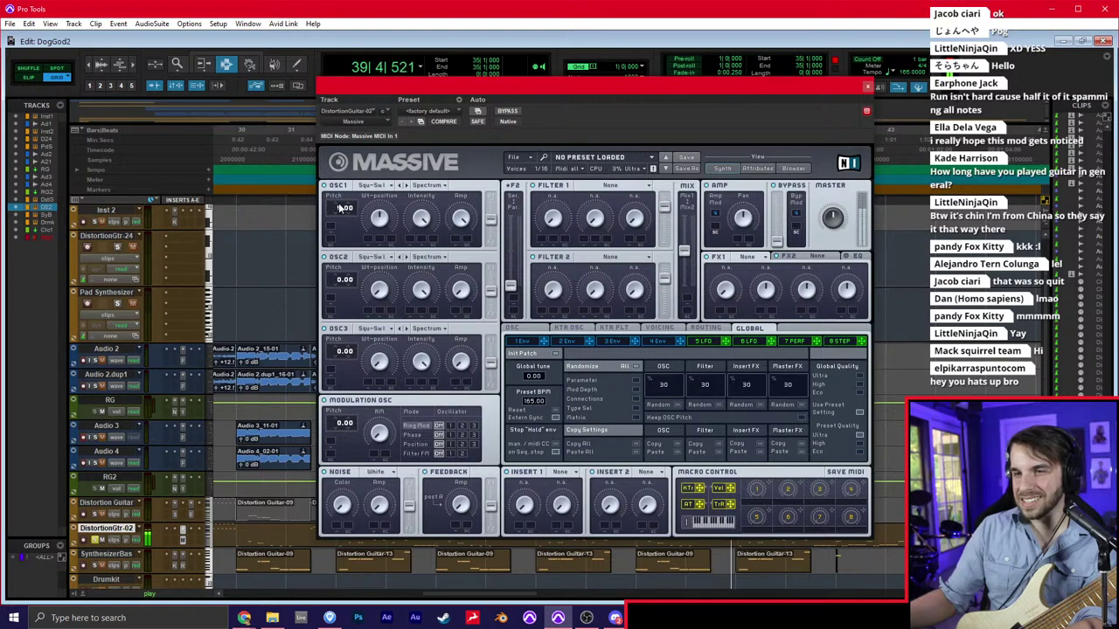
key("ctrl+z")
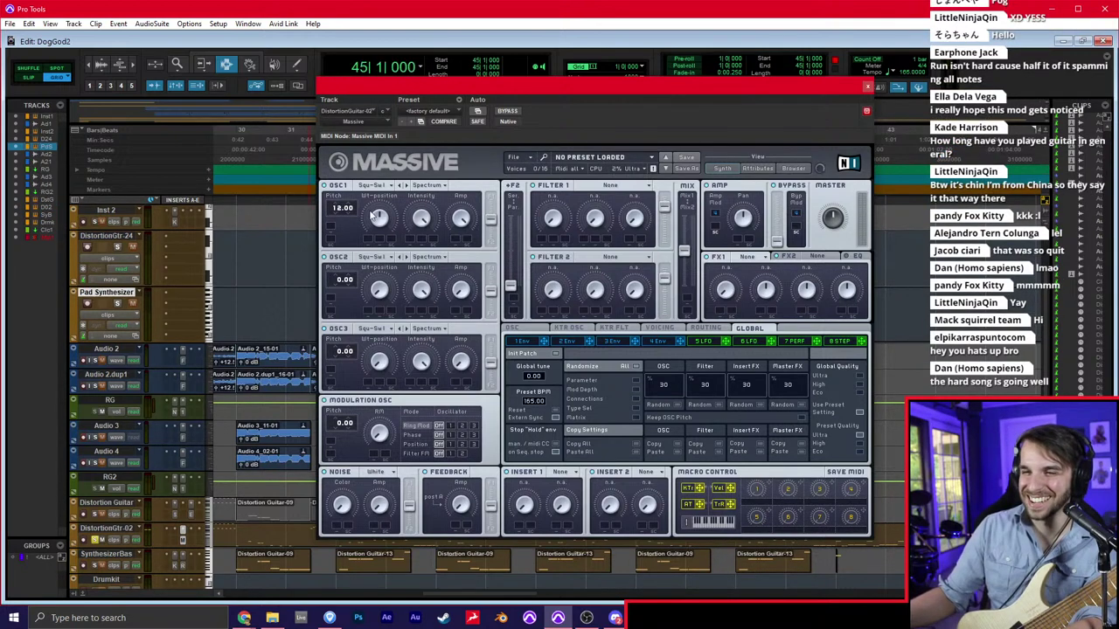
left_click(694, 558)
key("space")
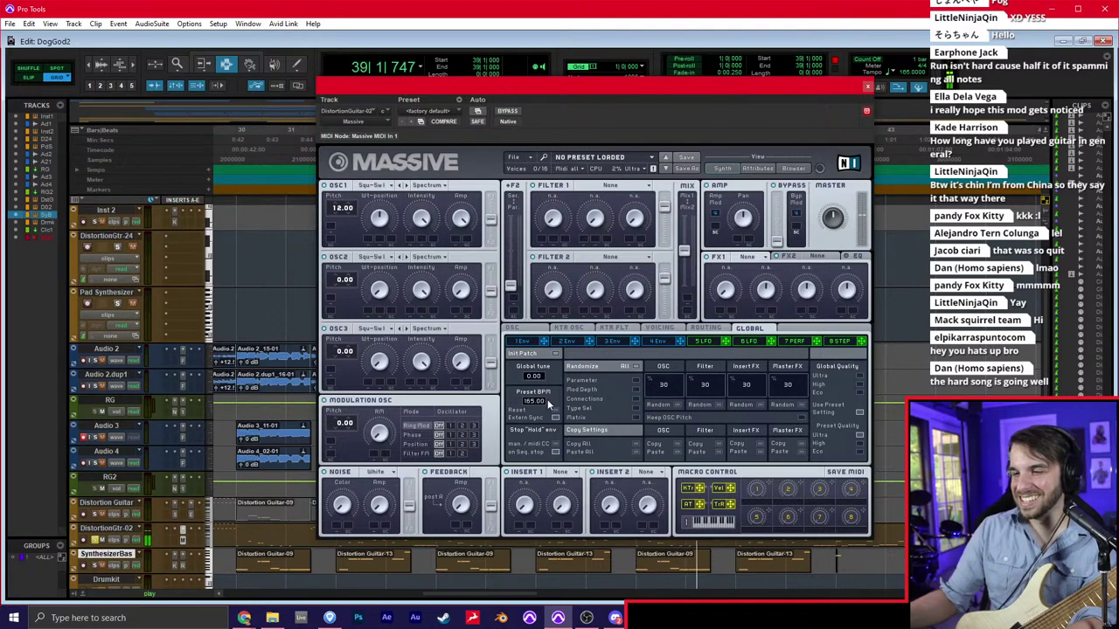
left_click(867, 87)
Take the DistortionGtr-02 track out of solo in the Mix window and return to the Edit window
key("ctrl+=")
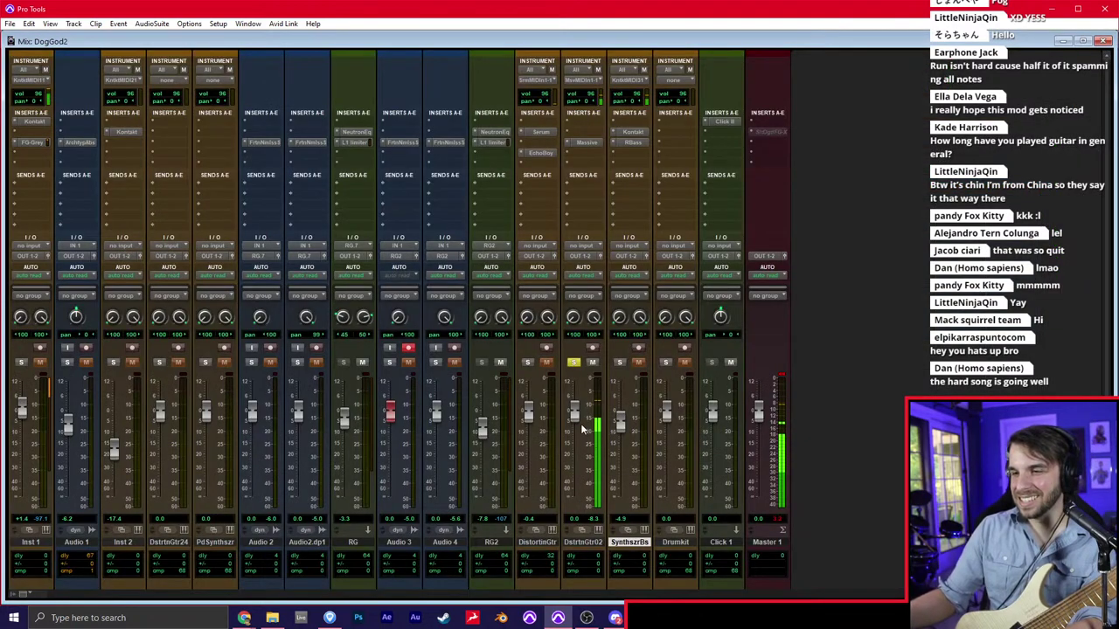
left_click(573, 362)
key("ctrl+=")
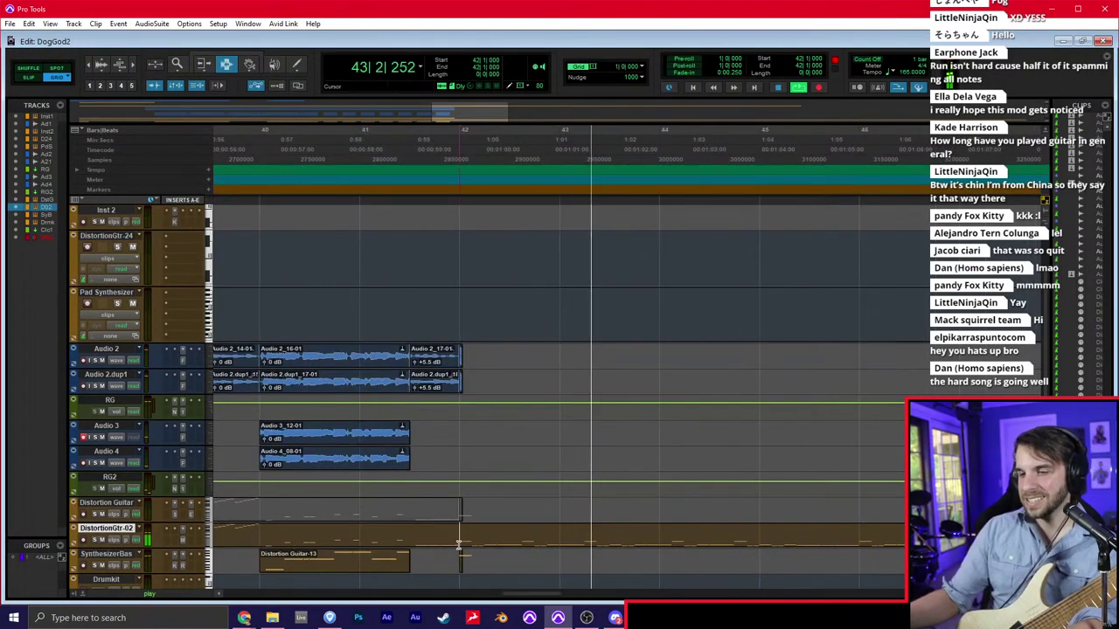
Copy the four bars from bar 42 to bar 46 of DistortionGtr-02 onto the Inst 1 track at bar 42
scroll(689, 529, "right", 1)
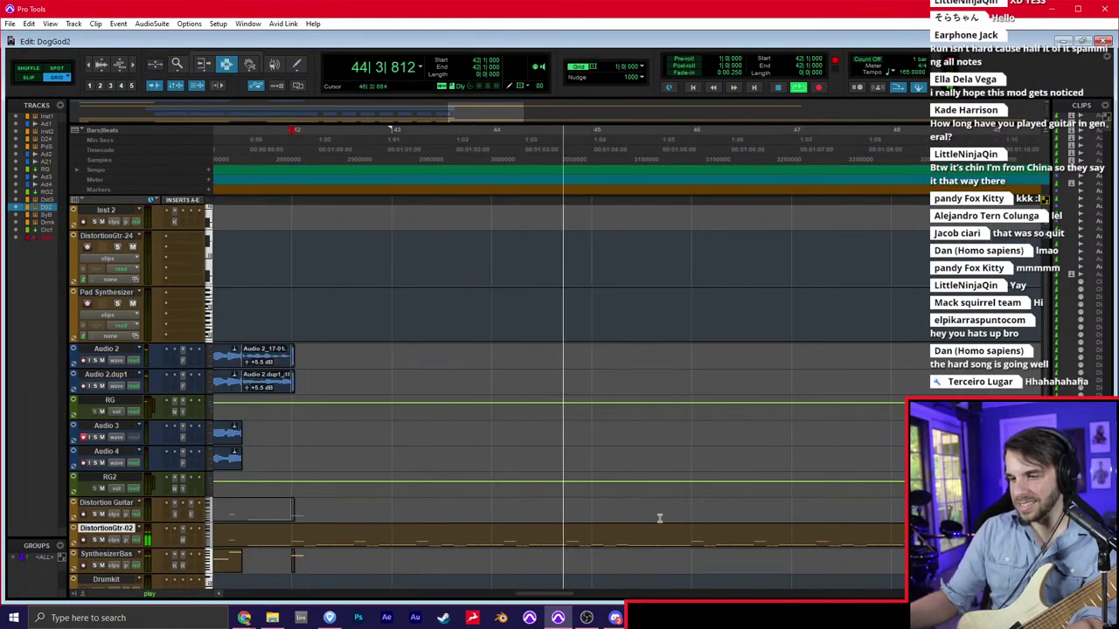
left_click(684, 536, "shift")
key("space")
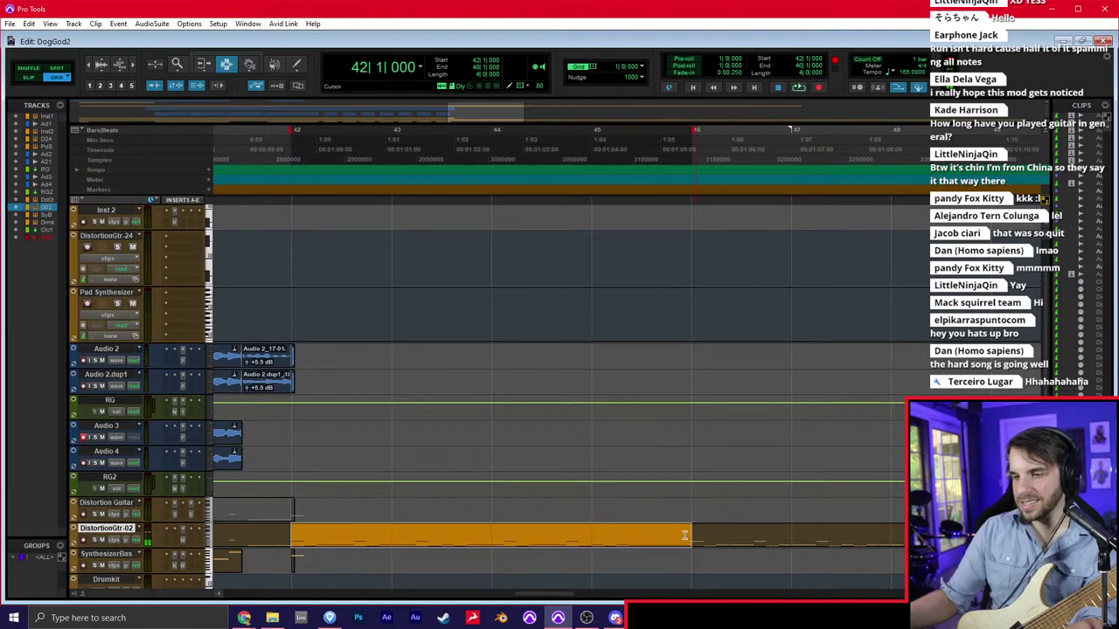
scroll(403, 291, "up", 2)
left_click(297, 220)
key("ctrl+v")
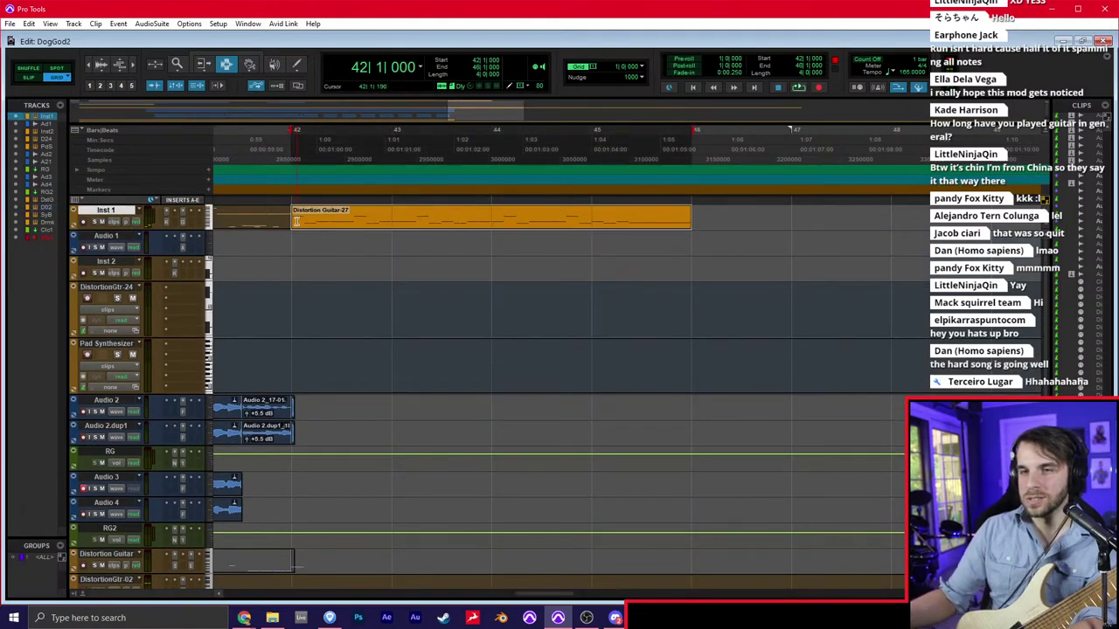
Open the pasted Inst 1 clip in the MIDI Editor and transpose all its selected notes to C0
key("super+equal")
key("alt+t")
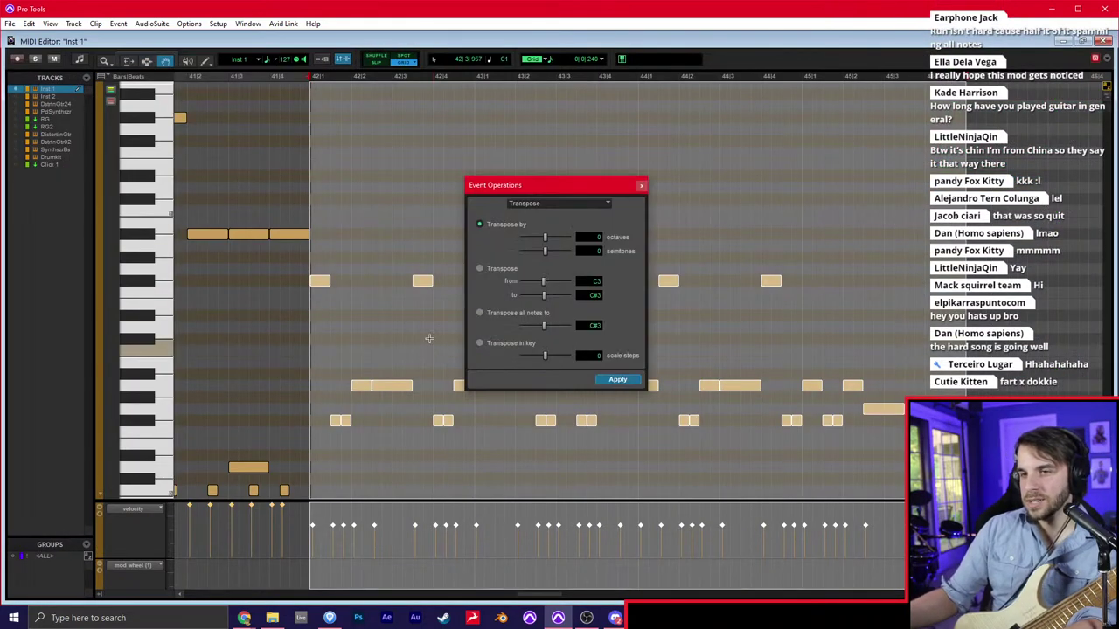
left_click(561, 208)
left_click(543, 218)
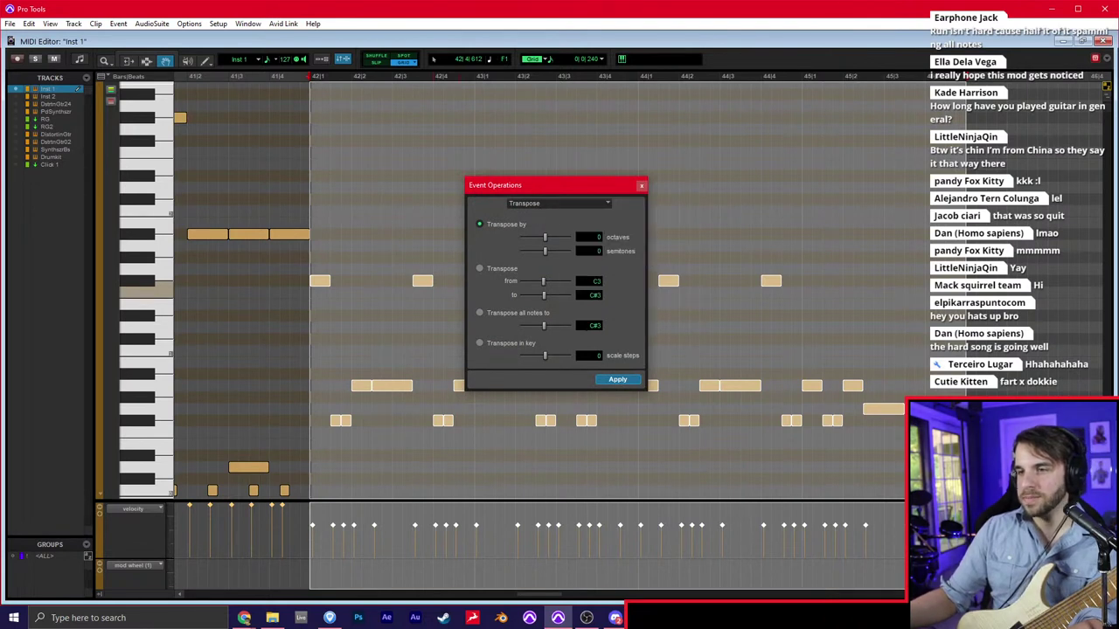
key("Return")
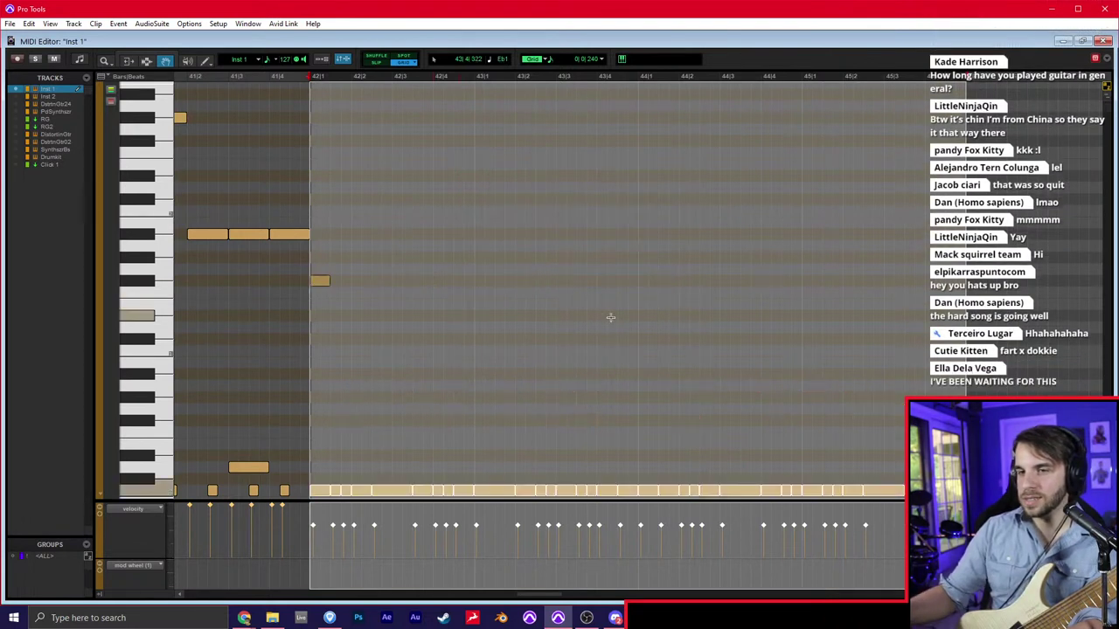
Add short D0 notes on beat 3 of bars 42 and 43, and duplicate them into bars 44 and 45
left_click(396, 468)
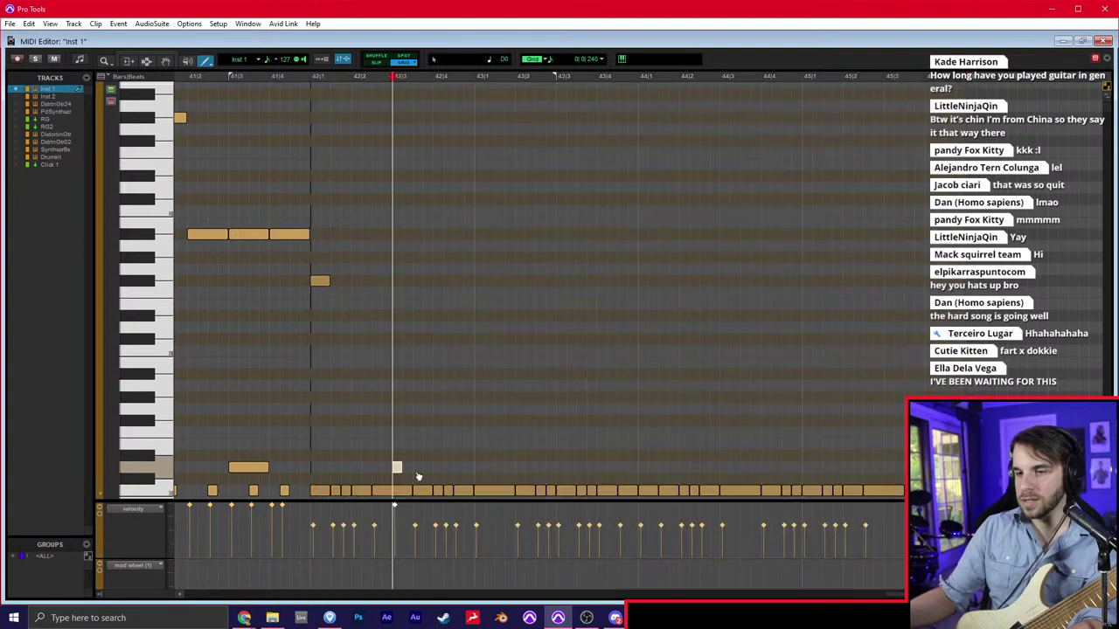
left_click(562, 468)
left_click_drag(603, 435, 389, 479)
key("ctrl+d")
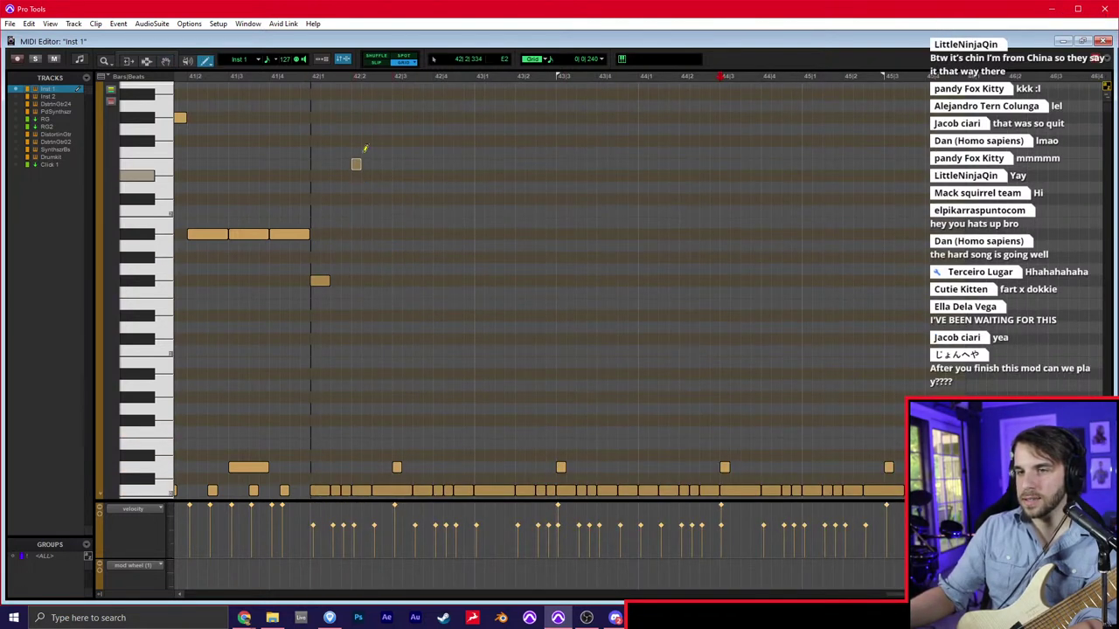
Add short F#3 notes on every beat from beat 2 of bar 42 to the end of bar 43
left_click(356, 85)
left_click_drag(363, 82, 359, 96)
key("ctrl+d")
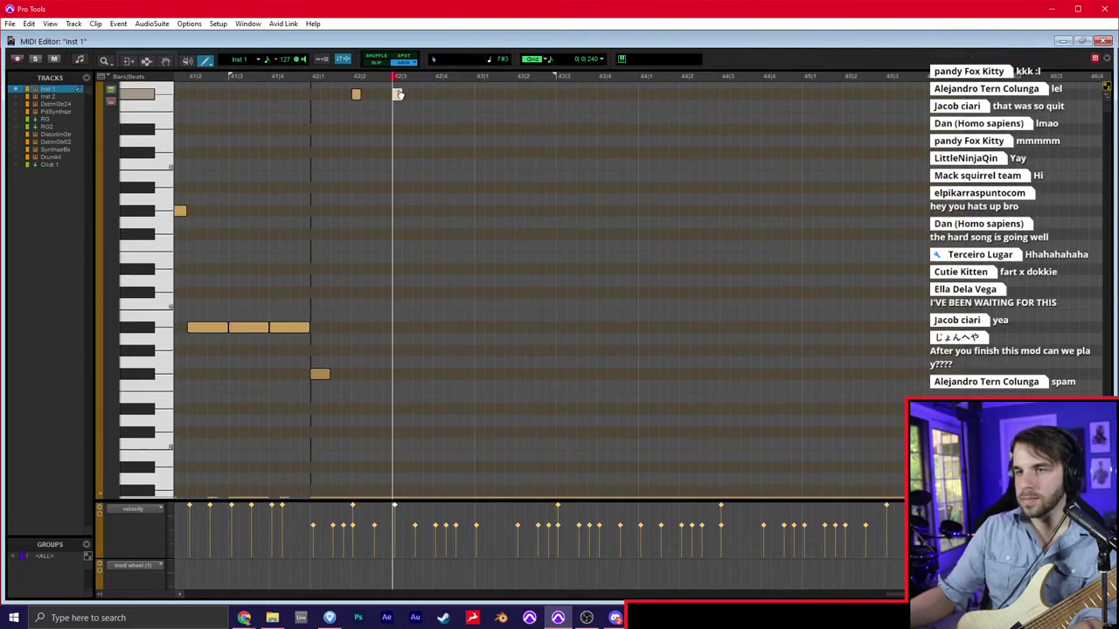
key("ctrl+d")
key("F8")
left_click_drag(491, 151, 319, 87)
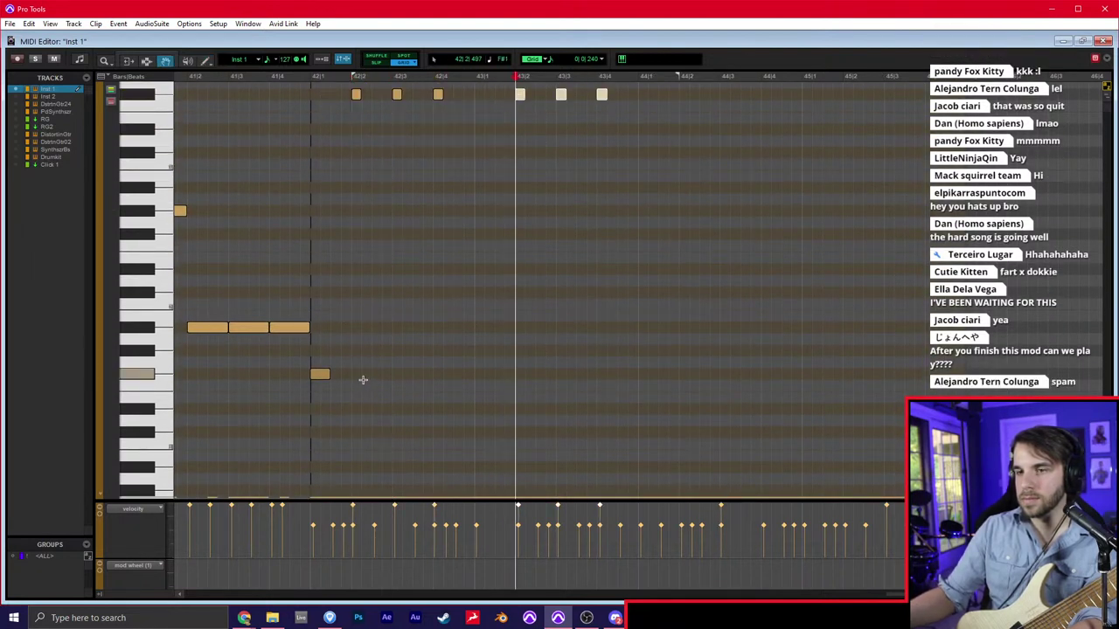
key("ctrl+d")
key("F10")
left_click(479, 95)
Play back the Inst 1 part from just before bar 42 to check the new notes
key("F7")
left_click_drag(300, 254, 282, 261)
left_click(262, 278)
key("space")
scroll(292, 262, "right", 1)
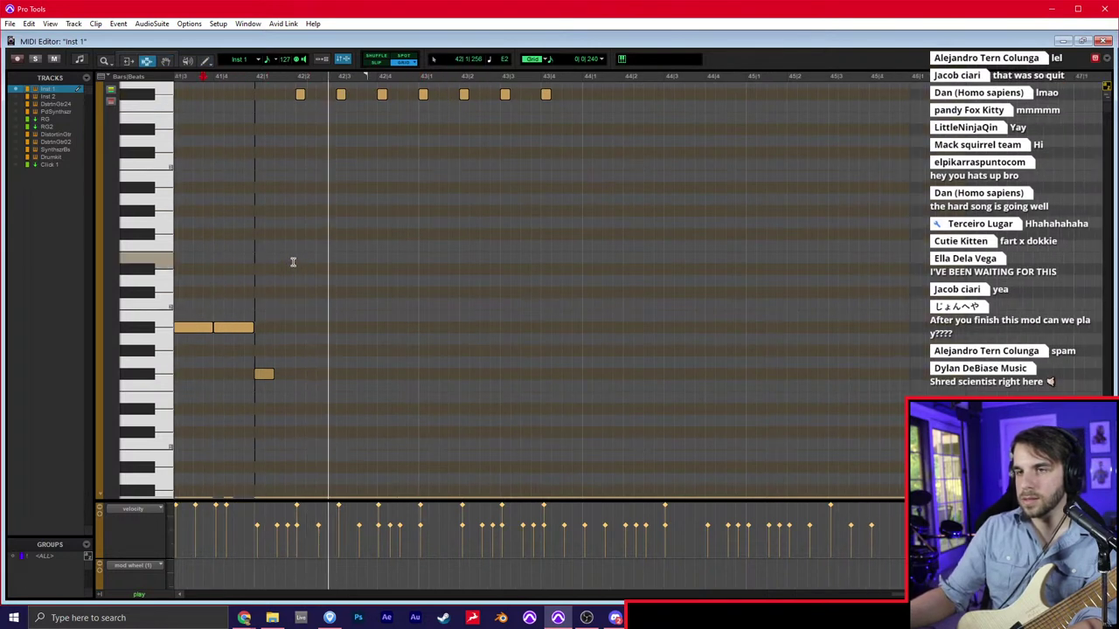
scroll(296, 263, "down", 3)
scroll(299, 239, "up", 3)
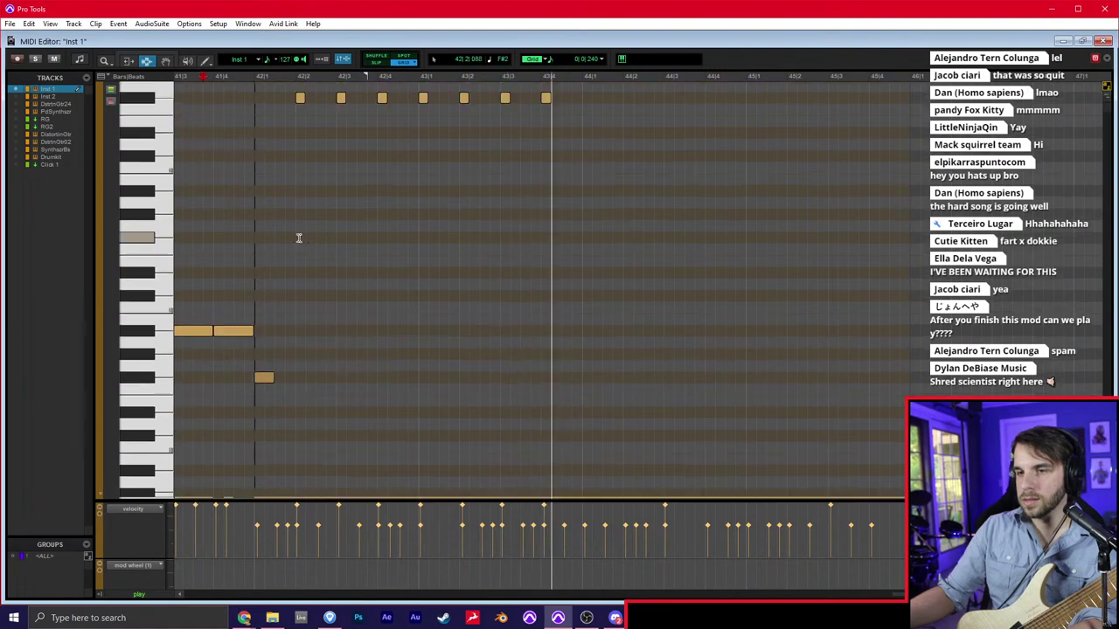
Duplicate the four F#3 notes of bar 43 twice to fill bars 44 and 45
key("F8")
scroll(490, 271, "down", 1)
left_click(607, 300)
left_click_drag(607, 300, 432, 260)
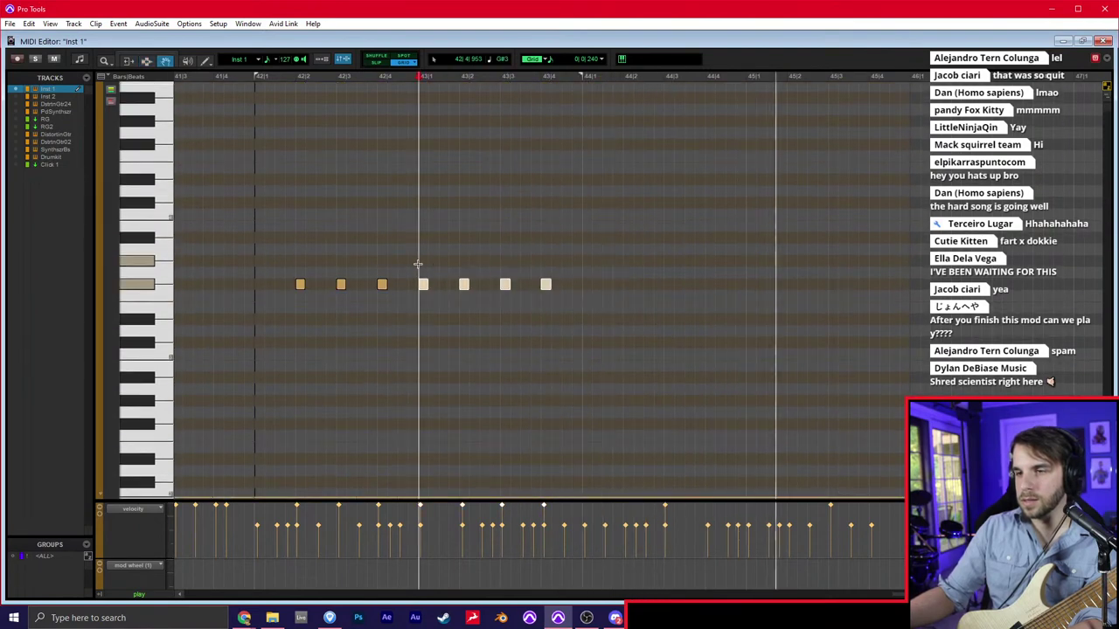
key("ctrl+d")
key("ctrl+d")
key("space")
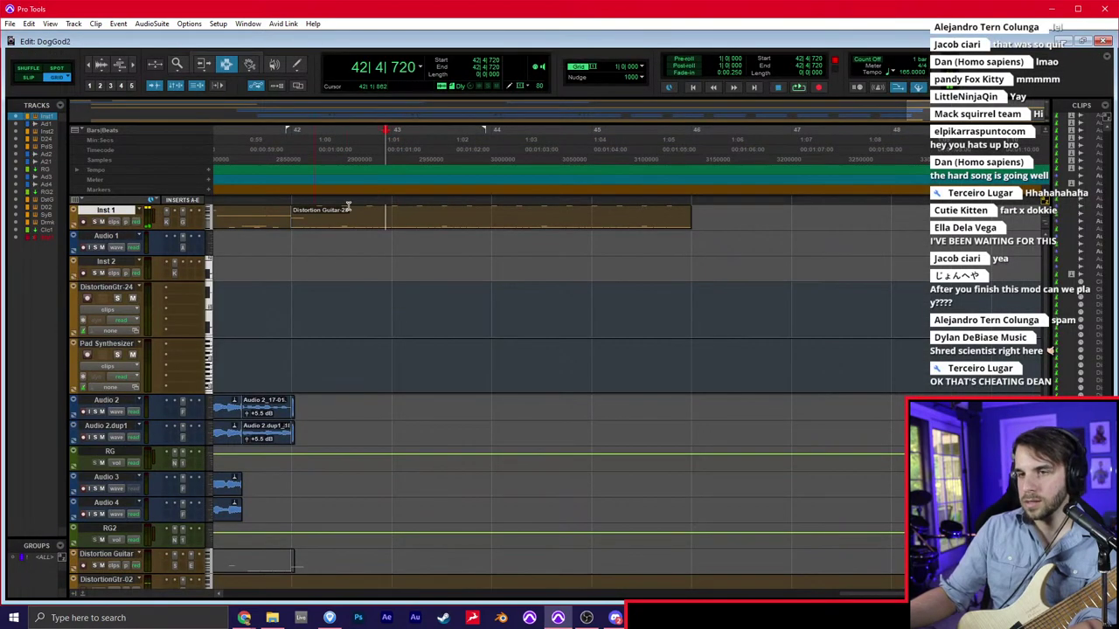
Raise the velocities of the quieter Inst 1 notes in bars 42 to 45 and return to the Edit window
double_click(352, 222)
key("r")
key("r")
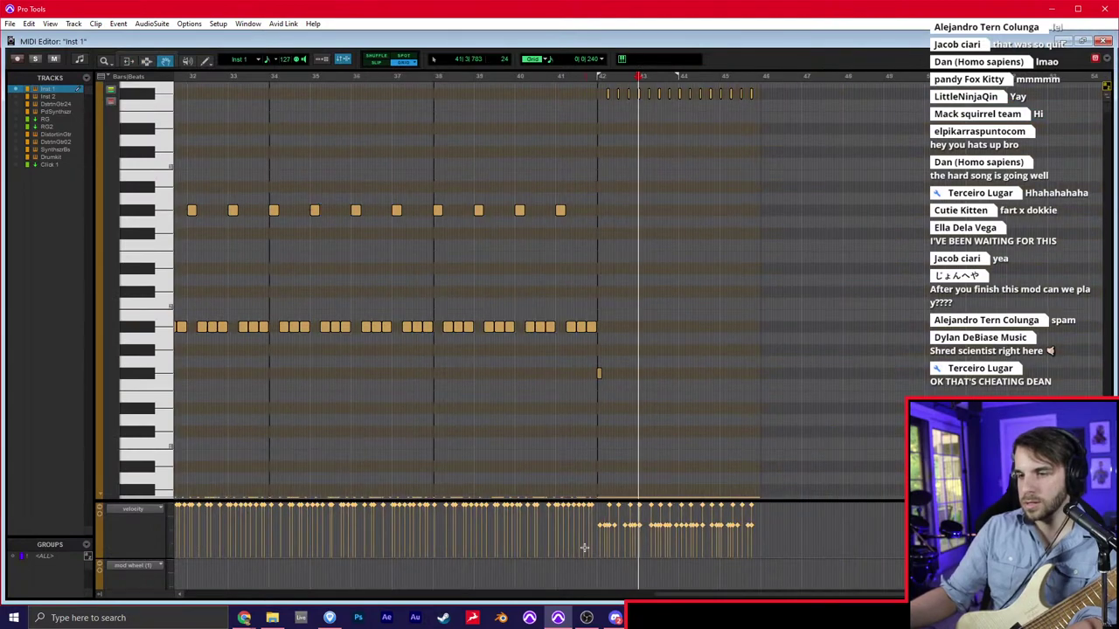
left_click_drag(584, 542, 763, 510)
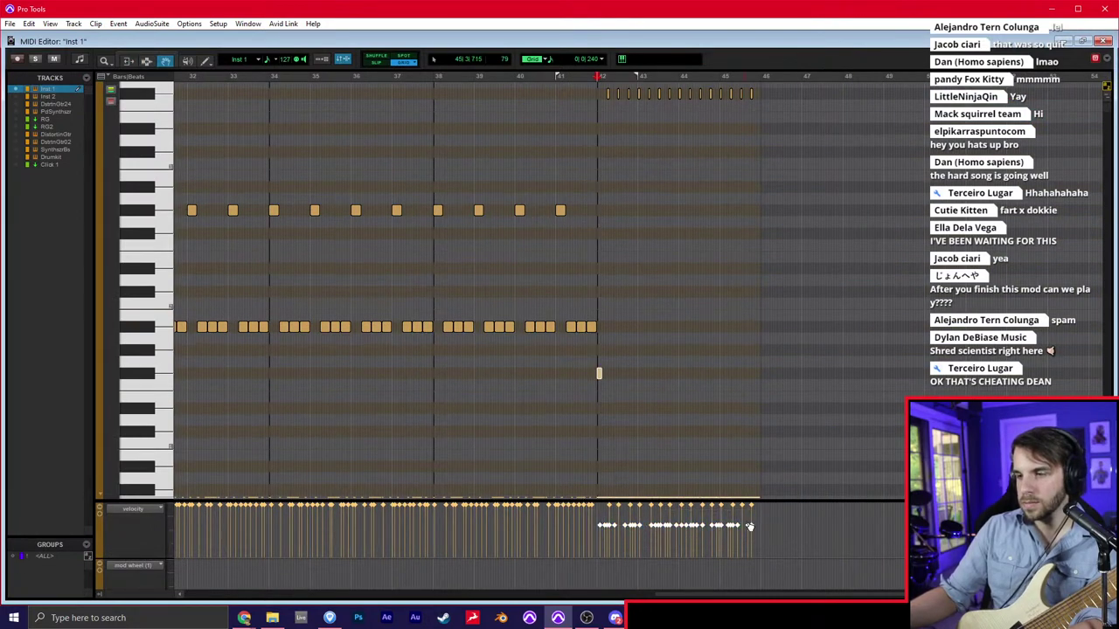
left_click_drag(750, 526, 759, 484)
key("F7")
left_click(625, 400)
key("ctrl+equal")
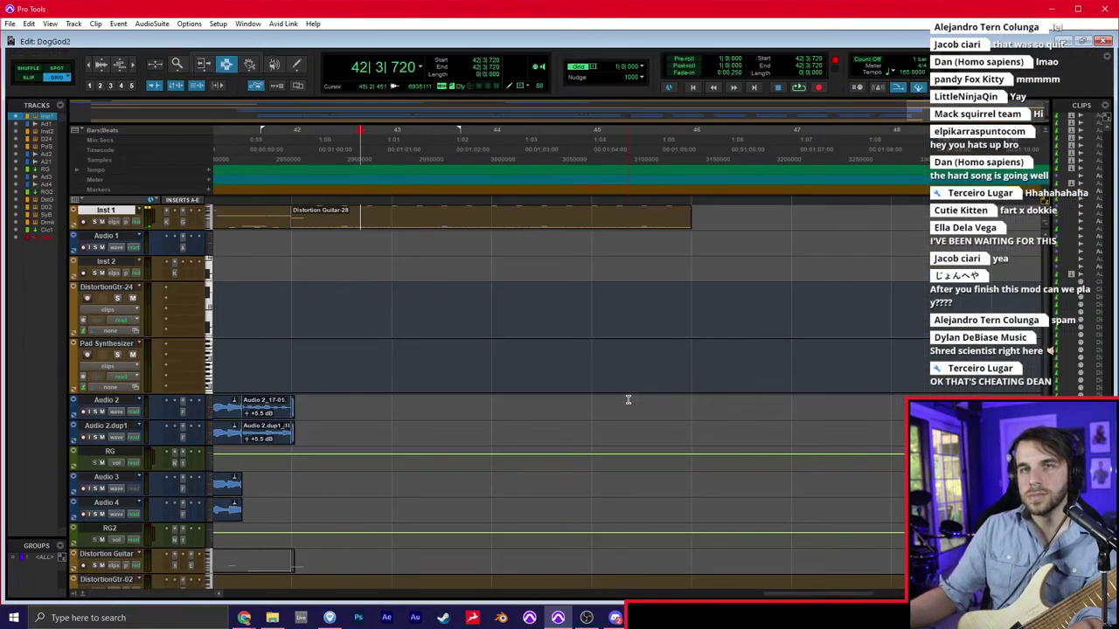
Play back the session from bar 42 to check the new Inst 1 part against the guitar guide
left_click(295, 320)
left_click(295, 411)
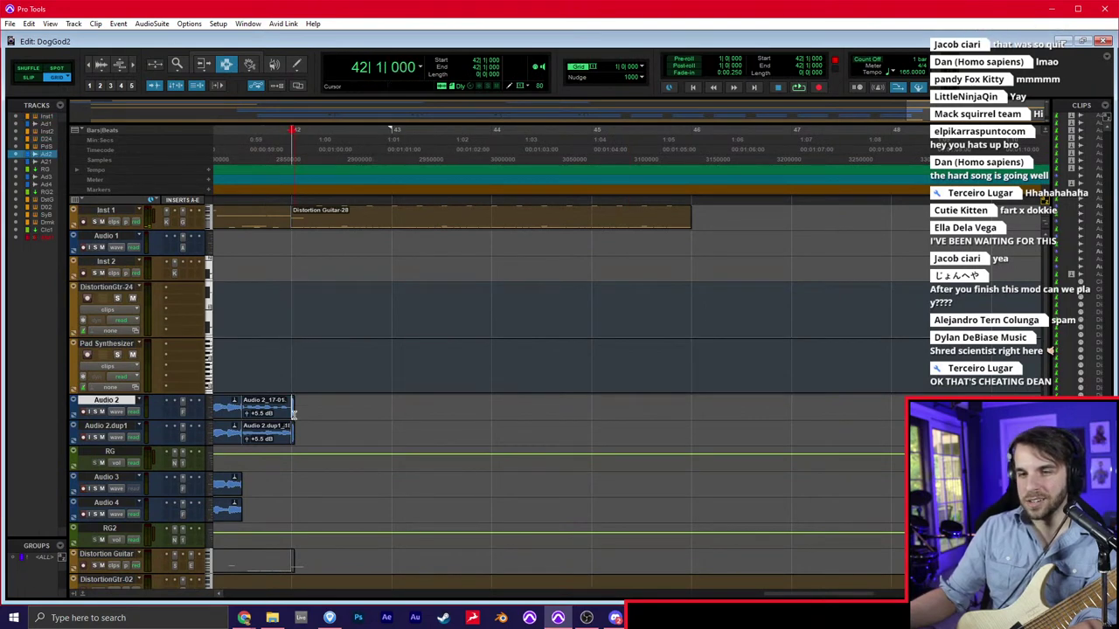
key("t")
key("space")
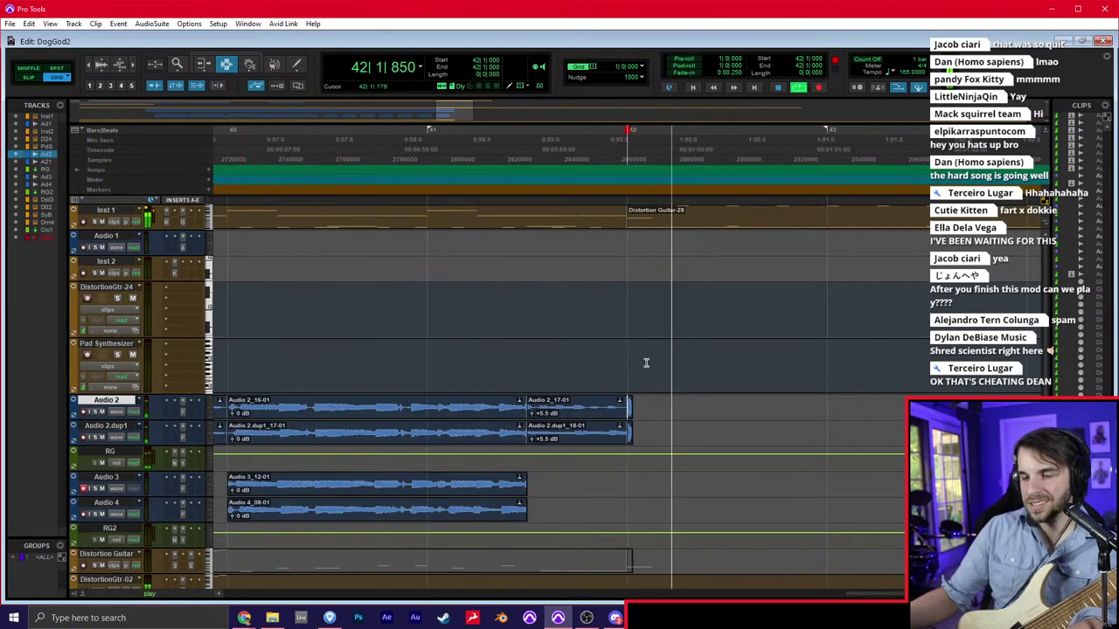
scroll(380, 524, "down", 5)
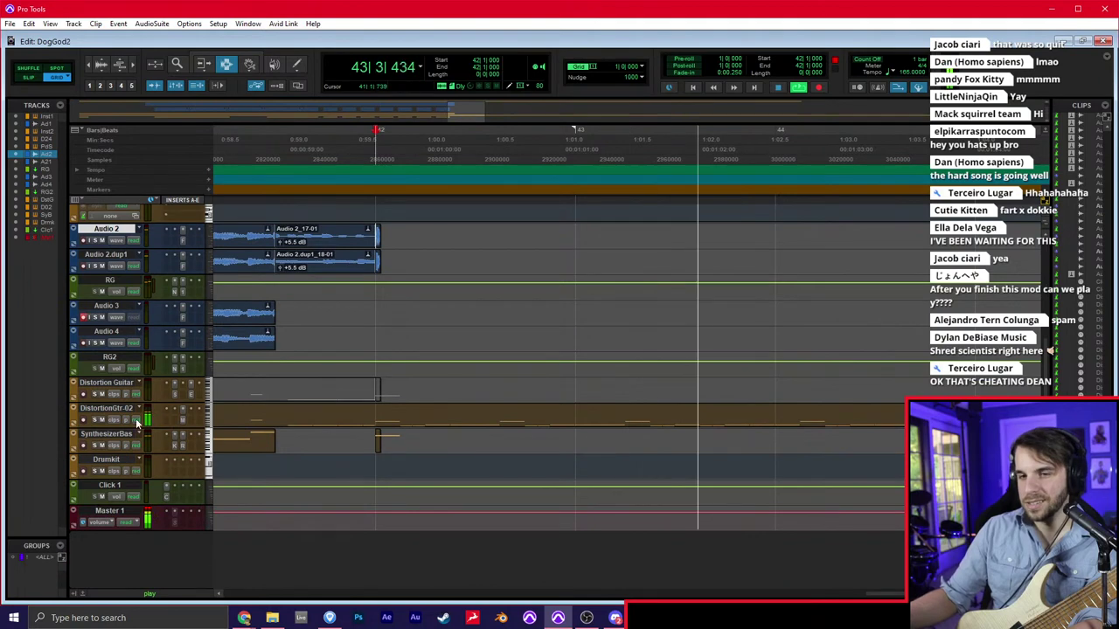
key("space")
Record-arm the Audio 2 track and enlarge the height of the Inst 1 track
scroll(255, 412, "up", 5)
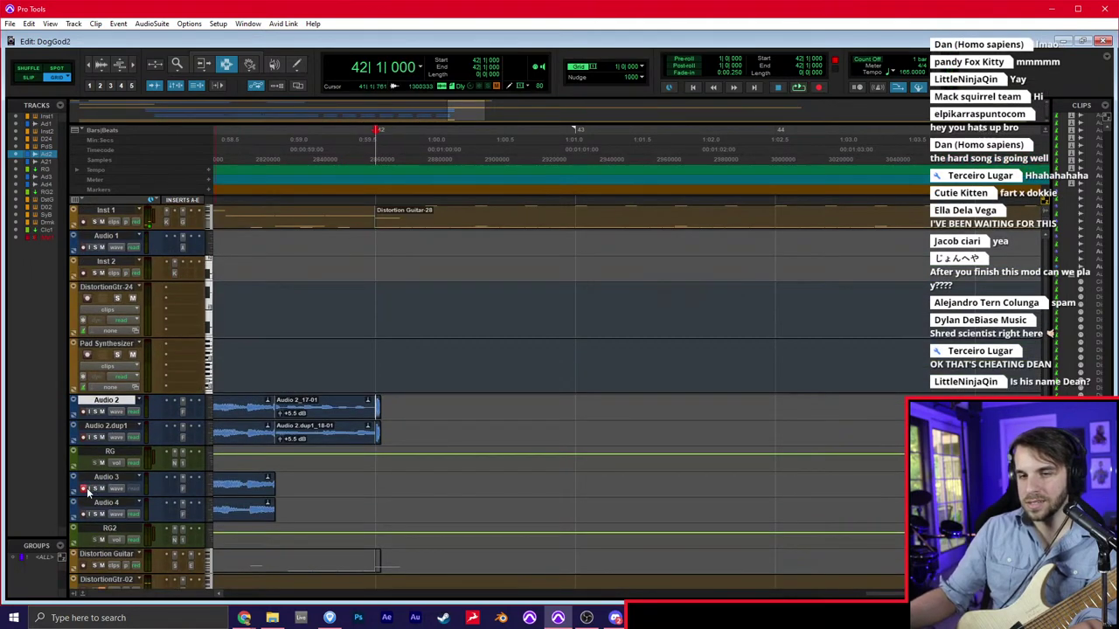
left_click(83, 411)
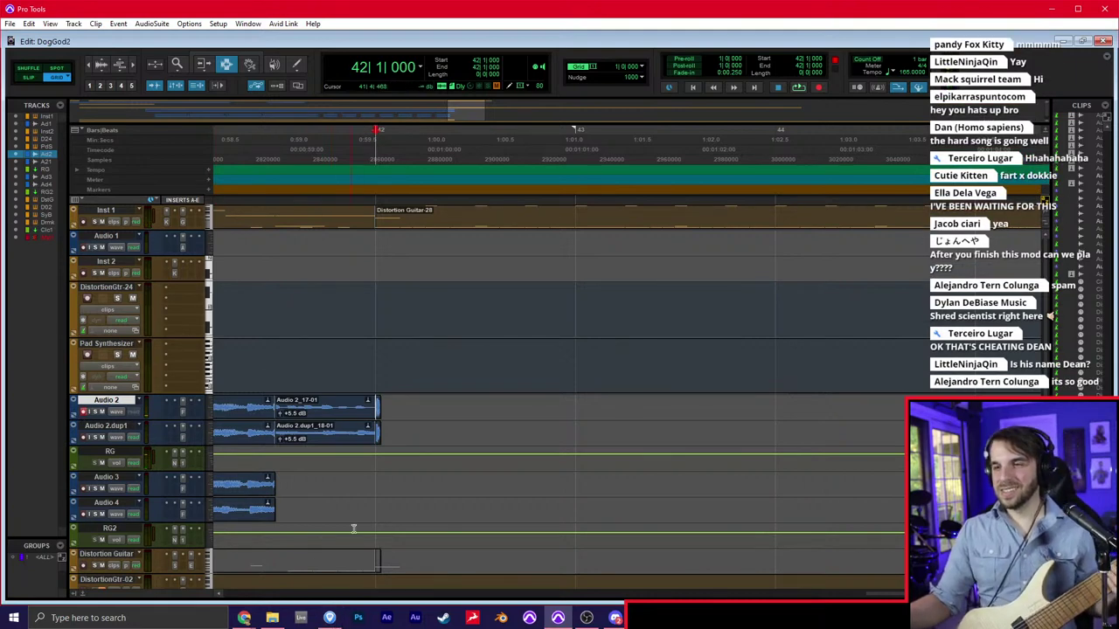
left_click_drag(156, 229, 161, 354)
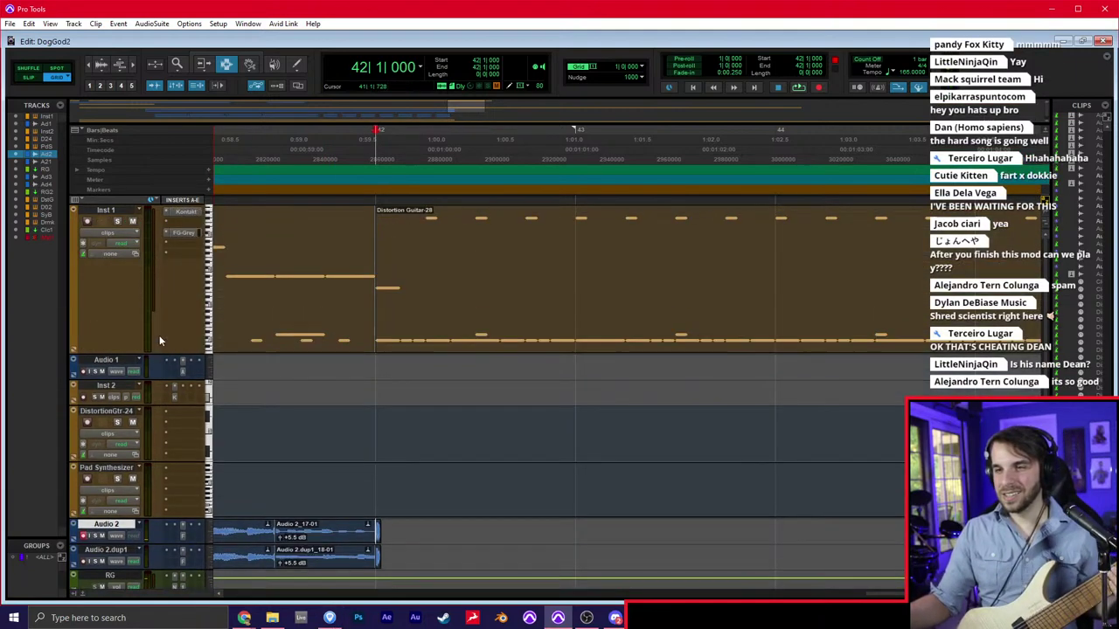
Record a first guitar take on the armed Audio 2 track from bar 42 to about bar 46
left_click(329, 618)
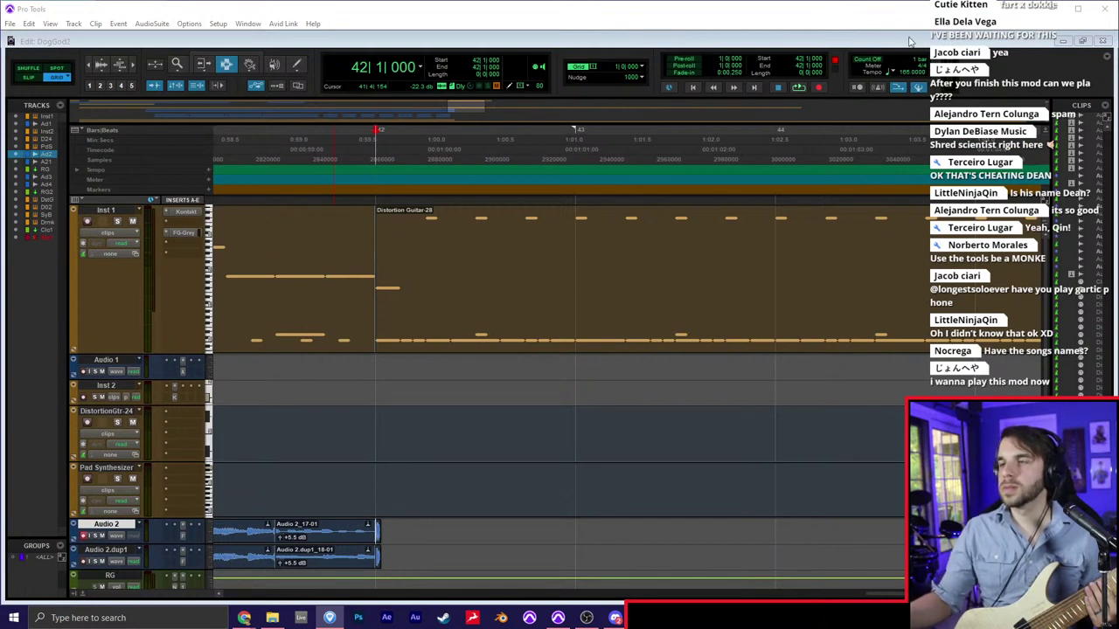
left_click(106, 468)
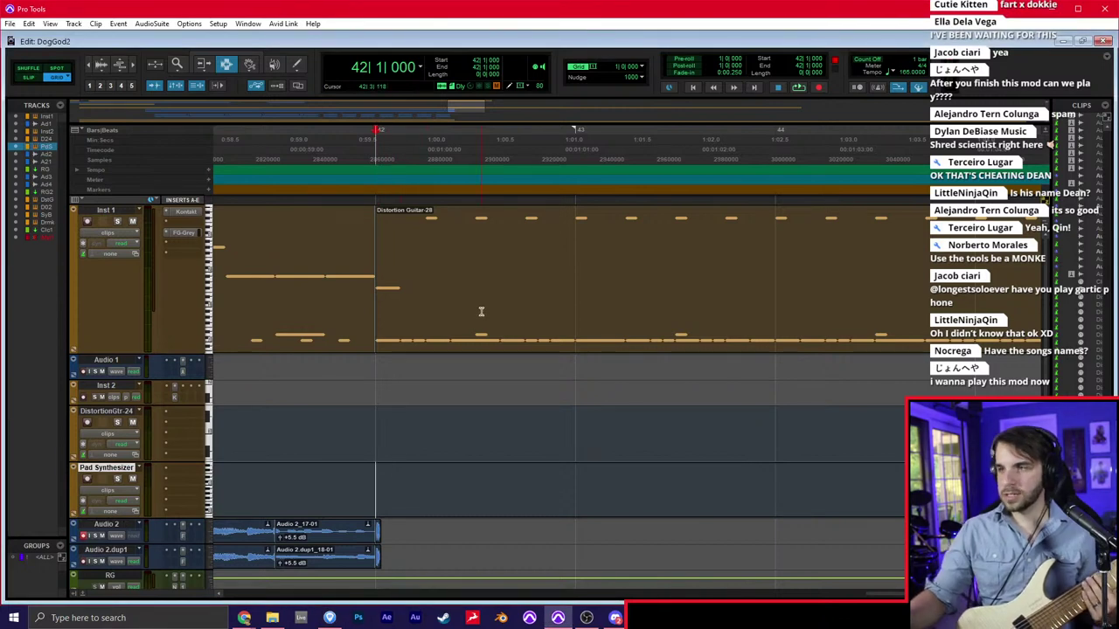
key("ctrl+space")
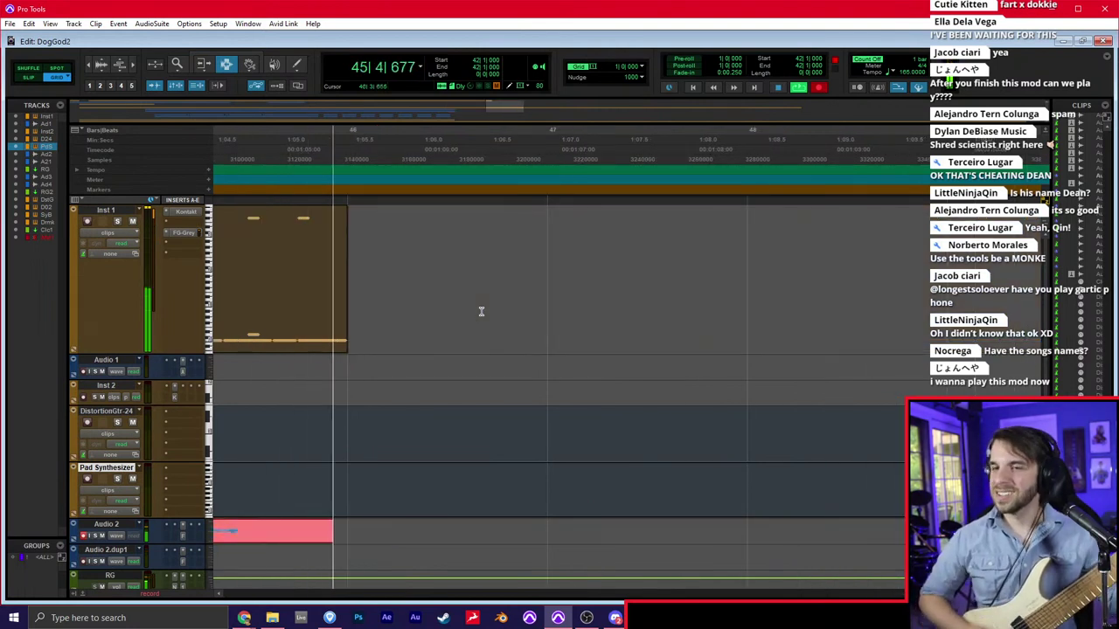
key("space")
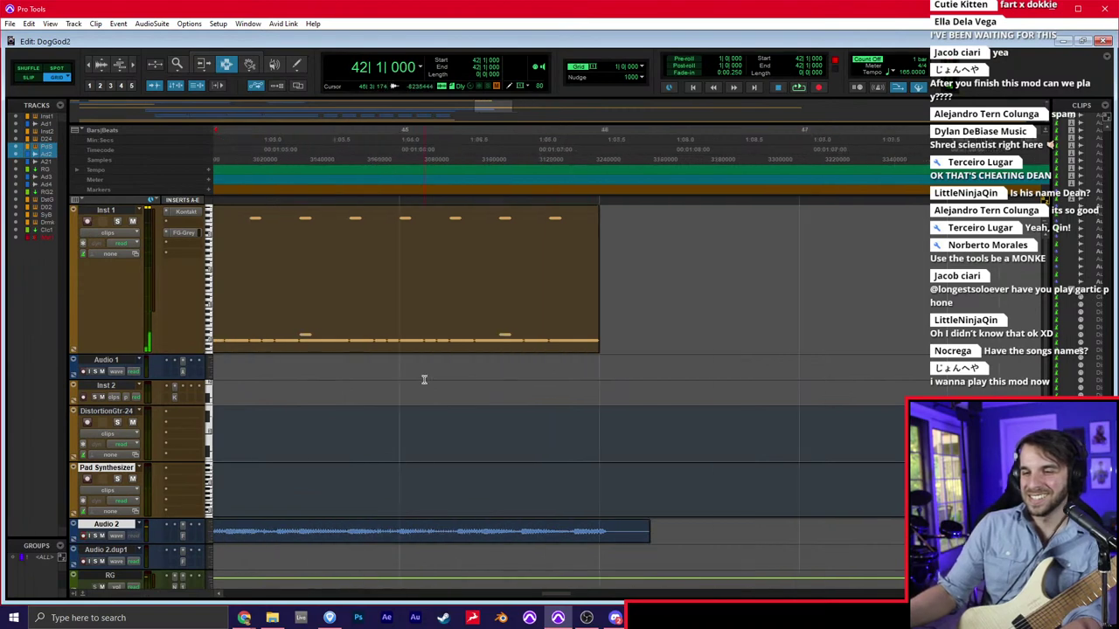
Unmute the DistortionGtr-02 guide track in the mixer and record a second Audio 2 take from bar 42 in the Edit window
key("ctrl+equal")
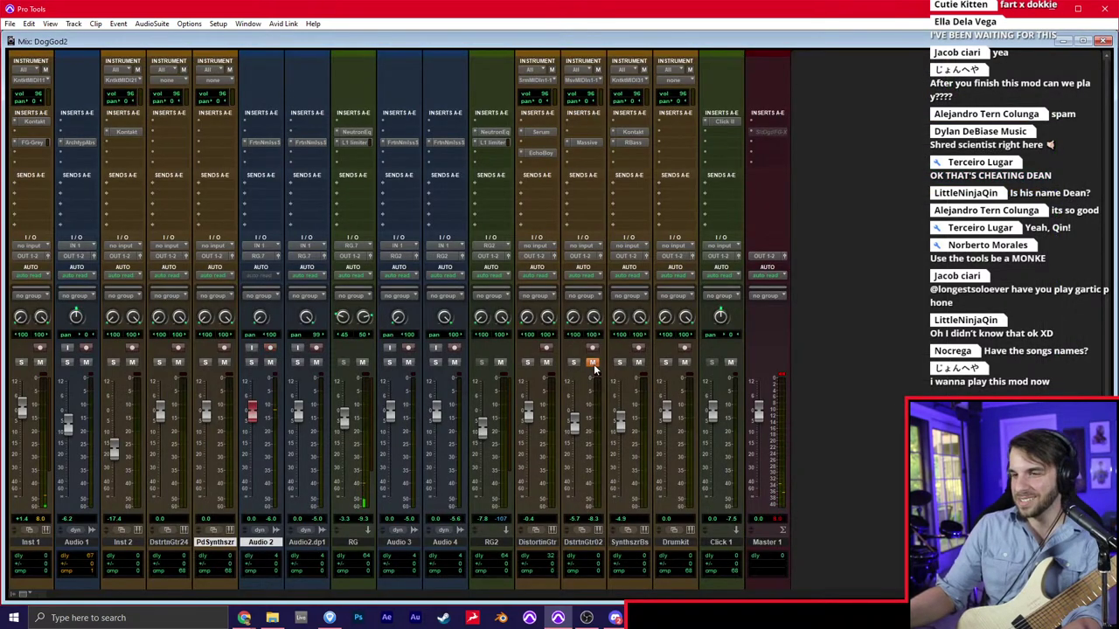
key("ctrl+equal")
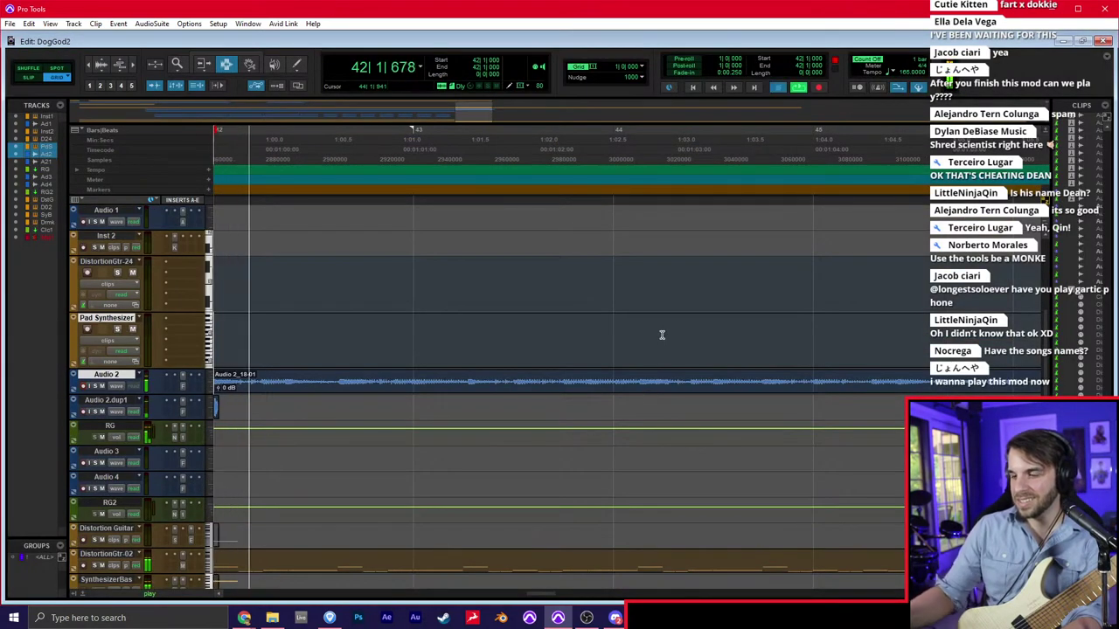
key("space")
key("ctrl+space")
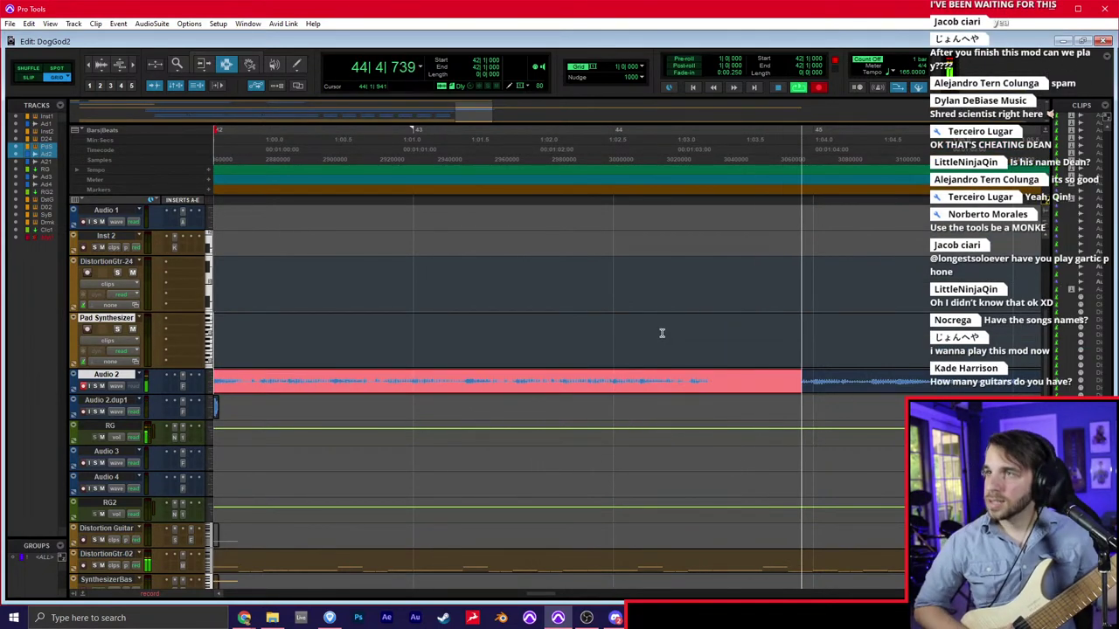
key("space")
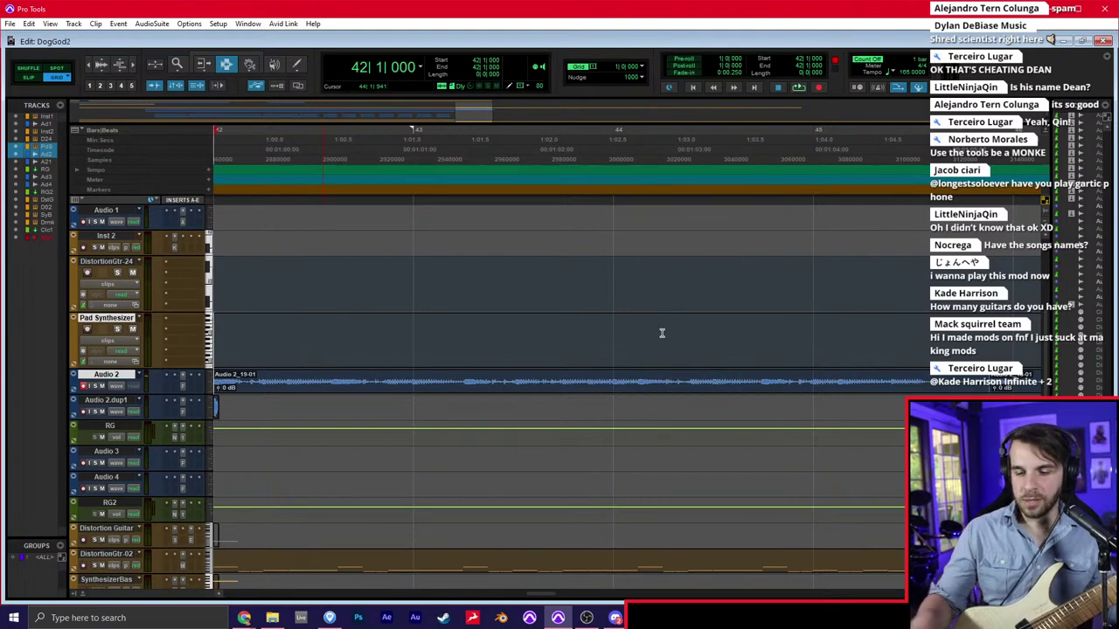
Record the guitar again on Audio 2 from bar 42 through to bar 50, replacing the previous take
key("r")
key("r")
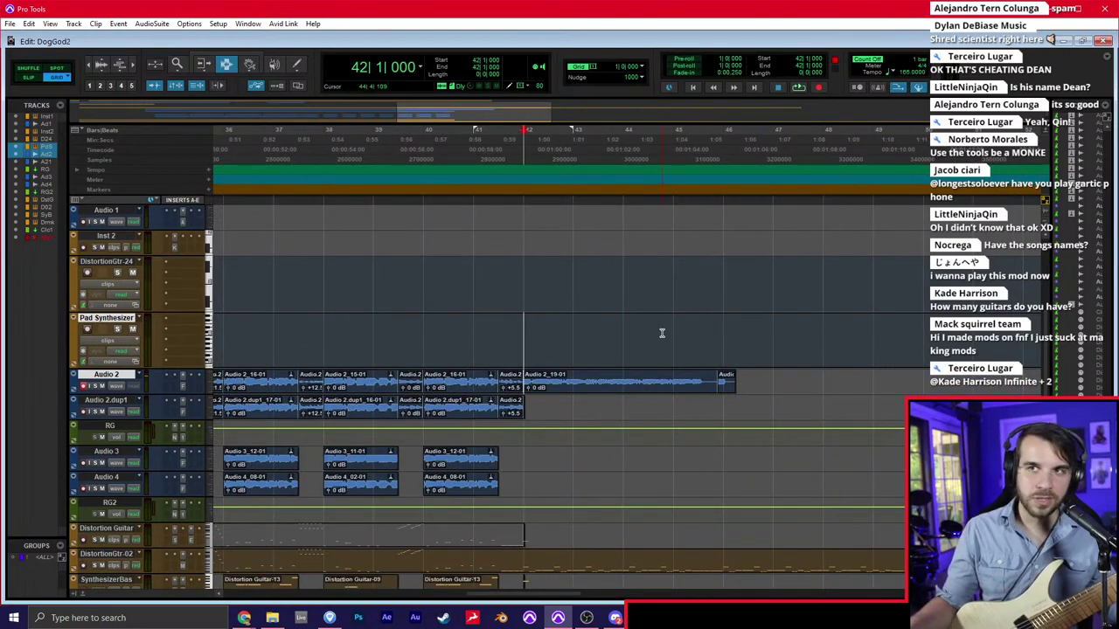
key("space")
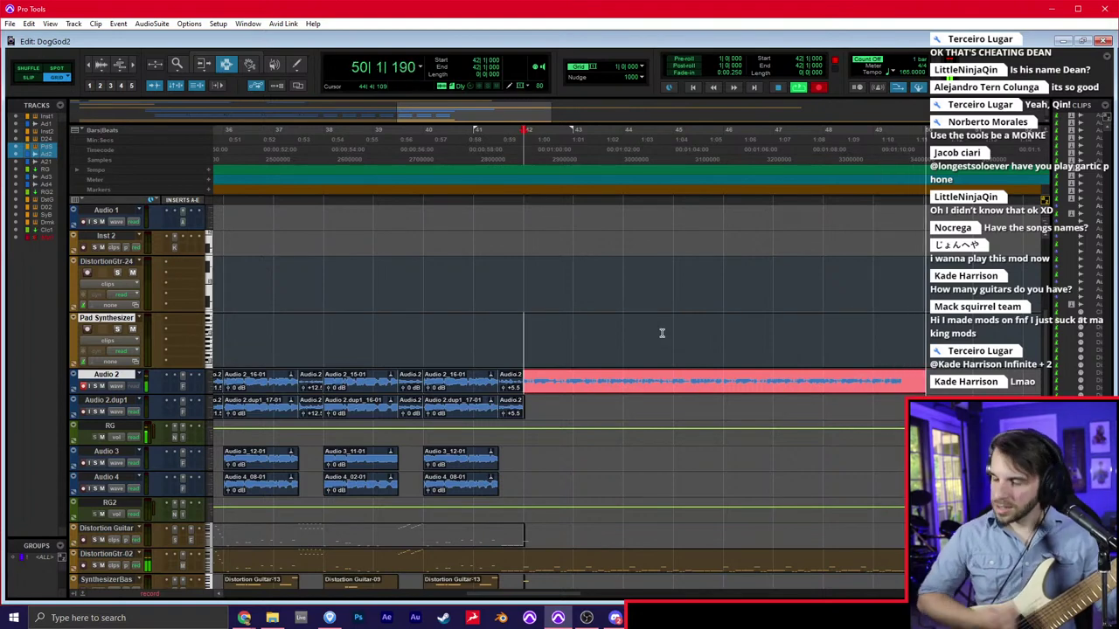
key("space")
Record a doubled guitar take on Audio 2.dup1 instead of Audio 2 from bar 42, and trim both new clips at bar 50
left_click(83, 387)
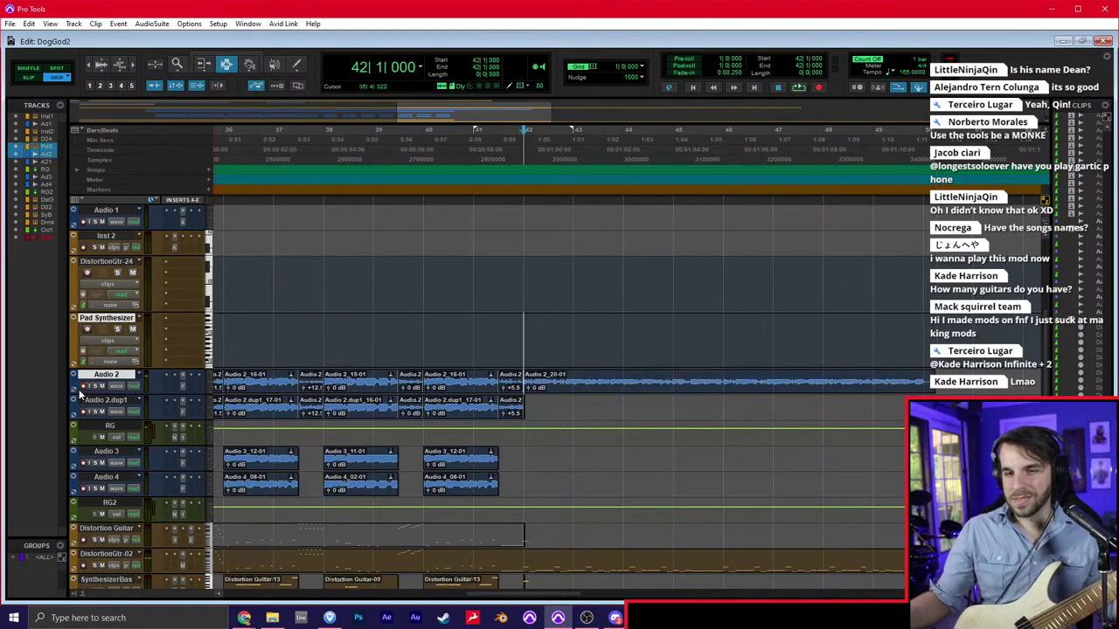
left_click(83, 412)
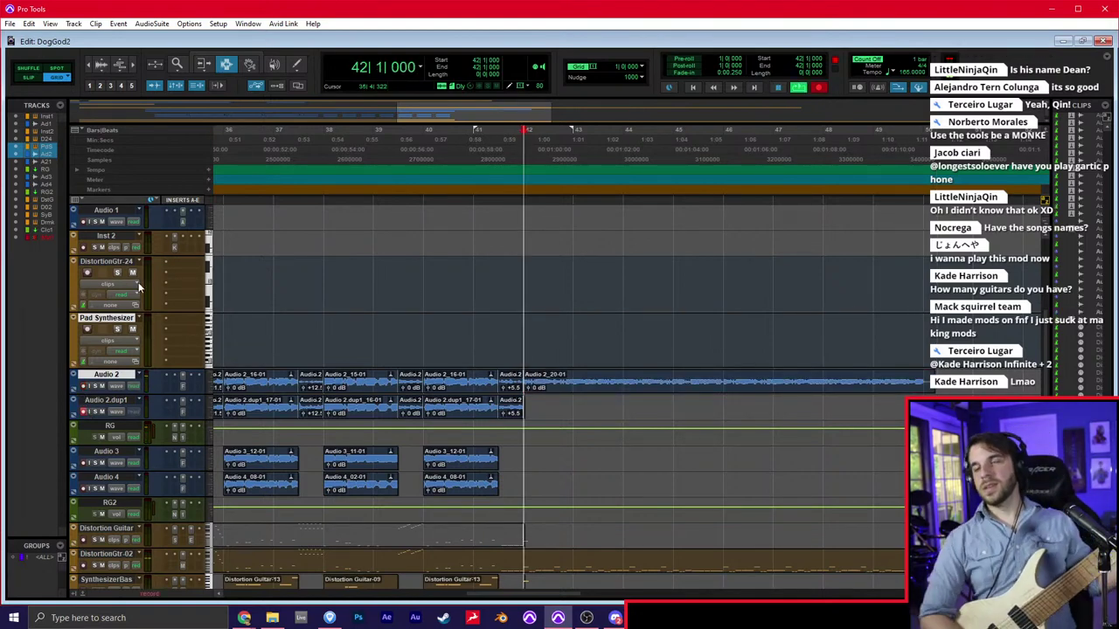
key("ctrl+space")
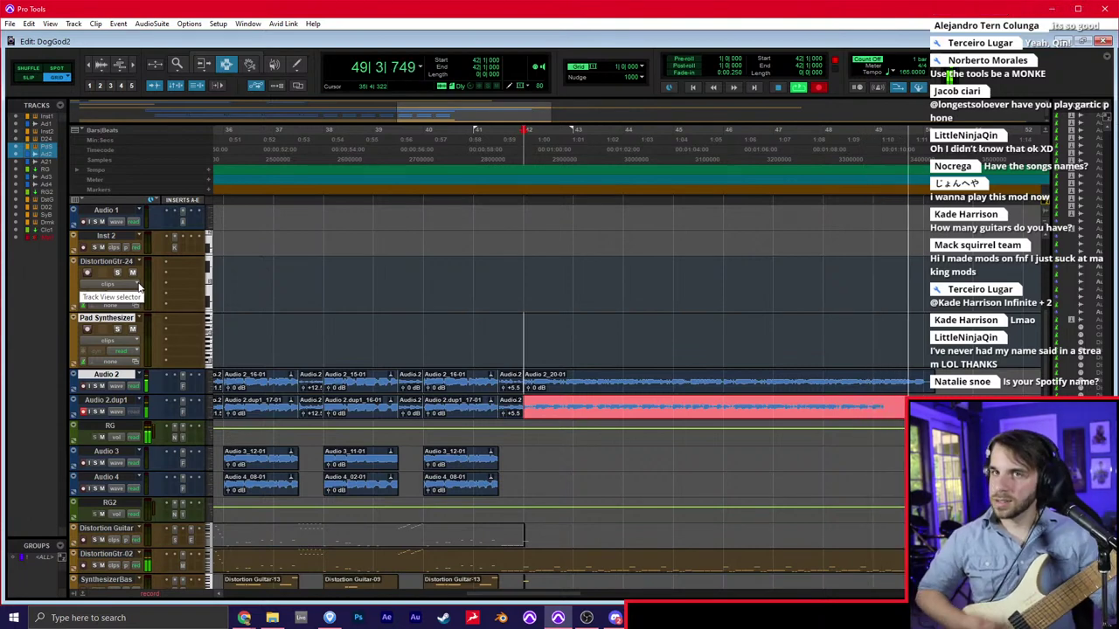
key("space")
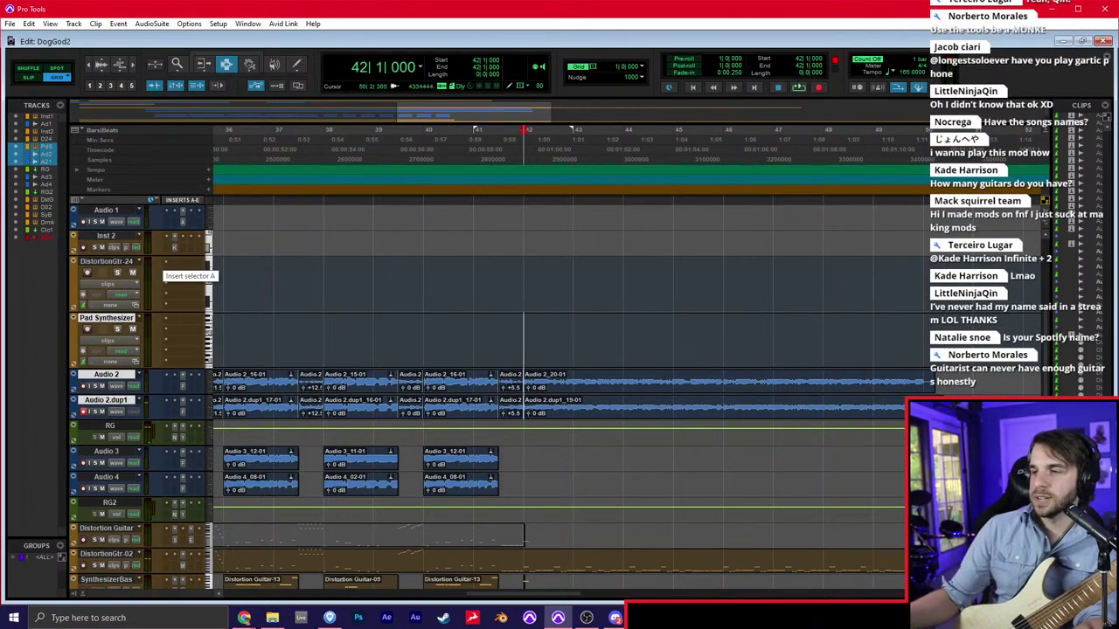
left_click_drag(923, 381, 921, 406)
Record-arm Audio 3 and record a guitar take on it from bar 42 to bar 50
scroll(918, 300, "down", 3)
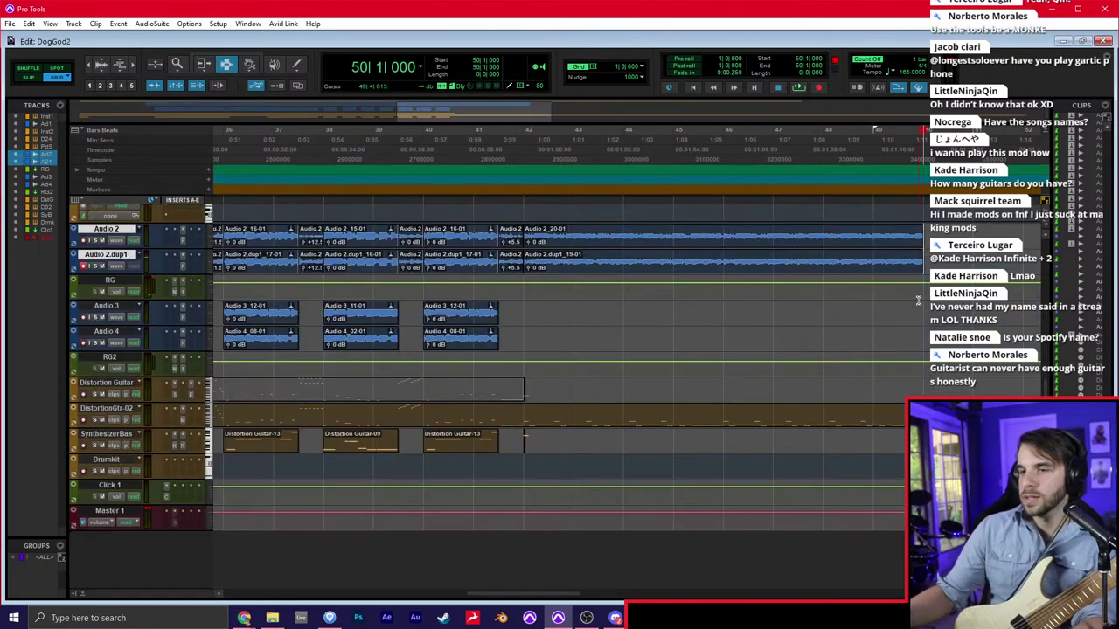
left_click(520, 316)
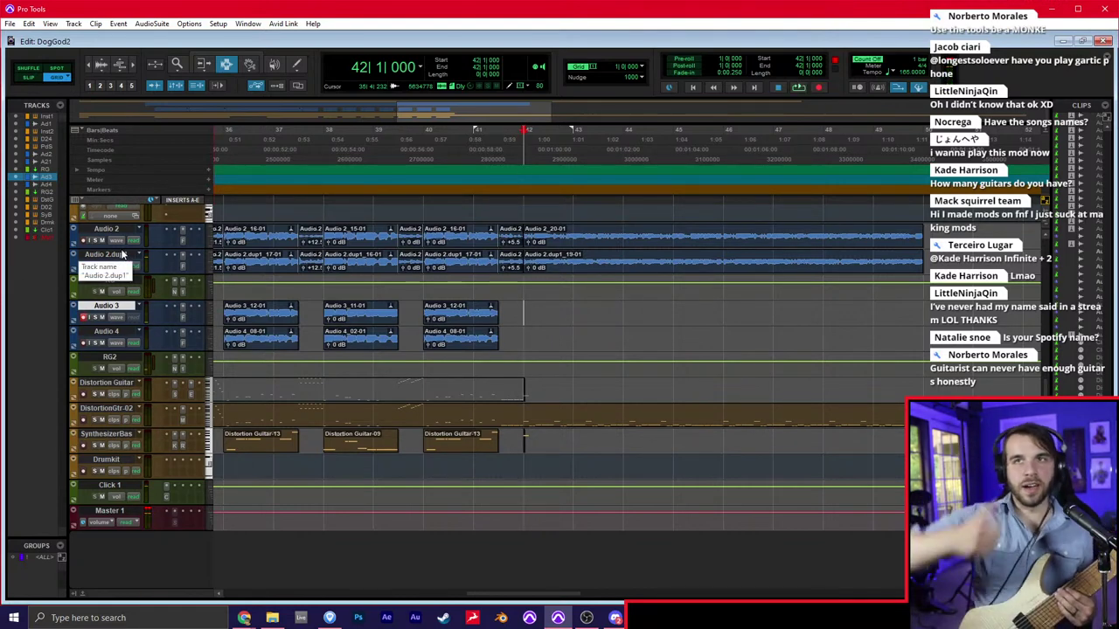
key("space")
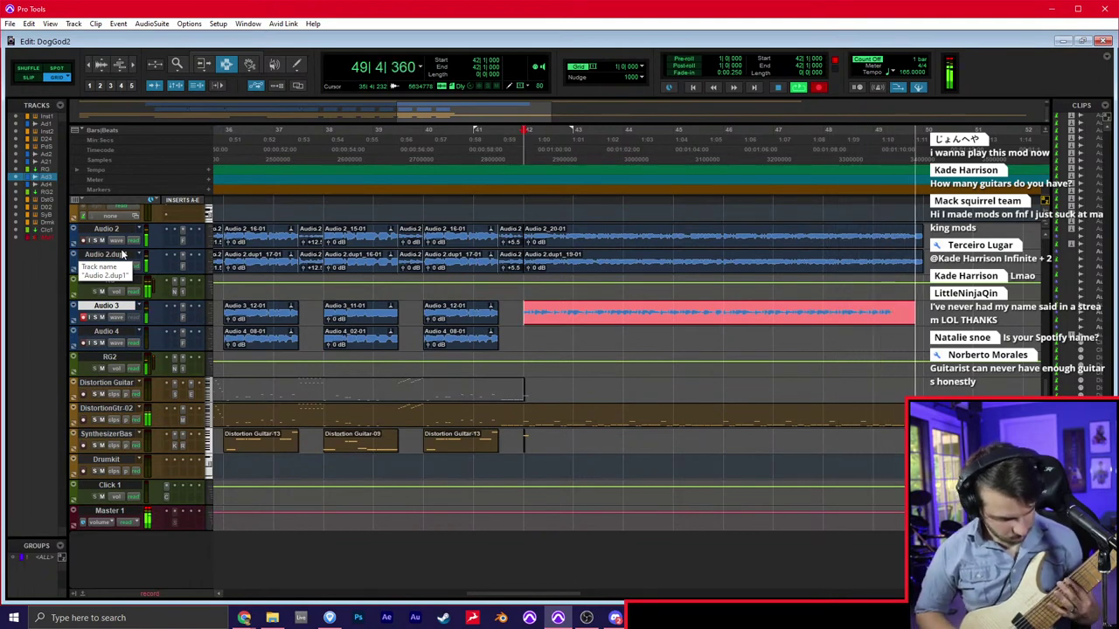
key("space")
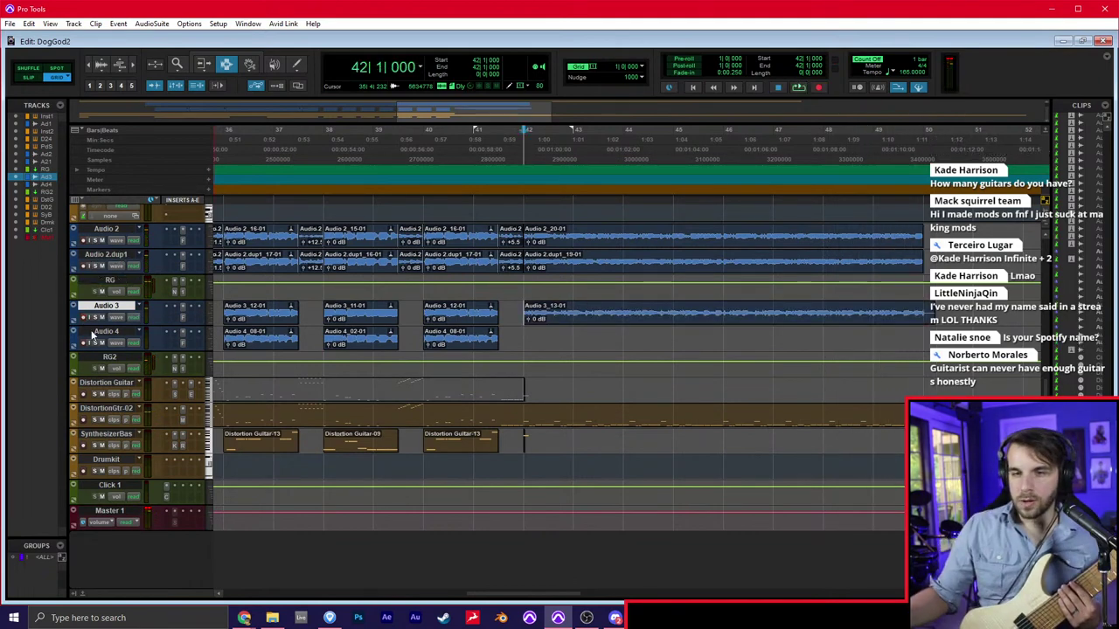
Mute the DistortionGtr-02 guide, switch record-arming to Audio 4 and record its guitar take from bar 42 past bar 50
left_click(84, 342)
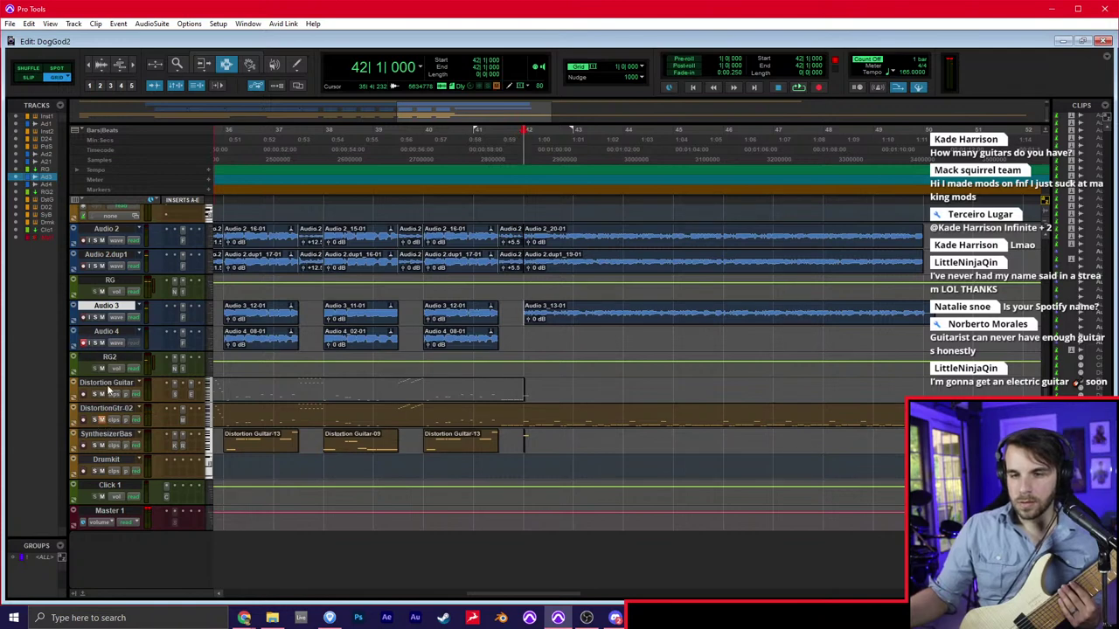
key("space")
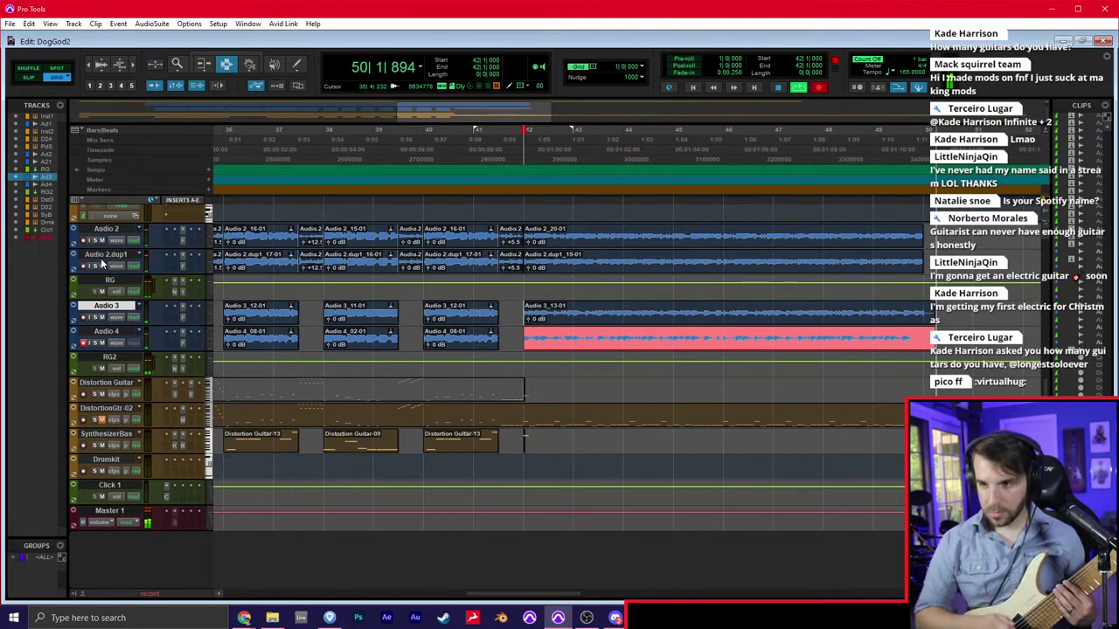
key("space")
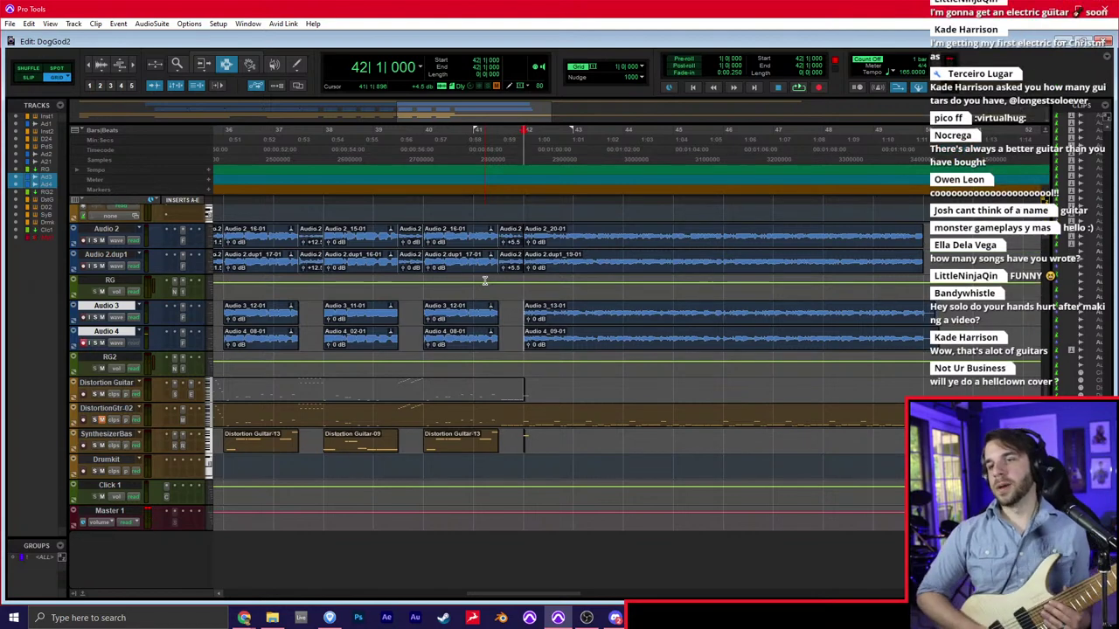
Split the DistortionGtr-02 clip at bar 42, move the part from there onto the SynthesizerBas track and play it back
left_click(523, 415)
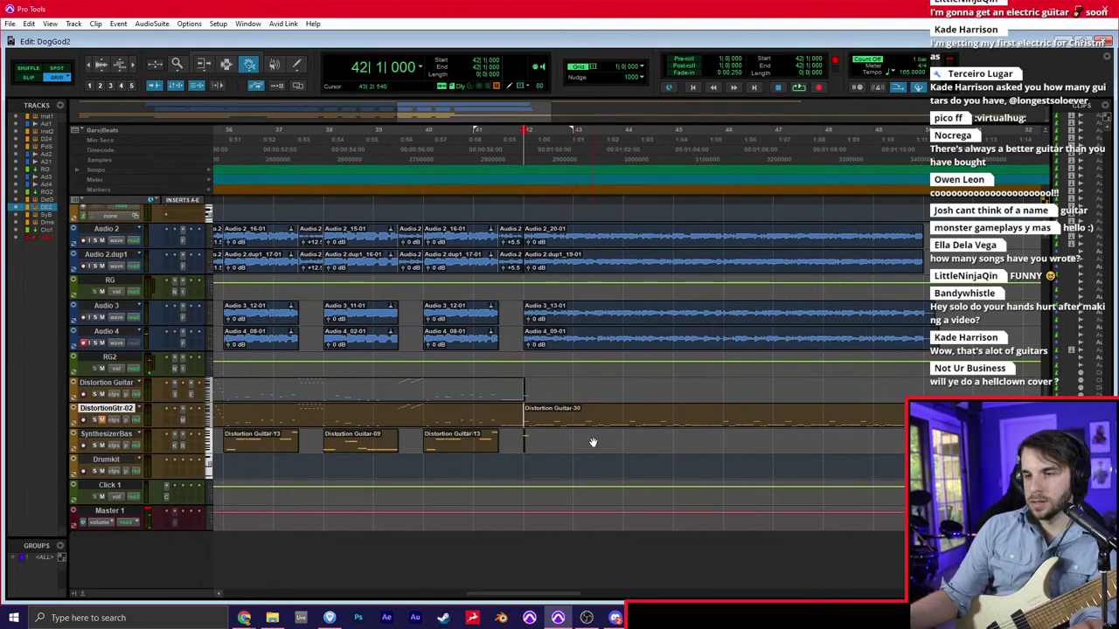
left_click_drag(567, 425, 573, 443)
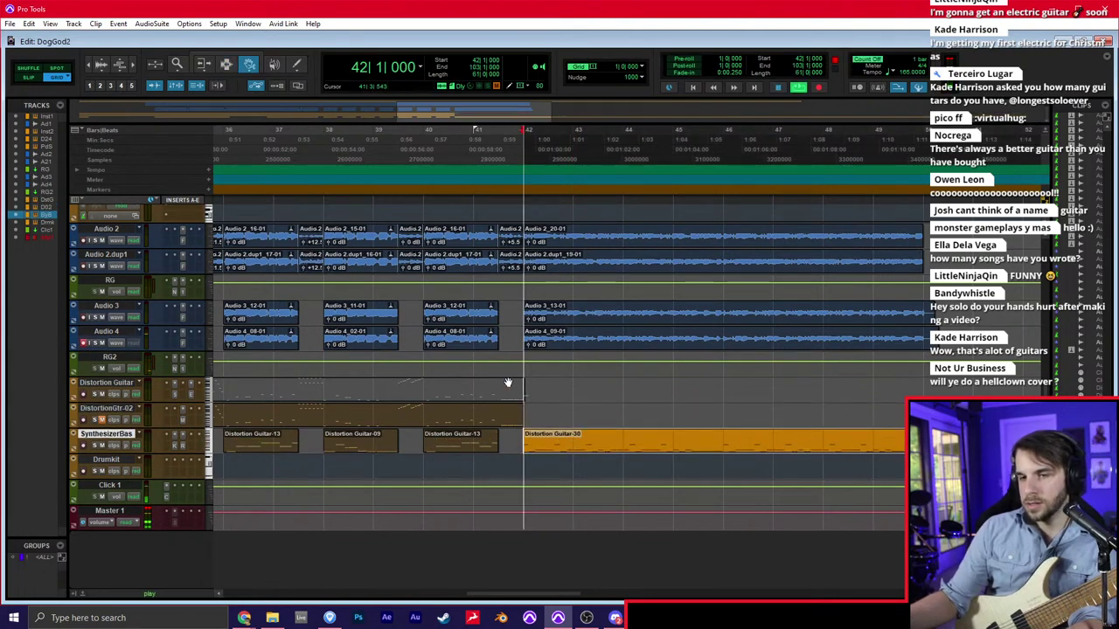
key("space")
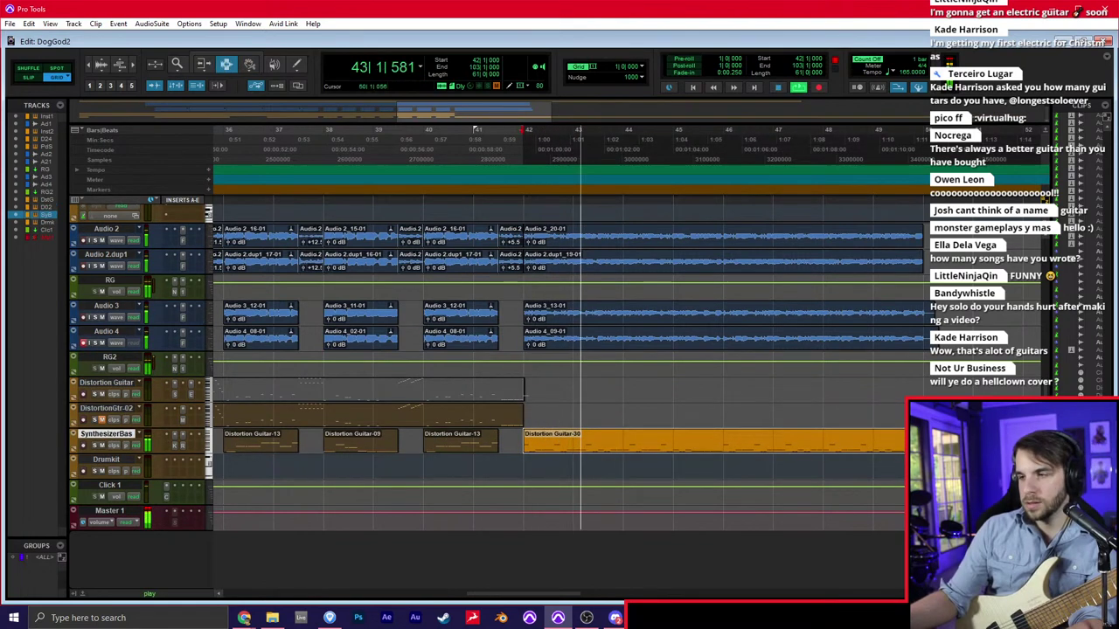
Split the moved SynthesizerBas clip at bar 50 and select its bars 50 to 53
left_click(924, 442)
scroll(886, 440, "right", 2)
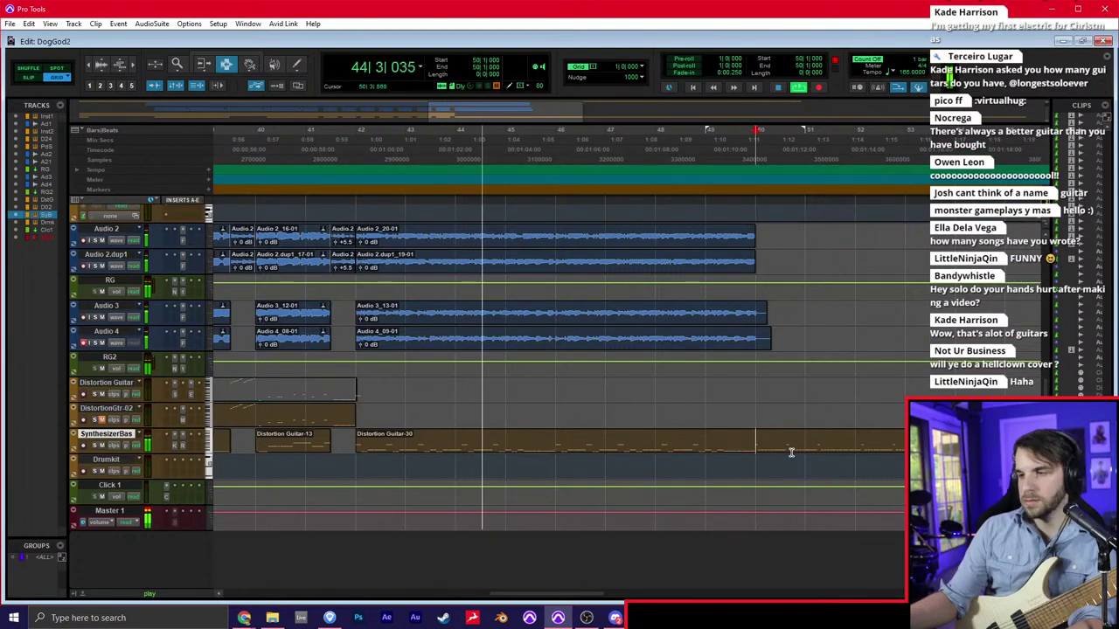
scroll(789, 452, "right", 2)
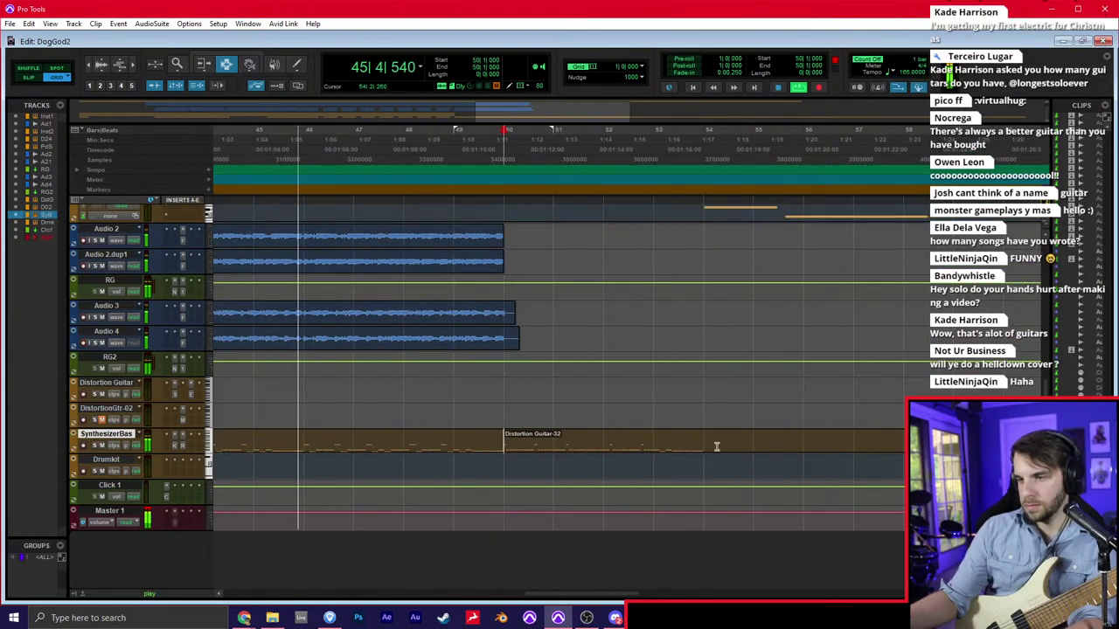
left_click(714, 446, "shift")
Duplicate the Inst 1 clip of bars 42 to 45 to fill bars 46 to 49
scroll(422, 375, "left", 3)
scroll(418, 352, "up", 2)
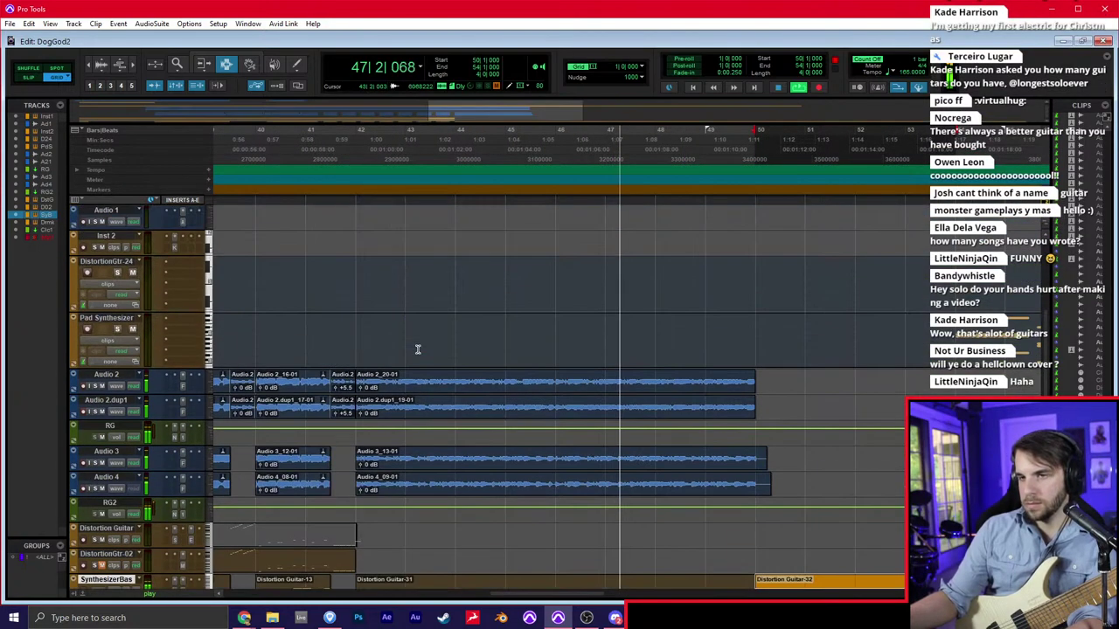
scroll(418, 350, "up", 3)
left_click(713, 291)
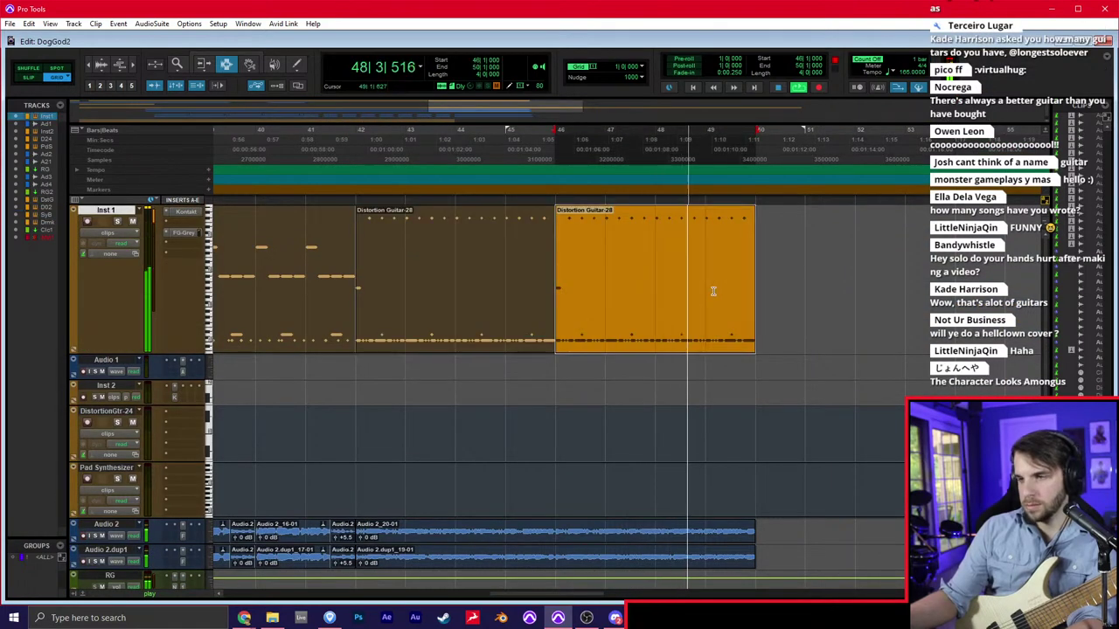
key("ctrl+d")
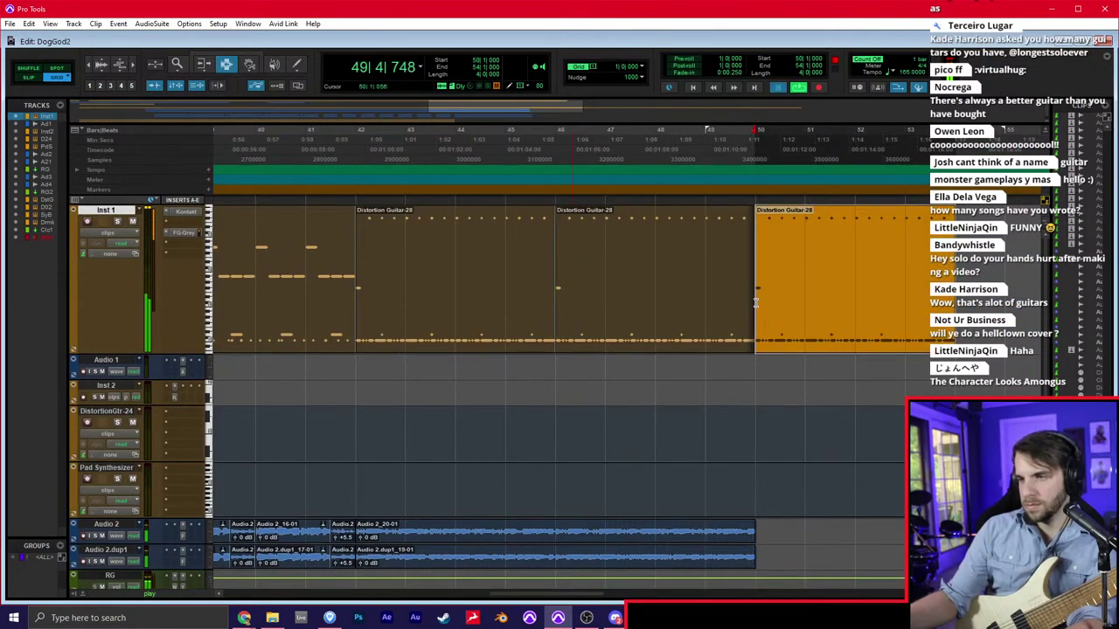
scroll(756, 303, "right", 3)
key("ctrl+z")
key("ctrl+shift+z")
key("ctrl+z")
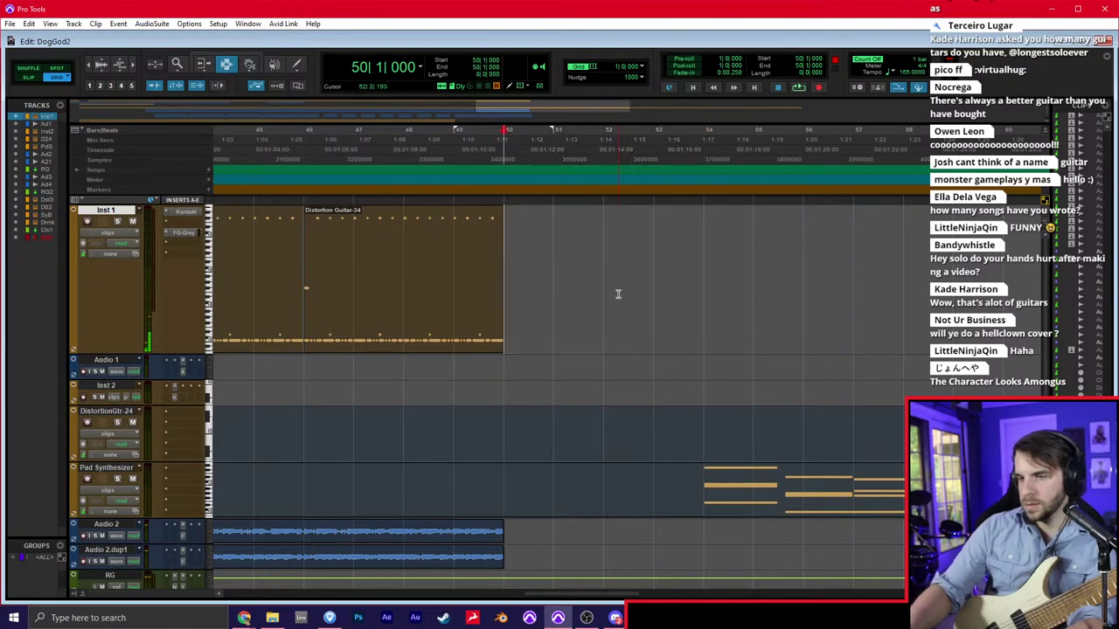
Split the SynthesizerBas clip at bar 54
scroll(552, 397, "down", 5)
left_click(702, 456)
key("ctrl+e")
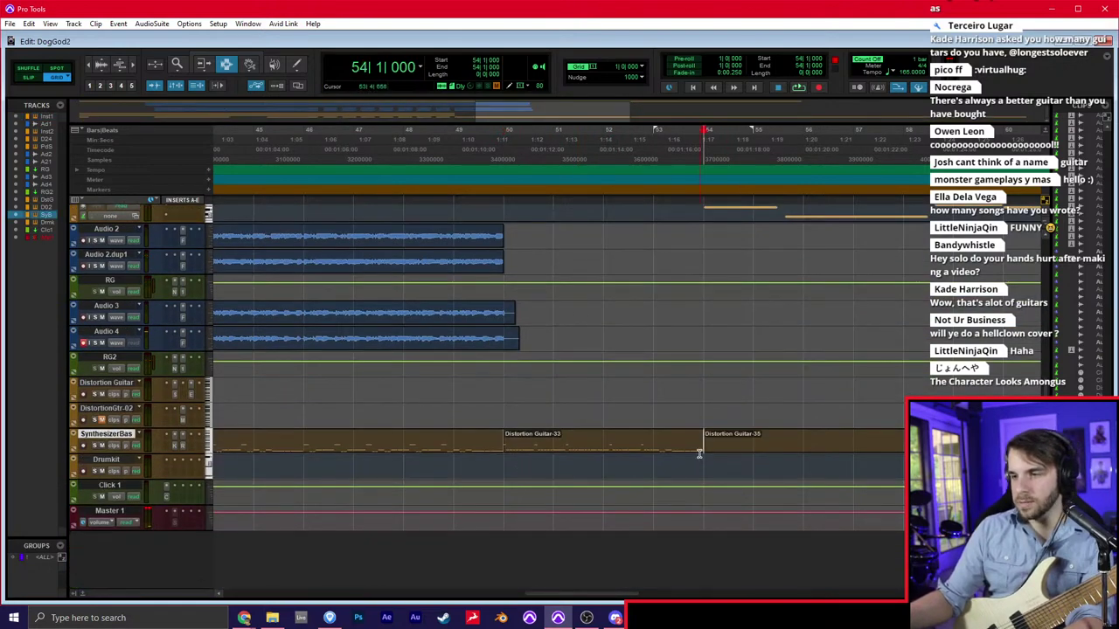
Copy the SynthesizerBas clip of bars 50 to 53 onto the Inst 1 track at bar 50
left_click(660, 437)
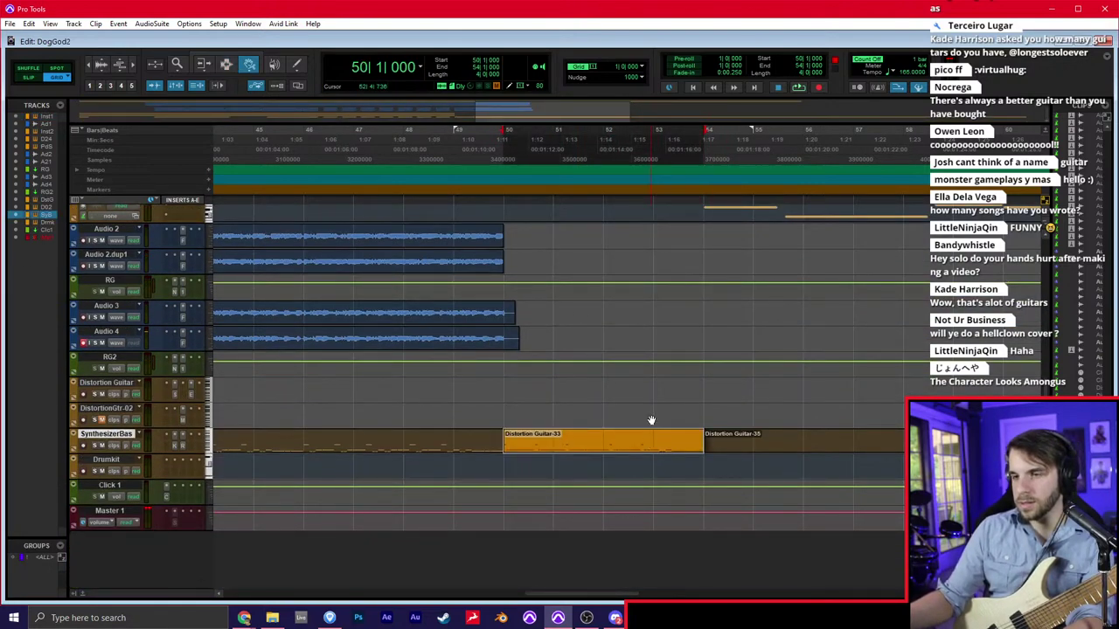
scroll(567, 325, "up", 5)
left_click(510, 299)
key("ctrl+v")
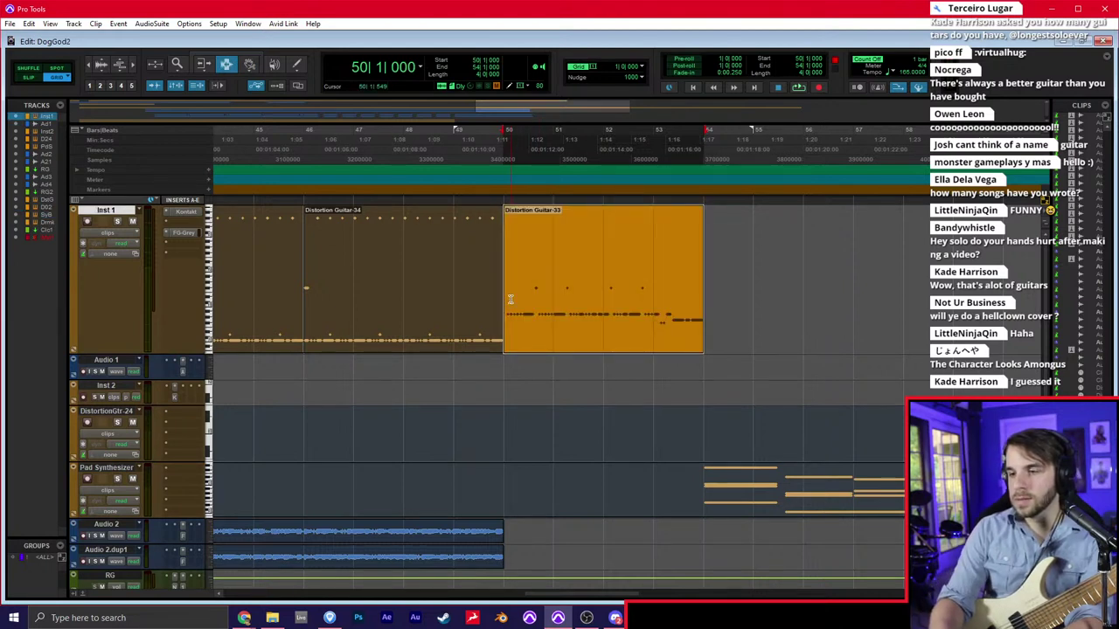
Open the Inst 1 clip at bar 50 in the MIDI editor and draw an Eb1 note on its first beat
double_click(511, 300)
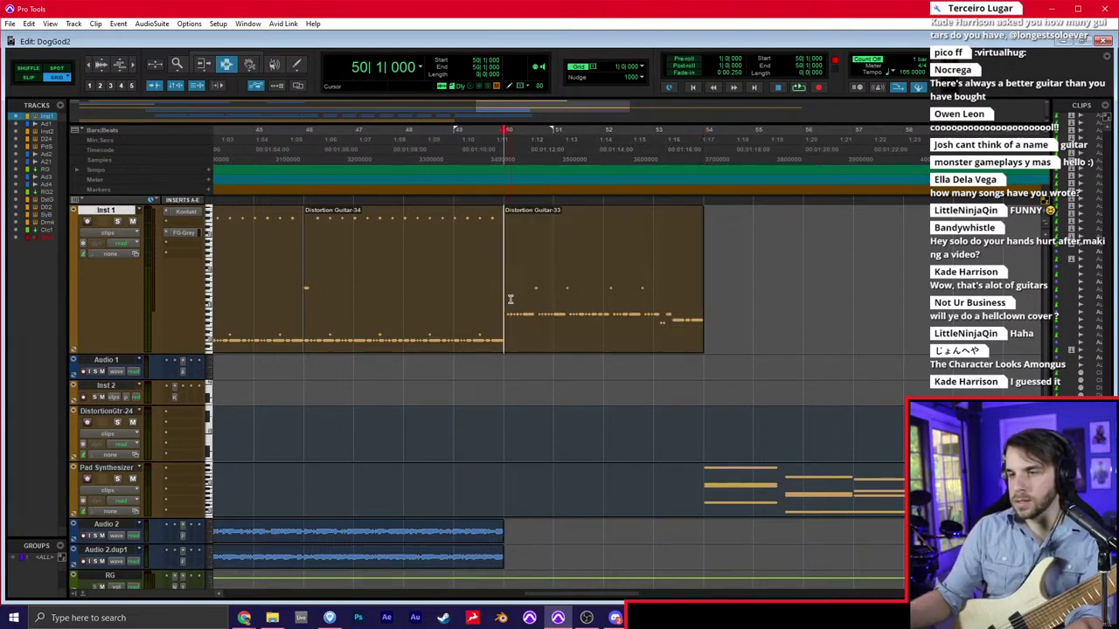
scroll(661, 339, "down", 4)
scroll(660, 338, "up", 3)
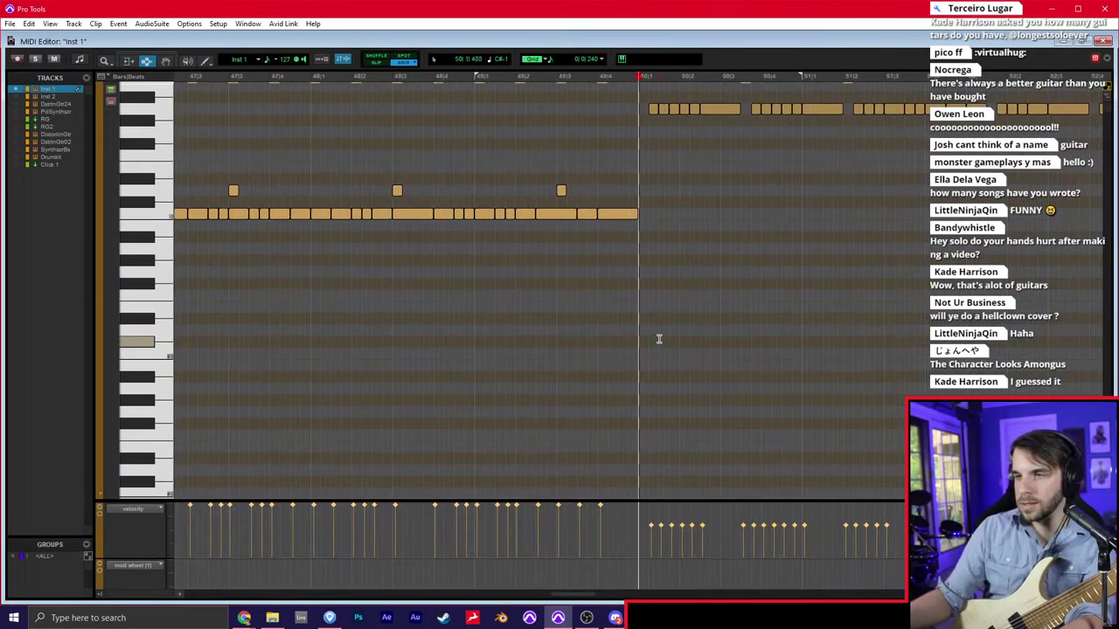
scroll(727, 260, "right", 2)
scroll(728, 260, "up", 3)
scroll(721, 259, "down", 1)
key("F10")
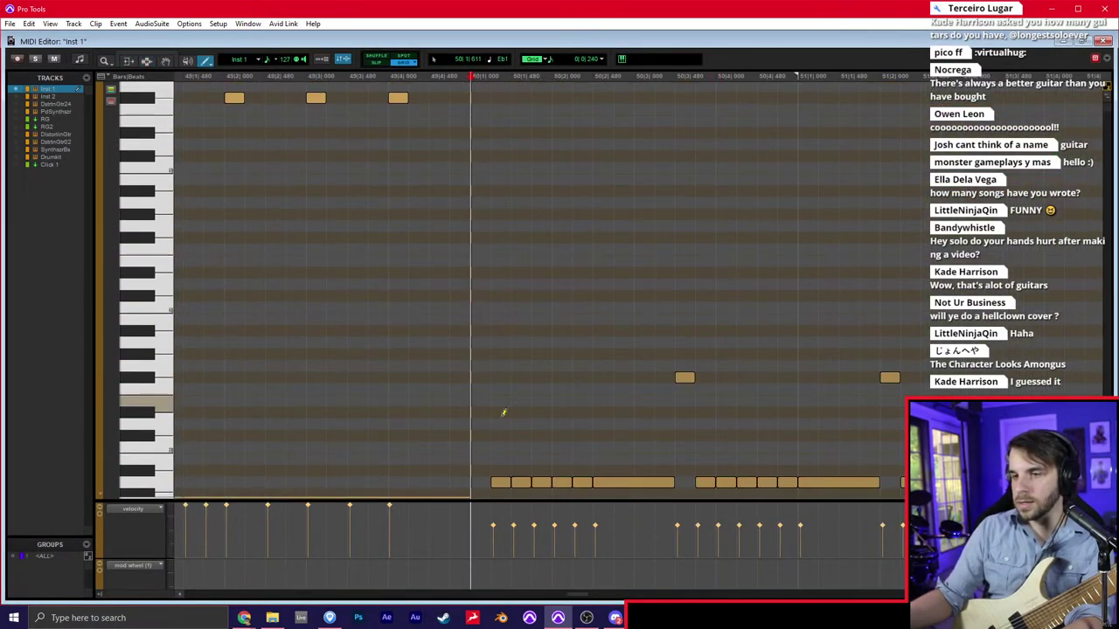
left_click(480, 411)
scroll(632, 340, "down", 4)
scroll(562, 374, "right", 1)
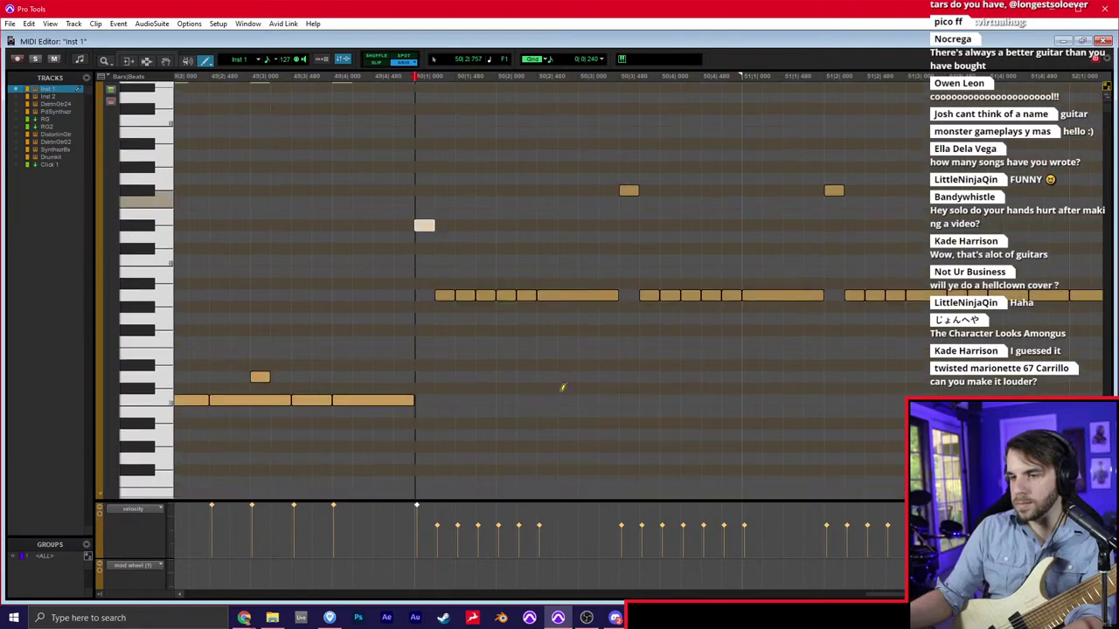
left_click(411, 324)
Transpose all notes of bars 50 to 53 on Inst 1 to C0
scroll(542, 316, "down", 1)
scroll(622, 312, "right", 5)
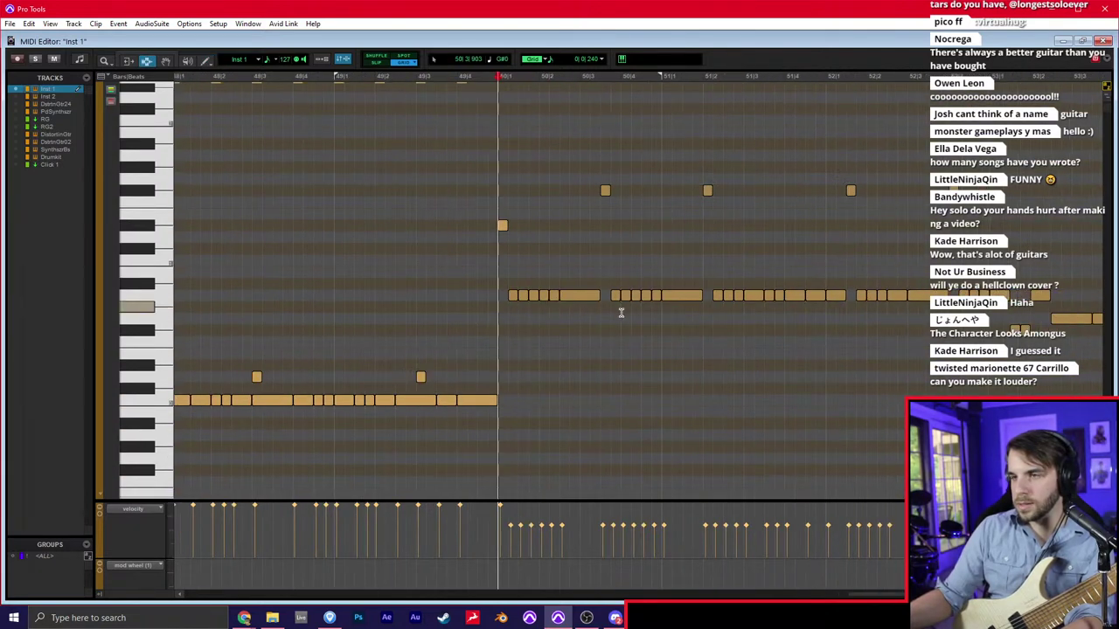
left_click_drag(674, 318, 1044, 295)
key("alt+t")
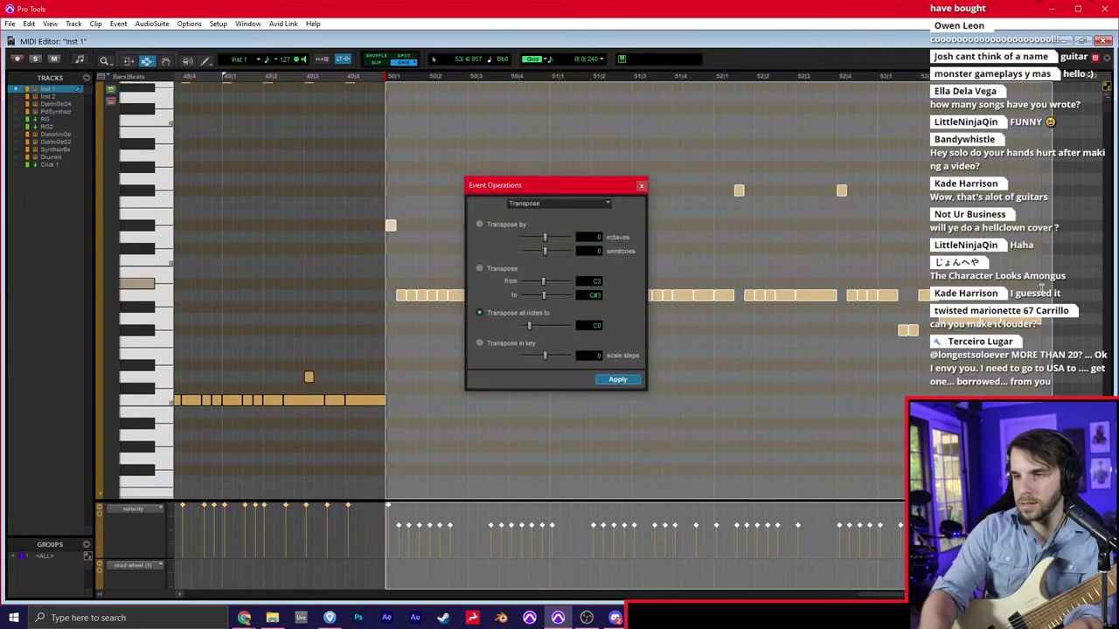
key("Return")
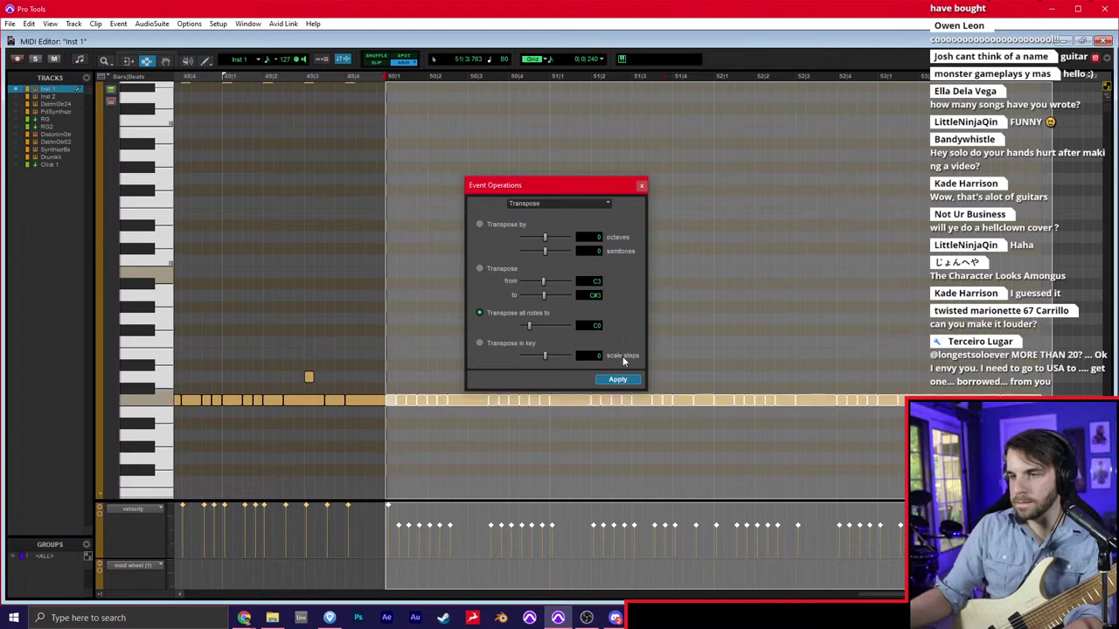
left_click(641, 186)
Draw D0 and F#2 hits at the start of bar 50 and a Bb2 hit midway through beat 2, and play them back
key("F10")
left_click(392, 376)
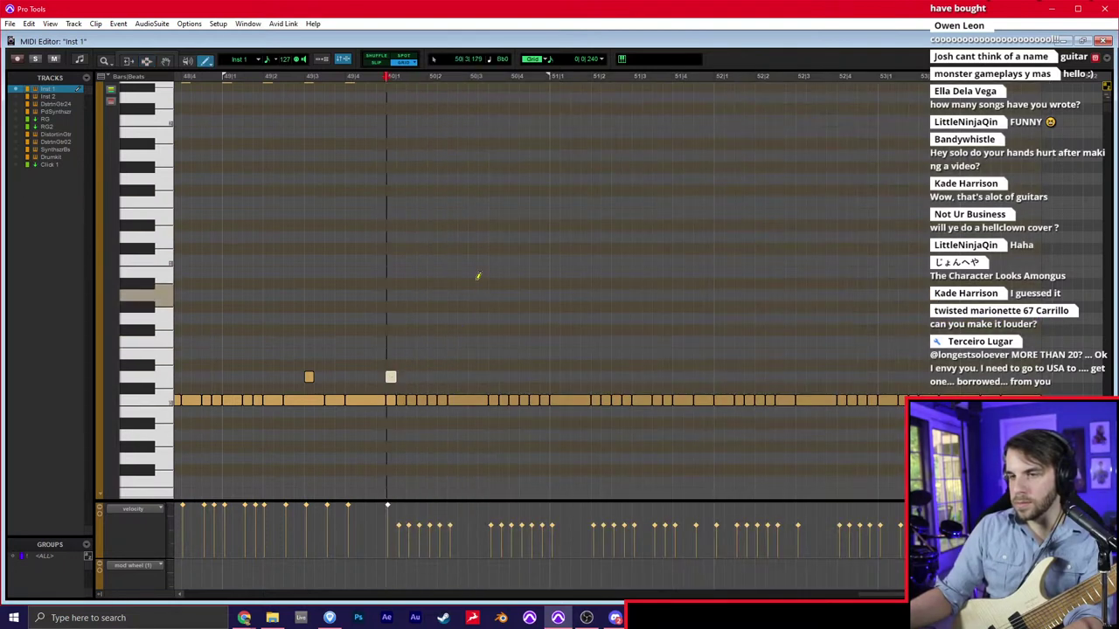
left_click_drag(395, 221, 395, 95)
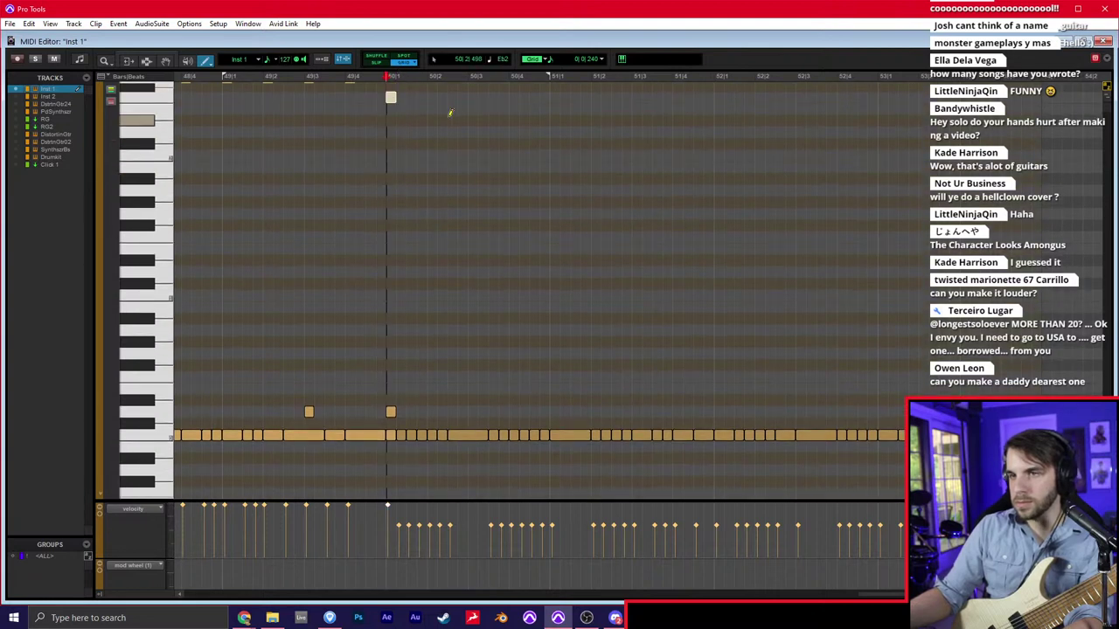
key("super+Up")
scroll(463, 106, "up", 4)
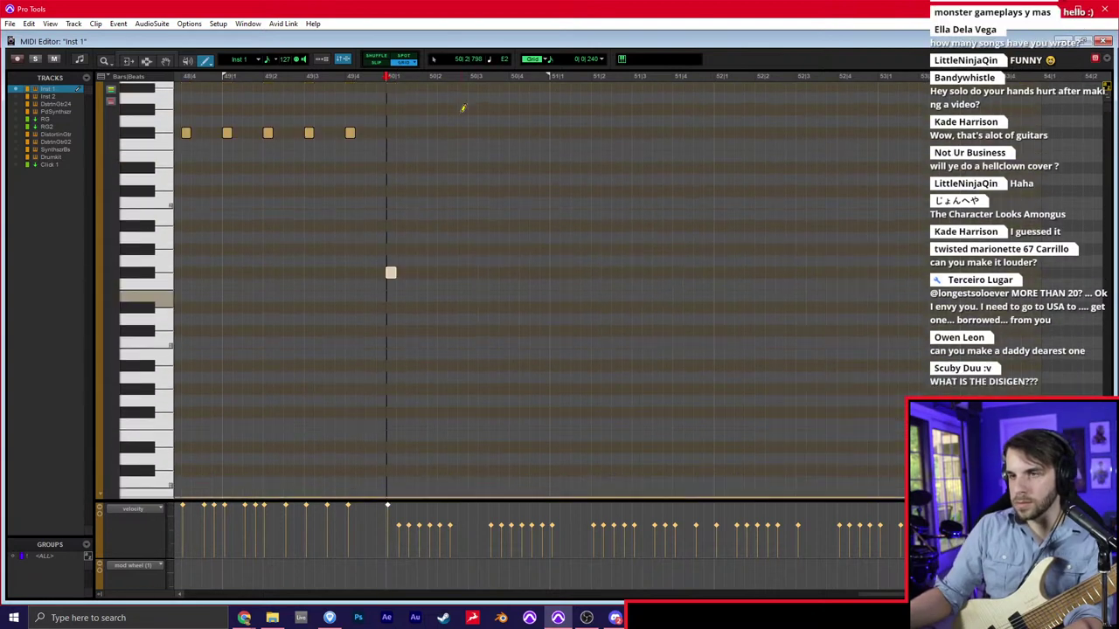
left_click(452, 224)
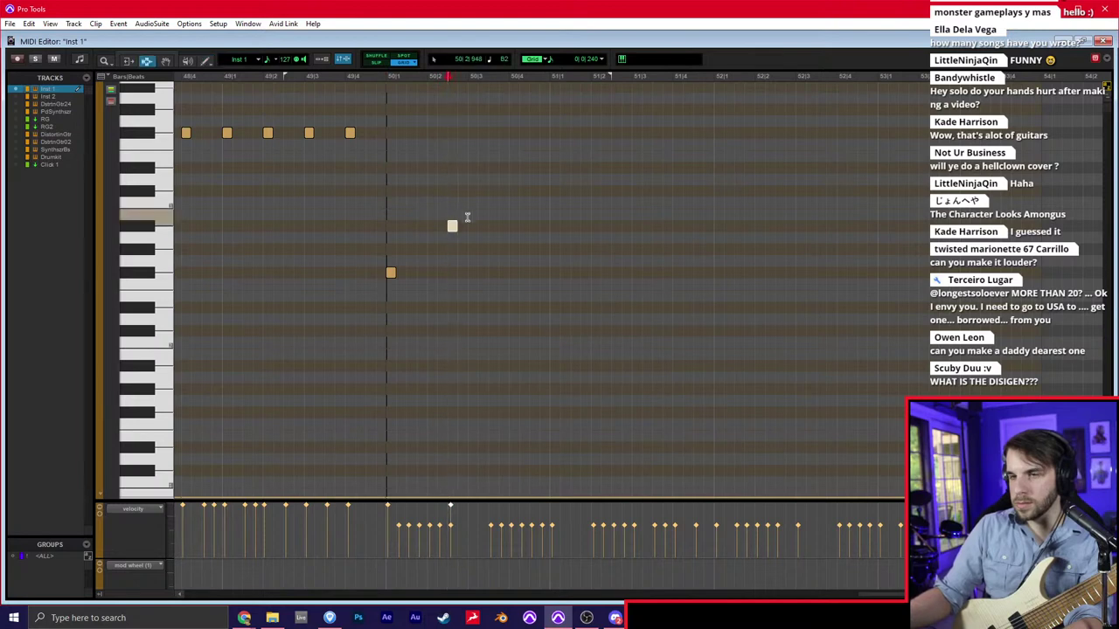
key("F6")
key("space")
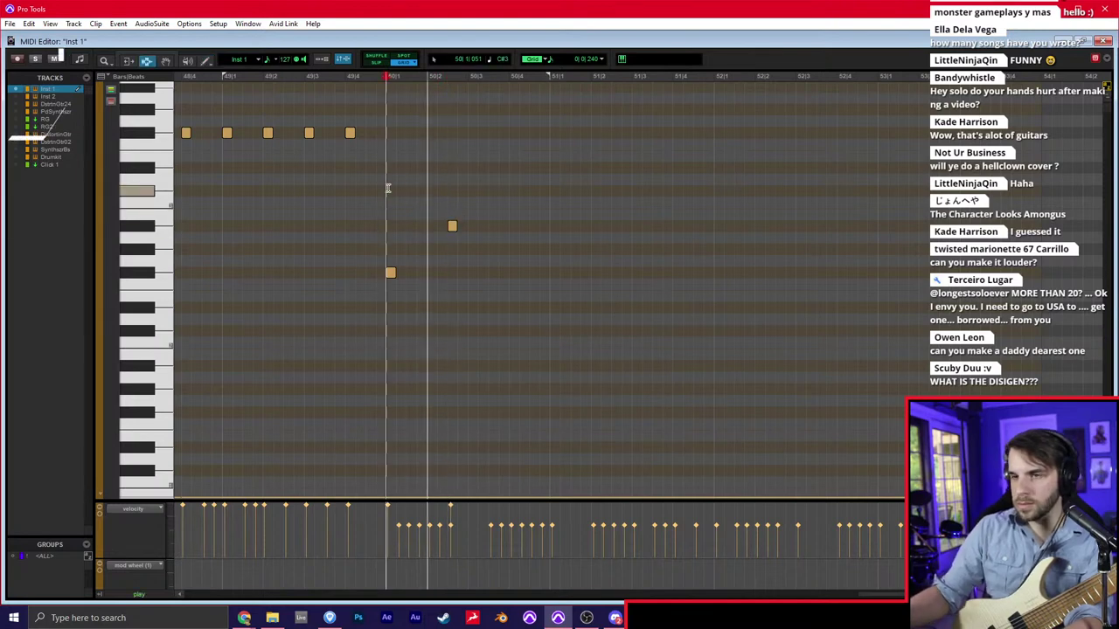
key("space")
Consolidate the Inst 1 clips of bars 46 to 53 and play the part from bar 50
key("ctrl+equal")
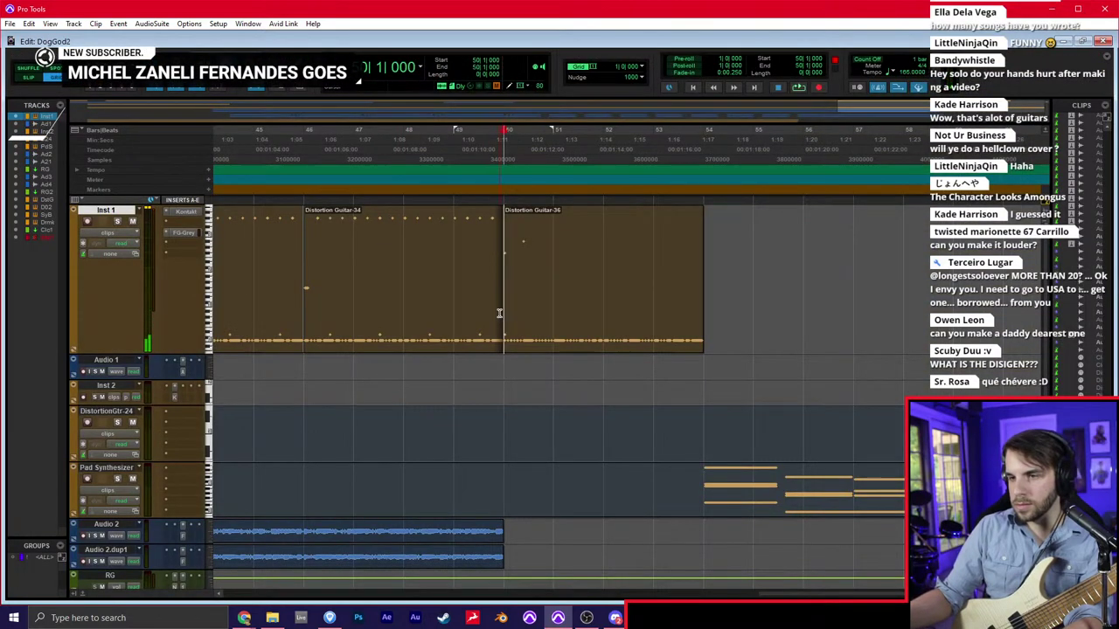
double_click(513, 260)
left_click(440, 279, "shift")
left_click(440, 279, "shift")
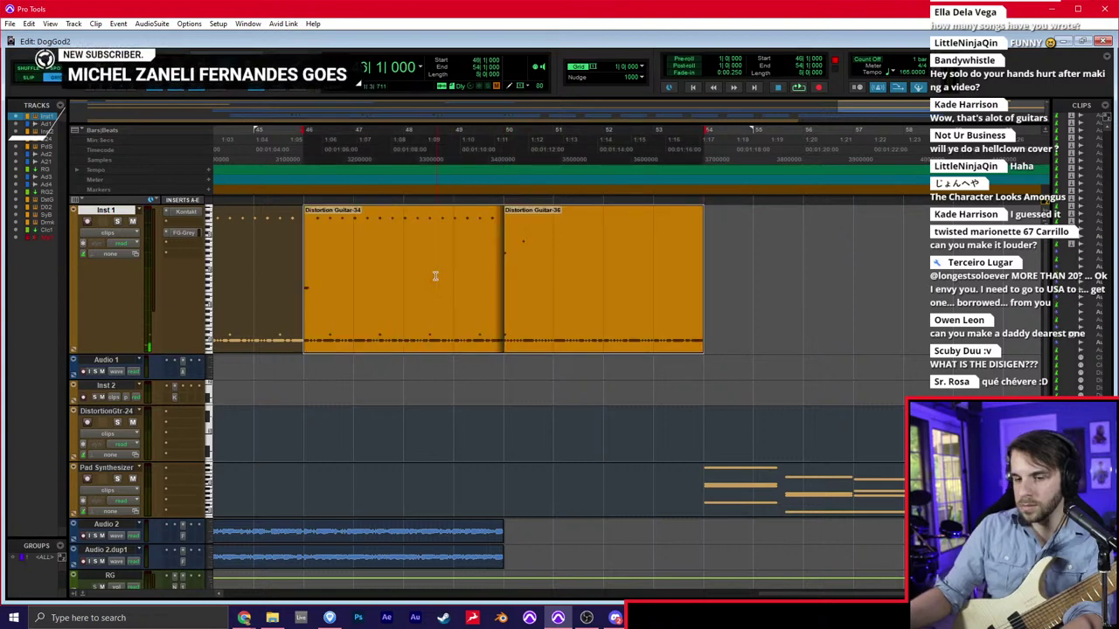
key("alt+shift+3")
left_click(509, 288)
key("space")
key("space")
key("super+equal")
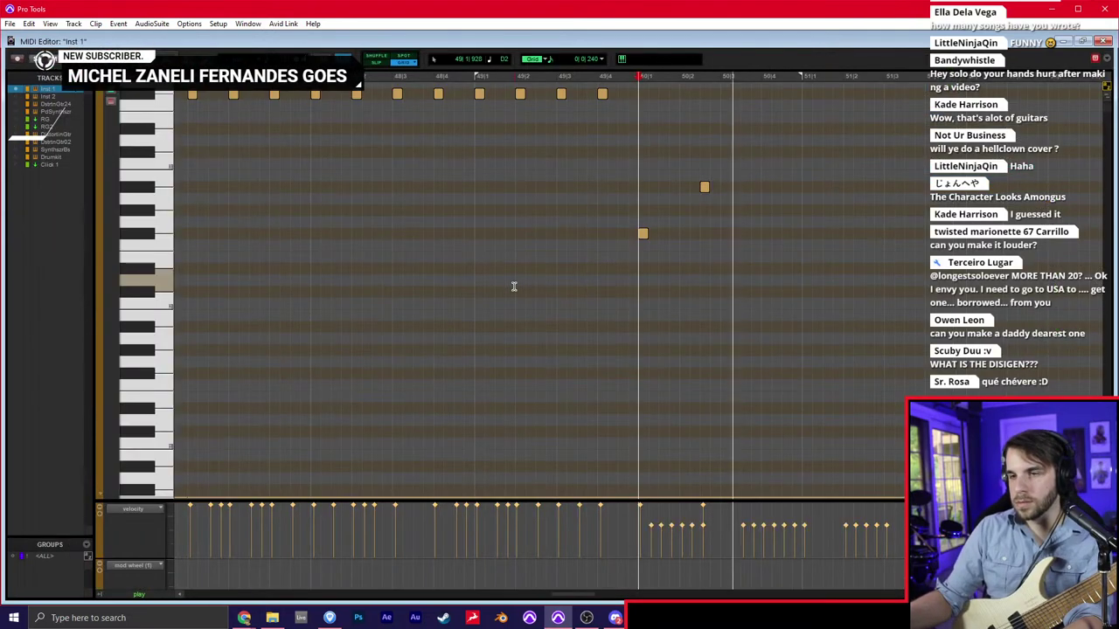
Raise the velocities of the quieter notes in bars 50 to 53 to match those of the preceding bars
scroll(603, 315, "down", 3)
key("ctrl+a")
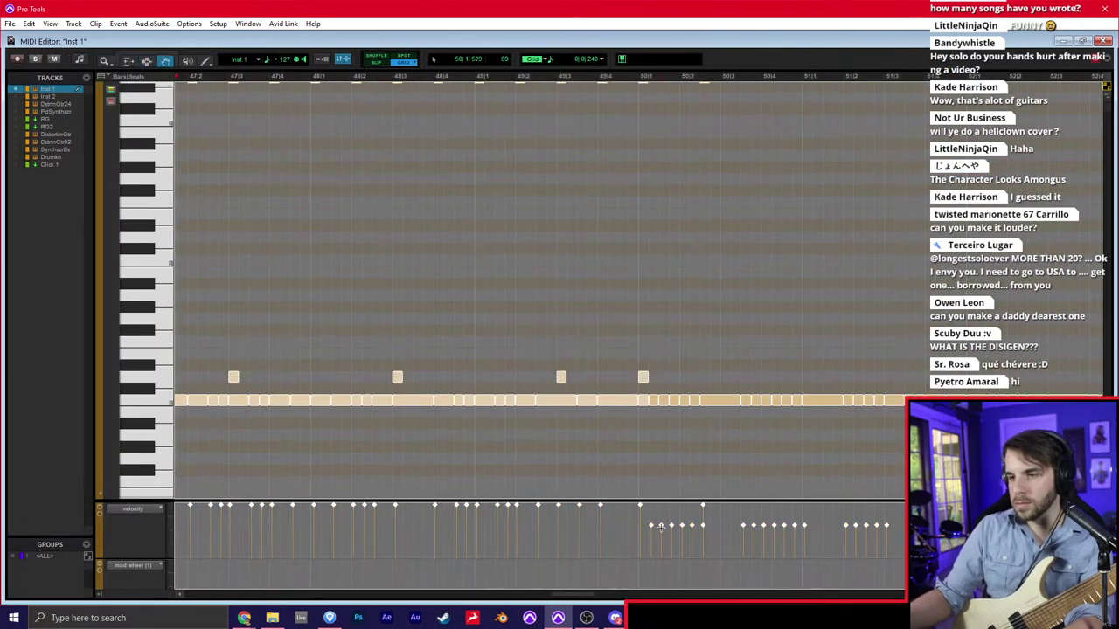
left_click(646, 527)
key("F7")
left_click(631, 451)
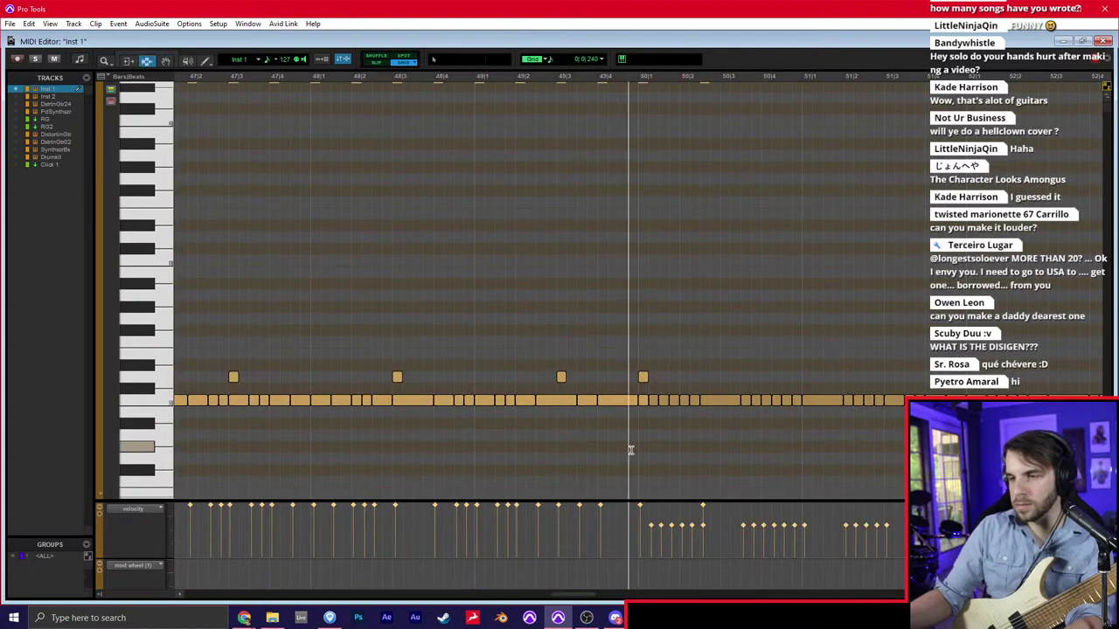
key("r")
scroll(634, 449, "right", 2)
left_click(894, 437, "shift")
key("F8")
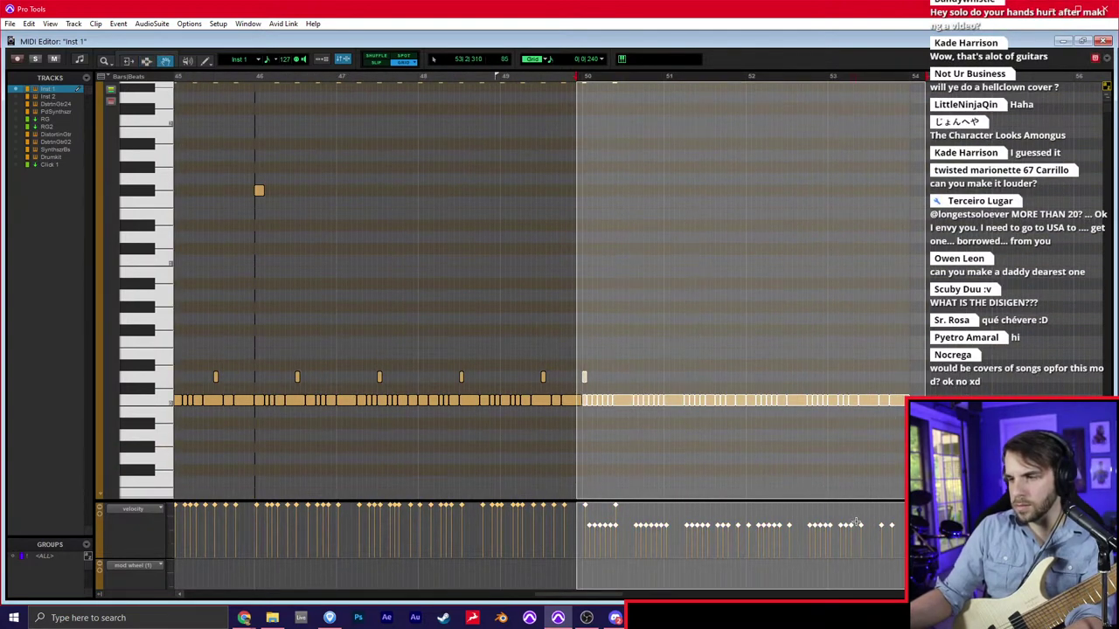
key("F7")
left_click(576, 391)
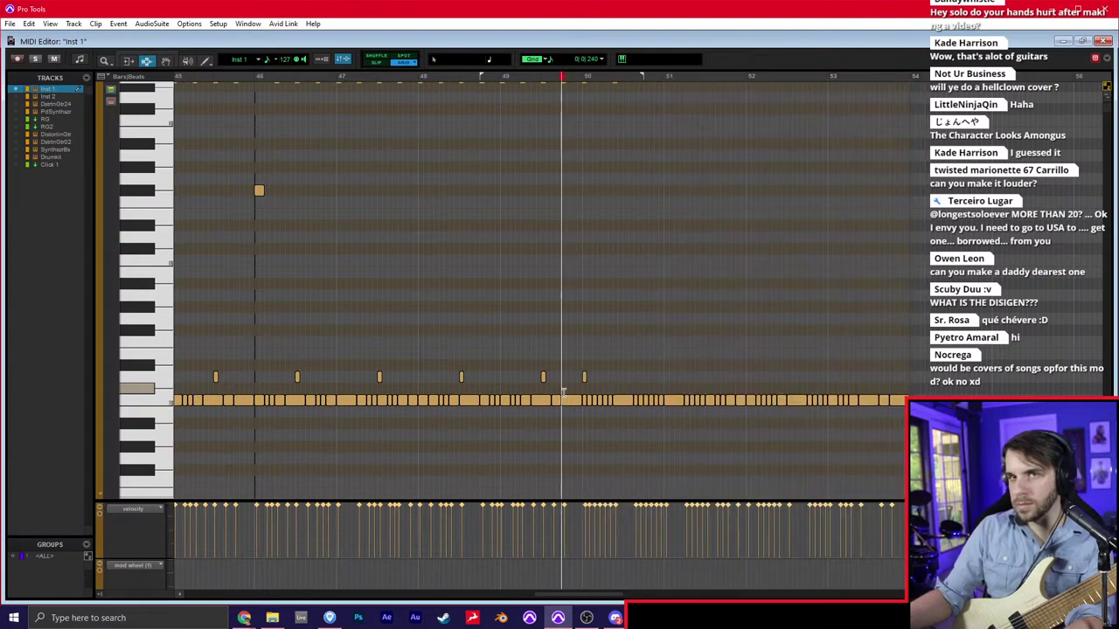
Play back the drum part around the start of bar 50 to check where the snare hits fall
key("space")
key("t")
key("space")
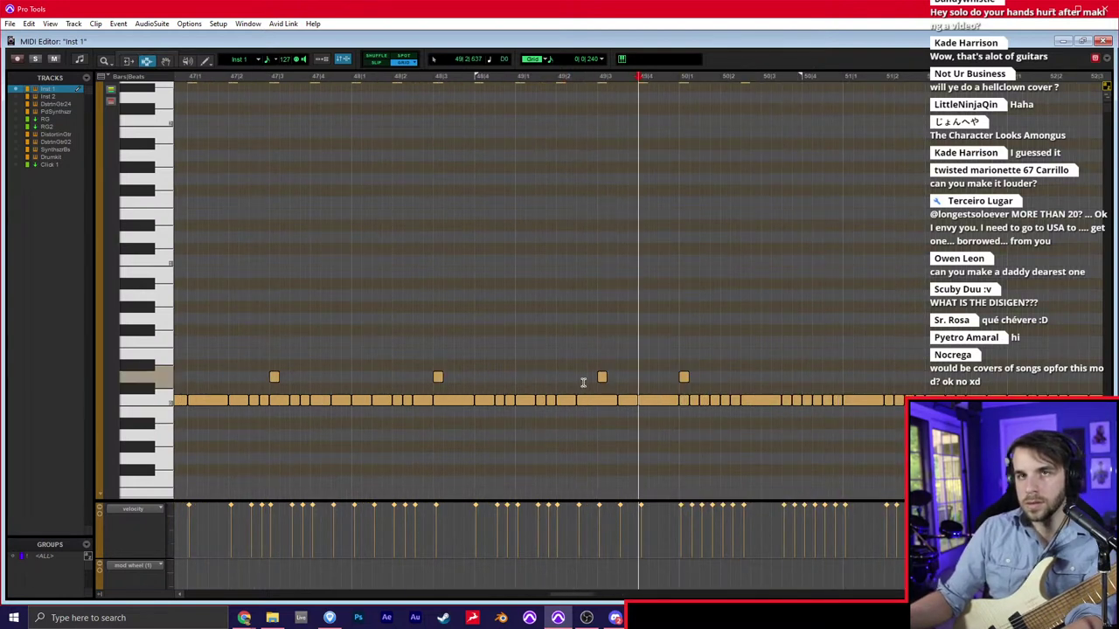
scroll(582, 377, "right", 3)
scroll(581, 373, "right", 2)
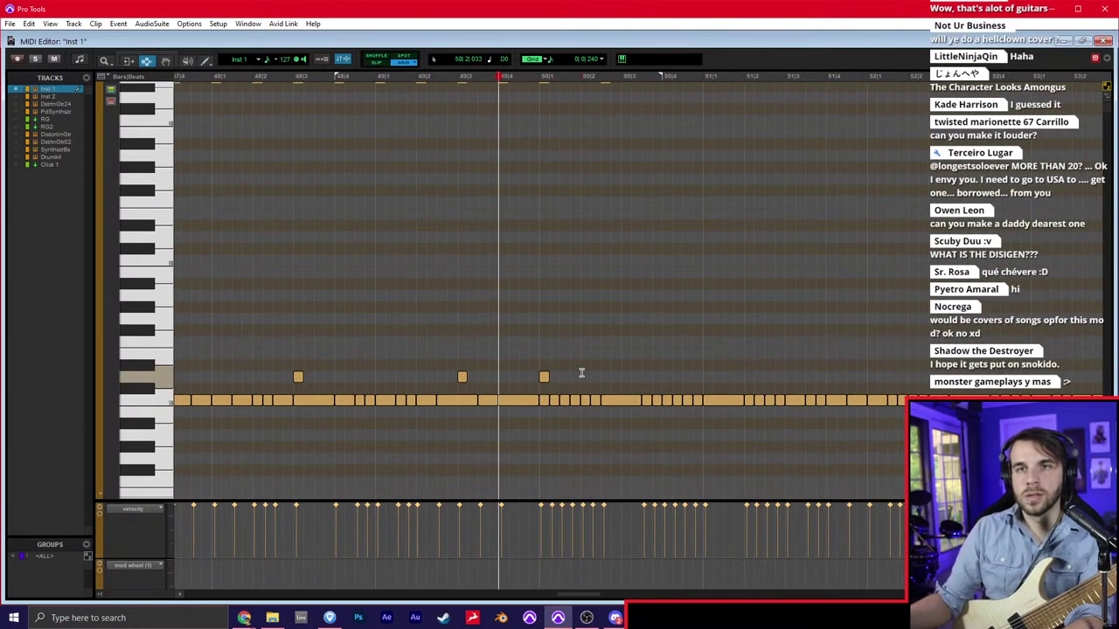
key("F10")
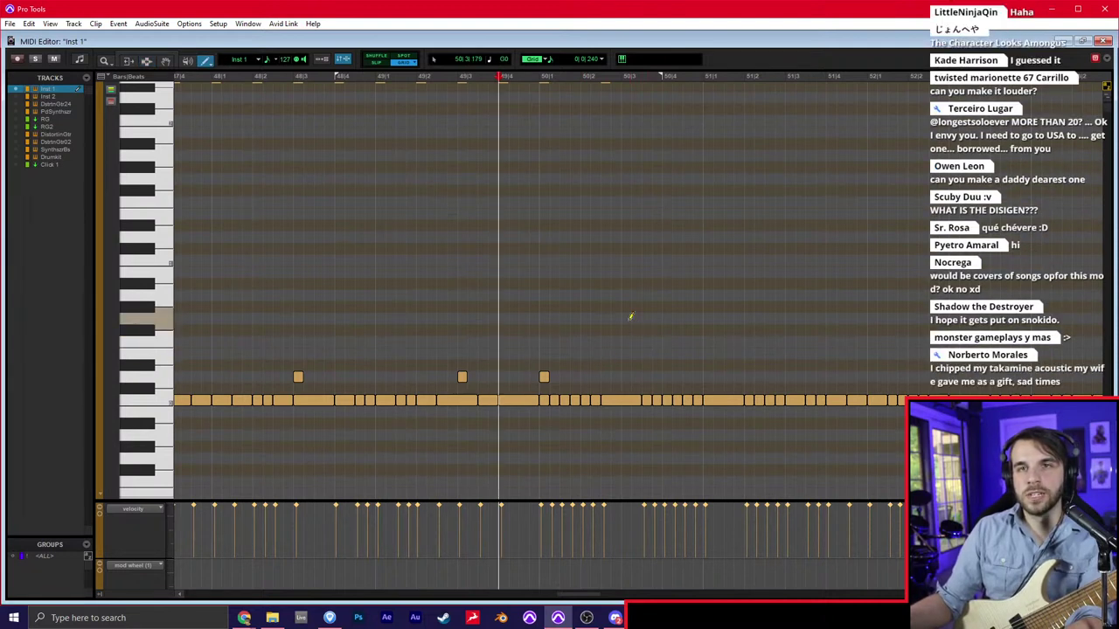
scroll(630, 317, "right", 2)
key("F7")
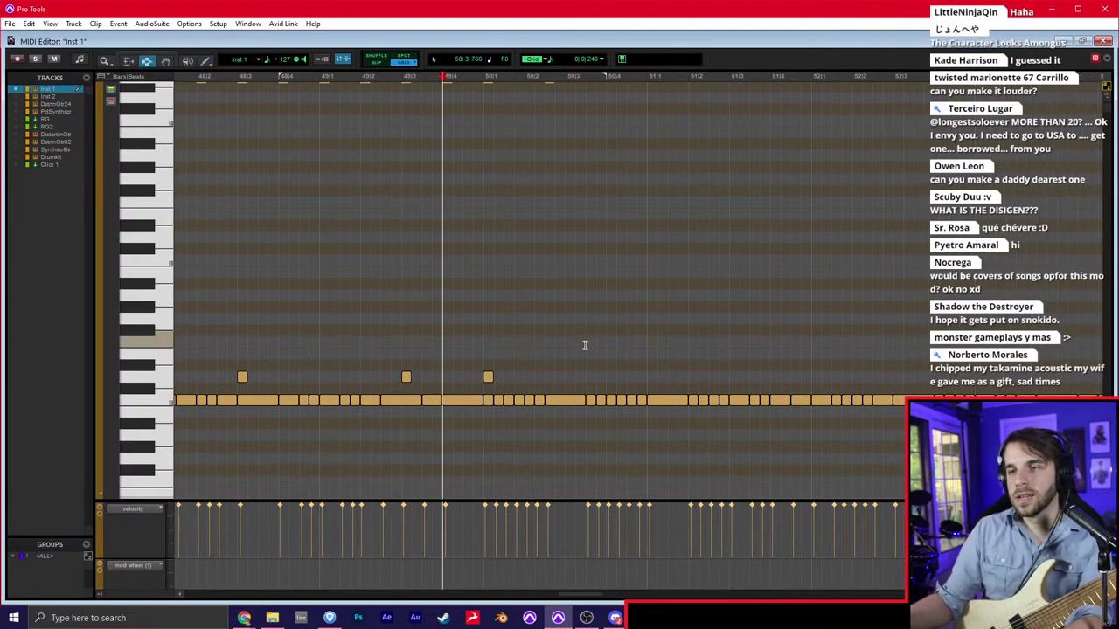
left_click(485, 349)
key("space")
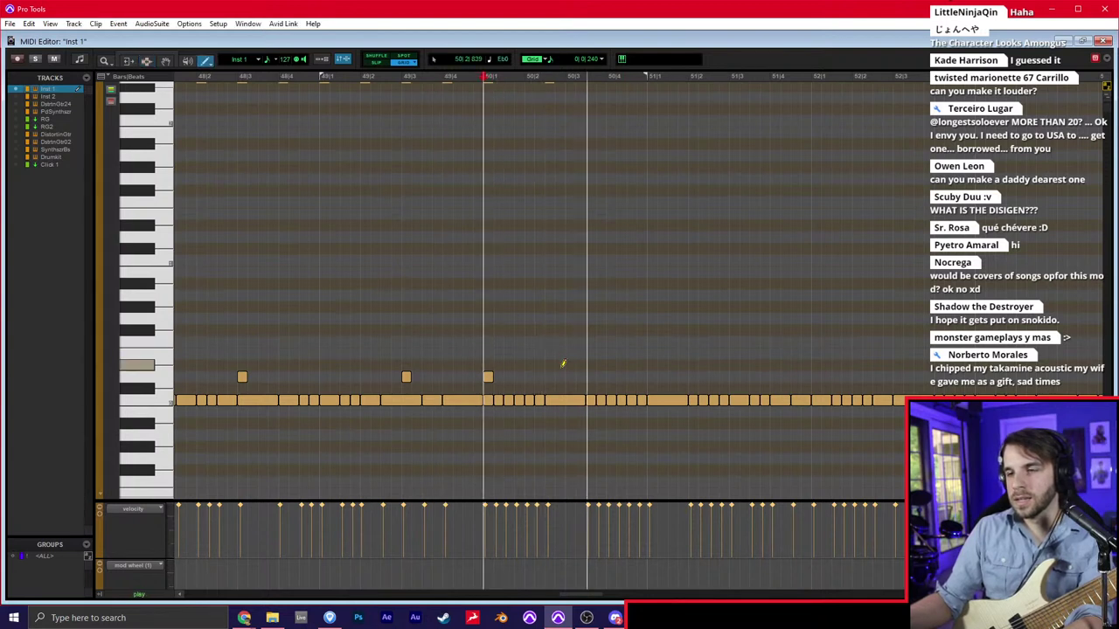
key("space")
Draw a D0 hit midway through beat 3 of bar 50, delete the C0 notes under that bar's D0 hits, and play back
key("F10")
left_click(590, 377)
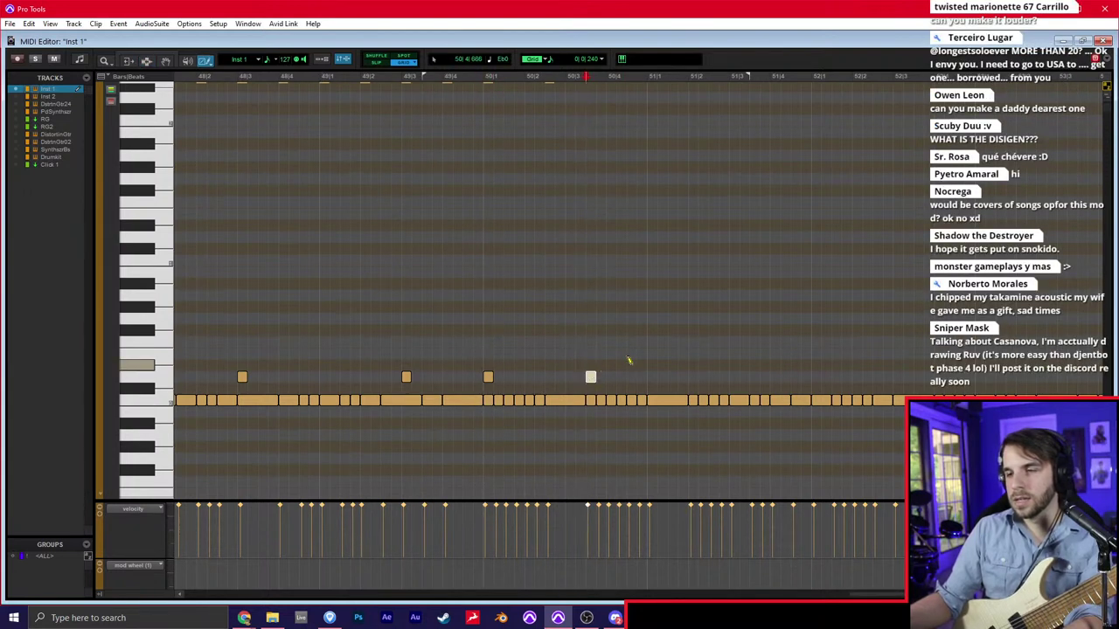
left_click(592, 402)
key("Delete")
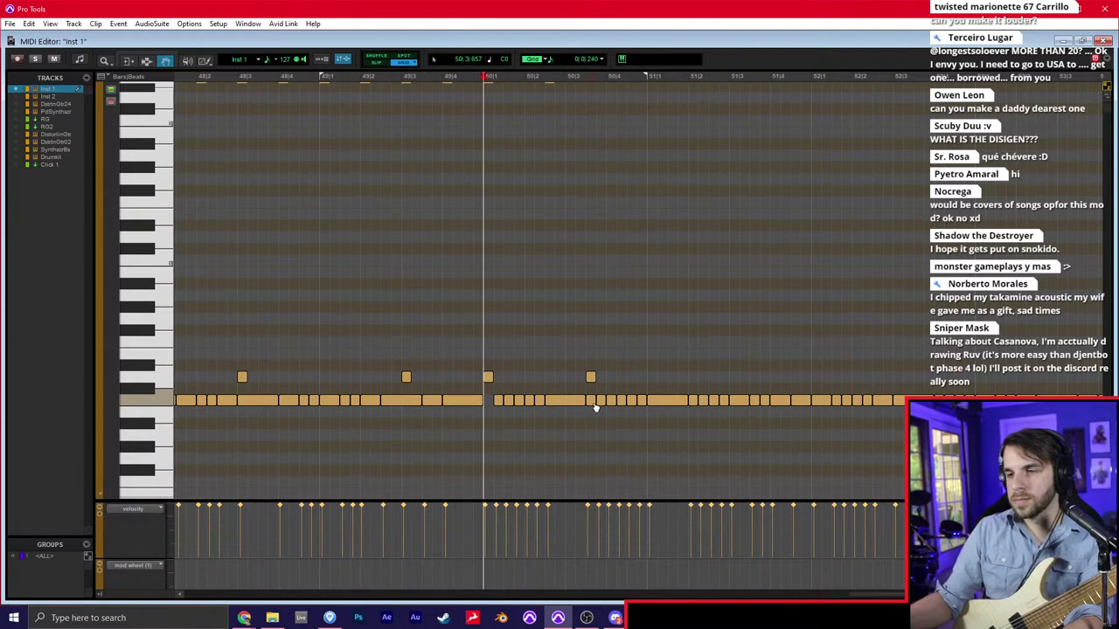
key("F7")
left_click(591, 403)
left_click(485, 327)
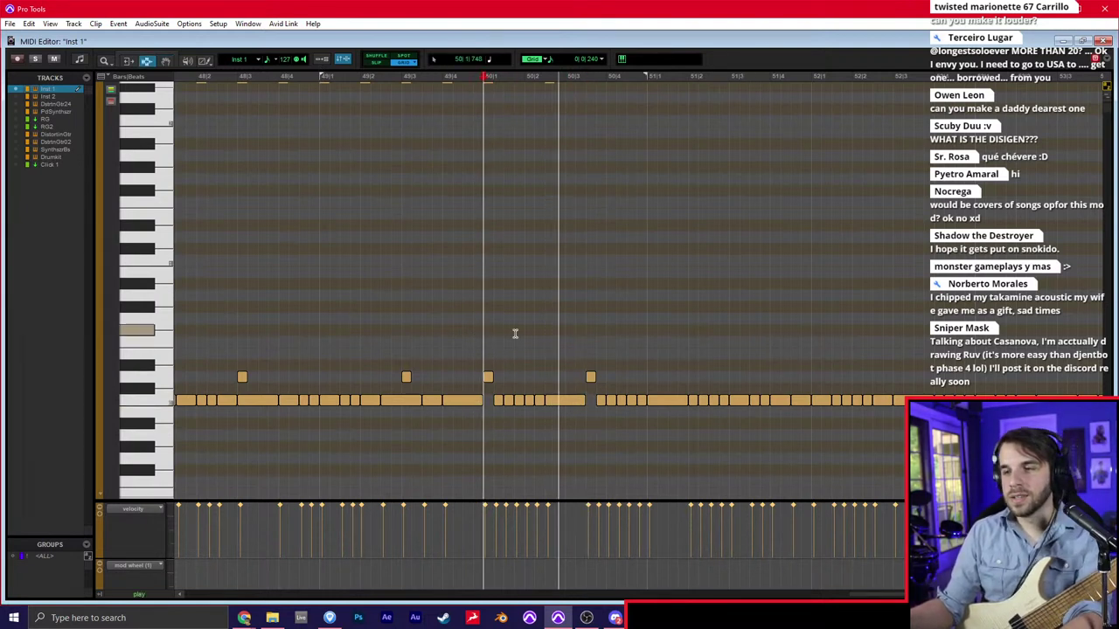
scroll(624, 306, "right", 1)
key("space")
Draw a Bb1 hit on beat 2 of bar 50, copy it with the F#2 and Bb2 hits to start midway through beat 3, and play back
key("F10")
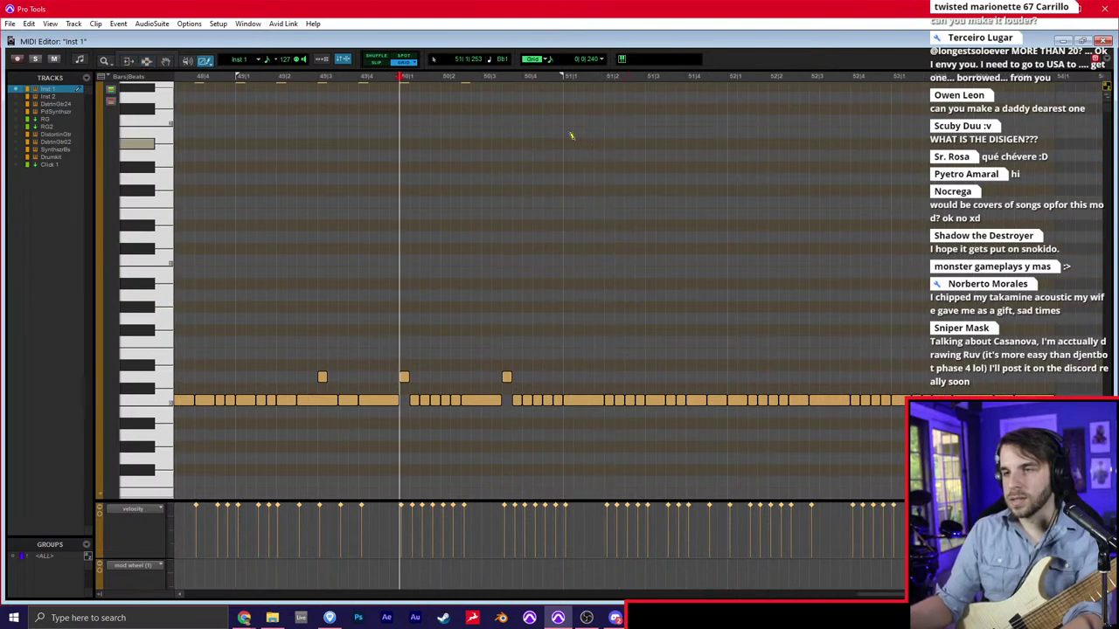
scroll(571, 136, "up", 5)
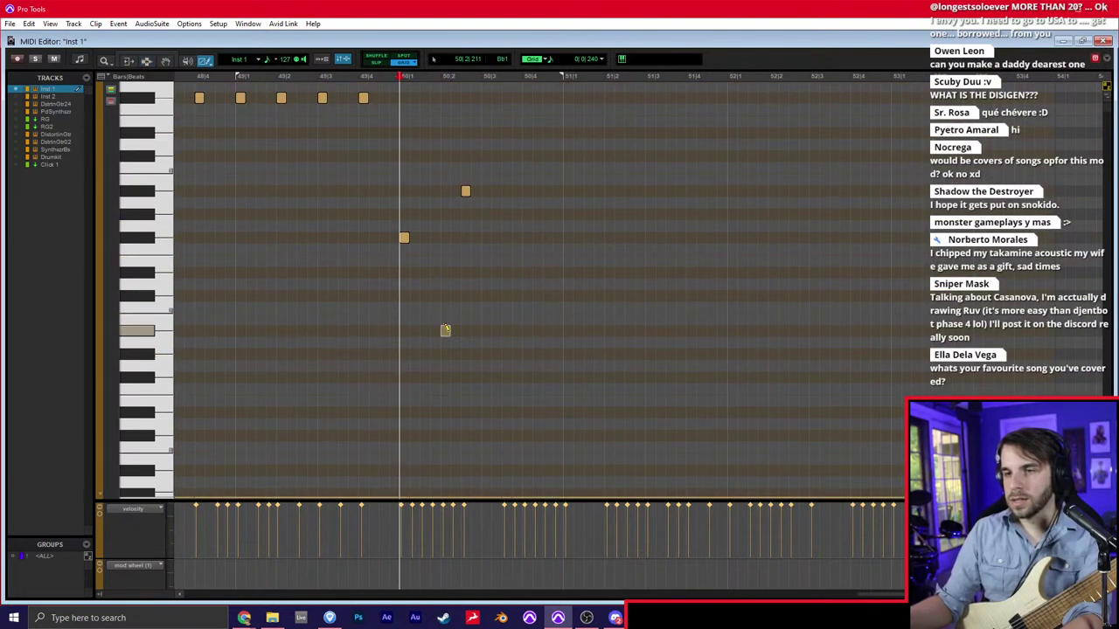
key("F8")
left_click_drag(508, 173, 401, 389)
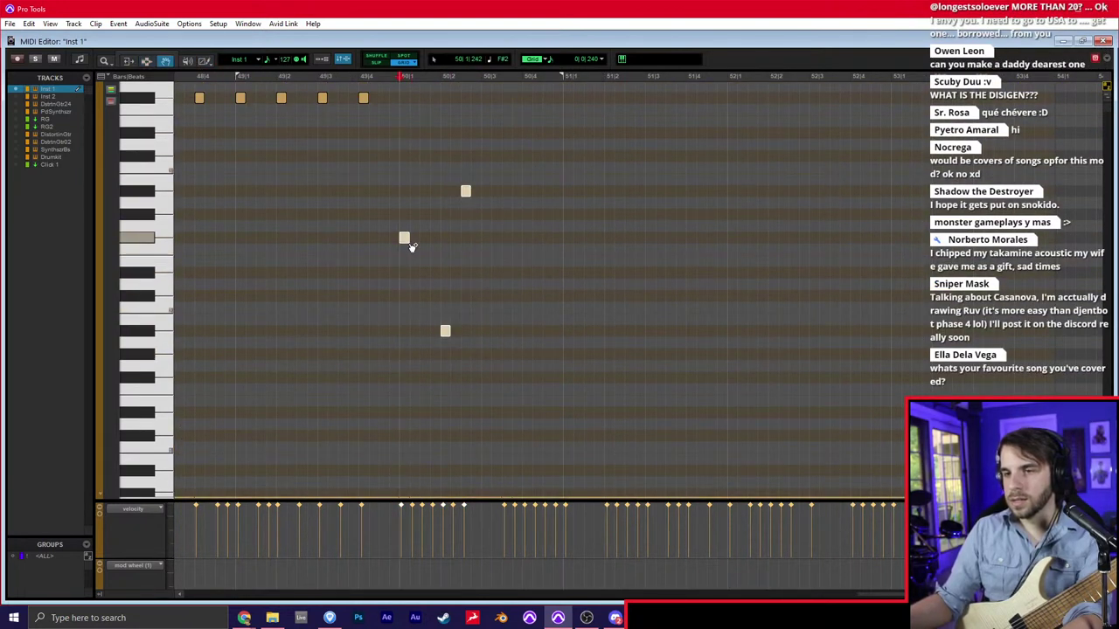
mouse_move(408, 242)
left_mouse_down()
mouse_move(529, 257)
mouse_move(527, 238)
mouse_move(511, 242)
left_mouse_up()
scroll(531, 244, "down", 5)
scroll(522, 220, "up", 5)
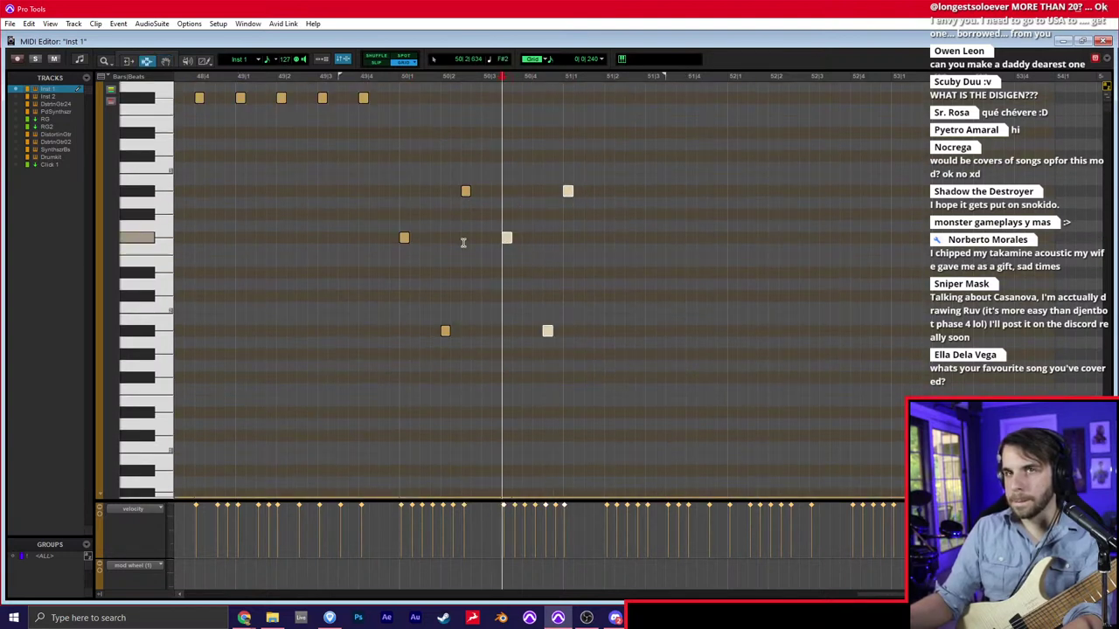
left_click(403, 249)
key("space")
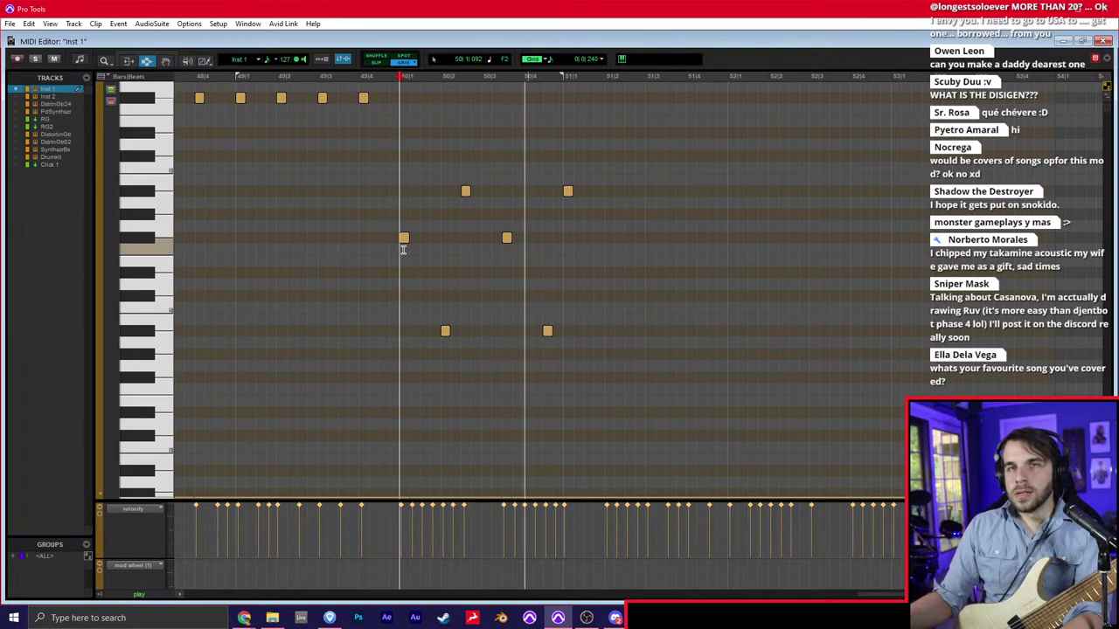
key("space")
Draw a D0 hit on beat 2 of bar 51 and delete the C0 note beneath it
scroll(561, 305, "down", 1)
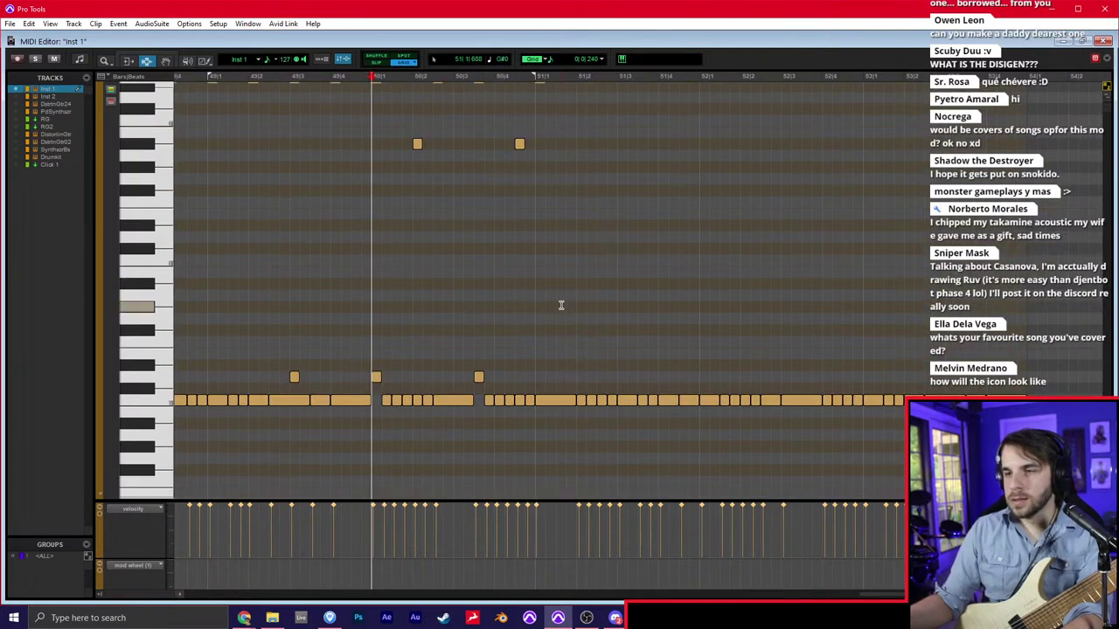
scroll(561, 306, "right", 2)
key("F10")
left_click(495, 377)
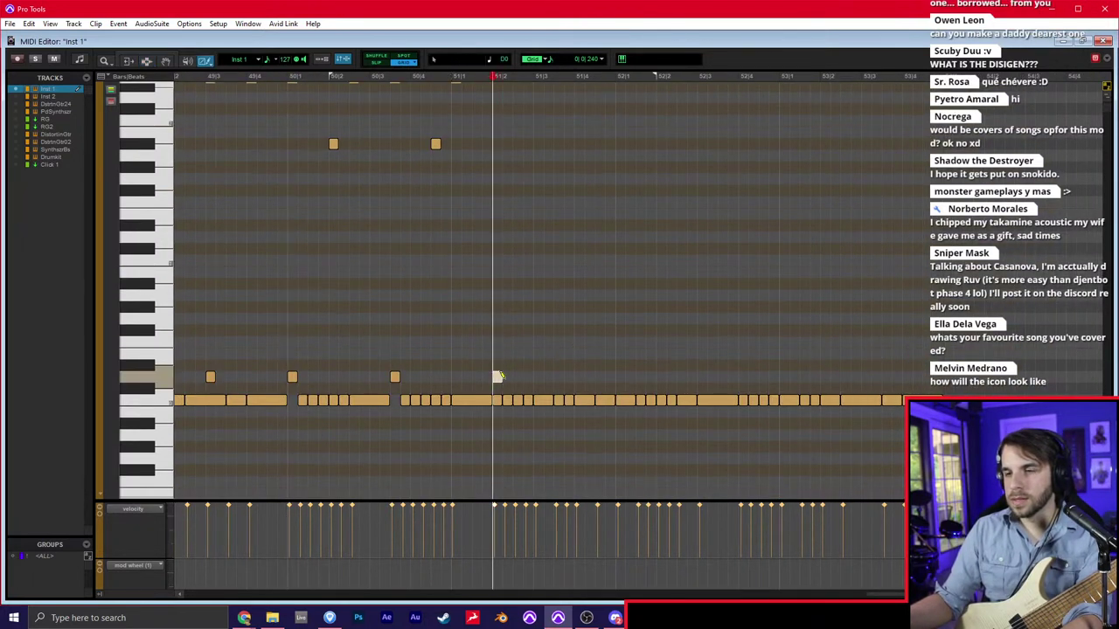
key("F7")
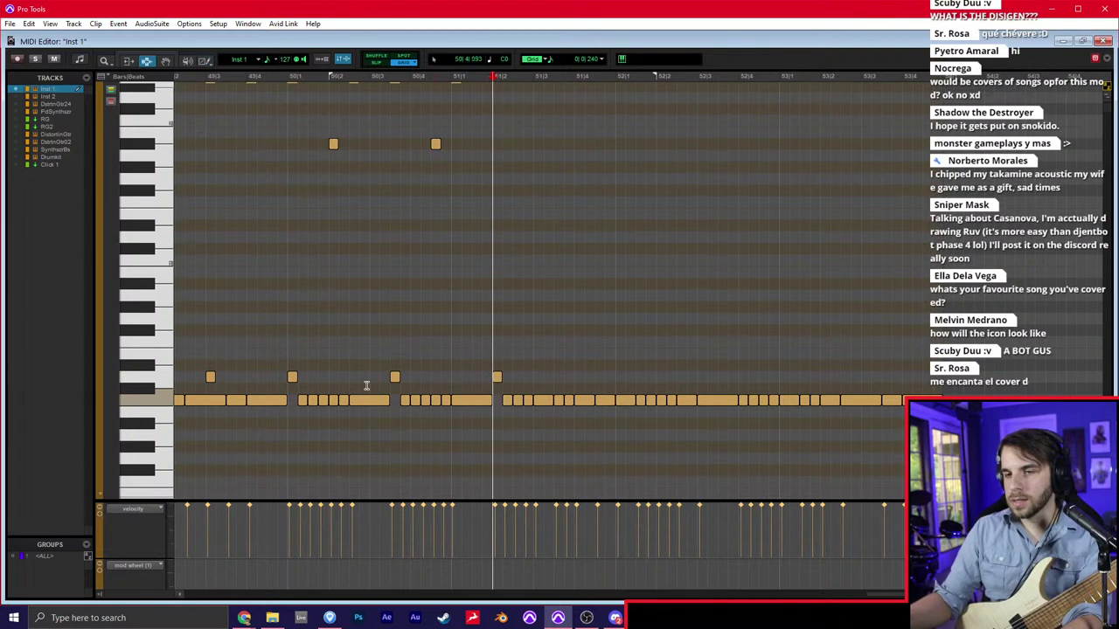
Play back the drum part from beat 3 of bar 49 through the start of bar 51
key("space")
left_click(225, 314)
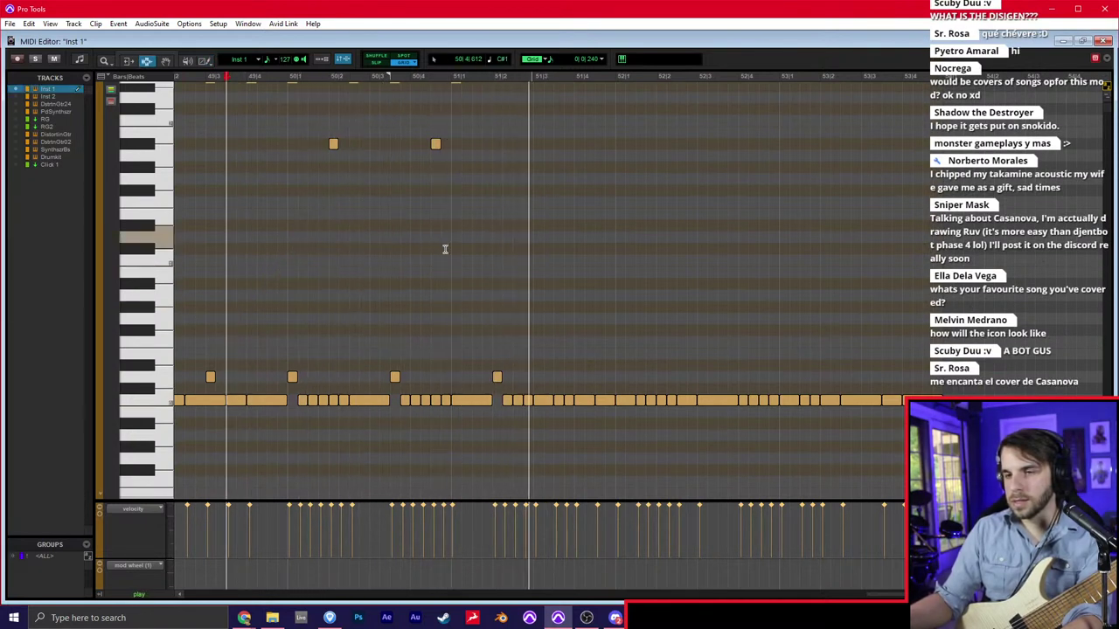
key("space")
Draw Bb1 hits on beats 2, 3 and 4 of bar 51 and play back from beat 4 of bar 50
key("F10")
scroll(543, 362, "up", 5)
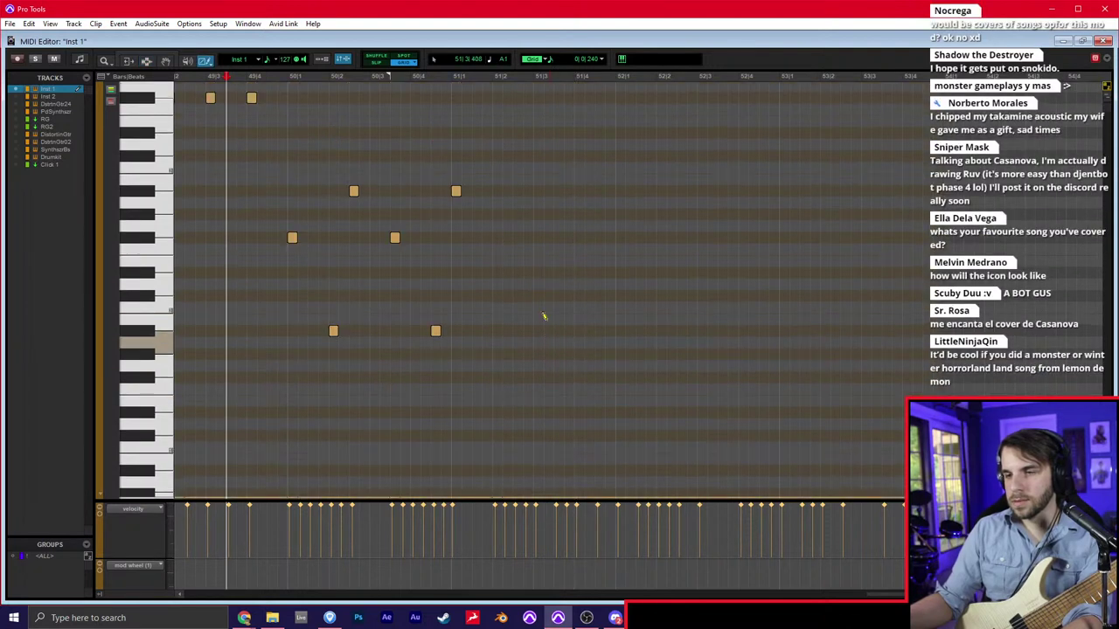
left_click(537, 191)
left_click_drag(536, 261, 538, 330)
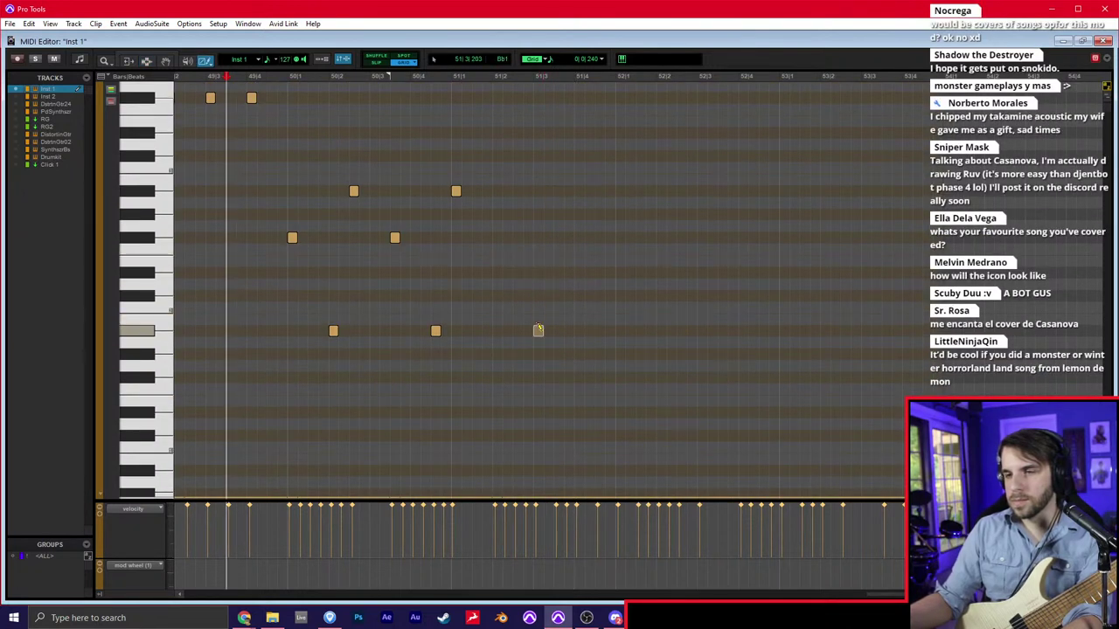
left_click(496, 330)
key("F7")
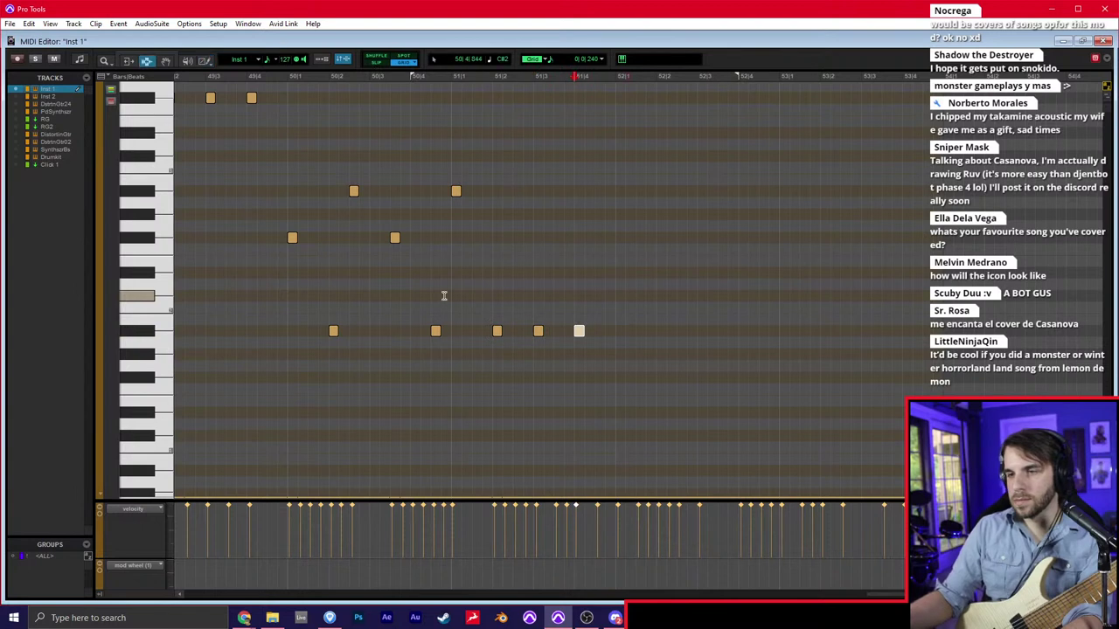
left_click(431, 294)
key("space")
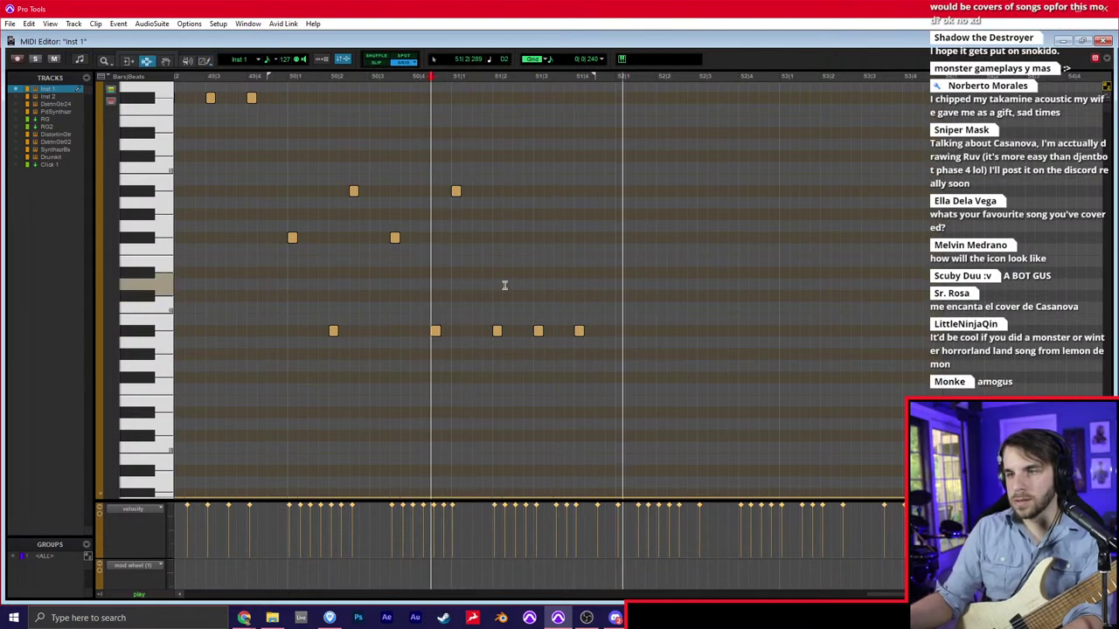
key("space")
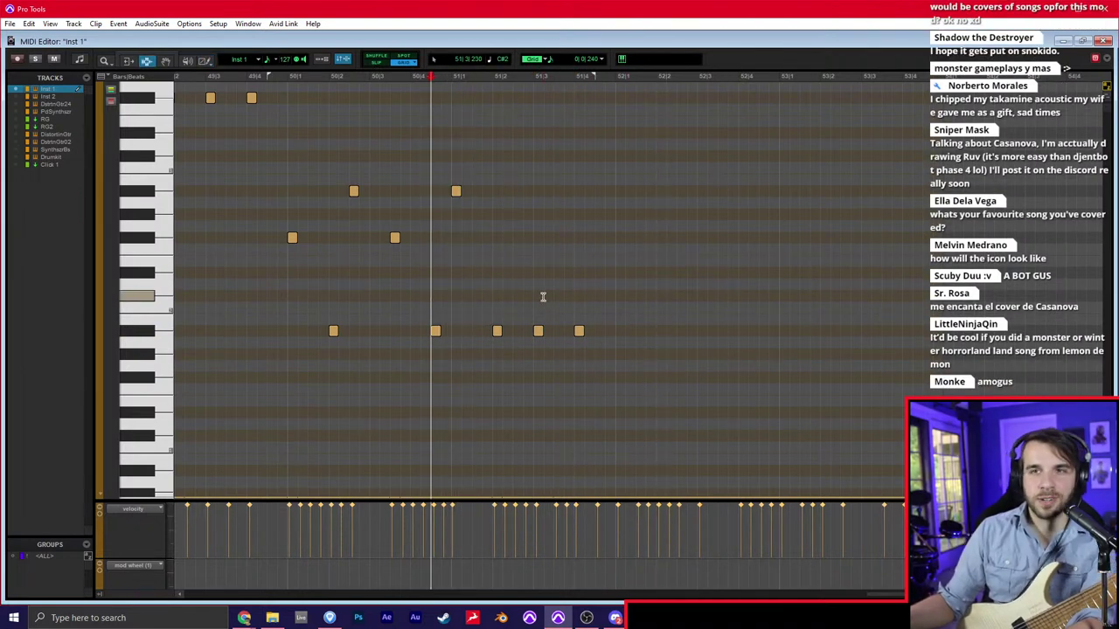
In bar 52, draw an E2 hit on beat 1, Bb1 hits on beats 2, 3 and 4, and a D0 hit on beat 3
scroll(563, 297, "down", 4)
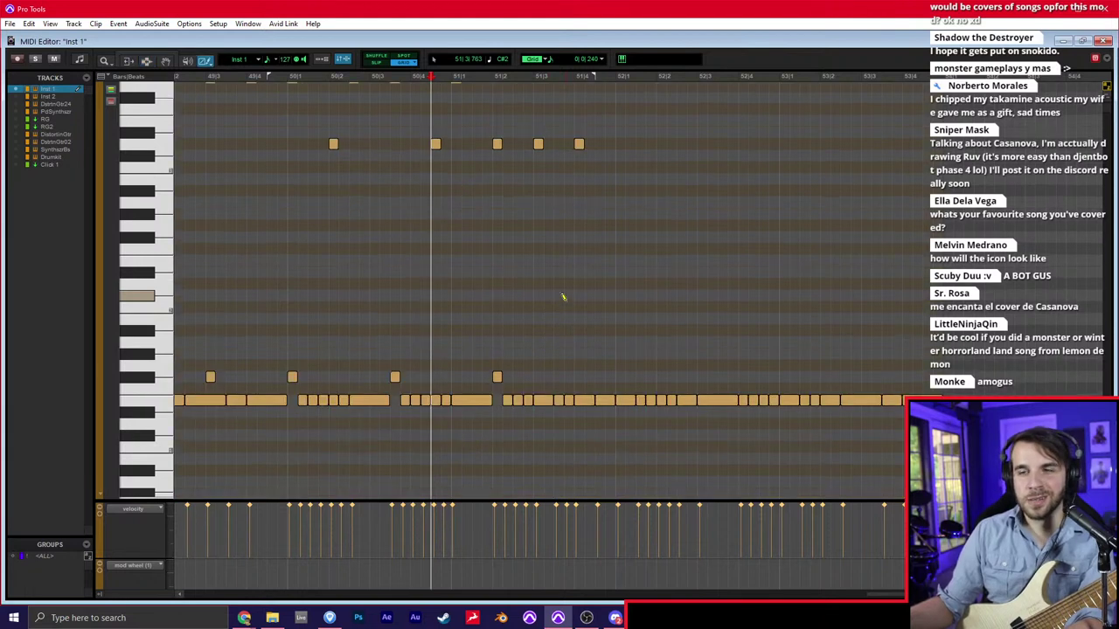
scroll(595, 254, "right", 2)
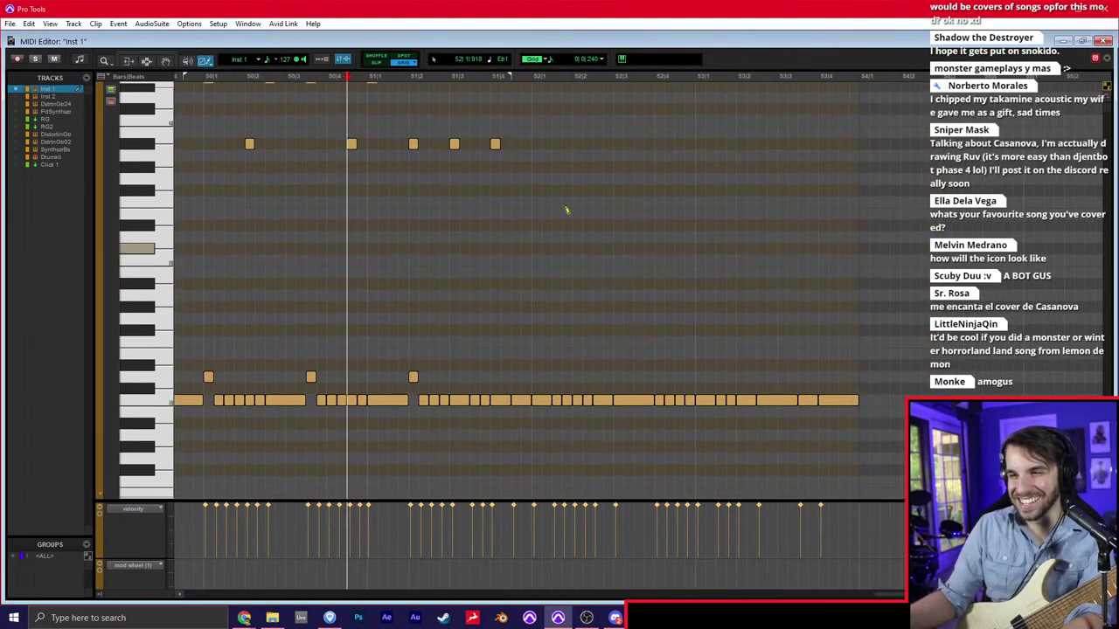
left_click(532, 108)
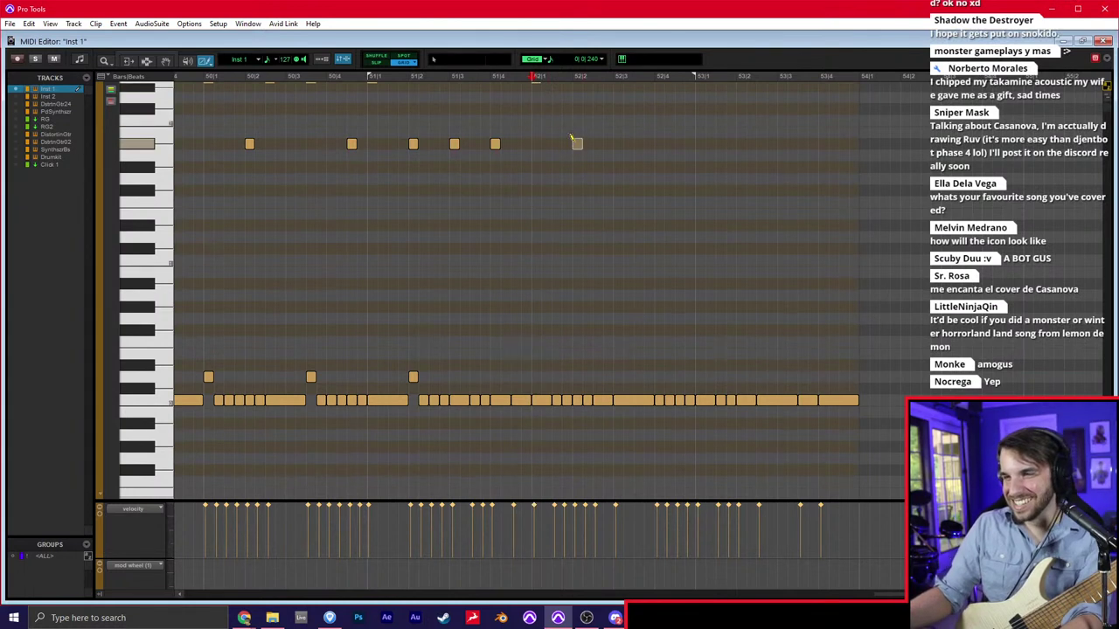
left_click(651, 140)
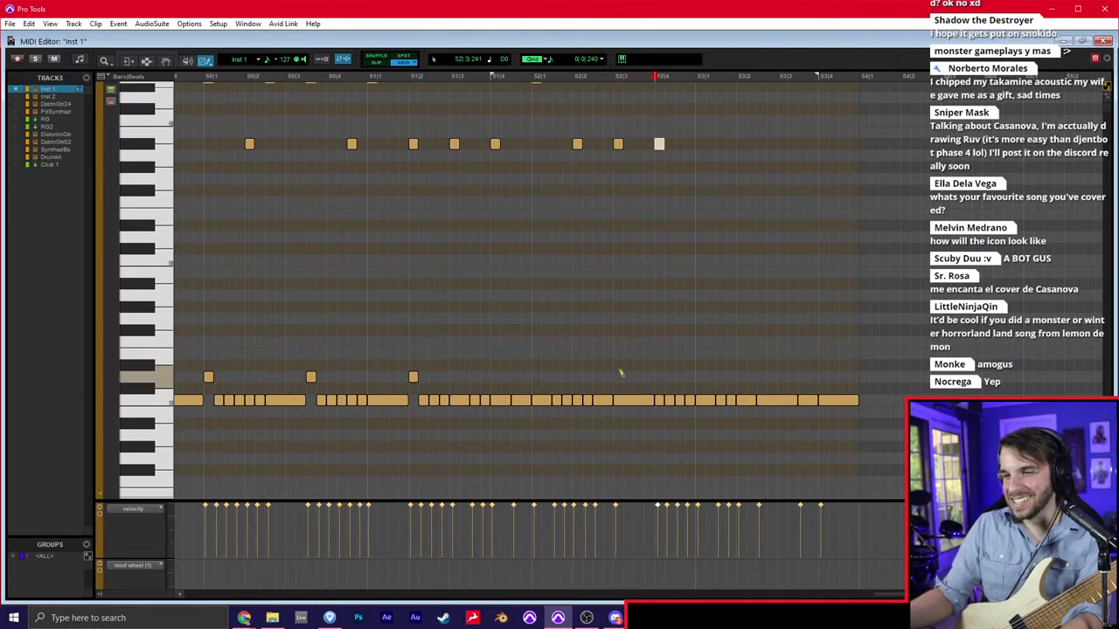
key("F8")
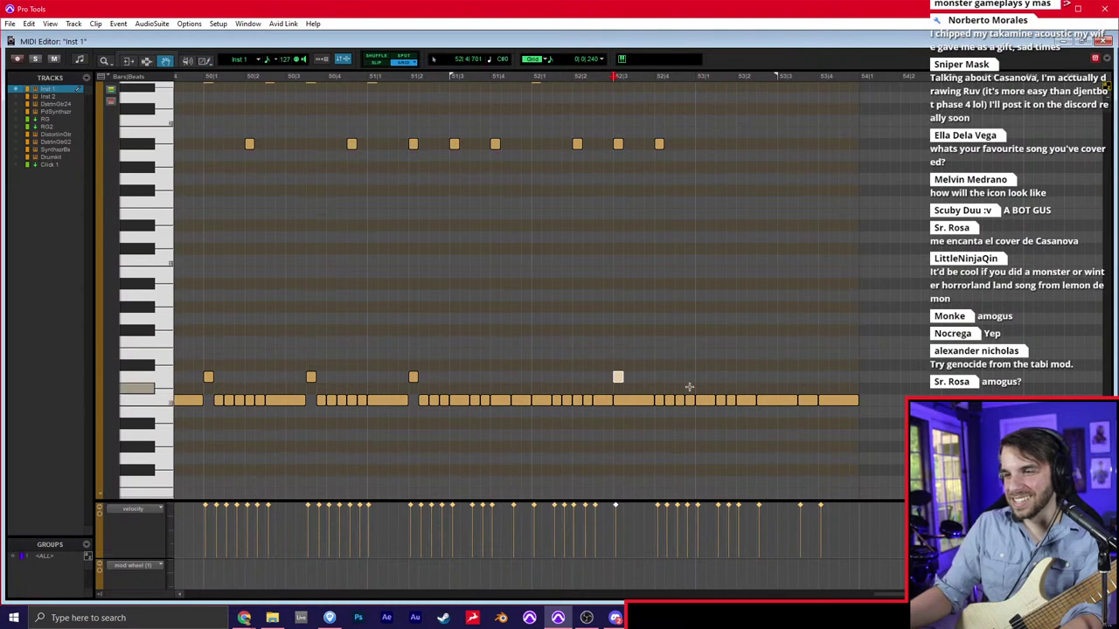
Duplicate bar 52's E2, Bb1 and D0 hits into bar 53 and play back from the end of bar 49
left_click_drag(705, 378, 532, 82)
key("ctrl+d")
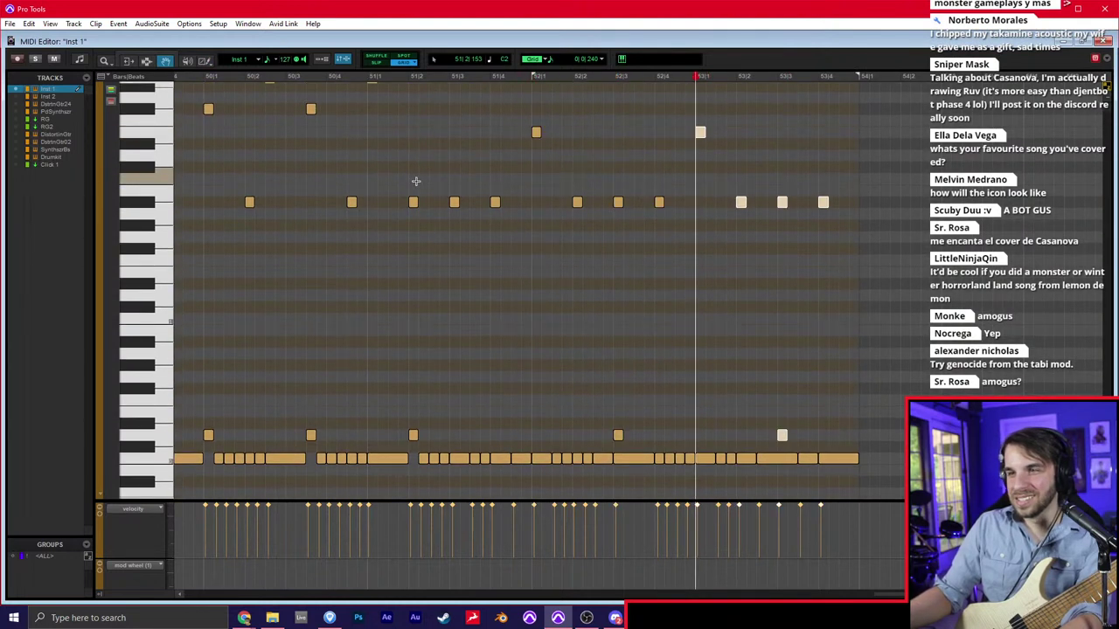
key("F7")
left_click(468, 178)
scroll(512, 200, "left", 5)
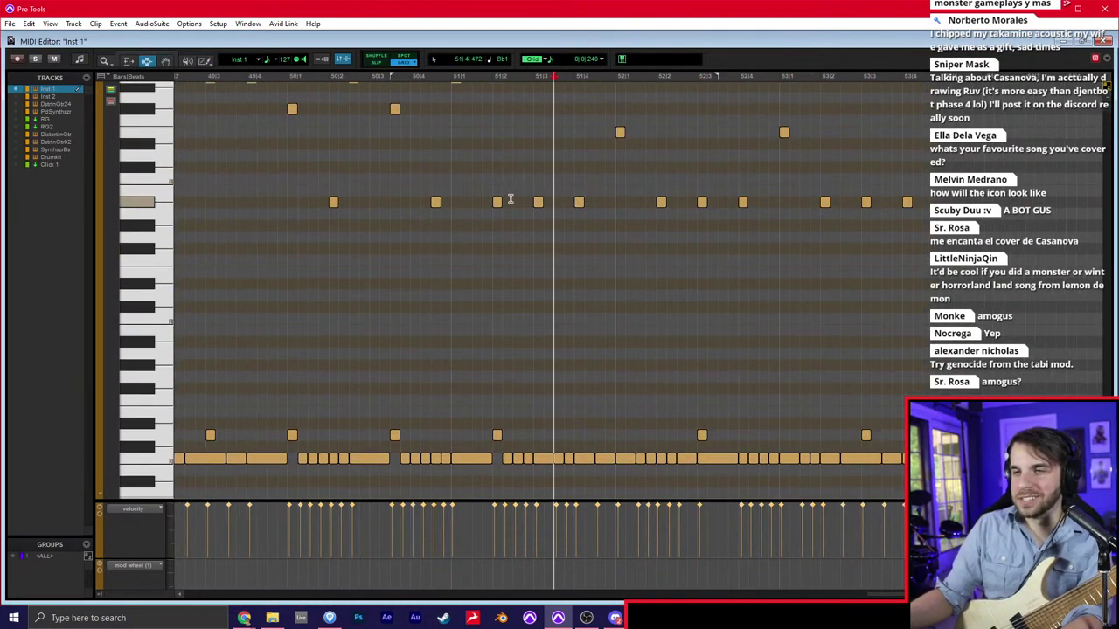
left_click(323, 245)
key("space")
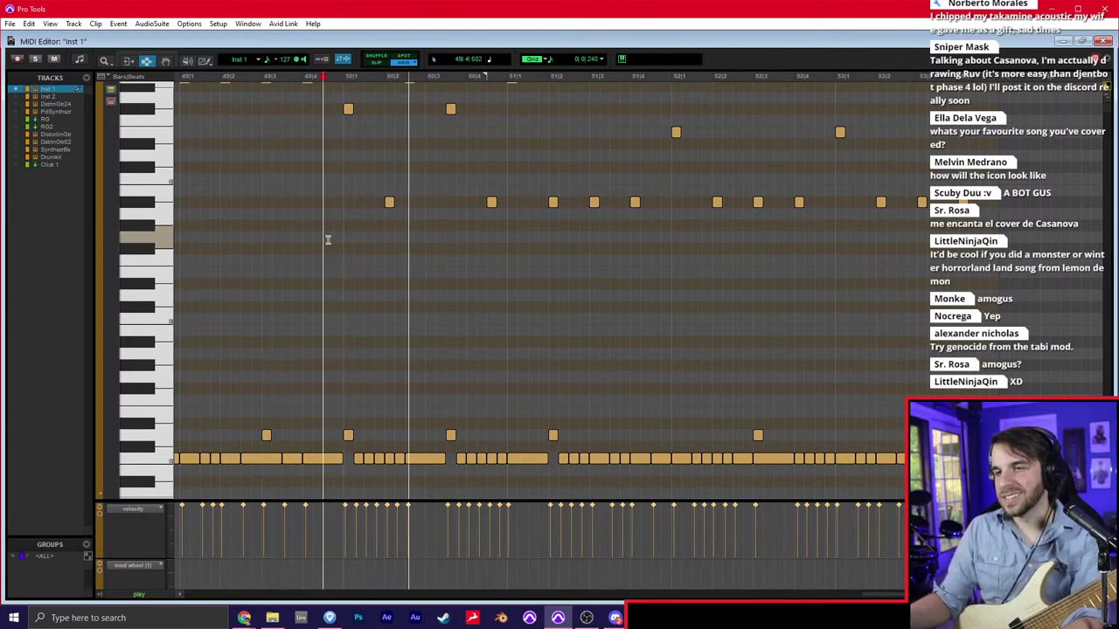
key("ctrl+w")
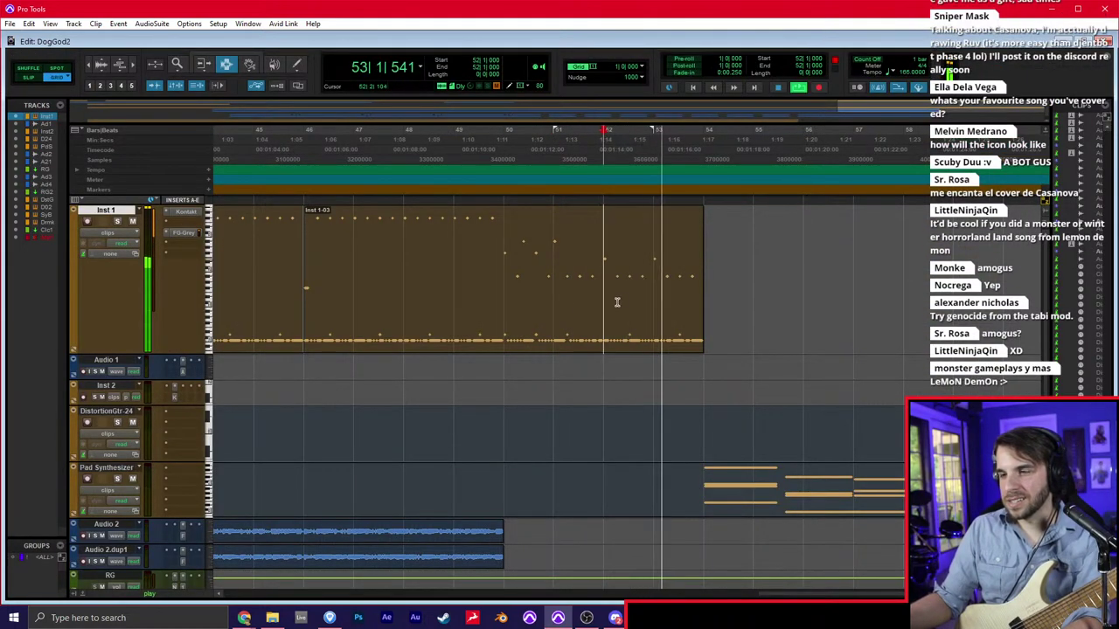
key("super+=")
key("space")
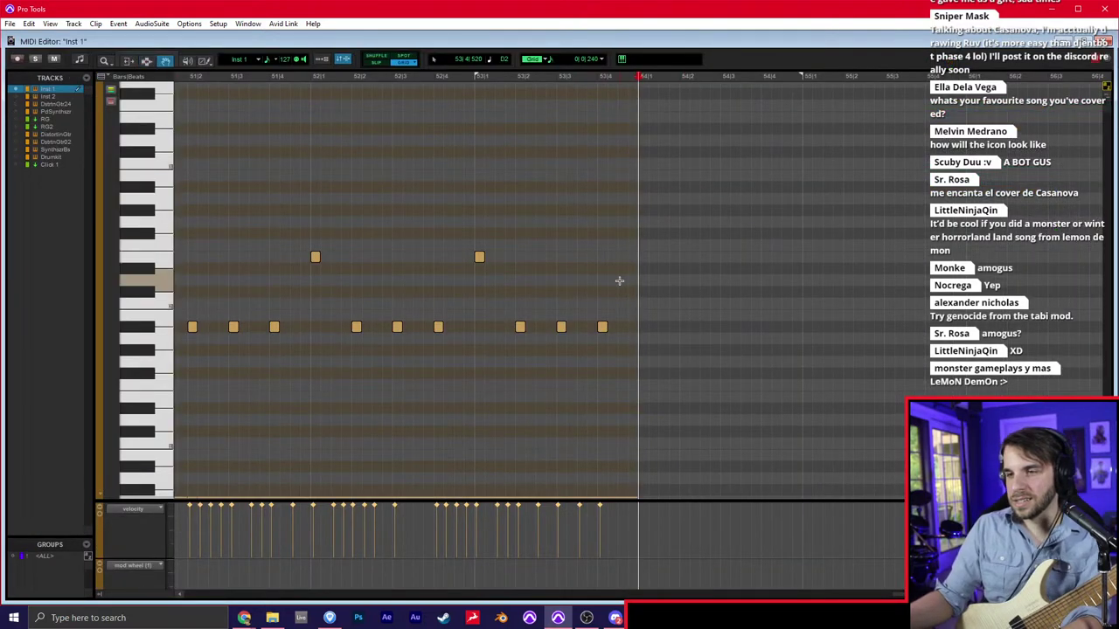
Duplicate the C0 notes of bars 50 to 53 so the copy starts at bar 54
key("r")
scroll(621, 302, "down", 4)
left_click_drag(671, 425, 319, 402)
key("ctrl+d")
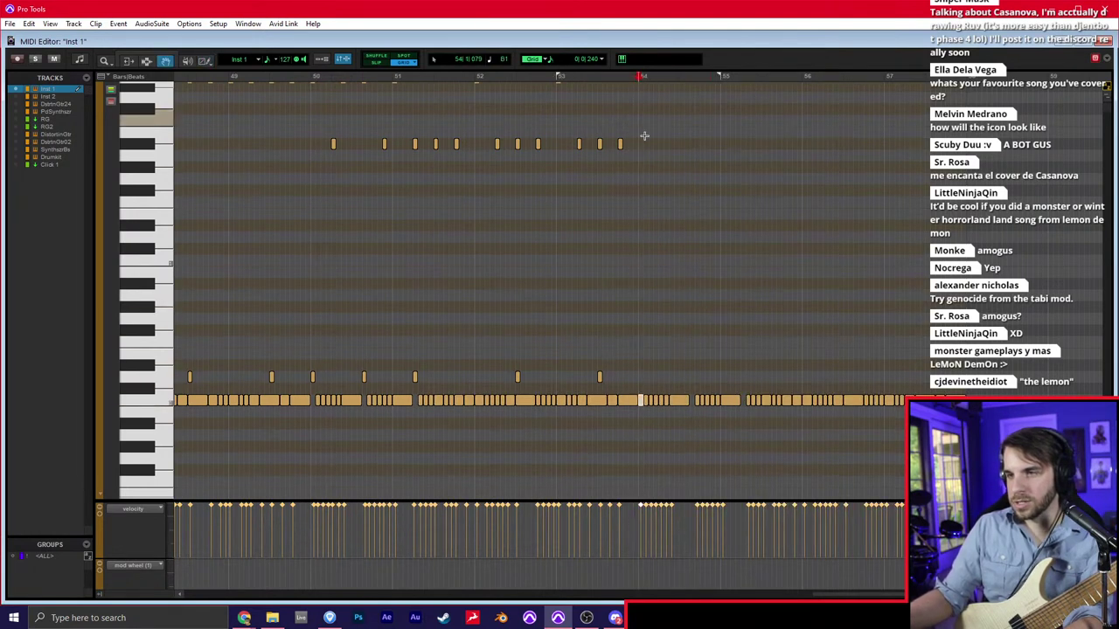
Duplicate bar 53's E2, Bb1 and D0 hits three times to fill bars 54, 55 and 56
left_click_drag(645, 137, 568, 377)
scroll(573, 349, "up", 4)
left_click_drag(576, 220, 558, 278)
key("ctrl+d")
key("ctrl+d")
key("ctrl+d")
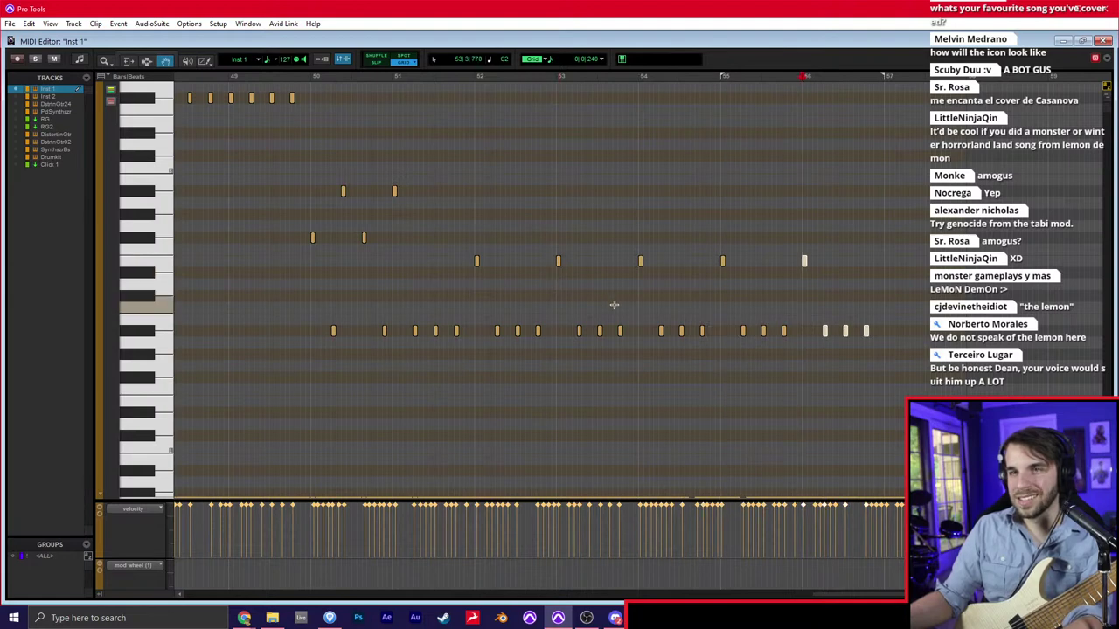
Return to the Edit window and play back the session from bar 50
scroll(614, 305, "down", 4)
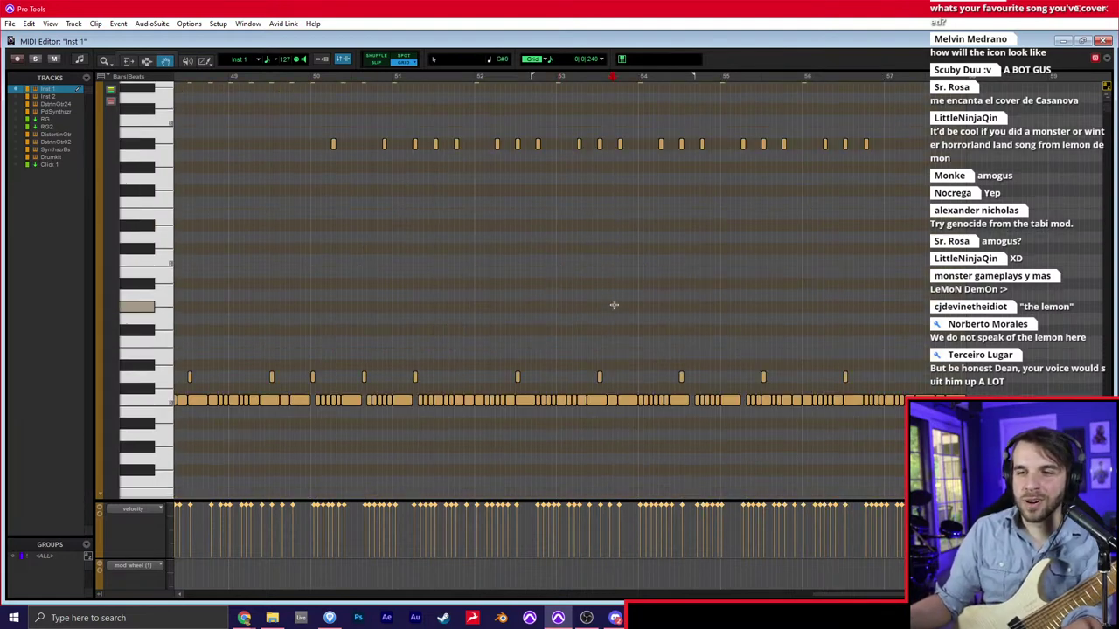
scroll(614, 305, "down", 1)
key("ctrl+equal")
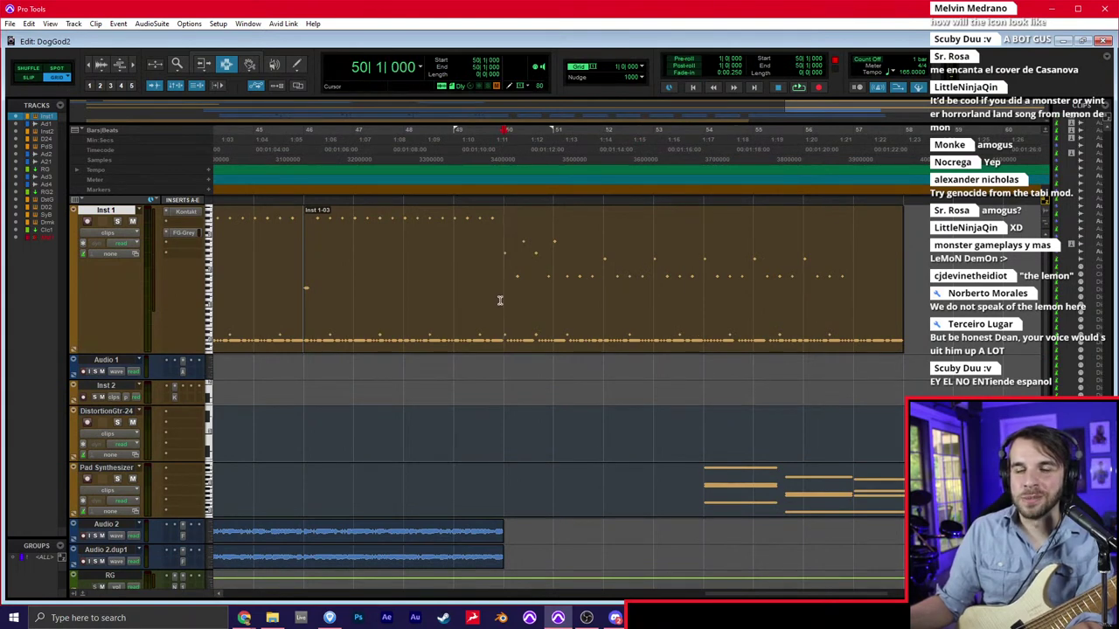
scroll(500, 300, "down", 5)
key("space")
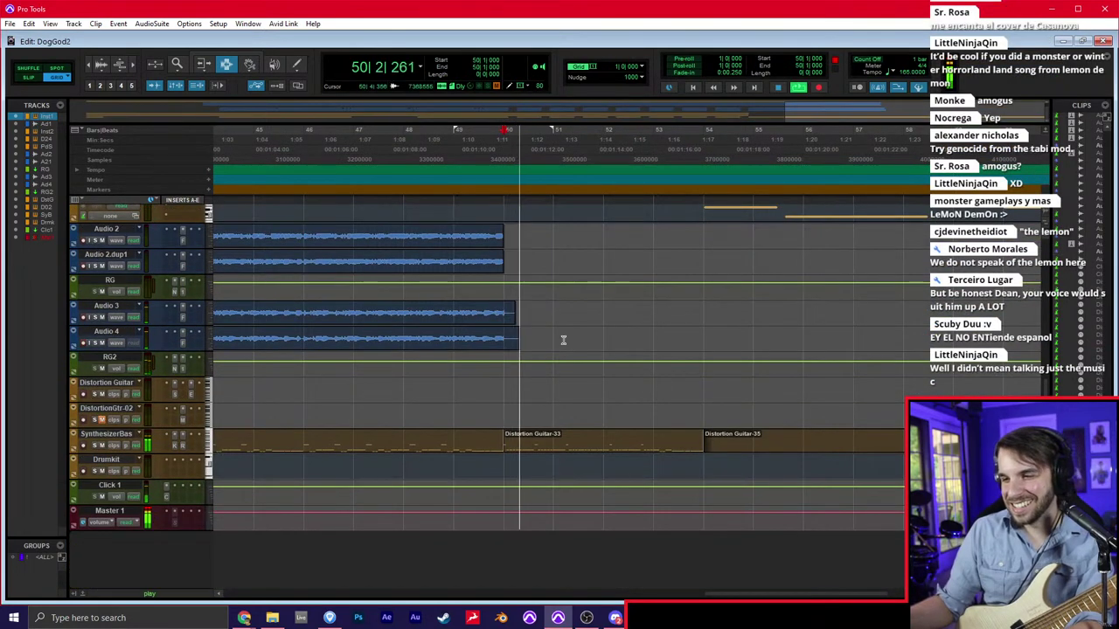
Copy the four-bar Synthesizer Bass clip at bar 50 so it repeats from bar 54, and stop playback
double_click(669, 442)
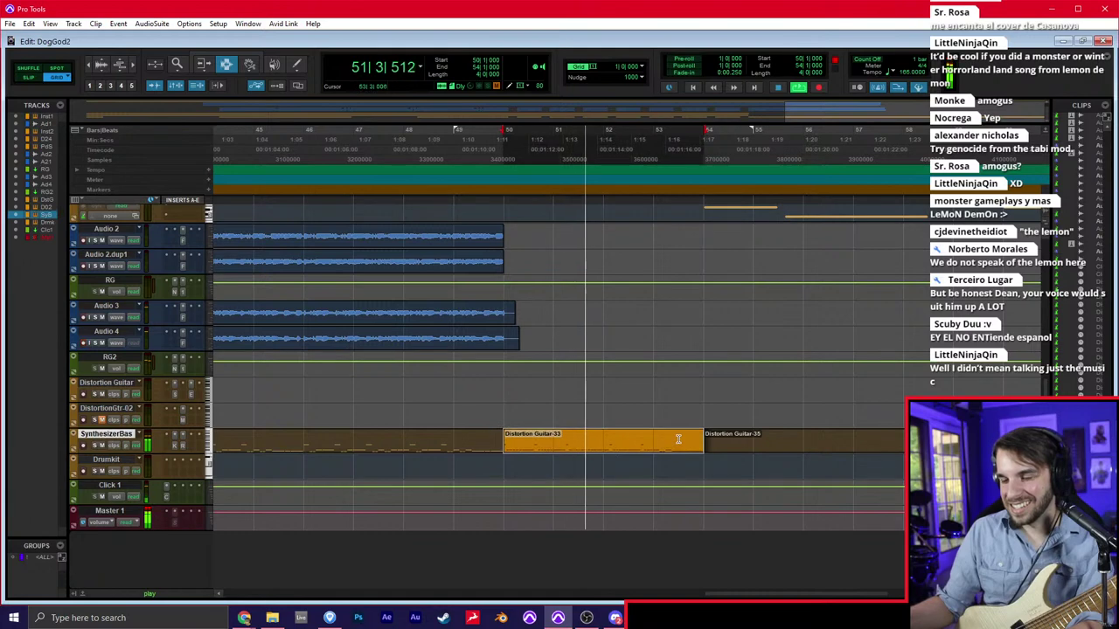
key("ctrl+d")
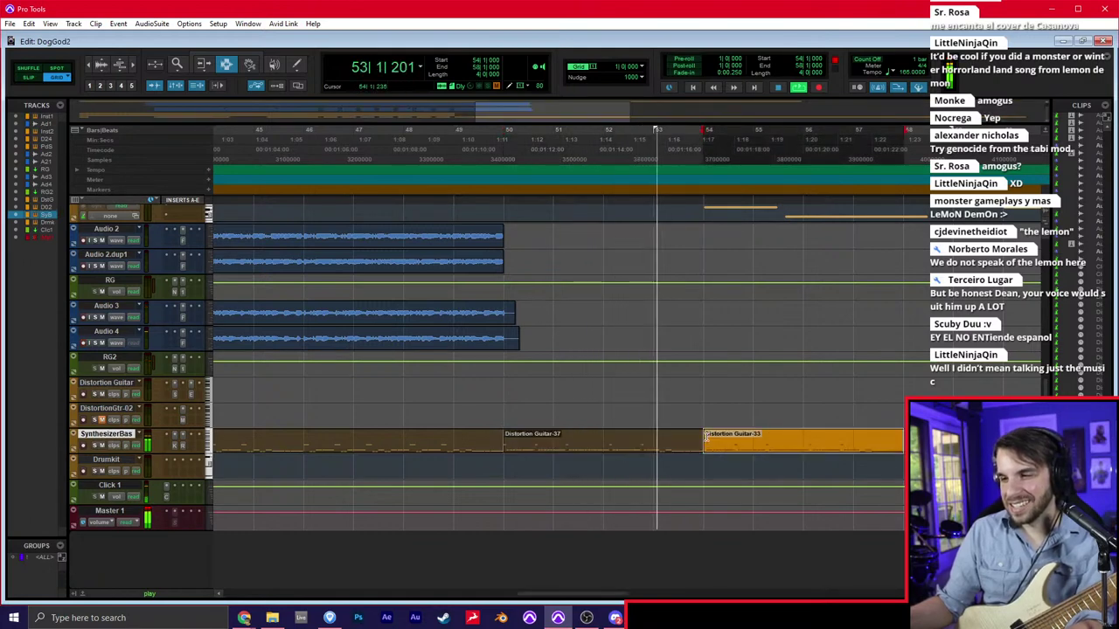
left_click(706, 437)
scroll(612, 419, "up", 5)
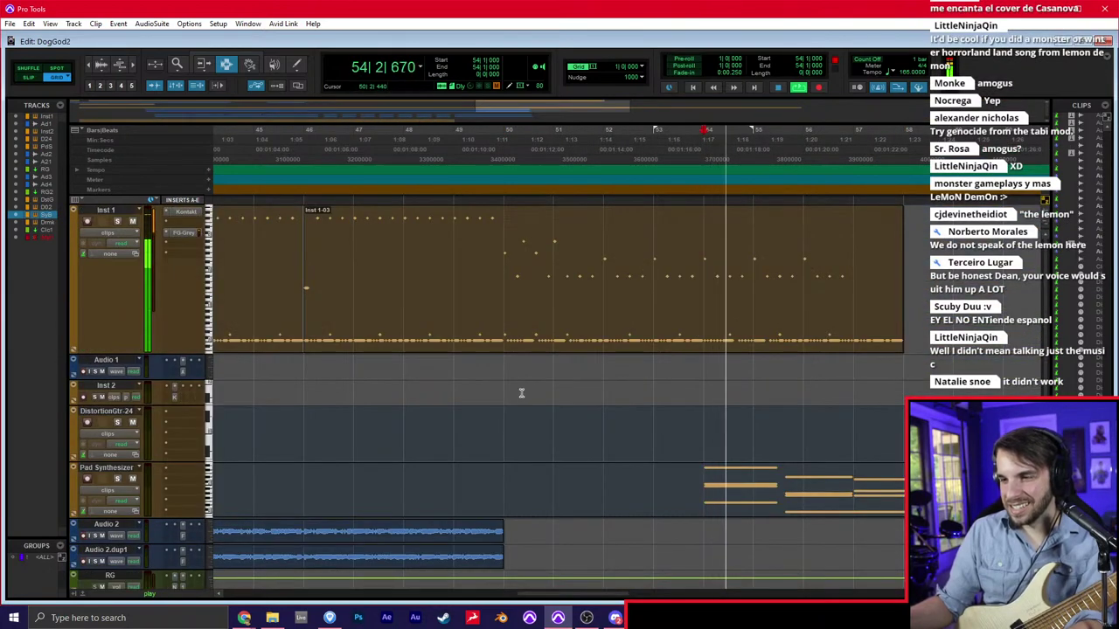
scroll(524, 398, "down", 5)
key("space")
key("ctrl+v")
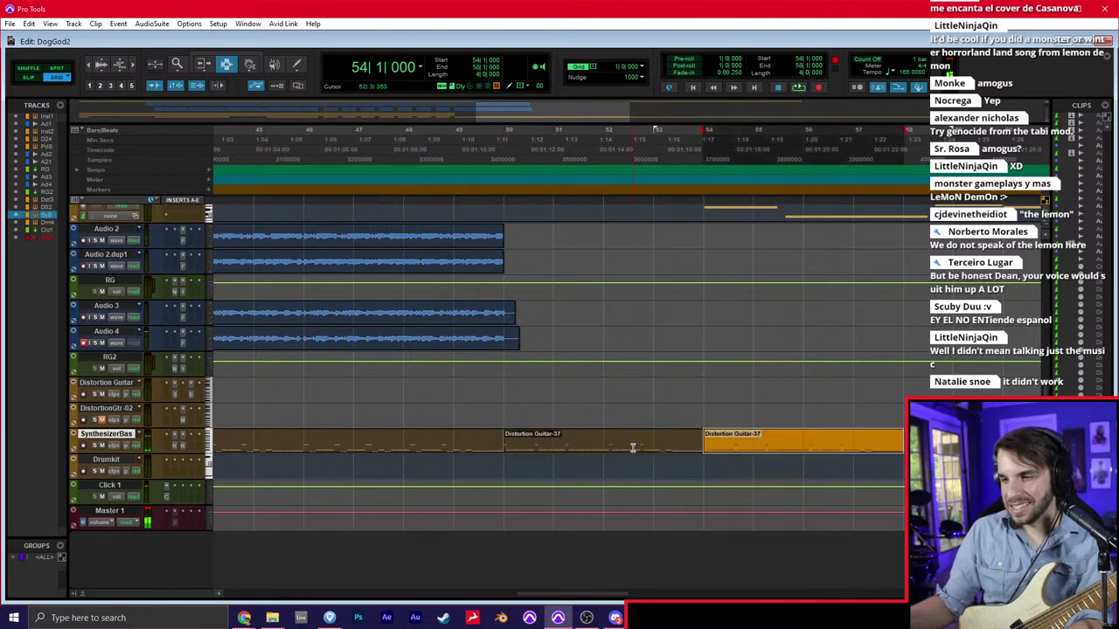
Consolidate the Synthesizer Bass clips from bar 49 to bar 58 and start playback from bar 50
left_click_drag(681, 444, 452, 441)
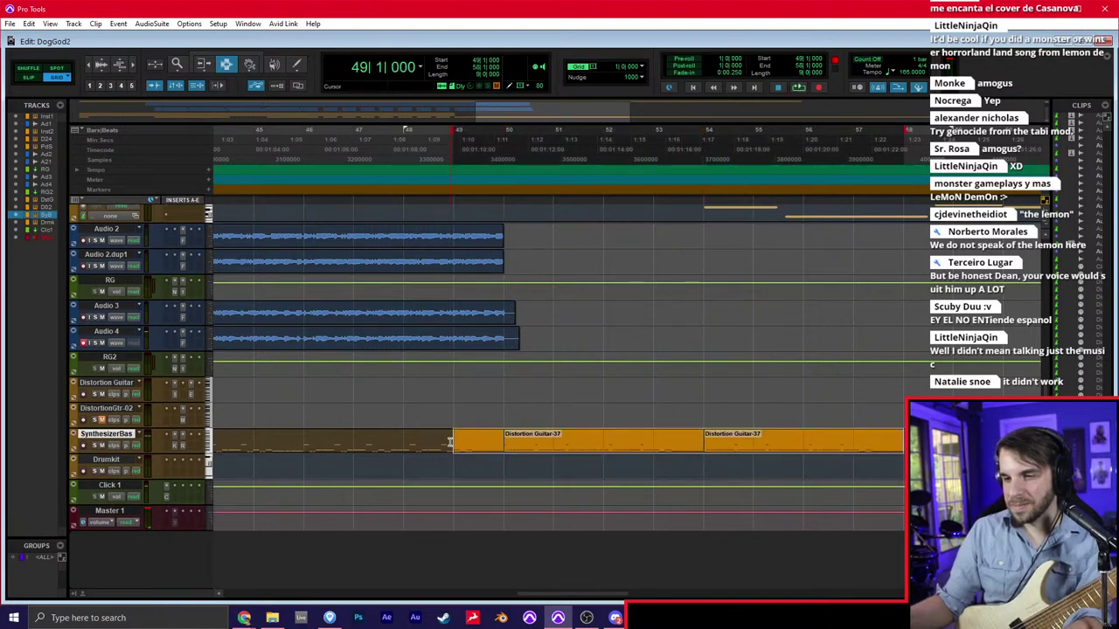
key("alt+shift+3")
left_click(506, 447)
key("space")
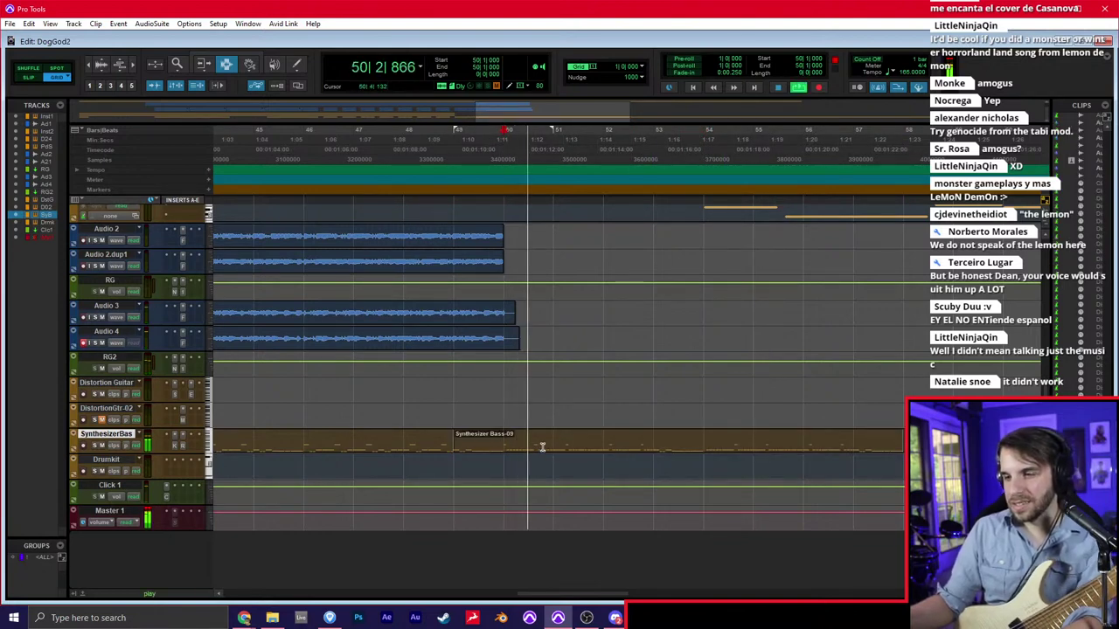
Stop playback and select the Audio 2 track
scroll(543, 446, "up", 3)
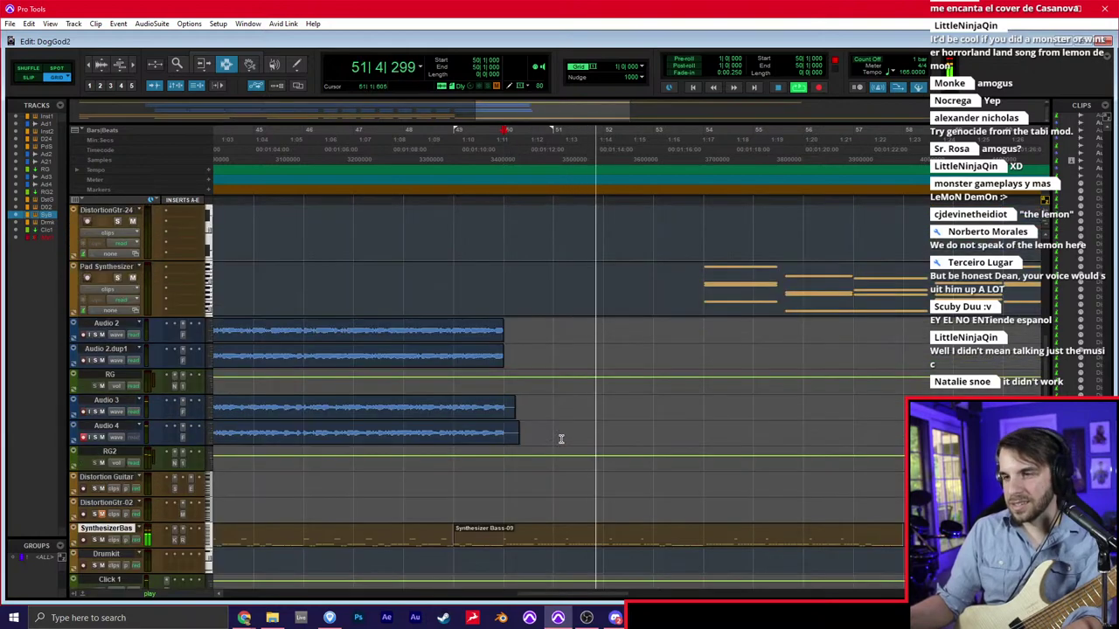
key("space")
left_click(122, 325)
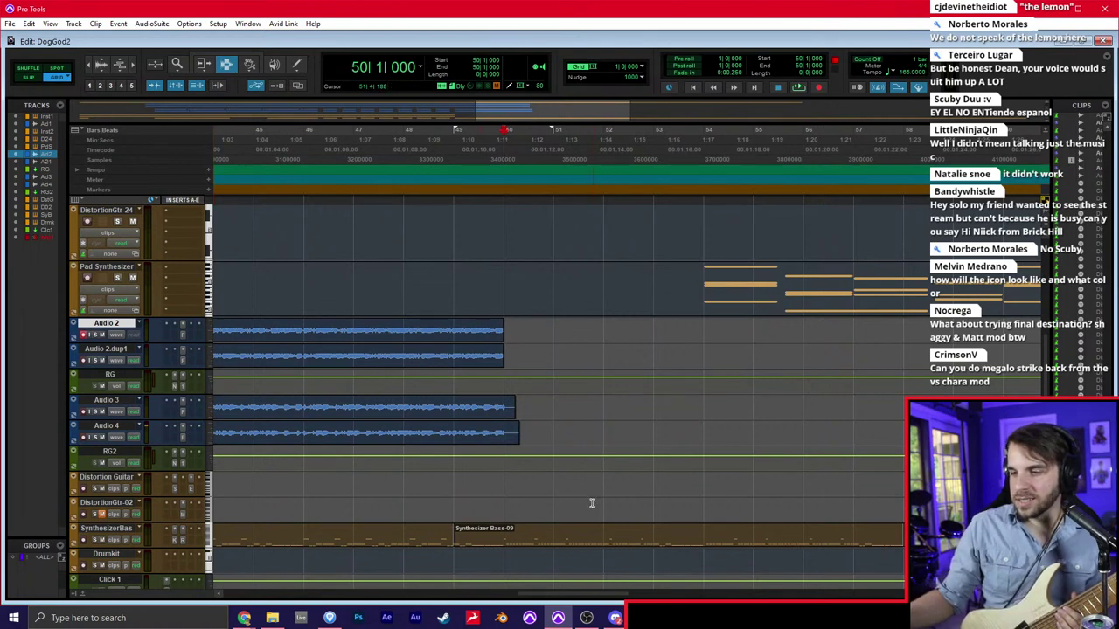
Switch to Discord and search the server's messages for "icon"
left_click(615, 618)
left_click(790, 240)
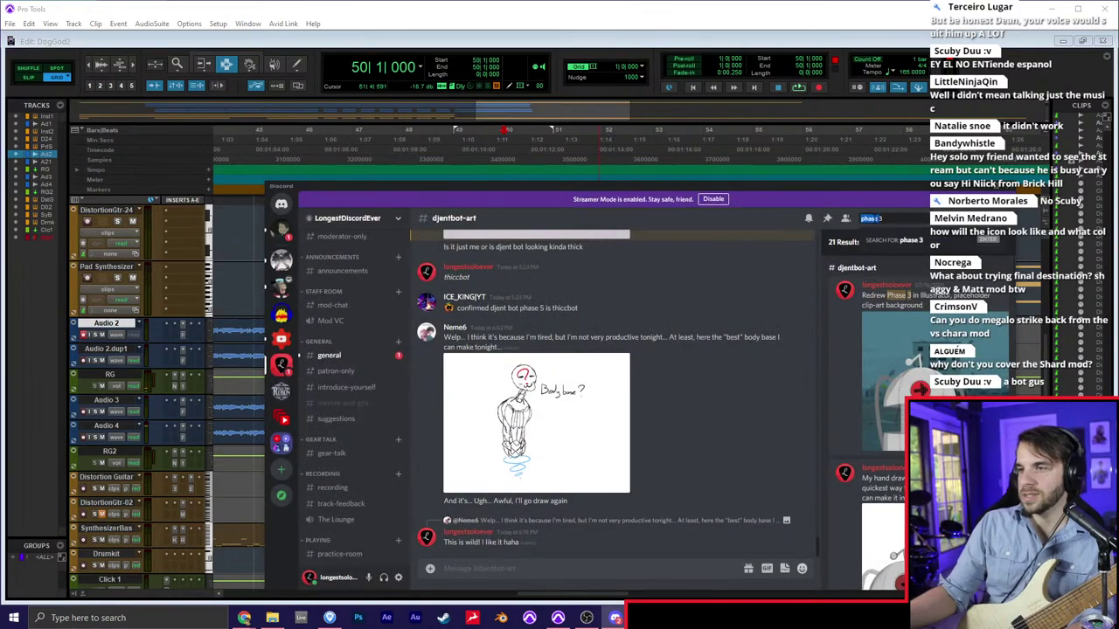
type("icon")
key("Return")
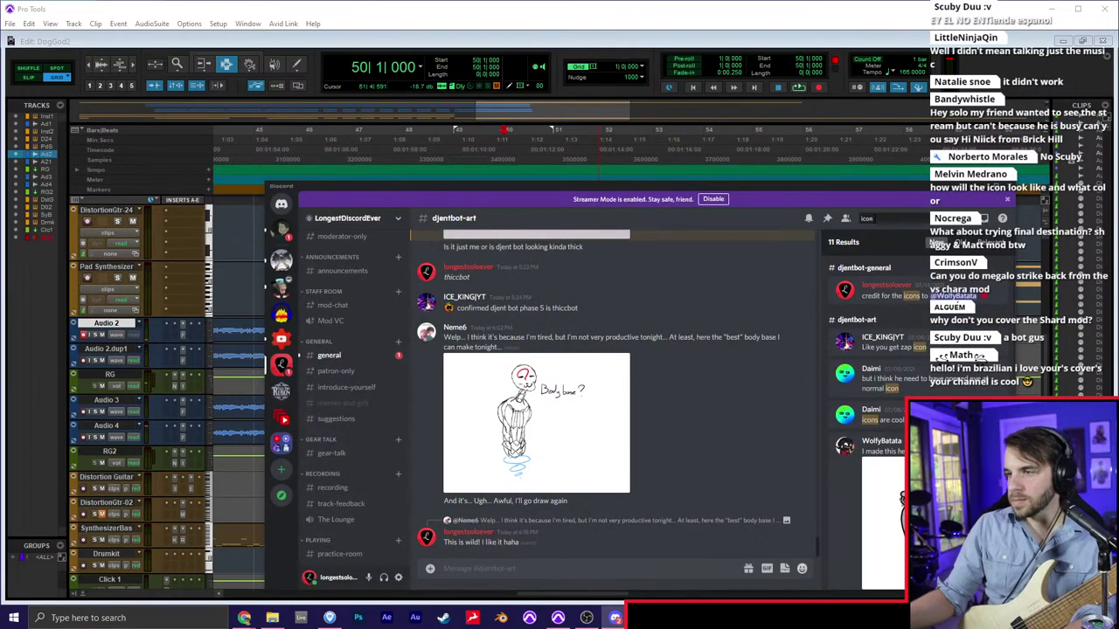
View the posted icon artwork full size, close it, and switch back to Pro Tools
left_click(897, 481)
left_click(897, 479)
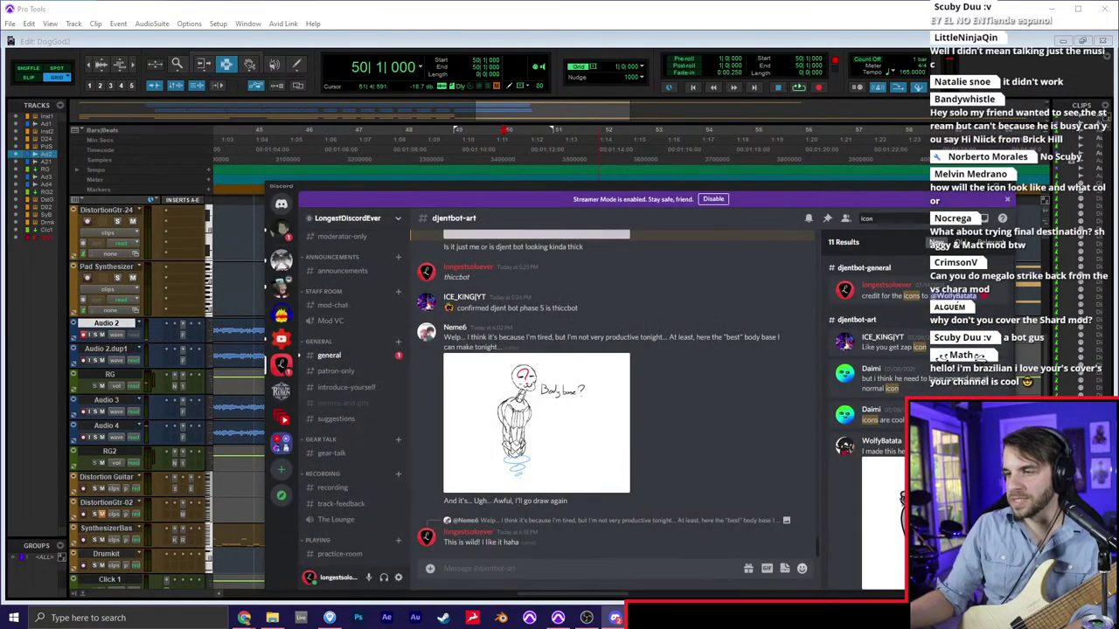
left_click(897, 479)
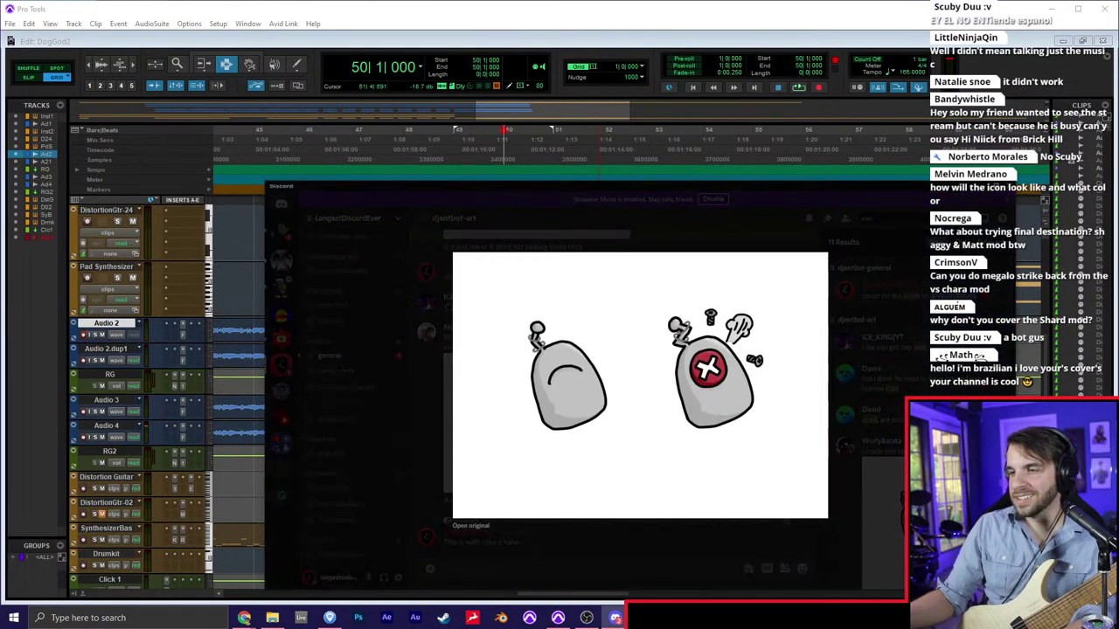
left_click(897, 479)
key("alt+Tab")
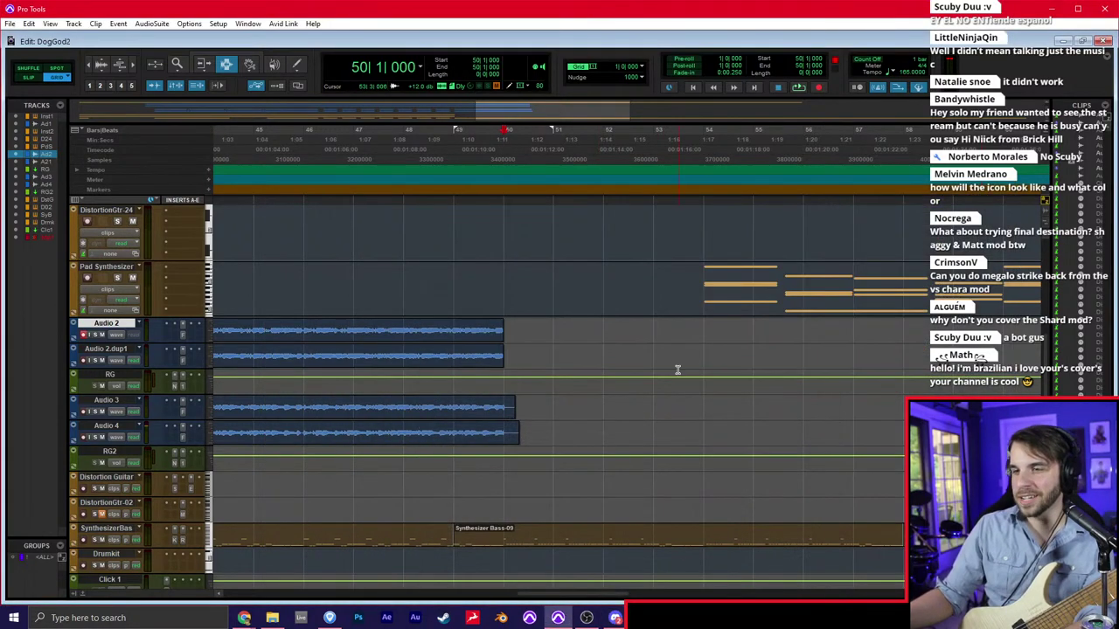
Place the edit cursor at the start of bar 51 on the Audio 2 track
left_click(602, 387)
left_click(573, 340)
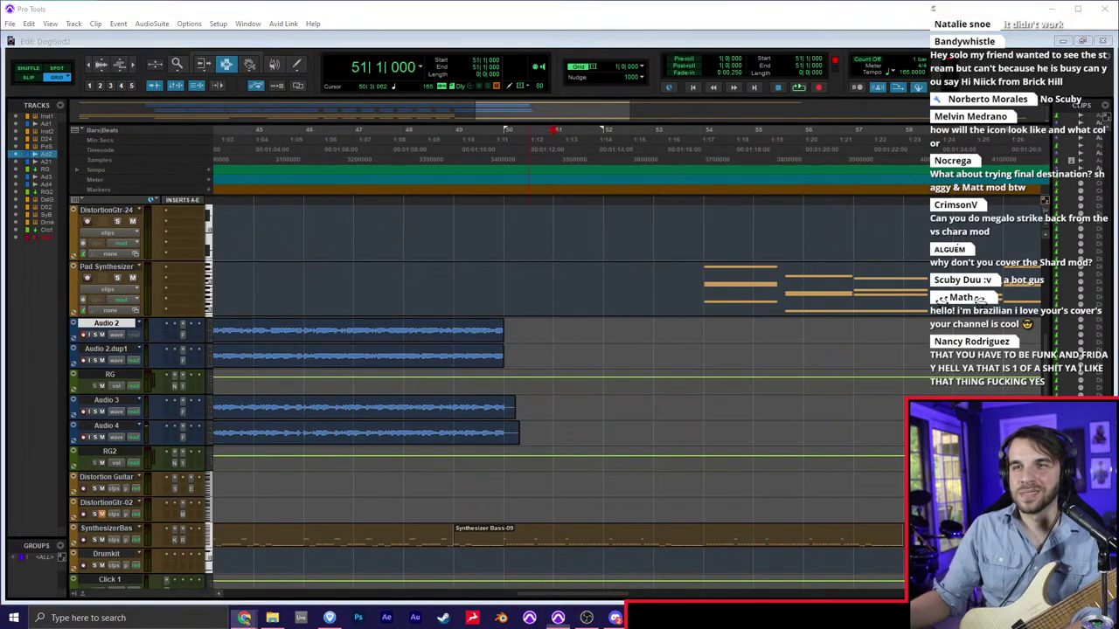
Place the edit cursor at the start of bar 50 on the Audio 2 track and slow the session tempo to 90 BPM
left_click(510, 344)
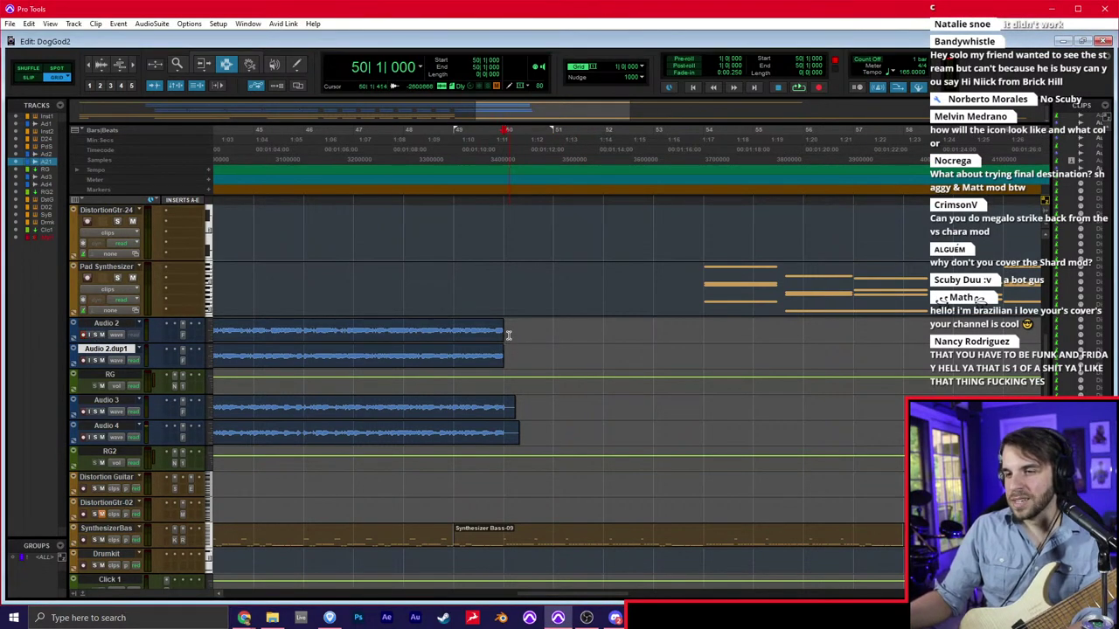
left_click(508, 335)
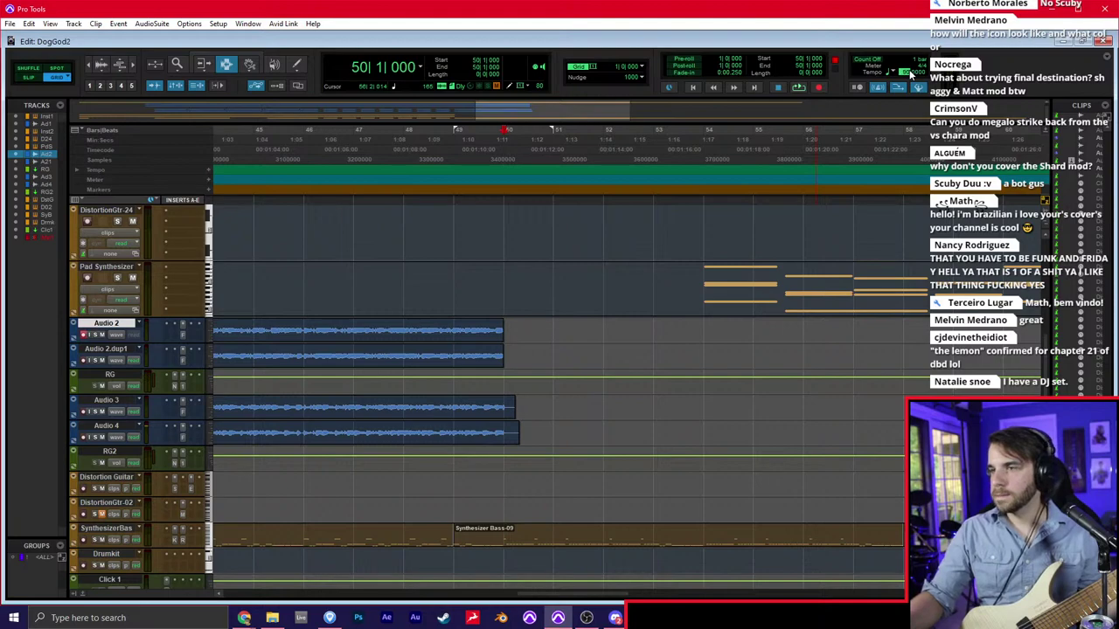
key("Return")
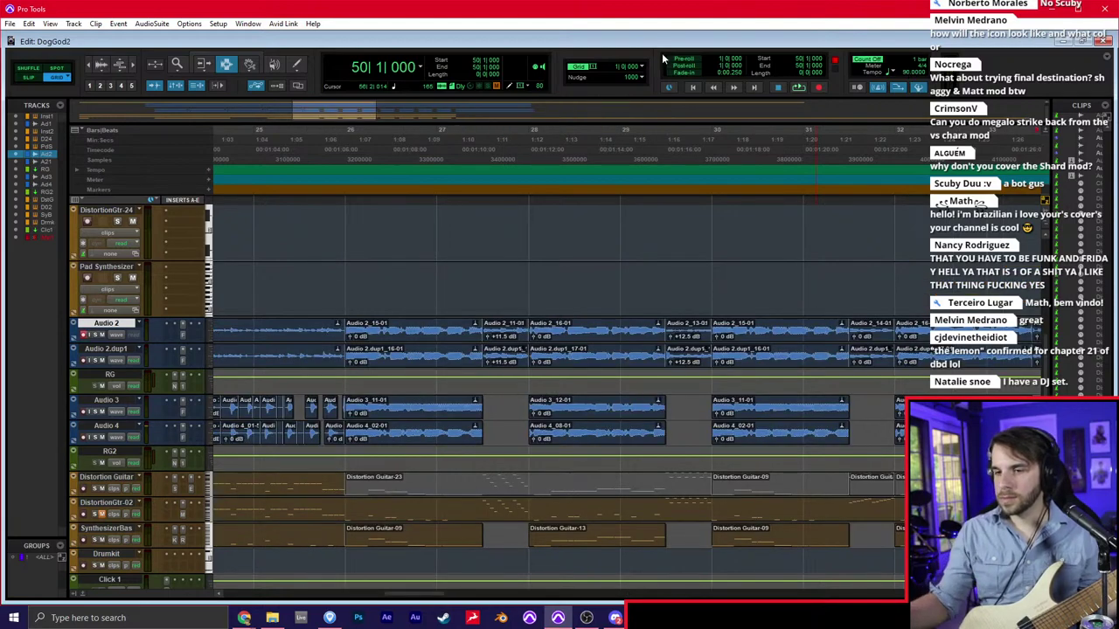
Enlarge the height of the Synthesizer Bass MIDI track so its notes around bar 50 can be read as a guide
scroll(636, 284, "right", 15)
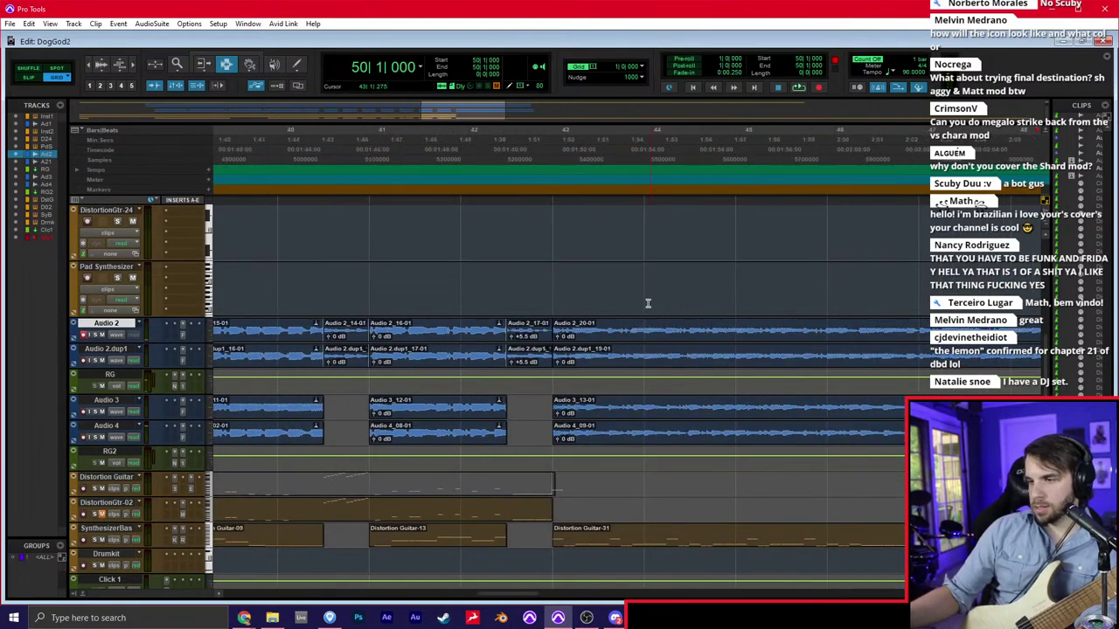
scroll(625, 307, "left", 5)
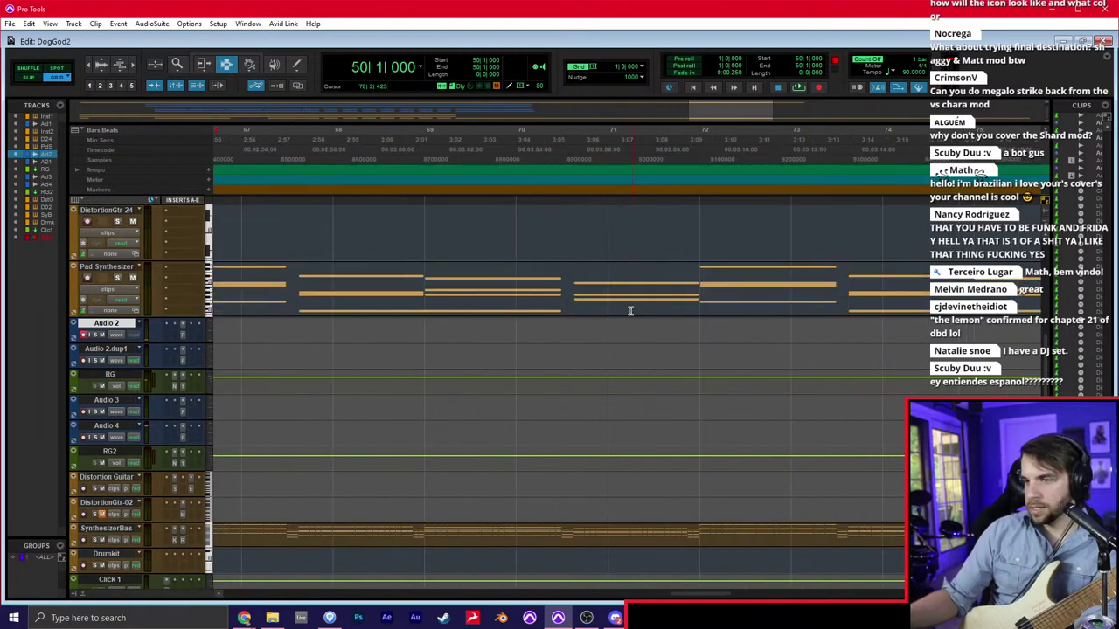
scroll(673, 310, "left", 3)
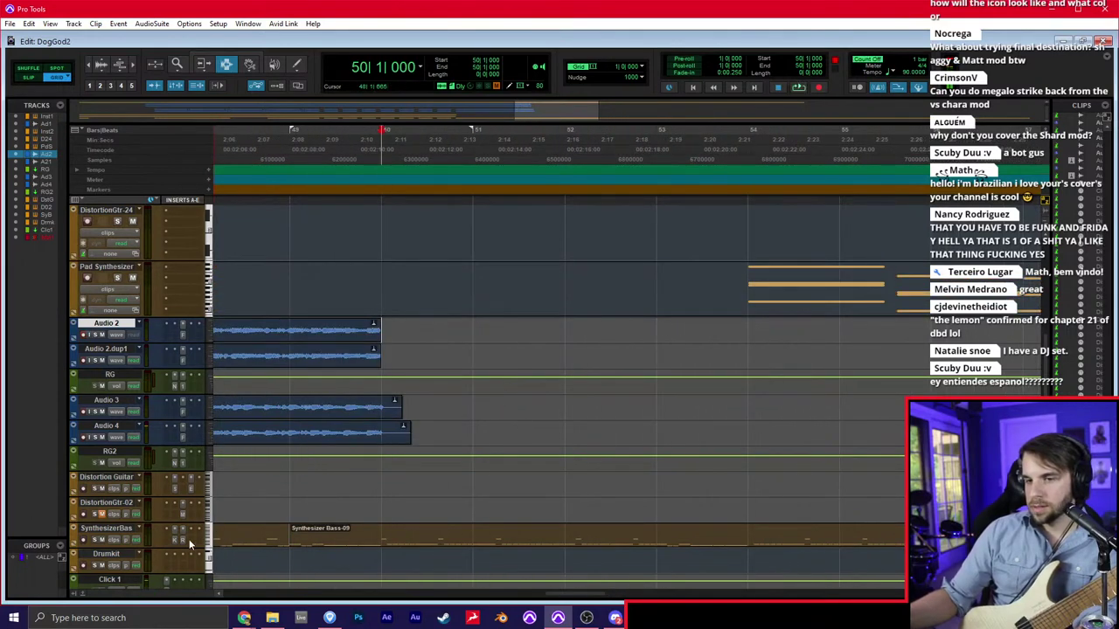
left_click_drag(158, 547, 130, 557)
key("t")
scroll(297, 472, "down", 3)
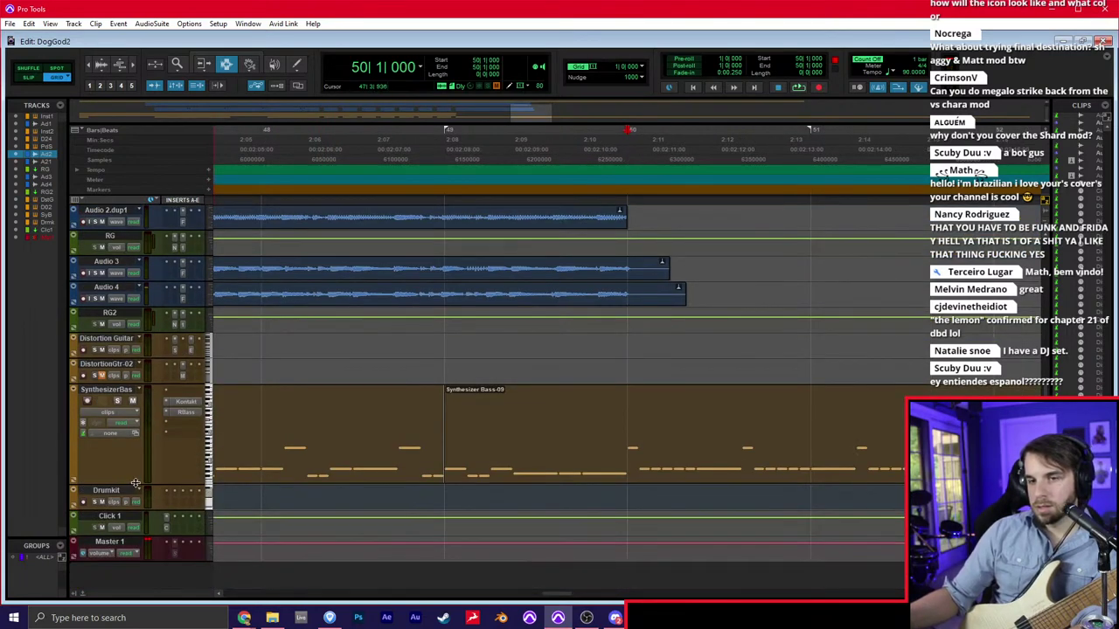
left_click_drag(132, 482, 124, 547)
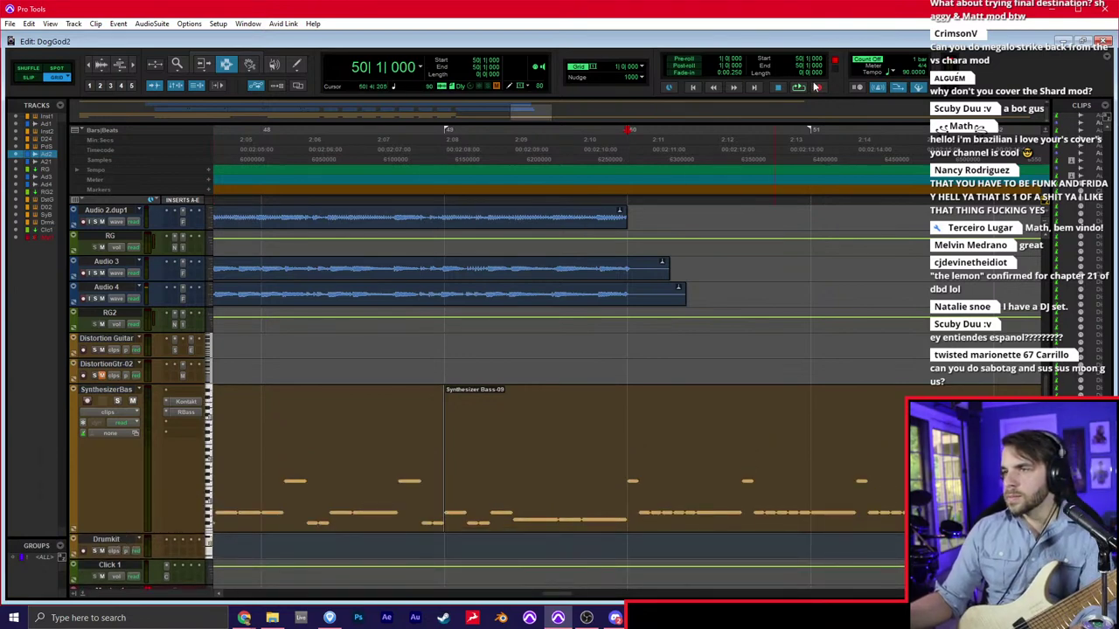
Set the grid to 1/8 notes and try recording a guitar take on Audio 2 from bar 50
left_click(641, 67)
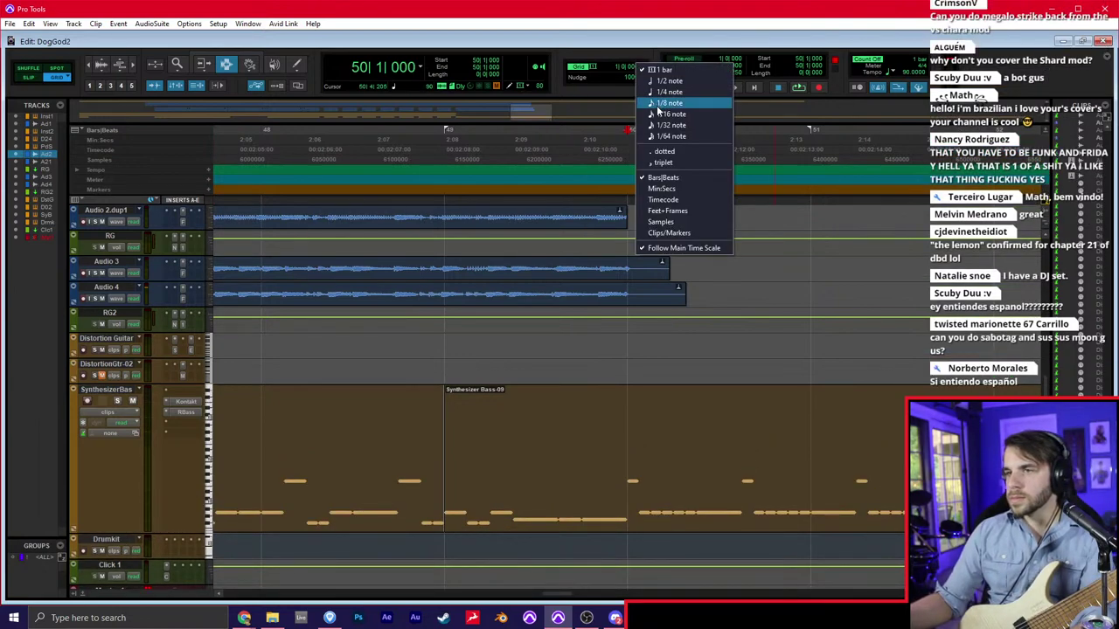
left_click(660, 108)
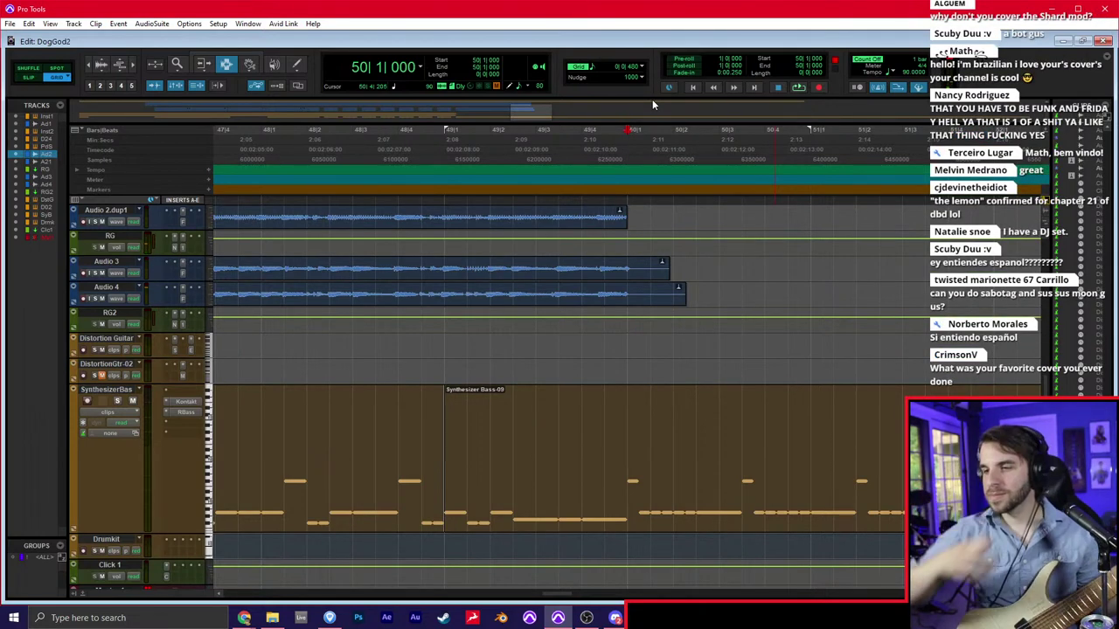
key("space")
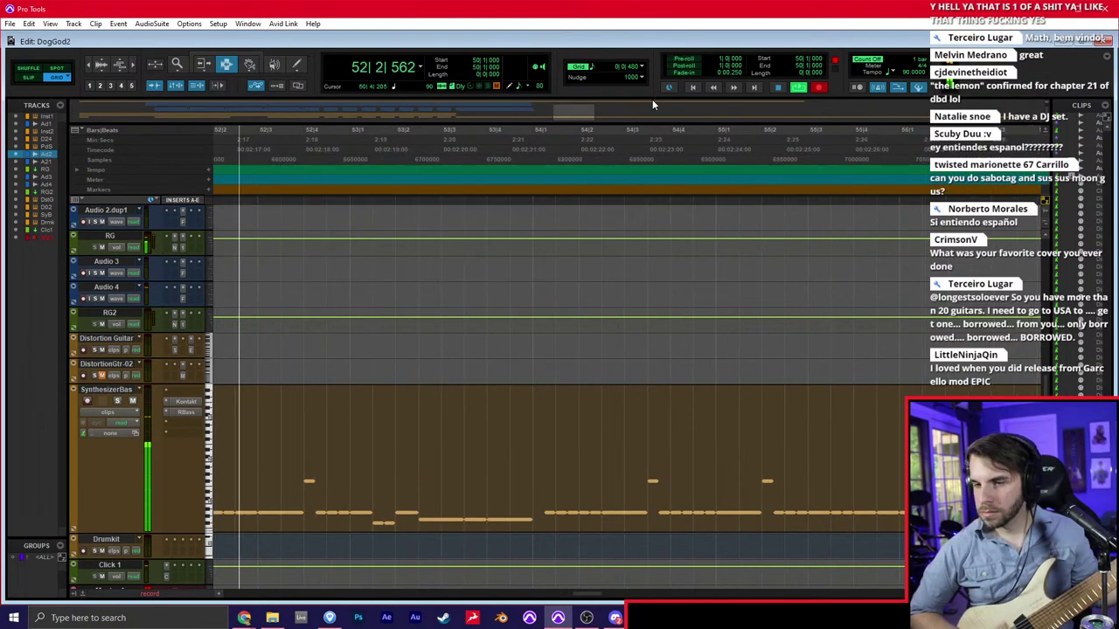
key("space")
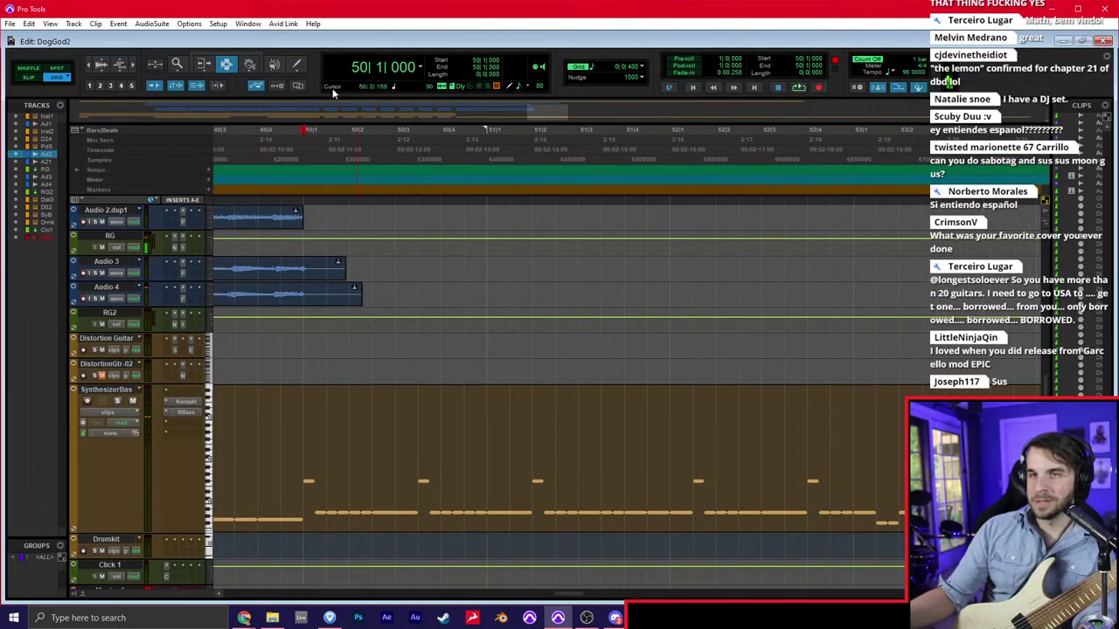
Set the Edit window scrolling to Continuous
left_click(190, 24)
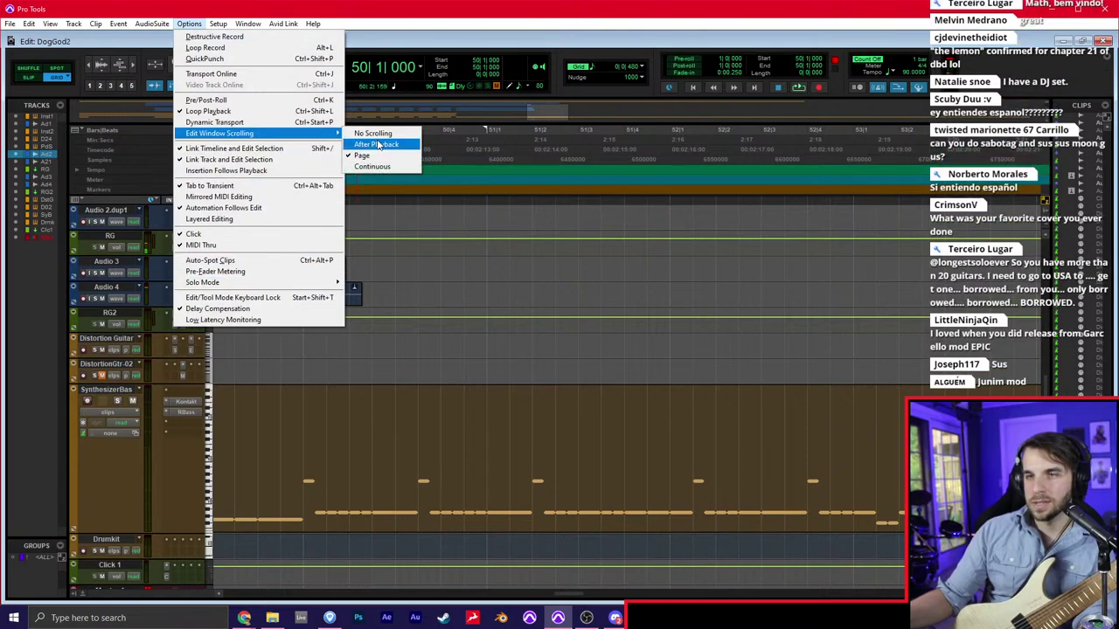
left_click(385, 167)
scroll(474, 428, "left", 3)
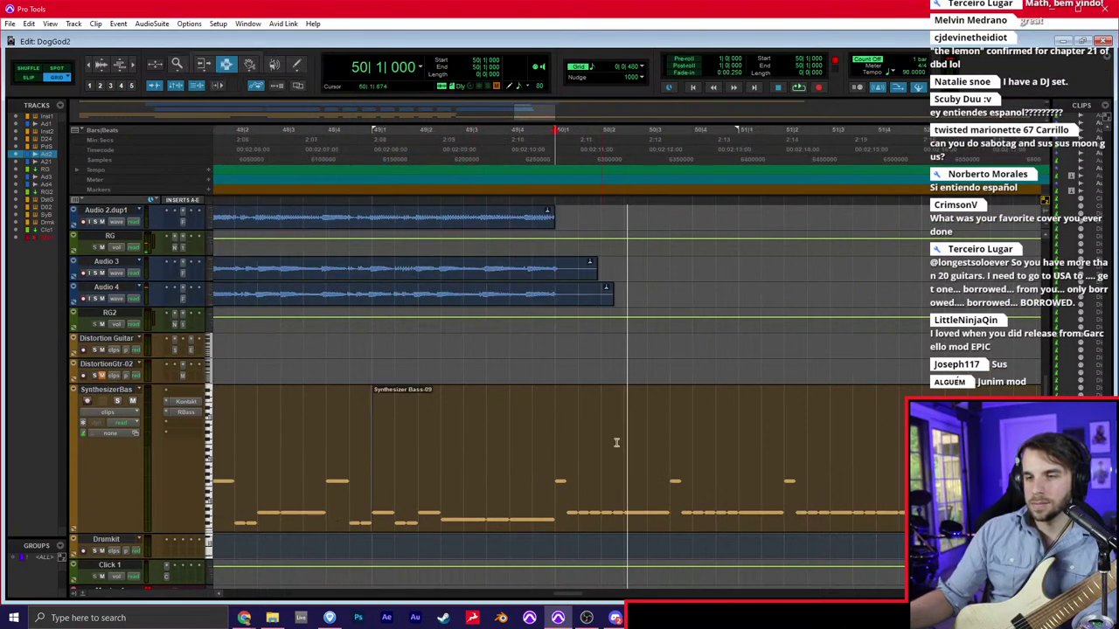
Record a guitar take on Audio 2 from the start of bar 50 into bar 53
left_click(561, 440)
key("space")
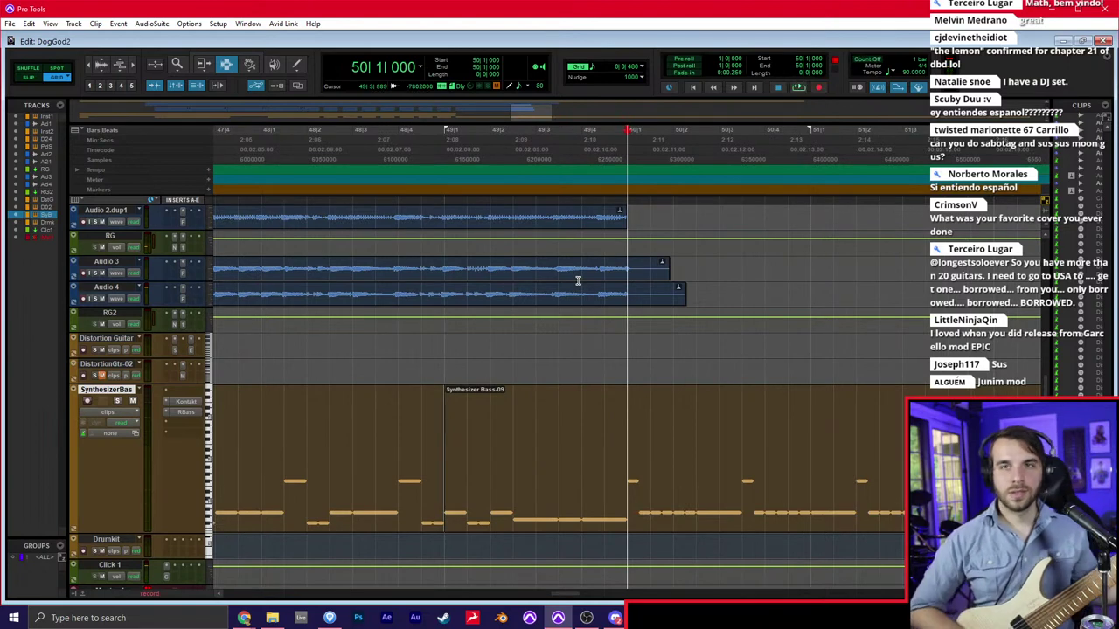
key("ctrl+space")
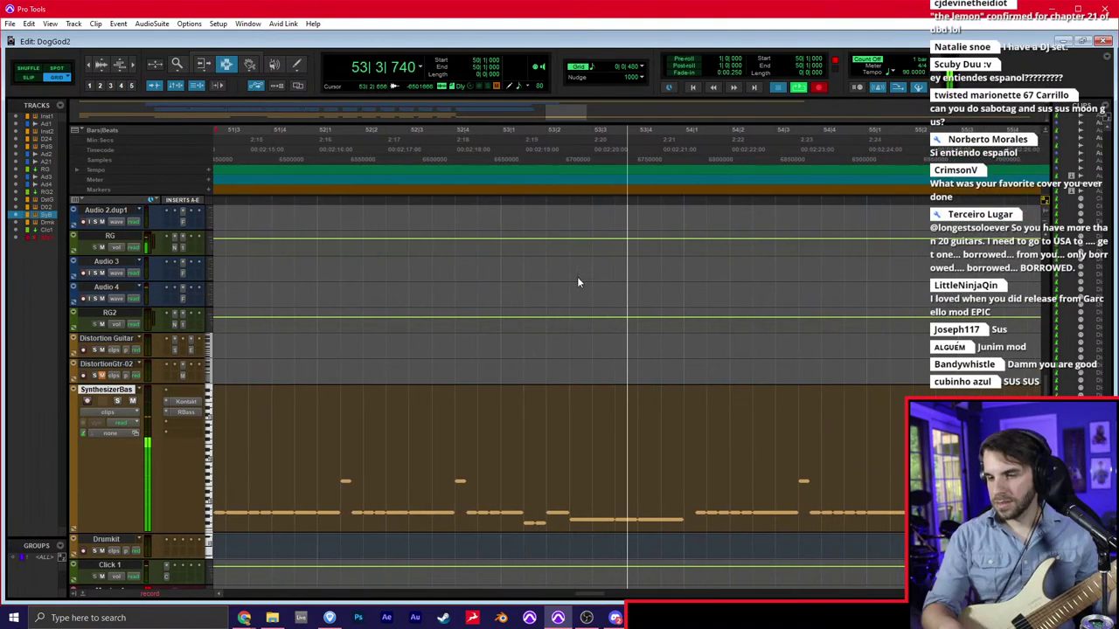
key("space")
Record the guitar on Audio 2 from the start of bar 53 into bar 54, restarting the take when needed
left_click(498, 339)
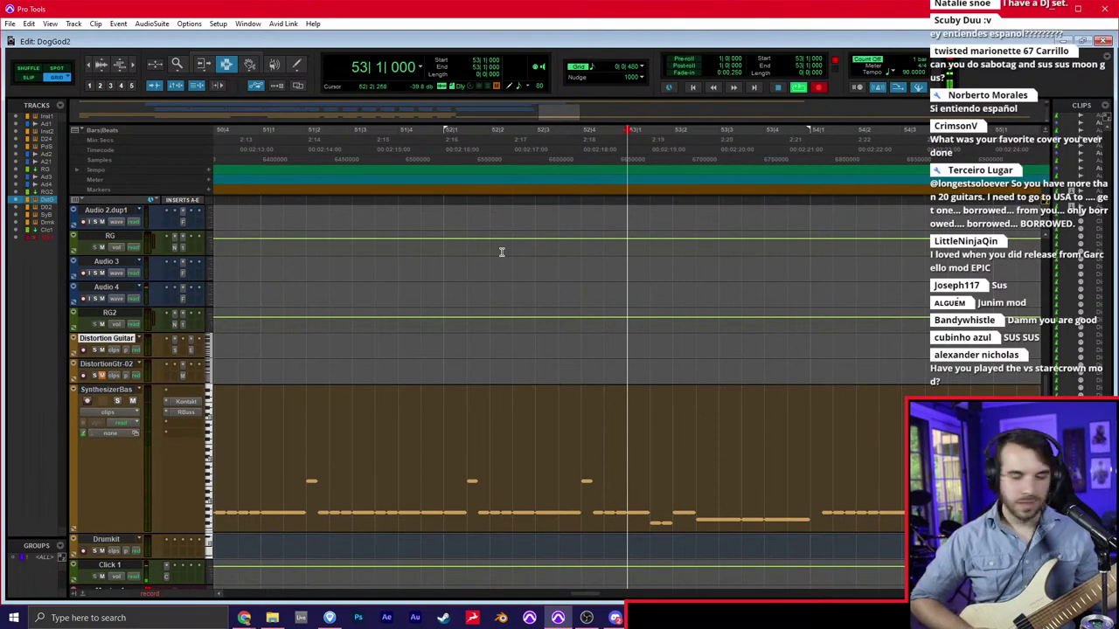
key("space")
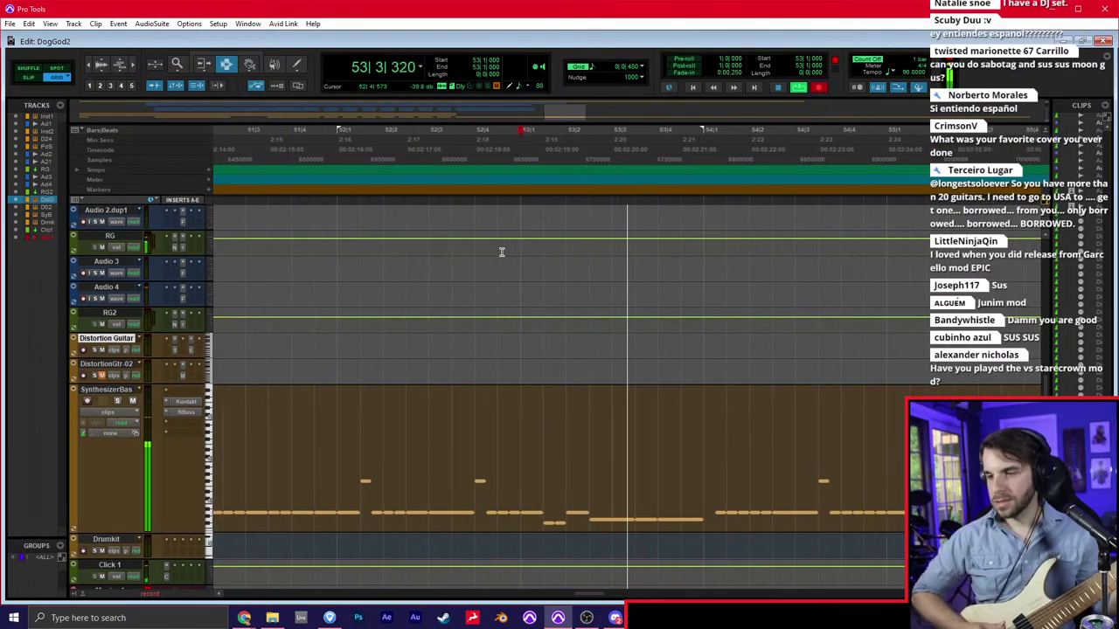
key("space")
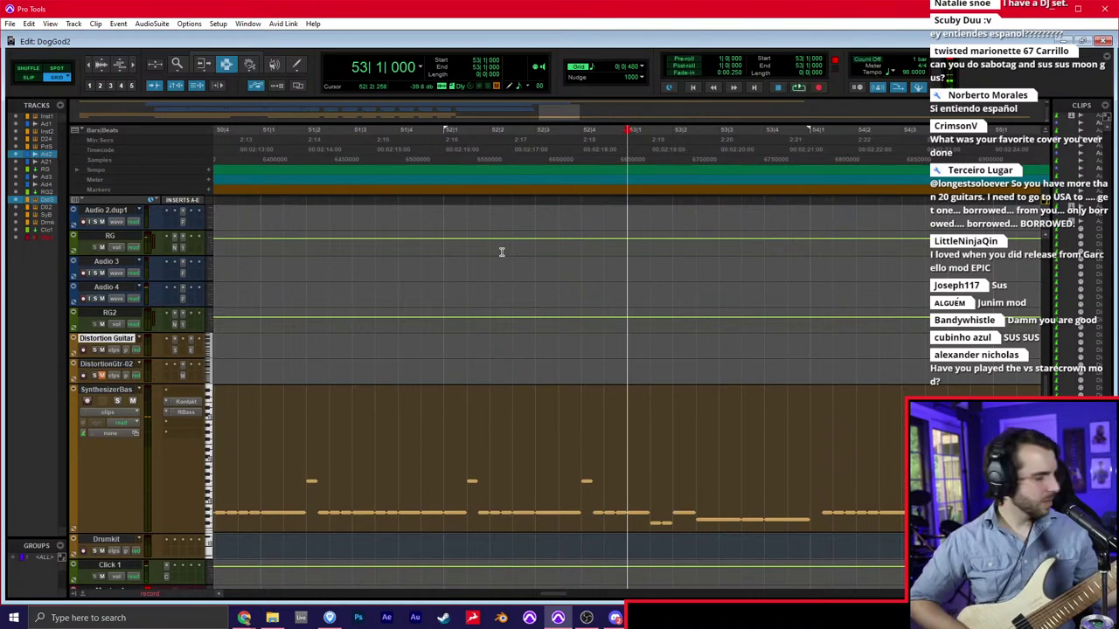
key("space")
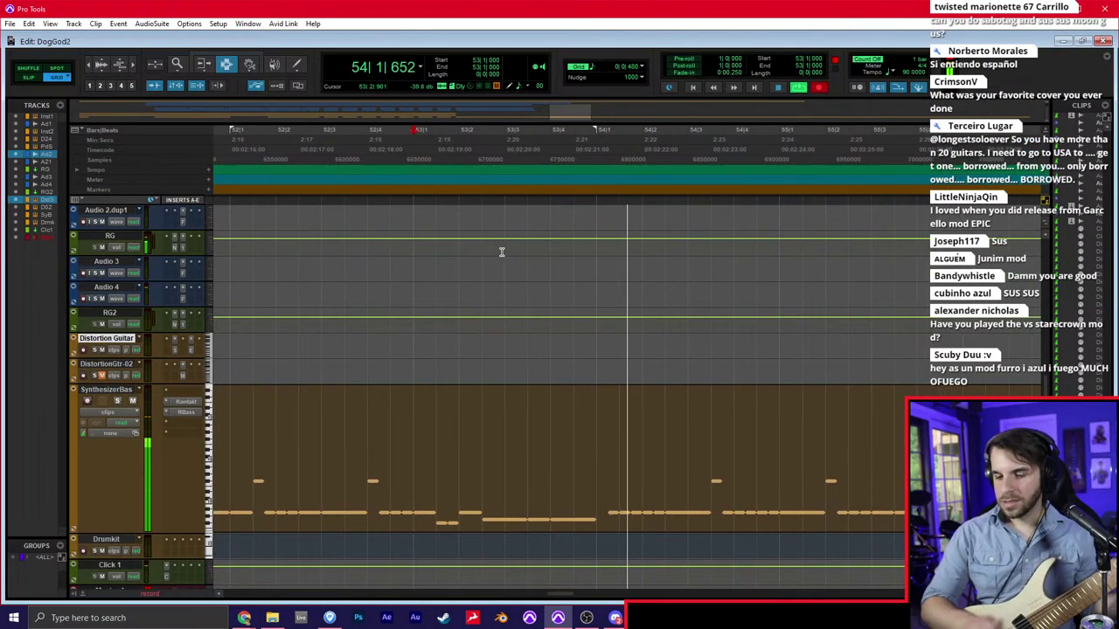
key("space")
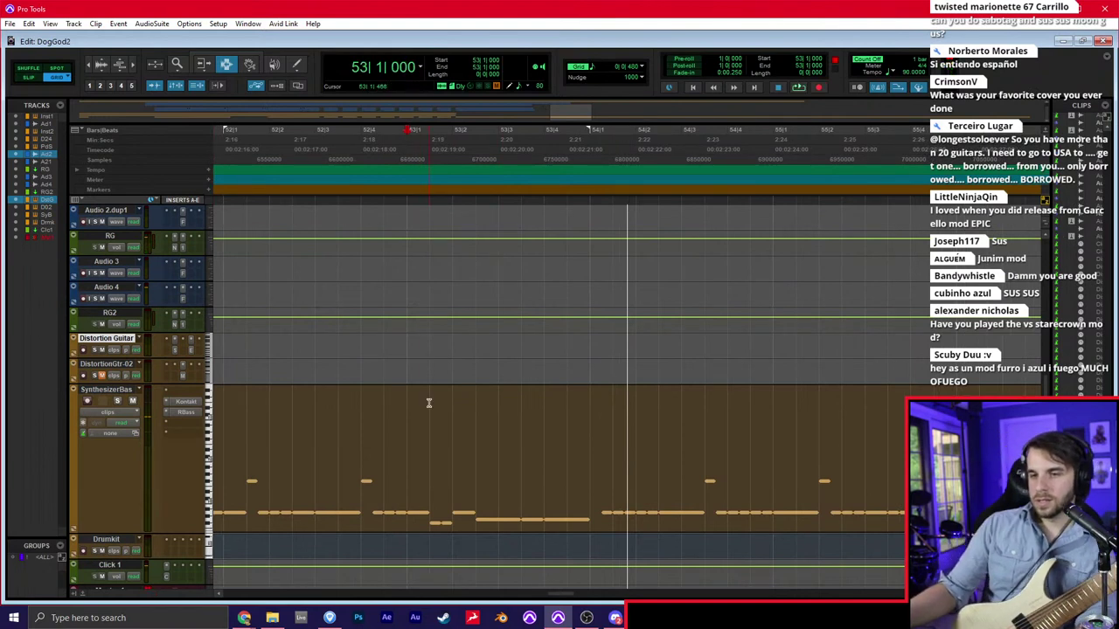
Record-enable Audio 2.dup1 instead of Audio 2 and record a doubled guitar take from bar 50 into bar 54
scroll(428, 403, "left", 5)
left_click(524, 424)
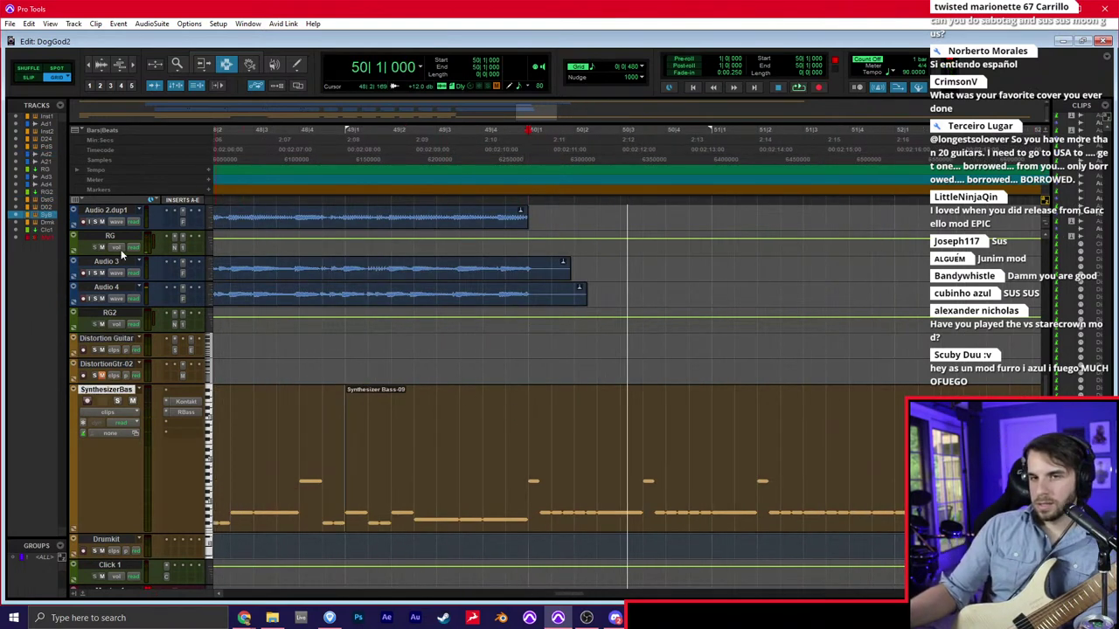
scroll(121, 251, "up", 1)
left_click(83, 248)
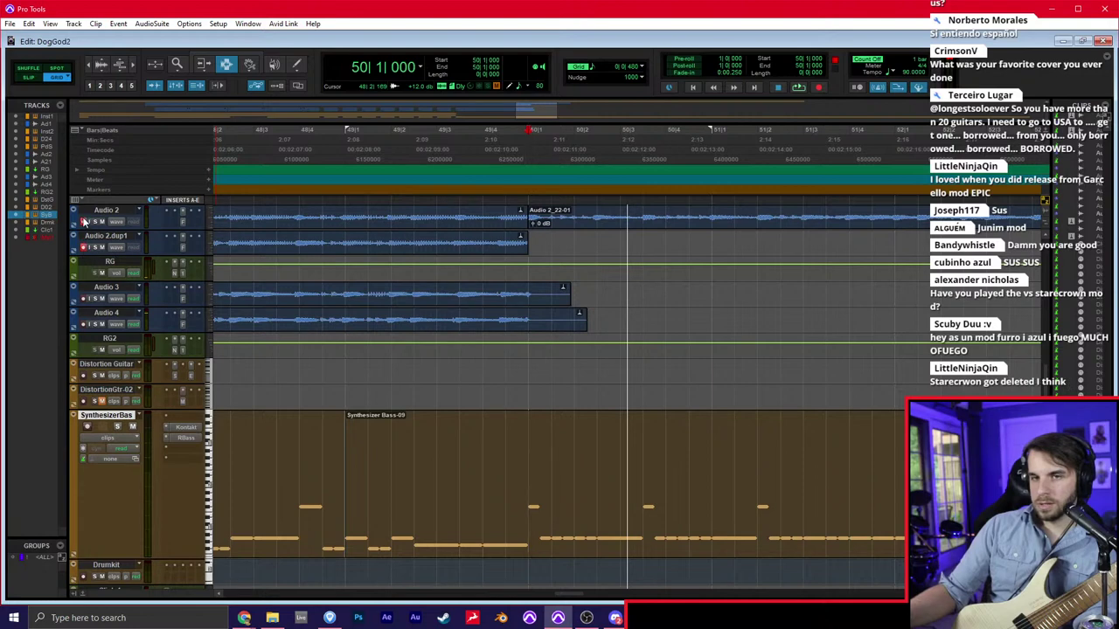
key("ctrl+a")
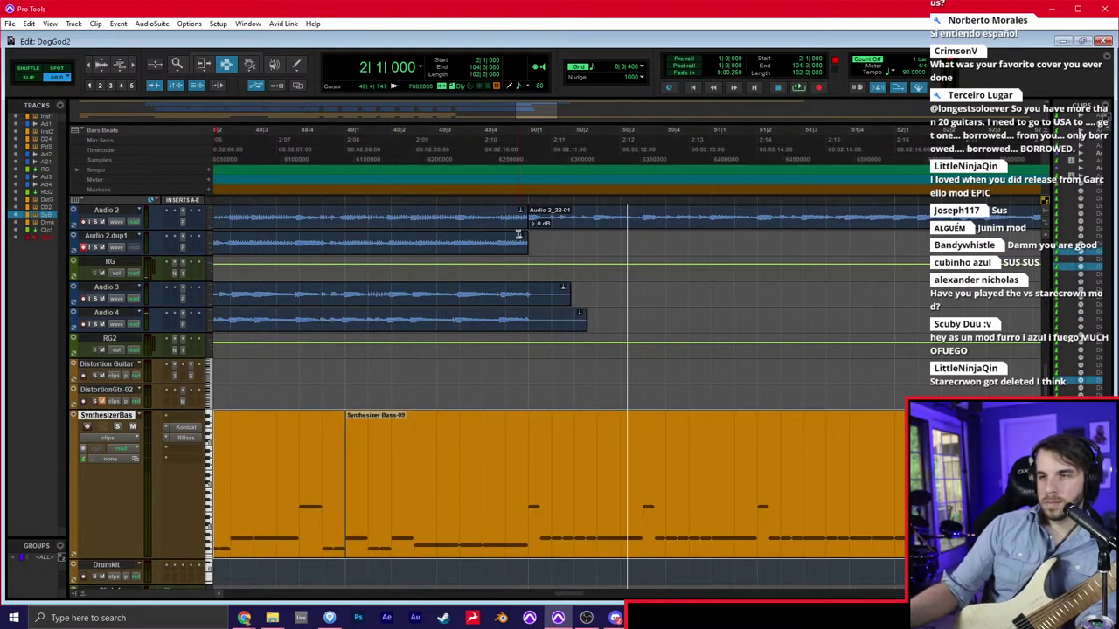
left_click(538, 237)
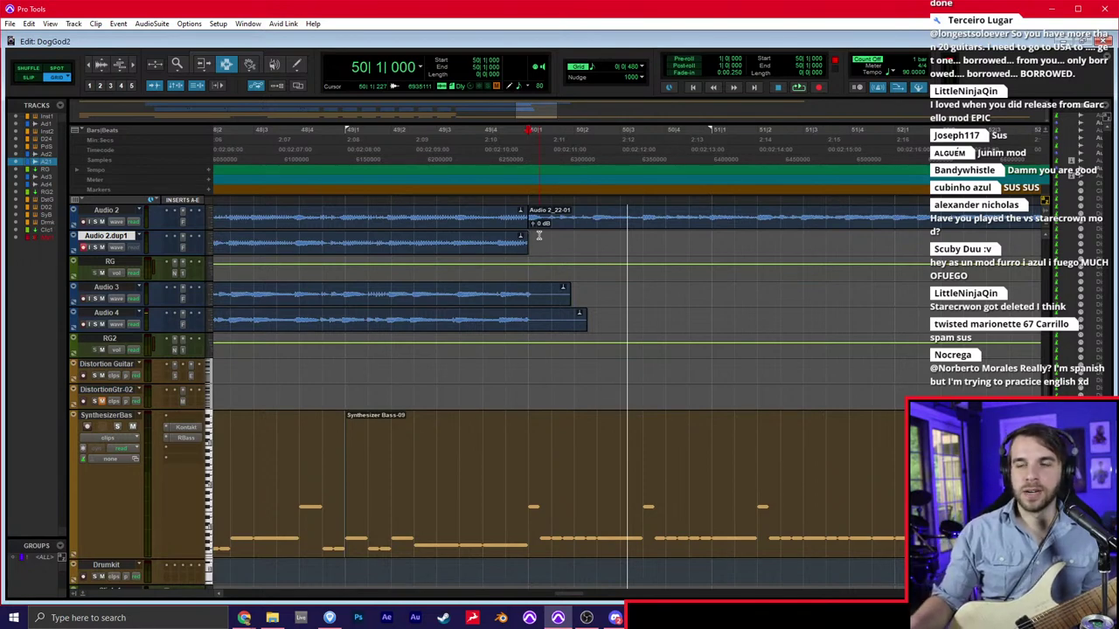
key("space")
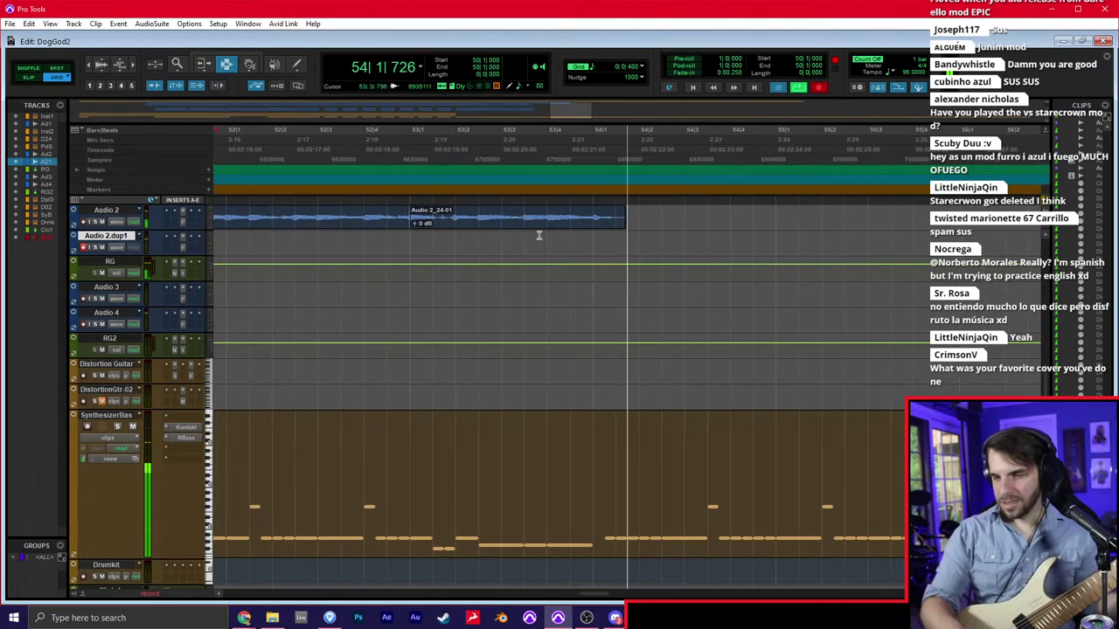
key("space")
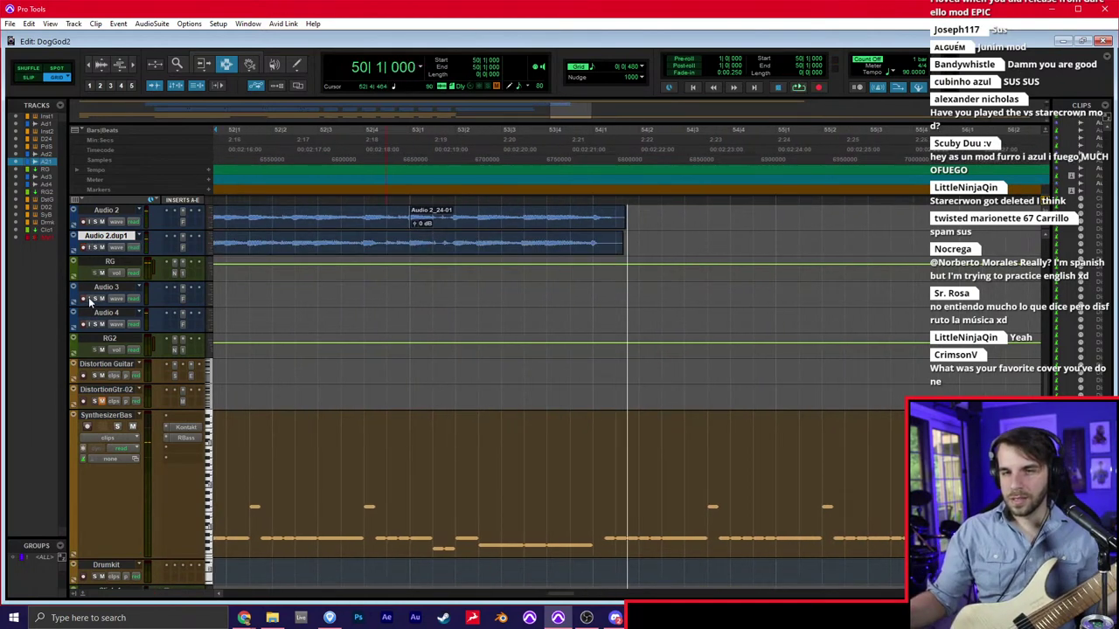
Record further guitar layers on Audio 3 and Audio 4 from bar 50 into bar 54
key("ctrl+space")
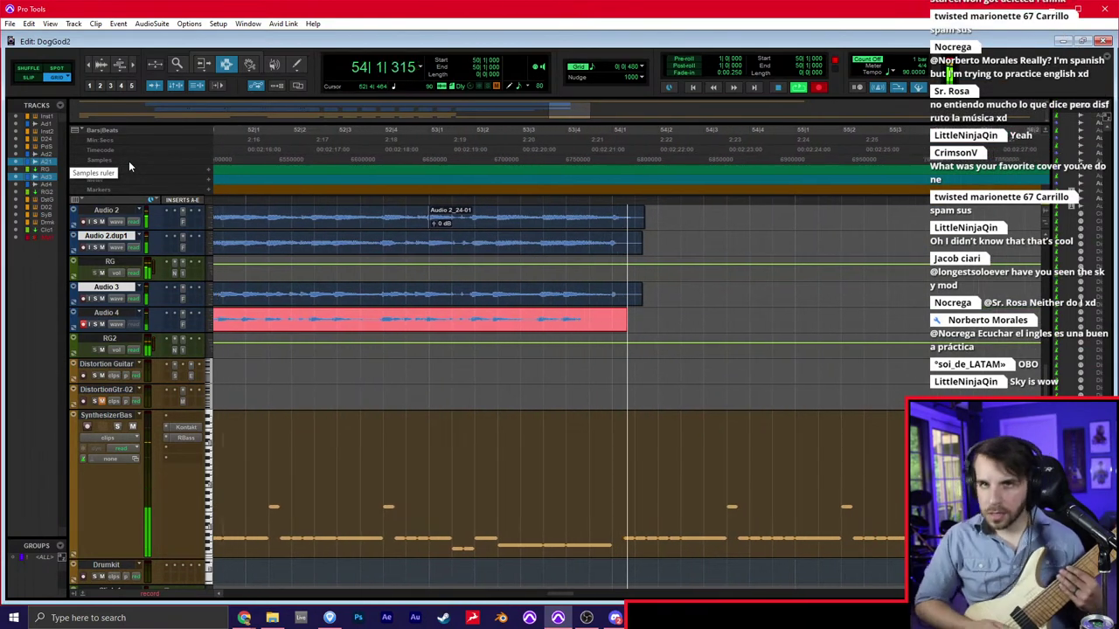
key("space")
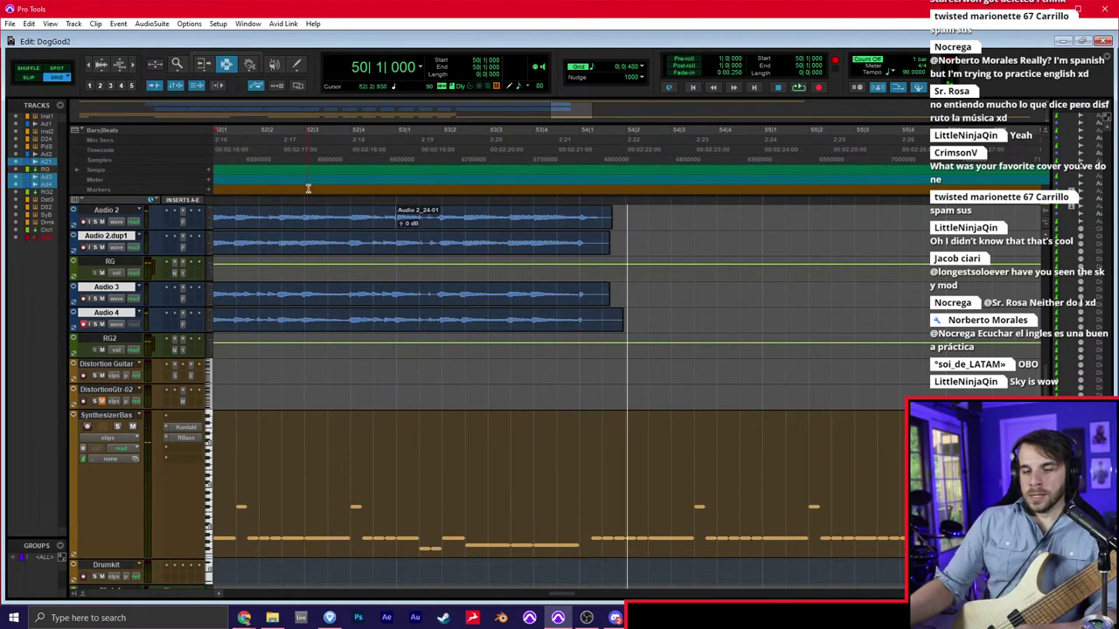
Set the session tempo back to 165 BPM and play back the newly recorded guitar section
key("r")
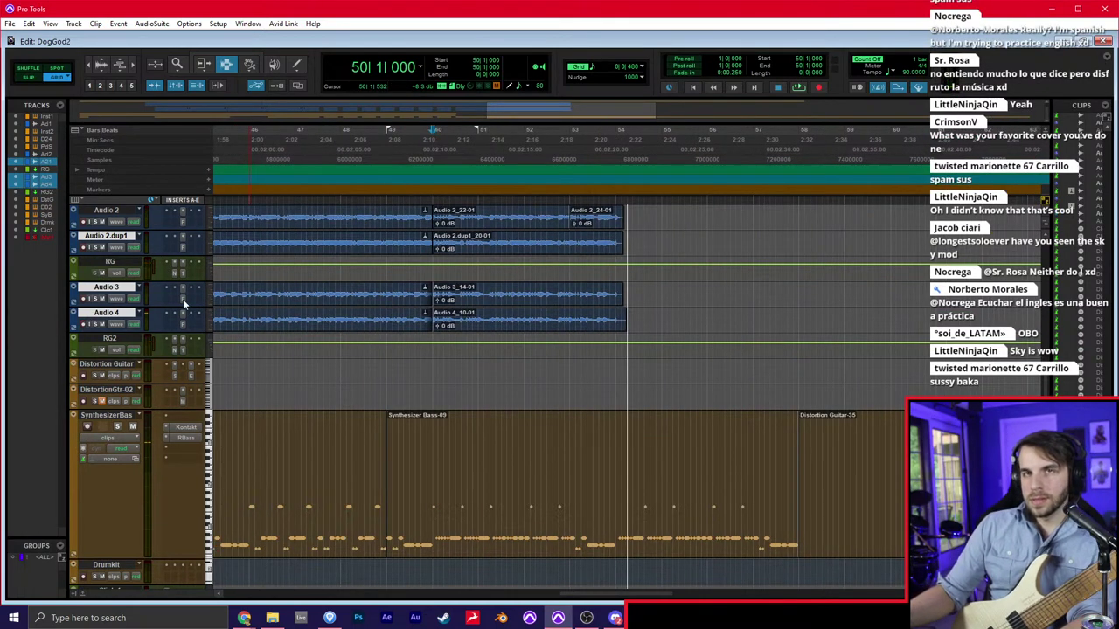
left_click(514, 315)
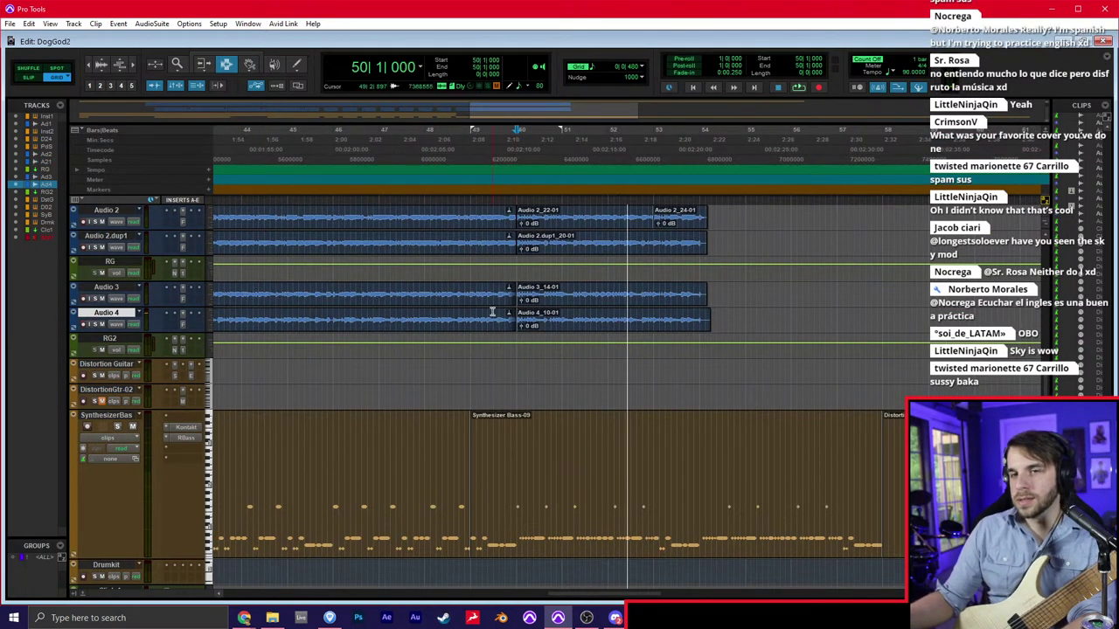
key("space")
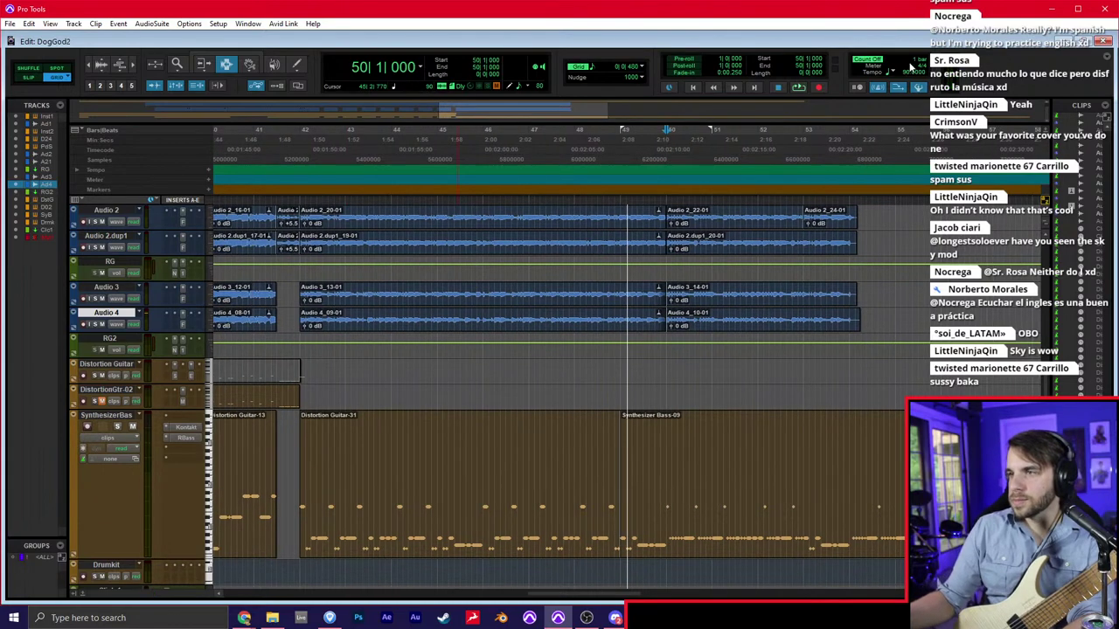
key("r")
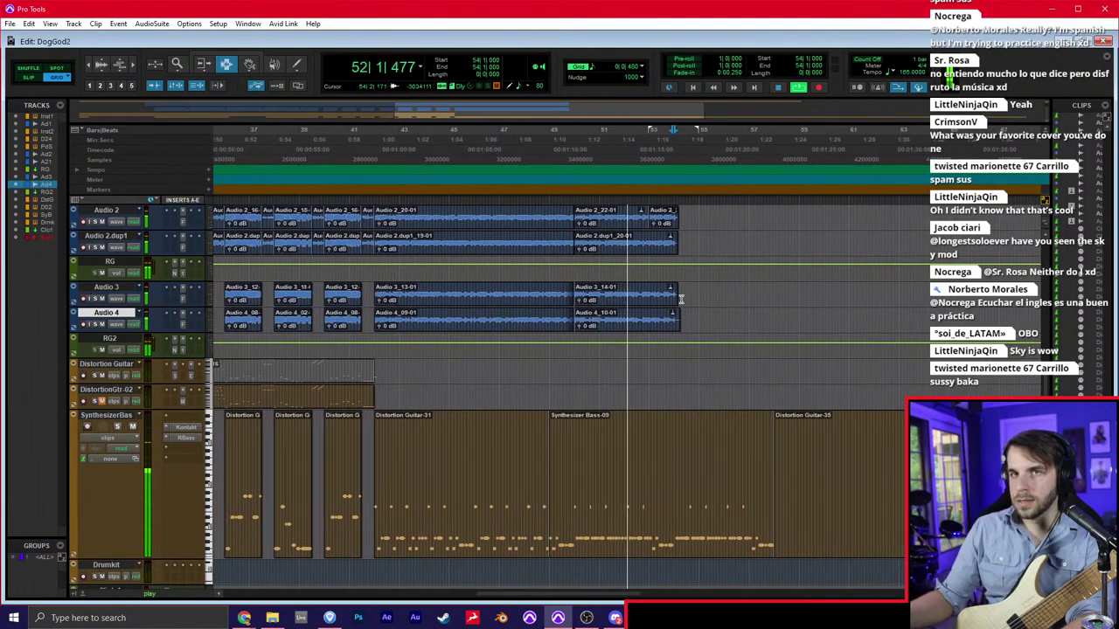
Stop playback and place the edit cursor at 57|1|480 on the RG track
left_click(736, 267)
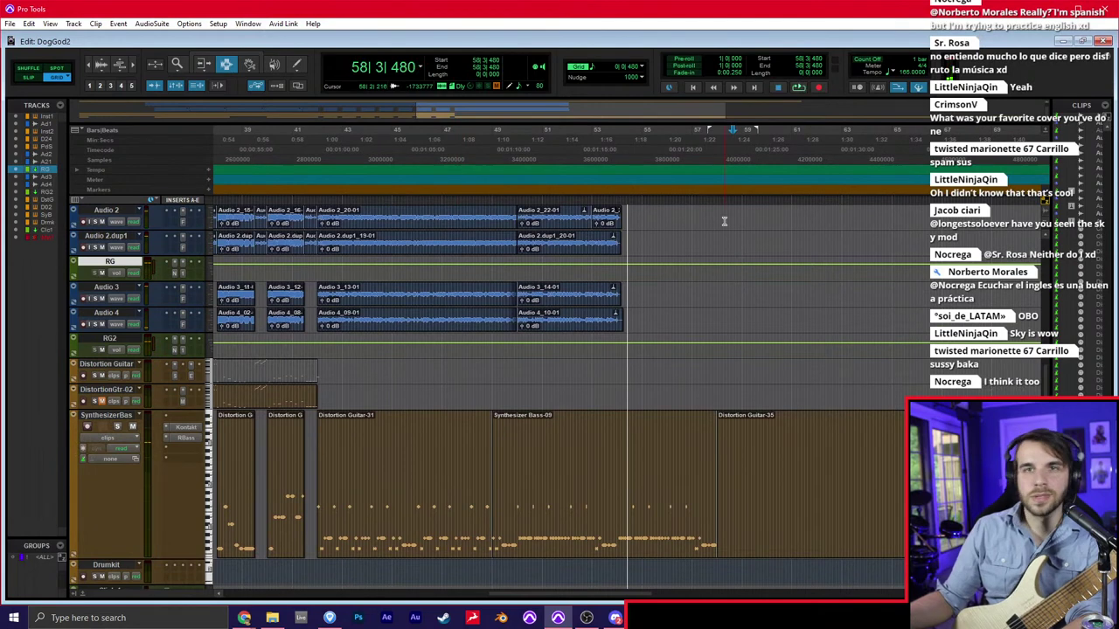
left_click(695, 267)
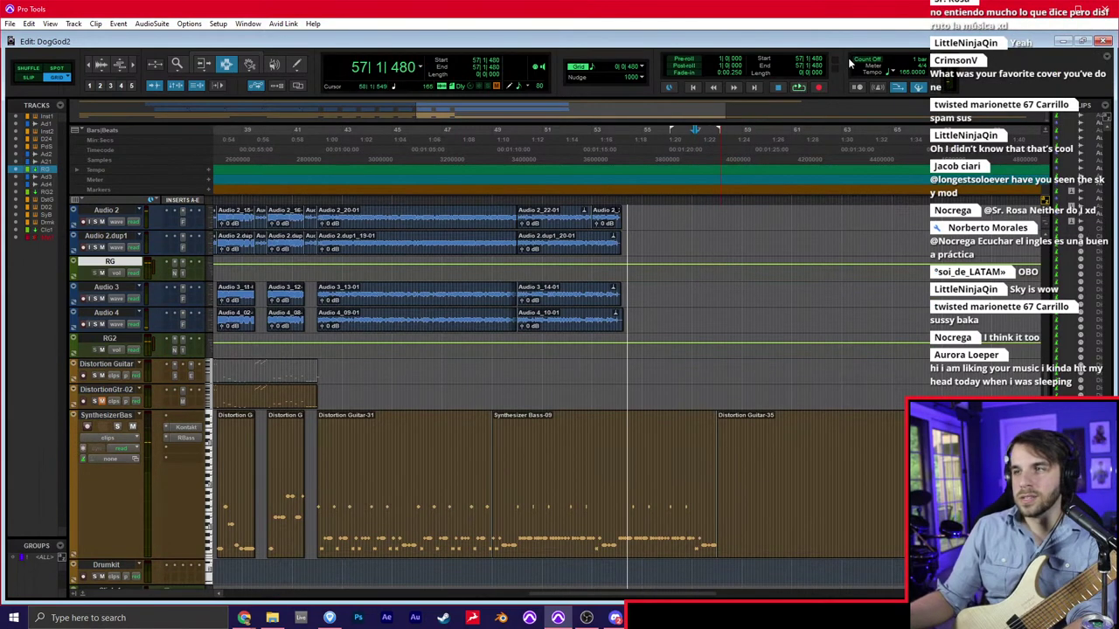
Set the grid to one bar and duplicate the last four-bar guitar clips on Audio 2, Audio 2.dup1, Audio 3 and Audio 4 from bar 54
left_click(642, 66)
left_click(656, 70)
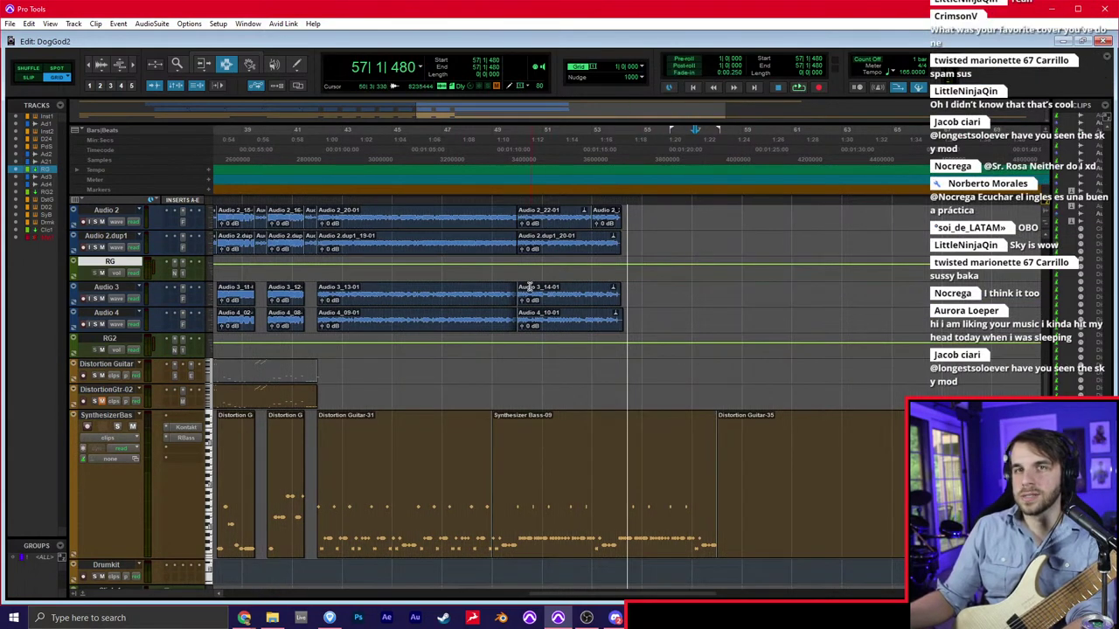
left_click_drag(521, 294, 612, 316)
key("ctrl+d")
scroll(614, 288, "up", 2)
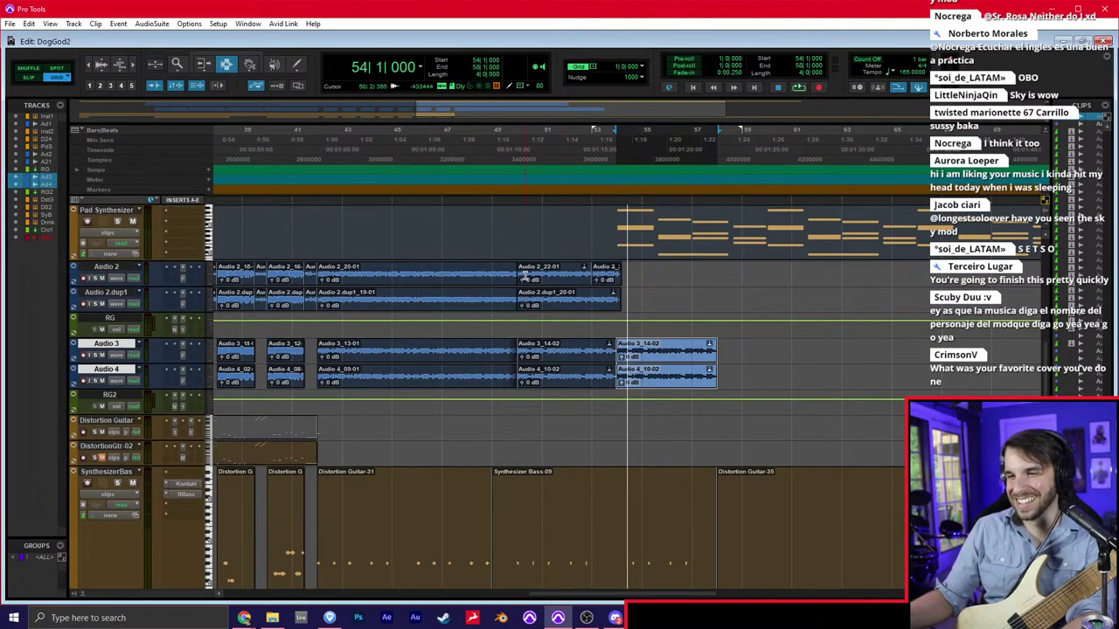
left_click_drag(525, 276, 605, 292)
key("ctrl+d")
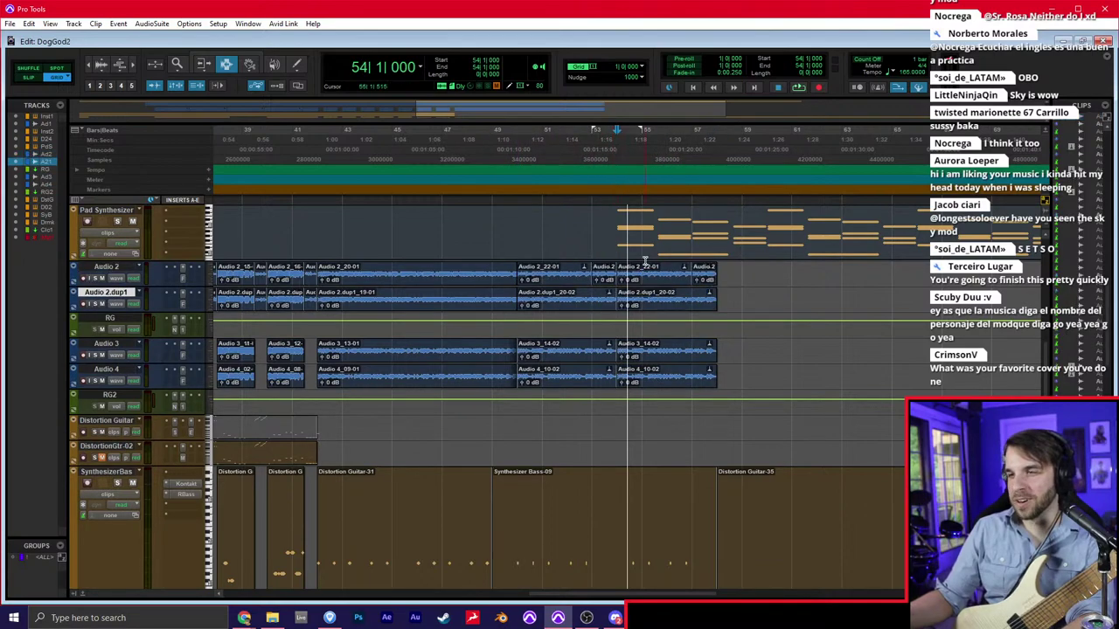
Play back the duplicated guitar section from bar 54
scroll(631, 272, "down", 1)
key("space")
scroll(603, 272, "up", 2)
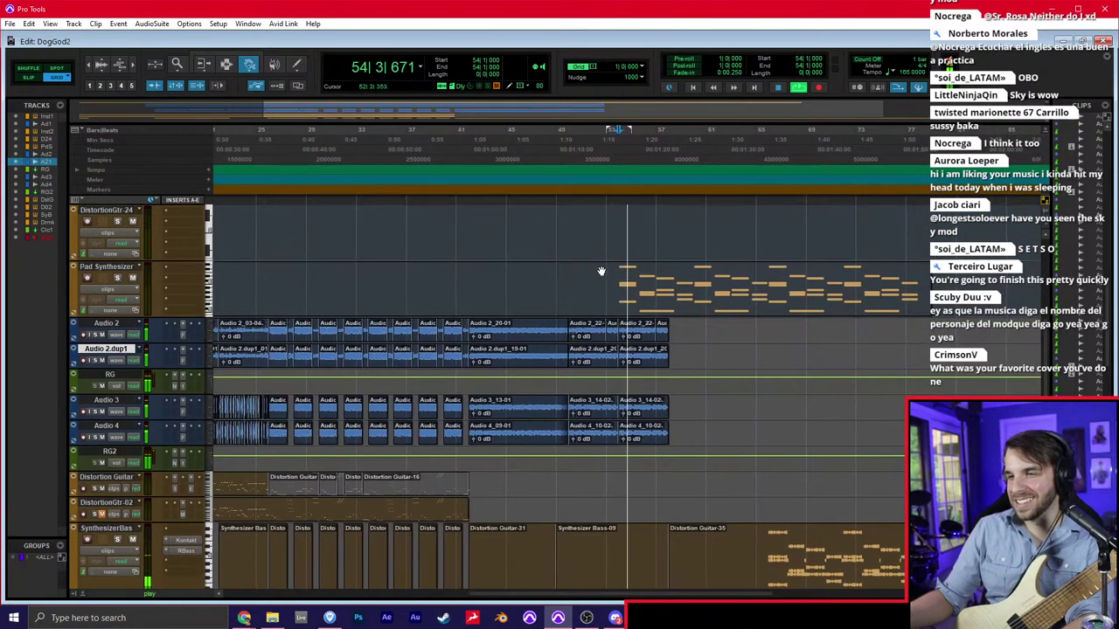
scroll(577, 280, "up", 1)
scroll(502, 326, "up", 1)
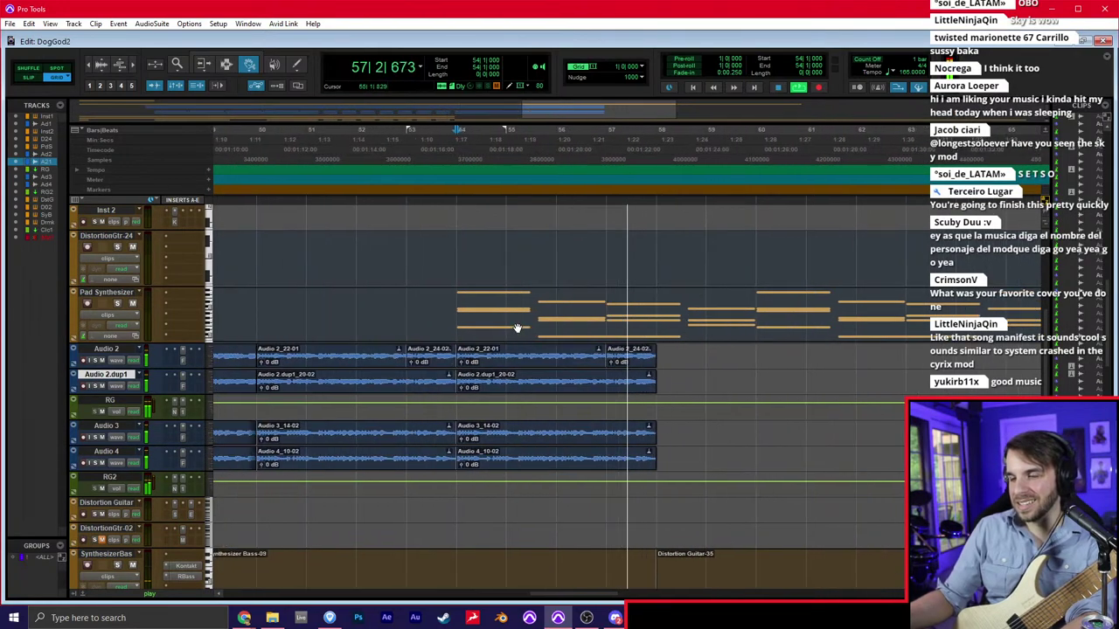
Stop playback, place the edit cursor at 58|1|000 on the Pad Synthesizer track and record-enable Audio 2
left_click(593, 326)
left_click_drag(594, 326, 623, 321)
key("F7")
left_click(625, 321)
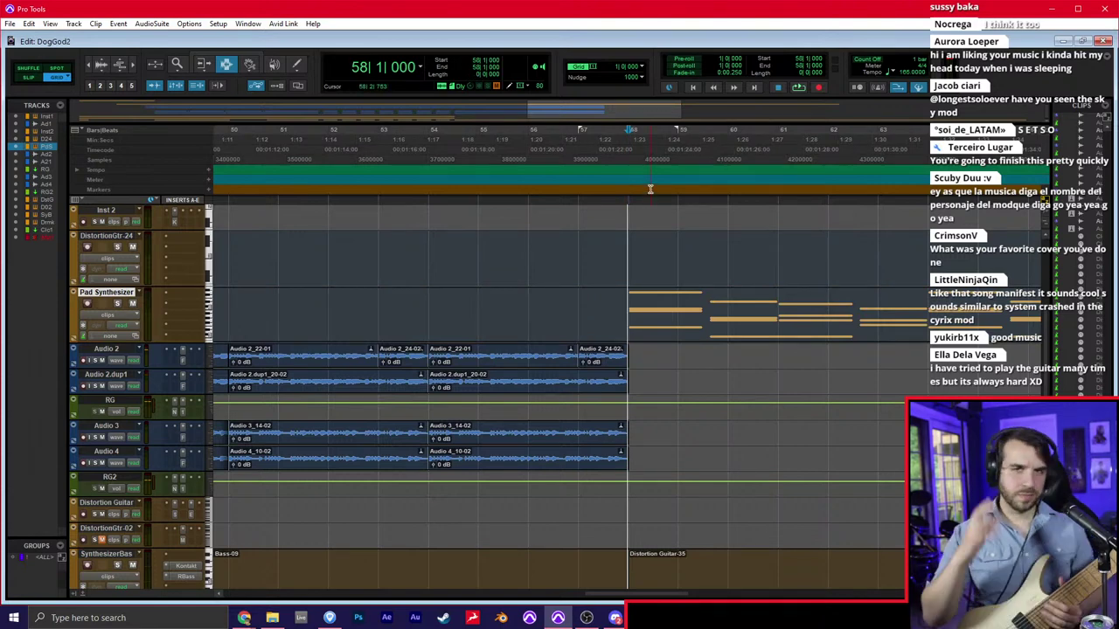
left_click(83, 360)
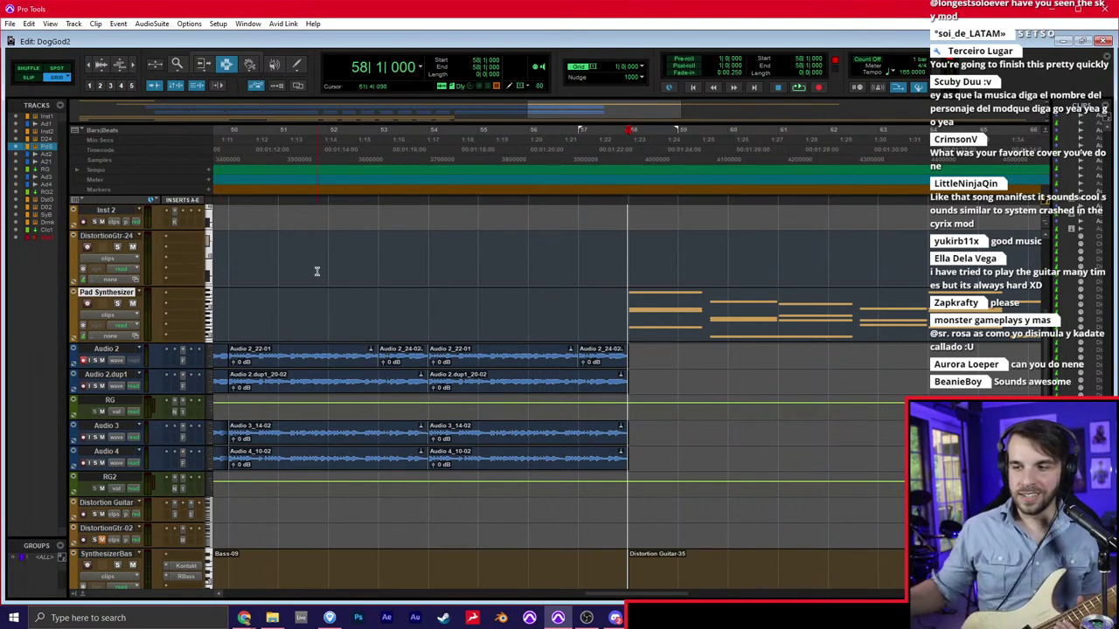
Insert Serum on the Pad Synthesizer track, dismiss its missing-file message and close the plug-in window
left_click(182, 302)
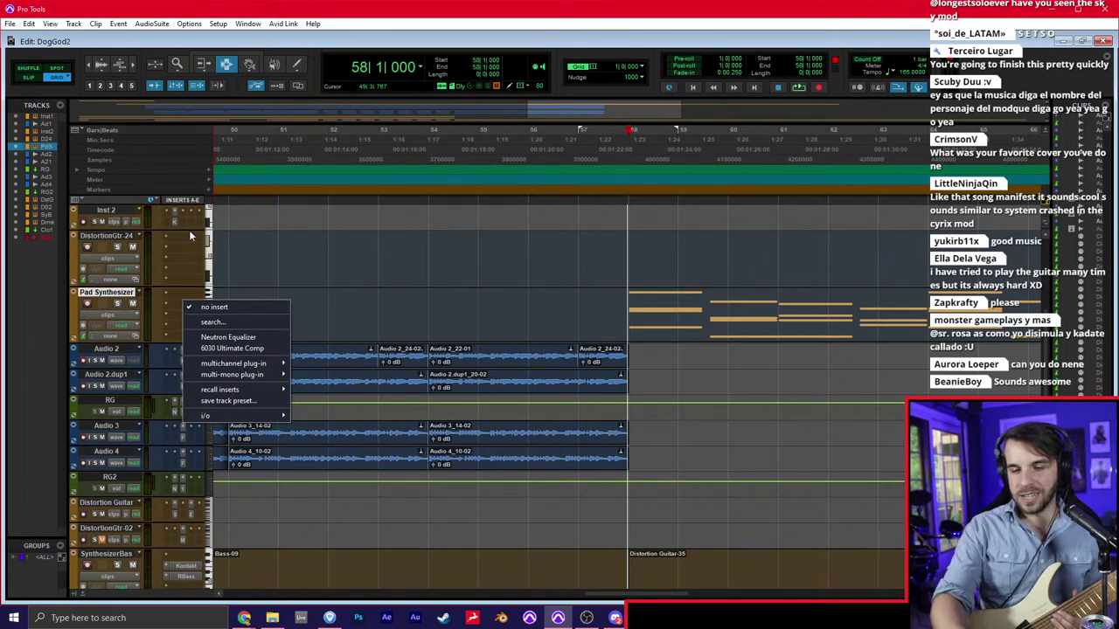
type("ser")
key("Return")
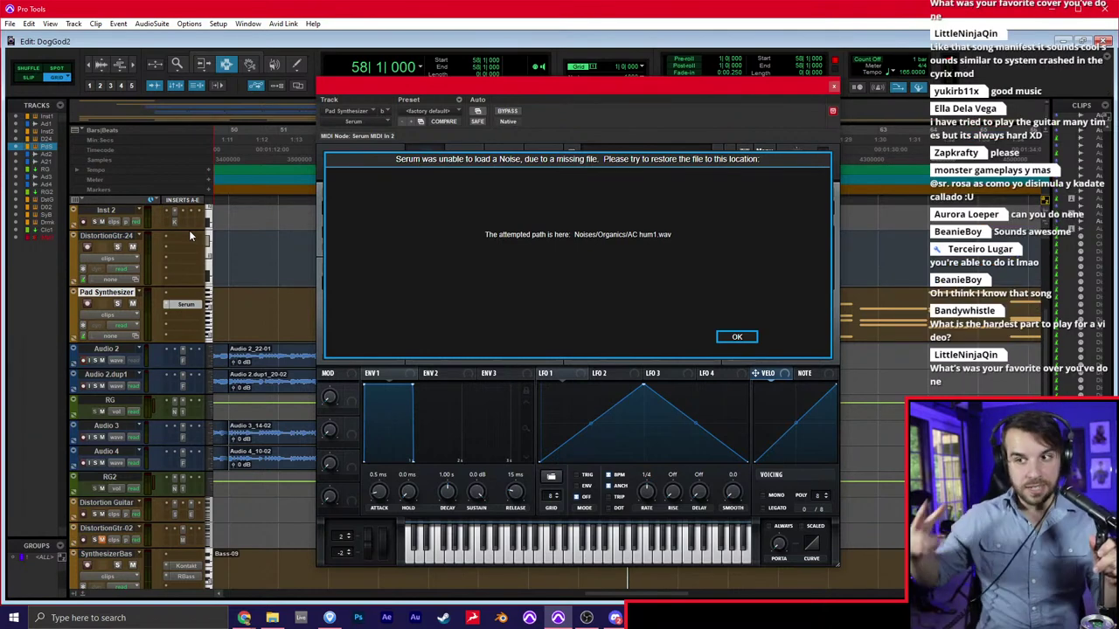
left_click(739, 336)
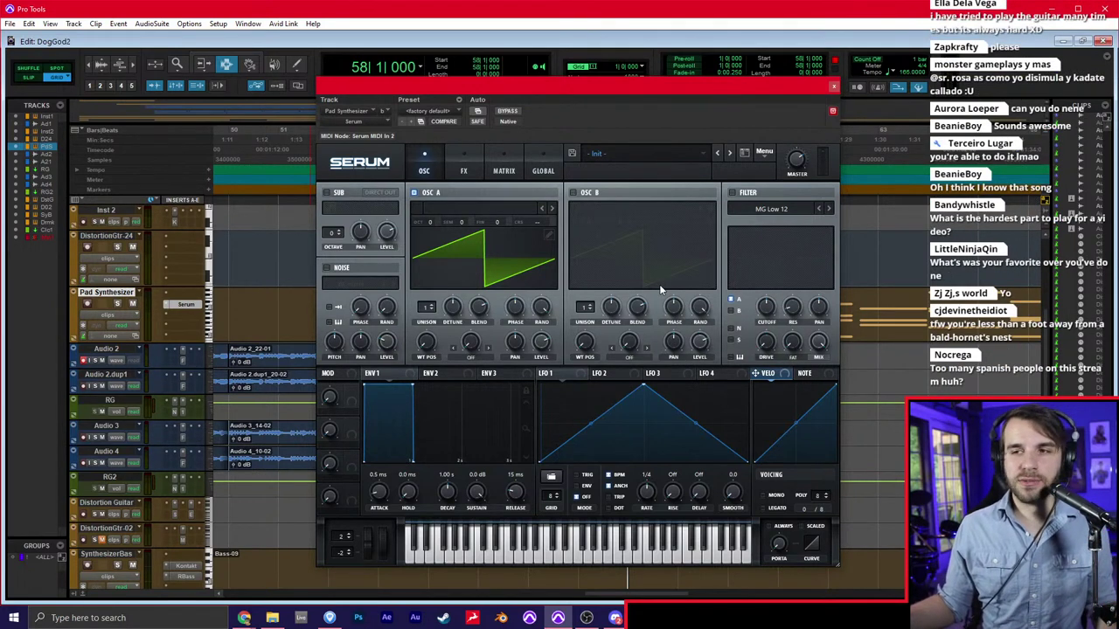
left_click_drag(647, 86, 577, 59)
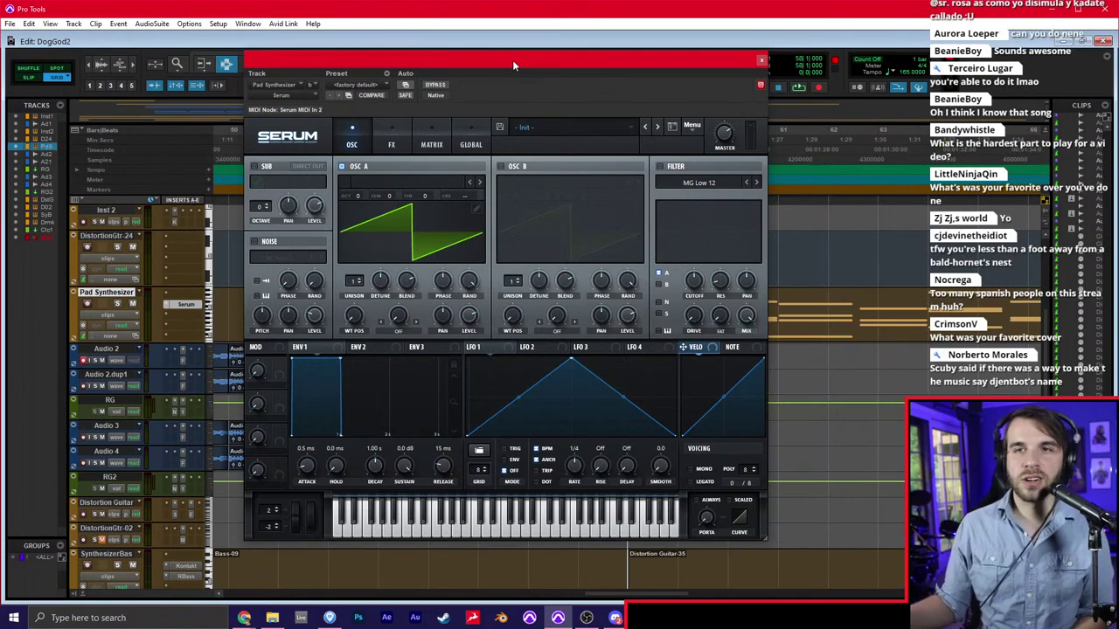
left_click(759, 63)
left_click(631, 374)
left_click(635, 359)
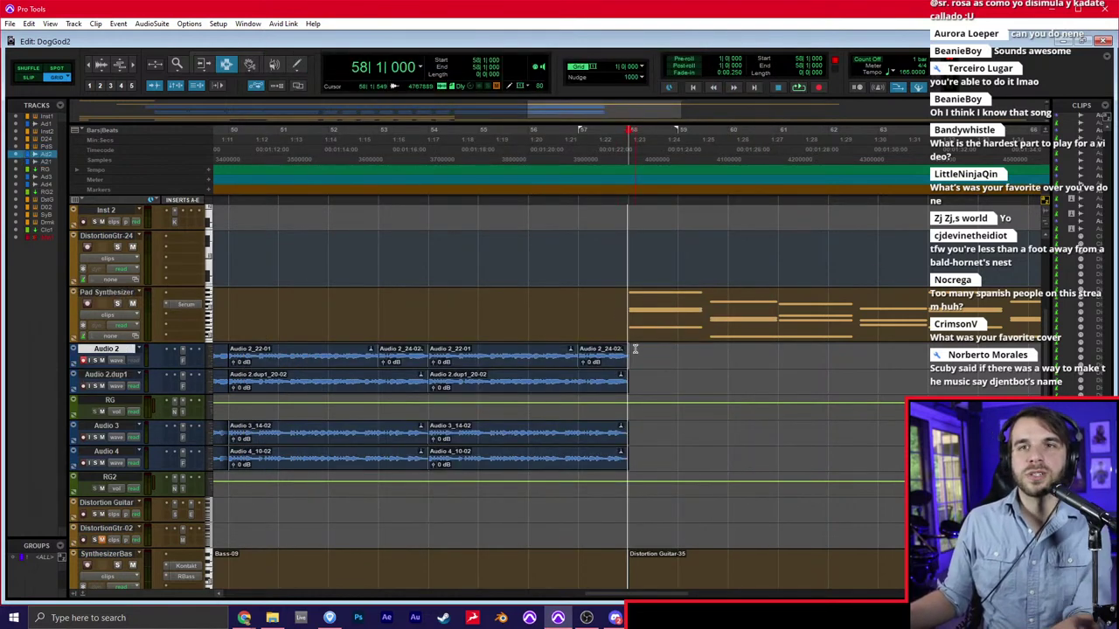
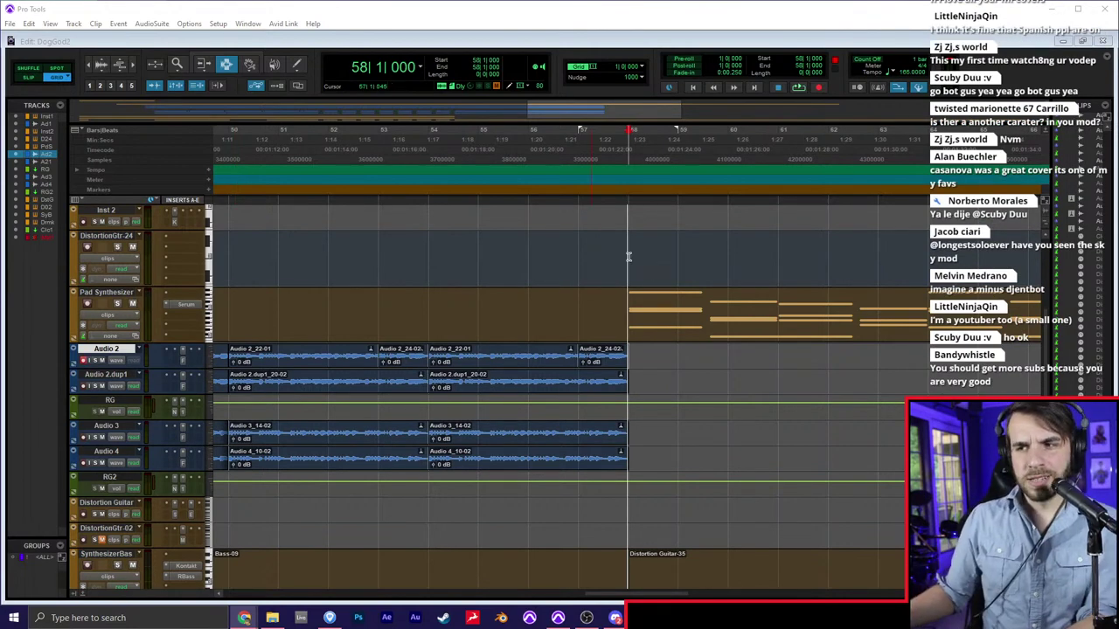
Quantize the whole Pad Synthesizer clip to a 1/8-note grid, including both Note On and Note Off
scroll(631, 259, "right", 3)
left_click(382, 323)
key("r")
key("r")
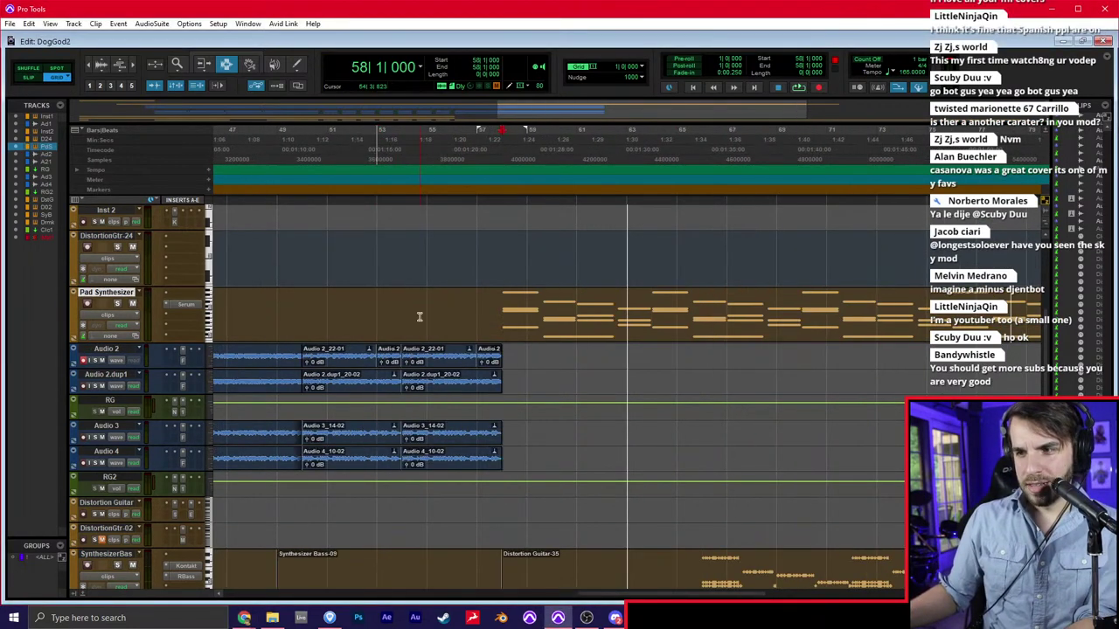
left_click(587, 306)
double_click(587, 306)
key("alt+0")
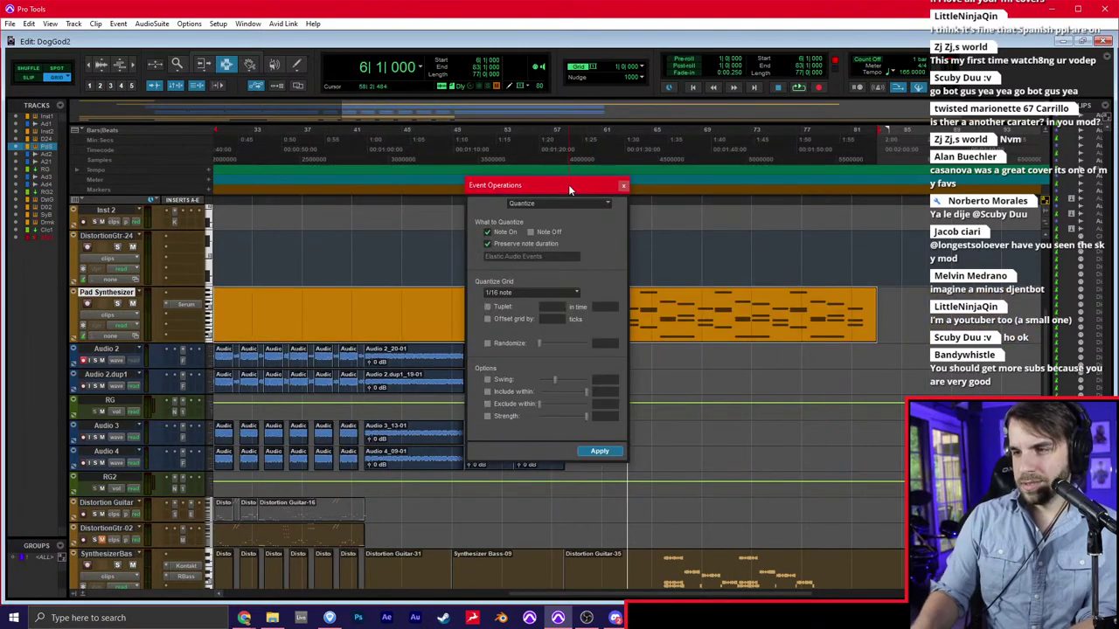
left_click(561, 292)
left_click(595, 329)
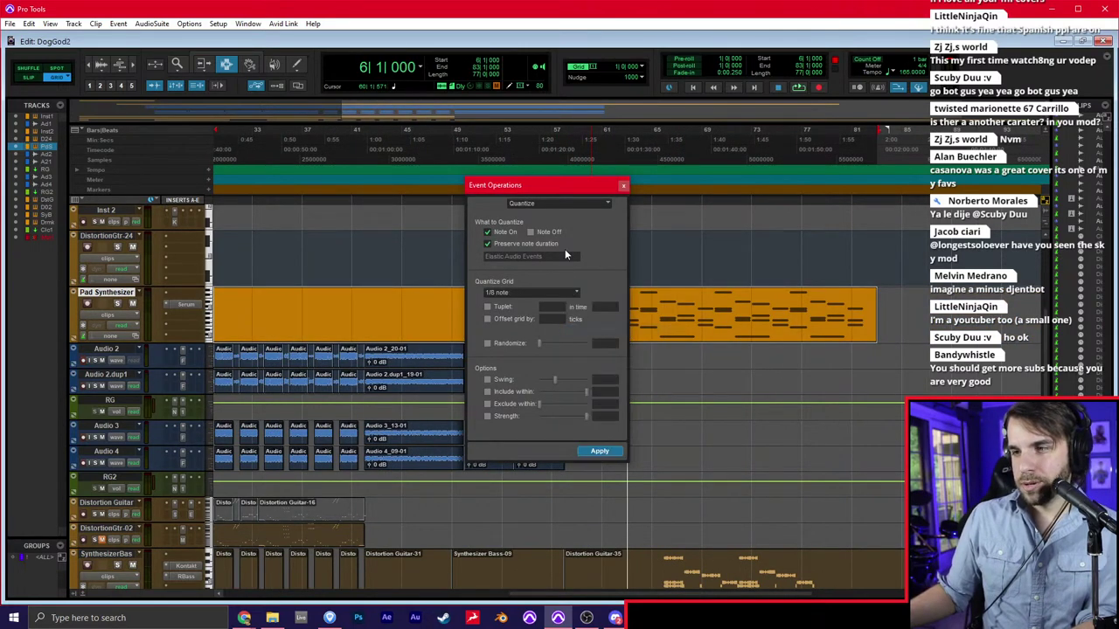
left_click(557, 229)
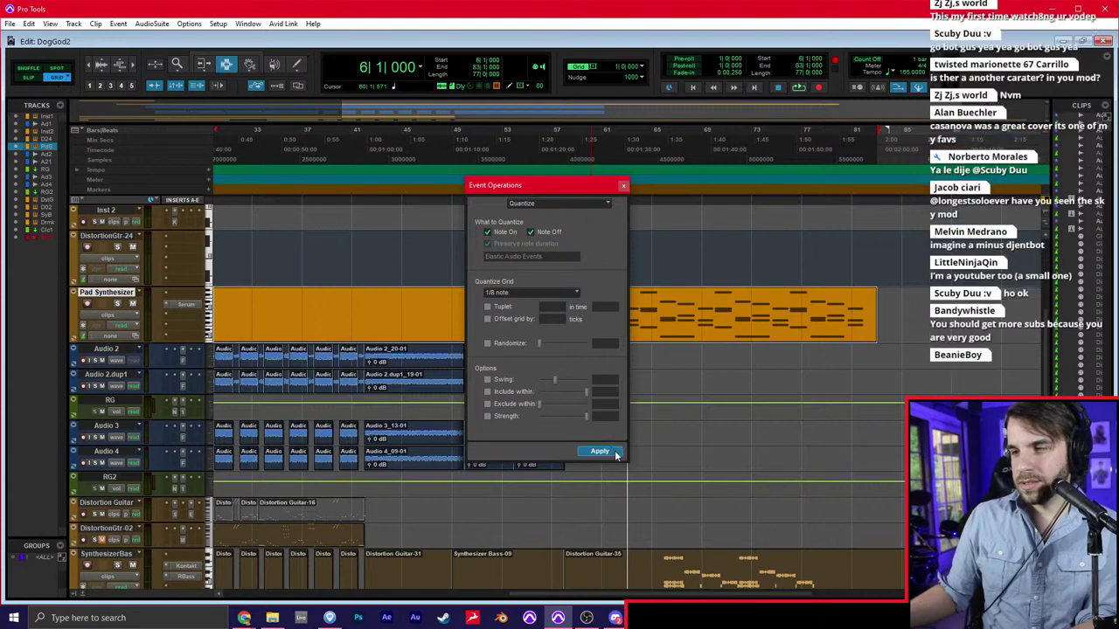
left_click(624, 186)
Place the edit cursor at 58|1|000 on the Pad Synthesizer track and solo that track
left_click(571, 302)
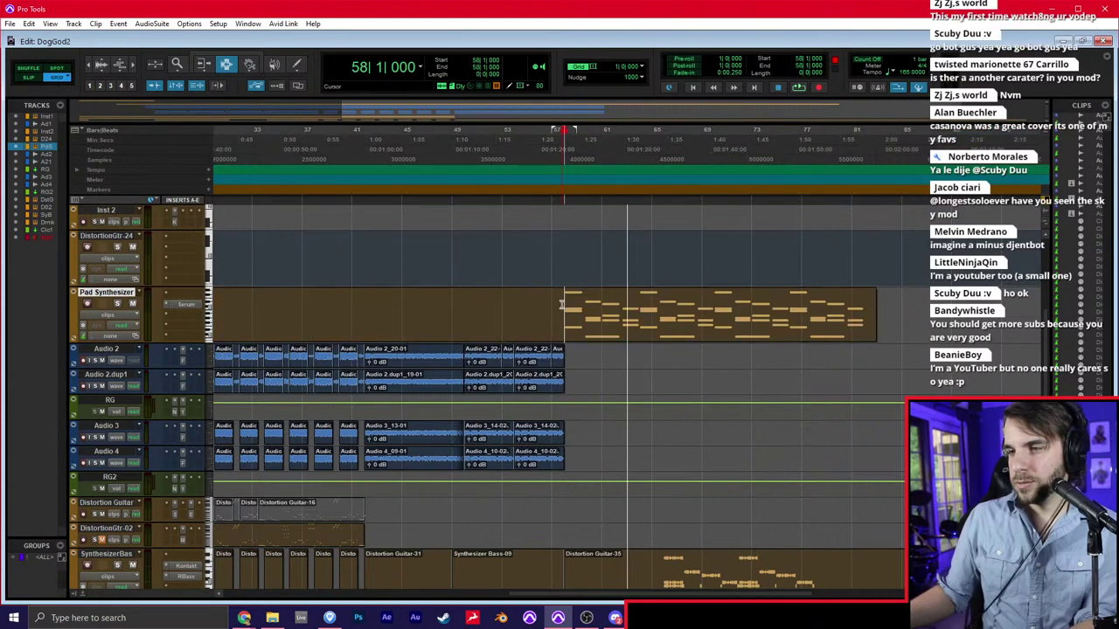
key("ctrl+bracketright")
key("ctrl+bracketright")
key("shift+s")
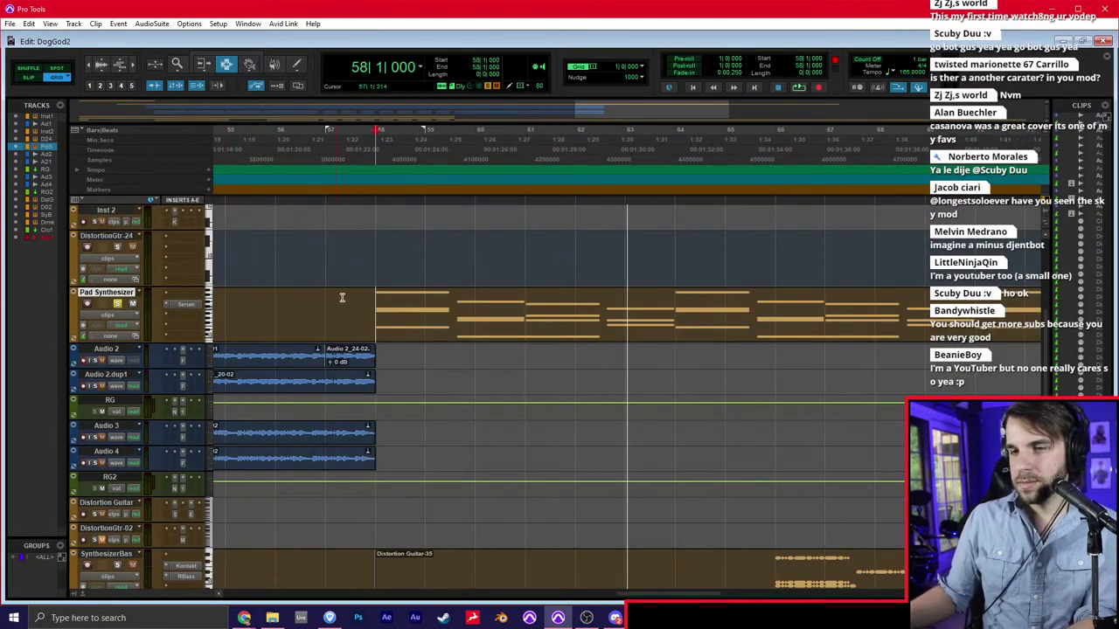
With Serum open over the mixer, disarm Audio 2 and lower the Pad Synthesizer fader to -11.3 dB
left_click(186, 304)
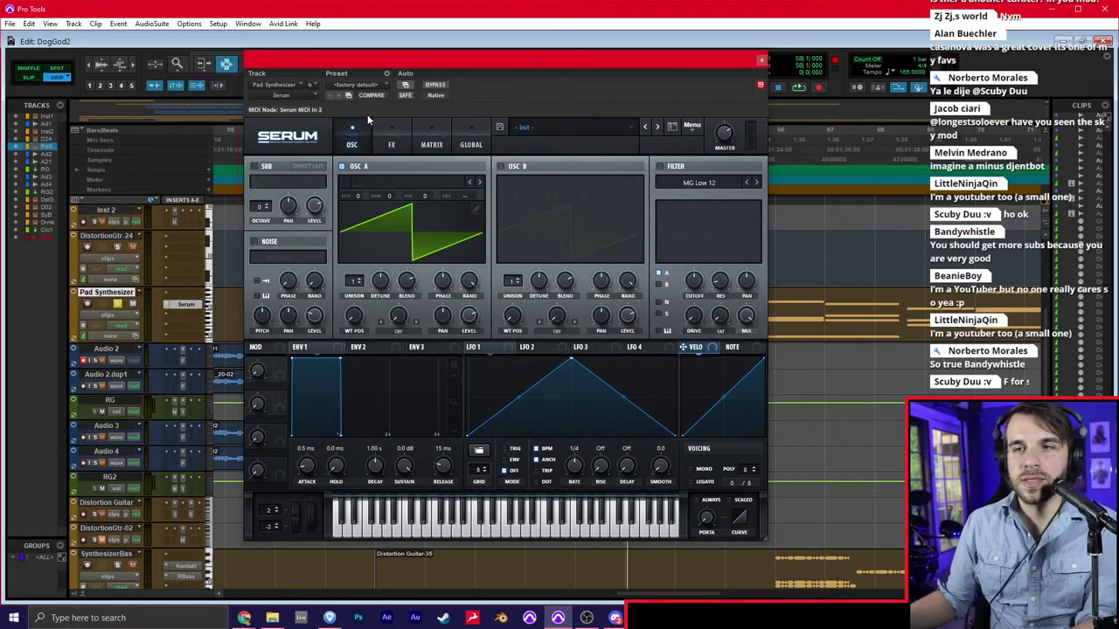
left_click_drag(404, 70, 535, 78)
key("ctrl+equal")
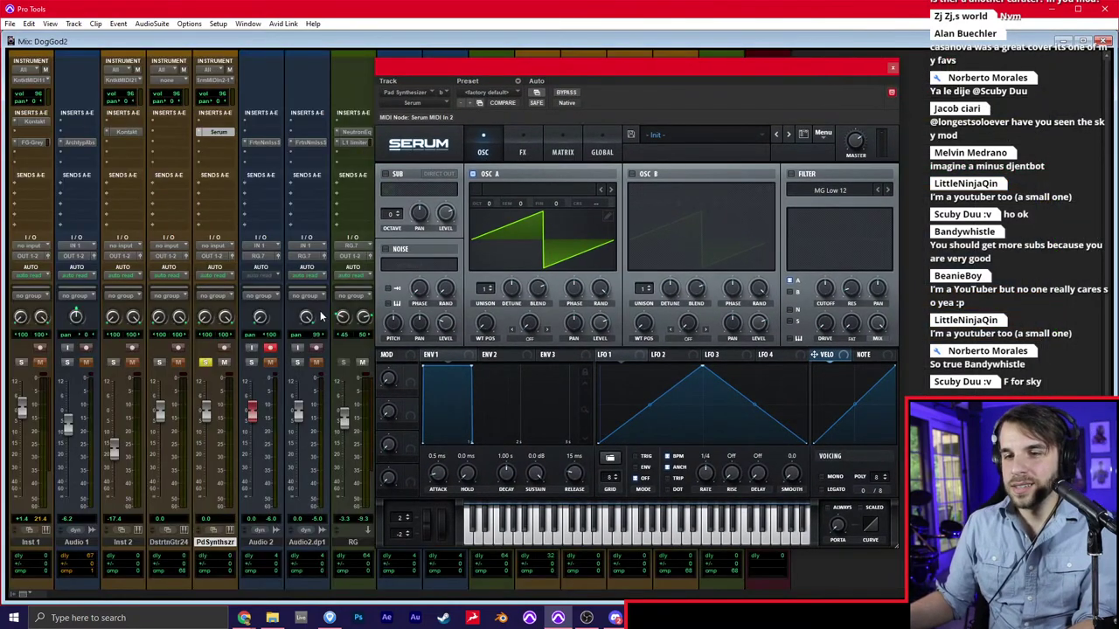
left_click(270, 348)
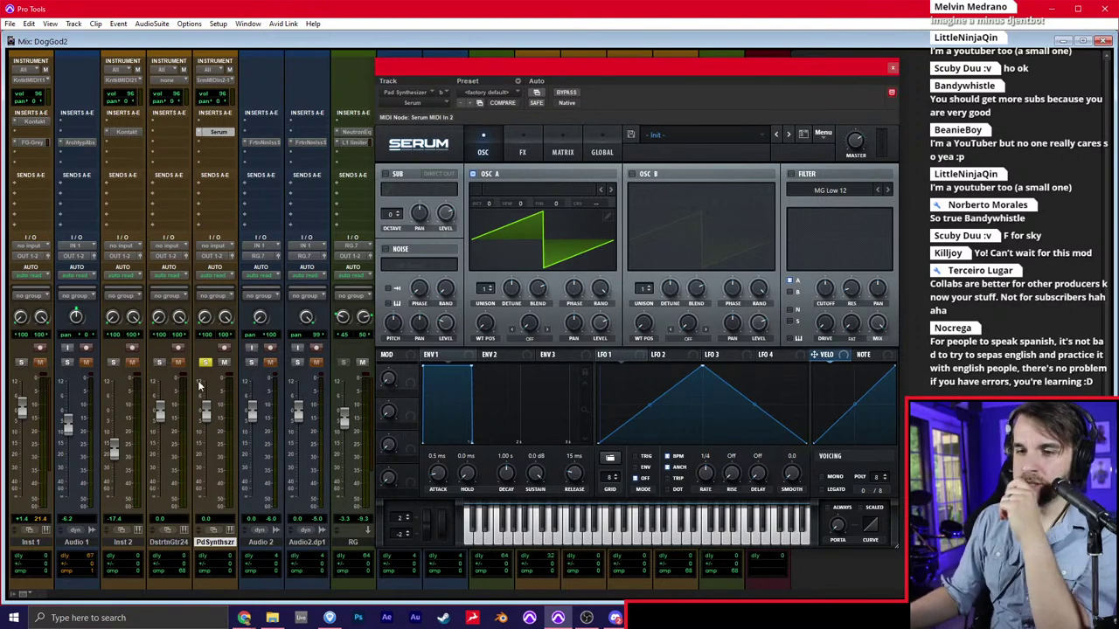
left_click_drag(207, 408, 207, 436)
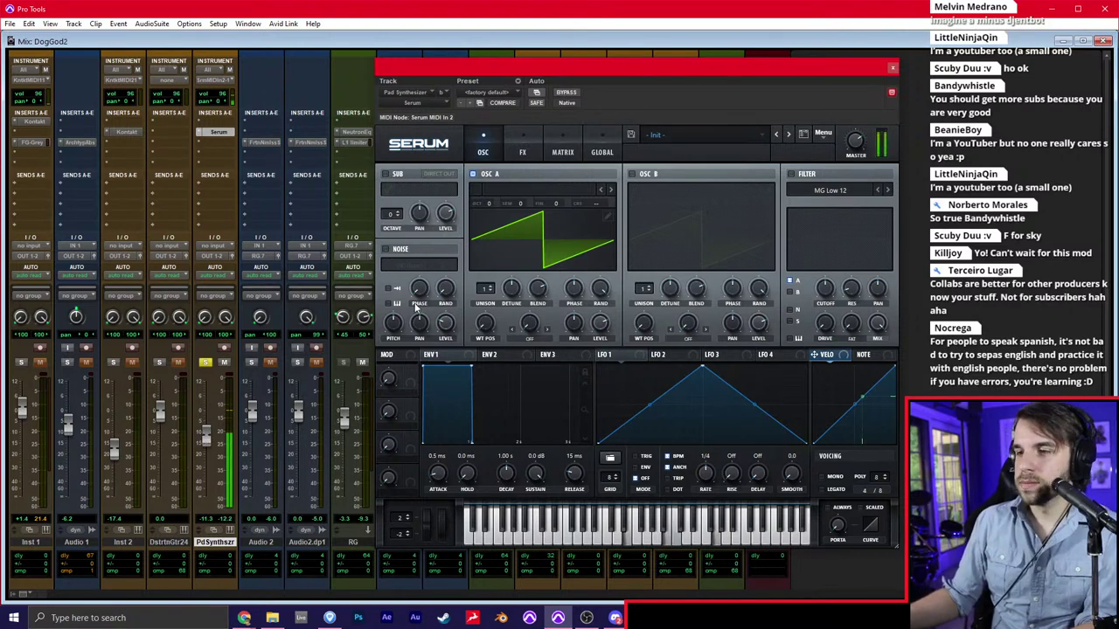
Shape the Serum pad during playback with oscillator A unison at 9, detune 0.13, envelope attack 344 ms and release 876 ms
left_click_drag(486, 289, 515, 273)
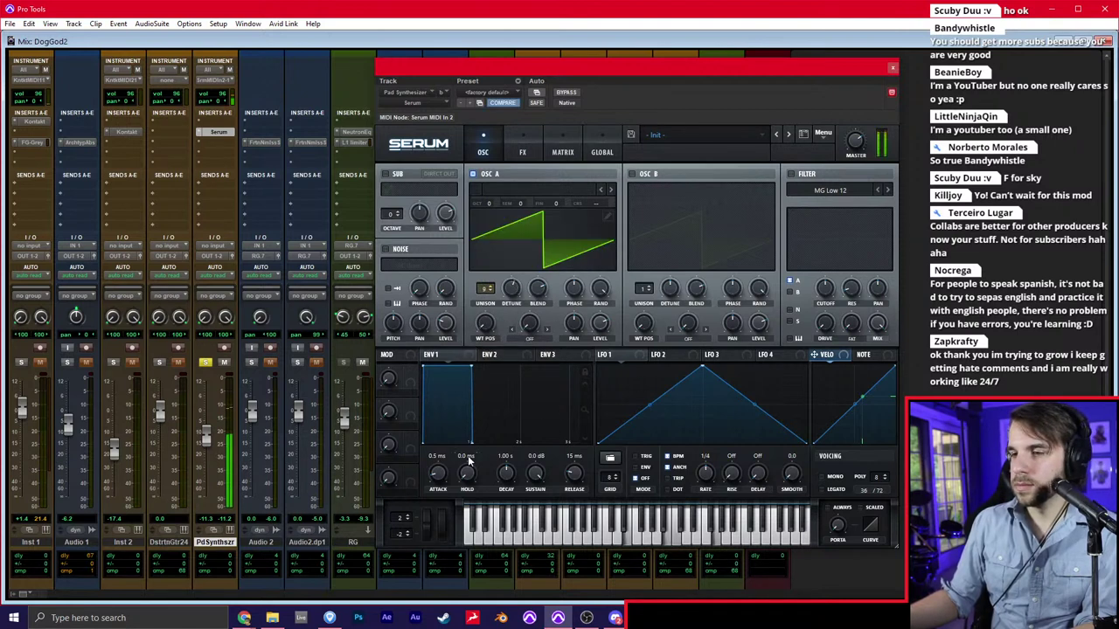
left_click_drag(443, 474, 453, 445)
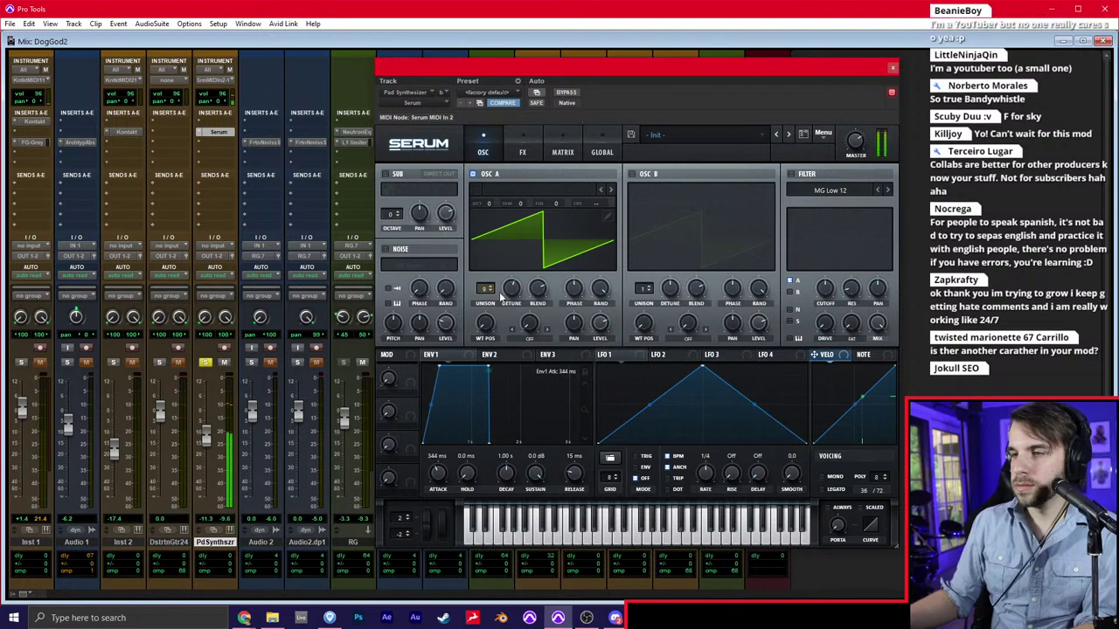
left_click_drag(507, 302, 507, 324)
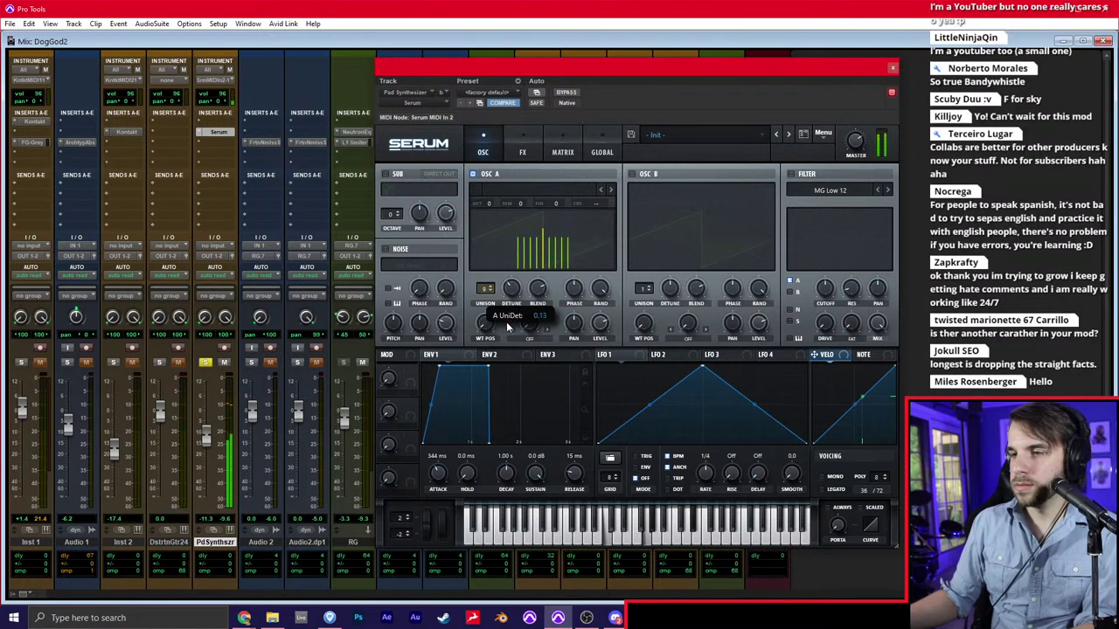
left_click_drag(599, 323, 599, 328)
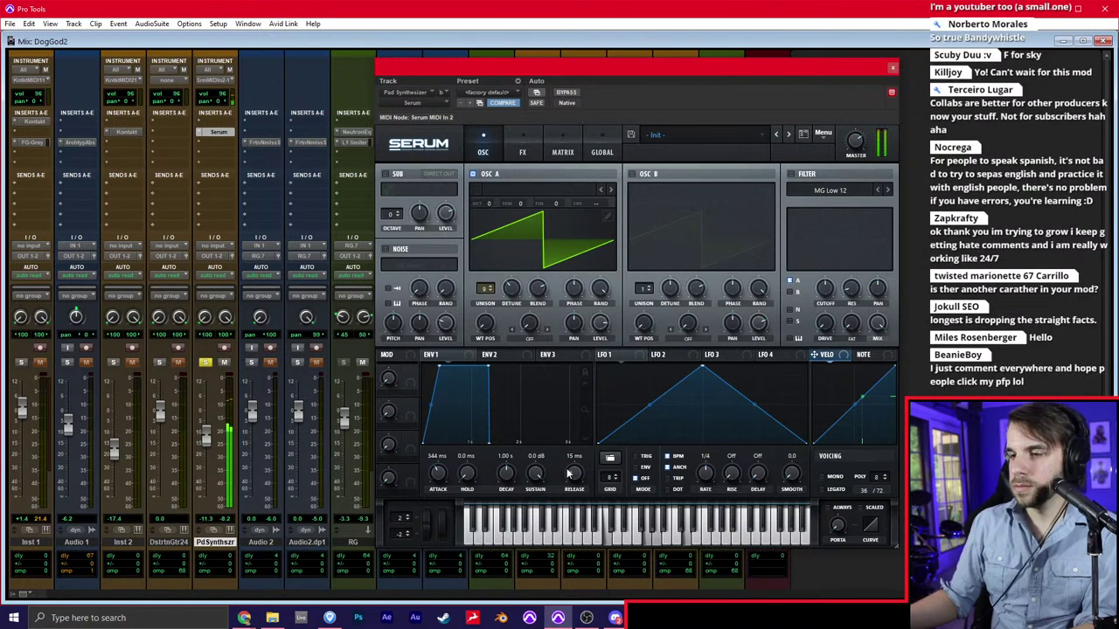
left_click_drag(573, 473, 574, 446)
left_click(791, 174)
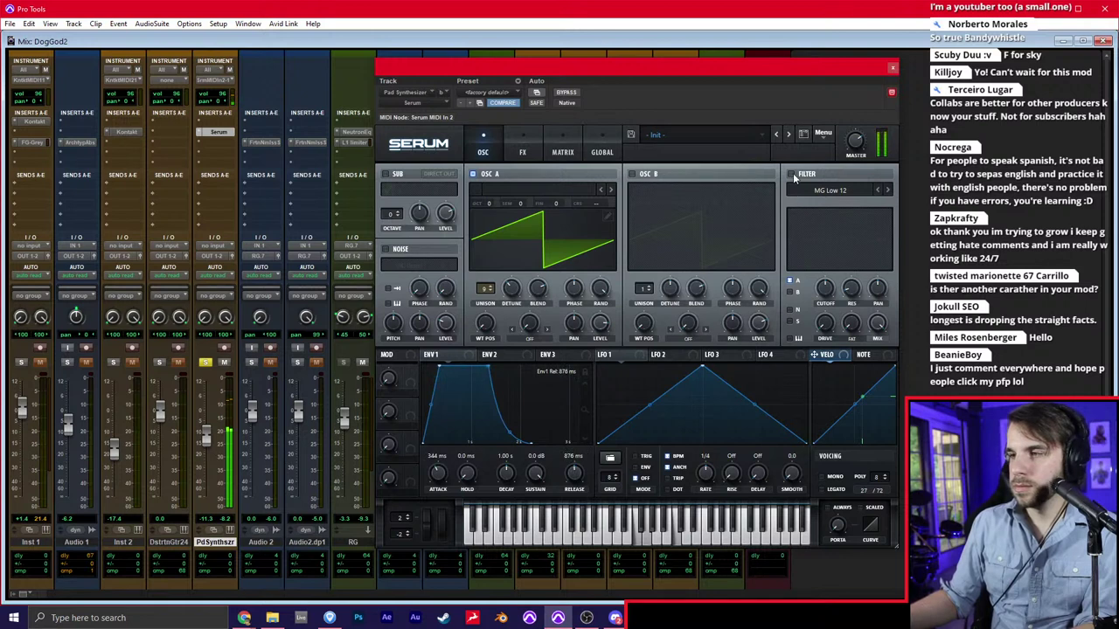
Audition Serum's Phaser and Flanger effects, turn both off, and enable Chorus and Reverb on the pad
left_click(522, 152)
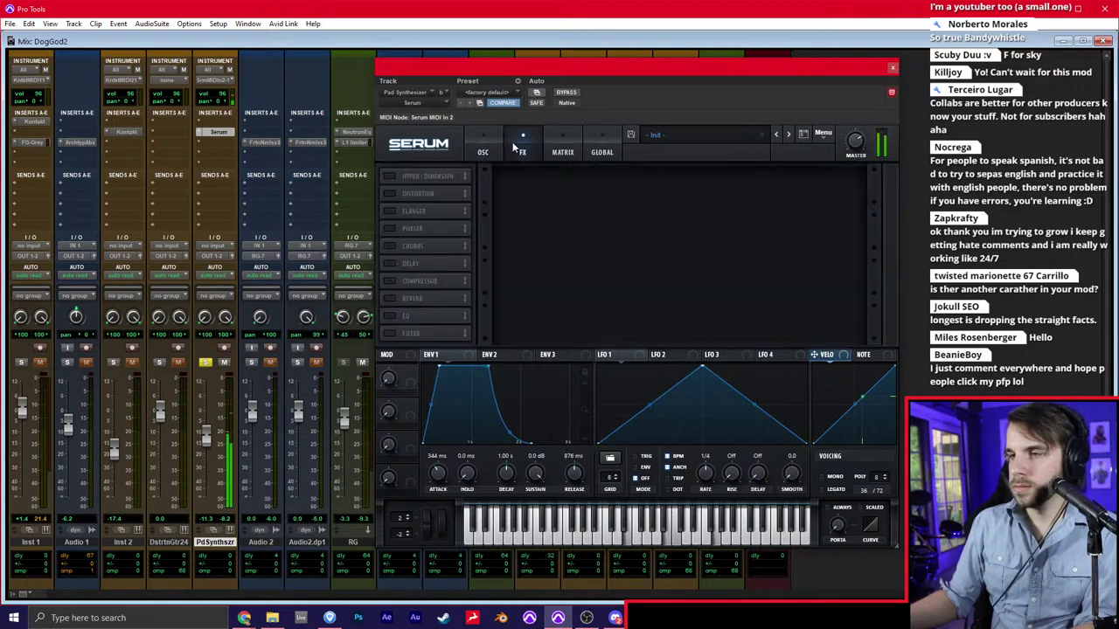
left_click(388, 229)
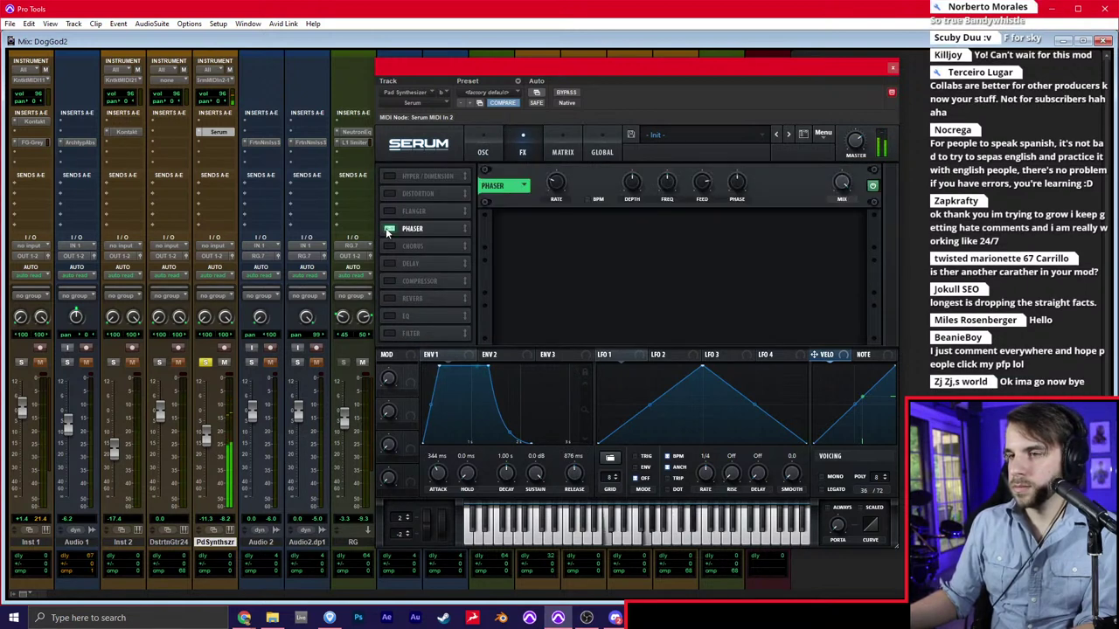
left_click(389, 228)
left_click(391, 213)
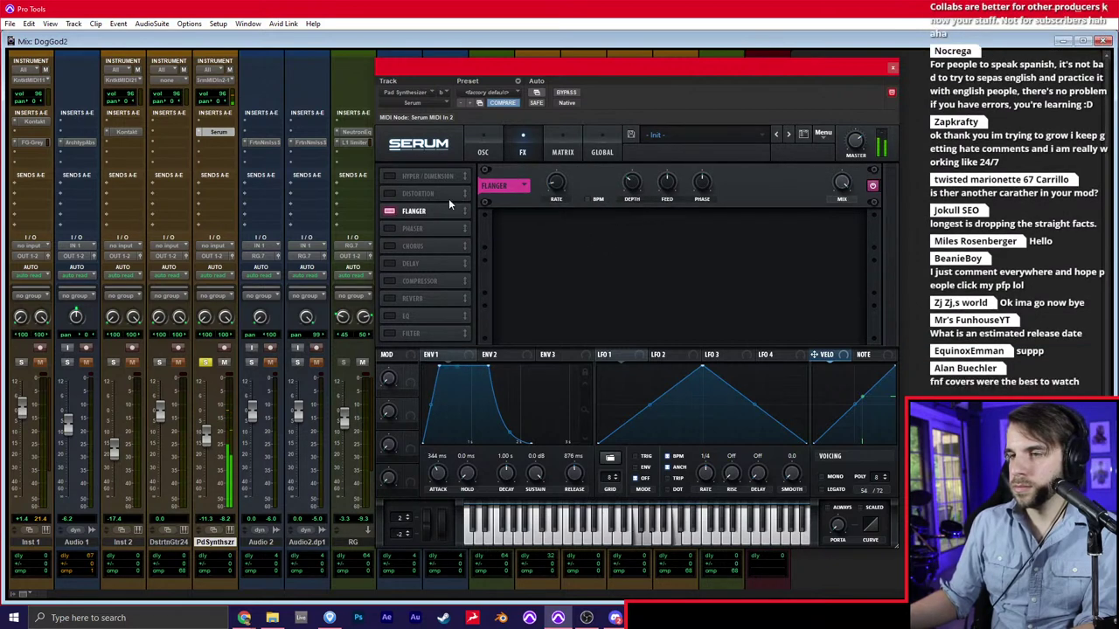
left_click(390, 211)
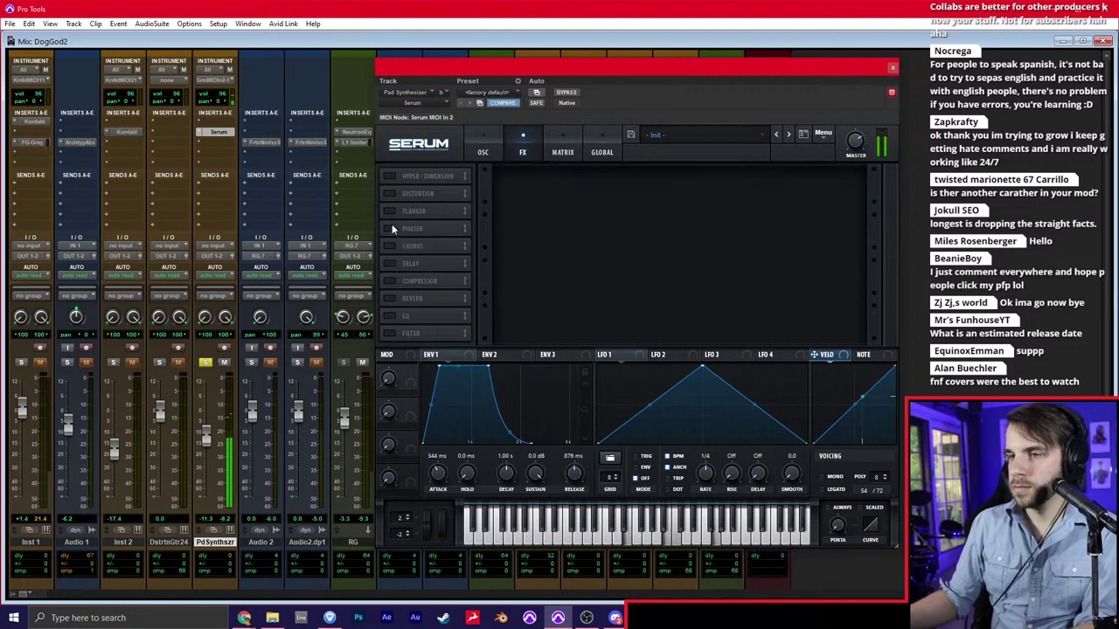
left_click(390, 246)
left_click(391, 298)
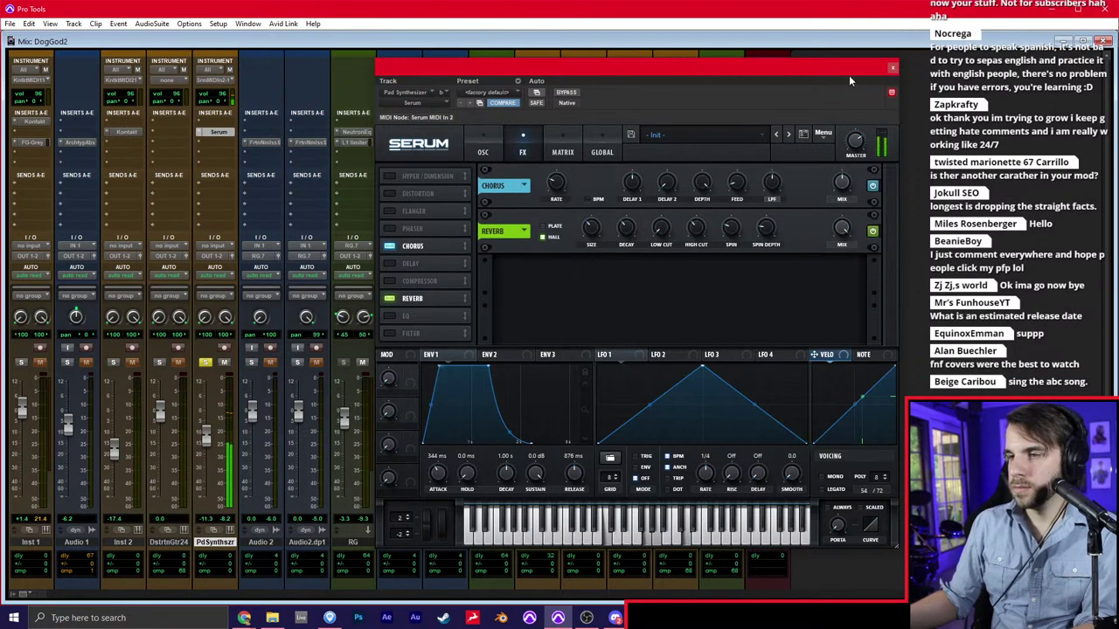
Close Serum, return to the Edit window and stop playback, showing the Synthesizer Bass track around bar 75
left_click(891, 68)
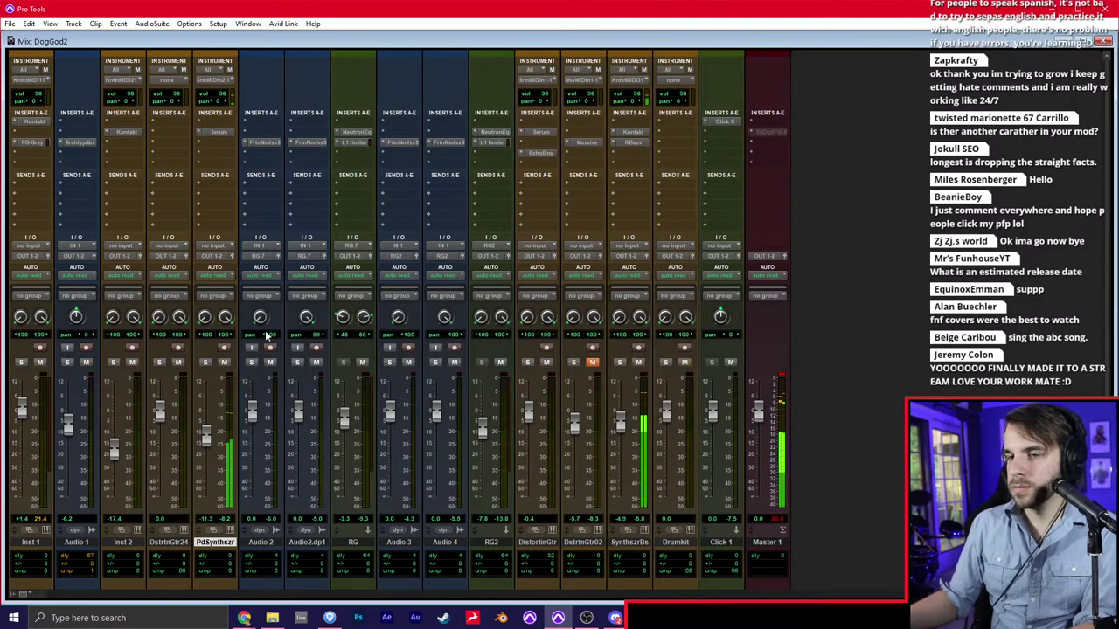
key("ctrl+equal")
key("space")
scroll(544, 423, "down", 3)
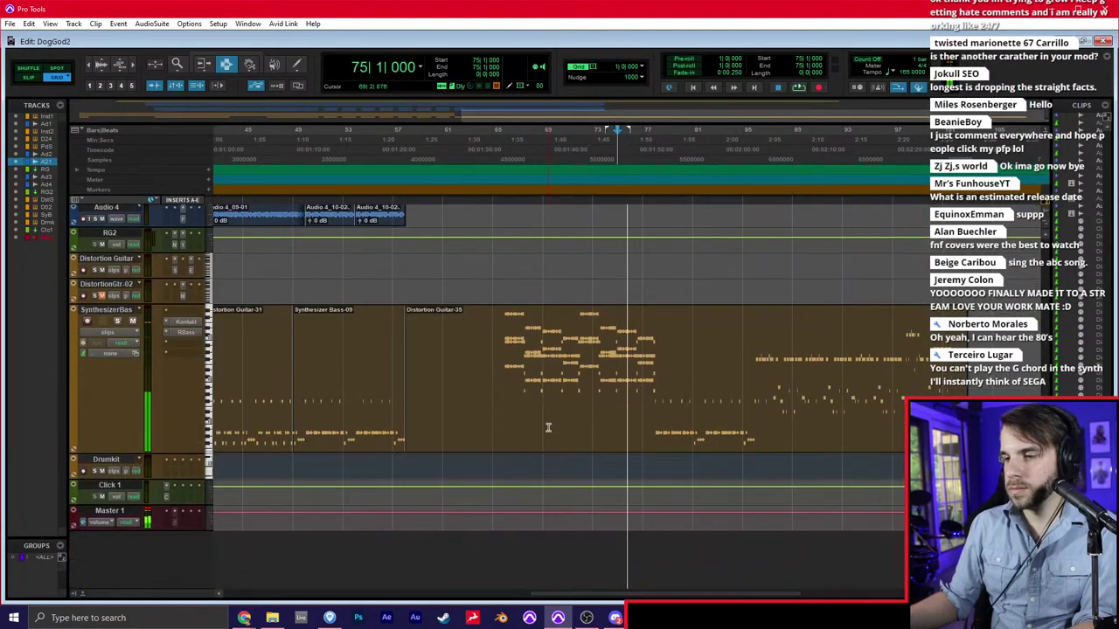
Delete the long guide clip starting at bar 58 on the Synthesizer Bass track
scroll(540, 416, "up", 1)
double_click(535, 415)
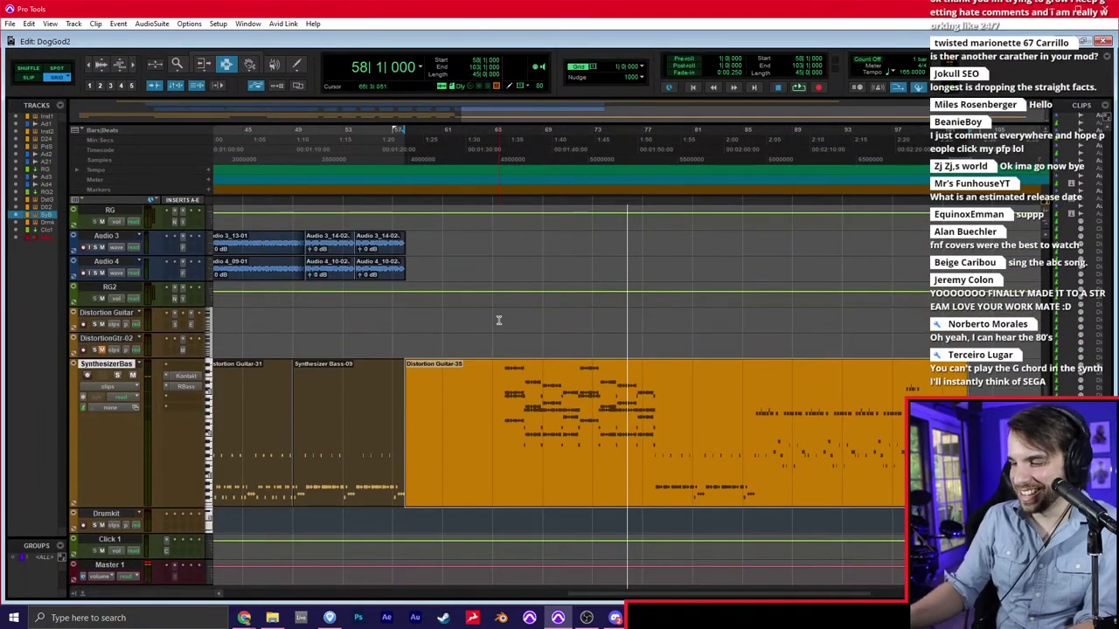
key("Delete")
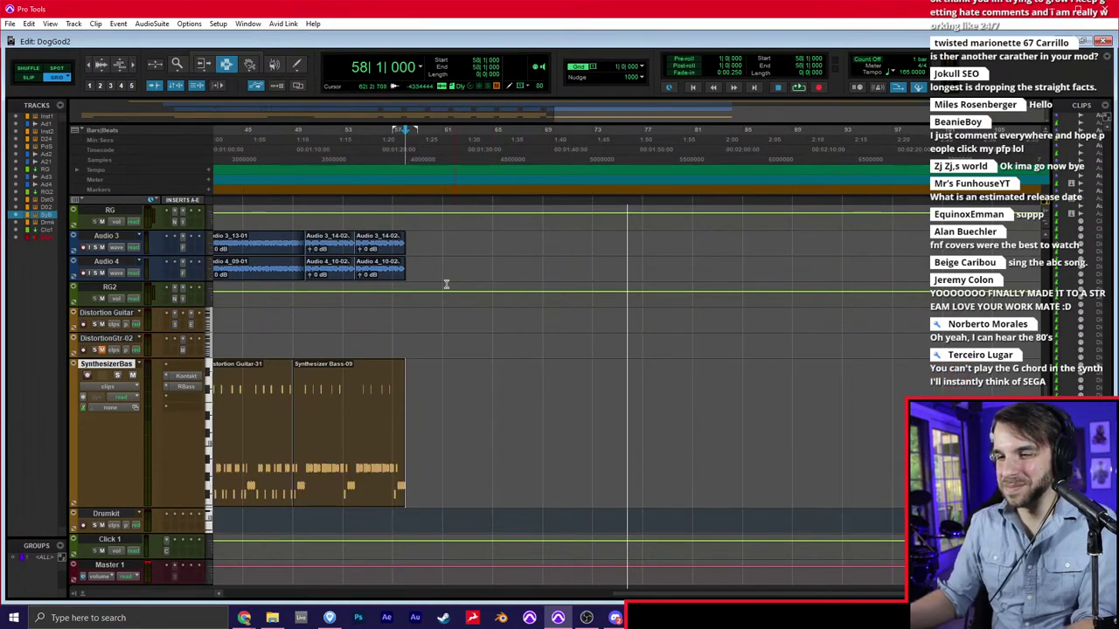
Play the session from bar 58 to hear the Serum pad section, checking the drum and pad tracks up close, and stop playback
key("space")
scroll(490, 280, "up", 7)
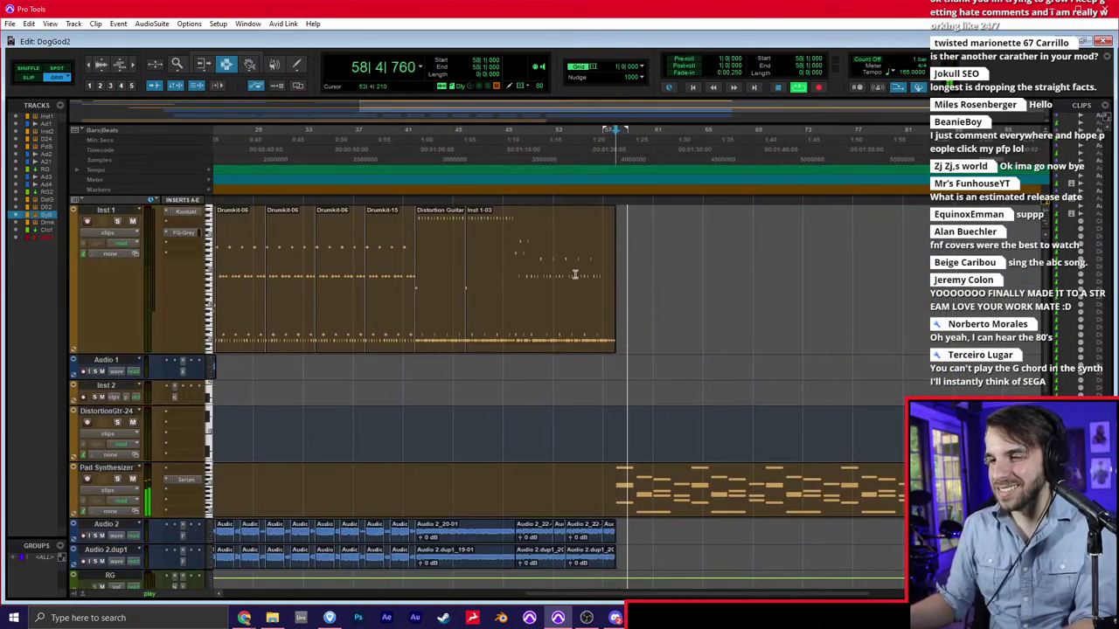
left_click(615, 259)
key("r")
key("r")
key("t")
key("t")
key("t")
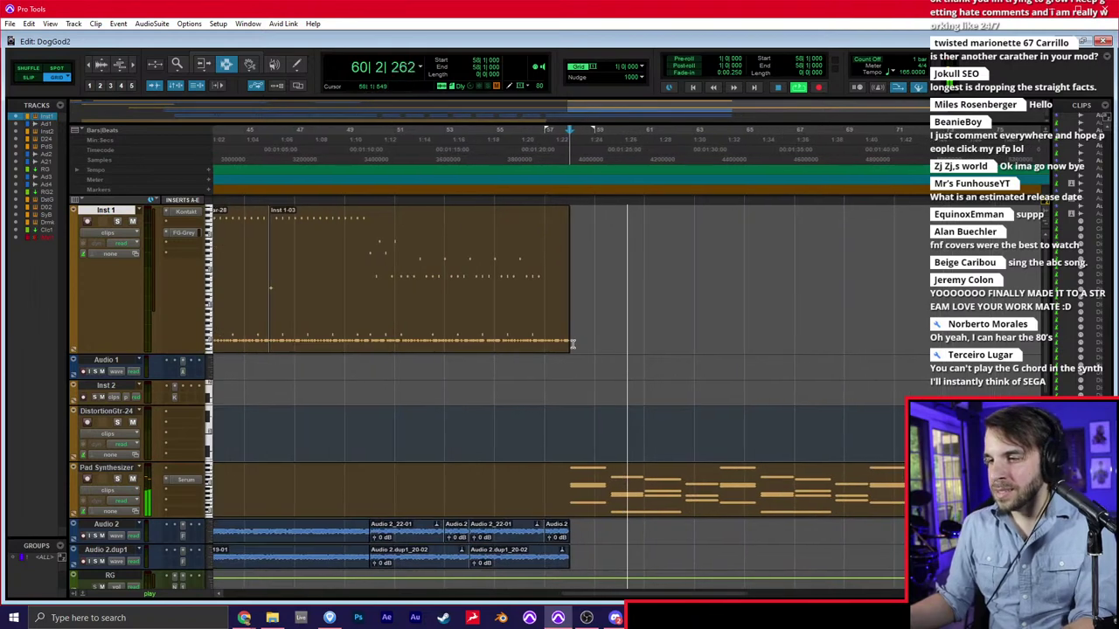
left_click(538, 369)
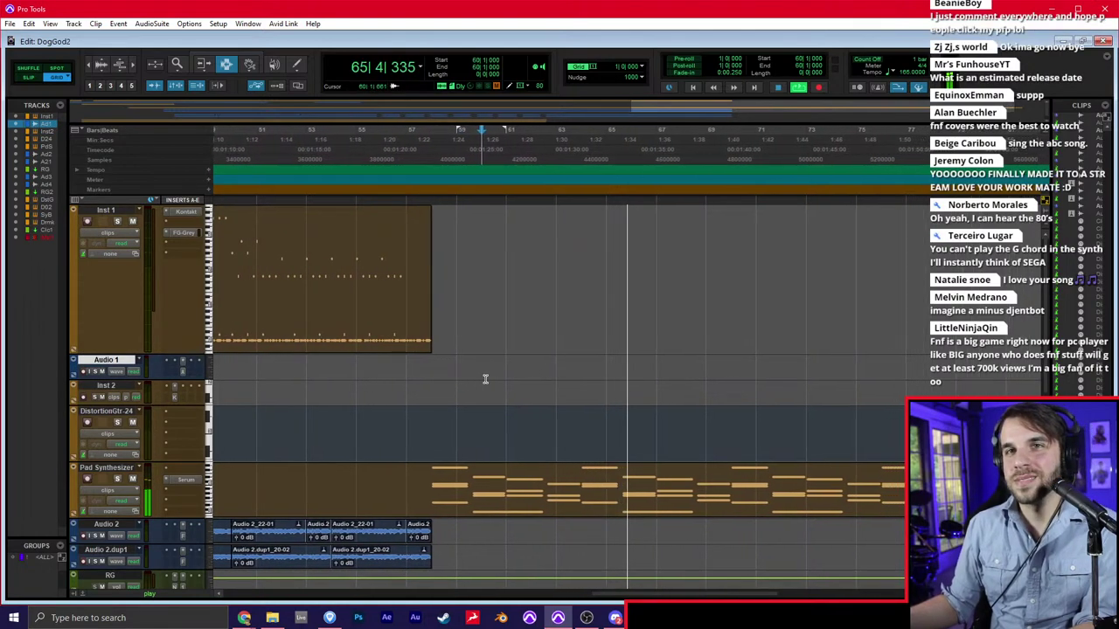
left_click(450, 387)
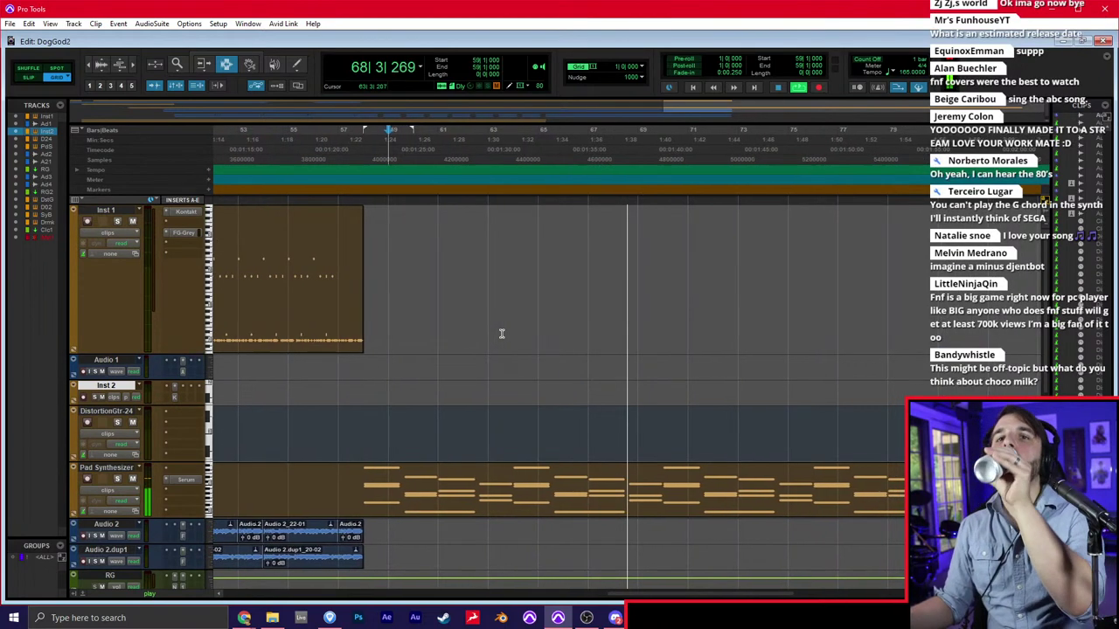
key("space")
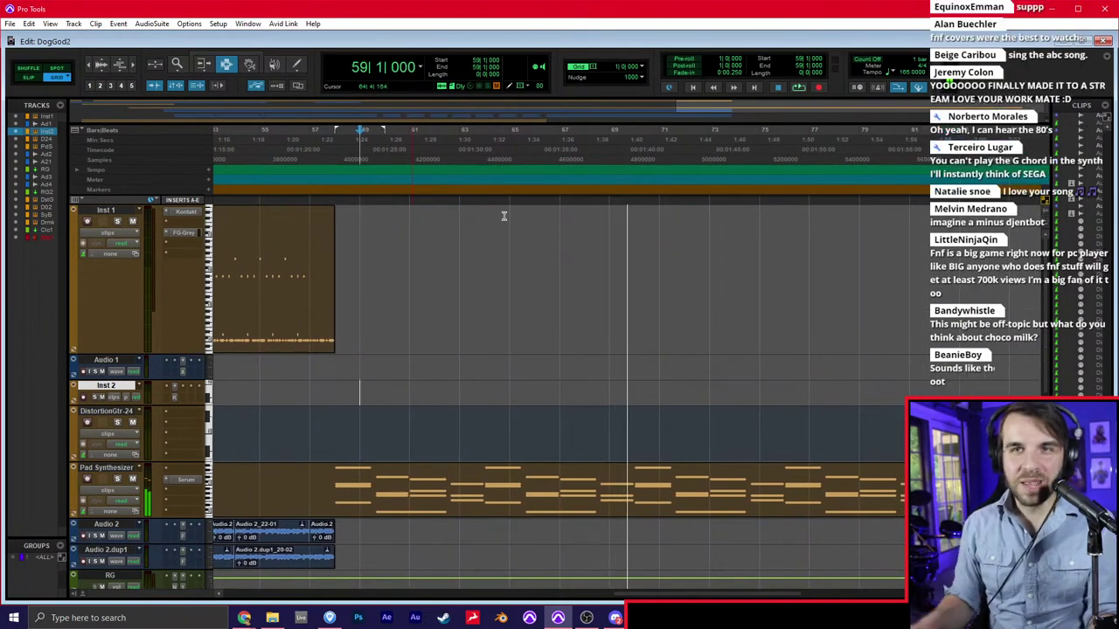
Place the edit cursor at bar 58 and create one new mono audio track directly below the Pad Synthesizer track
left_click(458, 274)
left_click(329, 381)
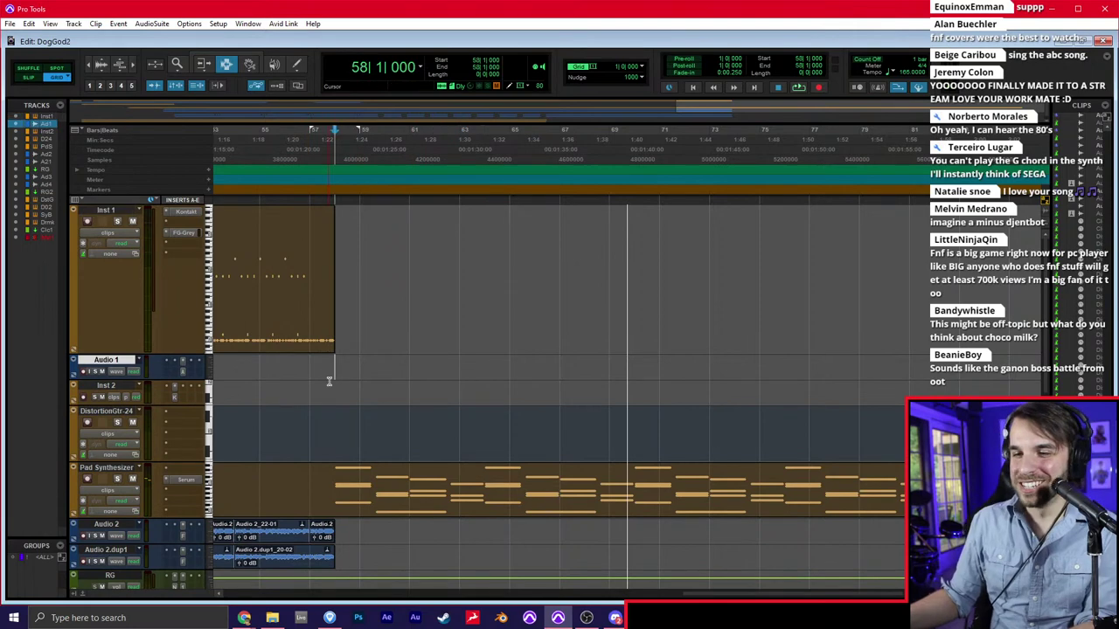
left_click(331, 385)
scroll(333, 387, "down", 5)
scroll(335, 383, "up", 3)
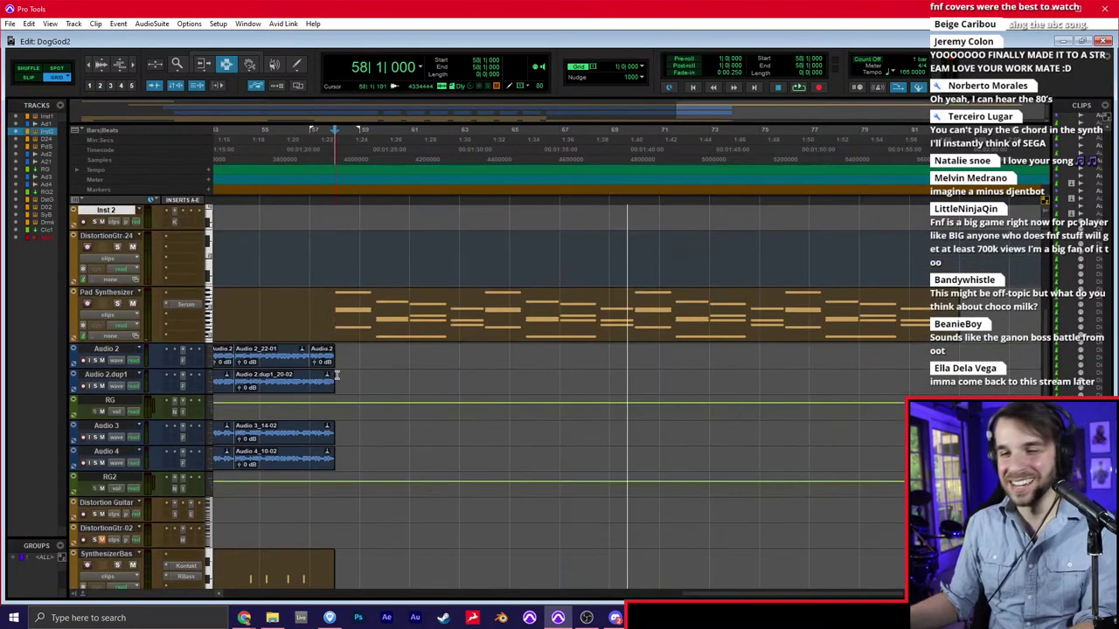
left_click(339, 369)
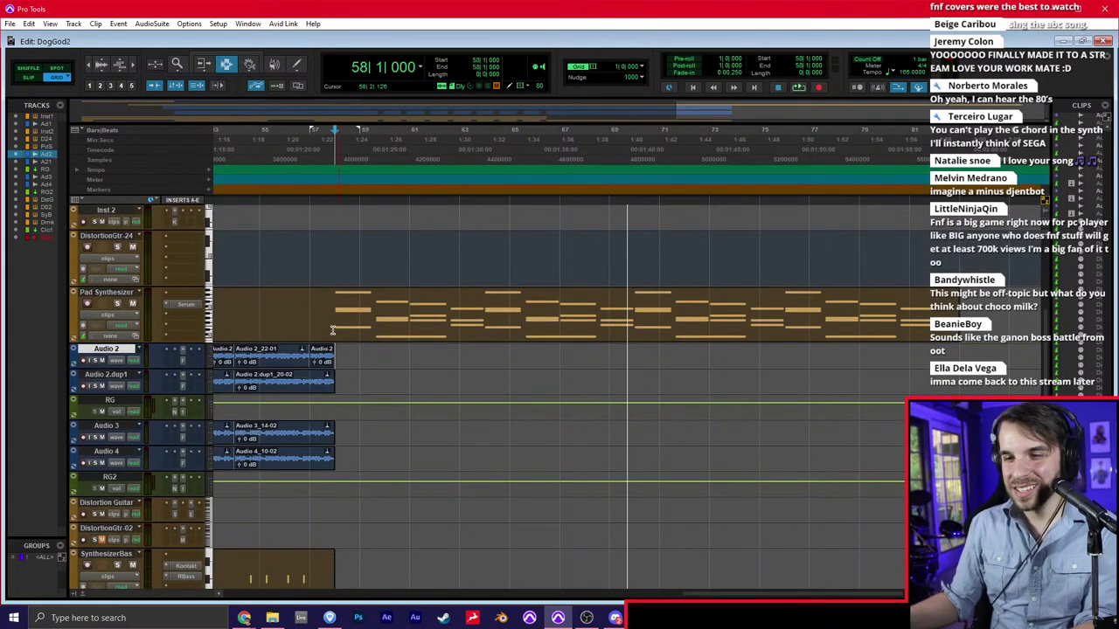
left_click(124, 295)
key("ctrl+shift+n")
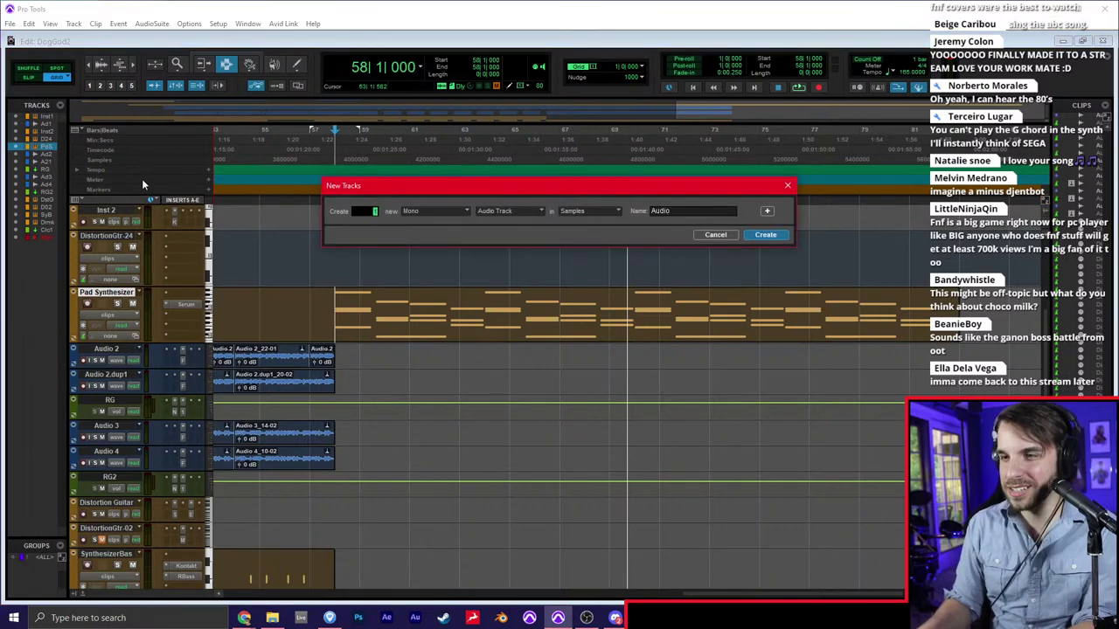
key("Return")
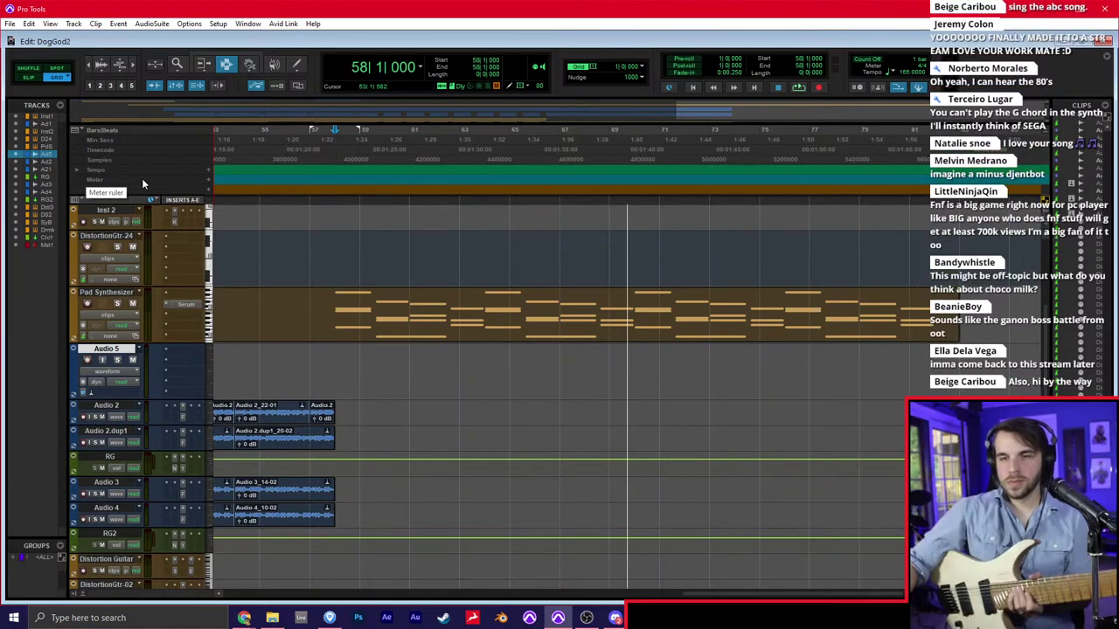
Insert Archetype Abasi on the Audio 5 track, shrink its window, and choose the amp with the exposed tubes
left_click(168, 376)
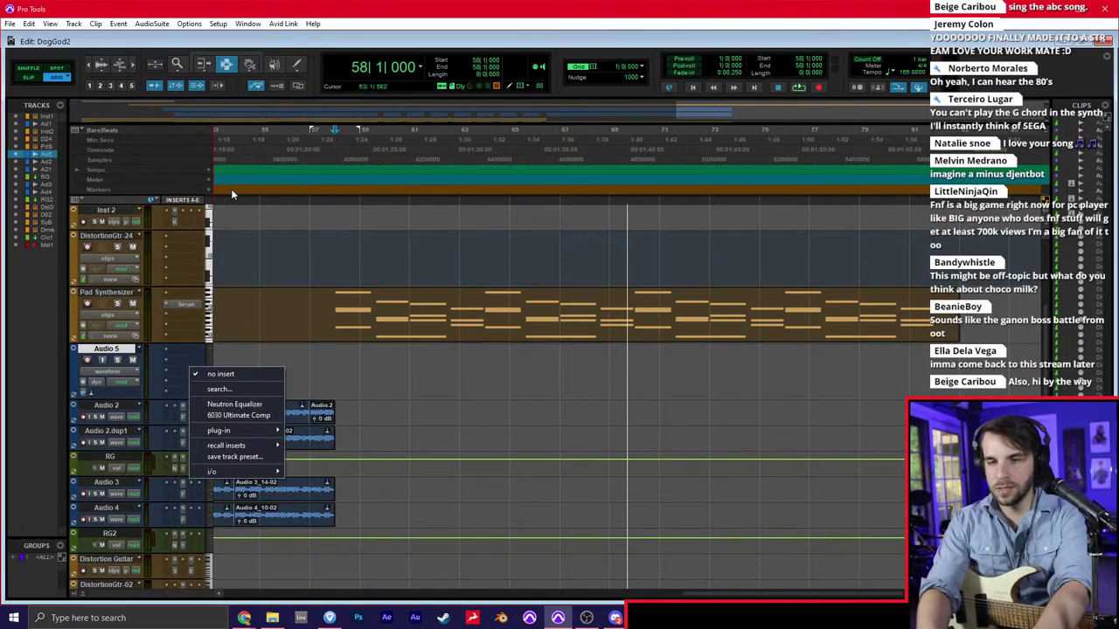
type("abas")
key("Return")
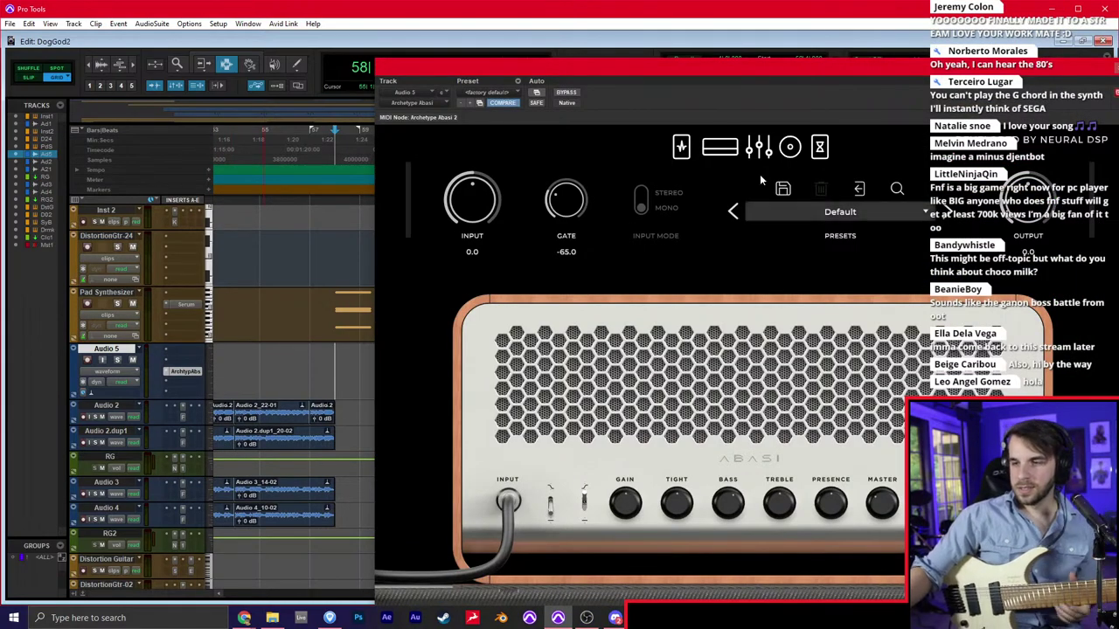
left_click_drag(762, 67, 560, 54)
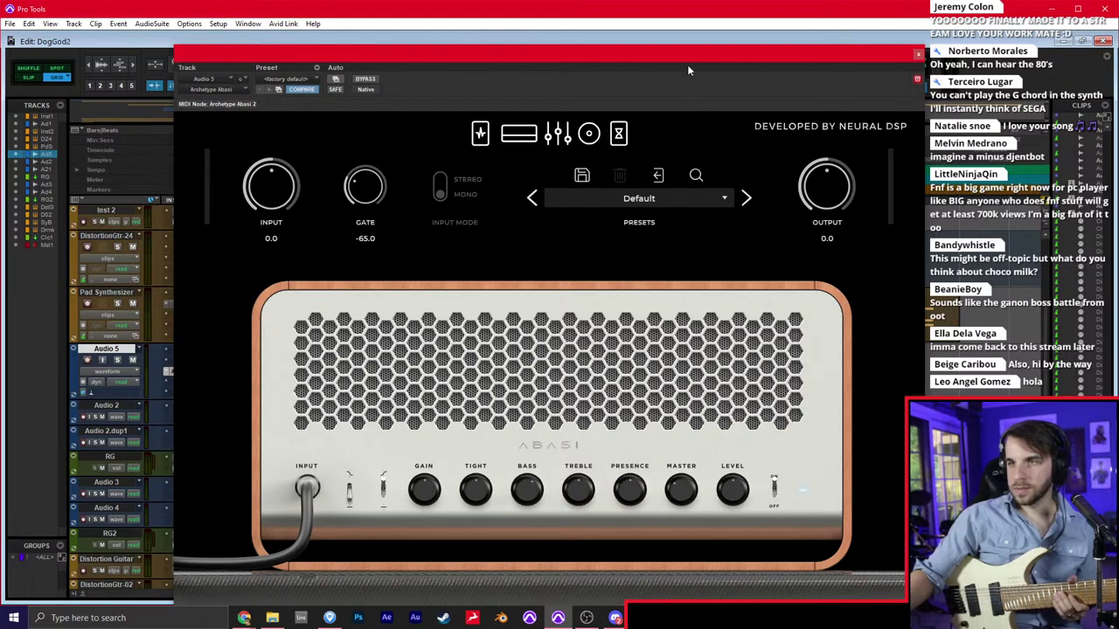
left_click_drag(687, 64, 677, 20)
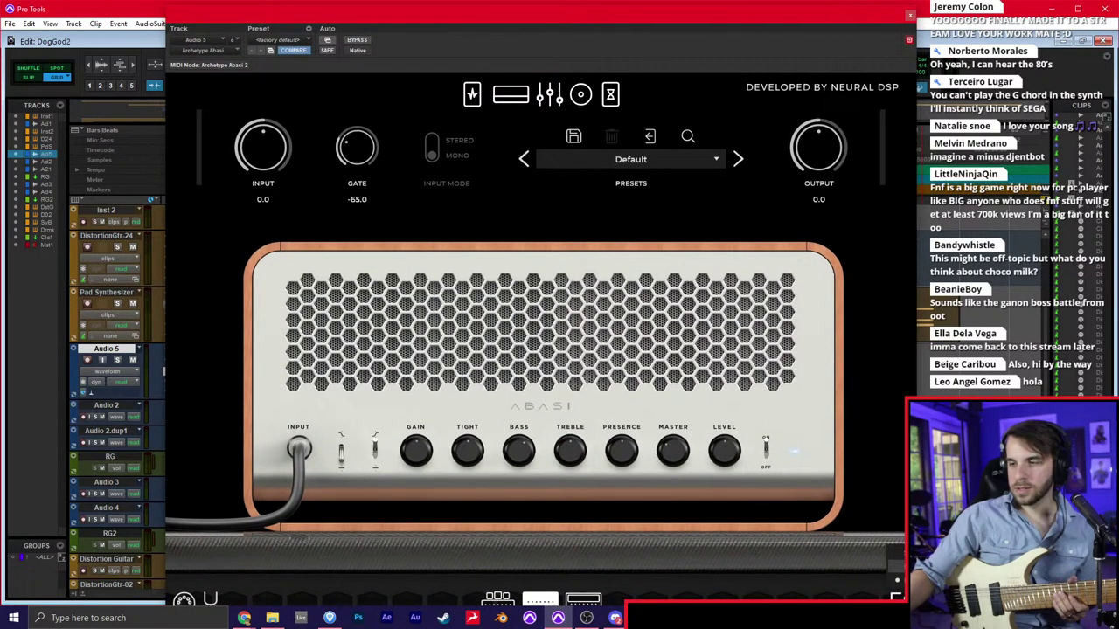
left_click(915, 561)
left_click(427, 486)
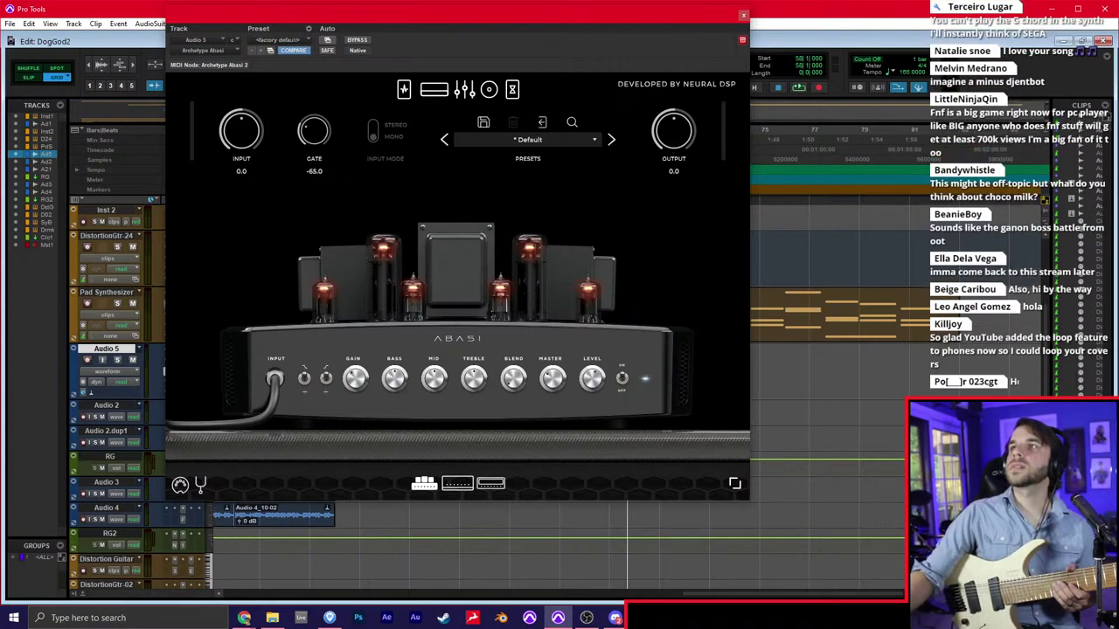
Close the amp plug-in, show the mixer, record-arm Audio 5 and set its input to IN 1
key("alt+Tab")
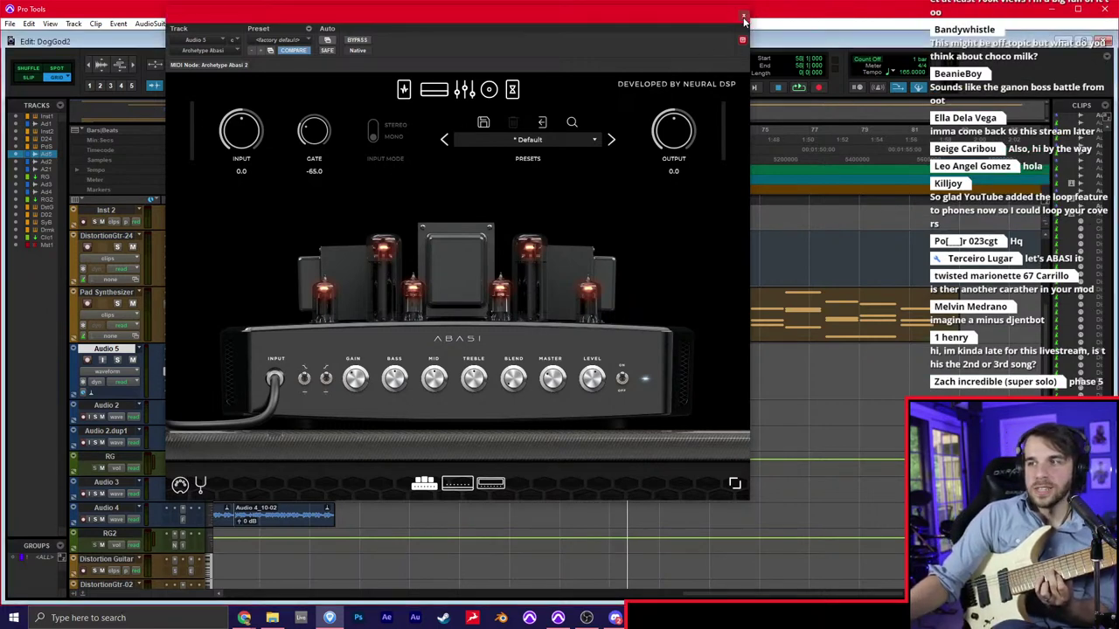
left_click(743, 14)
key("ctrl+equal")
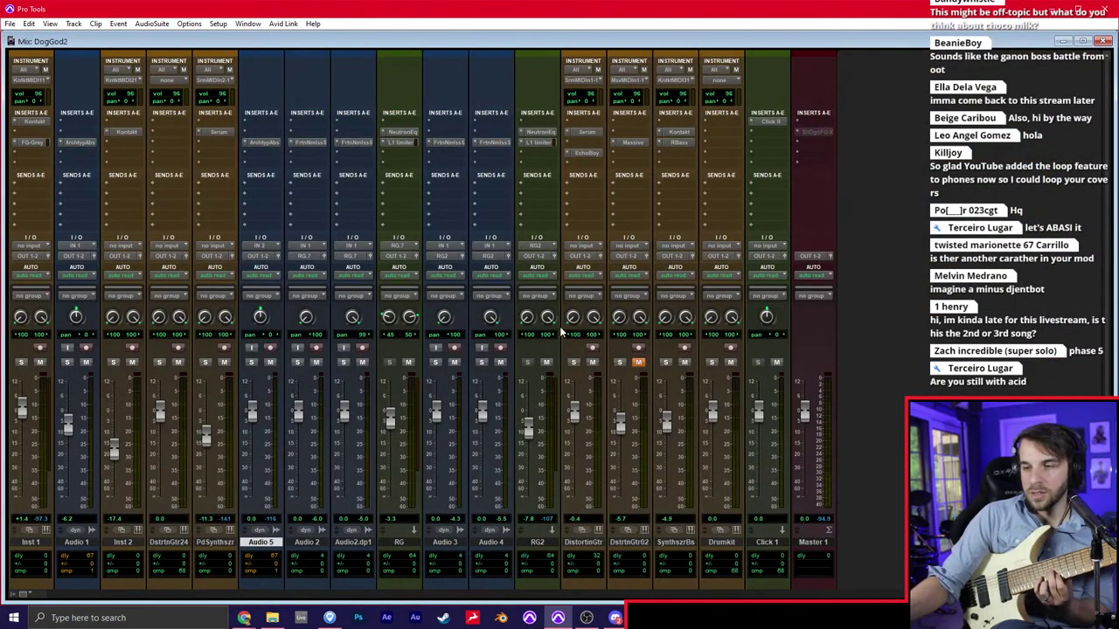
left_click(271, 348)
left_click(279, 247)
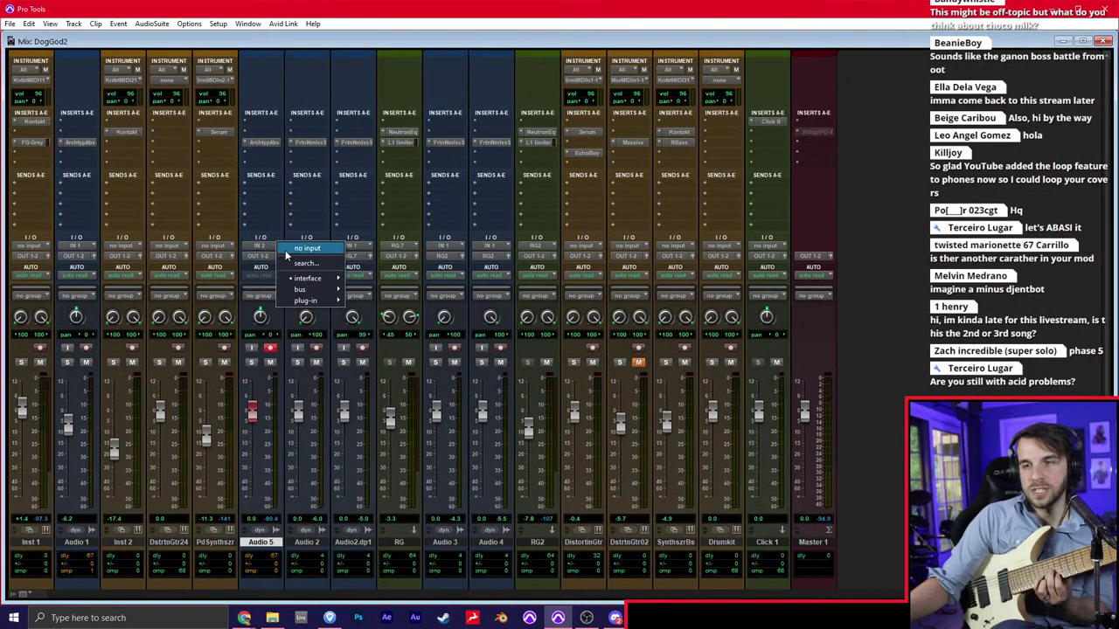
mouse_move(319, 280)
left_click(371, 278)
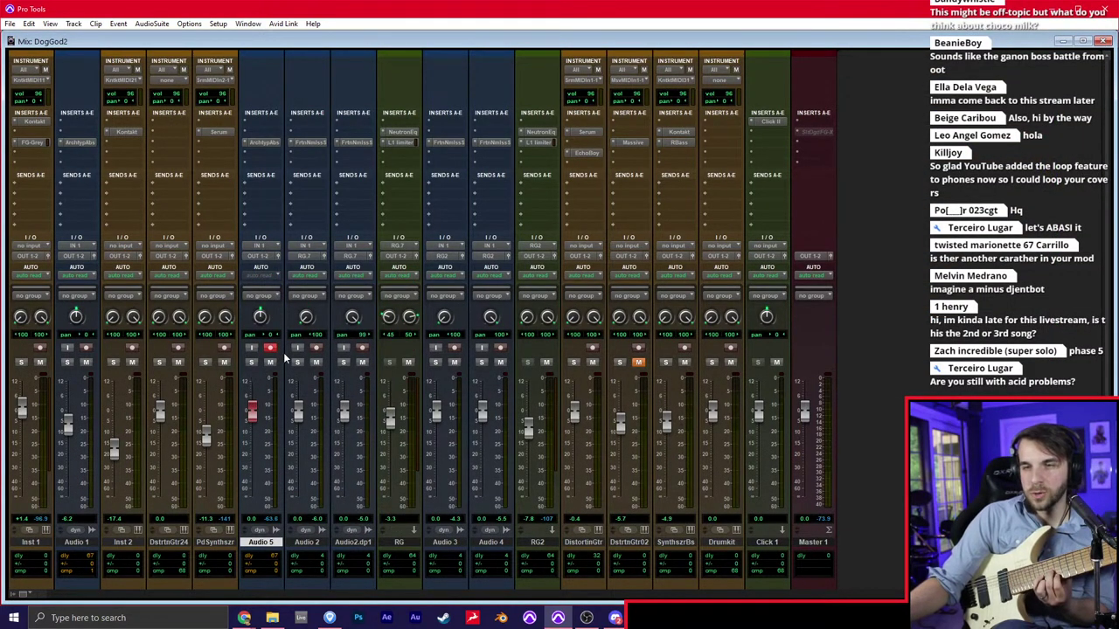
In Audio 5's Archetype Abasi, engage the Chronos R reverb with dry/wet raised just past halfway and engage the Chronos D delay
left_click(261, 143)
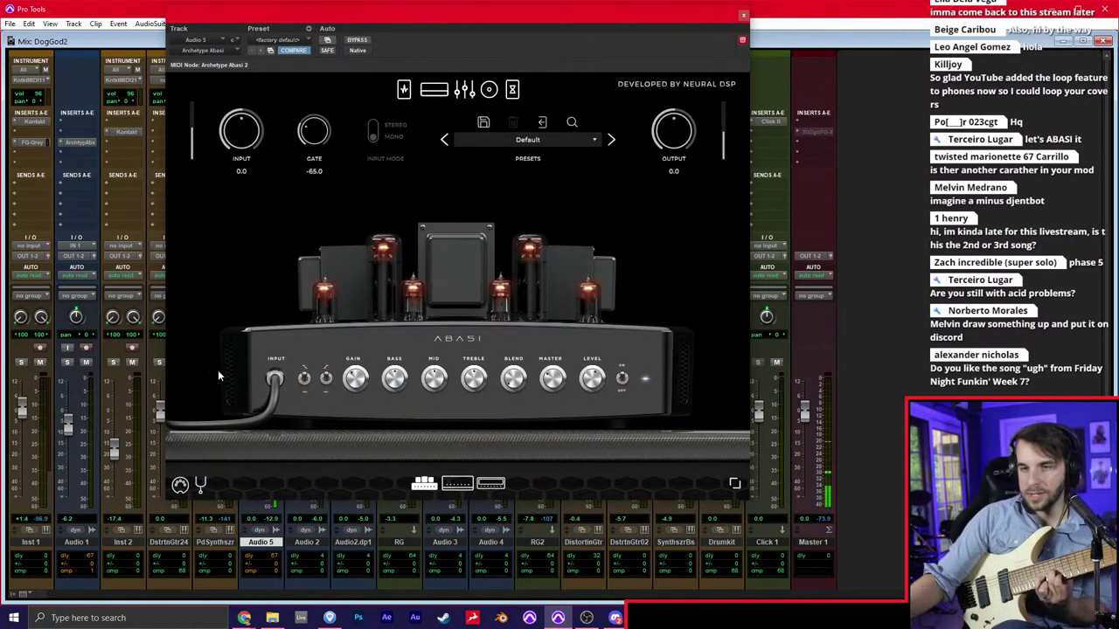
left_click_drag(350, 383, 362, 346)
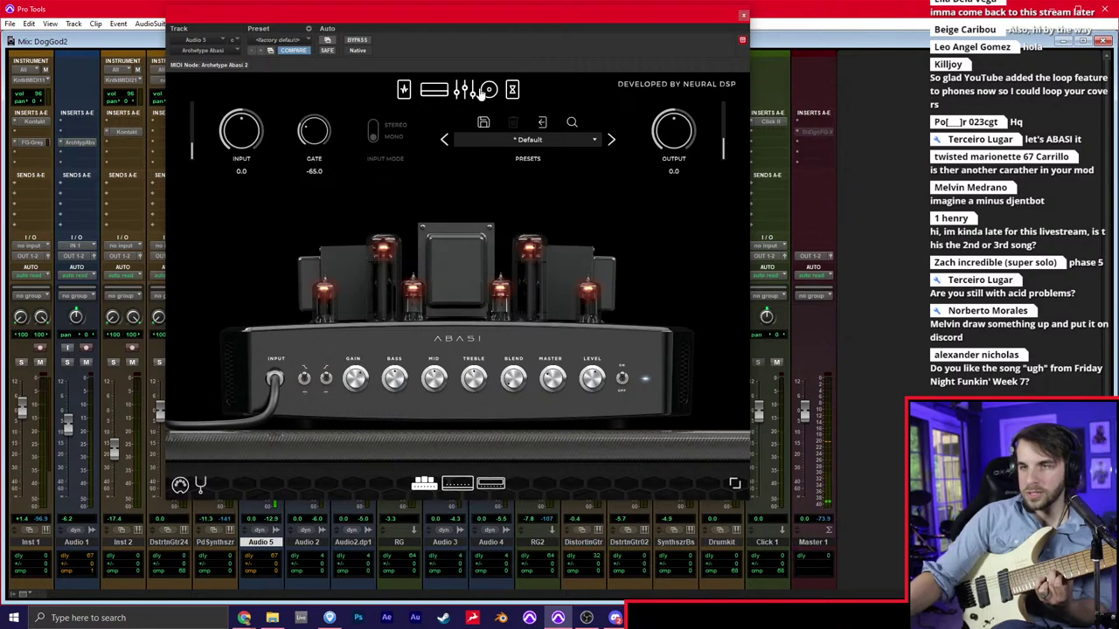
left_click(513, 89)
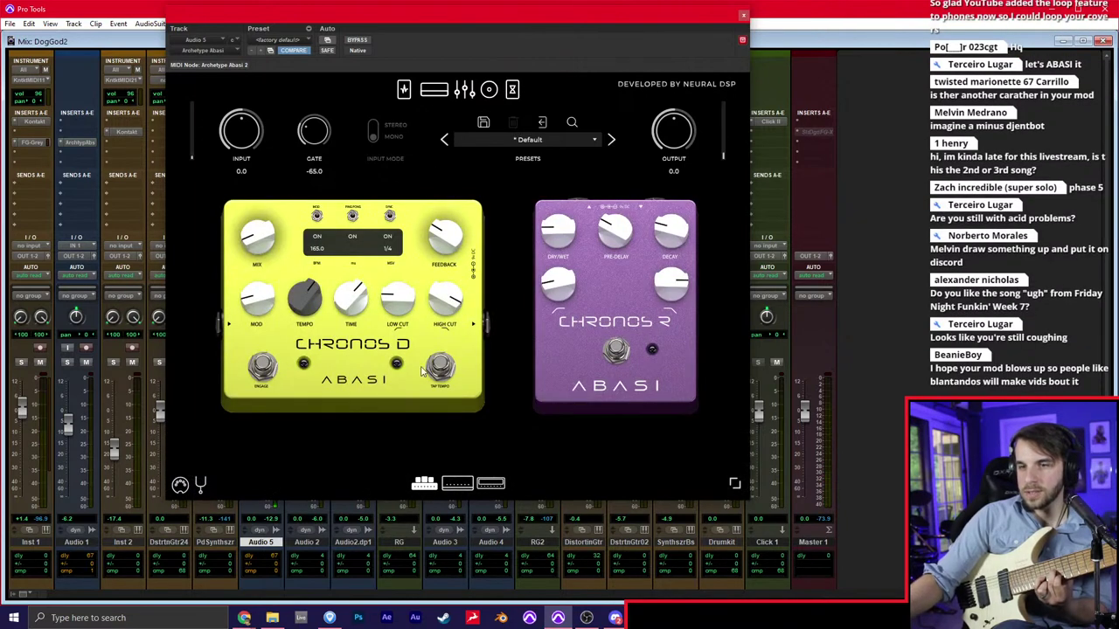
left_click(615, 353)
left_click_drag(573, 241, 571, 217)
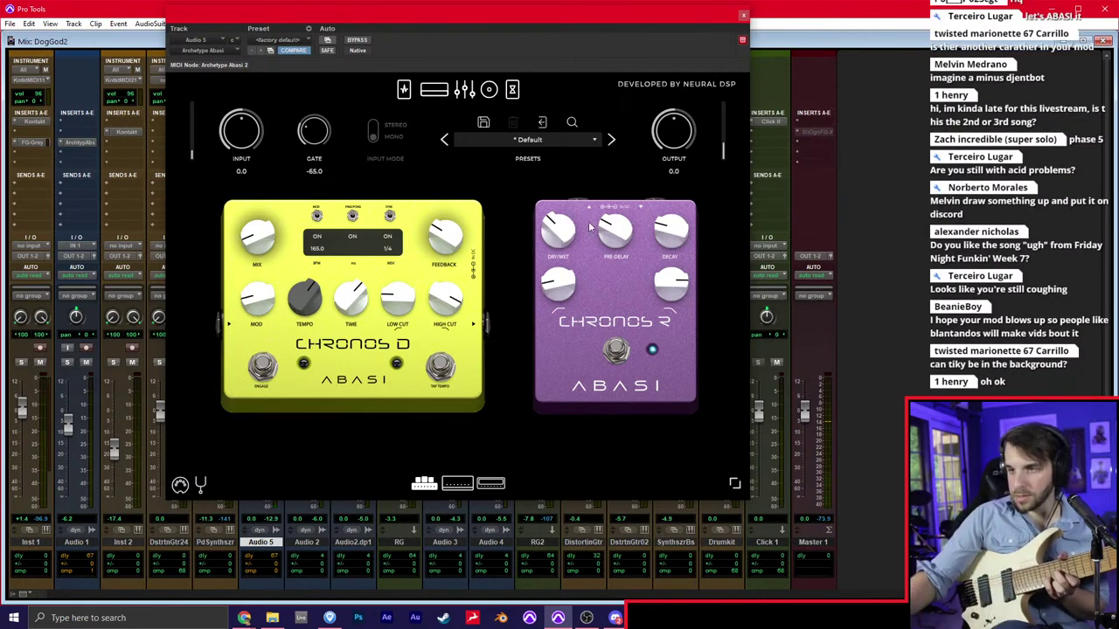
left_click_drag(572, 249, 572, 213)
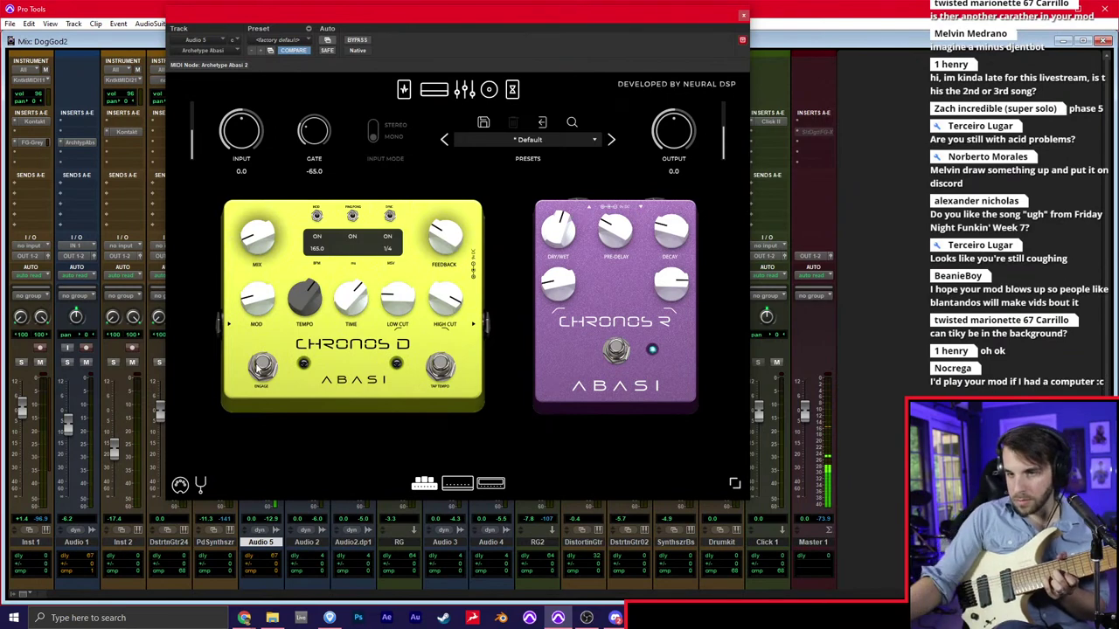
left_click(266, 358)
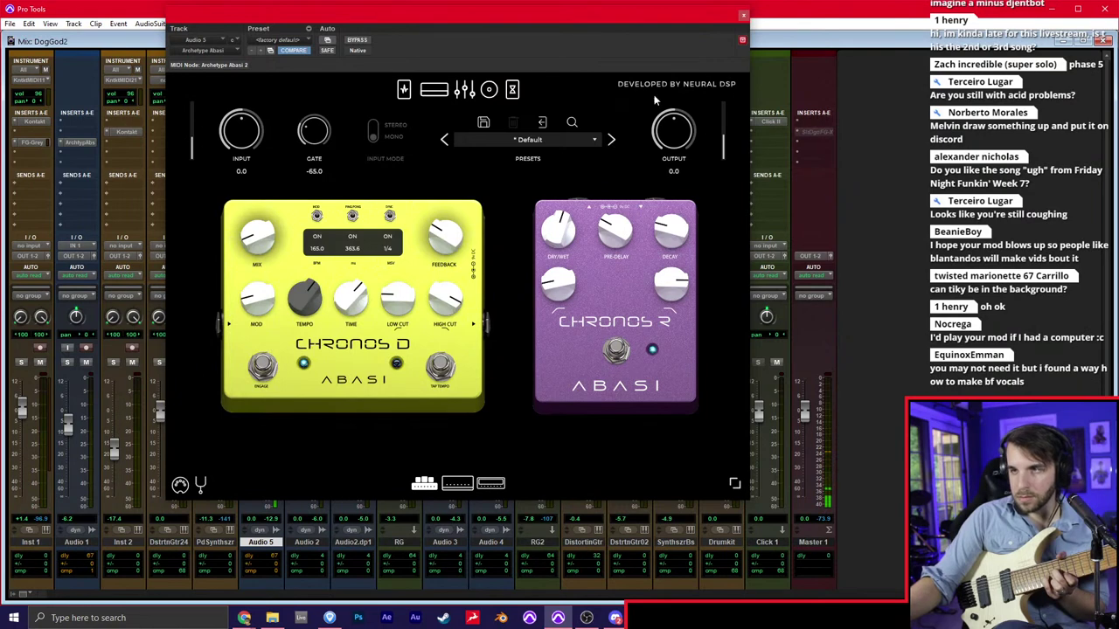
Close Archetype Abasi and insert MicroShift after it on Audio 5, keeping the default settings and closing its window
left_click(743, 15)
left_click(269, 160)
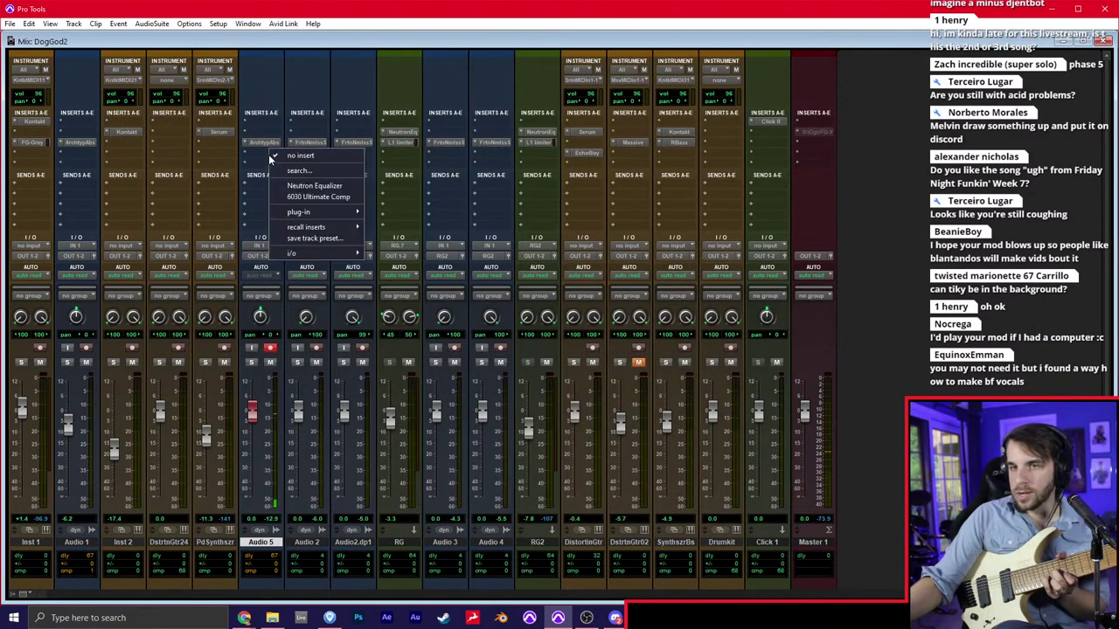
type("micr")
key("Return")
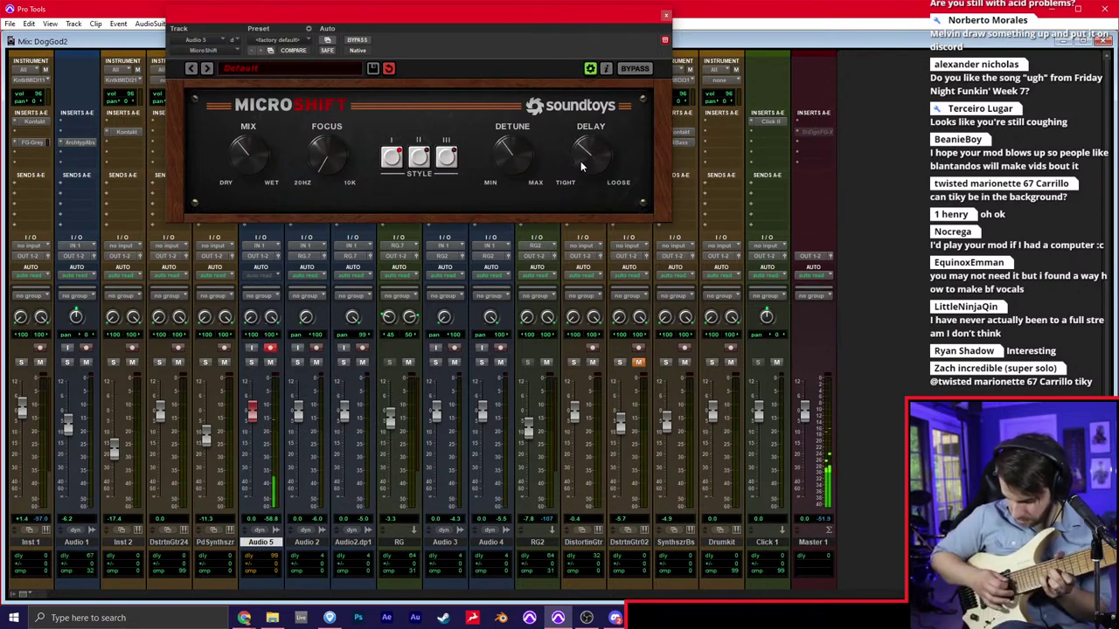
left_click(666, 15)
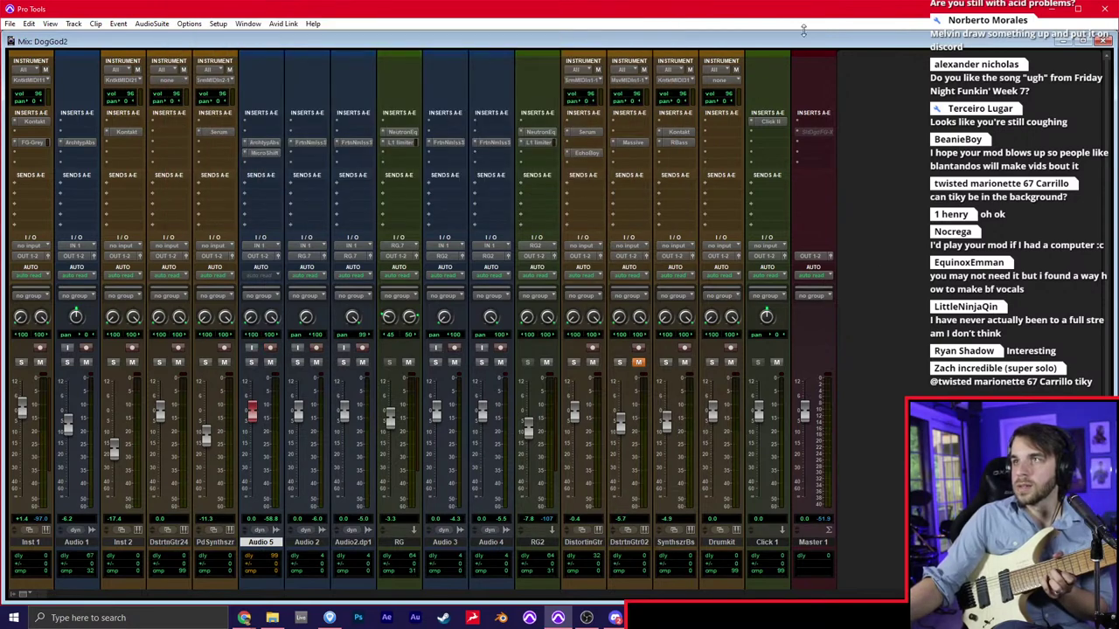
Switch to Guitar Pro, examine the Clean Guitar chord voicings from bar 33 at 197% zoom, and return to Pro Tools
left_click_drag(1118, 35, 302, 162)
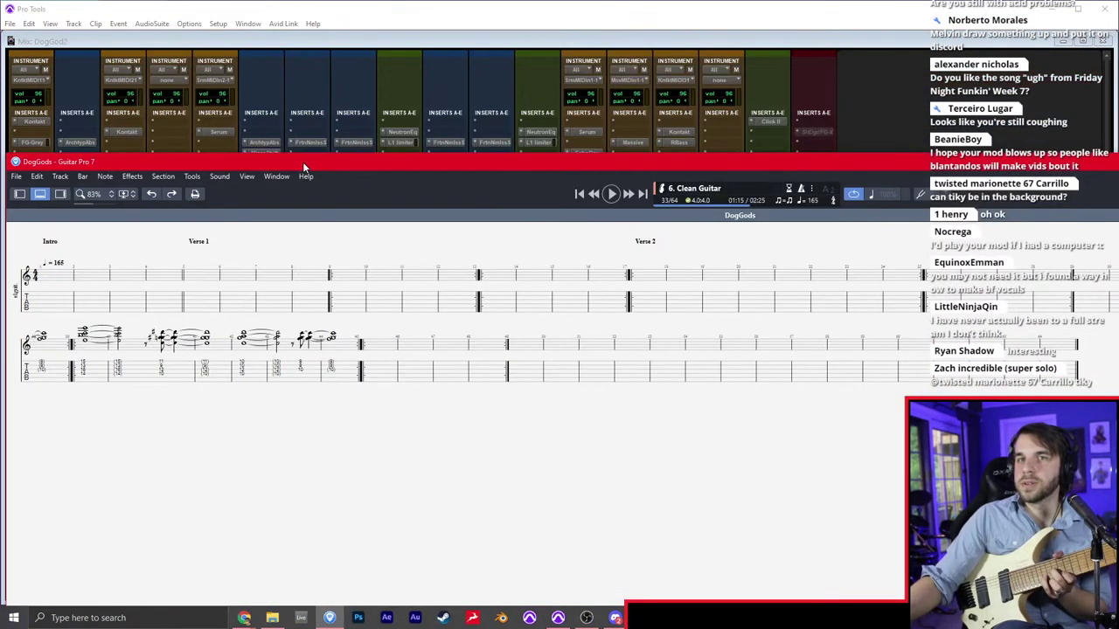
double_click(303, 162)
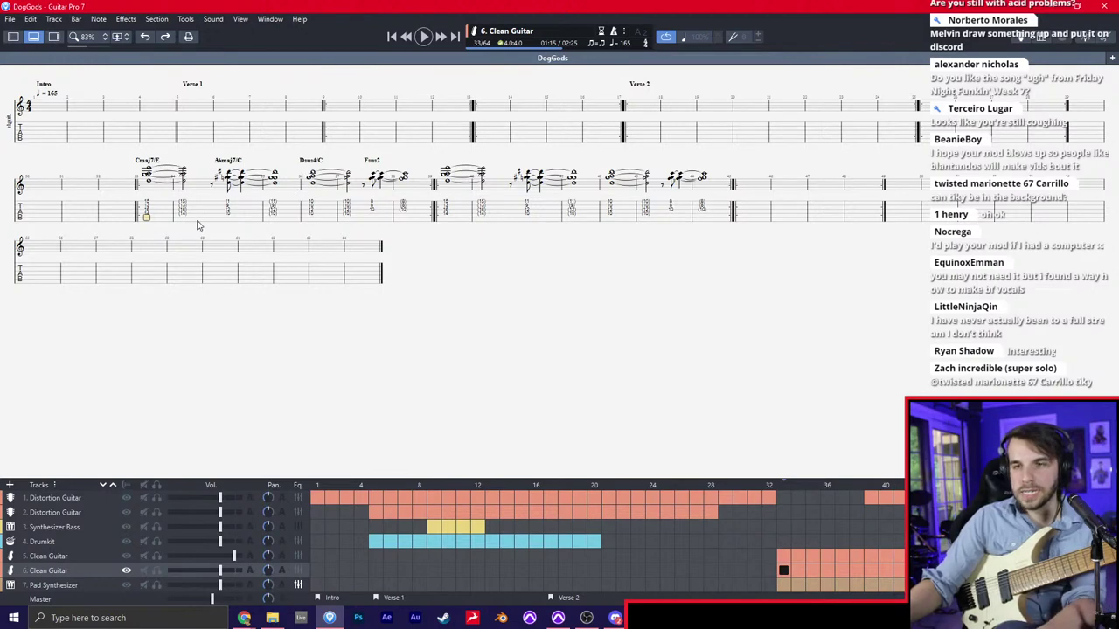
scroll(201, 223, "up", 4)
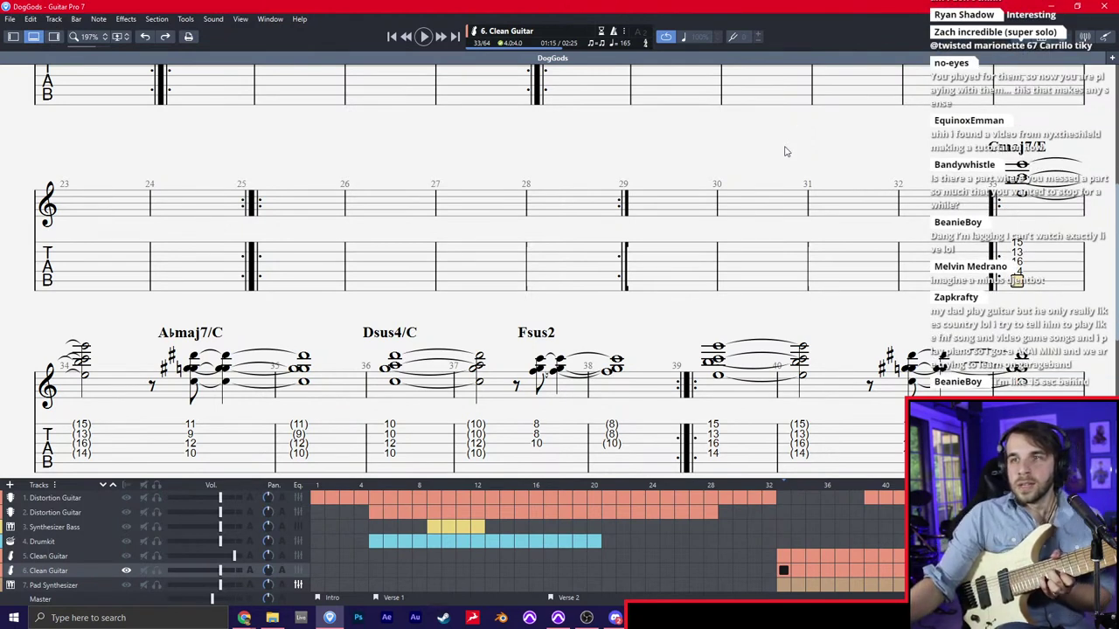
left_click(720, 206)
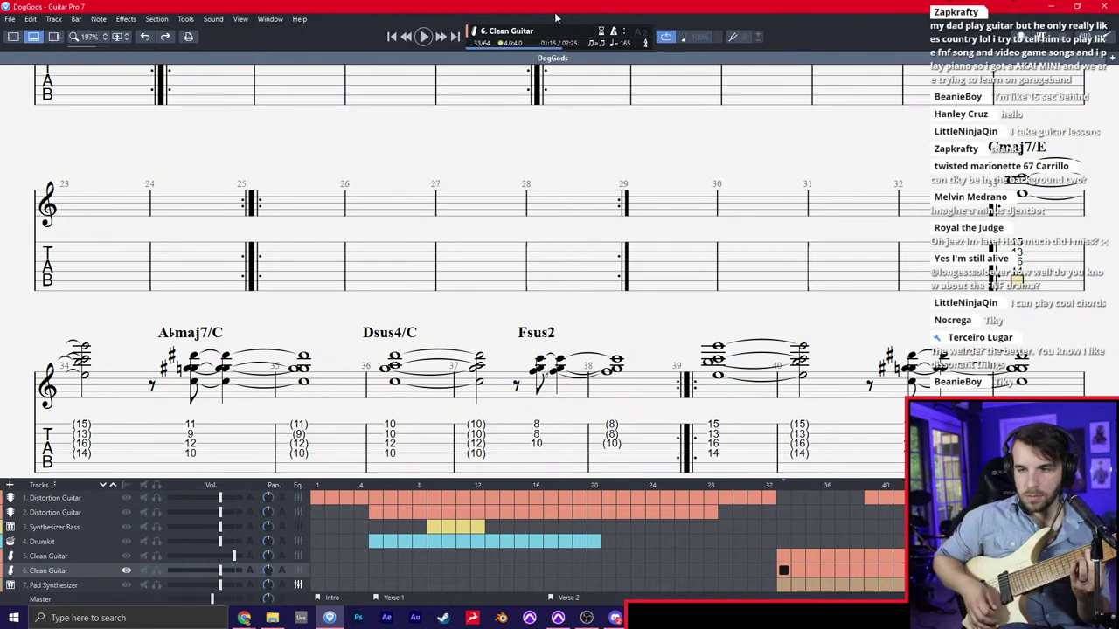
left_click(558, 618)
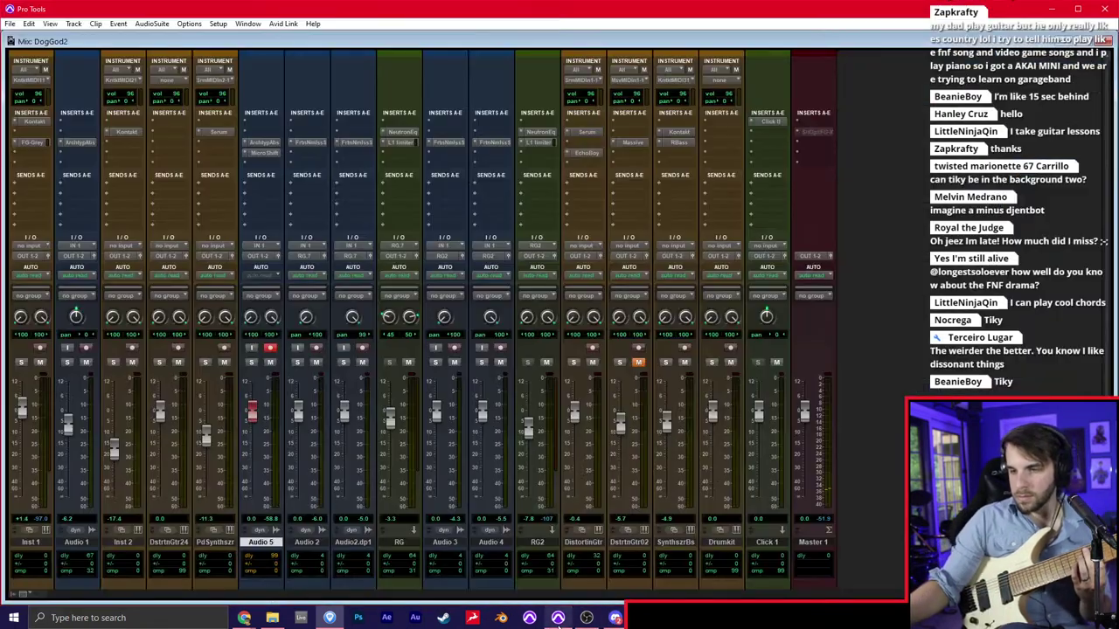
Return to the Edit window and record the clean guitar chords on Audio 5 from bar 57 into bar 64
key("ctrl+equal")
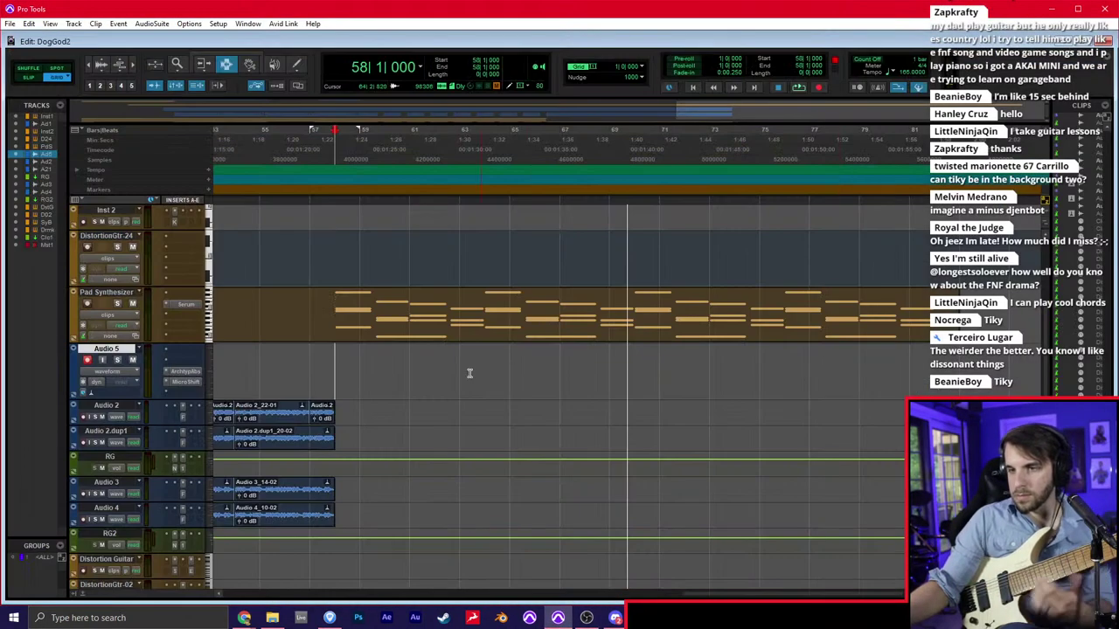
left_click(335, 380)
key("t")
scroll(378, 365, "right", 2)
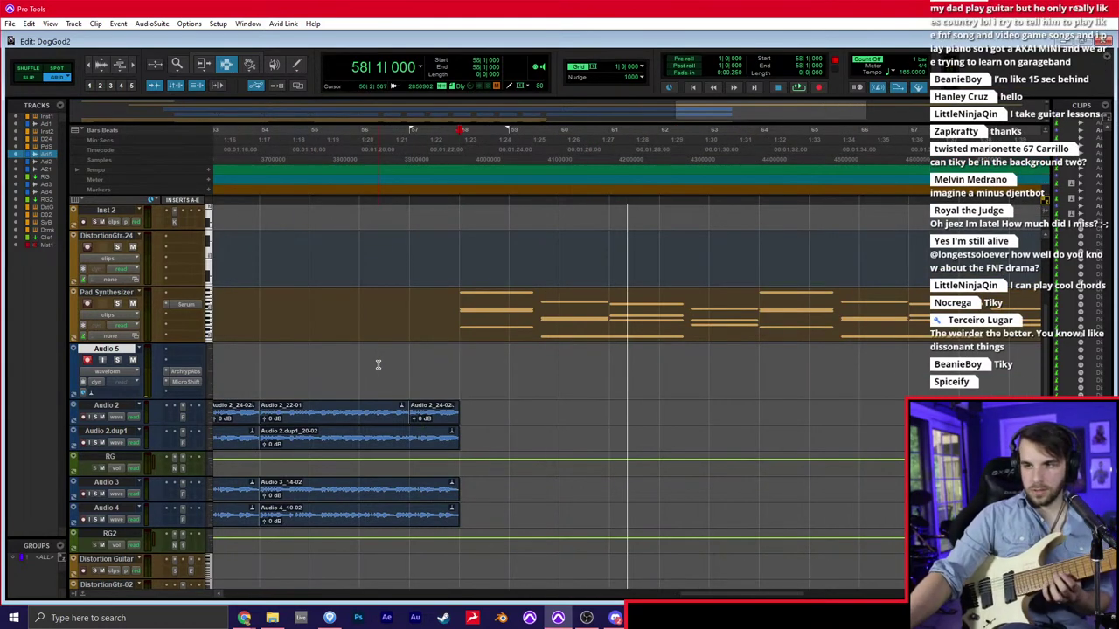
key("space")
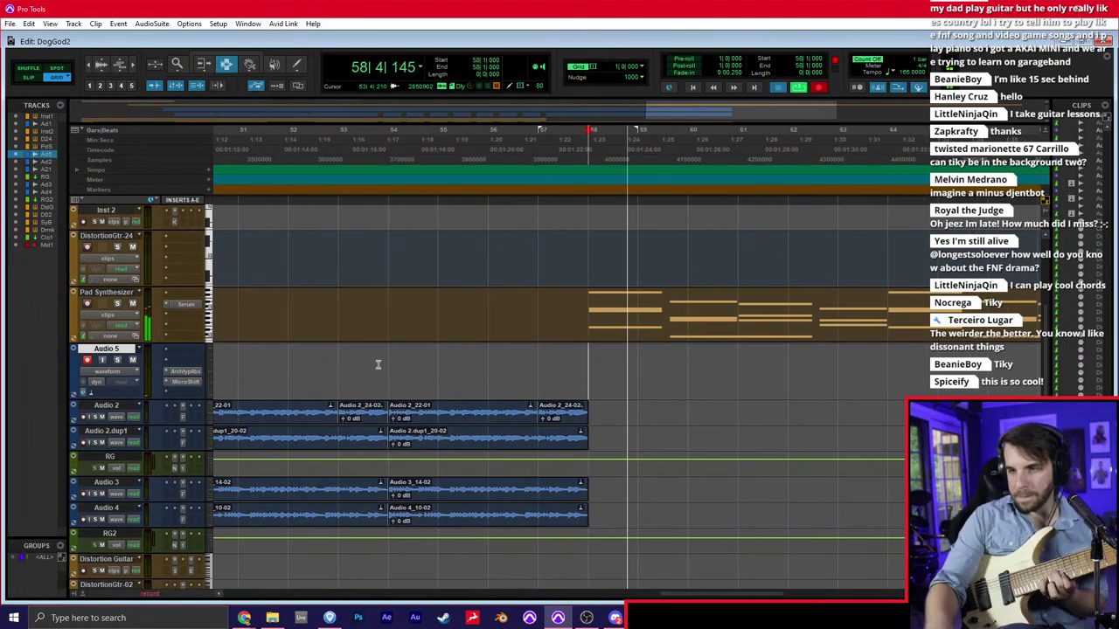
key("KP_1")
key("KP_3")
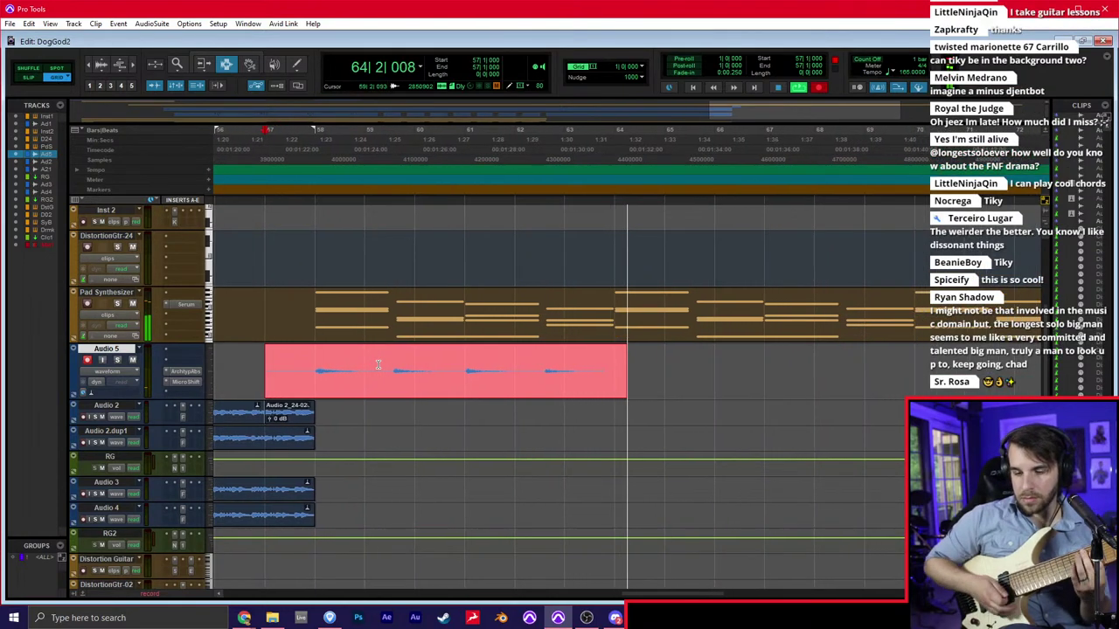
key("space")
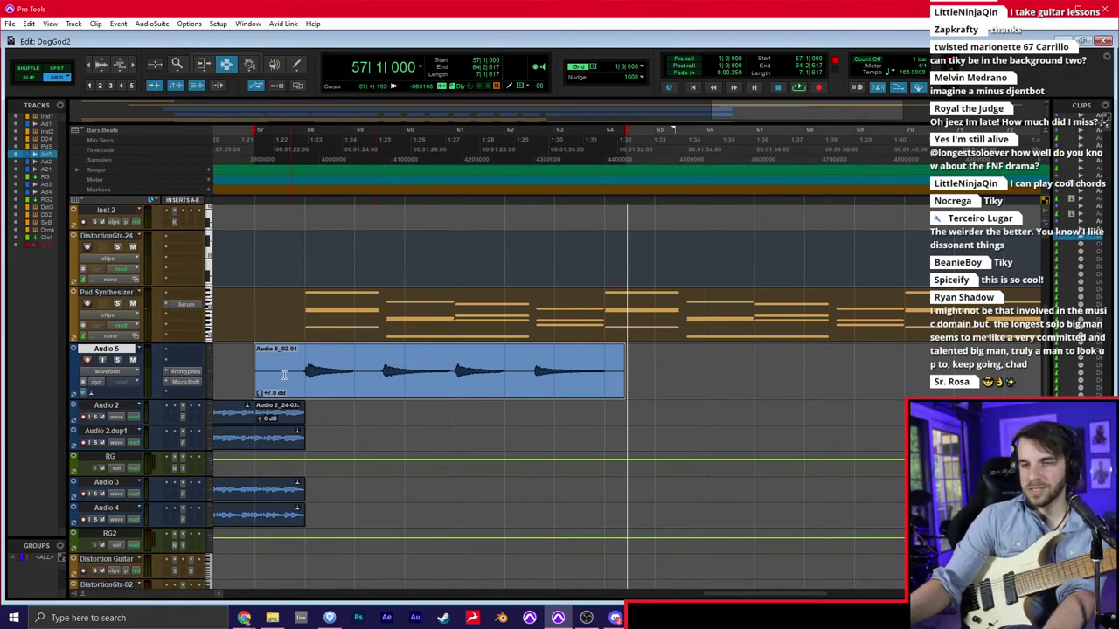
Play back the Audio 5 take and duplicate its bar 58 to 64 section once so it repeats from bar 64
key("space")
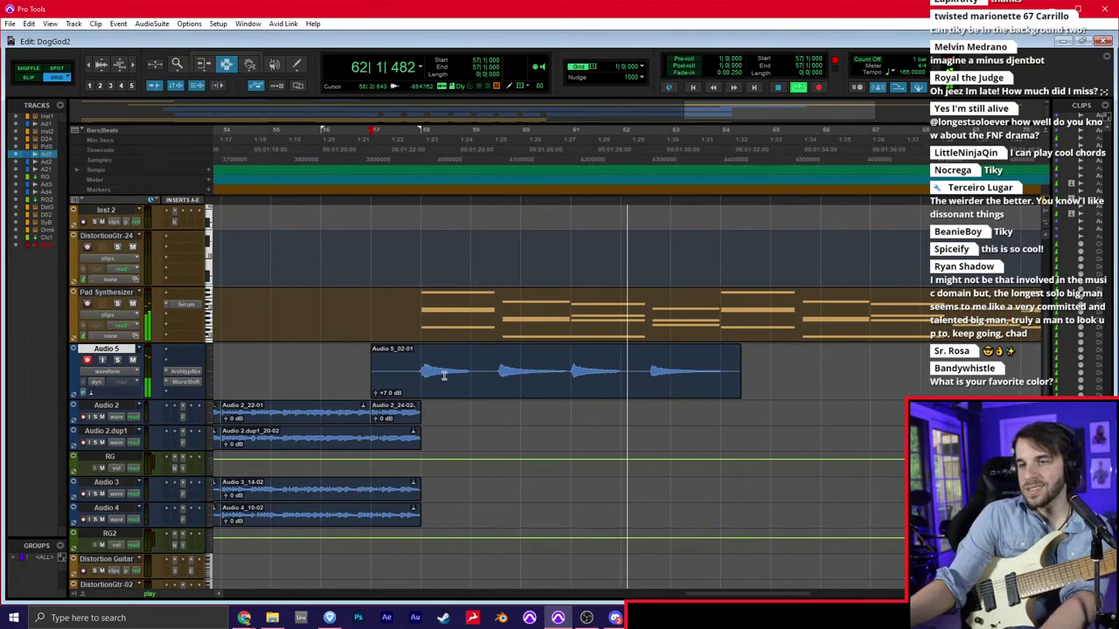
left_click_drag(410, 374, 680, 358)
key("ctrl+d")
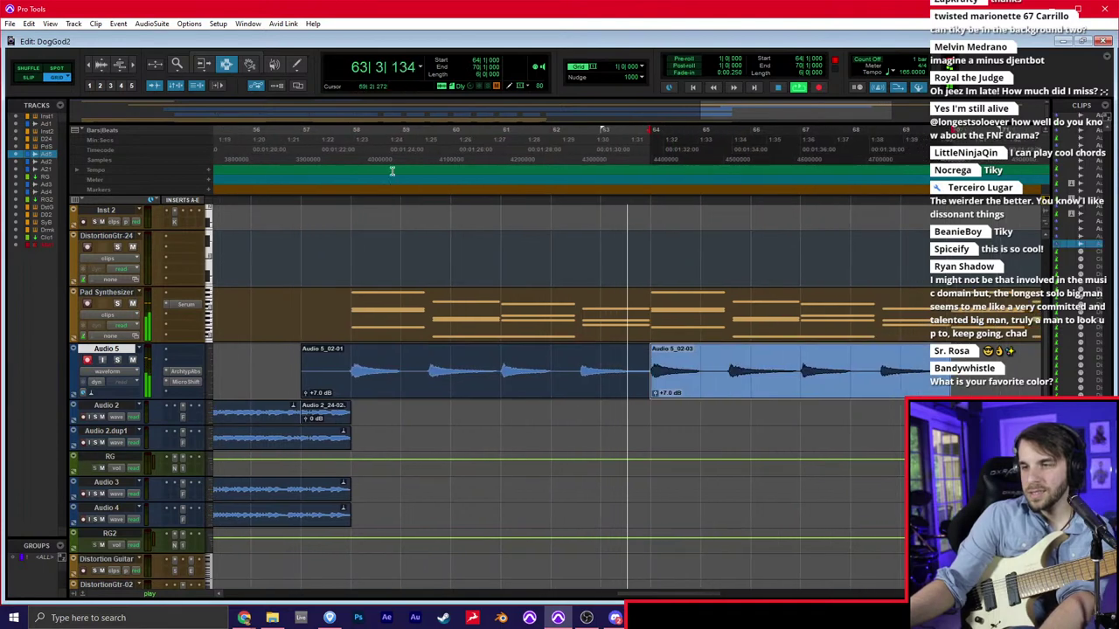
Set Edit Window Scrolling to Page and stop playback with both Audio 5 passages in view
left_click(189, 23)
mouse_move(262, 133)
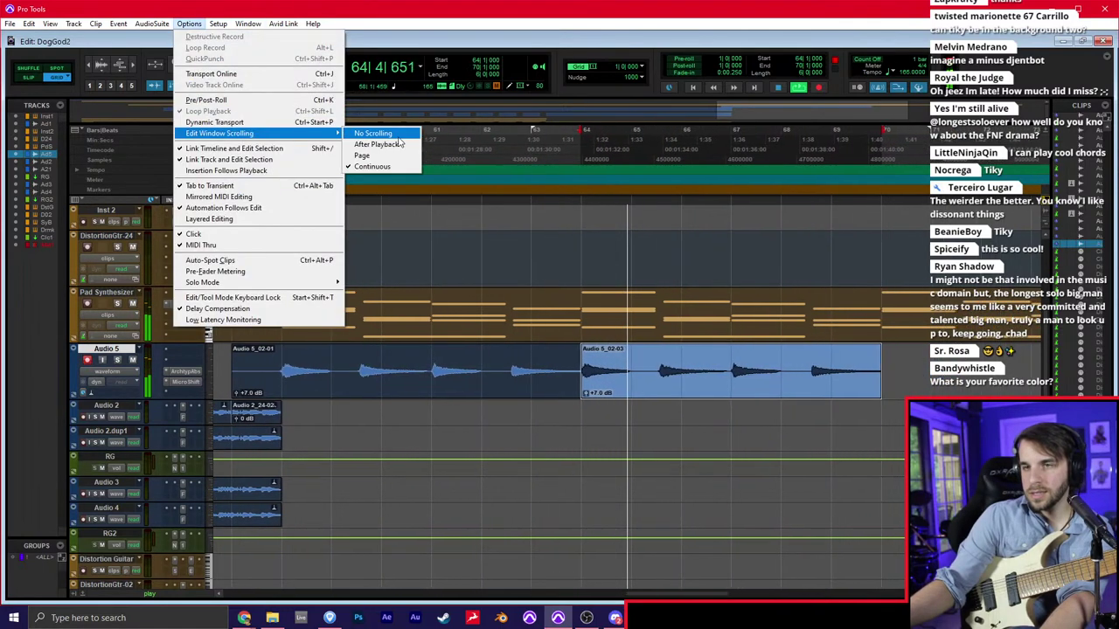
left_click(366, 154)
left_click(424, 395)
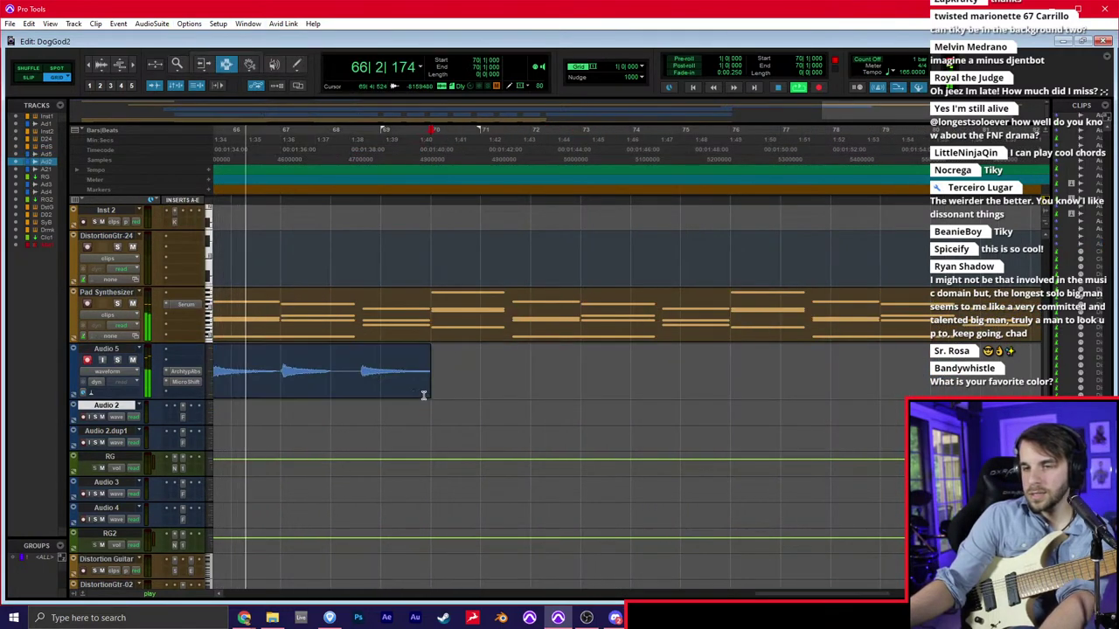
key("ctrl+bracketleft")
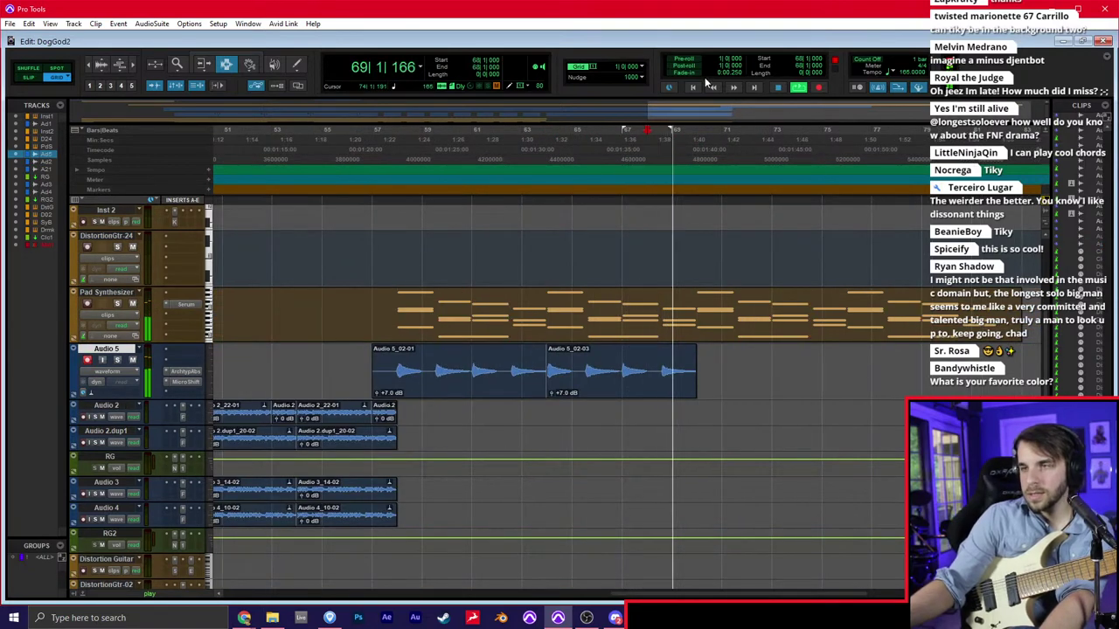
key("space")
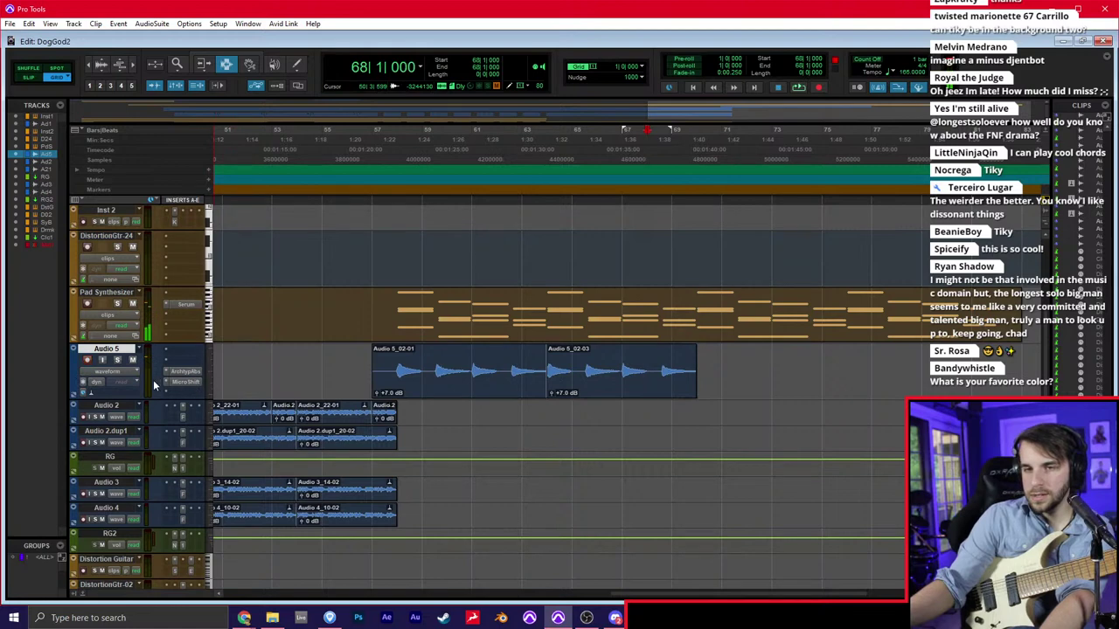
Place the edit cursor at bar 58 on the Audio 1 track
left_click(392, 378)
left_click(391, 411)
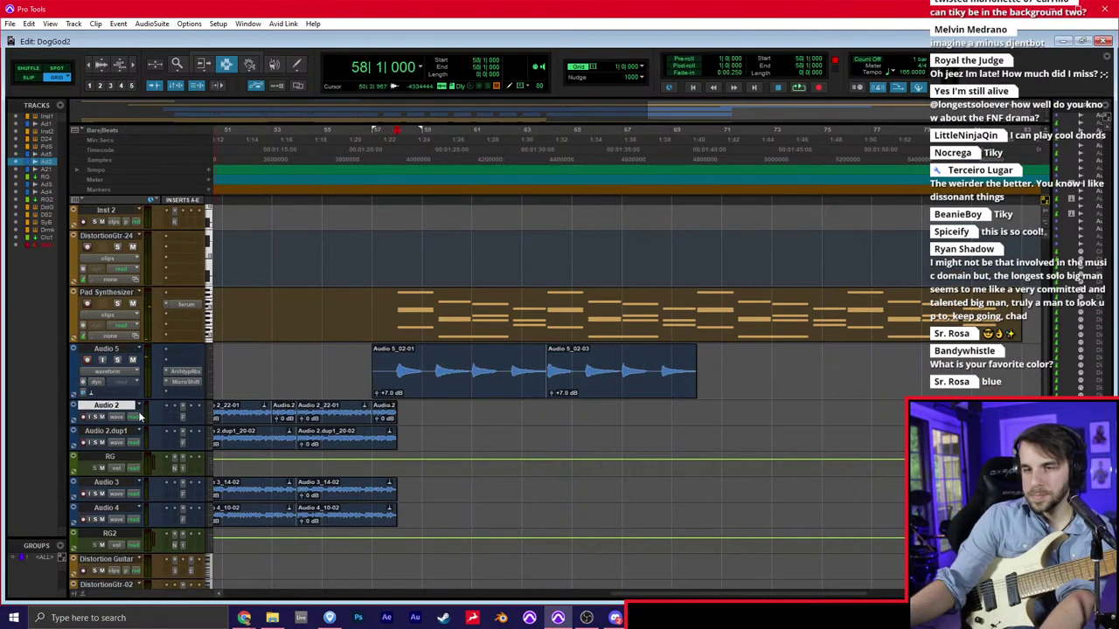
scroll(117, 343, "up", 5)
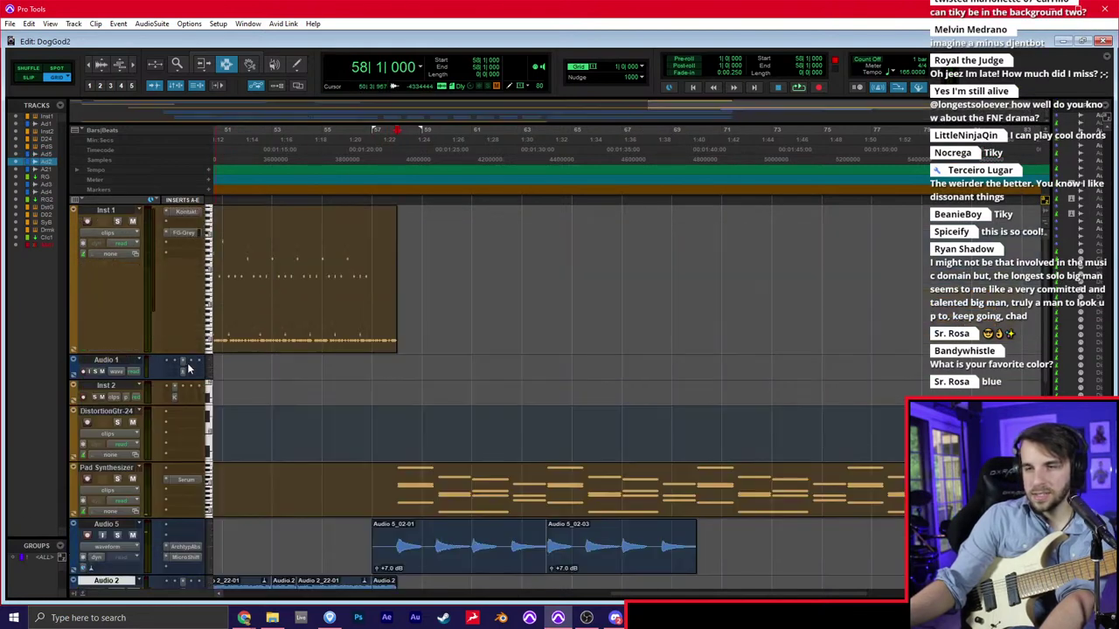
left_click(412, 373)
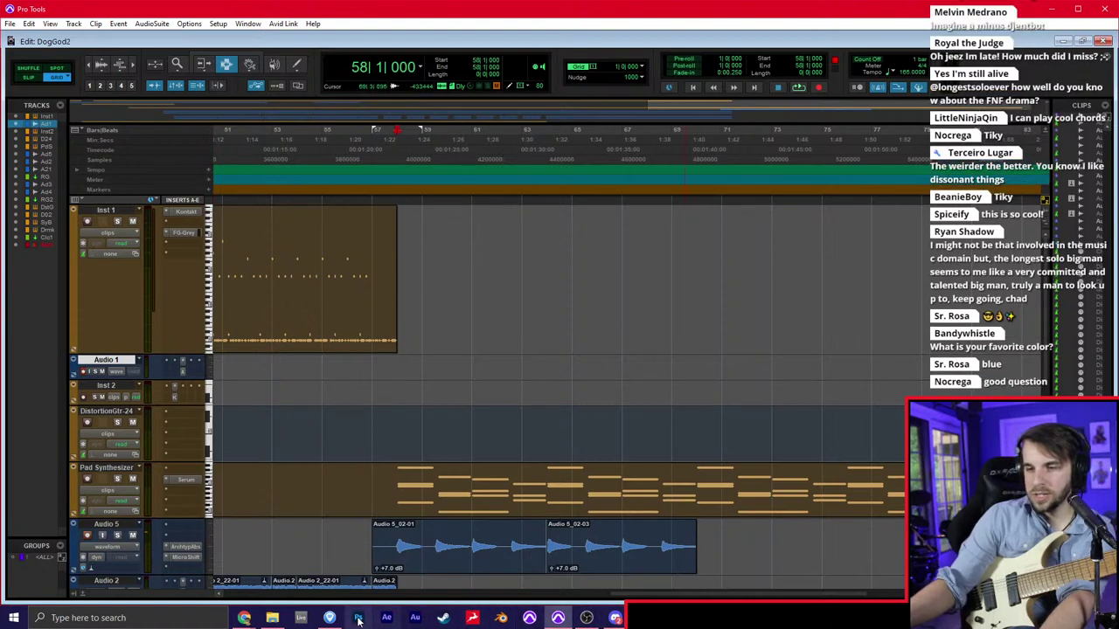
Switch to Guitar Pro and examine the palm-muted part on track 5, Clean Guitar, from bar 33
left_click(329, 618)
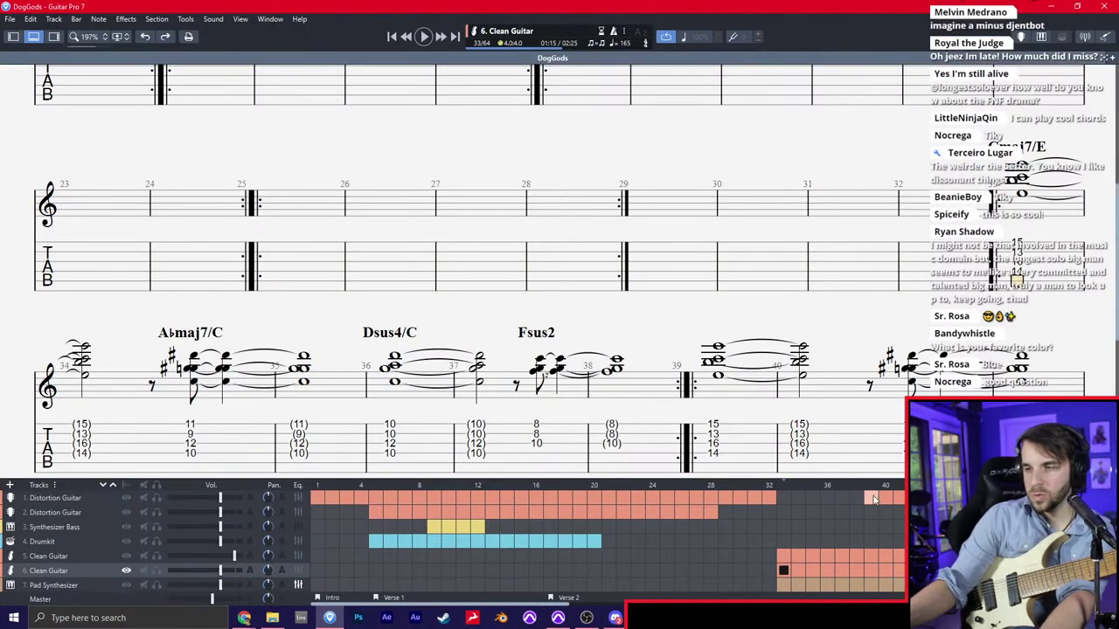
left_click(783, 556)
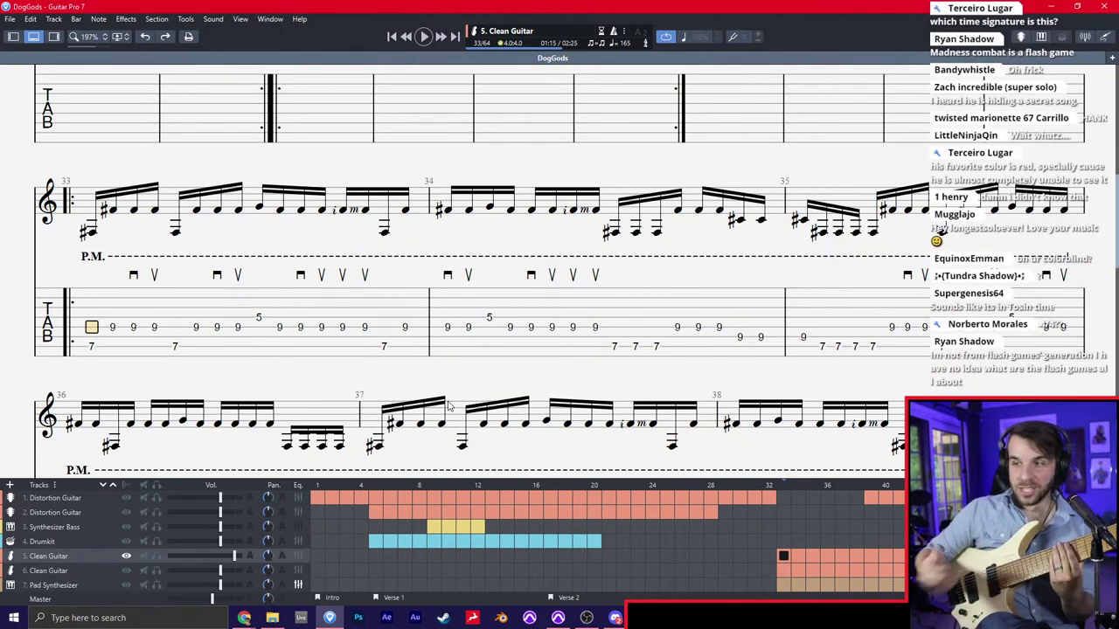
scroll(551, 422, "down", 3)
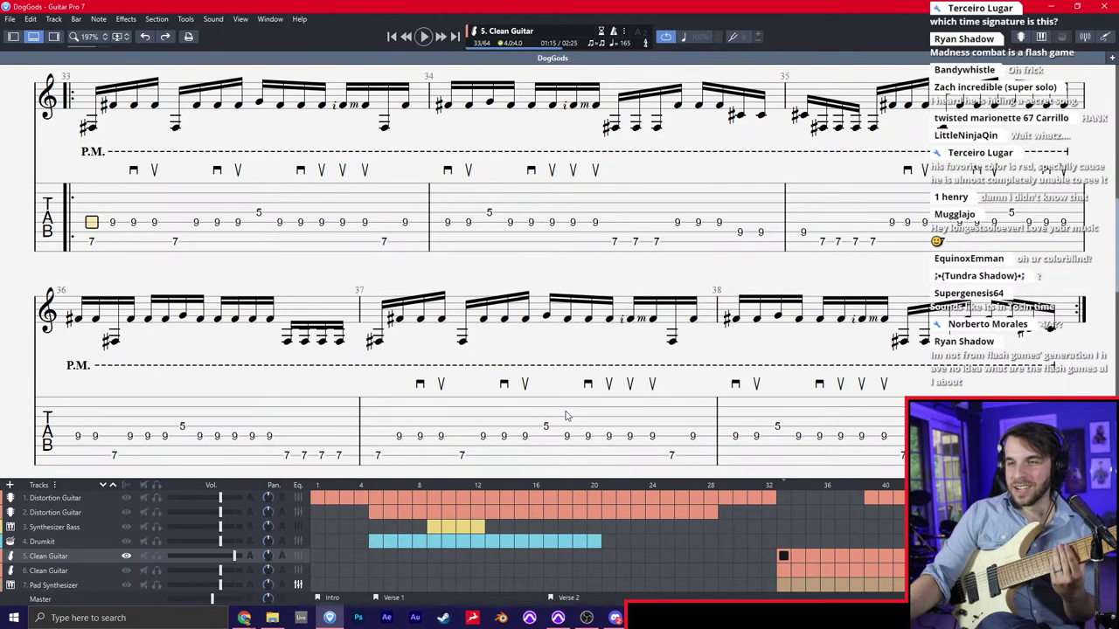
Examine the intro riff of track 1, Distortion Guitar, in a page layout at 159% zoom, up to the end of bar 4
left_click(316, 497)
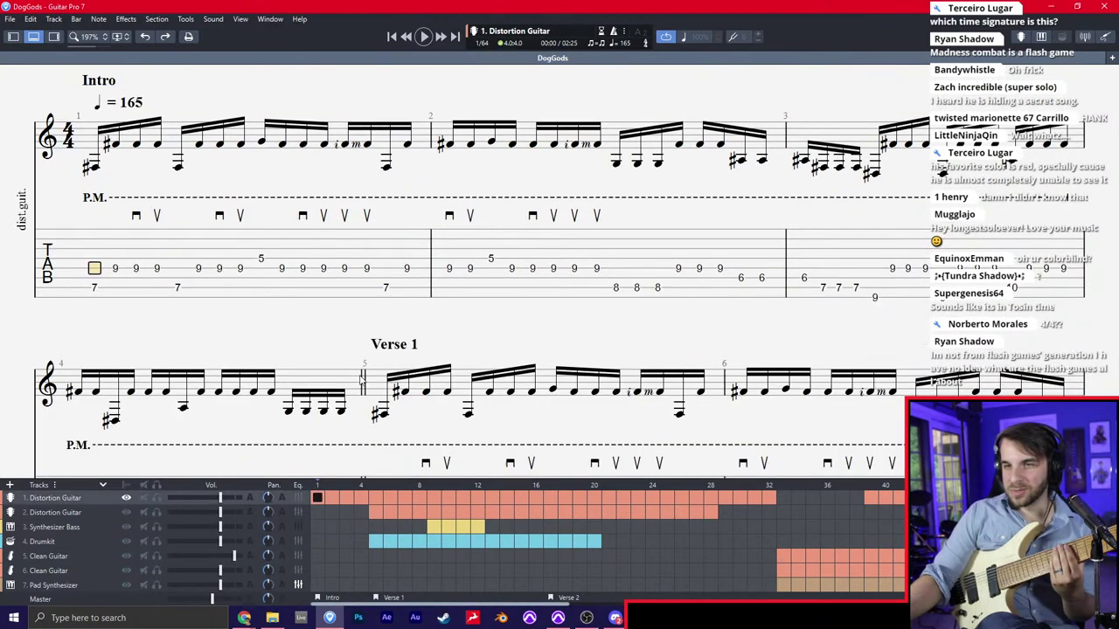
scroll(362, 376, "down", 1)
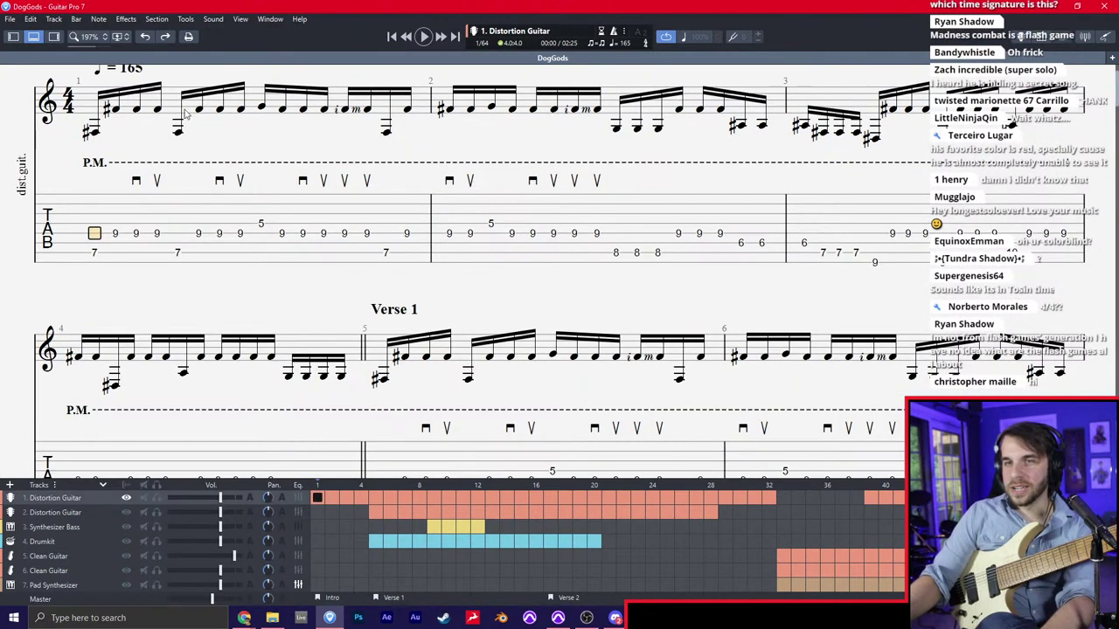
left_click(121, 38)
left_click(134, 54)
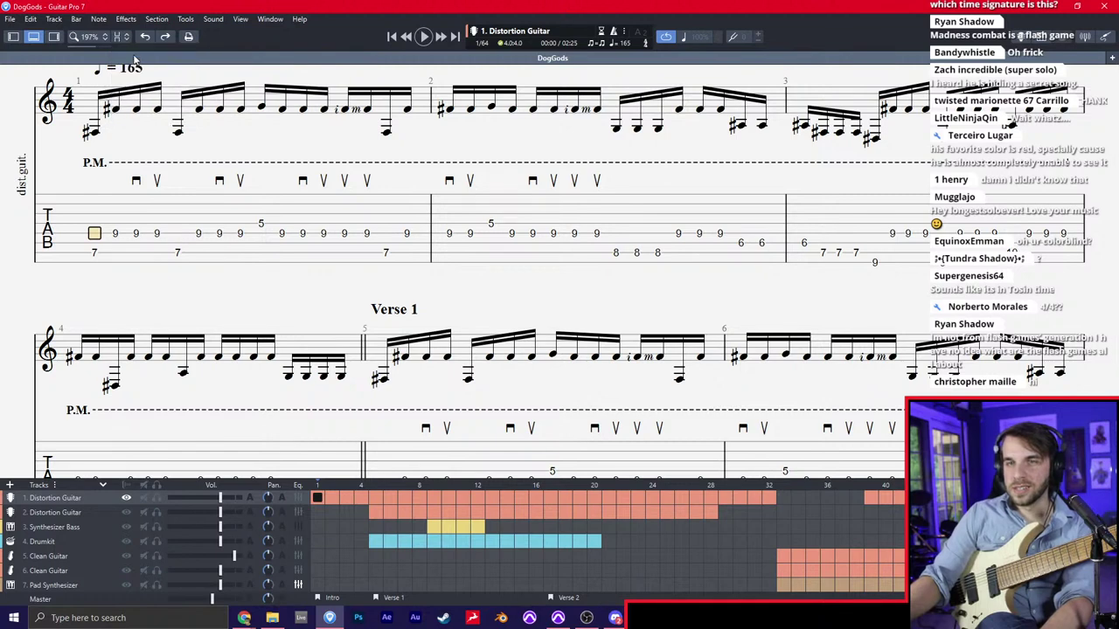
scroll(572, 297, "down", 5)
scroll(570, 283, "down", 2)
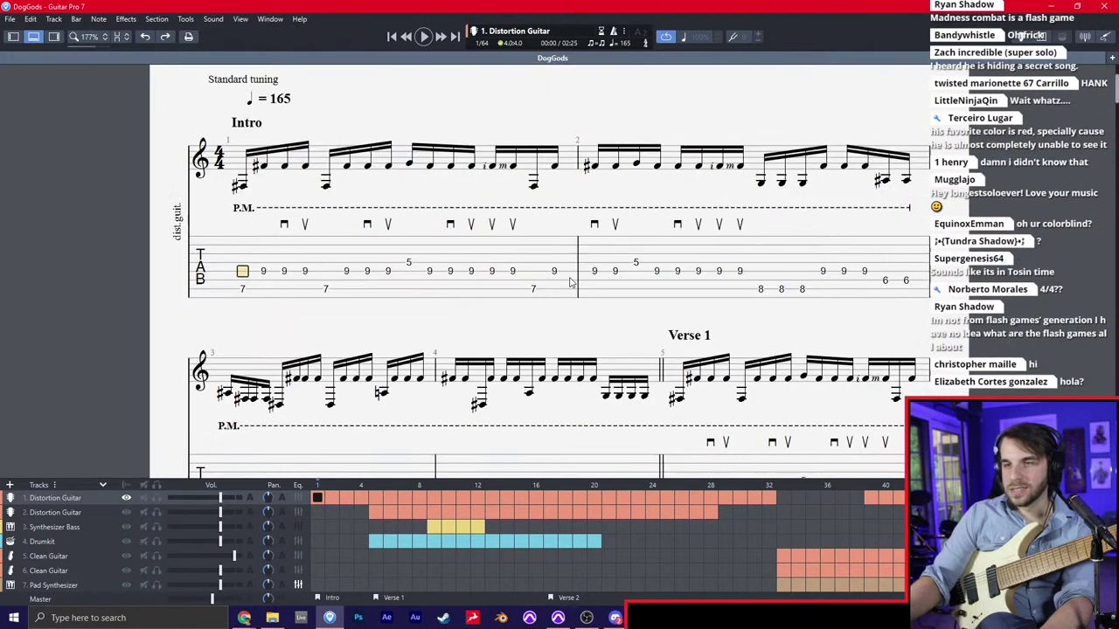
scroll(570, 282, "down", 2)
scroll(570, 282, "down", 2)
left_click(635, 411)
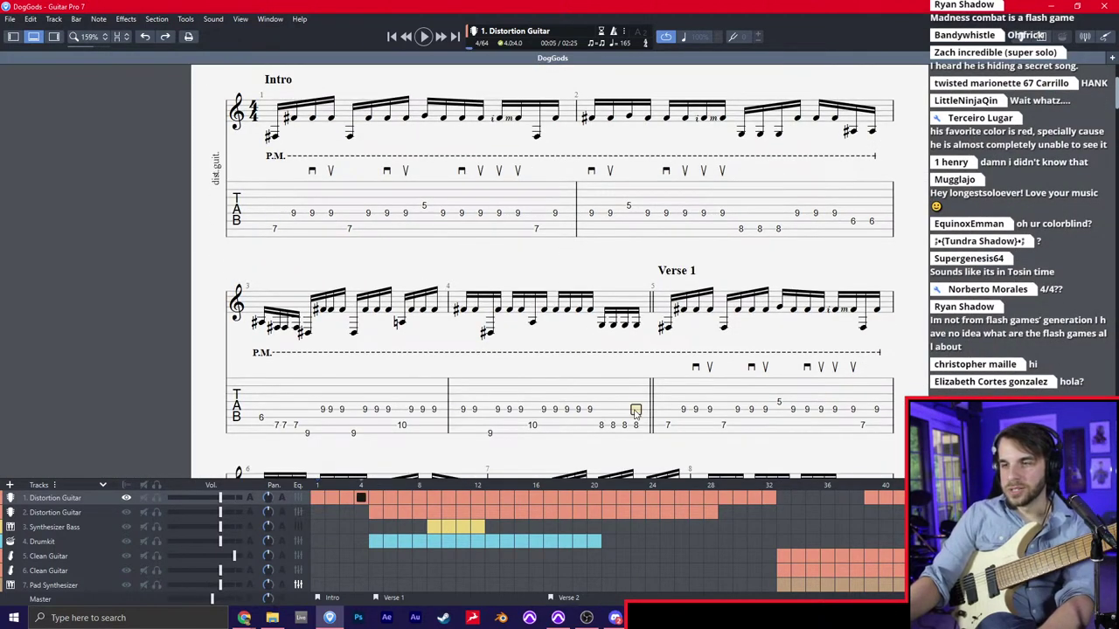
Bring up the Clean Guitar part of track 5 and examine its tab from bar 33 onwards
left_click(275, 208)
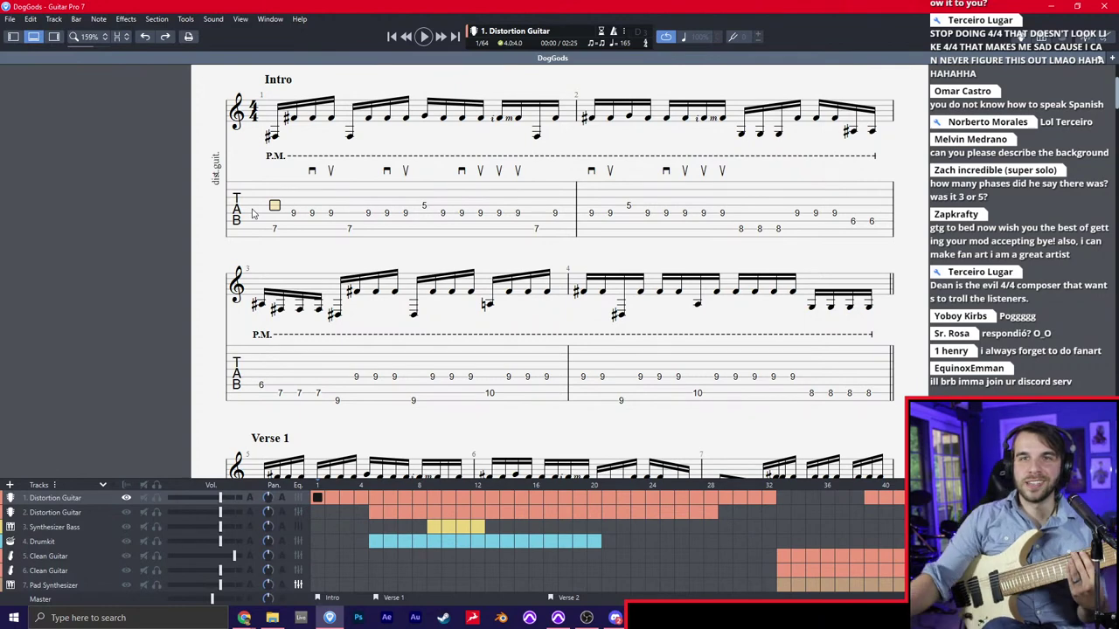
left_click(785, 557)
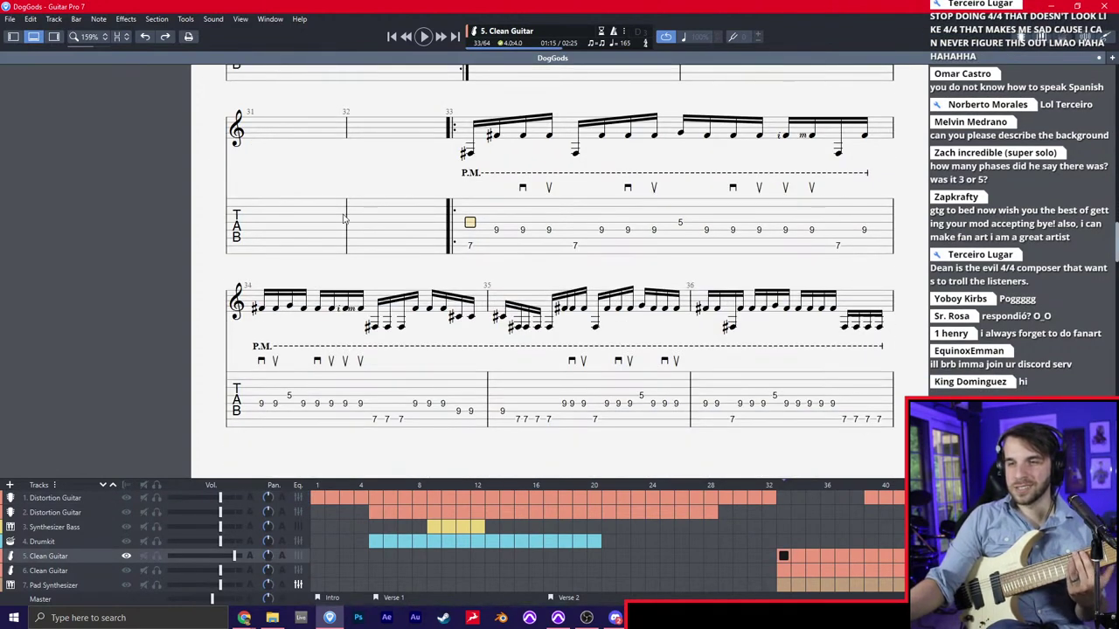
left_click(340, 219)
left_click(523, 220)
scroll(637, 142, "up", 1)
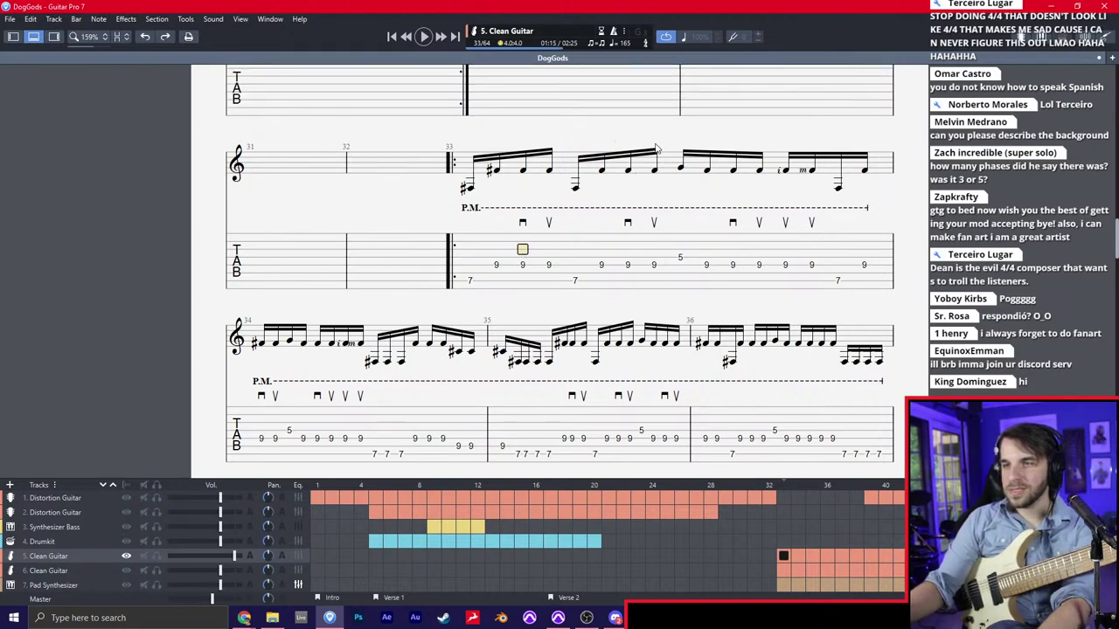
left_click(710, 118)
left_click(816, 337)
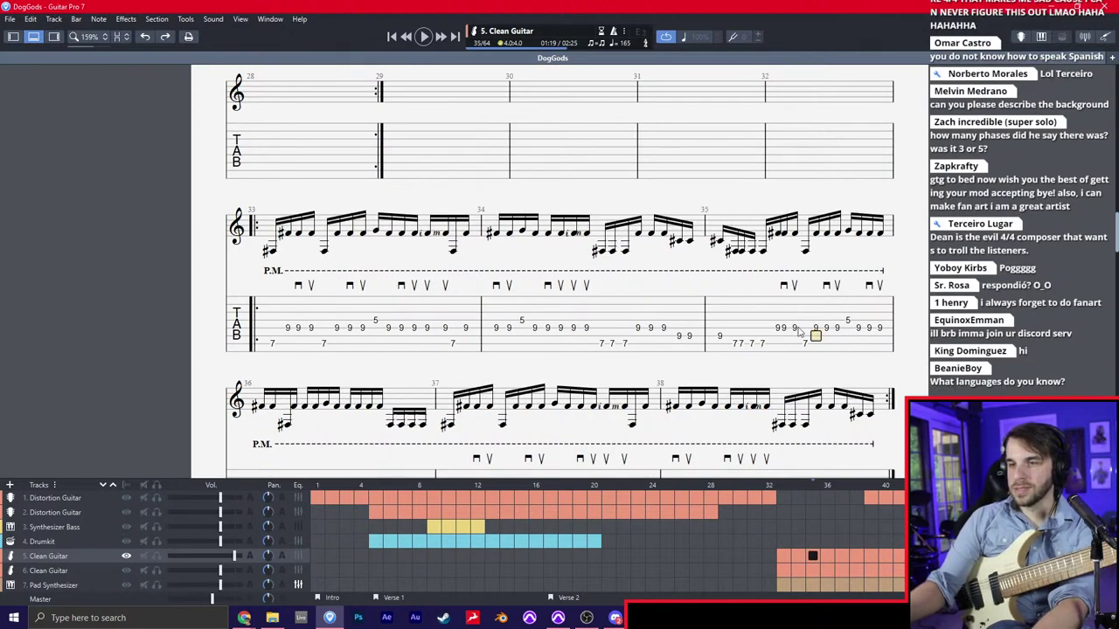
left_click(691, 335)
scroll(695, 332, "down", 4)
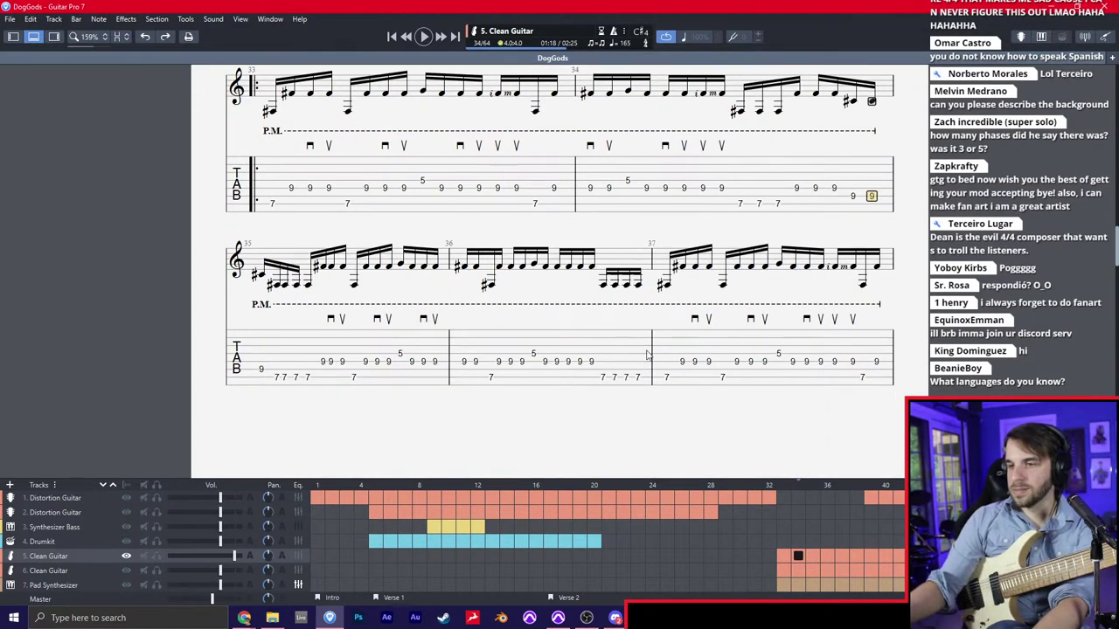
left_click(624, 356)
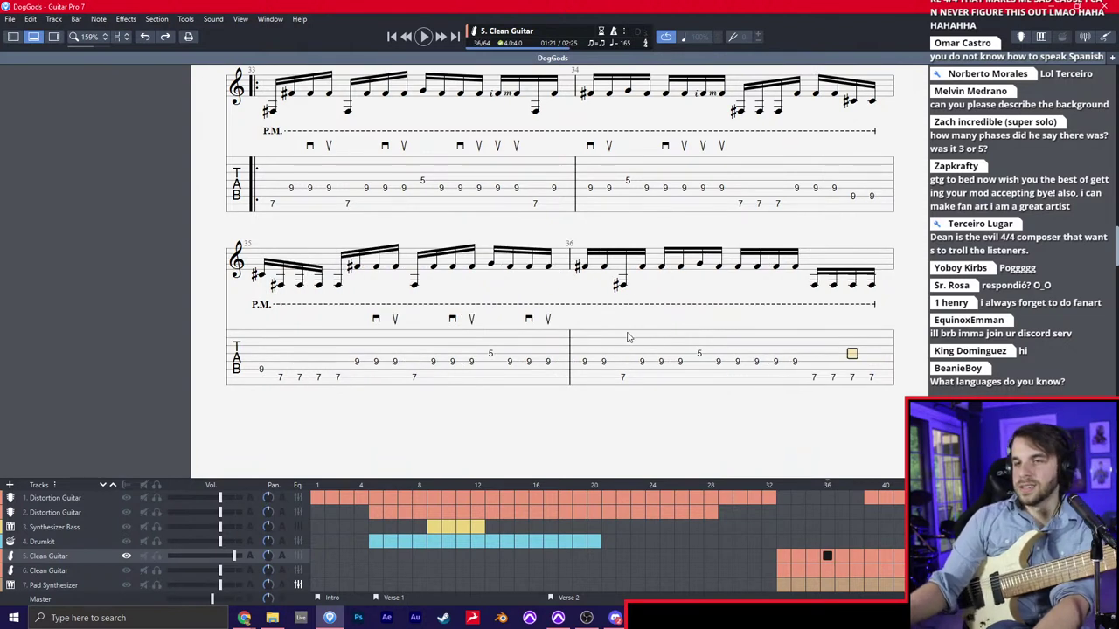
scroll(628, 337, "up", 1)
left_click(514, 365)
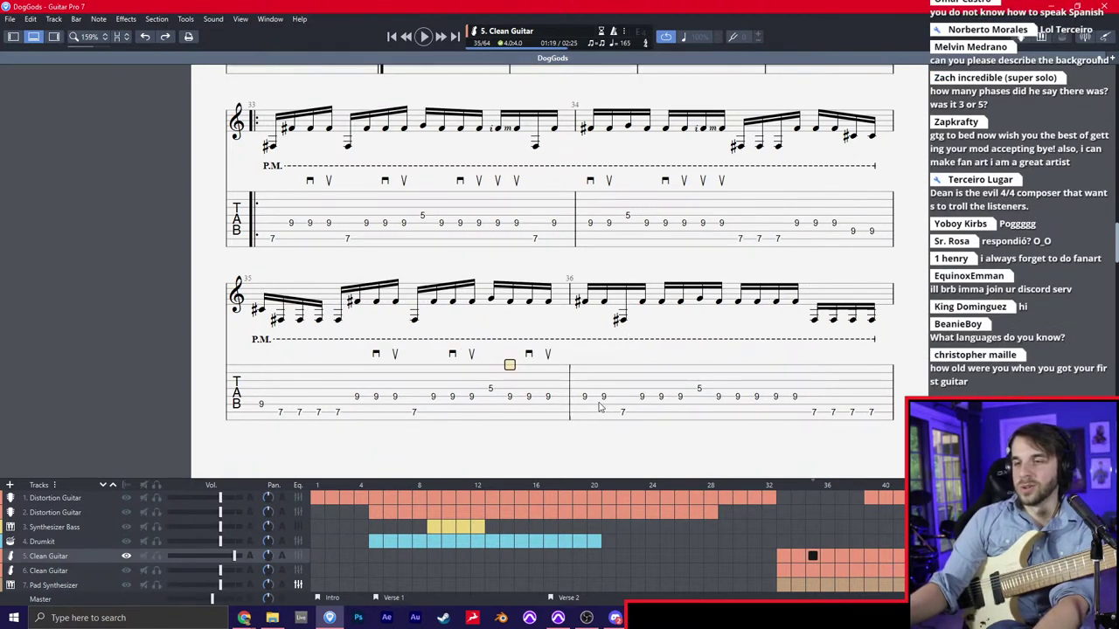
left_click(600, 403)
left_click(271, 234)
left_click(274, 211)
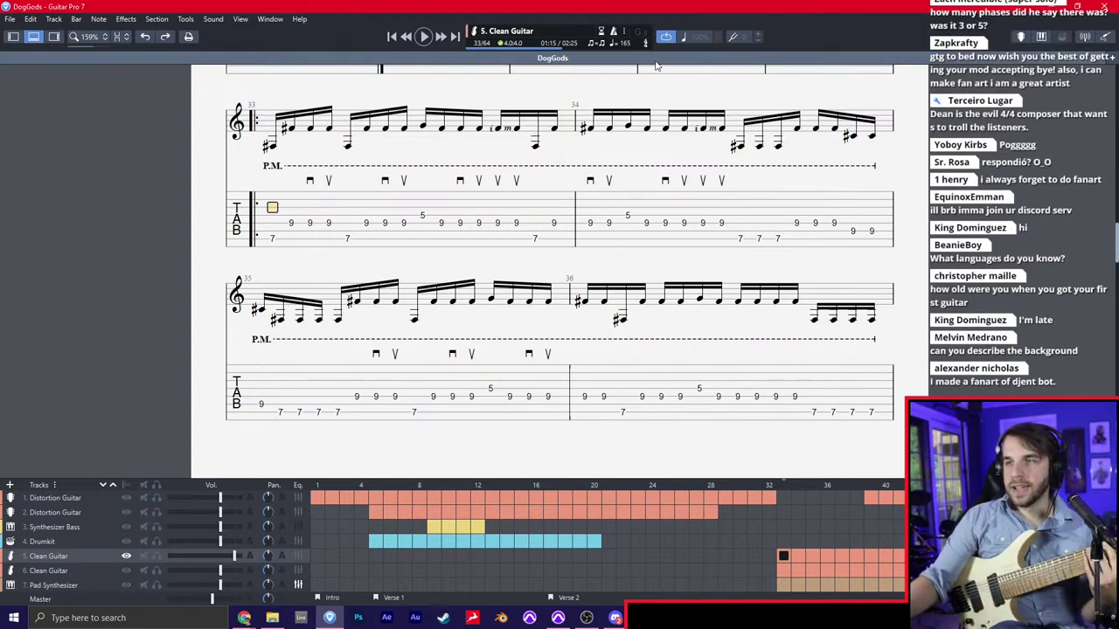
mouse_move(667, 7)
left_mouse_down()
mouse_move(666, 60)
mouse_move(674, 2)
left_mouse_up()
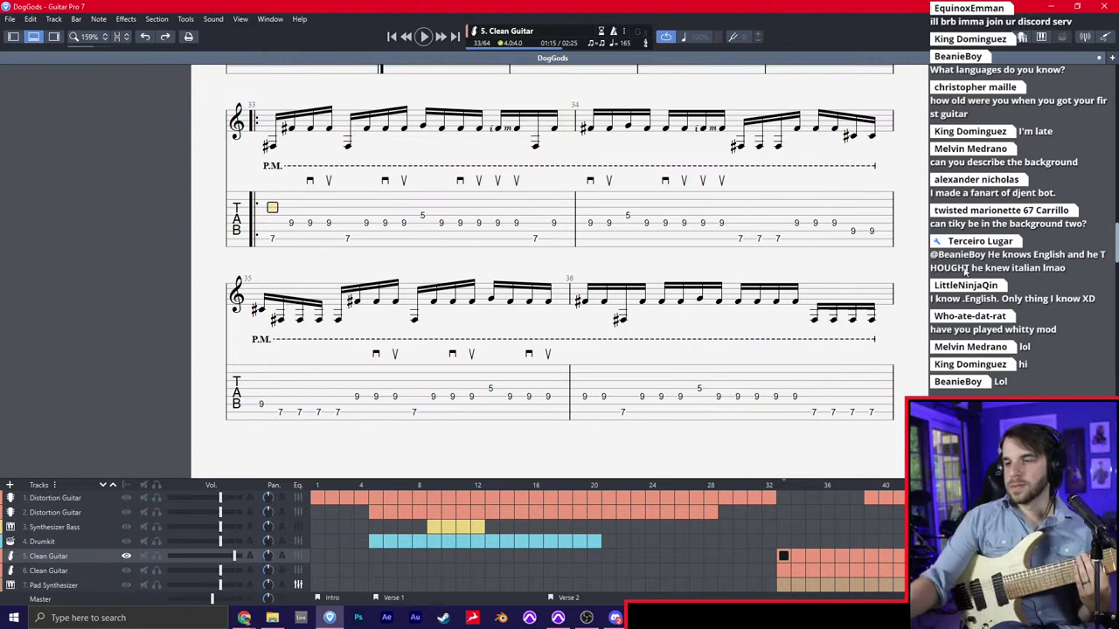
scroll(965, 272, "down", 5)
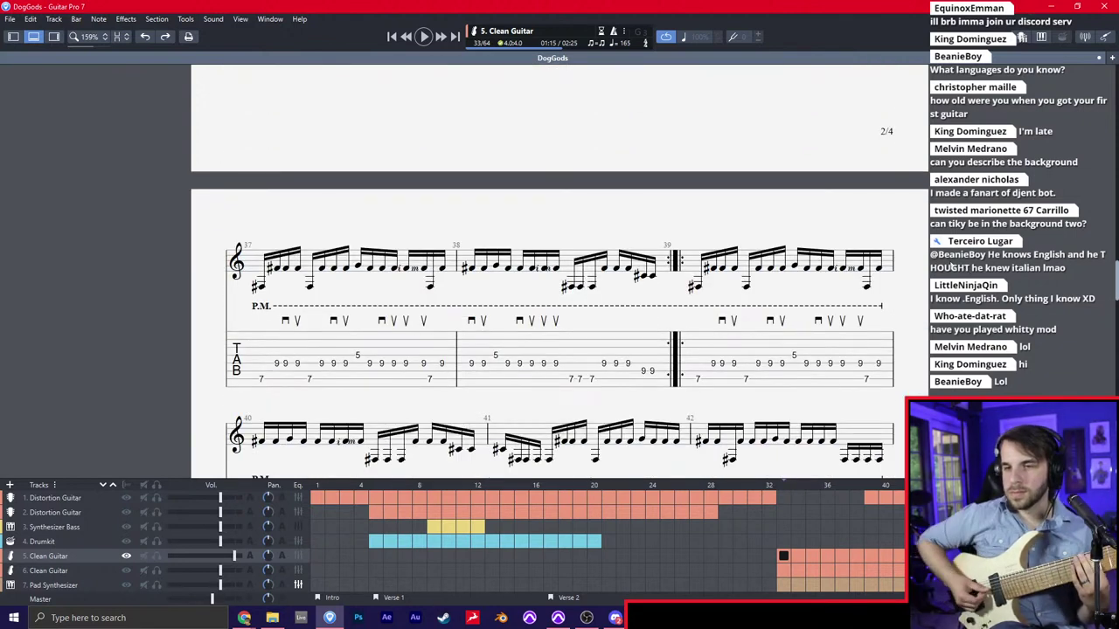
scroll(952, 267, "up", 6)
scroll(767, 441, "down", 1)
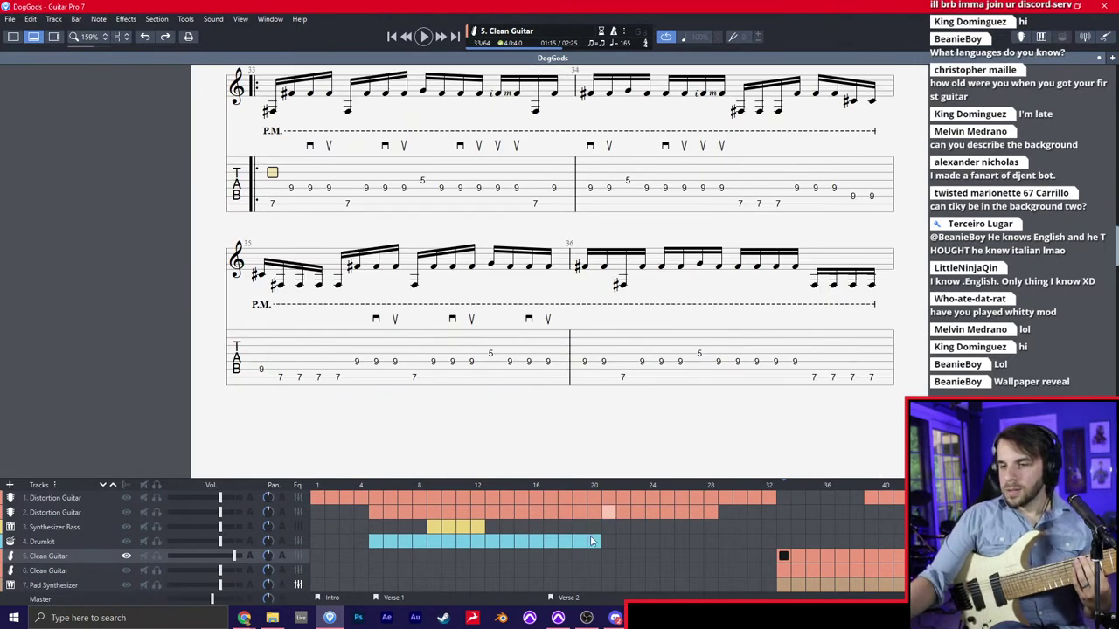
Switch to the DogGod2 session in Pro Tools and try a session tempo of 120 BPM
left_click(557, 617)
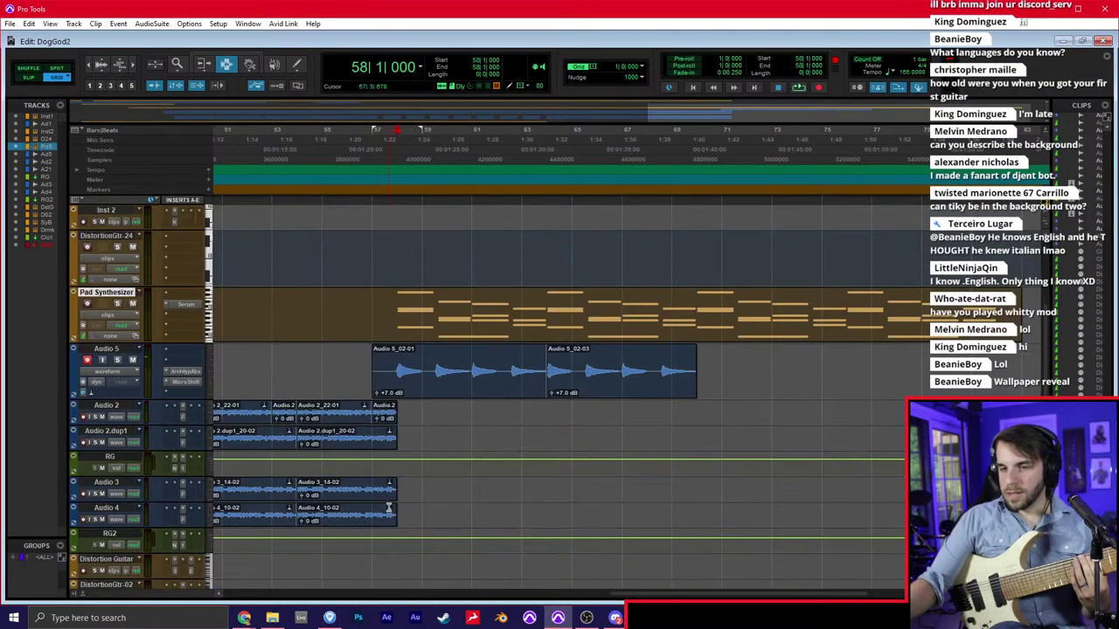
scroll(405, 425, "up", 3)
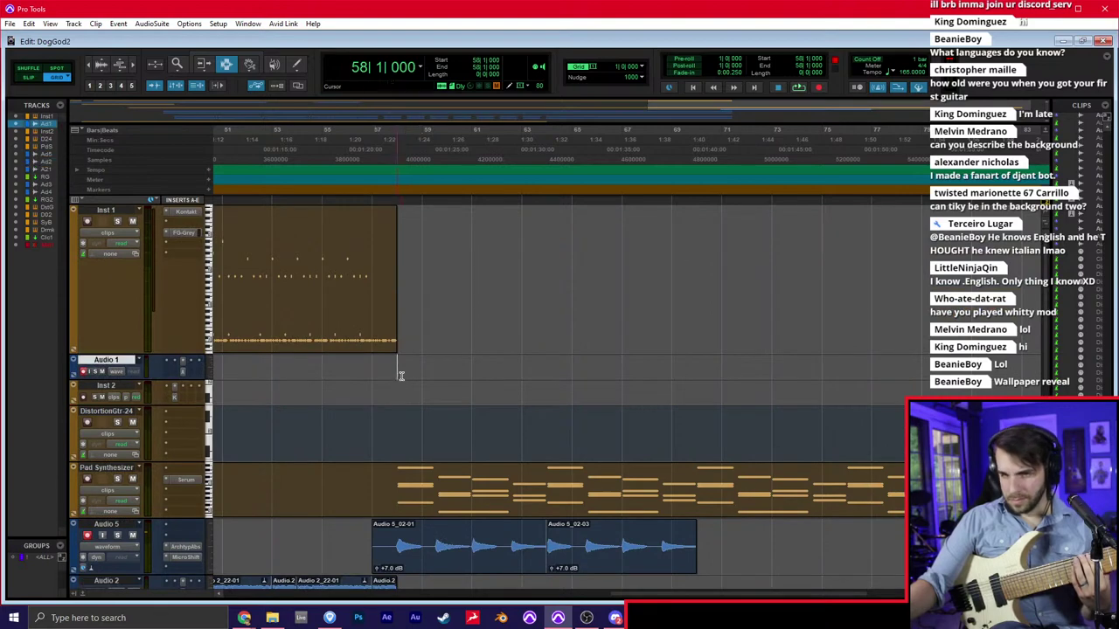
left_click(909, 73)
left_click(908, 73)
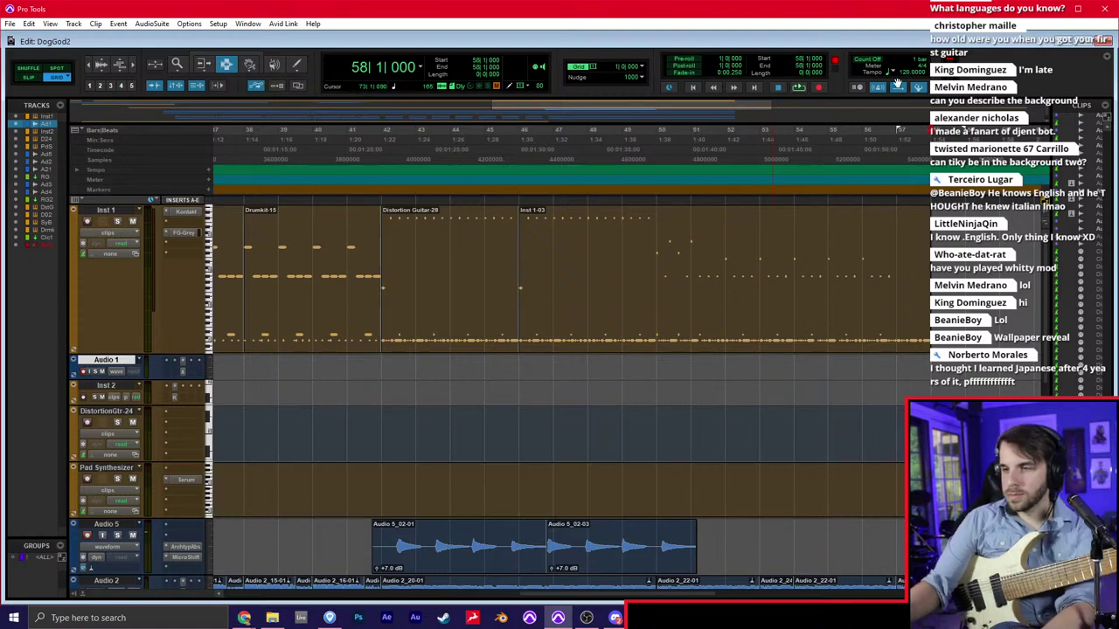
Enable Polyphonic elastic audio on the Audio 5 track and disarm its recording
scroll(118, 494, "down", 3)
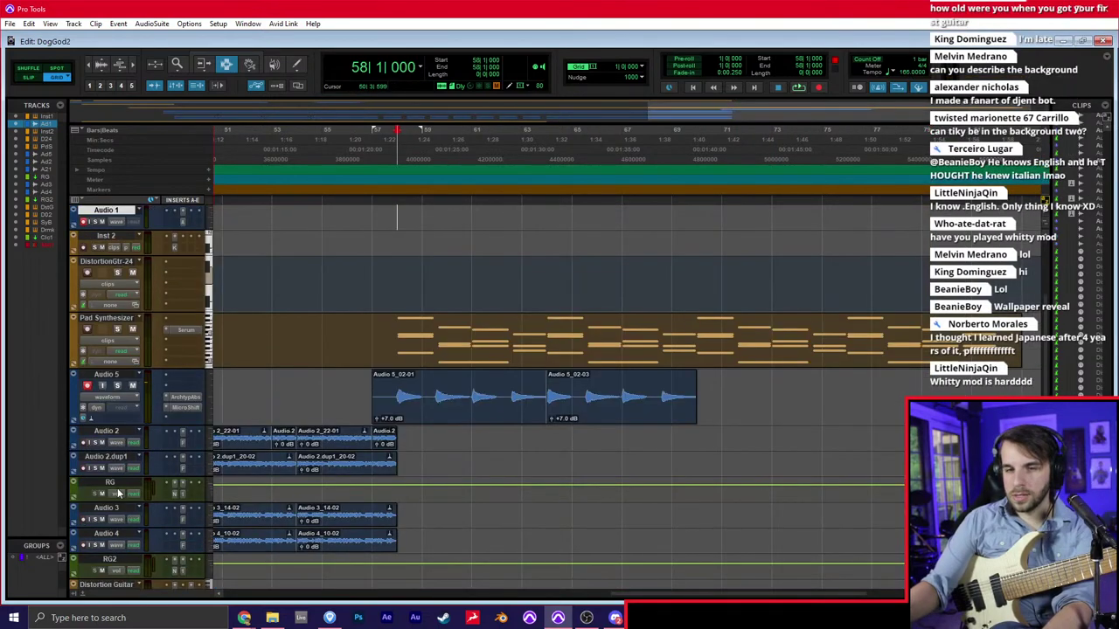
left_click(120, 419)
left_click(143, 435)
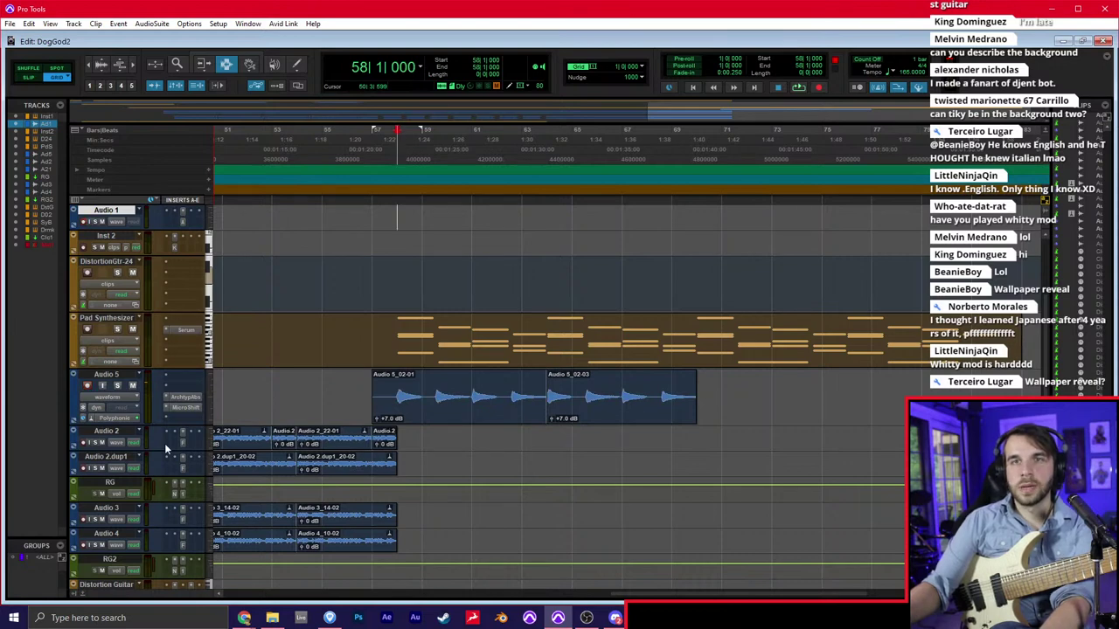
left_click(87, 386)
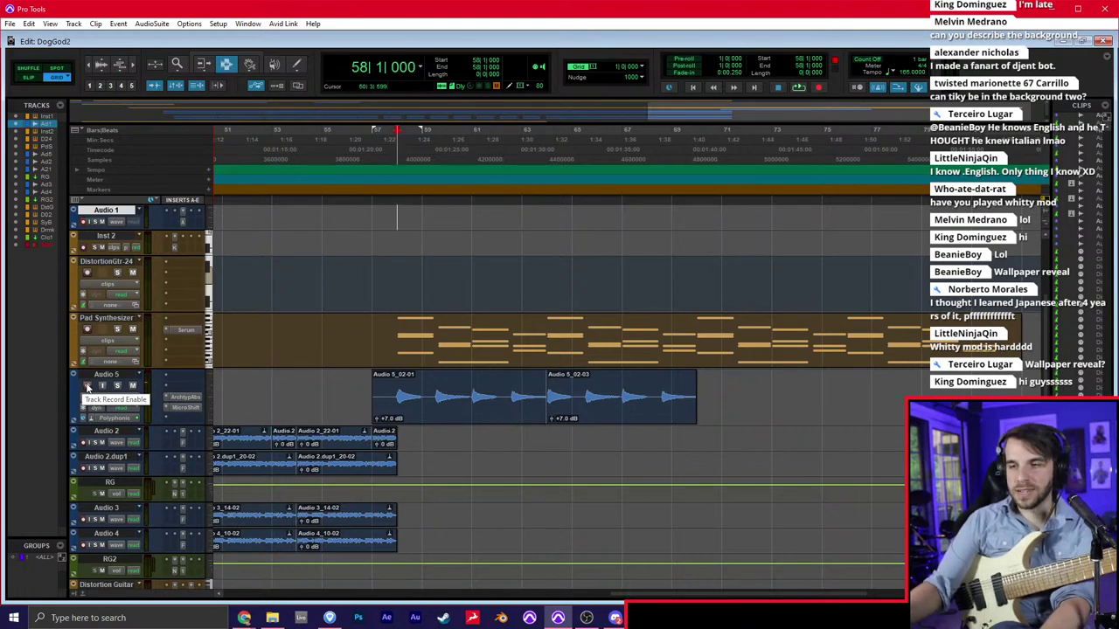
Switch the Audio 5 track to a tick-based timebase so its clips follow the tempo
scroll(411, 367, "up", 3)
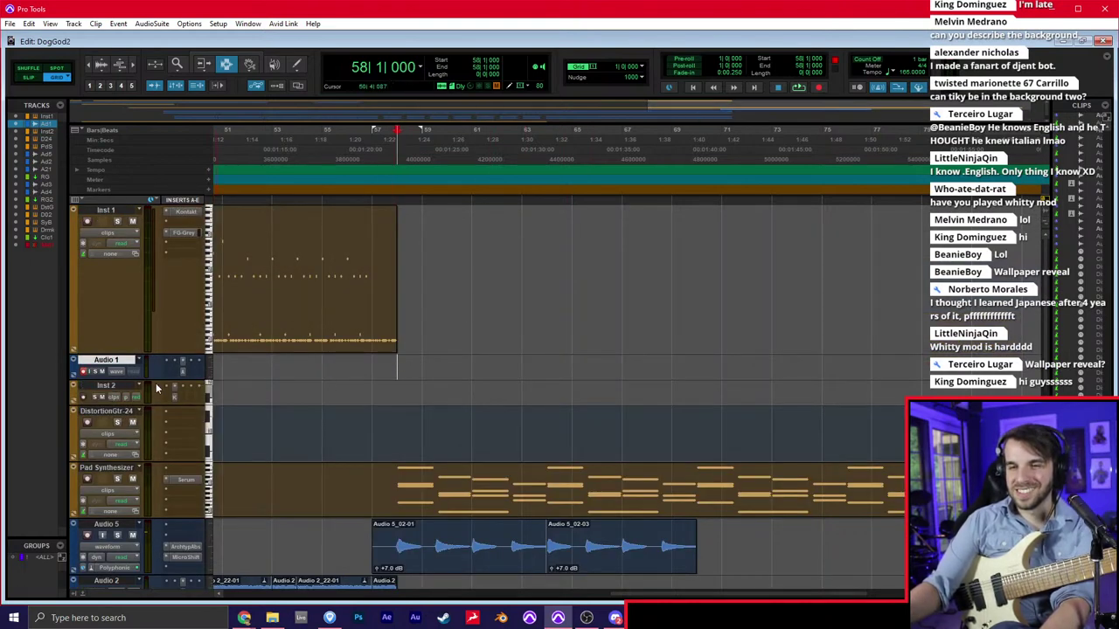
left_click(84, 569)
left_click(96, 582)
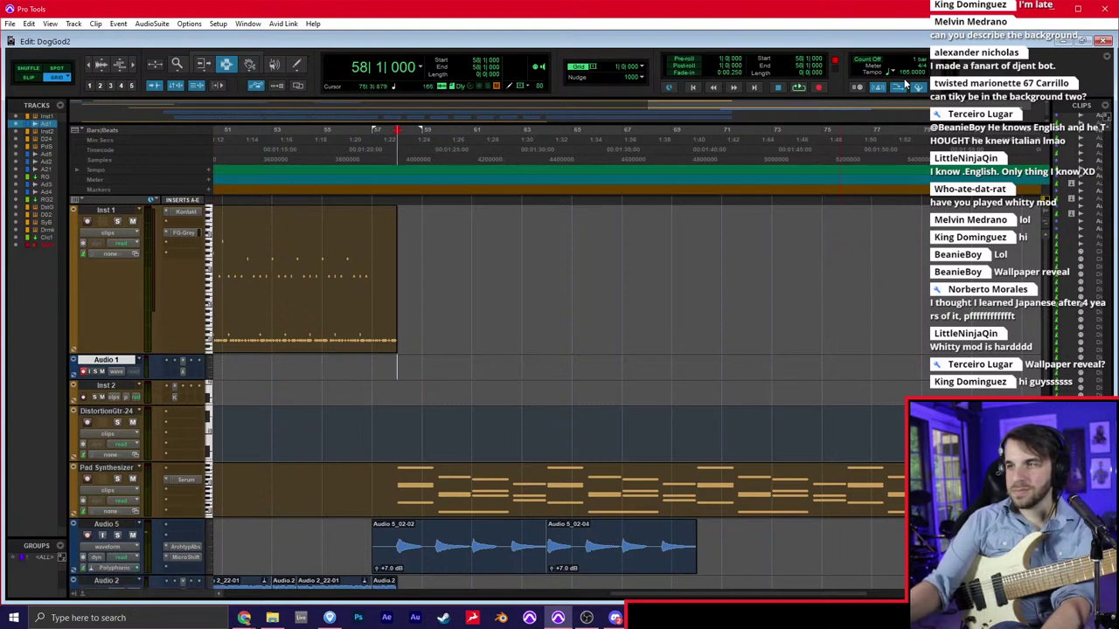
Set the session tempo to 90 BPM
left_click(905, 76)
type("90")
key("Return")
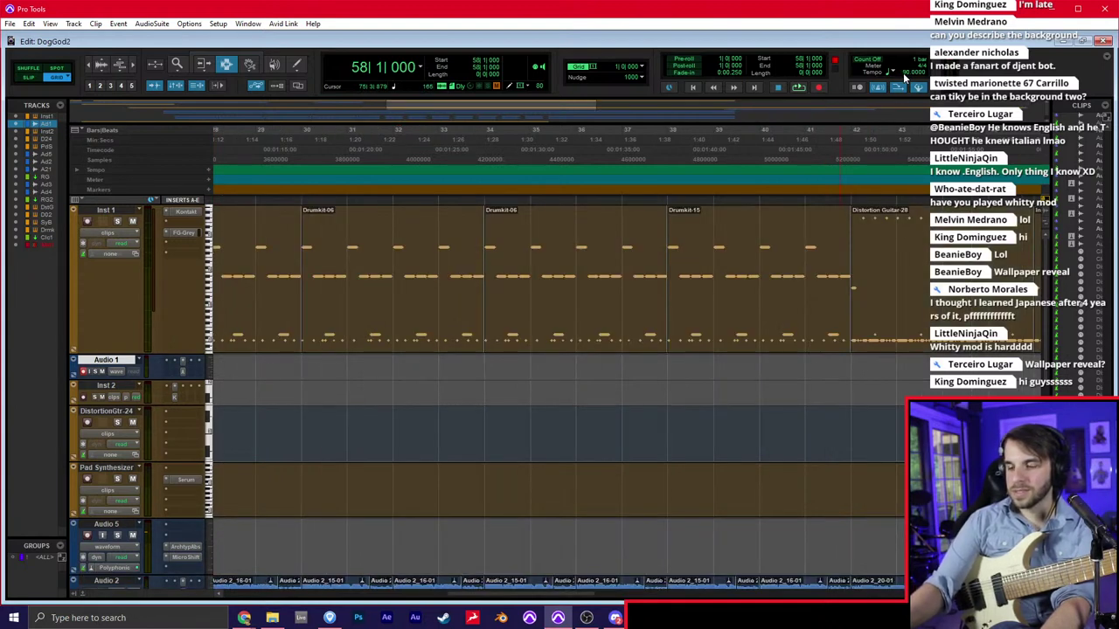
Turn on the count-off and record a guitar take of about six bars on Audio 1 from bar 58
key("ctrl+space")
key("space")
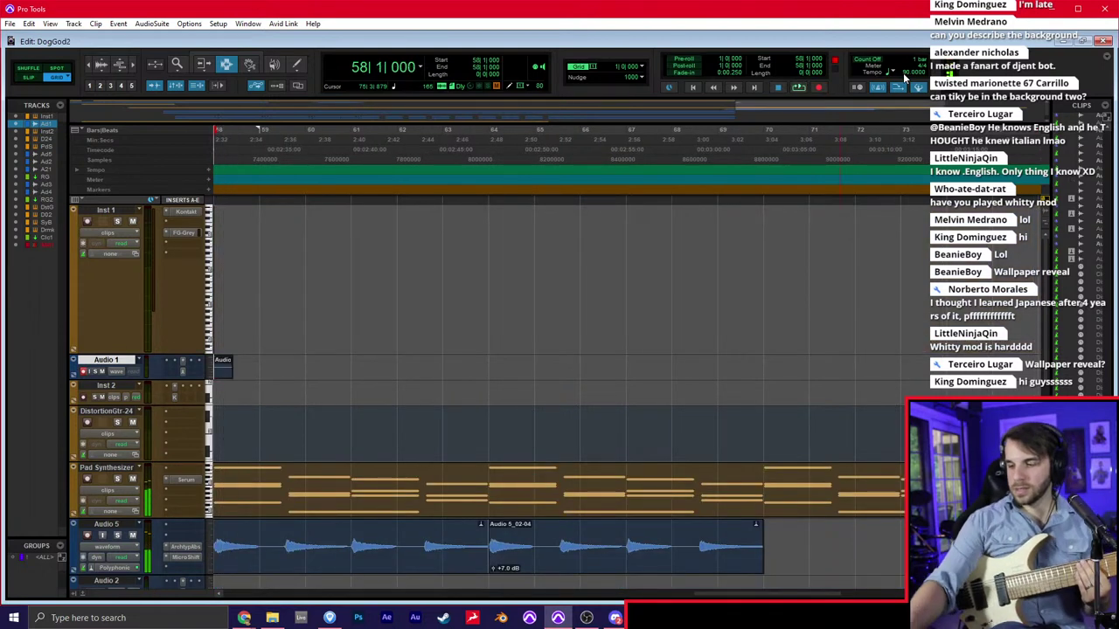
key("KP_8")
key("ctrl+space")
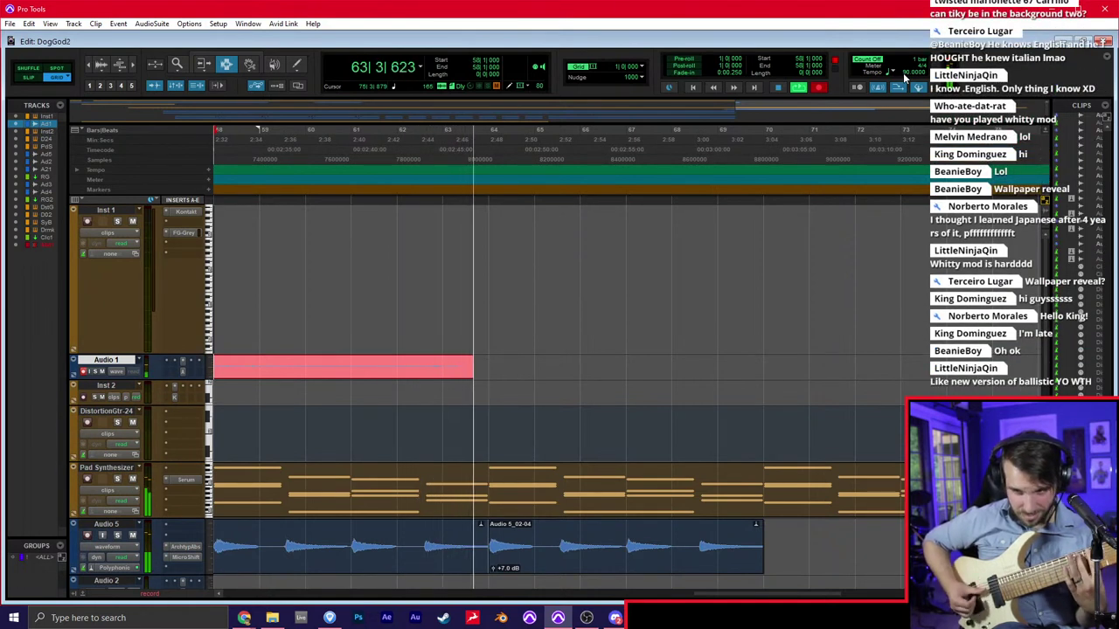
key("space")
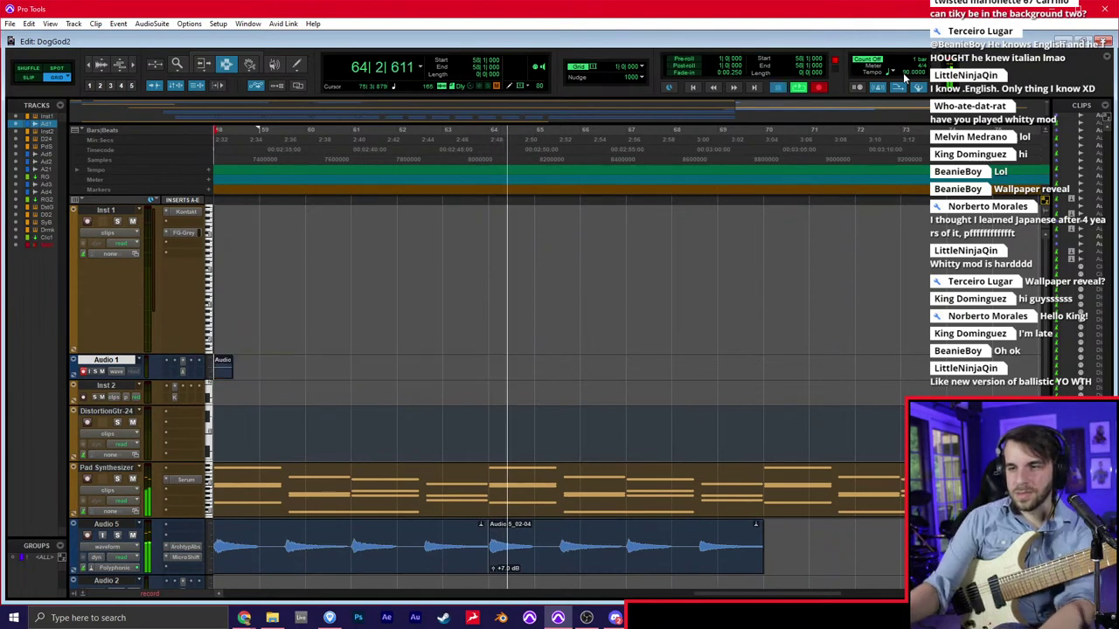
Raise the new Audio 1 take's clip gain to +9.0 dB, trim it to end at bar 64 and duplicate it directly behind itself
left_click(335, 360)
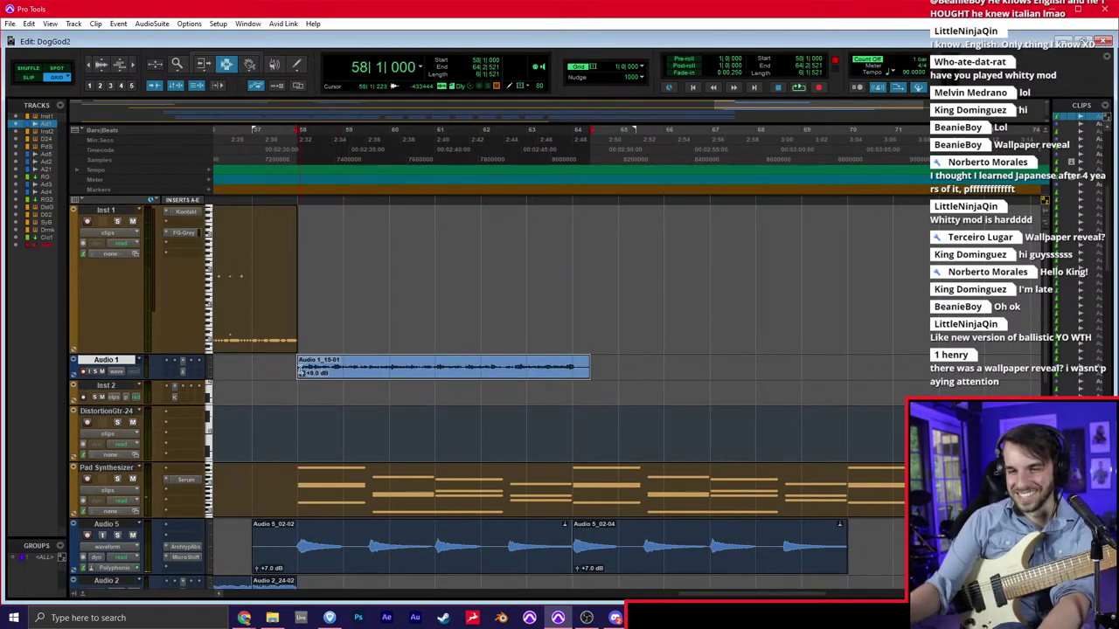
key("ctrl+d")
Set the session tempo to 165 BPM and play the arrangement from bar 58
left_click(279, 363)
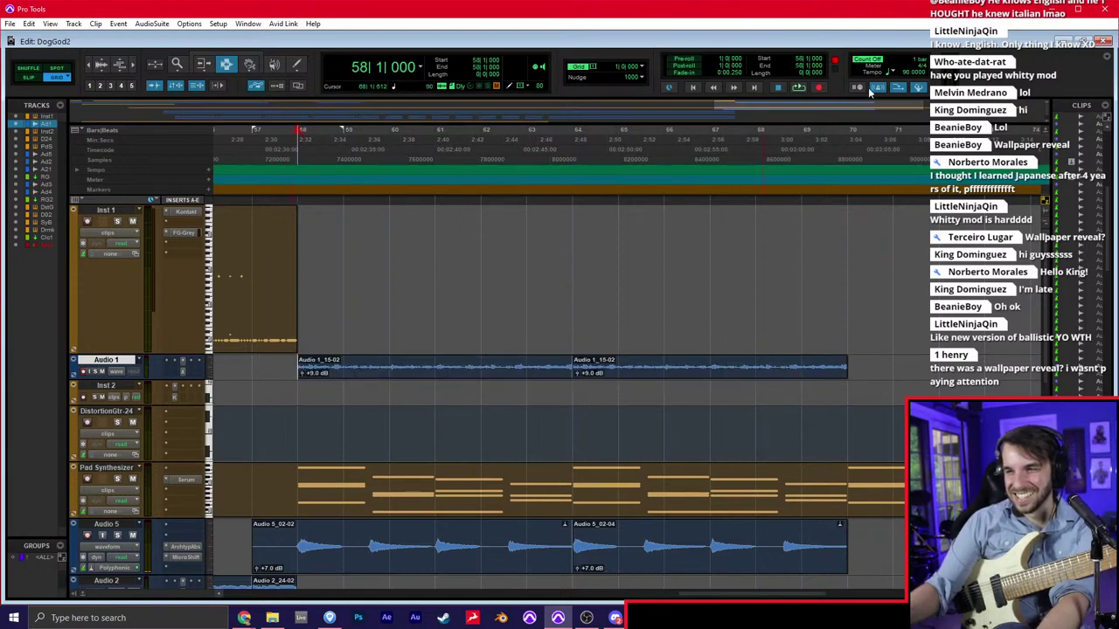
key("Return")
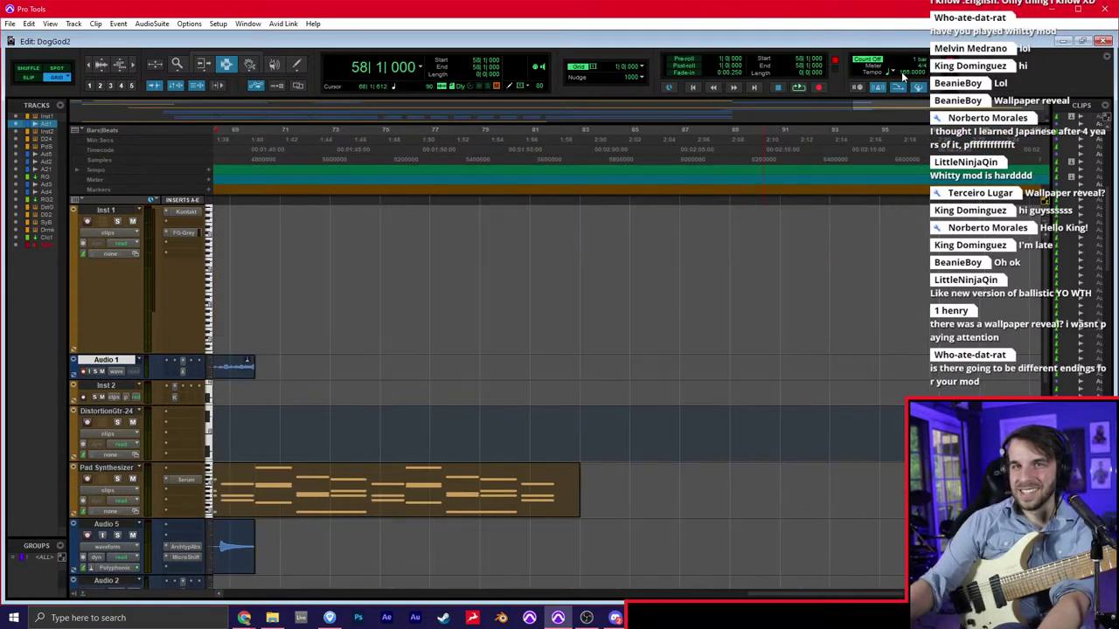
key("space")
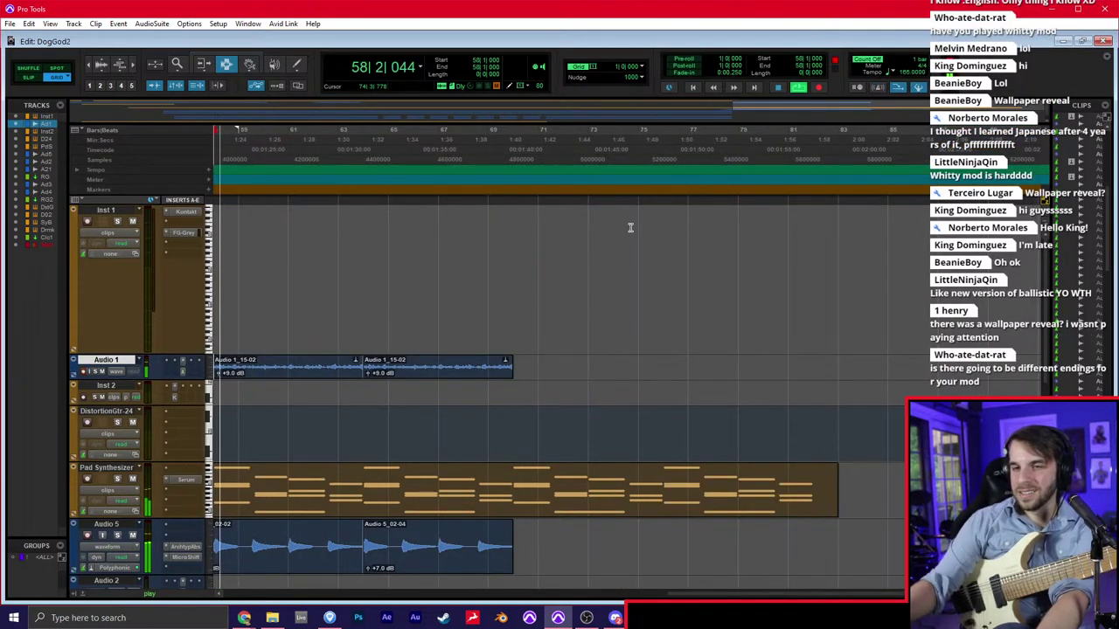
Raise the clip gain of both guitar clips on Audio 1 after bar 58 to +11.5 dB
scroll(454, 358, "left", 2)
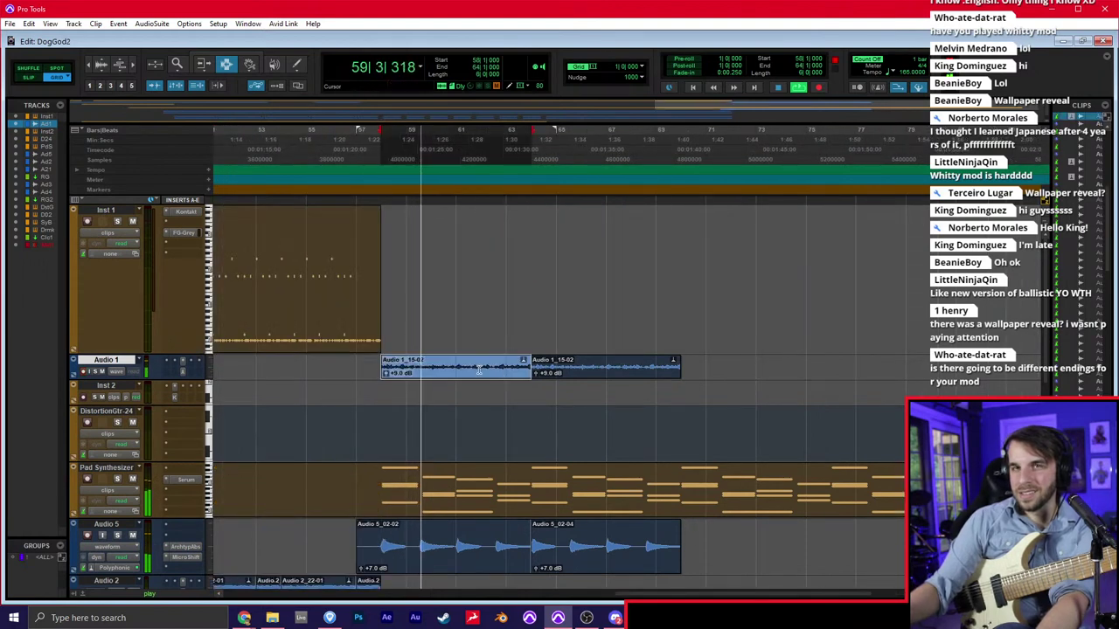
left_click(460, 365)
left_click(570, 363, "shift")
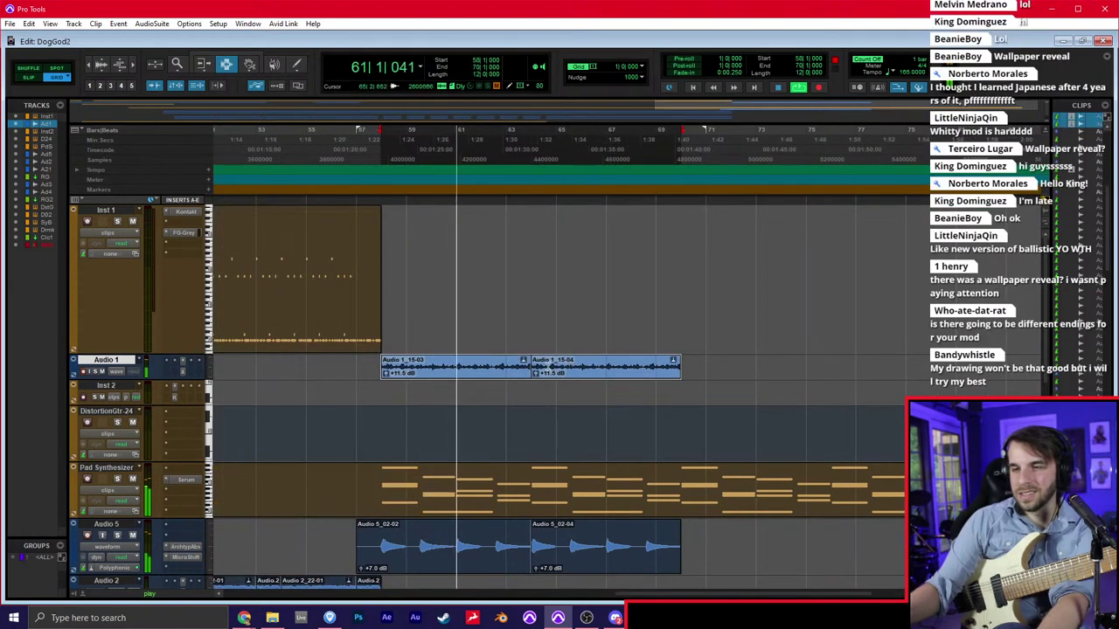
left_click(529, 371)
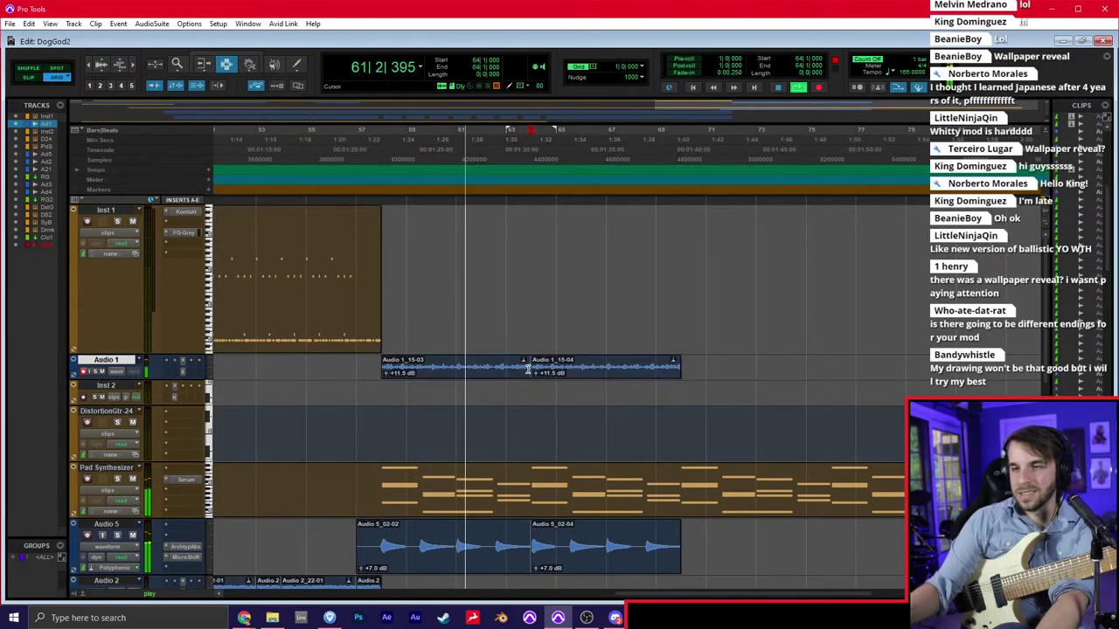
Stop playback and place a copy of the Inst 2-01 clip at bar 58 on the Inst 2 track
left_click(382, 320)
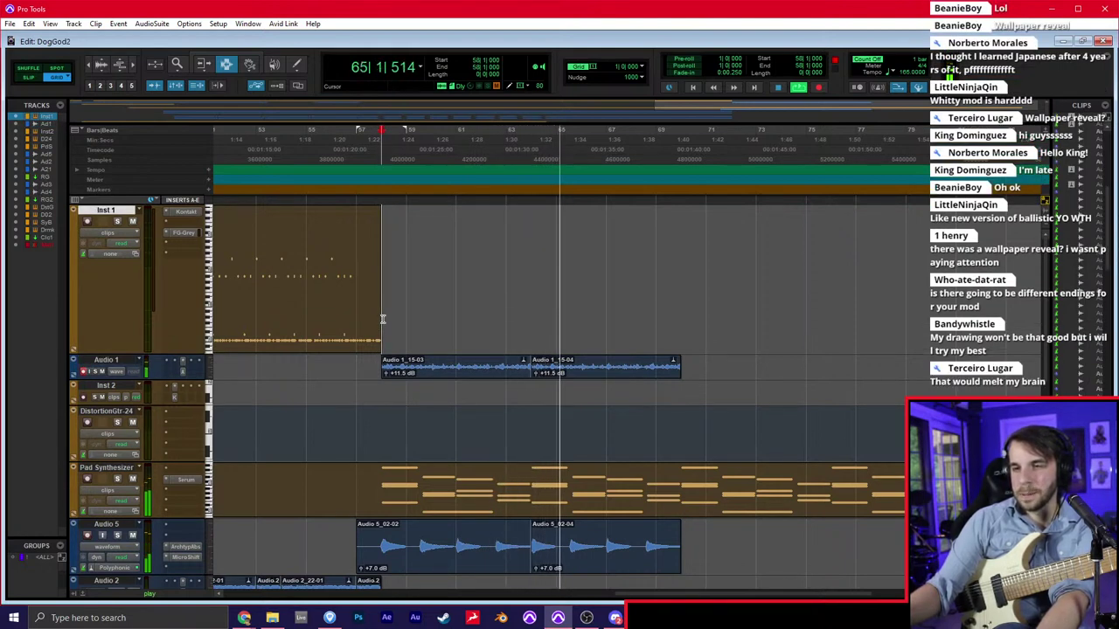
key("space")
key("r")
key("r")
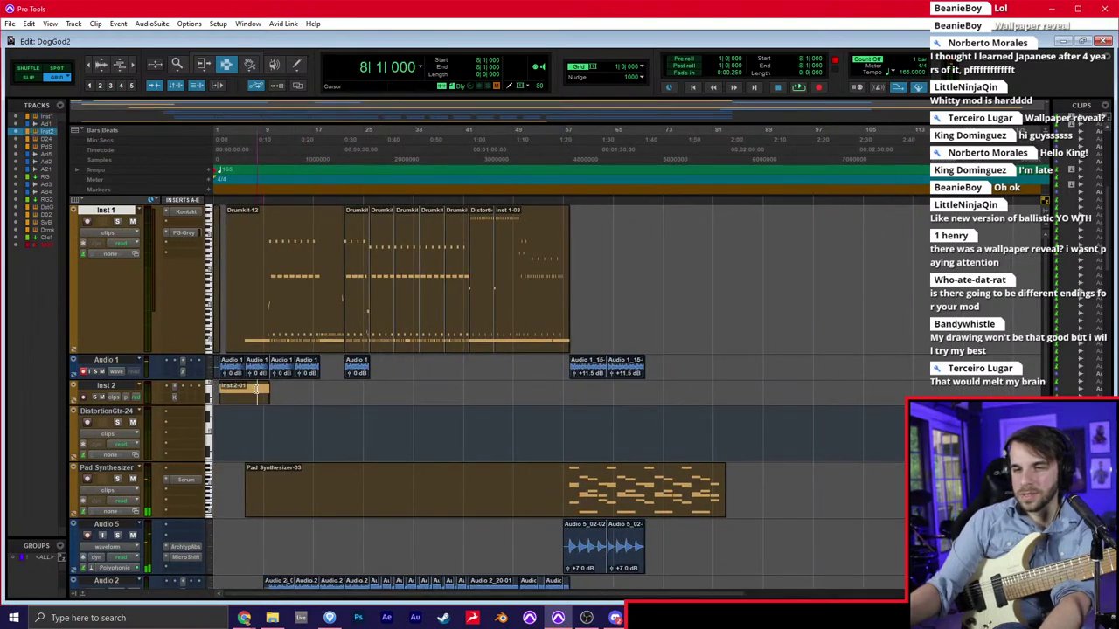
left_click_drag(258, 394, 569, 395)
key("t")
key("t")
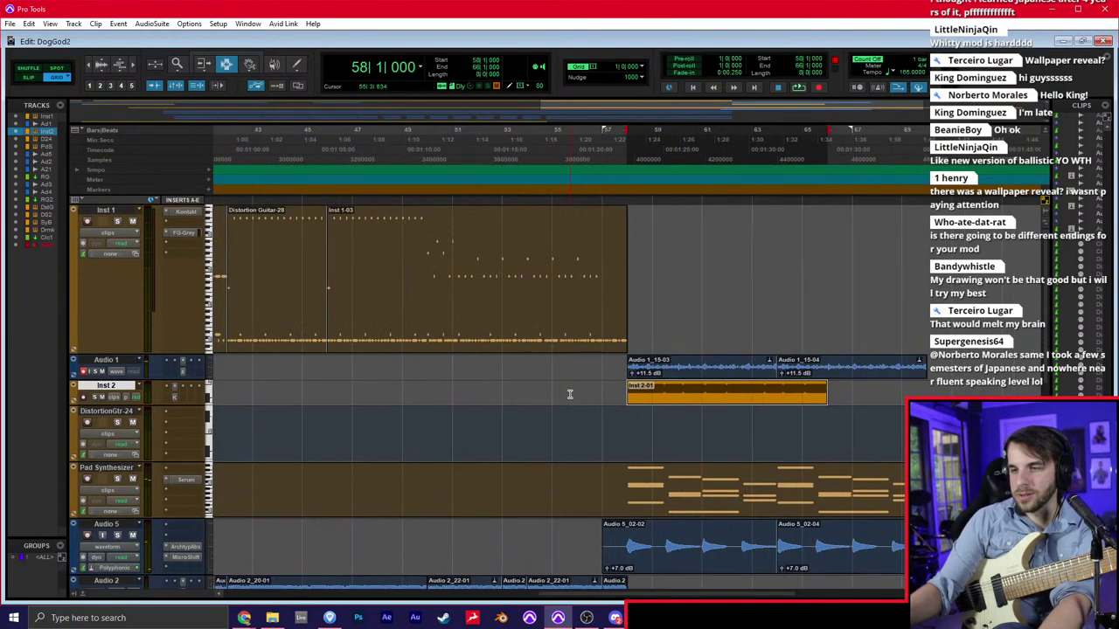
Play from bar 58 and open the copied Inst 2 clip in the MIDI Editor
key("t")
key("space")
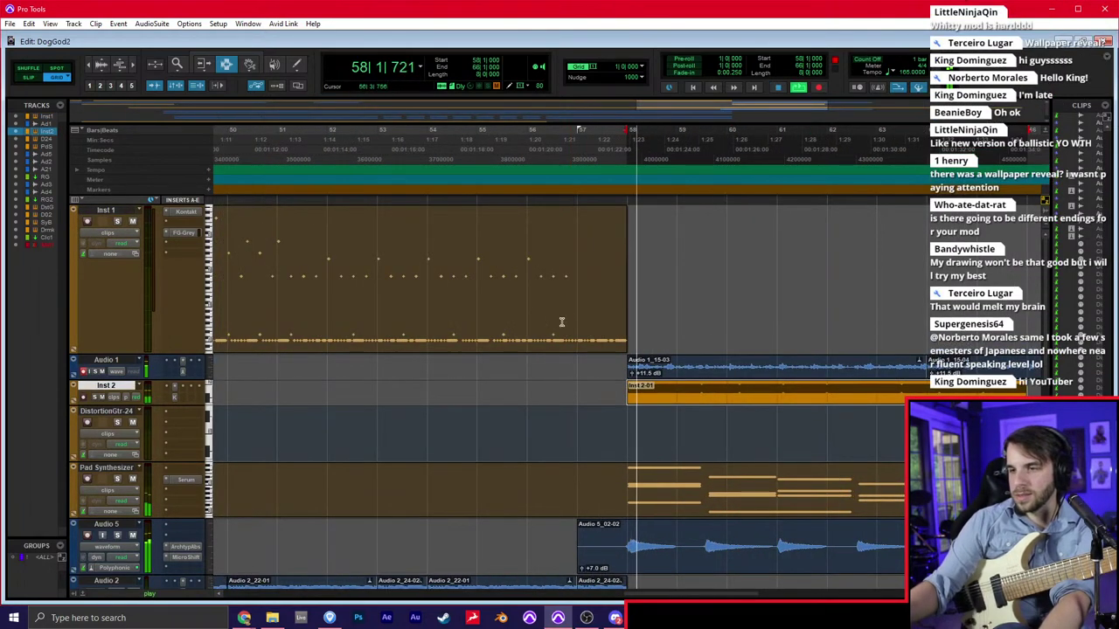
double_click(831, 391)
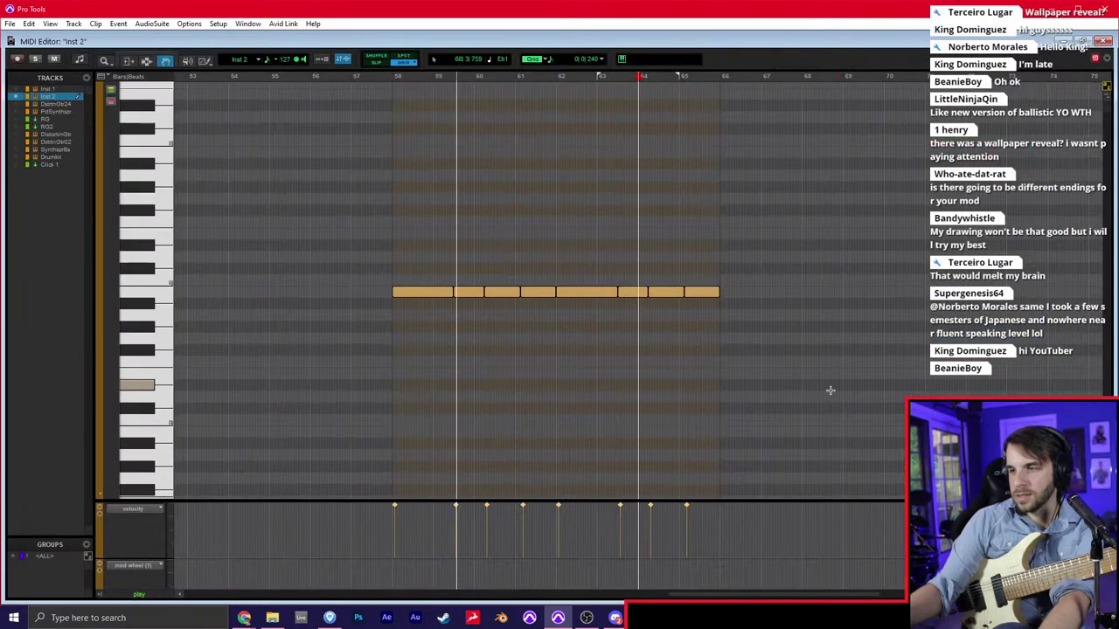
Return to the Edit window and duplicate the Inst 2 clip at bar 58 so it repeats from bar 64
key("t")
key("t")
key("space")
left_click(636, 295)
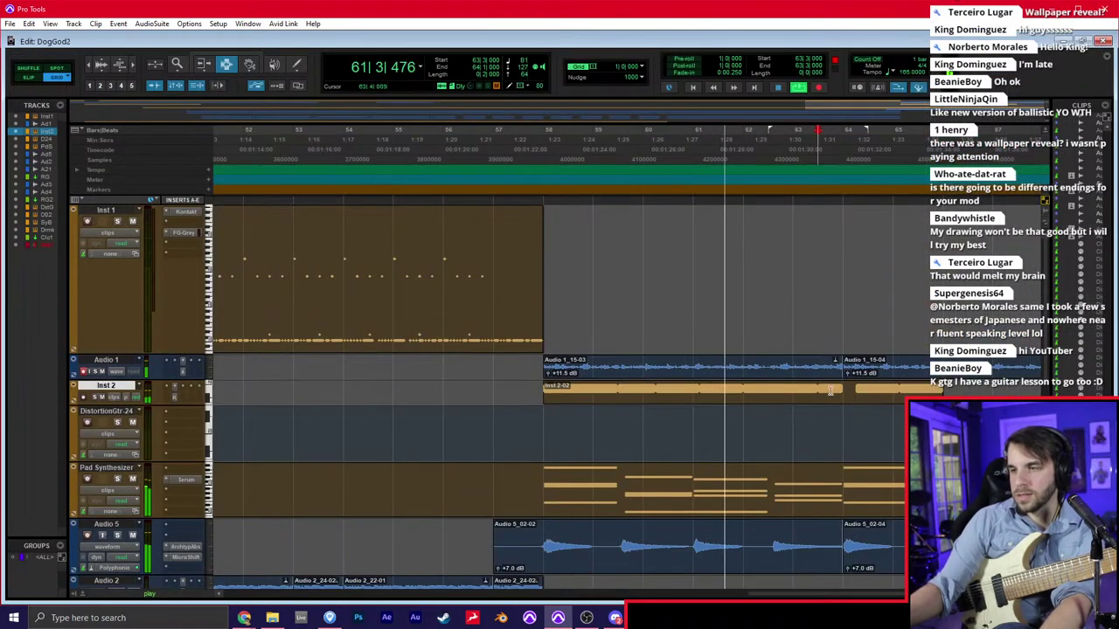
left_click_drag(834, 390, 557, 384)
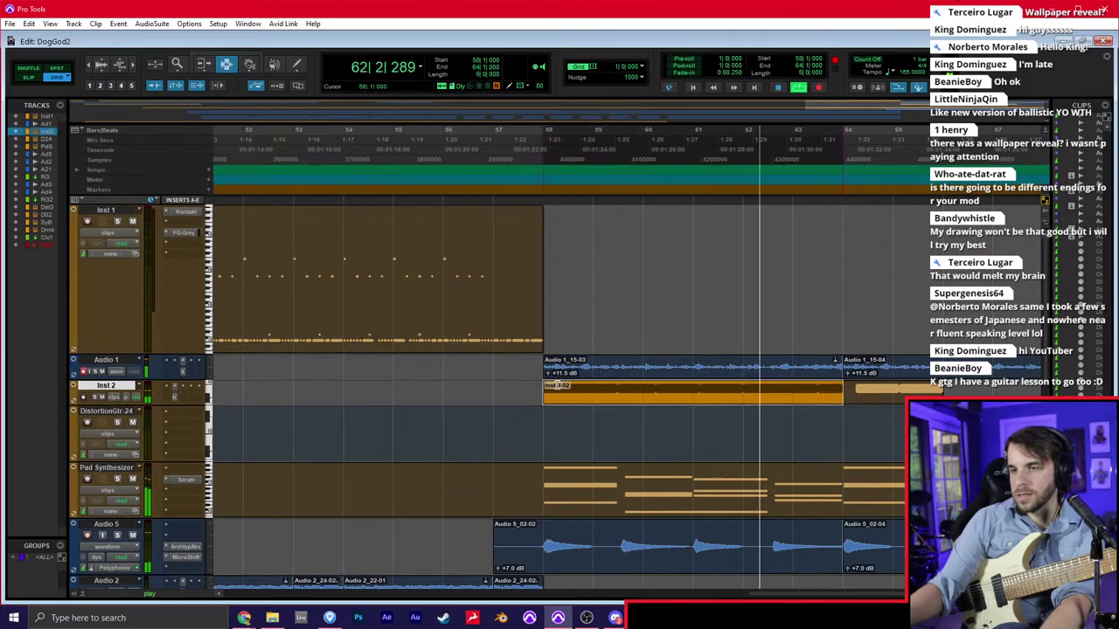
key("ctrl+d")
scroll(561, 383, "right", 3)
key("r")
left_click(562, 358)
left_click(608, 325)
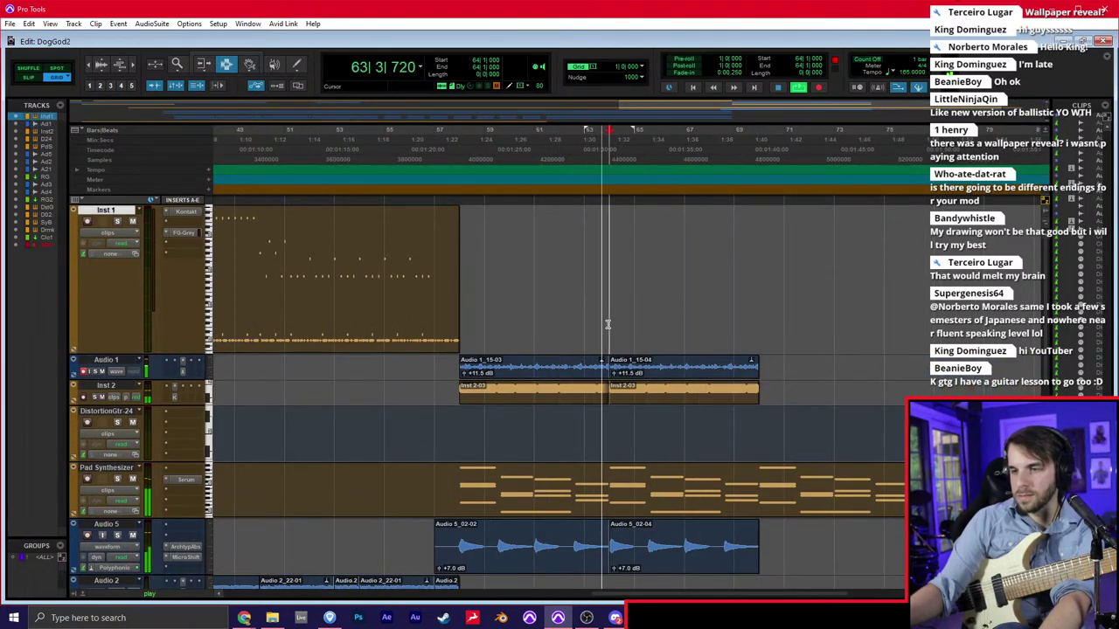
Listen to the new section from bar 58, stop playback and place the cursor at bar 60
left_click(639, 372)
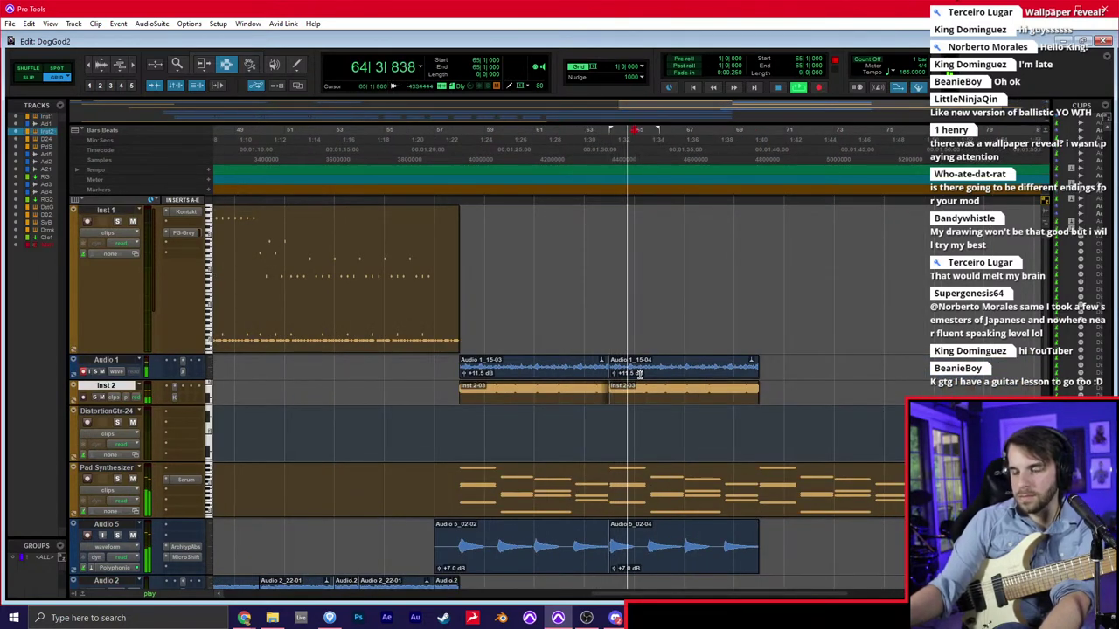
left_click(620, 317)
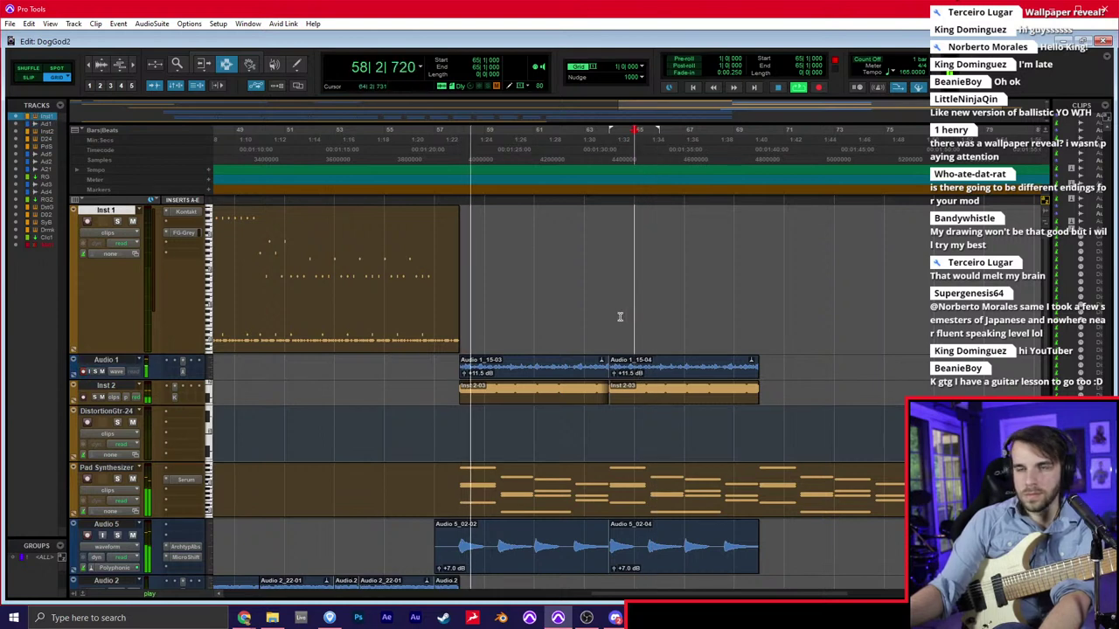
left_click(620, 316)
key("space")
left_click(566, 321)
left_click(513, 324)
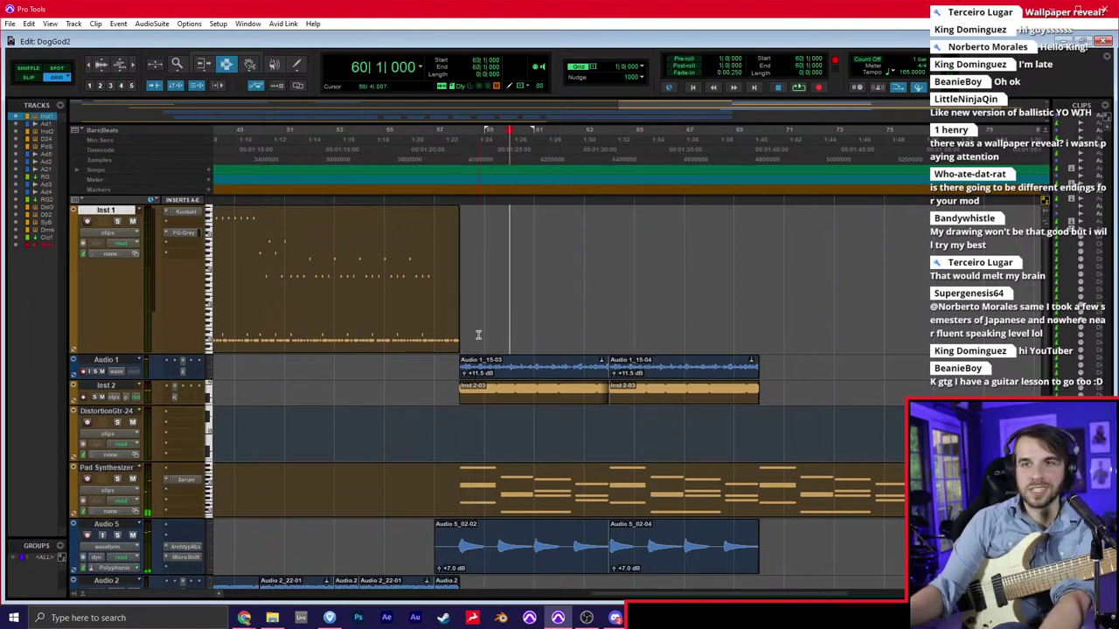
Play the arrangement from bar 56 to hear the transition into the new section
left_click(414, 349)
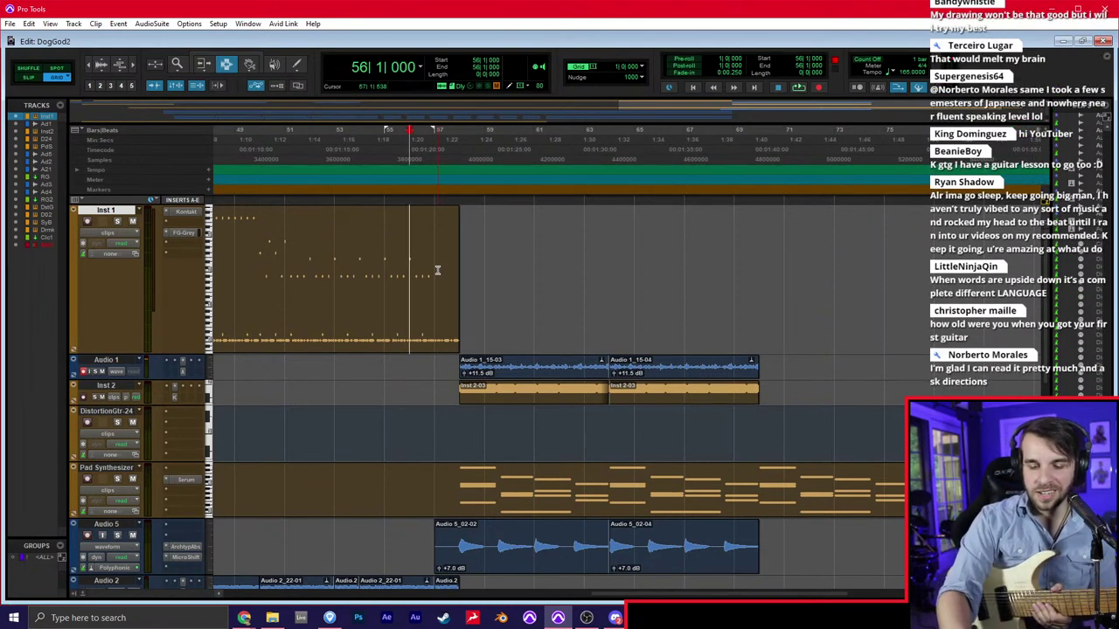
key("space")
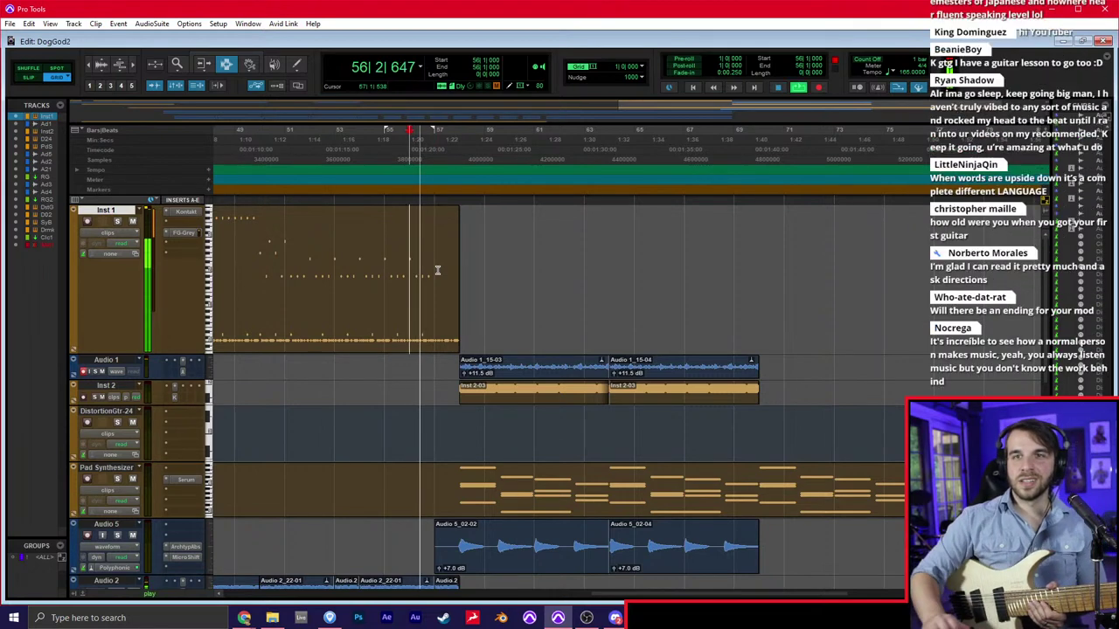
key("space")
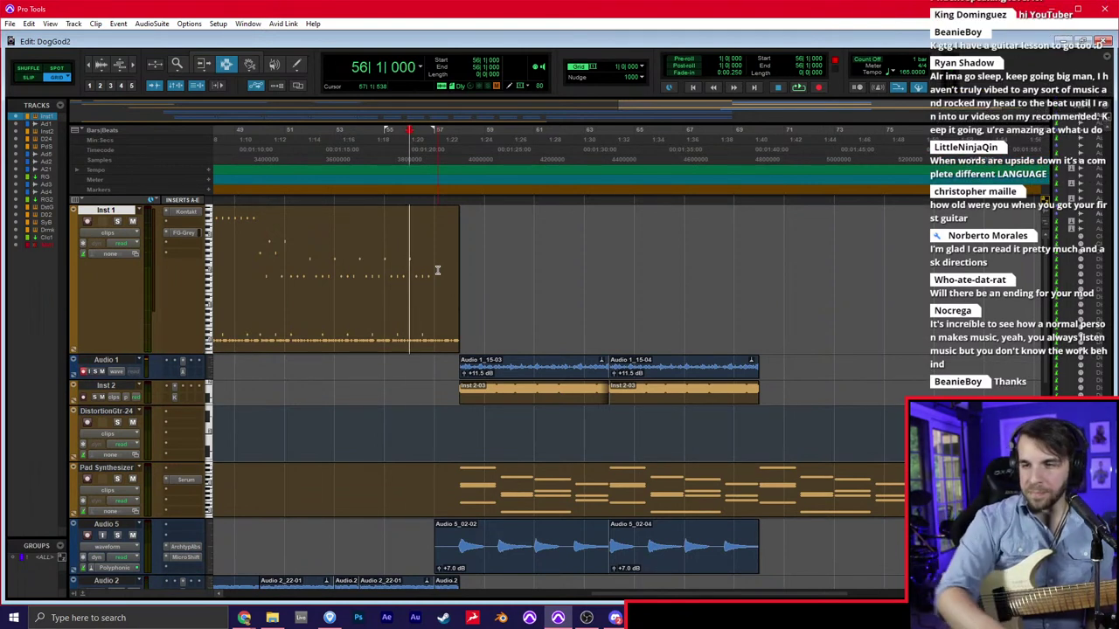
key("space")
key("space")
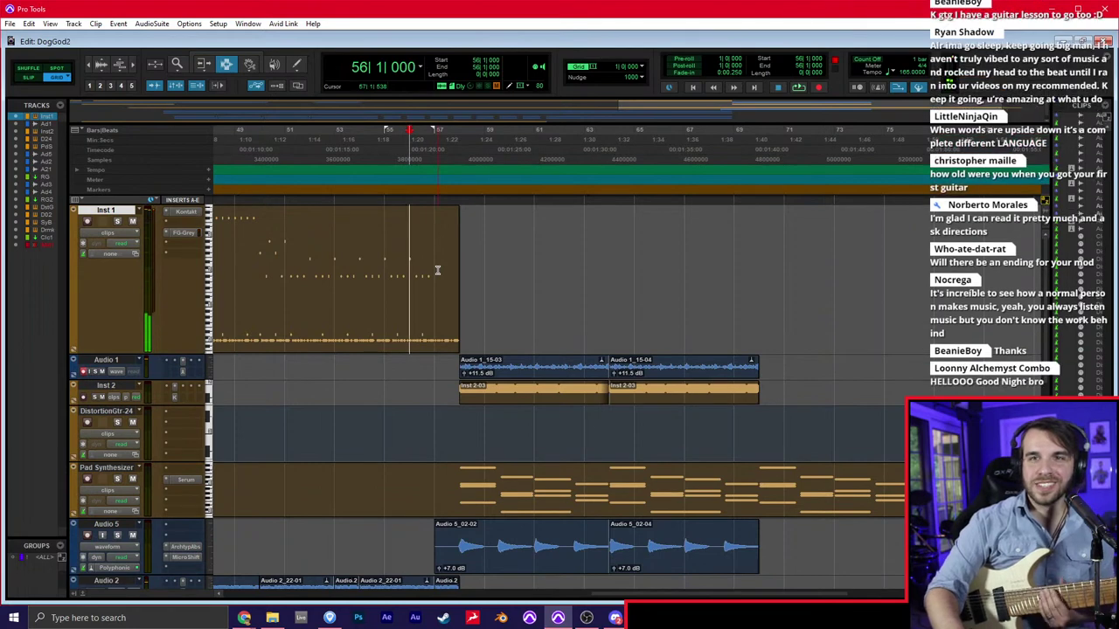
key("space")
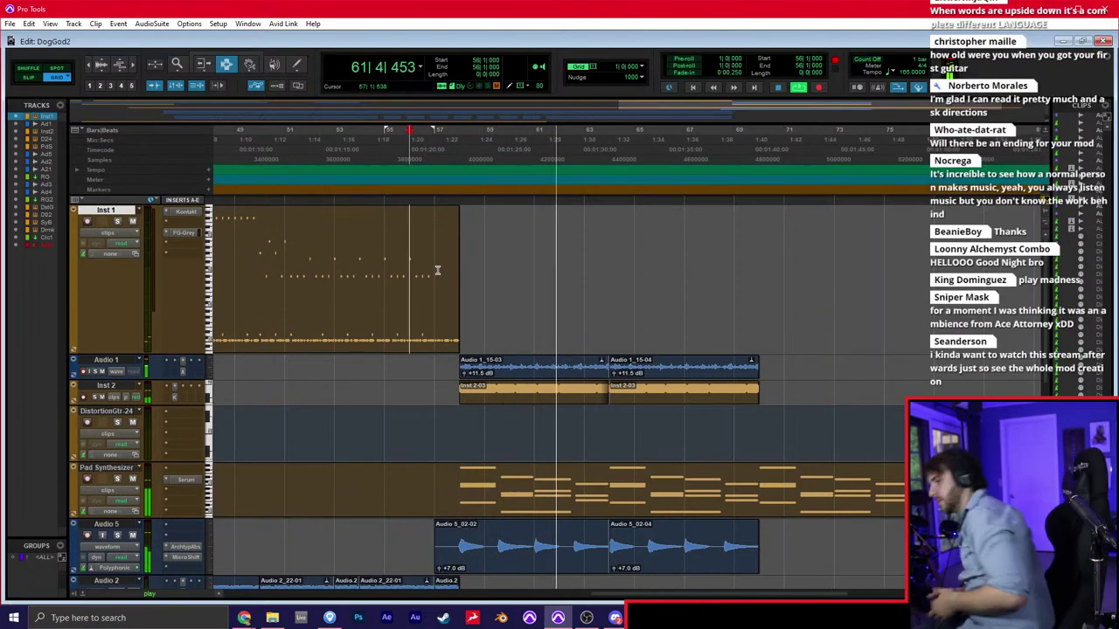
Open the Synthesizer Bass part in the MIDI Editor and draw a sustained low note from bar 58 to bar 61
scroll(455, 350, "down", 6)
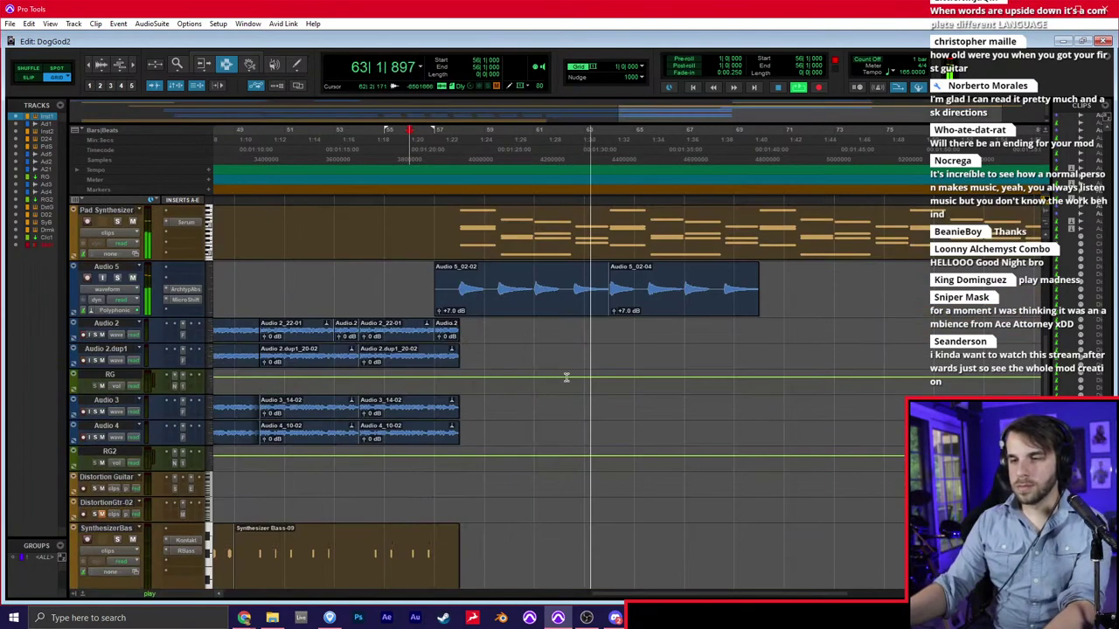
double_click(455, 437)
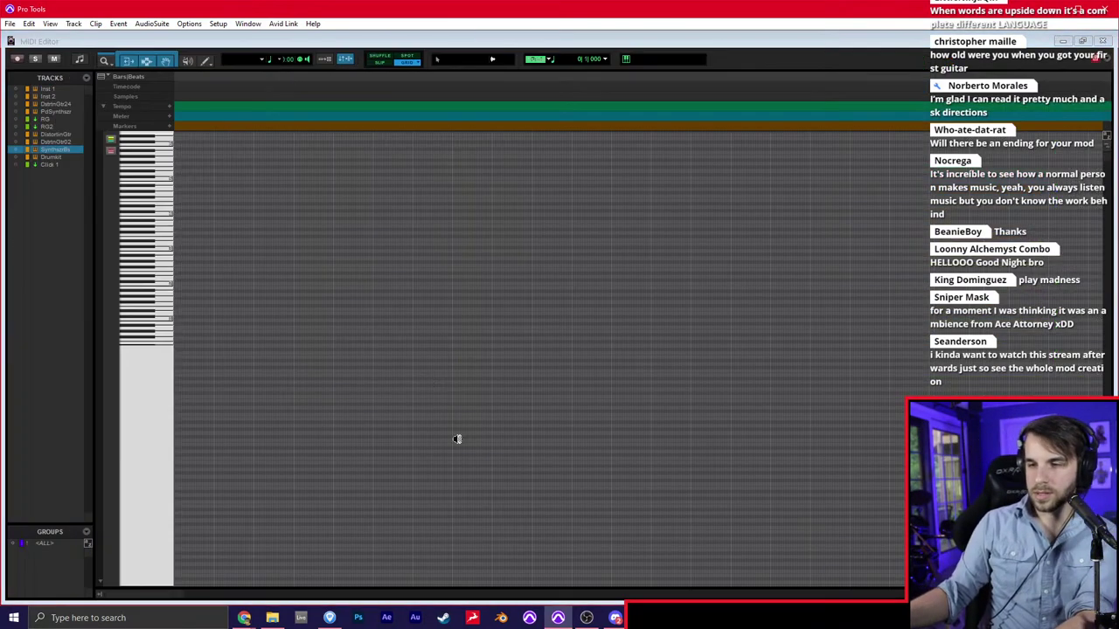
scroll(669, 369, "right", 1)
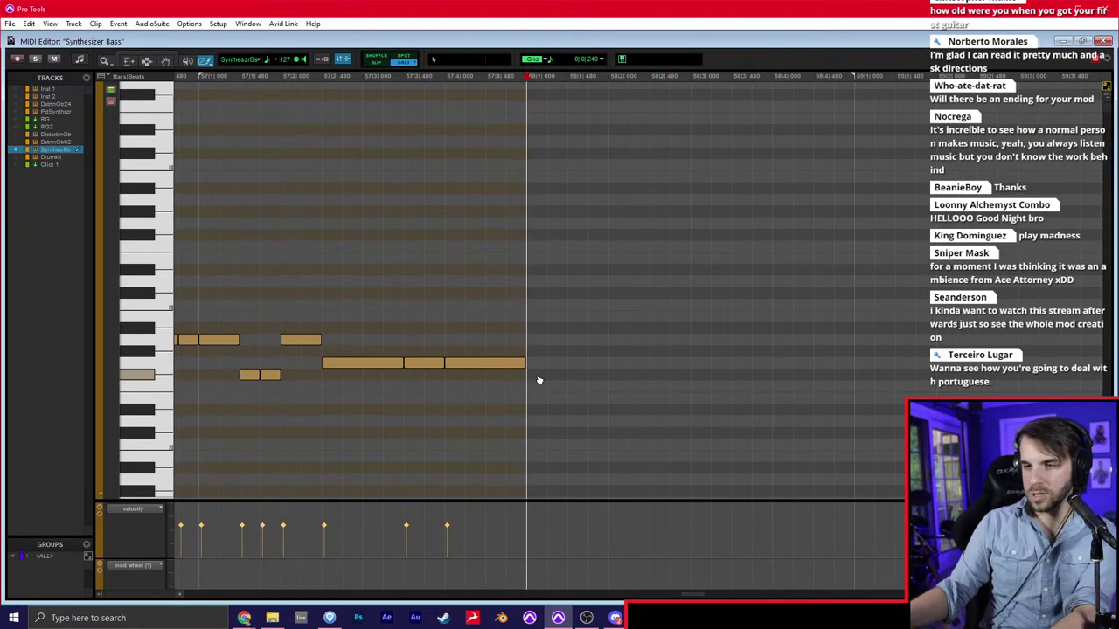
left_click_drag(543, 375, 913, 385)
key("r")
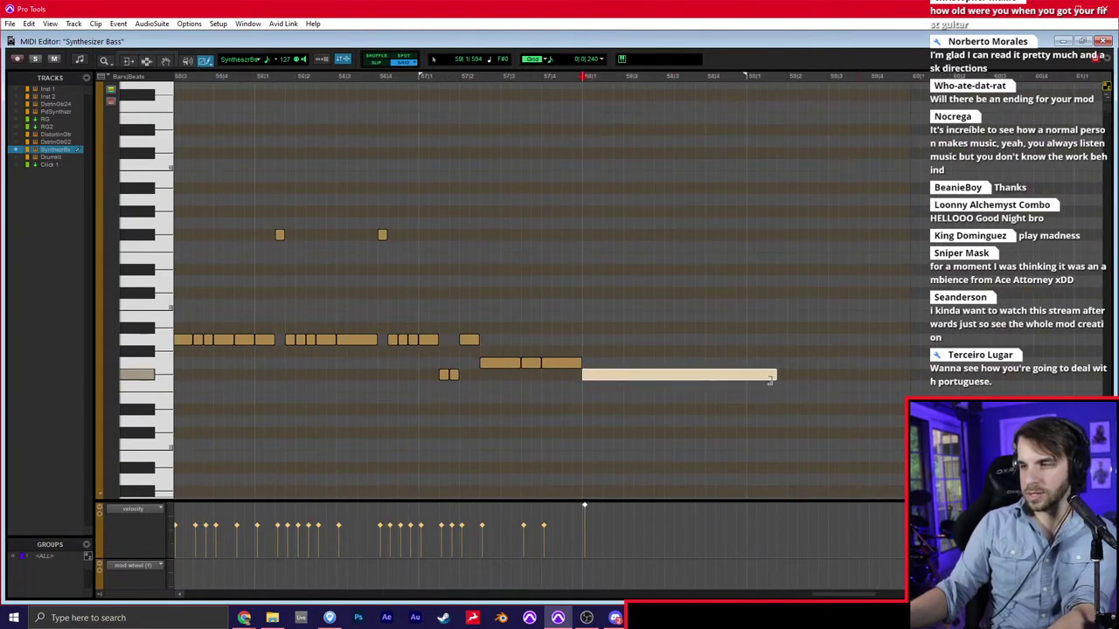
left_click_drag(772, 377, 929, 381)
key("space")
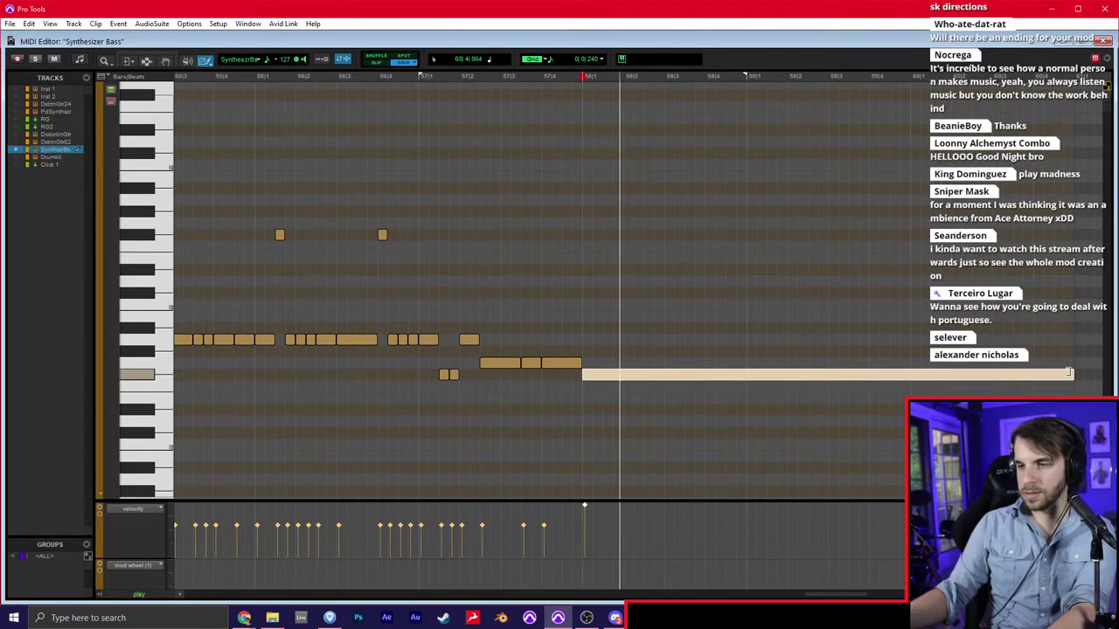
Transpose the sustained bass note up one octave and extend its end to bar 64
key("r")
key("F8")
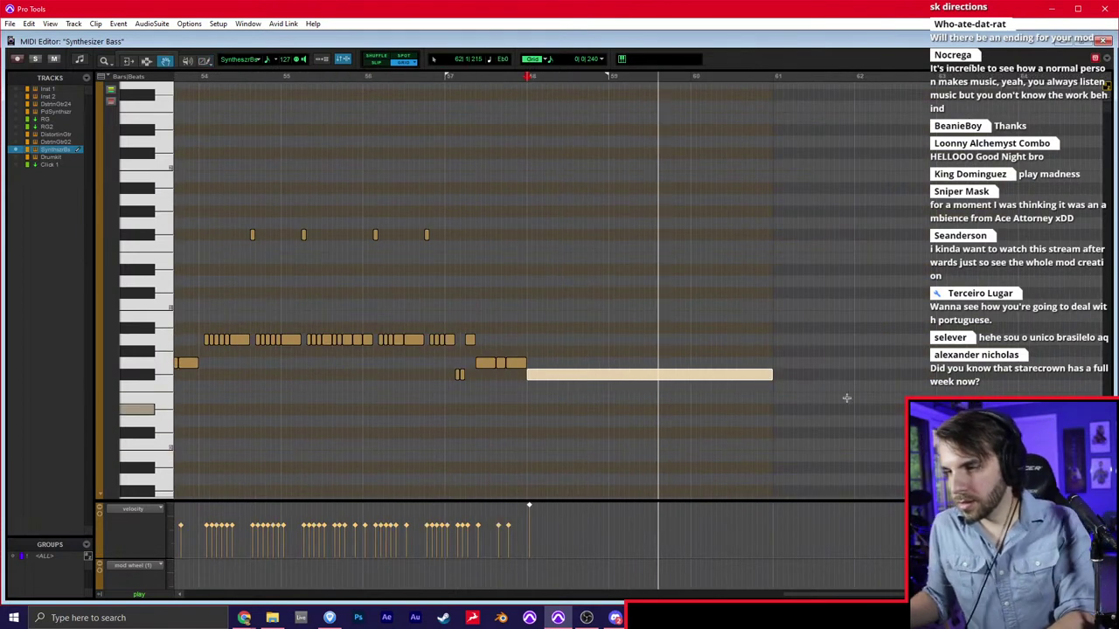
key("space")
key("shift+Up")
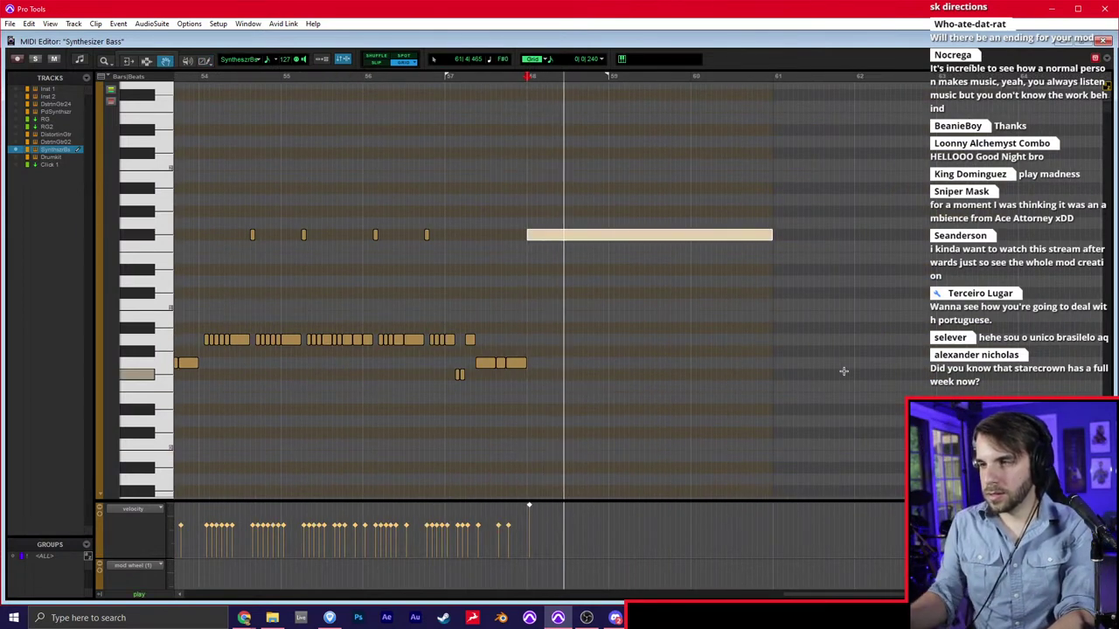
scroll(842, 371, "right", 1)
key("F6")
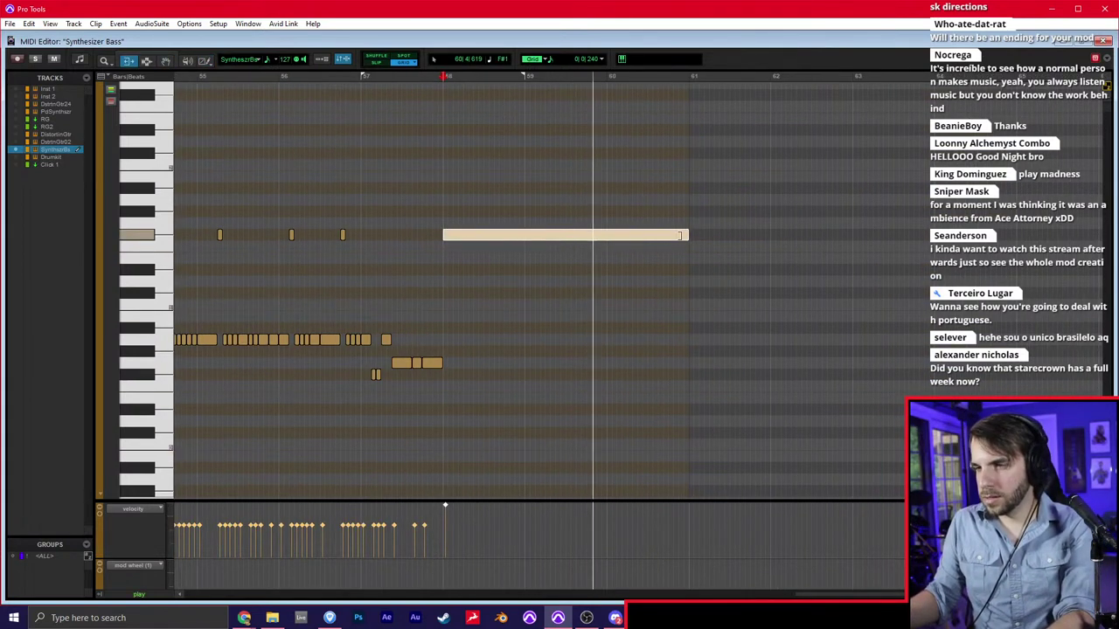
left_click_drag(680, 236, 932, 256)
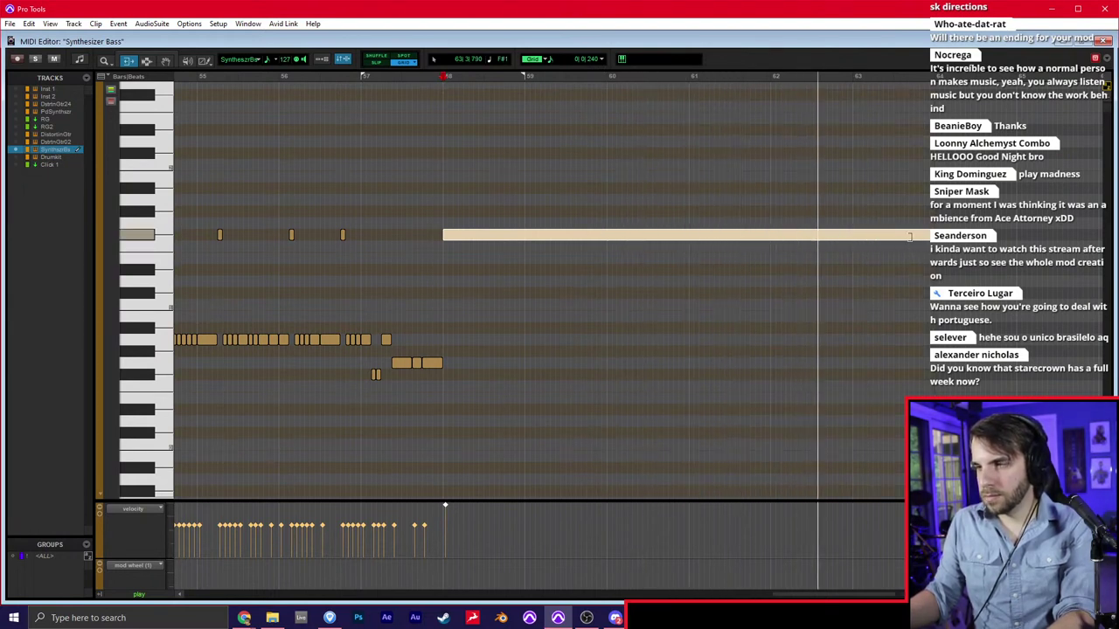
scroll(905, 238, "right", 2)
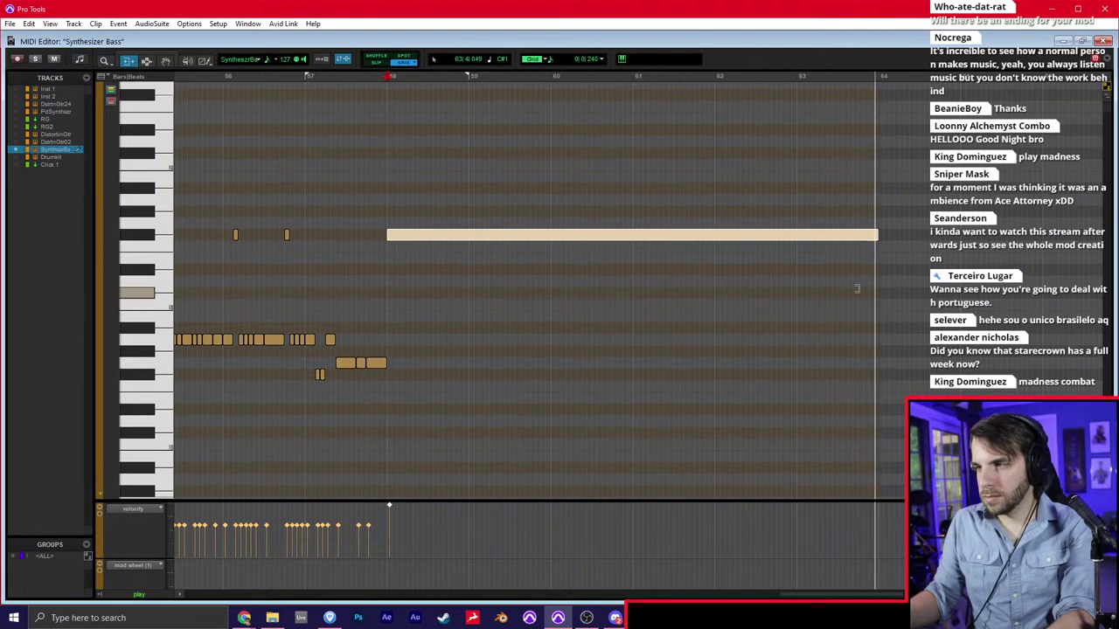
Close the MIDI Editor, stop playback and duplicate the sustained Synthesizer Bass clip to bar 64
key("ctrl+w")
key("space")
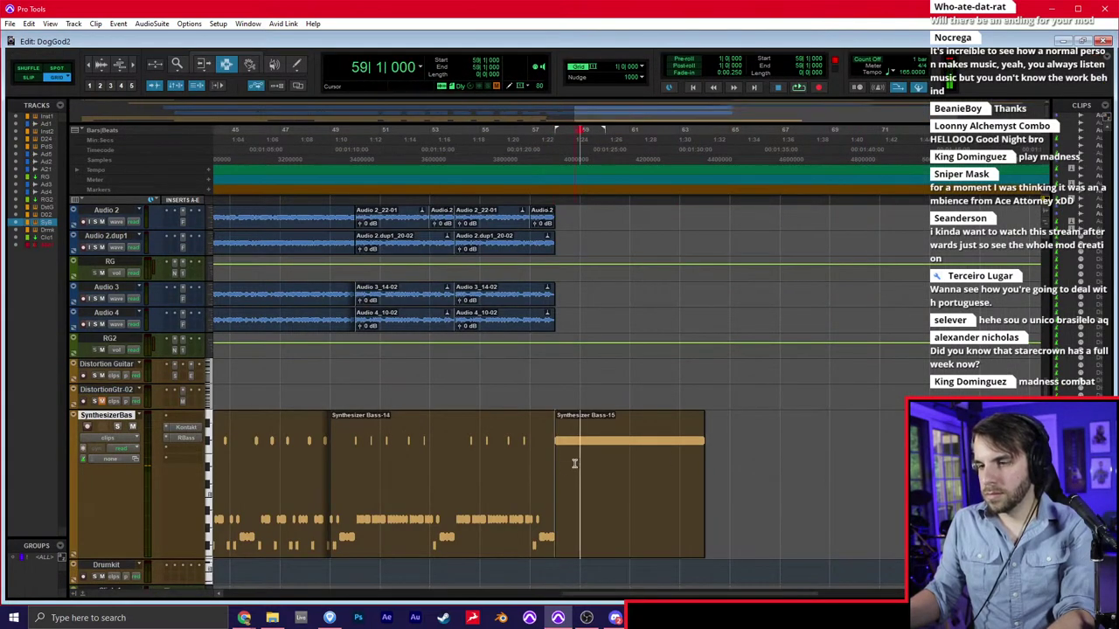
key("ctrl+d")
left_click(702, 450)
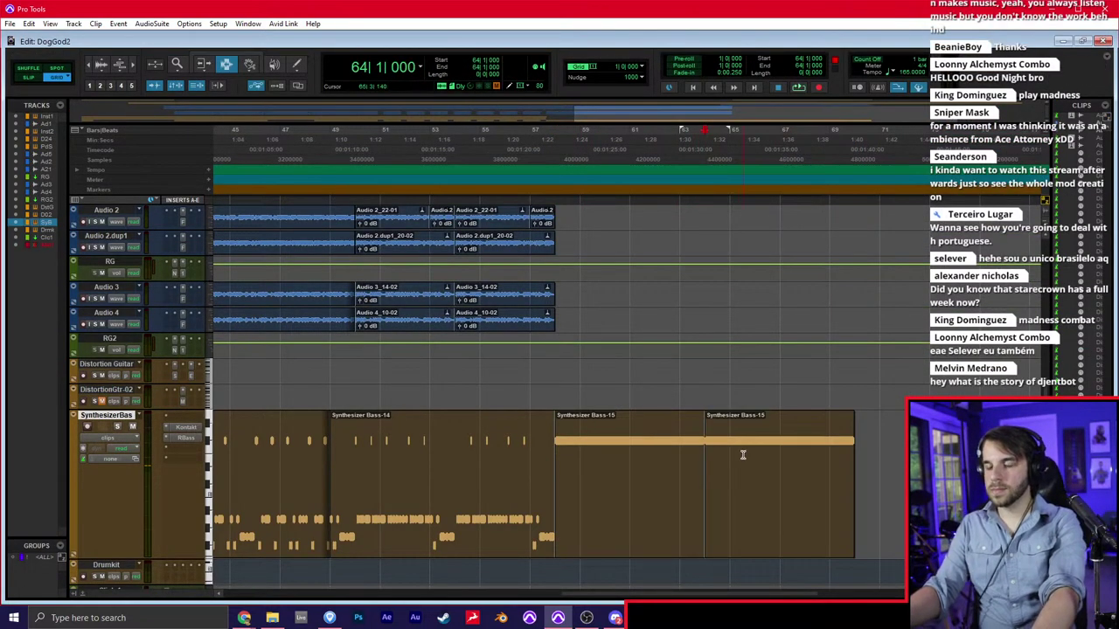
Open the duplicated Synthesizer Bass clip in the MIDI Editor and shorten its note at bar 64 to half a beat
double_click(745, 457)
left_click_drag(806, 229, 422, 230)
key("ctrl+]")
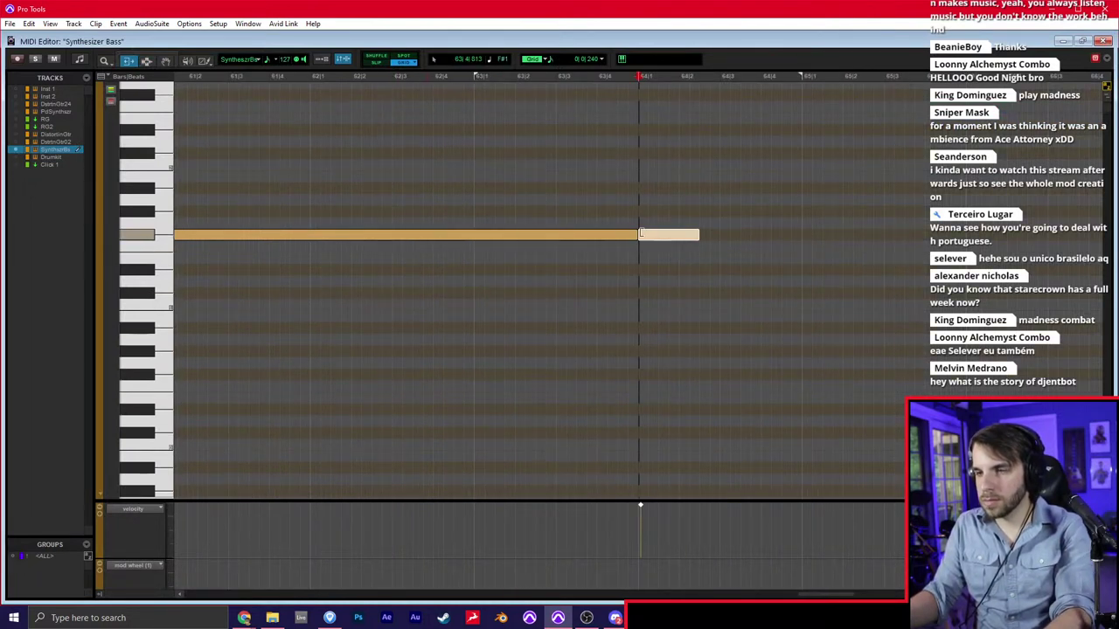
left_click_drag(685, 238, 658, 237)
key("space")
key("space")
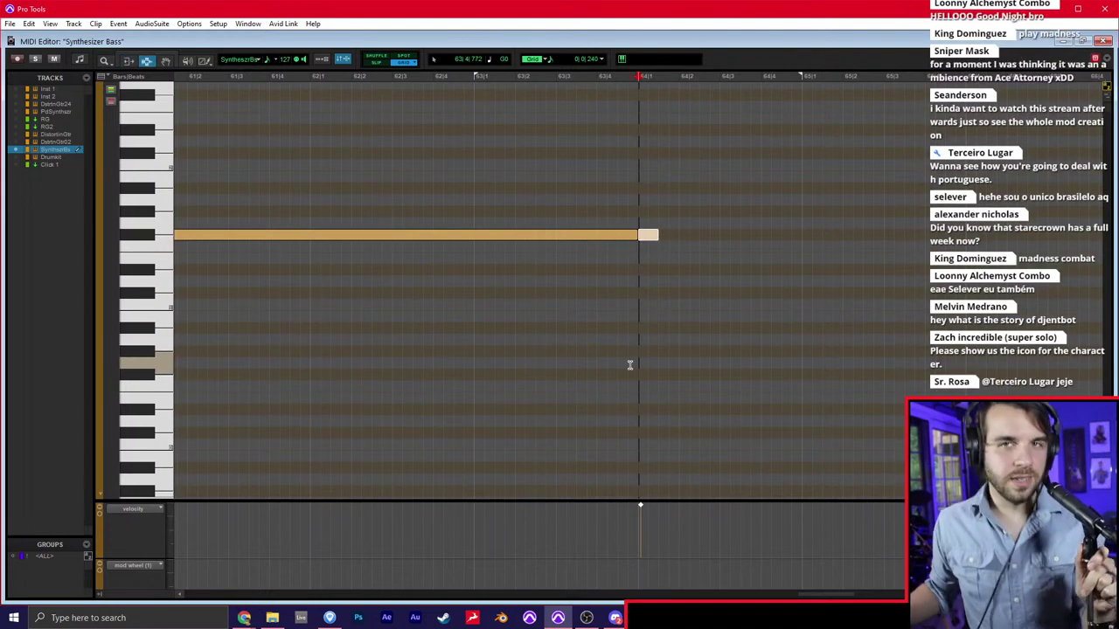
Add a second half-beat bass note of the same pitch on beat 2 of bar 64
left_click(680, 248)
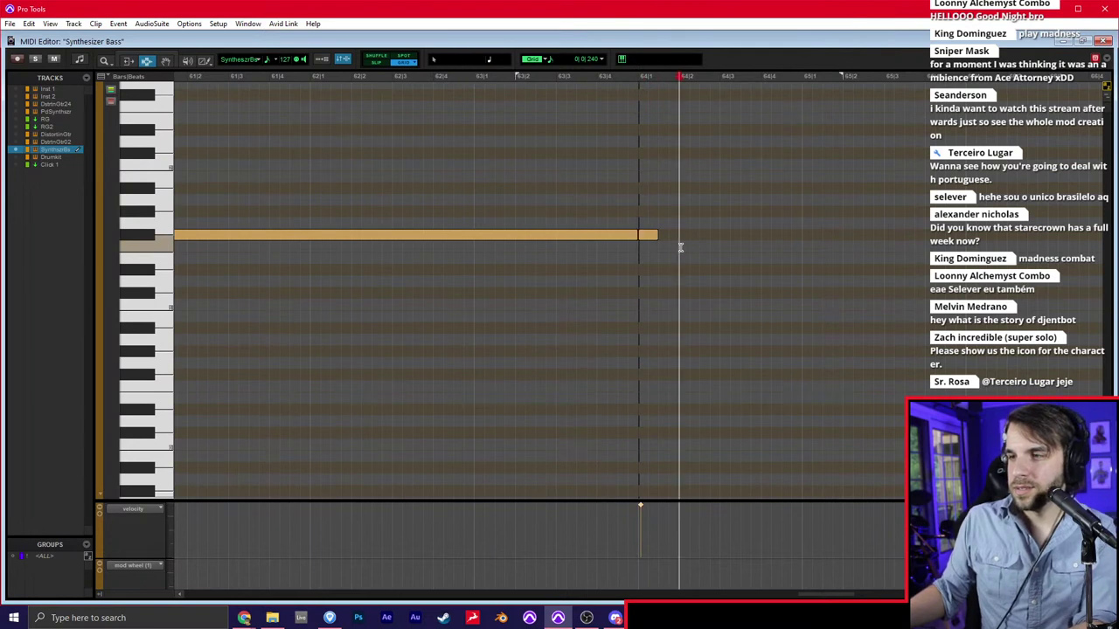
scroll(679, 280, "right", 4)
scroll(678, 265, "up", 3)
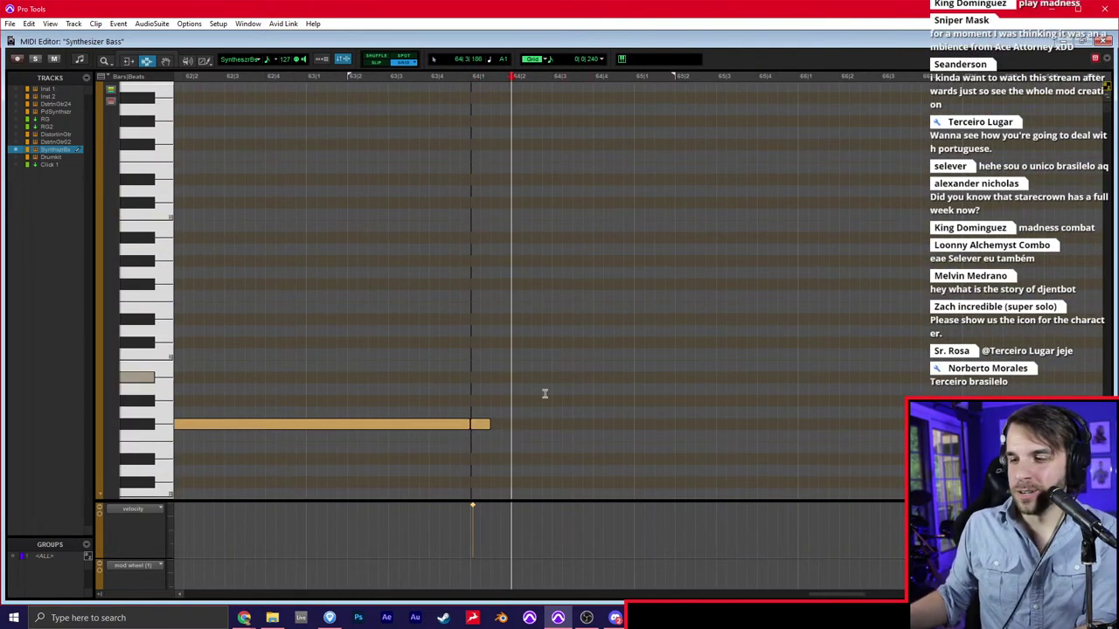
left_click(516, 424)
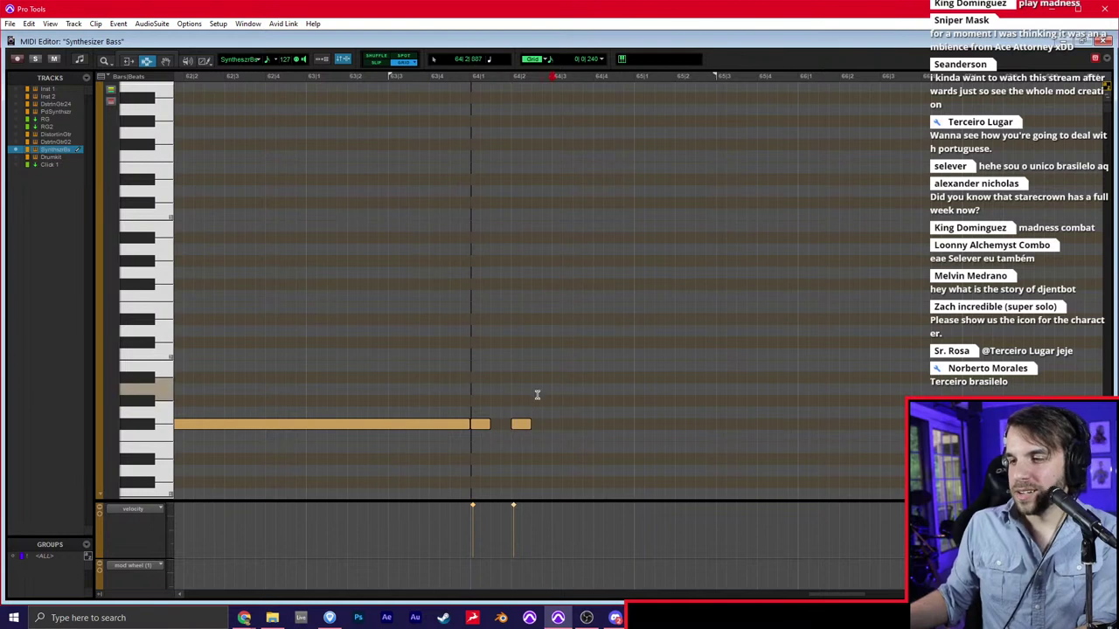
left_click(472, 392)
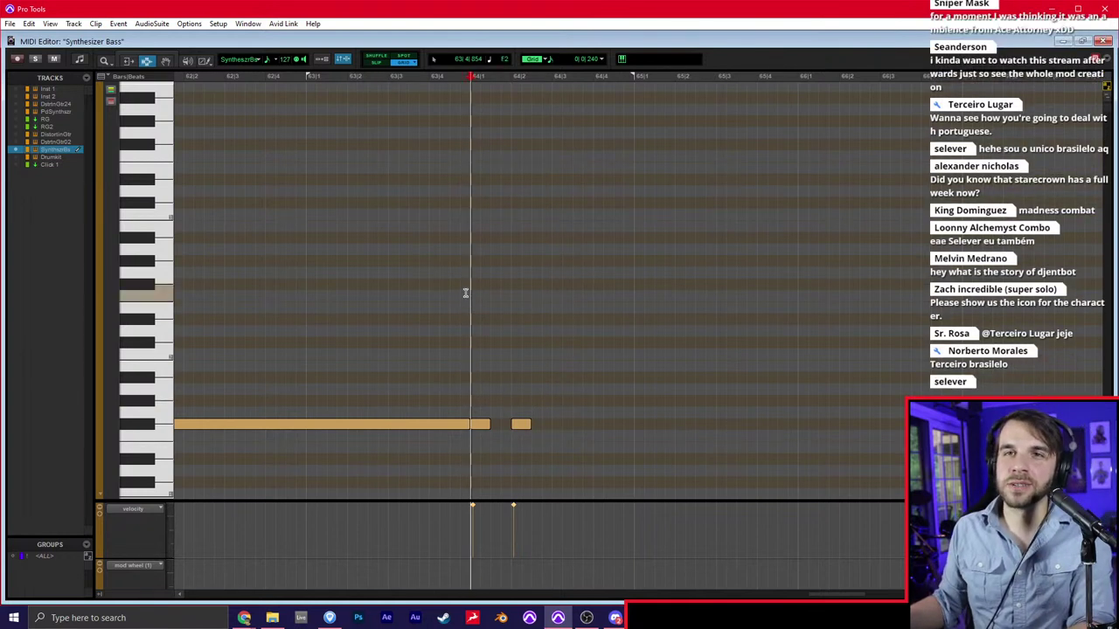
left_click(488, 340)
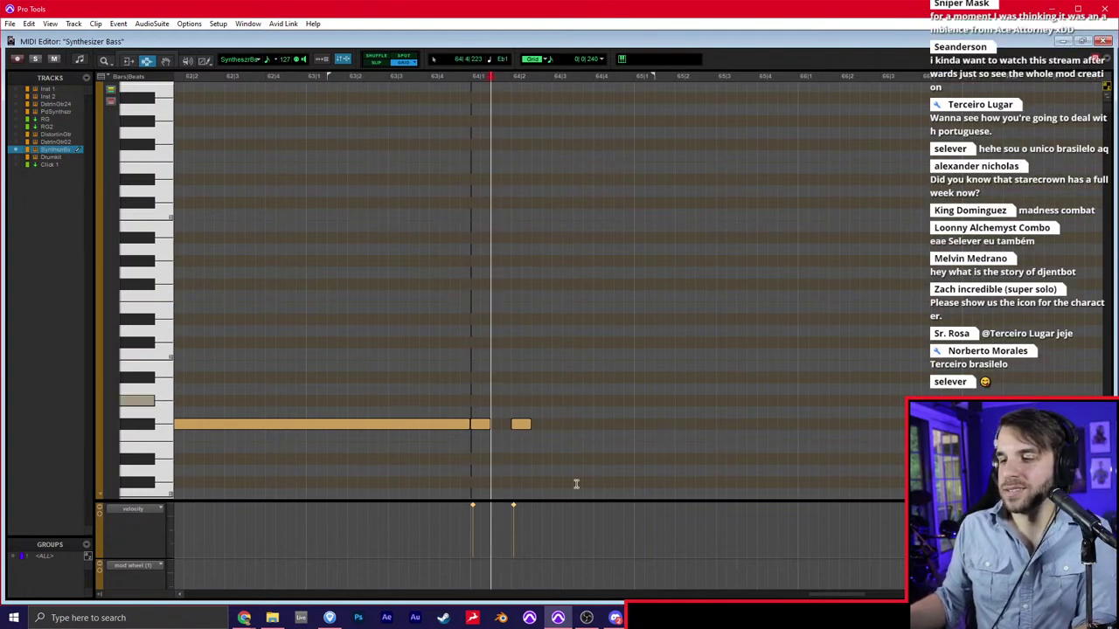
Switch to Discord and enlarge the character icon artwork in the djentbot-art search results
left_click(615, 616)
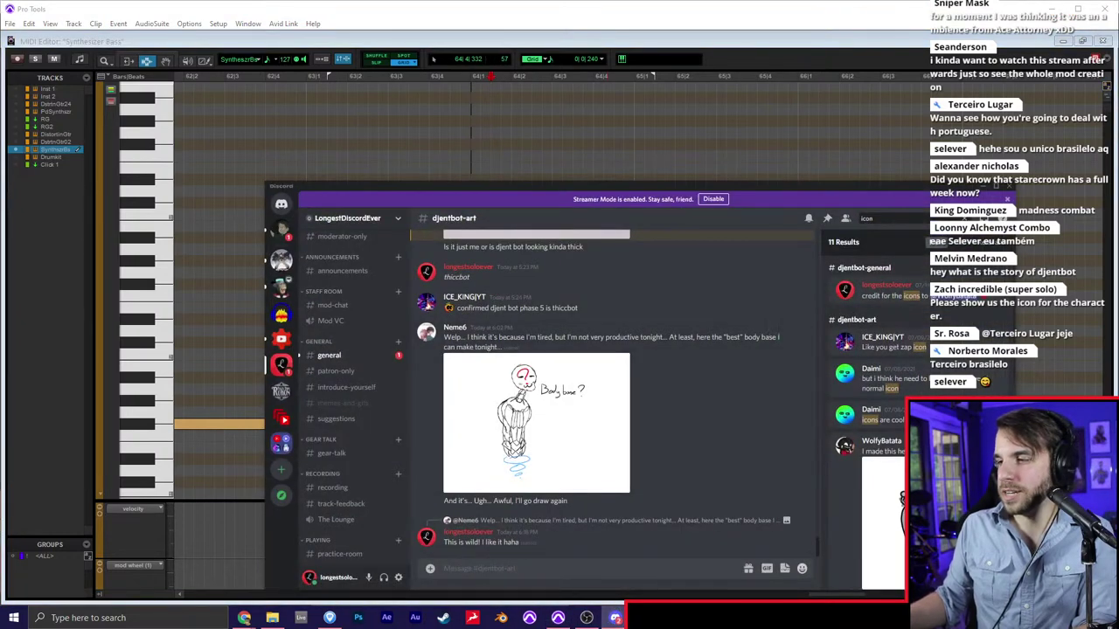
left_click(934, 522)
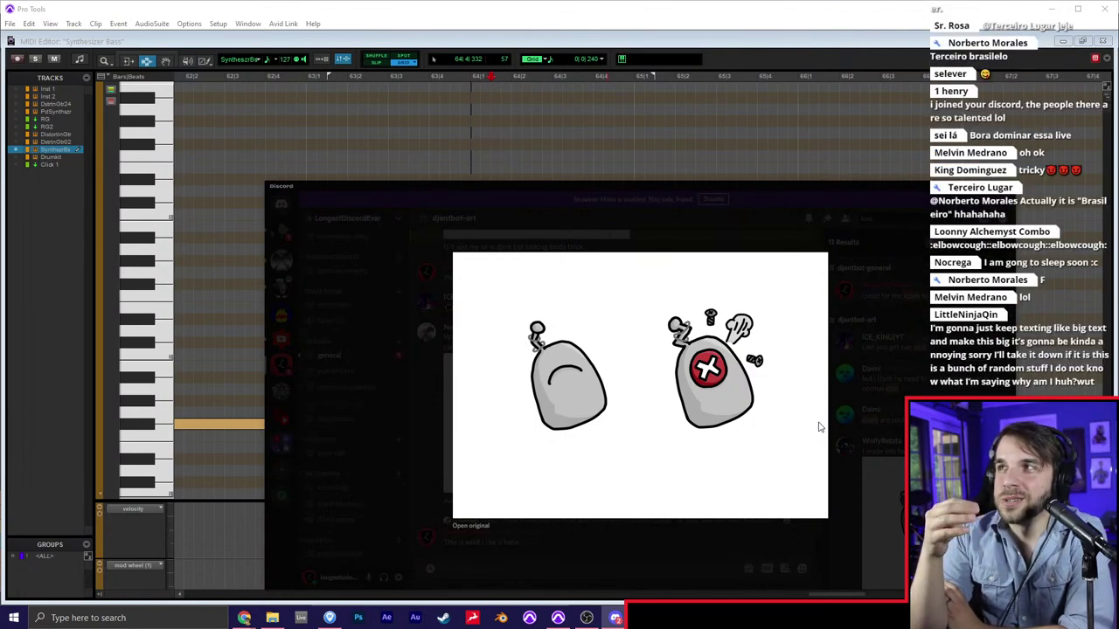
left_click(775, 544)
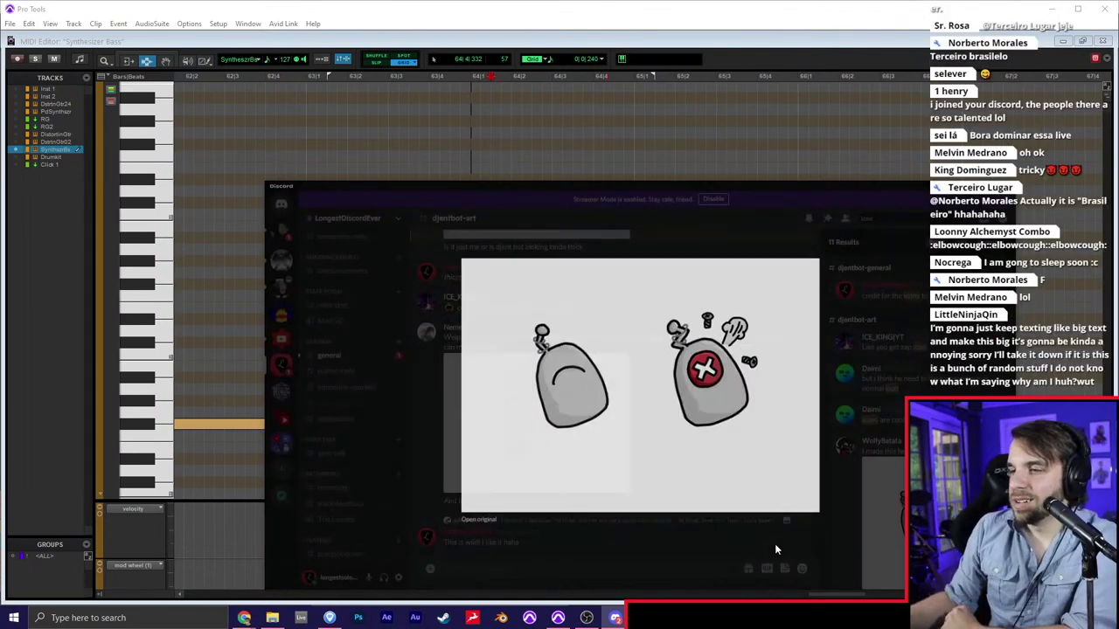
Find and enlarge the robot picture with the blue guitar in djentbot-art, and return to Pro Tools
scroll(618, 467, "up", 10)
scroll(618, 466, "up", 10)
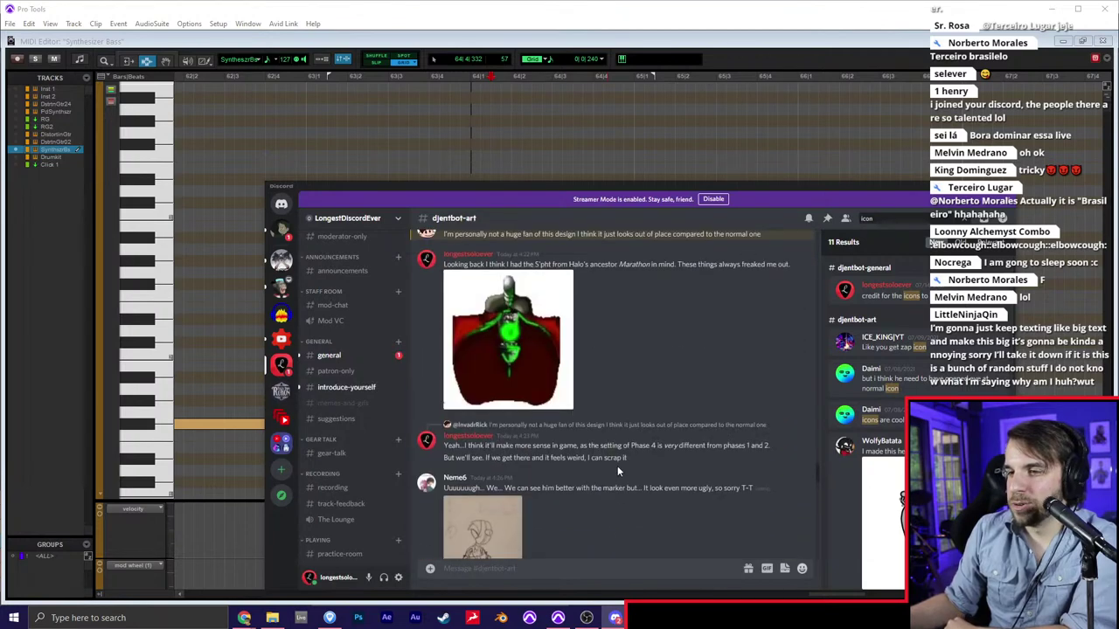
scroll(618, 472, "up", 2)
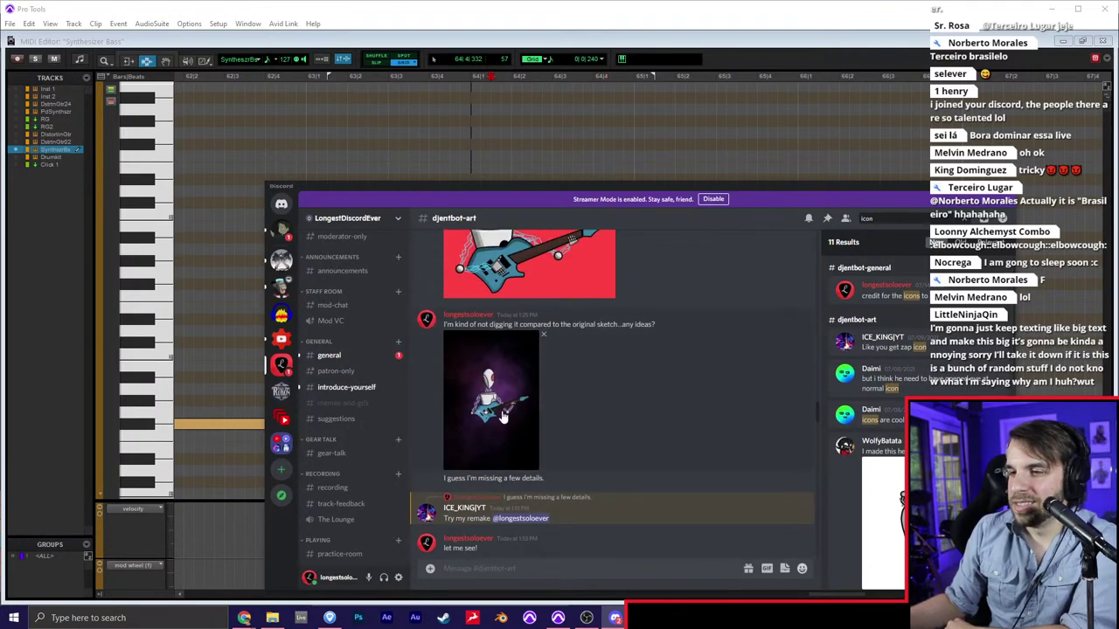
left_click(504, 418)
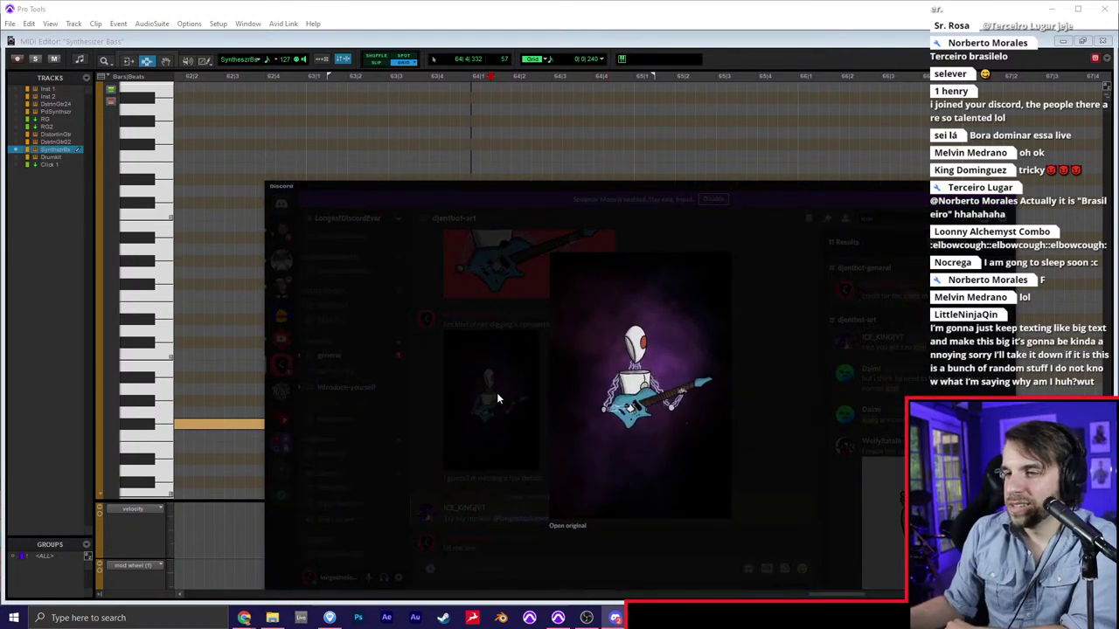
left_click(616, 618)
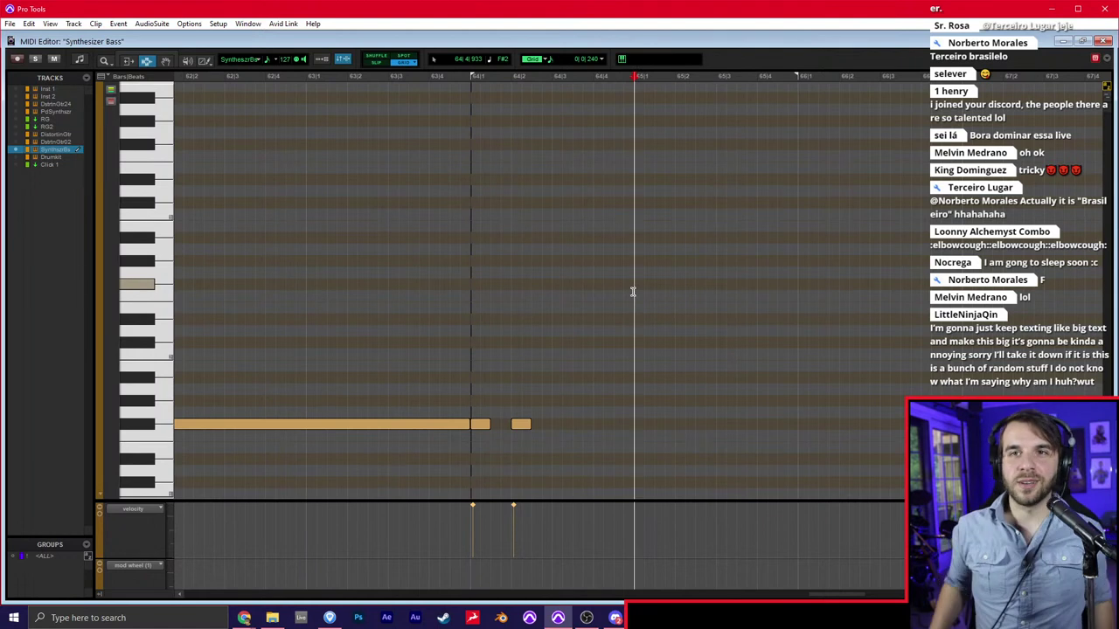
Play the bass part from bar 64 and copy its two half-beat notes
left_click(472, 327)
key("space")
scroll(472, 323, "right", 1)
key("space")
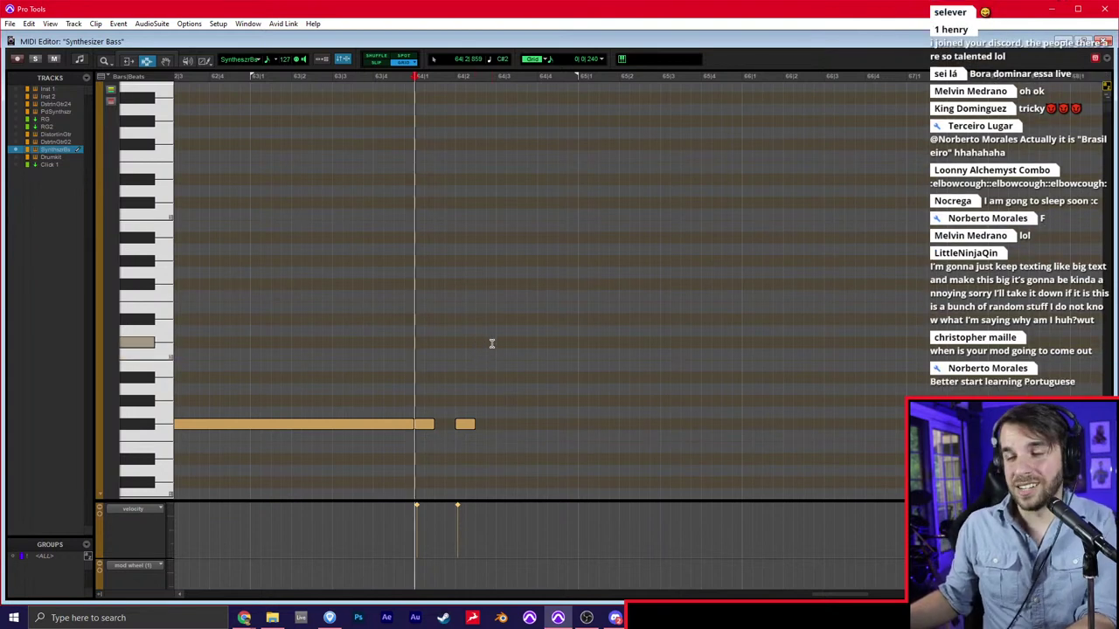
left_click_drag(493, 349, 418, 426)
key("ctrl+c")
left_click(500, 427)
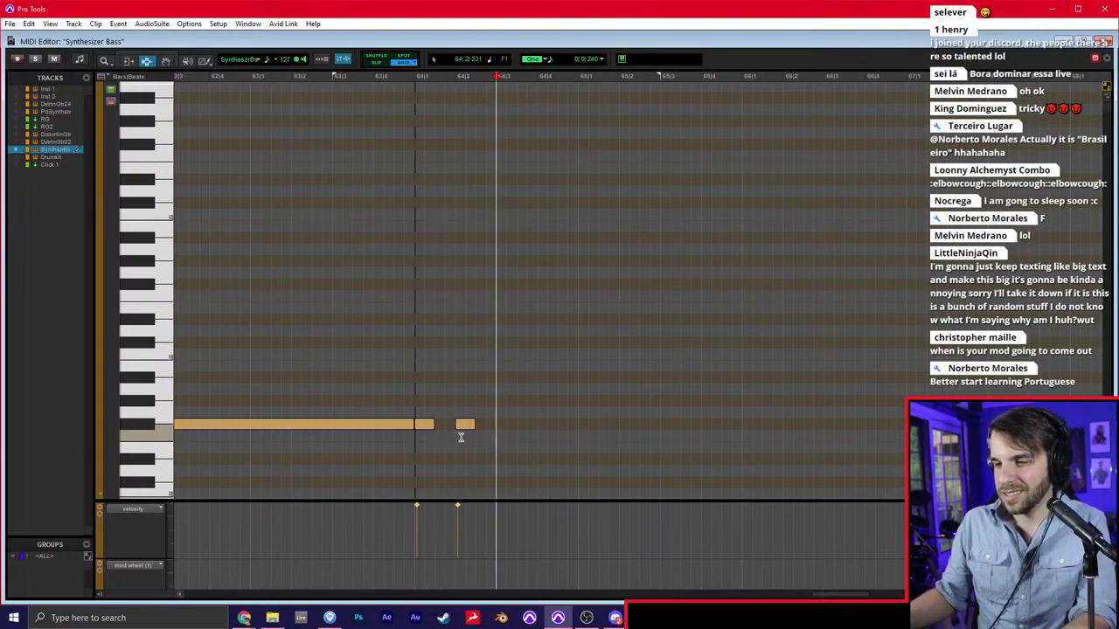
Draw a one-and-a-half-beat bass note of the same pitch on beat 3 of bar 64
left_click(417, 427)
key("space")
scroll(451, 416, "right", 1)
key("F10")
key("space")
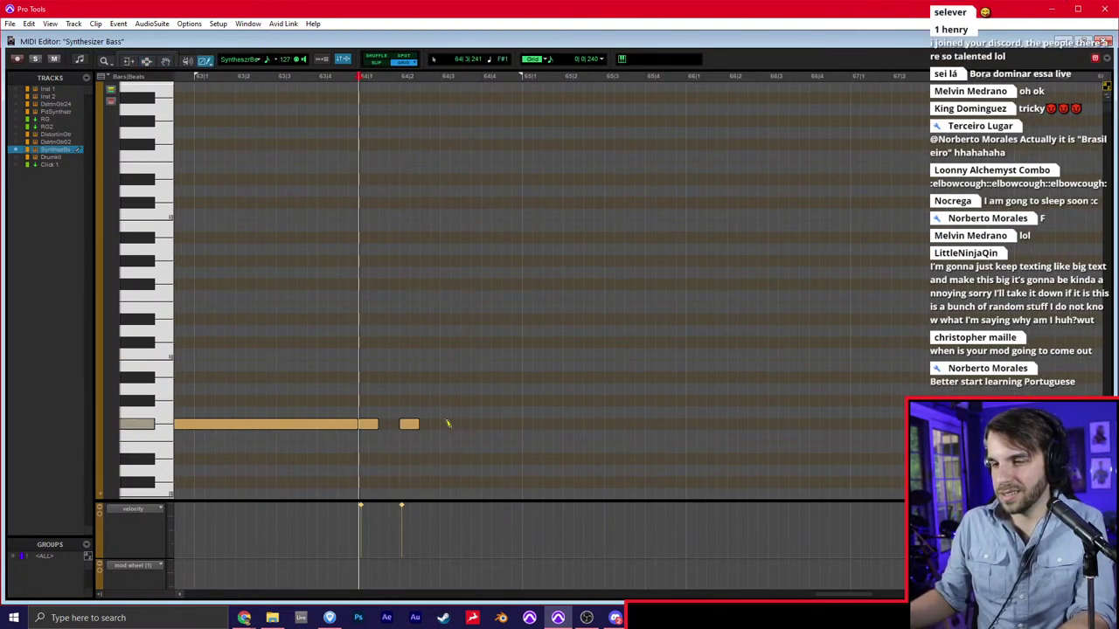
left_click_drag(440, 424, 498, 414)
key("F7")
Audition the three-note bass pattern at bar 64 and duplicate it directly after its last note
left_click(357, 409)
key("space")
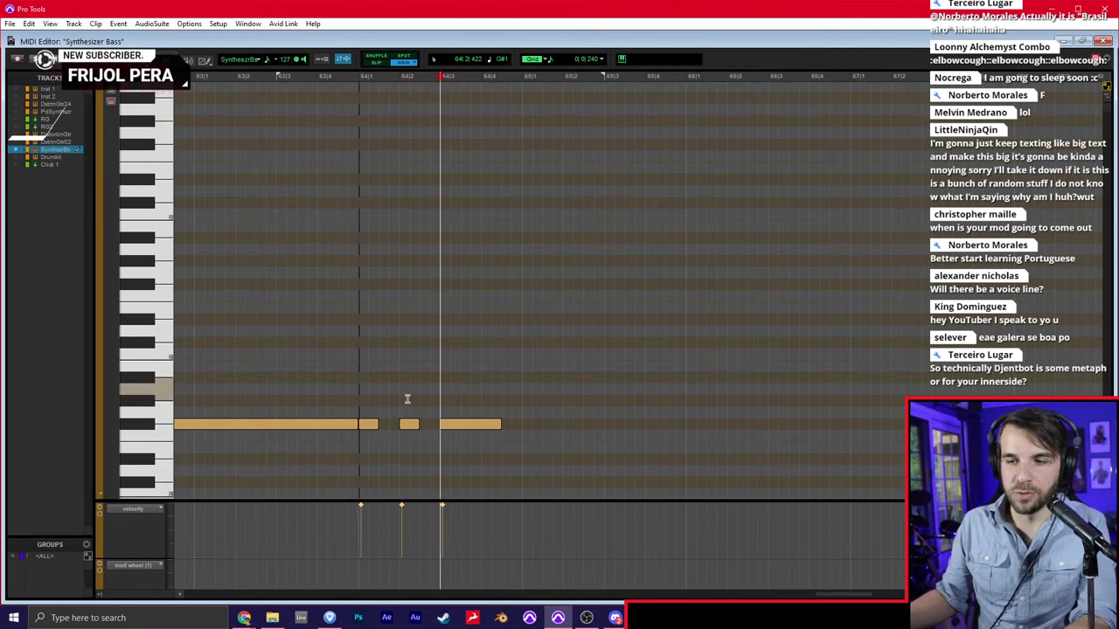
key("space")
left_click_drag(359, 400, 503, 372)
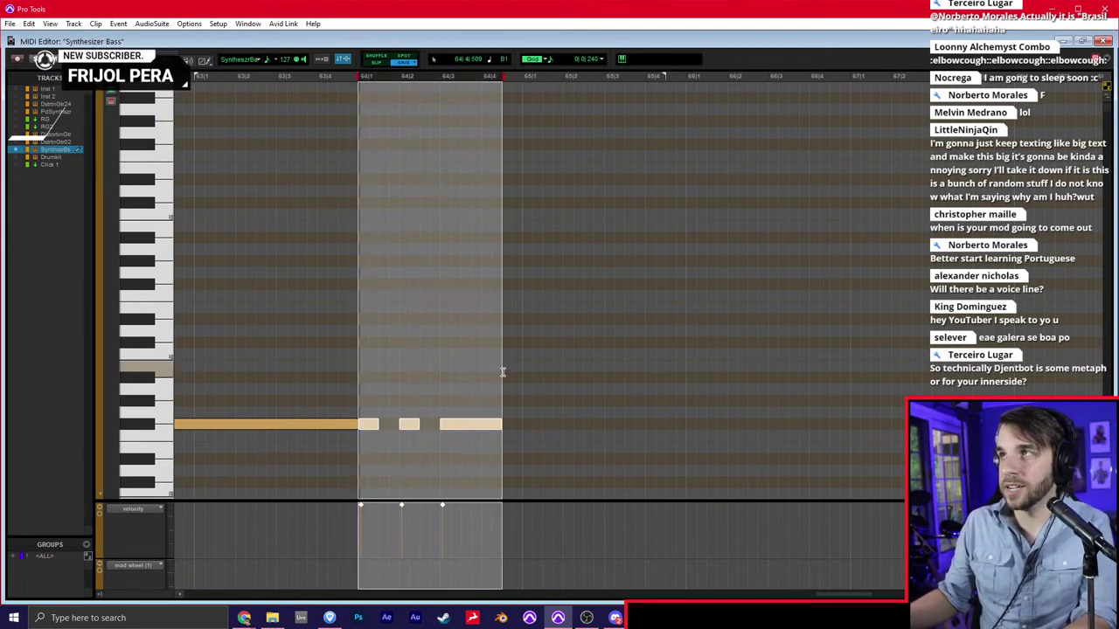
key("ctrl+d")
Play the duplicated pattern from bar 64 and shorten its last note to one beat
left_click(359, 379)
key("space")
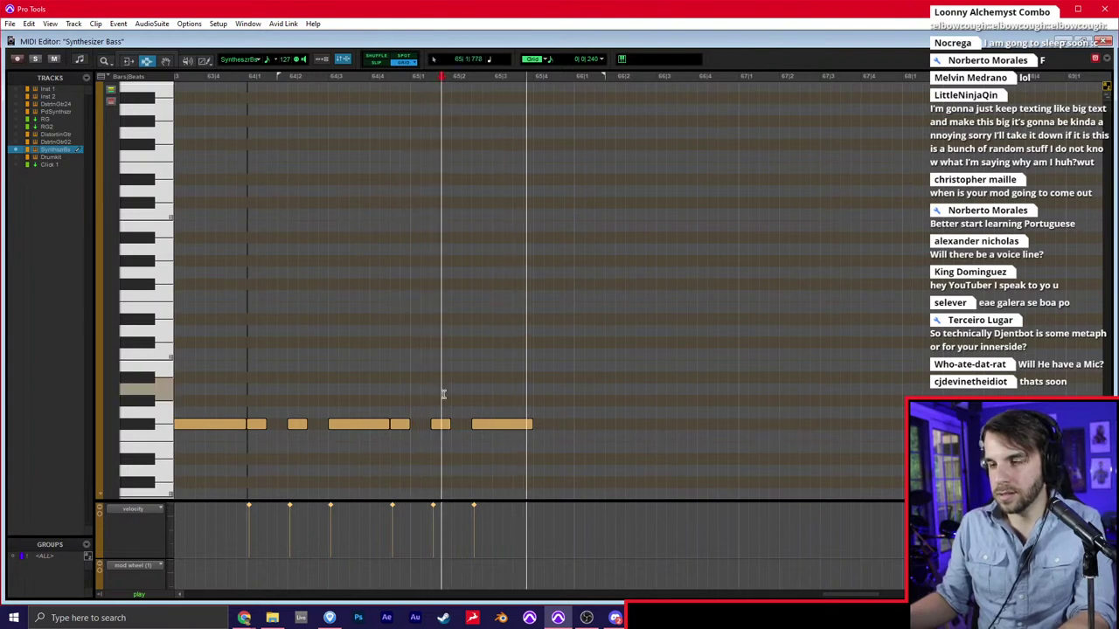
key("space")
left_click_drag(530, 425, 521, 425)
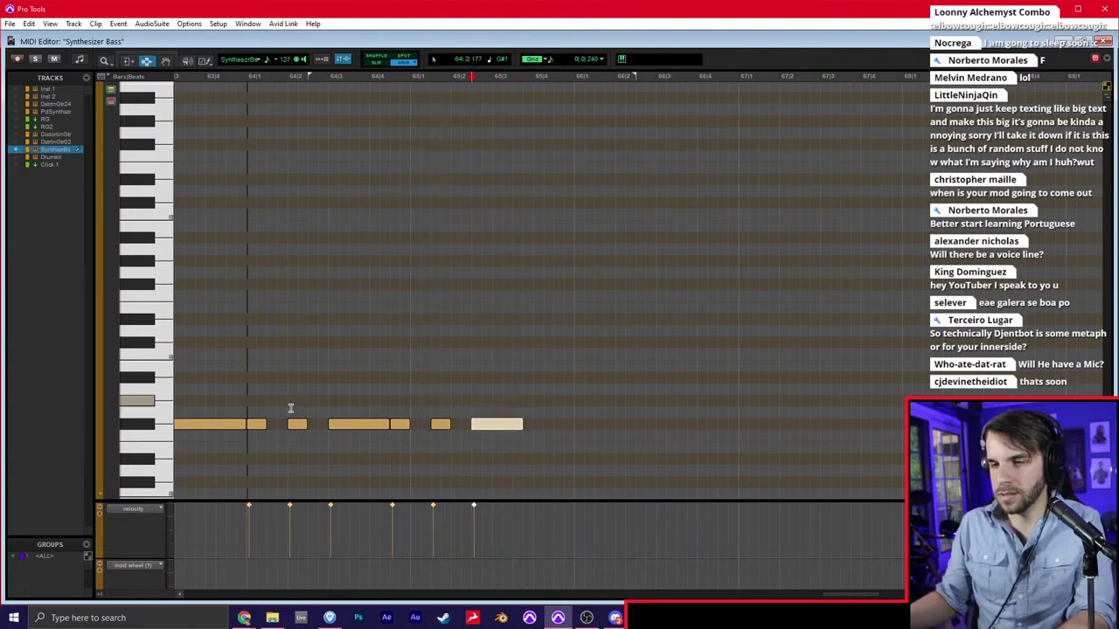
left_click(248, 413)
key("space")
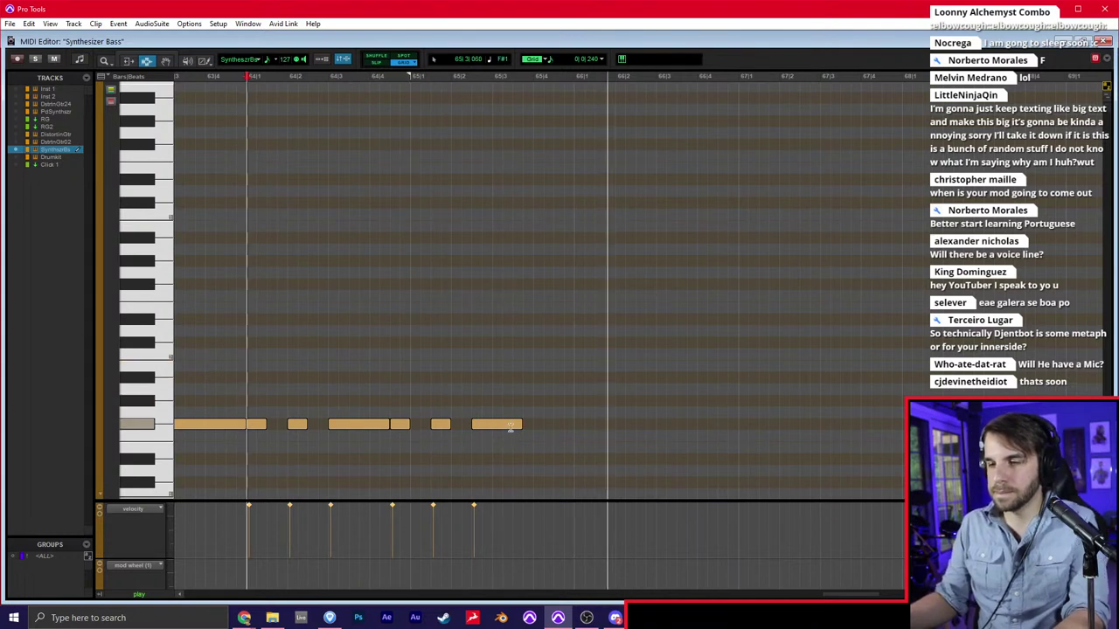
key("space")
left_click_drag(511, 427, 502, 426)
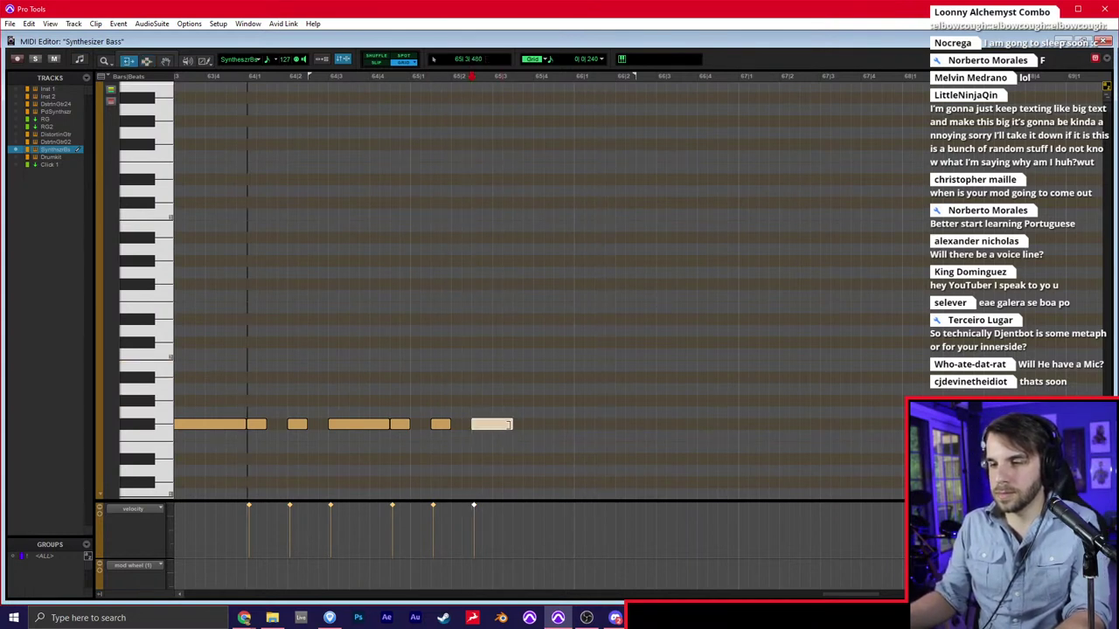
Add a half-beat bass note directly after the last note in bar 65 and play back from bar 64
left_click(513, 425)
key("space")
key("space")
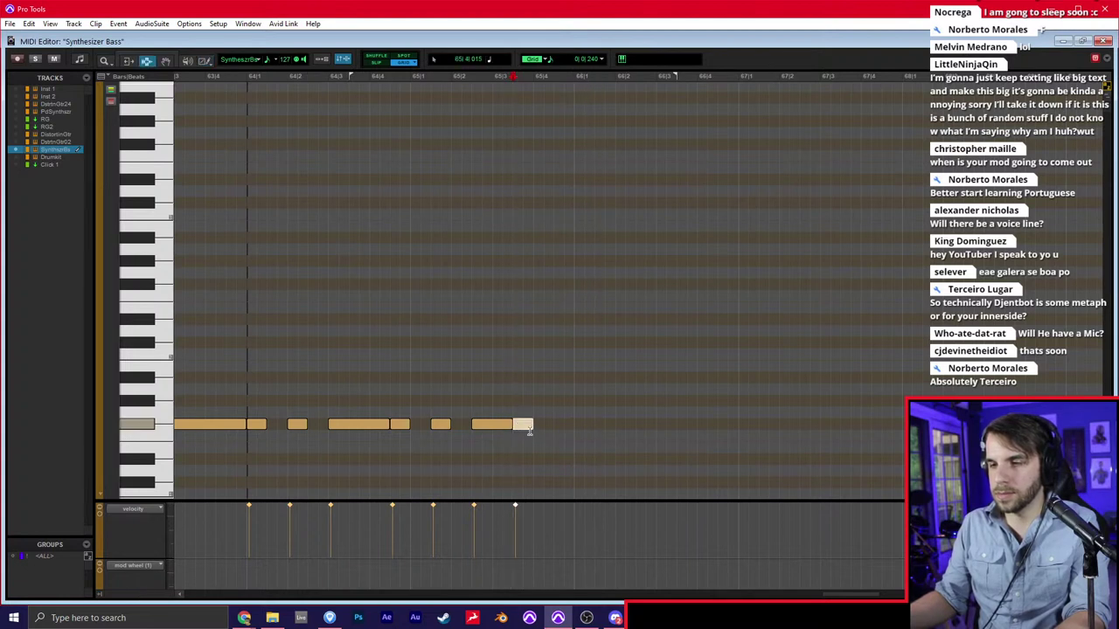
left_click(250, 404)
key("space")
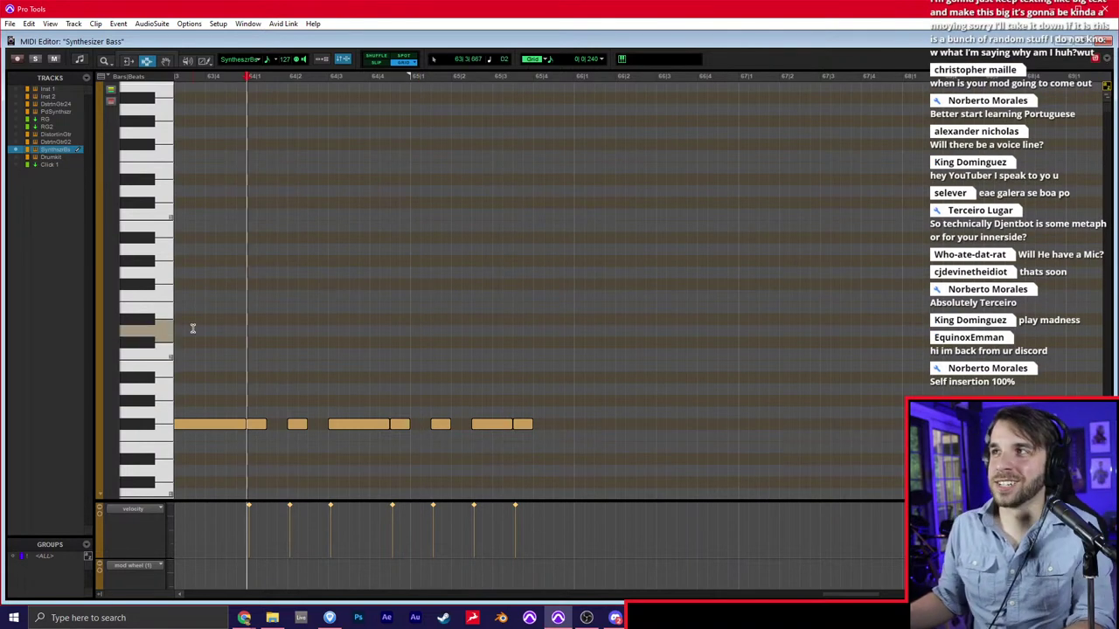
scroll(238, 305, "left", 1)
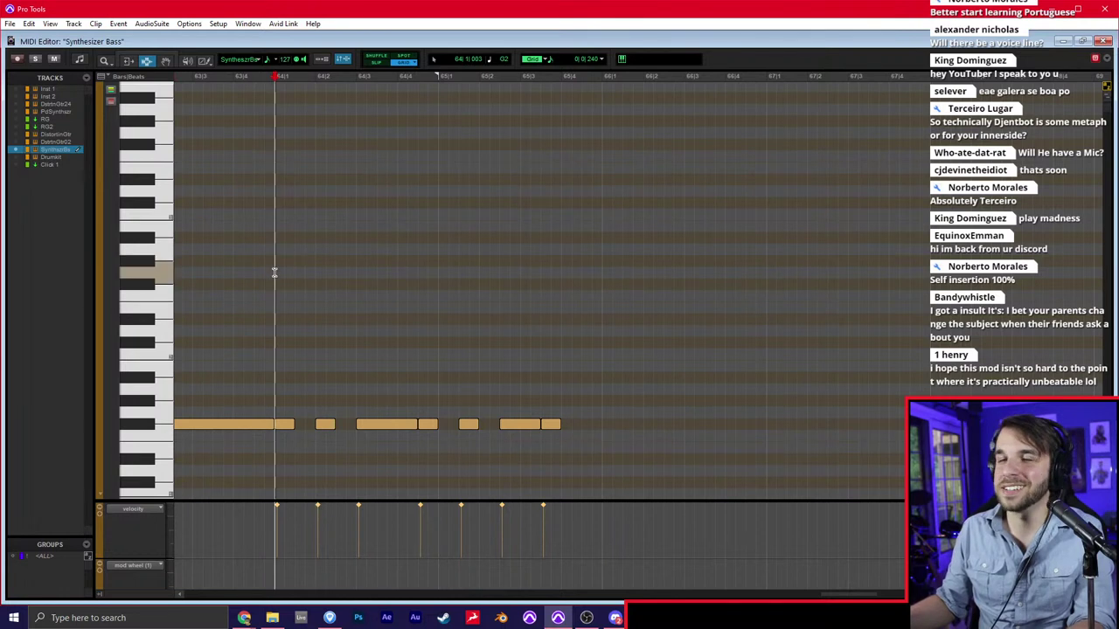
key("space")
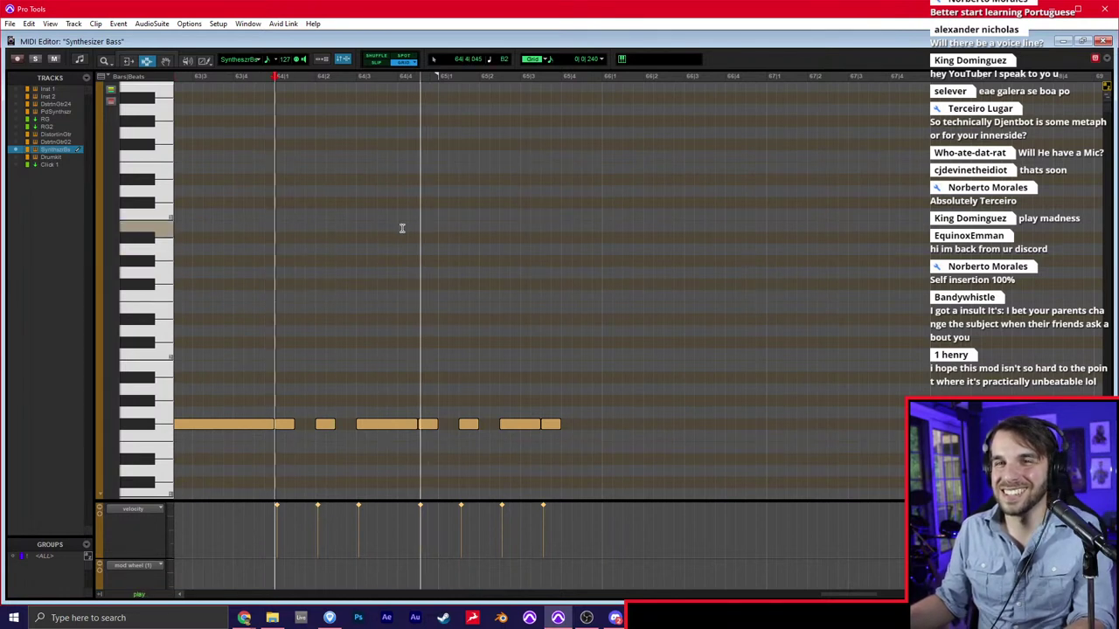
key("space")
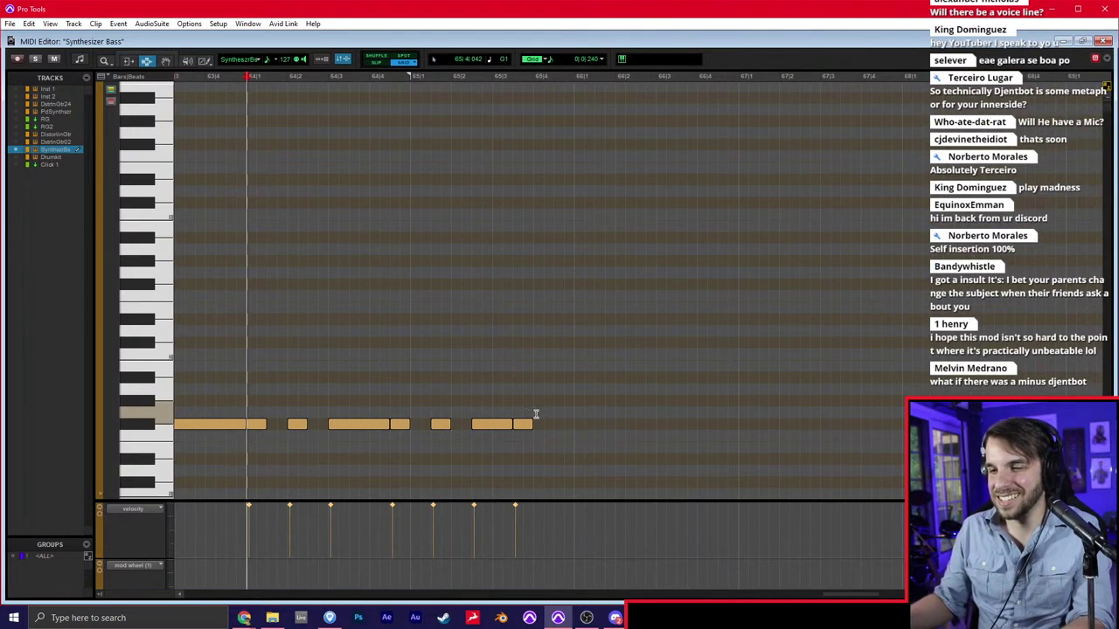
Draw two consecutive three-quarter-beat bass notes of the same pitch starting on beat 4 of bar 65
key("F8")
key("F10")
left_click(538, 424)
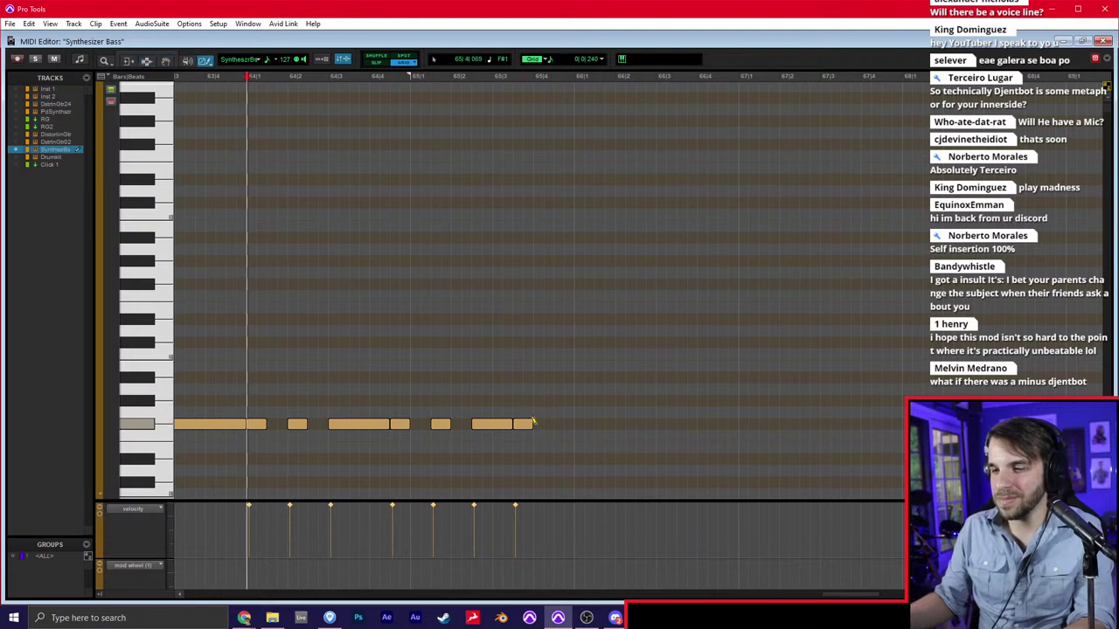
key("space")
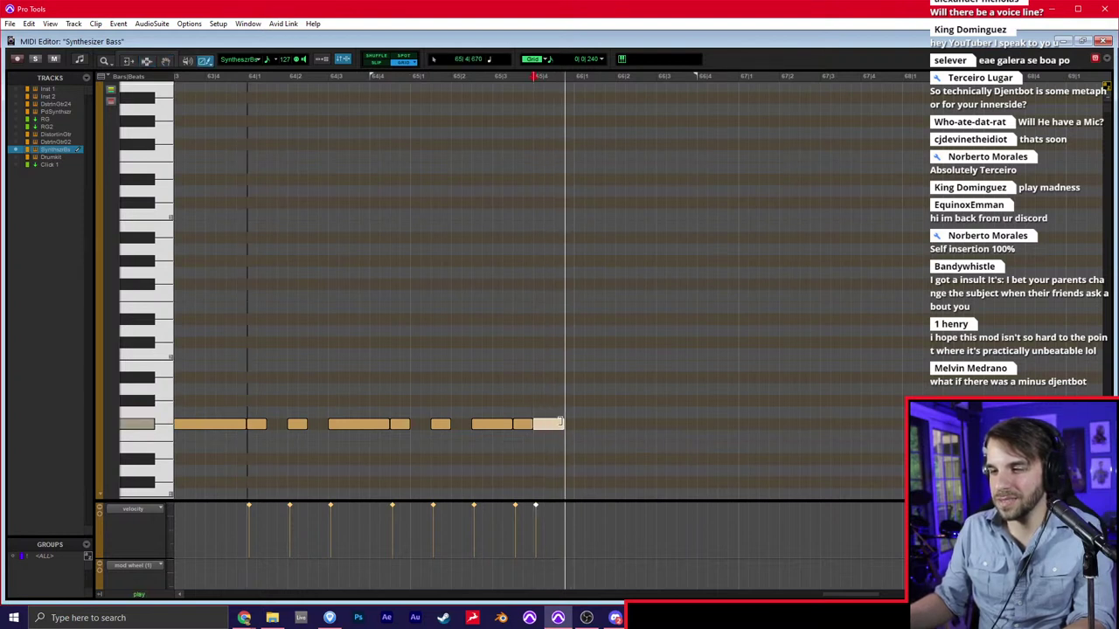
key("space")
key("space")
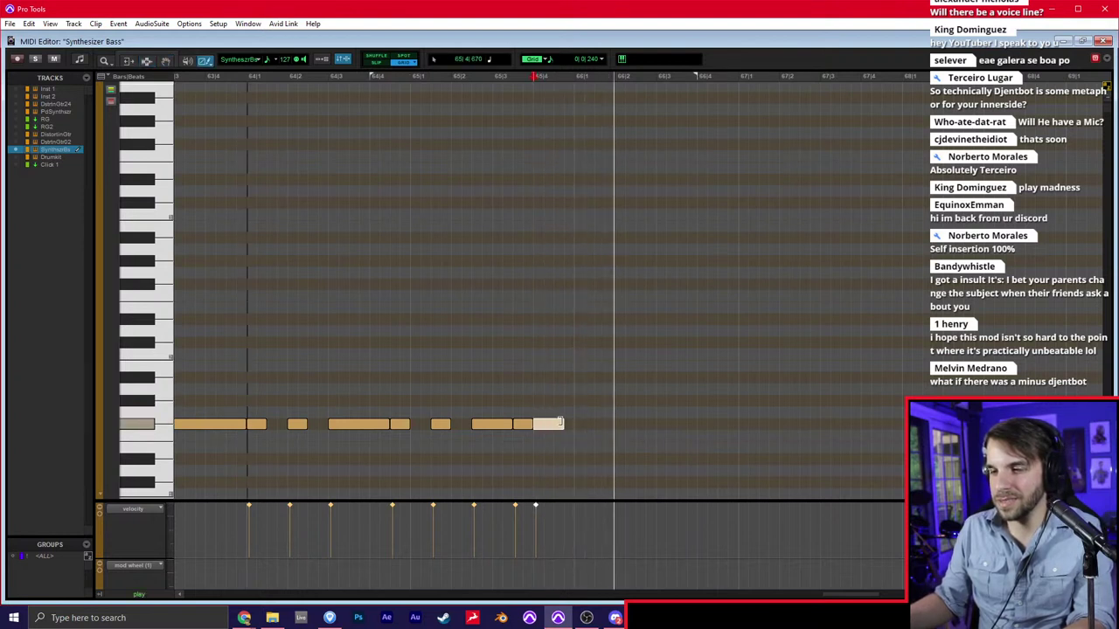
key("space")
key("space")
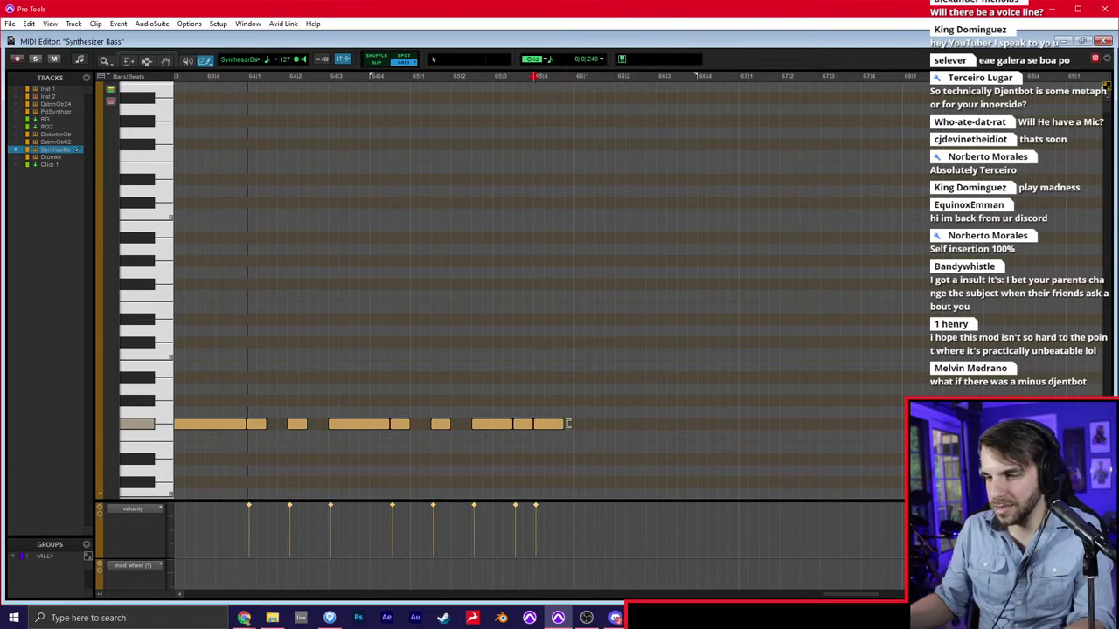
left_click(566, 424)
key("space")
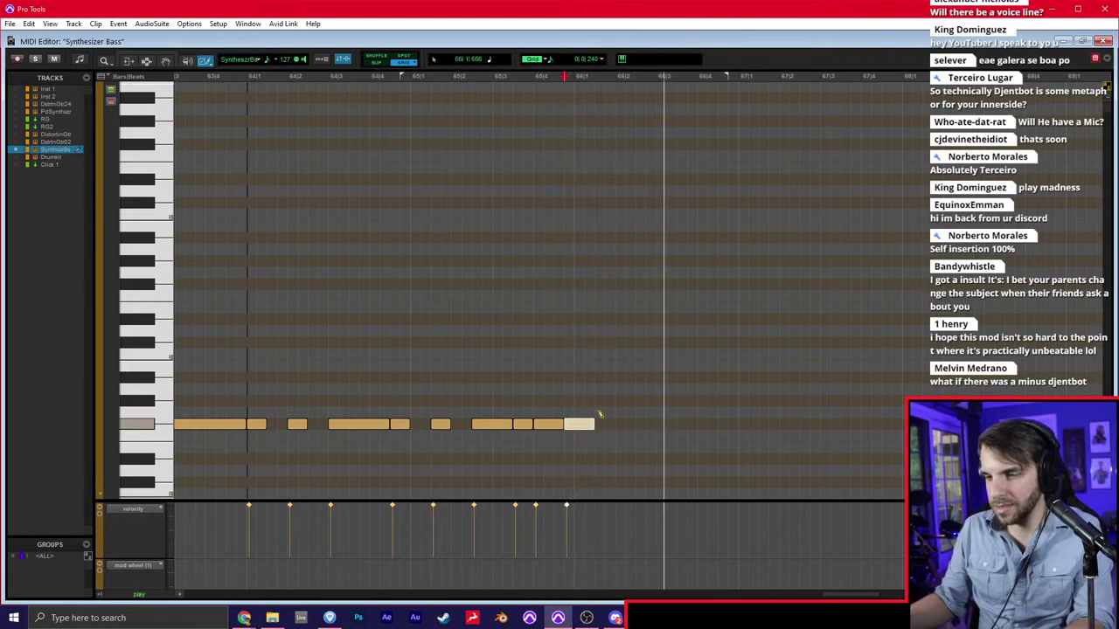
key("space")
Duplicate the whole bass pattern from bar 64 directly after itself and play it back
left_click_drag(595, 424, 247, 406)
key("ctrl+d")
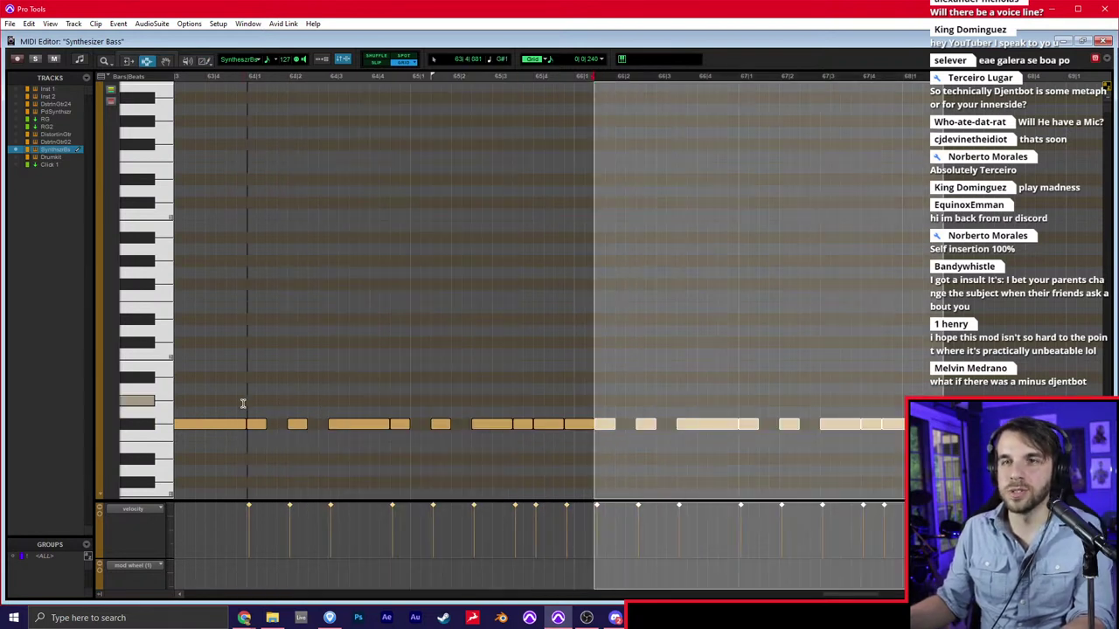
left_click(242, 387)
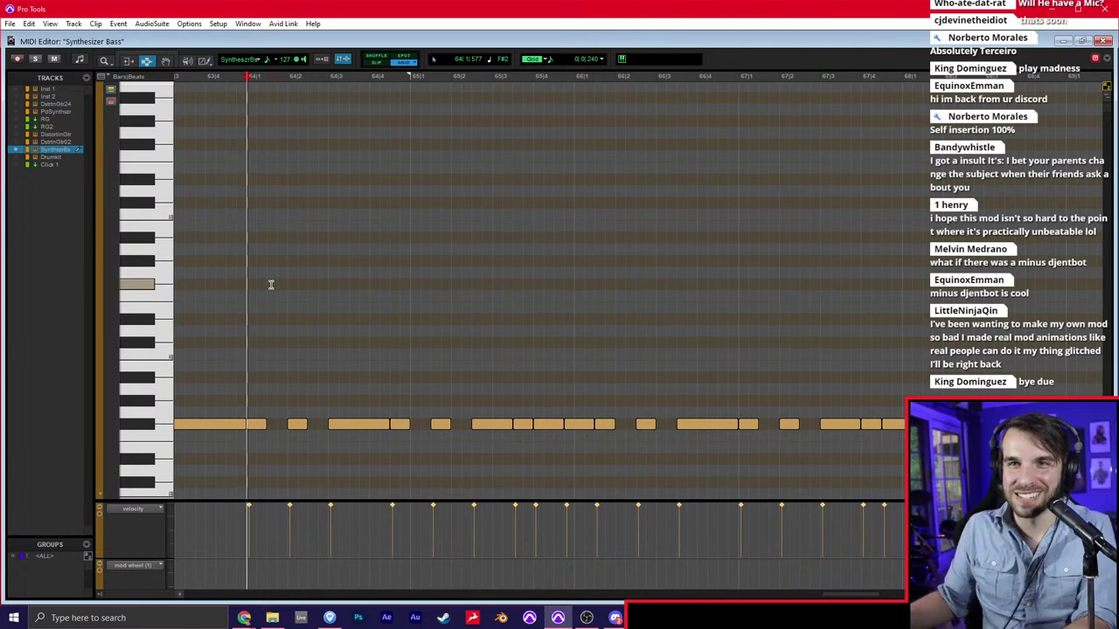
key("space")
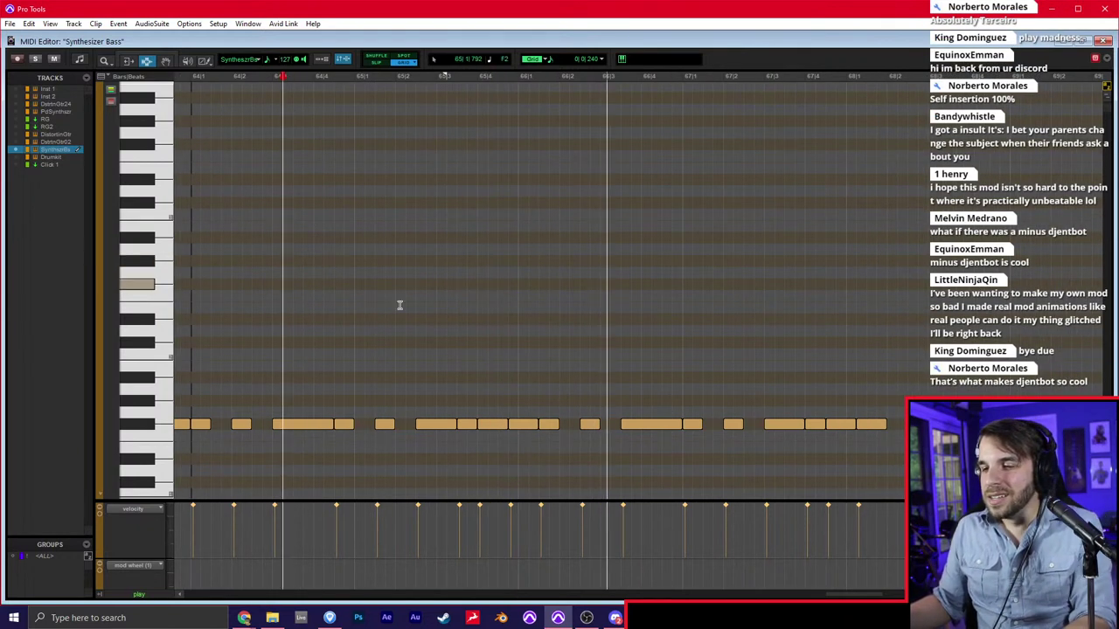
Delete all bass notes after the one-beat note in bar 65 and audition the remaining pattern from bar 64
left_click_drag(905, 370, 460, 370)
key("Delete")
left_click(190, 377)
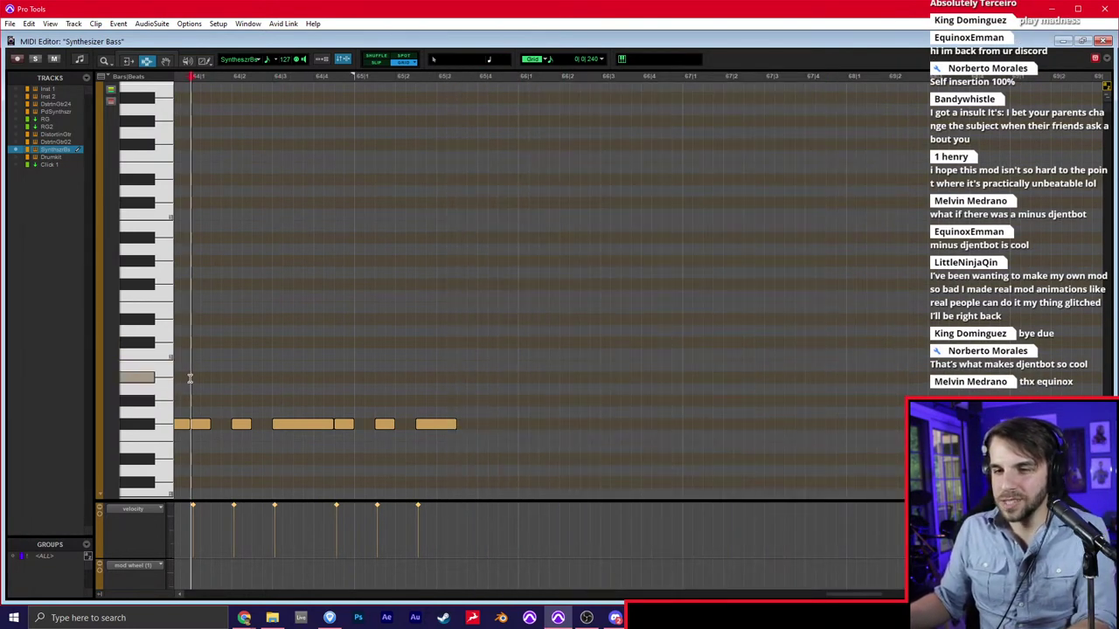
scroll(288, 379, "left", 1)
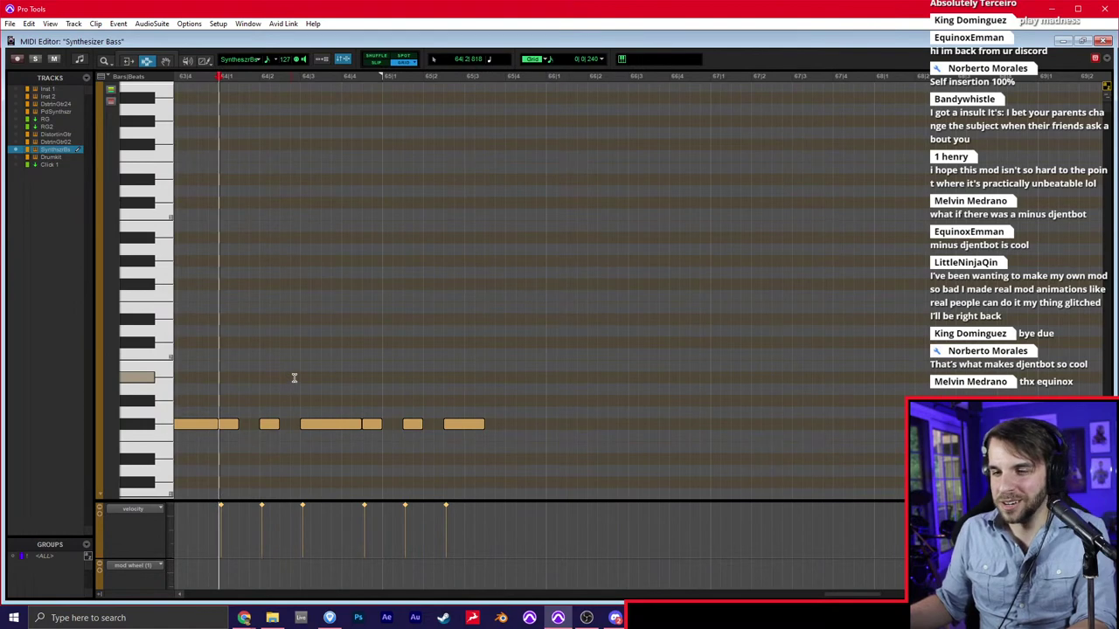
key("space")
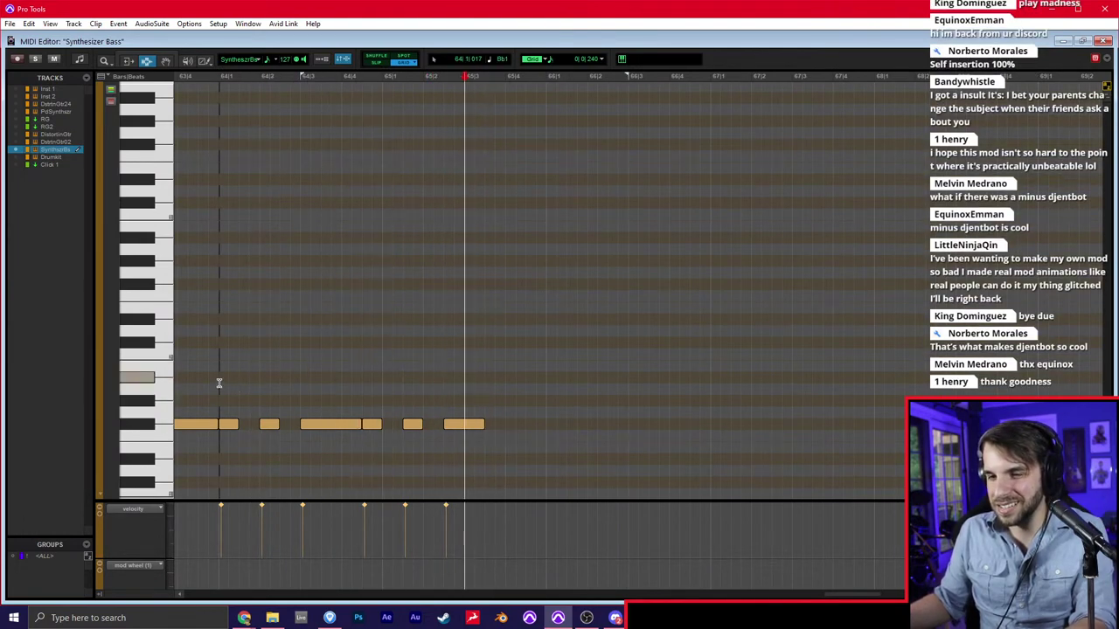
Close the MIDI Editor and go to the Inst 1 track in the Edit window
key("space")
key("ctrl+w")
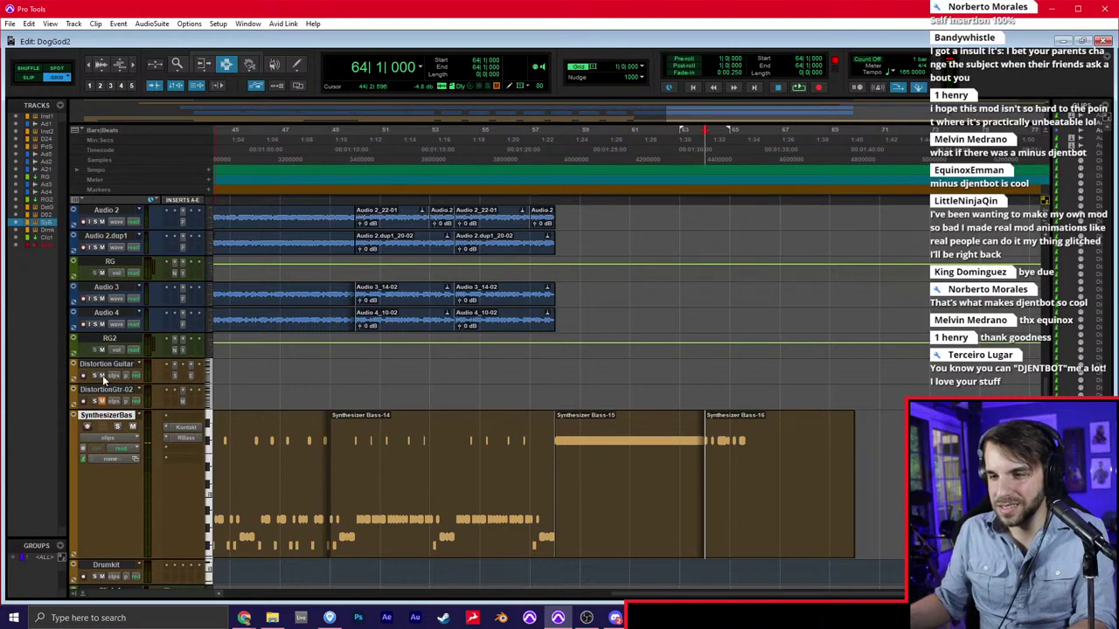
scroll(116, 315, "up", 3)
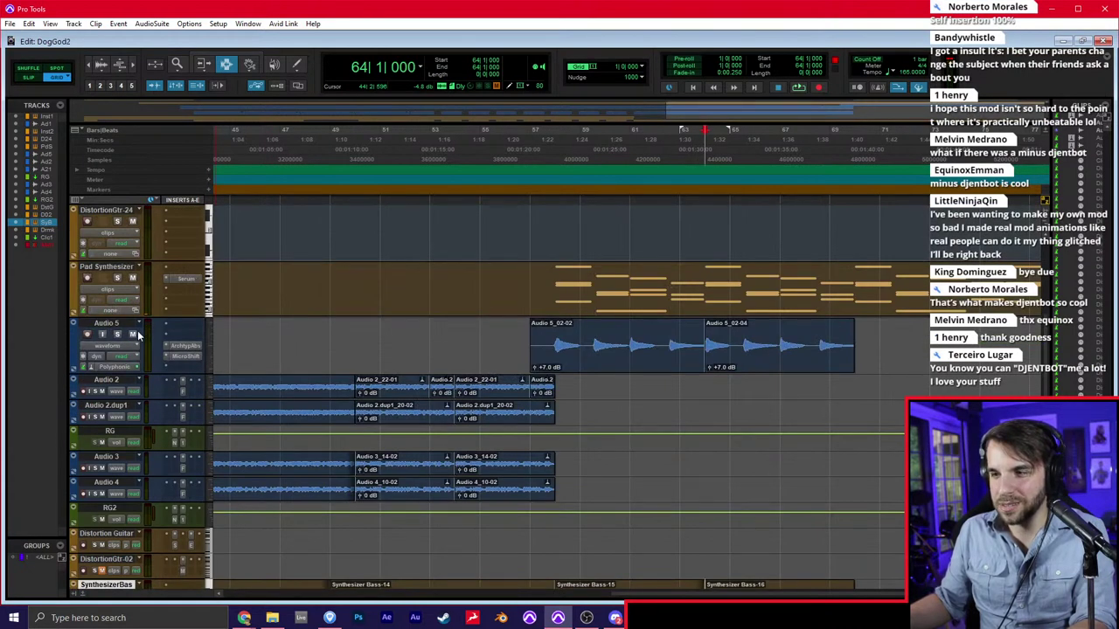
scroll(135, 306, "up", 2)
scroll(133, 225, "up", 2)
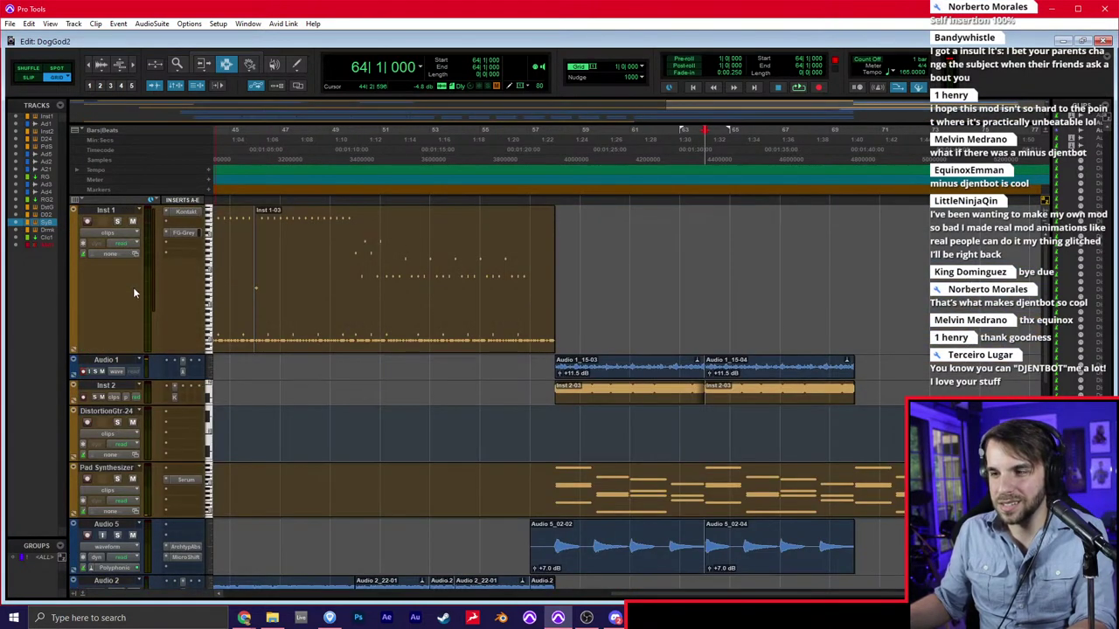
Open the Synthesizer Bass part in the MIDI Editor and shorten the last note in bar 65 to three-quarters of a beat
scroll(114, 381, "down", 4)
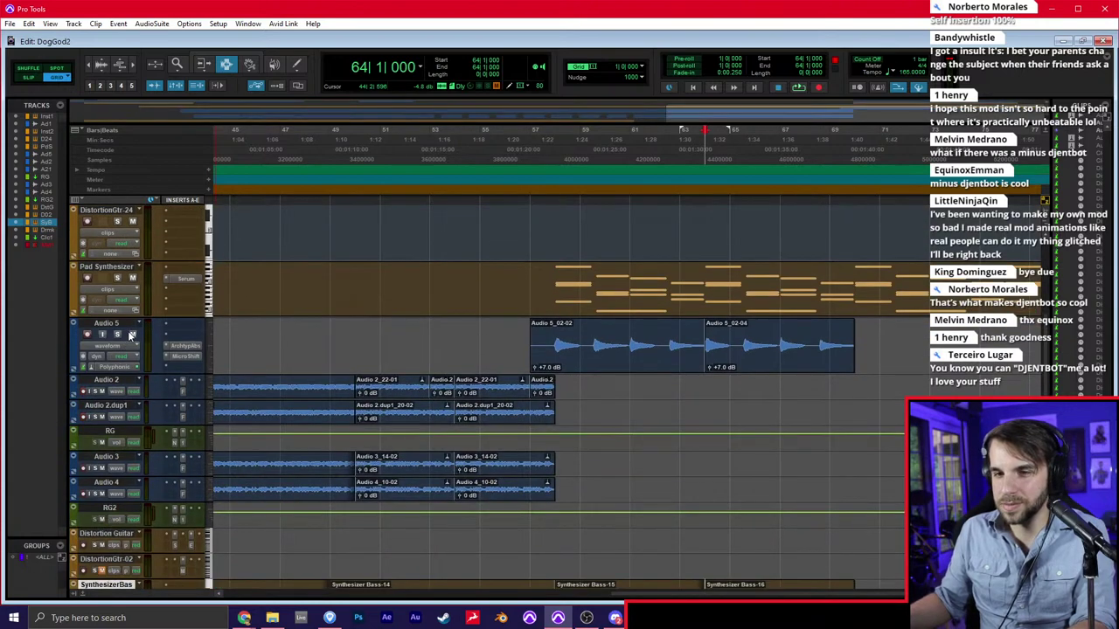
left_click(604, 497)
scroll(609, 500, "down", 2)
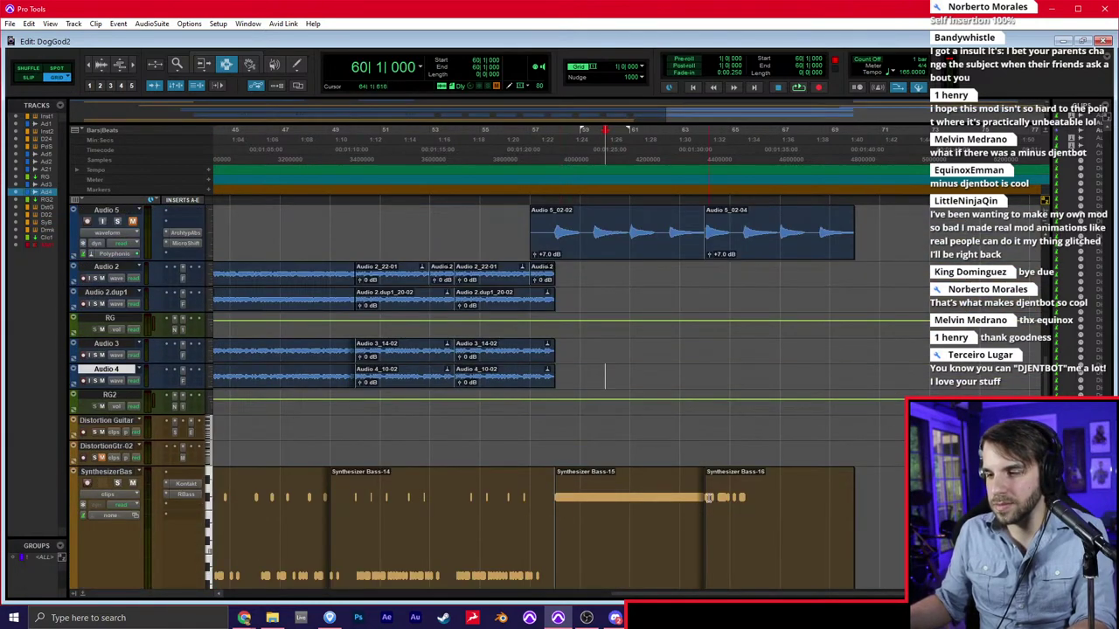
double_click(647, 498)
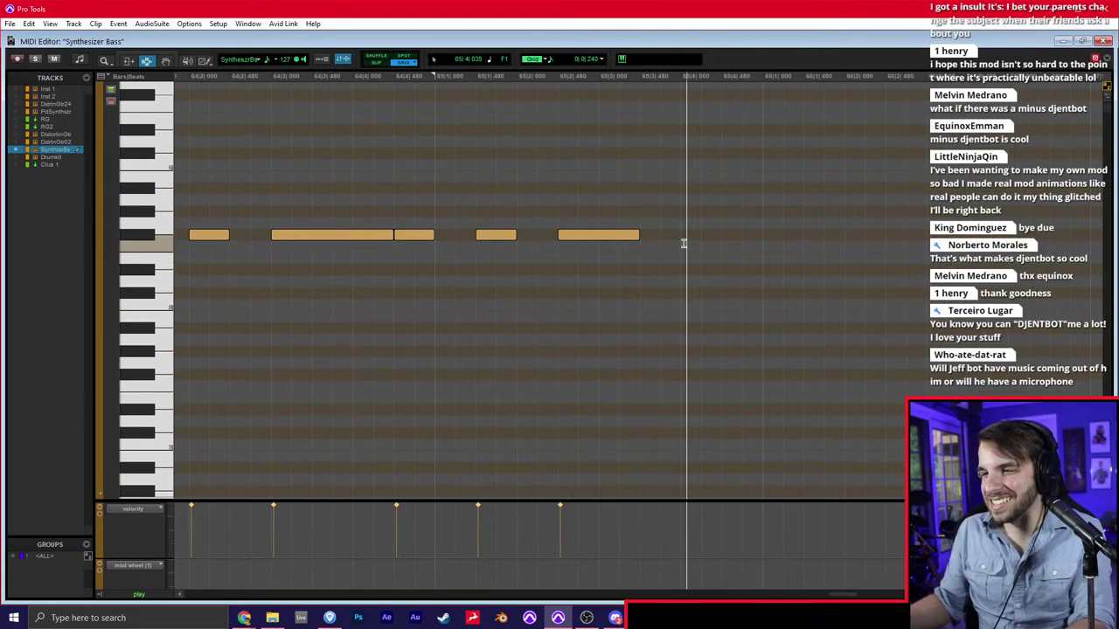
key("space")
left_click(569, 253)
key("space")
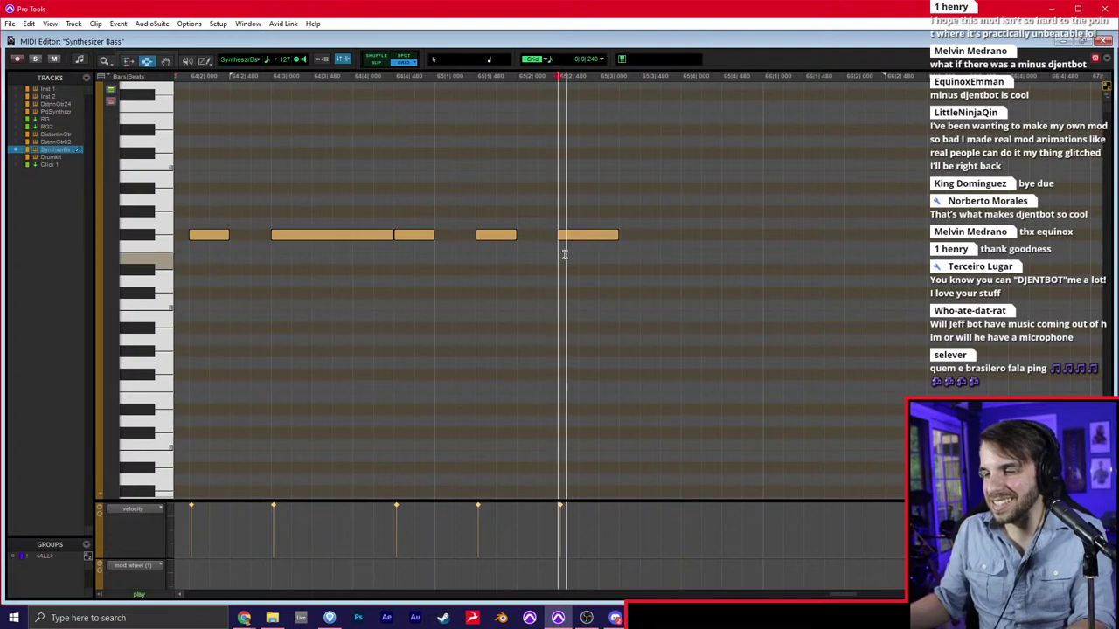
key("space")
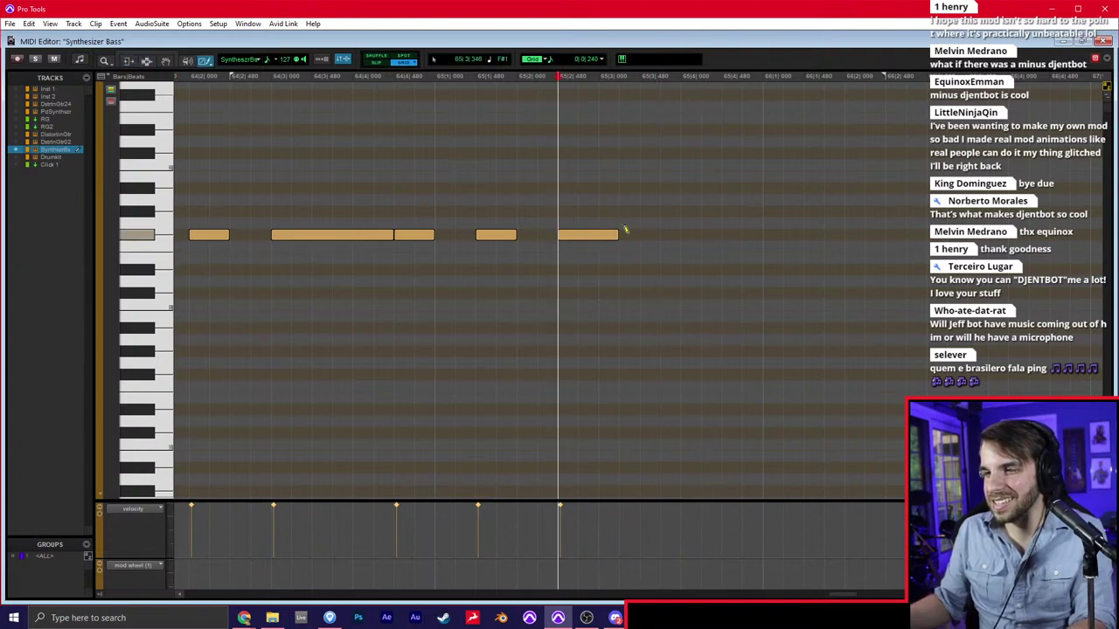
Fill the rest of bar 65 with two three-quarter-beat notes and a quarter-beat note of the same pitch, and close the MIDI Editor
left_click_drag(623, 234, 665, 233)
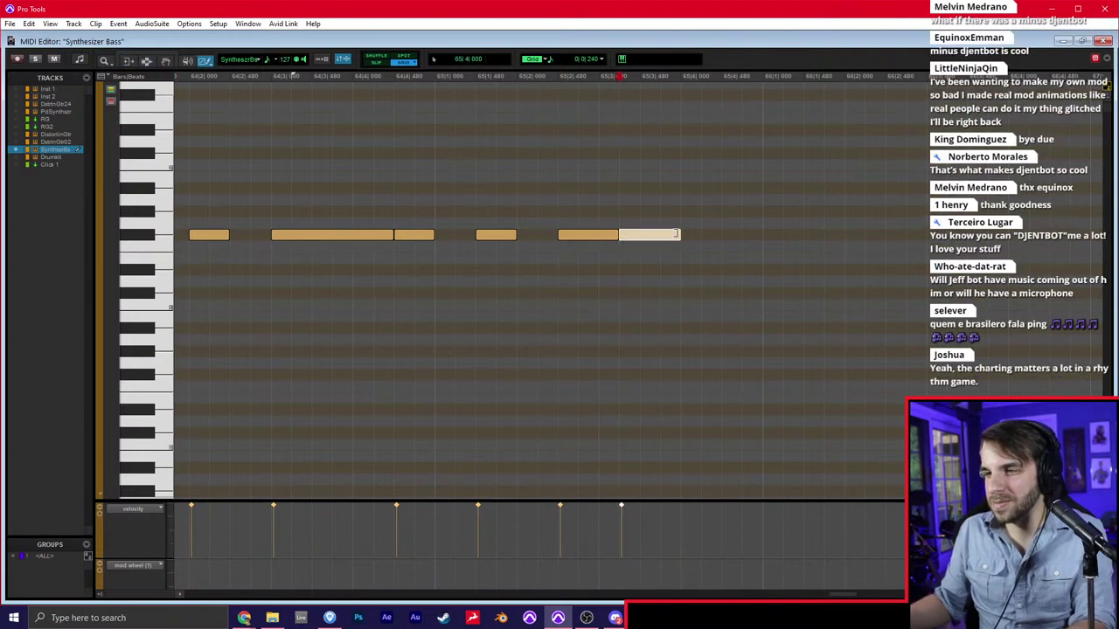
key("space")
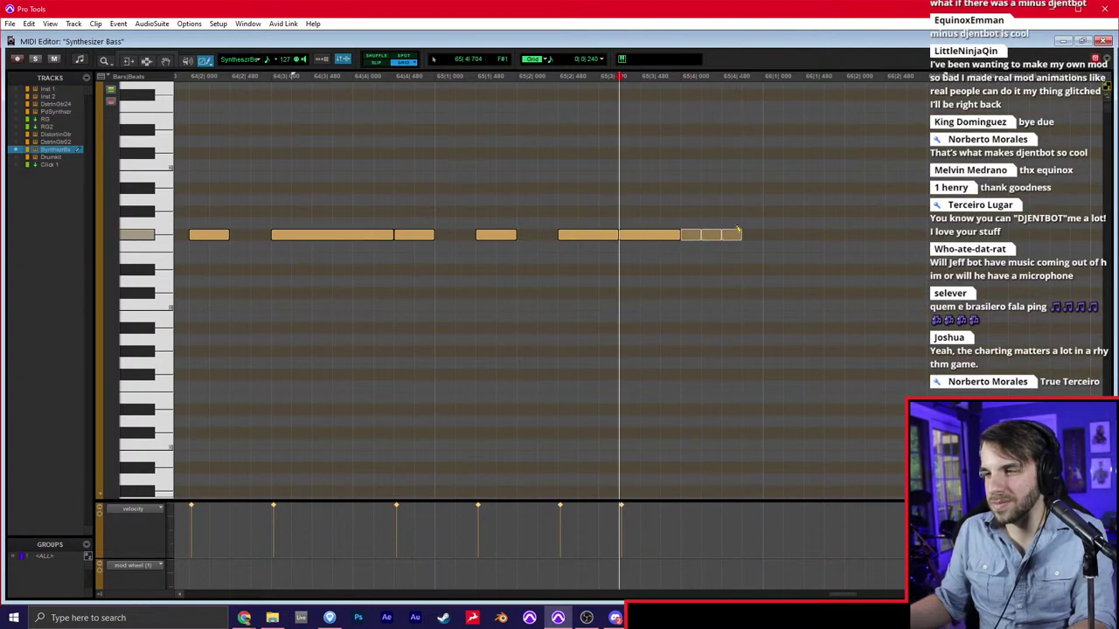
left_click_drag(683, 234, 719, 233)
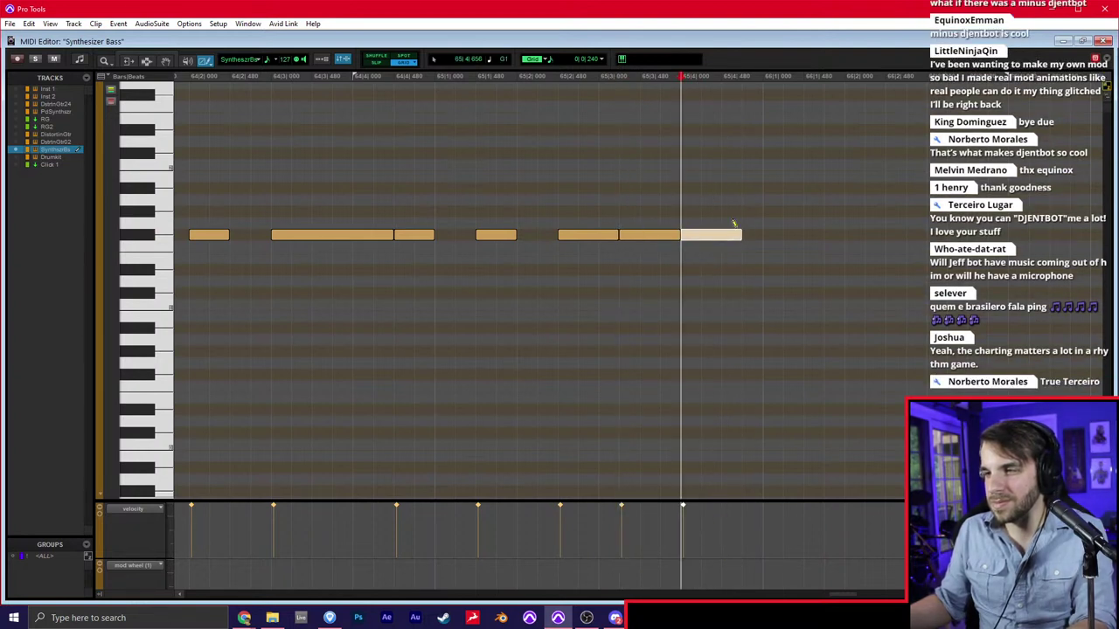
scroll(734, 259, "right", 1)
left_click(669, 235)
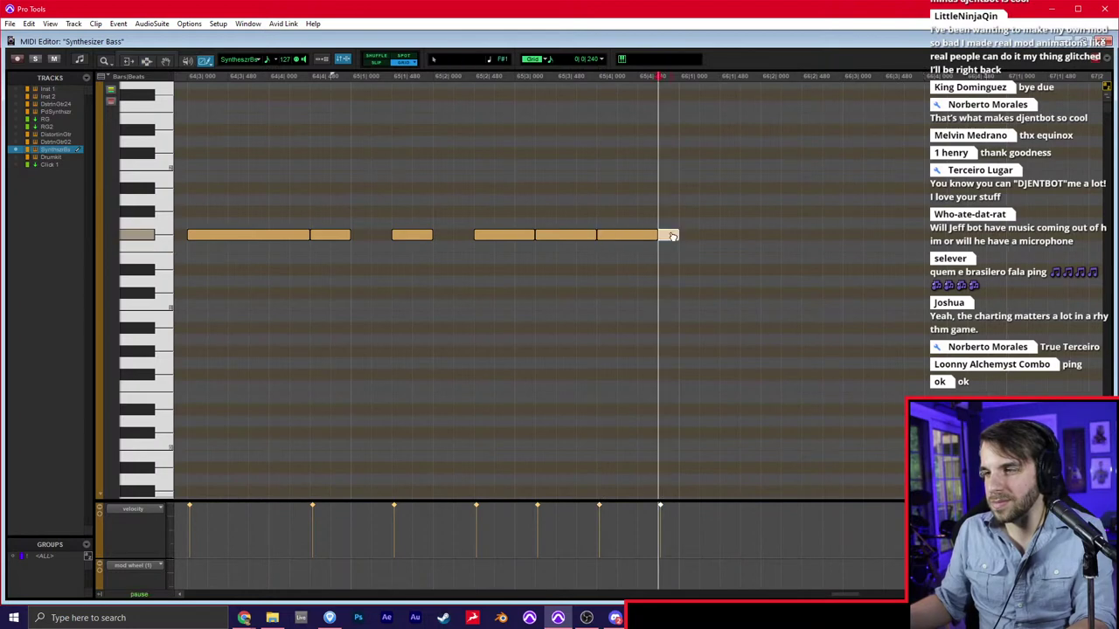
key("space")
key("F7")
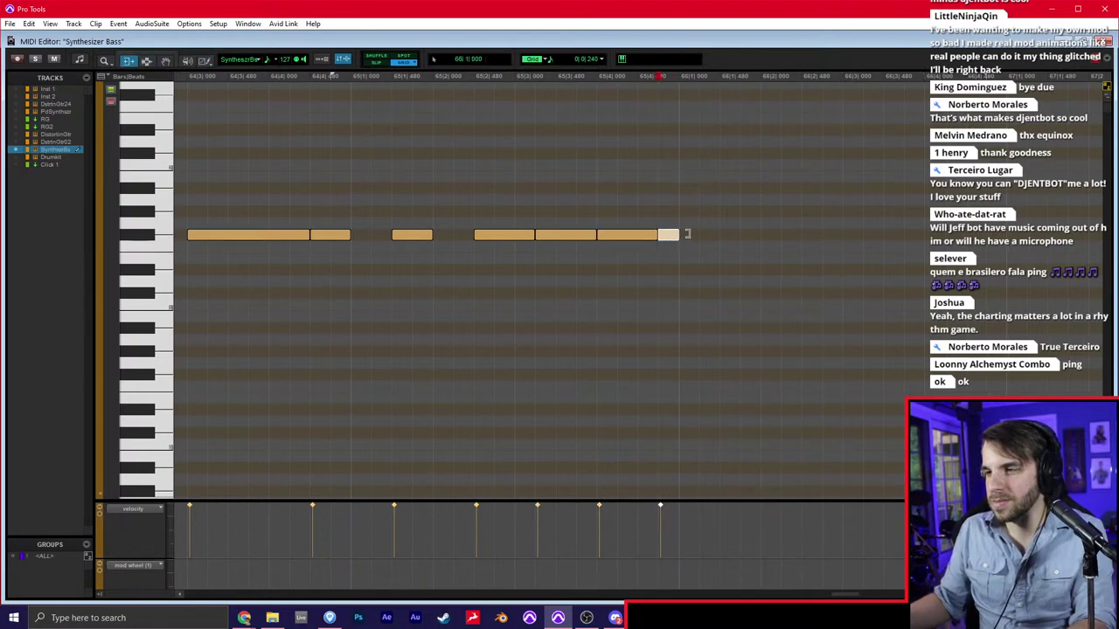
key("r")
key("ctrl+equal")
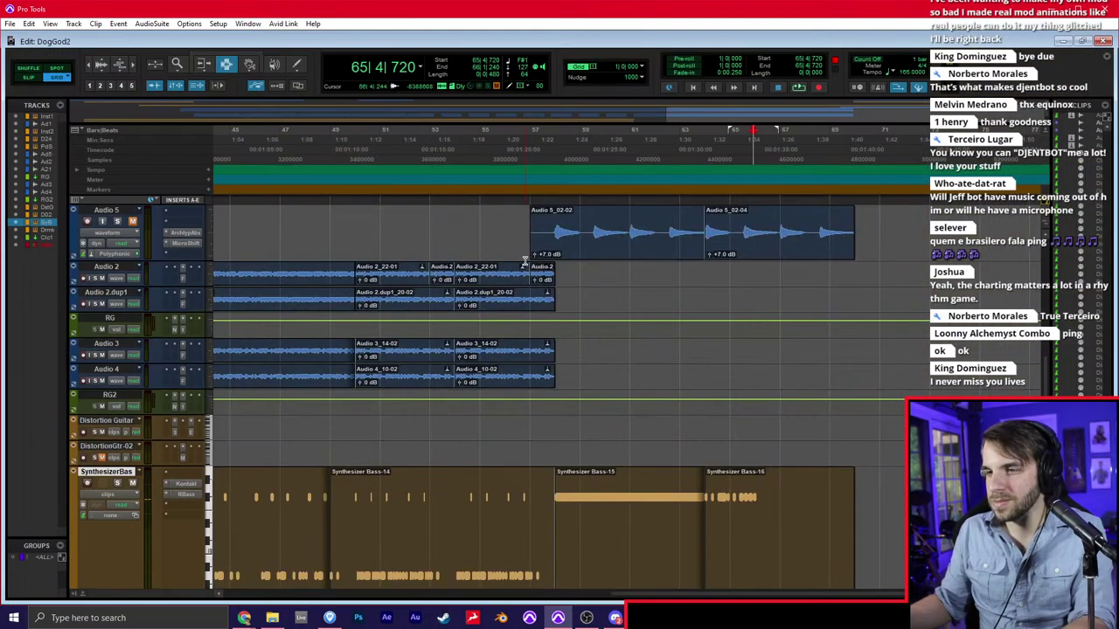
Copy six bars of the Distortion Guitar part from bar 2 and paste them onto the Synthesizer Bass track at bar 64
scroll(713, 514, "down", 3)
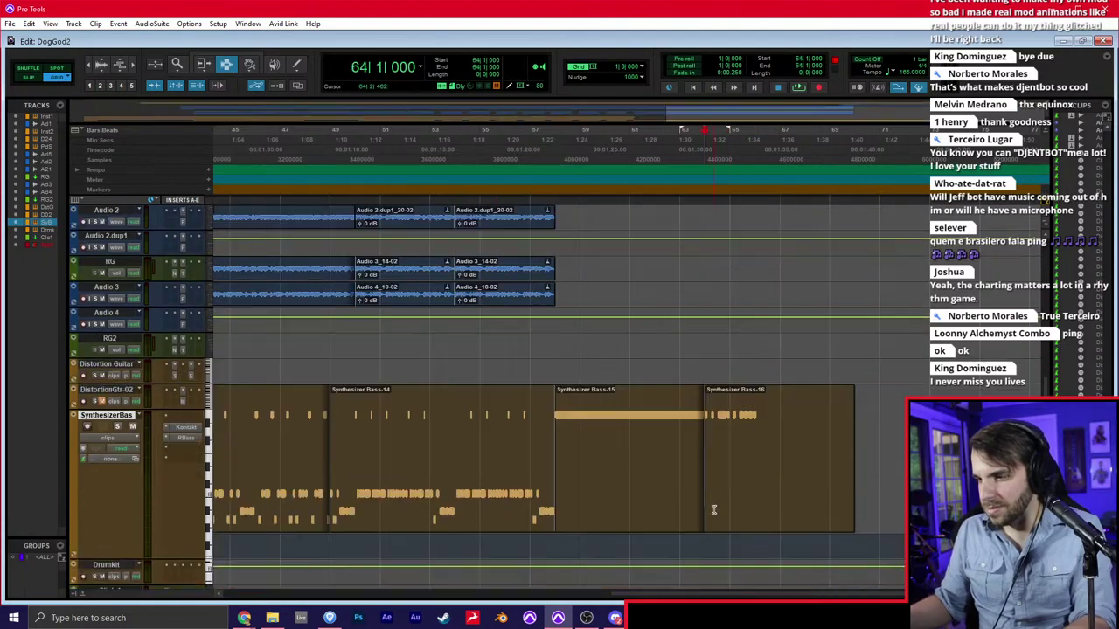
scroll(719, 489, "up", 5)
scroll(725, 475, "up", 3)
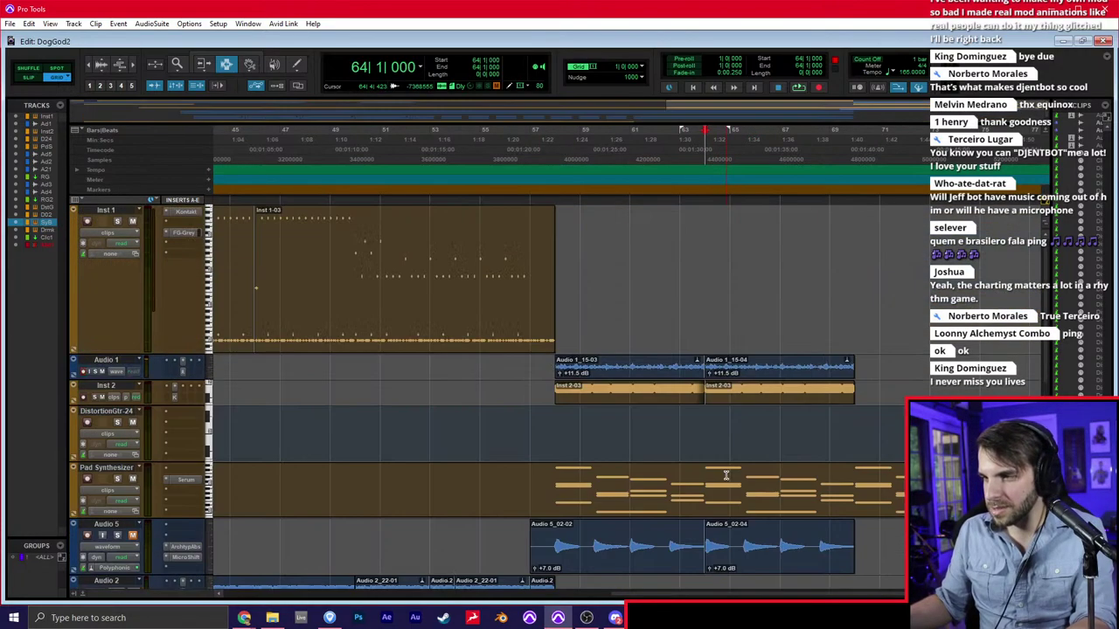
key("r")
left_click(521, 306)
scroll(507, 324, "down", 5)
scroll(507, 385, "down", 3)
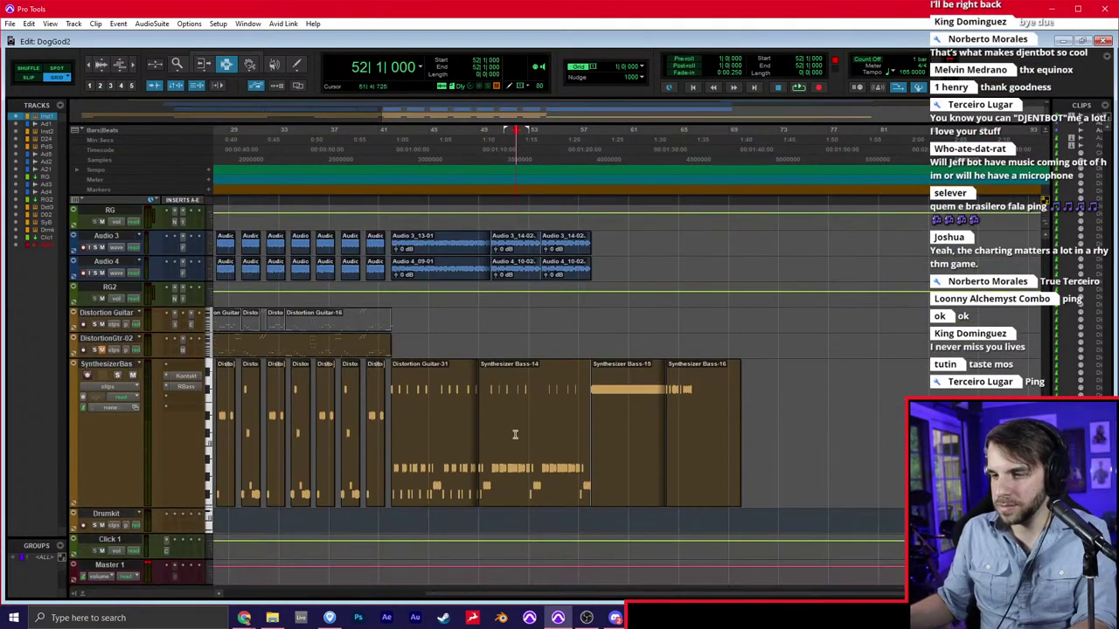
scroll(513, 439, "left", 5)
left_click(323, 438)
left_click(241, 326)
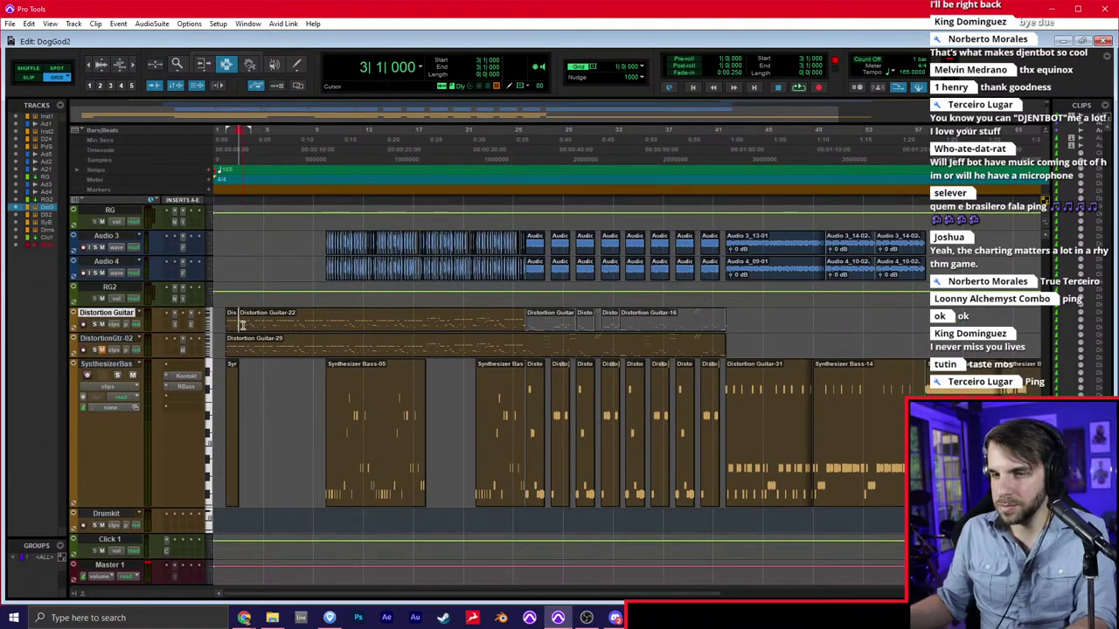
key("t")
key("t")
left_click_drag(270, 327, 549, 312)
scroll(568, 314, "right", 15)
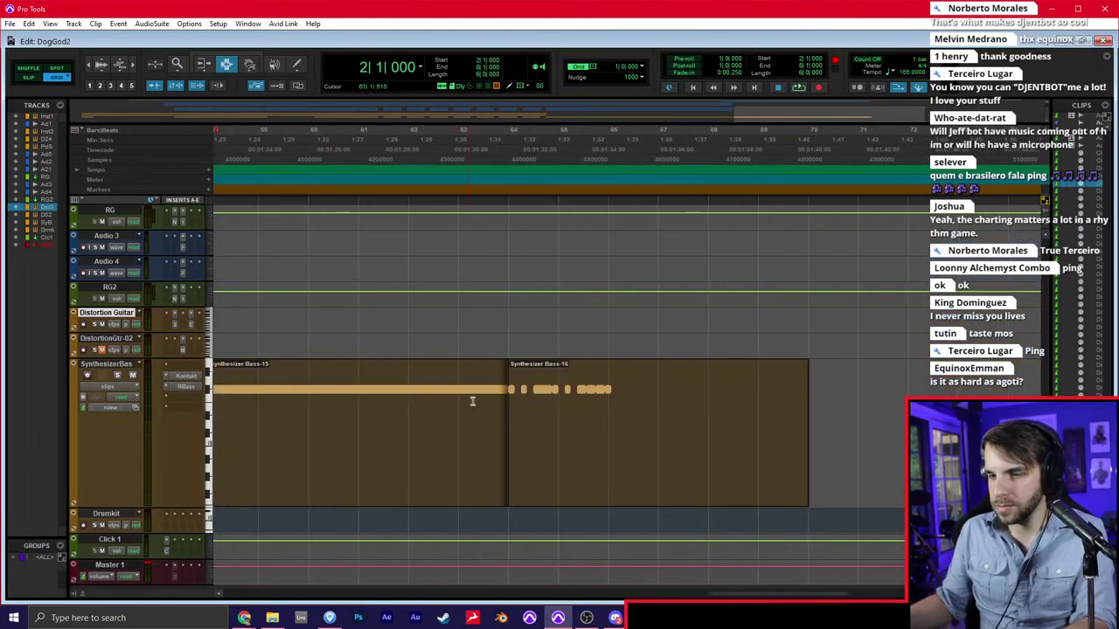
Open the pasted part in the MIDI Editor and delete the dense row of repeated high notes from bar 64 to bar 70
double_click(555, 406)
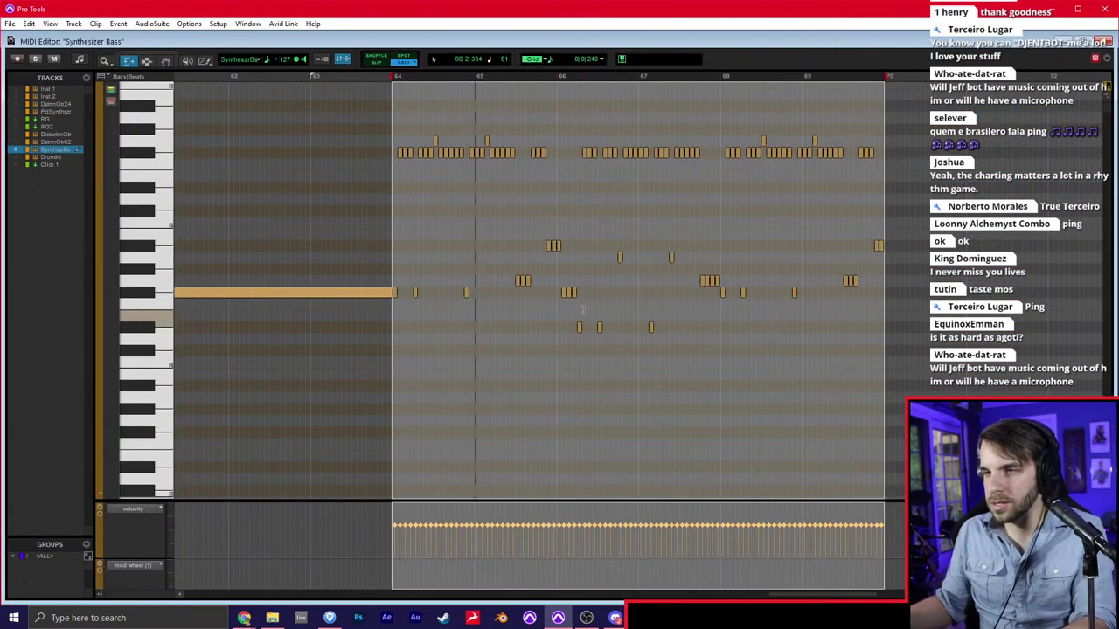
key("alt+t")
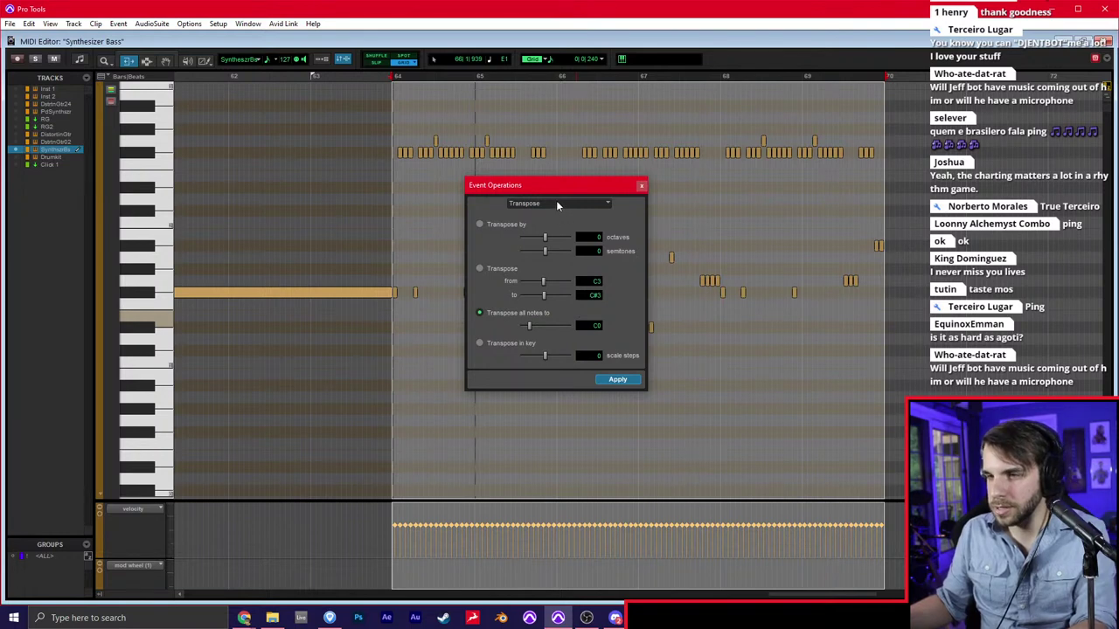
left_click(641, 186)
key("t")
scroll(612, 226, "right", 2)
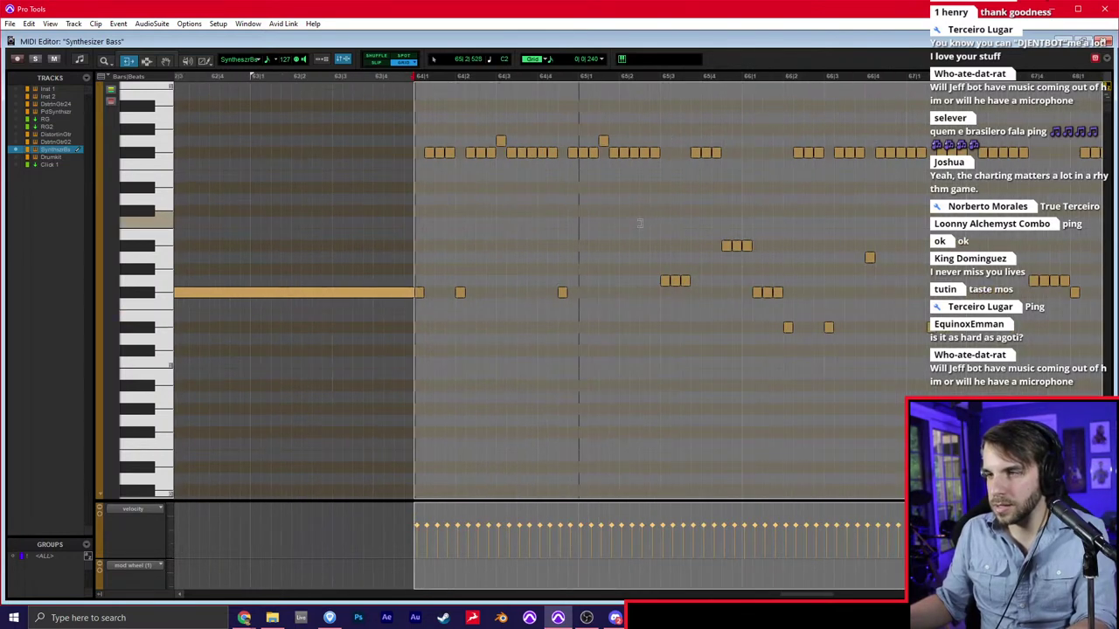
scroll(636, 224, "right", 2)
key("F8")
left_click(380, 201)
left_click_drag(257, 137, 1093, 166)
key("Delete")
key("Delete")
key("Delete")
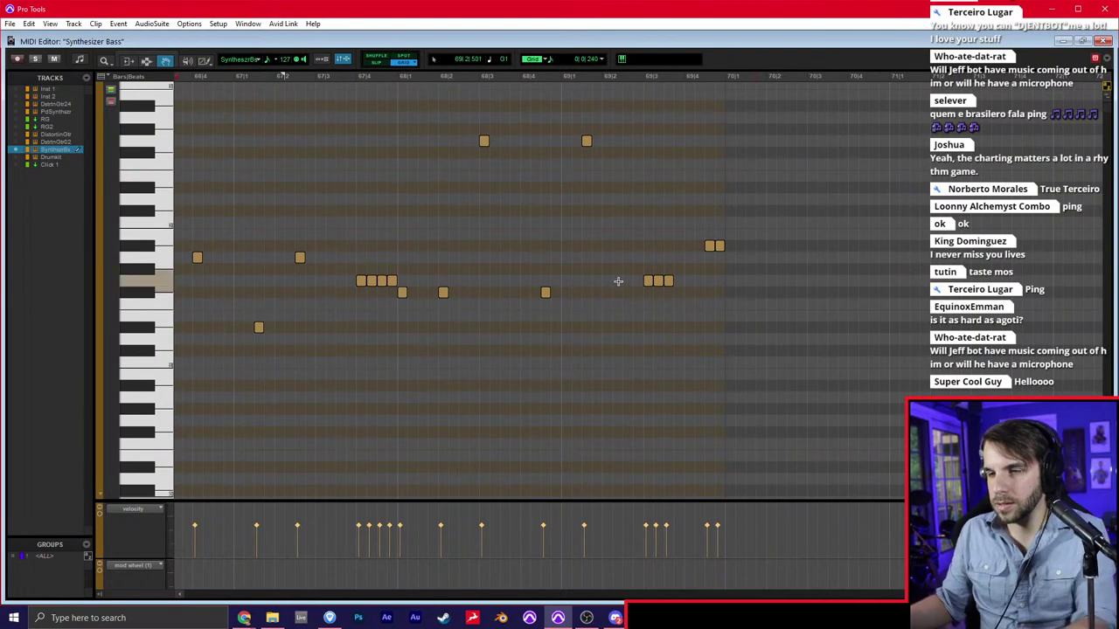
Select all remaining notes from bar 64 onward and transpose them all to C0
scroll(618, 281, "left", 5)
key("r")
key("F7")
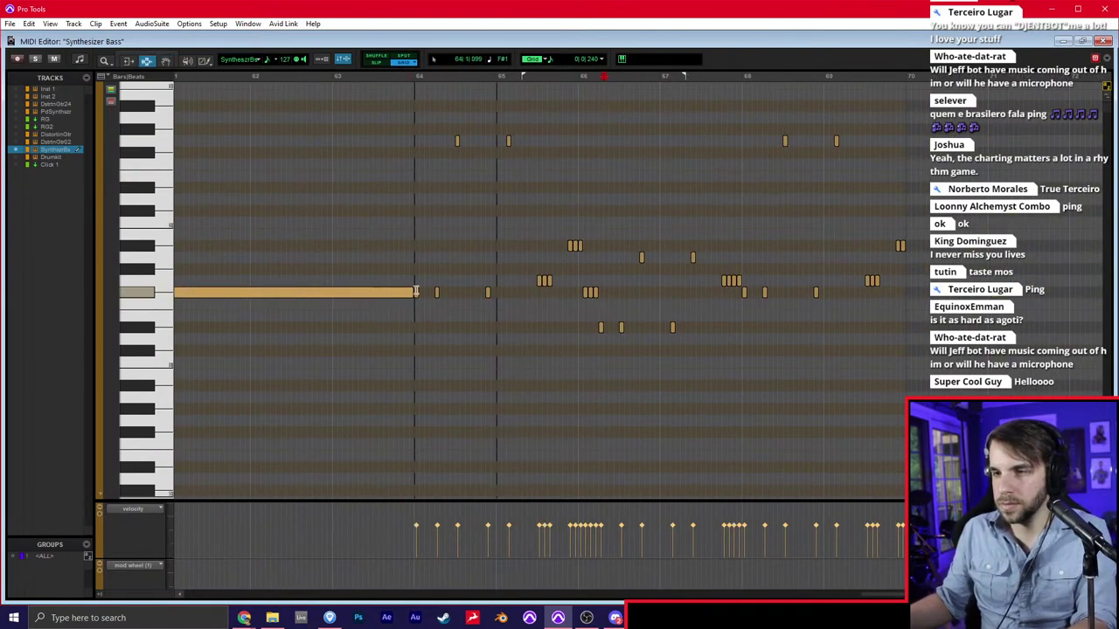
left_click_drag(416, 292, 903, 292)
key("alt+t")
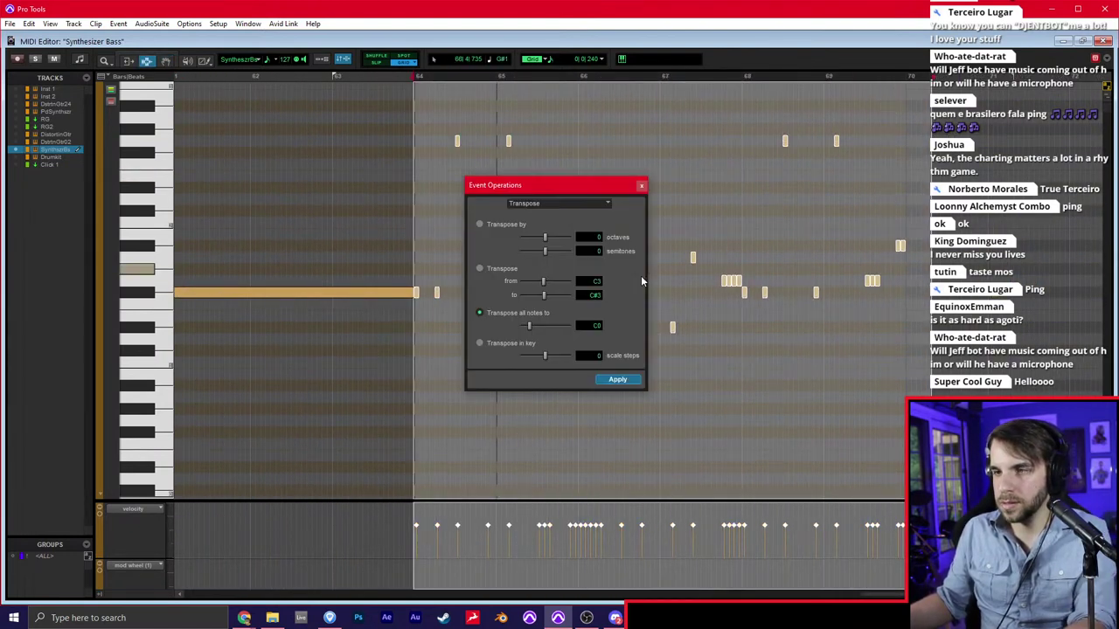
left_click(609, 381)
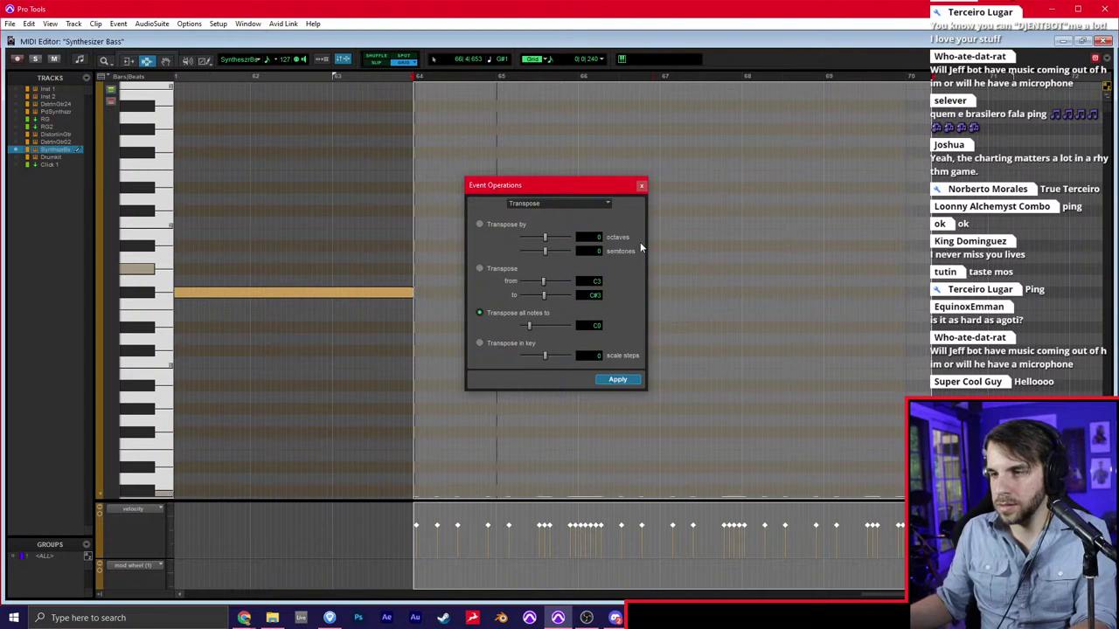
left_click(641, 189)
Raise the selected notes by octaves and semitones to the pitch of the long bass note before bar 64
key("shift+Up")
key("shift+Up")
key("shift+Down")
key("Up")
key("Up")
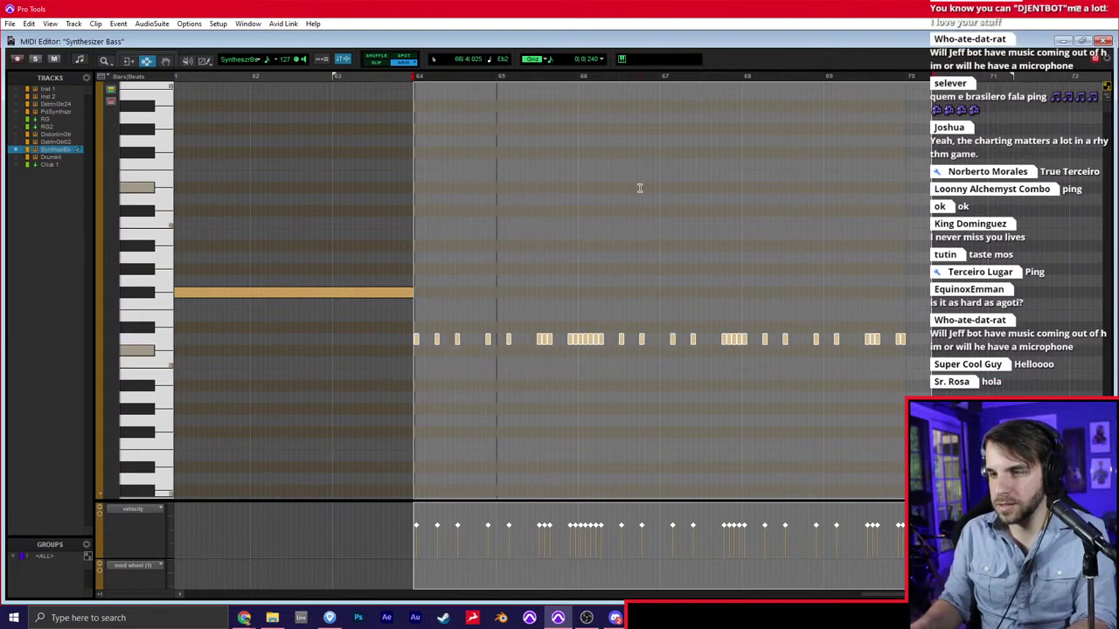
key("Up")
key("Up")
key("Up")
key("Up")
Close the MIDI Editor, check the Synthesizer Bass track's Kontakt instrument and play the pasted bass part from bar 64
key("ctrl+w")
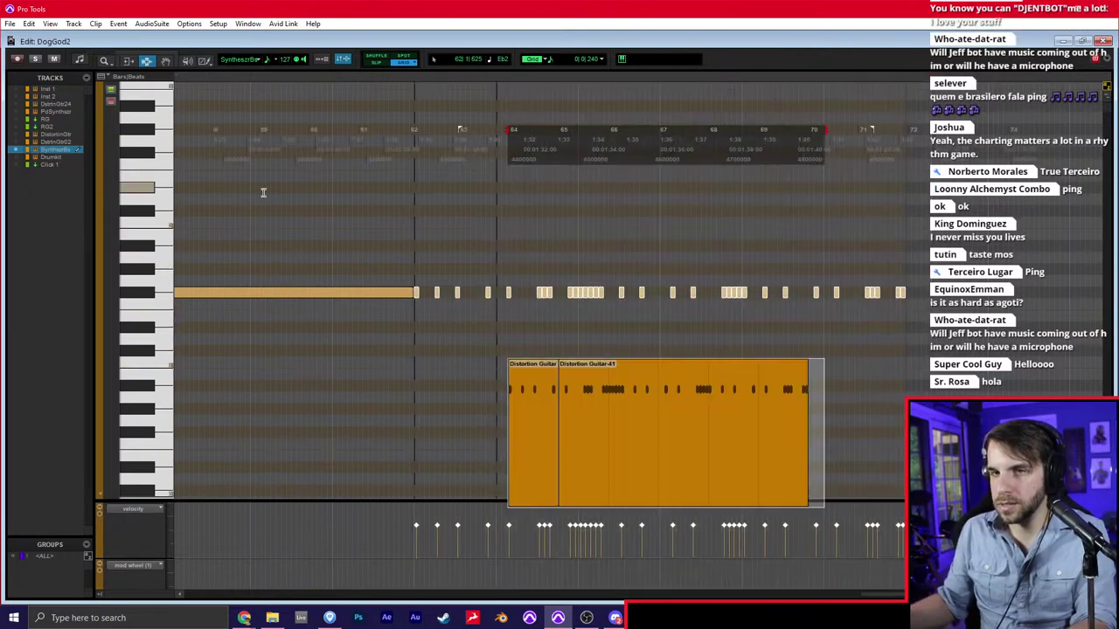
left_click(191, 378)
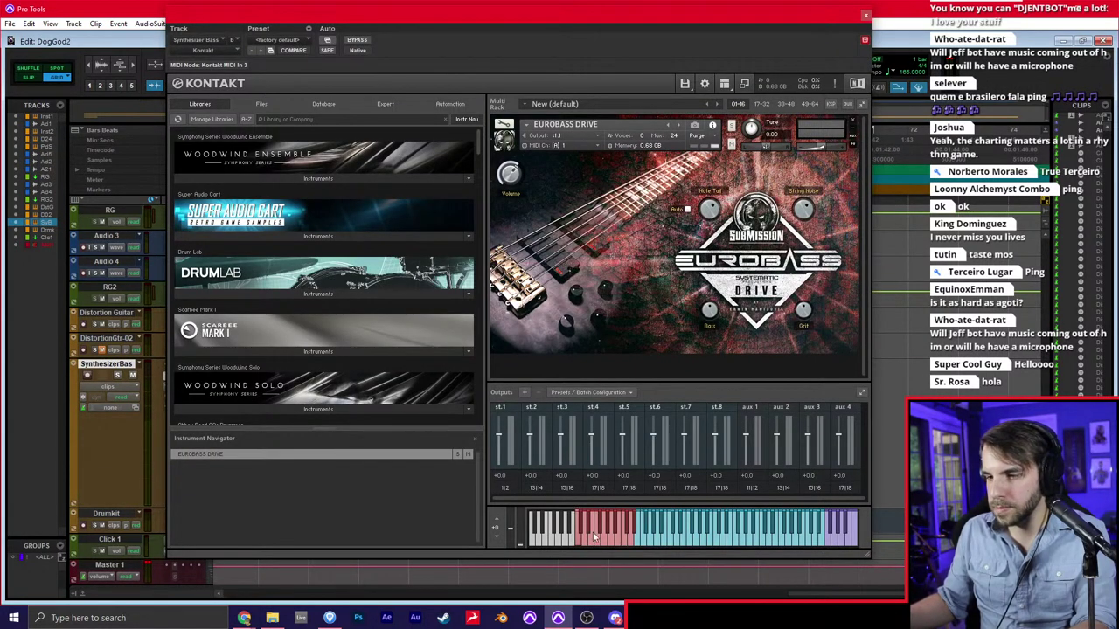
left_click(866, 16)
key("space")
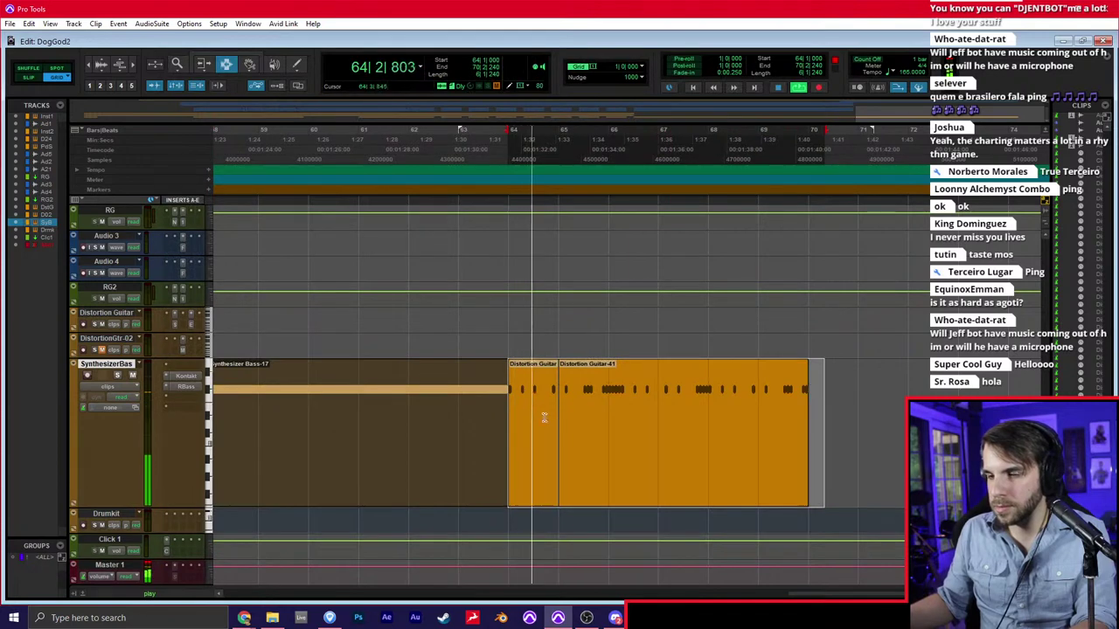
Lengthen the first three notes of bar 64 to half a beat, half a beat and one beat, and audition them
key("super+equal")
key("t")
scroll(573, 306, "right", 5)
key("F8")
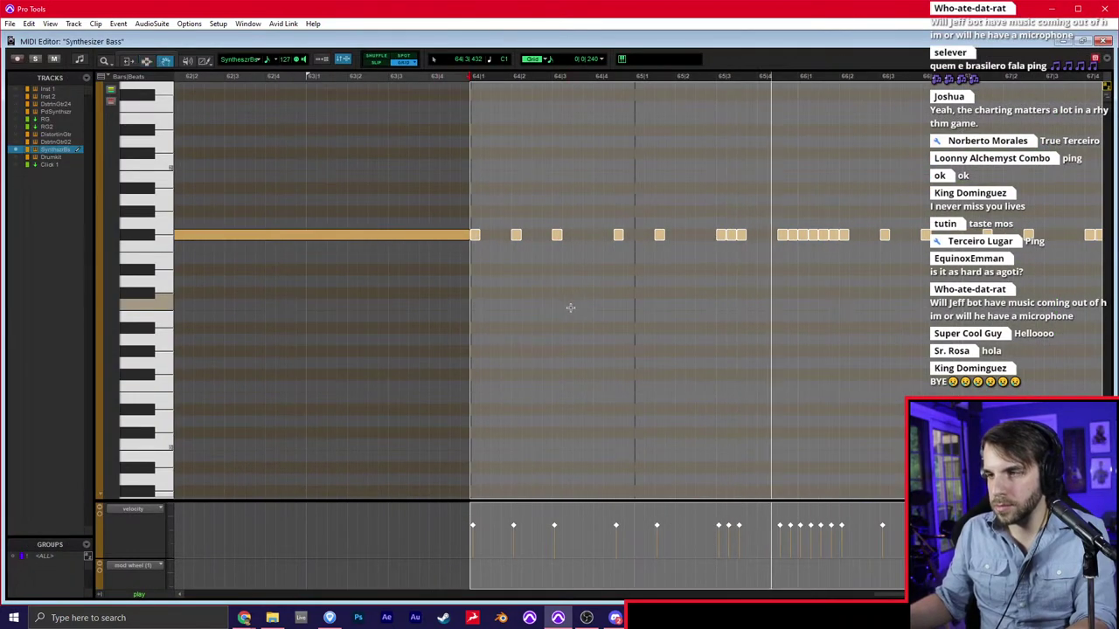
key("space")
left_click(499, 294)
left_click_drag(390, 208, 506, 258)
key("F6")
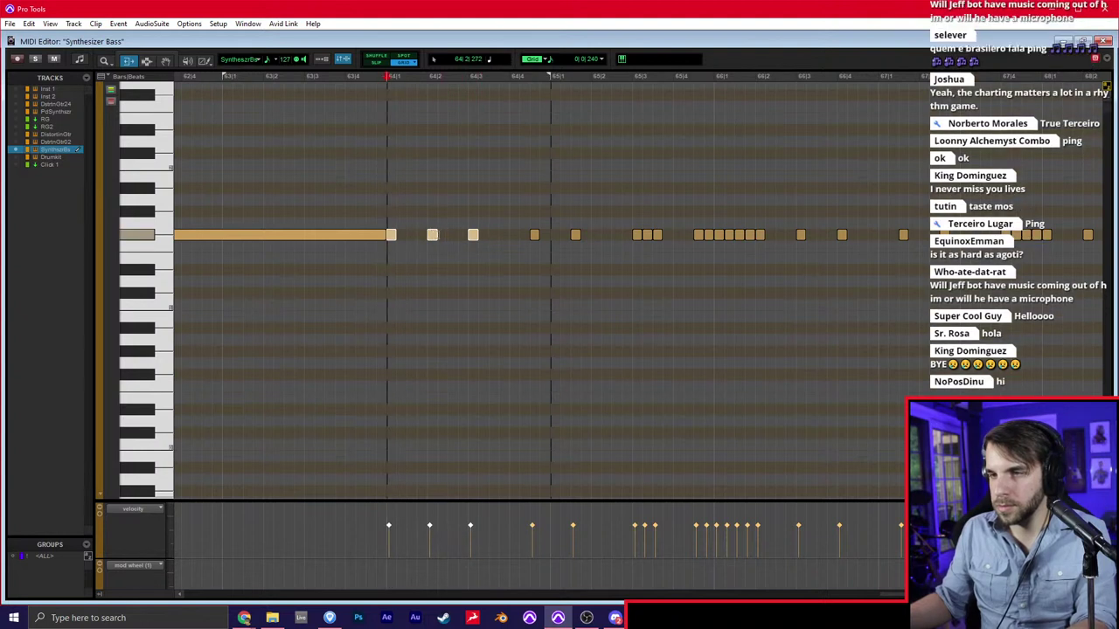
left_click(489, 265)
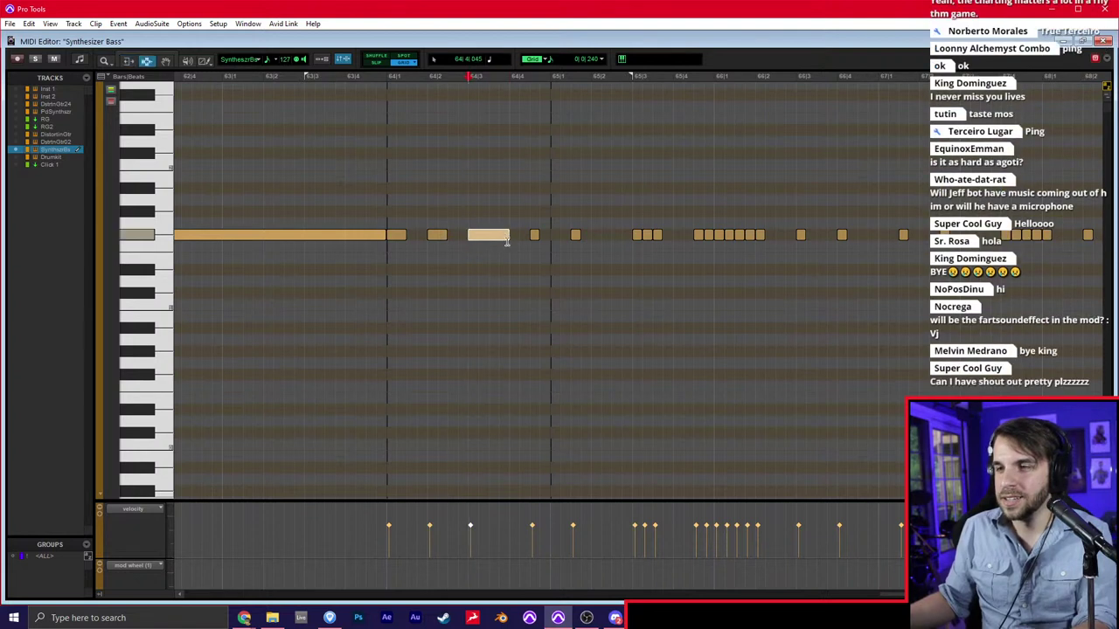
left_click(386, 258)
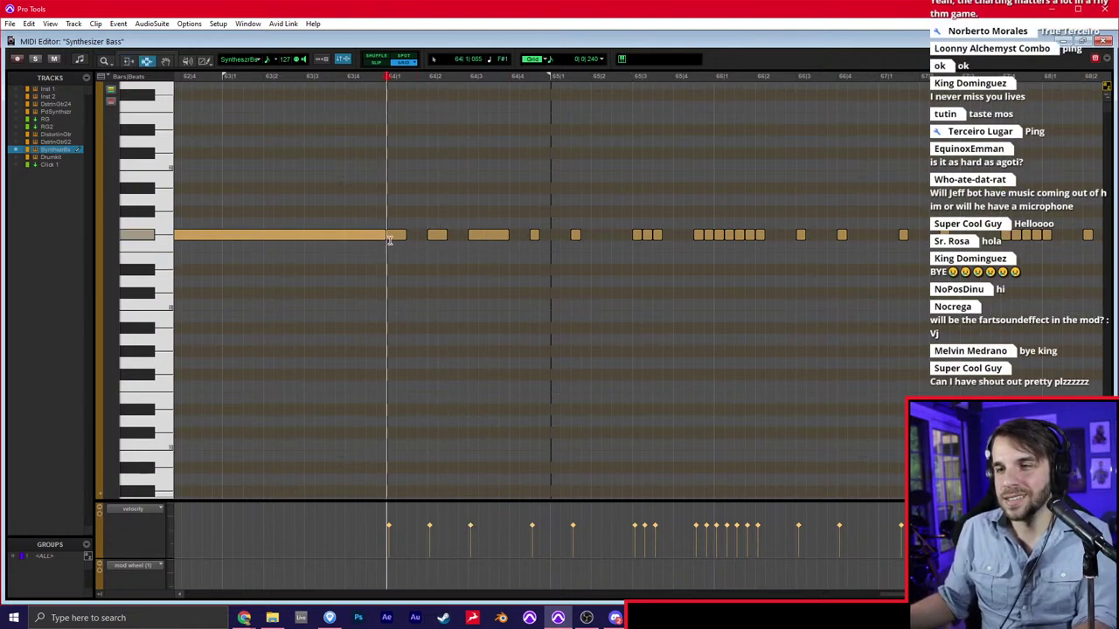
key("space")
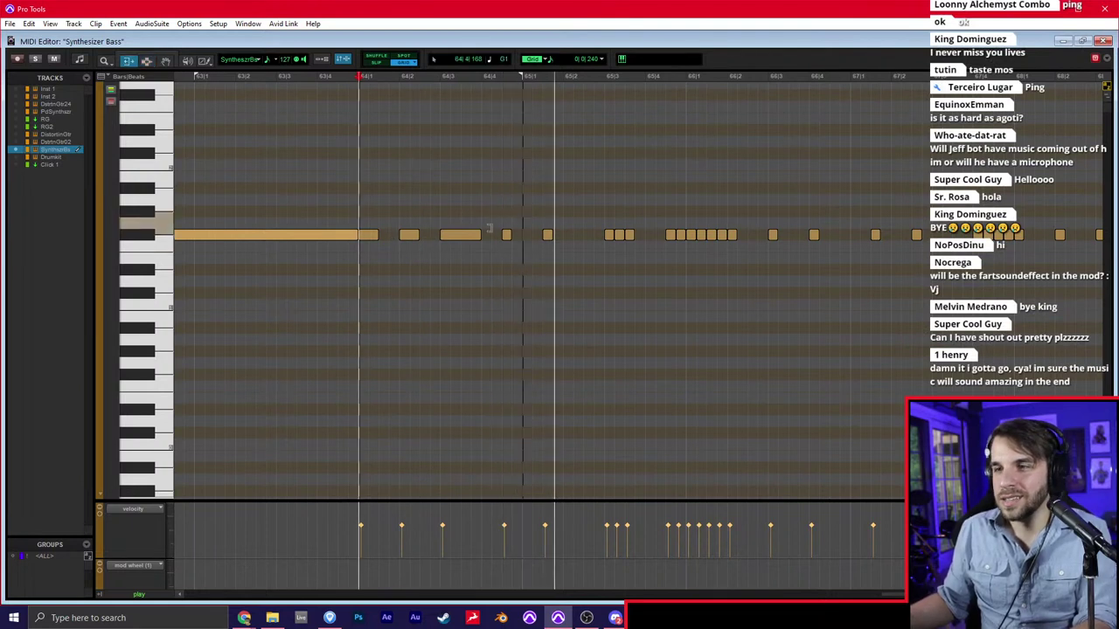
Lengthen the next two bass notes to half a beat, add a half-beat note midway through beat 2 of bar 65, and play from bar 64
left_click_drag(507, 236, 530, 235)
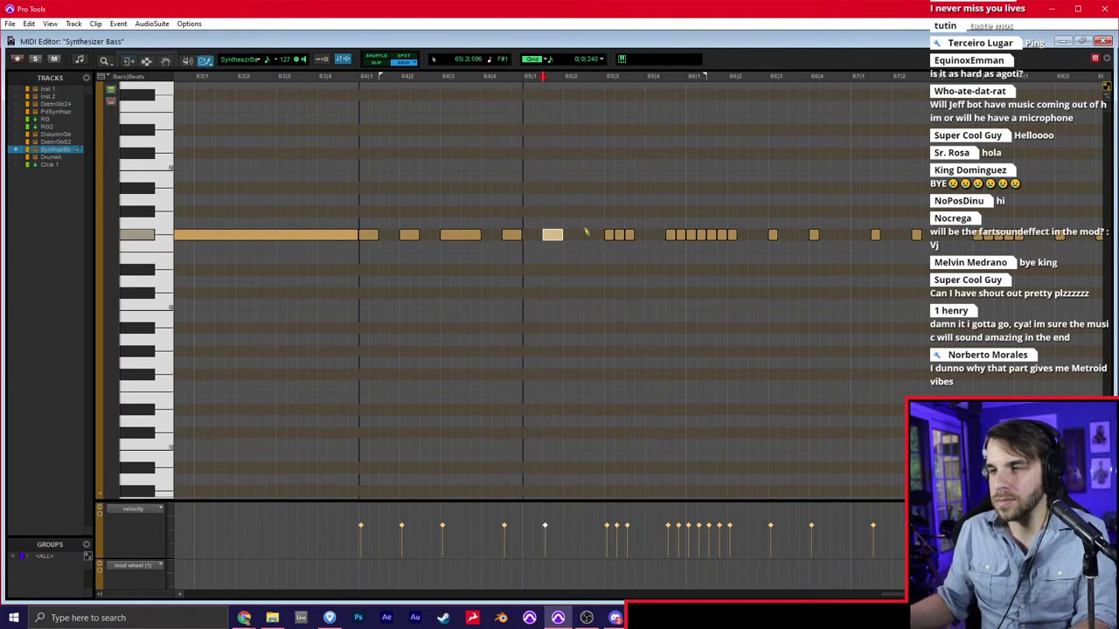
left_click(587, 234)
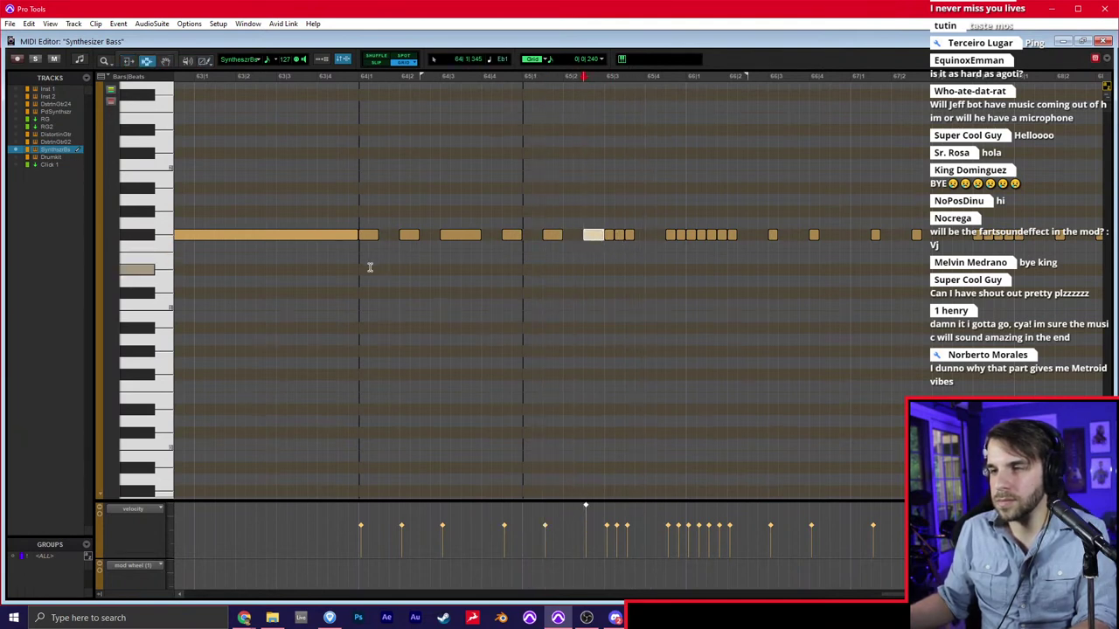
left_click(363, 264)
key("space")
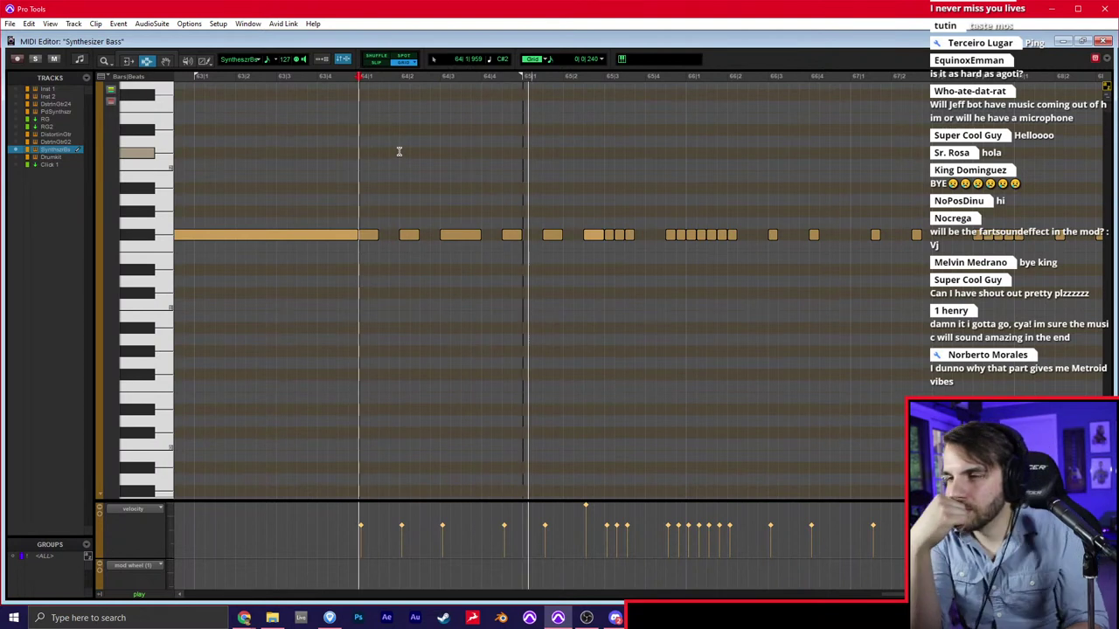
Rework beat 3 of bar 65 into two half-beat bass notes by deleting surplus short notes, lengthening one and adding another, and play it
key("space")
key("F8")
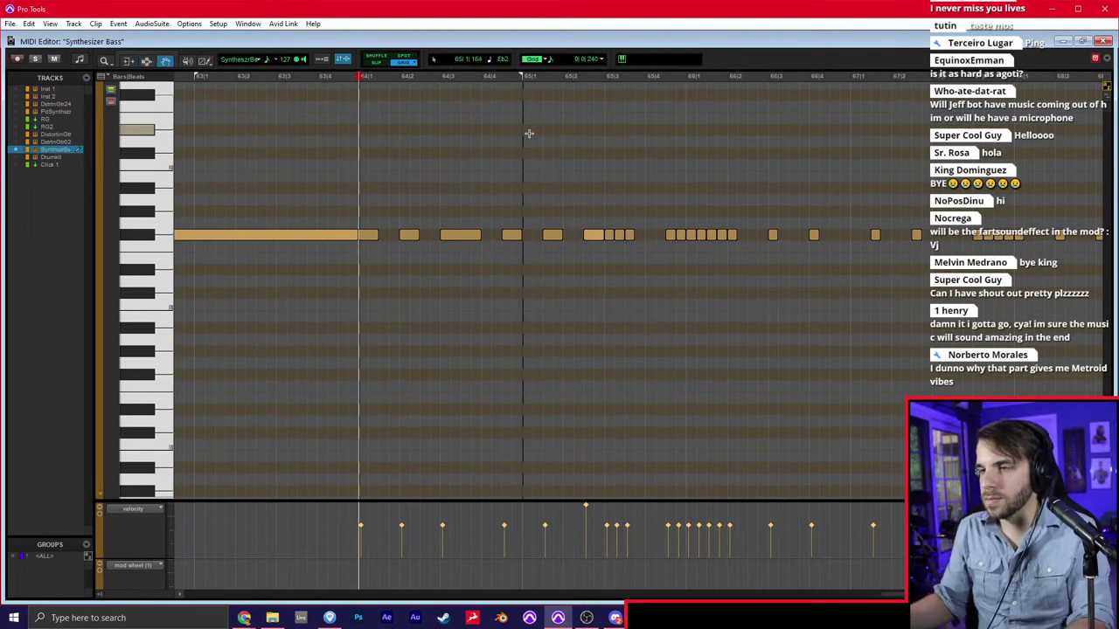
left_click(631, 169)
key("t")
mouse_move(646, 212)
left_mouse_down()
mouse_move(606, 249)
mouse_move(610, 234)
mouse_move(648, 235)
left_mouse_up()
key("Delete")
key("F10")
key("ctrl+z")
left_click(631, 233)
key("F7")
key("F7")
key("space")
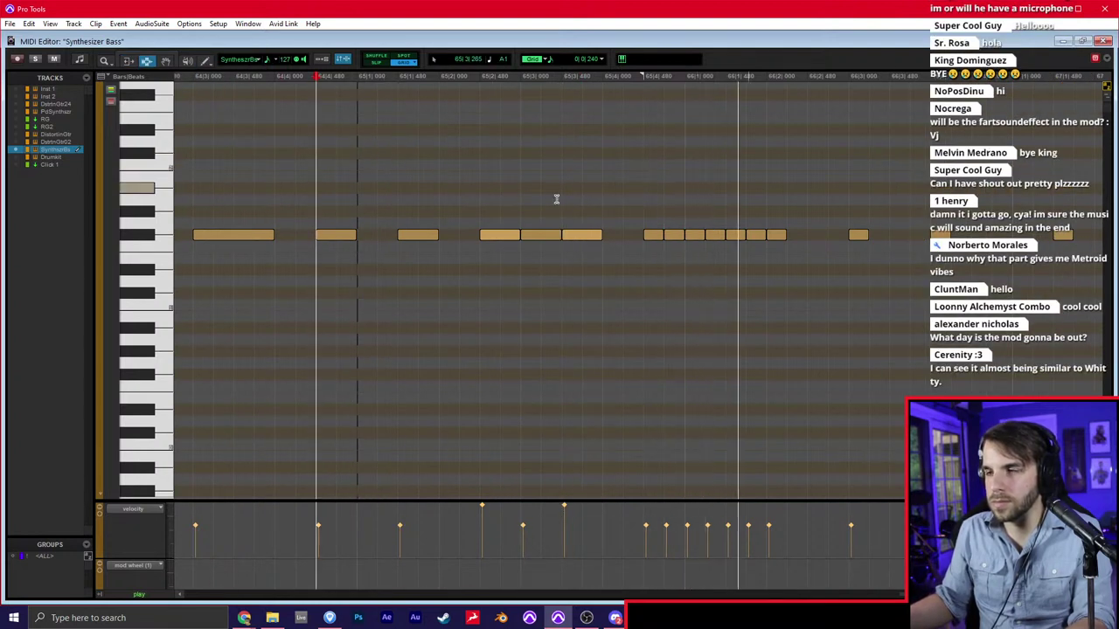
Delete the second, third, fifth and sixth of the seven short bass notes starting midway through beat 4 of bar 65
key("space")
key("F8")
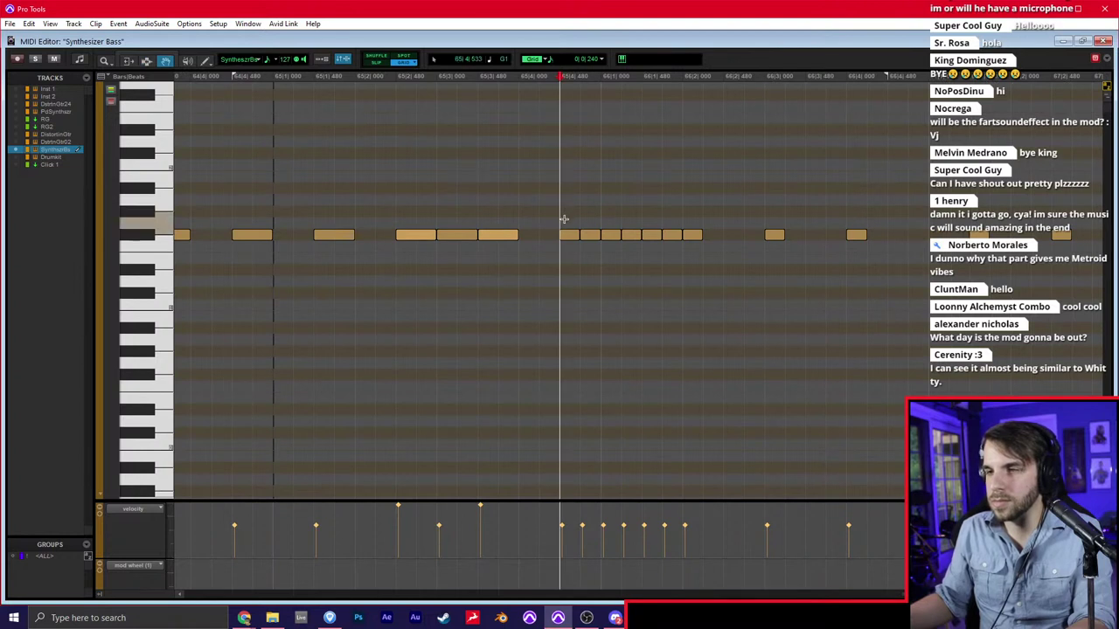
left_click_drag(592, 214, 613, 240)
key("Delete")
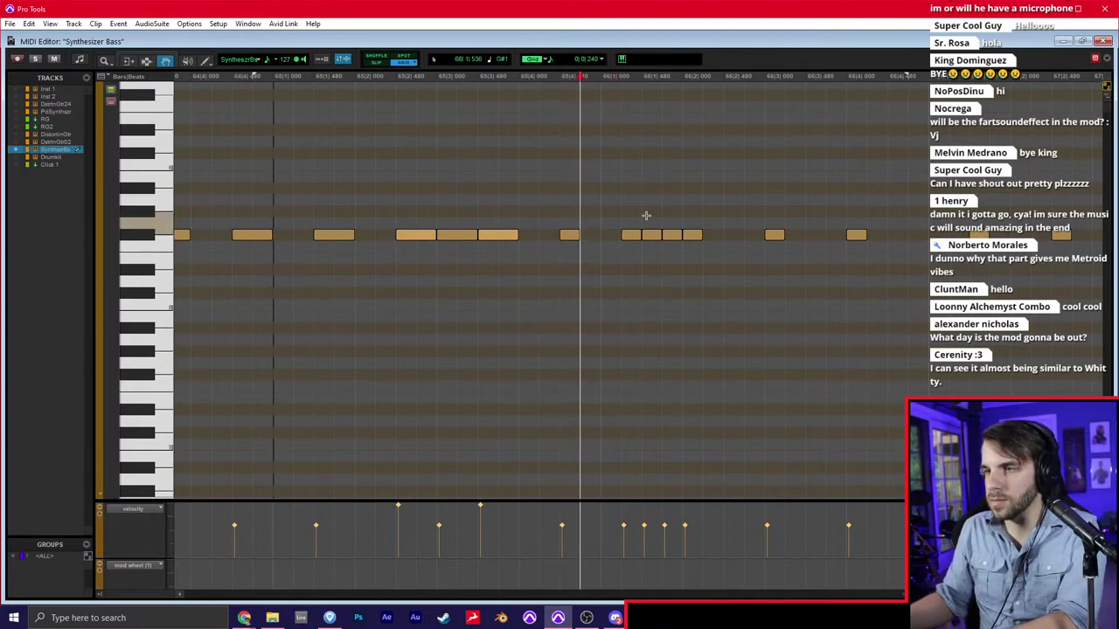
left_click_drag(655, 211, 663, 247)
key("Delete")
Lengthen the first two of the remaining short notes, from midway through beat 4 of bar 65, to three-quarters of a beat and audition them
left_click_drag(572, 224, 642, 256)
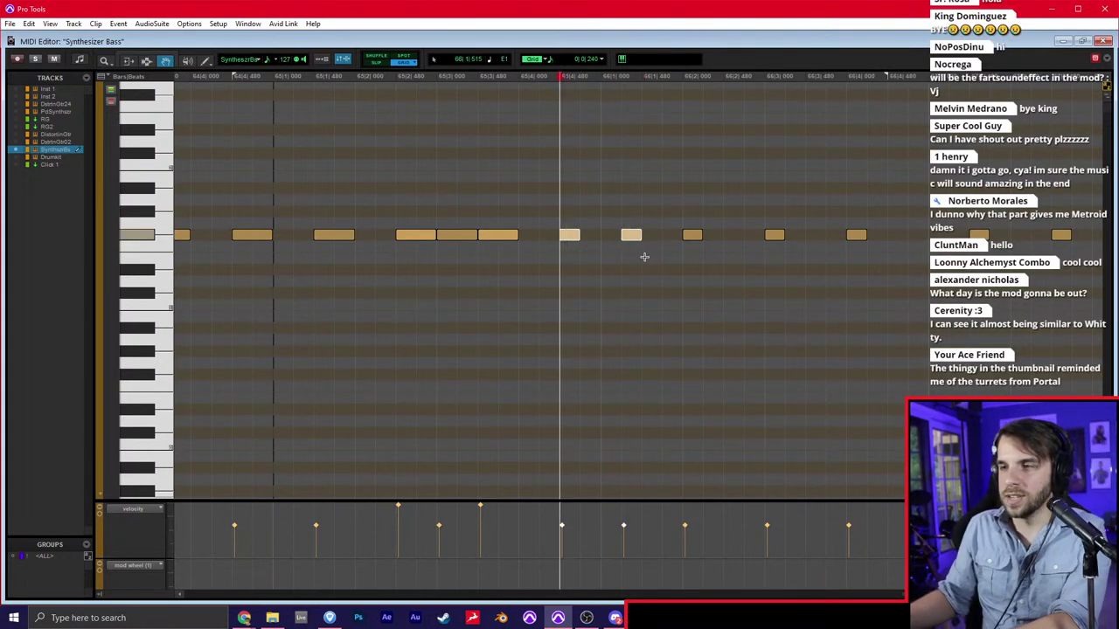
key("F6")
key("F7")
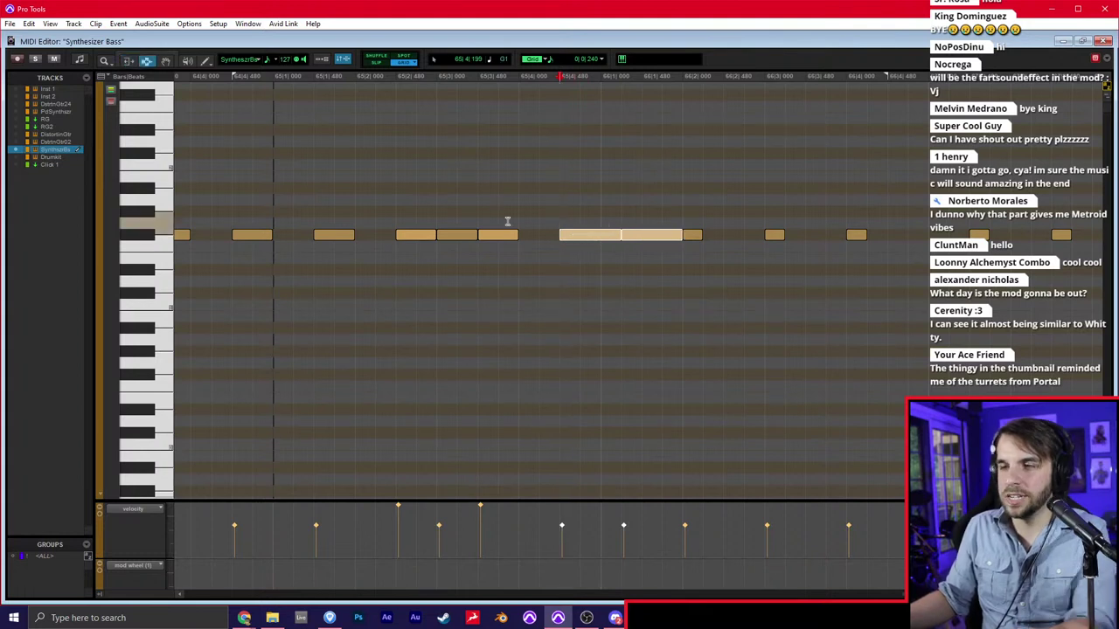
left_click(426, 198)
key("space")
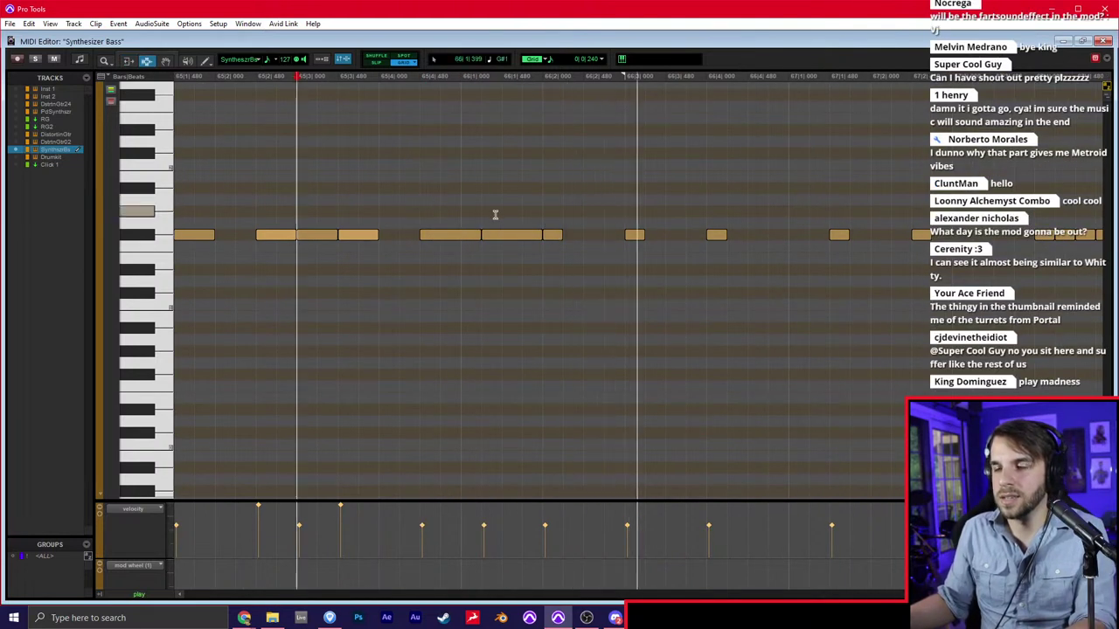
Lengthen the bass notes on beats 2 and 3 of bar 66 to half a beat and beat 4 to one beat, and play them
scroll(496, 215, "right", 2)
key("F8")
key("space")
left_click_drag(378, 207, 458, 243)
key("F6")
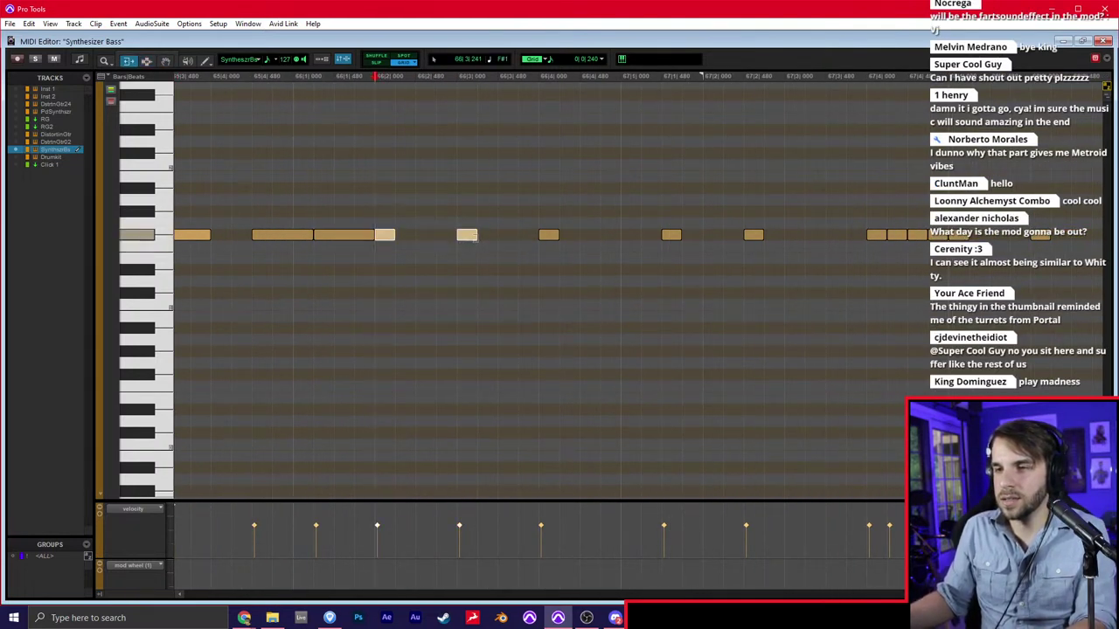
left_click(547, 235)
key("F6")
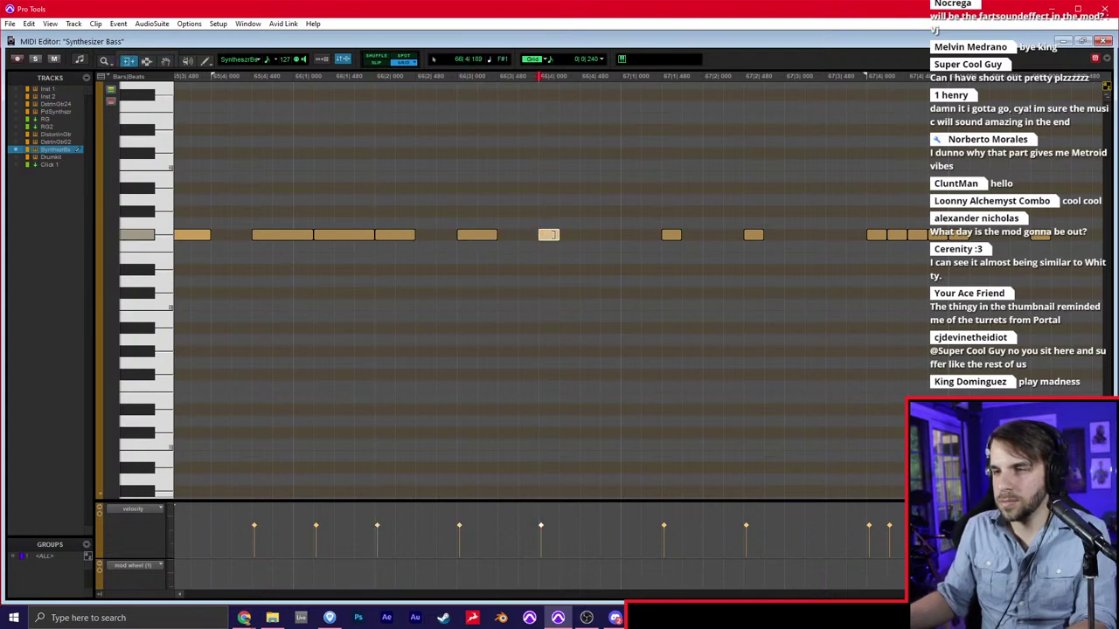
key("F7")
left_click(369, 217)
key("space")
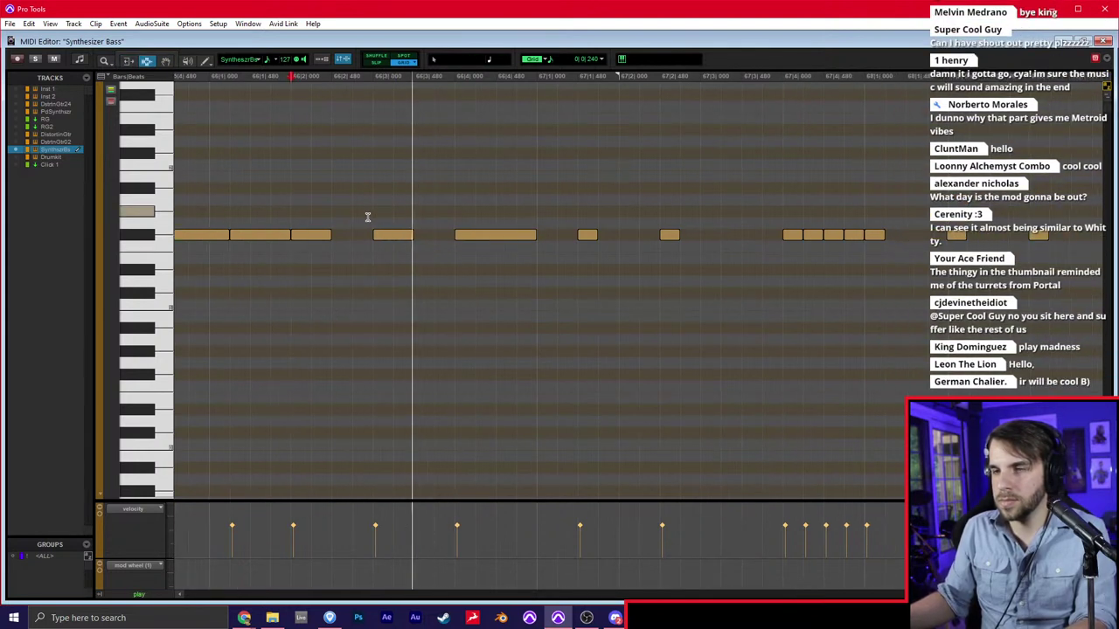
Lengthen the first two notes of bar 67 to half a beat, add a half-beat note midway through beat 3, and play
left_click_drag(517, 205, 621, 246)
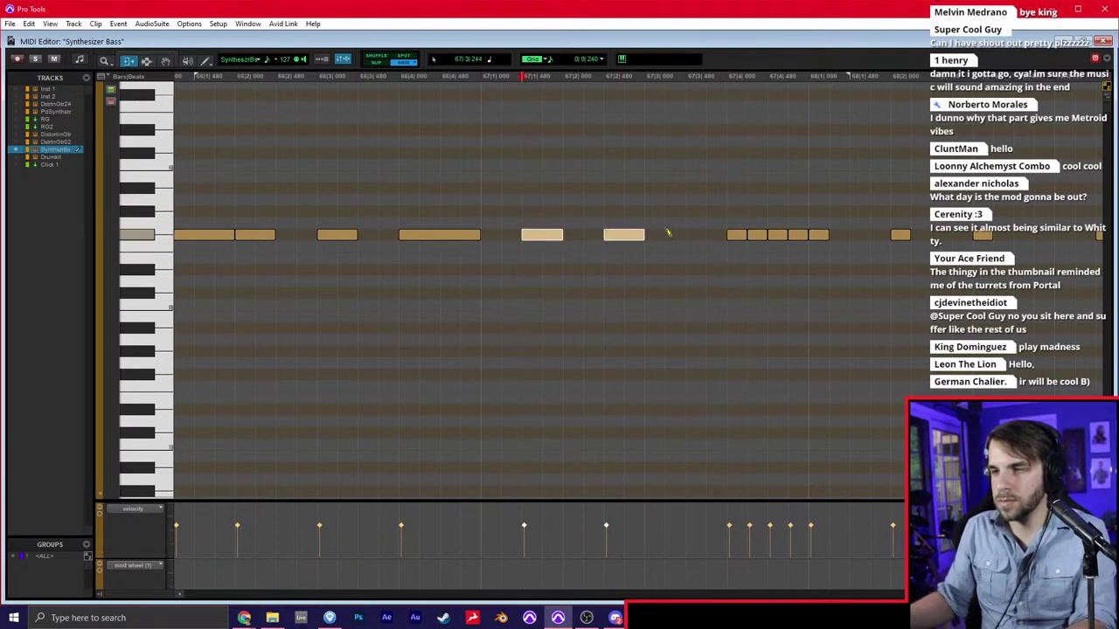
left_click(699, 235)
key("F7")
key("space")
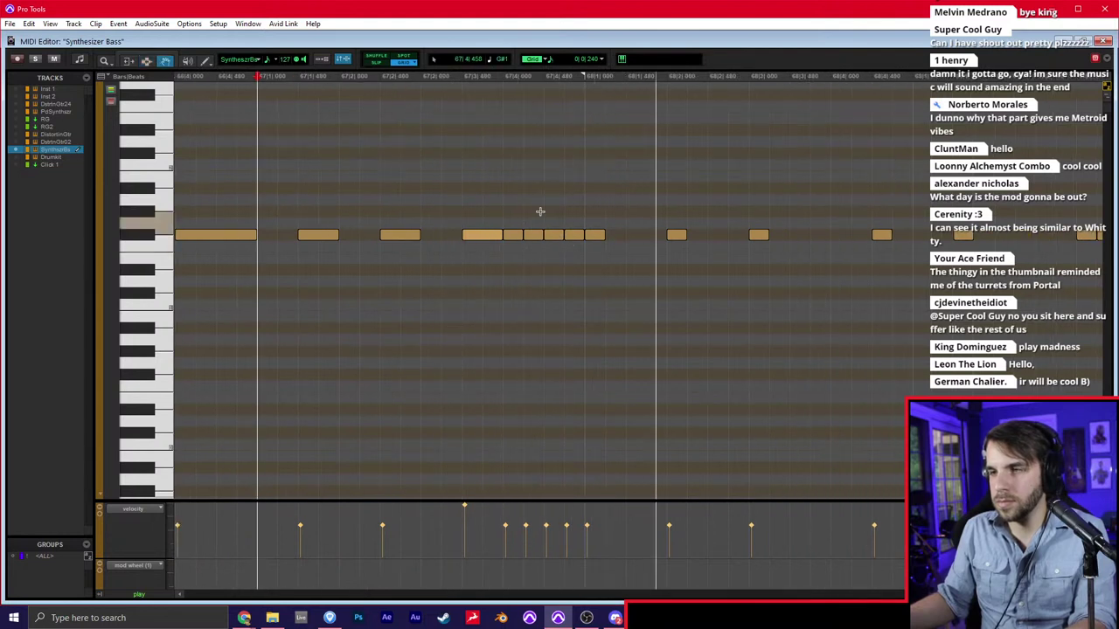
Delete the surplus short notes in beat 4 of bar 67 and lengthen the note on that beat to one full beat
left_click_drag(535, 207, 584, 236)
key("Delete")
key("F6")
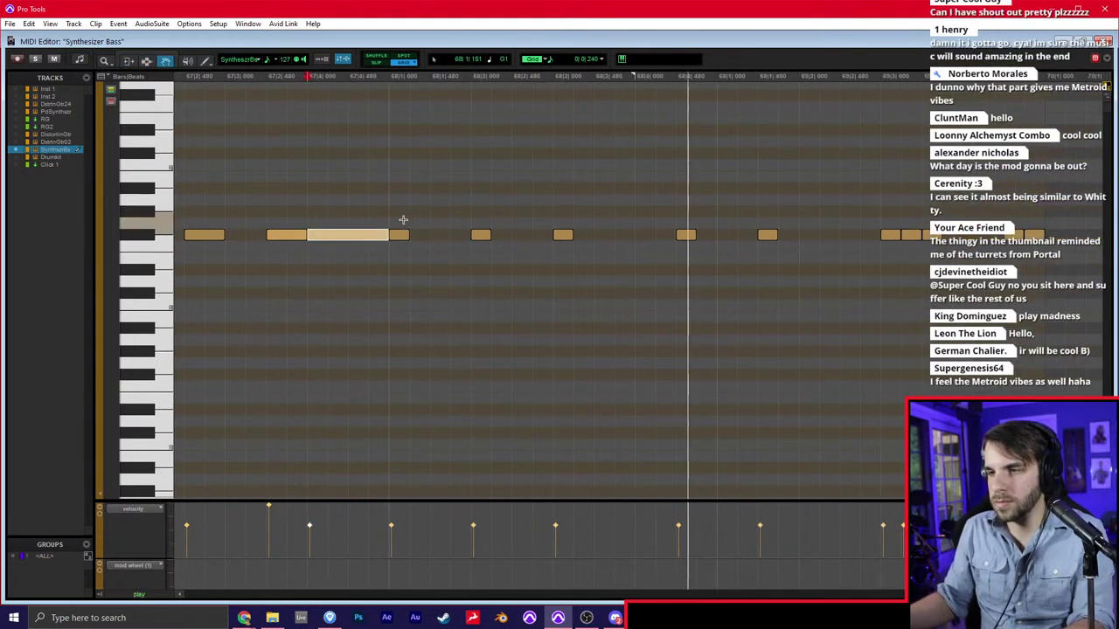
key("space")
Replace the leftover bass notes in bars 68 and 69 with a copy of the edited pattern from bars 64 and 65
left_click_drag(395, 213, 504, 265)
key("r")
key("r")
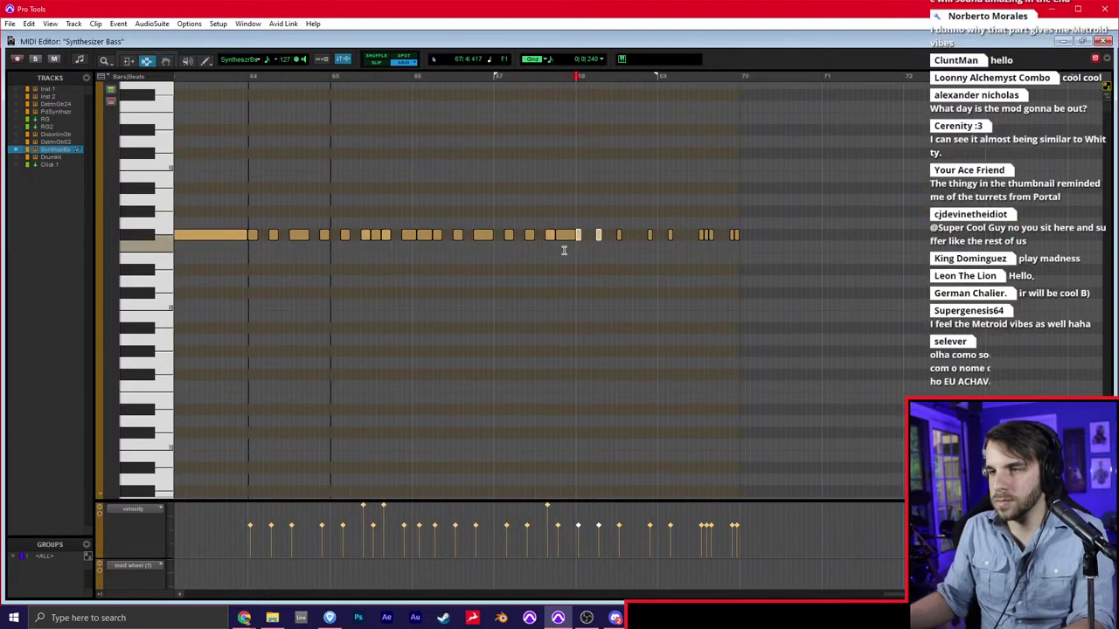
key("F7")
left_click_drag(575, 244, 776, 250)
key("Delete")
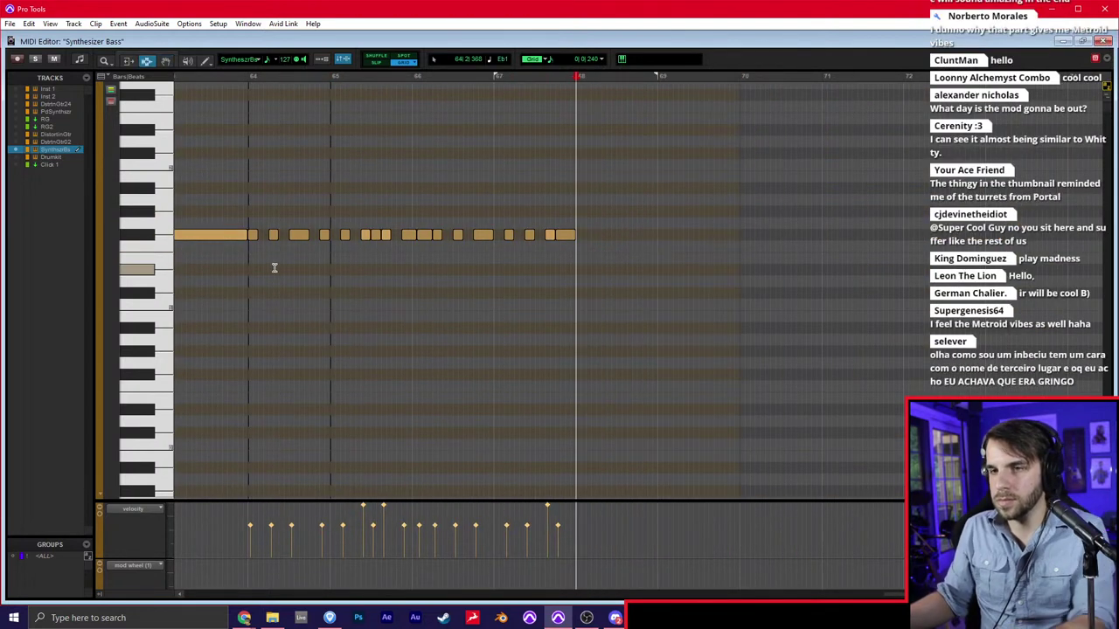
mouse_move(252, 267)
left_mouse_down()
mouse_move(408, 260)
mouse_move(257, 274)
left_mouse_up()
left_click(249, 270)
left_click(586, 266)
key("ctrl+v")
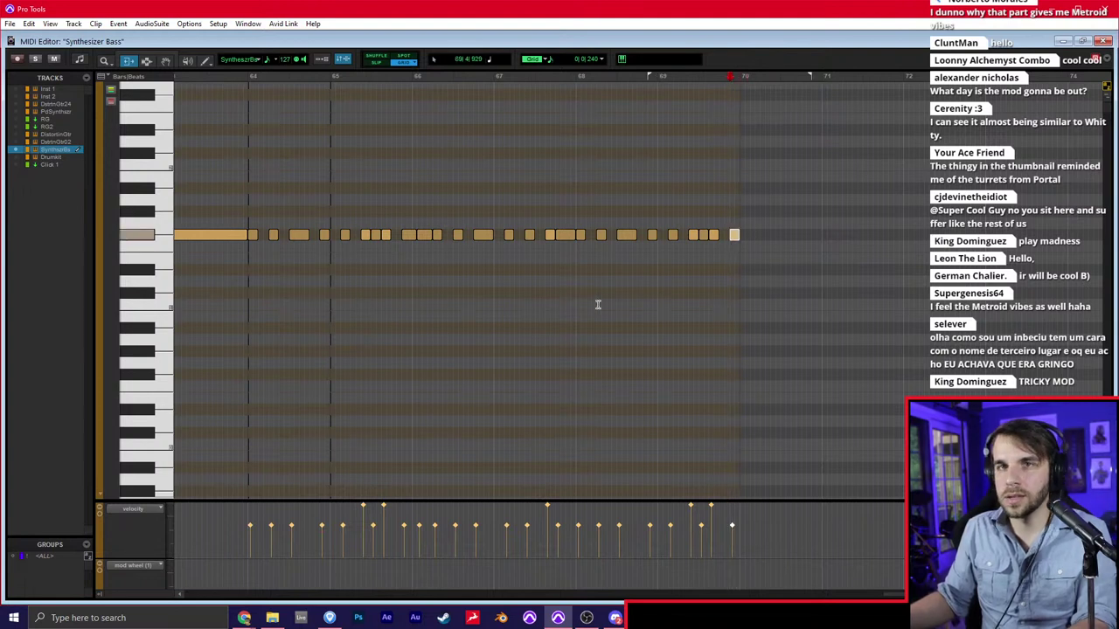
Play the bass part from shortly before bar 64 and return to the DogGod2 Edit window
left_click(218, 274)
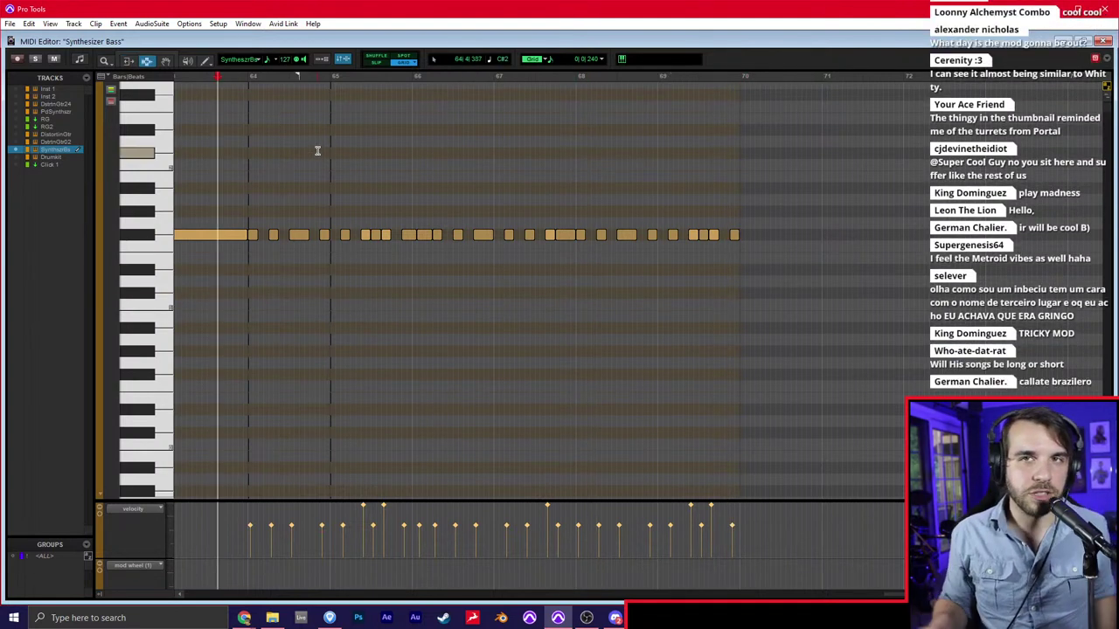
key("space")
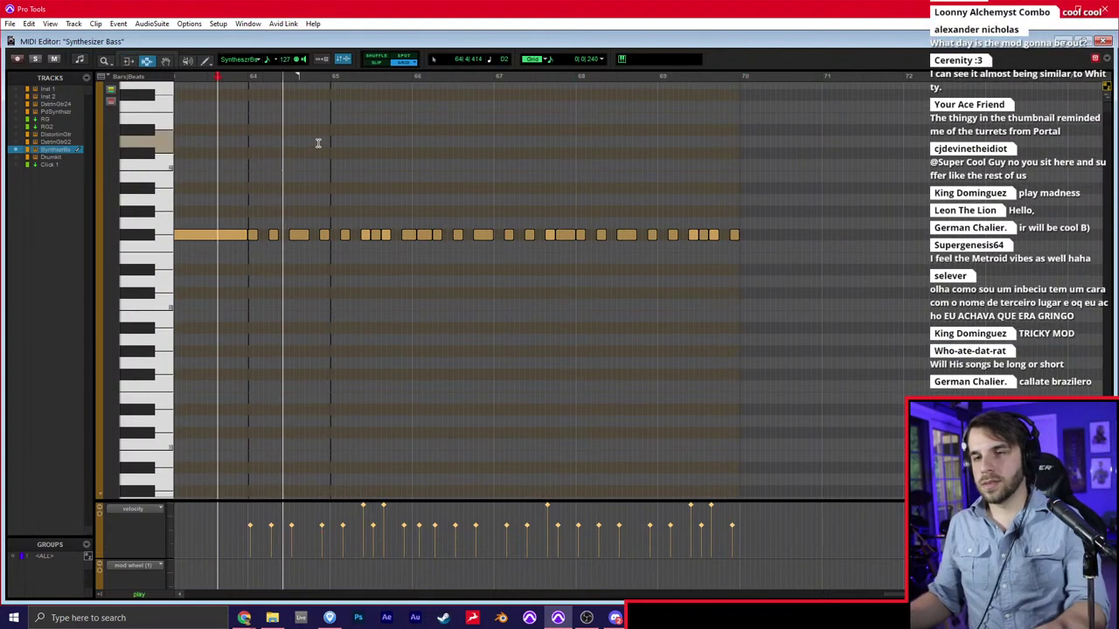
key("ctrl+=")
left_click(540, 402)
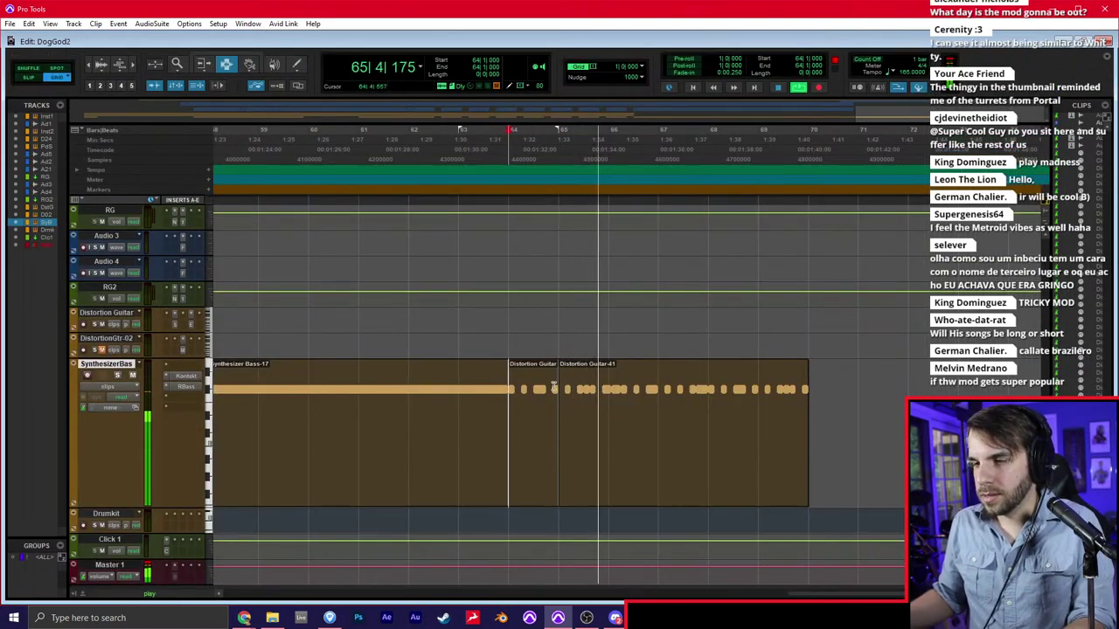
scroll(563, 378, "up", 5)
scroll(564, 358, "down", 3)
scroll(542, 315, "down", 3)
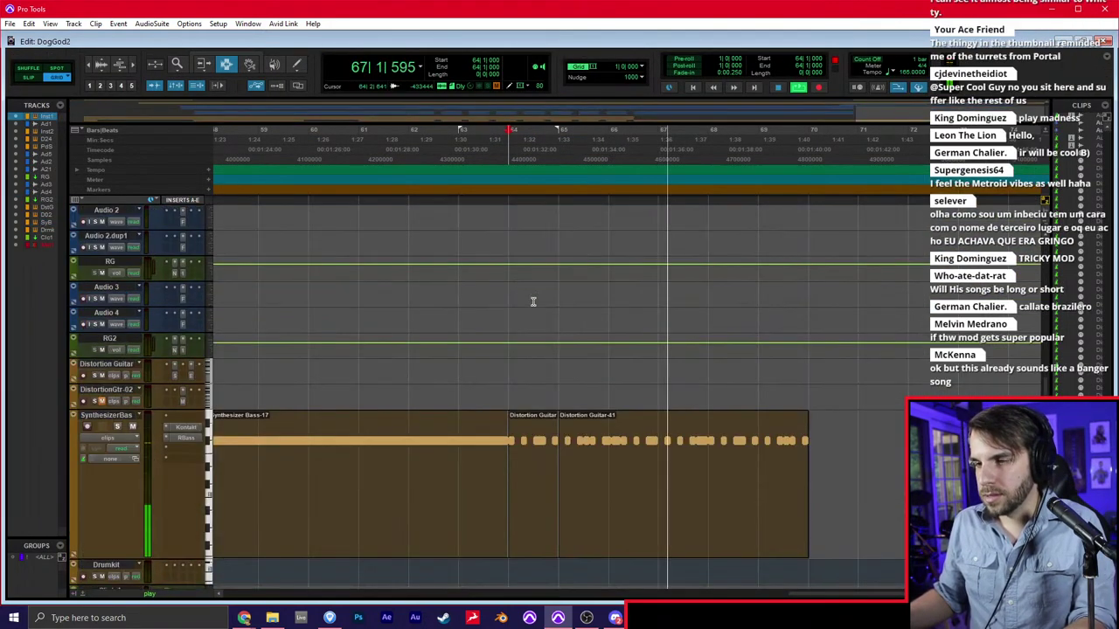
Consolidate the two Synthesizer Bass track clips from bar 64 to bar 70 into one clip and stop playback
double_click(557, 446)
double_click(674, 459, "shift")
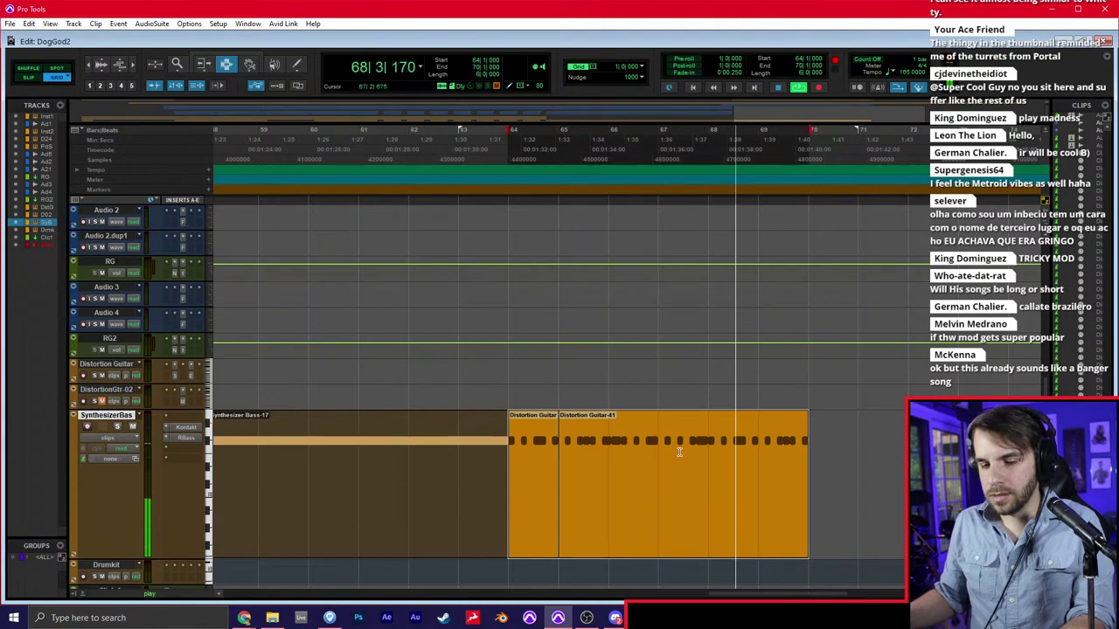
key("alt+shift+3")
key("space")
scroll(667, 378, "up", 10)
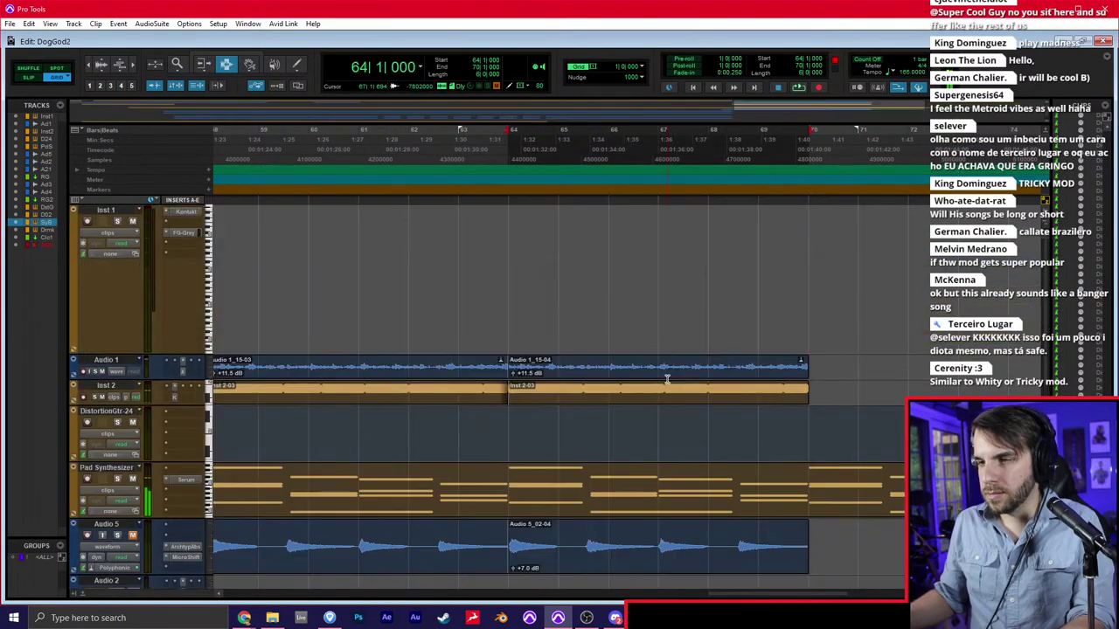
left_click(513, 290)
key("ctrl+v")
key("ctrl+z")
Copy the consolidated bass clip onto the Inst 1 track at bar 64 and open it in the MIDI Editor
scroll(514, 302, "down", 10)
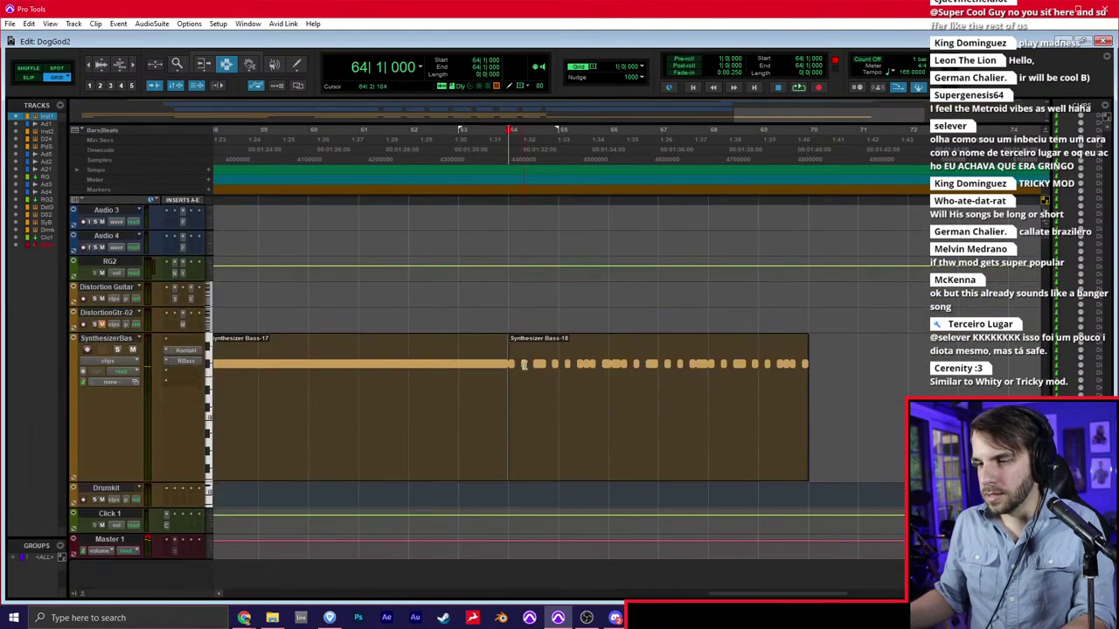
left_click(558, 380)
scroll(555, 379, "up", 10)
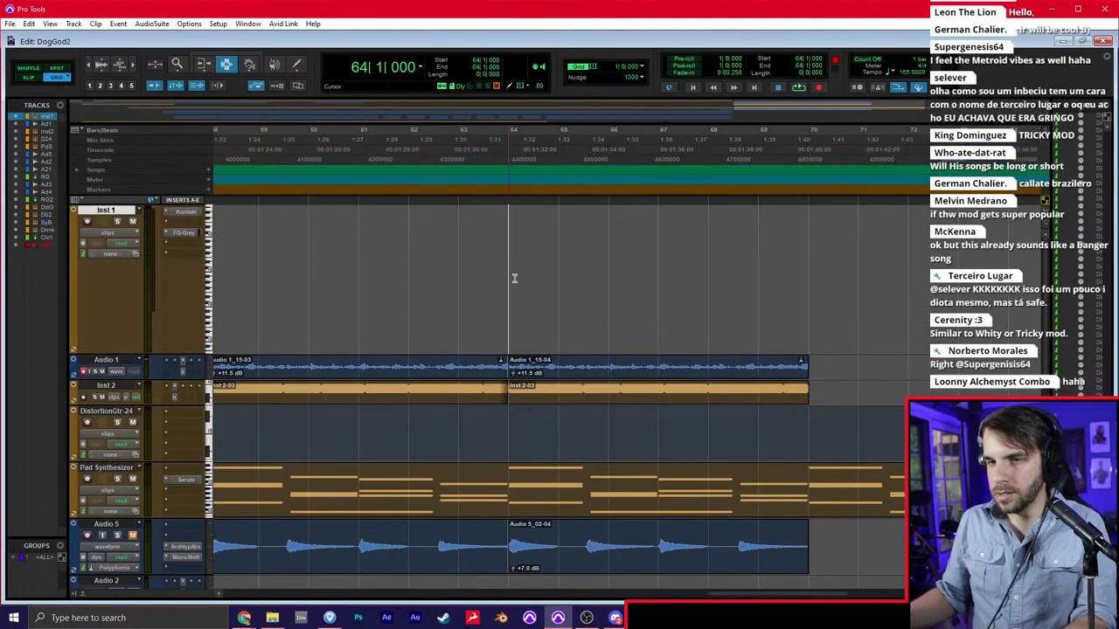
key("ctrl+v")
double_click(515, 279)
scroll(530, 292, "down", 5)
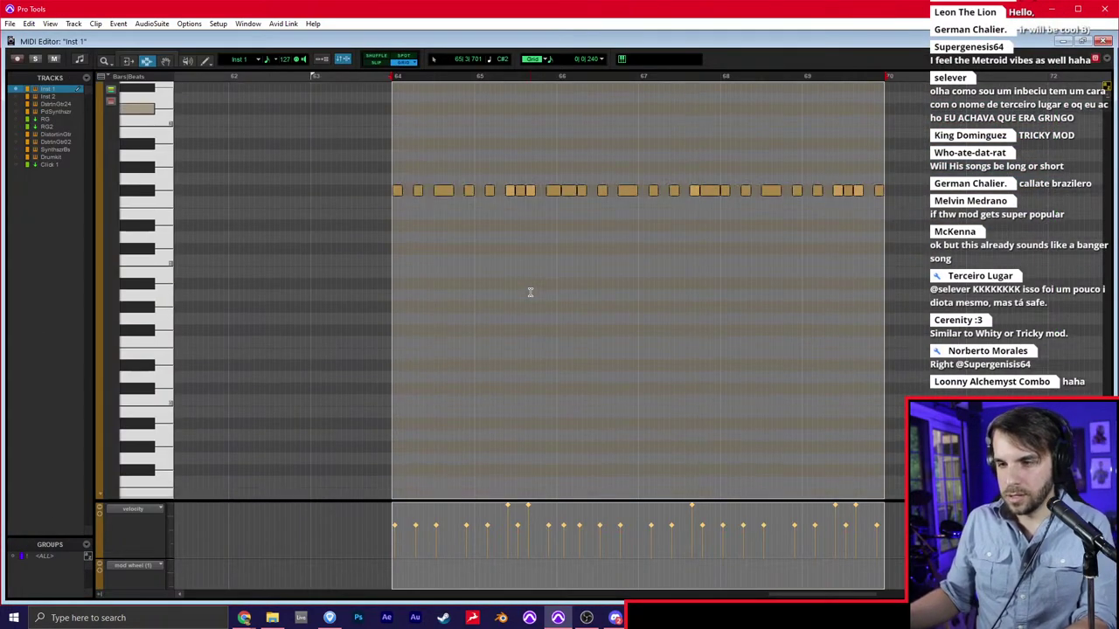
Transpose all notes of the pasted Inst 1 clip down 18 semitones
key("ctrl+a")
key("Down")
key("Down")
key("Down")
key("Down")
key("Down")
key("Down")
key("Down")
key("Down")
key("Down")
key("Down")
key("Down")
key("Down")
key("Down")
key("Down")
key("Down")
key("Down")
key("Down")
key("Down")
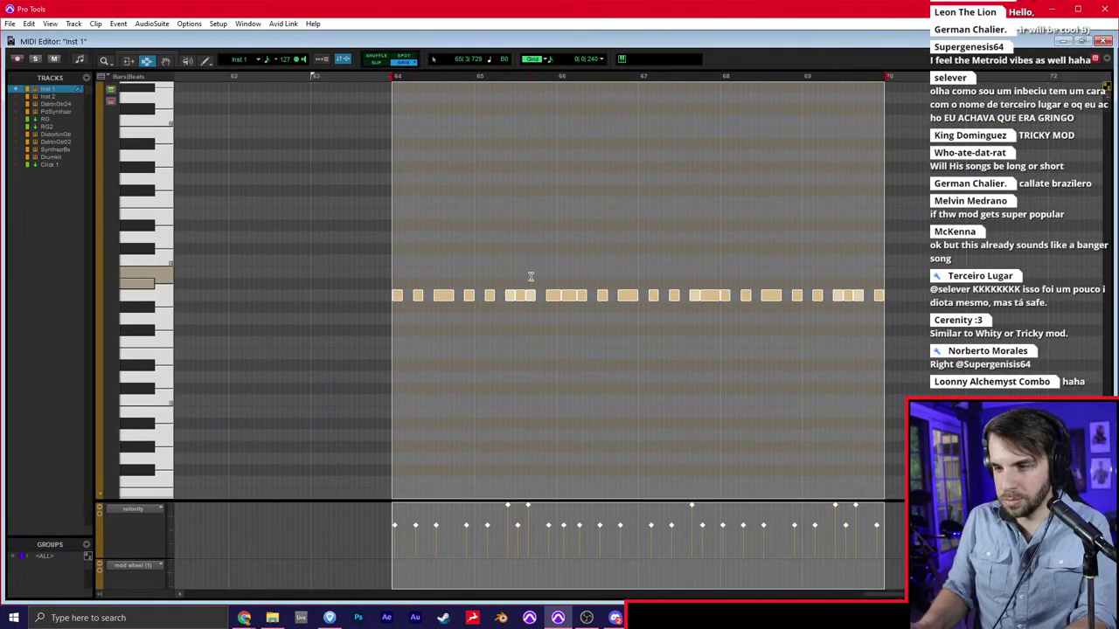
Add a quarter-beat note two semitones above the existing row on beat 3 of each bar from 64 to 69
key("t")
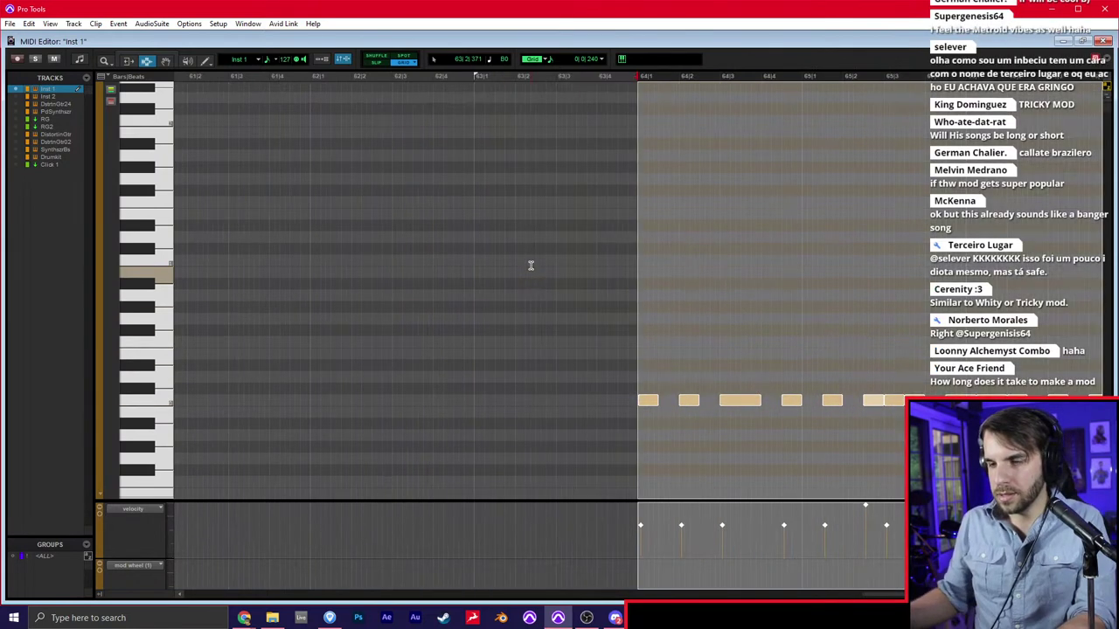
scroll(615, 235, "right", 5)
key("F10")
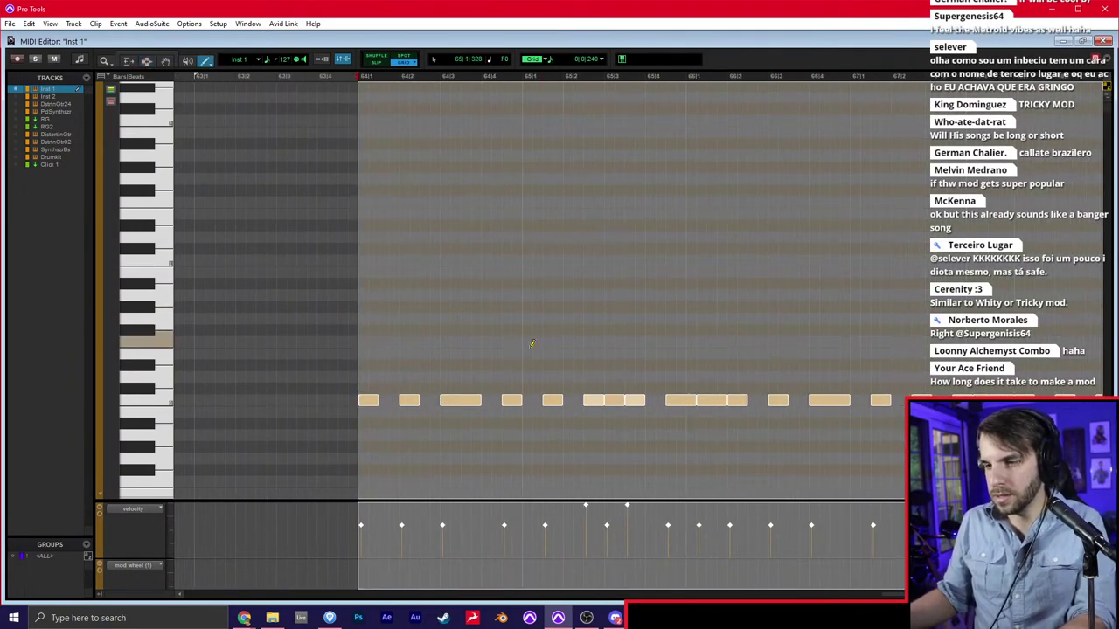
left_click(447, 377)
left_click(610, 380)
key("F8")
left_click_drag(666, 337, 429, 384)
scroll(430, 374, "right", 4)
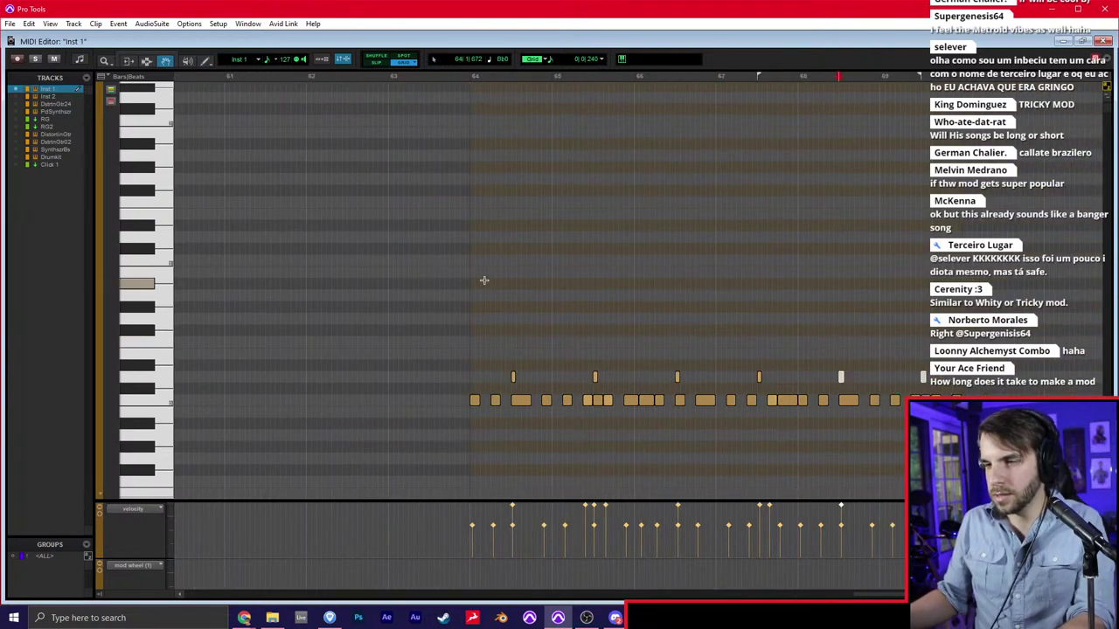
Draw four quarter-beat F#1 notes across beat 1 of bar 64 and lower the velocities of the last three by varying amounts
key("F10")
scroll(488, 278, "left", 4)
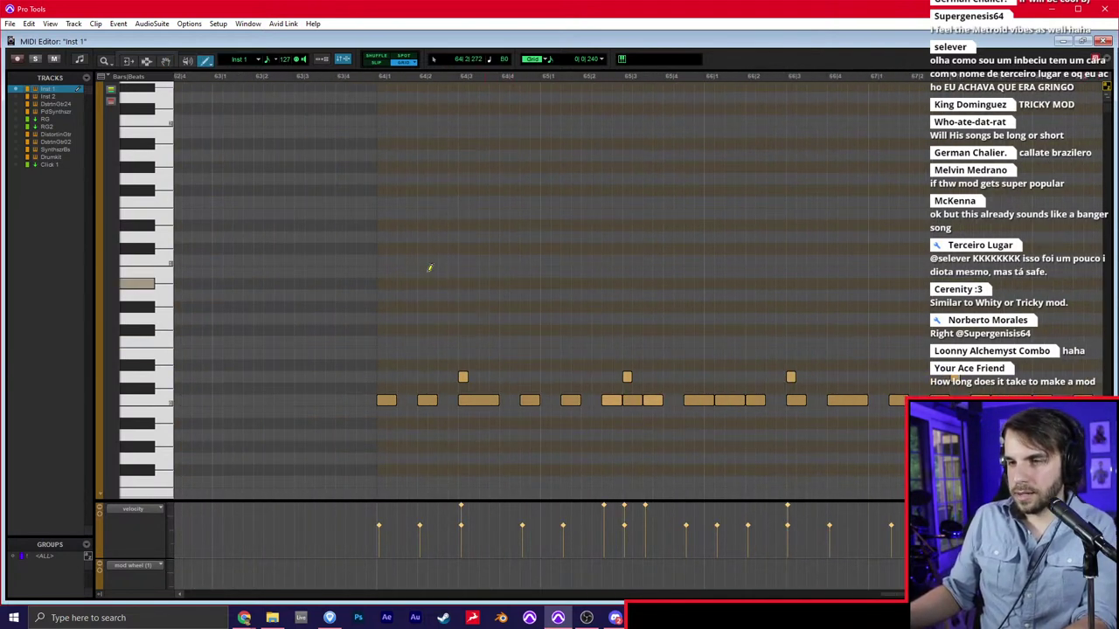
left_click_drag(385, 191, 398, 190)
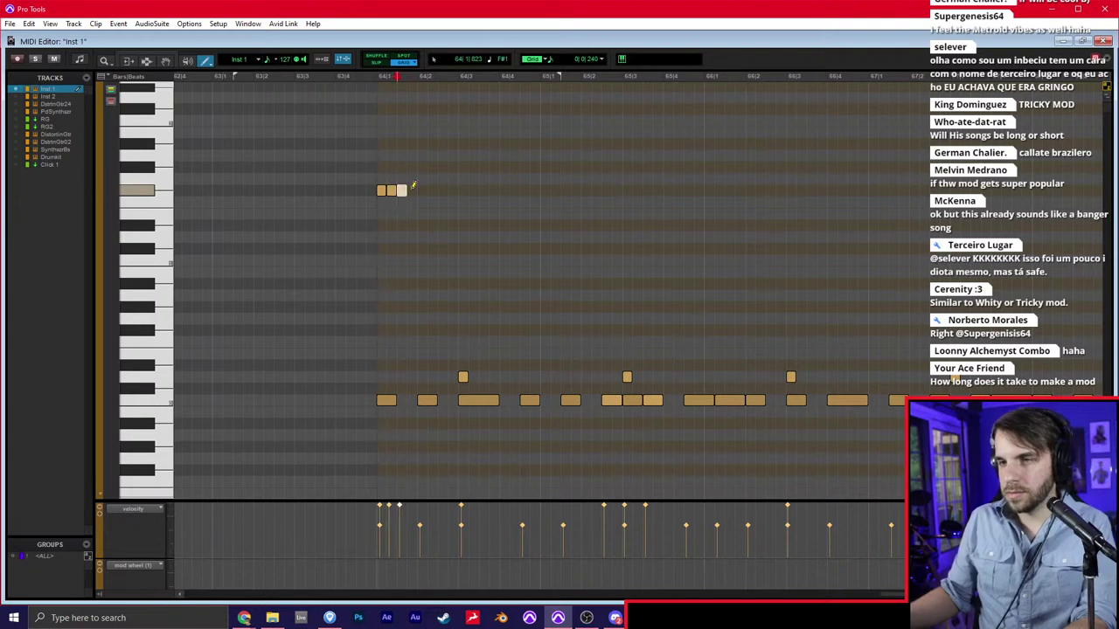
left_click(411, 190)
key("F8")
mouse_move(394, 509)
left_mouse_down()
mouse_move(390, 532)
mouse_move(399, 512)
mouse_move(415, 539)
left_mouse_up()
Duplicate the four-note F#1 pattern until it fills bar 64 and remove the F#1 note on beat 3
left_click_drag(421, 152, 369, 198)
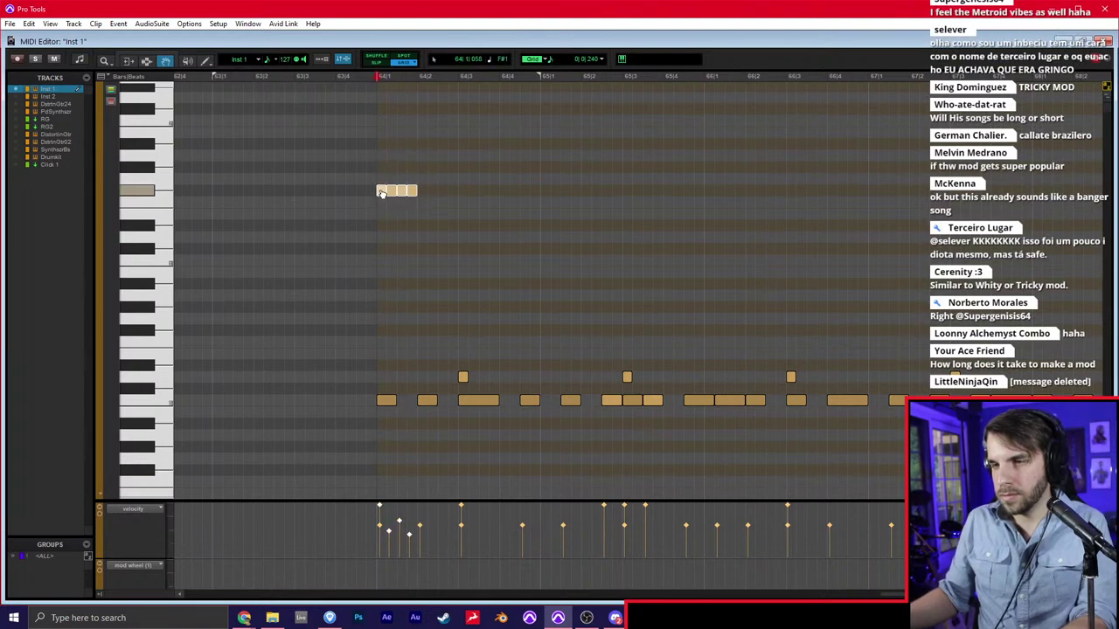
key("ctrl+d")
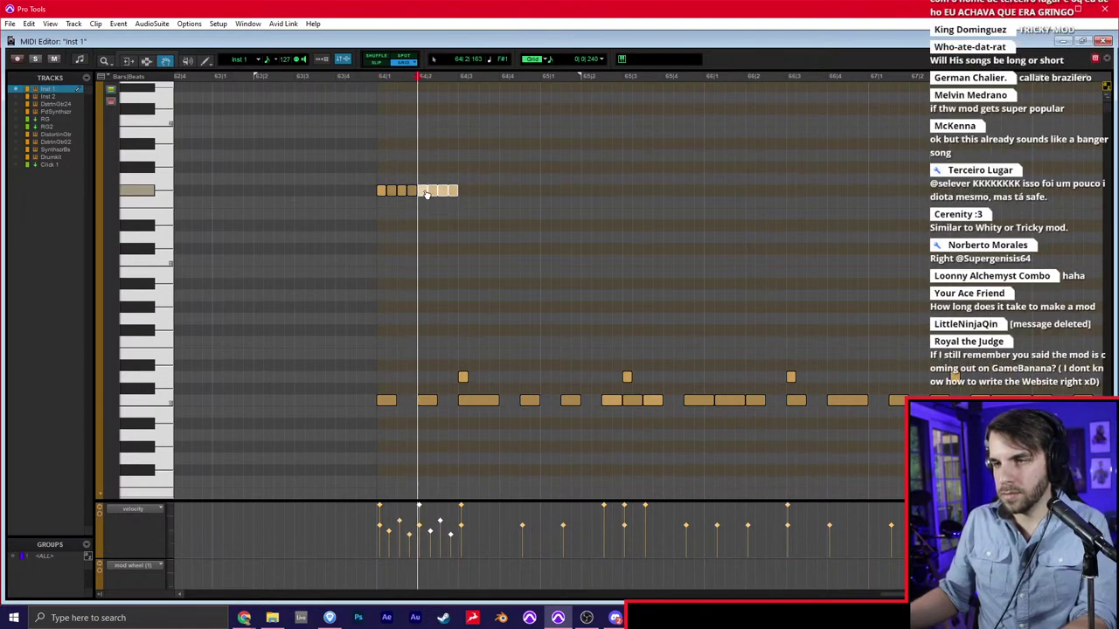
left_click_drag(487, 171, 379, 199)
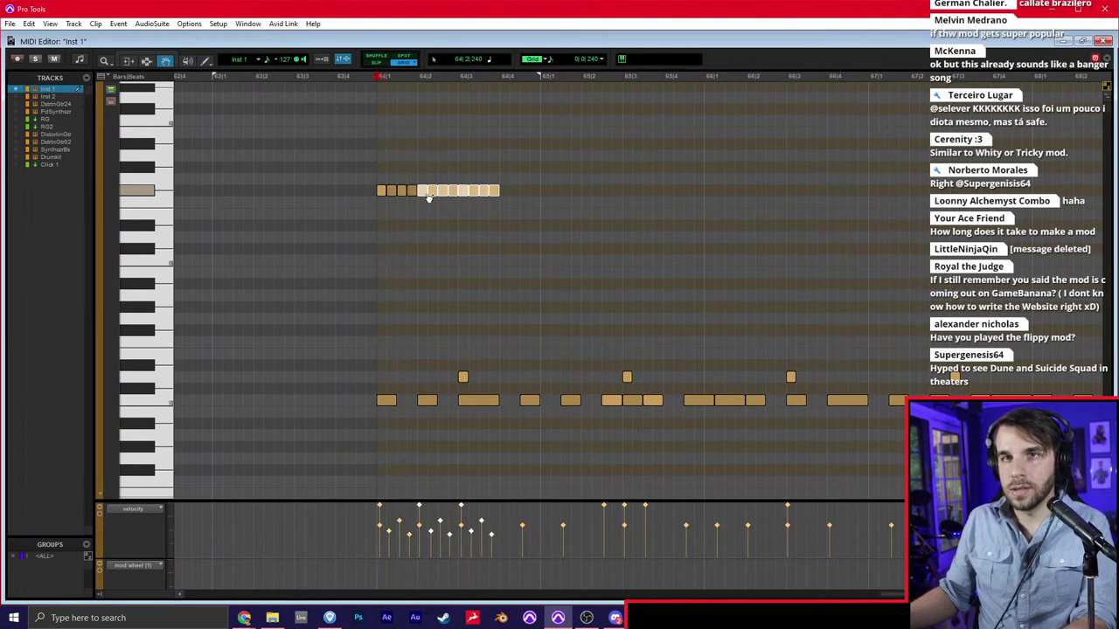
left_click_drag(535, 170, 374, 206)
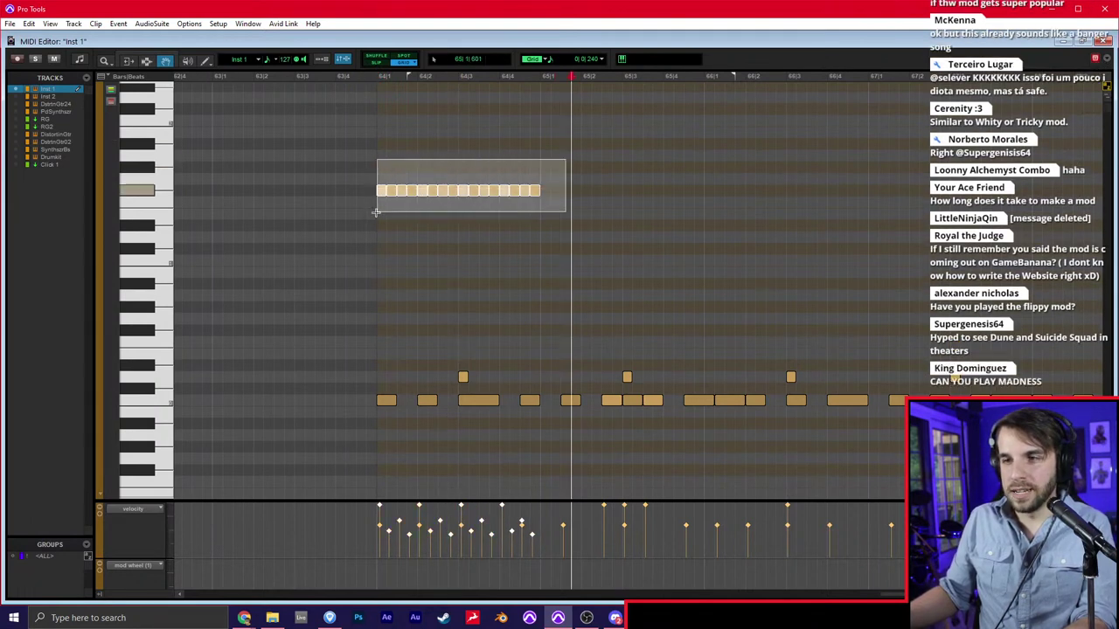
double_click(468, 189)
Duplicate bar 64's complete F#1 pattern five times so it runs through bar 69
left_click_drag(570, 163, 356, 221)
scroll(387, 220, "down", 1)
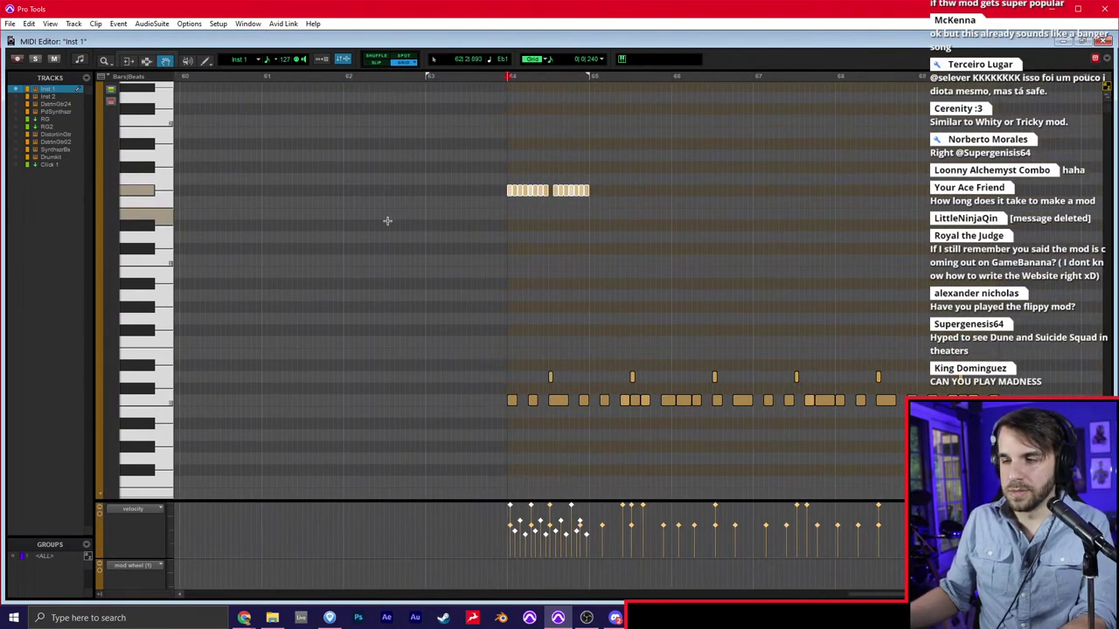
scroll(402, 222, "right", 1)
key("ctrl+d")
key("ctrl+d")
key("ctrl+d")
key("ctrl+d")
key("ctrl+d")
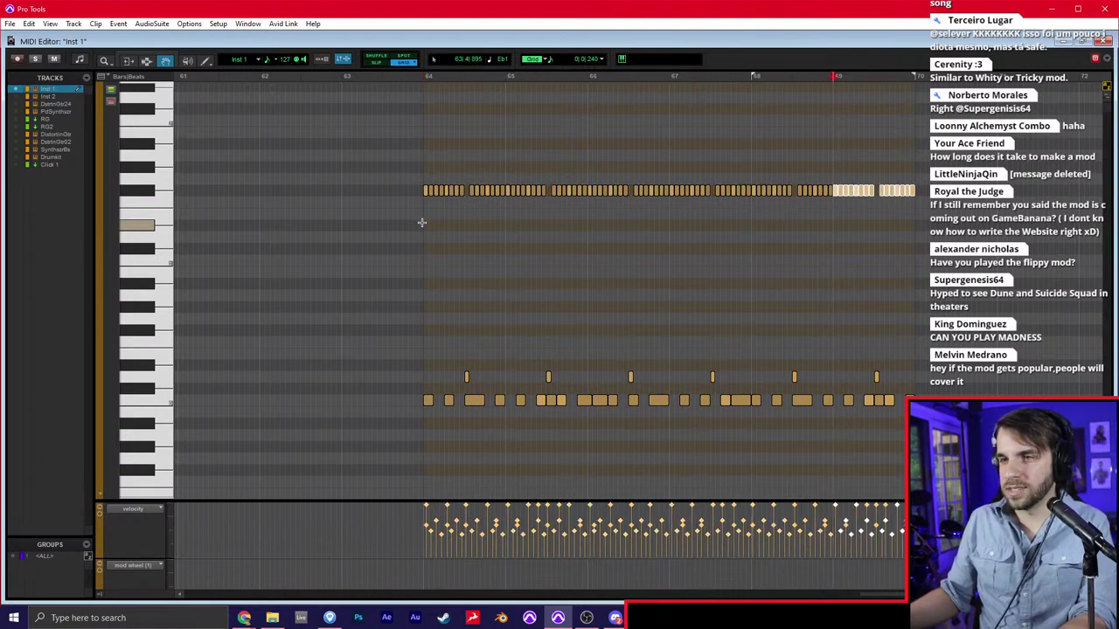
Audition the pattern from just before bar 64 and lower the velocities of all F#1 notes together
left_click(392, 234)
key("space")
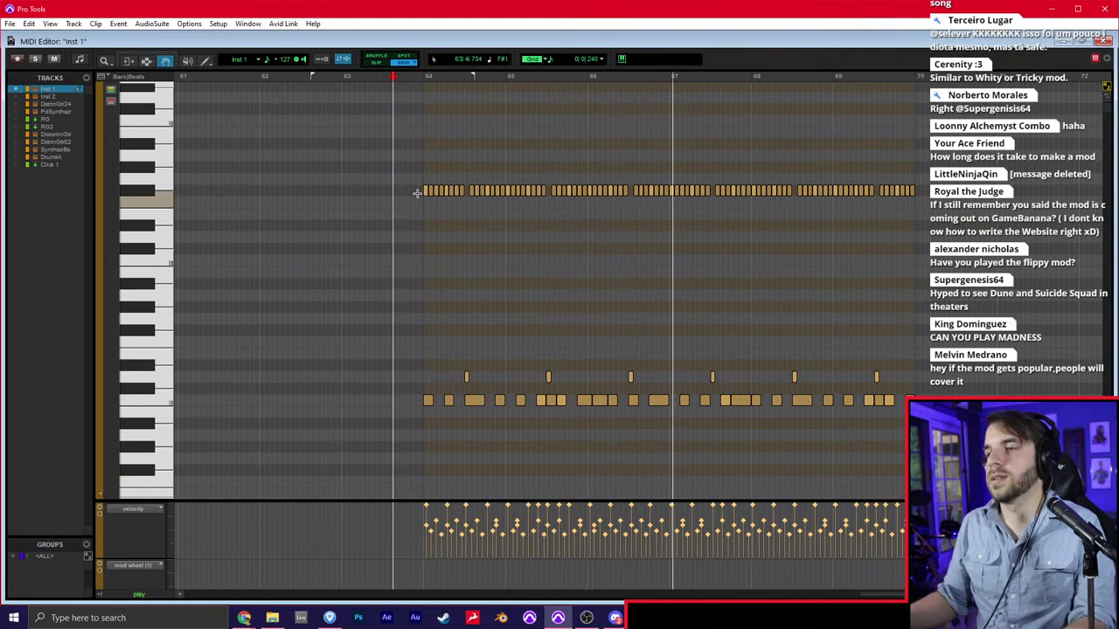
left_click_drag(409, 165, 940, 238)
left_click_drag(698, 506, 697, 525)
left_click(392, 282)
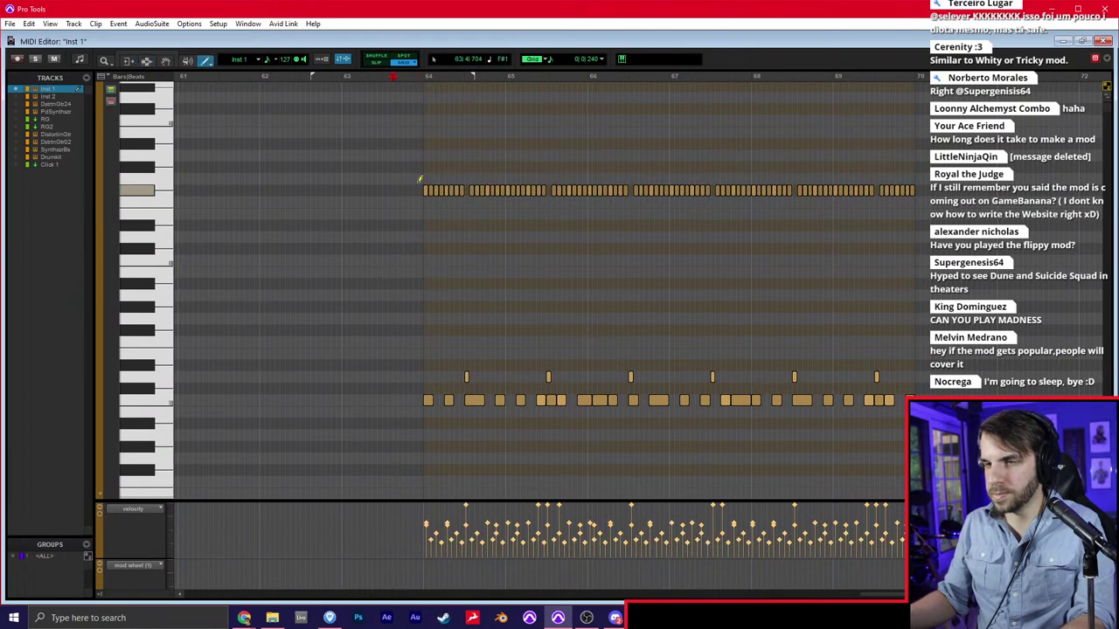
Add a quarter-beat E2 note at the start of bar 64 and play the section in the Edit window
key("F10")
scroll(425, 88, "up", 2)
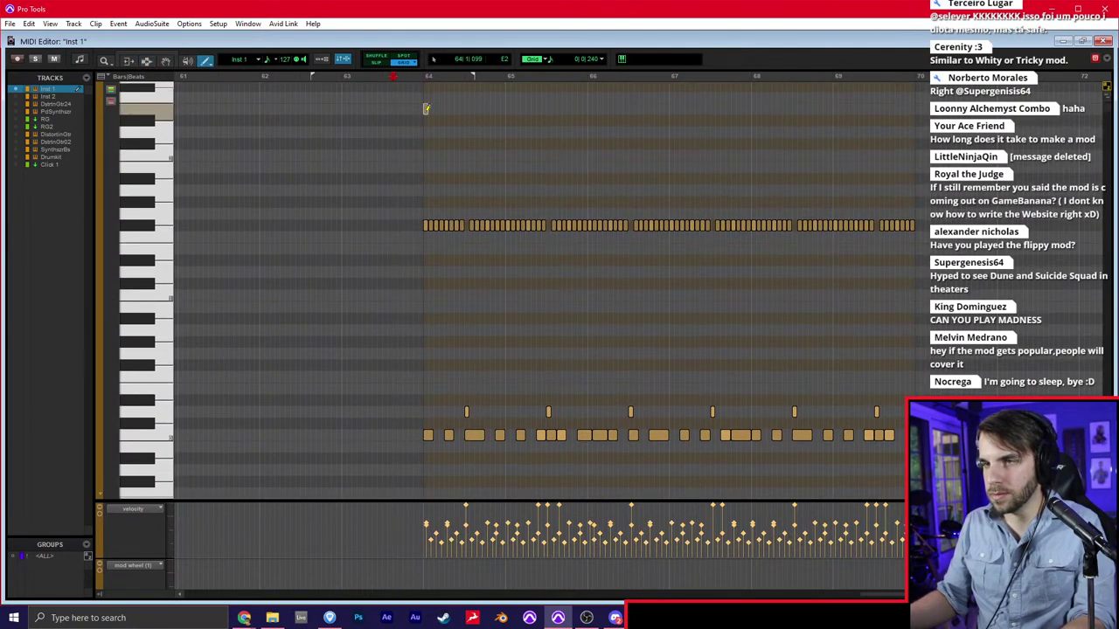
key("F7")
left_click(367, 155)
key("space")
key("ctrl+equal")
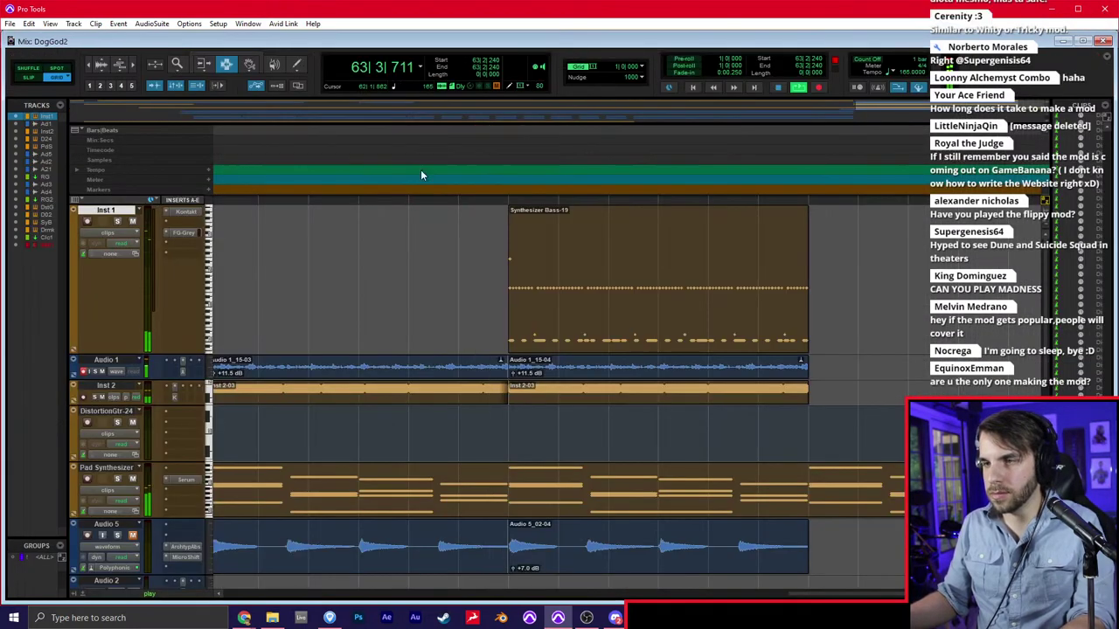
key("ctrl+equal")
key("ctrl+equal")
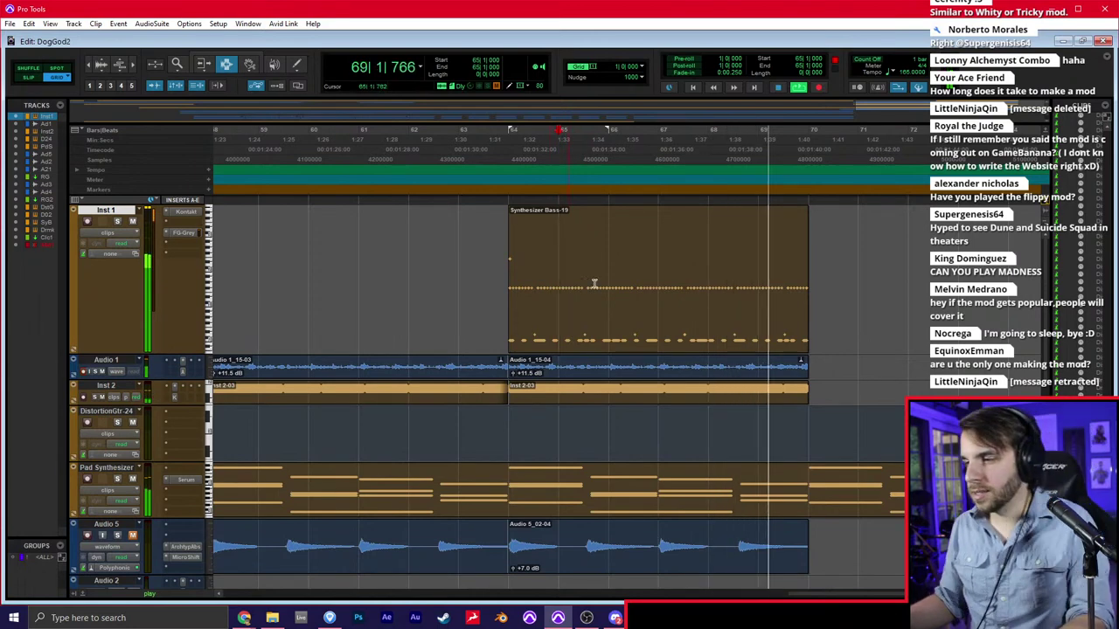
Reopen the Inst 1 clip in the MIDI Editor and delete its C0 and F#1 notes from beat 3 of bar 69 onward
left_click(761, 248)
key("space")
key("t")
key("t")
key("super+equal")
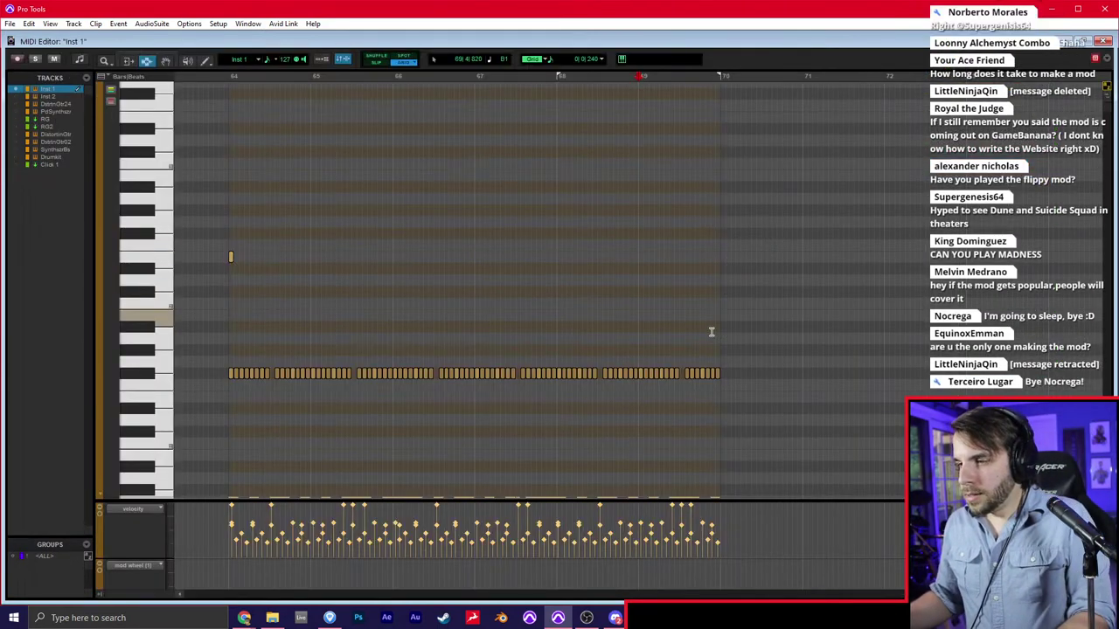
key("t")
scroll(711, 332, "down", 5)
scroll(770, 219, "up", 3)
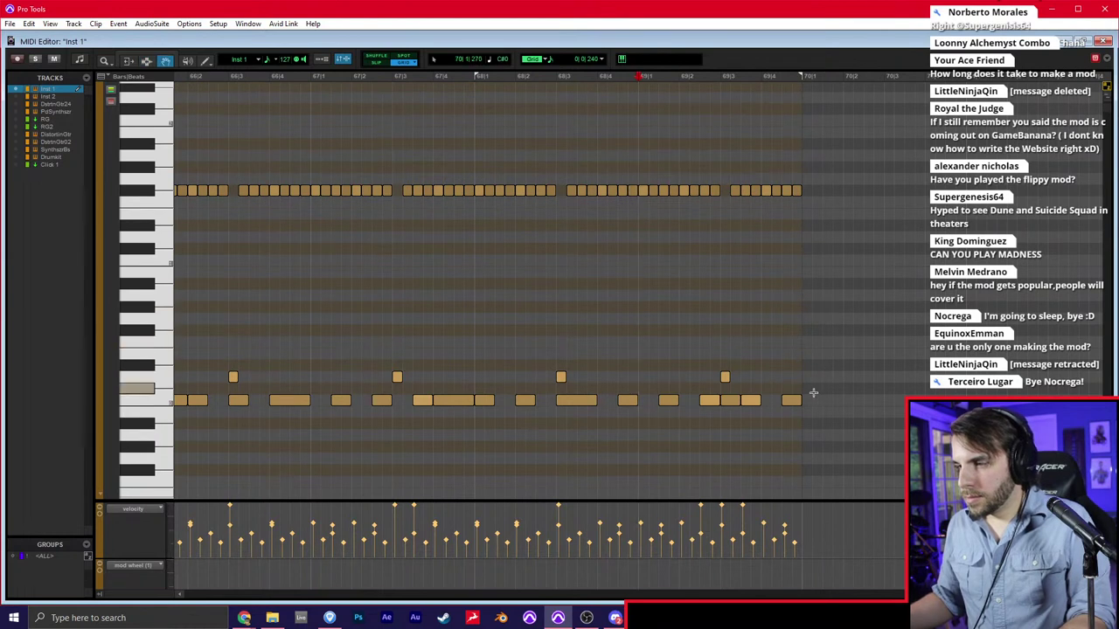
left_click_drag(821, 390, 722, 427)
key("Delete")
left_click_drag(820, 175, 729, 210)
key("Delete")
Draw a quarter-beat fill over beats 3 and 4 of bar 69, continuing the D0 with D0, two C0, C1, D1 and two C0 notes
key("F10")
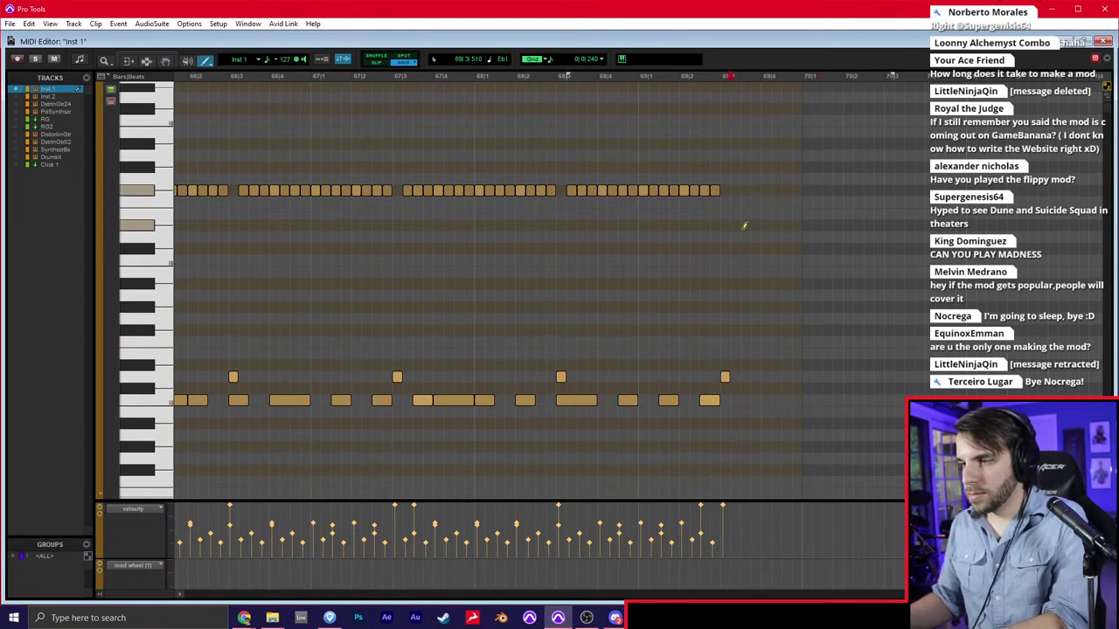
left_click(740, 377)
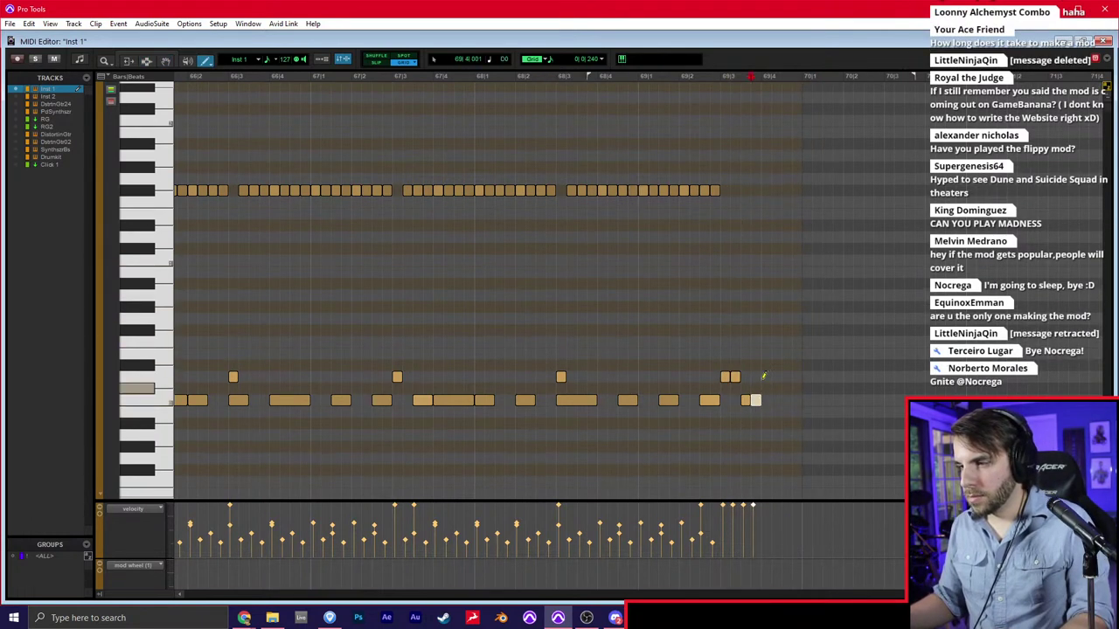
left_click_drag(767, 270, 766, 261)
left_click(776, 237)
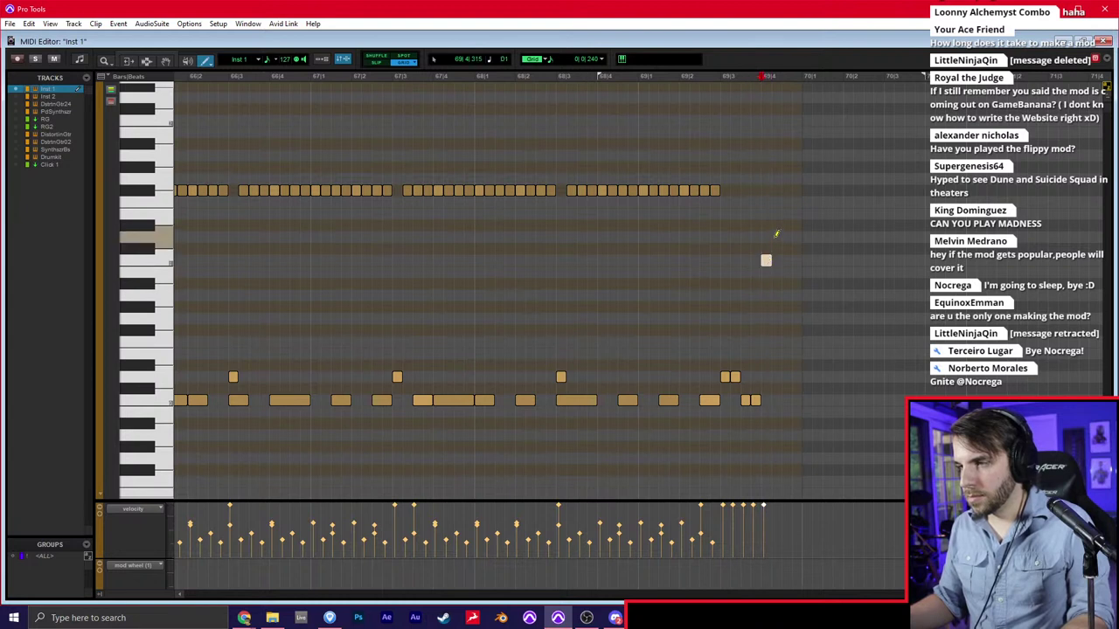
left_click(787, 399)
key("F7")
Play back the new fill at the end of bar 69 and return to the Edit window
left_click(619, 340)
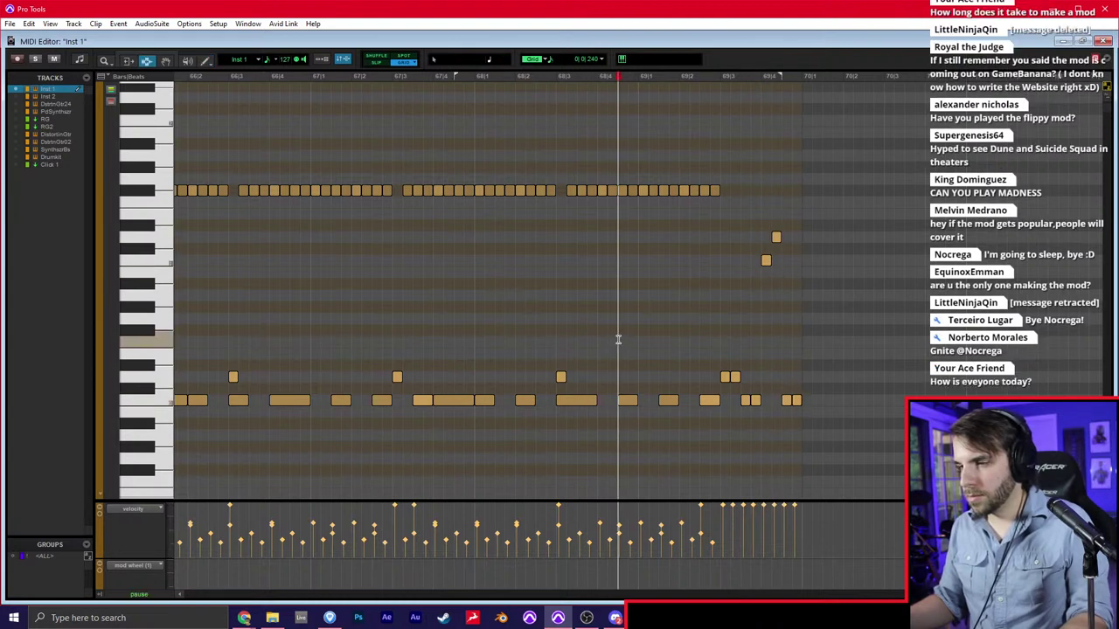
key("space")
key("r")
left_click(710, 319)
key("space")
key("t")
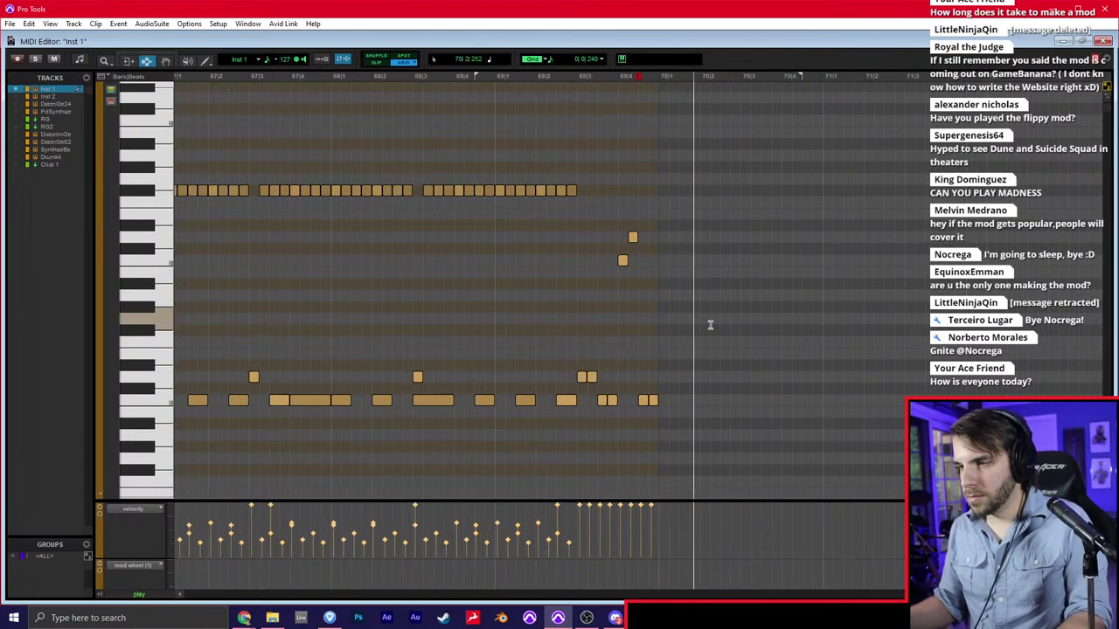
key("space")
key("ctrl+=")
key("r")
key("r")
key("r")
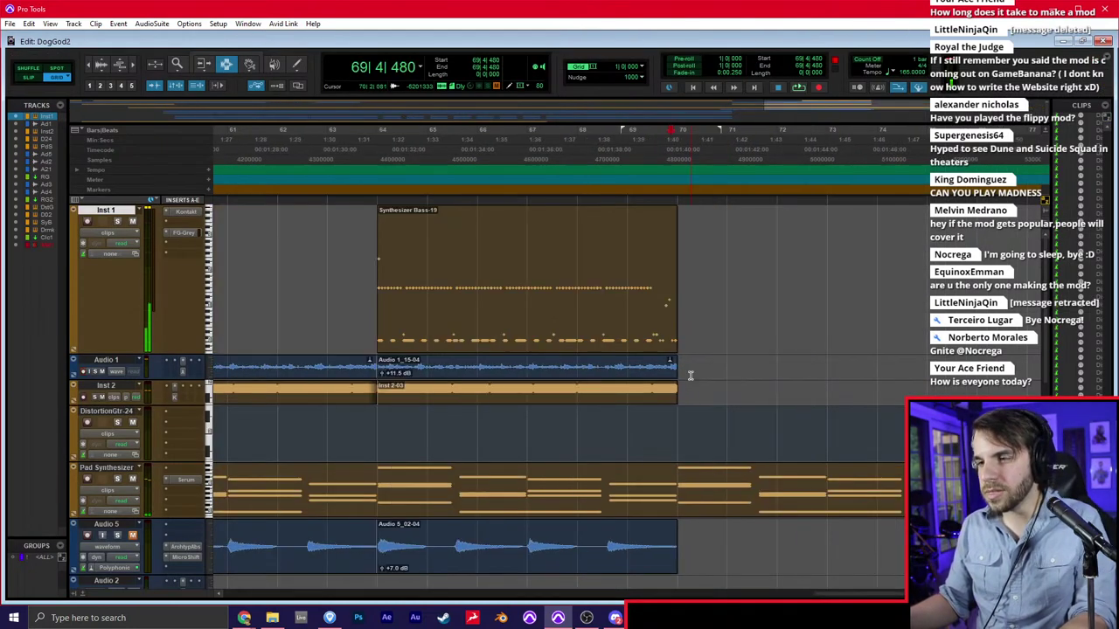
Add quarter-beat C0 and E2 notes at the start of bar 58 on the Inst 1 track
left_click(528, 344)
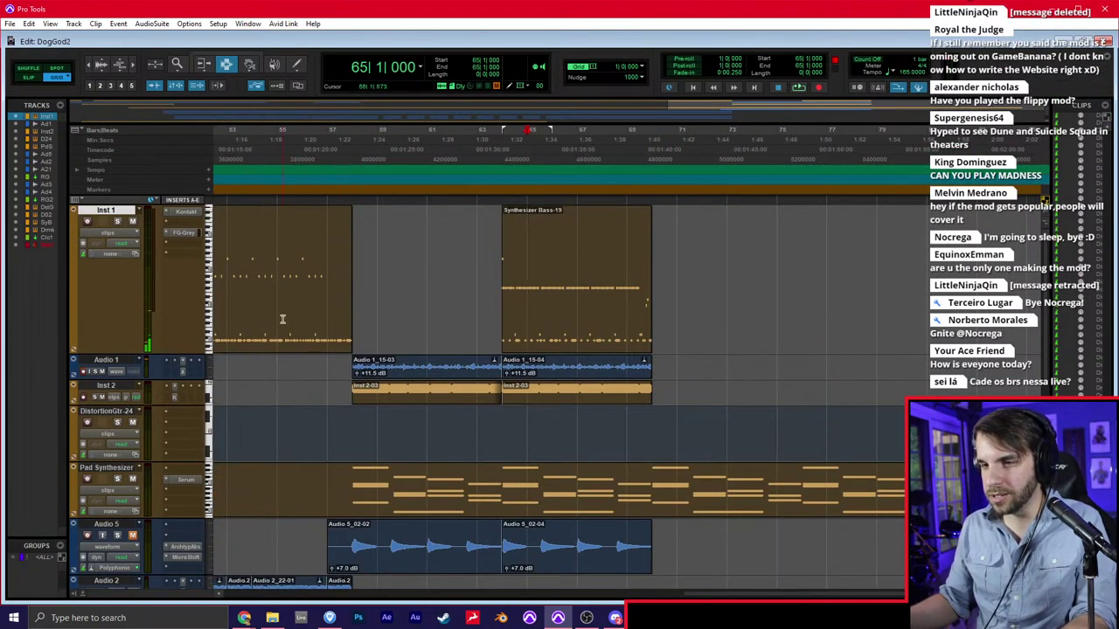
left_click(352, 303)
key("super+=")
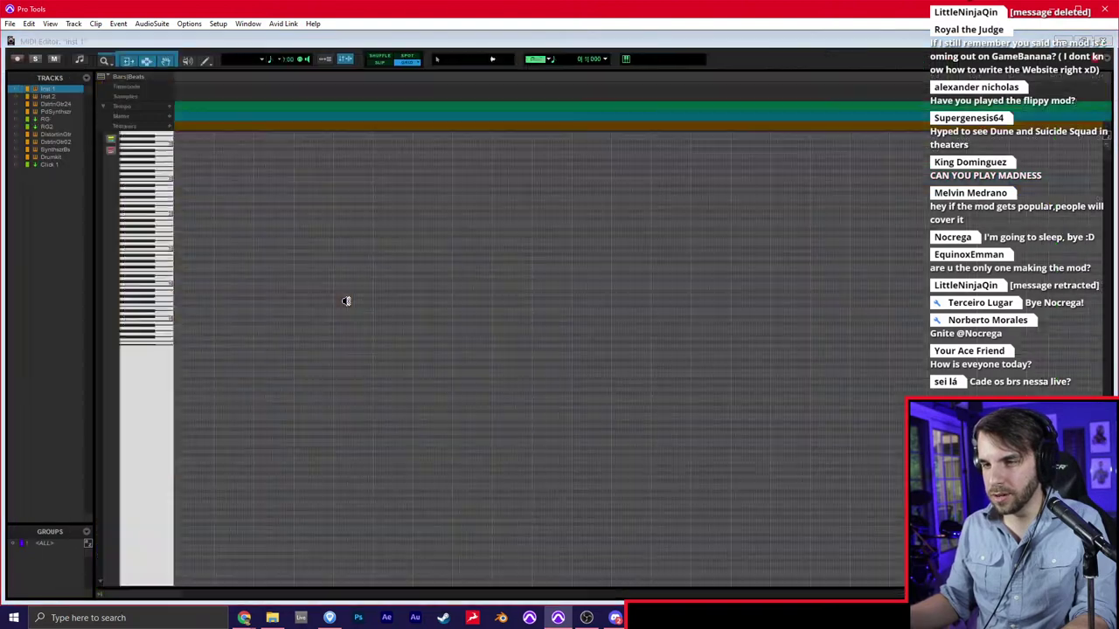
scroll(580, 386, "down", 5)
left_click(643, 214)
scroll(643, 223, "up", 4)
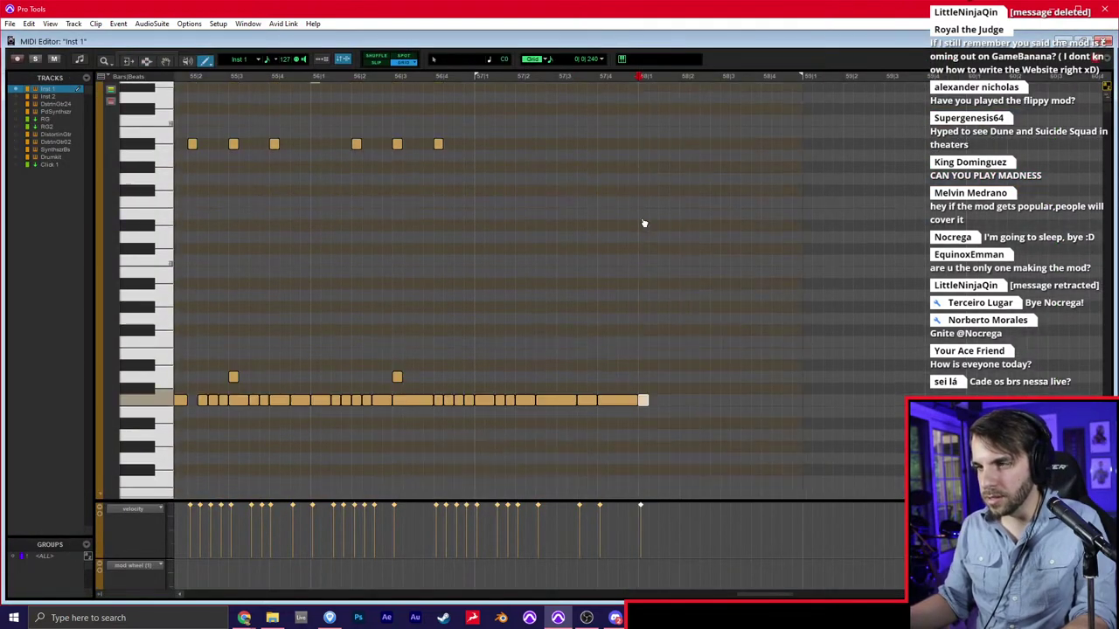
key("Up")
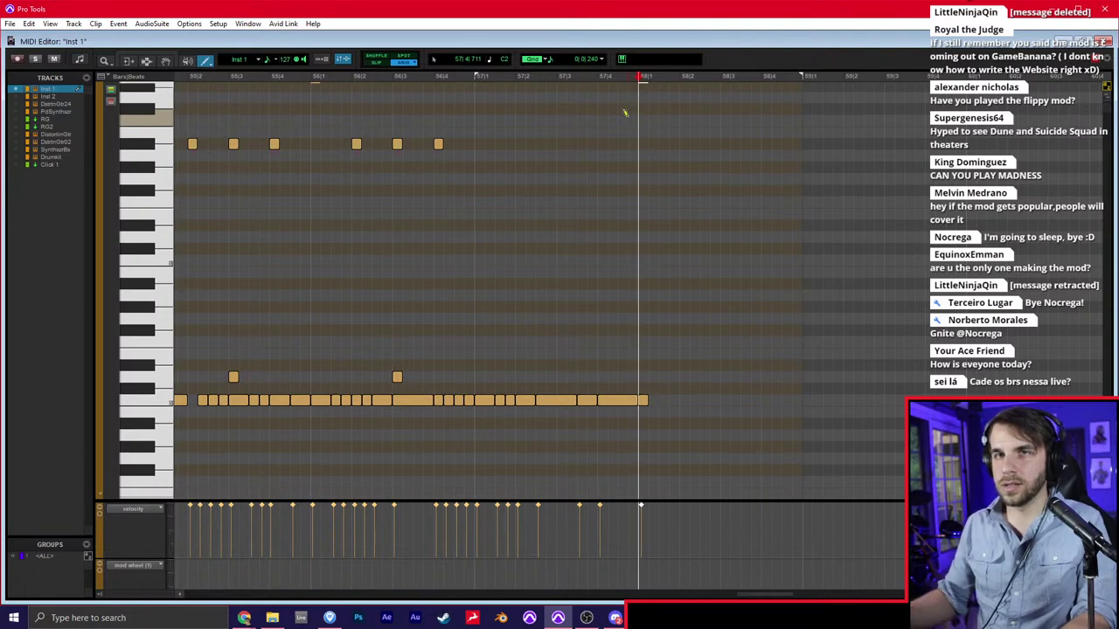
key("super+=")
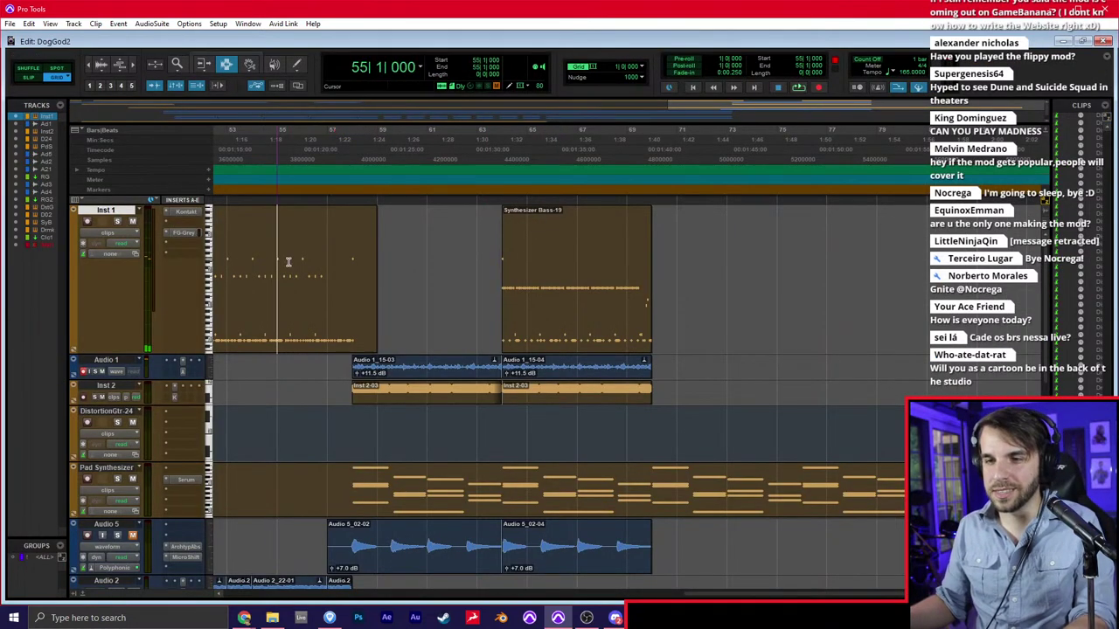
Play the arrangement from bar 56 to check the drums, and place the cursor at bar 70
scroll(383, 262, "left", 2)
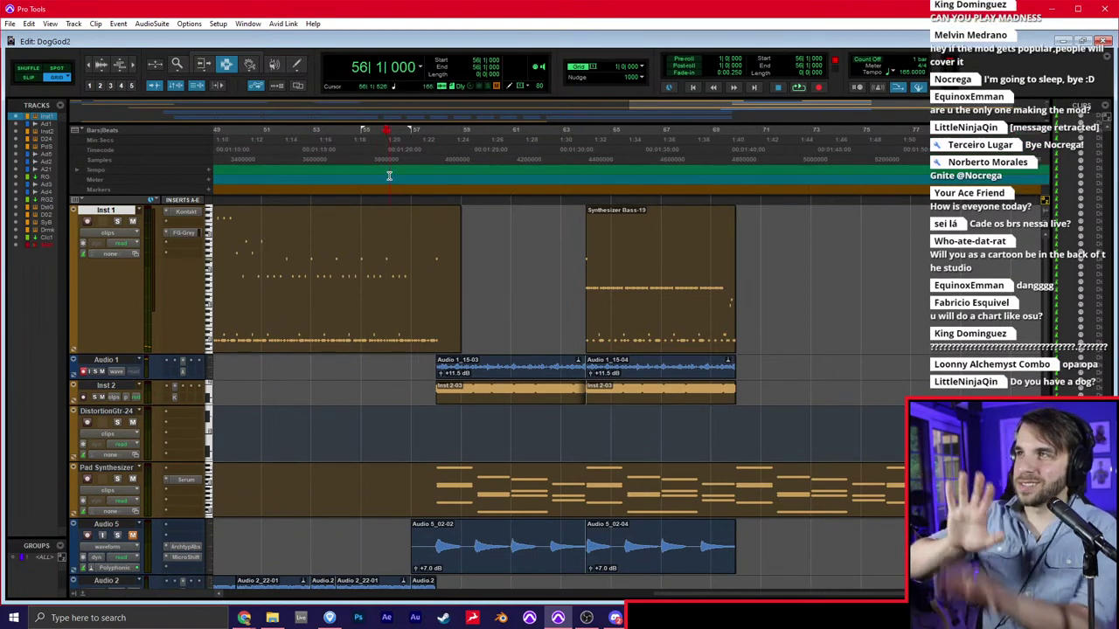
key("space")
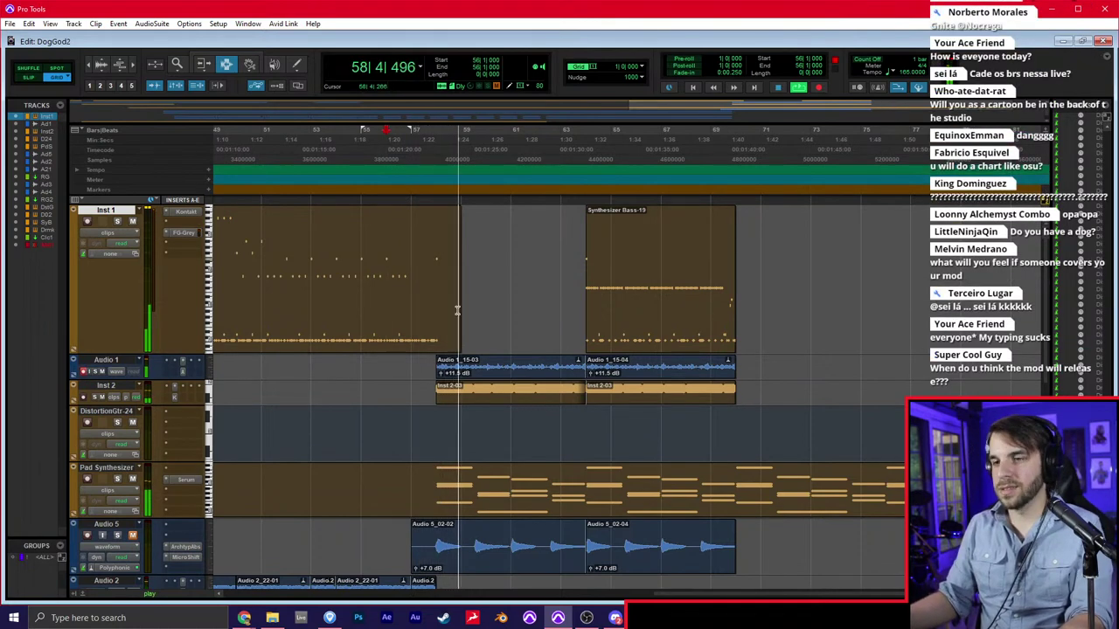
left_click(499, 295)
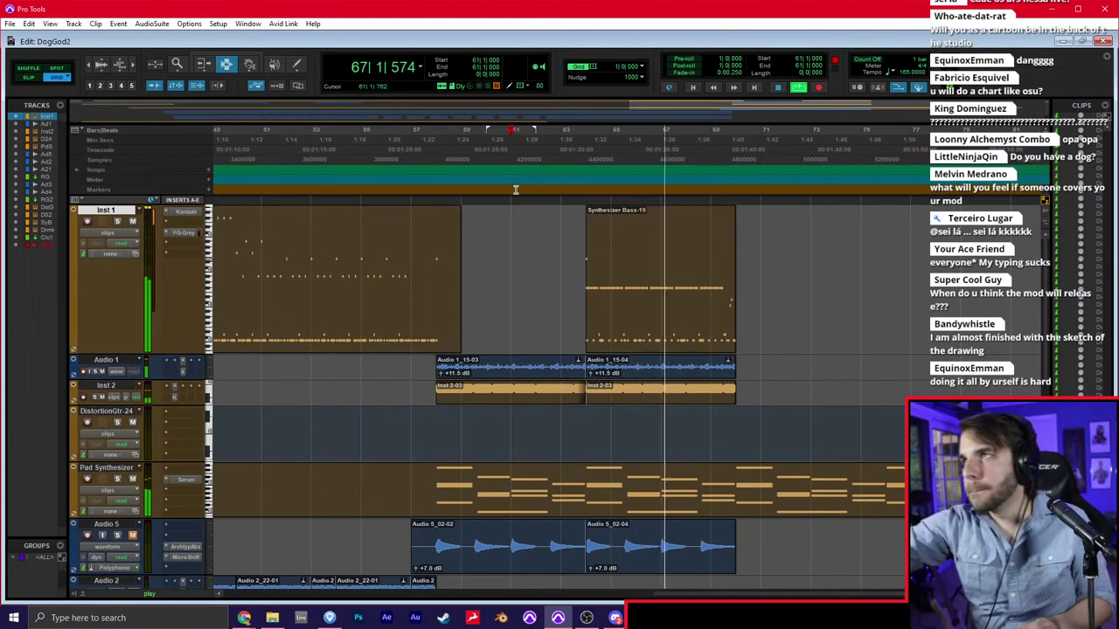
left_click(710, 302)
scroll(710, 302, "right", 3)
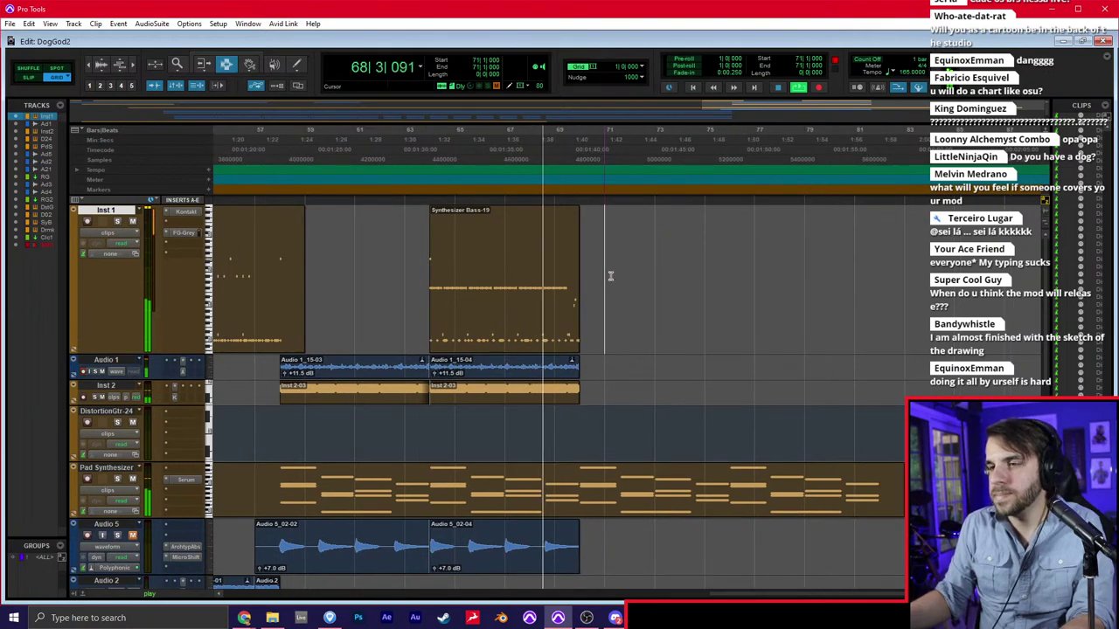
left_click(610, 277)
key("t")
key("t")
left_click(530, 298)
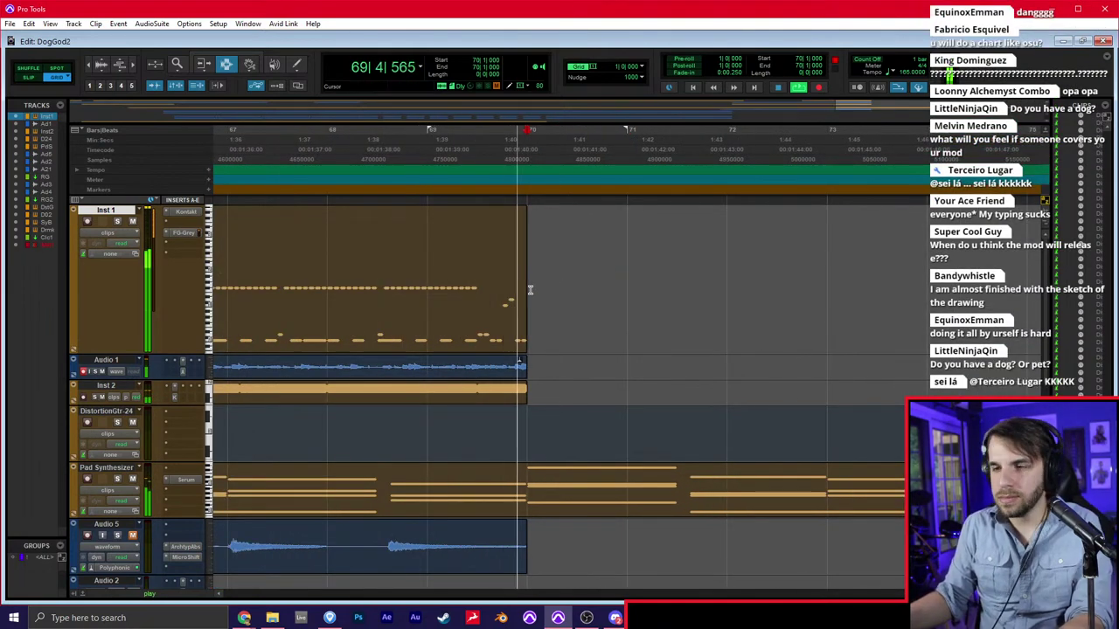
Select the Audio 5 material from bar 58 to bar 70 and duplicate it directly after itself
scroll(529, 297, "down", 5)
scroll(527, 322, "down", 3)
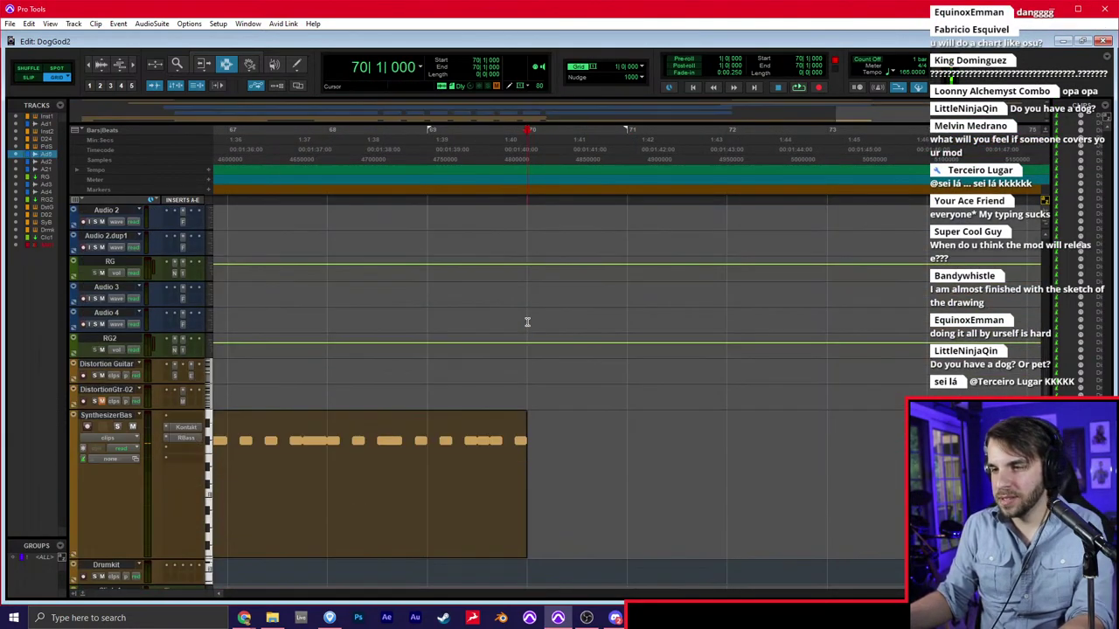
key("r")
key("r")
scroll(527, 322, "up", 2)
scroll(301, 310, "left", 3)
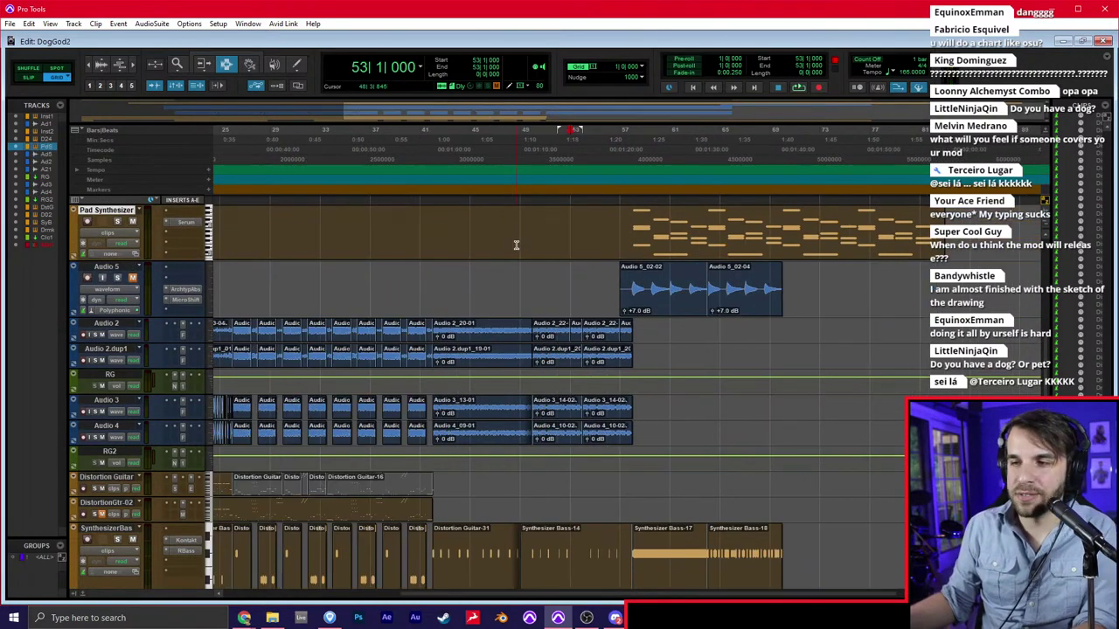
key("r")
left_click(531, 267)
double_click(535, 286)
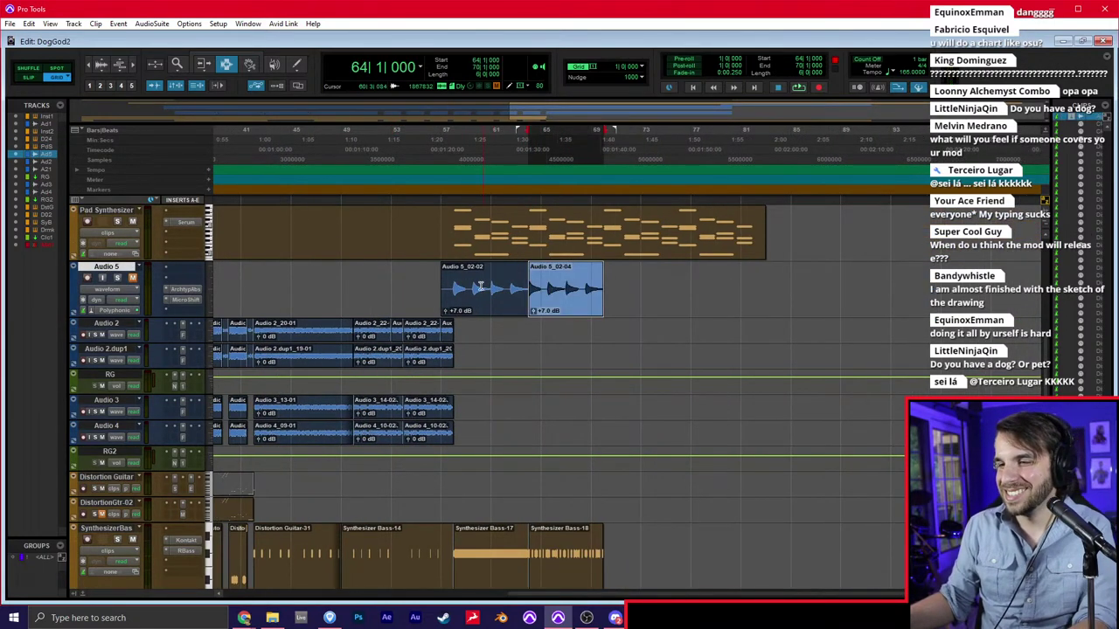
left_click_drag(455, 288, 605, 294)
key("ctrl+d")
left_click(605, 296)
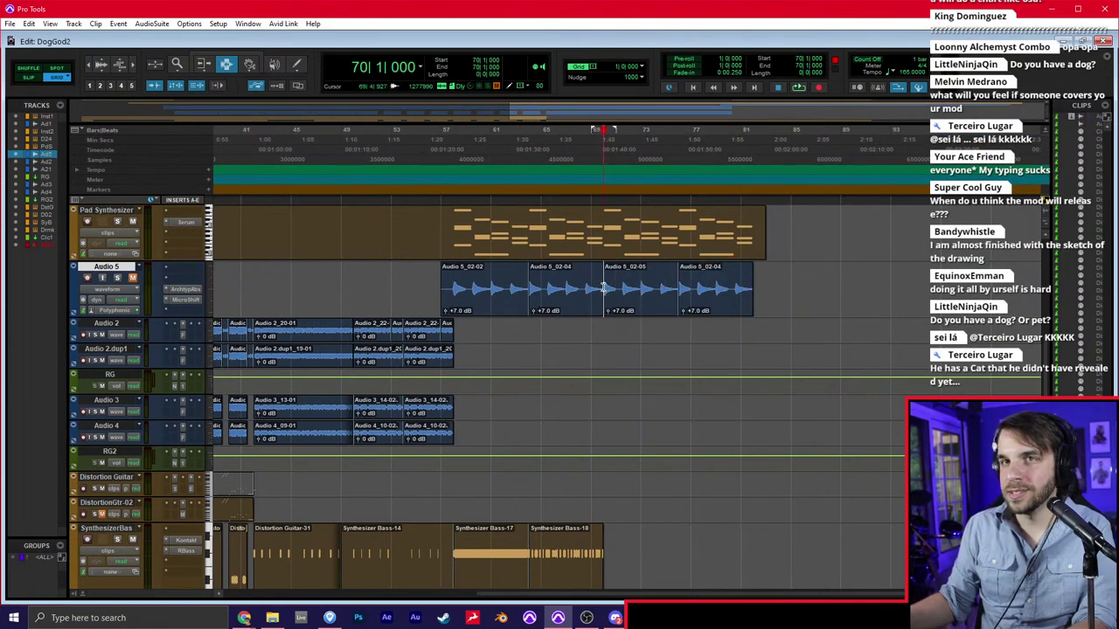
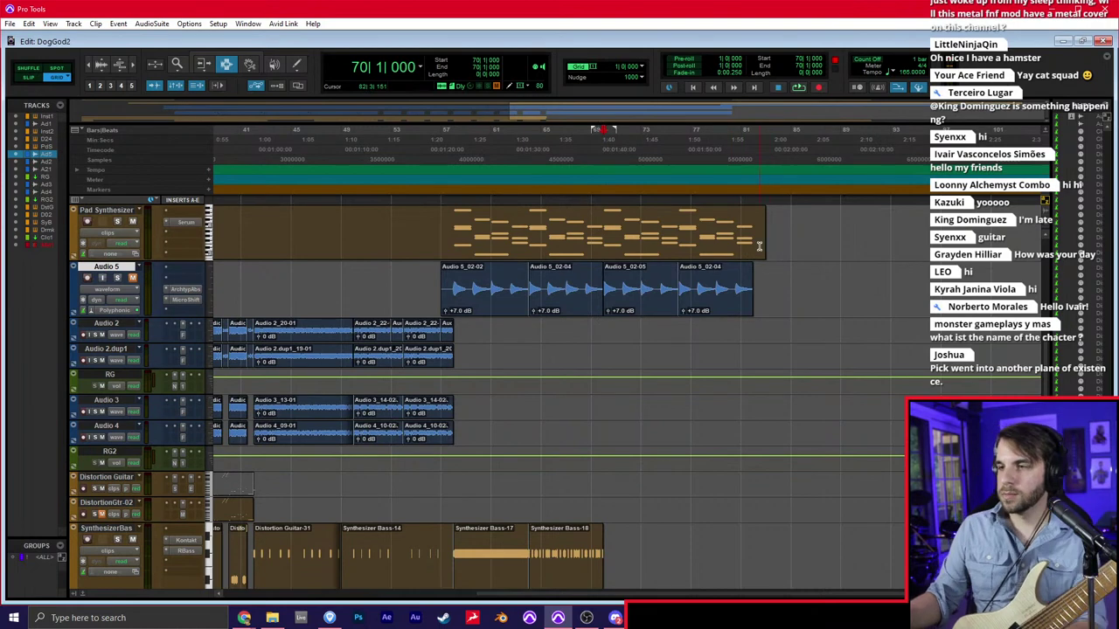
Delete the part of the Pad Synthesizer clip that extends past bar 82
left_click_drag(752, 261, 836, 284)
key("Delete")
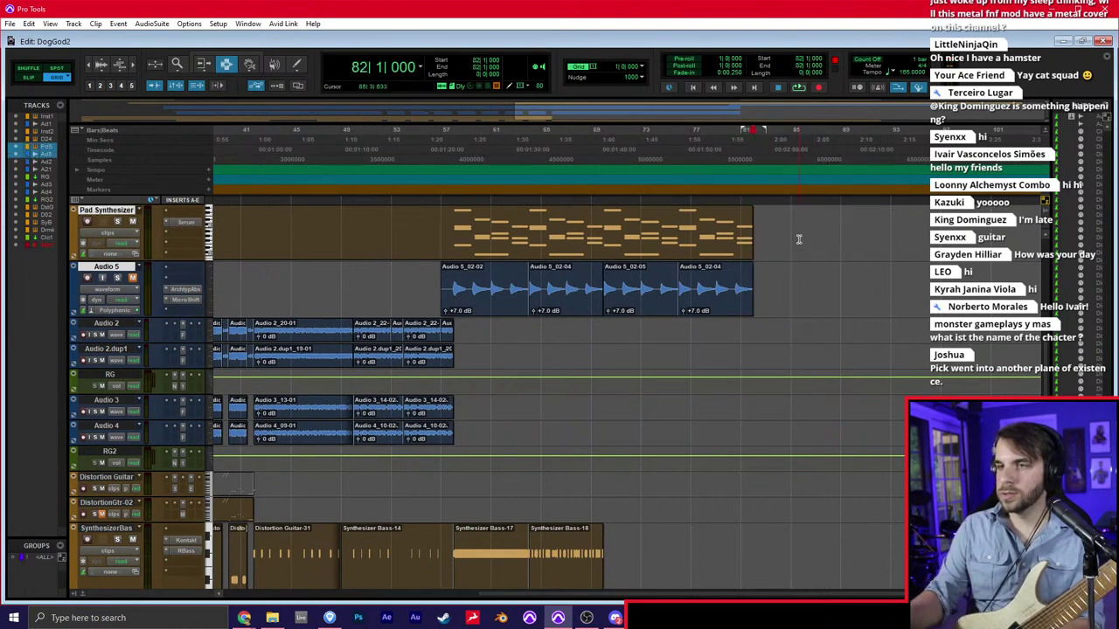
left_click(767, 276)
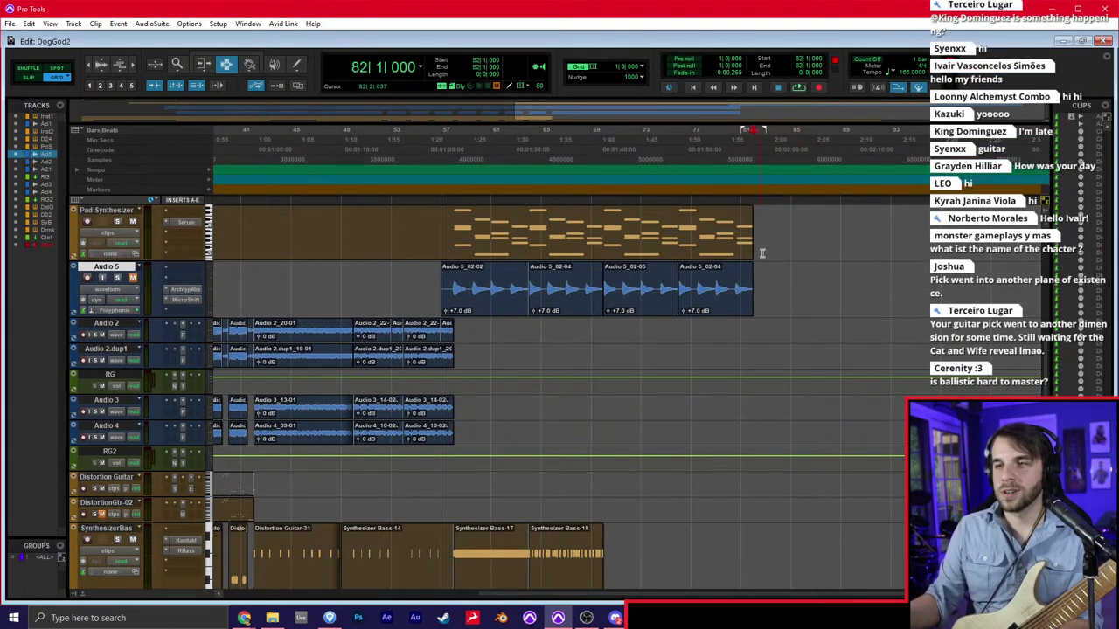
left_click(764, 243)
scroll(799, 252, "right", 2)
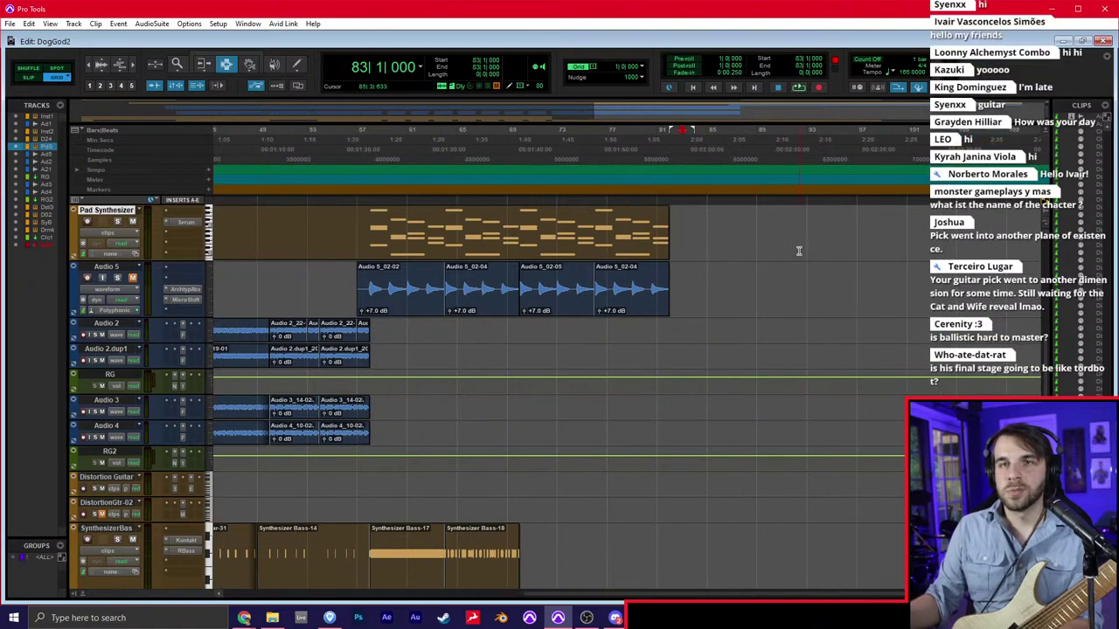
left_click(695, 295)
left_click(723, 266)
left_click(709, 235)
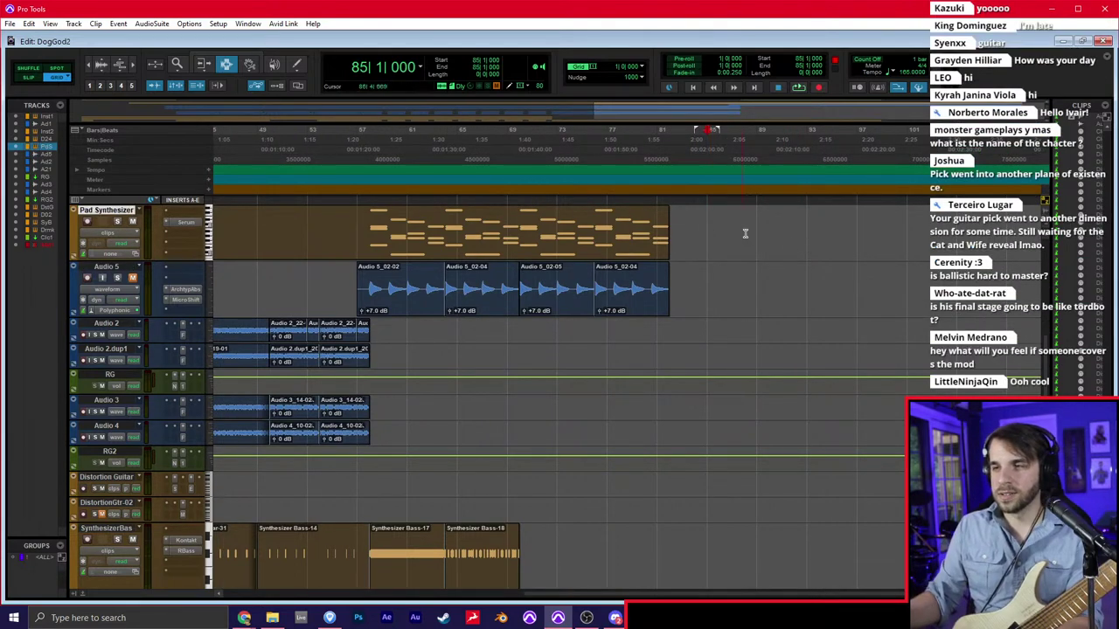
left_click(745, 233)
left_click(733, 238)
left_click(685, 237)
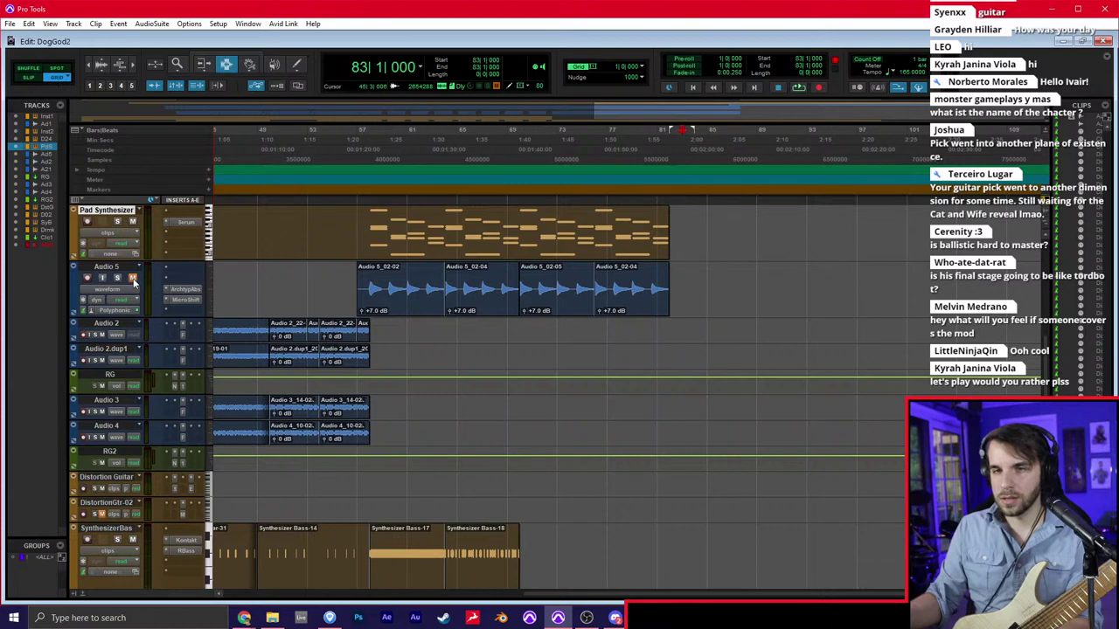
left_click(539, 277)
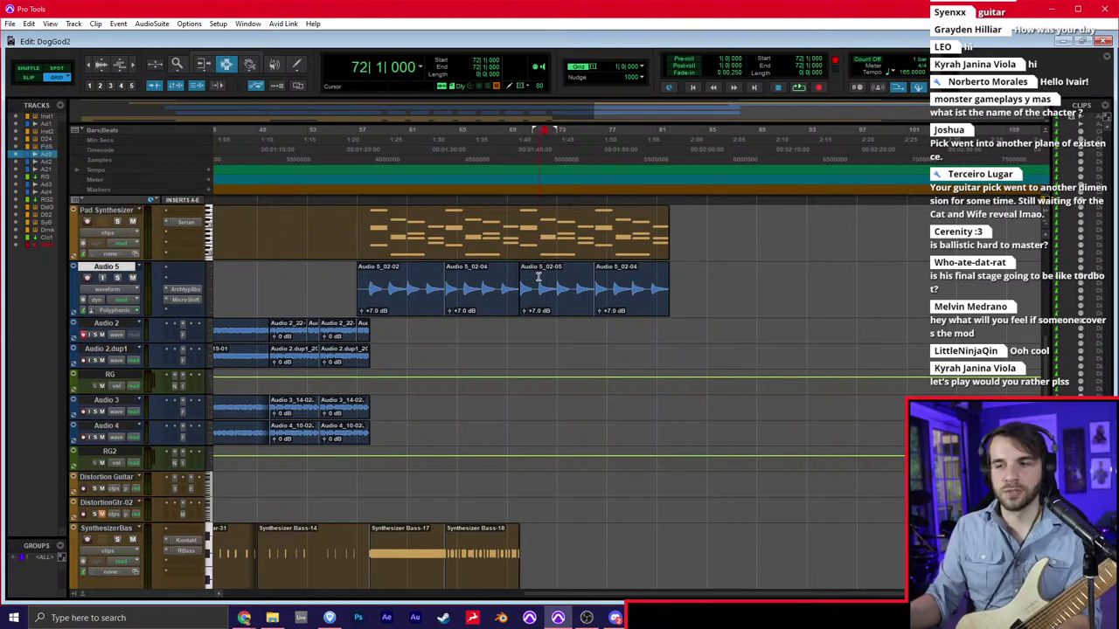
left_click(573, 282)
left_click(584, 285)
left_click(617, 288)
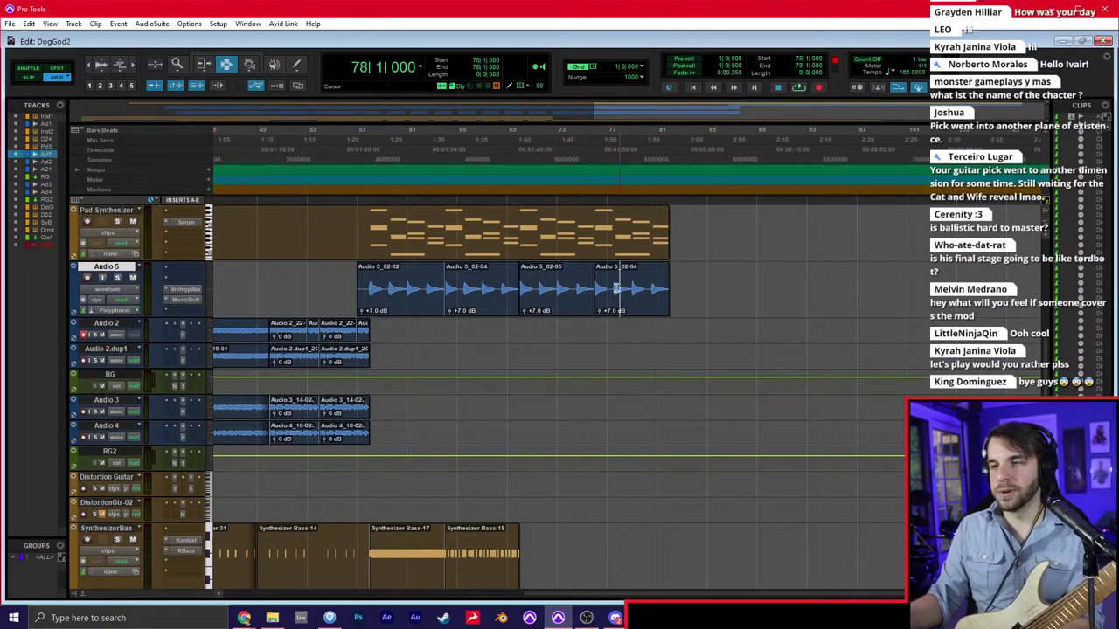
left_click(655, 278)
left_click(667, 271)
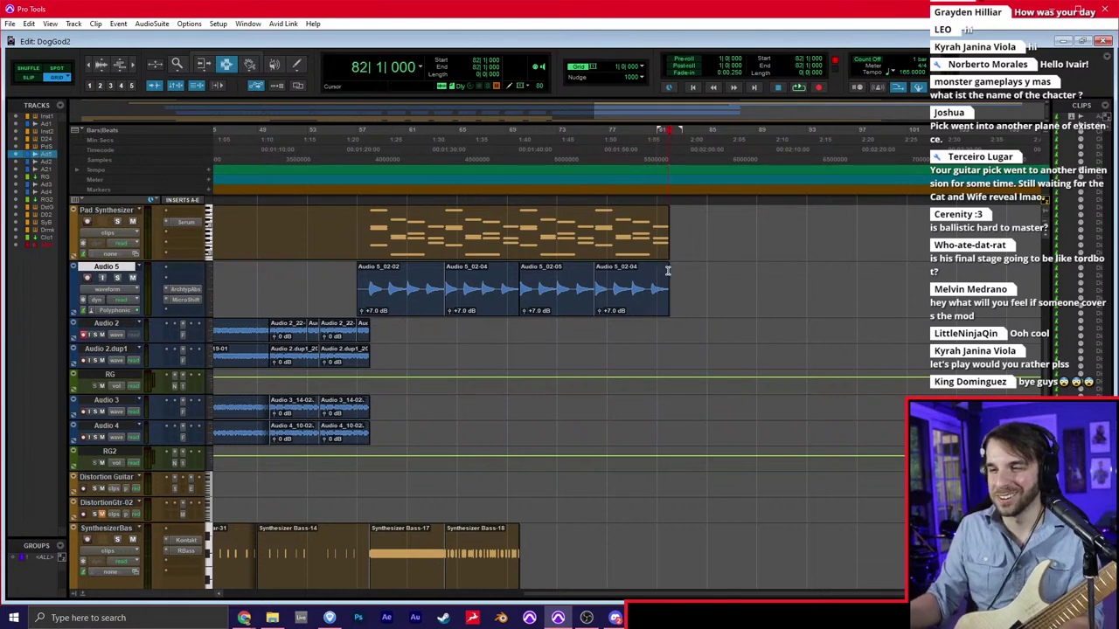
left_click(664, 330)
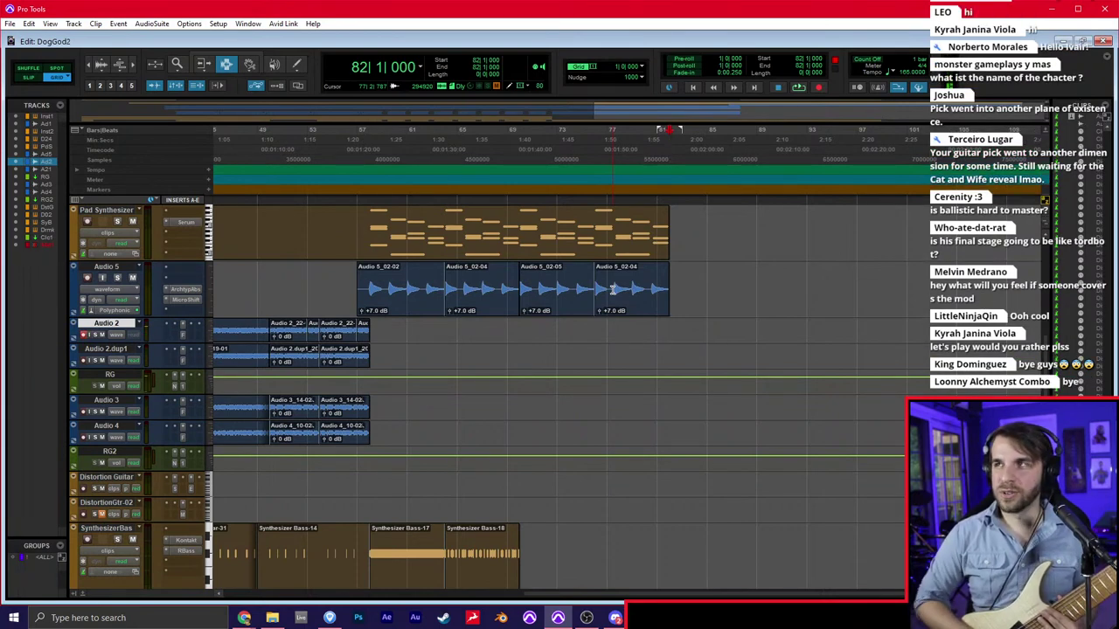
Switch to the Discrete interface mixer to check the Headphones 2 channel levels, and return to the DogGod2 session
scroll(448, 372, "down", 5)
scroll(449, 371, "up", 5)
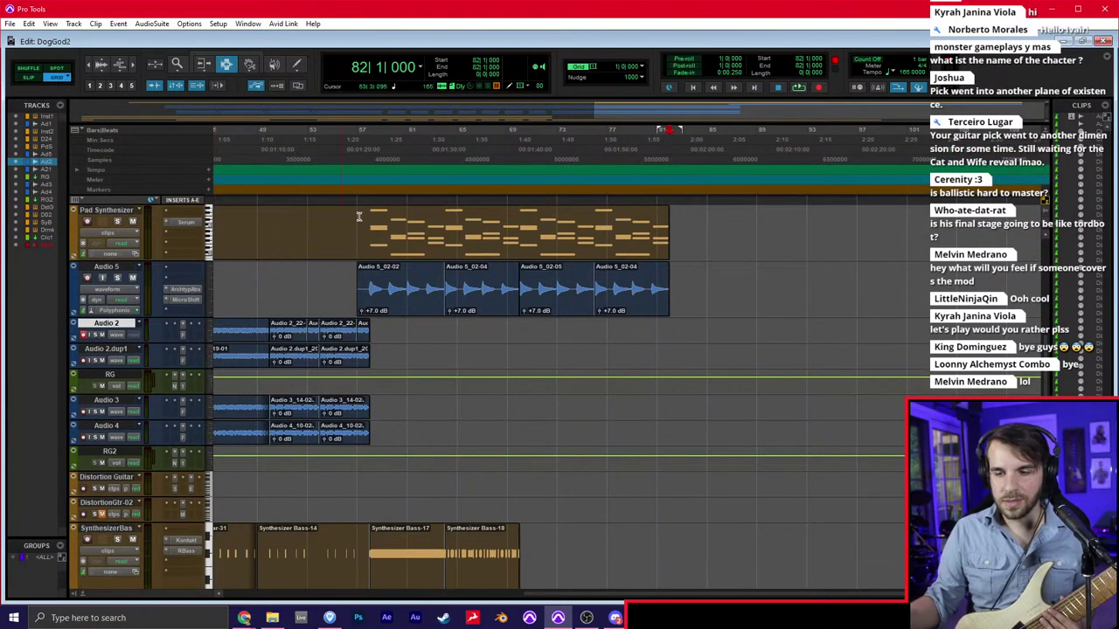
left_click(647, 617)
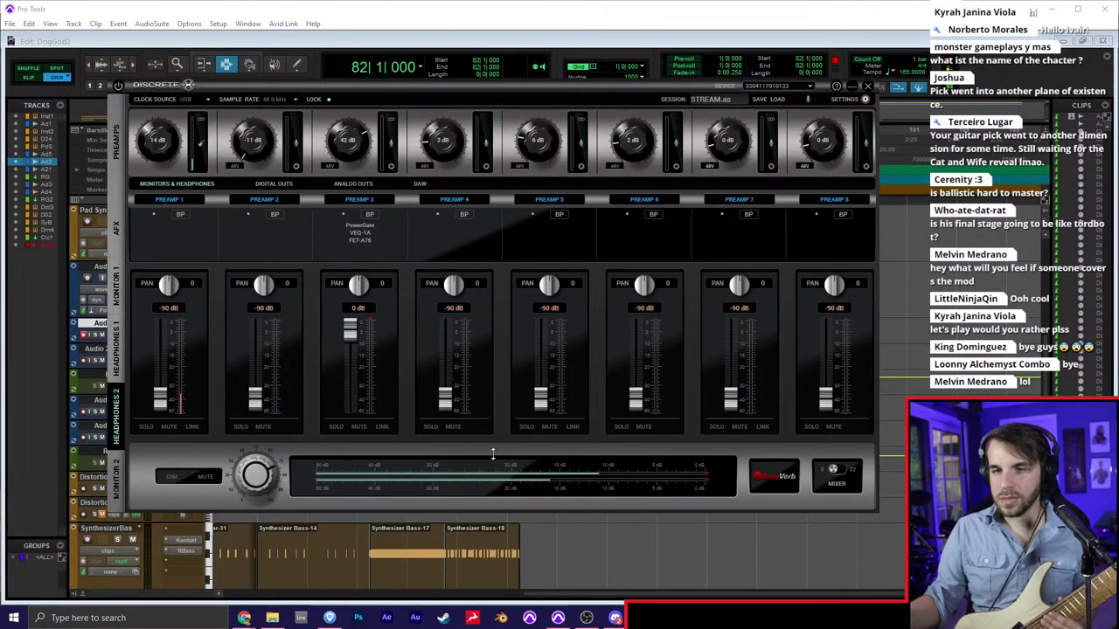
left_click(584, 538)
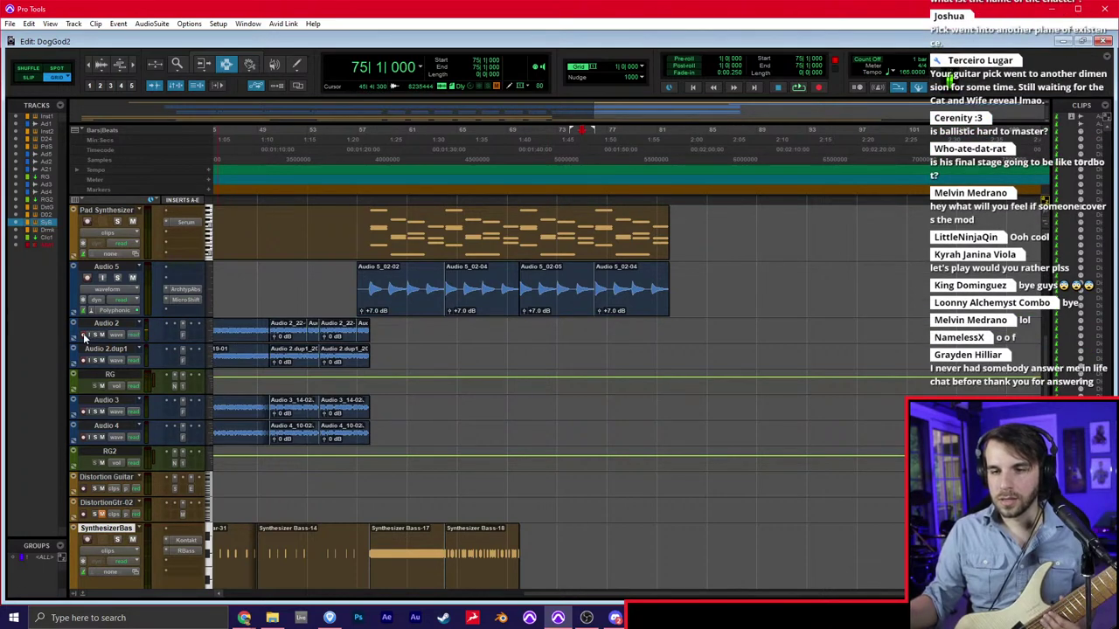
Duplicate the two Audio 1 clips from bar 58 to bar 70 directly after themselves and start playback
scroll(83, 333, "down", 4)
scroll(87, 343, "up", 10)
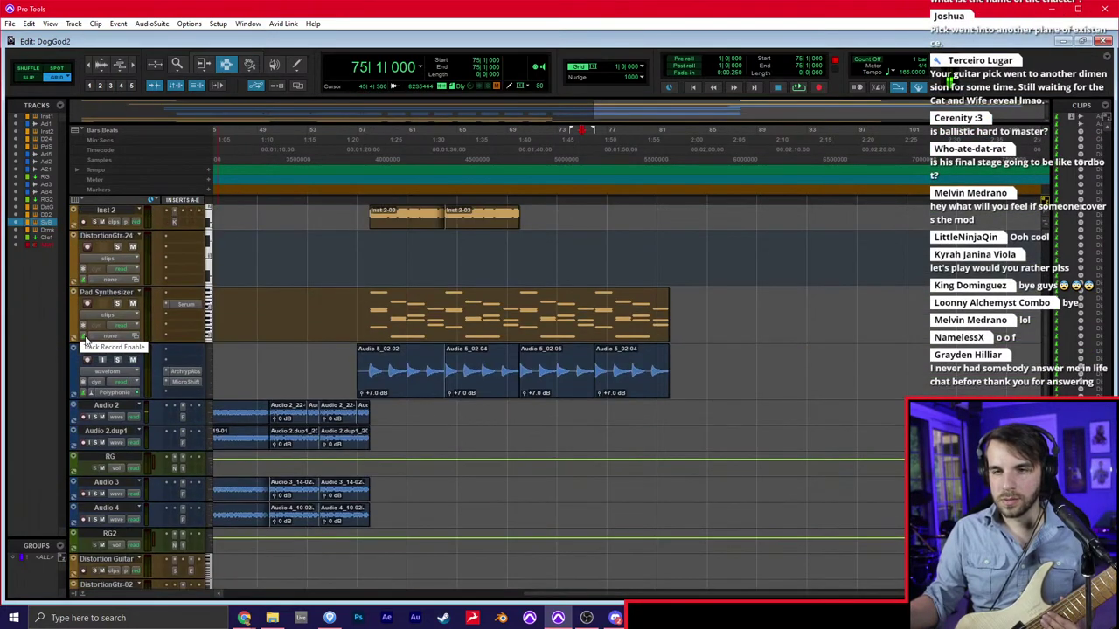
scroll(85, 376, "down", 5)
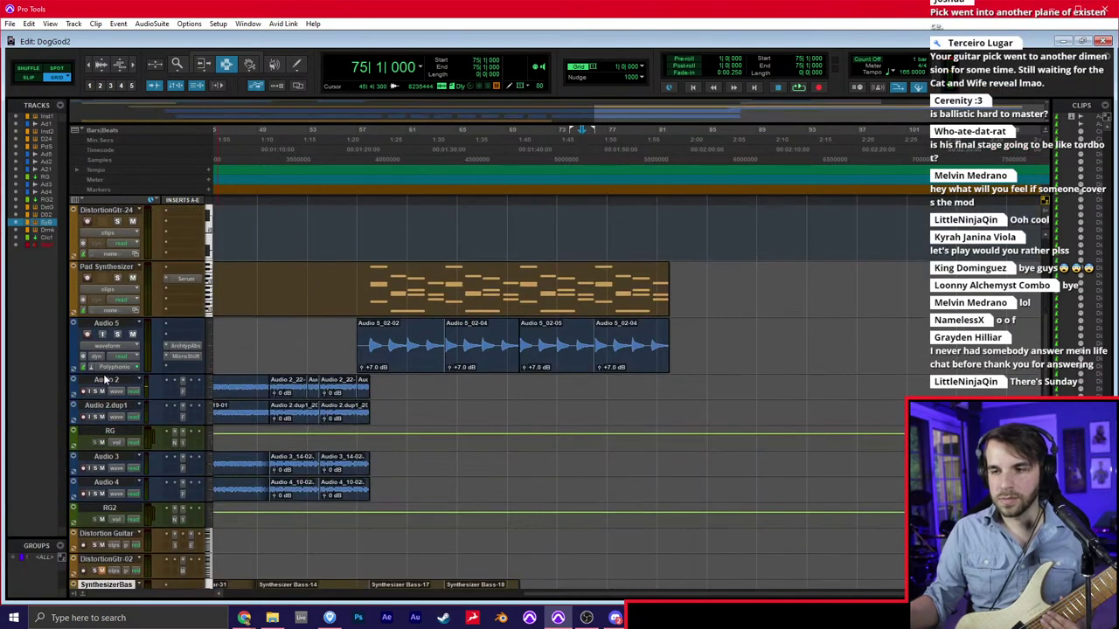
scroll(83, 394, "up", 5)
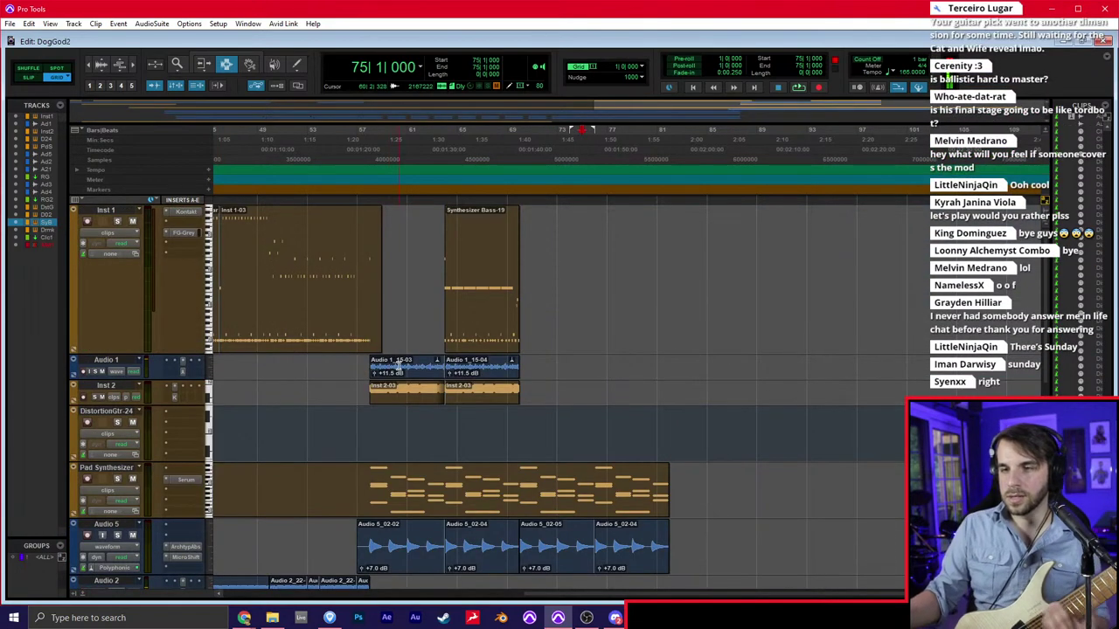
left_click_drag(372, 367, 498, 372)
key("ctrl+d")
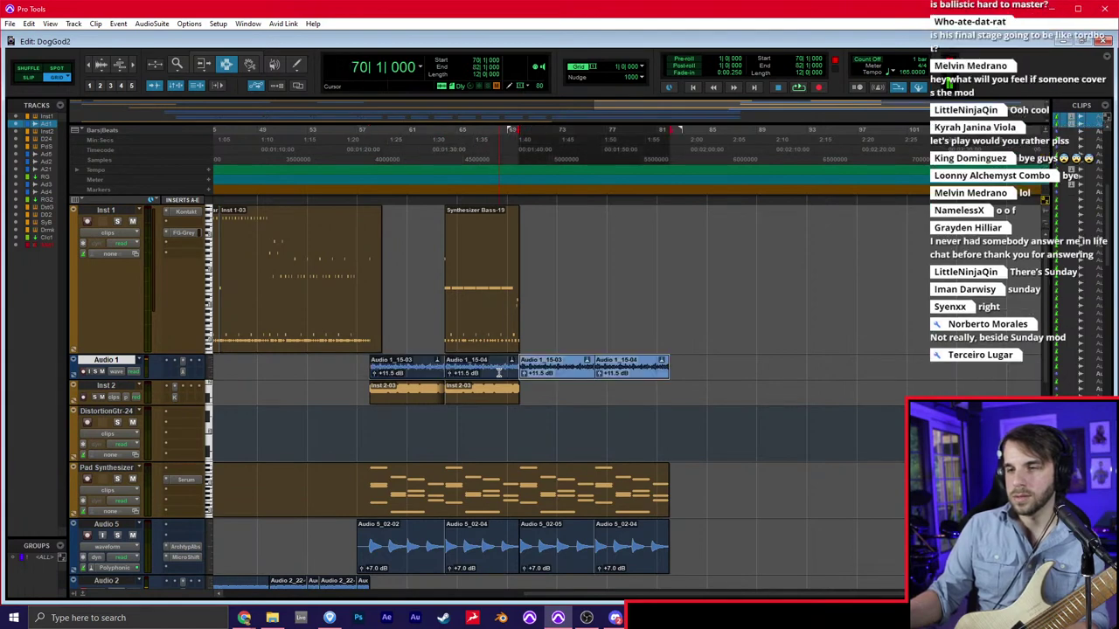
left_click(511, 387)
key("space")
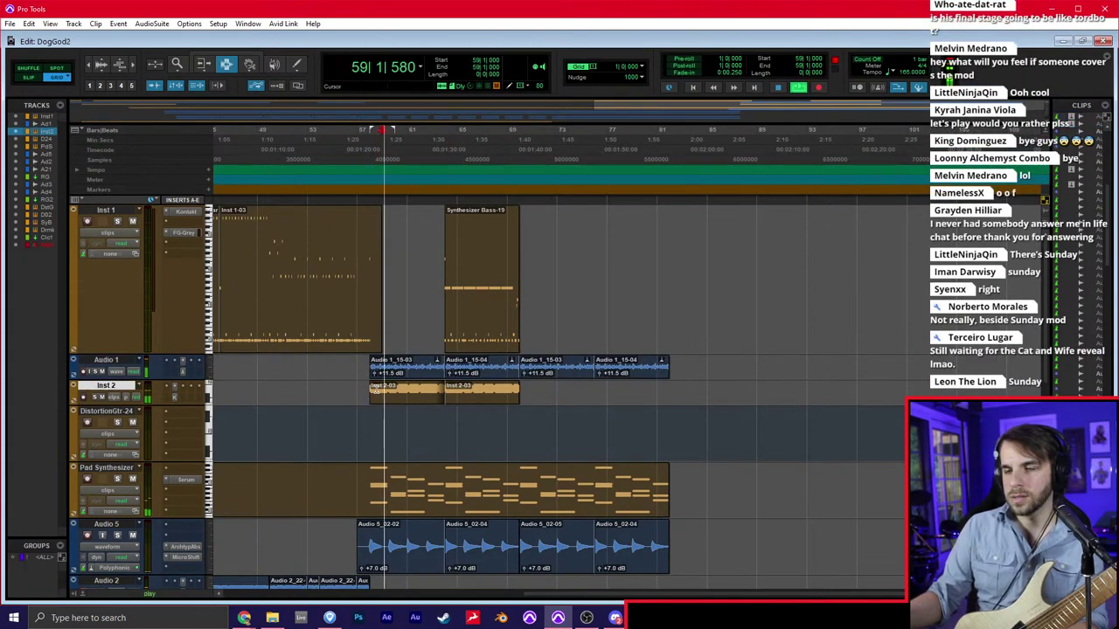
Undo the Audio 1 duplication, keep the pad clip trimmed at bar 82, and stop playback
double_click(404, 388)
left_click(482, 388, "shift")
key("ctrl+z")
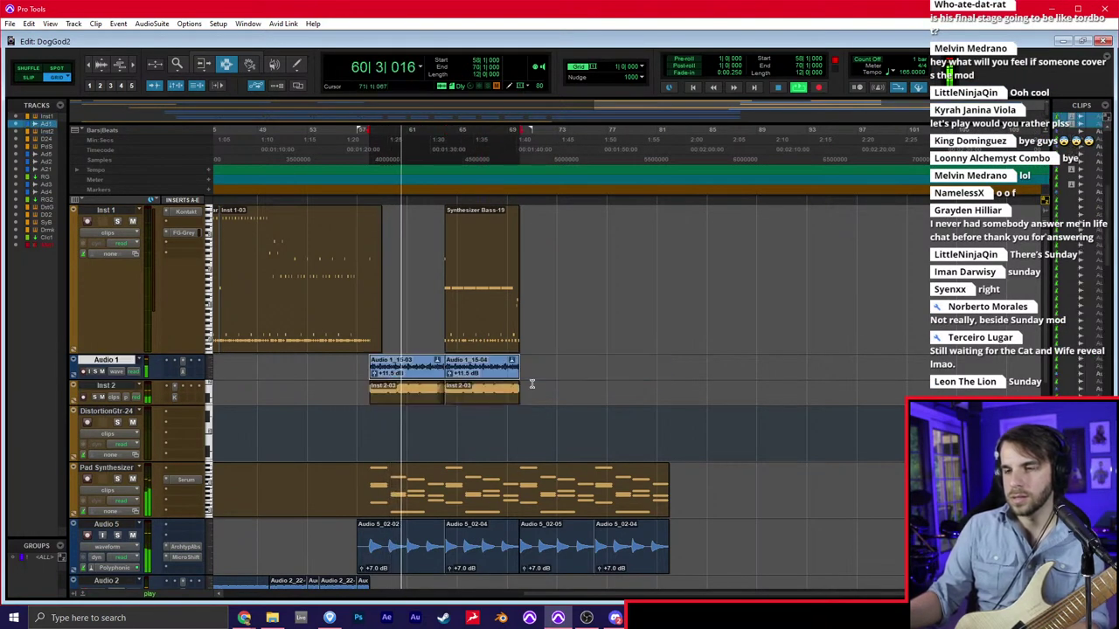
key("ctrl+z")
key("ctrl+shift+z")
scroll(658, 465, "down", 2)
scroll(659, 466, "down", 1)
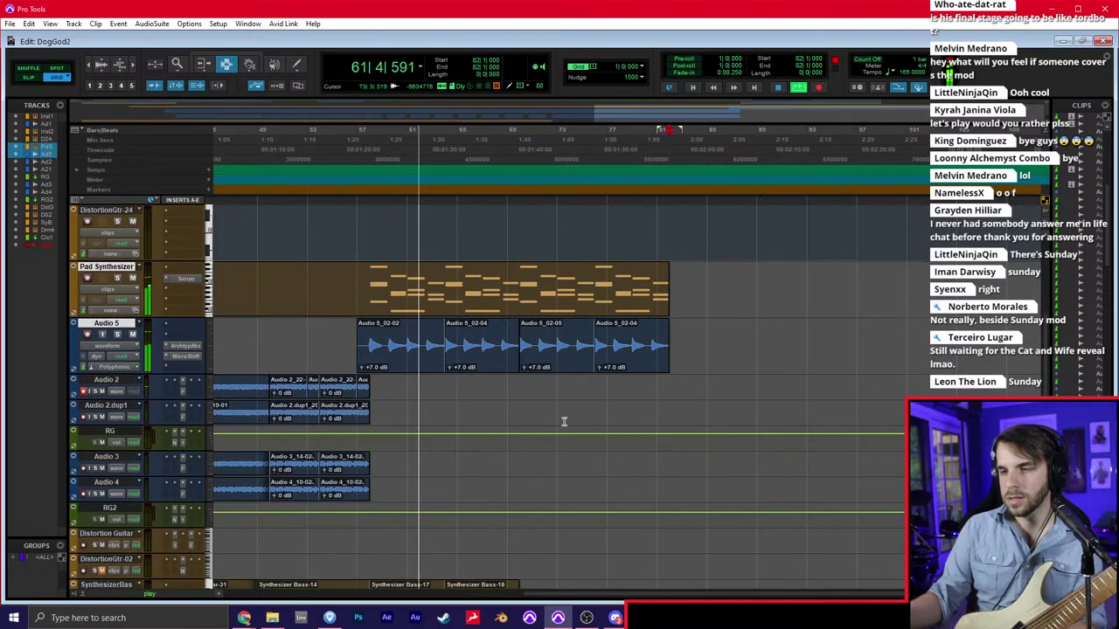
key("space")
left_click(530, 392)
left_click(516, 391)
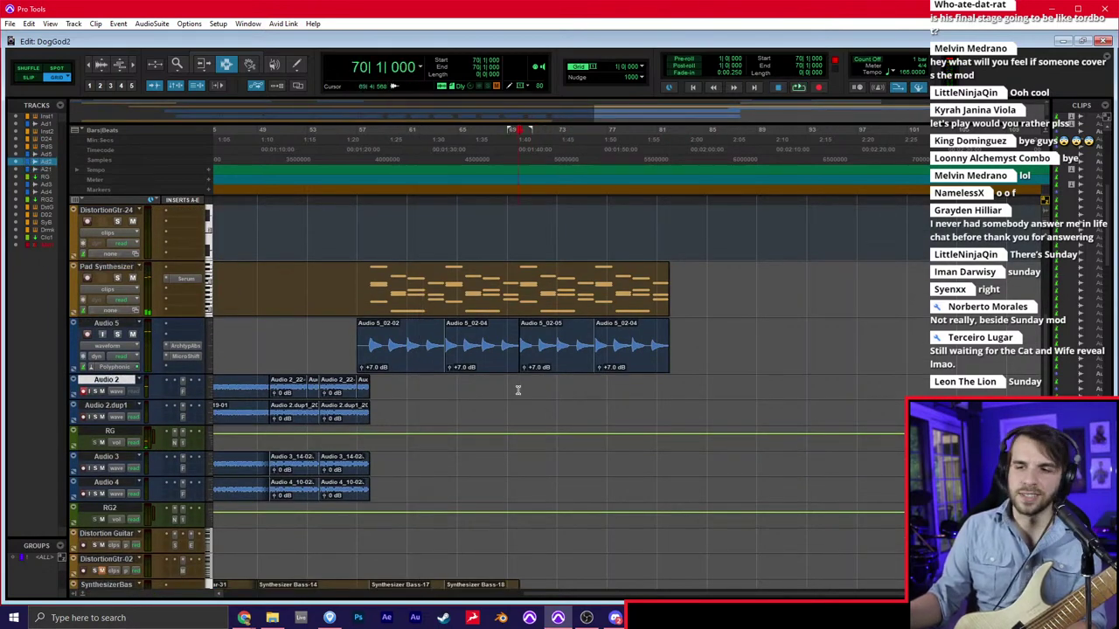
scroll(517, 391, "down", 2)
left_click(524, 479)
scroll(518, 474, "down", 2)
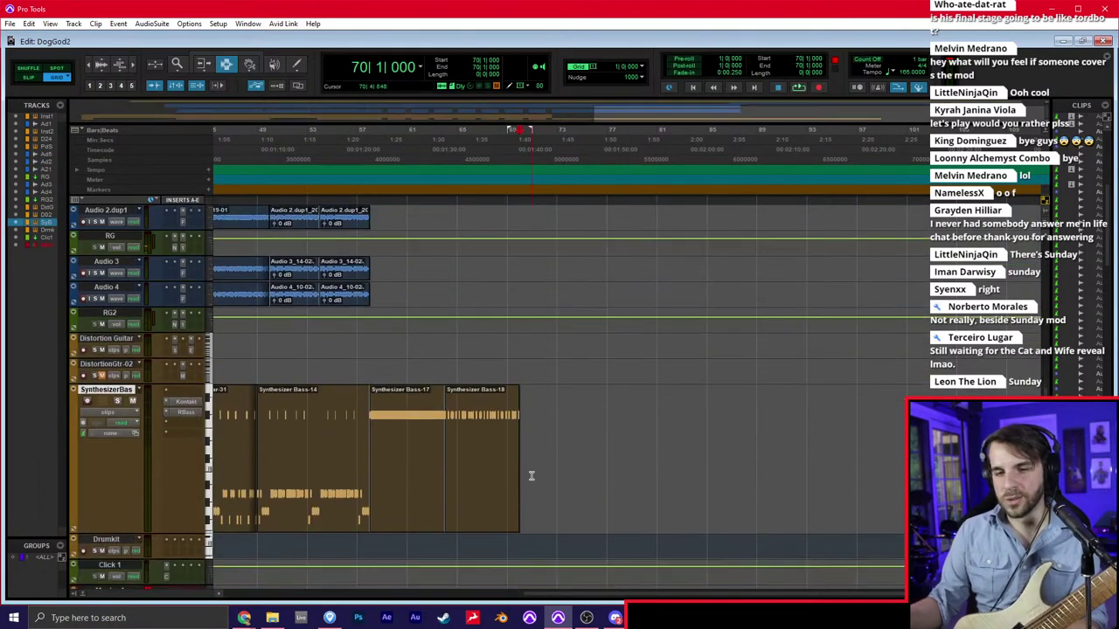
scroll(521, 460, "up", 2)
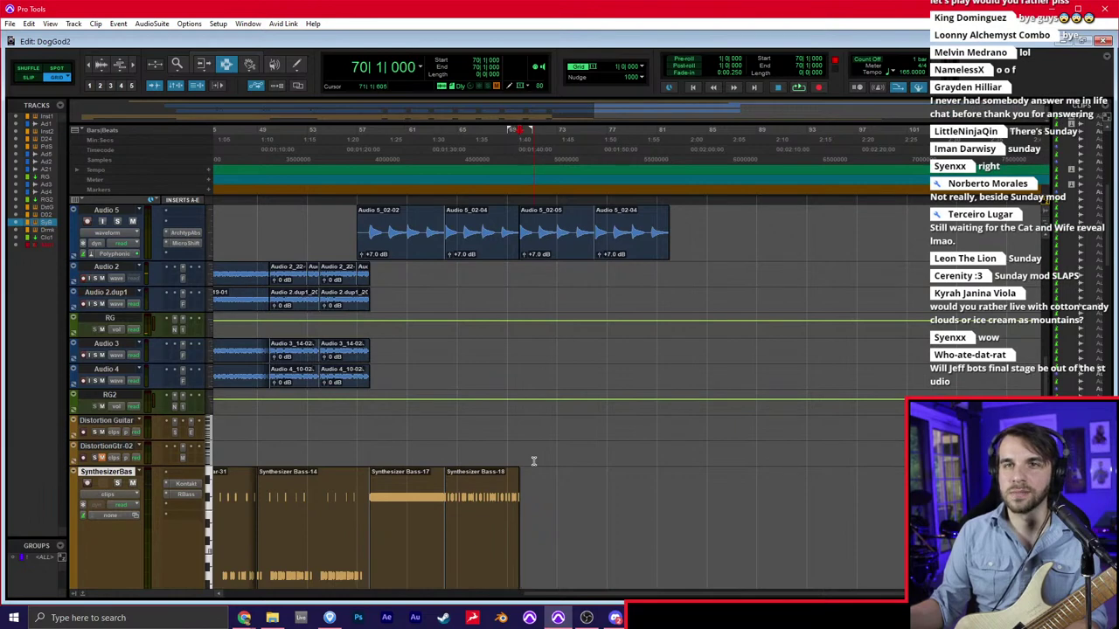
scroll(535, 461, "down", 2)
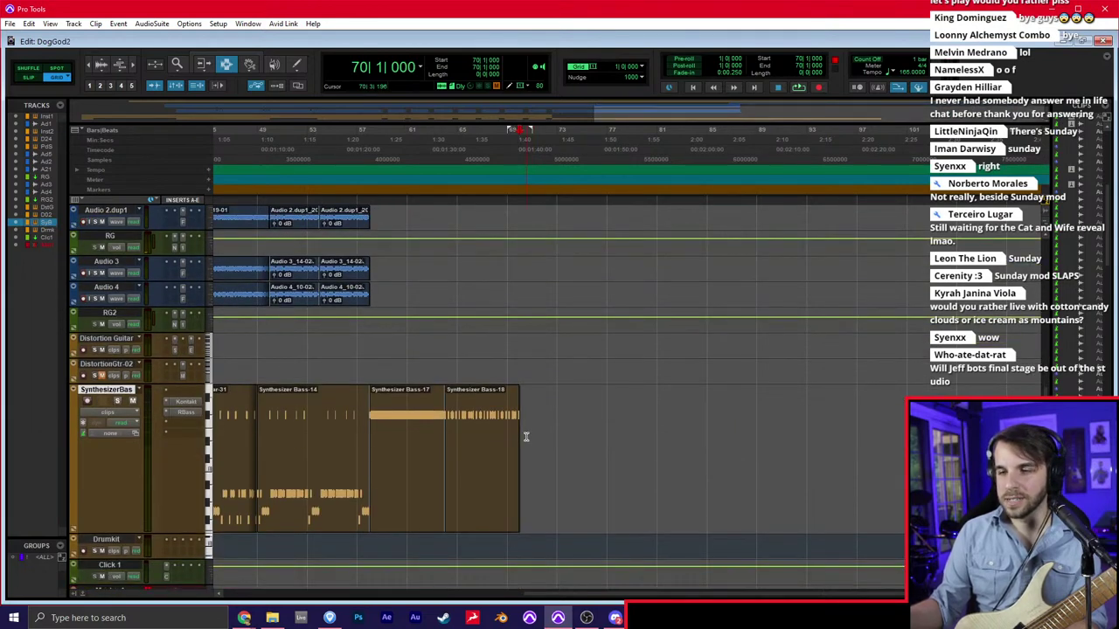
scroll(526, 437, "up", 2)
left_click(535, 278)
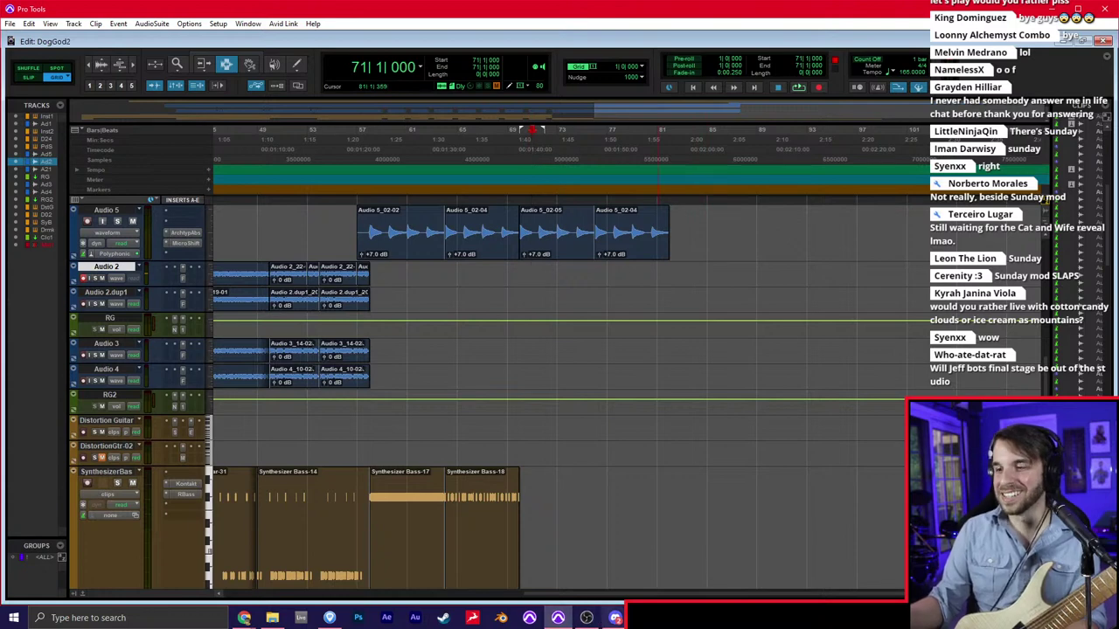
left_click(616, 618)
left_click_drag(575, 191, 587, 1)
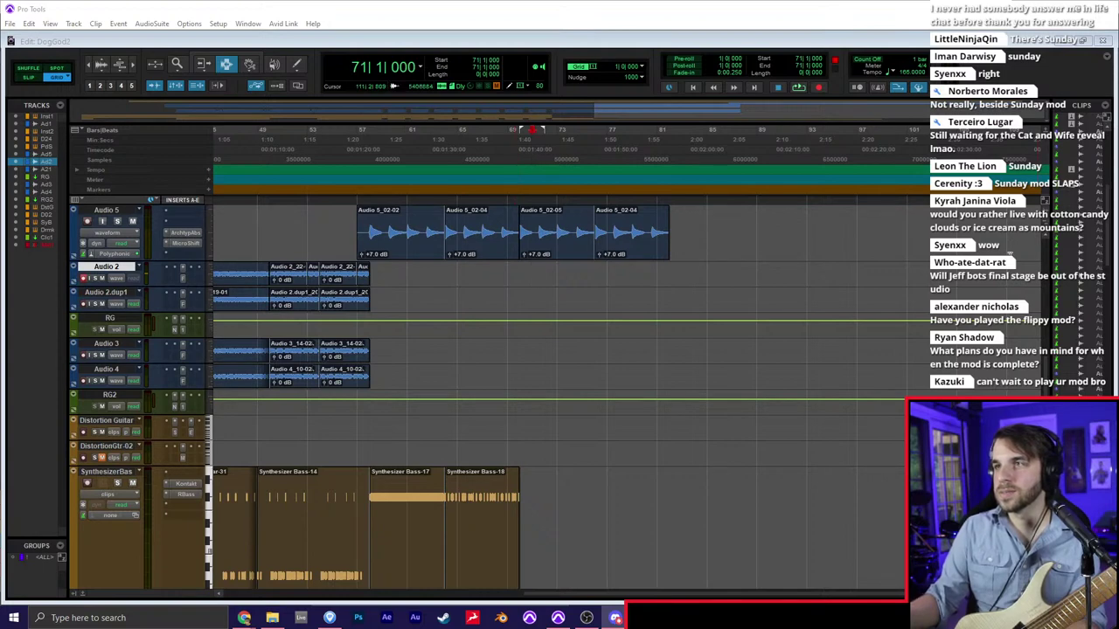
left_click(620, 505)
left_click(516, 527)
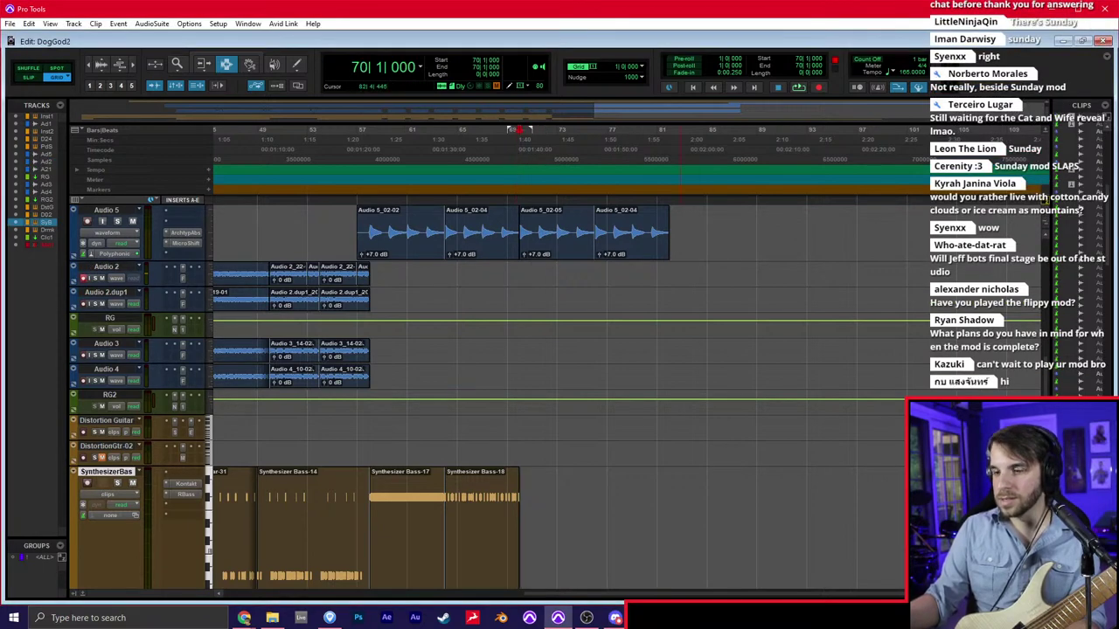
Switch to the DogGods score in Guitar Pro 7 and examine the first Clean Guitar track from bar 33 onwards
left_click(327, 619)
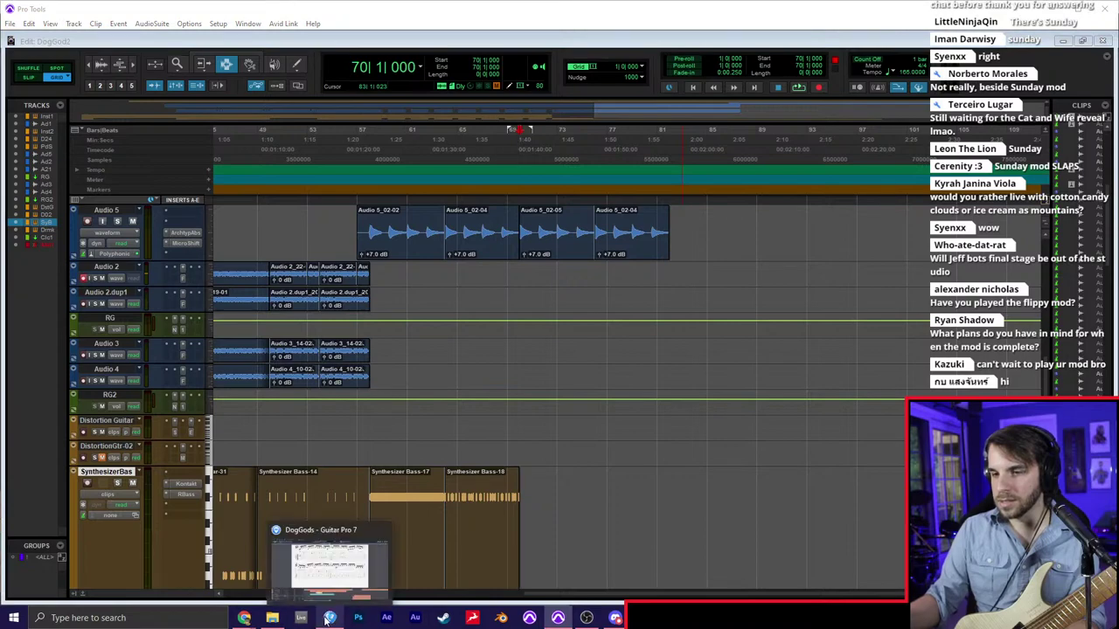
left_click(329, 618)
scroll(500, 306, "down", 5)
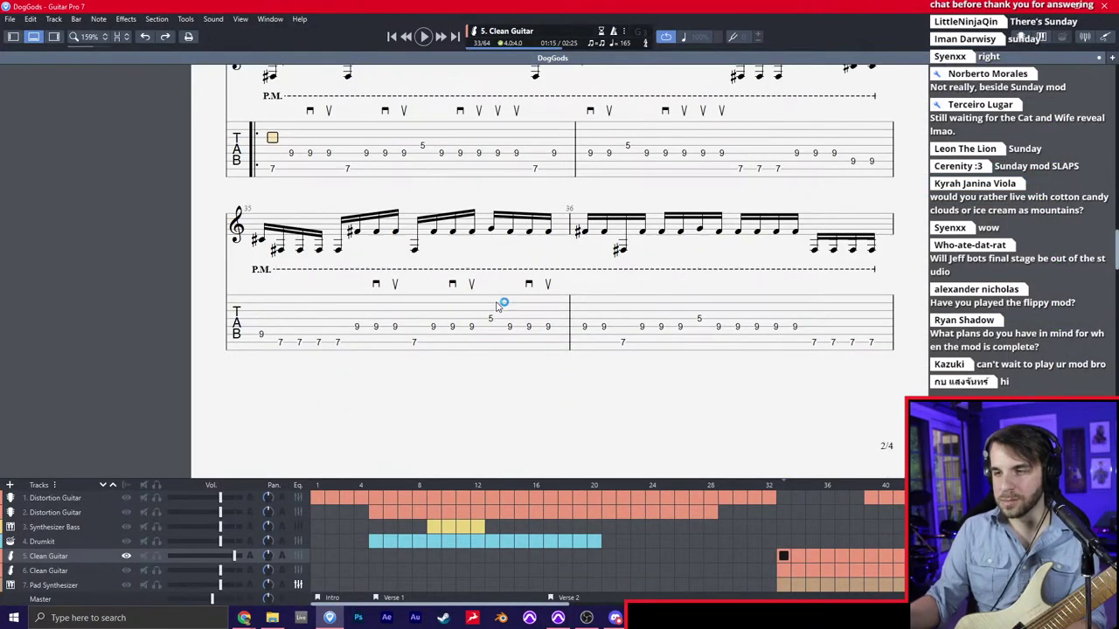
scroll(489, 332, "down", 4)
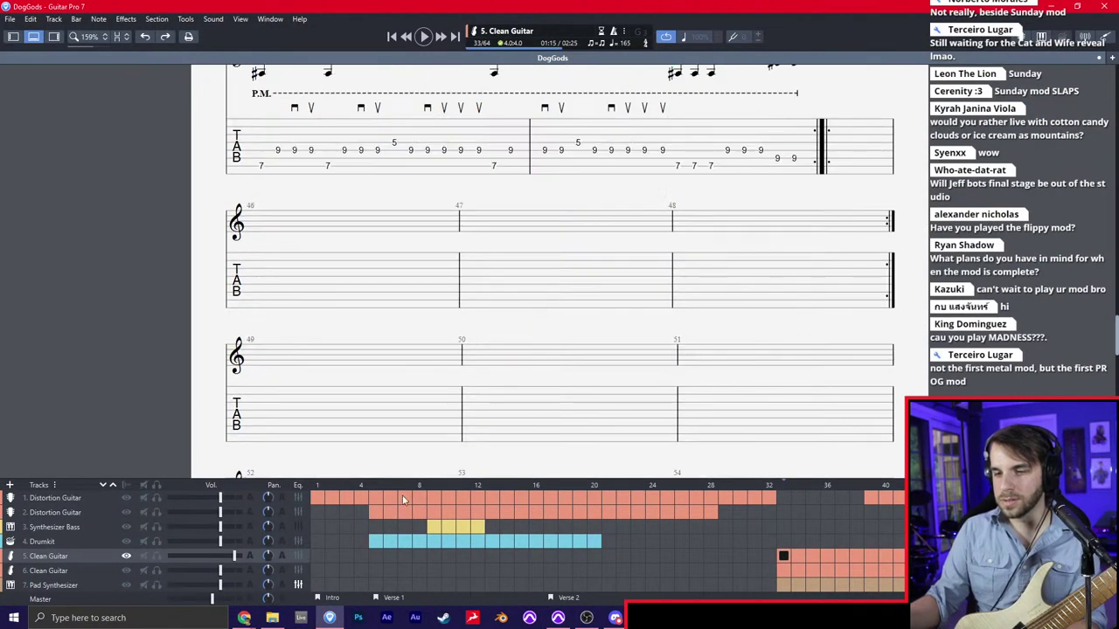
scroll(481, 320, "up", 2)
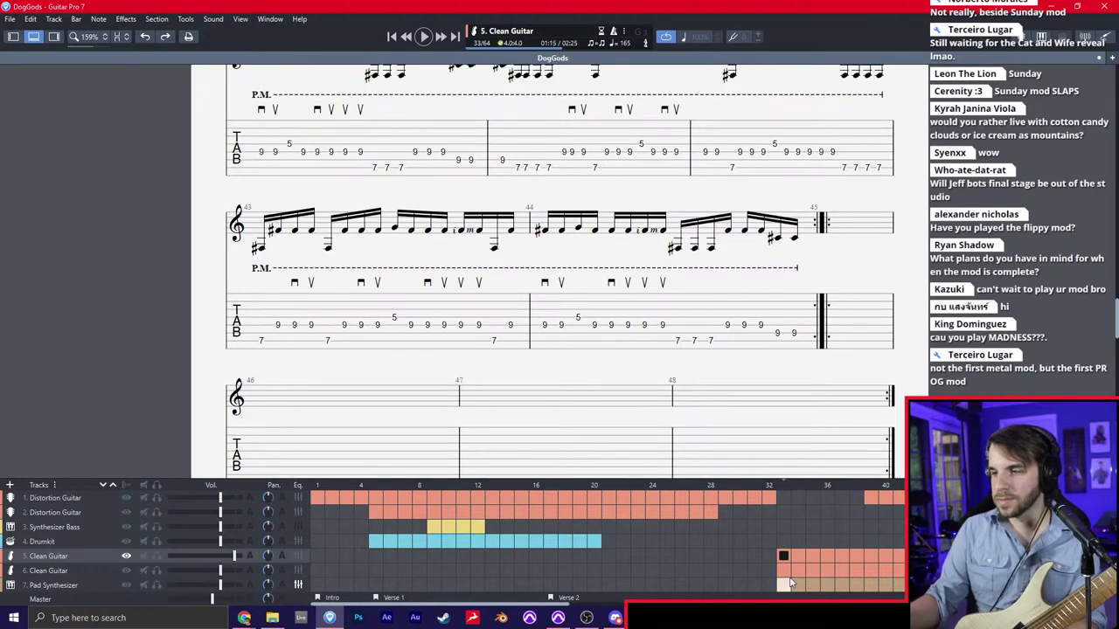
Go to bar 39 of the first Distortion Guitar track and examine its opening Cmaj7/E chord and tablature
left_click(878, 502)
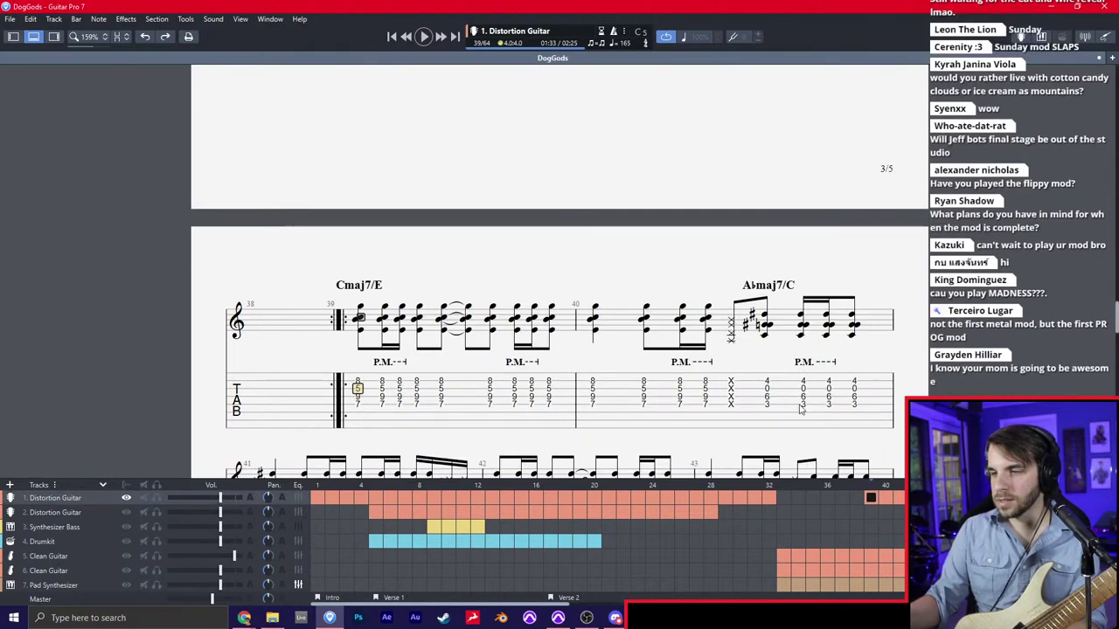
left_click(358, 301)
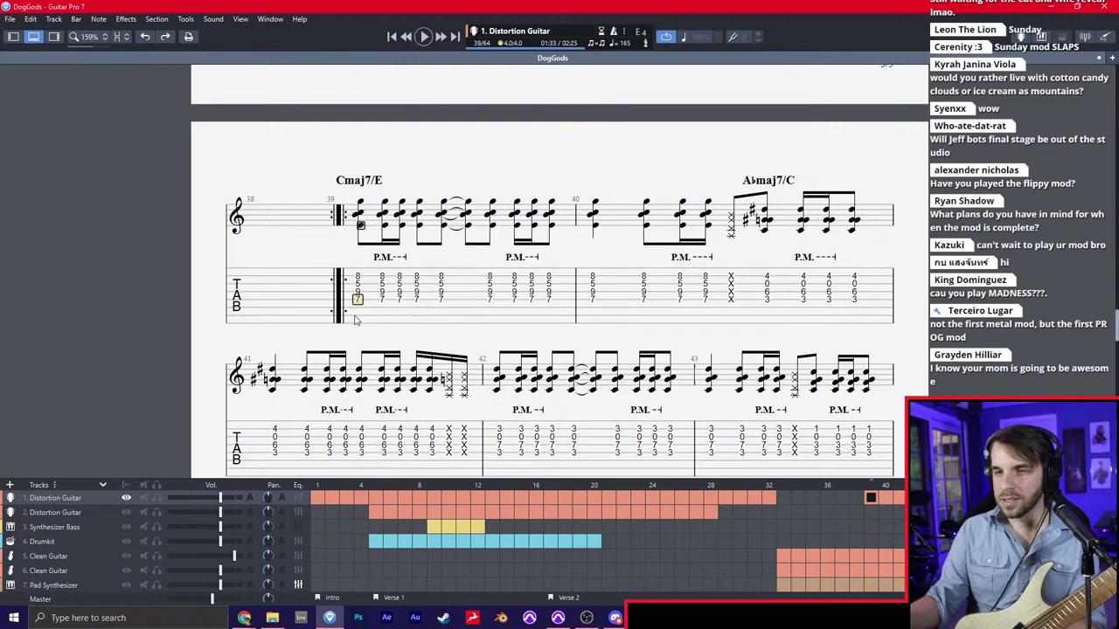
left_click(356, 316)
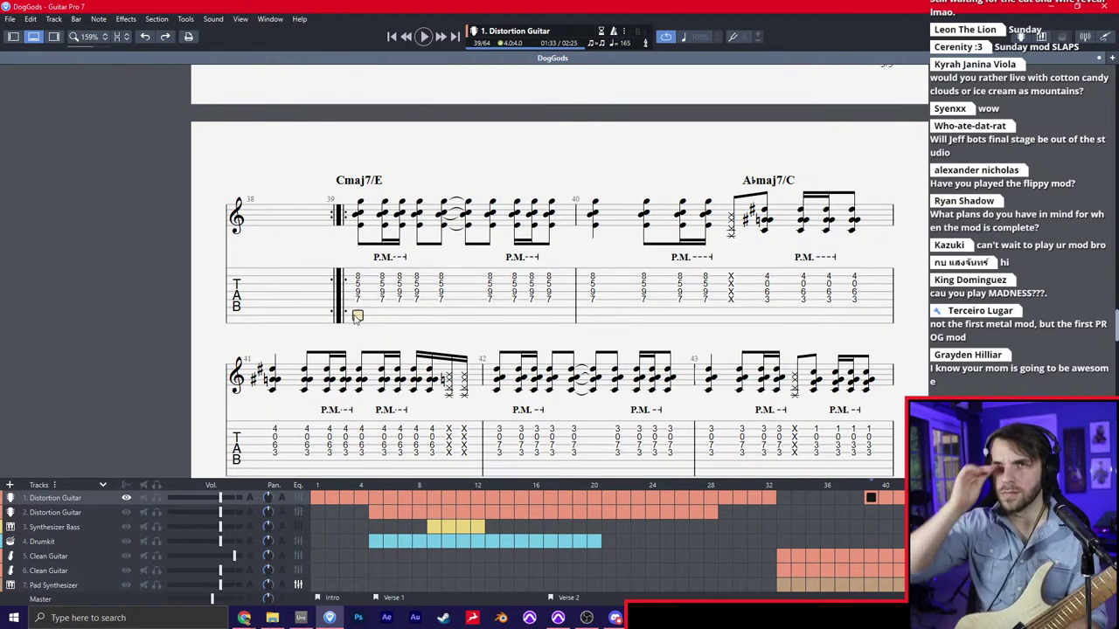
left_click(301, 618)
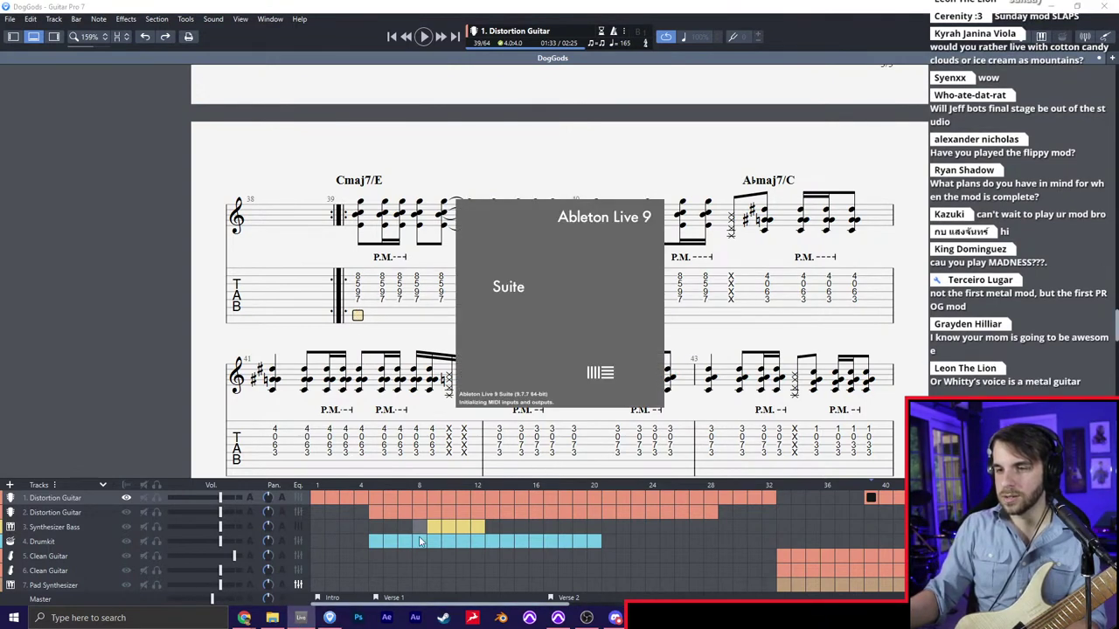
Go to the Intro of the first Distortion Guitar track and examine its riff from bar 1 through bar 10
left_click(318, 599)
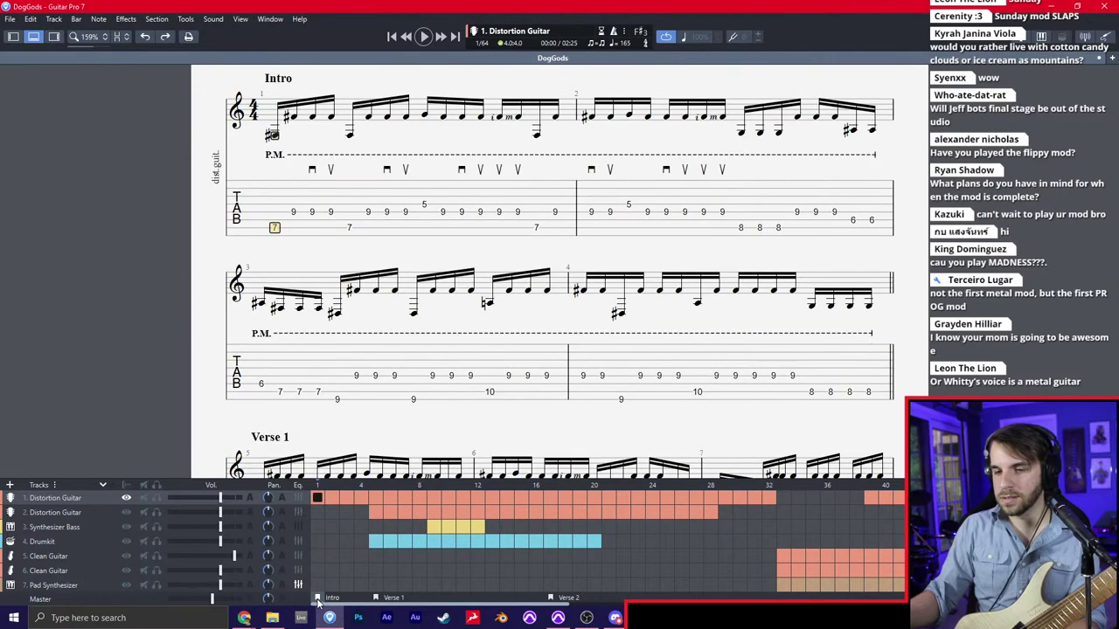
left_click(570, 370)
scroll(570, 370, "down", 3)
scroll(570, 368, "down", 3)
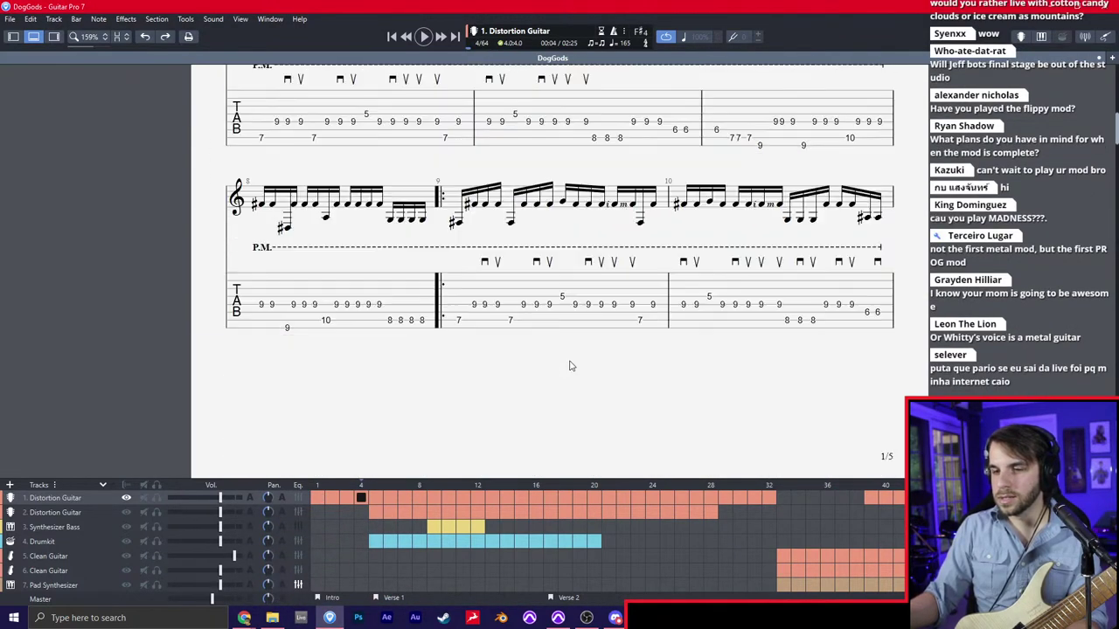
Return to bar 39 of the first Distortion Guitar track and examine its chord riff through bar 43
scroll(570, 367, "down", 6)
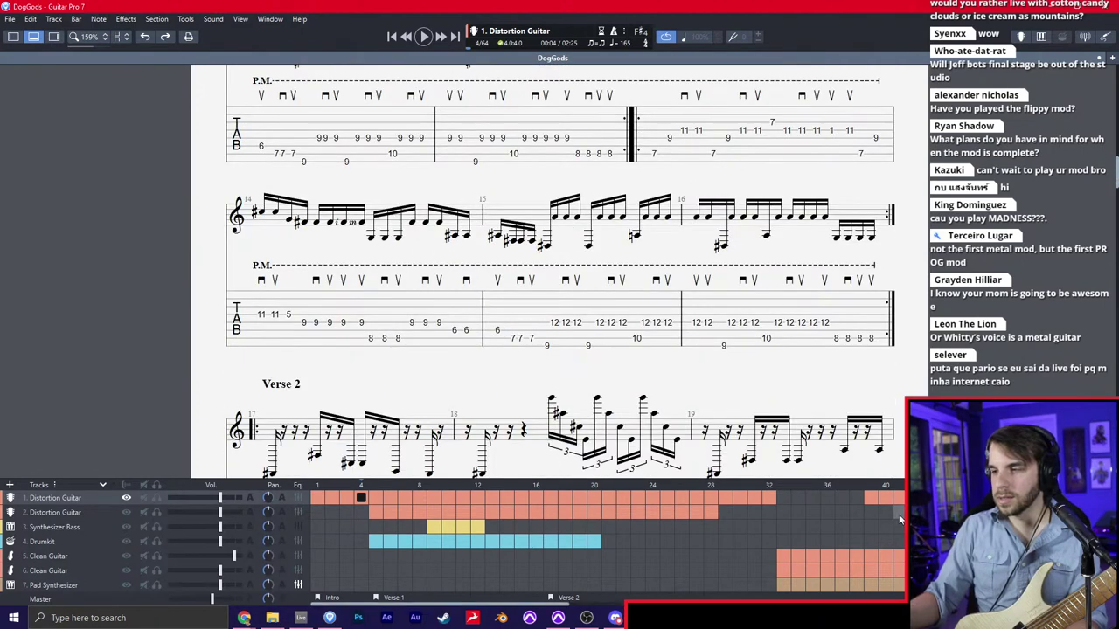
left_click(897, 498)
left_click(356, 295)
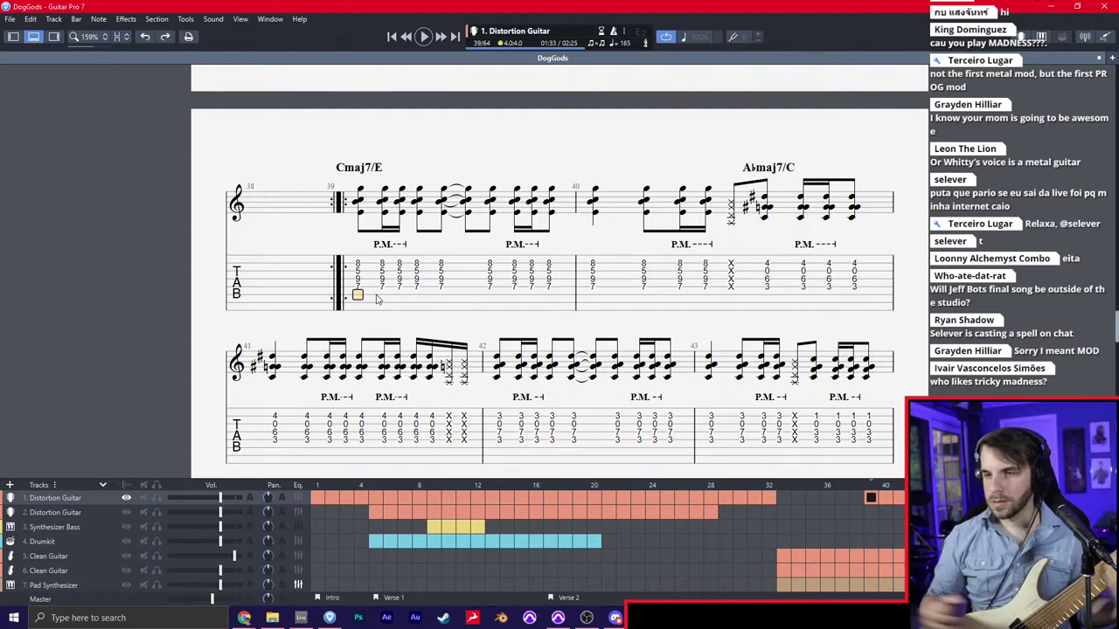
scroll(516, 323, "down", 1)
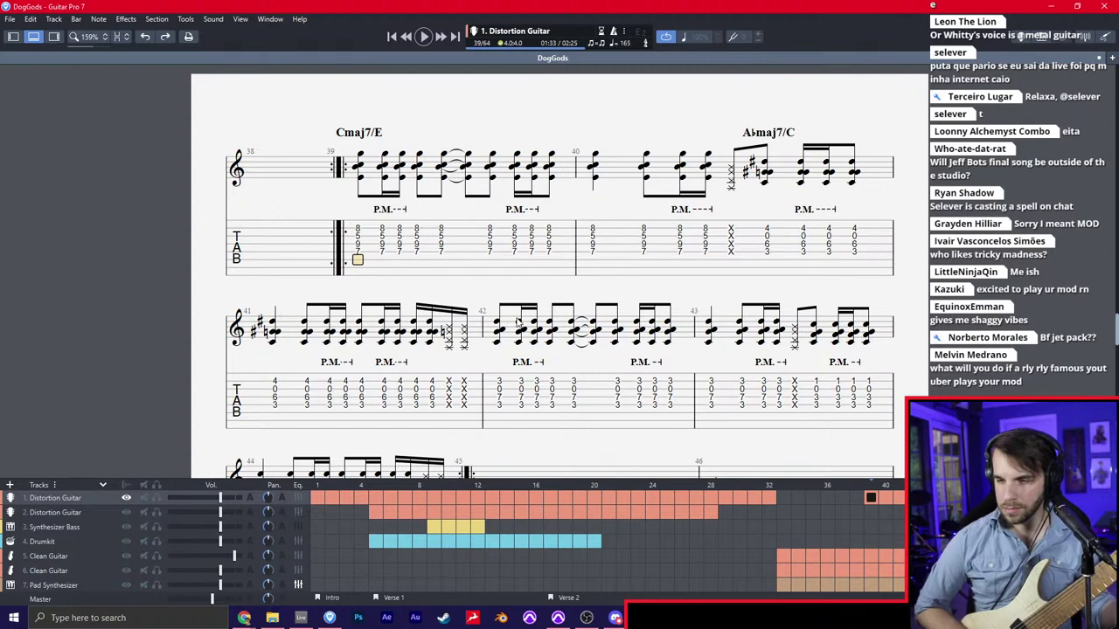
In bar 42, replace the fifth-string fret 3 with fret 8 on the sixth string in the first five chords
left_click(496, 408)
type("8")
key("Right")
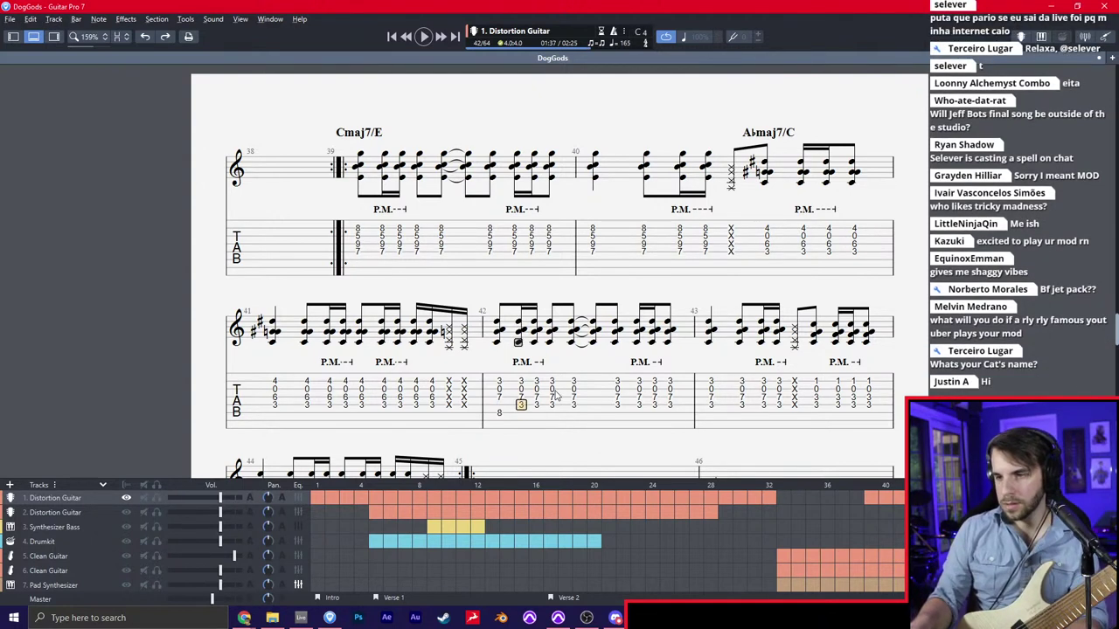
type("8")
key("Right")
type("8")
key("Right")
type("8")
key("Right")
type("8")
In bar 42, change fret 7 to fifth-string fret 12 in the first five chords, and the top fret 3 to fourth-string 12 in the first two
key("Up")
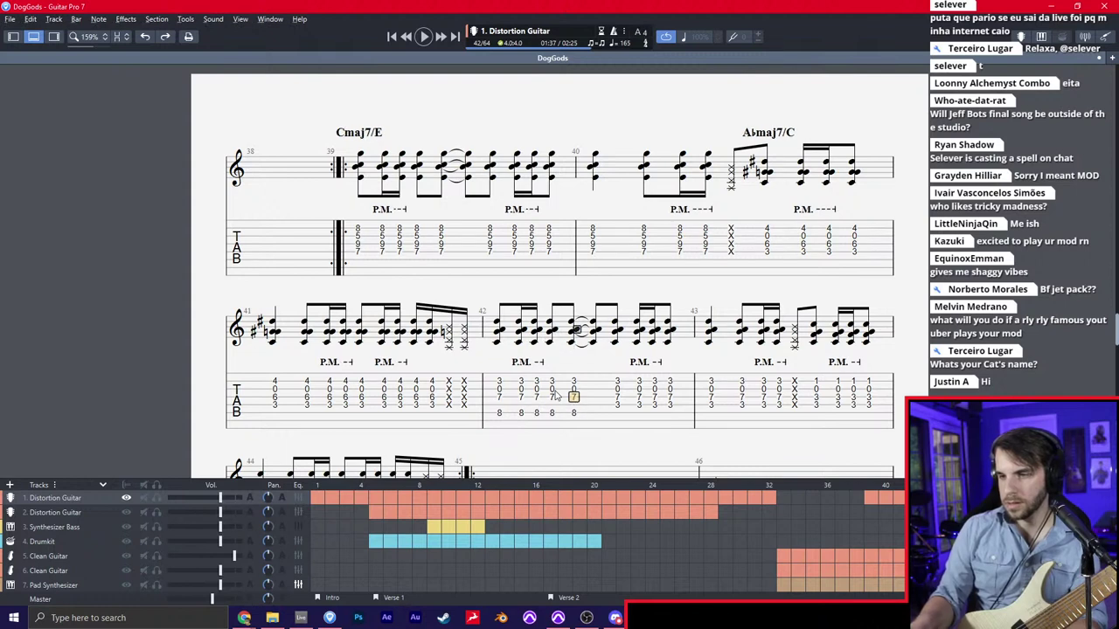
type("12")
key("Left")
type("12")
key("Left")
type("12")
key("Left")
type("12")
key("Left")
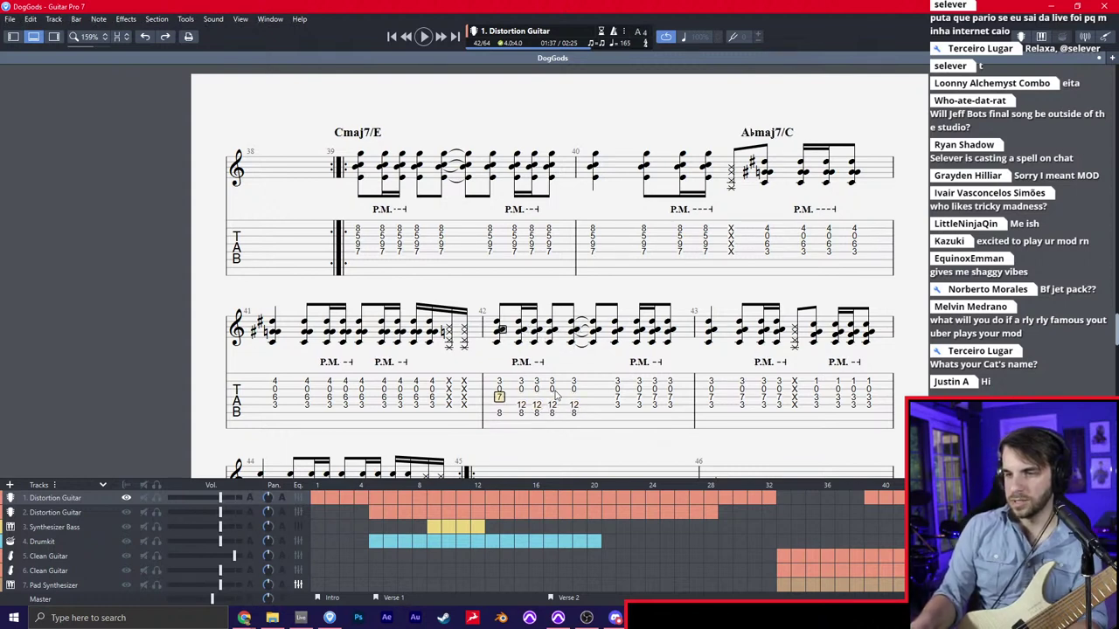
type("12")
key("Right")
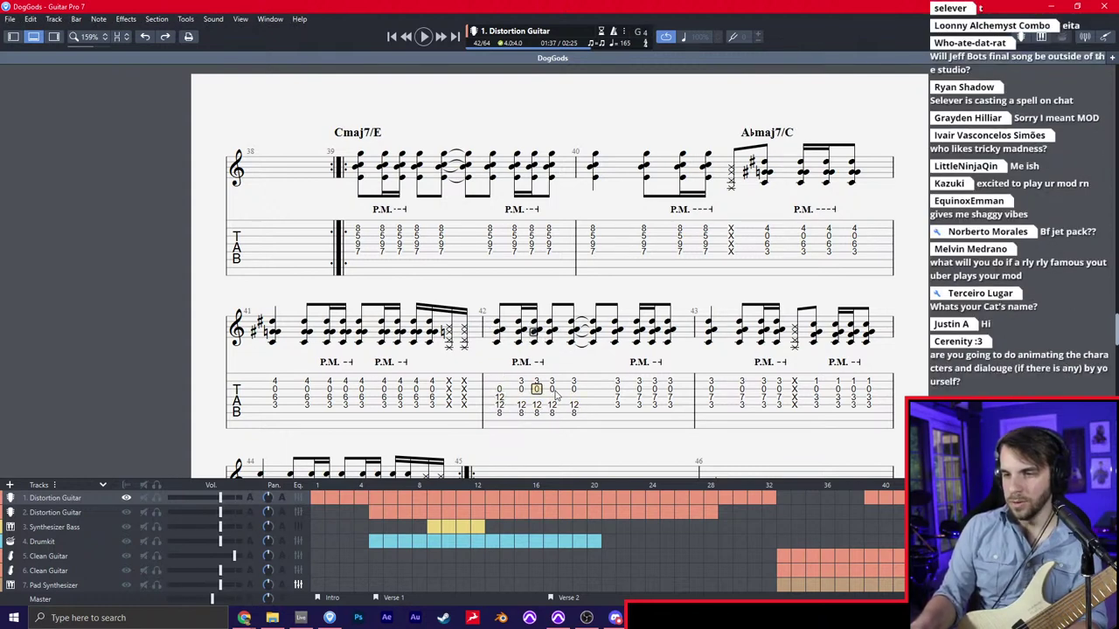
type("12")
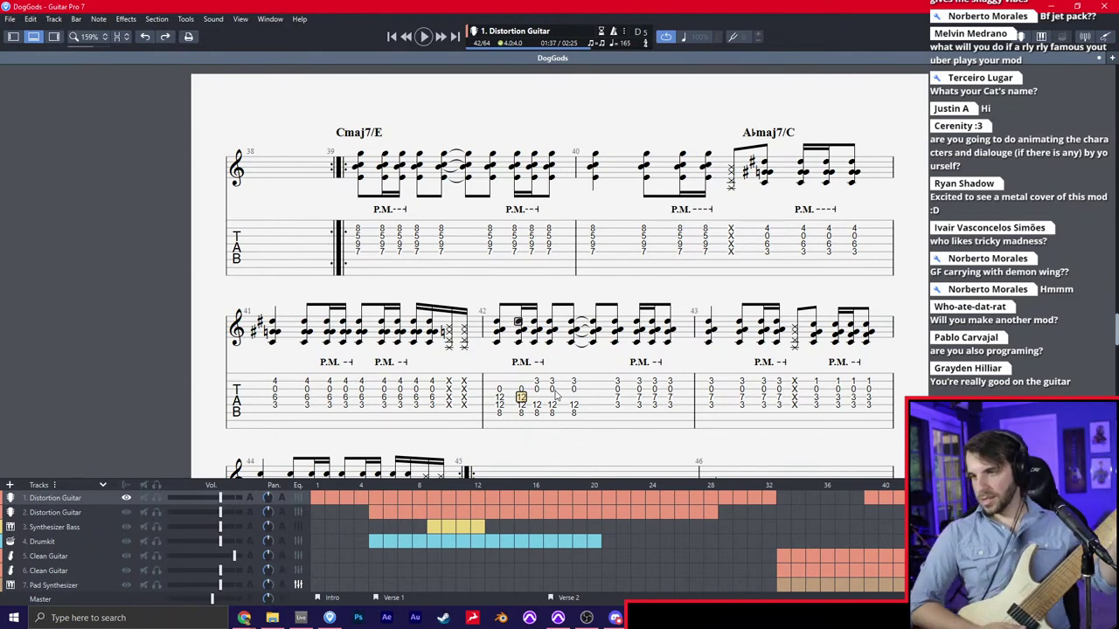
Switch to the DogGod2 session in Pro Tools and extend the DistortionGtr-02 MIDI clip to about bar 94
left_click(557, 618)
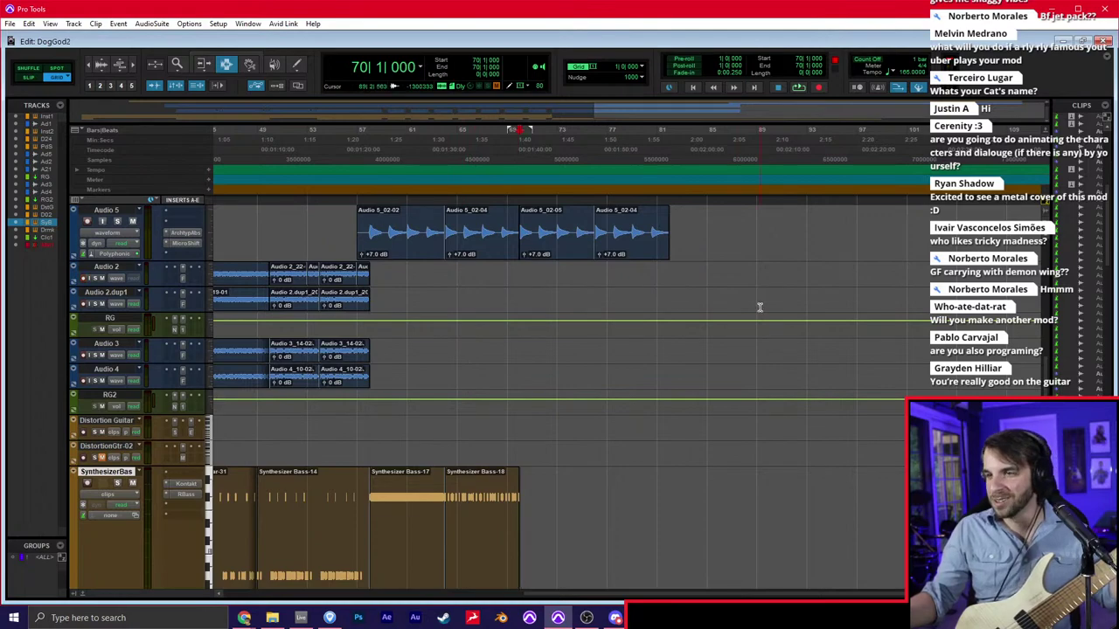
scroll(749, 291, "up", 3)
scroll(749, 291, "down", 2)
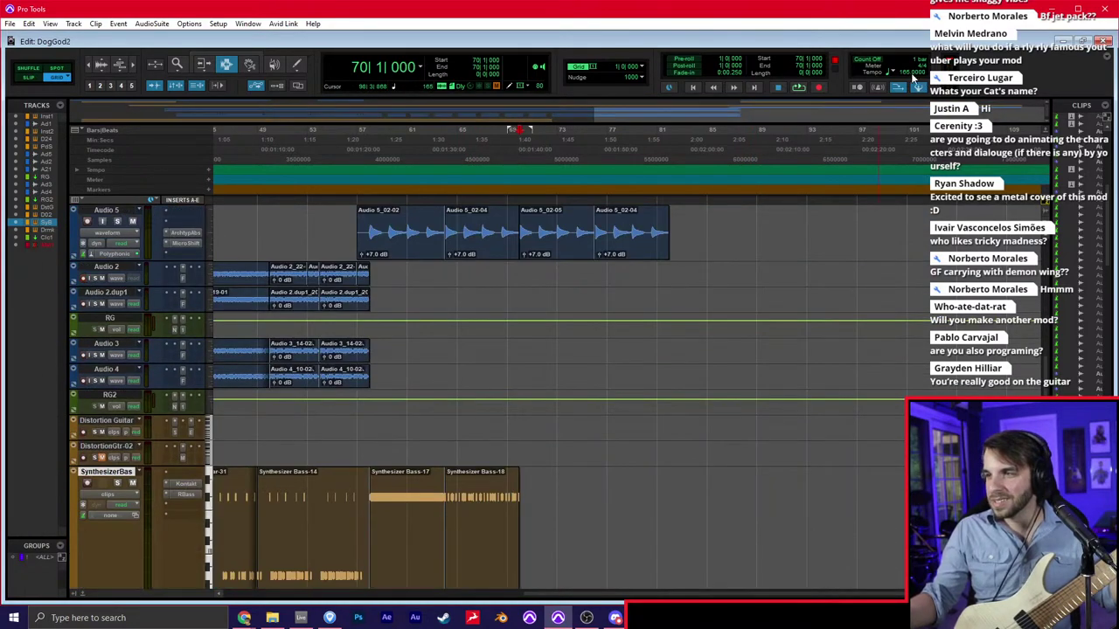
scroll(769, 303, "down", 3)
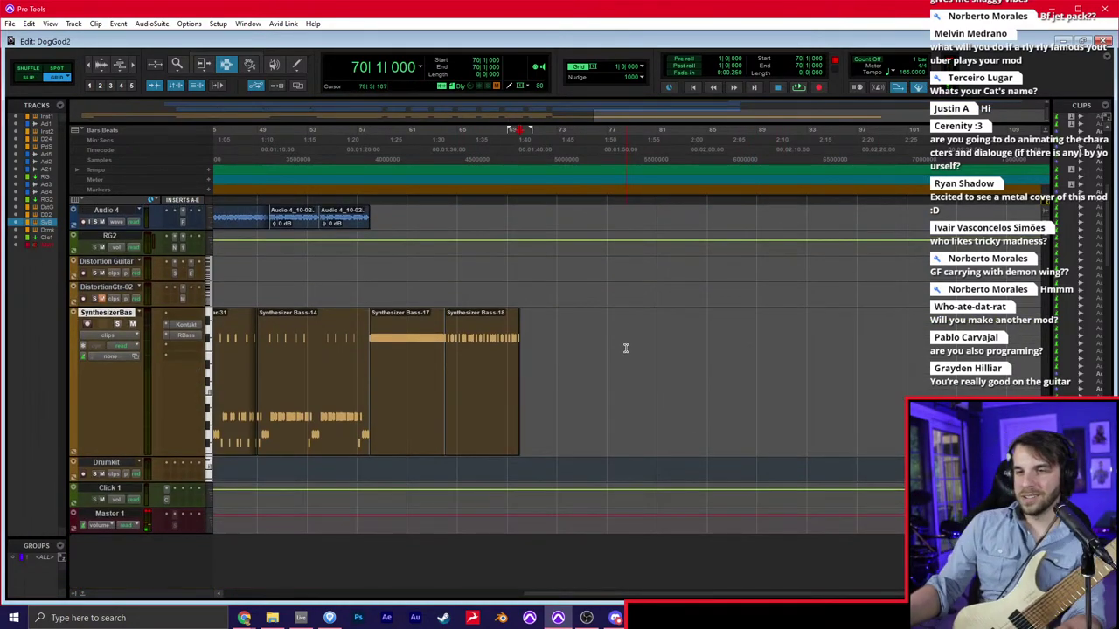
scroll(624, 349, "down", 2)
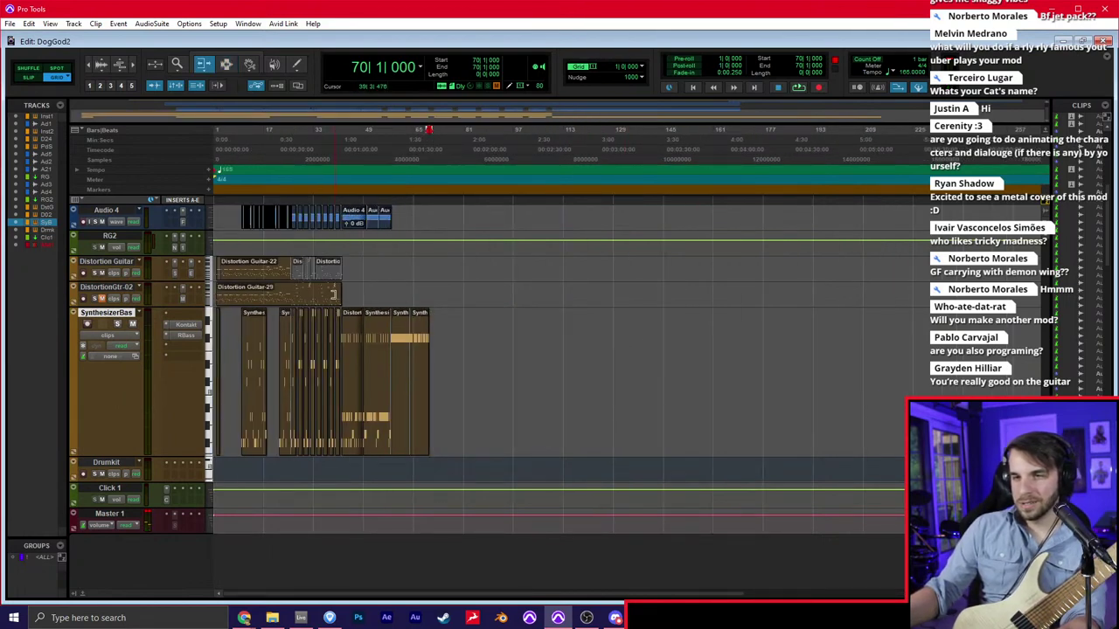
left_click_drag(217, 293, 504, 297)
left_click(439, 298)
scroll(439, 298, "up", 4)
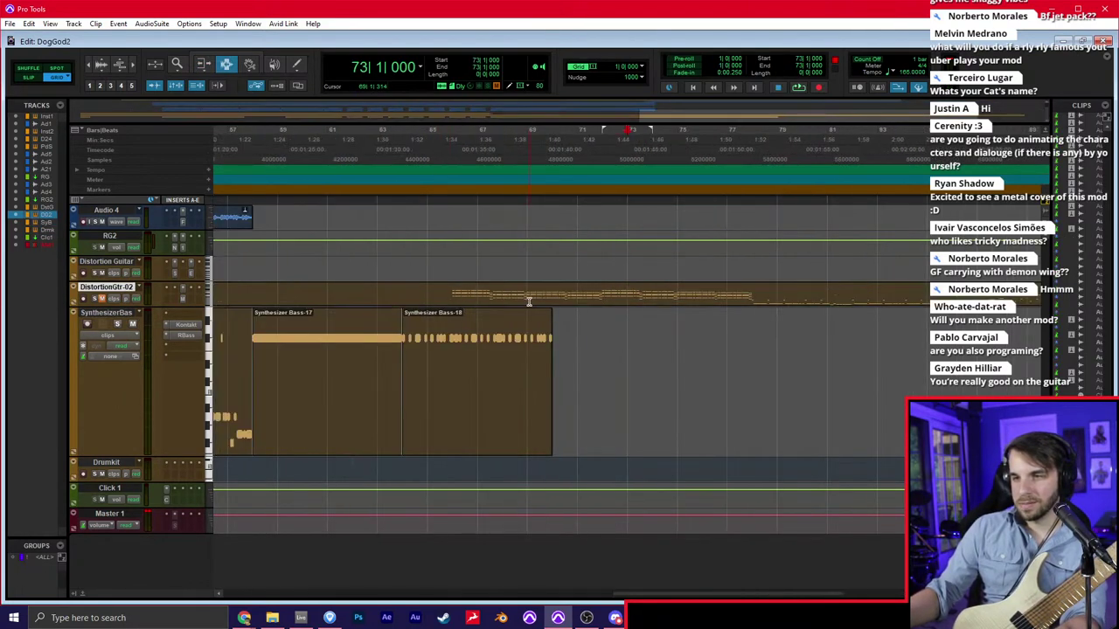
Audition the DistortionGtr-02 chord part from bar 66 with its track soloed, clear the solo and inspect its notes
left_click(487, 297)
key("space")
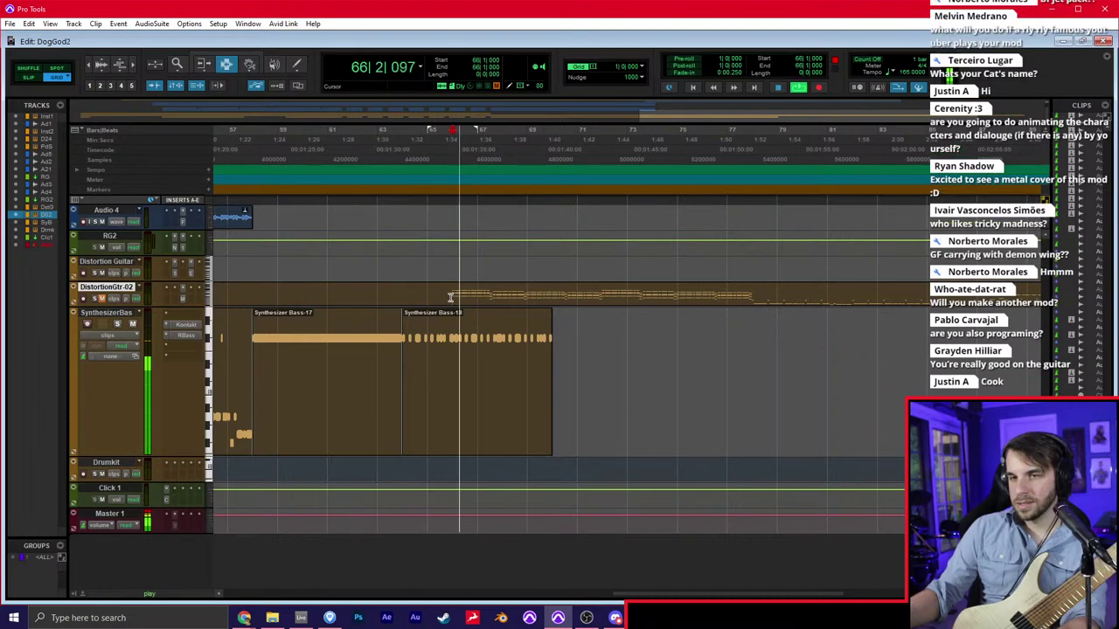
left_click(95, 299)
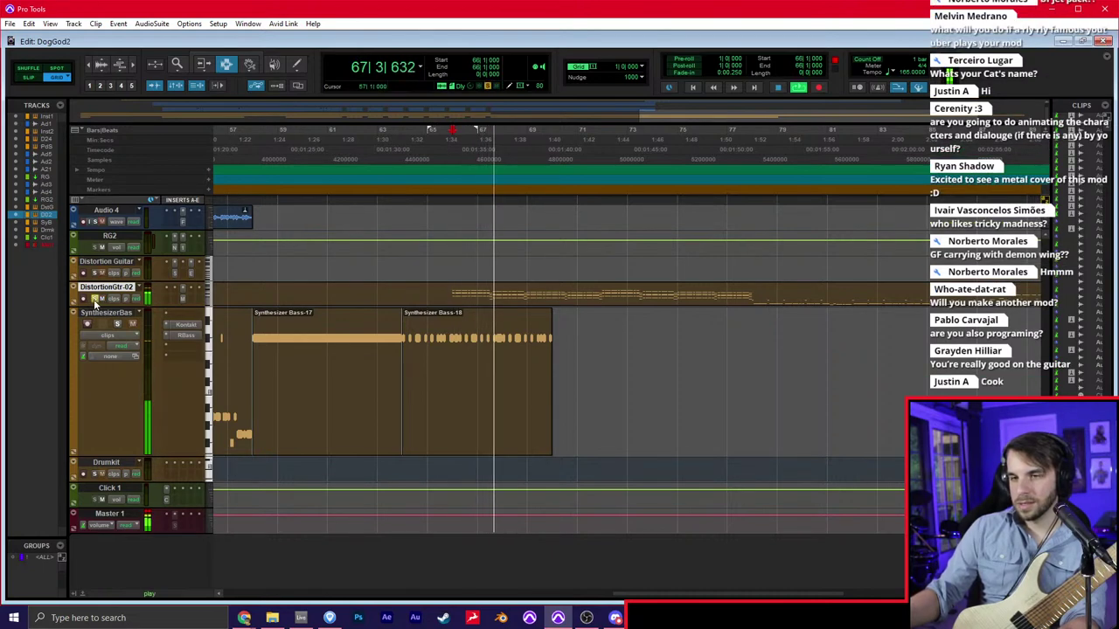
key("space")
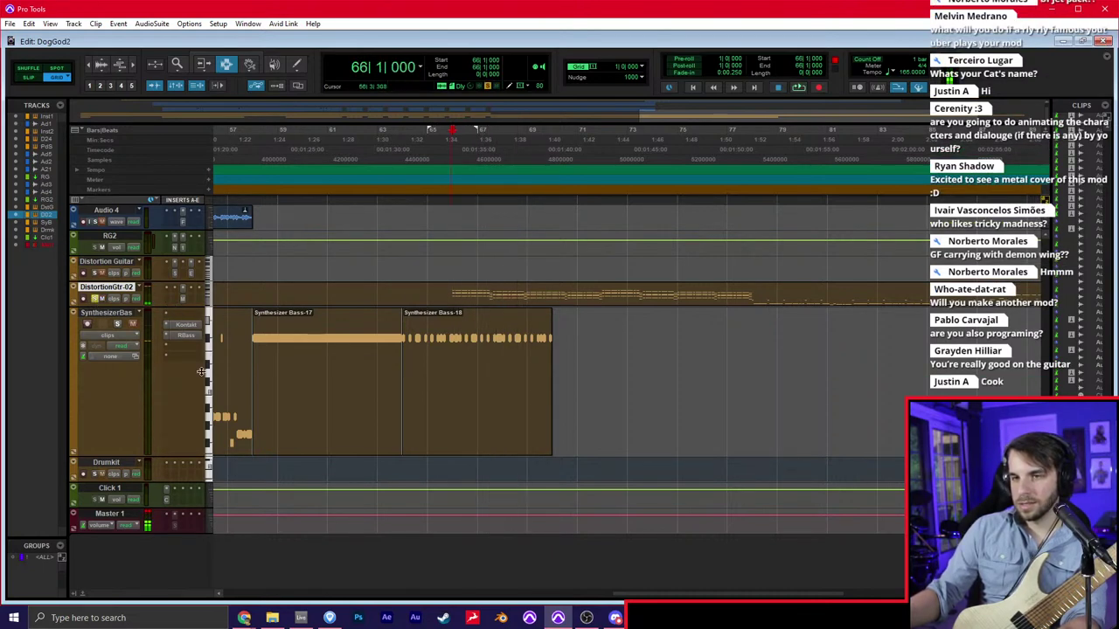
key("e")
key("t")
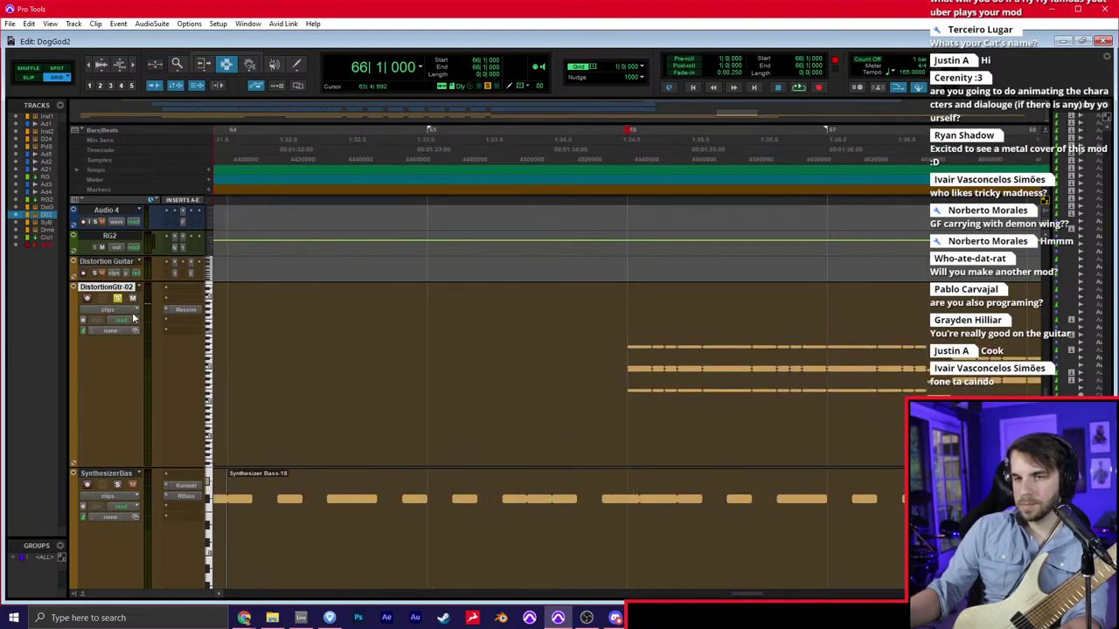
left_click(118, 299)
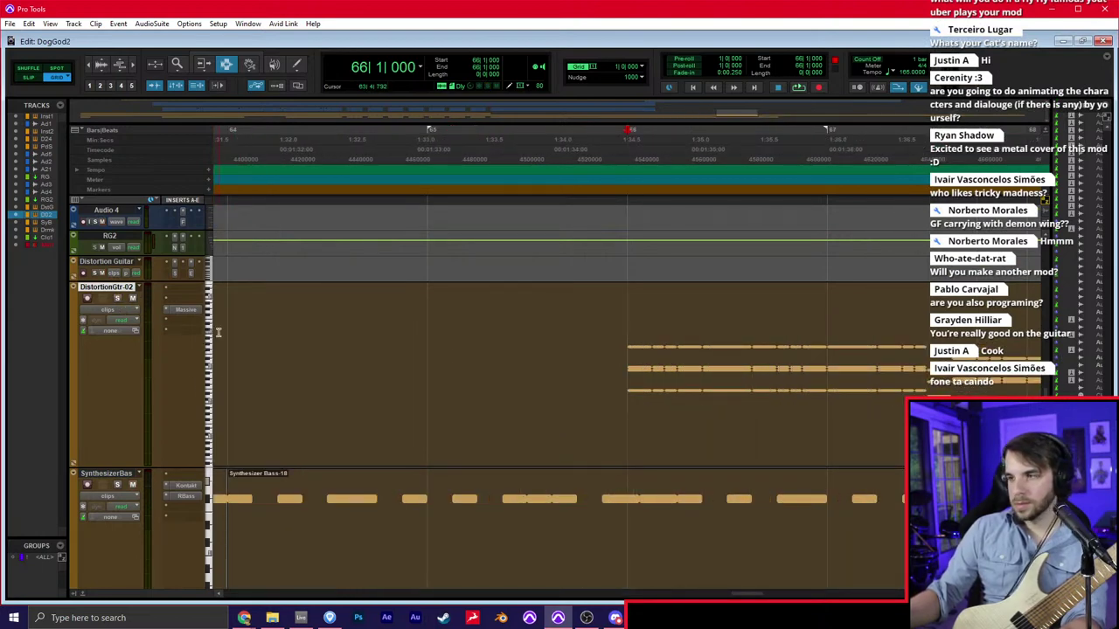
scroll(425, 310, "right", 4)
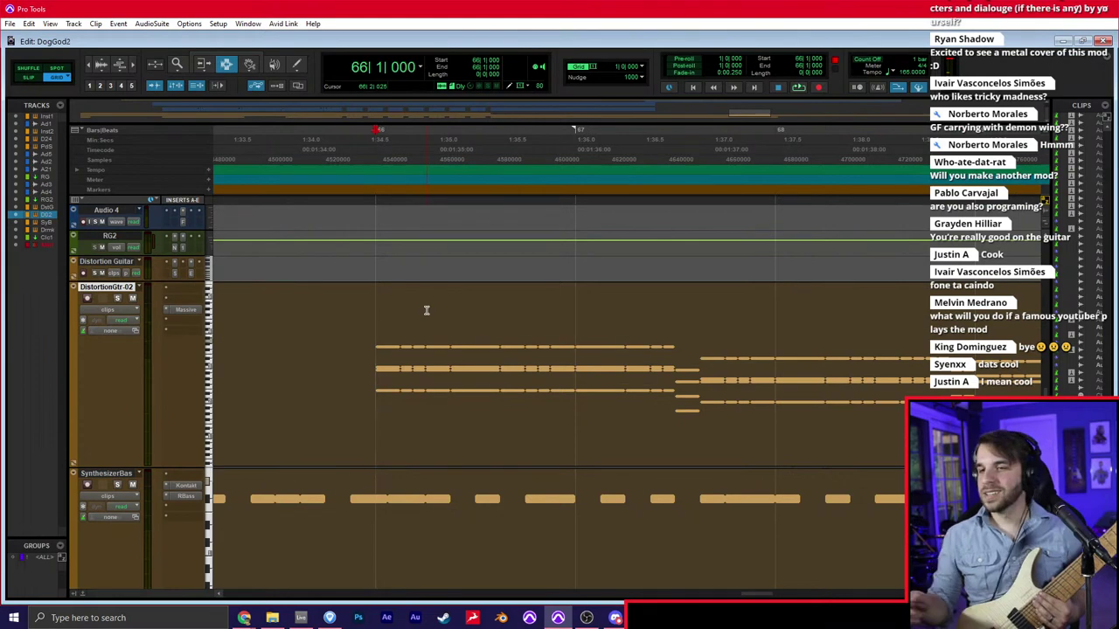
Switch to the DogGods score in Guitar Pro and go to the opening Cmaj7/E chord in bar 39
left_click(616, 618)
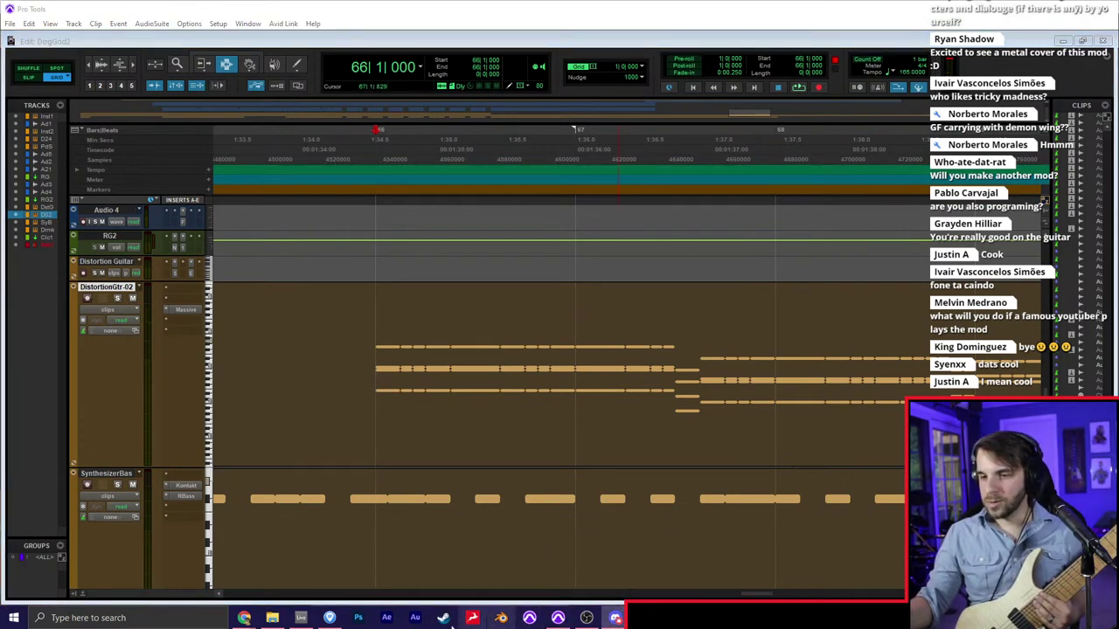
left_click(330, 618)
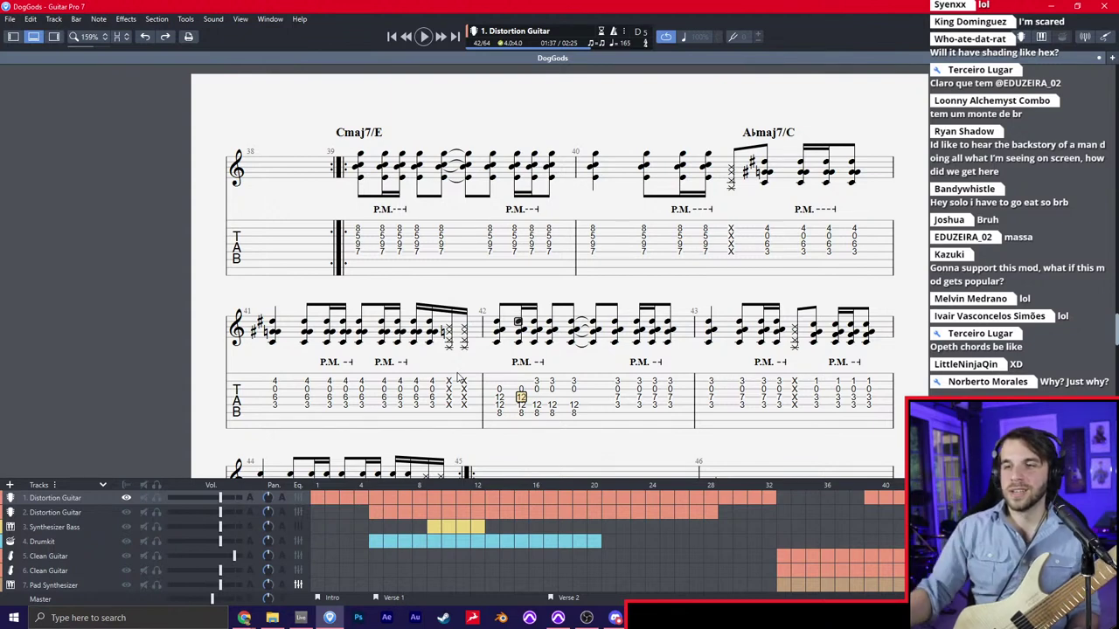
left_click(358, 247)
left_click(358, 261)
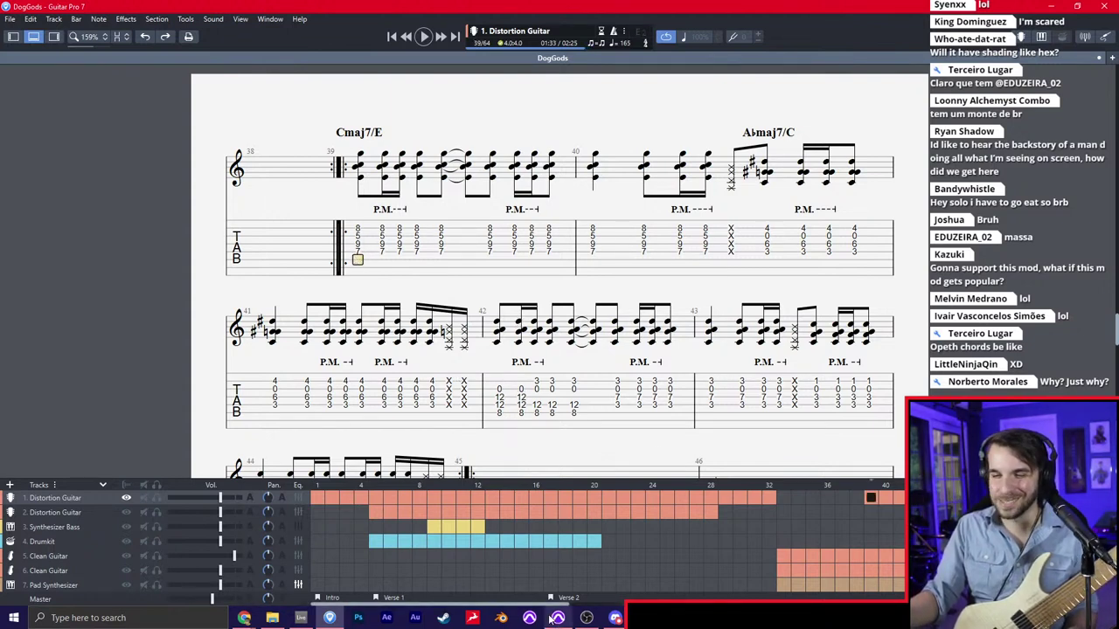
Switch back to Pro Tools and set the DogGod2 session tempo to 120
mouse_move(558, 618)
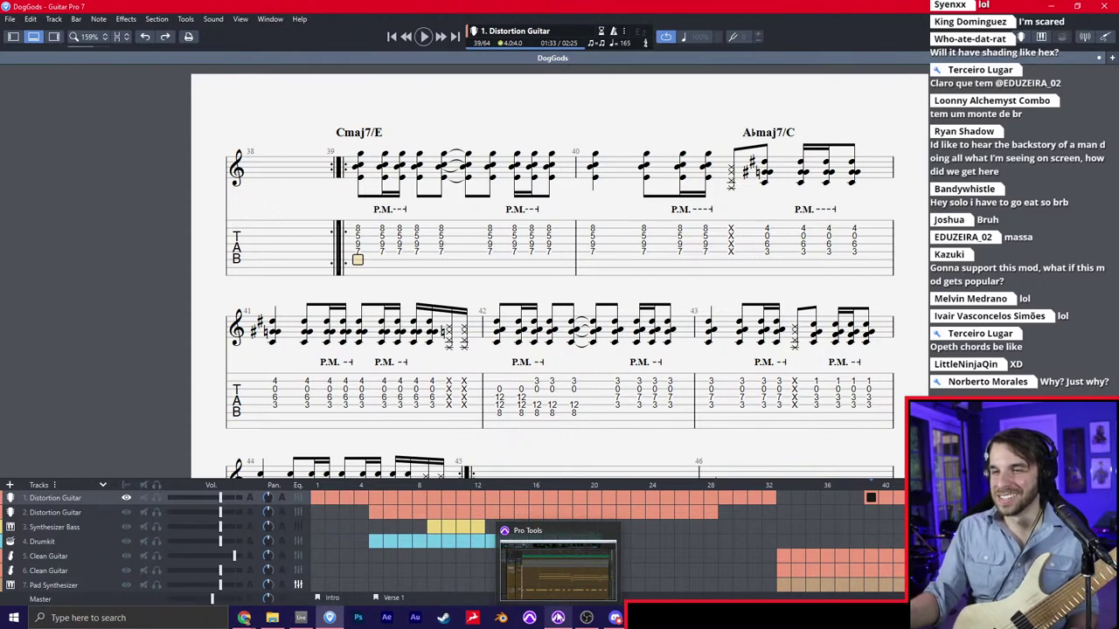
left_click(558, 617)
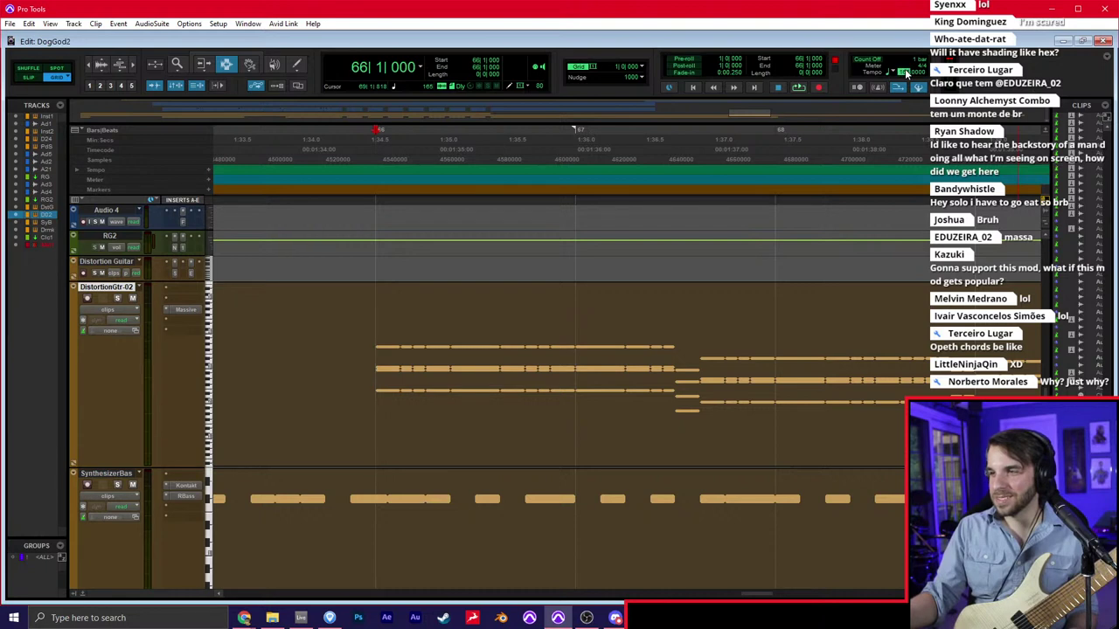
type("120")
key("Return")
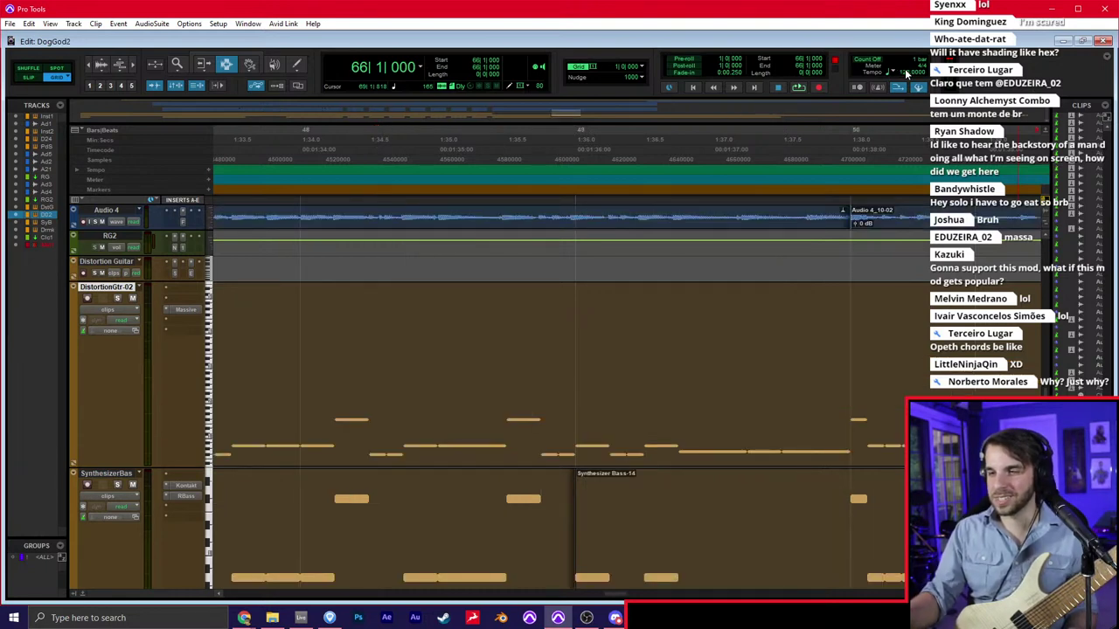
Return to the guitar chords at bar 66, record a short take over them with count-off, and stop the transport
scroll(686, 323, "right", 10)
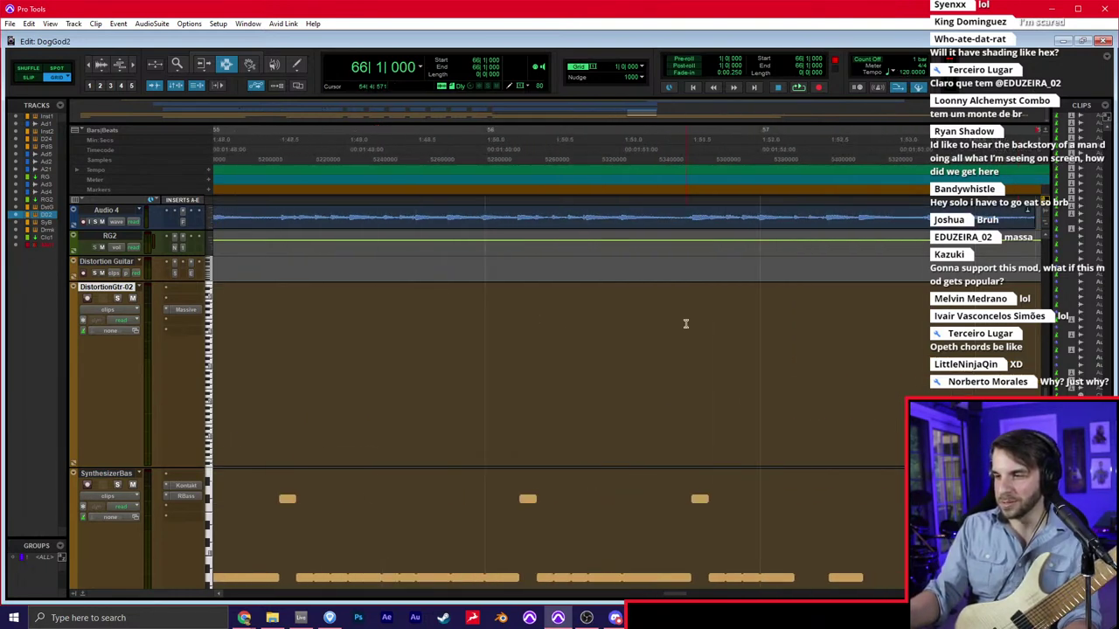
key("r")
scroll(689, 325, "down", 3)
key("r")
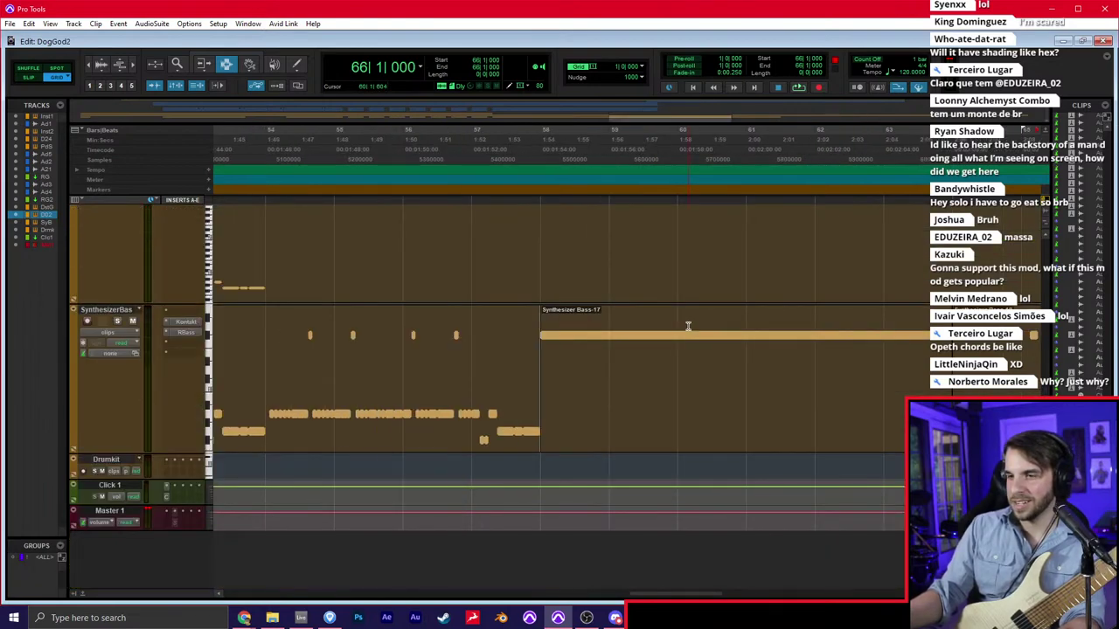
scroll(688, 326, "right", 6)
scroll(688, 327, "right", 2)
scroll(688, 327, "up", 2)
key("t")
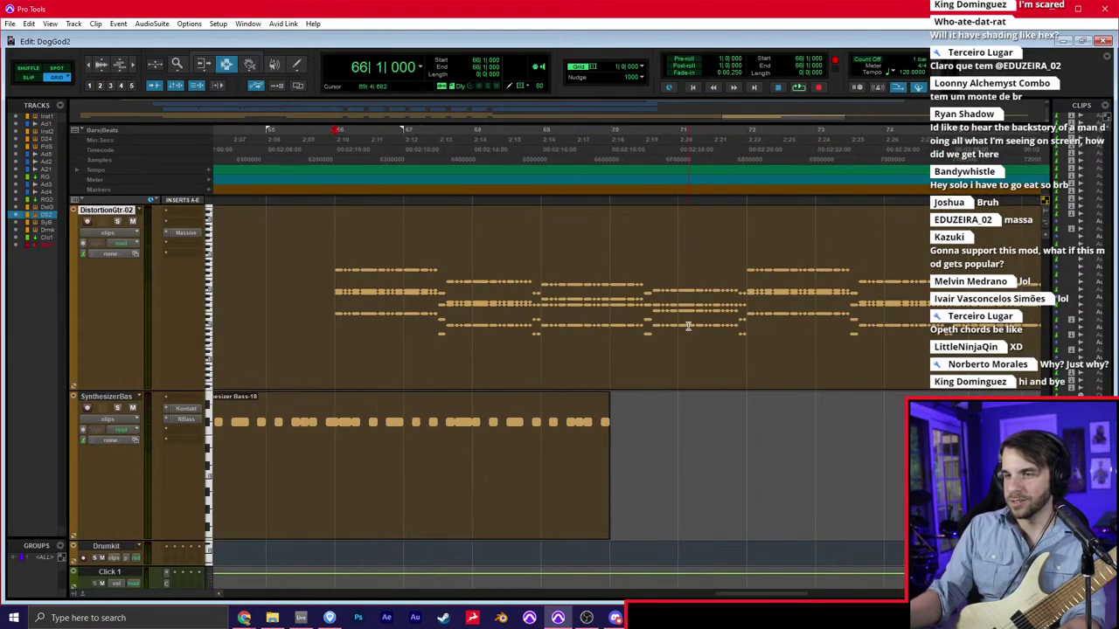
scroll(686, 319, "right", 4)
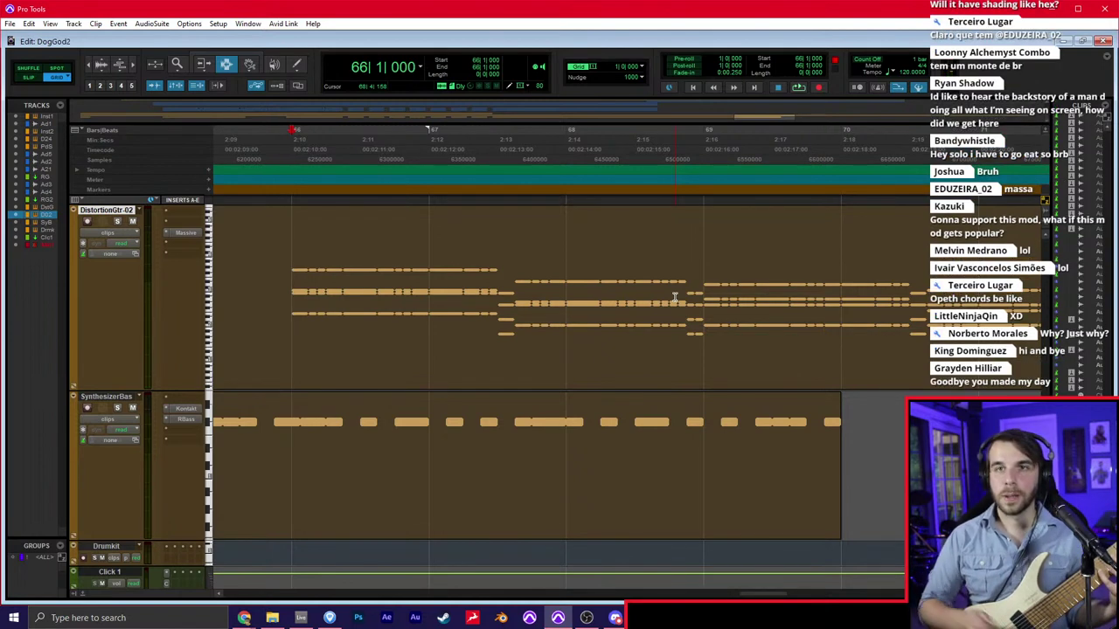
key("space")
key("space")
key("ctrl+space")
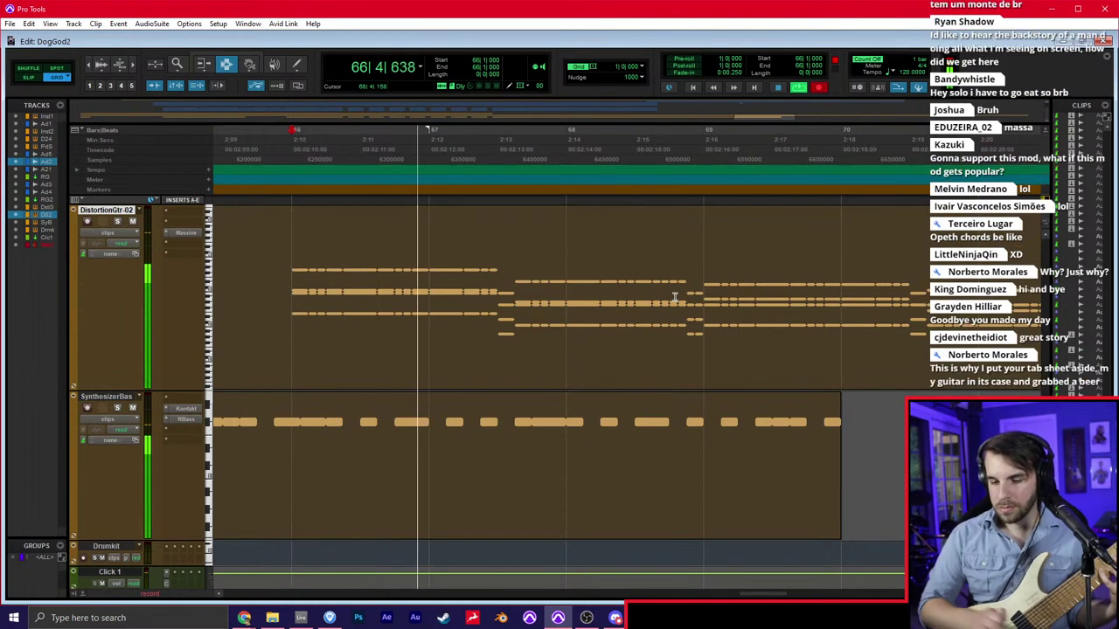
key("space")
Mute the synthesizer bass and DistortionGtr-02 tracks, and move the guitar MIDI from bar 66 to start at bar 70
scroll(340, 407, "down", 3)
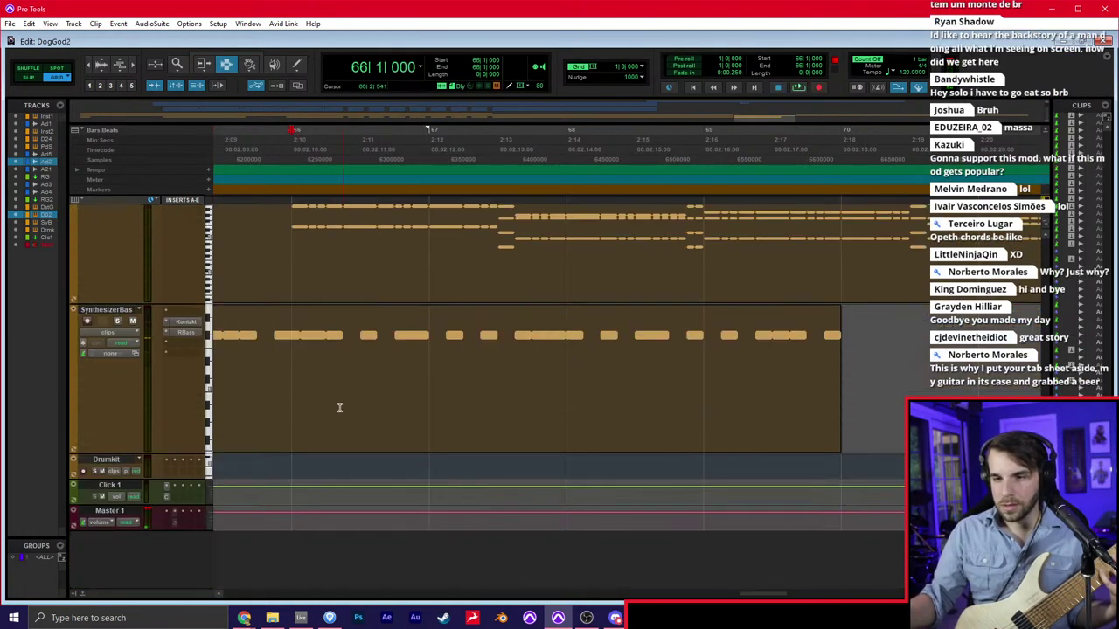
scroll(134, 325, "up", 4)
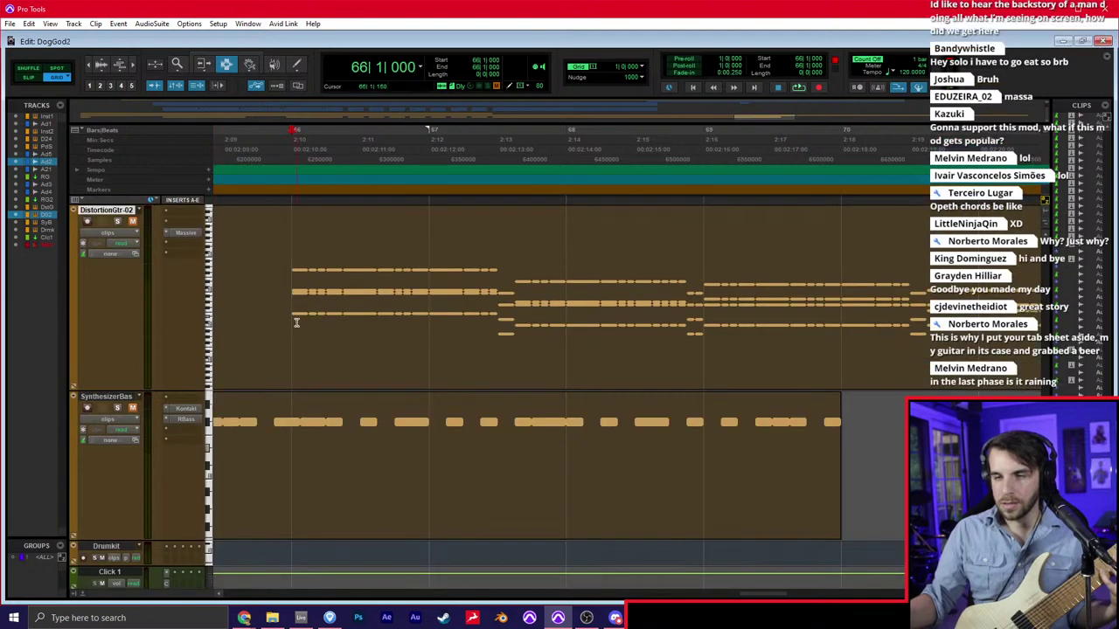
left_click_drag(297, 322, 866, 320)
scroll(840, 318, "right", 4)
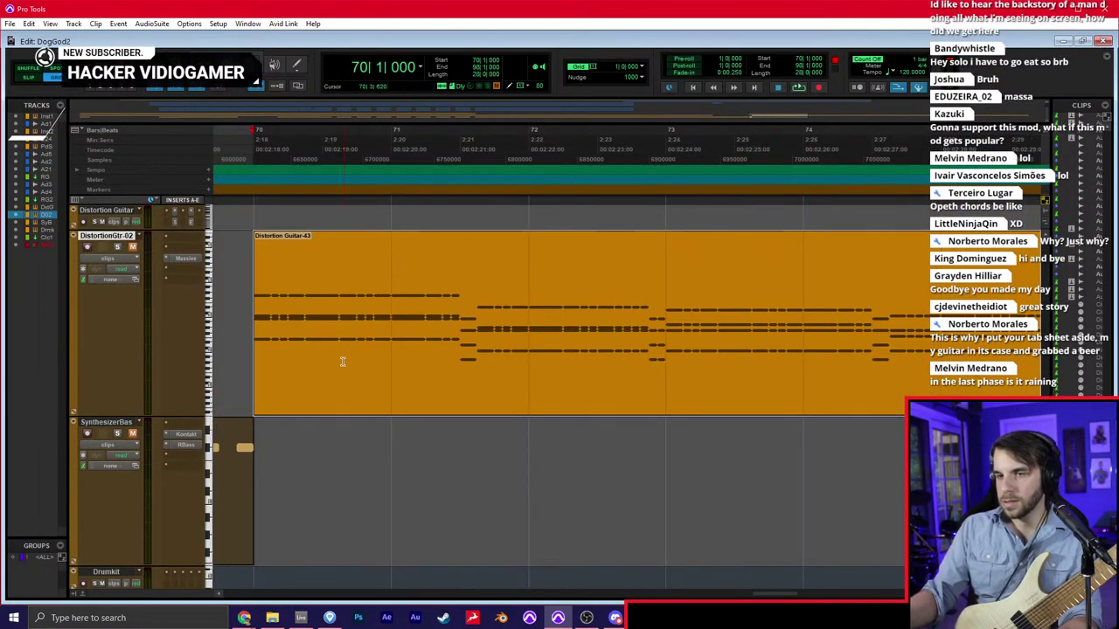
Start at bar 70 and record the first guitar phrase on the Audio 2 track
left_click(250, 347)
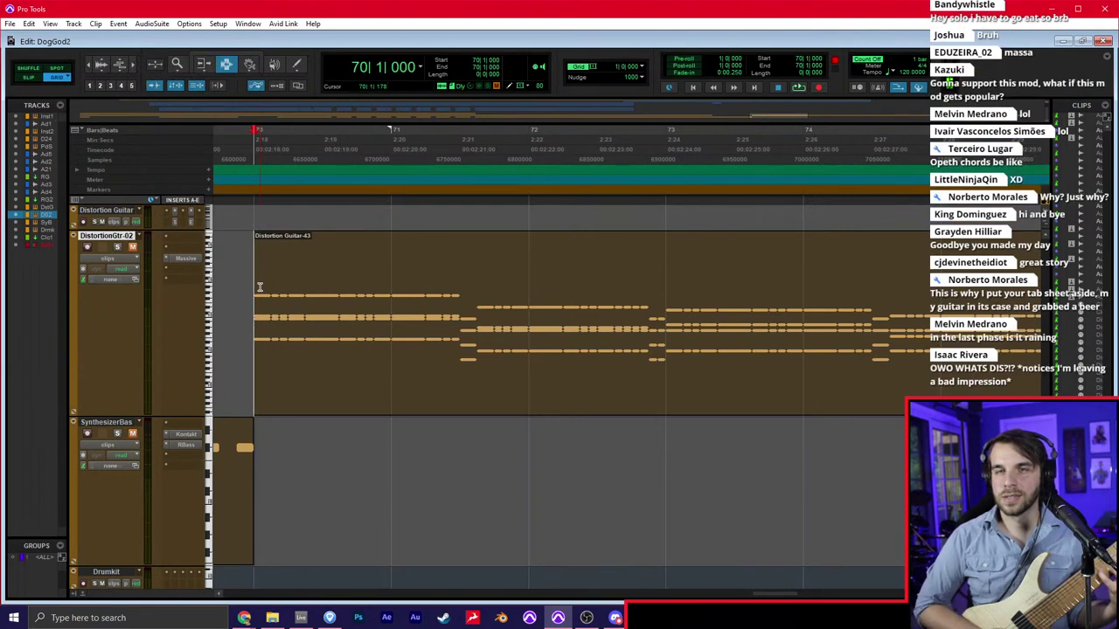
key("space")
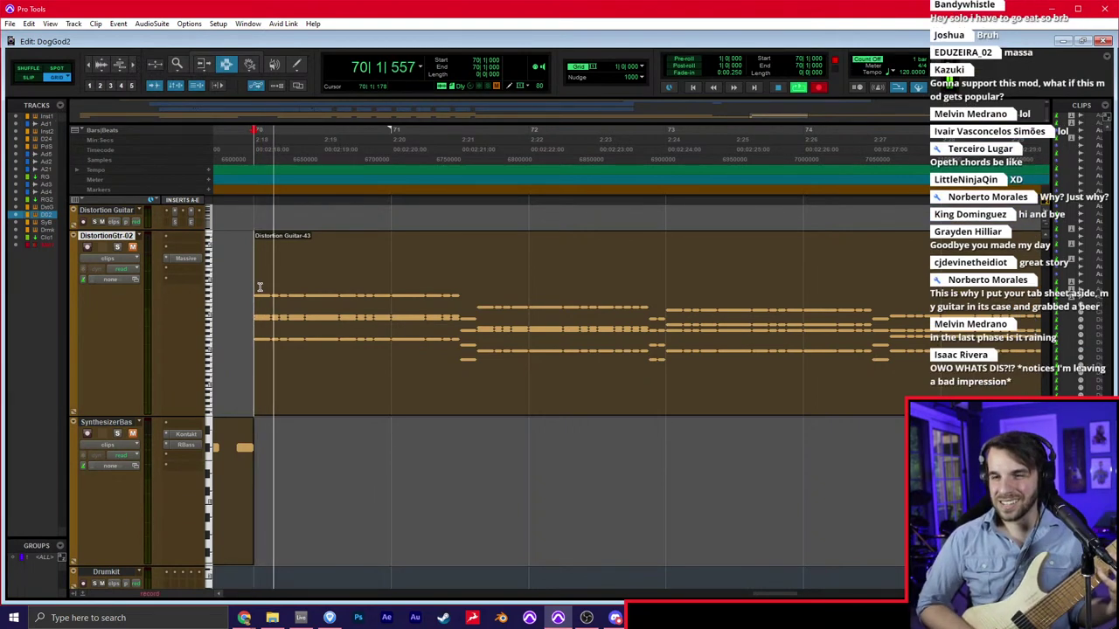
key("space")
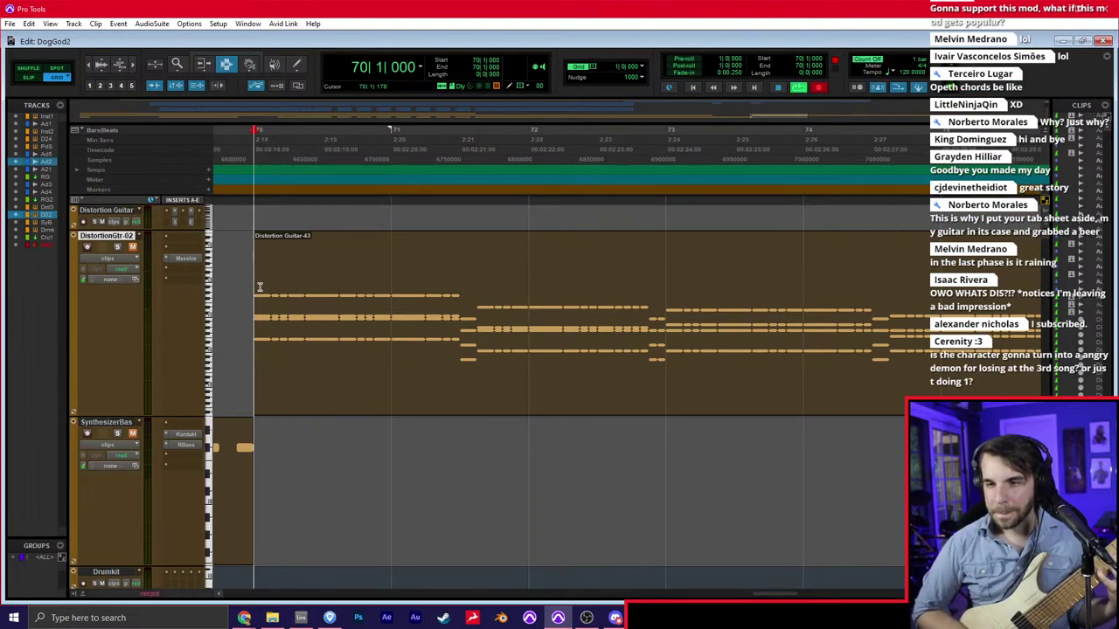
key("space")
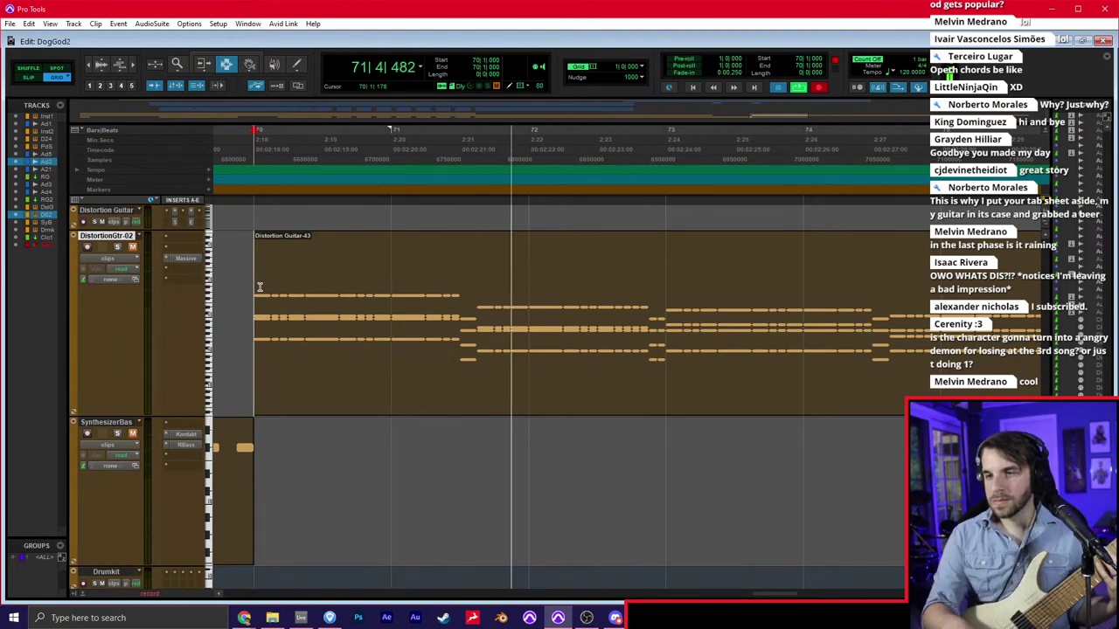
key("space")
Set the grid to 1/8 note and record a take of the second phrase on Audio 2 from 71|3|480 with a one-bar pre-roll
scroll(549, 271, "up", 5)
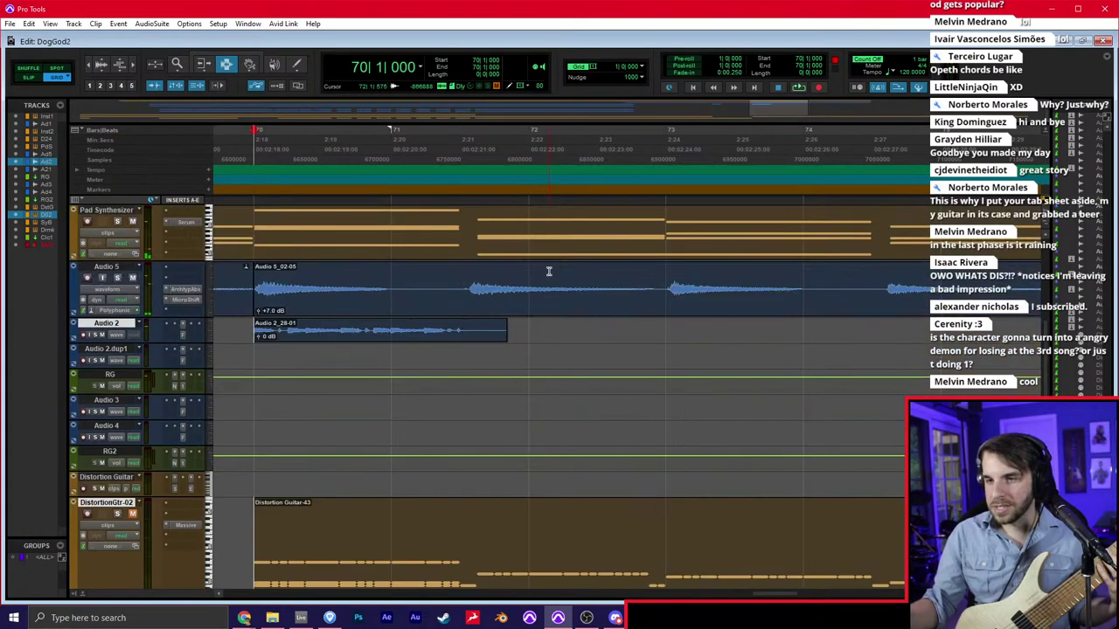
scroll(549, 271, "up", 5)
scroll(517, 281, "down", 6)
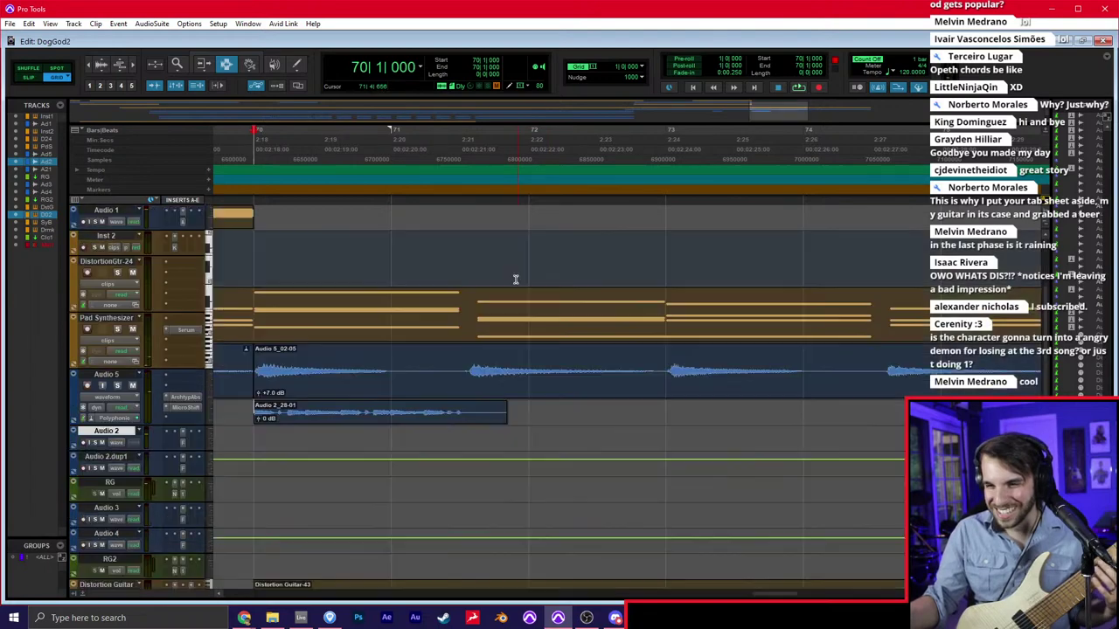
left_click(637, 69)
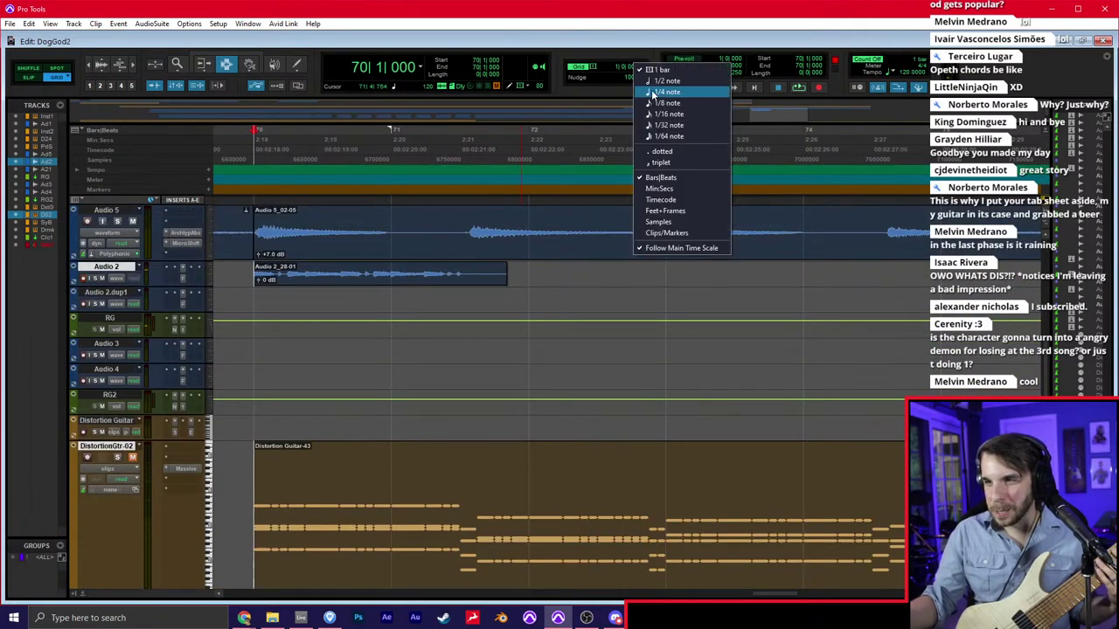
left_click(674, 102)
left_click(472, 283)
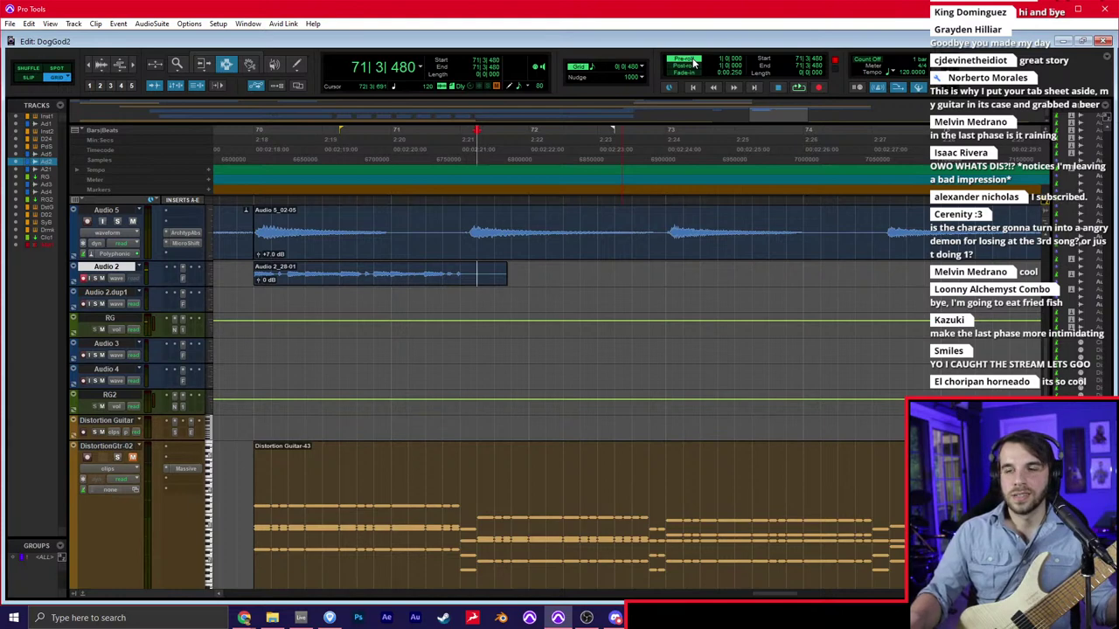
key("space")
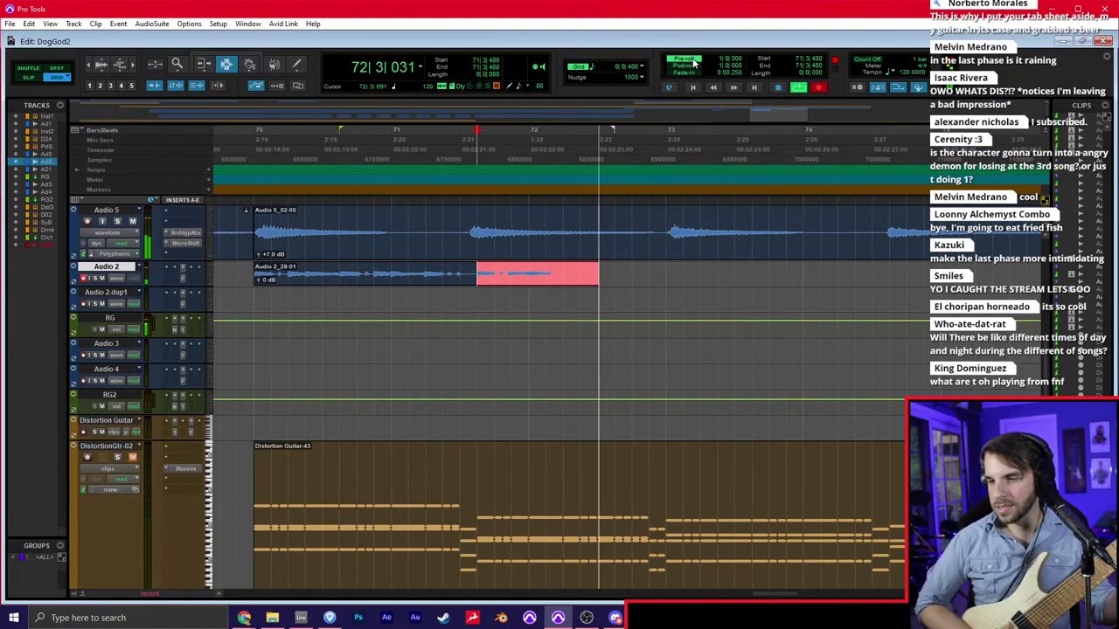
key("space")
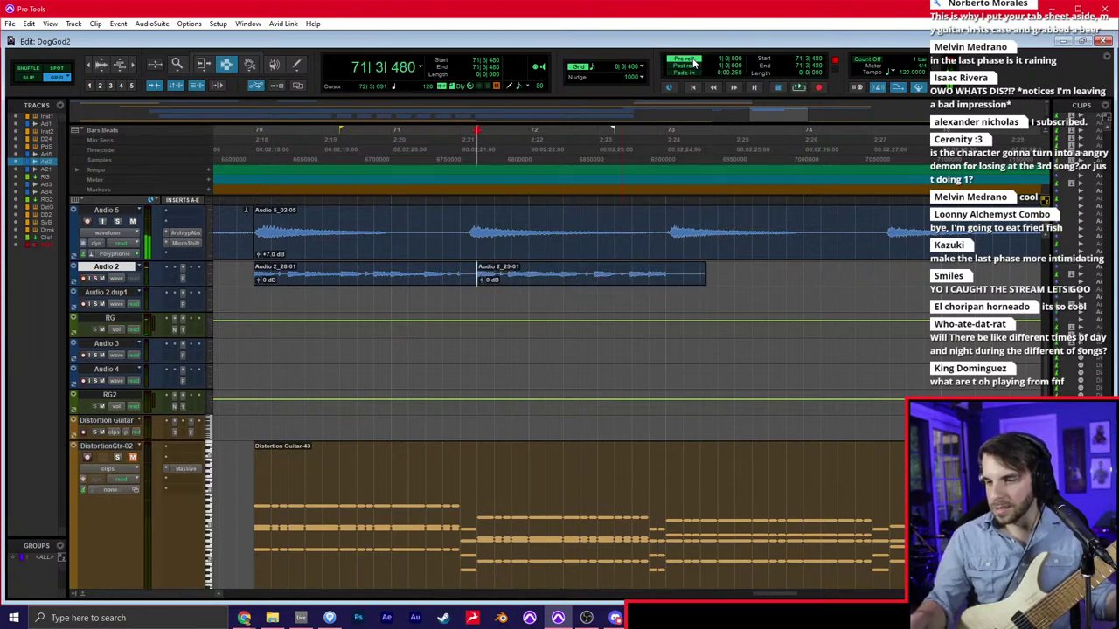
Re-record the second phrase on Audio 2 from 71|3|480, raising the pre-roll to two bars
key("space")
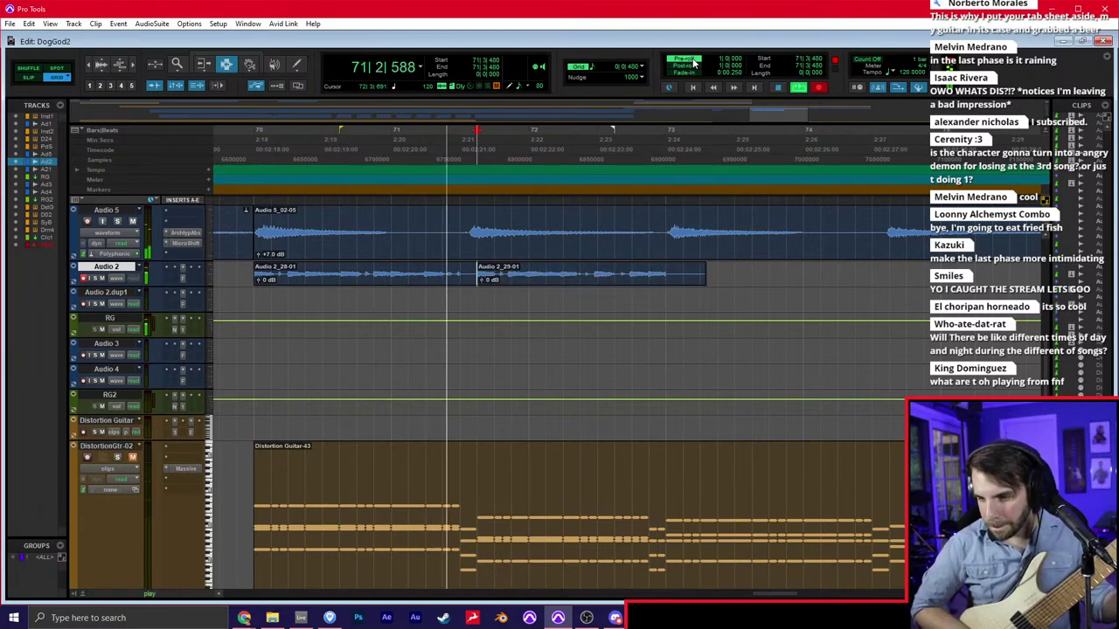
key("space")
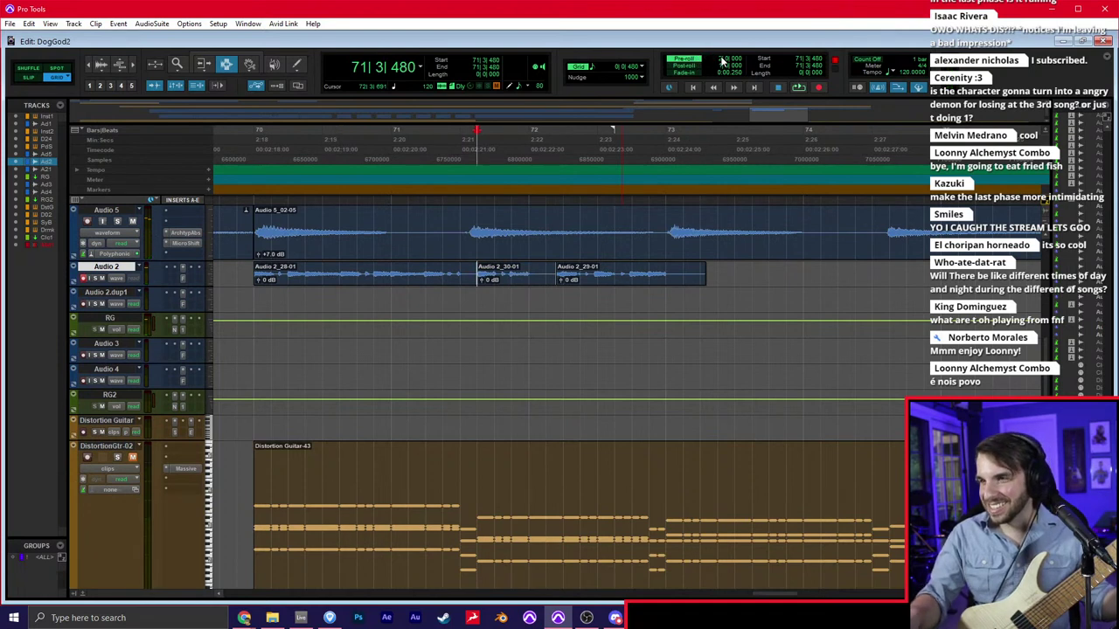
key("space")
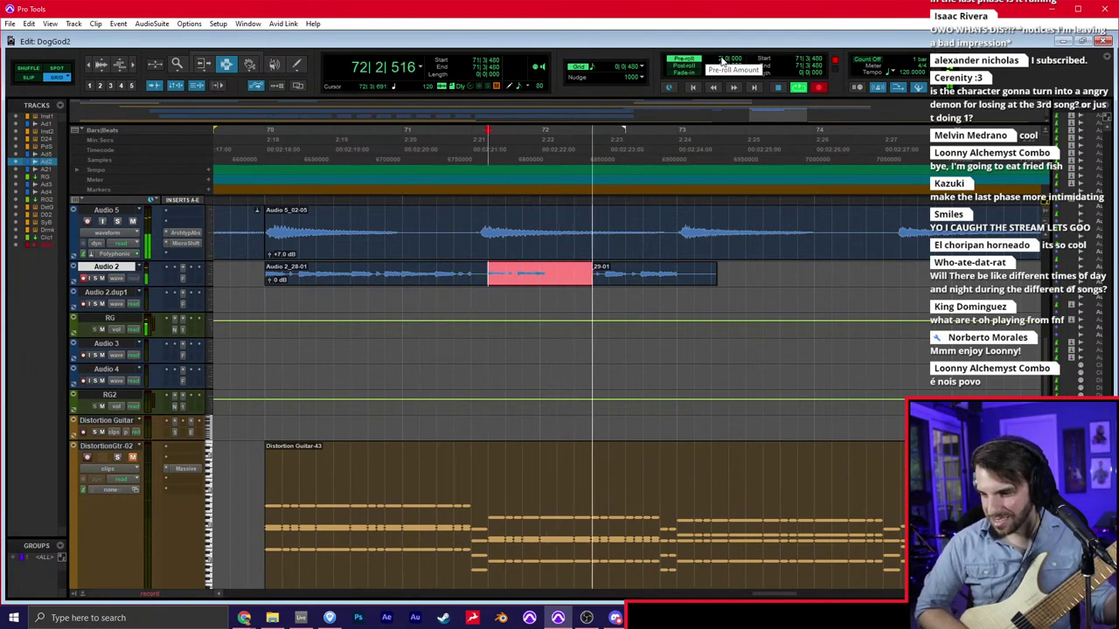
key("space")
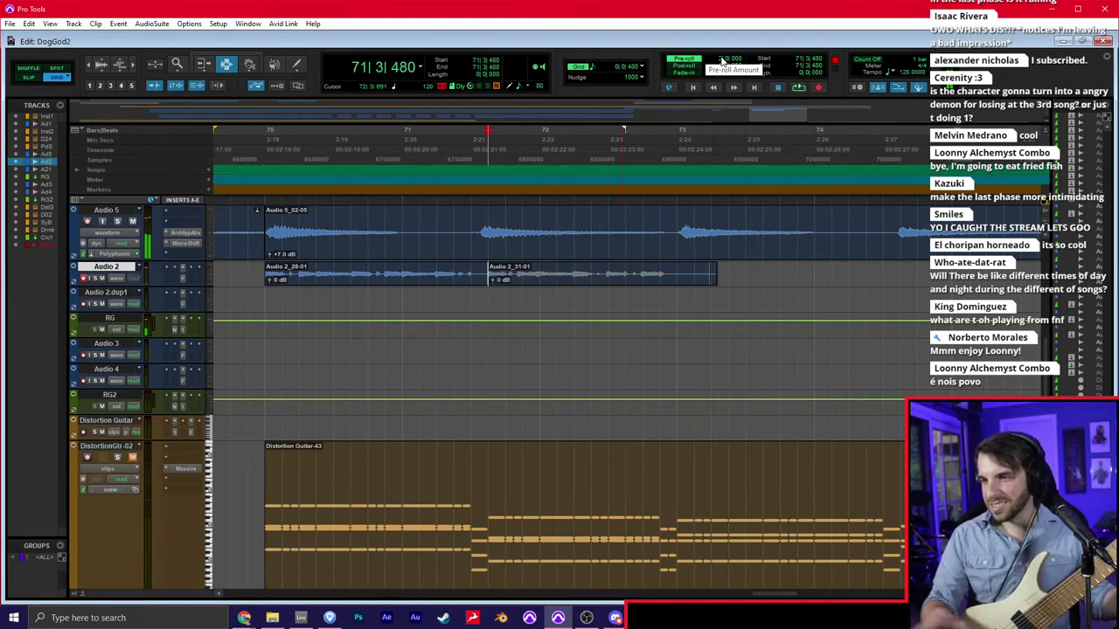
Record the next two guitar phrases on Audio 2, one starting at bar 73 and one at 74|3|480
left_click(678, 269)
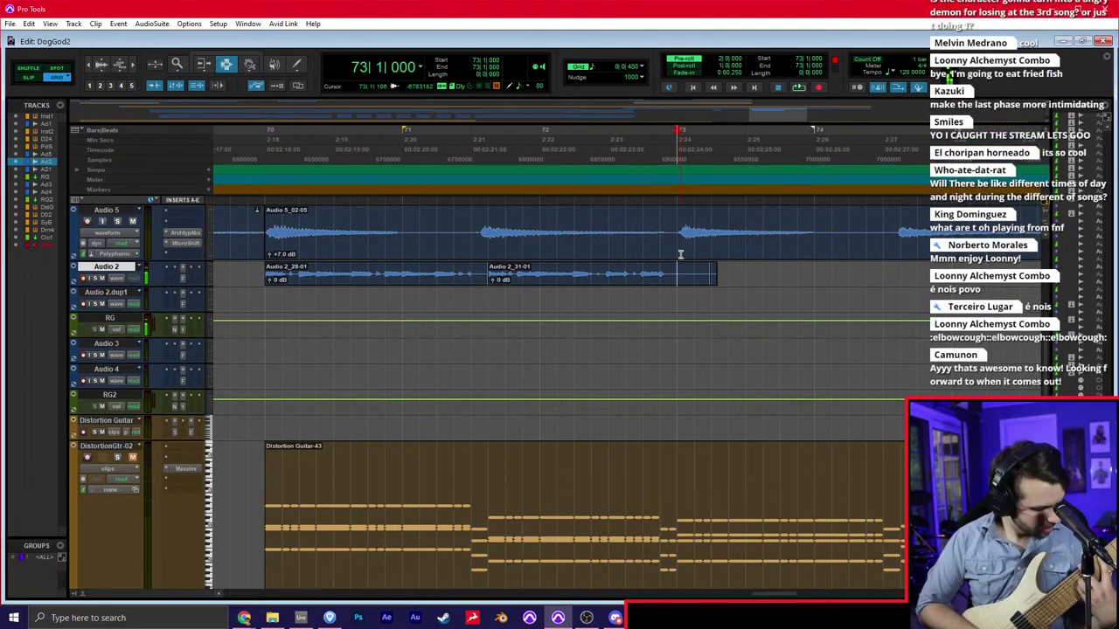
key("space")
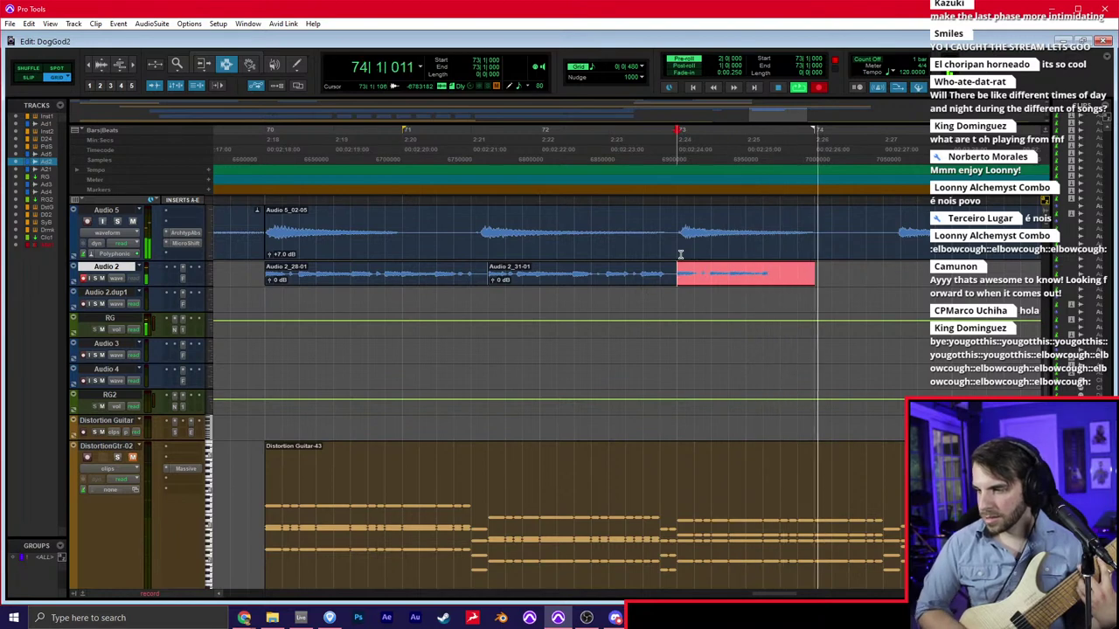
key("space")
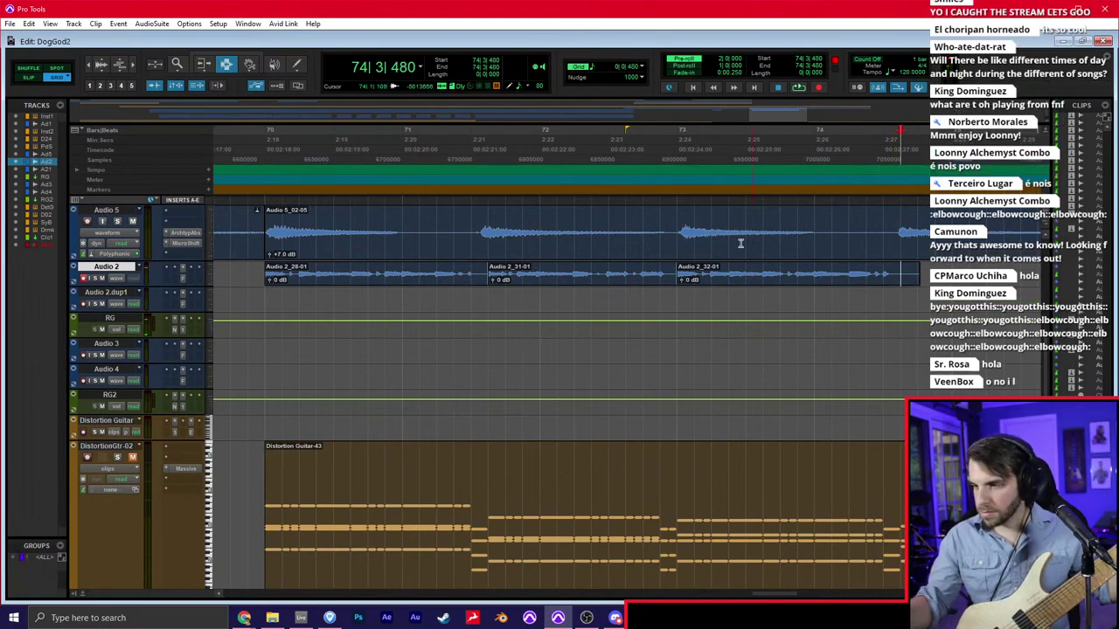
left_click_drag(781, 596, 796, 596)
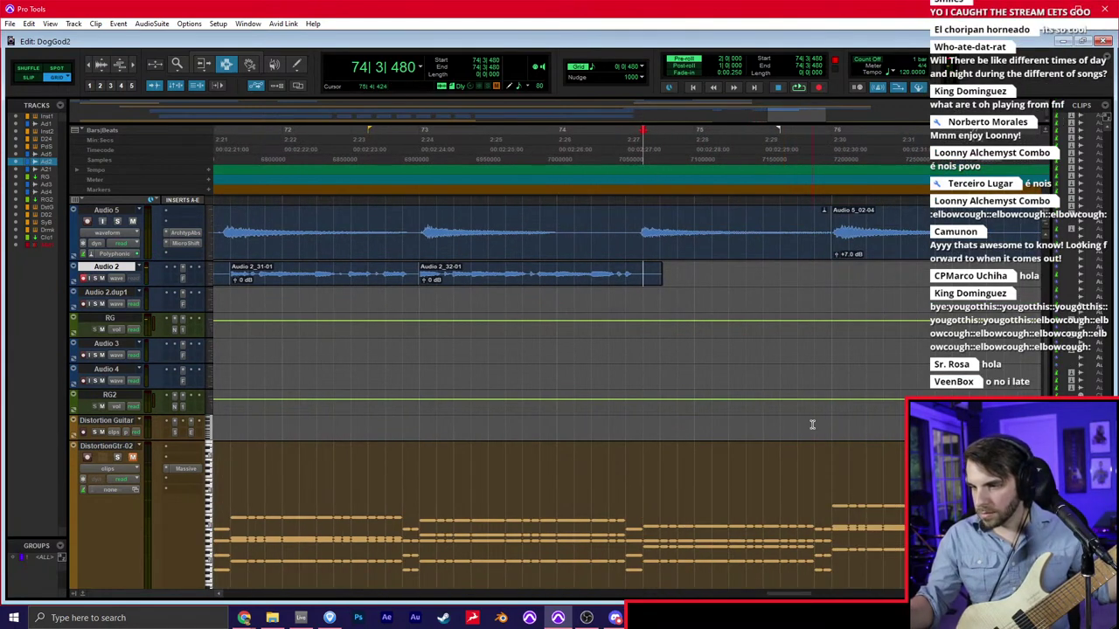
key("space")
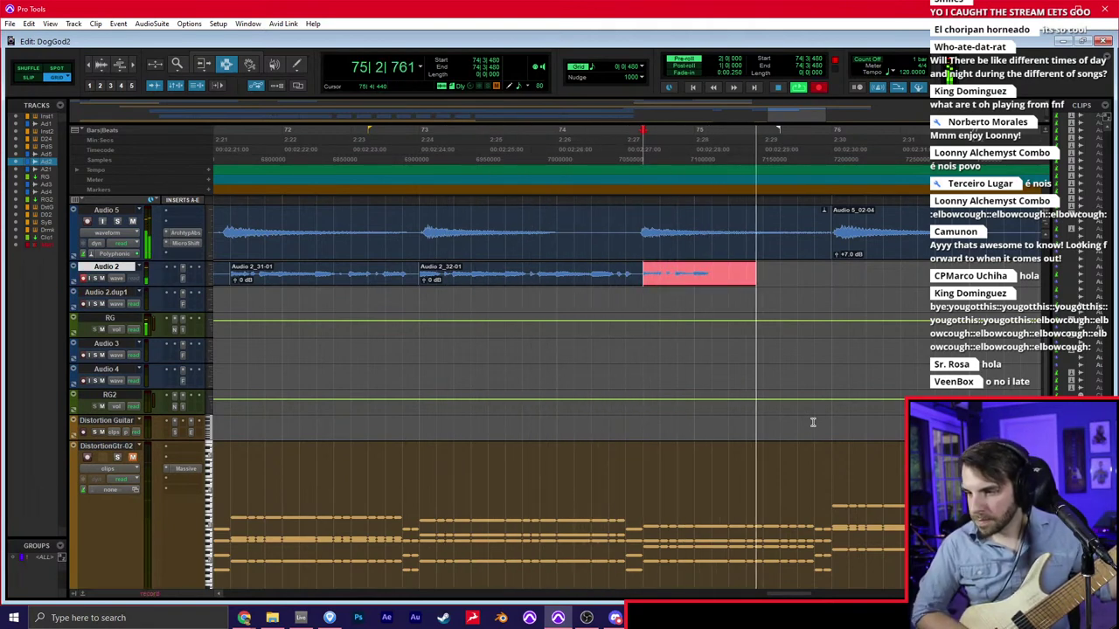
key("space")
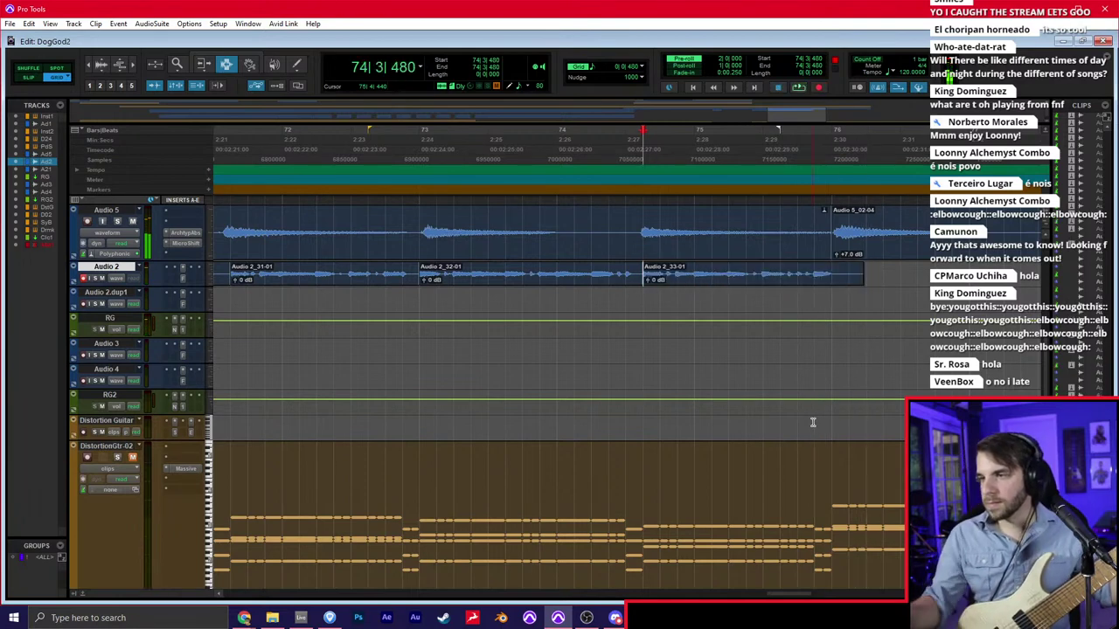
Record-enable Audio 2.dup1 and record doubles of the first two phrases, starting at bar 70 and at 71|3|480
scroll(564, 267, "left", 2)
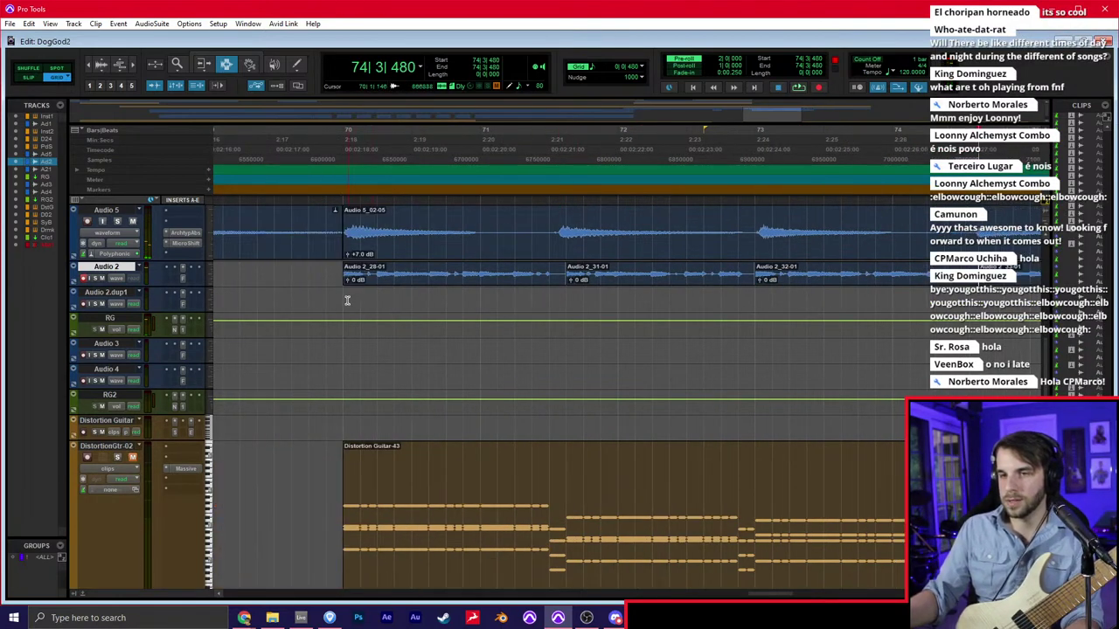
left_click(347, 300)
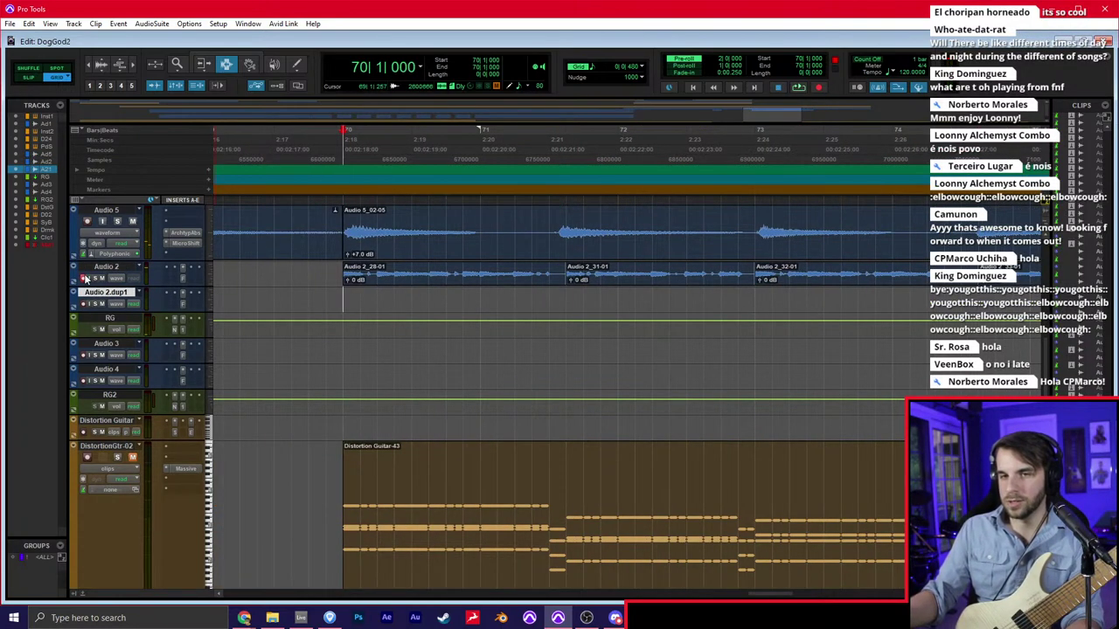
left_click(84, 304)
scroll(425, 334, "right", 1)
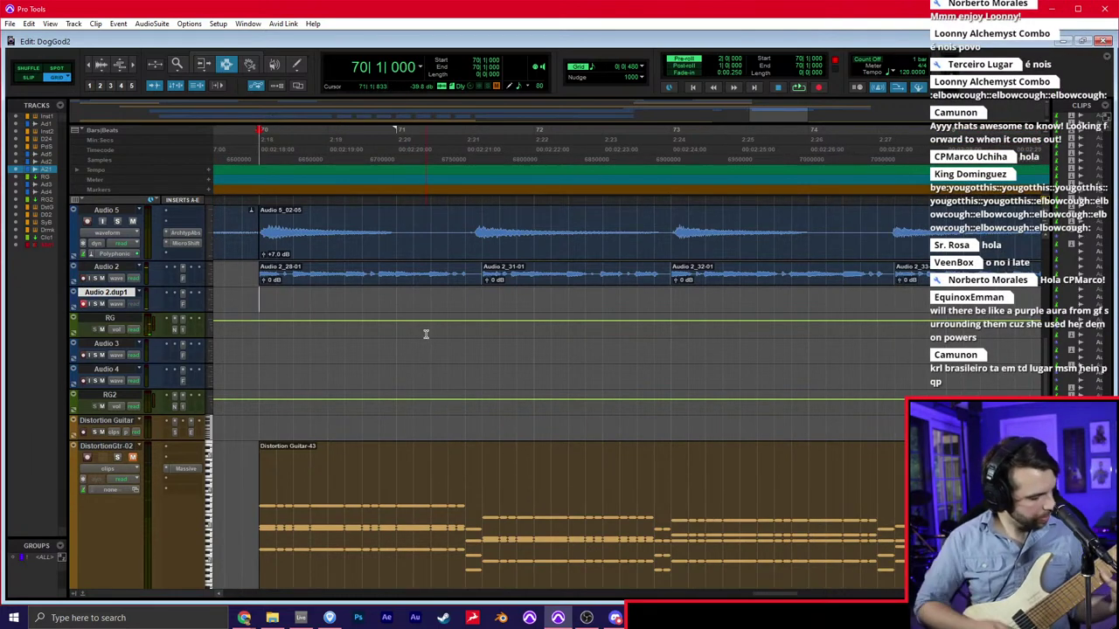
key("space")
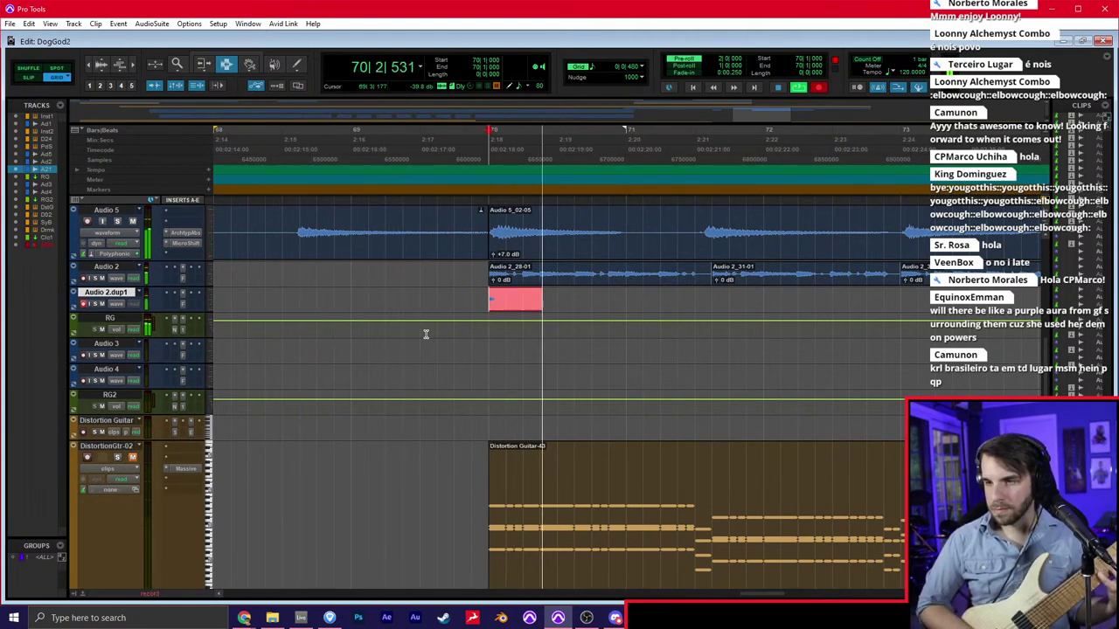
key("space")
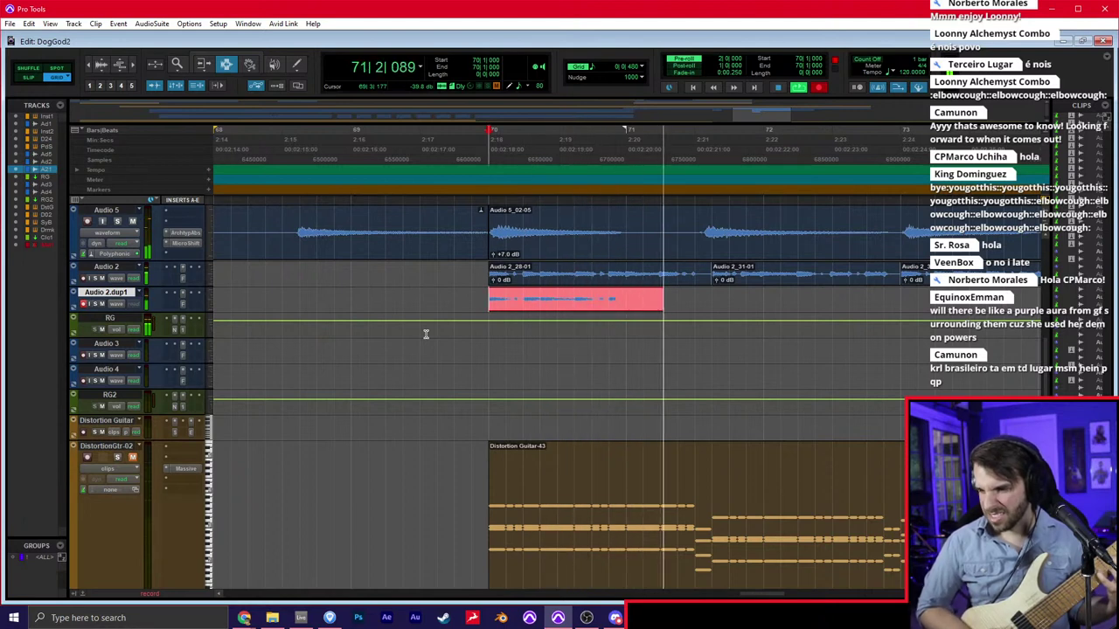
key("space")
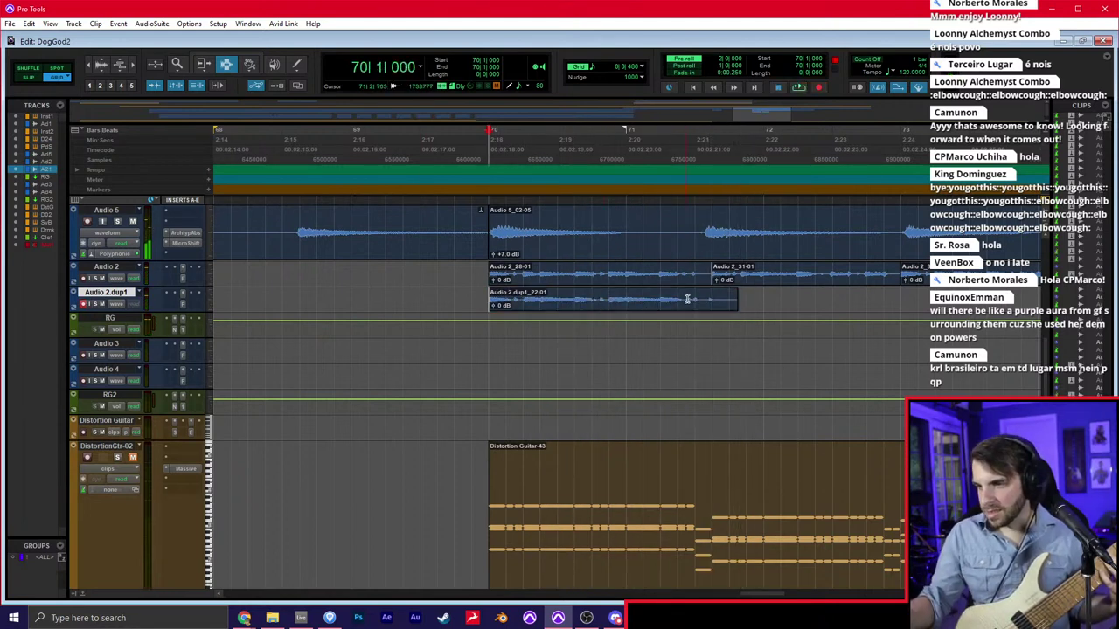
key("space")
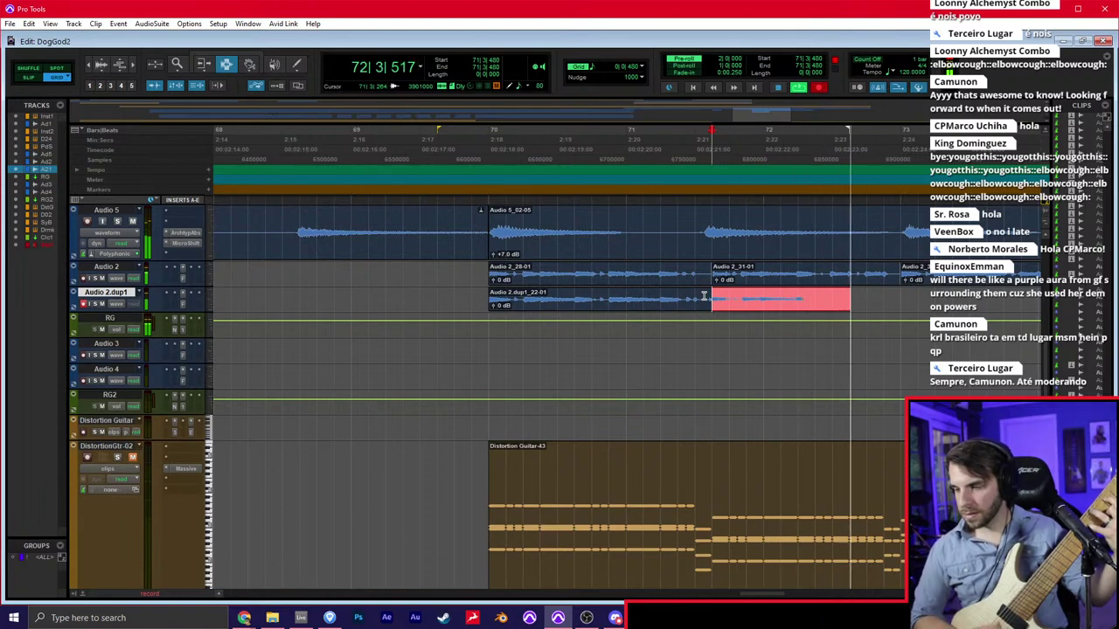
key("space")
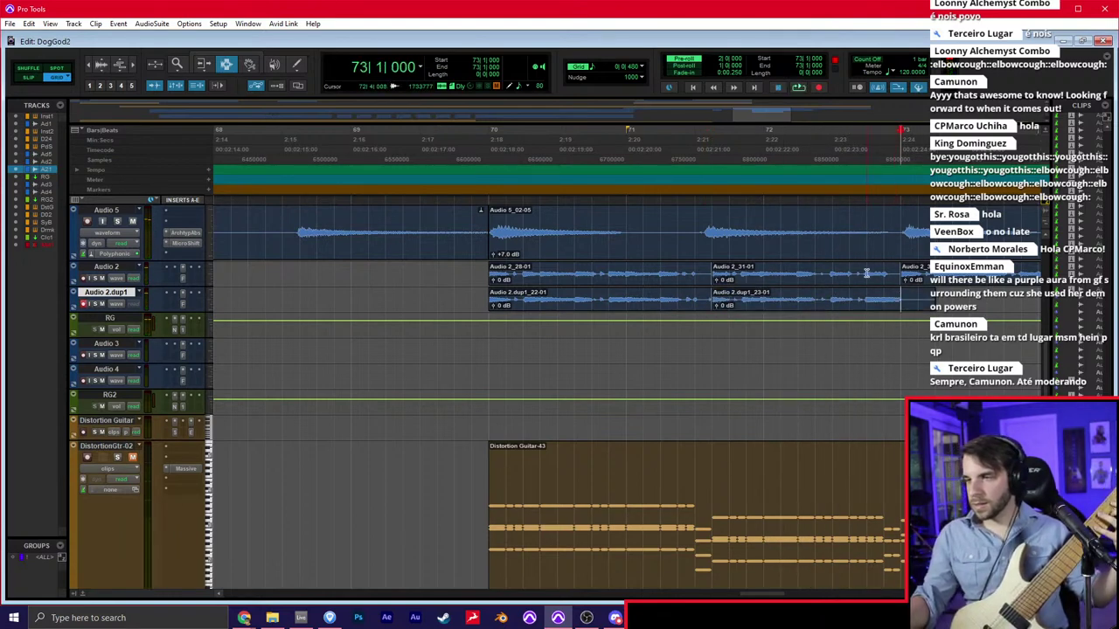
Punch in the end of the second phrase on Audio 2 from 72|4|000 and extend the following clip's start back to bar 73
left_click(866, 273)
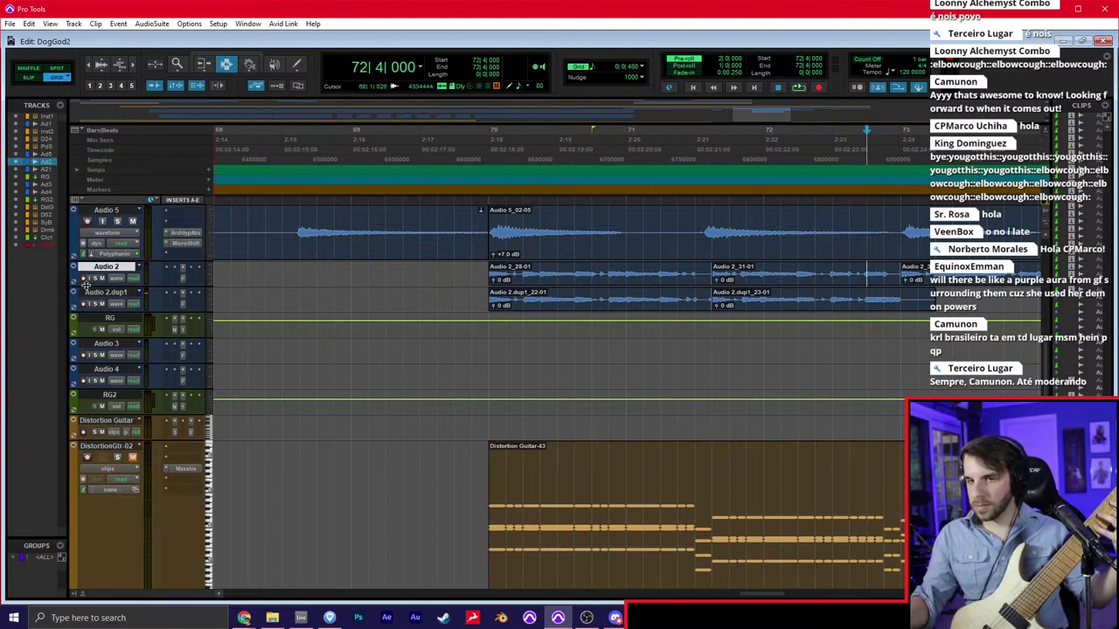
key("space")
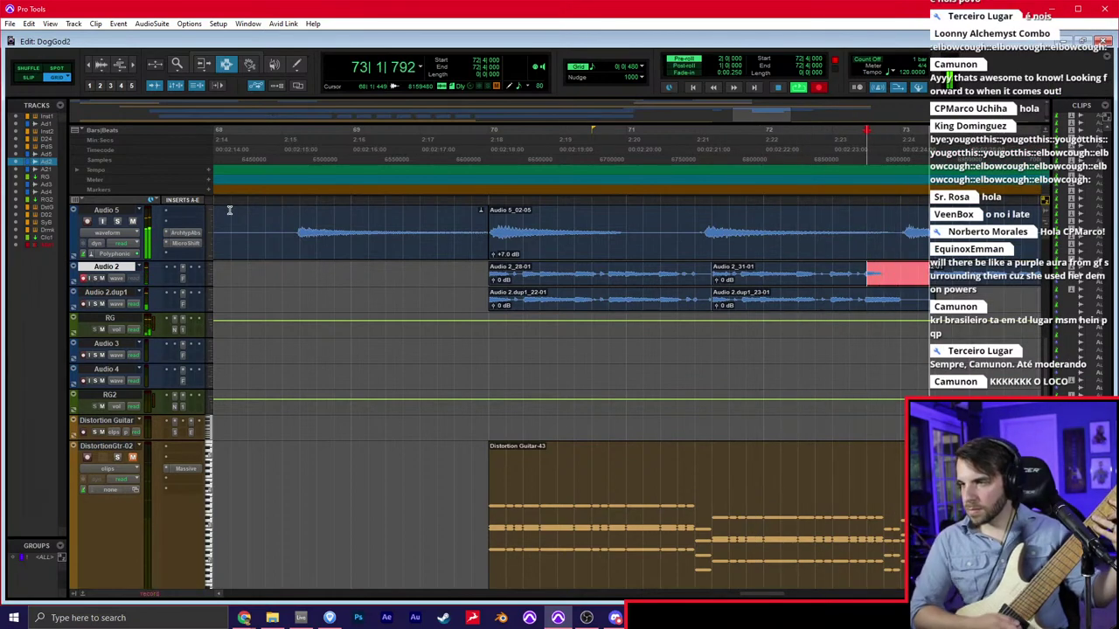
key("space")
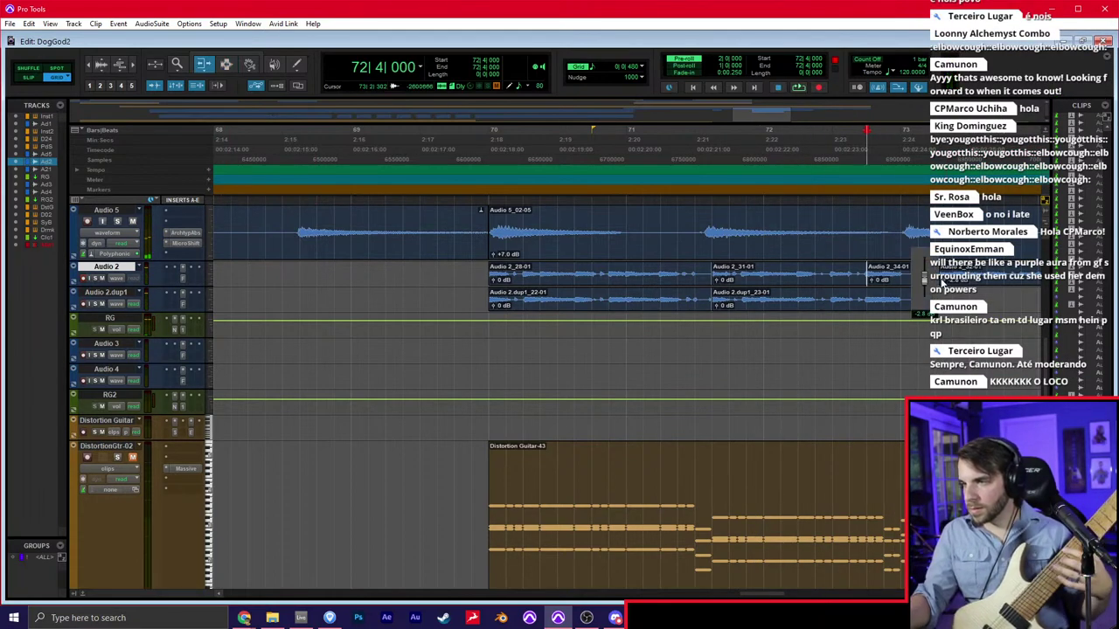
left_click(939, 271)
left_click_drag(915, 277, 907, 283)
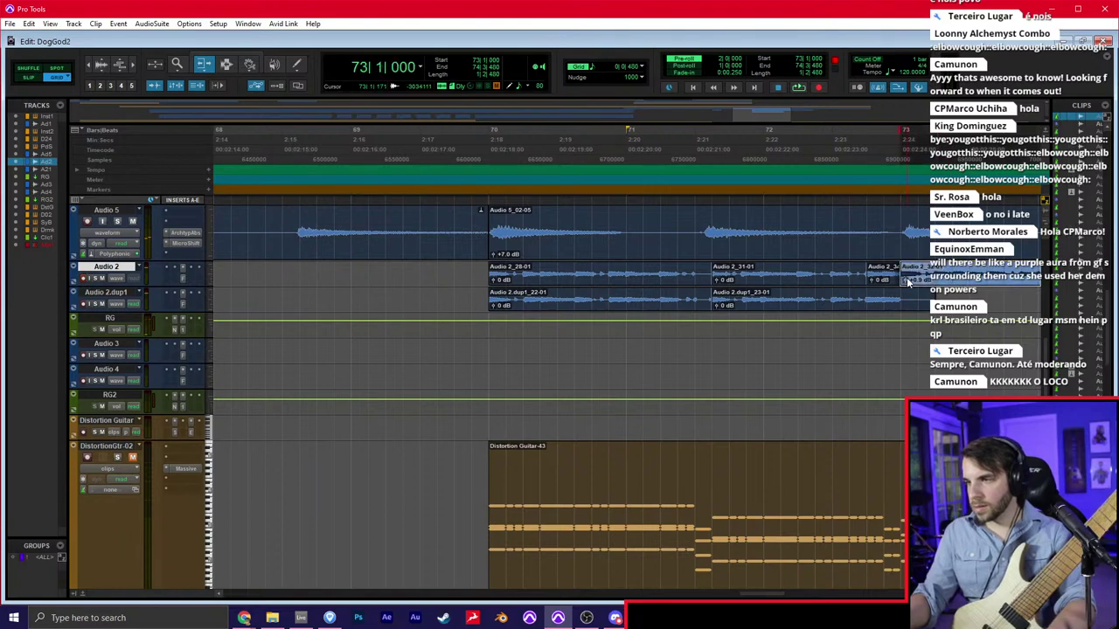
Record the double of the third phrase on Audio 2.dup1 from bar 73
left_click(901, 302)
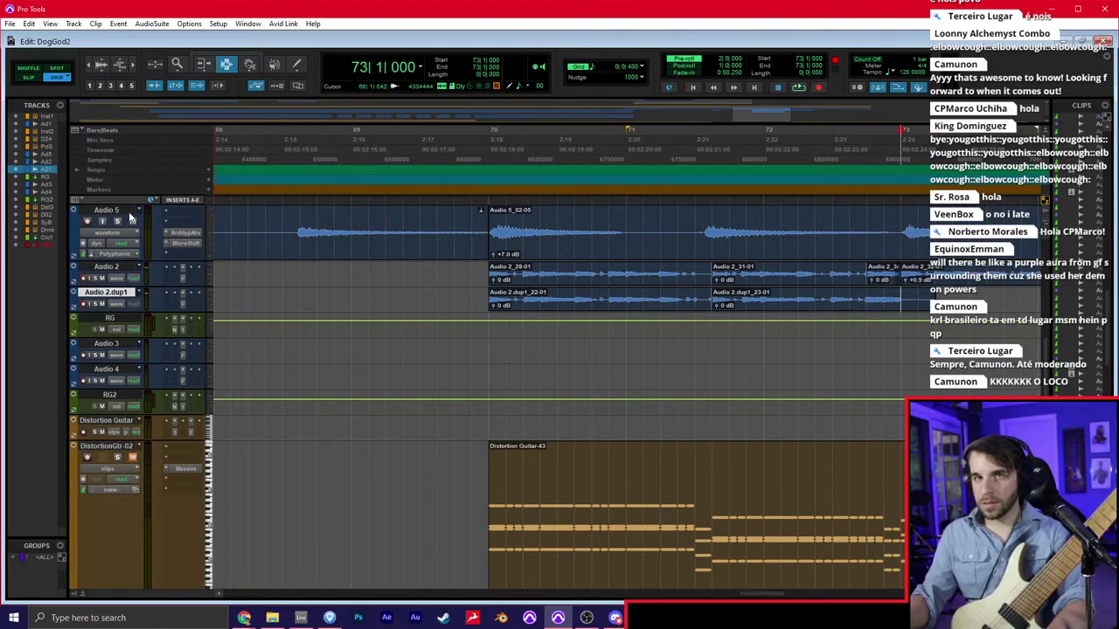
key("space")
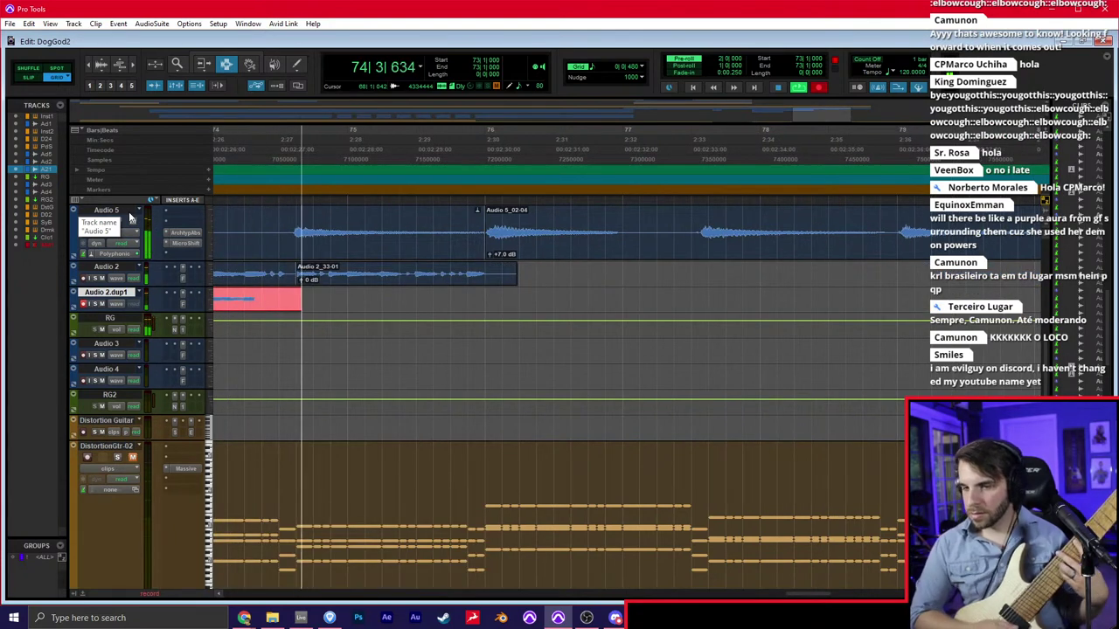
key("space")
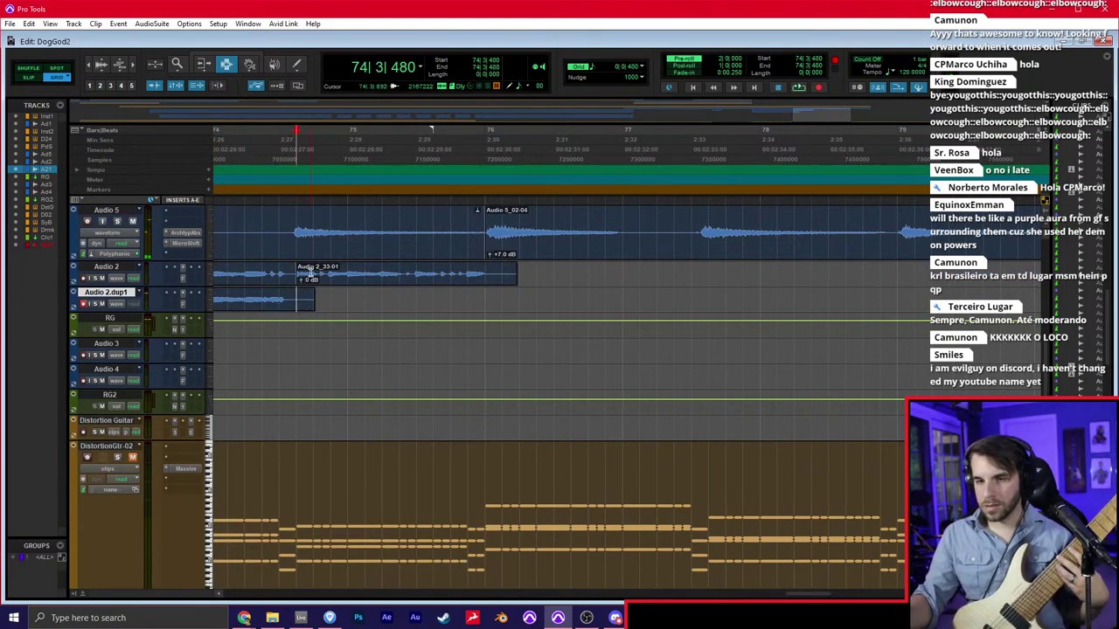
Record the double of the fourth guitar phrase on Audio 2.dup1 starting at 74|3|480
key("space")
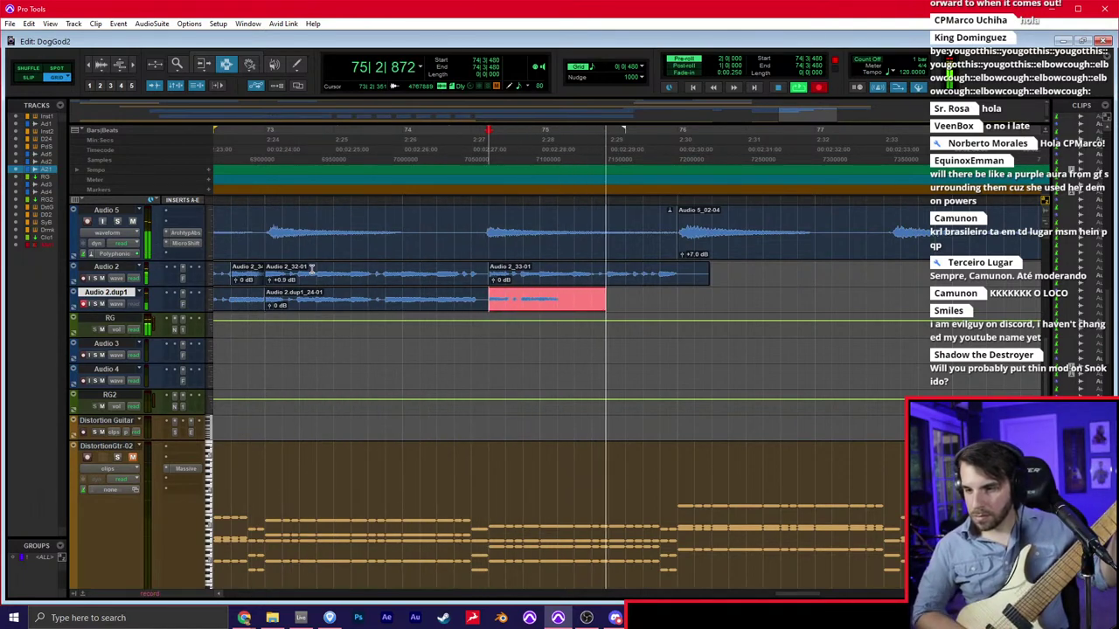
key("space")
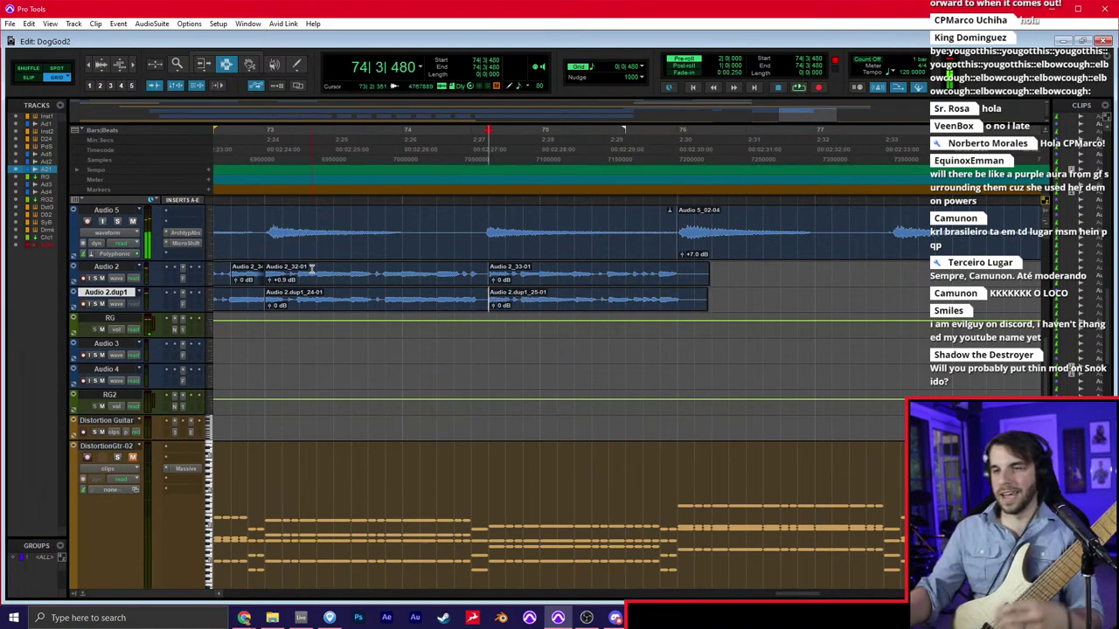
Set the session tempo to 165 BPM
key("r")
key("r")
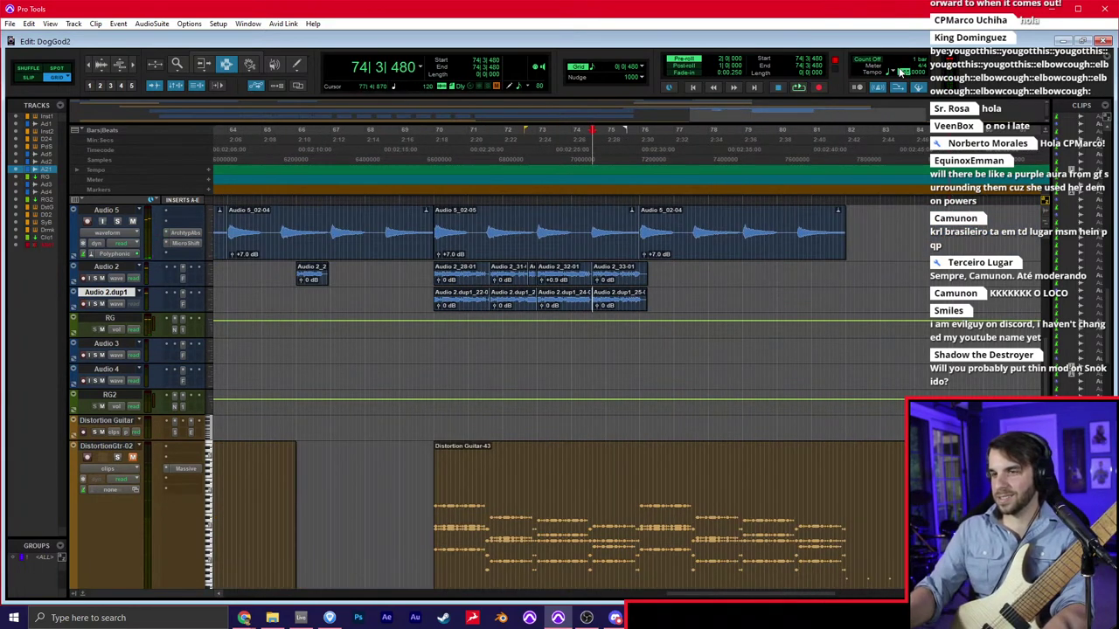
key("Return")
scroll(672, 237, "left", 6)
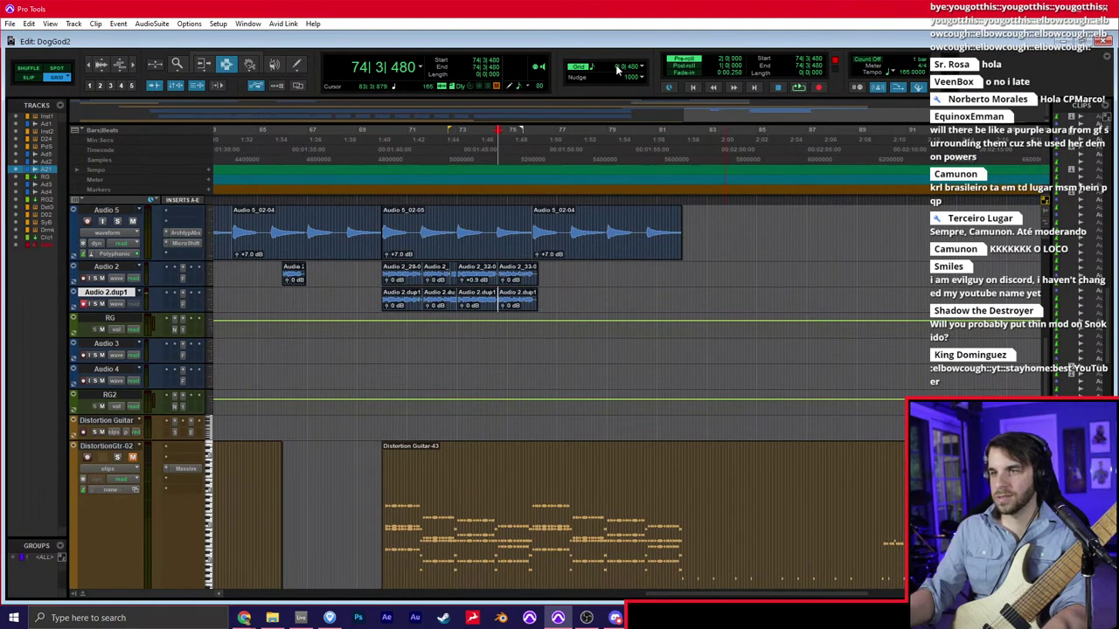
Set the grid to 1 bar and duplicate bars 70 to 76 of Audio 2 and Audio 2.dup1 directly after themselves
left_click(622, 68)
left_click(639, 71)
left_click_drag(391, 274, 531, 295)
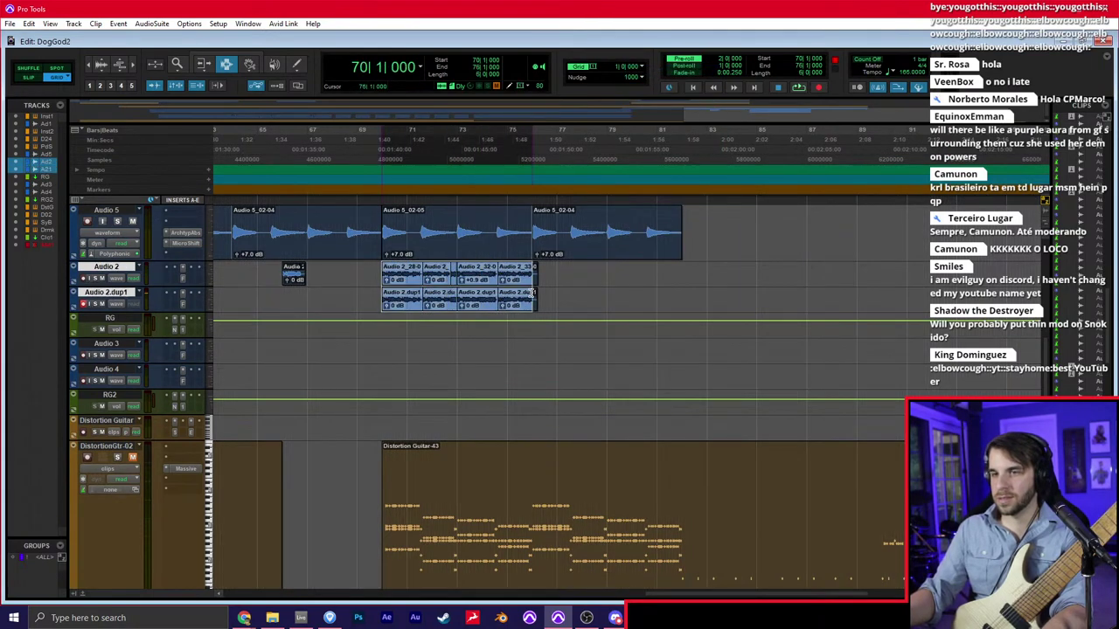
key("ctrl+d")
Play back the doubled guitars from bar 69 through the duplicated phrases
left_click(354, 282)
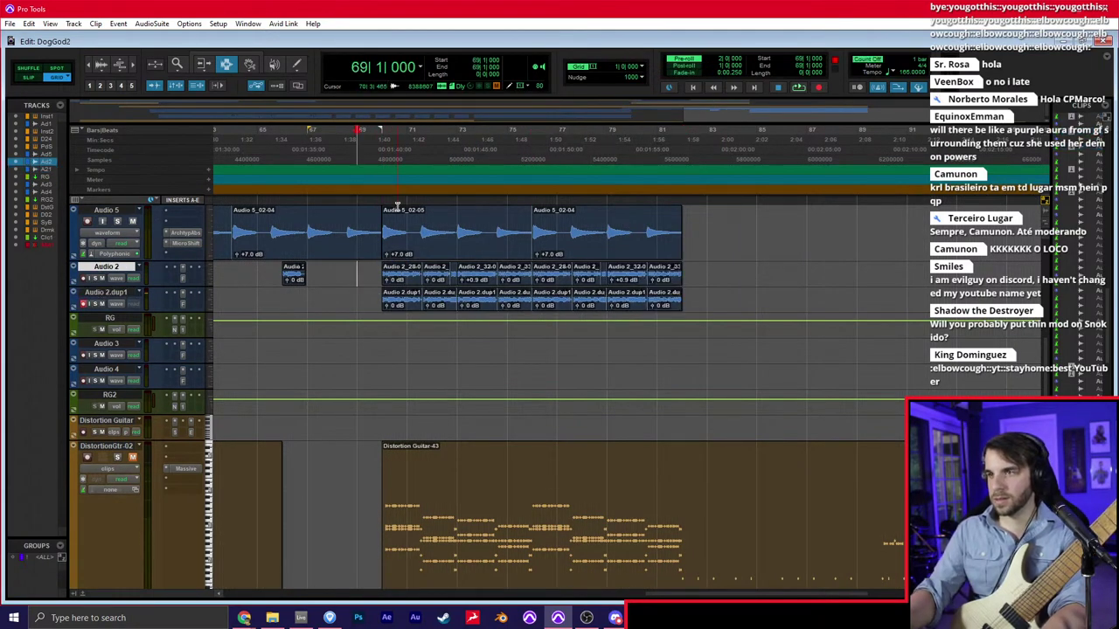
left_click(691, 65)
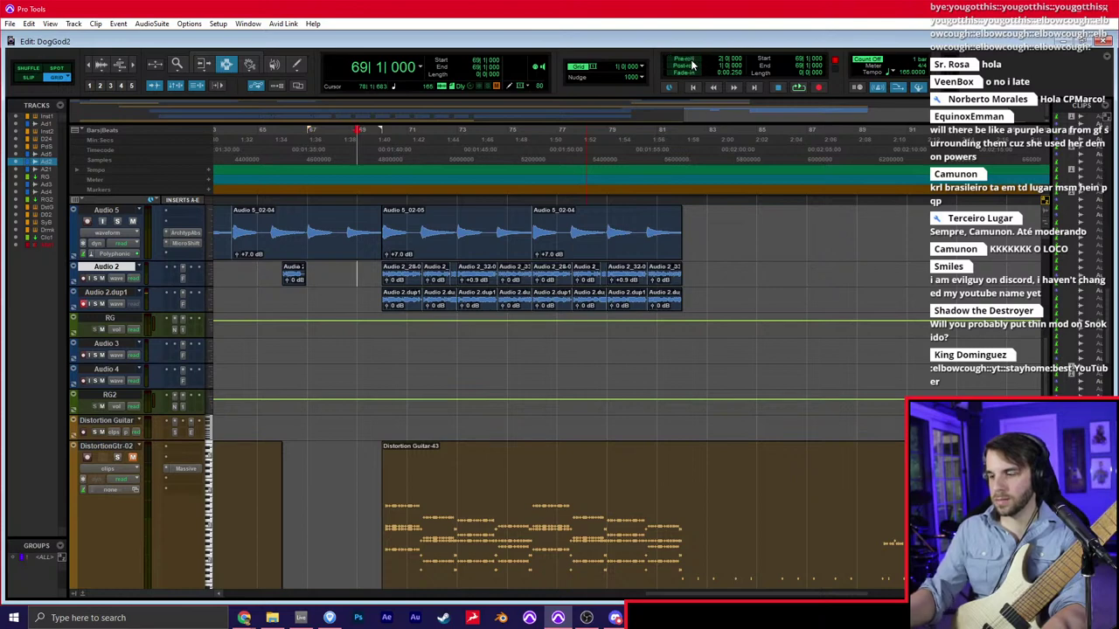
key("space")
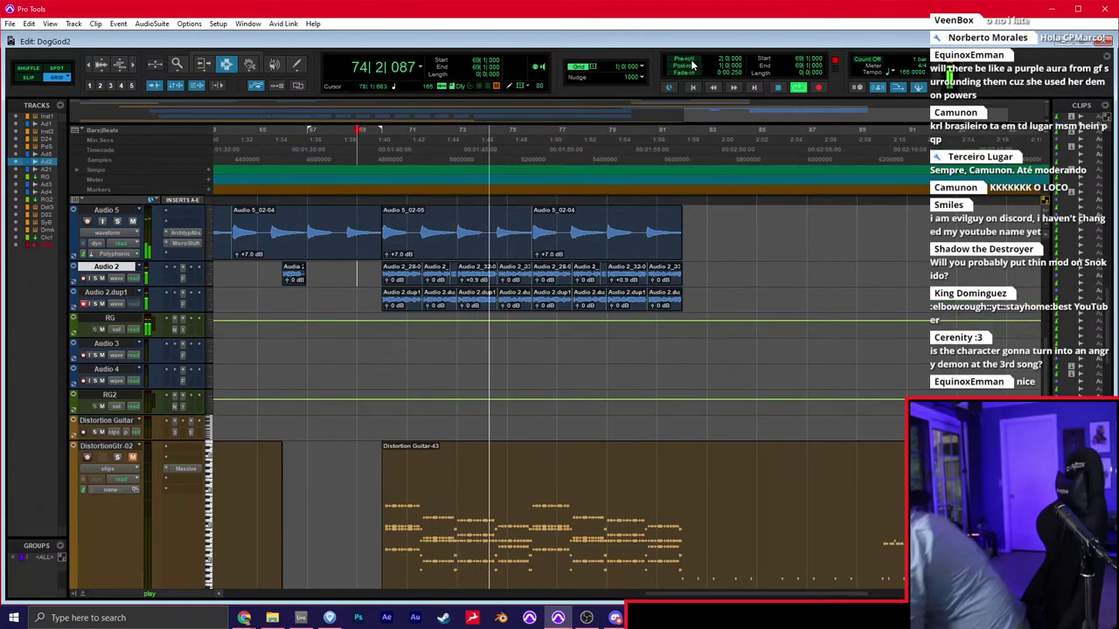
scroll(520, 437, "down", 2)
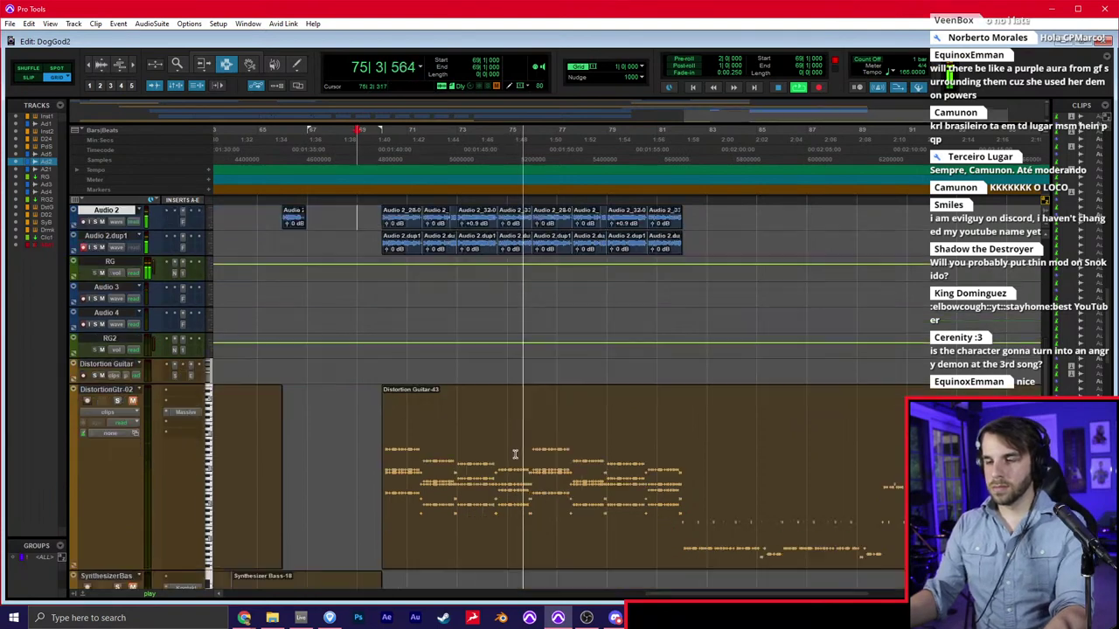
key("ctrl+bracketright")
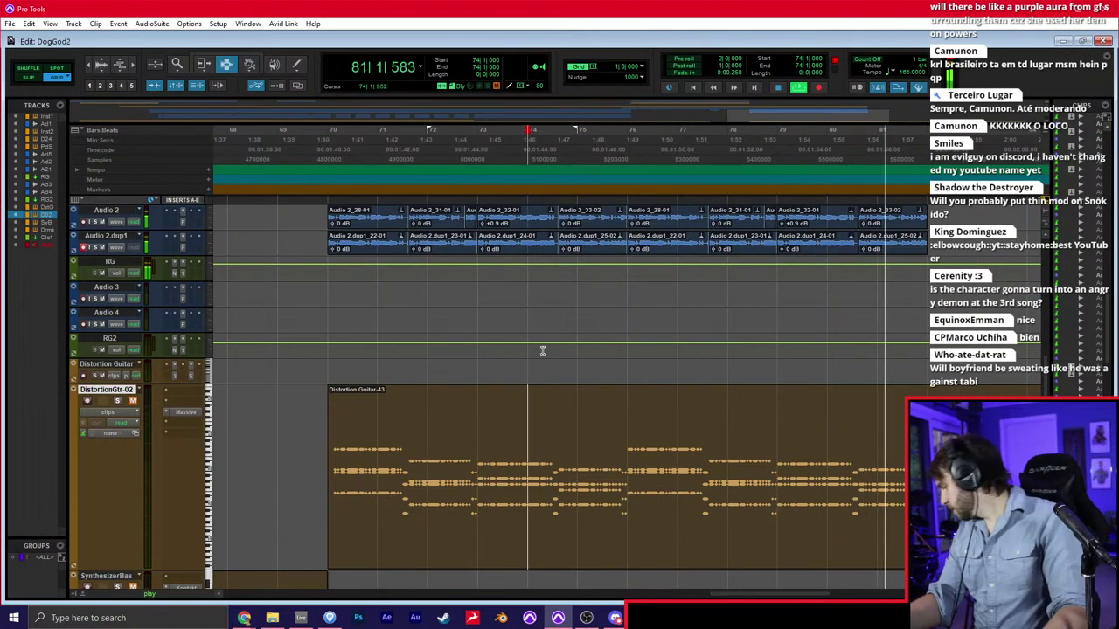
key("space")
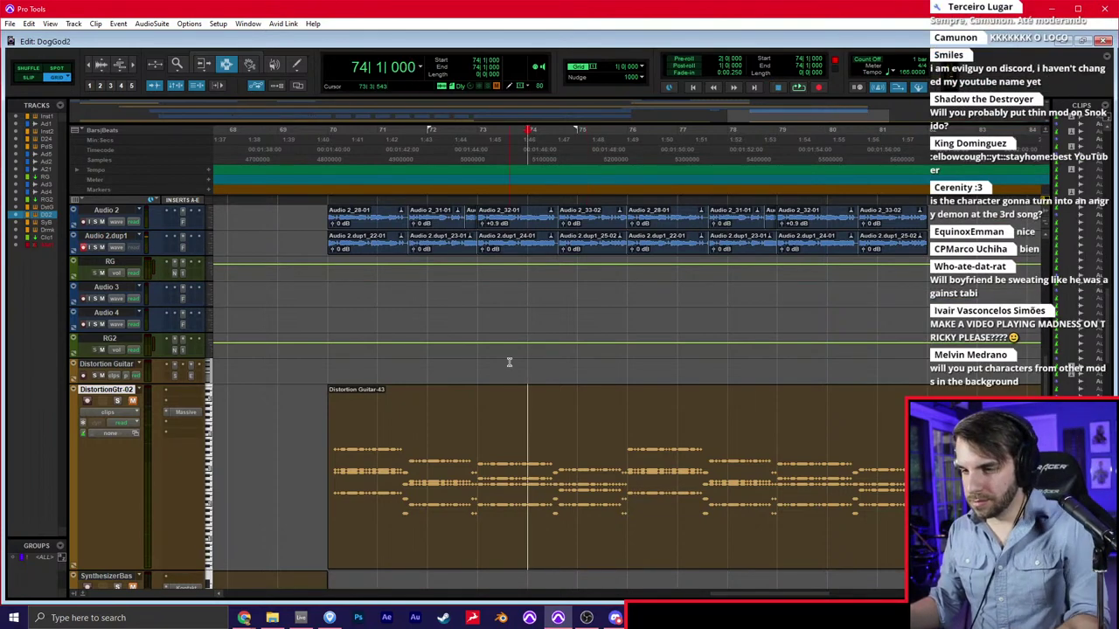
Extend the start of the DistortionGtr-02 clip at bar 70 back to bar 69 and check its first notes in the MIDI Editor
scroll(492, 414, "right", 1)
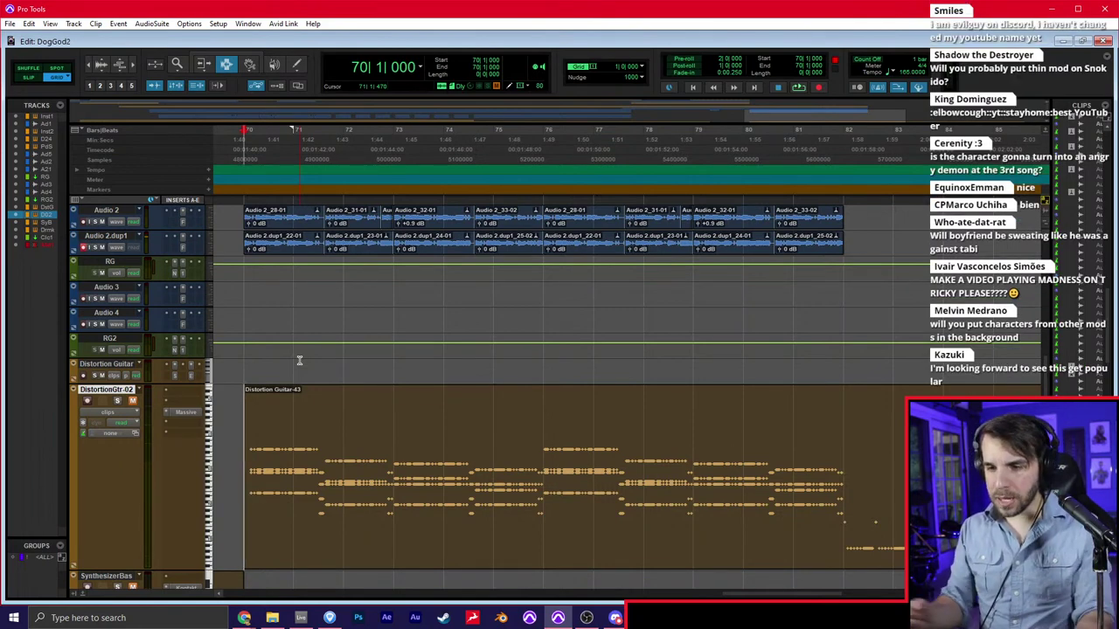
key("super+=")
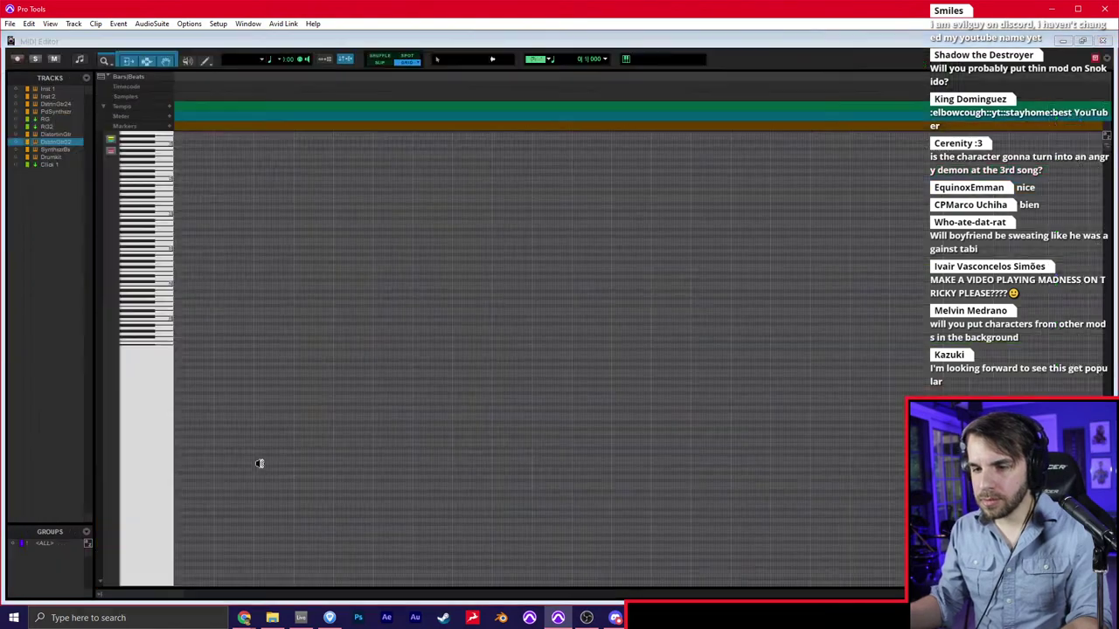
key("super+=")
key("F6")
left_click_drag(256, 495, 212, 504)
left_click(262, 506)
key("super+=")
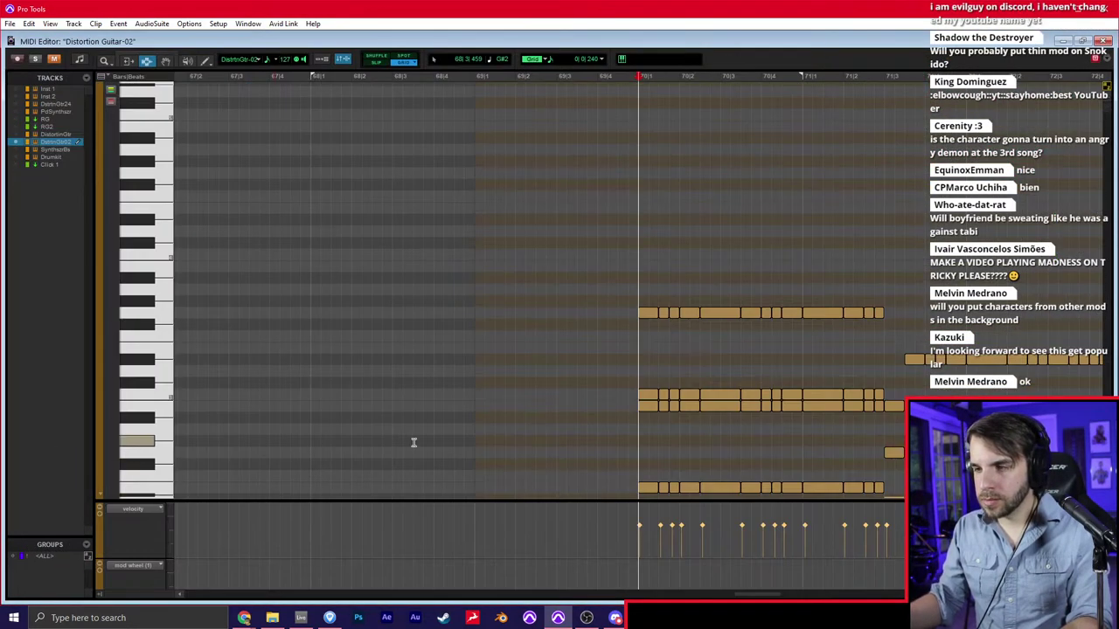
key("super+=")
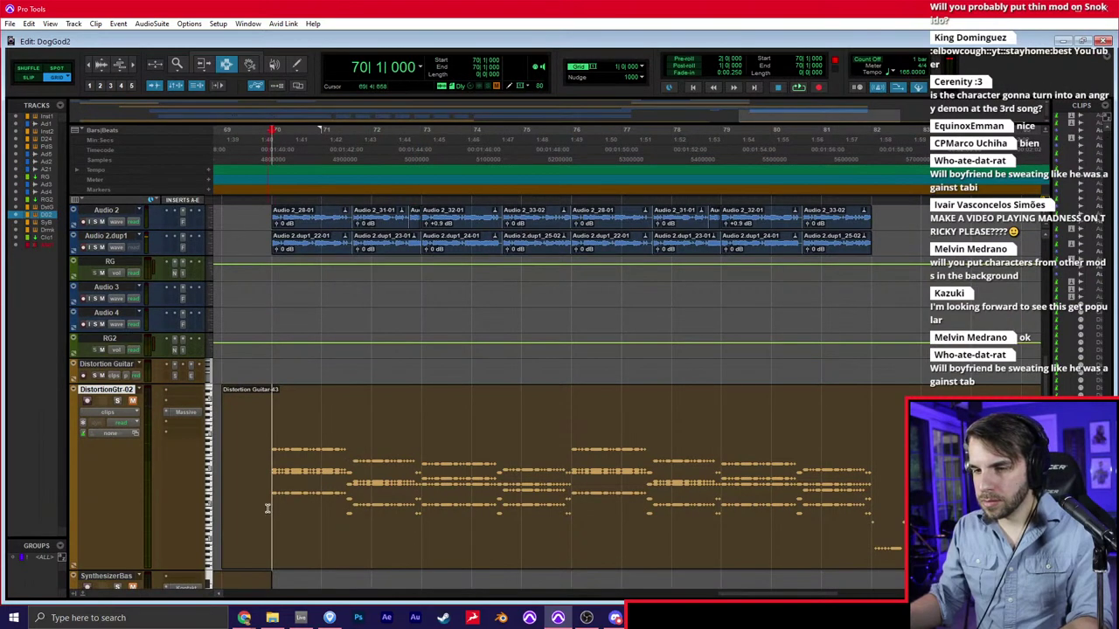
Try separating bars 70 to 82 of DistortionGtr-02 and moving them to the SynthesizerBass track, then undo the move
left_click_drag(267, 509, 877, 492)
key("ctrl+e")
scroll(725, 501, "down", 3)
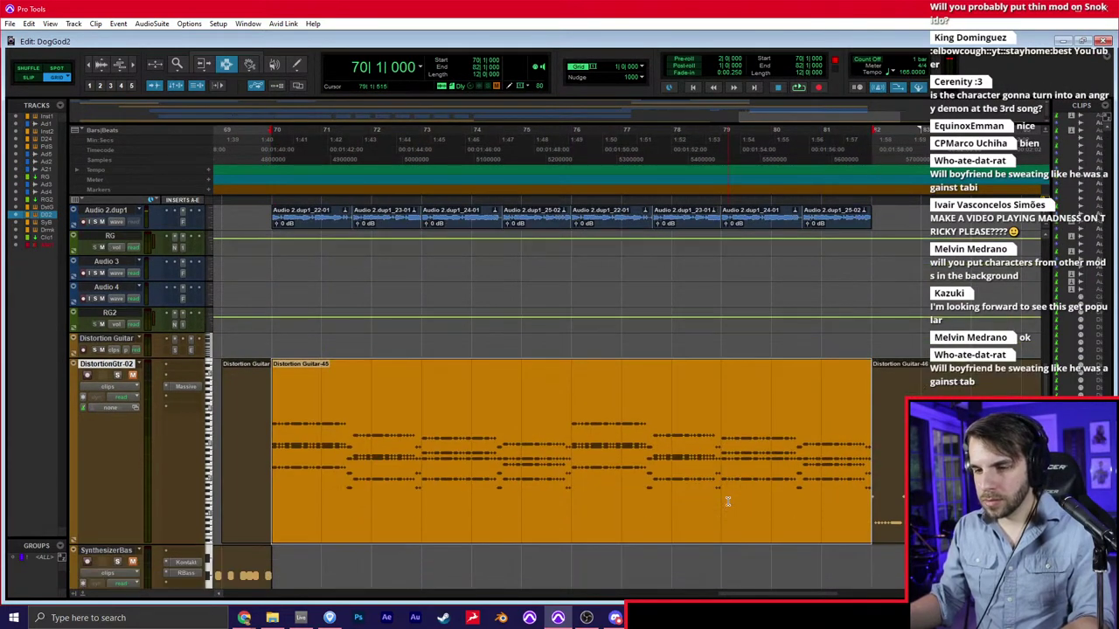
key("ctrl+x")
left_click(276, 554)
key("ctrl+v")
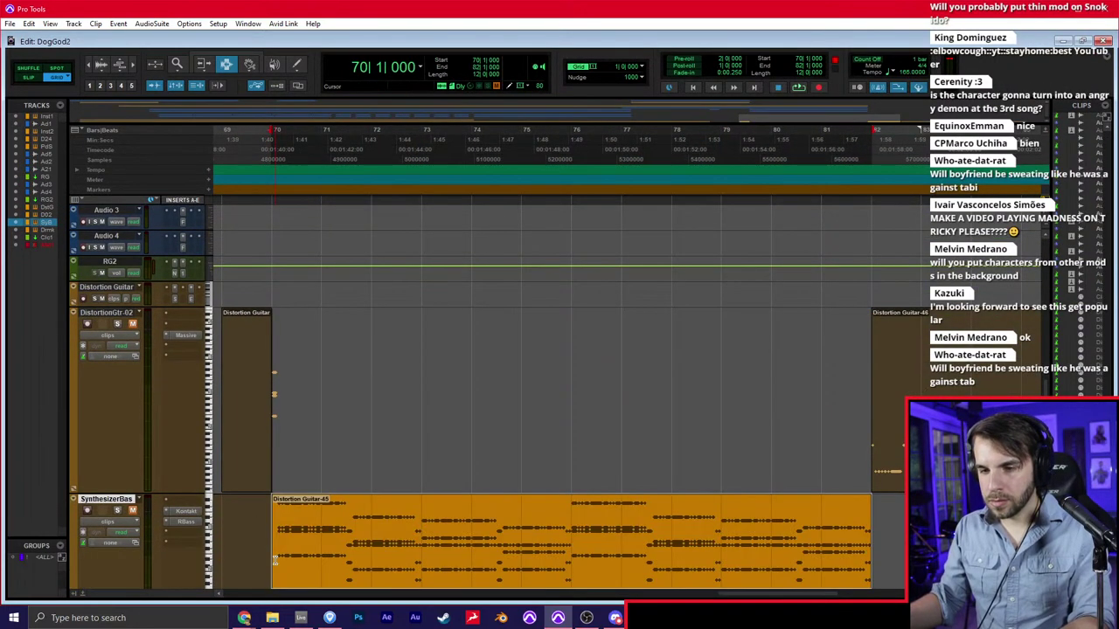
key("ctrl+z")
key("ctrl+z")
Consolidate bars 69 to 82 on DistortionGtr-02 into one clip and quantize its notes to a 1/16 note grid
left_click(235, 428, "shift")
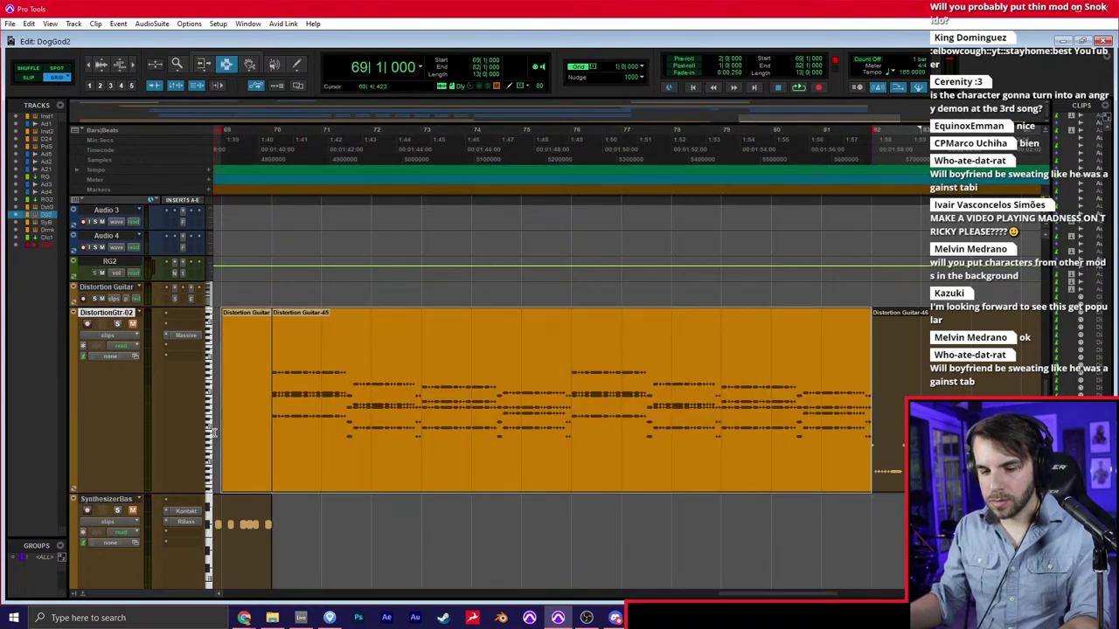
key("alt+0")
left_click(532, 292)
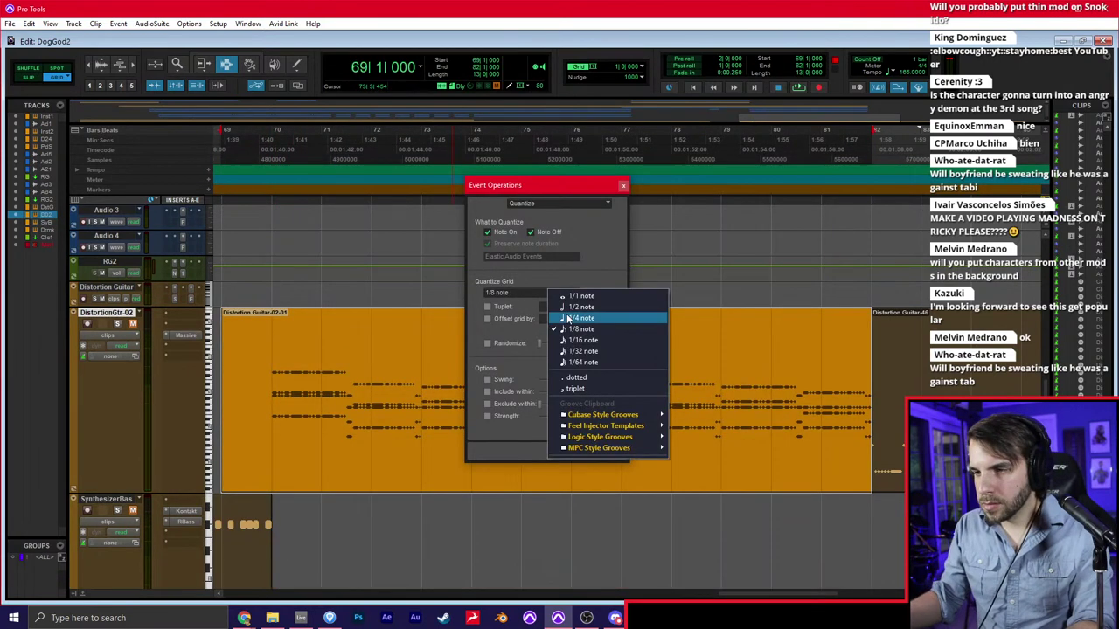
left_click(577, 339)
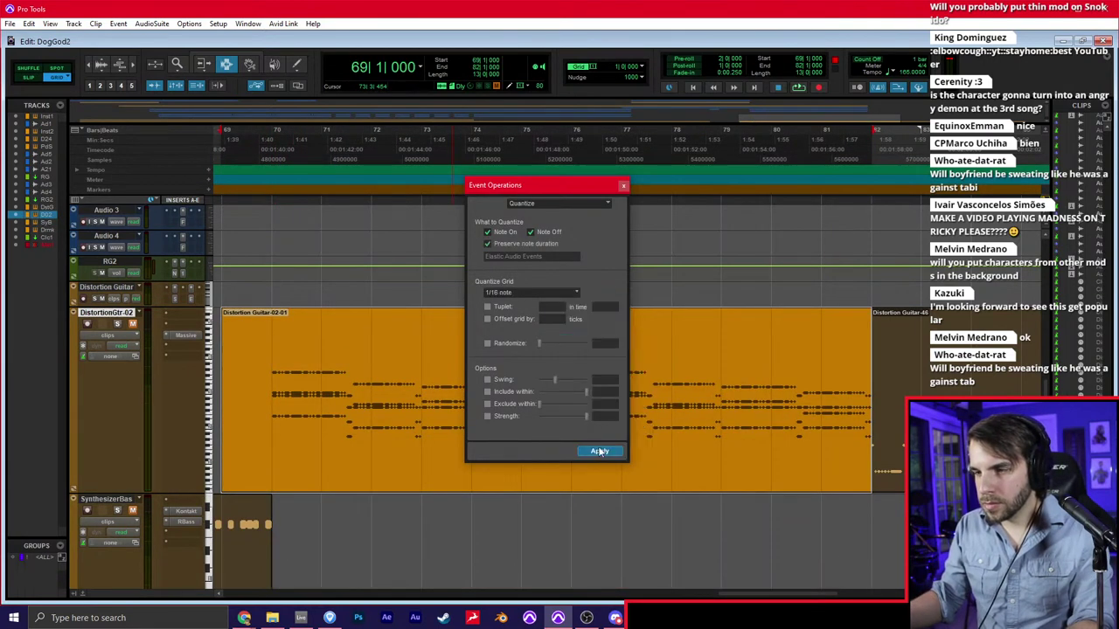
left_click(623, 185)
Separate bars 70 to 82 of the quantized DistortionGtr-02 clip and copy them onto the SynthesizerBass track at bar 70
left_click(448, 402)
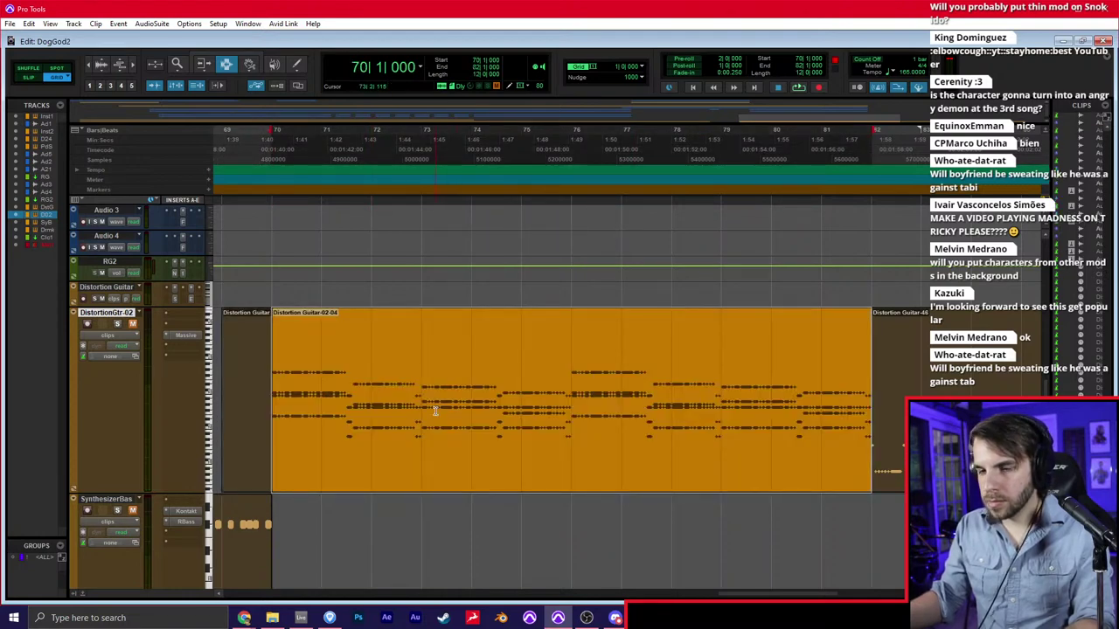
key("F8")
left_click_drag(445, 451, 444, 534)
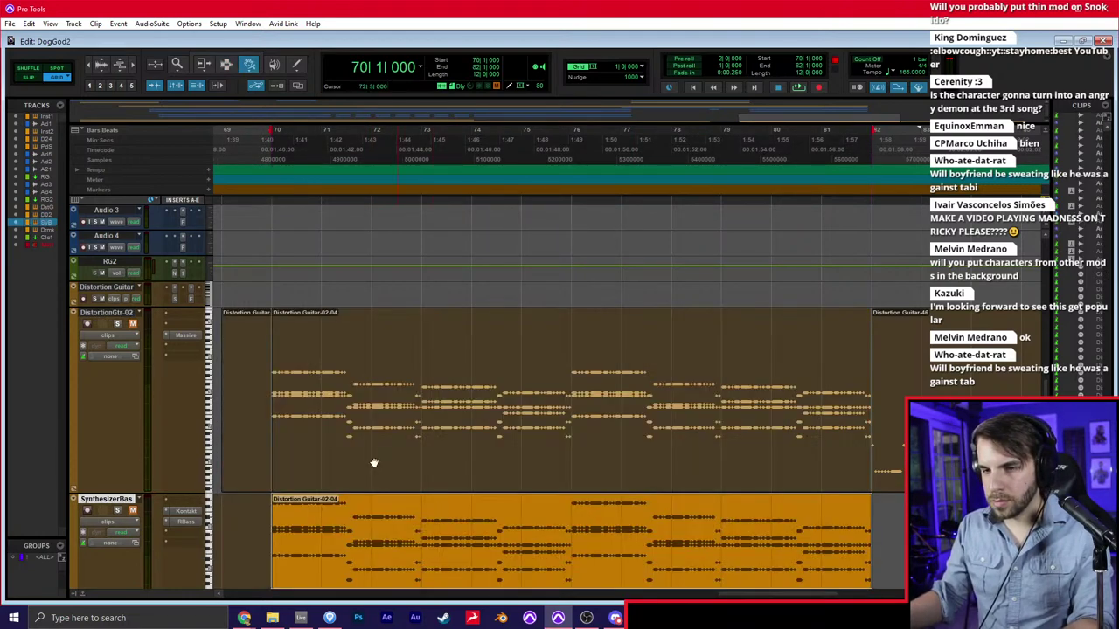
Use Select/Split Notes to select the bottom 1 note of each chord in the copied SynthesizerBass clip and cut those notes
scroll(346, 494, "down", 4)
key("alt+3")
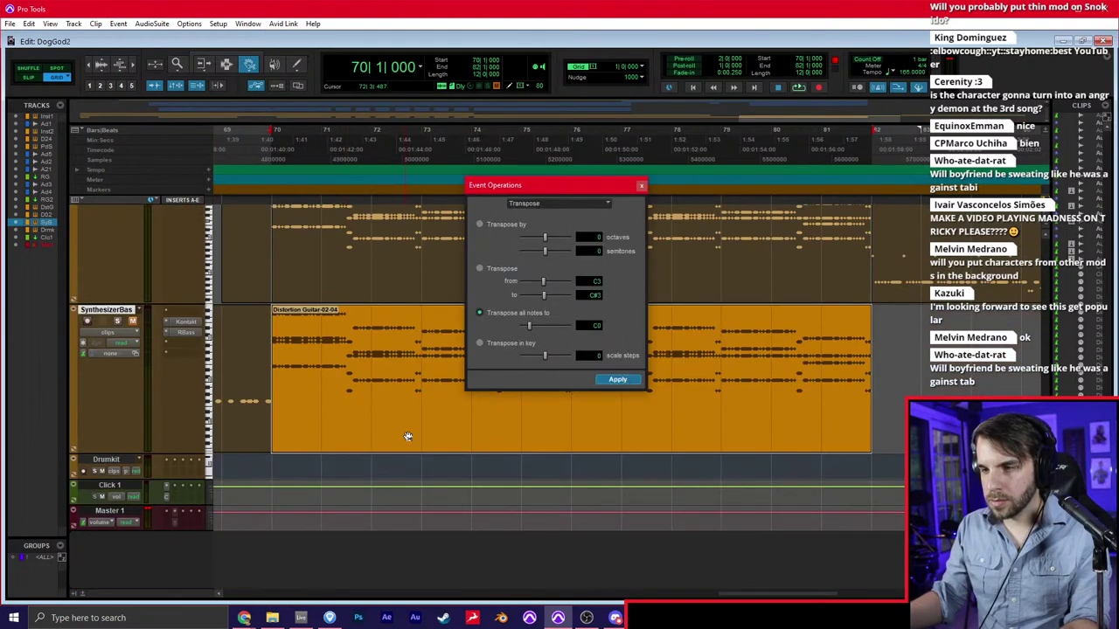
left_click(556, 206)
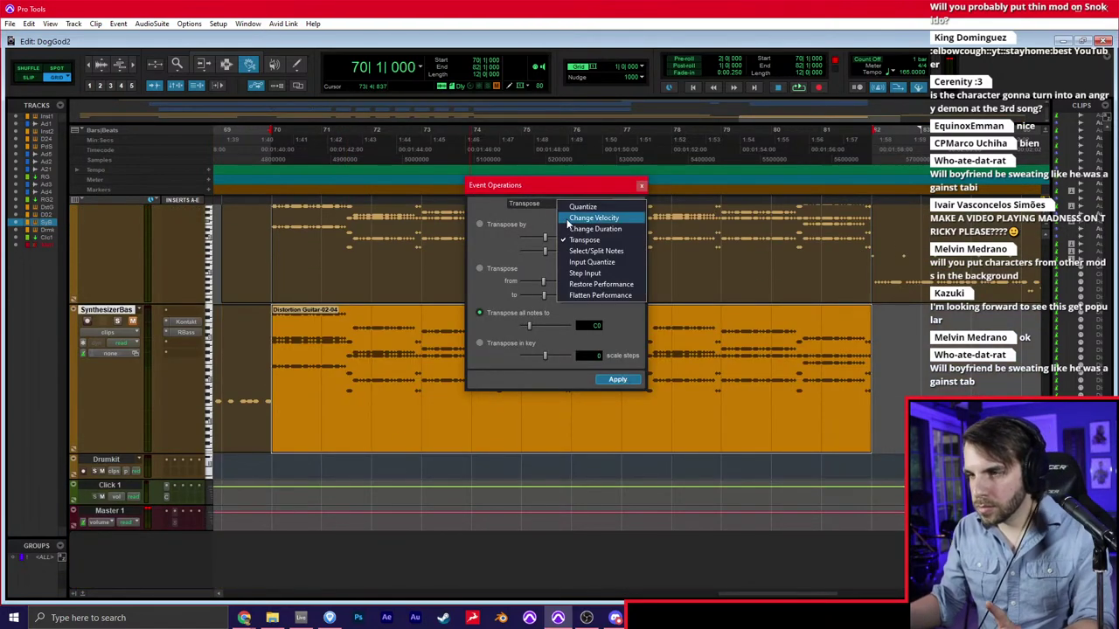
left_click(594, 251)
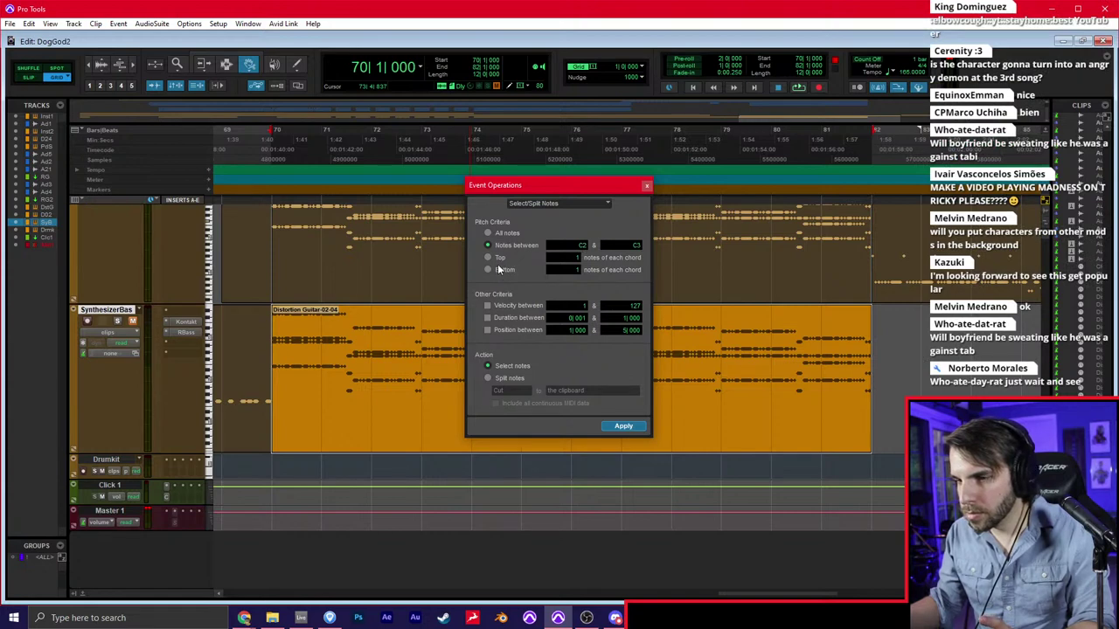
left_click(499, 259)
left_click(576, 258)
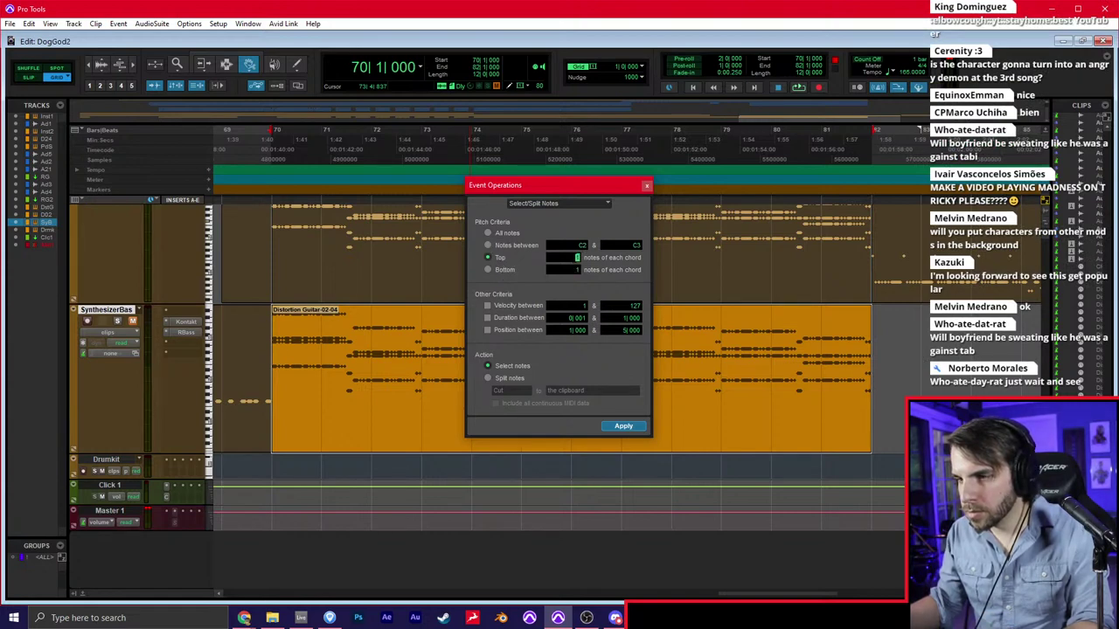
left_click(618, 427)
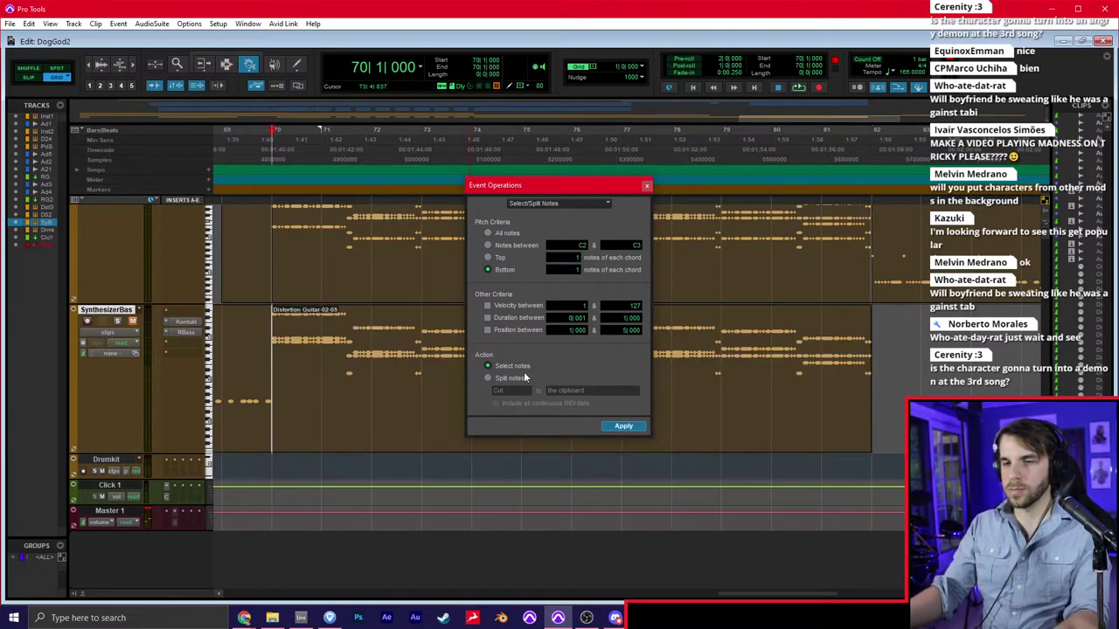
Delete the remaining chord clip on SynthesizerBass, paste the cut bottom notes at bar 70, and close Event Operations
double_click(412, 388)
key("Delete")
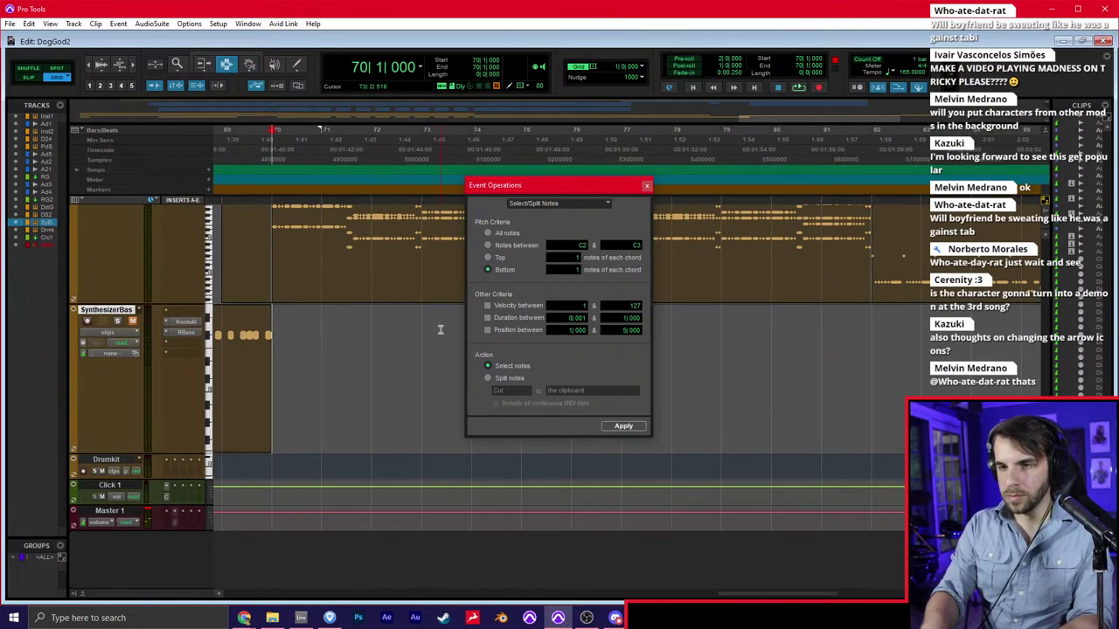
key("ctrl+v")
left_click(647, 185)
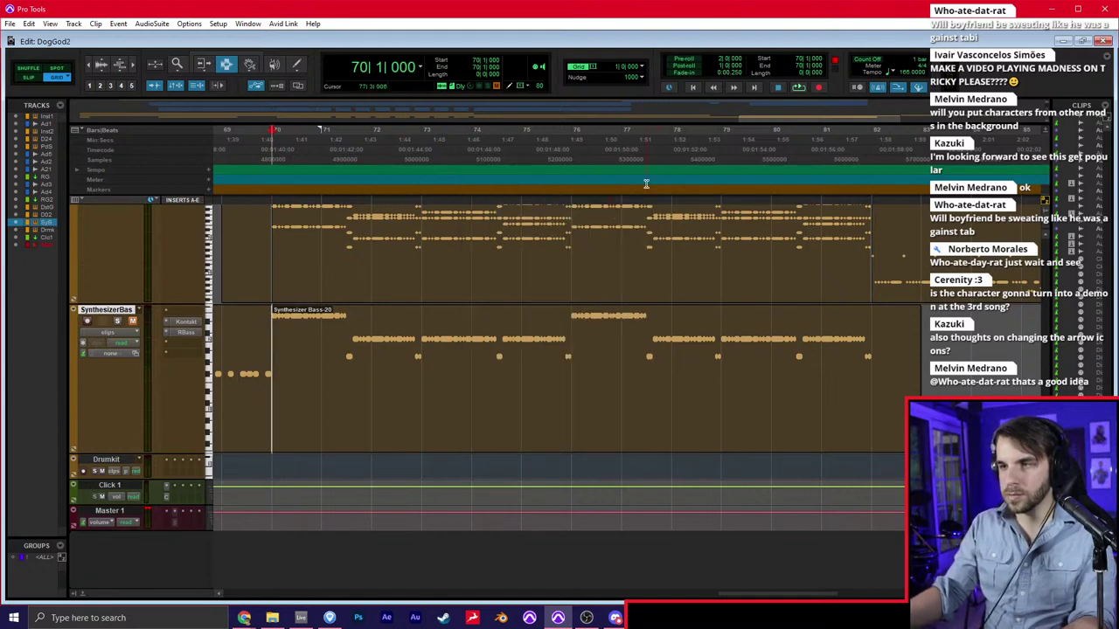
Open the SynthesizerBass part in the MIDI Editor and examine the pasted notes' pitches from bar 70 onward
double_click(534, 321)
scroll(581, 280, "right", 5)
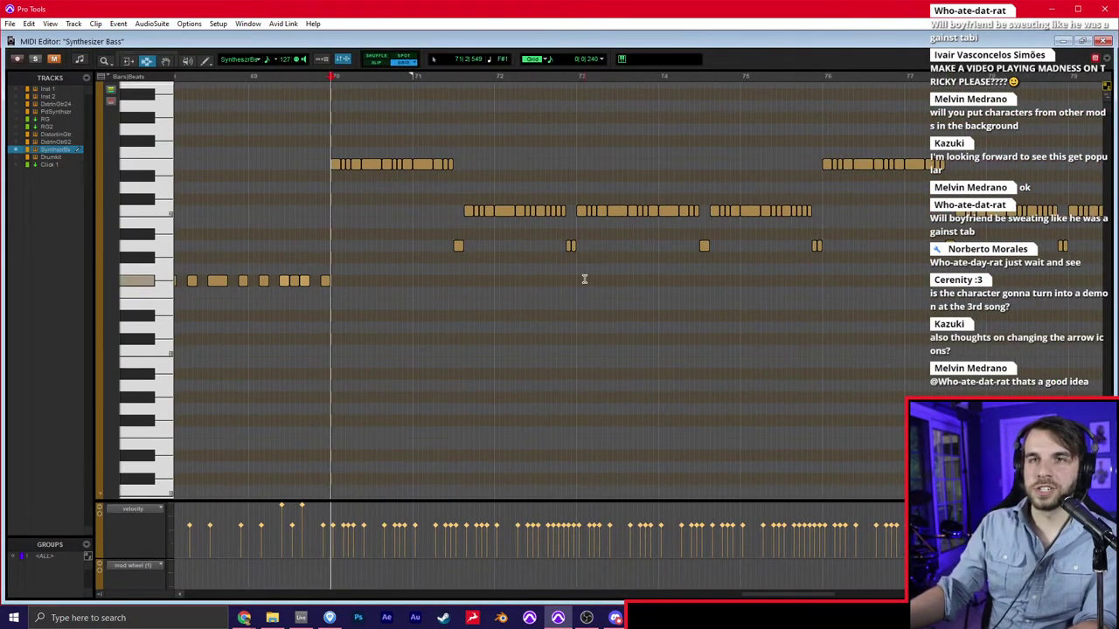
scroll(577, 276, "down", 5)
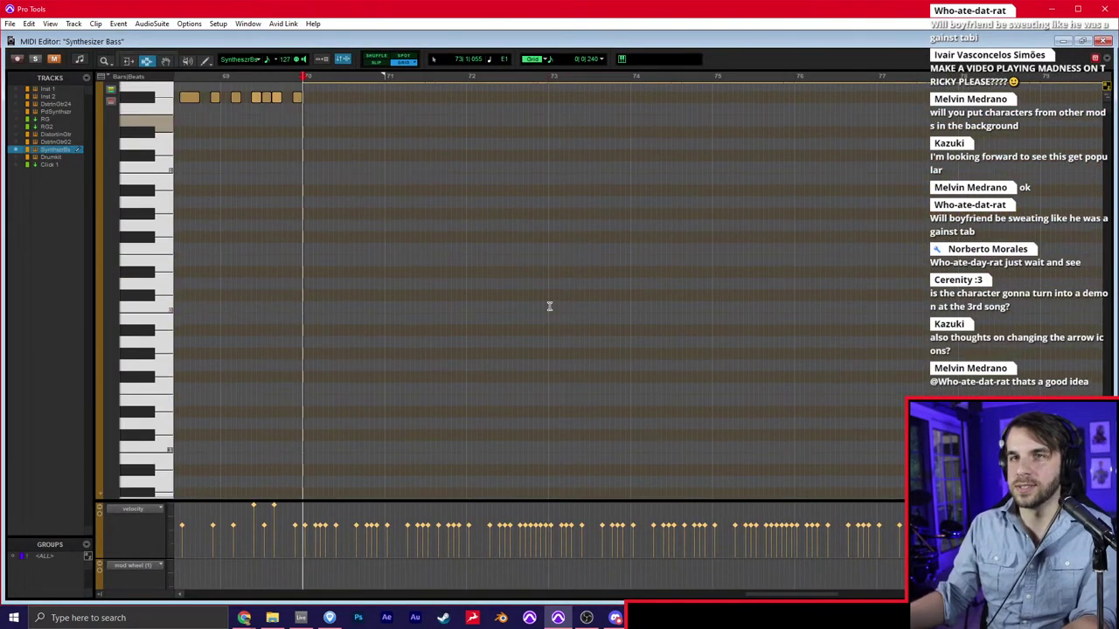
scroll(549, 306, "up", 5)
scroll(549, 306, "right", 3)
scroll(549, 306, "left", 1)
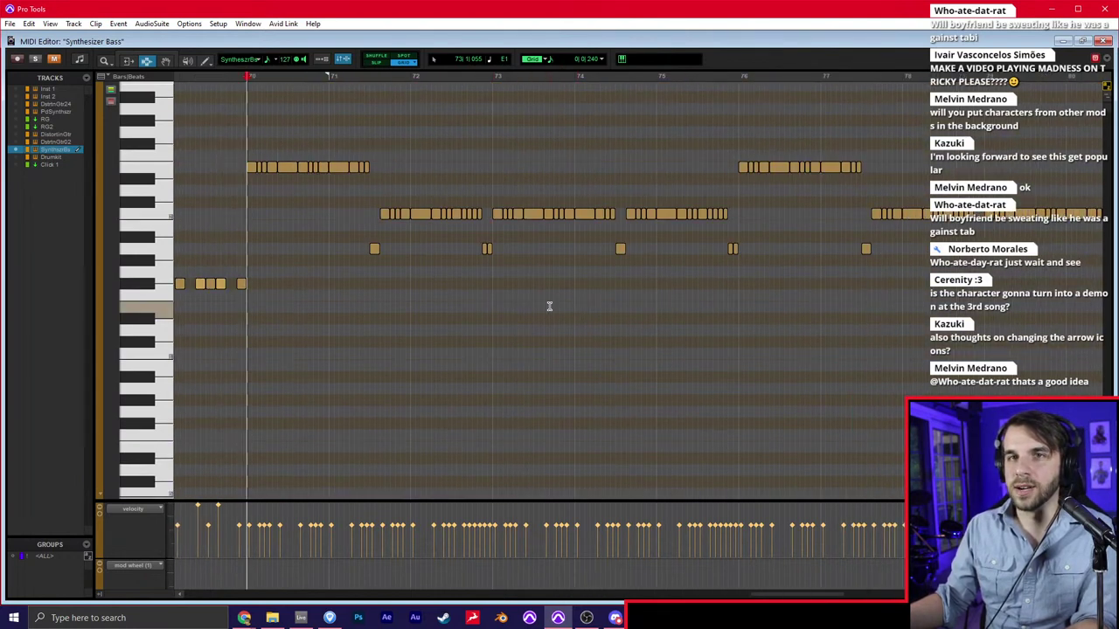
scroll(549, 306, "up", 5)
scroll(549, 306, "down", 5)
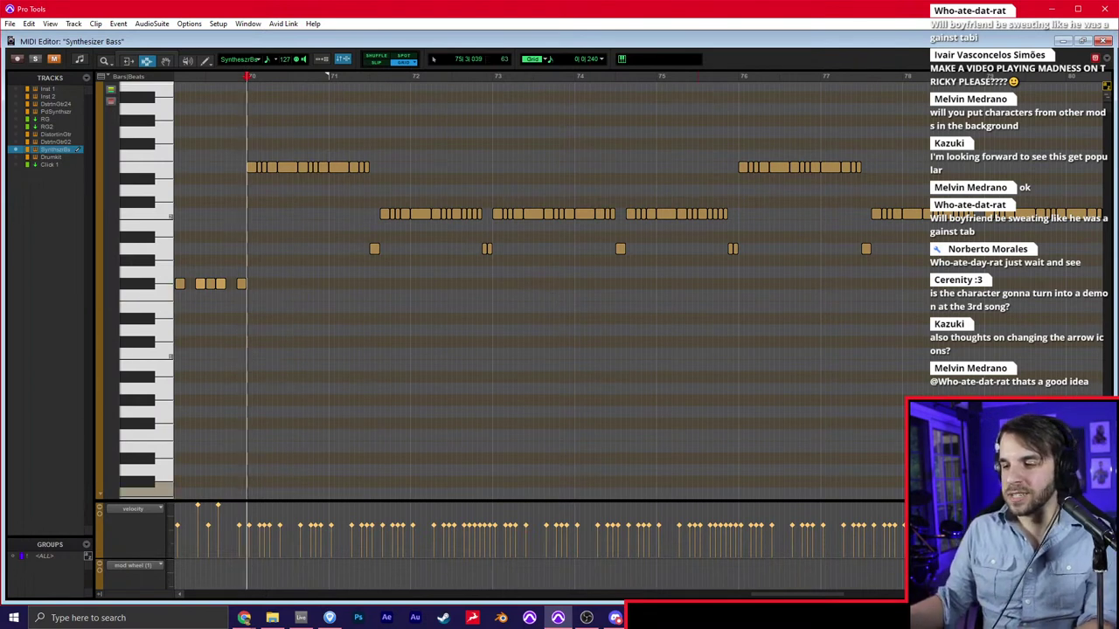
left_click(615, 618)
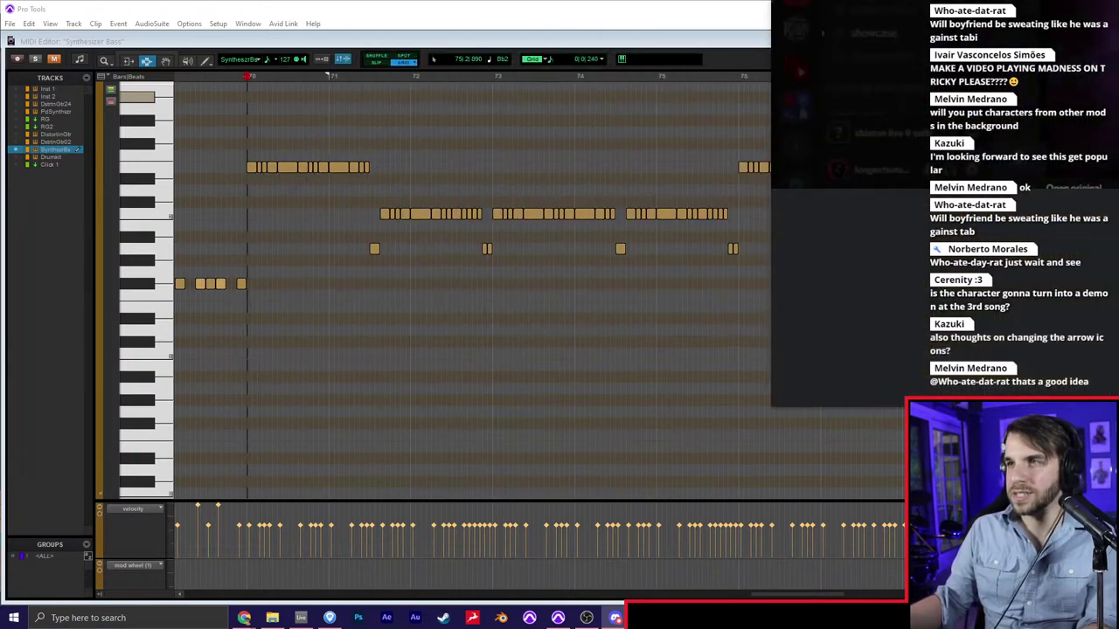
left_click(619, 337)
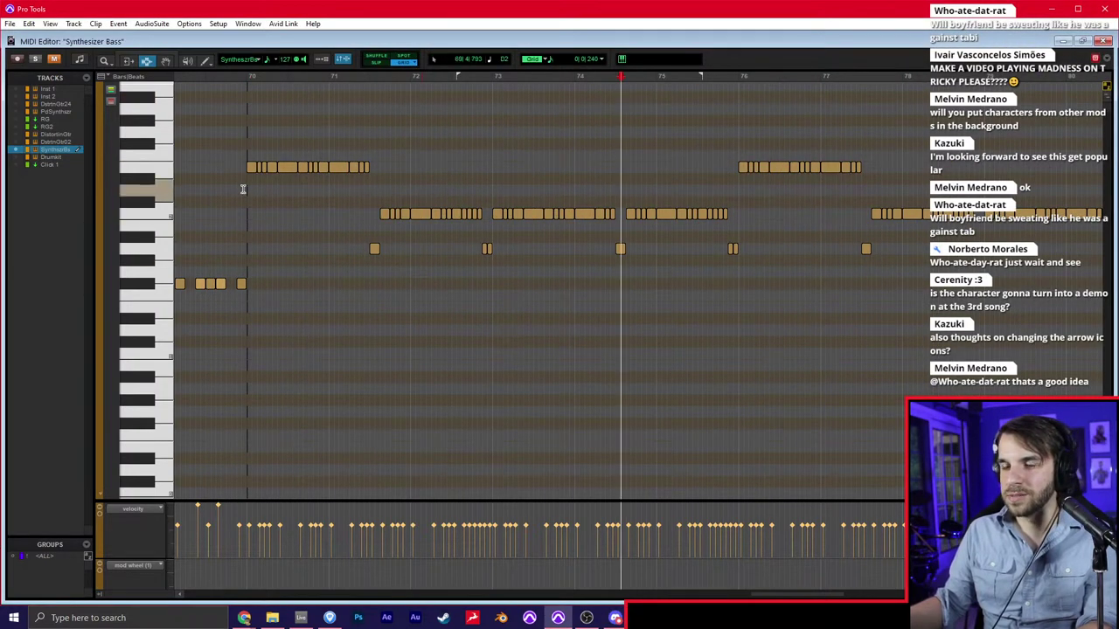
Lower the E2 phrase starting at bar 70 to C2 and raise the single A1 note that follows it to the same pitch
left_click(242, 189)
key("t")
scroll(438, 202, "down", 3)
scroll(448, 202, "right", 2)
scroll(446, 201, "up", 4)
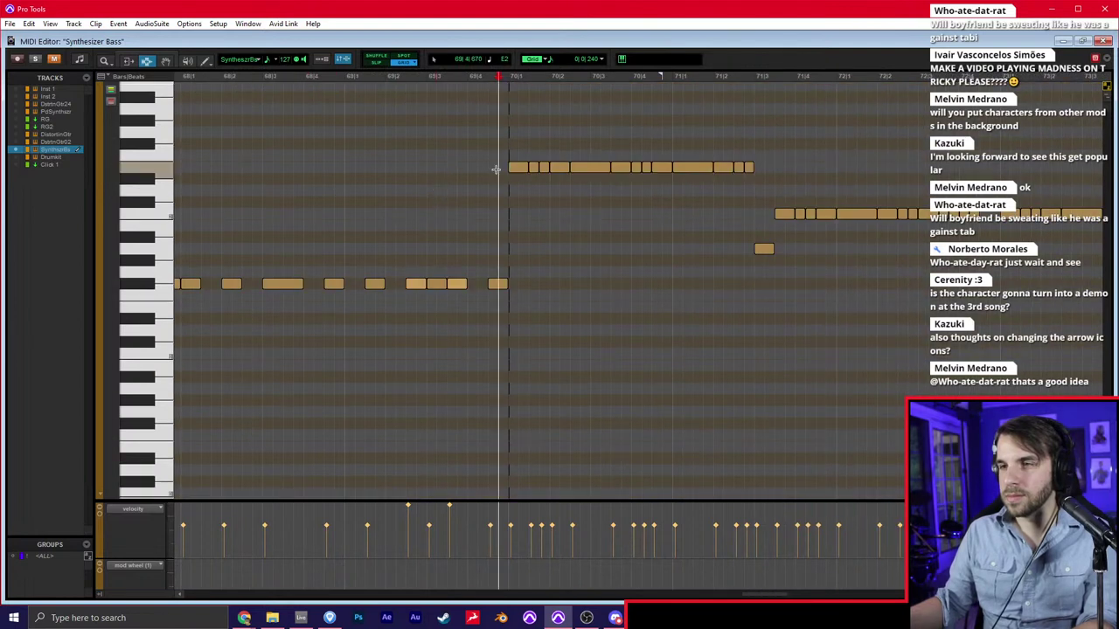
key("F8")
left_click_drag(514, 124, 776, 179)
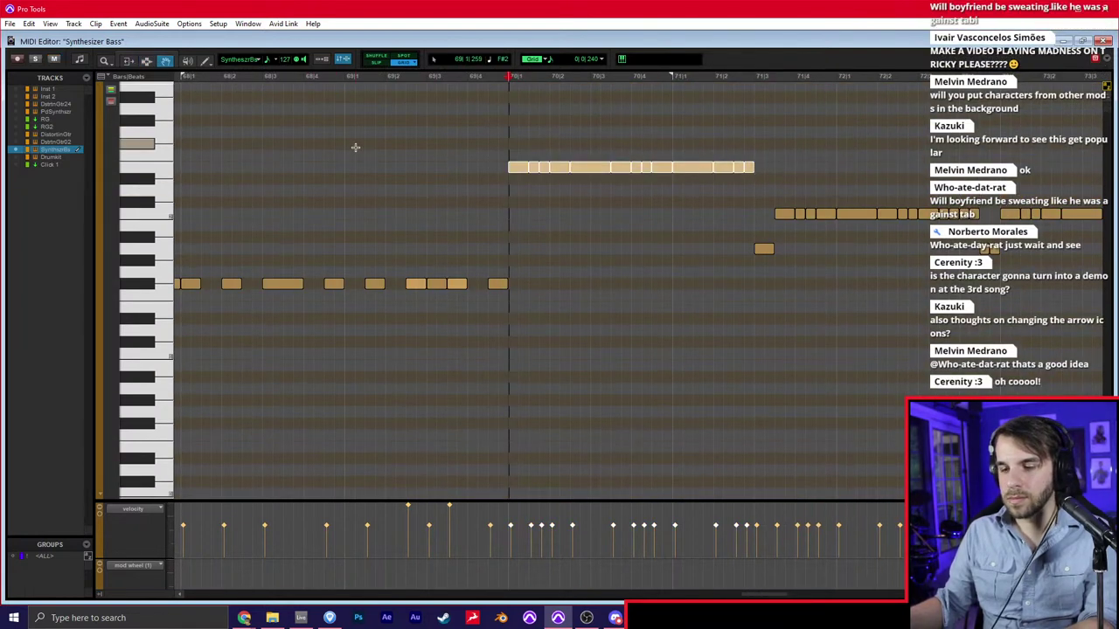
left_click_drag(516, 170, 519, 217)
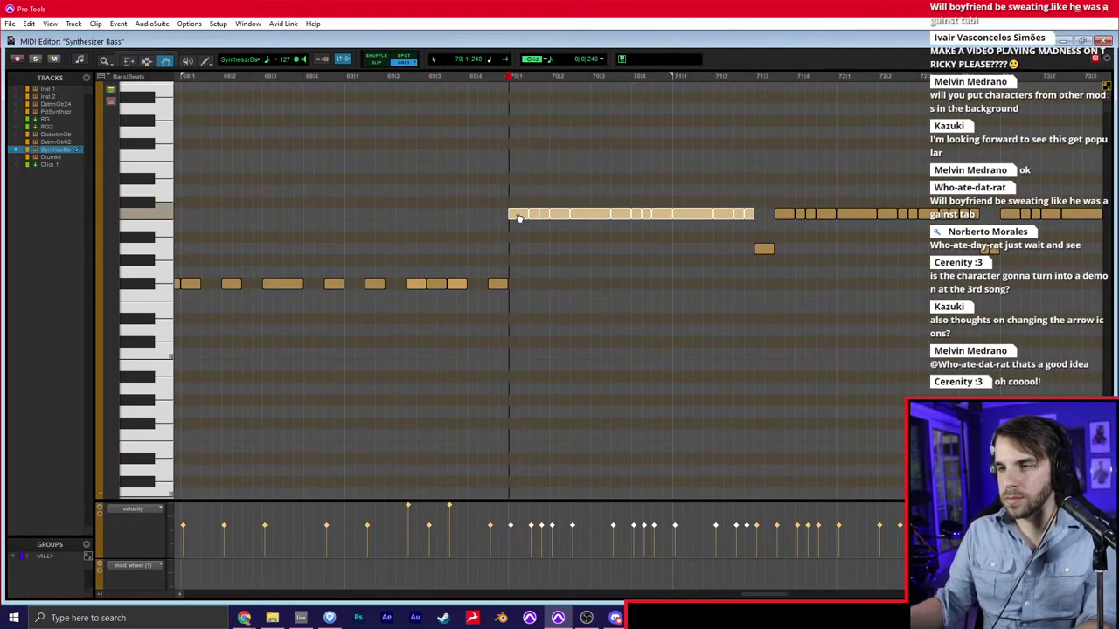
key("space")
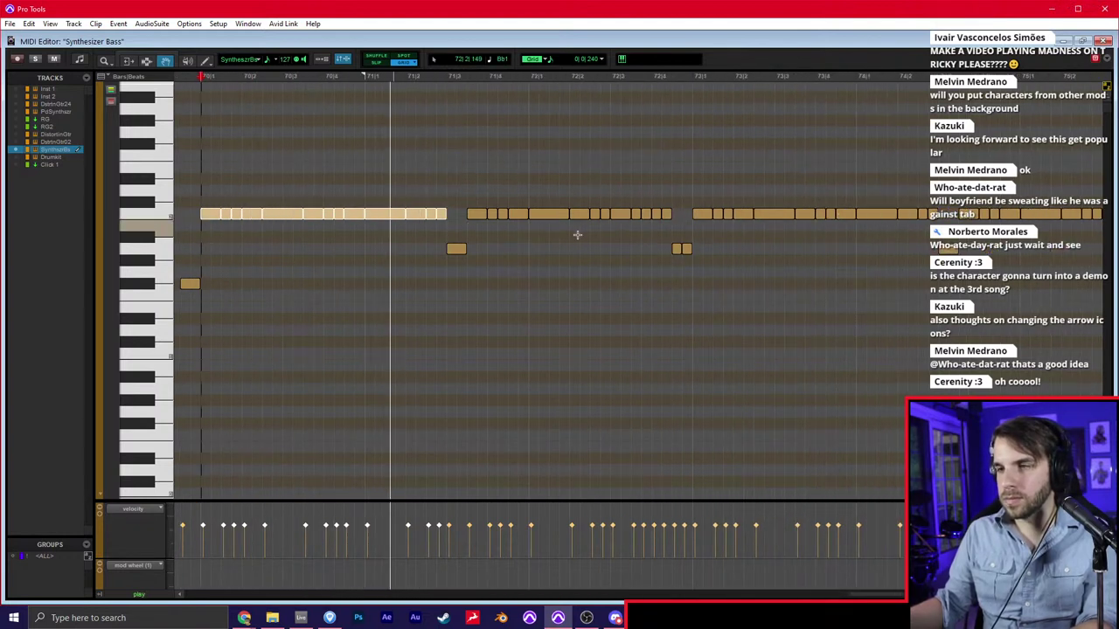
key("space")
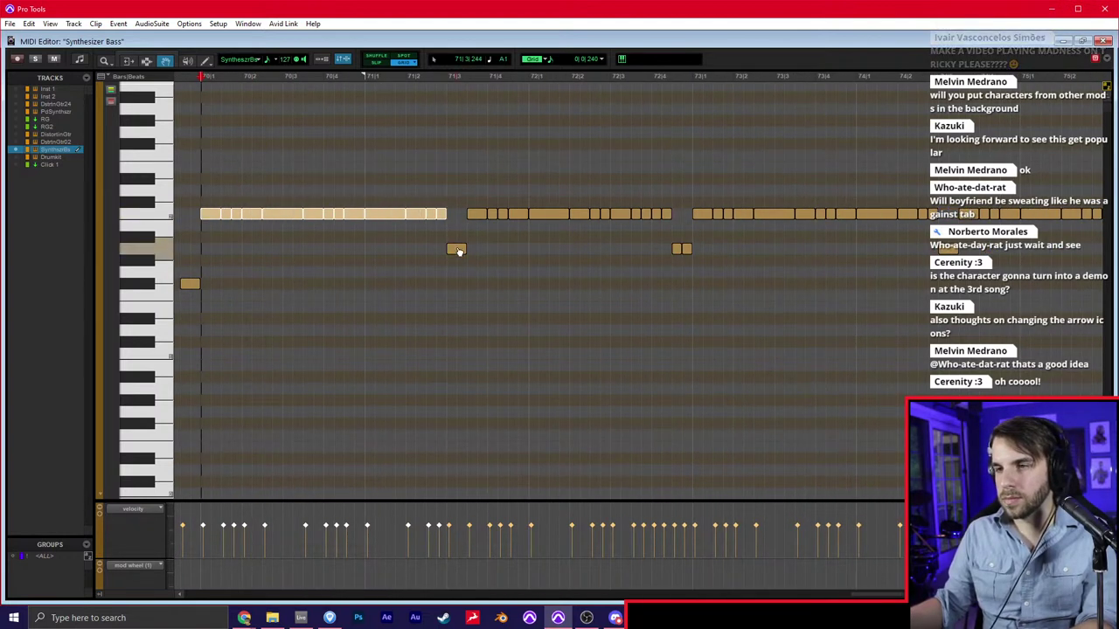
left_click_drag(459, 251, 668, 242)
Lower the next bass phrase, through bar 72, and the two A1 notes that end it to G#1
left_click(492, 189)
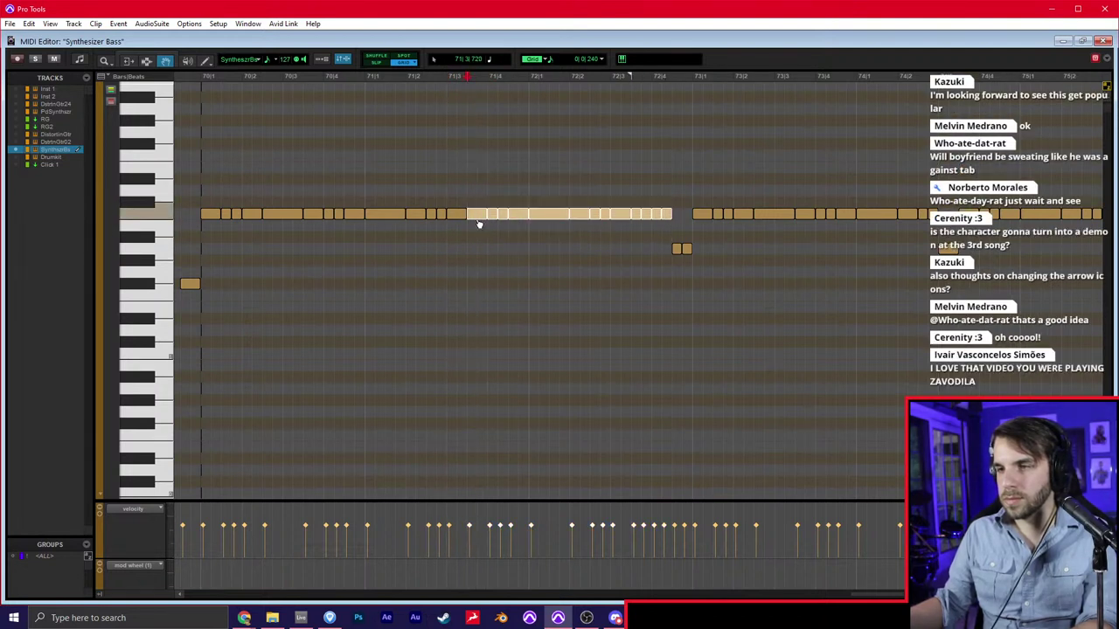
left_click_drag(478, 224, 478, 262)
key("space")
scroll(478, 259, "right", 3)
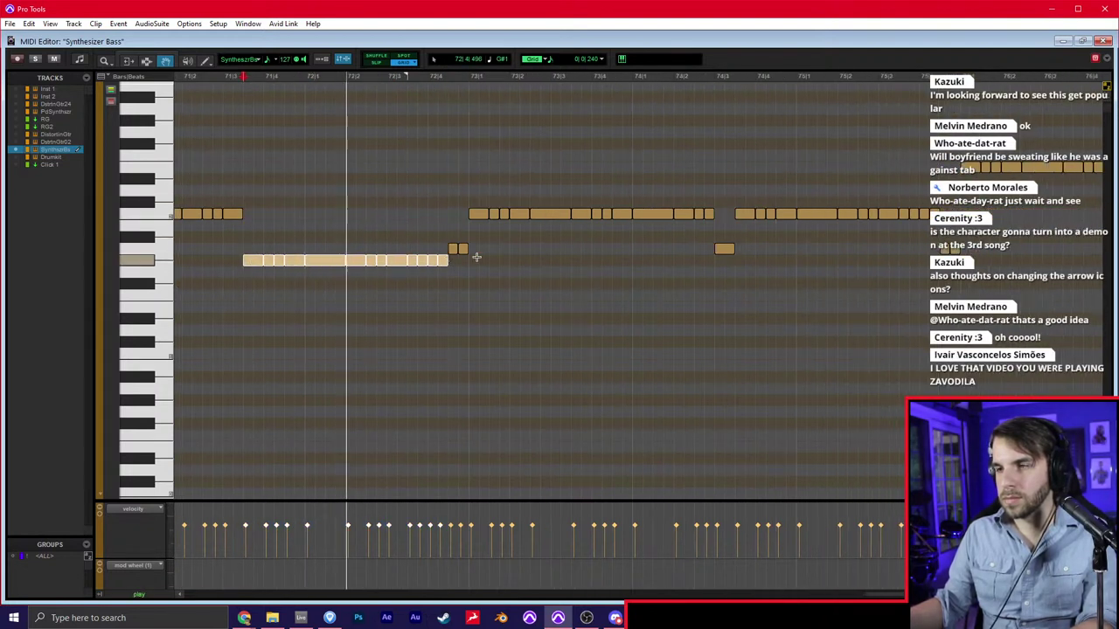
key("space")
left_click_drag(336, 231, 359, 245)
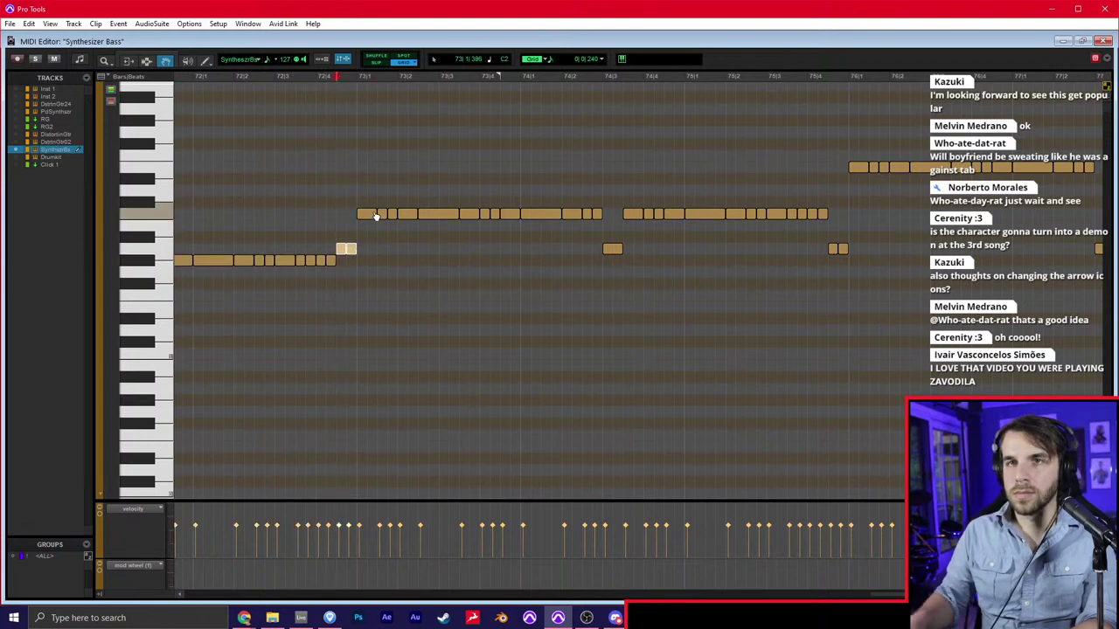
key("Down")
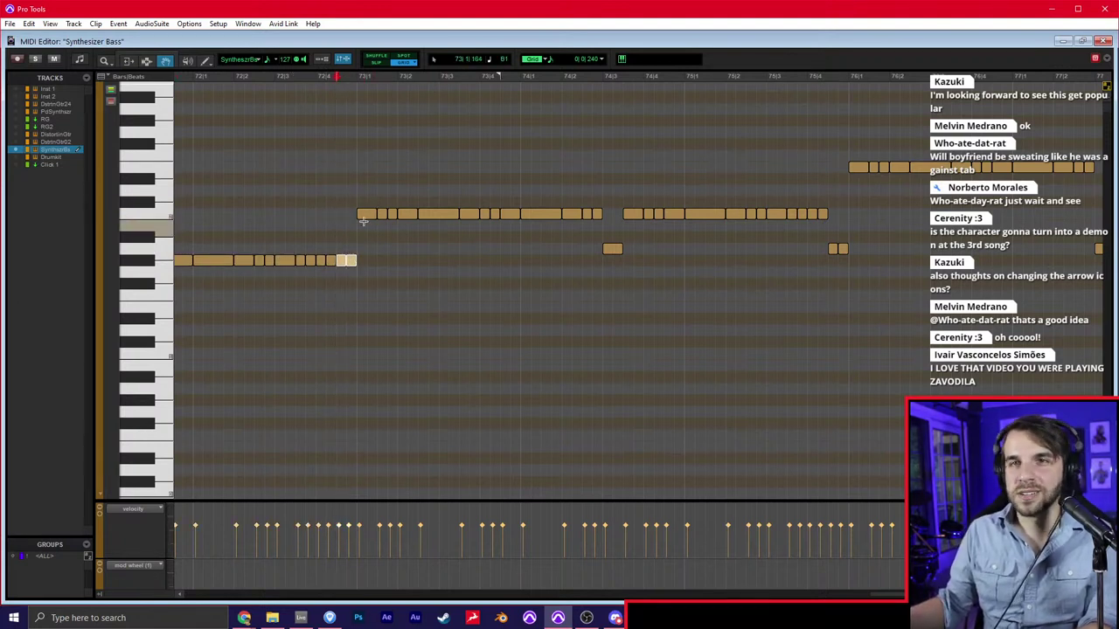
Lower the bass phrase starting at bar 73 by five semitones to G1 and play it back
left_click_drag(358, 188, 604, 230)
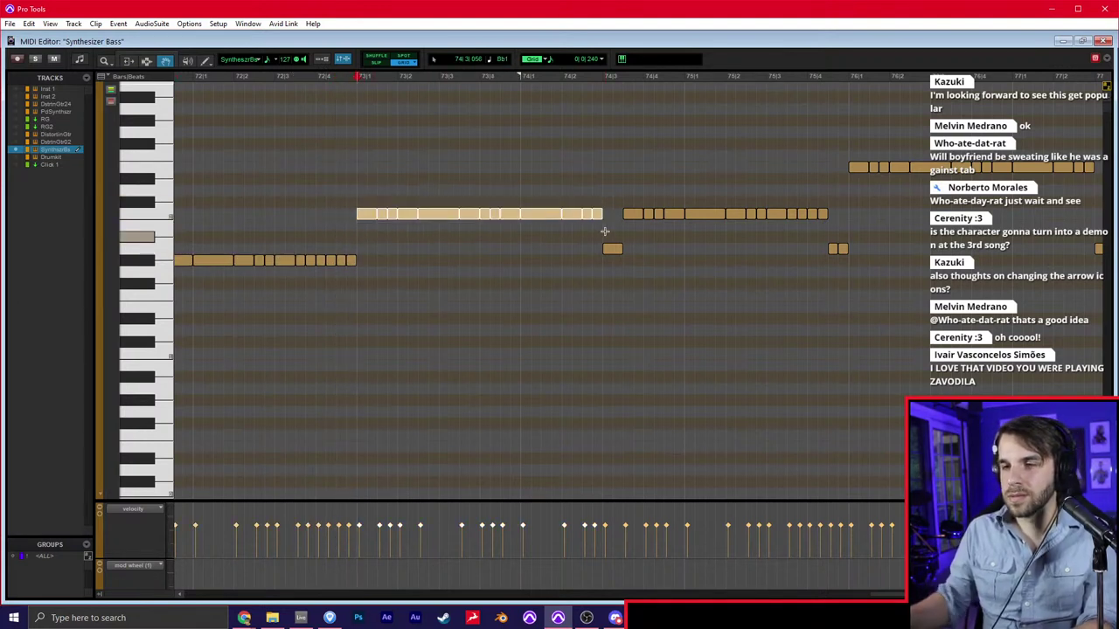
key("Down")
key("Down")
key("Down")
key("Down")
key("Down")
key("space")
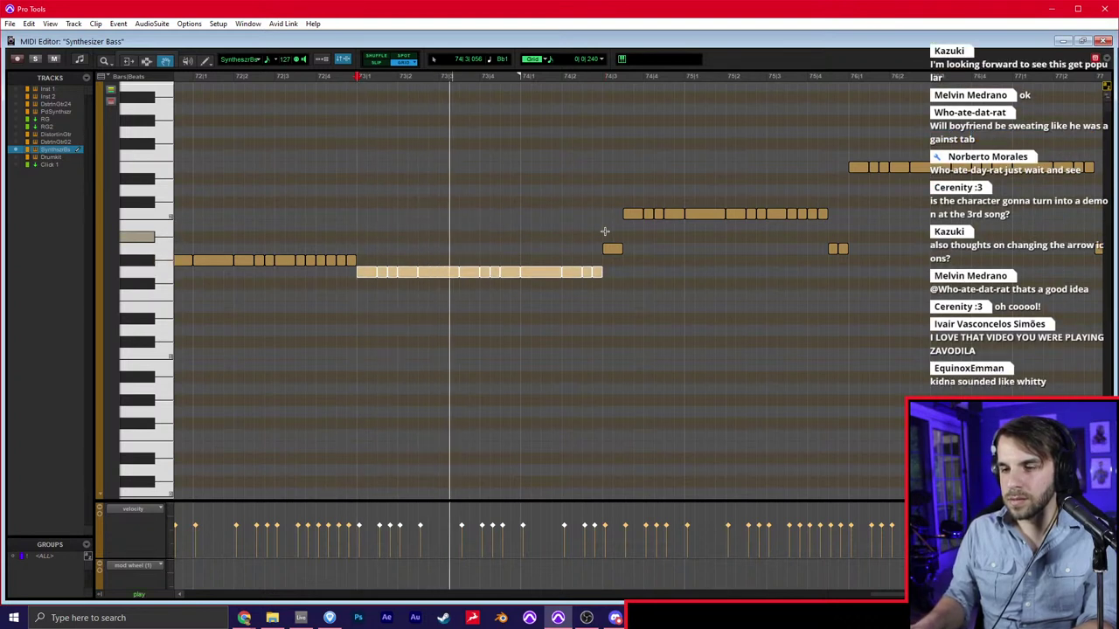
key("space")
Try the bar 73 bass phrase at C1, return it to G1 and compare both by ear
key("Down")
key("Down")
key("Down")
key("Down")
key("Down")
key("Down")
key("Down")
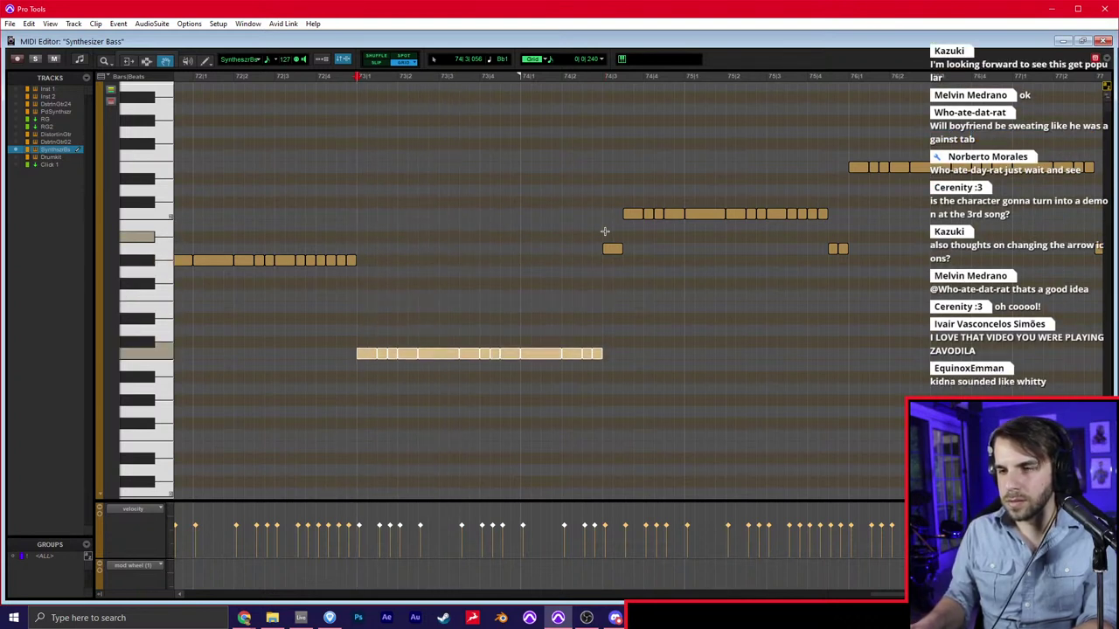
key("space")
key("space")
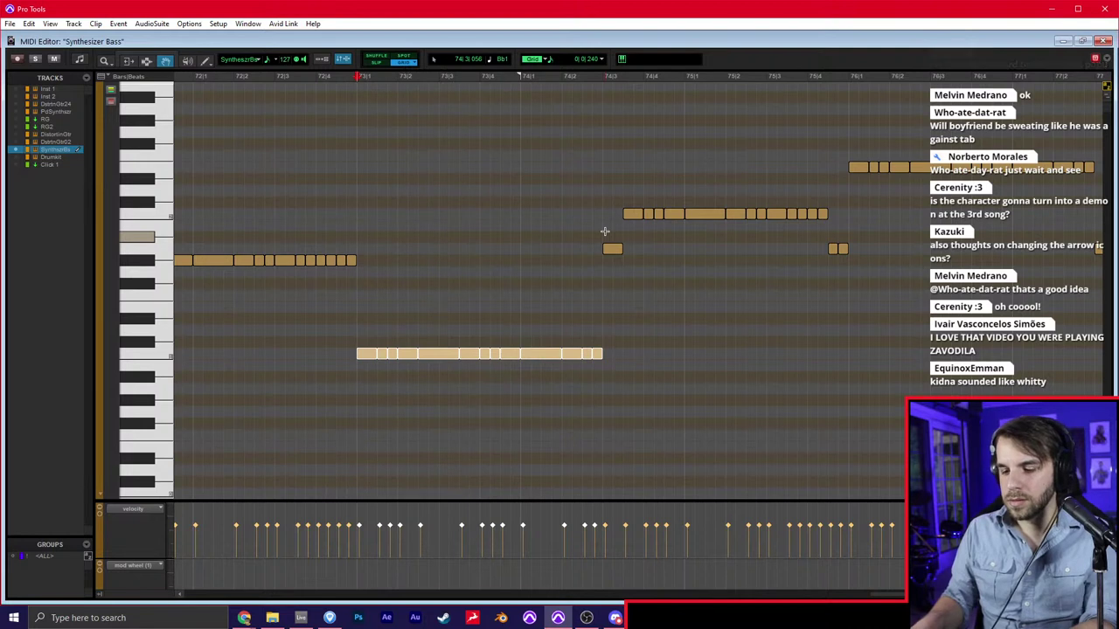
key("space")
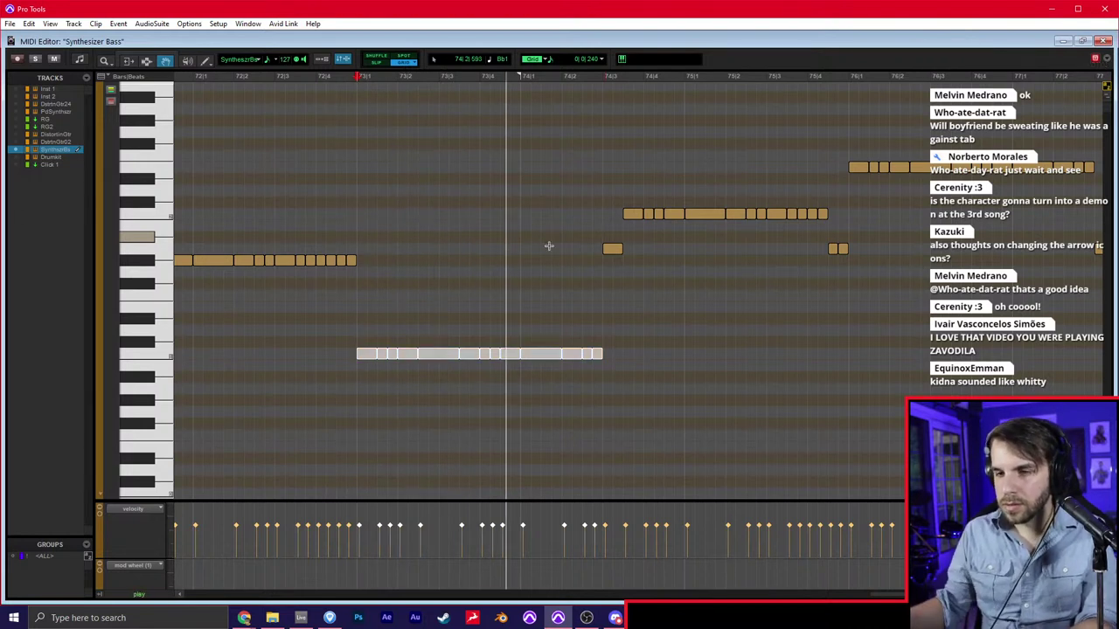
key("space")
left_click_drag(359, 344, 373, 272)
key("space")
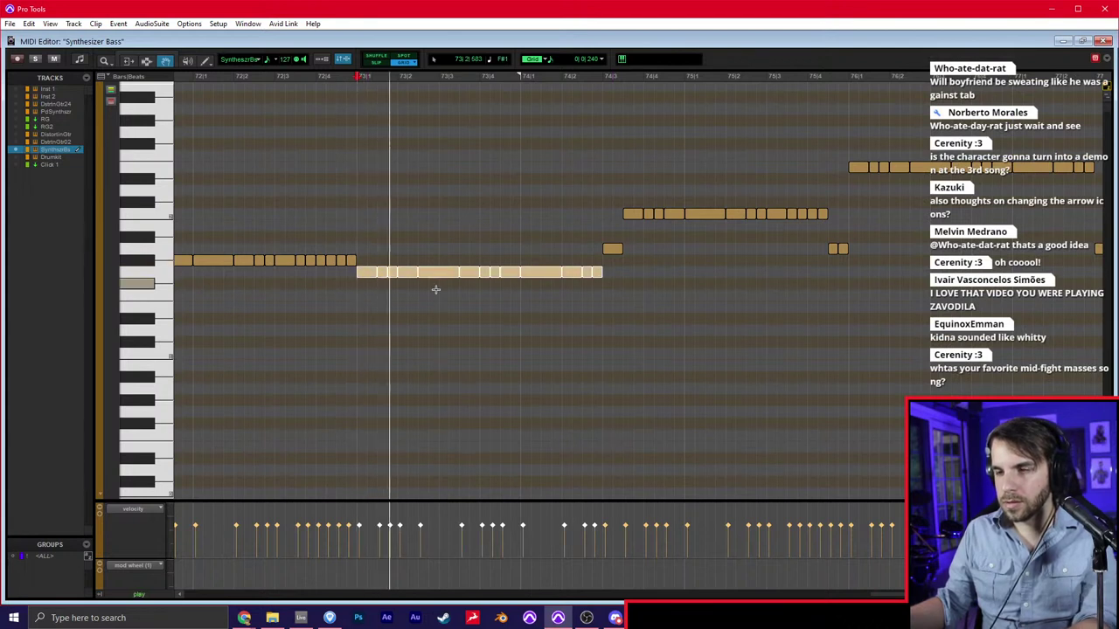
Lower the bar 73 phrase to E1 and bring the single note at 74|3 down to the same pitch
scroll(494, 295, "right", 1)
key("space")
key("Down")
key("Down")
key("Down")
key("space")
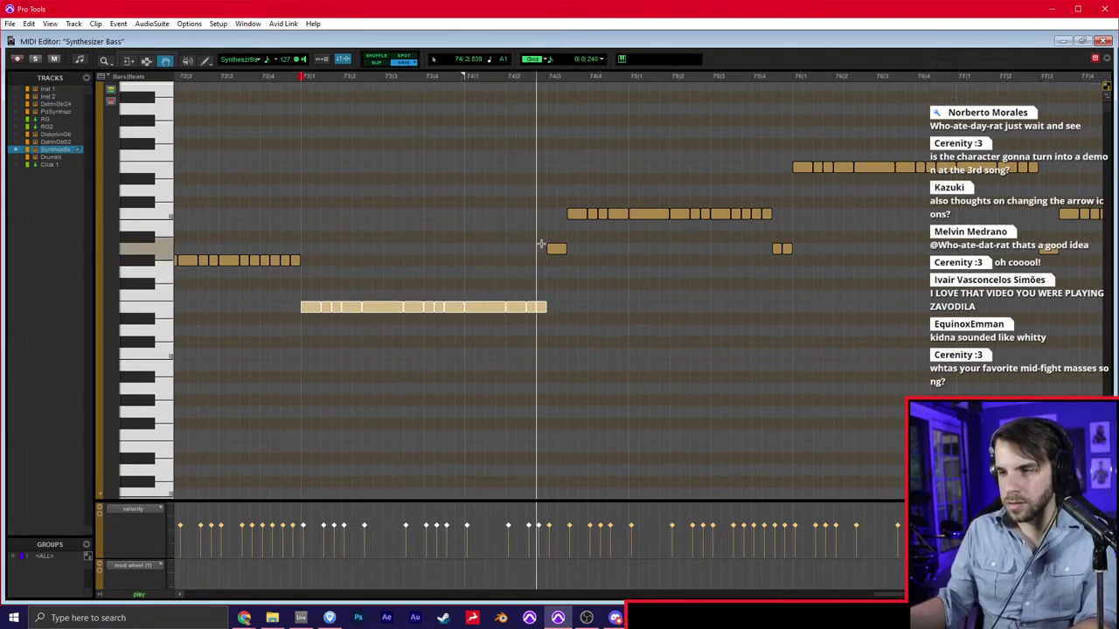
left_click_drag(557, 248, 562, 307)
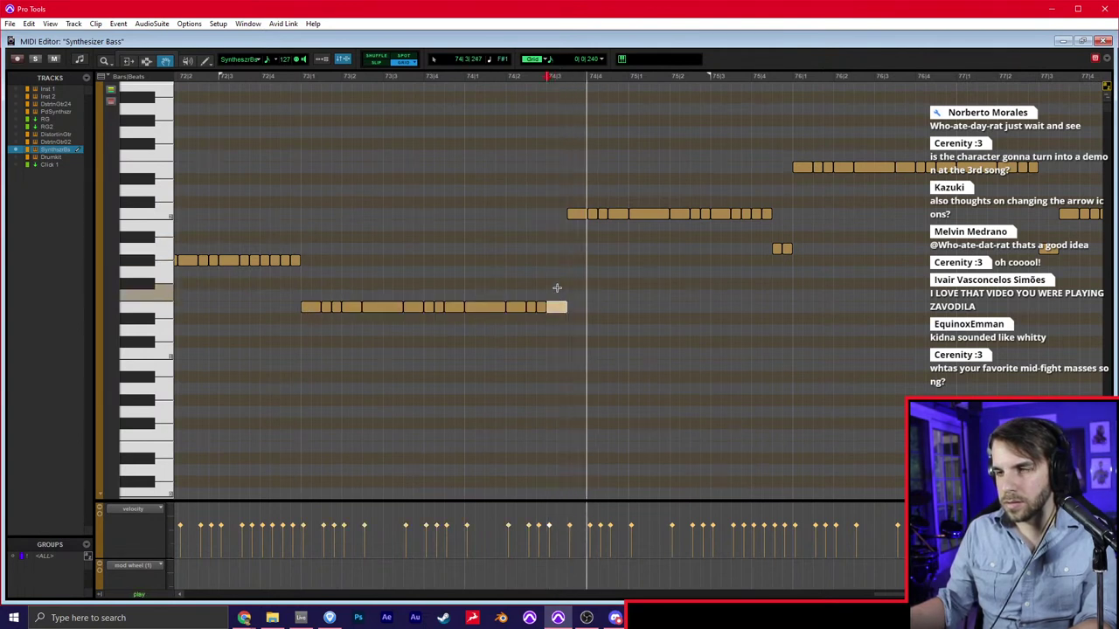
Move the phrase running up to bar 76 and its two closing notes to Bb1
left_click_drag(568, 182, 768, 222)
key("Down")
key("Down")
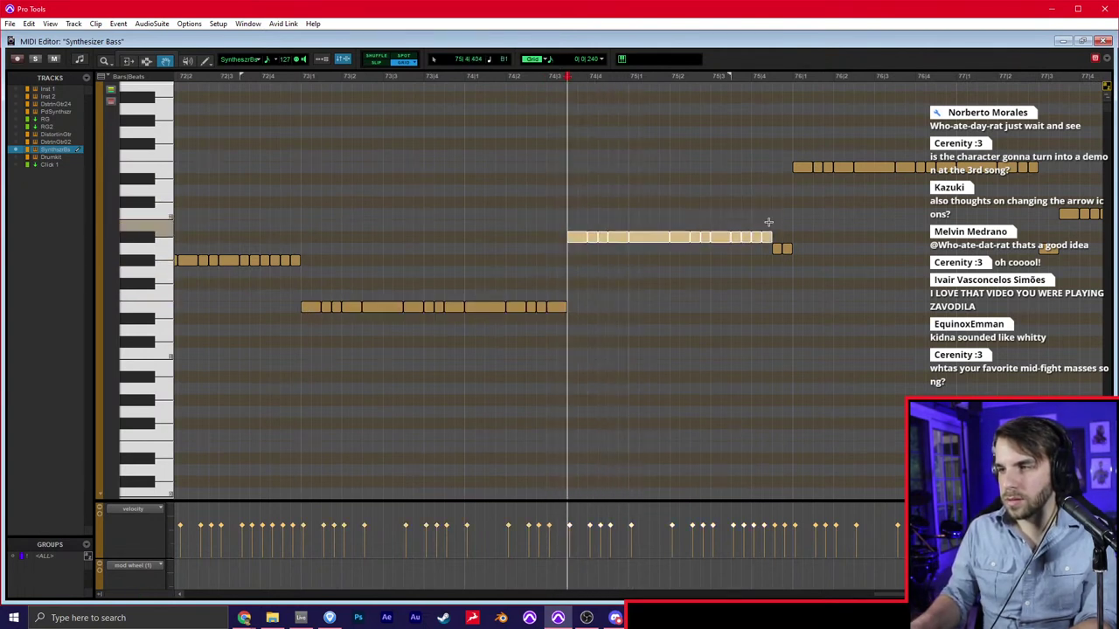
key("space")
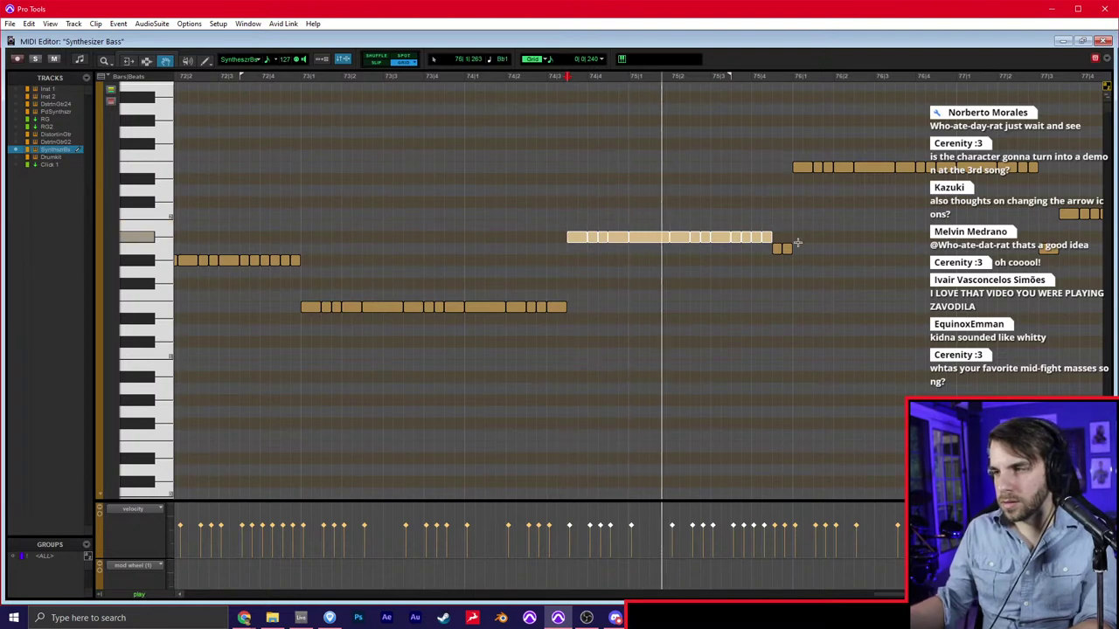
left_click_drag(804, 236, 773, 257)
key("Up")
Replace the SynthesizerBass clip from bar 76 onward with a duplicate of the revised bars 70 to 76
key("ctrl+=")
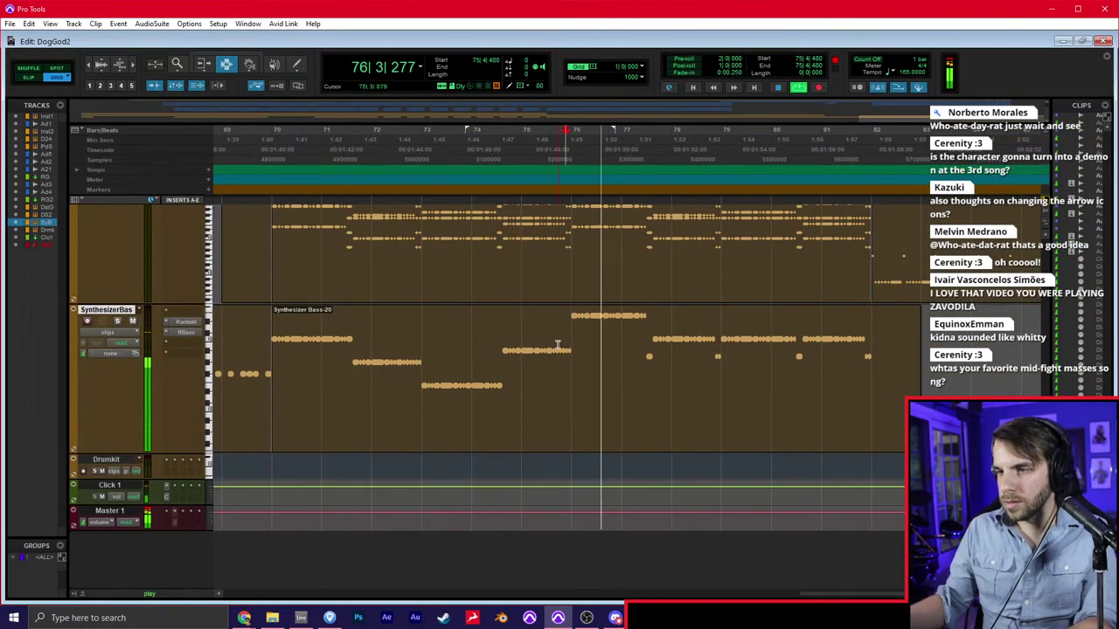
left_click(571, 345)
key("b")
double_click(618, 350)
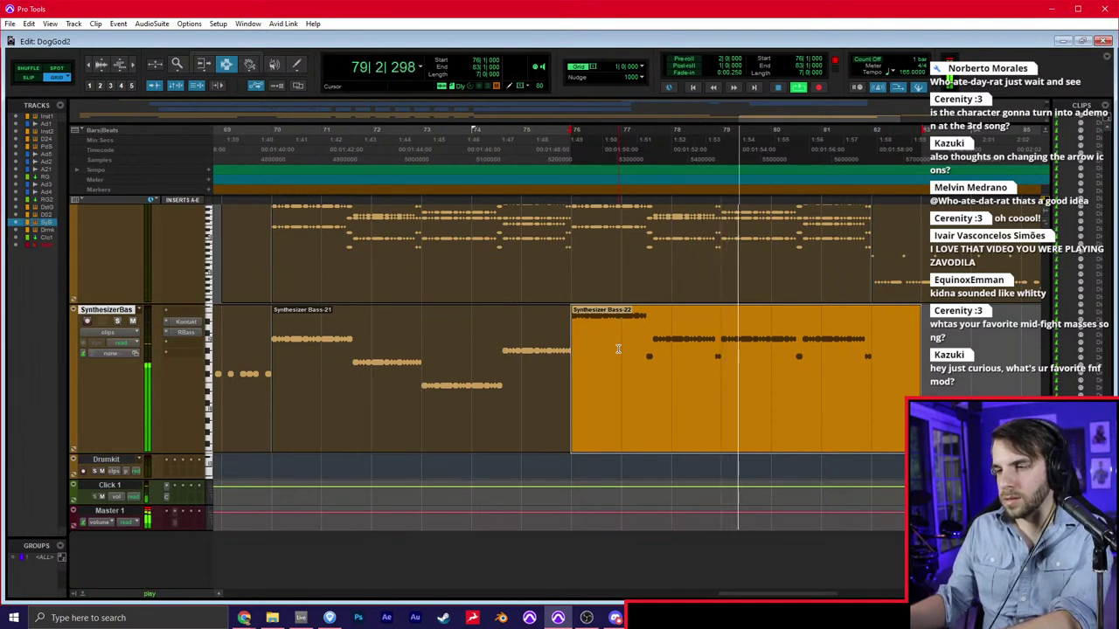
key("Delete")
double_click(460, 385)
key("ctrl+d")
Open the duplicated bass clip in the MIDI Editor and raise its first phrase at bar 76 four semitones to E2
double_click(501, 371)
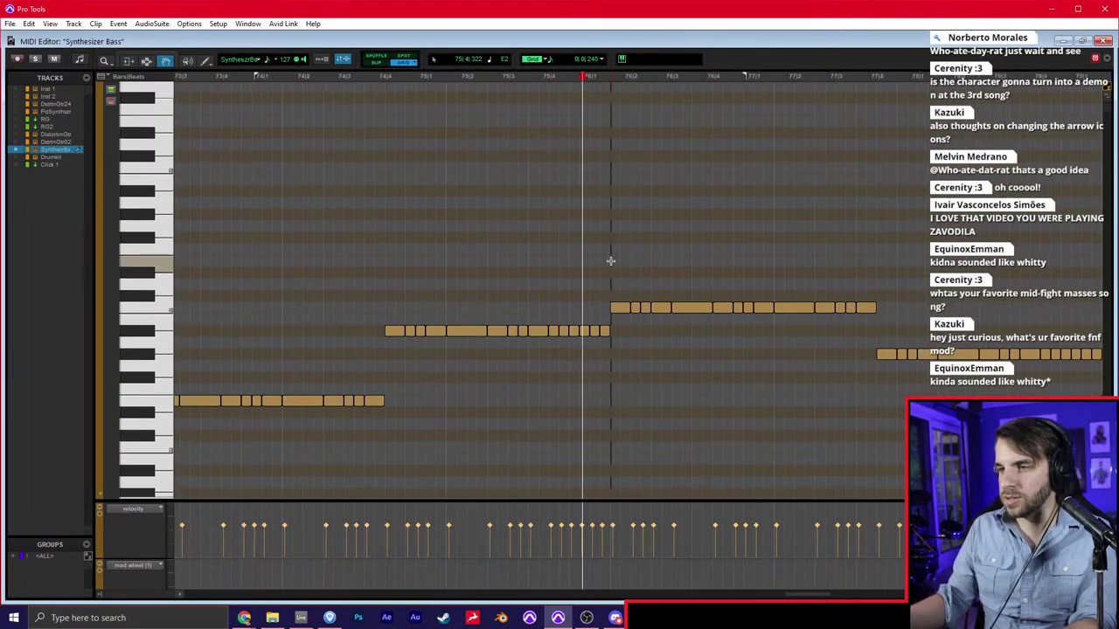
left_click_drag(521, 293, 804, 315)
key("Up")
key("Up")
key("Up")
key("Up")
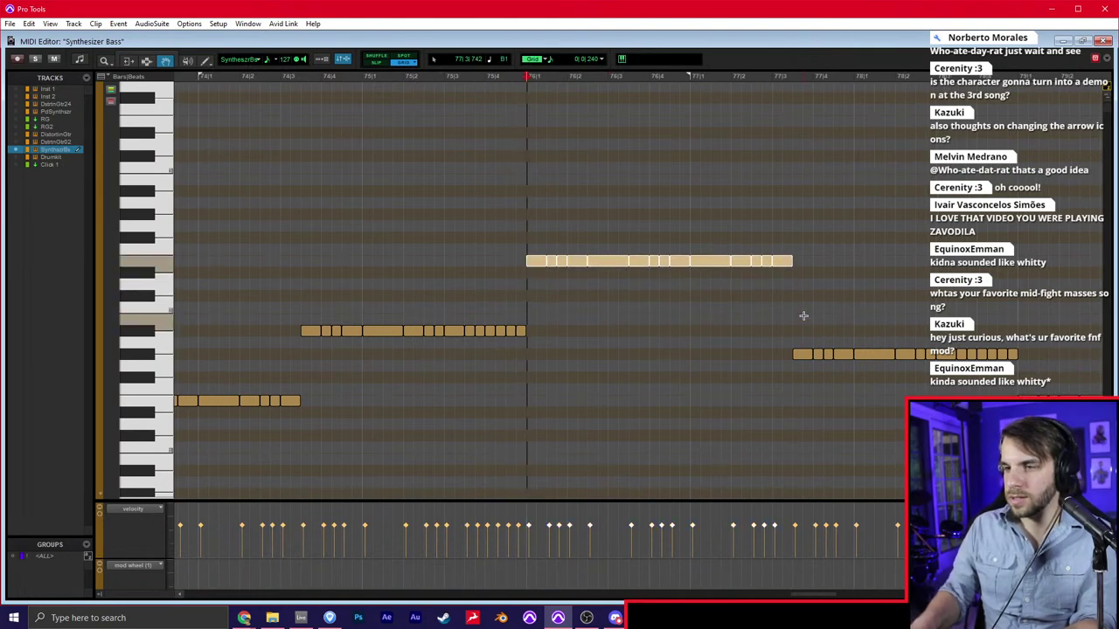
Raise the duplicate's second phrase, ending at bar 79, four semitones to C2
scroll(794, 320, "right", 1)
left_click_drag(706, 339, 1064, 376)
key("Up")
key("Up")
key("Up")
key("Up")
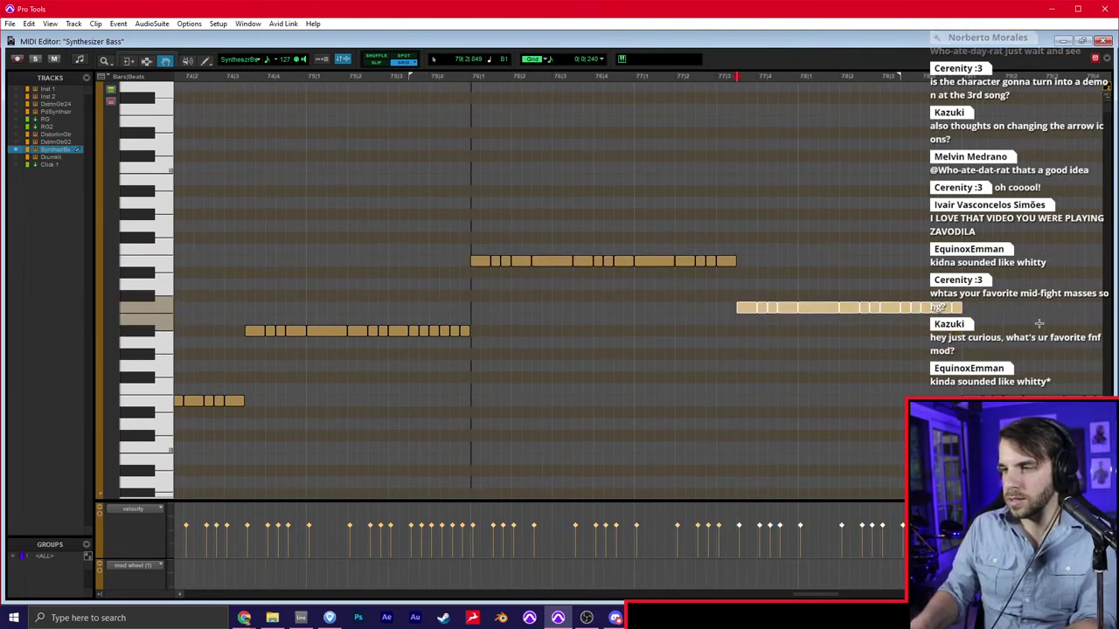
Close the MIDI Editor and play back the arrangement from bar 68 to check the bass line
key("ctrl+w")
key("r")
left_click(401, 361)
key("space")
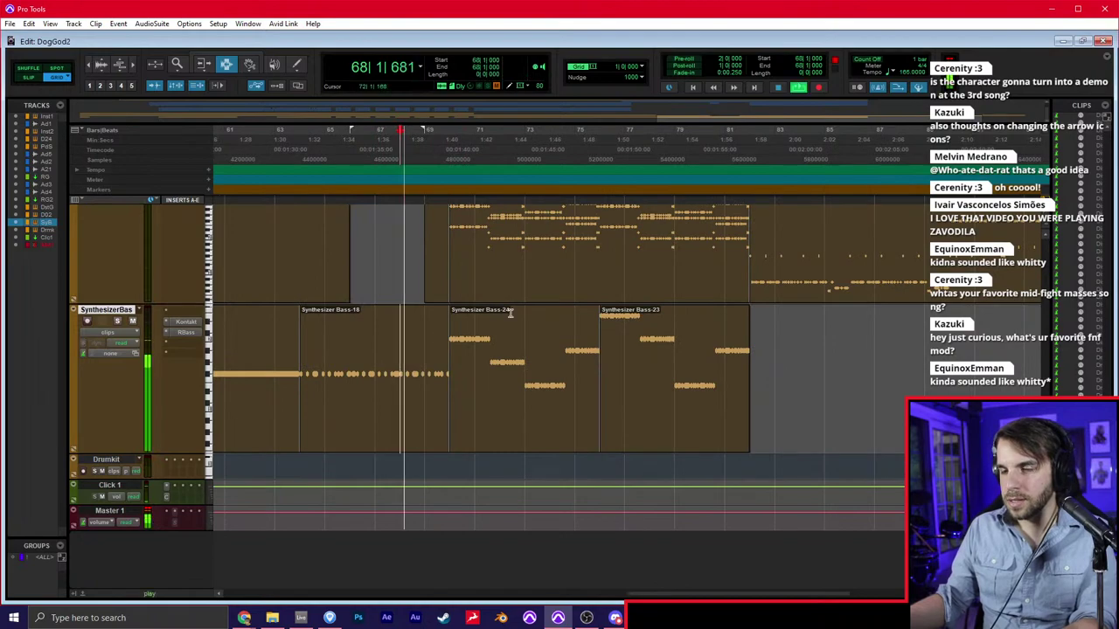
Copy the Synthesizer Bass clip at bar 70 to the same position on the Inst 1 track and open it for note editing
scroll(510, 313, "up", 3)
scroll(510, 313, "down", 1)
double_click(507, 460)
scroll(548, 400, "up", 5)
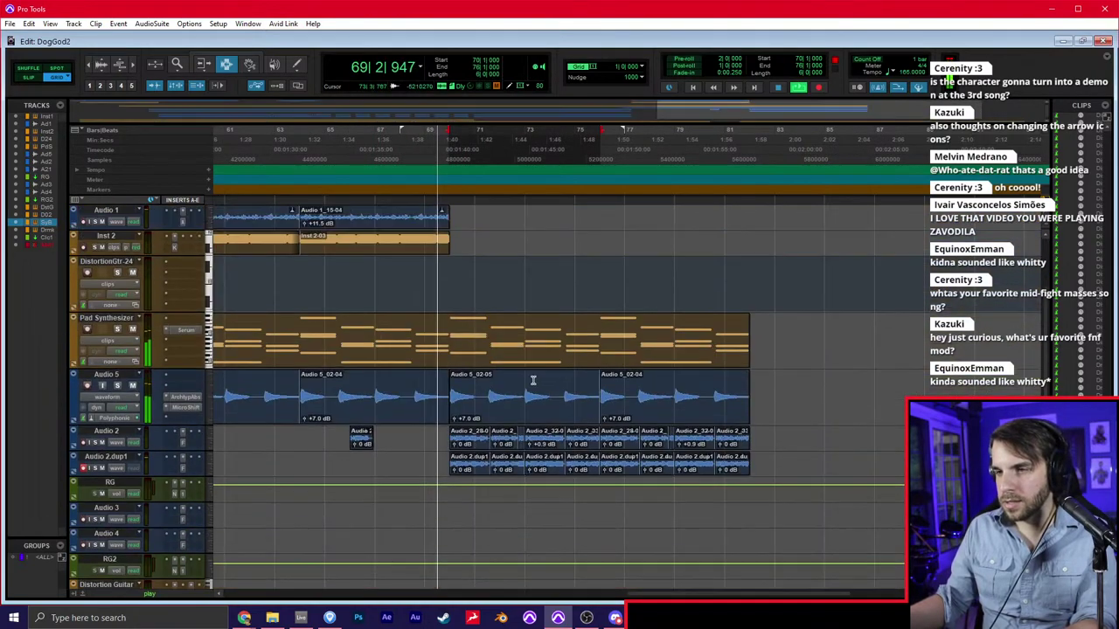
double_click(455, 312)
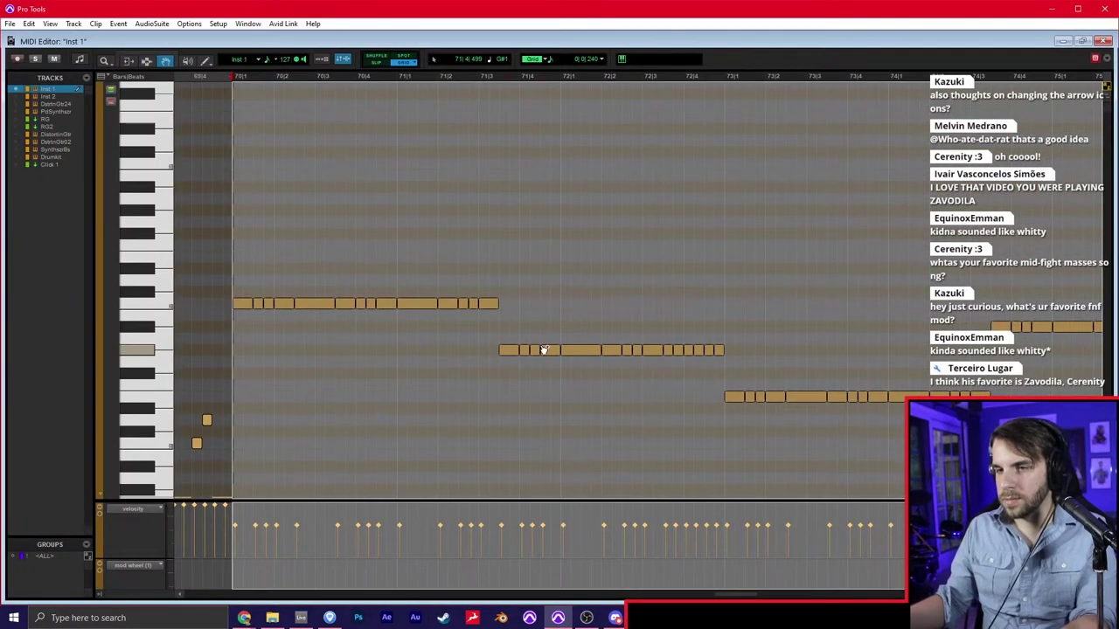
Transpose all notes of the pasted Inst 1 clip to C0 and close the Event Operations dialog
key("alt+t")
left_click(618, 382)
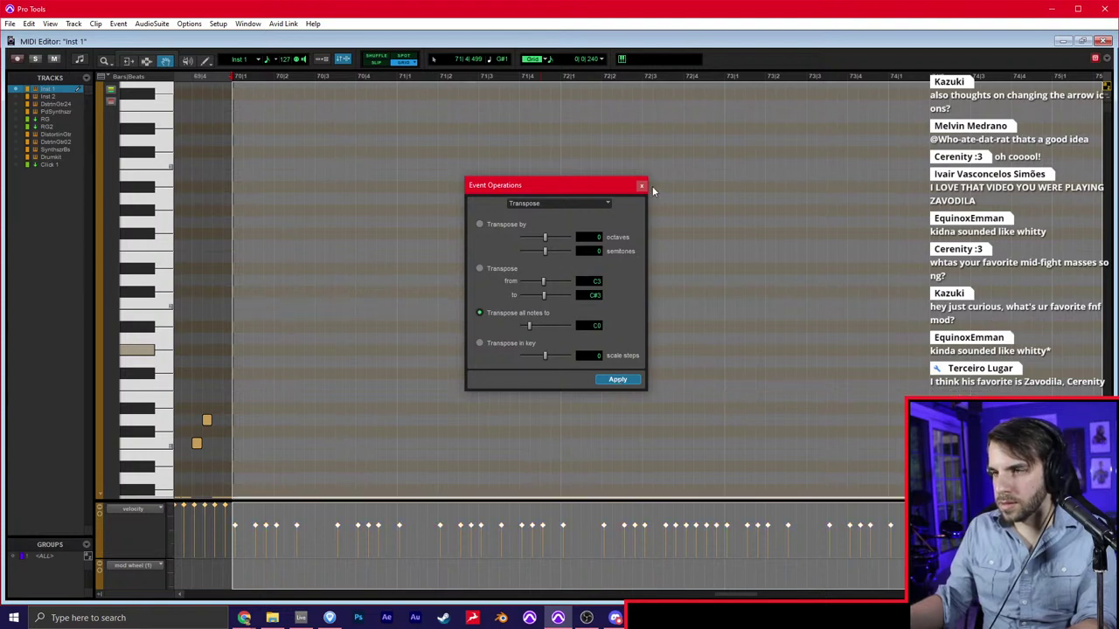
left_click(642, 186)
Draw drum notes in bar 70: D0 on beat 3, a cymbal note below C3 on beat 1, and F3 on beats 2 to 4
scroll(477, 345, "down", 5)
left_click(331, 376)
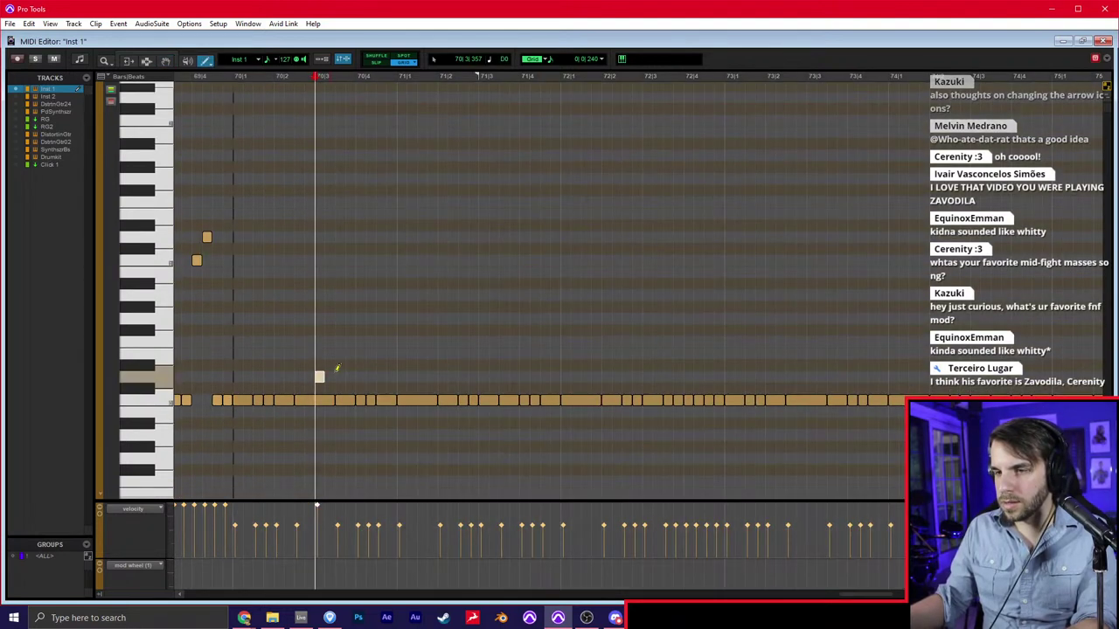
scroll(235, 240, "up", 4)
left_click(230, 189)
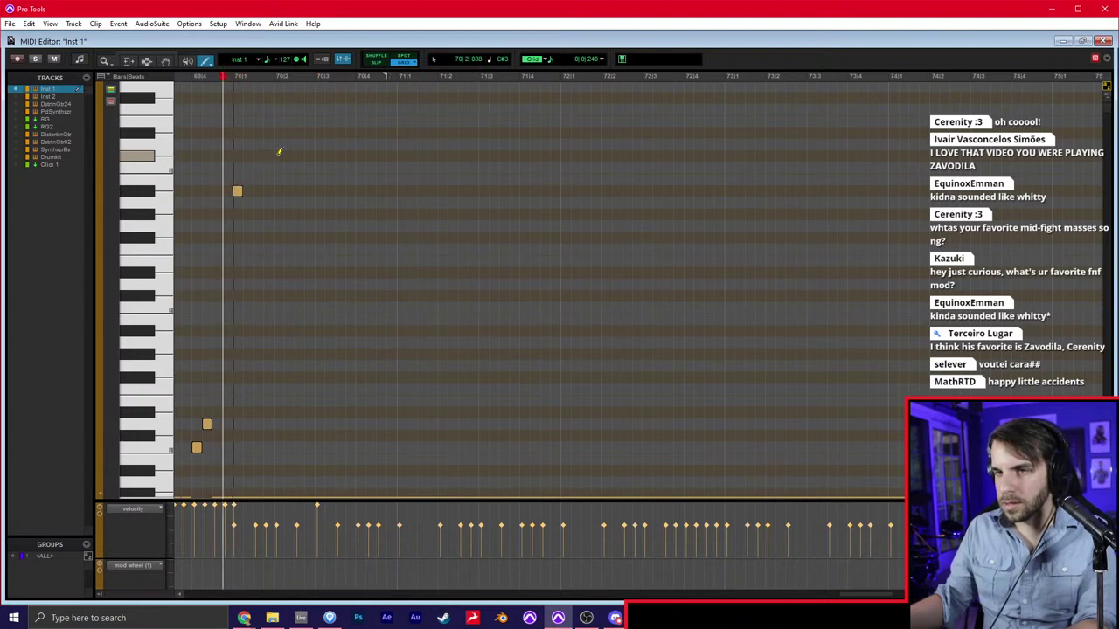
scroll(279, 139, "up", 2)
left_click(278, 212)
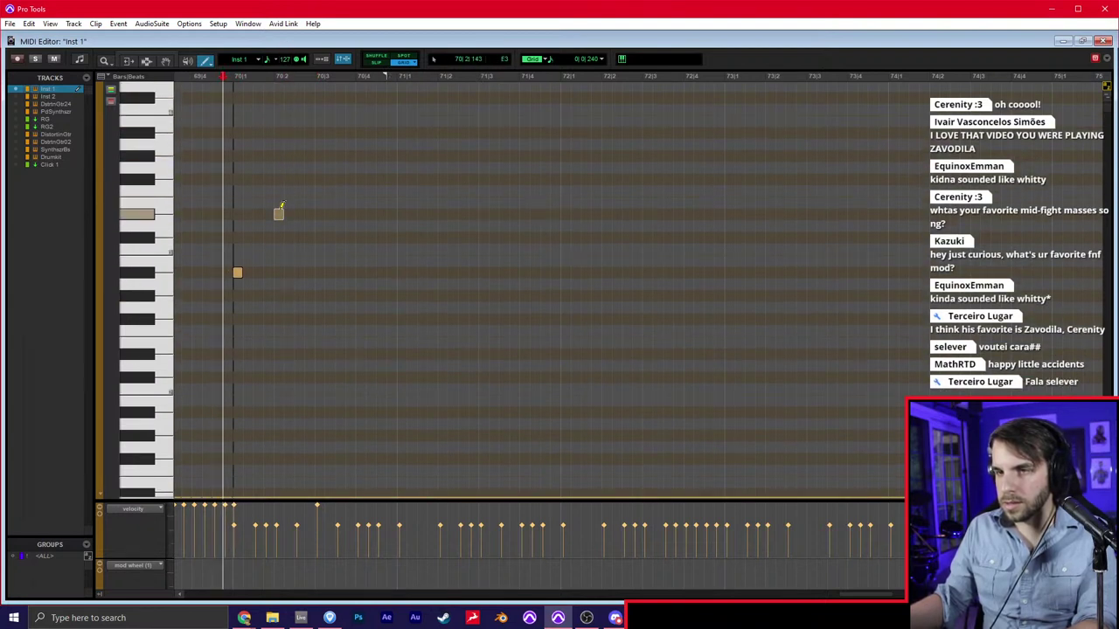
left_click_drag(280, 210, 278, 189)
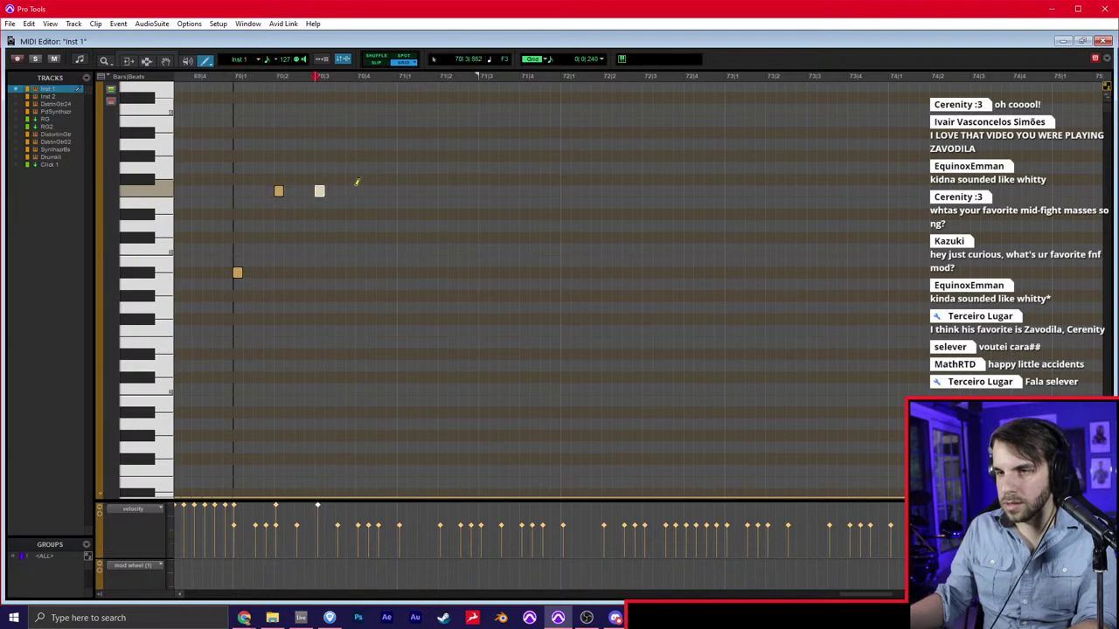
Duplicate bar 70's four upper cymbal notes through bar 75 and play back from bar 70
key("F8")
left_click_drag(398, 152, 233, 300)
key("ctrl+d")
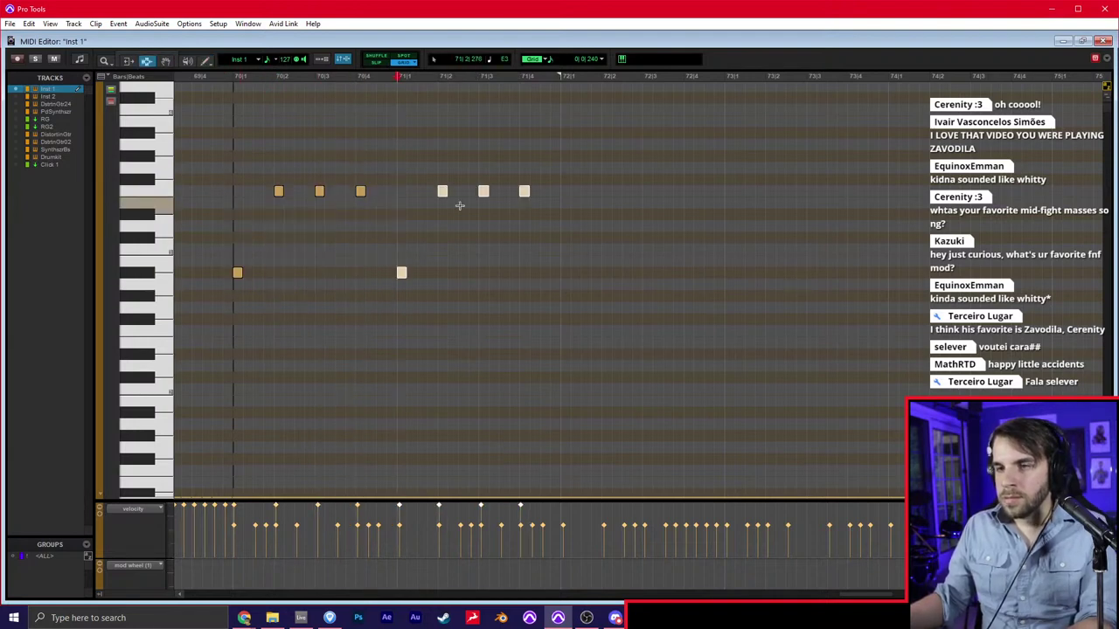
left_click_drag(552, 151, 225, 320)
key("ctrl+d")
key("ctrl+d")
key("F7")
left_click(230, 304)
key("space")
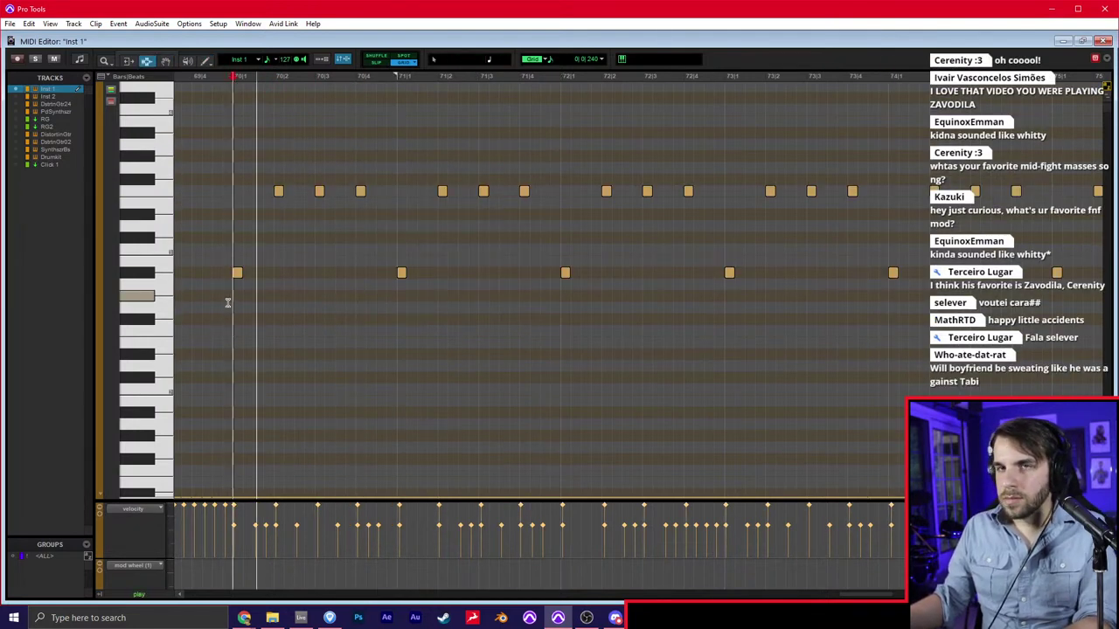
Duplicate the Inst 1 clip from bar 70 to bar 76 and check the mixer levels during playback
key("ctrl+=")
double_click(550, 323)
key("ctrl+d")
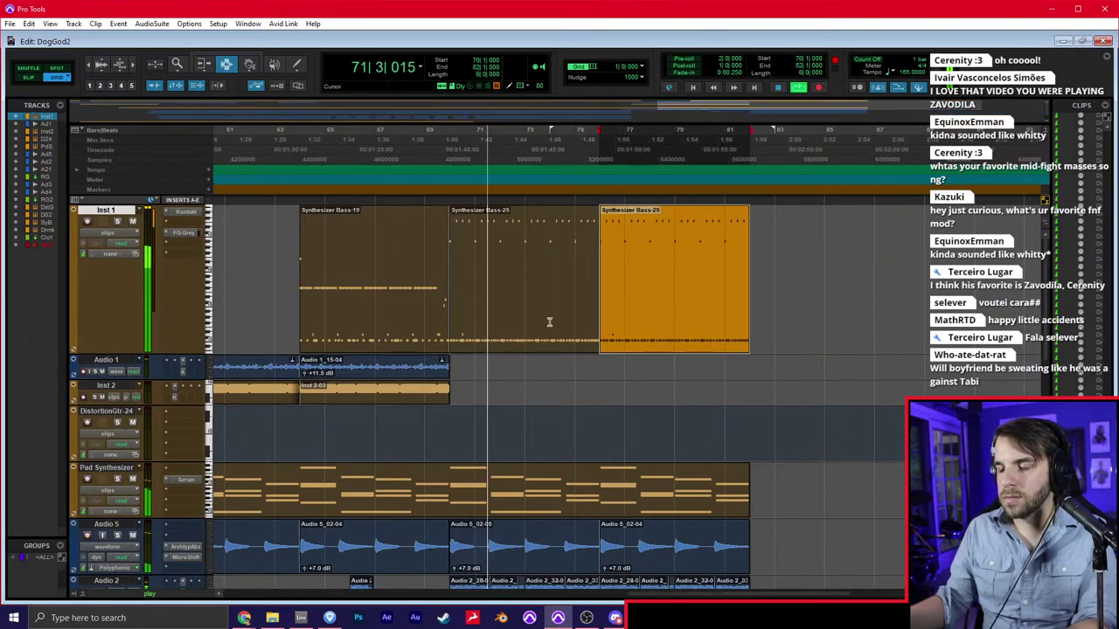
key("ctrl+=")
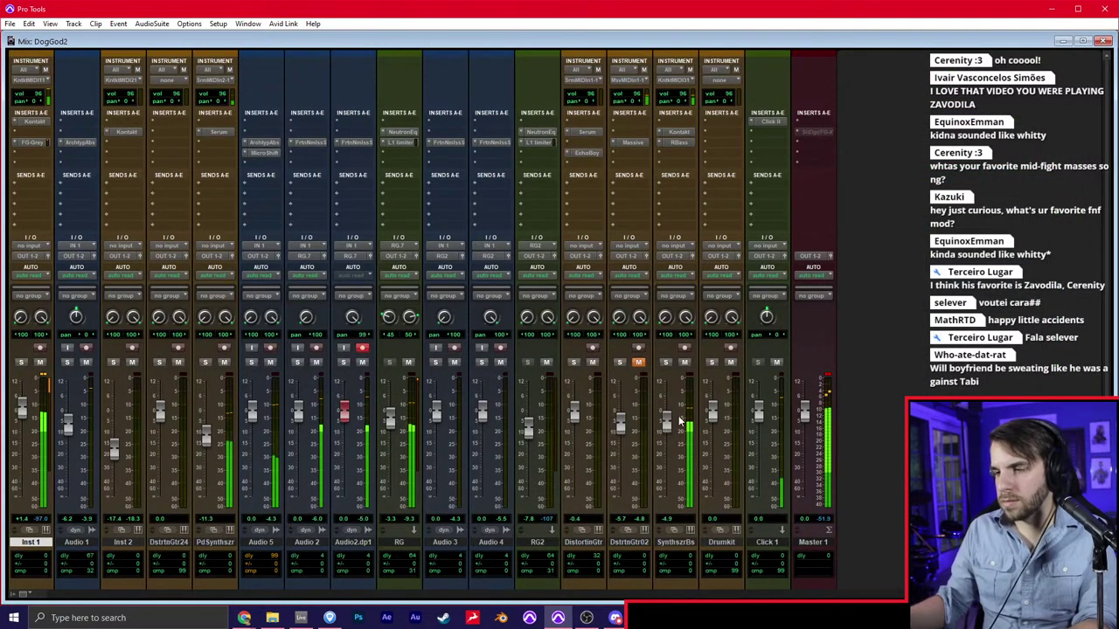
key("ctrl+=")
Duplicate the D0 note on beat 3 of bar 70 into each of the following five bars of the Inst 1 clip
scroll(512, 290, "up", 2)
left_click(498, 297)
key("super+=")
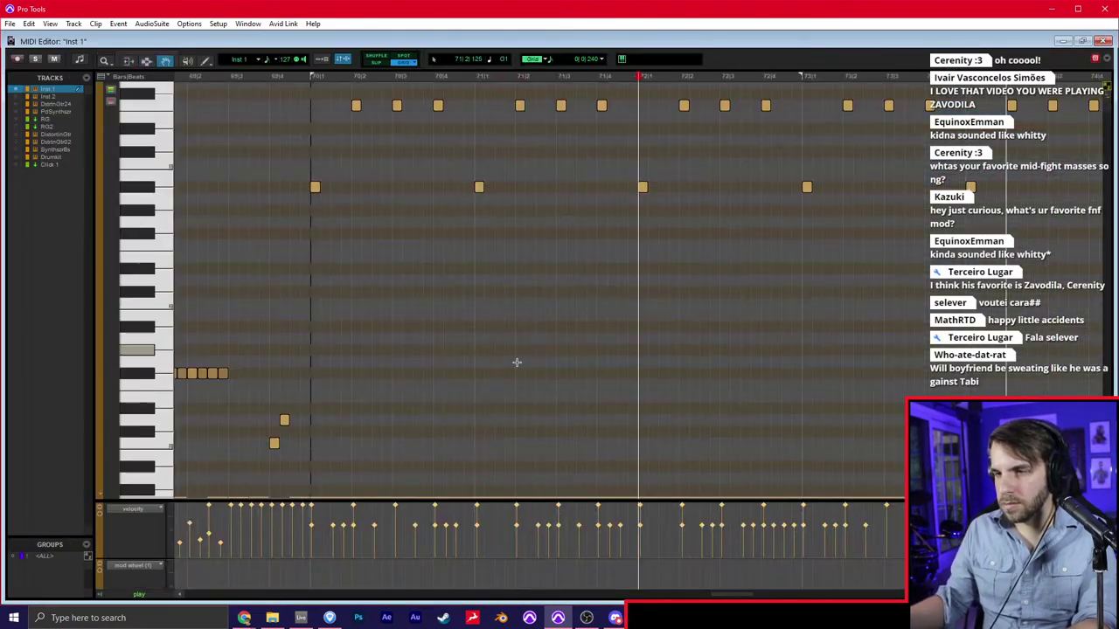
scroll(437, 398, "down", 5)
key("r")
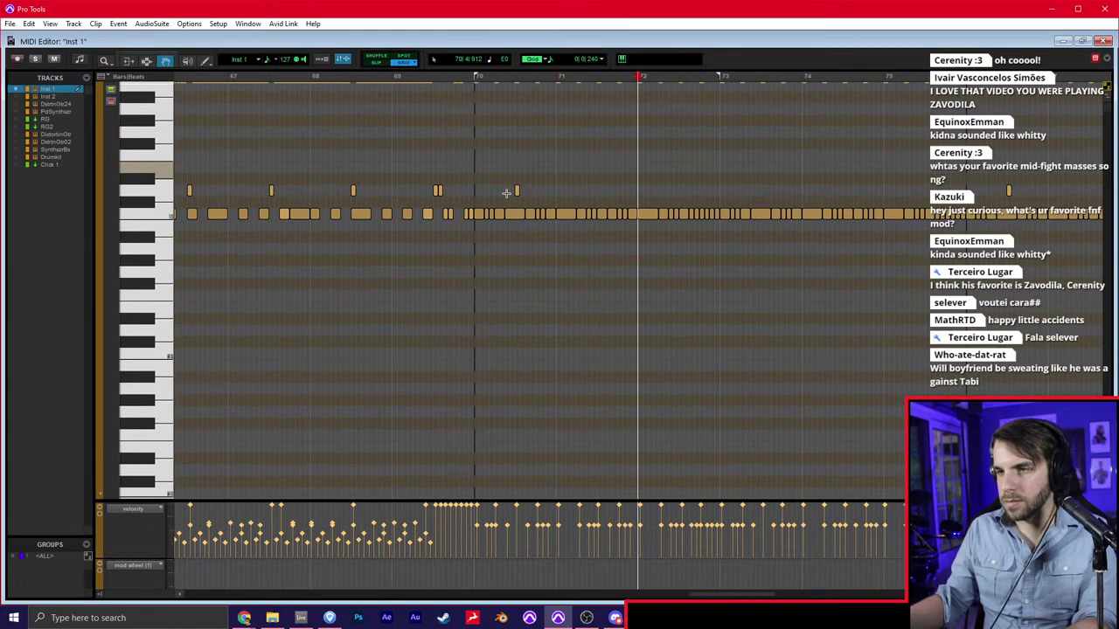
left_click_drag(556, 164, 501, 196)
key("ctrl+d")
key("ctrl+d")
key("ctrl+d")
key("ctrl+d")
key("ctrl+d")
Duplicate the revised Inst 1 clip at bar 70 over the clip that starts at bar 76
key("super+=")
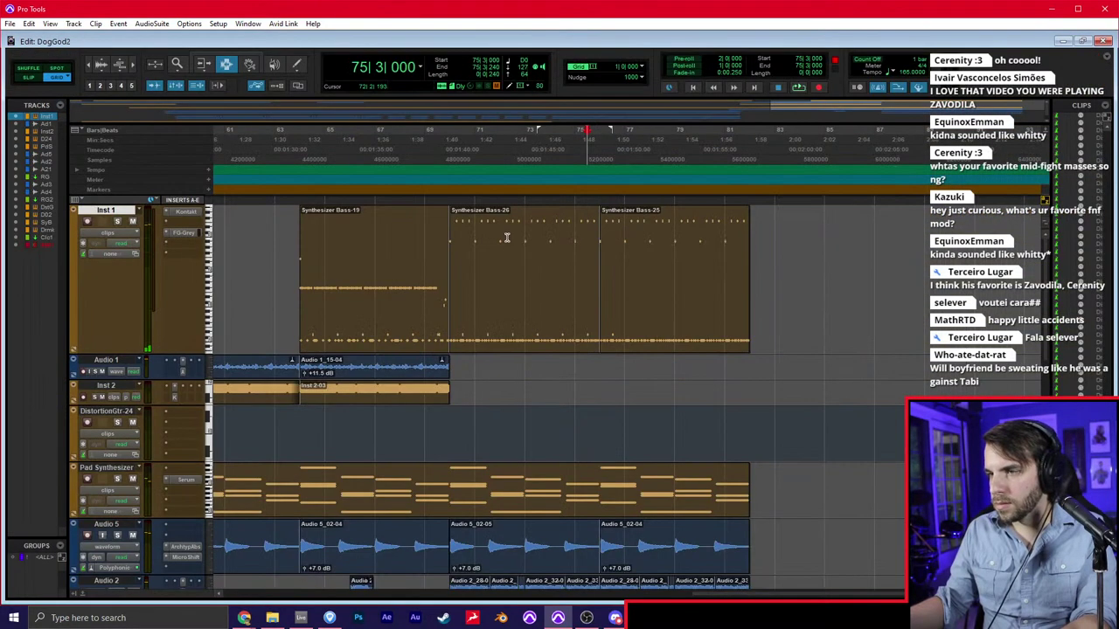
double_click(507, 249)
key("ctrl+d")
Select all Inst 1 notes from bar 70 to bar 82 in the MIDI editor
left_click(446, 293)
key("ctrl+=")
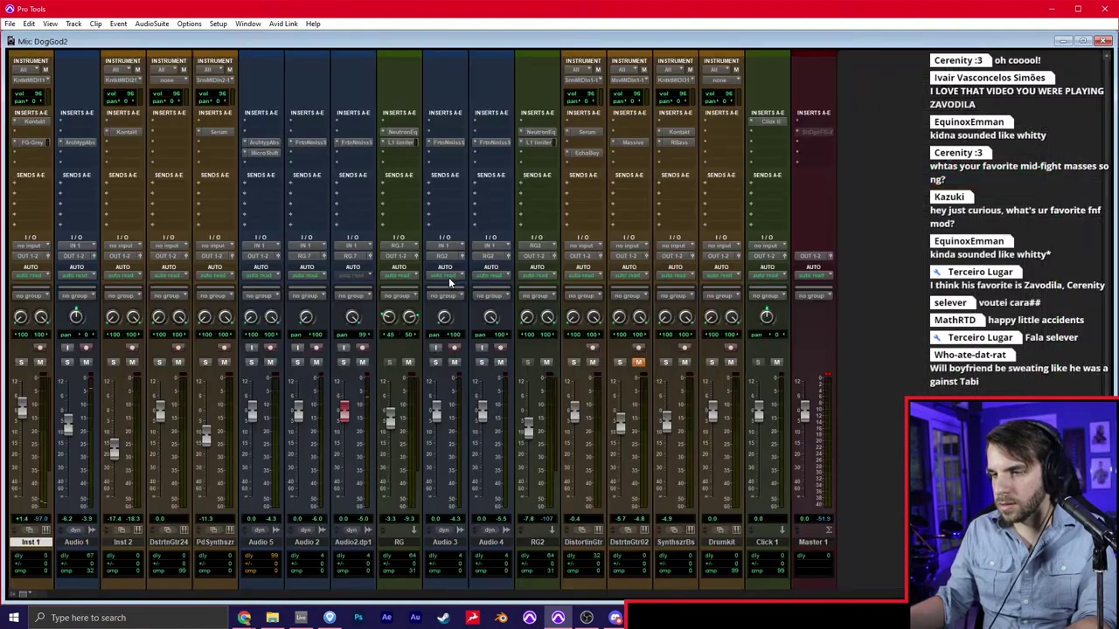
key("ctrl+=")
key("super+=")
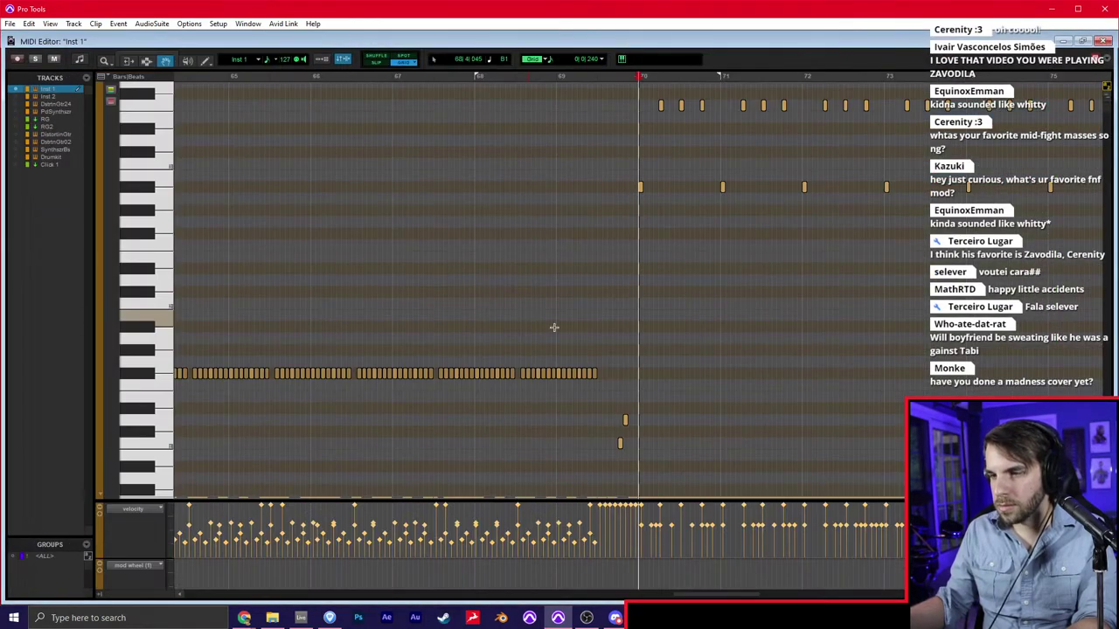
key("r")
scroll(689, 531, "right", 8)
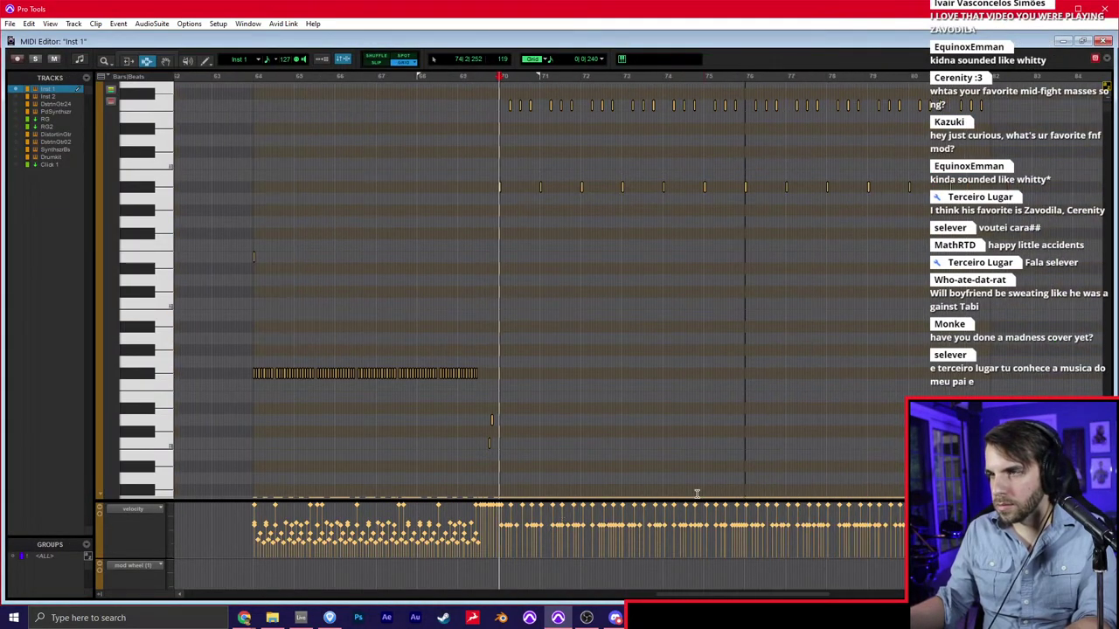
left_click(930, 529, "shift")
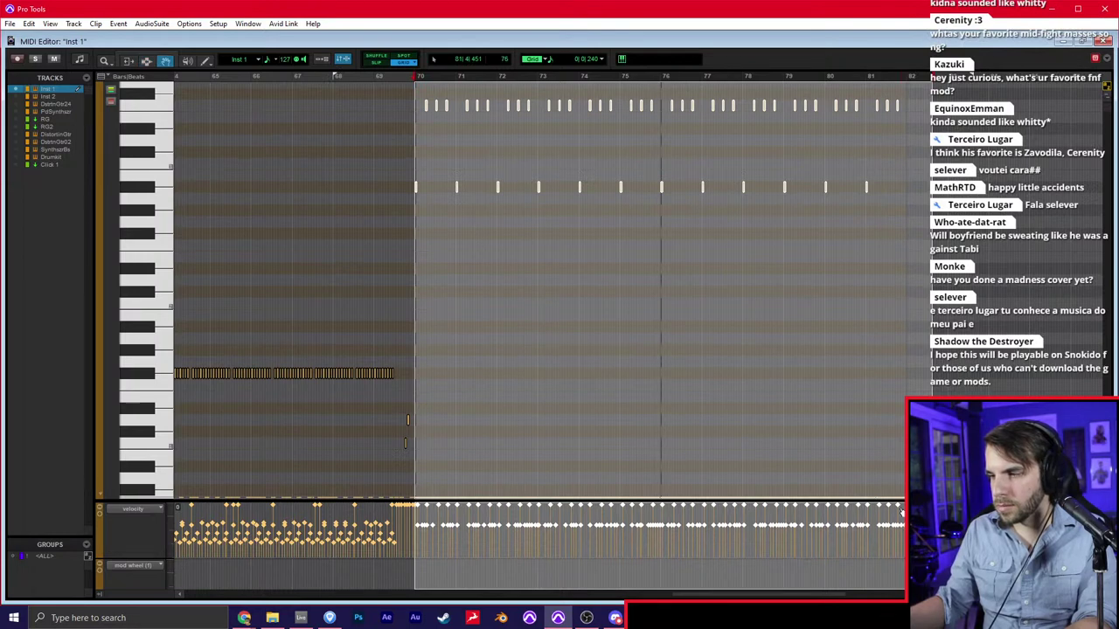
Play back the section and turn off record enable on the Audio 2.dup1 track
key("super+=")
key("space")
key("ctrl+=")
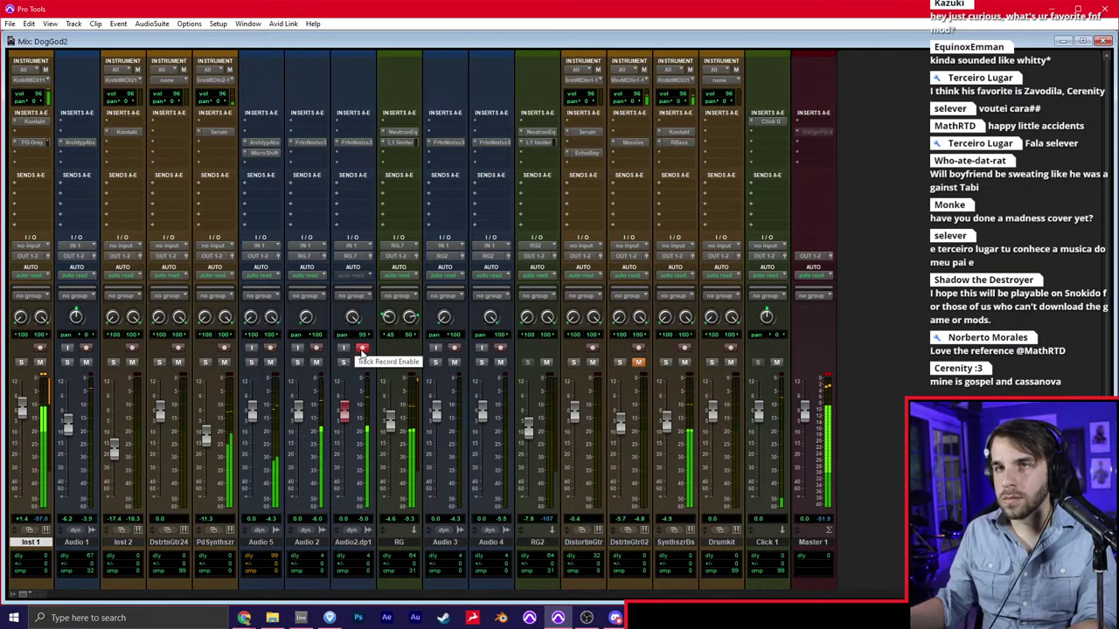
left_click(362, 349)
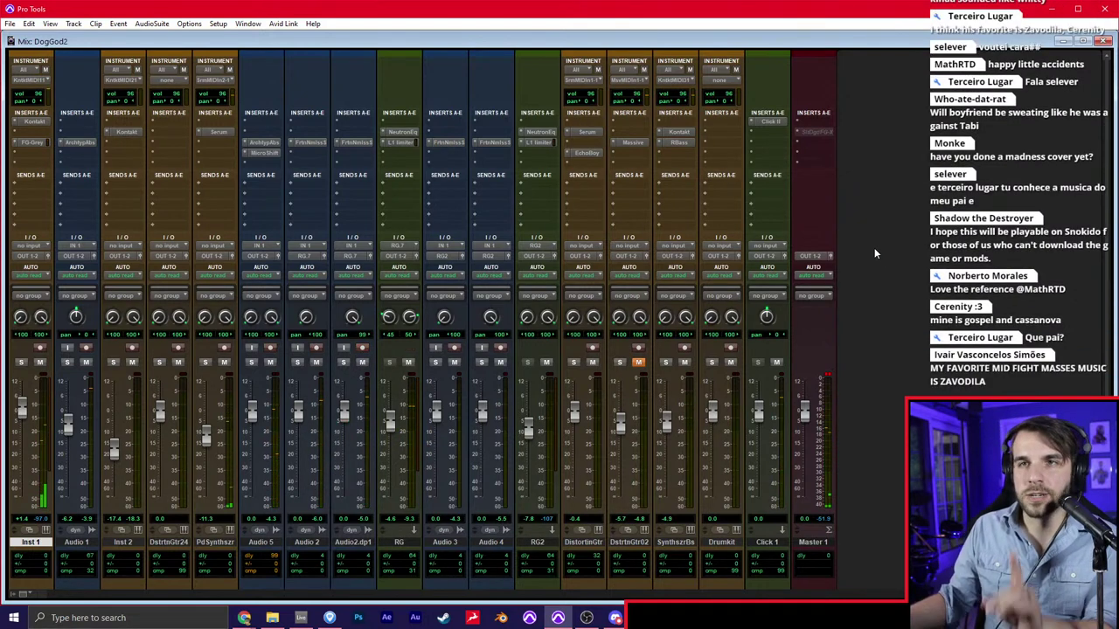
Place the edit cursor at bar 70 on the Audio 3 track
key("ctrl+equal")
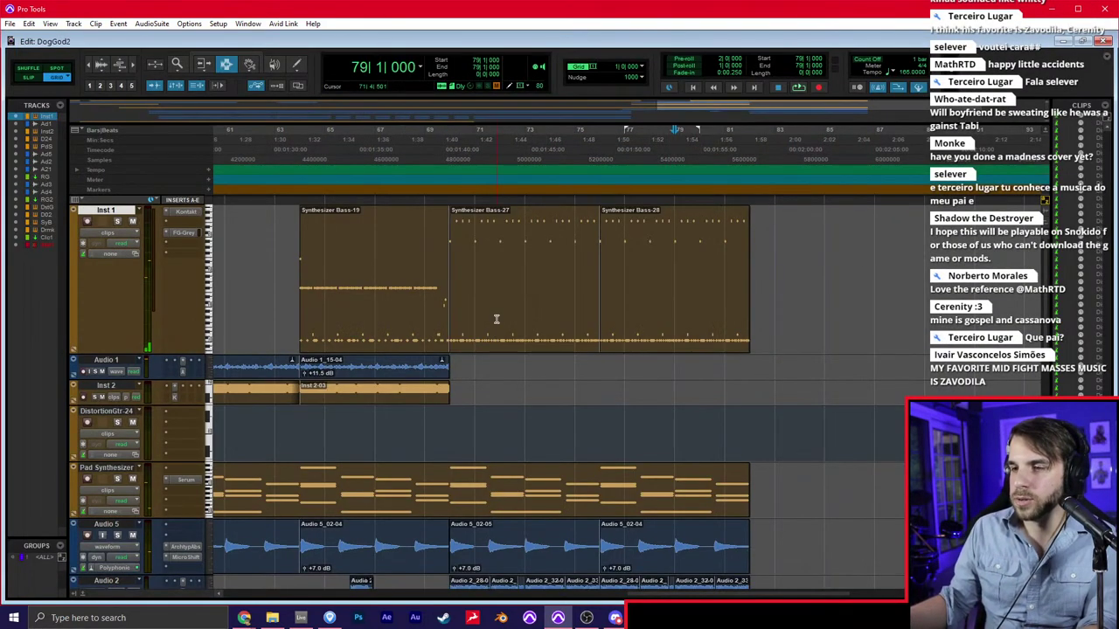
left_click(454, 378)
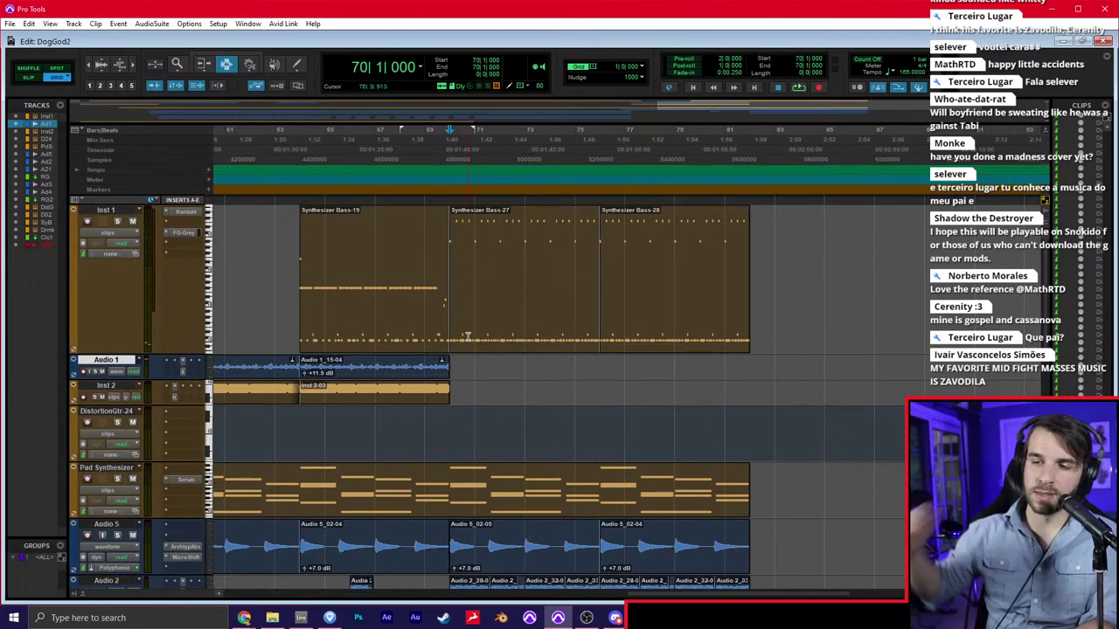
scroll(467, 320, "down", 3)
left_click(456, 258)
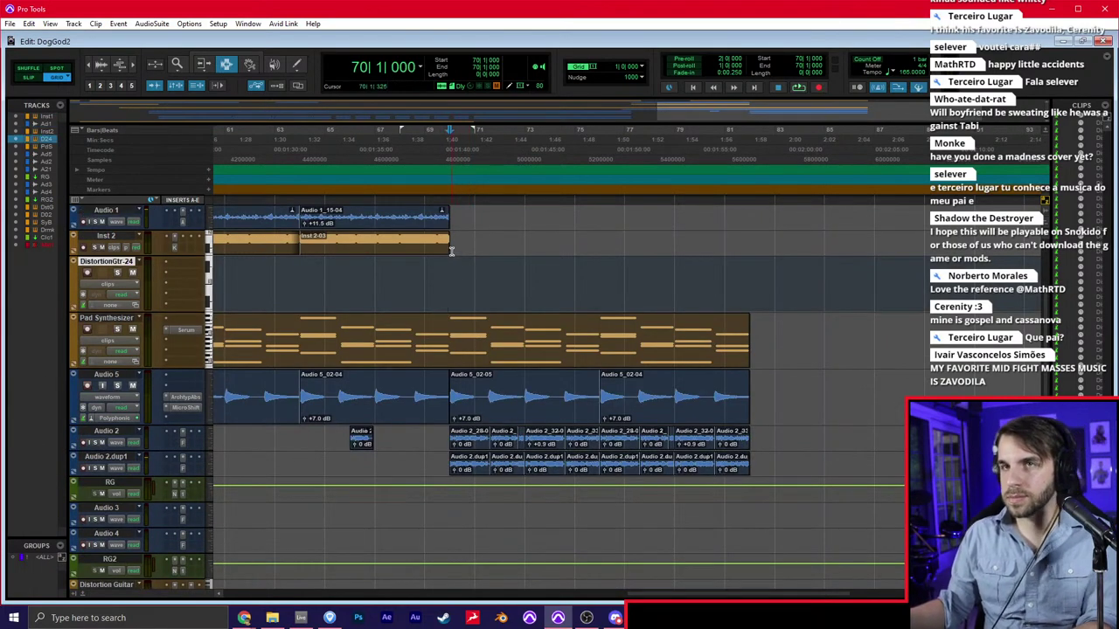
left_click(430, 237)
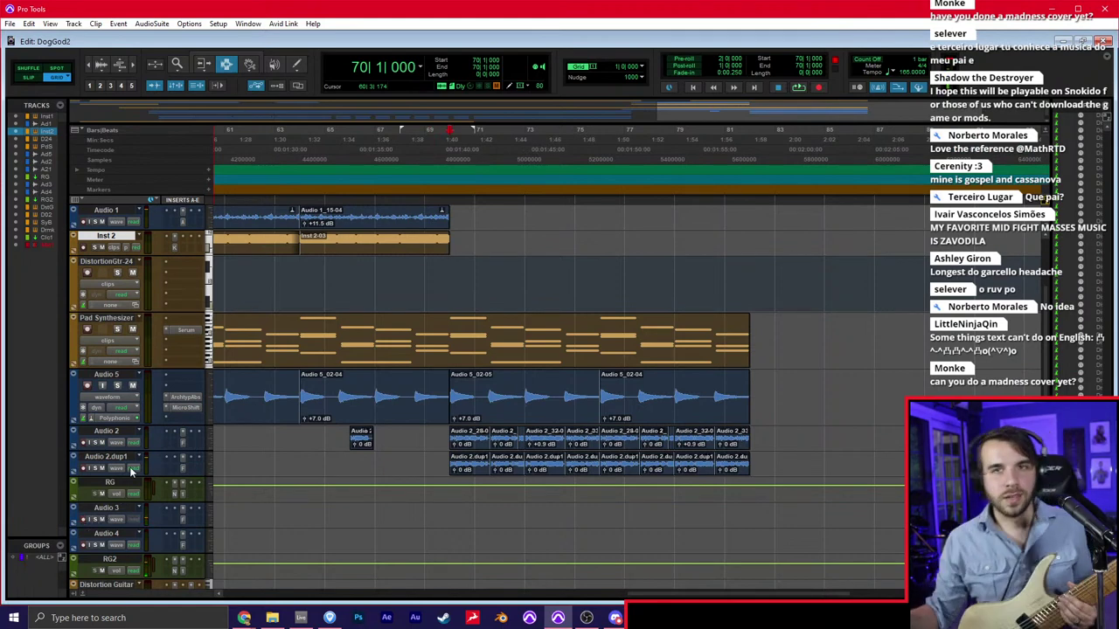
left_click(451, 524)
key("ctrl+bracketright")
key("ctrl+bracketright")
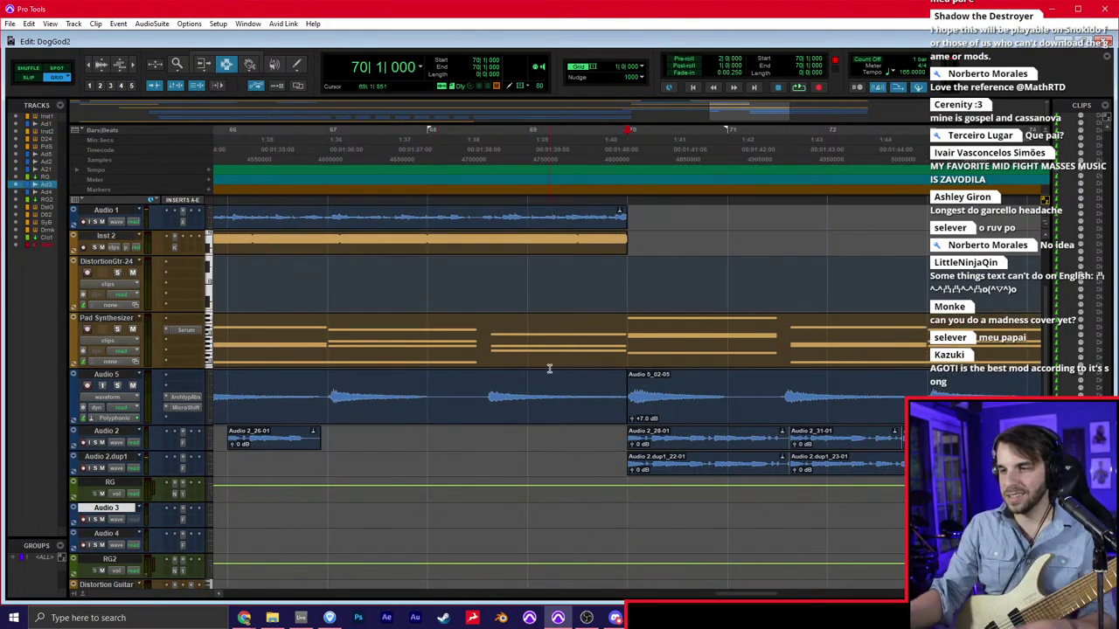
Arm Audio 3 for recording and audition the song from bar 70 with the Distortion Guitar and Synthesizer Bass notes in view
scroll(550, 371, "right", 3)
scroll(499, 419, "up", 1)
scroll(500, 421, "down", 5)
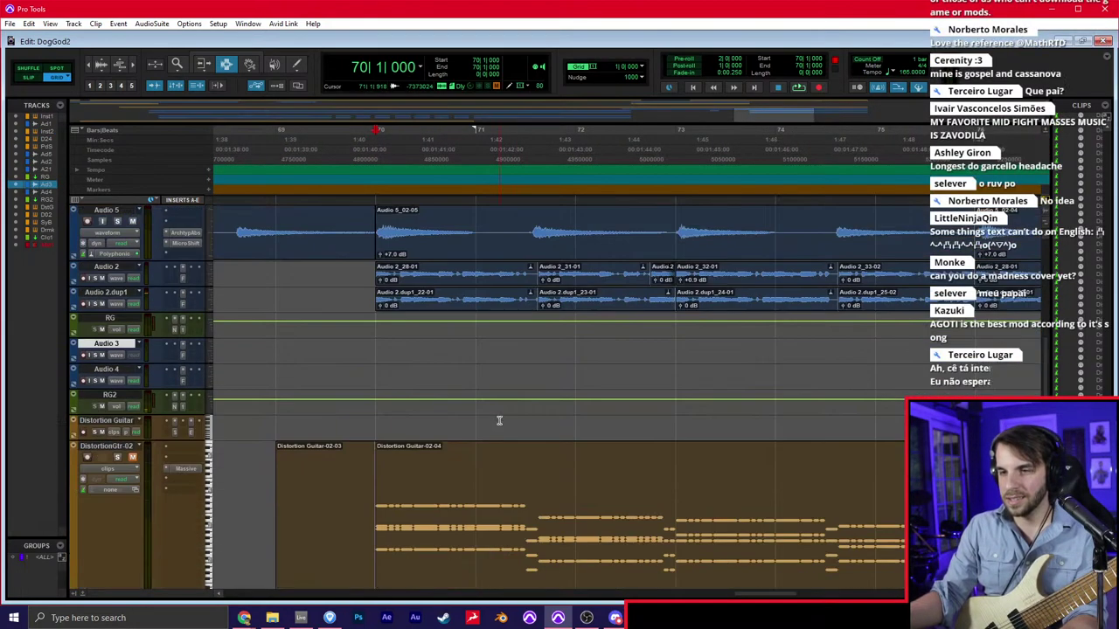
scroll(499, 420, "down", 1)
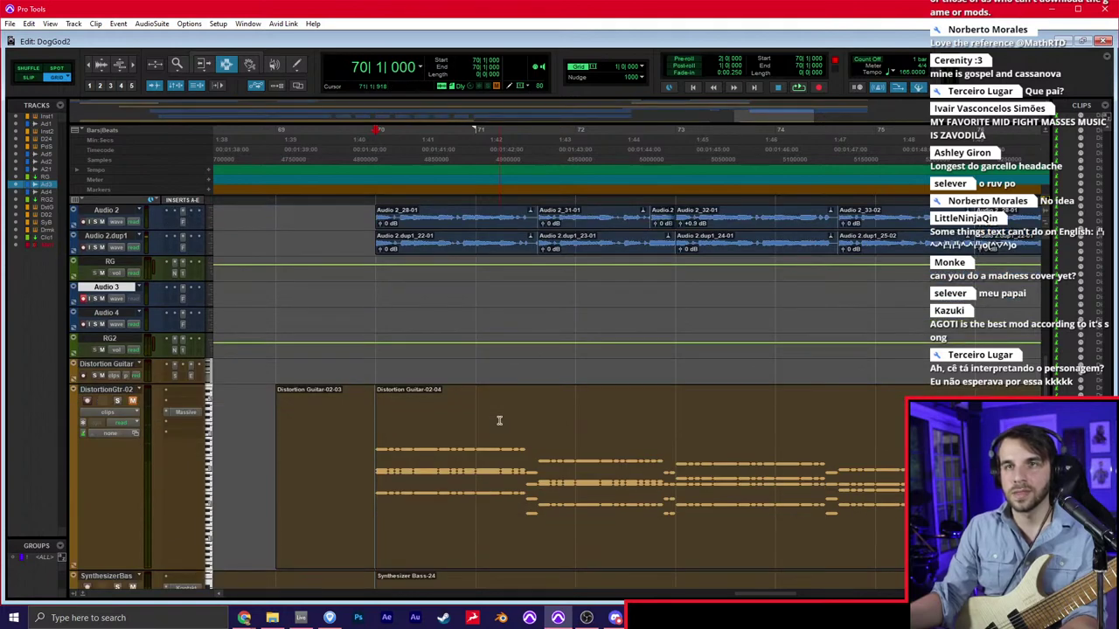
scroll(499, 420, "down", 1)
scroll(499, 420, "down", 1)
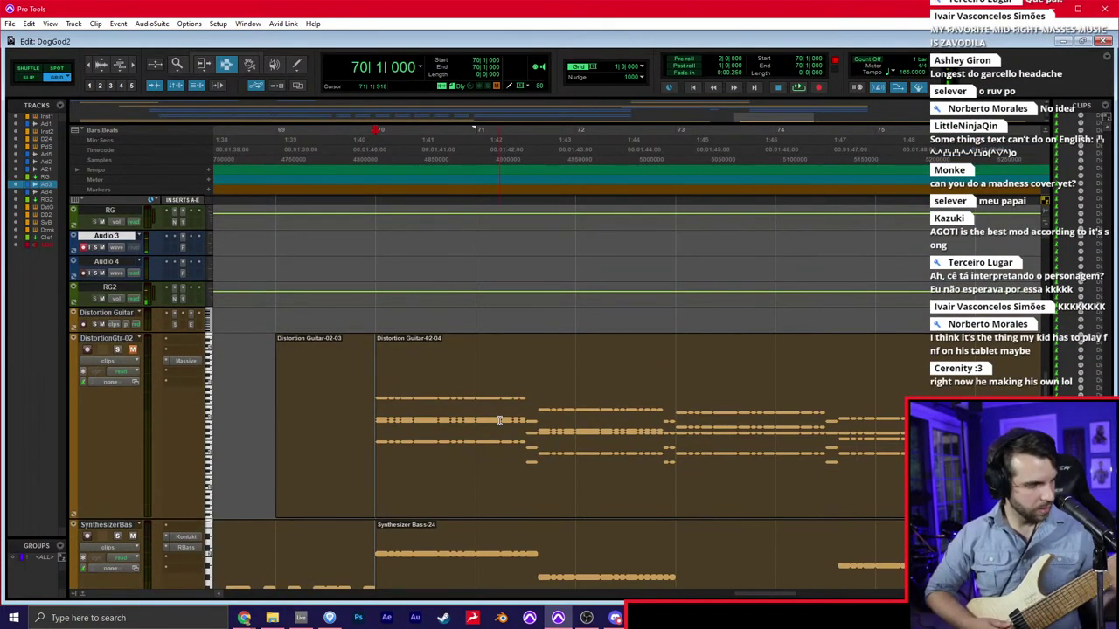
key("space")
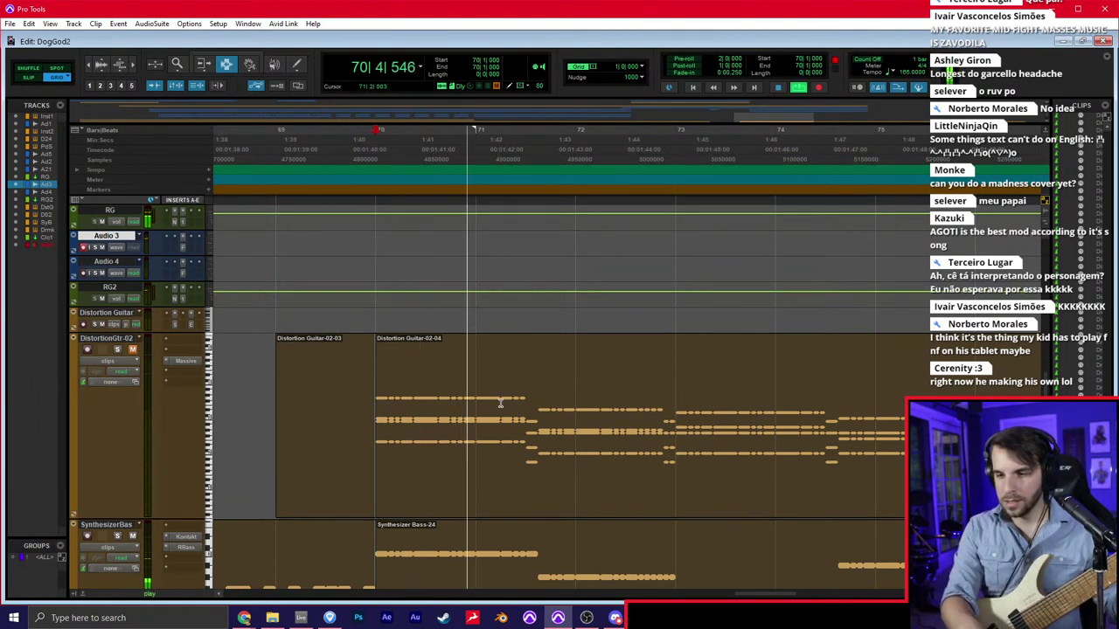
key("space")
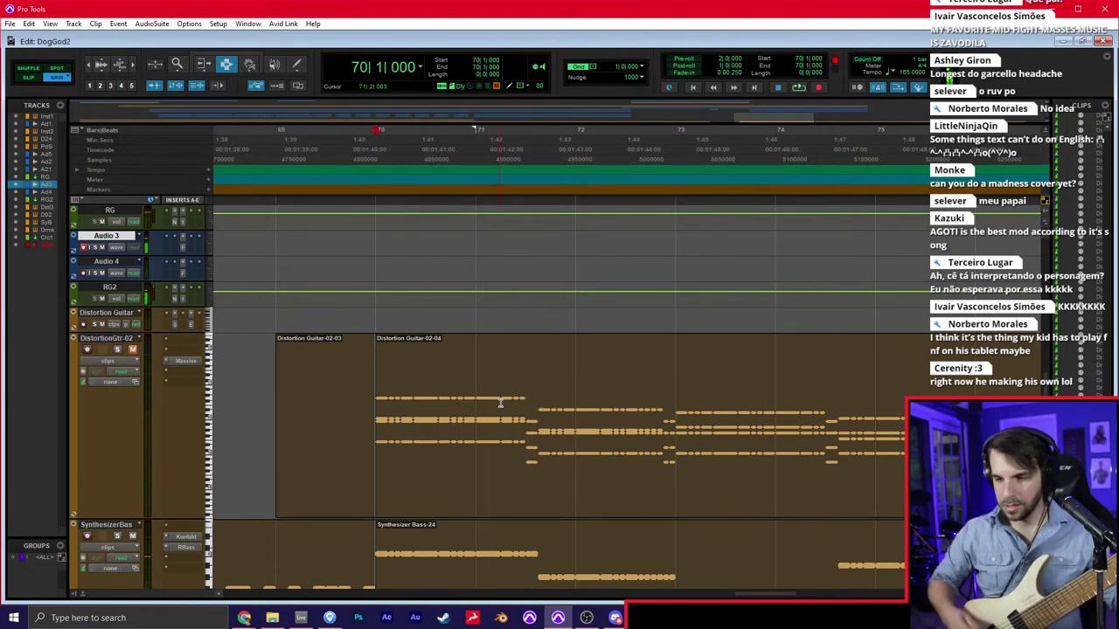
Audition the song twice from bar 73, following the Distortion Guitar and Synthesizer Bass notes
scroll(500, 403, "down", 2)
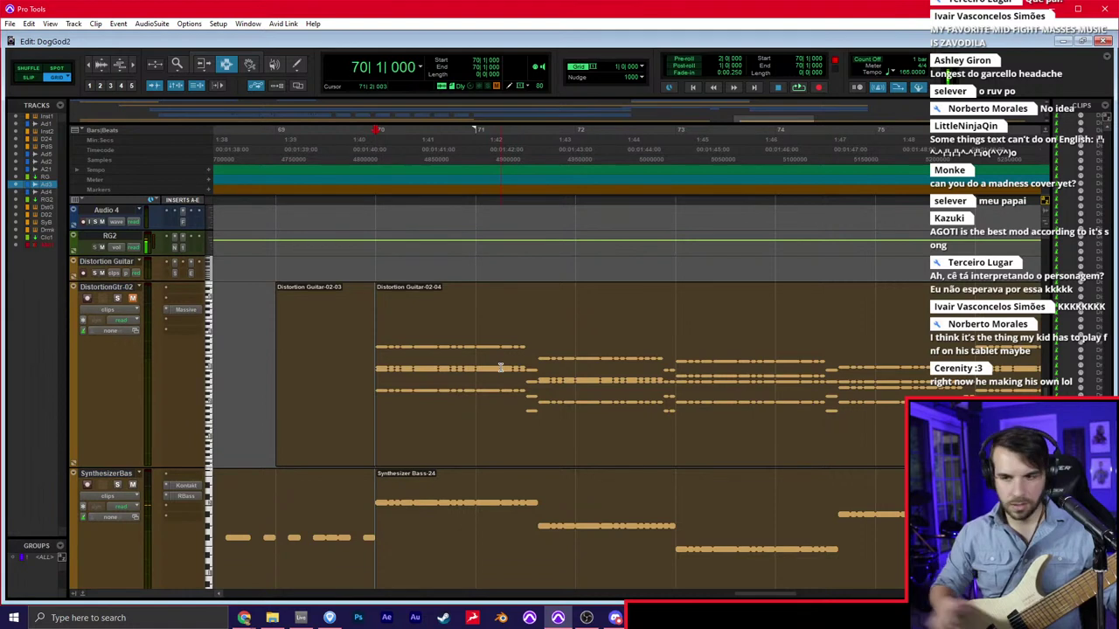
left_click(693, 549)
key("space")
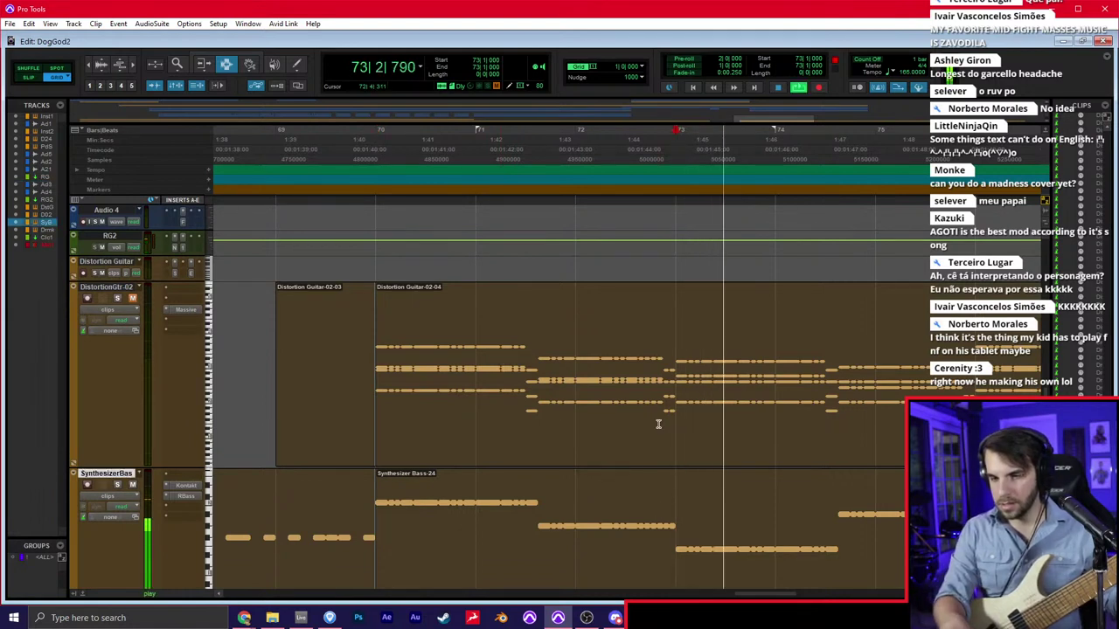
key("space")
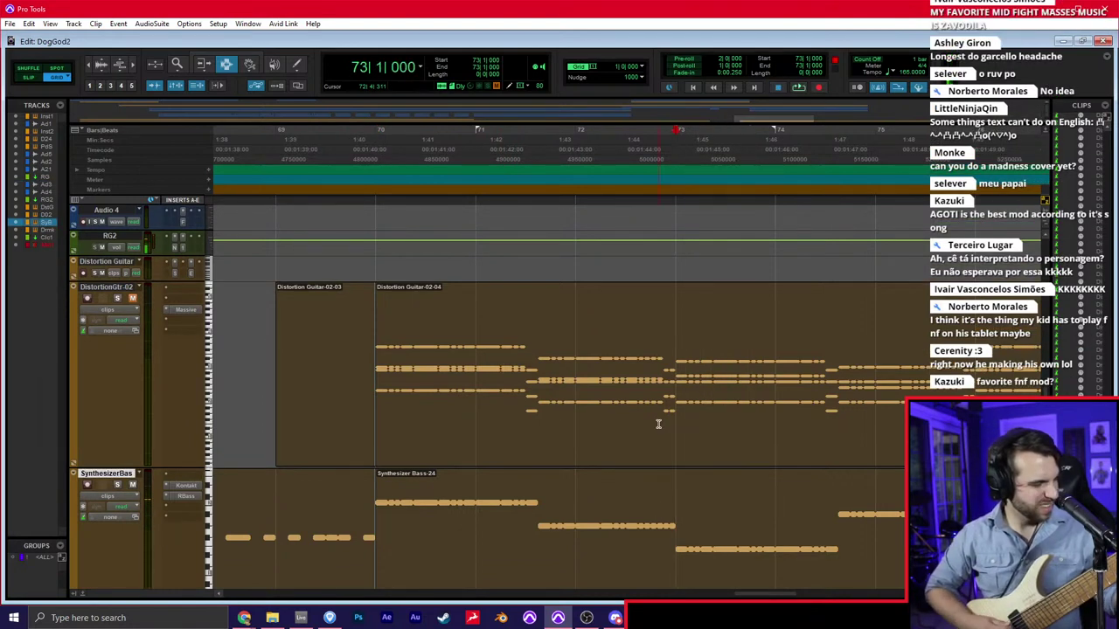
key("space")
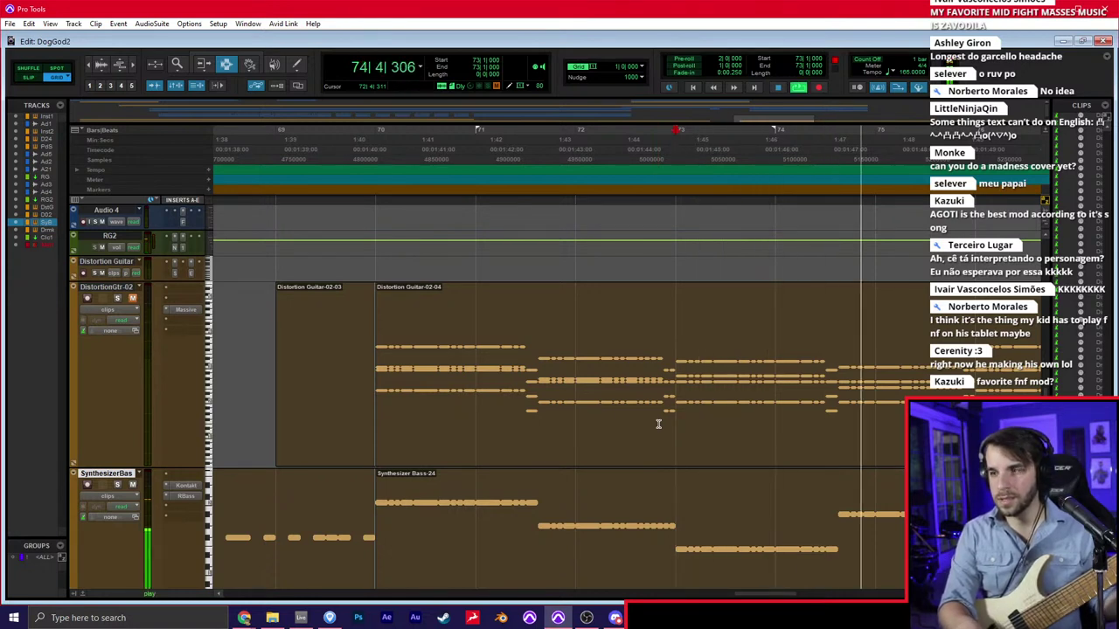
key("space")
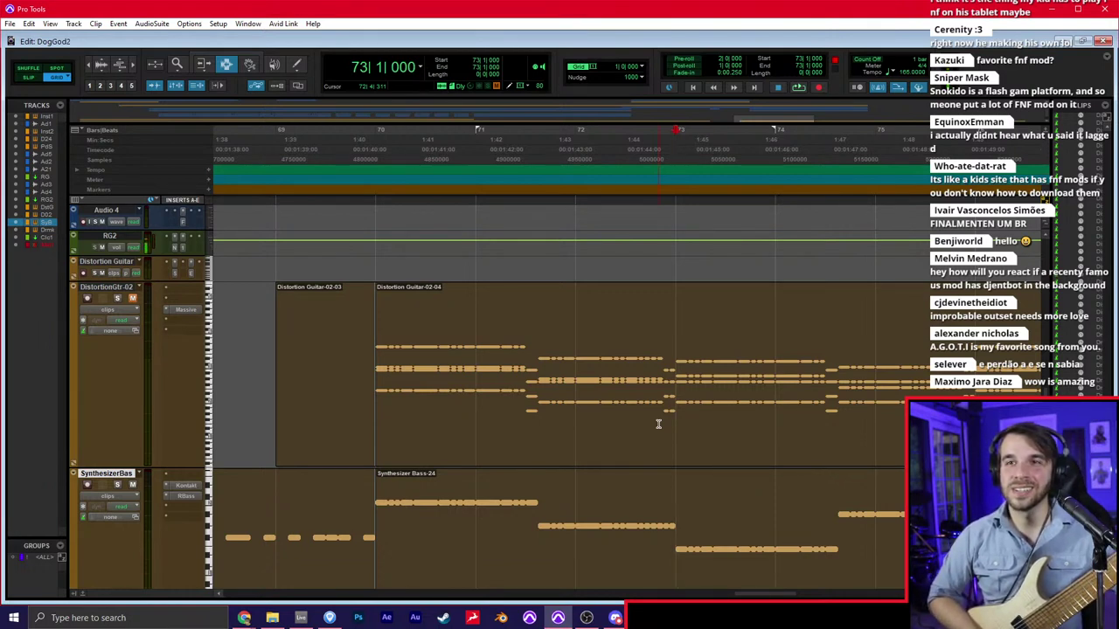
Slow the tempo to 130 with count off enabled and record guitar on Audio 3 from bar 70 to just past bar 73
scroll(658, 425, "down", 3)
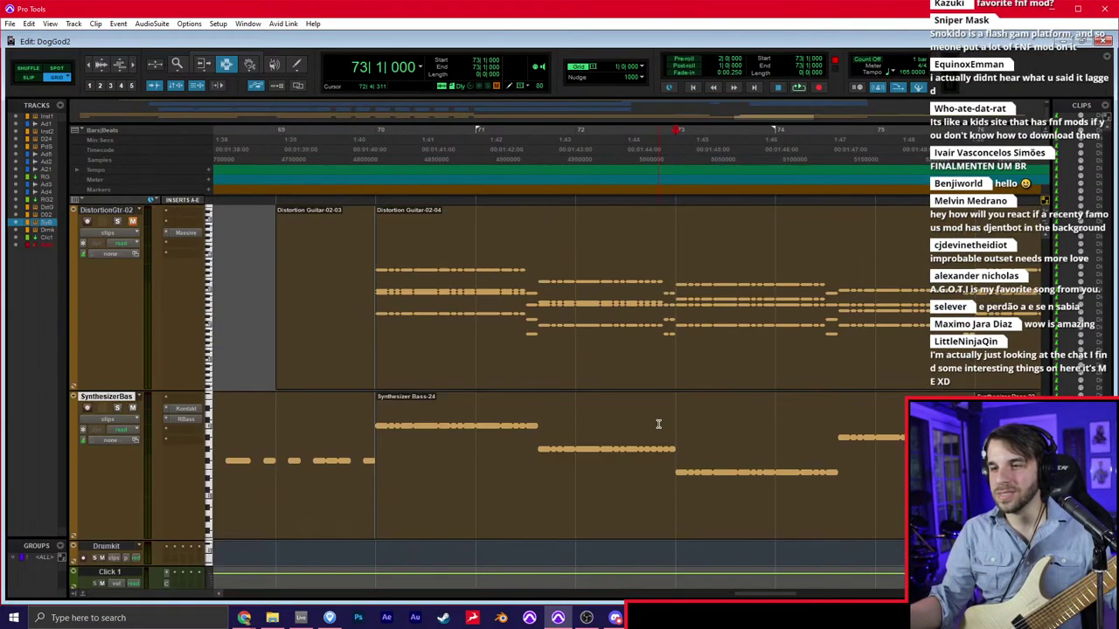
scroll(658, 425, "up", 4)
key("KP_1")
key("KP_1")
key("KP_1")
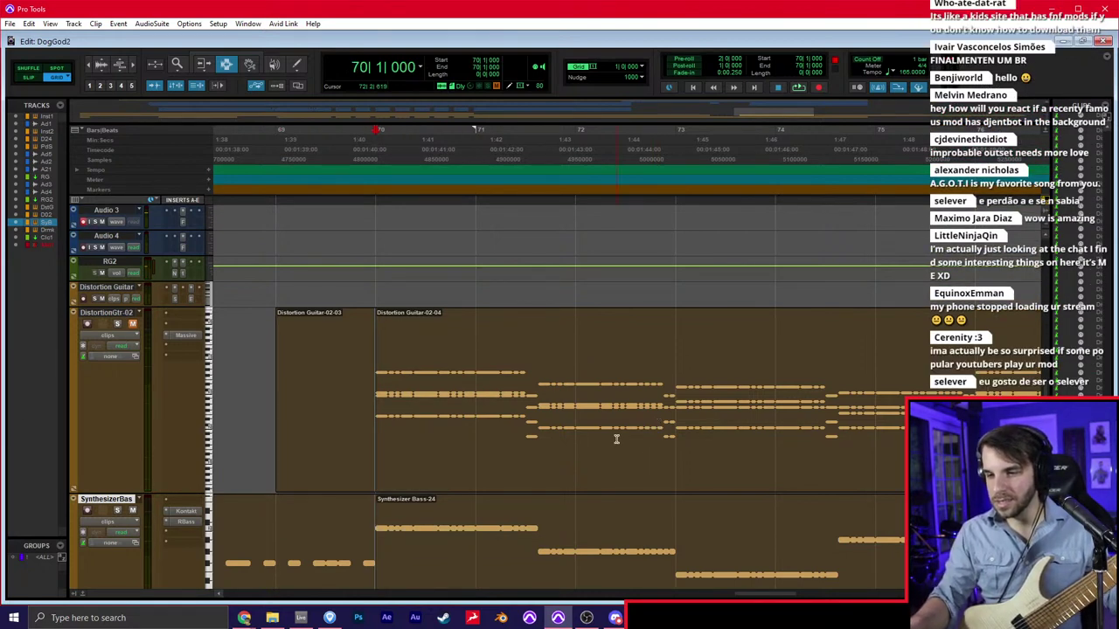
key("ctrl+space")
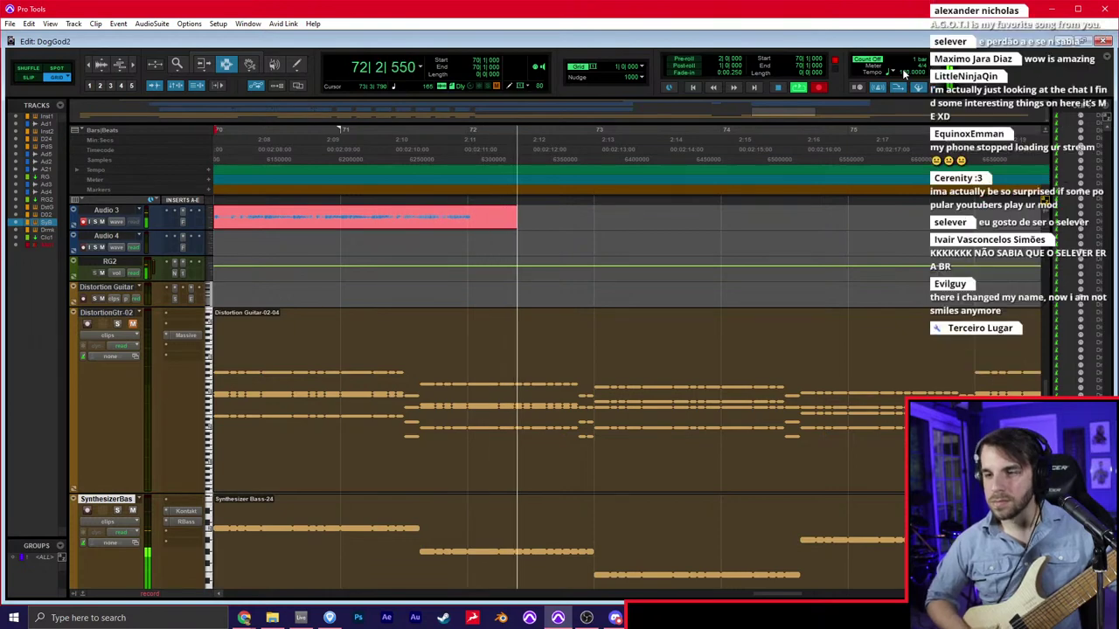
key("space")
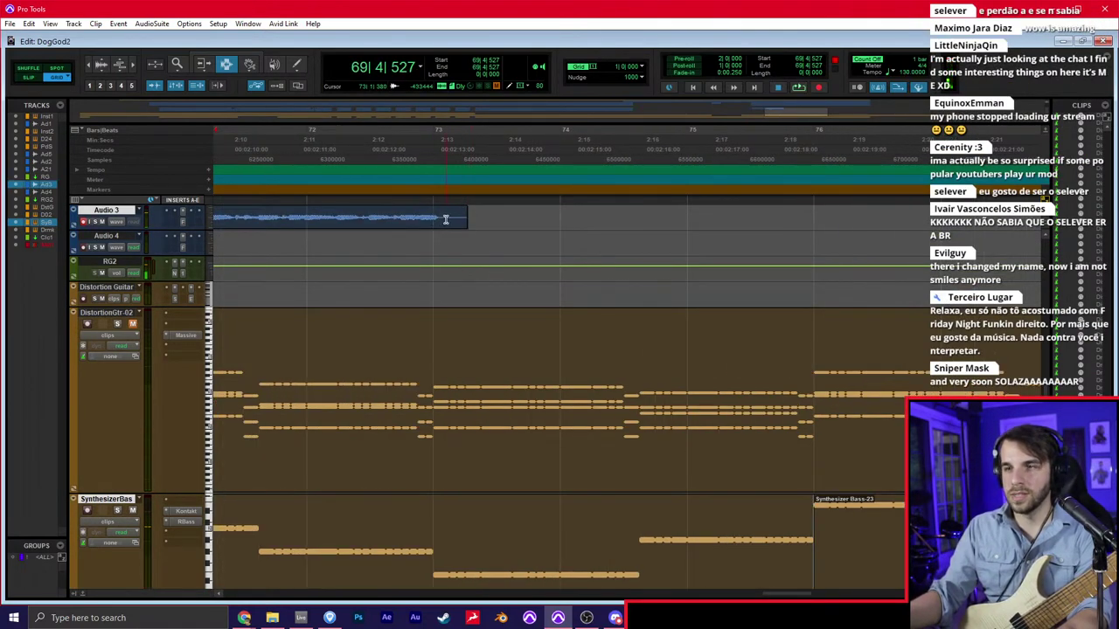
Record the guitar continuation on Audio 3 from bar 73, retaking it so that it runs just past bar 76
left_click(466, 218)
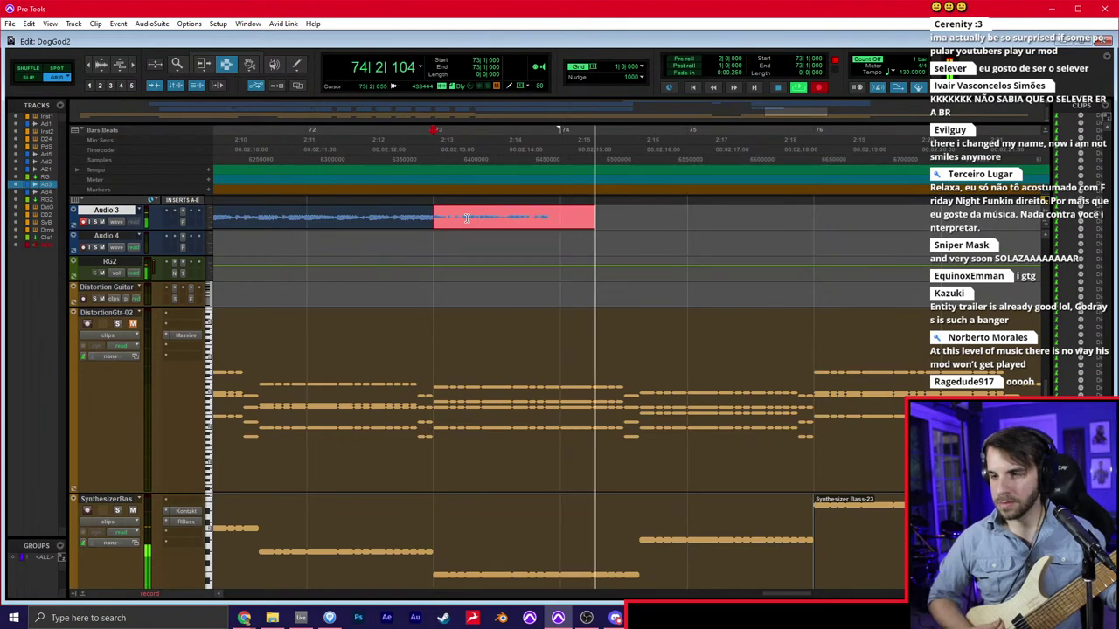
key("space")
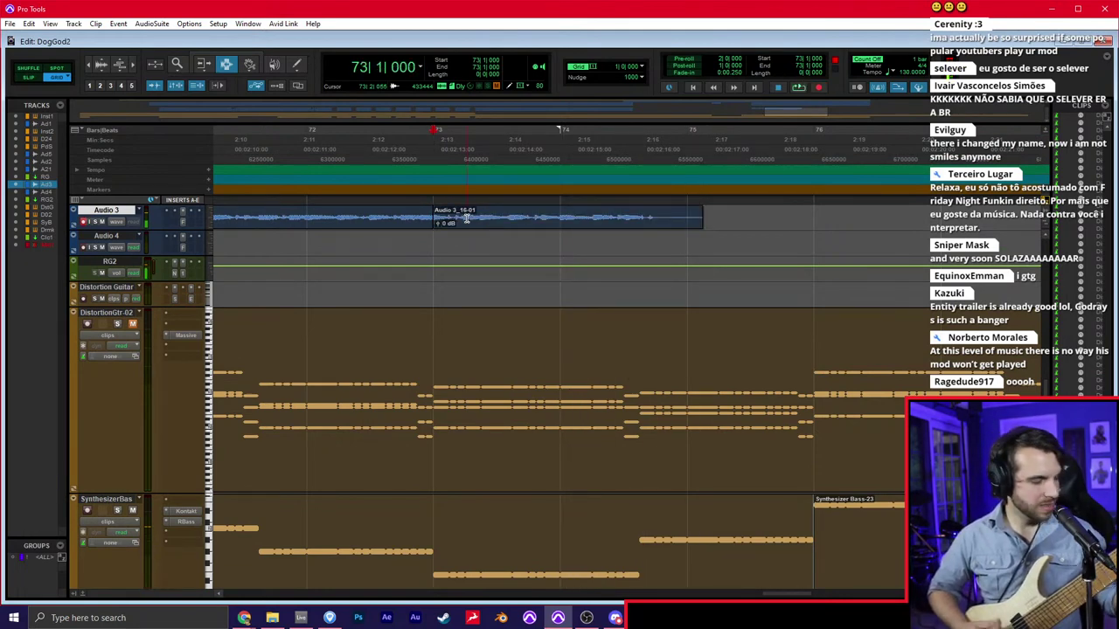
key("ctrl+space")
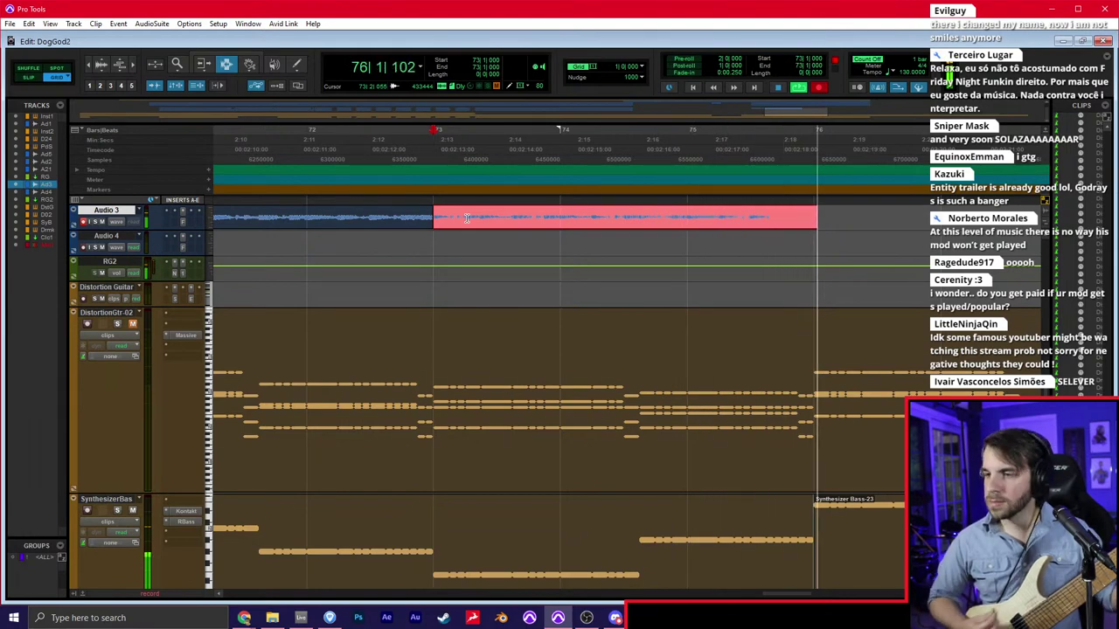
key("space")
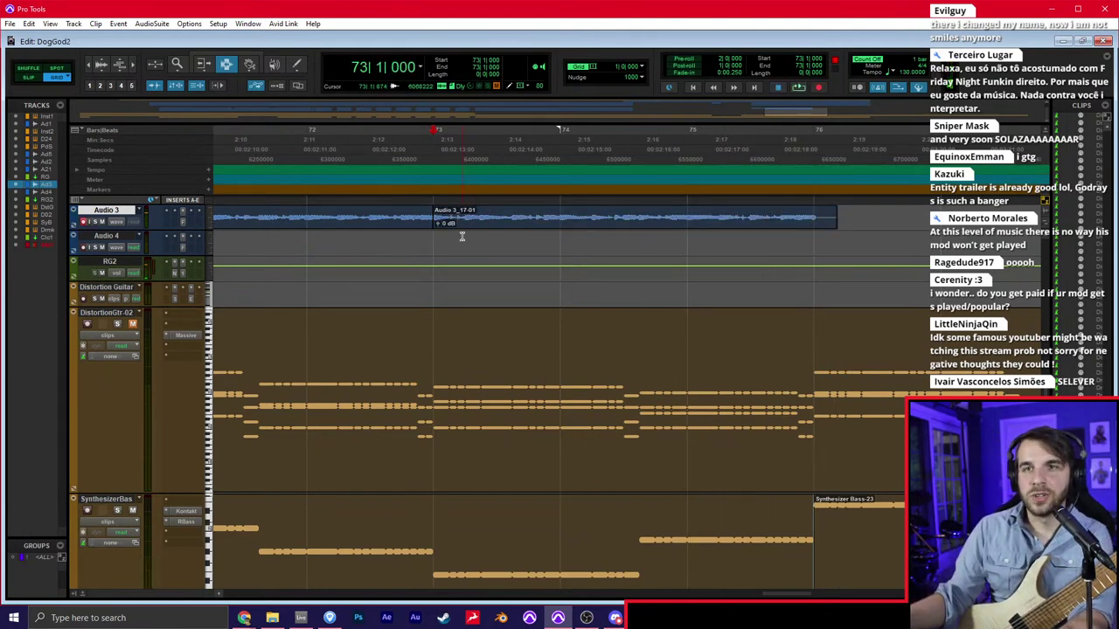
Arm Audio 4 instead of Audio 3 and record a second guitar take from bar 70 to just past bar 76
scroll(462, 234, "left", 3)
left_click(409, 246)
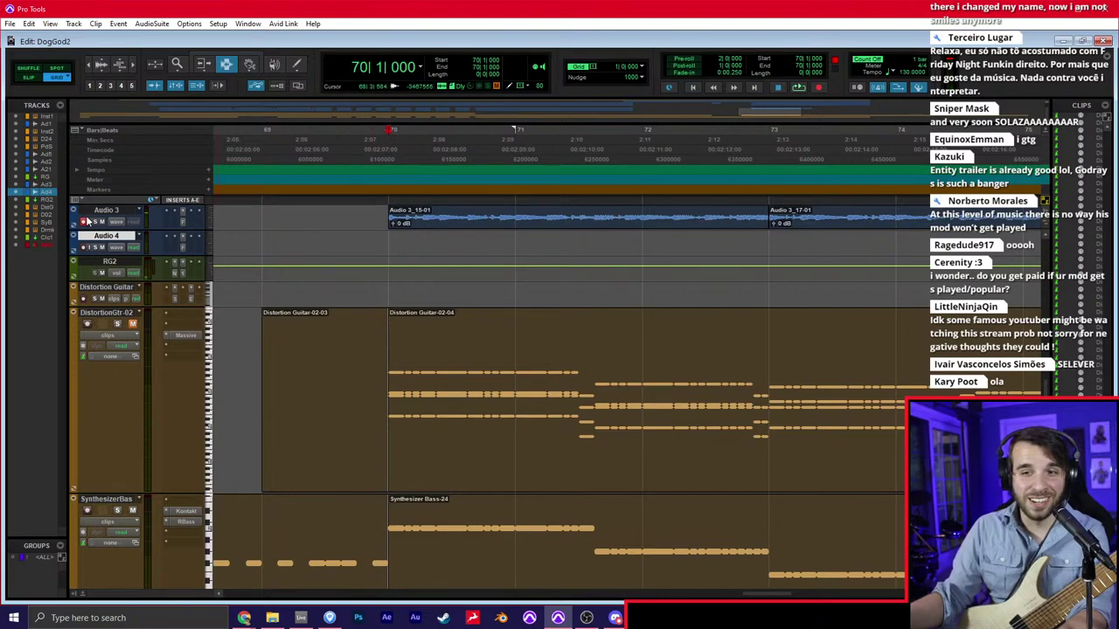
left_click(83, 248)
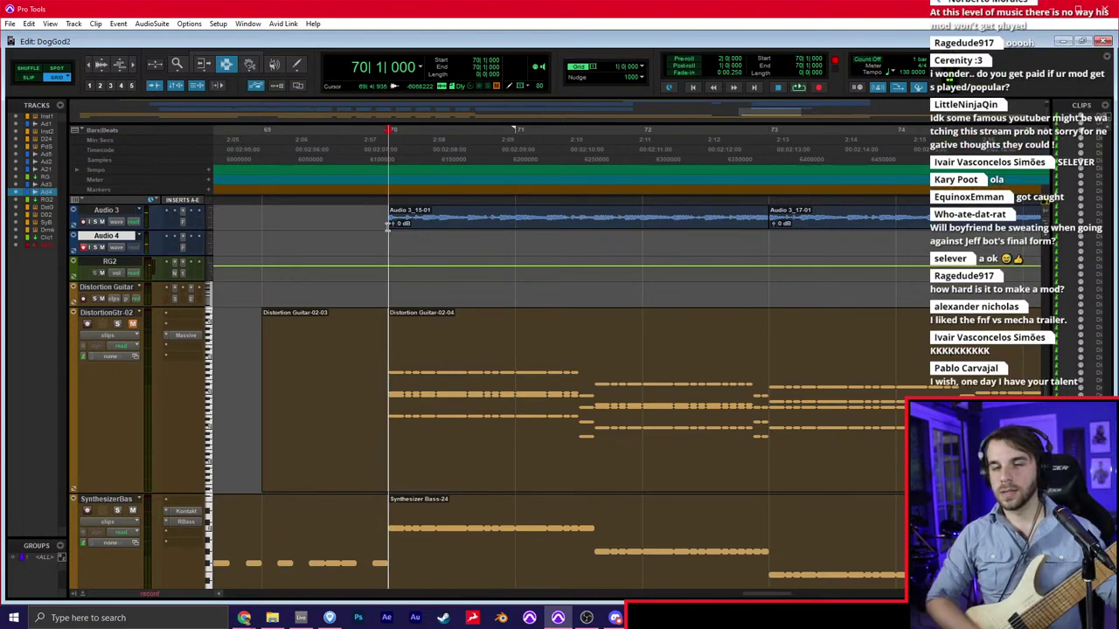
key("space")
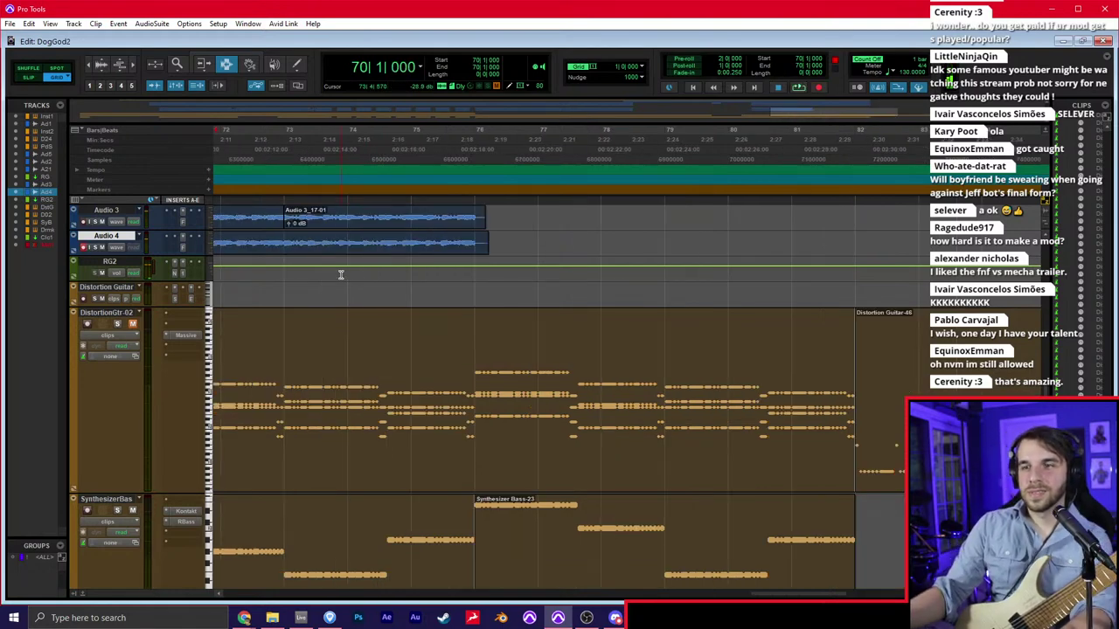
Duplicate the Audio 3 and Audio 4 guitar clips of bars 70 to 76 to bar 76 and set the tempo to 165
left_click(279, 222)
key("ctrl+d")
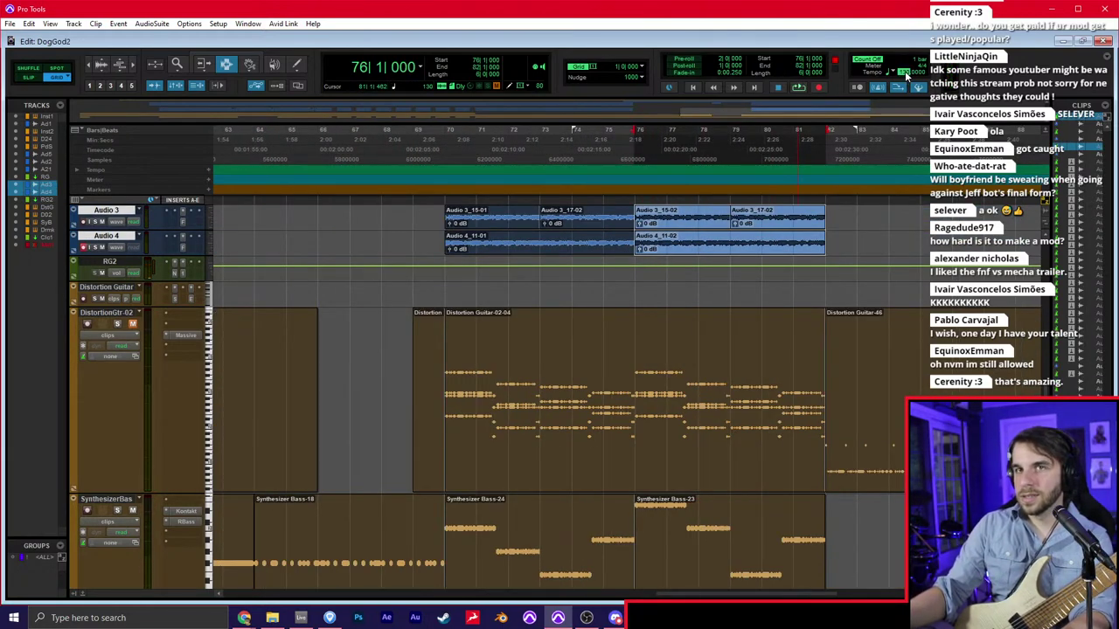
type("165")
key("Return")
scroll(662, 263, "left", 5)
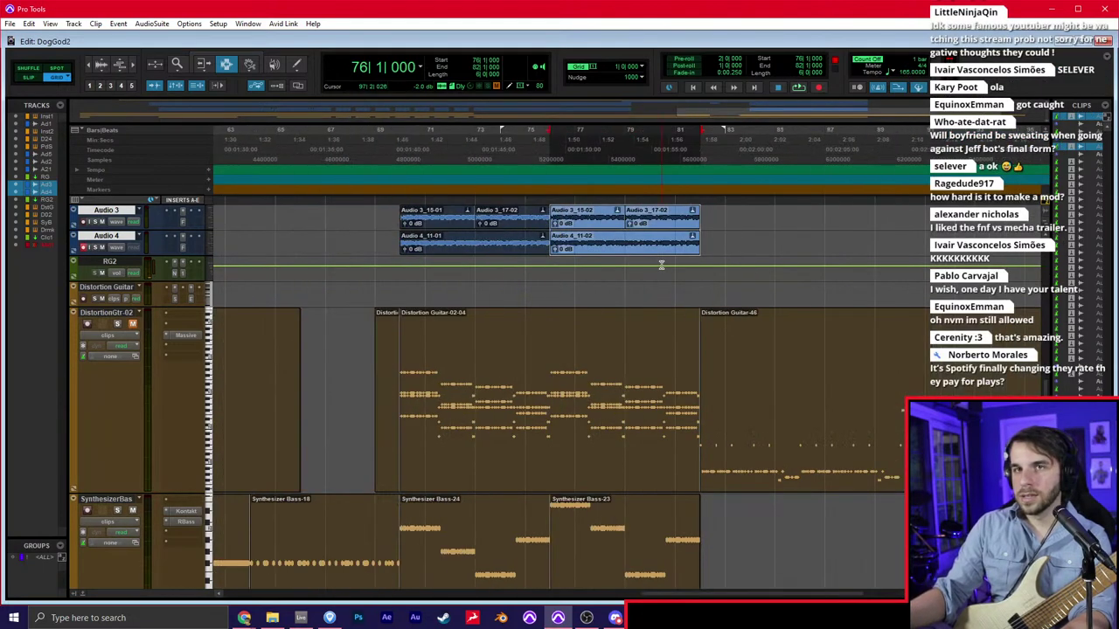
Place the edit cursor at bar 68 and turn off record enable on Audio 4
left_click(579, 265)
left_click(348, 242)
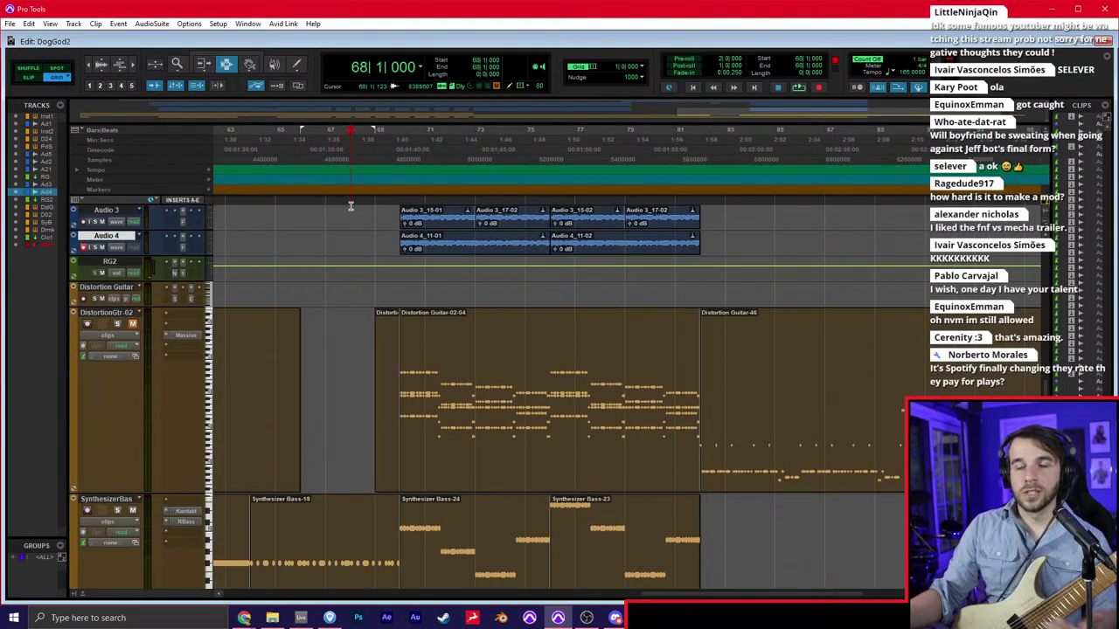
left_click(84, 248)
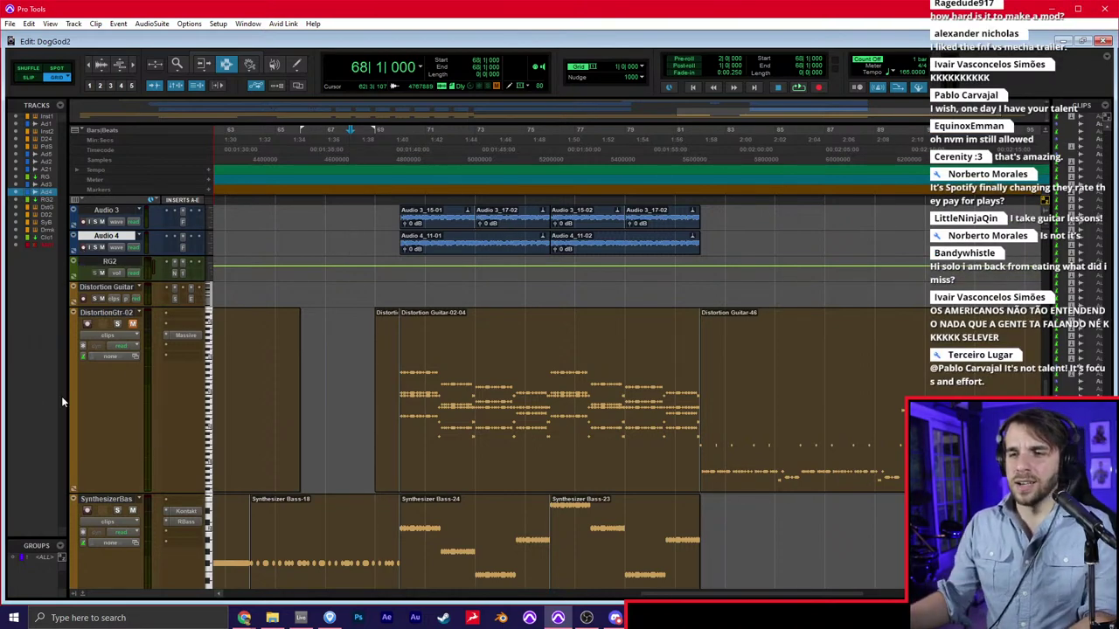
Go back to the earlier part of the arrangement and play the song from bar 41
left_click(354, 361)
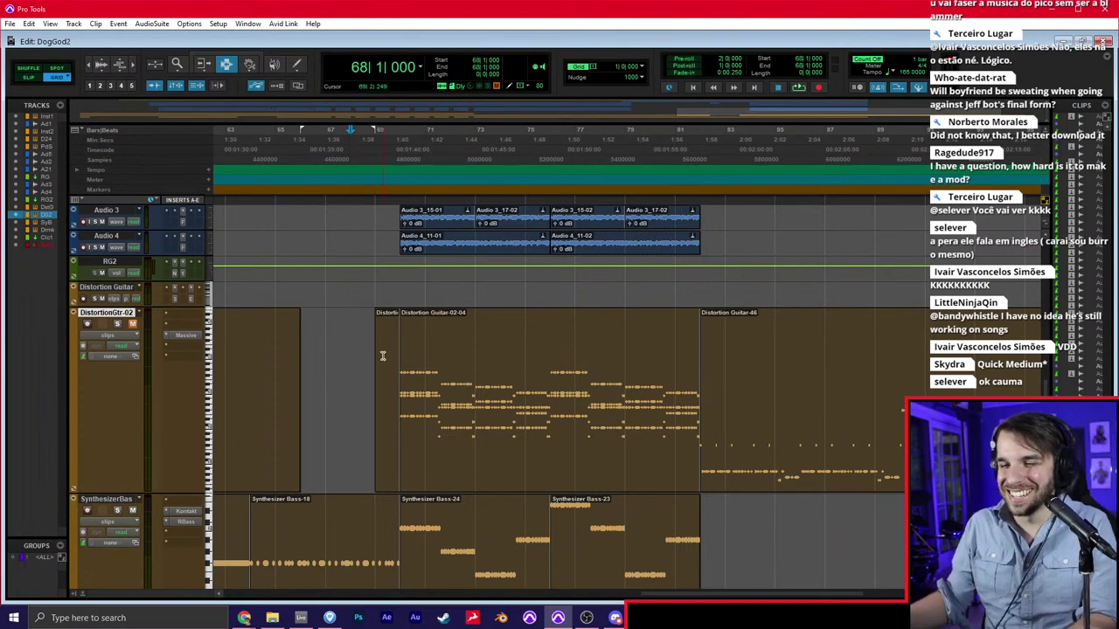
left_click(382, 356)
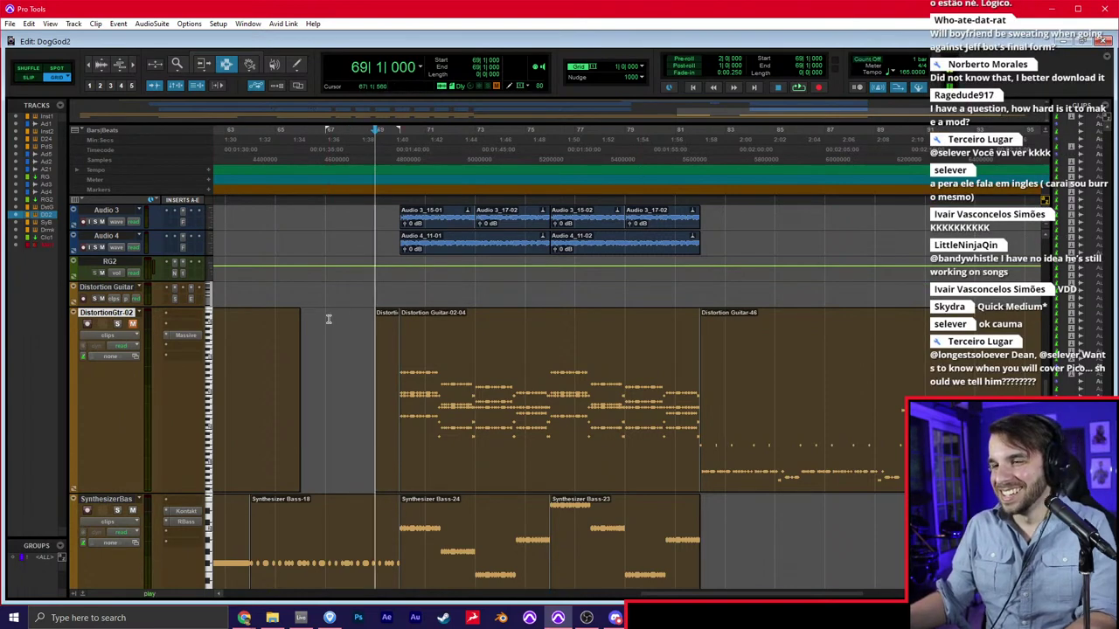
key("r")
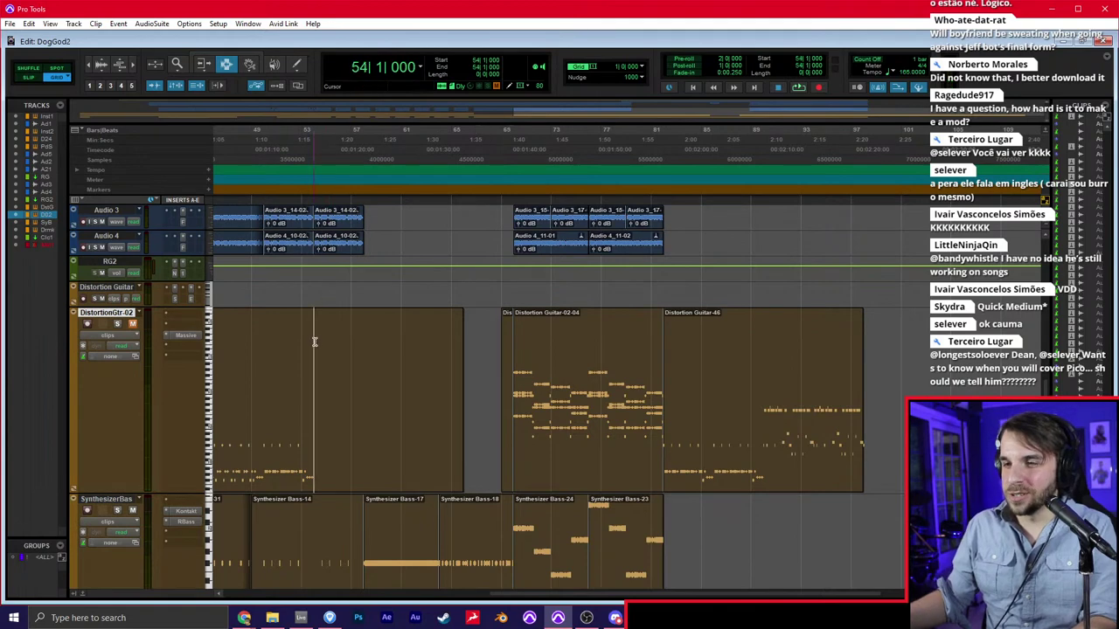
left_click(263, 350)
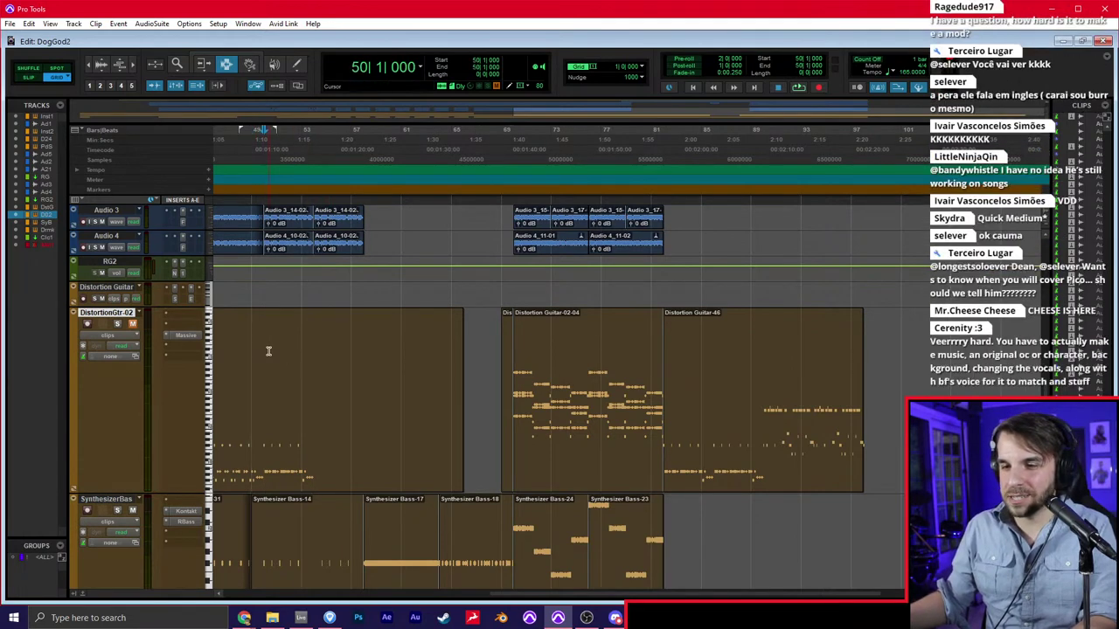
scroll(269, 351, "left", 3)
key("space")
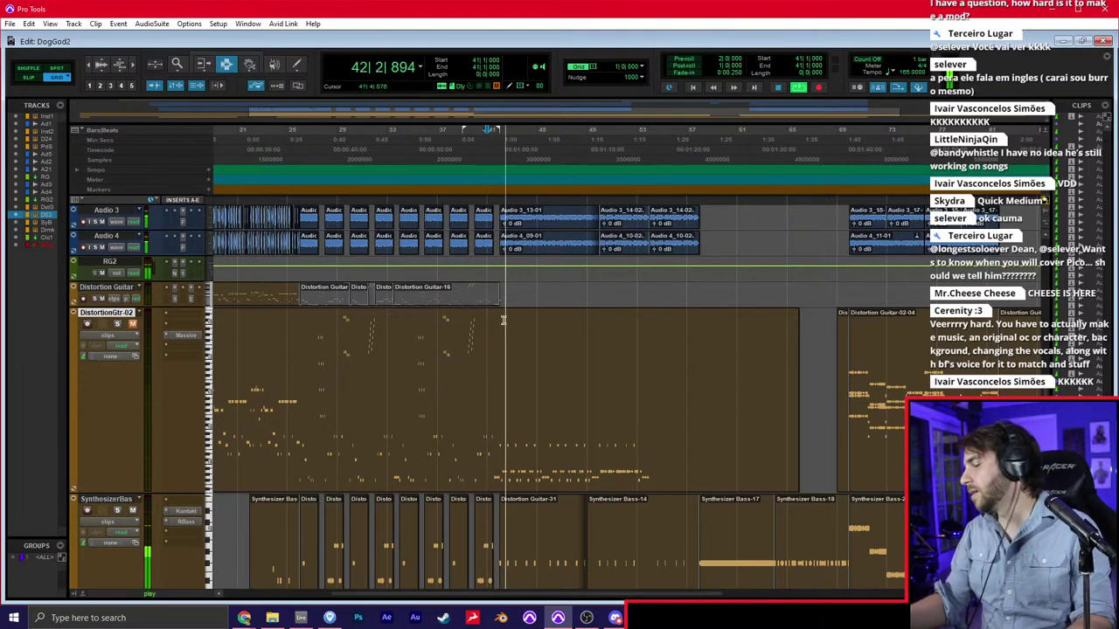
Transpose the two low Inst 1 drum notes at bars 42 and 46 up one octave in the MIDI Editor
scroll(520, 337, "up", 5)
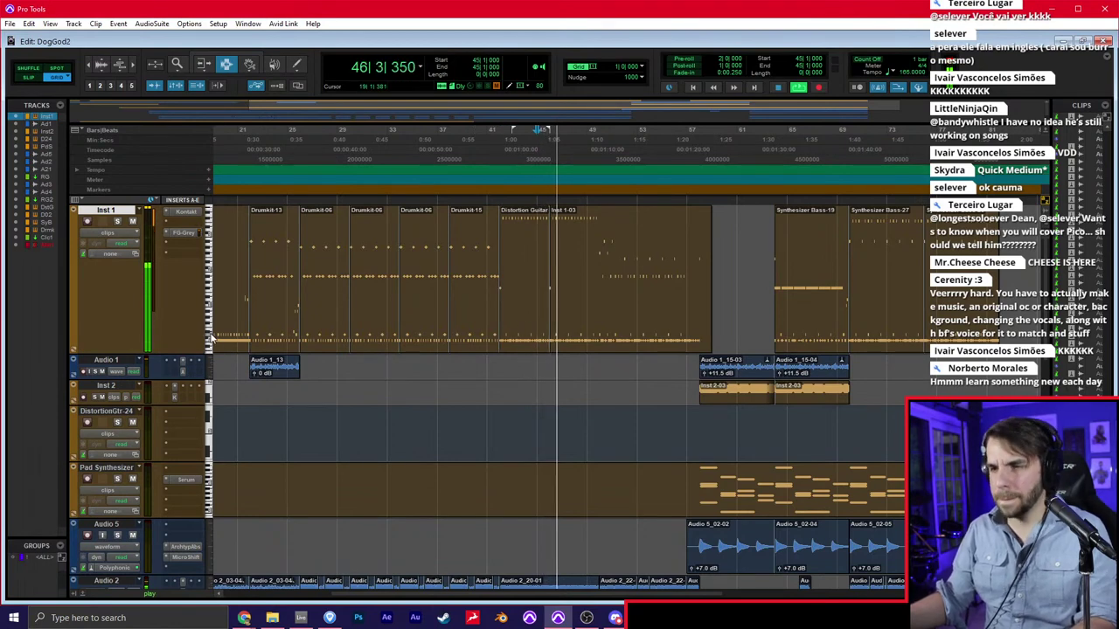
double_click(527, 269)
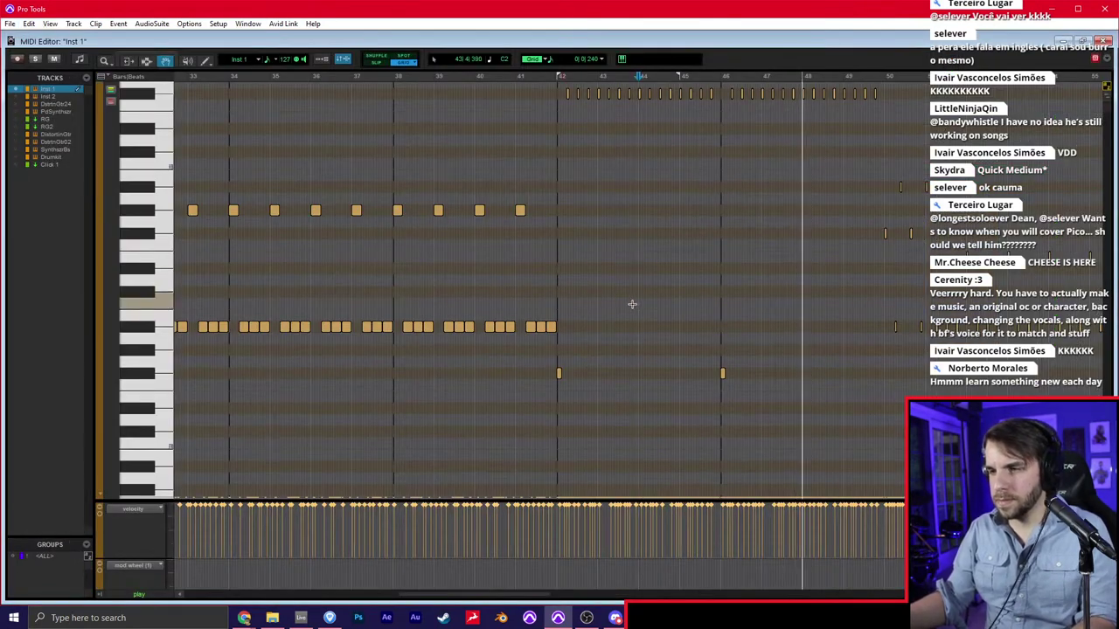
left_click_drag(767, 324, 542, 418)
left_click_drag(868, 360, 556, 418)
key("shift+Up")
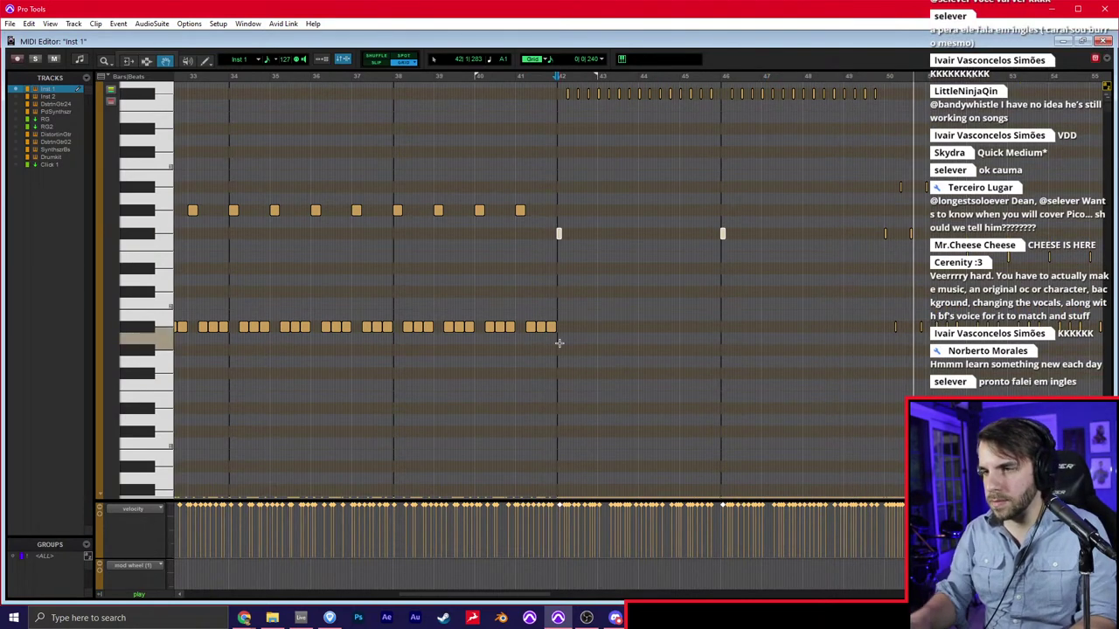
key("ctrl+w")
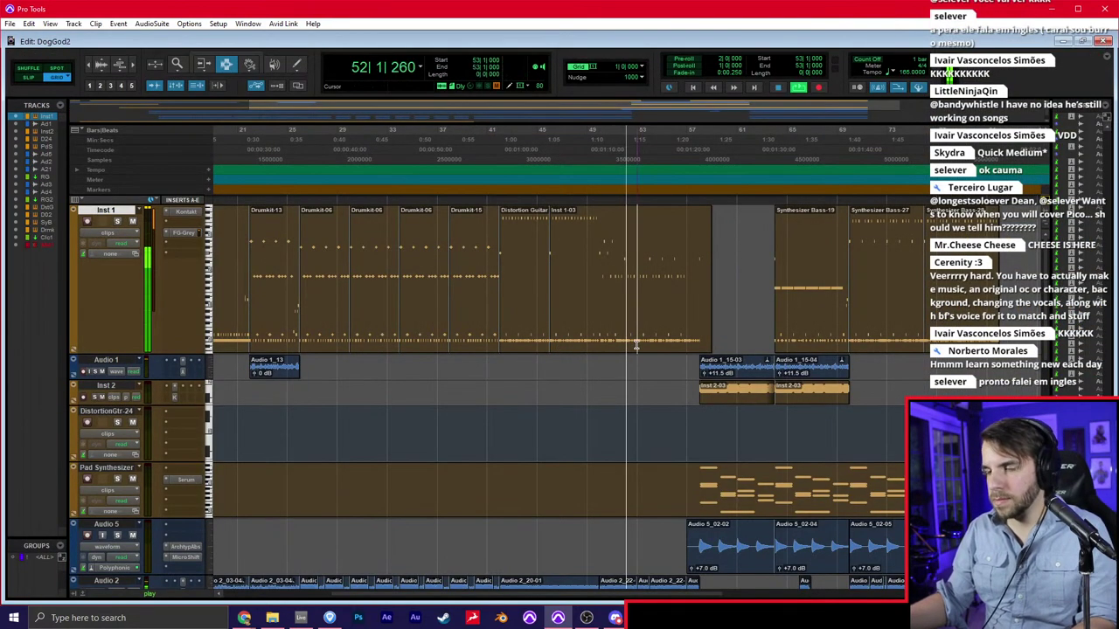
Reduce the height of all tracks so the whole arrangement fits in the Edit window
scroll(637, 346, "right", 2)
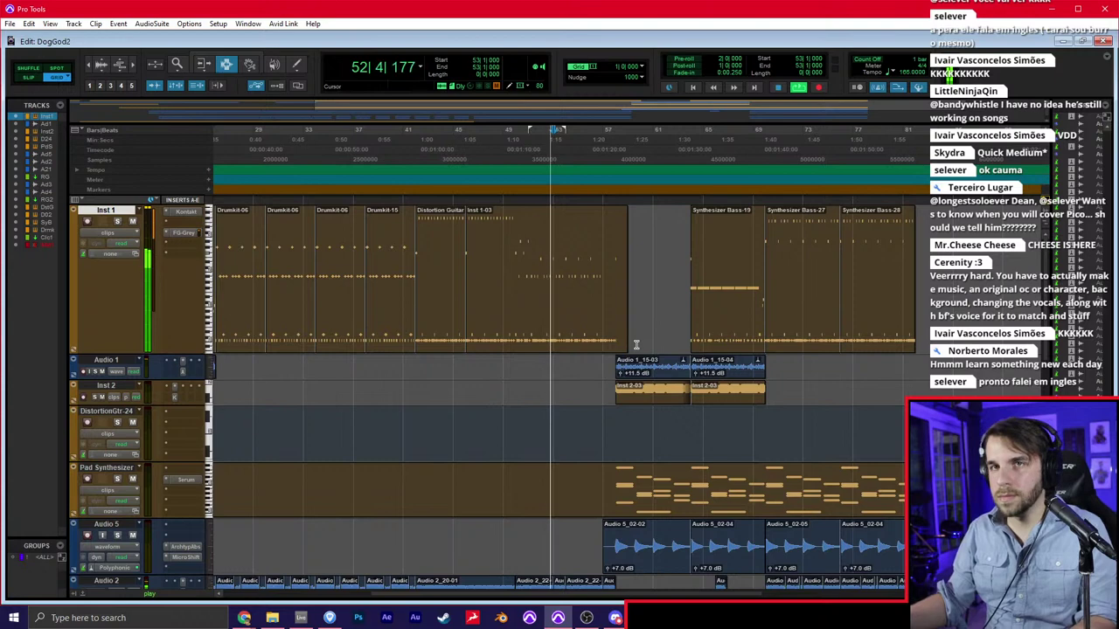
right_click(210, 338)
left_click(243, 422)
scroll(600, 347, "right", 6)
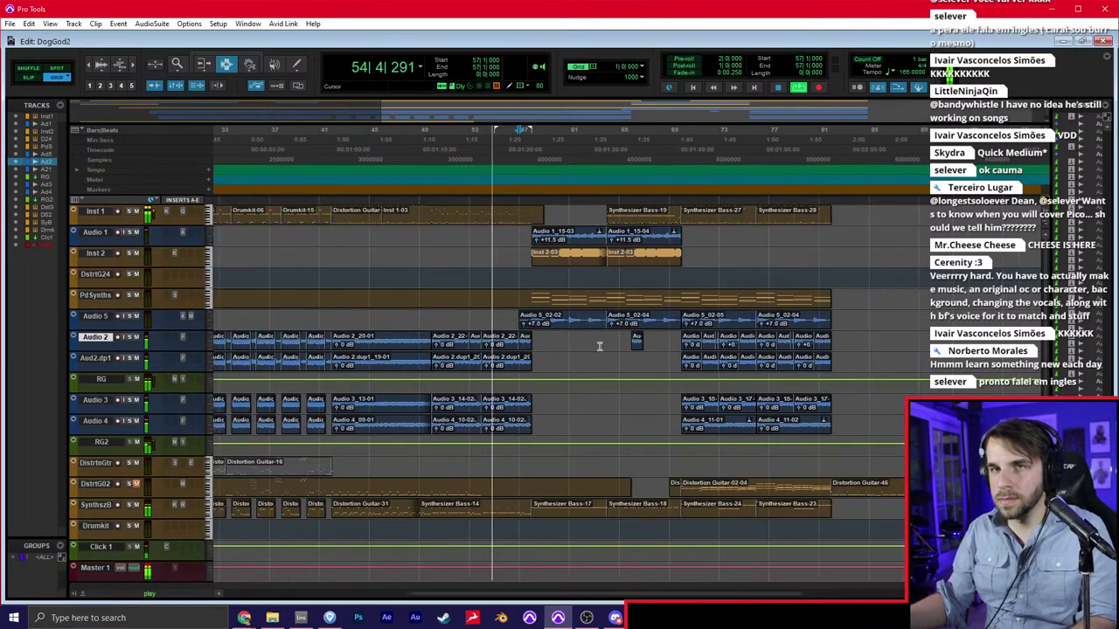
Listen to the arrangement from bar 54 through the synth and bass section up to about bar 68
left_click(521, 351)
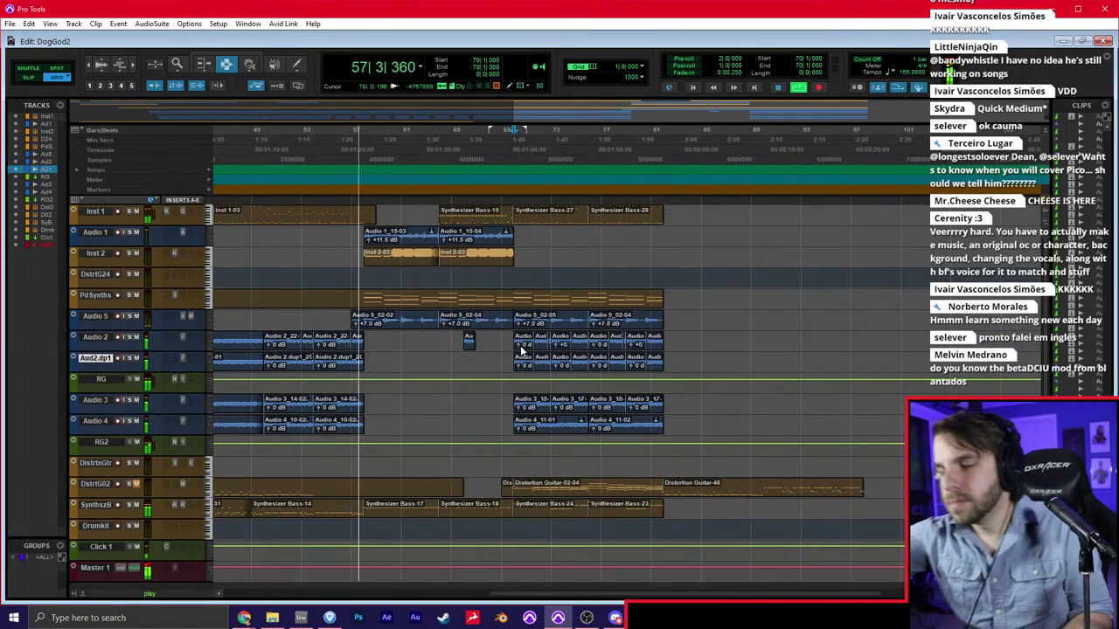
left_click(401, 388)
key("t")
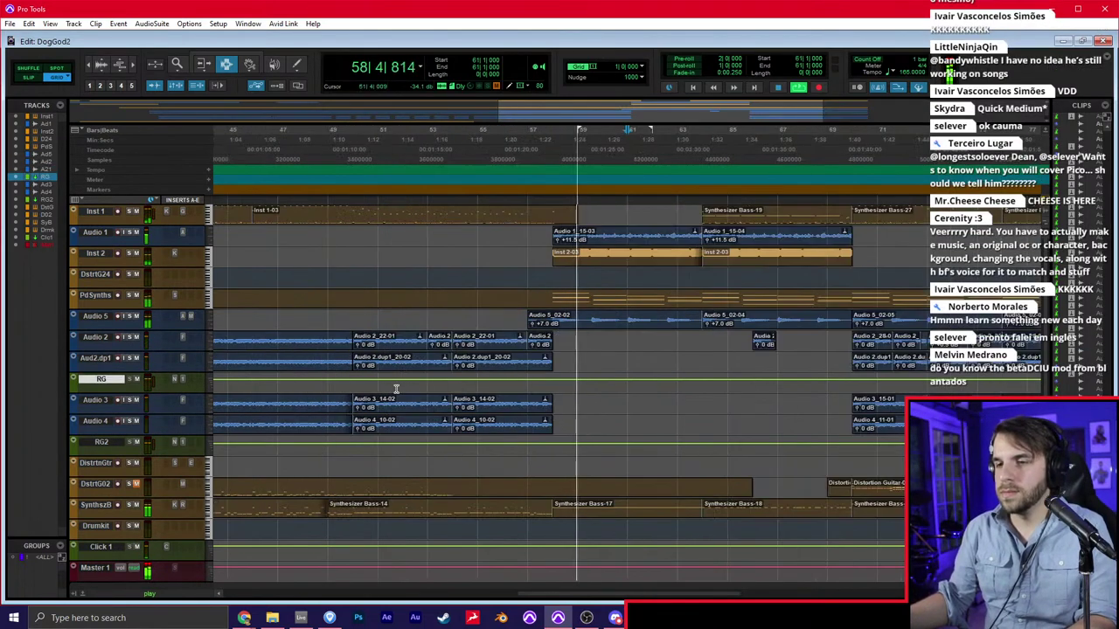
scroll(401, 387, "right", 2)
left_click(482, 350)
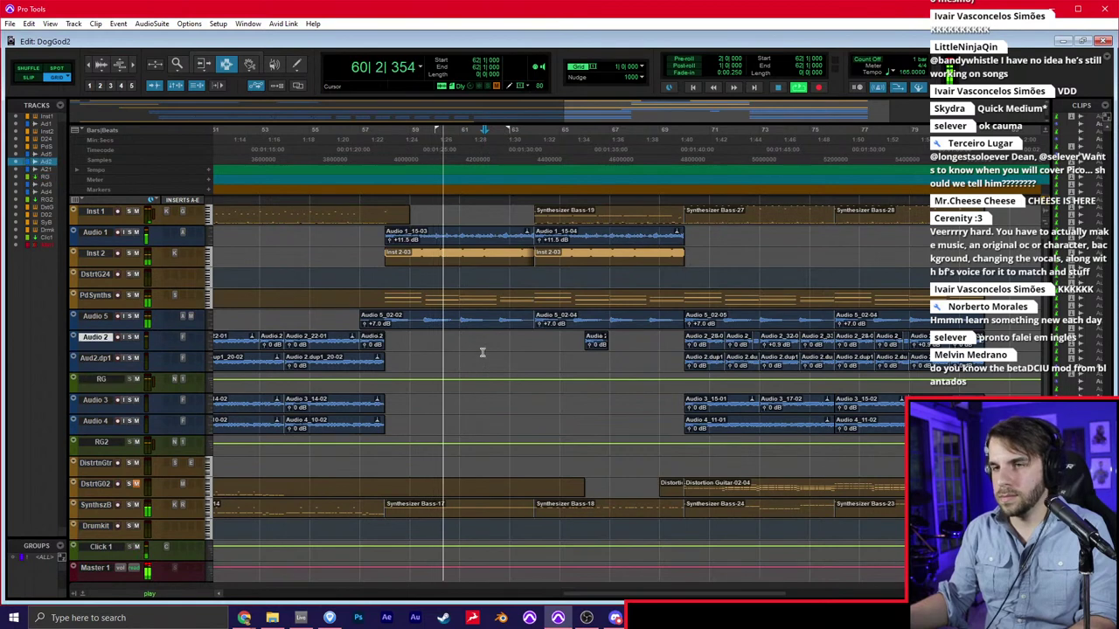
left_click(468, 355)
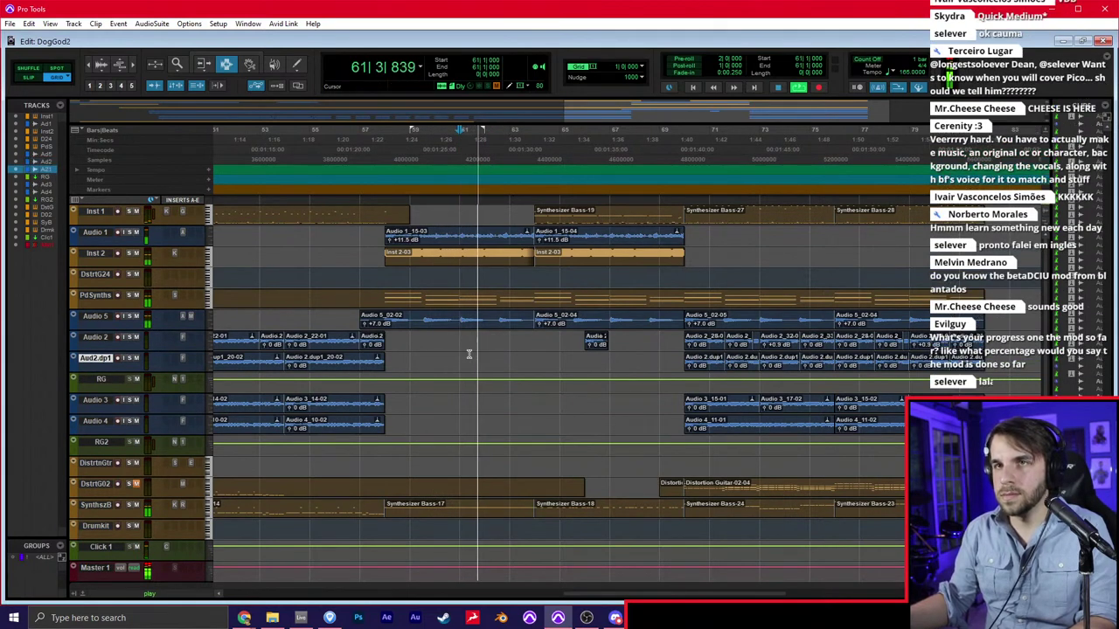
left_click(450, 349)
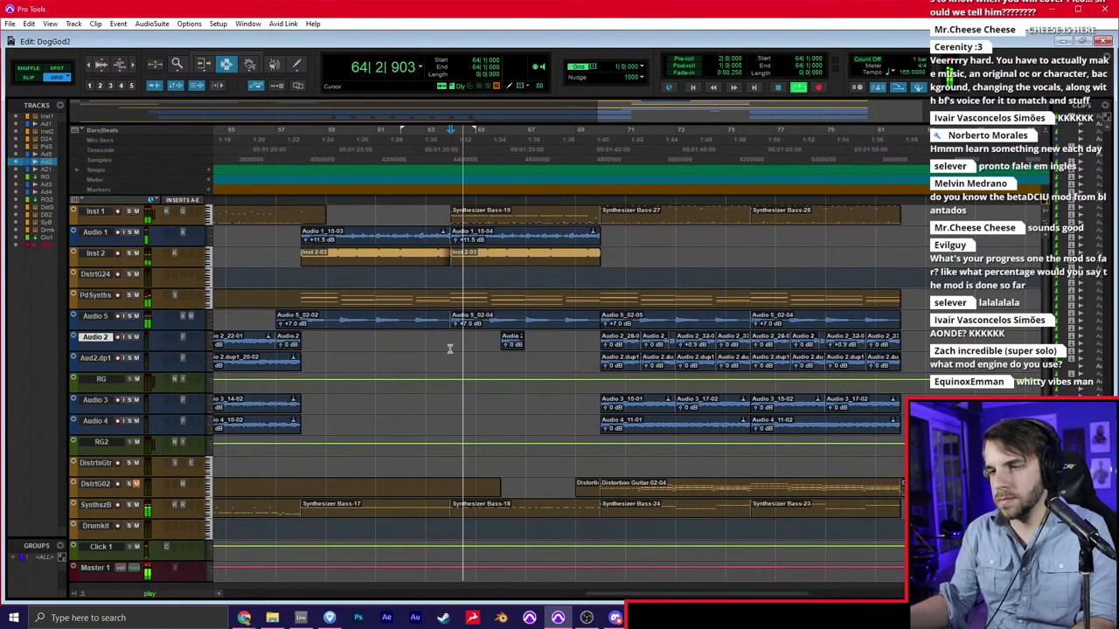
key("t")
key("t")
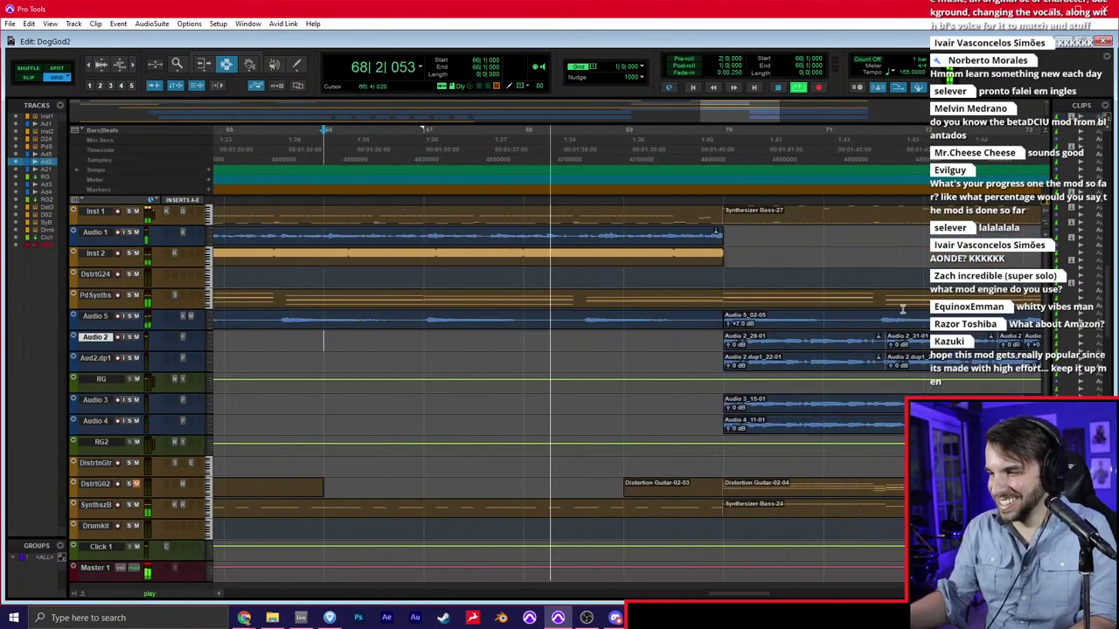
Listen to the doubled guitar section from bar 70 through to about bar 81
left_click(660, 360)
key("r")
left_click(660, 360)
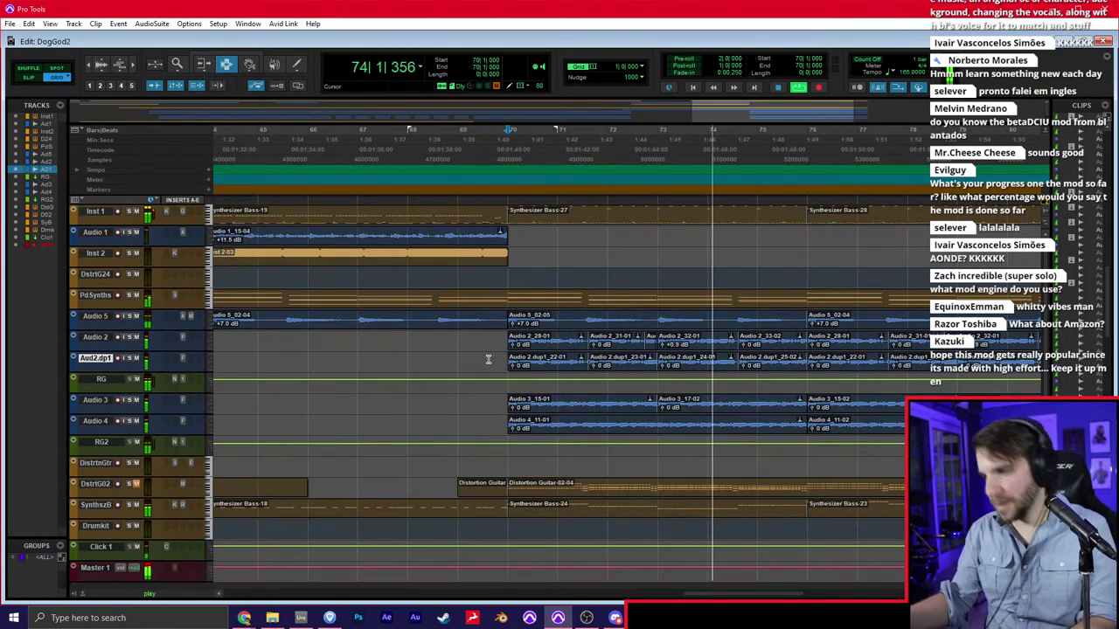
scroll(488, 352, "right", 2)
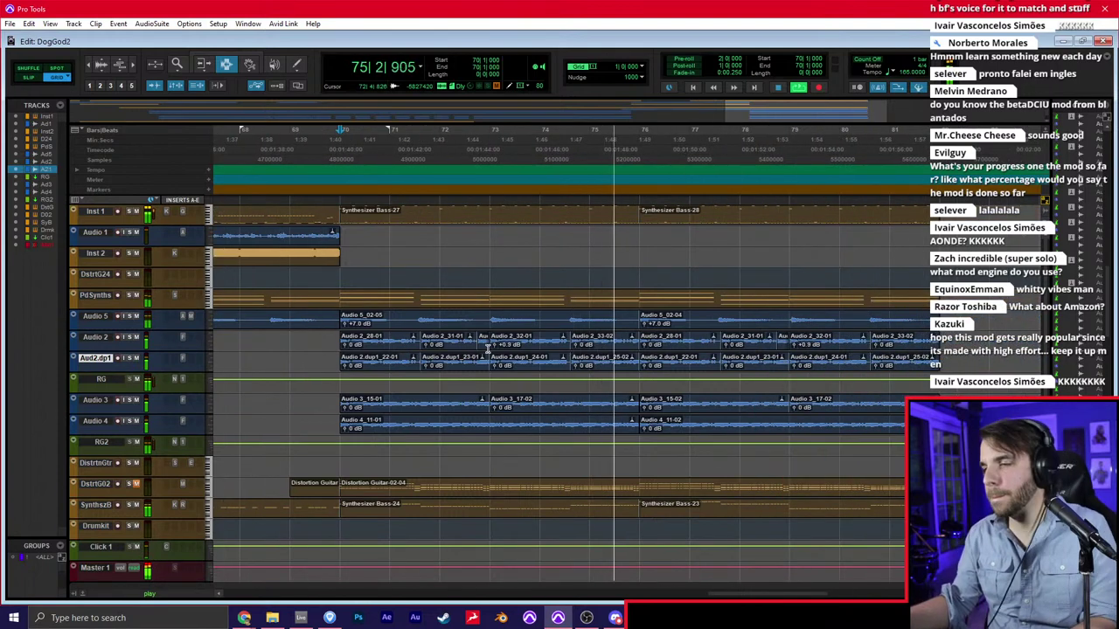
left_click(488, 348)
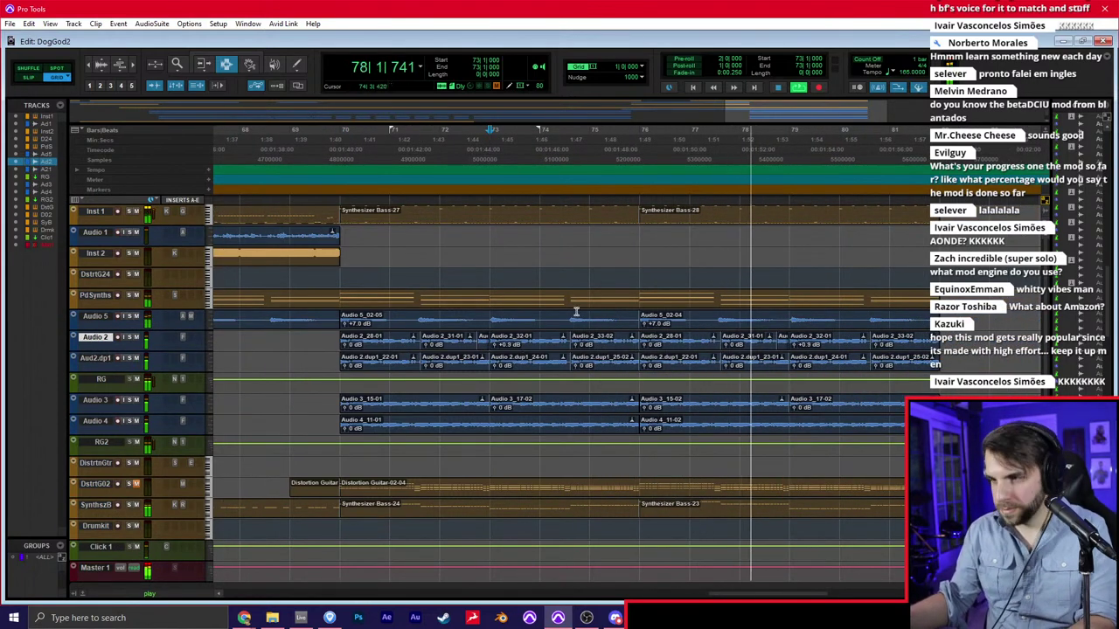
left_click(593, 277)
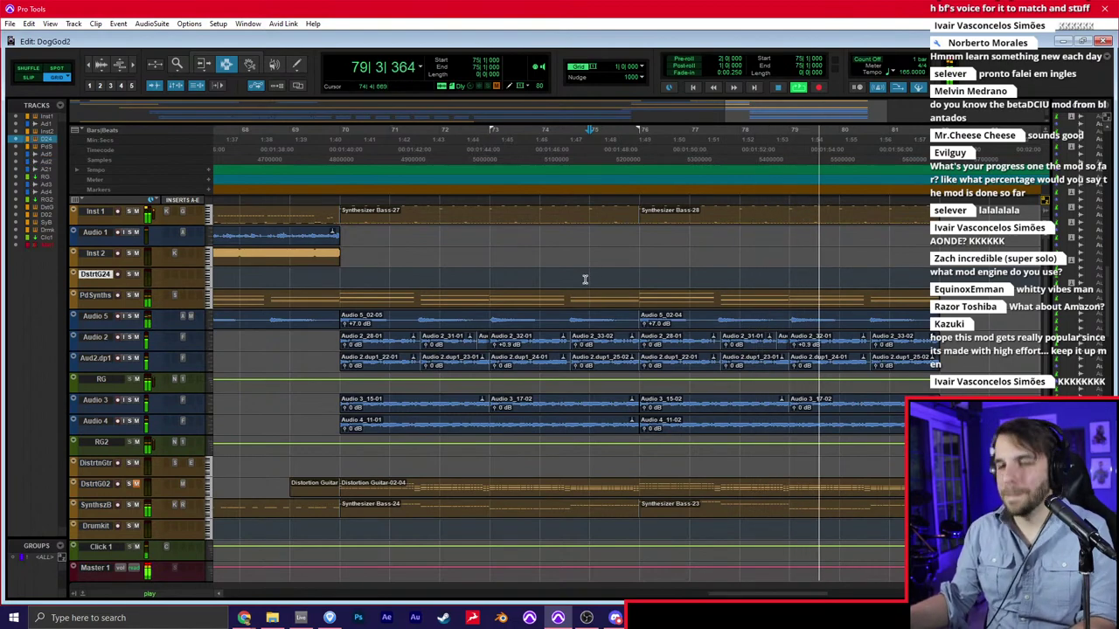
key("ctrl+equal")
key("ctrl+equal")
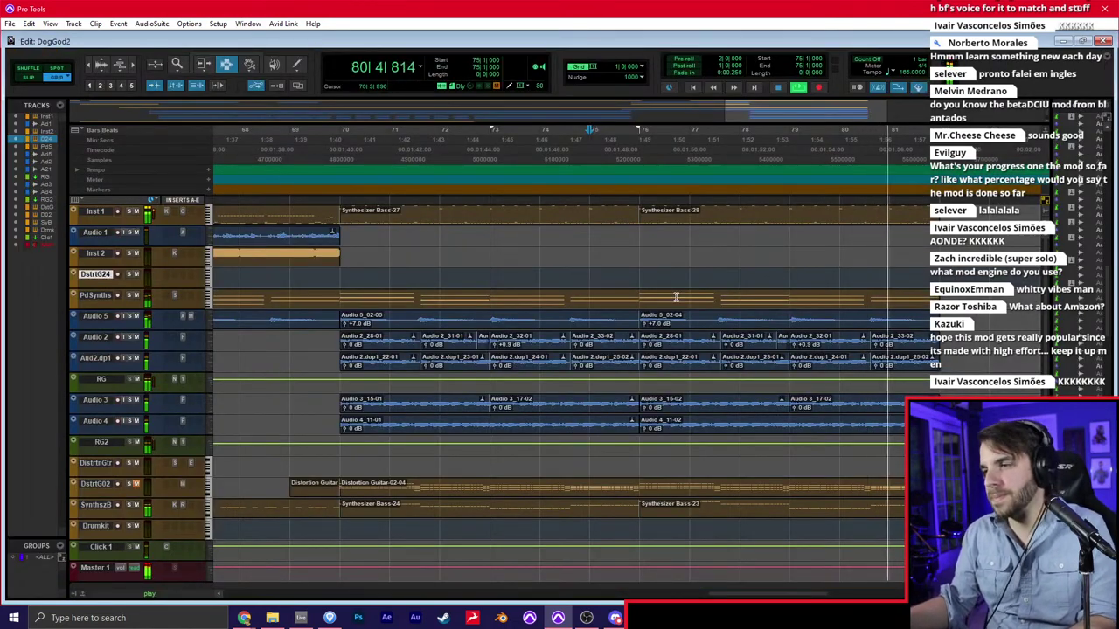
Stop playback and delete the Distortion Guitar-46 clip that follows bar 82 on the DstrtG02 track
left_click(678, 291)
key("space")
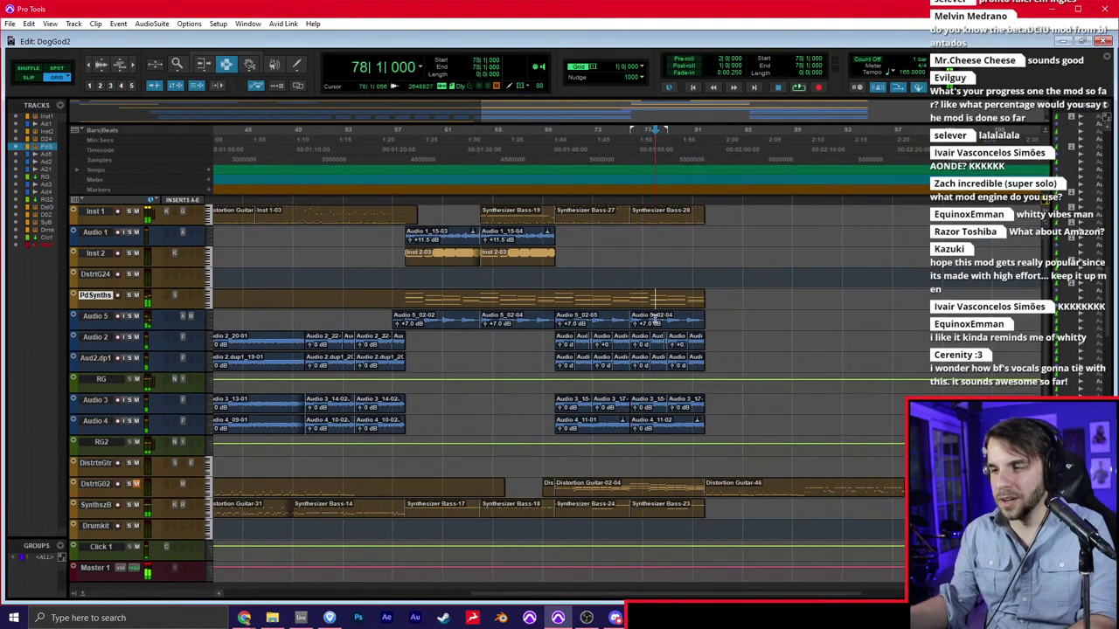
double_click(850, 484)
key("Delete")
Copy bars 18 to 22 across all tracks and paste them at bar 82
scroll(664, 394, "left", 5)
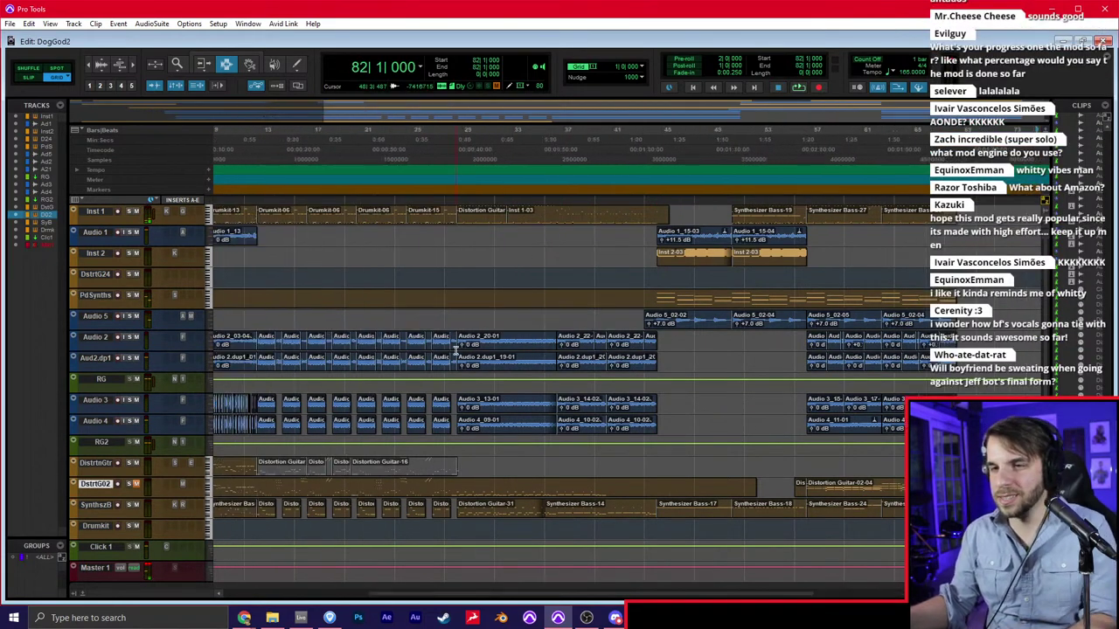
left_click(427, 131)
key("space")
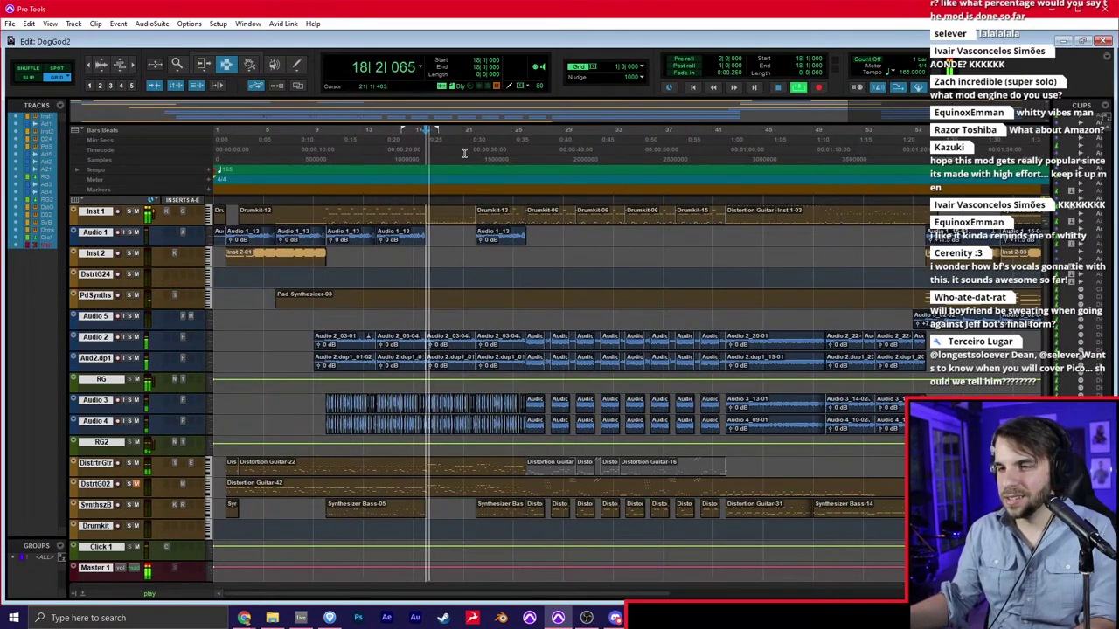
key("space")
left_click(479, 143, "shift")
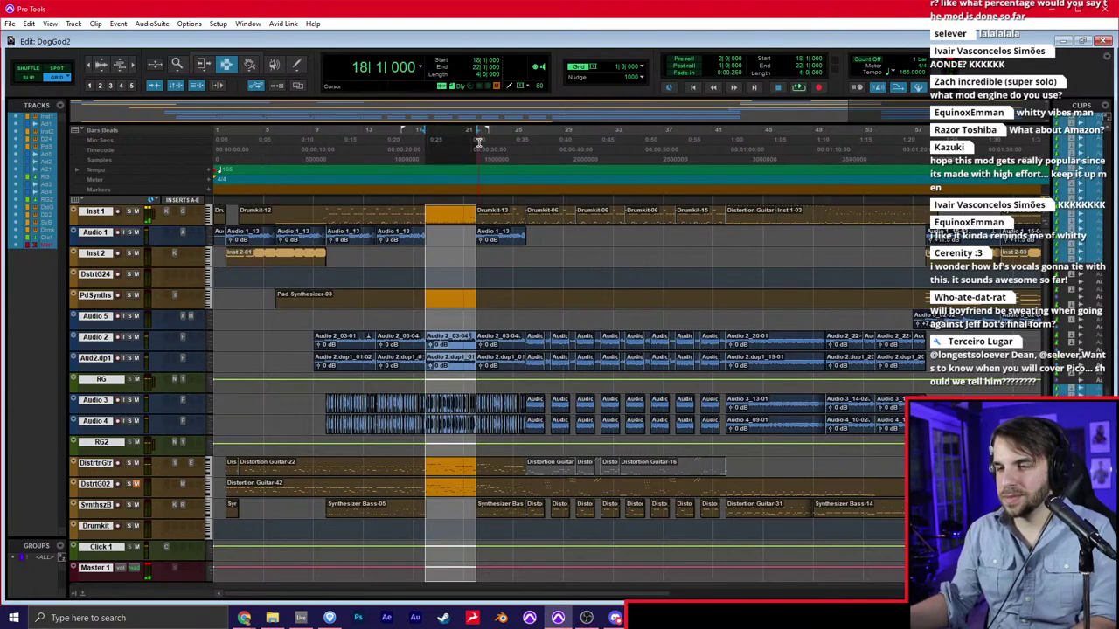
scroll(674, 218, "right", 5)
left_click(805, 166)
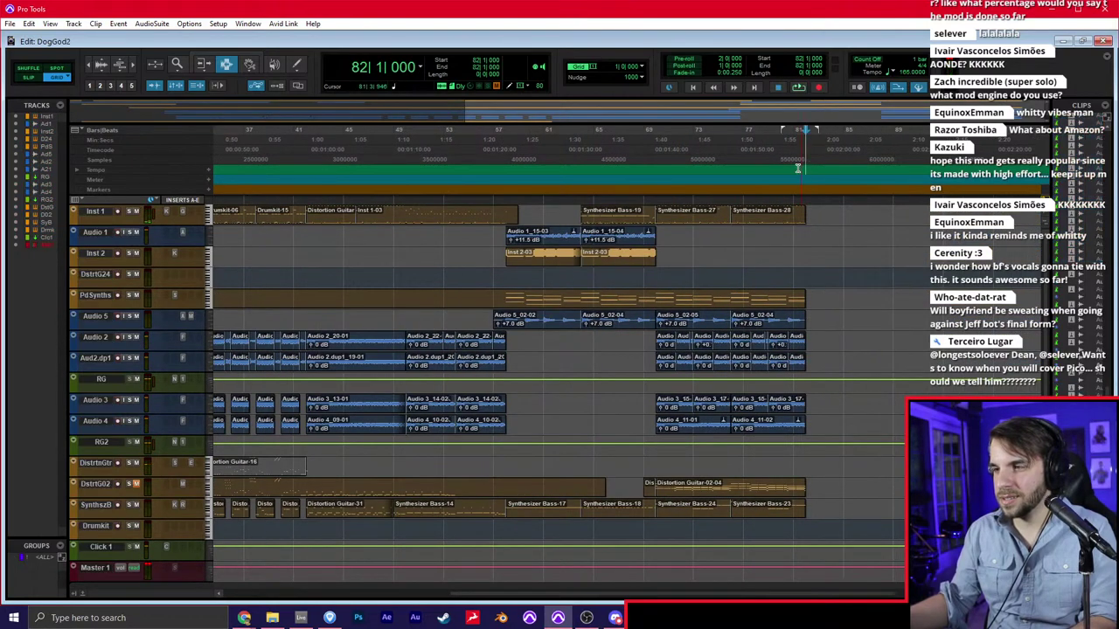
key("ctrl+v")
Play the song from bar 80 to judge the transition into the section pasted at bar 82
scroll(696, 197, "left", 5)
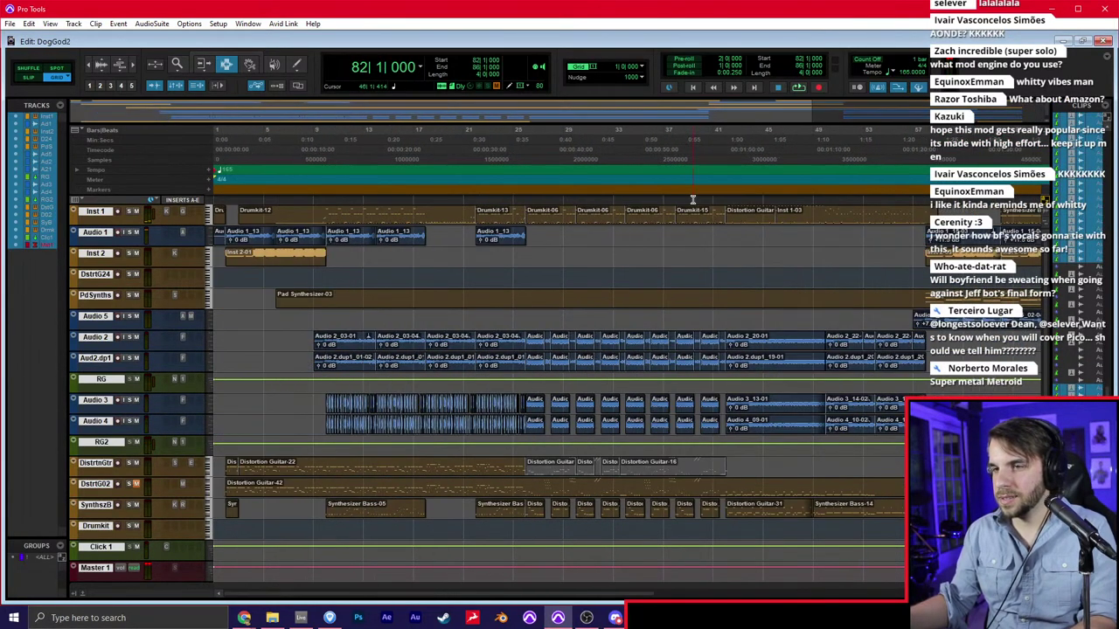
left_click(386, 166)
left_click(333, 155)
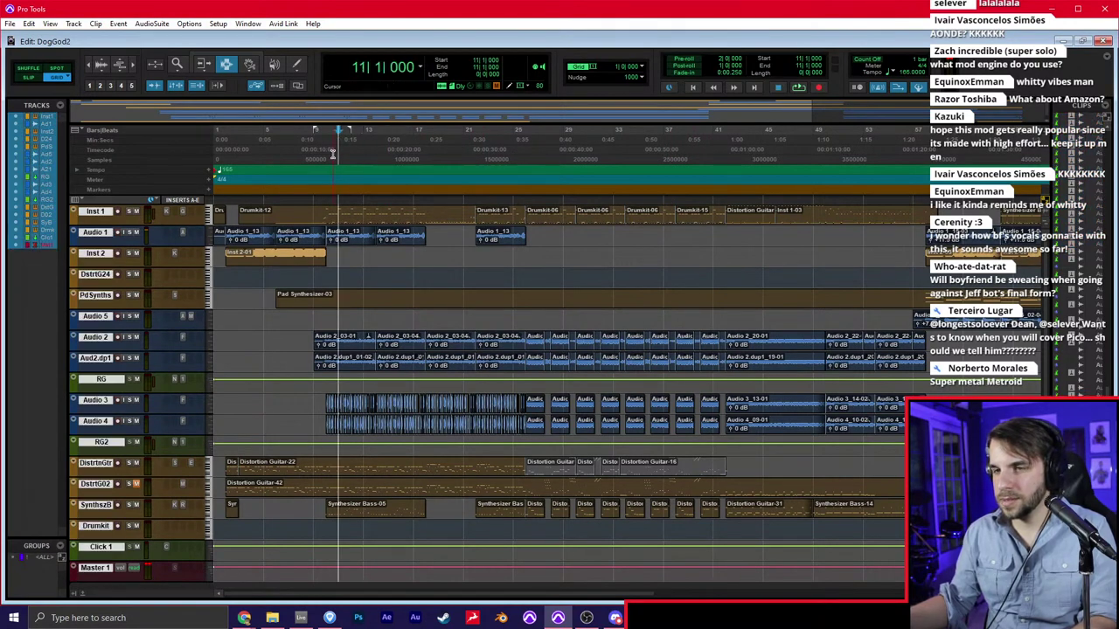
scroll(574, 187, "right", 6)
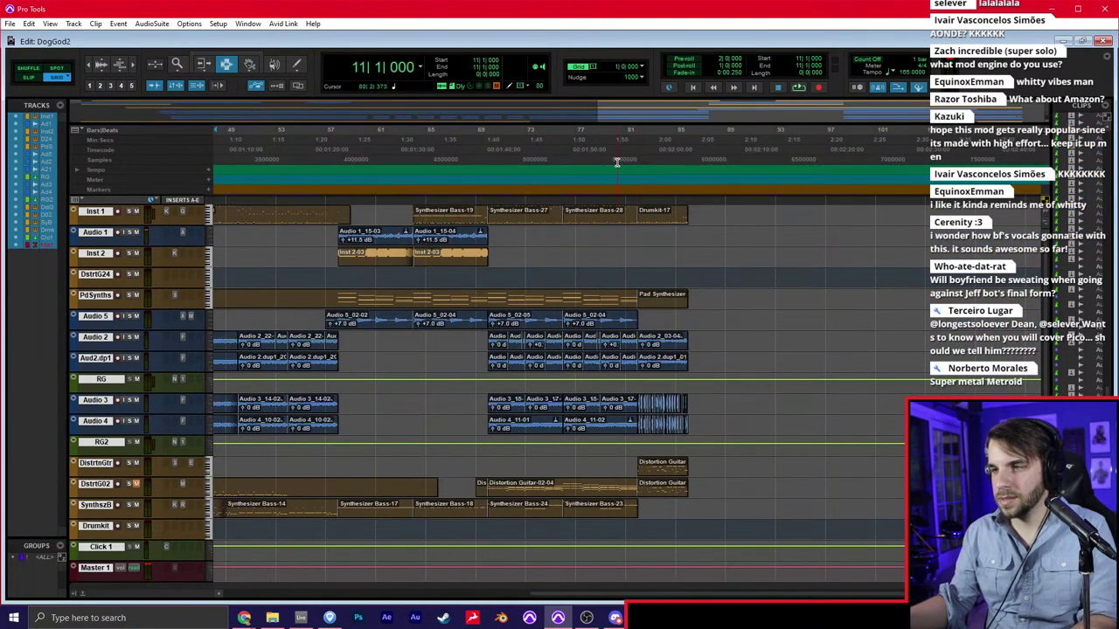
left_click(618, 163)
key("space")
scroll(656, 223, "up", 3)
scroll(657, 222, "right", 2)
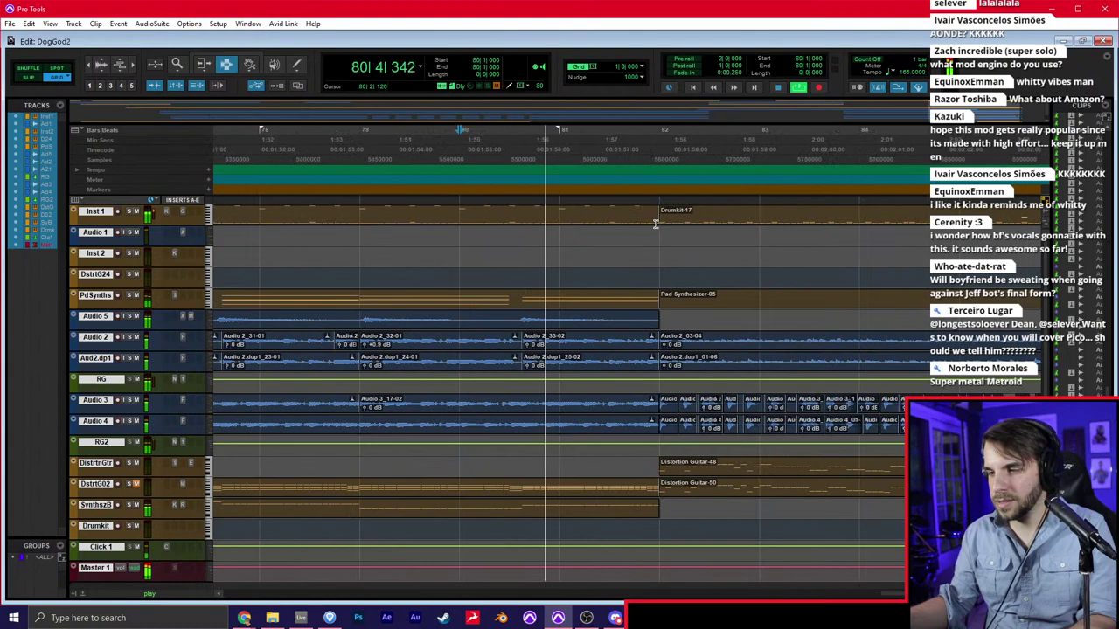
left_click(662, 491)
scroll(730, 514, "down", 1)
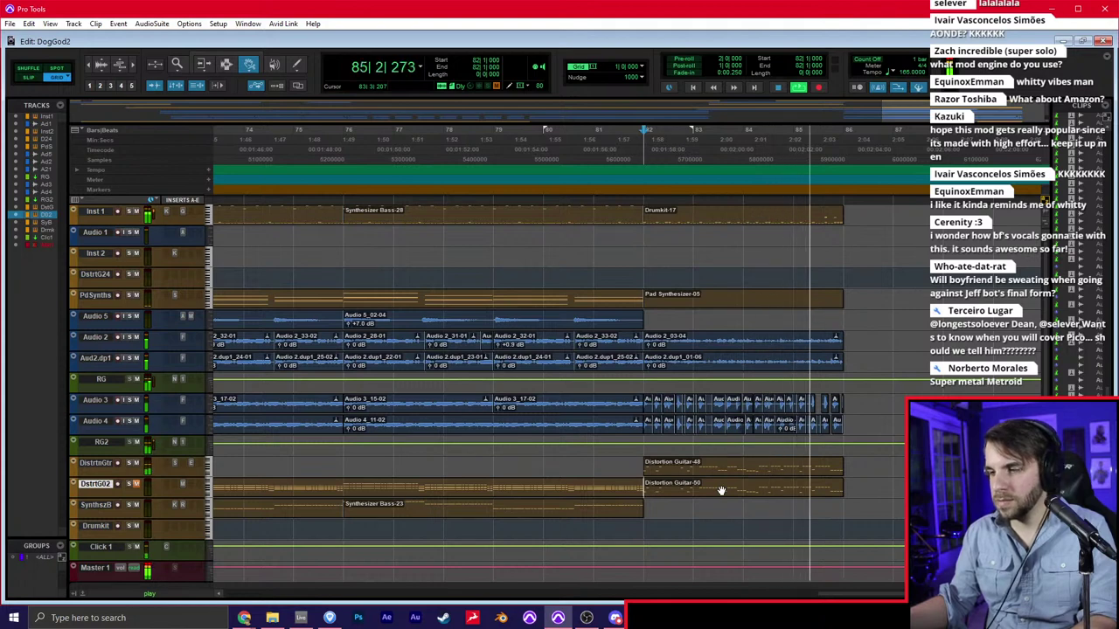
Stop playback and undo the paste at bar 82
key("space")
key("ctrl+z")
scroll(720, 490, "down", 2)
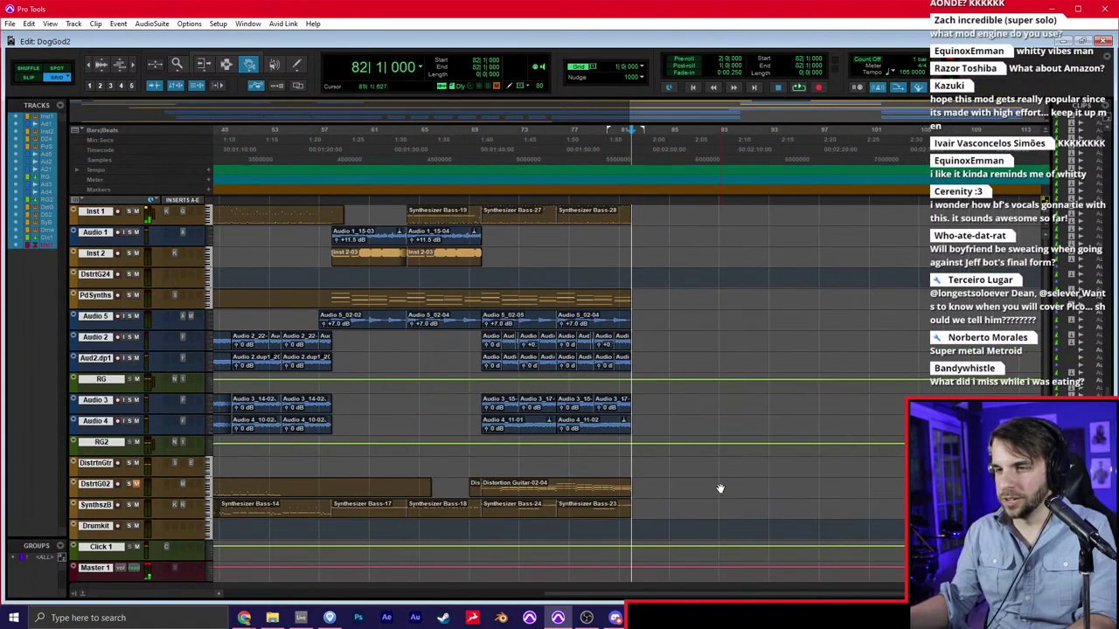
Copy bars 42 to 50 across all tracks and paste them at bar 82
scroll(720, 490, "left", 2)
key("F7")
scroll(405, 312, "left", 2)
left_click(265, 255)
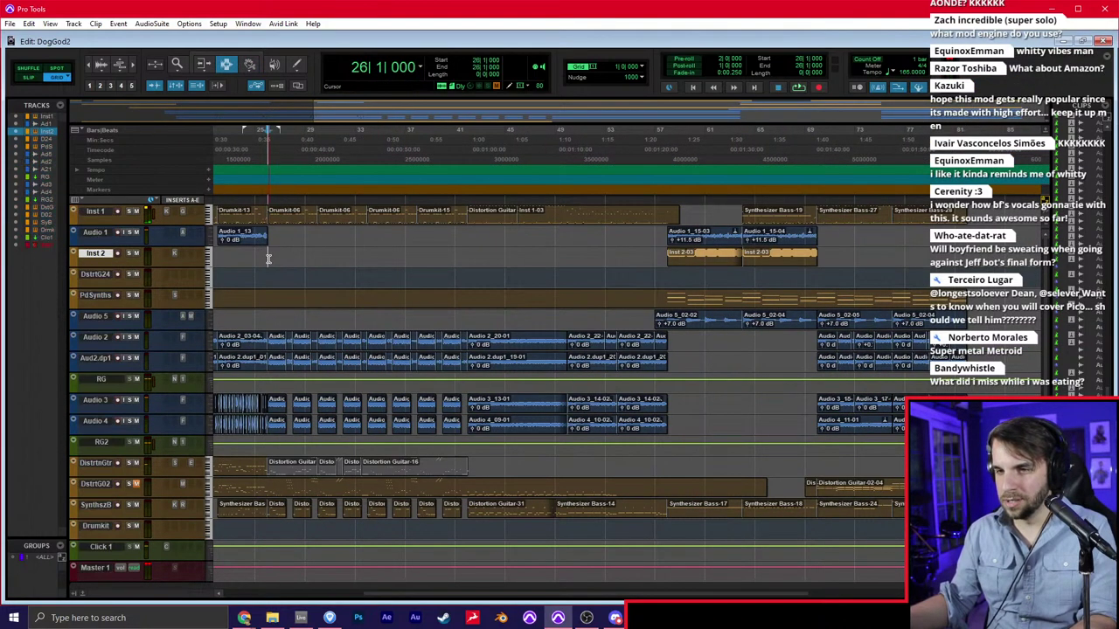
key("space")
left_click(469, 149)
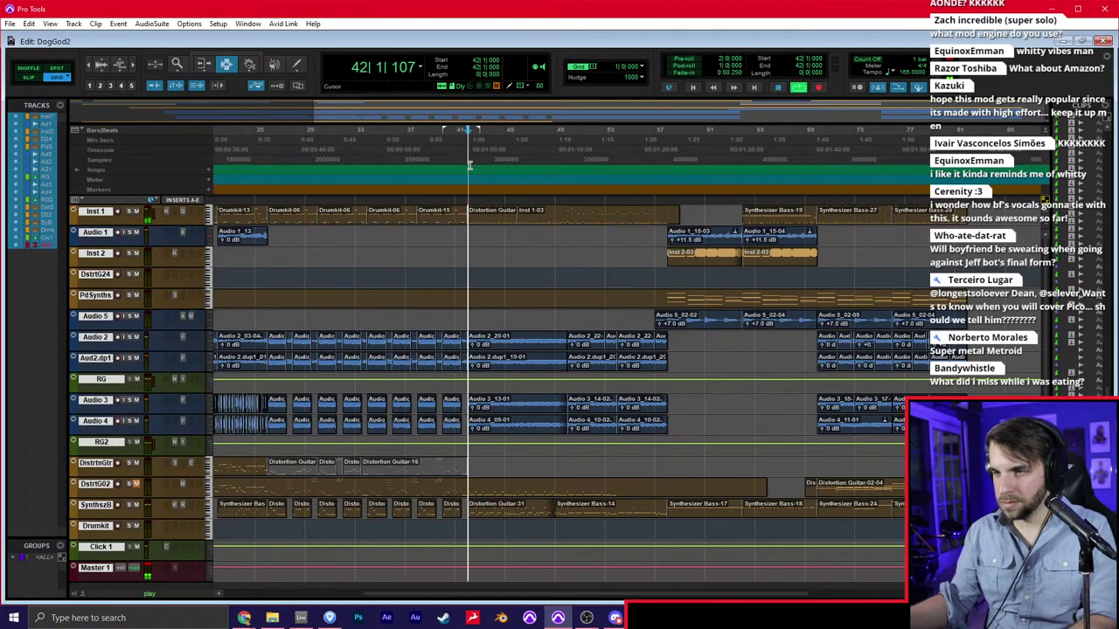
left_click_drag(468, 150, 567, 139)
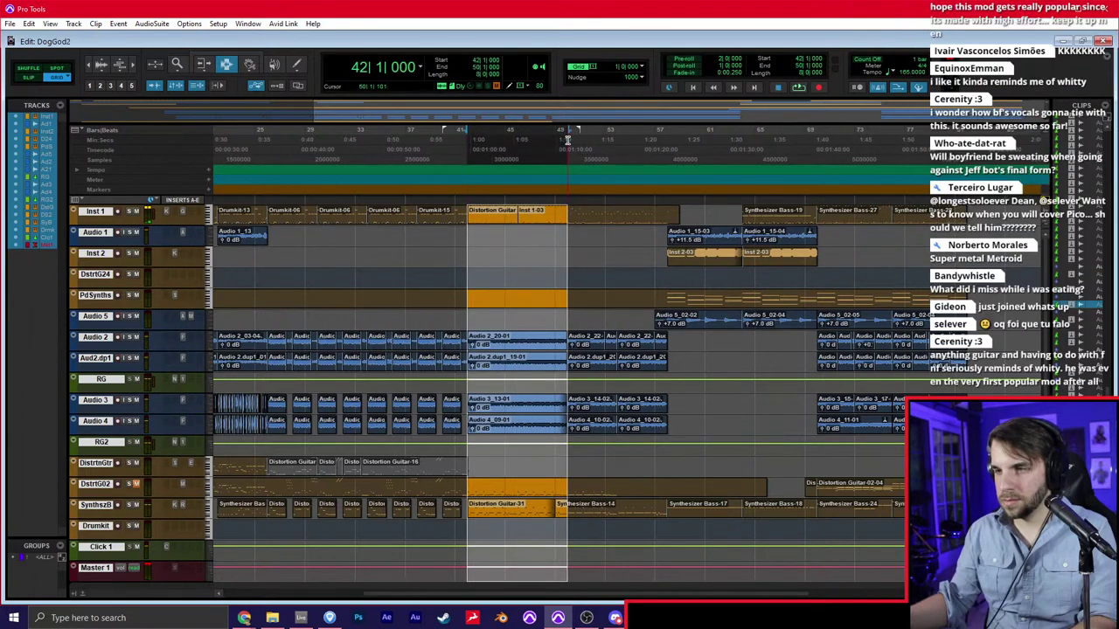
left_click(971, 154)
key("ctrl+v")
Play from bar 79 to check how the song moves into the repeated eight-bar section at bar 82
scroll(959, 176, "right", 2)
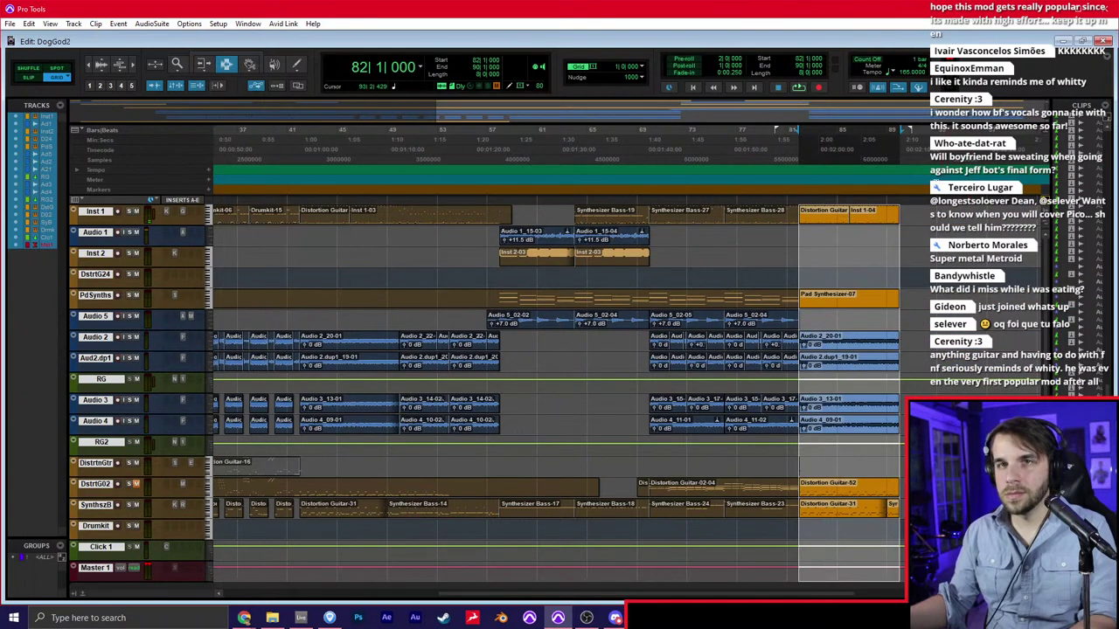
left_click(757, 237)
key("space")
key("t")
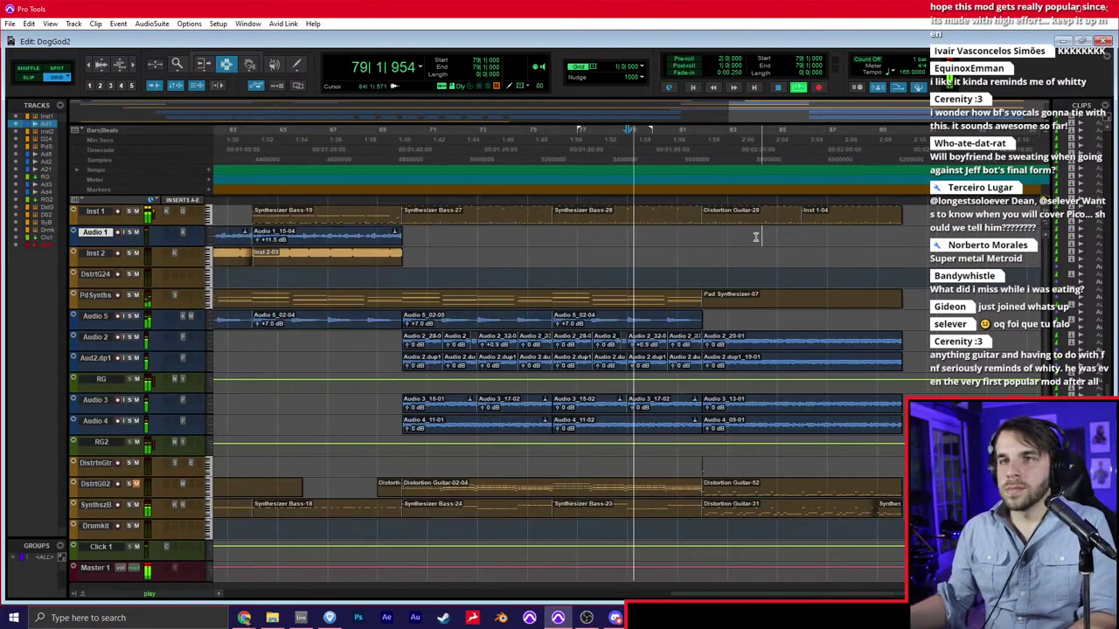
scroll(750, 242, "right", 1)
left_click(732, 250)
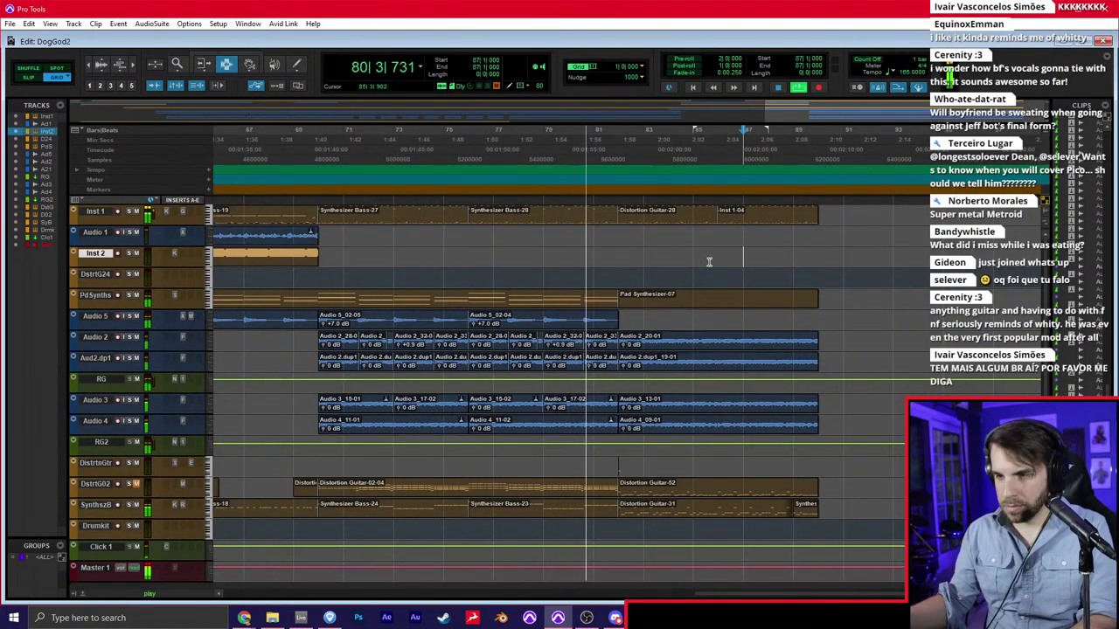
left_click(696, 271)
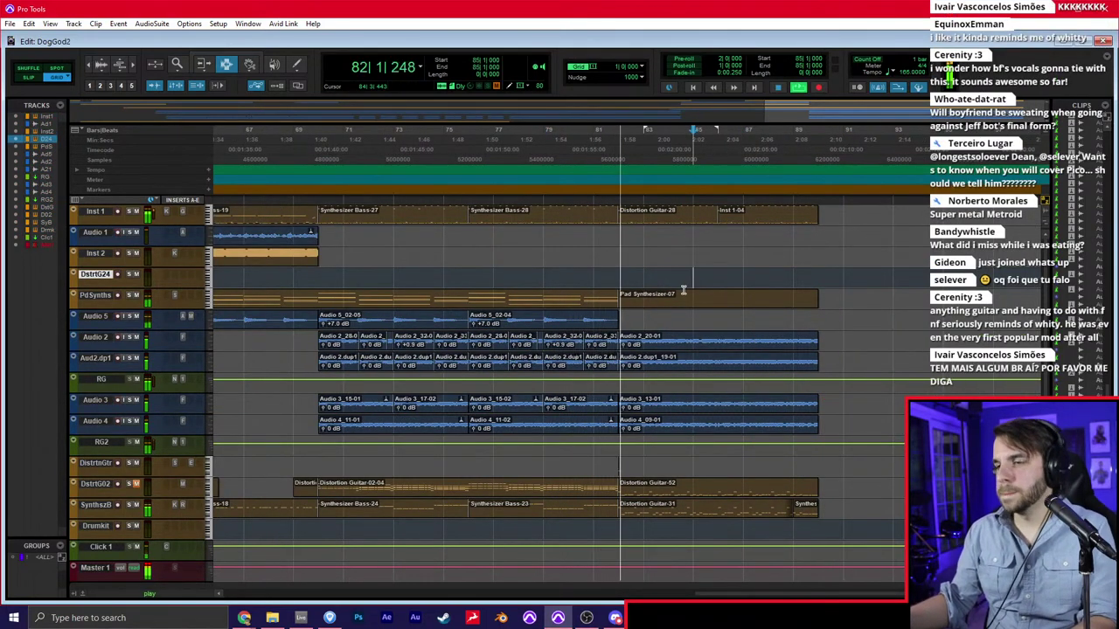
left_click(665, 400)
left_click(650, 377)
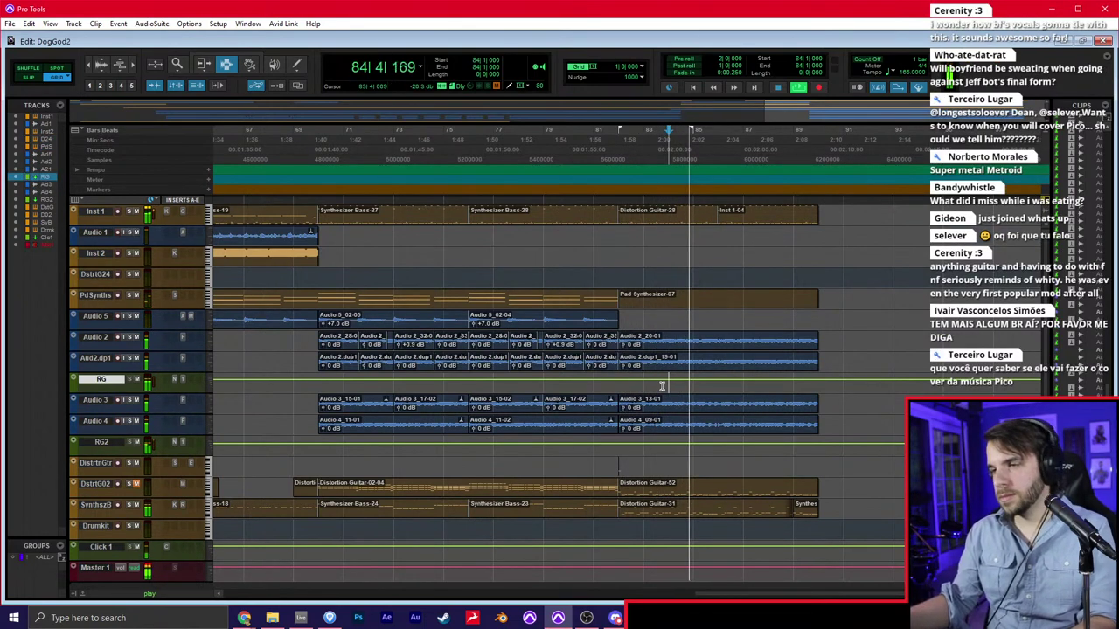
scroll(650, 376, "left", 1)
left_click(749, 276)
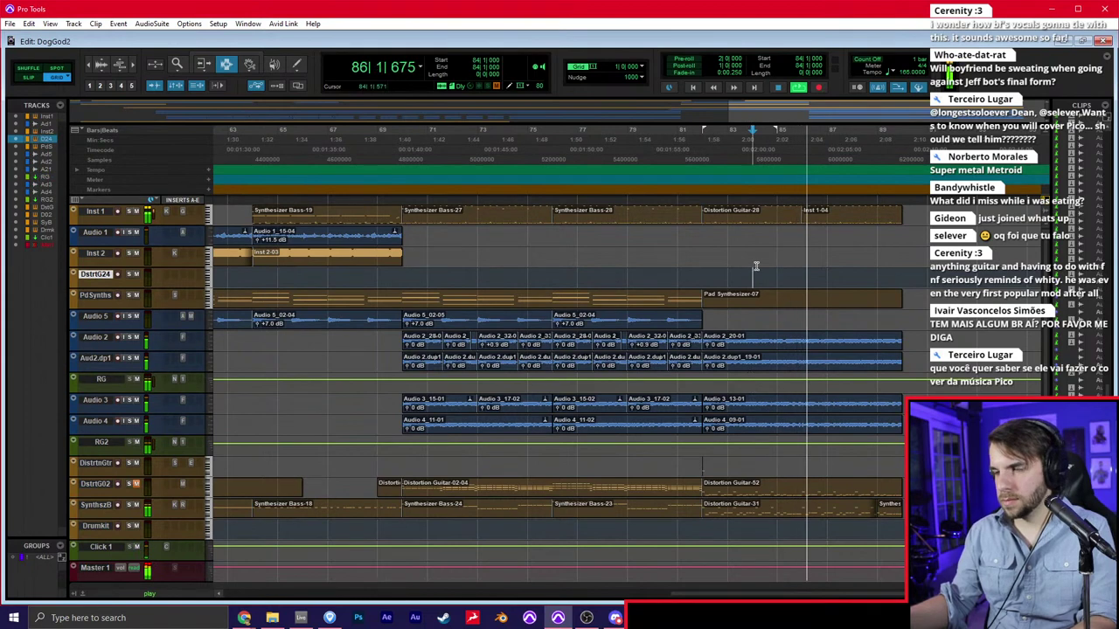
left_click(813, 222)
left_click(775, 296)
Copy bars 2 to 26 across all tracks and paste them at bar 90
scroll(634, 325, "down", 2)
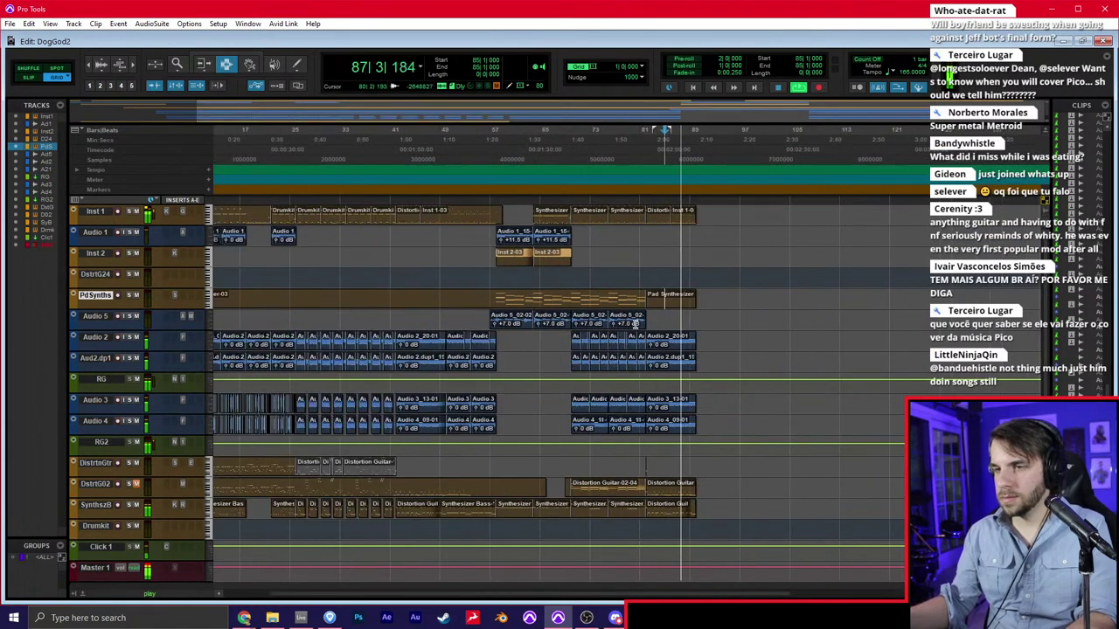
scroll(594, 306, "left", 1)
left_click(531, 275)
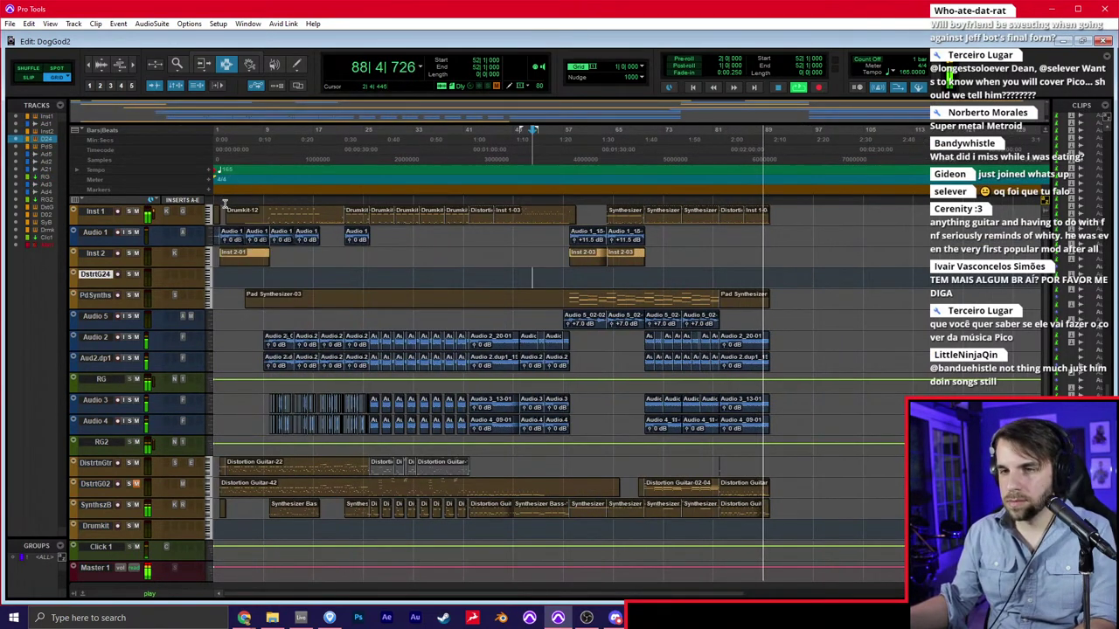
left_click_drag(222, 150, 369, 115)
left_click(773, 144)
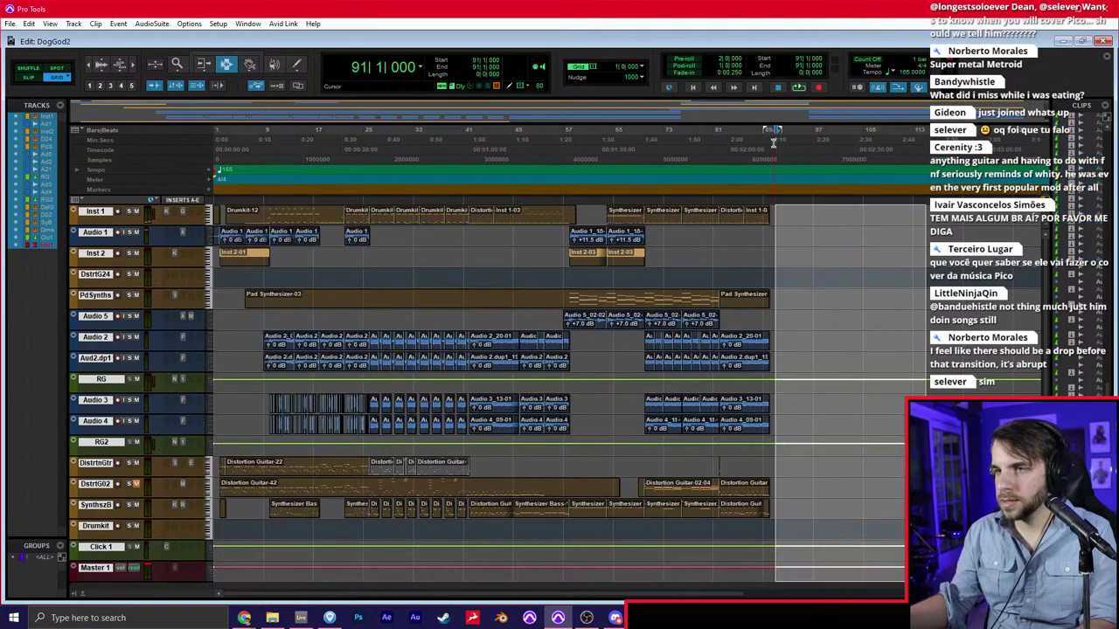
left_click(774, 155)
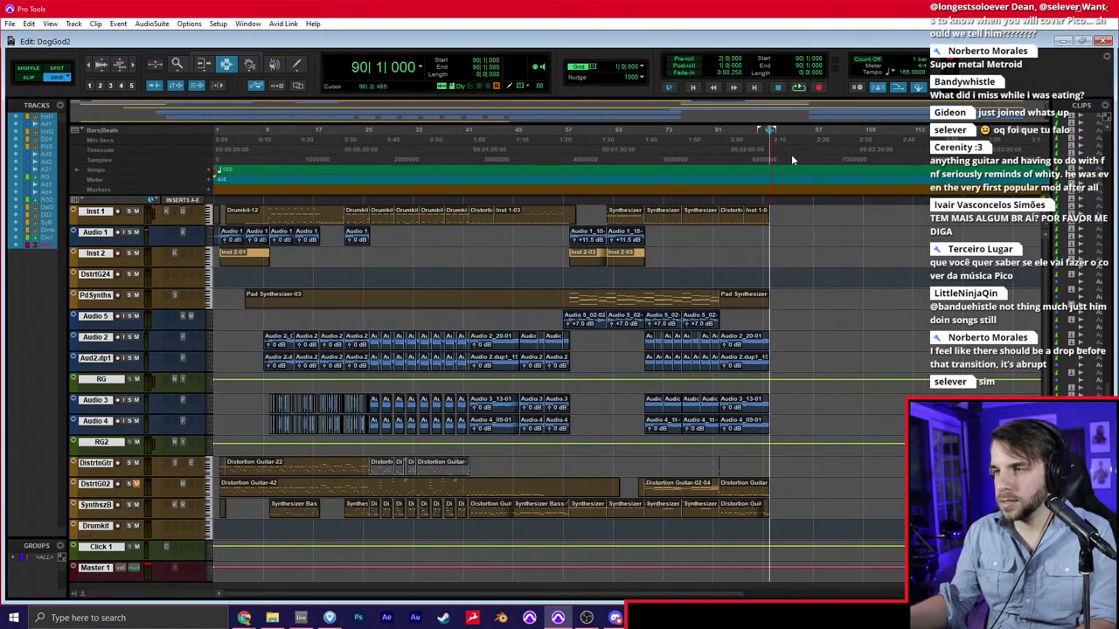
key("ctrl+v")
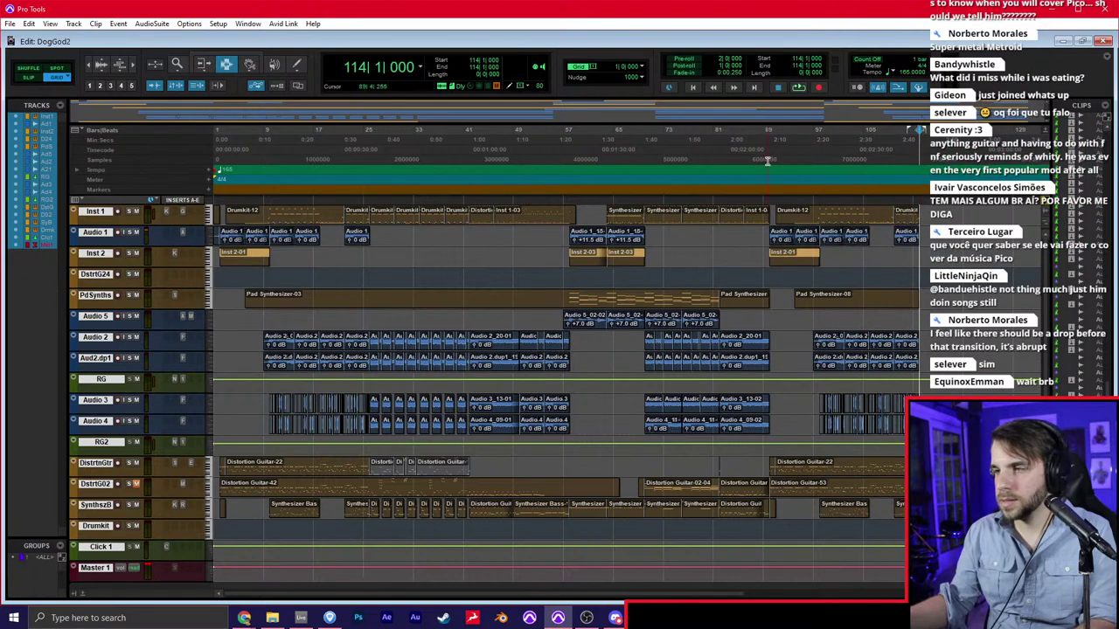
Play the approach to bar 82 and open the Inst 1 drum part in the MIDI Editor
left_click(749, 157)
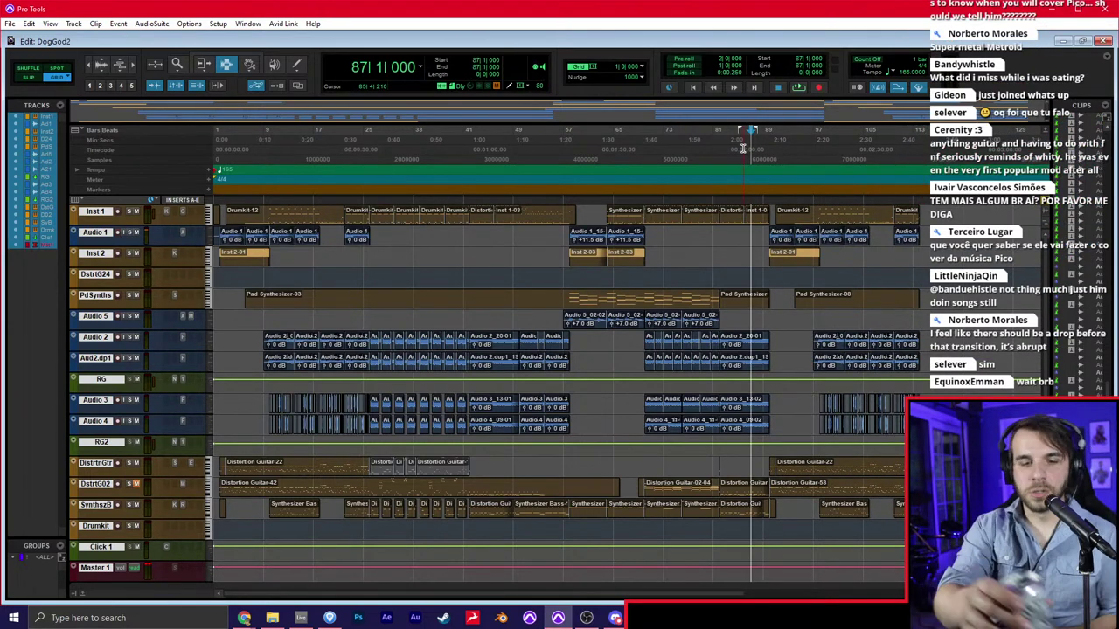
left_click(731, 295)
key("t")
key("t")
key("t")
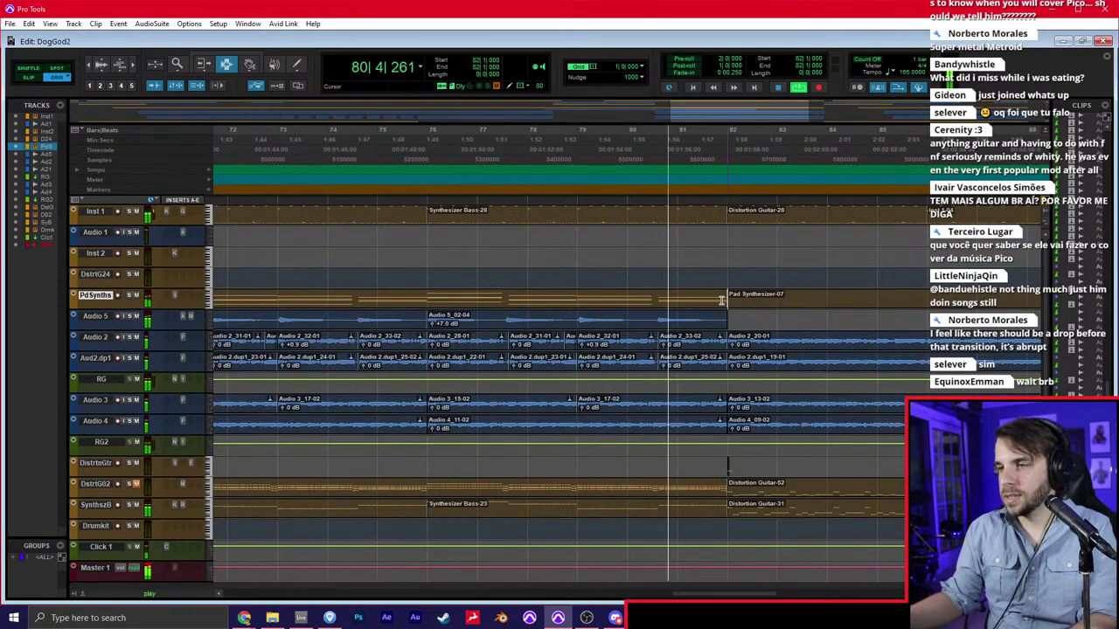
left_click(714, 219)
key("t")
key("t")
key("super+equal")
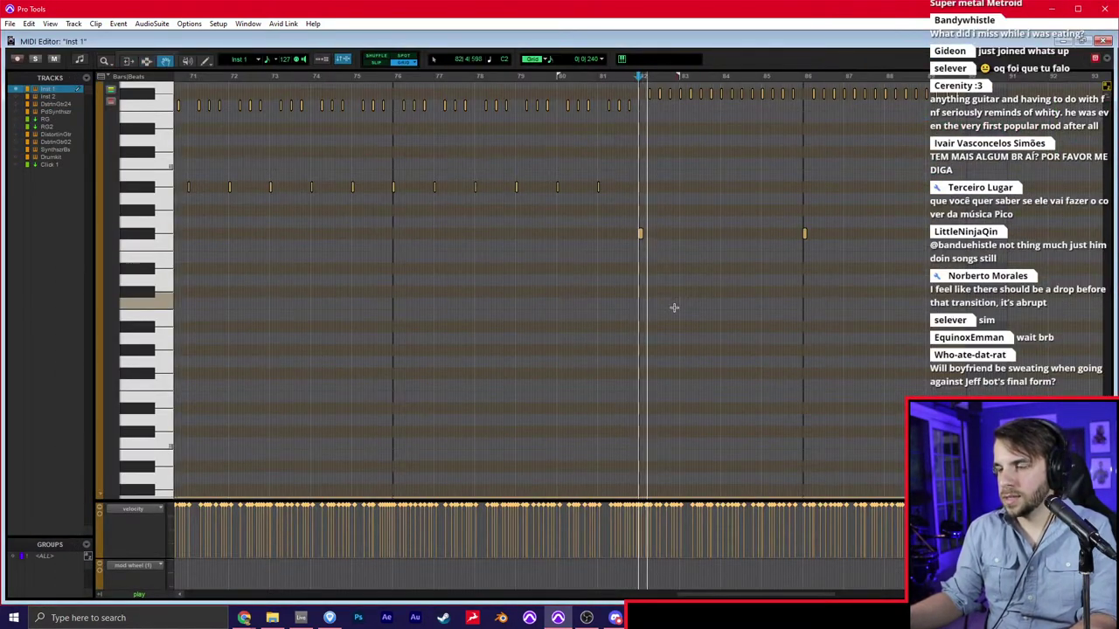
Delete the run of Inst 1 kick notes after beat 3 of bar 81, up to bar 82
key("t")
left_click(607, 297)
scroll(607, 296, "down", 3)
scroll(607, 296, "down", 4)
scroll(616, 242, "up", 4)
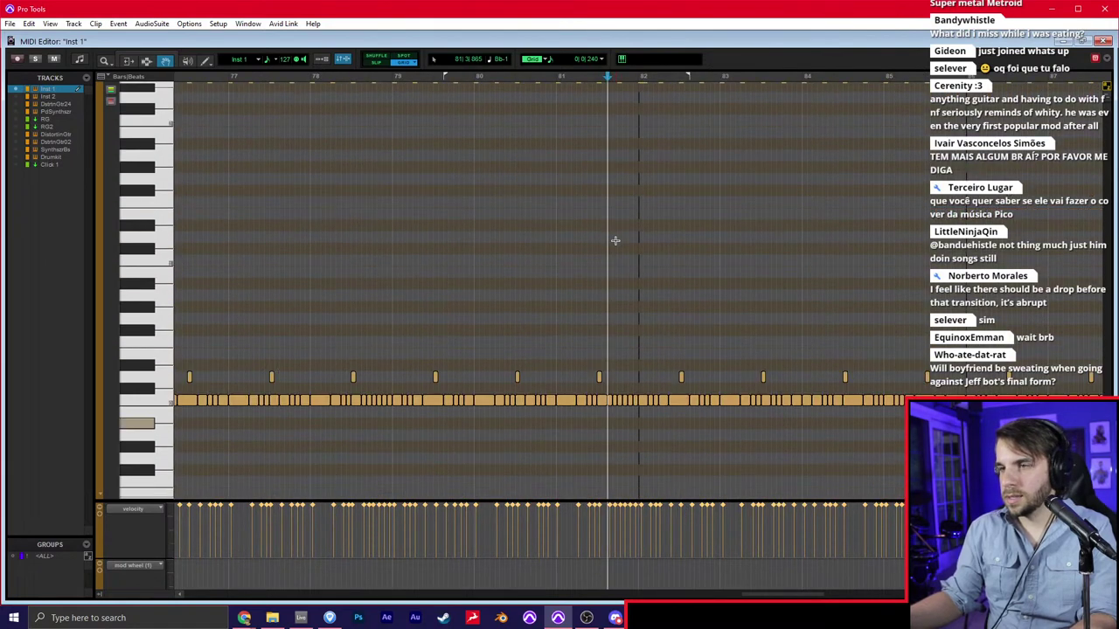
key("ctrl+bracketright")
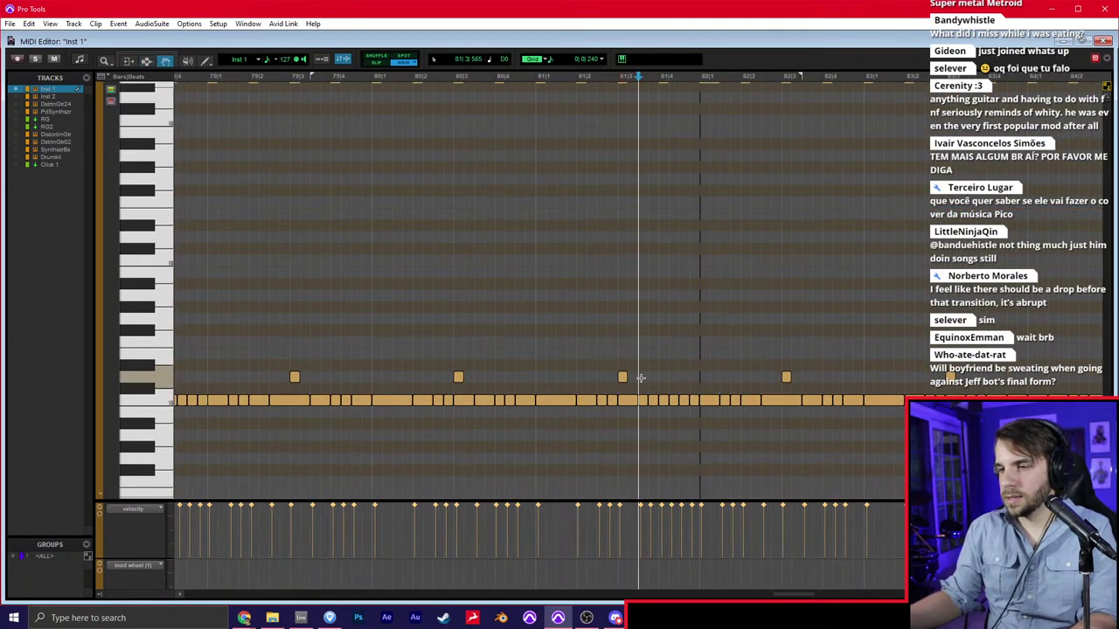
left_click_drag(640, 378, 699, 407)
key("Delete")
key("F10")
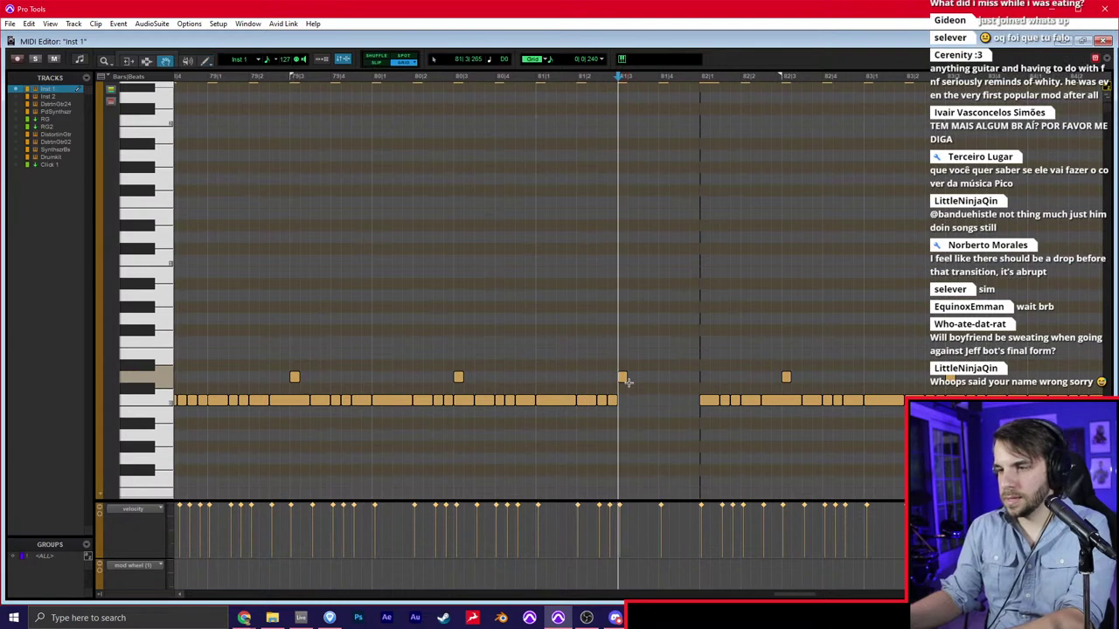
Remove the Inst 1 cymbal note at 81|4 and raise the one at 81|3 to F#3
scroll(642, 335, "up", 5)
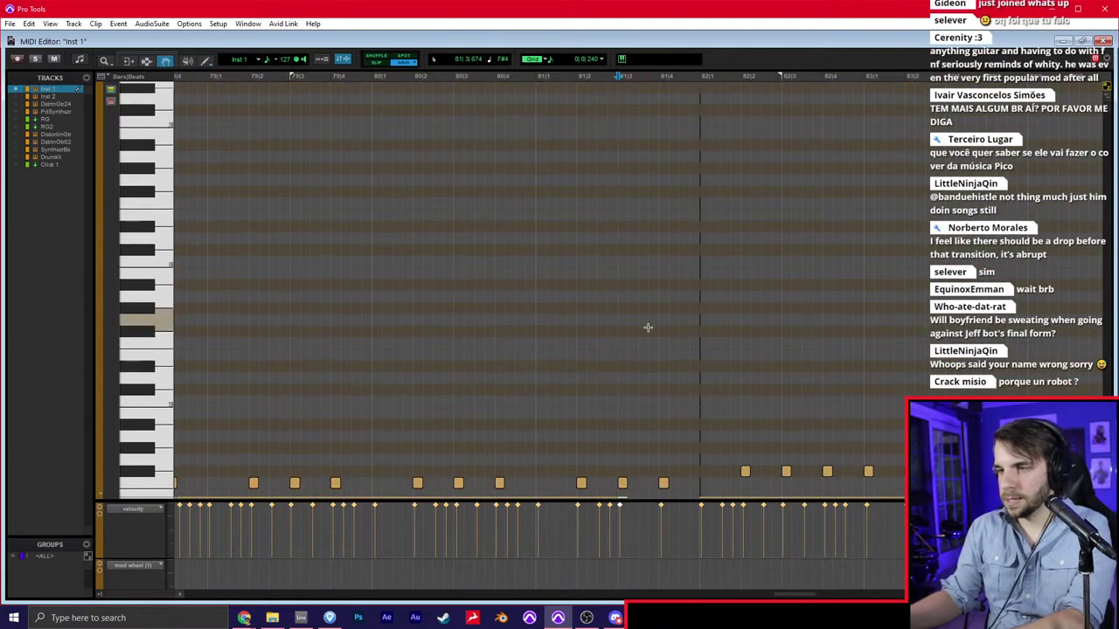
left_click(677, 381)
scroll(675, 384, "down", 3)
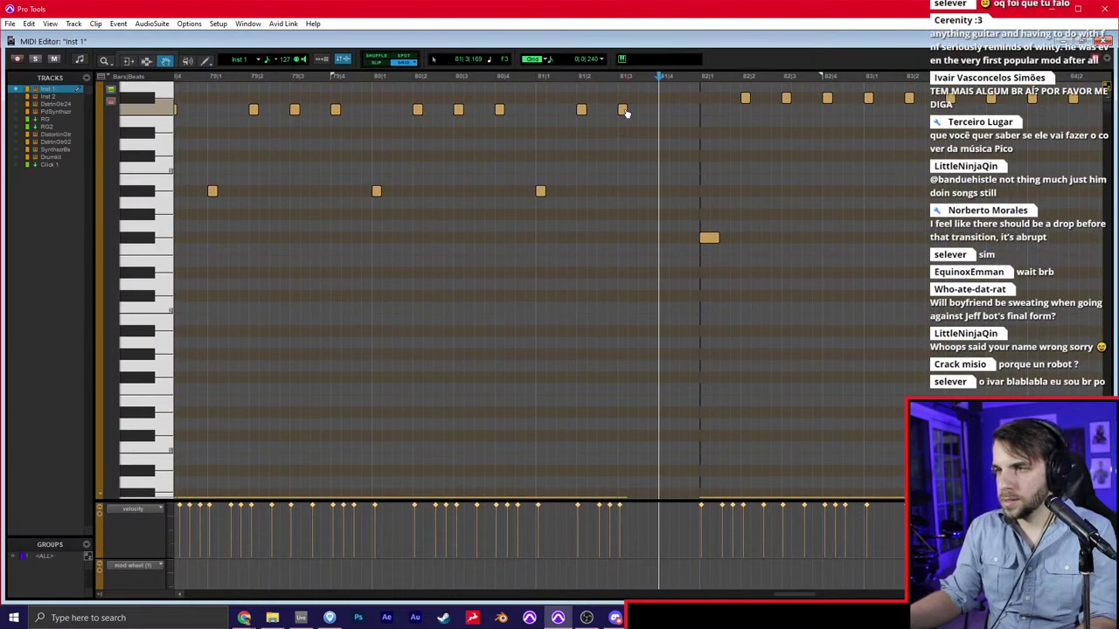
left_click(624, 110)
left_click_drag(626, 103, 628, 107)
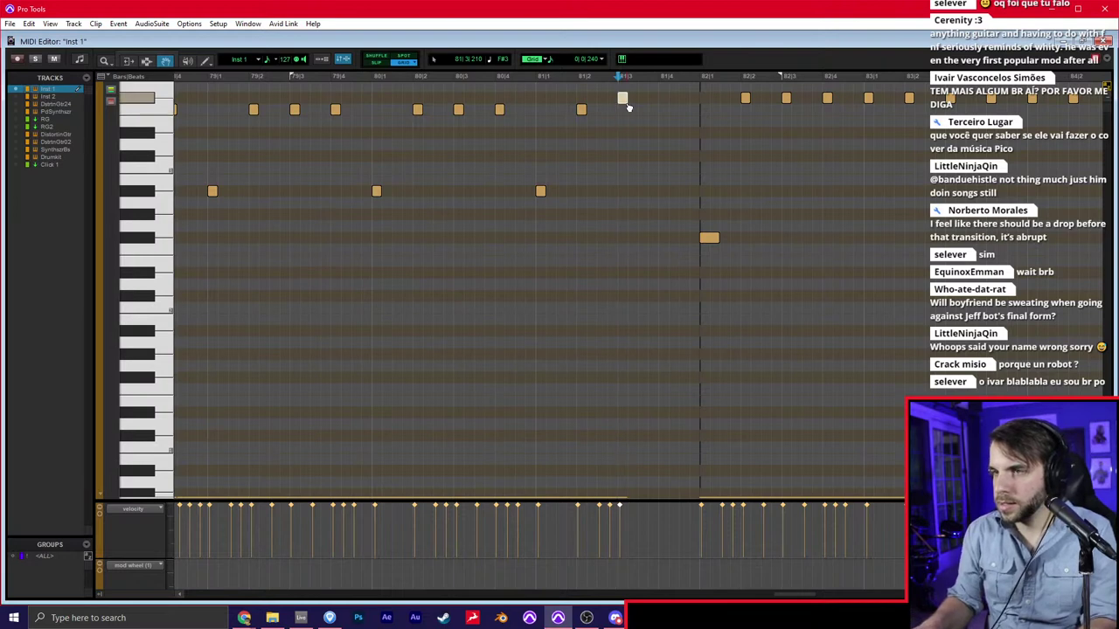
Close the MIDI Editor and play the shortened drum pattern into bar 82
key("space")
key("ctrl+w")
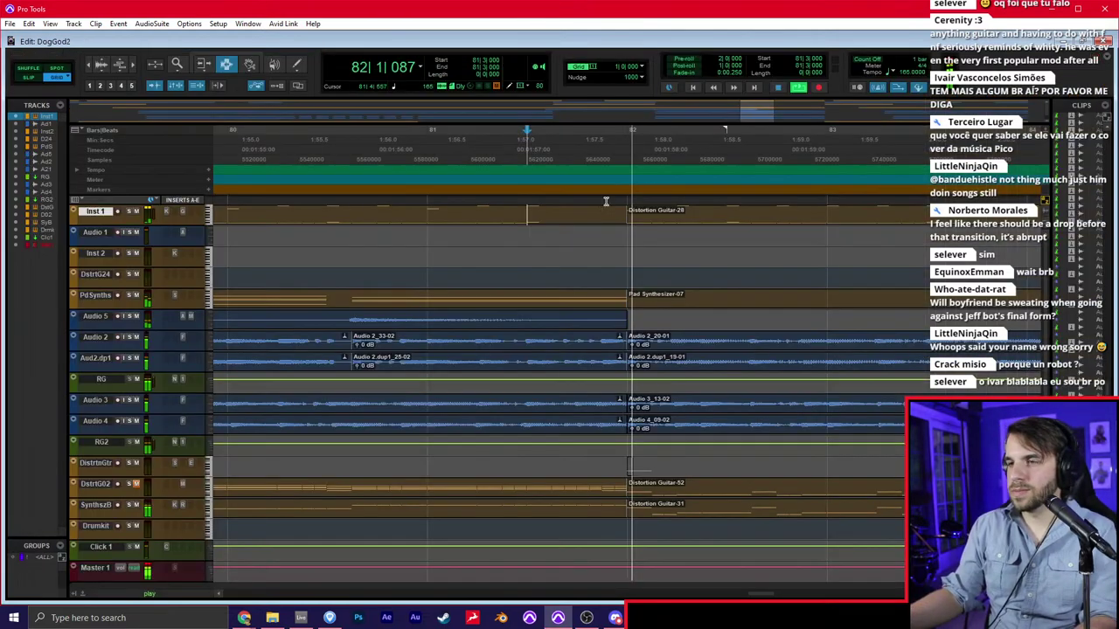
key("space")
scroll(623, 358, "down", 2)
scroll(574, 440, "up", 2)
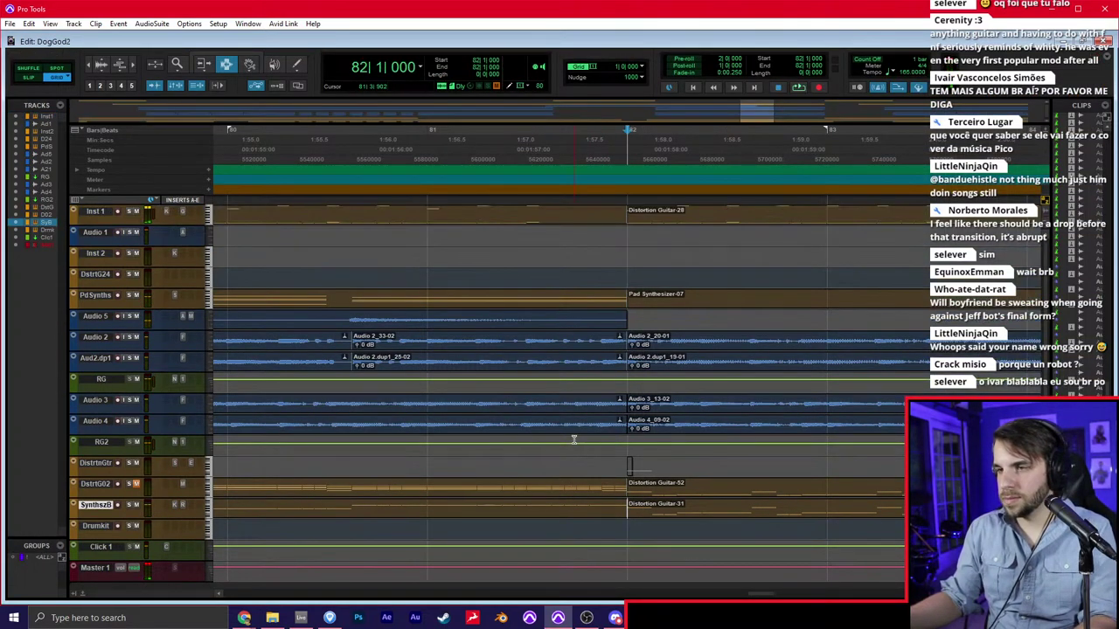
Set the grid to 1/8 note and trim the Aud2.dp1, Audio 3, Audio 4, DstrtG02 and SynthszB clips to end at 81|3|480
left_click(619, 69)
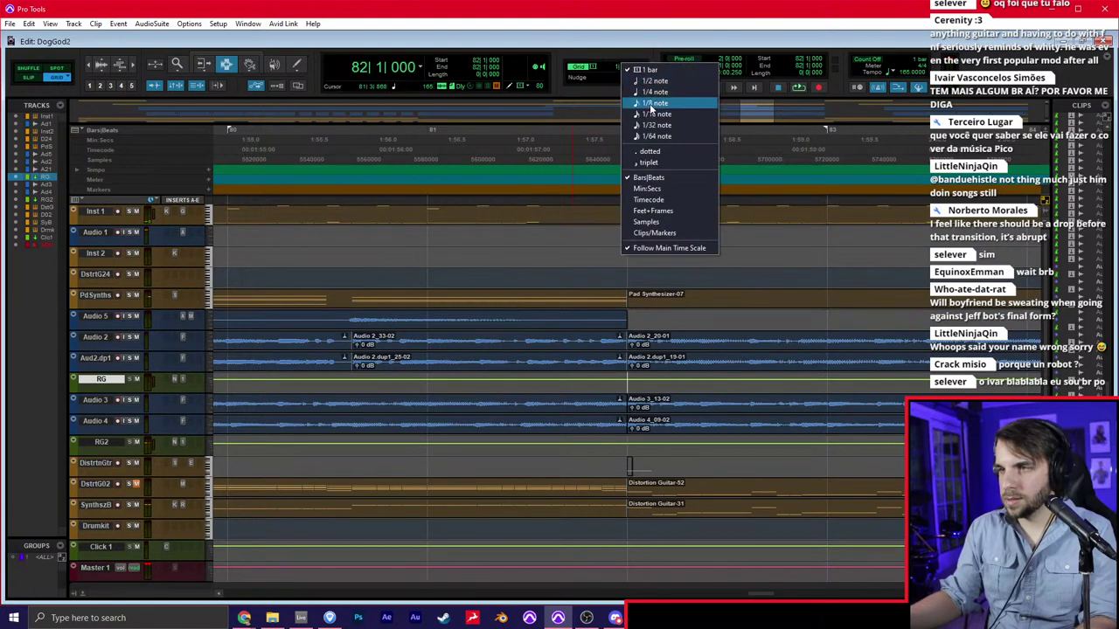
left_click(650, 104)
left_click(551, 357)
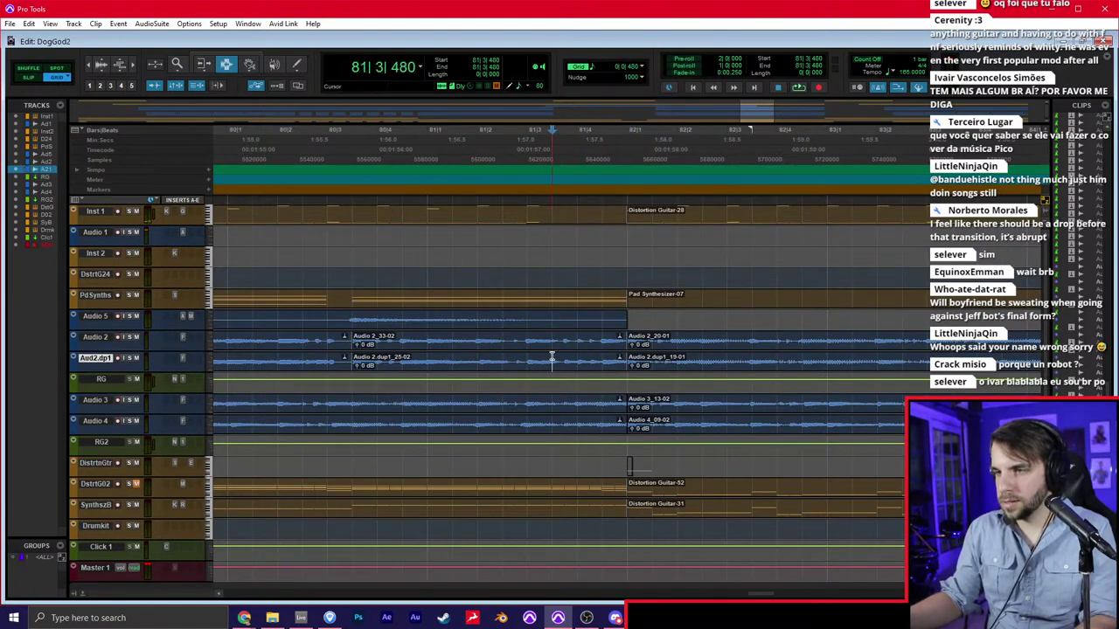
key("s")
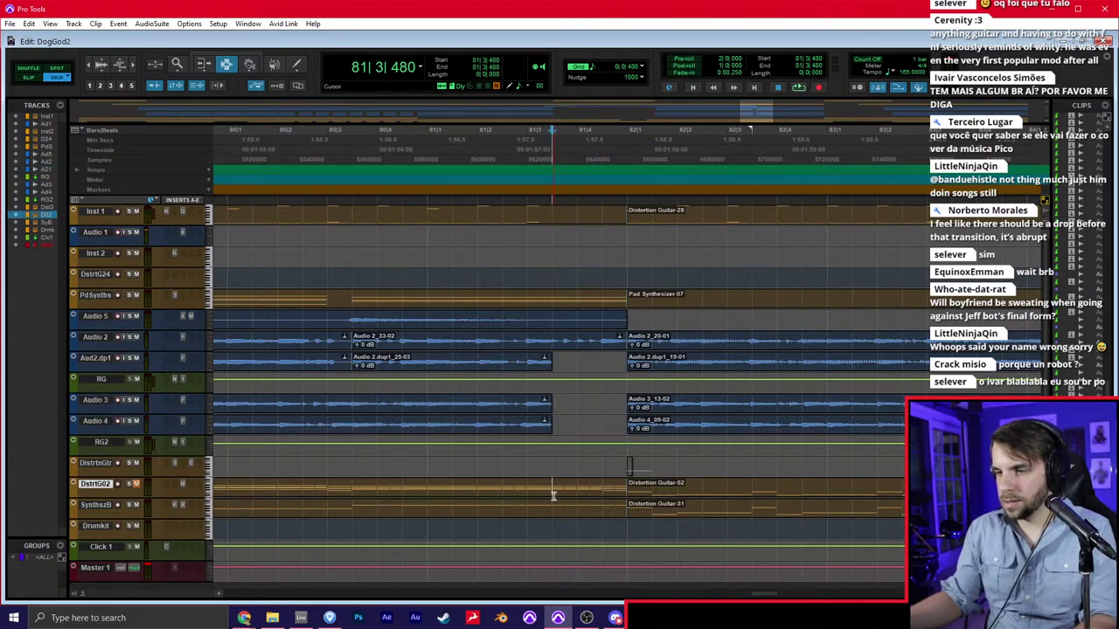
Play from bar 81 to check the gap leading into bar 82, and stop playback
key("space")
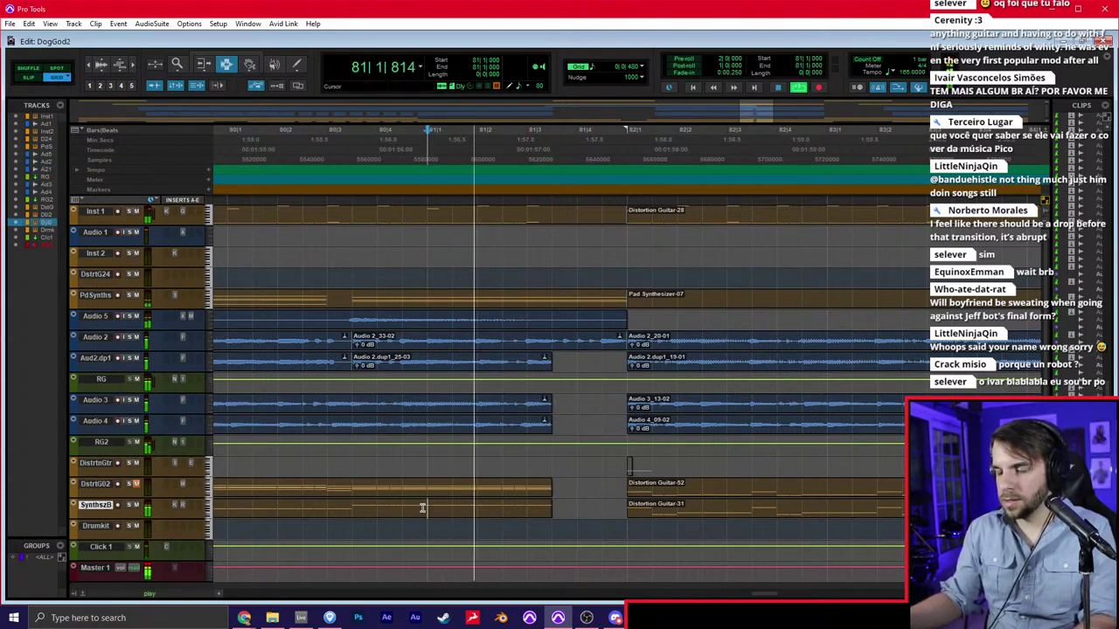
key("r")
left_click(462, 450)
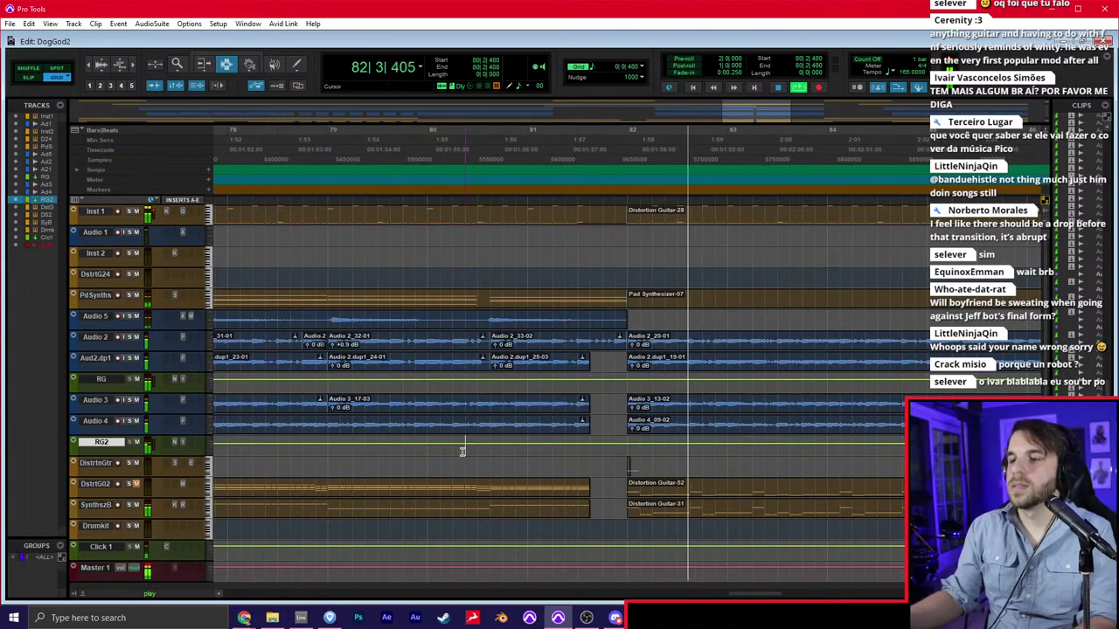
left_click(569, 363)
key("r")
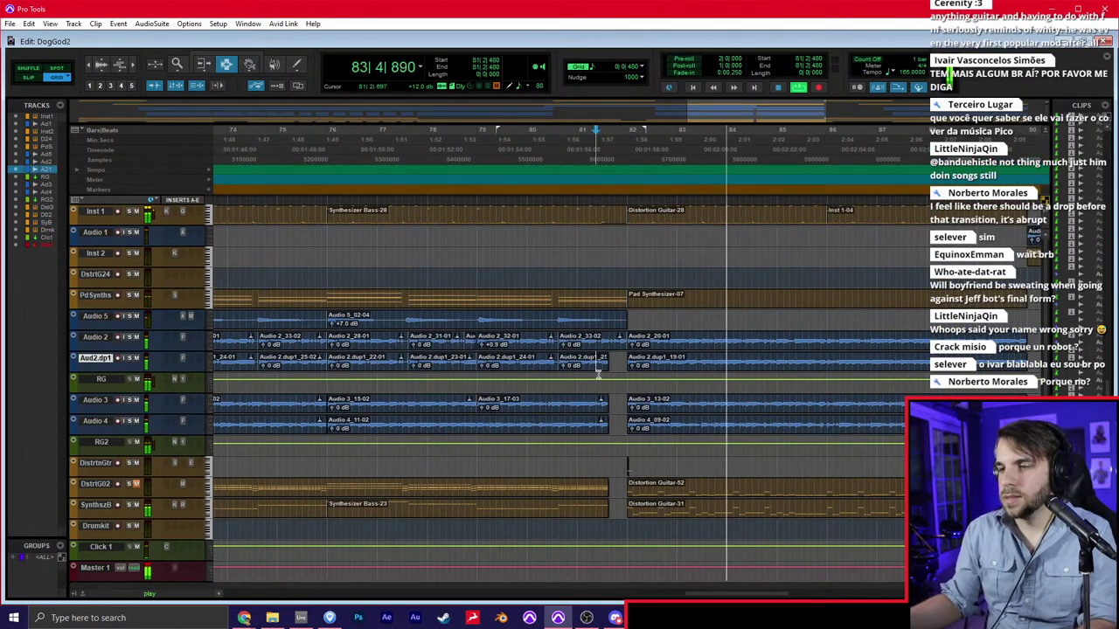
key("space")
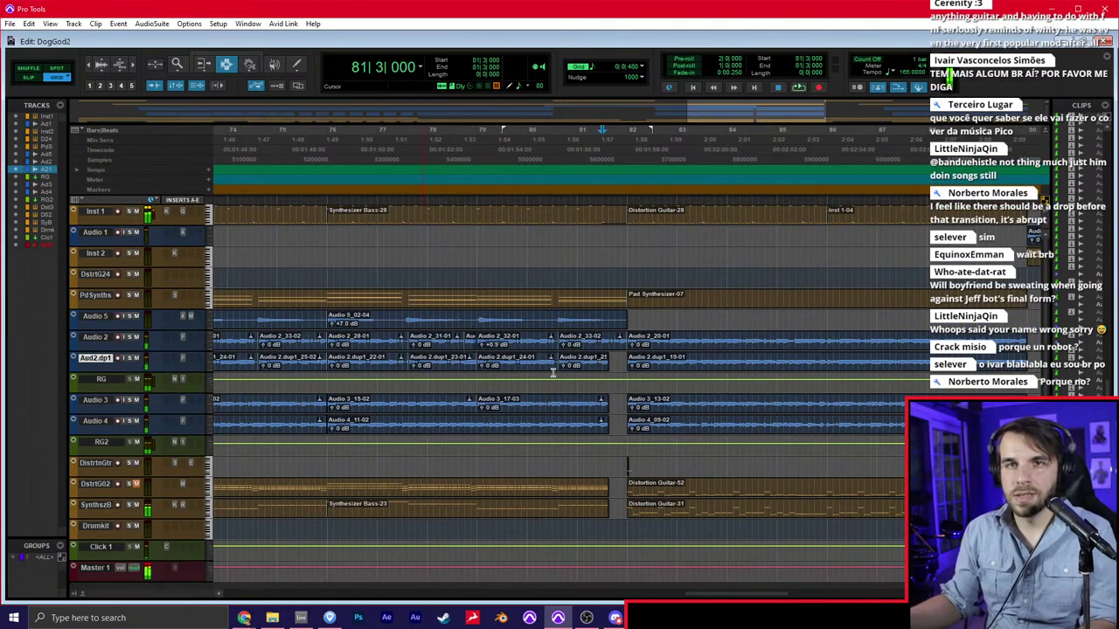
left_click(471, 346)
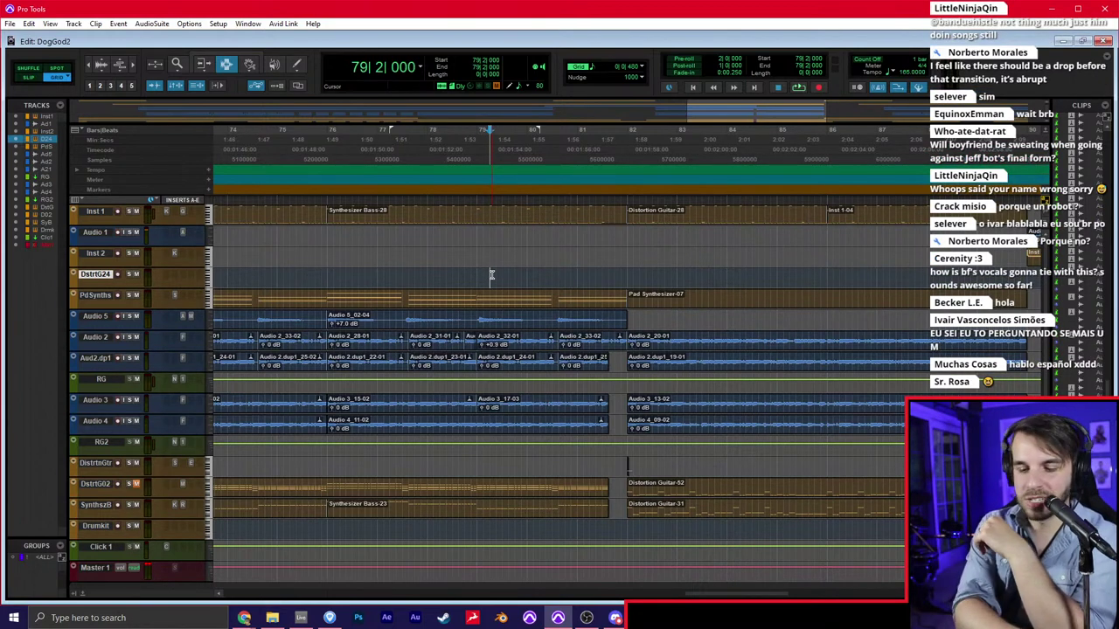
Return to the start of the song and play its opening from bar 2
key("Return")
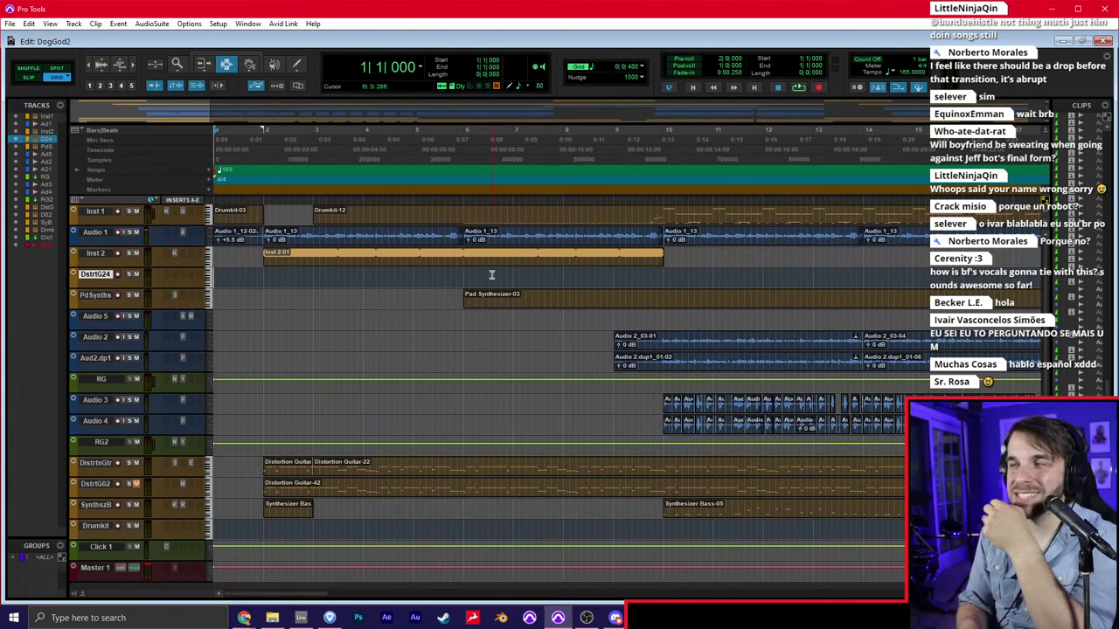
key("ctrl+bracketleft")
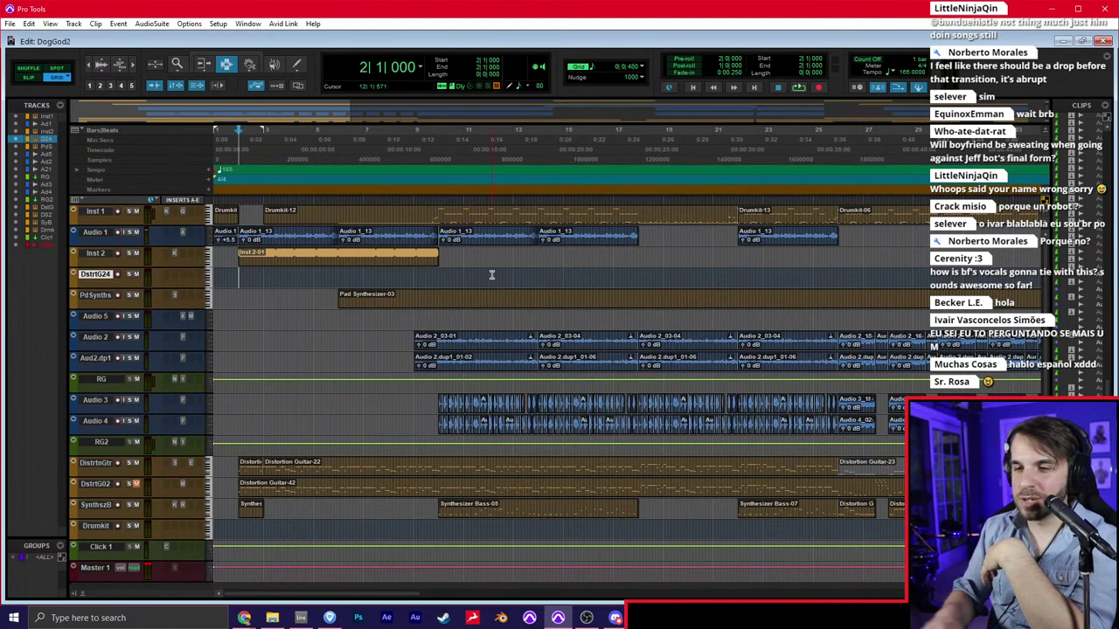
key("space")
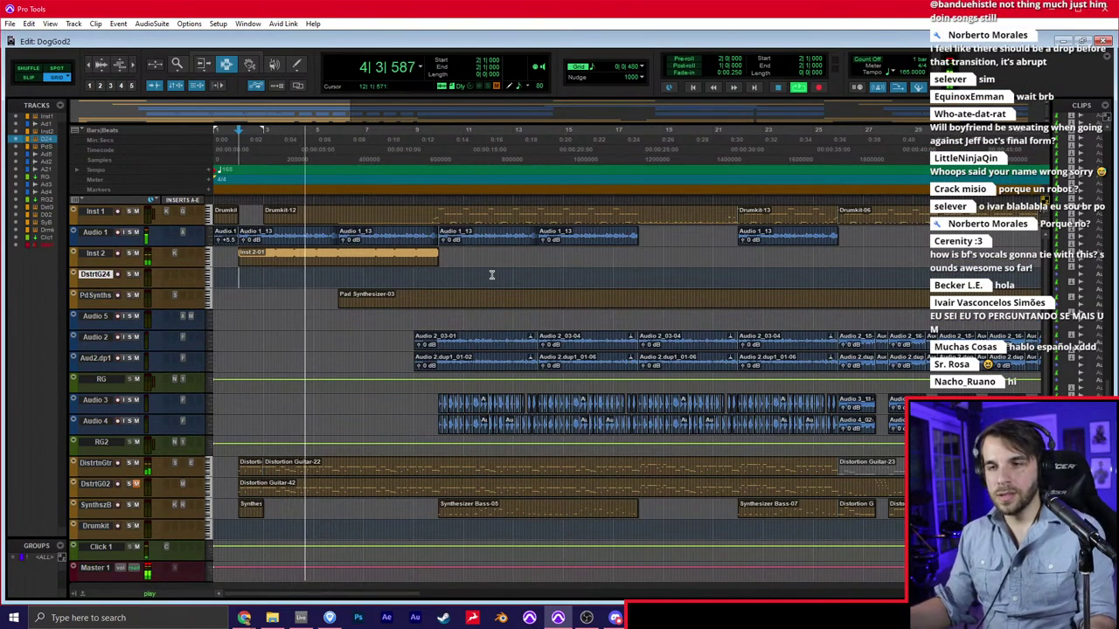
left_click(467, 292)
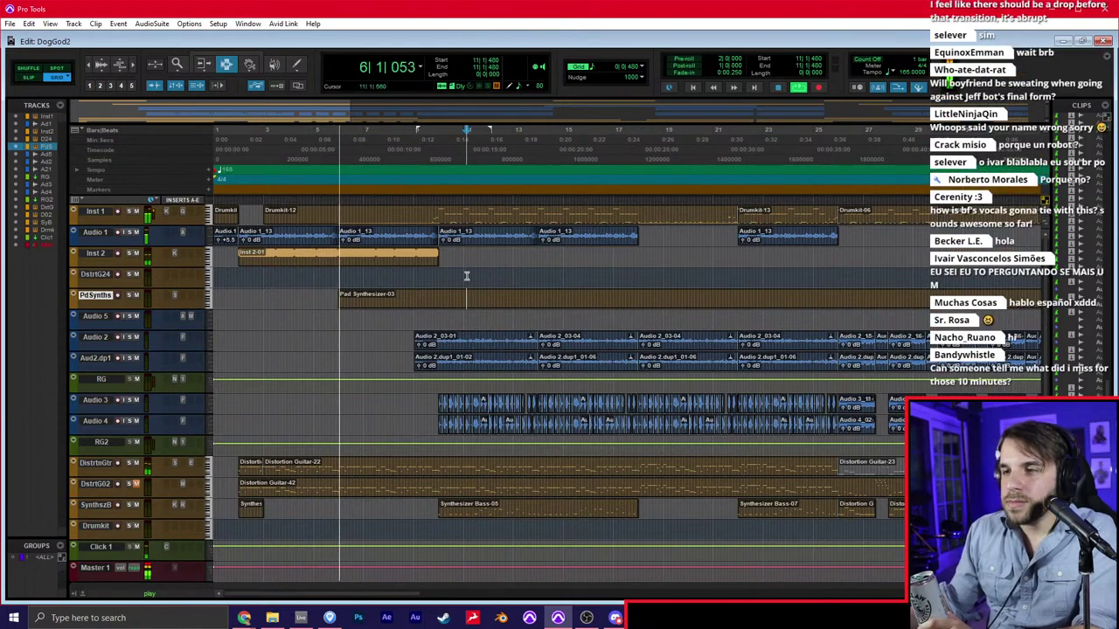
left_click(467, 272)
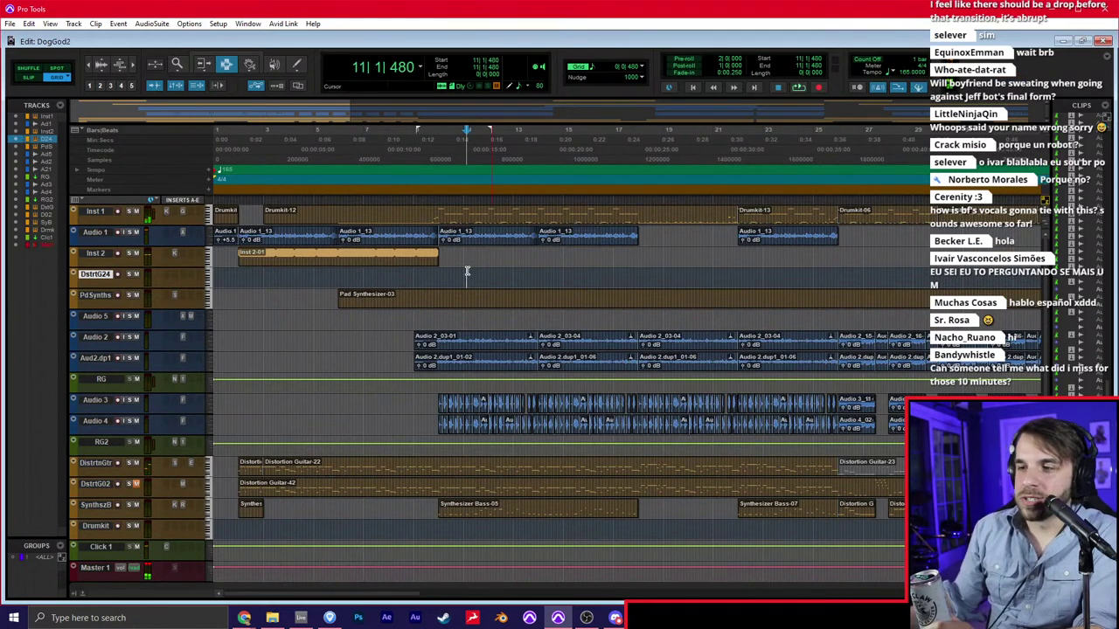
Open the FG-X plug-in on Master 1 and set its gain to 6.6 dB while playing from bar 2
key("ctrl+bracketleft")
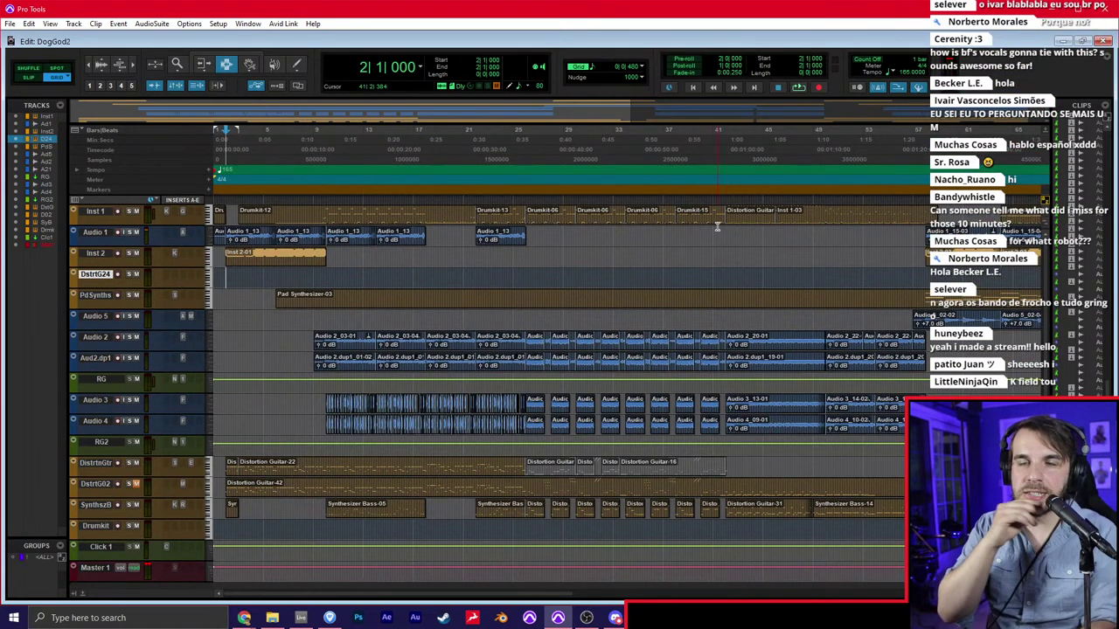
key("ctrl+equal")
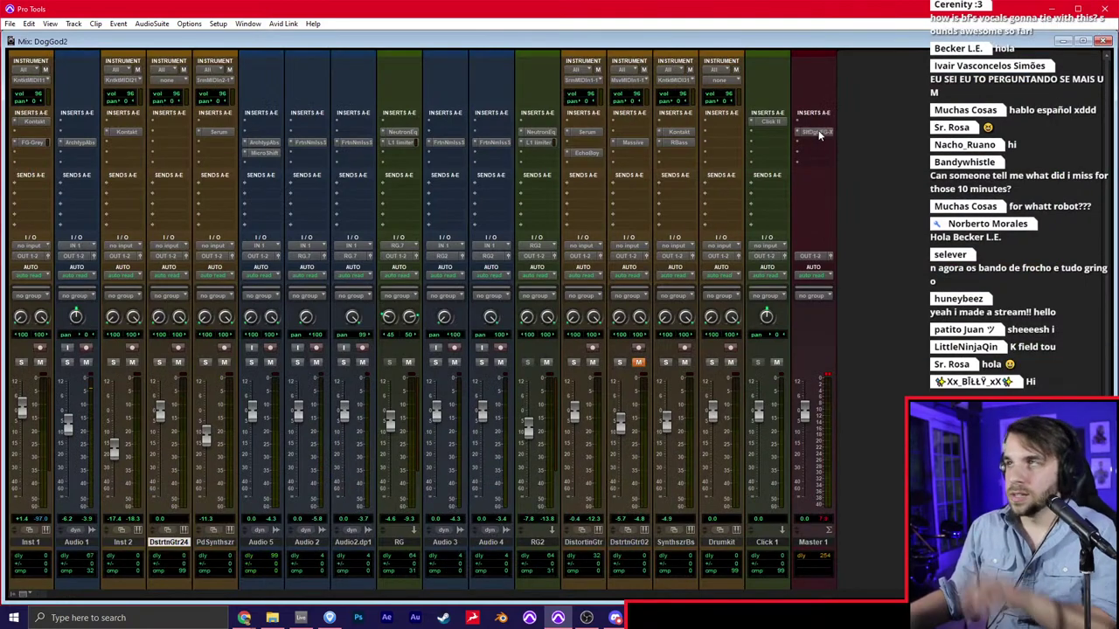
left_click(815, 132)
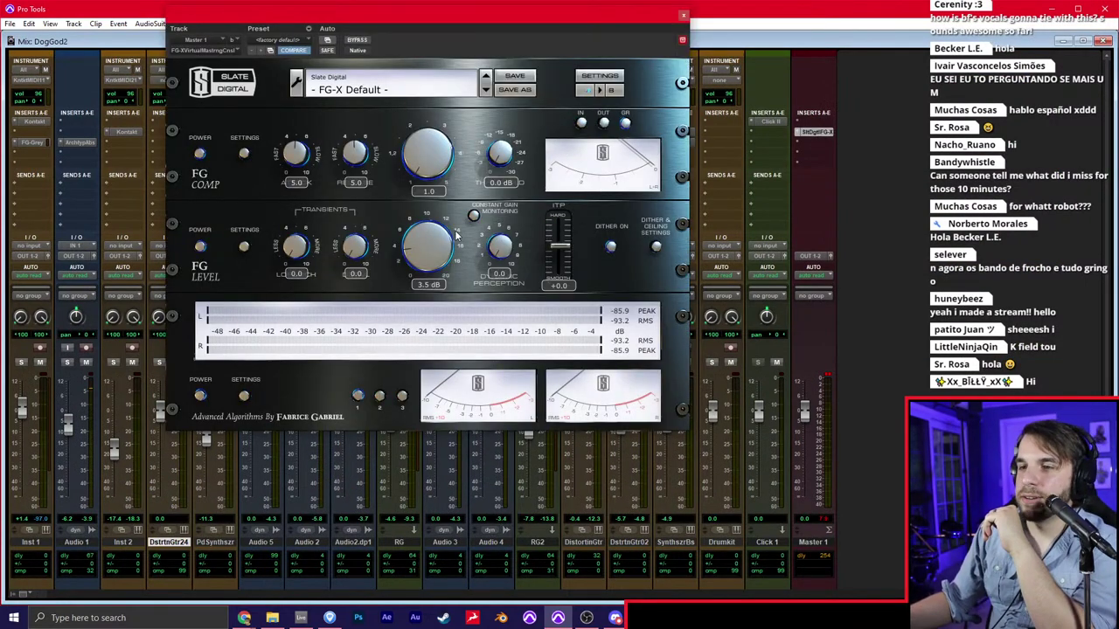
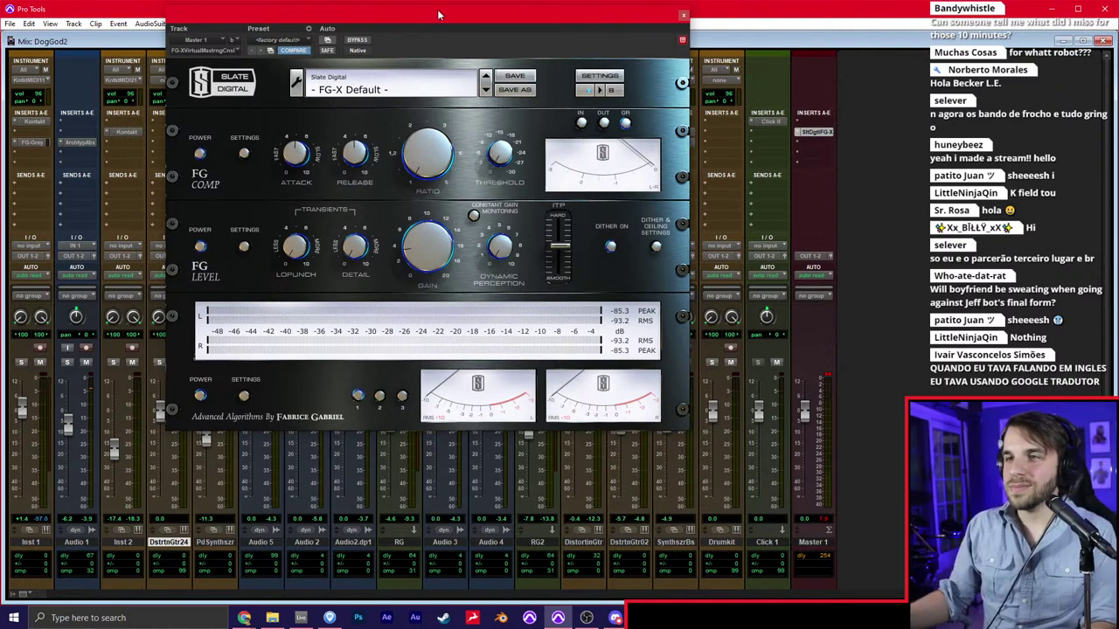
left_click_drag(439, 15, 429, 35)
key("space")
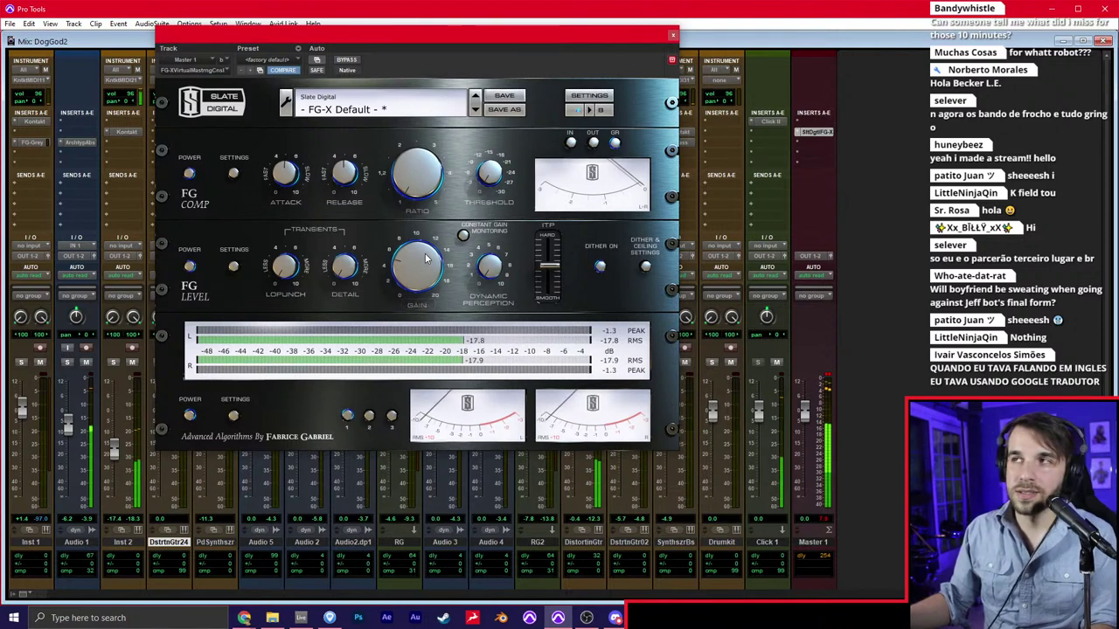
key("ctrl+equal")
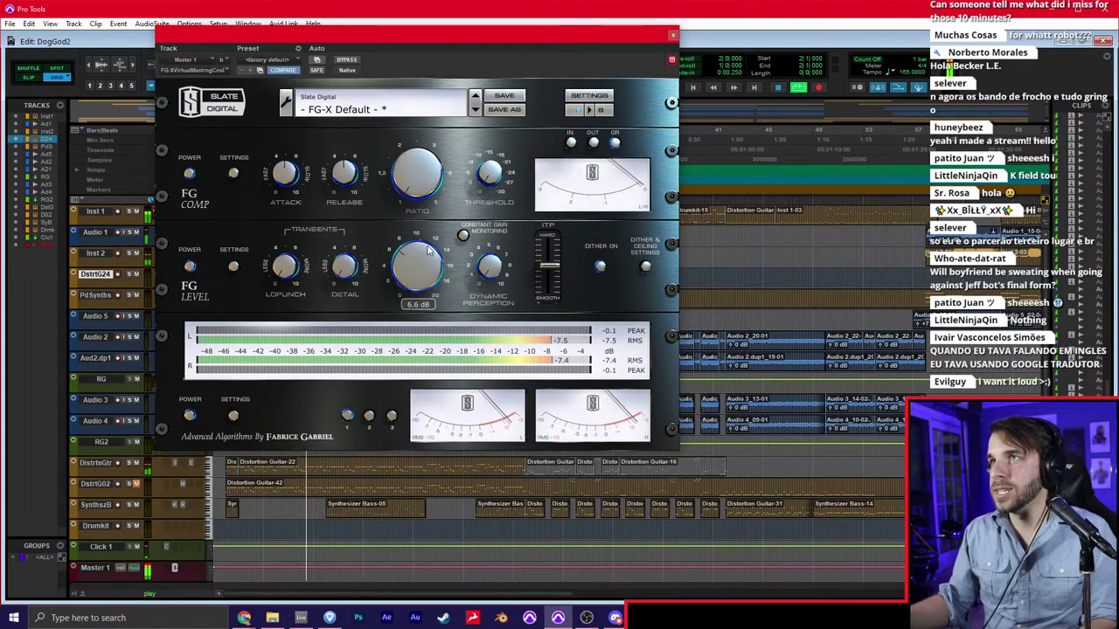
Set the FG-X gain on Master 1 to 6.1 dB during playback and close the plug-in
left_click_drag(430, 37, 776, 79)
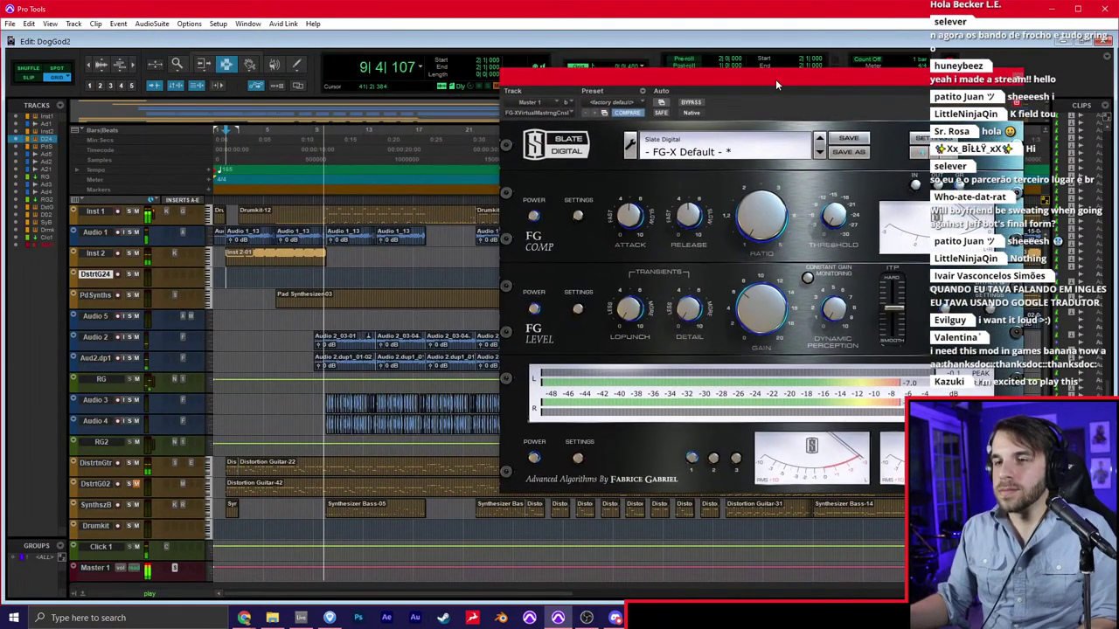
left_click_drag(775, 303, 776, 288)
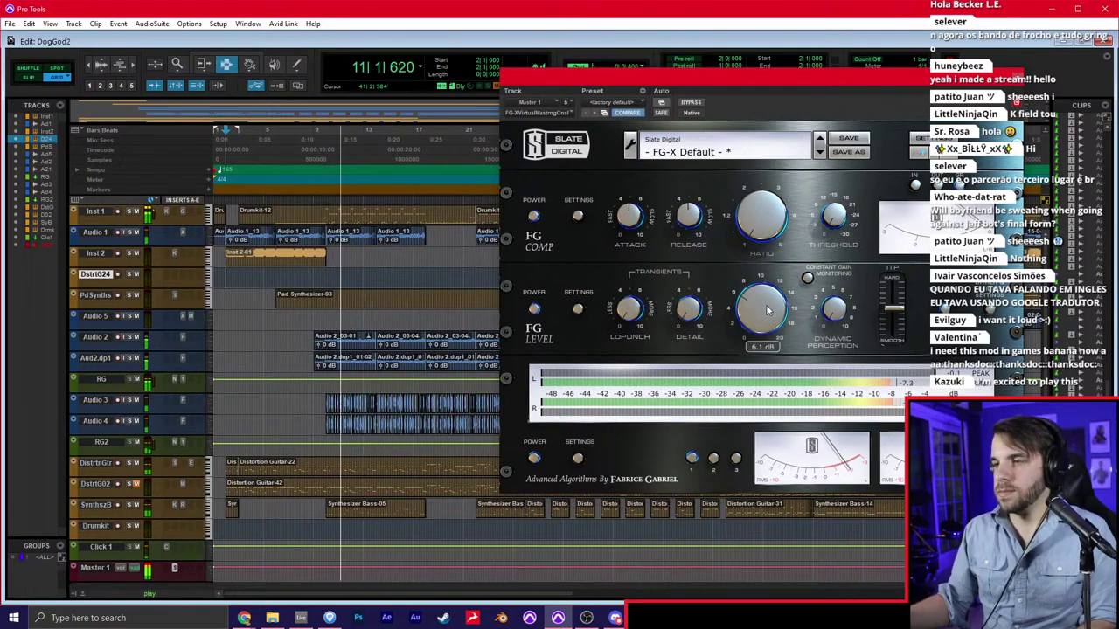
left_click(1016, 77)
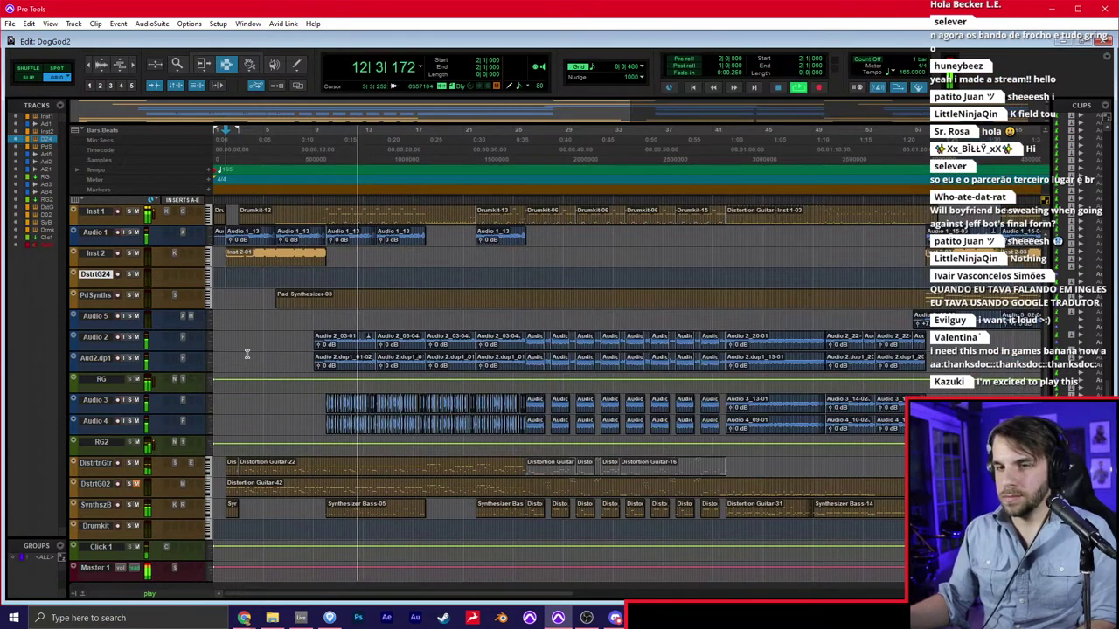
In the RG track's Neutron Equalizer, cut band 5 by 3.3 dB at 3691 Hz and close the plug-in
key("ctrl+equal")
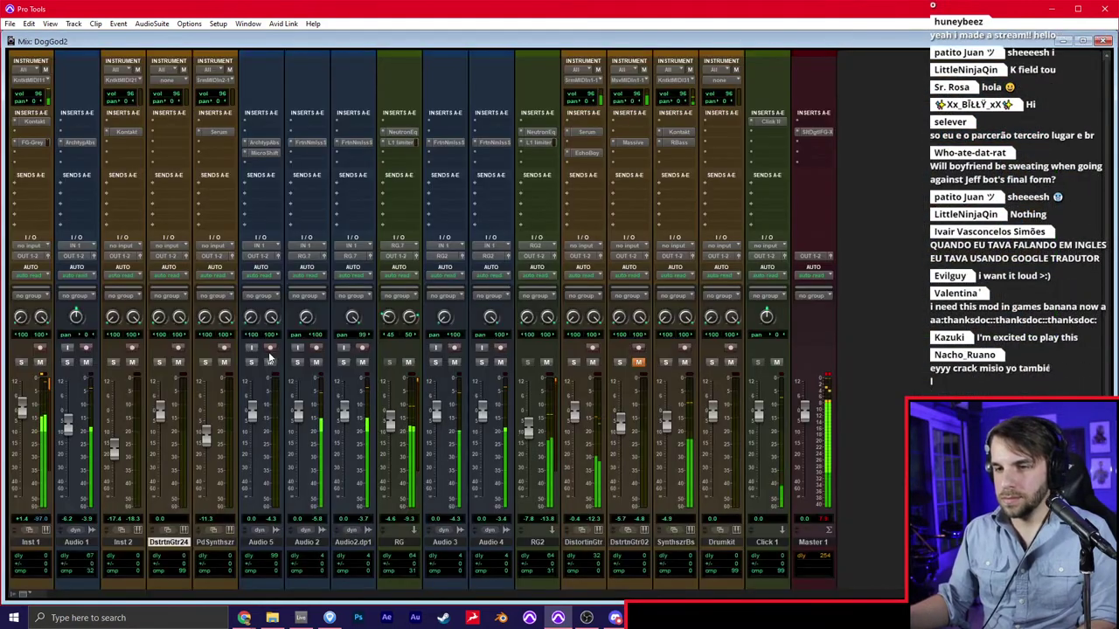
left_click(401, 132)
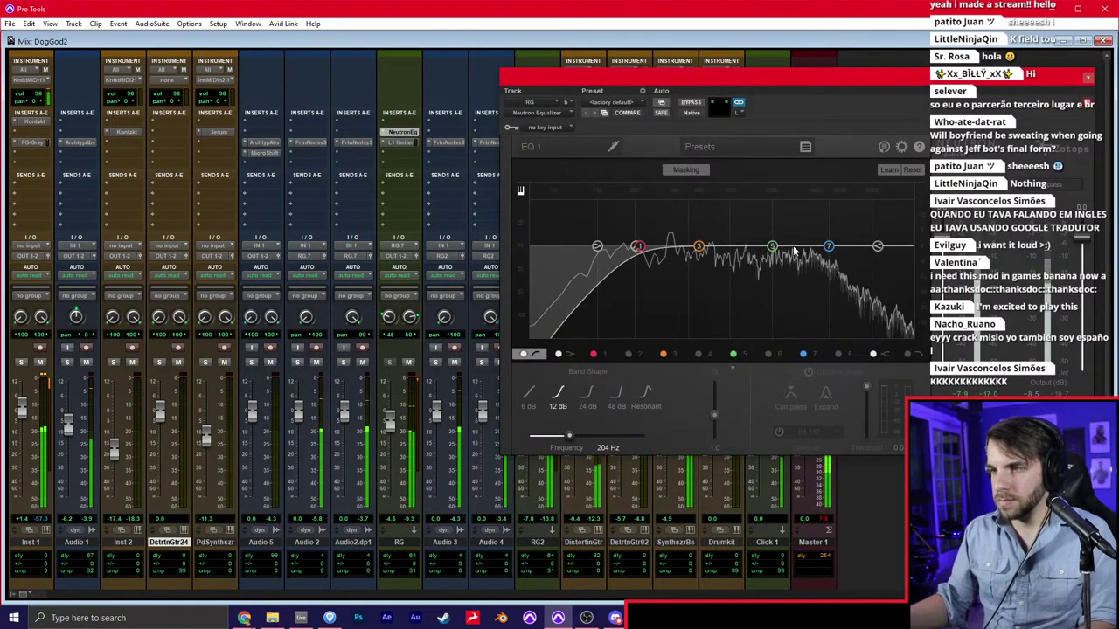
left_click_drag(778, 249, 811, 257)
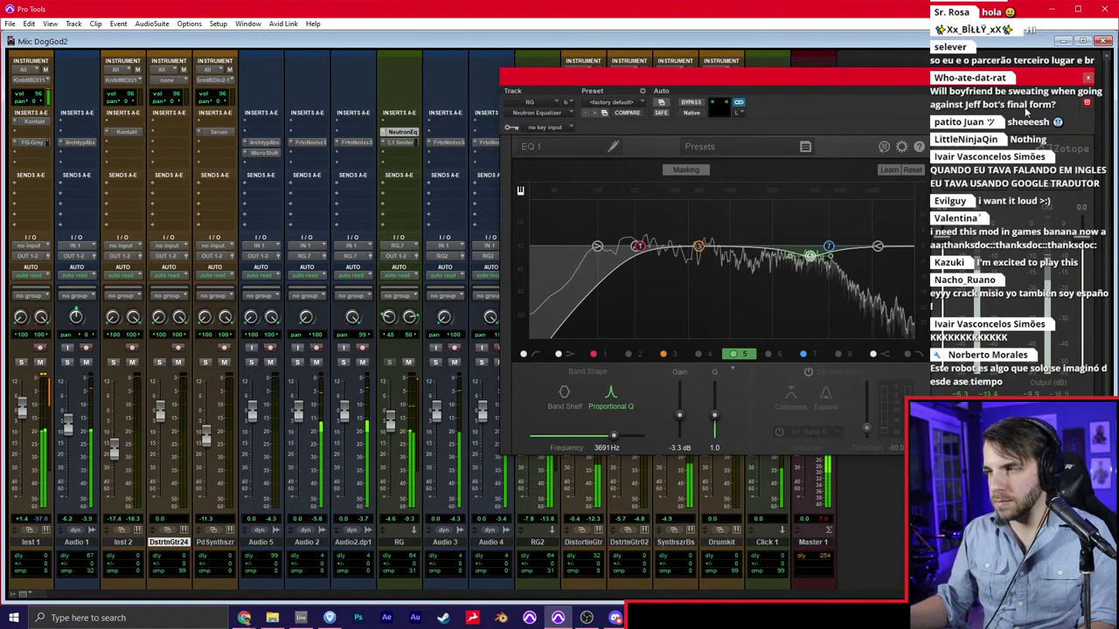
left_click(1089, 80)
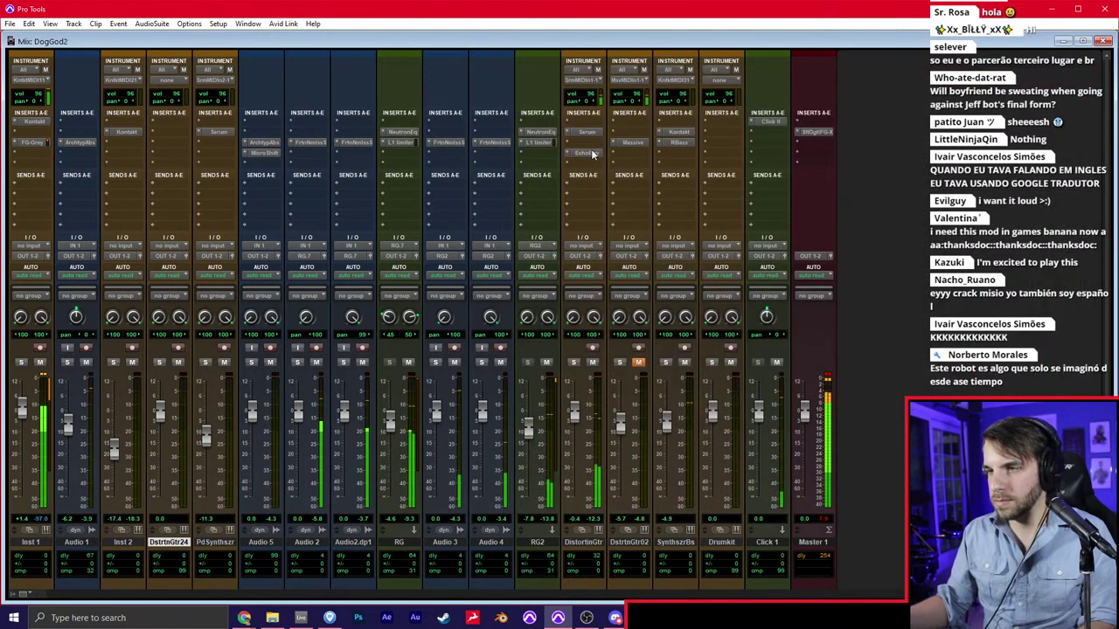
In the RG2 track's Neutron Equalizer, widen band 5 to a Q of 0.7 and enable a 12 dB low cut at 190 Hz
left_click(550, 132)
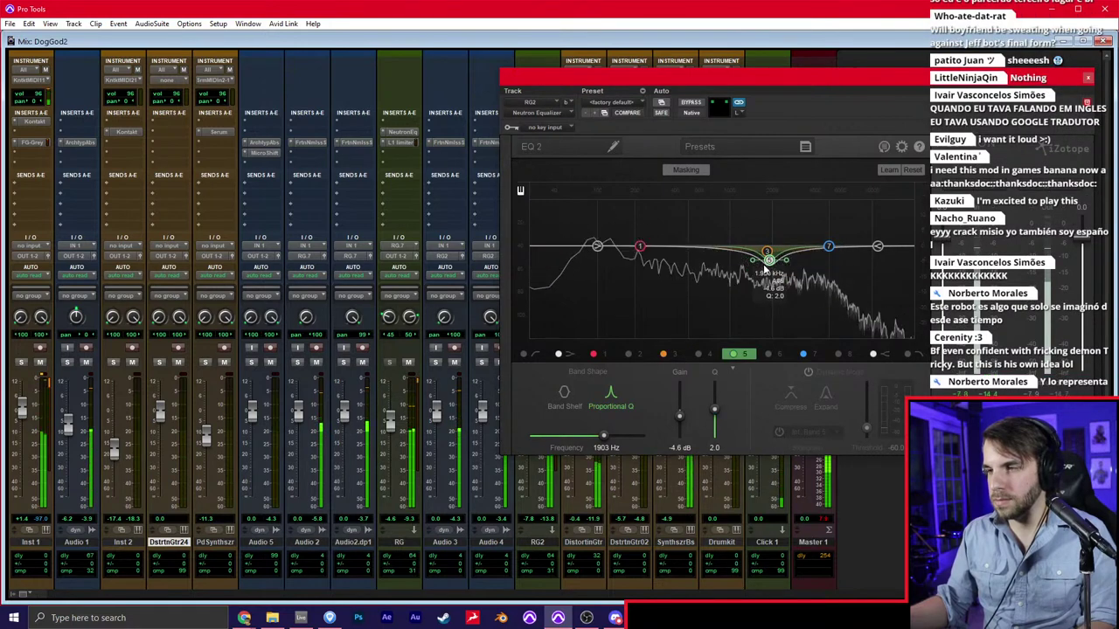
scroll(764, 264, "down", 5)
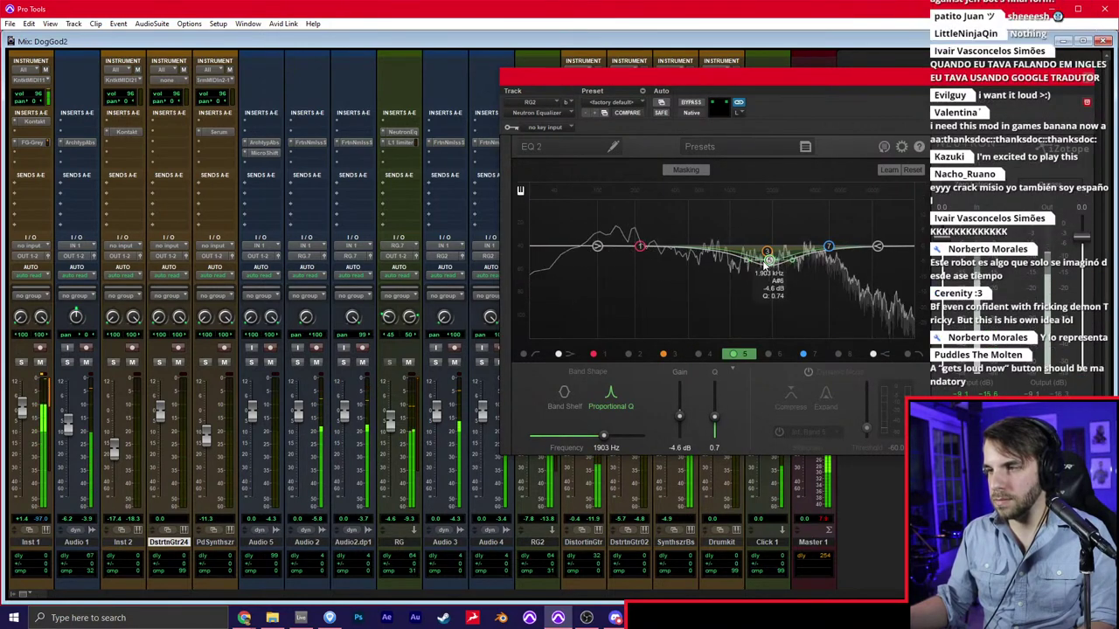
left_click(522, 354)
left_click_drag(555, 247, 632, 246)
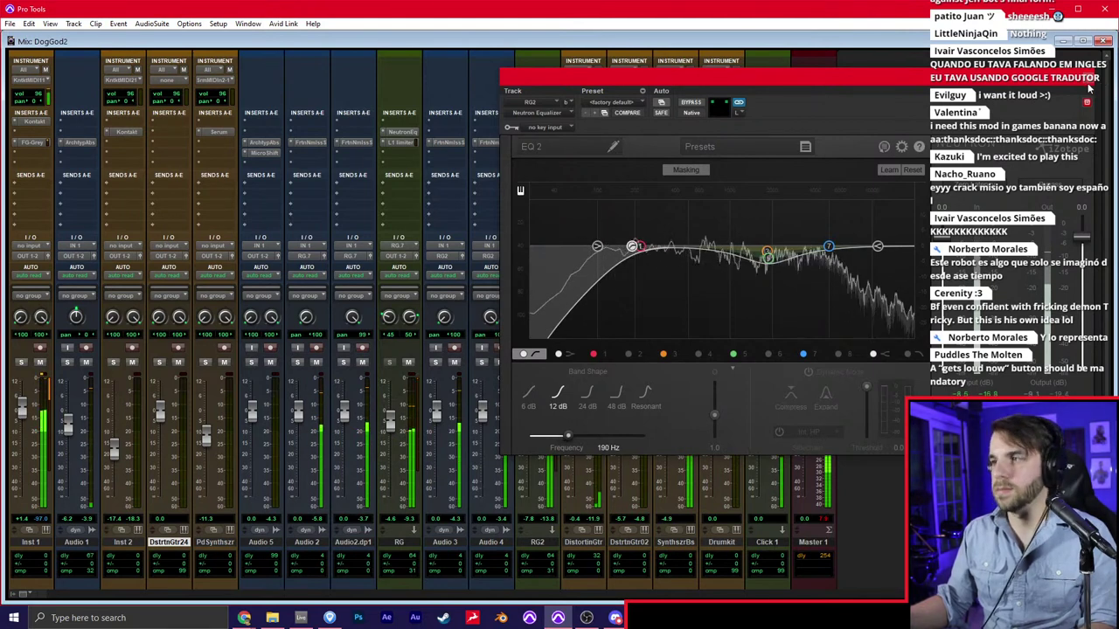
left_click(1088, 85)
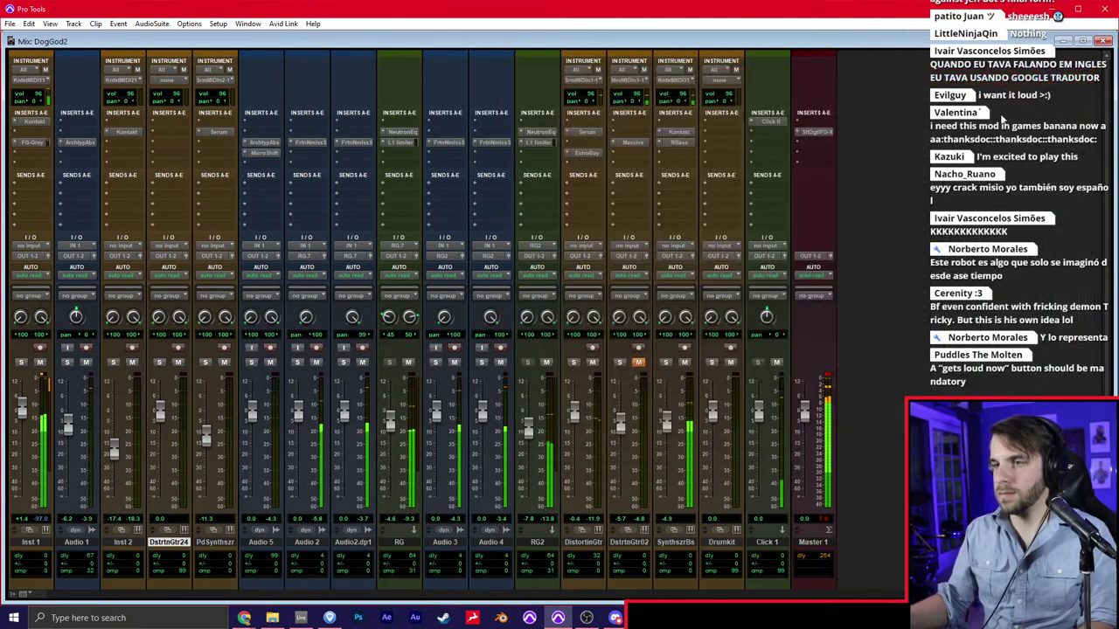
Move band 7 of the RG track's Neutron Equalizer to a lower frequency with a slight cut, and close the plug-in
left_click(408, 133)
left_click_drag(831, 245, 770, 262)
left_click(1088, 79)
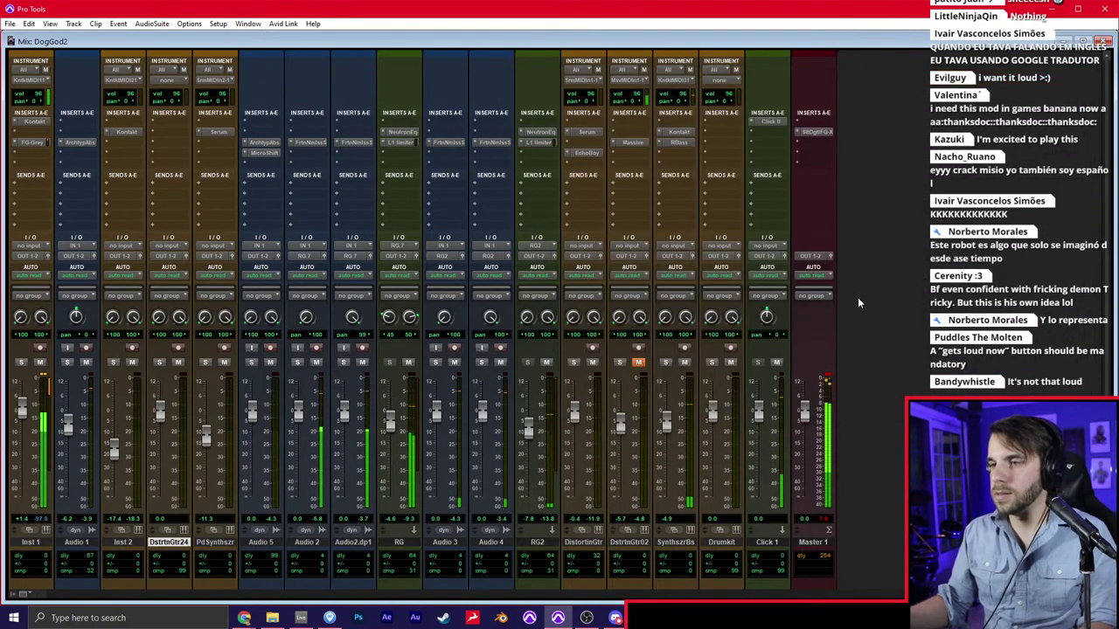
Follow the playback in the Edit window from bar 32 to bar 60, listening to the transition at bar 58
key("ctrl+equal")
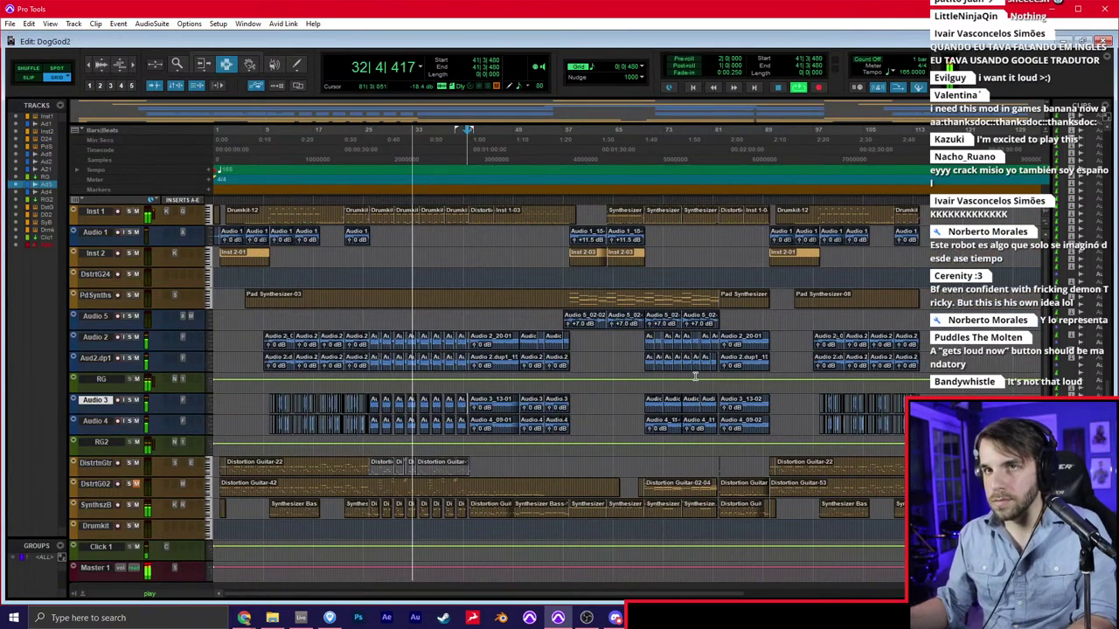
key("t")
key("t")
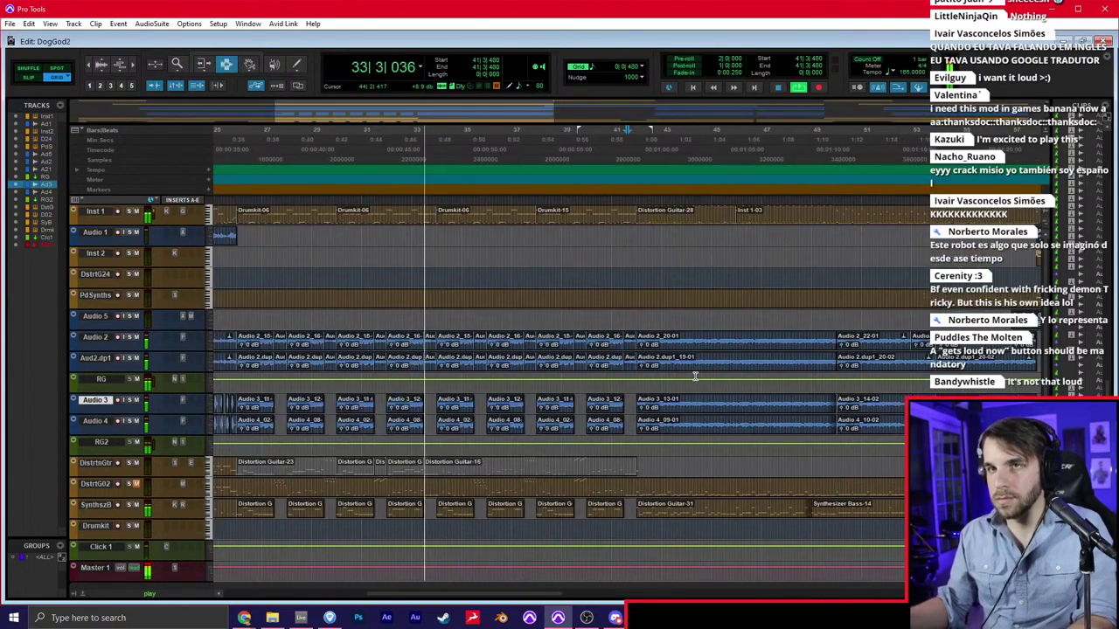
left_click(693, 245)
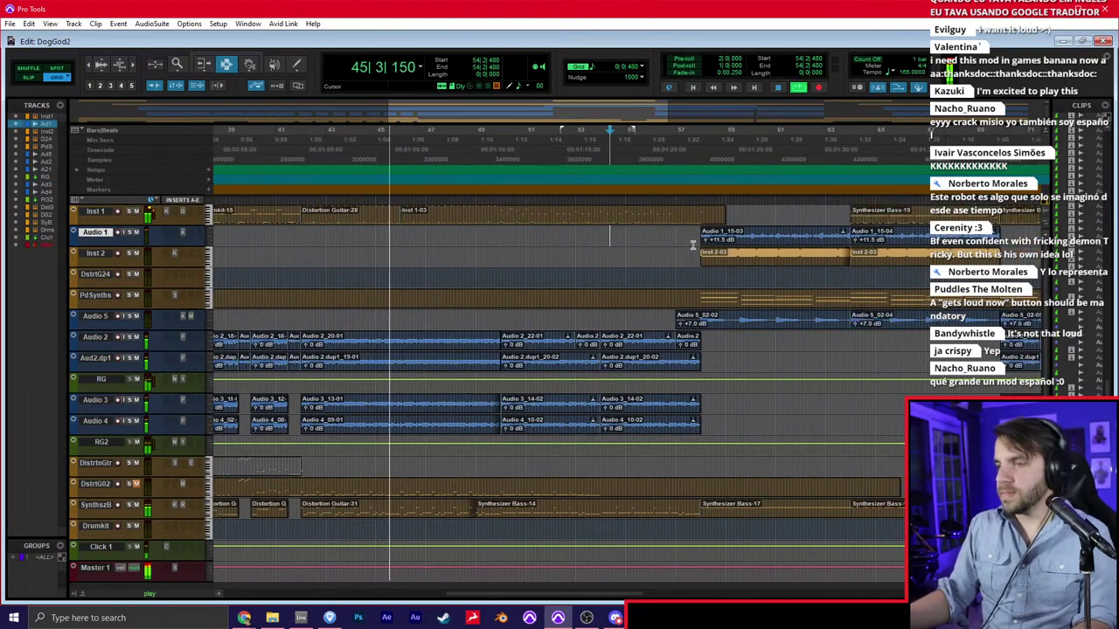
left_click(625, 270)
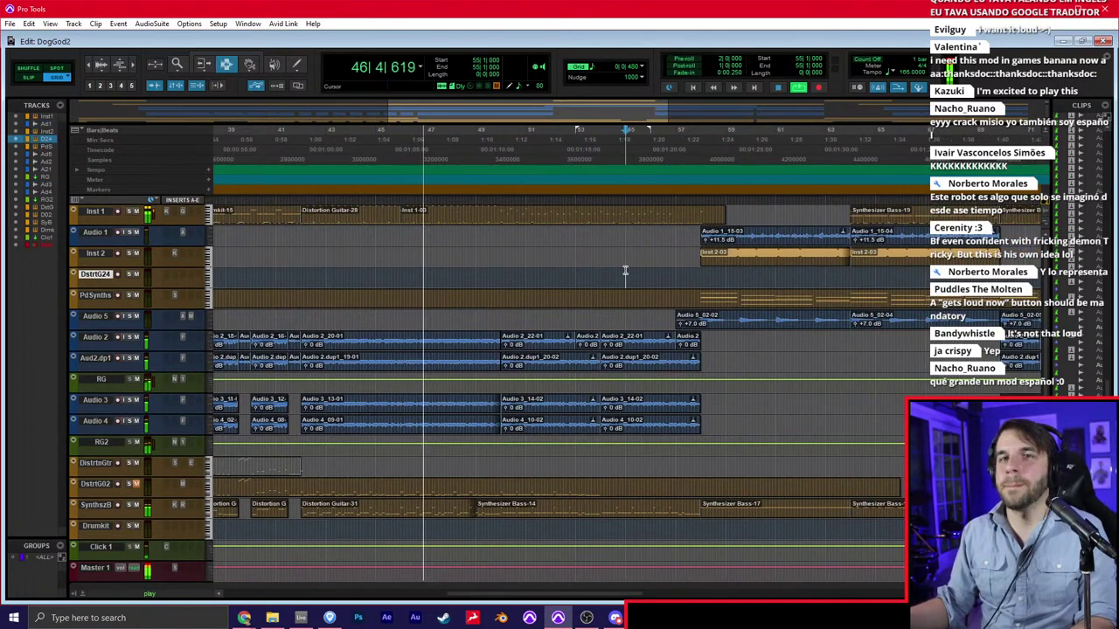
left_click(631, 251)
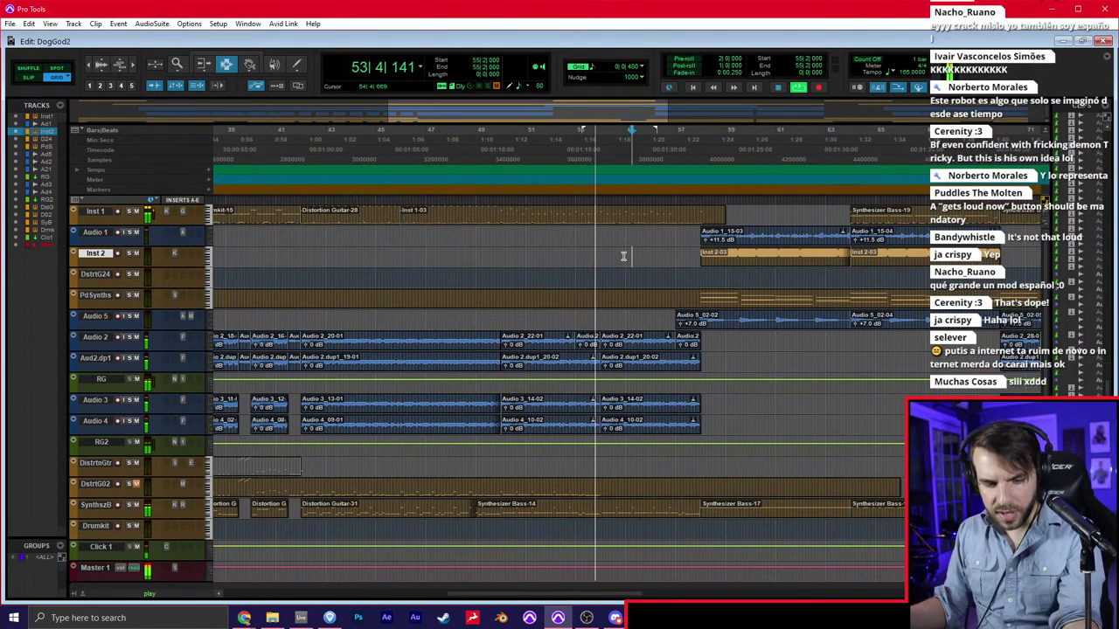
left_click(601, 280)
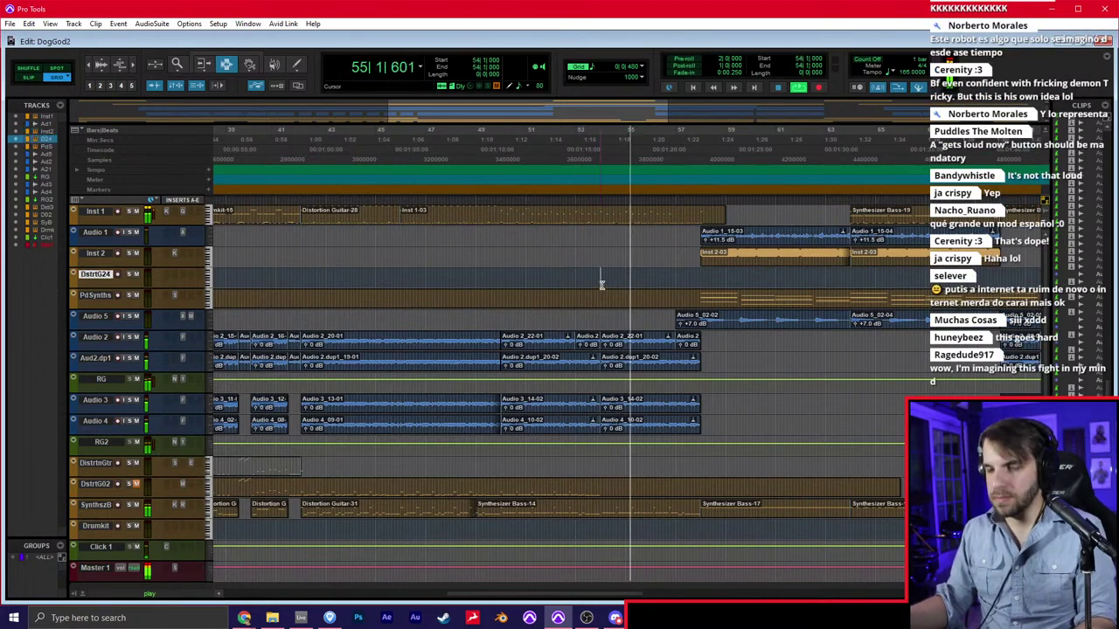
scroll(602, 284, "right", 1)
left_click(602, 285)
scroll(602, 285, "up", 1)
left_click(603, 280)
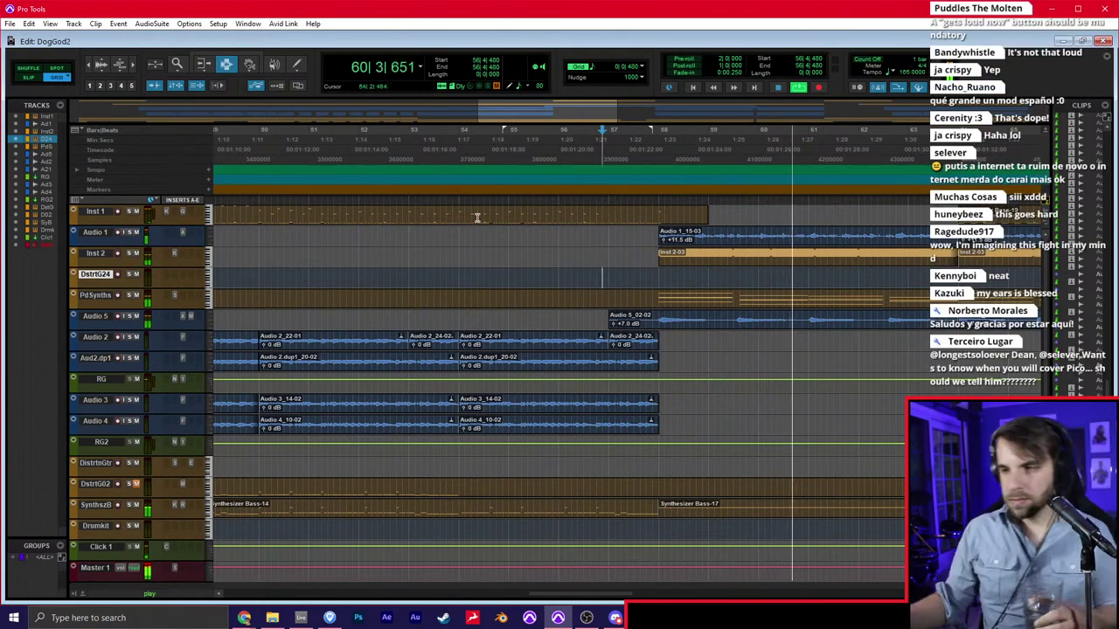
Lower the Audio 5 fader to -7.5 dB in the mixer and return to the Edit window
key("ctrl+equal")
left_click_drag(258, 417, 251, 423)
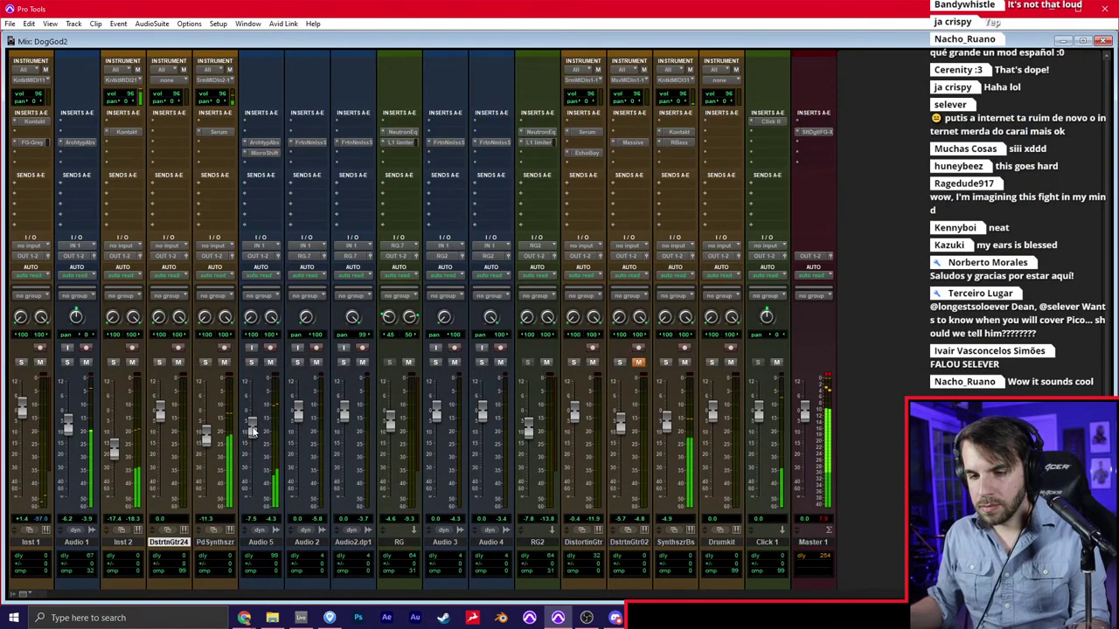
key("ctrl+equal")
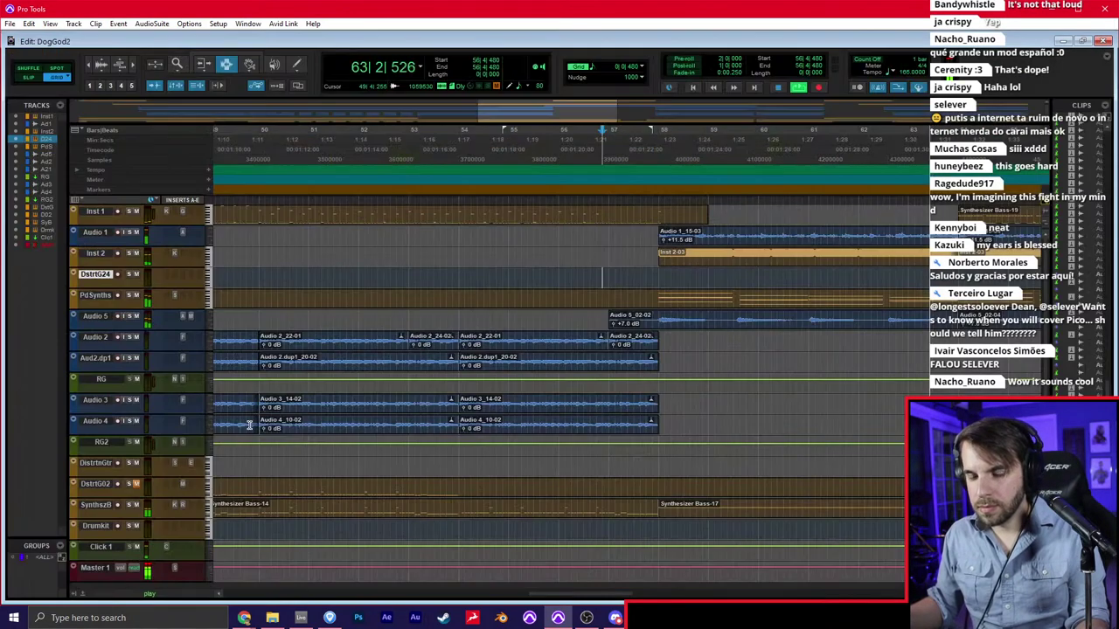
Listen to the arrangement from bar 64 to bar 85 while following the clips in the Edit window
left_click(708, 344)
scroll(761, 275, "right", 8)
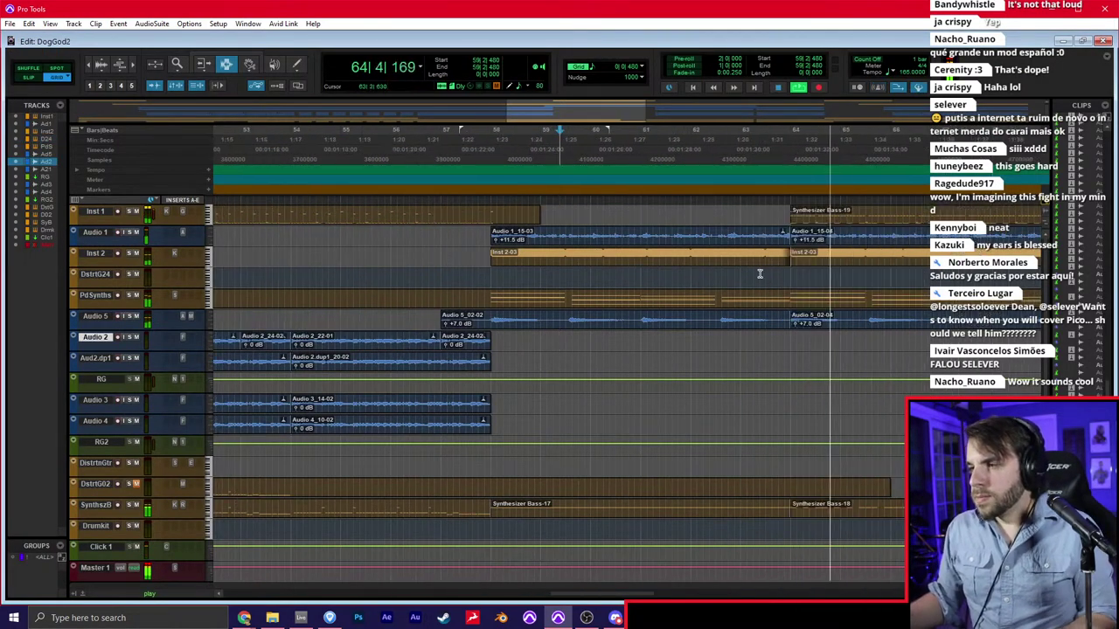
left_click(742, 276)
key("r")
scroll(742, 276, "right", 2)
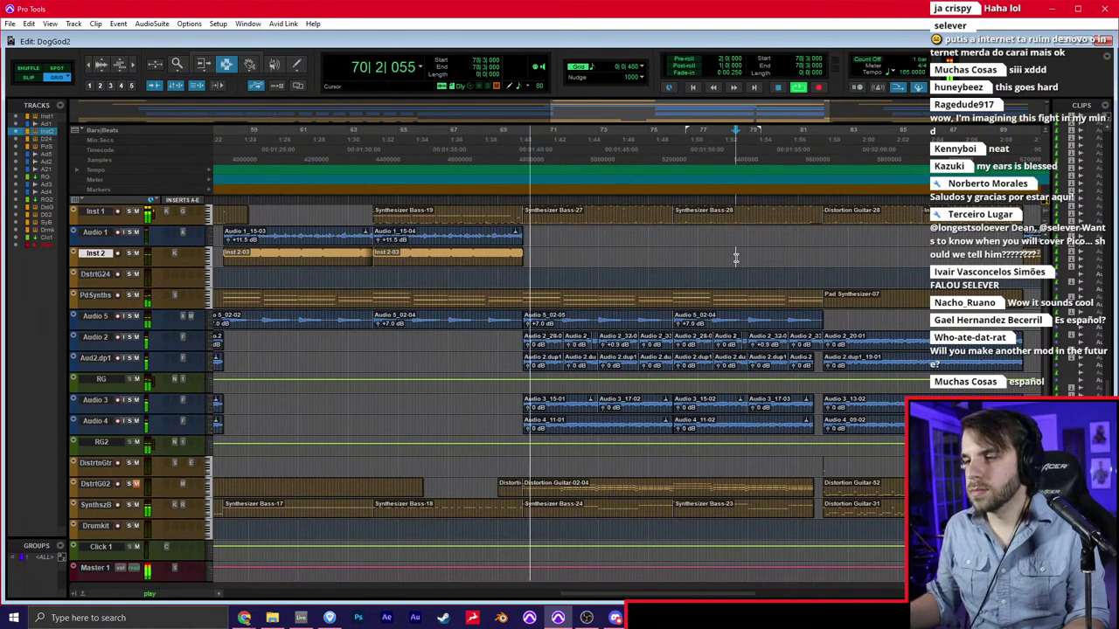
left_click(736, 258)
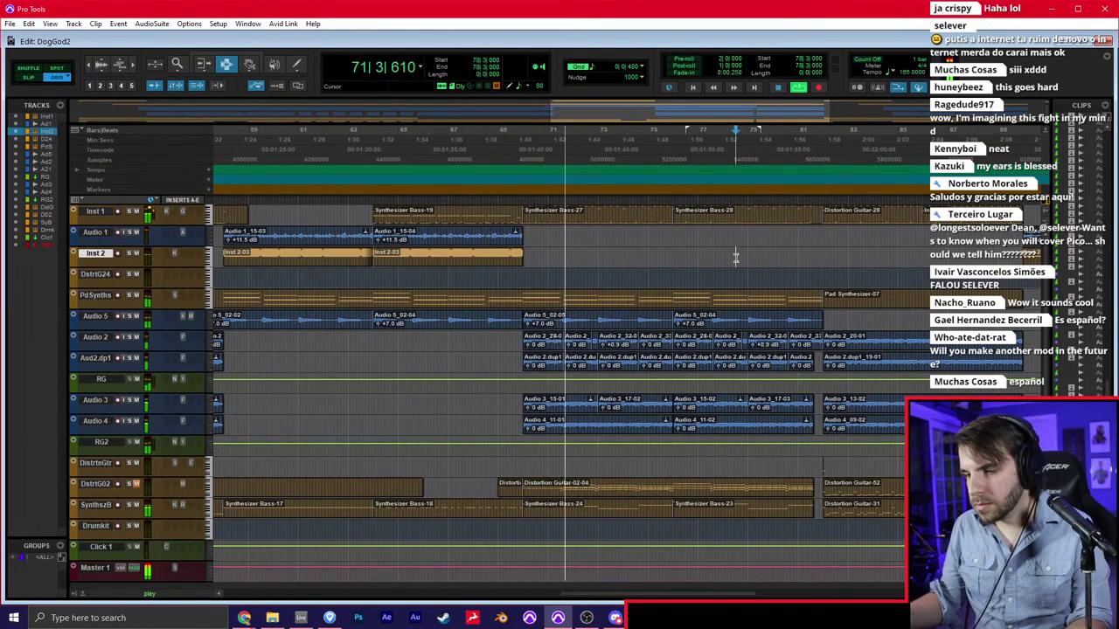
left_click(621, 465)
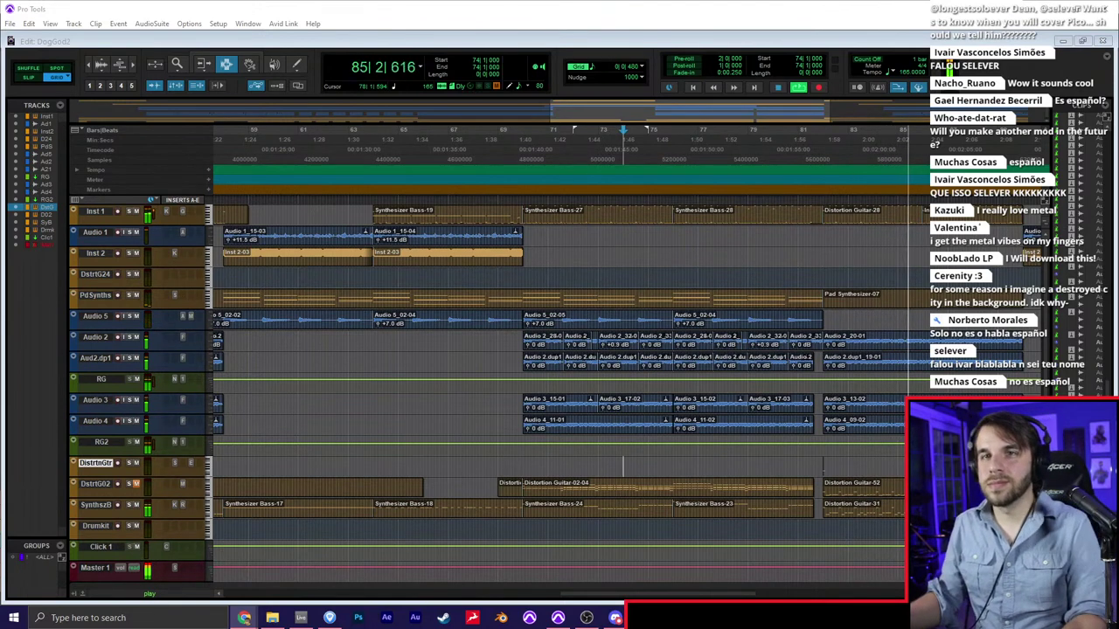
scroll(454, 264, "right", 4)
Listen to the passage from bar 86 to bar 92 and examine the clips of the closing section up to bar 113
left_click(514, 256)
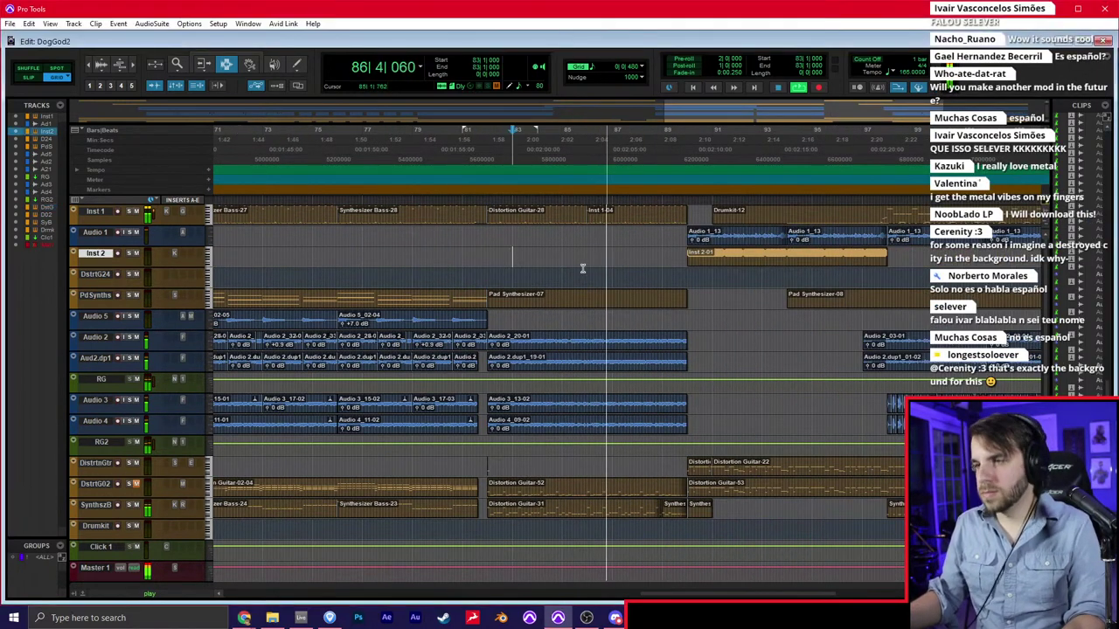
left_click(598, 267)
key("t")
scroll(598, 268, "right", 2)
left_click(597, 268)
key("r")
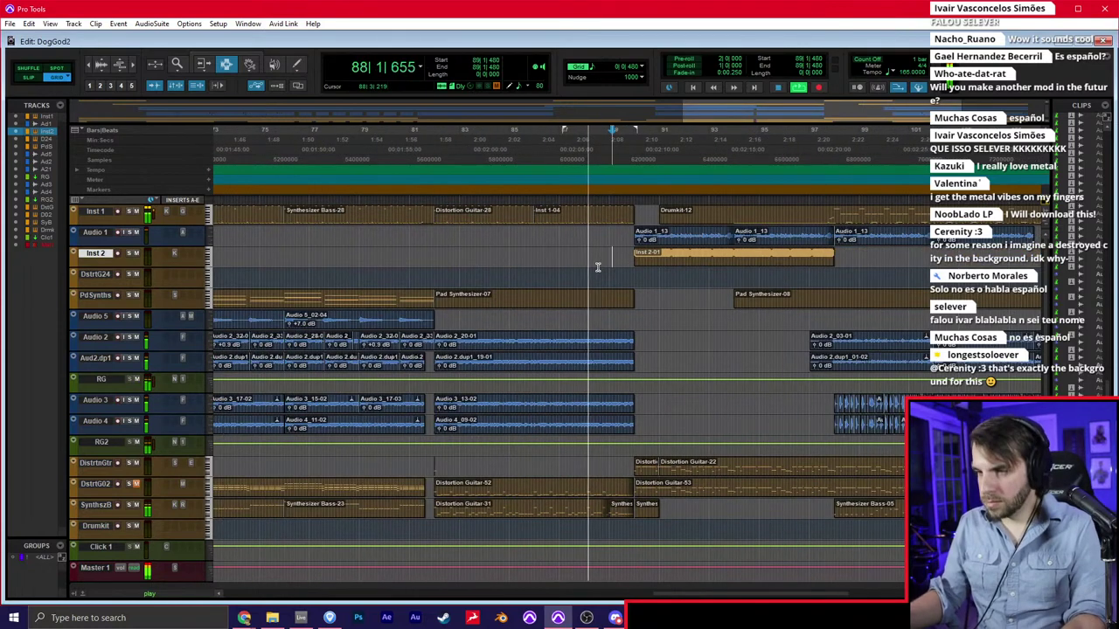
left_click(608, 281)
left_click(618, 296)
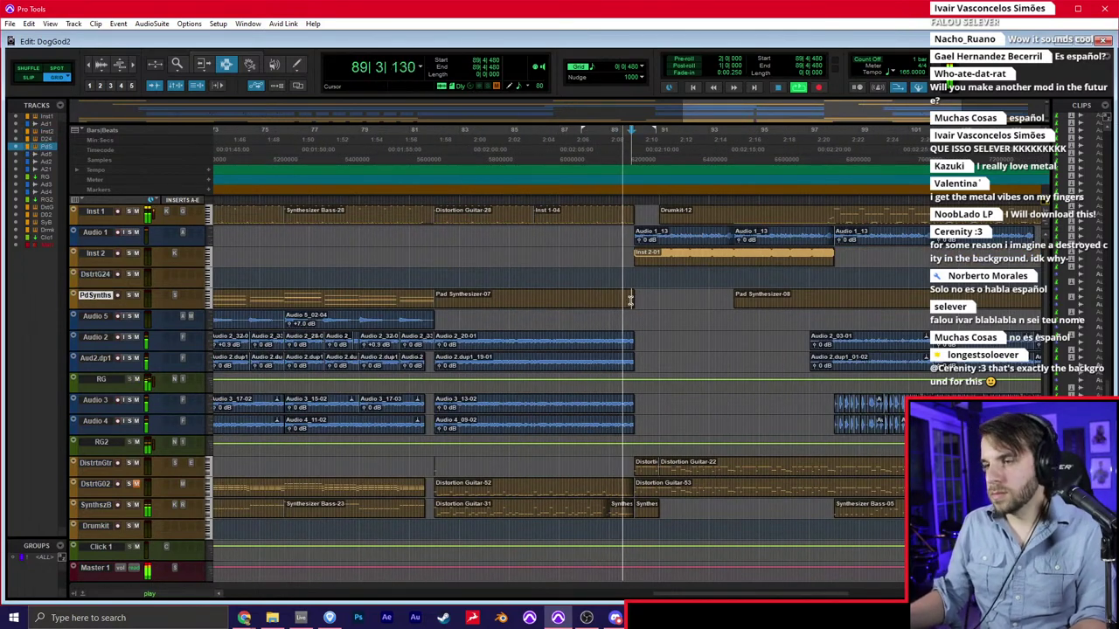
left_click(639, 301)
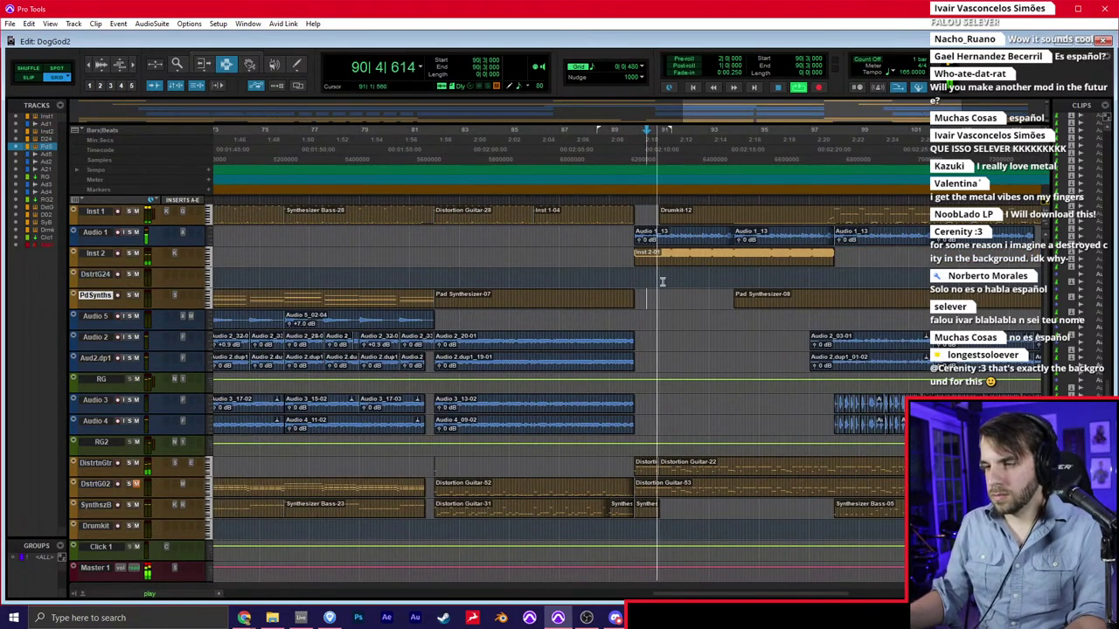
left_click(662, 282)
scroll(663, 282, "right", 2)
scroll(662, 282, "right", 2)
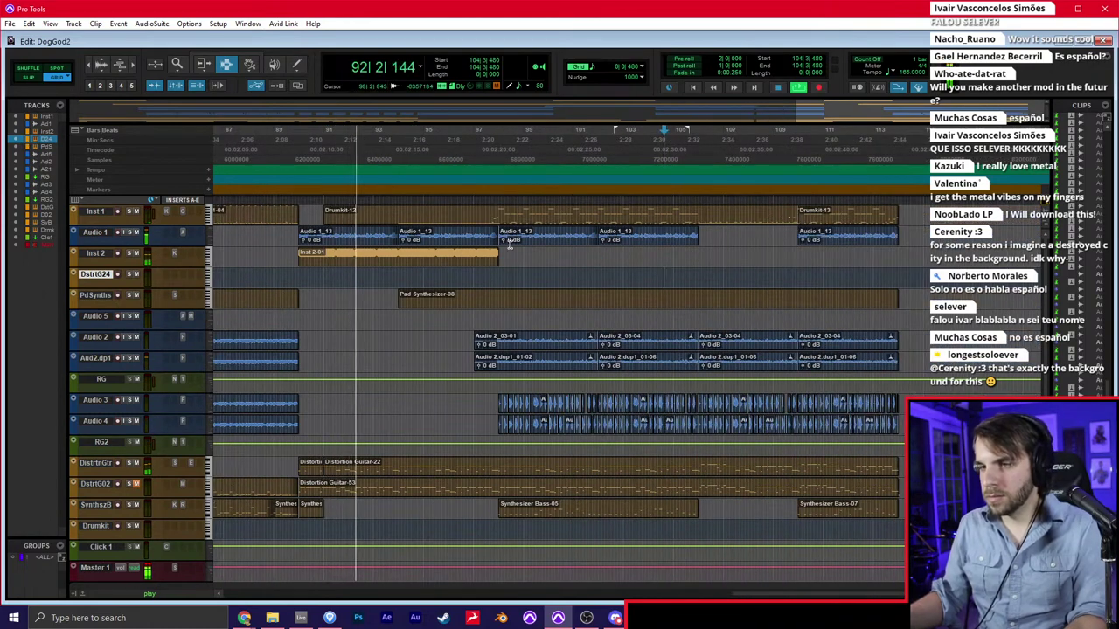
Delete all clips from bar 98 to the end on every track, check the ending at bar 98, and stop playback
left_click_drag(497, 220, 914, 516)
key("Delete")
key("ctrl+bracketright")
key("ctrl+bracketright")
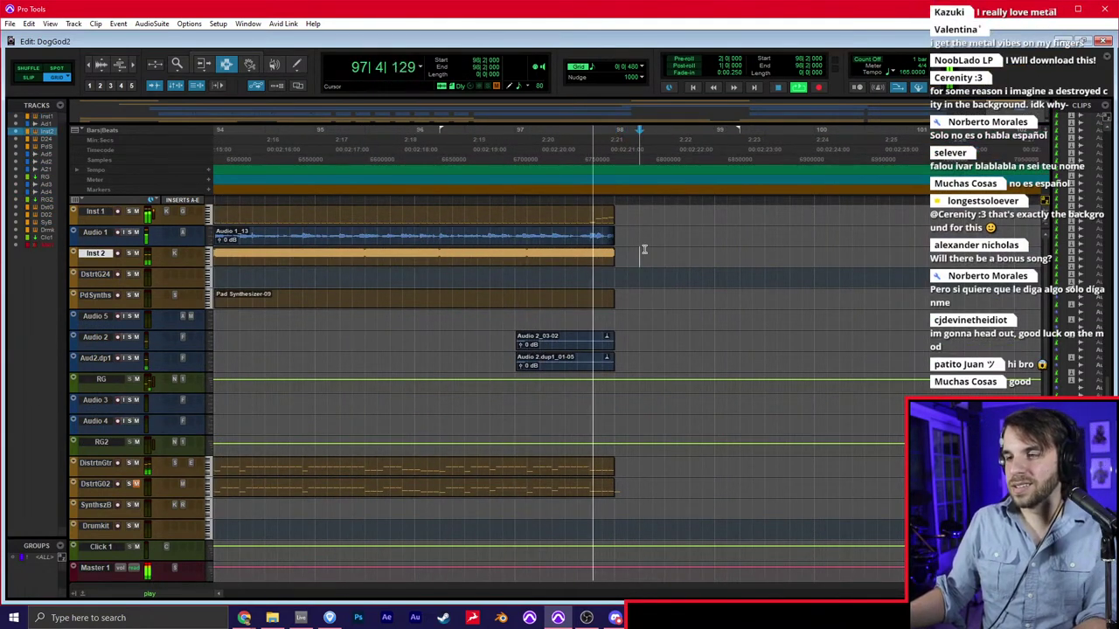
key("ctrl+bracketleft")
key("ctrl+bracketleft")
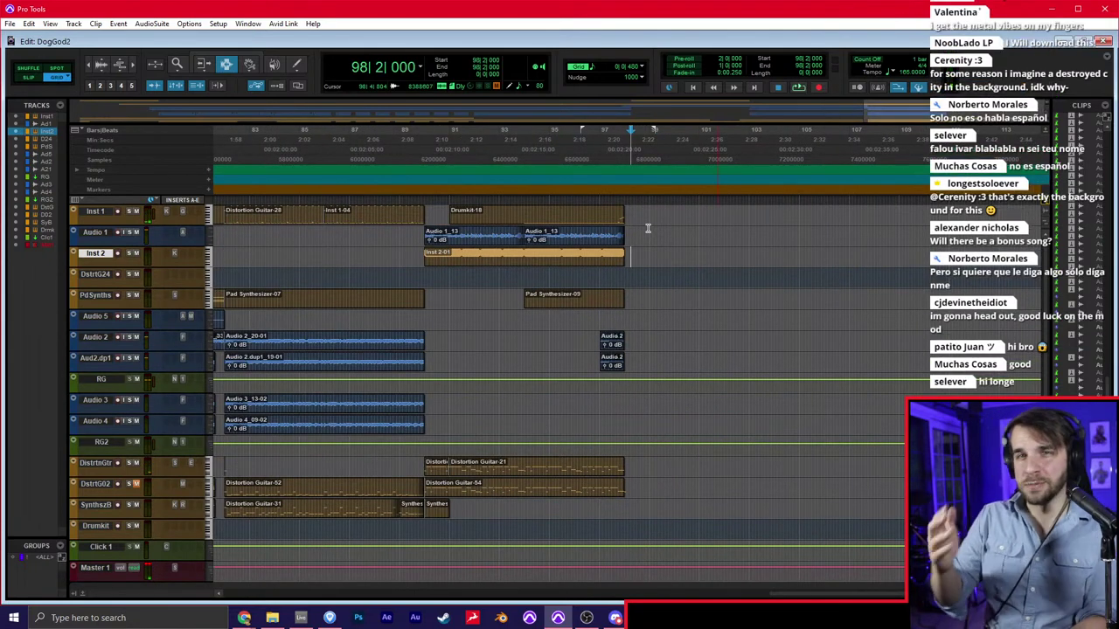
Return to the start of the song, look over the whole arrangement, and examine the section around bar 59
key("Return")
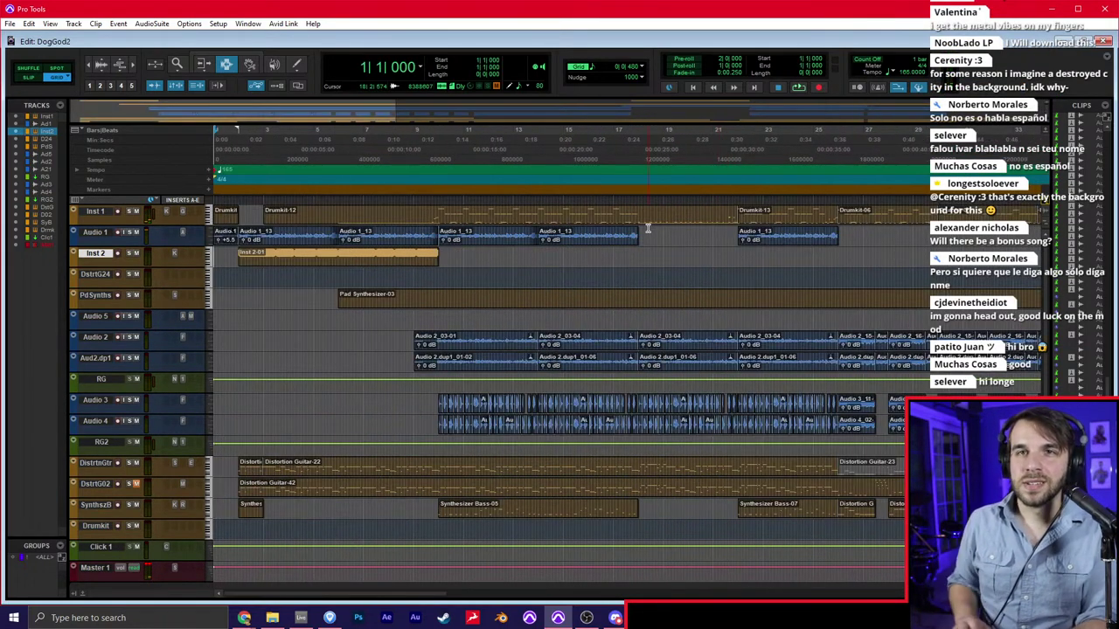
left_click(469, 359)
key("ctrl+bracketleft")
key("ctrl+bracketleft")
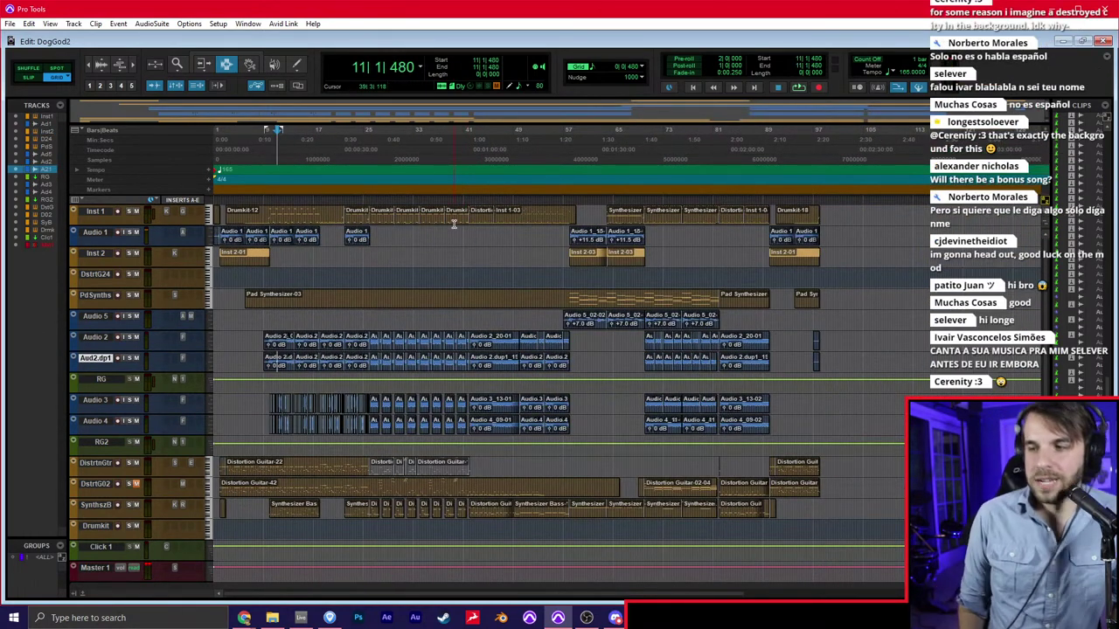
left_click(580, 303)
key("ctrl+bracketright")
key("ctrl+bracketright")
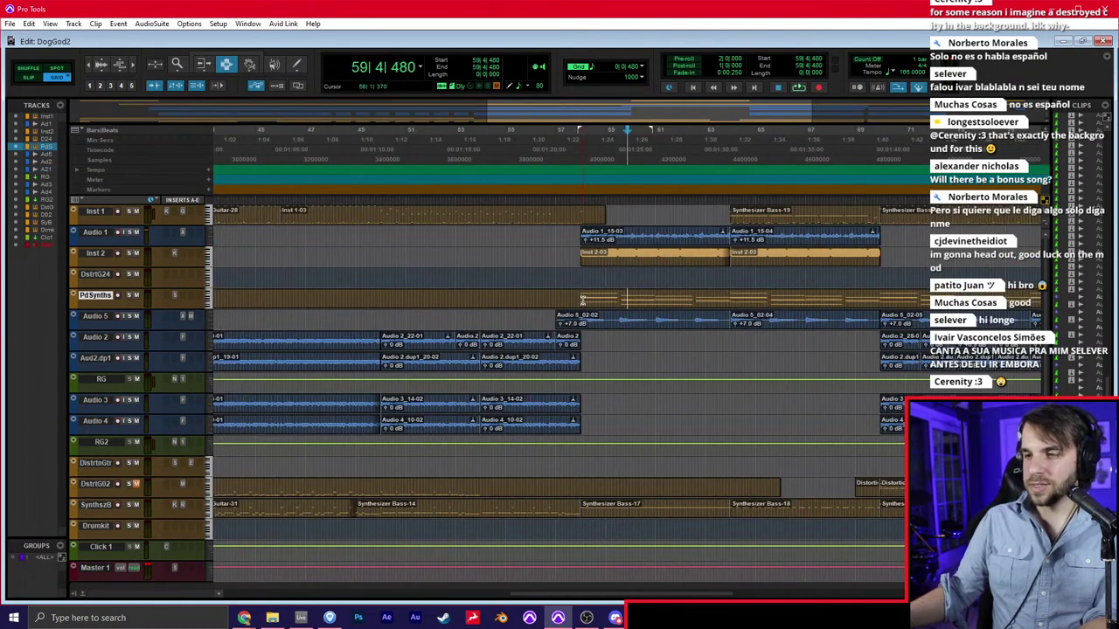
Leave the DogGod2 arrangement around bar 63 and open the recent session Djent2
scroll(648, 311, "right", 2)
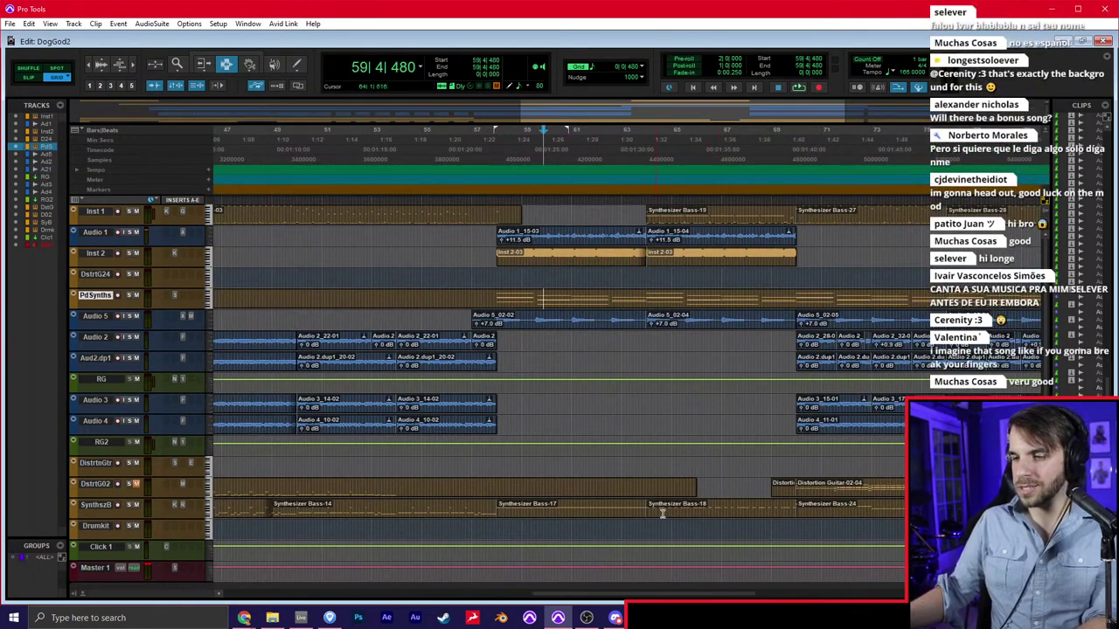
left_click(642, 449)
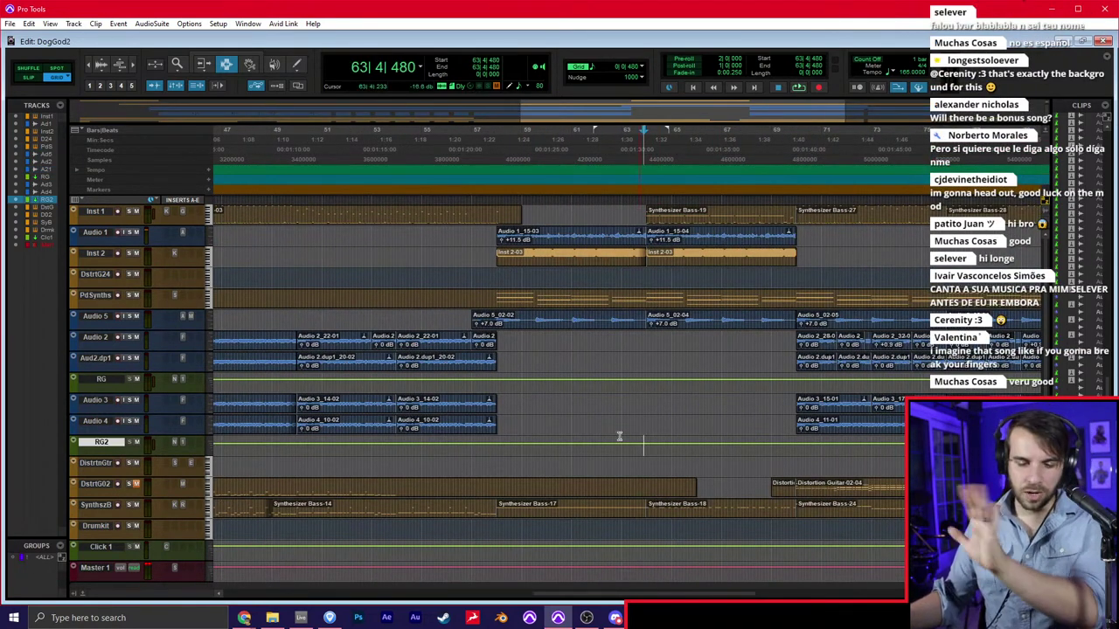
left_click(10, 24)
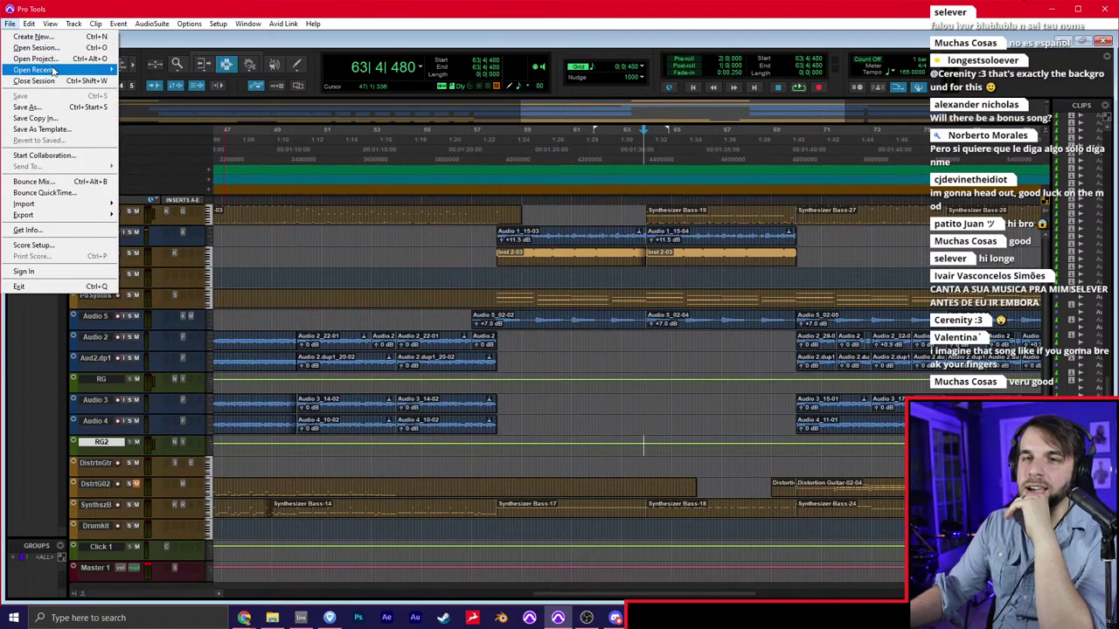
mouse_move(53, 71)
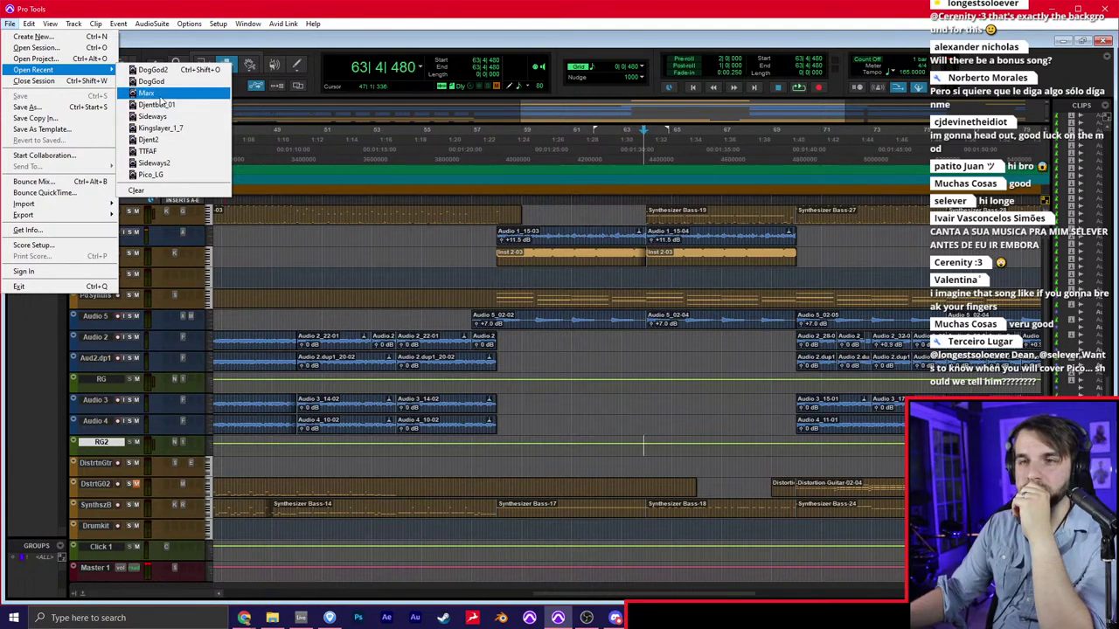
left_click(157, 142)
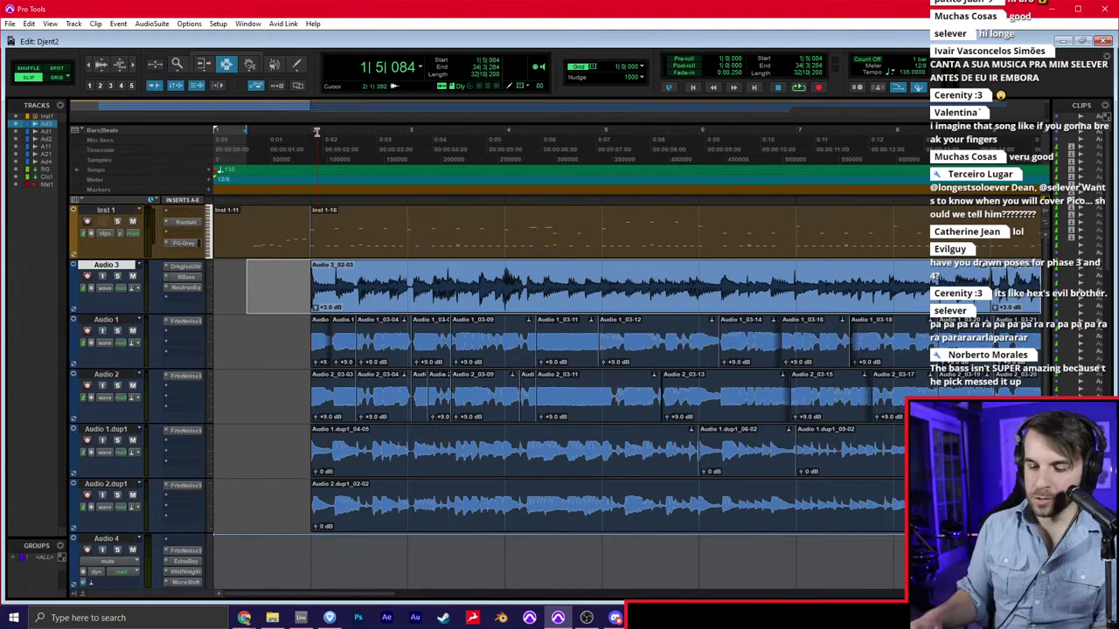
View the full Djent2 arrangement from the start and delete the first Audio 3 clip, which begins at bar 2
key("Return")
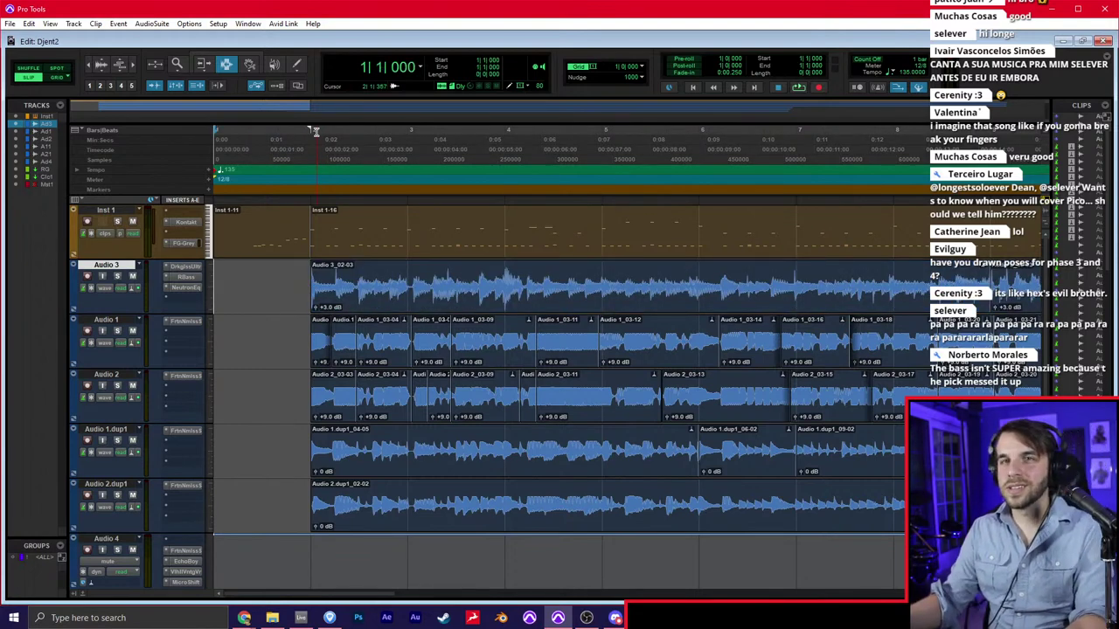
key("ctrl+bracketleft")
key("ctrl+bracketleft")
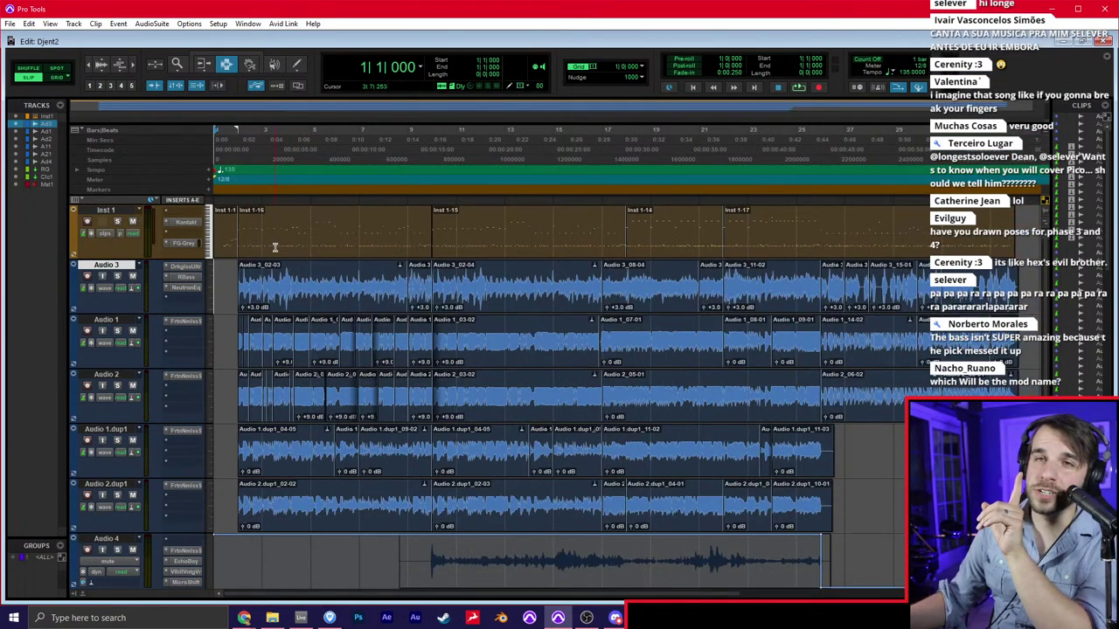
left_click(252, 297)
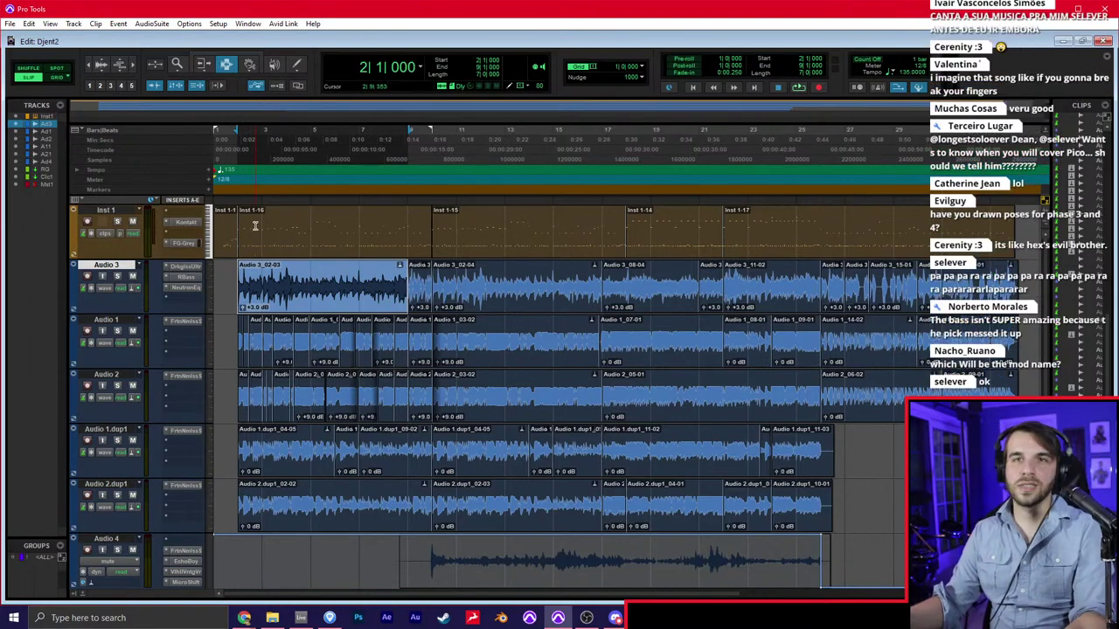
key("e")
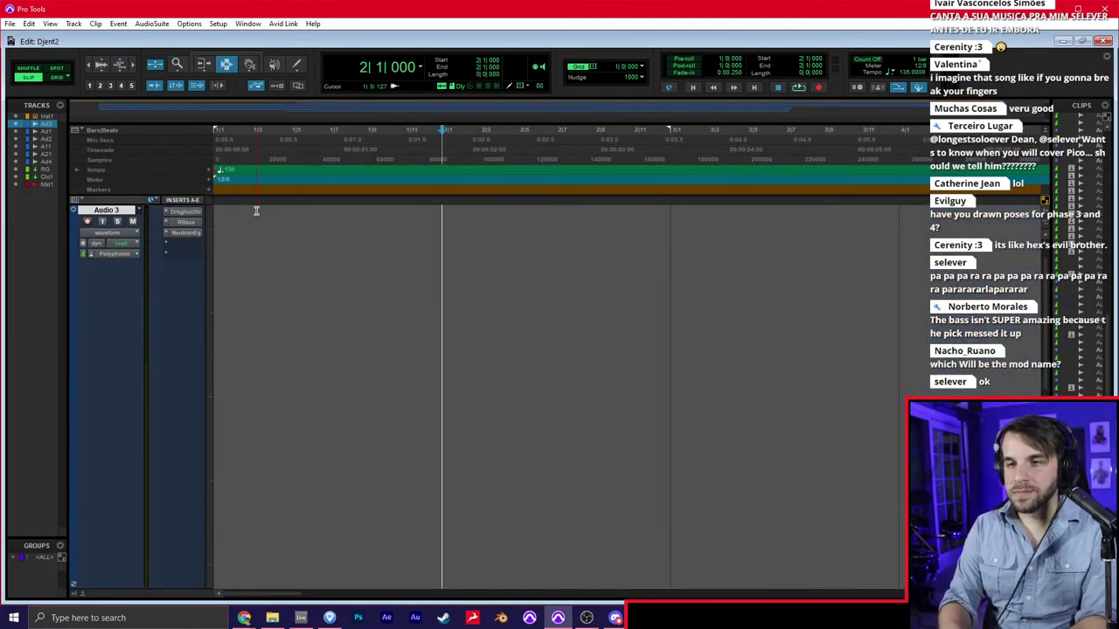
key("e")
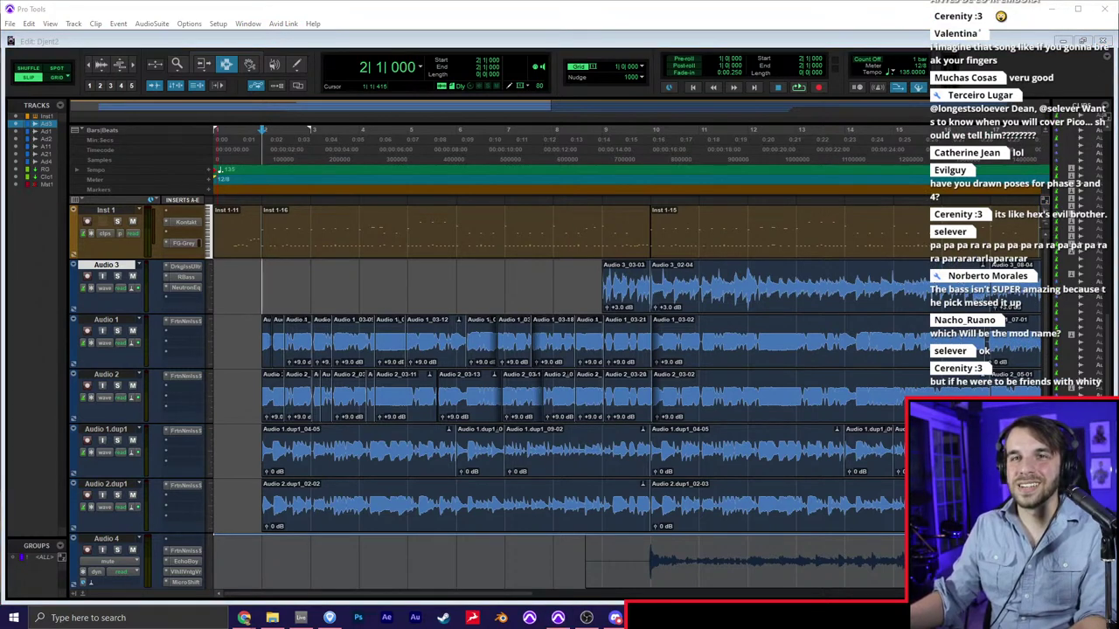
Show the note "vs. djentbot" in Notepad and close it without saving
key("alt+Tab")
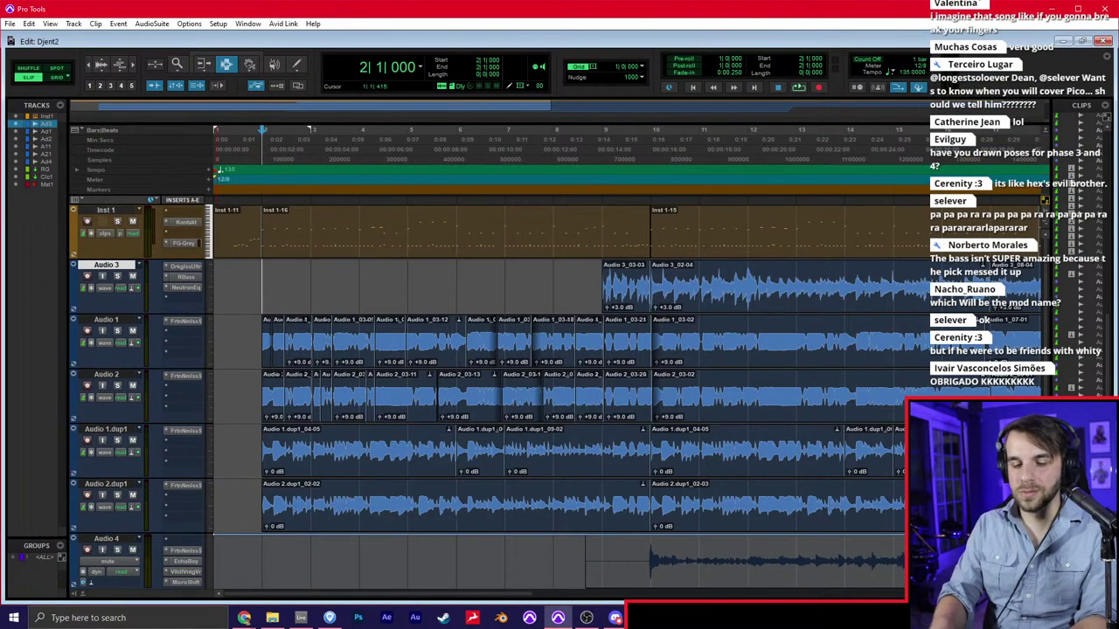
key("e")
key("e")
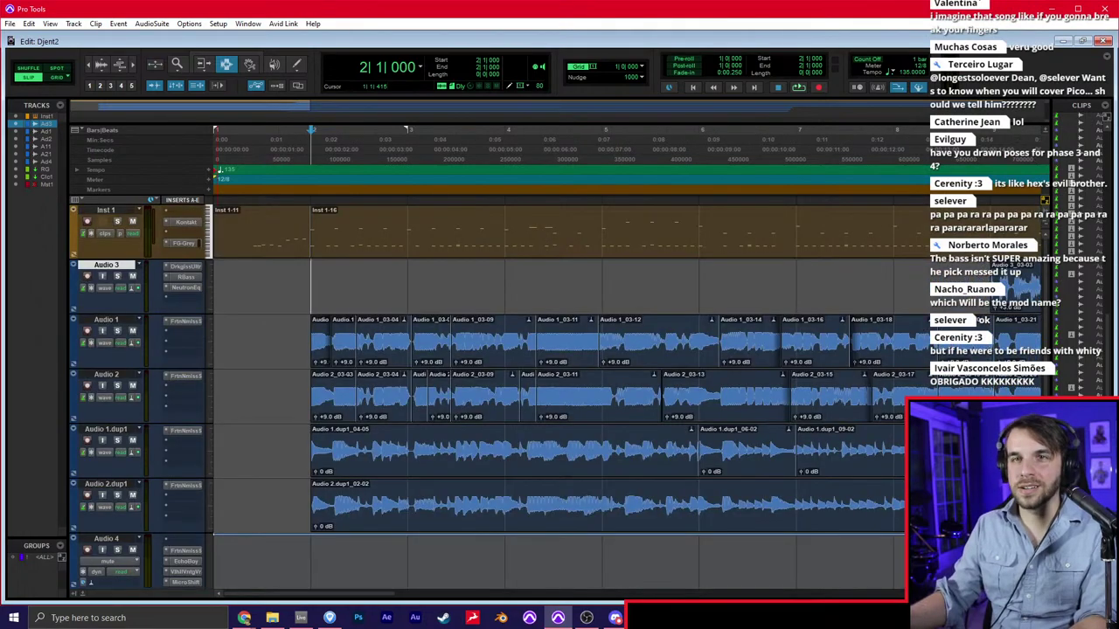
key("alt+Tab")
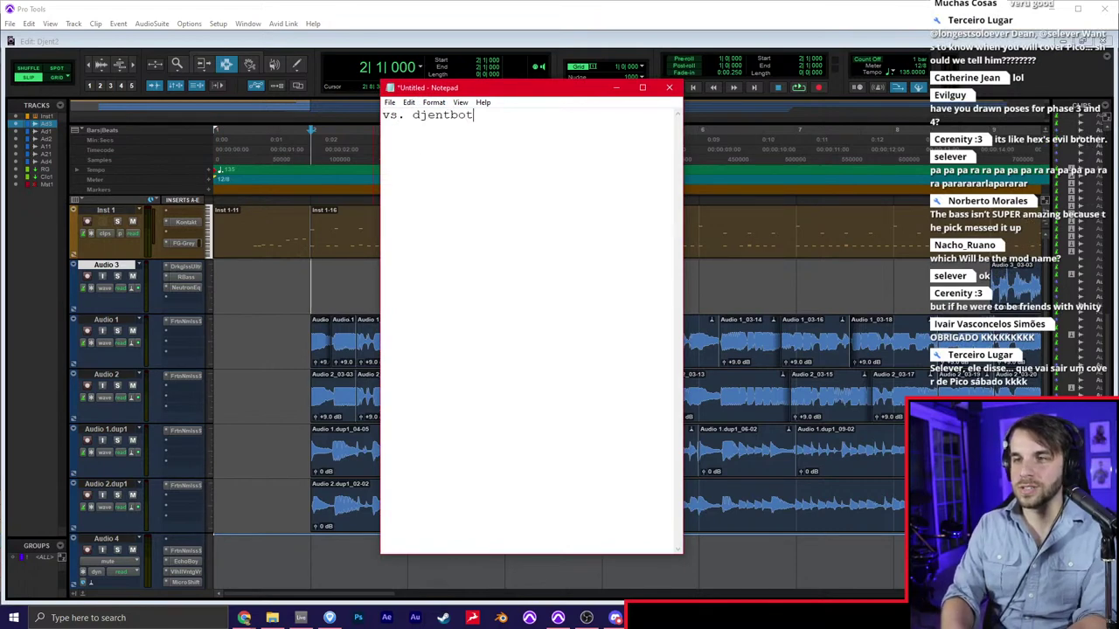
left_click(670, 88)
left_click(586, 306)
Play Djent2 from the start and look over the tracks across the whole arrangement
left_click(365, 274)
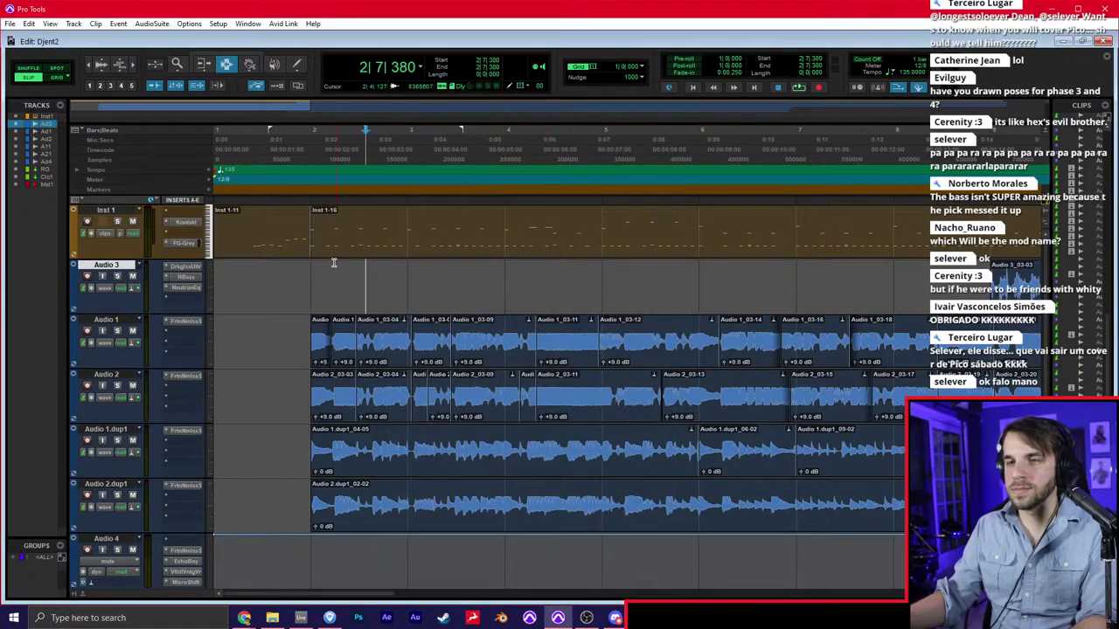
left_click(329, 266)
key("Return")
key("space")
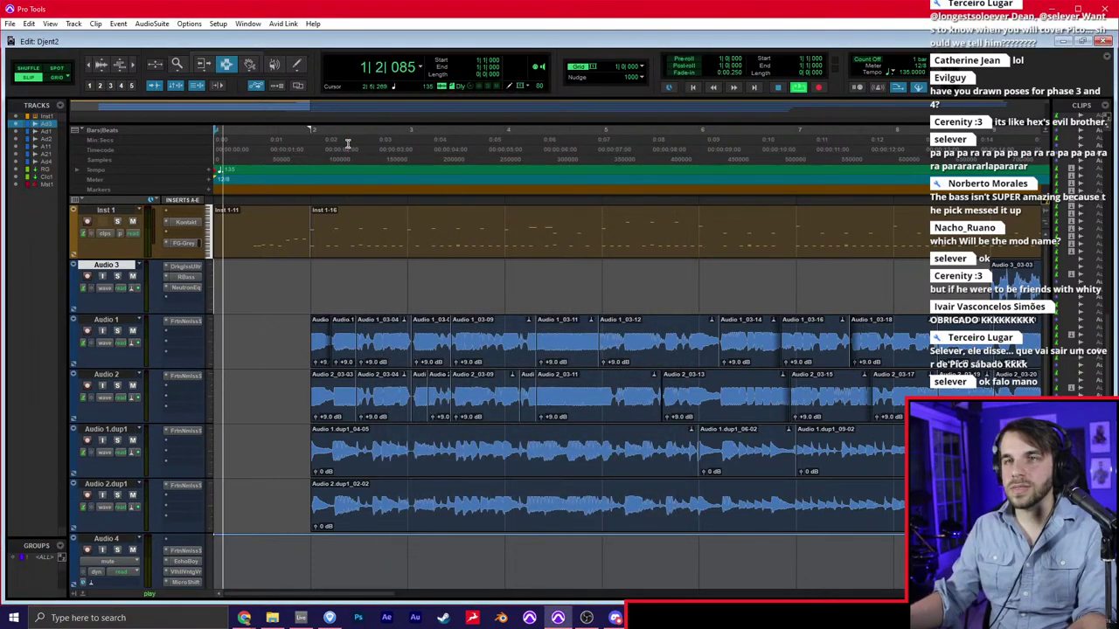
key("ctrl+[")
key("ctrl+[")
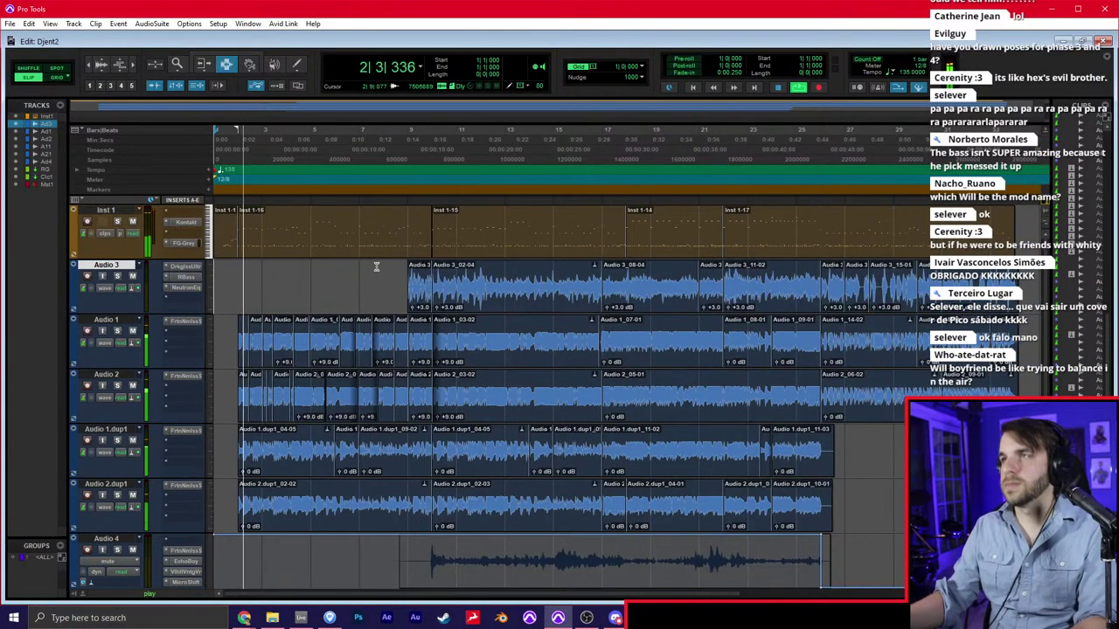
scroll(382, 278, "down", 2)
scroll(381, 278, "down", 2)
scroll(381, 278, "up", 4)
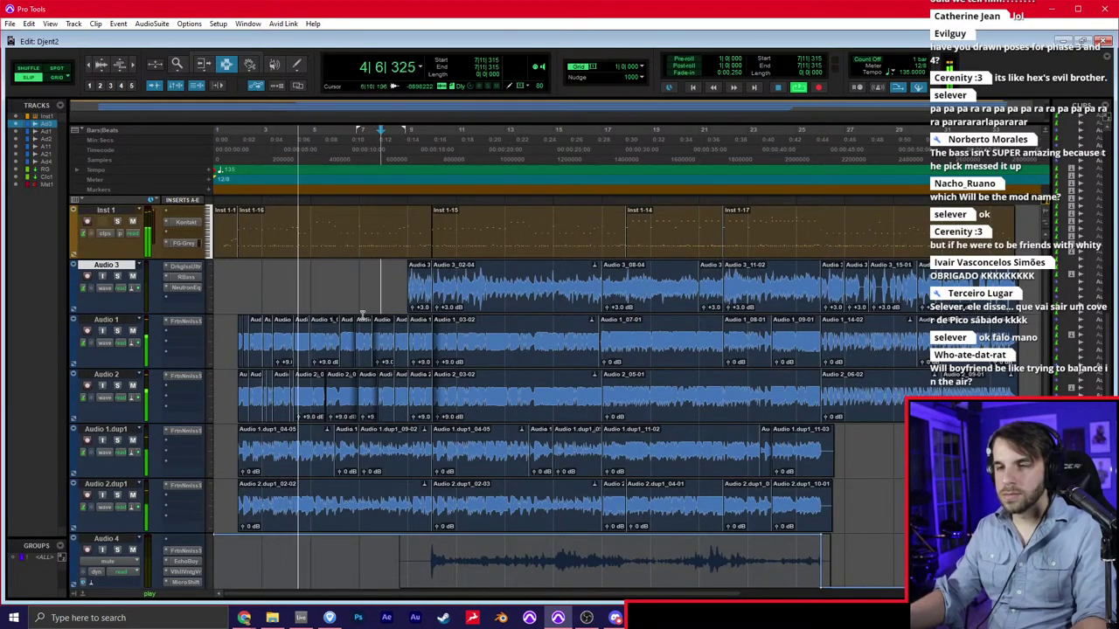
In Grid mode, copy the Audio 3 material from bar 10 to bar 18, paste it at bar 2, and stop playback
left_click(419, 288)
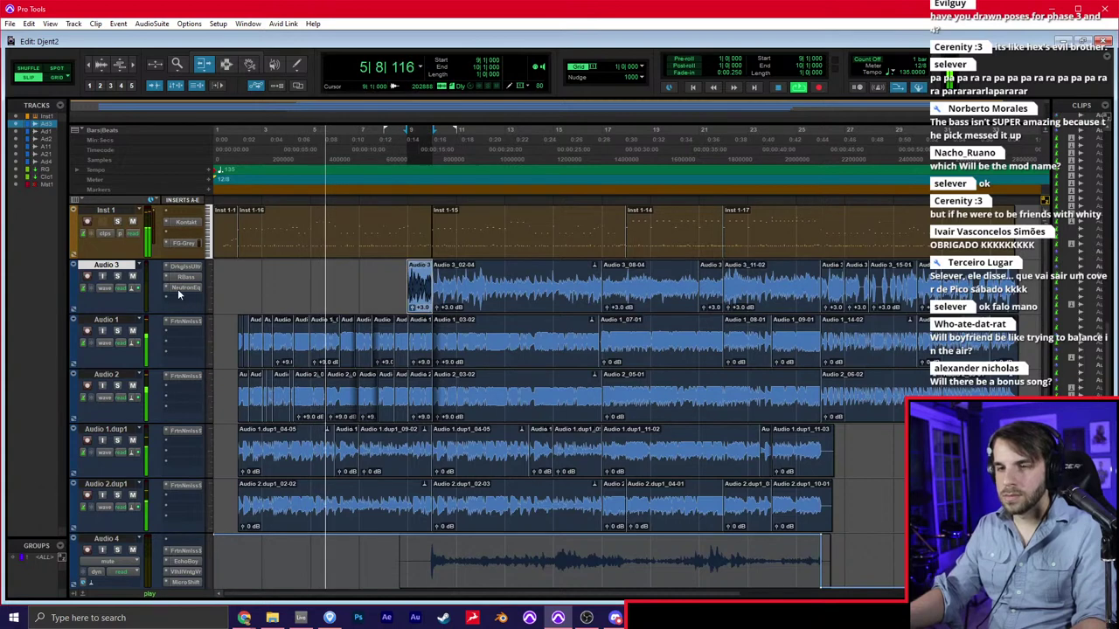
double_click(498, 295)
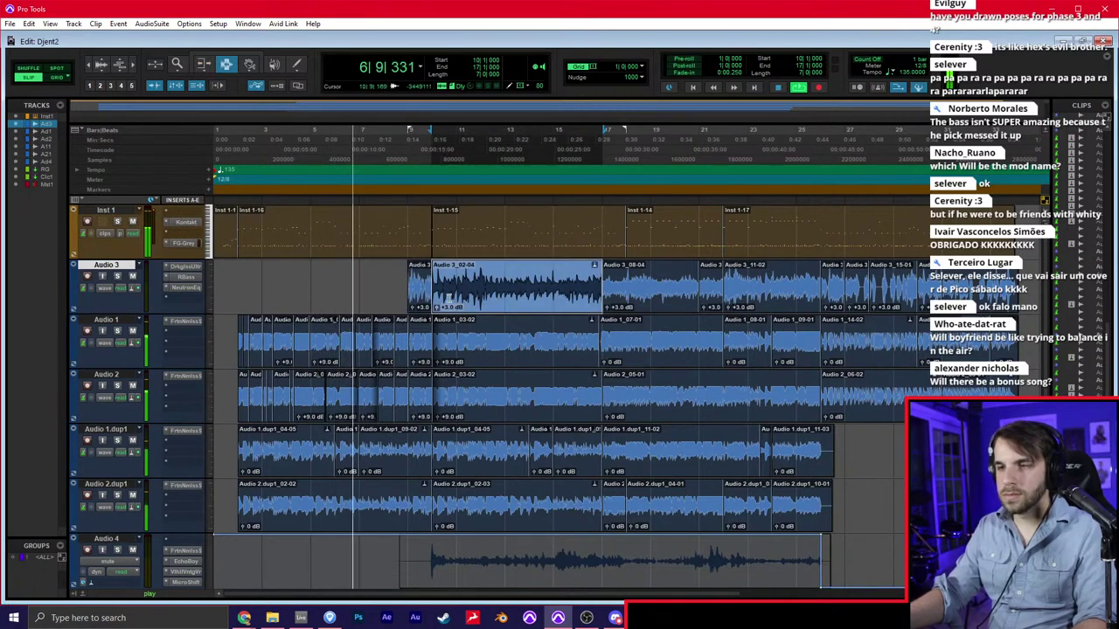
left_click_drag(608, 282, 624, 277)
key("F4")
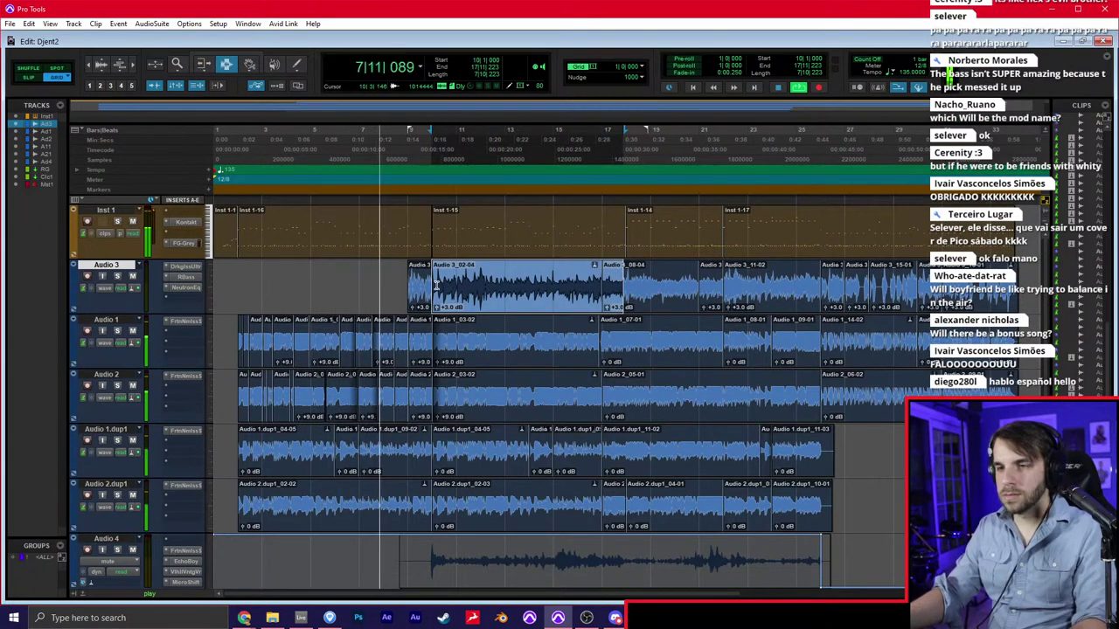
left_click_drag(529, 285, 621, 290)
key("space")
key("ctrl+c")
left_click(236, 284)
key("ctrl+v")
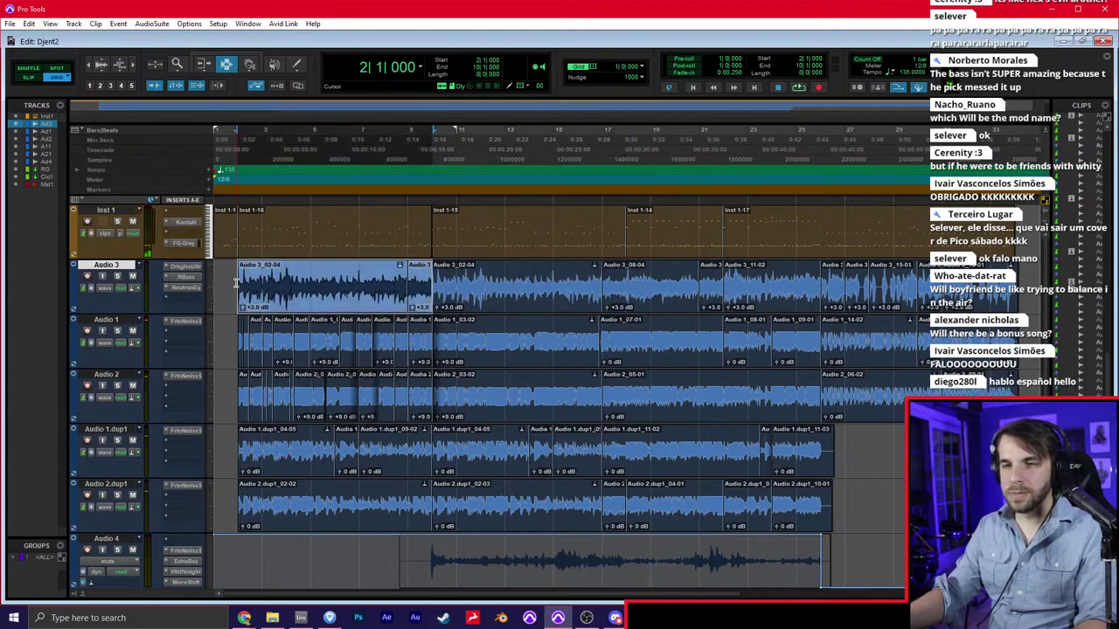
Play from bar 2 to check the pasted Audio 3 clips and follow the arrangement to bar 18
left_click(231, 286)
key("space")
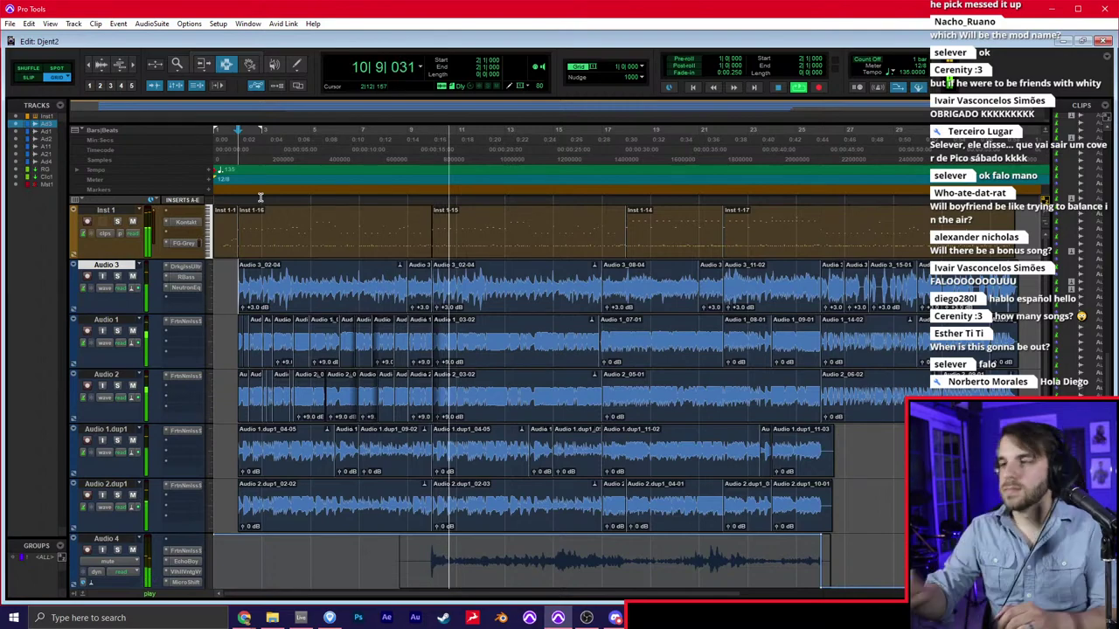
left_click(609, 295)
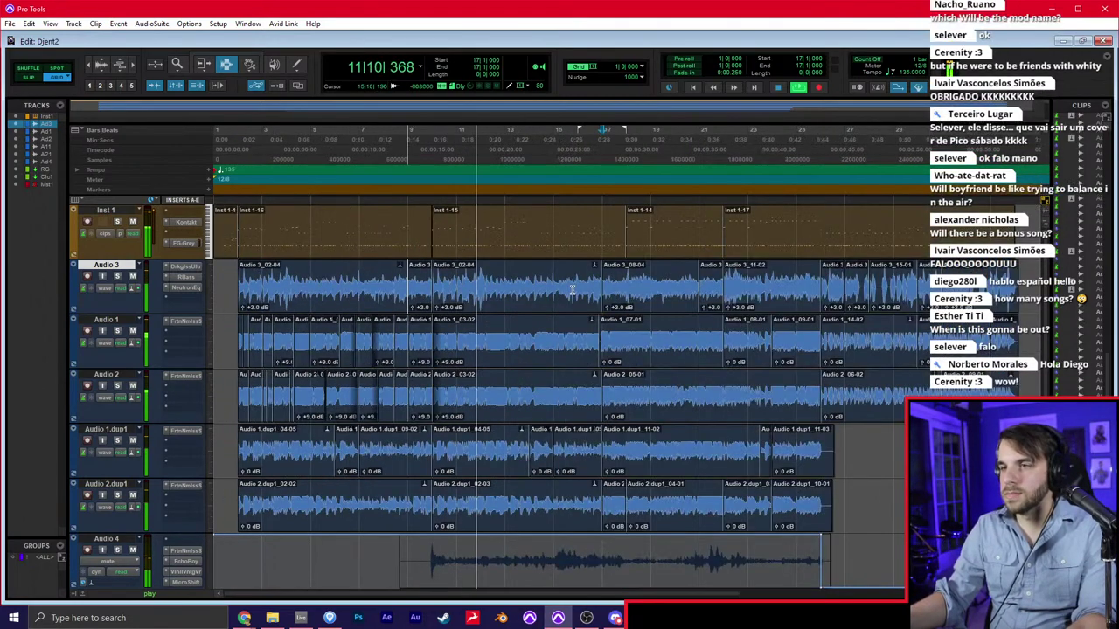
left_click(576, 308)
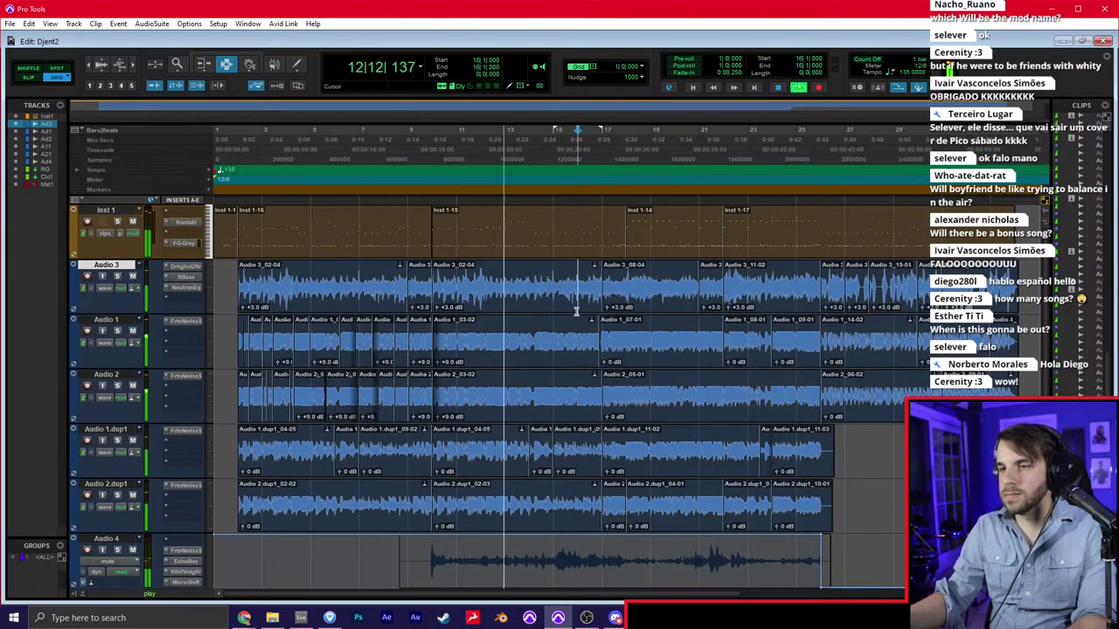
left_click(923, 453)
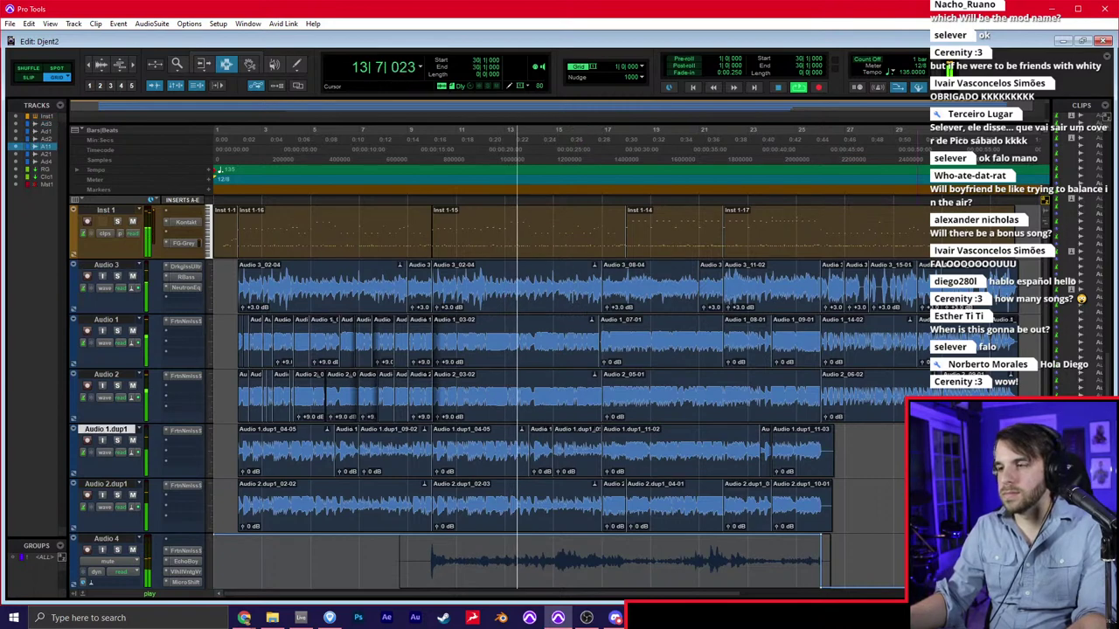
left_click(889, 453)
left_click(886, 490)
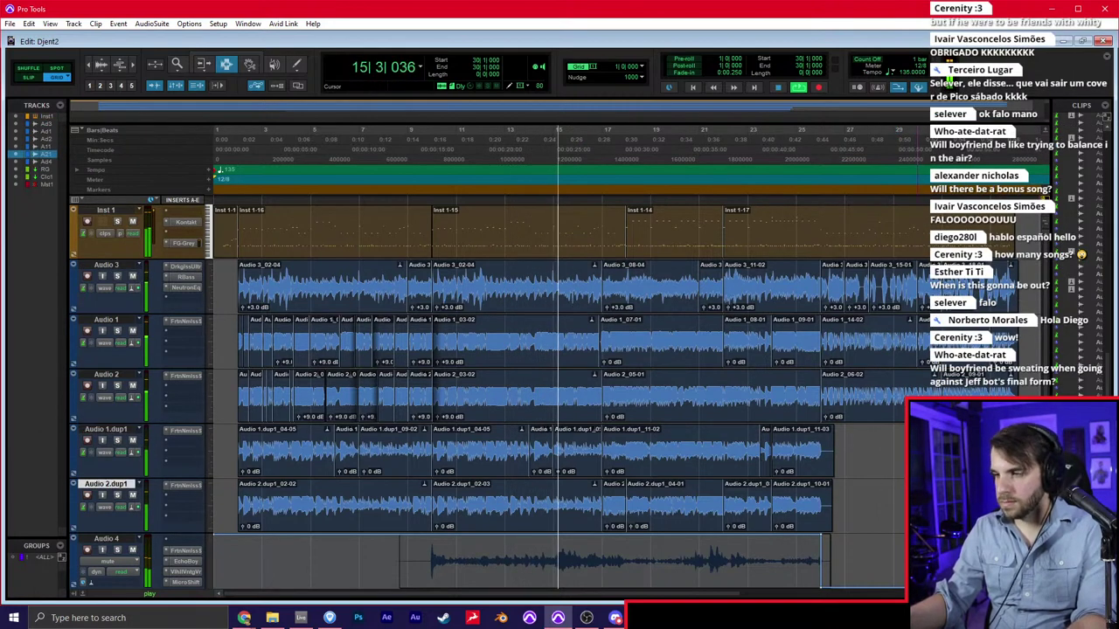
left_click(808, 413)
left_click(883, 443)
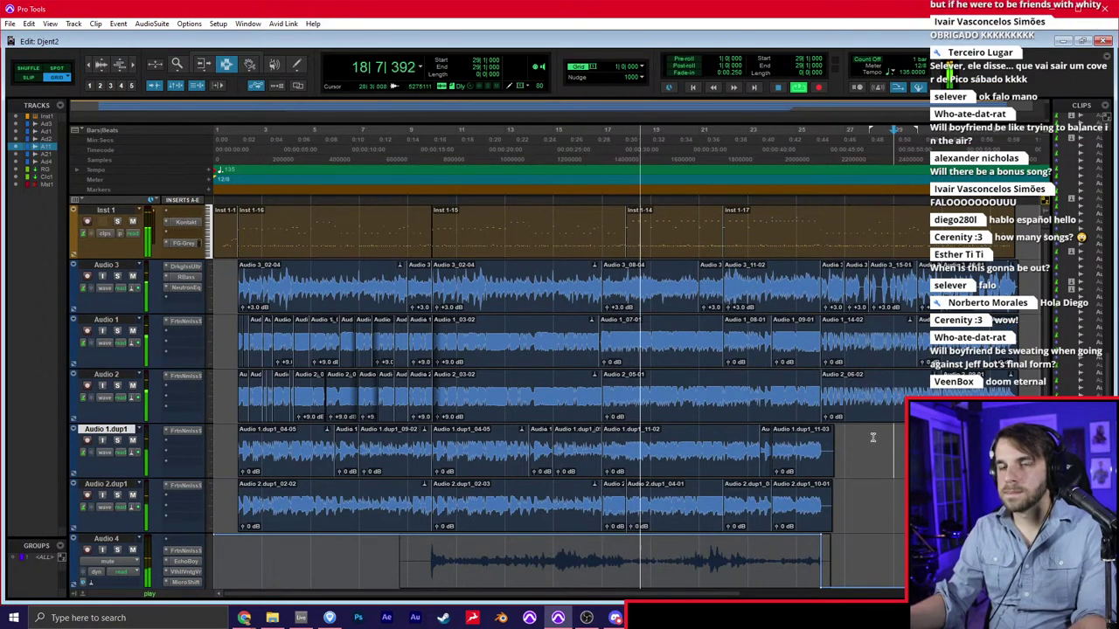
Listen on to bar 26, stop playback, and examine the closing section of Audio 1.dup1 and Audio 2.dup1 after their last clips
left_click(879, 441)
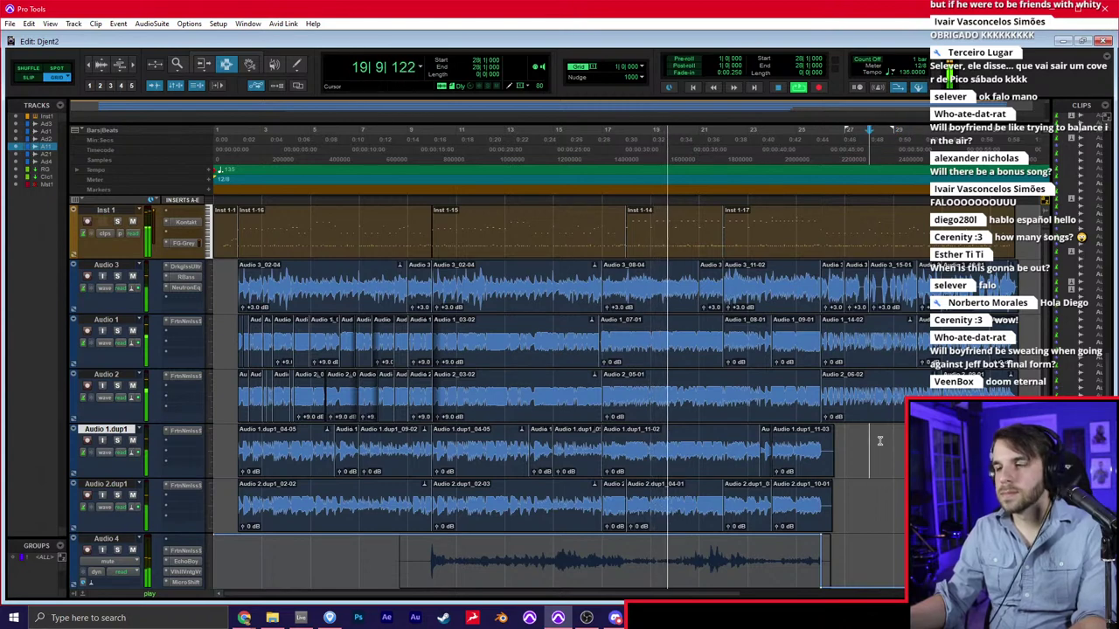
scroll(880, 441, "right", 2)
left_click(871, 446)
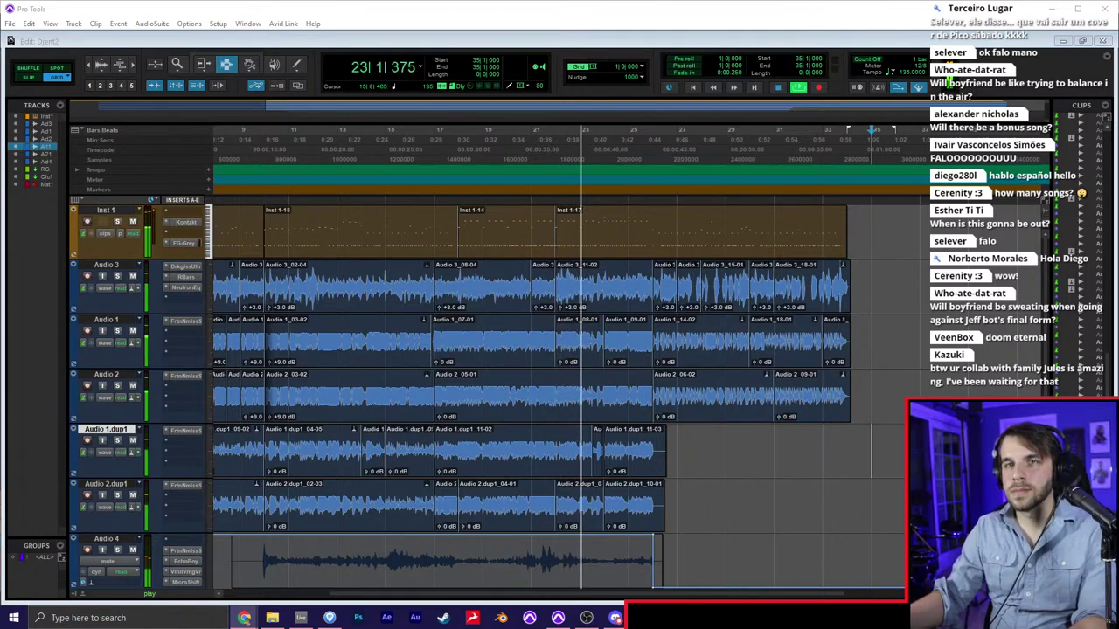
left_click(709, 383)
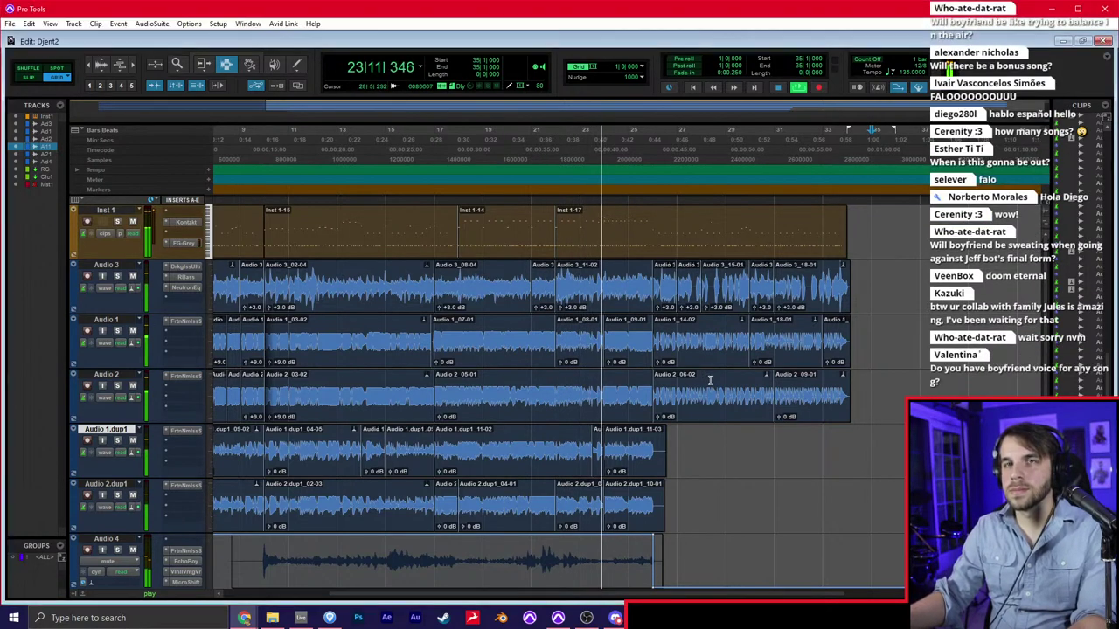
left_click(778, 440)
left_click(758, 491)
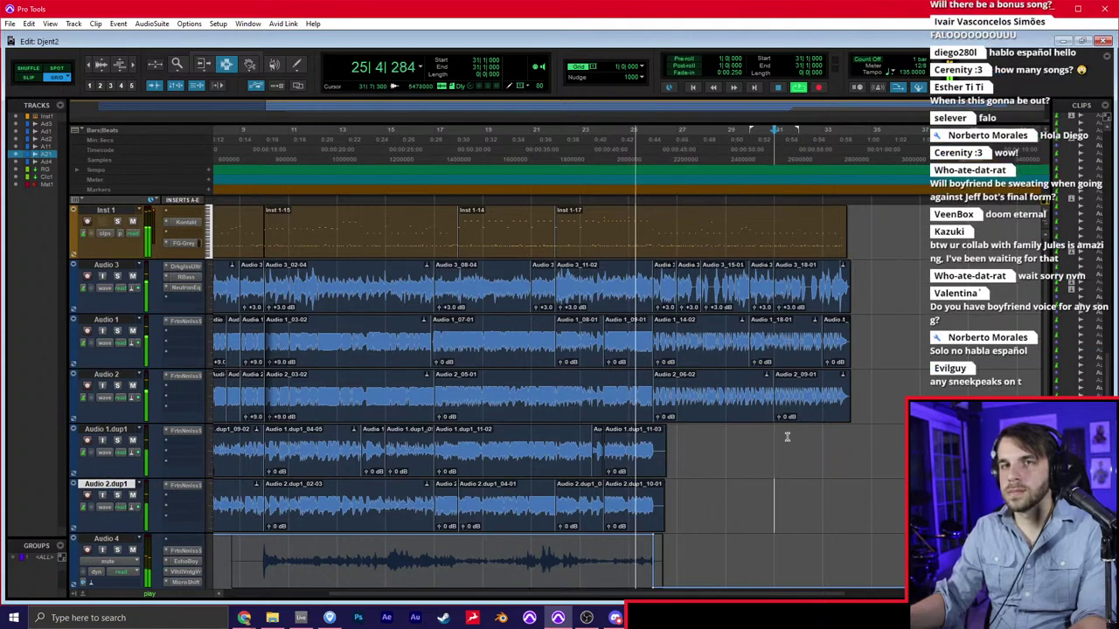
left_click(775, 463)
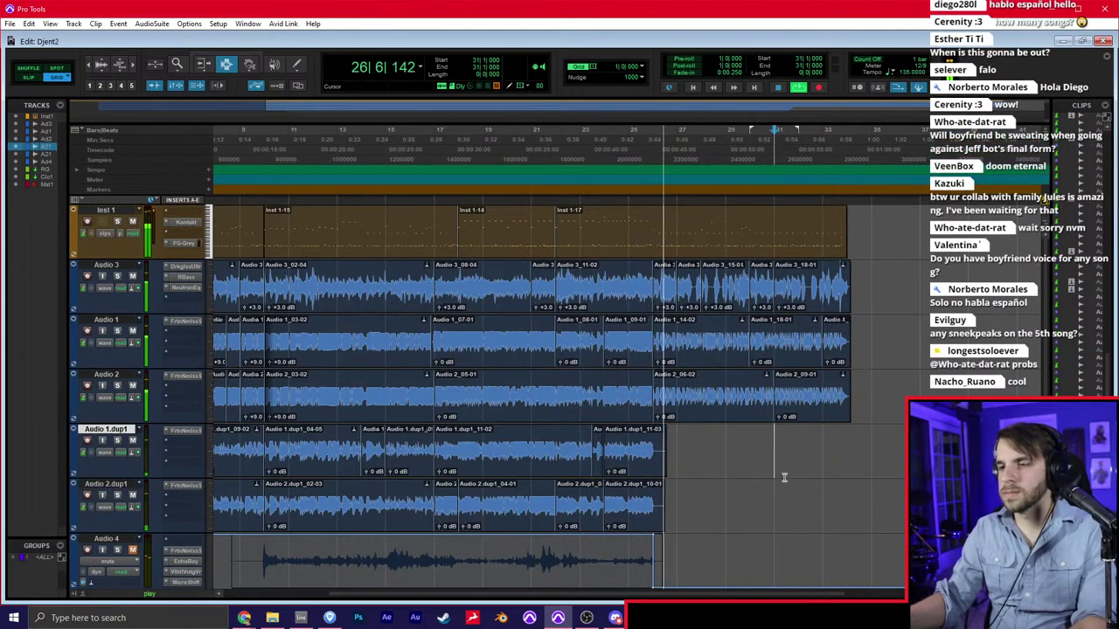
key("space")
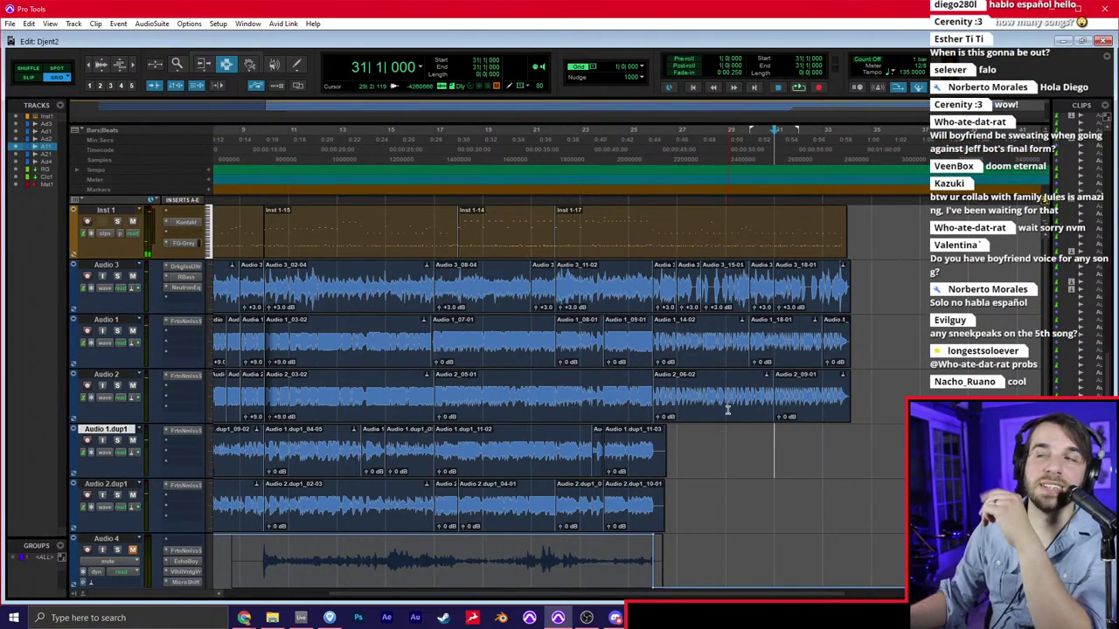
left_click(741, 439)
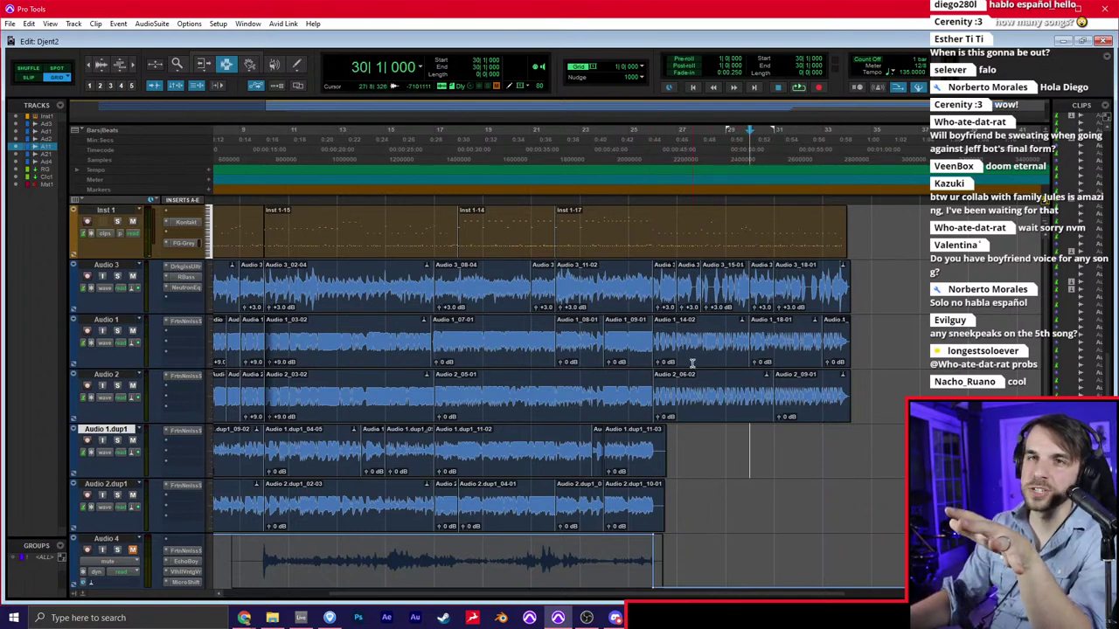
key("alt+Tab")
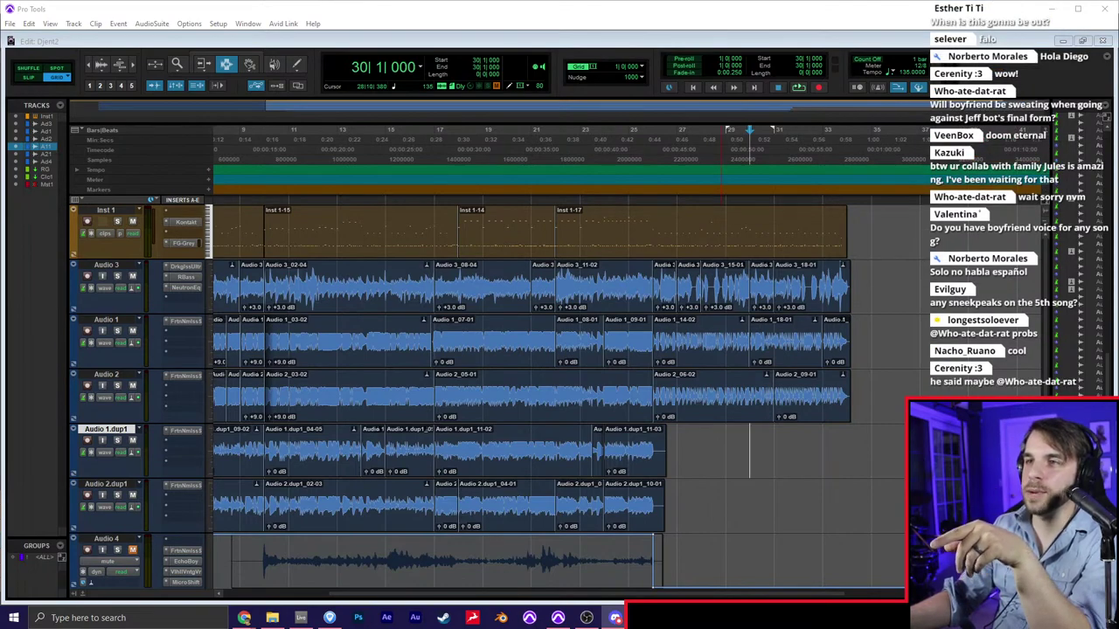
Switch to Discord, find the Crazy.mp3 upload in the djentbot-music channel, preview it from about 0:20, and return to Pro Tools
left_click_drag(752, 0, 223, 7)
scroll(174, 356, "down", 5)
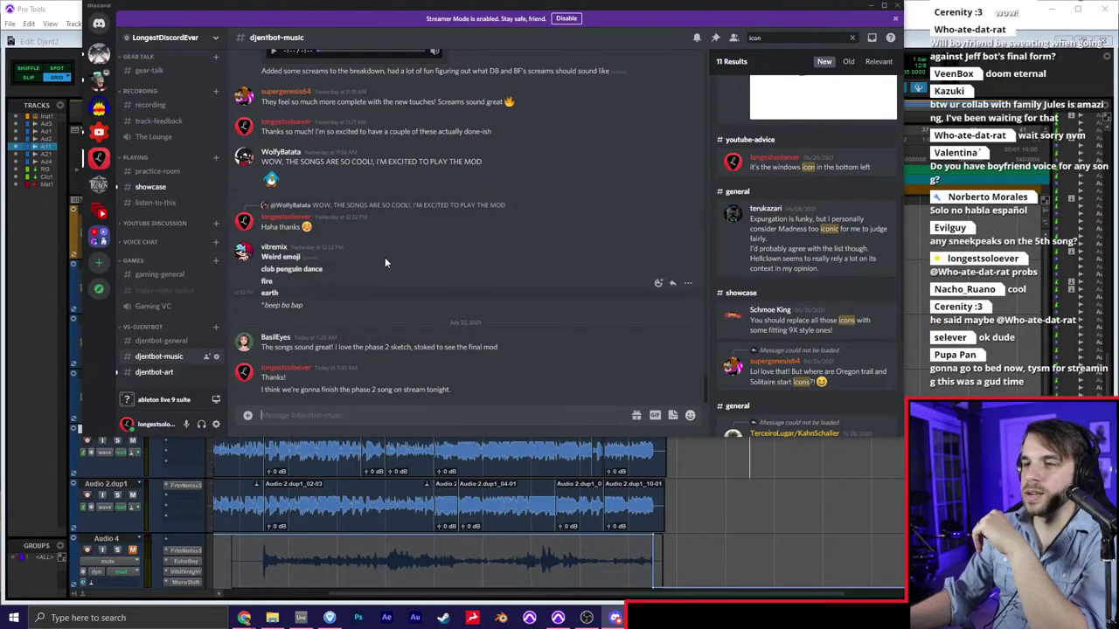
scroll(296, 297, "up", 3)
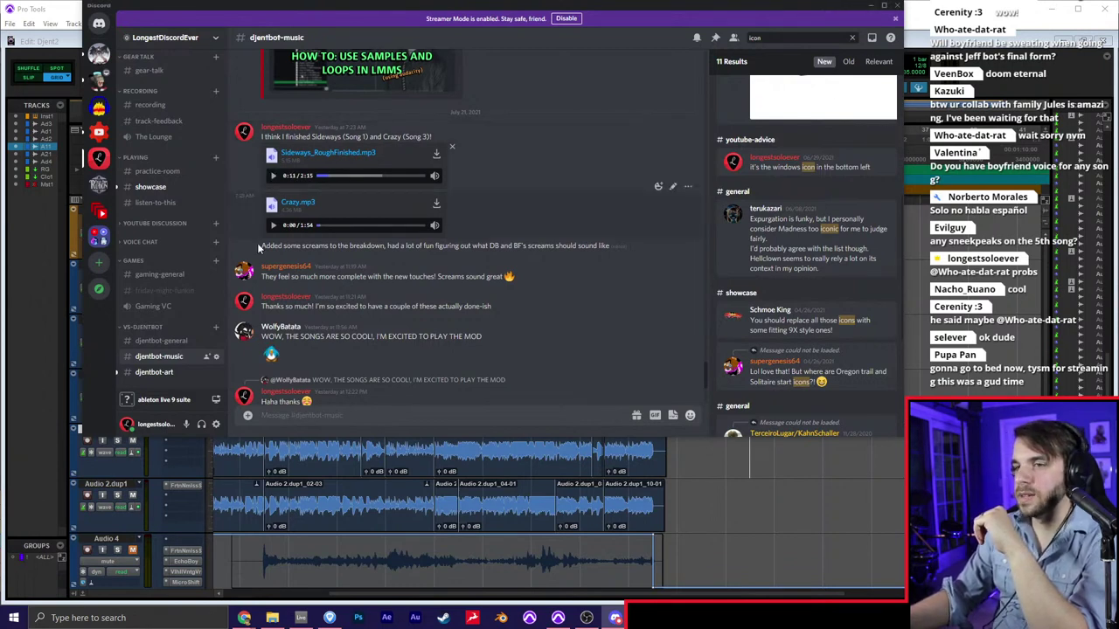
left_click(333, 227)
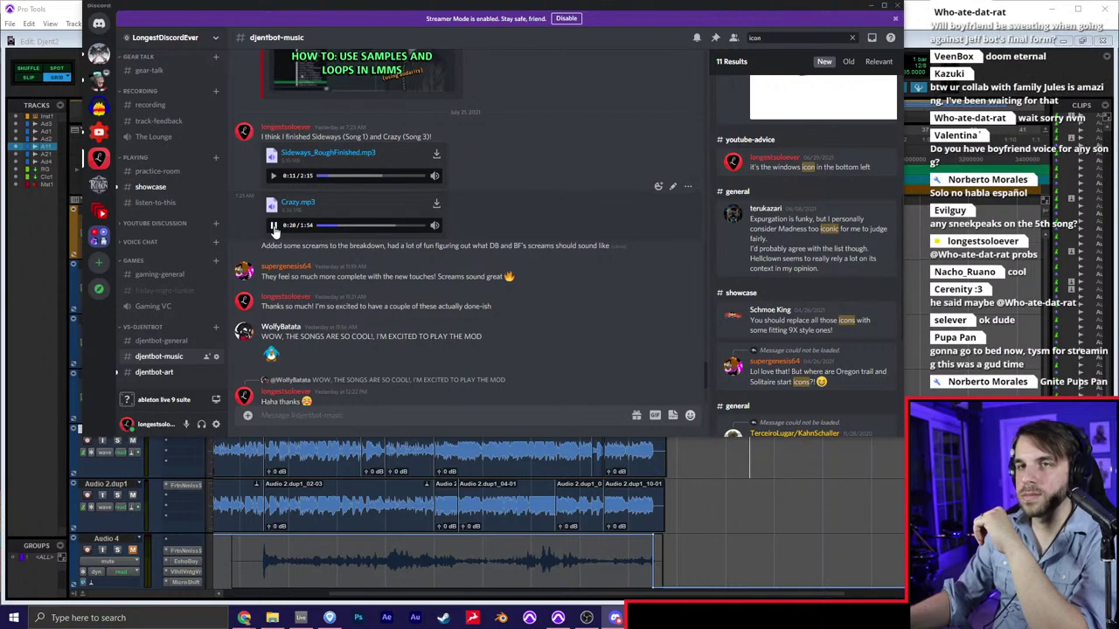
left_click(868, 5)
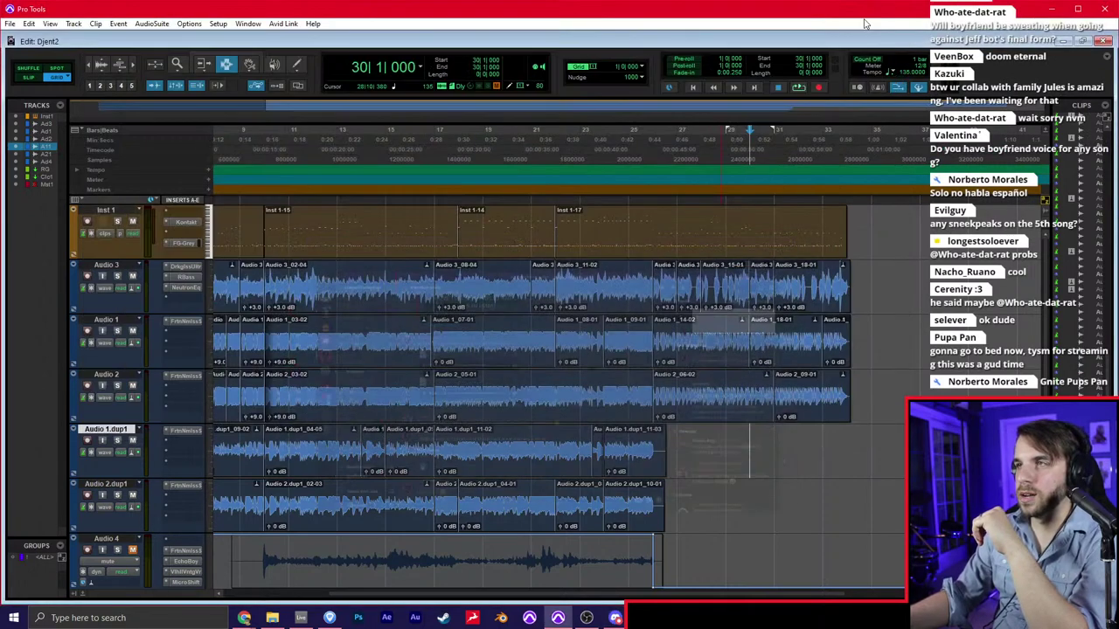
Examine how the Audio 1.dup1 and Audio 2.dup1 clips end at bar 26 and how the surrounding arrangement is laid out
left_click(677, 455)
left_click(654, 456)
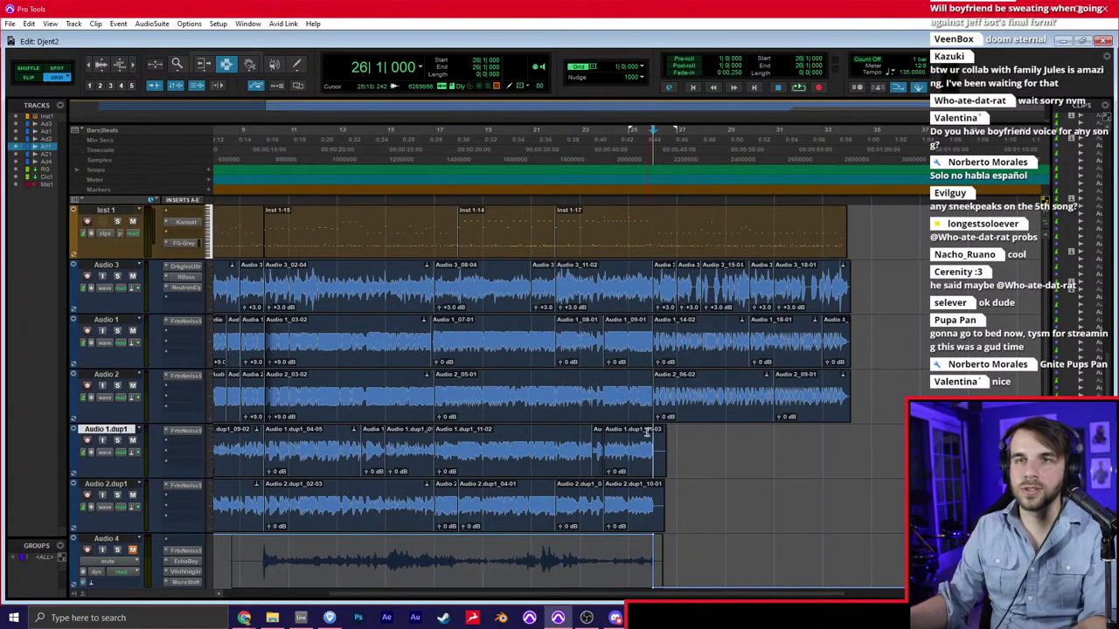
key("t")
key("t")
key("r")
key("r")
key("r")
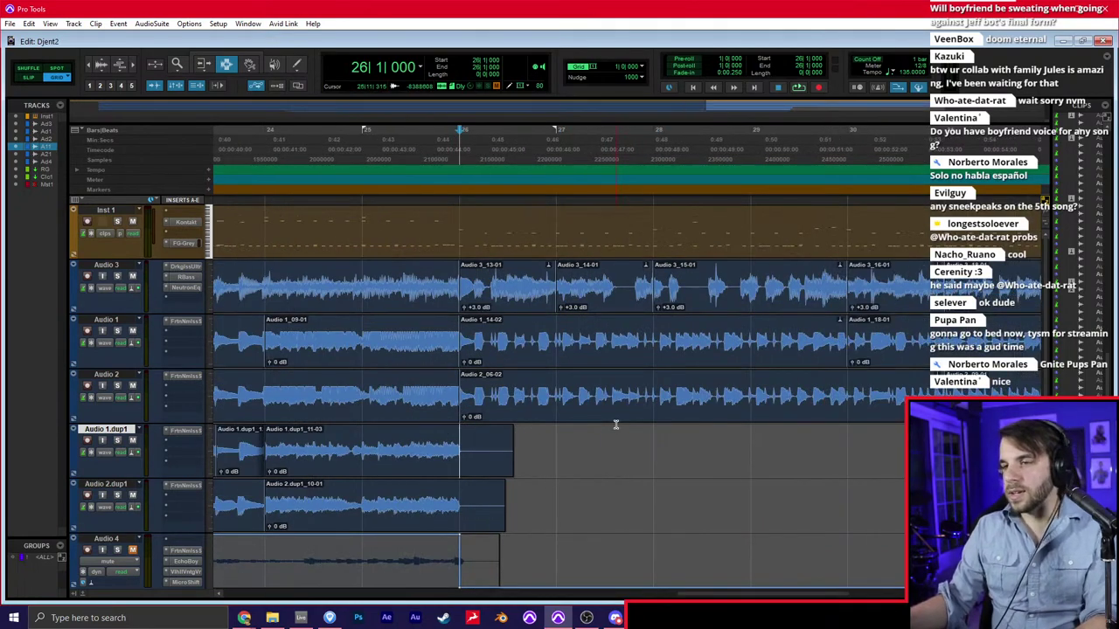
key("Return")
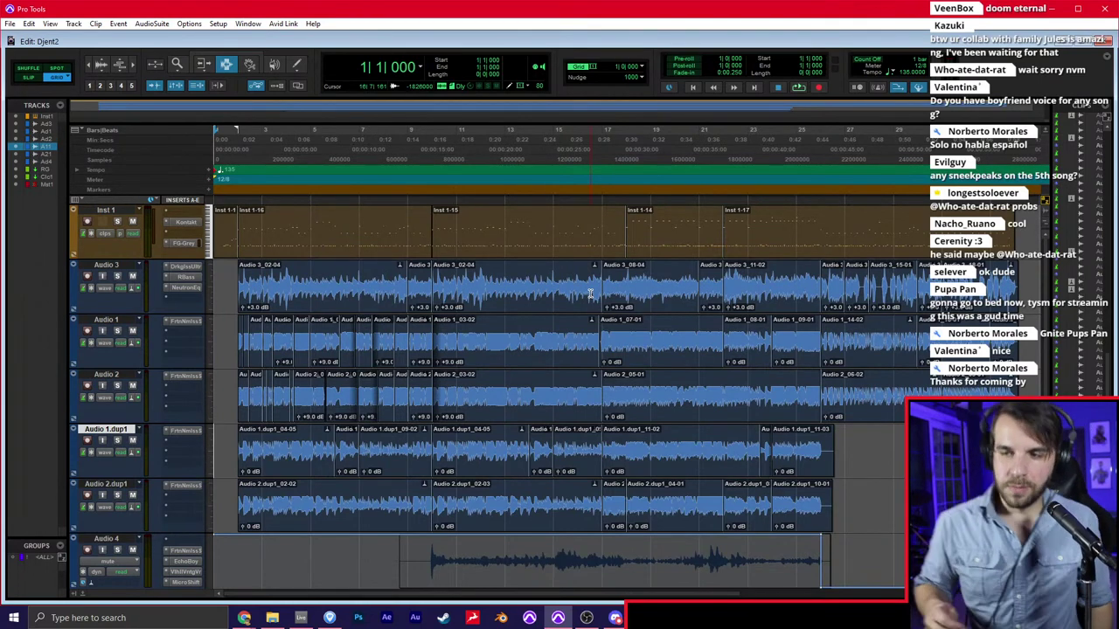
left_click(620, 288)
key("r")
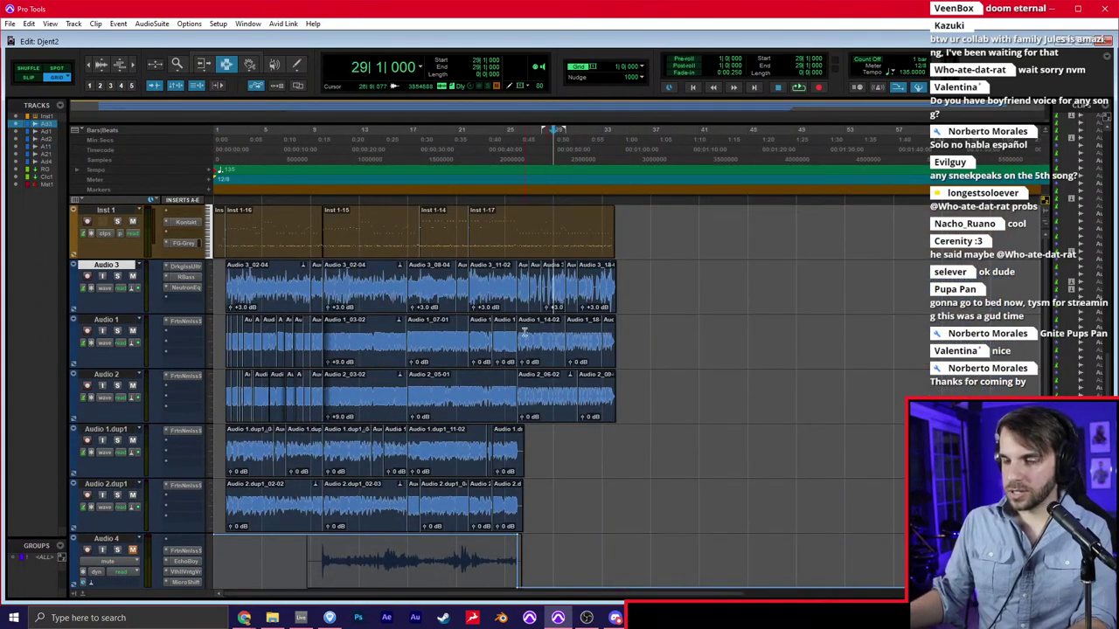
Play the closing section from bar 26 and follow the Audio 3, Audio 1 and Audio 2 clips through to bar 34
left_click(526, 331)
left_click(518, 333)
key("space")
key("t")
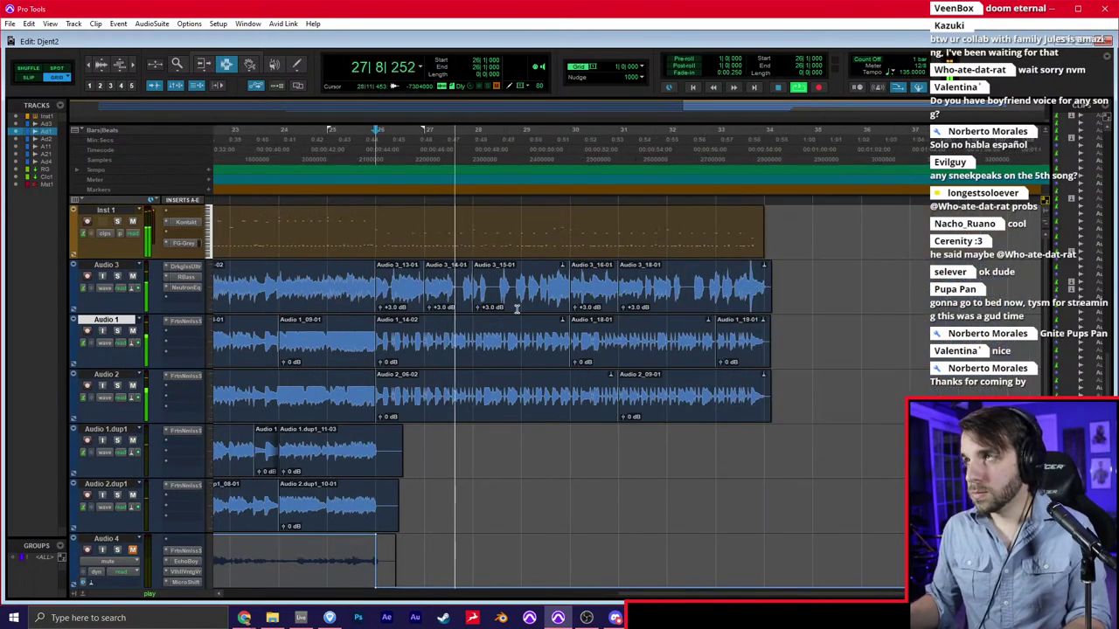
left_click(517, 337)
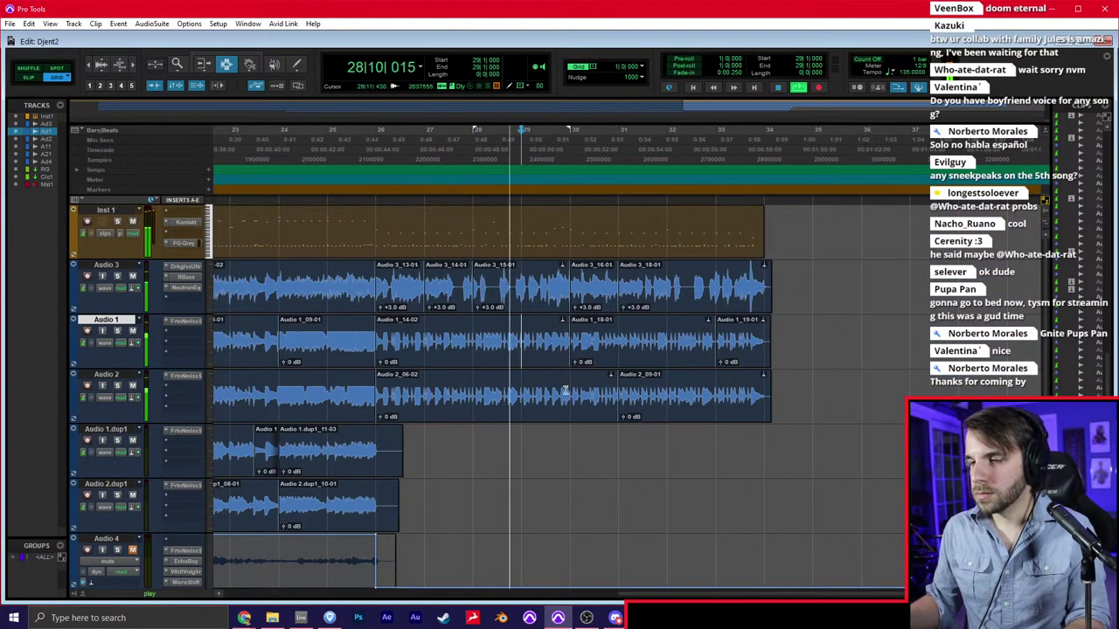
key("r")
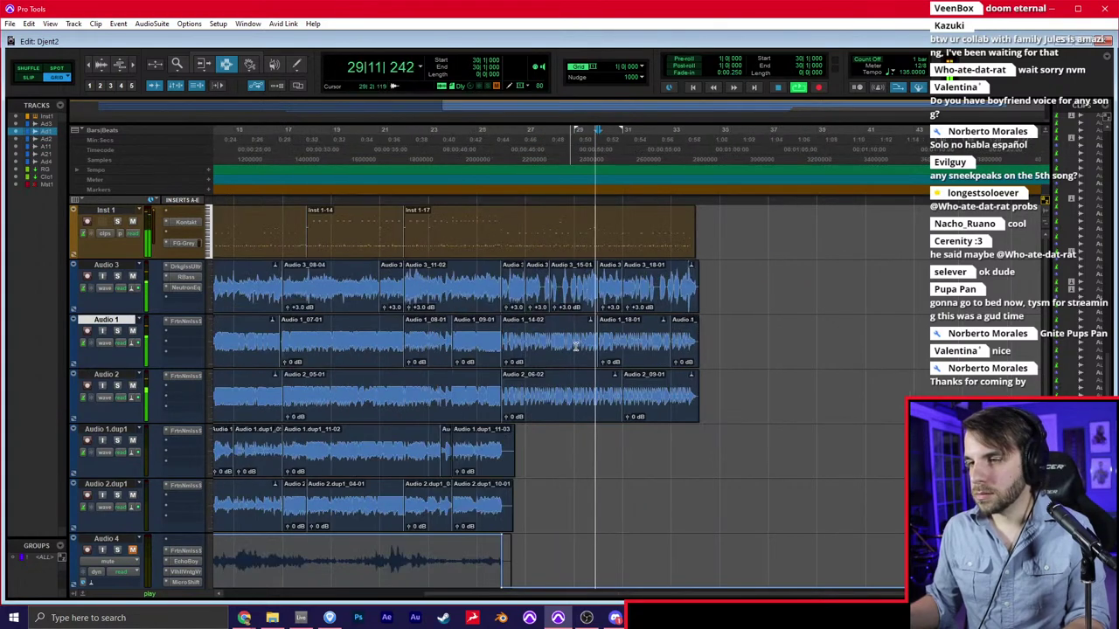
left_click(578, 306)
key("t")
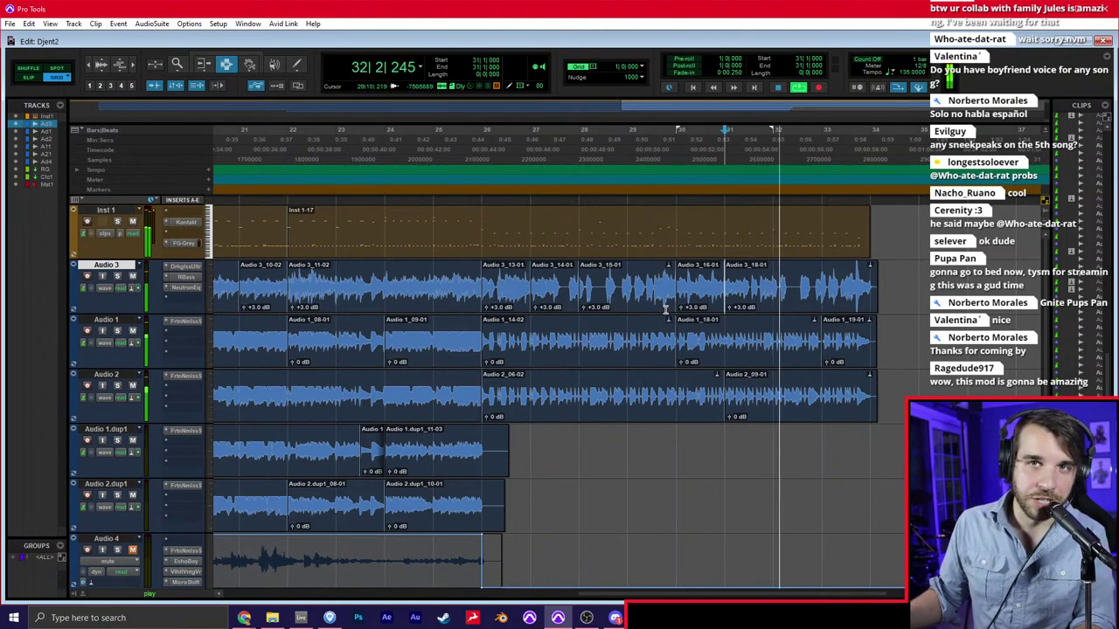
left_click(699, 319)
scroll(699, 319, "right", 1)
left_click(701, 318)
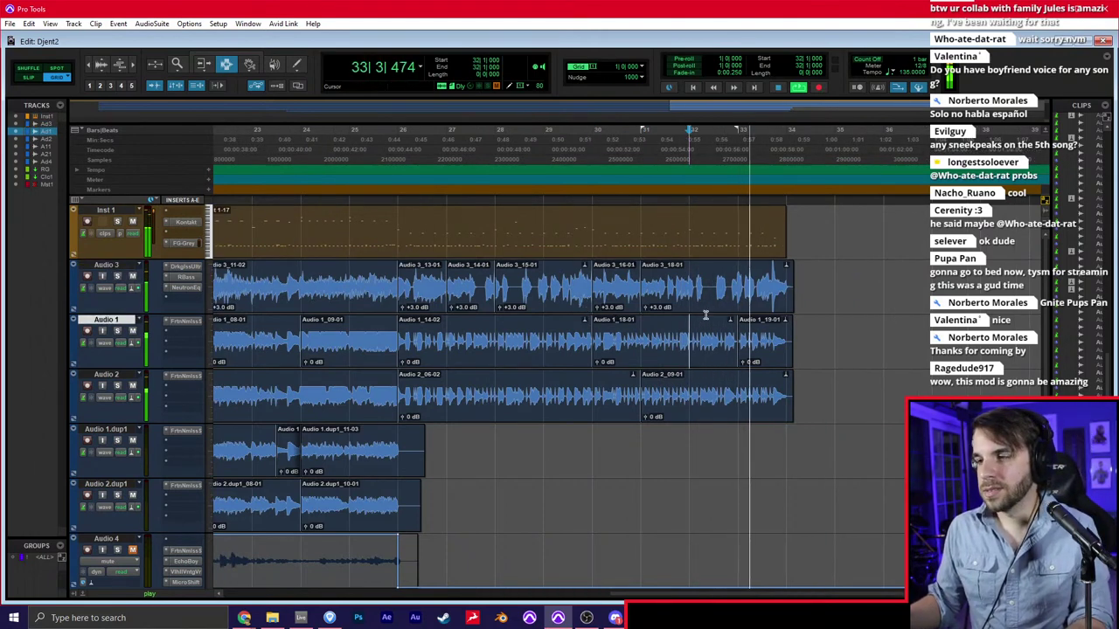
left_click(779, 294)
key("r")
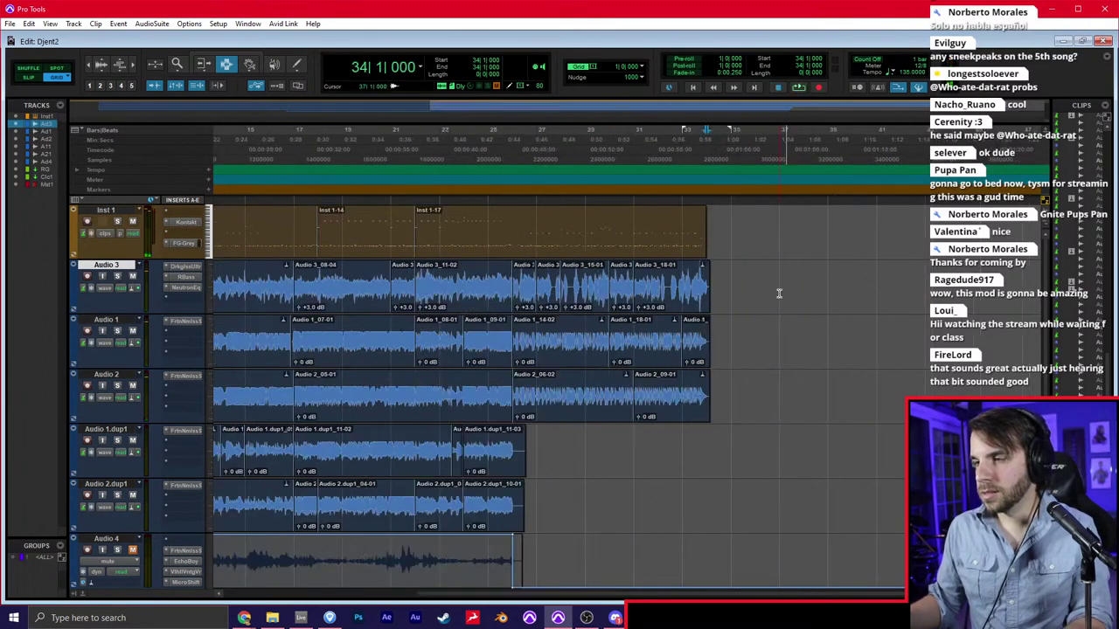
Play briefly from bar 18 to check where the section at Inst 1-14 begins, and stop playback
left_click(710, 255)
left_click(327, 253)
key("space")
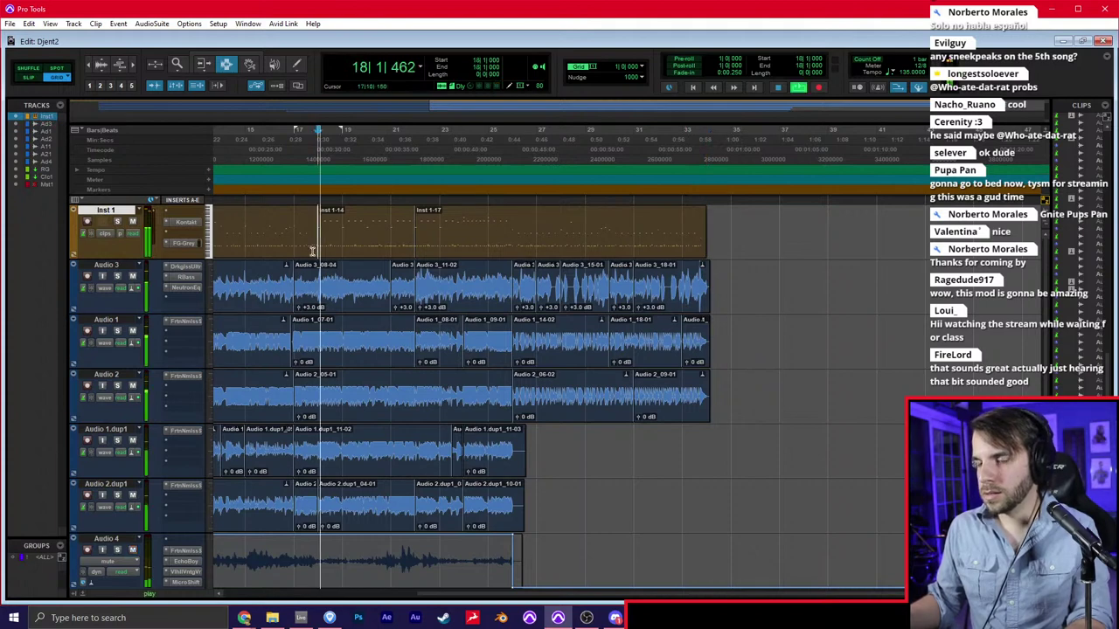
key("space")
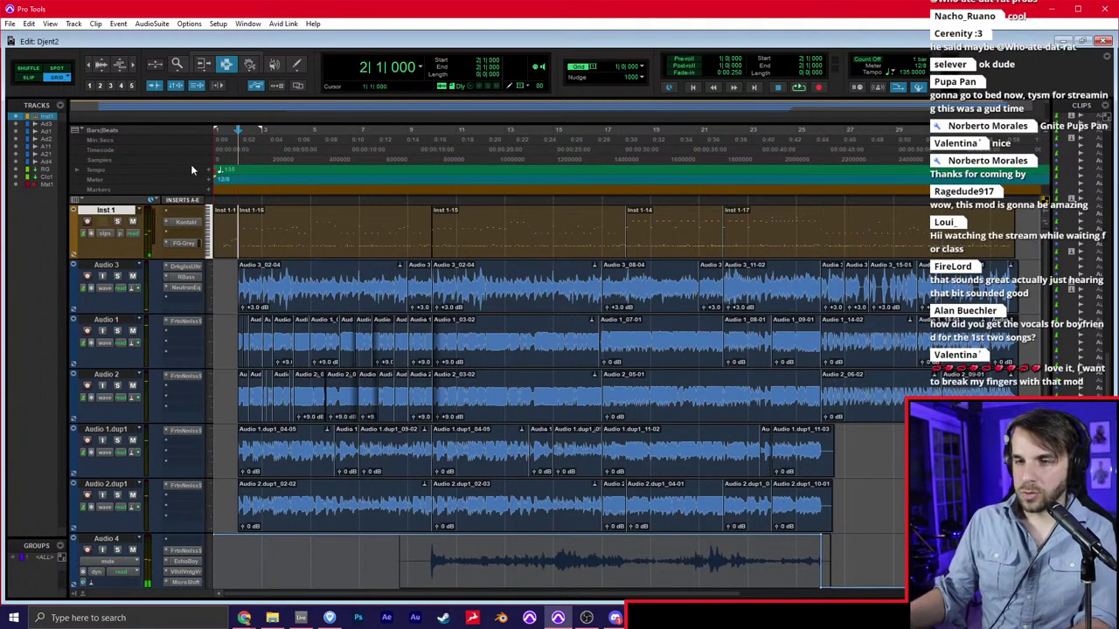
Add markers named Verse 1 at bar 2 and Verse 2 at bar 10
key("KP_Enter")
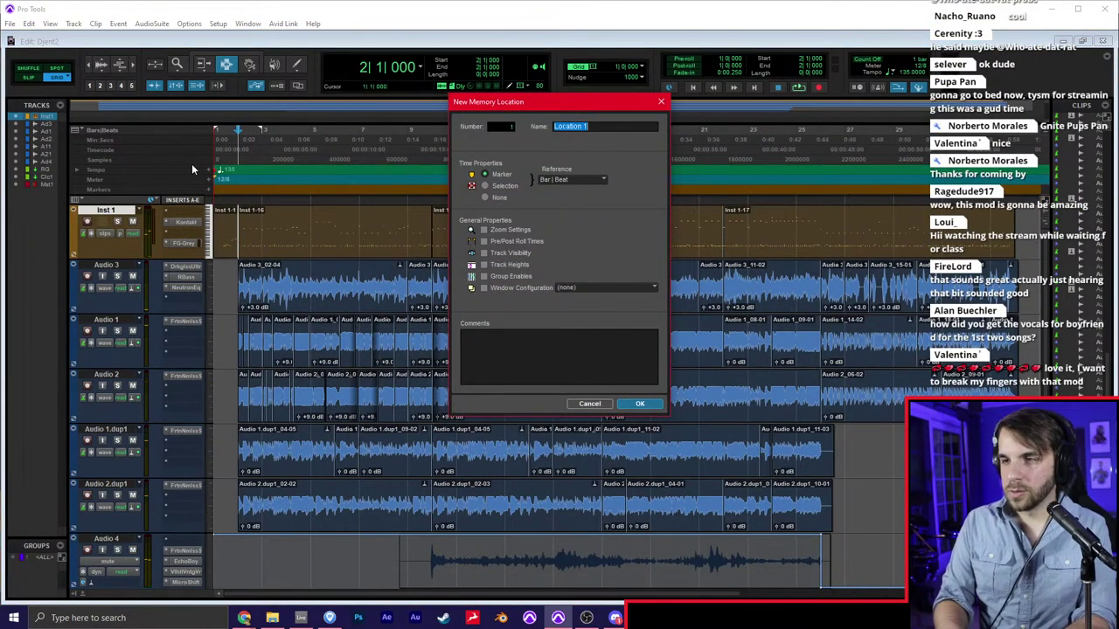
type("Verse 1")
key("Return")
key("space")
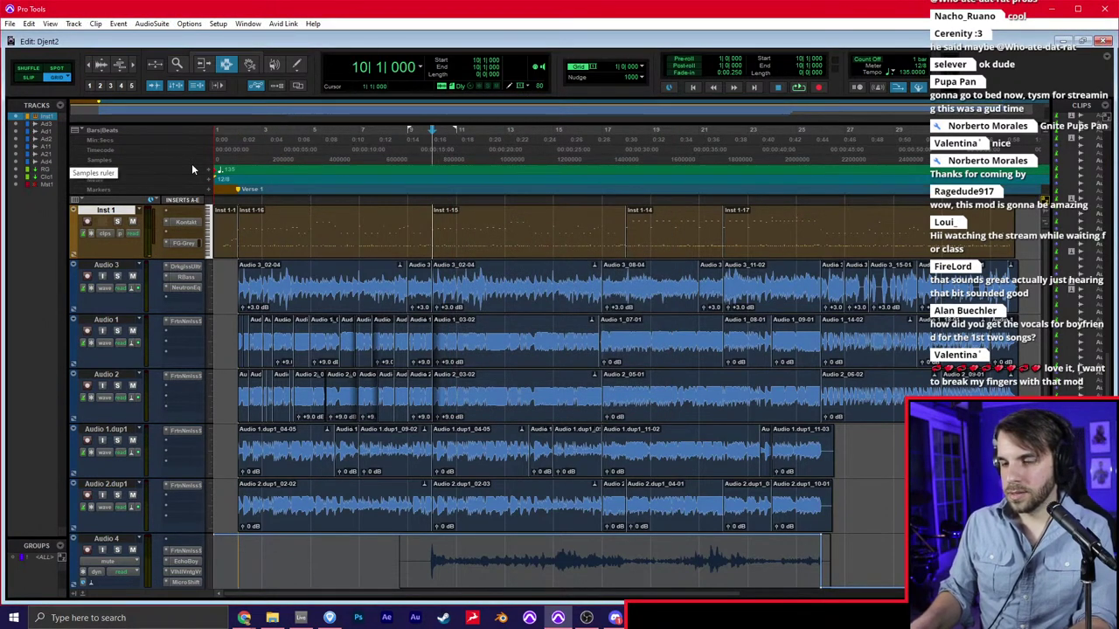
key("KP_Enter")
type("Verse 2")
key("Return")
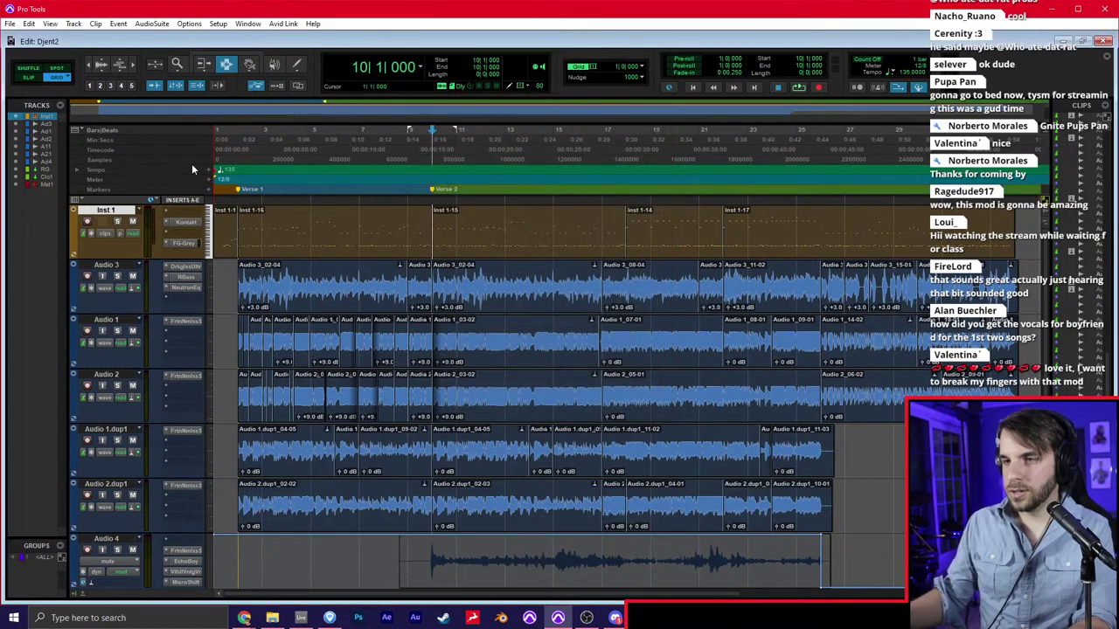
Listen from bar 17 to find where the chorus starts, and add a marker named Chorus at bar 18
left_click(614, 237)
key("space")
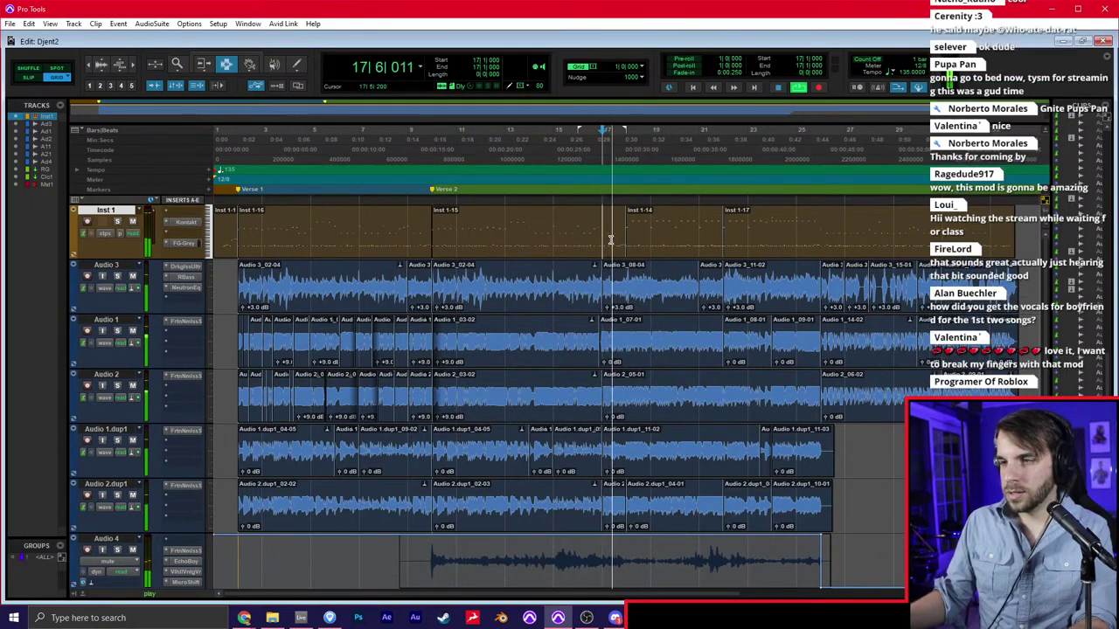
key("space")
key("space")
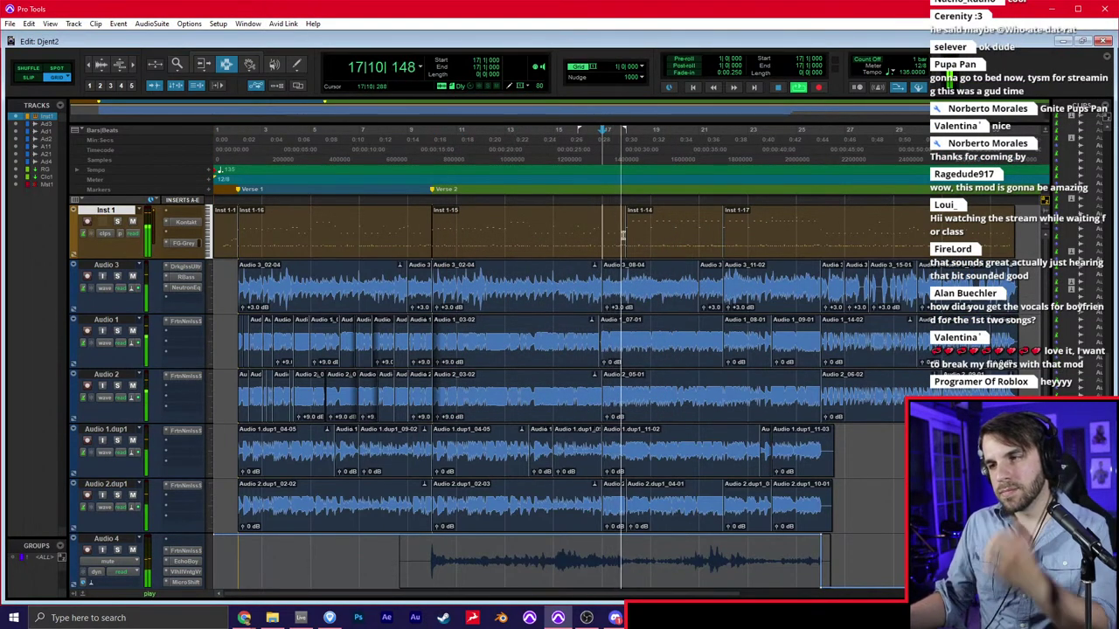
left_click(626, 235)
key("KP_Enter")
type("Chorus")
key("Return")
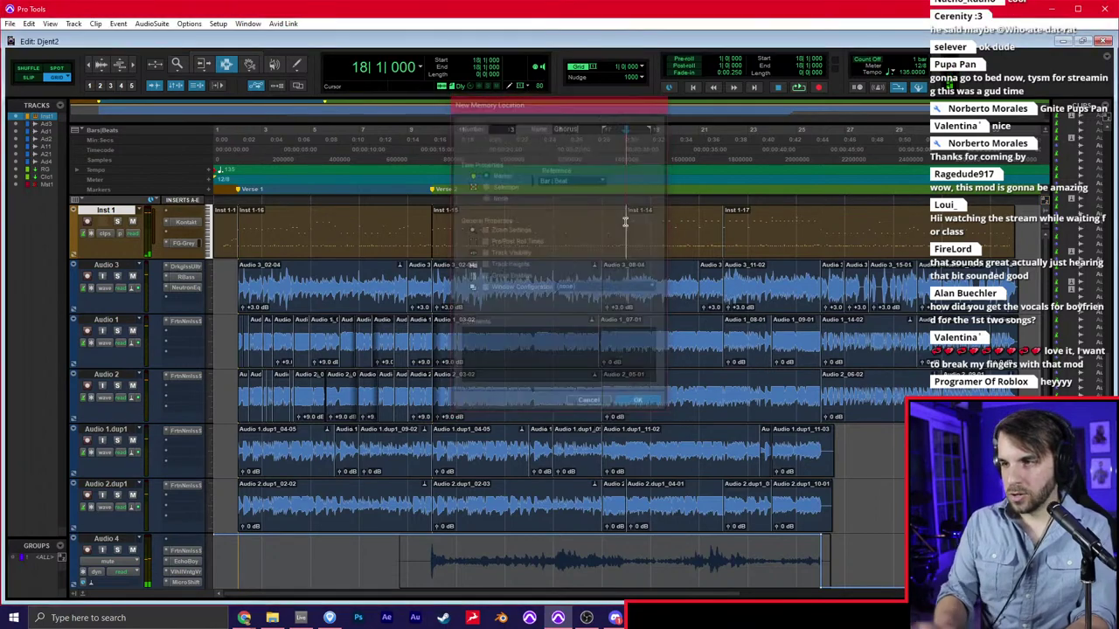
Add a marker named Bridge at bar 26, after the chorus
key("space")
key("KP_Enter")
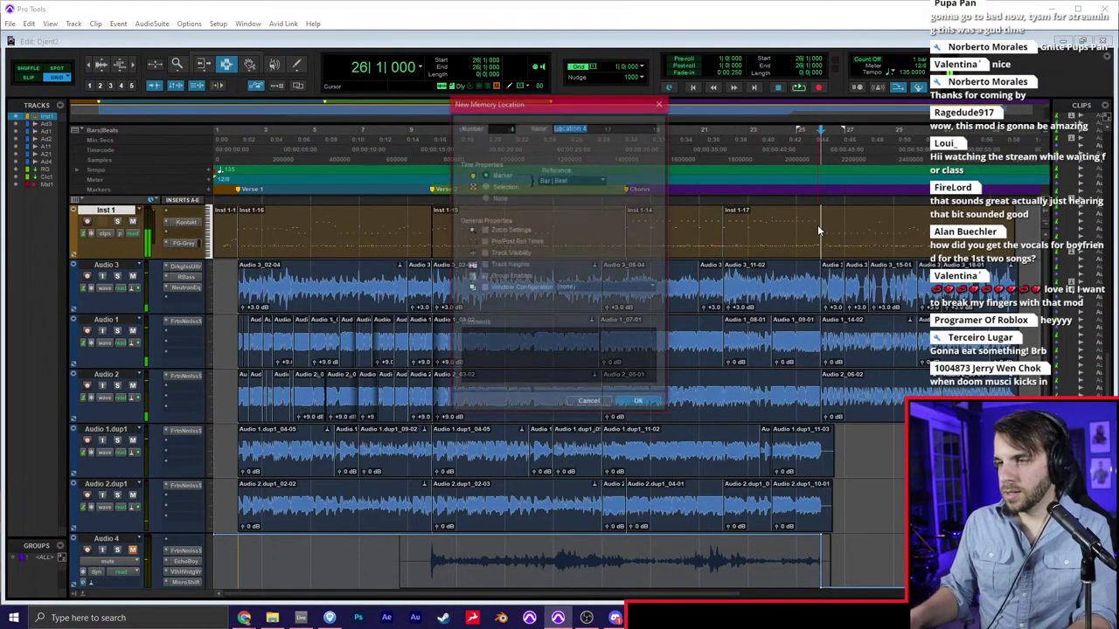
type("Bridge")
key("Return")
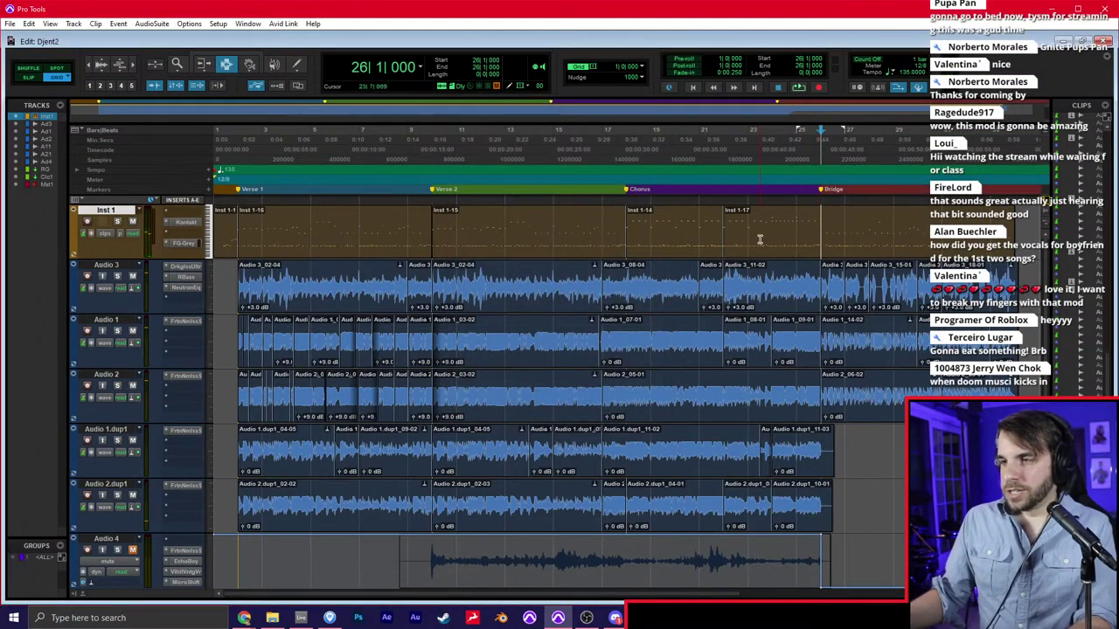
Play from bar 33 and check the positions of the chorus and bridge sections up to the arrangement's end at bar 34
scroll(759, 239, "right", 1)
left_click(917, 236)
key("space")
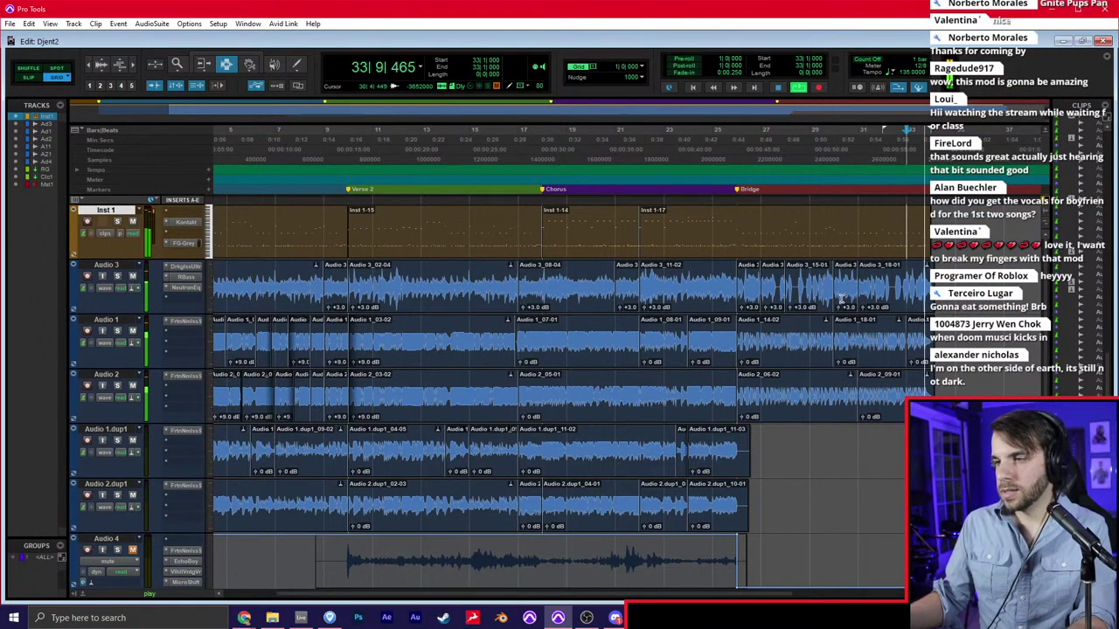
key("space")
left_click(542, 236)
left_click(665, 236)
left_click(833, 240)
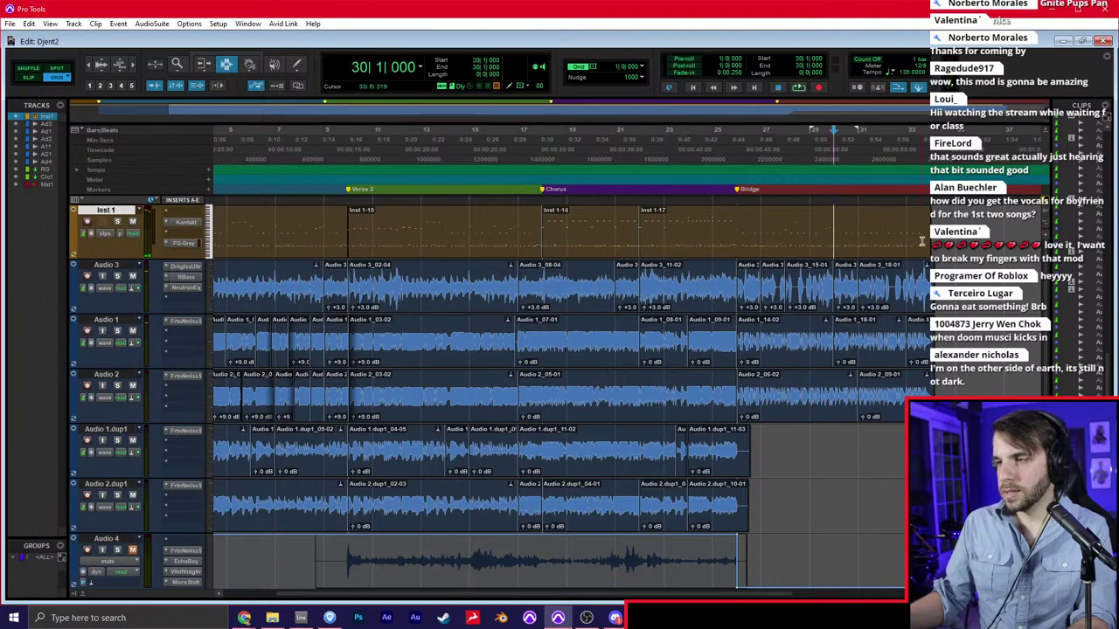
left_click(924, 247)
scroll(921, 250, "right", 3)
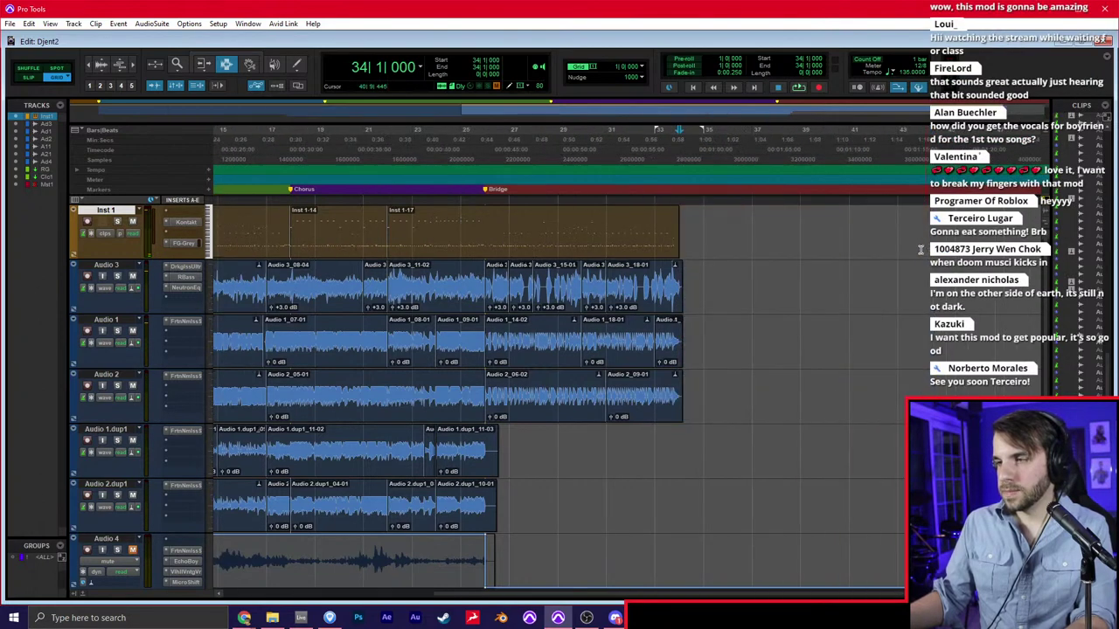
left_click(680, 287)
Play the chorus from bar 18 into bar 24 and stop playback
left_click(281, 292)
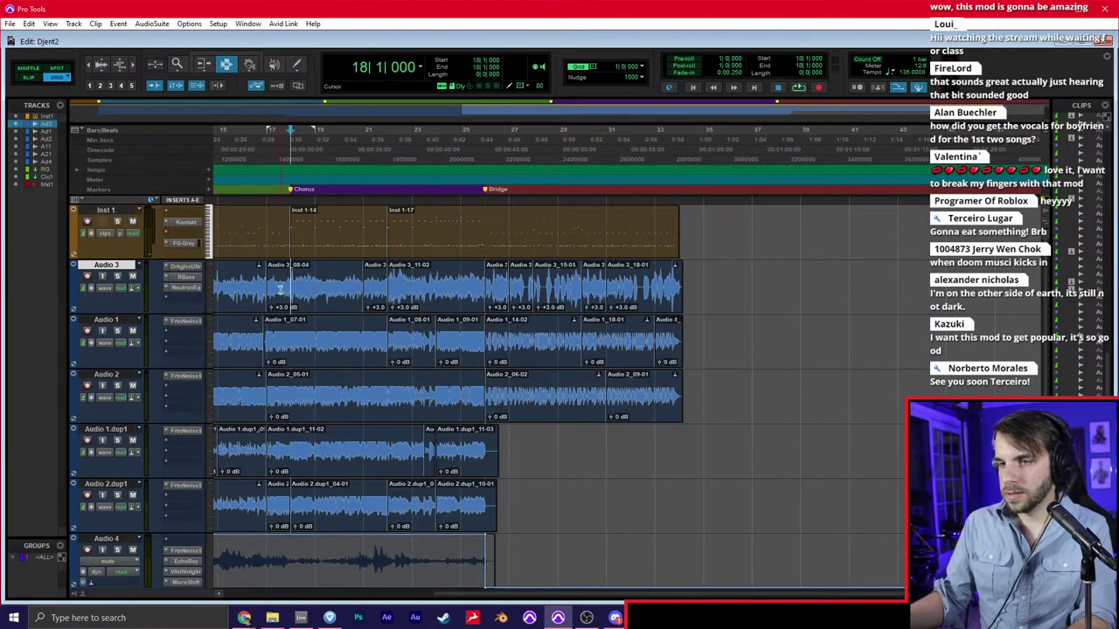
key("space")
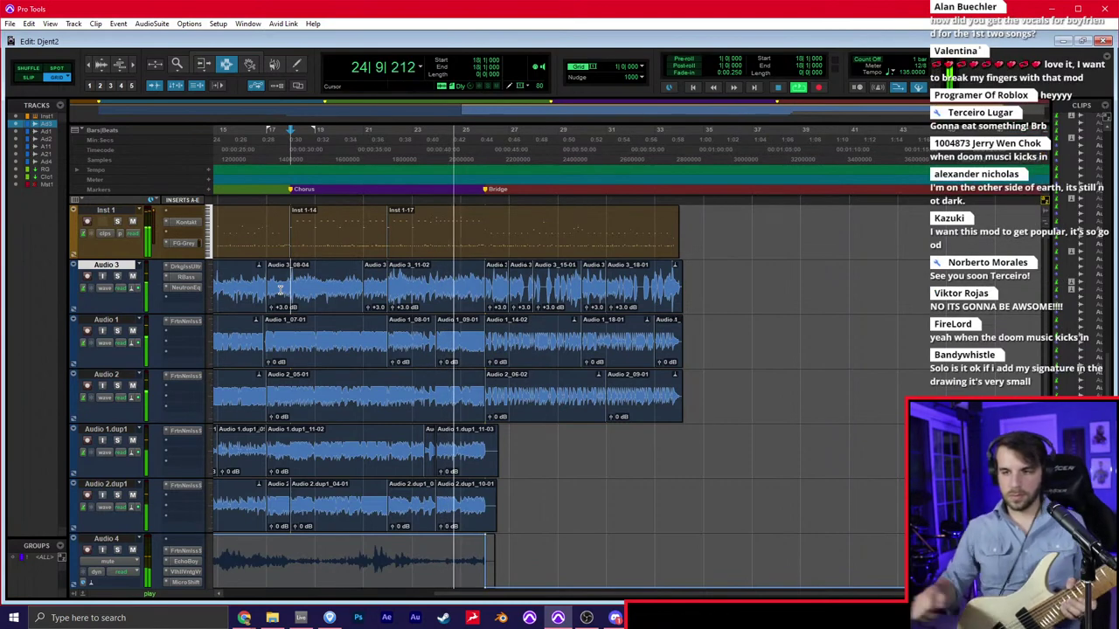
key("space")
Check the bridge's extent on Audio 2 from bar 26 to 34, and create two mono audio tracks after Audio 2.dup1
left_click(487, 385)
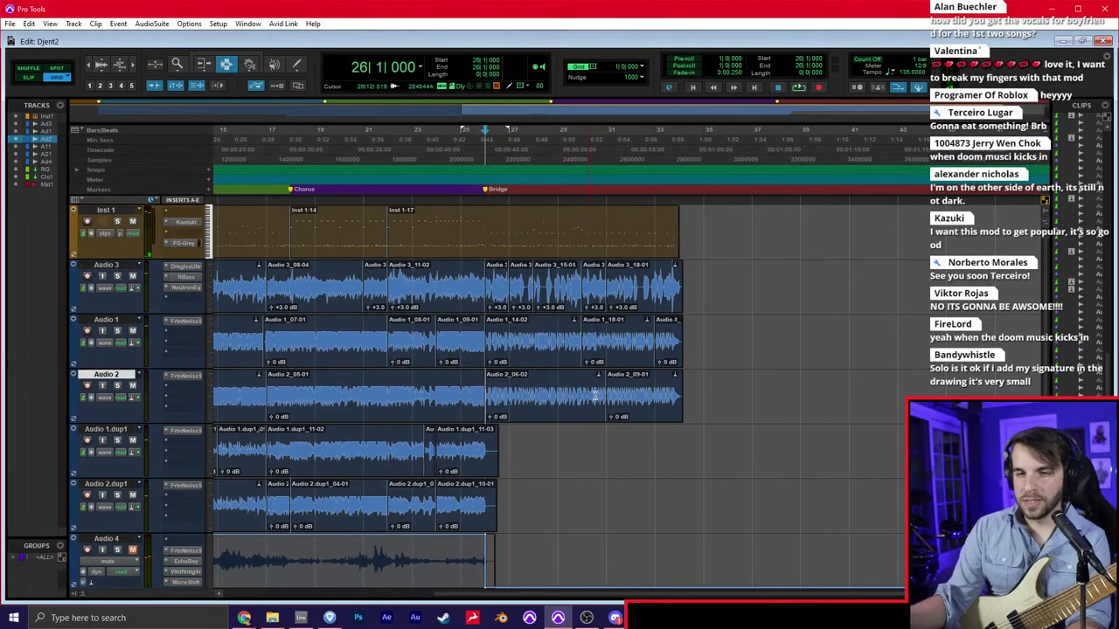
left_click(679, 394)
left_click(105, 483)
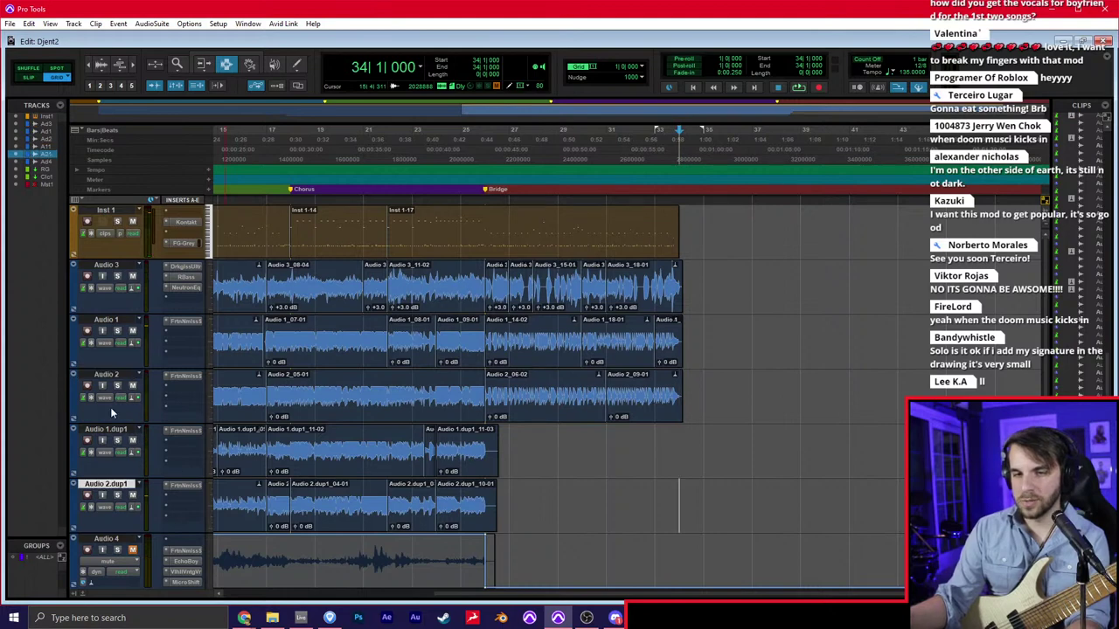
key("ctrl+shift+n")
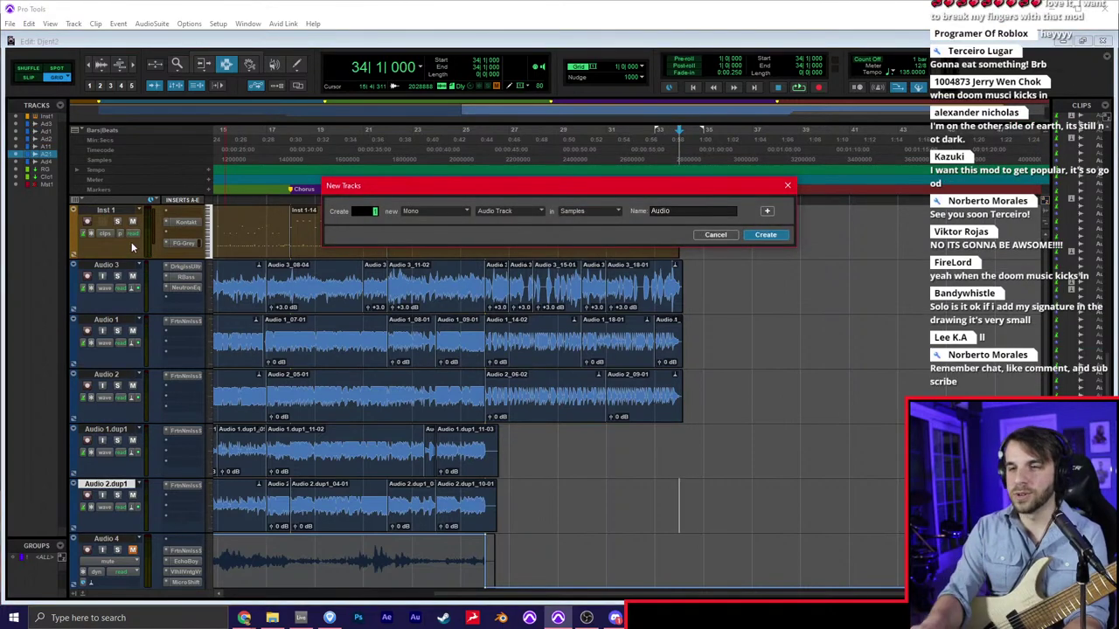
type("2")
key("Return")
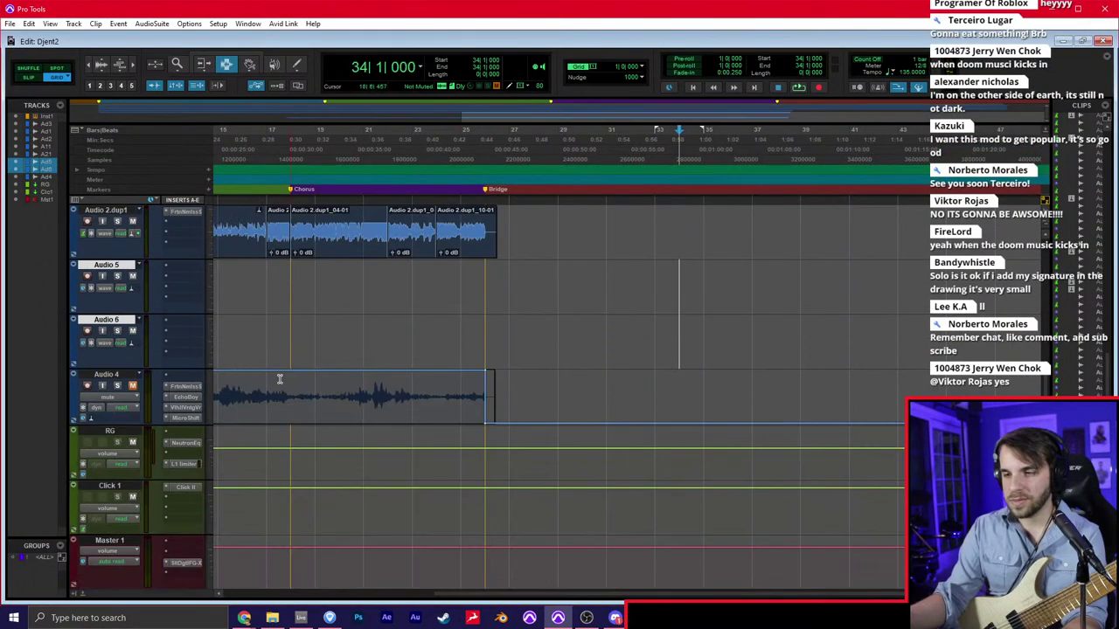
Move the Audio 5 and Audio 6 tracks between RG and Click 1, and record-enable Audio 5
left_click_drag(107, 320, 110, 479)
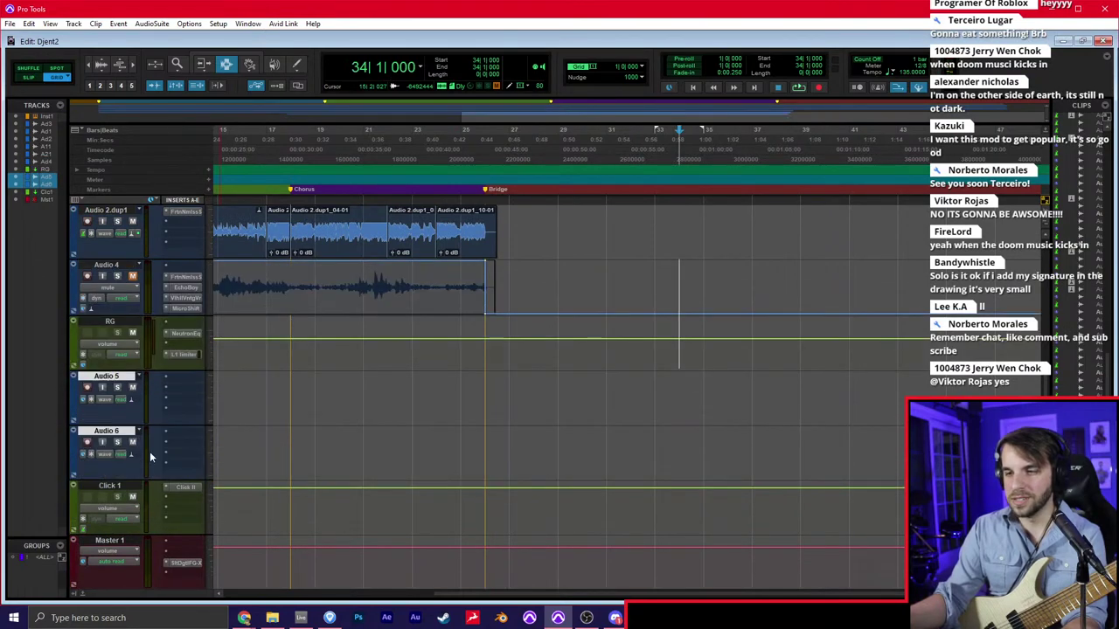
left_click(88, 388)
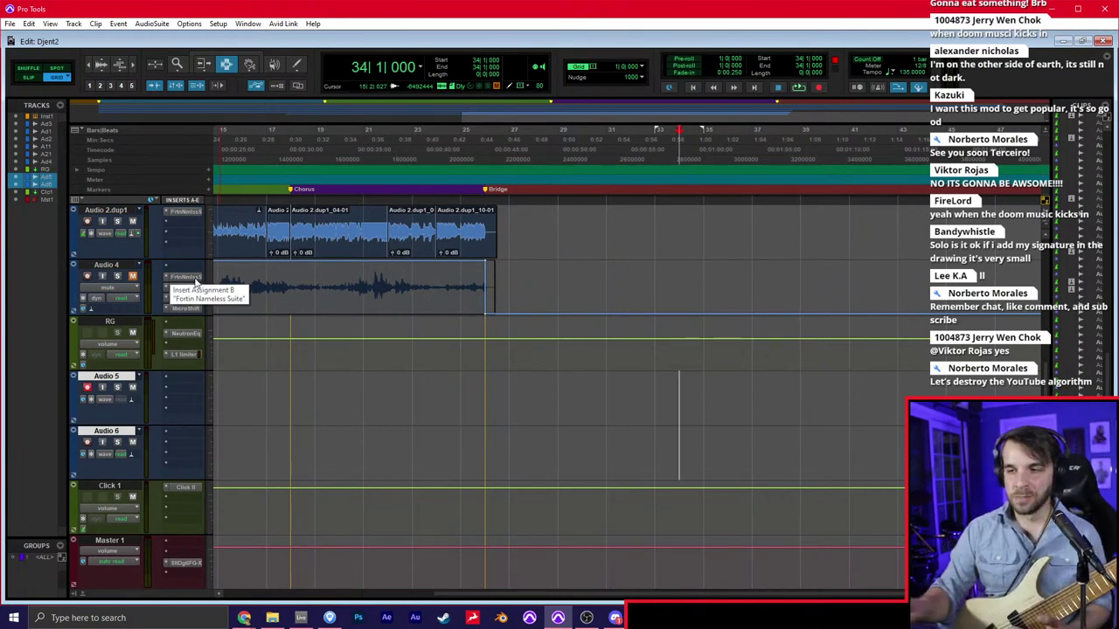
Set Audio 5's input to IN 1 and insert the Archetype Plini plugin on the track
key("ctrl+equal")
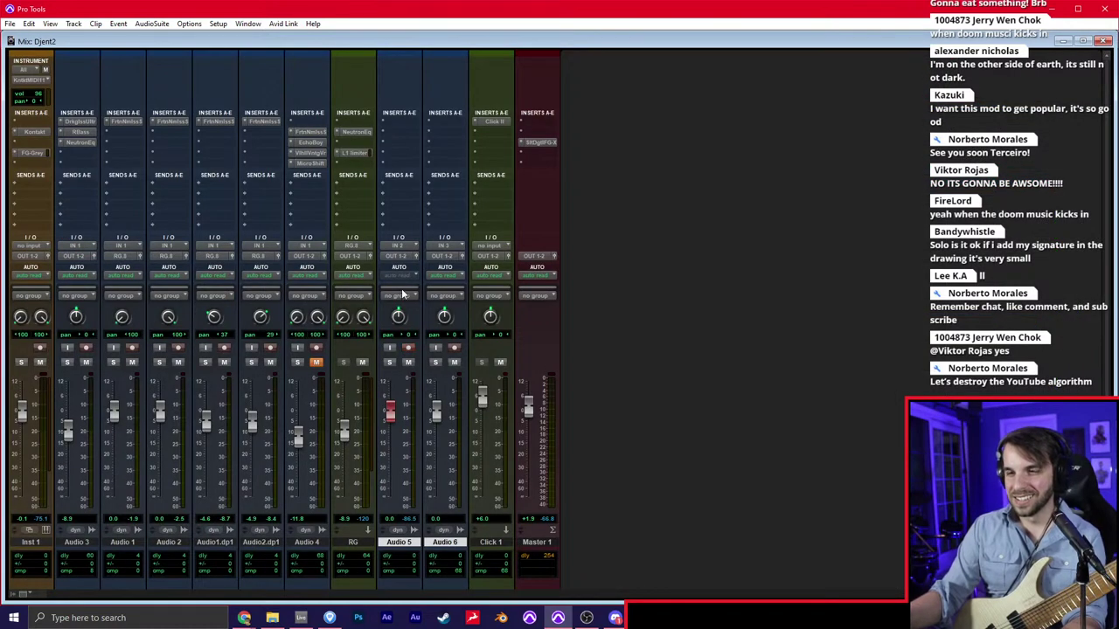
left_click(400, 247)
left_click(475, 280)
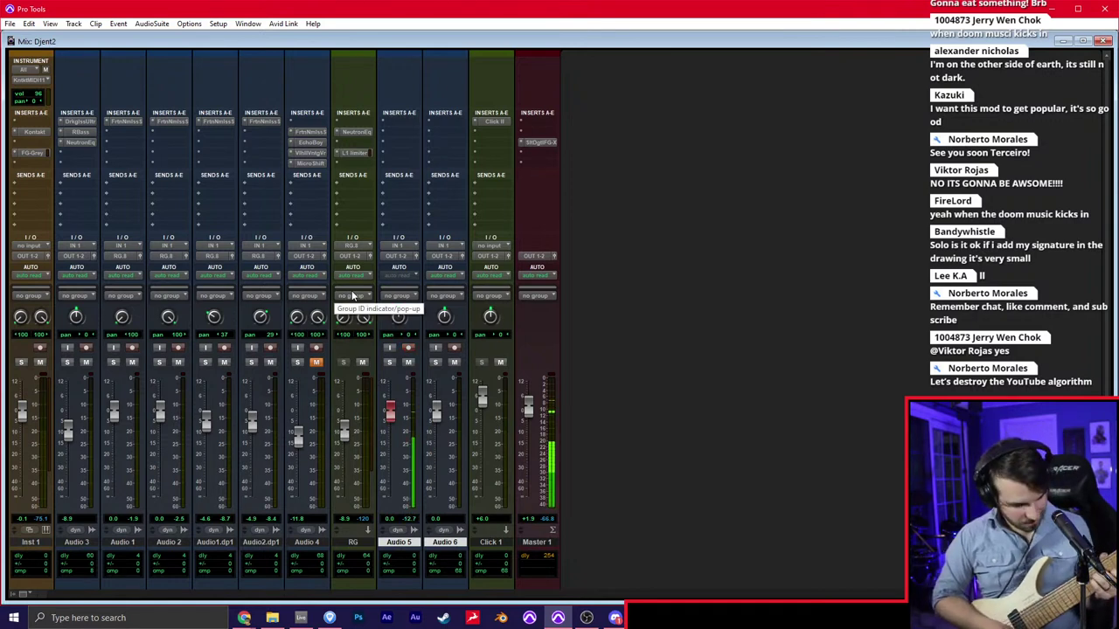
left_click(412, 131)
type("plini")
key("Return")
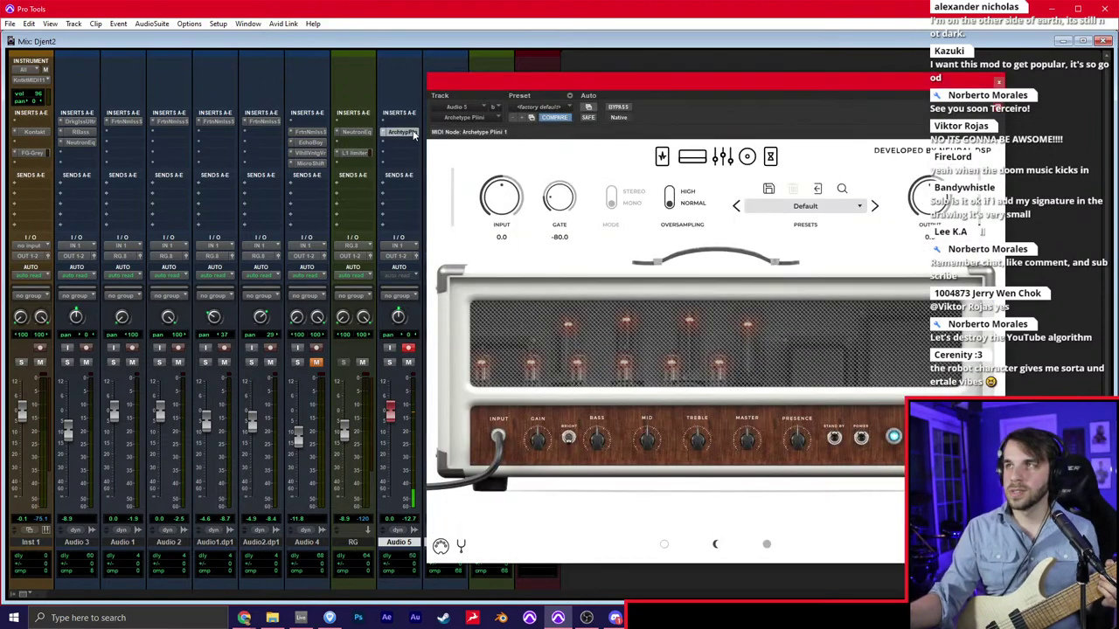
Switch Archetype Plini on Audio 5 to its silver clean amp, engage the delay pedal, and close the plugin in the Edit window
left_click_drag(633, 84, 374, 77)
left_click(399, 535)
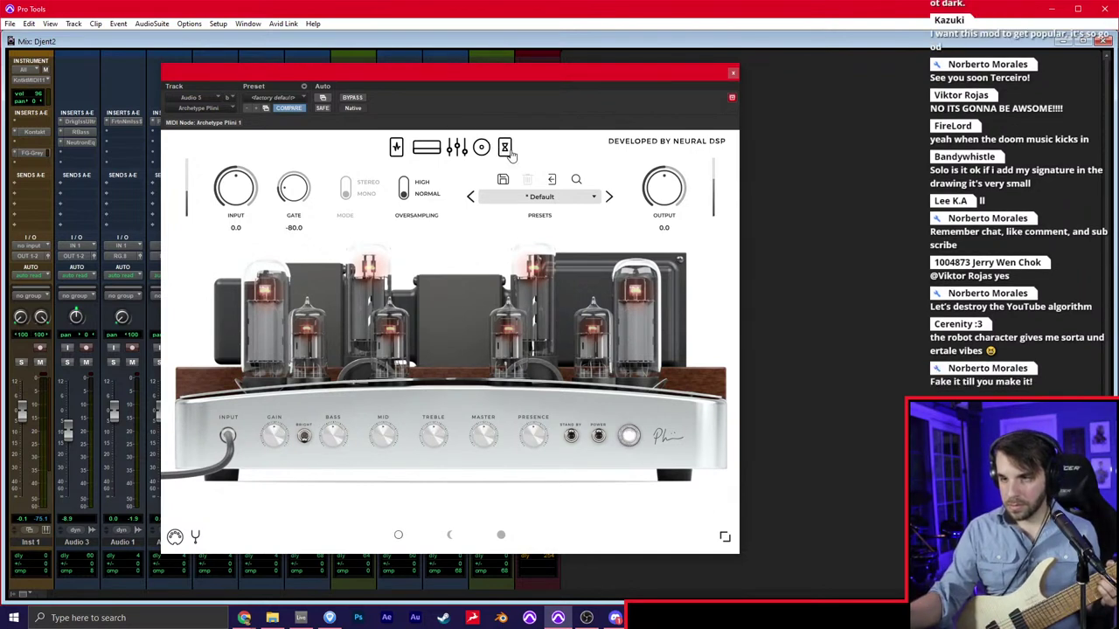
left_click(480, 147)
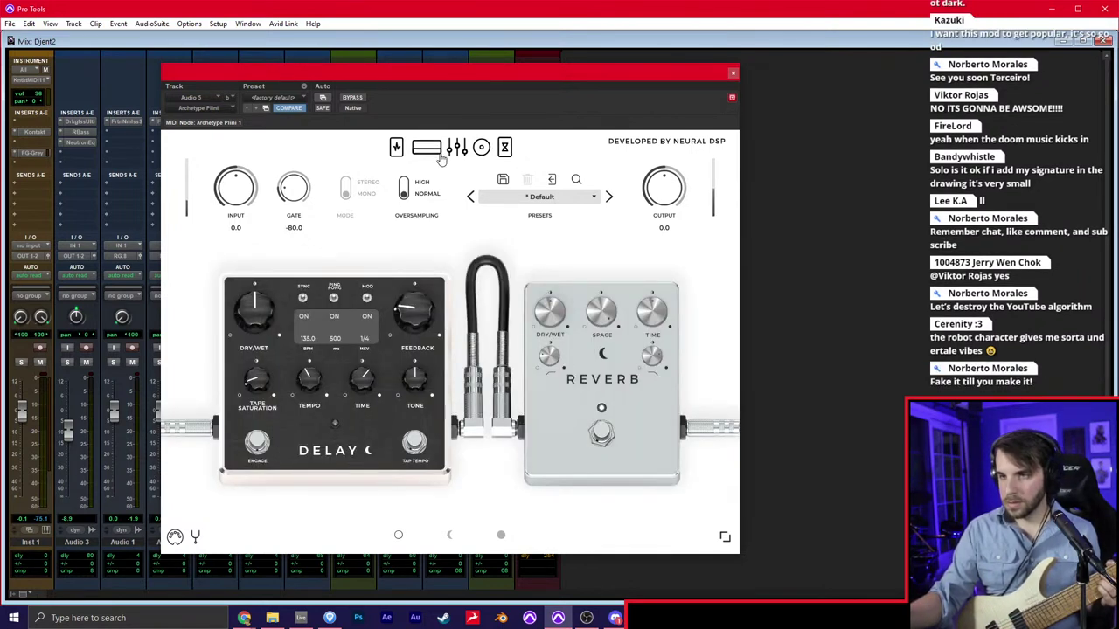
left_click(426, 147)
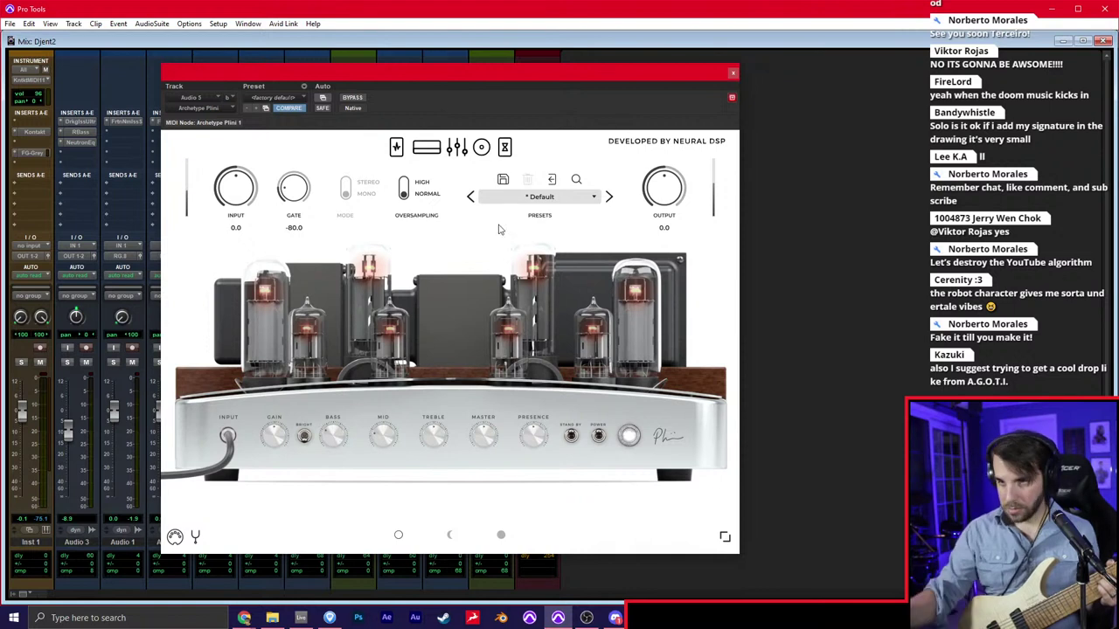
left_click(506, 148)
left_click(267, 446)
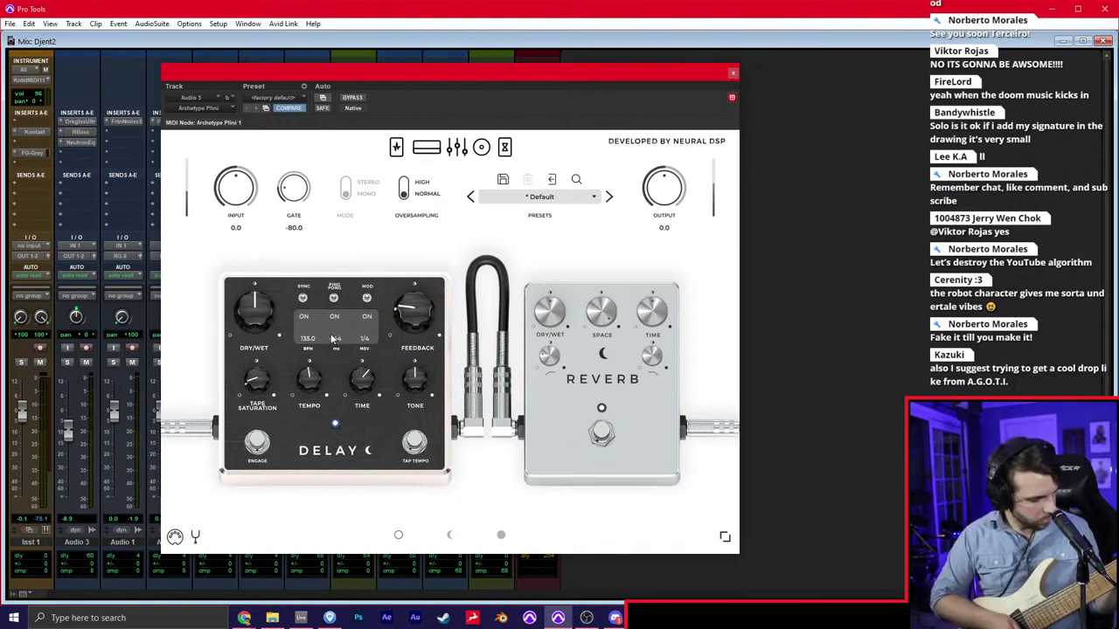
key("ctrl+equal")
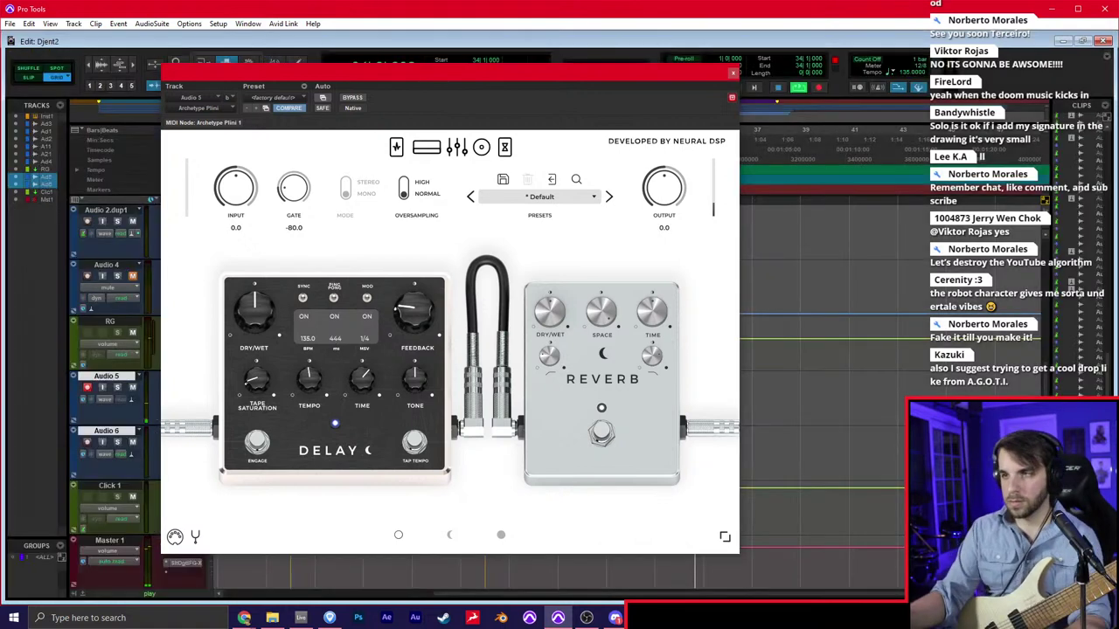
left_click(733, 74)
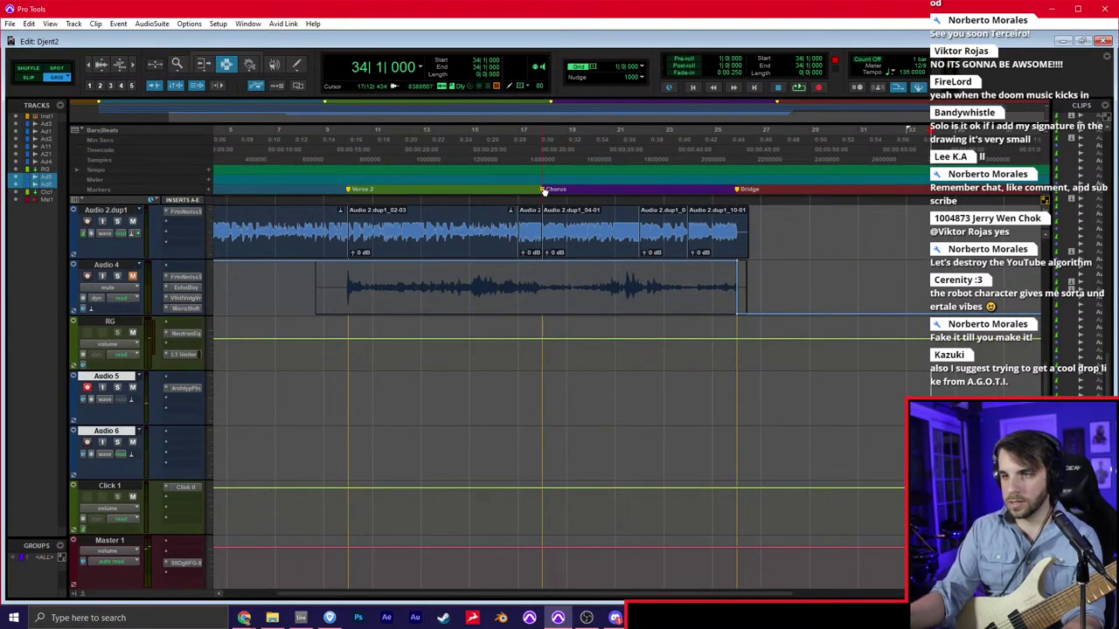
Play the chorus from its marker at bar 18, and again from bar 22
left_click(544, 190)
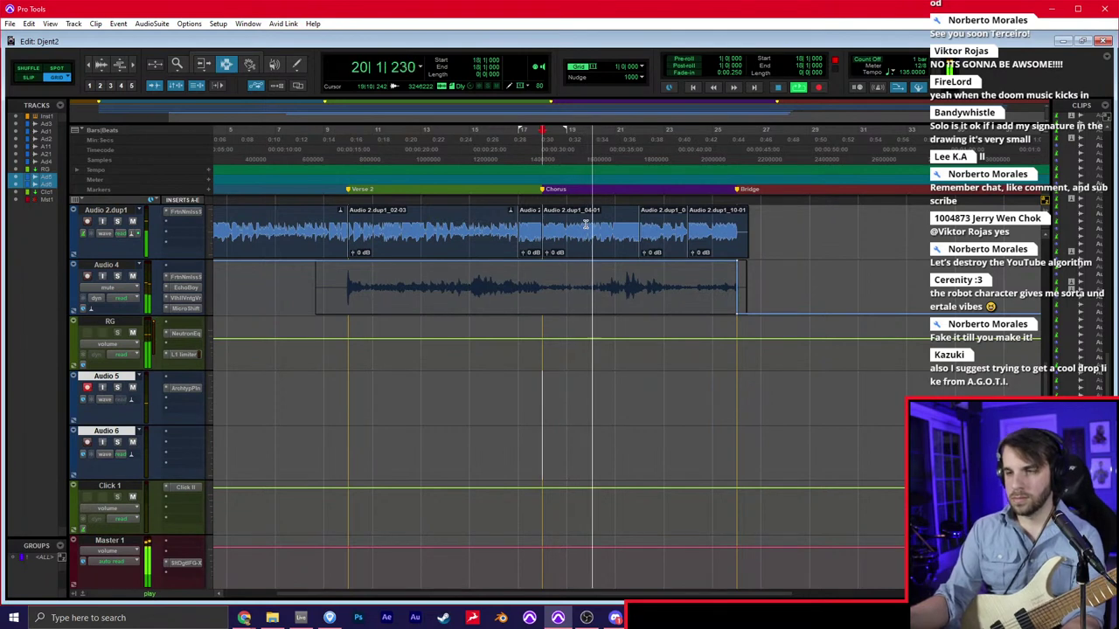
key("space")
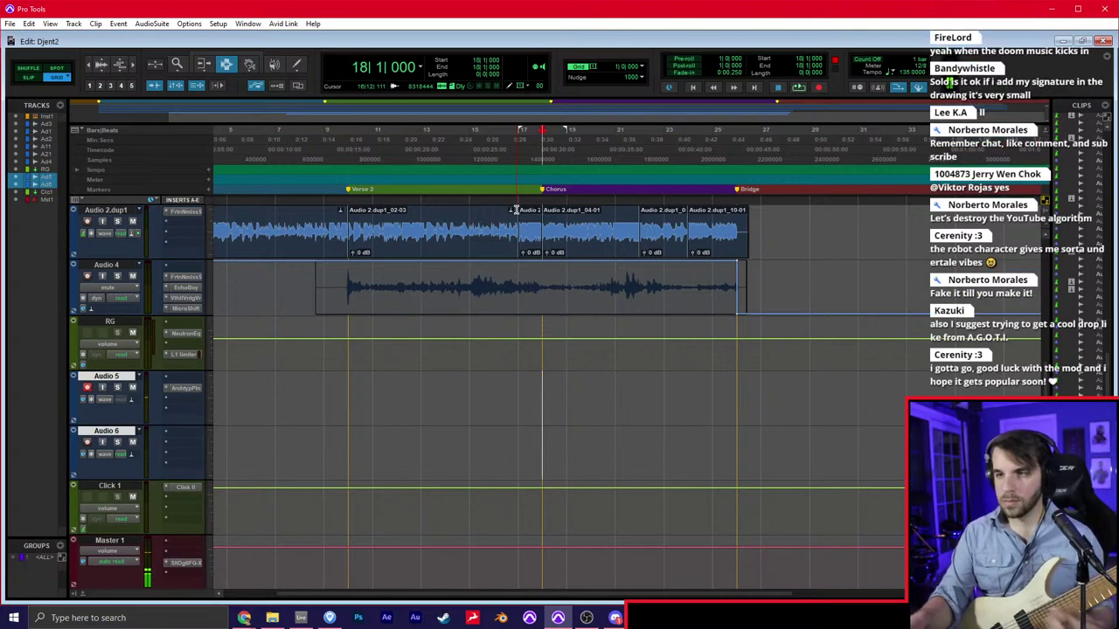
key("KP_2")
key("KP_2")
key("KP_2")
key("space")
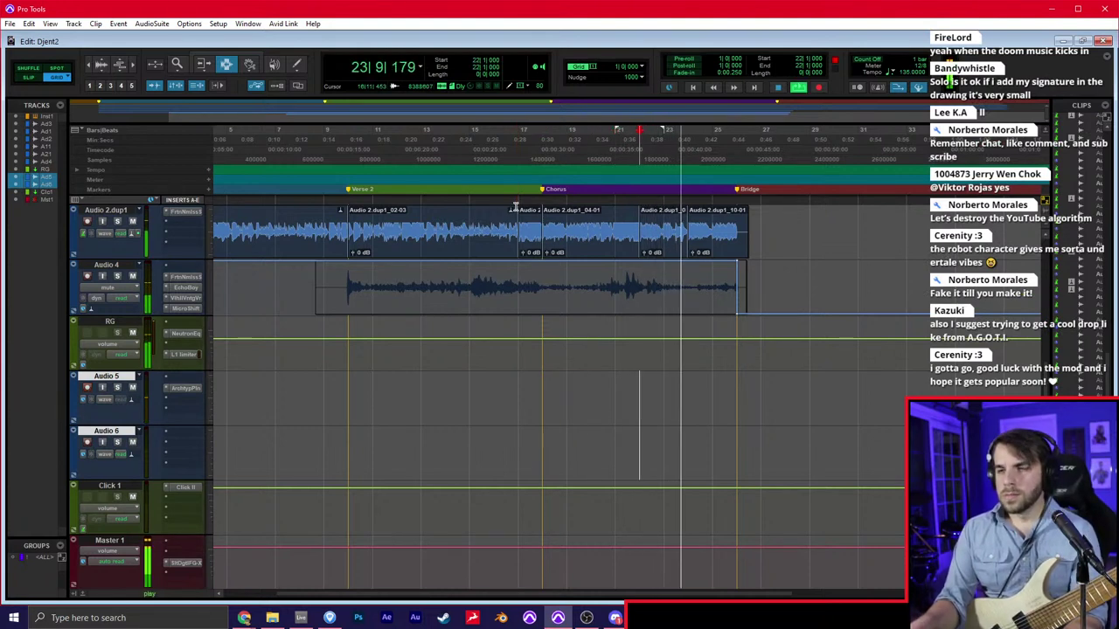
Move the playback position to bar 24 and play the last bars of the chorus
key("KP_2")
key("KP_1")
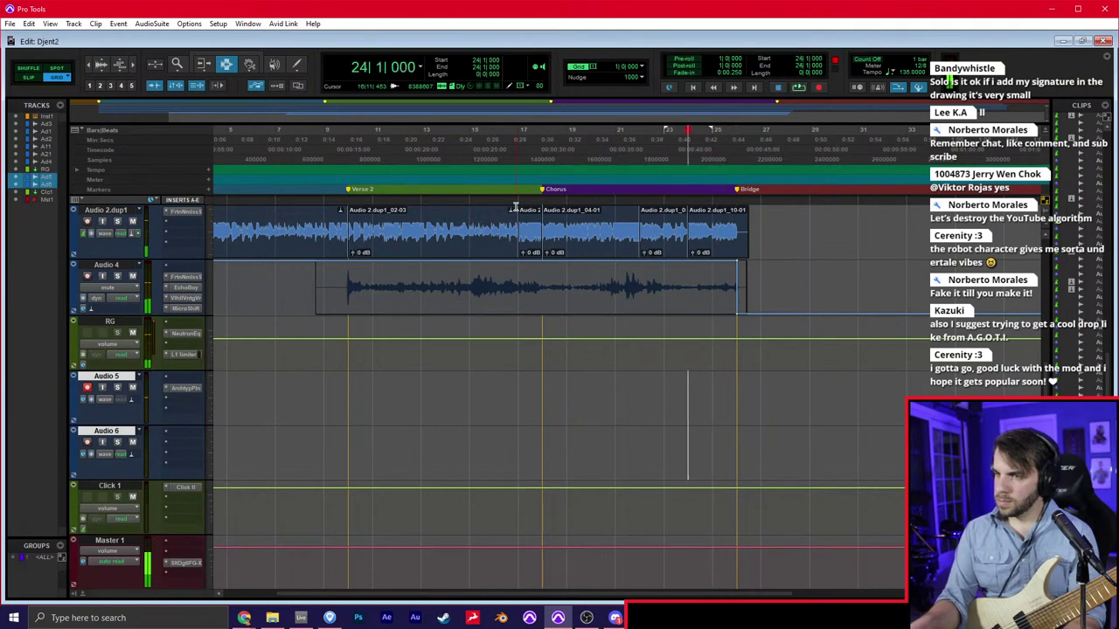
key("space")
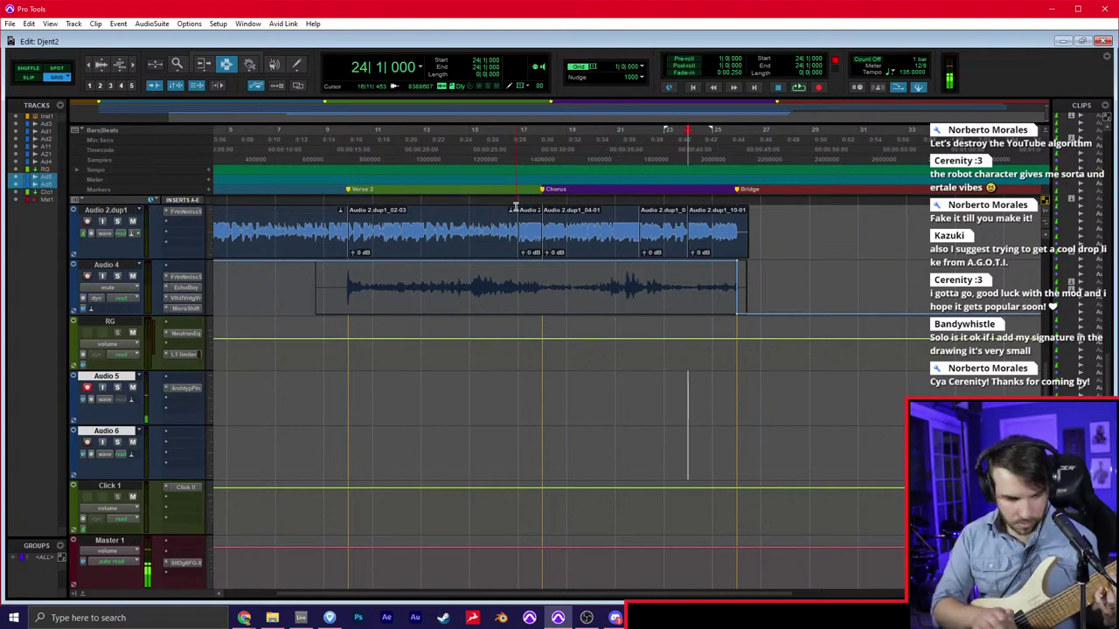
key("space")
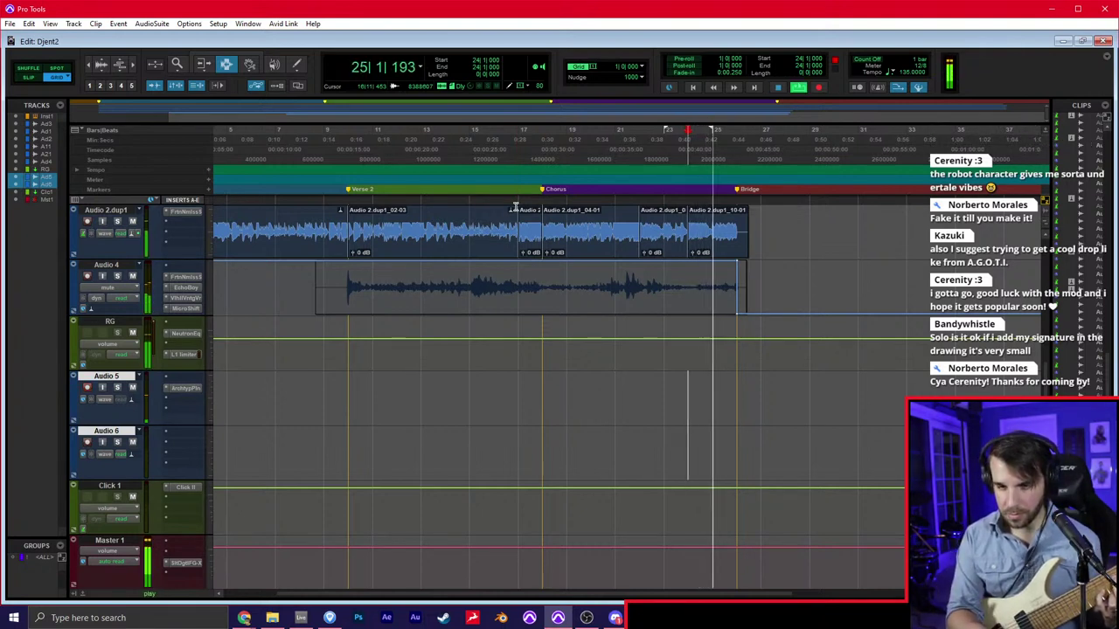
key("space")
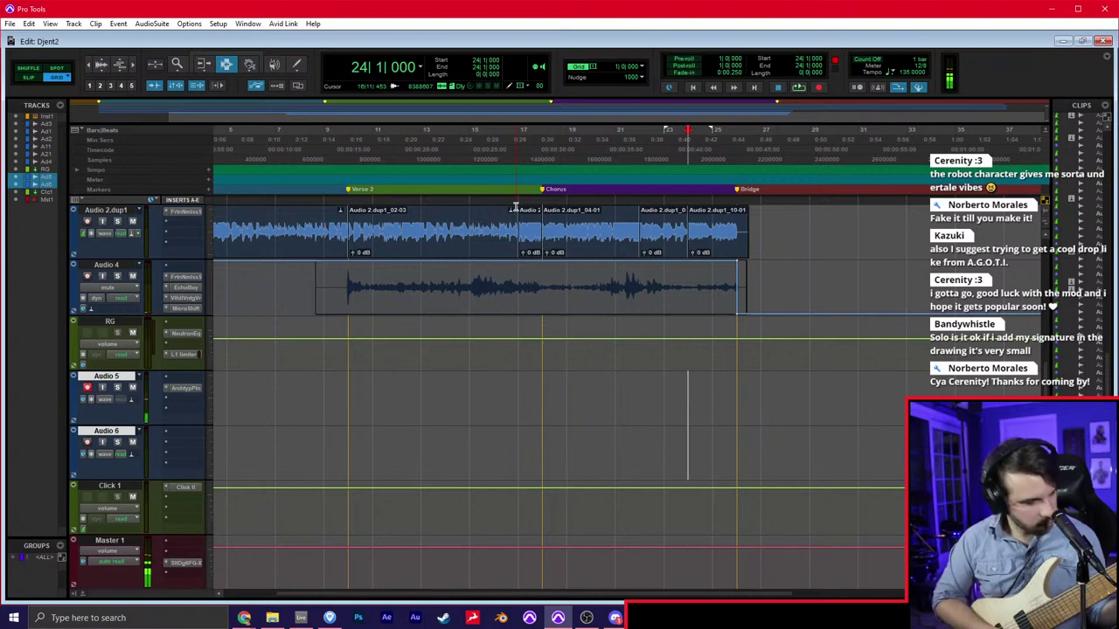
Turn on the count-off and record a short guitar take on Audio 5 from the Bridge marker at bar 26
key("KP_Add")
key("KP_Add")
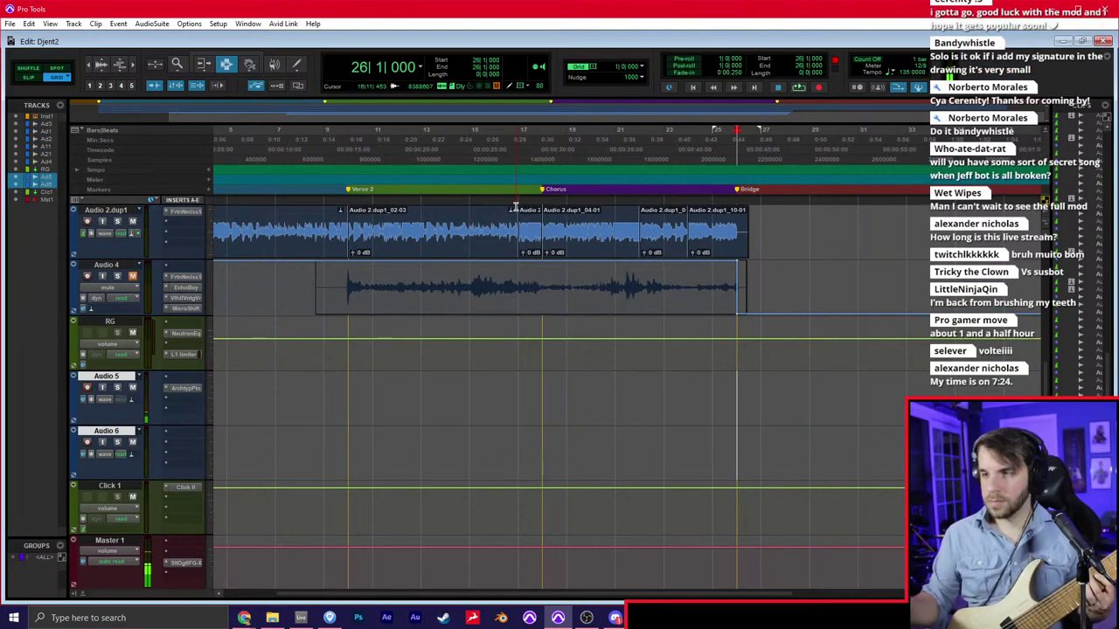
key("ctrl+space")
key("space")
left_click(883, 64)
key("ctrl+space")
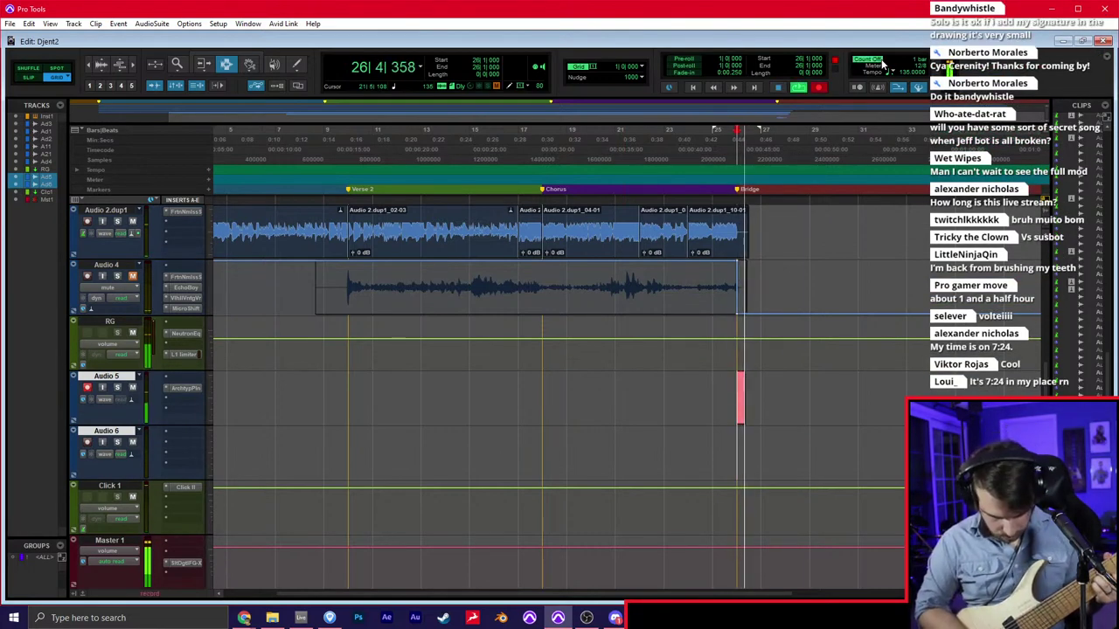
key("space")
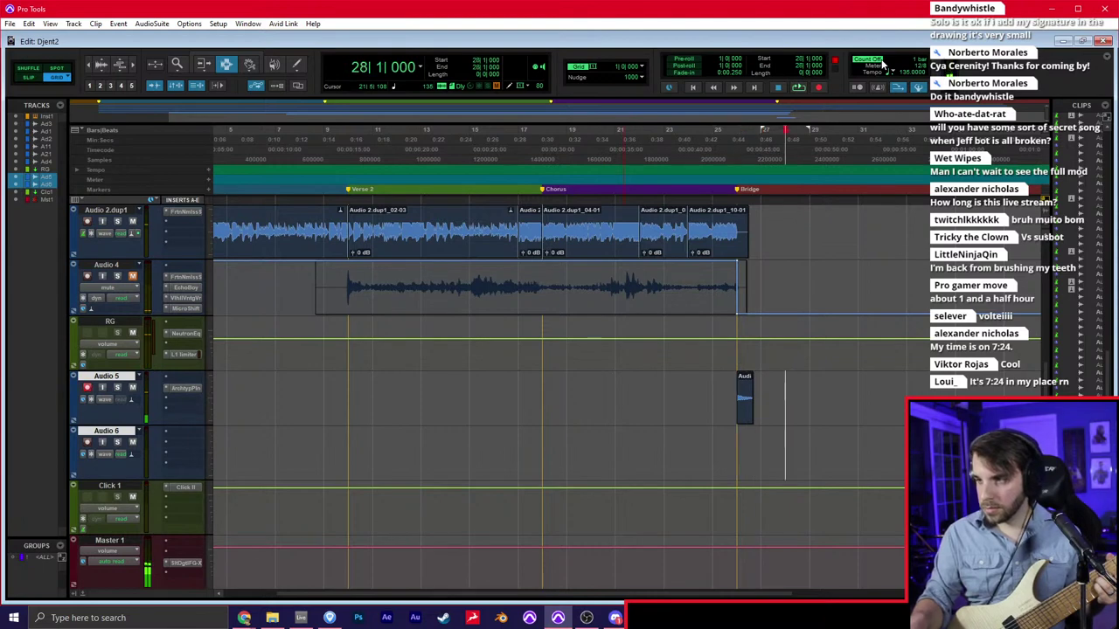
Record a guitar take on Audio 5 from the arrangement's end at bar 34 to just past bar 40
key("space")
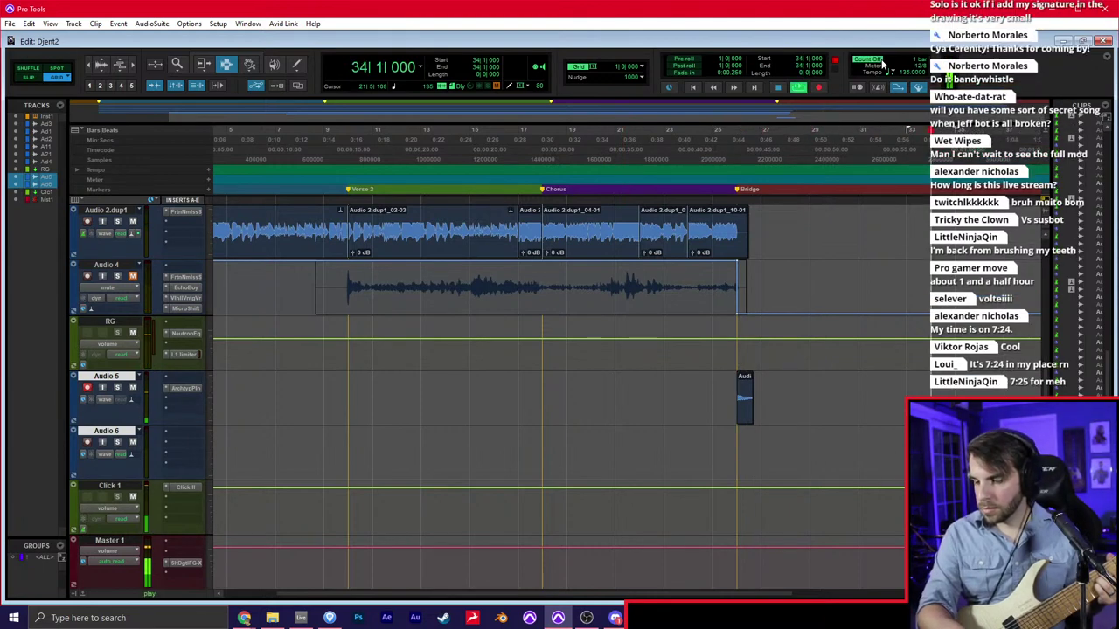
scroll(907, 133, "up", 5)
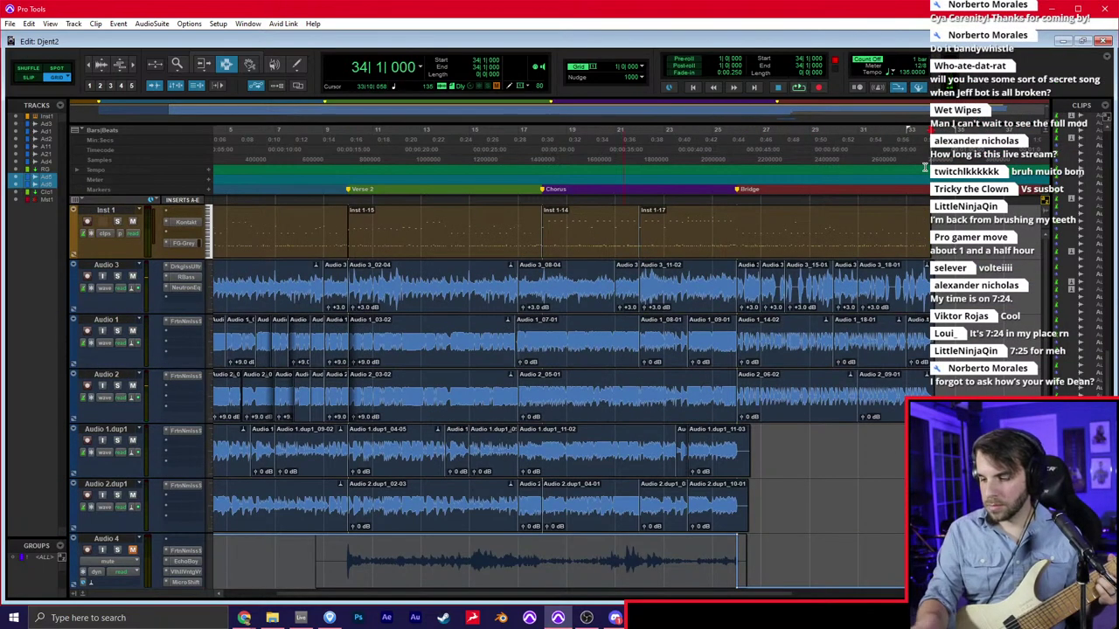
key("ctrl+space")
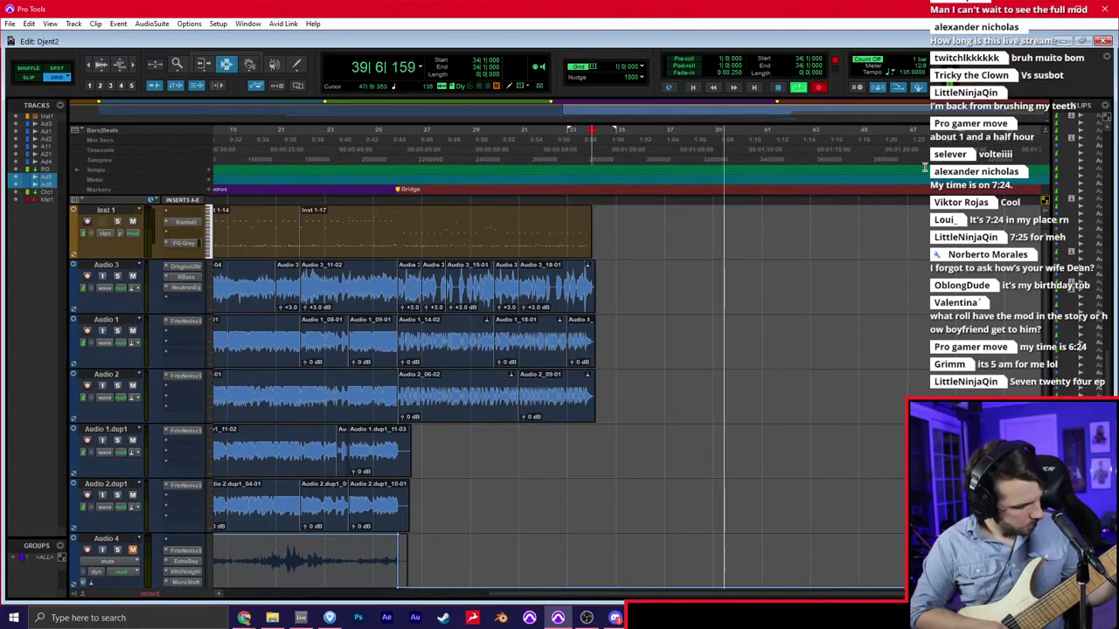
key("space")
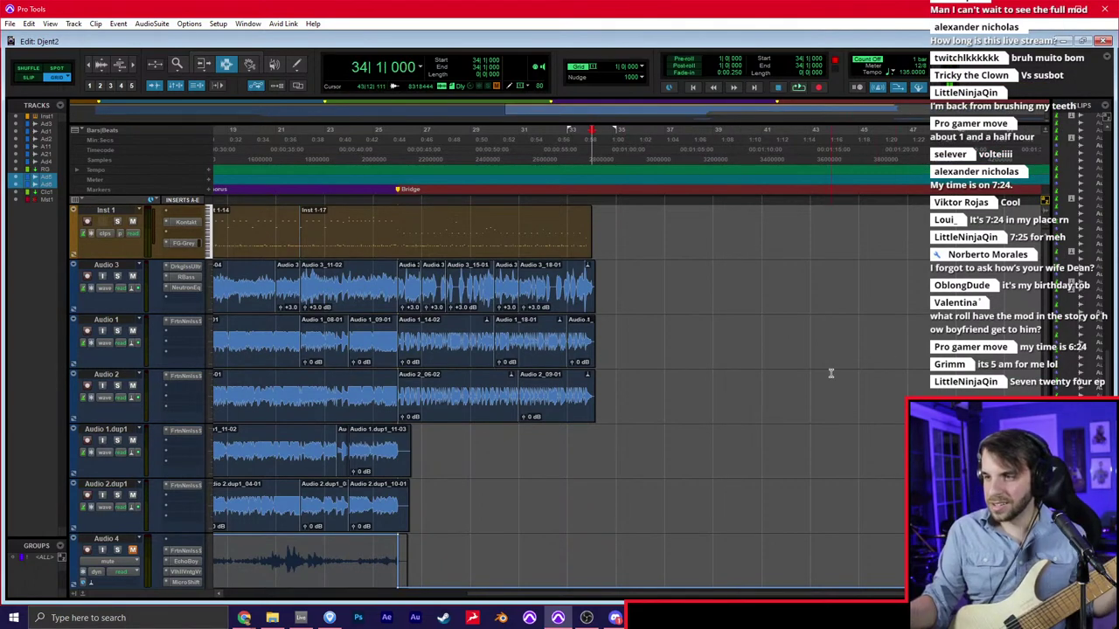
Continue the Audio 5 part by recording takes from bar 40 and from bar 41
scroll(813, 374, "down", 5)
left_click(753, 376)
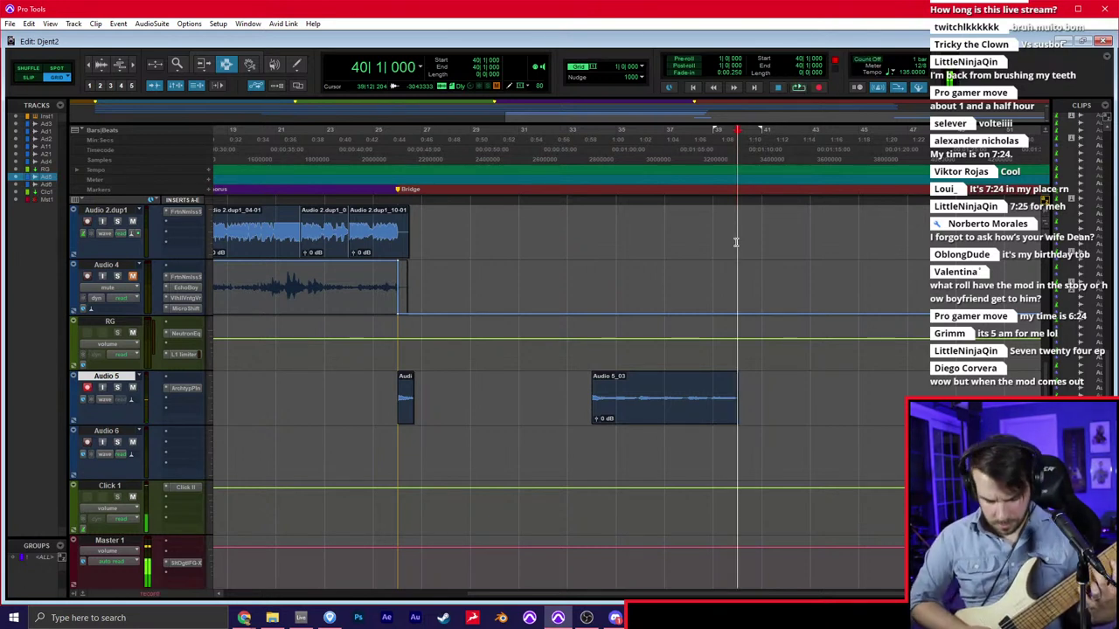
key("ctrl+space")
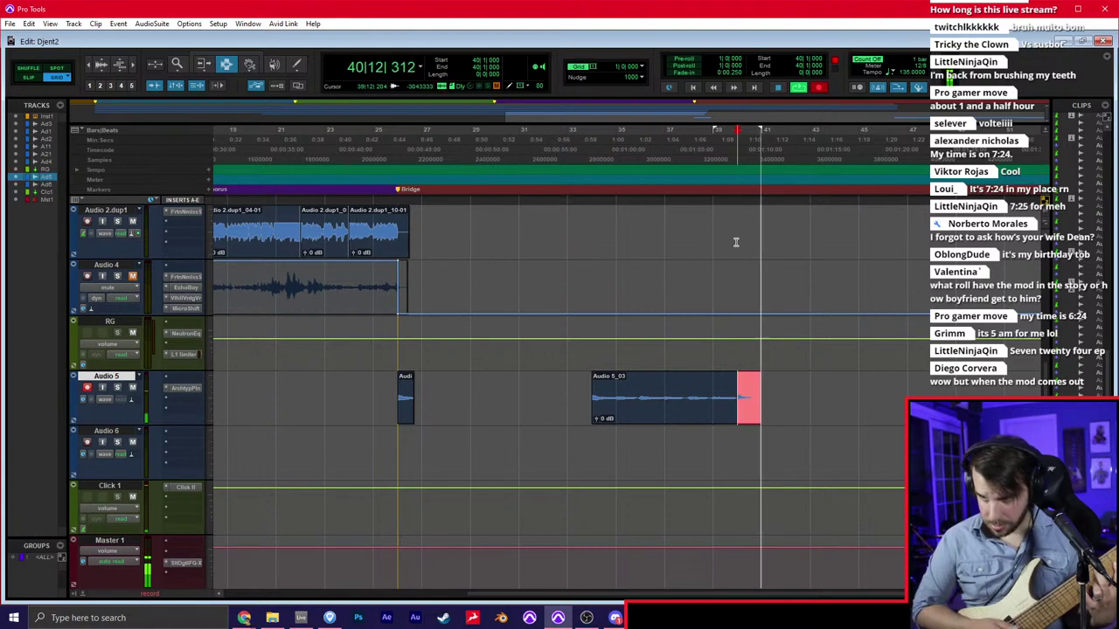
key("space")
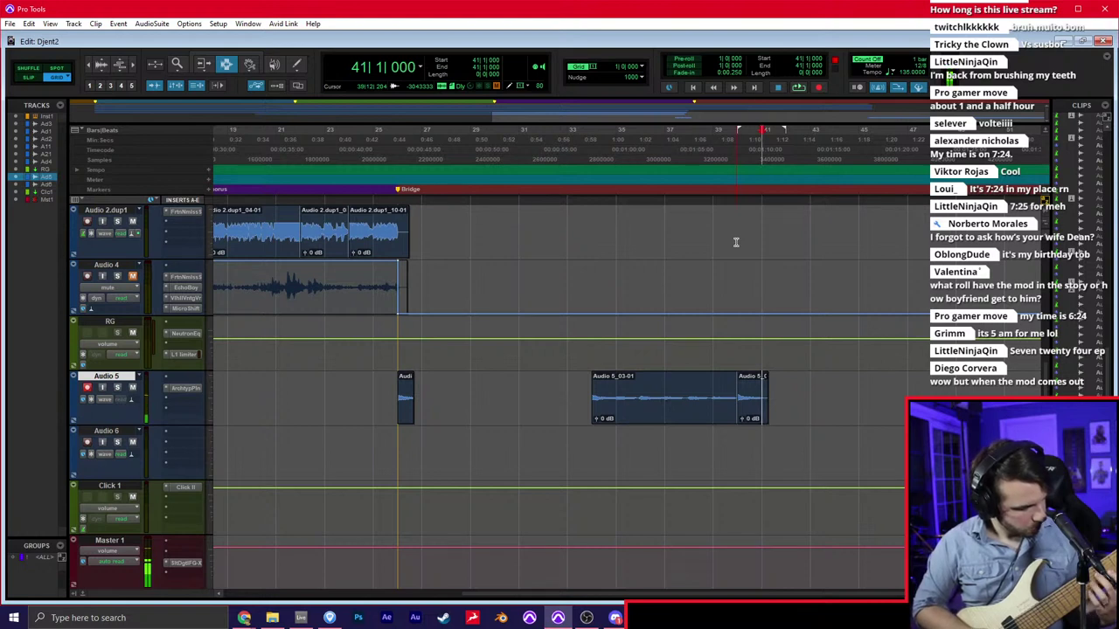
key("ctrl+space")
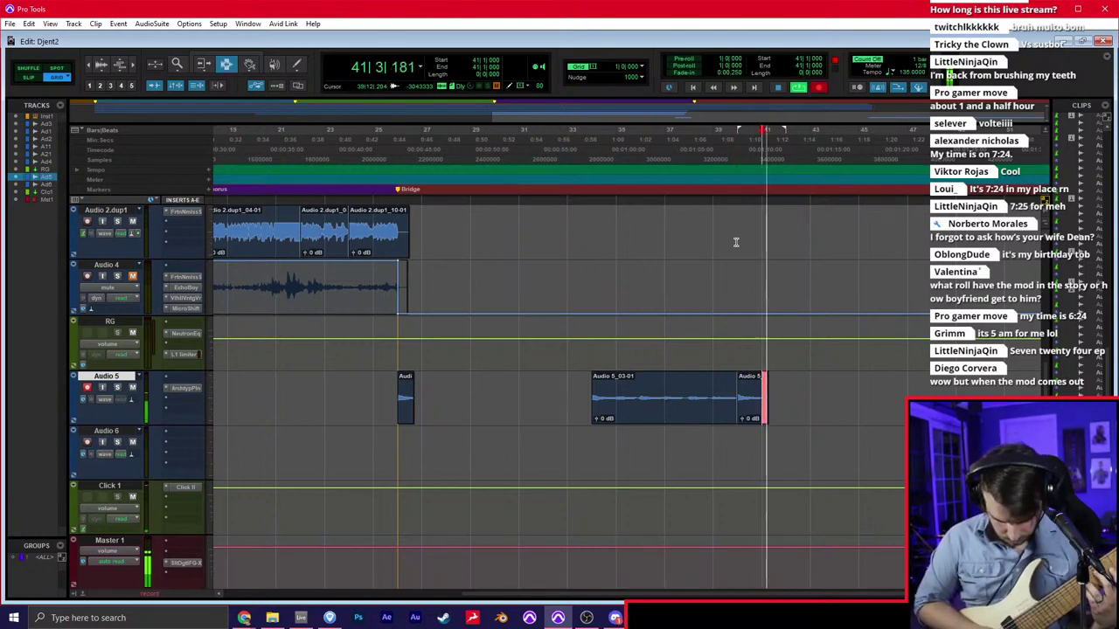
key("space")
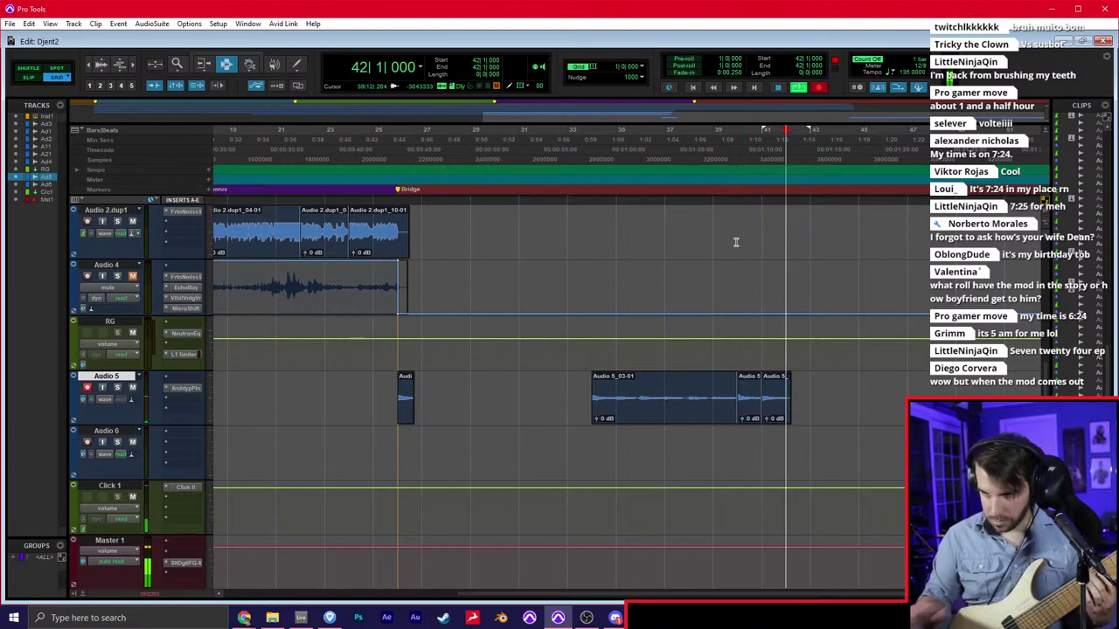
Record and retake the closing phrase on Audio 5 from bar 42
key("ctrl+space")
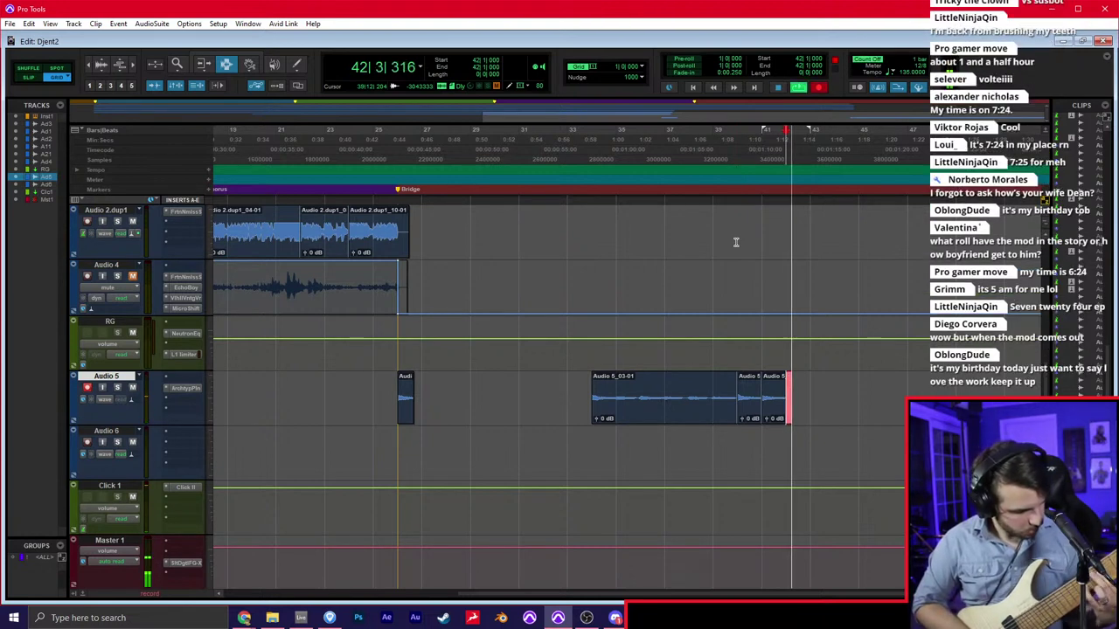
key("space")
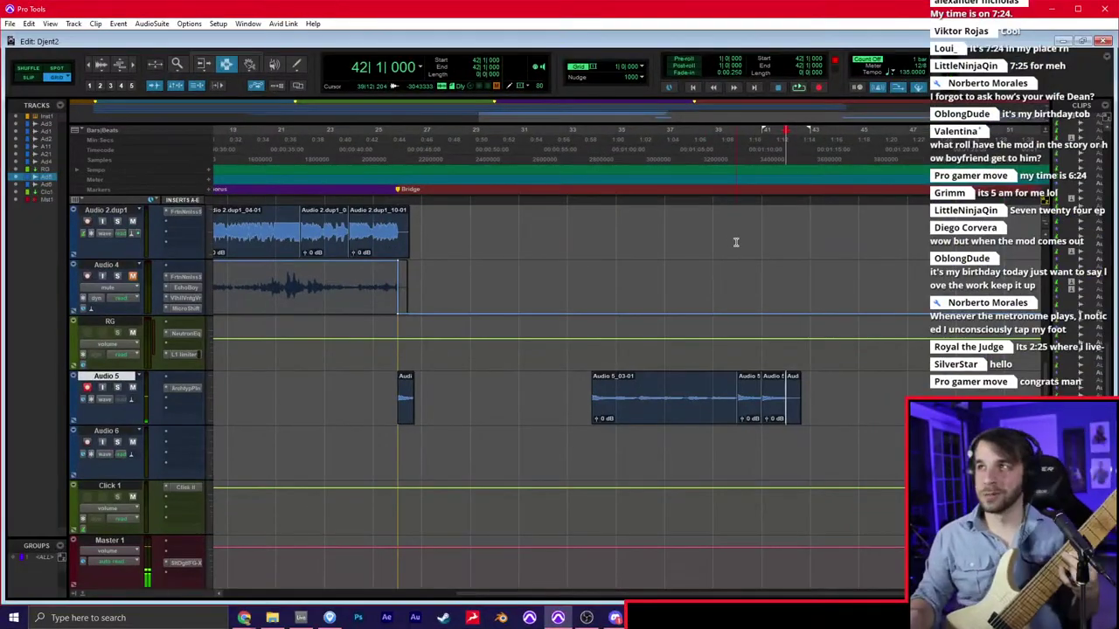
key("ctrl+space")
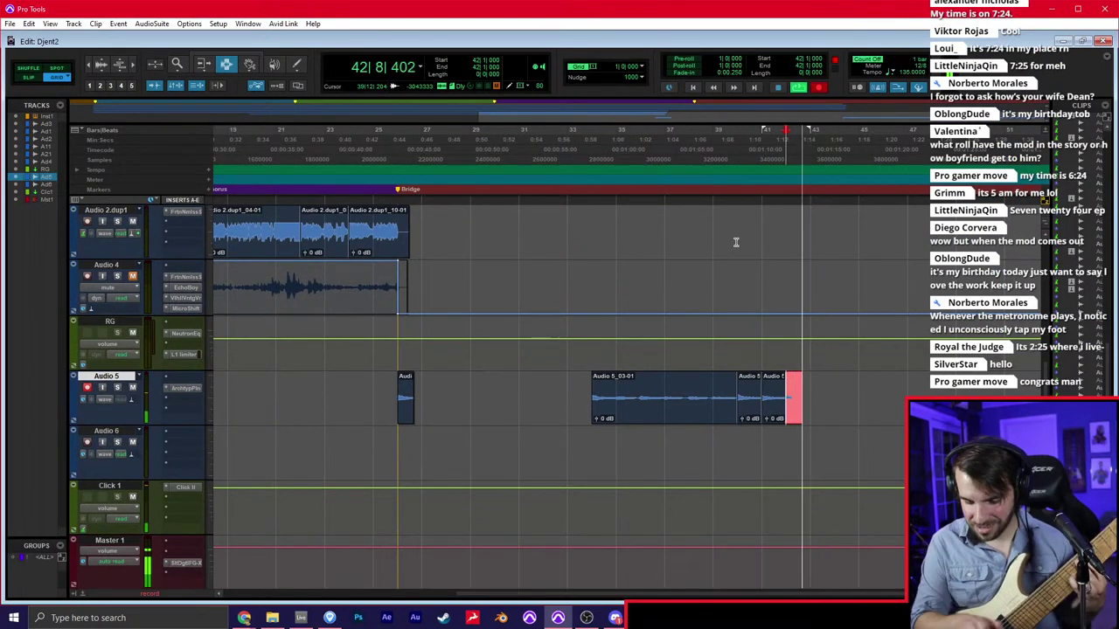
key("space")
key("ctrl+space")
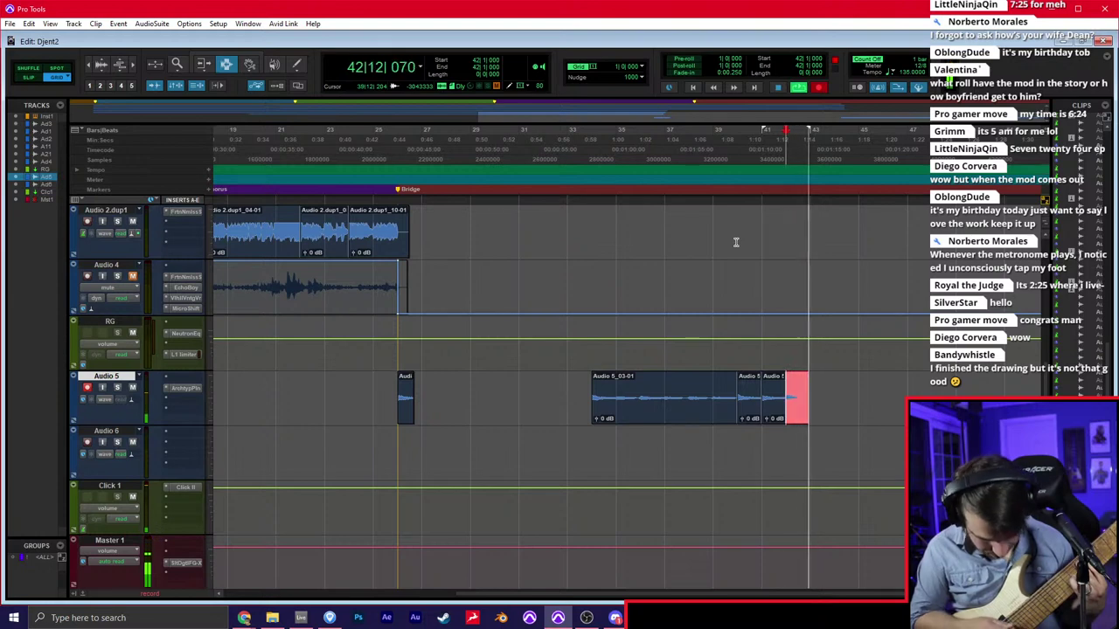
key("space")
Place the cursor at bar 34 on Audio 6 and move record-enable from Audio 5 to Audio 6
left_click(590, 429)
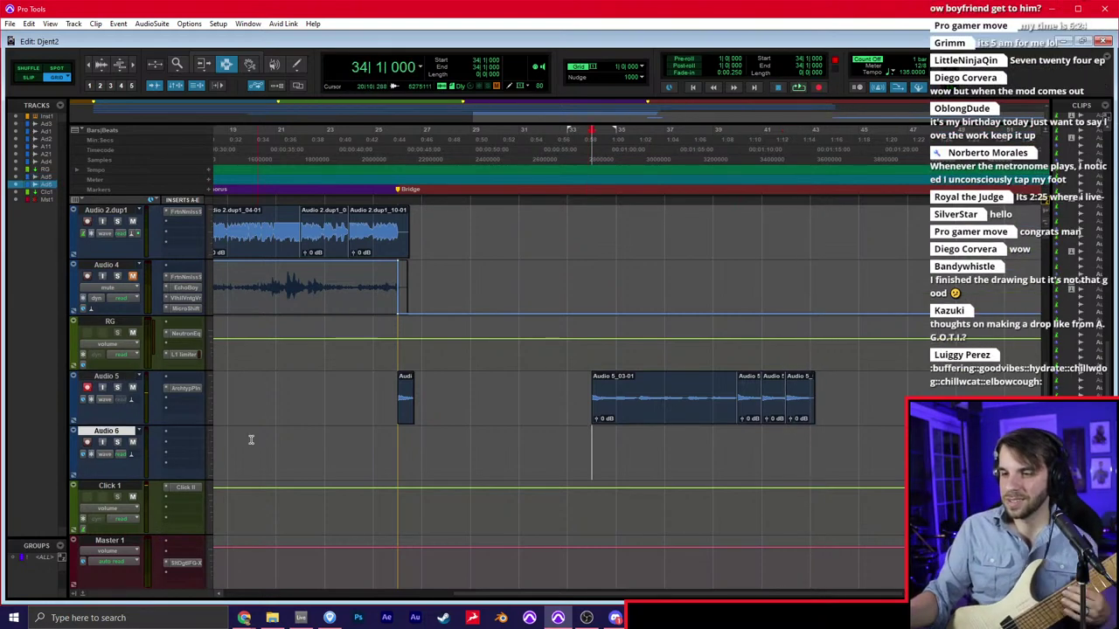
left_click(87, 387)
left_click(86, 441)
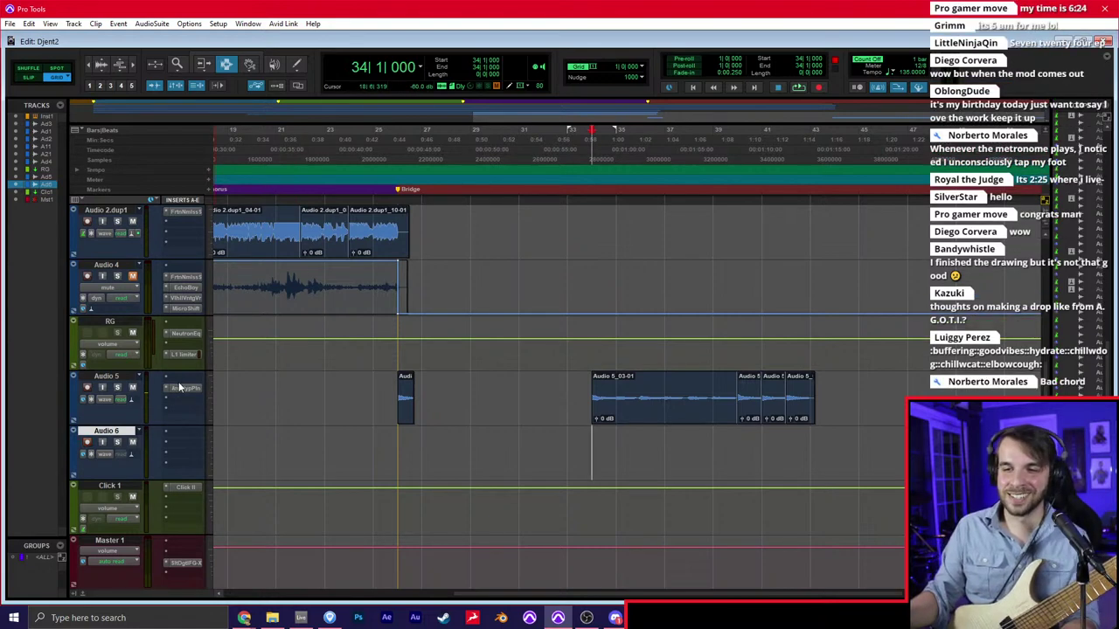
Copy the Archetype Plini insert from Audio 5 to Audio 6, and pan Audio 6 right by 35
left_click_drag(180, 390, 182, 441)
right_click(259, 352)
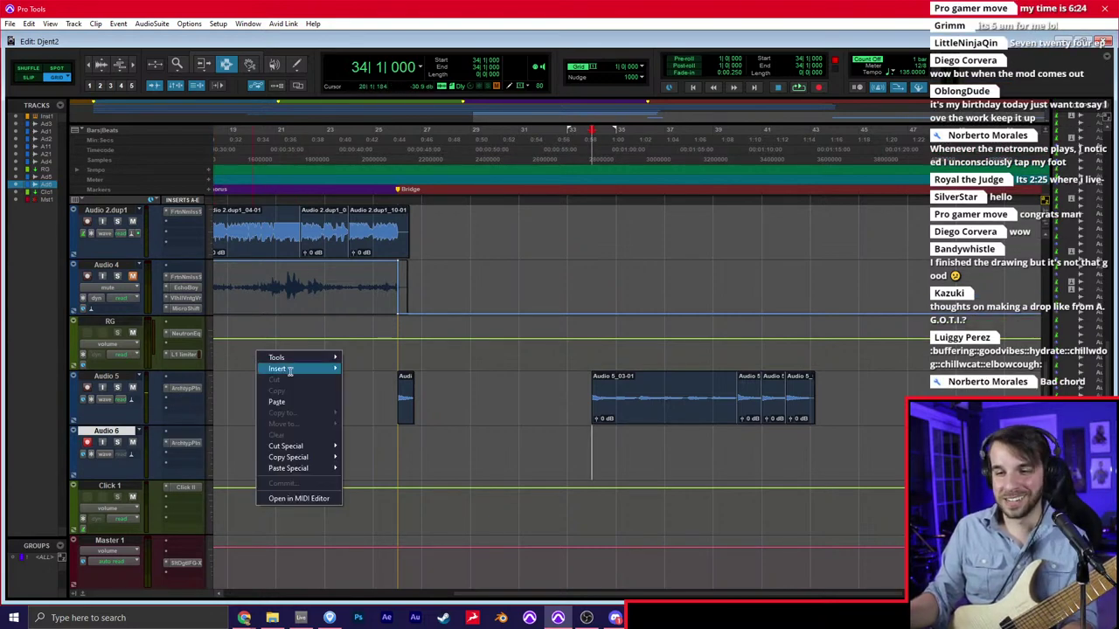
left_click(590, 450)
key("ctrl+equal")
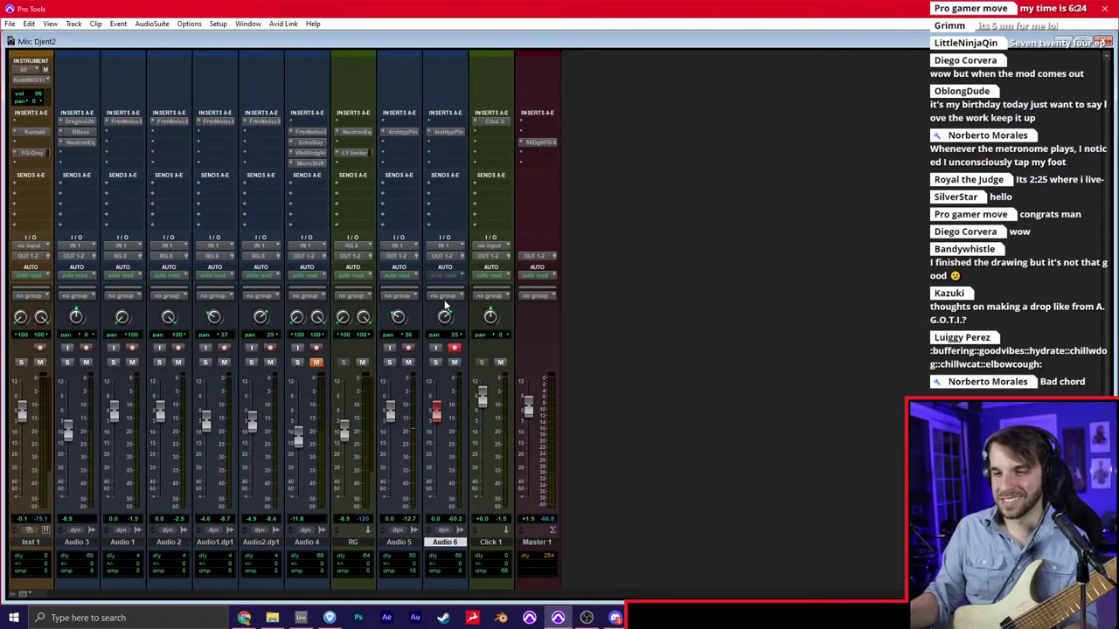
key("ctrl+equal")
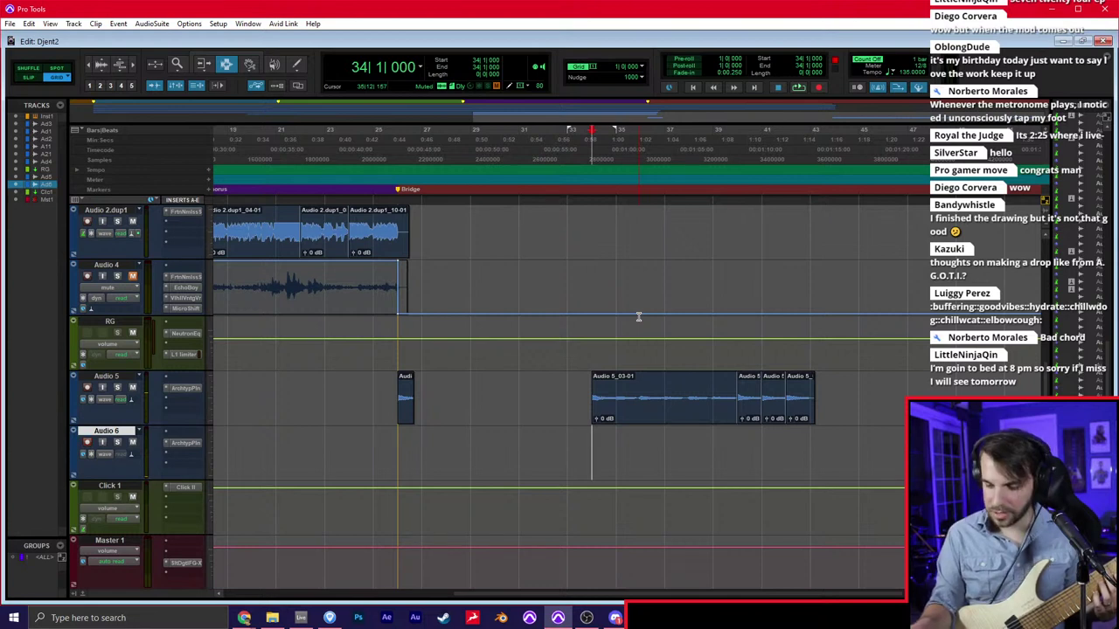
Record and retake the opening guitar phrase on Audio 6 from bar 34 to bar 36
key("space")
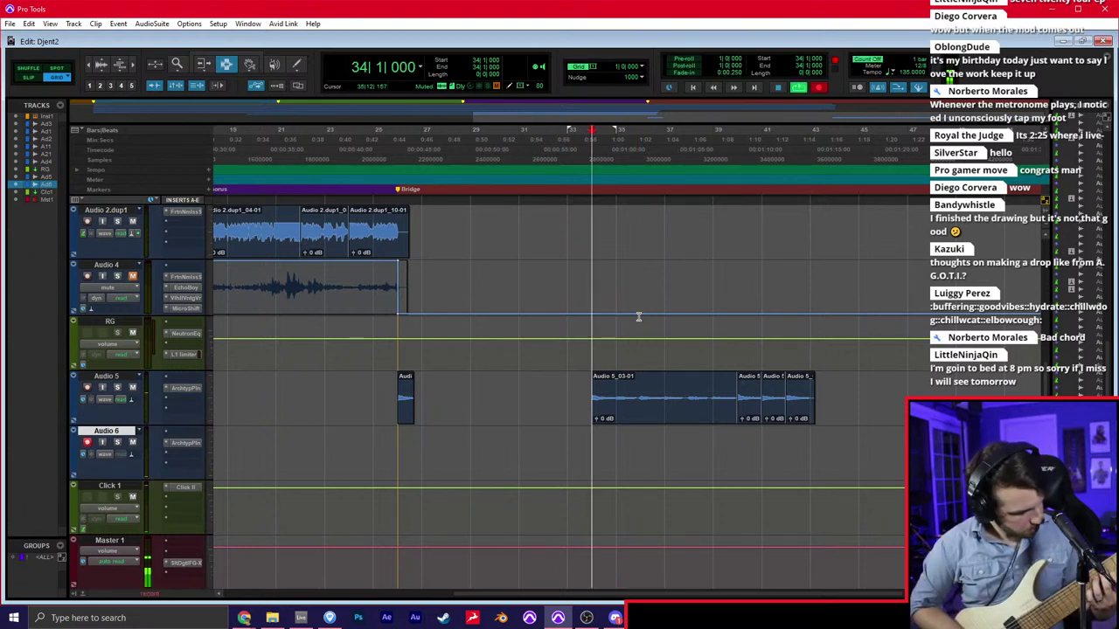
key("space")
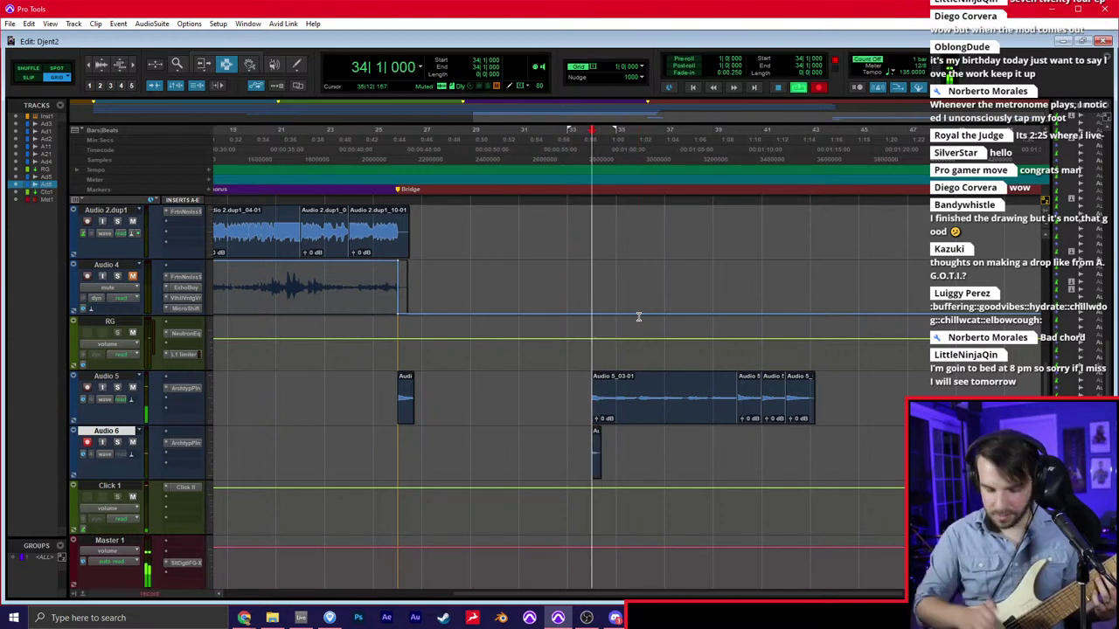
key("space")
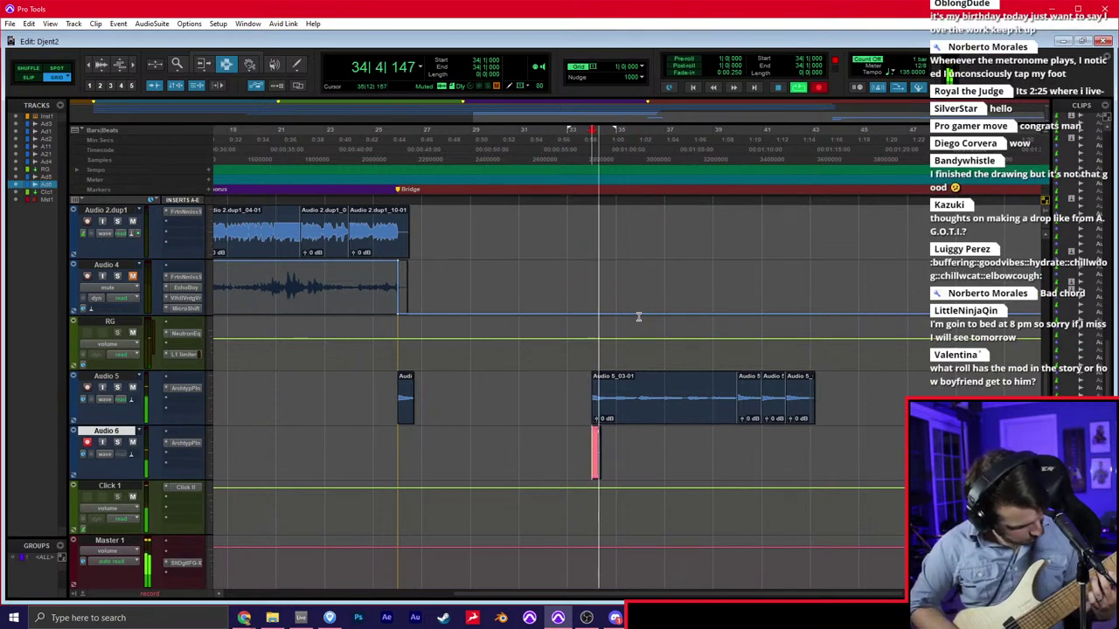
key("space")
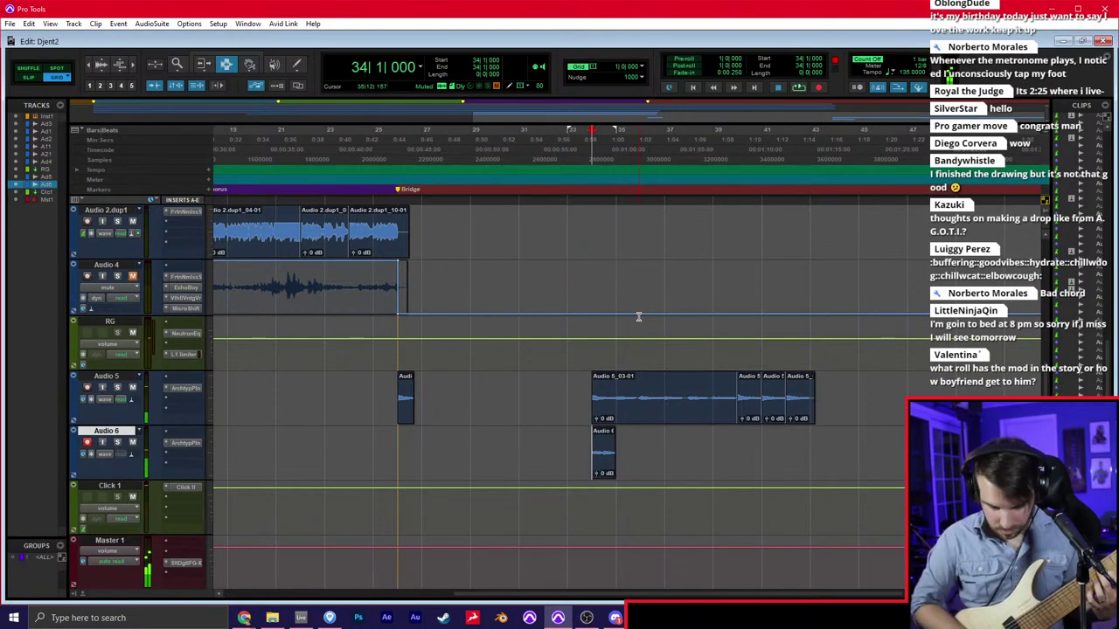
key("space")
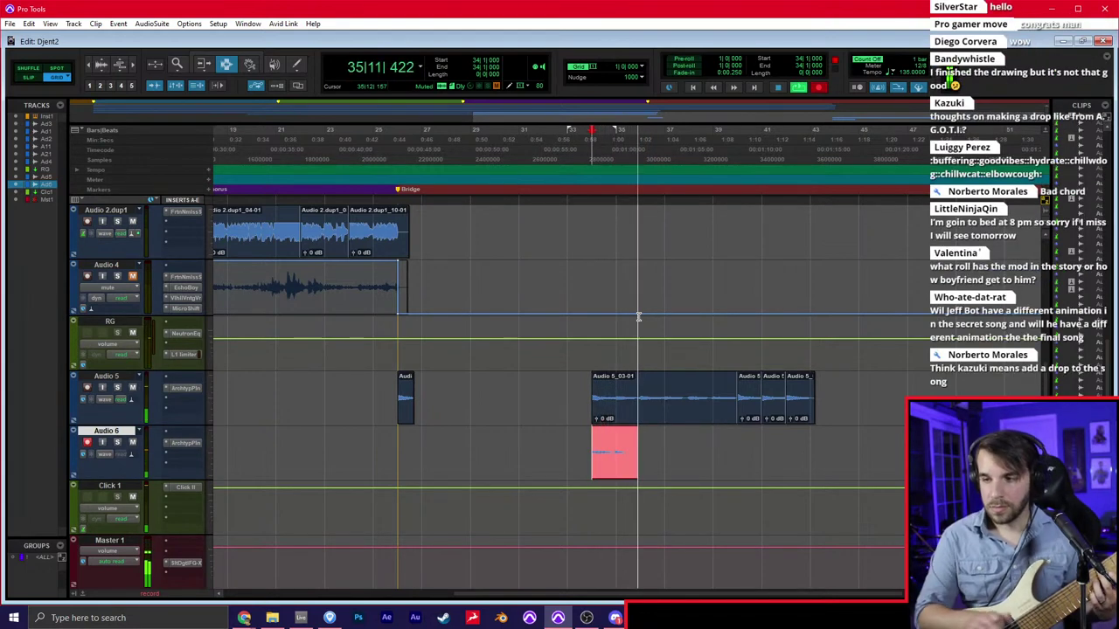
key("space")
Record the second guitar phrase on Audio 6 from bar 36 to bar 38
key("KP_Add")
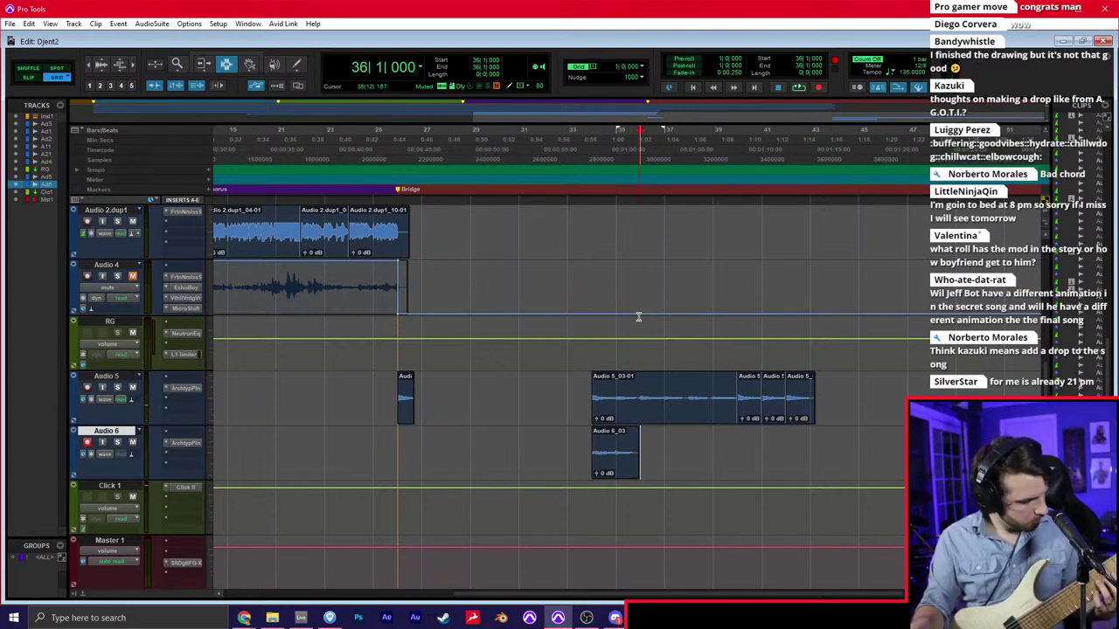
key("ctrl+space")
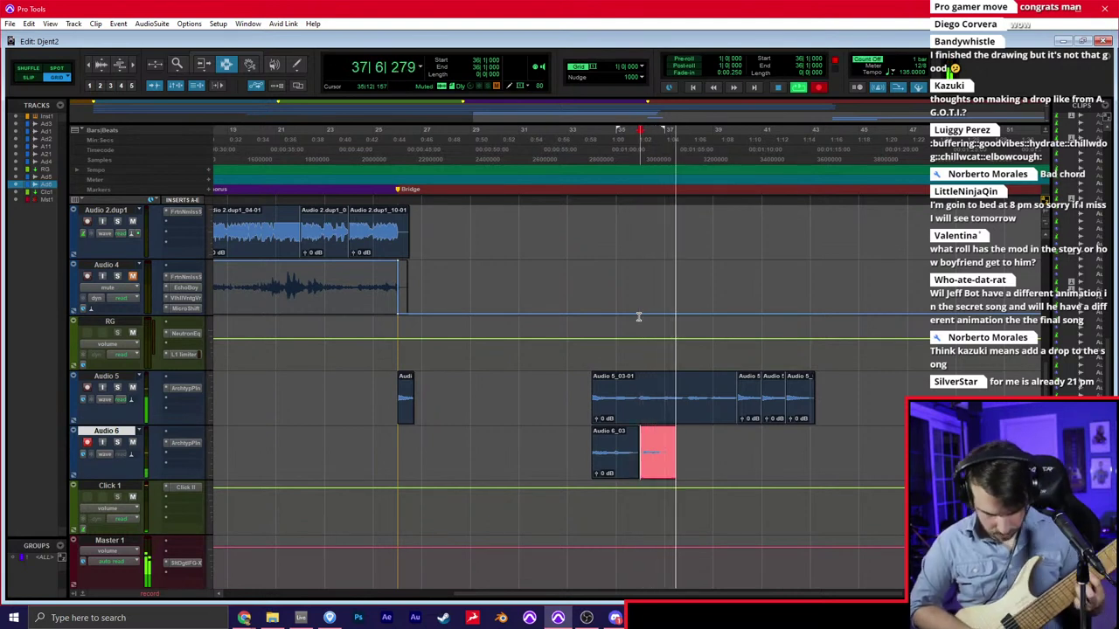
key("space")
key("KP_2")
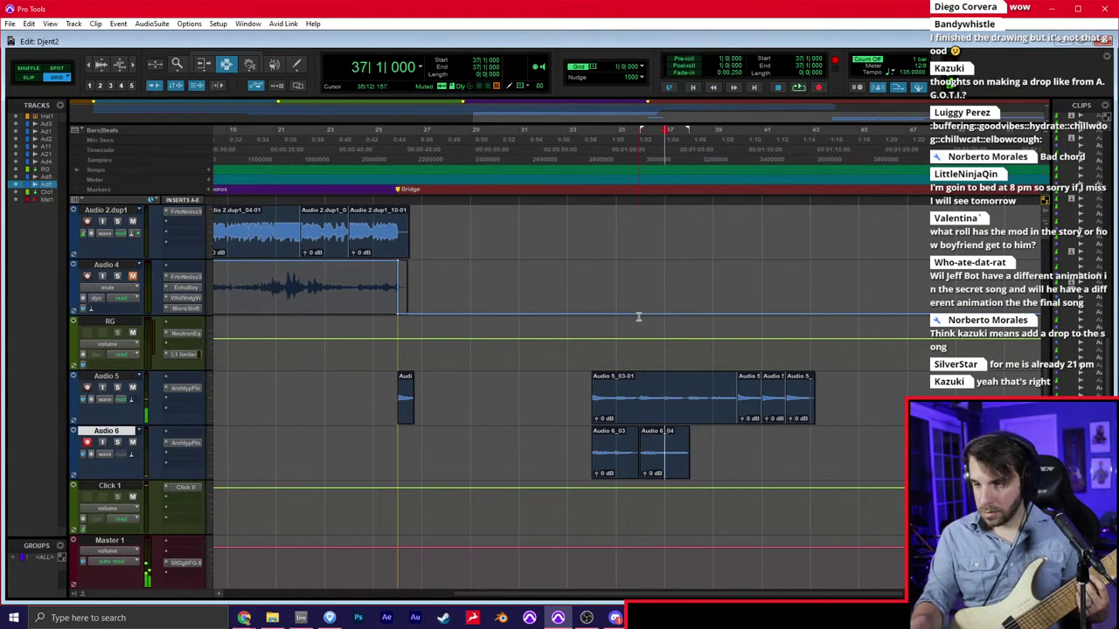
Duplicate the Audio 6 clip from bar 34 to bar 38 and place the cursor at bar 40
double_click(615, 436)
left_click(680, 445)
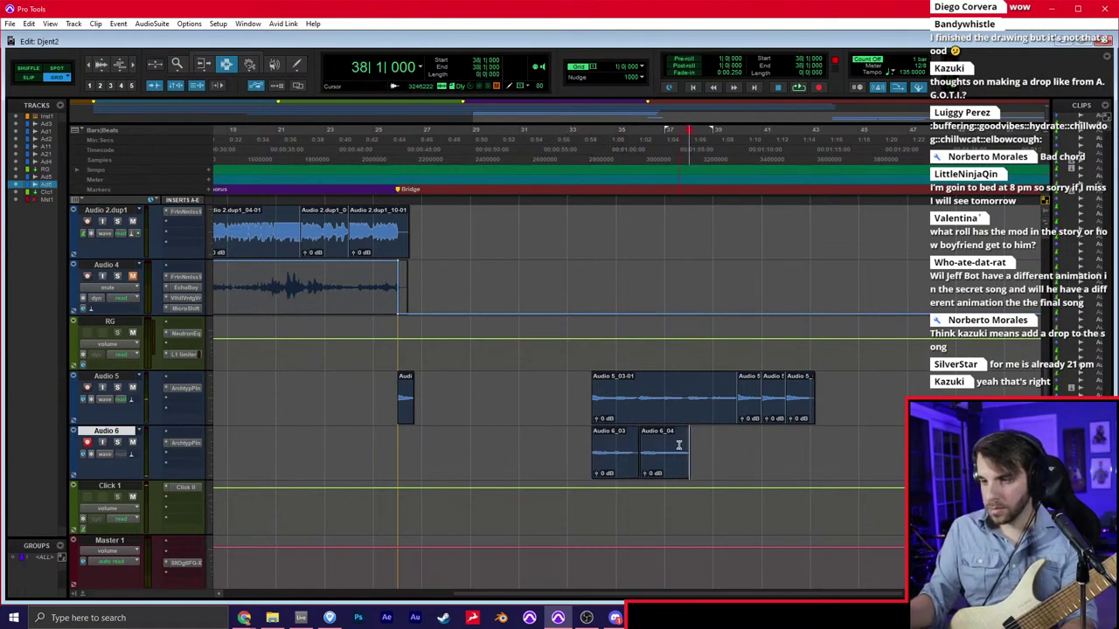
key("ctrl+v")
left_click(737, 442)
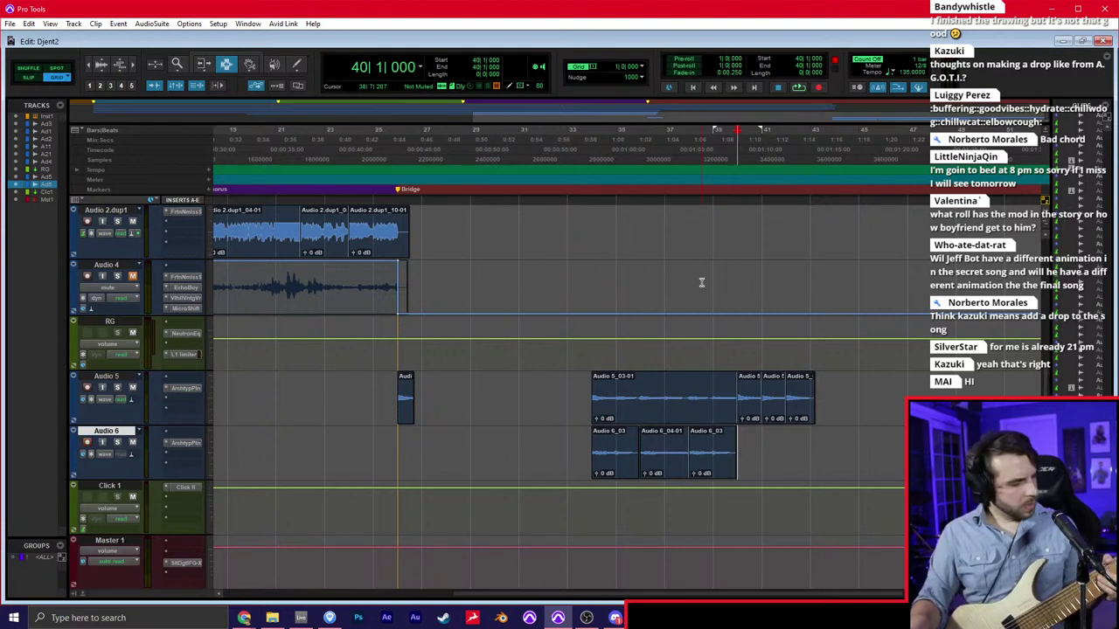
Play back the Audio 5 and Audio 6 guitar parts together from bar 34
key("space")
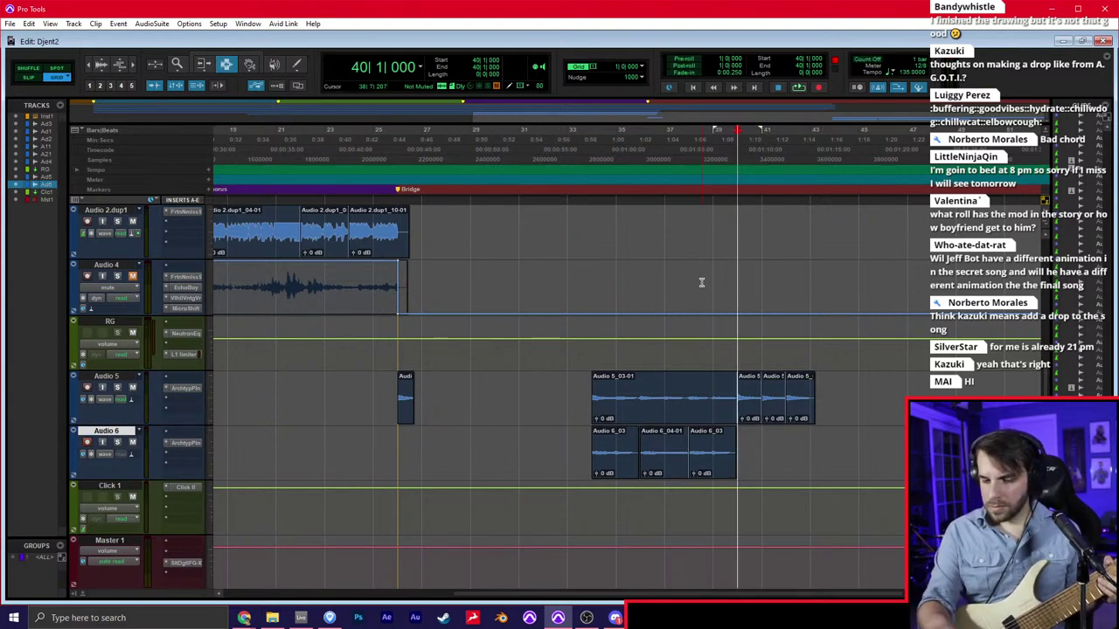
key("space")
key("KP_1")
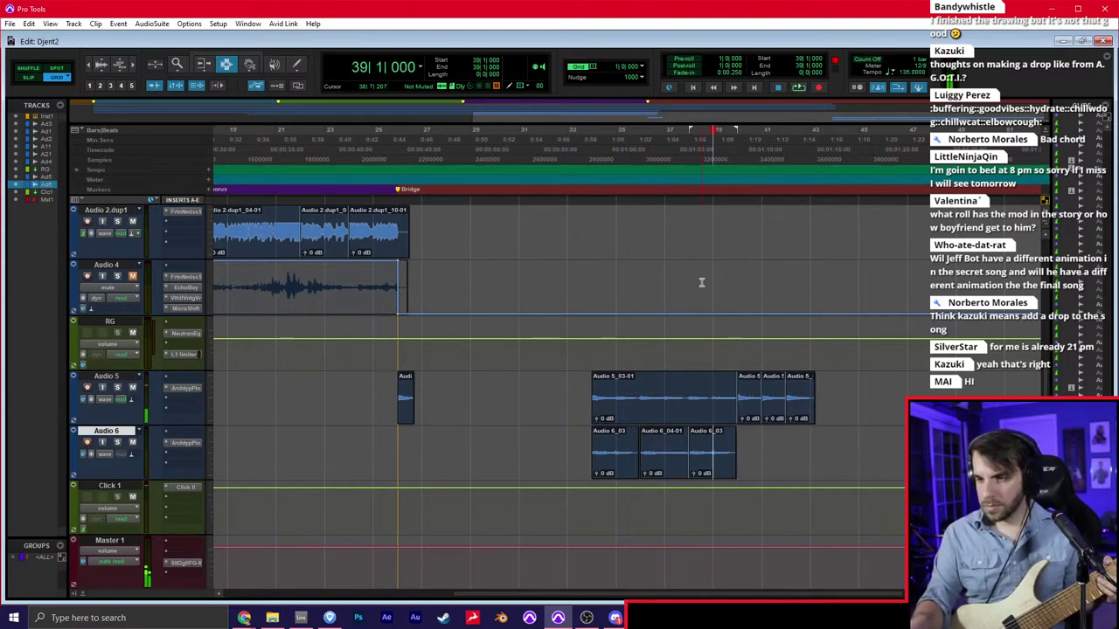
key("space")
key("space")
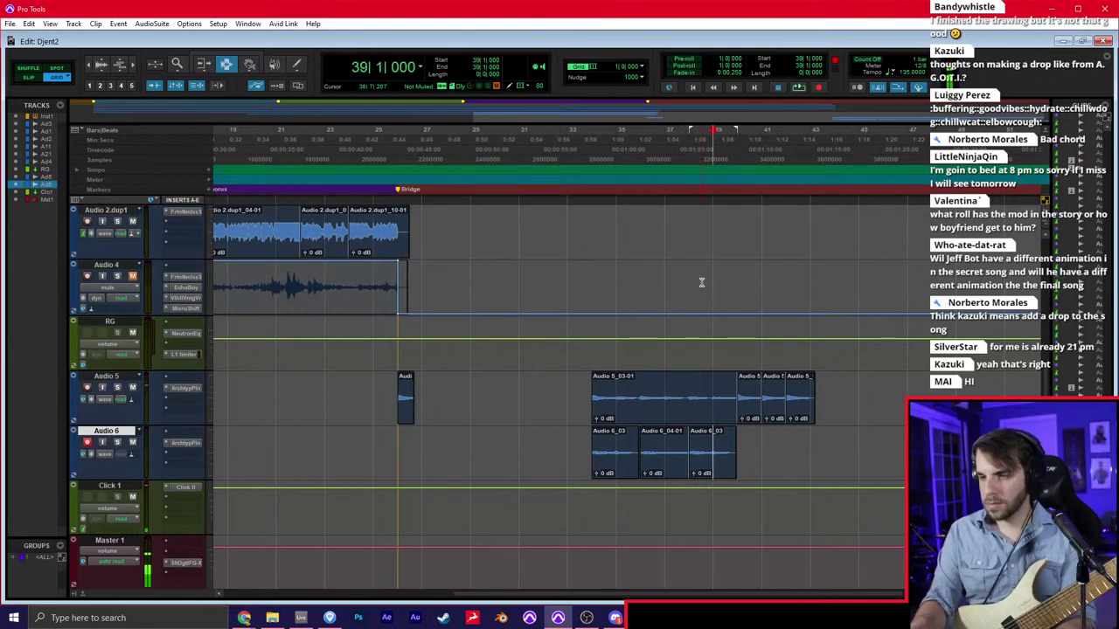
key("KP_1")
key("KP_1")
key("KP_1")
key("KP_1")
key("KP_1")
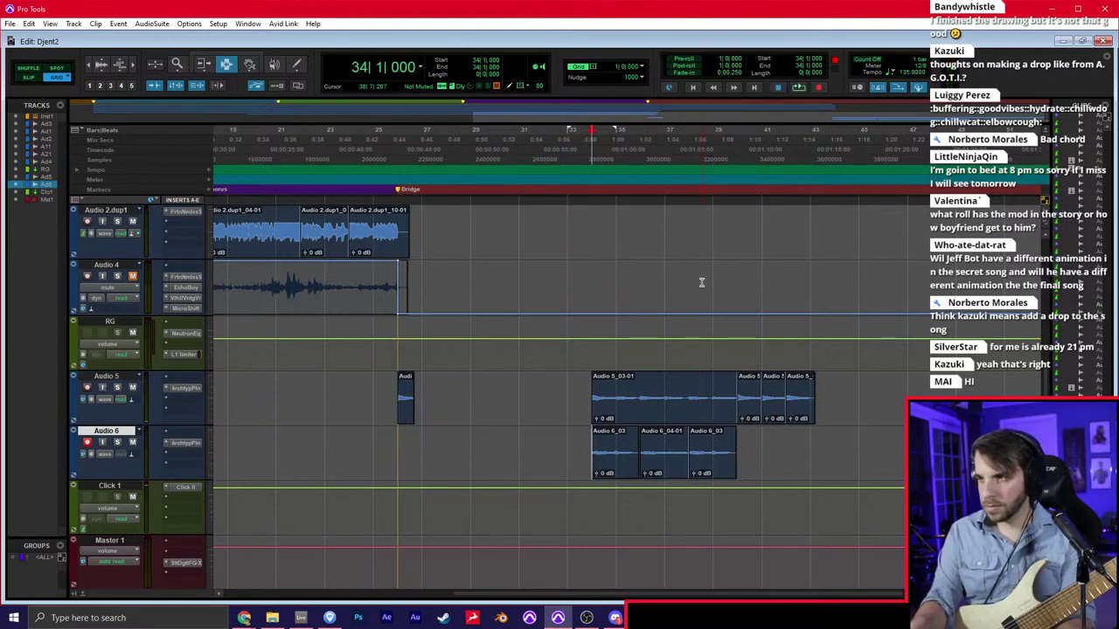
key("space")
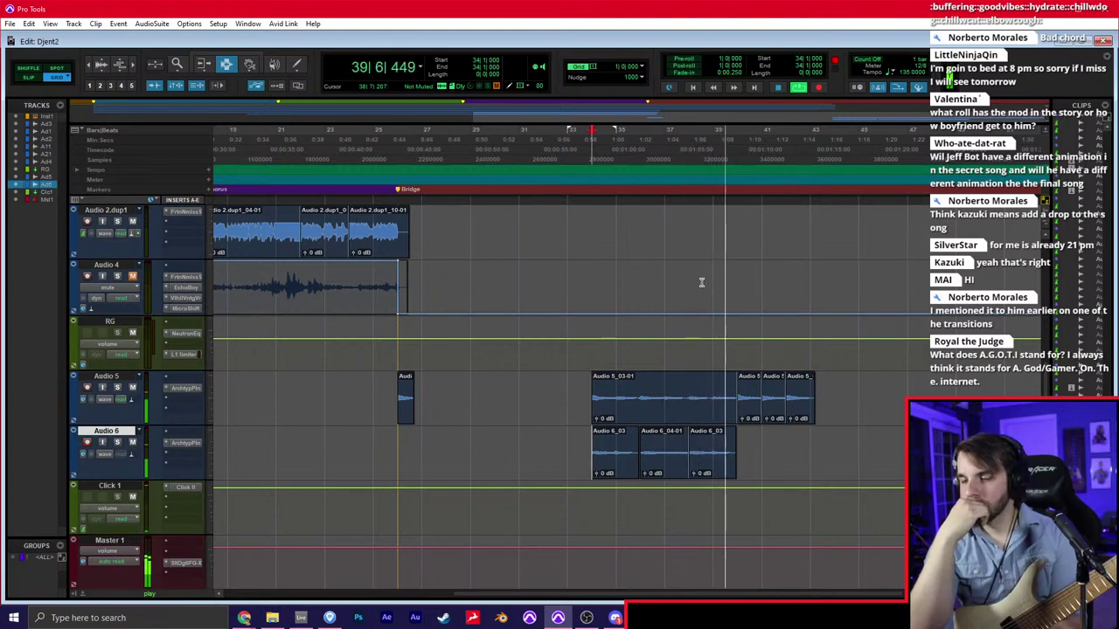
key("space")
Try recording the next Audio 6 phrase from bar 40 in several takes
key("Tab")
key("Tab")
key("Tab")
key("Tab")
key("Tab")
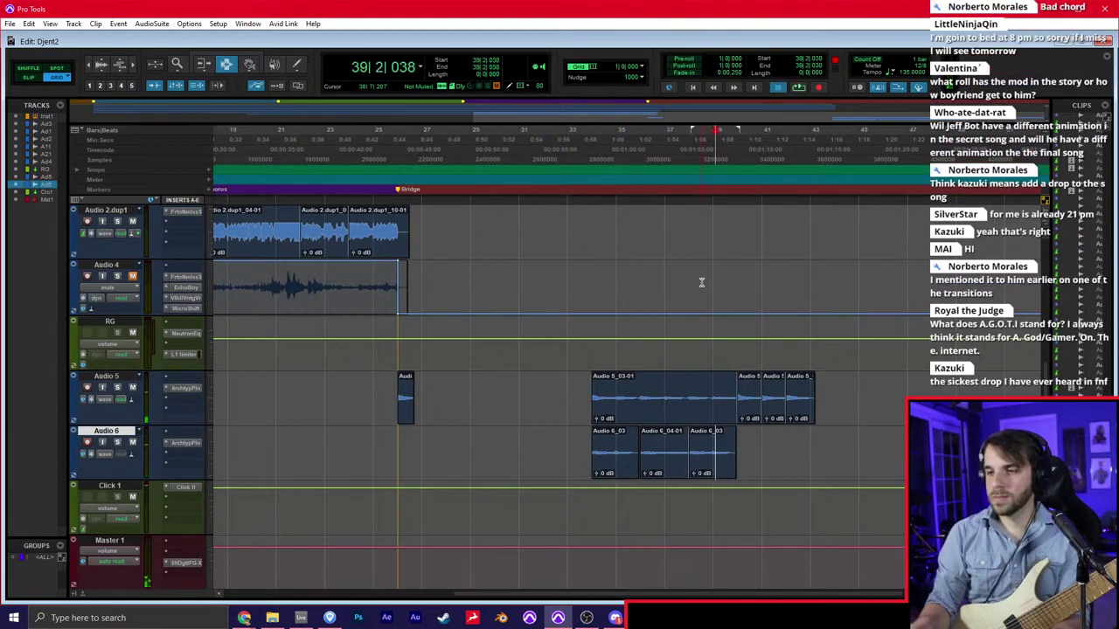
key("Tab")
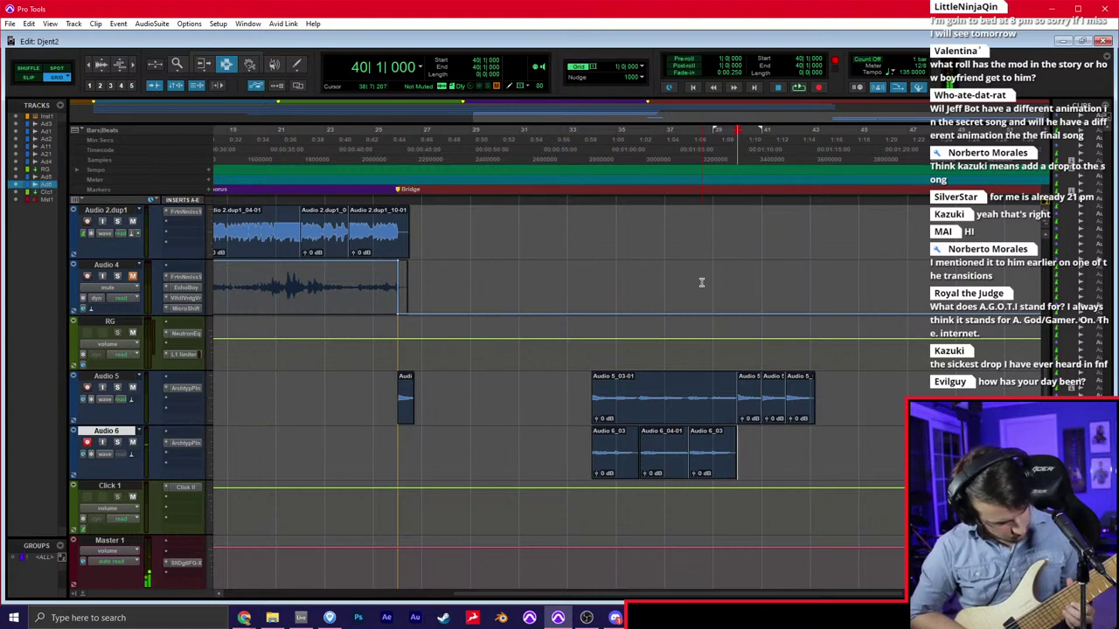
key("space")
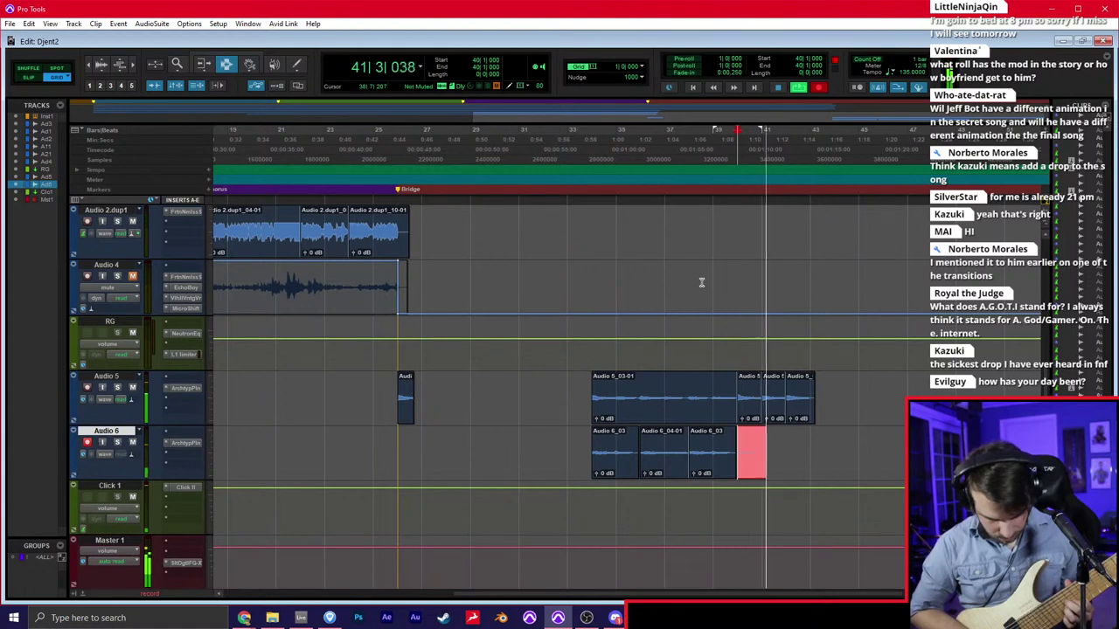
key("space")
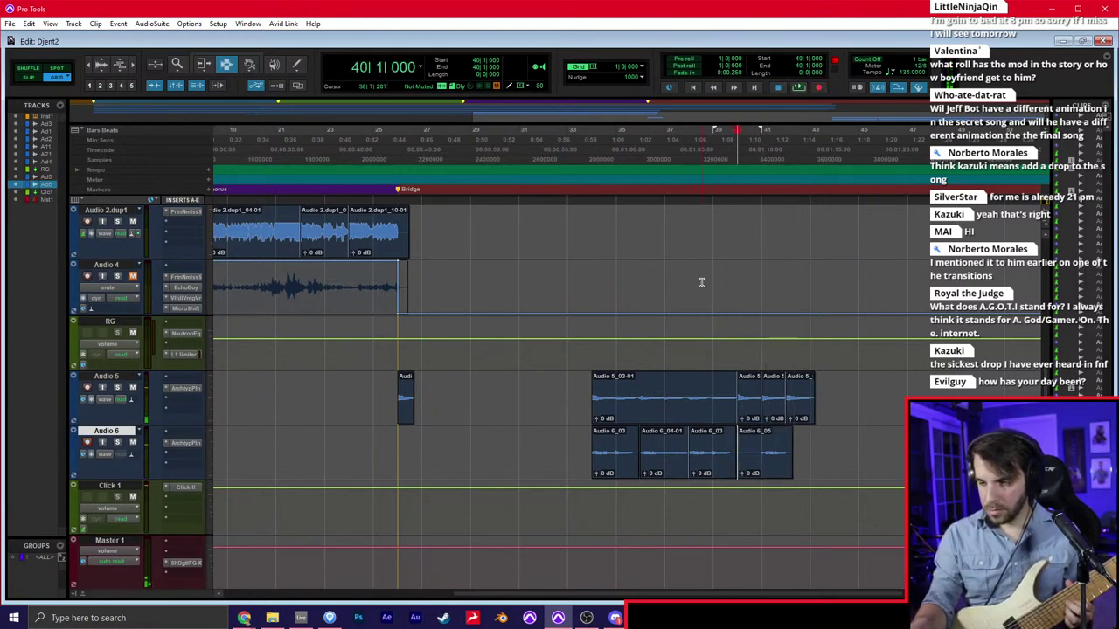
key("ctrl+space")
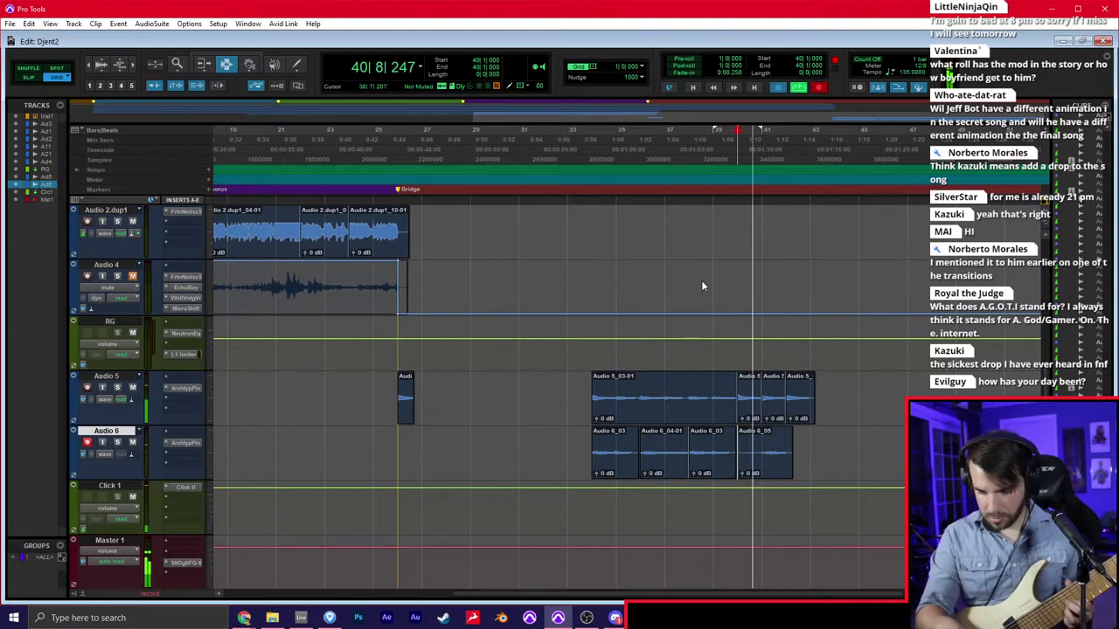
key("space")
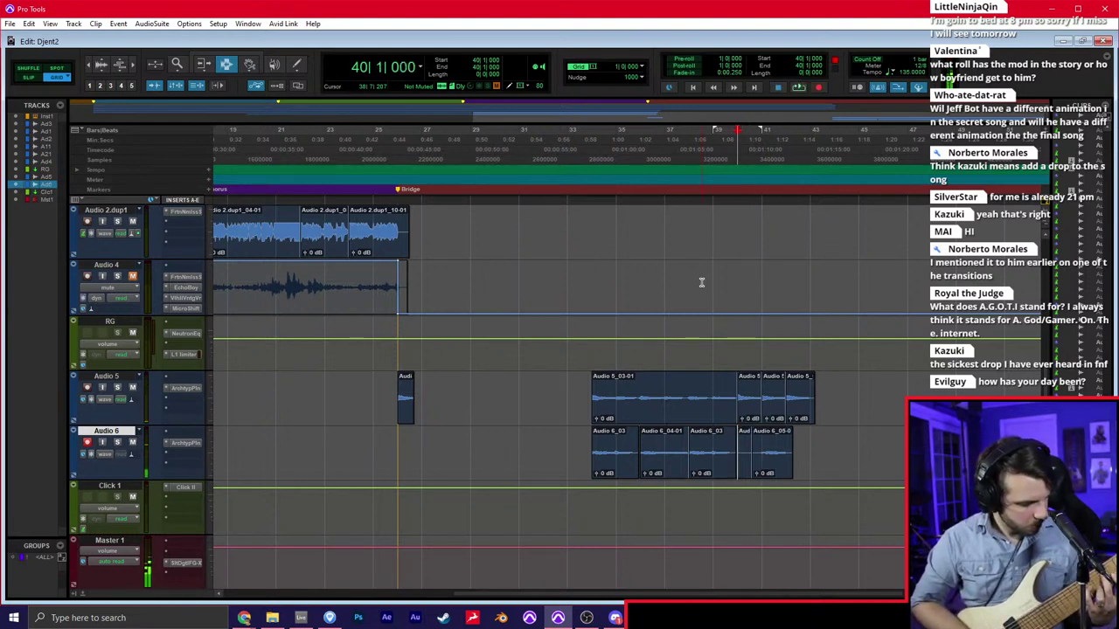
key("space")
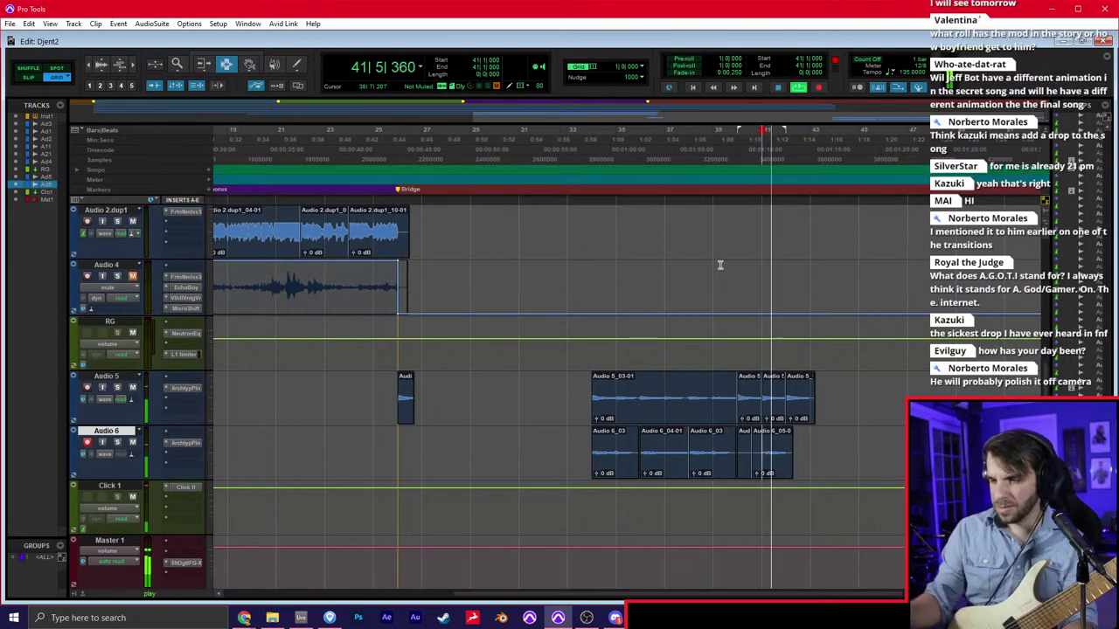
Delete the leftover Audio 6 clip after the short bar 40 take and clear the Audio 5 phrase from bar 42
left_click(783, 456)
key("Delete")
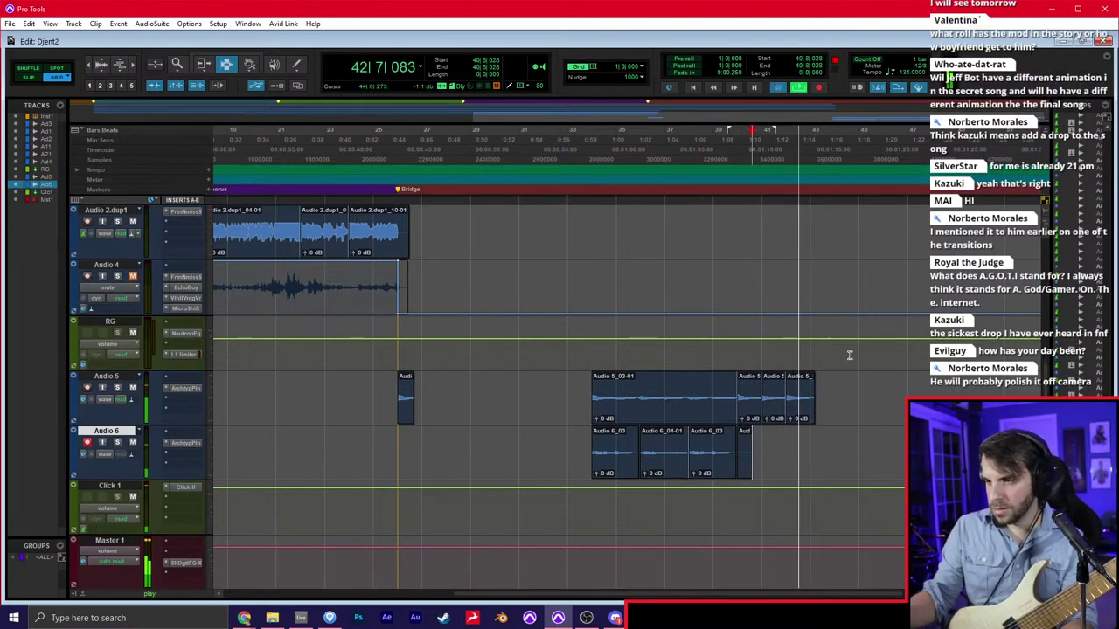
key("space")
left_click_drag(760, 407, 594, 398)
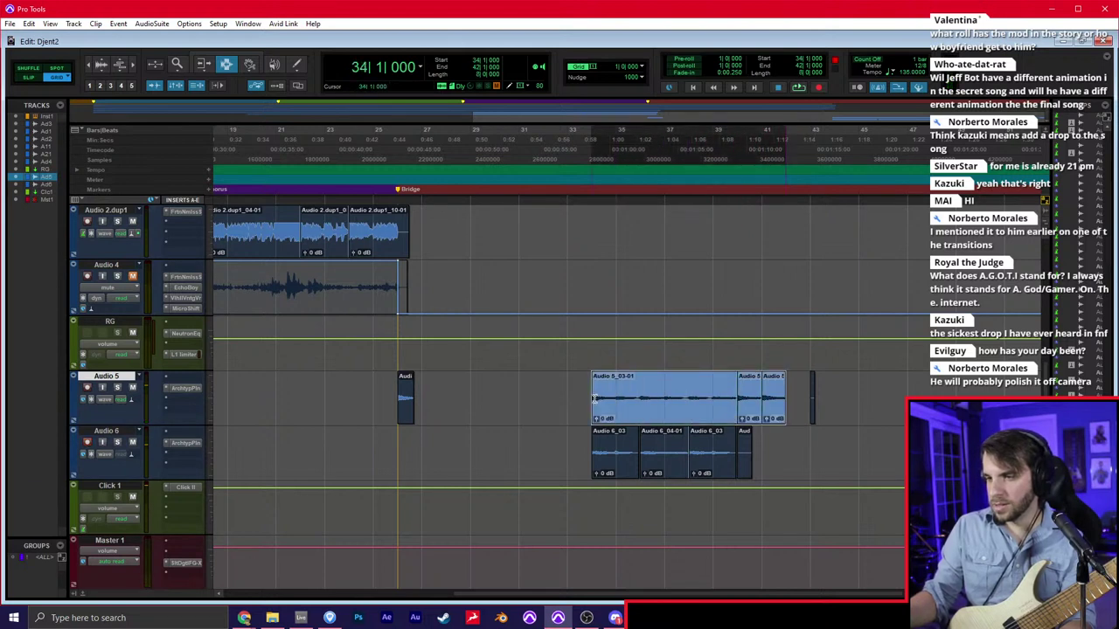
Retake the Audio 6 phrase from bar 40 until bar 41
left_click(745, 464)
key("ctrl+space")
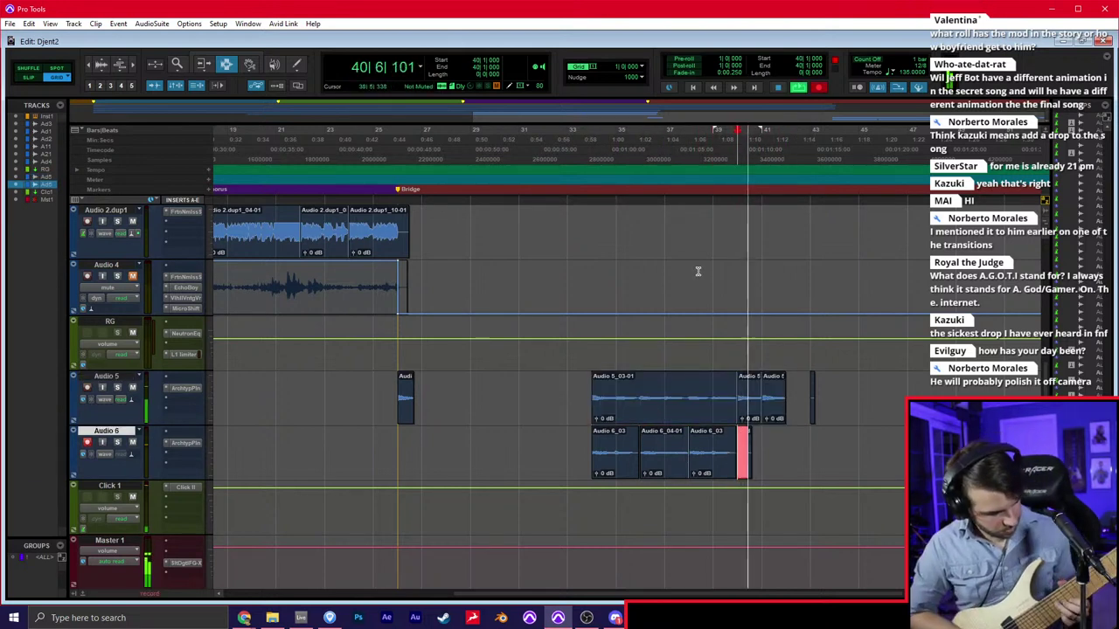
key("space")
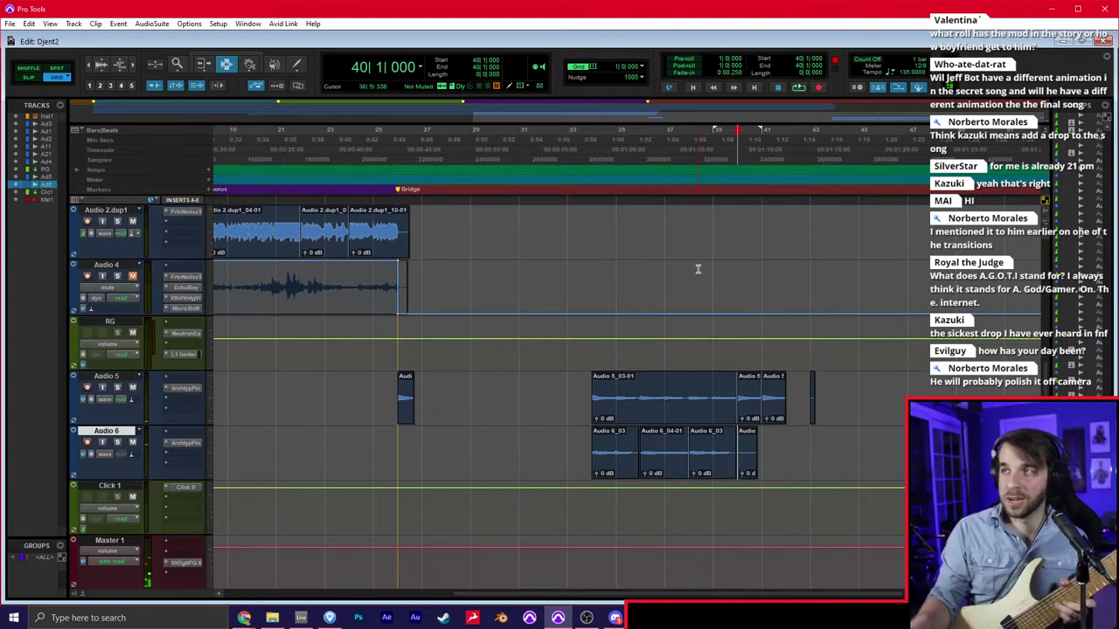
key("ctrl+space")
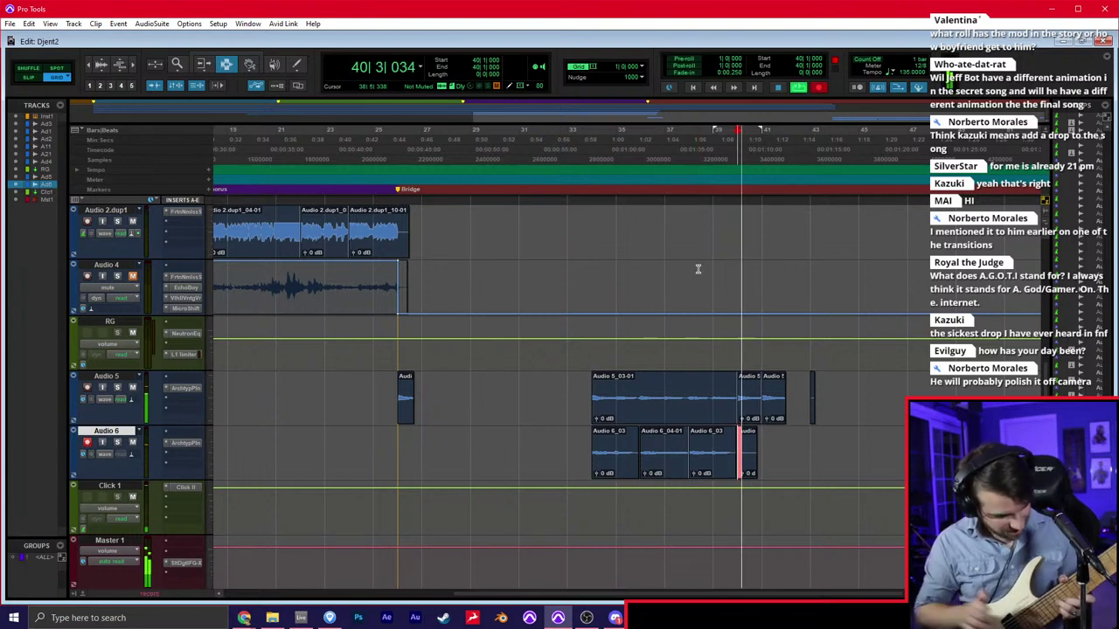
key("space")
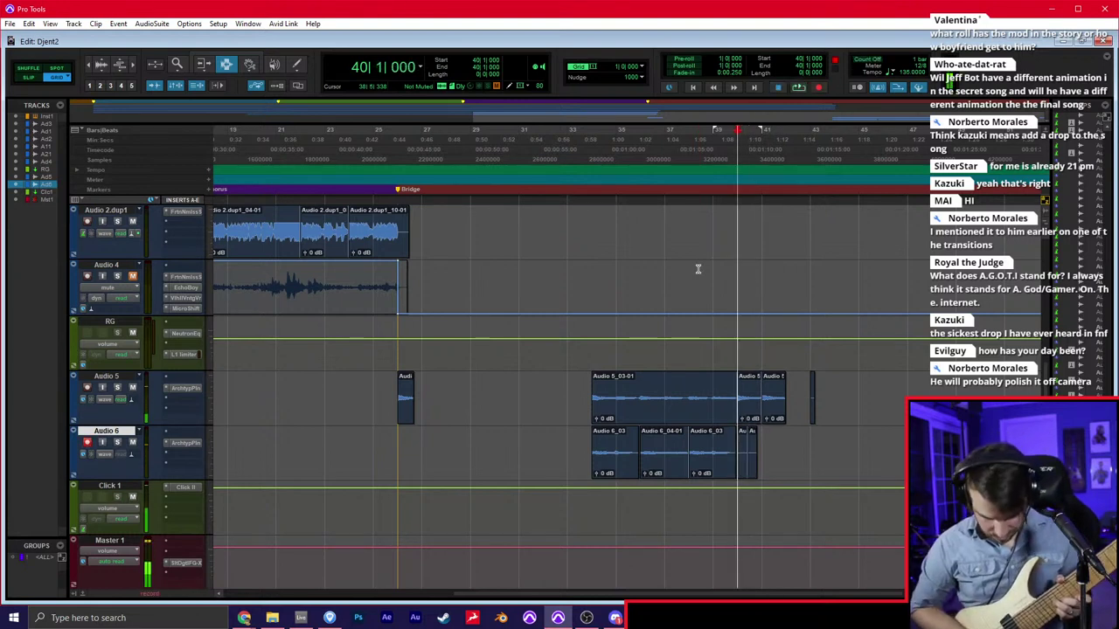
key("ctrl+space")
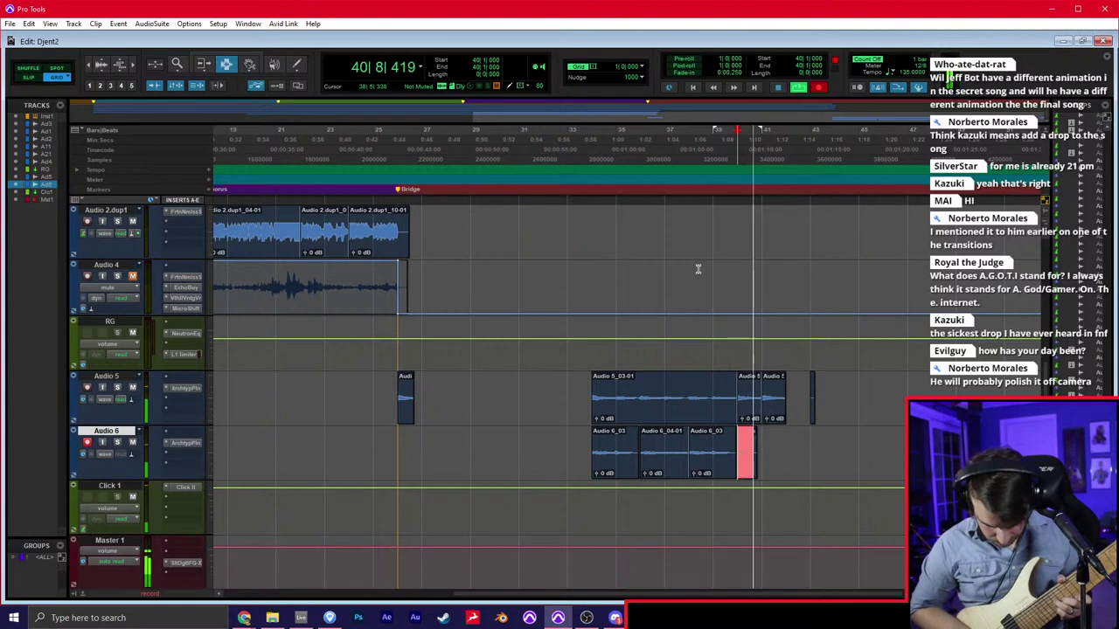
key("space")
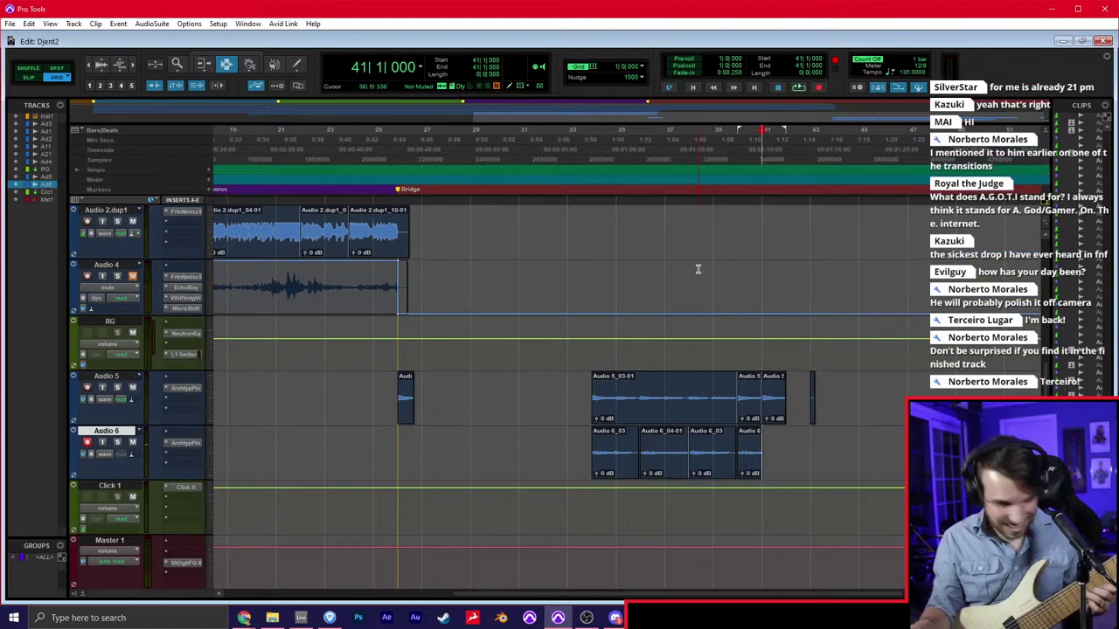
Record the Audio 6 phrase from bar 41 to just past bar 42 and return the cursor to bar 34 on Audio 5
key("ctrl+space")
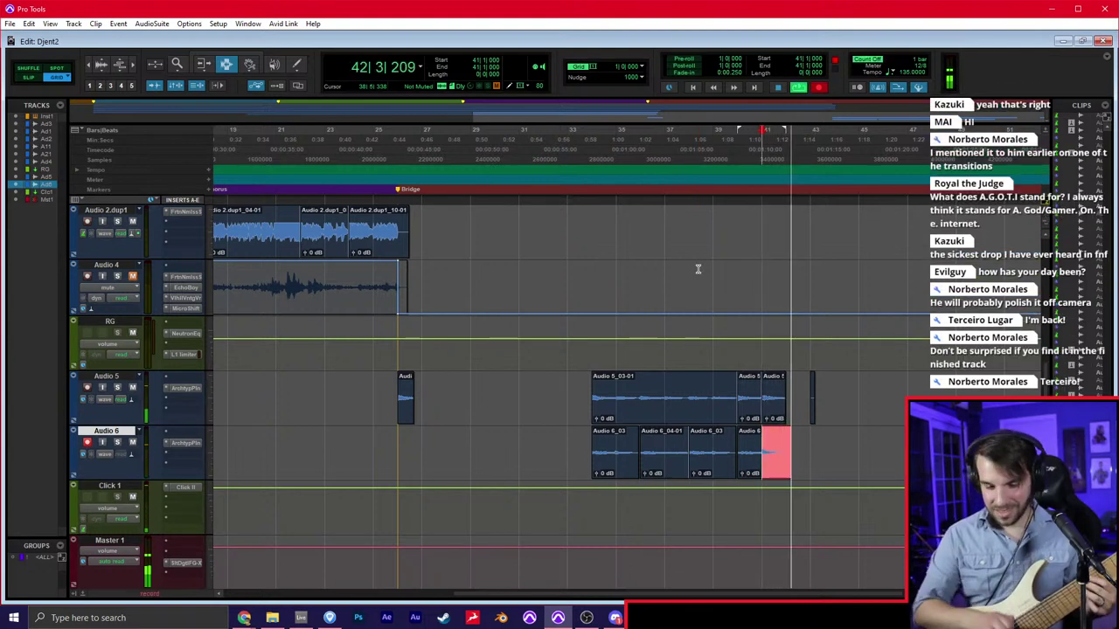
key("space")
left_click(598, 409)
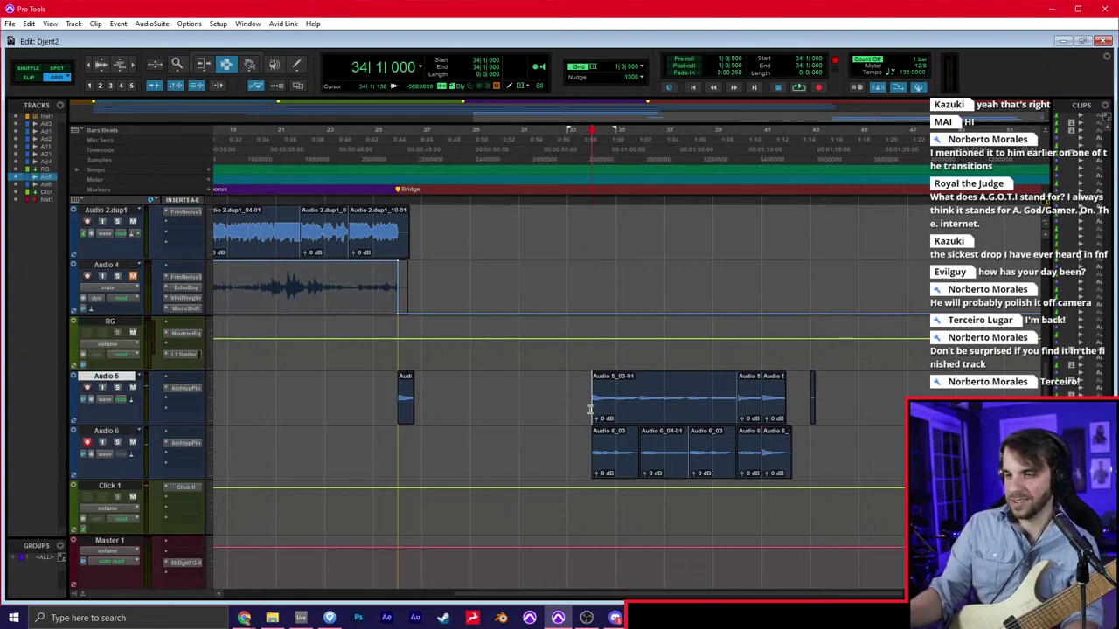
Crossfade the Audio 5 and Audio 6 clips between bars 34 and 42, letting invalid fade bounds be adjusted, and play them back
left_click_drag(590, 409, 789, 459)
key("ctrl+f")
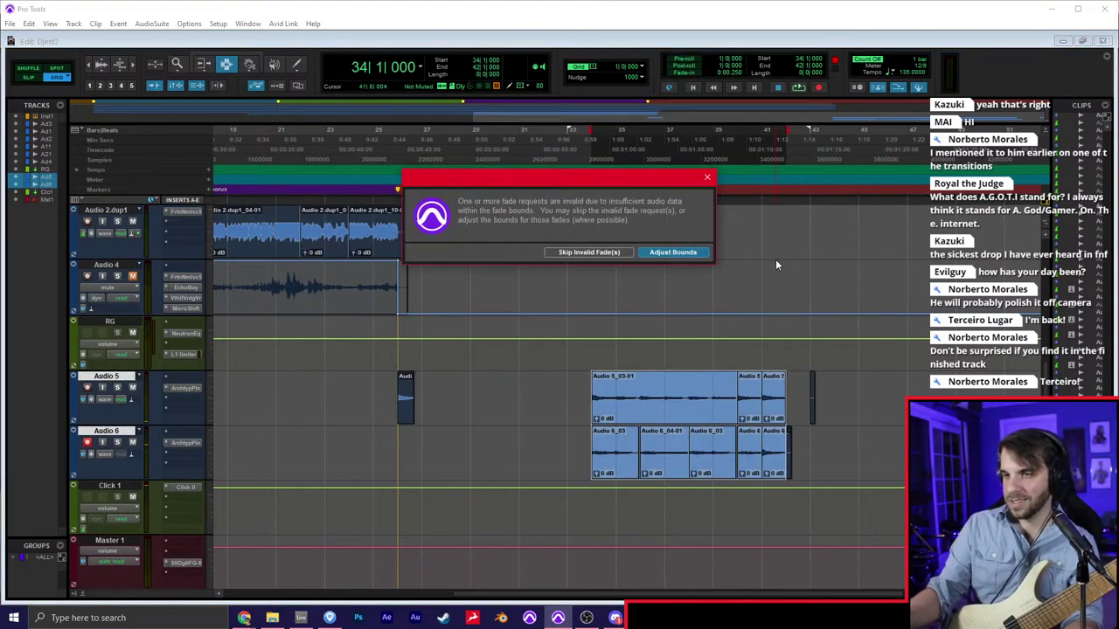
key("Return")
key("space")
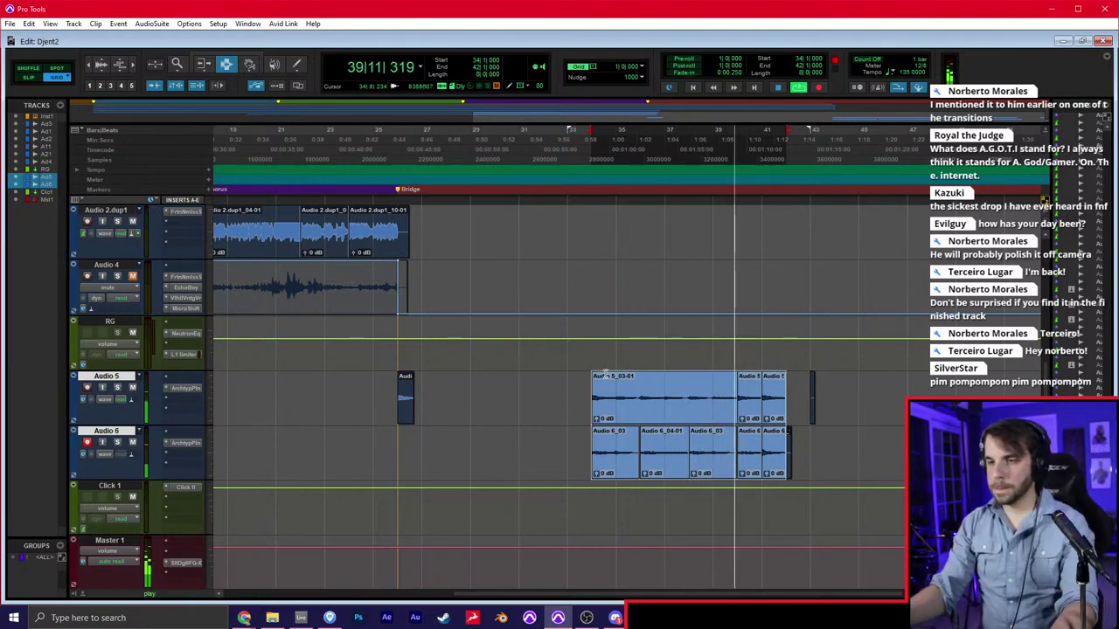
left_click(591, 396)
left_click_drag(592, 396, 769, 454)
Copy the Chorus section across all tracks, paste it at bar 42, and briefly play it from there
key("r")
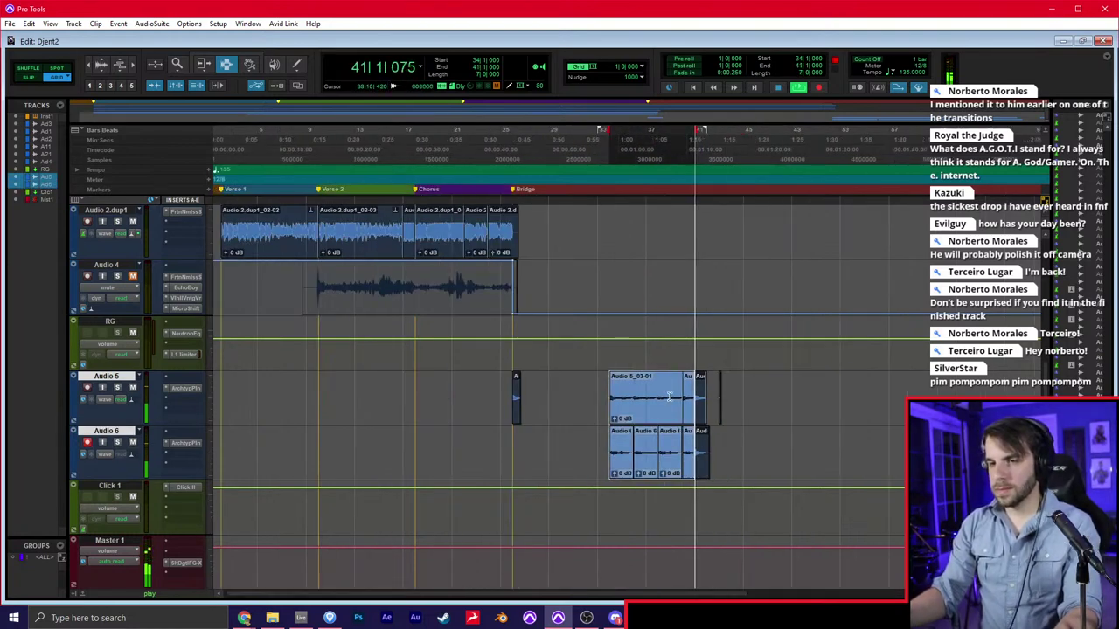
scroll(671, 396, "up", 4)
scroll(670, 396, "up", 2)
key("space")
left_click_drag(415, 154, 517, 154)
left_click(633, 157)
scroll(699, 273, "down", 4)
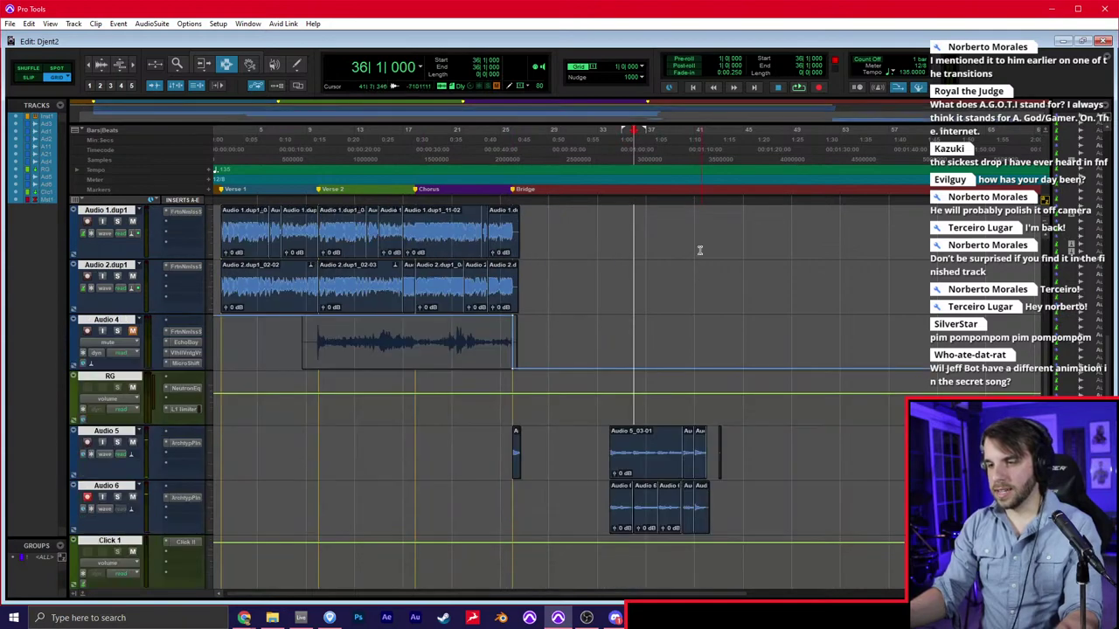
key("ctrl+v")
key("space")
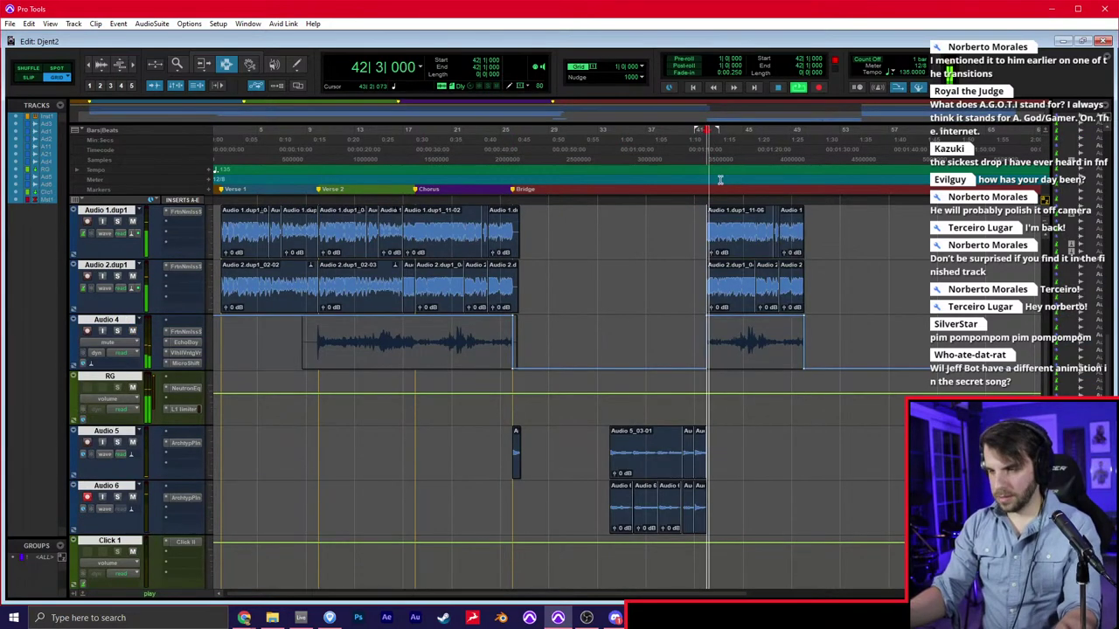
key("space")
Duplicate the Audio 5 and Audio 6 clips from bars 34 to 42 directly after themselves, and play the transition from bar 41
left_click_drag(611, 451, 705, 500)
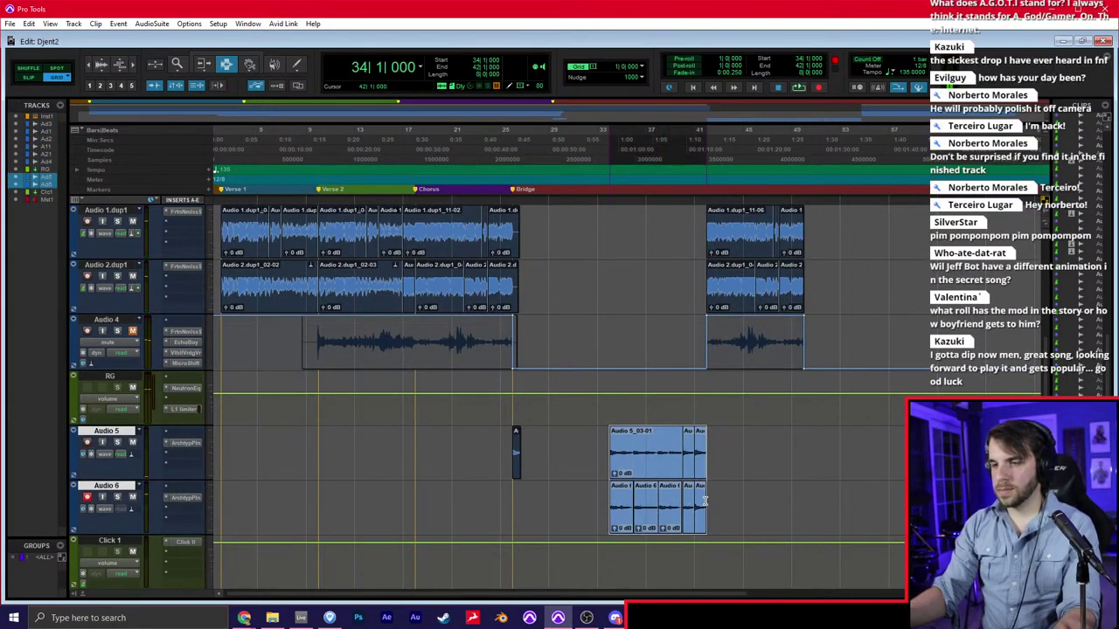
key("ctrl+d")
left_click(691, 470)
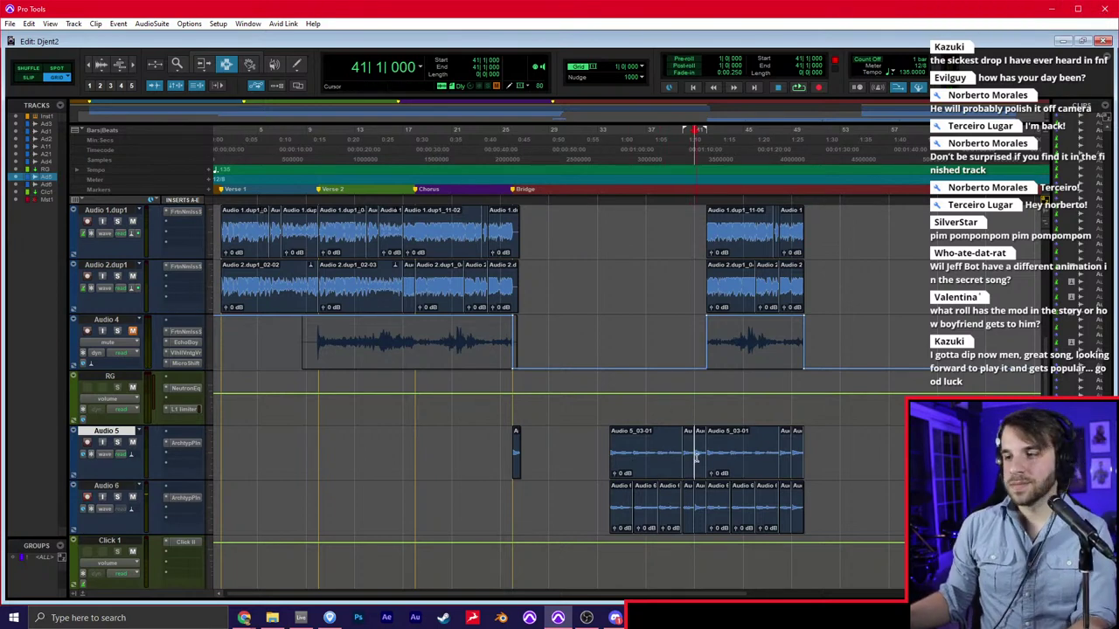
key("space")
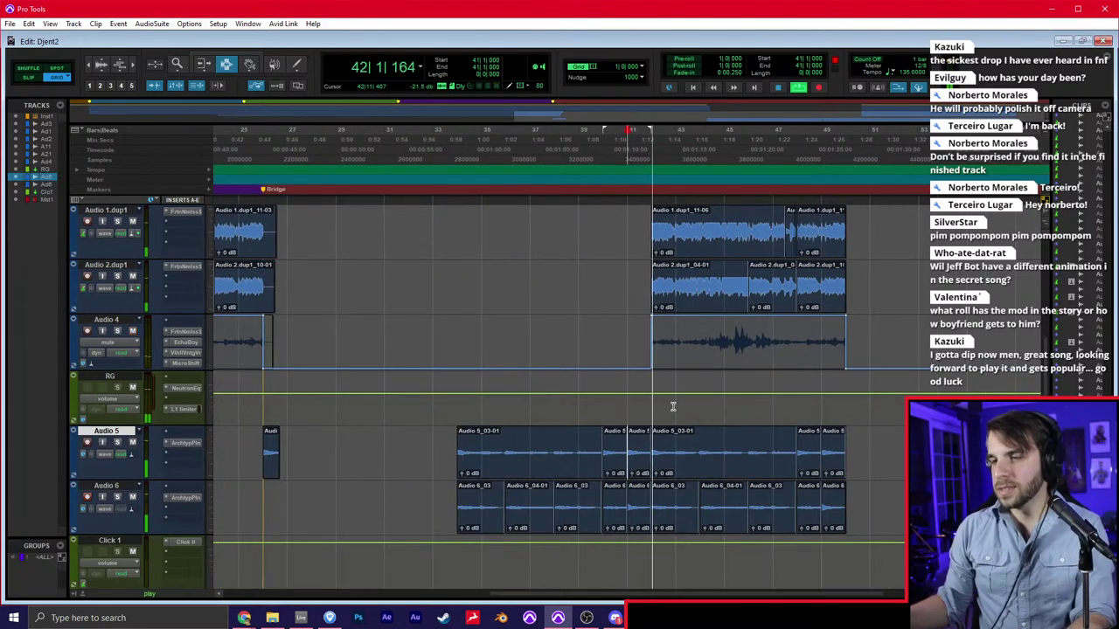
scroll(651, 387, "up", 4)
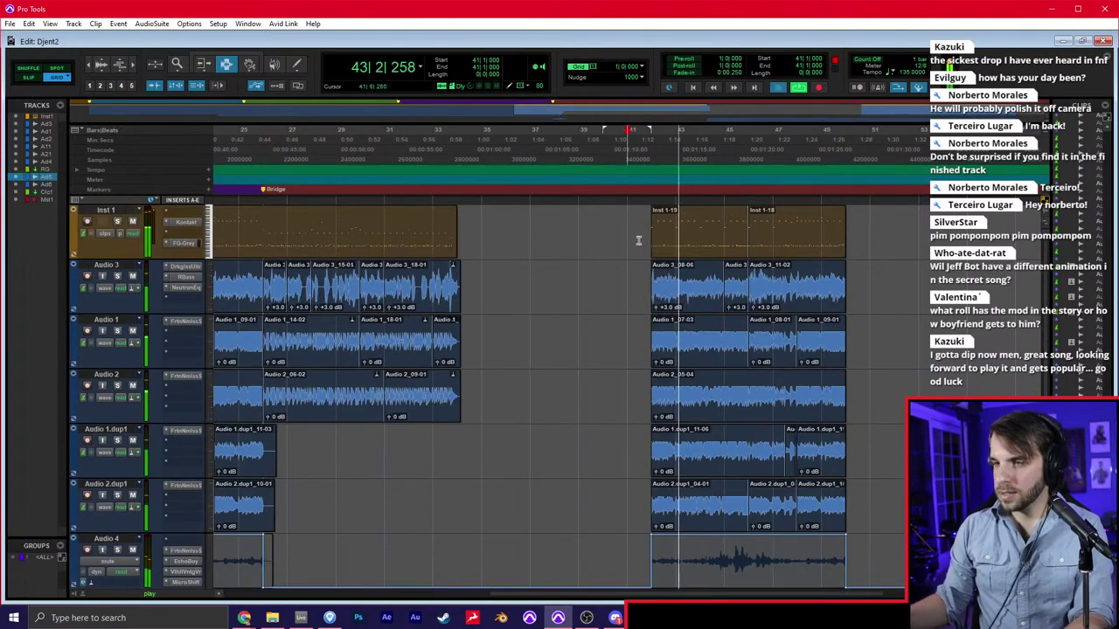
key("space")
Open the Inst 1 drum part for editing in the MIDI Editor around bar 33
left_click(259, 227)
key("space")
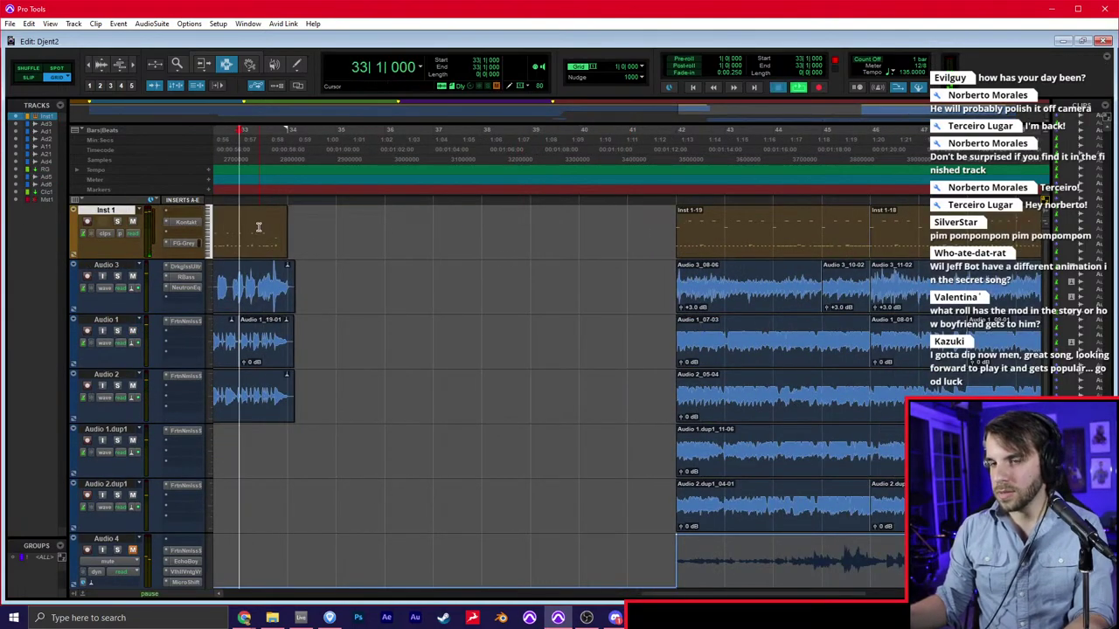
key("ctrl+super+equal")
key("space")
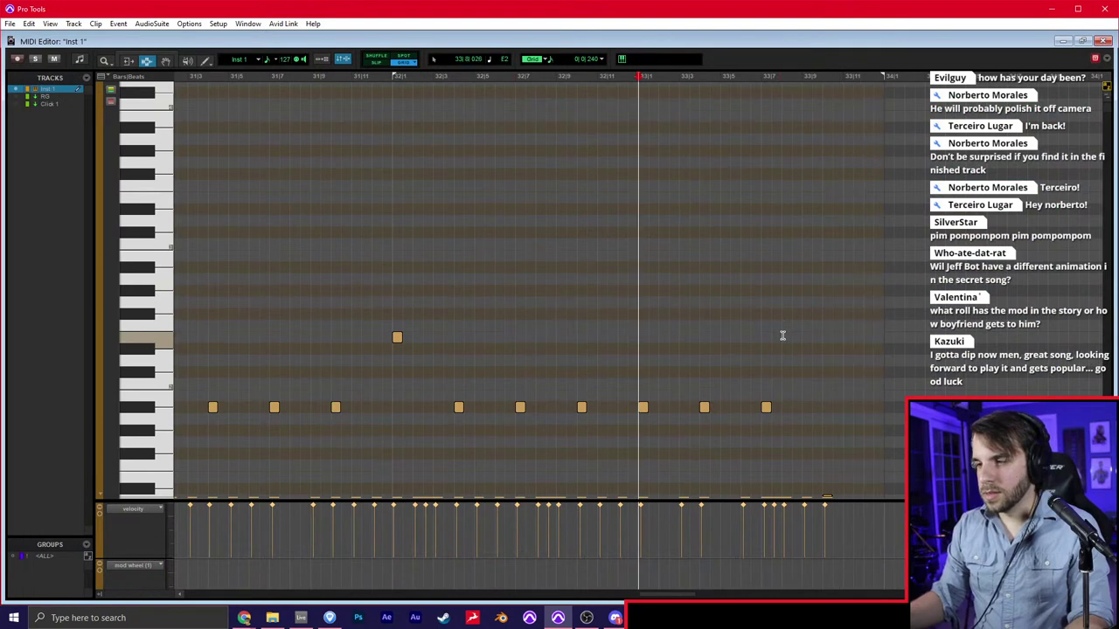
Add a C0 kick note and an E2 cymbal note at the start of bar 34, and play the part into it
scroll(789, 345, "right", 2)
scroll(789, 353, "down", 4)
key("F10")
left_click(720, 295)
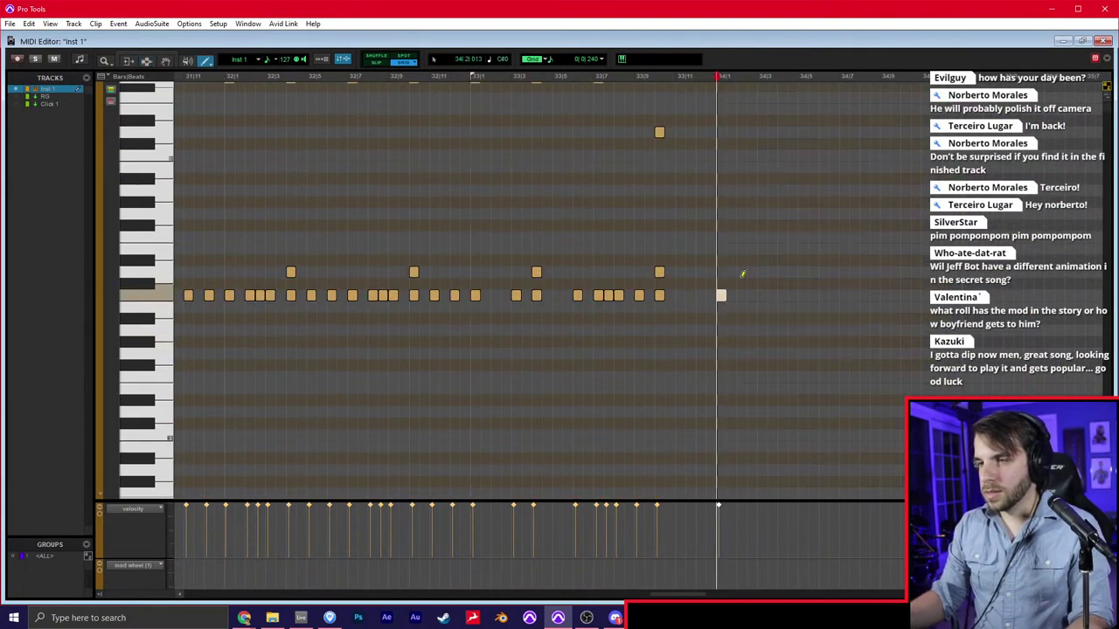
scroll(721, 280, "up", 4)
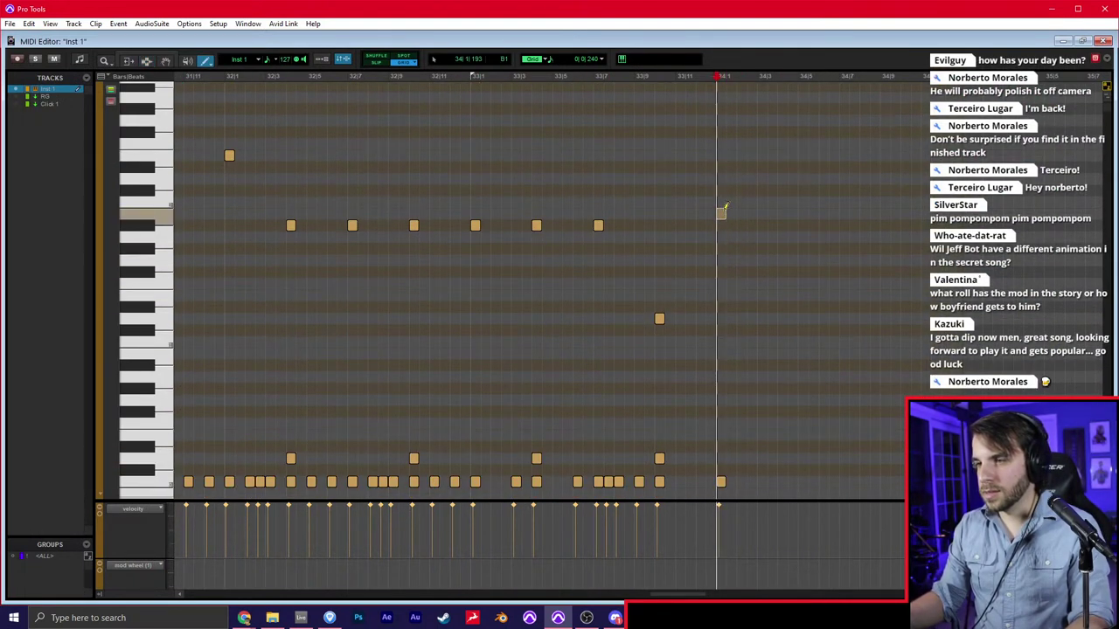
left_click(728, 153)
key("F7")
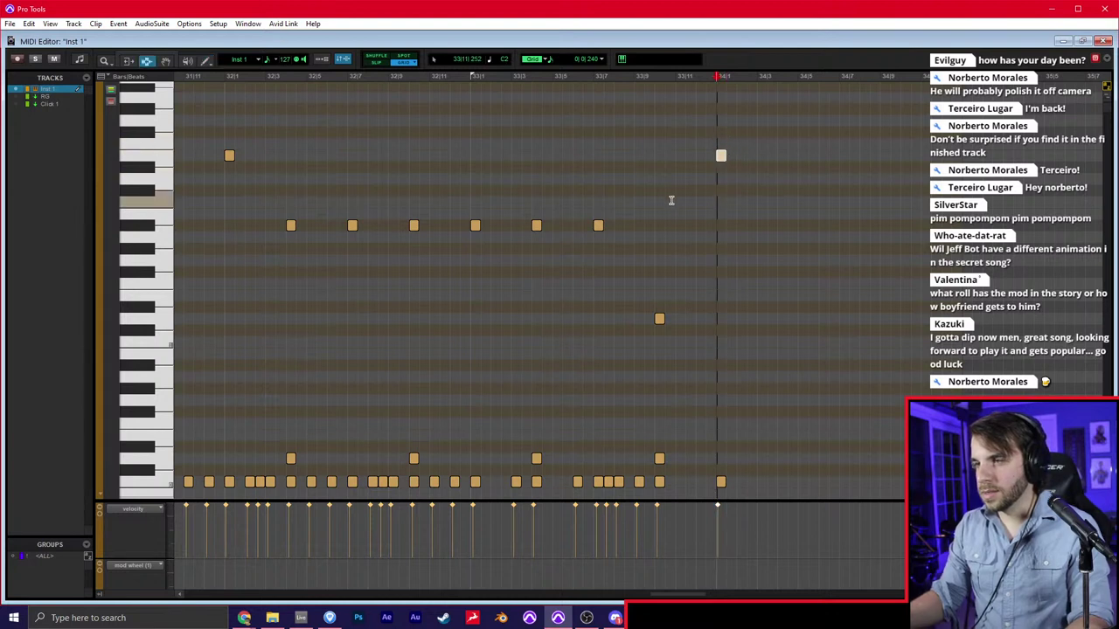
left_click(666, 201)
key("space")
scroll(665, 200, "right", 5)
scroll(666, 199, "right", 2)
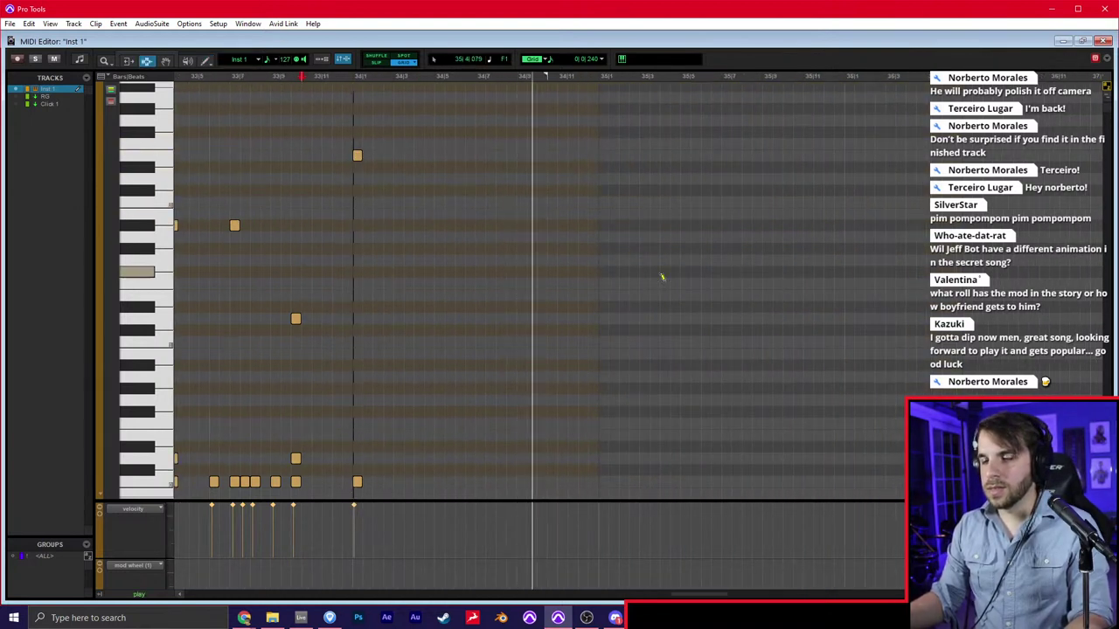
Draw a quieter F#1 note at 34|4, repeat it every three beats through 35|10, and play the part from bar 33
key("F10")
key("space")
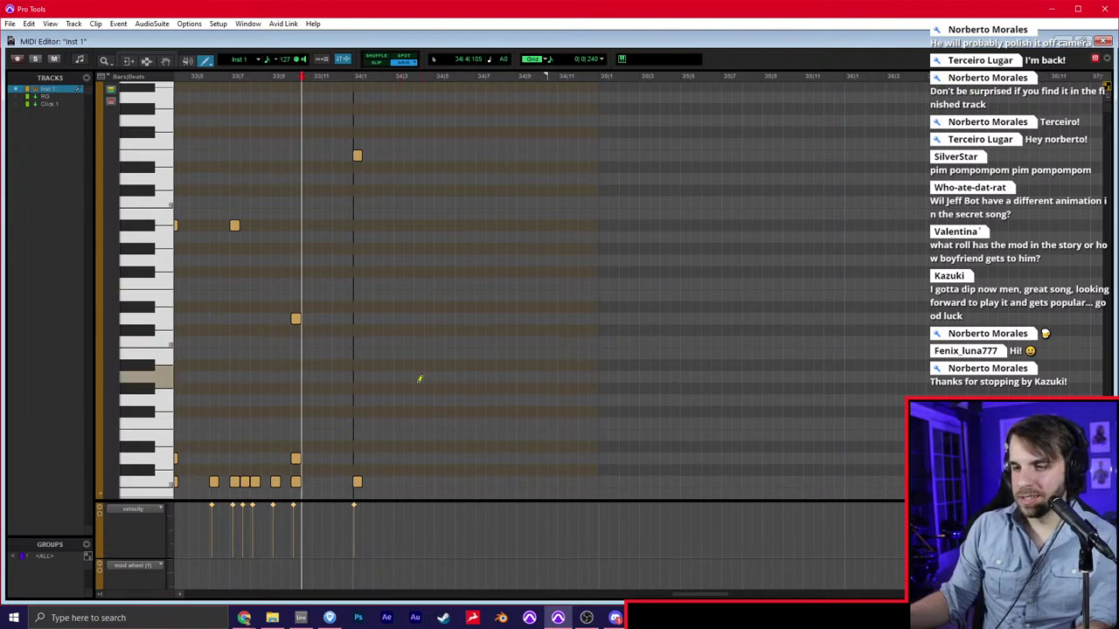
mouse_move(419, 379)
left_mouse_down()
mouse_move(421, 254)
mouse_move(420, 274)
left_mouse_up()
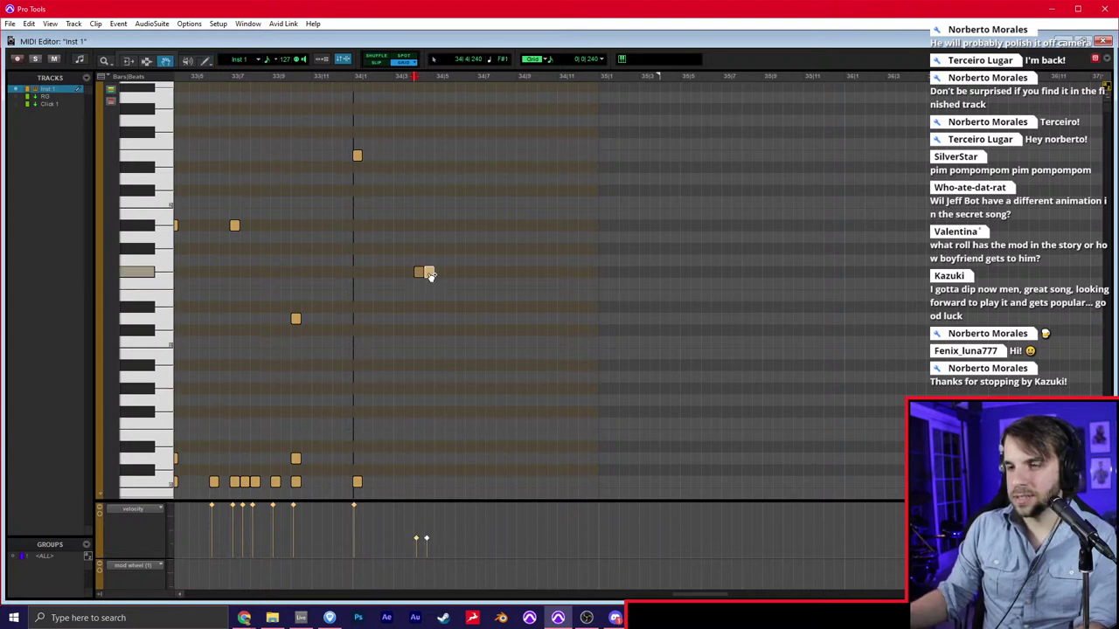
left_click(419, 273)
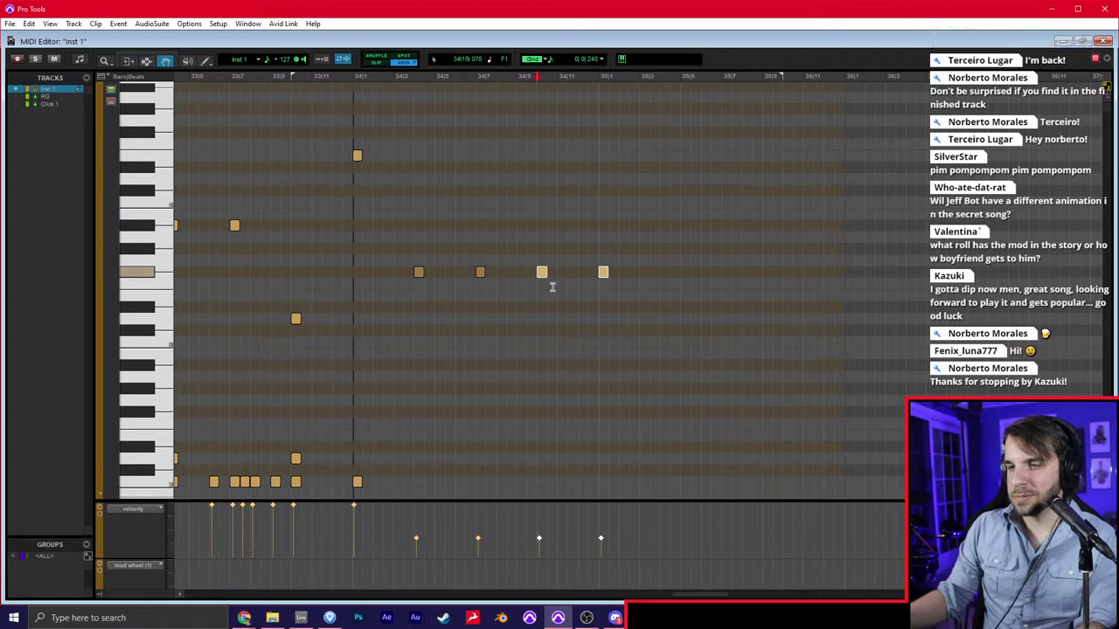
left_click_drag(661, 250, 594, 285)
key("Delete")
left_click_drag(617, 240, 376, 285)
key("ctrl+d")
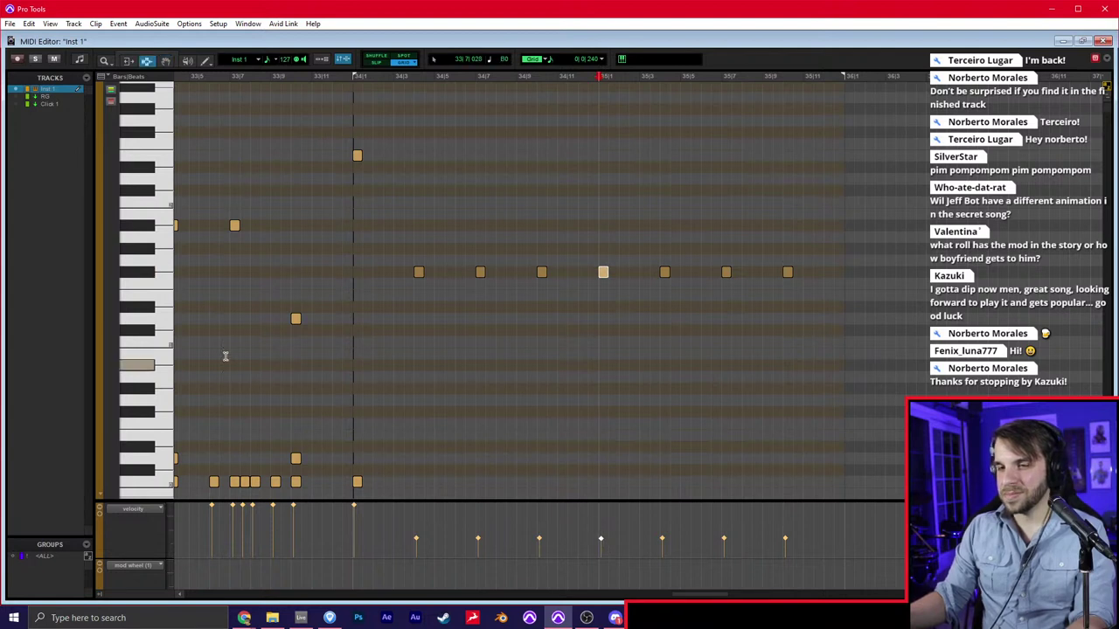
left_click(225, 356)
key("space")
Duplicate the last four F#1 notes repeatedly until the pulse fills the Inst 1 part through bar 41
key("ctrl+bracketleft")
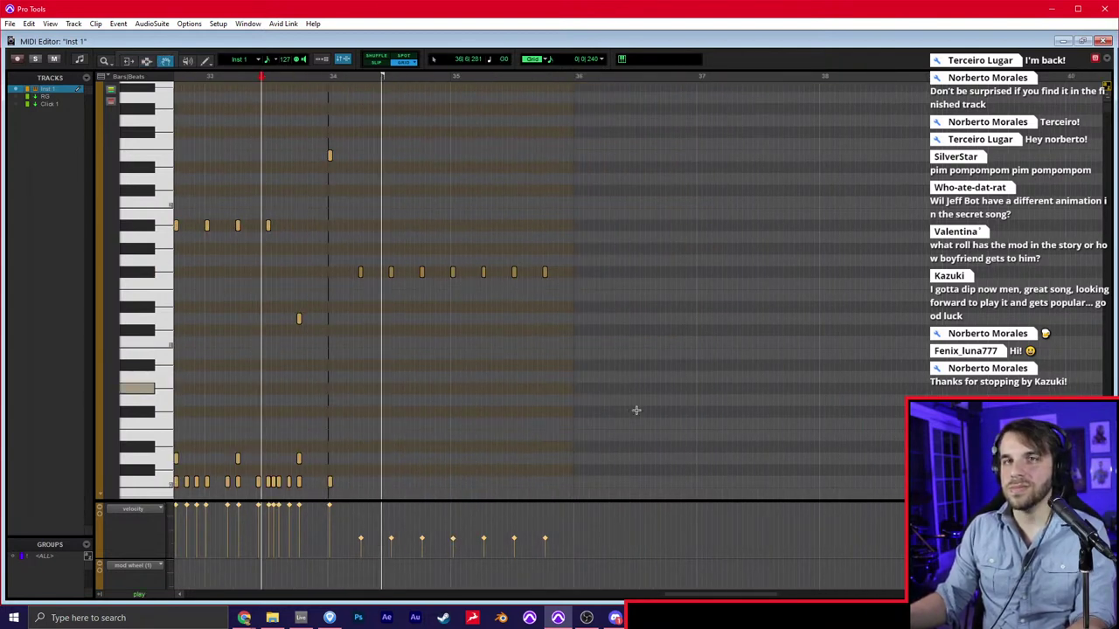
left_click_drag(612, 248, 437, 297)
key("ctrl+d")
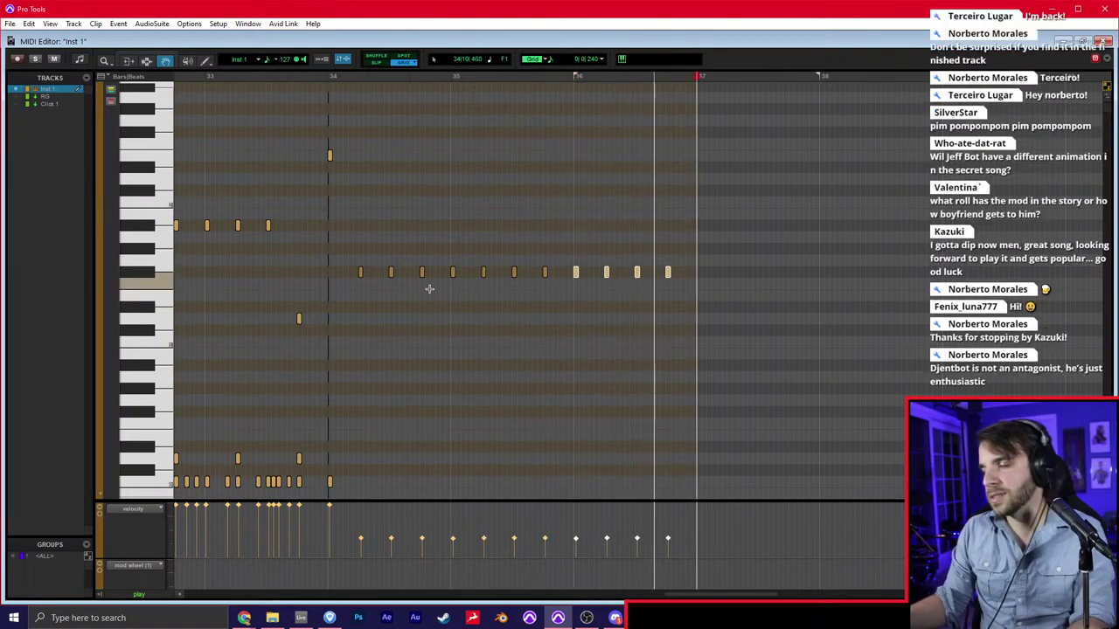
key("ctrl+d")
key("ctrl+d")
key("ctrl+d")
key("ctrl+d")
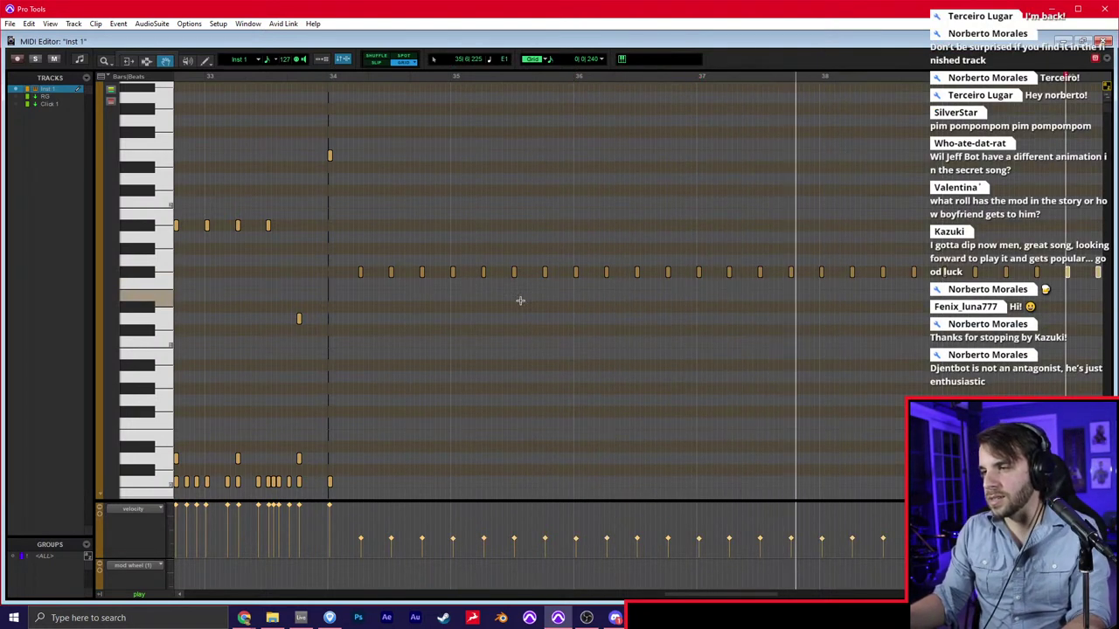
scroll(520, 300, "right", 10)
key("ctrl+d")
left_click(627, 289)
left_click(730, 302)
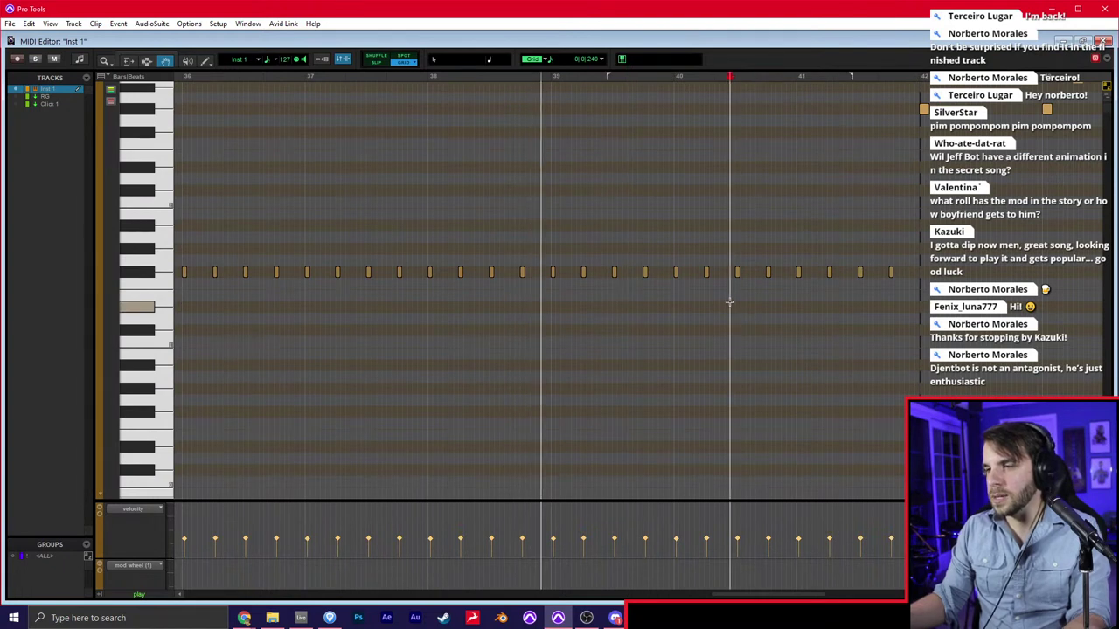
Draw D0 notes at 41|10, 41|11 and 41|12, and delete the F#1 note at 41|10
key("t")
scroll(737, 318, "right", 3)
key("F10")
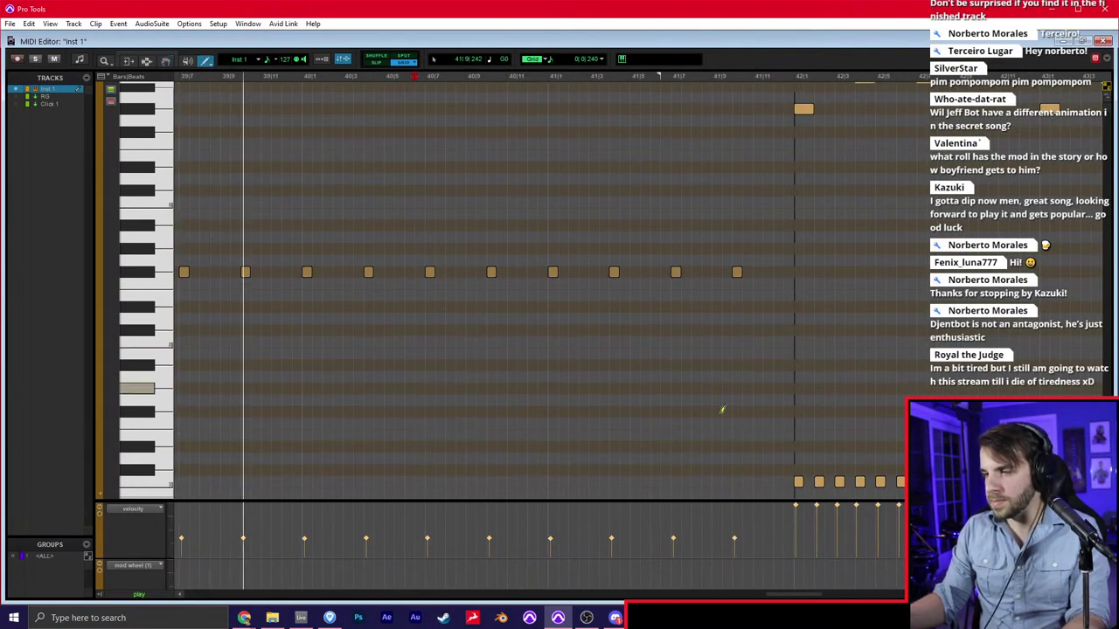
left_click(736, 457)
left_click_drag(773, 257, 701, 307)
key("Delete")
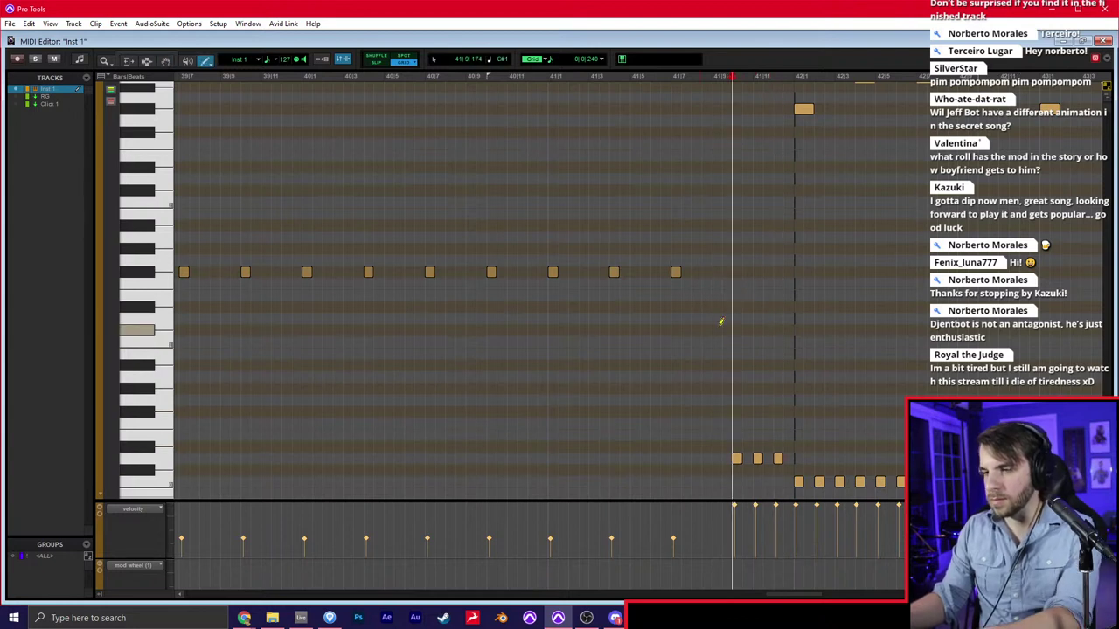
Extend the fill backwards with C0 at 41|9, D0 at 41|8 and 41|7, and two C0 notes at 41|6, and play it
left_click(716, 482)
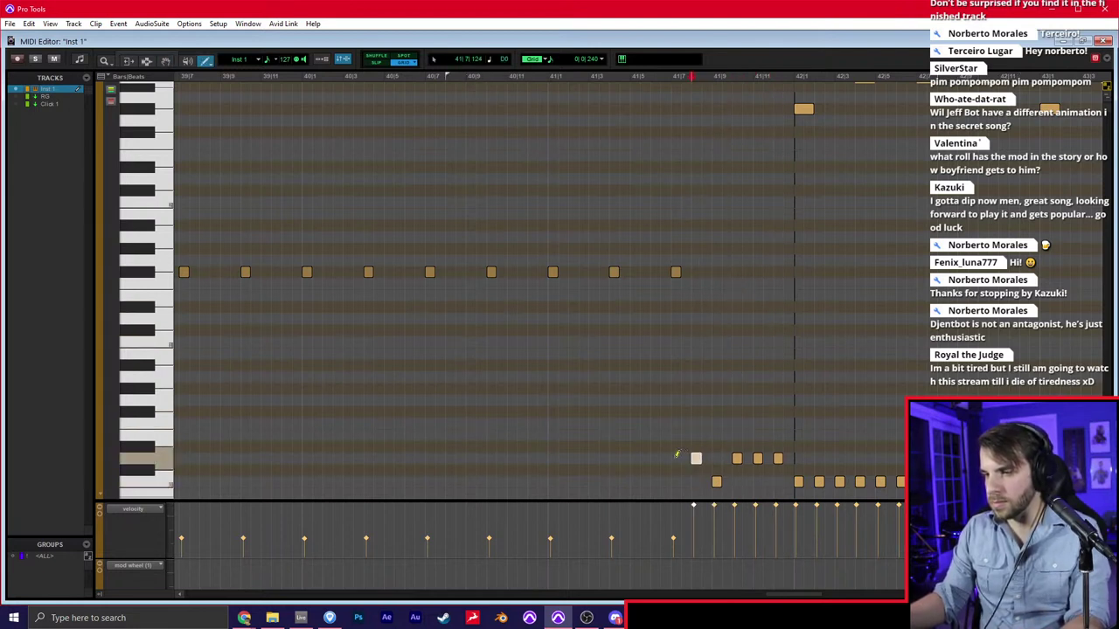
left_click(676, 458)
left_click(666, 480)
key("F7")
left_click(503, 403)
key("space")
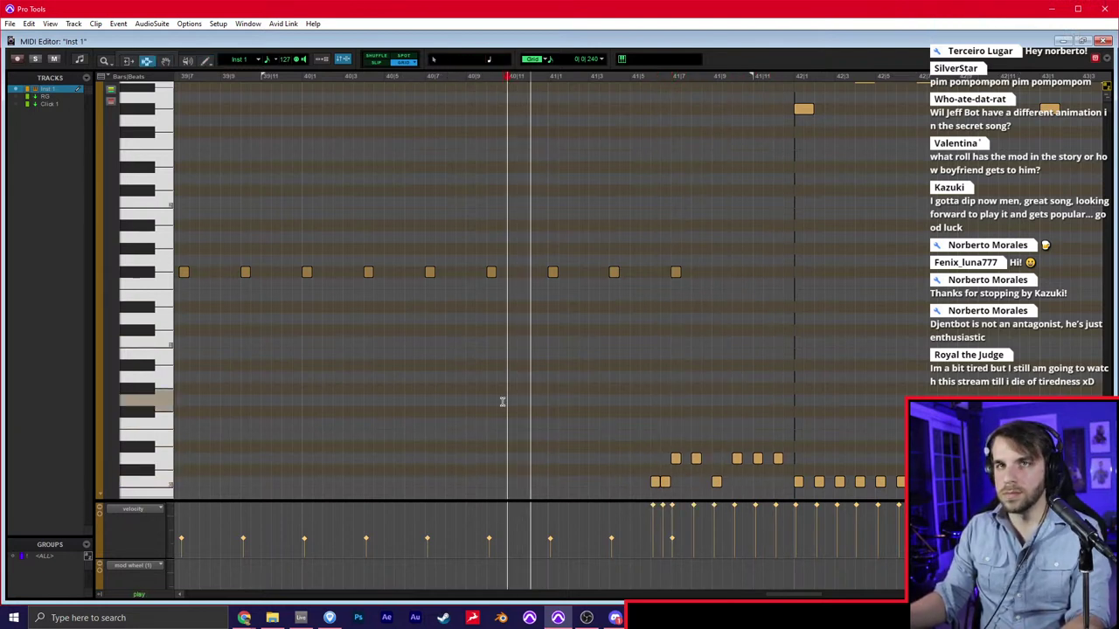
Move the last three fill notes of bar 41 to Eb0, B0 and C1, and play the fill from bar 41
left_click(695, 376)
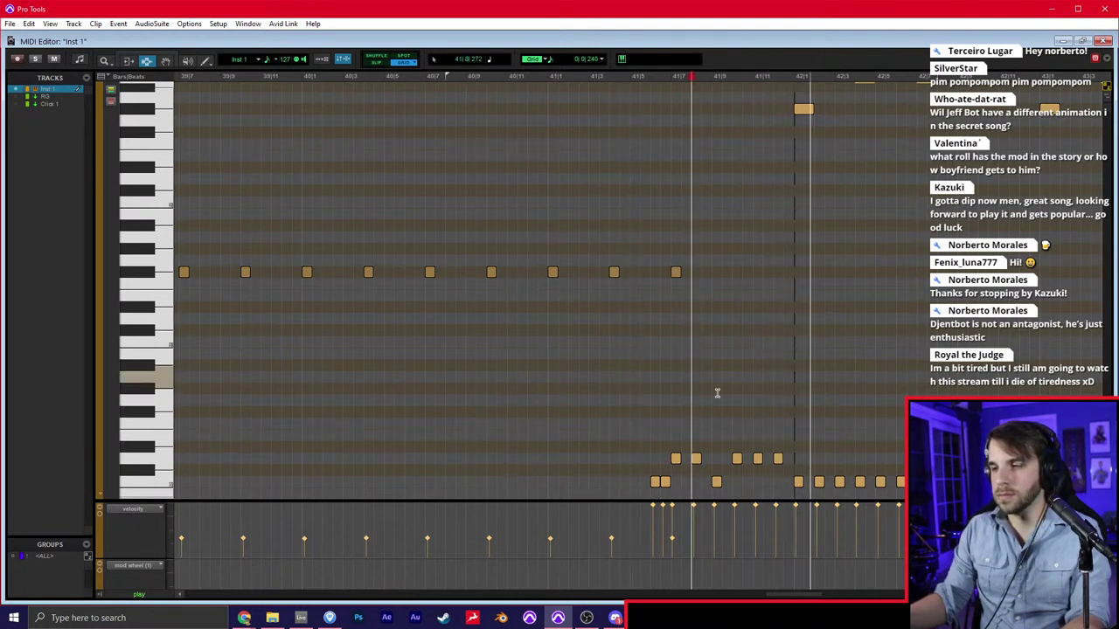
key("F10")
key("space")
key("F8")
left_click_drag(750, 427, 764, 339)
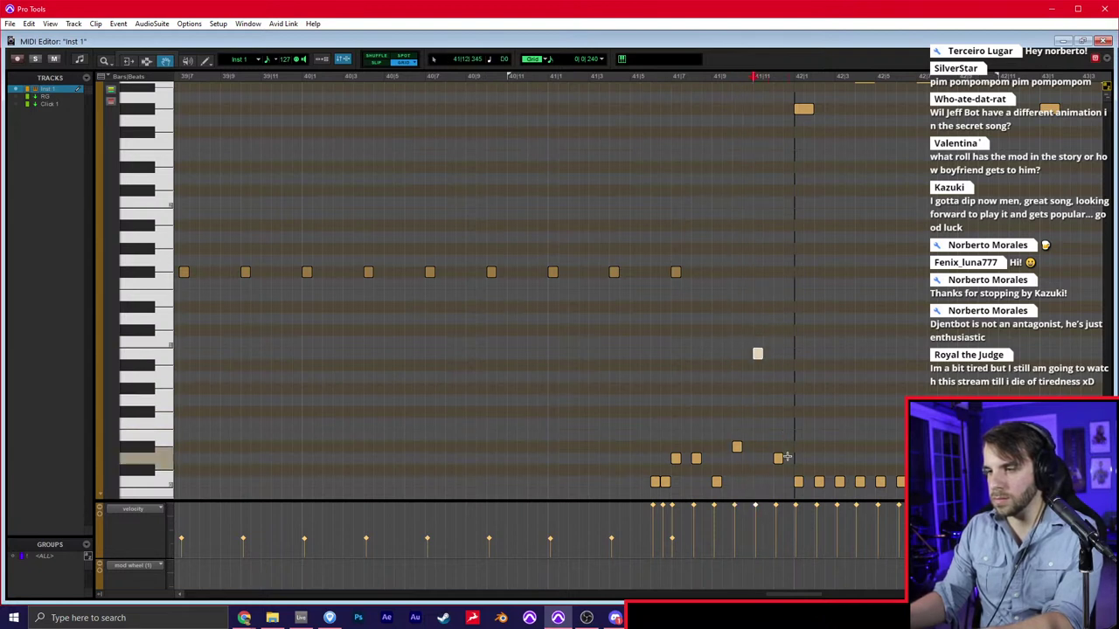
left_click_drag(786, 457, 786, 342)
left_click(579, 345)
key("space")
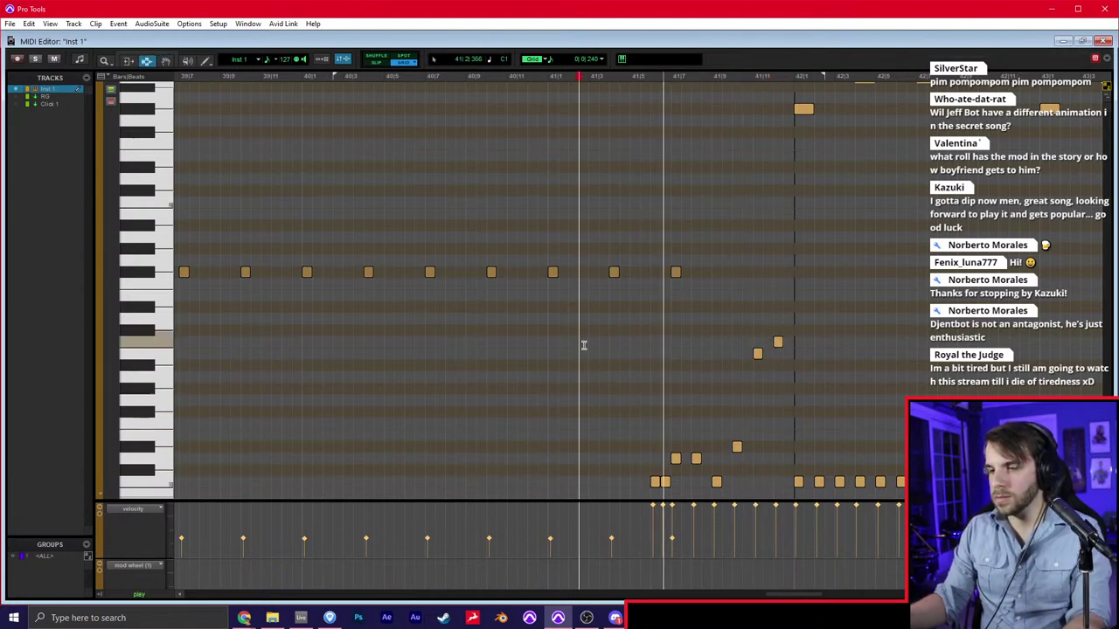
Raise the fill's 41|7 note from D0 to Eb0 and play the fill into the section after bar 42
key("r")
left_click(631, 359)
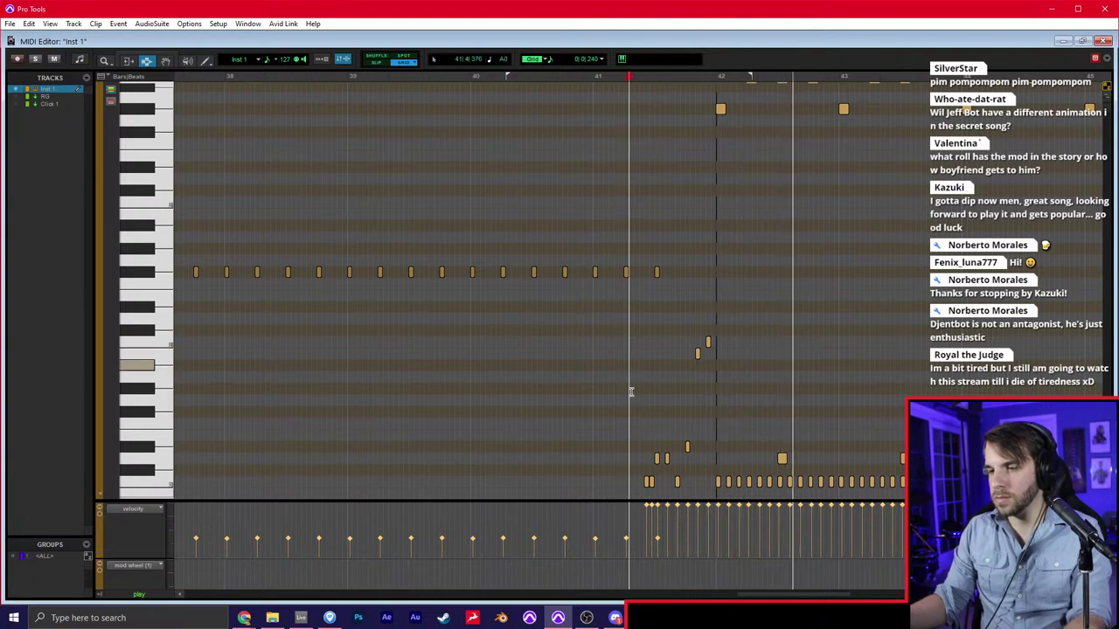
key("t")
left_click(690, 447)
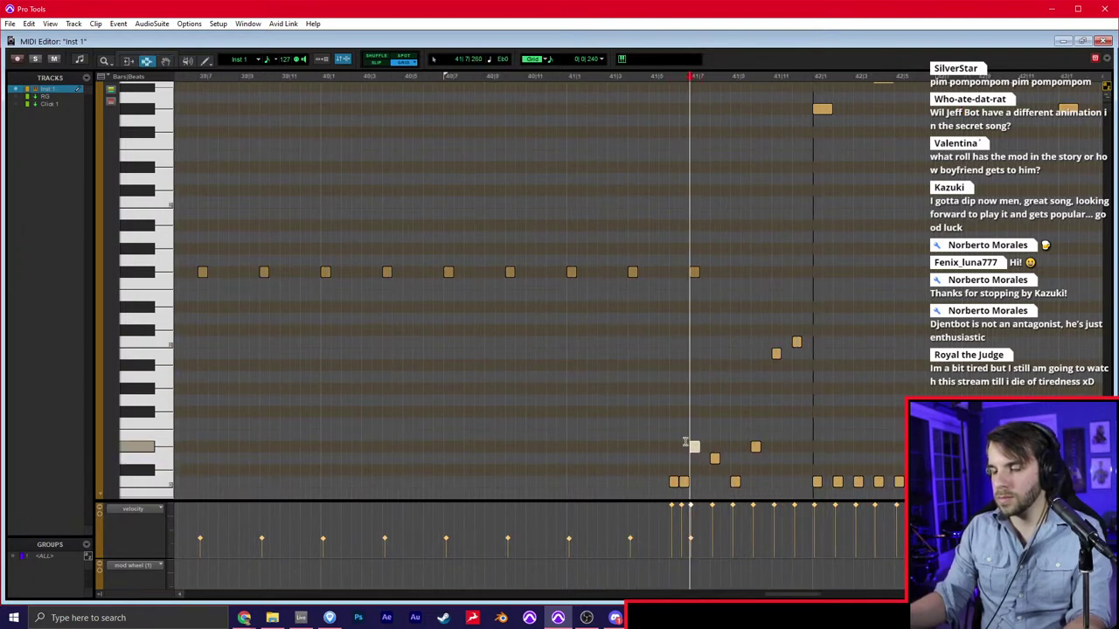
key("r")
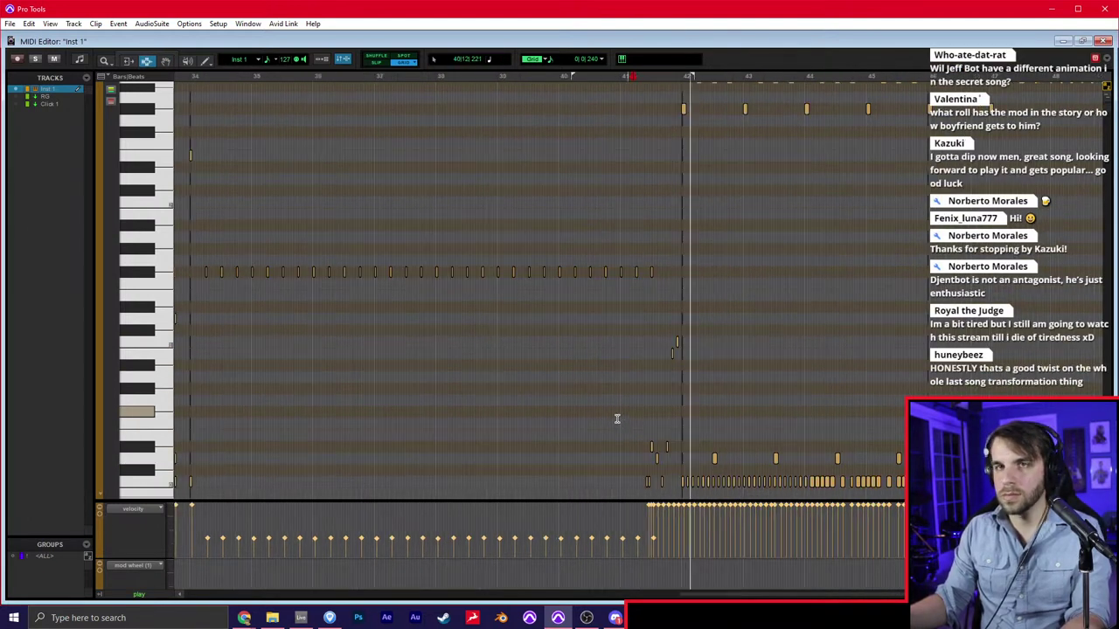
scroll(618, 415, "right", 4)
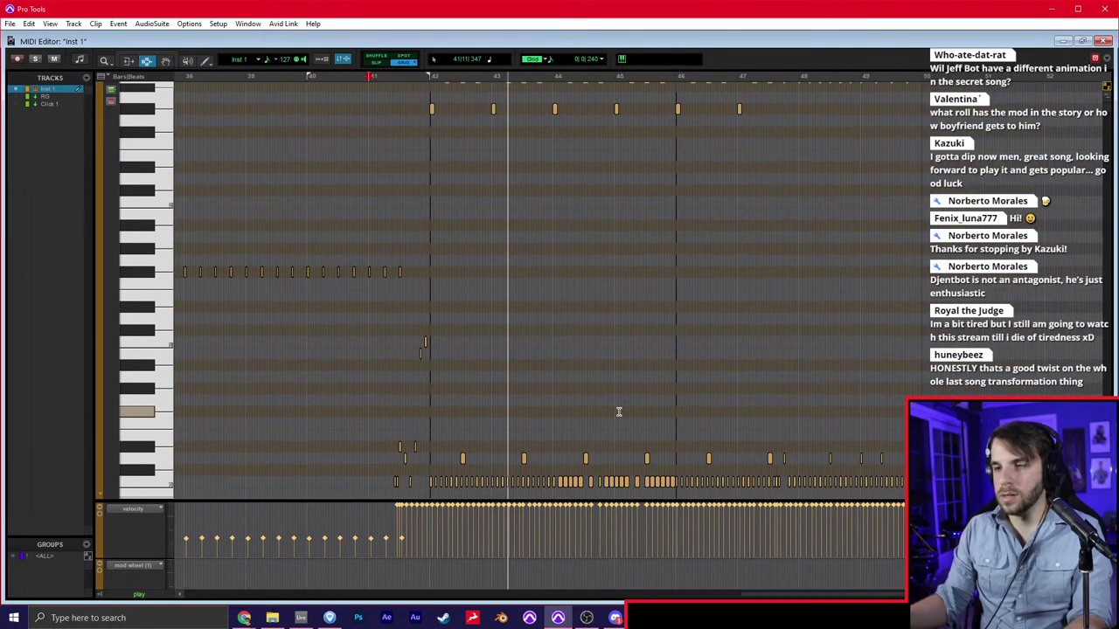
left_click(634, 345)
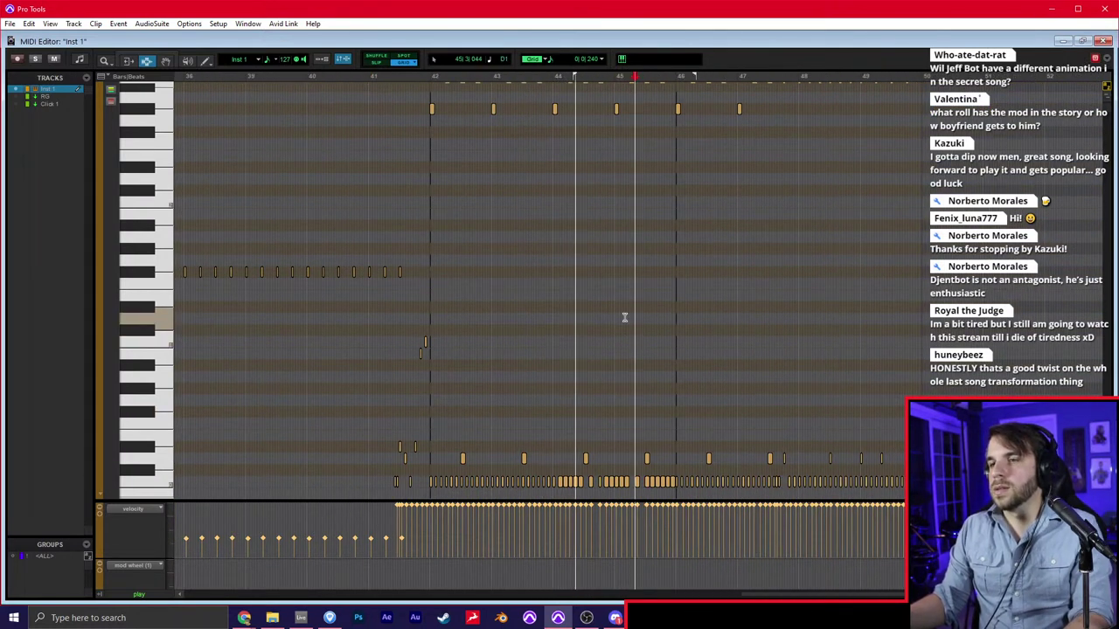
Select the bars 42 to 50 section on every track from Inst 1 to Audio 6 and duplicate it at bar 50
scroll(625, 317, "right", 2)
left_click(592, 331)
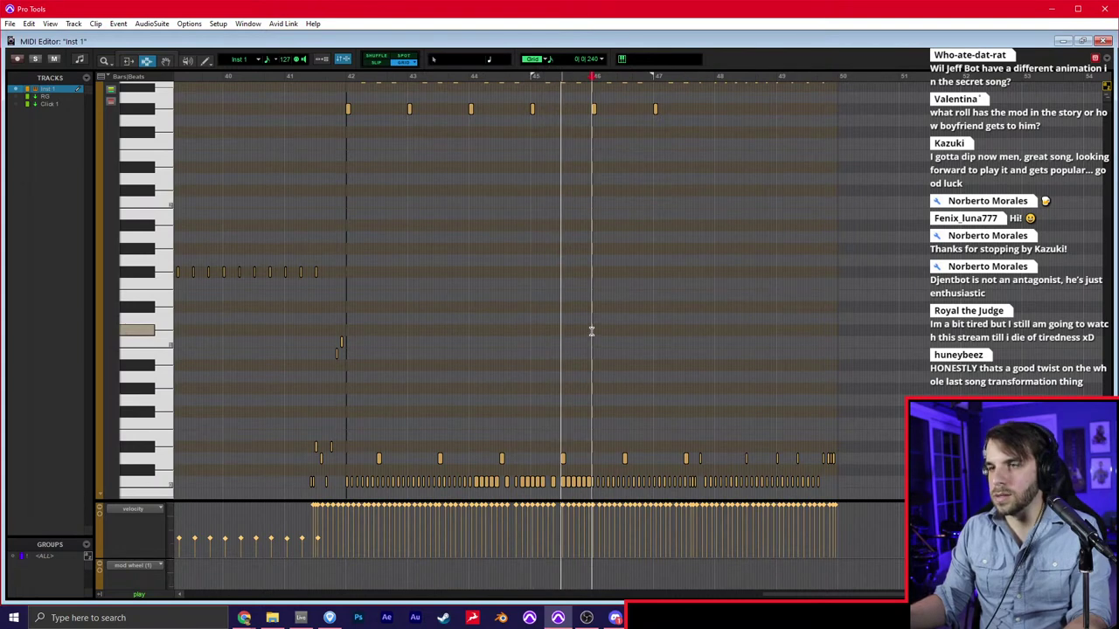
key("ctrl+=")
left_click(660, 320)
key("r")
key("r")
left_click(660, 319)
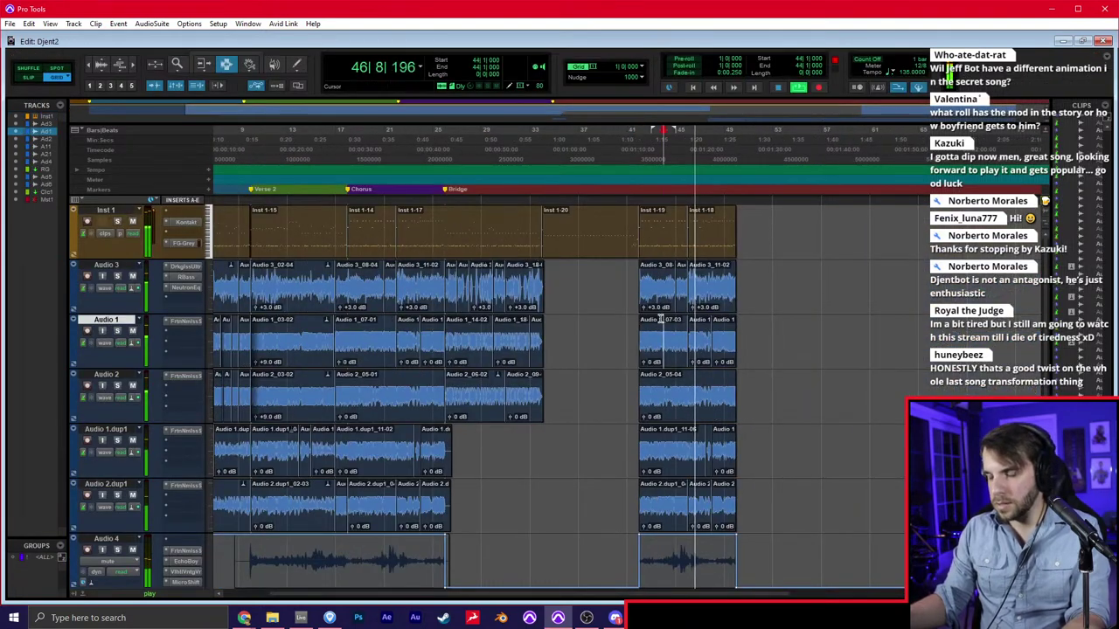
key("t")
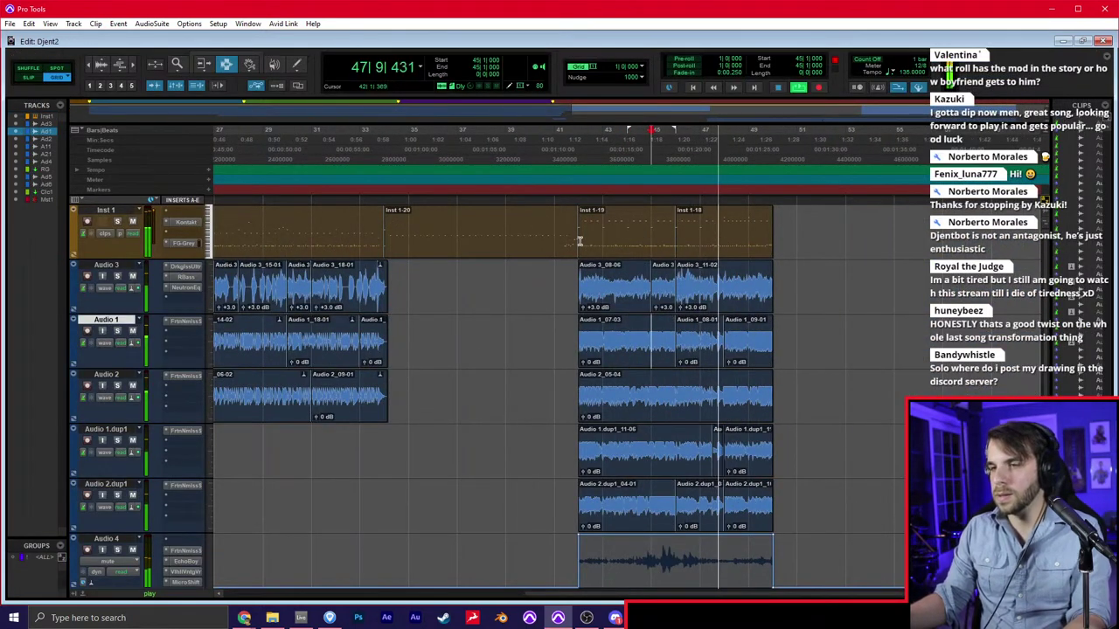
left_click_drag(579, 241, 771, 506)
key("r")
key("t")
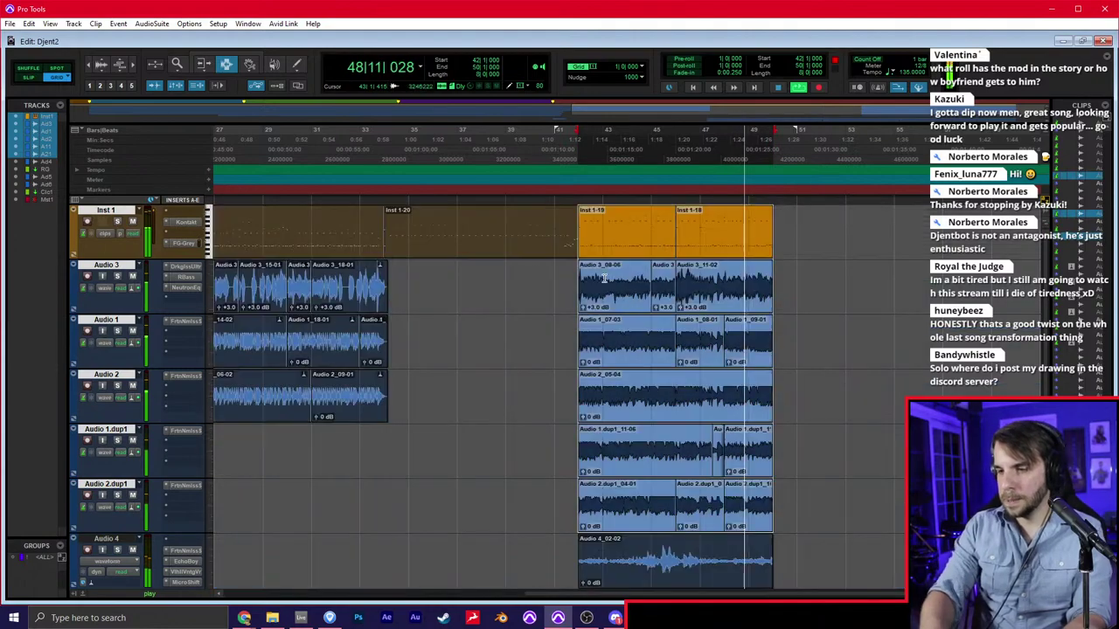
scroll(604, 279, "down", 4)
left_click_drag(755, 372, 772, 499)
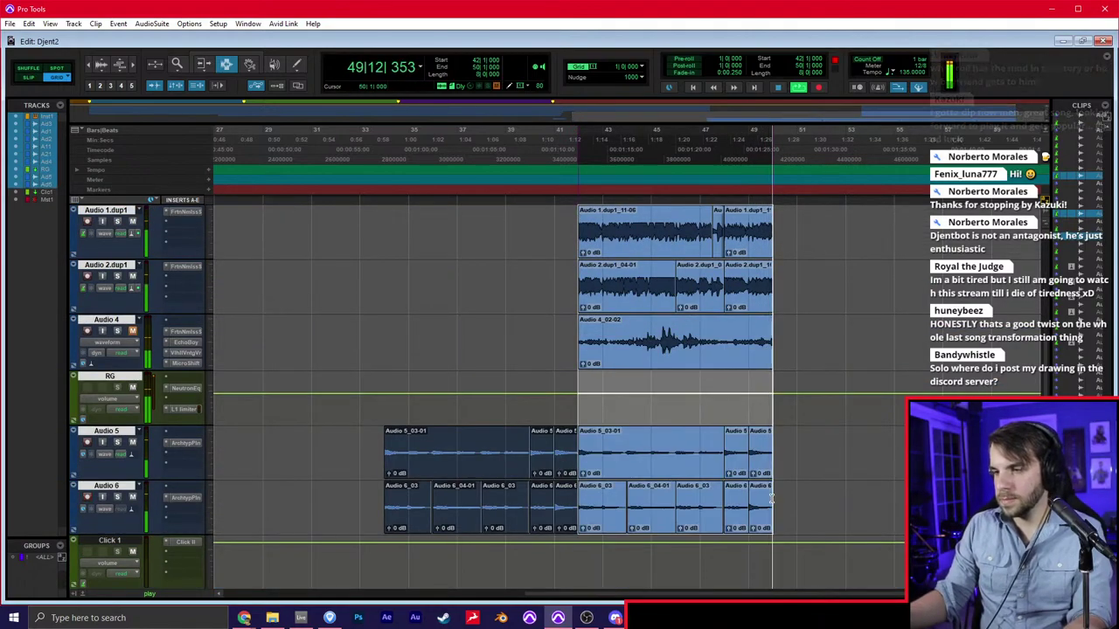
left_click(822, 345)
scroll(865, 341, "up", 4)
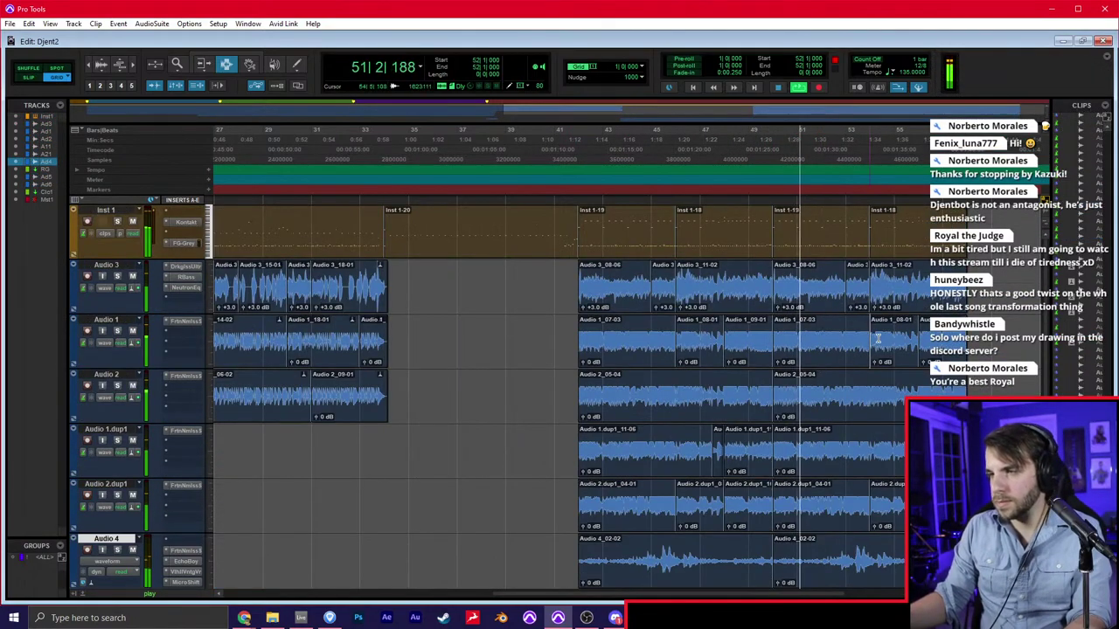
Open the duplicated Inst 1 drum part in the MIDI Editor and delete its D0 notes from 51|7 to the end
double_click(772, 232)
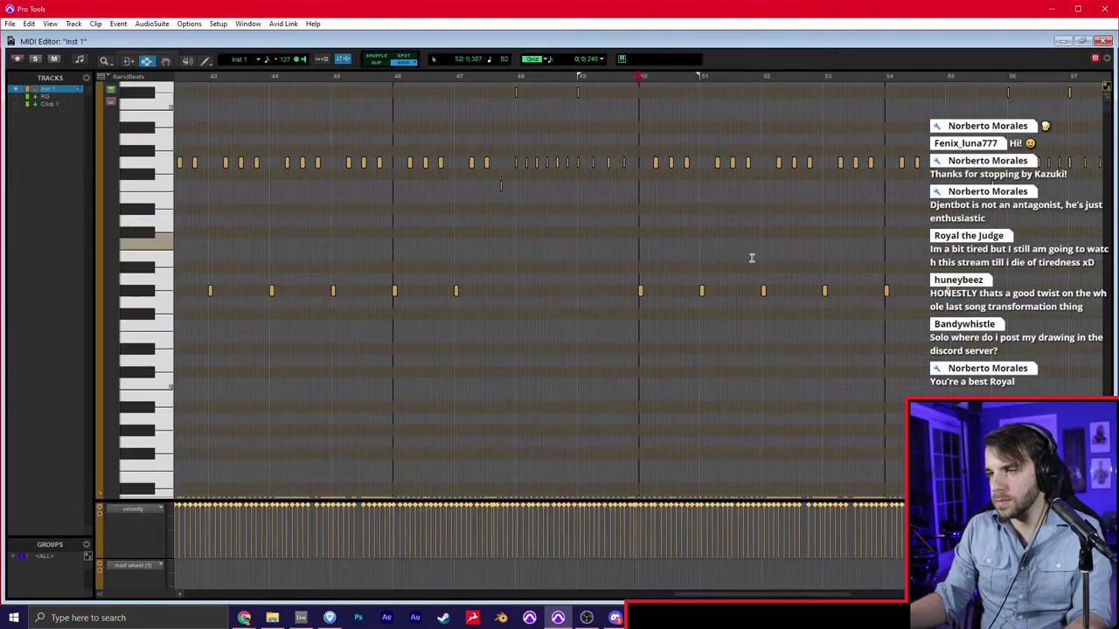
scroll(670, 307, "right", 4)
scroll(669, 303, "down", 6)
key("F8")
key("t")
key("t")
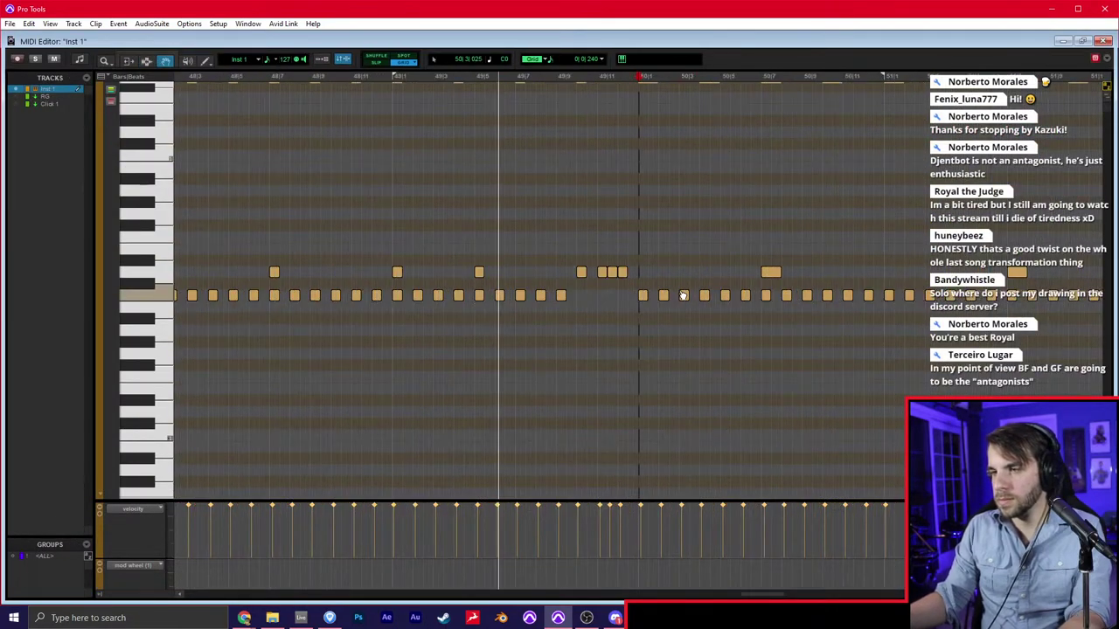
scroll(678, 298, "right", 6)
key("r")
scroll(670, 298, "right", 5)
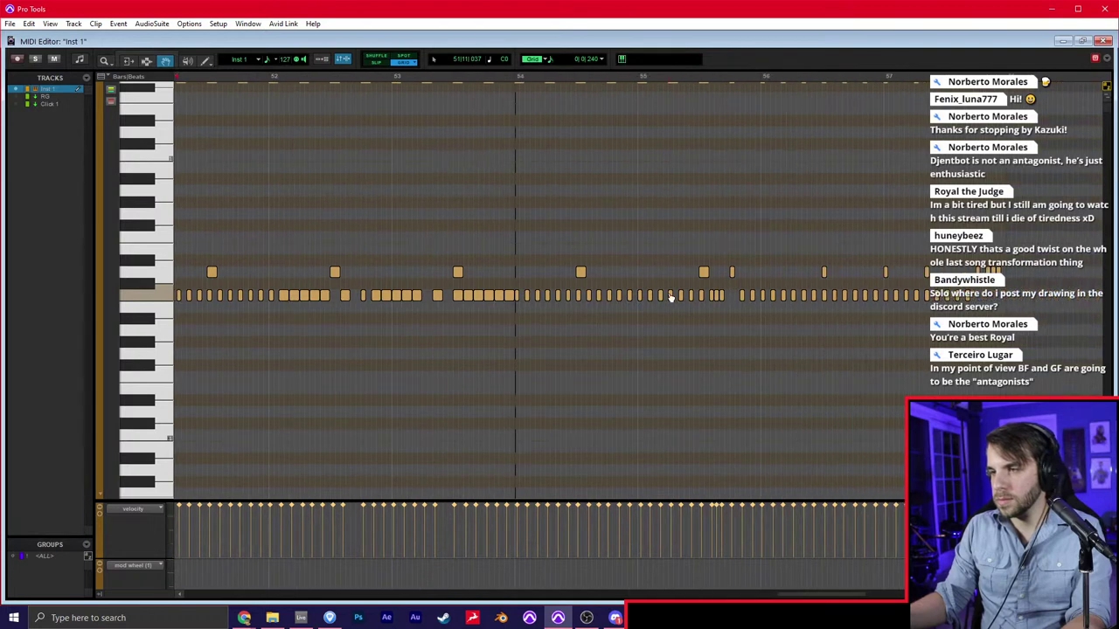
left_click_drag(676, 246, 1004, 283)
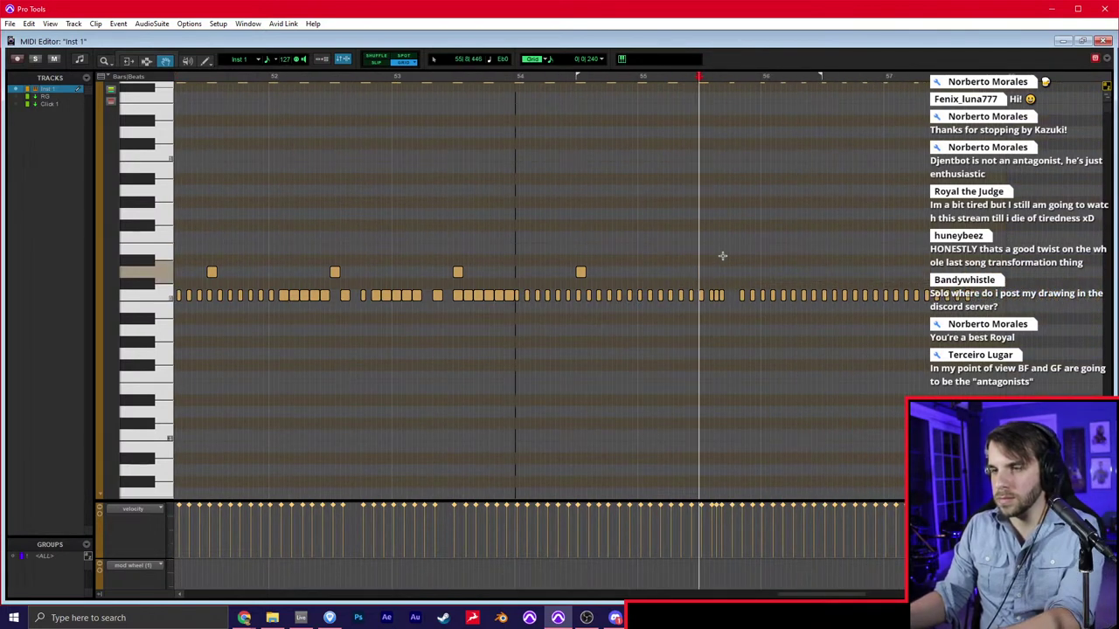
left_click_drag(740, 246, 217, 267)
Move the remaining D0 note of bar 50 to 50|4 and place a second D0 note at 50|10
scroll(309, 280, "left", 3)
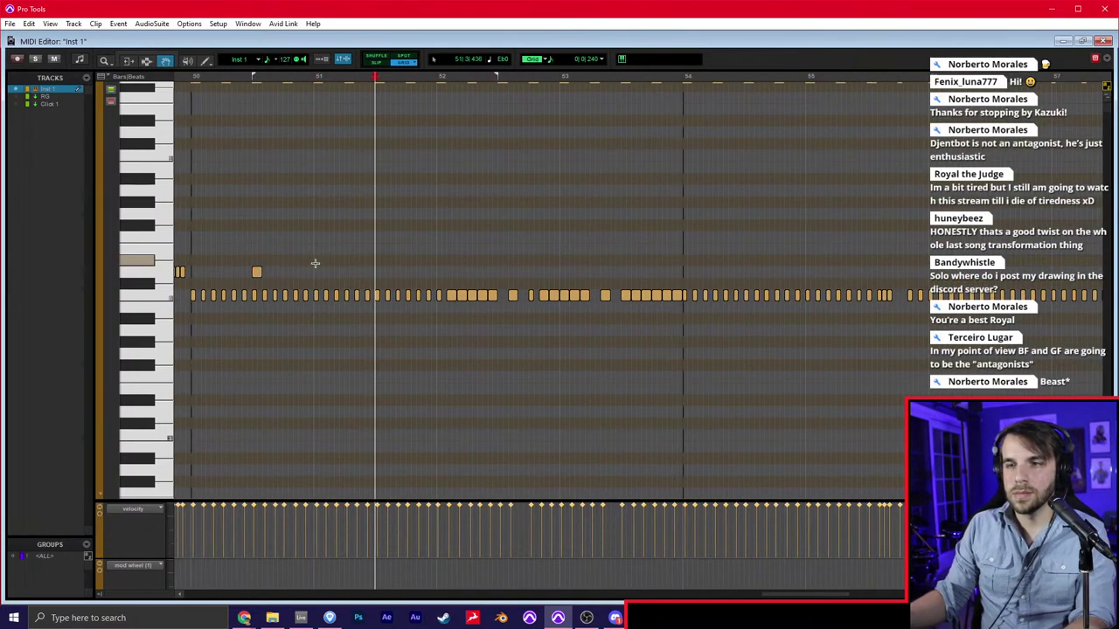
scroll(316, 263, "left", 1)
left_click(337, 248)
key("t")
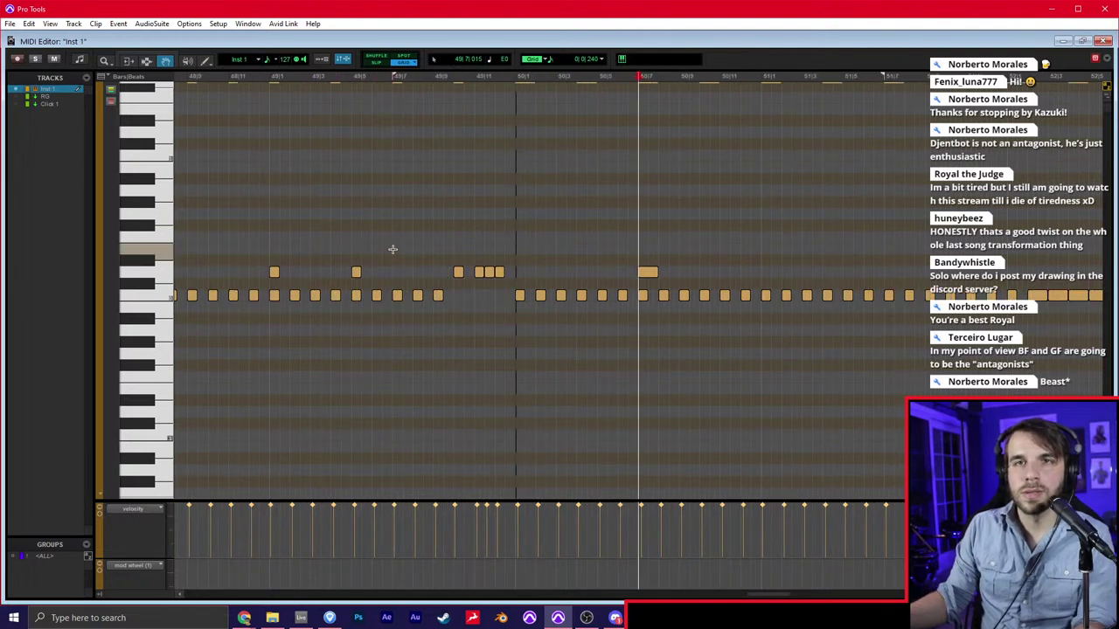
scroll(398, 248, "up", 2)
scroll(695, 446, "down", 2)
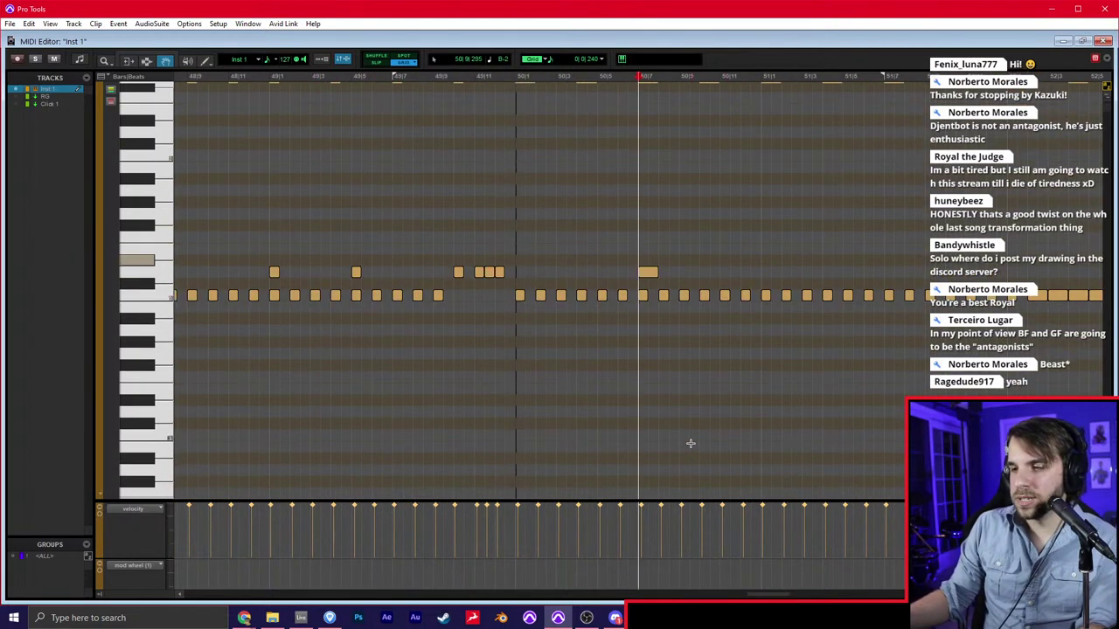
left_click_drag(576, 284, 582, 274)
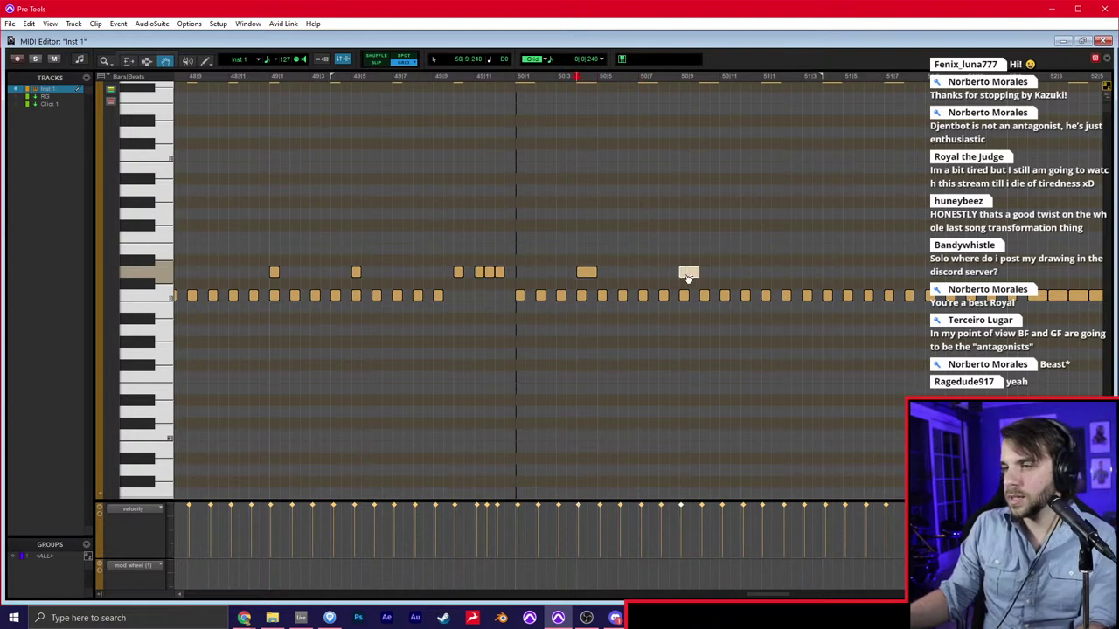
left_click(688, 276)
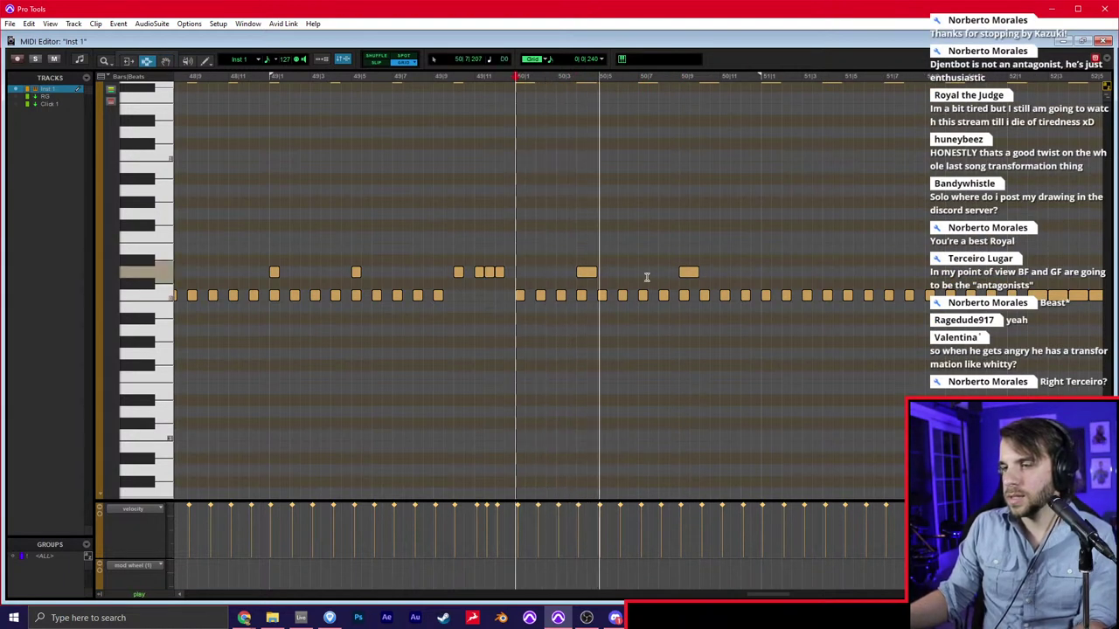
scroll(644, 277, "up", 2)
left_click_drag(690, 459, 709, 455)
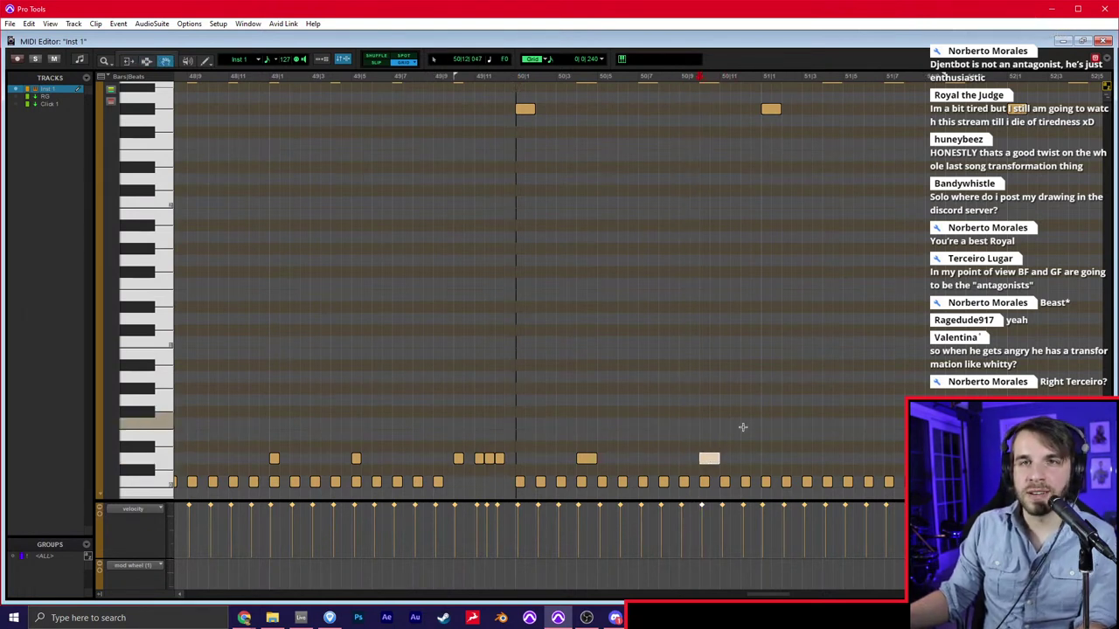
Duplicate the two-note D0 pattern of bar 50 repeatedly across the following bars and play the result
left_click_drag(789, 401, 558, 465)
key("ctrl+d")
key("r")
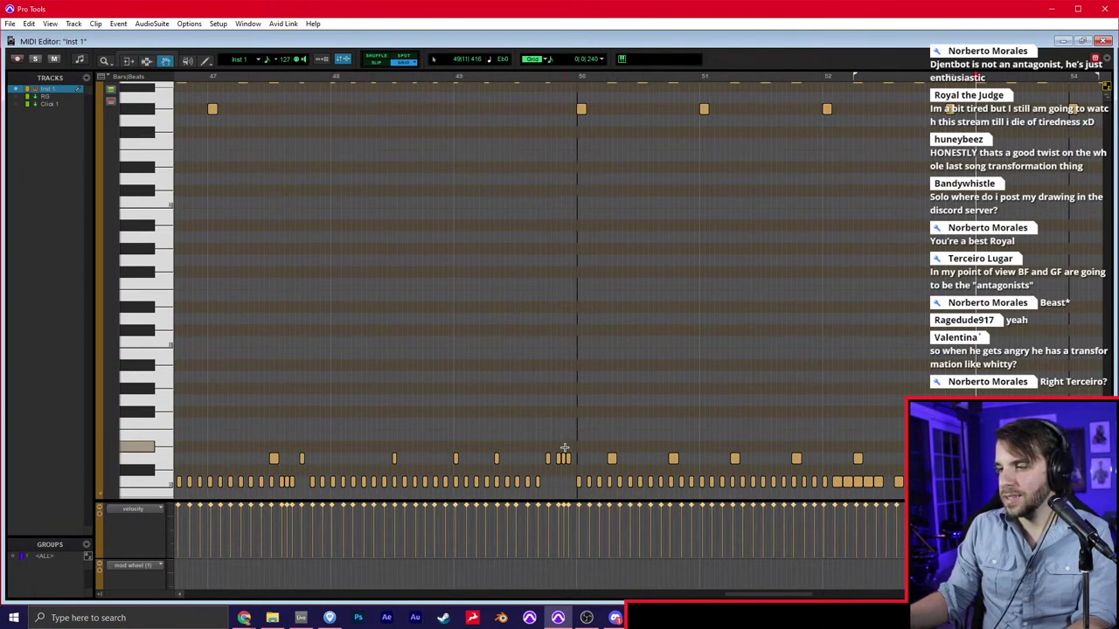
scroll(572, 441, "right", 3)
key("space")
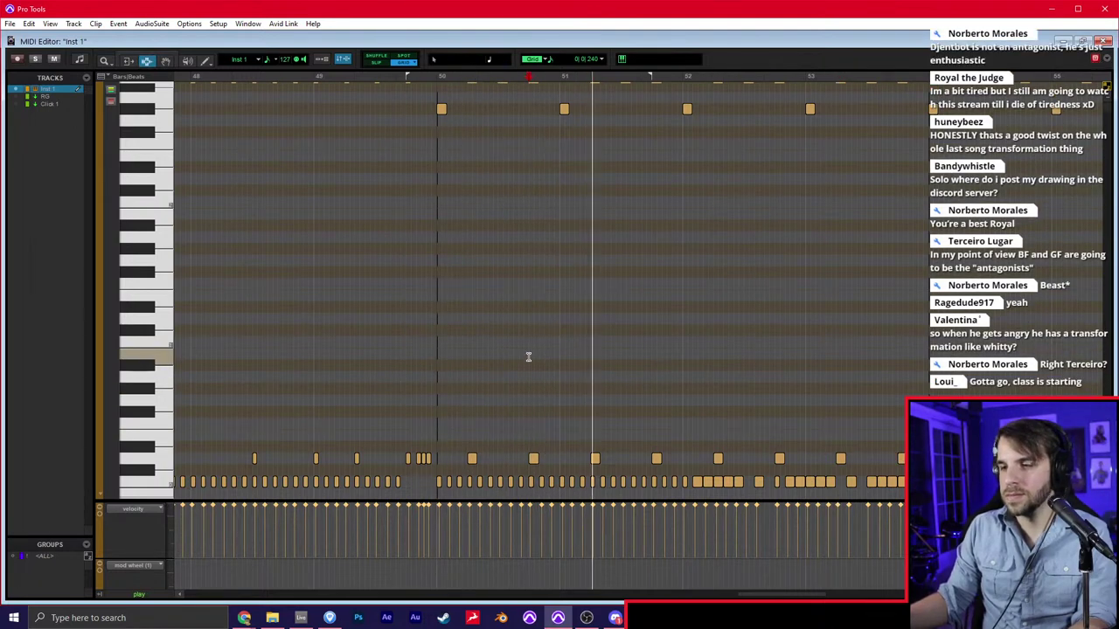
Lower the RG track's volume to -10.5 dB in the mixer during playback, and select the Audio 5 and Audio 6 tracks
scroll(528, 356, "right", 1)
key("ctrl+equal")
key("ctrl+equal")
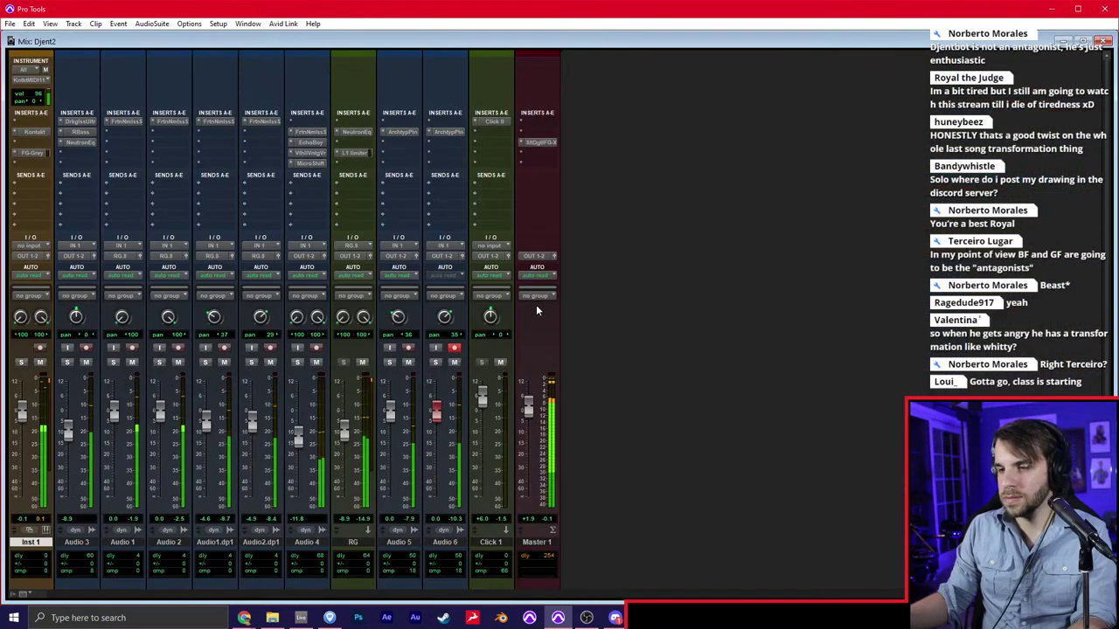
key("ctrl+equal")
key("ctrl+equal")
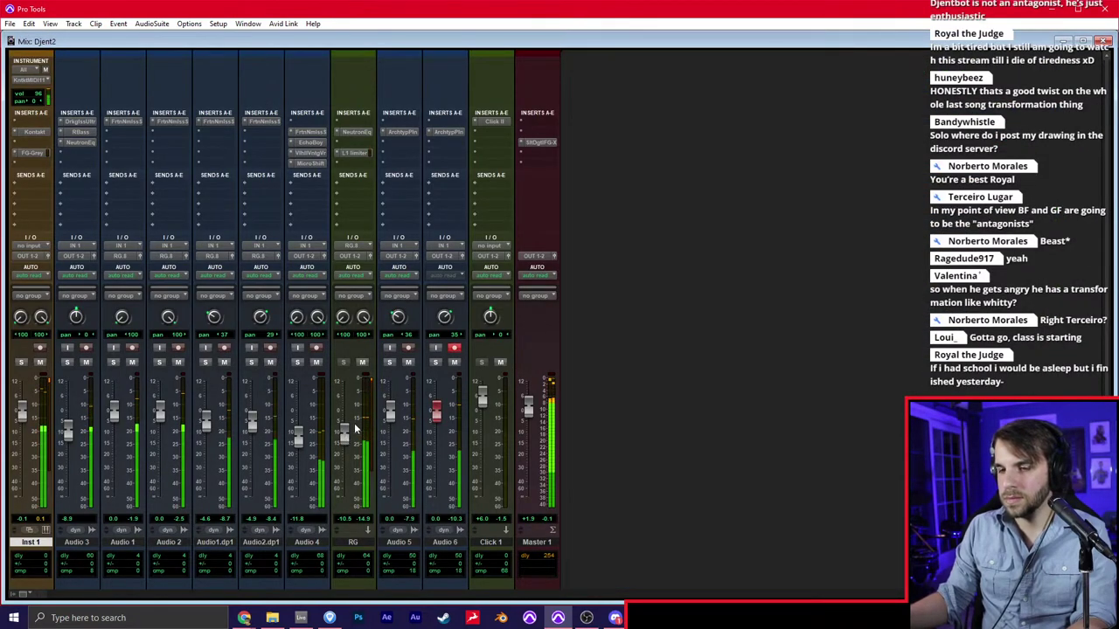
left_click(442, 544, "shift")
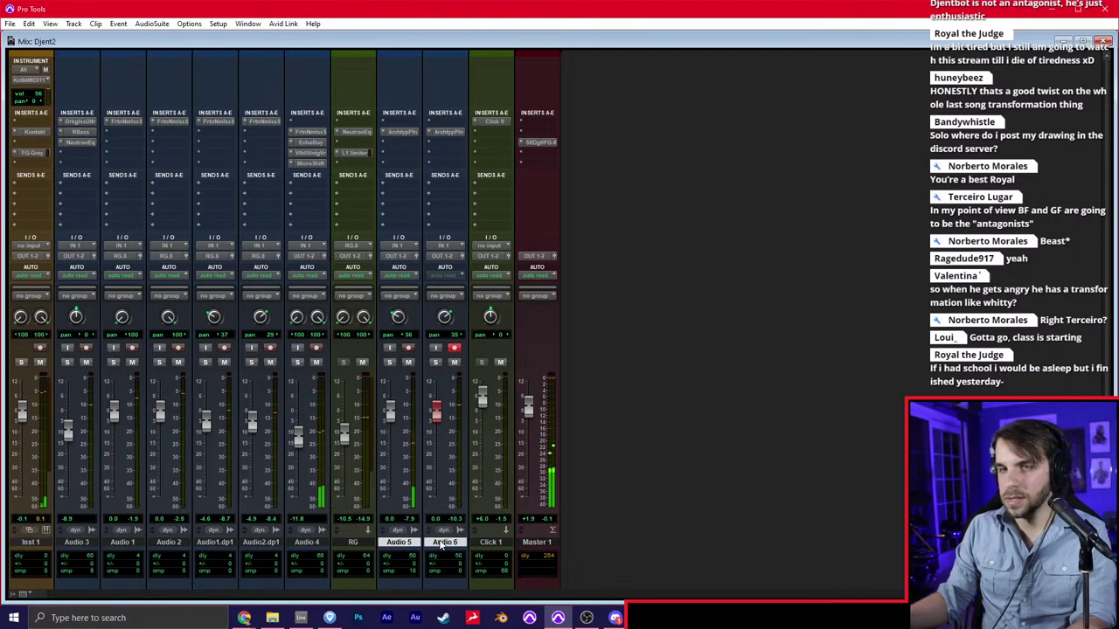
Switch to Discord, view the guitar-smashing concept drawing in the djentbot-art channel enlarged, and move the Discord window out of the way
left_click(616, 618)
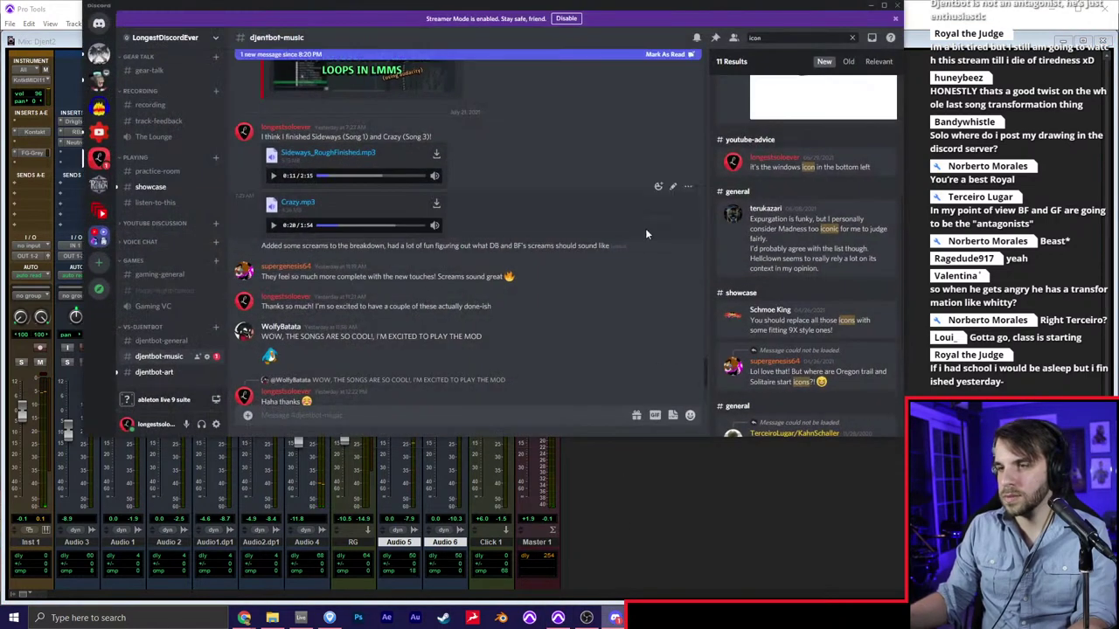
left_click(184, 372)
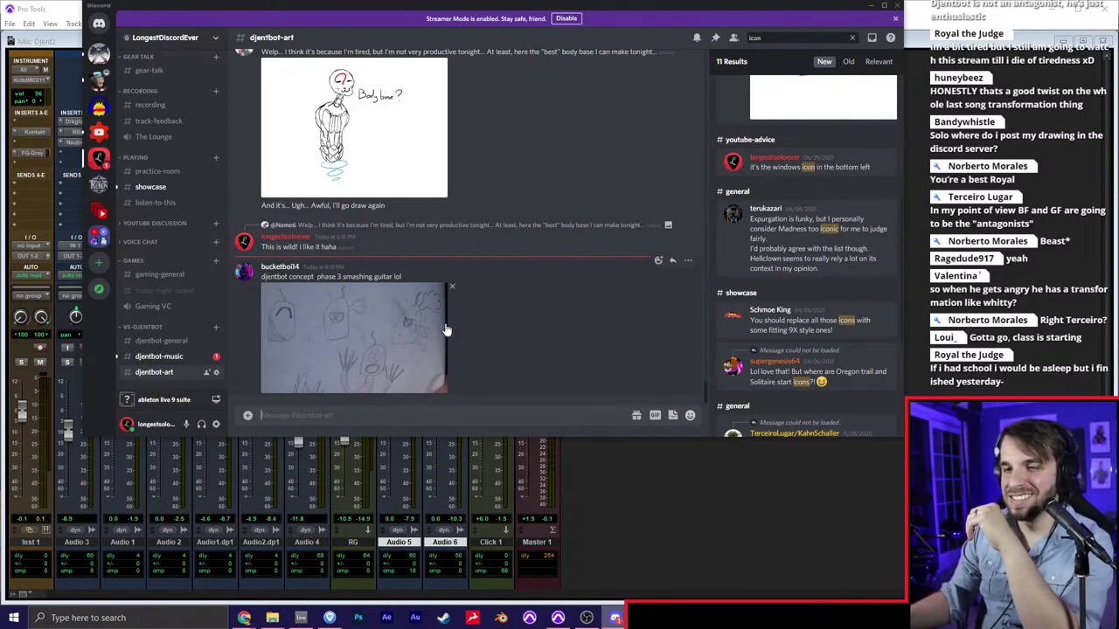
left_click(385, 332)
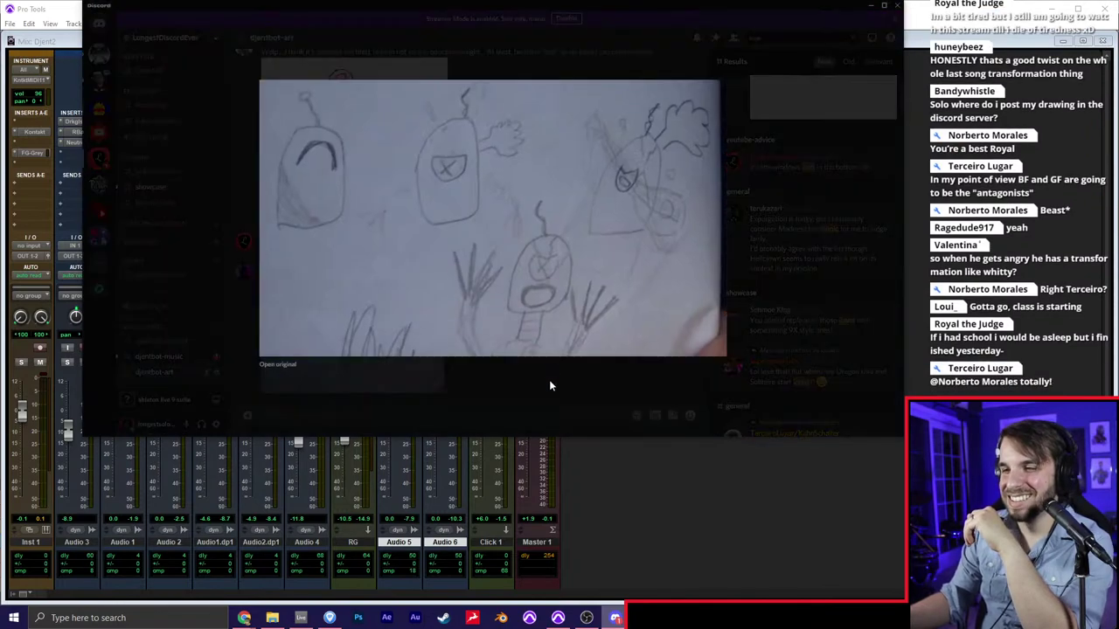
left_click(549, 386)
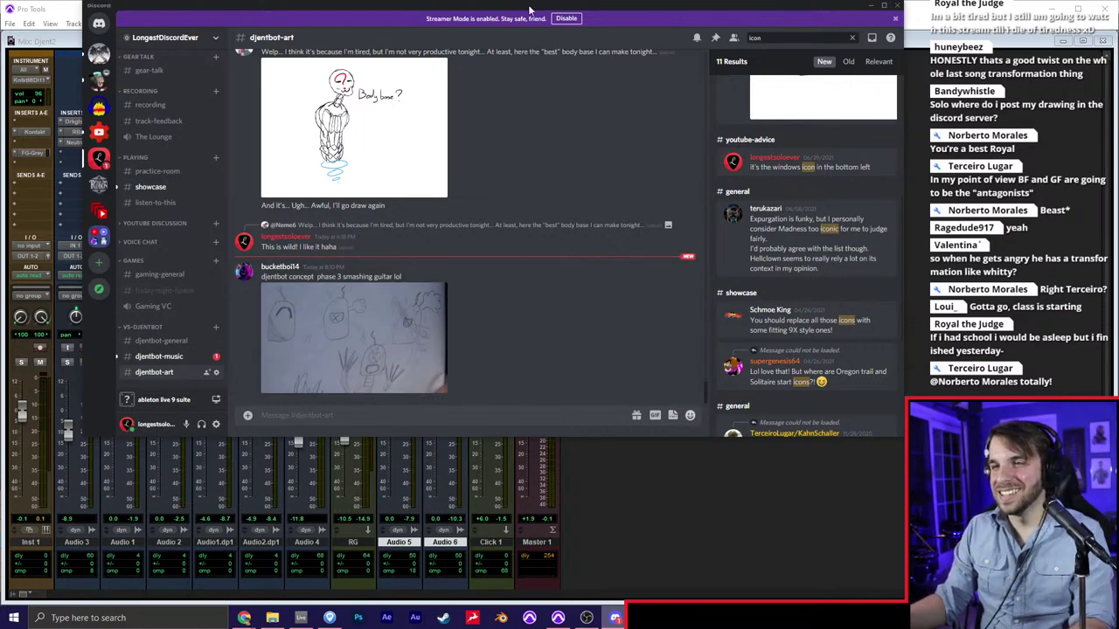
left_click_drag(529, 6, 798, 0)
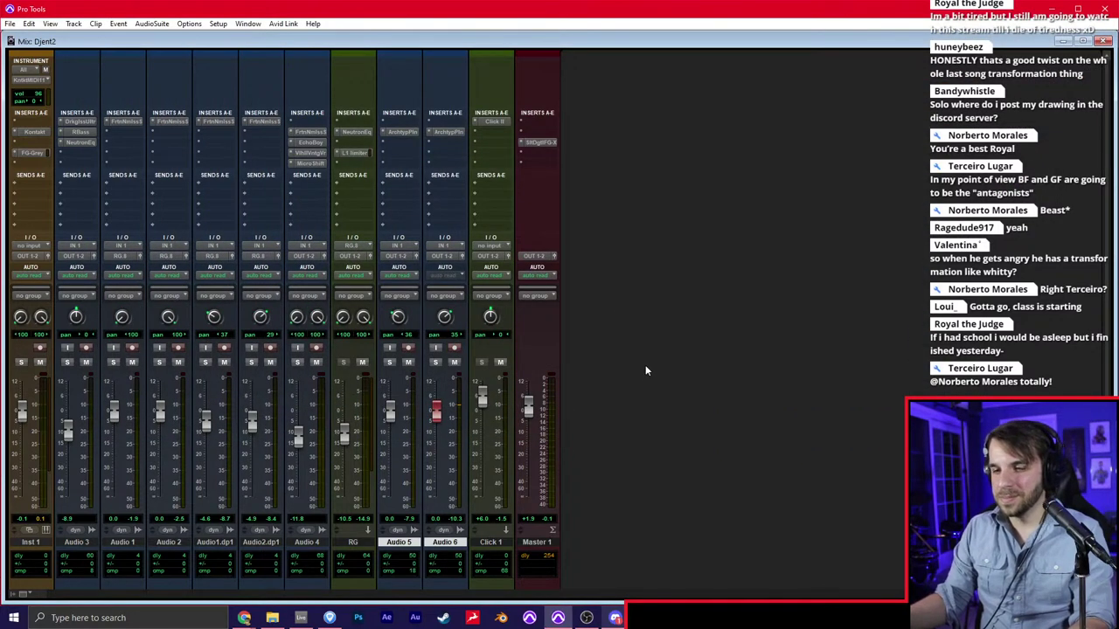
Return to the Edit window in Pro Tools, play from bar 40, and place the cursor at bar 40 on Audio 2
key("ctrl+equal")
left_click(525, 344)
key("space")
key("t")
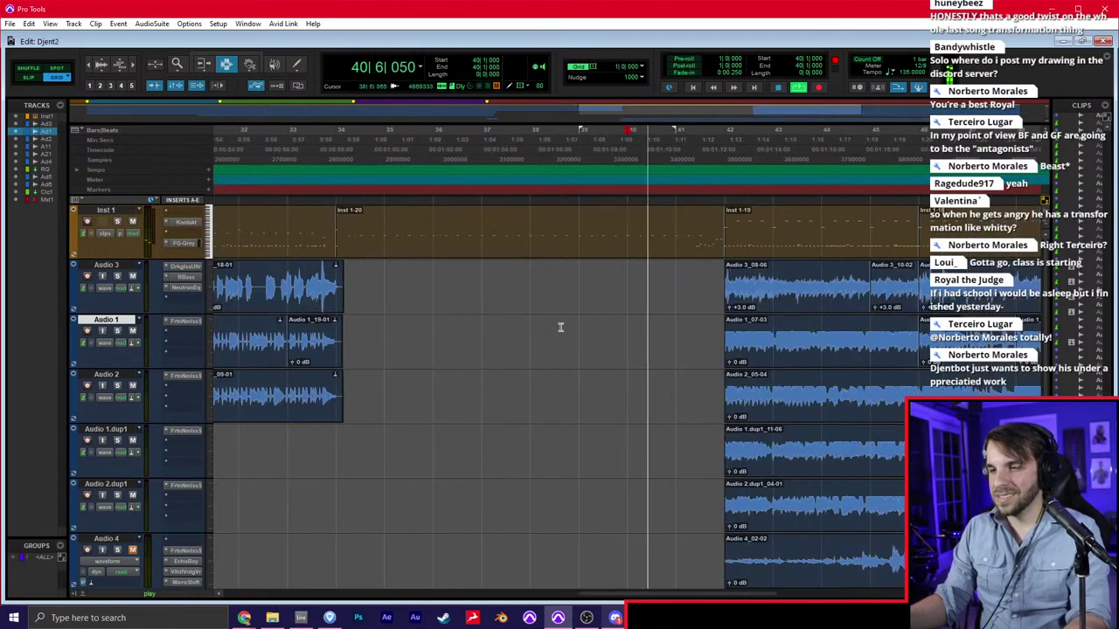
scroll(577, 327, "down", 1)
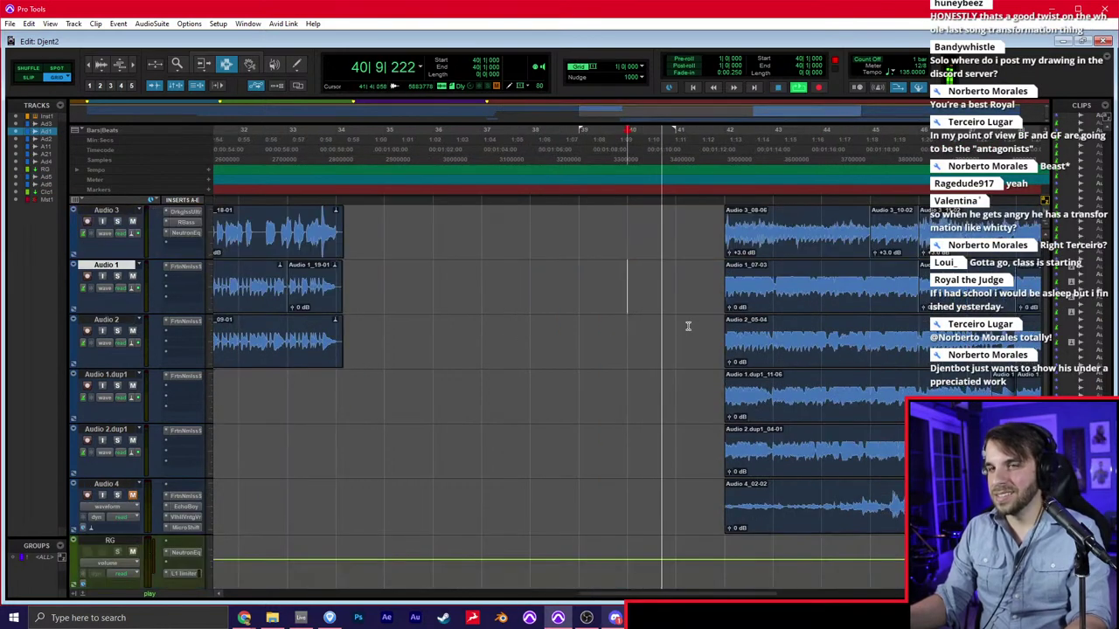
key("space")
left_click(635, 326)
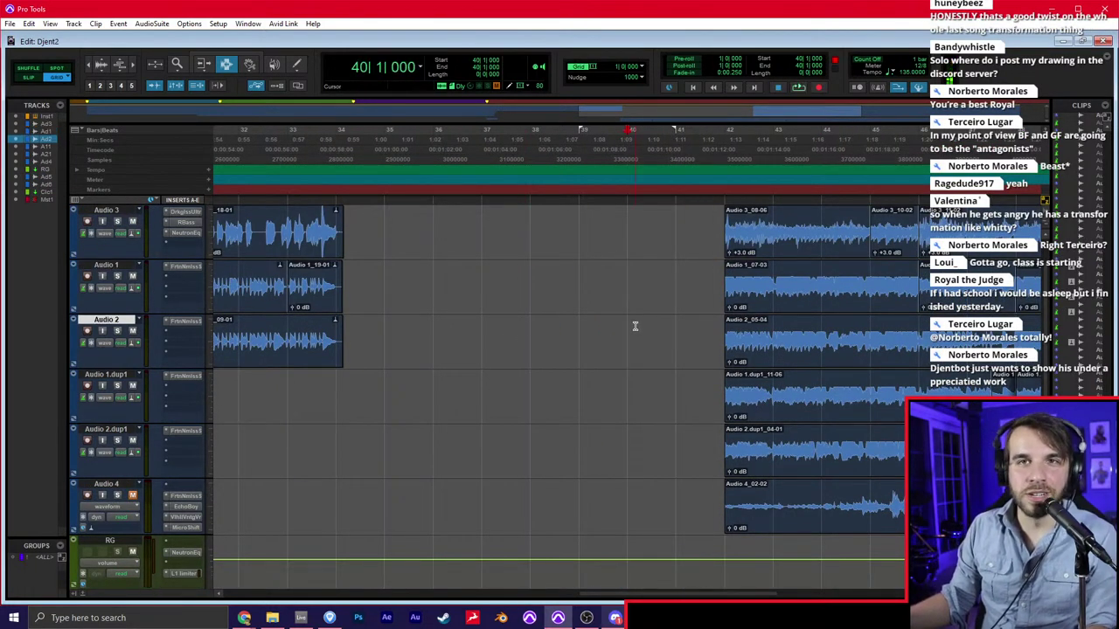
Play back the transition from bar 41 into the repeated section that starts at bar 42
scroll(632, 318, "right", 2)
left_click(543, 302)
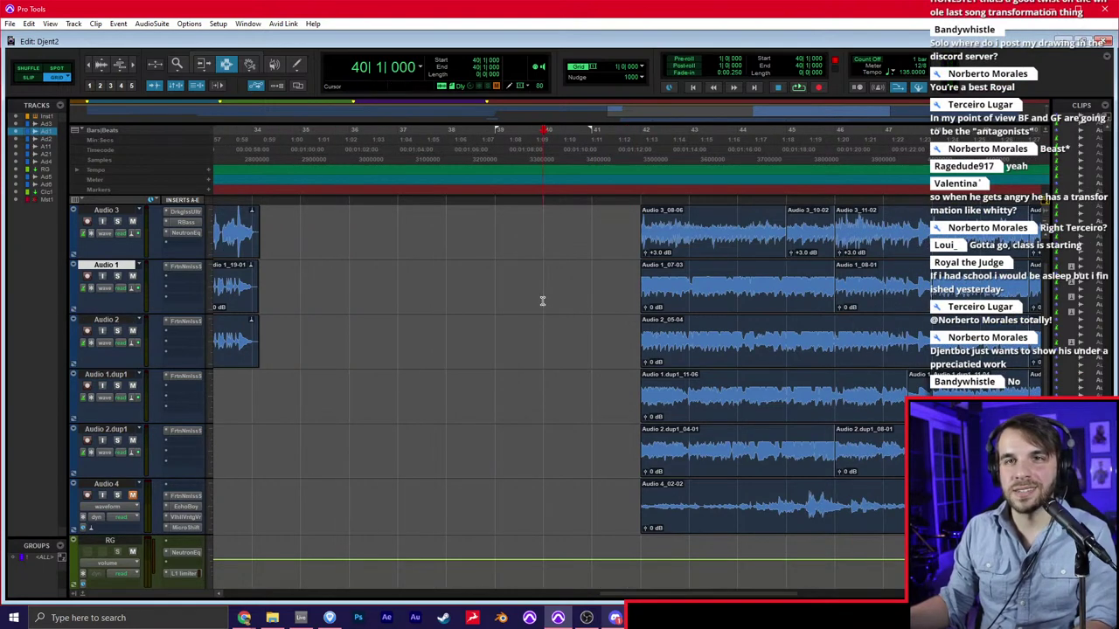
left_click(576, 290)
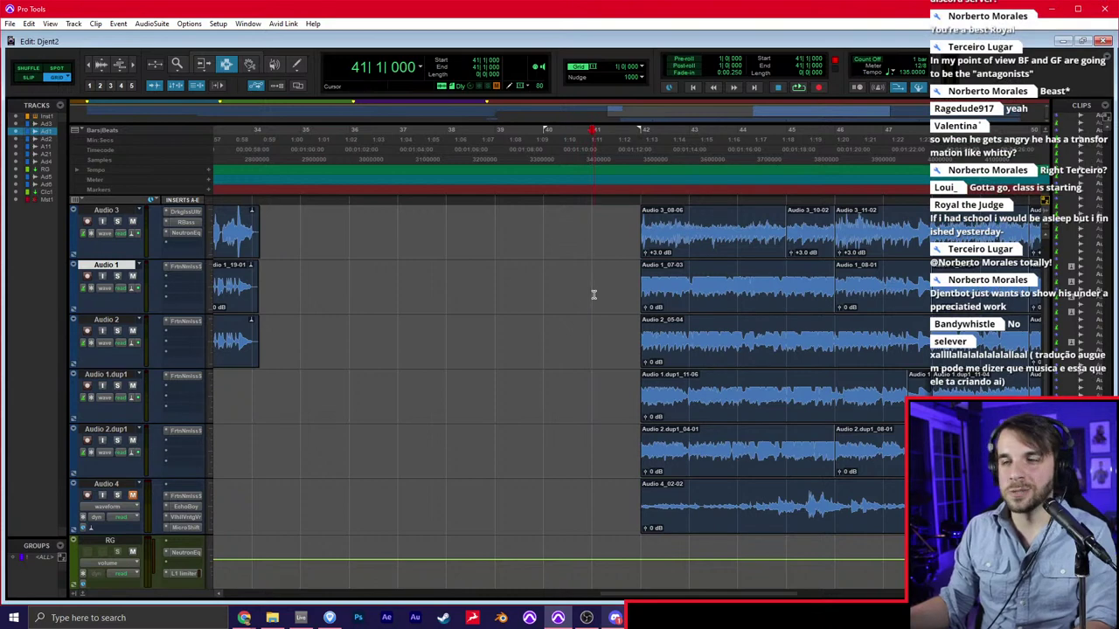
key("space")
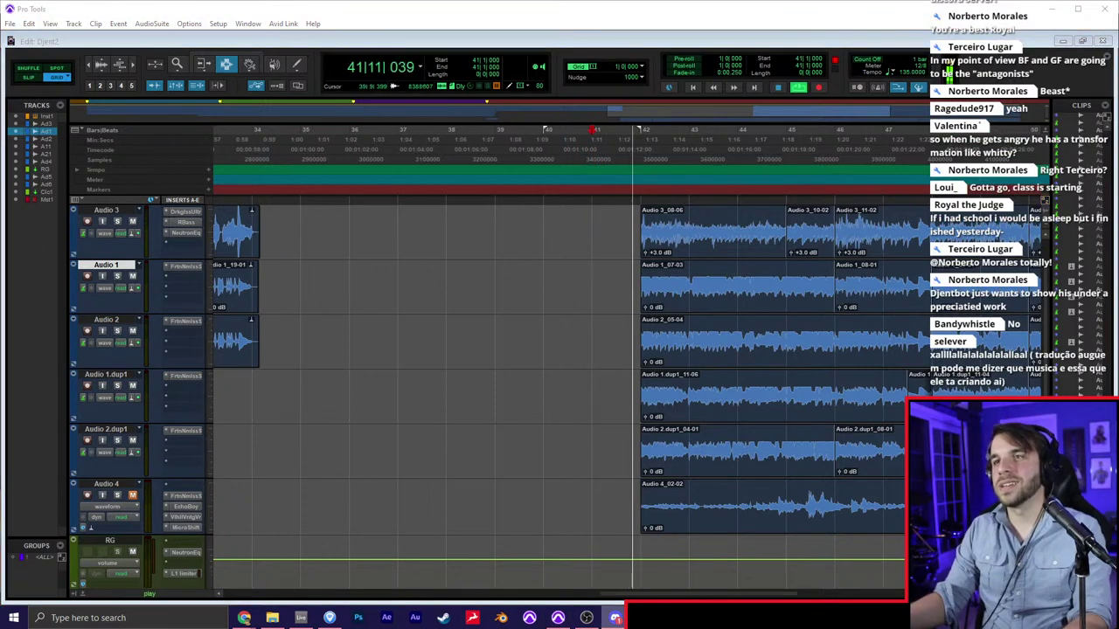
left_click(657, 453)
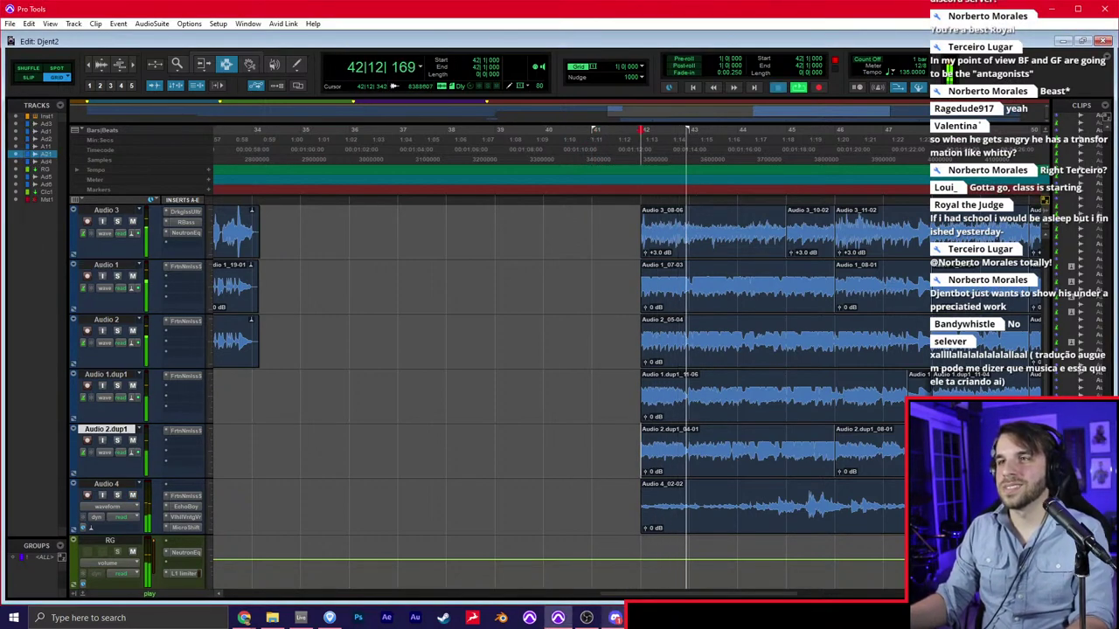
key("space")
Switch to Discord and view the drawing posted in the showcase channel
key("alt+Tab")
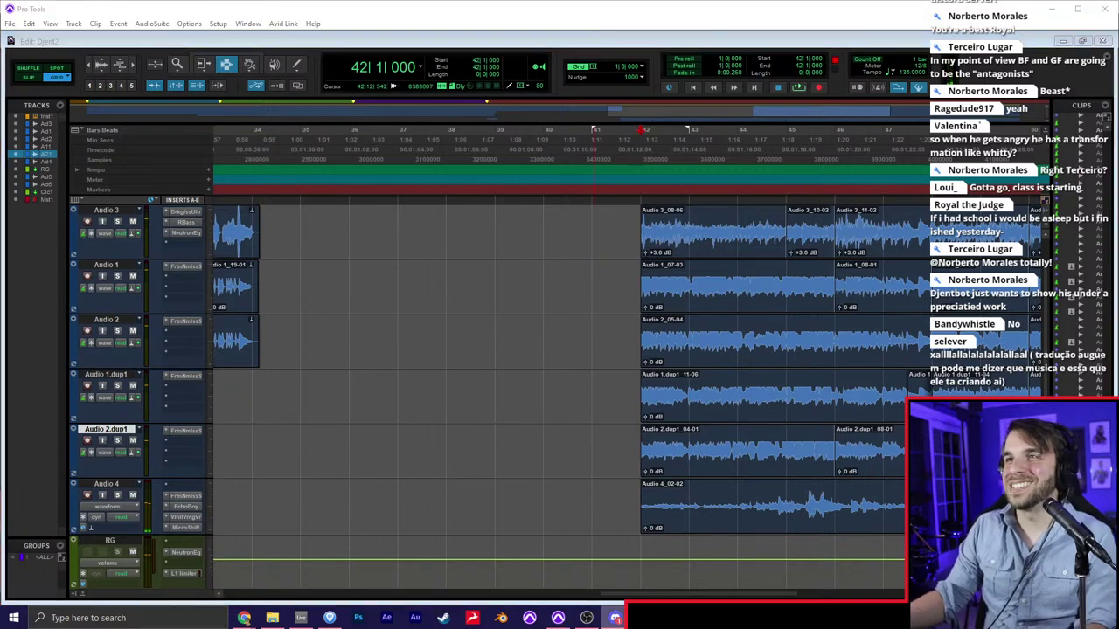
mouse_move(629, 2)
left_mouse_down()
mouse_move(487, 198)
mouse_move(450, 106)
left_mouse_up()
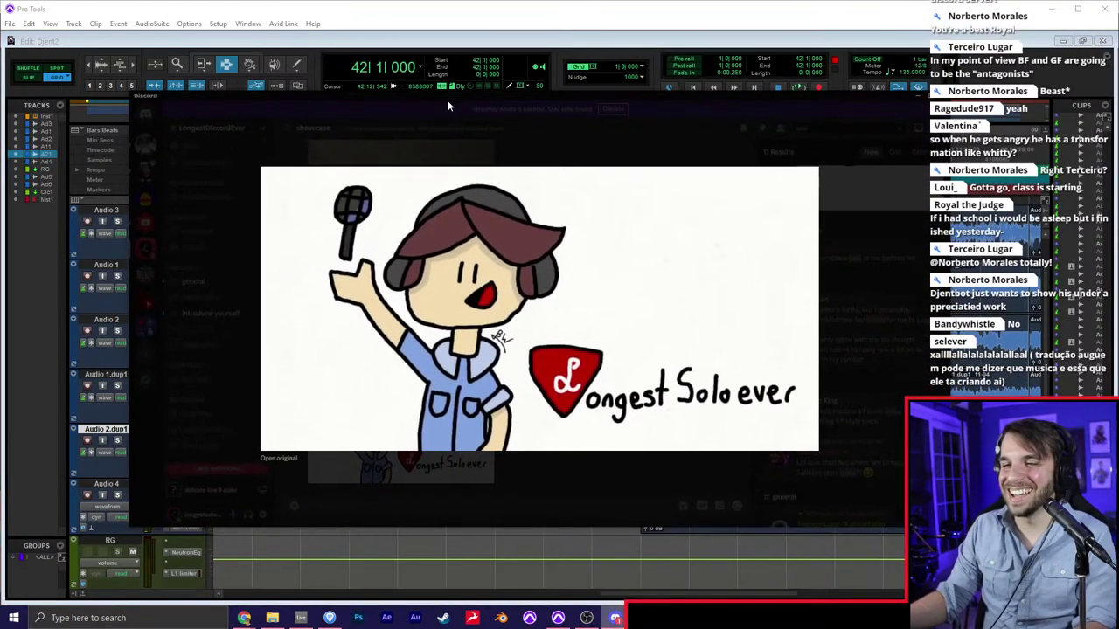
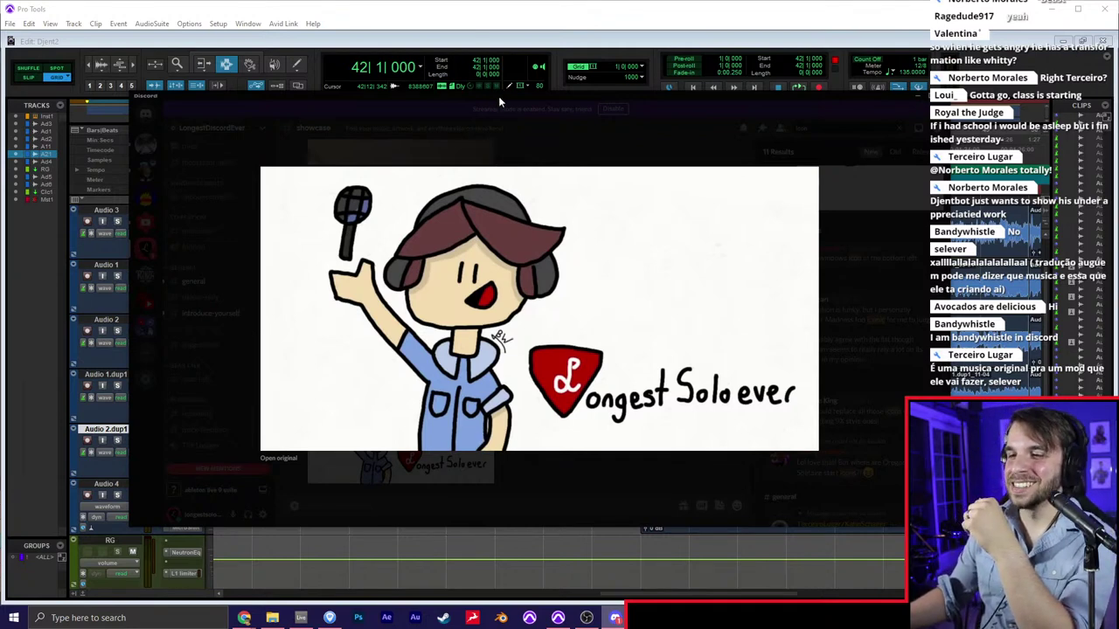
left_click_drag(499, 98, 551, 0)
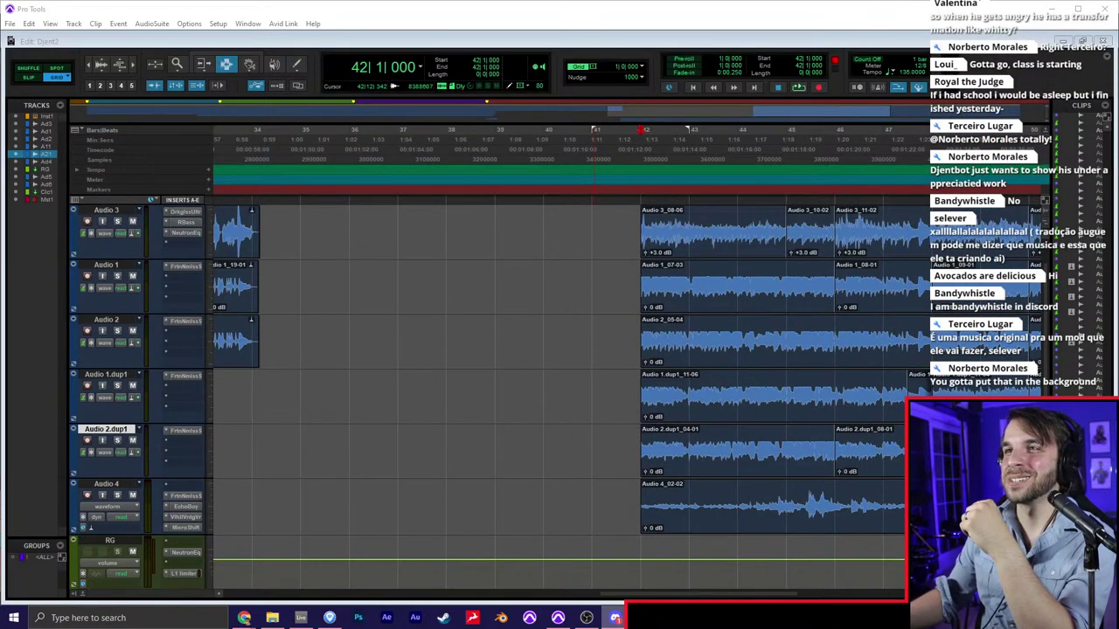
Return to the Pro Tools session and play the end of the bridge from bar 33
left_click(582, 351)
scroll(440, 327, "left", 1)
left_click(431, 310)
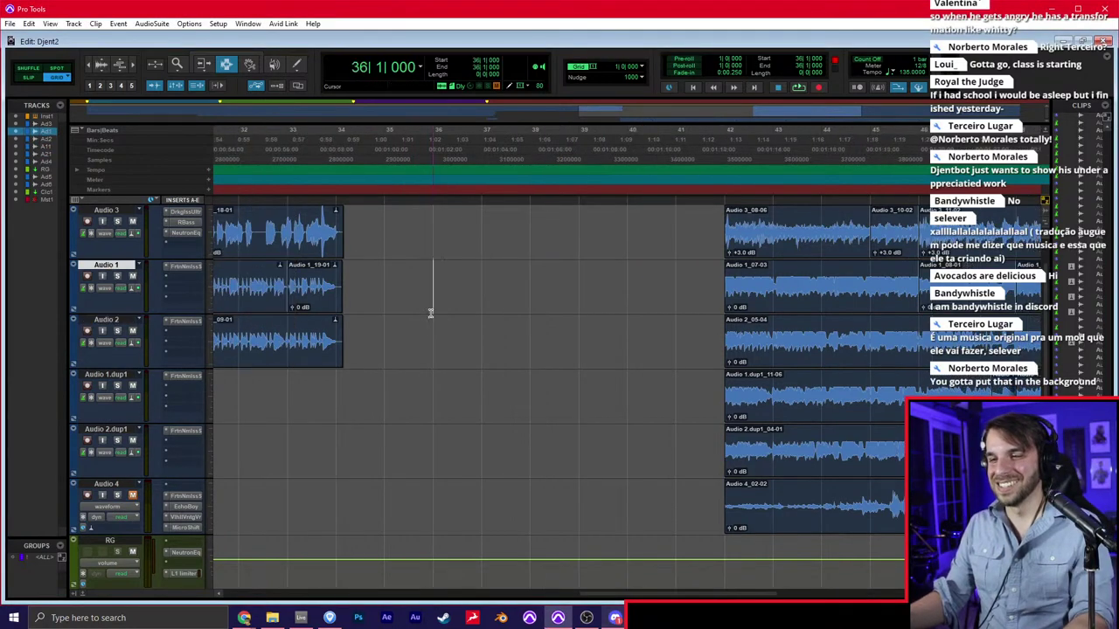
key("r")
key("r")
key("Return")
left_click(600, 262)
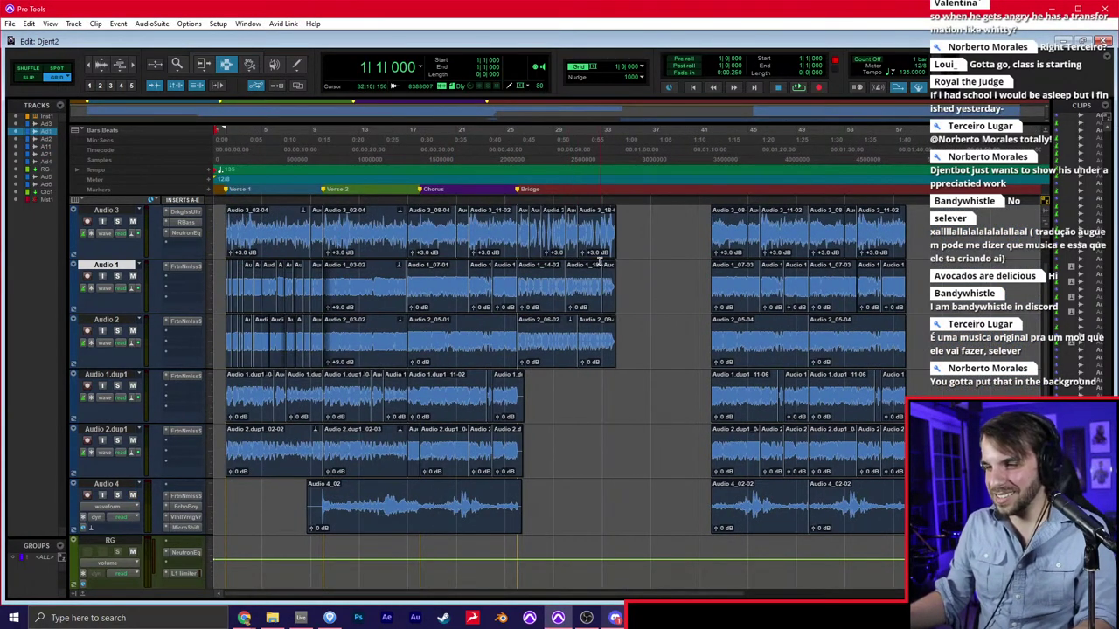
key("space")
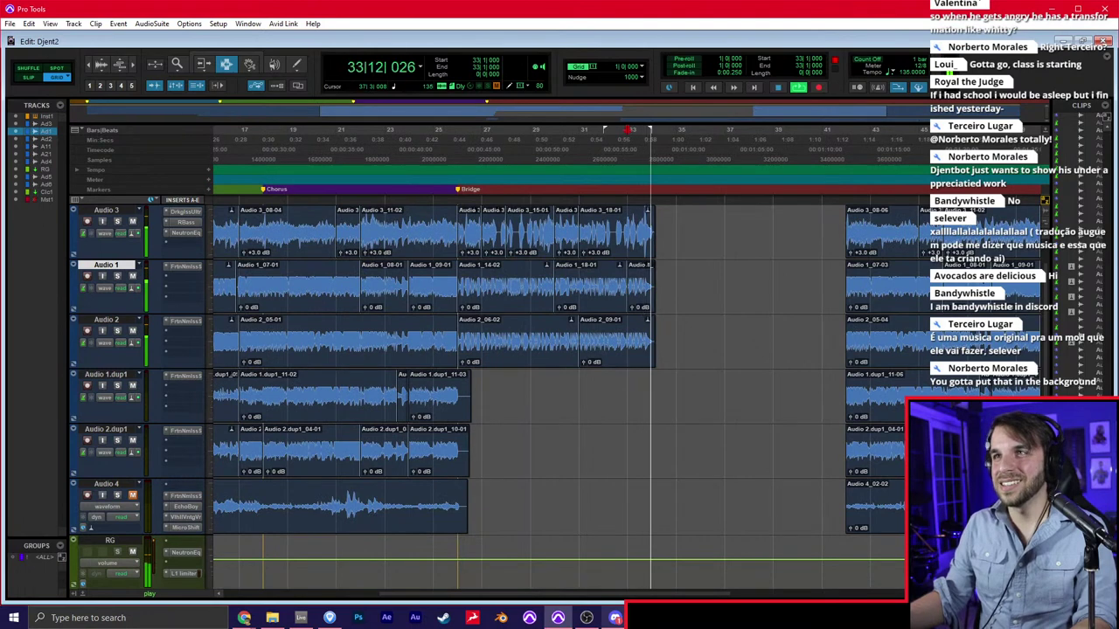
Audition the gap between bars 35 and 41, marking positions in it while playback runs into bar 42
left_click(679, 382)
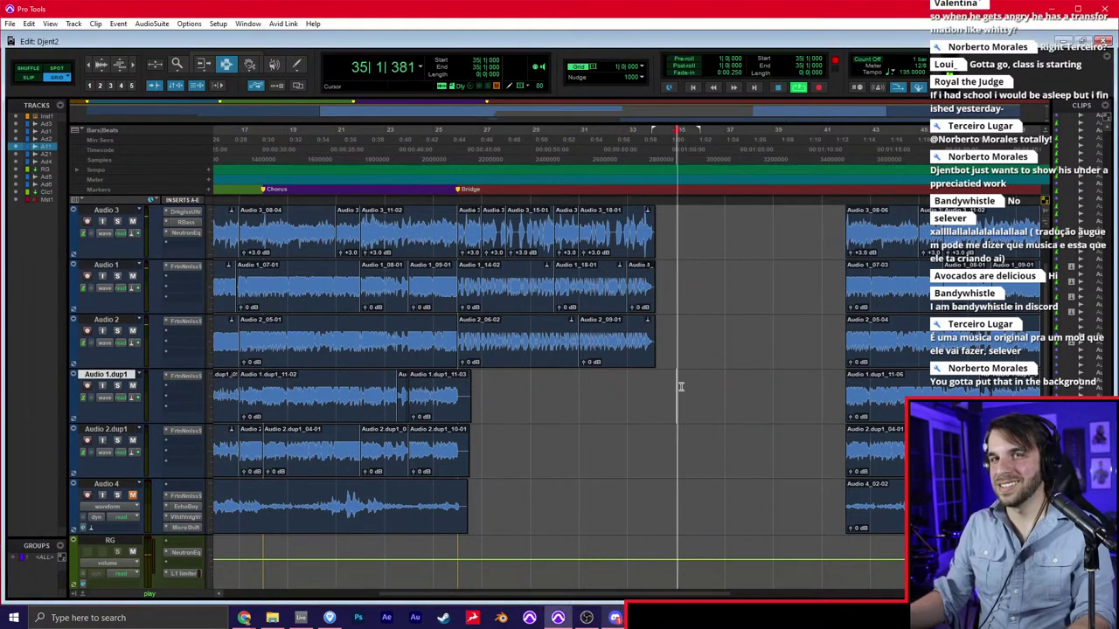
left_click(595, 351)
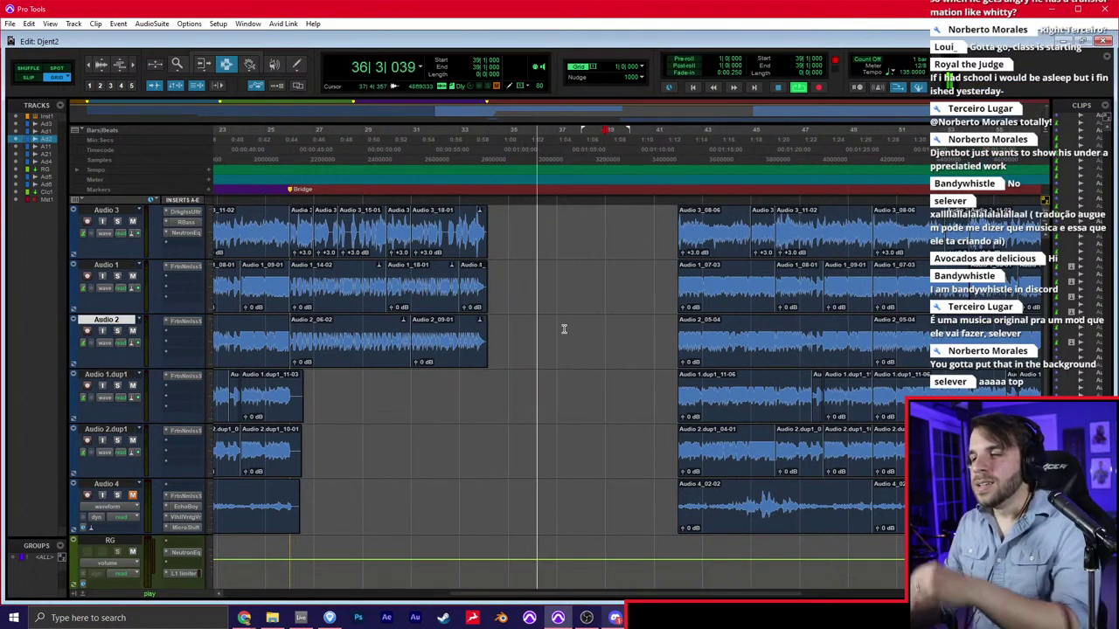
left_click(563, 328)
left_click(530, 307)
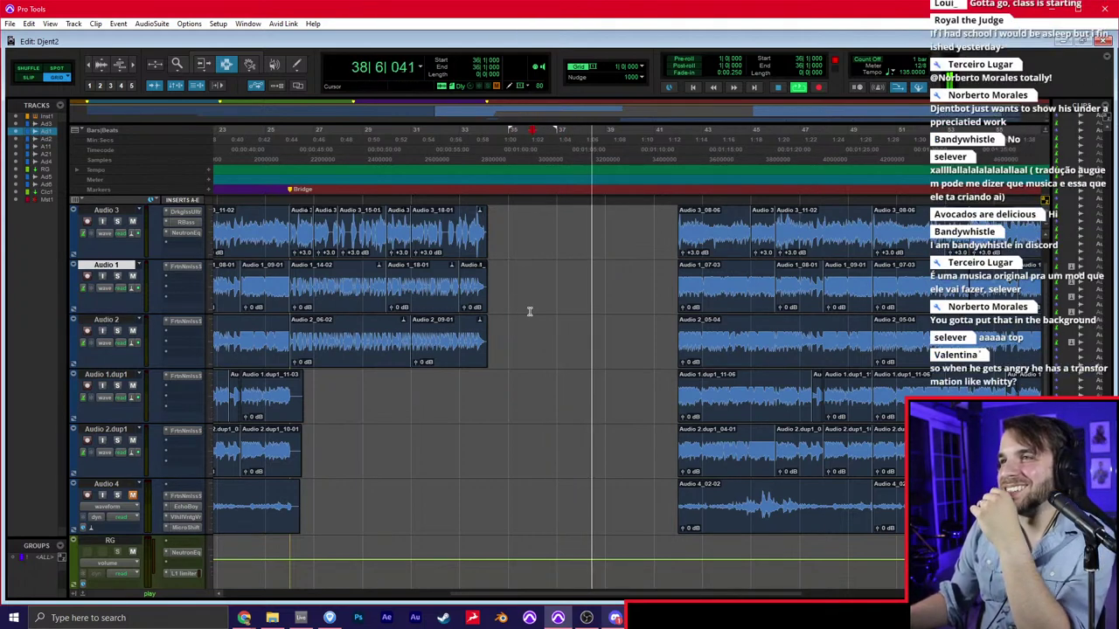
left_click(564, 311)
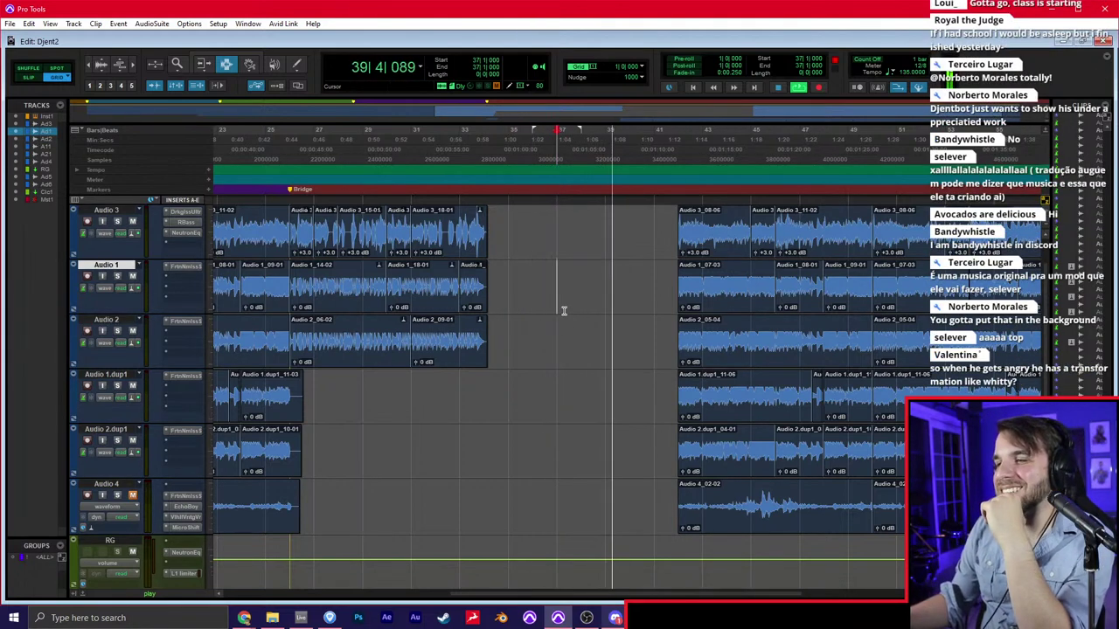
left_click(622, 300)
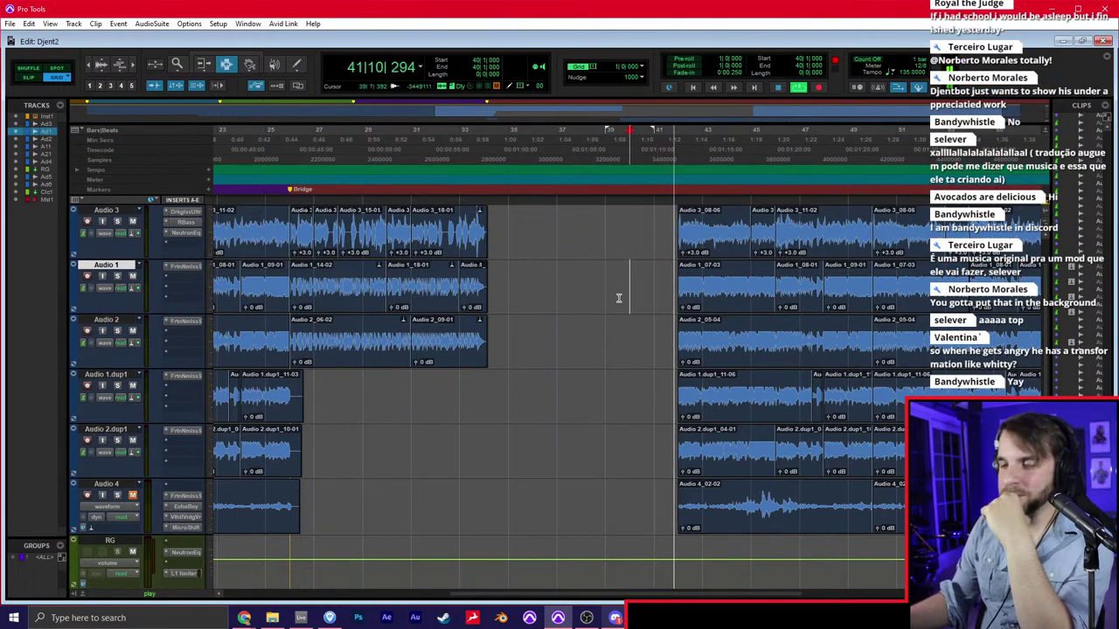
scroll(619, 299, "right", 3)
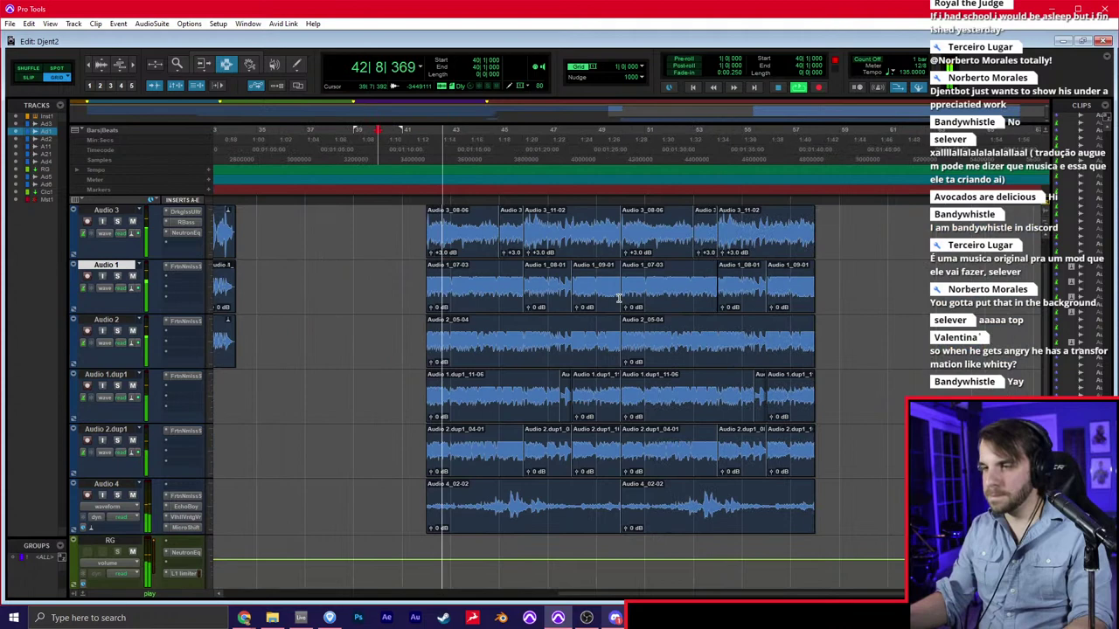
Check the track levels in the mixer while the repeated section plays
left_click(564, 335)
key("r")
left_click(586, 322)
key("ctrl+equal")
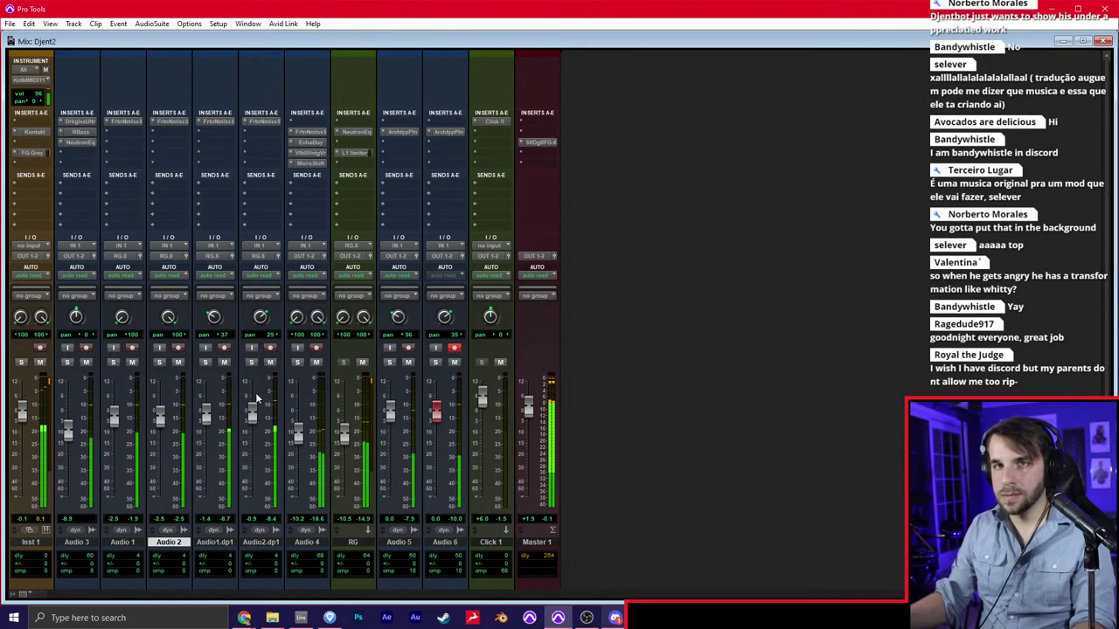
key("ctrl+equal")
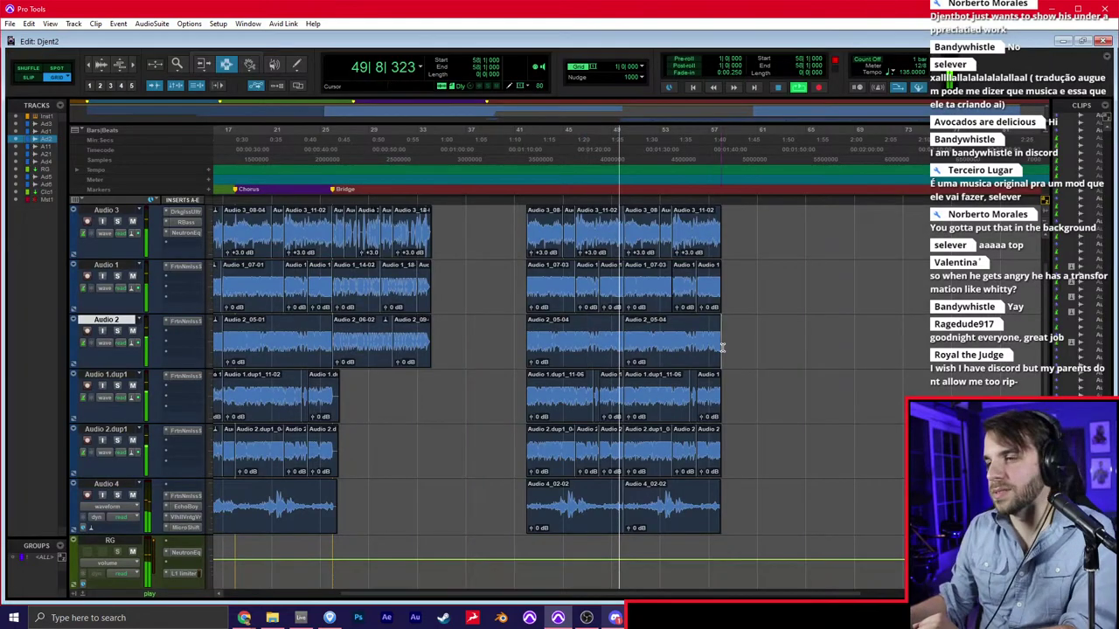
Route the outputs of Audio 5 and Audio 6 to a new stereo Aux Input track named CG
scroll(658, 329, "up", 2)
key("ctrl+equal")
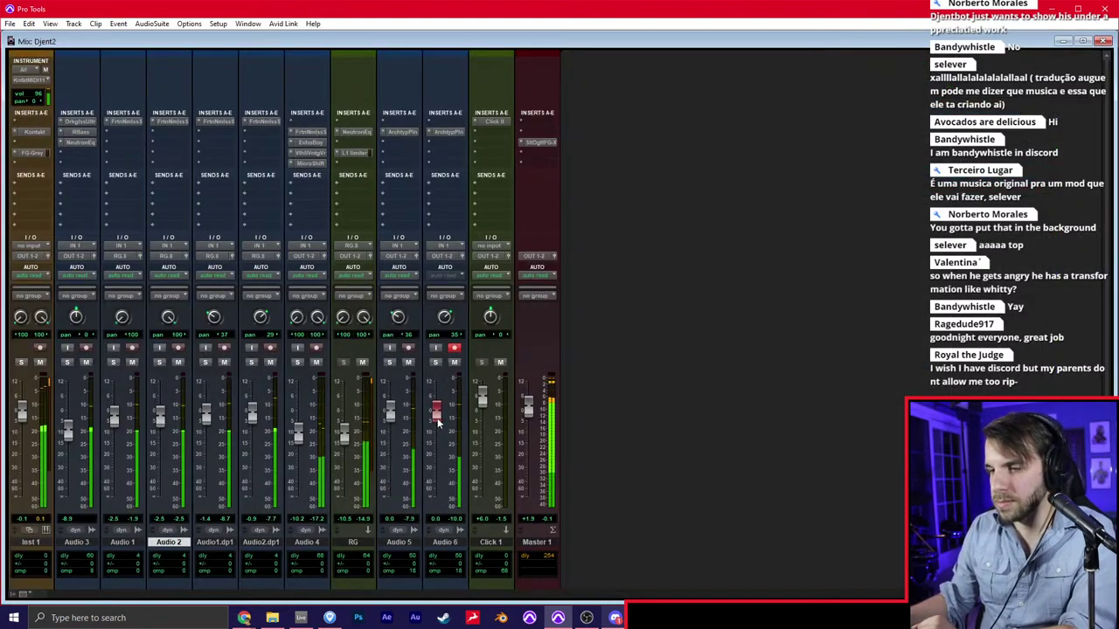
left_click_drag(405, 542, 433, 542)
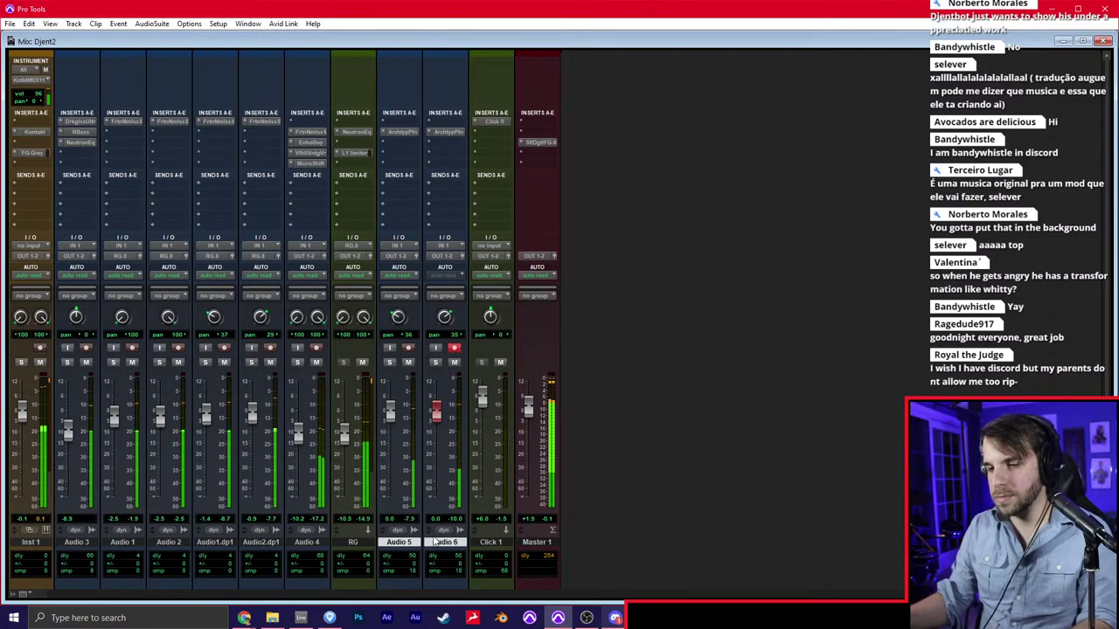
right_click(442, 262)
left_click(477, 324)
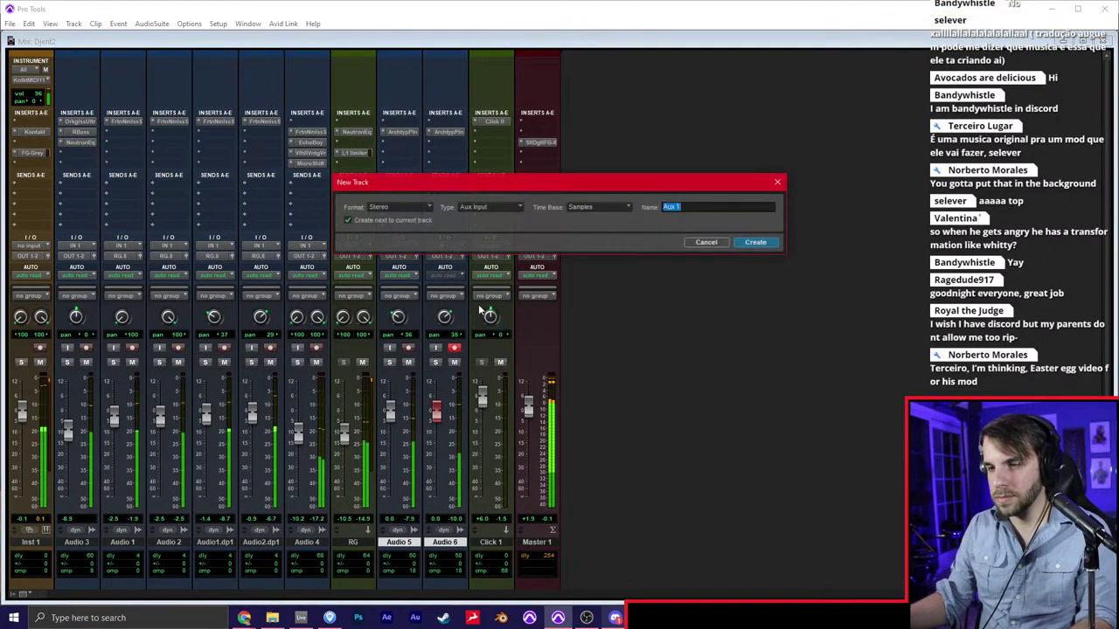
type("CG")
key("Return")
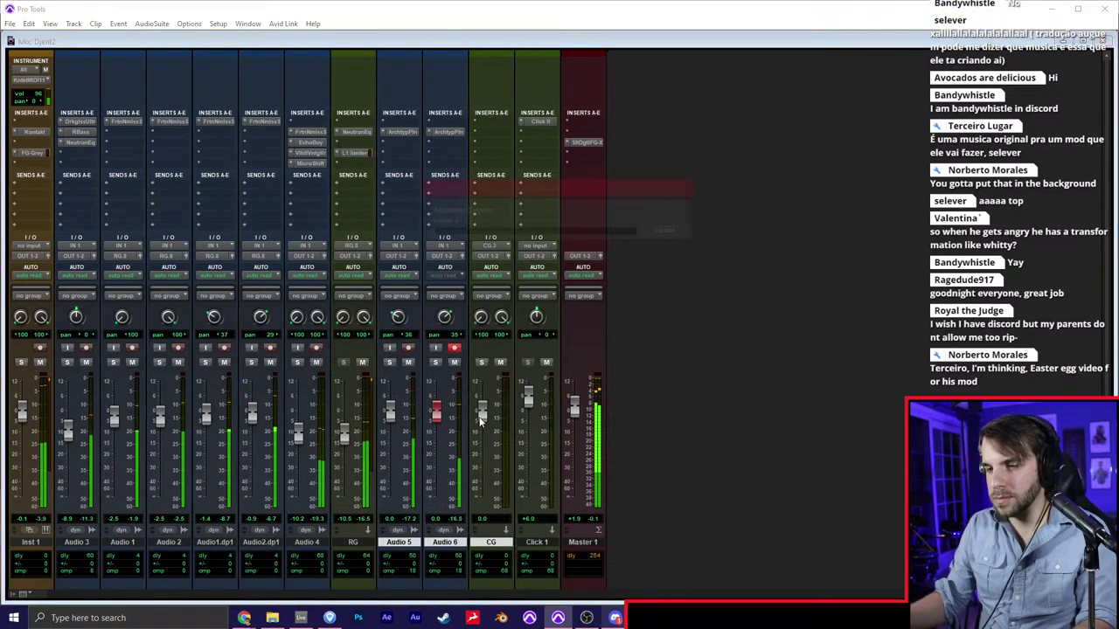
Lower the CG track's volume to about -9.7 dB while listening to the section's last bars
left_click_drag(485, 415, 487, 417)
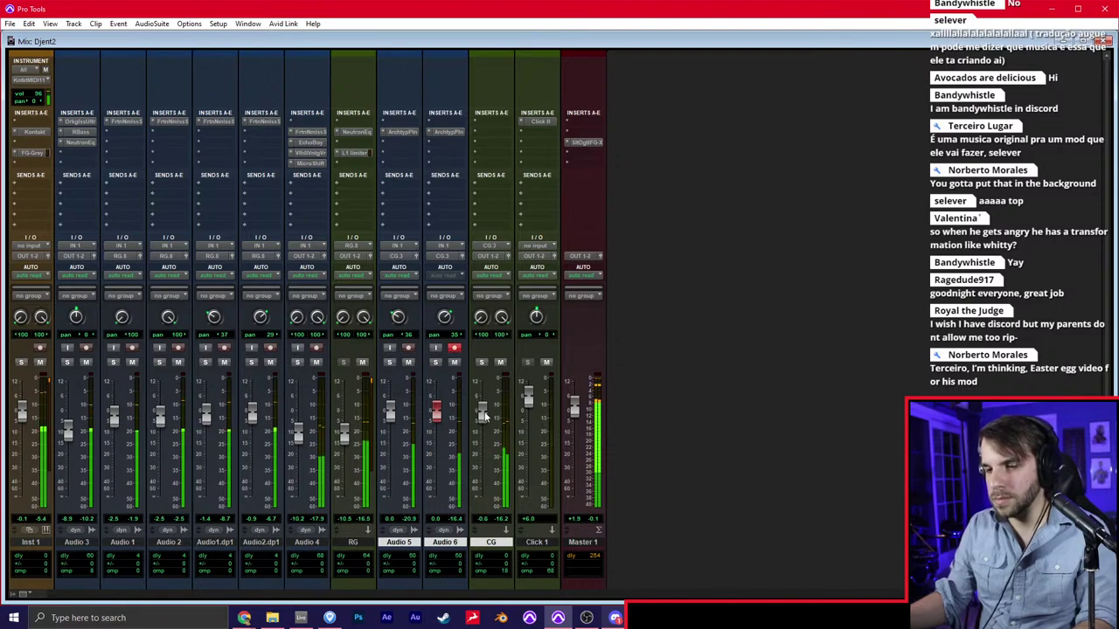
key("ctrl+equal")
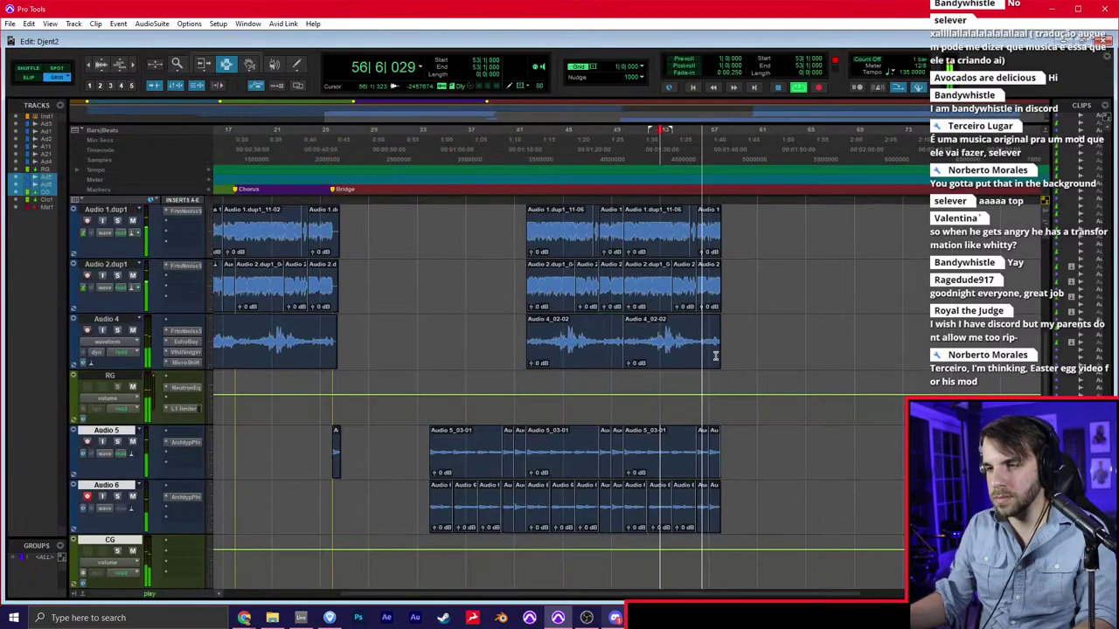
scroll(706, 337, "up", 4)
left_click(709, 336)
key("t")
key("t")
left_click(664, 339)
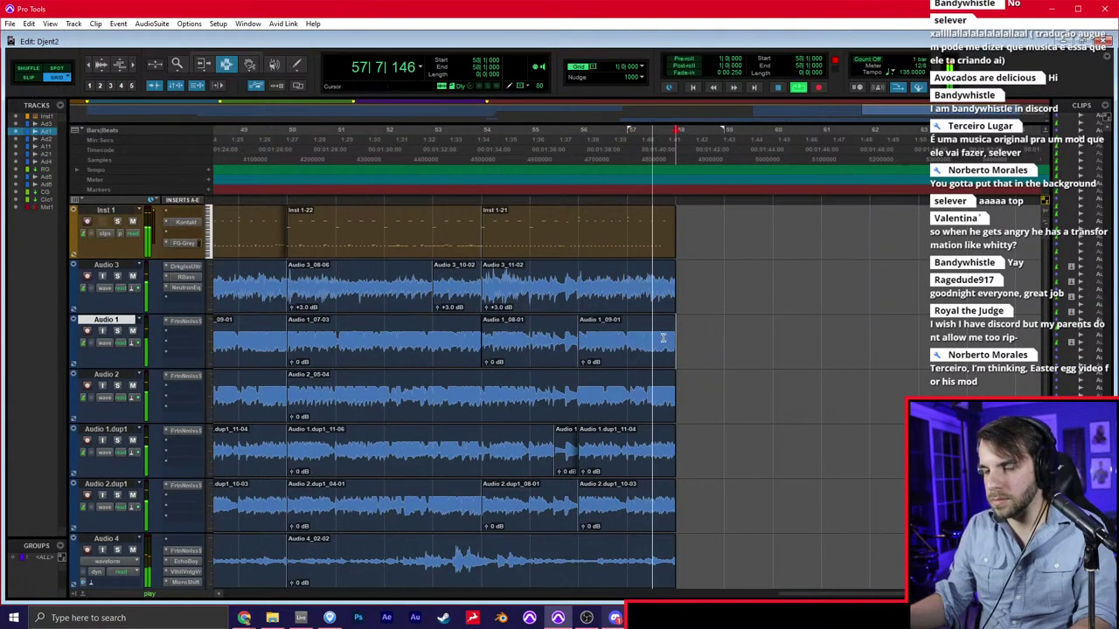
scroll(663, 337, "down", 6)
key("ctrl+equal")
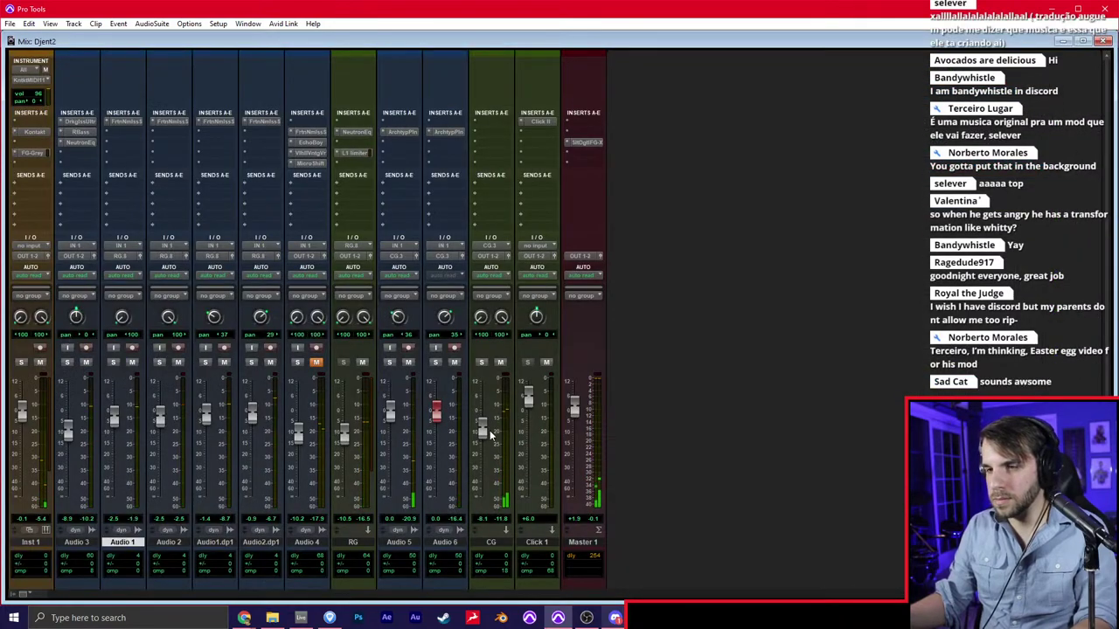
key("ctrl+equal")
Play from bar 56 and check the CG track's level against the full mix
key("space")
left_click(569, 328)
key("space")
key("space")
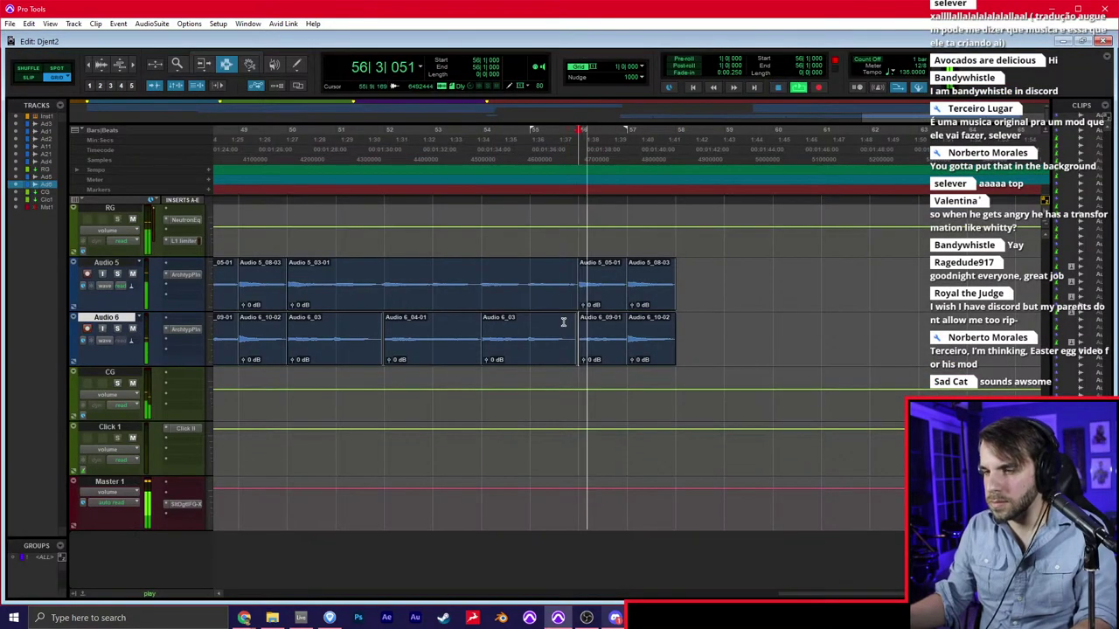
key("ctrl+equal")
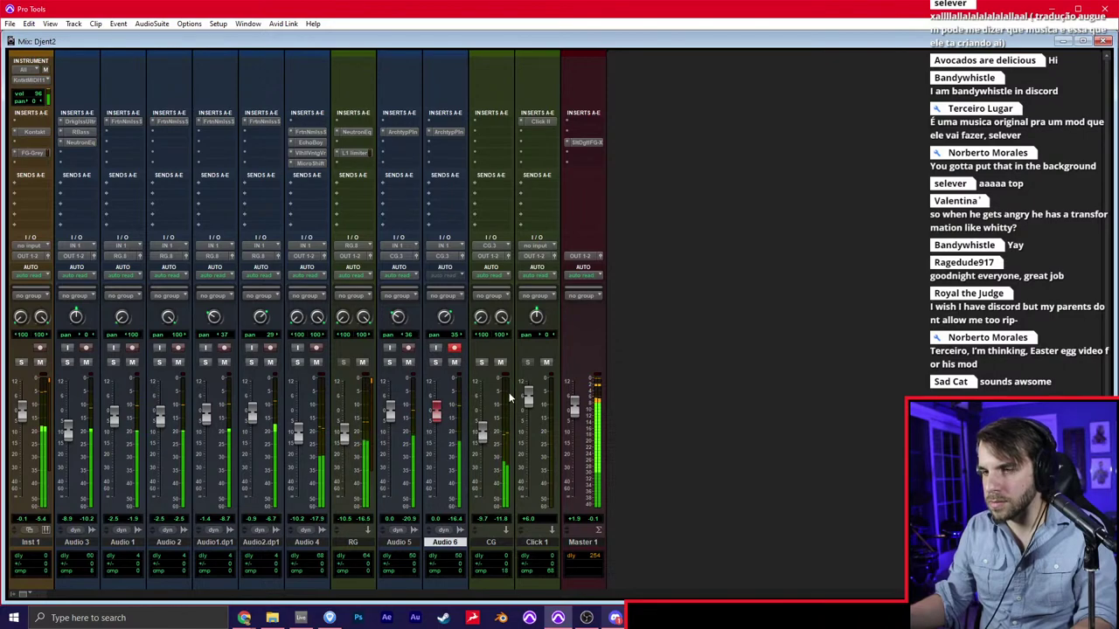
key("ctrl+equal")
Inspect the notes of the Inst 1 clip starting at bar 54 in the MIDI Editor
scroll(487, 234, "up", 2)
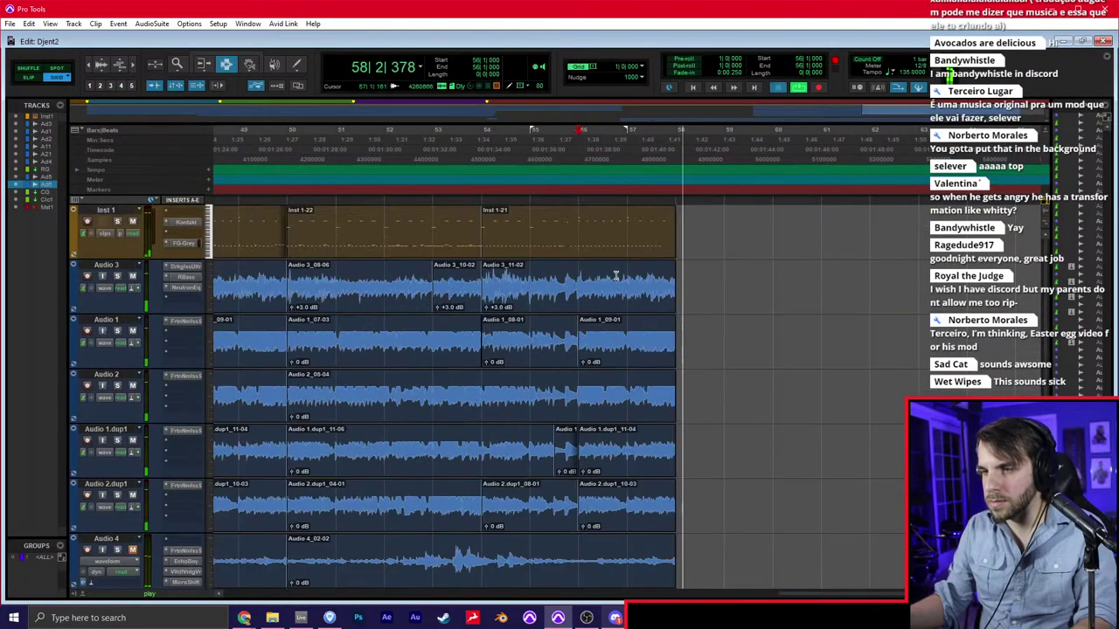
double_click(481, 236)
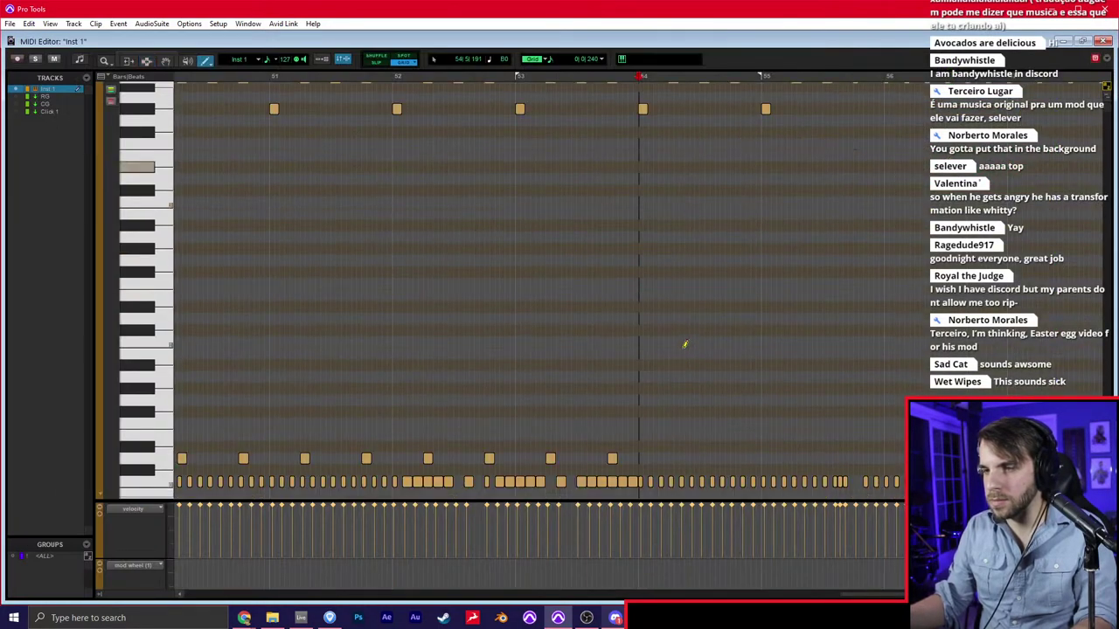
key("ctrl+equal")
scroll(570, 315, "down", 1)
scroll(405, 252, "left", 1)
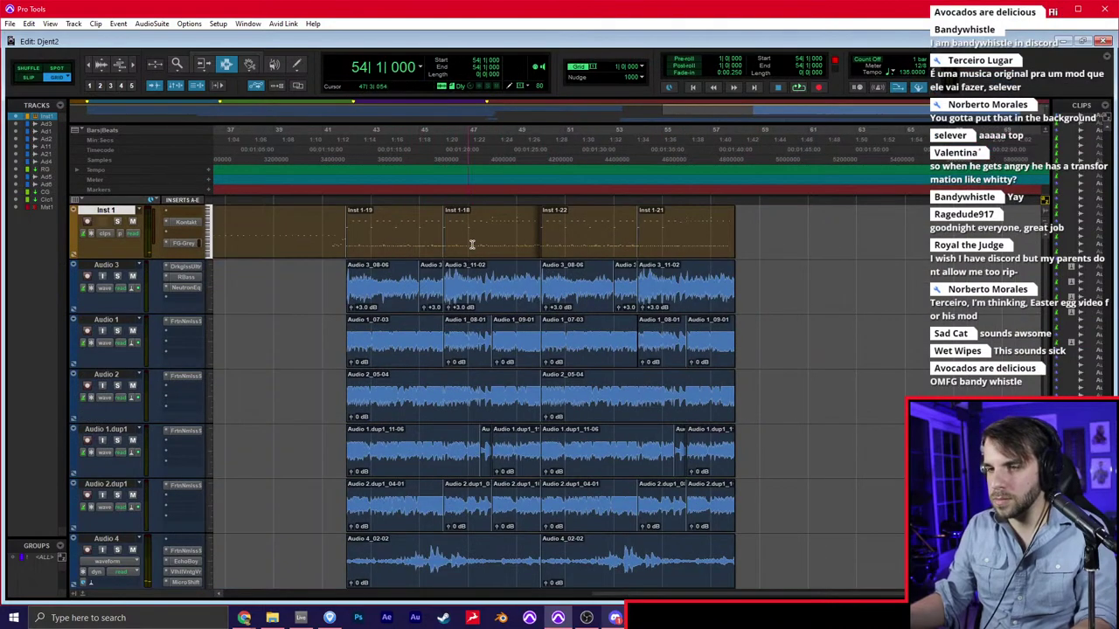
Replace the Inst 1 clip at bar 54 with a copy of the Inst 1-18 clip from bar 46
double_click(472, 245)
key("ctrl+c")
left_click(636, 217)
key("ctrl+v")
Play from bar 54 to check the pasted Inst 1 clip through the end of the section
left_click(641, 242)
key("space")
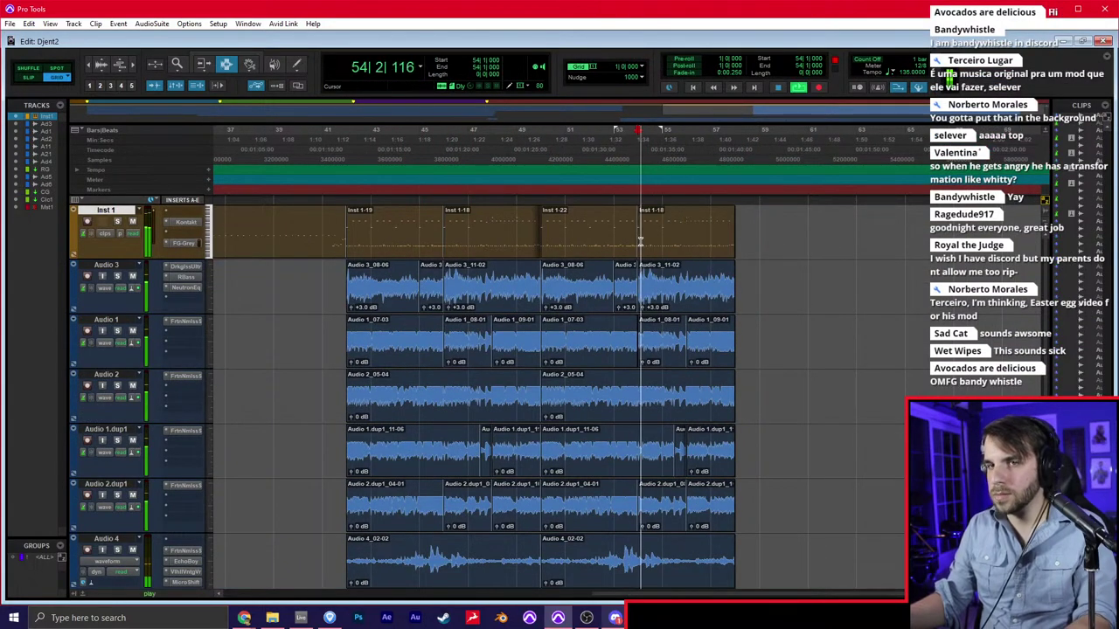
scroll(668, 278, "up", 2)
scroll(674, 240, "right", 2)
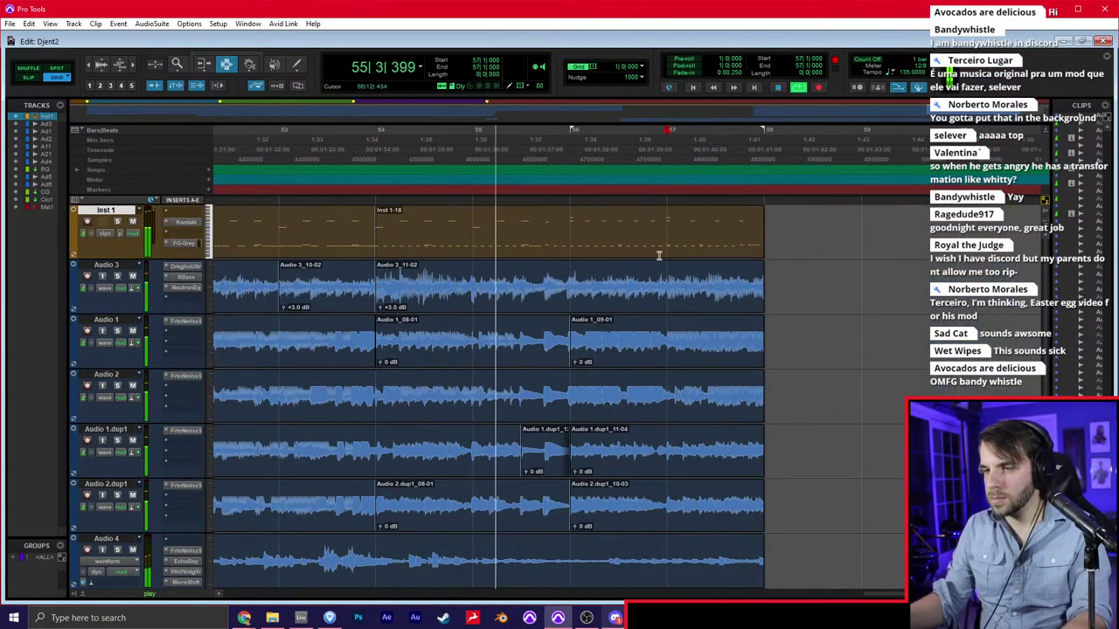
left_click(635, 355)
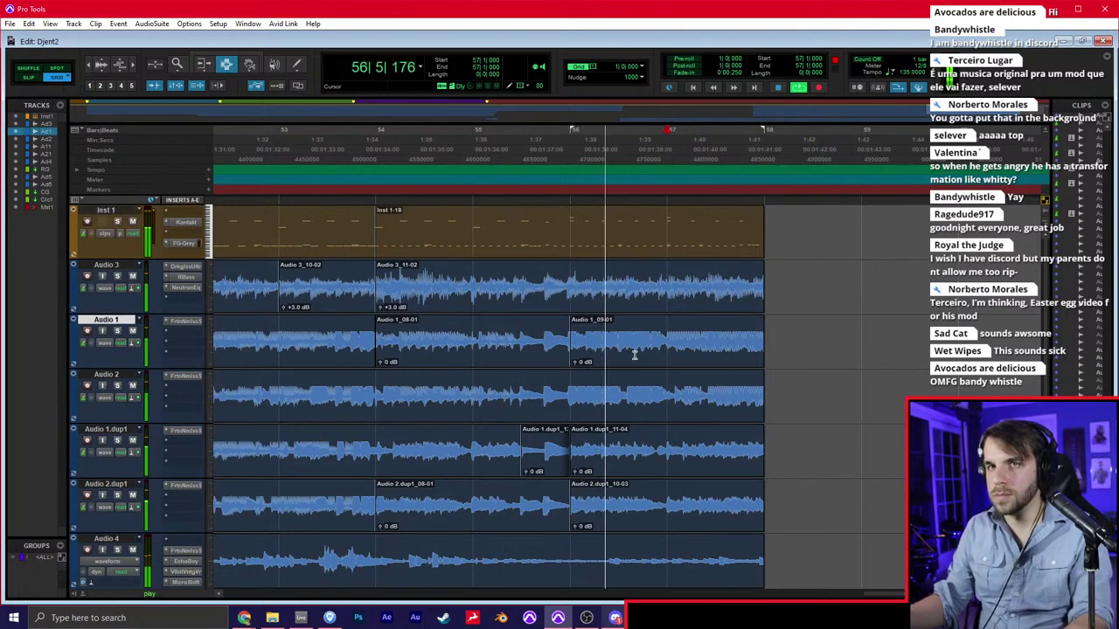
Open the last Inst 1 clip in the MIDI Editor and delete the four low fill notes closing bar 57
scroll(648, 357, "right", 1)
left_click(661, 361)
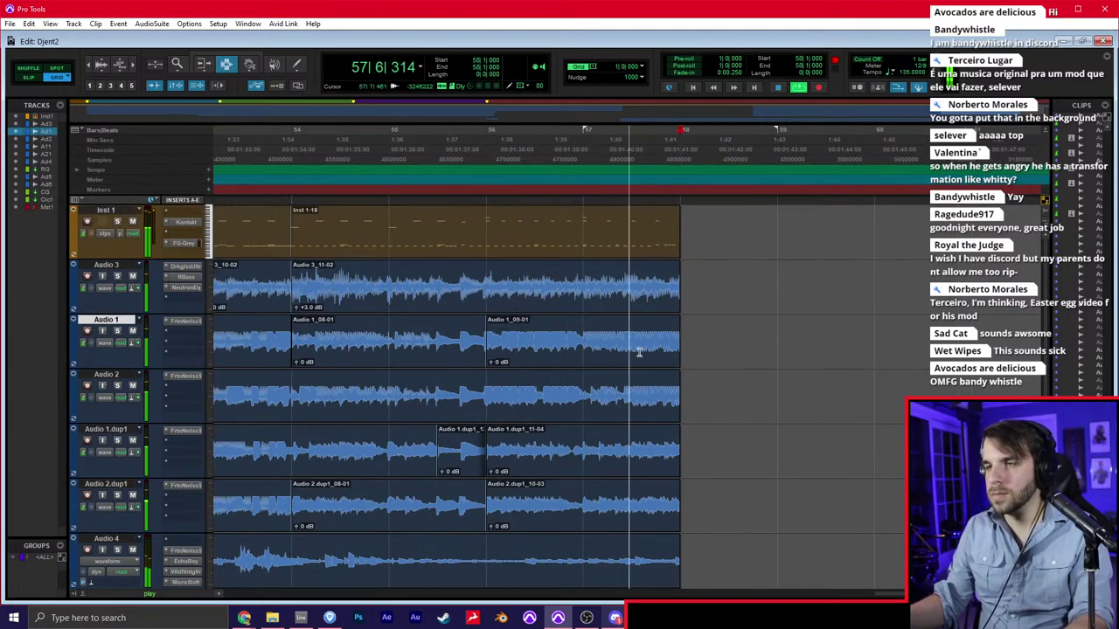
key("space")
left_click(673, 234)
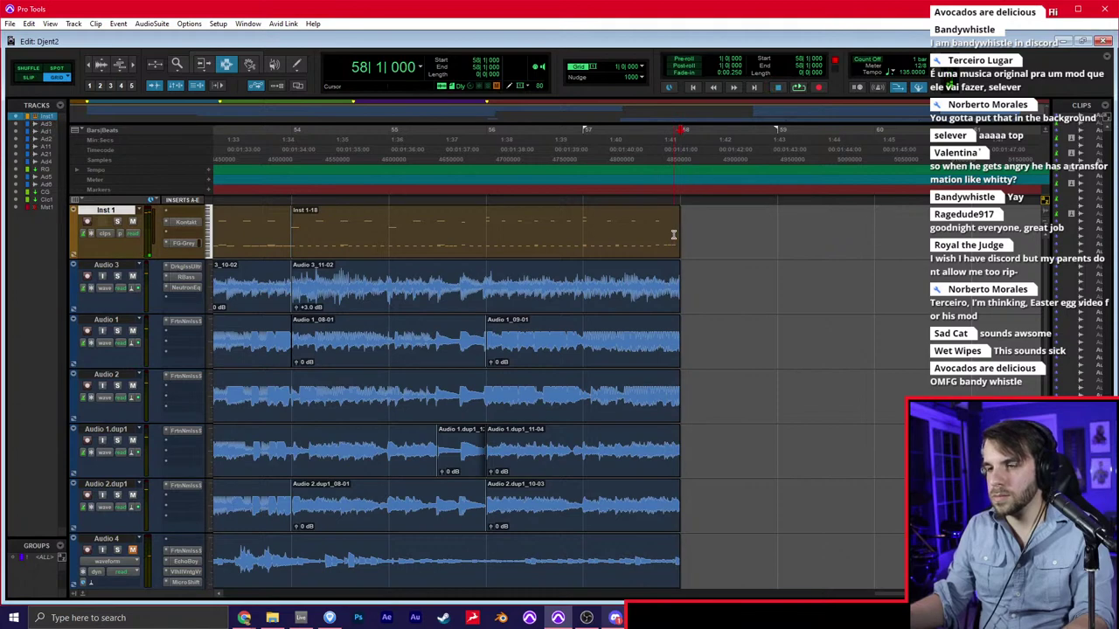
double_click(582, 223)
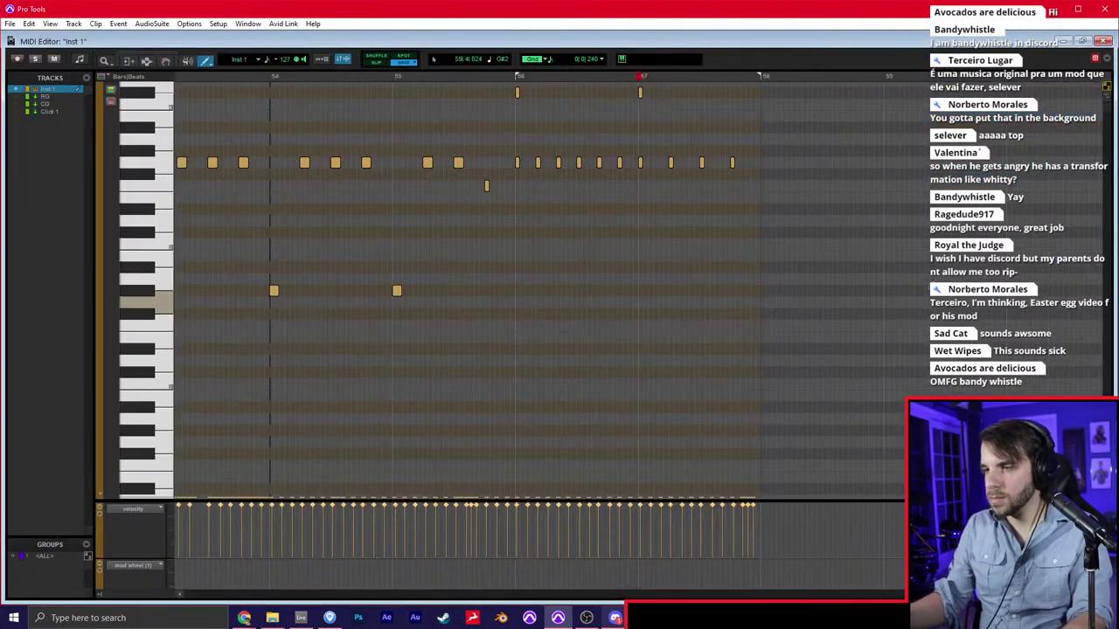
scroll(833, 315, "right", 6)
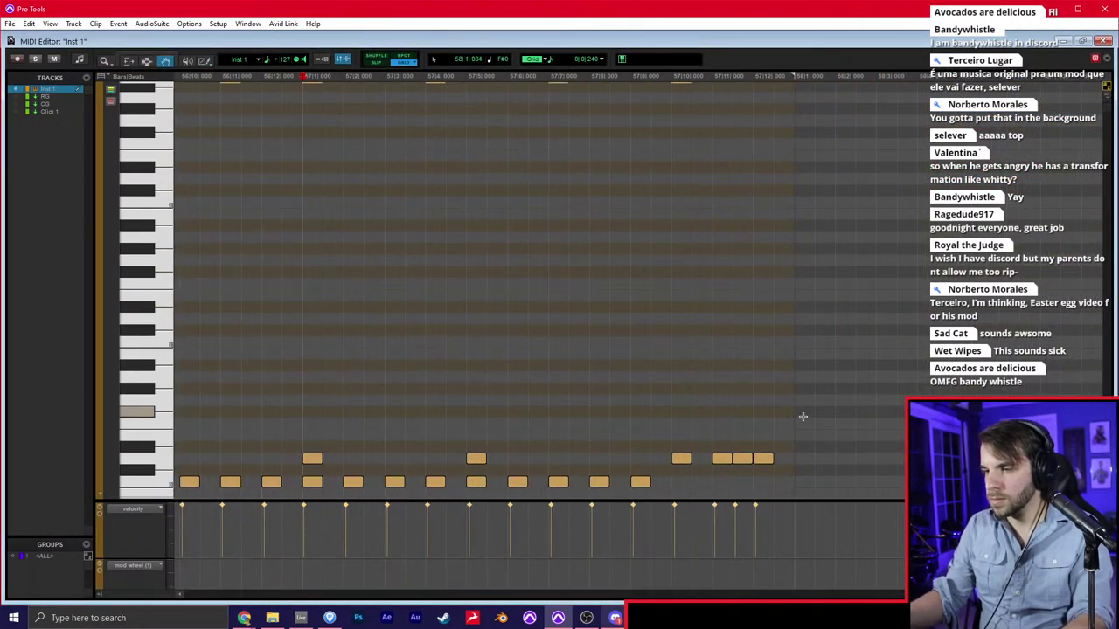
left_click_drag(807, 421, 662, 461)
key("Delete")
Draw new notes at 57|10, 57|11 and 57|12 on the two low drum rows and the row an octave above D0
left_click(681, 457)
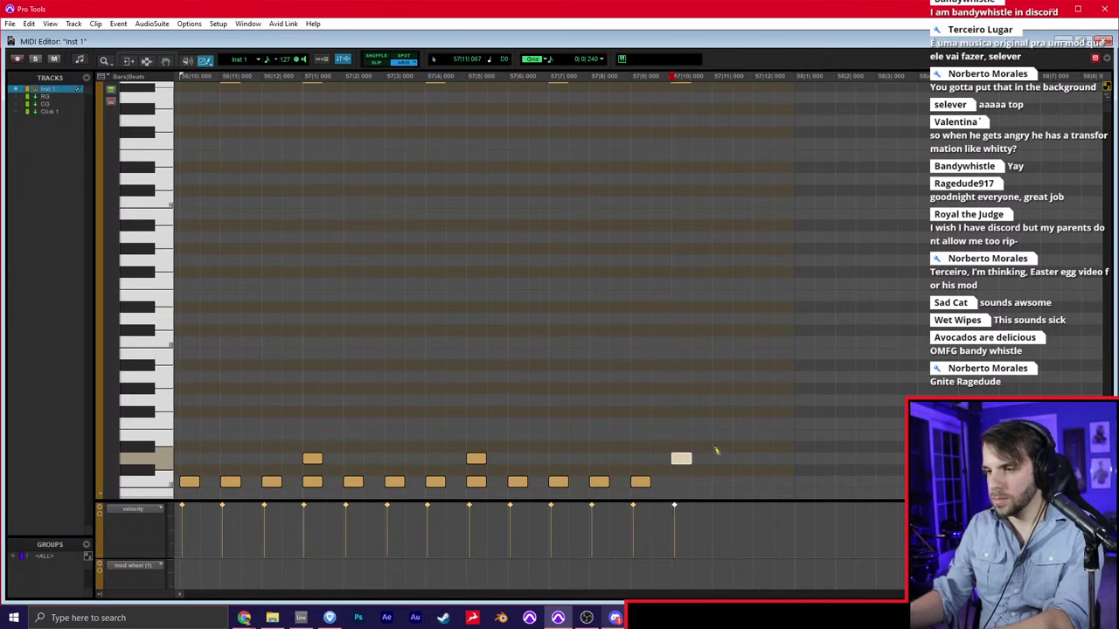
left_click(722, 457)
left_click(762, 458)
left_click(681, 482)
left_click(722, 482)
left_click(762, 481)
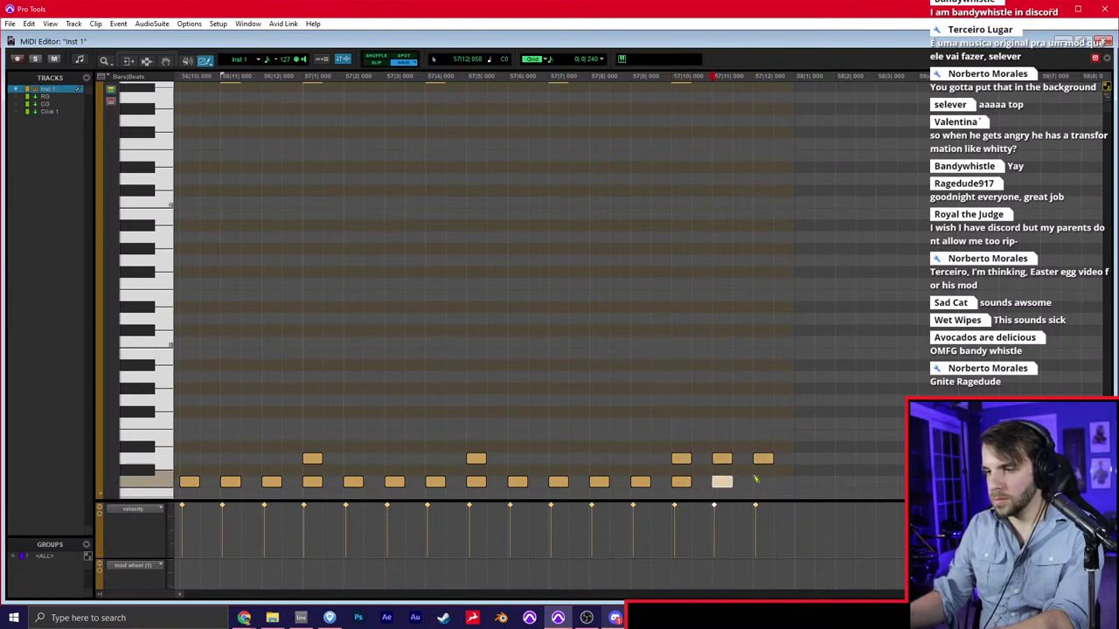
left_click_drag(681, 482, 681, 319)
left_click(723, 319)
left_click(763, 320)
Play from just before 57|10 to check the new closing fill, and return to the Edit window
key("F7")
left_click(608, 320)
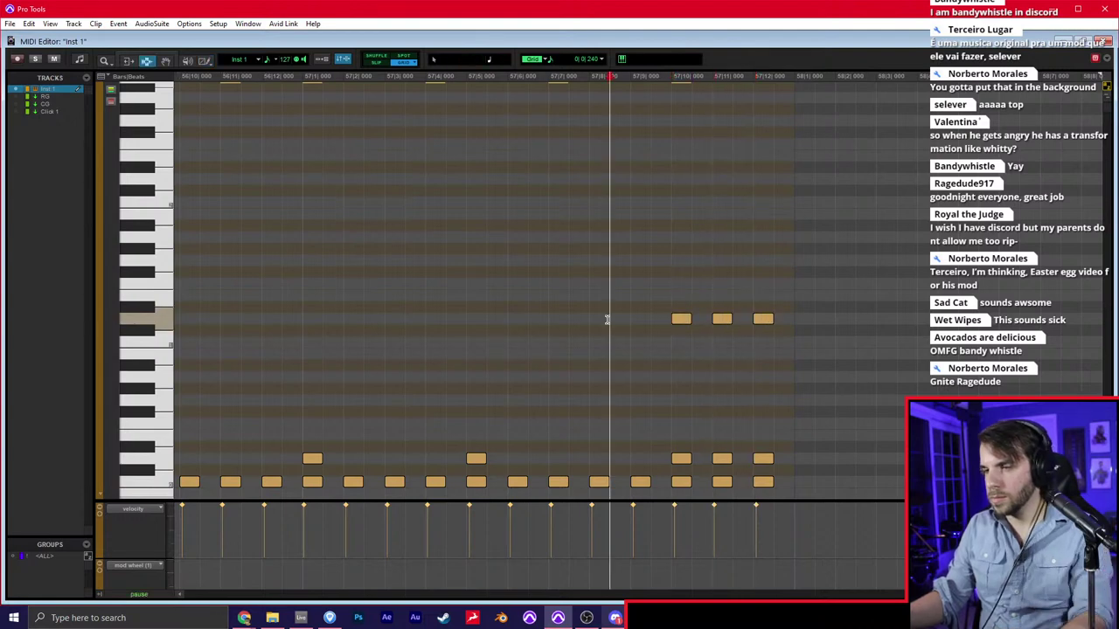
key("space")
key("r")
key("r")
left_click(679, 312)
key("ctrl+equal")
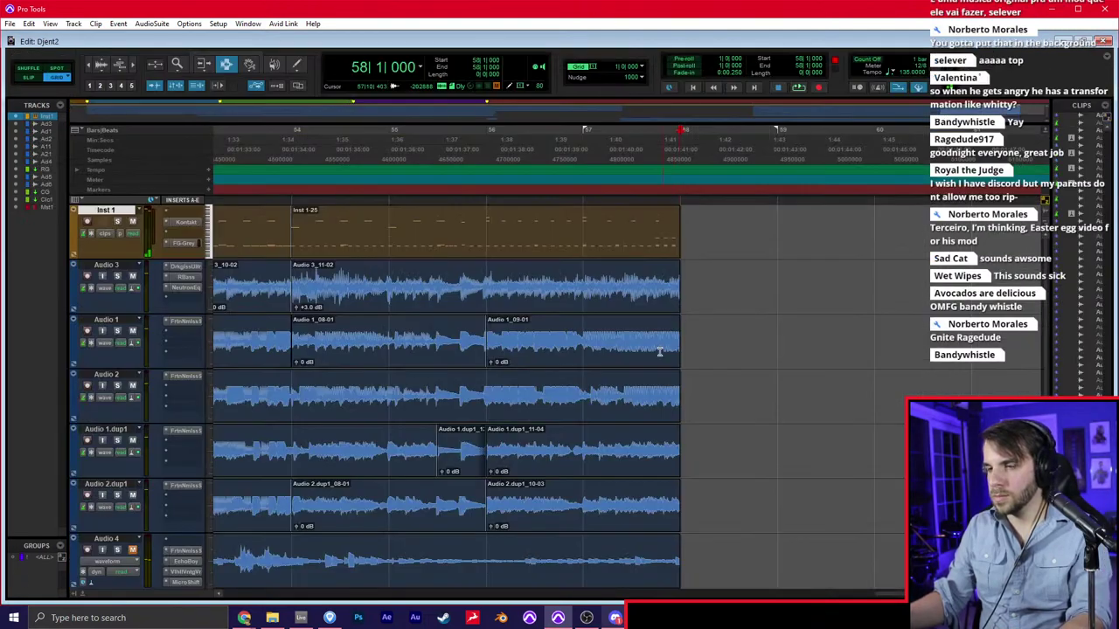
Examine the whole arrangement from bar 1 to bar 58, including the empty audio gap after the bridge around bars 35 to 37
left_click(662, 351)
key("r")
key("r")
key("Return")
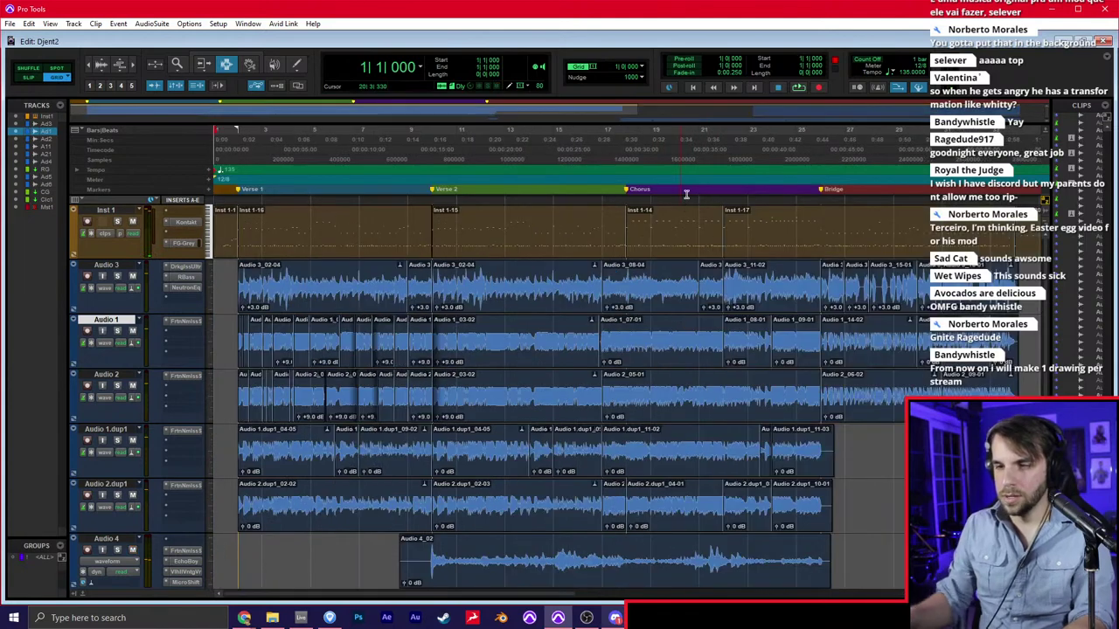
key("r")
left_click(900, 271)
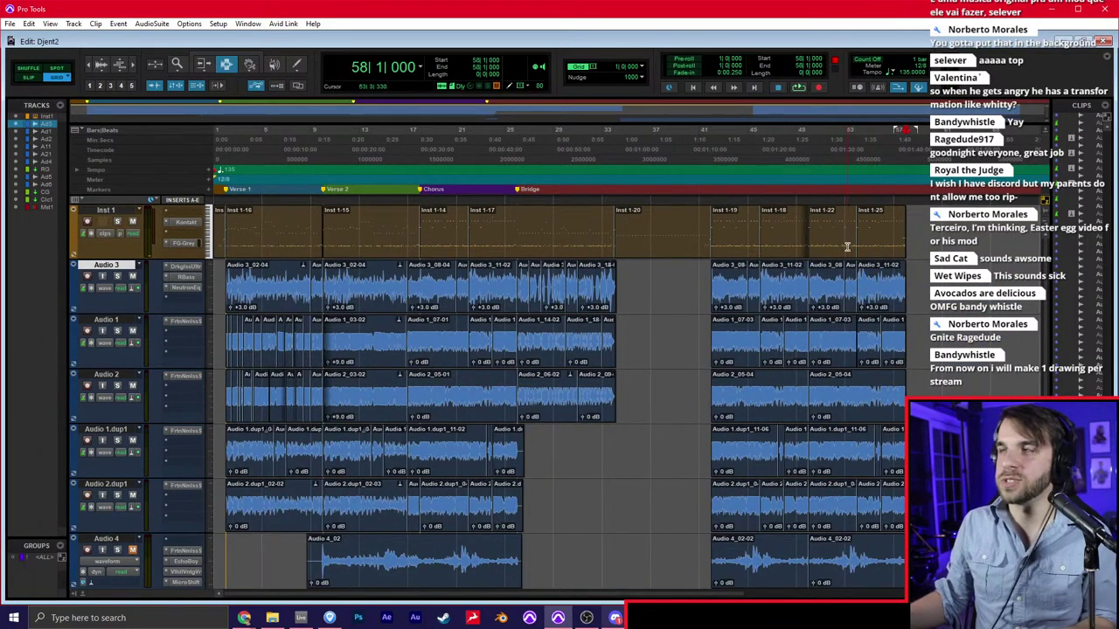
left_click(657, 339)
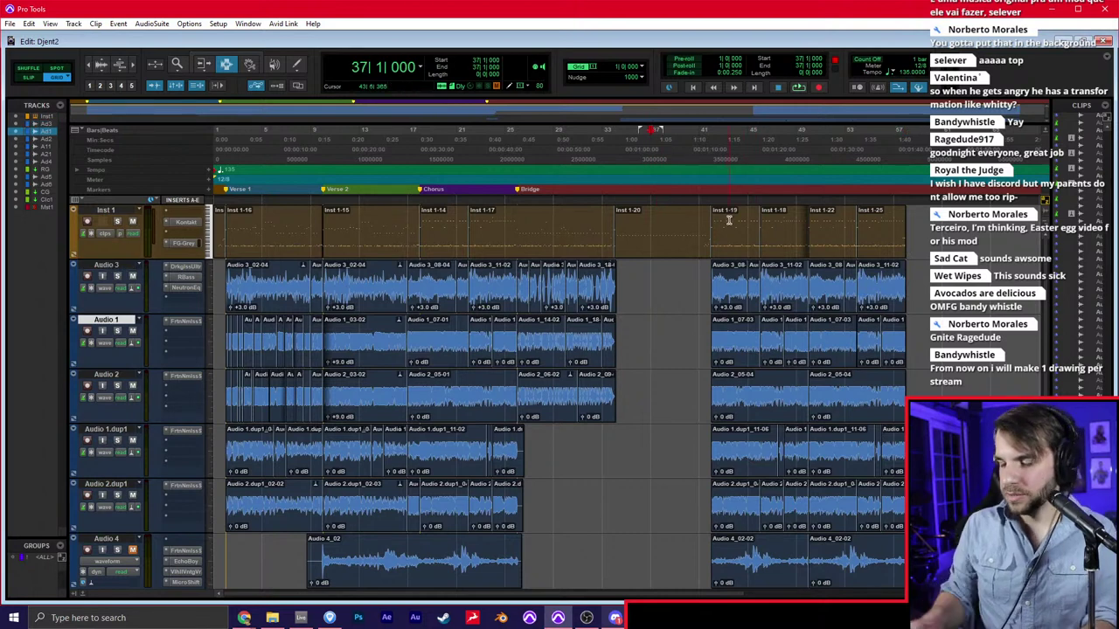
key("Return")
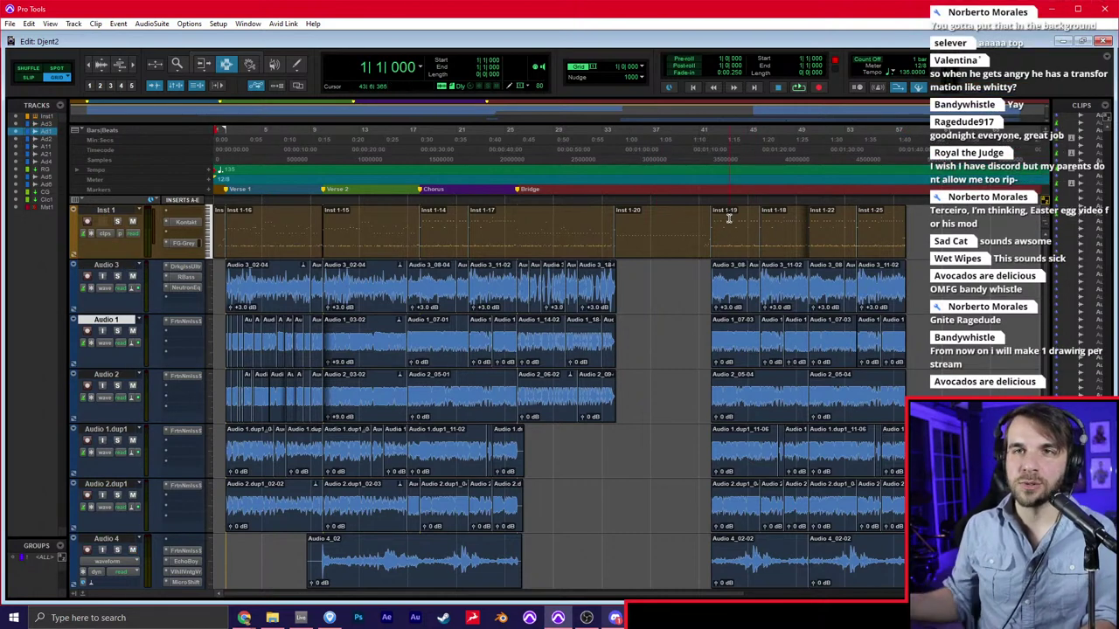
left_click(652, 339)
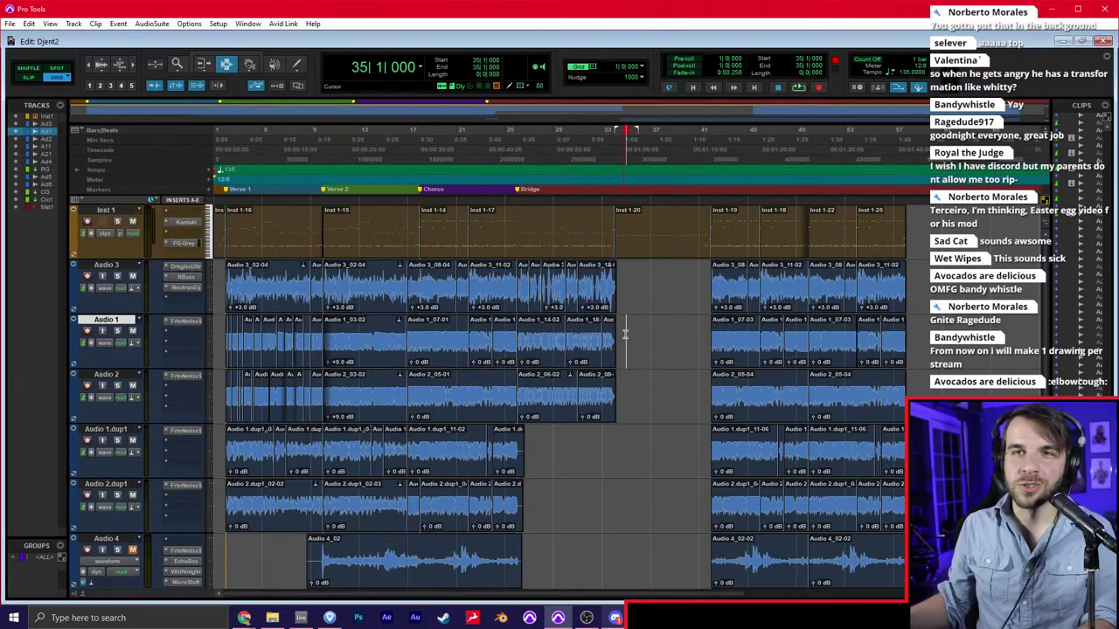
left_click(665, 300)
key("Return")
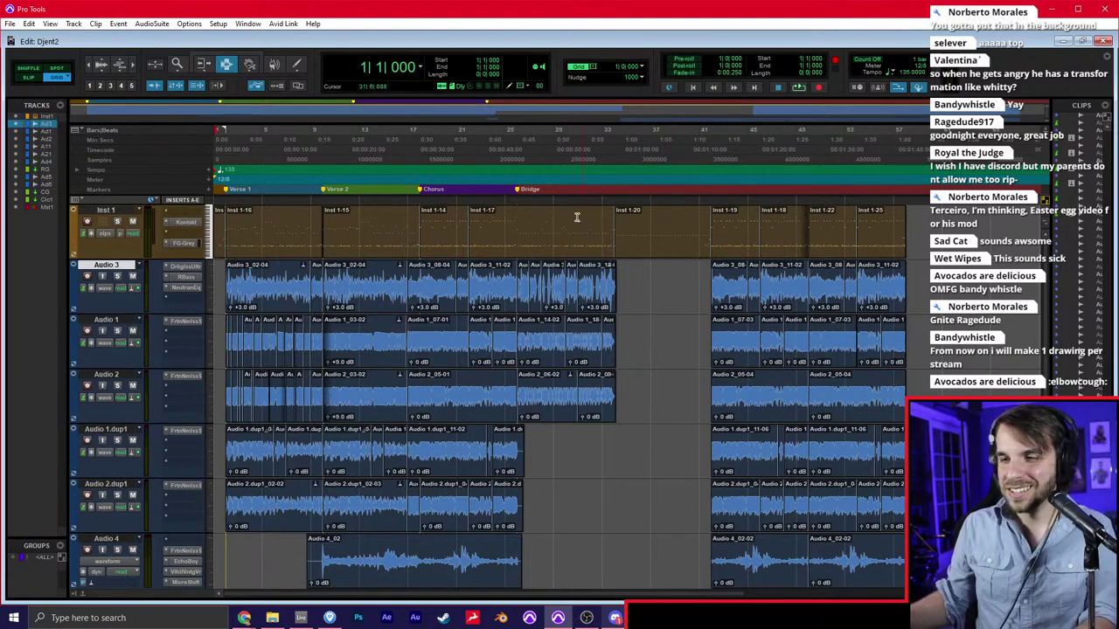
Play the opening of Verse 1 briefly from the start of the session
scroll(524, 291, "down", 4)
key("t")
key("t")
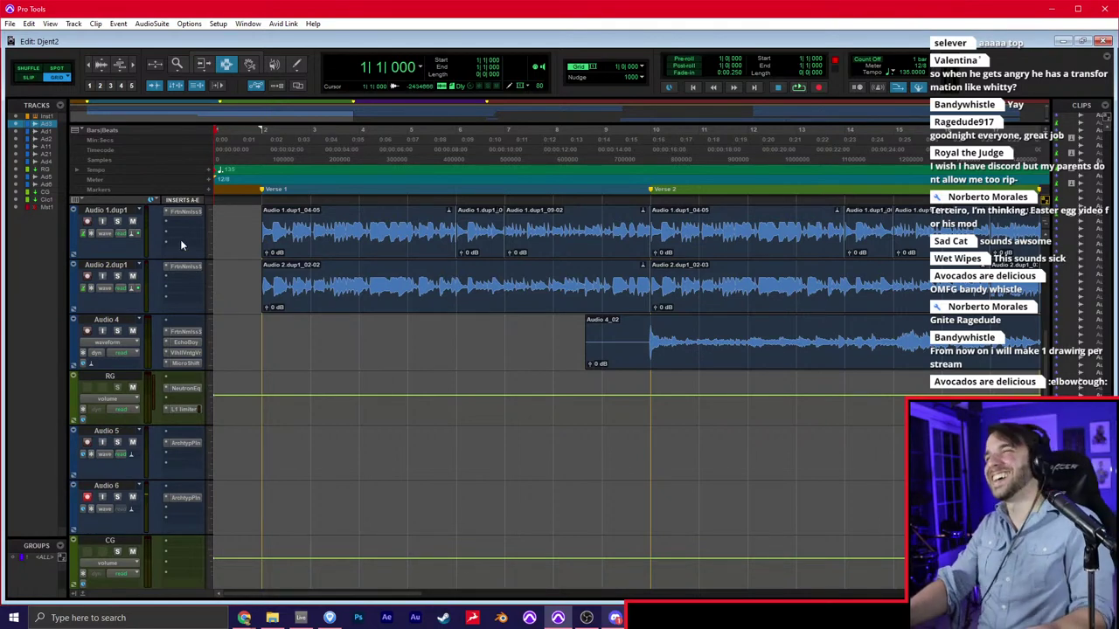
left_click(237, 269)
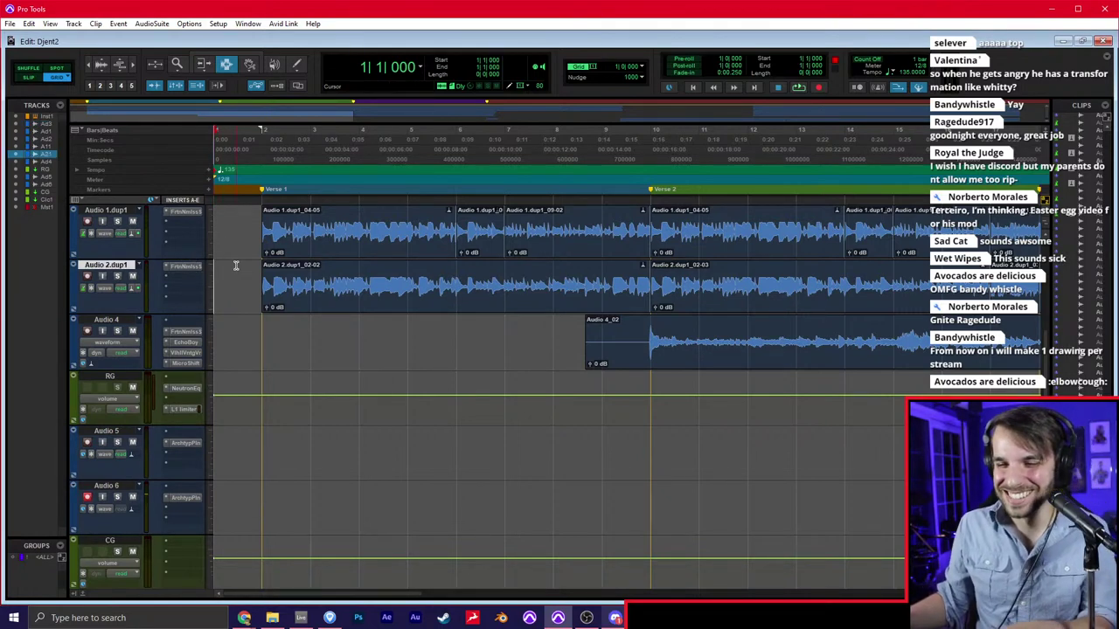
key("space")
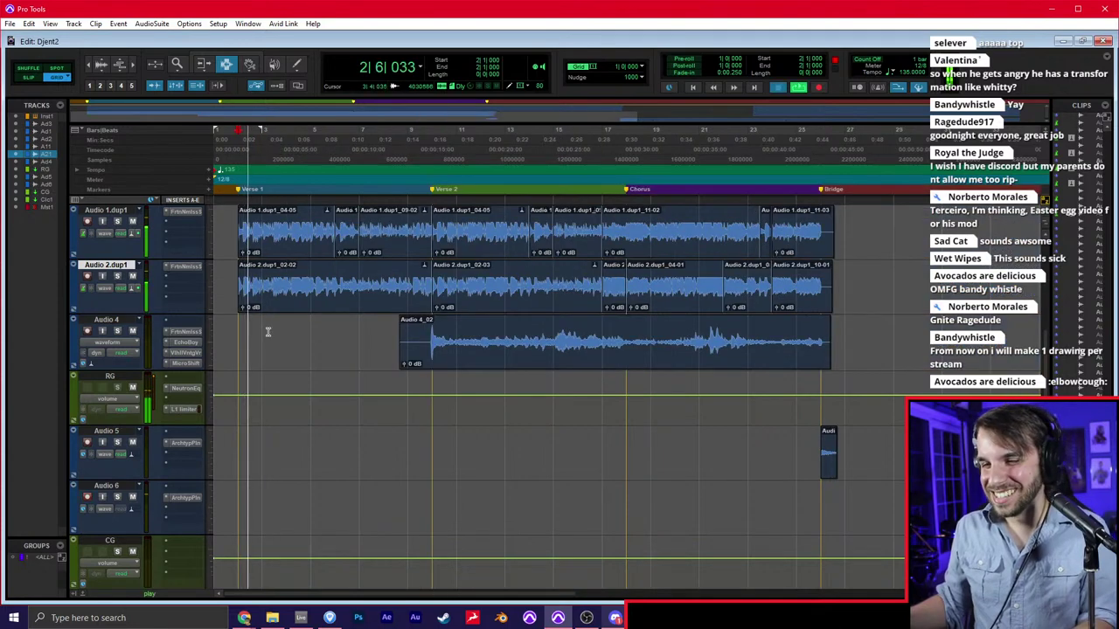
key("space")
scroll(144, 453, "down", 3)
Import the DjentBot and BF instrument tracks from the Sideways session as new tracks after the Click 1 track
left_click(130, 428)
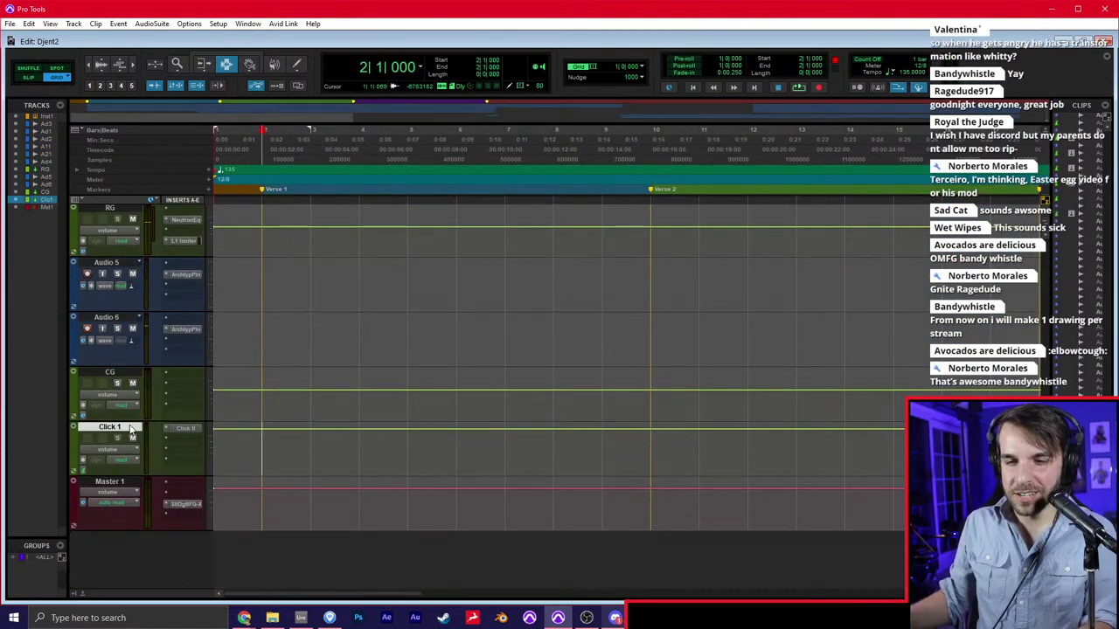
left_click(10, 23)
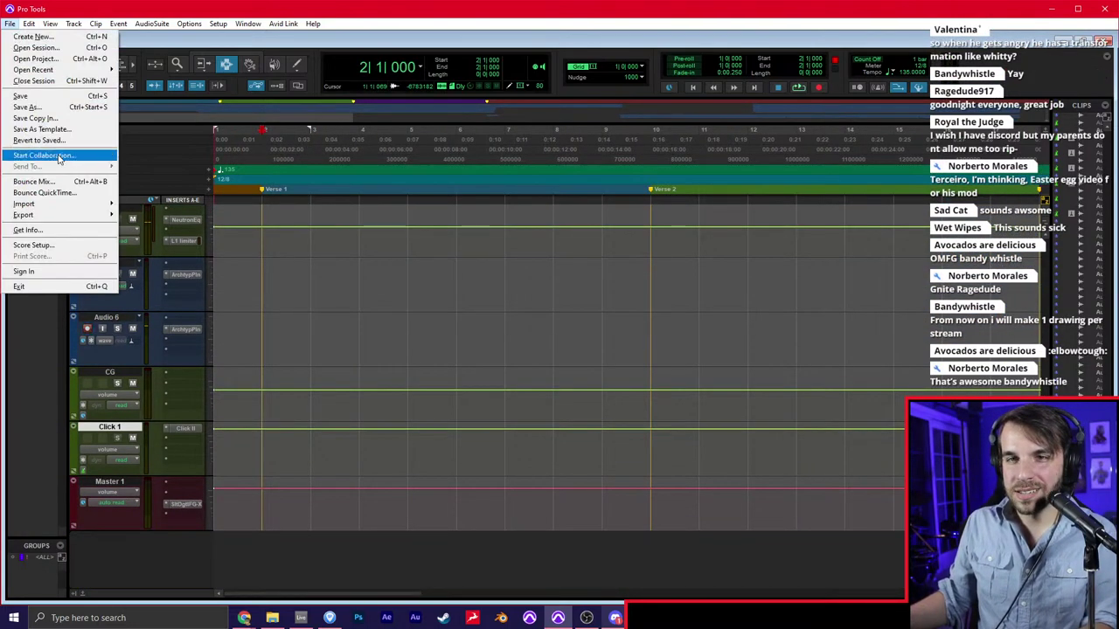
mouse_move(77, 204)
left_click(147, 203)
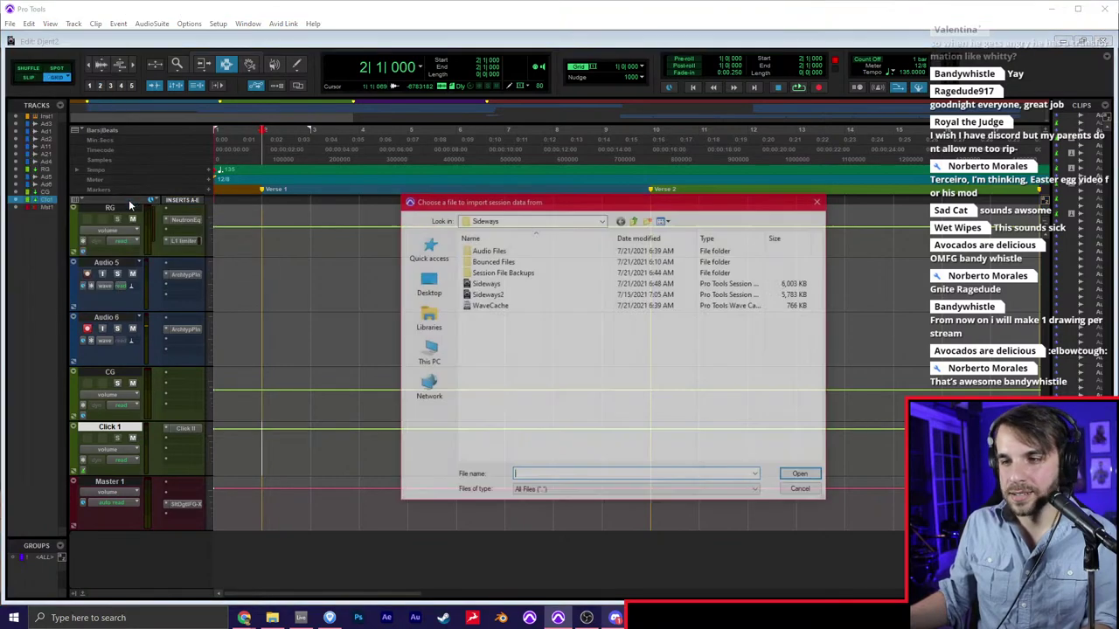
double_click(506, 285)
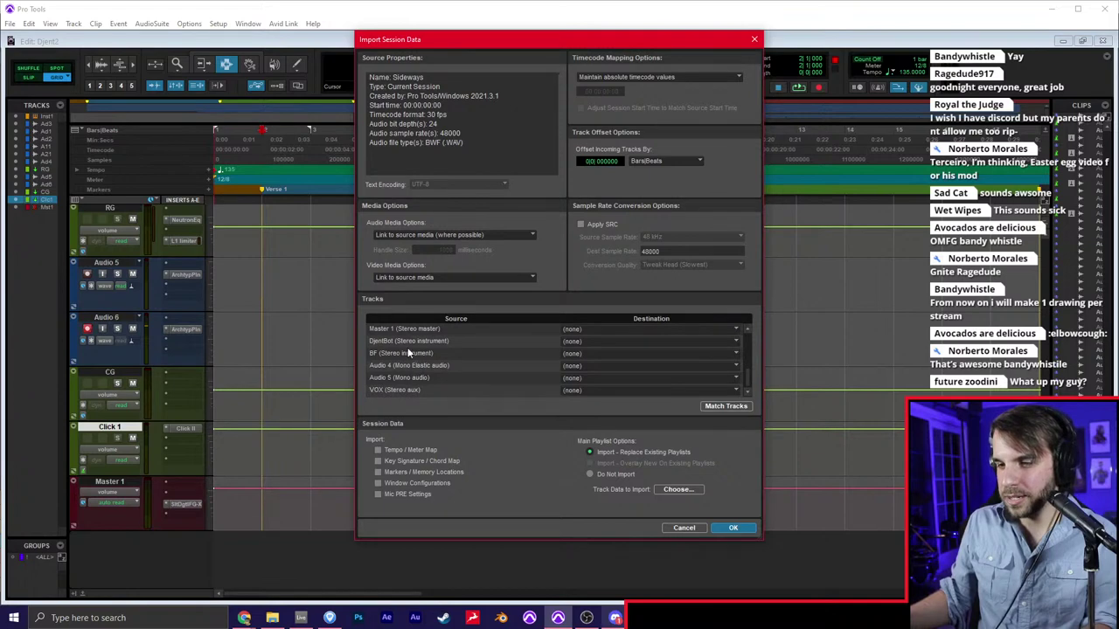
left_click(407, 356)
left_click(412, 345, "shift")
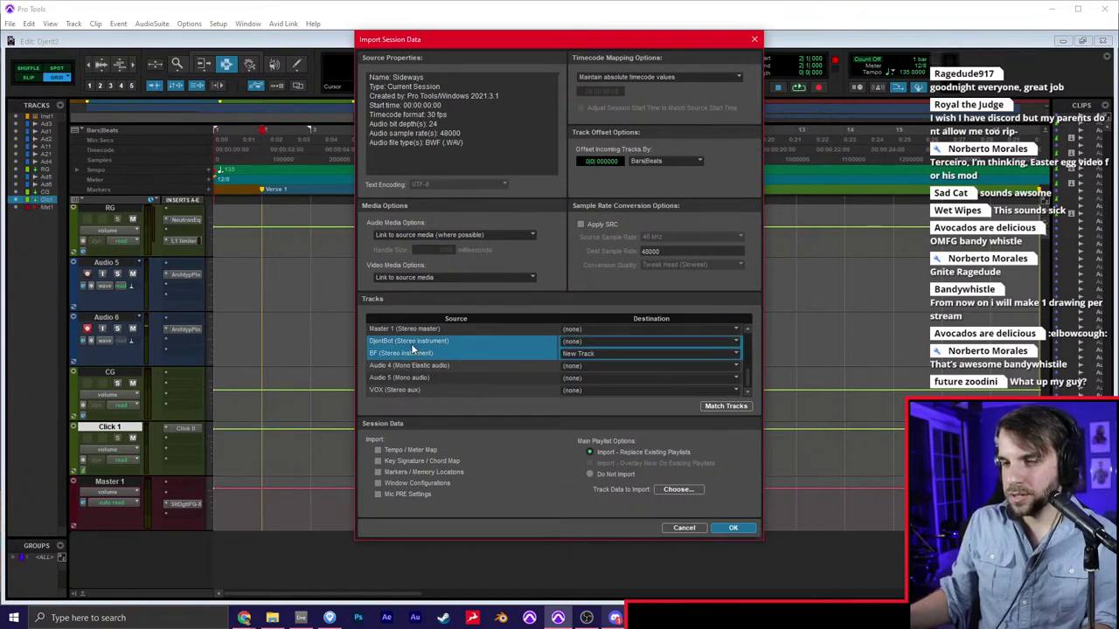
left_click(733, 528)
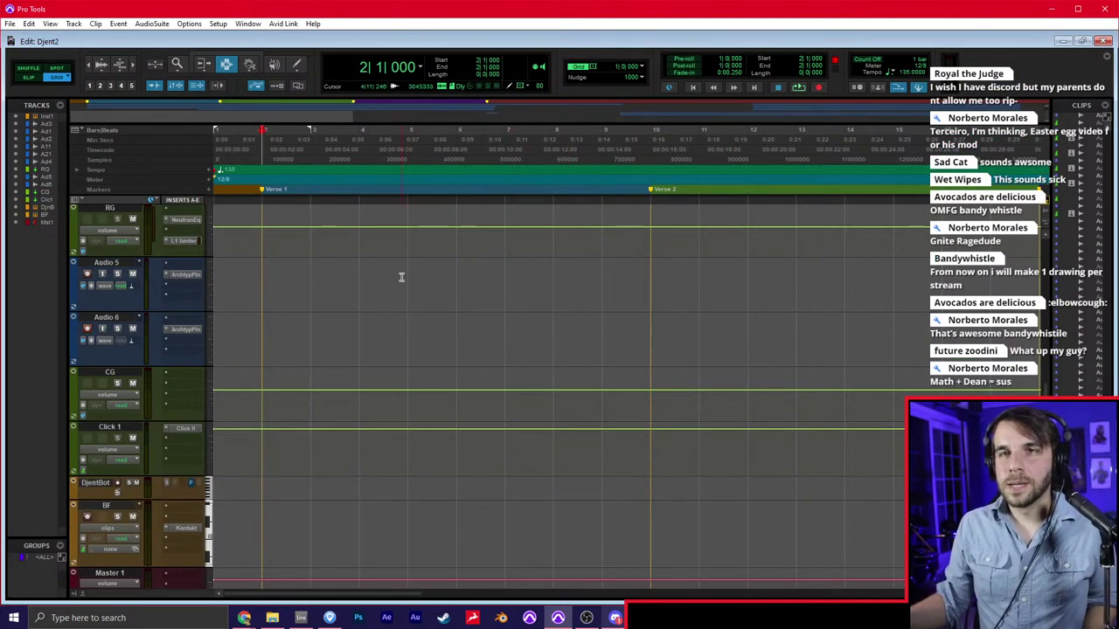
Set the imported instrument tracks to medium height and select the DjentBot track at bar 2
scroll(319, 473, "down", 3)
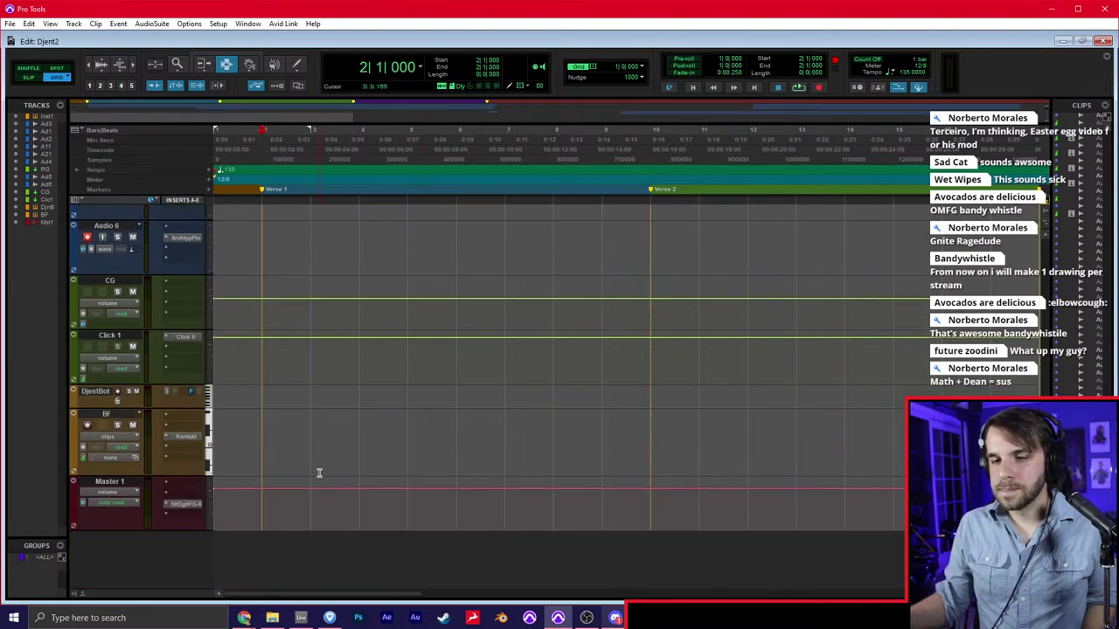
left_click(209, 410)
left_click(225, 445)
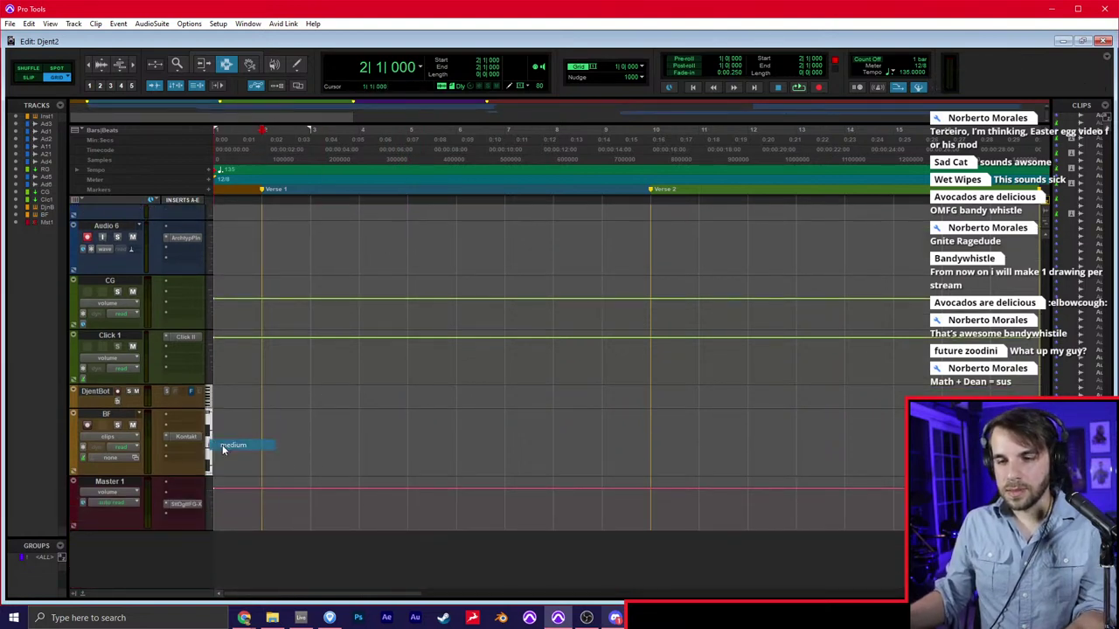
left_click(270, 399)
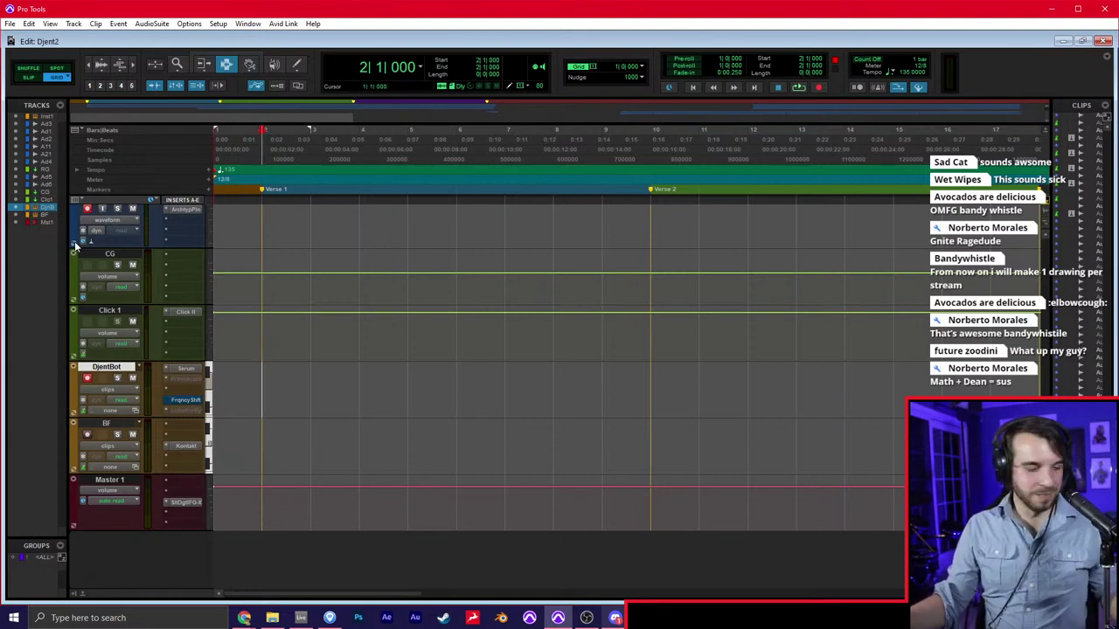
Open the Serum instrument on the DjentBot track and dismiss its missing noise file warning
left_click(185, 371)
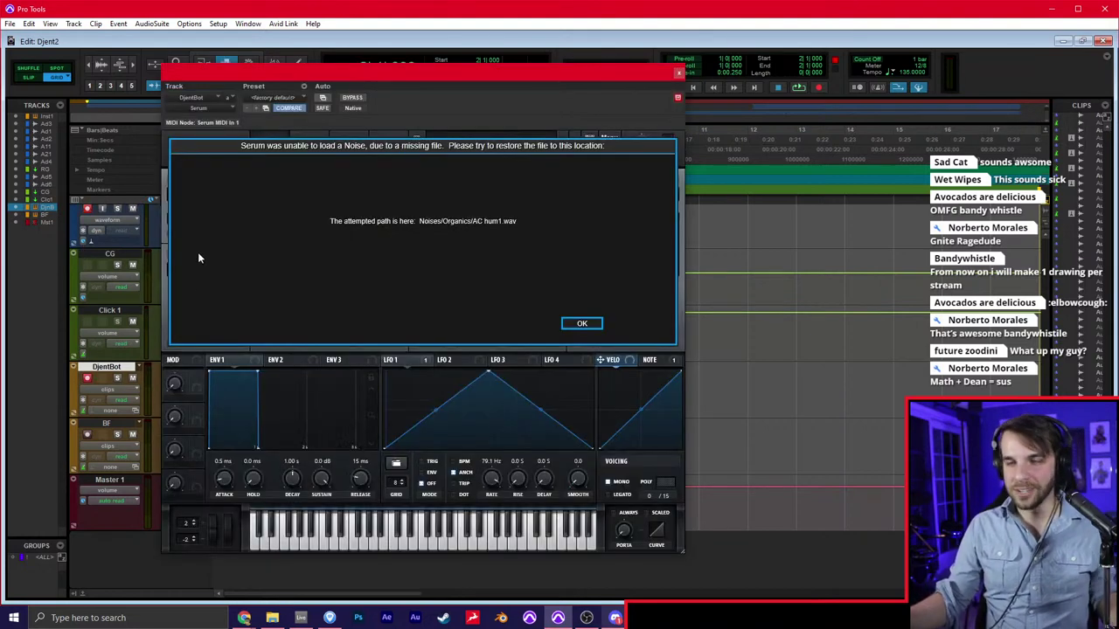
left_click(587, 324)
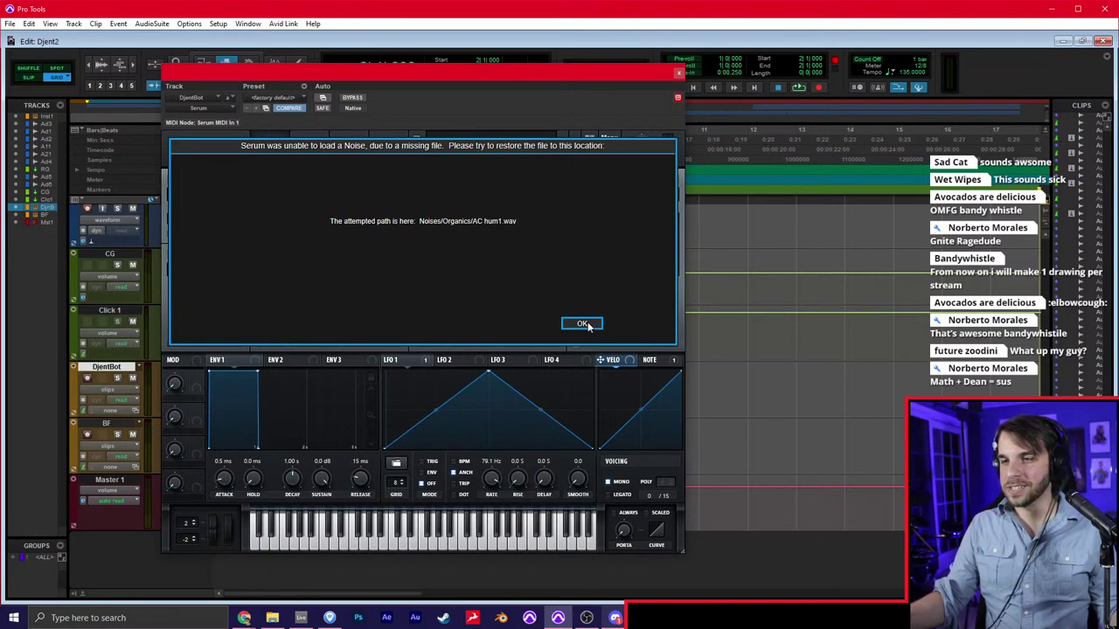
left_click(587, 322)
left_click_drag(416, 75, 514, 49)
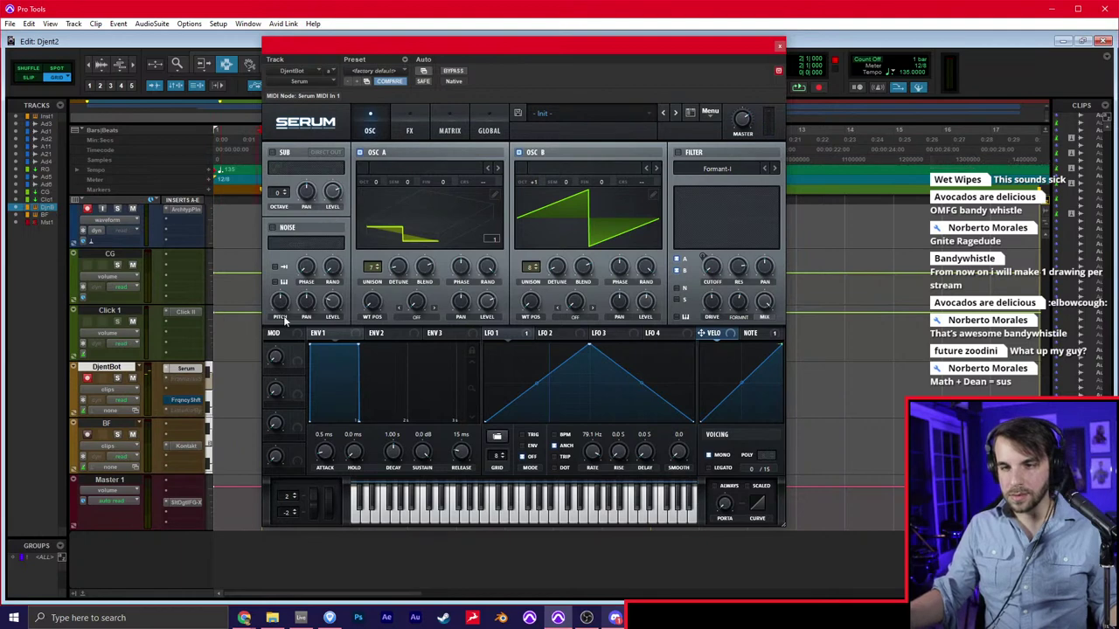
Route the outputs of the DjentBot and BF tracks to OUT 1-2 in the Mix window
key("ctrl+equal")
left_click_drag(593, 43, 269, 50)
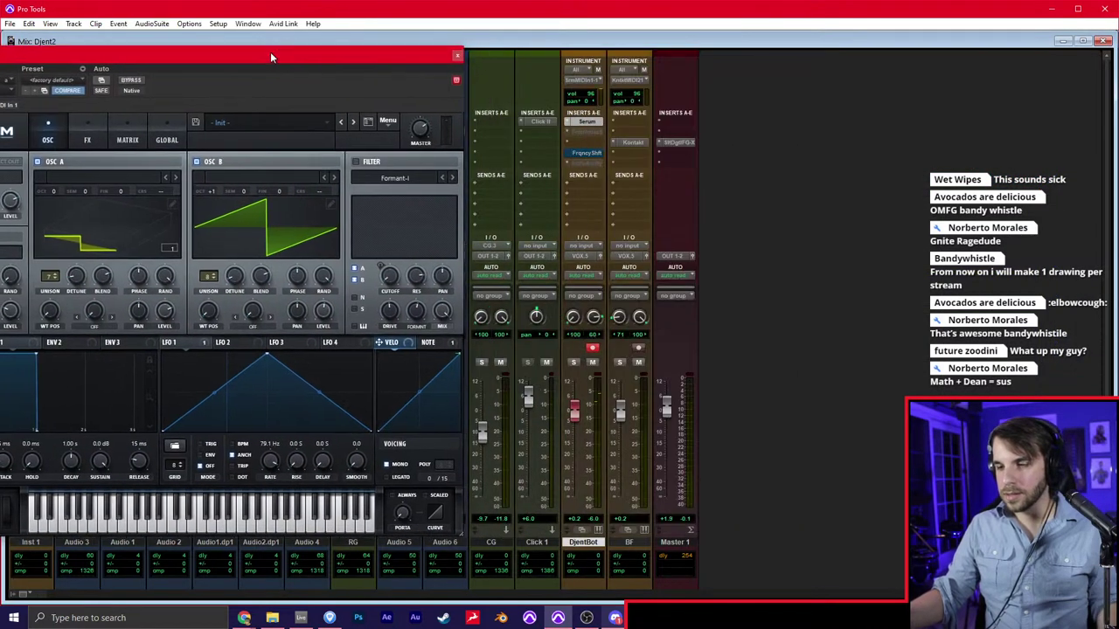
left_click(632, 257)
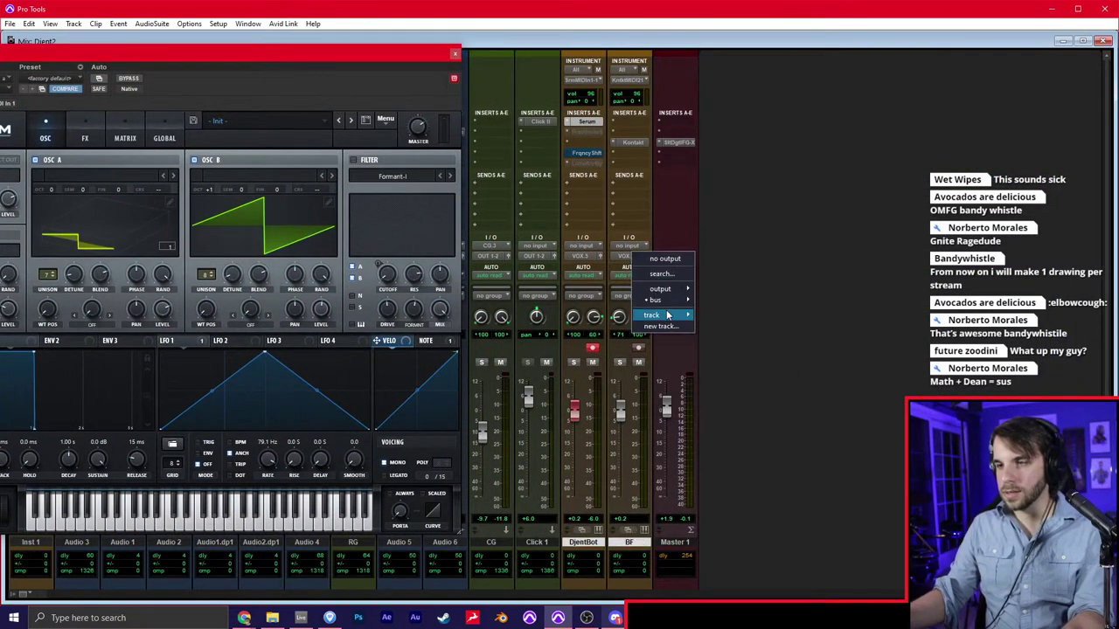
left_click(680, 263)
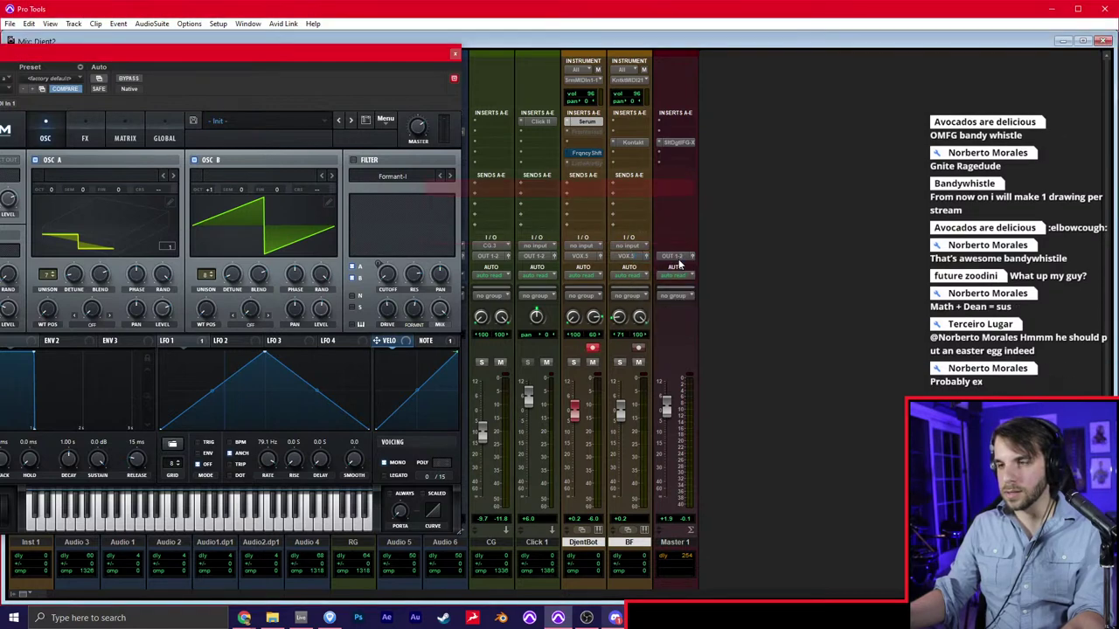
left_click(628, 256)
mouse_move(672, 291)
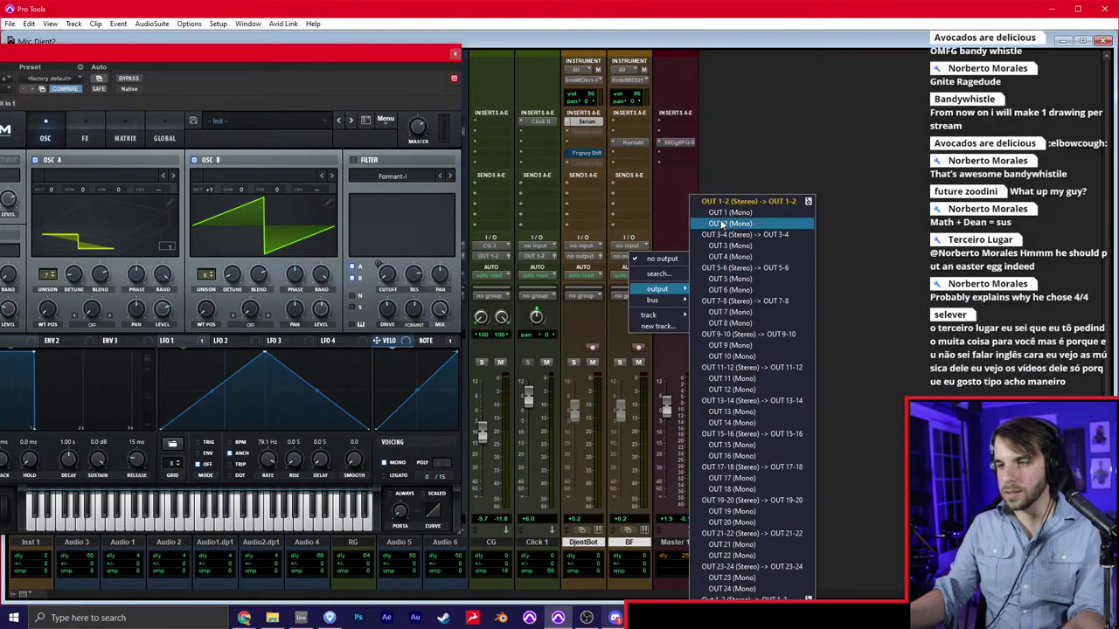
left_click(725, 205)
Make the Master 1 insert plug-in inactive and record-arm the DjentBot track
left_click(684, 144, "ctrl+super")
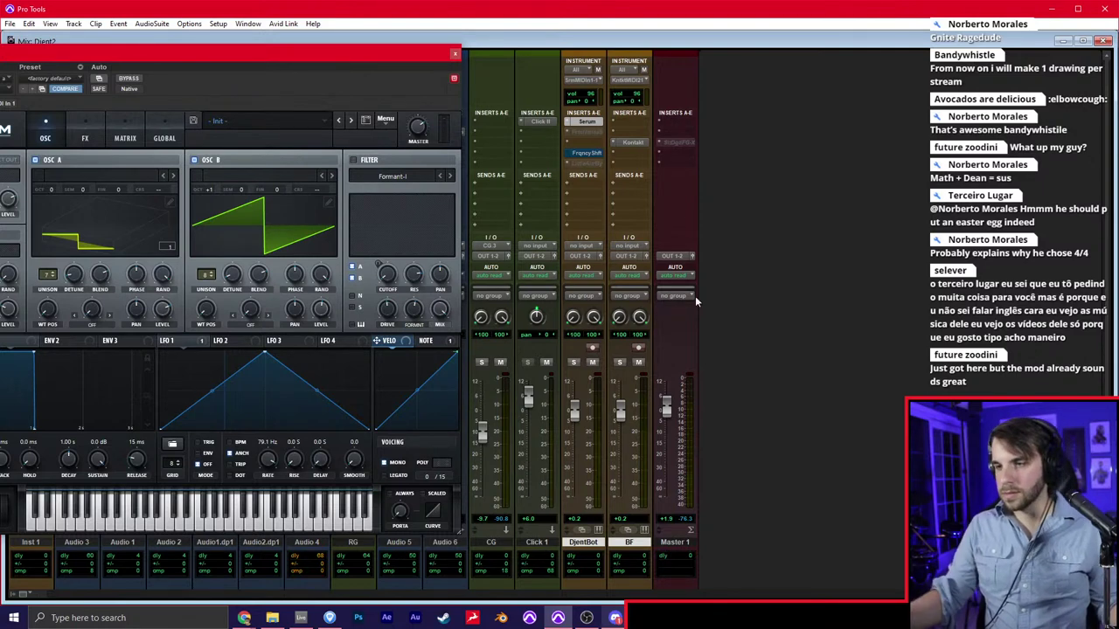
left_click(593, 349)
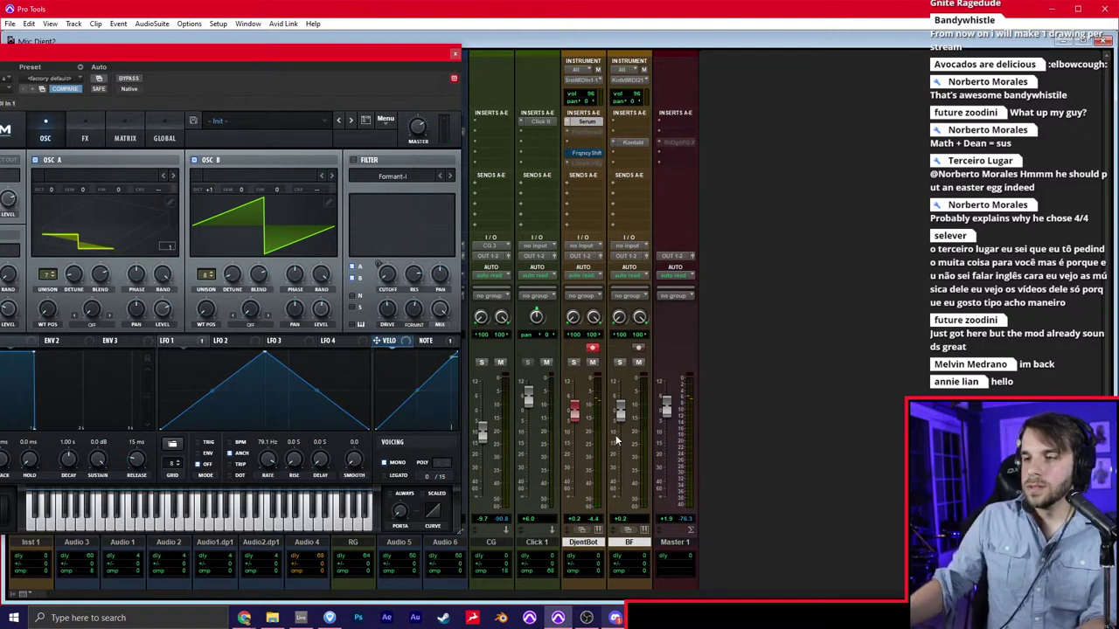
Route the DjentBot and BF tracks to a new stereo aux input track named VOX
left_click(626, 256)
left_click(668, 327)
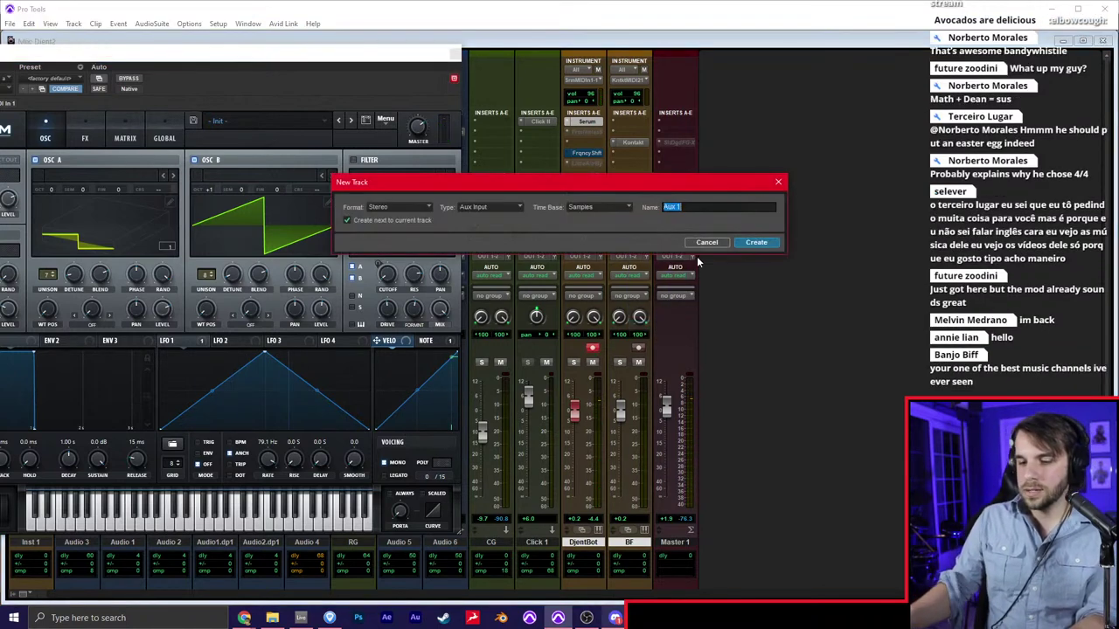
type("VOX")
key("Return")
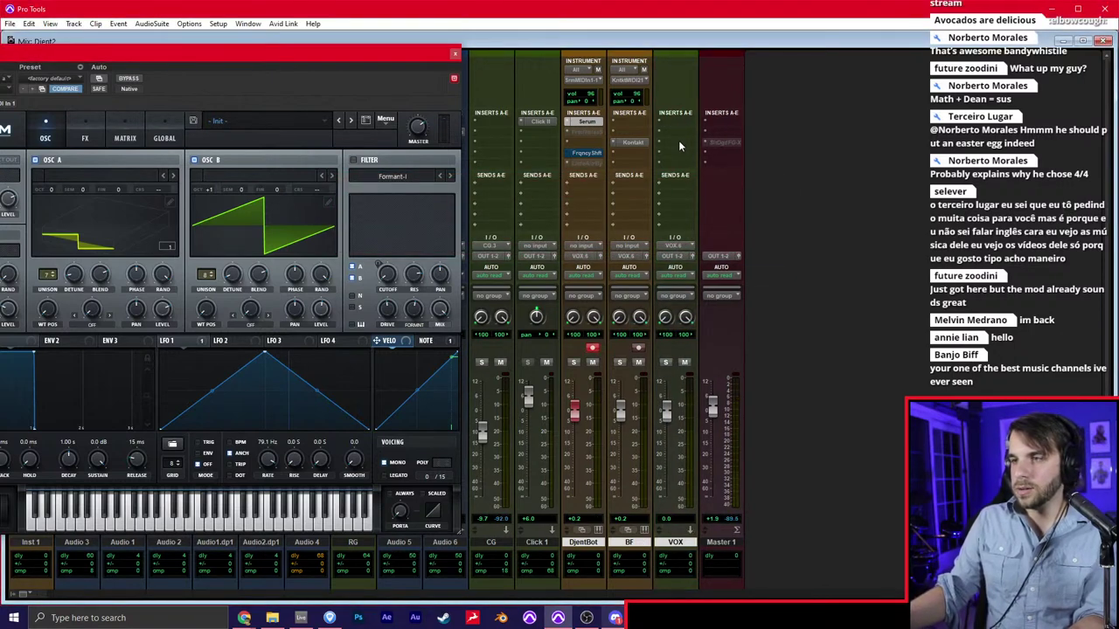
Insert EchoBoy on the VOX track, switch its mode to Ping-Pong and close the plug-in
left_click(678, 140)
left_click(760, 185)
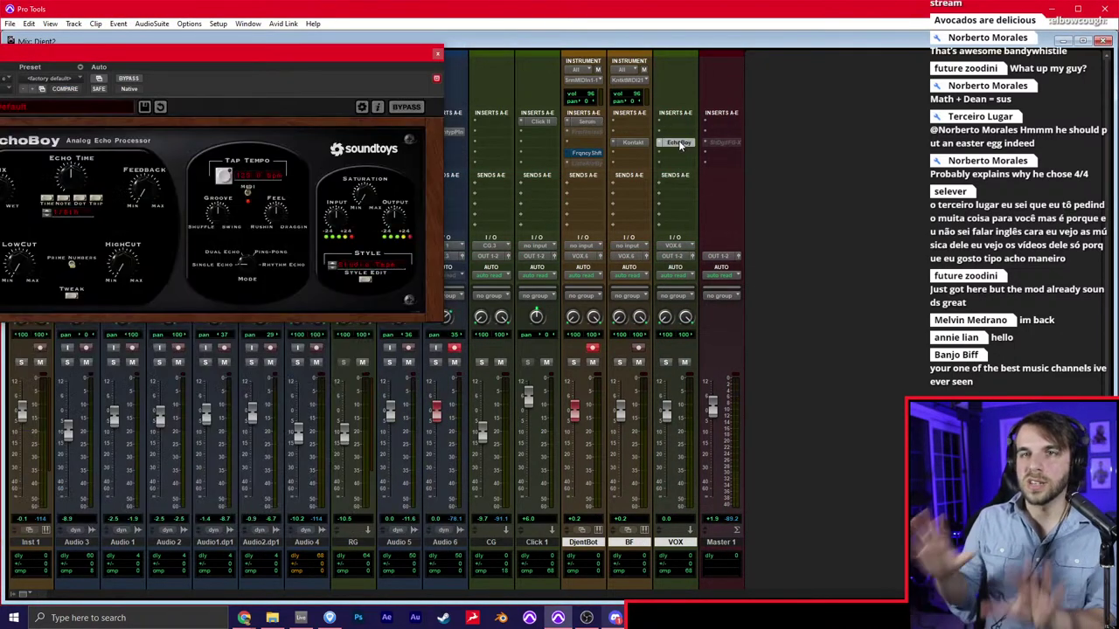
left_click_drag(299, 55, 551, 56)
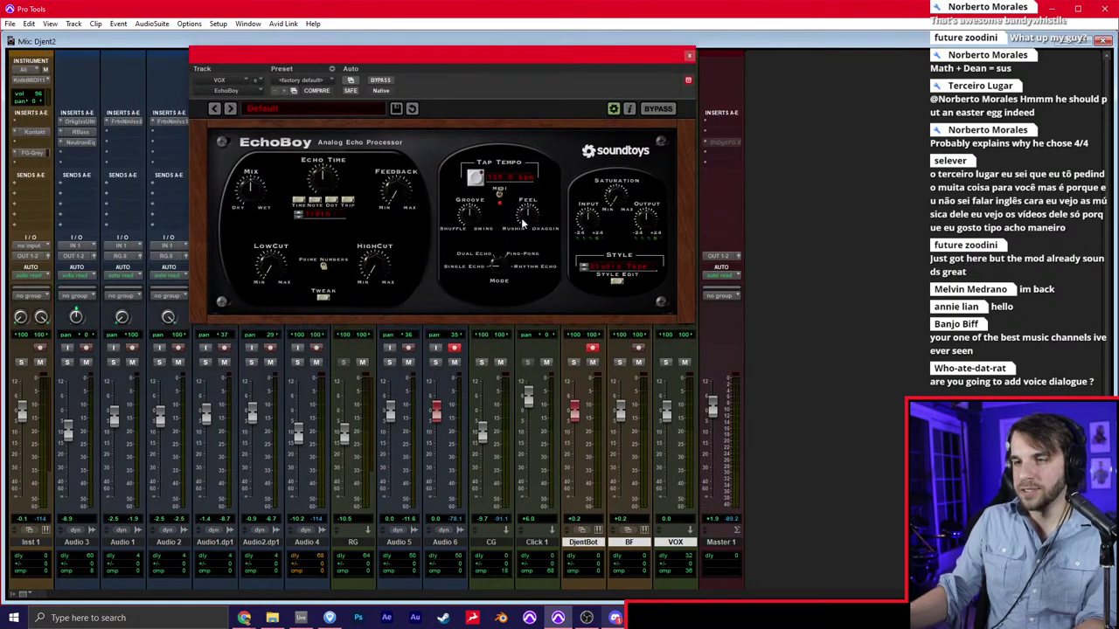
left_click(496, 259)
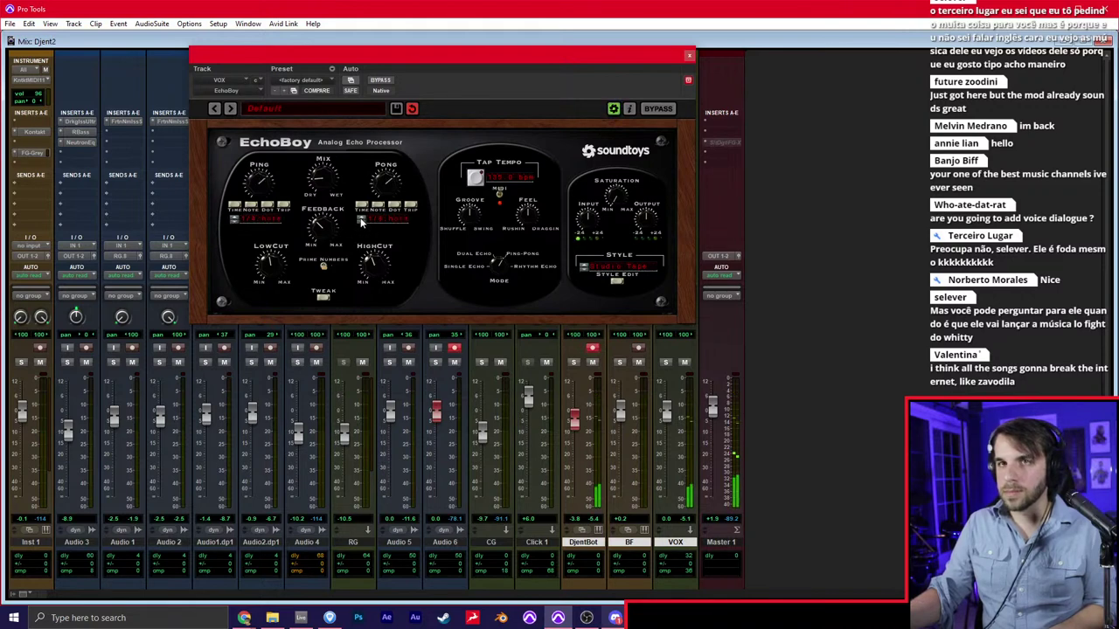
left_click(689, 56)
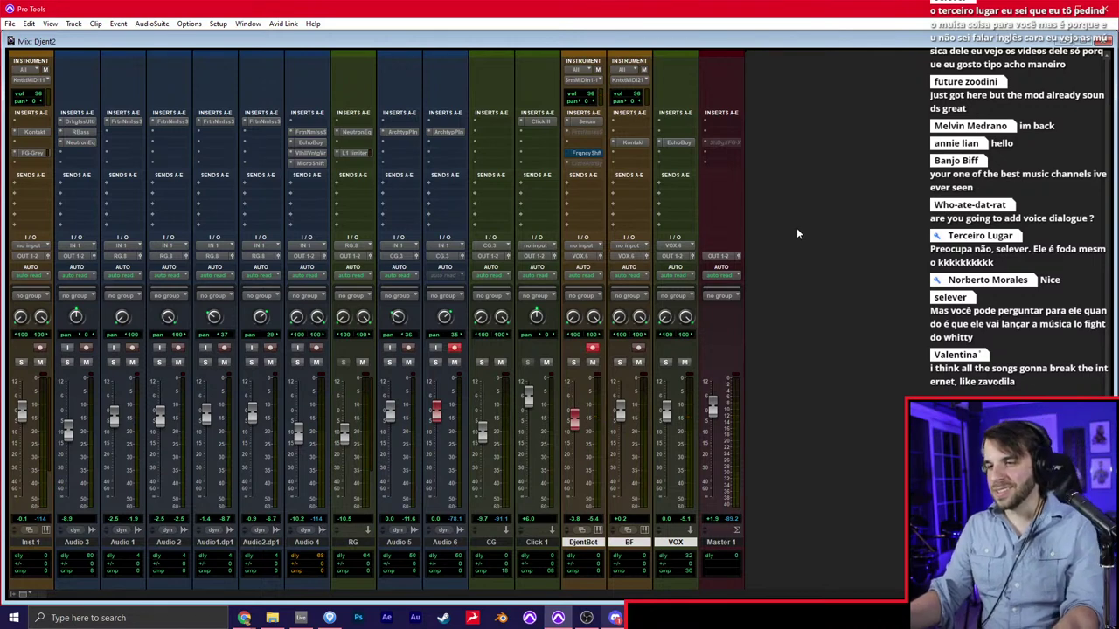
Play the song from bar 2 and lower the VOX track's volume to -12.5 dB
left_click(619, 543)
left_click(647, 543)
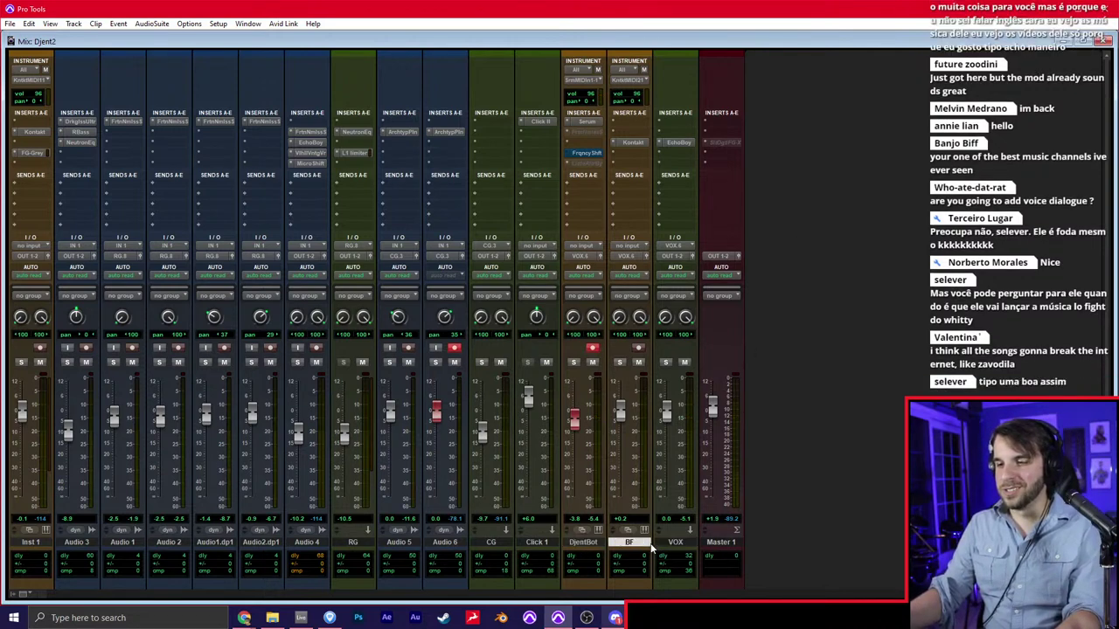
left_click(676, 543)
left_click(598, 540)
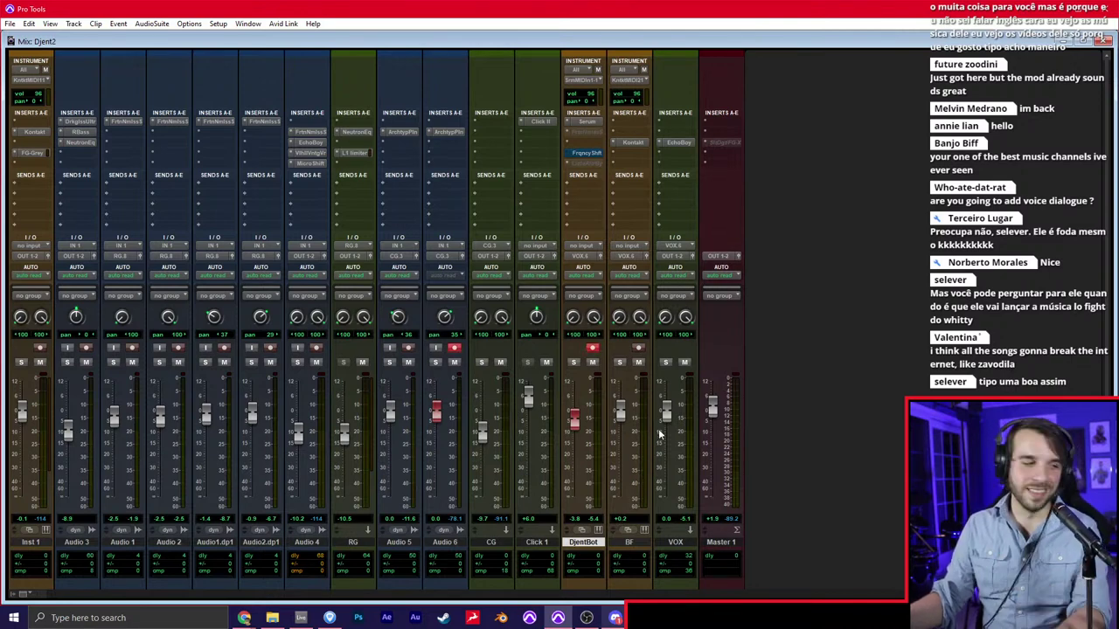
key("ctrl+equal")
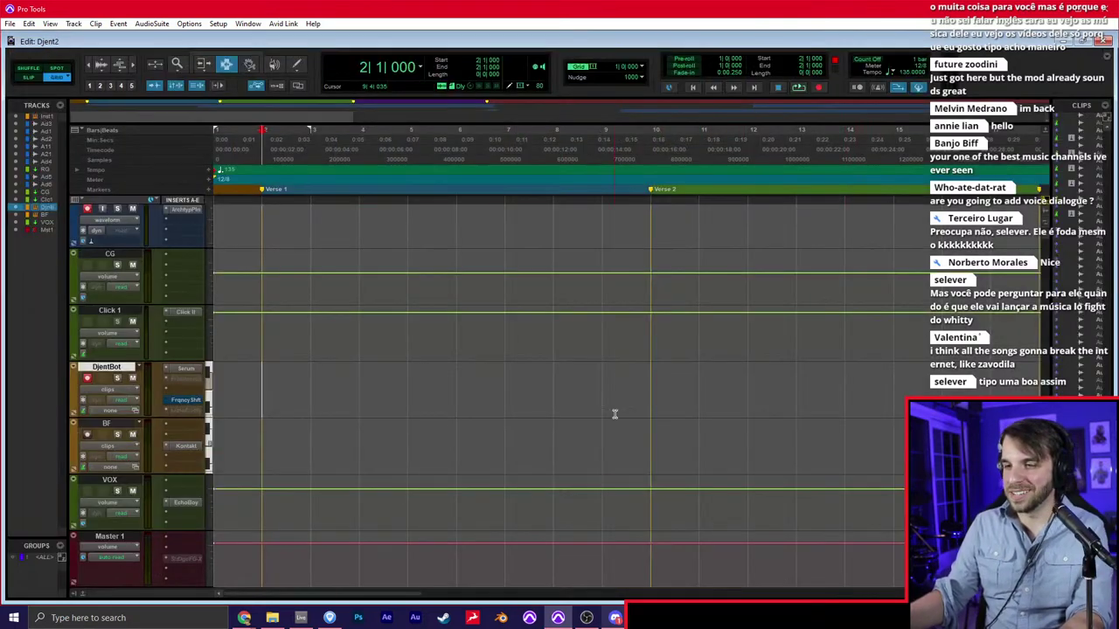
key("space")
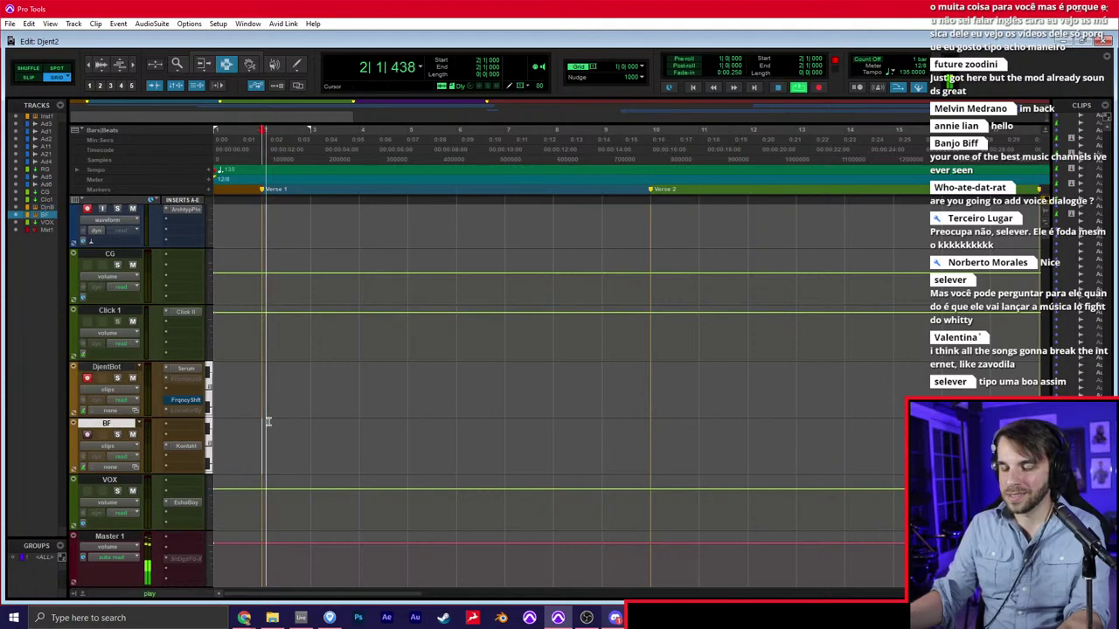
key("ctrl+equal")
left_click_drag(662, 418, 672, 443)
key("space")
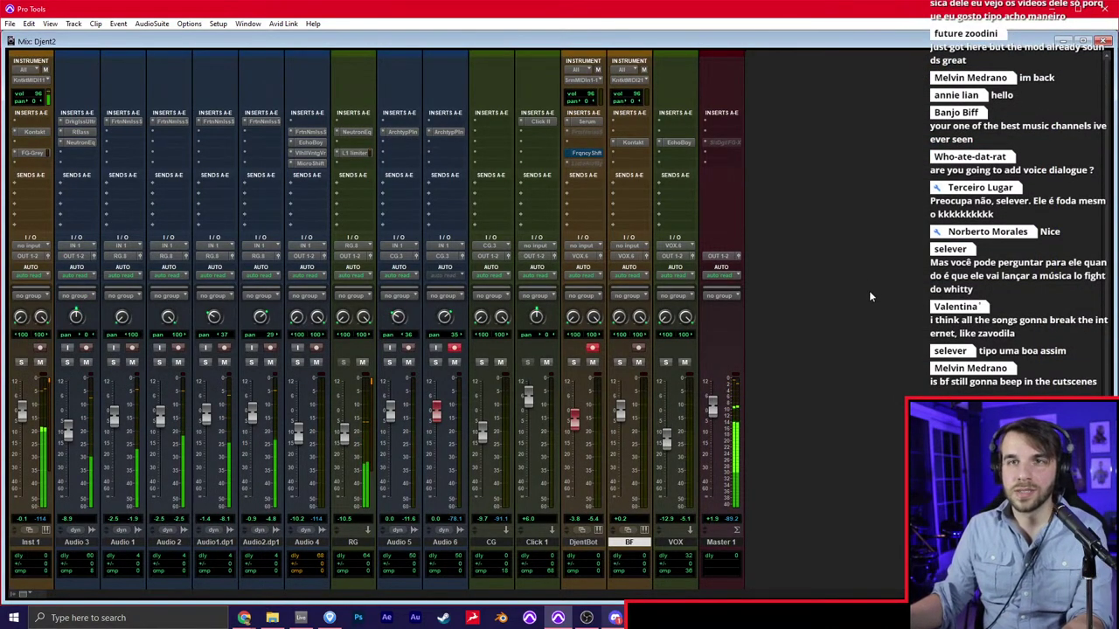
Return to the start of the song and create a marker named 135 there
key("ctrl+equal")
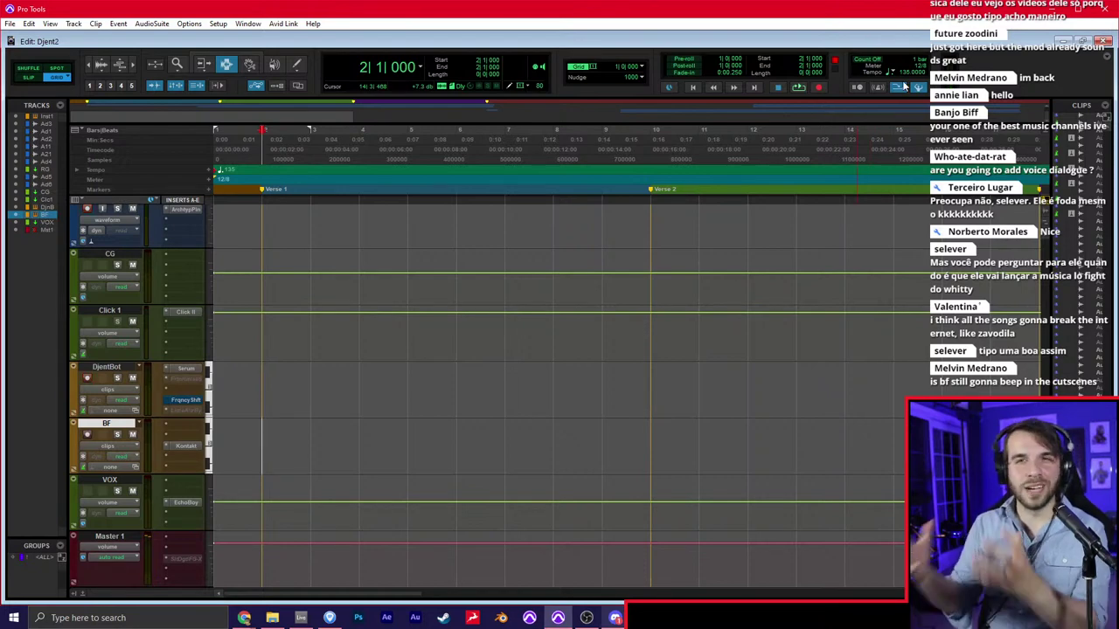
left_click(503, 226)
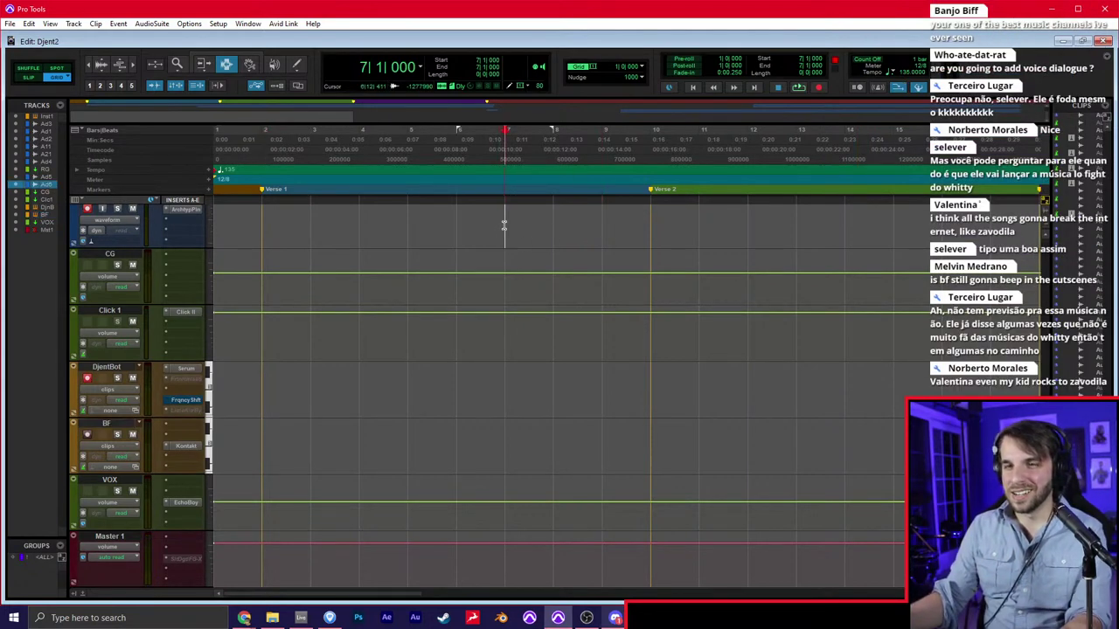
key("Return")
key("KP_Enter")
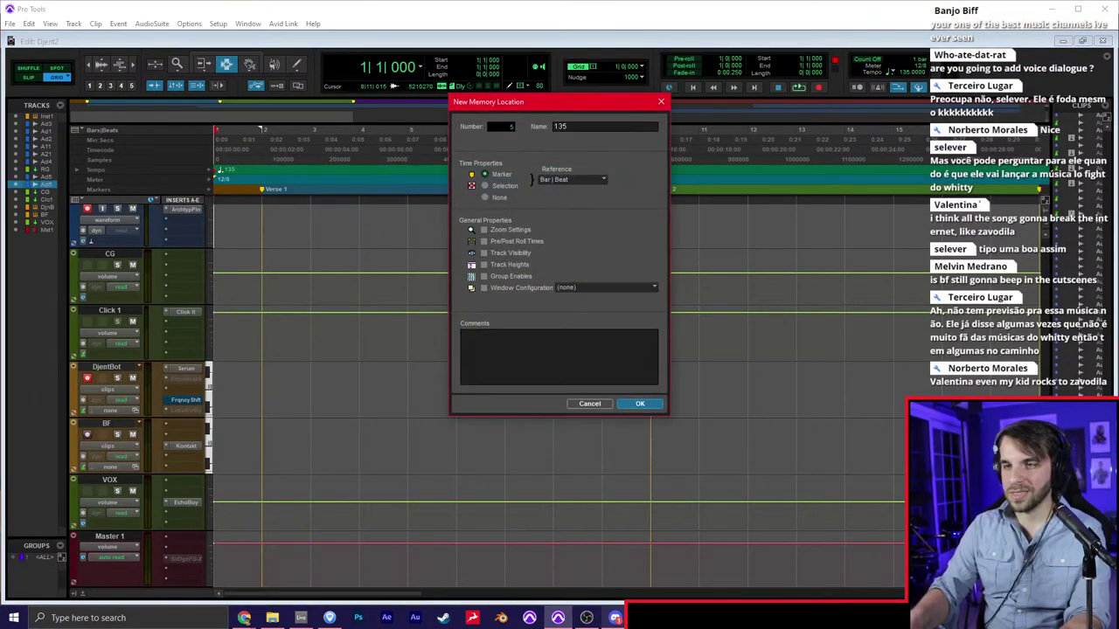
key("Return")
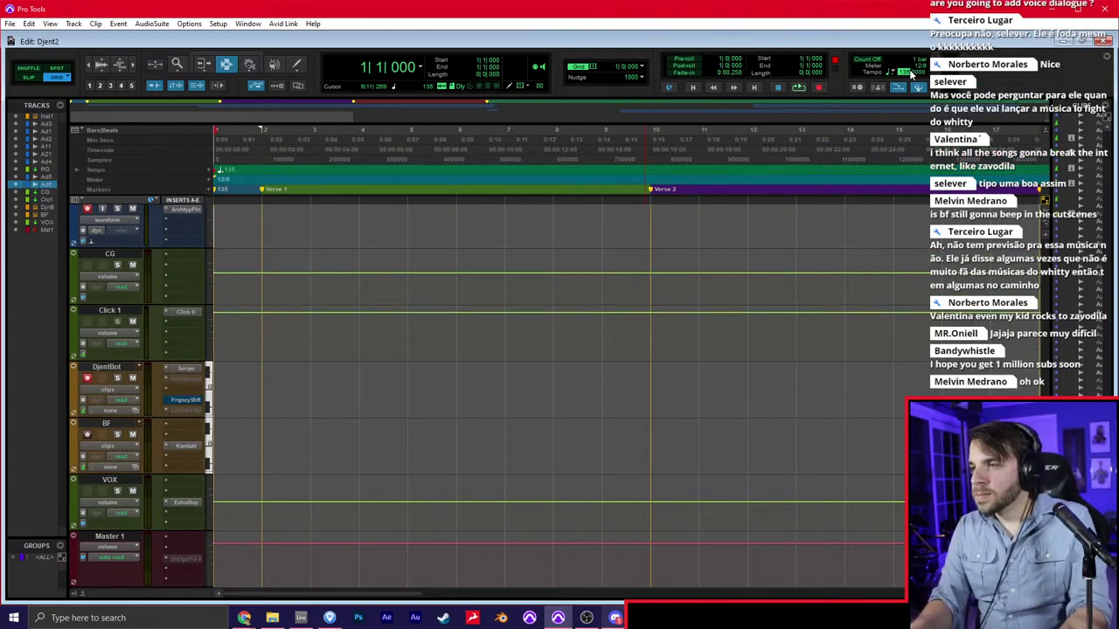
Slow the session tempo to 80 BPM and raise the DjentBot track's volume to about -0.6 dB
key("Return")
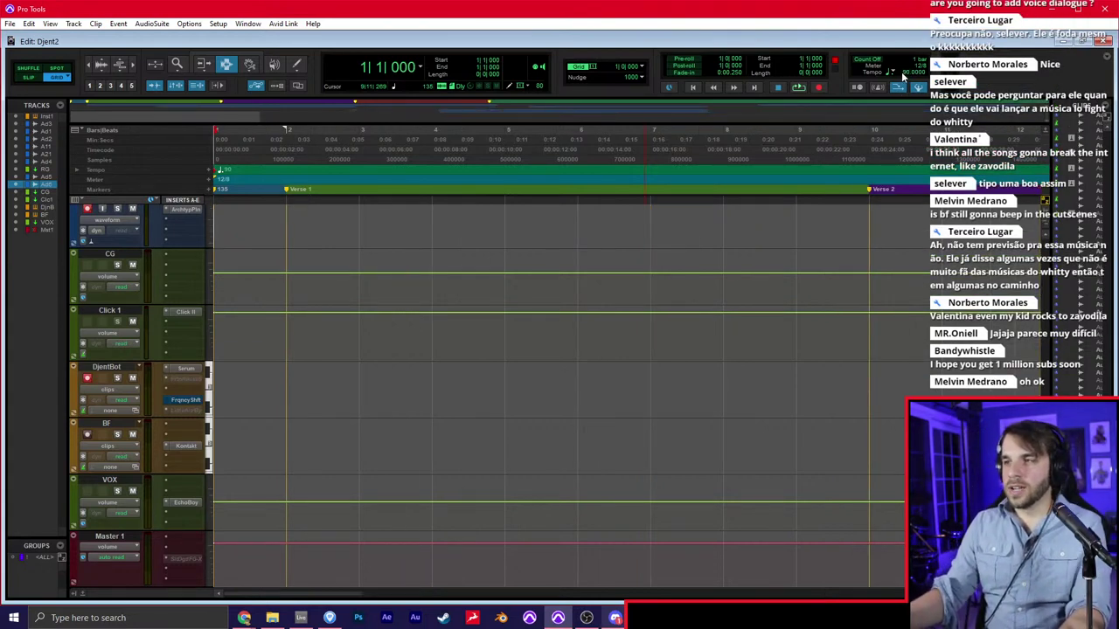
key("Return")
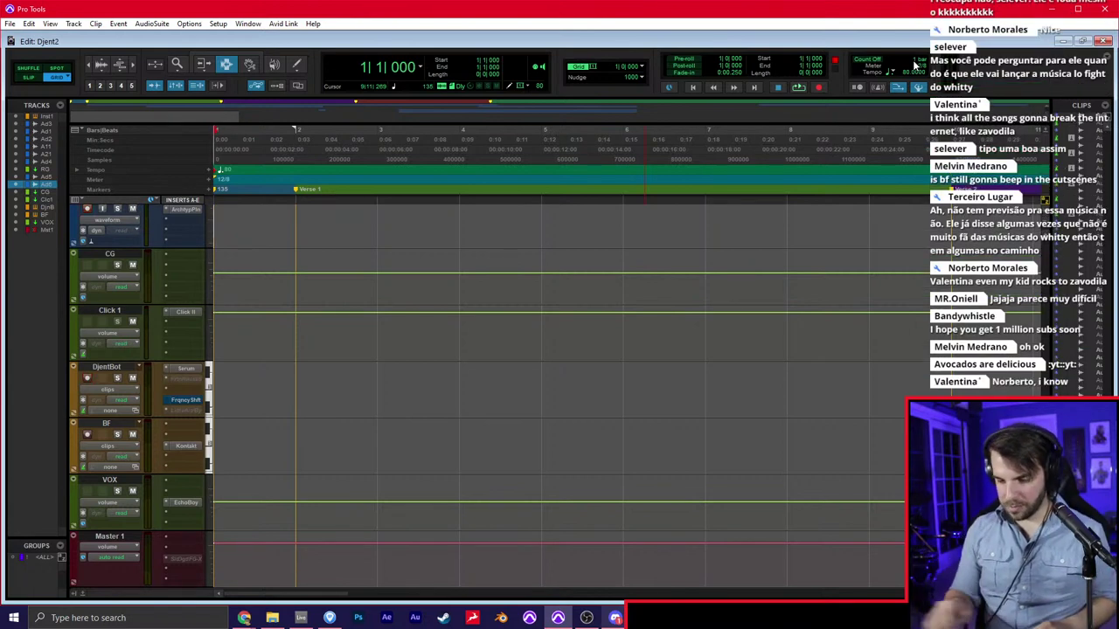
key("space")
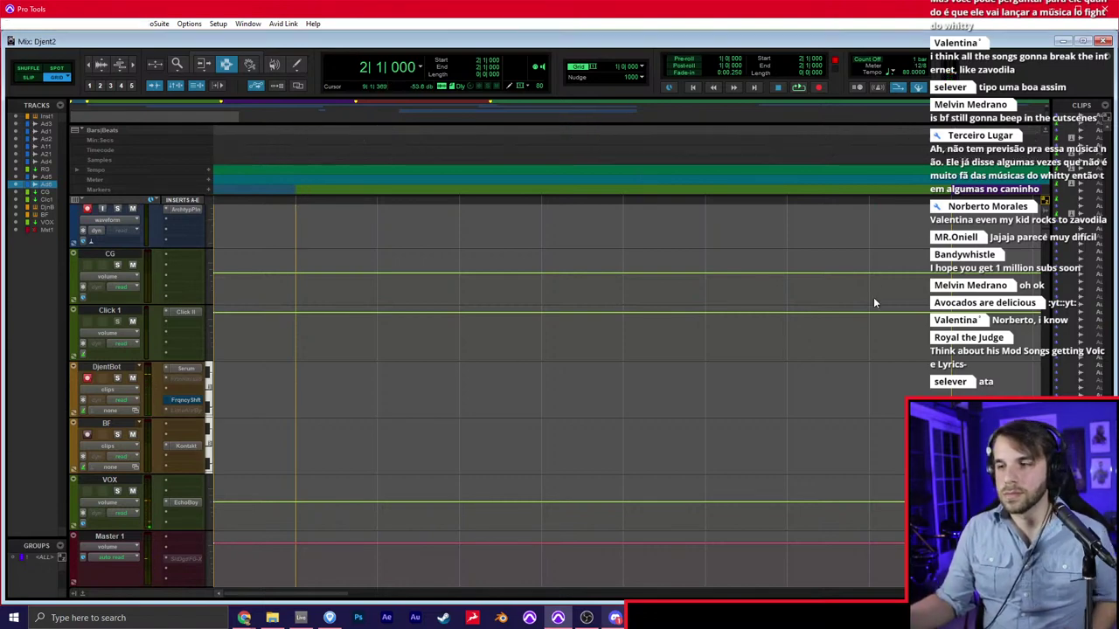
key("ctrl+equal")
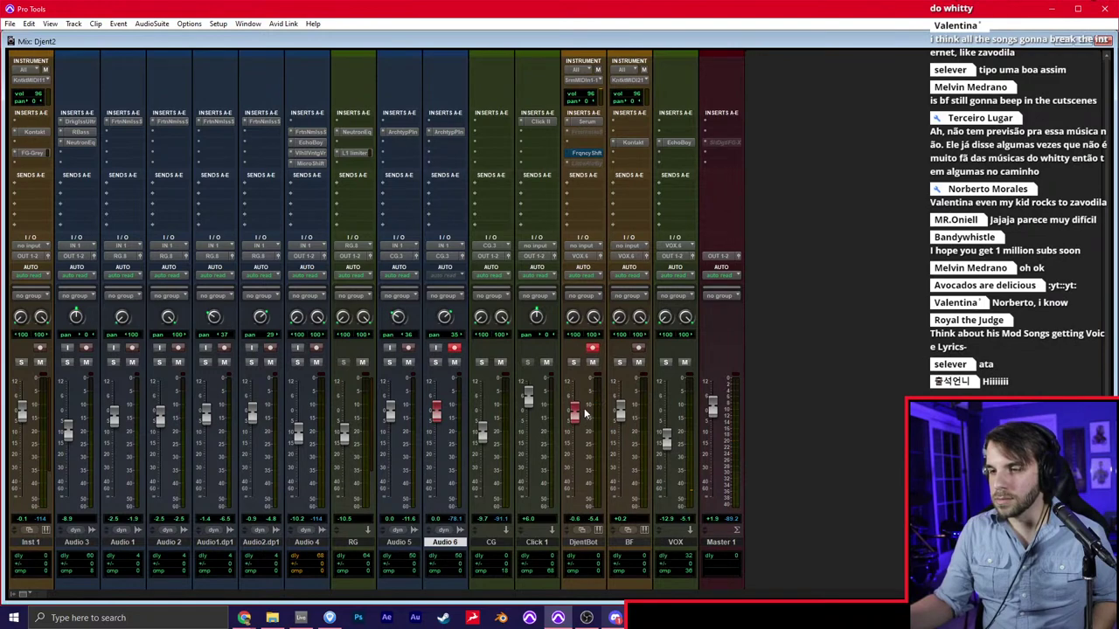
key("ctrl+equal")
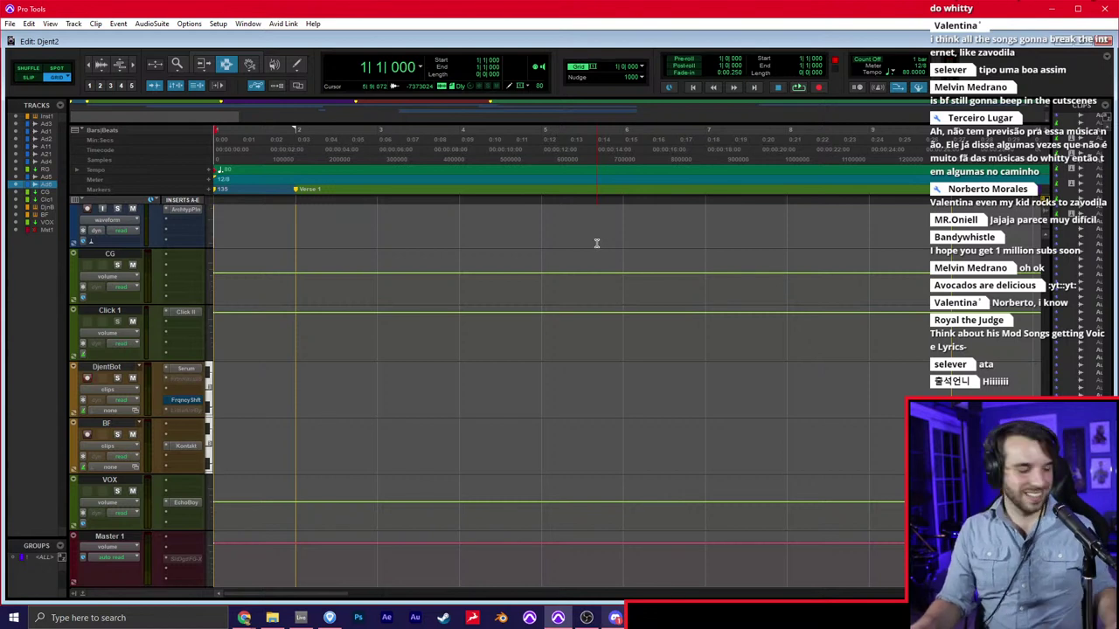
Record a MIDI melody on the DjentBot track from the start of the song through bar 6
key("ctrl+space")
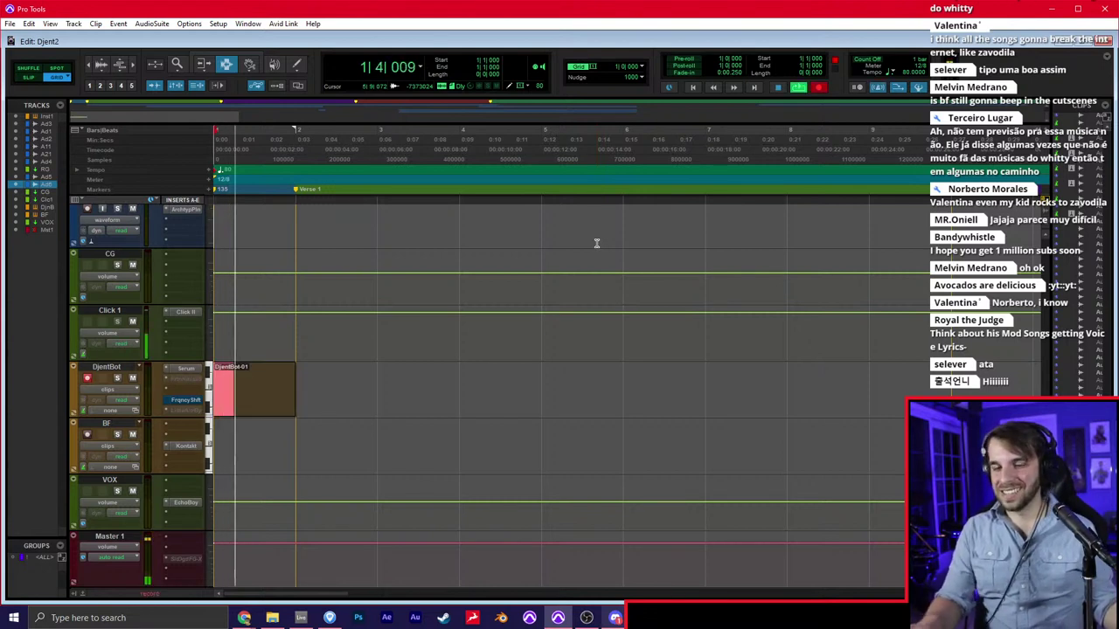
key("space")
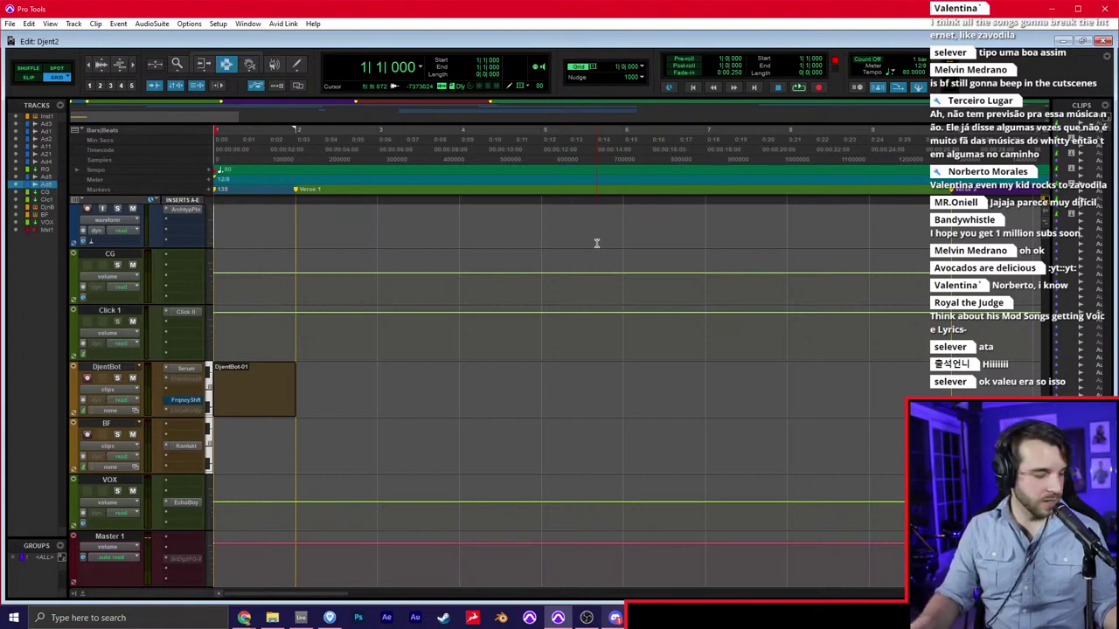
key("ctrl+space")
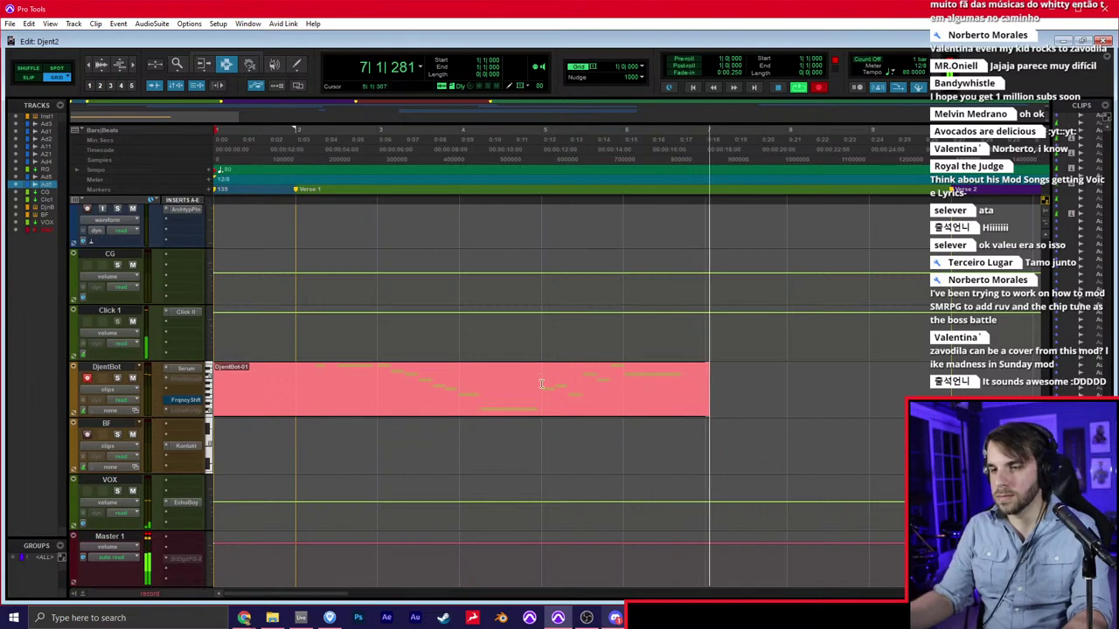
key("space")
Paste a copy of the recorded DjentBot melody onto the BF track at bar 6
left_click(621, 444)
key("ctrl+v")
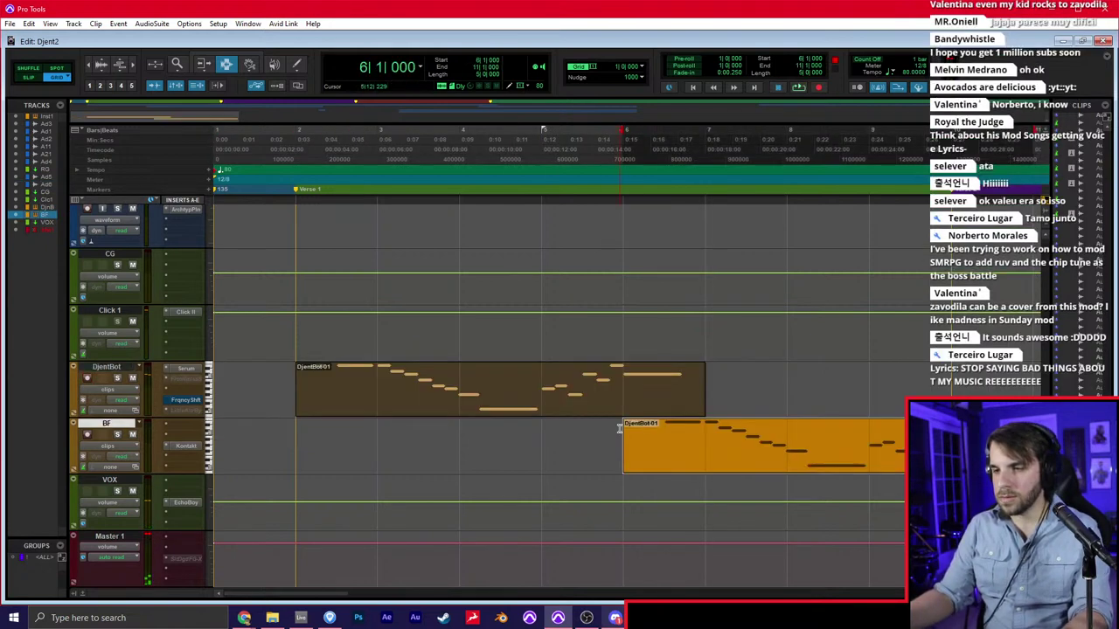
left_click(616, 442)
Set the tempo to 135 BPM and play the melodies from bar 2
left_click(295, 462)
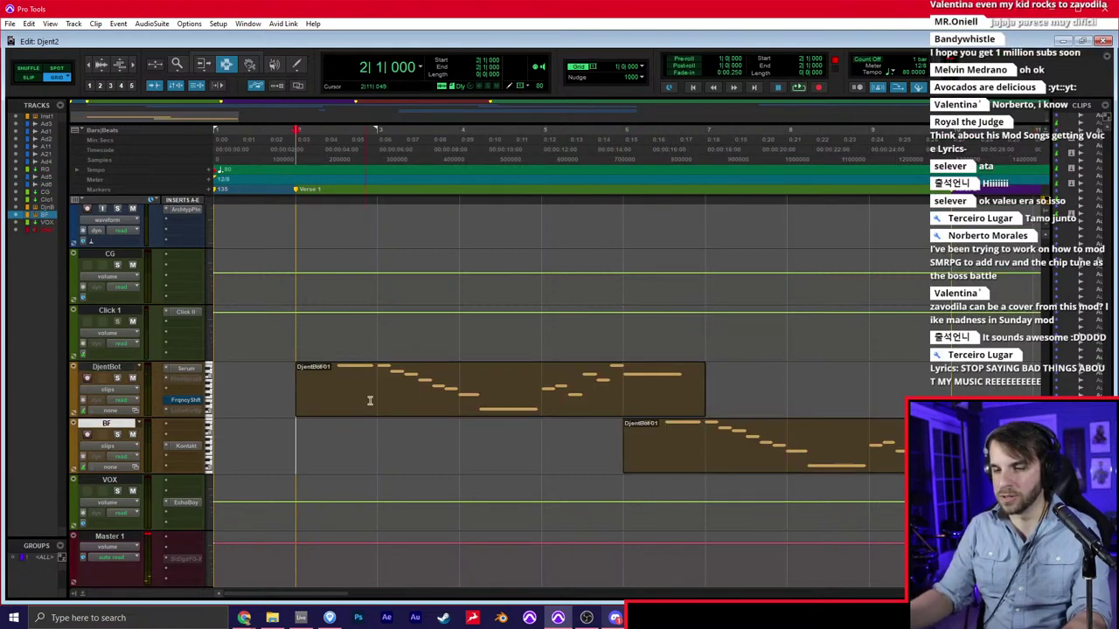
left_click(909, 74)
type("135")
key("Return")
key("space")
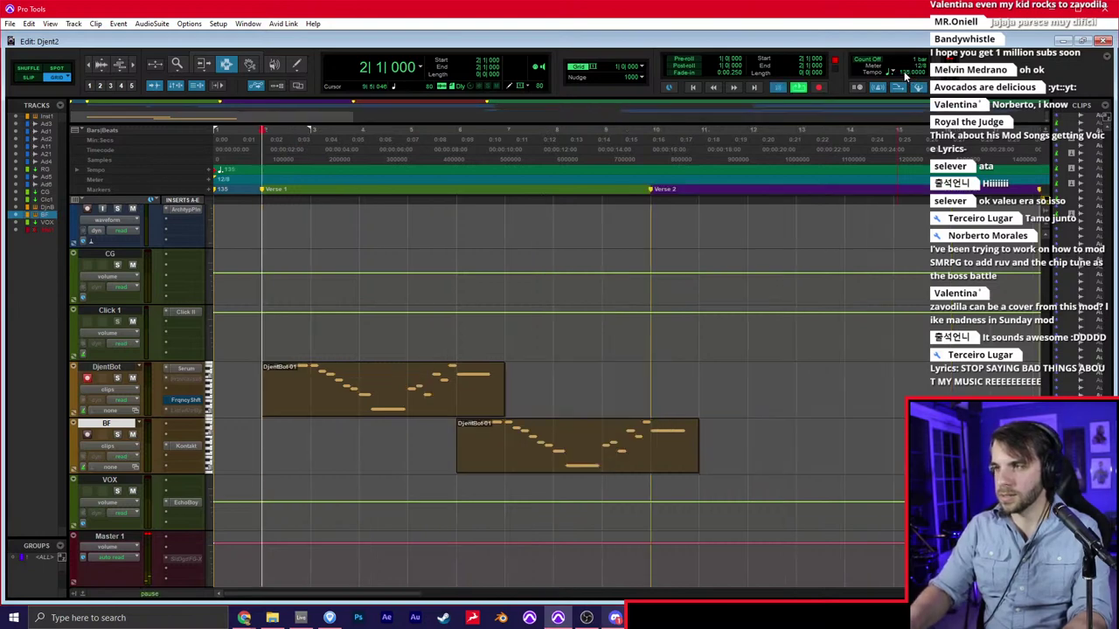
Raise the BF track's volume to +2.8 dB and bring up the VOX track's level during playback
key("ctrl+equal")
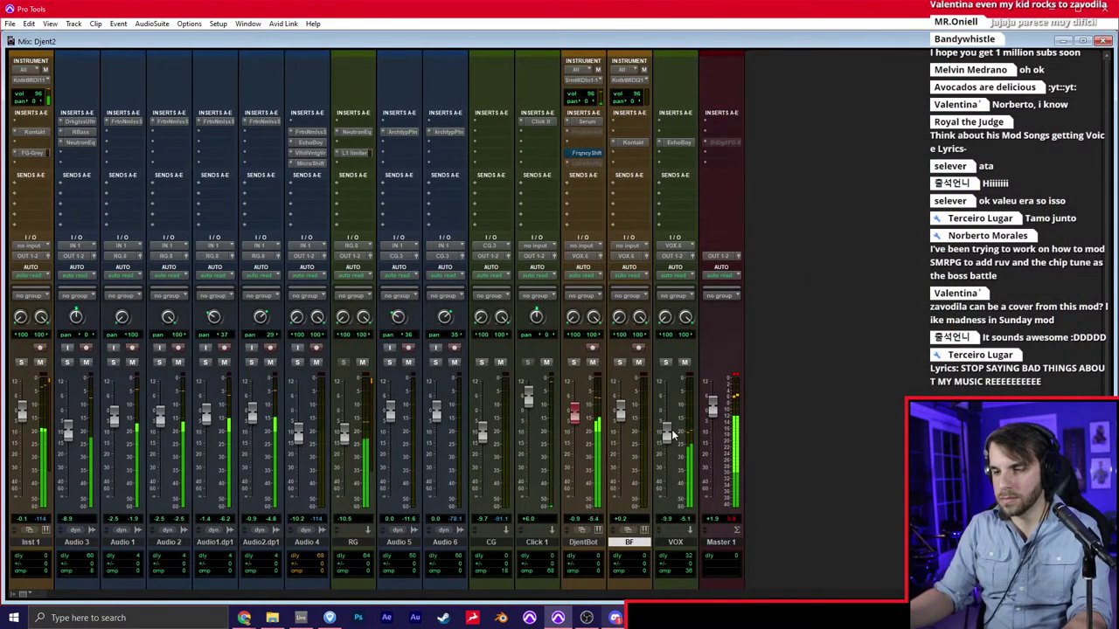
key("ctrl+equal")
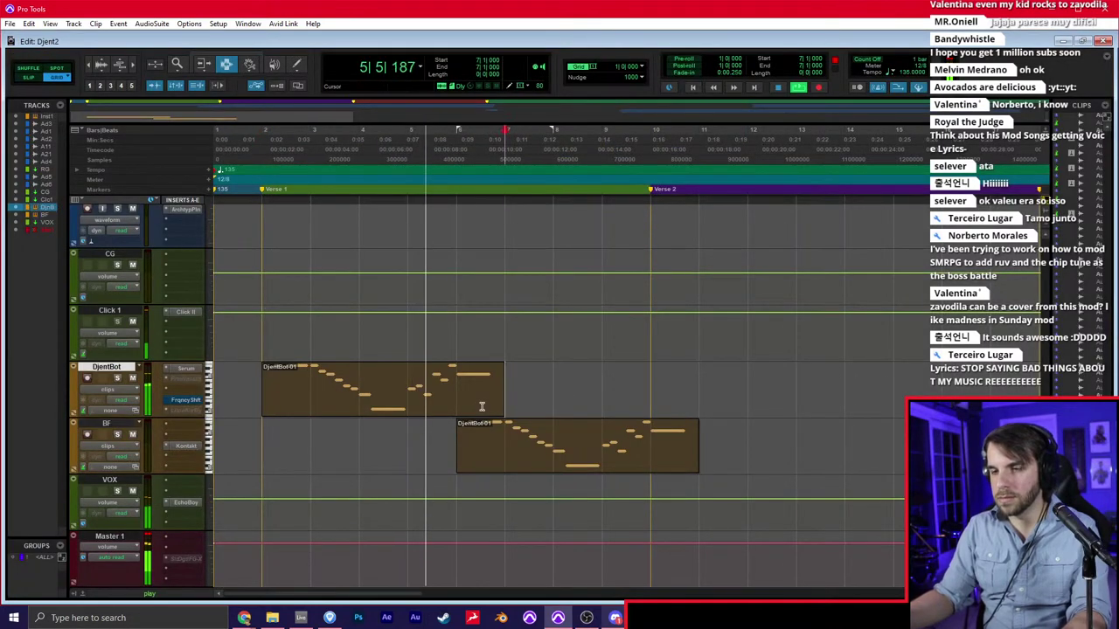
left_click(464, 412)
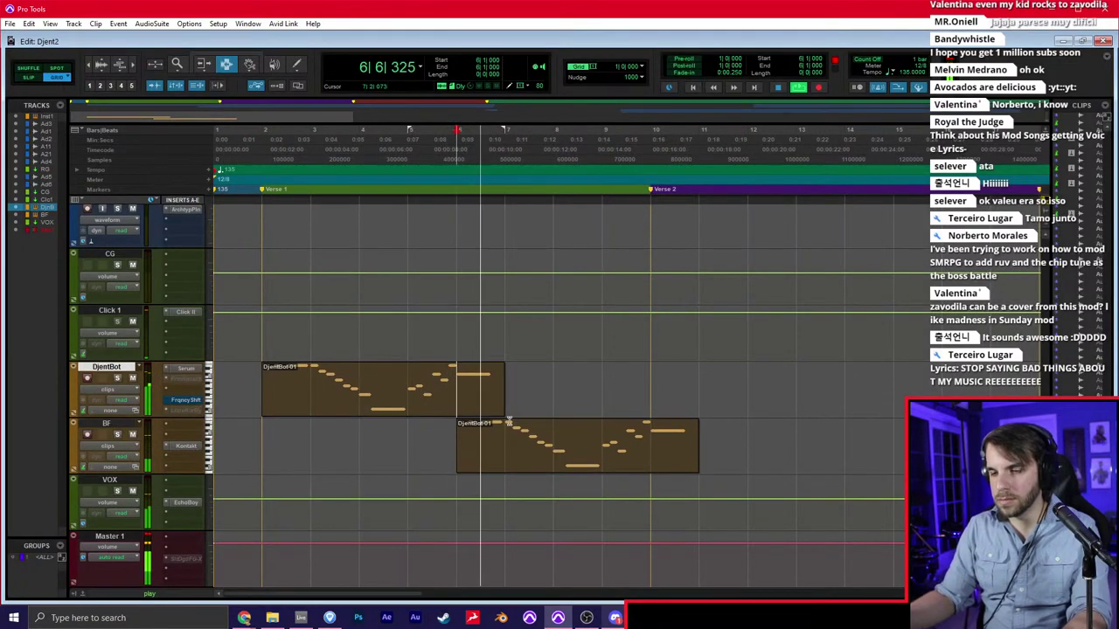
left_click(547, 432)
key("ctrl+equal")
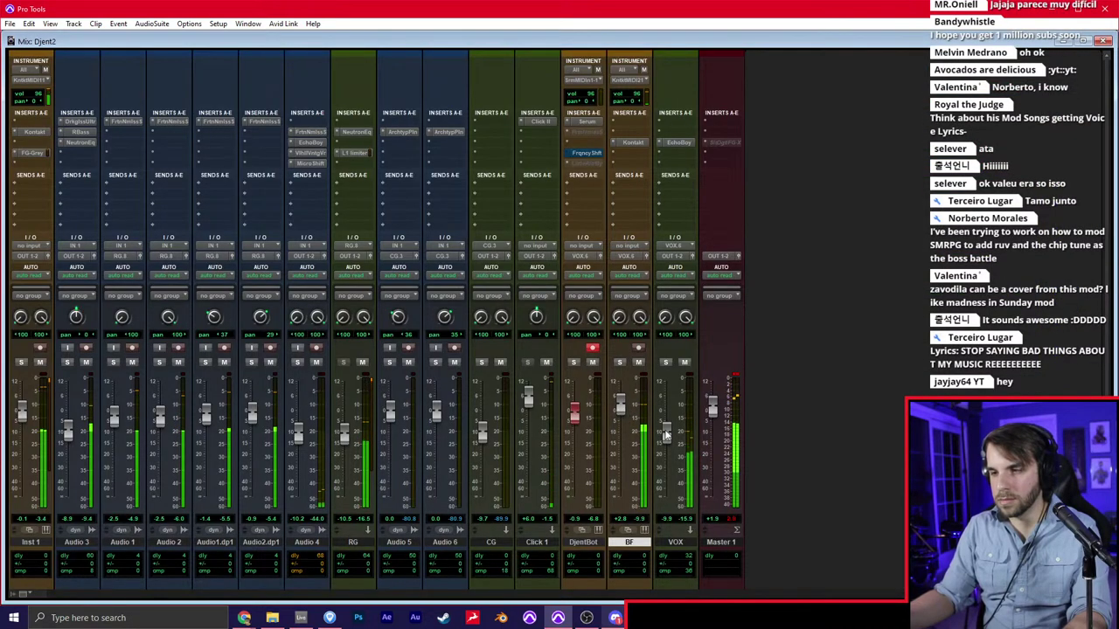
key("ctrl+equal")
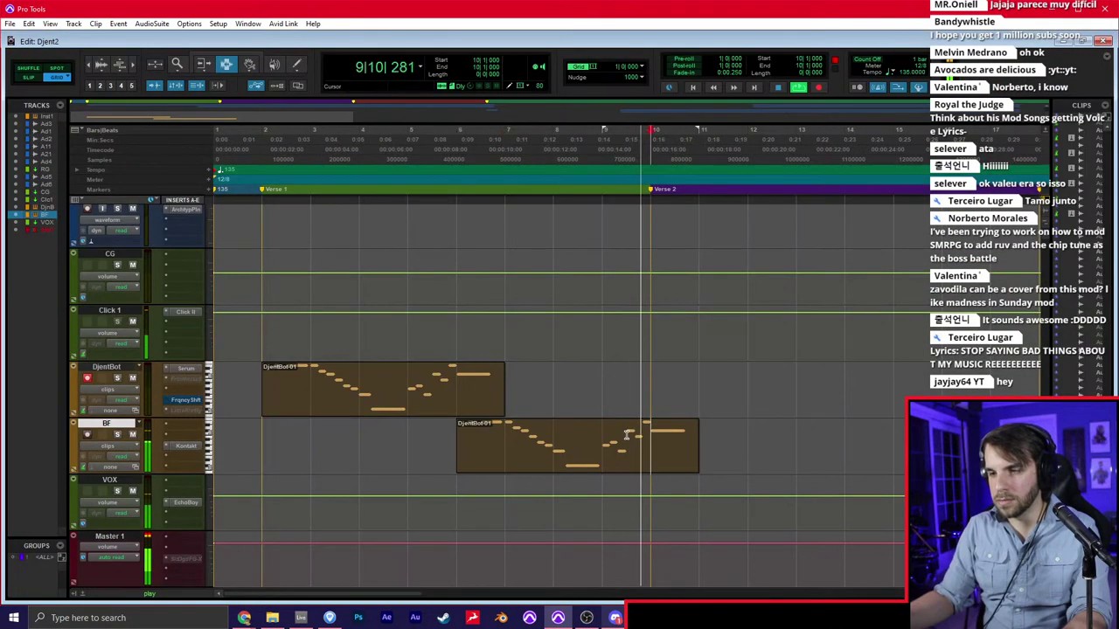
Stop playback and delete the melody clips from the DjentBot and BF tracks
left_click(645, 423)
key("space")
left_click(453, 396)
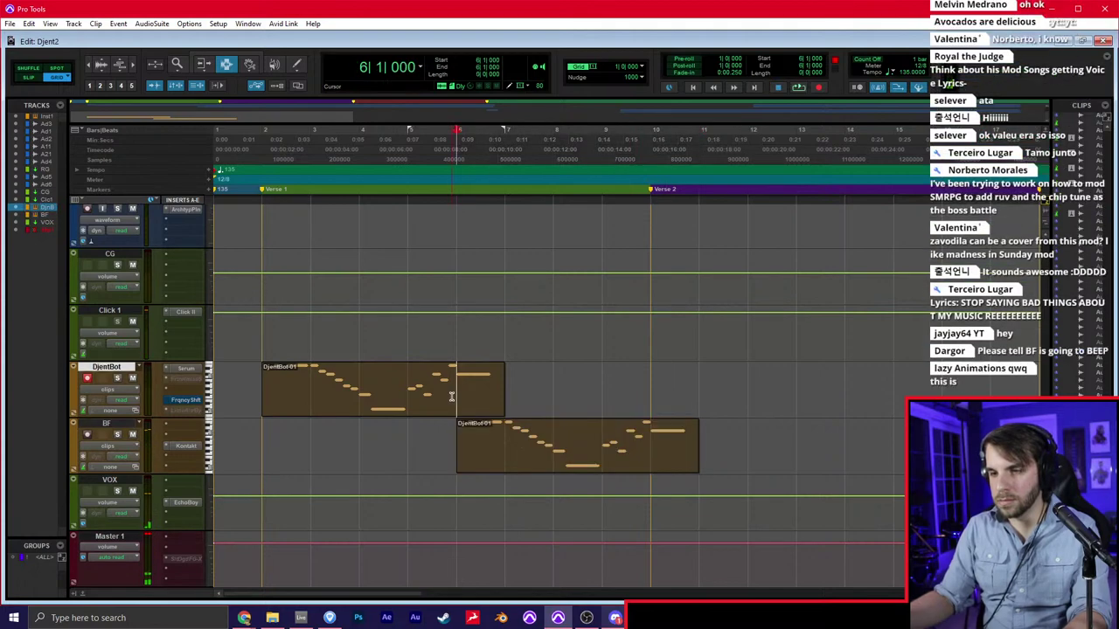
double_click(459, 428)
double_click(459, 403, "shift")
key("Delete")
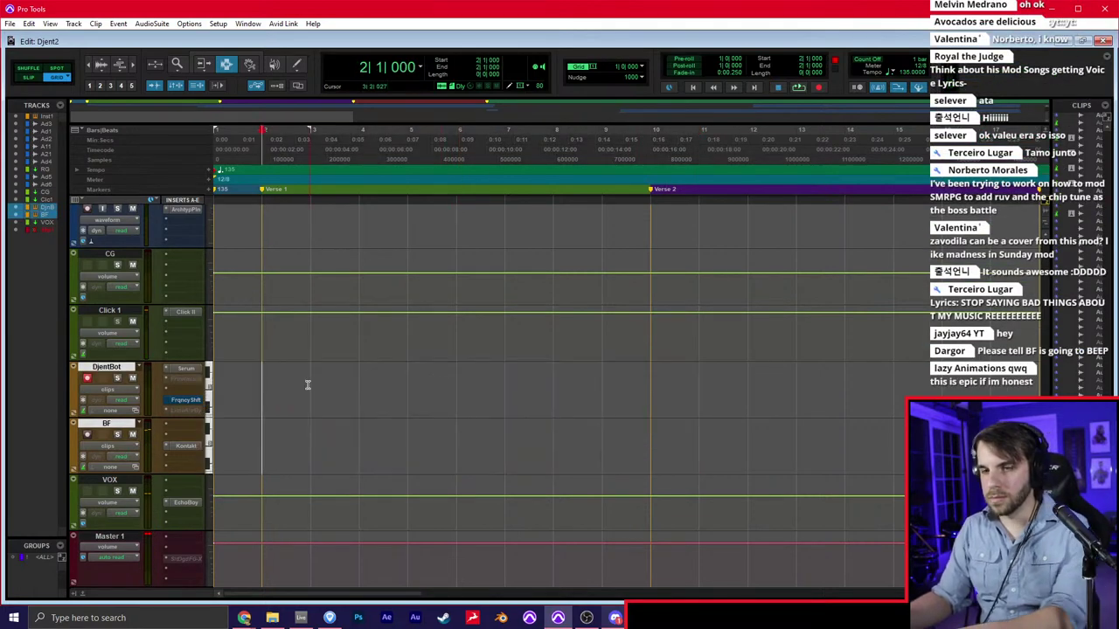
Place the cursor on the DjentBot track at bar 2 and set the tempo to 90 BPM
left_click(272, 387)
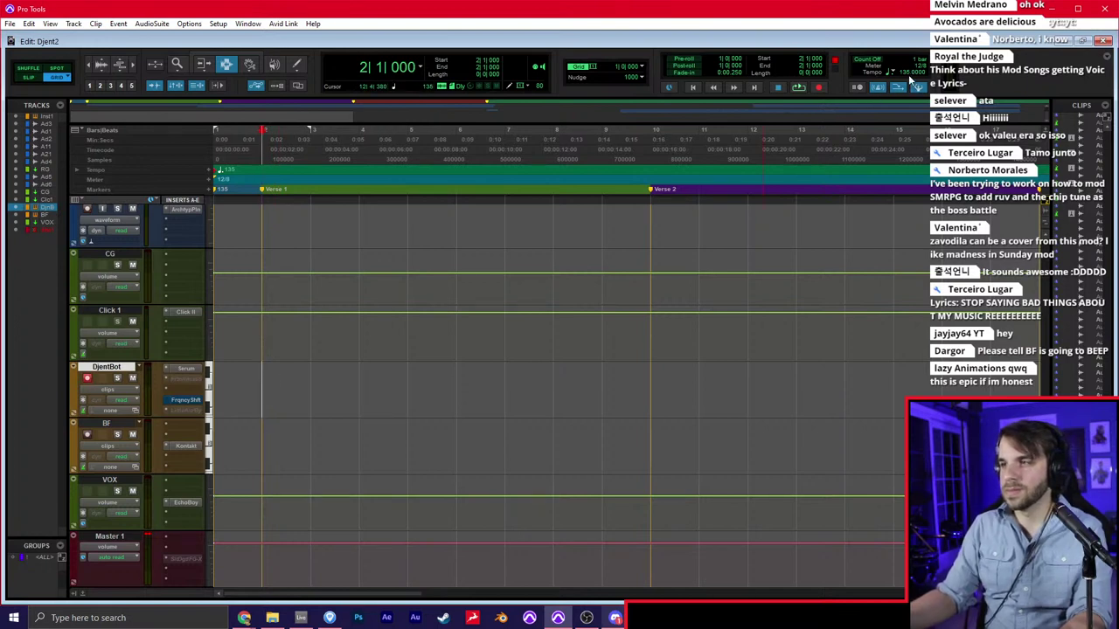
type("90")
key("Return")
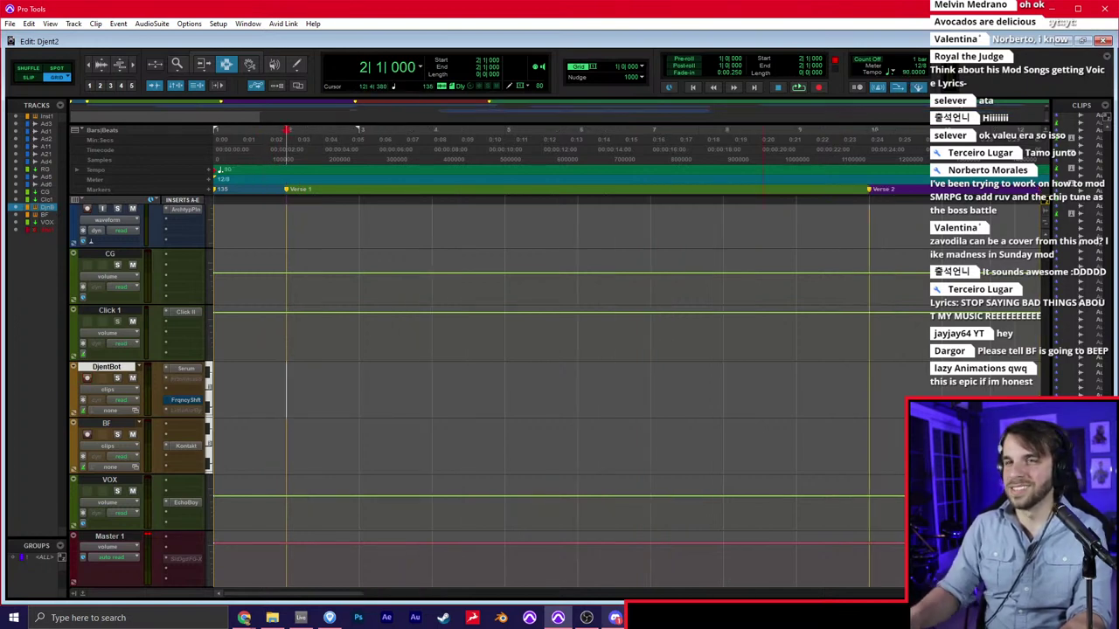
Record the DjentBot Verse 1 melody from the start of the song to about bar 6
key("Return")
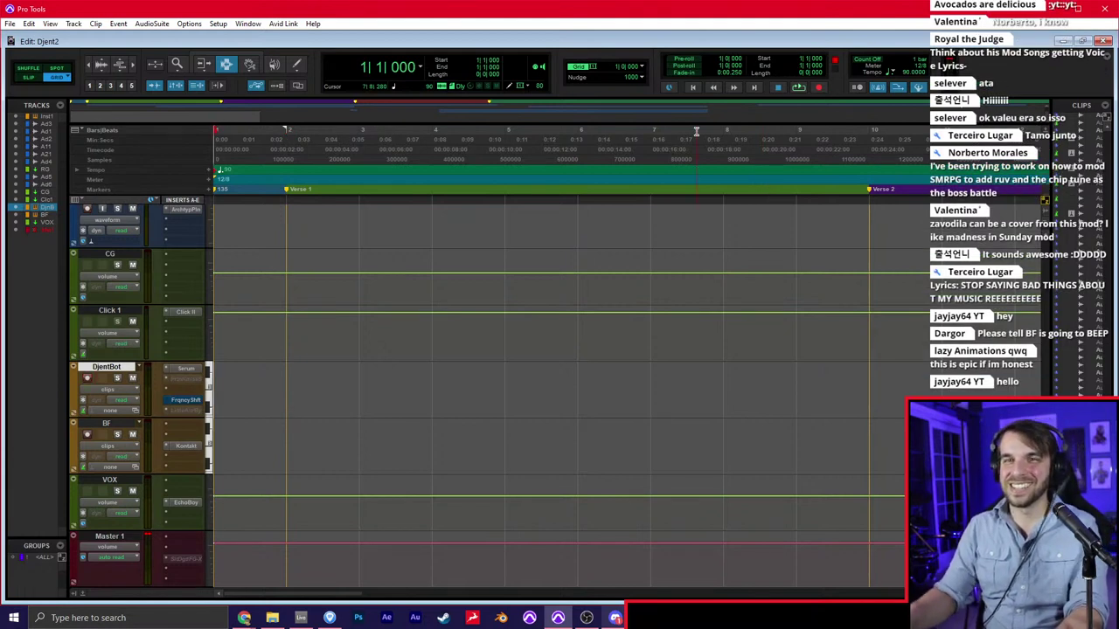
key("F12")
key("space")
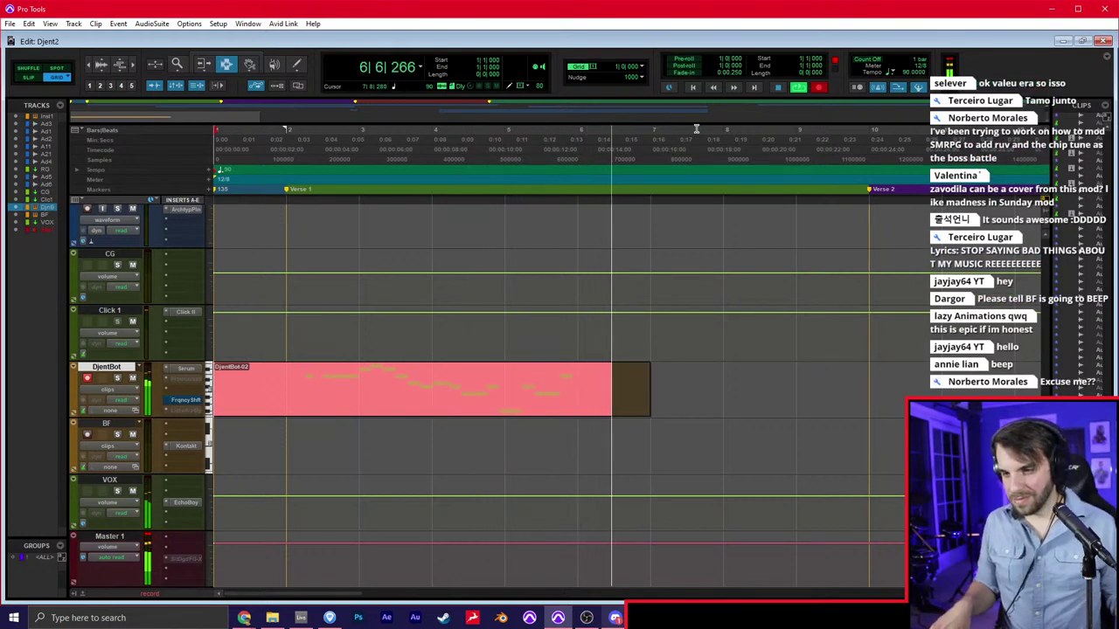
key("space")
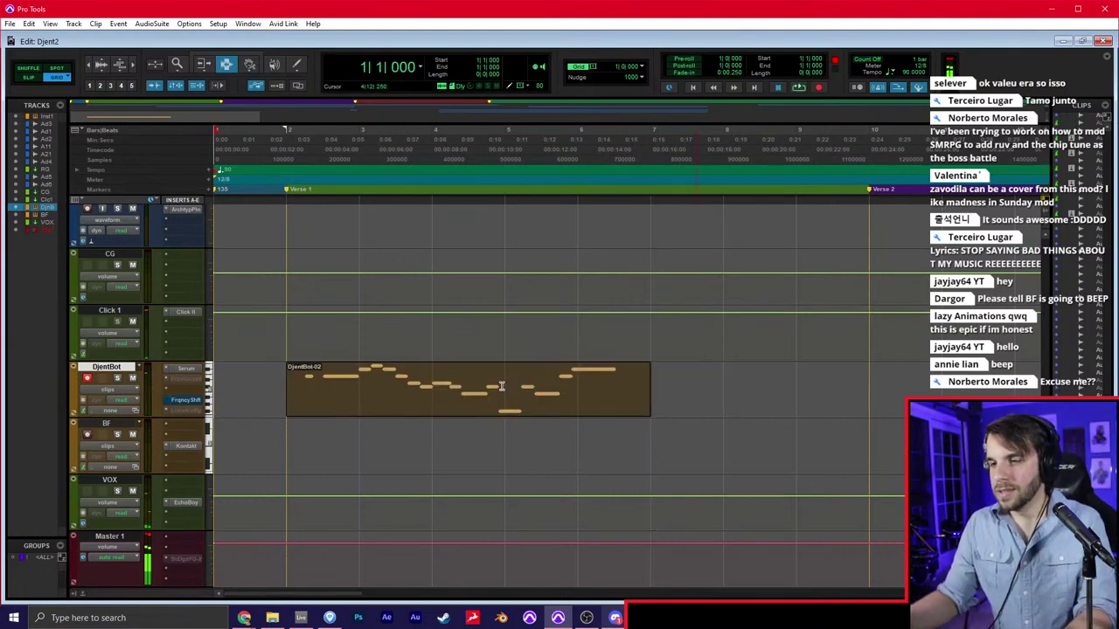
Copy the recorded DjentBot Verse 1 clip onto the BF track, starting at bar 6
left_click(501, 391)
key("ctrl+c")
left_click(586, 440)
key("ctrl+v")
key("ctrl+z")
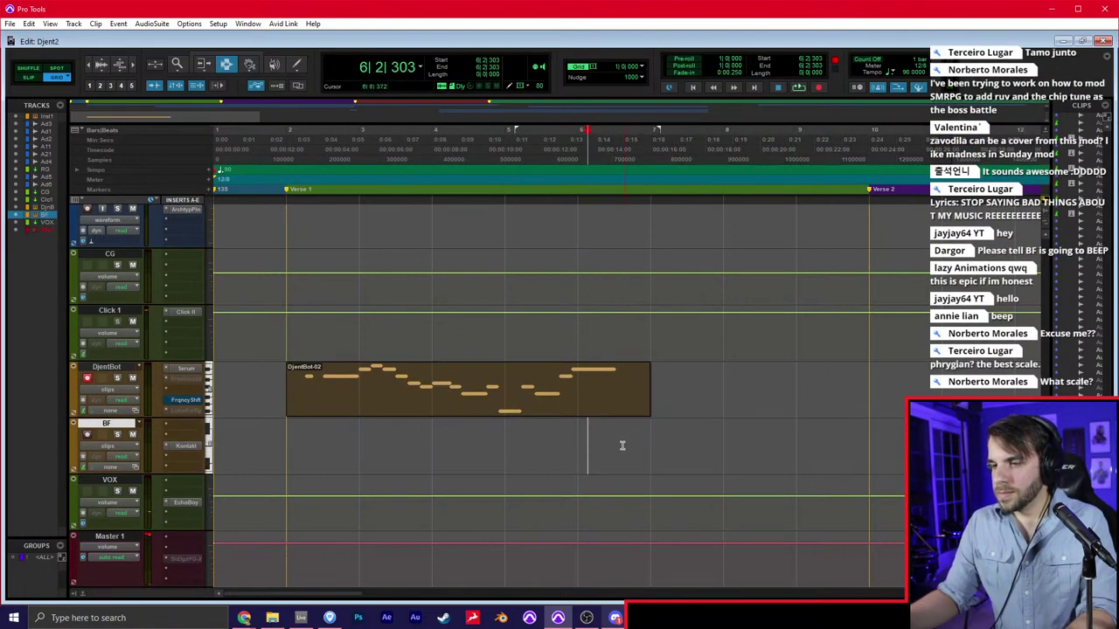
key("ctrl+v")
left_click(791, 390)
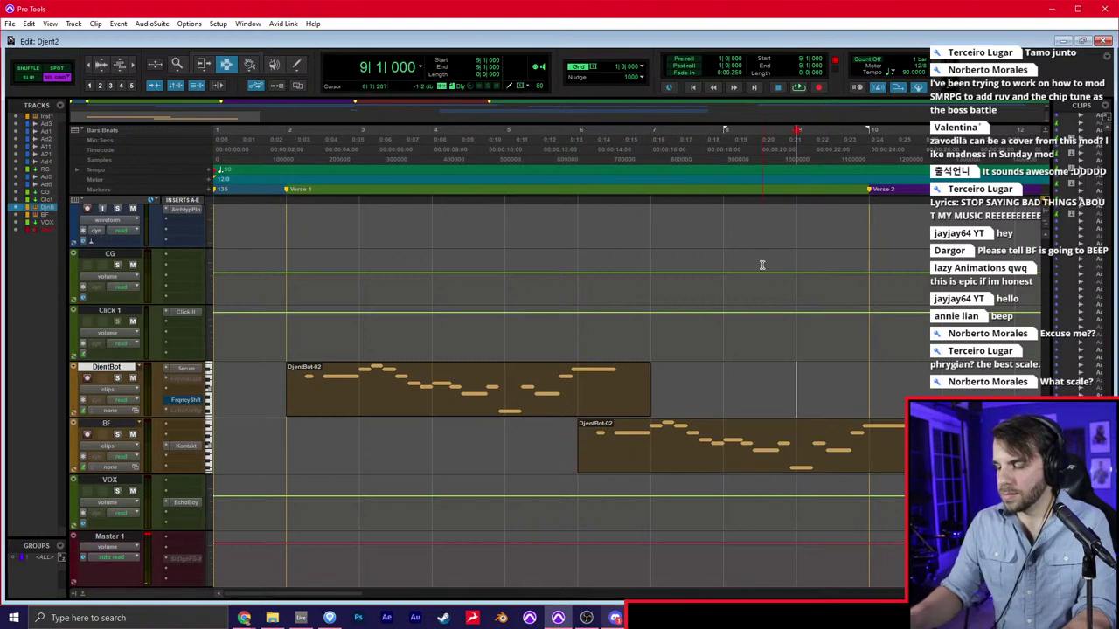
key("ctrl+space")
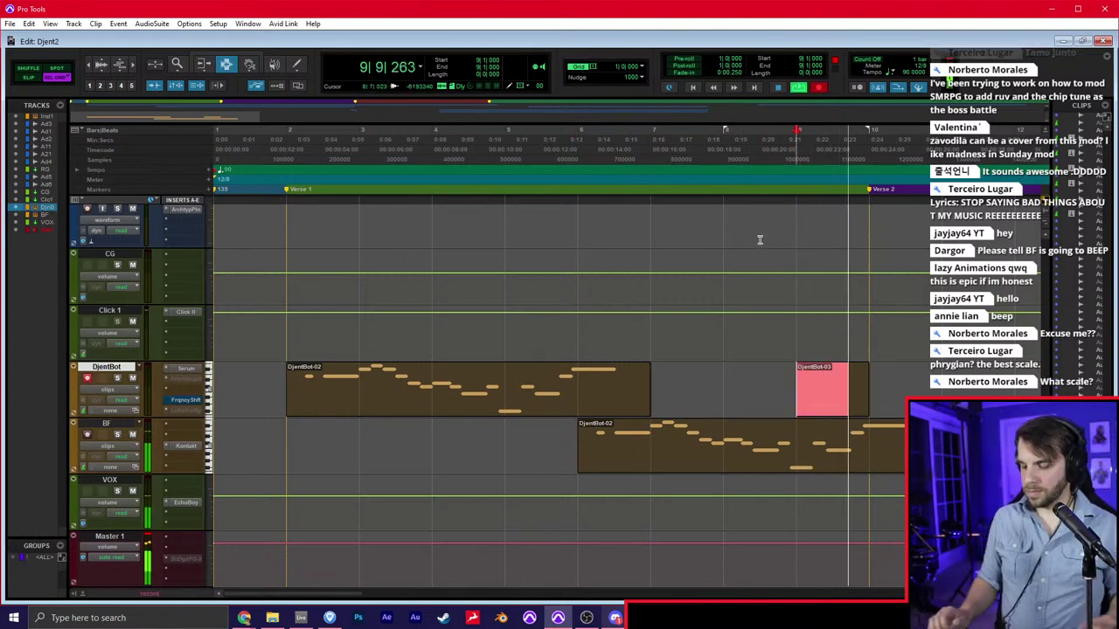
key("space")
Quantize the note starts of the DjentBot and BF clips from bar 2 onward to a 1/8 note grid
double_click(615, 396)
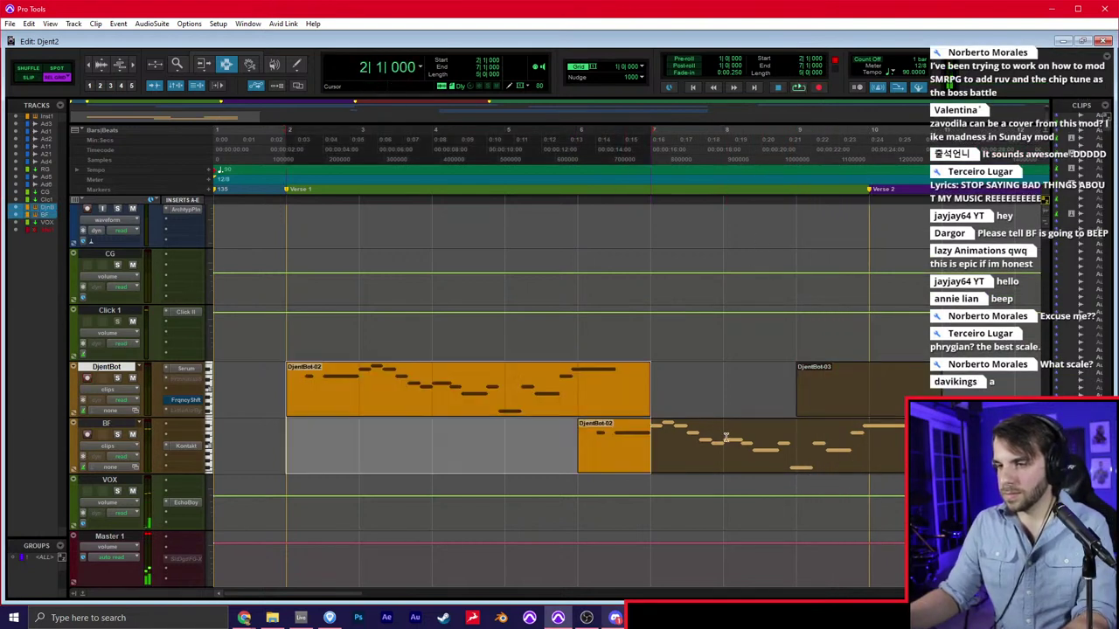
double_click(727, 439, "shift")
key("alt+0")
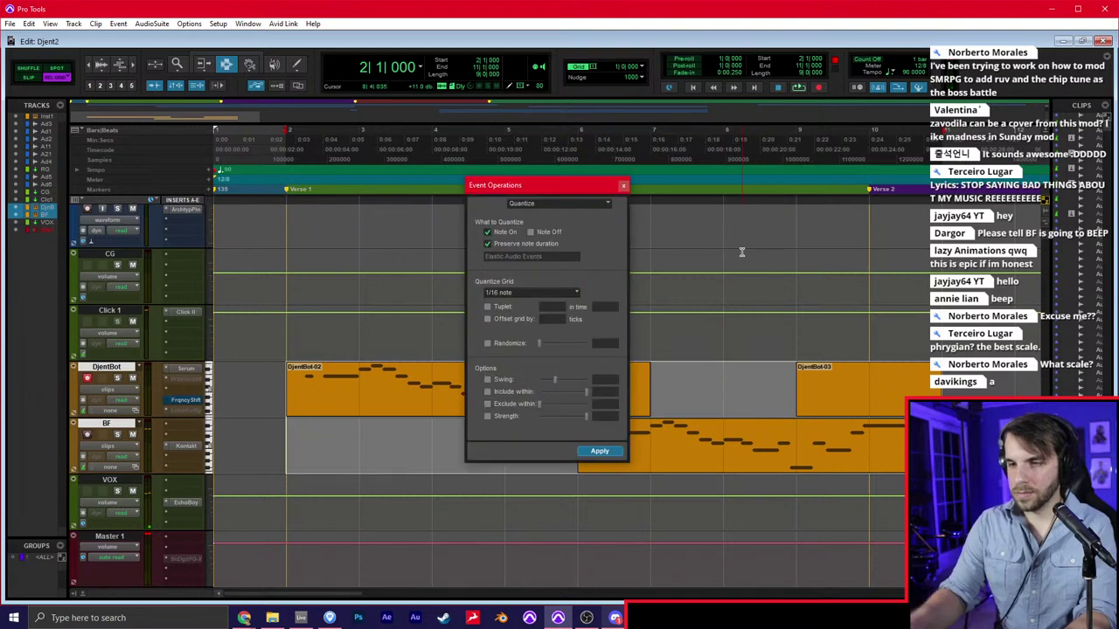
left_click(578, 293)
left_click(594, 329)
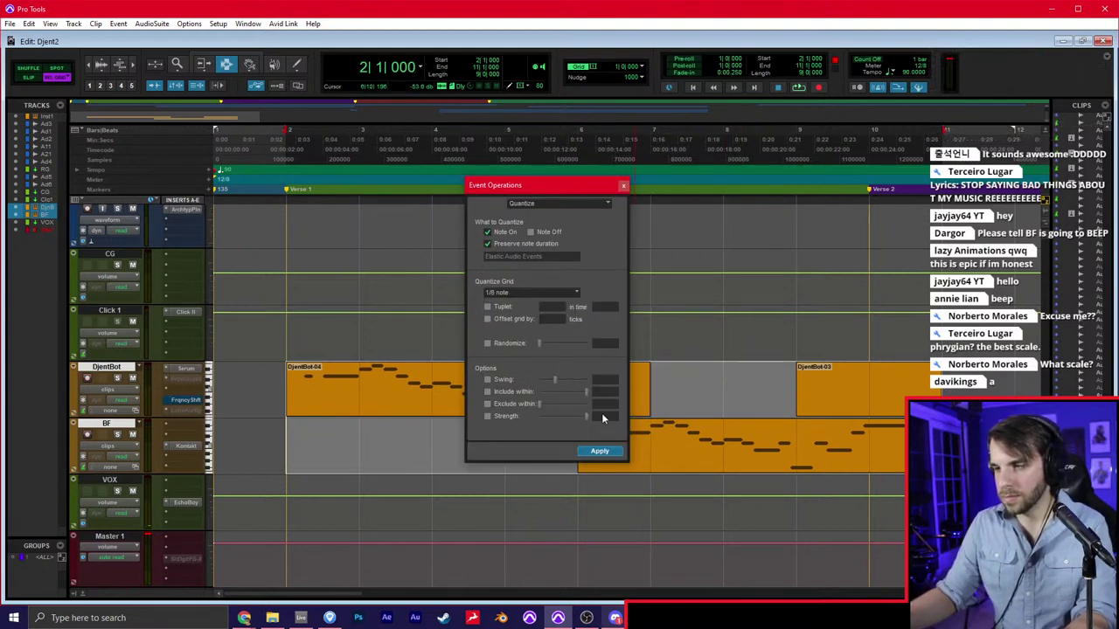
left_click(624, 186)
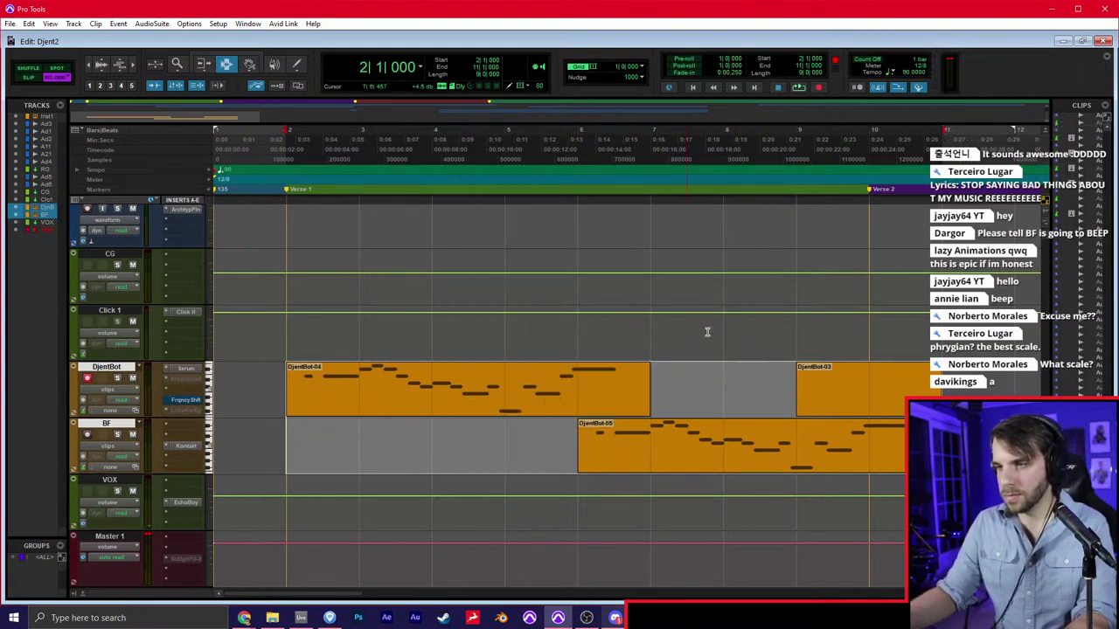
Record the first Verse 2 melody on the DjentBot track, starting at bar 9 and ending near bar 12
left_click(786, 387)
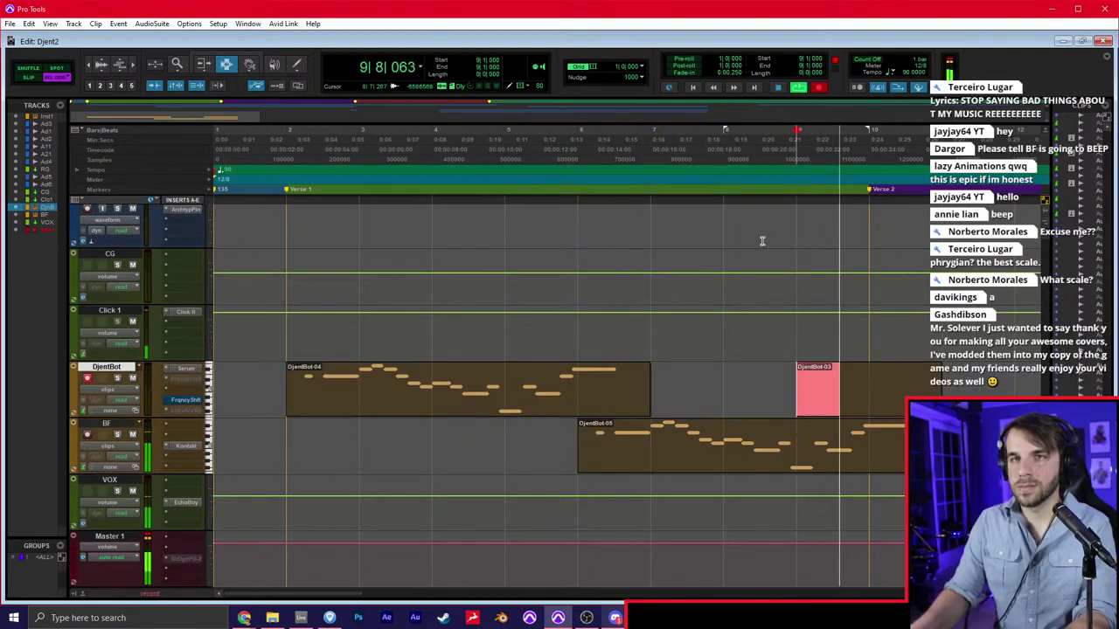
key("space")
key("ctrl+space")
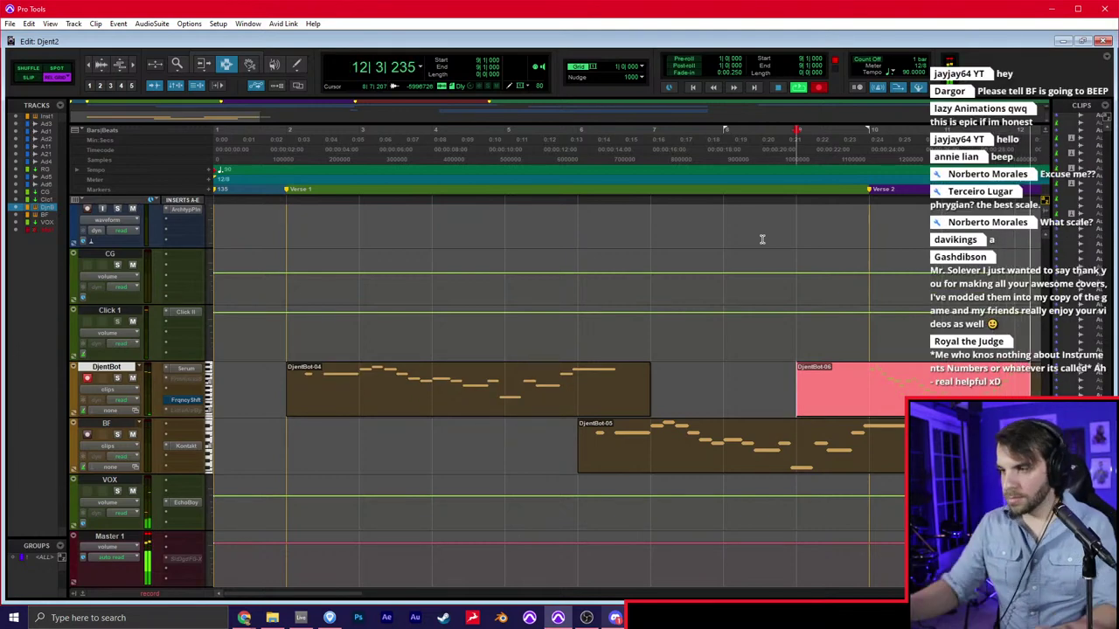
key("space")
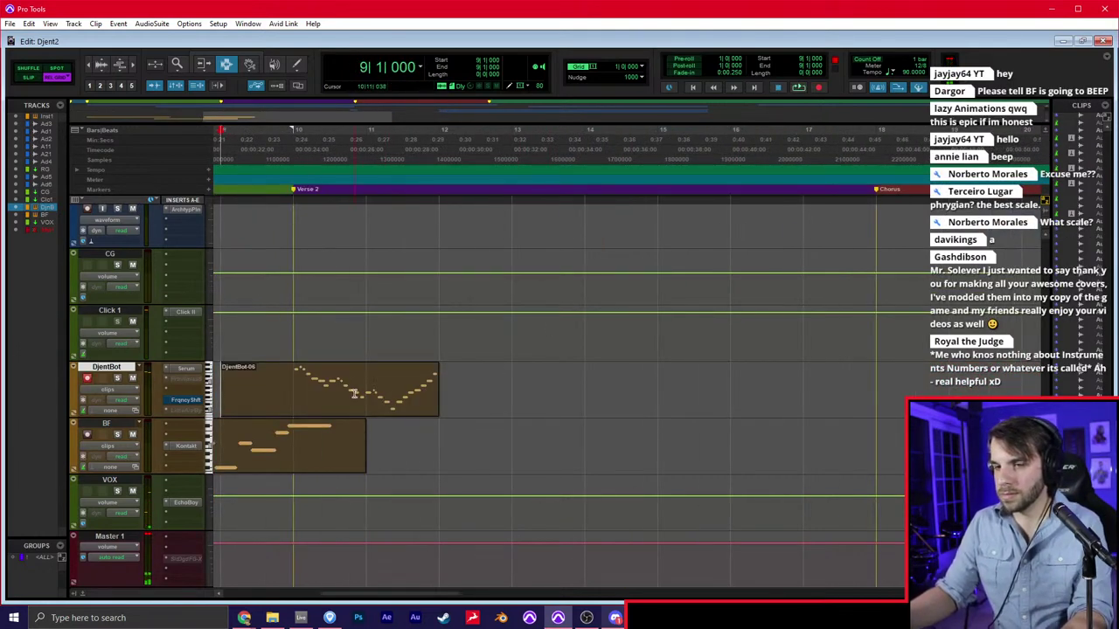
Copy the DjentBot clip at bar 9 onto the BF track, starting at bar 11
double_click(354, 395)
key("ctrl+c")
left_click(360, 427)
key("ctrl+v")
Record the second DjentBot melody of Verse 2 from bar 13, redoing unsatisfactory takes and continuing from bar 16 up to the Chorus at bar 18
left_click(417, 405)
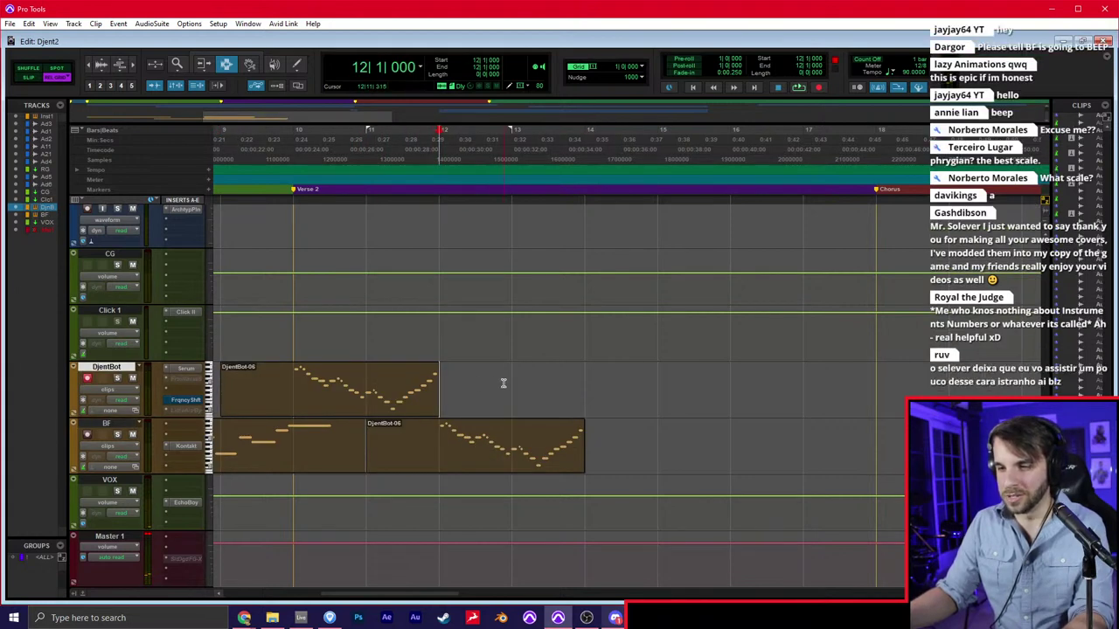
key("ctrl+space")
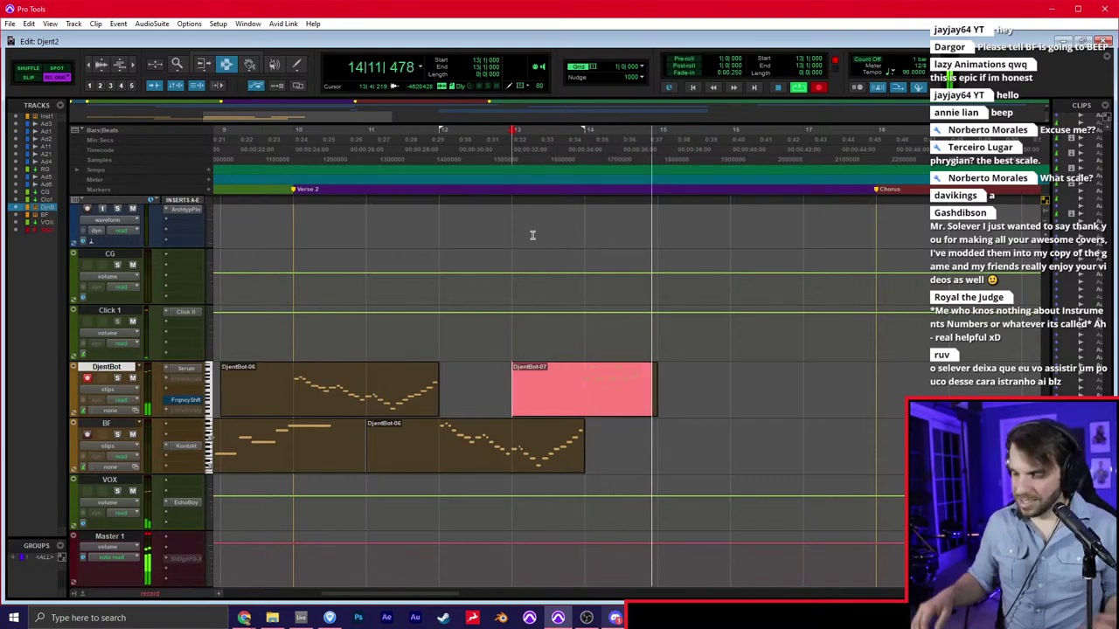
key("space")
key("ctrl+space")
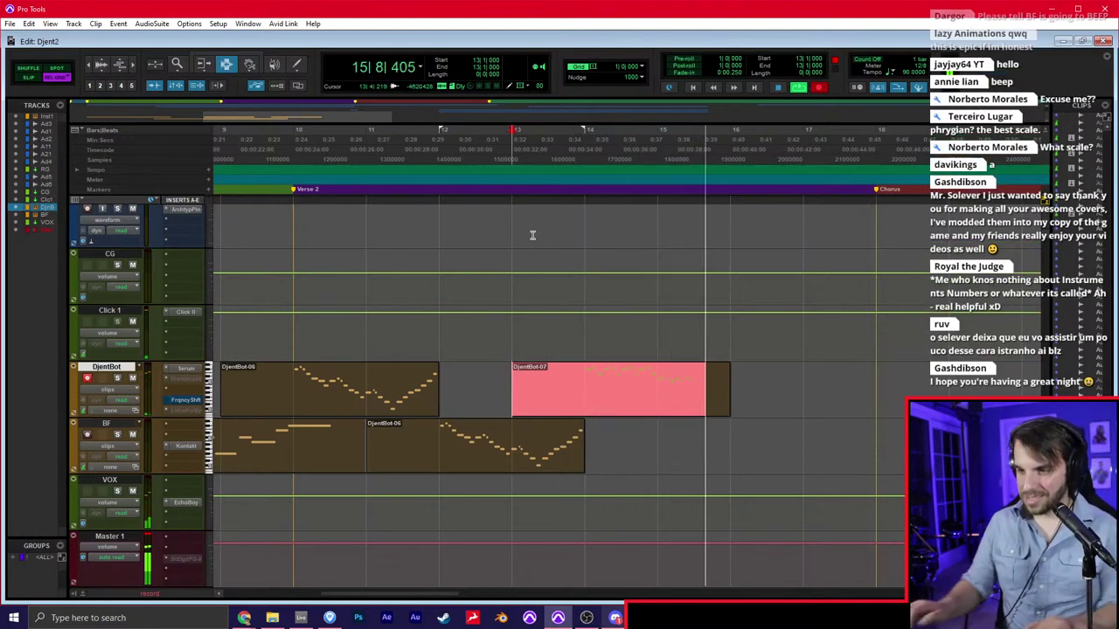
key("space")
key("ctrl+z")
key("ctrl+space")
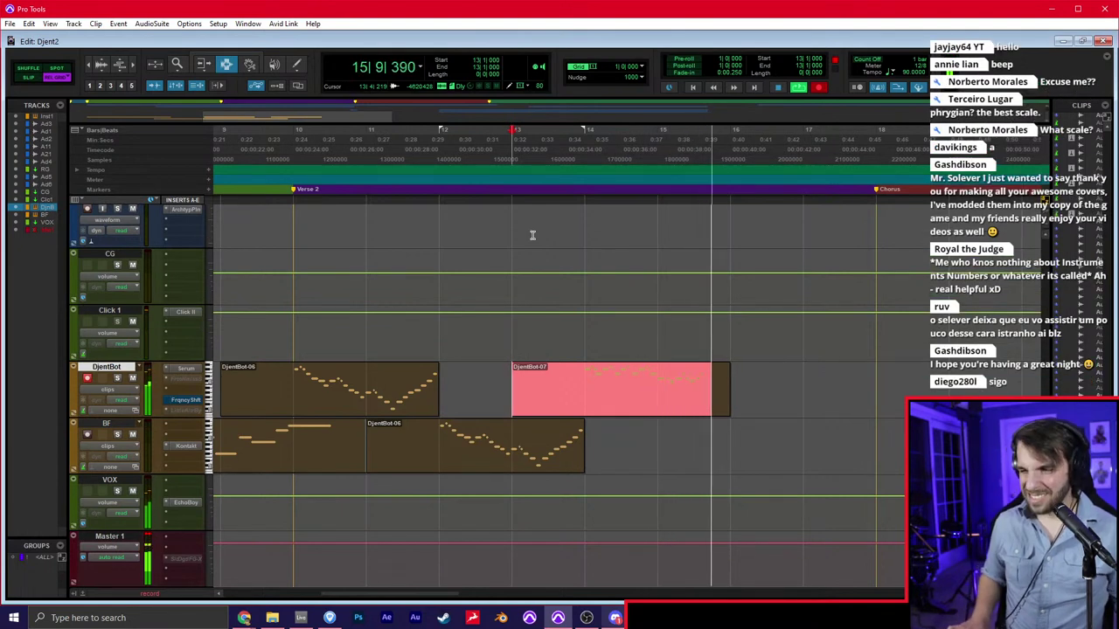
key("space")
key("ctrl+z")
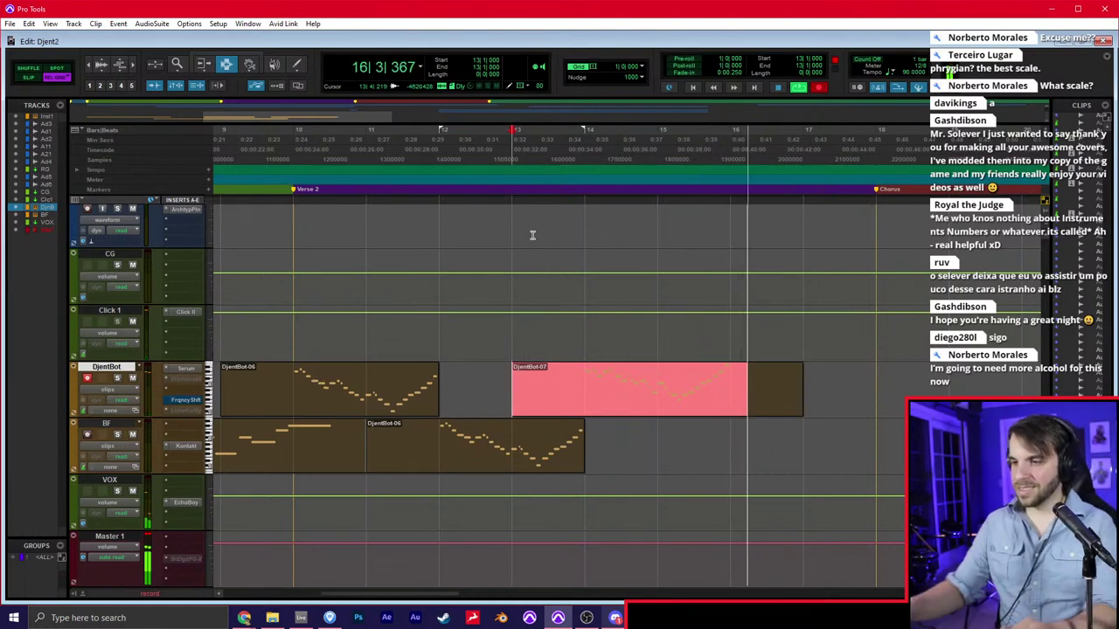
key("space")
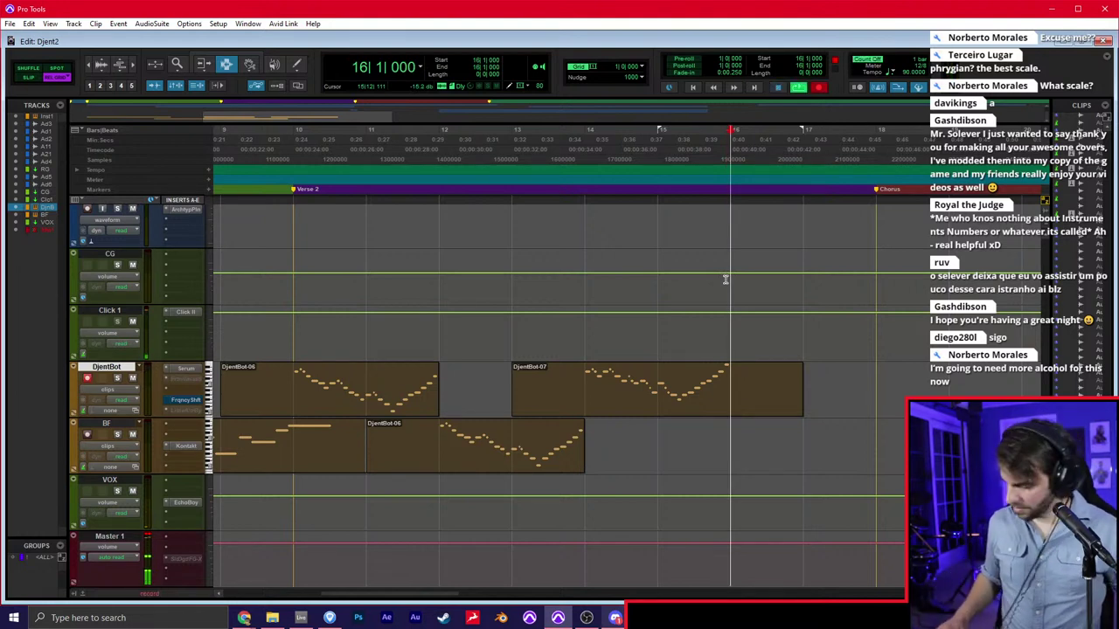
key("ctrl+space")
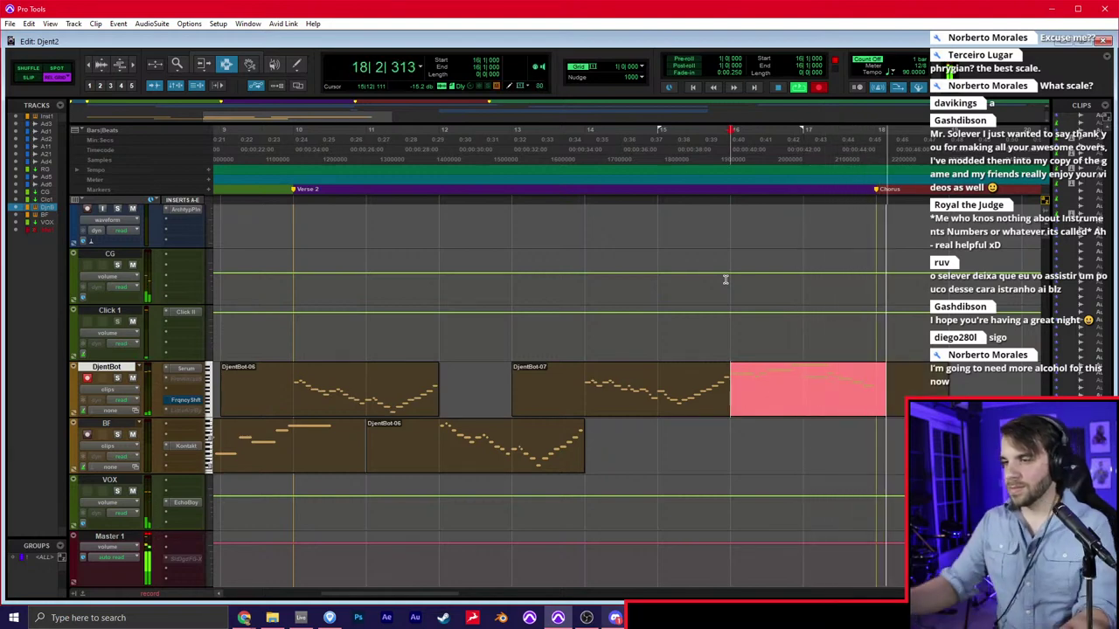
key("space")
Delete the stray short note beneath the highest held note before bar 17 in the DjentBot MIDI editor
double_click(780, 394)
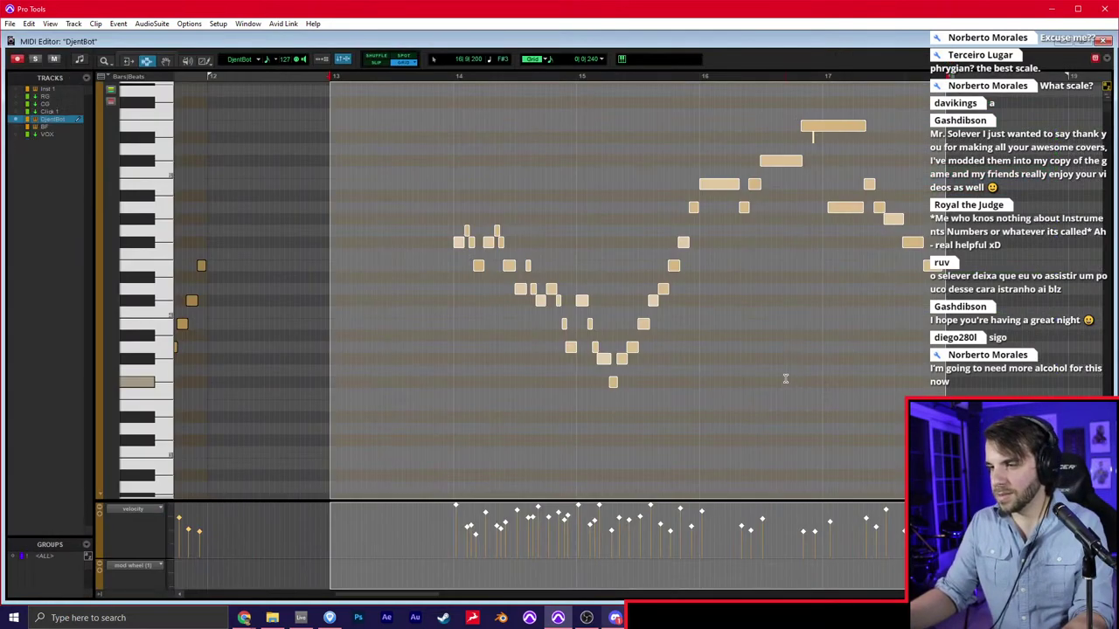
left_click_drag(843, 141, 806, 135)
key("Delete")
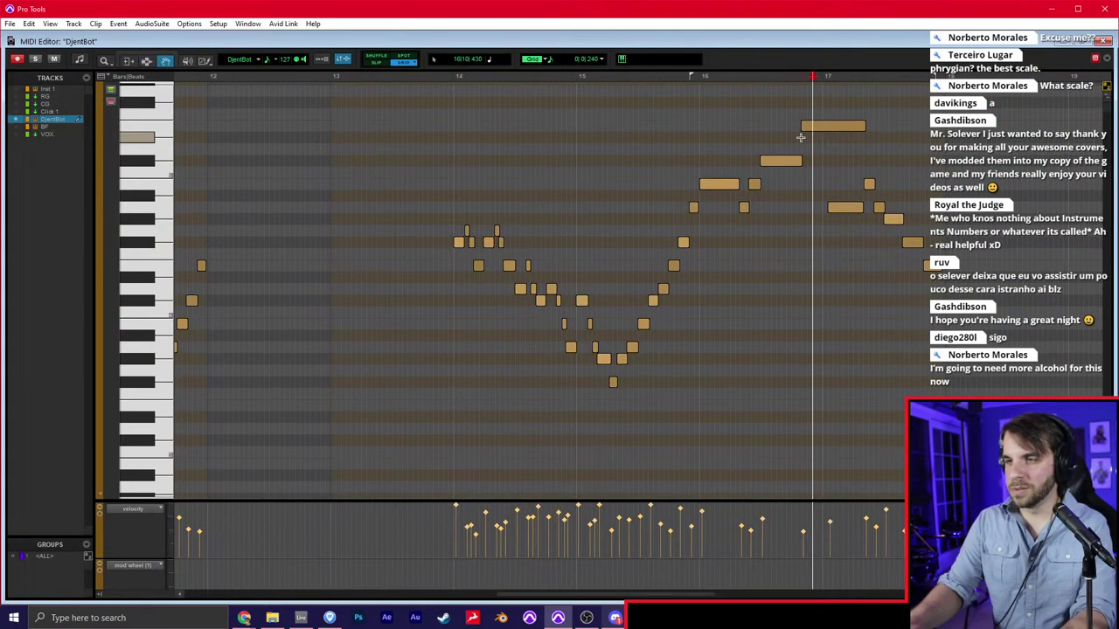
key("ctrl+w")
Quantize the DjentBot and BF notes from bar 9 to bar 18 to a 1/16 note grid
double_click(683, 404)
left_click(534, 442, "shift")
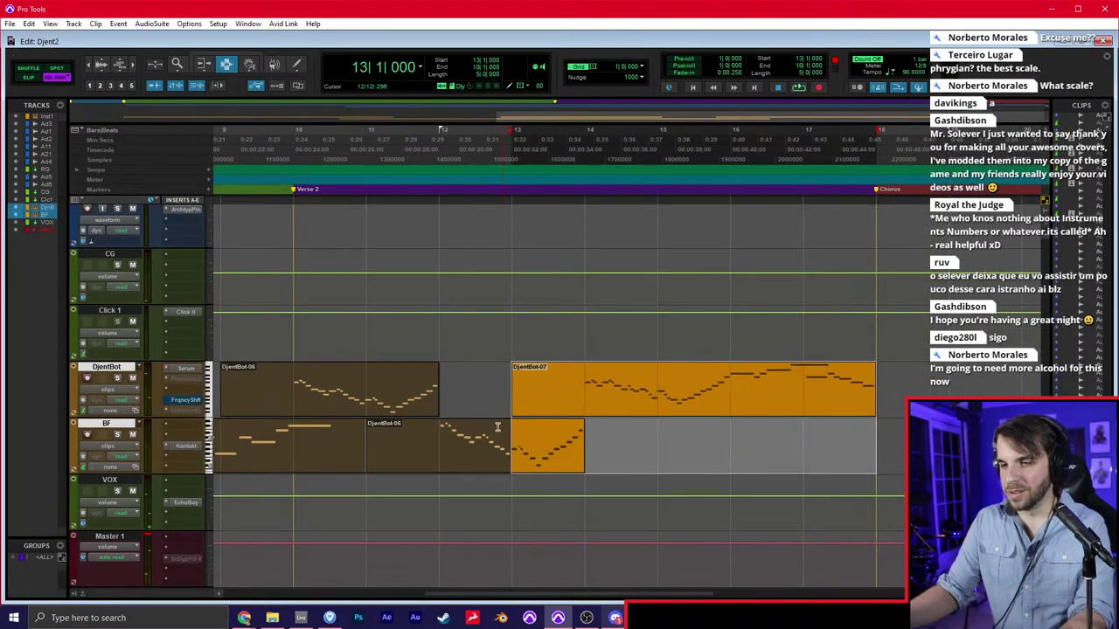
left_click(425, 406, "shift")
key("alt+0")
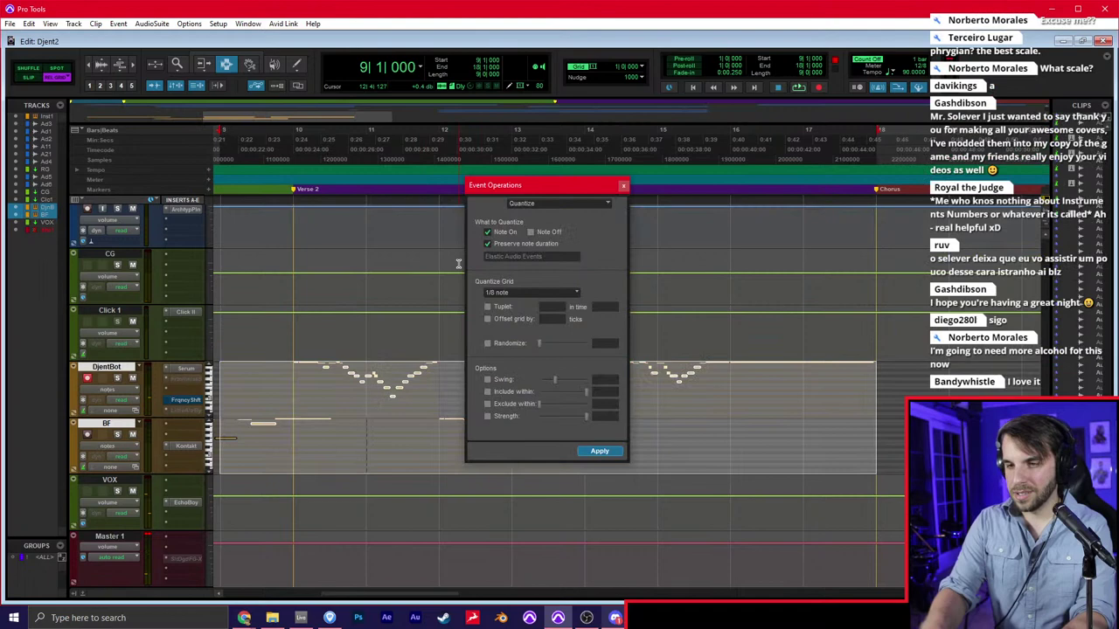
left_click(510, 291)
left_click(548, 341)
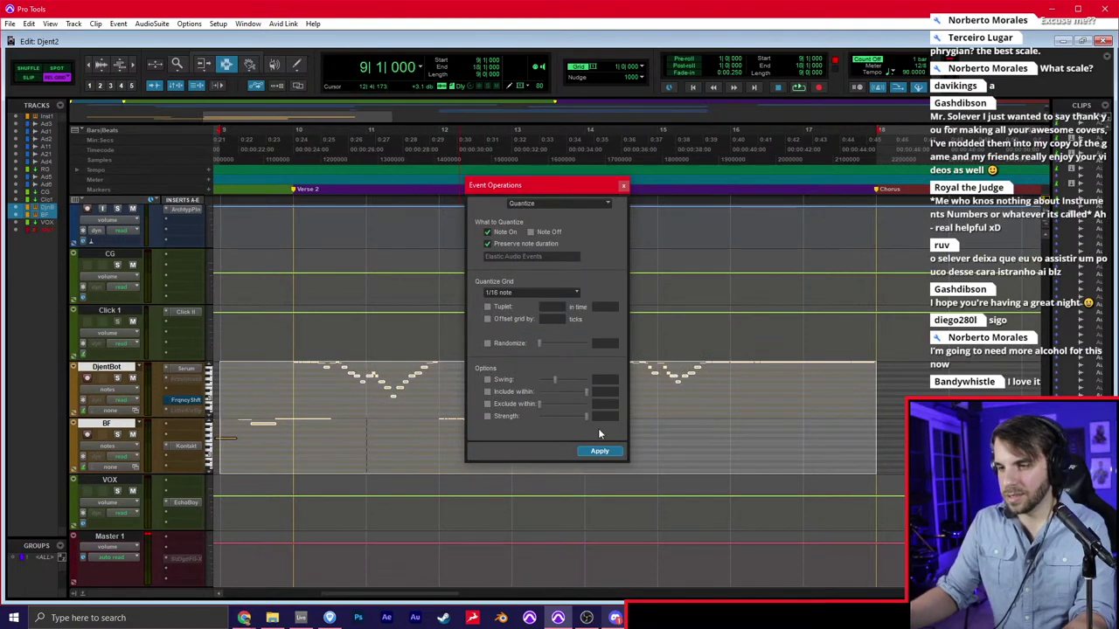
left_click(623, 186)
Switch the DjentBot and BF tracks from notes view back to clips view
left_click(590, 387)
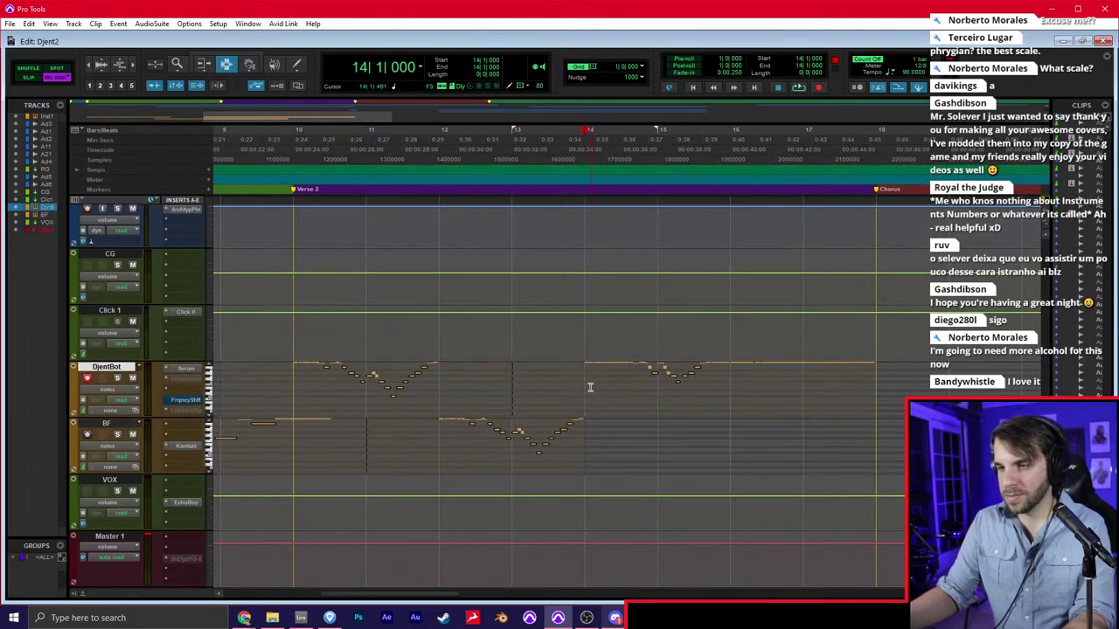
left_click(120, 395)
left_click(139, 414)
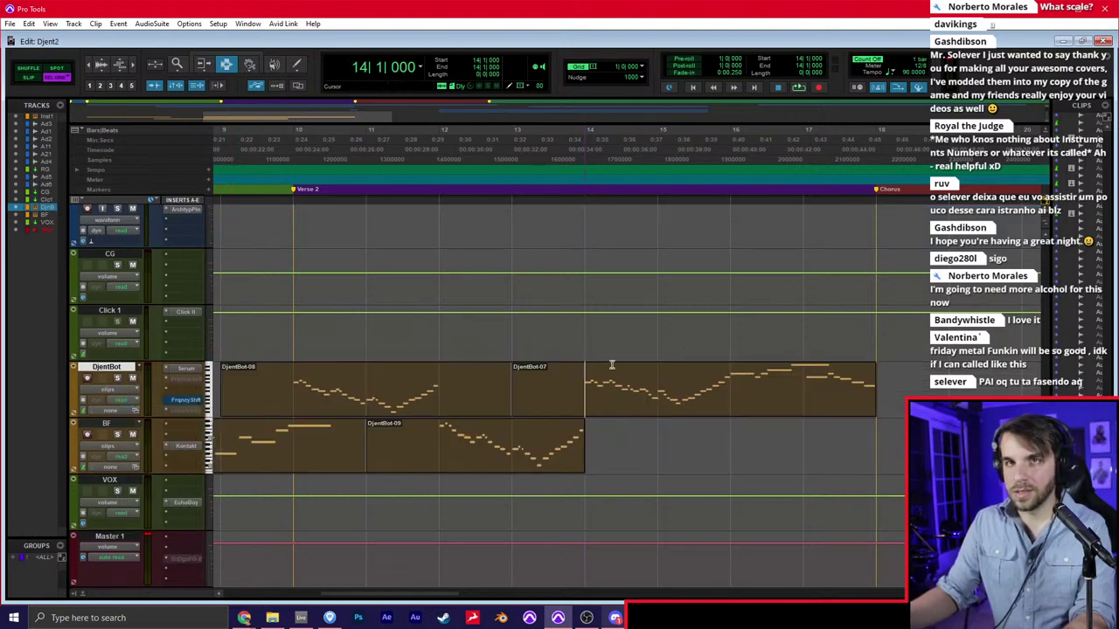
Copy the DjentBot melody between bars 14 and 16 onto the BF track, starting at bar 16
left_click_drag(591, 396, 696, 394)
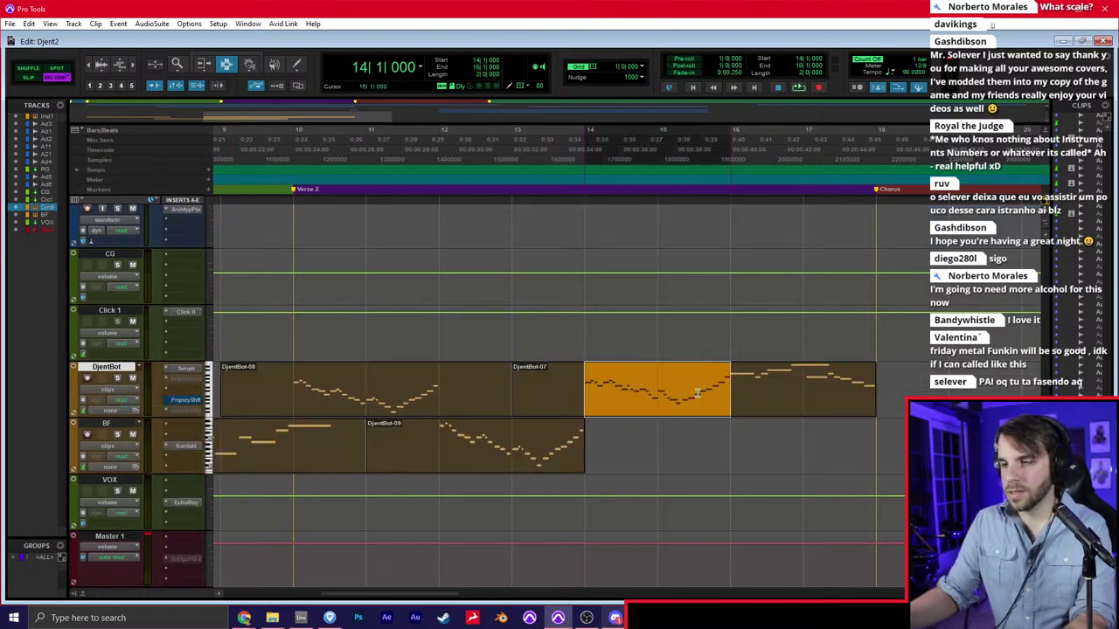
left_click(724, 443)
key("ctrl+v")
left_click(683, 443)
key("r")
scroll(573, 449, "left", 2)
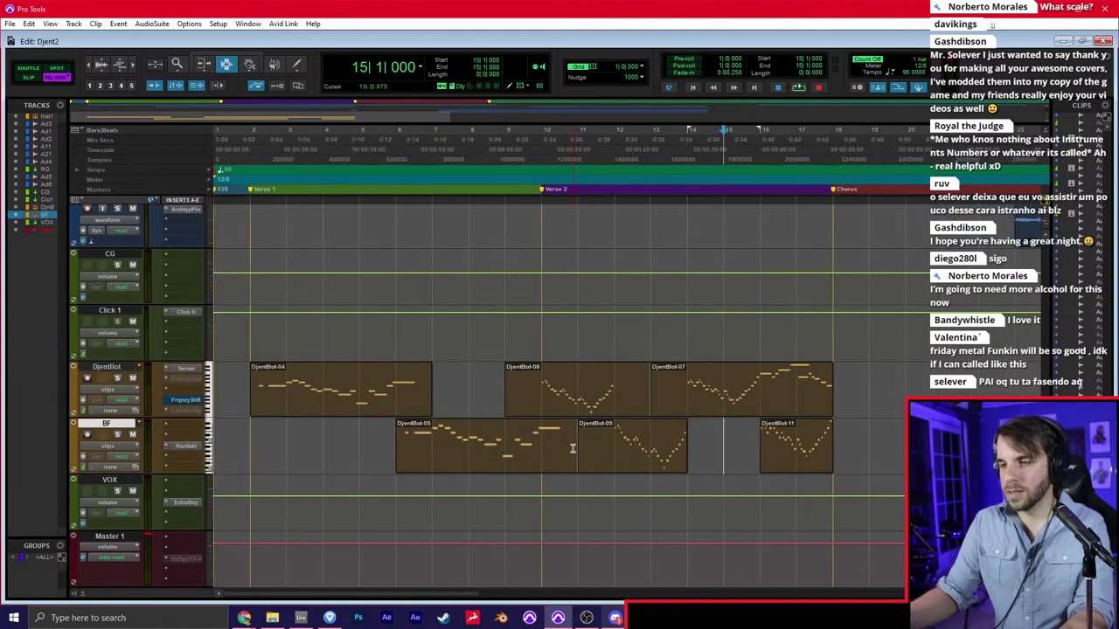
Record the DjentBot Chorus melody from bar 18 to bar 22, and continue recording from bar 22 to about bar 26
left_click(829, 369)
key("t")
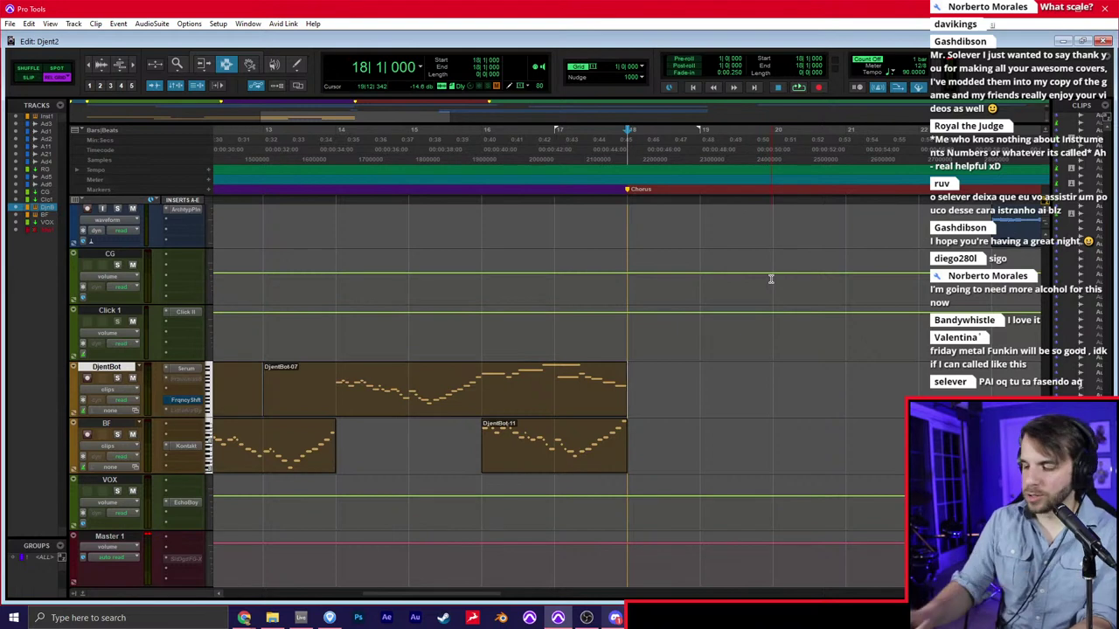
key("space")
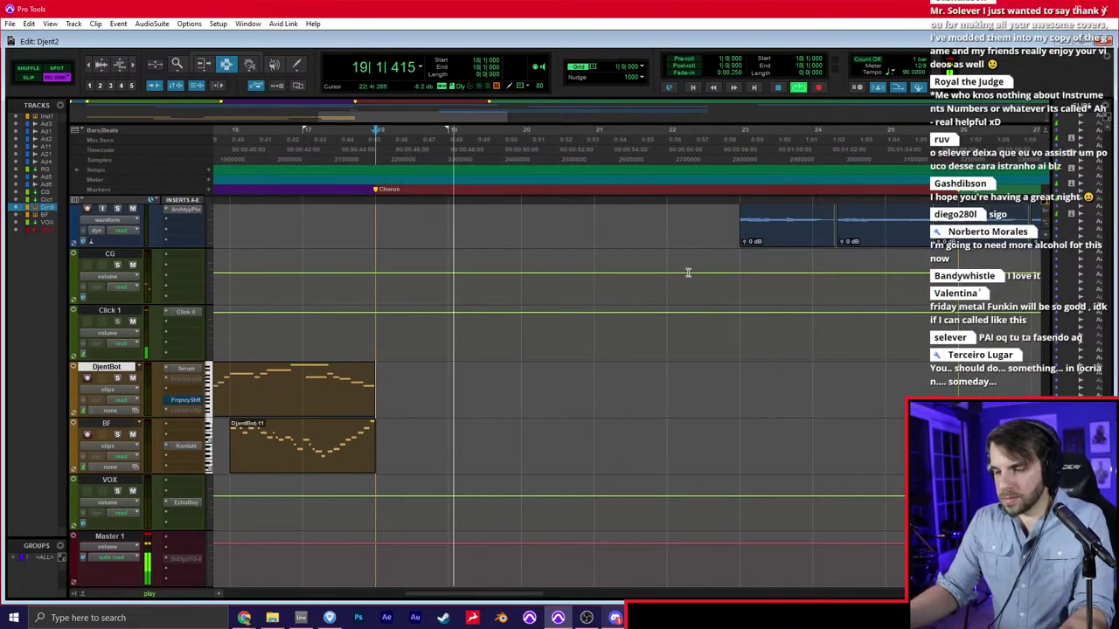
key("space")
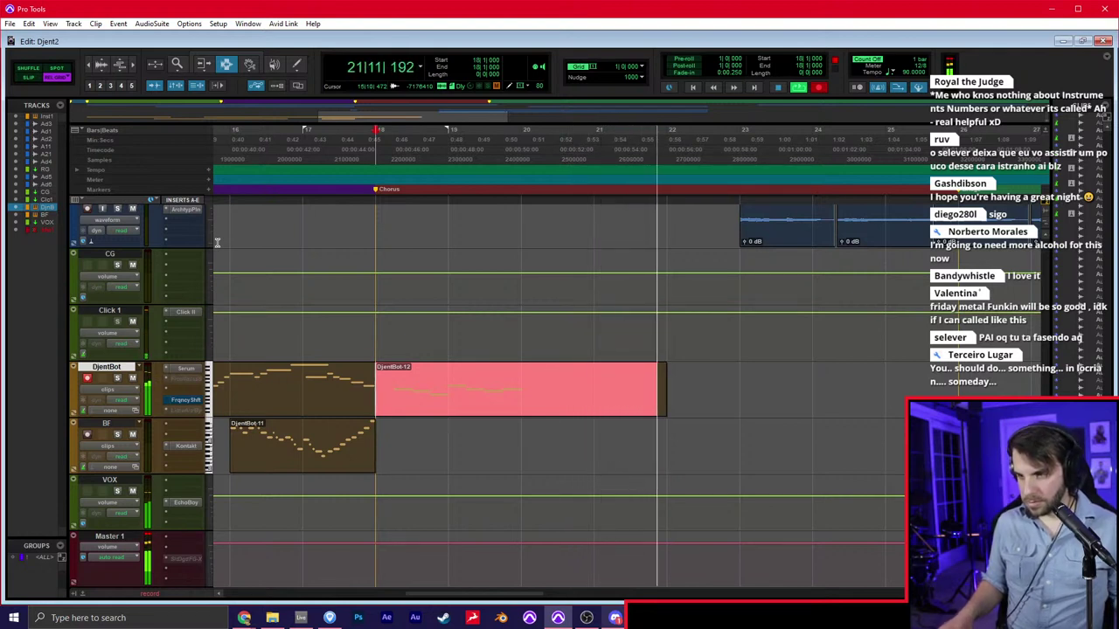
key("space")
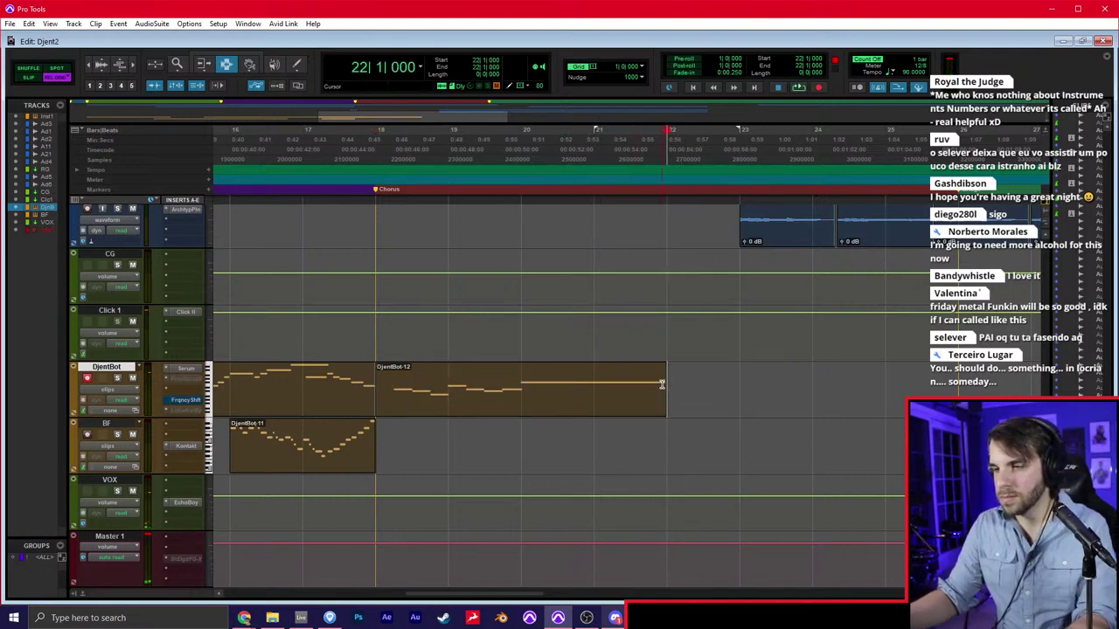
key("space")
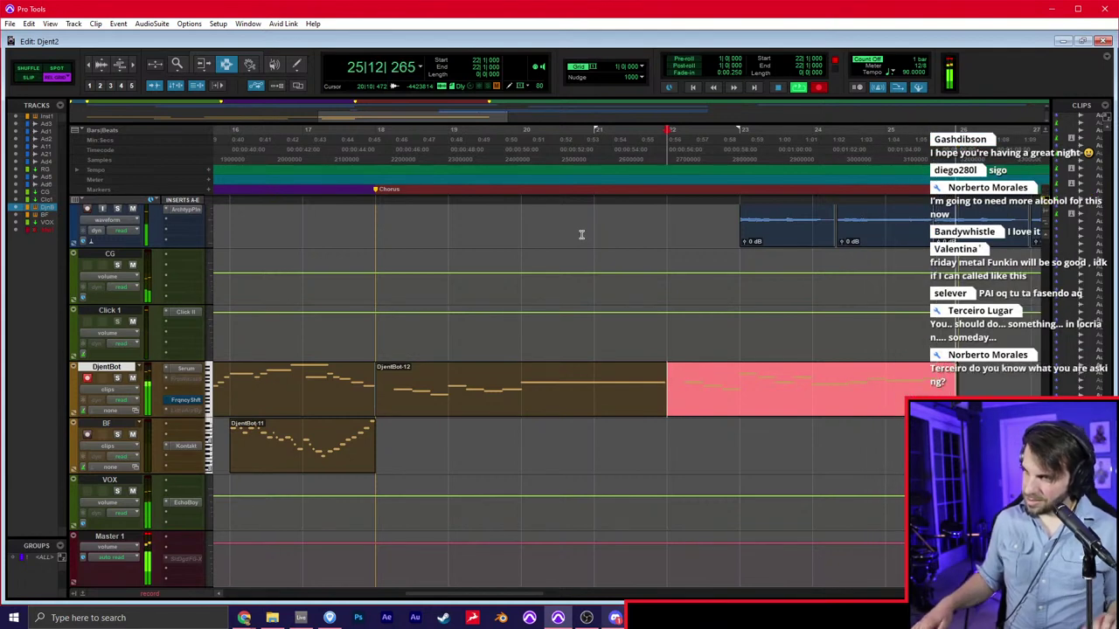
key("space")
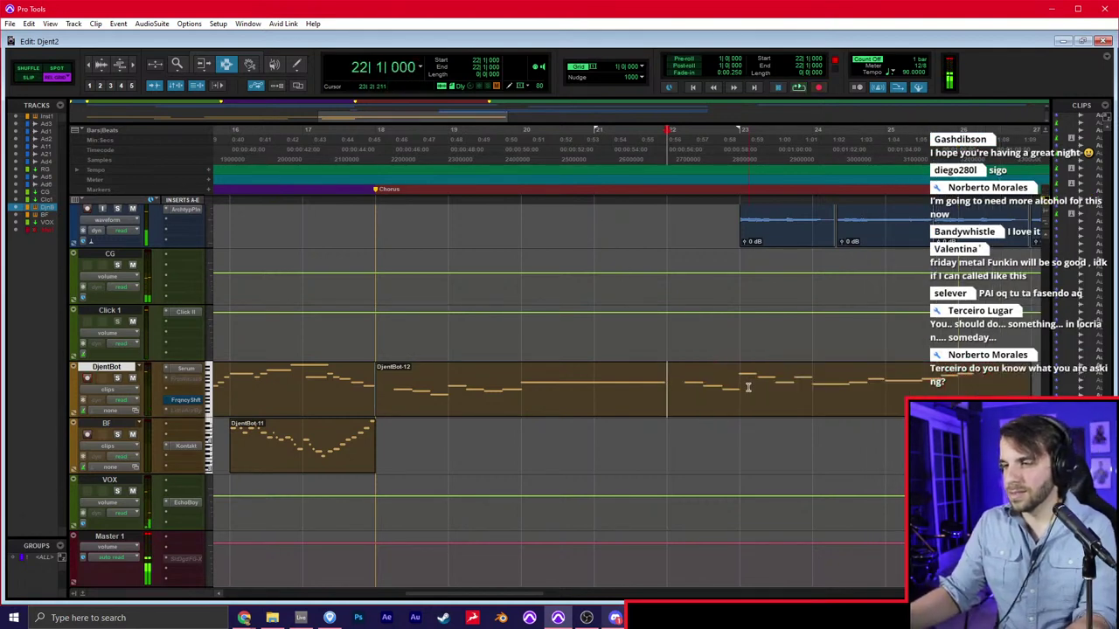
Quantize the DjentBot Chorus clip starting at bar 18 to a 1/8 note grid
key("alt+0")
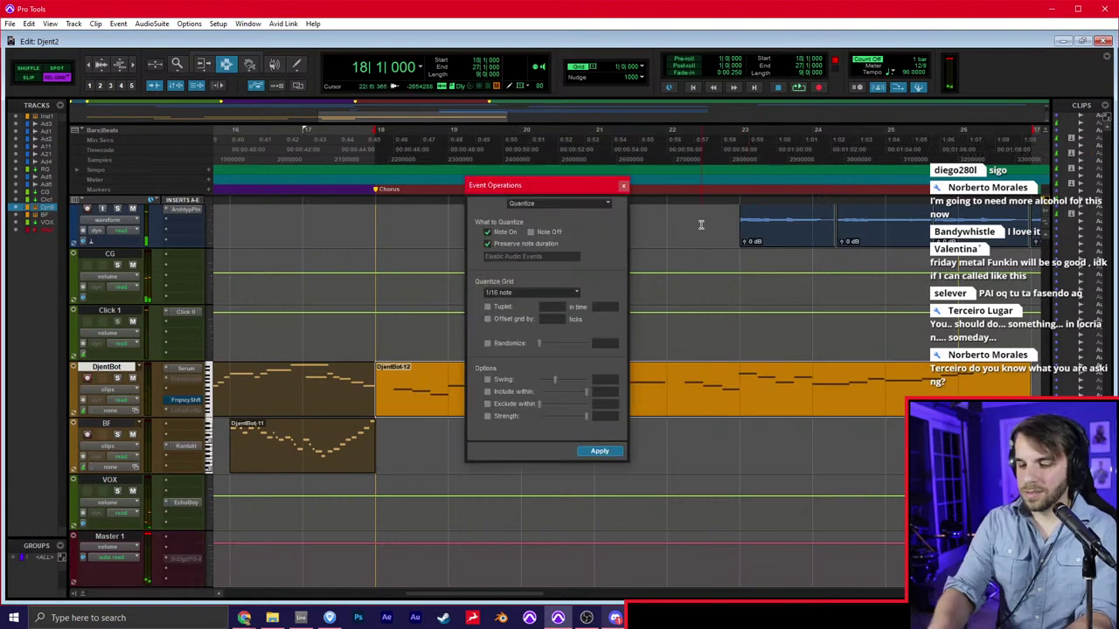
left_click(537, 295)
left_click(567, 328)
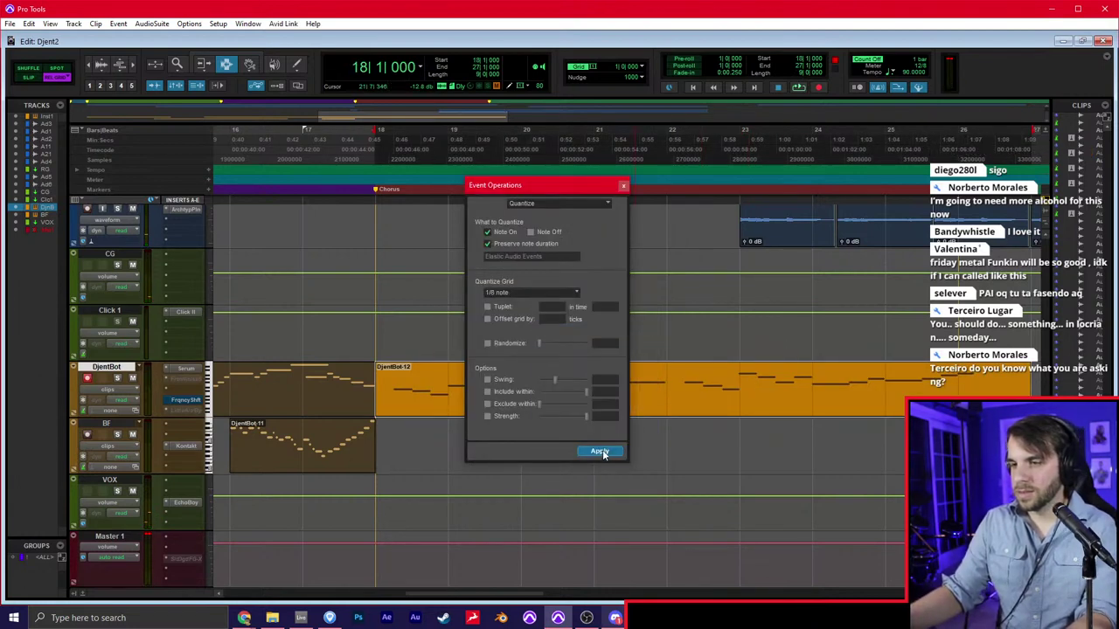
left_click(623, 185)
left_click(600, 339)
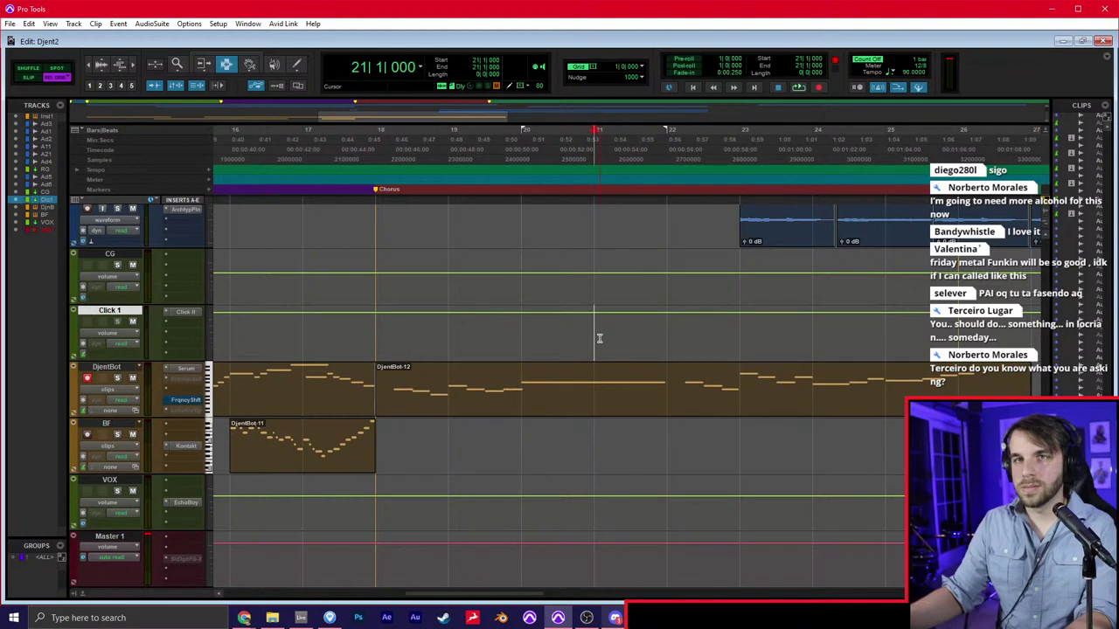
Try to record the BF Chorus melody from bar 18
scroll(600, 338, "right", 2)
double_click(493, 371)
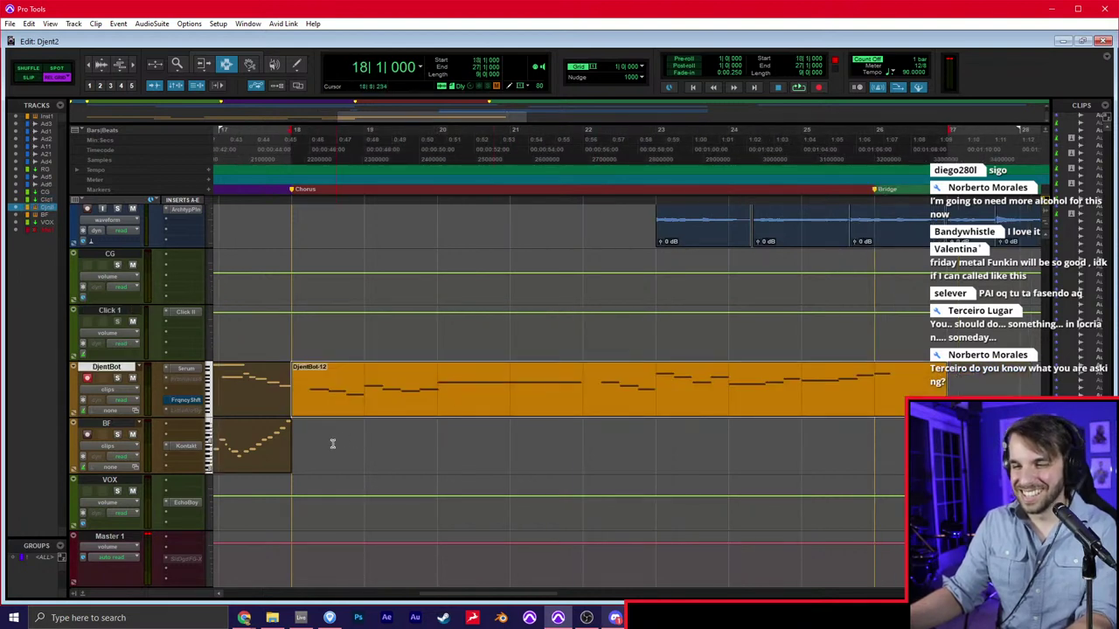
left_click(365, 429)
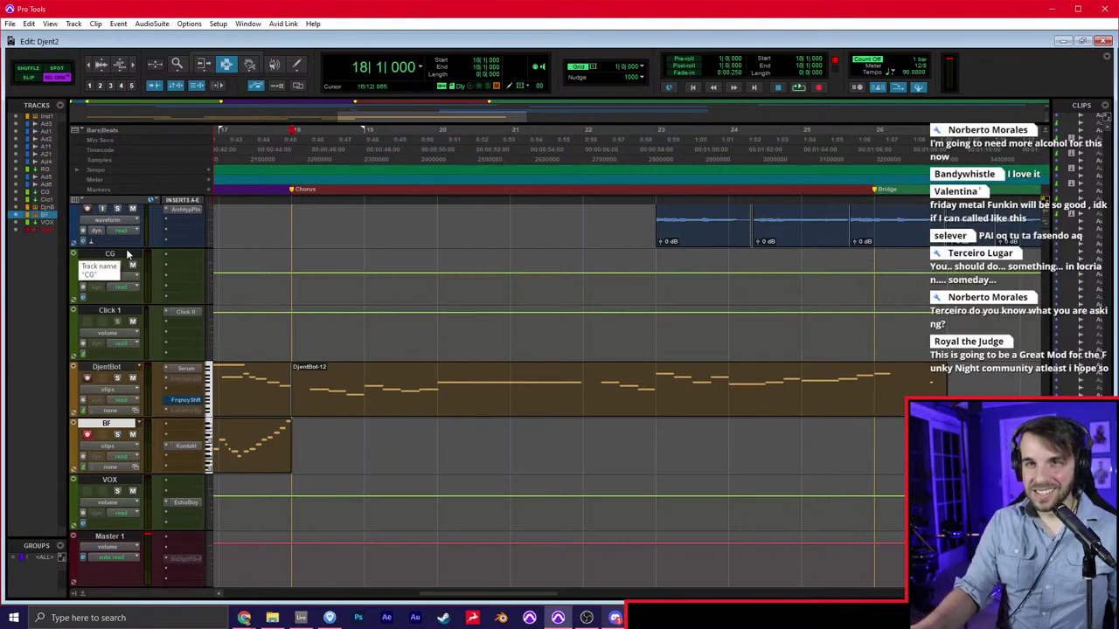
key("space")
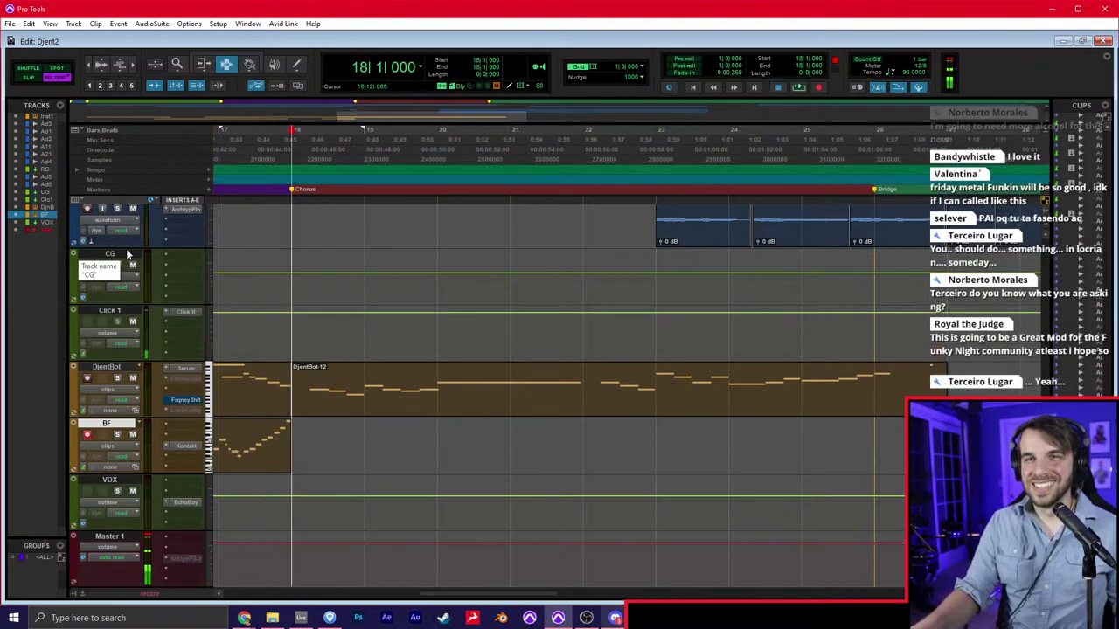
key("space")
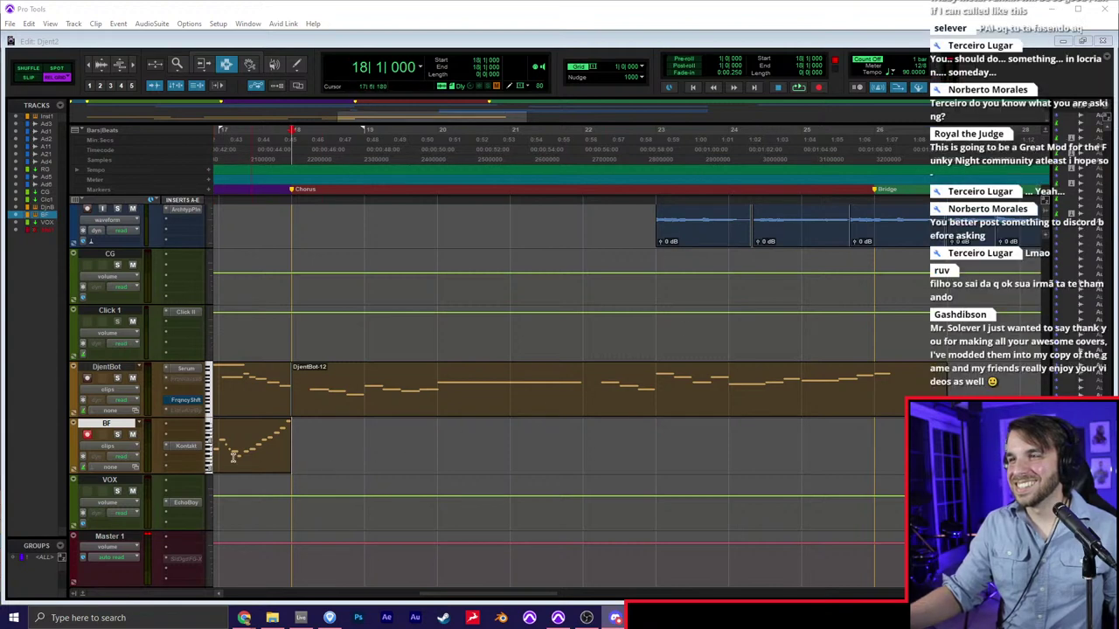
left_click(288, 444)
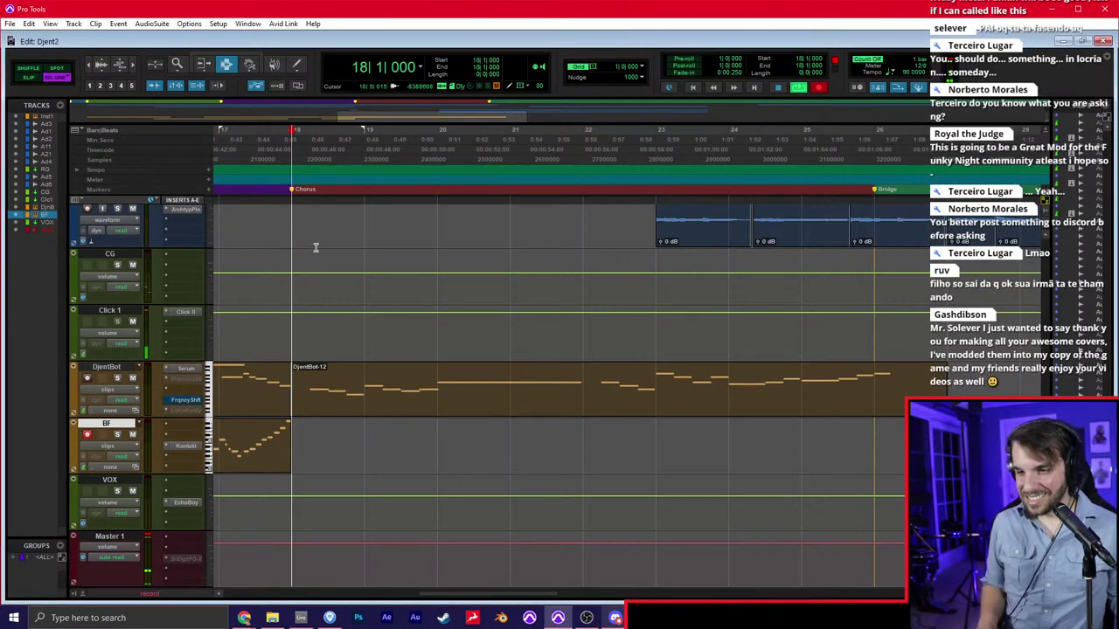
key("space")
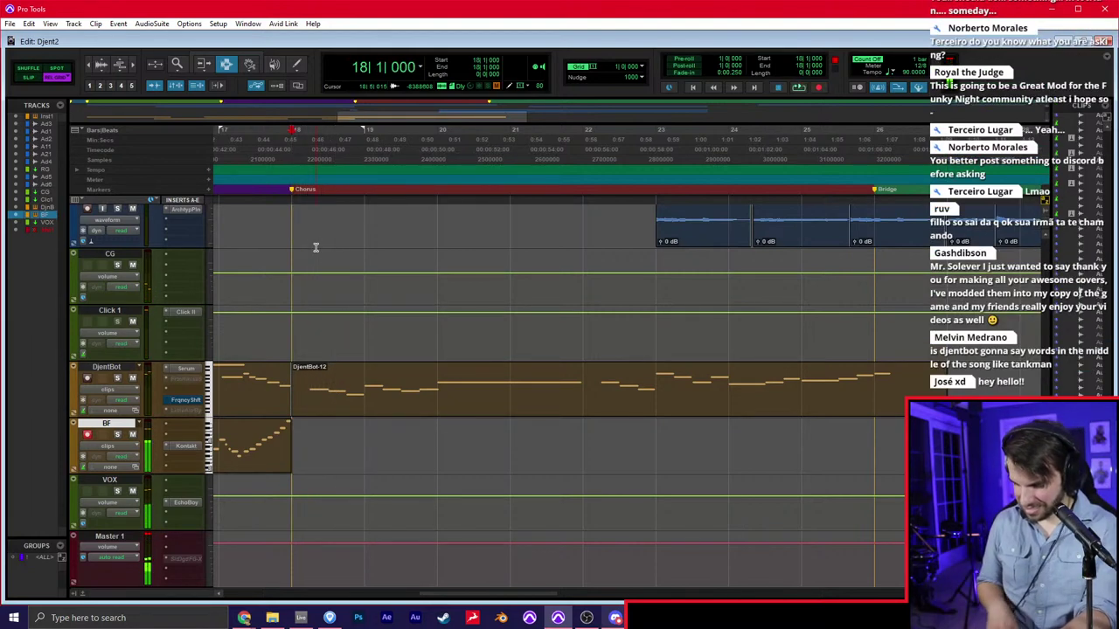
key("ctrl+space")
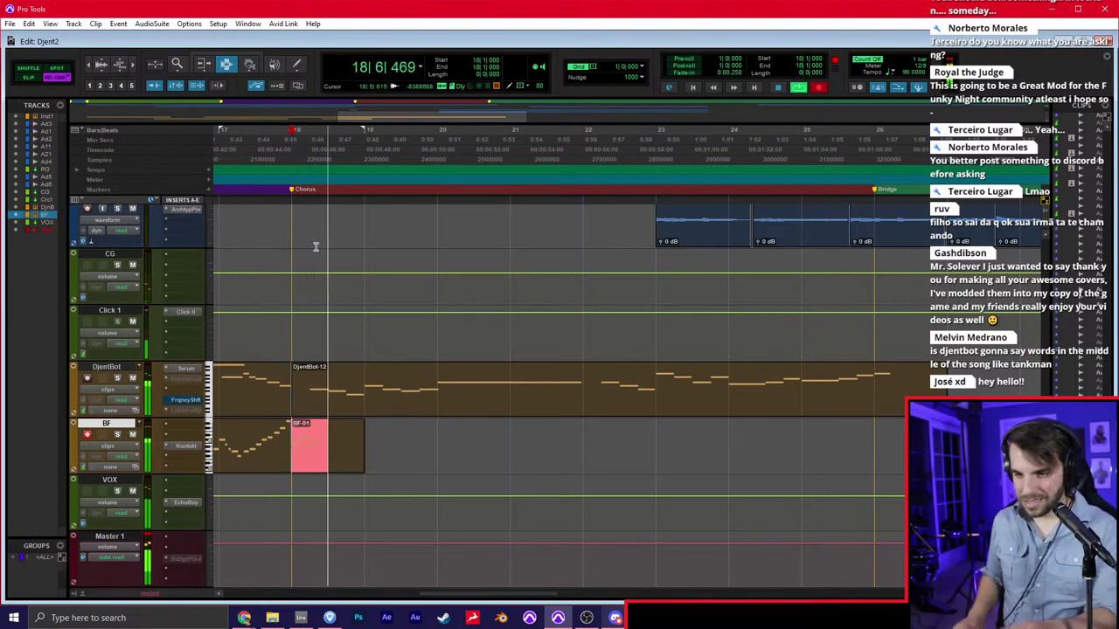
key("space")
key("ctrl+space")
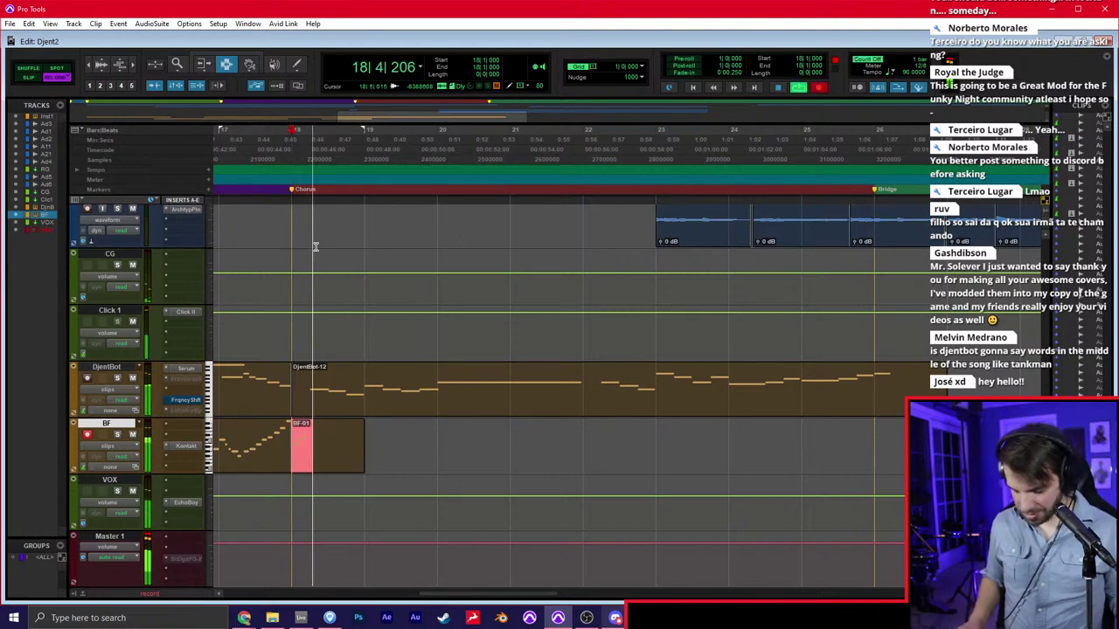
key("space")
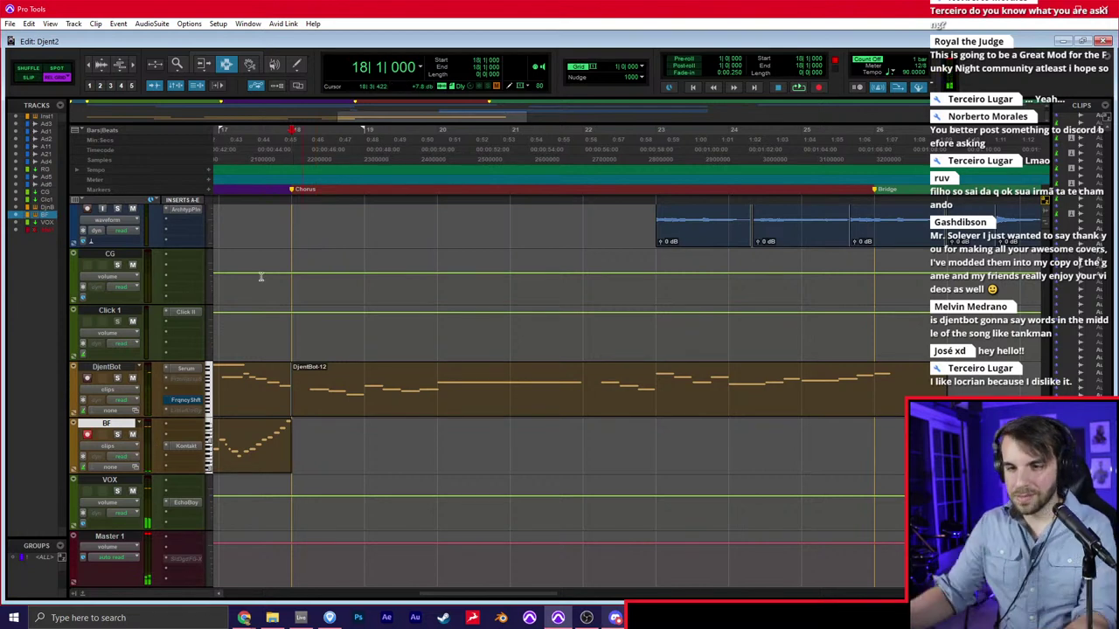
Show pitch bend data on the BF track and delete the stray pitch bend events around bar 18 in Slip mode
left_click(118, 444)
left_click(149, 353)
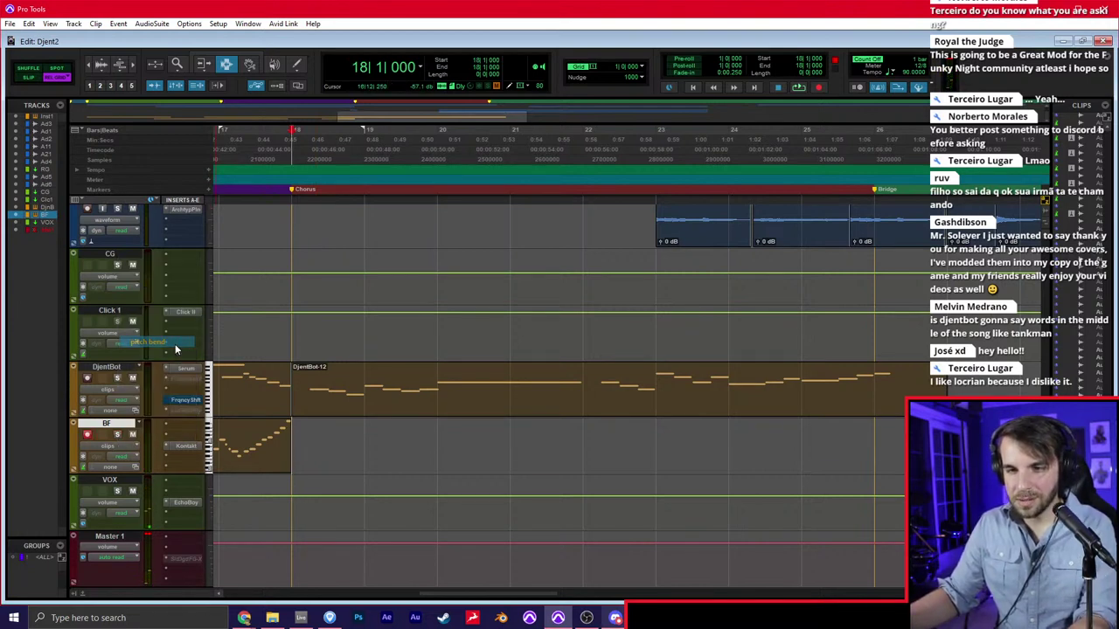
key("F2")
left_click_drag(286, 454, 310, 453)
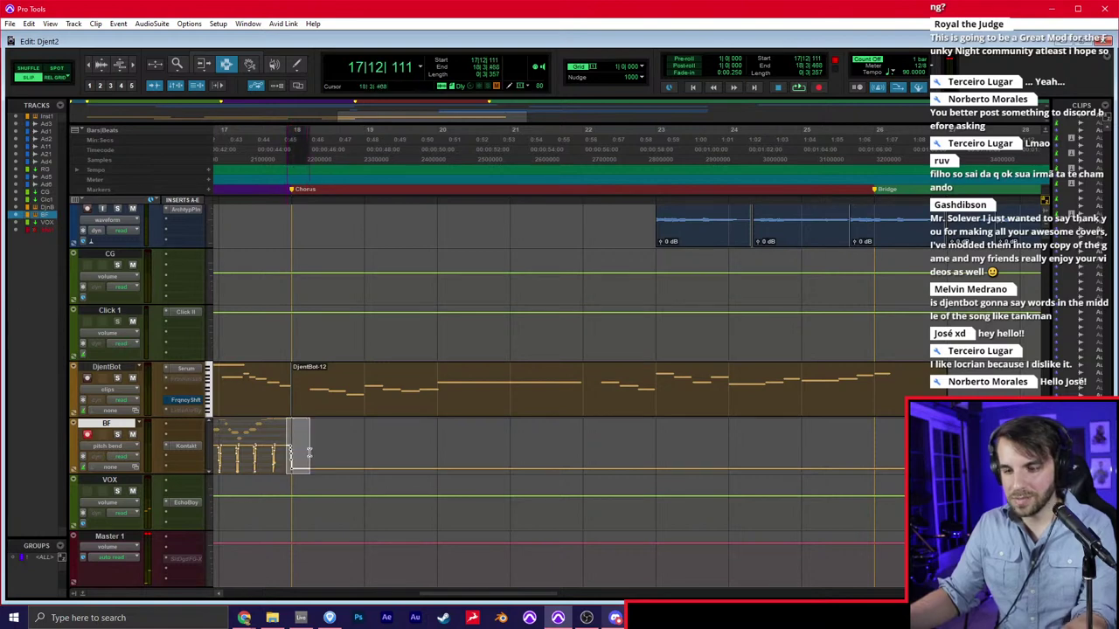
key("Delete")
Record the BF Chorus melody from bar 18 to bar 26, discarding the first take
left_click(292, 448)
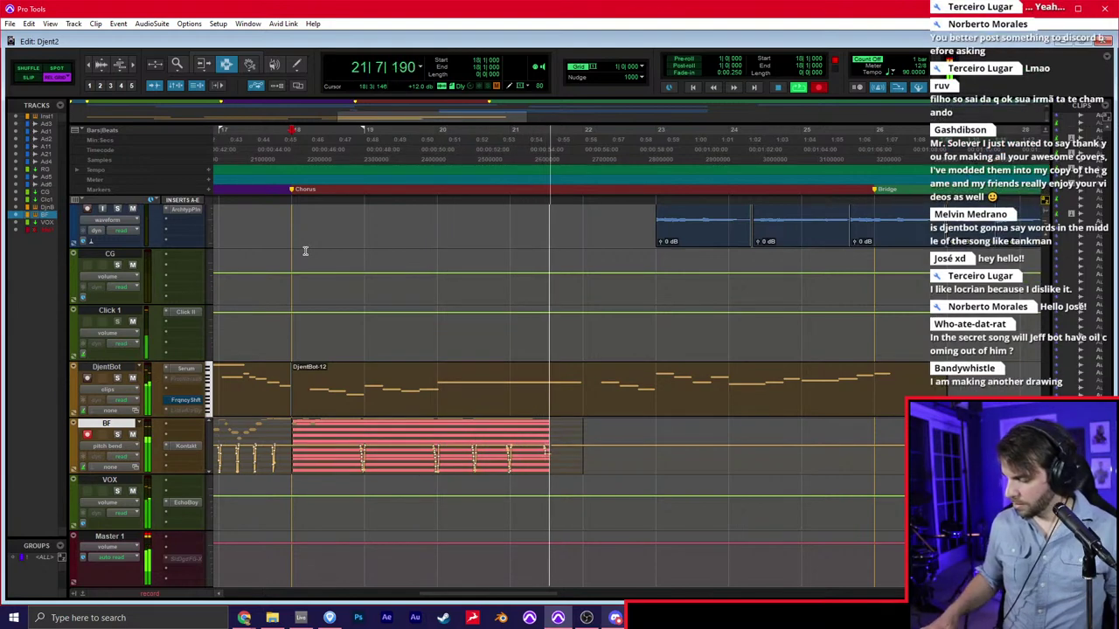
key("ctrl+period")
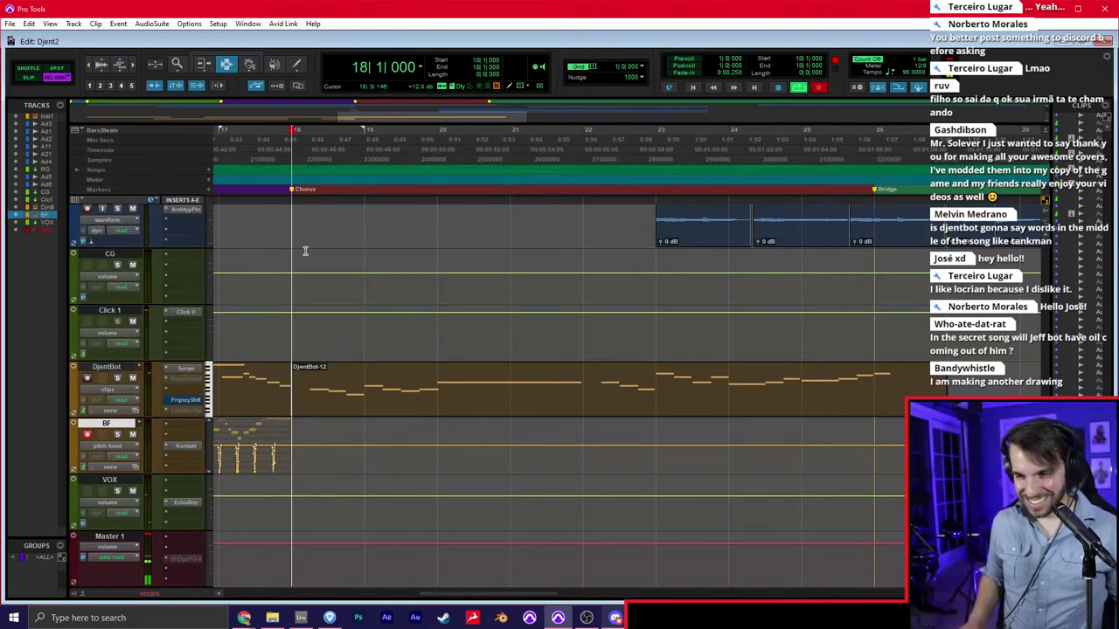
key("ctrl+space")
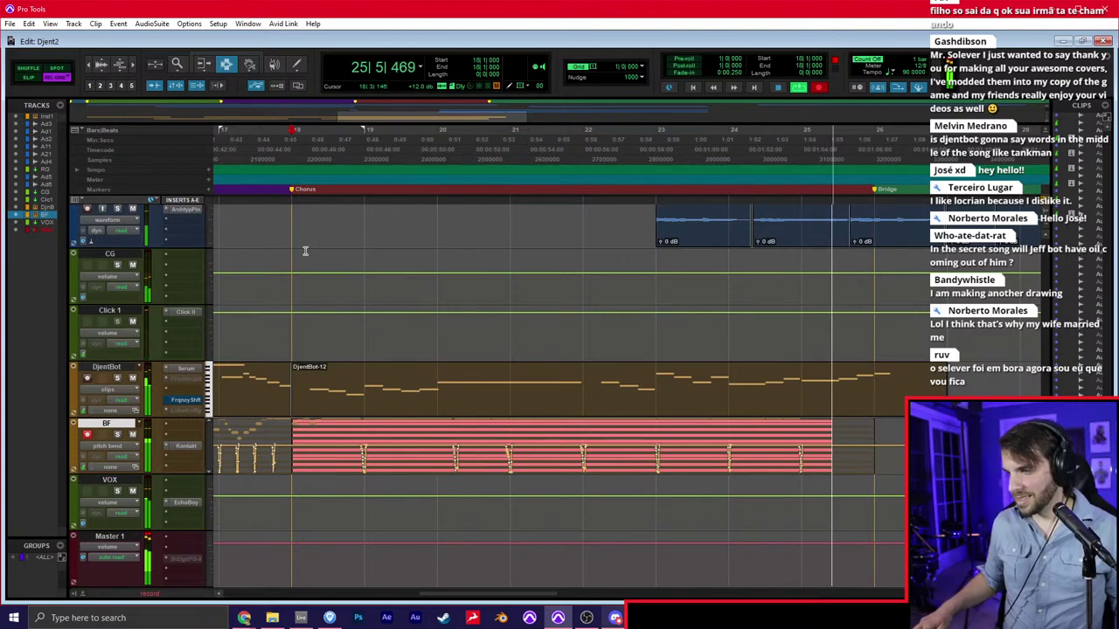
key("space")
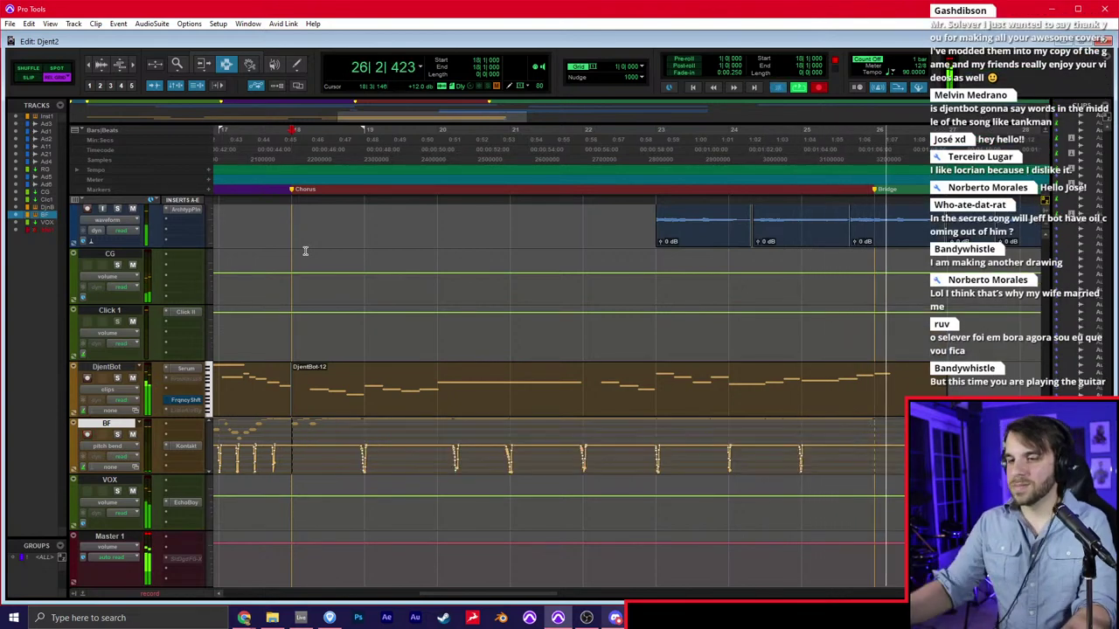
Switch the BF track back to clips view and quantize its Chorus clip to a 1/8 note grid
left_click(107, 446)
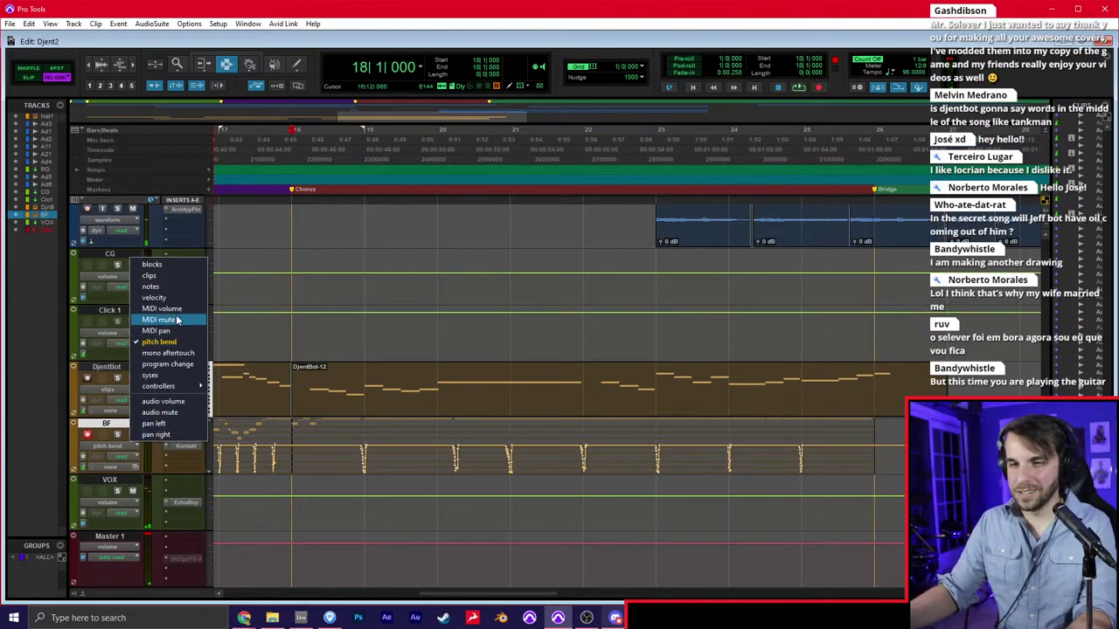
left_click(173, 286)
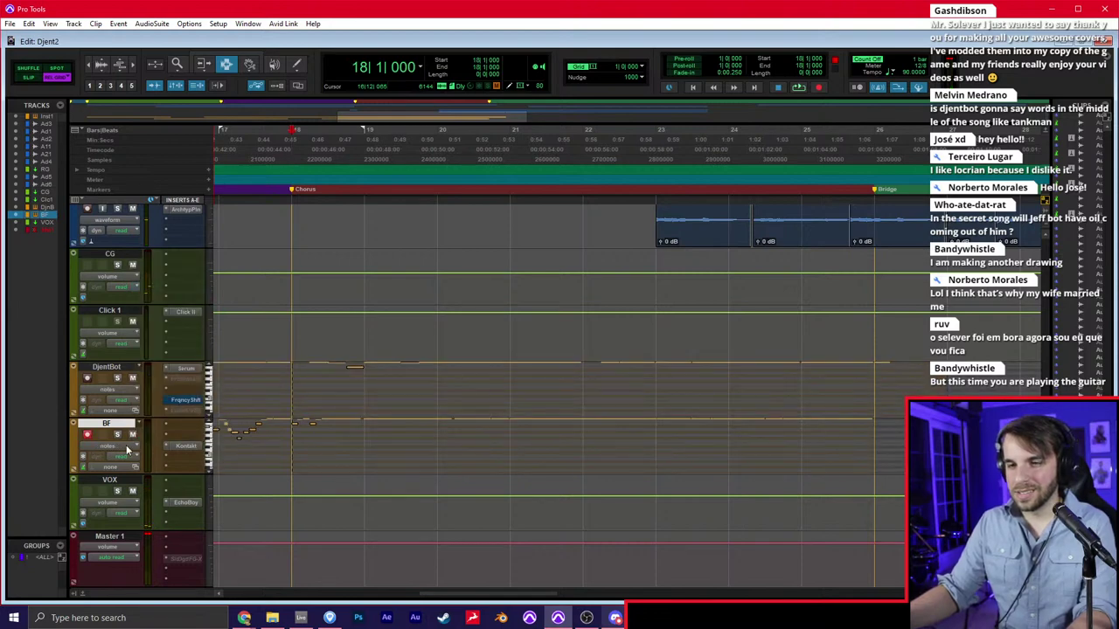
left_click(126, 449)
left_click(180, 277)
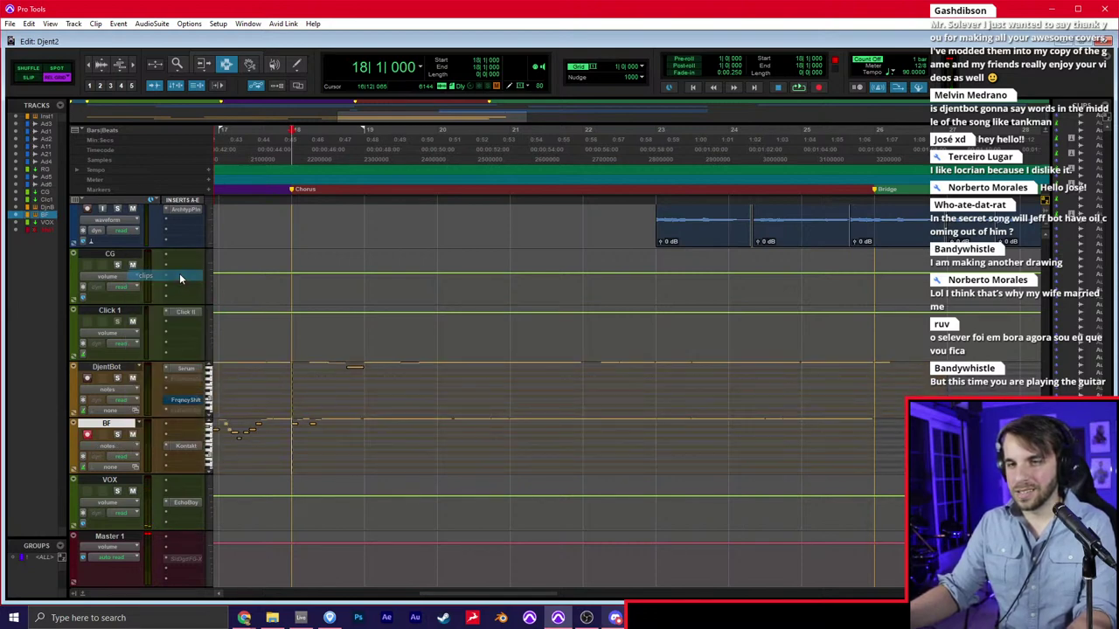
double_click(455, 430)
key("alt+0")
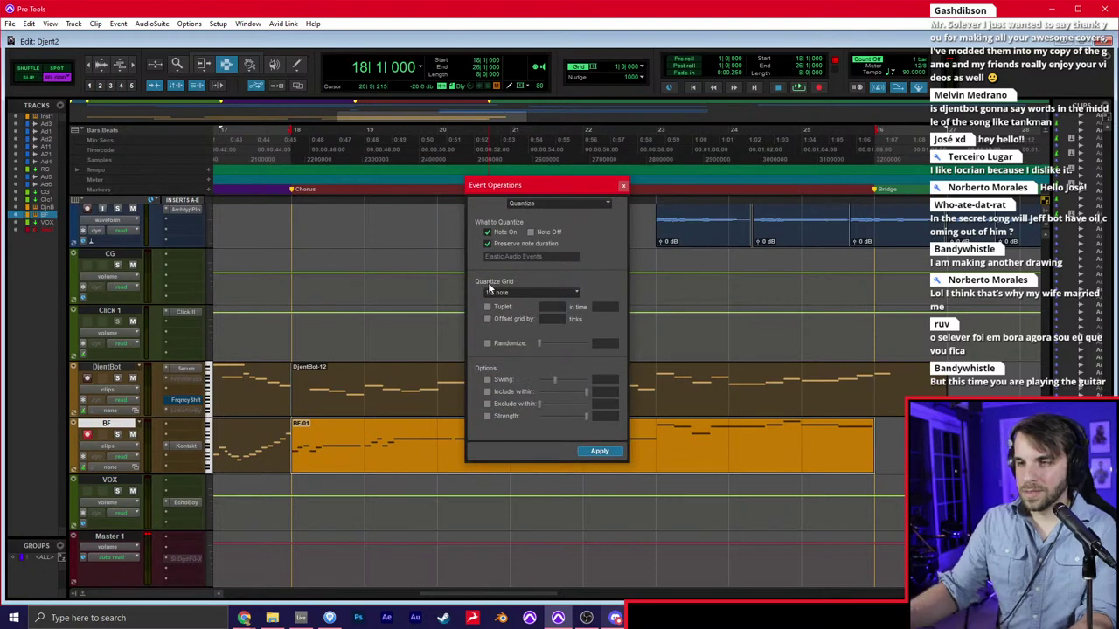
left_click(624, 187)
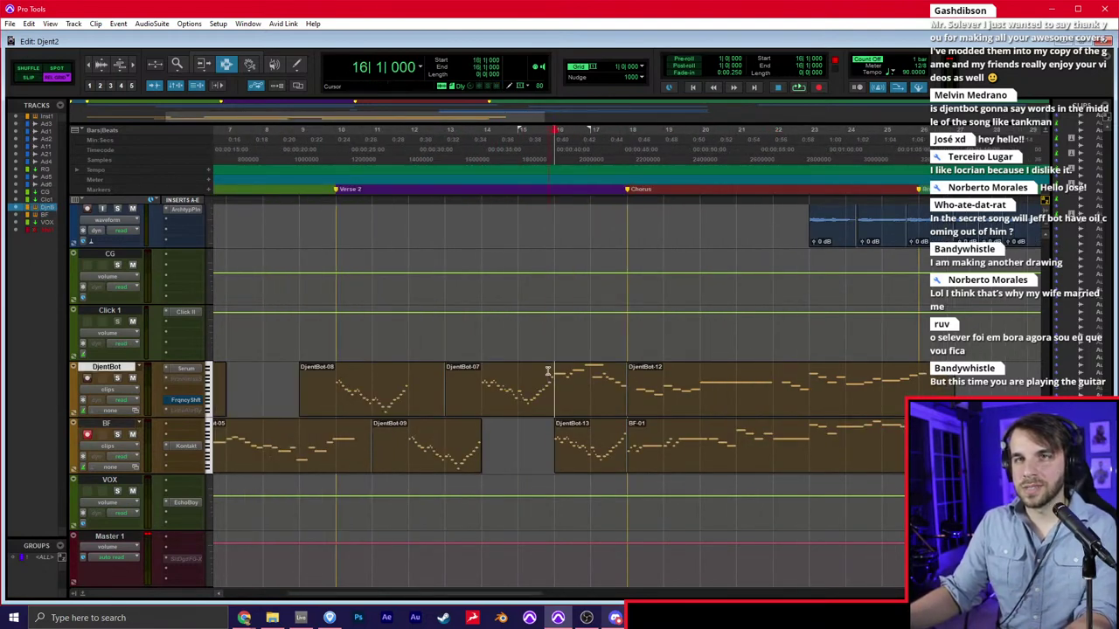
Play the song from the beginning with the whole arrangement in view, and listen to the Chorus from bar 21
key("Return")
key("ctrl+[")
key("space")
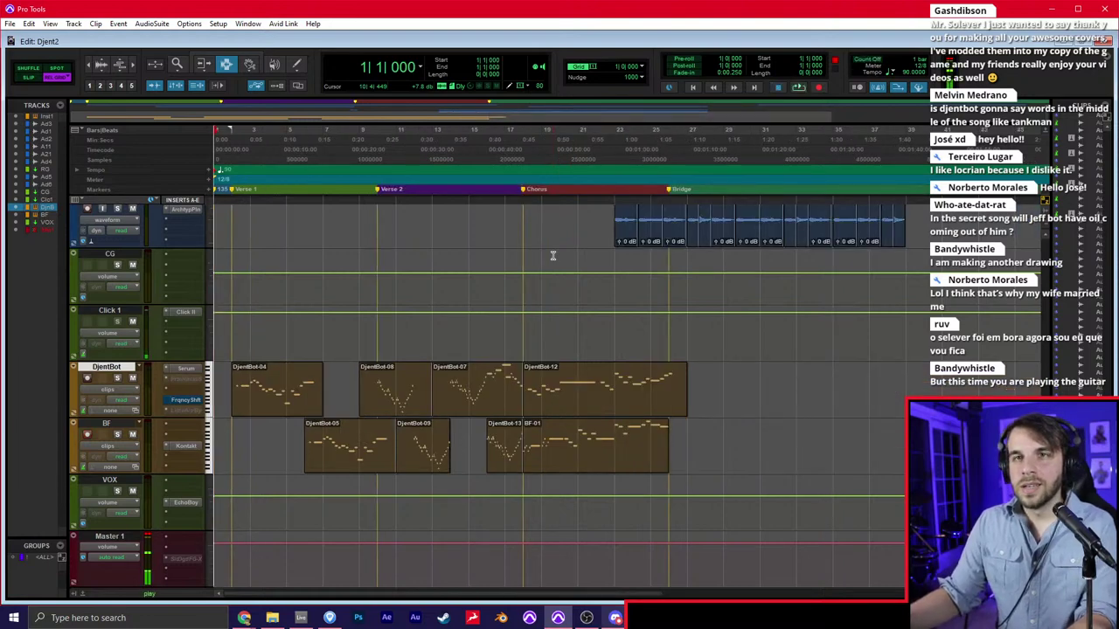
left_click(580, 345)
key("space")
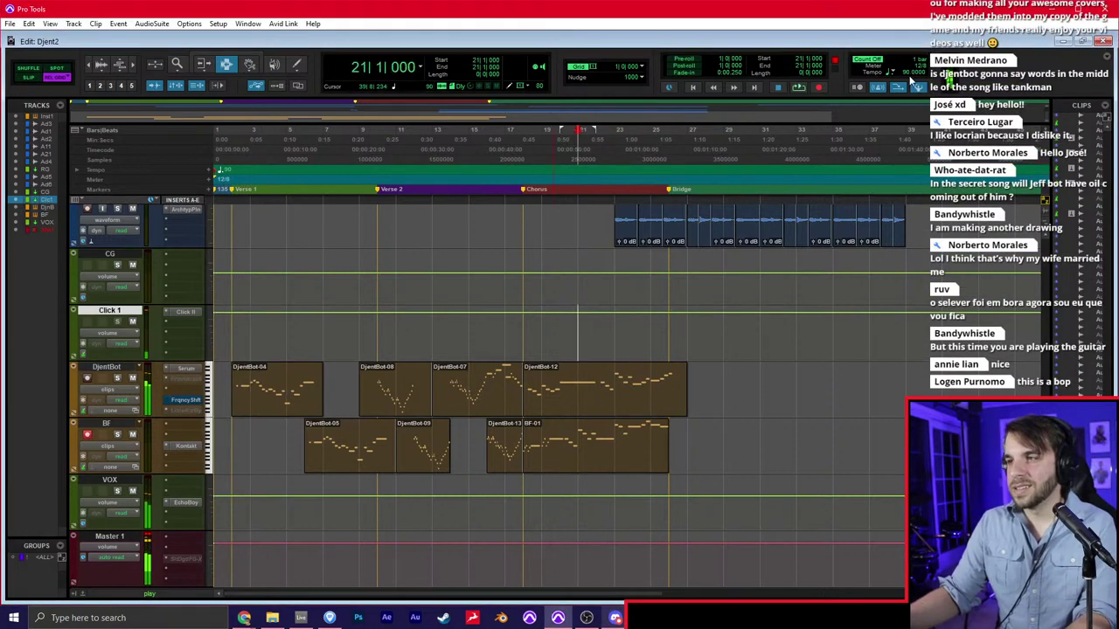
Set the session tempo to 135 and play the song from the beginning
key("r")
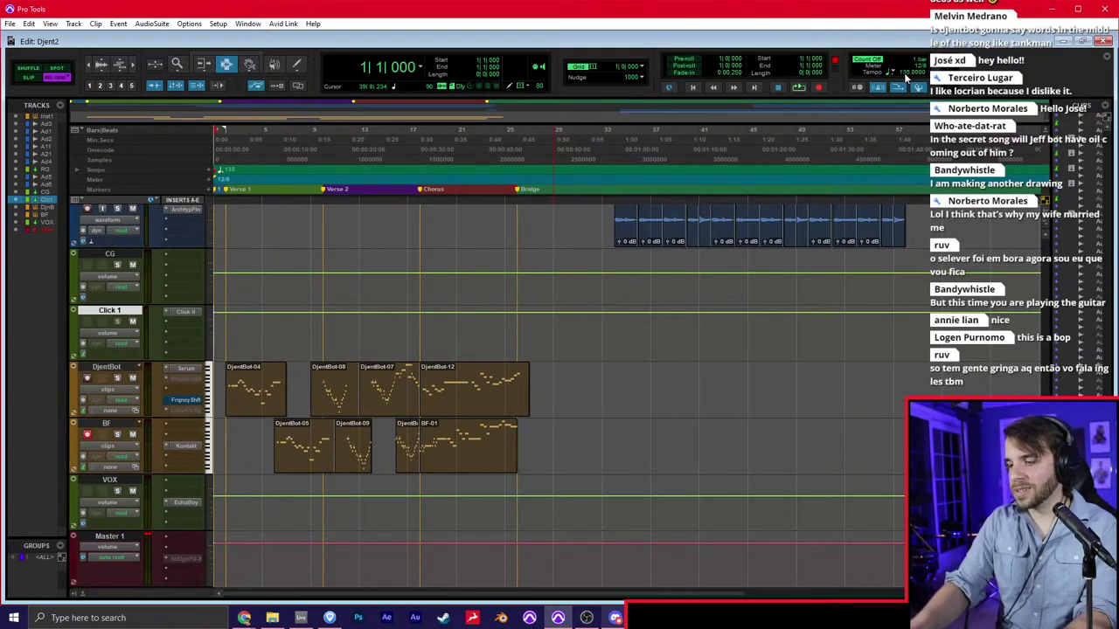
key("space")
Insert an L1 limiter on the BF track with the out ceiling at -12.0 and the threshold at about -14.7
key("ctrl+equal")
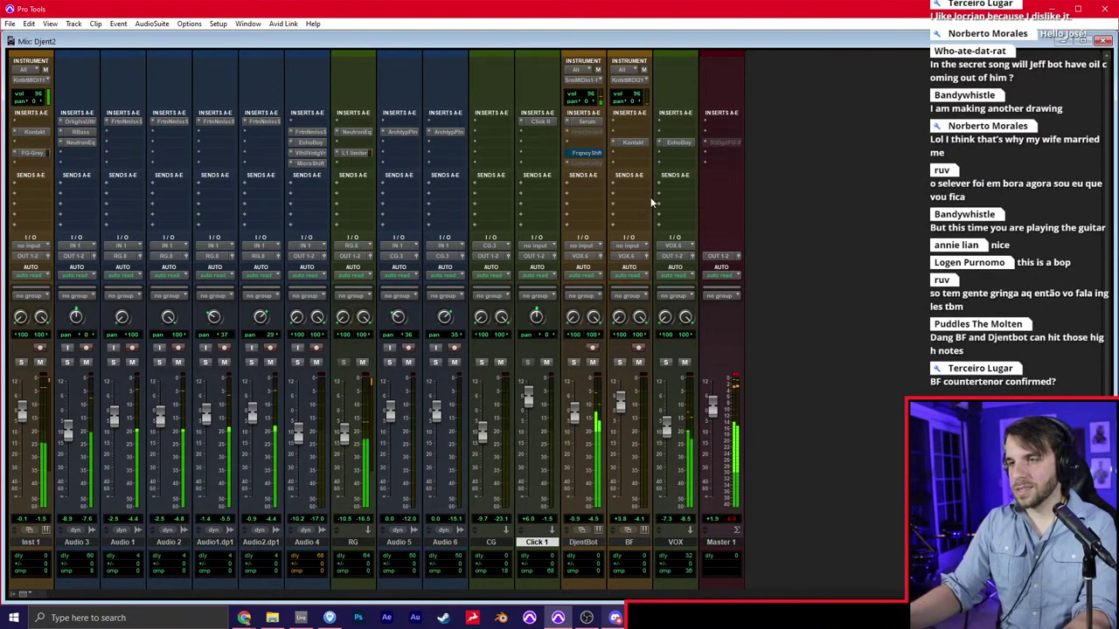
left_click(633, 166)
type("l1")
key("Return")
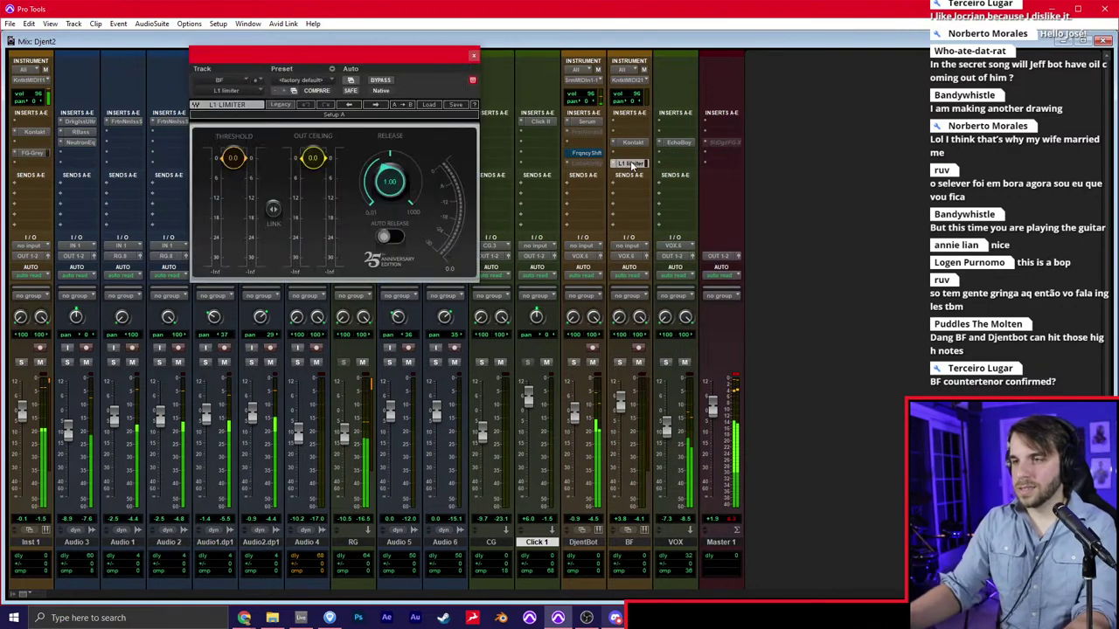
left_click_drag(313, 157, 313, 197)
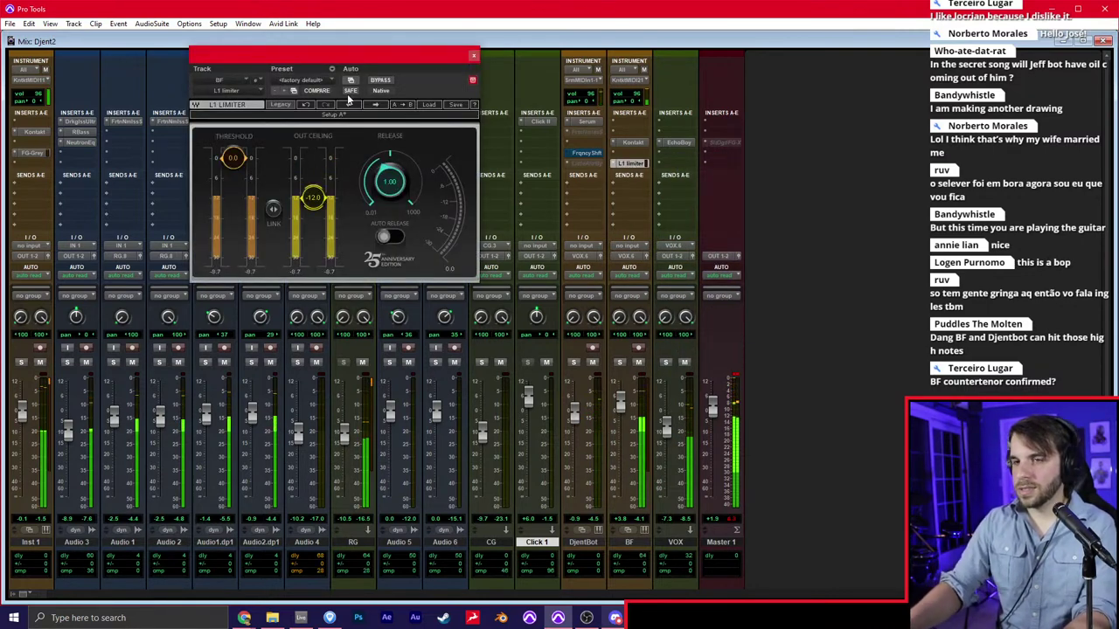
left_click_drag(232, 157, 233, 208)
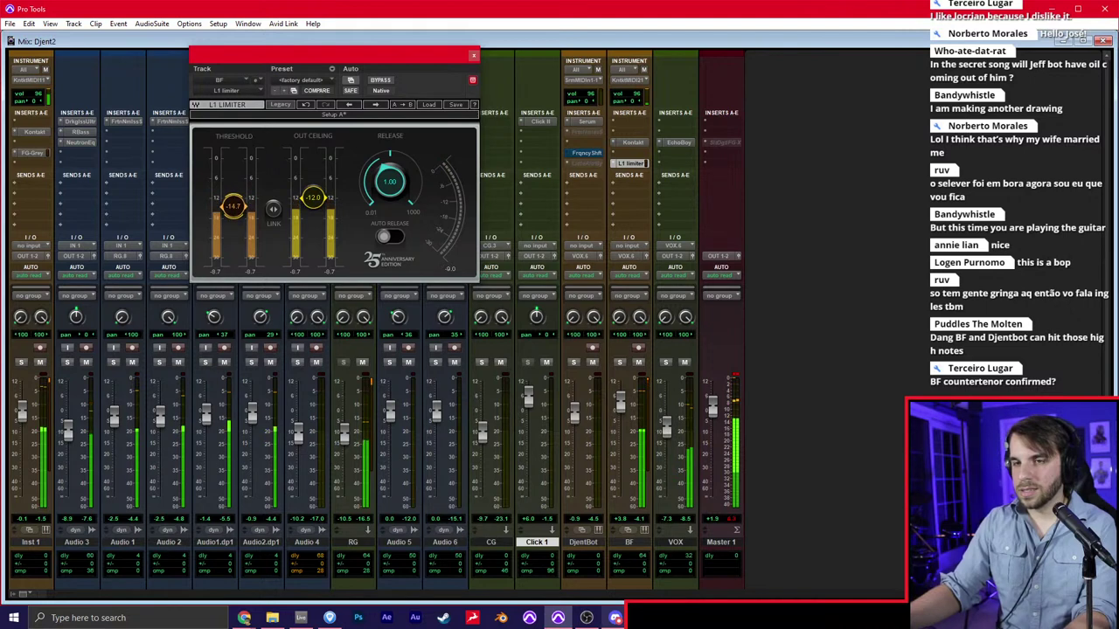
left_click(473, 55)
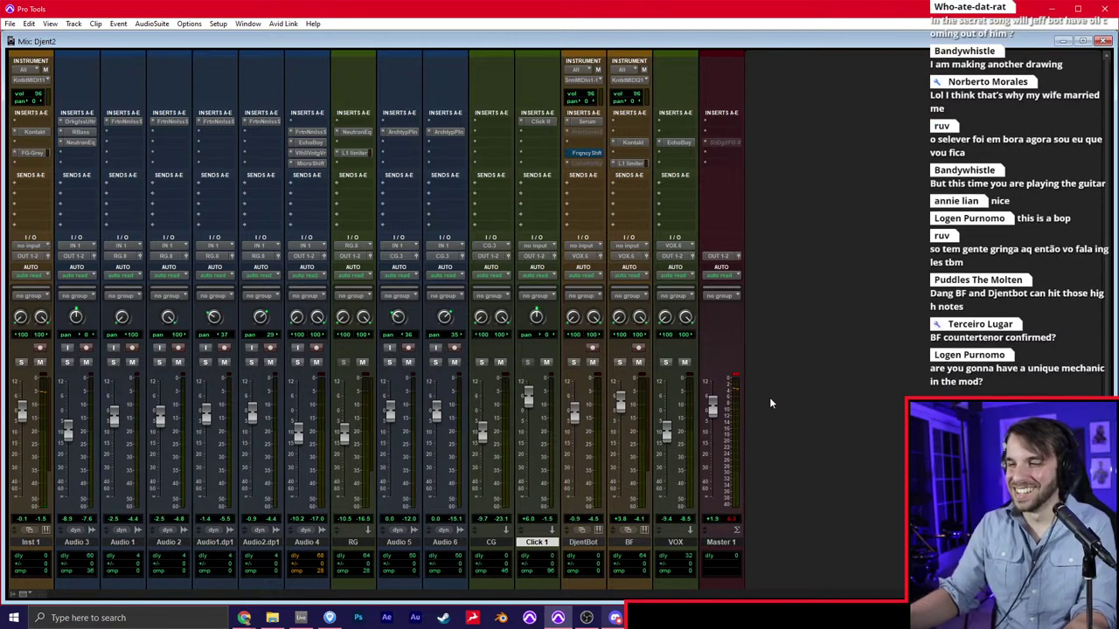
Play the song from the beginning in the Edit window and inspect the BF and DjentBot clips between bars 8 and 24
key("ctrl+equal")
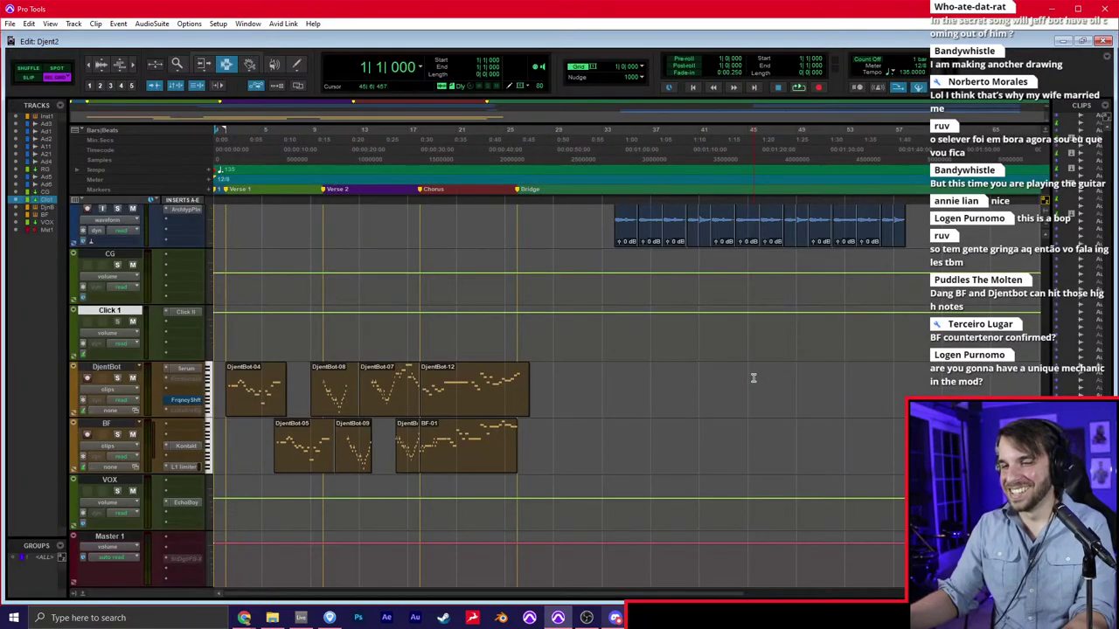
key("space")
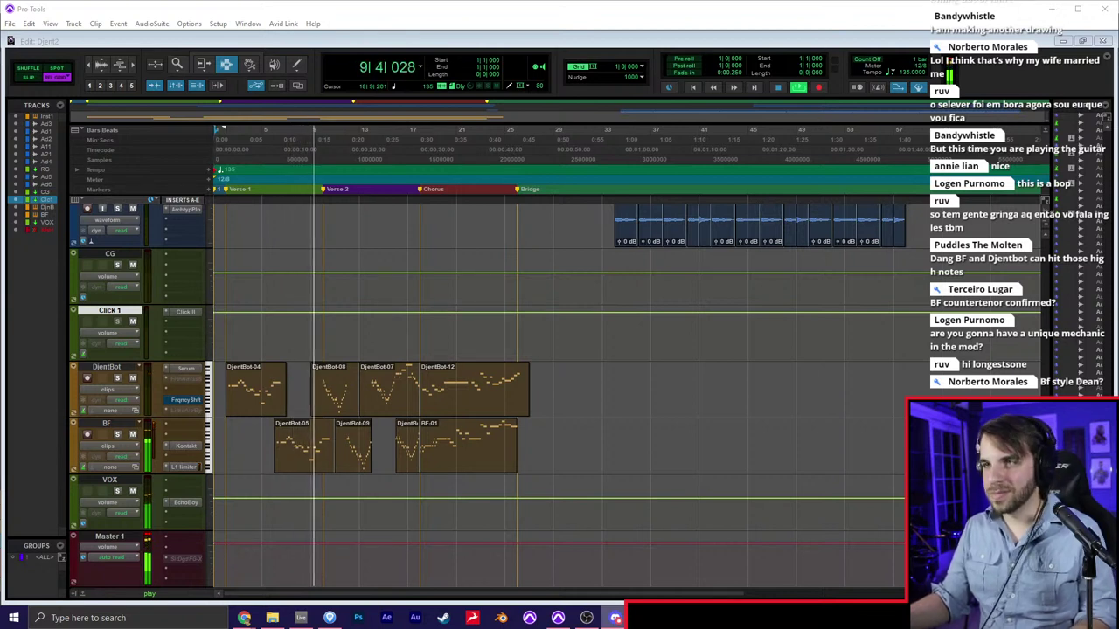
left_click(460, 428)
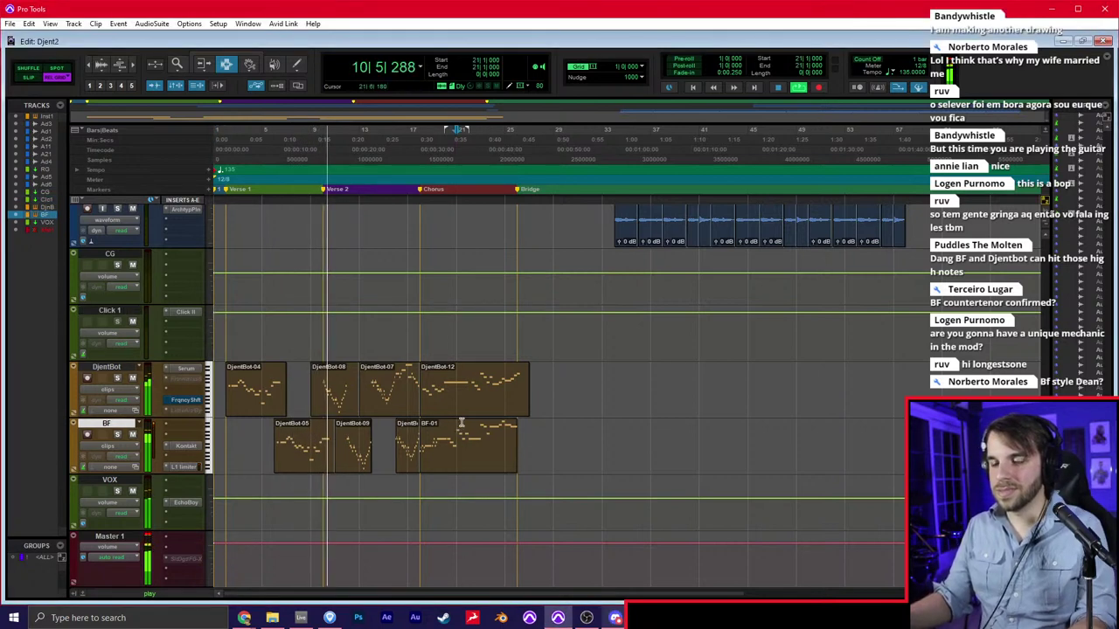
key("t")
key("t")
scroll(535, 349, "left", 2)
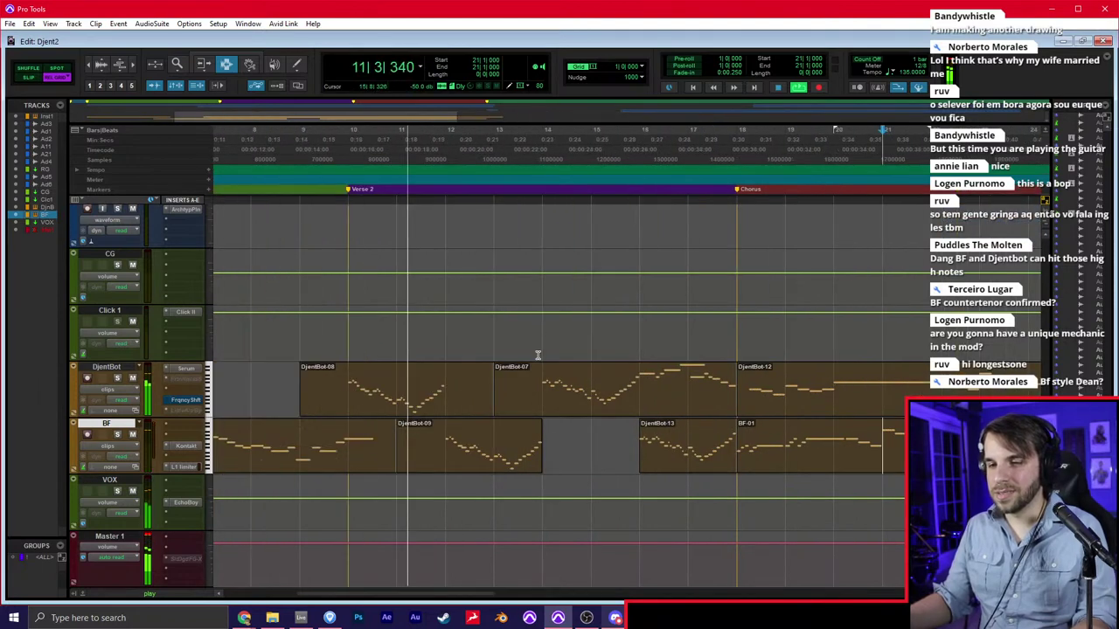
Inspect the DjentBot notes in the MIDI Editor, and follow the DjentBot and BF clips through Verse 2 into the Chorus during playback
left_click(447, 399)
key("super+equal")
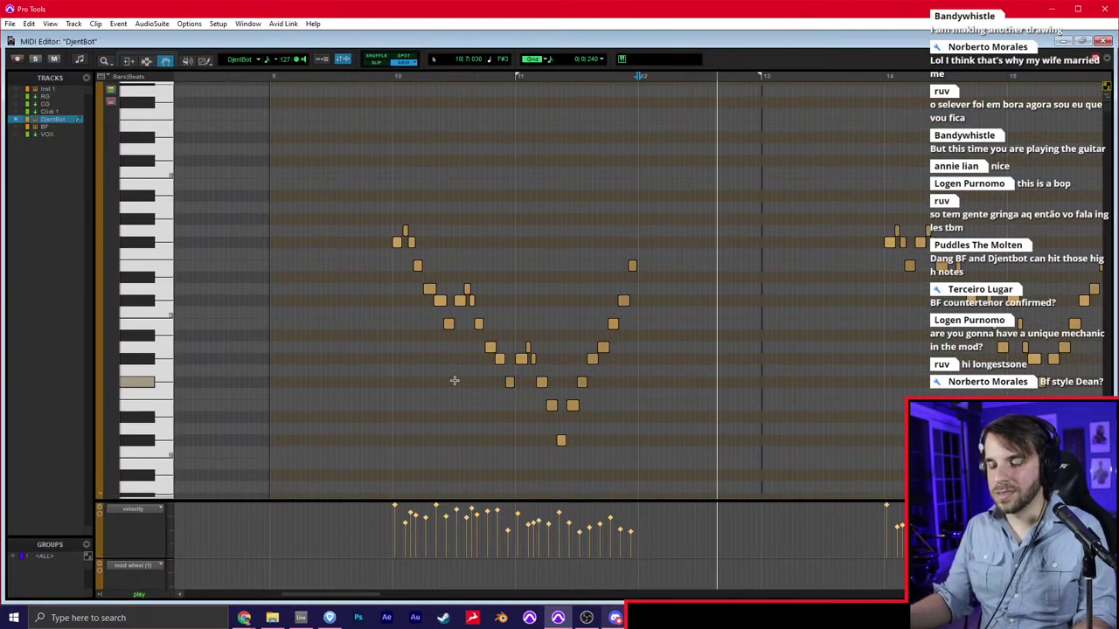
key("super+equal")
left_click(539, 384)
key("t")
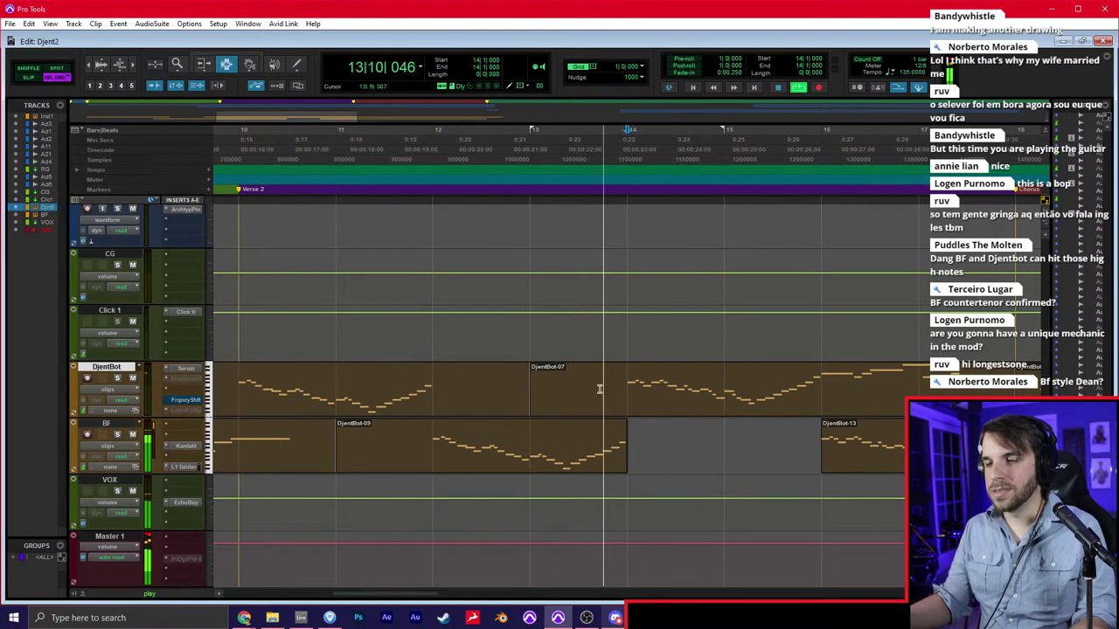
scroll(600, 389, "right", 1)
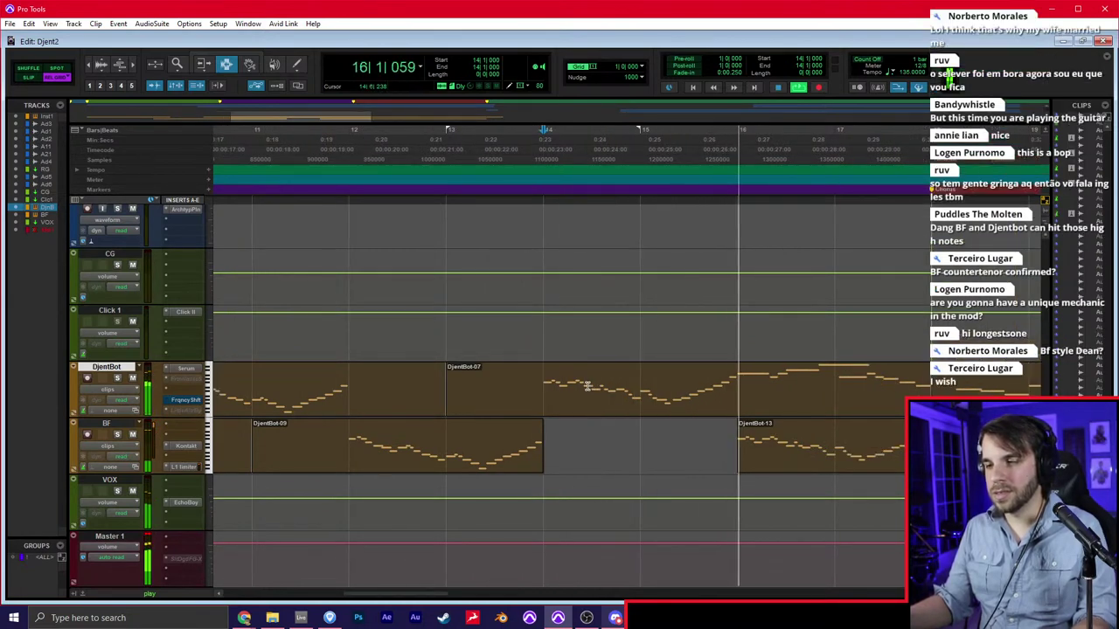
scroll(587, 386, "right", 3)
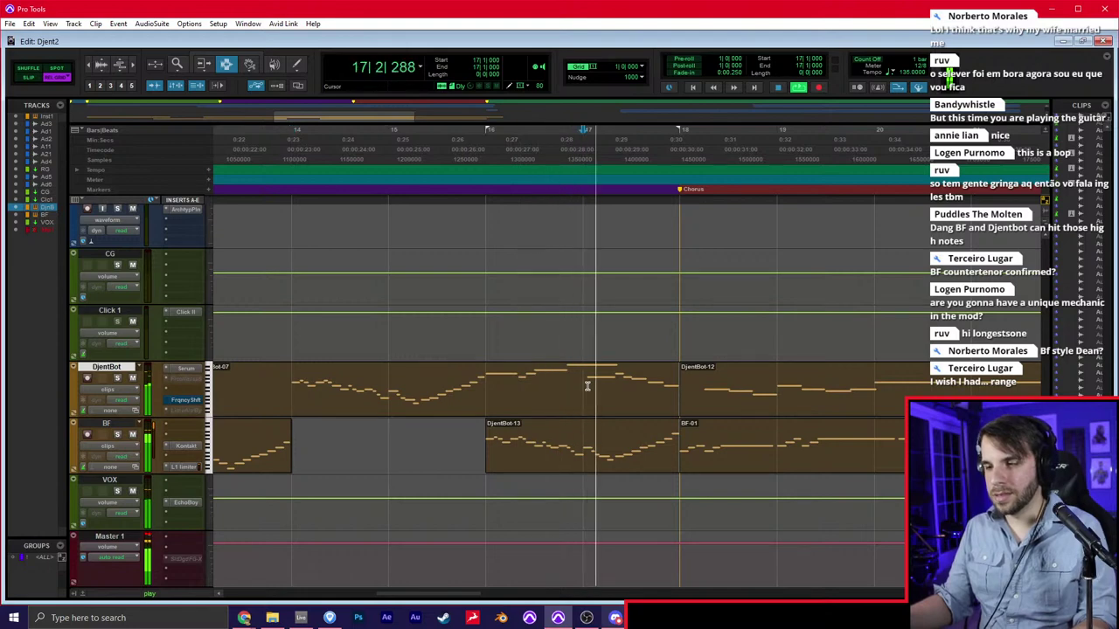
scroll(525, 411, "right", 3)
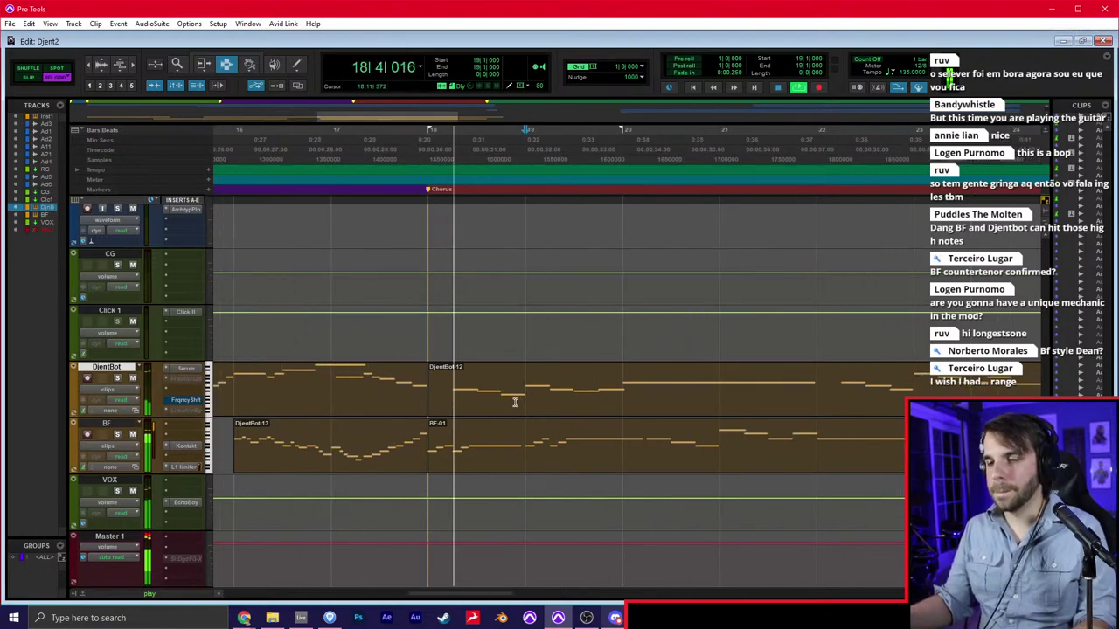
In the mixer, pan DjentBot's right channel to 55 and BF's left channel to 48, and check the EchoBoy on VOX
key("ctrl+equal")
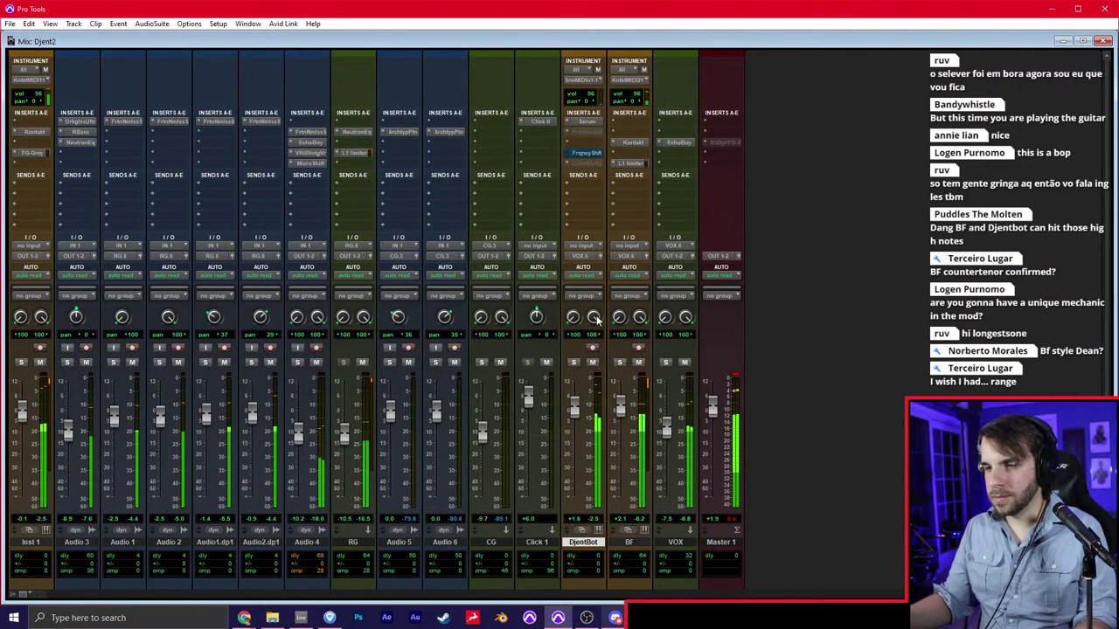
left_click_drag(622, 310, 624, 300)
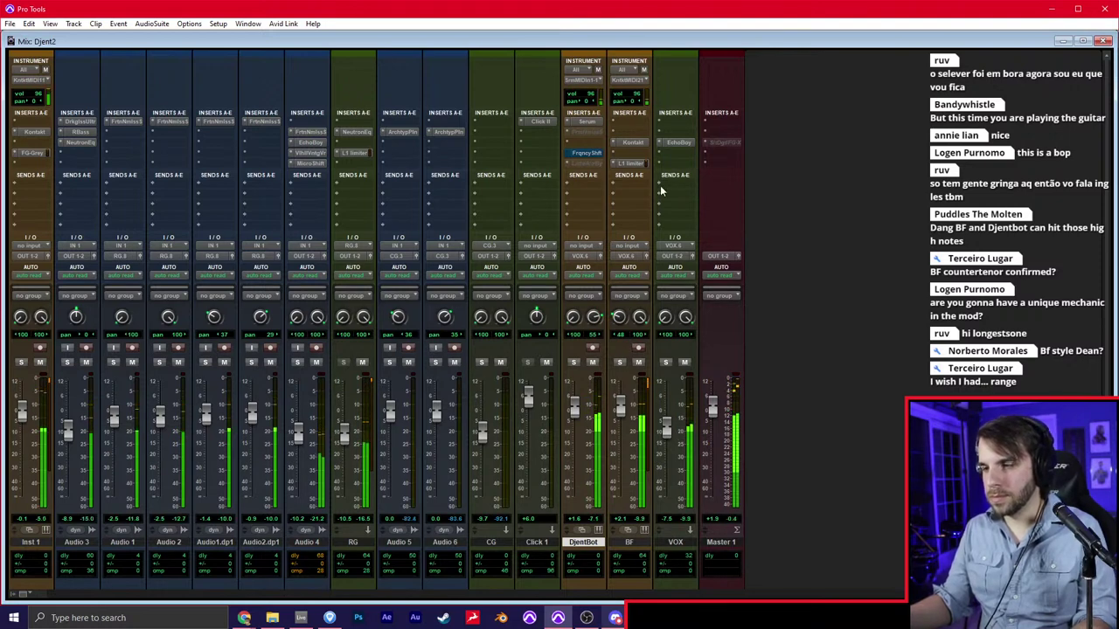
left_click(681, 145)
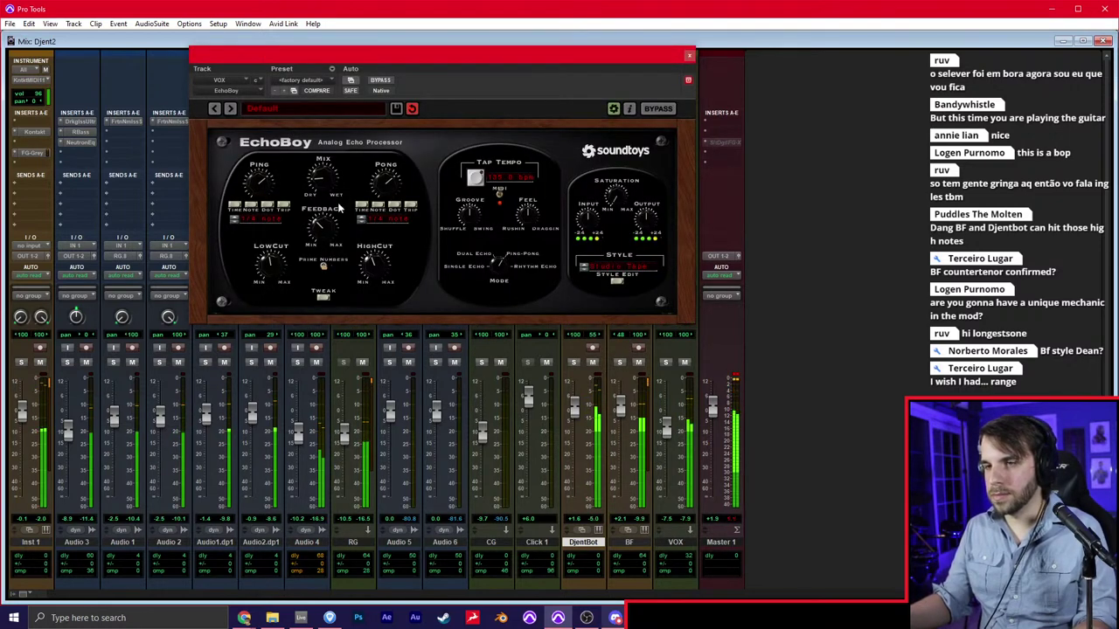
left_click(687, 60)
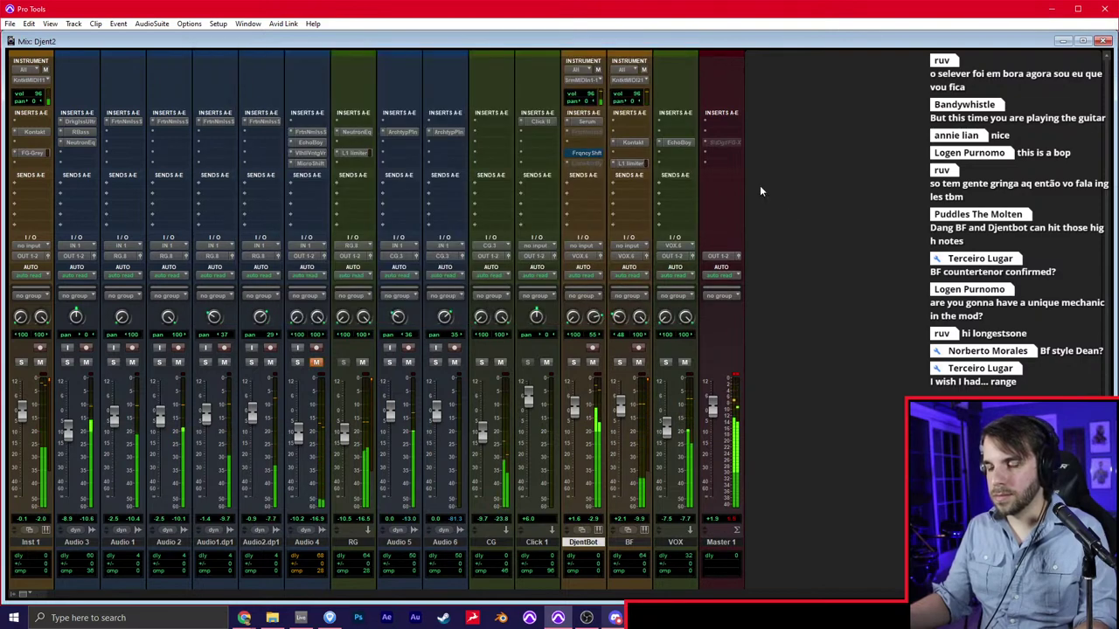
Return to the start of the song in the Edit window and view the DjentBot and BF clips up to the Bridge
key("ctrl+equal")
key("r")
key("r")
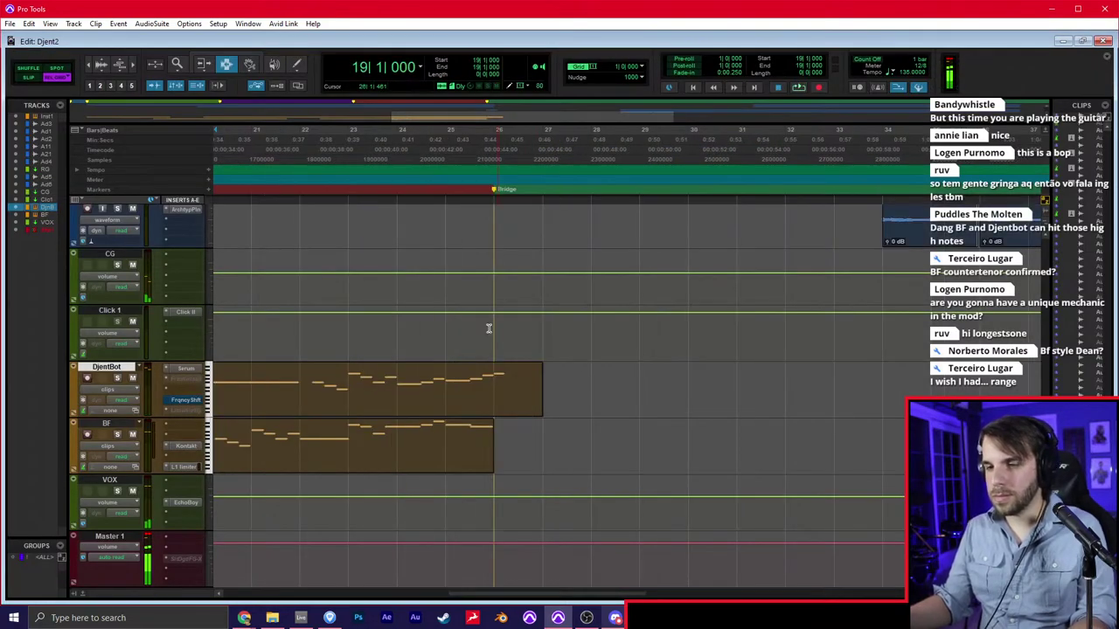
key("Return")
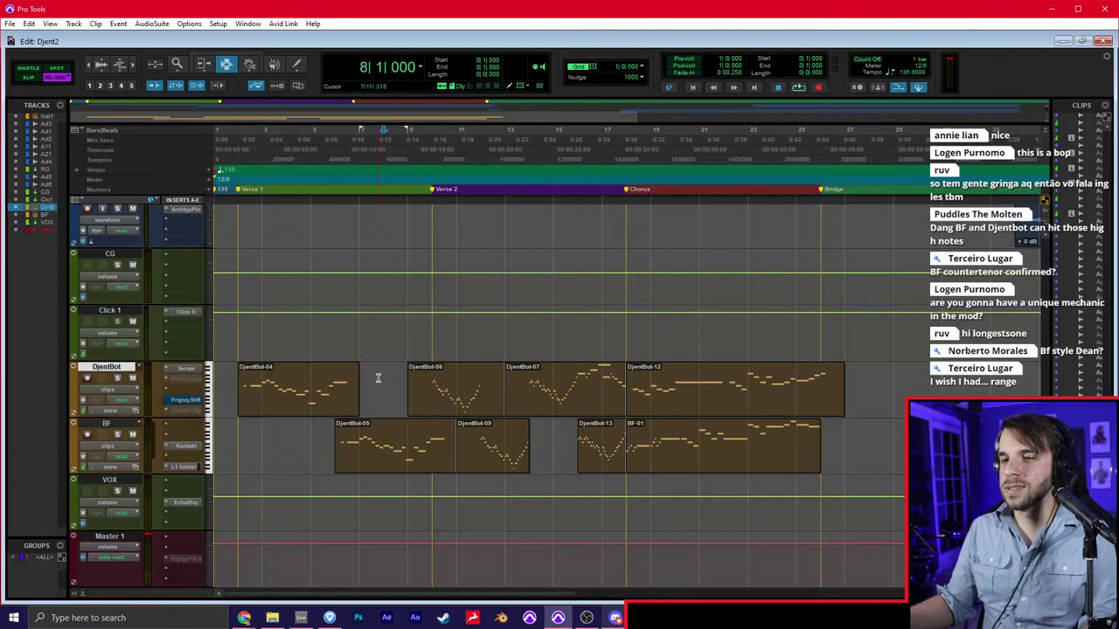
Route the outputs of Inst 1, Audio 3, Audio 4, RG and CG to a new stereo aux input track named TRAK
key("ctrl+equal")
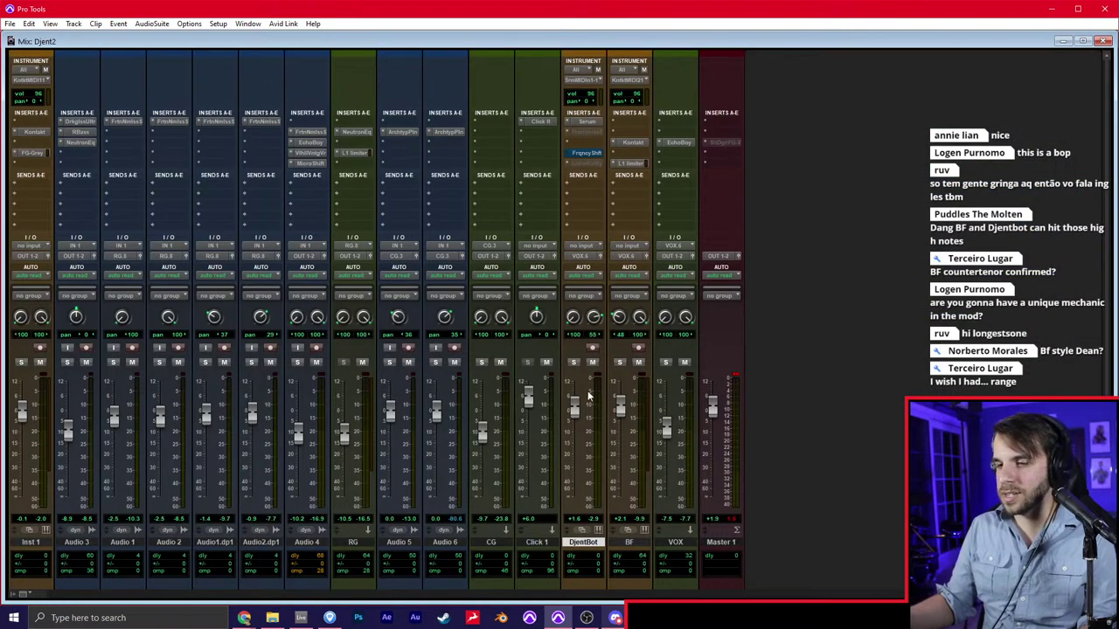
left_click(490, 543)
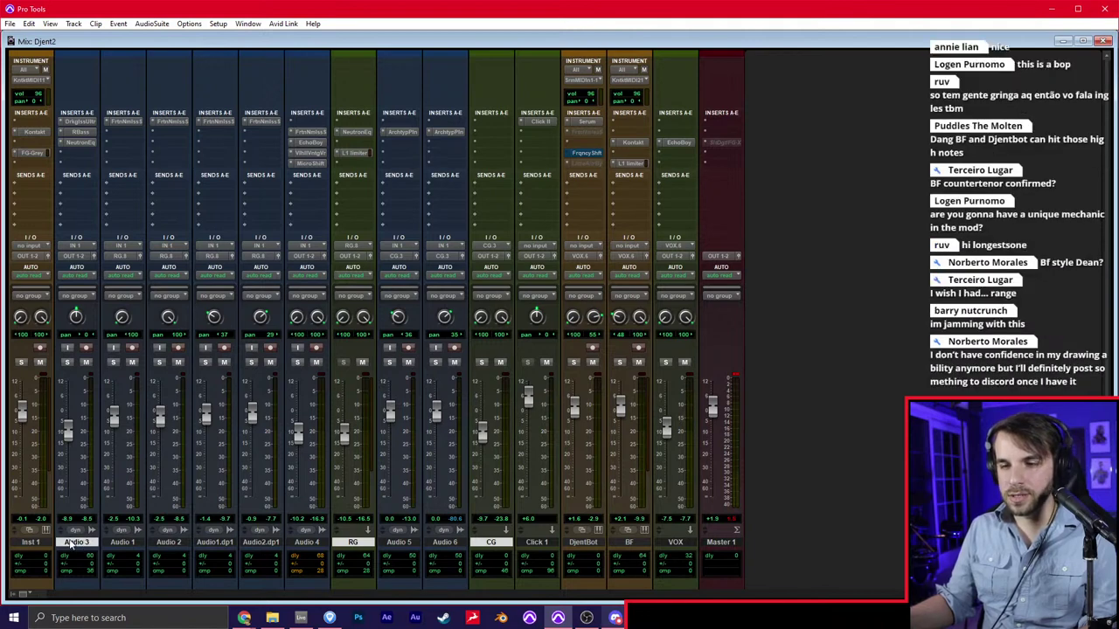
left_click(312, 544)
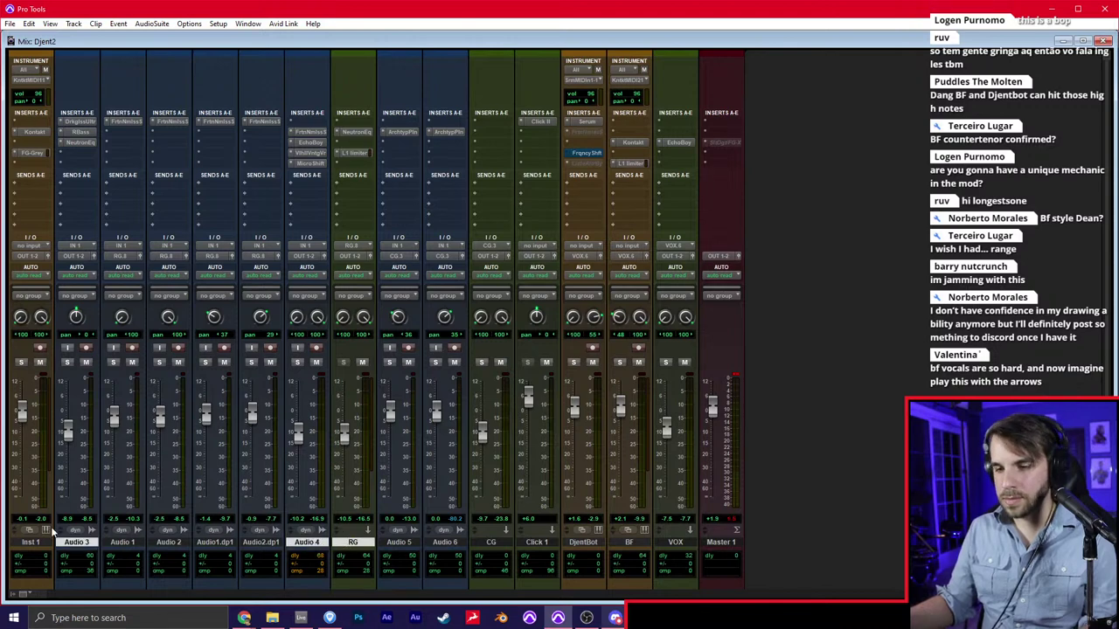
left_click(32, 543, "ctrl")
left_click(494, 544, "ctrl")
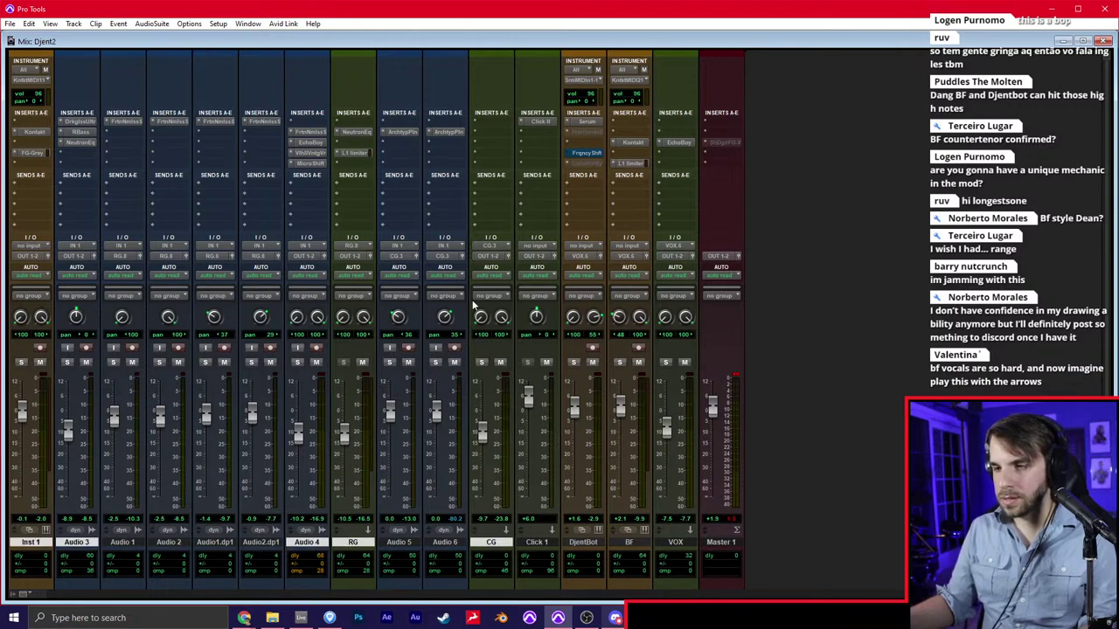
left_click(480, 261)
left_click(516, 319)
type("TRAK")
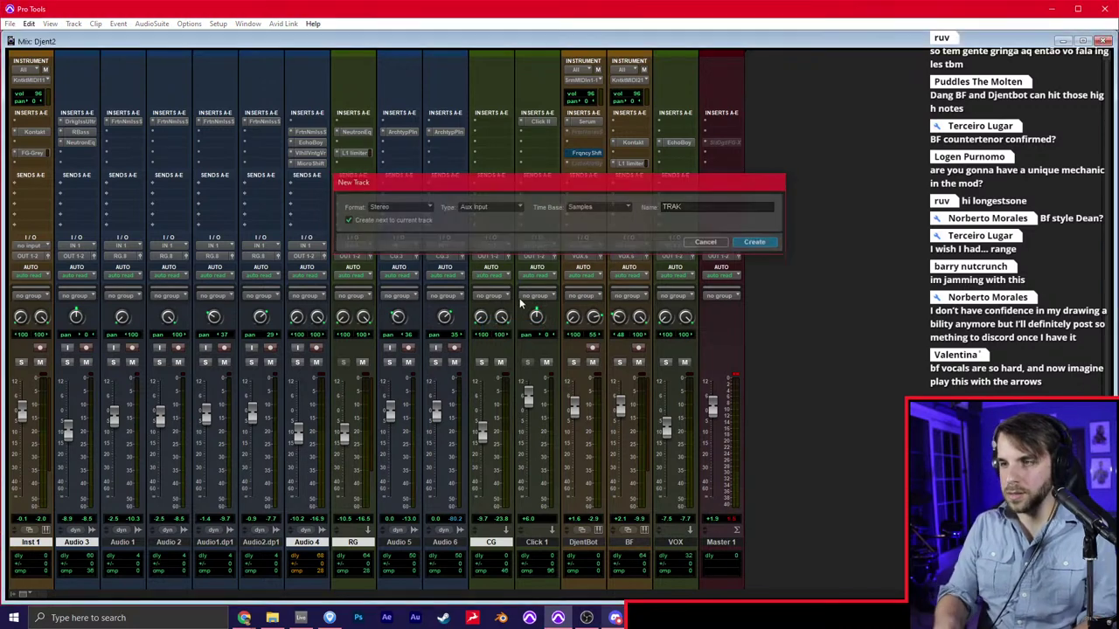
key("Return")
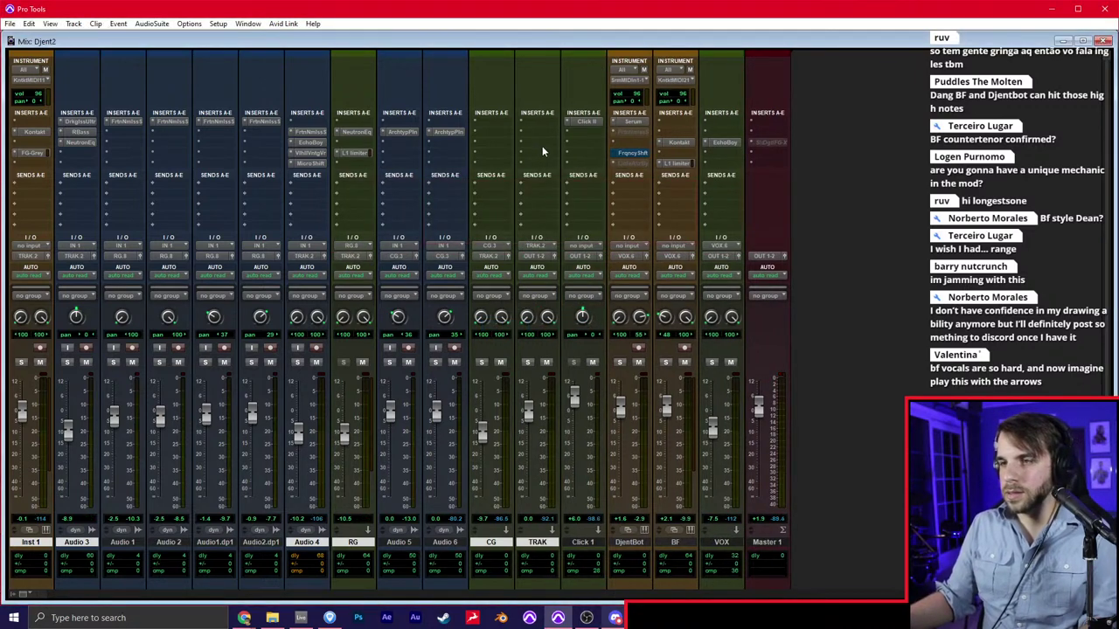
Insert an ML4000 ML1 limiter on TRAK, set the ceiling to -6.00, lower the threshold and shorten the release during playback
left_click(544, 140)
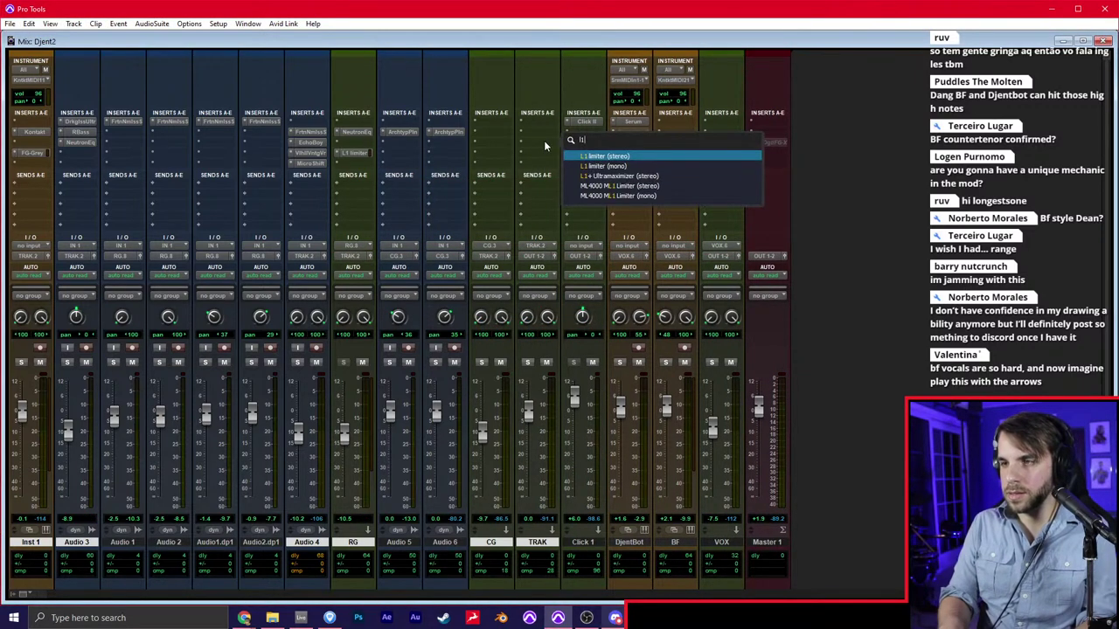
type("l1")
key("Return")
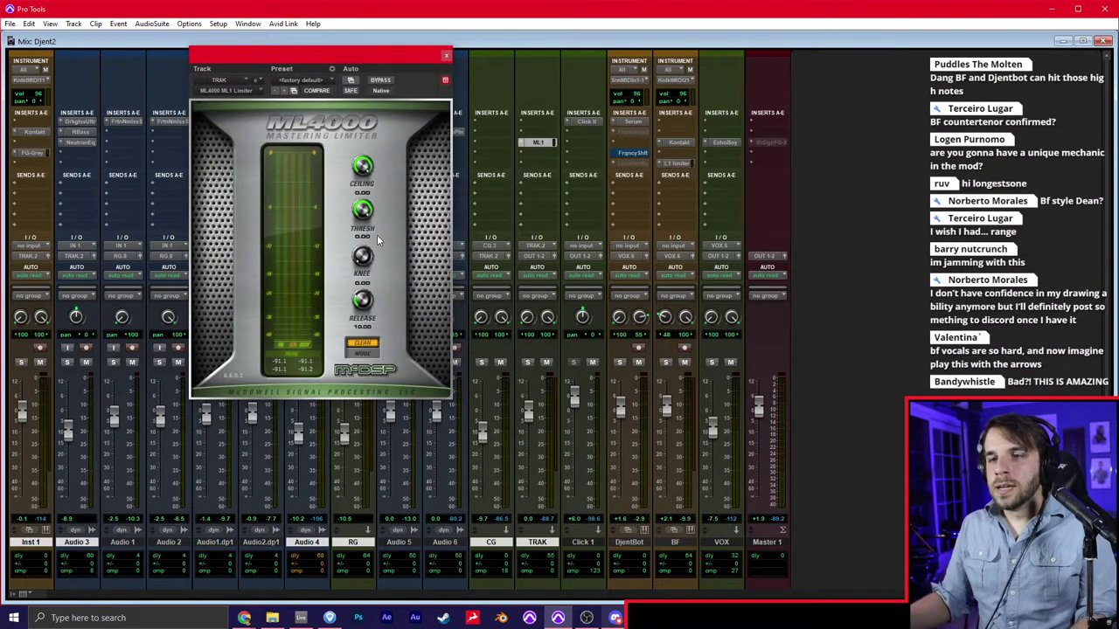
key("space")
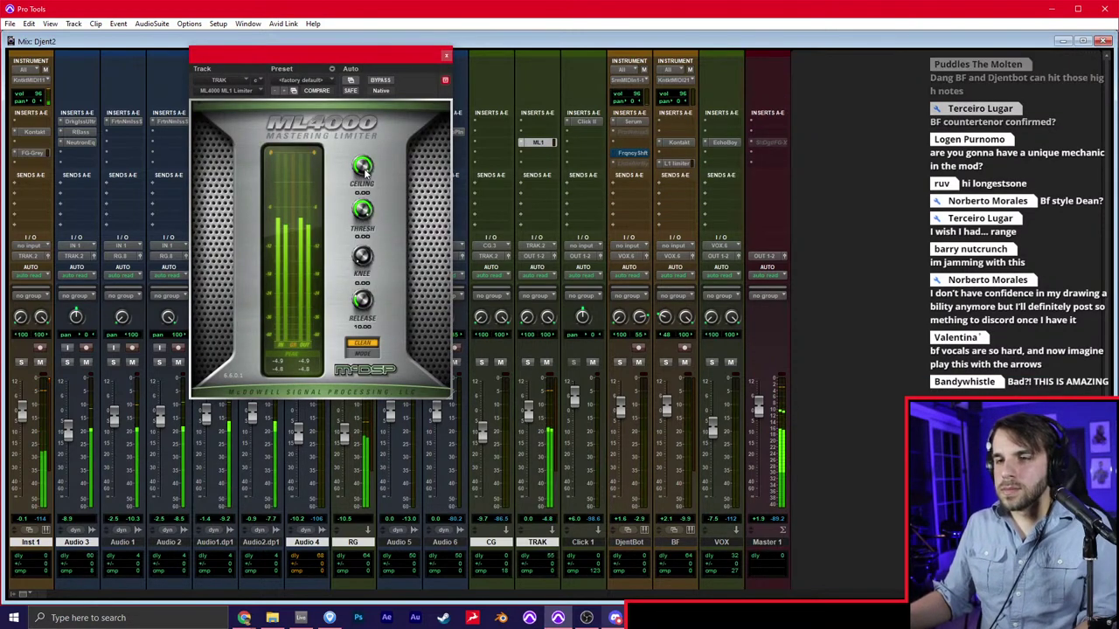
key("Return")
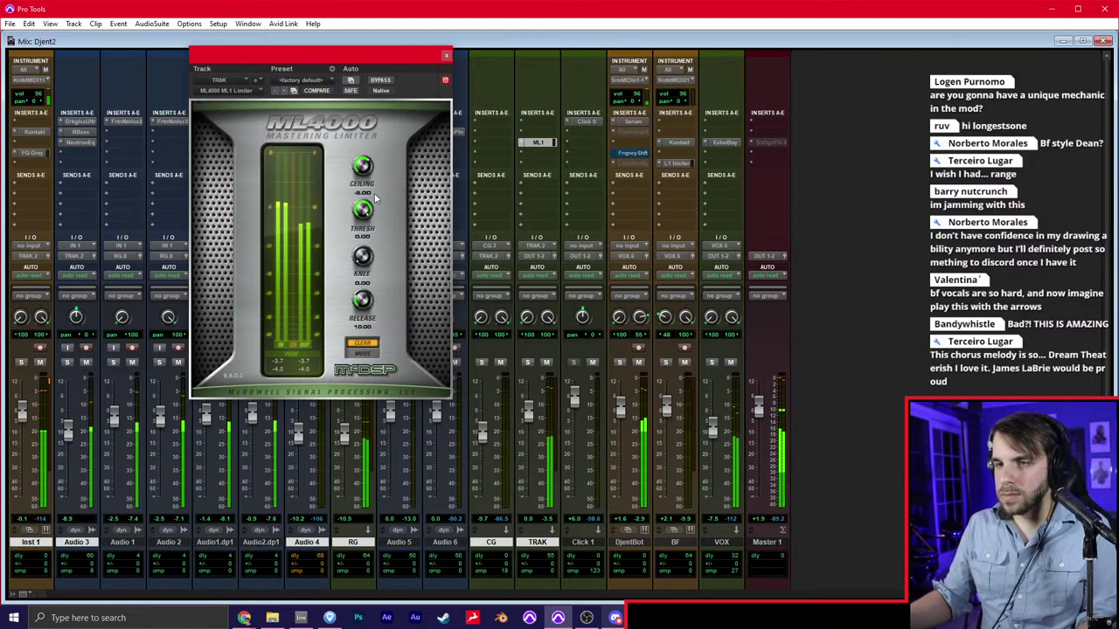
left_click_drag(361, 210, 357, 230)
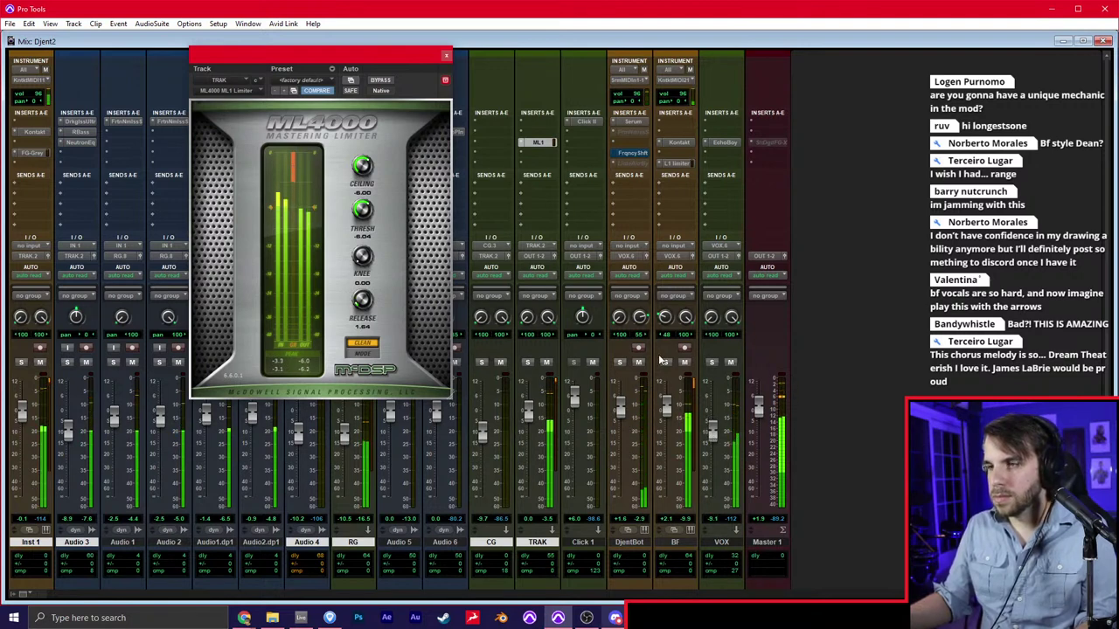
Copy TRAK's ML1 limiter onto the VOX track and set its ceiling to -7.48
left_click_drag(718, 160, 722, 154)
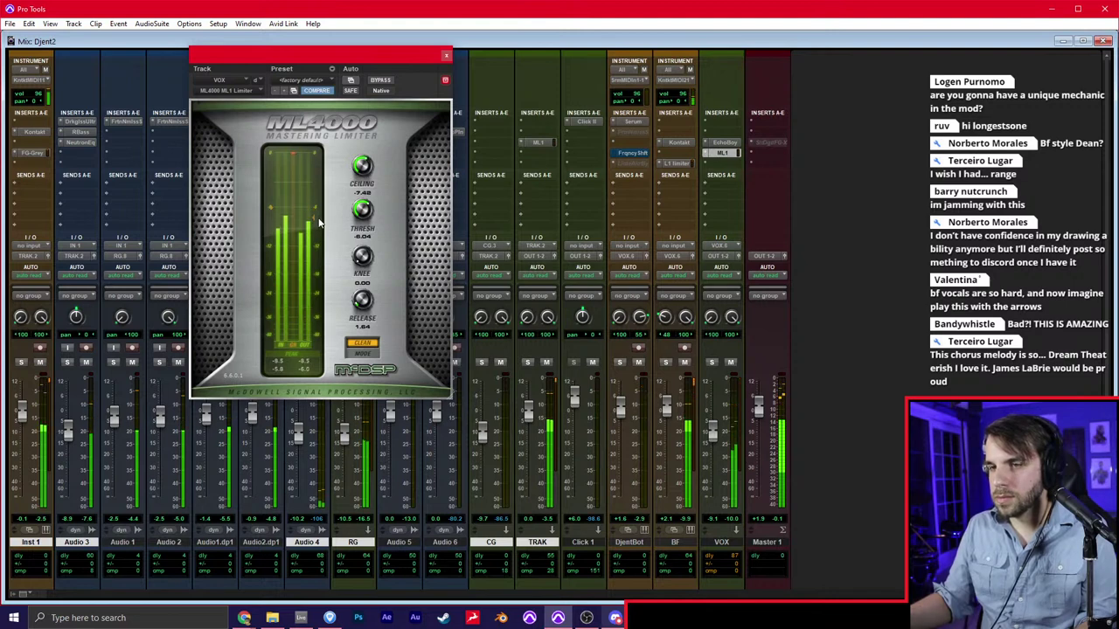
mouse_move(275, 210)
left_mouse_down()
mouse_move(268, 237)
mouse_move(274, 215)
left_mouse_up()
left_click(445, 54)
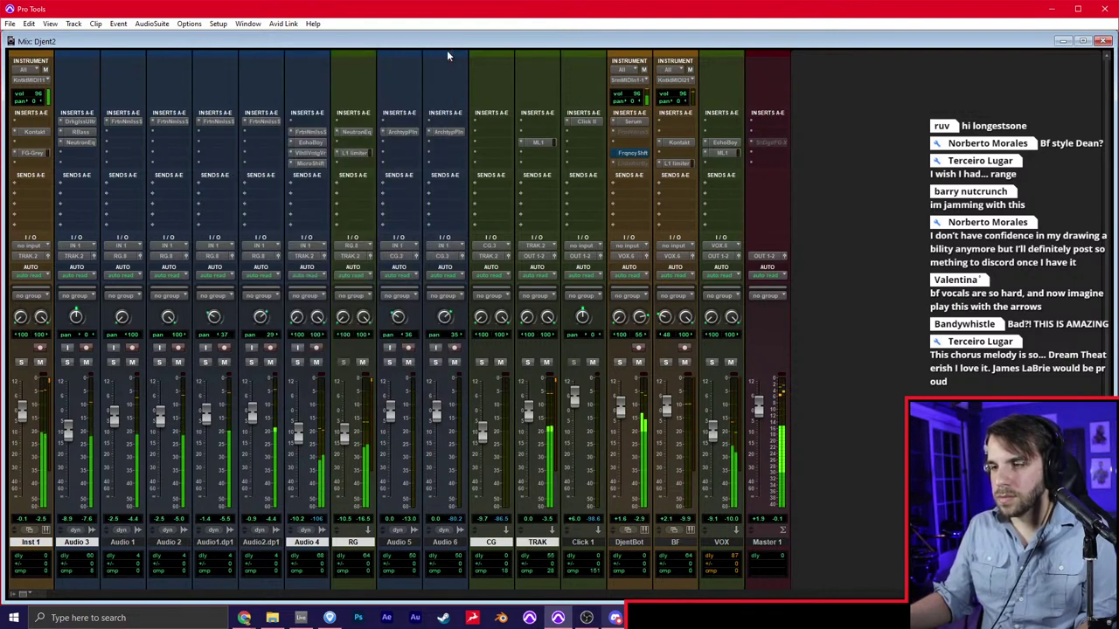
Set the VOX limiter's threshold to -3.91 and balance the faders with VOX at -4.6 and DjentBot at +0.2
left_click_drag(713, 431, 718, 423)
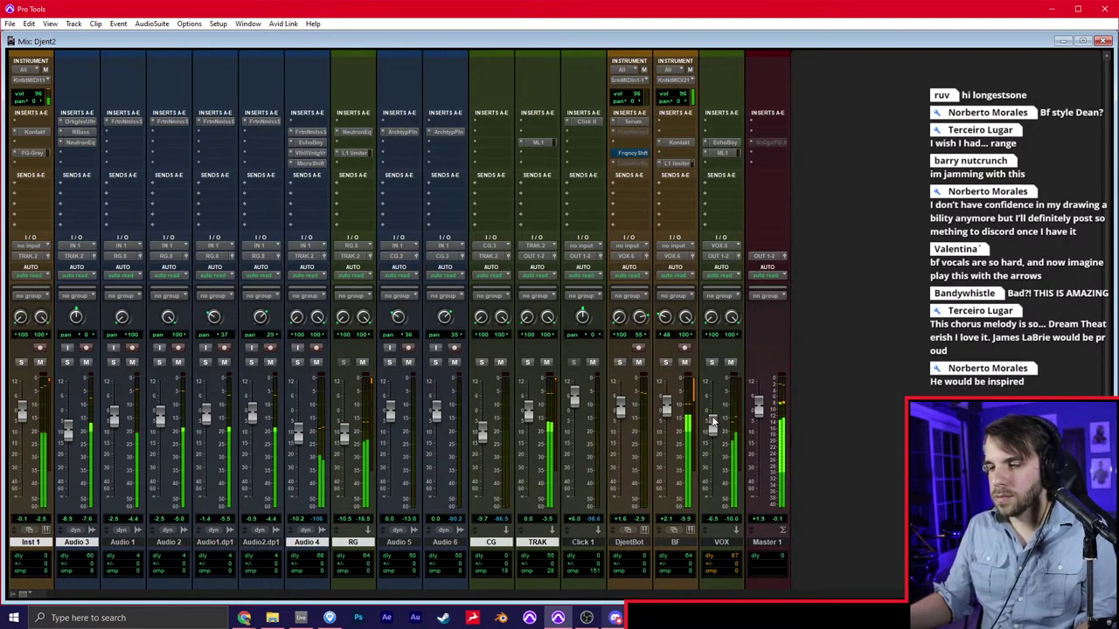
left_click(724, 153)
left_click_drag(277, 213, 273, 191)
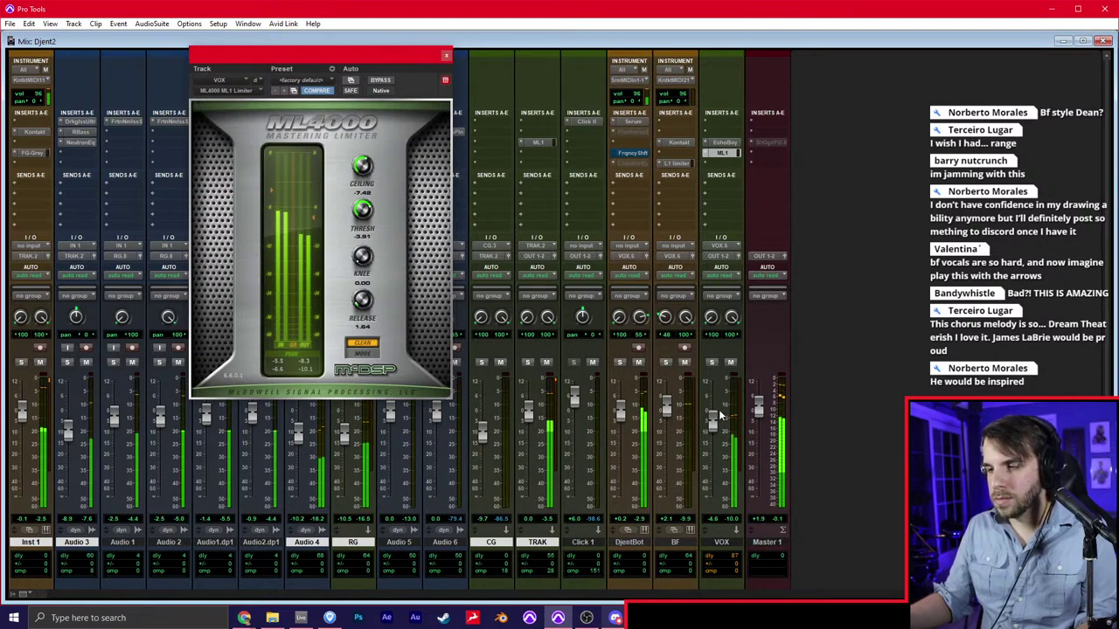
left_click(446, 56)
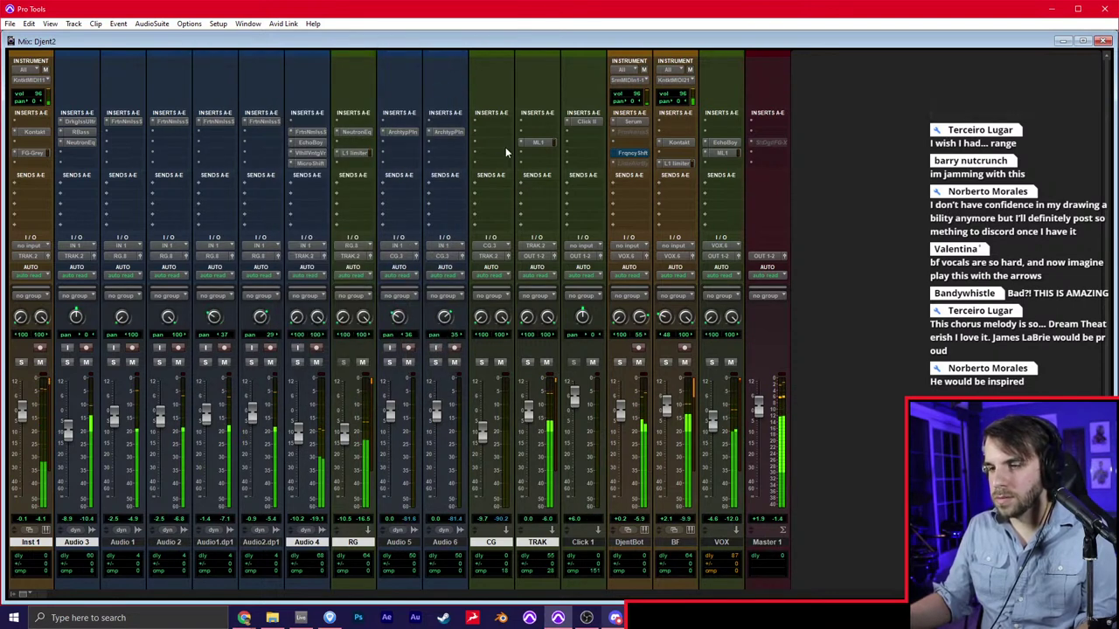
Insert a Neutron Equalizer on TRAK cutting about 6.1 dB near 2 kHz with Q 0.6, and lower the VOX fader to -5.9
left_click(533, 153)
left_click(569, 186)
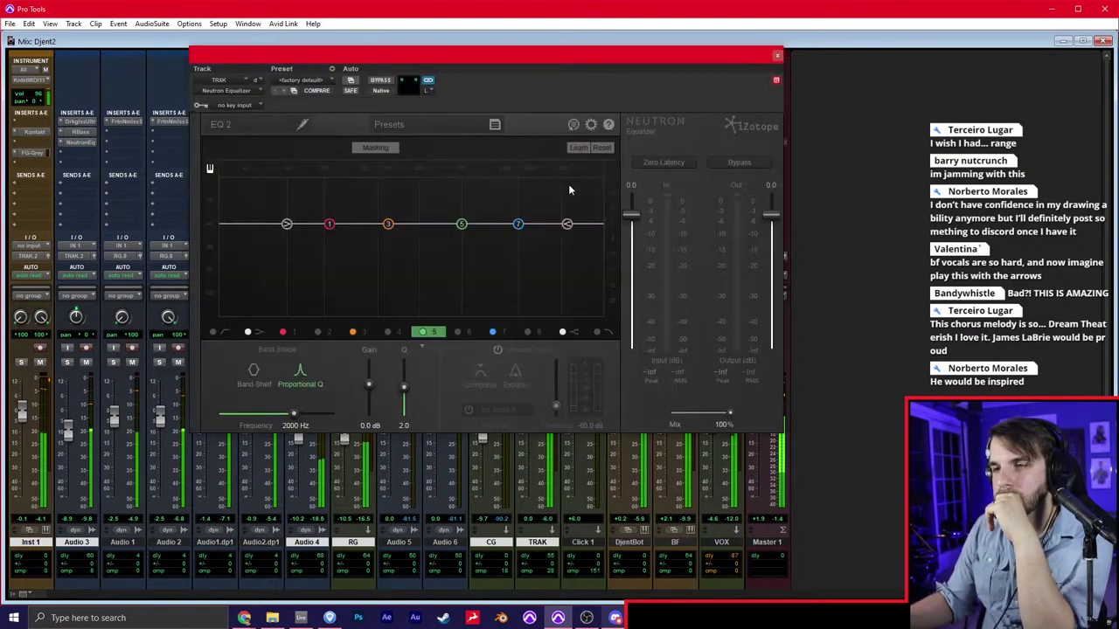
left_click_drag(480, 215, 463, 243)
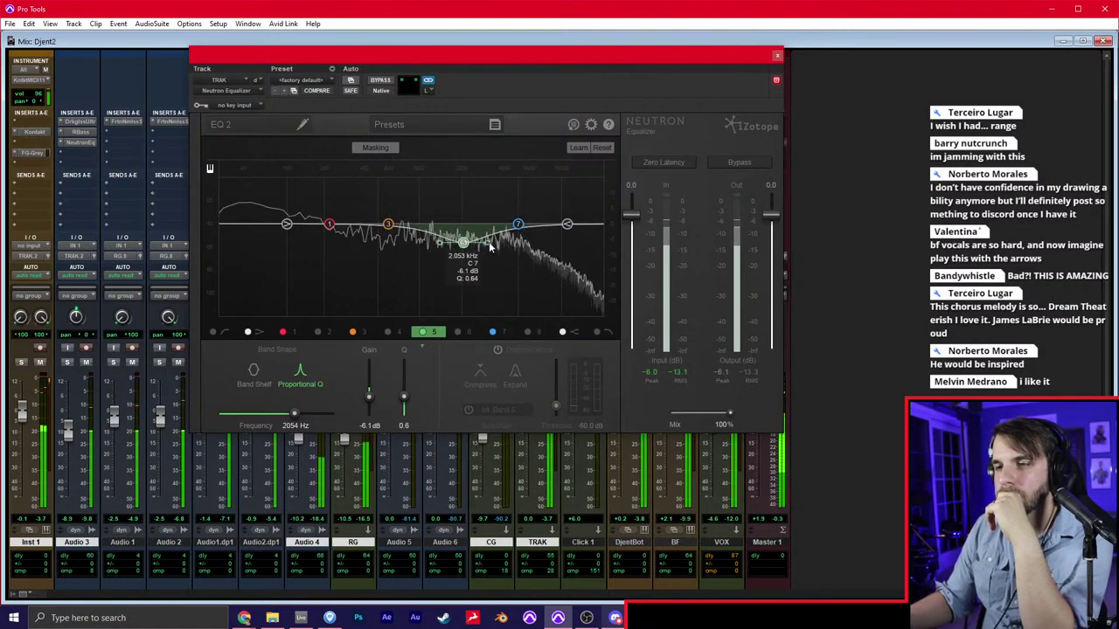
left_click(777, 55)
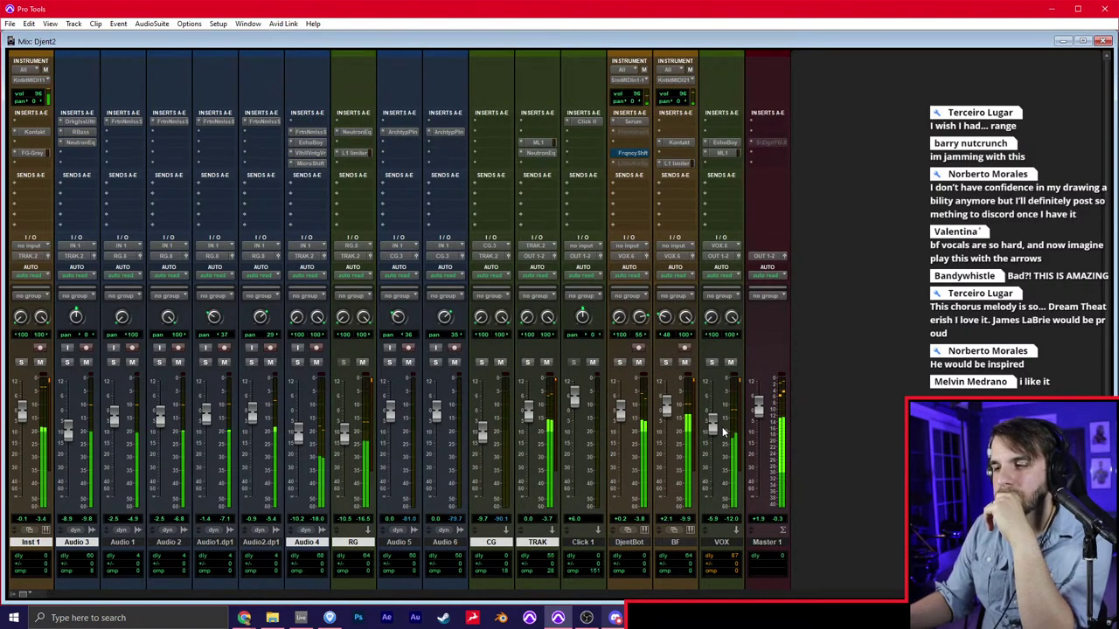
Show the whole song in the Edit window with all tracks fitted to the window height, and place the cursor at bar 10
key("ctrl+equal")
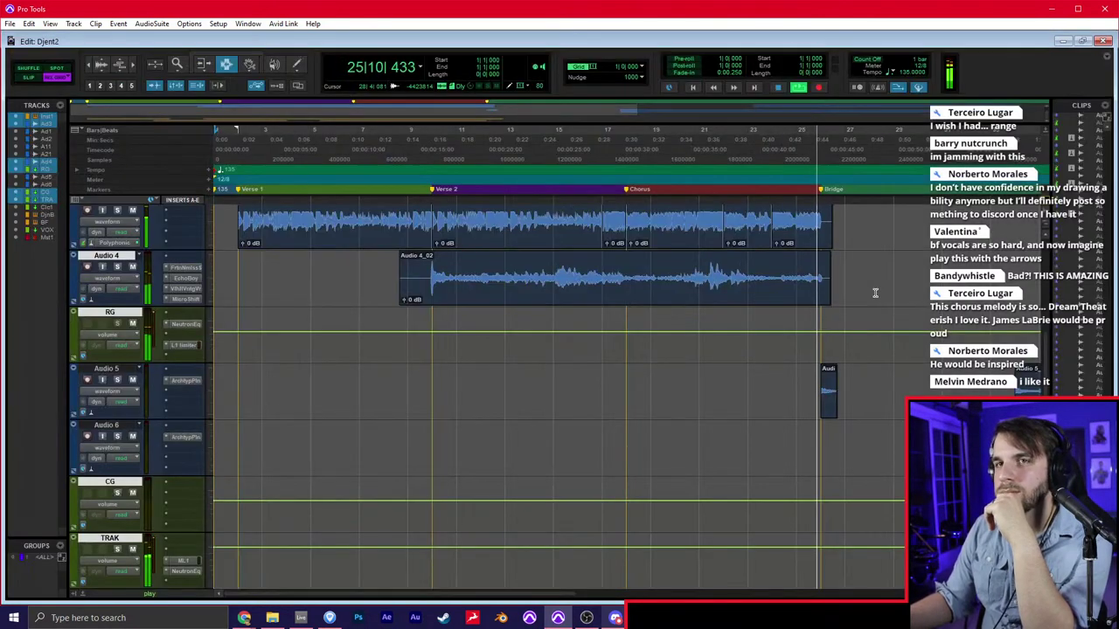
left_click(794, 287)
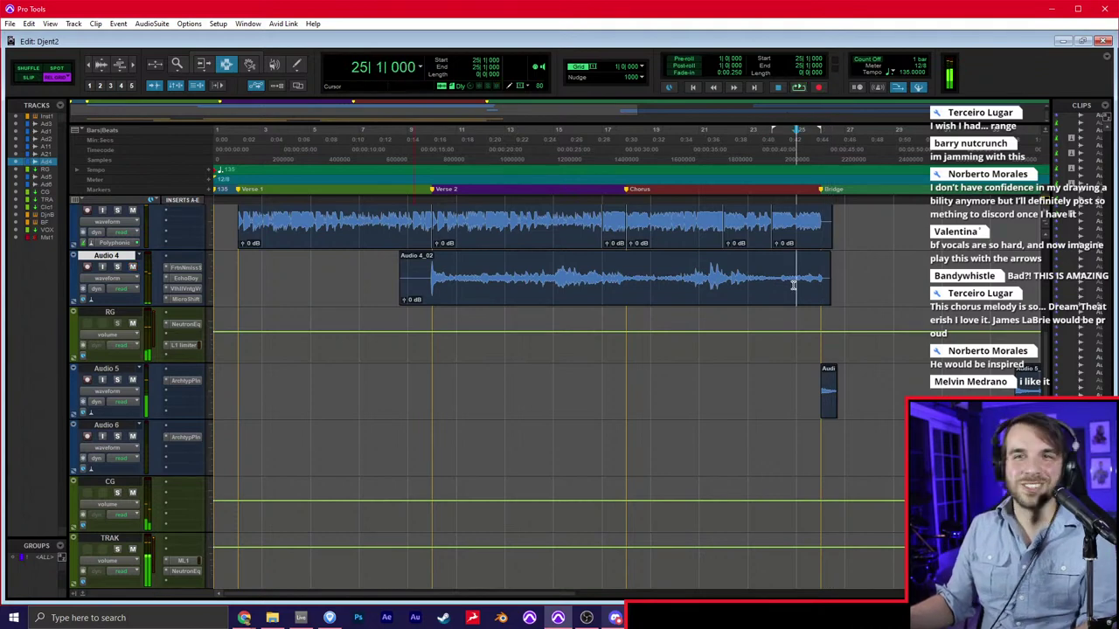
scroll(794, 287, "right", 1)
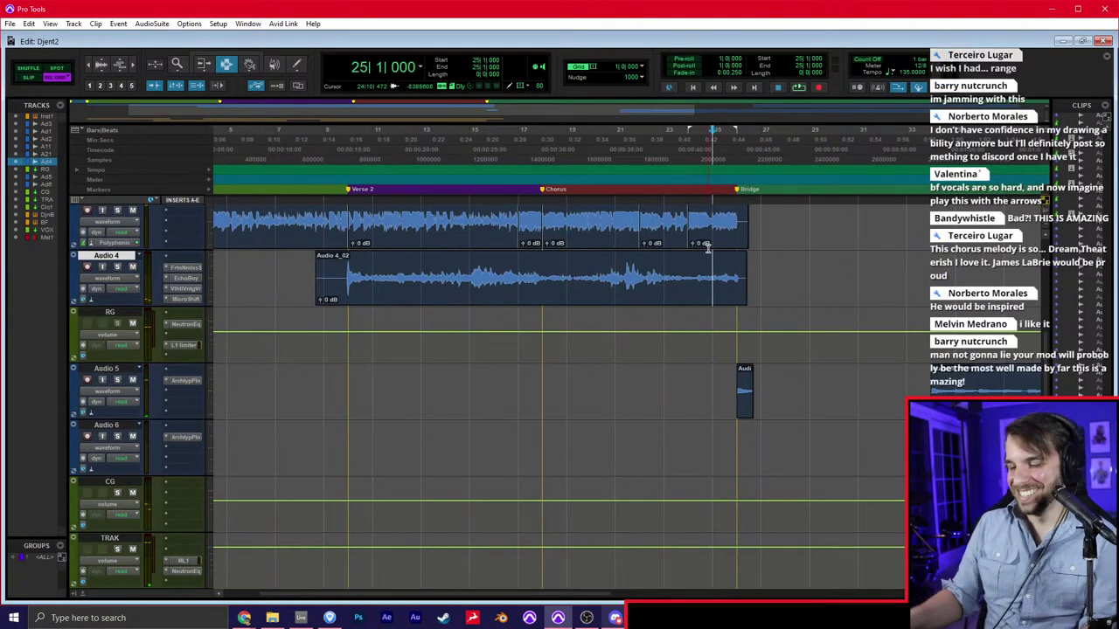
key("Return")
key("r")
key("r")
left_click(210, 295)
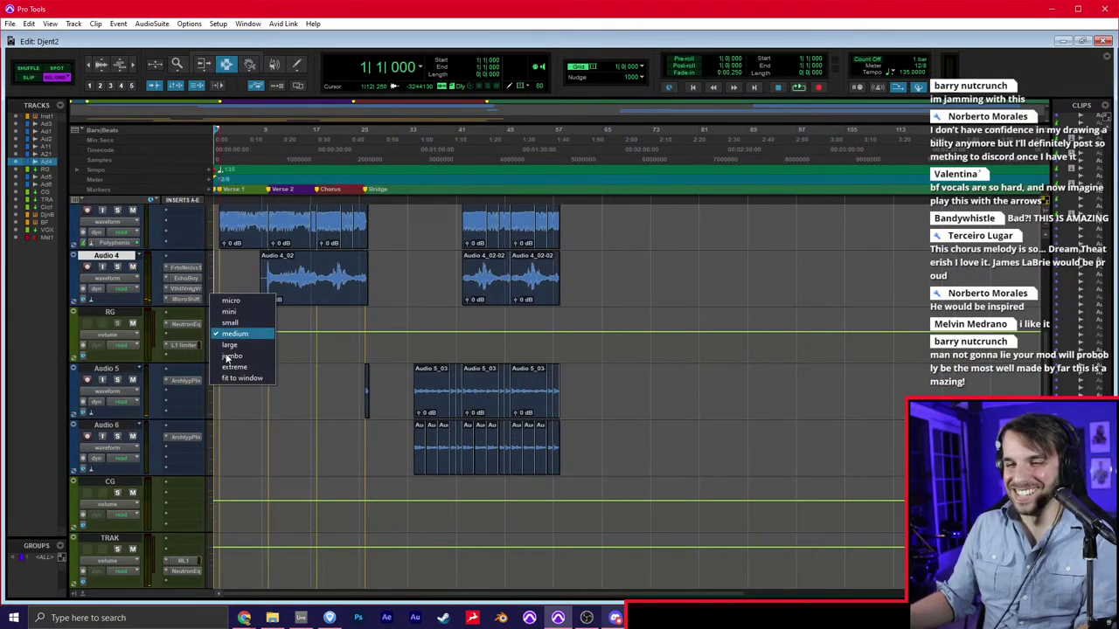
left_click(241, 379)
left_click(264, 322)
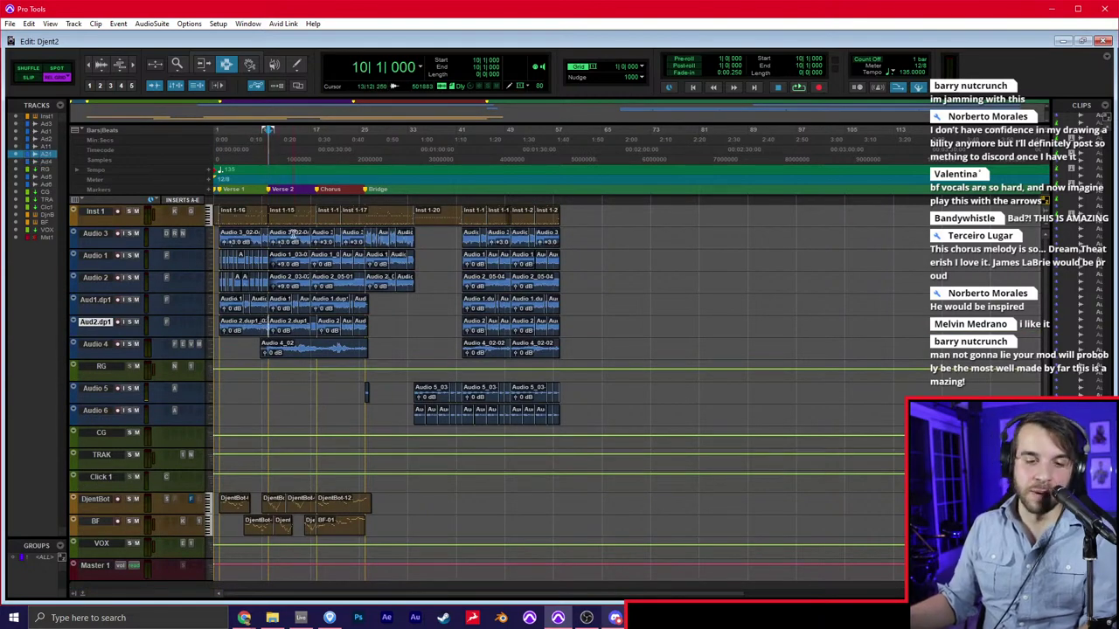
Play the song from the start and raise the TRAK fader to +1.9 in the Mix window
key("t")
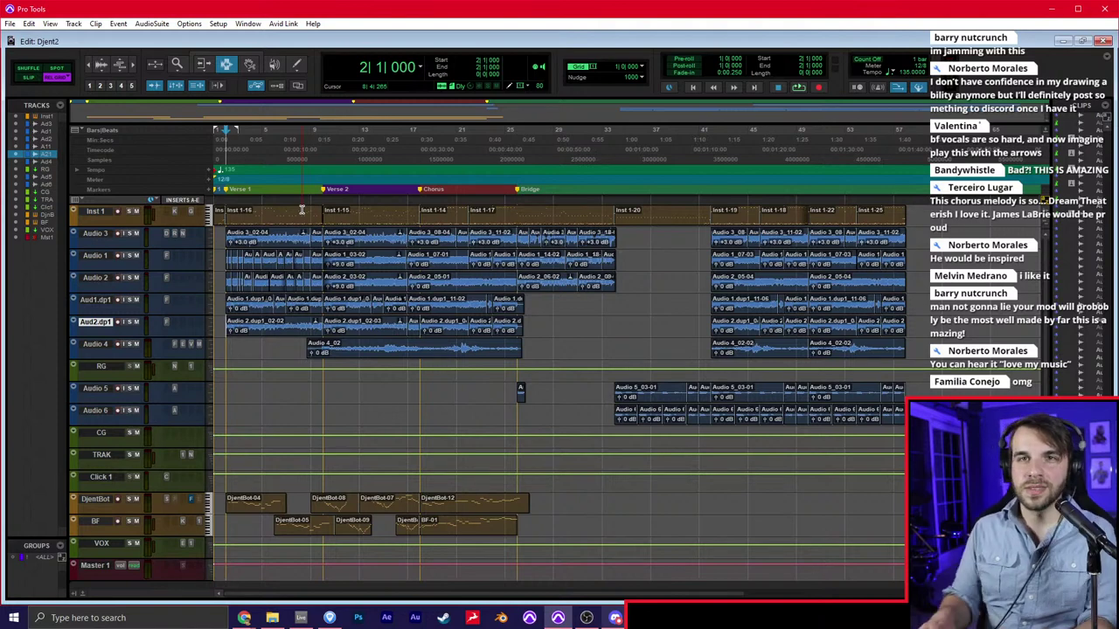
key("Return")
key("space")
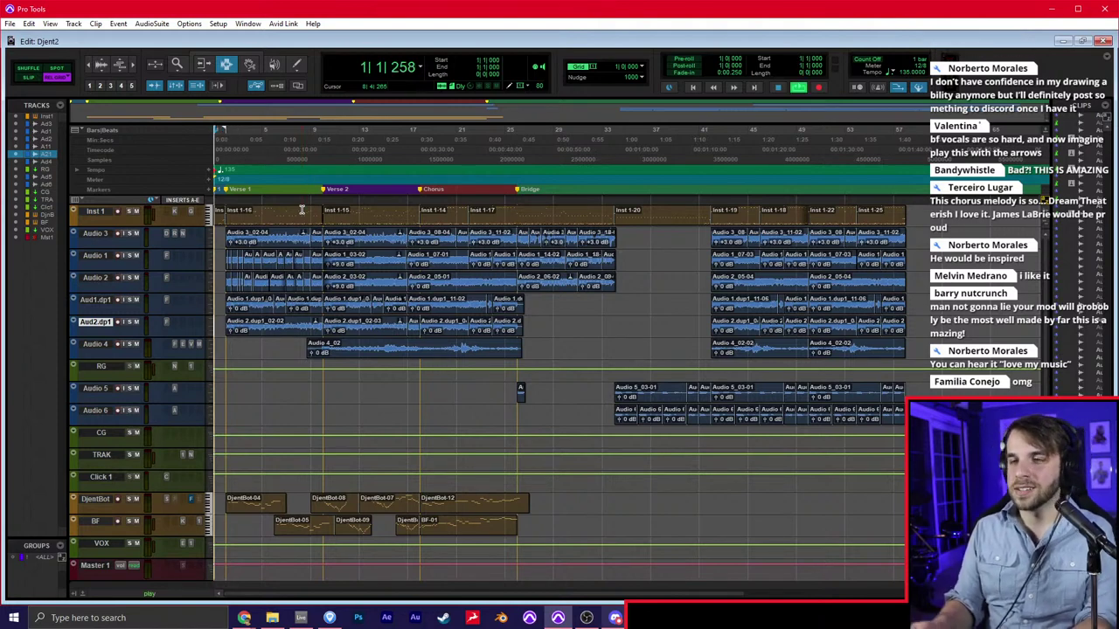
key("ctrl+equal")
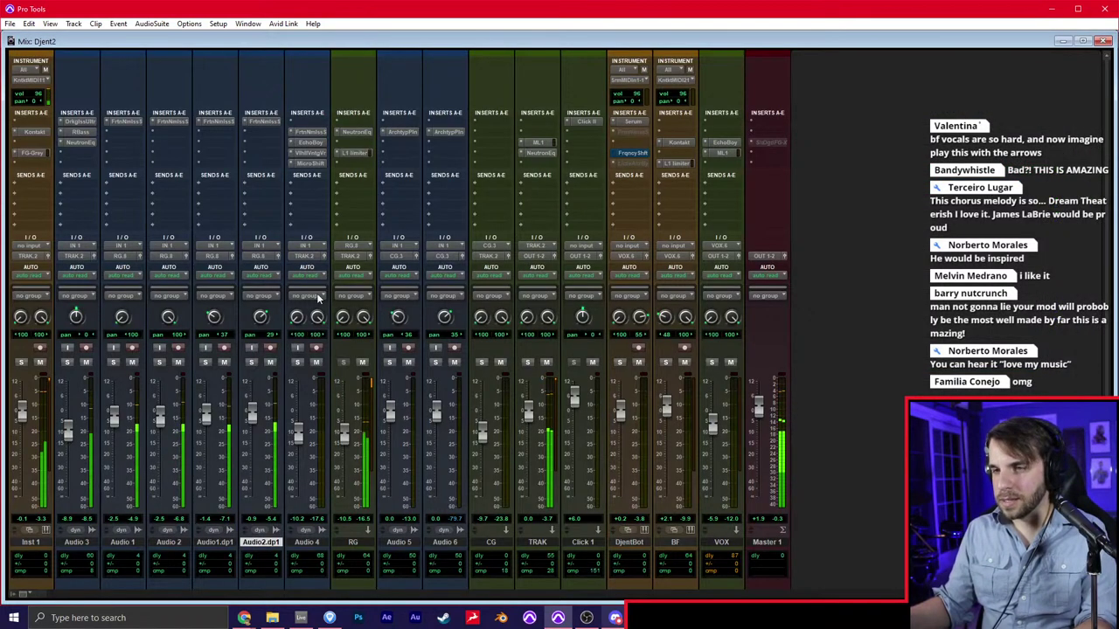
left_click(33, 154)
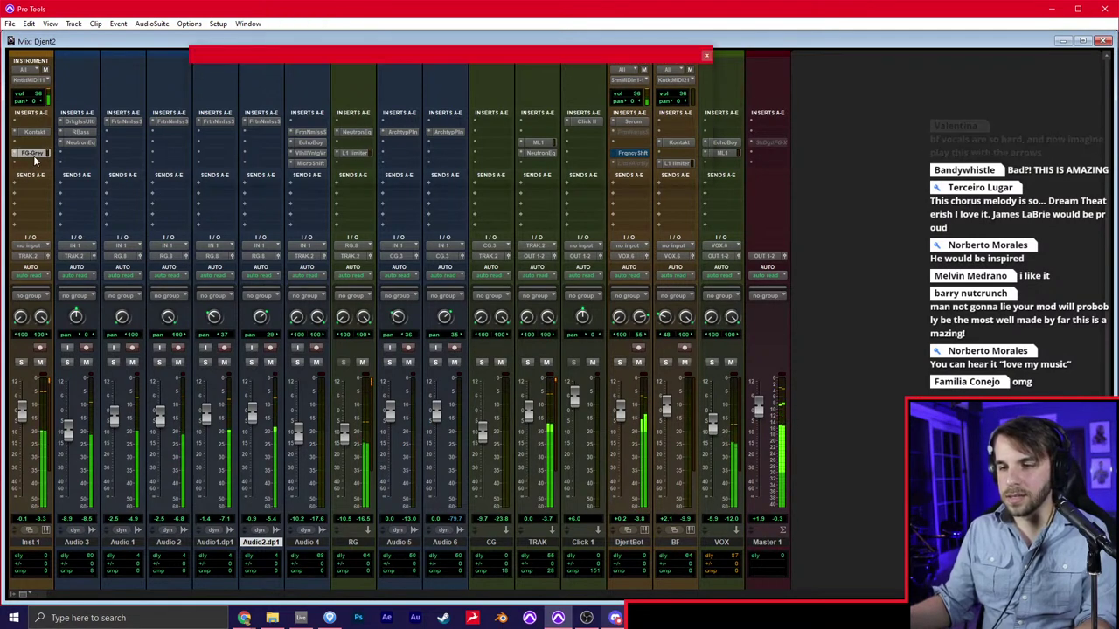
left_click(708, 57)
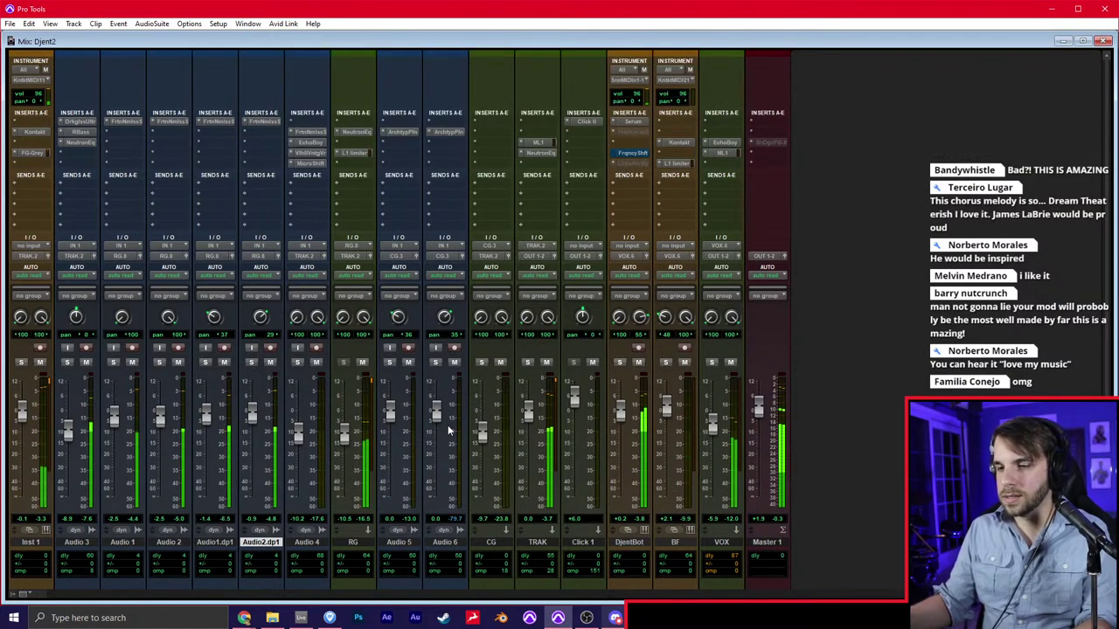
left_click_drag(530, 414, 536, 407)
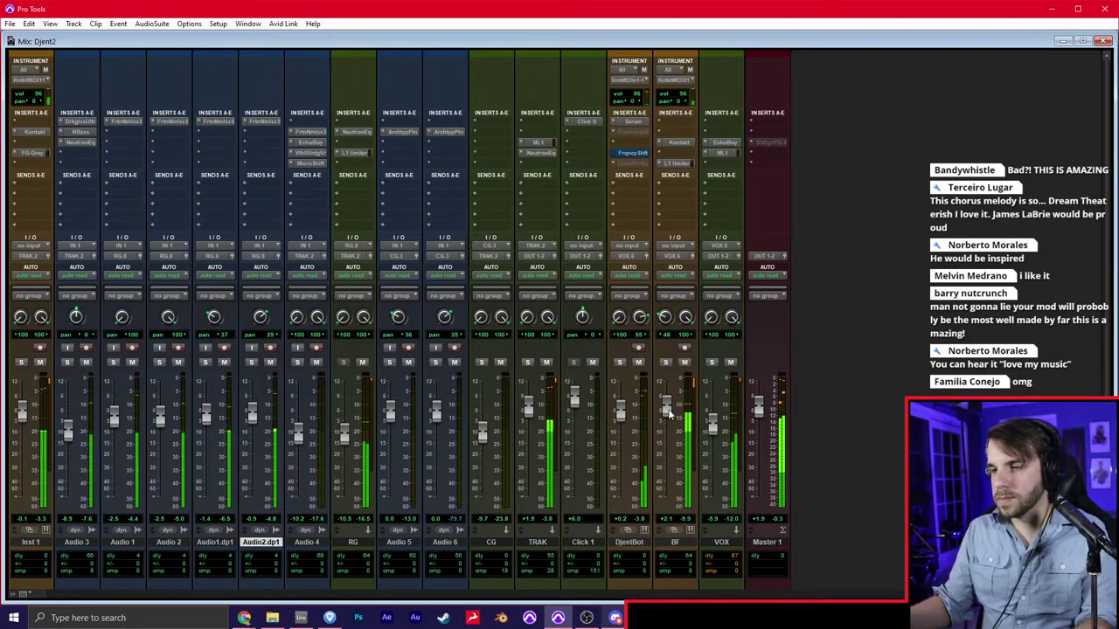
Narrow the VOX track's panning to 39 and 40, and set the VOX fader to -9.4 and DjentBot to +1.1
key("ctrl+equal")
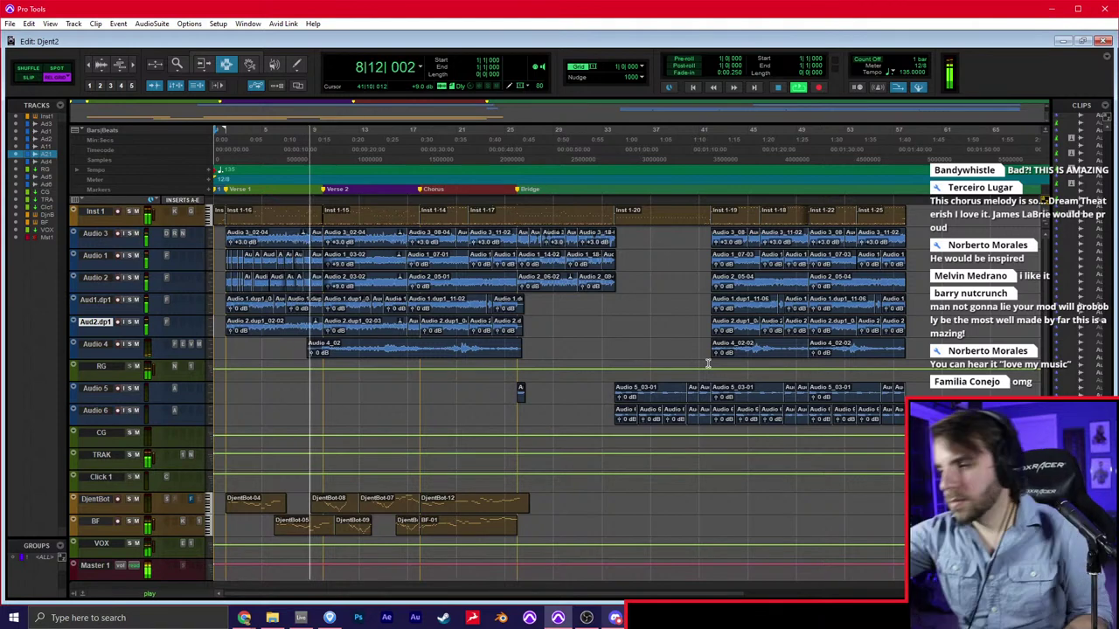
left_click(533, 394)
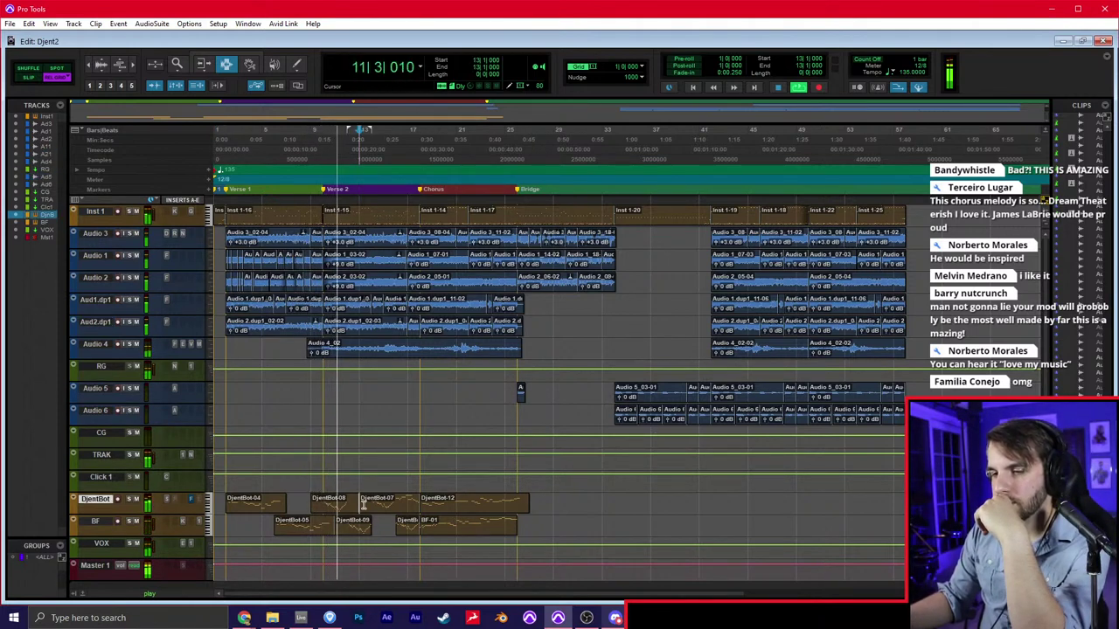
key("ctrl+equal")
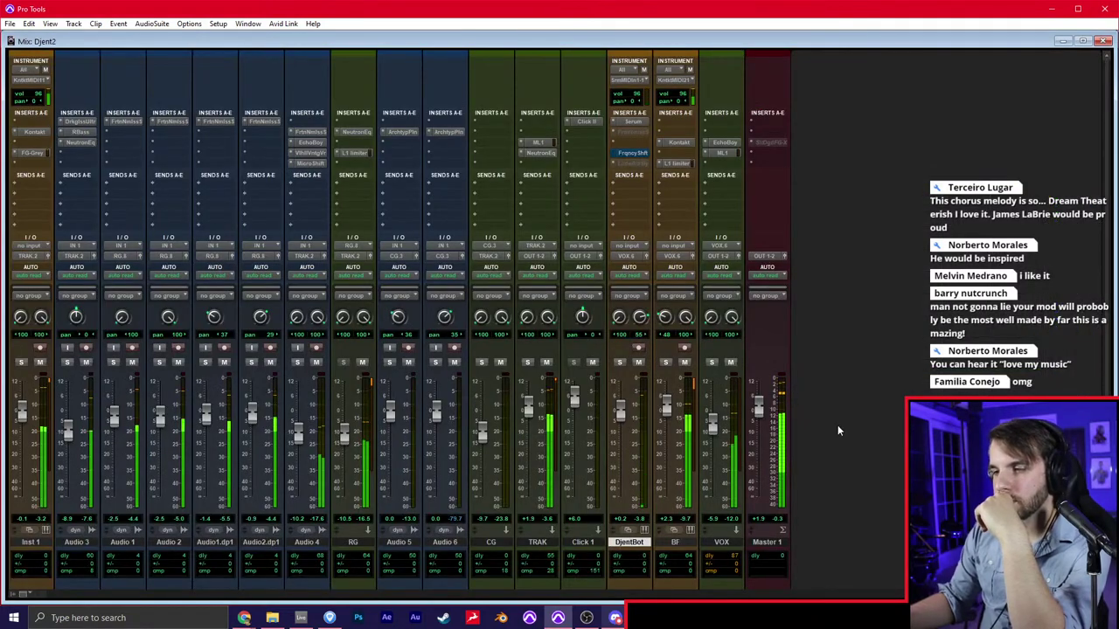
key("ctrl+equal")
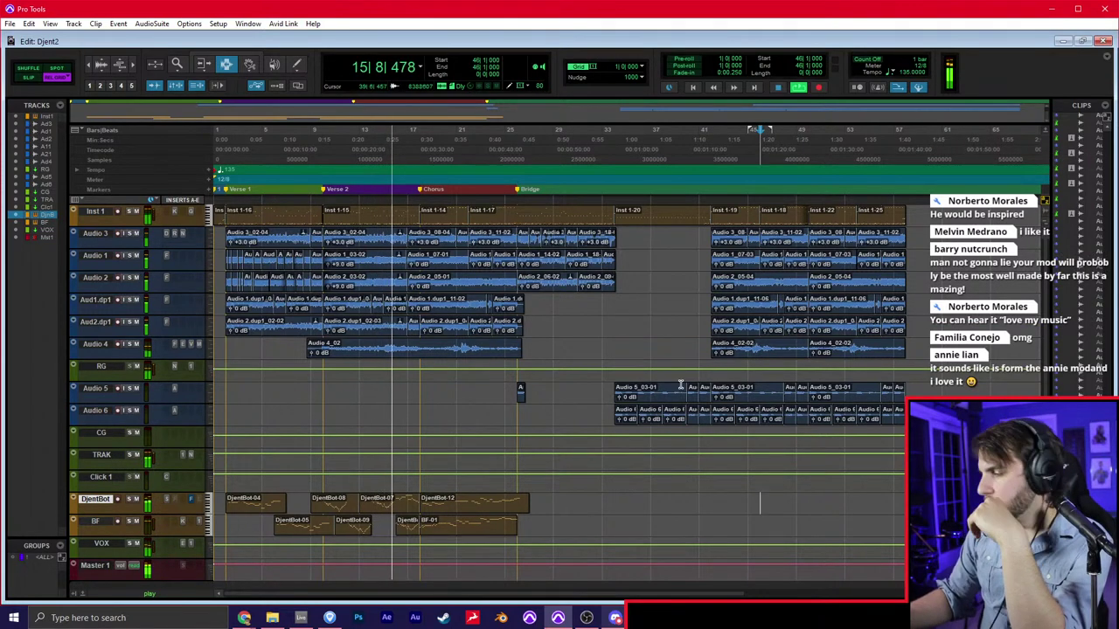
key("ctrl+equal")
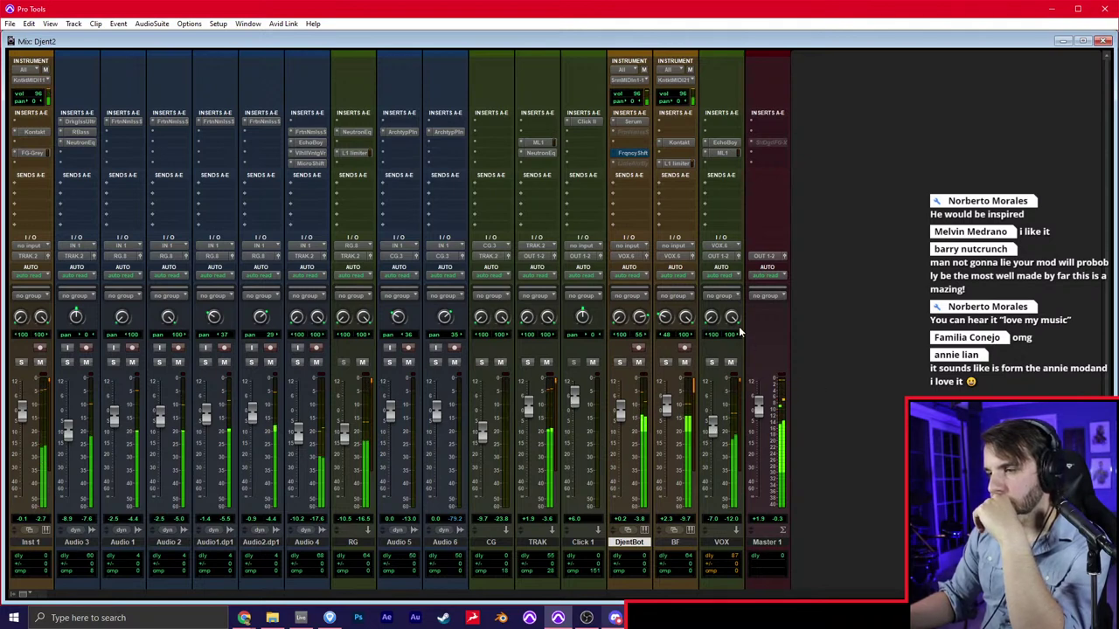
left_click_drag(711, 320, 730, 348)
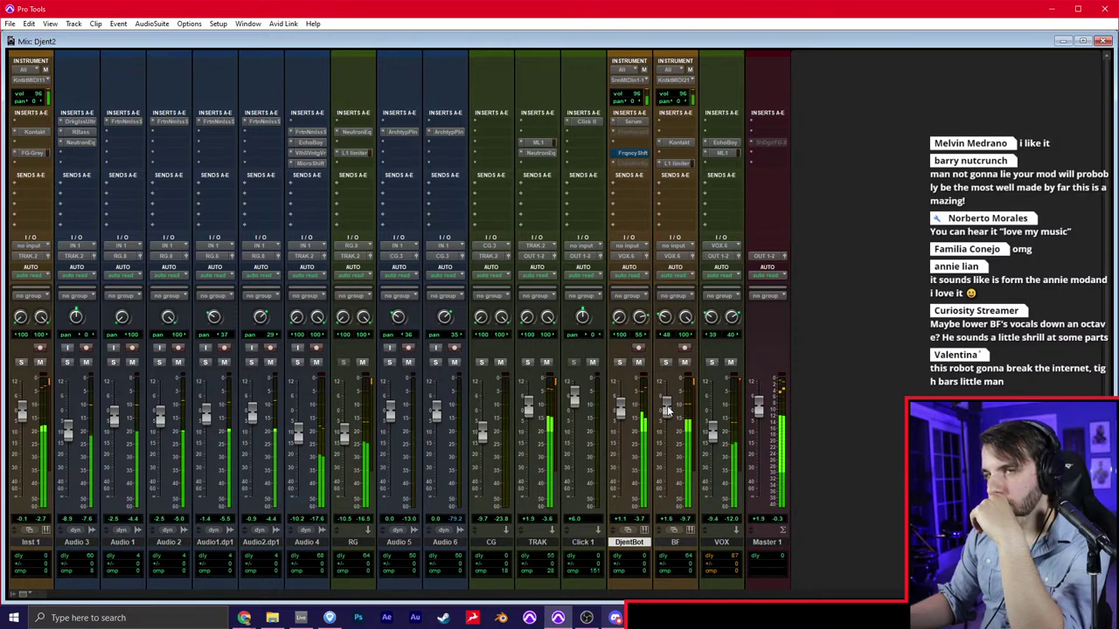
Stop playback and open the BF track's chorus clip in the MIDI Editor
key("ctrl+equal")
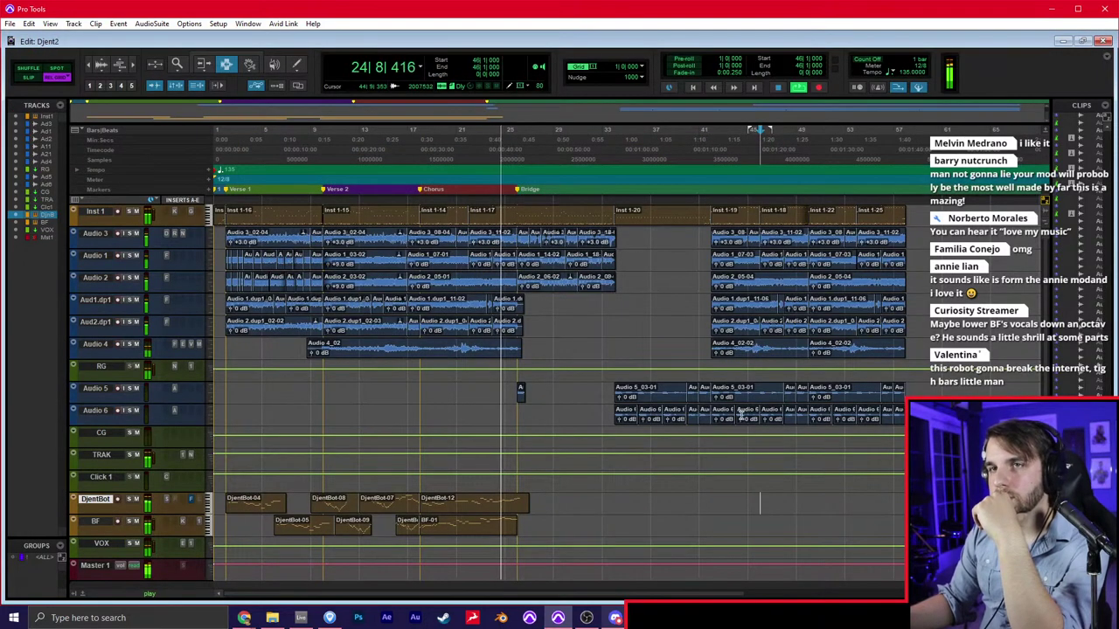
left_click(480, 522)
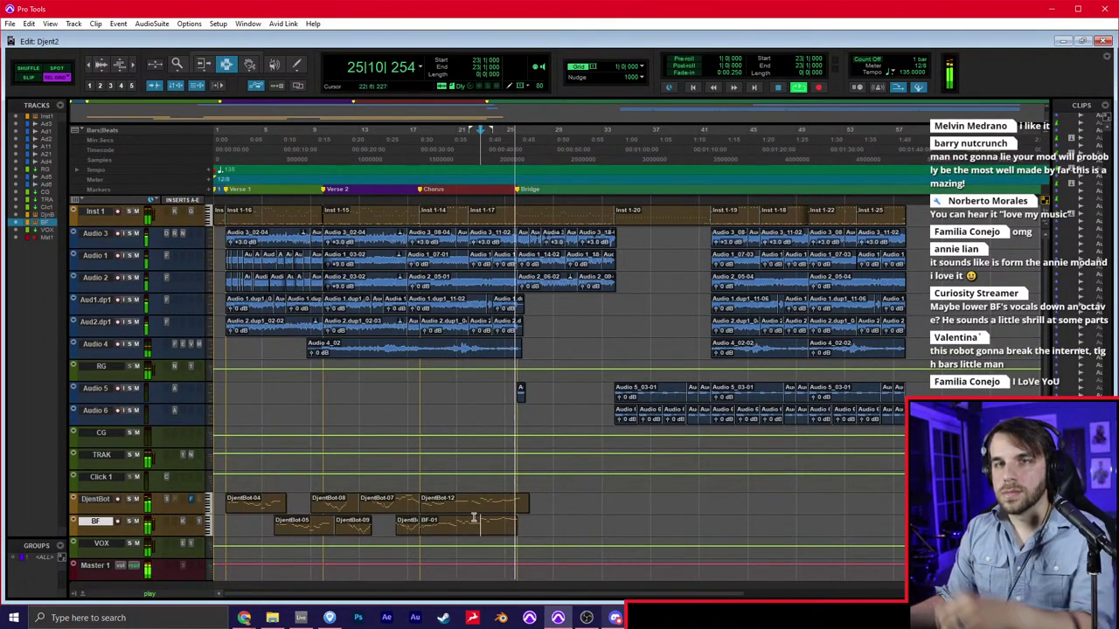
key("space")
double_click(463, 520)
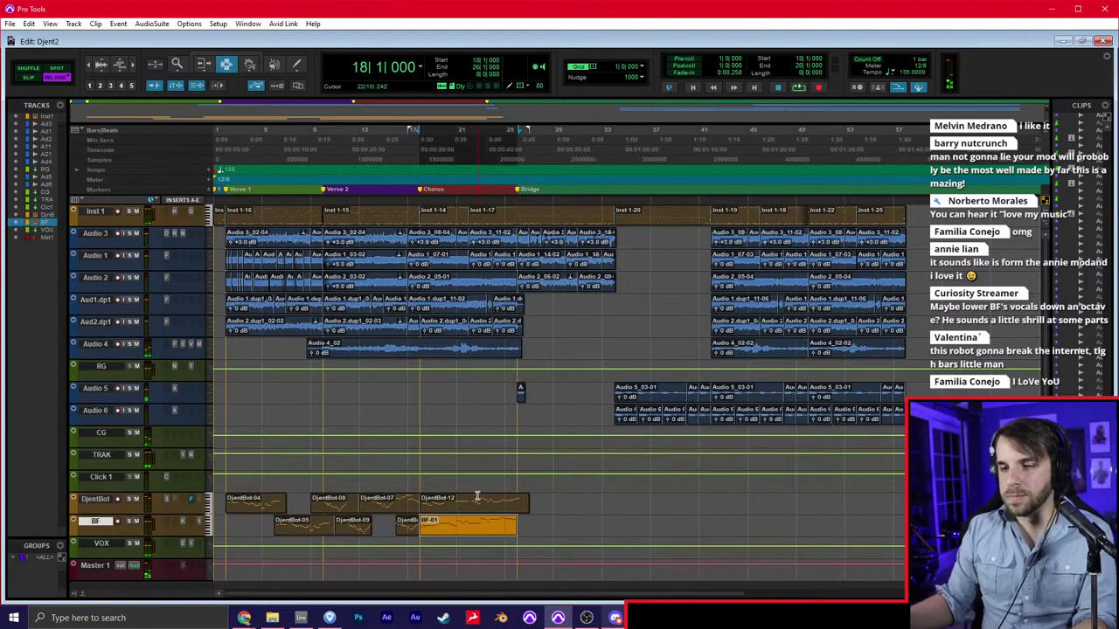
left_click_drag(449, 529, 459, 525)
key("super+equal")
key("r")
key("r")
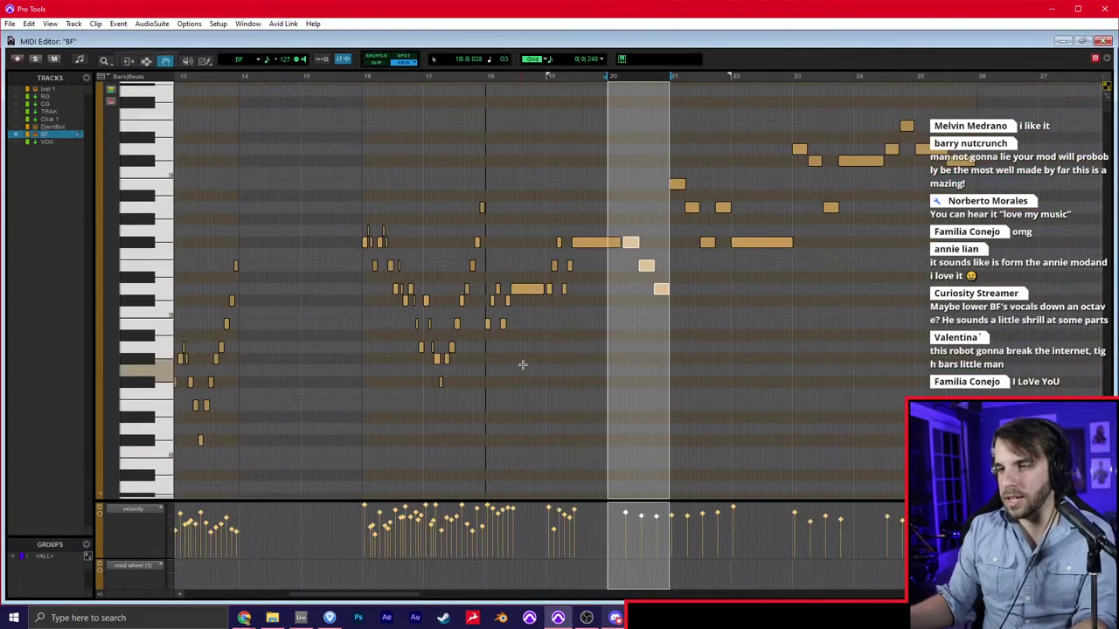
Transpose the BF notes from bar 21 to the end of the chorus down an octave and audition them
left_click(665, 208)
left_click_drag(653, 226, 838, 237)
key("shift+Down")
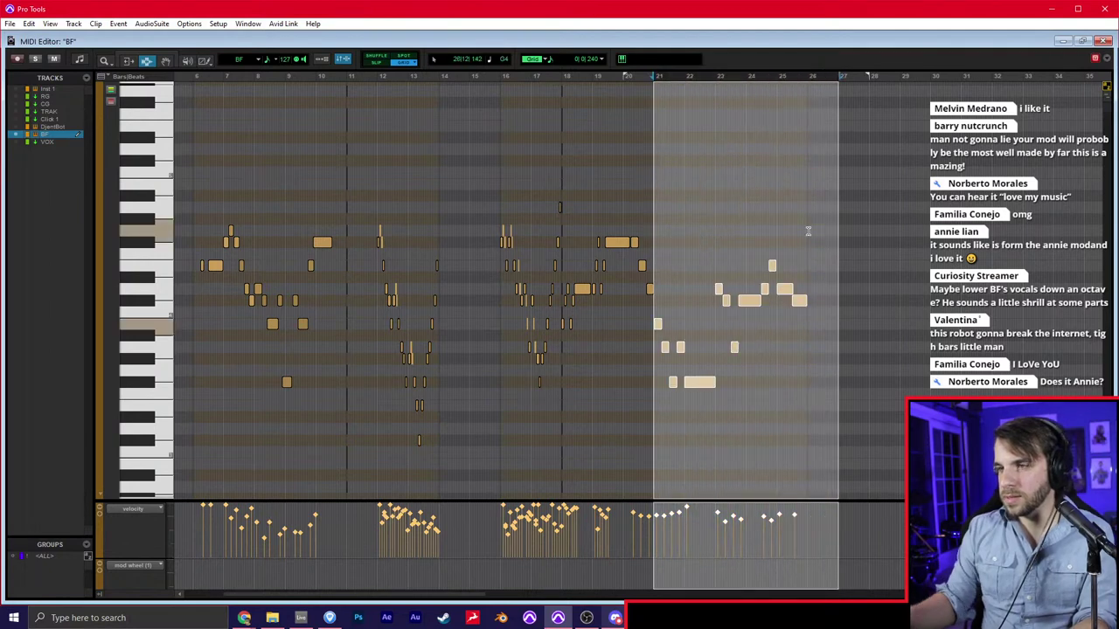
left_click(635, 278)
key("space")
key("t")
key("t")
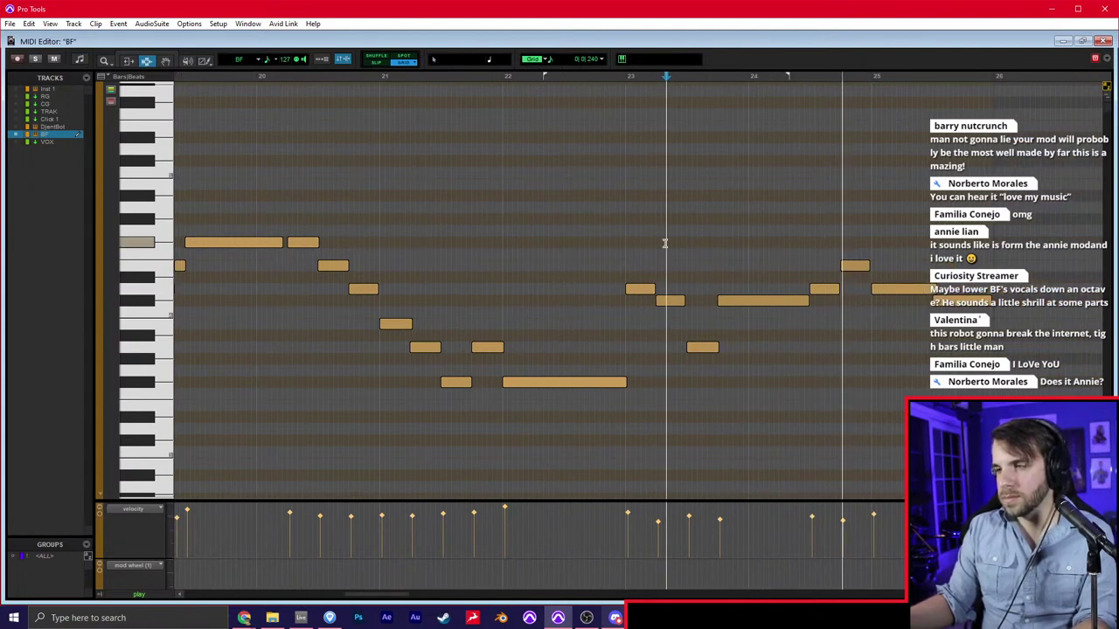
Transpose the five BF notes in bars 21 and 22 back up an octave
key("r")
key("F8")
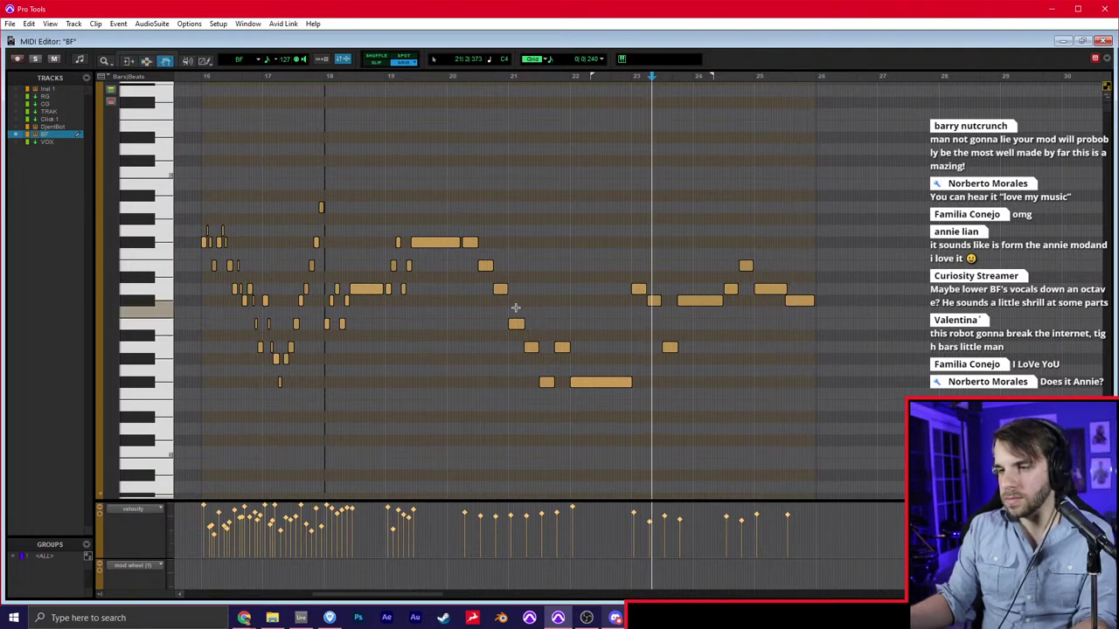
left_click_drag(512, 312, 604, 420)
key("shift+Up")
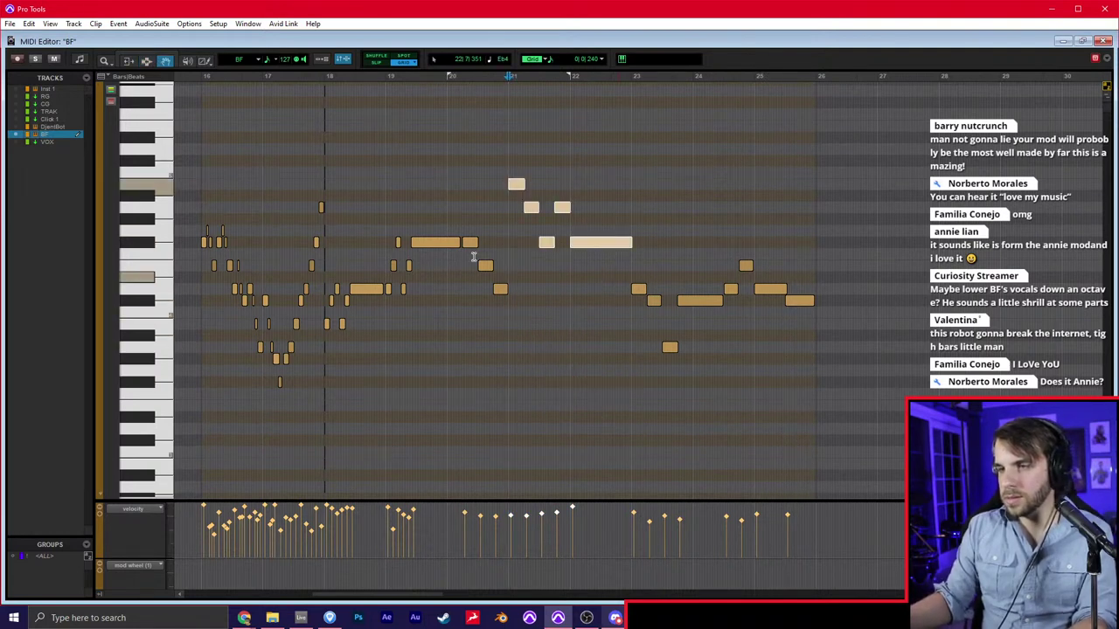
Audition the edited BF chorus melody through its last notes in bar 25, and stop playback
key("space")
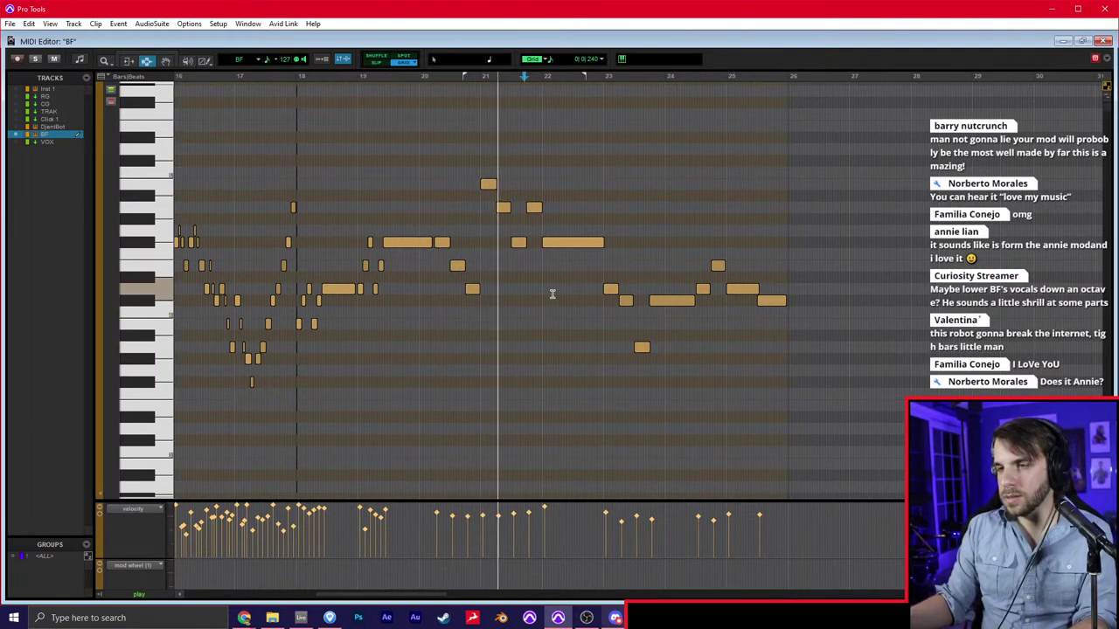
key("r")
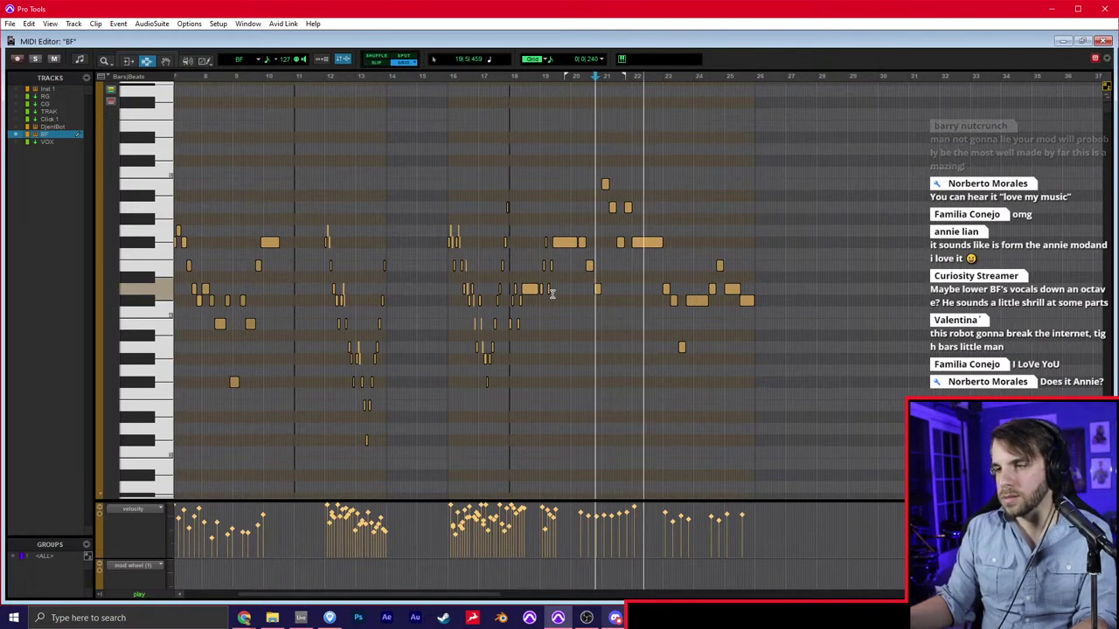
left_click(552, 293)
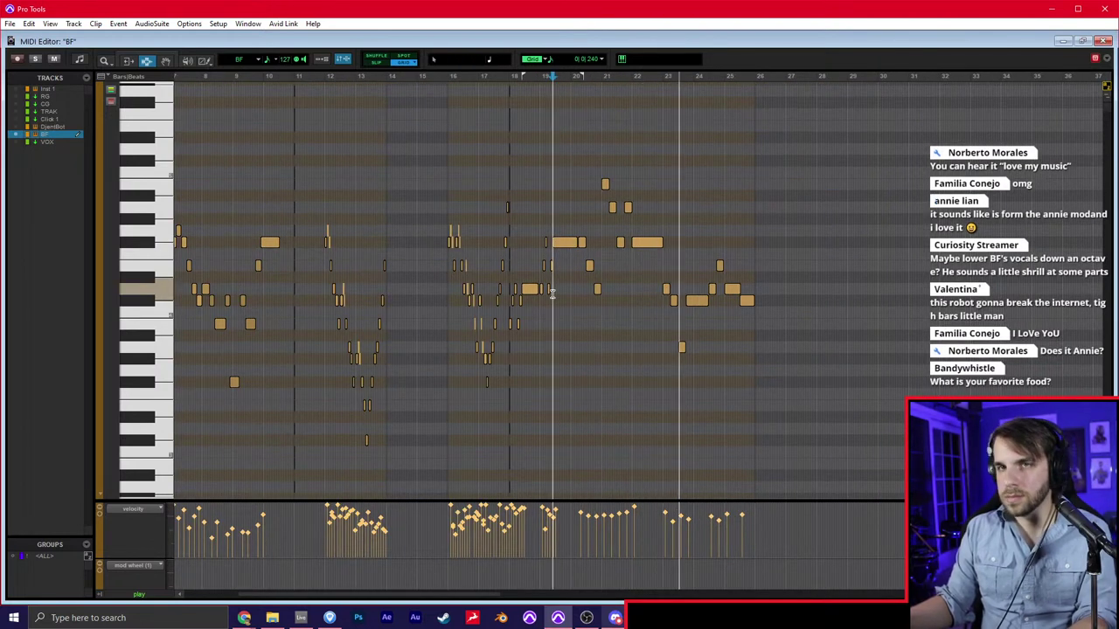
key("t")
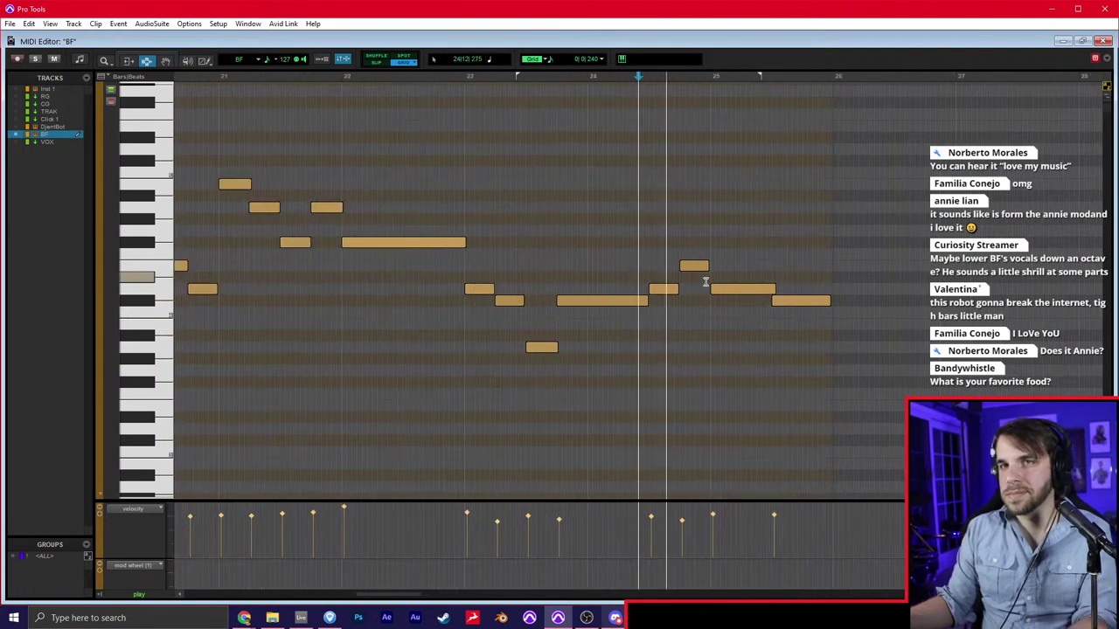
left_click(691, 295)
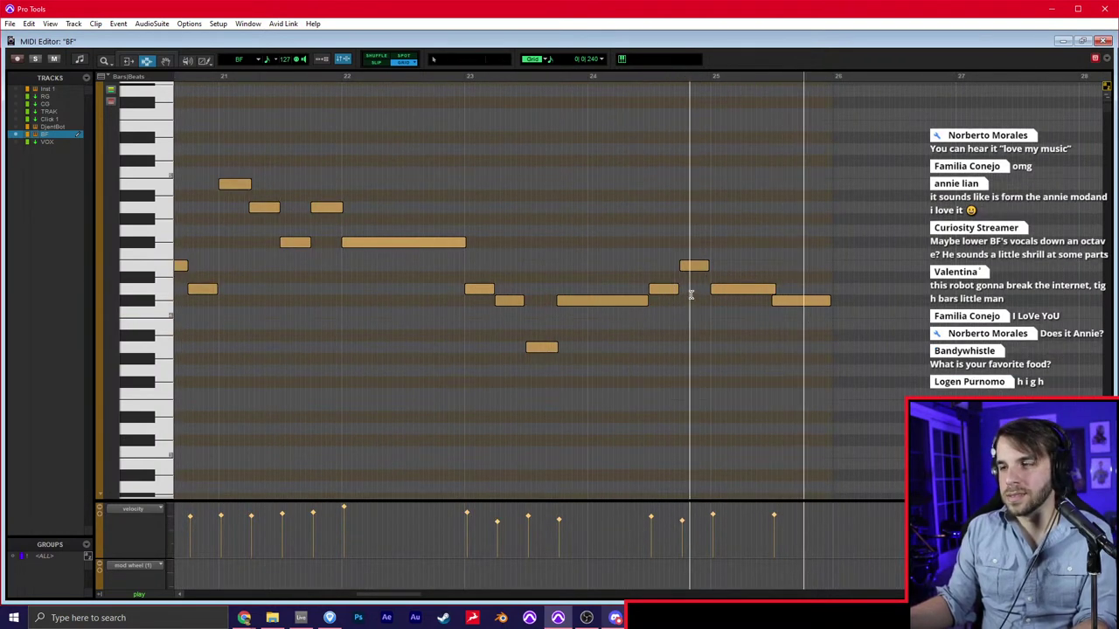
key("space")
left_click(674, 250)
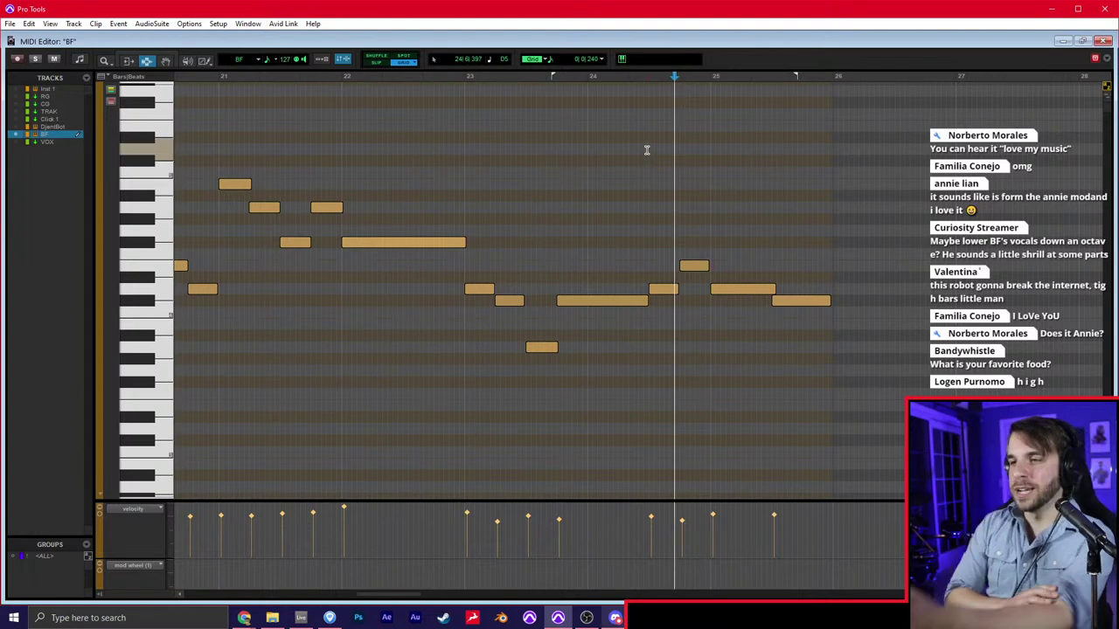
Return to the song start and examine the whole BF melody in the MIDI Editor
left_click(669, 185)
key("r")
key("shift+Return")
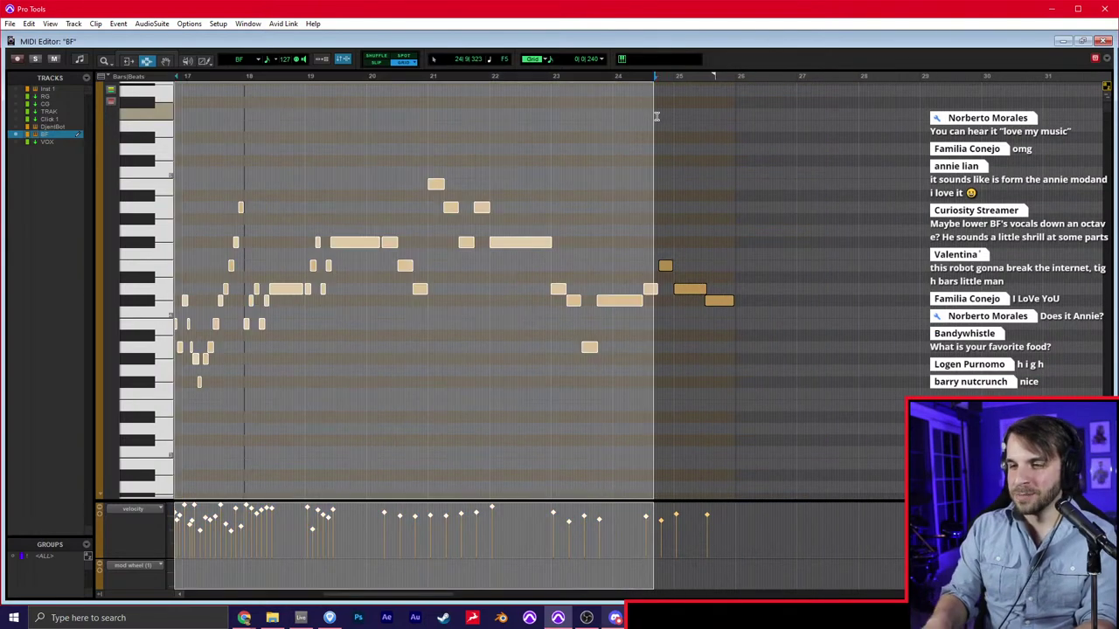
left_click(649, 164)
key("Return")
key("r")
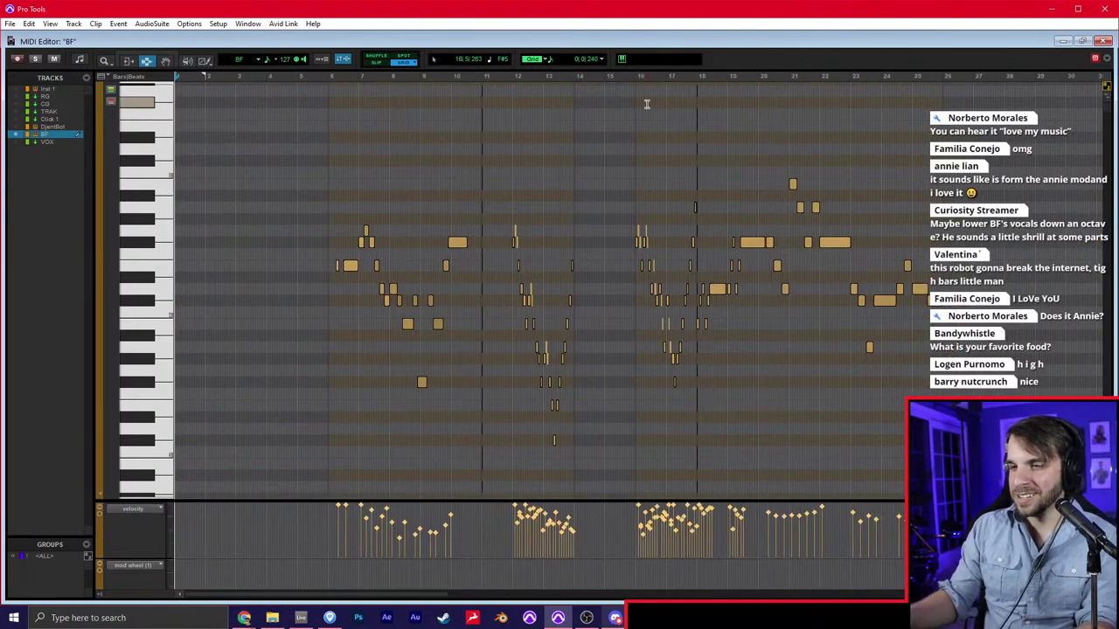
key("t")
key("t")
scroll(490, 218, "right", 2)
left_click(458, 259)
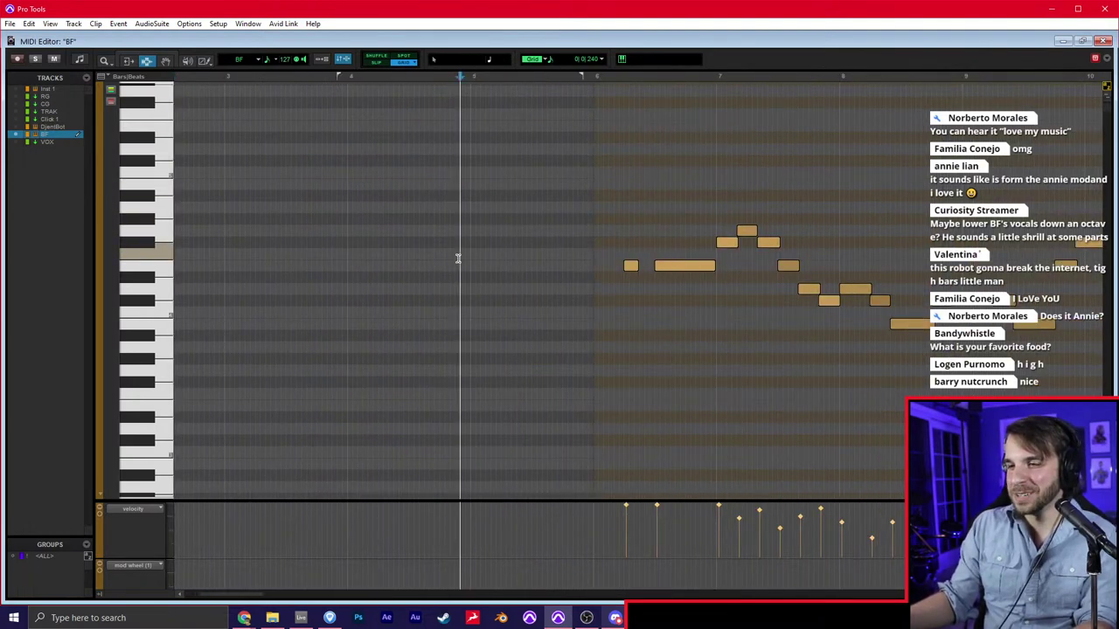
key("Return")
key("space")
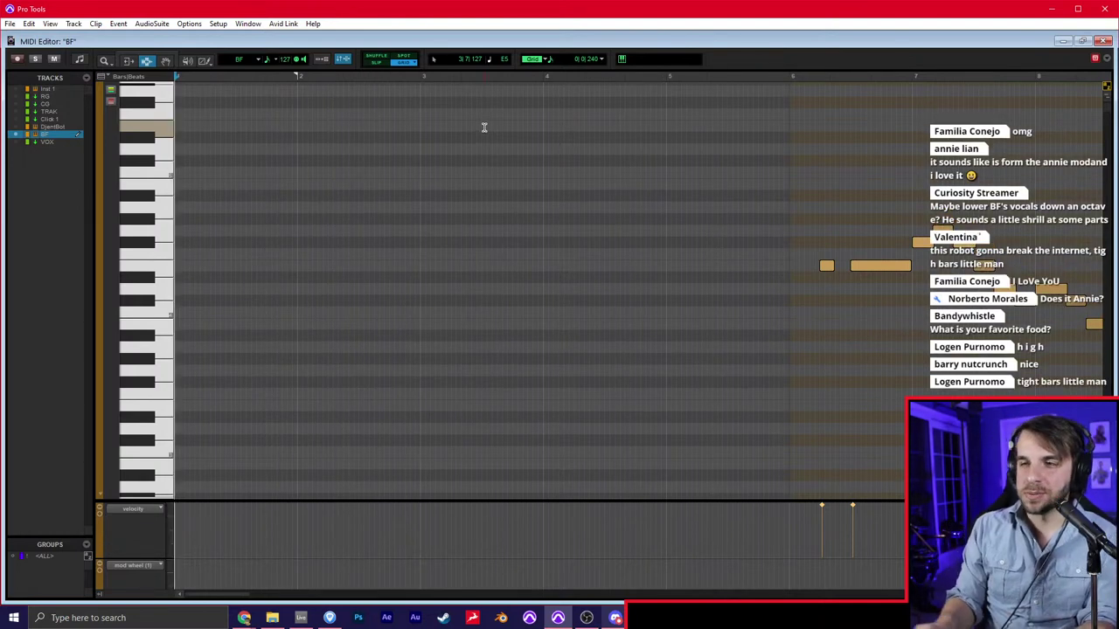
key("r")
key("r")
key("r")
key("t")
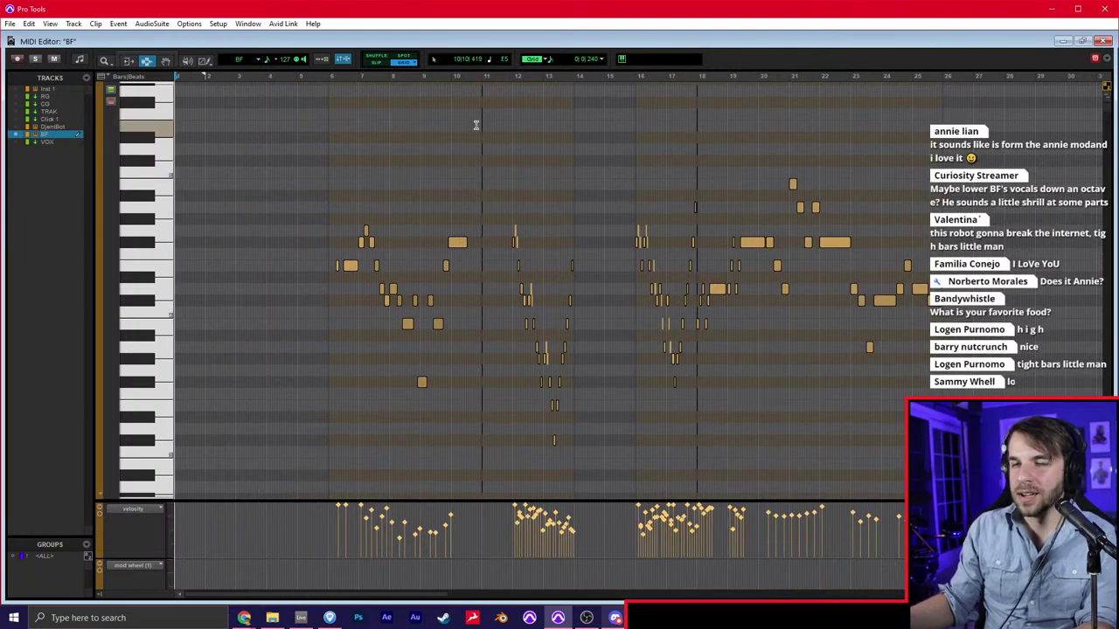
Play the song from bar 1 in the Edit window and place the cursor at bar 25 on the DjentBot track
key("ctrl+equal")
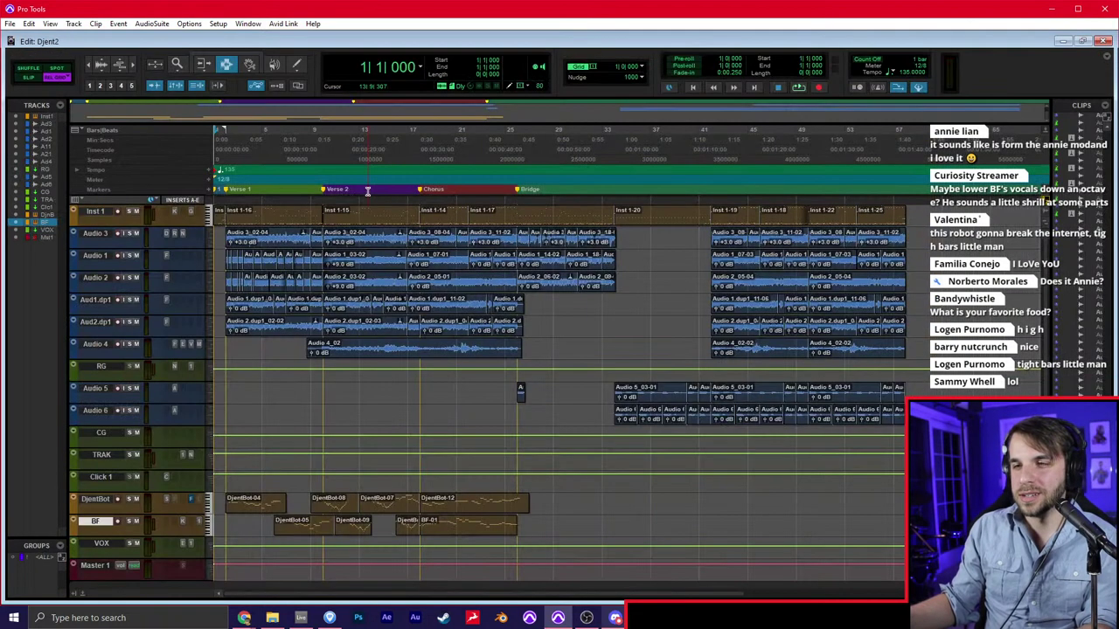
left_click(390, 271)
left_click(225, 241)
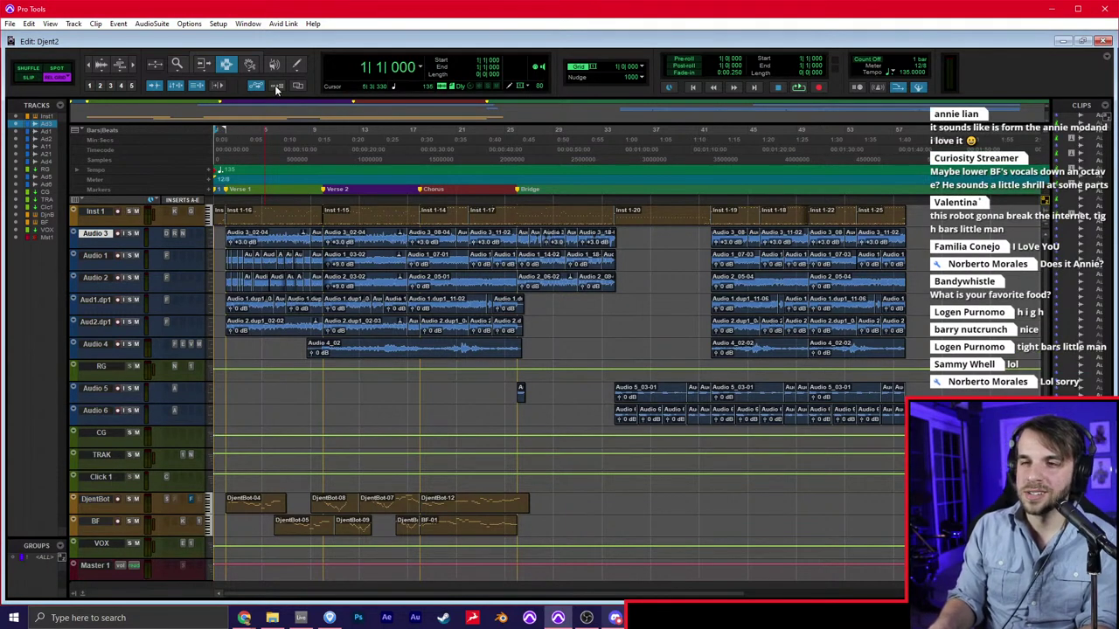
key("space")
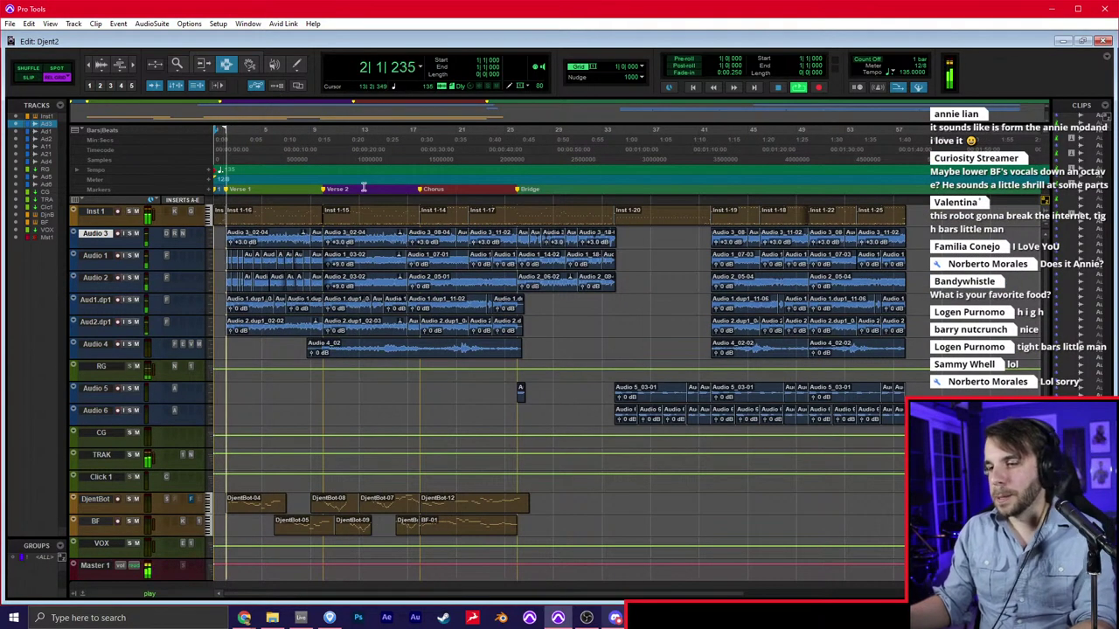
left_click(502, 503)
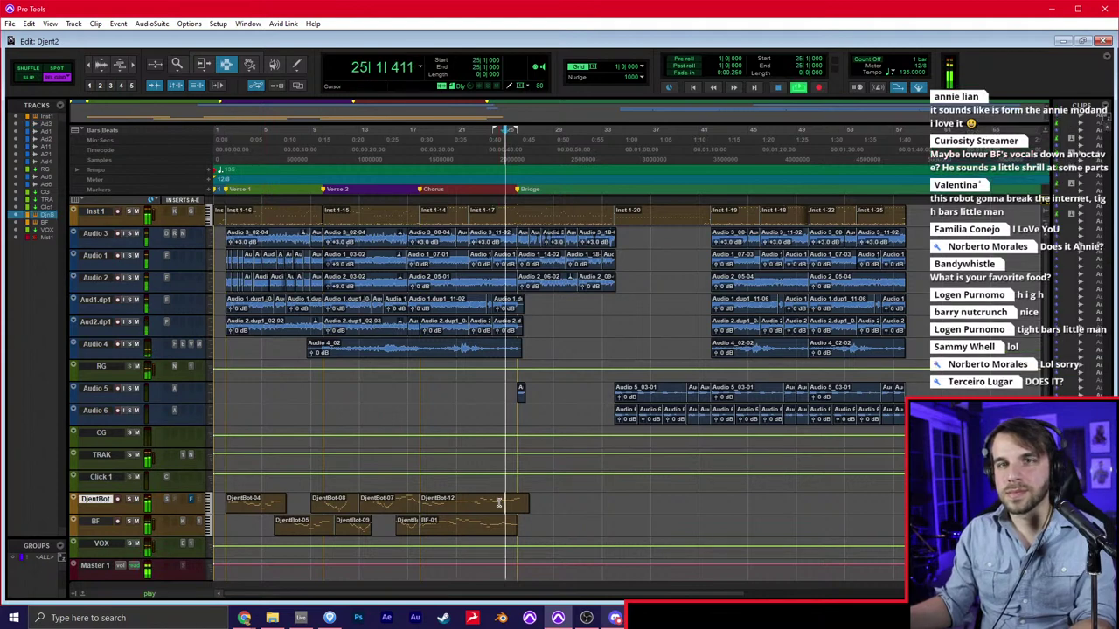
Stop playback and place the edit cursor at the start of the Bridge, bar 26, on the BF track
key("t")
key("t")
scroll(627, 419, "right", 2)
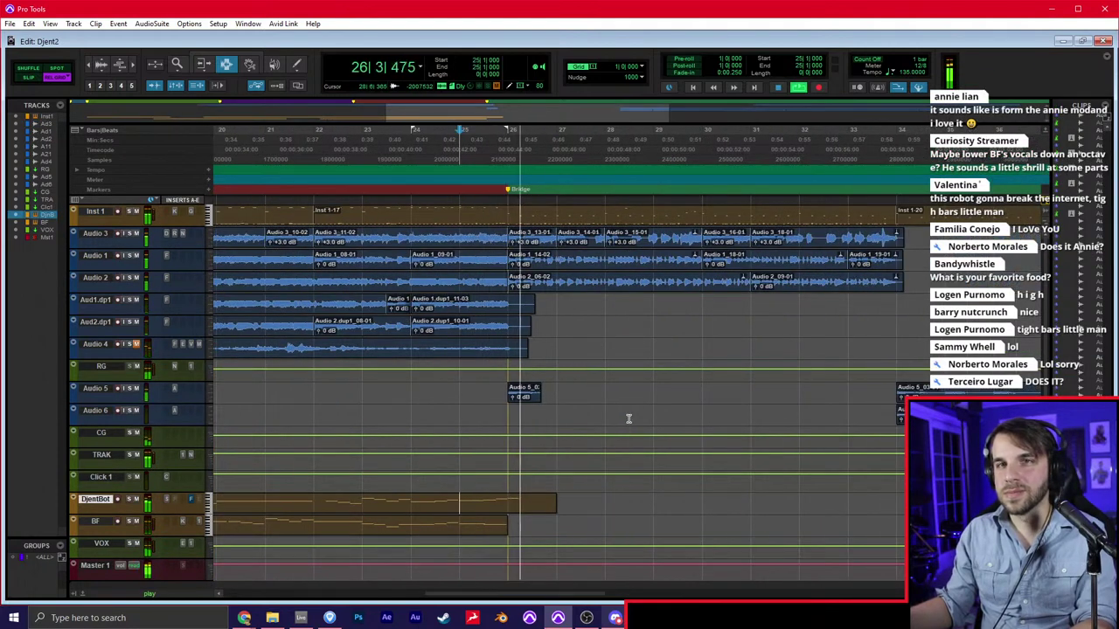
left_click(509, 504)
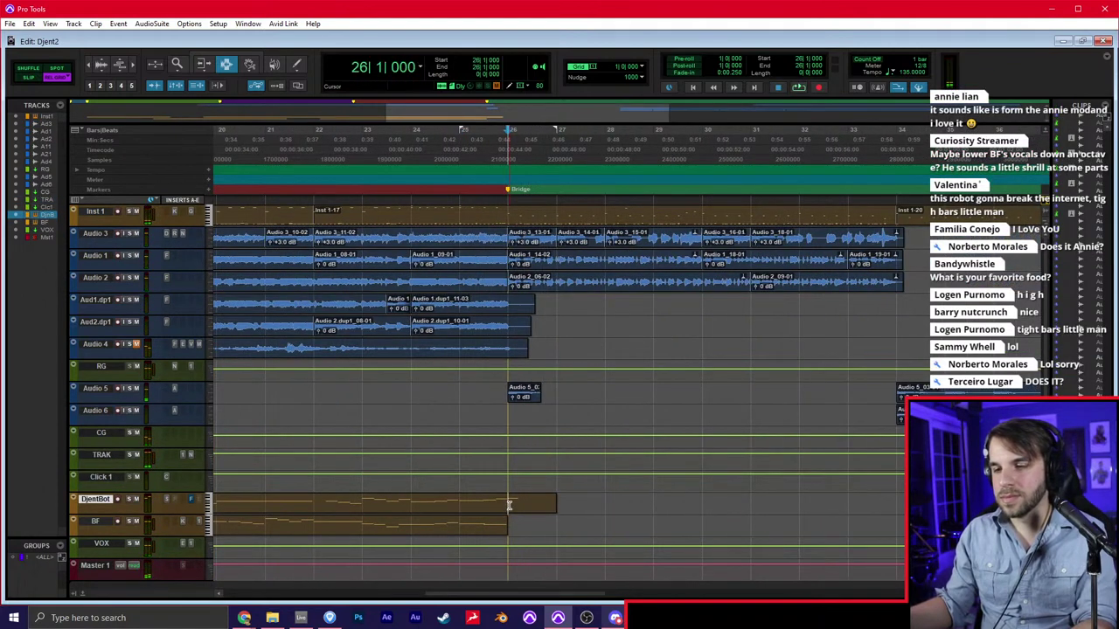
left_click(509, 525)
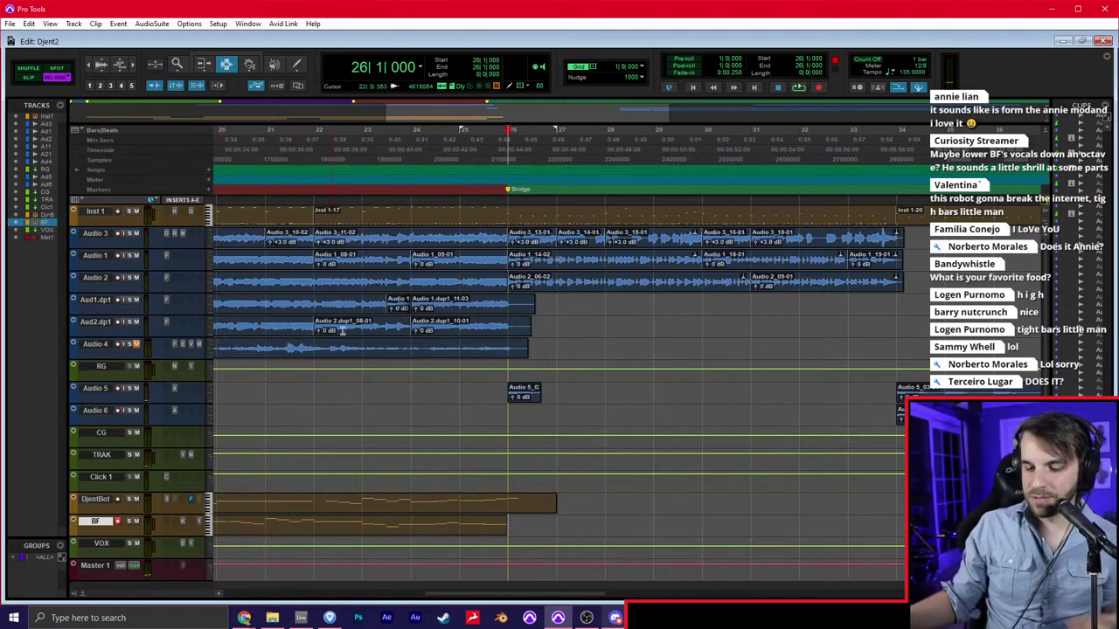
Lower the session tempo to 80 BPM and play the Bridge from bar 26 to check the speed
scroll(343, 330, "down", 2)
scroll(369, 308, "up", 2)
scroll(371, 308, "right", 2)
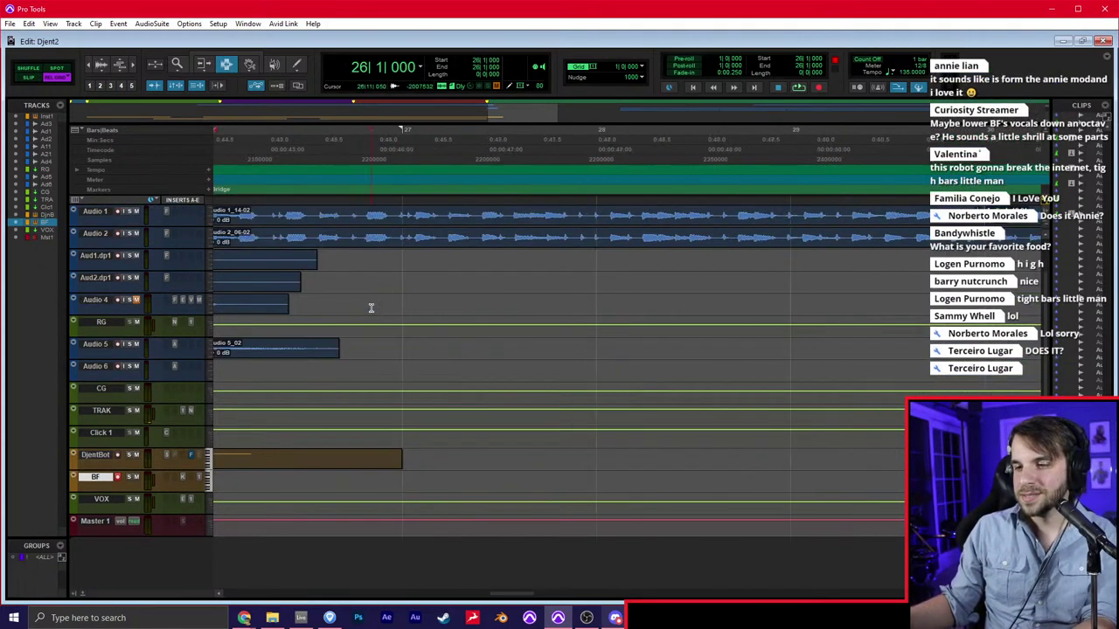
scroll(371, 308, "down", 1)
scroll(370, 308, "down", 2)
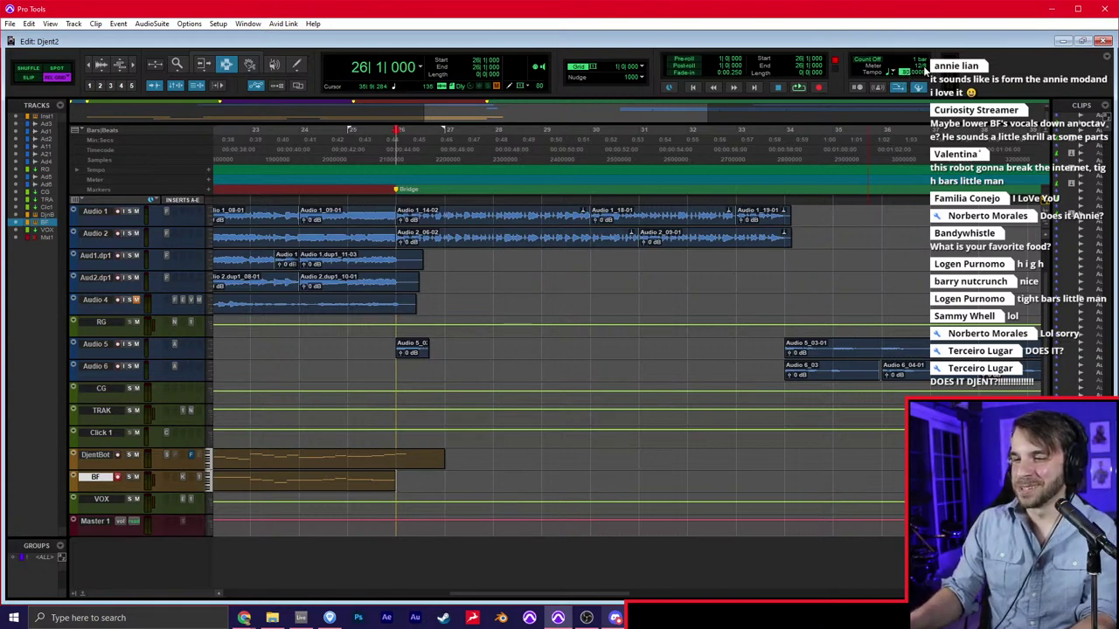
key("Return")
scroll(632, 287, "right", 5)
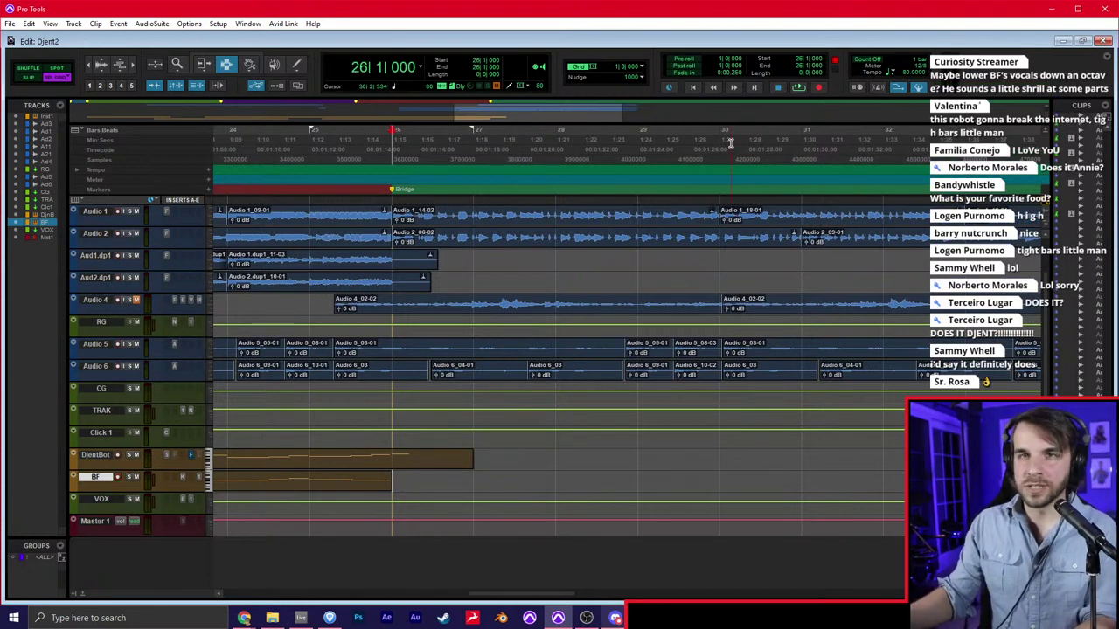
key("space")
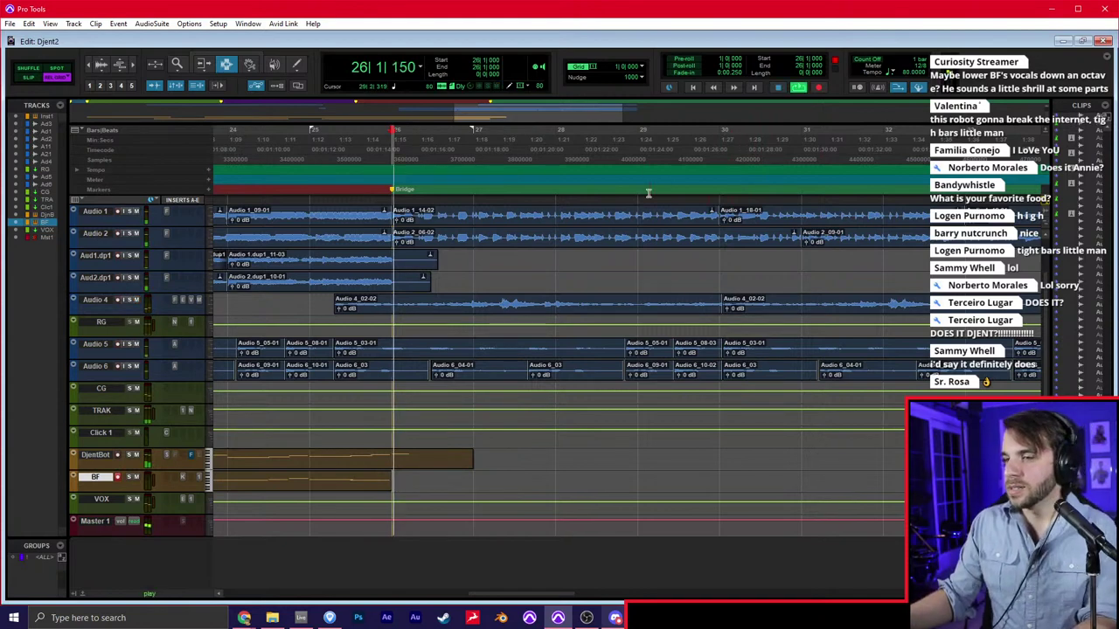
scroll(595, 341, "right", 1)
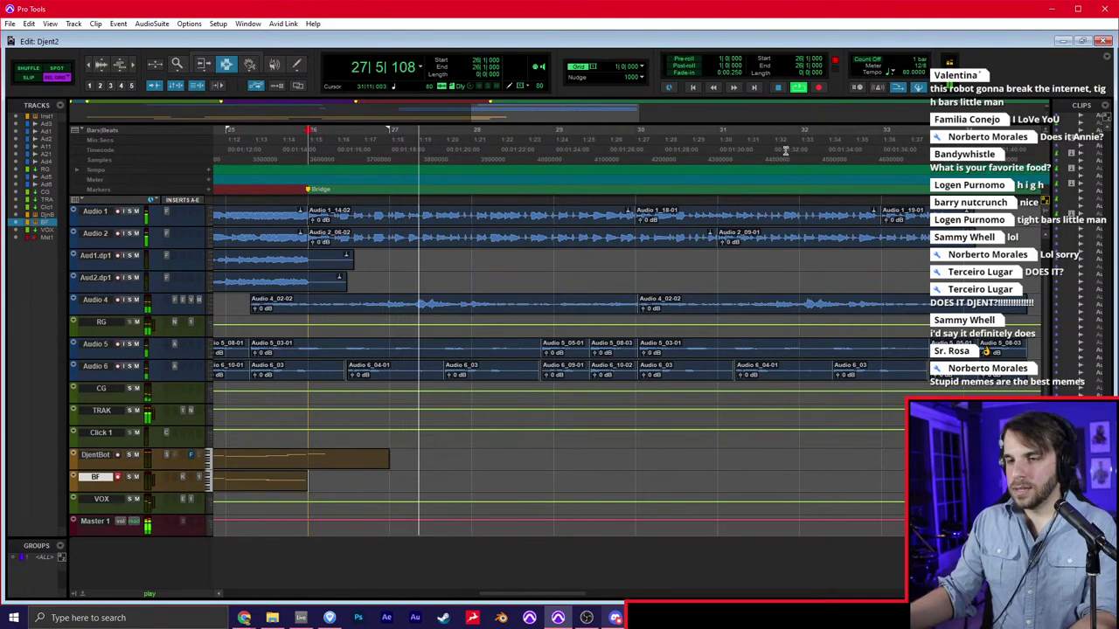
key("space")
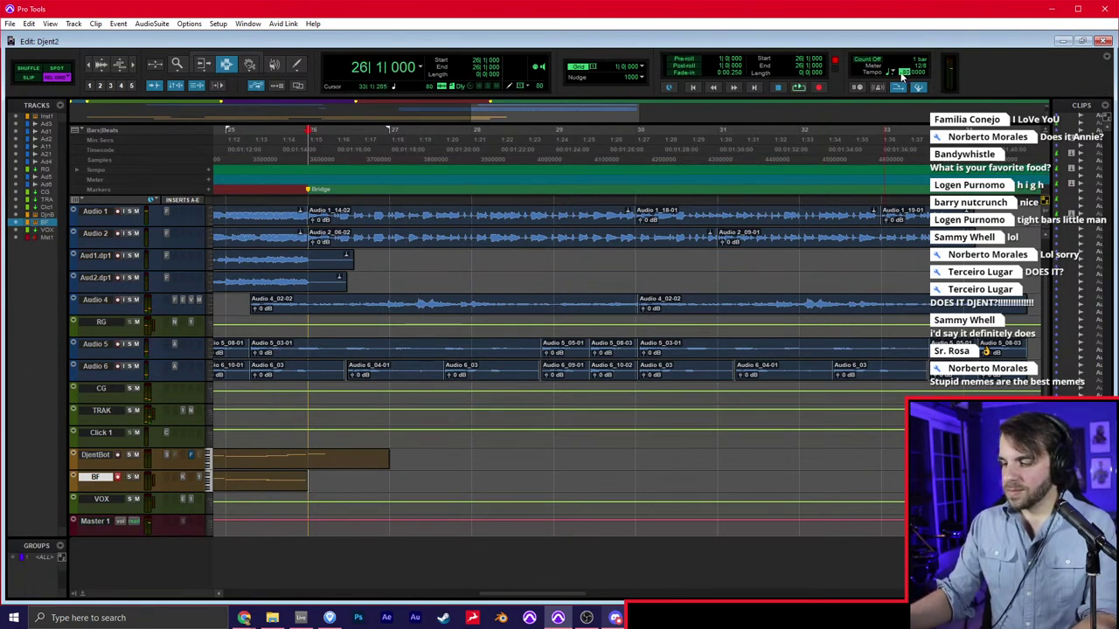
Set the session tempo to 70 BPM and place the cursor at bar 26 on the BF track
key("Return")
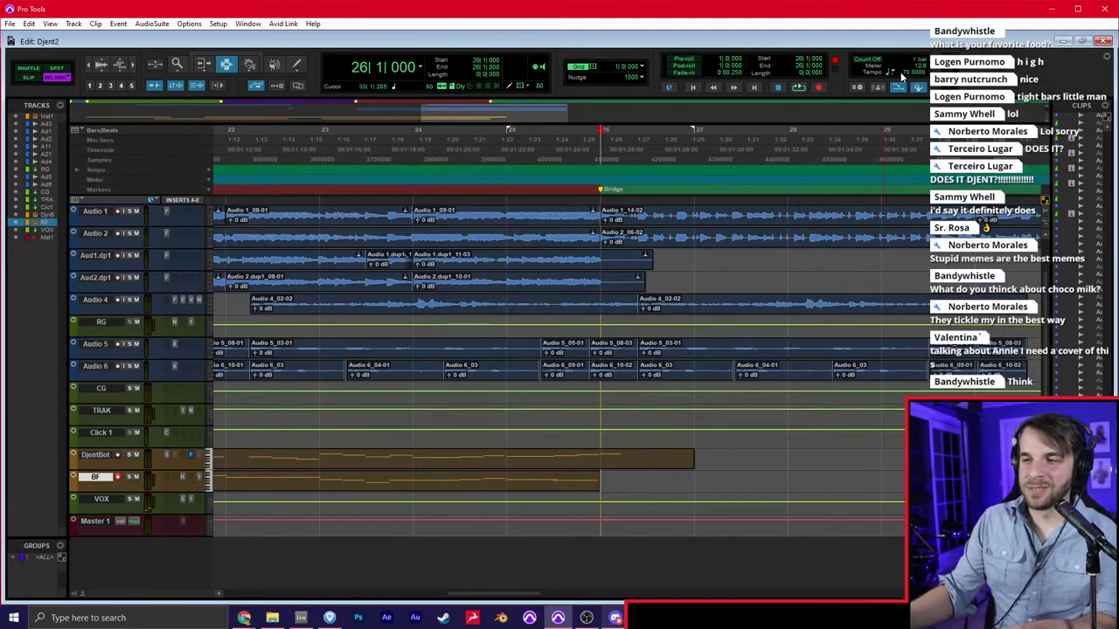
scroll(625, 410, "right", 5)
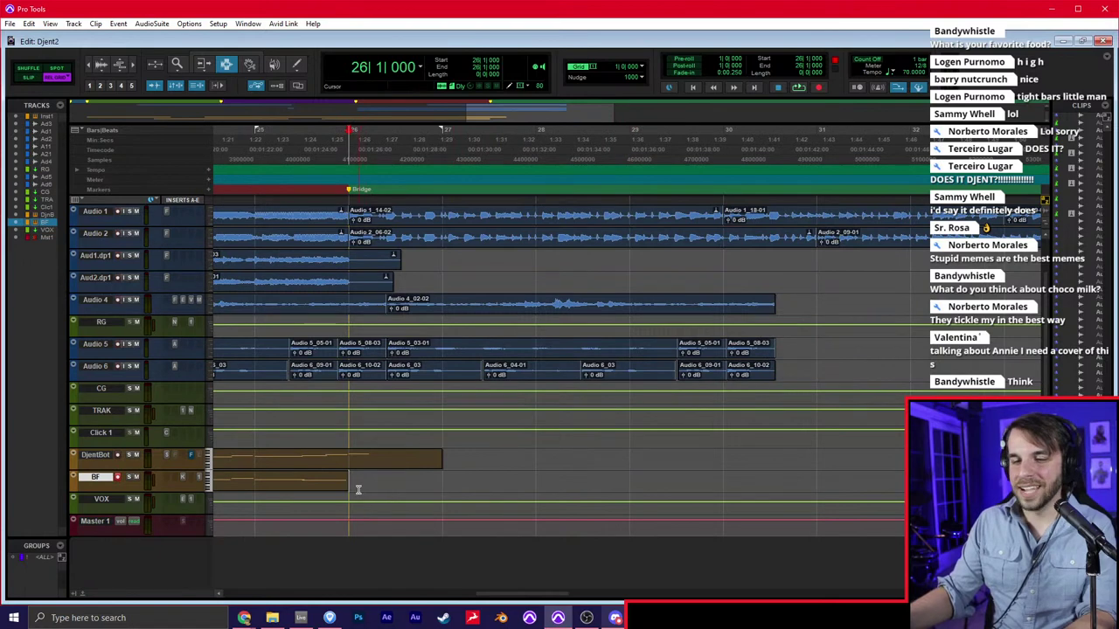
left_click(349, 465)
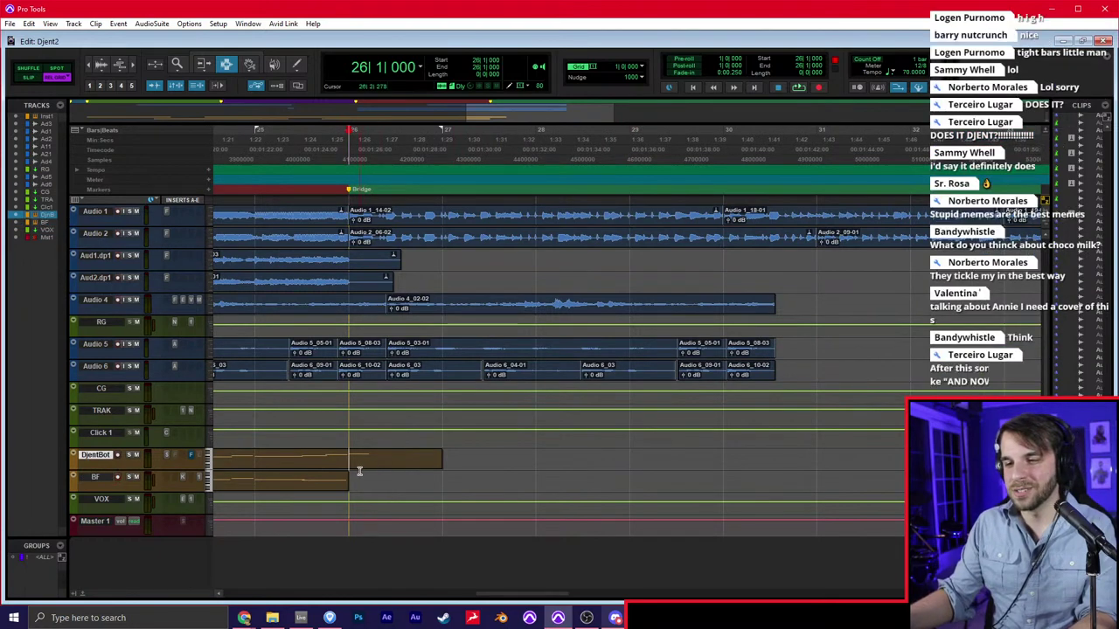
left_click(351, 487)
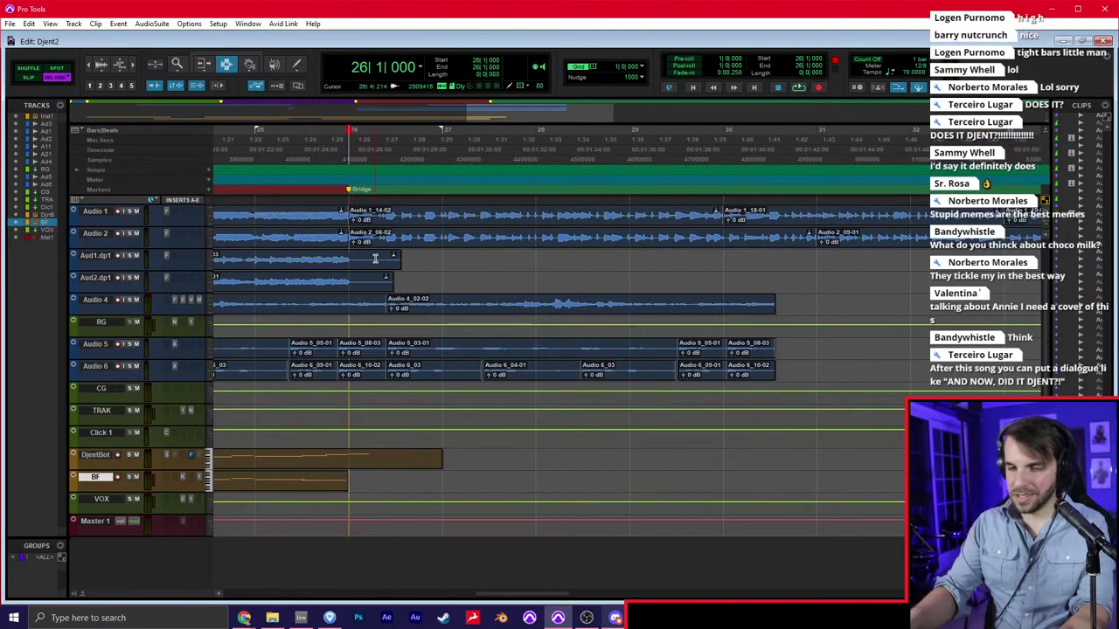
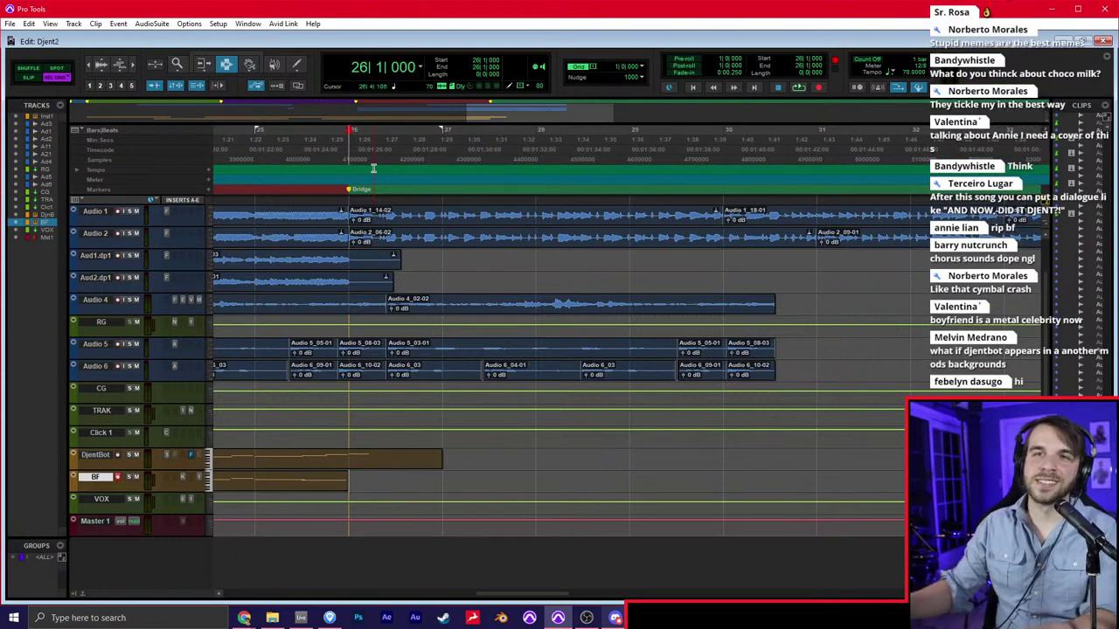
Record a new BF MIDI melody over the Bridge from bar 26 through bar 33
left_click(356, 464)
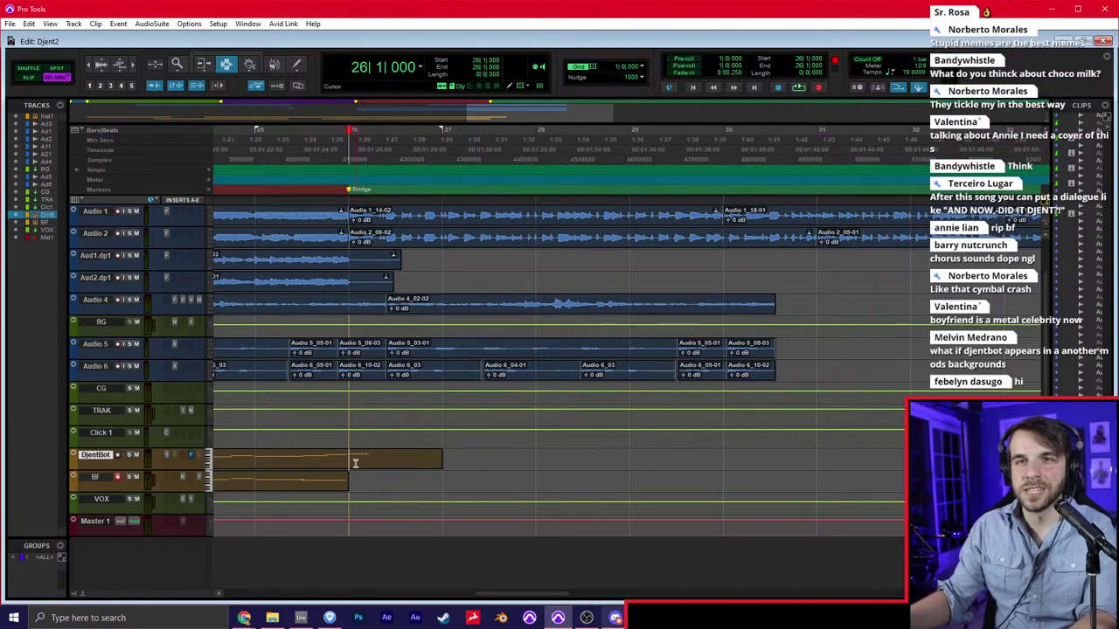
left_click(353, 477)
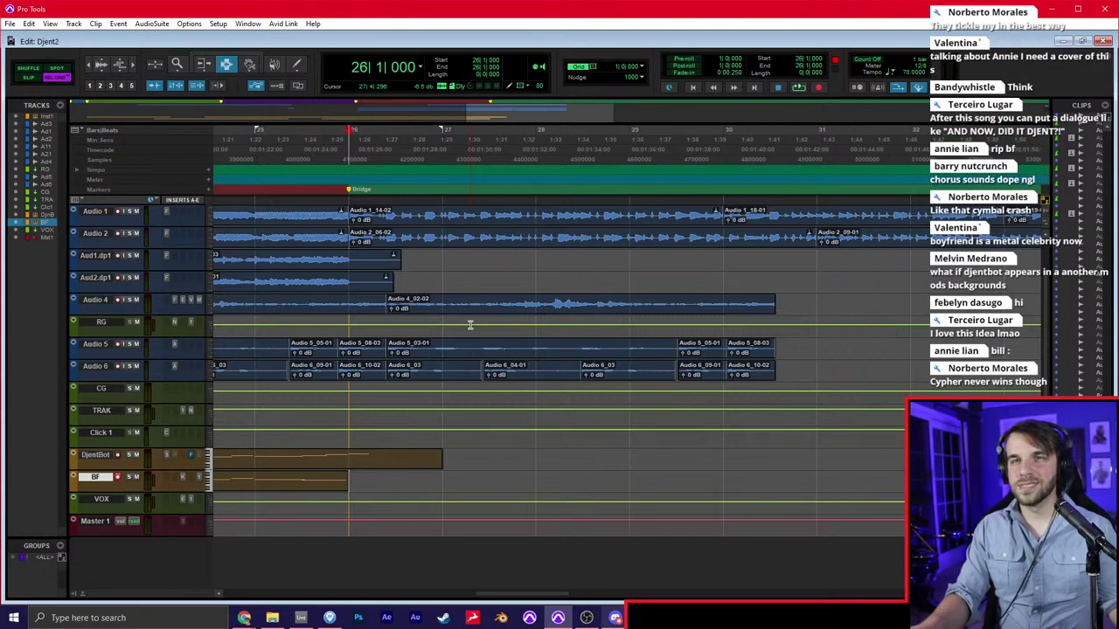
key("ctrl+space")
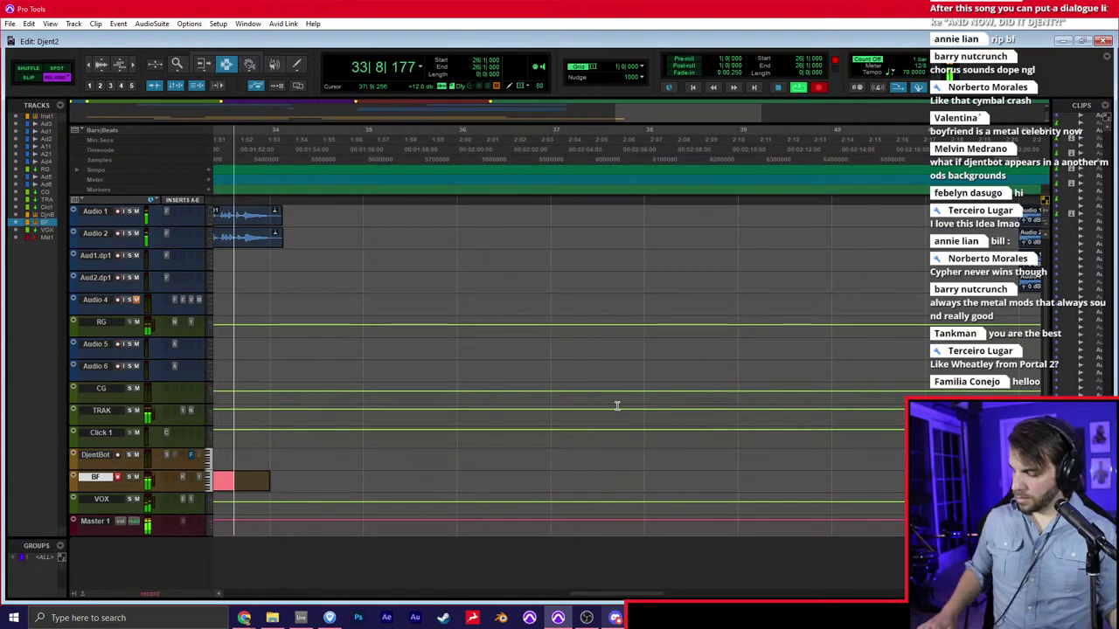
key("space")
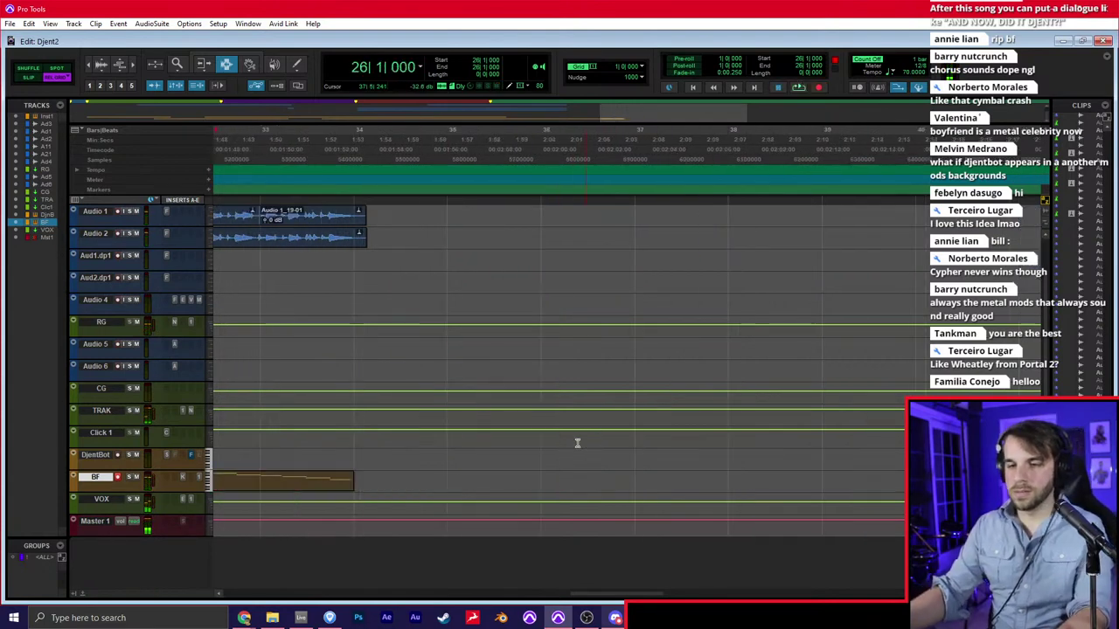
Quantize the newly recorded BF Bridge notes to a 1/16-note grid, keeping note durations
left_click(520, 461)
double_click(511, 479)
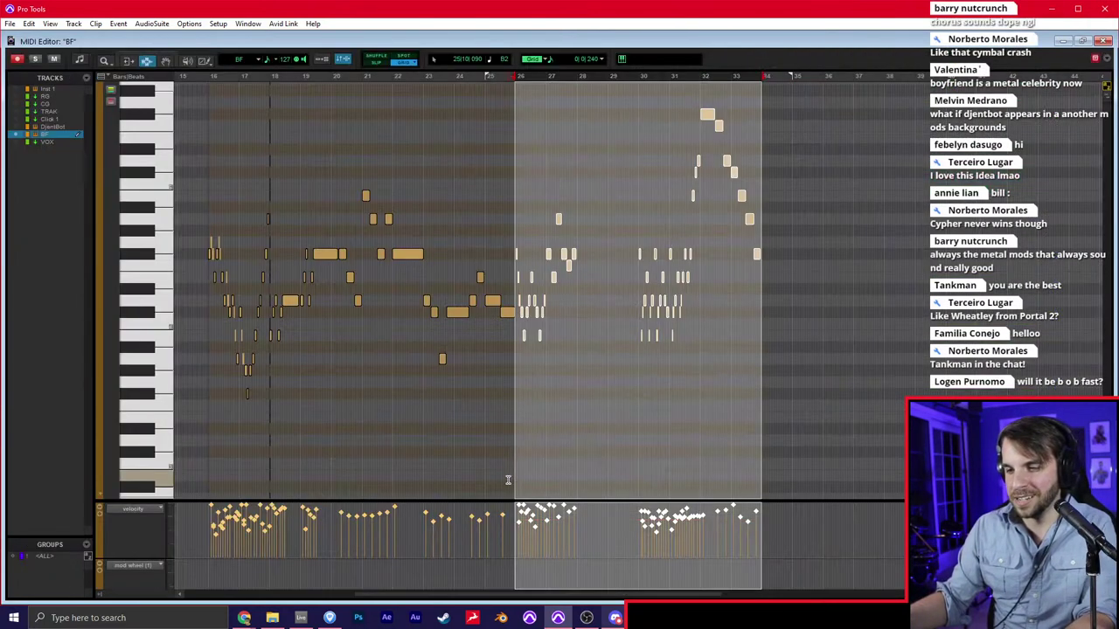
key("t")
scroll(578, 393, "right", 1)
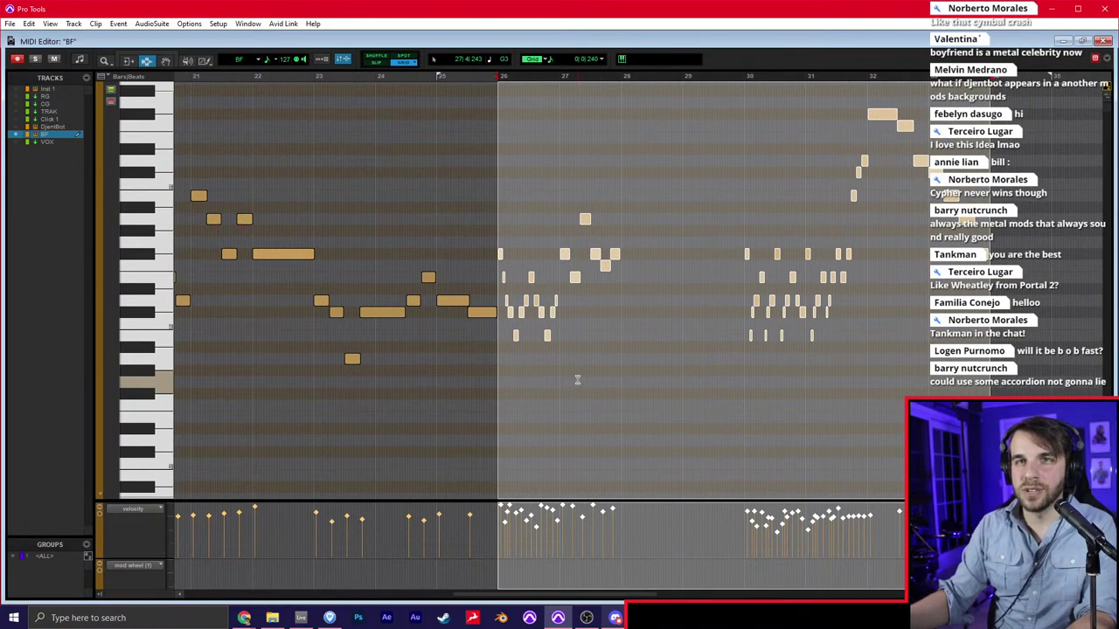
key("alt+0")
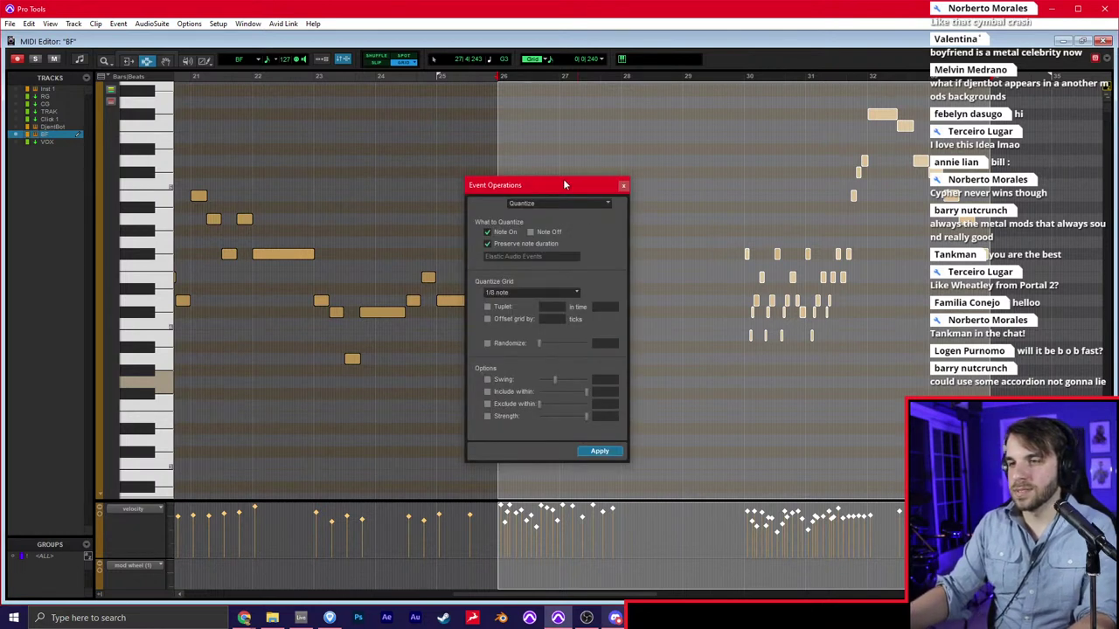
left_click_drag(564, 184, 356, 183)
left_click(332, 281)
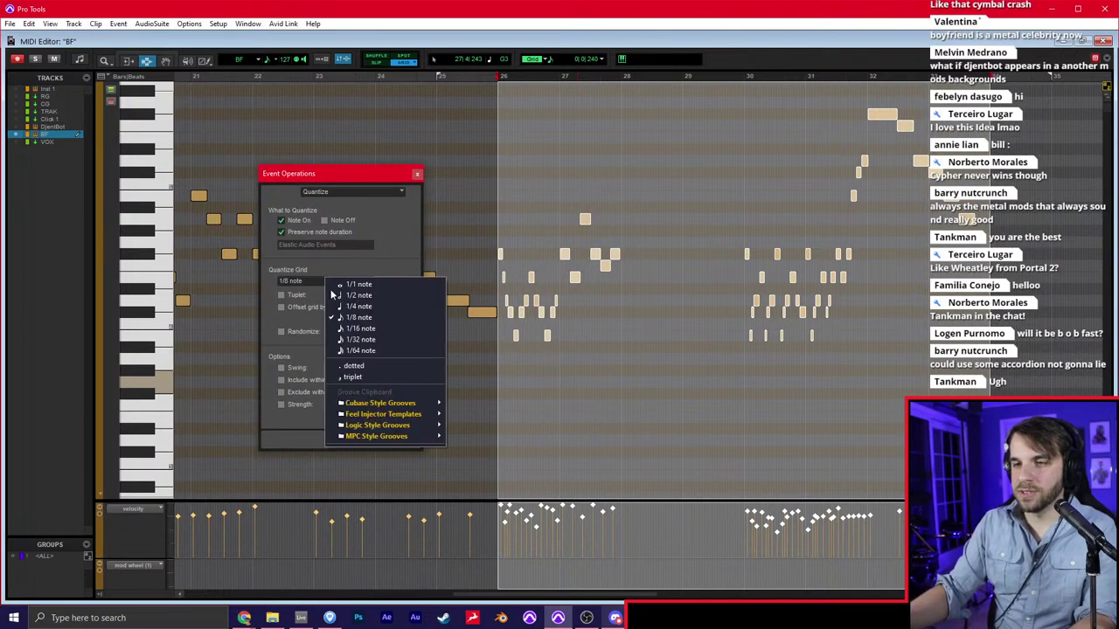
left_click(360, 327)
left_click(402, 440)
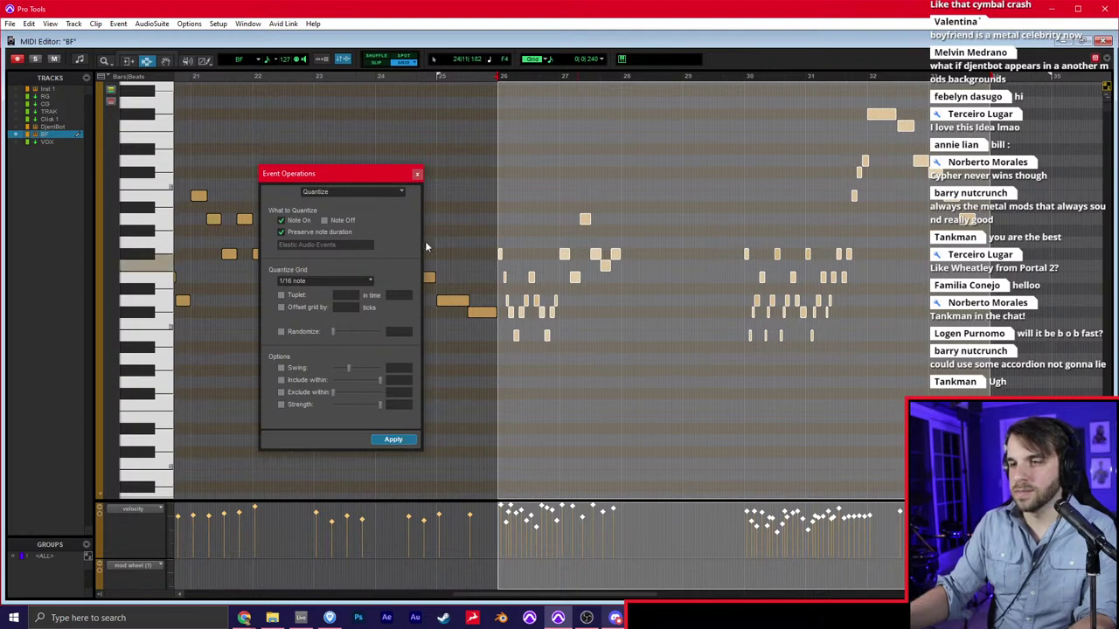
left_click(419, 173)
key("ctrl+w")
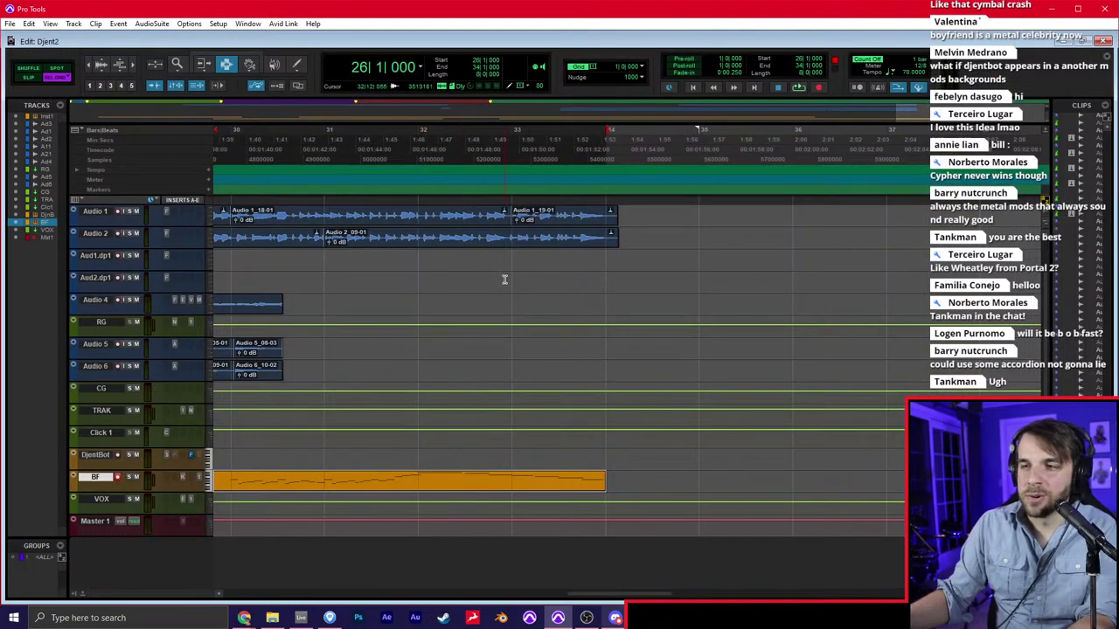
Briefly play from bar 30 and set the session tempo to 135 BPM
left_click(505, 279)
key("ctrl+bracketleft")
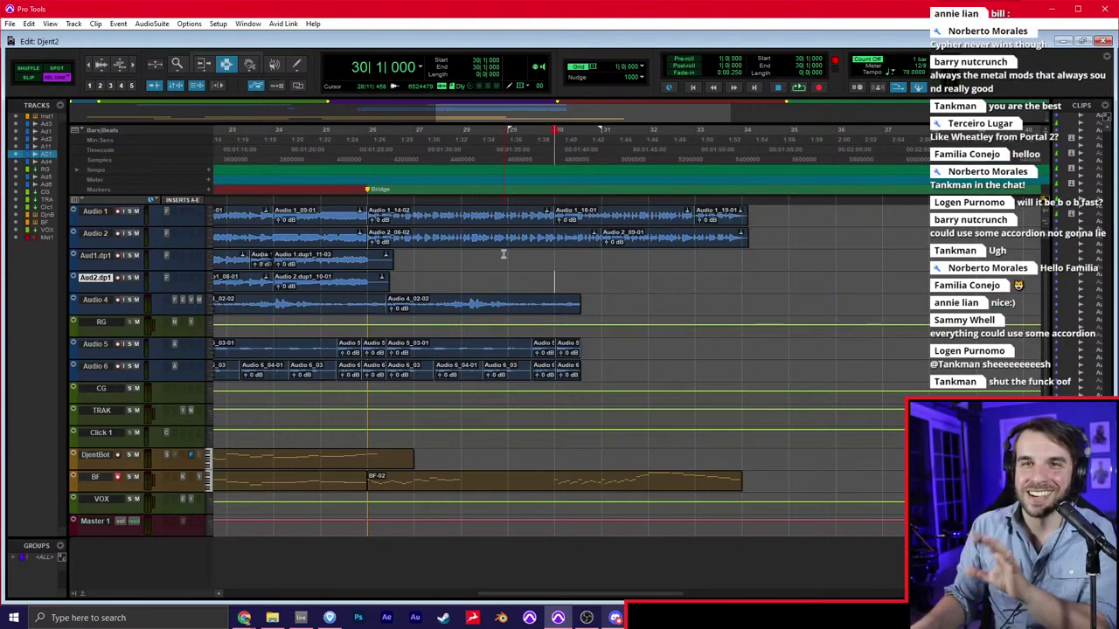
key("space")
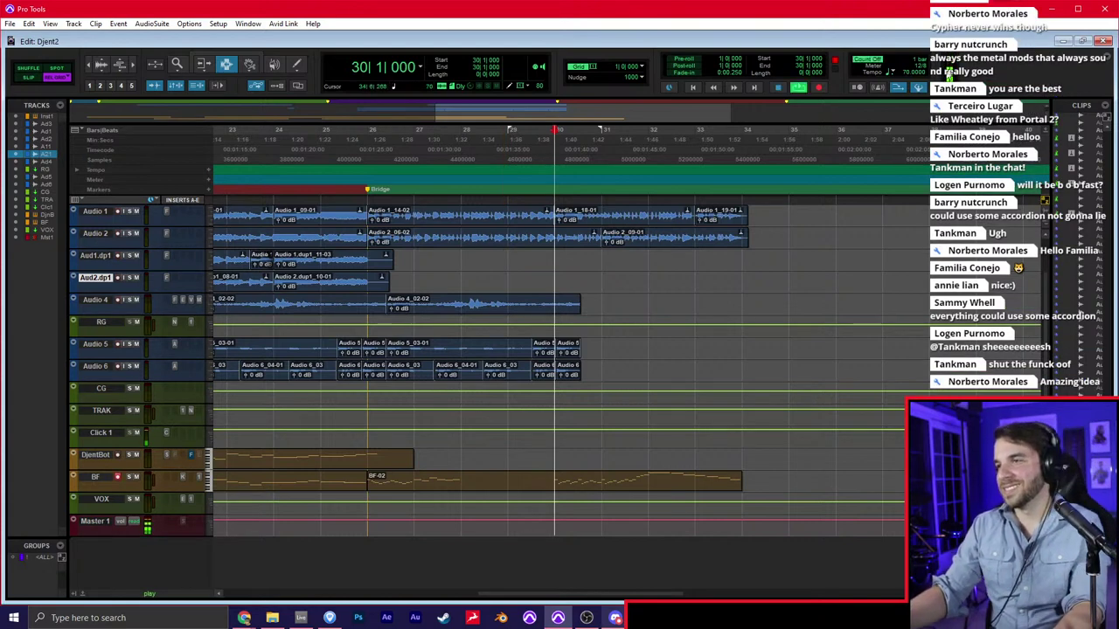
key("space")
left_click(906, 75)
type("135")
key("Return")
Copy the BF Bridge melody from bars 26 through 31 onto the DjentBot track starting at bar 28
scroll(633, 349, "left", 11)
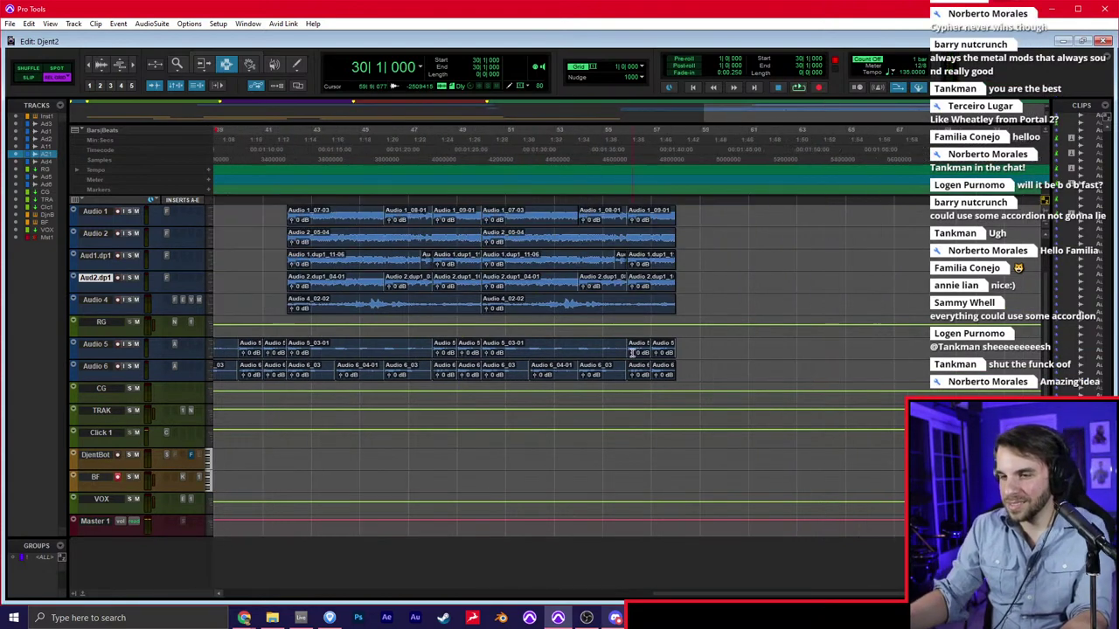
scroll(652, 394, "right", 3)
scroll(660, 443, "up", 1)
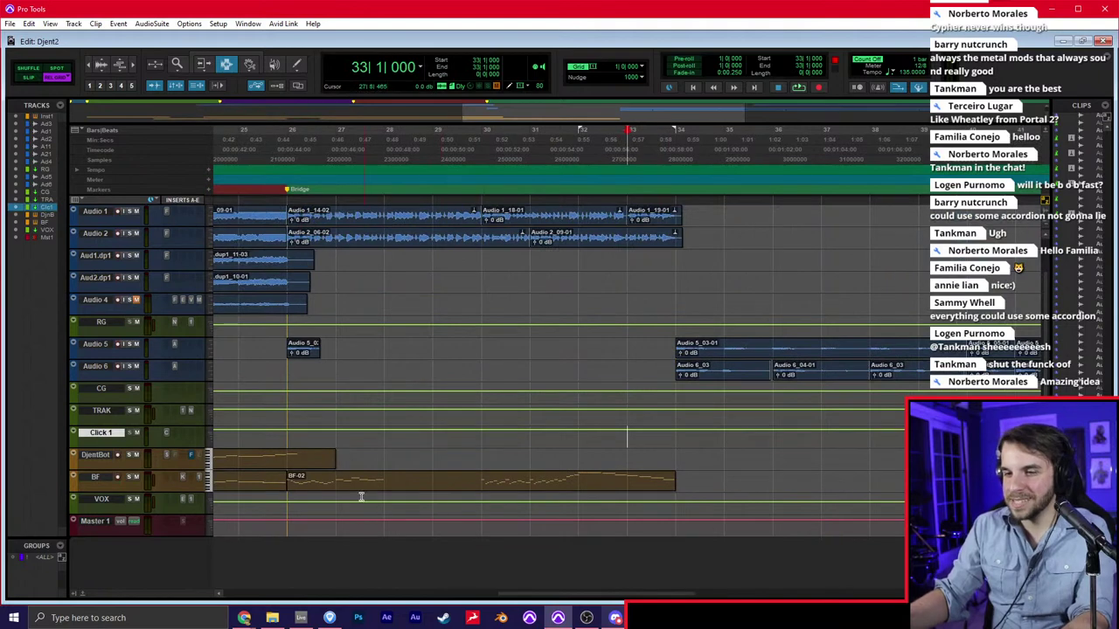
left_click_drag(288, 486, 578, 481)
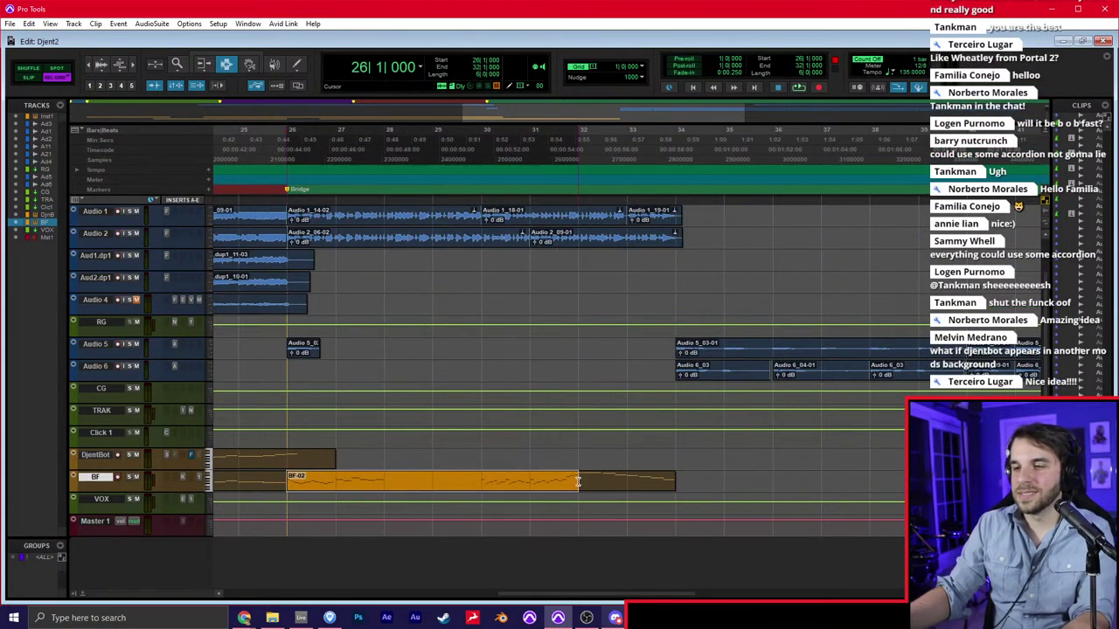
left_click(387, 463)
key("ctrl+v")
Audition the Bridge exchange between BF and DjentBot from bar 26, and stop at bar 29 on DjentBot
left_click(290, 459)
key("space")
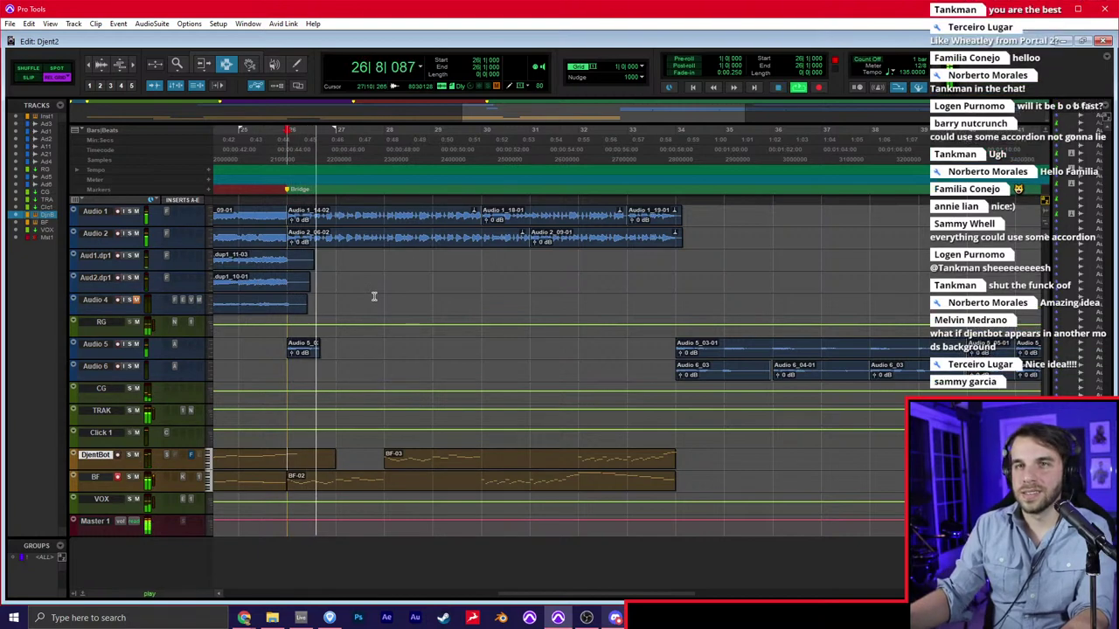
left_click(285, 491)
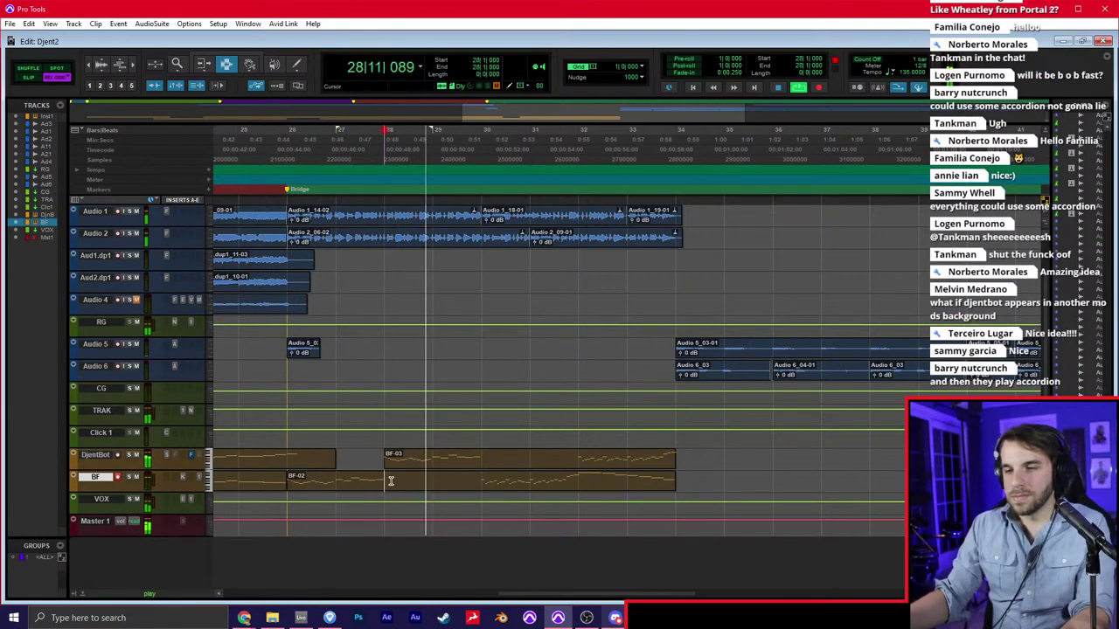
left_click(446, 458)
key("space")
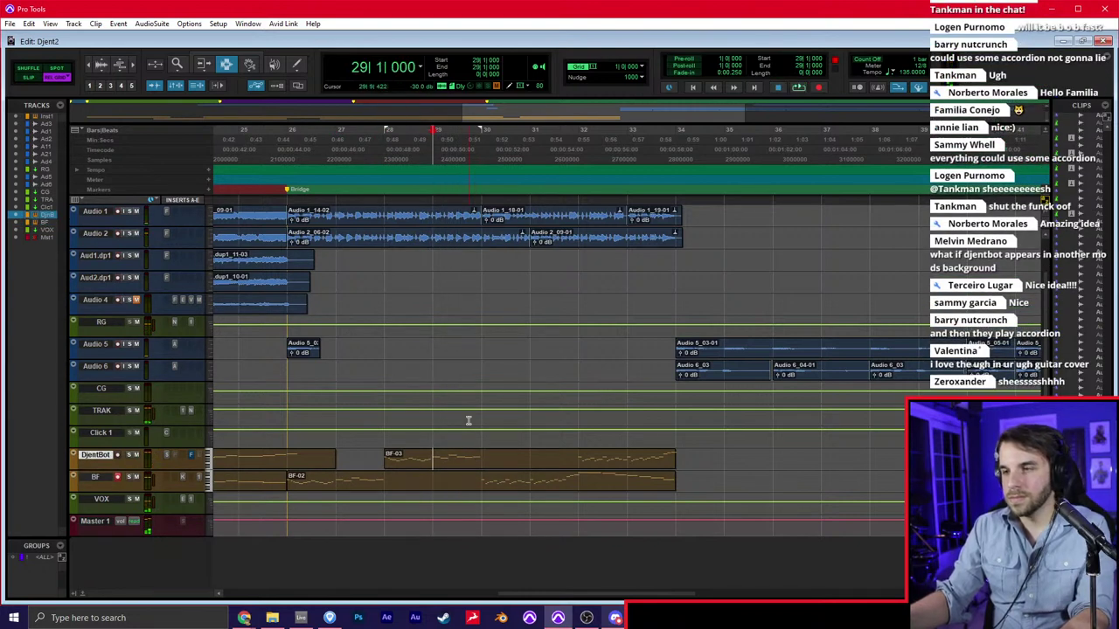
Raise the second-to-last note of DjentBot's bar 29 phrase by four semitones in the MIDI Editor
key("super+equal")
scroll(654, 359, "right", 1)
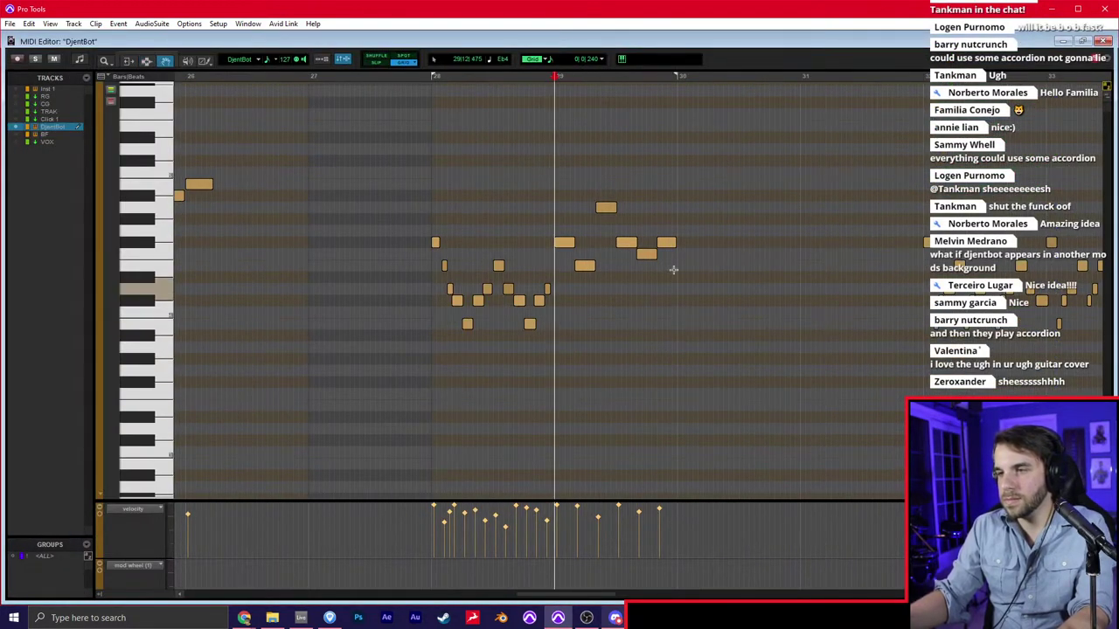
left_click_drag(652, 218, 652, 273)
key("Up")
key("Up")
key("Up")
key("Up")
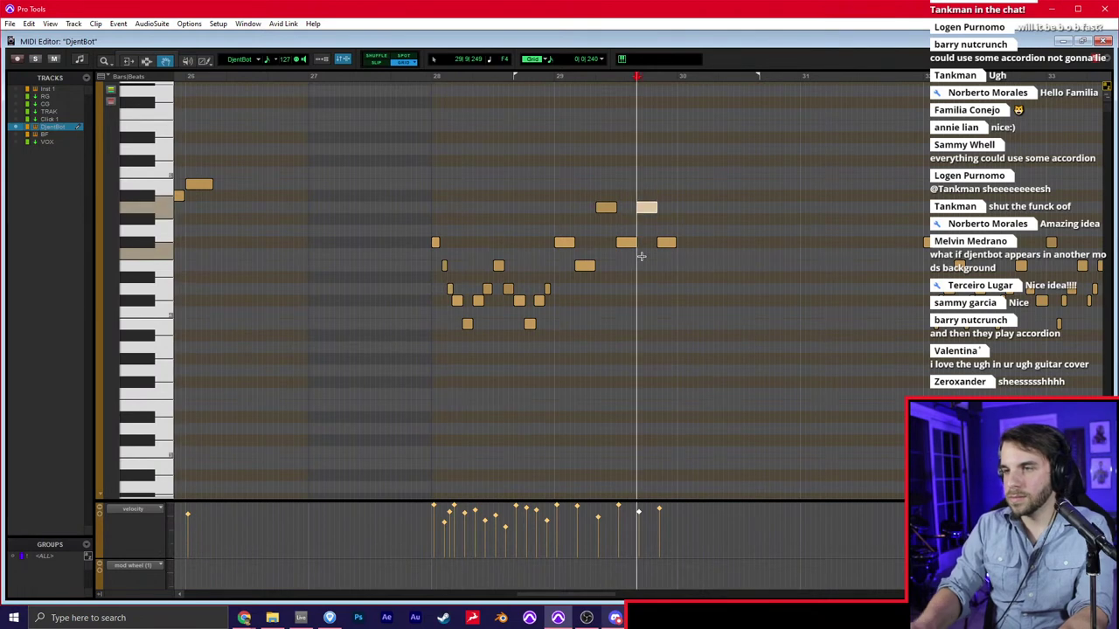
Raise the final note of DjentBot's bar 29 phrase by five semitones and return to the Edit window
left_click_drag(701, 229, 671, 249)
key("Up")
key("Up")
key("Up")
key("Up")
key("Up")
key("super+equal")
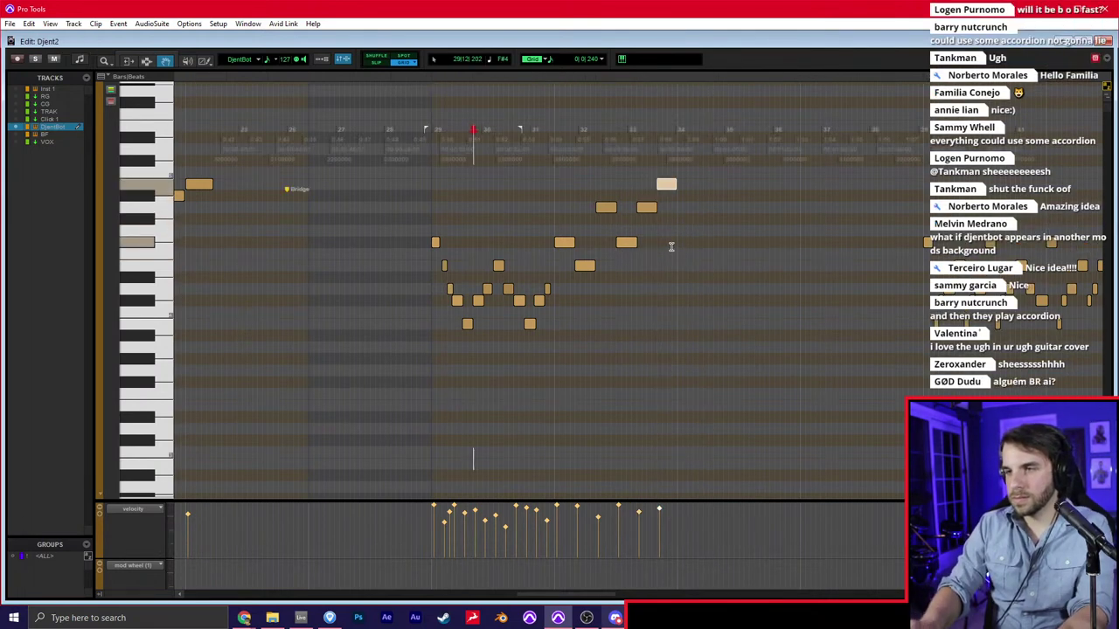
Audition the BF and DjentBot exchange at bars 30, 31 and 32, and stop playback
key("space")
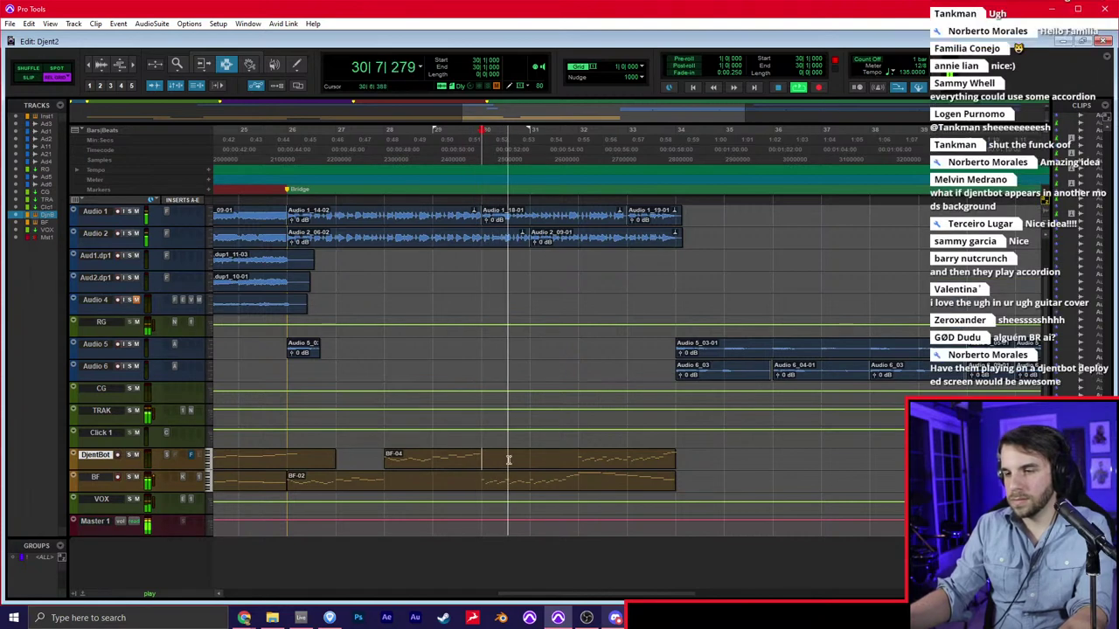
left_click(530, 481)
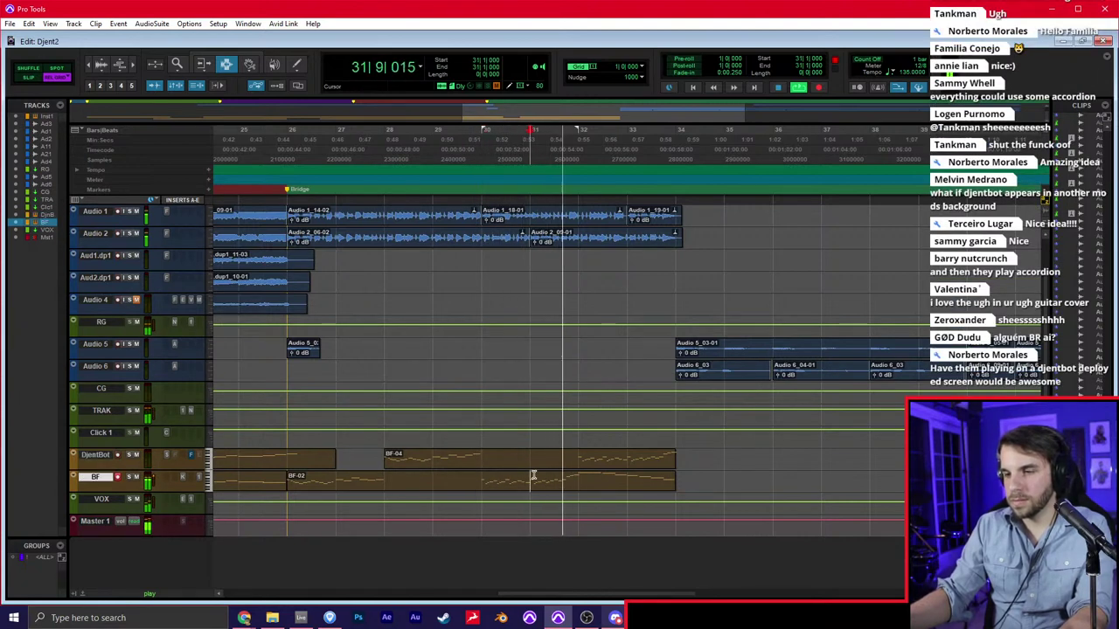
left_click(578, 476)
left_click(605, 465)
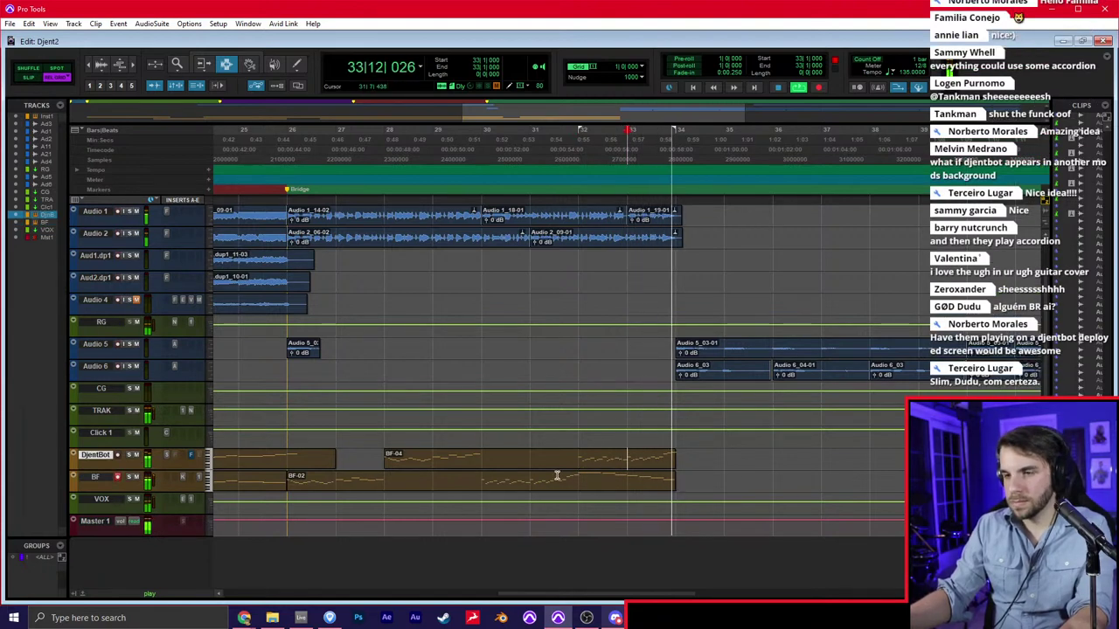
key("space")
Change the duration of BF's bar 26 to 27 notes to legato with an overlap of 0|000 in the MIDI Editor
left_click_drag(298, 481, 662, 476)
key("super+equal")
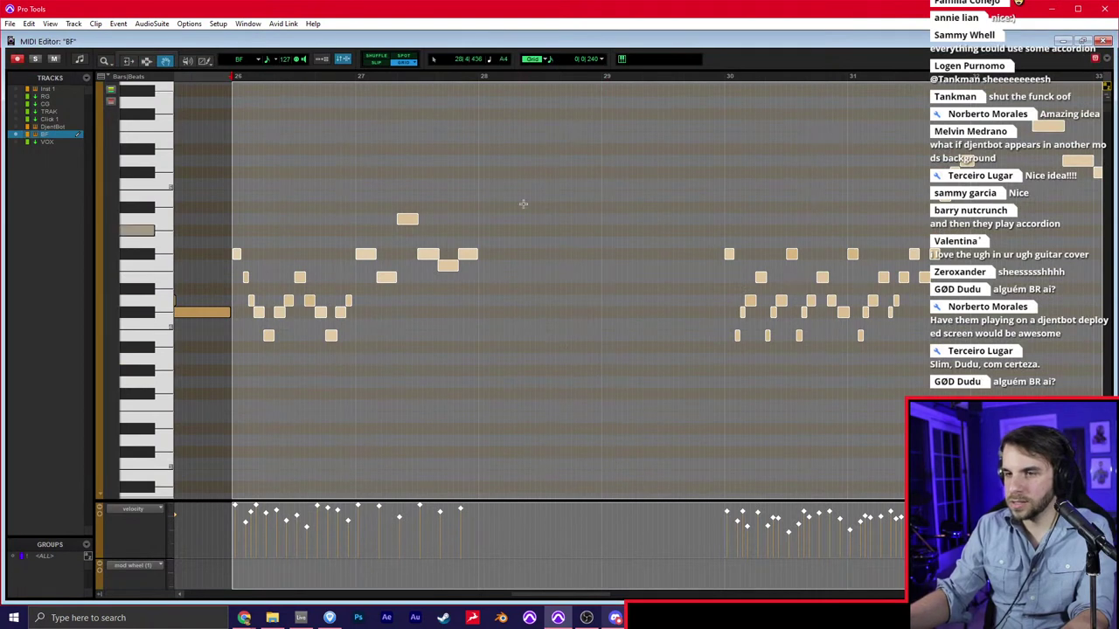
left_click_drag(525, 188, 243, 376)
key("alt+t")
left_click(359, 194)
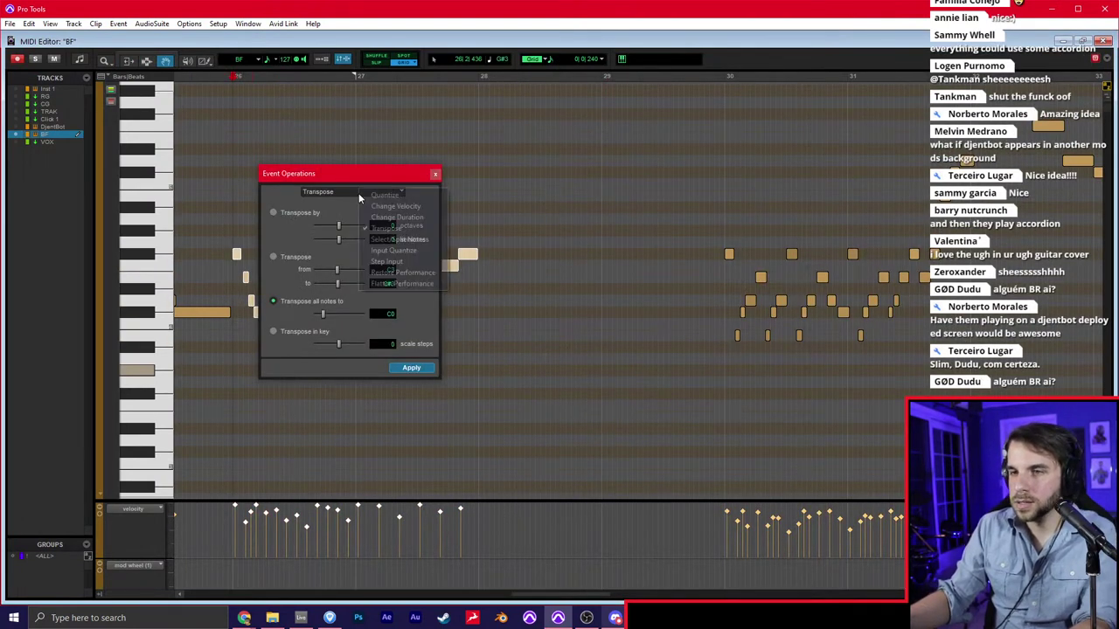
left_click(395, 207)
left_click(382, 192)
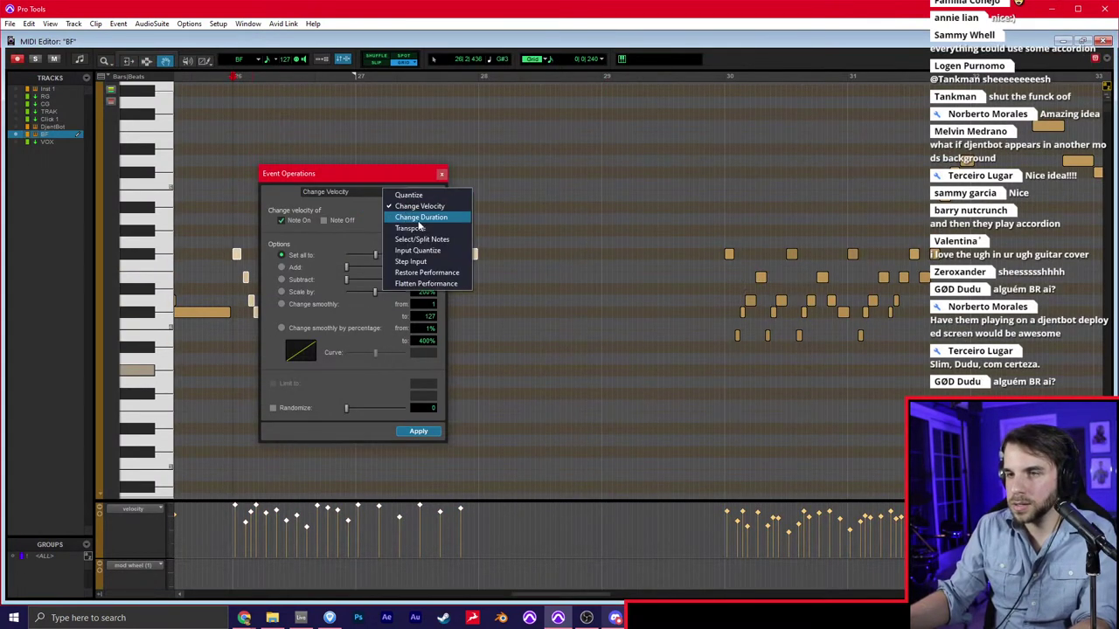
left_click(420, 217)
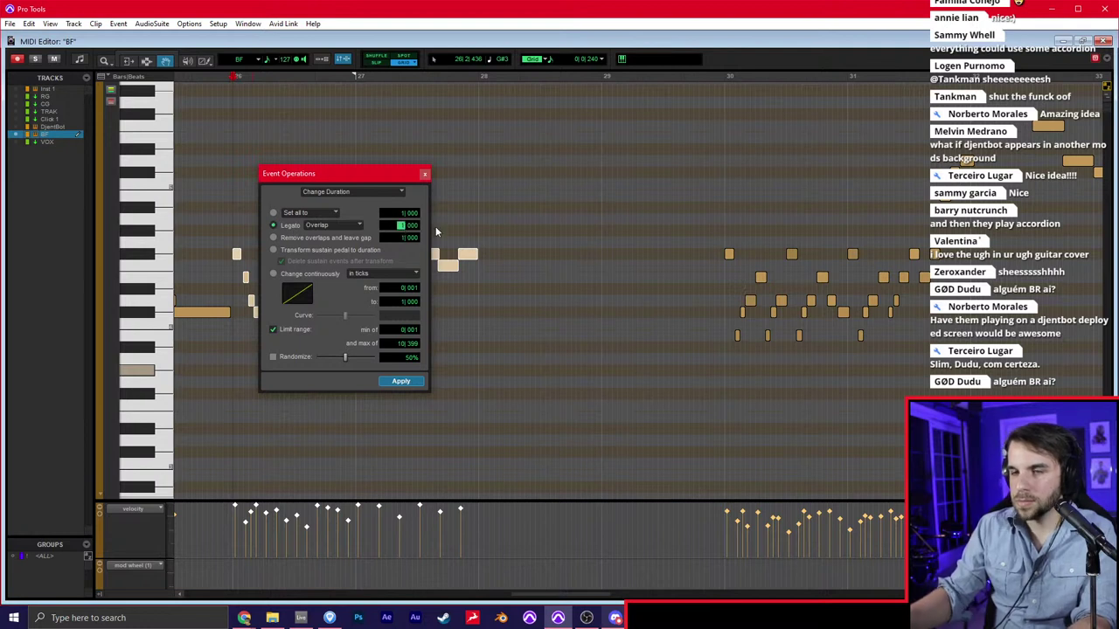
key("Return")
Shorten the overlong final note of BF's bar 27 phrase so it ends at about bar 28
key("F6")
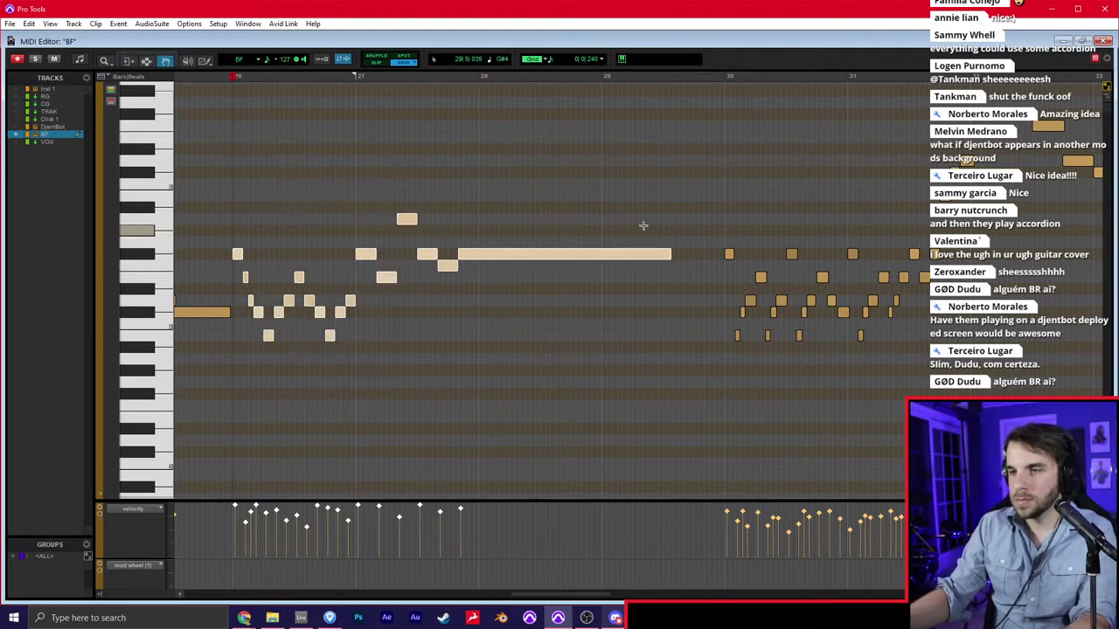
left_click_drag(657, 217, 516, 253)
key("F6")
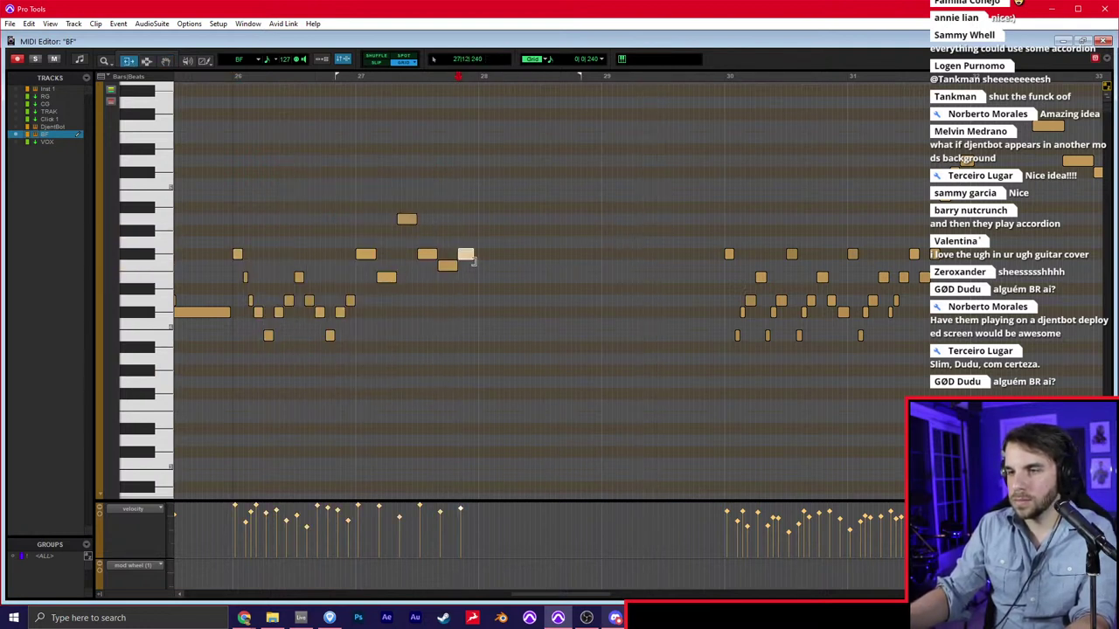
left_click(469, 255)
Apply the legato duration change with 0|000 overlap to BF's phrase from bar 30 into bar 33
scroll(467, 254, "right", 6)
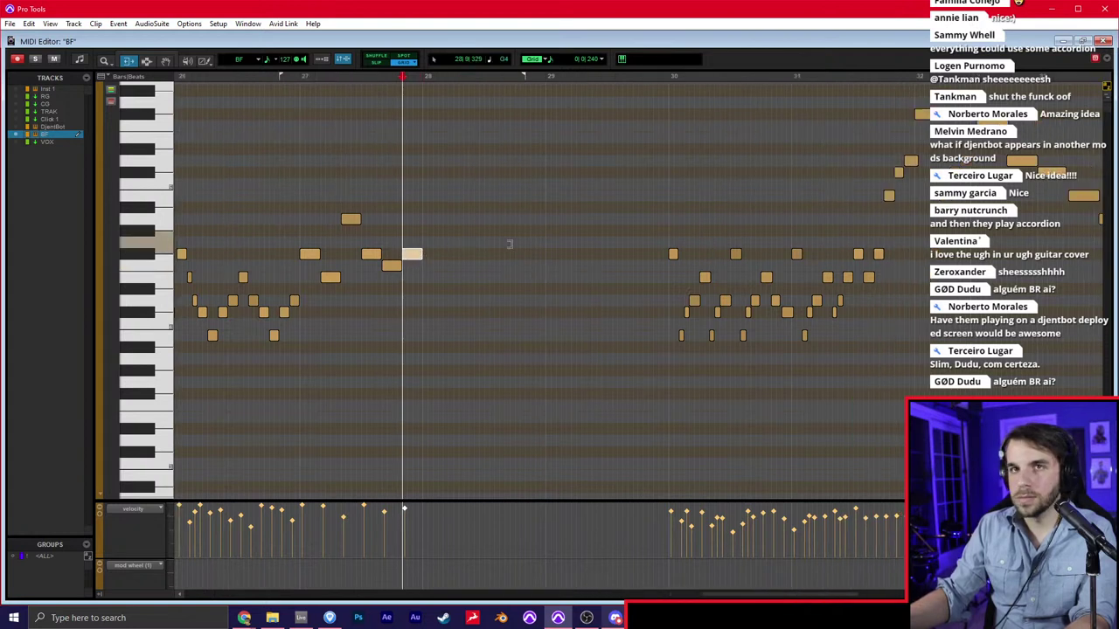
left_click_drag(357, 249, 832, 231)
key("alt+t")
left_click(350, 192)
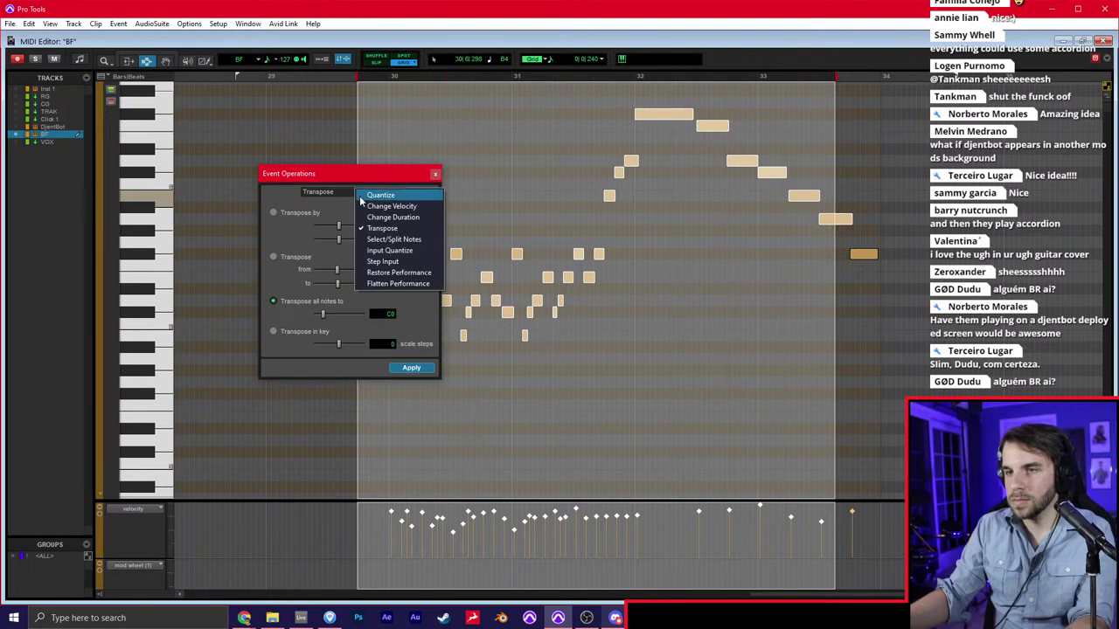
left_click(389, 215)
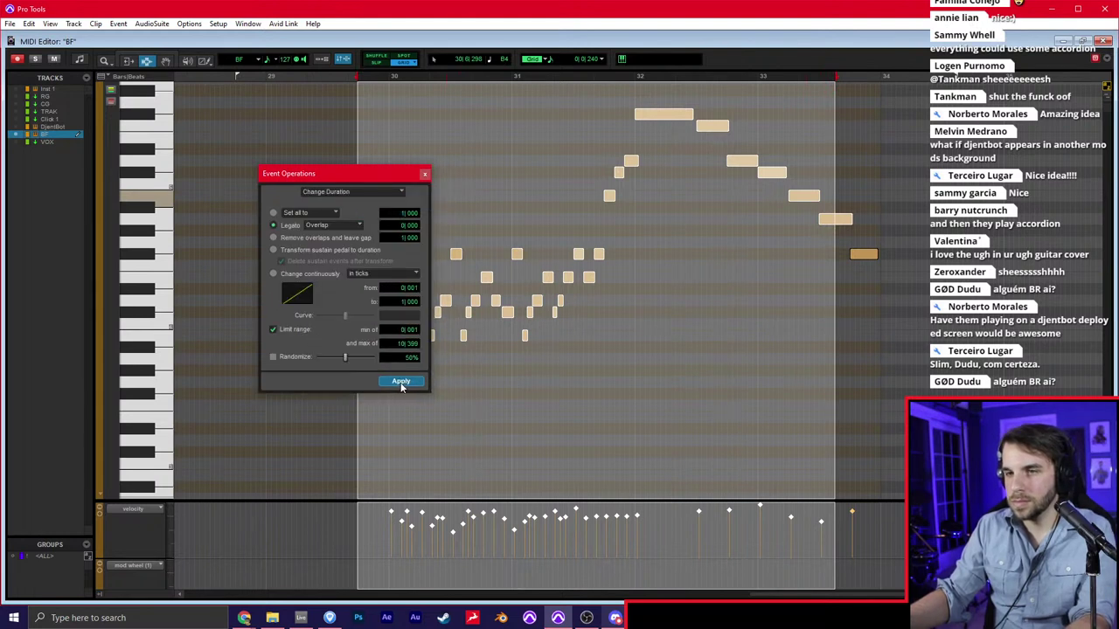
left_click(425, 175)
key("r")
scroll(430, 210, "left", 2)
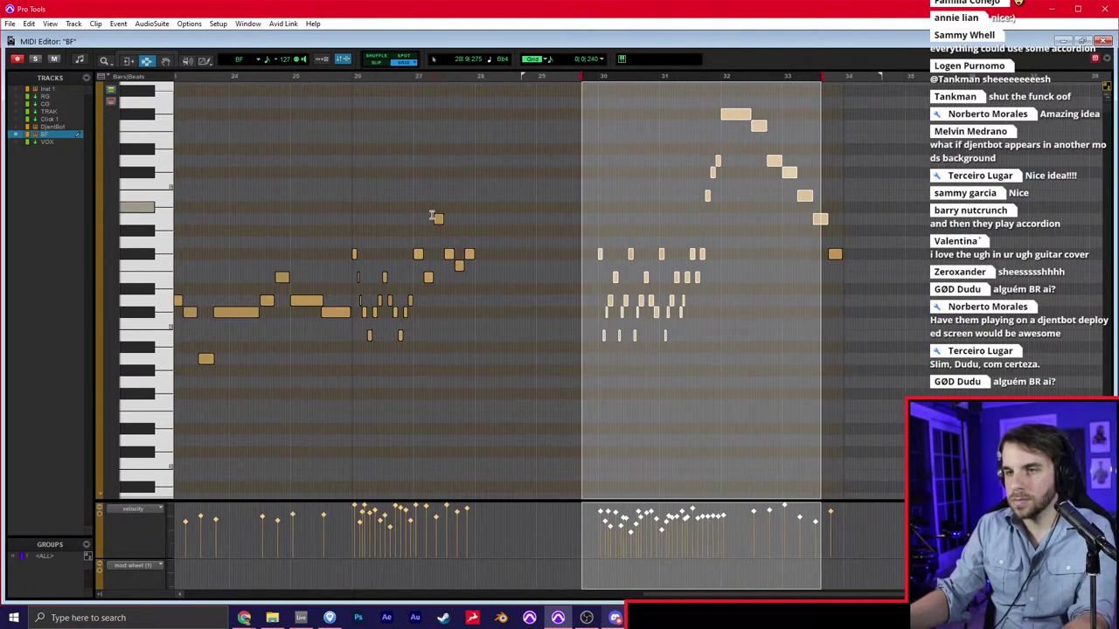
Audition the BF melody from the second half of bar 25 and return to the Edit window
left_click(323, 196)
key("space")
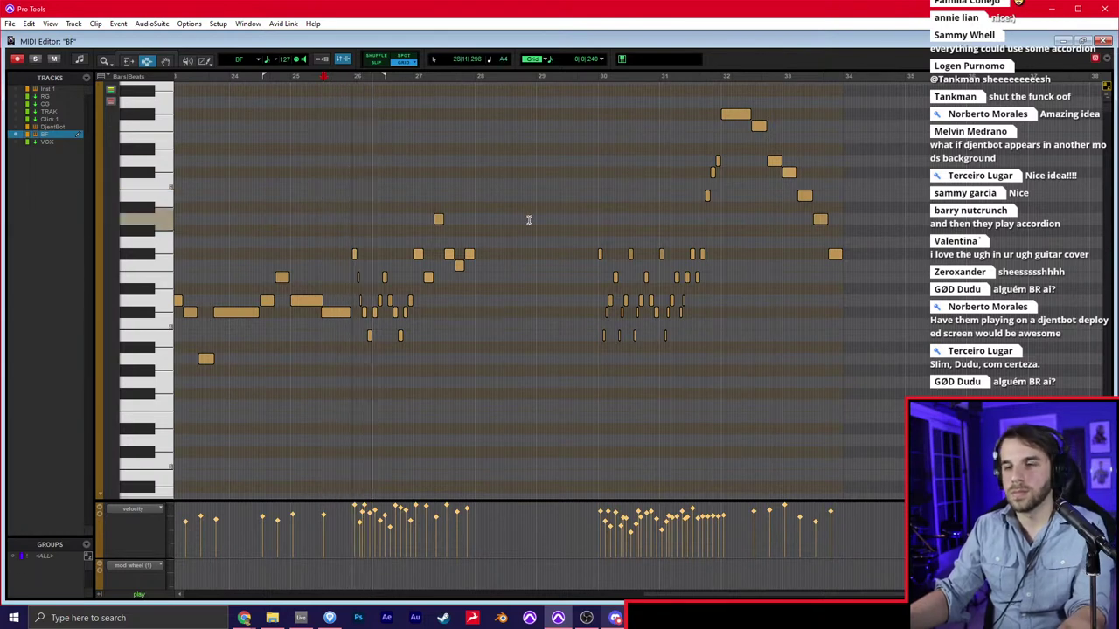
key("ctrl+equal")
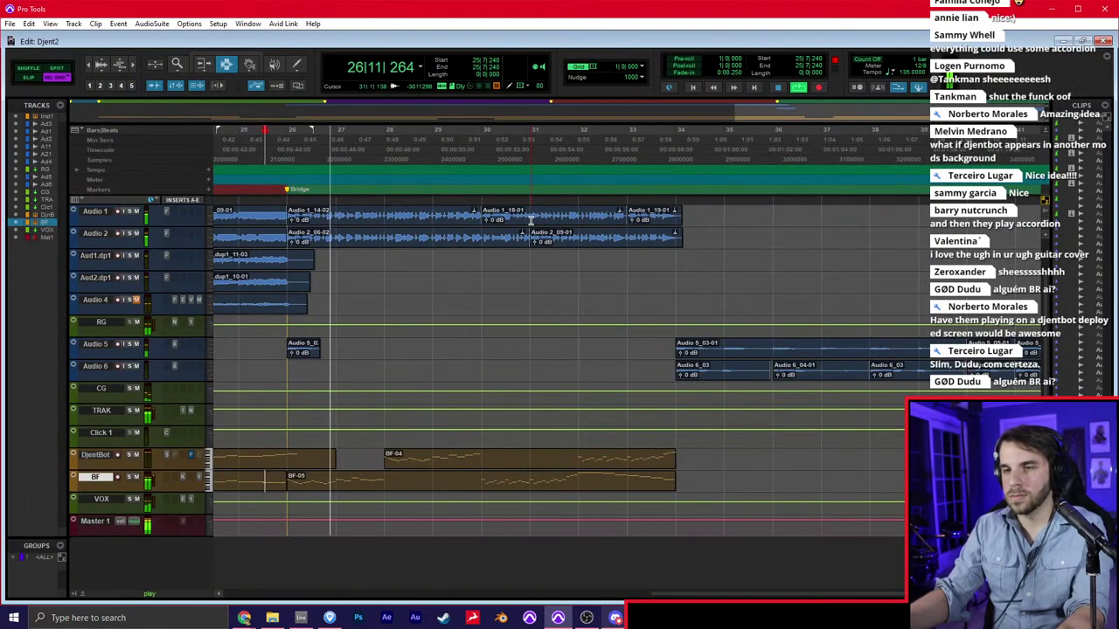
Enlarge the BF track, show its pitch bend data and delete the bends from bar 26 to bar 28
left_click_drag(116, 560, 115, 561)
left_click(110, 499)
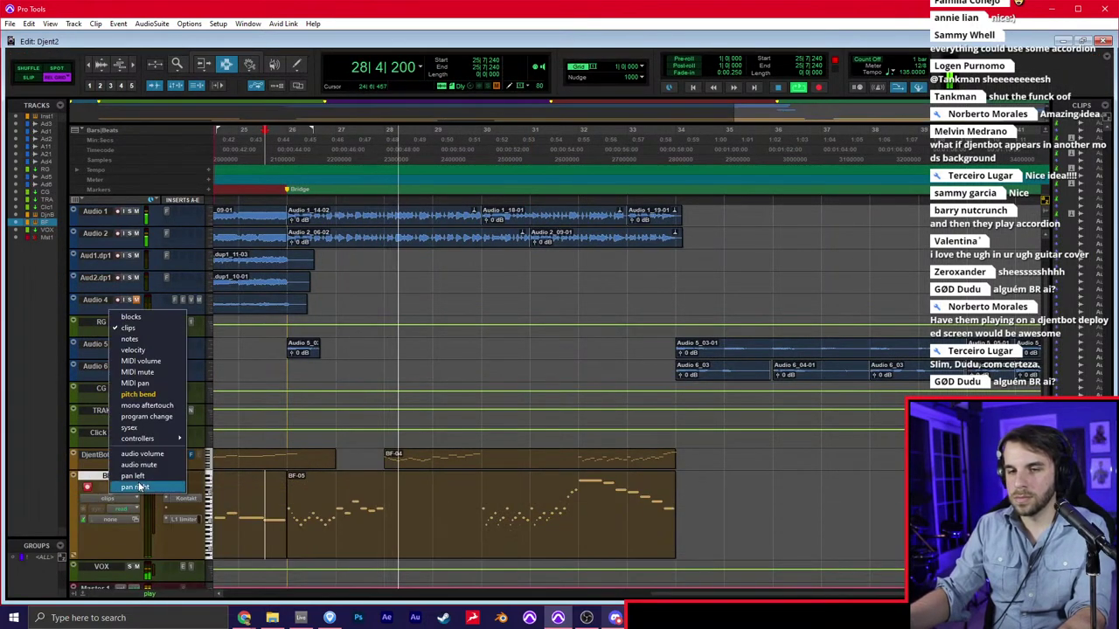
left_click(150, 394)
left_click(305, 507)
key("t")
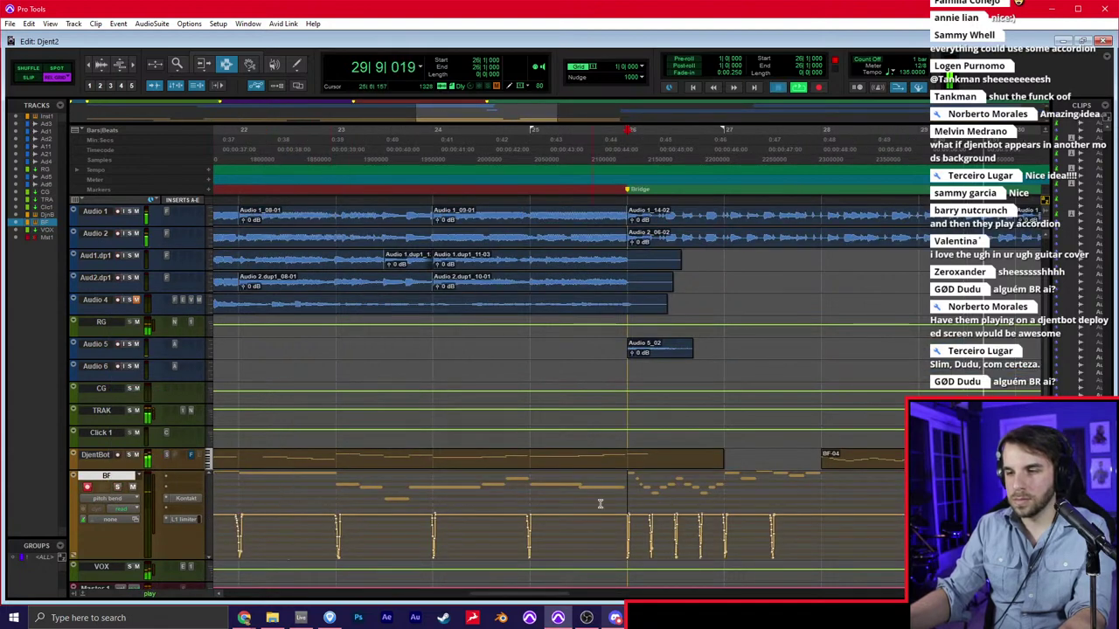
left_click_drag(620, 505, 866, 493)
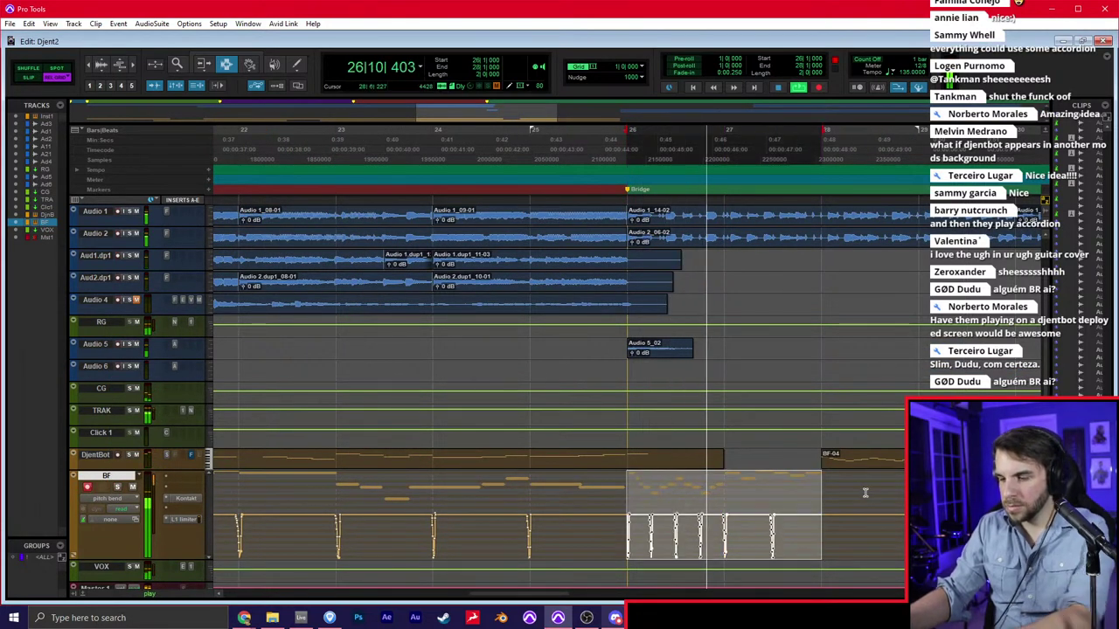
key("Delete")
left_click(646, 502)
key("r")
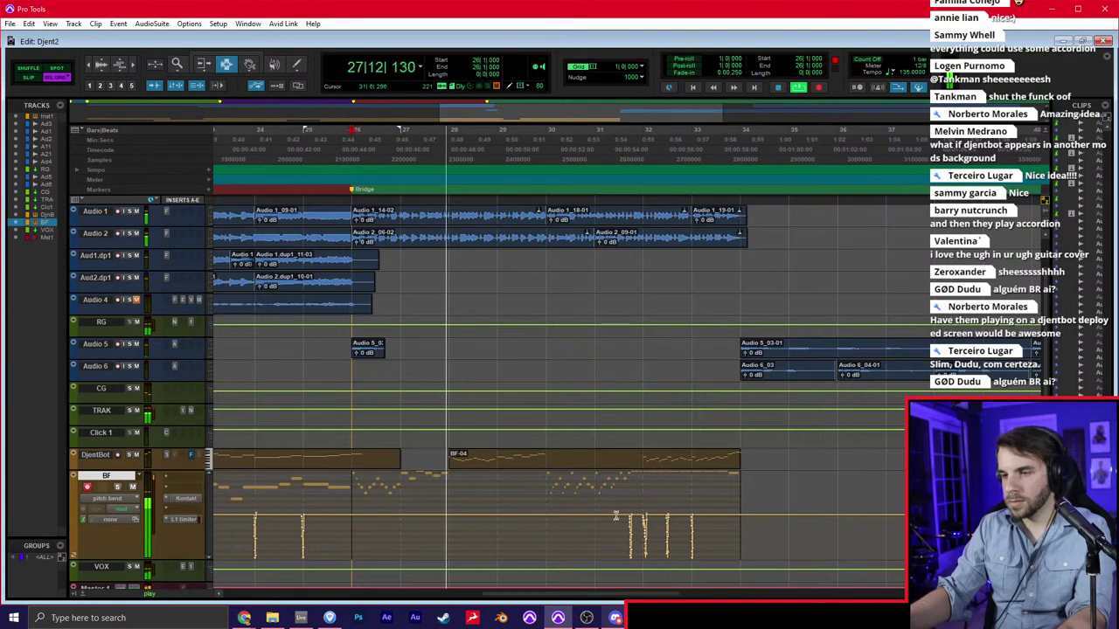
Check the levels in the Mix window during Bridge playback and set the BF track back to clips view
key("ctrl+equal")
key("ctrl+equal")
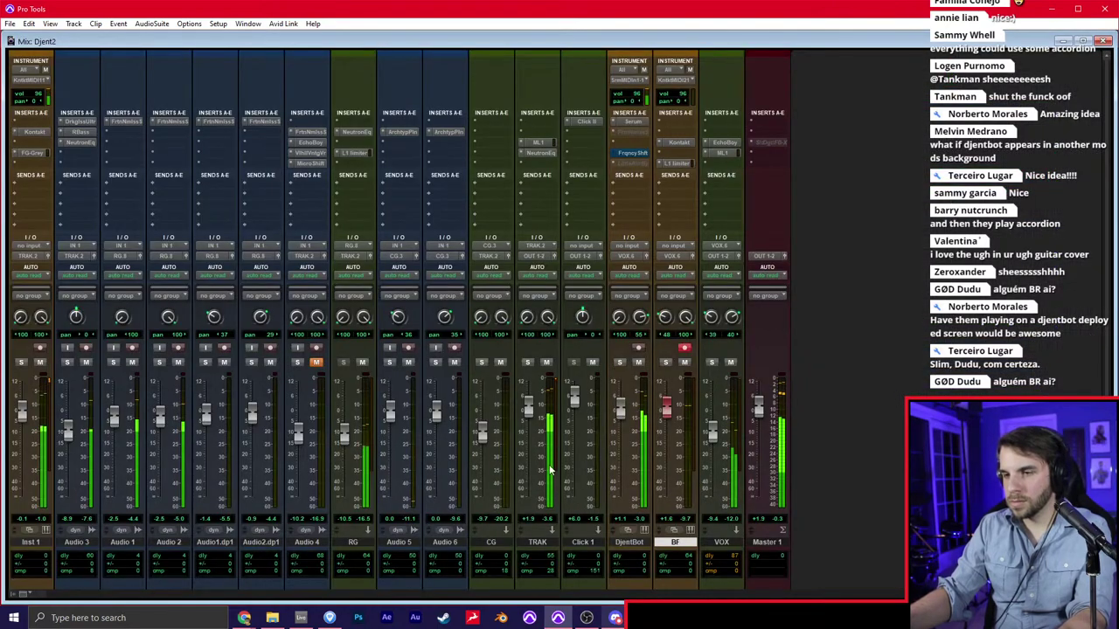
key("ctrl+equal")
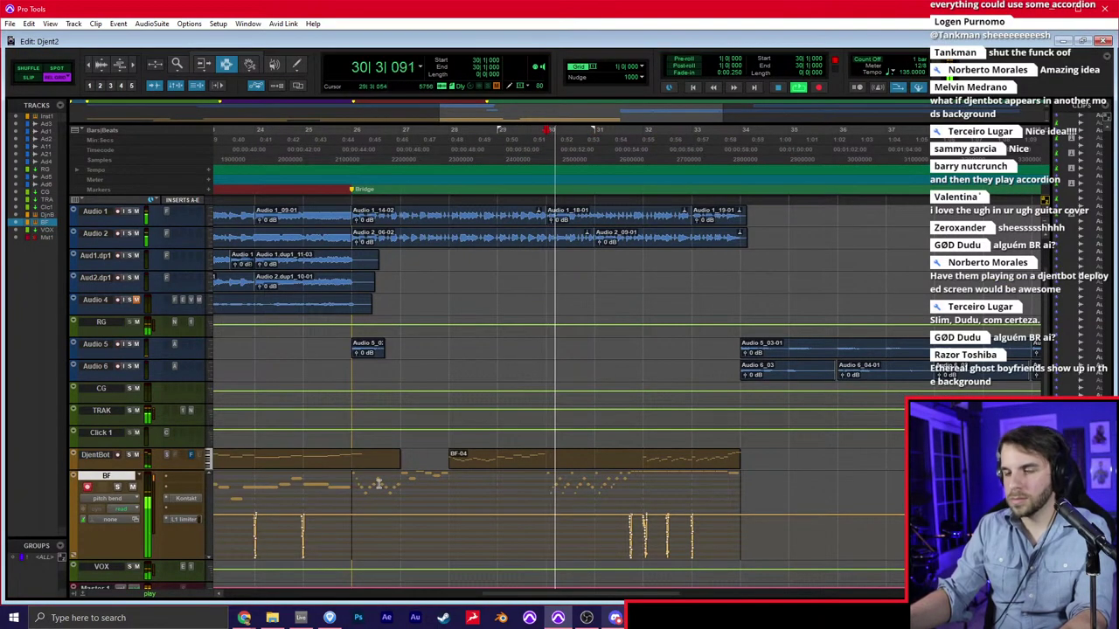
left_click(106, 498)
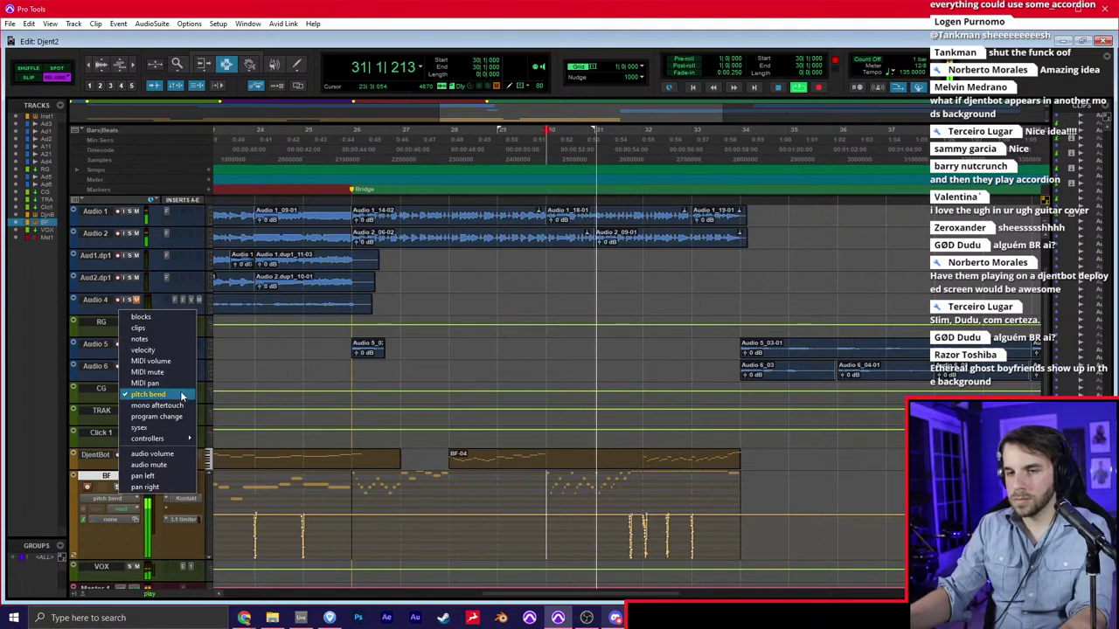
left_click(156, 341)
key("ctrl+equal")
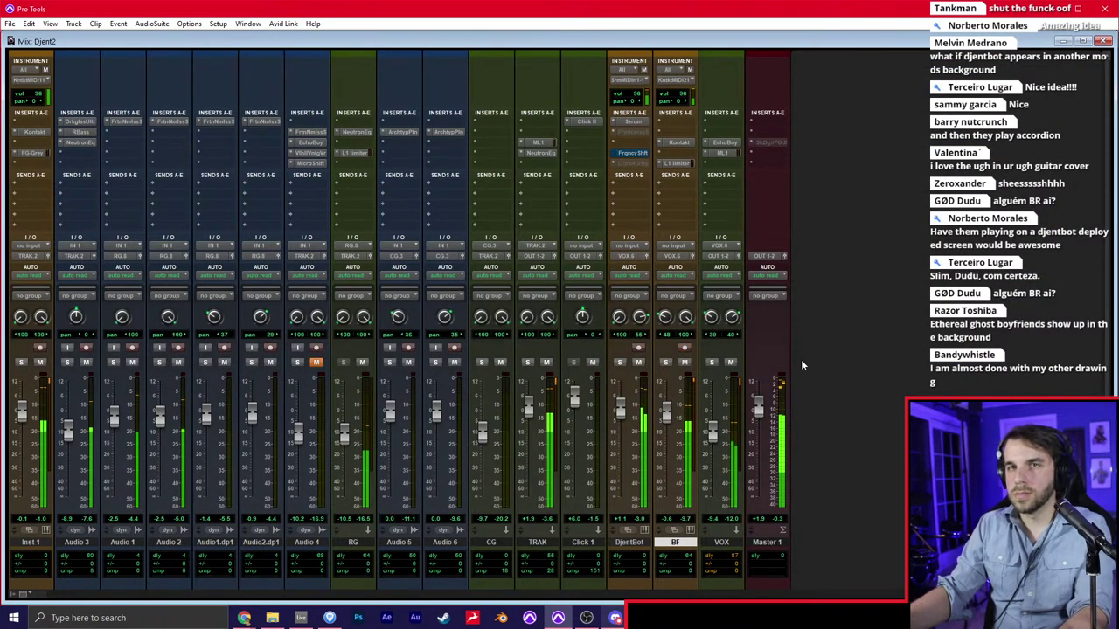
key("ctrl+equal")
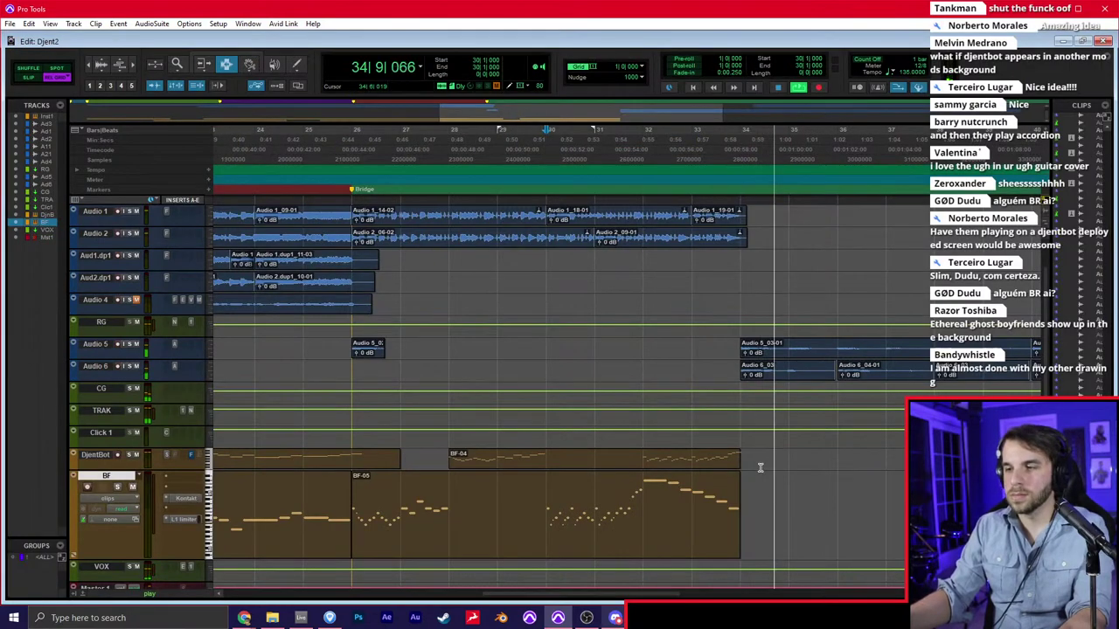
Copy the DjentBot and BF Chorus clips from bars 18 to 26 and paste them at bar 34
left_click(331, 454)
key("r")
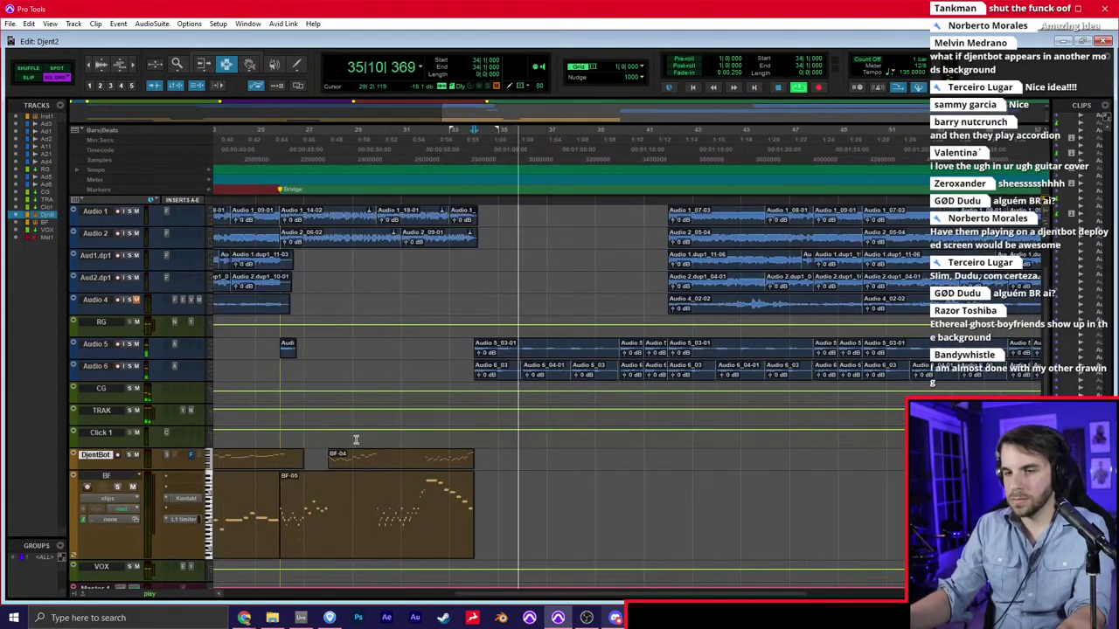
scroll(357, 442, "left", 4)
key("space")
left_click_drag(418, 454, 618, 514)
left_click(809, 455)
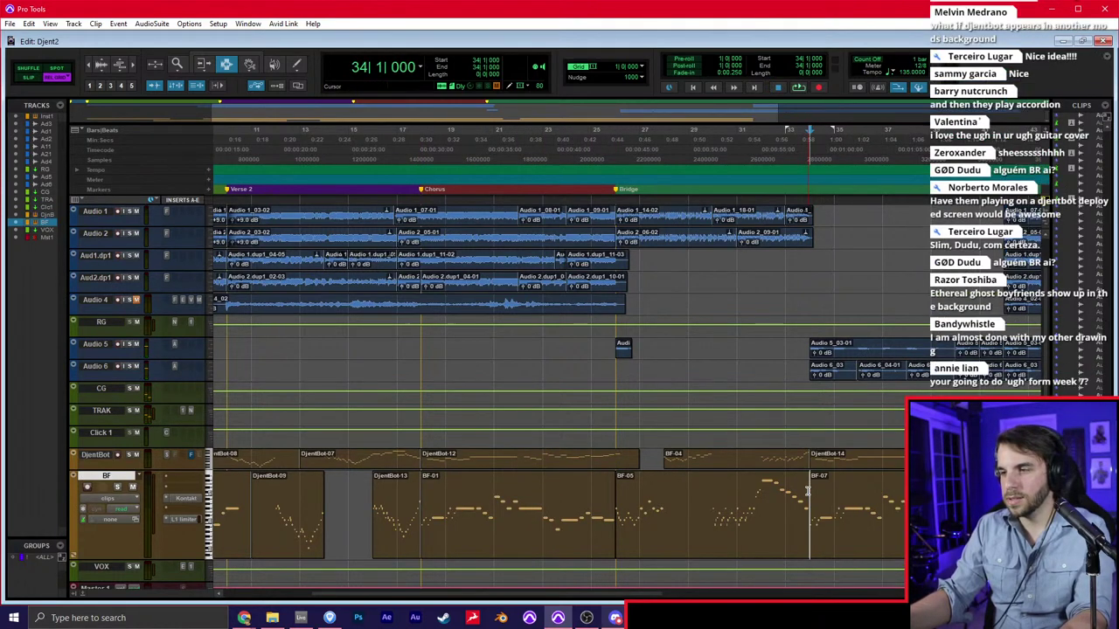
Play from bar 34 and trim the start of the pasted BF clip to about bar 36
key("space")
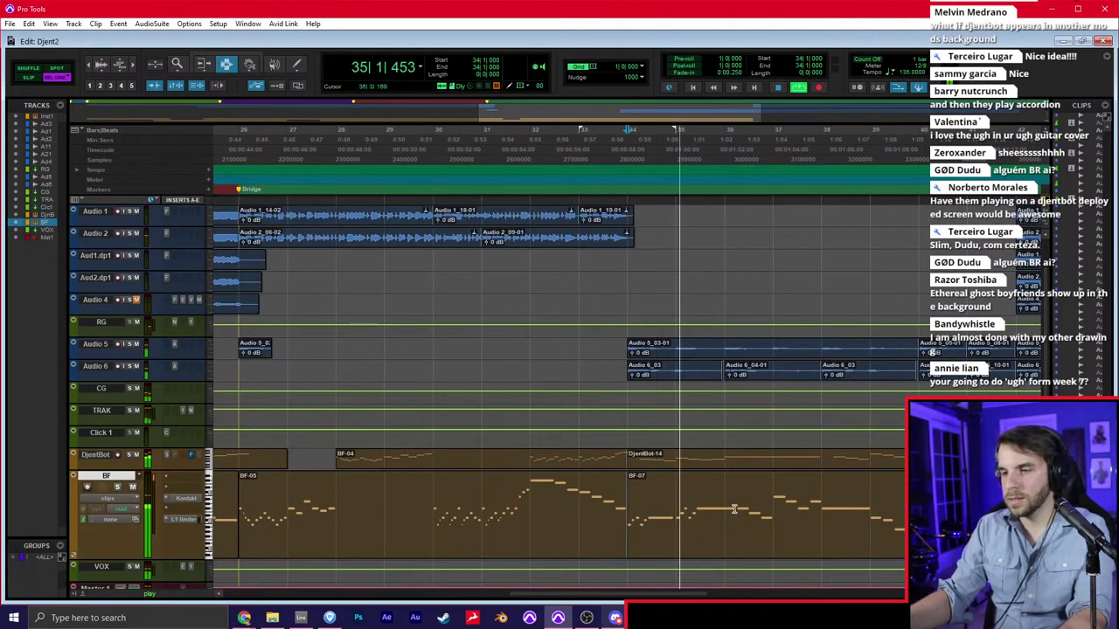
left_click(775, 503)
key("a")
key("ctrl+z")
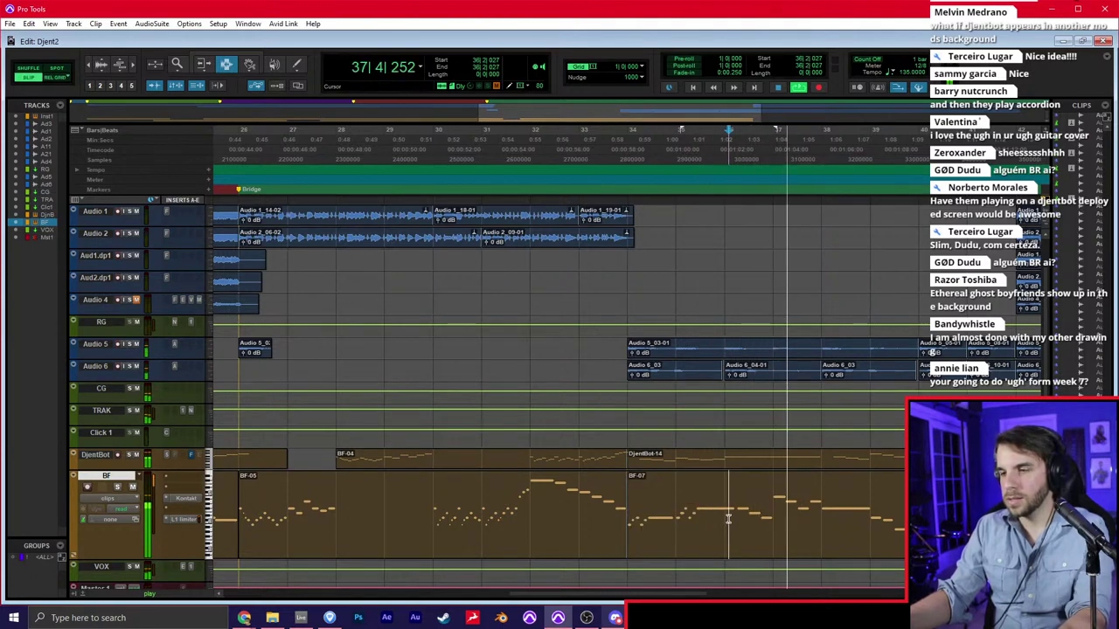
key("a")
left_click(678, 512)
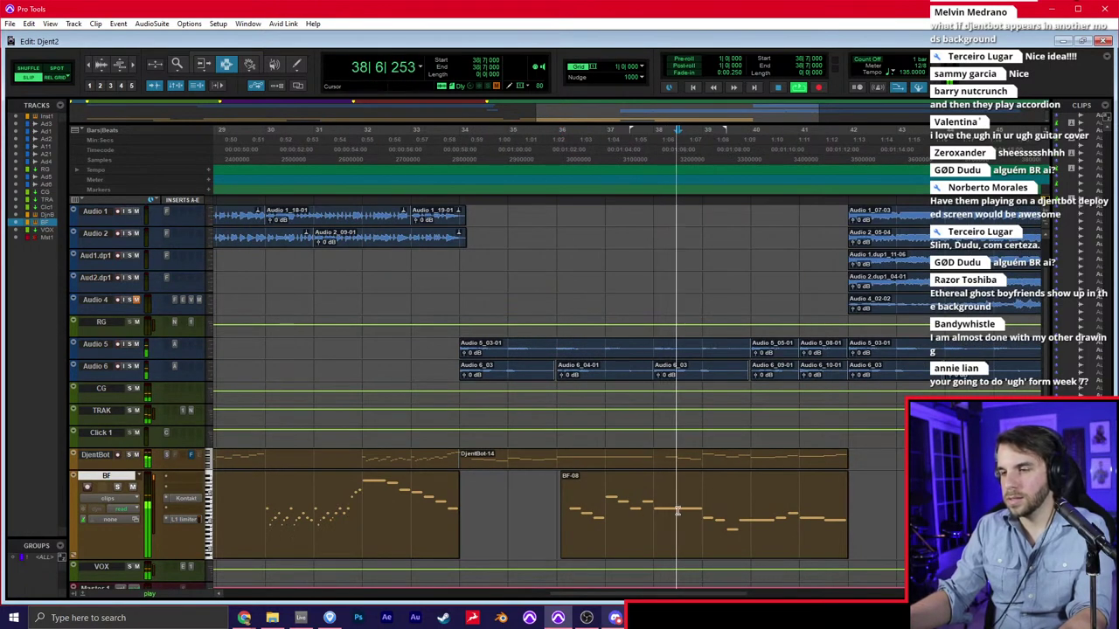
key("r")
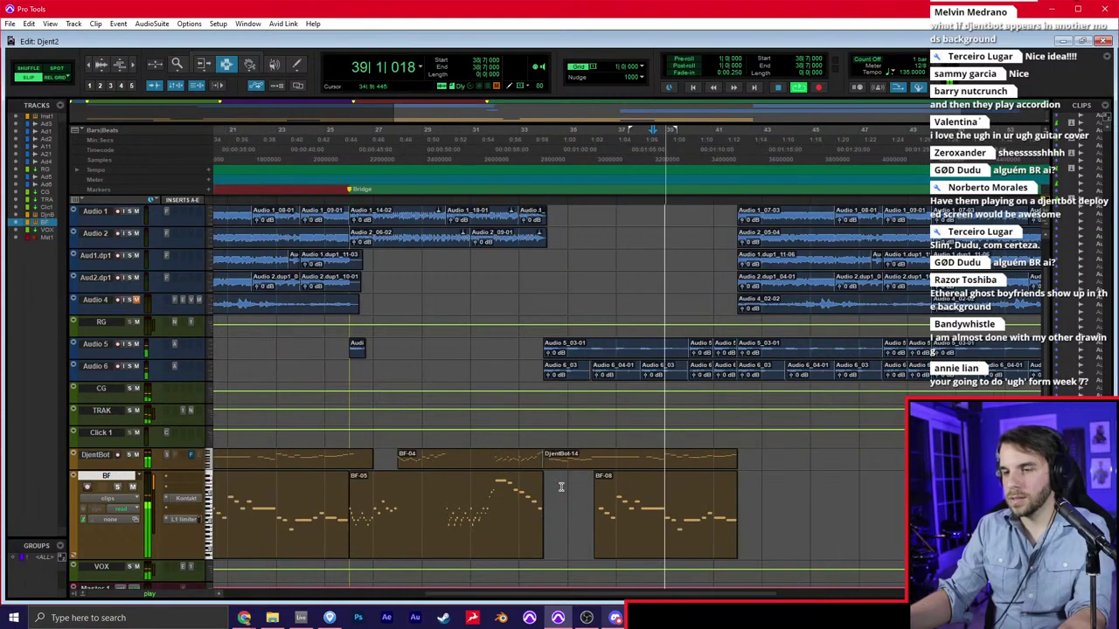
Copy the DjentBot and BF Chorus clips from bars 18 to 26 and paste them at bar 42
left_click(352, 464)
left_click_drag(354, 466, 543, 507)
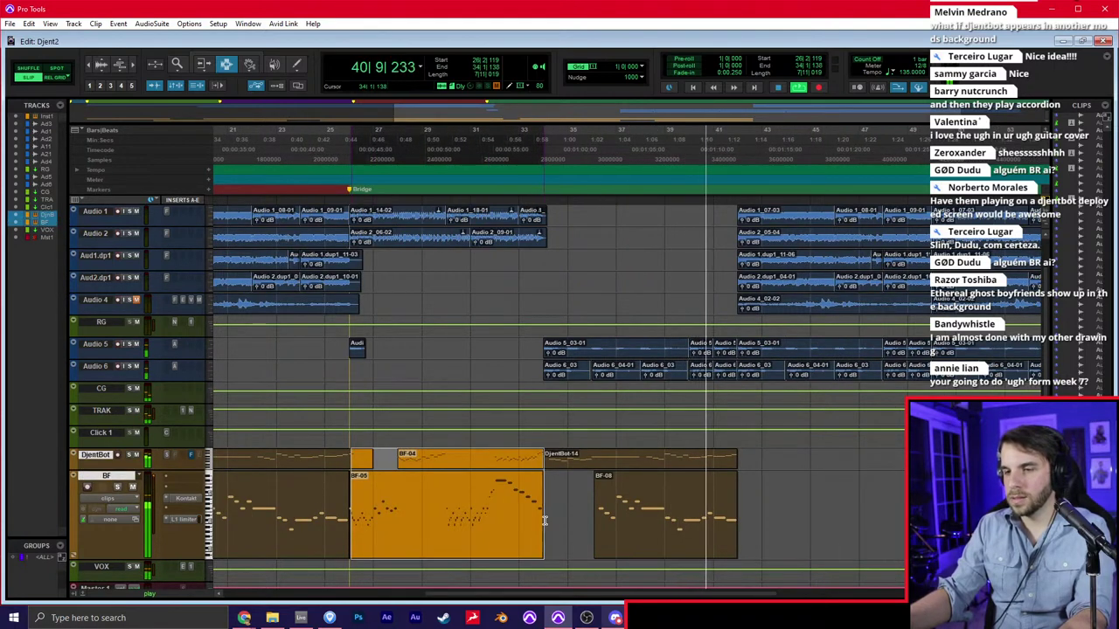
scroll(435, 505, "left", 3)
left_click_drag(324, 461, 514, 517)
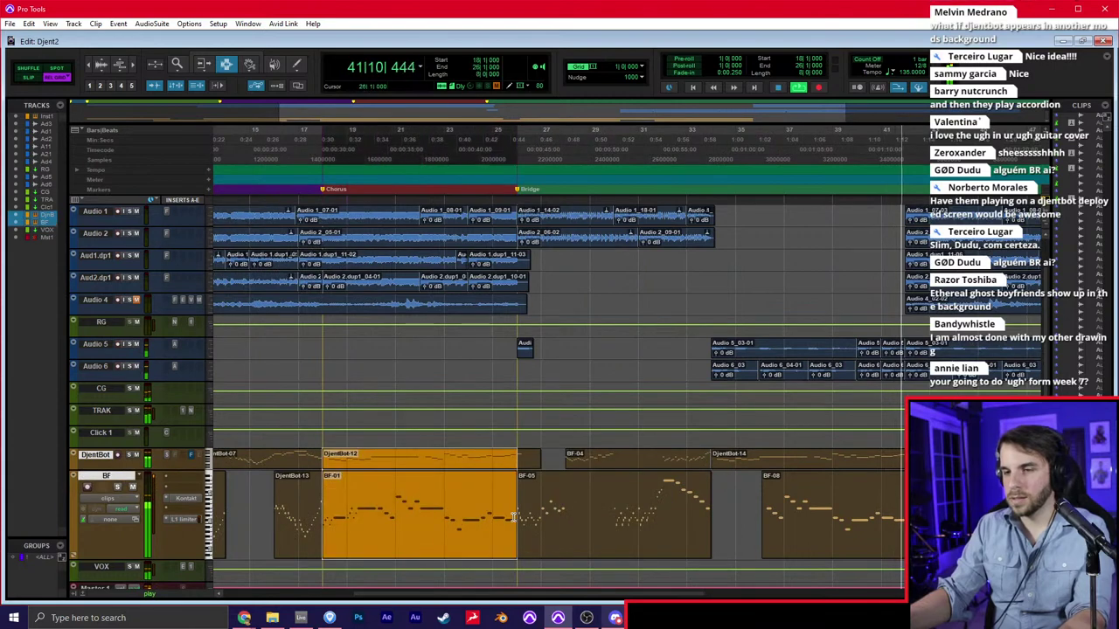
left_click_drag(901, 462, 900, 492)
key("ctrl+v")
left_click(894, 496)
scroll(881, 500, "right", 4)
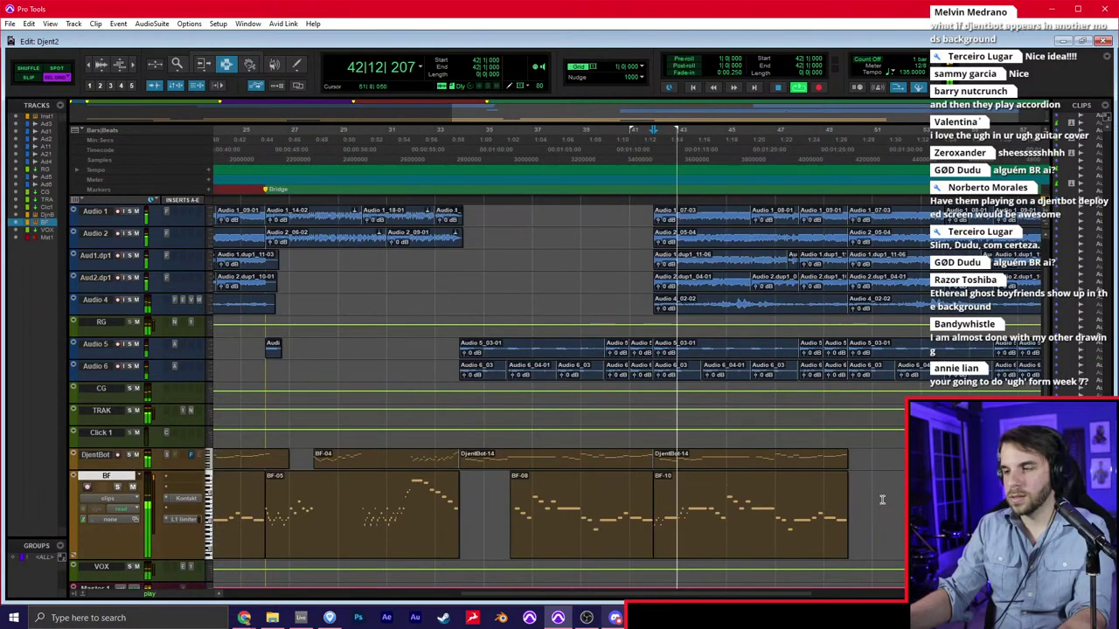
Place the insertion point on DjentBot at bar 50, stop playback at the end of the pasted clips and record-arm DjentBot
left_click(773, 493)
left_click(764, 465)
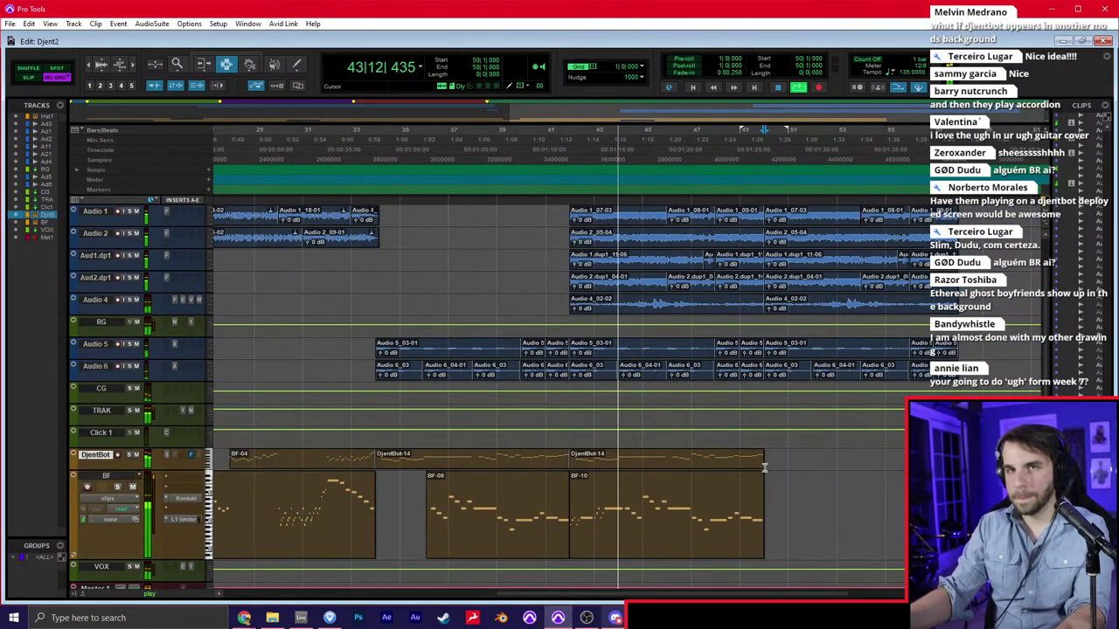
left_click(759, 484)
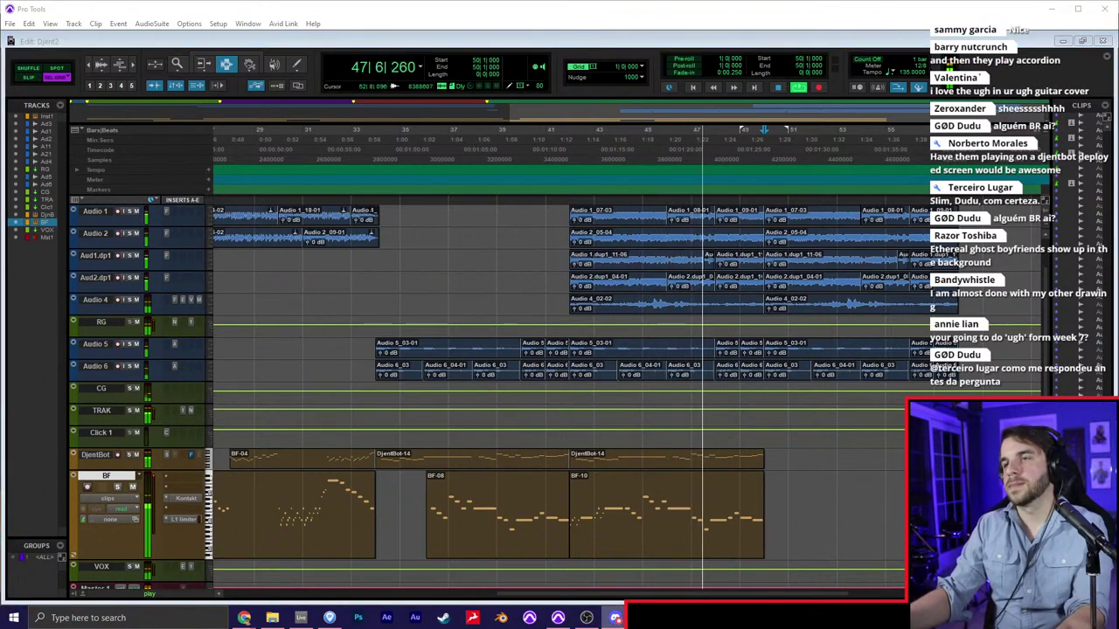
left_click(699, 512)
left_click(724, 512)
key("t")
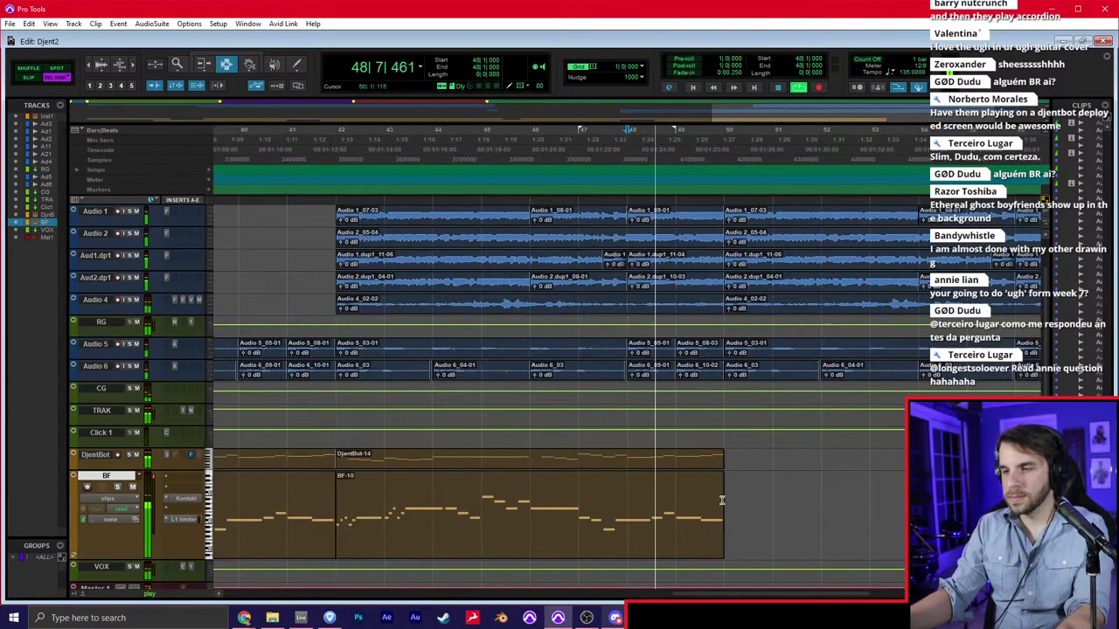
left_click(723, 498)
left_click(723, 459)
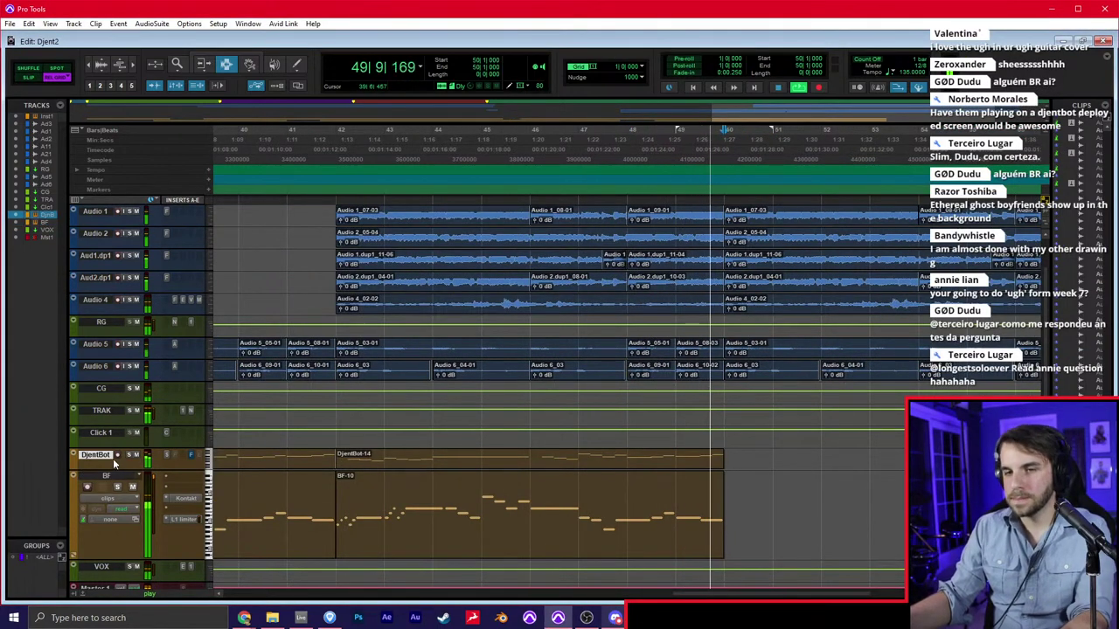
key("space")
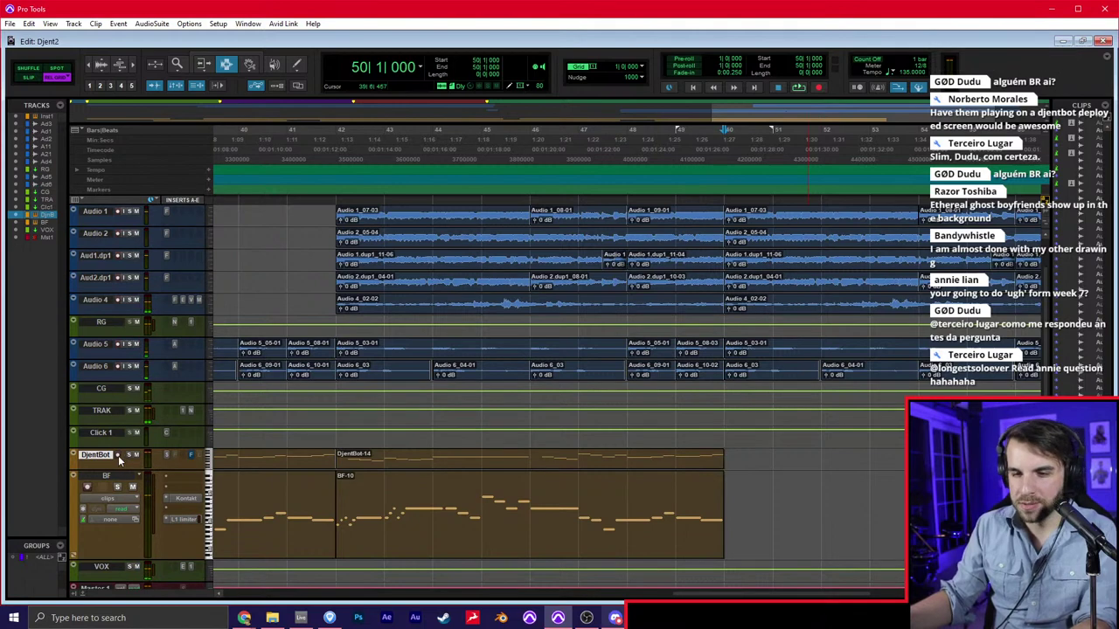
left_click(118, 455)
scroll(727, 459, "right", 3)
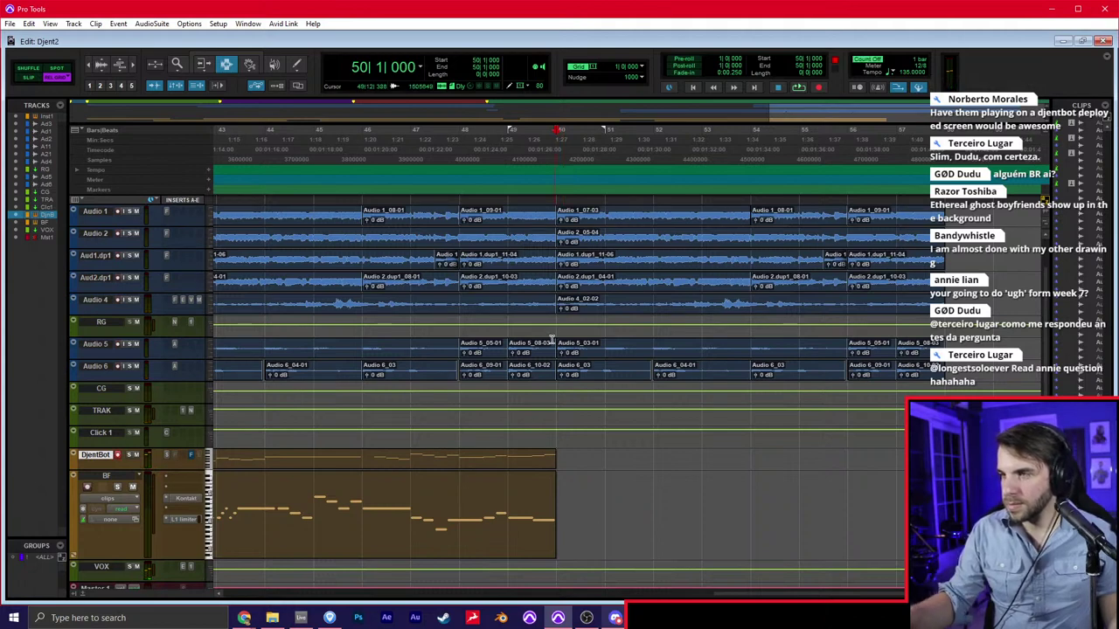
Try recording a new DjentBot melody from bar 50 and discard the takes
key("space")
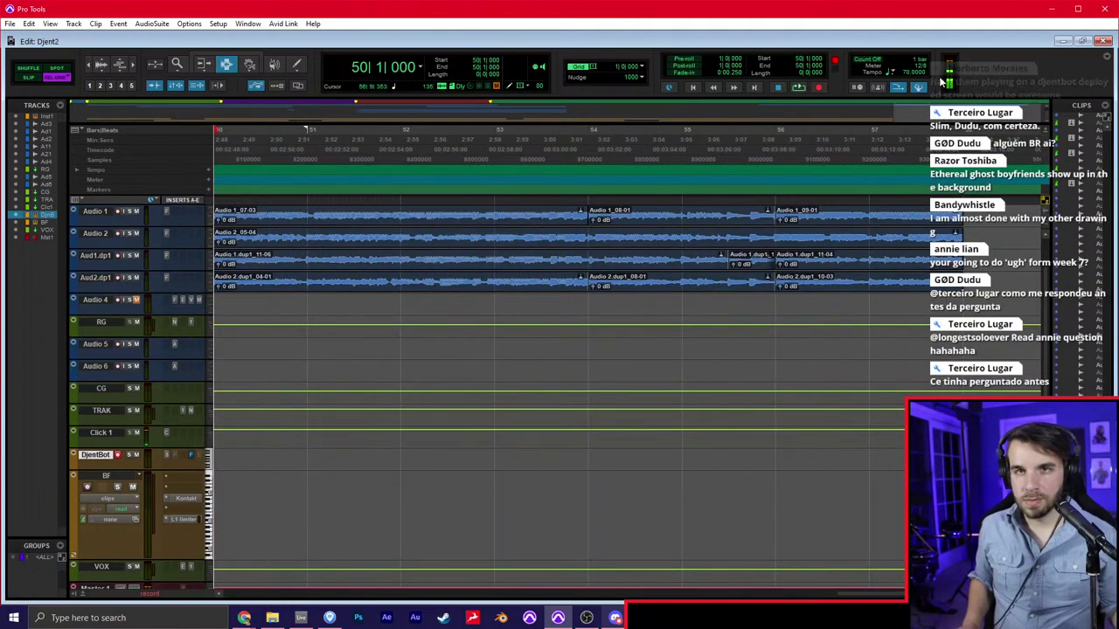
key("space")
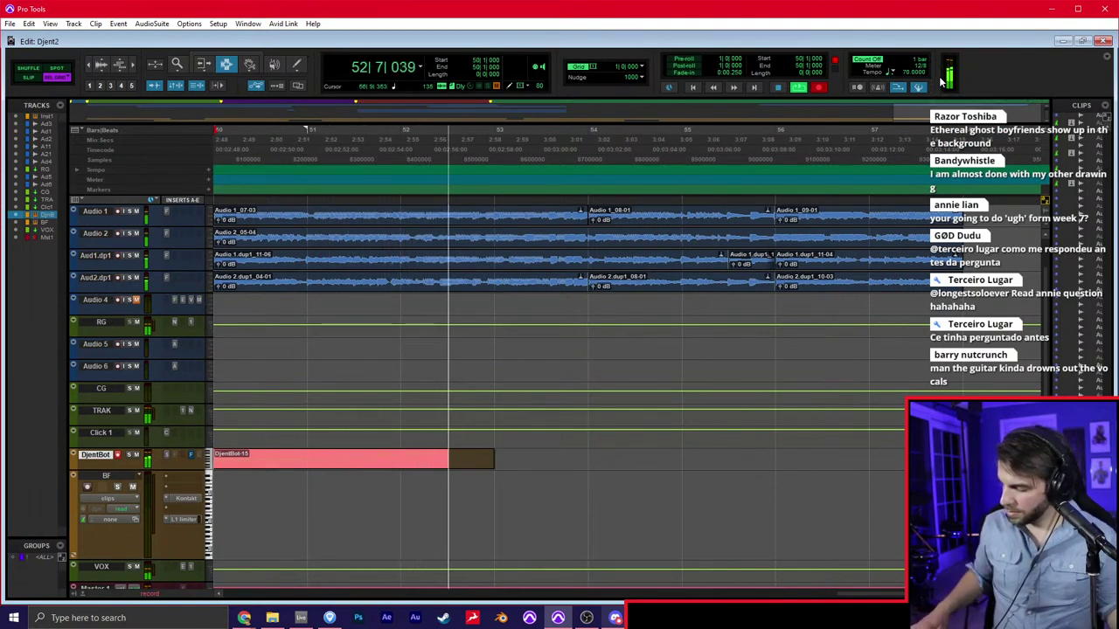
key("ctrl+period")
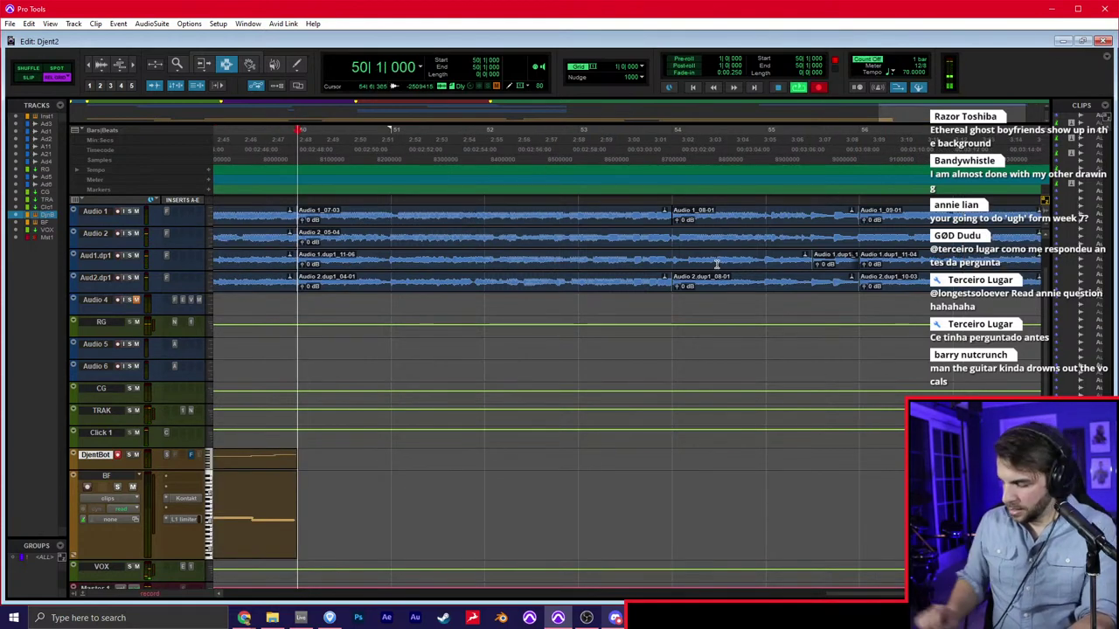
key("ctrl+space")
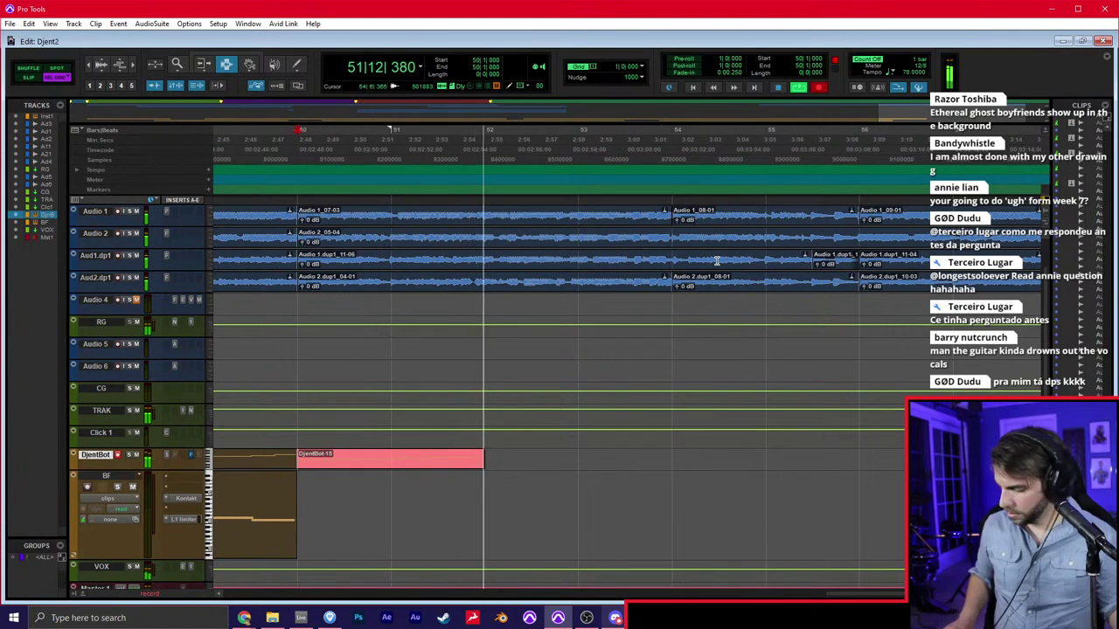
key("space")
key("ctrl+z")
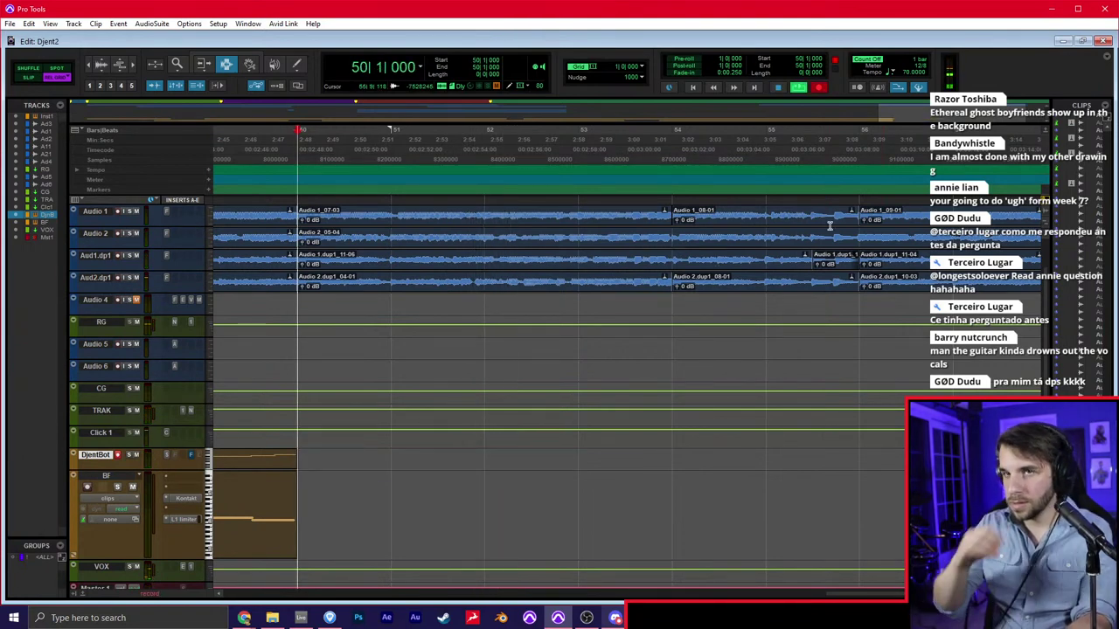
Raise the VOX fader to -7.5 dB in the Mix window while recording a trial take, and return to the Edit window
key("ctrl+equal")
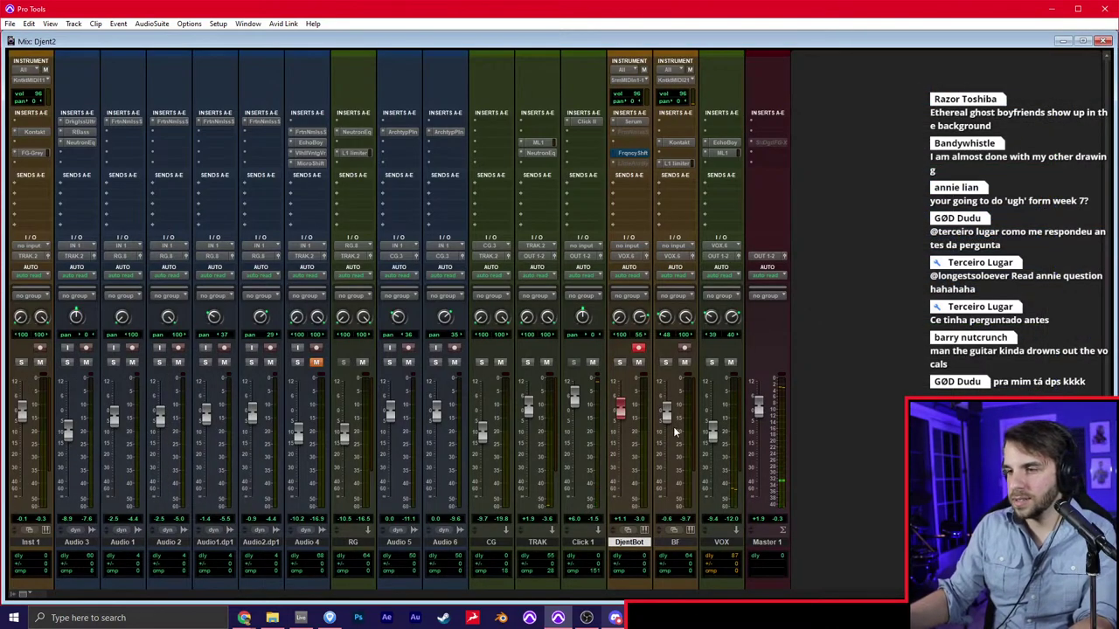
key("space")
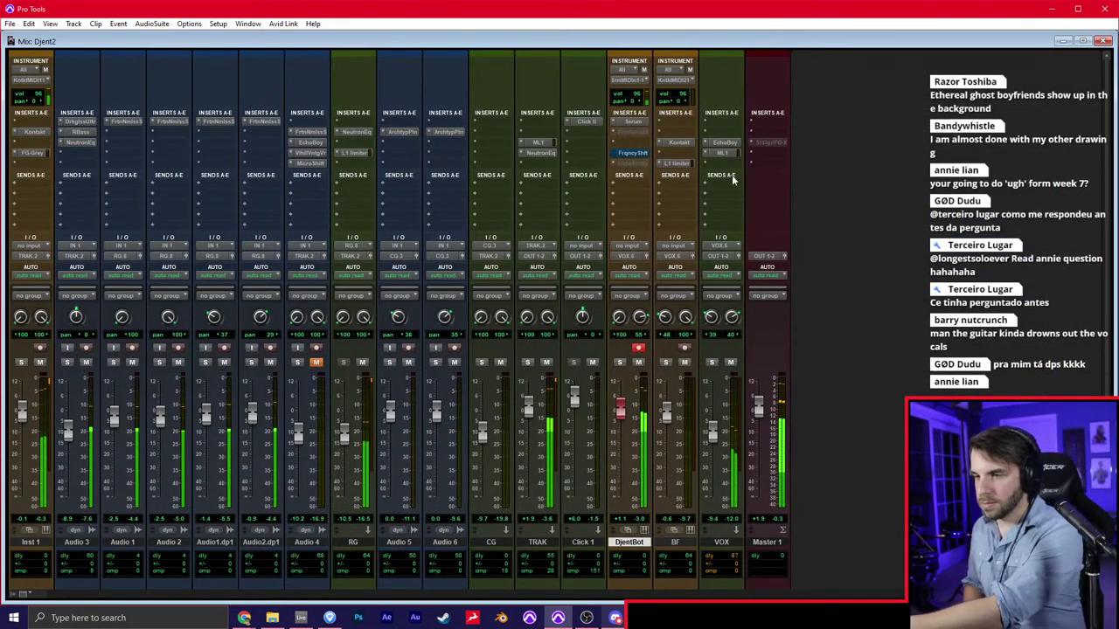
left_click_drag(712, 433, 711, 429)
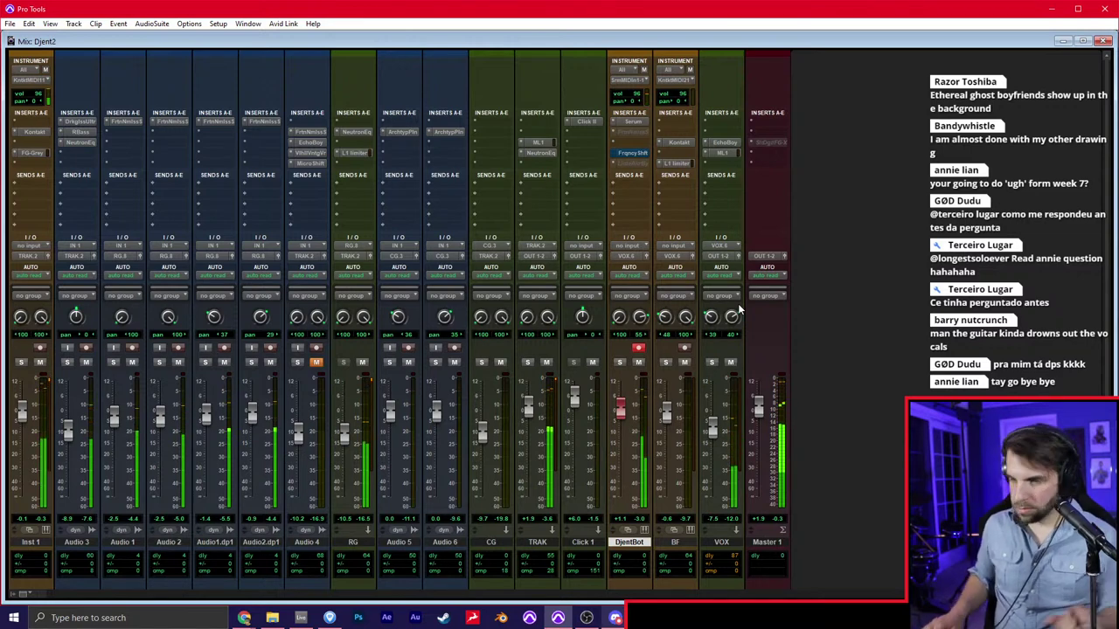
key("ctrl+equal")
key("space")
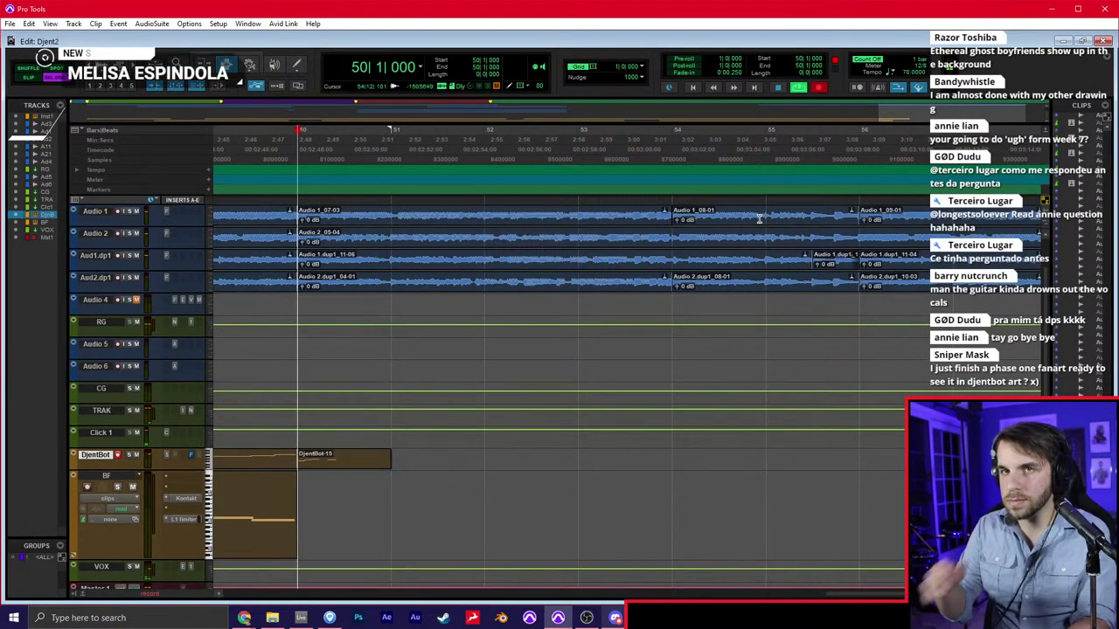
Undo the trial take and try another longer DjentBot take from bar 50, discarding it
key("ctrl+z")
key("ctrl+space")
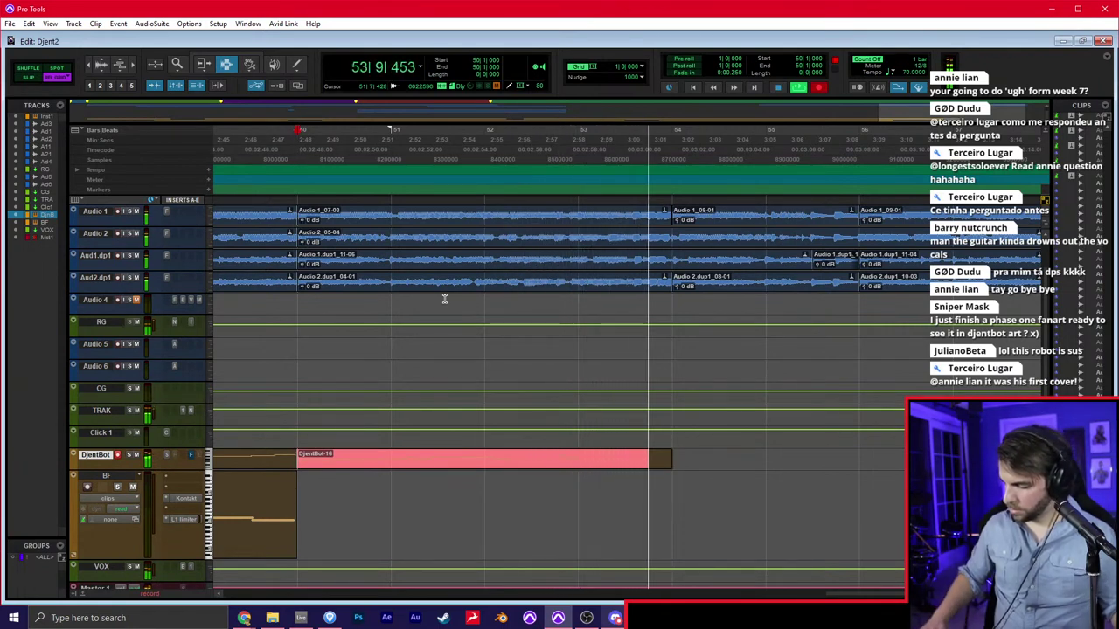
key("ctrl+period")
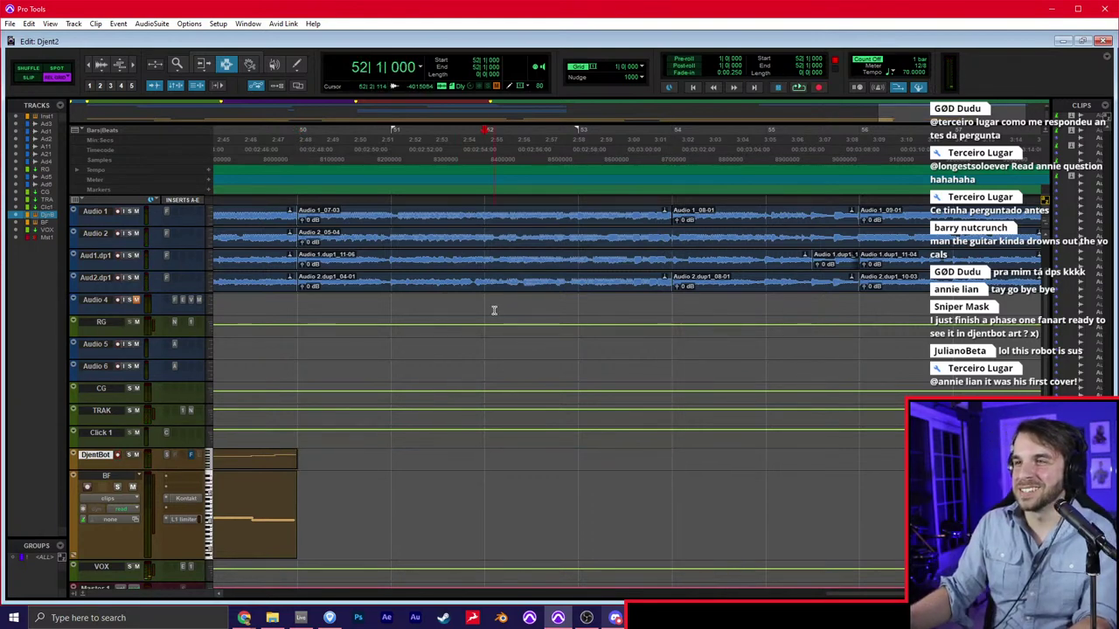
Record the DjentBot melody from bar 50 through the end of bar 57
key("alt+Tab")
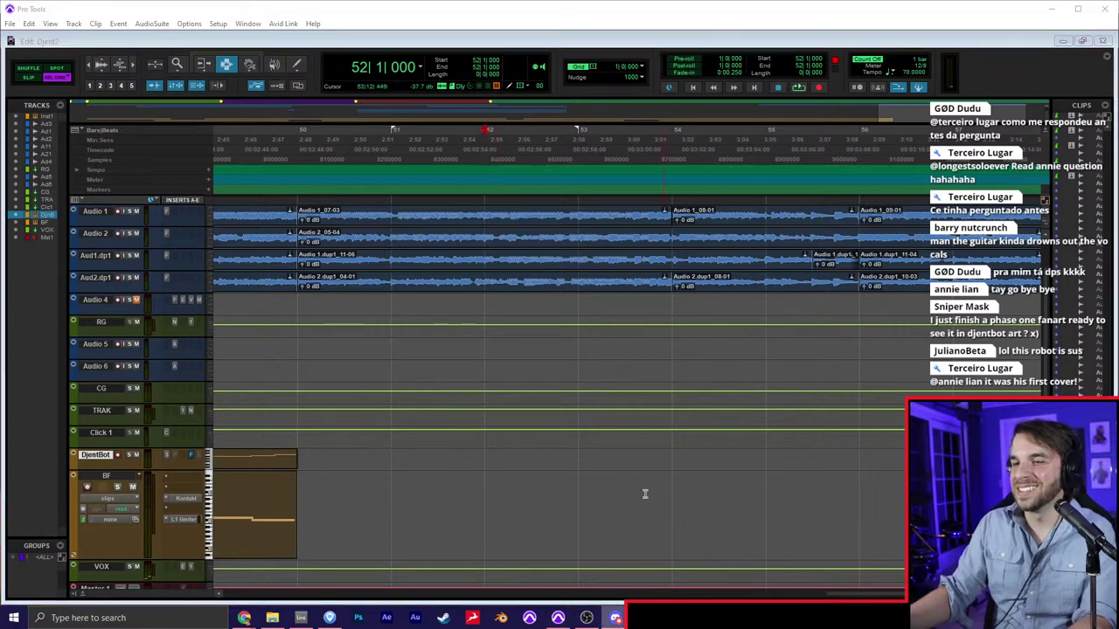
left_click(470, 456)
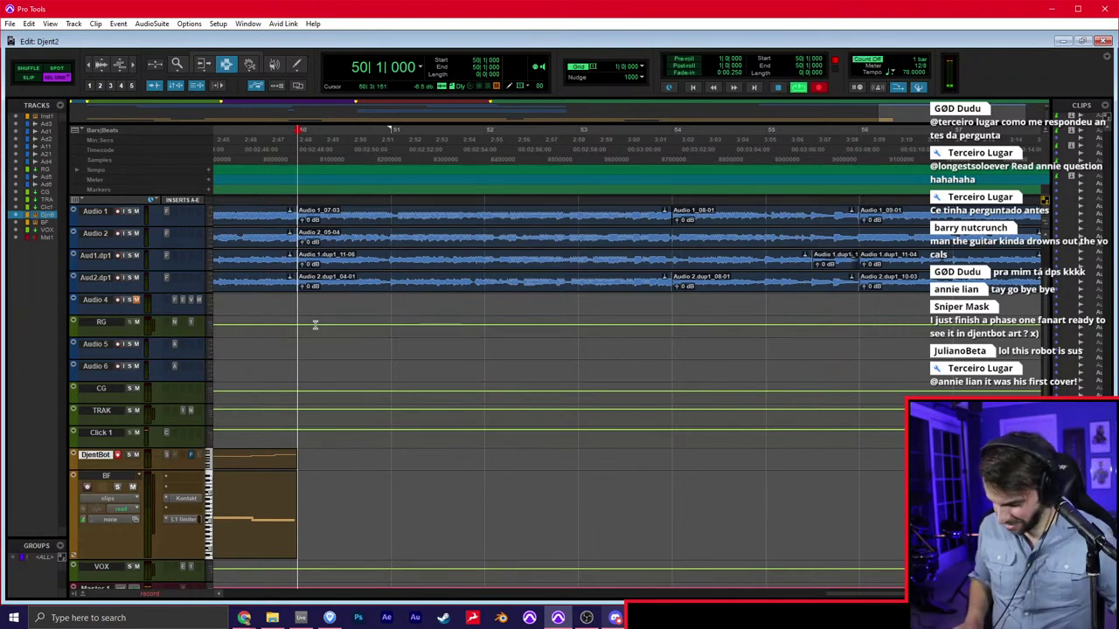
key("space")
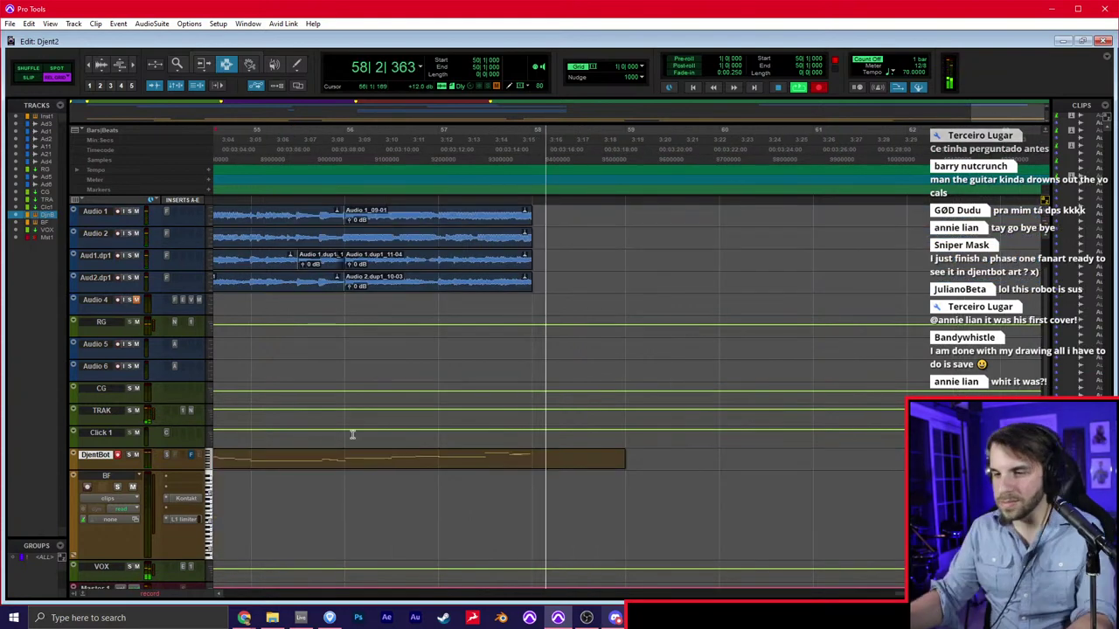
Open the DjentBot recording in the MIDI Editor and try the C#5 note late in bar 57 two semitones lower, restoring its pitch
key("super+=")
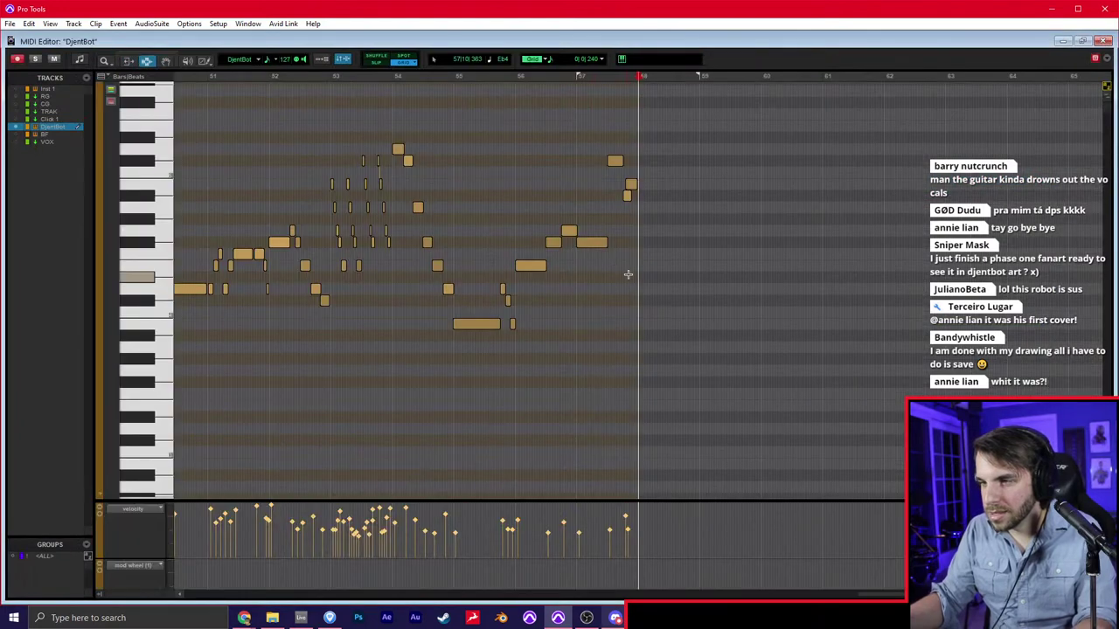
key("t")
key("t")
left_click(547, 167)
left_click(546, 164)
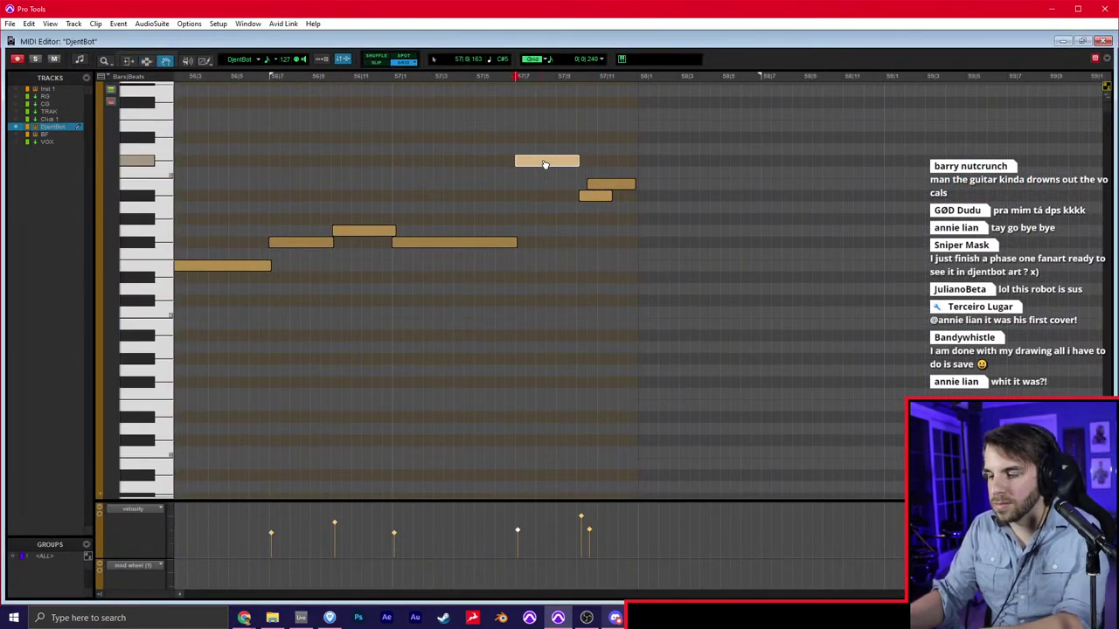
key("Down")
key("Down")
key("Up")
key("Up")
Lower the second-to-last DjentBot note four semitones, extend it to bar 58, and move the final note to start at bar 58
left_click(587, 200)
key("Down")
key("Down")
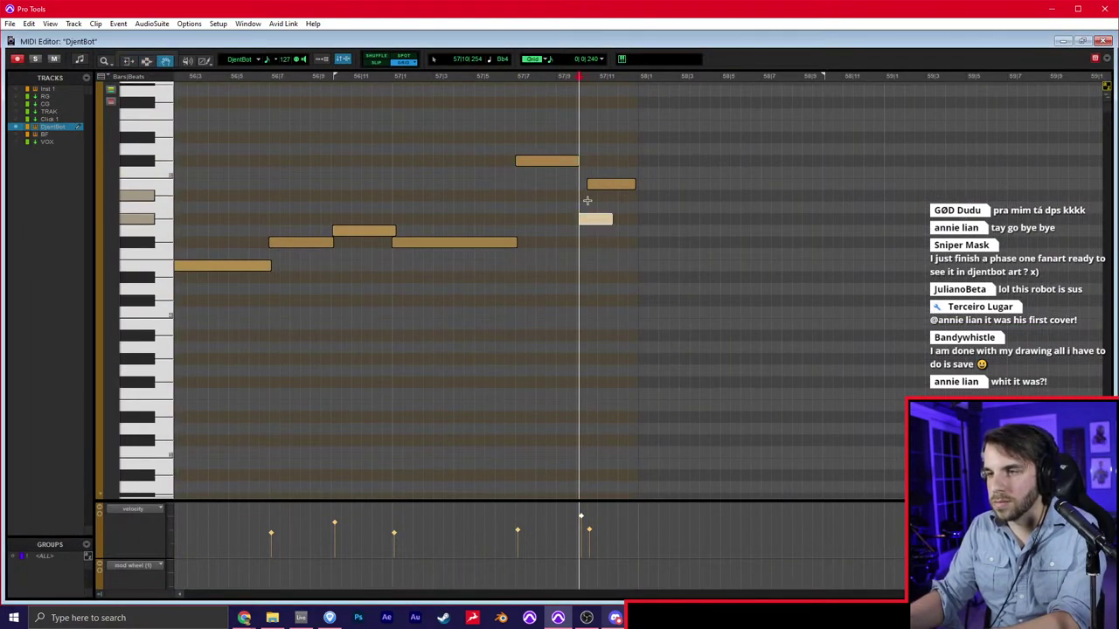
key("Down")
key("Down")
key("F6")
left_click_drag(612, 243, 643, 245)
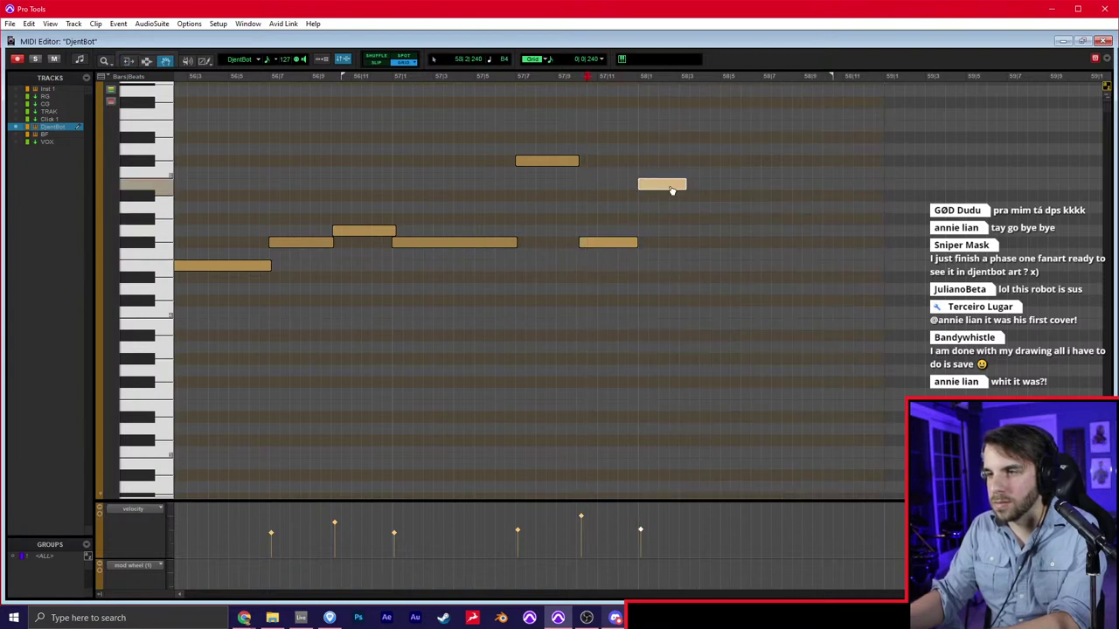
left_click(599, 242)
key("r")
key("r")
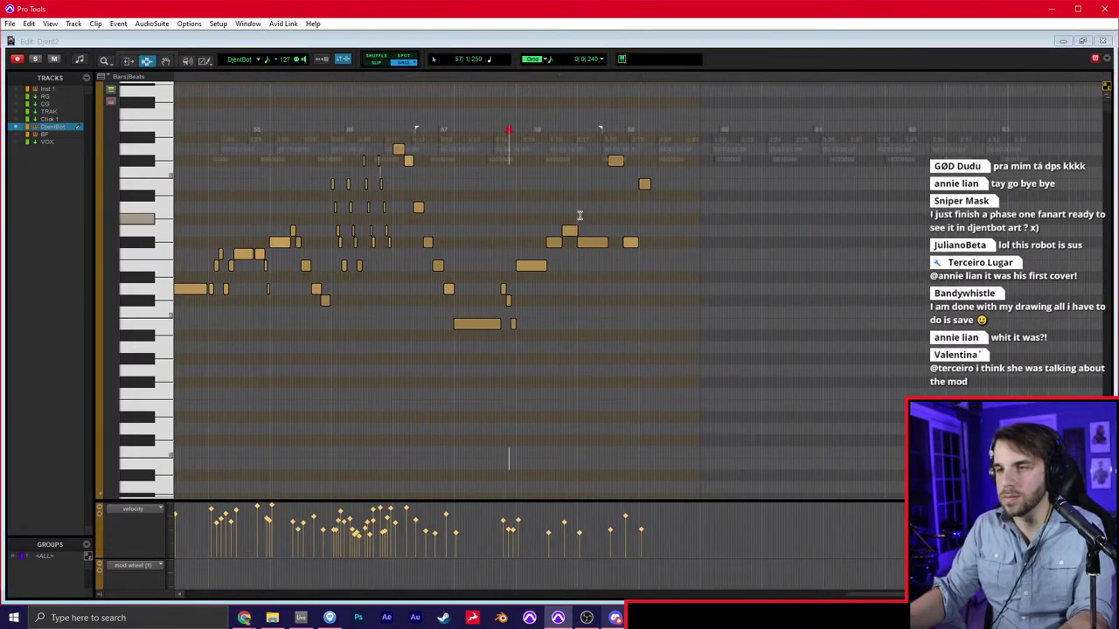
key("ctrl+w")
Quantize the note starts and ends of the new DjentBot clip to a 1/16-note grid
double_click(502, 461)
scroll(509, 464, "left", 3)
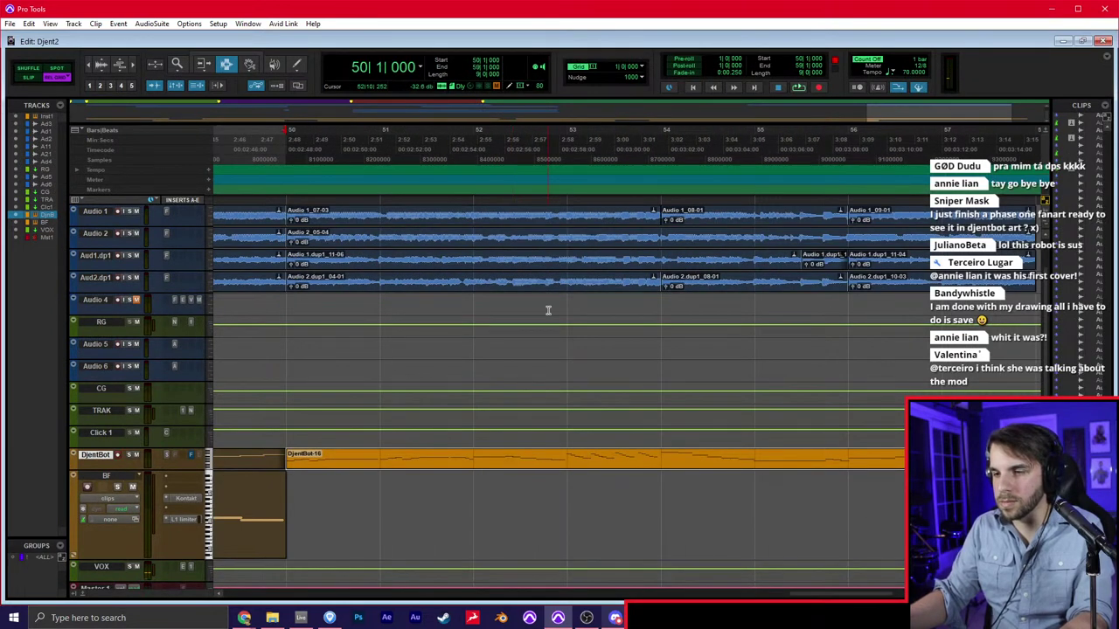
key("alt+0")
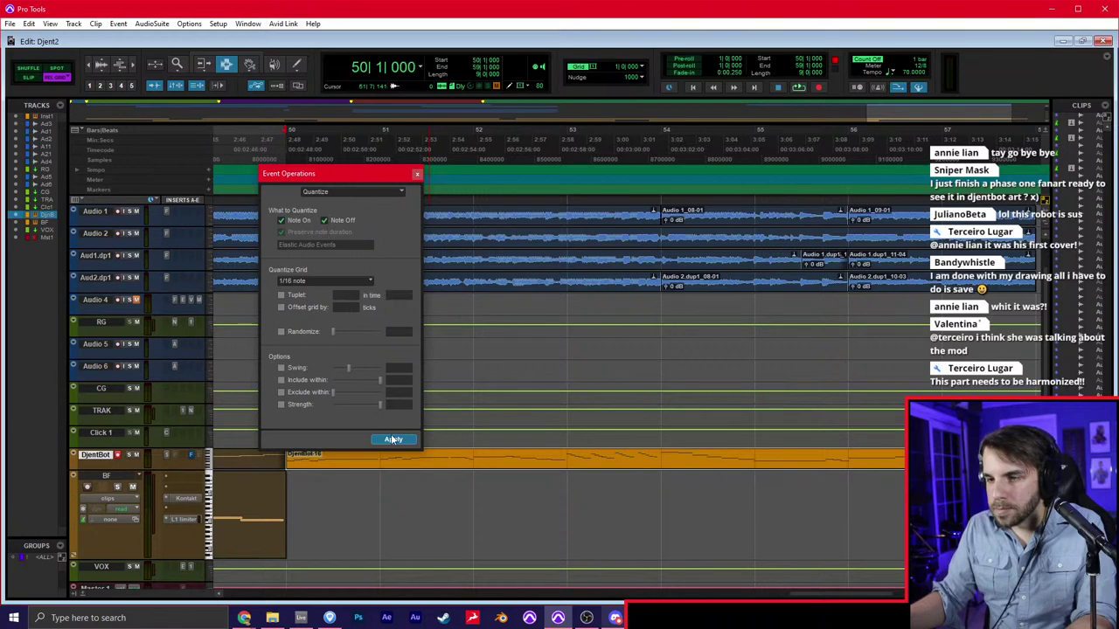
left_click(289, 465)
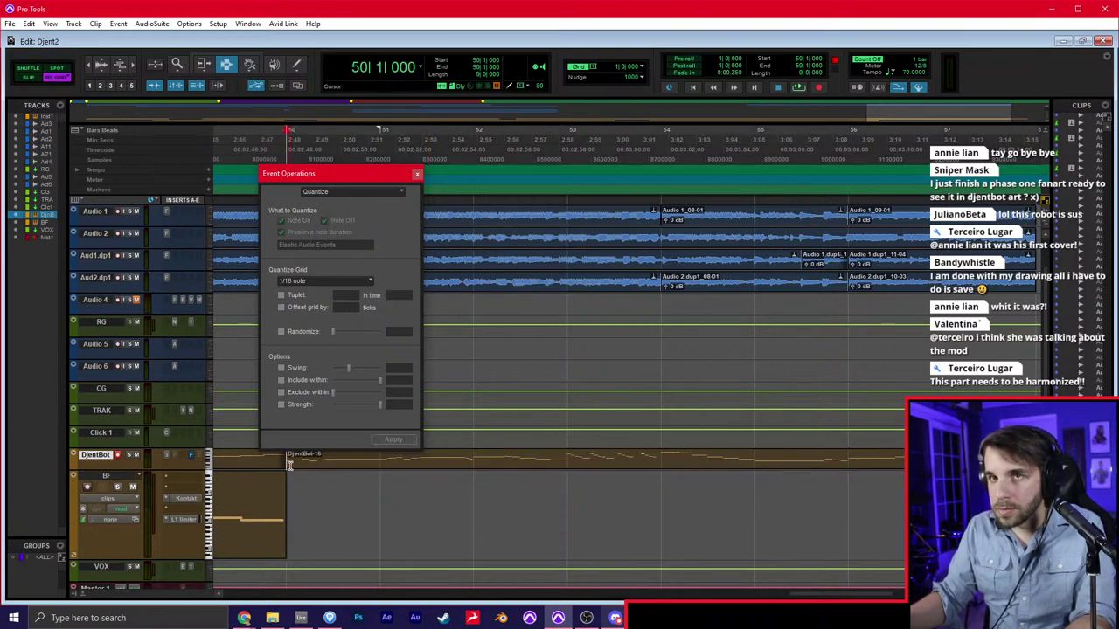
left_click(416, 176)
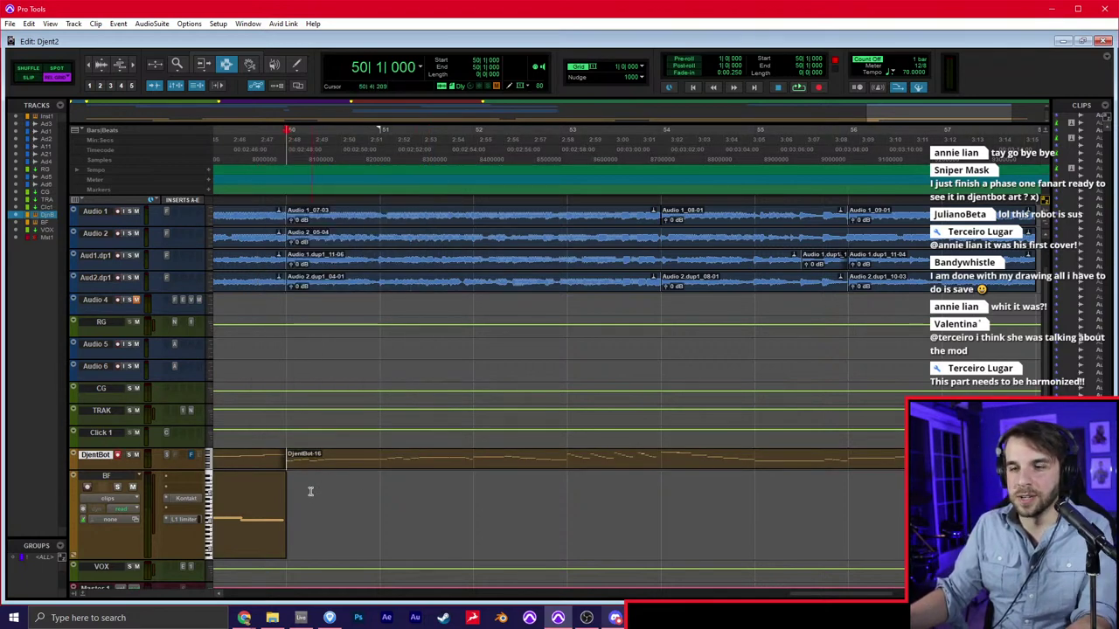
Record-arm BF at bar 50 and enlarge the DjentBot track's height to show its notes above BF
left_click(291, 504)
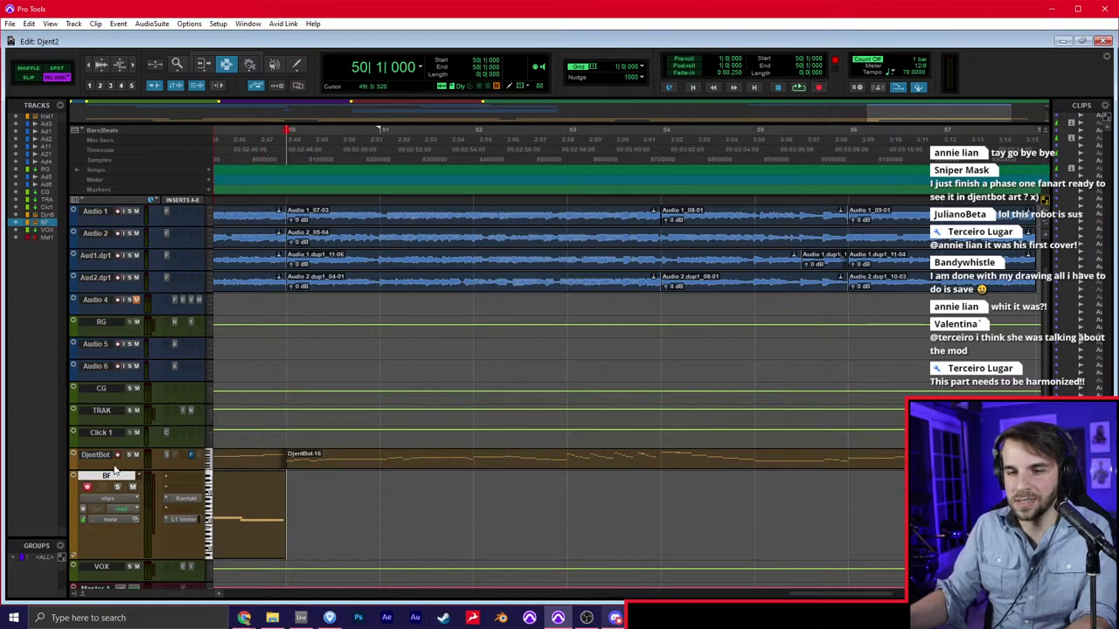
scroll(247, 482, "down", 1)
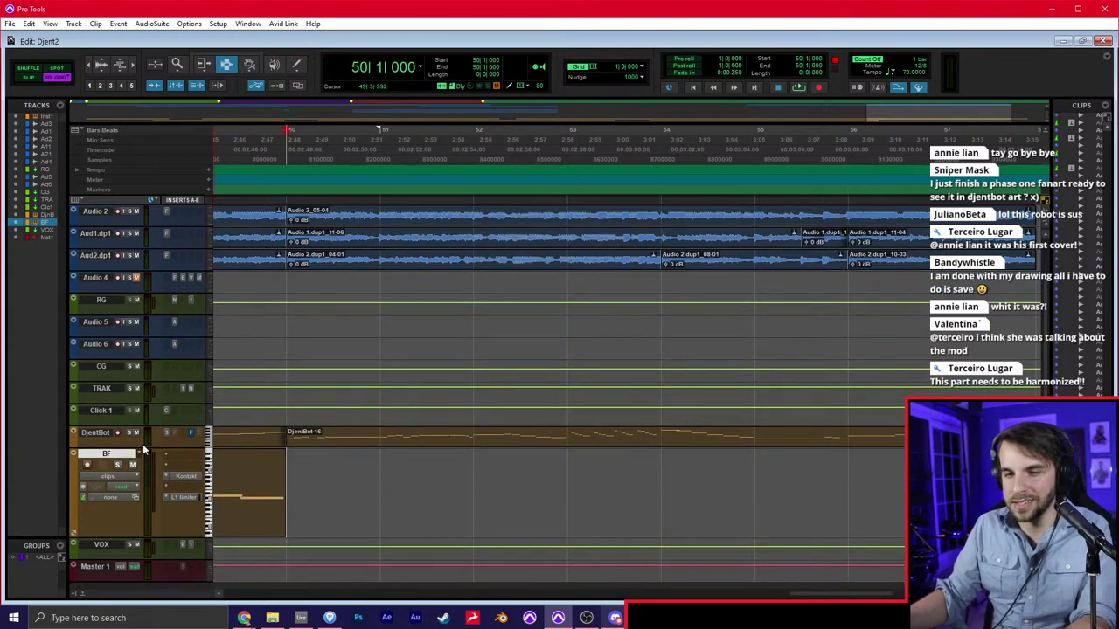
left_click_drag(140, 445, 143, 526)
scroll(272, 465, "down", 1)
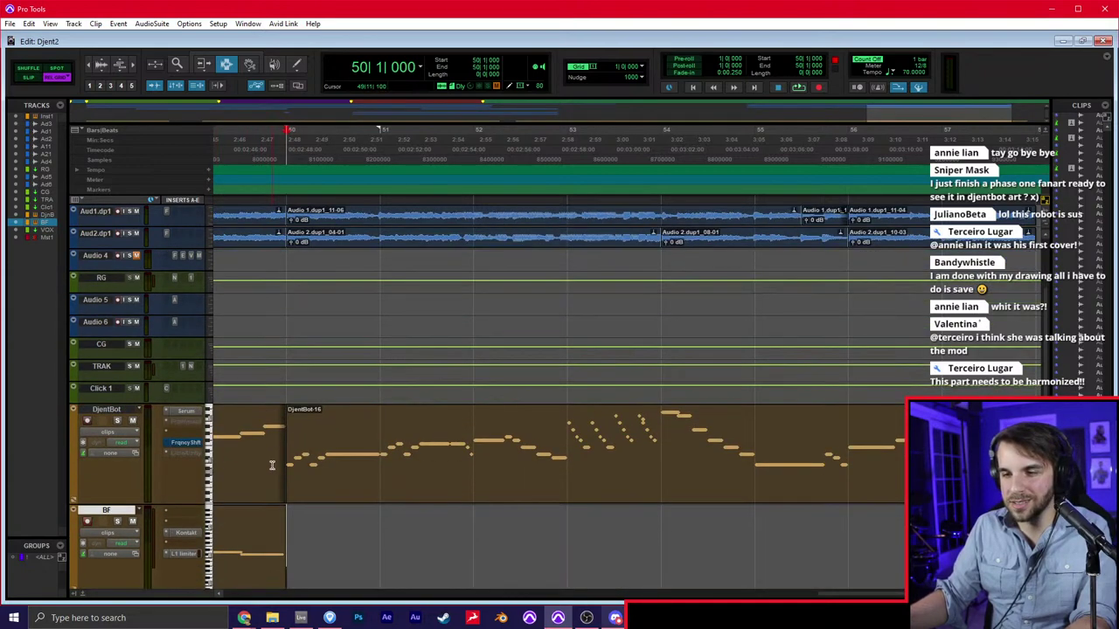
scroll(272, 465, "down", 2)
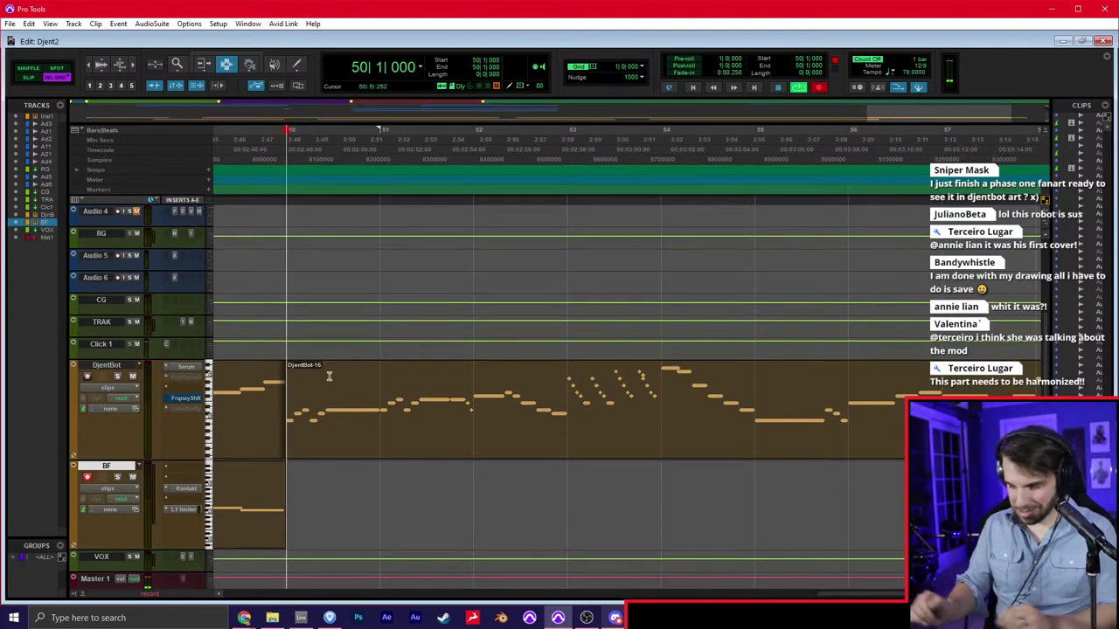
Record a BF harmony part under the DjentBot melody from bar 50 to bar 53
key("ctrl+space")
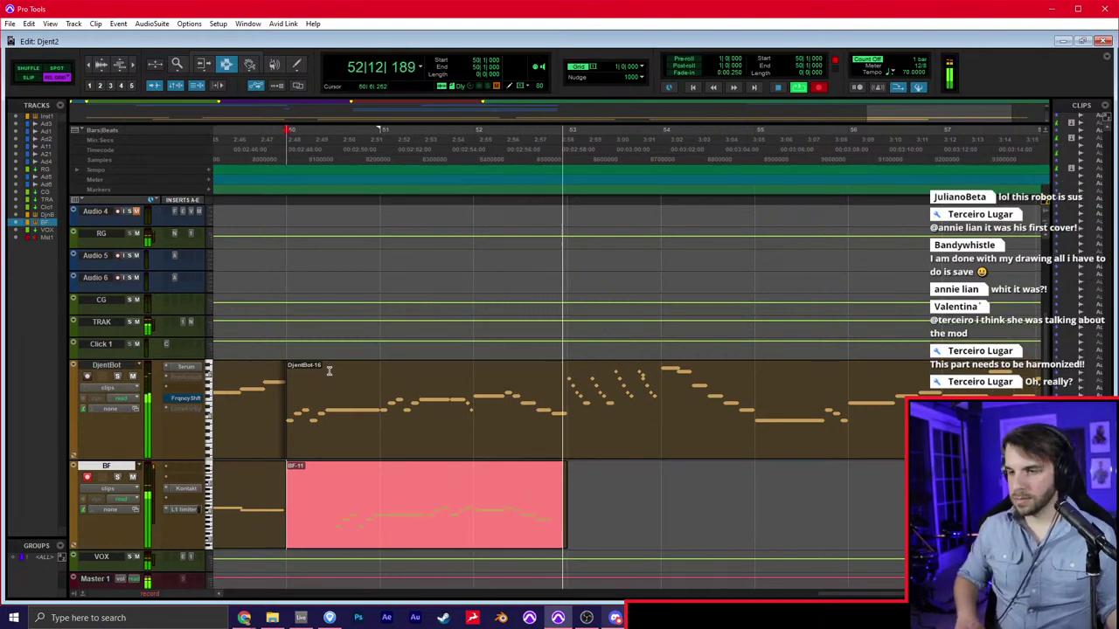
key("space")
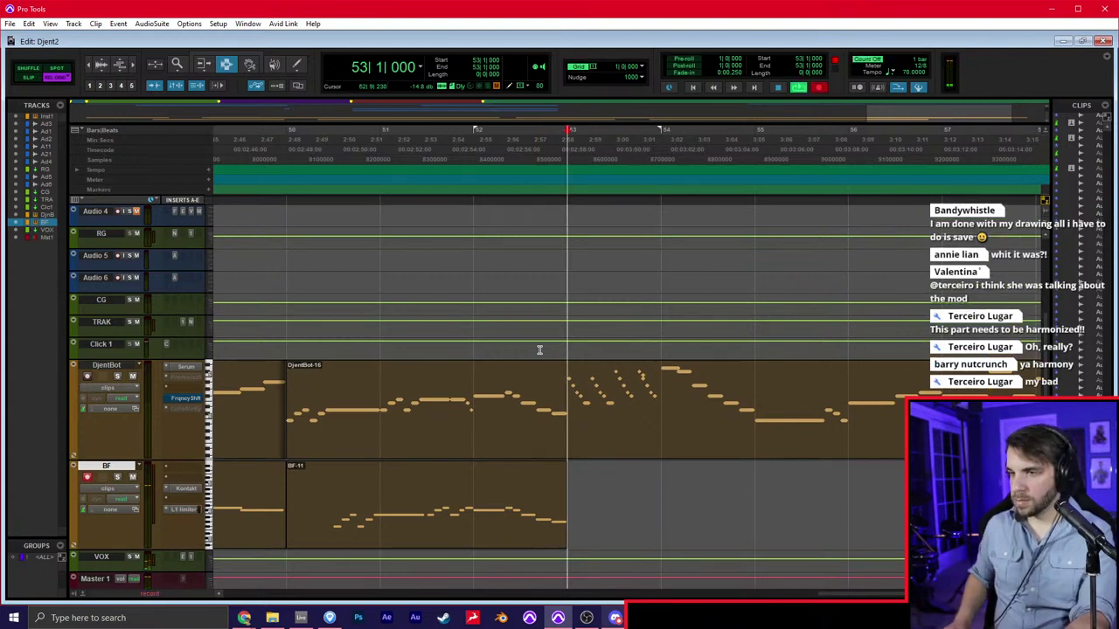
Record the BF harmony onward from bar 53 and delete the last recorded note at bar 56
key("ctrl+space")
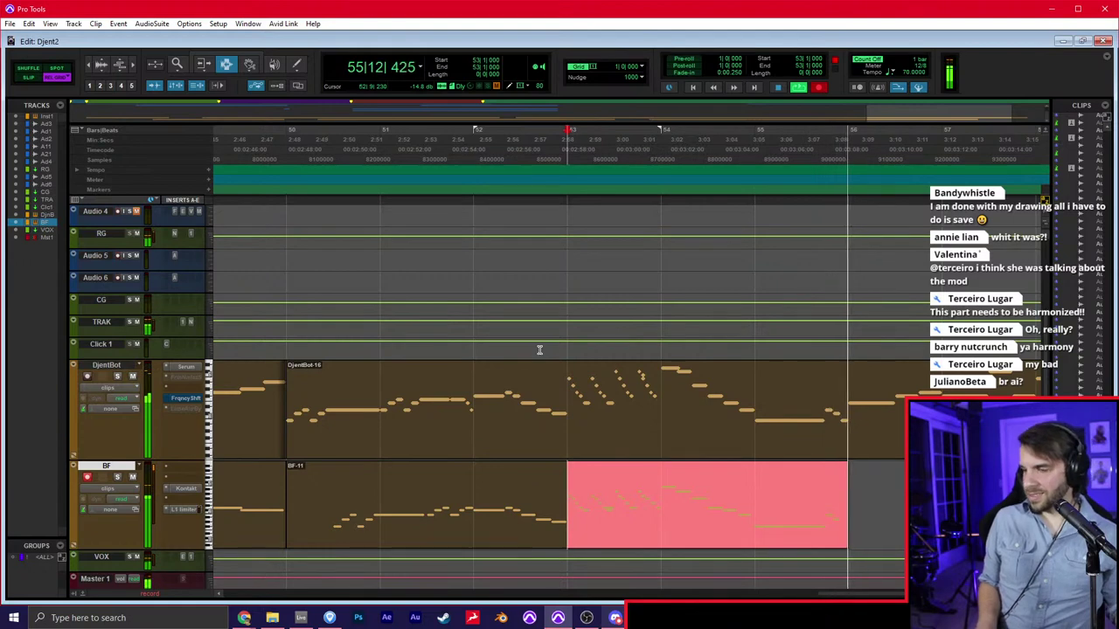
key("space")
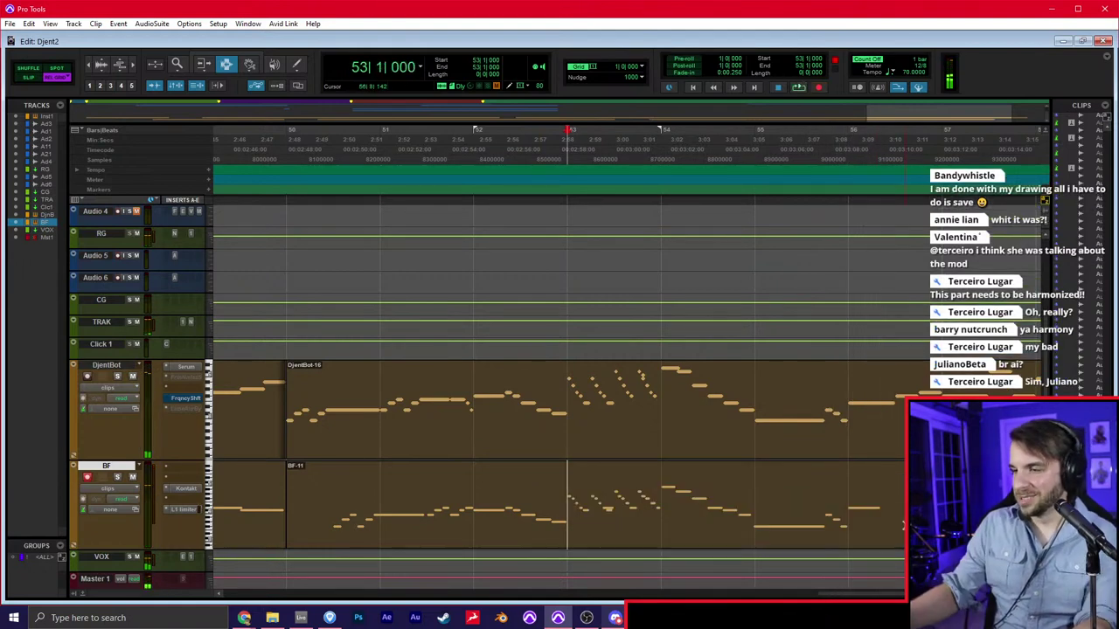
key("super+=")
left_click_drag(713, 275, 646, 301)
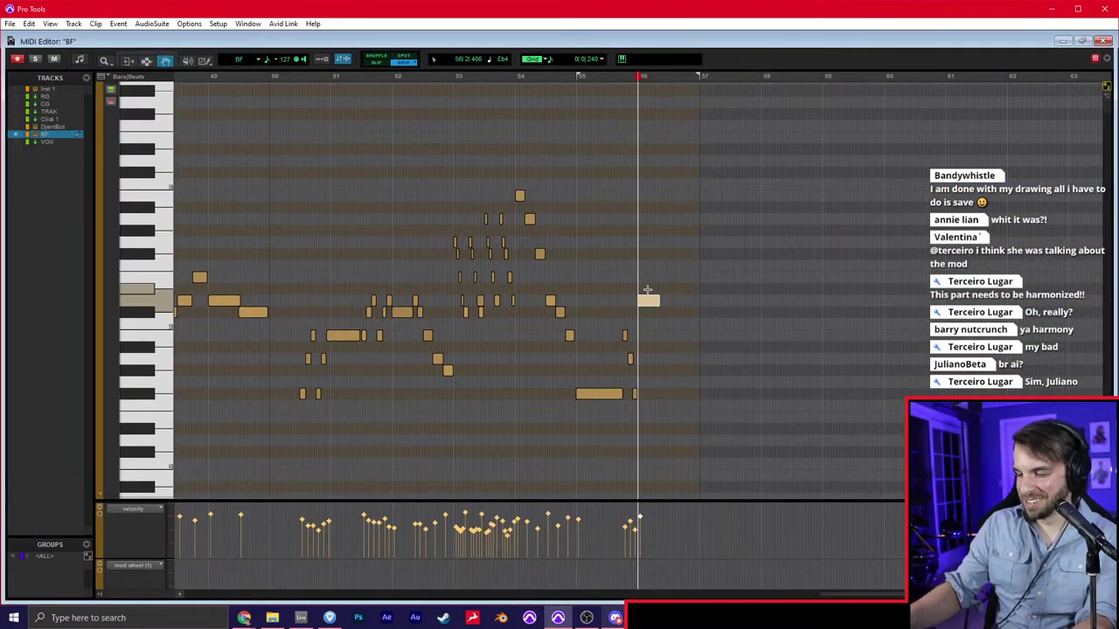
key("Delete")
Record the rest of the BF harmony from just before bar 56 through bar 58
key("super+=")
scroll(778, 403, "right", 3)
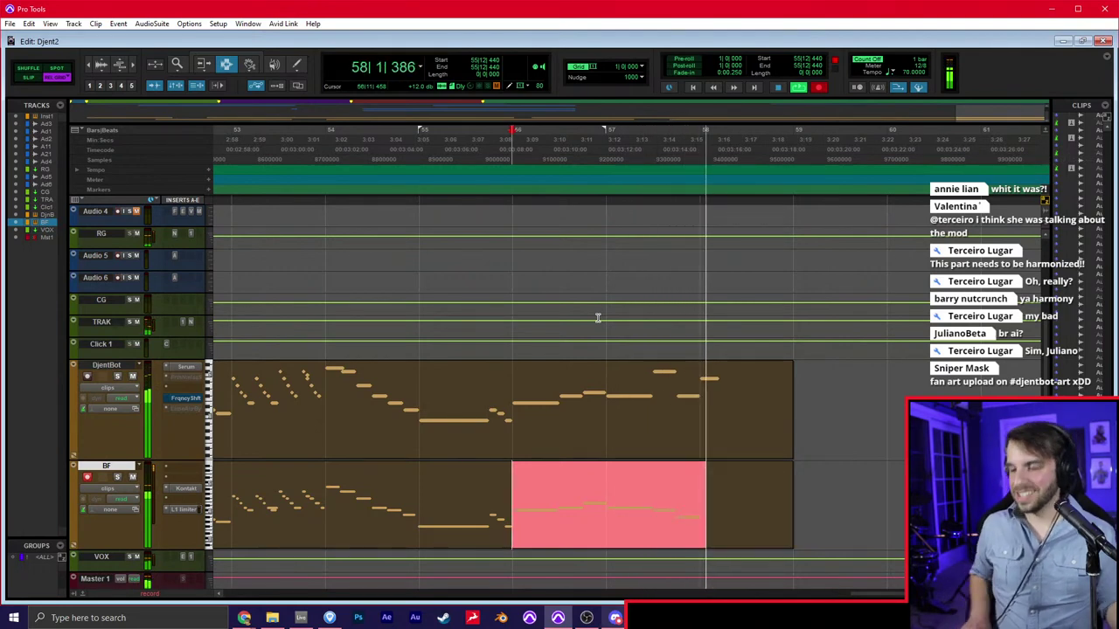
key("space")
Change the Pong echo note value in the EchoBoy delay on the VOX track and close the plugin
key("r")
key("r")
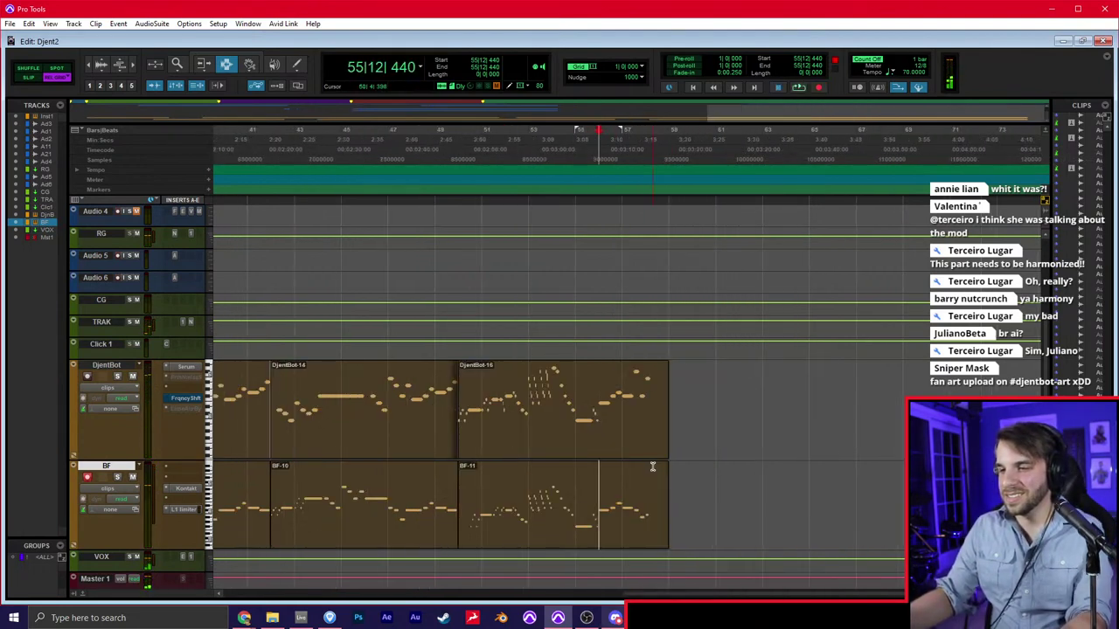
scroll(178, 497, "down", 3)
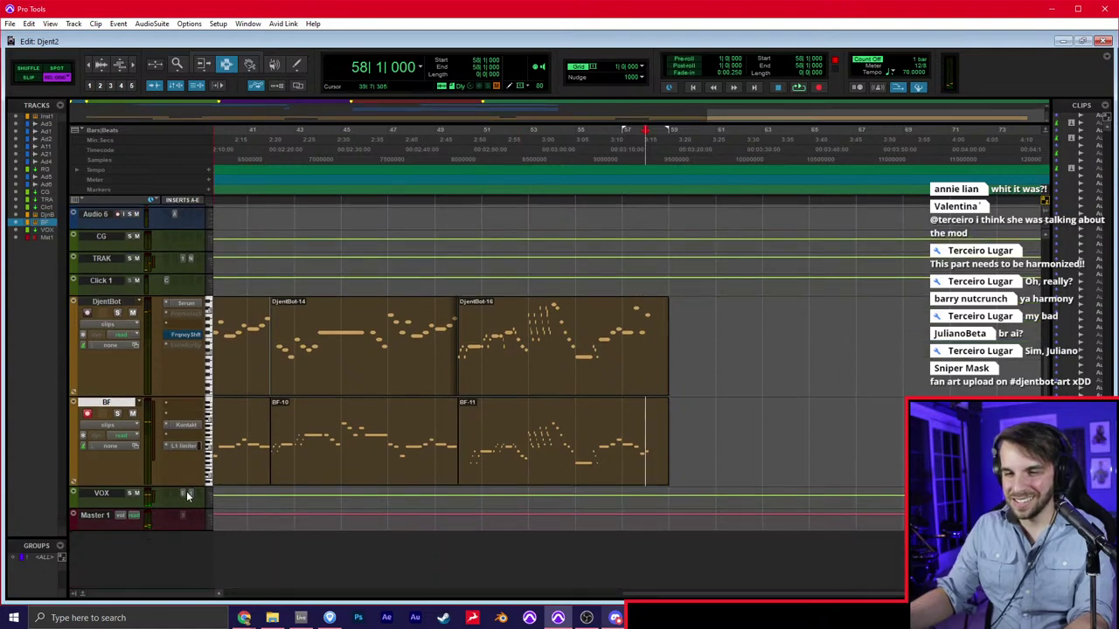
left_click(186, 494)
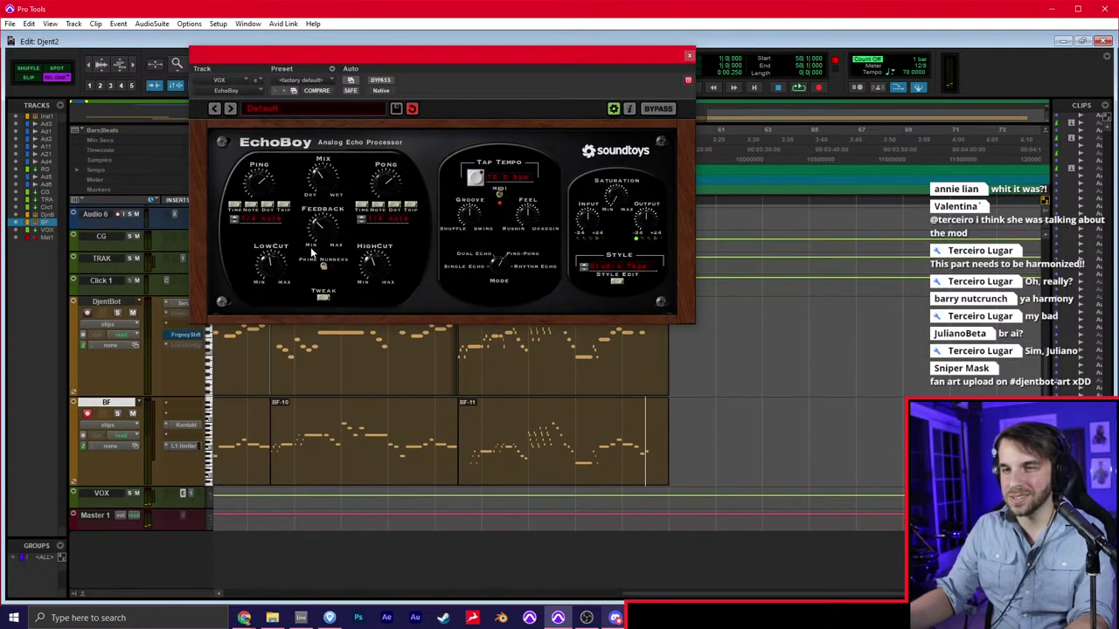
left_click(361, 221)
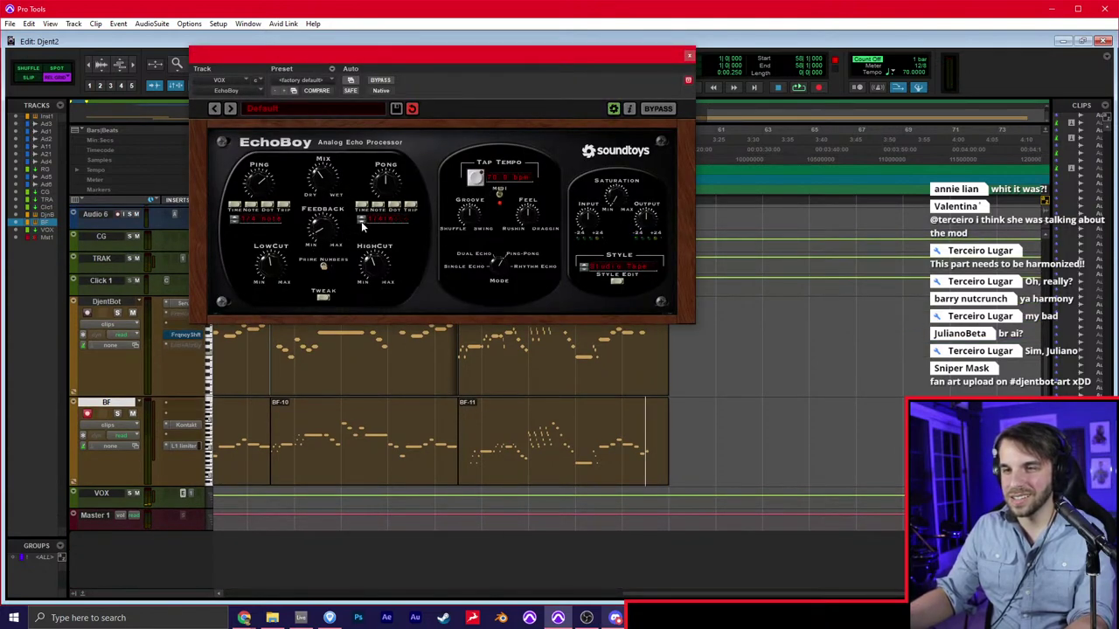
left_click(689, 55)
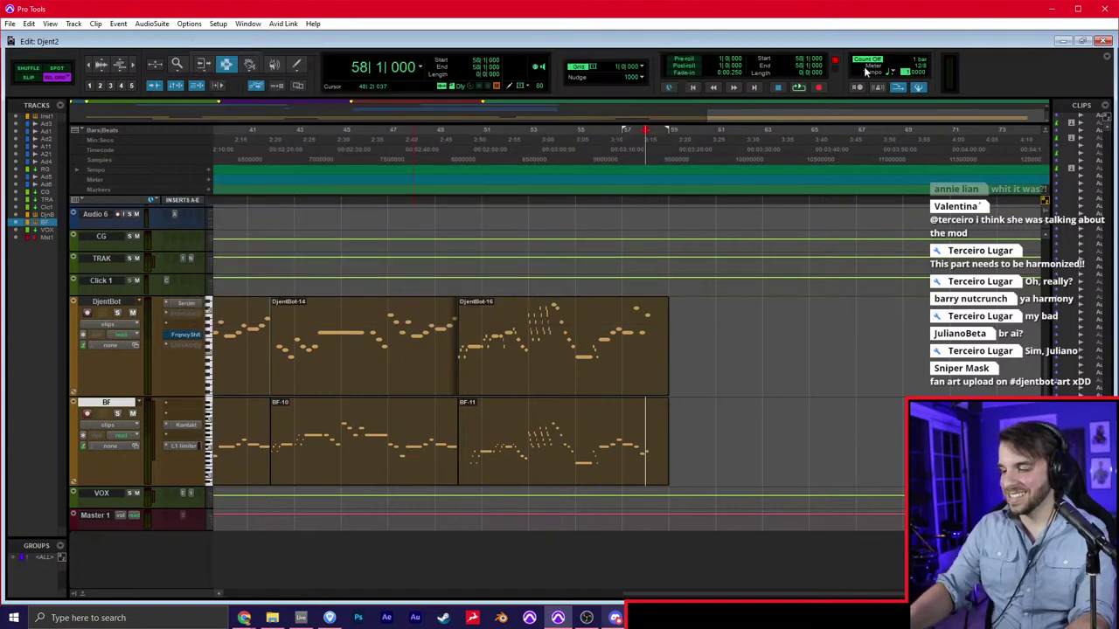
Play the whole arrangement from the start of the song at bar 1
key("r")
key("r")
left_click(541, 354)
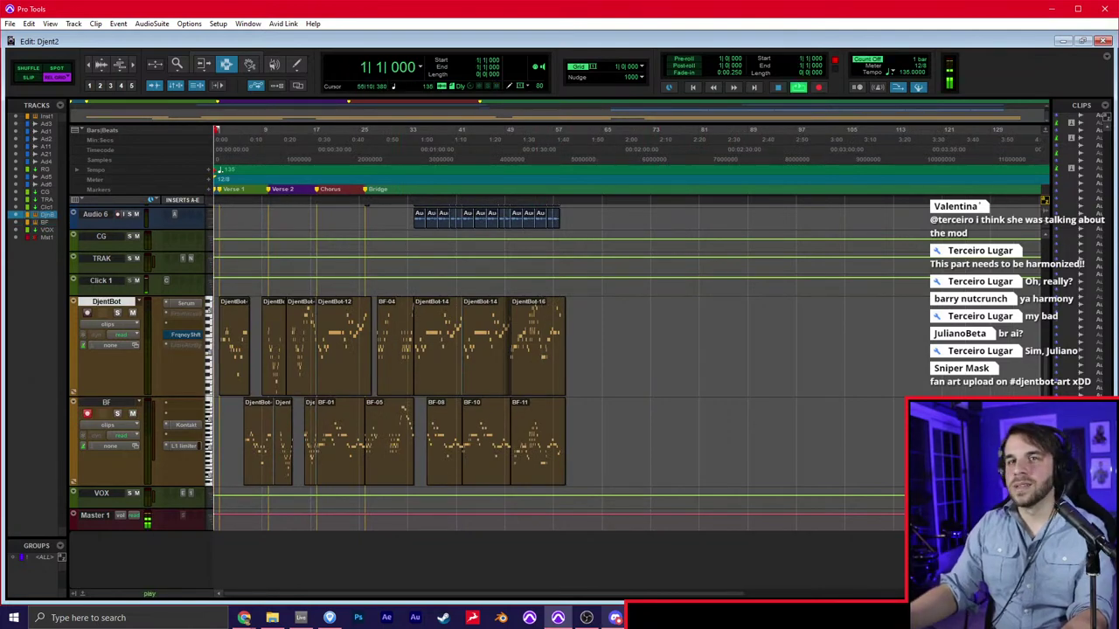
key("space")
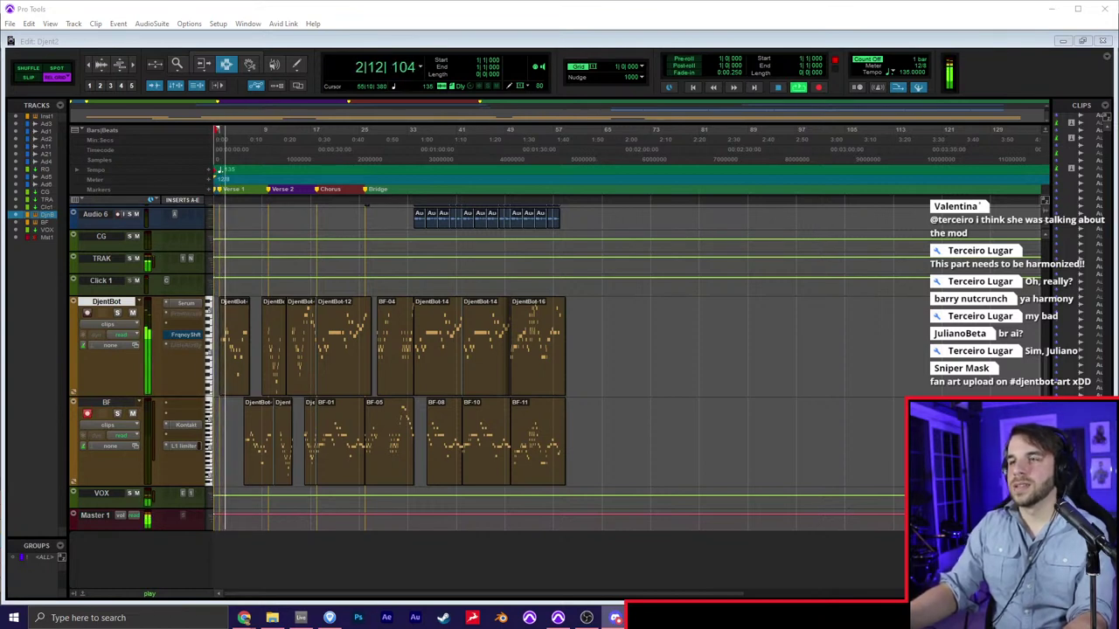
Stop playback, bring the Discord window over to view the DjentBot fan art, and move the window away again
left_click(731, 392)
key("space")
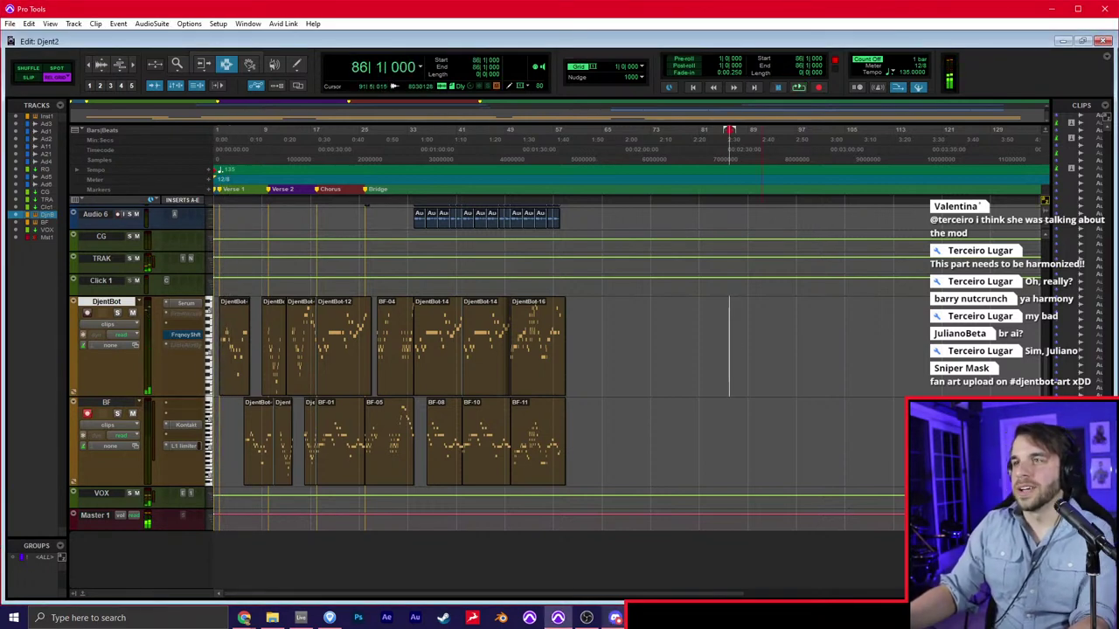
left_click_drag(857, 0, 351, 90)
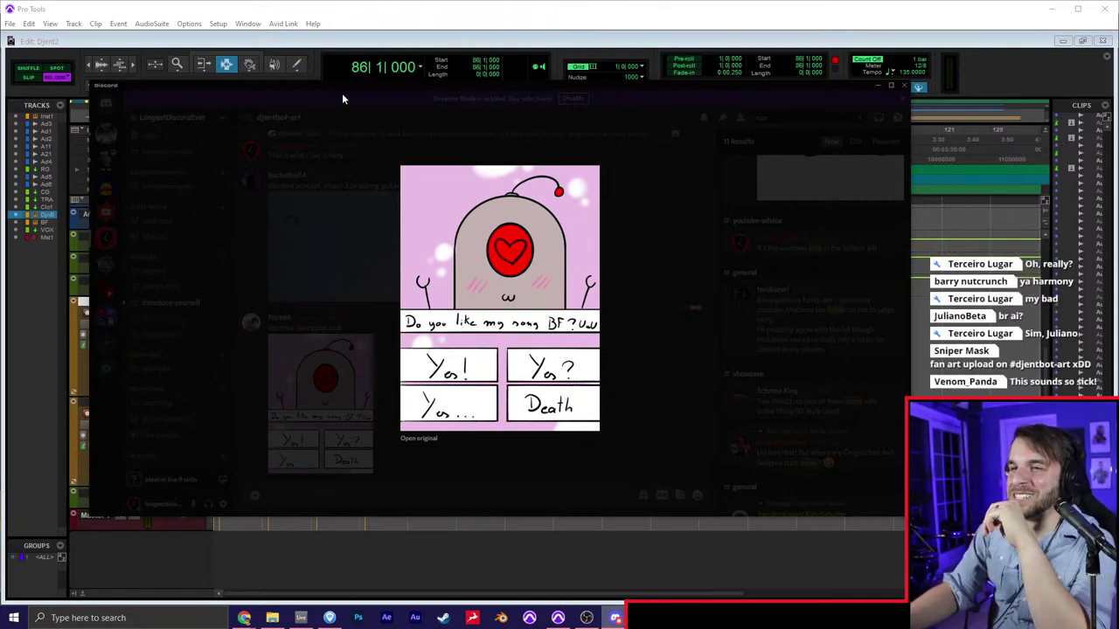
left_click_drag(343, 88, 551, 0)
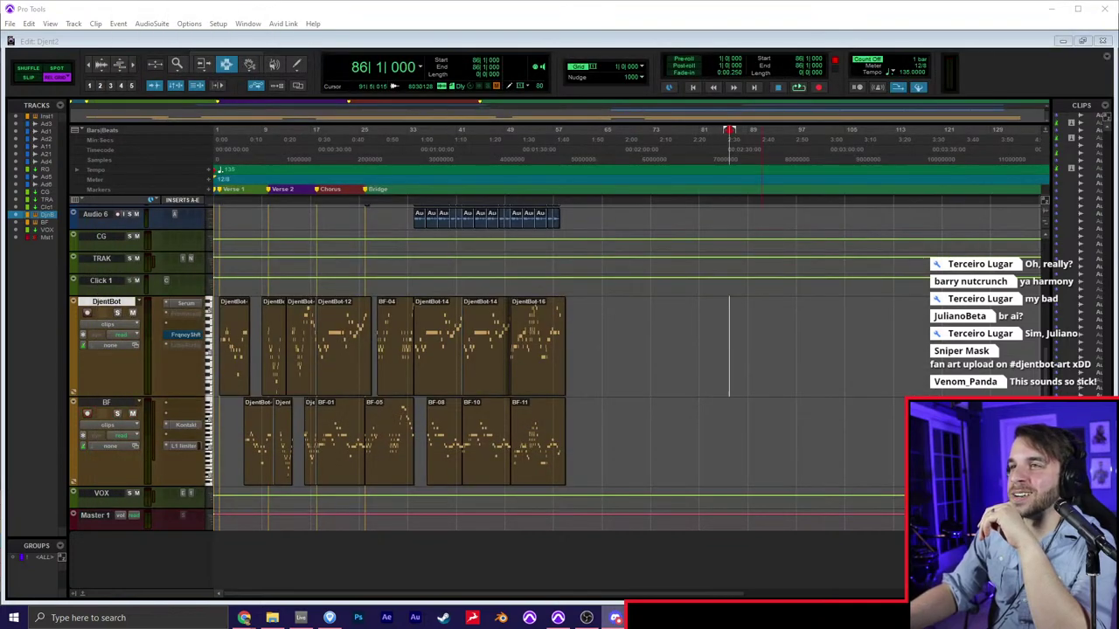
While playing from the song start, set the VOX fader to -6.8 dB and open the Neutron Equalizer on TRAK
left_click(572, 312)
key("Return")
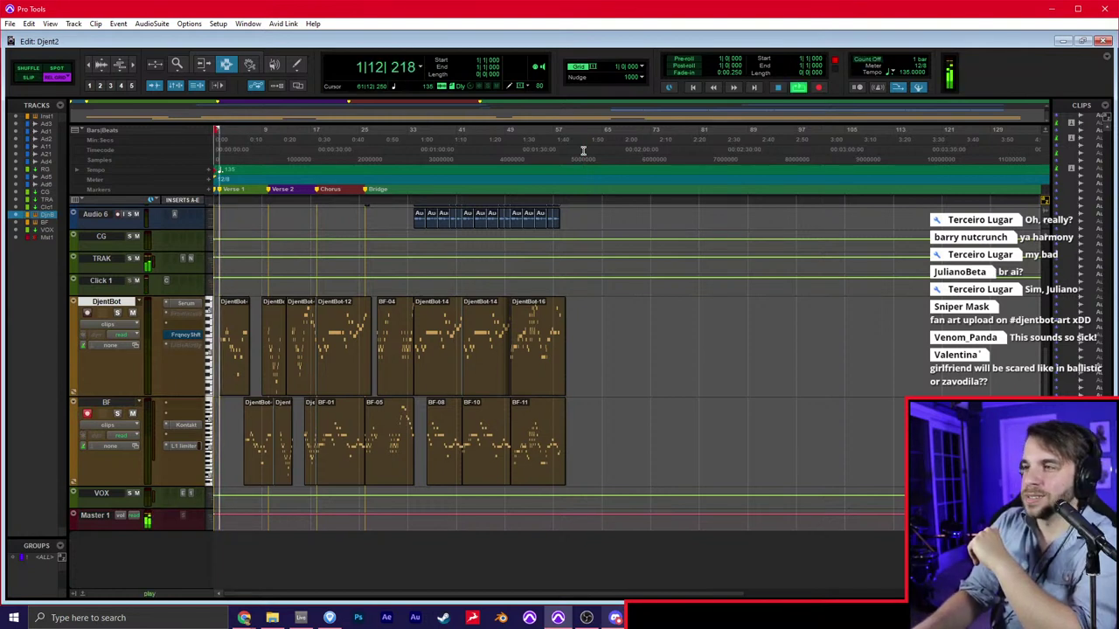
key("ctrl+equal")
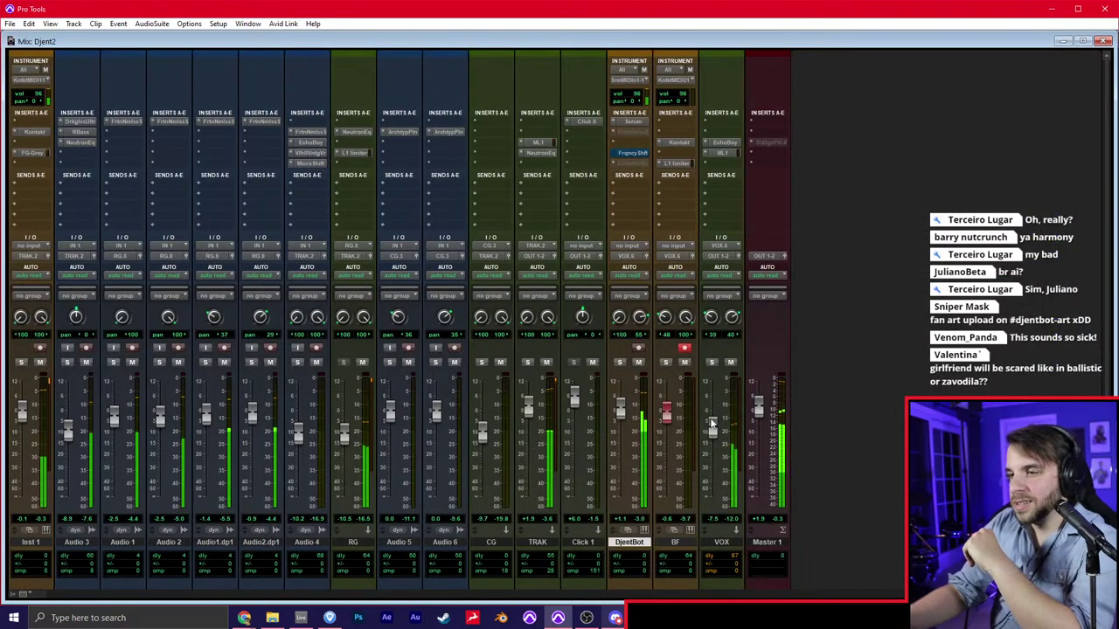
left_click(541, 154)
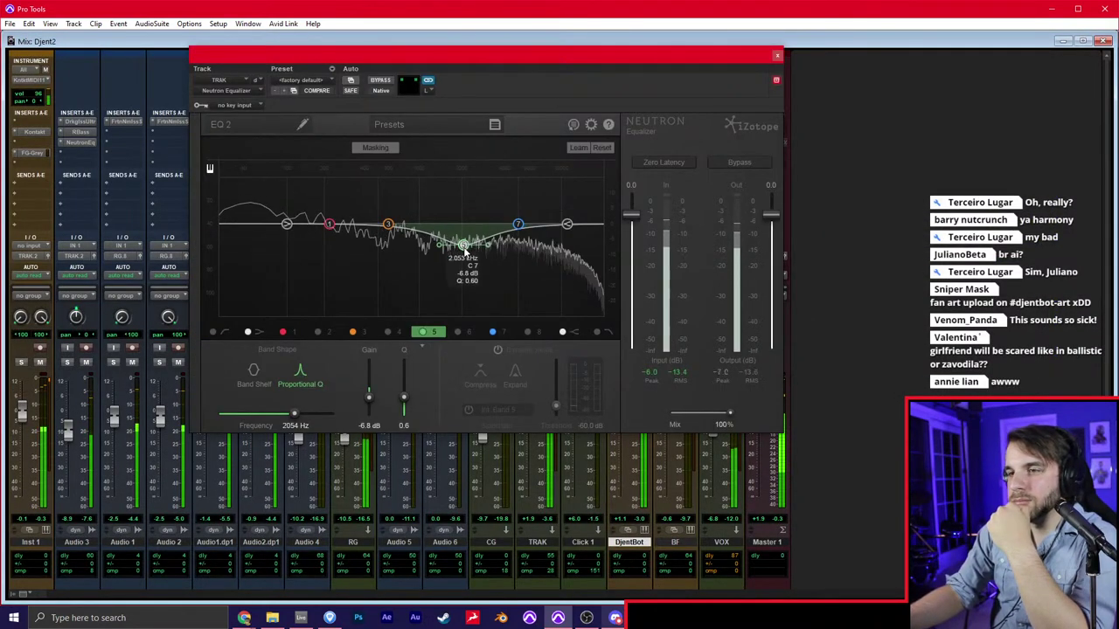
Set band 5 of the TRAK equalizer to about -7.4 dB at 2093 Hz and review the RG track's equalizer
left_click_drag(463, 247, 466, 251)
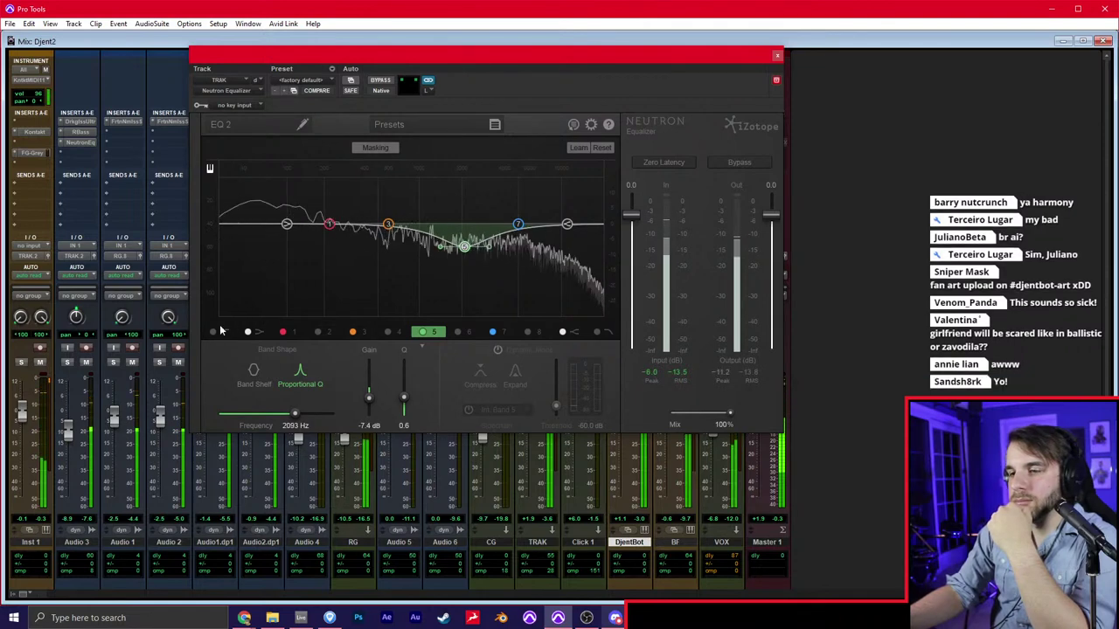
left_click(777, 55)
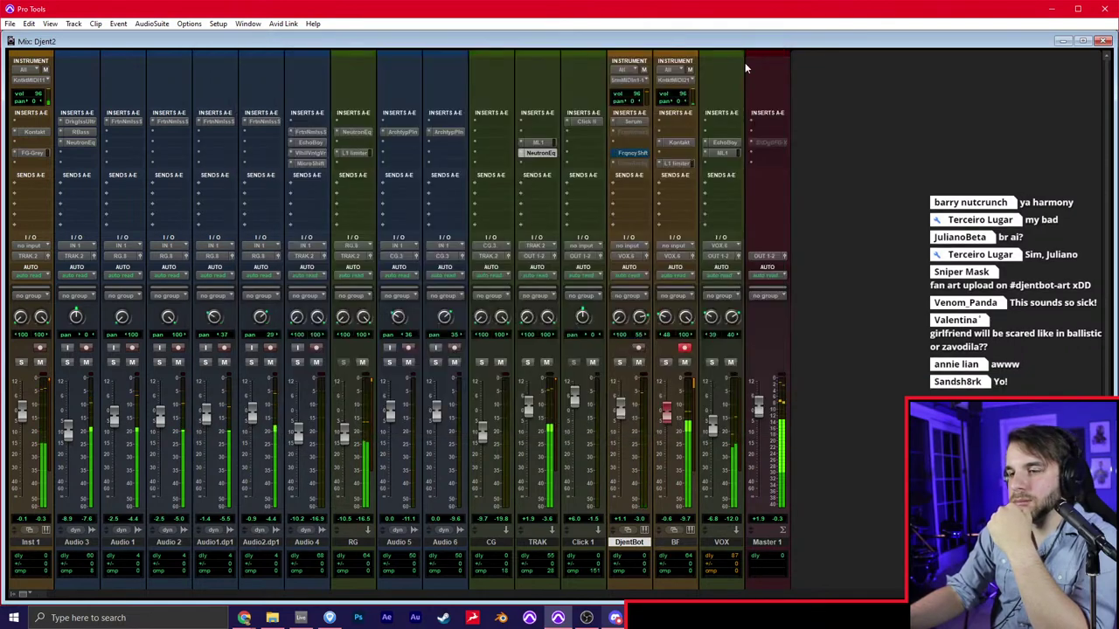
left_click(362, 133)
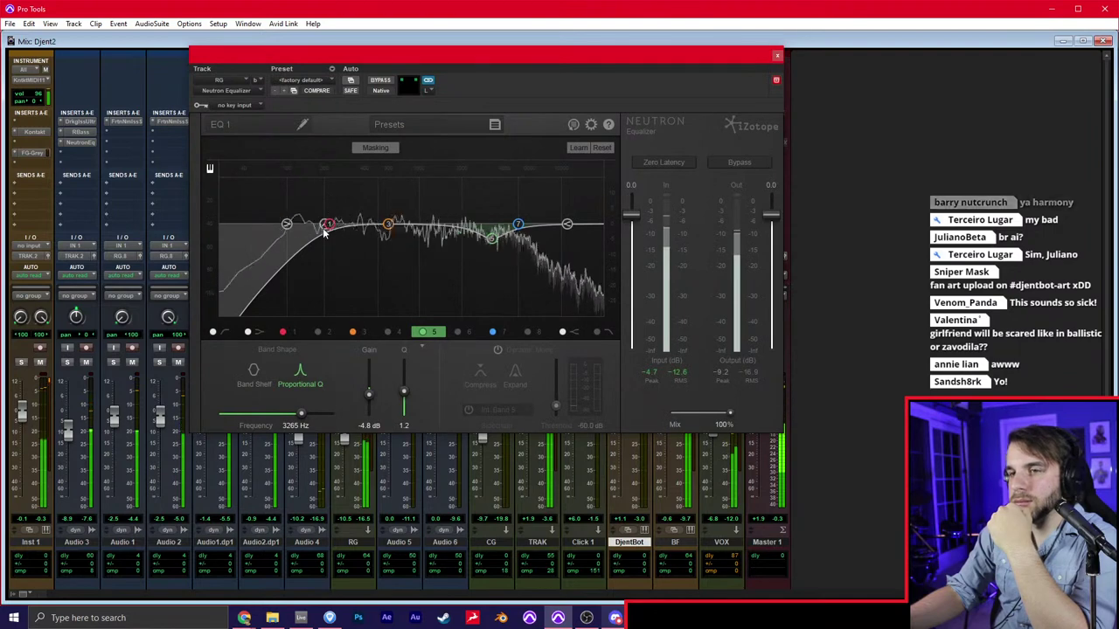
left_click(777, 55)
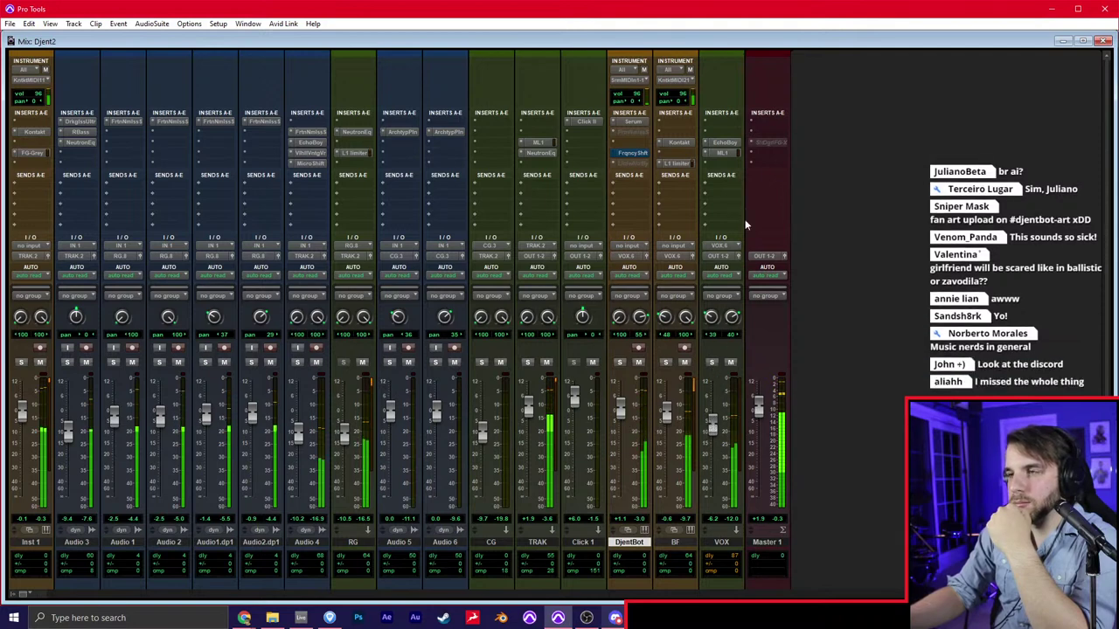
Review the mixer and arrangement during playback, and place the edit cursor at bar 21 in the DjentBot chorus clip
key("ctrl+equal")
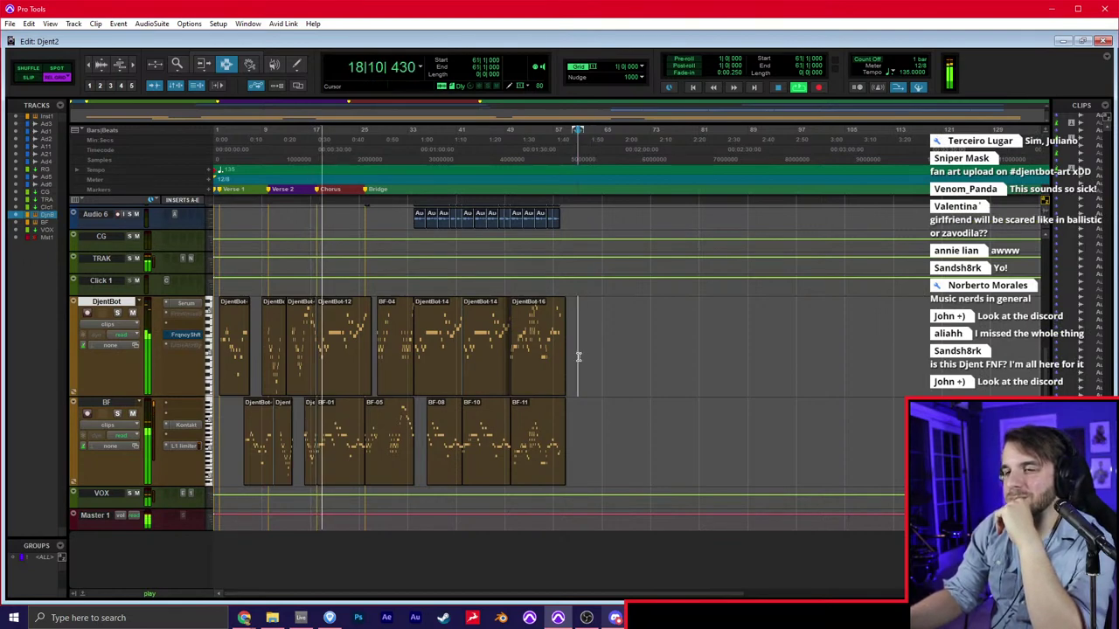
key("ctrl+equal")
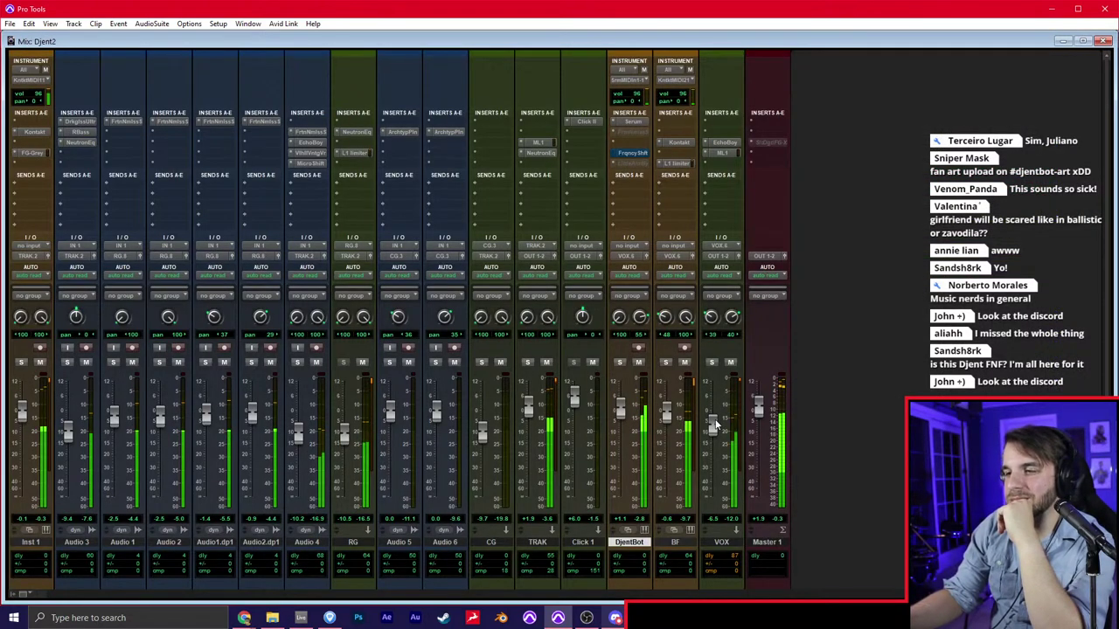
key("ctrl+equal")
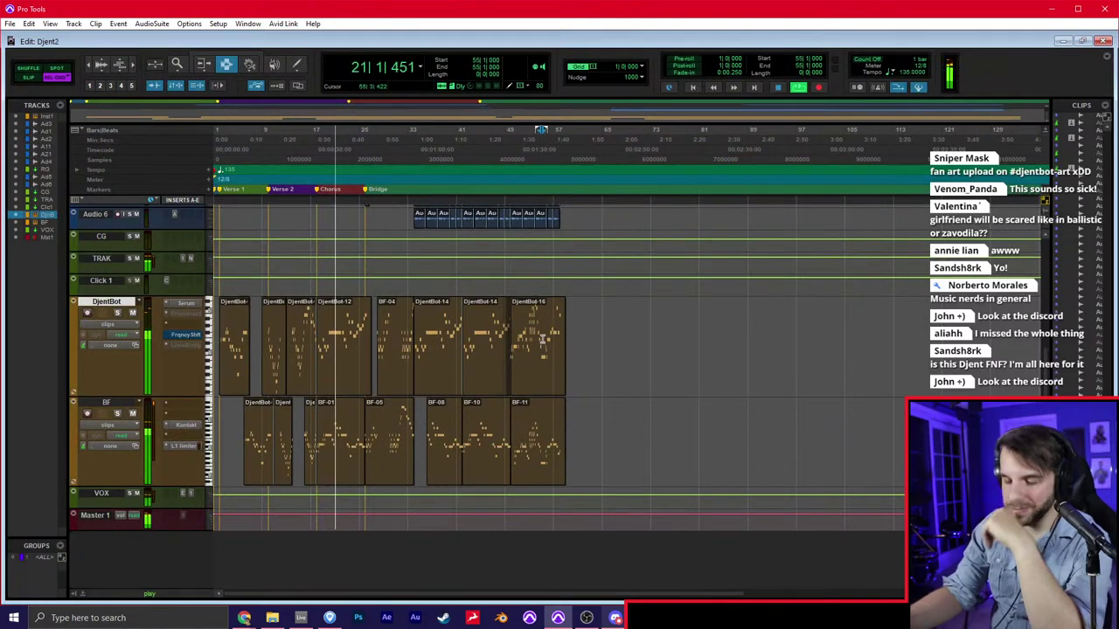
key("t")
key("t")
scroll(528, 356, "left", 2)
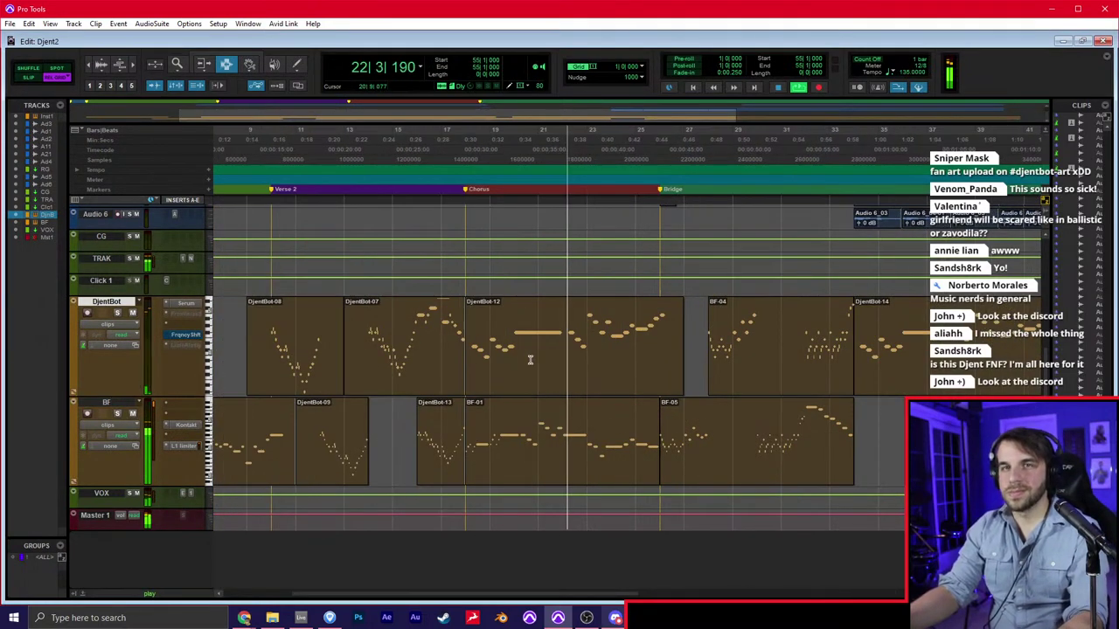
left_click(531, 361)
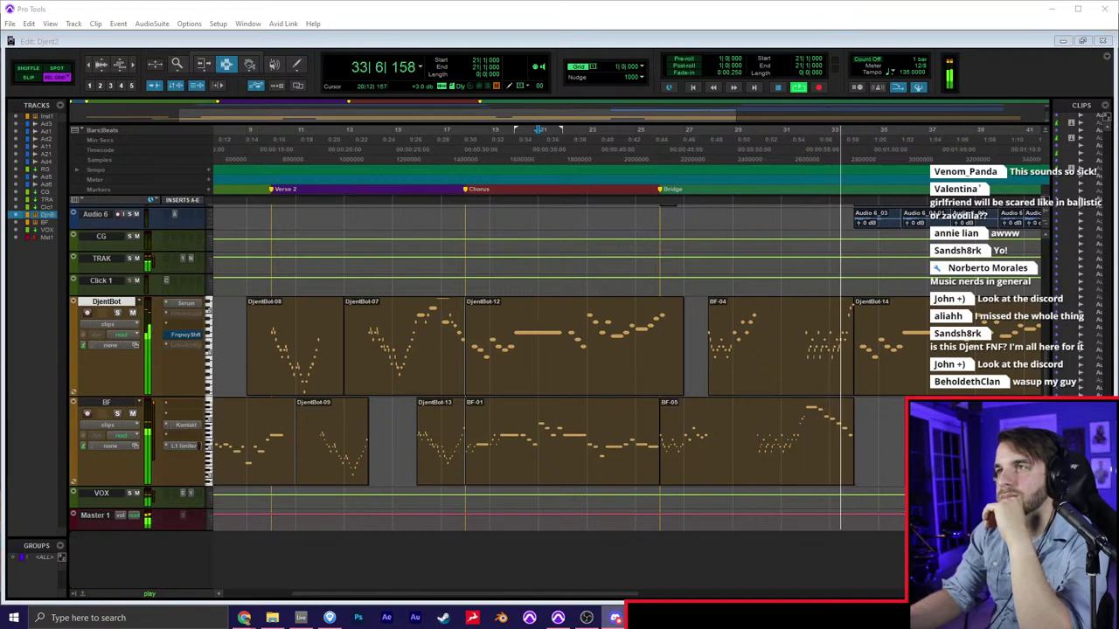
Bring up Discord and look through the fan art posted in the showcase channel
left_click_drag(1118, 61, 287, 71)
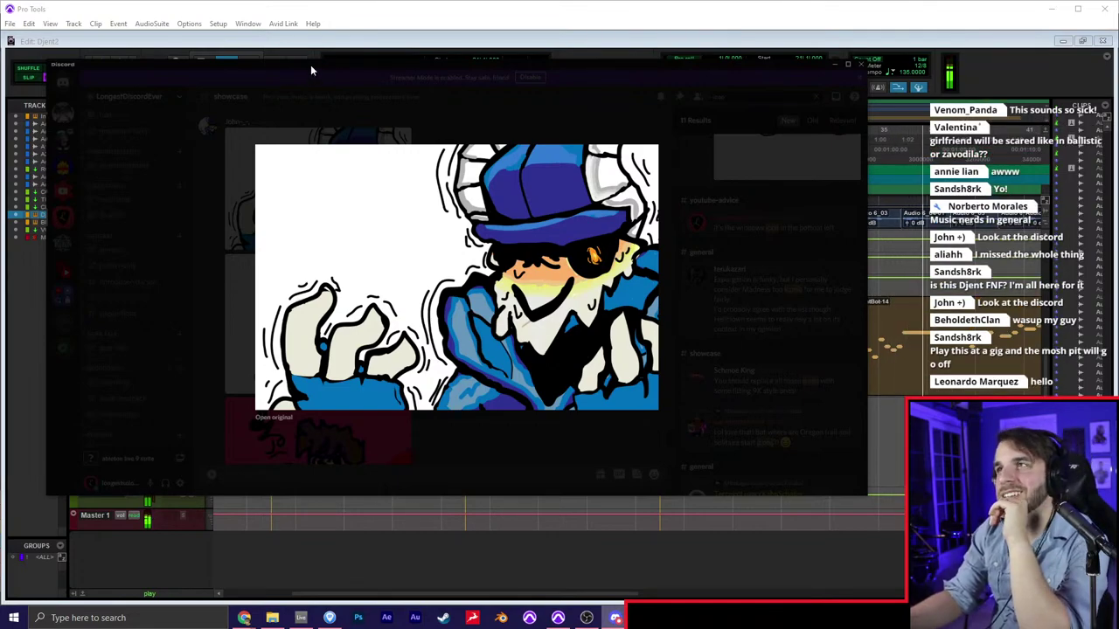
left_click(412, 138)
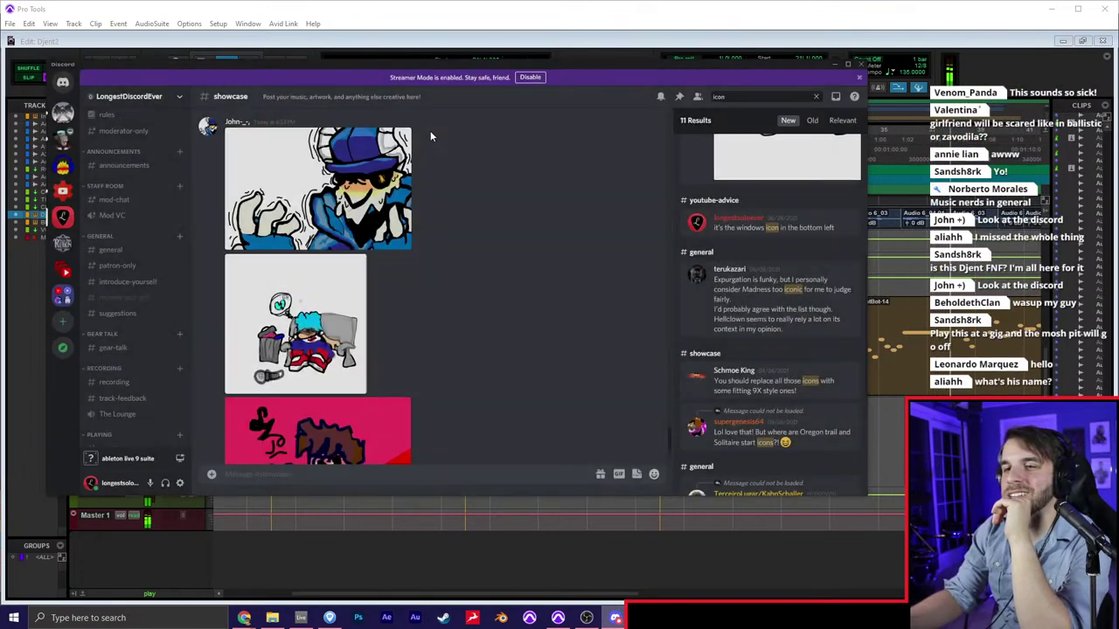
left_click(325, 326)
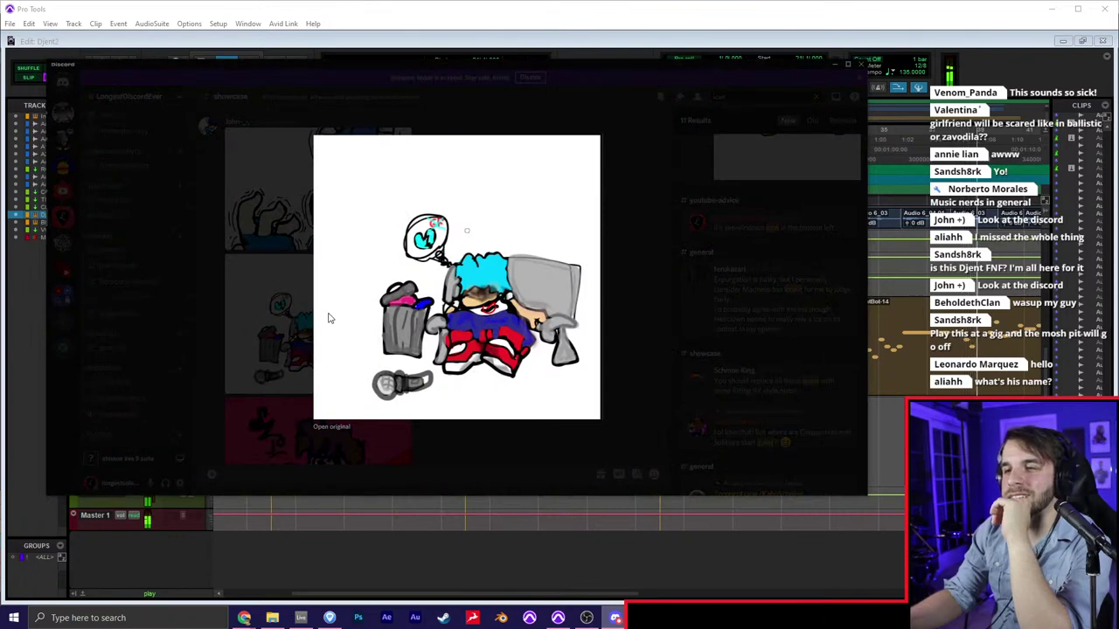
left_click(300, 333)
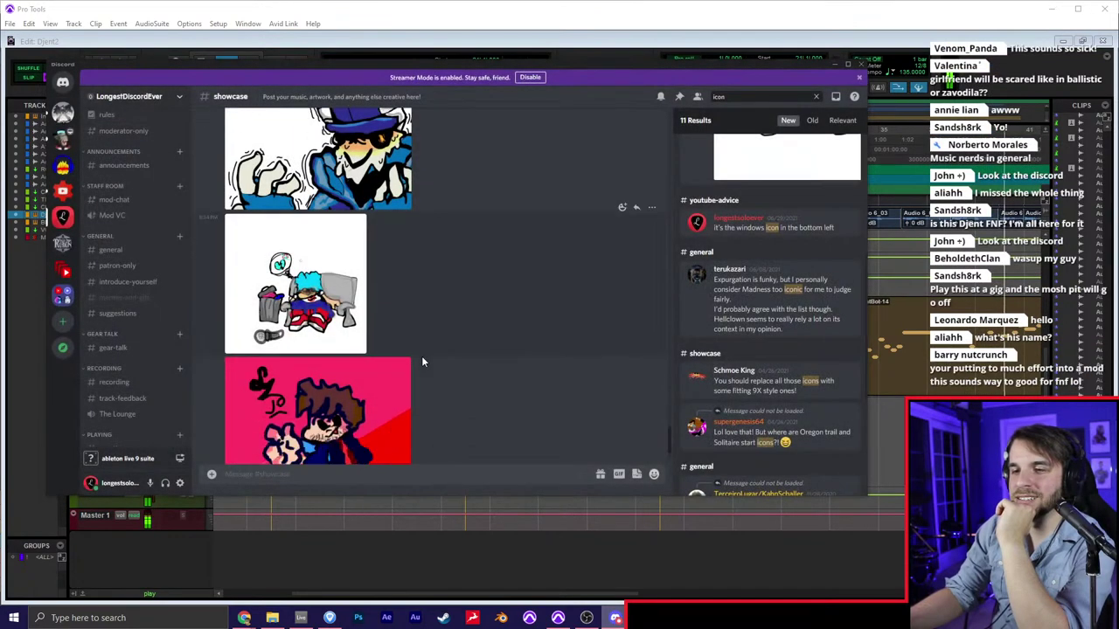
scroll(421, 356, "down", 3)
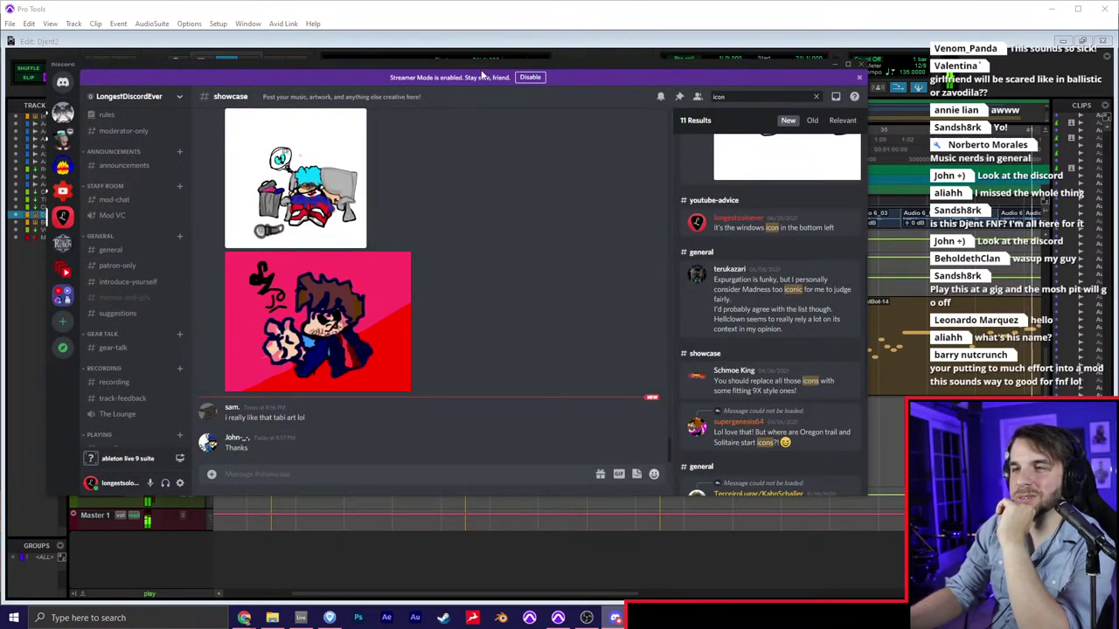
left_click_drag(482, 66, 1118, 5)
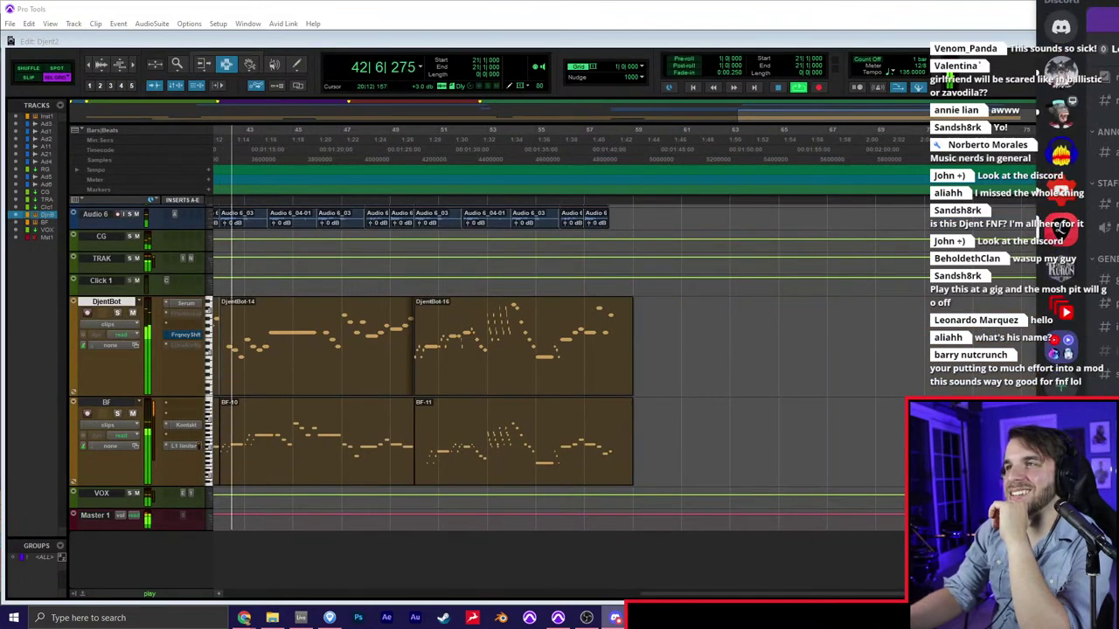
Return to Pro Tools and open the DjentBot-16 clip in the MIDI editor around bar 53
left_click(650, 380)
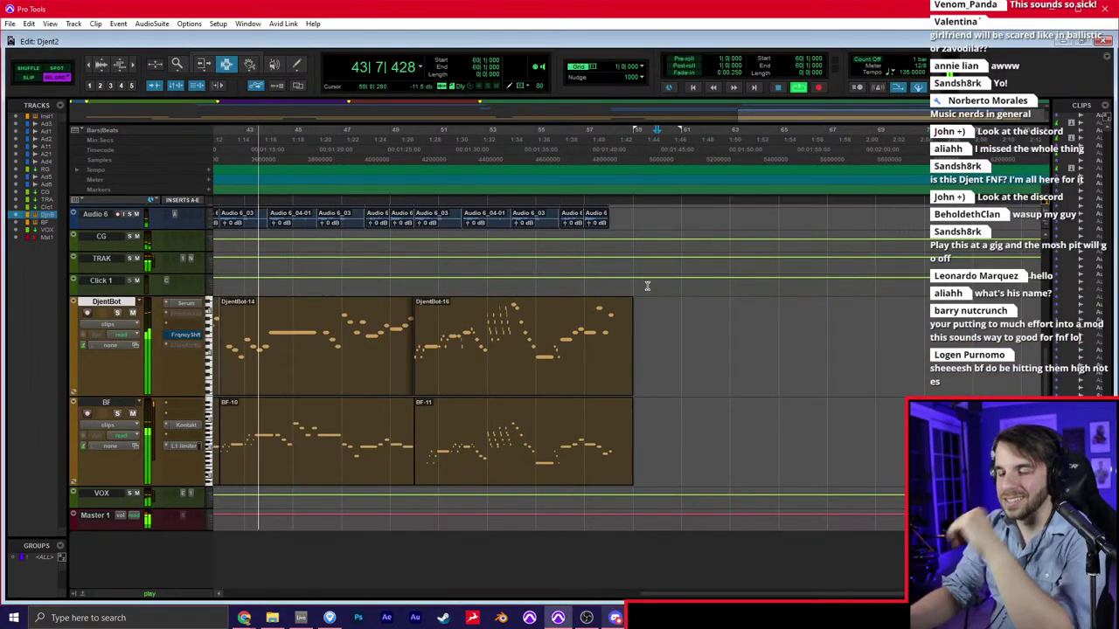
scroll(631, 352, "left", 3)
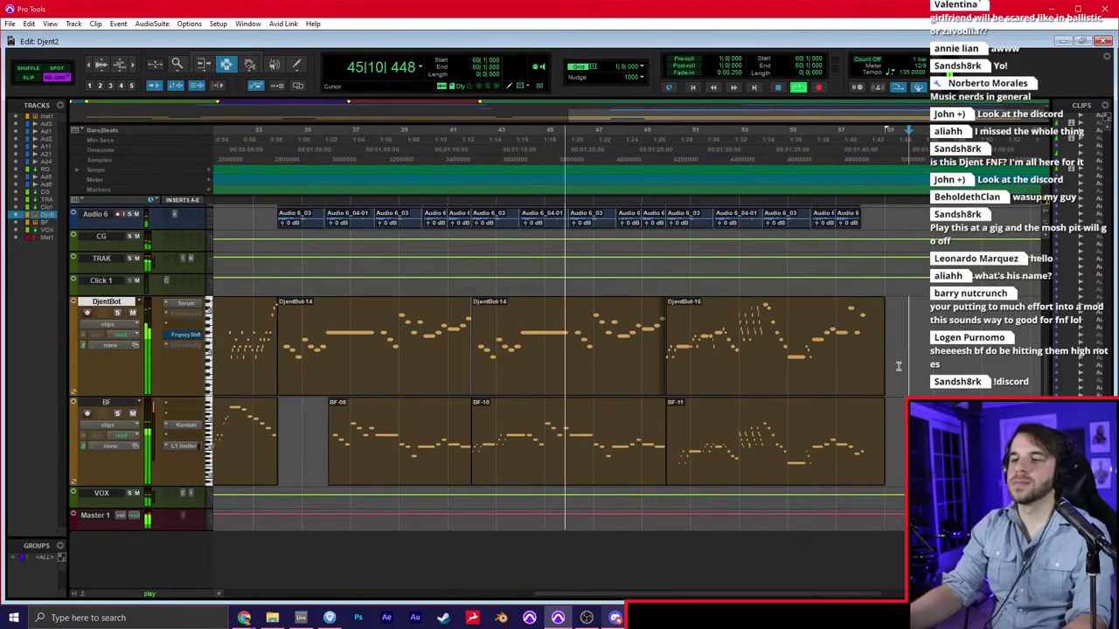
key("ctrl+=")
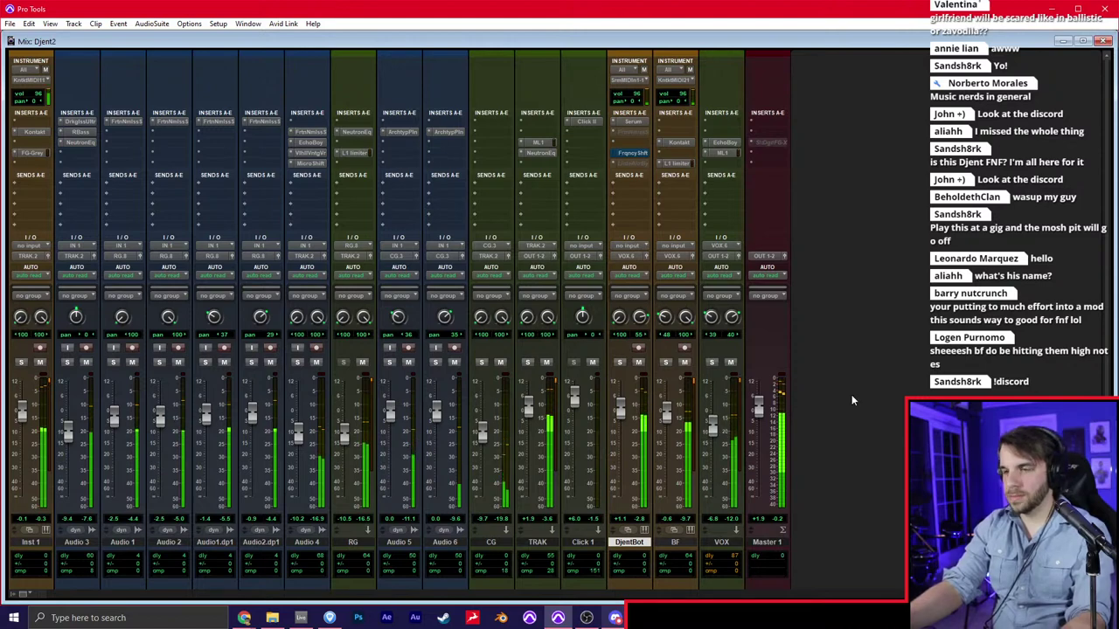
key("ctrl+=")
key("t")
key("t")
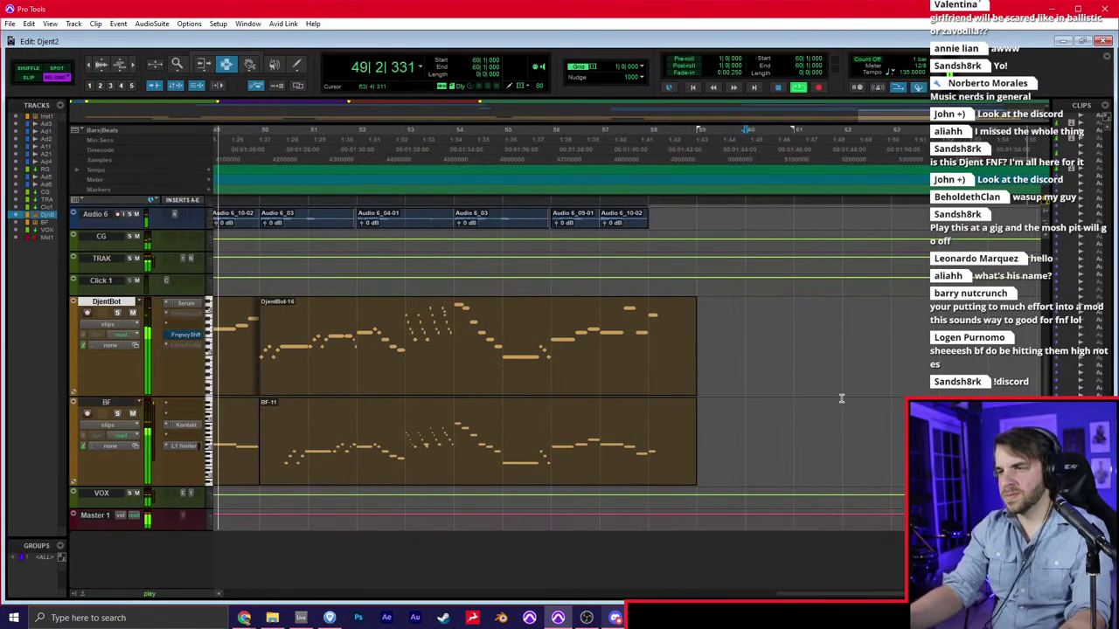
left_click(595, 339)
double_click(595, 339)
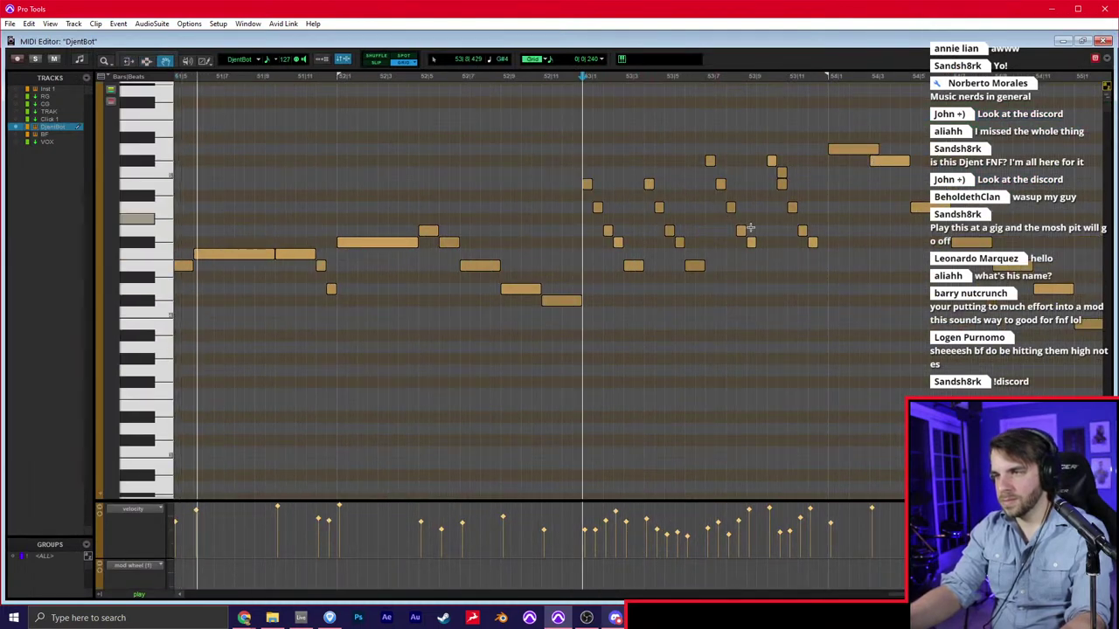
Move the last four notes of the descending run in bar 53 one grid step later and play back the passage
left_click_drag(833, 258, 794, 187)
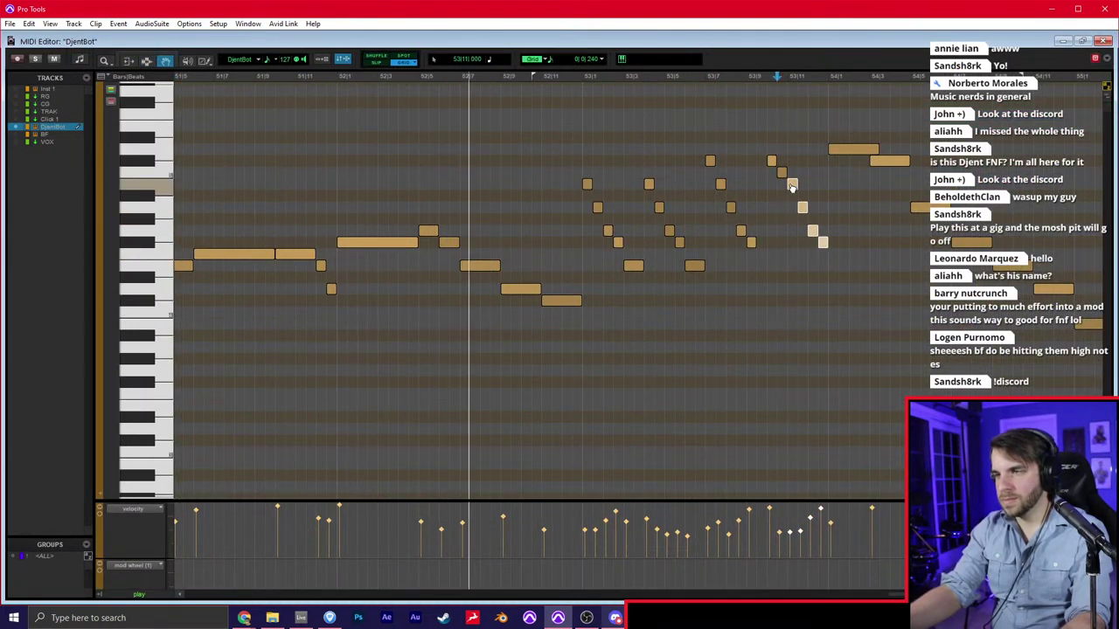
key("space")
left_click(620, 310)
key("space")
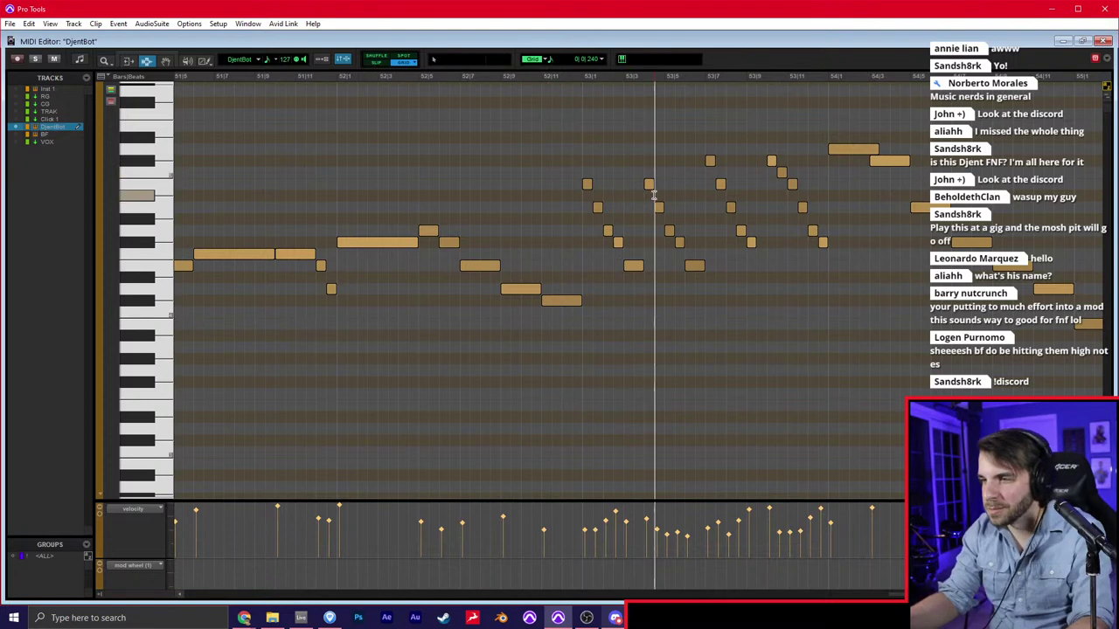
key("space")
left_click(338, 182)
key("space")
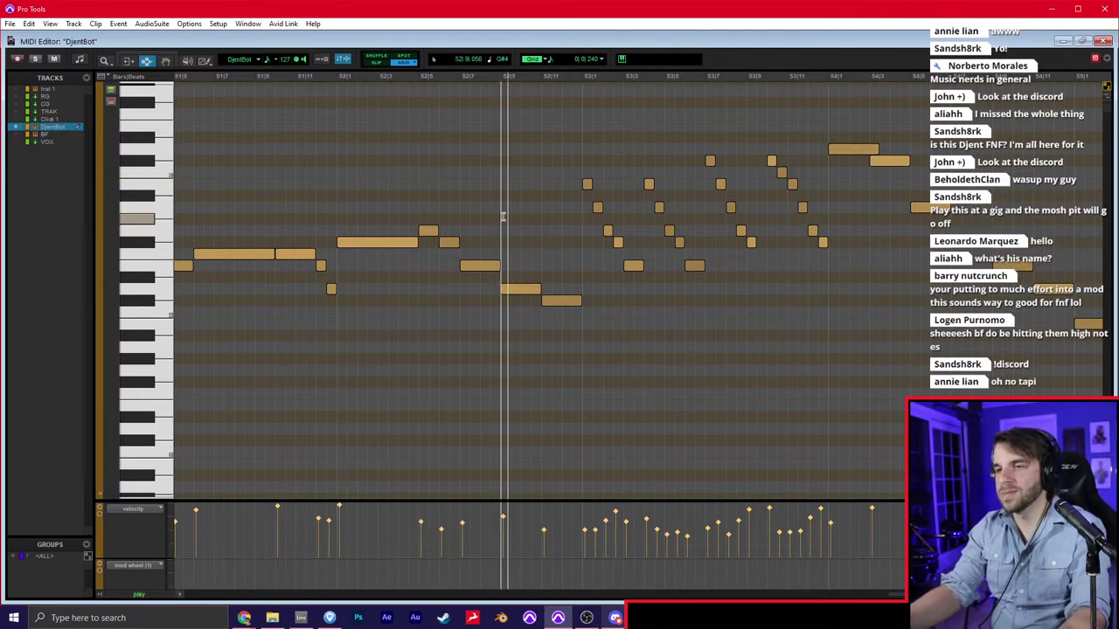
Go back to the arrangement, stop playback and return to the session start
key("ctrl+equal")
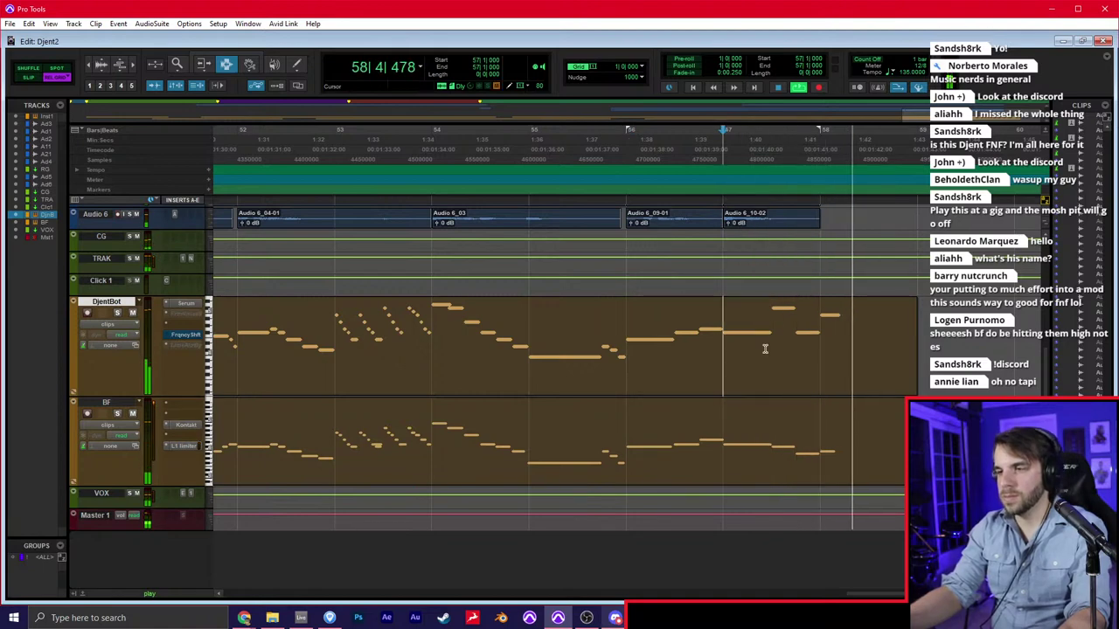
key("r")
key("r")
key("space")
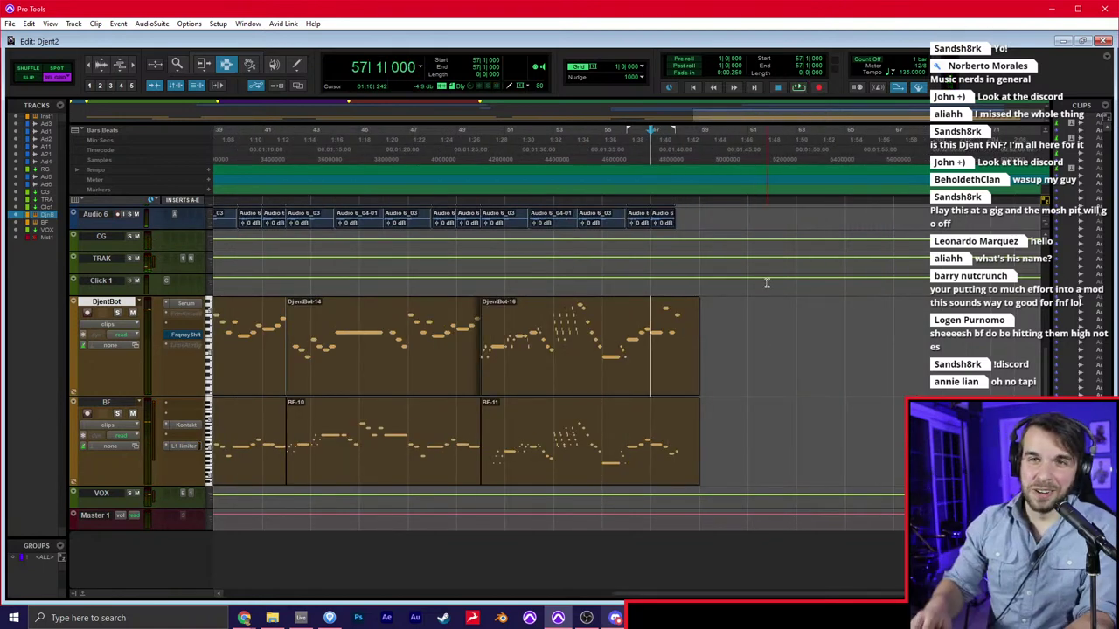
key("Return")
key("r")
key("r")
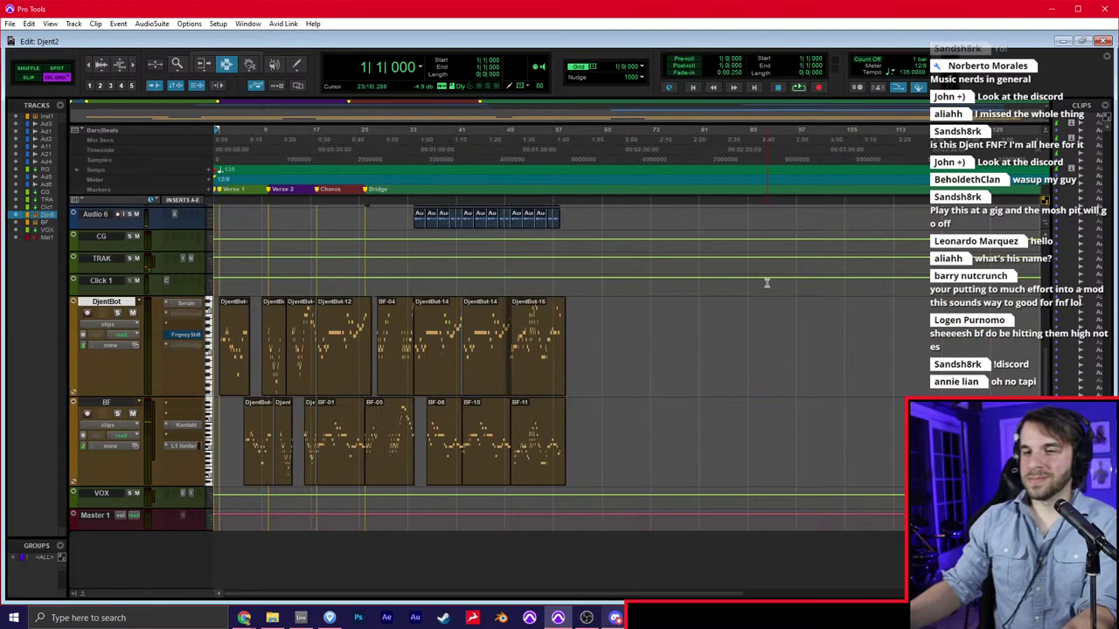
Reduce the DjentBot and BF tracks to a compact height and place the cursor at bar 59 on Audio 1
left_click(592, 327)
scroll(583, 327, "up", 5)
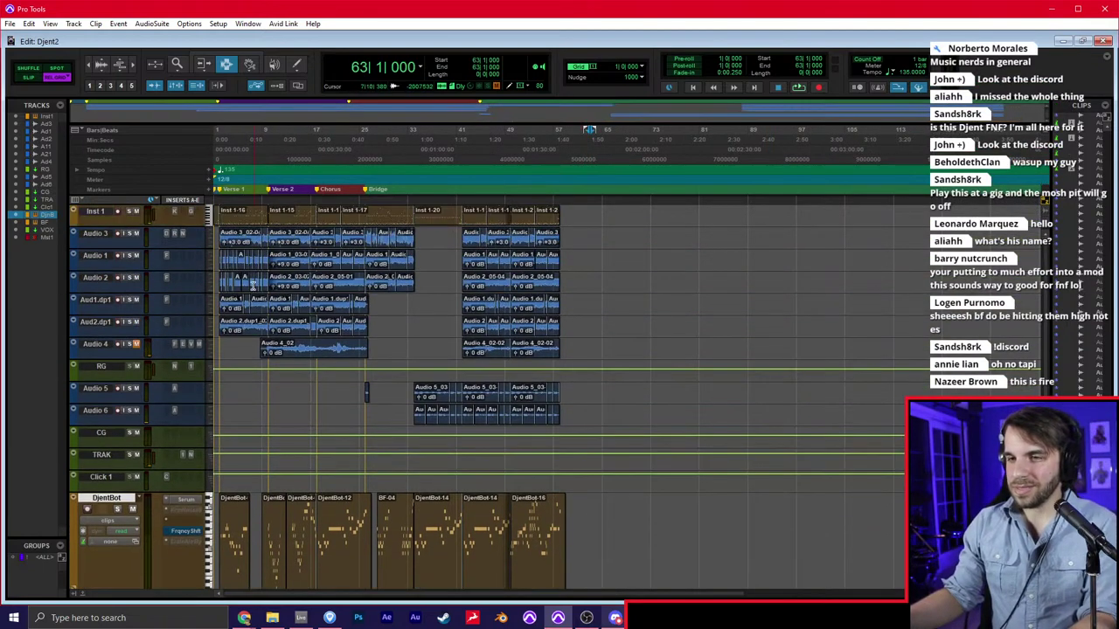
left_click(213, 306, "alt")
left_click(238, 389, "alt")
left_click(568, 270)
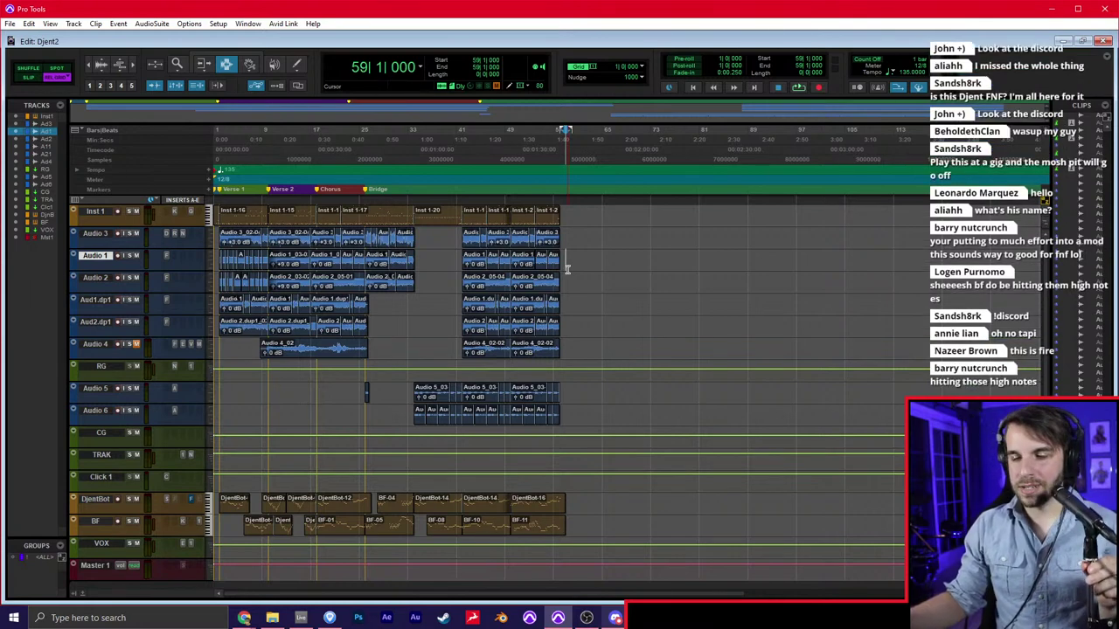
Examine the arrangement from the session start through the bridge and ending, placing the cursor at bar 60 on Audio 2
key("Return")
key("ctrl+]")
key("ctrl+]")
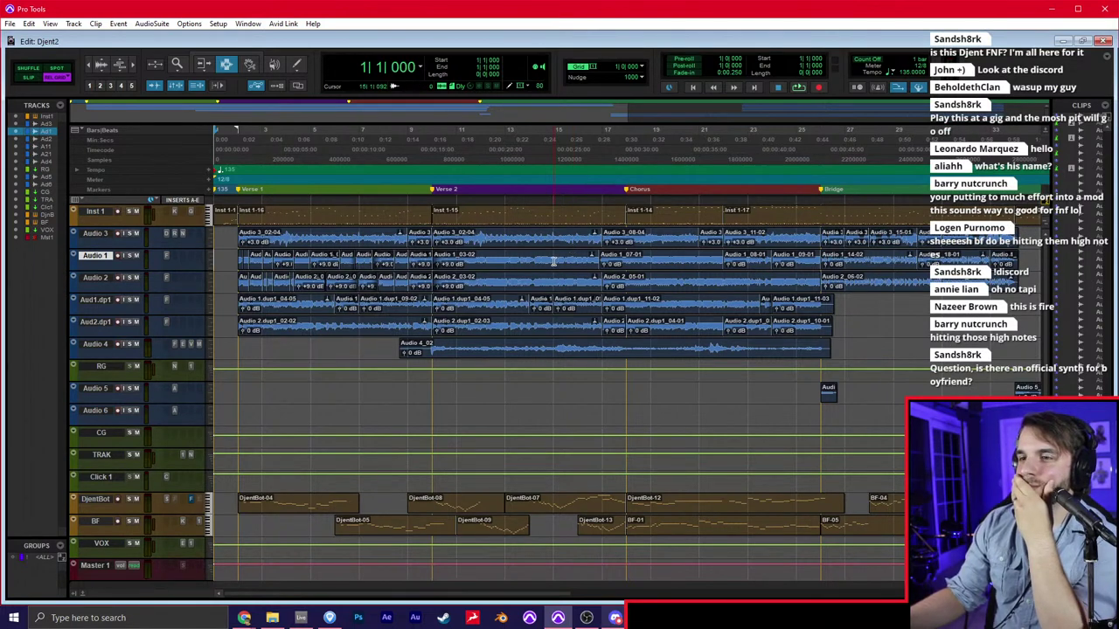
left_click(551, 263)
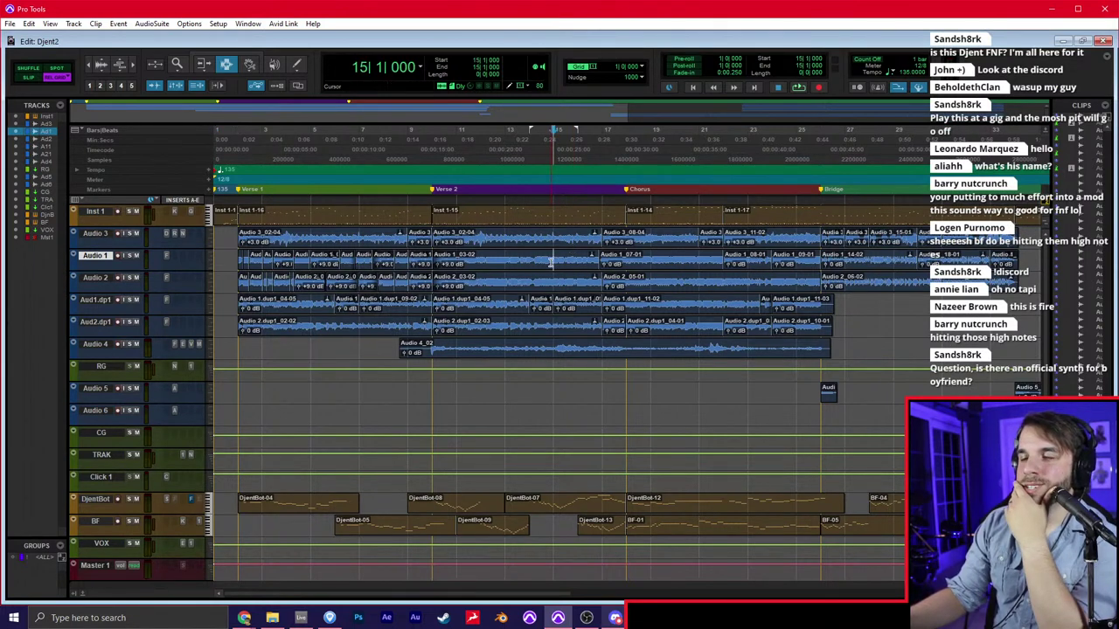
left_click(505, 236)
left_click(458, 280)
left_click(356, 342)
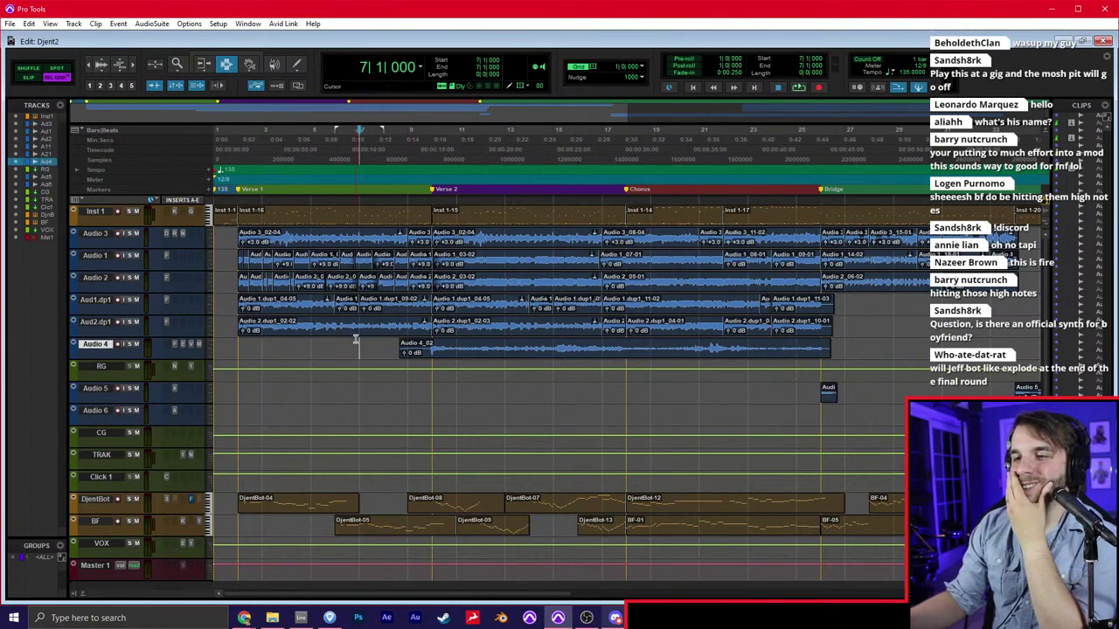
left_click(872, 339)
left_click(891, 309)
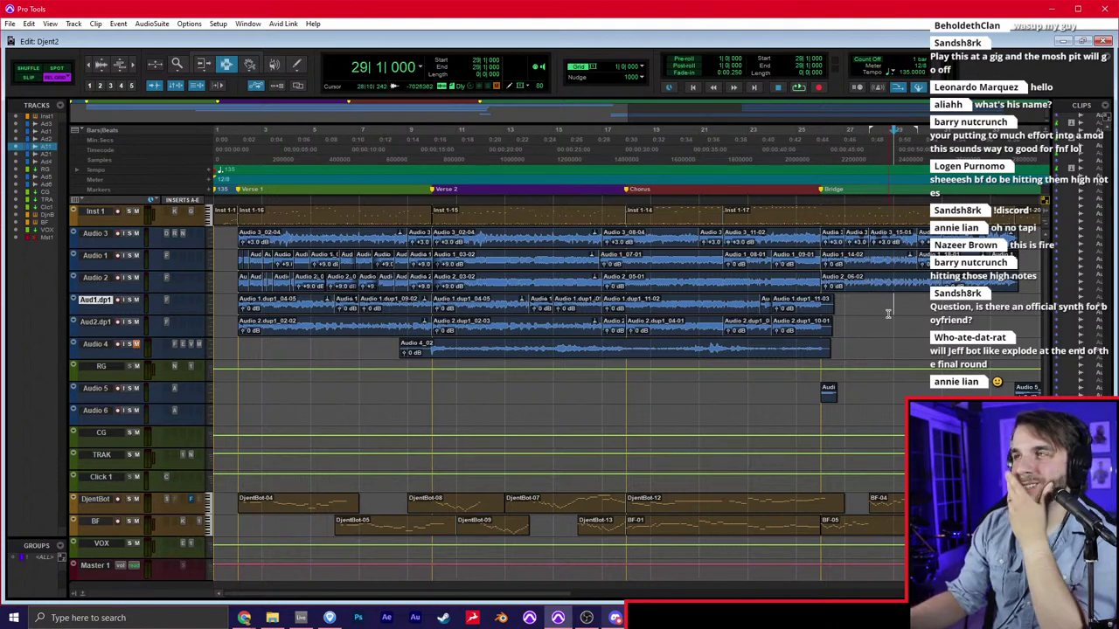
key("r")
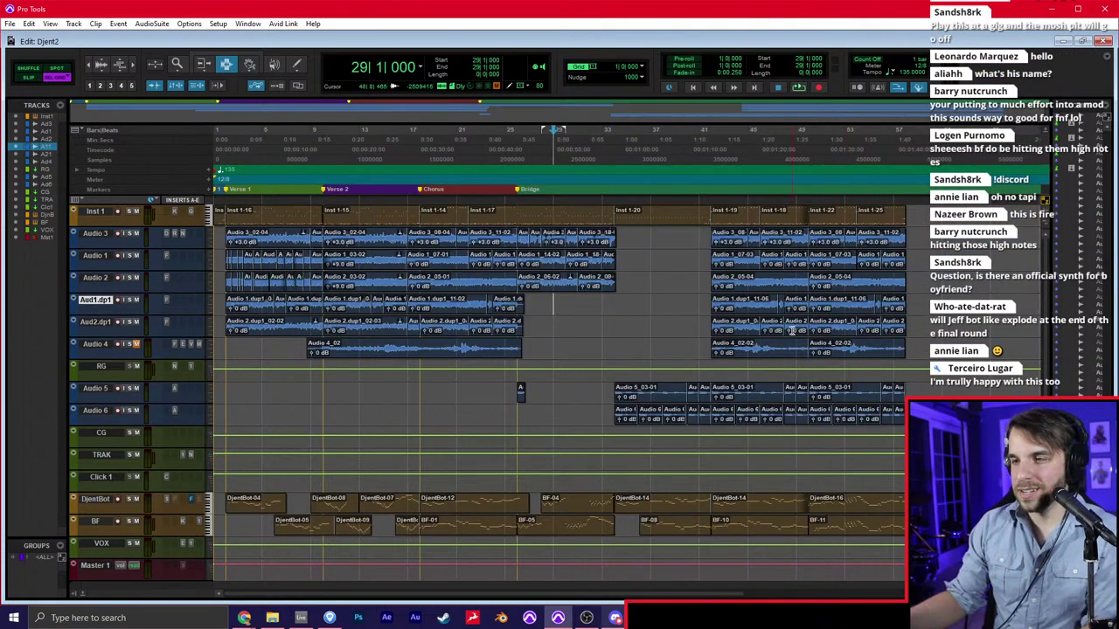
left_click(899, 284)
left_click(930, 280)
Switch to File Explorer and look through the song files in the MOBILE_DEMO folder
left_click(272, 618)
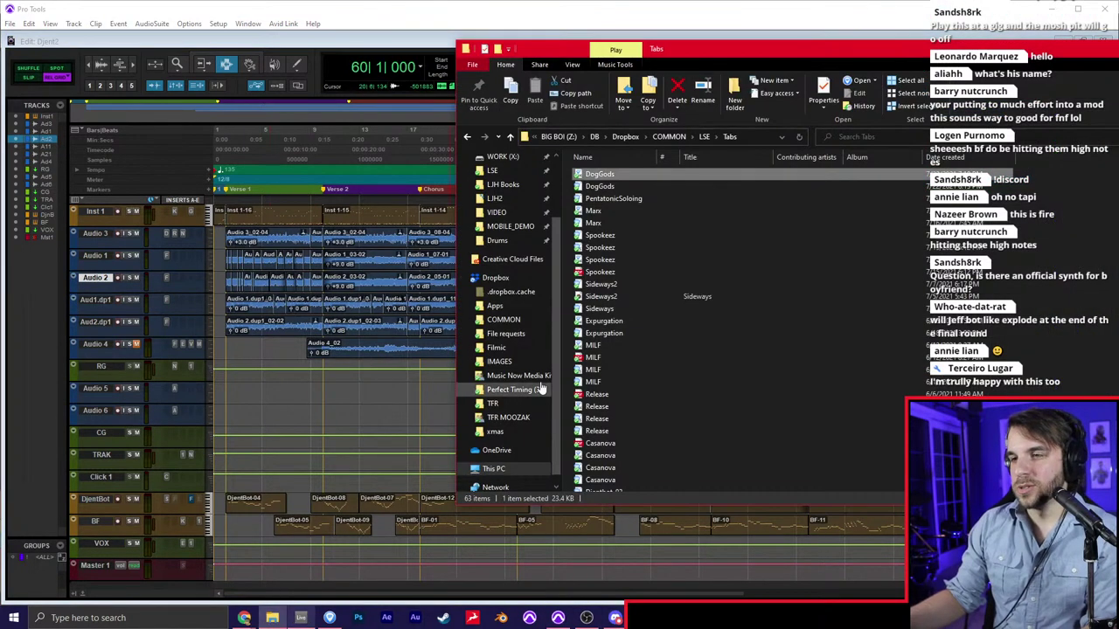
left_click(510, 226)
scroll(729, 287, "down", 15)
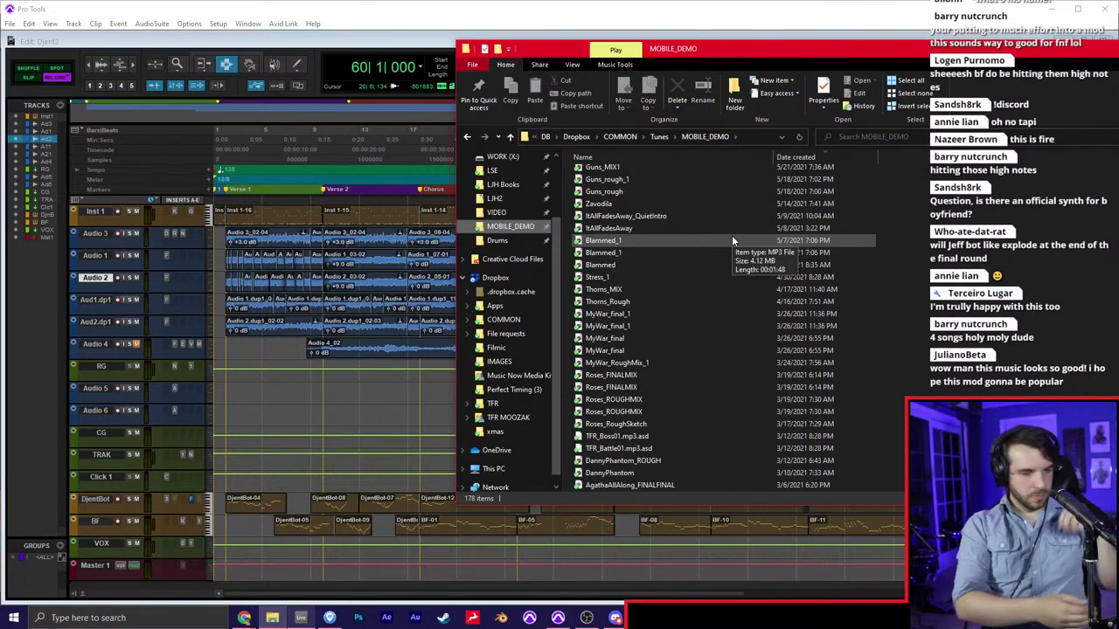
Open the Db folder inside MOBILE_DEMO and open the track 01_Sideways_RoughFinished for playback
scroll(690, 315, "down", 15)
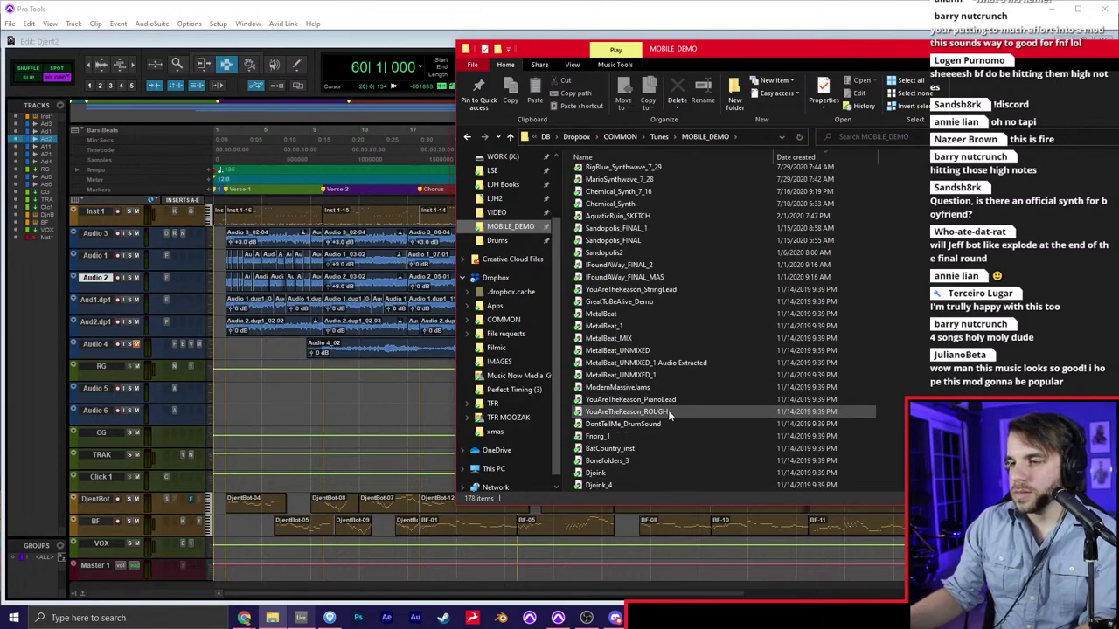
double_click(621, 401)
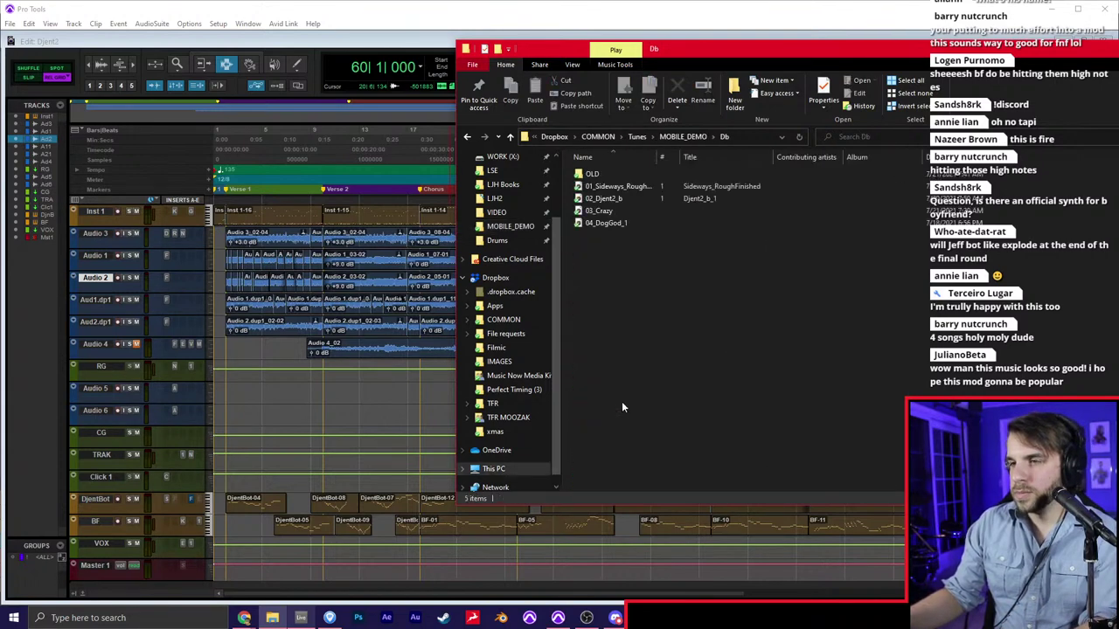
double_click(618, 187)
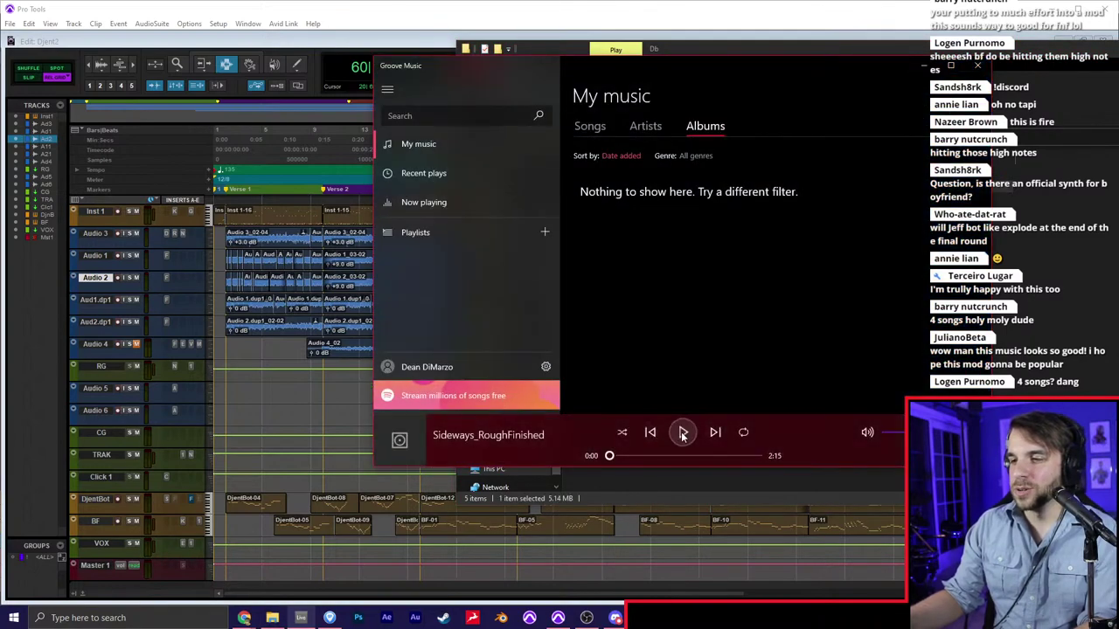
Play Sideways_RoughFinished almost to its end with the player volume lowered to 68, and pause it
left_click(680, 429)
left_click_drag(699, 94, 385, 72)
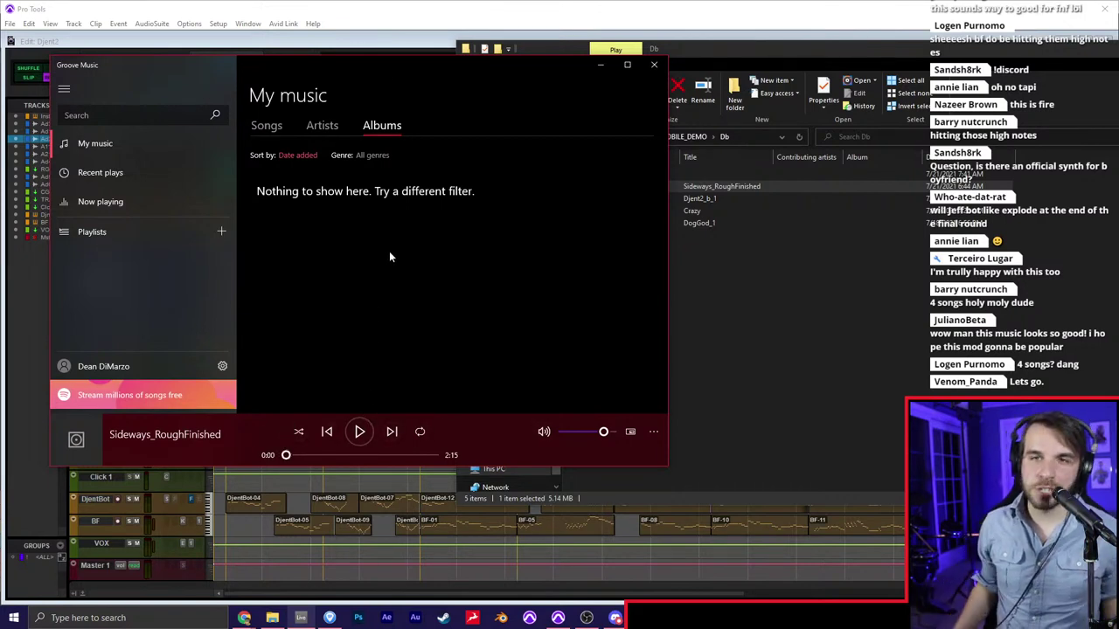
left_click(598, 431)
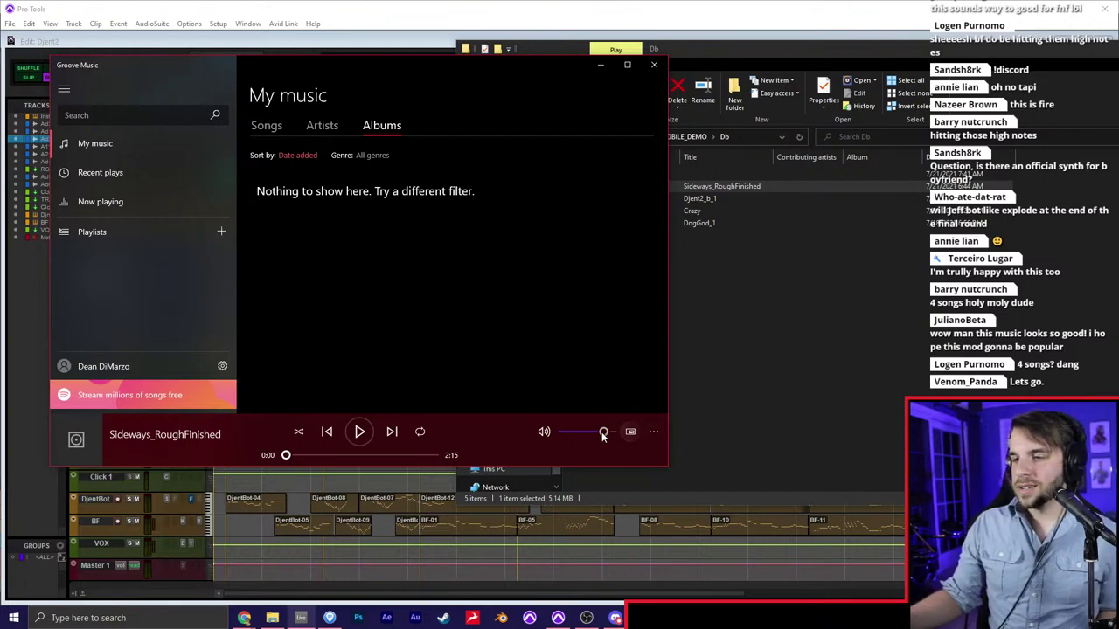
left_click(357, 434)
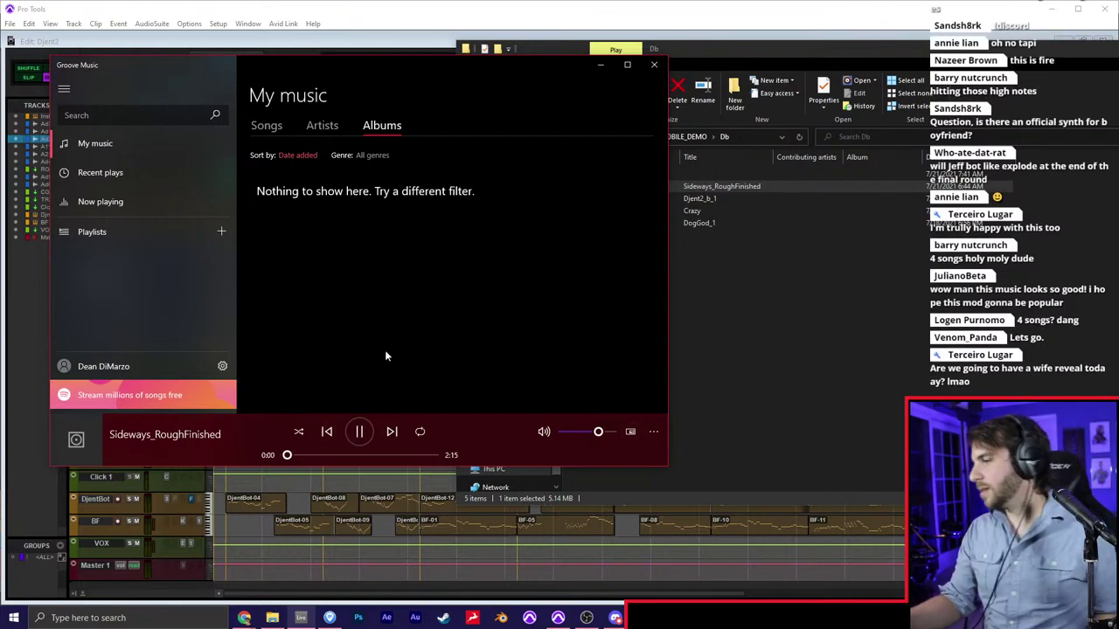
left_click_drag(599, 432, 595, 431)
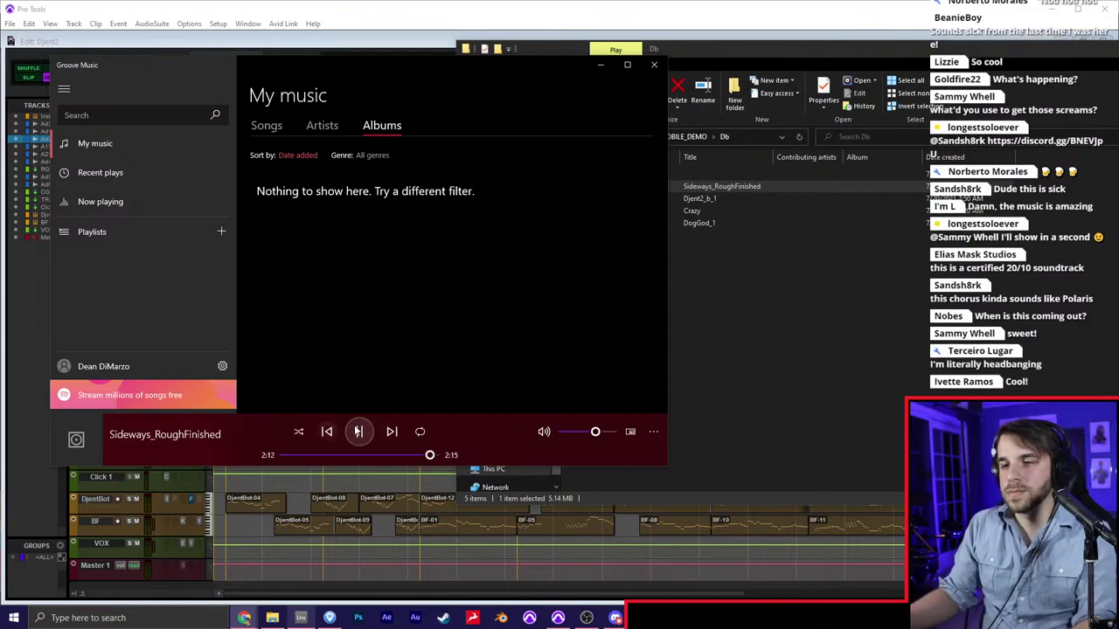
left_click(359, 432)
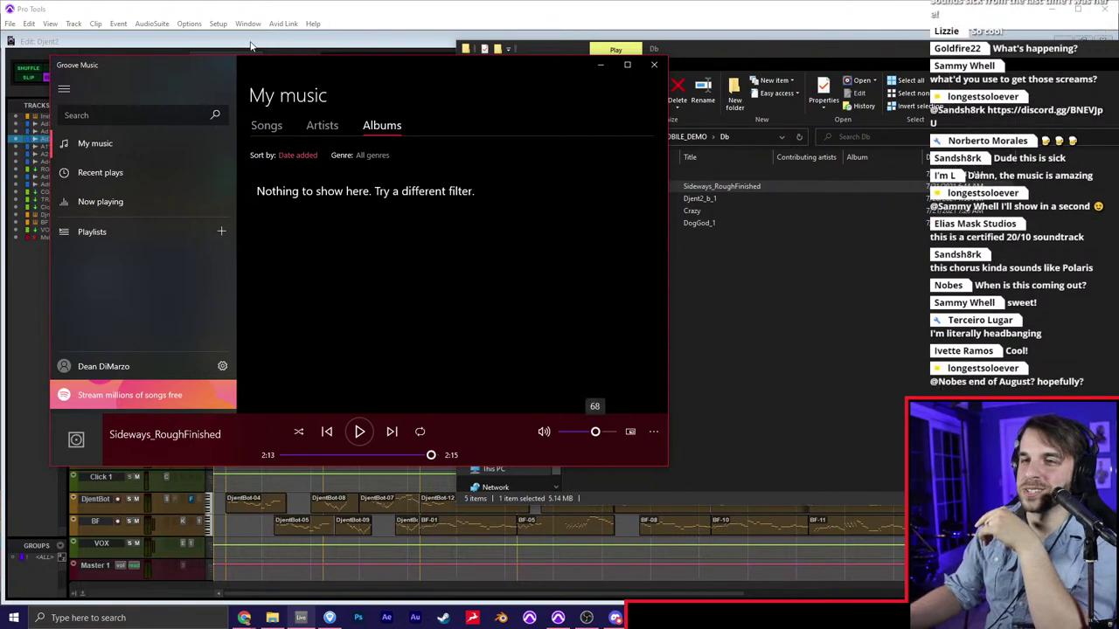
Switch to Pro Tools and open the recent session Sideways, answering the save prompt for the current session
left_click(36, 13)
left_click(10, 24)
mouse_move(61, 69)
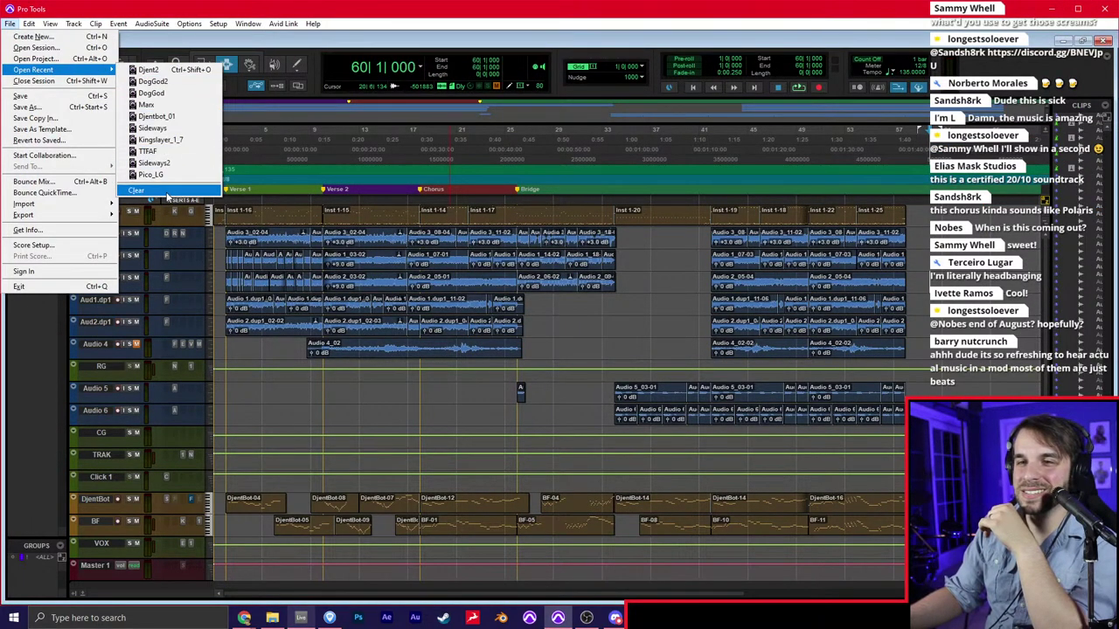
left_click(166, 117)
left_click(664, 253)
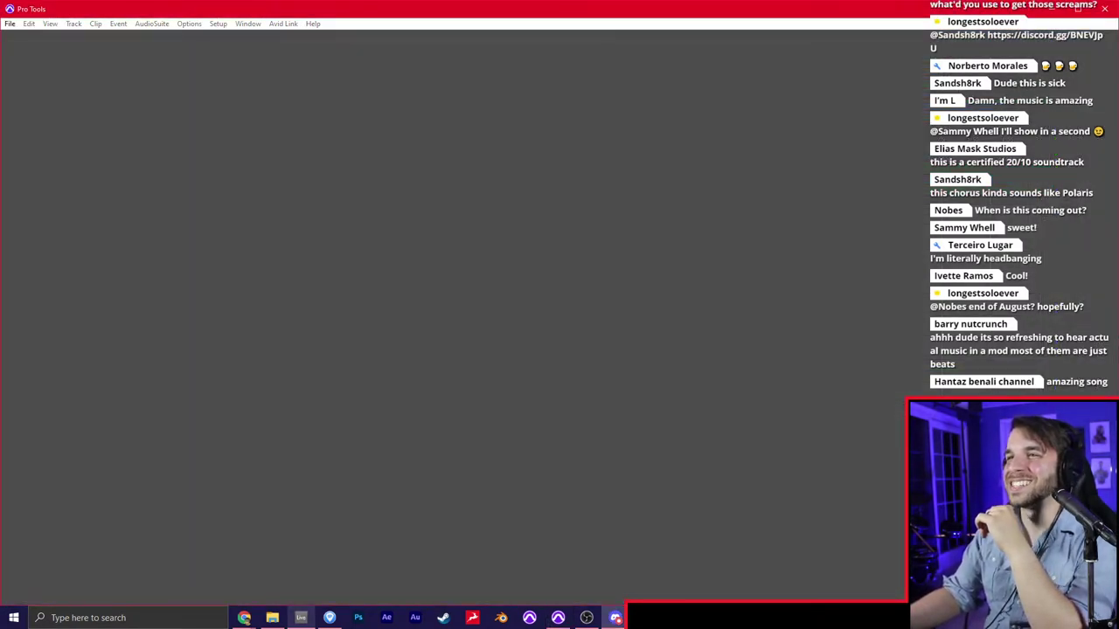
Show the cartoon guitarist drawing in the Discord window over the session, and move the window out of view again
left_click_drag(460, 0, 323, 131)
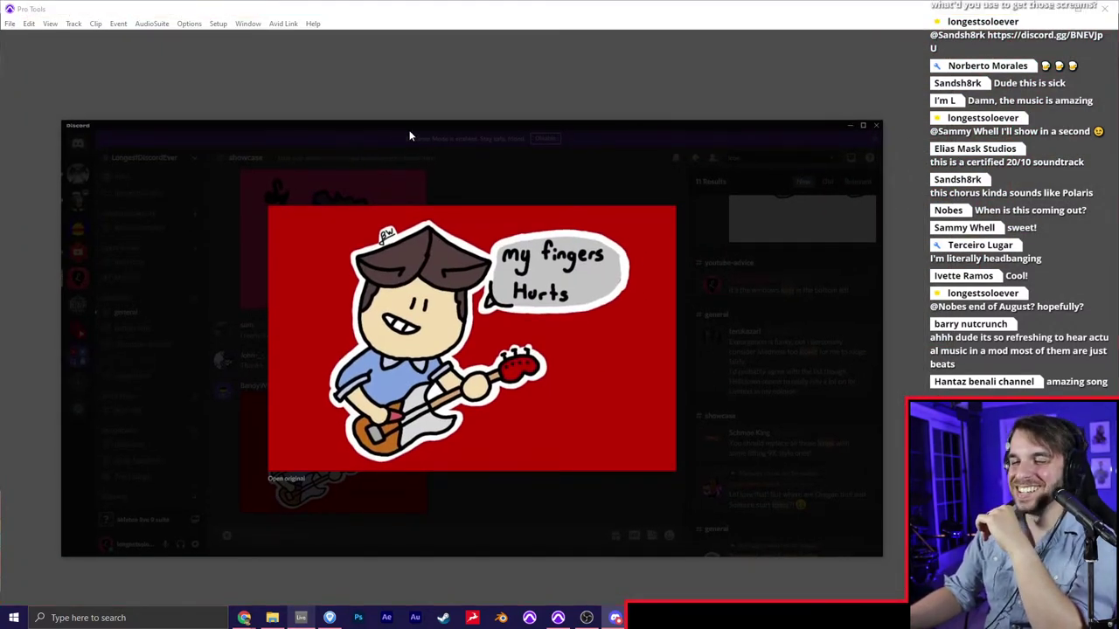
left_click_drag(406, 127, 406, 0)
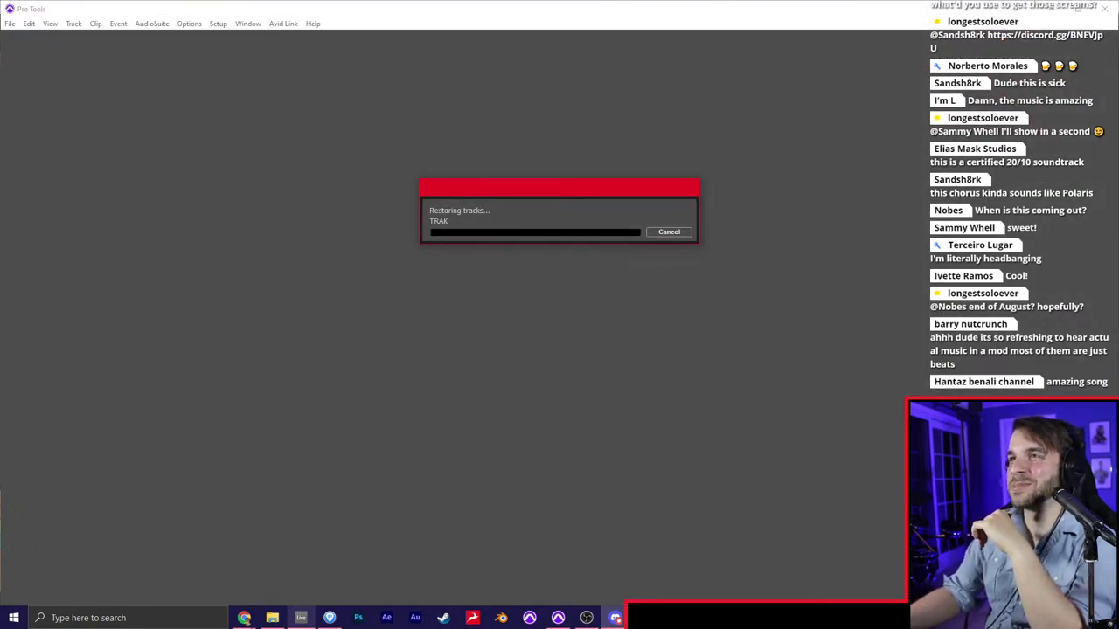
left_click_drag(406, 0, 273, 138)
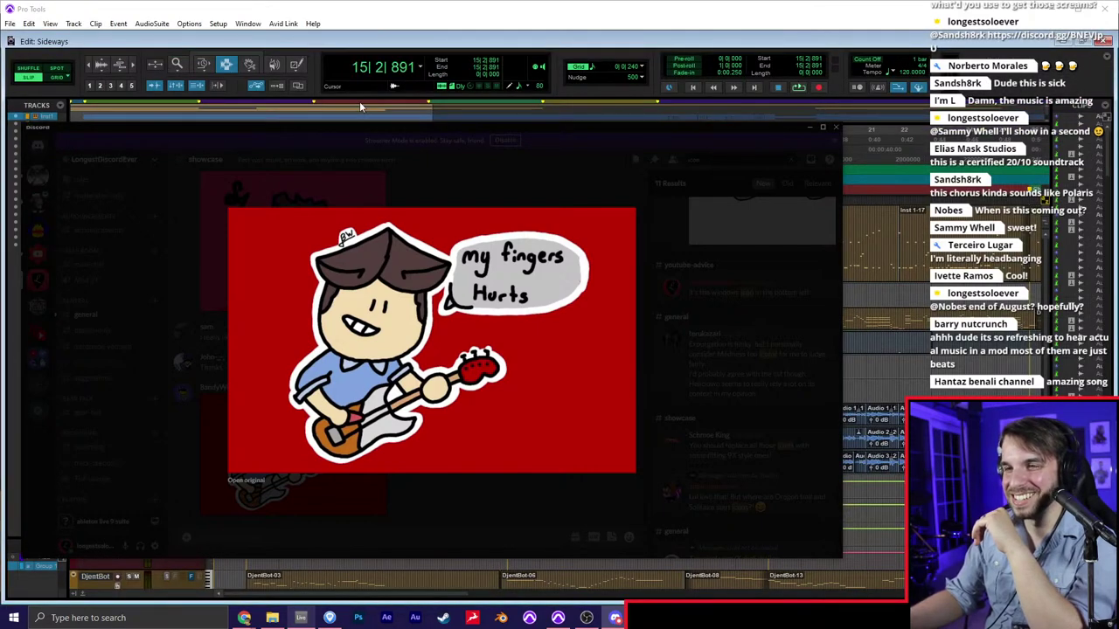
left_click_drag(363, 129, 1118, 0)
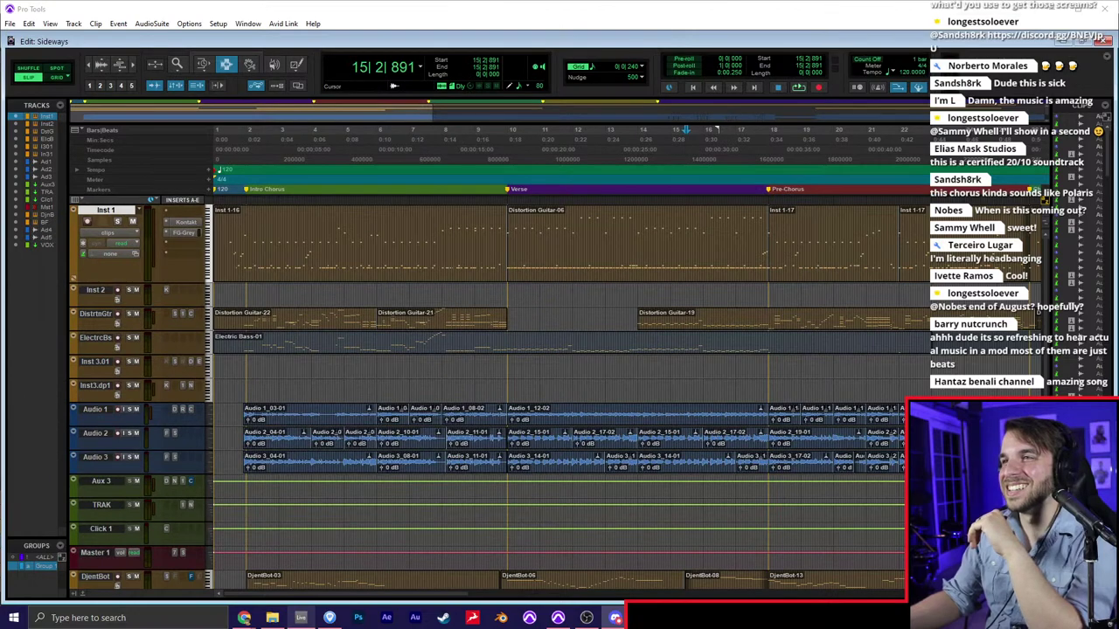
Find the chopped scream clips on Audio 4 in the DJONT section and place the cursor just before the first one
left_click(491, 363)
scroll(386, 324, "down", 4)
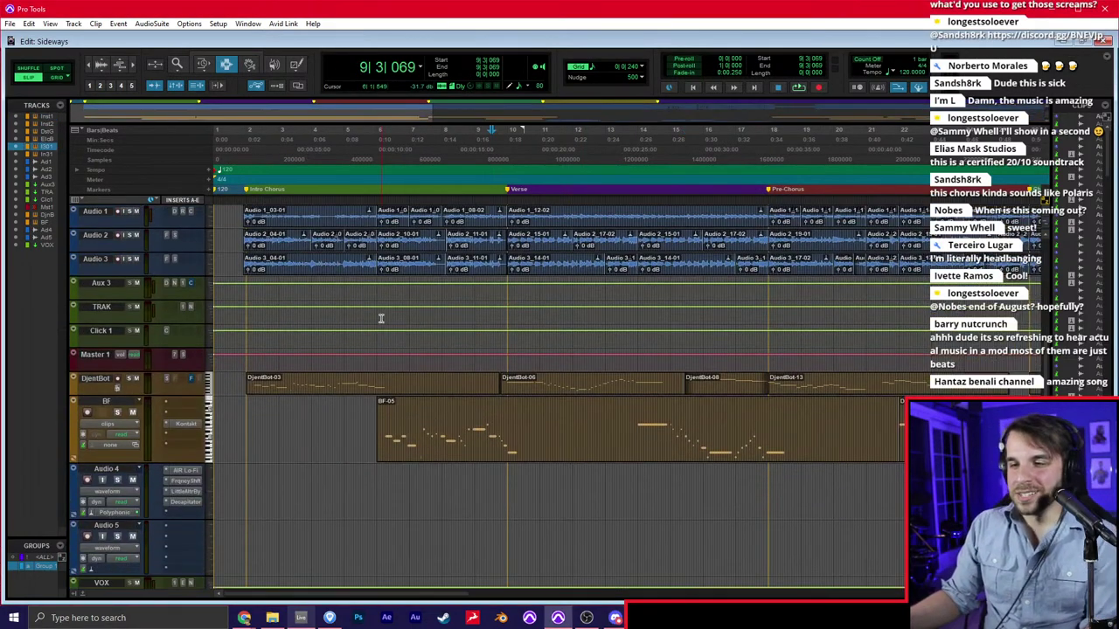
scroll(385, 349, "right", 10)
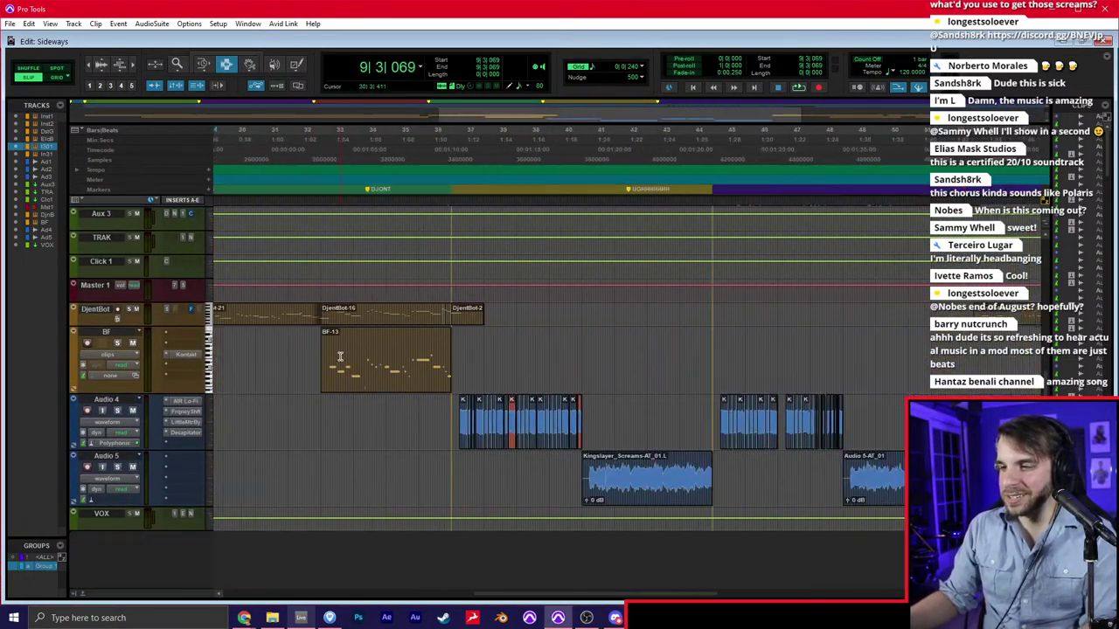
left_click(397, 427)
scroll(399, 428, "up", 2)
scroll(425, 423, "right", 5)
scroll(547, 426, "down", 1)
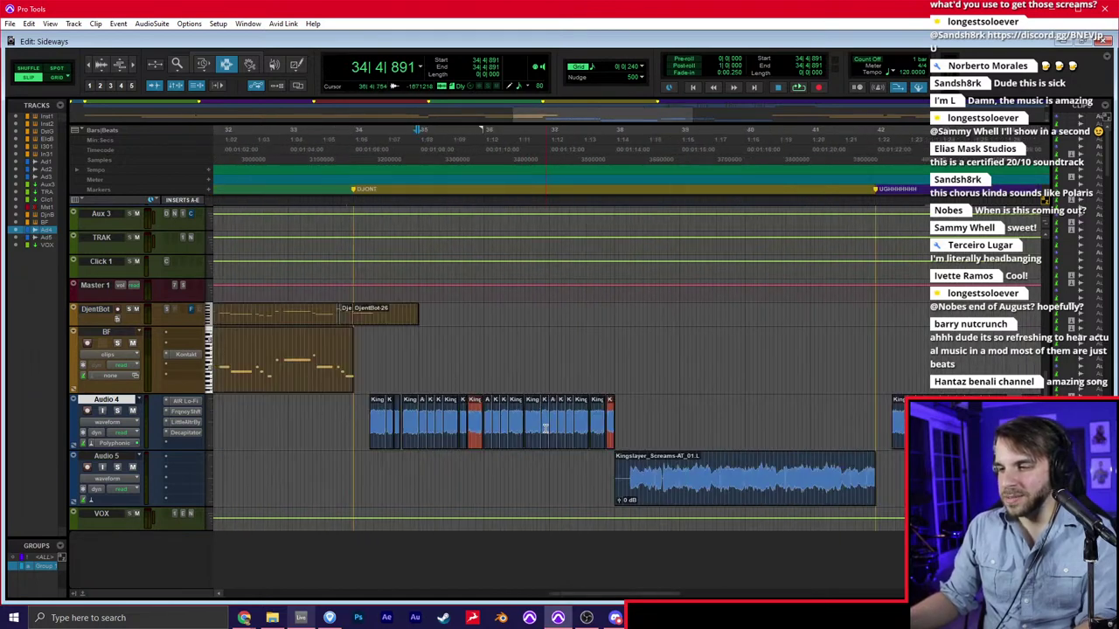
scroll(545, 428, "right", 1)
left_click(283, 413)
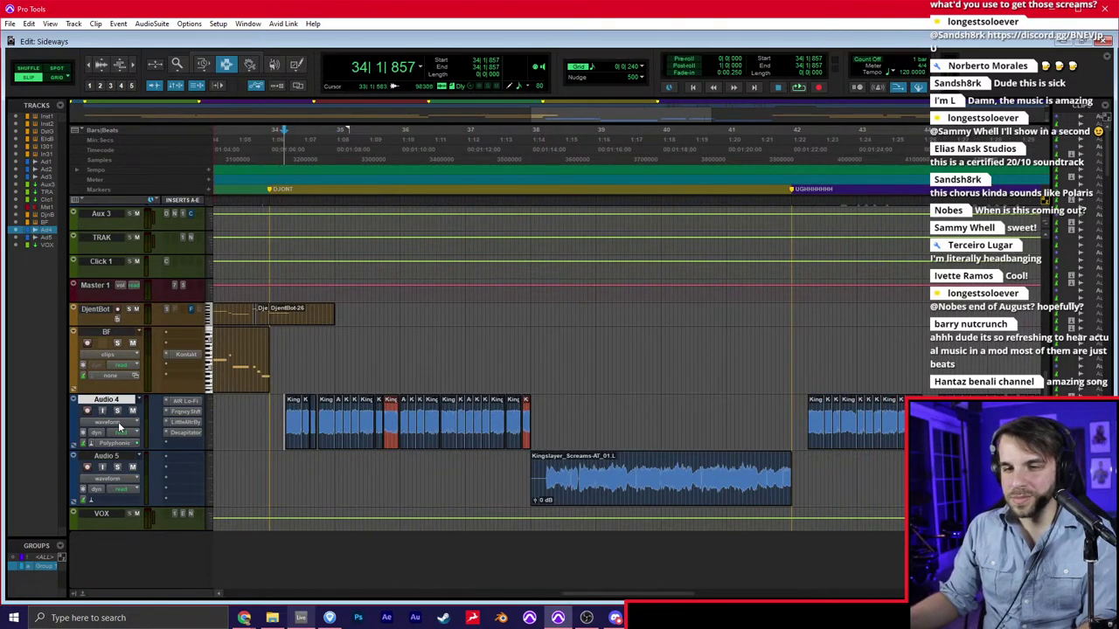
Play the Audio 4 screams from bar 34, check the mixer, and return to an overview of the scream sections
key("space")
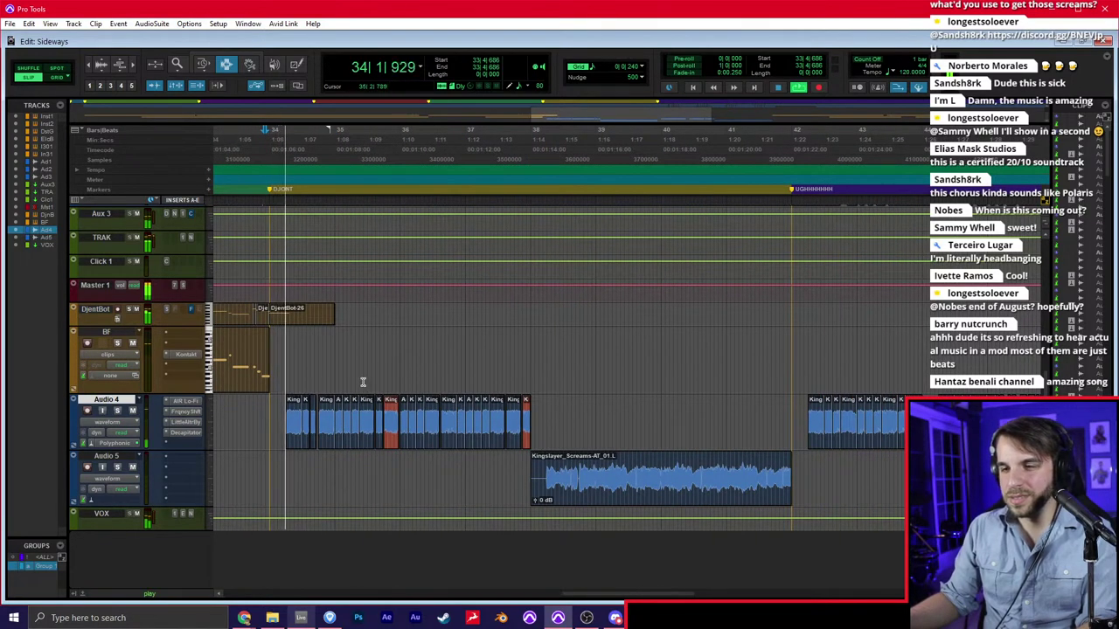
key("ctrl+equal")
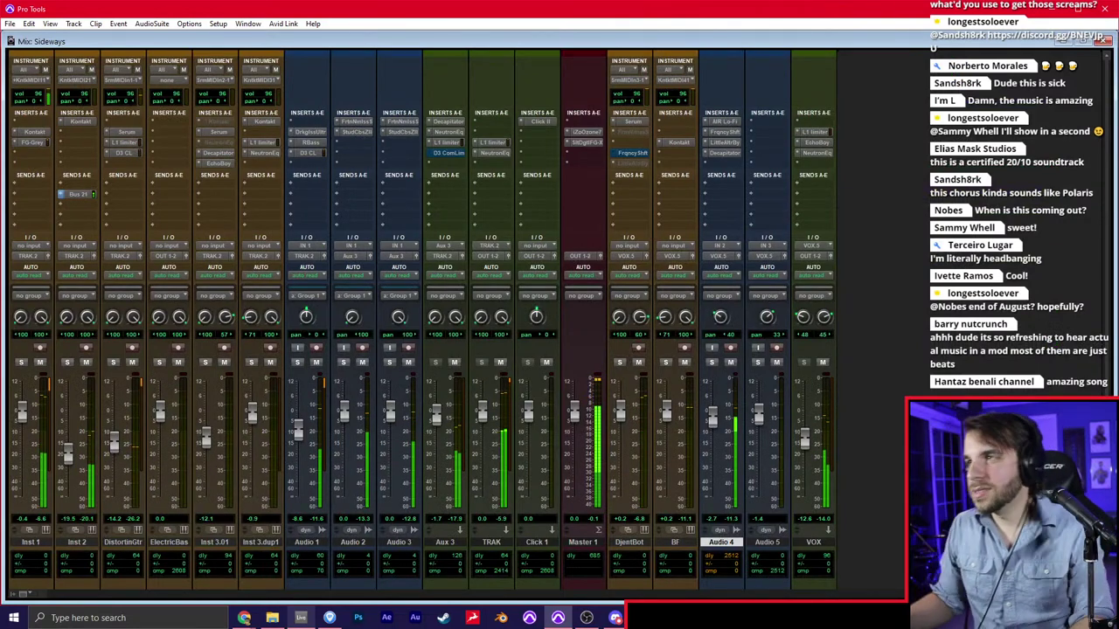
key("ctrl+equal")
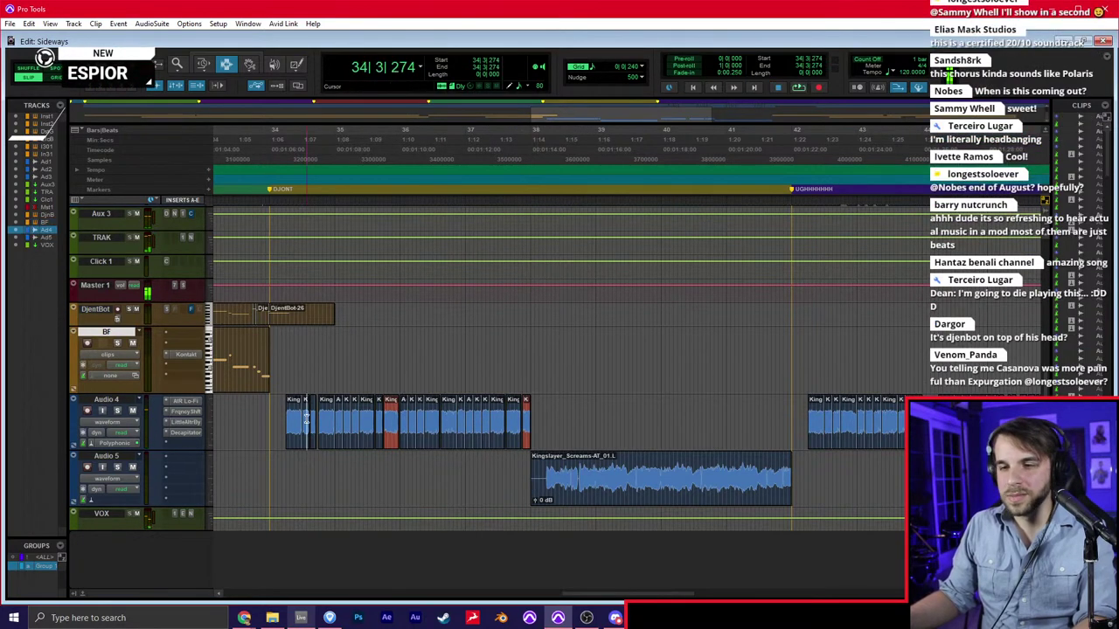
left_click(279, 423)
key("space")
scroll(284, 408, "right", 5)
scroll(286, 409, "right", 1)
key("r")
key("r")
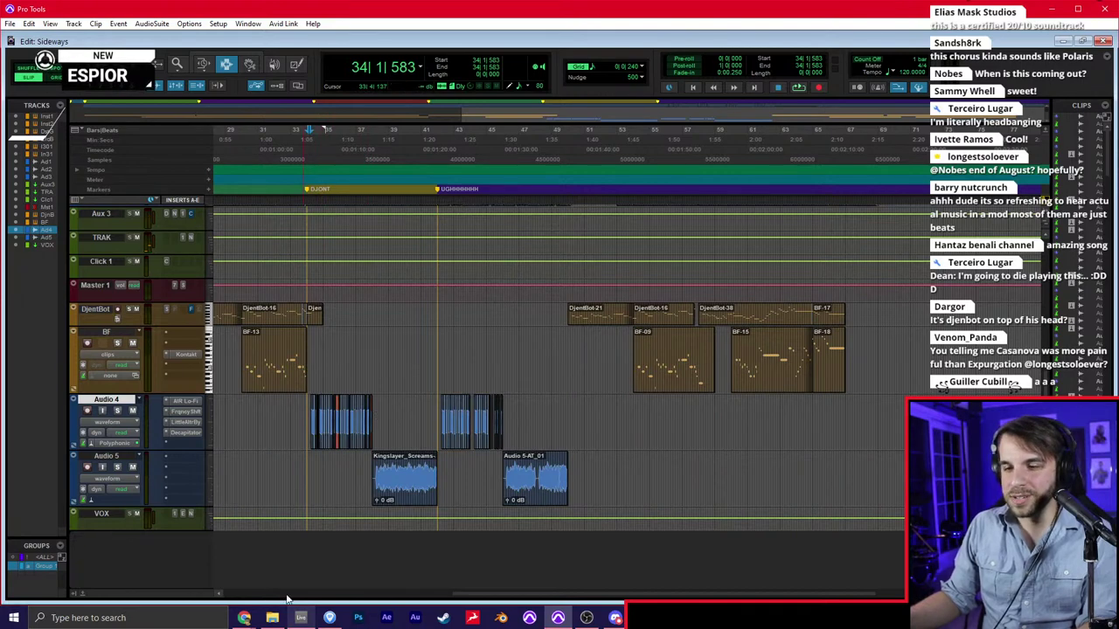
Move the File Explorer window off this screen and bring the Audio 4 scream clips into close view
left_click(272, 618)
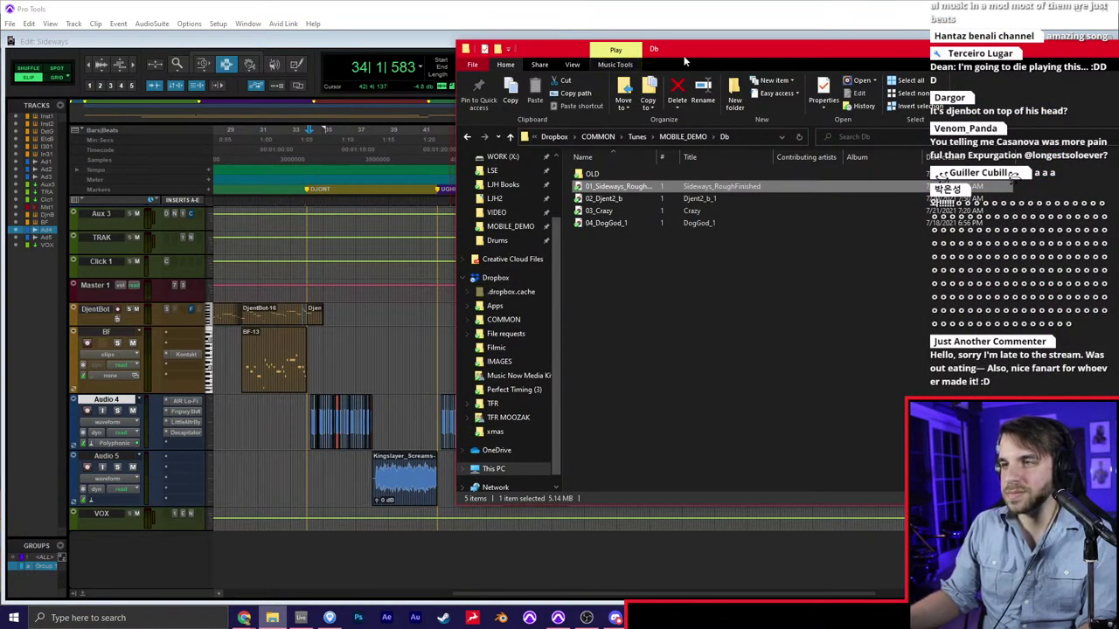
left_click_drag(684, 56, 462, 0)
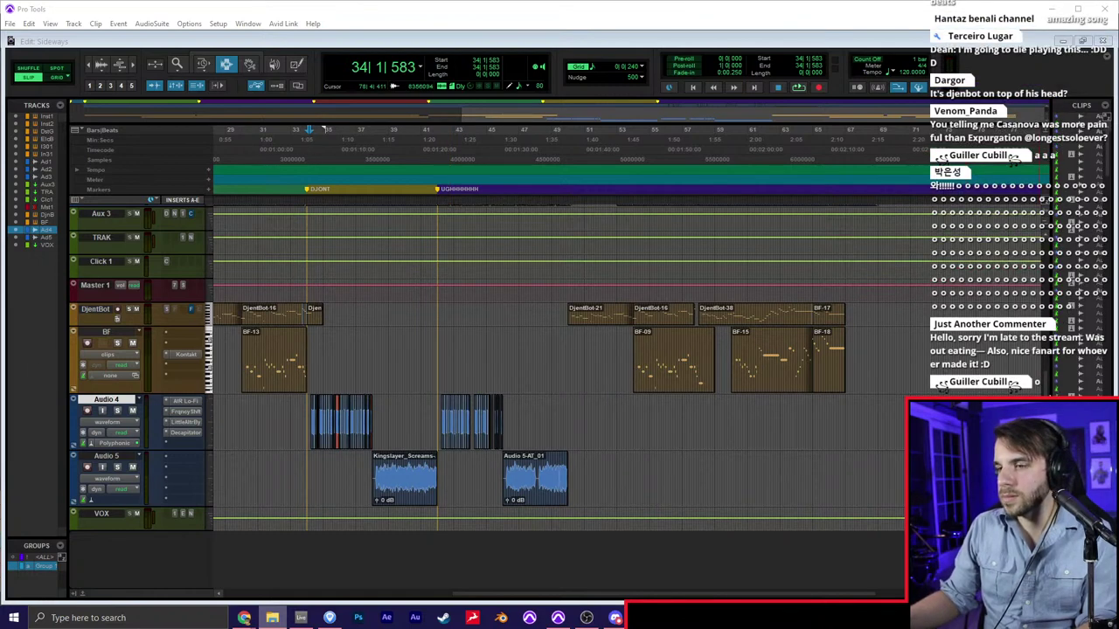
left_click(338, 411)
key("t")
key("t")
key("t")
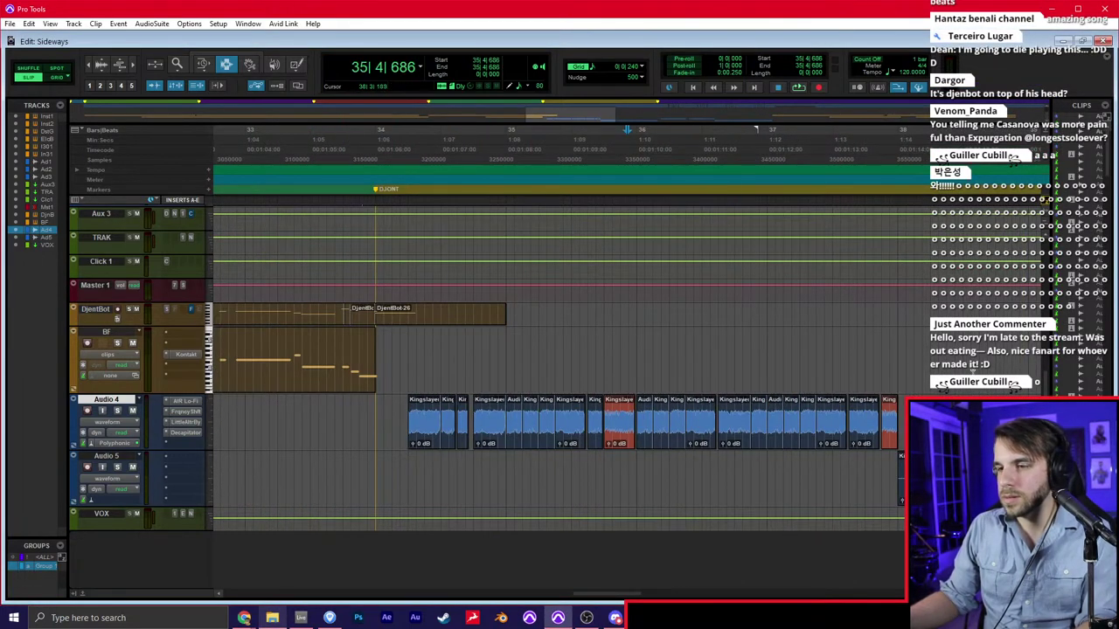
Widen the Clips list and place the stereo Kingslayer_Screams clip on a new track at the session start
left_click_drag(1055, 376, 827, 387)
scroll(931, 392, "down", 5)
left_click_drag(1108, 178, 1104, 498)
left_click_drag(903, 181, 35, 354)
key("Return")
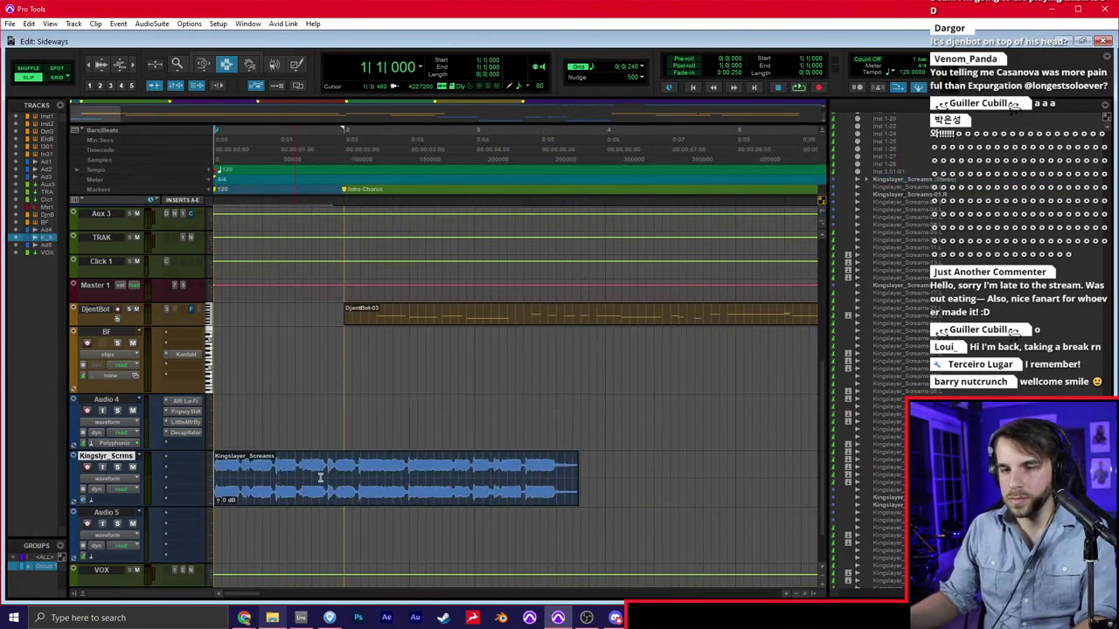
Select the whole Kingslayer_Screams clip, solo its track and start playback with the mixer open
left_click(320, 475)
double_click(288, 475)
key("shift+s")
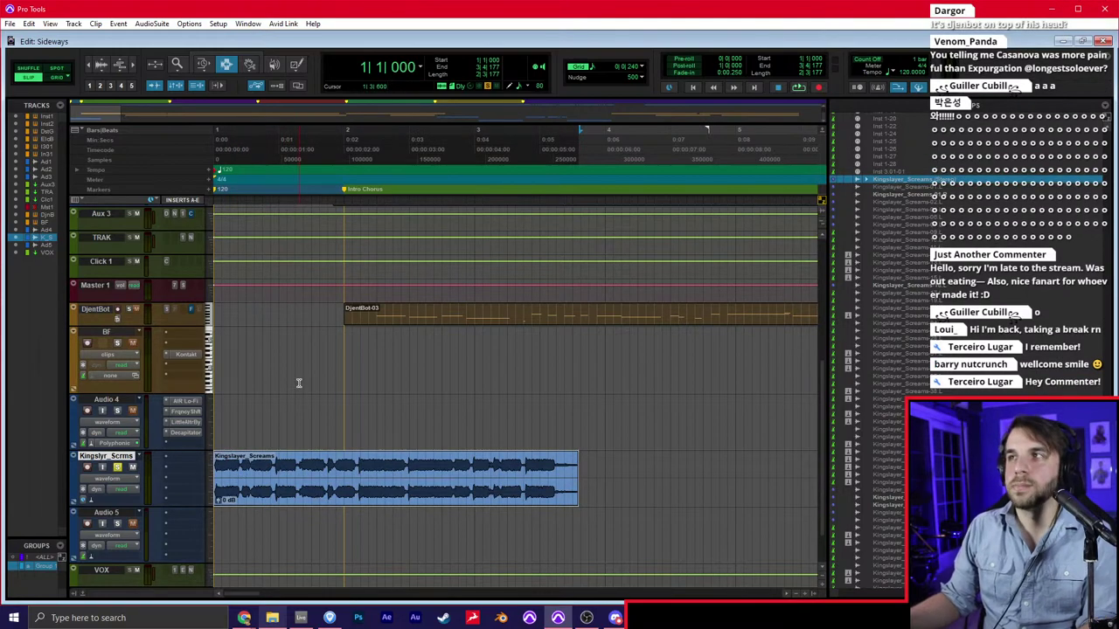
key("ctrl+equal")
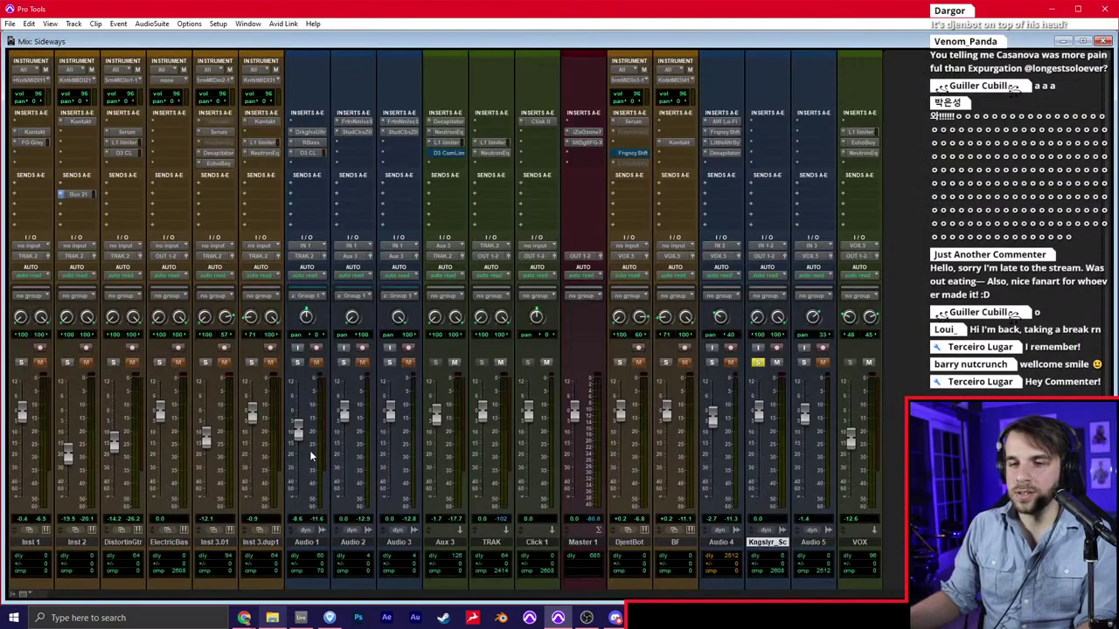
key("space")
Lower the Kingslayer_Screams track's fader to -14.7 dB while it plays, and finish listening in the arrangement
key("ctrl+equal")
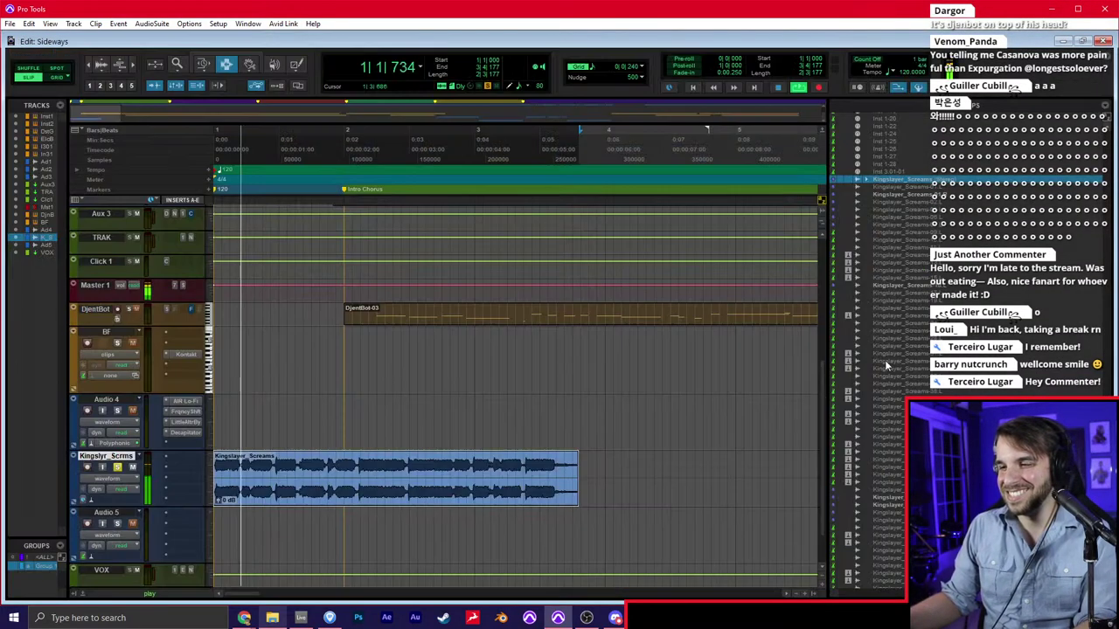
key("ctrl+equal")
left_click_drag(762, 431, 759, 448)
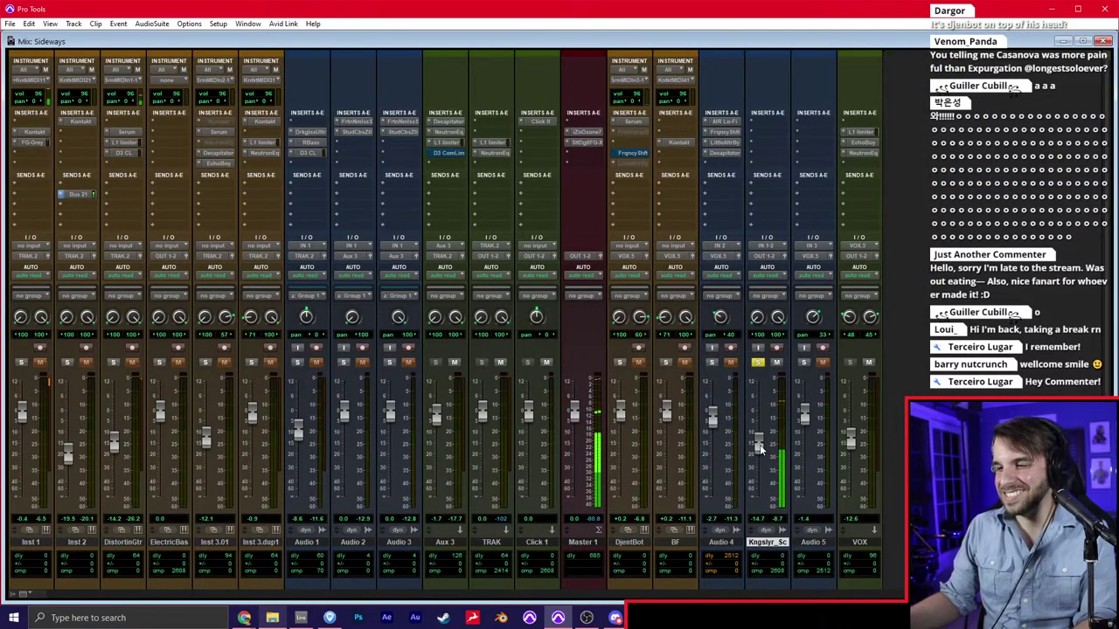
key("ctrl+equal")
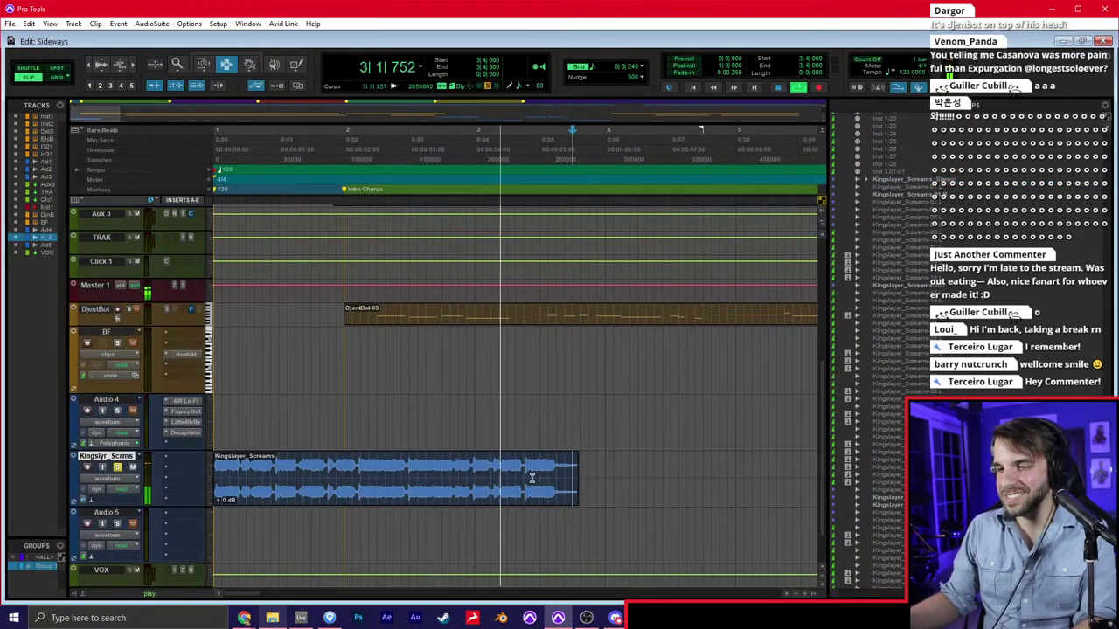
left_click(491, 457)
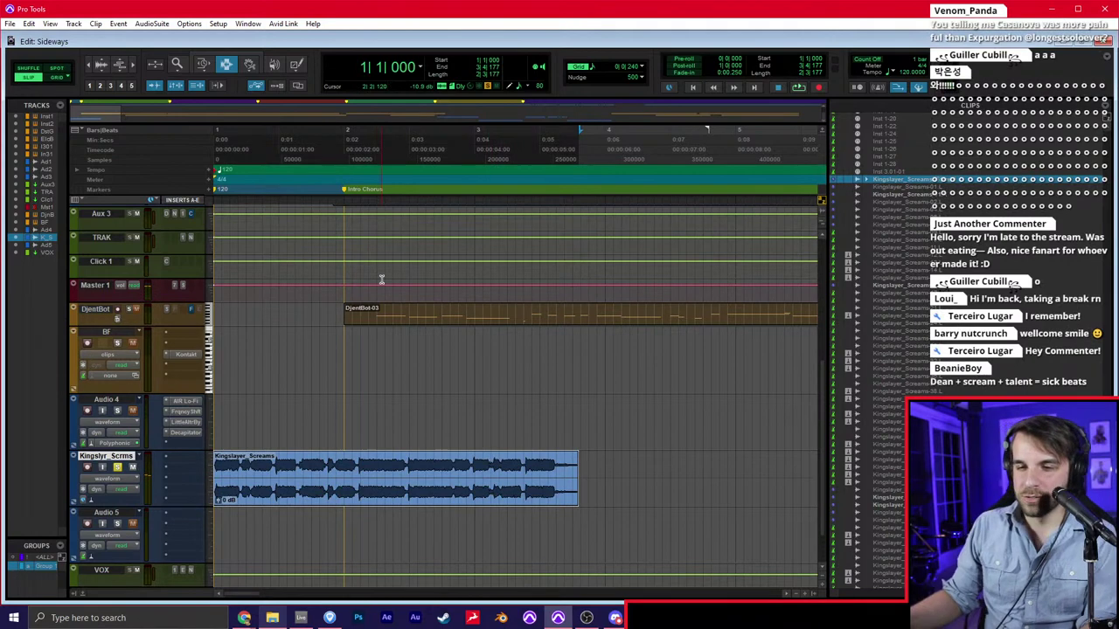
Delete the Kingslayer_Screams clip and its track
key("Delete")
right_click(121, 456)
left_click(158, 447)
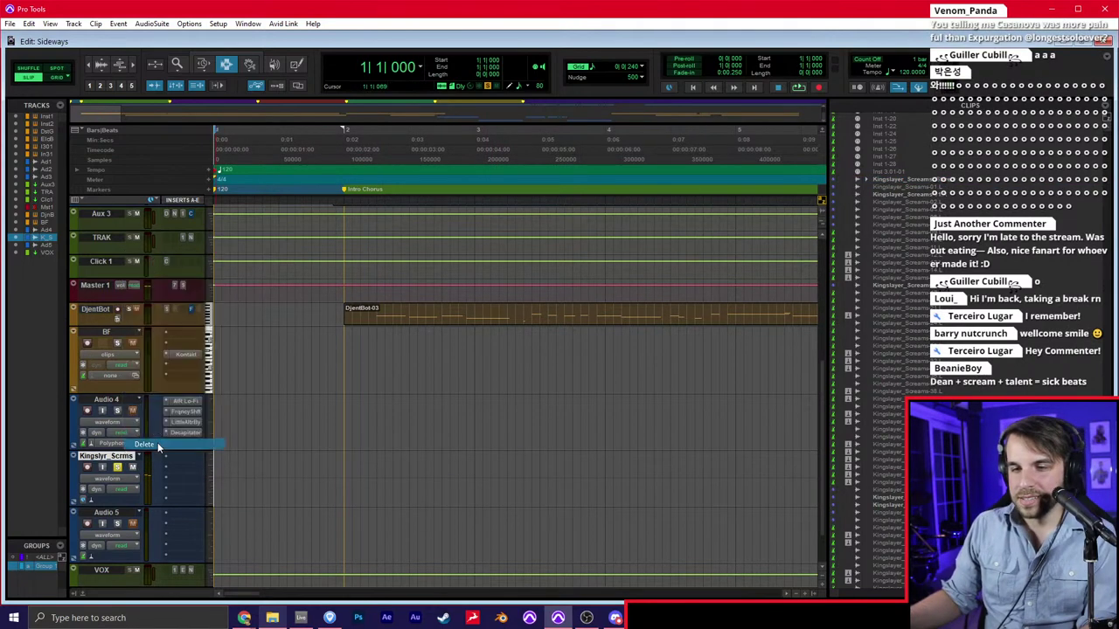
Narrow the Clips list and return to the DJONT section's scream clips on Audio 4
left_click(435, 437)
key("r")
key("r")
scroll(434, 437, "right", 7)
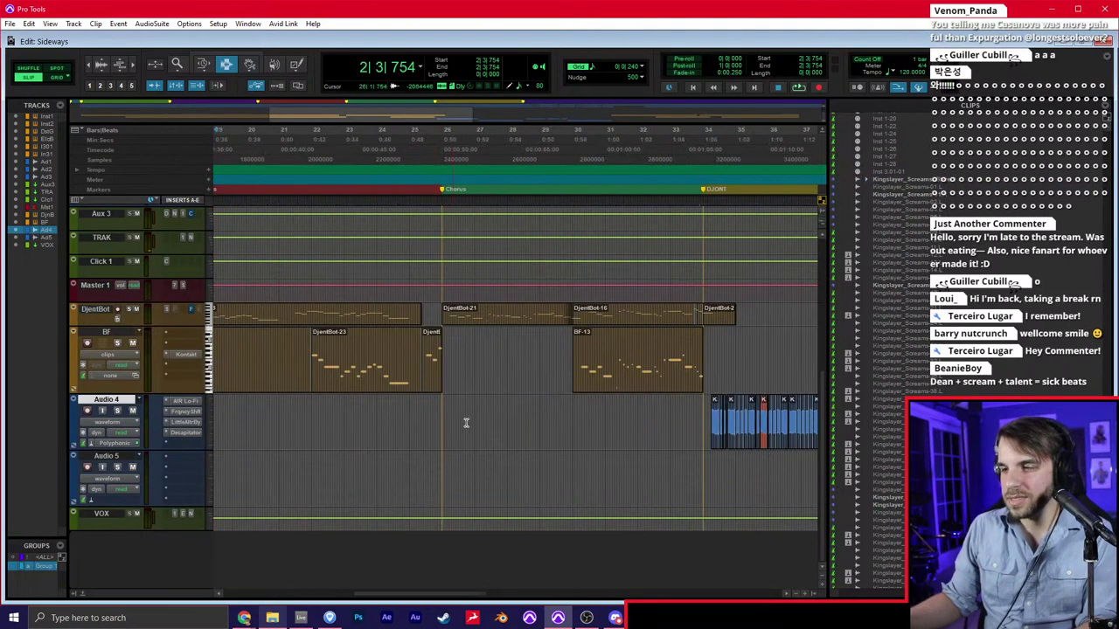
left_click_drag(826, 231, 946, 231)
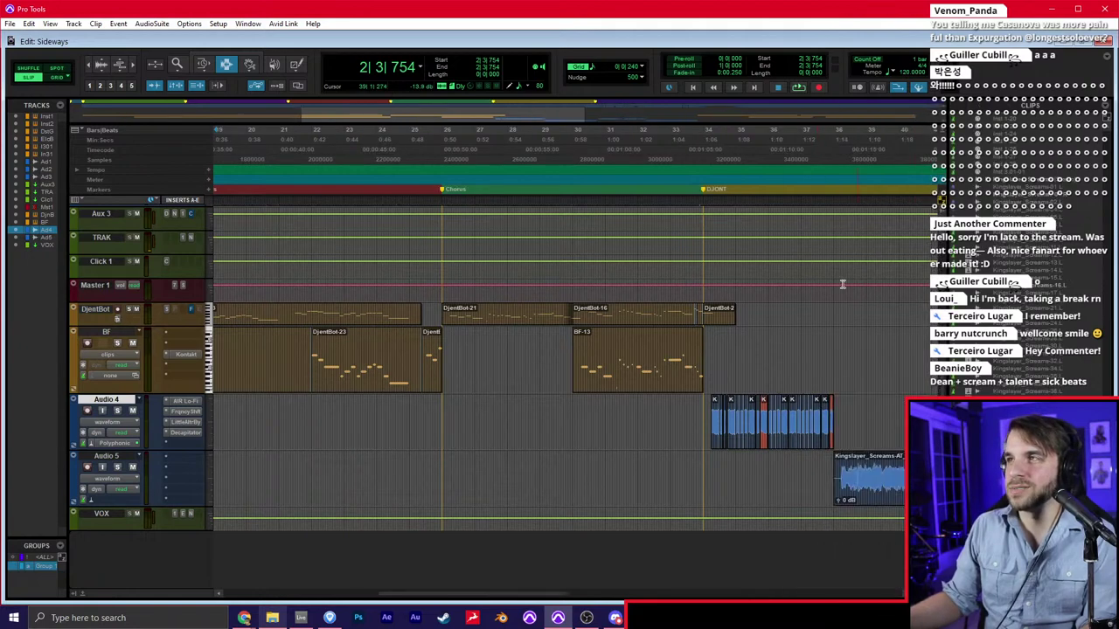
Select the first scream clip after the DJONT marker on Audio 4, solo the track, bypass its four inserts and play the clip
left_click(776, 376)
key("t")
key("t")
scroll(777, 376, "right", 1)
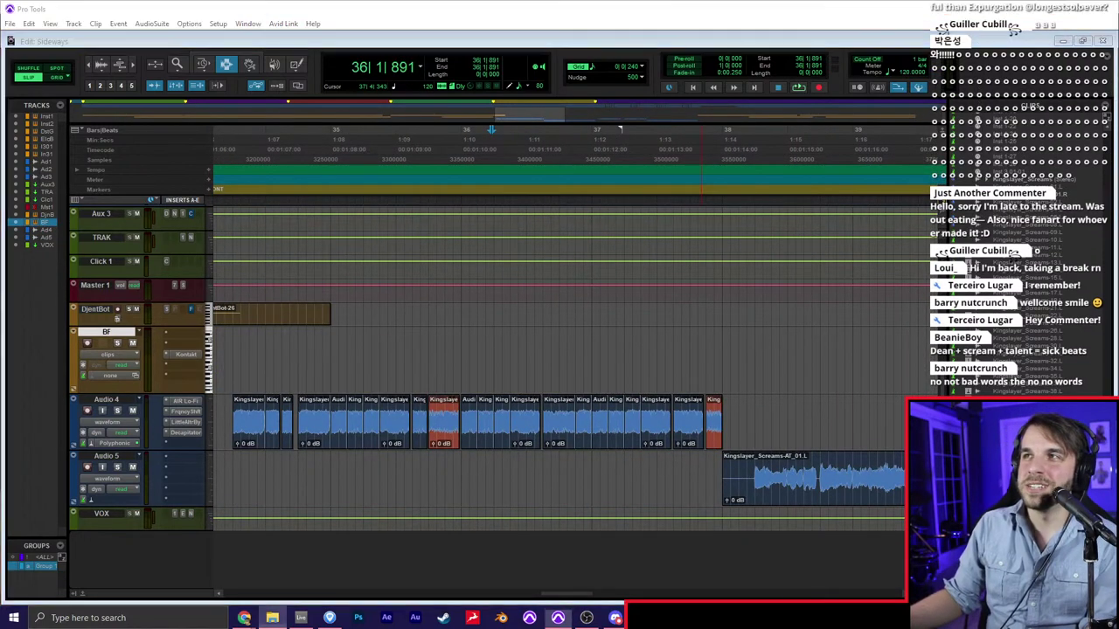
left_click(463, 360)
scroll(463, 359, "left", 2)
left_click(432, 374)
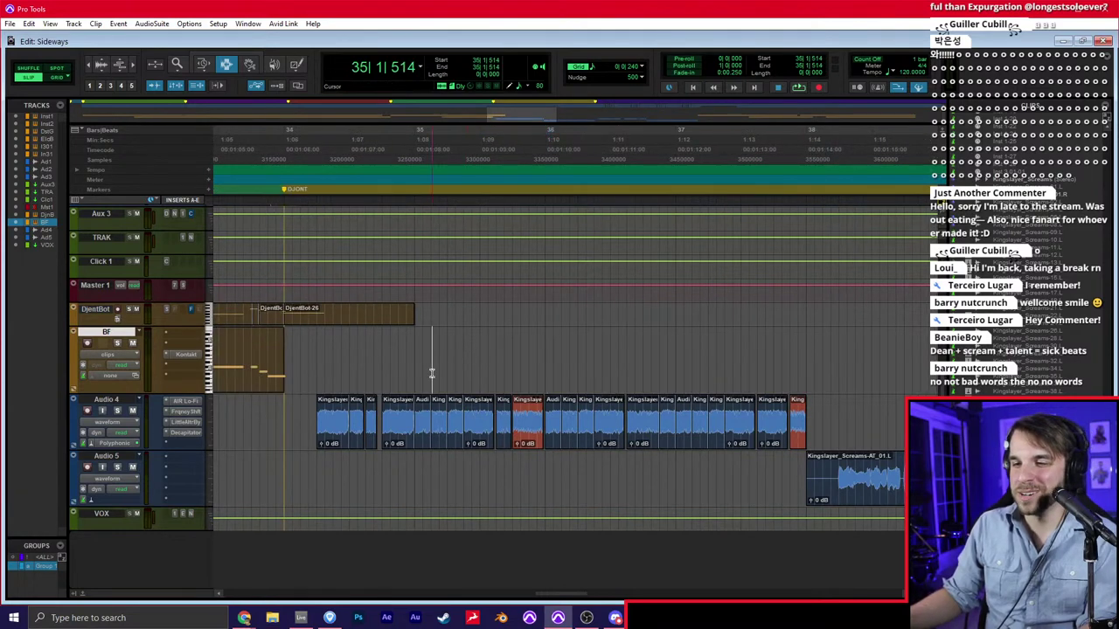
left_click(291, 422)
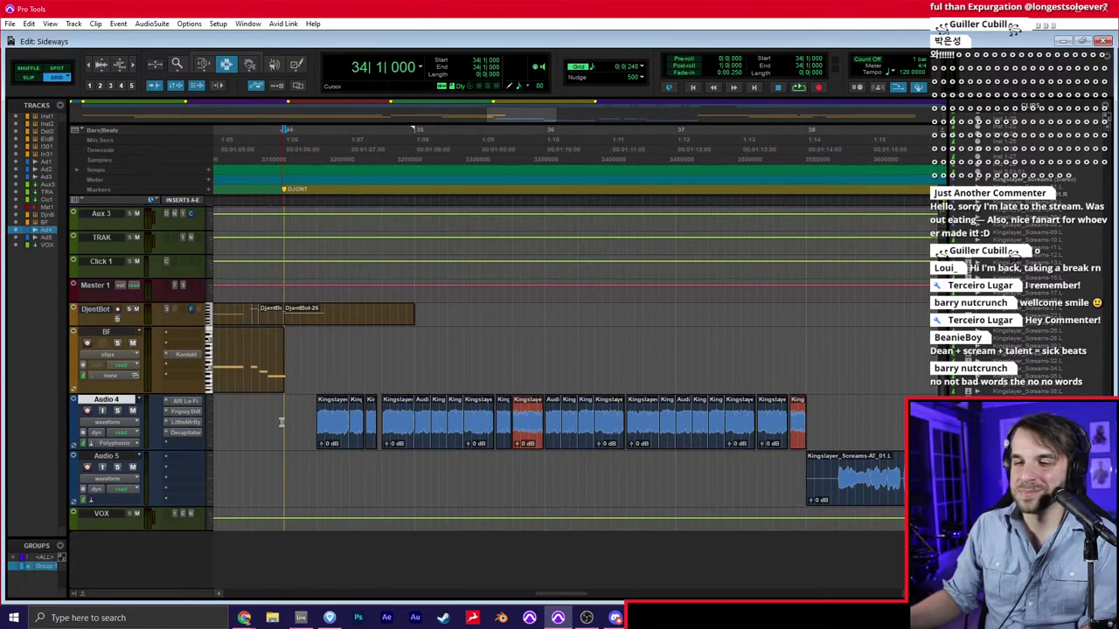
left_click(329, 404)
double_click(329, 403)
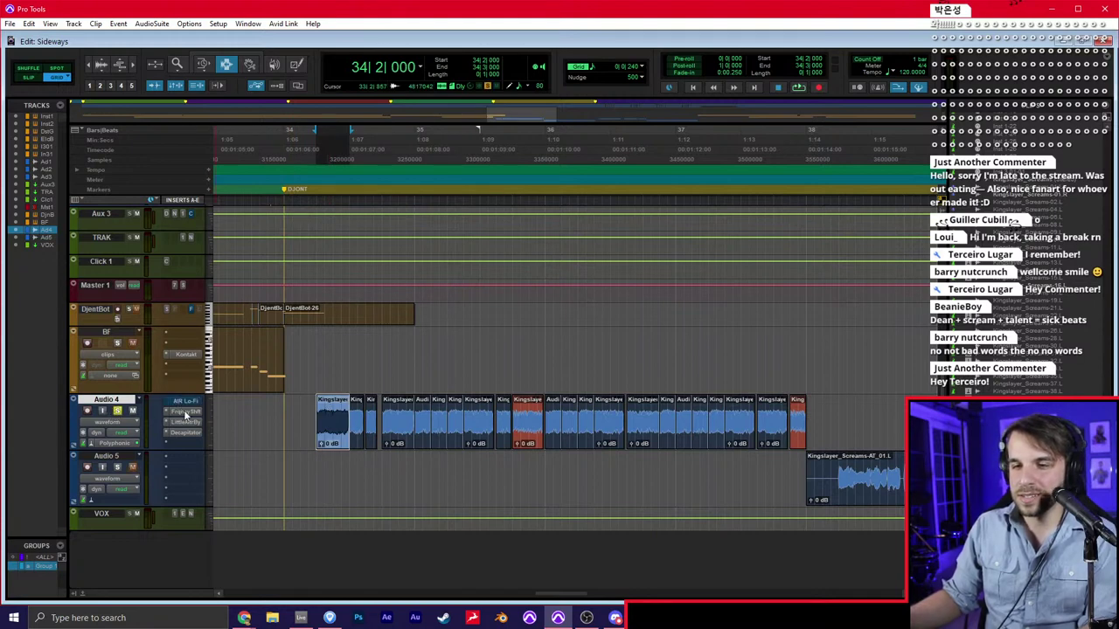
key("space")
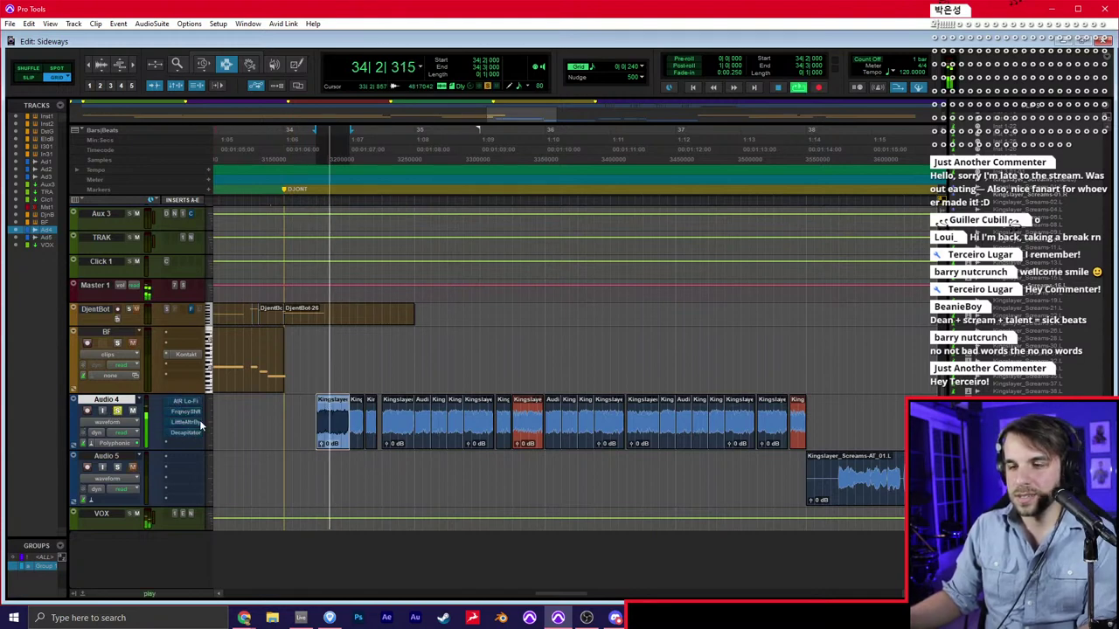
Audition individual scream clips in the DJONT section on Audio 4 without effects
left_click(406, 418)
double_click(467, 423)
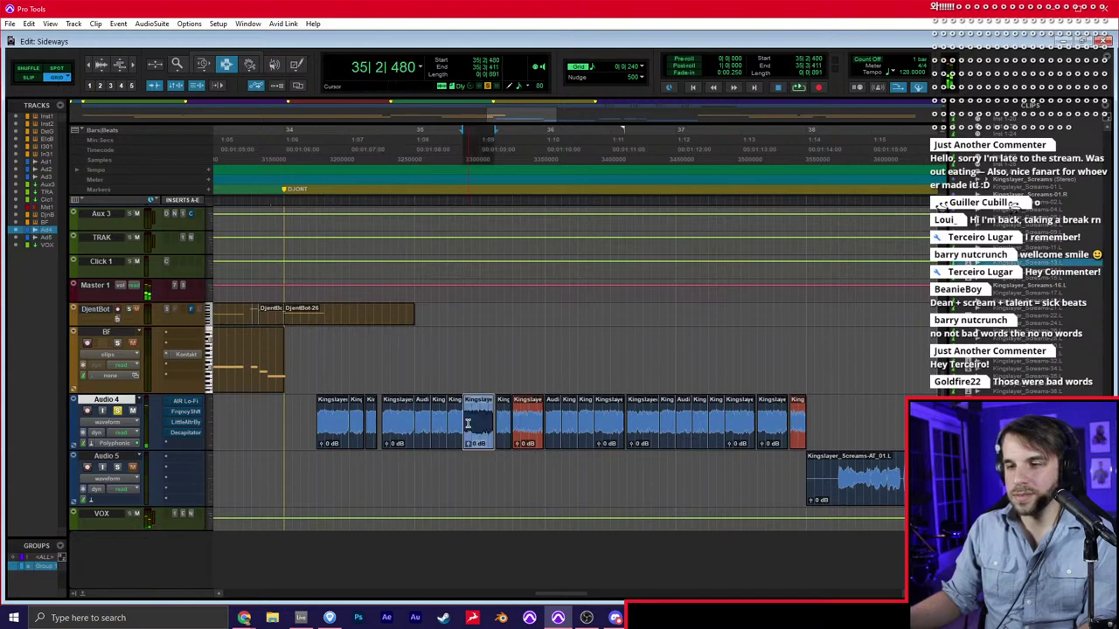
key("space")
left_click(447, 423)
double_click(445, 423)
key("space")
key("space")
key("space")
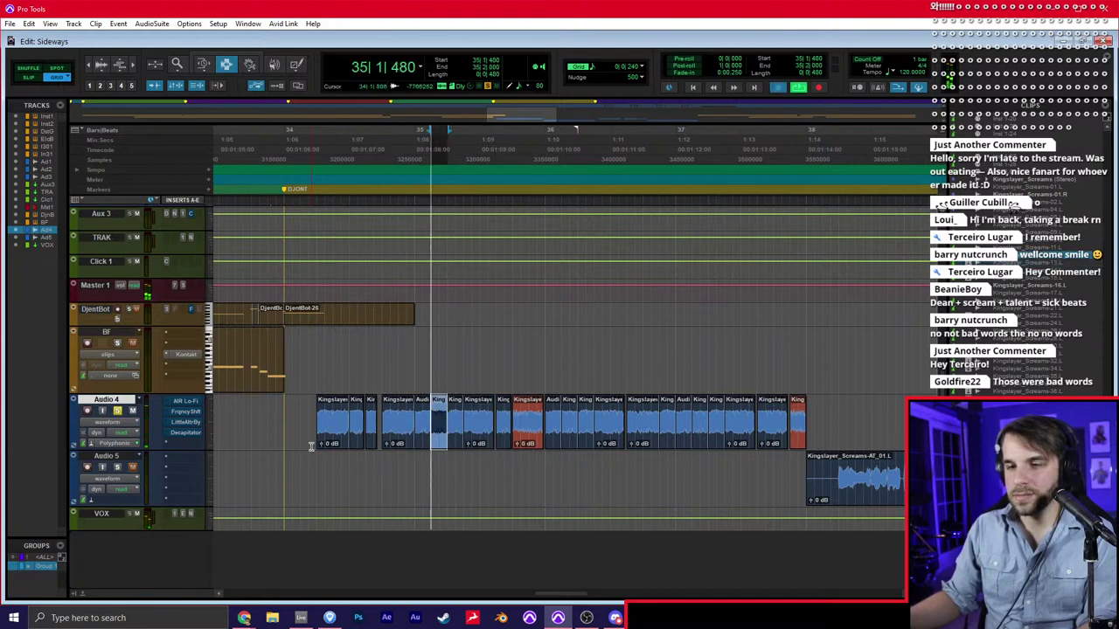
key("space")
Select the whole first group of scream clips on Audio 4 and play it while re-enabling the AIR Lo-Fi insert
left_click_drag(320, 434, 812, 429)
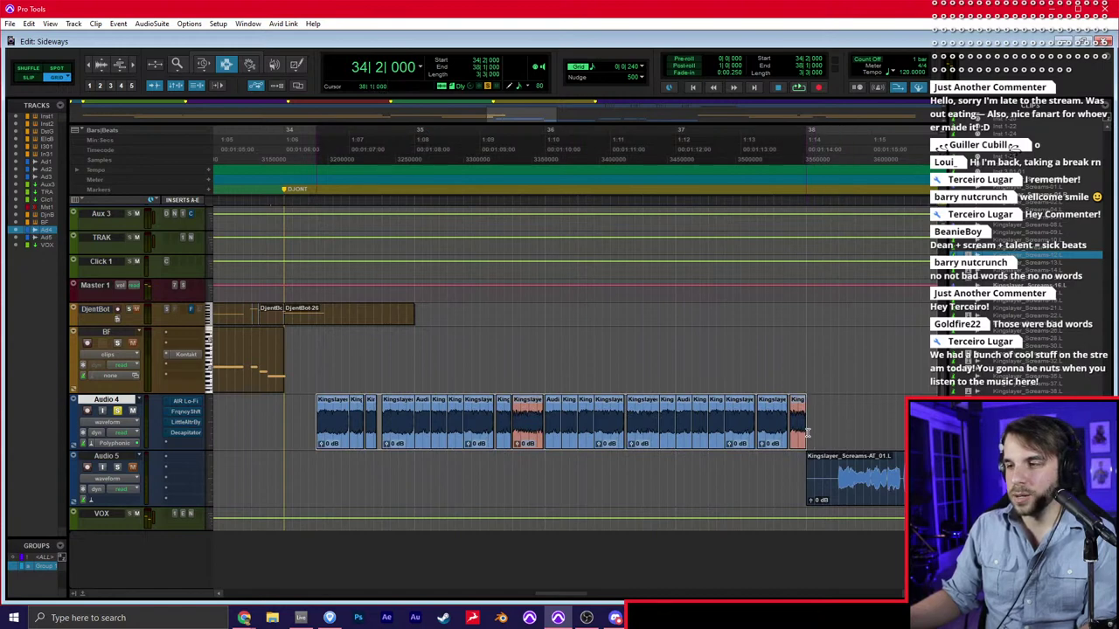
left_click(183, 402)
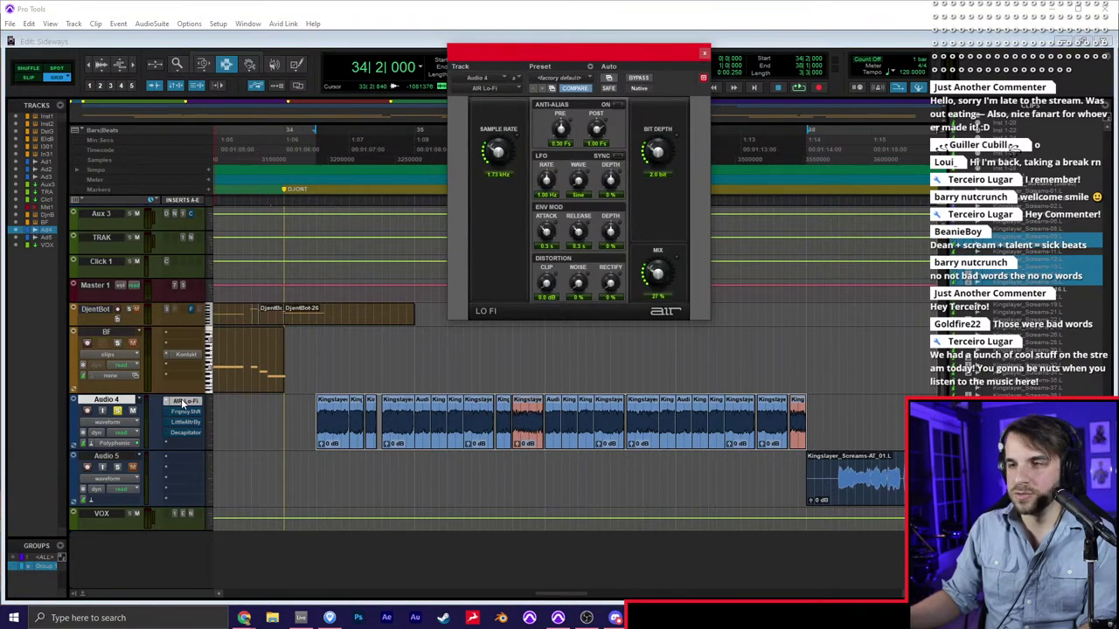
key("space")
left_click(181, 404, "ctrl")
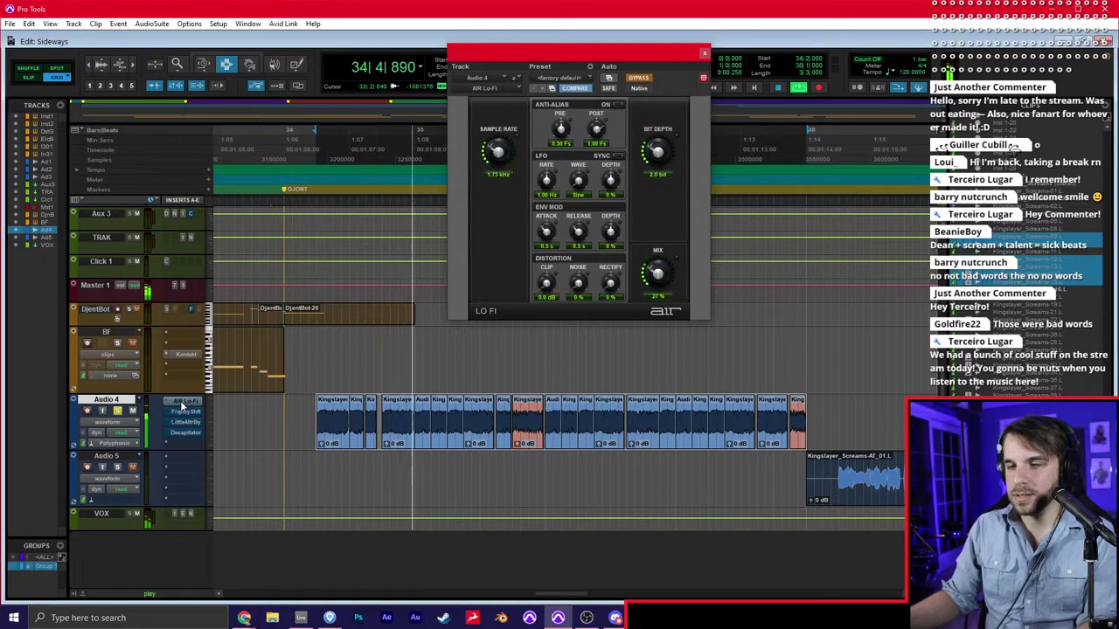
key("space")
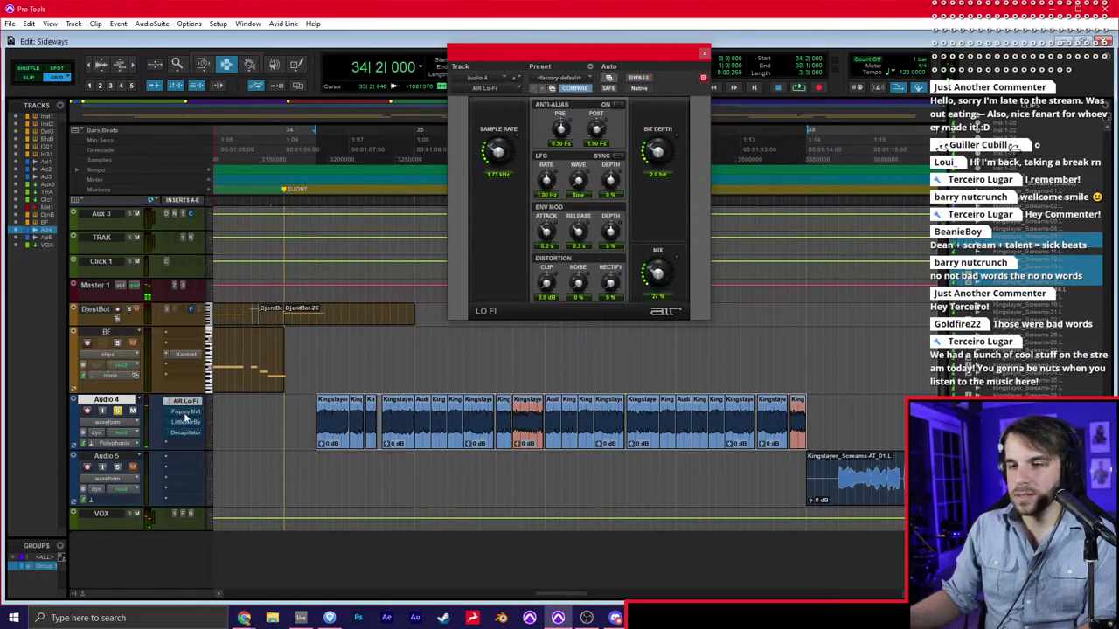
Open and re-enable the AIR Frequency Shifter on Audio 4 and play the selected scream clips through it
left_click(184, 413)
key("space")
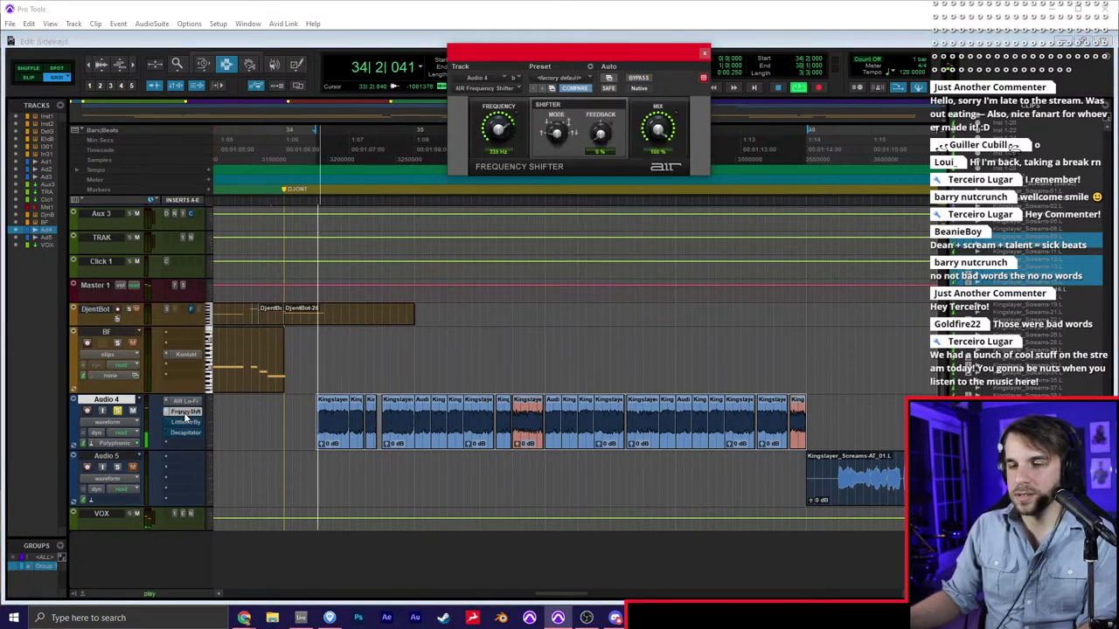
key("space")
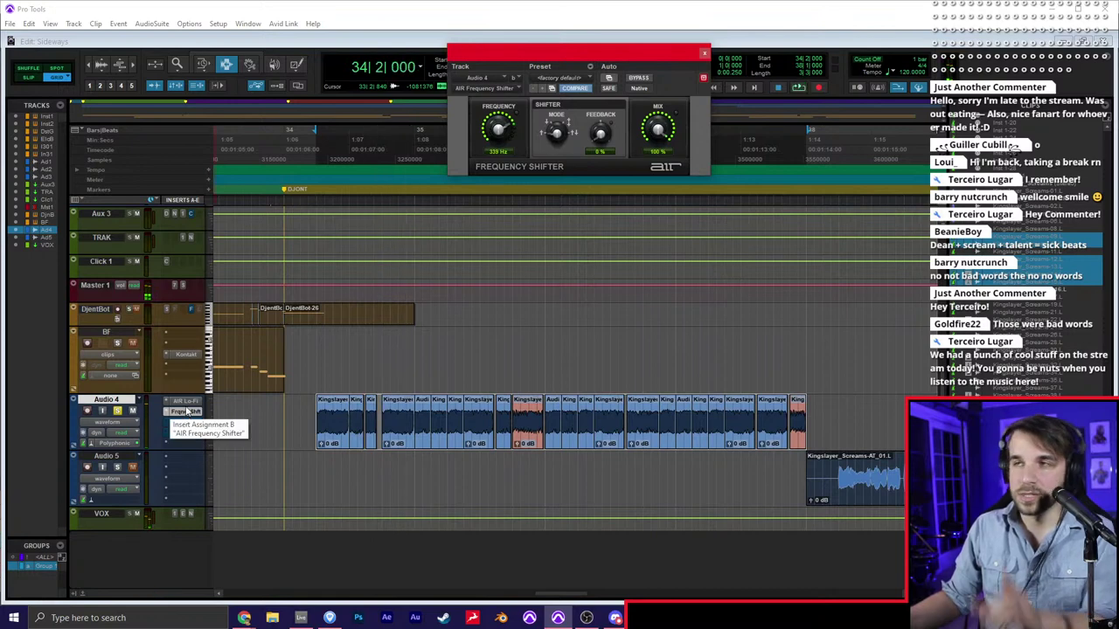
key("space")
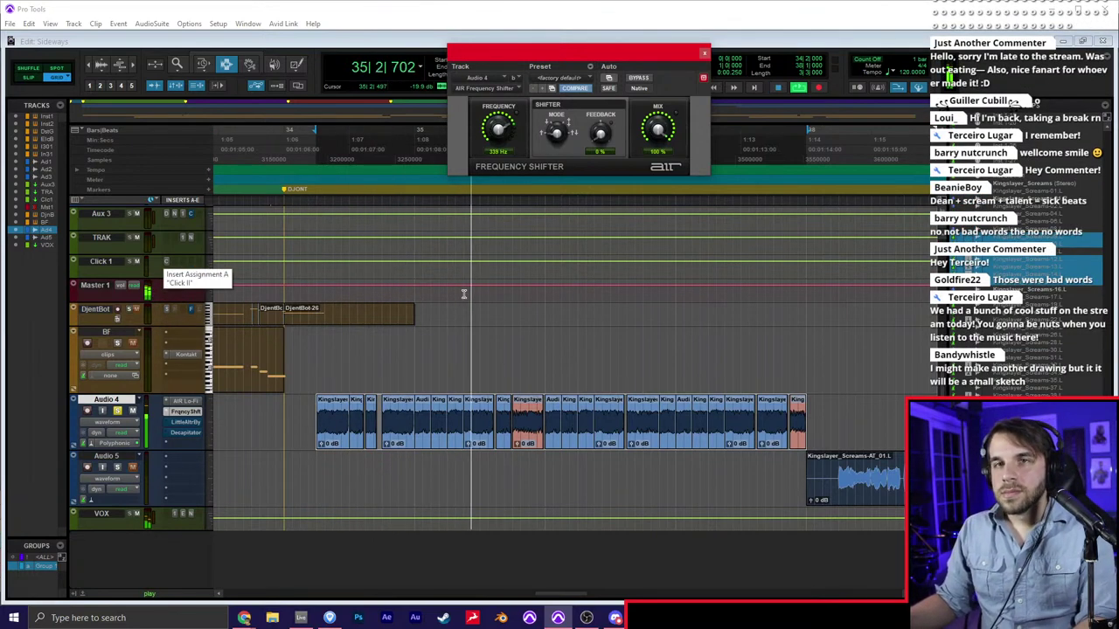
key("space")
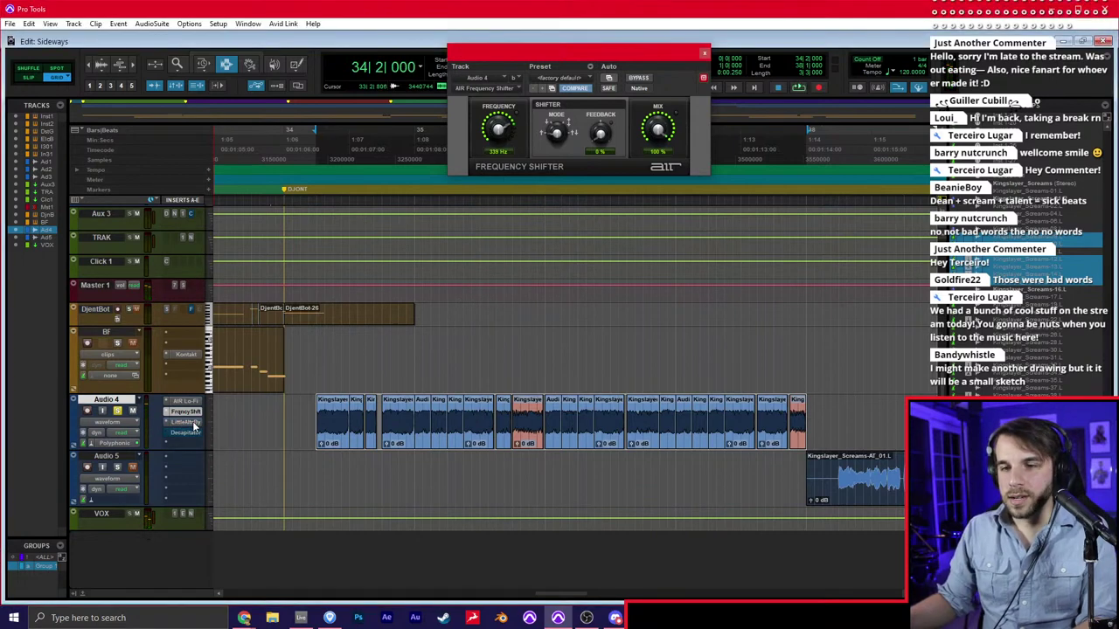
Re-enable Little AlterBoy on Audio 4, play the scream clips through it and set the formant to -4.3
left_click(184, 423)
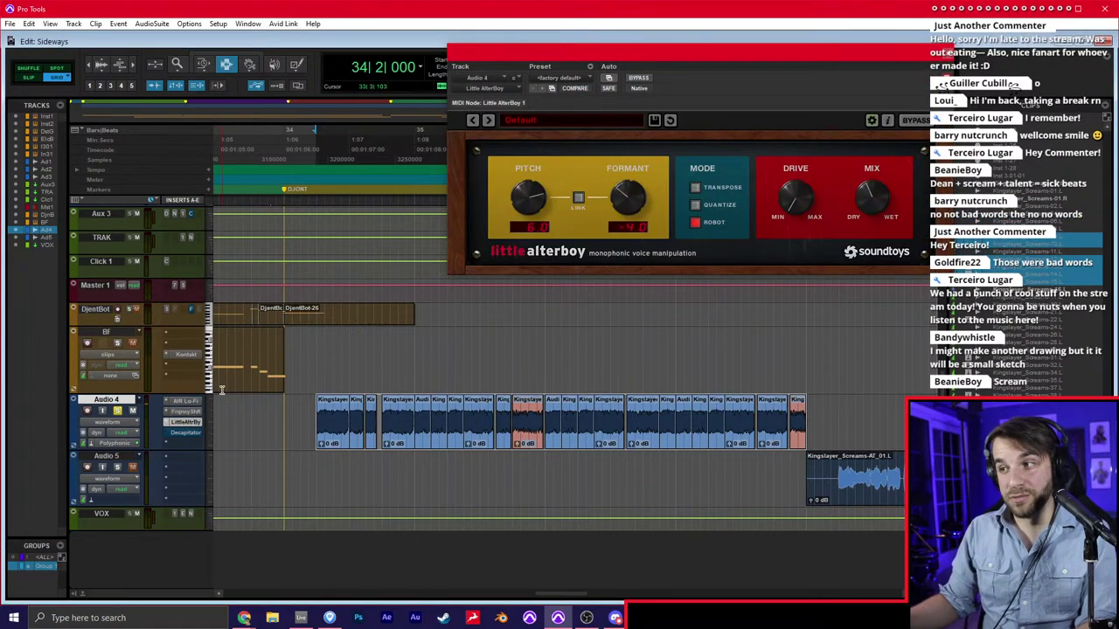
key("space")
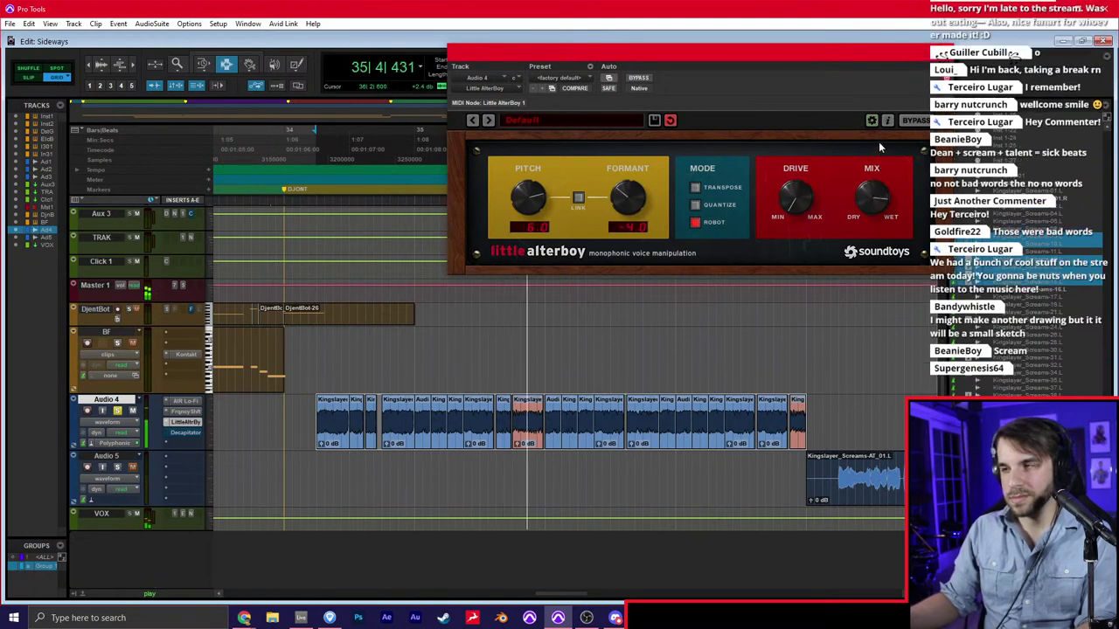
left_click_drag(868, 154, 864, 164)
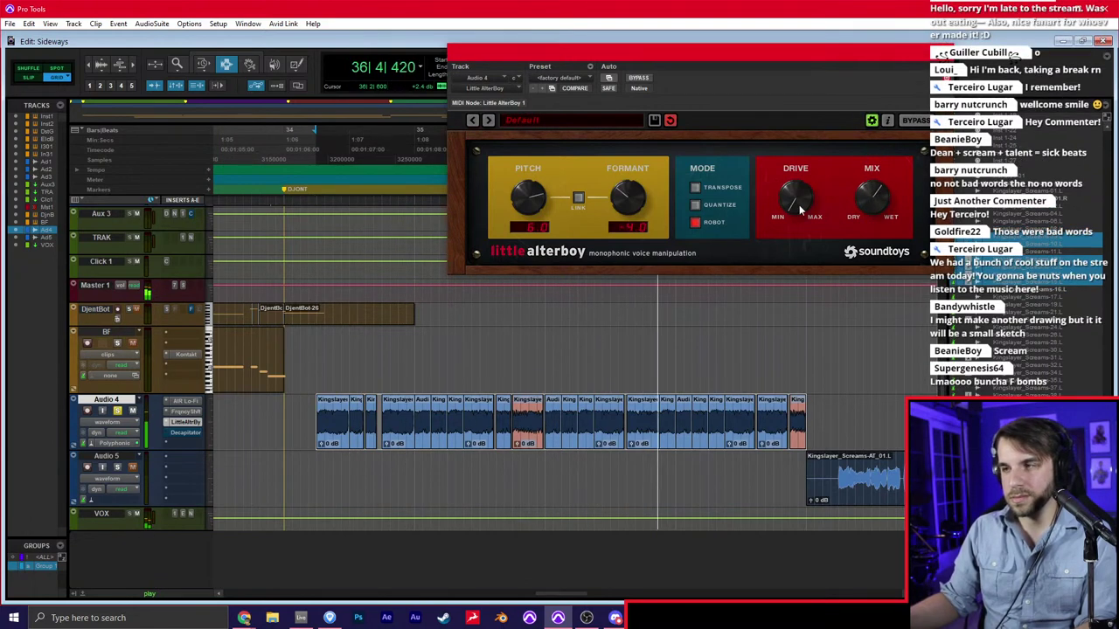
left_click_drag(628, 200, 607, 179)
key("space")
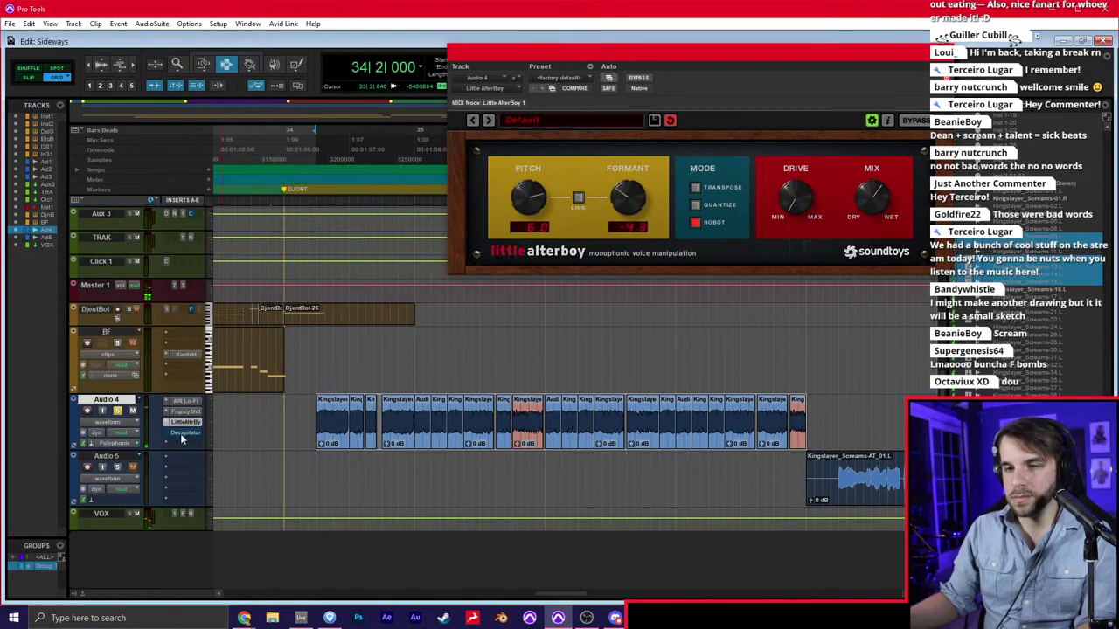
Re-enable Decapitator on Audio 4, then unsolo the track and play the DJONT screams in the full mix
key("space")
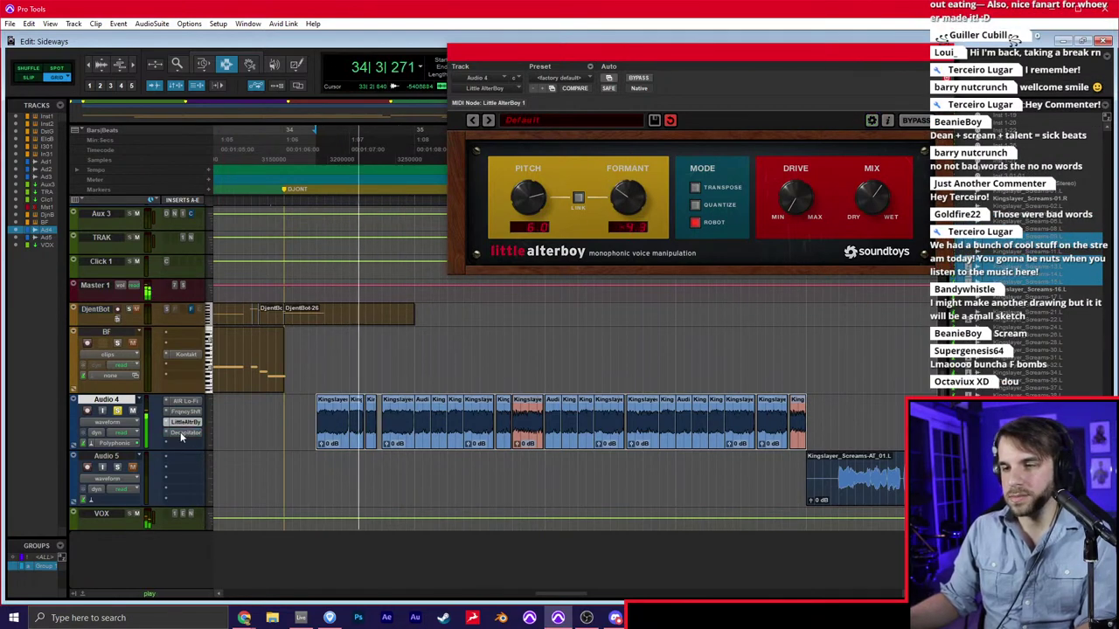
key("space")
left_click(259, 426)
key("space")
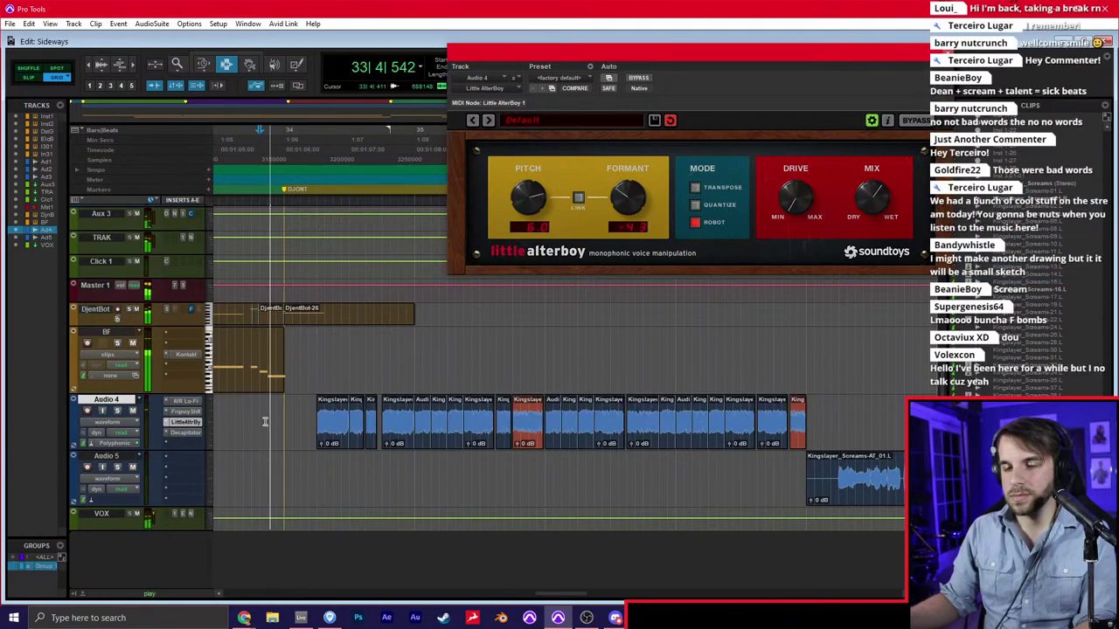
key("r")
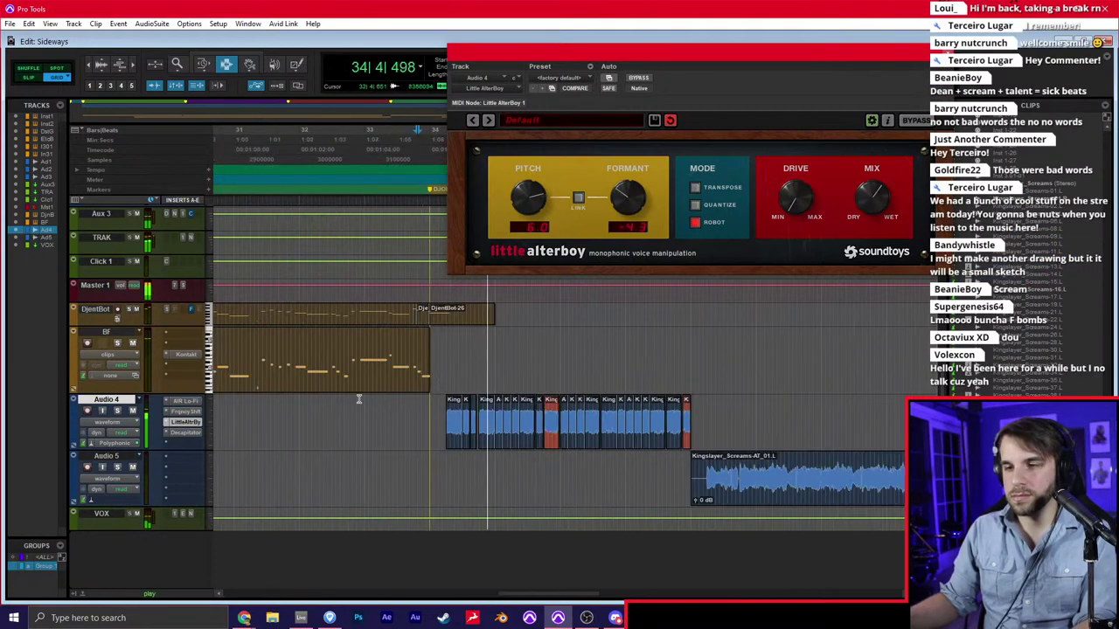
left_click(453, 384)
scroll(454, 384, "right", 1)
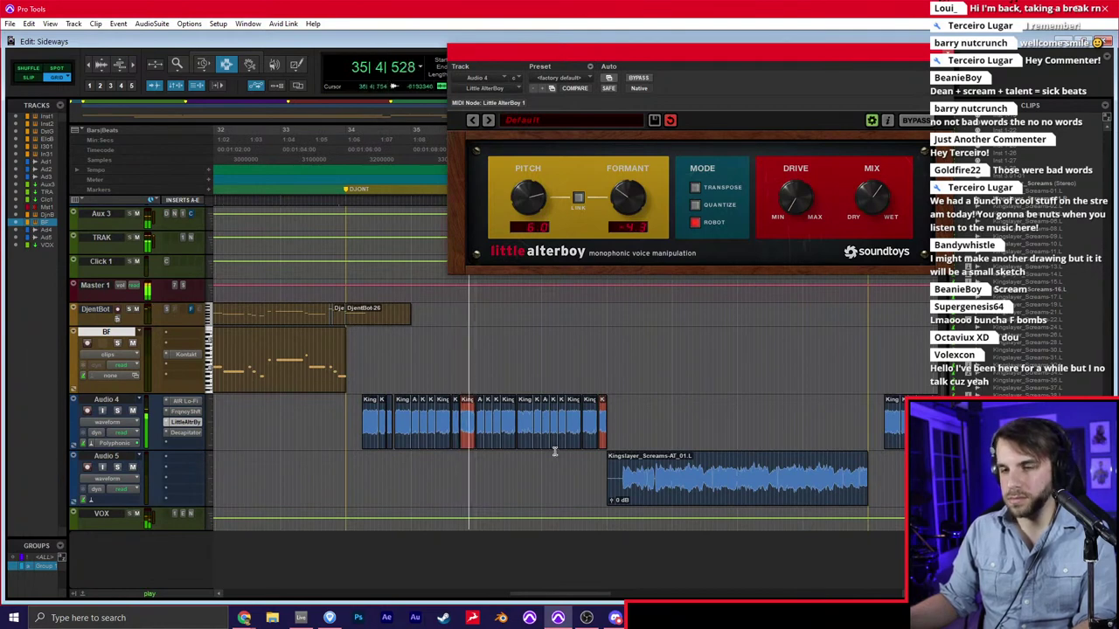
key("space")
Solo Audio 5, play its Kingslayer_Screams-AT_01.L clip, and close the Little AlterBoy window after listening
left_click(689, 496)
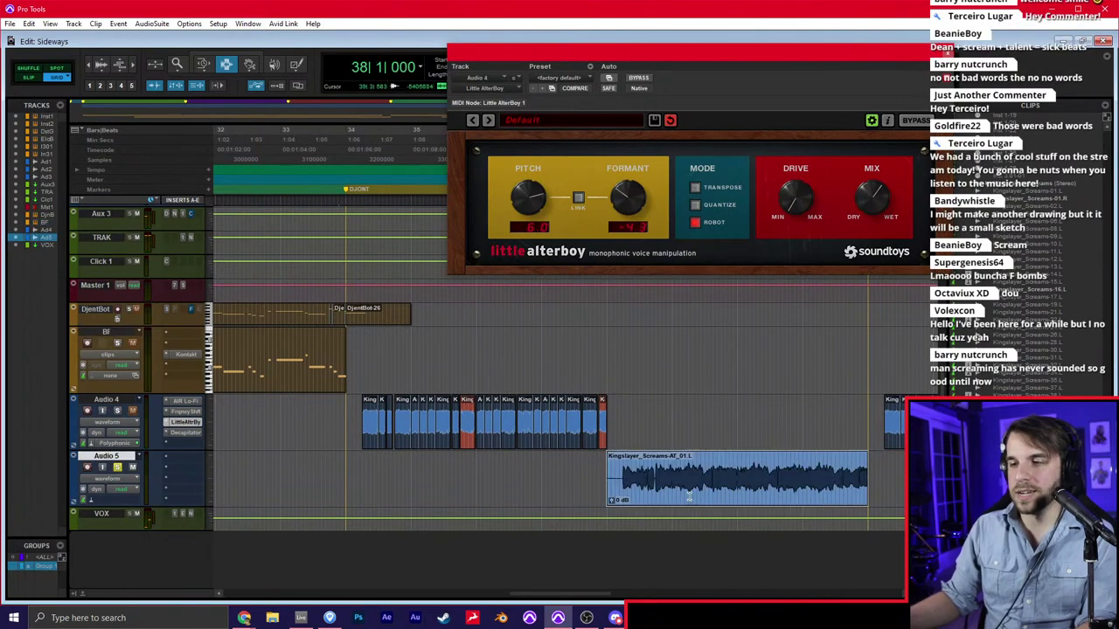
key("space")
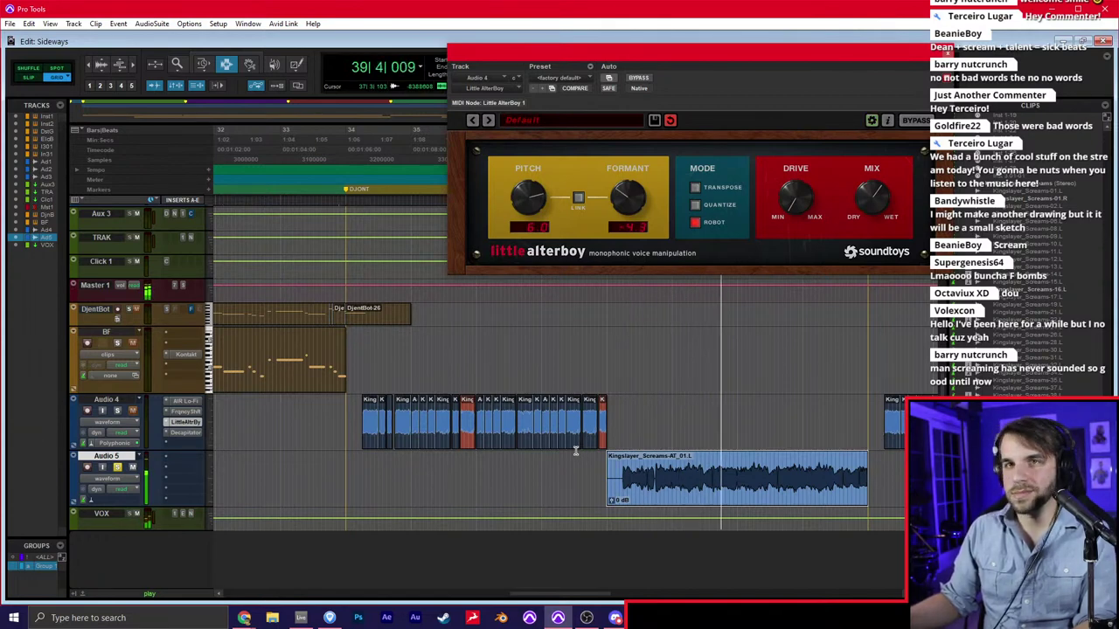
scroll(603, 463, "right", 3)
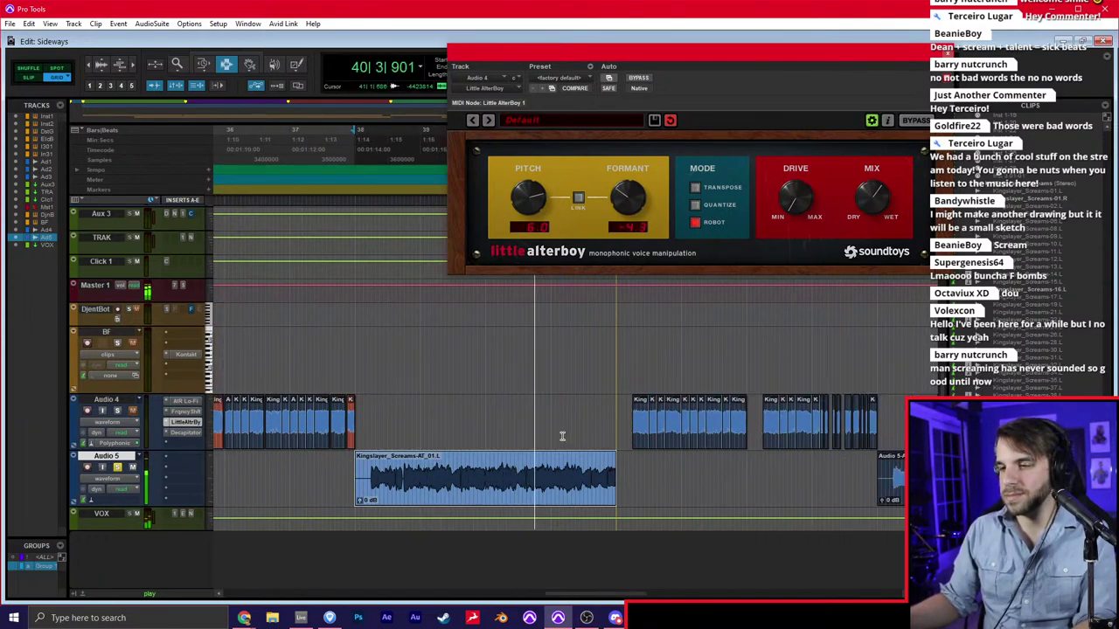
scroll(551, 424, "left", 4)
left_click(521, 405)
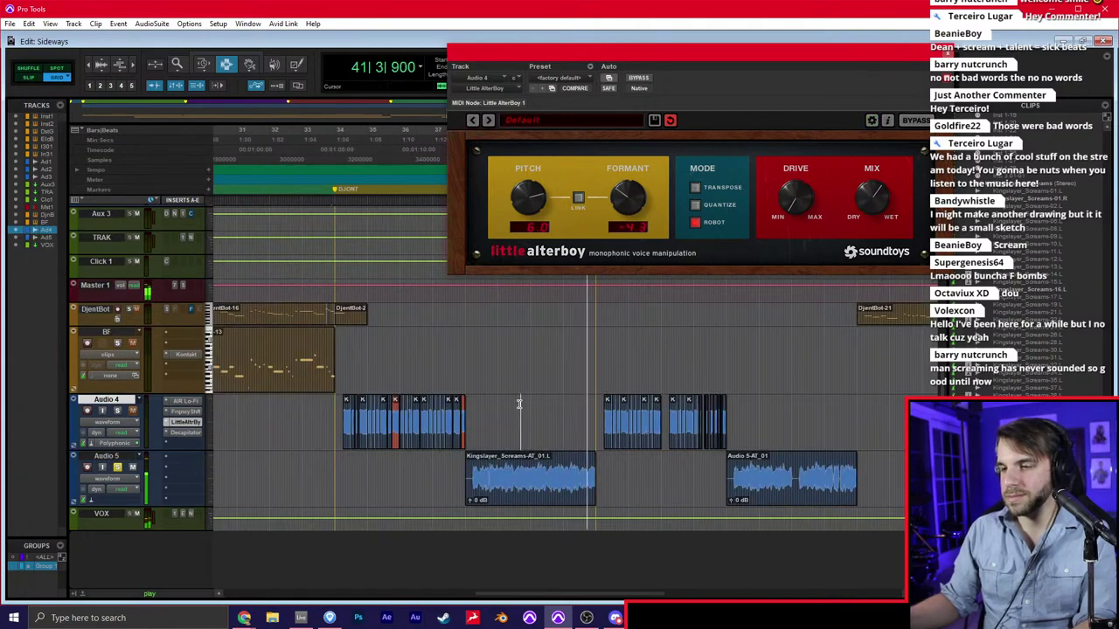
key("space")
left_click(957, 53)
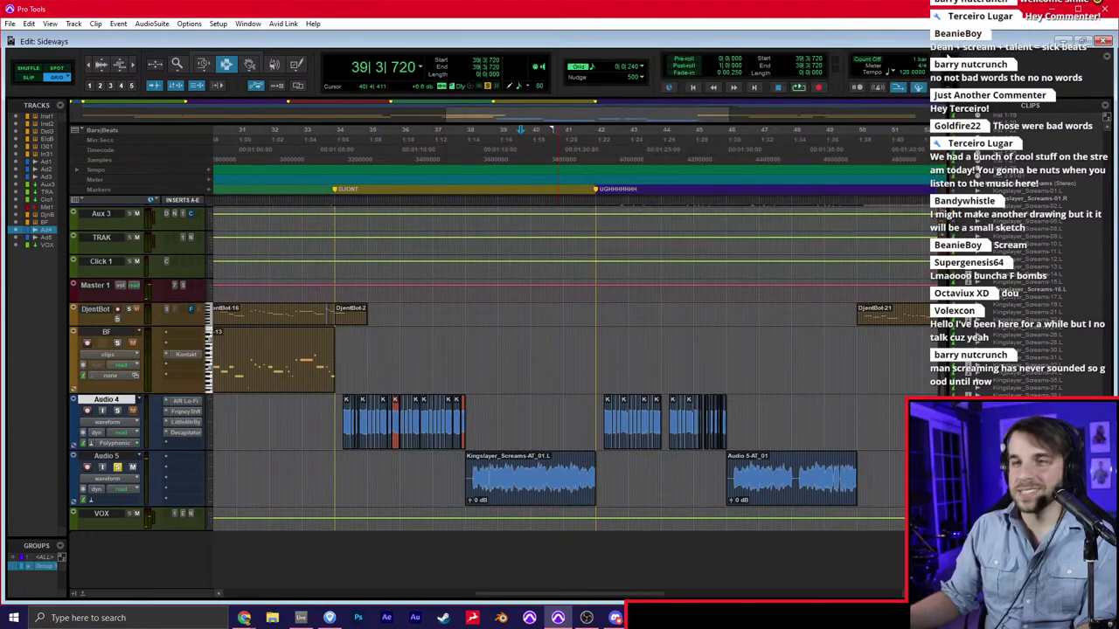
Leave the Sideways session and reopen the recent Djent2 session
left_click(272, 617)
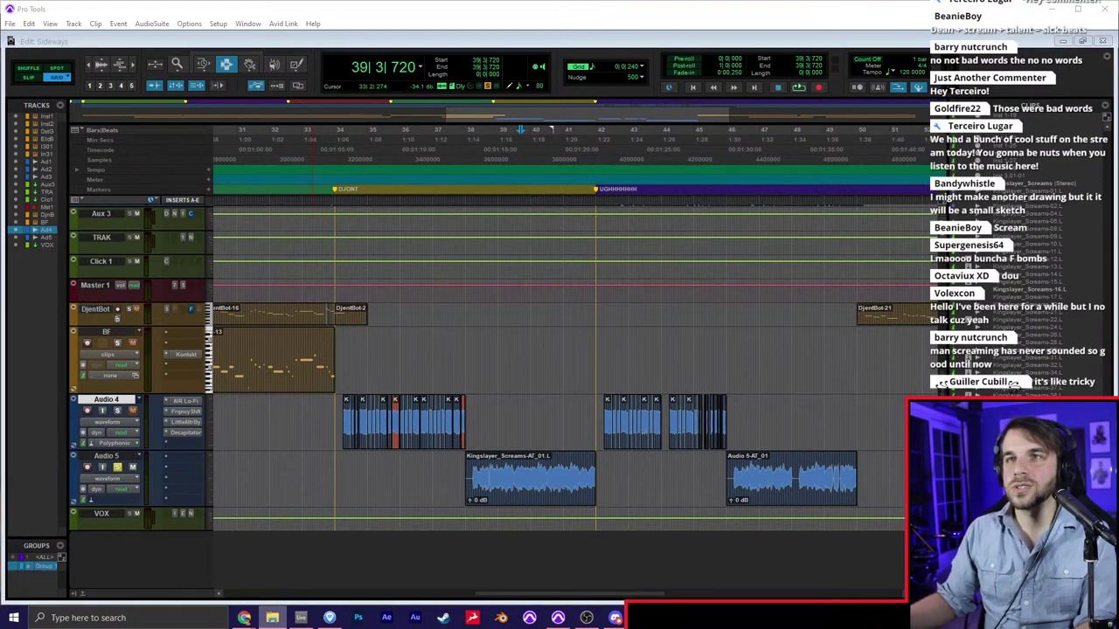
left_click(10, 24)
left_click(10, 23)
mouse_move(52, 69)
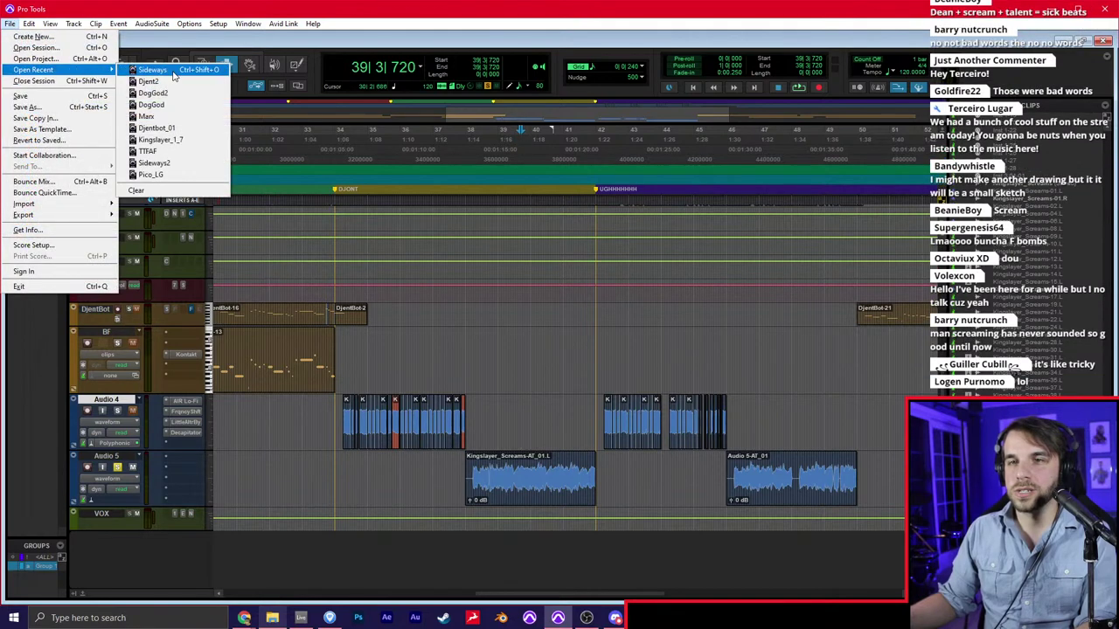
left_click(175, 82)
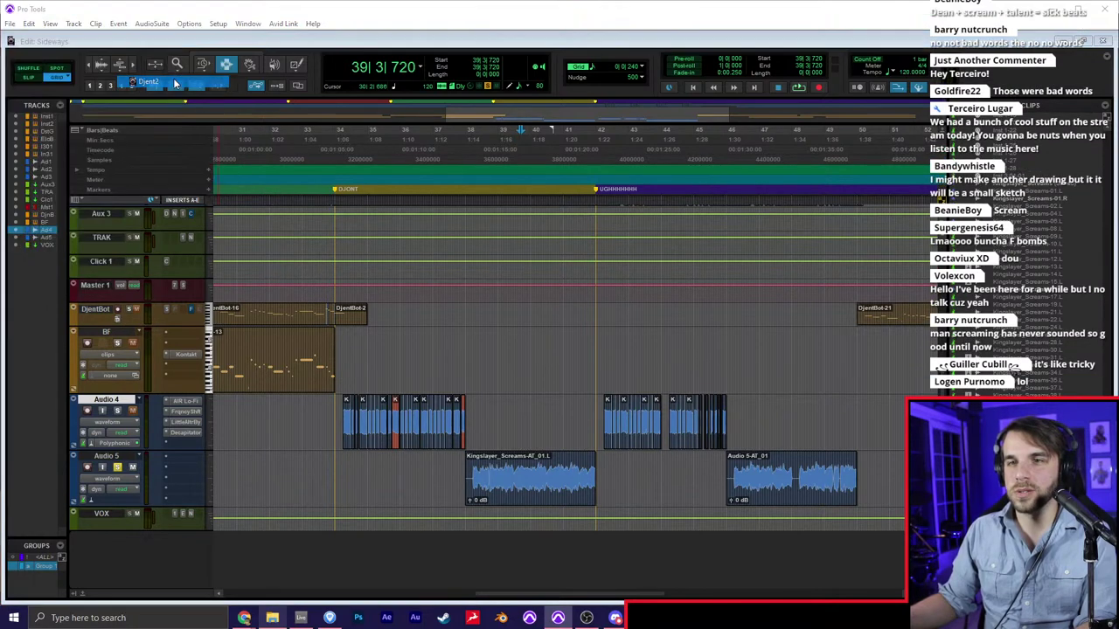
left_click(662, 253)
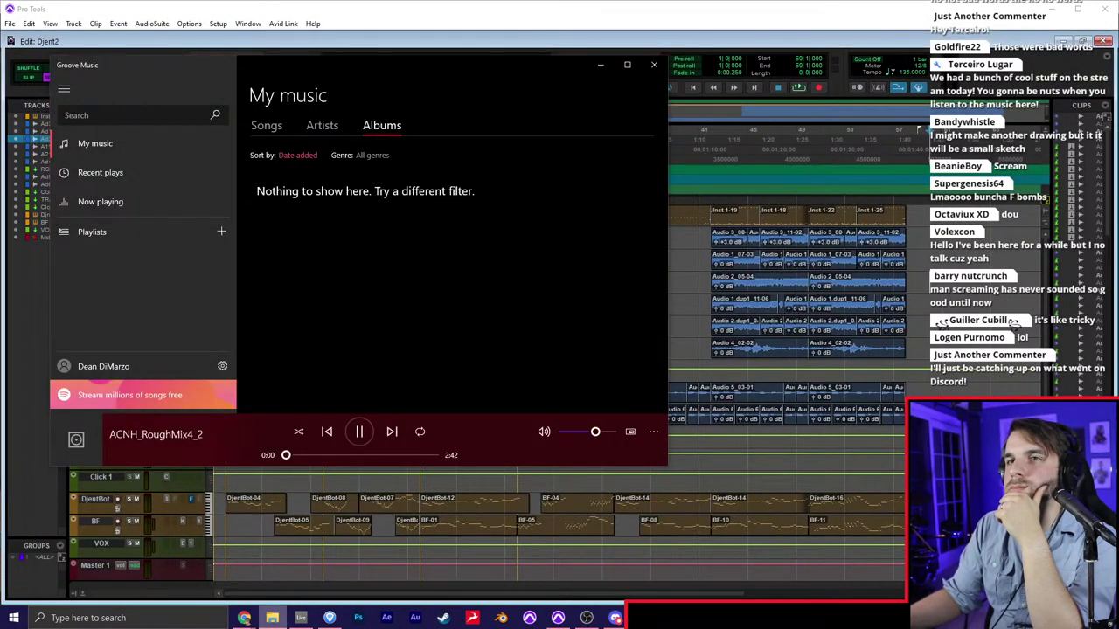
Close the Groove Music player and zoom in on the beginning of the Djent2 arrangement
left_click(655, 65)
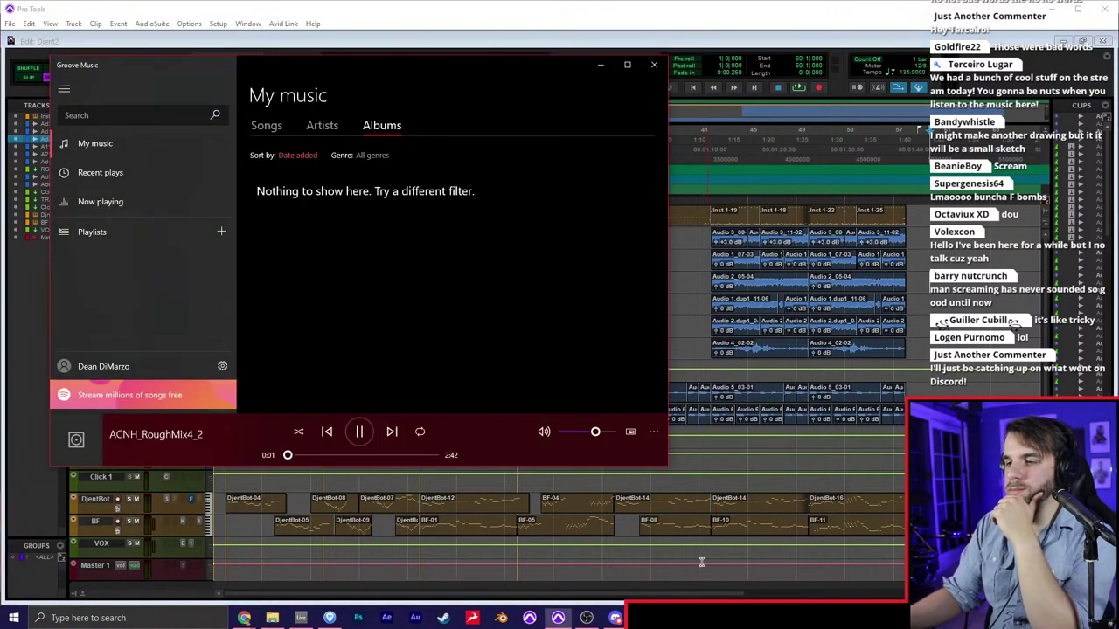
left_click(655, 66)
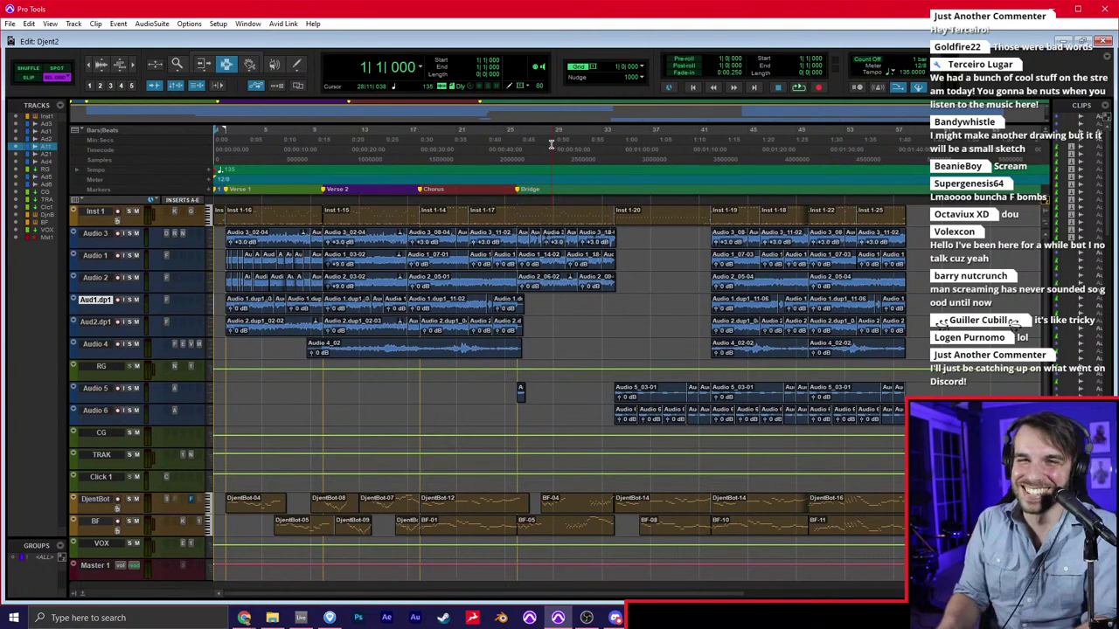
key("t")
key("t")
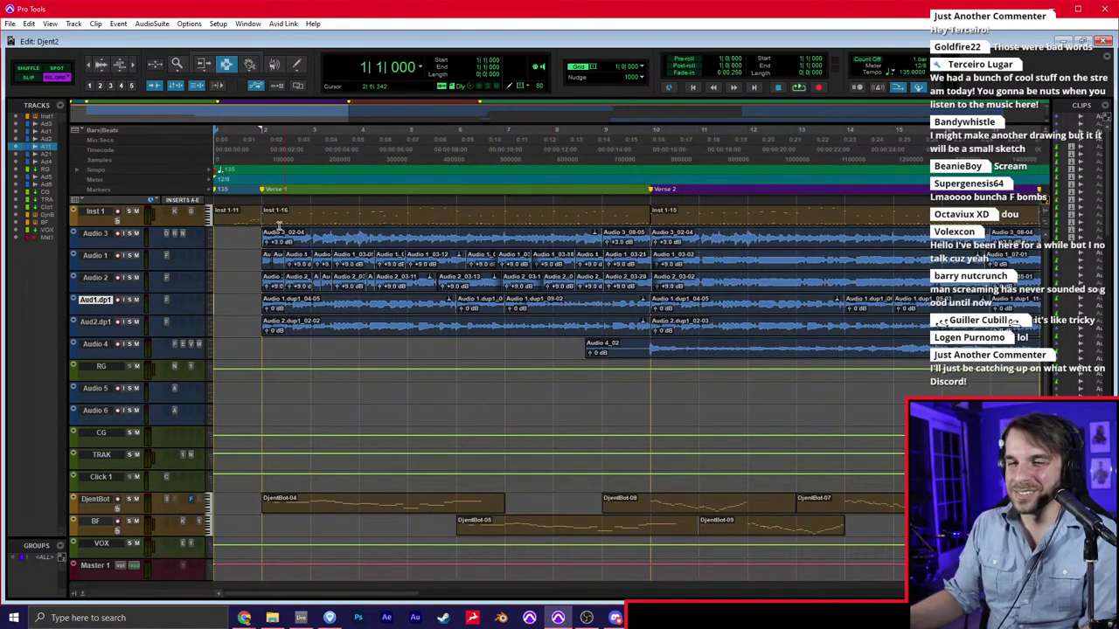
Play the opening of the Djent2 arrangement and bring up the mixer, stopping playback there
key("p")
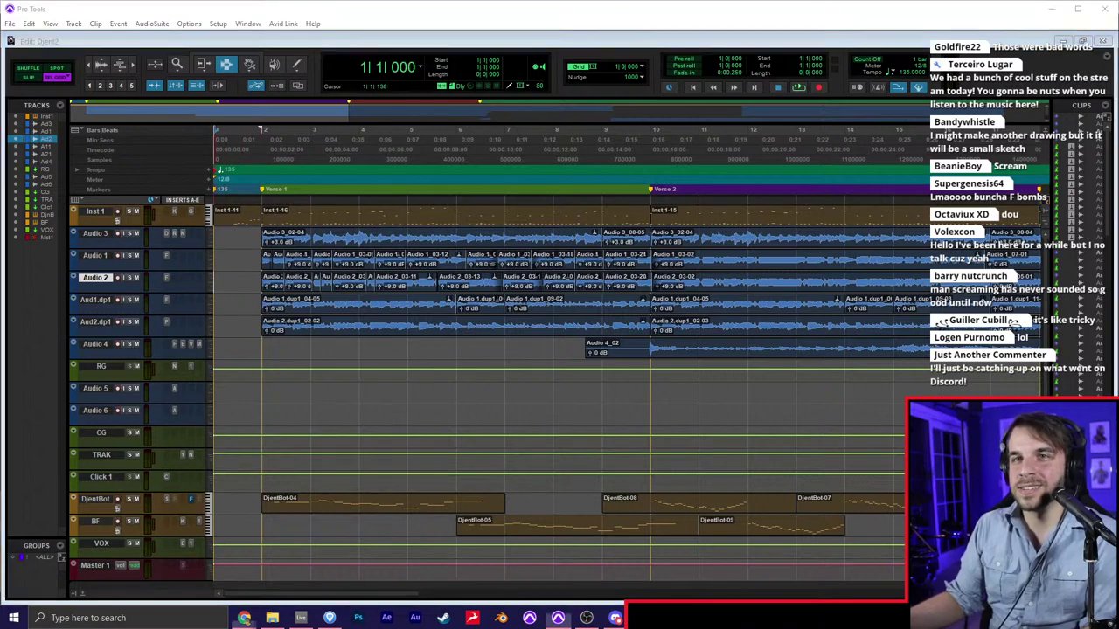
left_click(240, 273)
key("space")
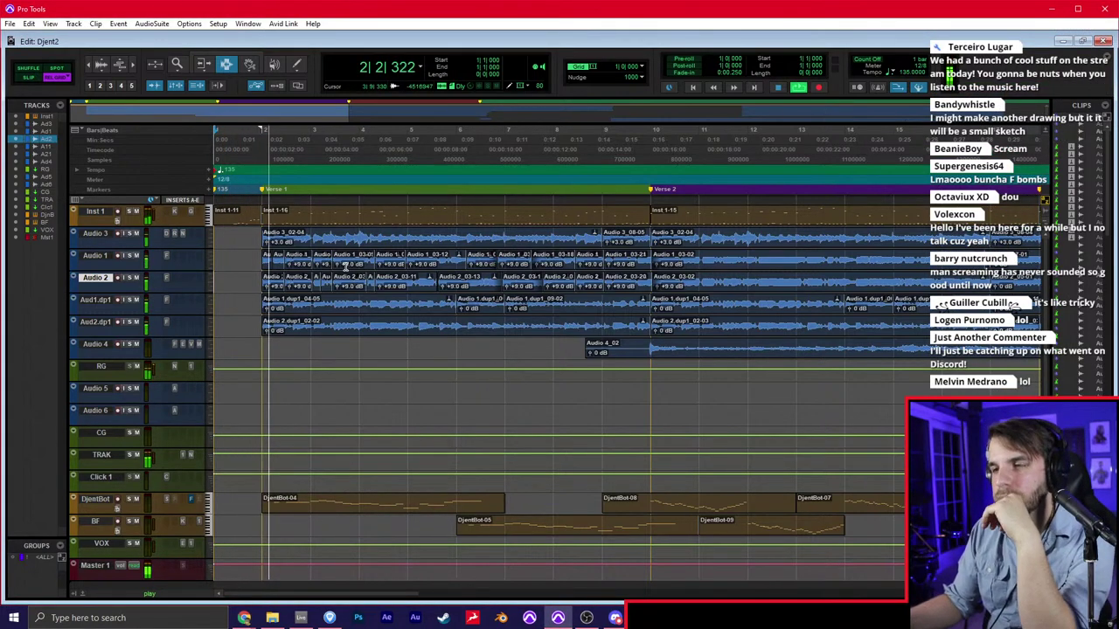
key("ctrl+equal")
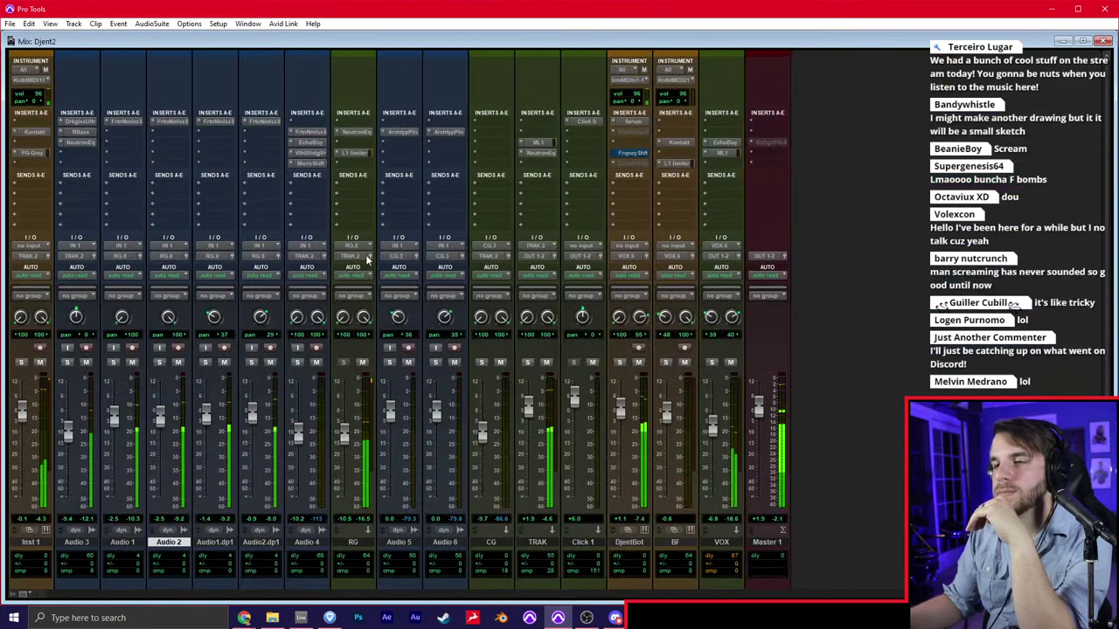
key("space")
Reactivate the Slate Digital FG-X insert on Master 1, resume playback with its window open, and close the window
right_click(778, 144)
left_click(790, 153)
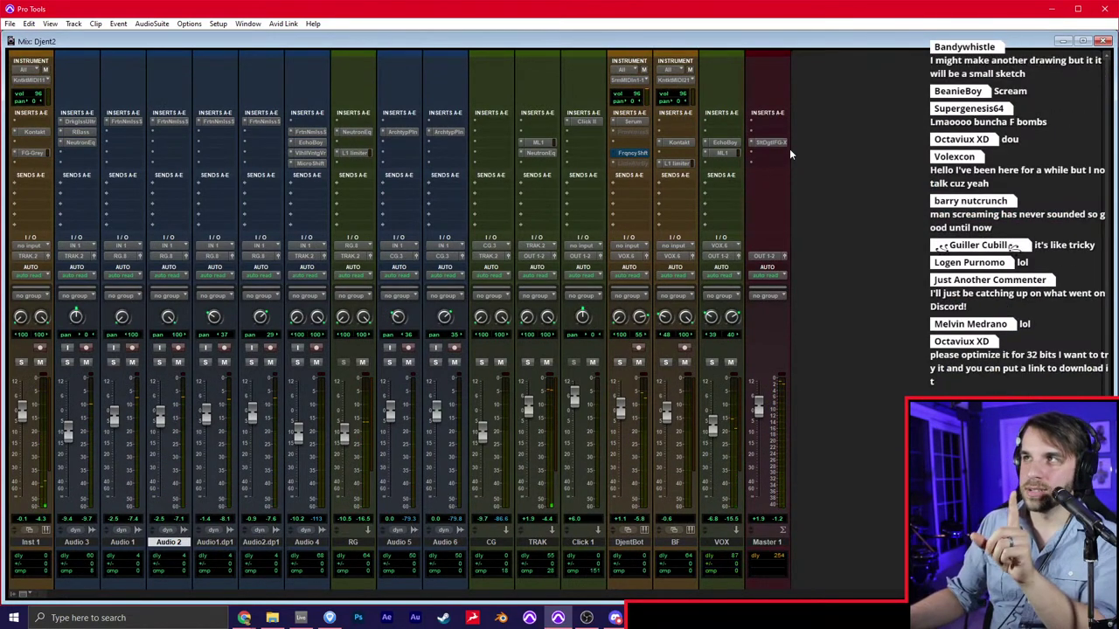
left_click(780, 143)
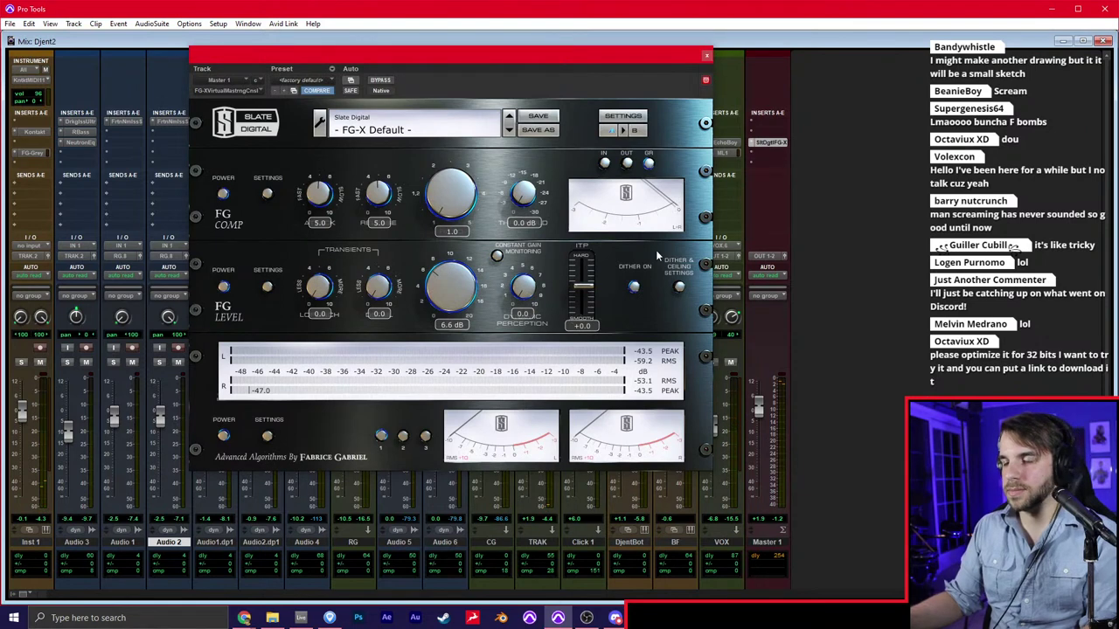
key("space")
left_click(707, 55)
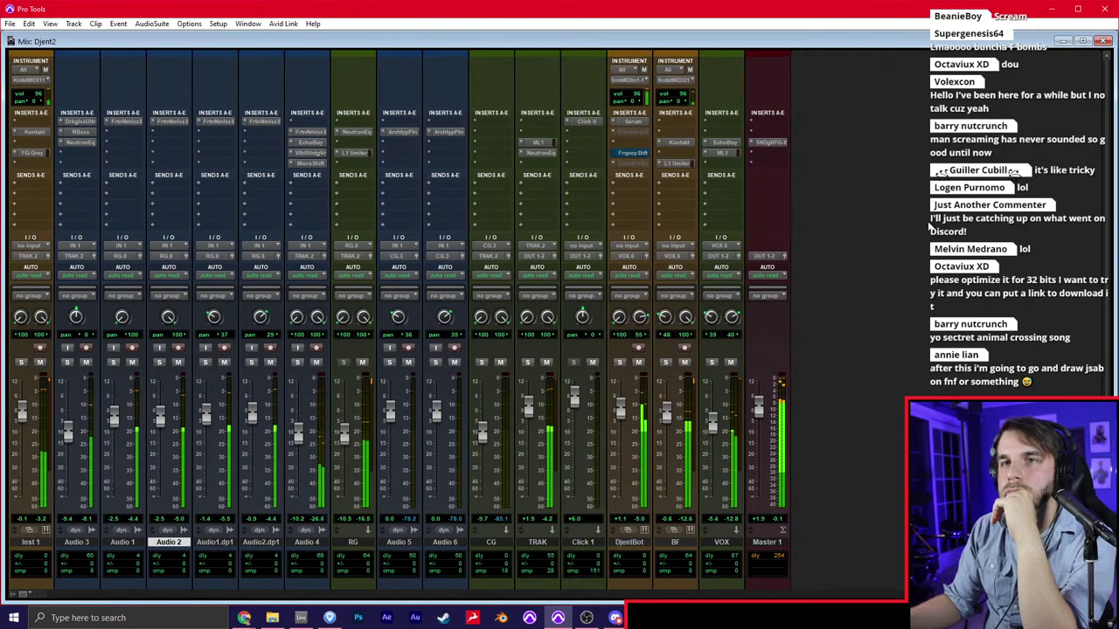
key("alt+Tab")
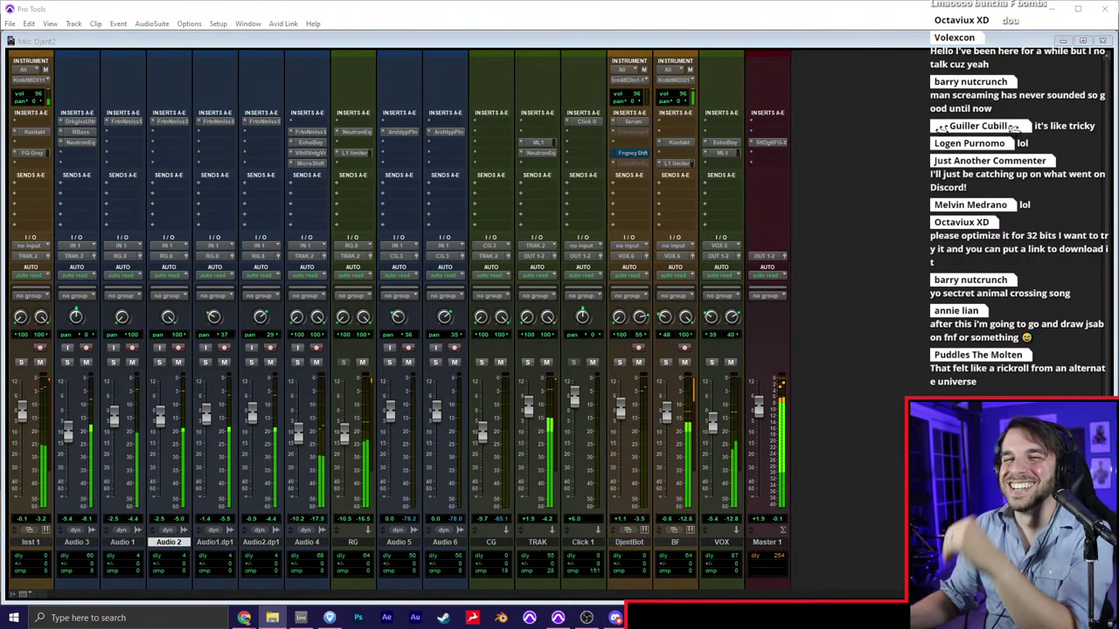
key("alt+Tab")
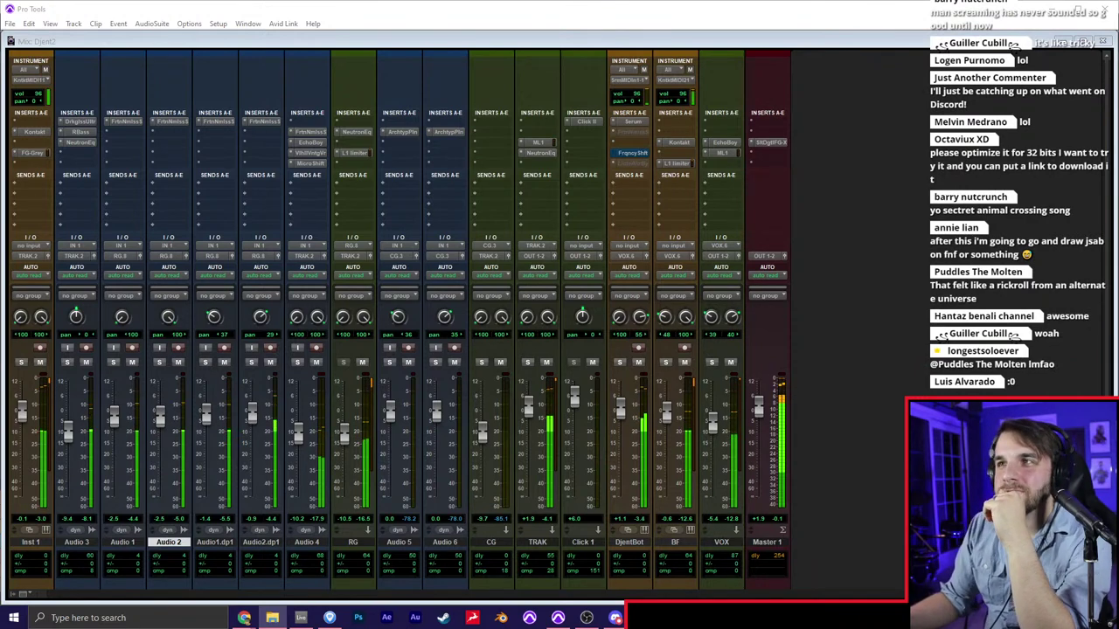
left_click(1106, 231)
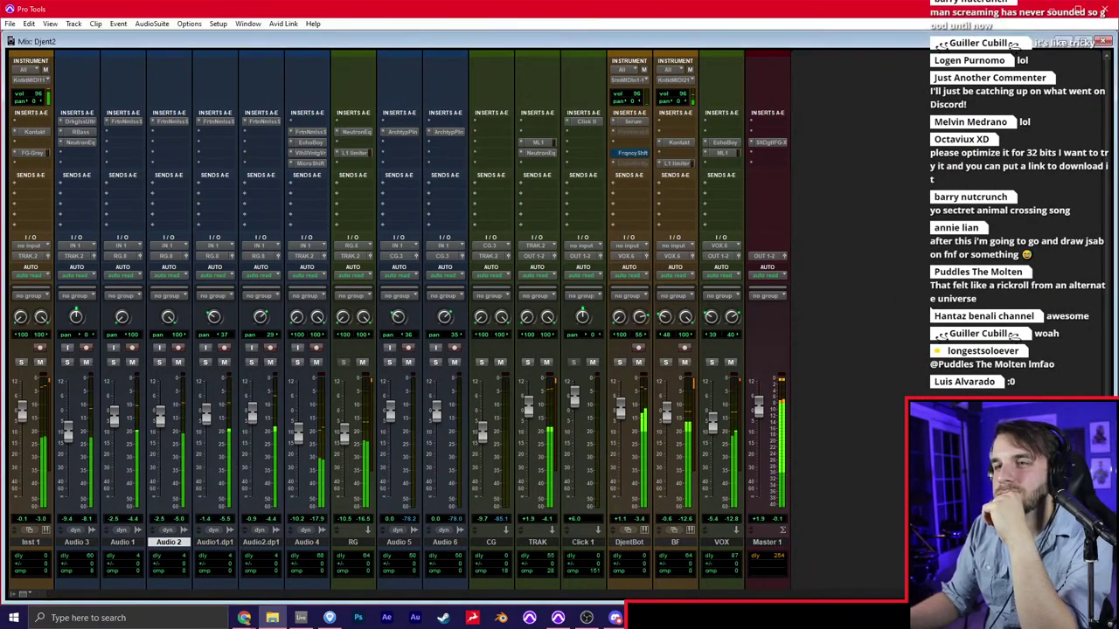
Return to the arrangement and delete the short Audio 5 clip at the start of the Bridge, bar 26
key("ctrl+equal")
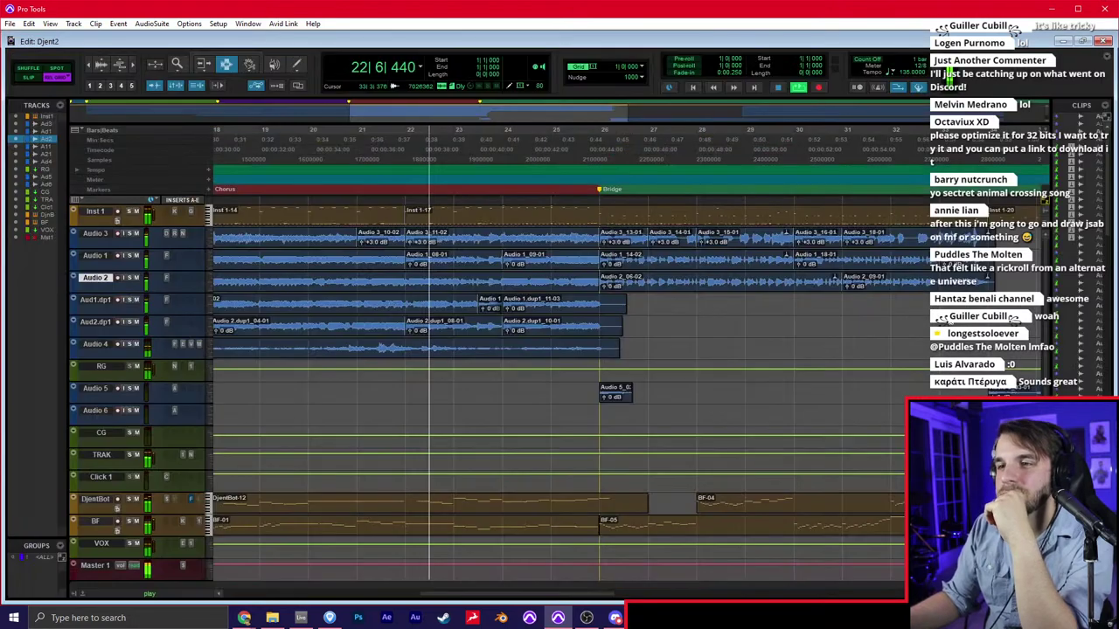
key("r")
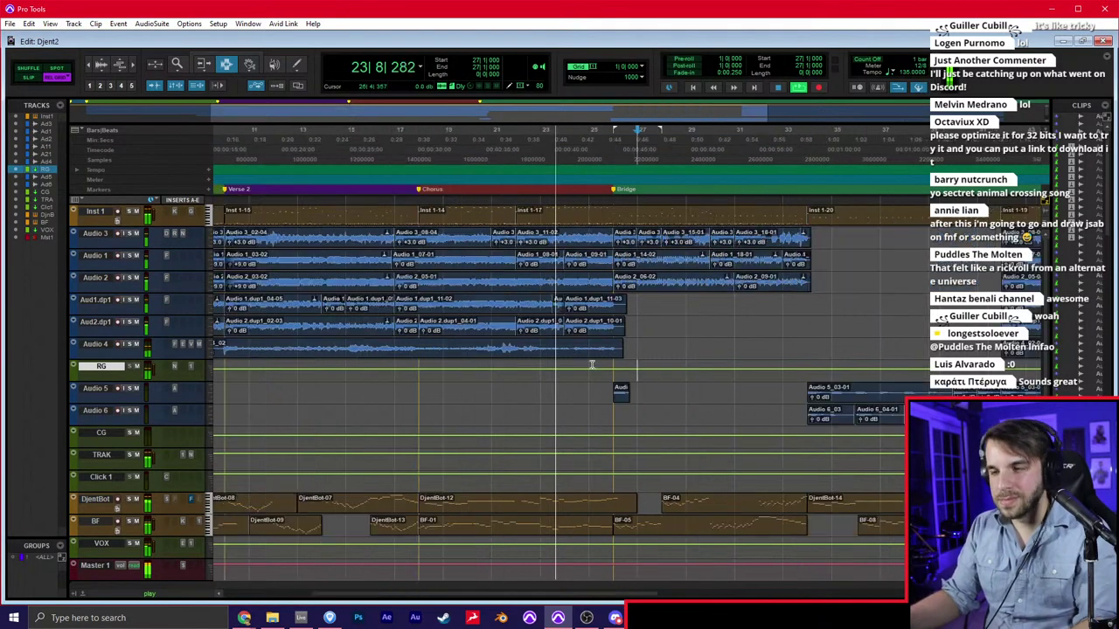
left_click(627, 341)
key("t")
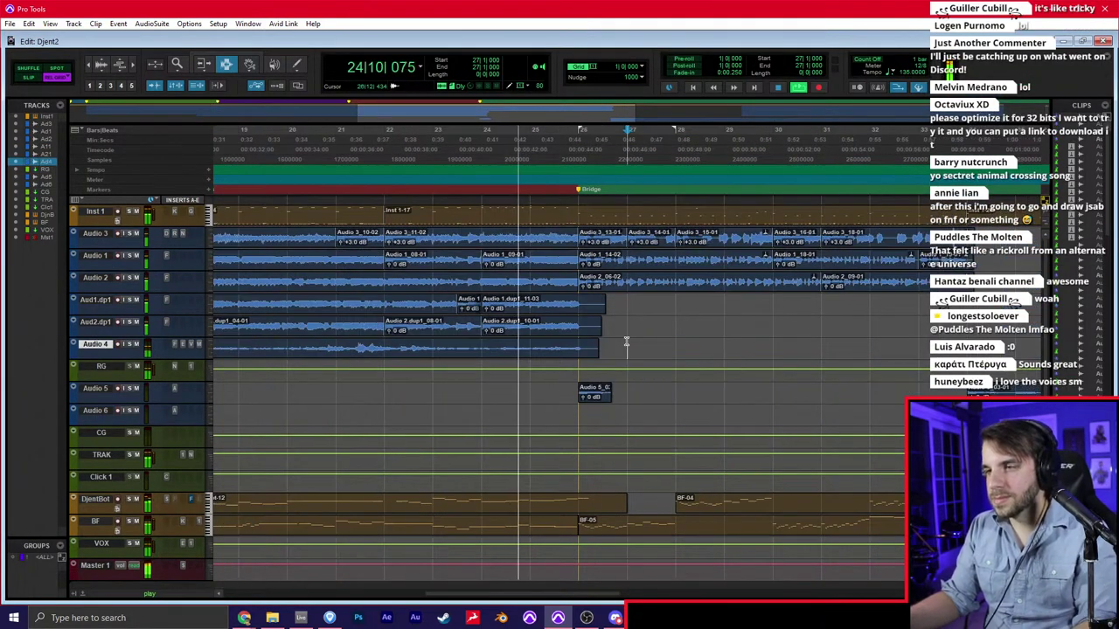
scroll(626, 343, "right", 2)
left_click(462, 415)
left_click_drag(458, 390, 377, 397)
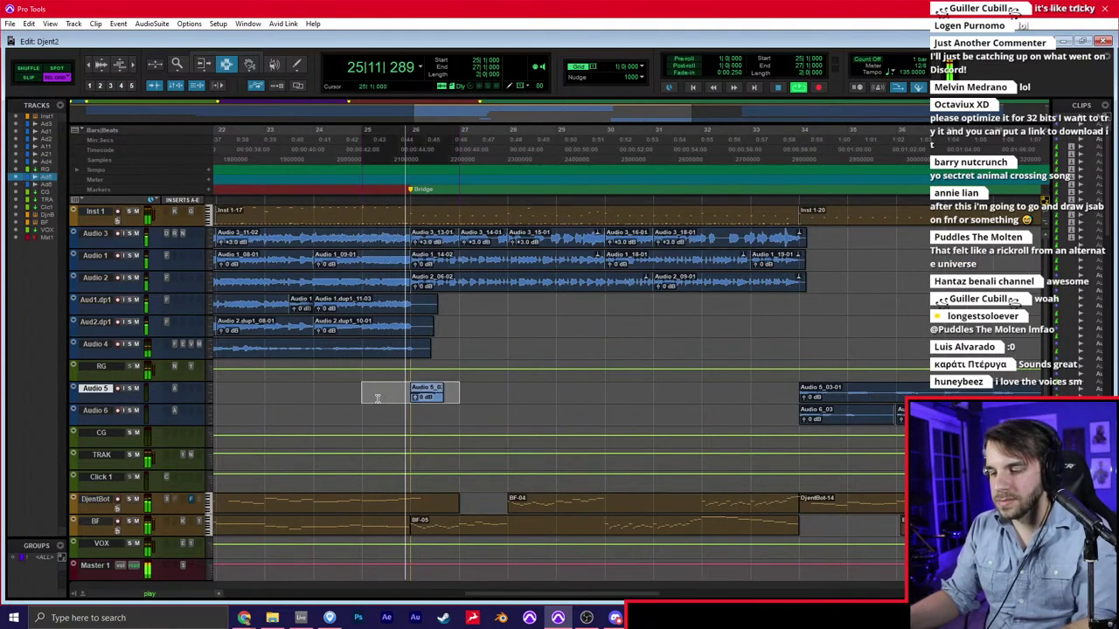
key("Delete")
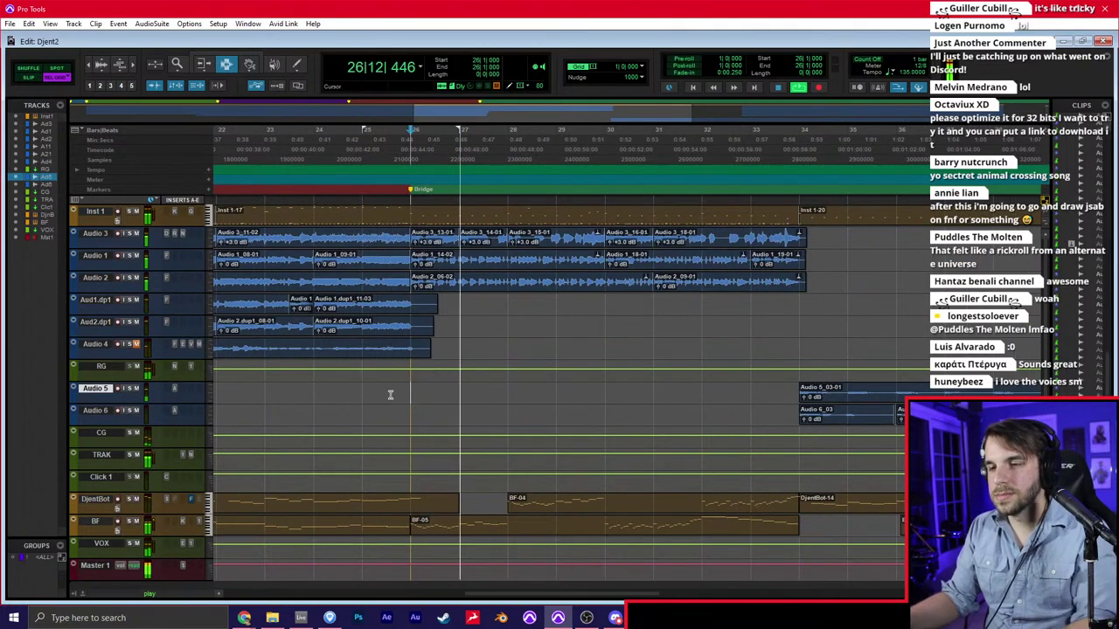
Listen through the Bridge section while following its clips in the arrangement
key("r")
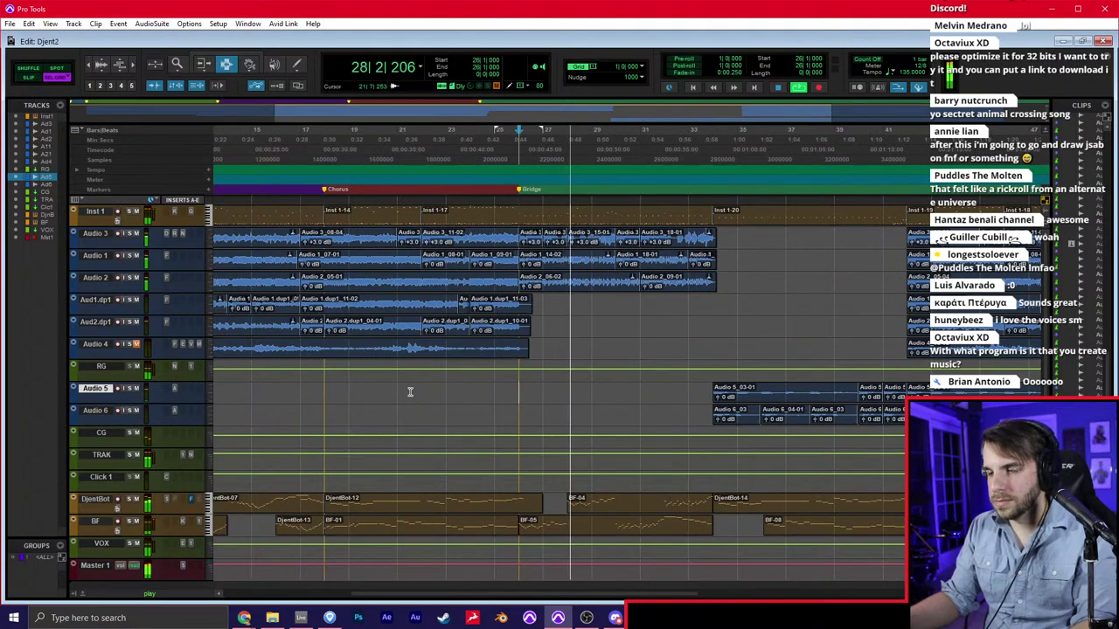
key("ctrl+equal")
key("ctrl+equal")
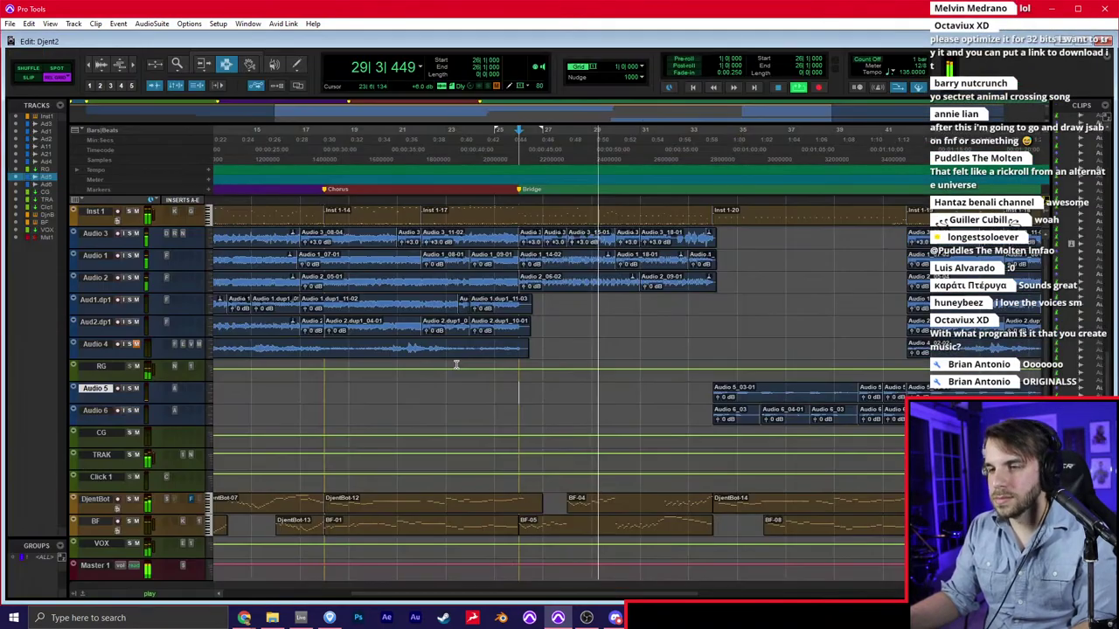
left_click(549, 299)
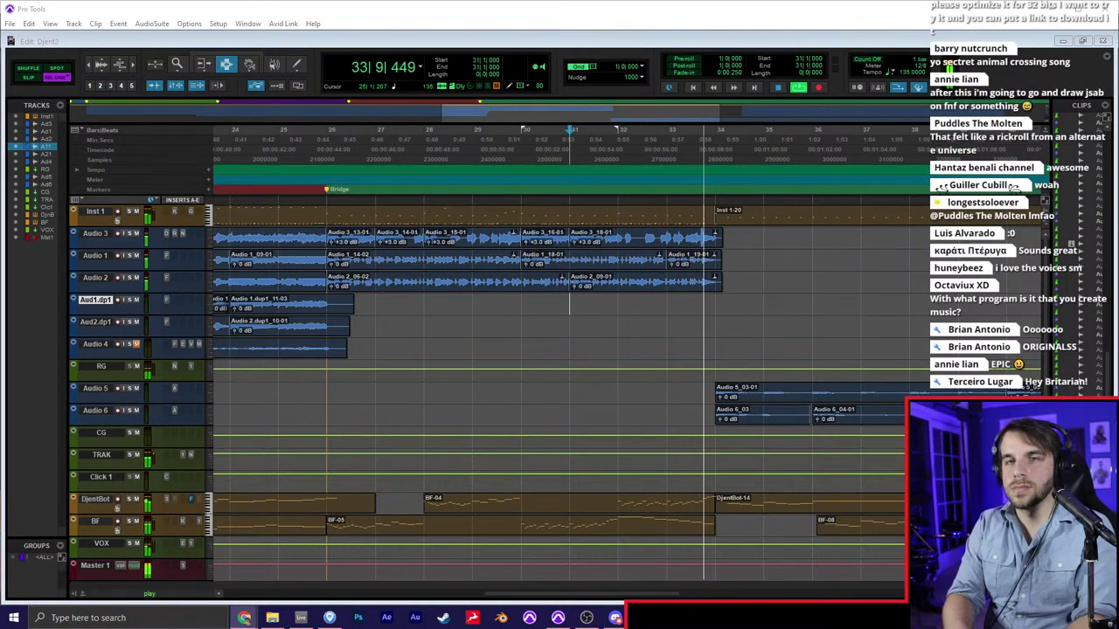
left_click(569, 321)
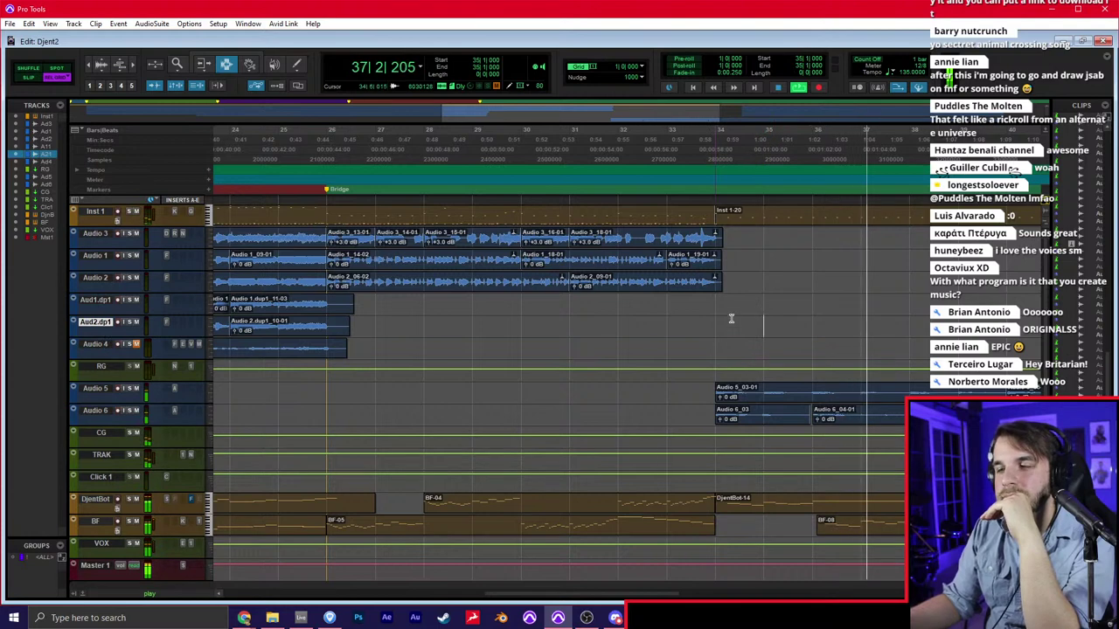
Examine the clips from bar 34 to the end of the arrangement while the song keeps playing
scroll(732, 319, "right", 3)
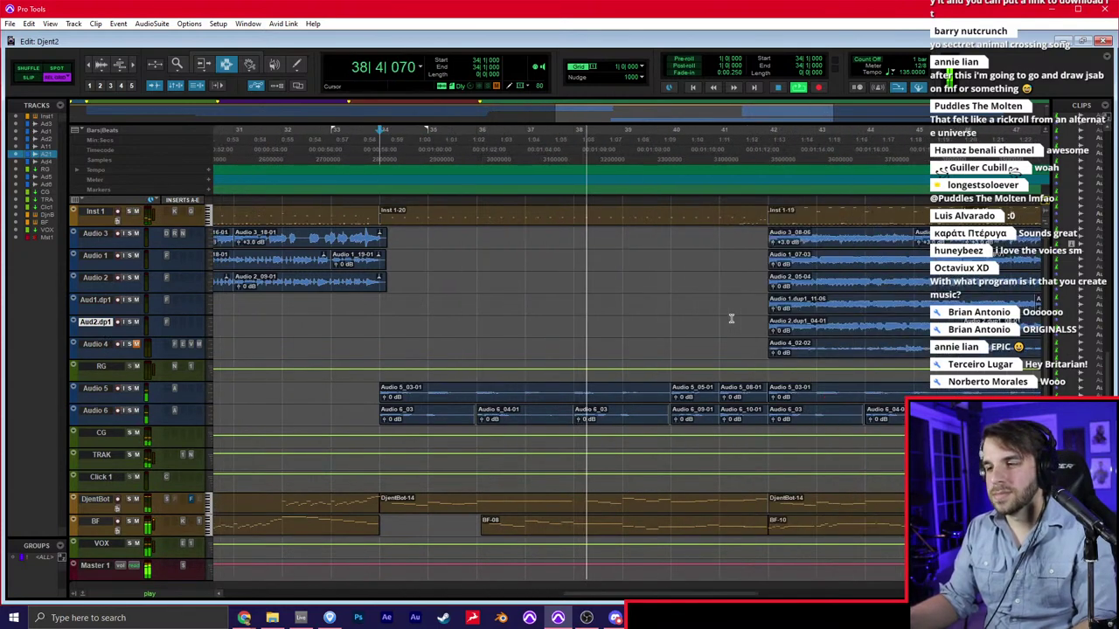
left_click(643, 320)
key("r")
scroll(644, 319, "right", 2)
key("r")
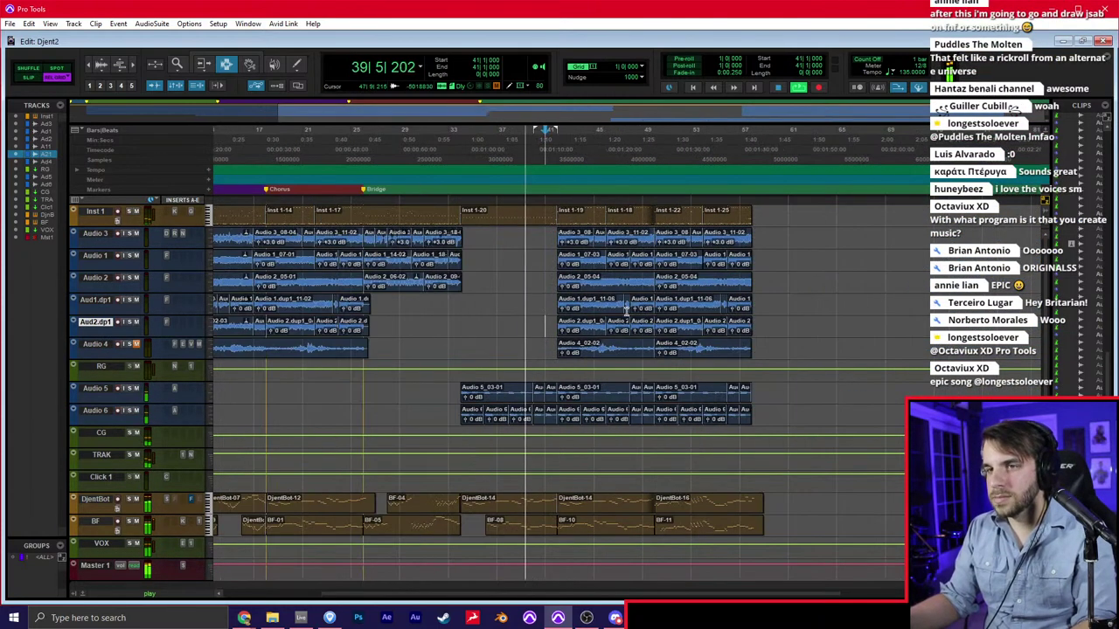
left_click(643, 306)
left_click(776, 282)
left_click(753, 320)
key("t")
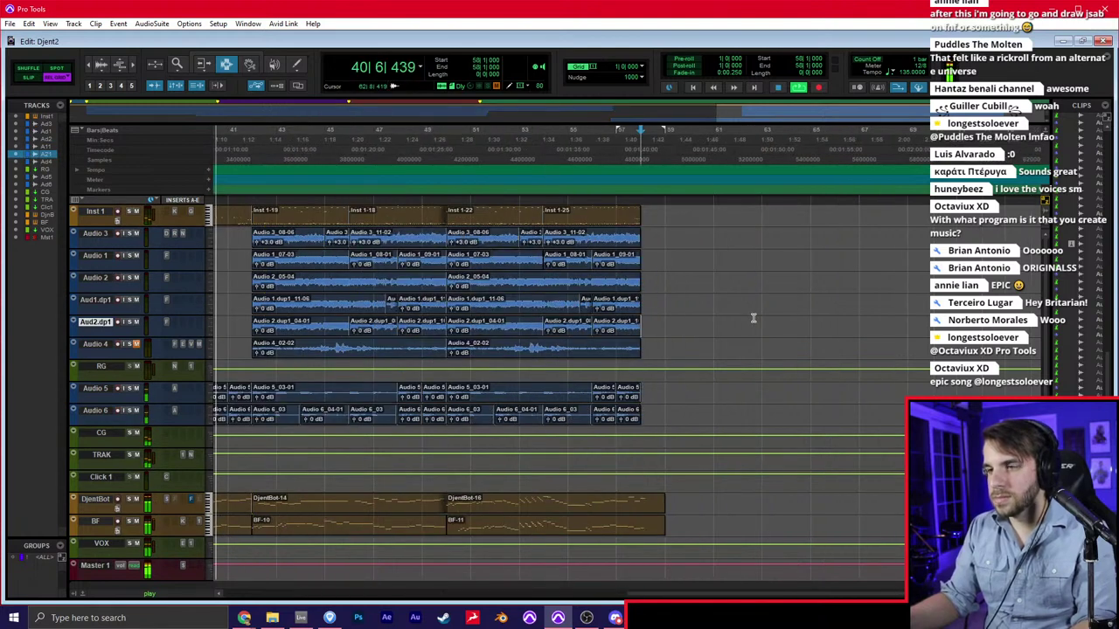
left_click(688, 302)
scroll(689, 278, "left", 2)
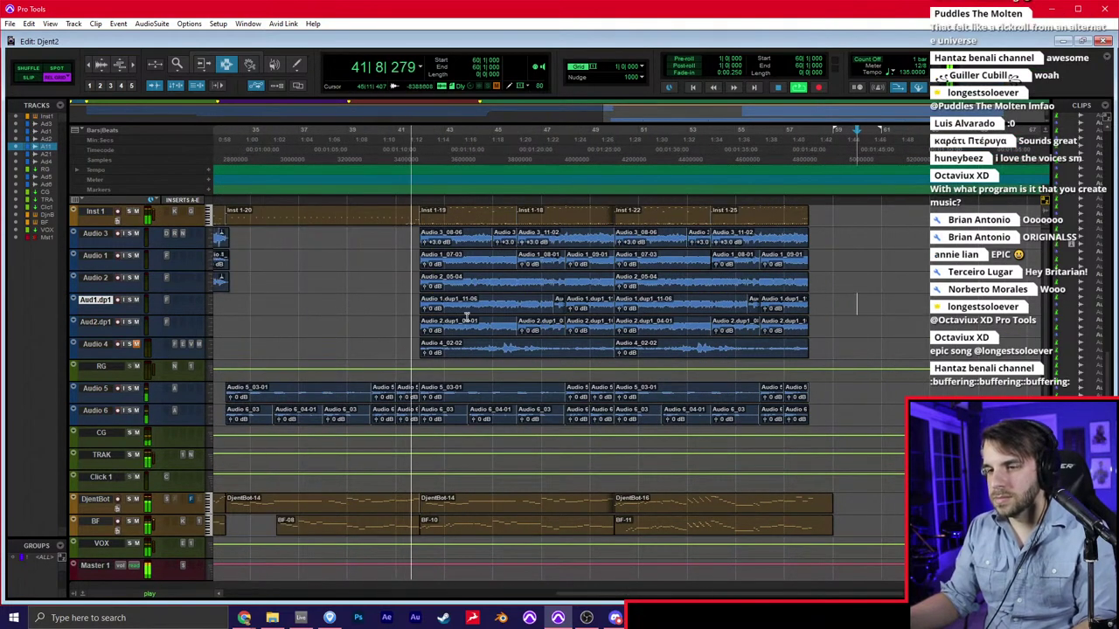
left_click(357, 275)
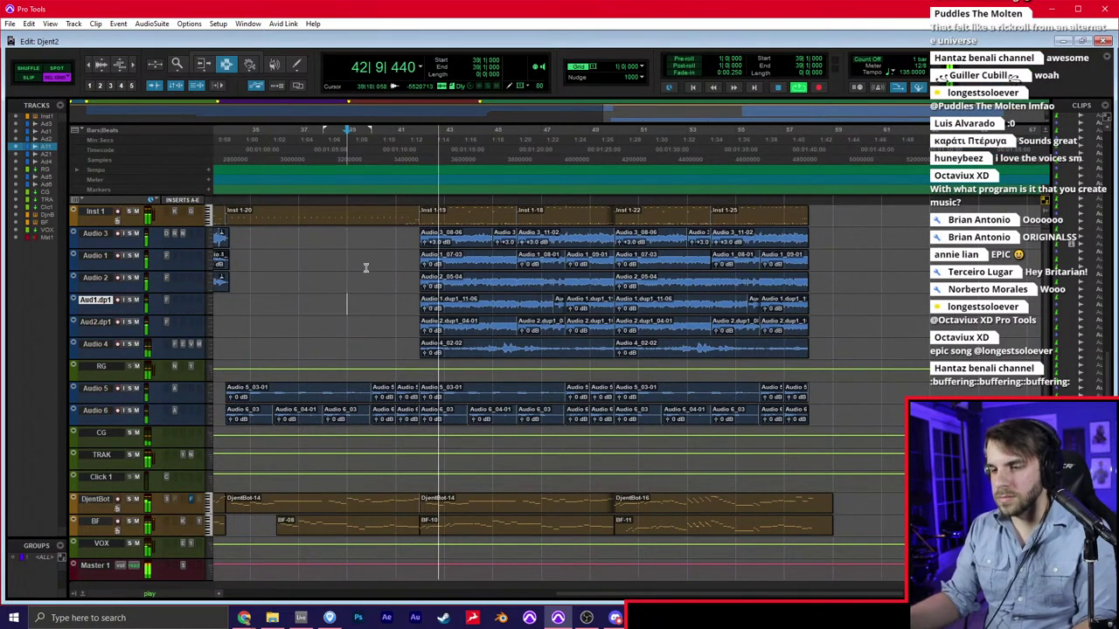
Lower the VOX fader to -6.2 dB and the DjentBot fader to -0.4 dB, and return to the arrangement
key("ctrl+equal")
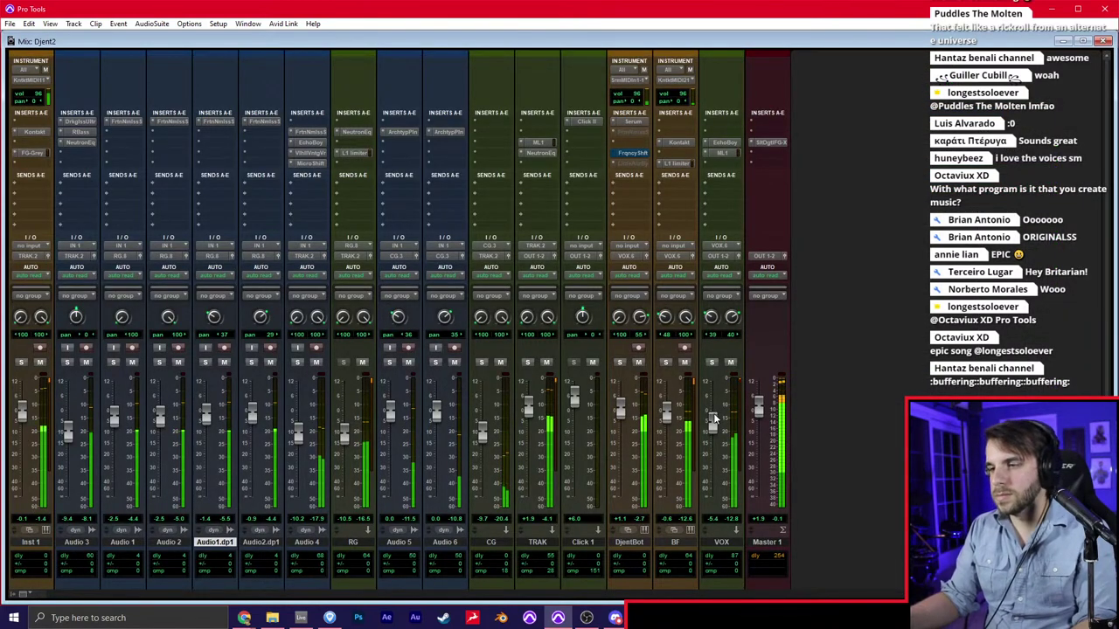
left_click_drag(715, 420, 716, 423)
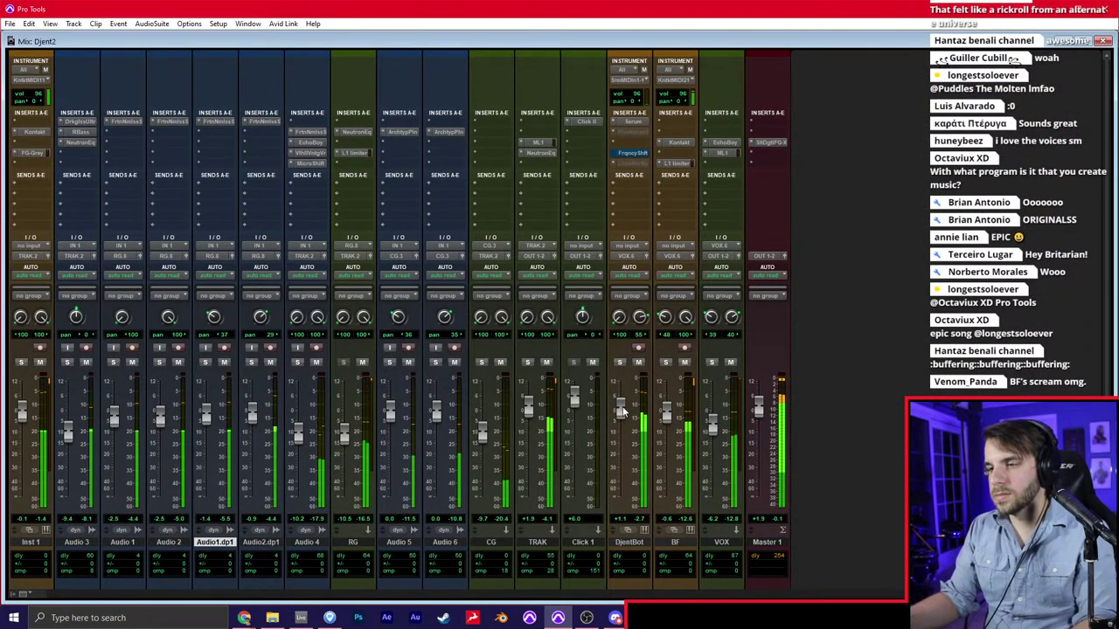
left_click_drag(622, 411, 626, 418)
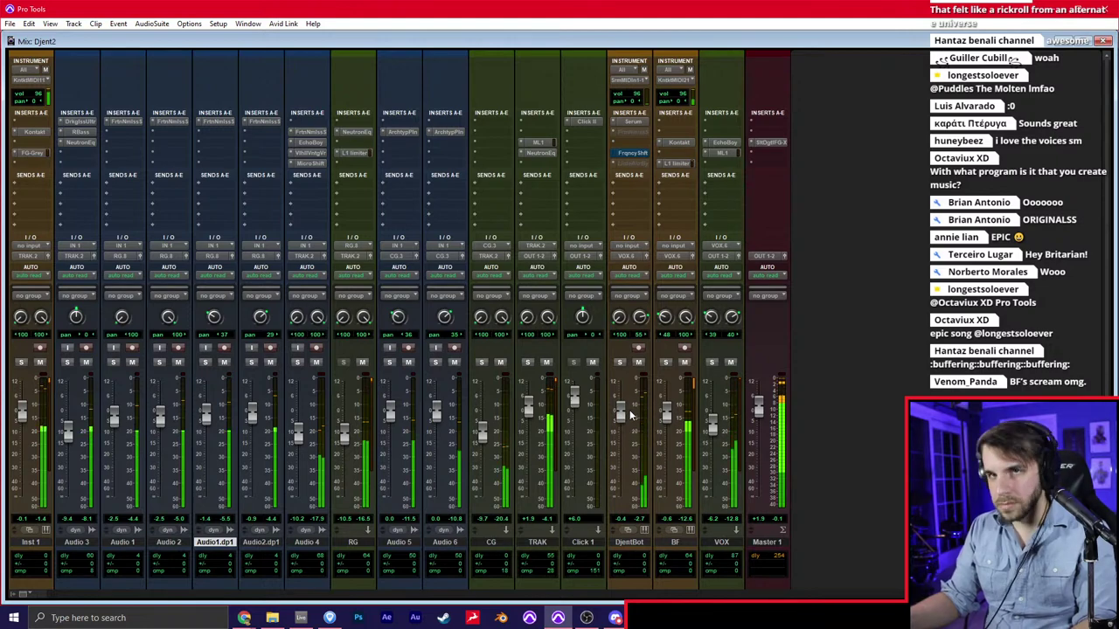
key("ctrl+equal")
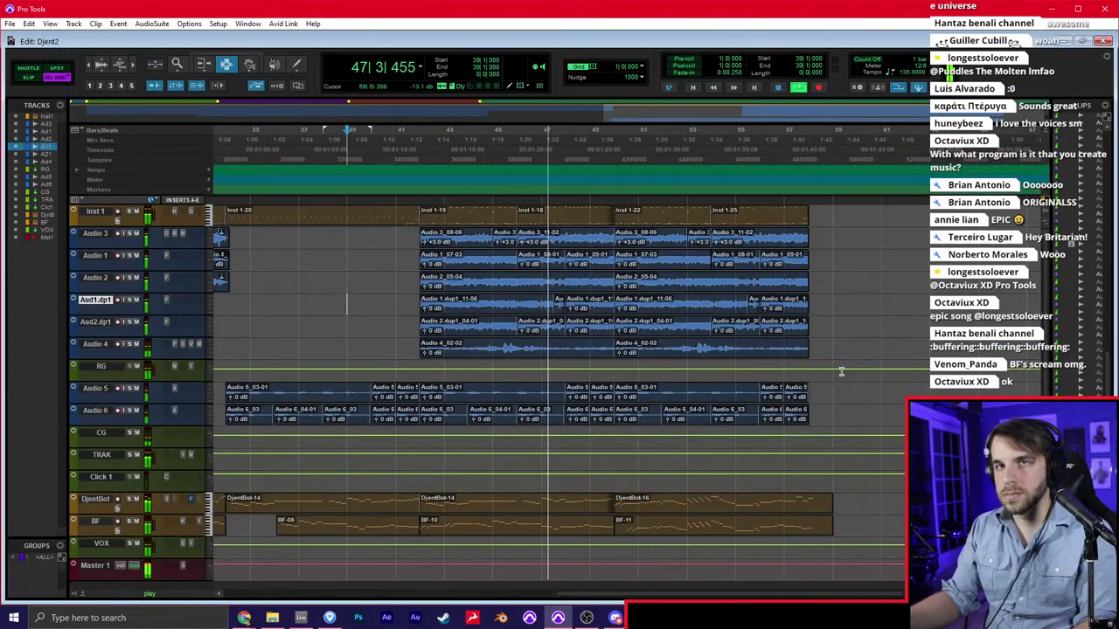
Slightly raise the ceiling and threshold of the ML1 limiter on VOX, and close the plug-in to return to the arrangement
key("alt+Tab")
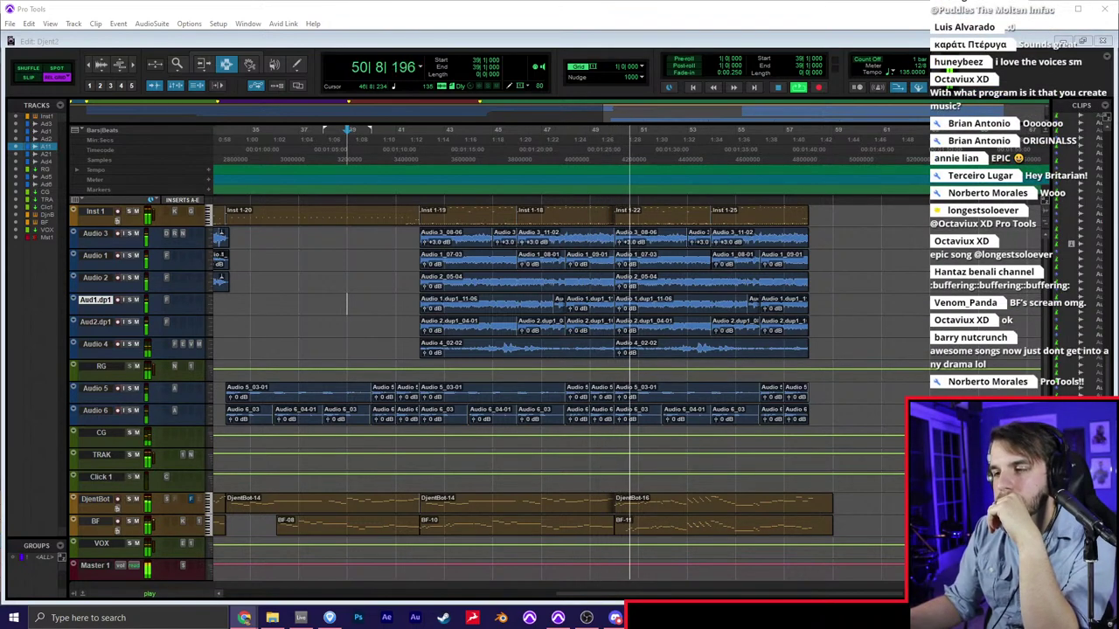
left_click(630, 428)
key("ctrl+=")
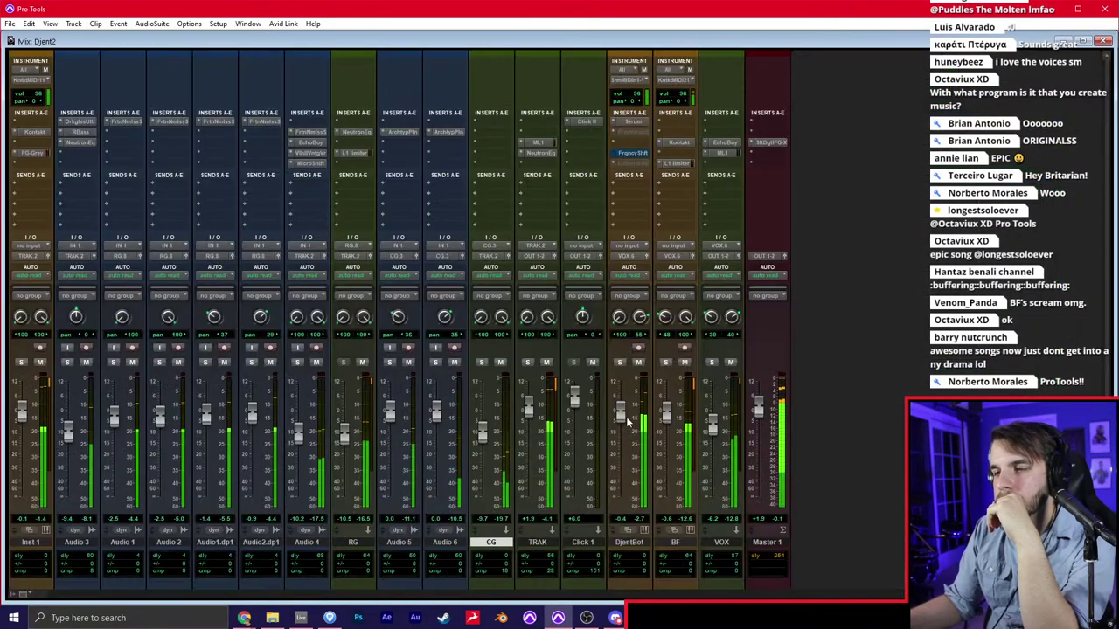
left_click(717, 153)
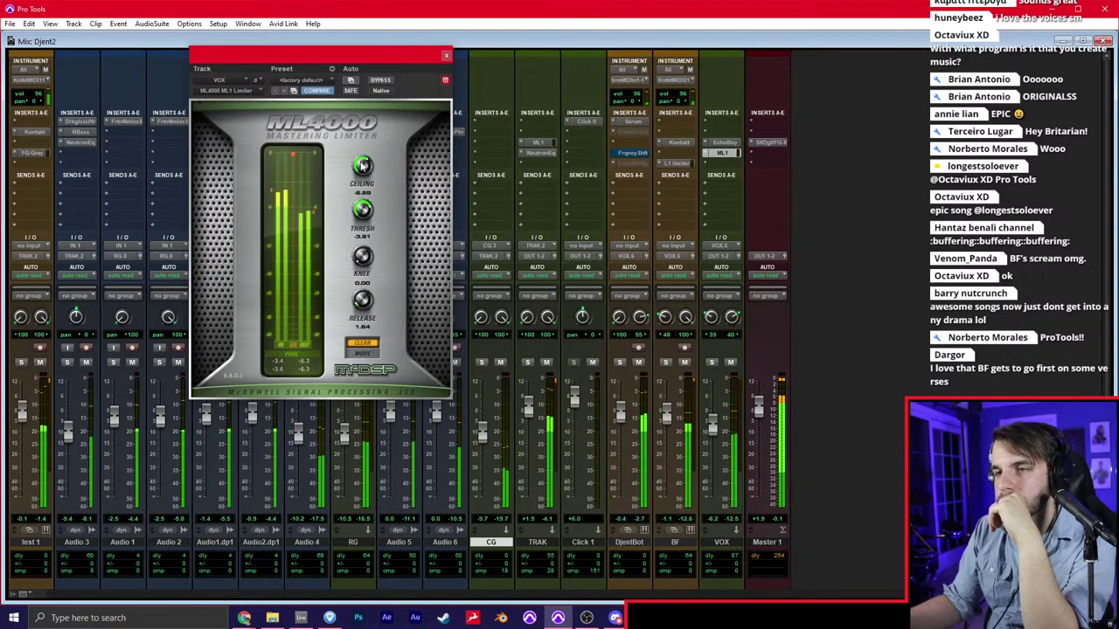
left_click_drag(363, 165, 363, 163)
left_click_drag(363, 211, 364, 206)
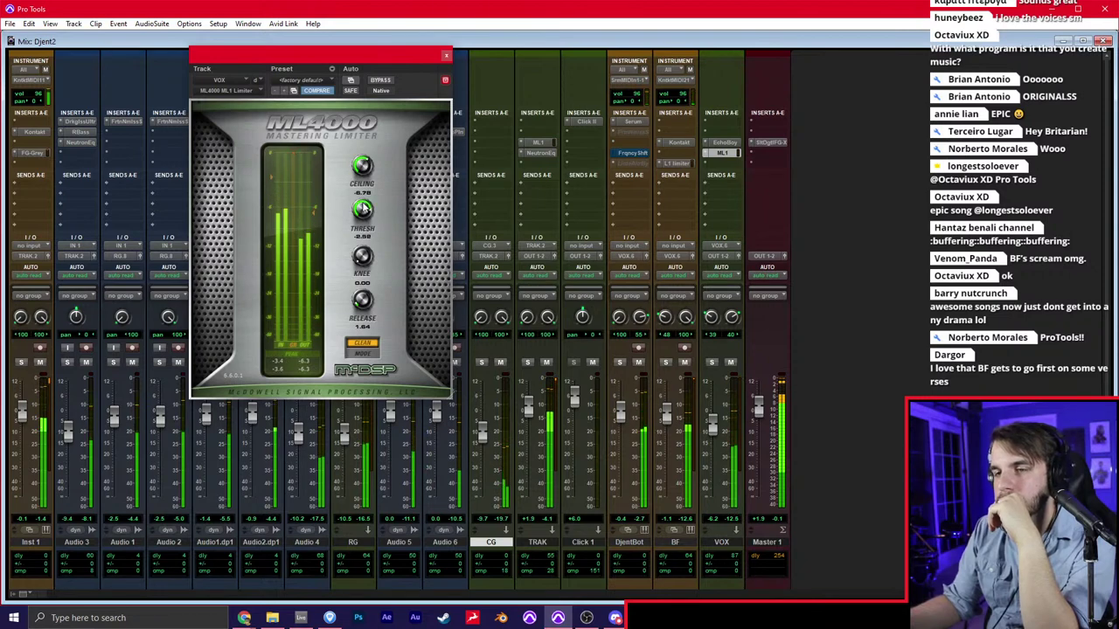
left_click(445, 56)
key("ctrl+equal")
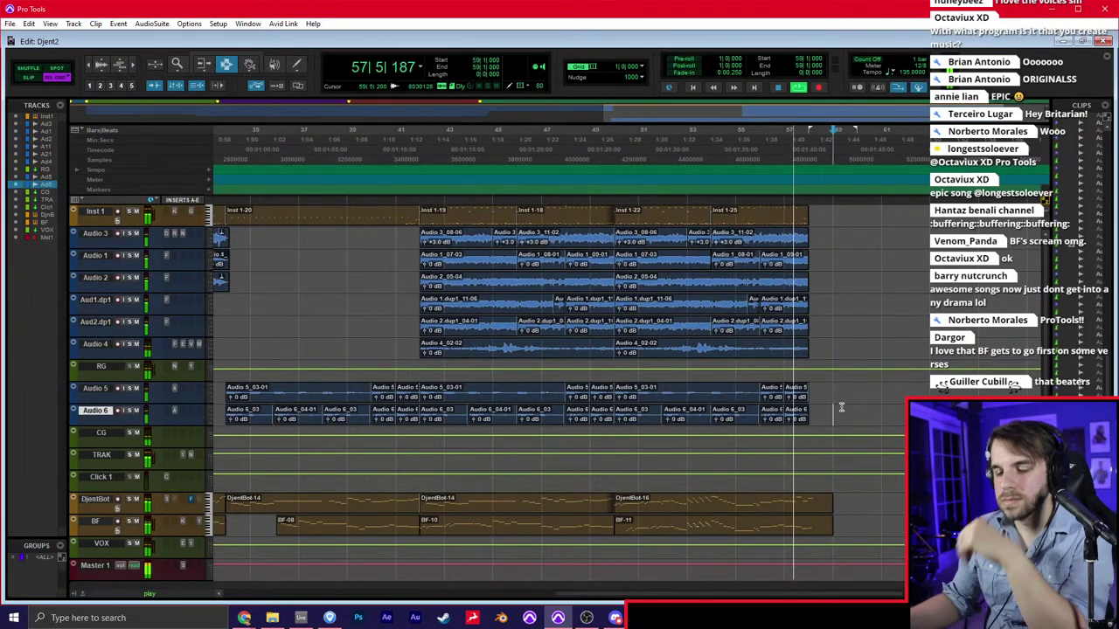
Stop playback and unmute Audio 4, leaving the edit cursor on Aud1.dp1 at bar 56
left_click(624, 351)
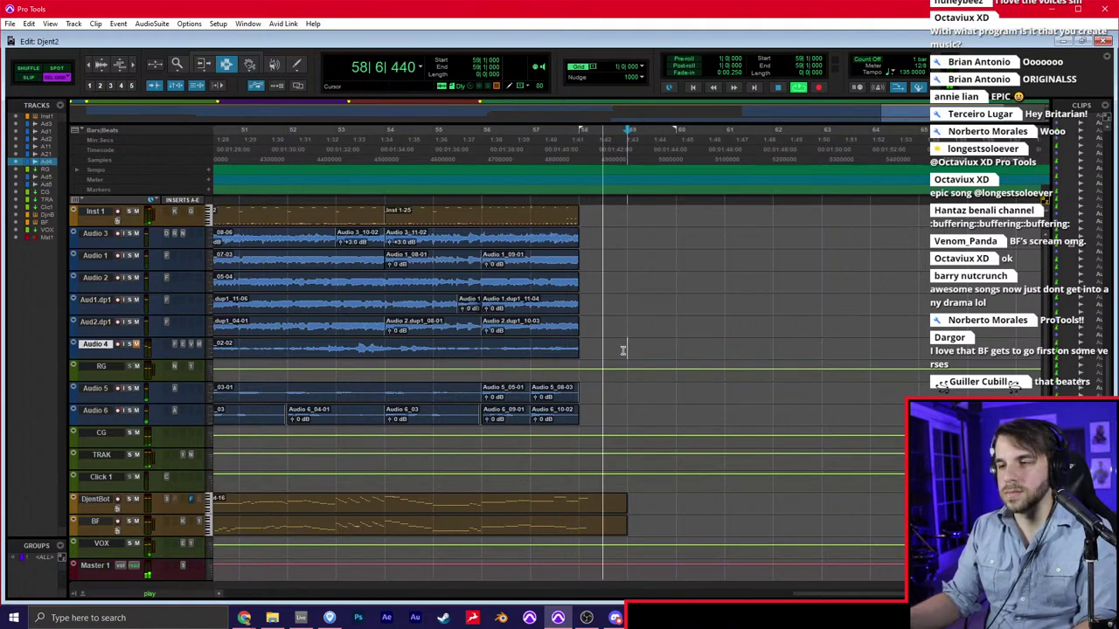
key("space")
key("shift+m")
scroll(621, 302, "left", 3)
left_click(636, 298)
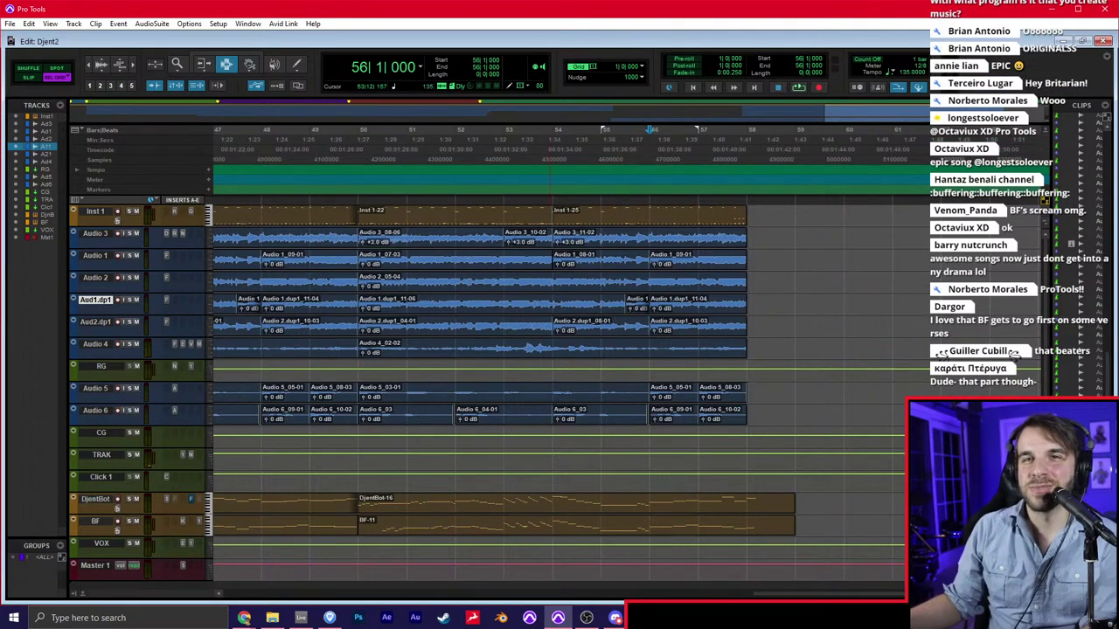
key("alt+Tab")
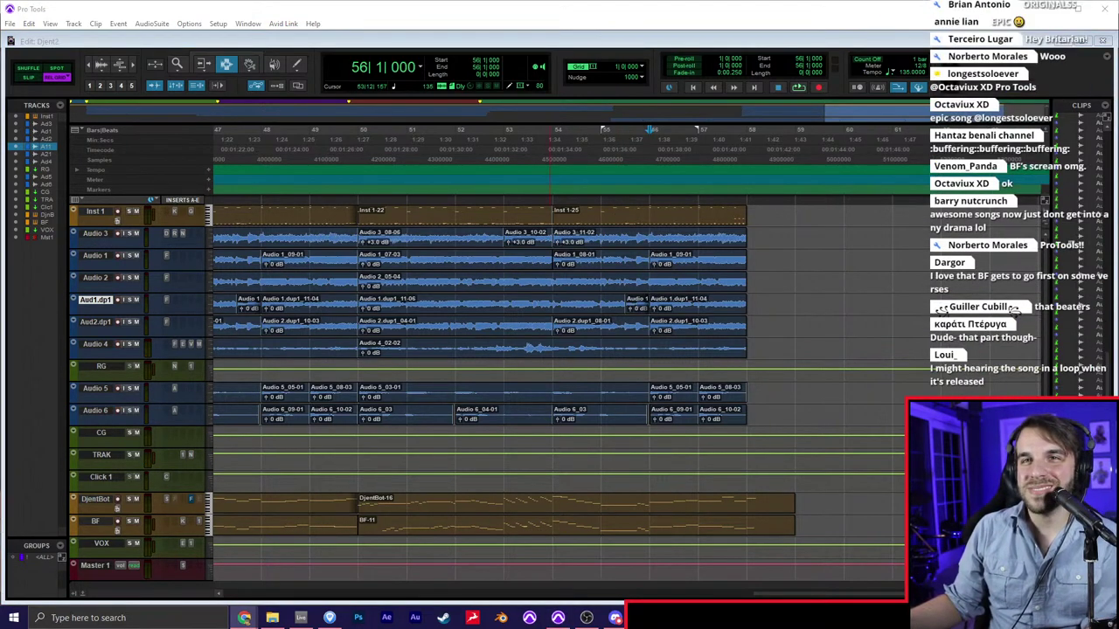
Place the edit cursor at bar 58, switch to the Db folder window, and play 03_Crazy in Groove Music
left_click(762, 315)
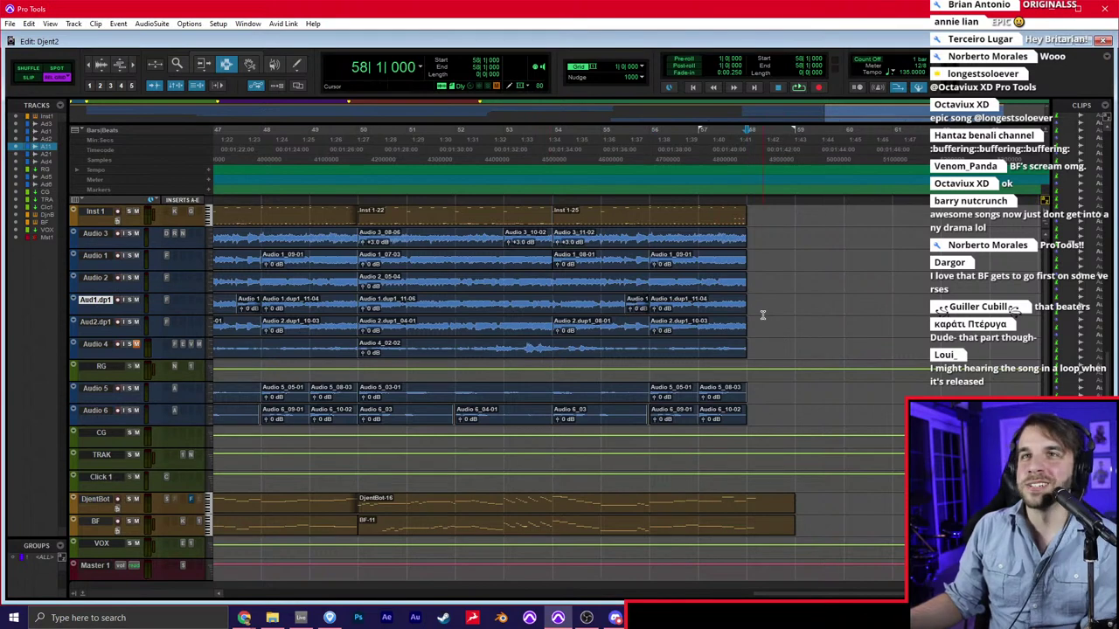
key("alt+Tab")
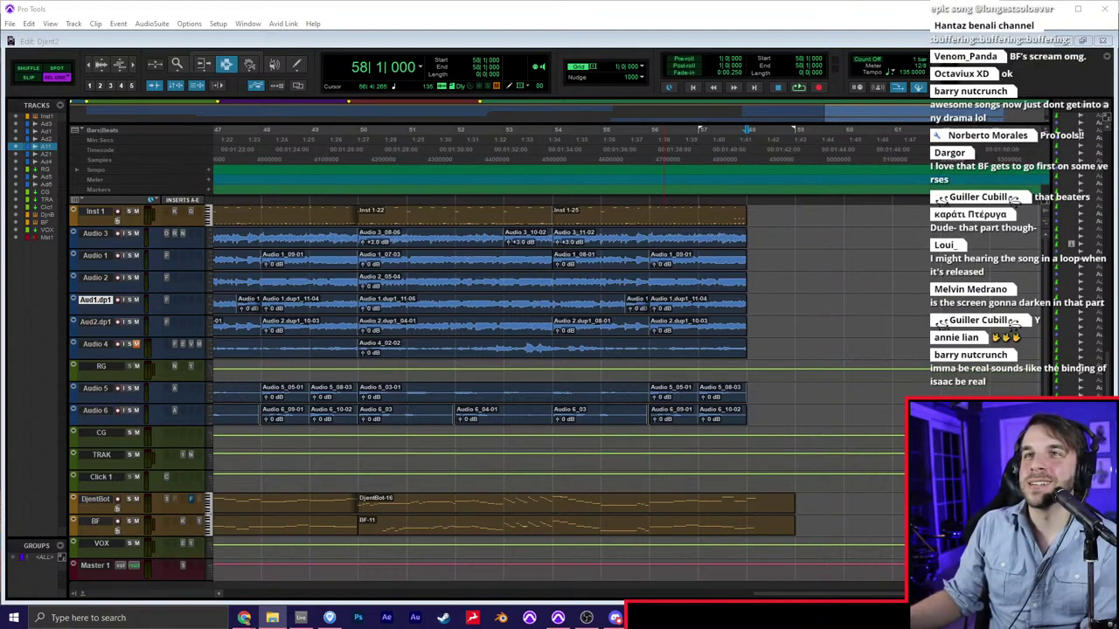
left_click_drag(407, 2, 409, 58)
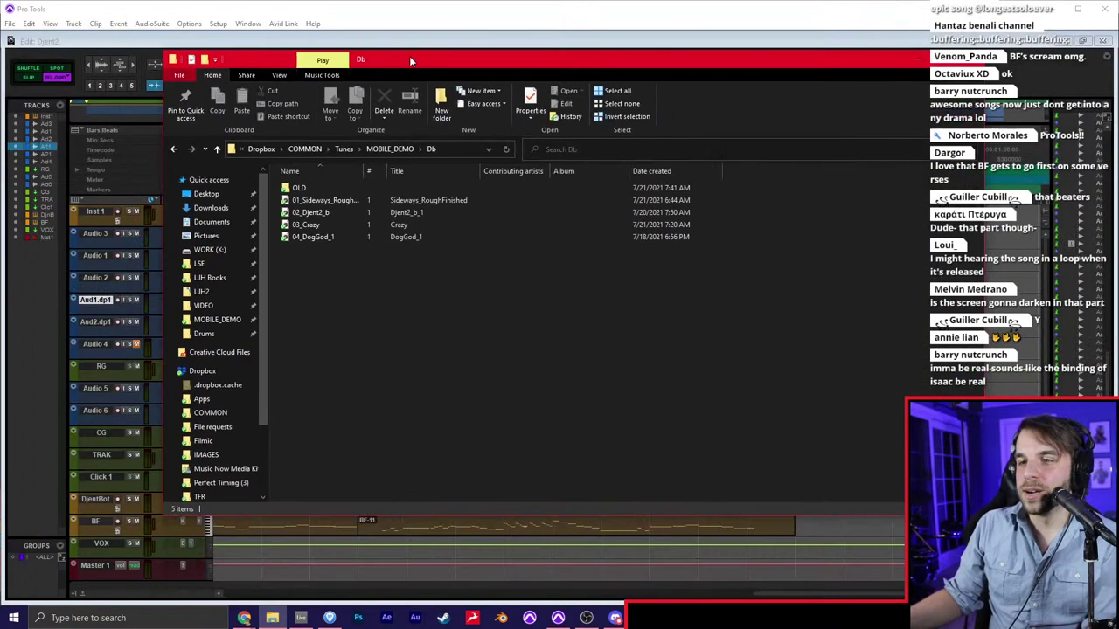
left_click(307, 227)
double_click(307, 226)
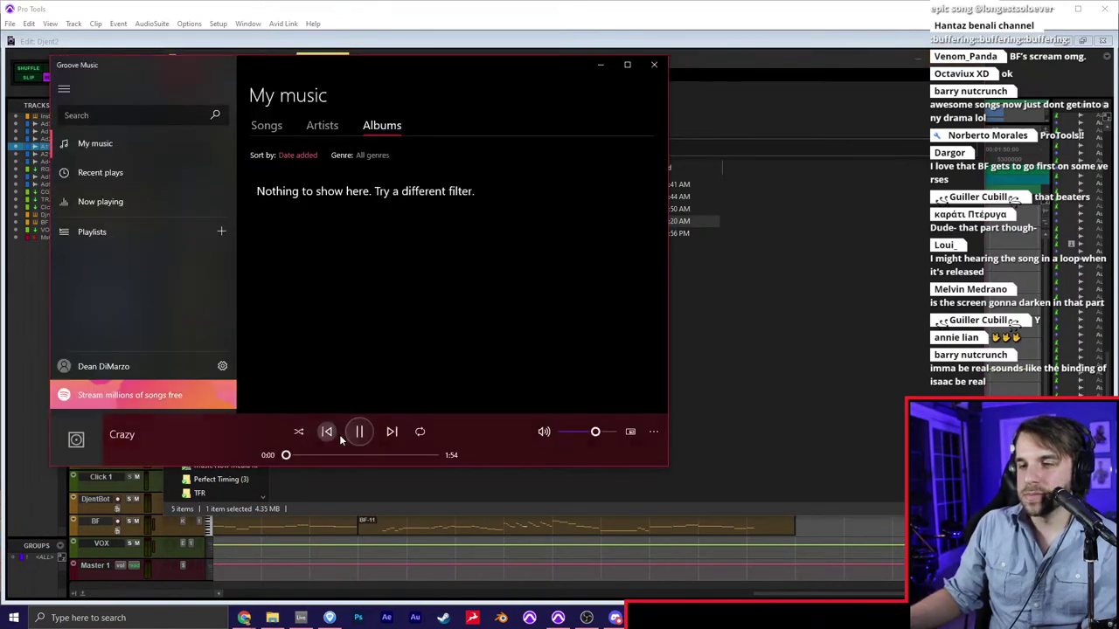
left_click(359, 432)
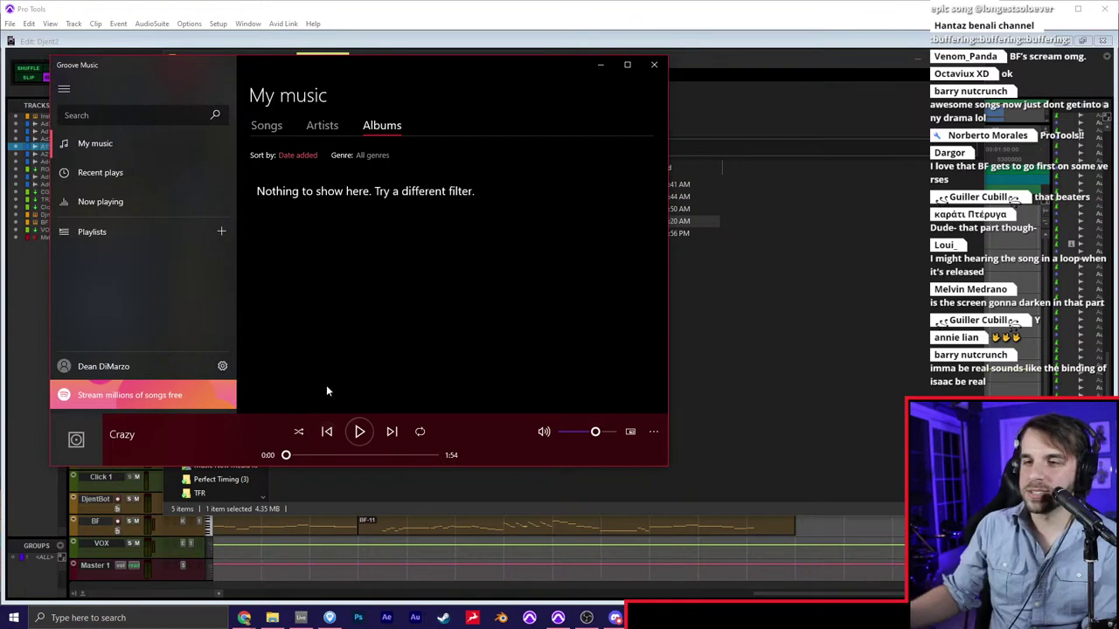
left_click(360, 432)
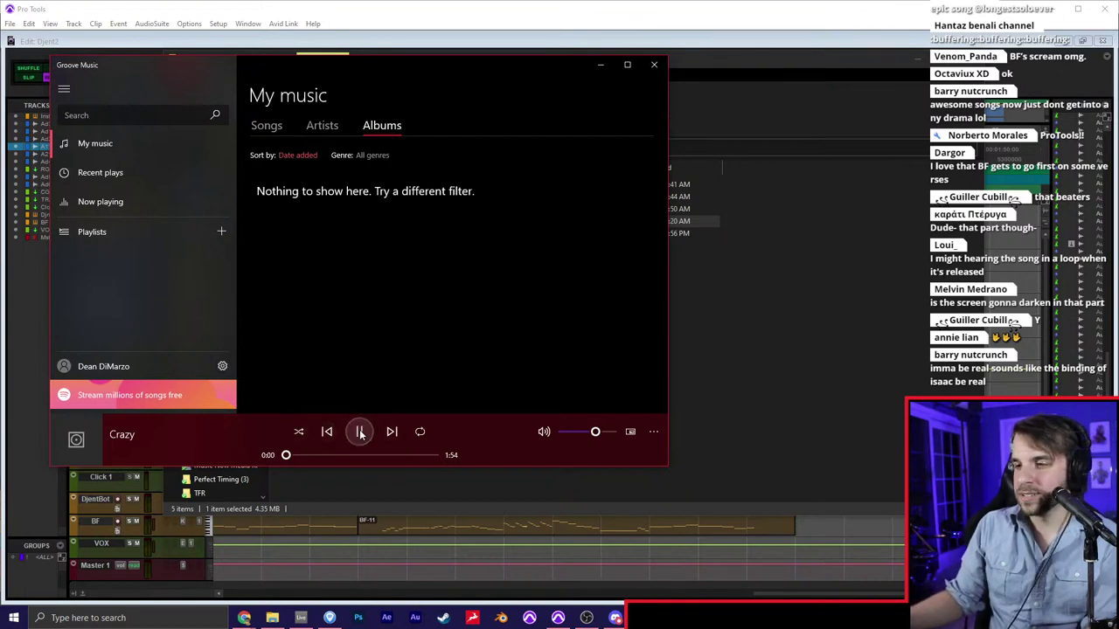
Raise the Groove Music volume slightly, close the Db folder window, listen to Crazy to the end, and close the player
left_click(602, 438)
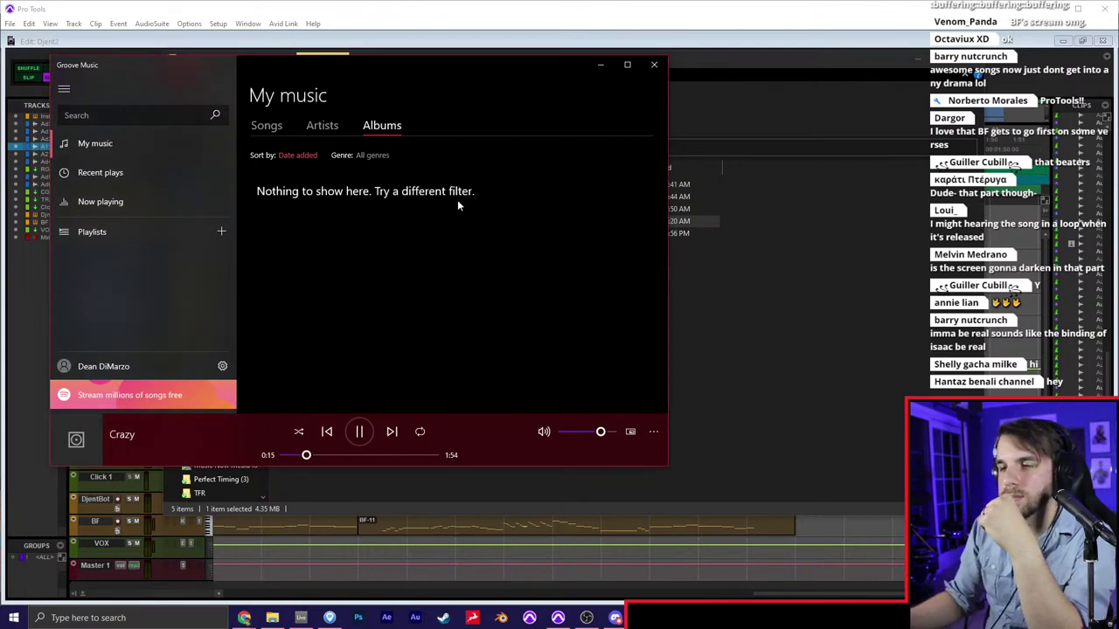
left_click(752, 315)
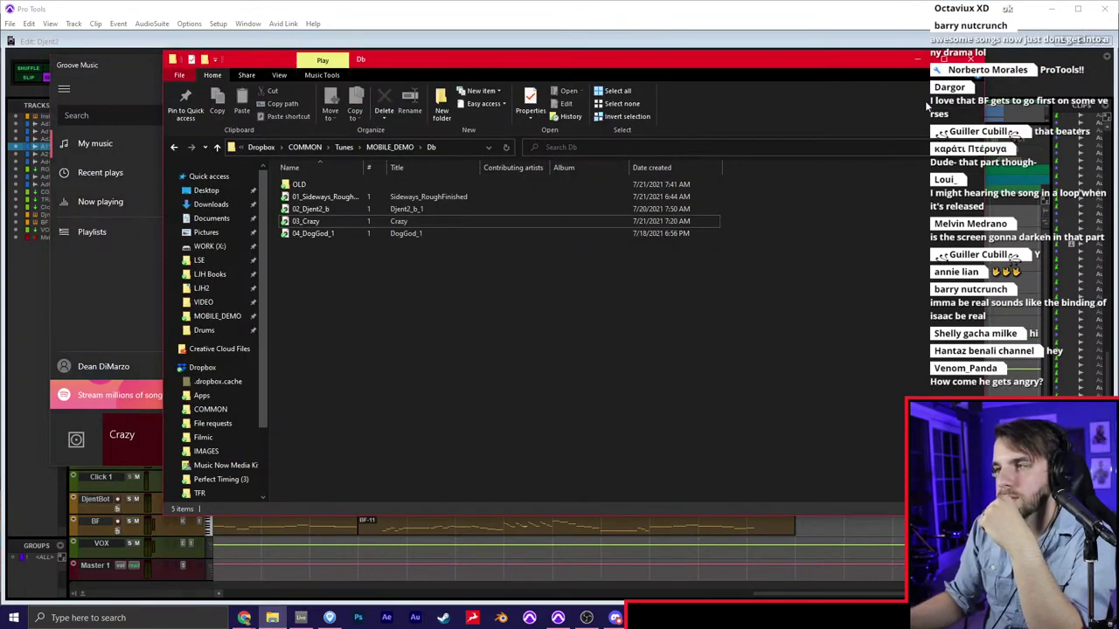
left_click(971, 61)
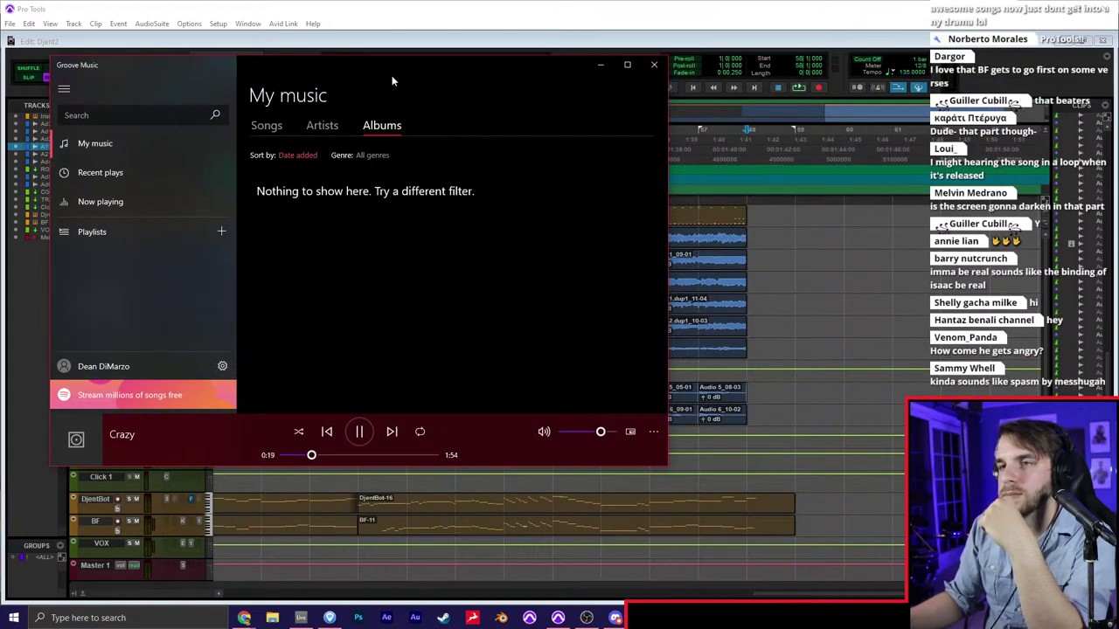
left_click_drag(392, 76, 412, 64)
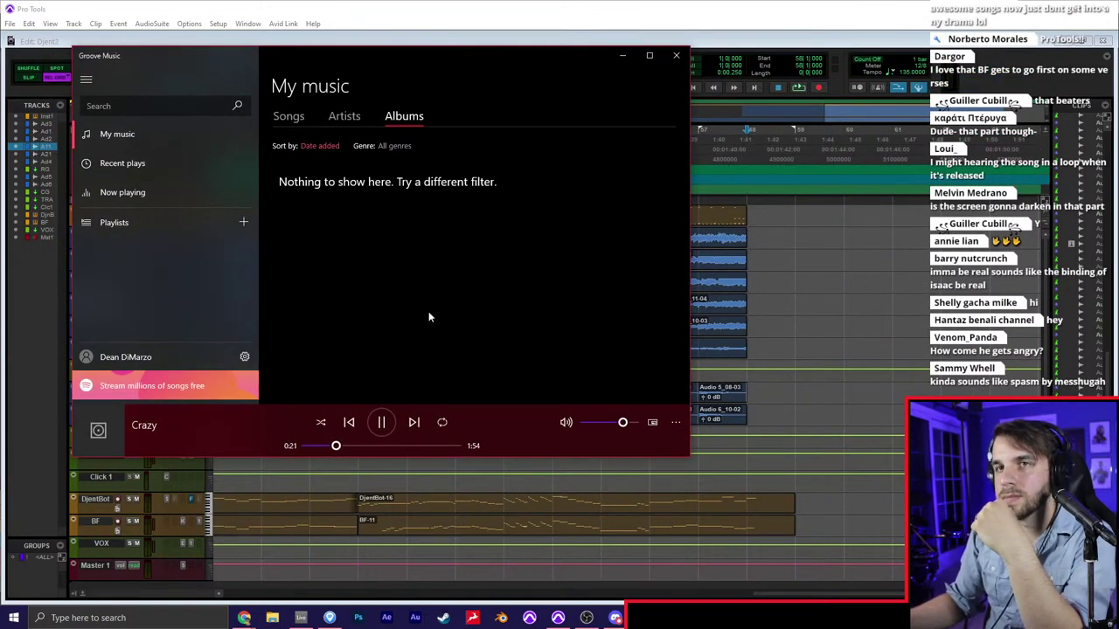
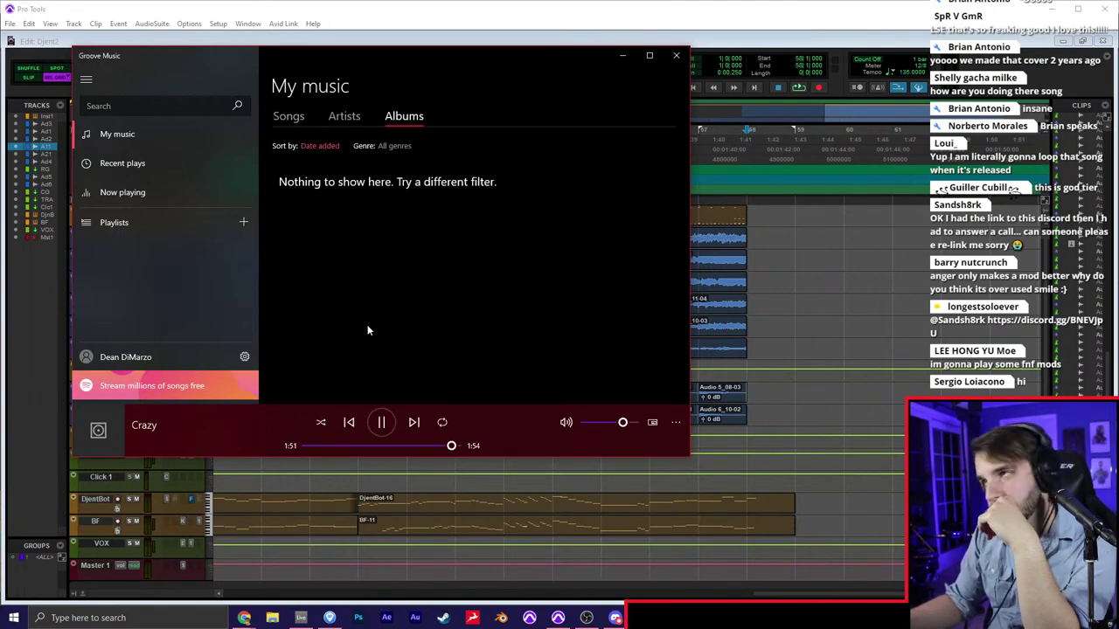
left_click(676, 55)
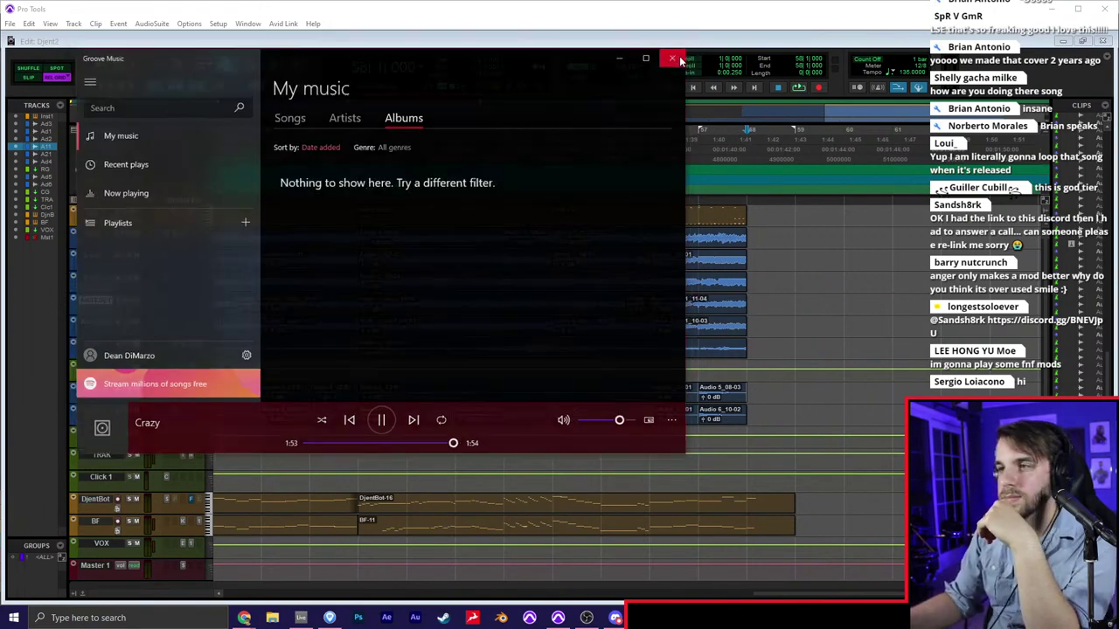
Open the recent Pro Tools session DogGod2 and decline saving a detailed report of the session notes
left_click(9, 24)
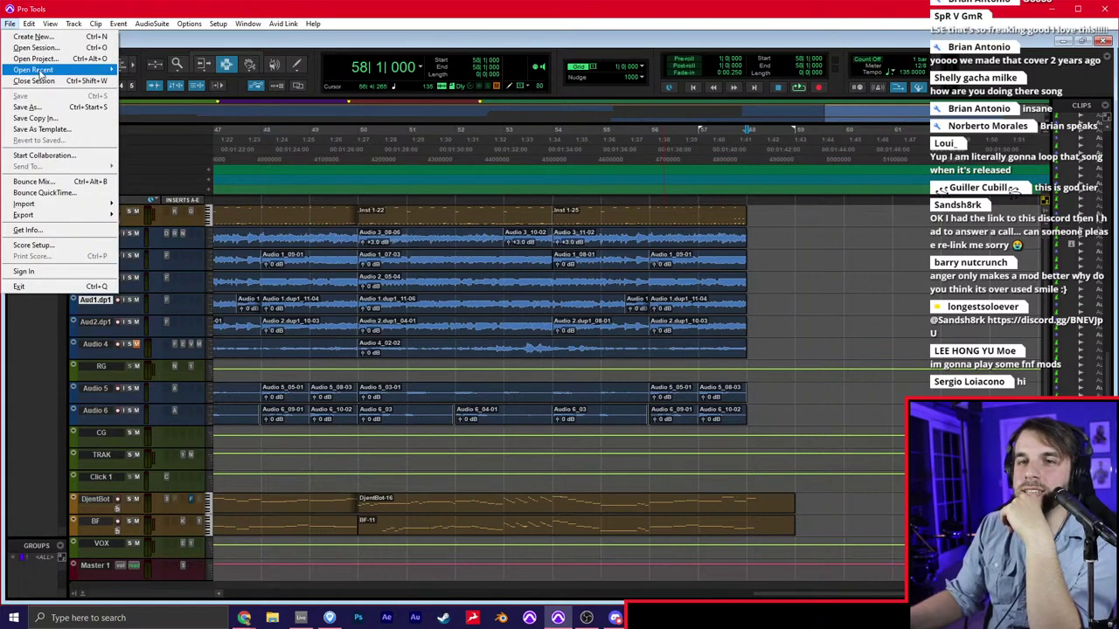
mouse_move(40, 69)
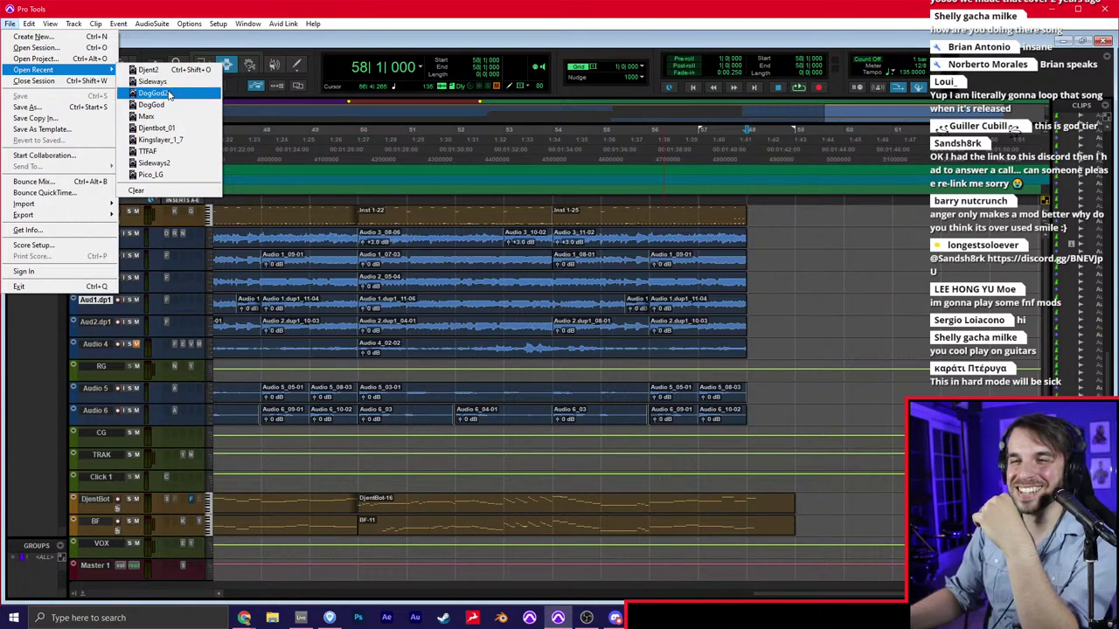
left_click(169, 93)
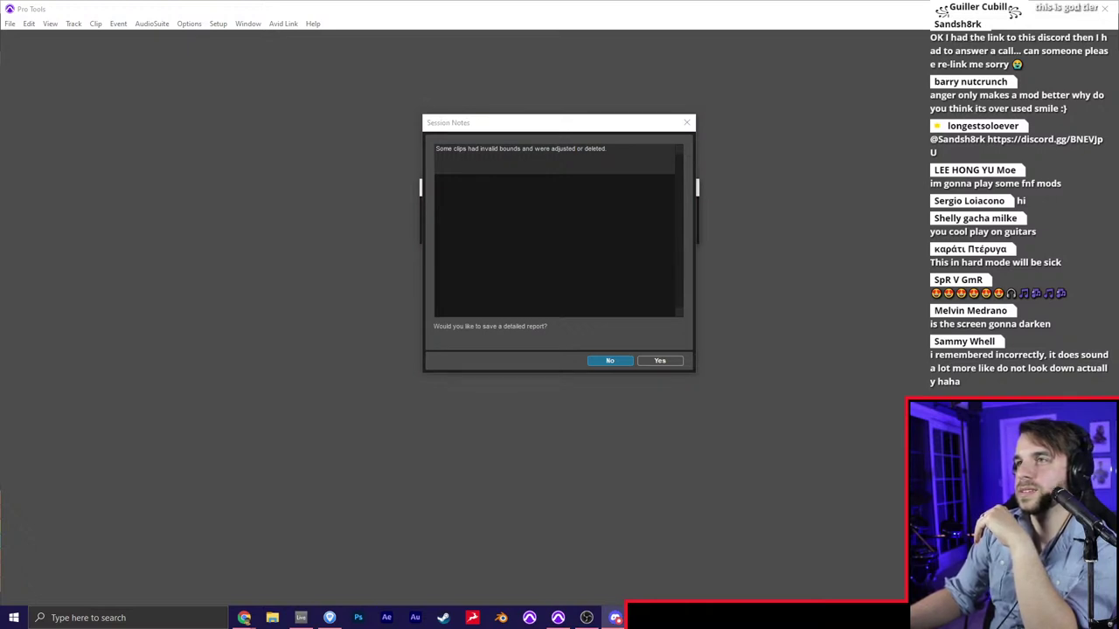
left_click_drag(839, 0, 927, 0)
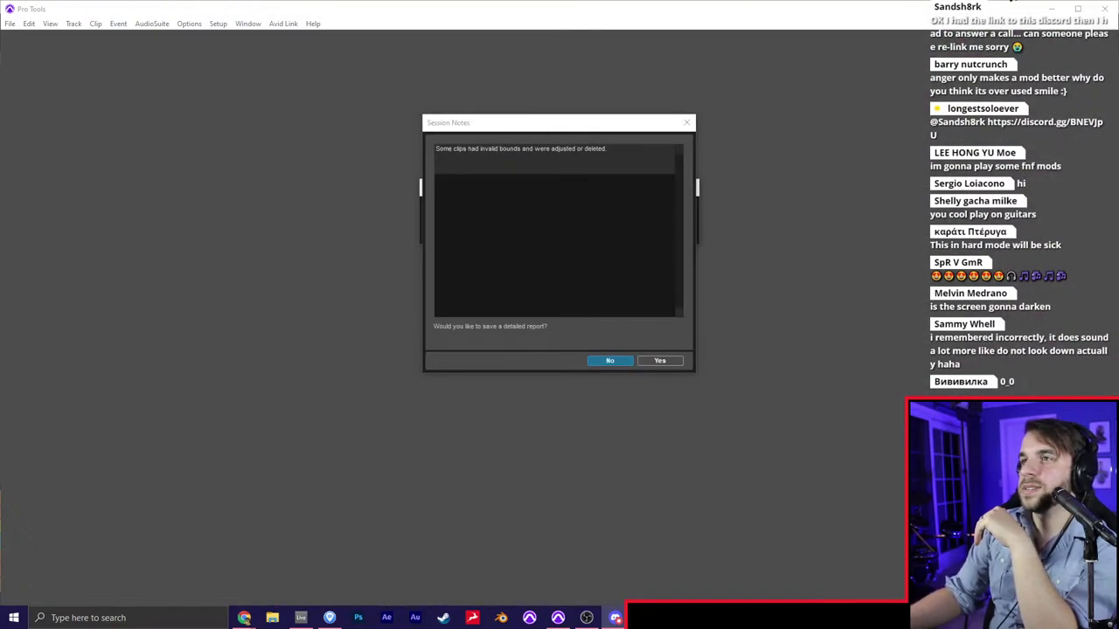
left_click(610, 361)
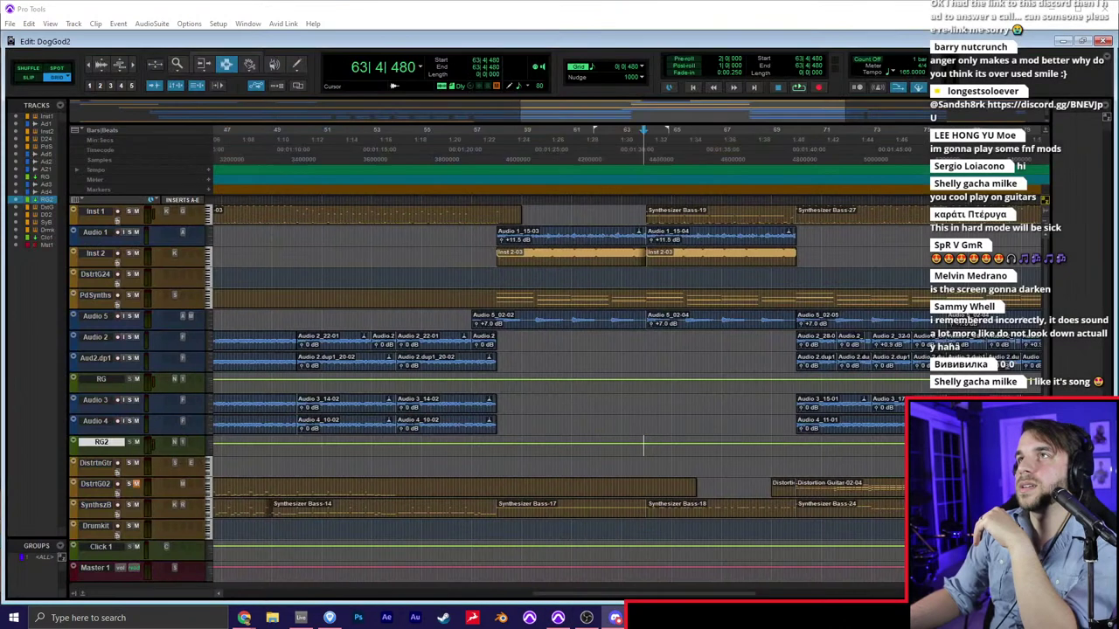
Start DogGod2 playback from bar 1 and check the mixer levels before returning to the arrangement
key("Return")
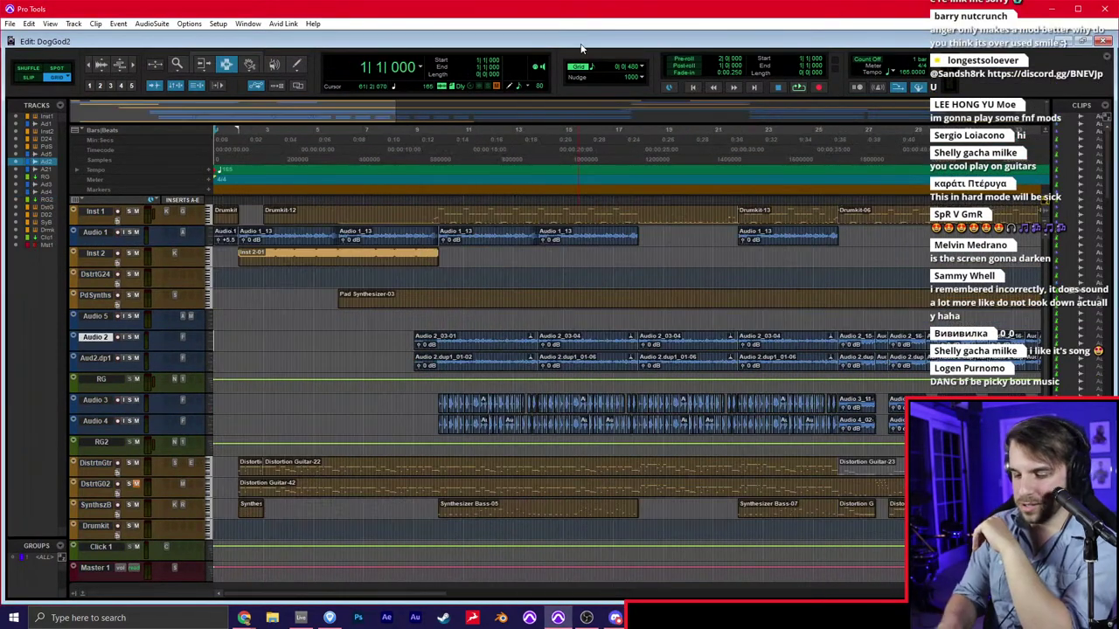
key("ctrl+bracketleft")
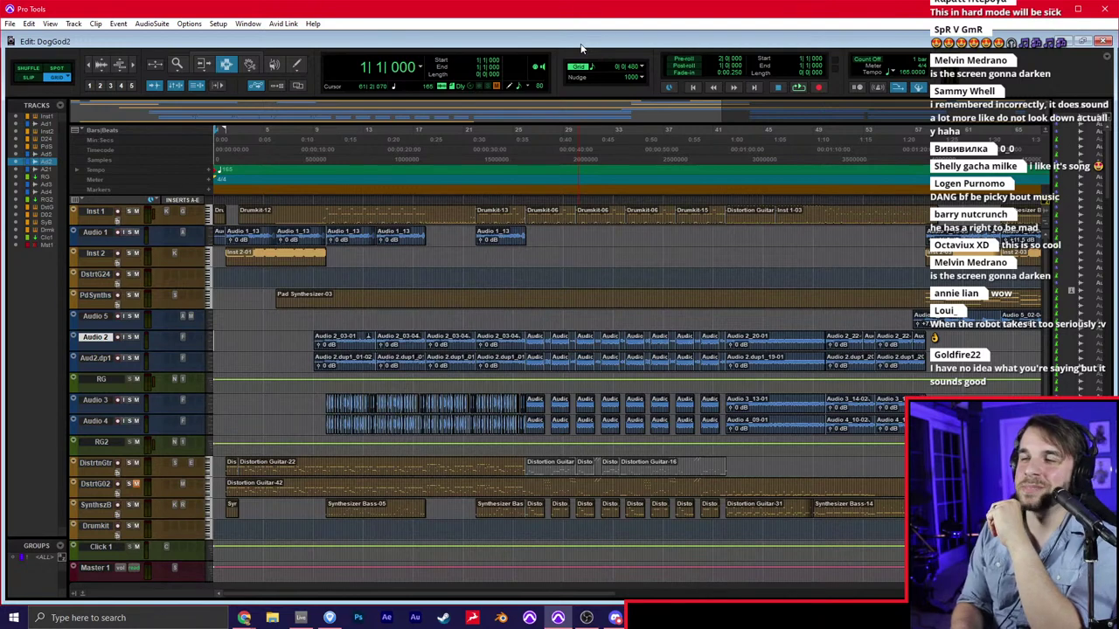
key("t")
key("t")
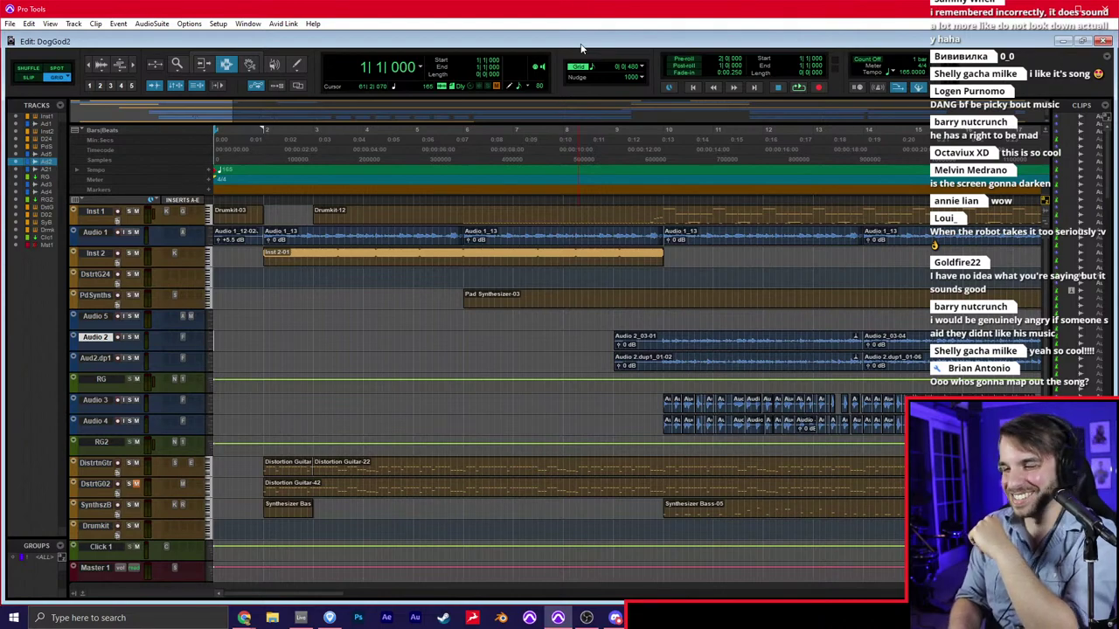
key("space")
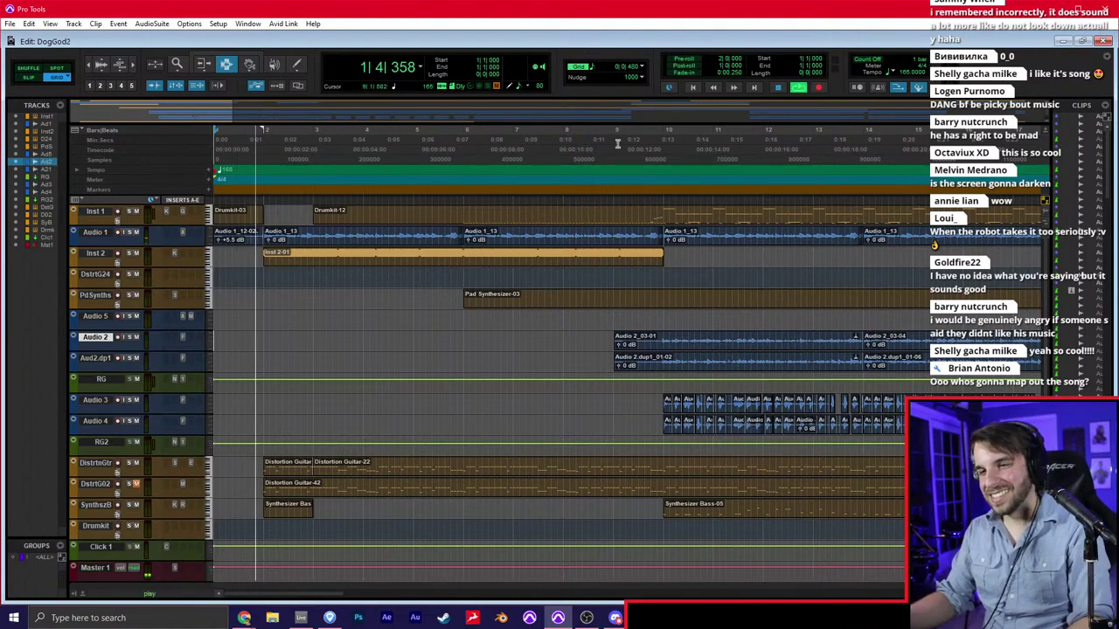
key("ctrl+equal")
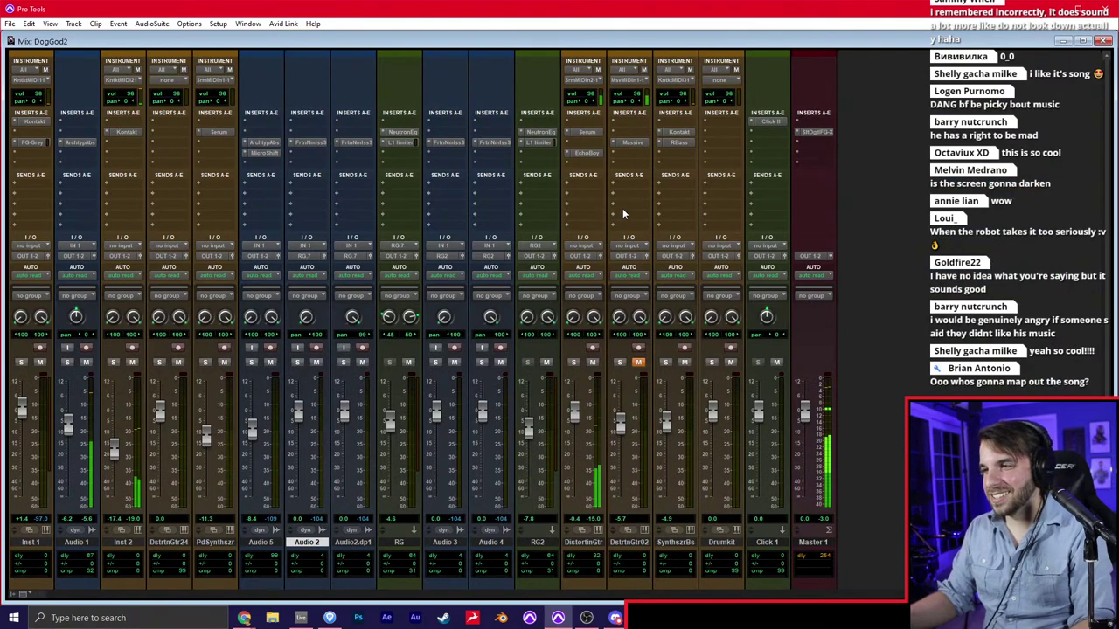
key("ctrl+equal")
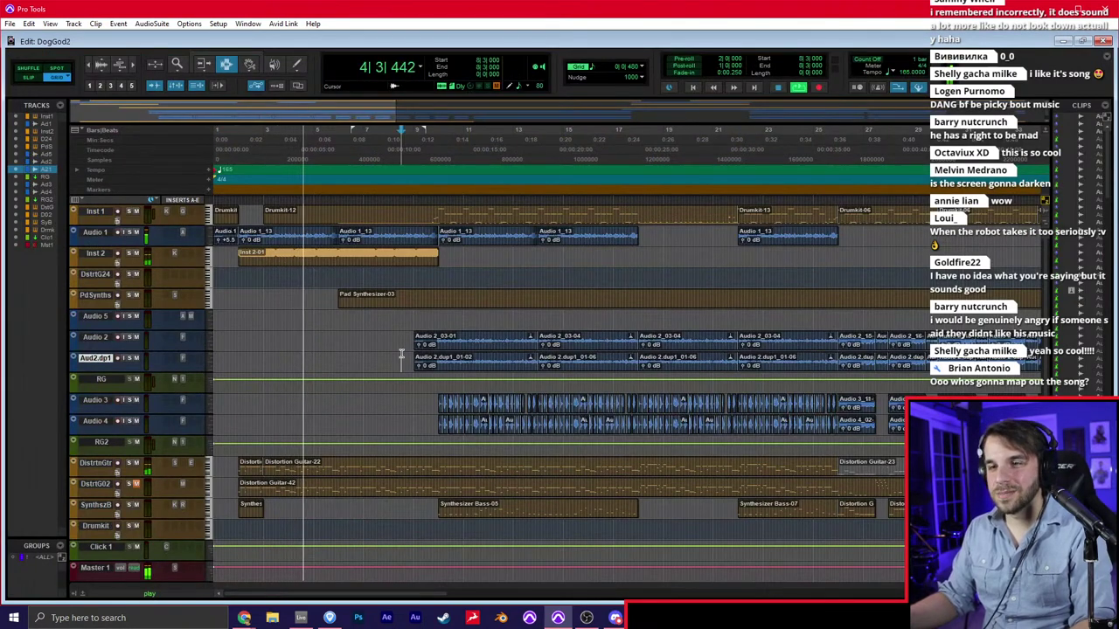
Examine the DogGod2 arrangement from the opening bars to about bar 61 while the song plays
left_click(410, 324)
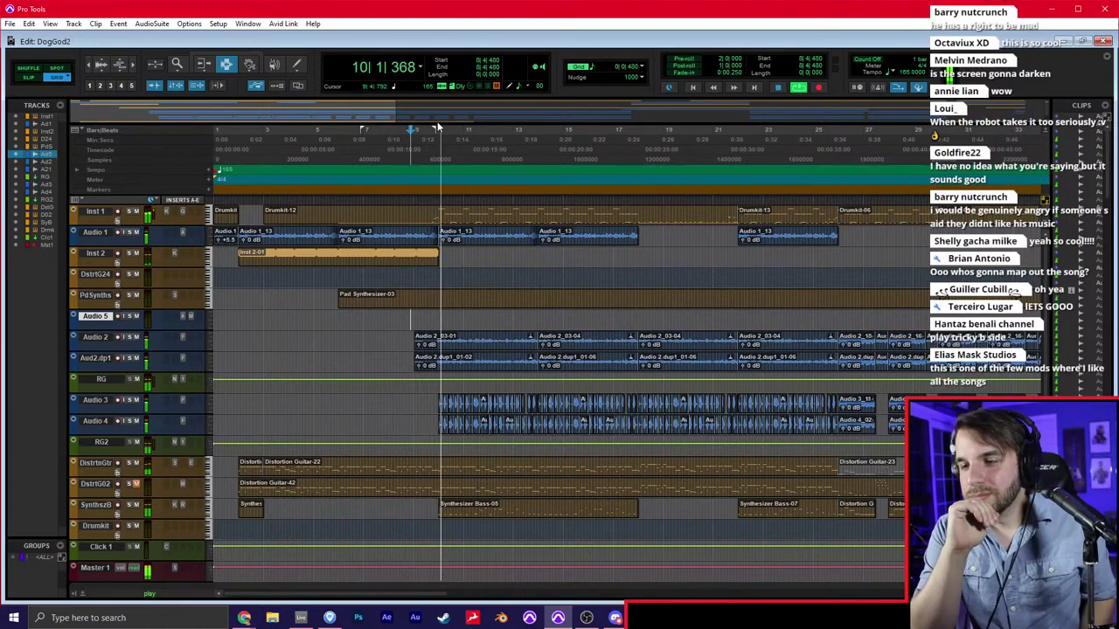
left_click(491, 260)
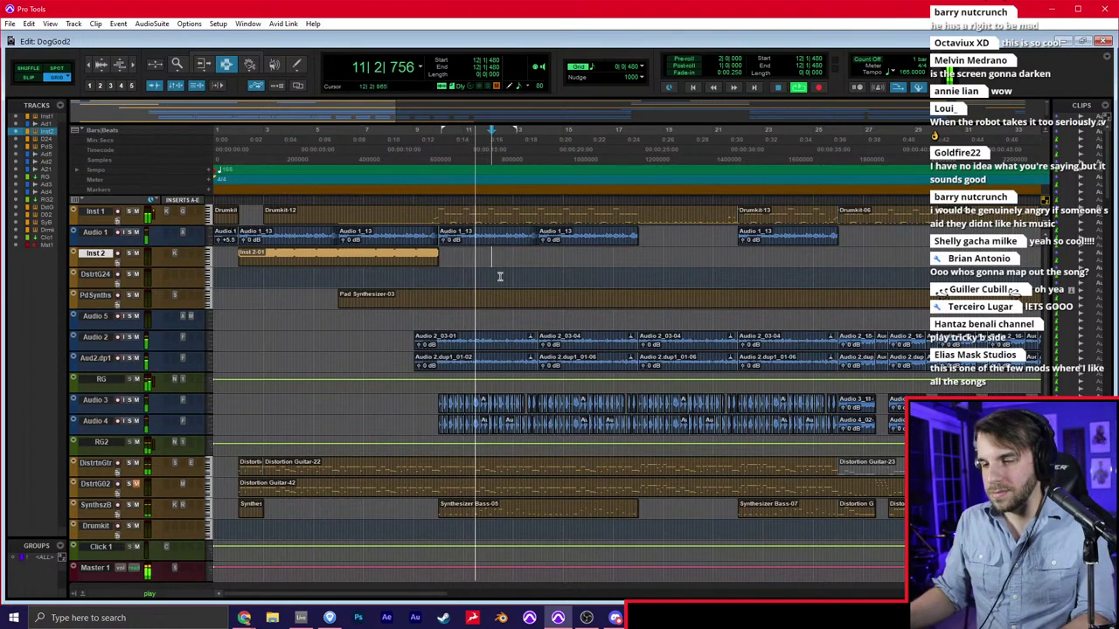
left_click(494, 265)
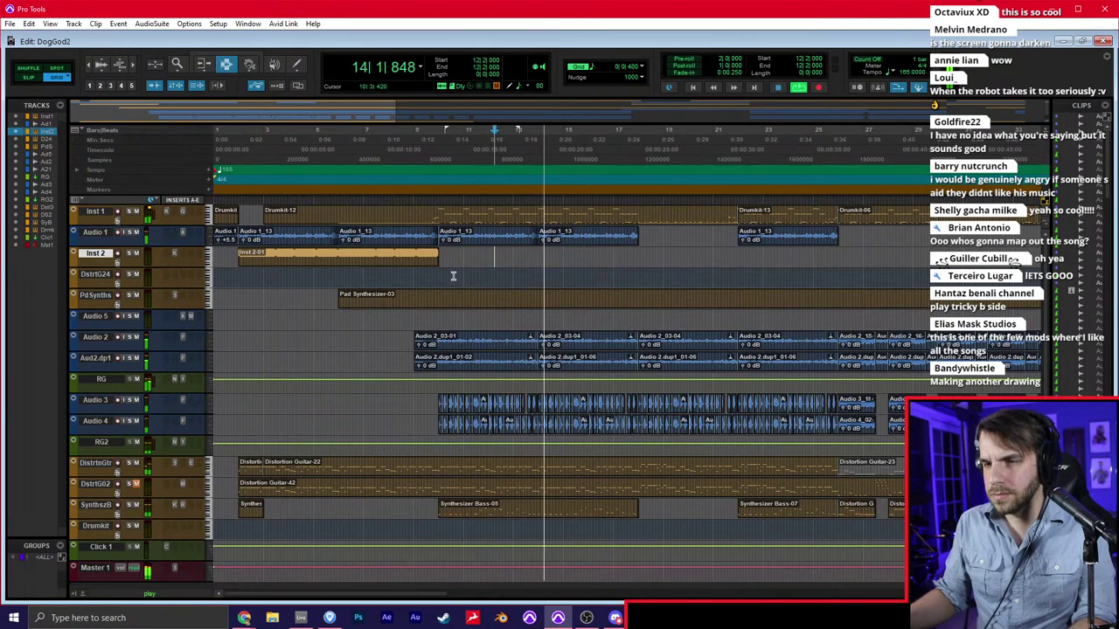
left_click(454, 276)
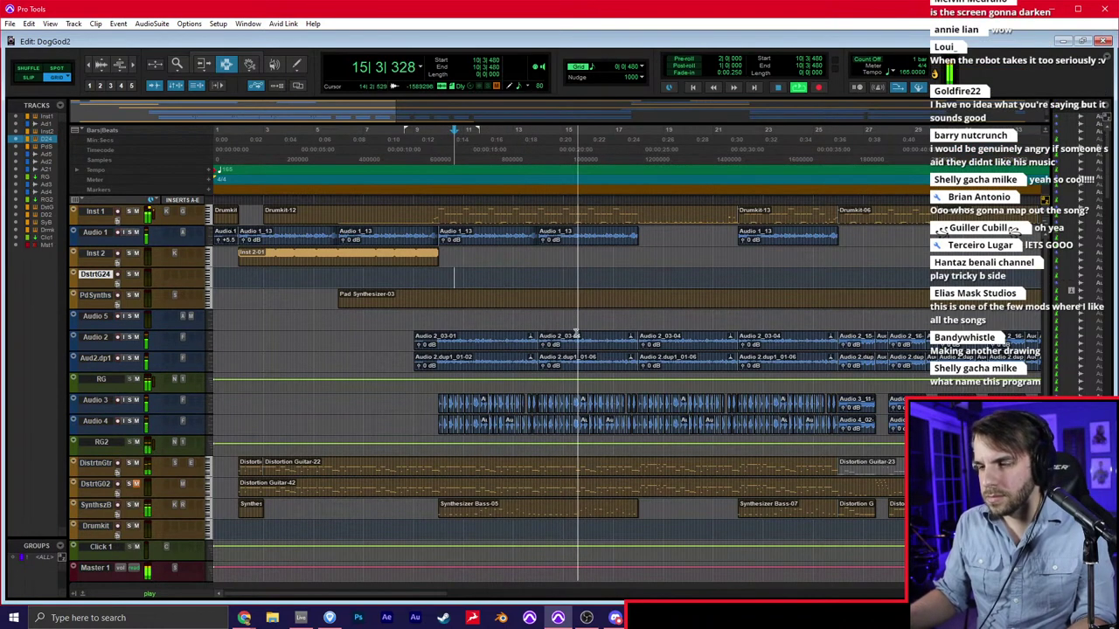
scroll(627, 347, "right", 3)
left_click(627, 348)
key("r")
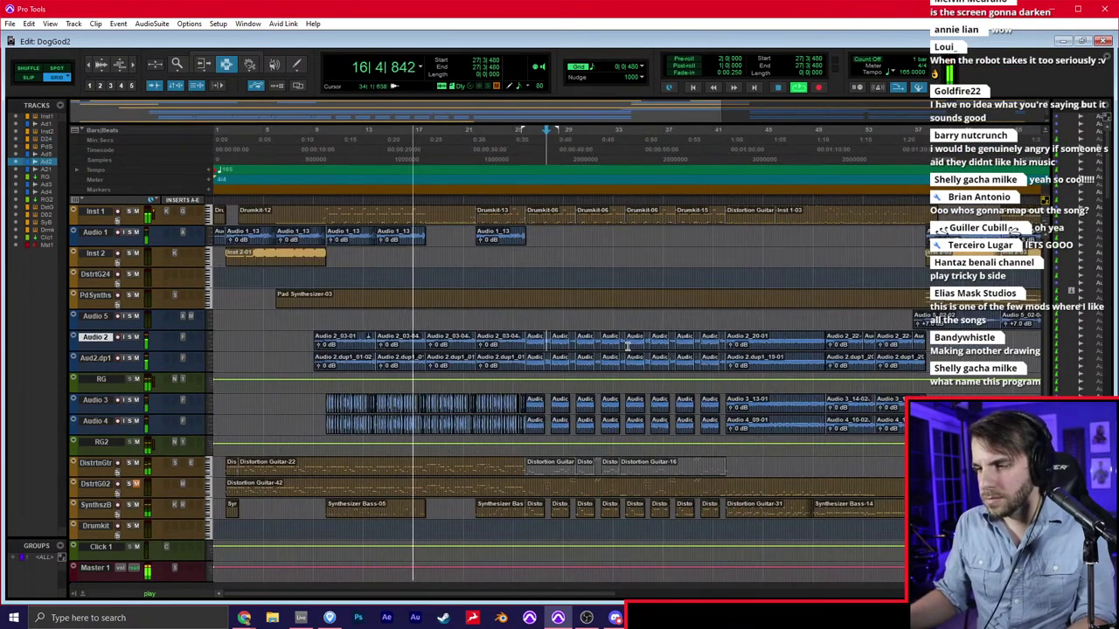
scroll(627, 347, "right", 2)
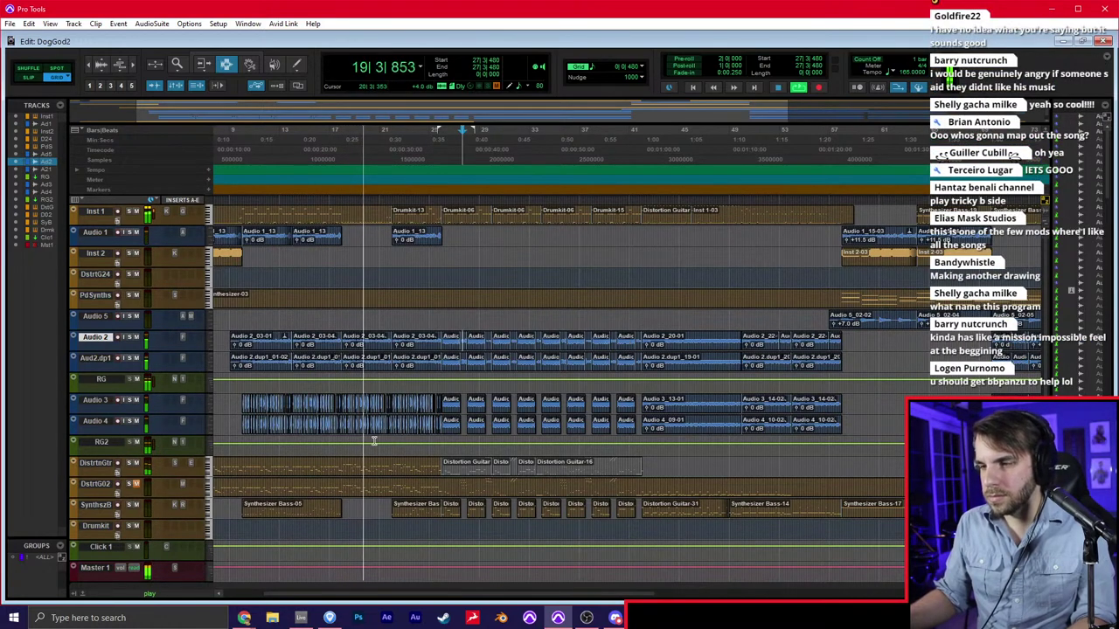
Set the grid to 1 bar and copy the DstrtG02 MIDI from bar 42 to 54 onto DistrtnGtr at bar 42
left_click(641, 68)
left_click(653, 72)
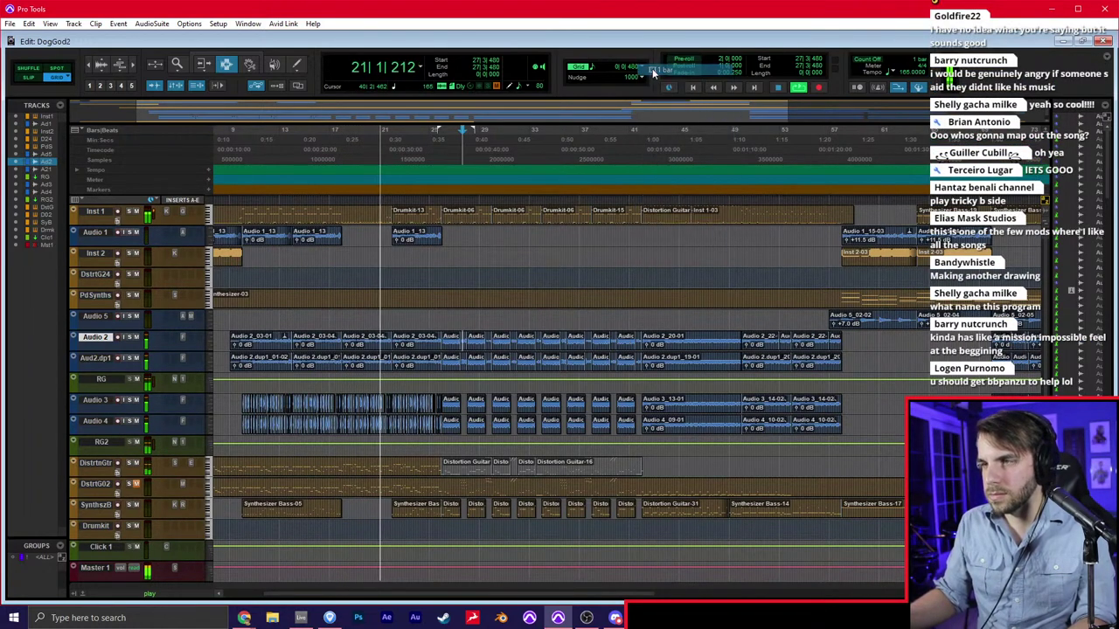
left_click_drag(649, 476, 793, 492)
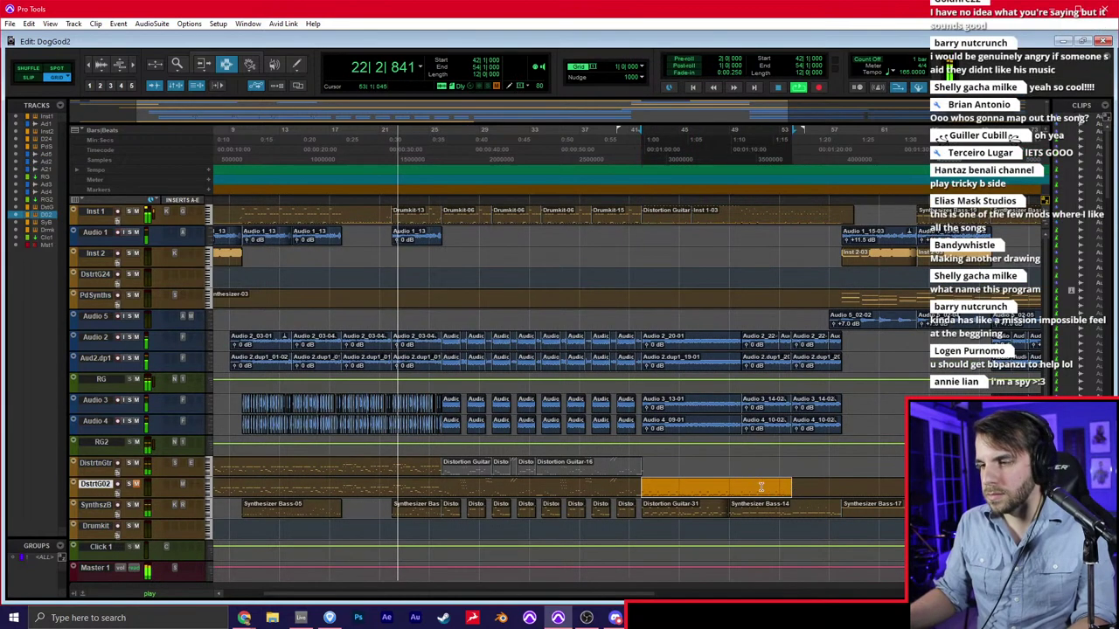
left_click(644, 469)
key("ctrl+v")
left_click(693, 467)
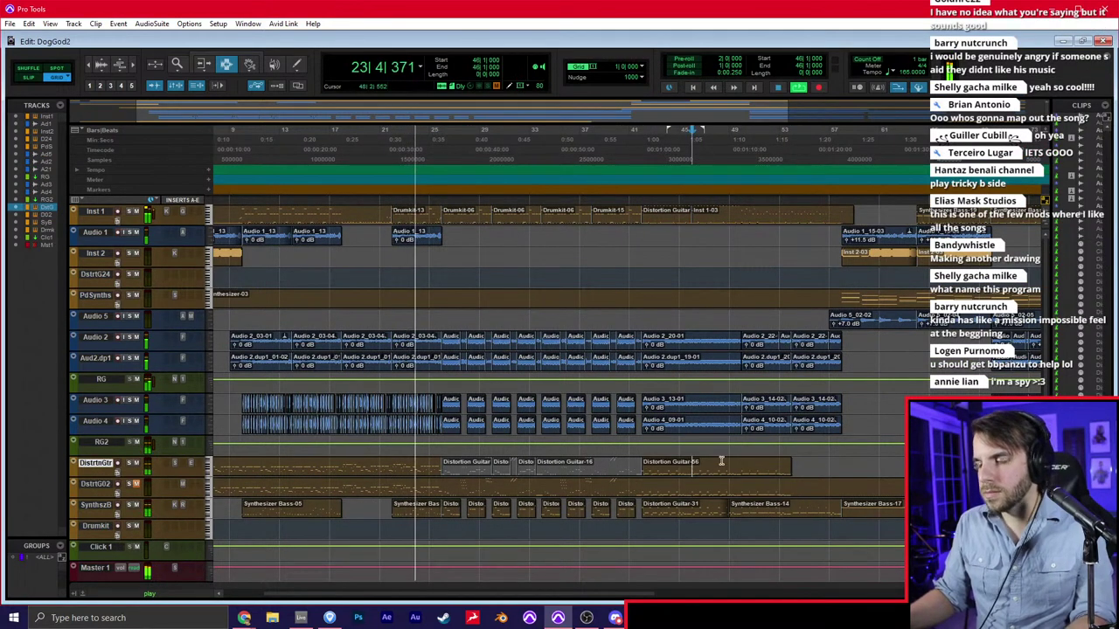
Examine the repeating guitar section of DogGod2 from about bar 24 to bar 35 while the song plays
scroll(723, 461, "right", 3)
left_click(696, 467)
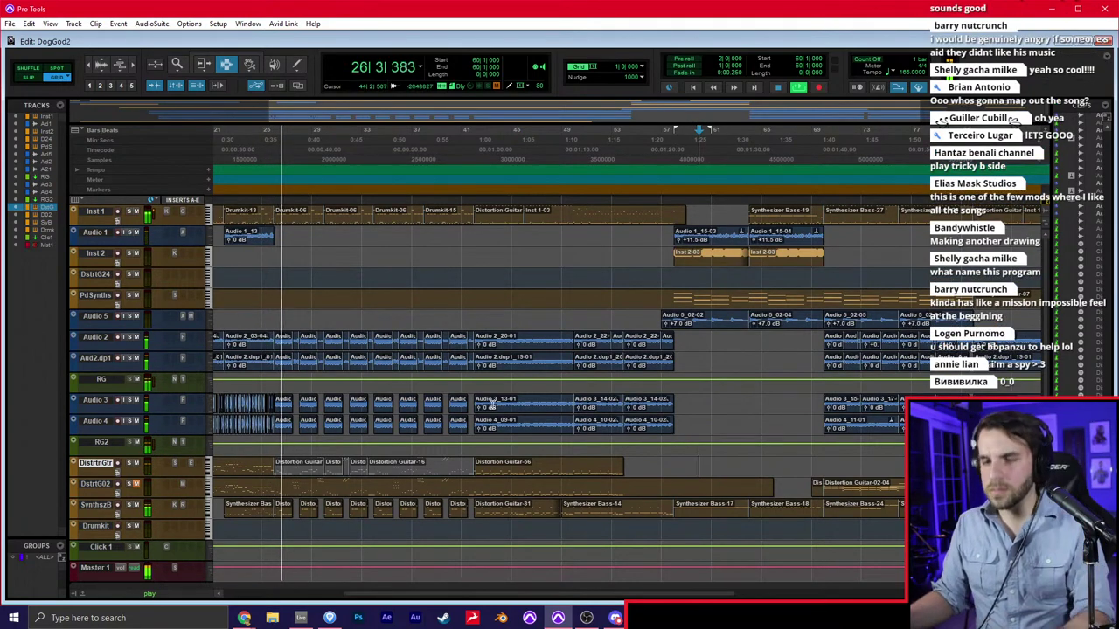
scroll(418, 391, "left", 3)
left_click(418, 386)
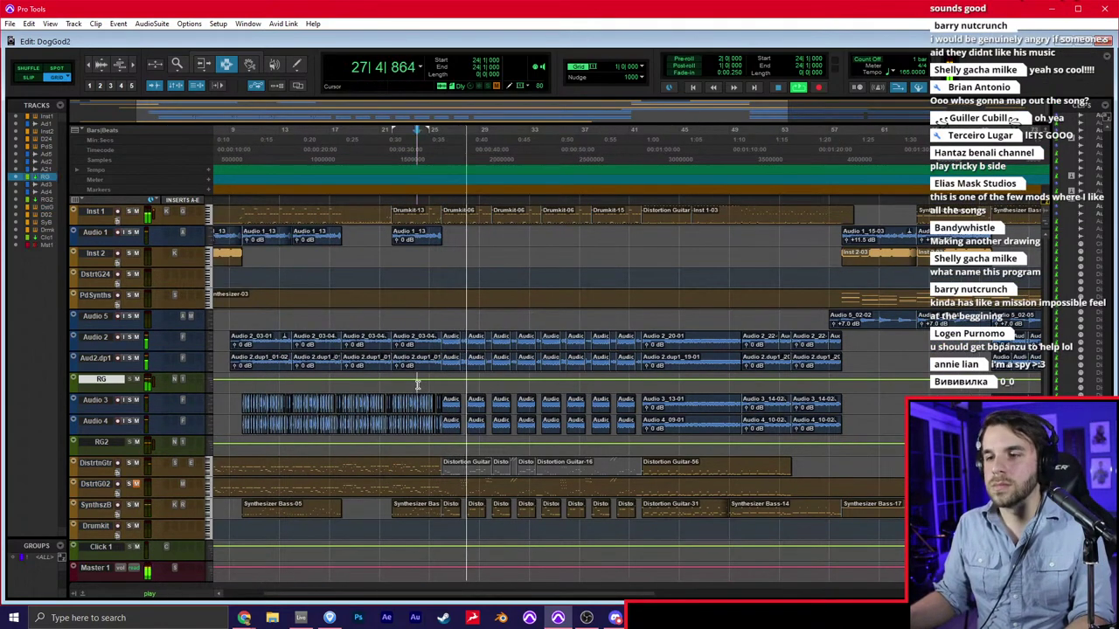
key("t")
scroll(418, 385, "right", 3)
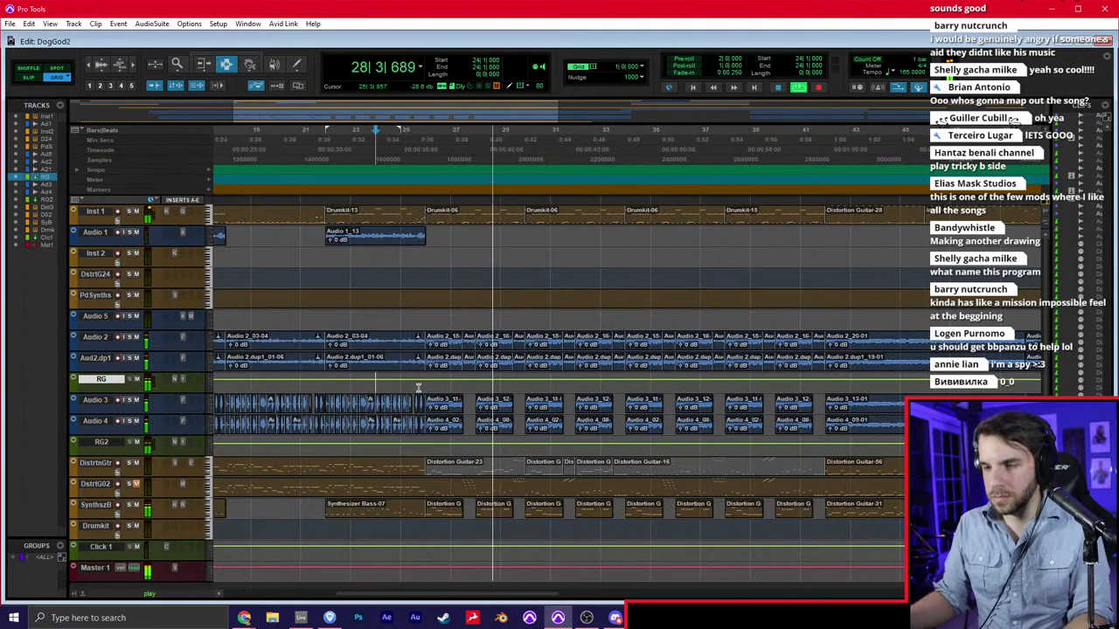
left_click(581, 275)
scroll(604, 315, "right", 2)
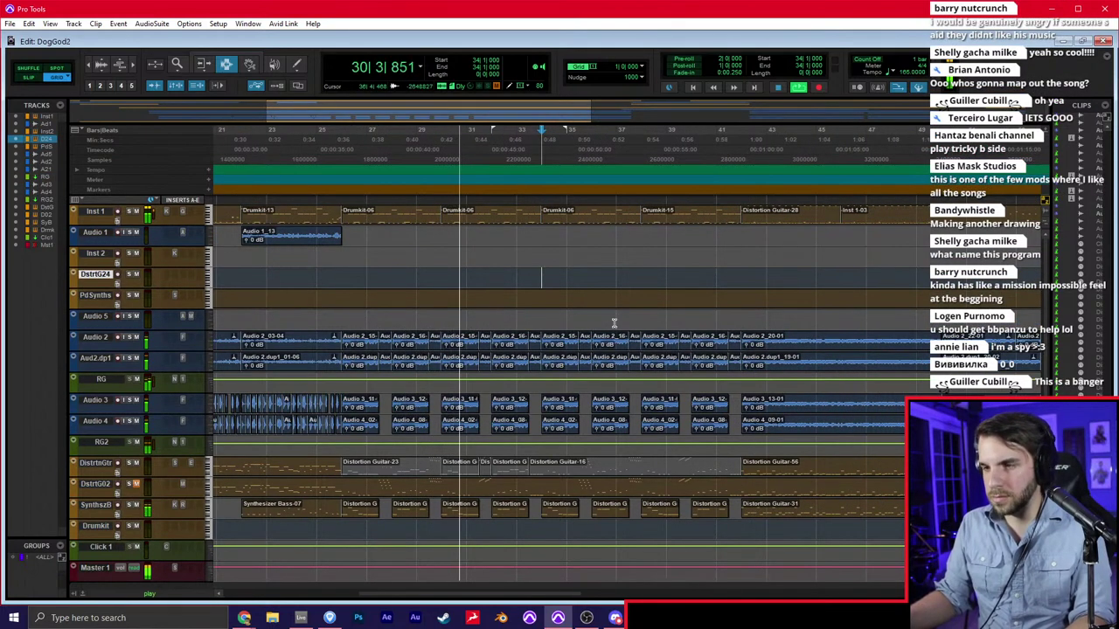
left_click(612, 318)
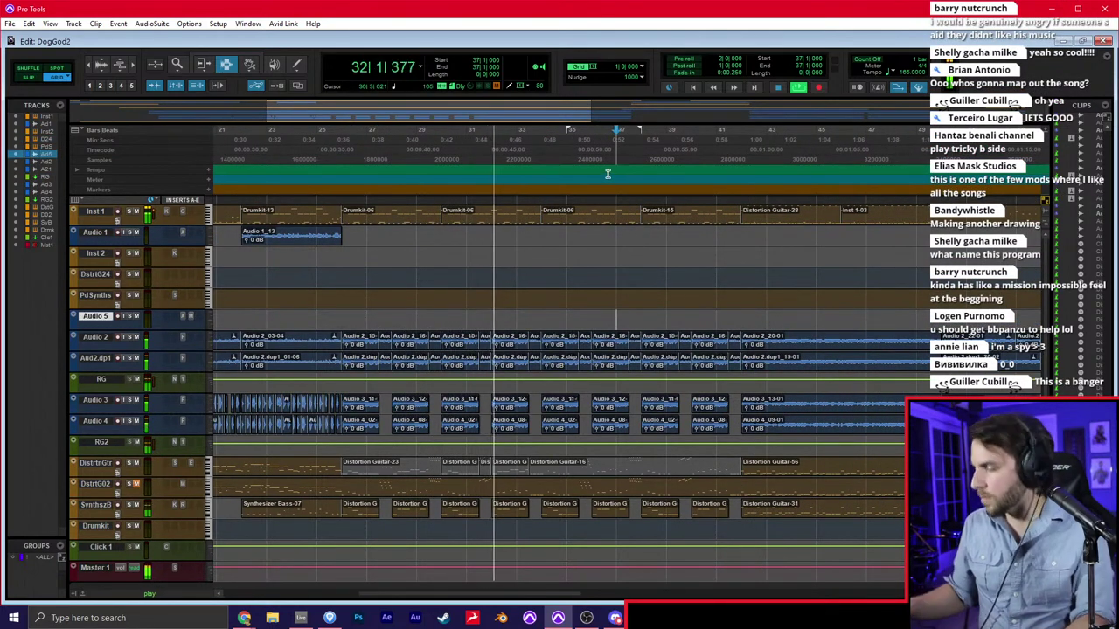
left_click(555, 271)
key("t")
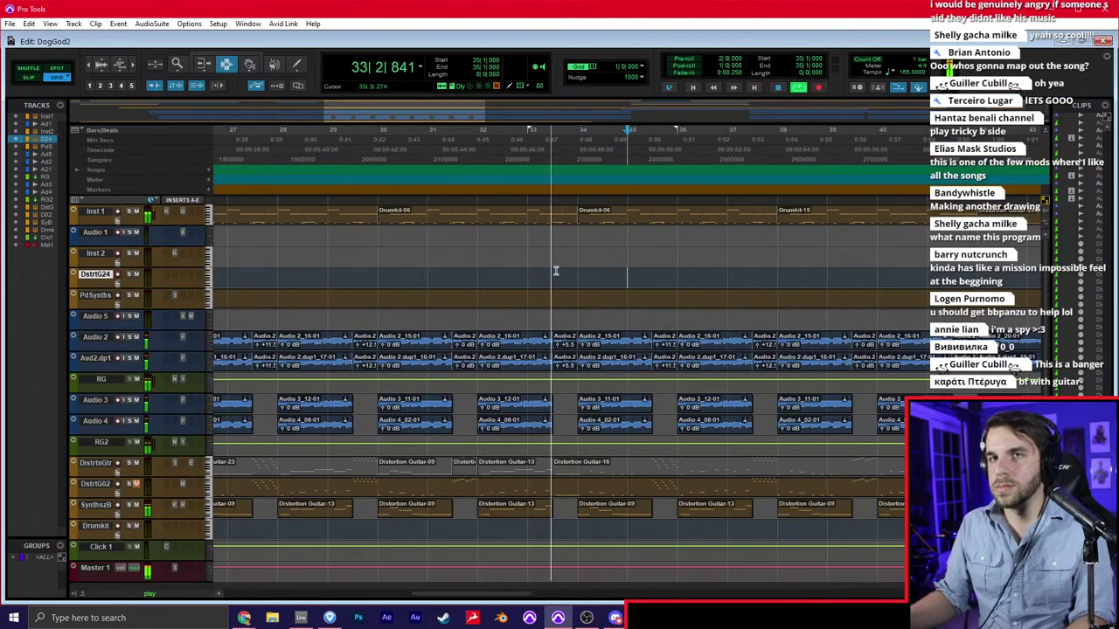
Follow the playback from about bar 35 into the section starting at bar 42, checking the clips up to bar 46
scroll(556, 272, "right", 2)
left_click(558, 273)
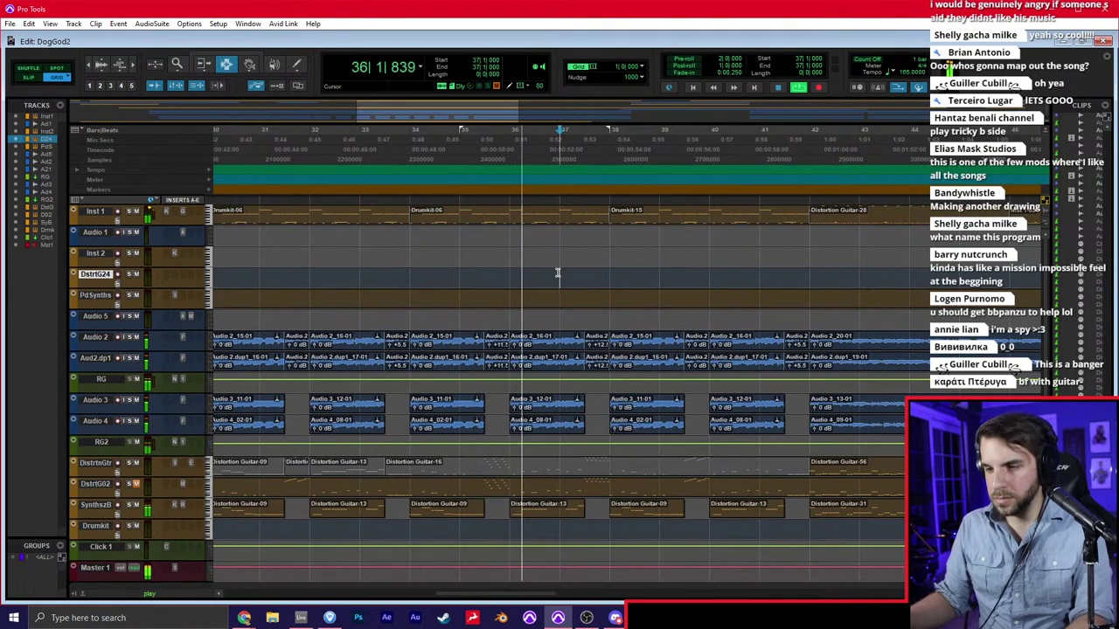
scroll(551, 263, "right", 3)
left_click(562, 254)
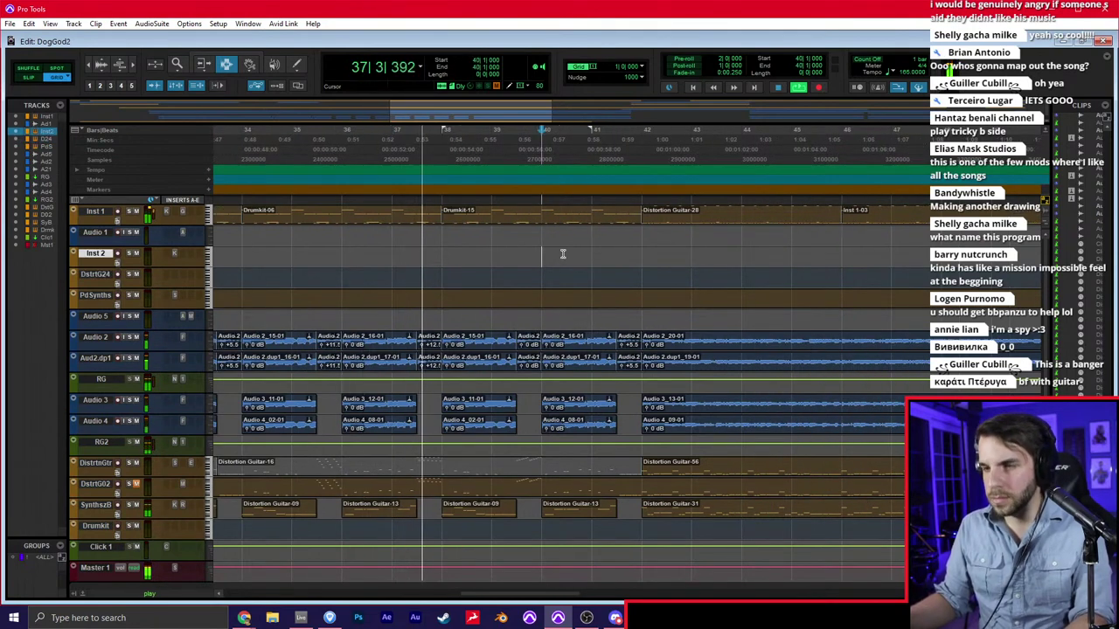
scroll(563, 253, "right", 3)
left_click(563, 254)
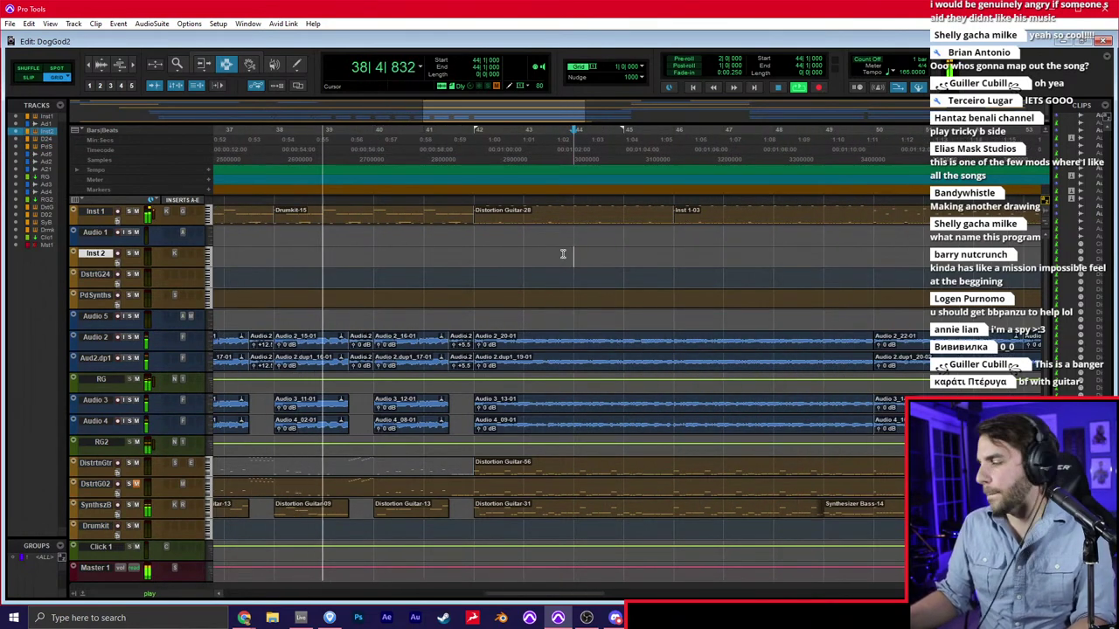
left_click(490, 270)
scroll(489, 270, "right", 1)
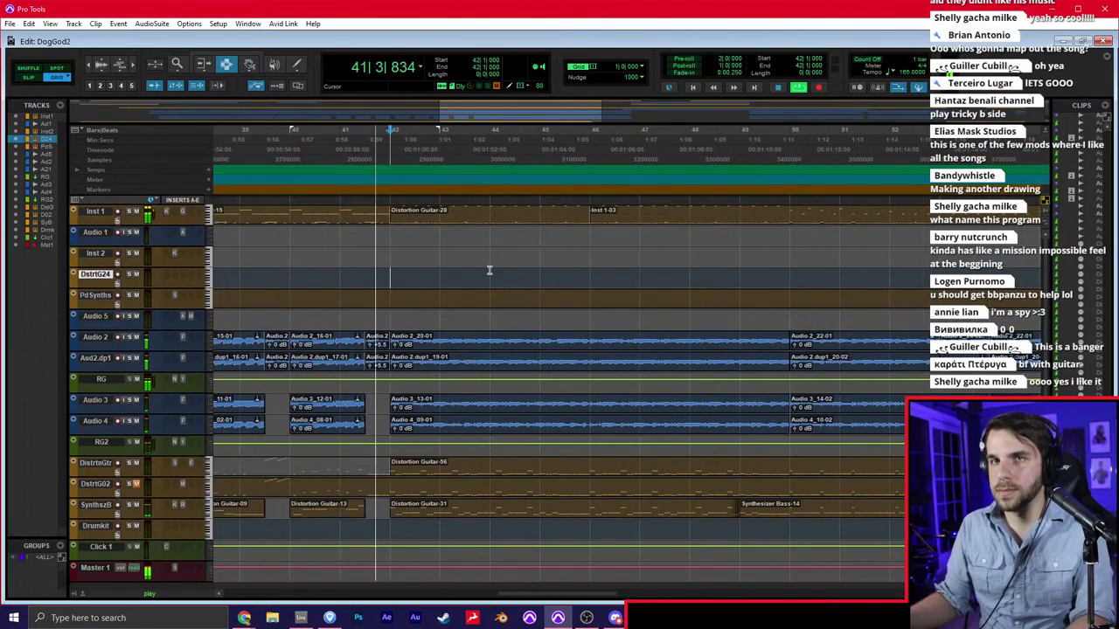
left_click(490, 267)
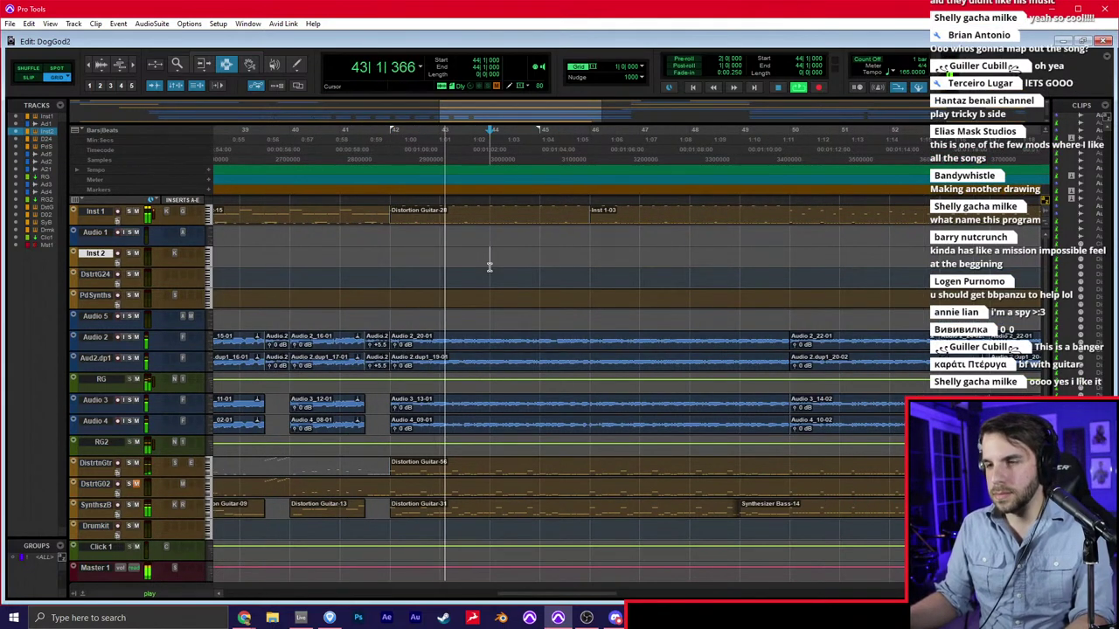
scroll(486, 266, "right", 1)
left_click(482, 266)
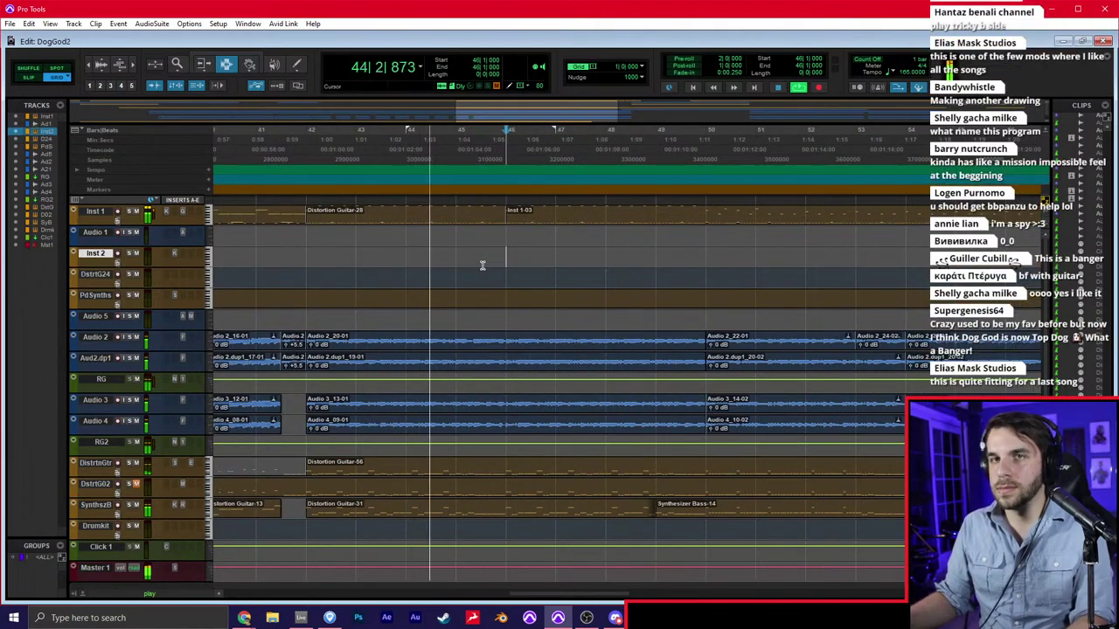
Examine the guitar and bass clips from bar 46 up to the section change at bar 58 during playback
scroll(483, 266, "right", 1)
left_click(550, 273)
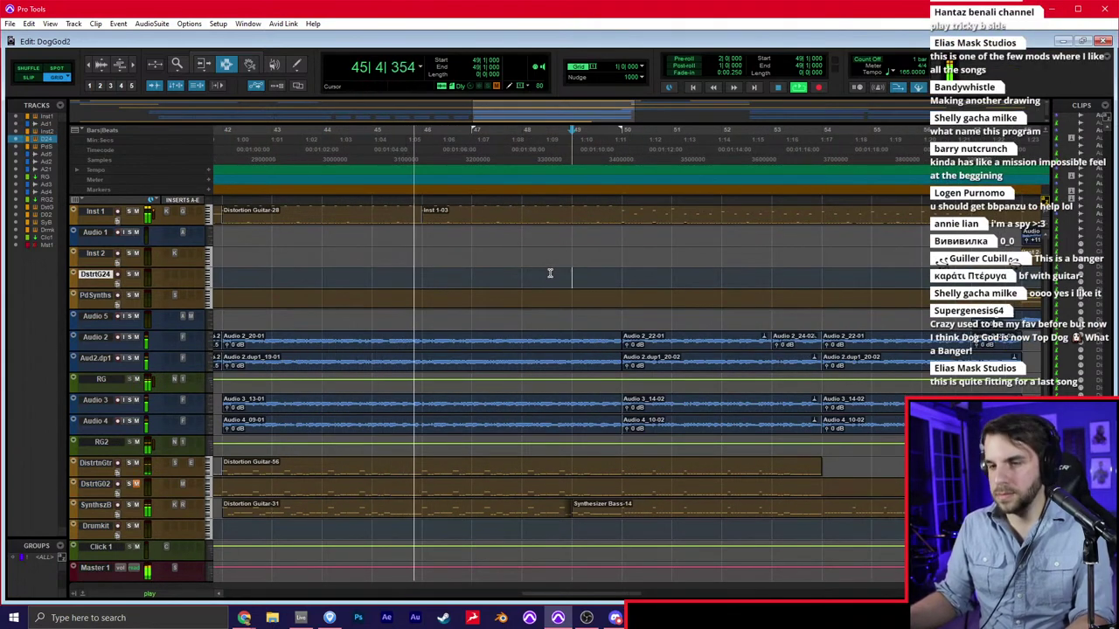
scroll(550, 274, "right", 2)
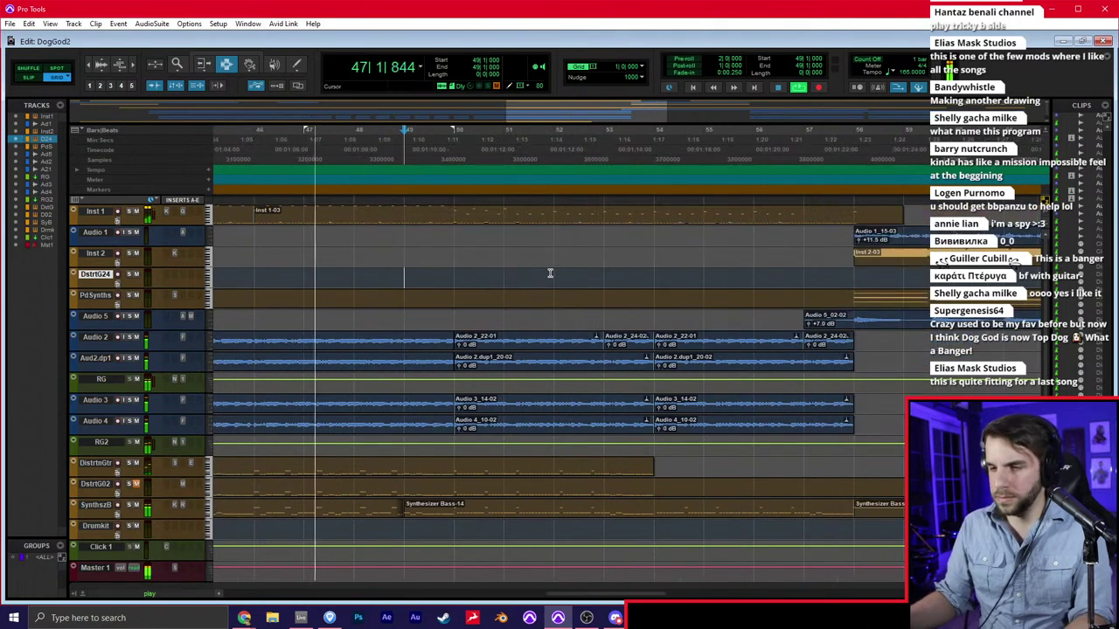
left_click(550, 274)
scroll(549, 274, "down", 1)
scroll(550, 274, "right", 1)
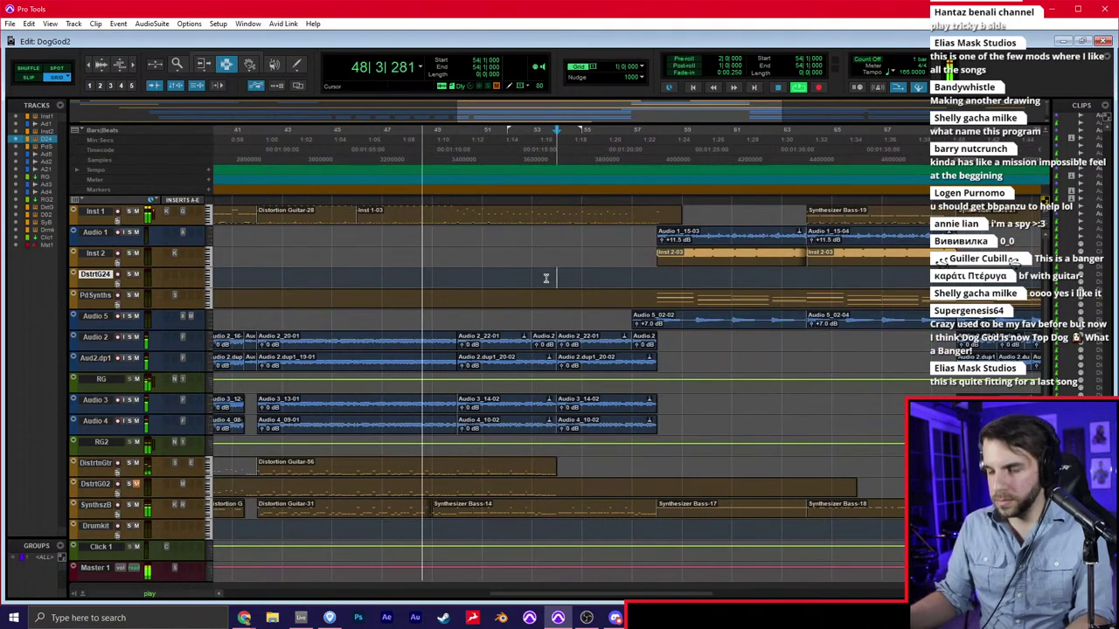
left_click(547, 276)
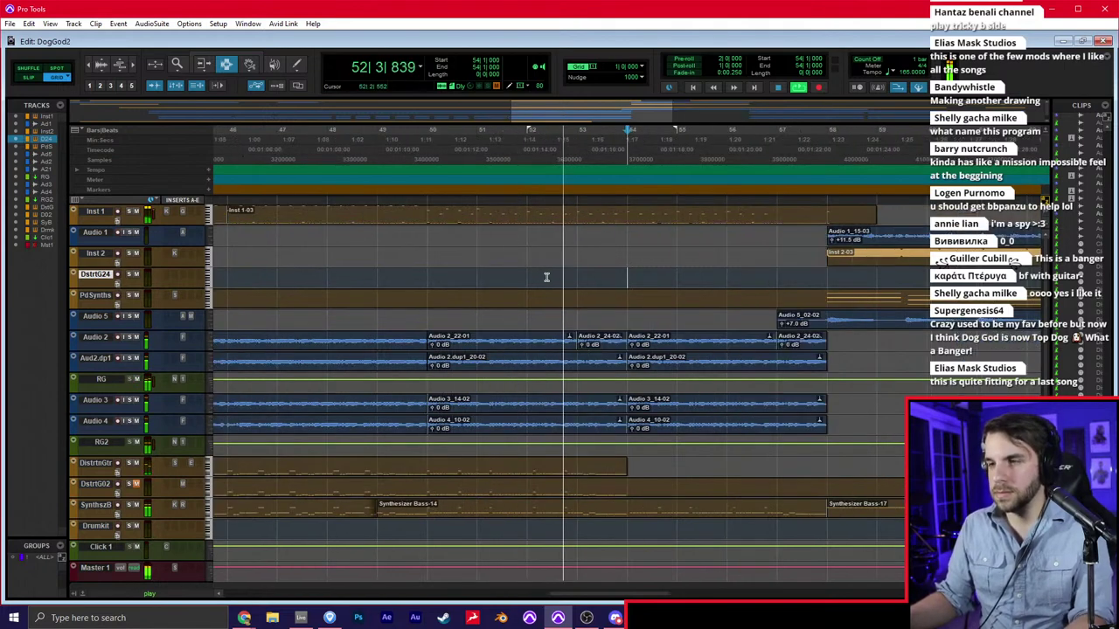
left_click(552, 277)
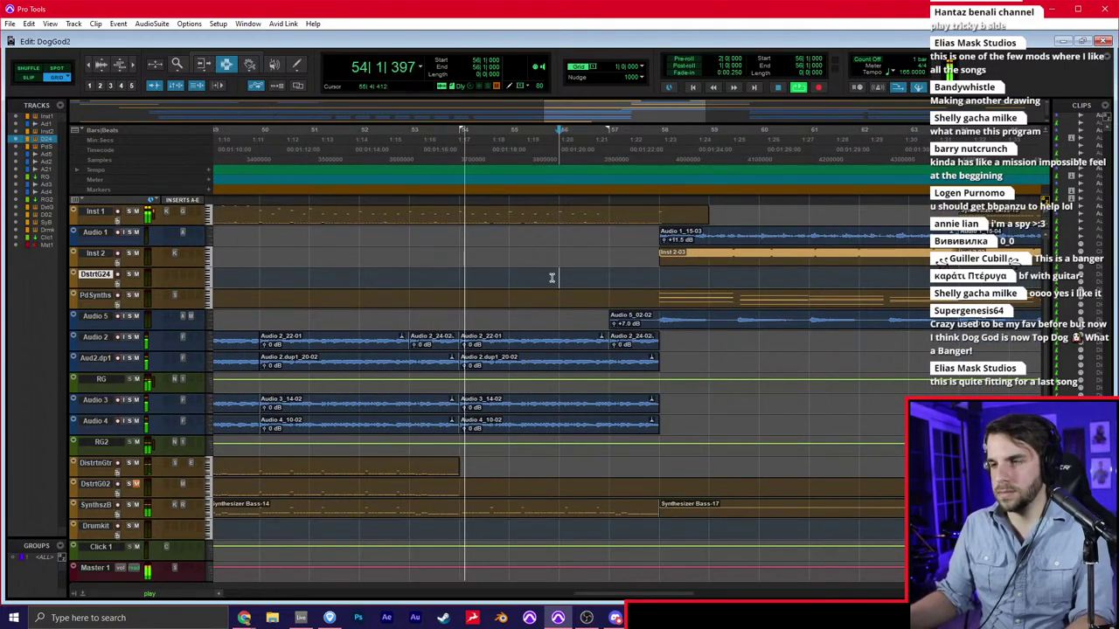
left_click(662, 279)
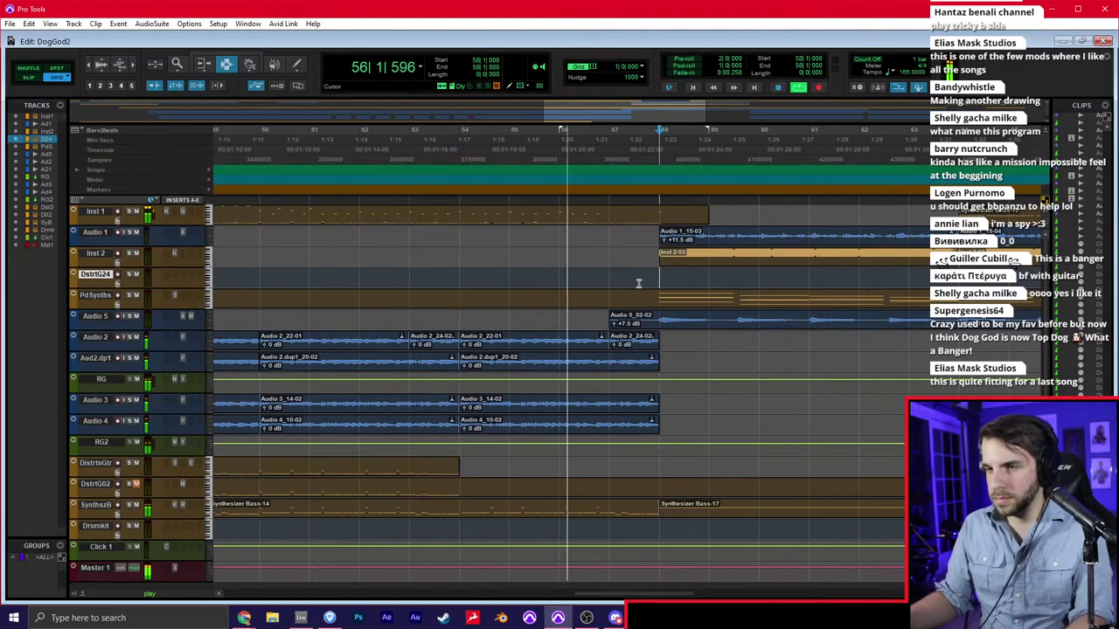
Examine the pad synth and Inst 2 section from bar 58 to bar 70 as the song plays
key("r")
left_click(704, 280)
scroll(705, 280, "right", 2)
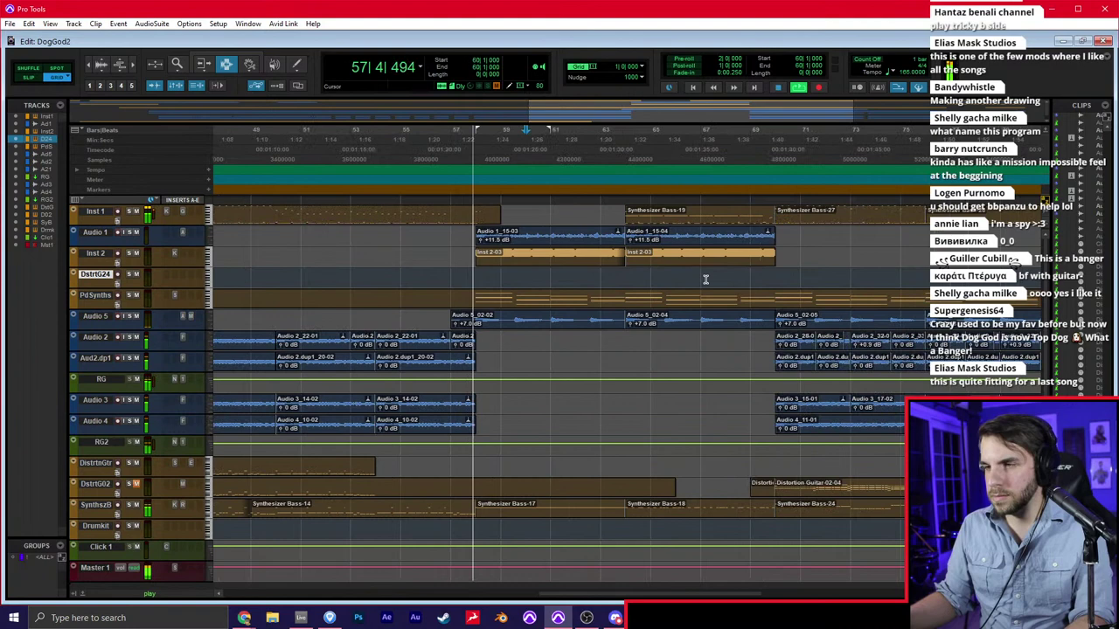
left_click(634, 295)
left_click(608, 285)
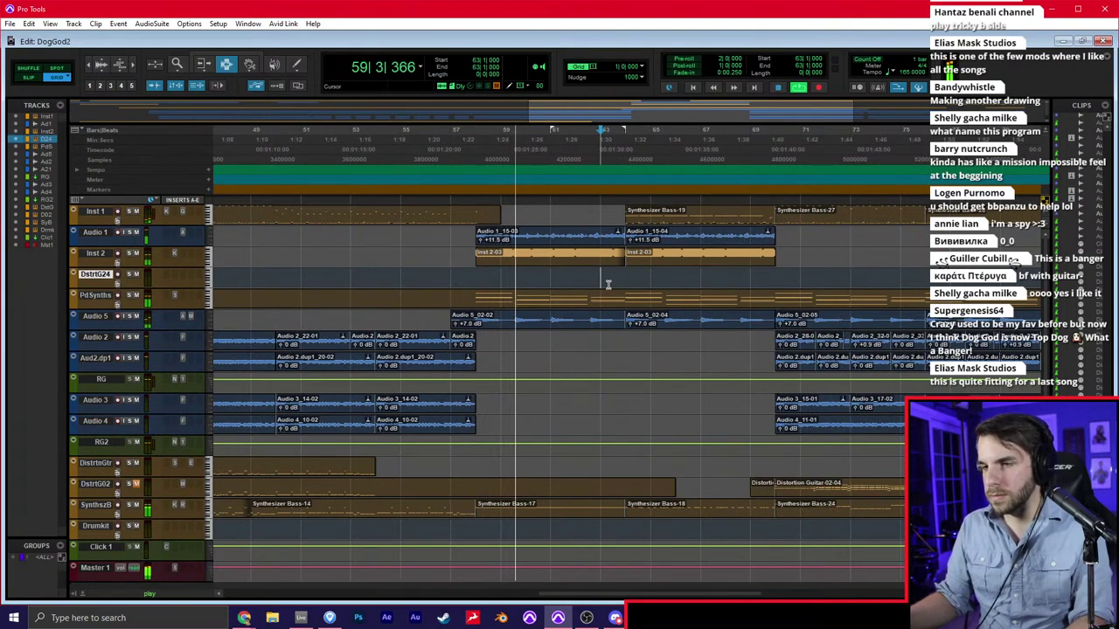
left_click(625, 278)
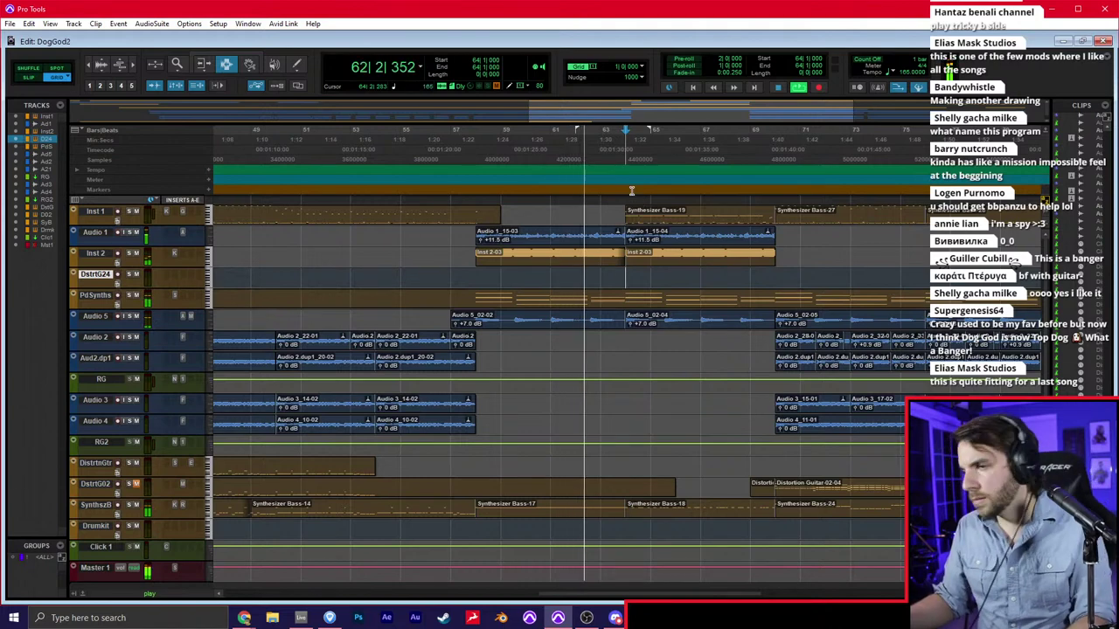
left_click(602, 284)
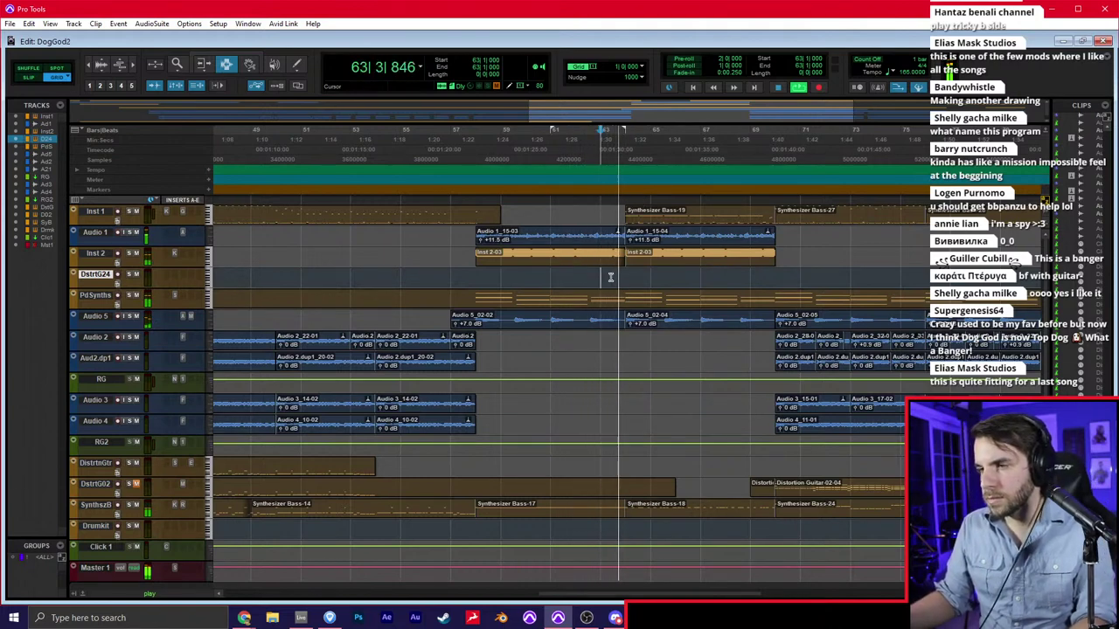
left_click(614, 278)
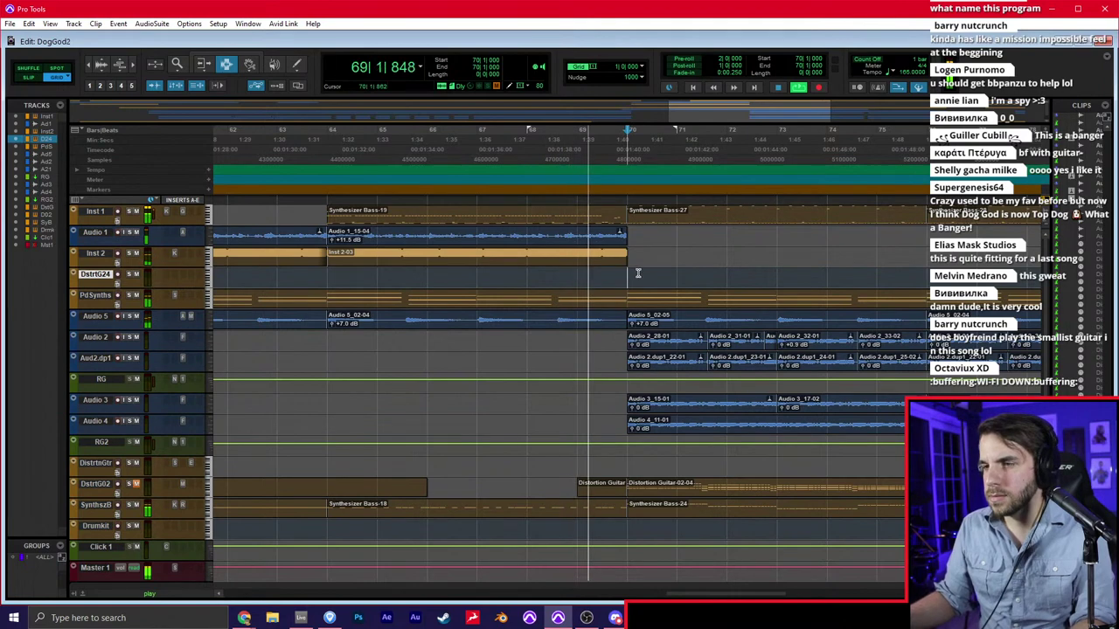
Follow the playback from bar 70 through the returning guitars to about bar 84
left_click(670, 252)
scroll(675, 268, "right", 3)
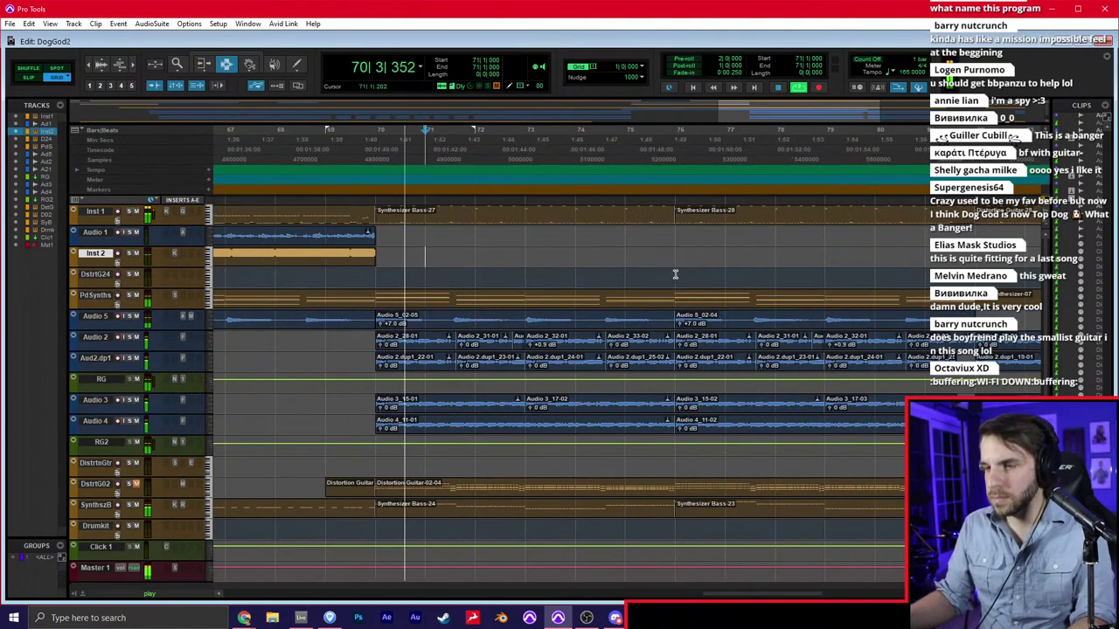
left_click(662, 262)
scroll(663, 262, "down", 1)
scroll(663, 262, "right", 1)
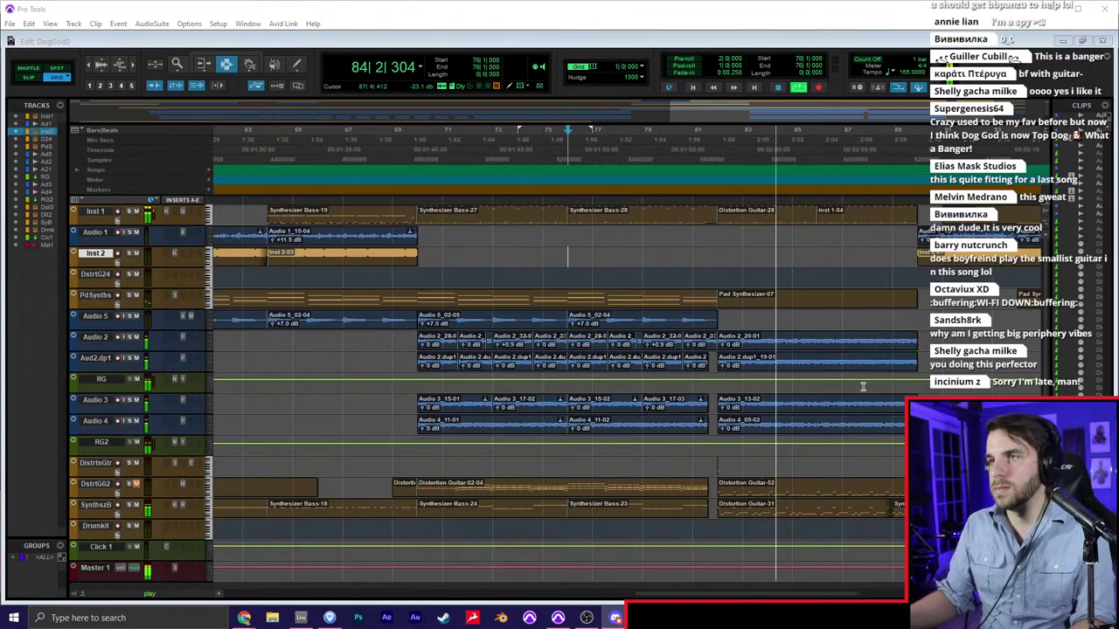
Examine the closing part of the arrangement from about bar 85 to the song's end at bar 98 during playback
left_click(923, 365)
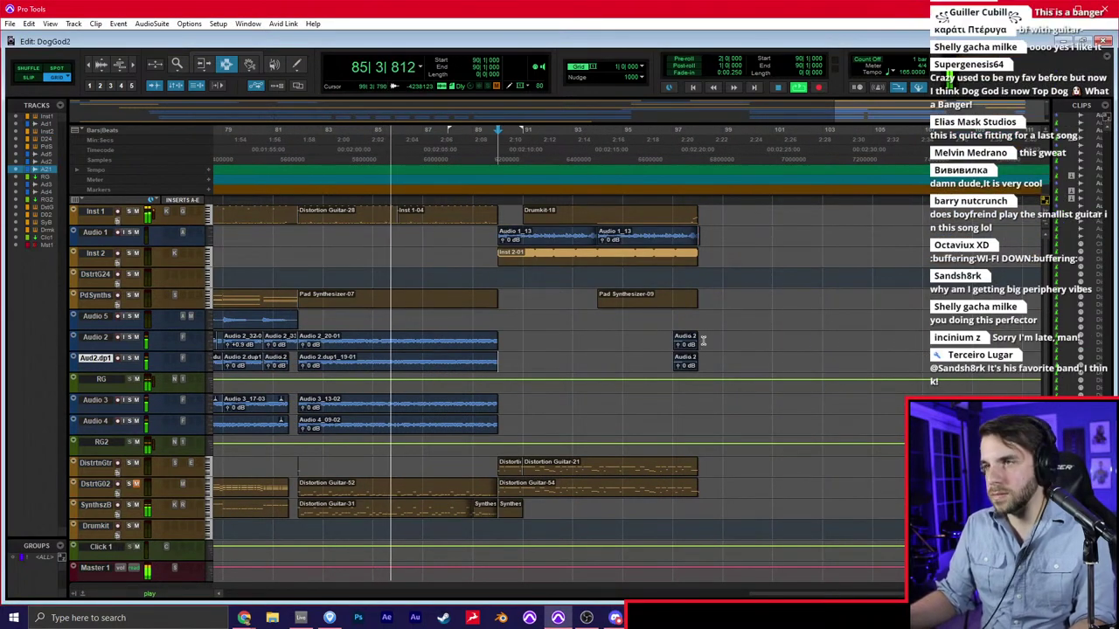
left_click(626, 335)
left_click(615, 355)
left_click(584, 339)
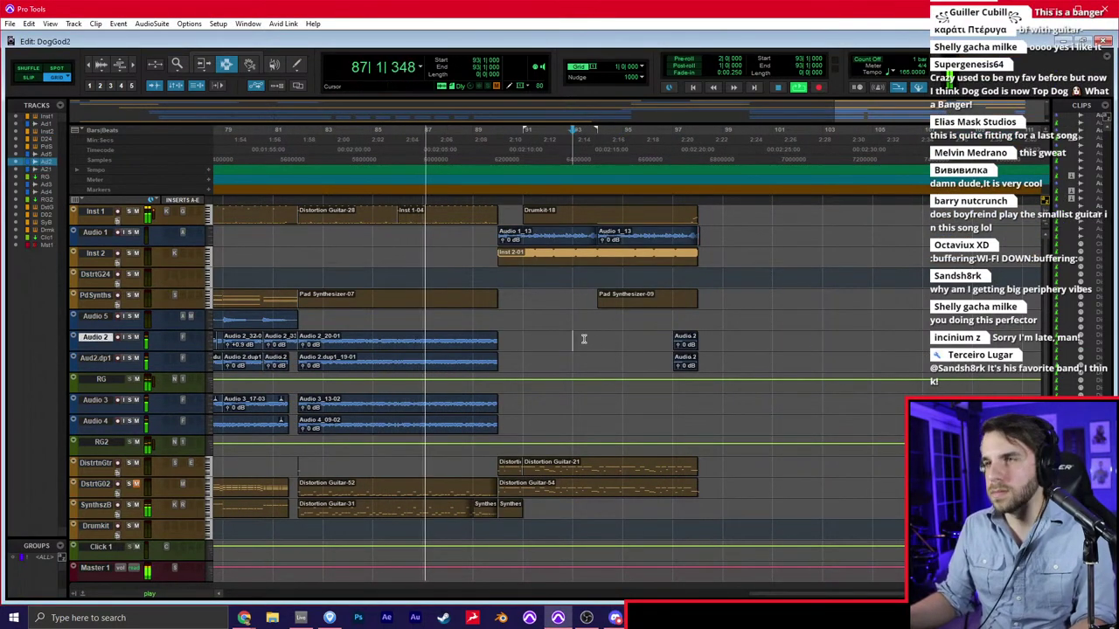
key("t")
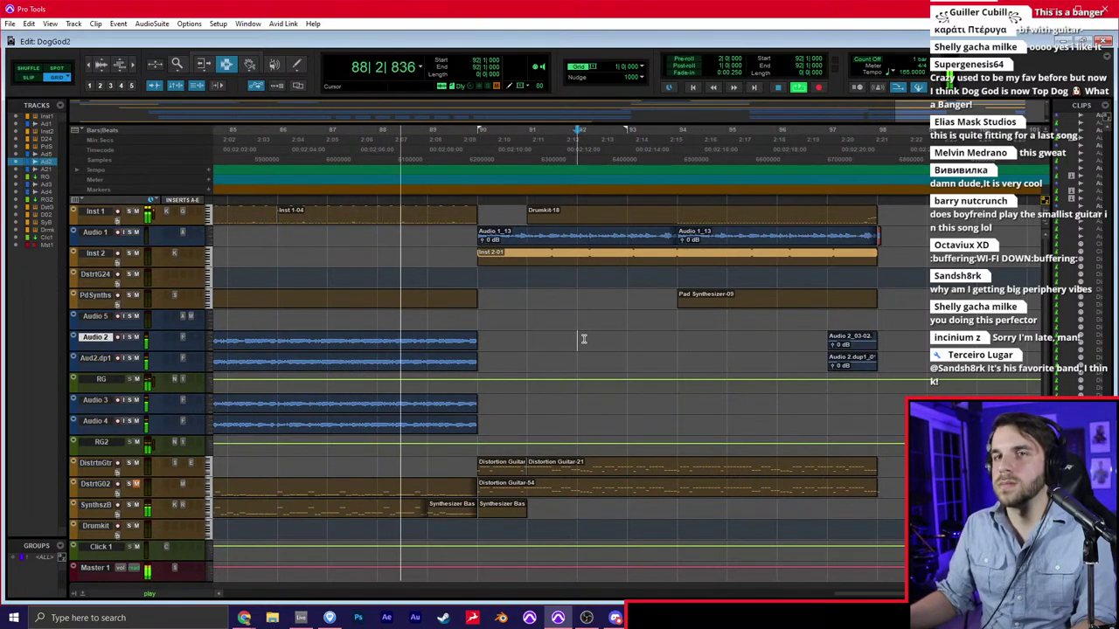
left_click(586, 324)
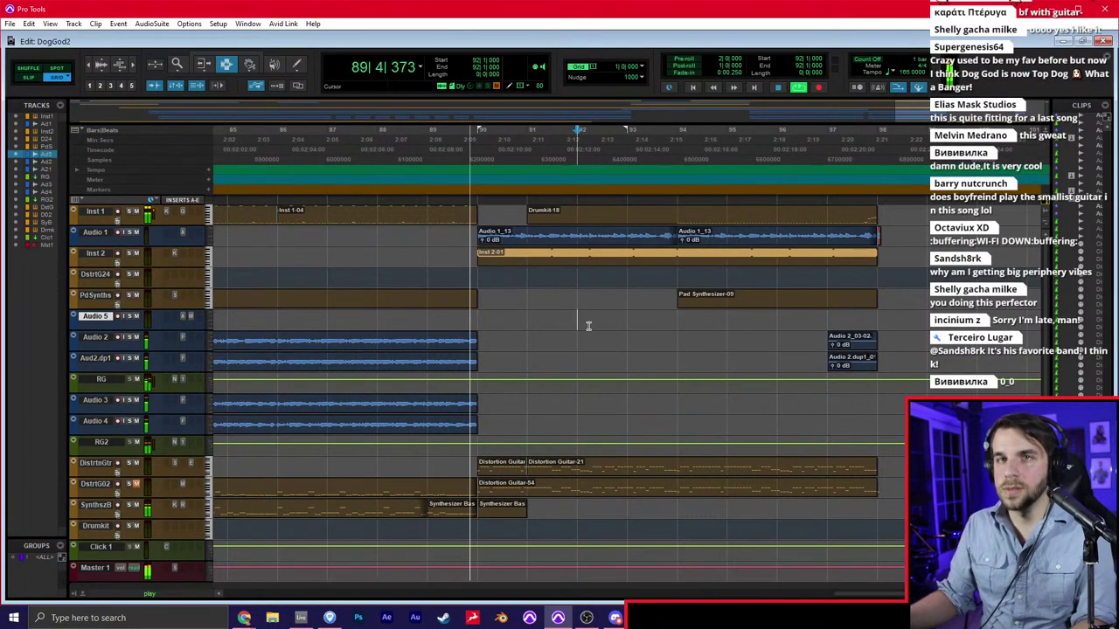
key("alt+Tab")
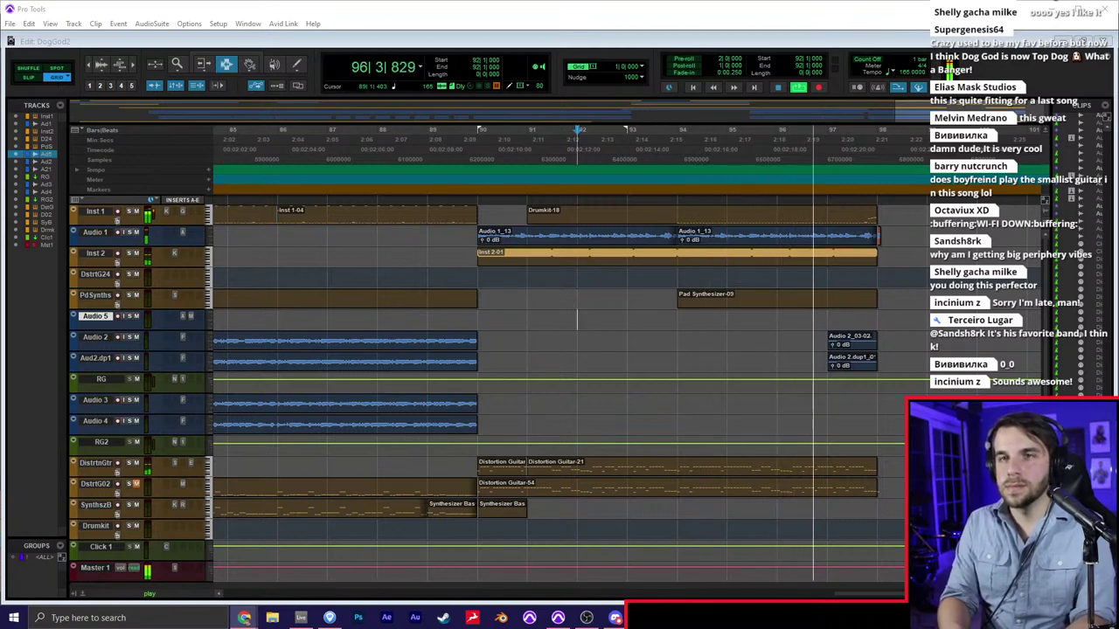
left_click(725, 317)
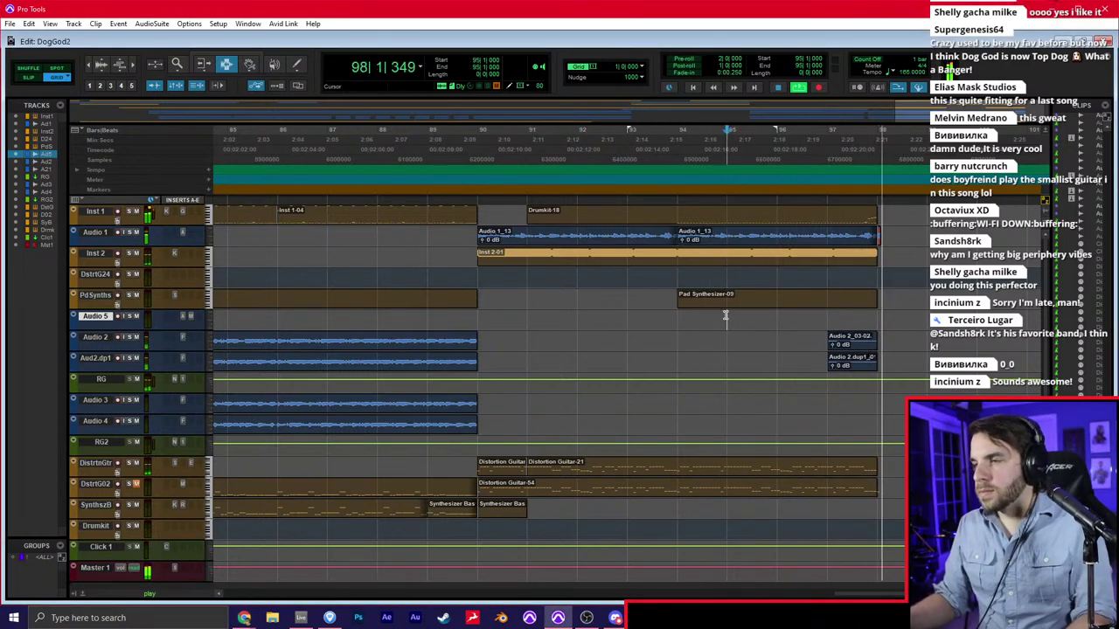
Stop playback, return to the session start and show the whole DogGod2 arrangement in the timeline
key("space")
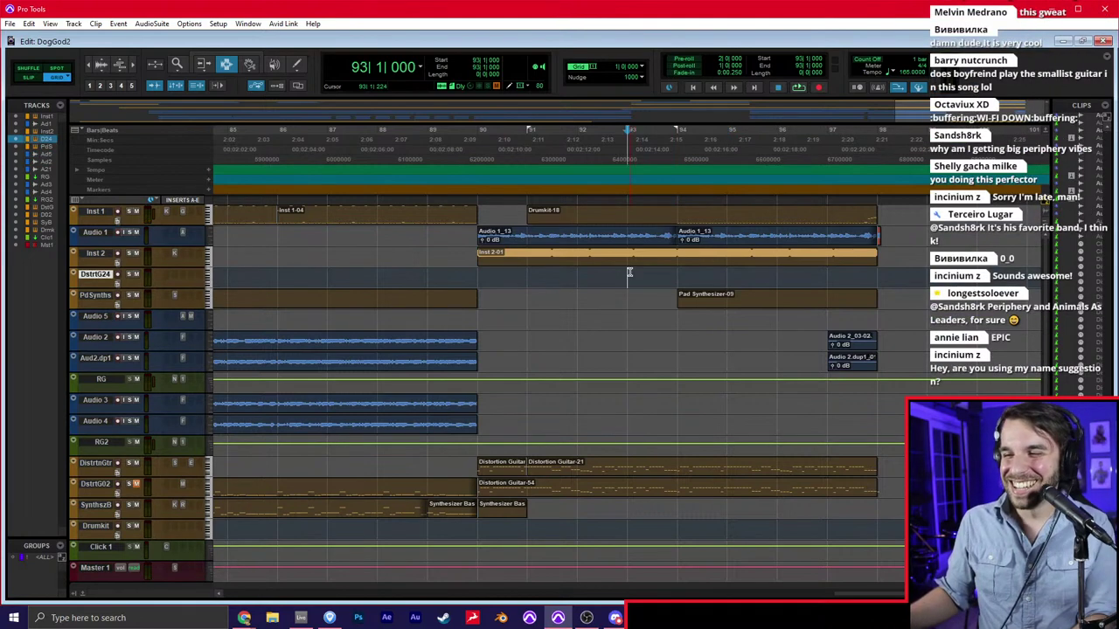
key("Return")
key("r")
key("r")
key("r")
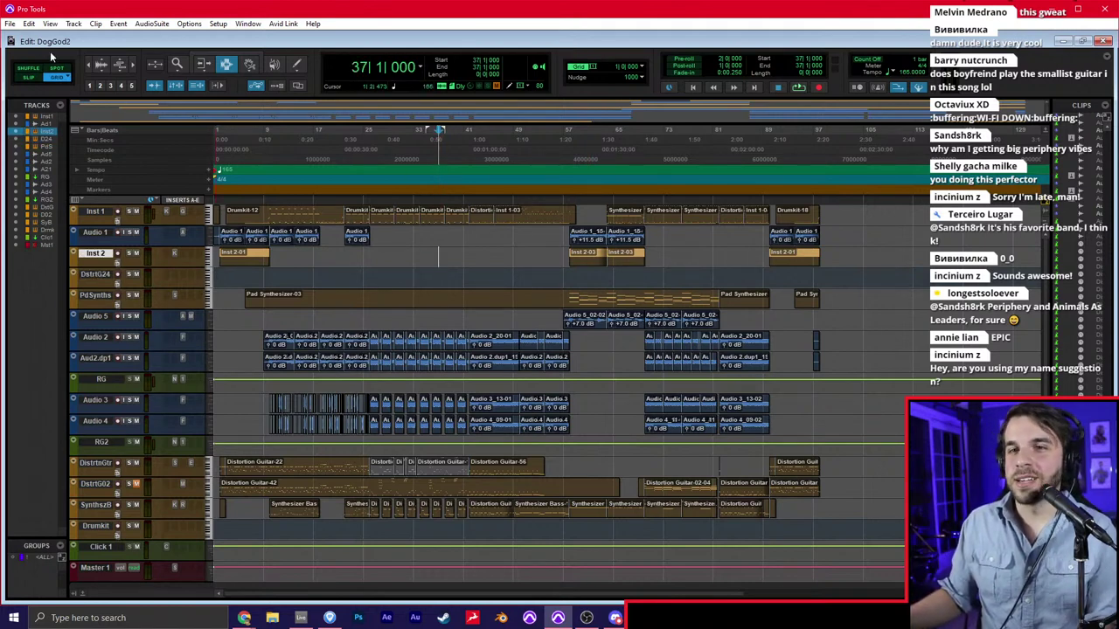
left_click(449, 233)
left_click(461, 259)
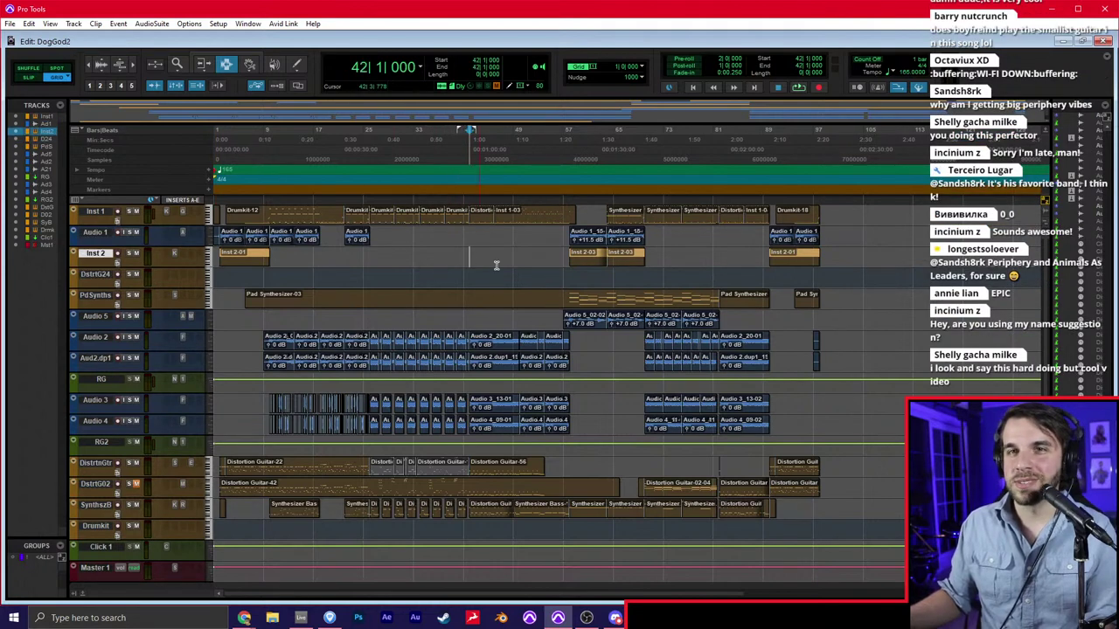
left_click(609, 277)
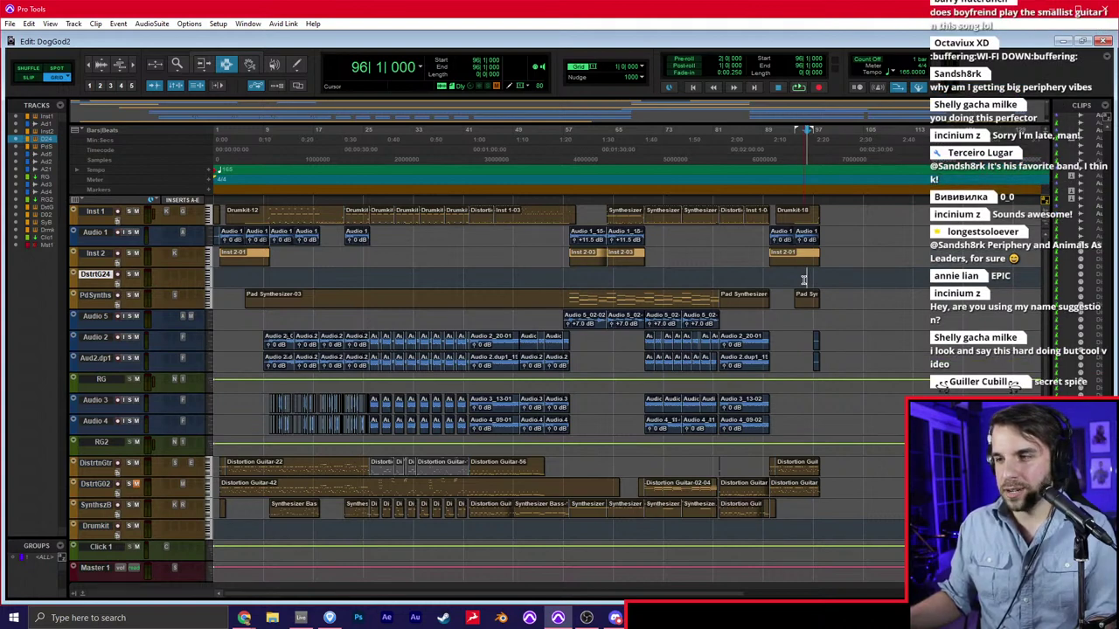
Quit Pro Tools and Ableton Live, then minimize the DogGods score in Guitar Pro to reach the desktop
left_click(829, 243)
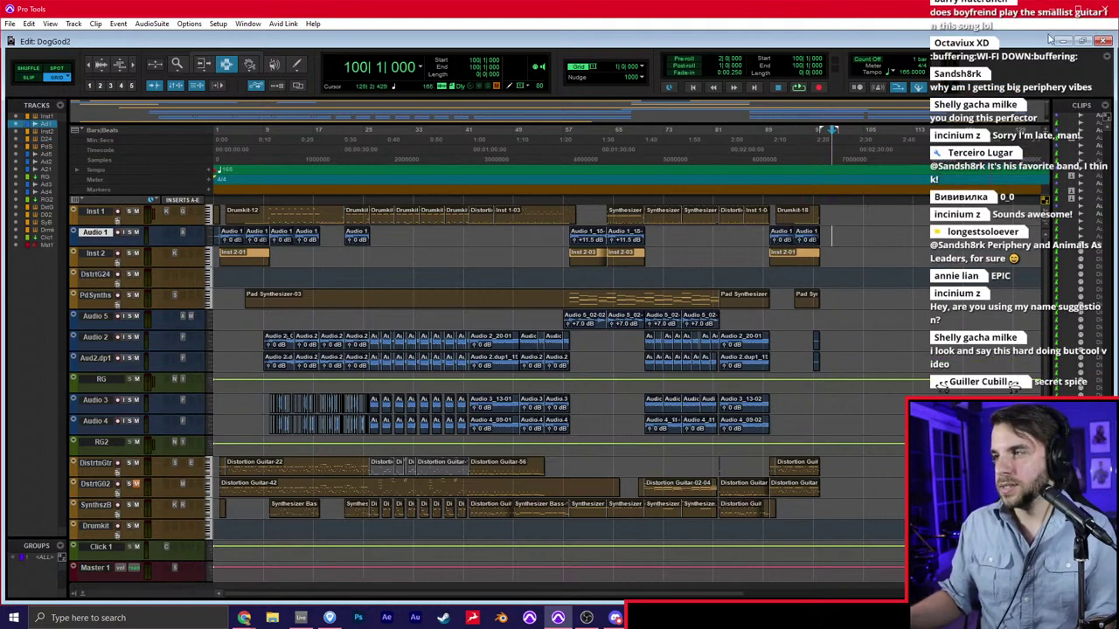
left_click(1103, 9)
left_click(664, 253)
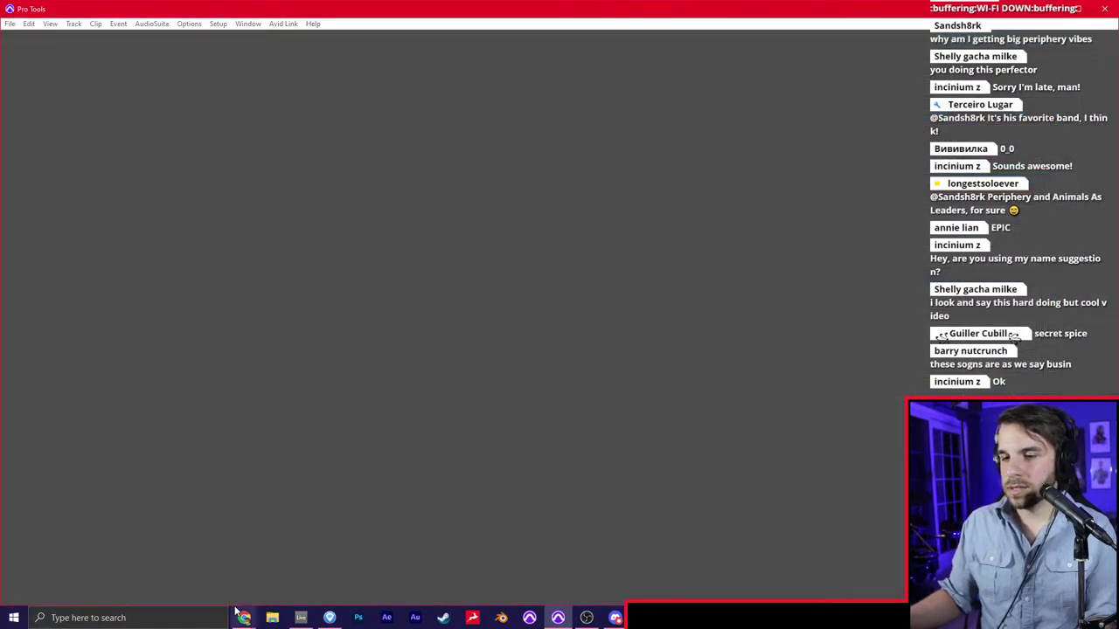
left_click(297, 618)
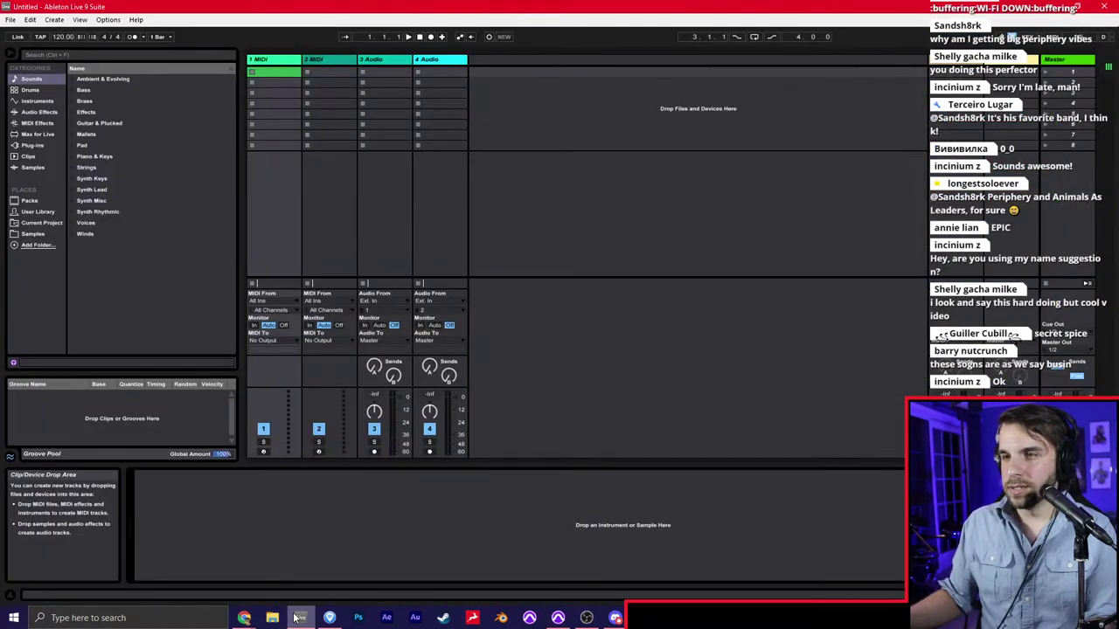
left_click(1104, 8)
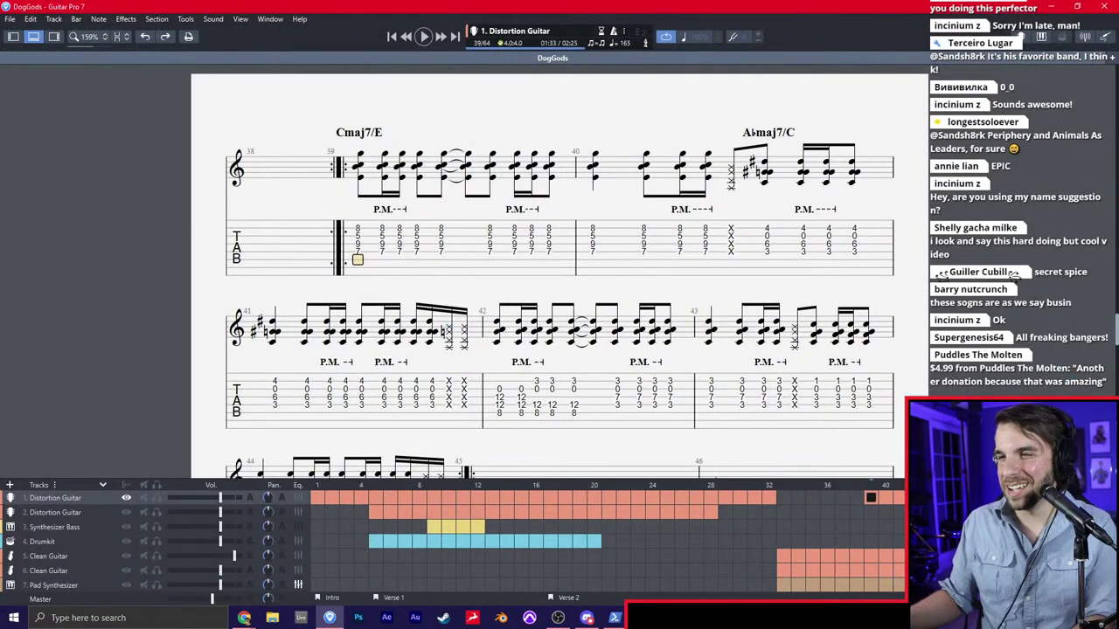
left_click(1052, 7)
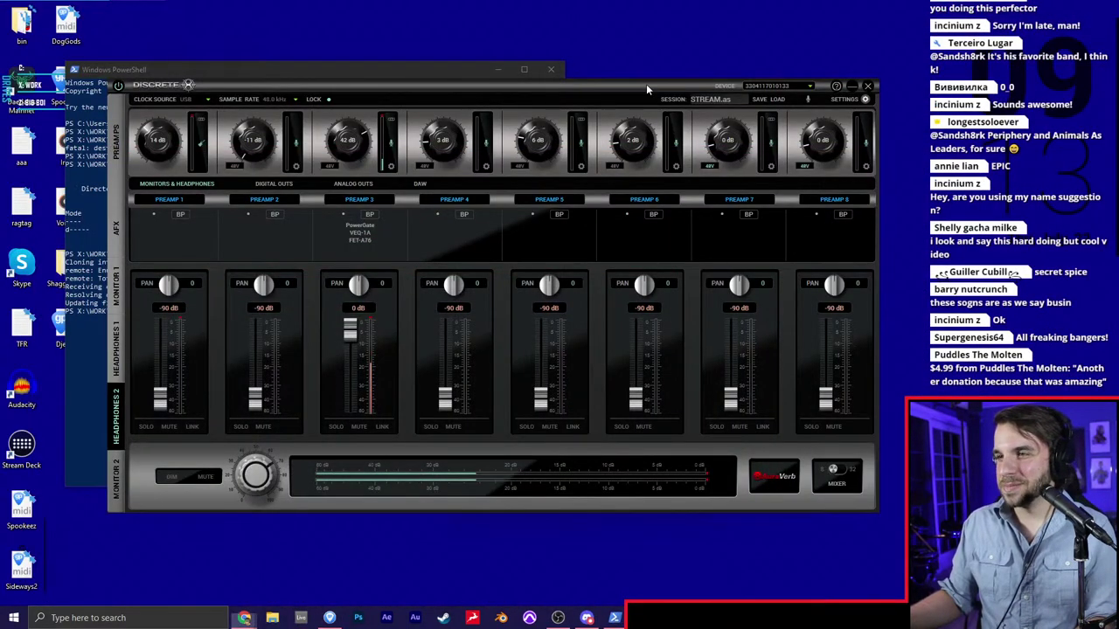
Move the audio interface mixer and PowerShell windows out of the way to view the desktop wallpaper, then bring the mixer back up
left_click_drag(646, 84, 740, 564)
left_click_drag(451, 71, 465, 42)
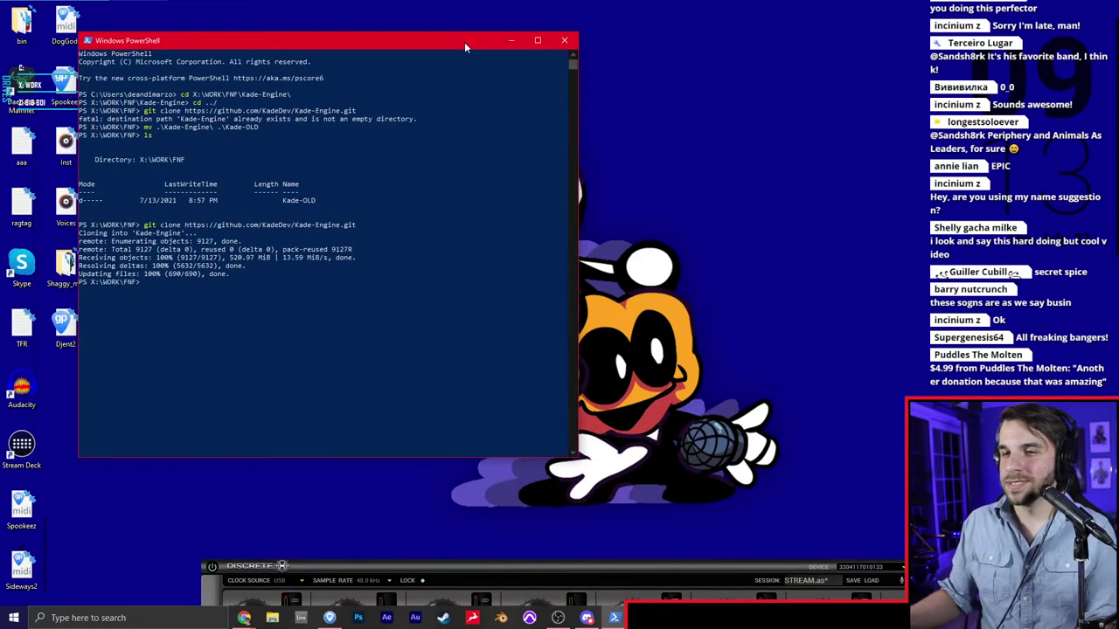
left_click_drag(526, 565, 521, 103)
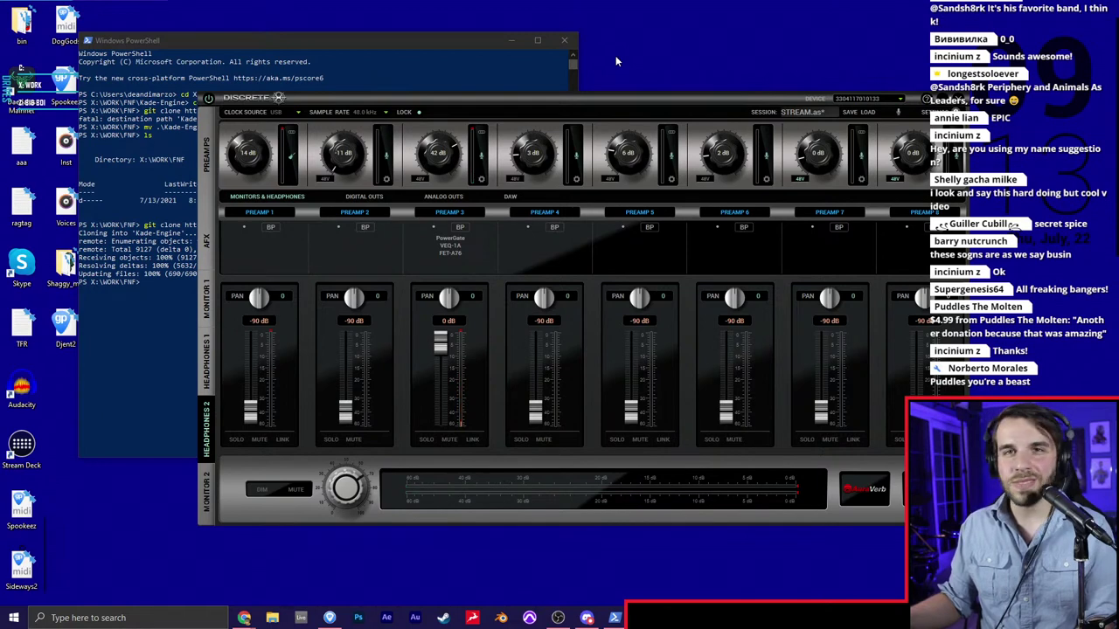
Launch Adobe Animate 2021 and bring up the DB_Phase4.fla document
key("super")
type("animate")
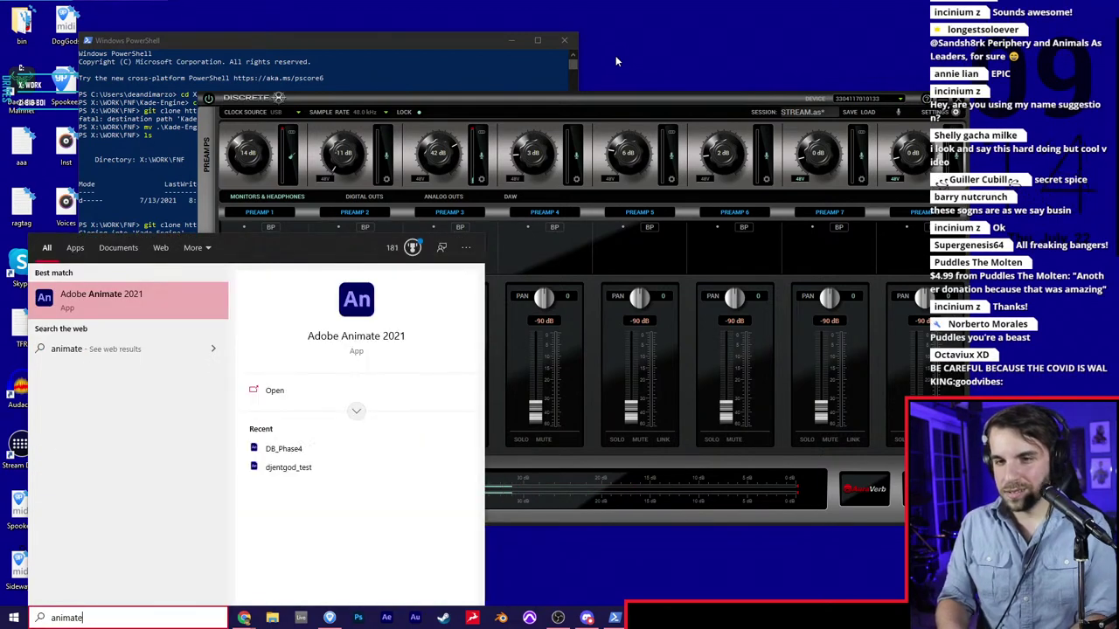
key("Return")
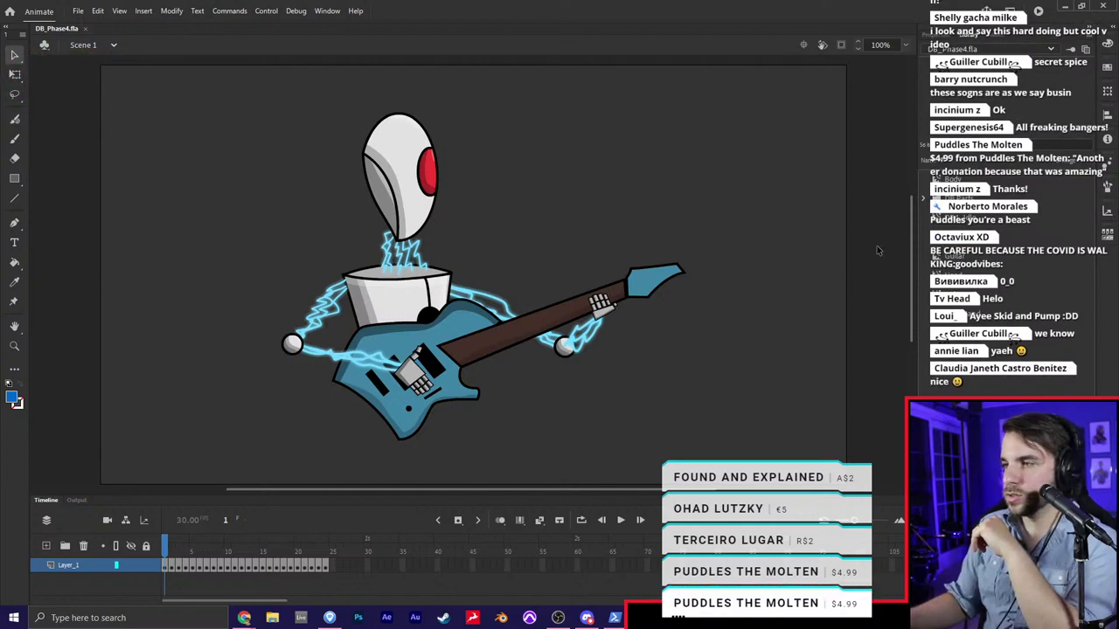
Open the DB4_Idle symbol, enable looping over frames 1 to 24 and play the idle animation before stopping it
double_click(943, 220)
left_click_drag(516, 285, 619, 259)
key("Return")
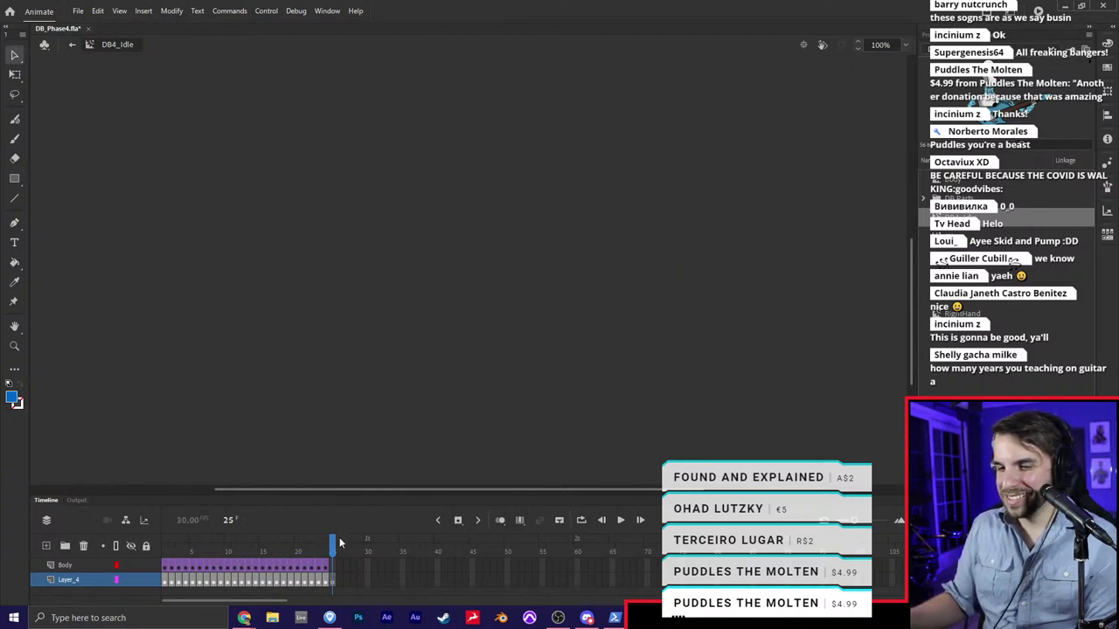
mouse_move(332, 552)
left_mouse_down()
mouse_move(229, 550)
mouse_move(328, 538)
left_mouse_up()
left_click(581, 521)
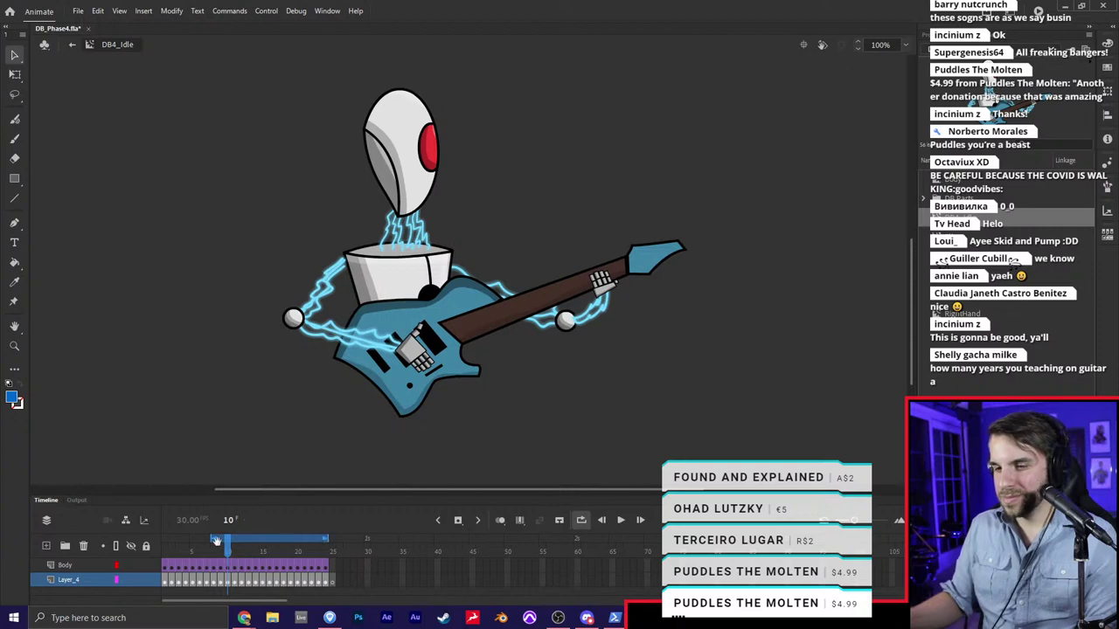
left_click_drag(211, 539, 163, 538)
key("Return")
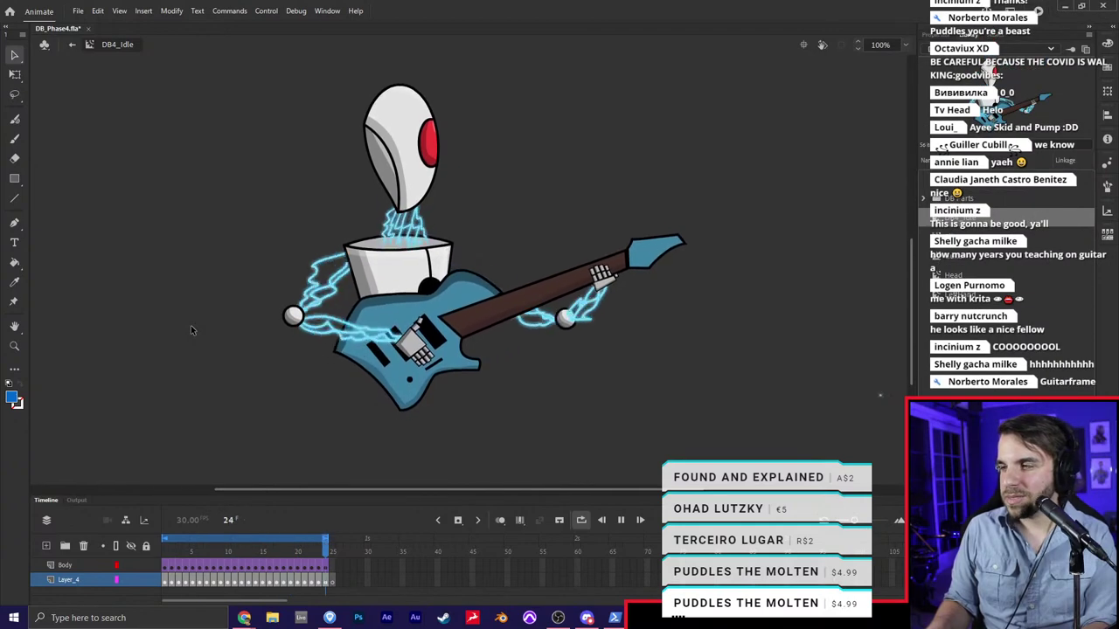
key("Return")
Open Dbsketch.fla from the COMMON folder and play its animation through
left_click(77, 11)
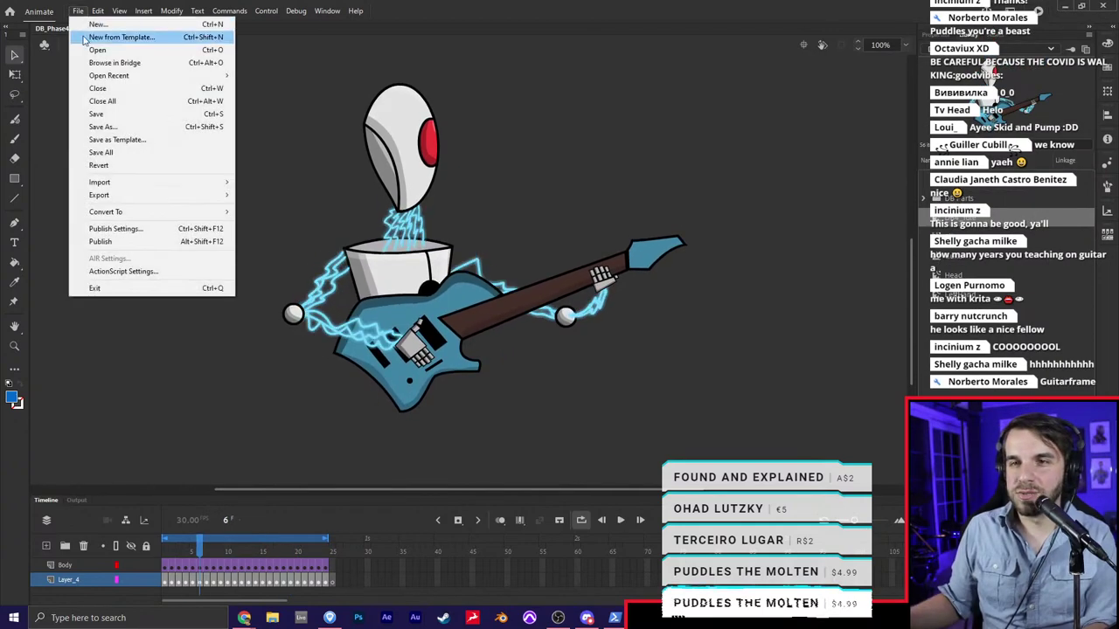
left_click(93, 52)
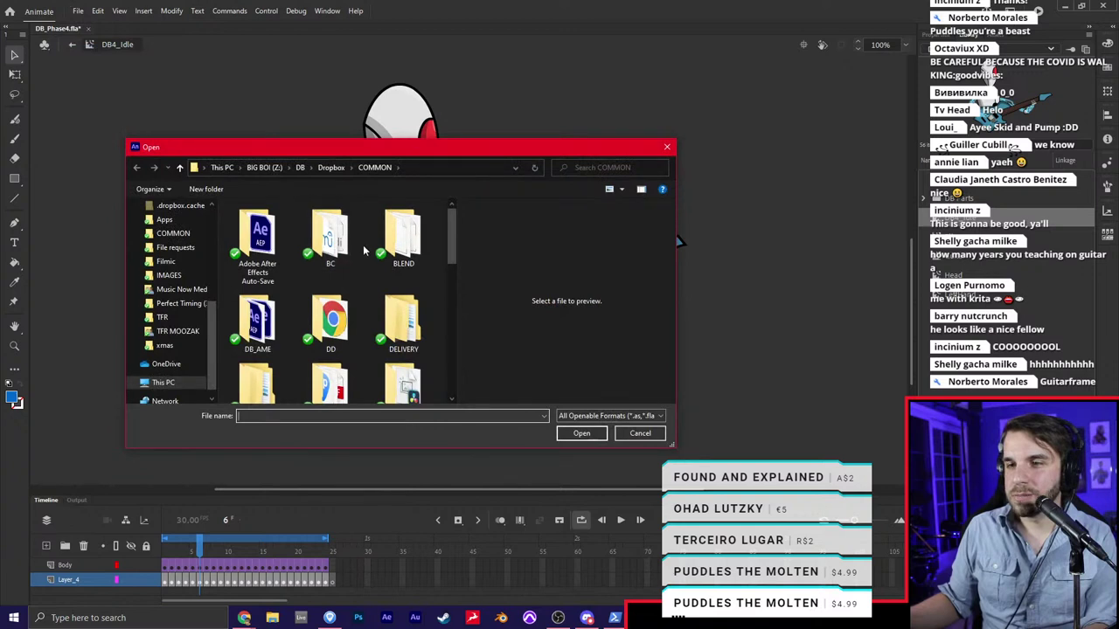
scroll(363, 251, "down", 5)
type("db")
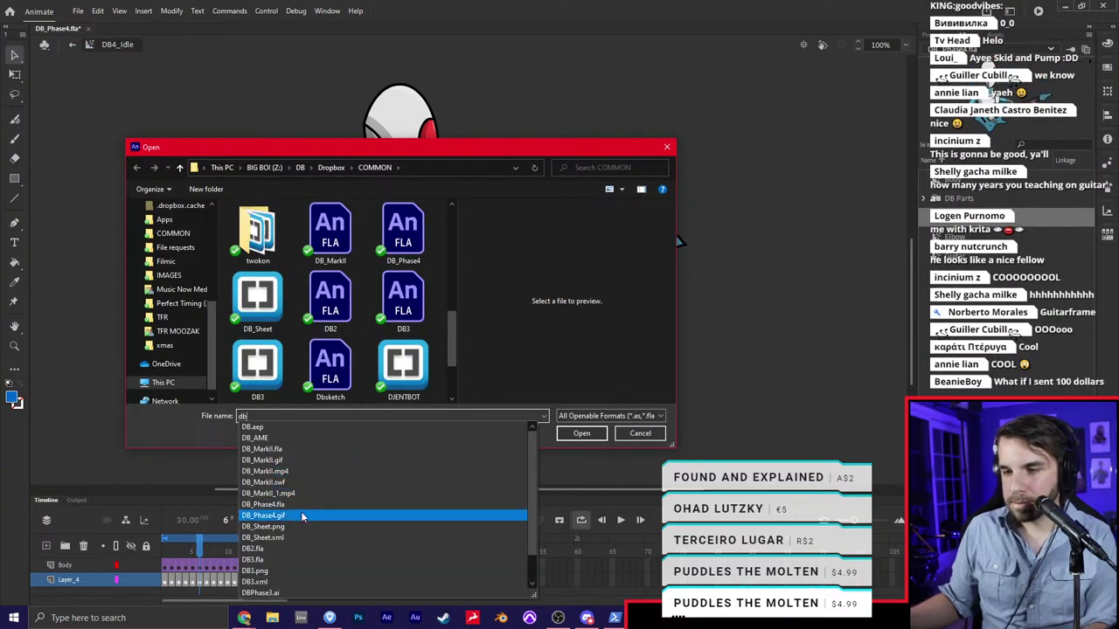
scroll(298, 526, "down", 1)
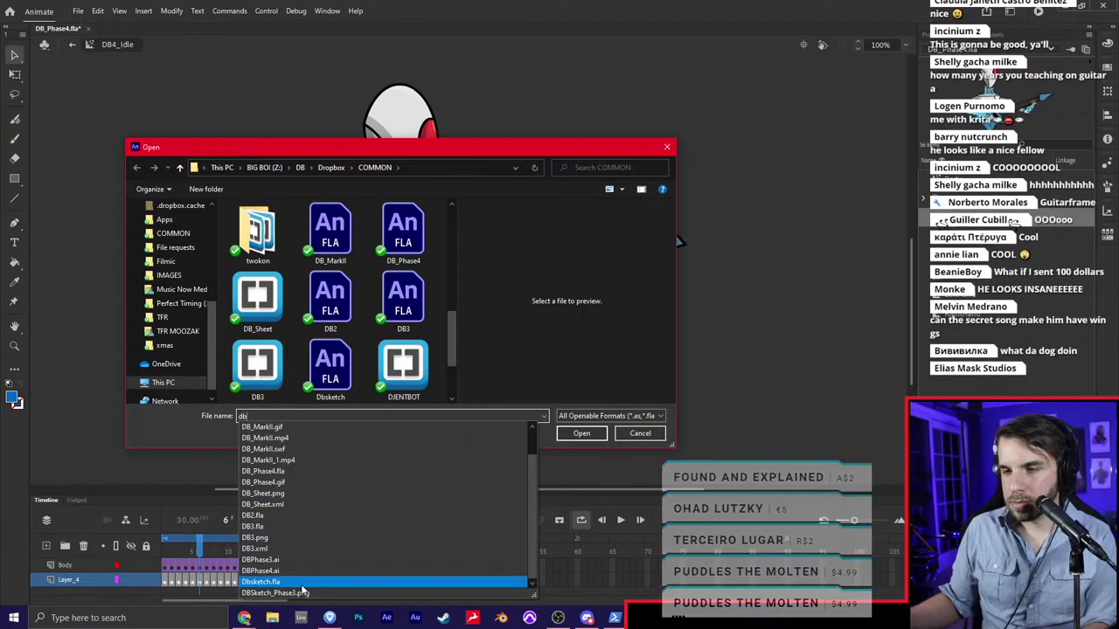
left_click(292, 584)
left_click(566, 438)
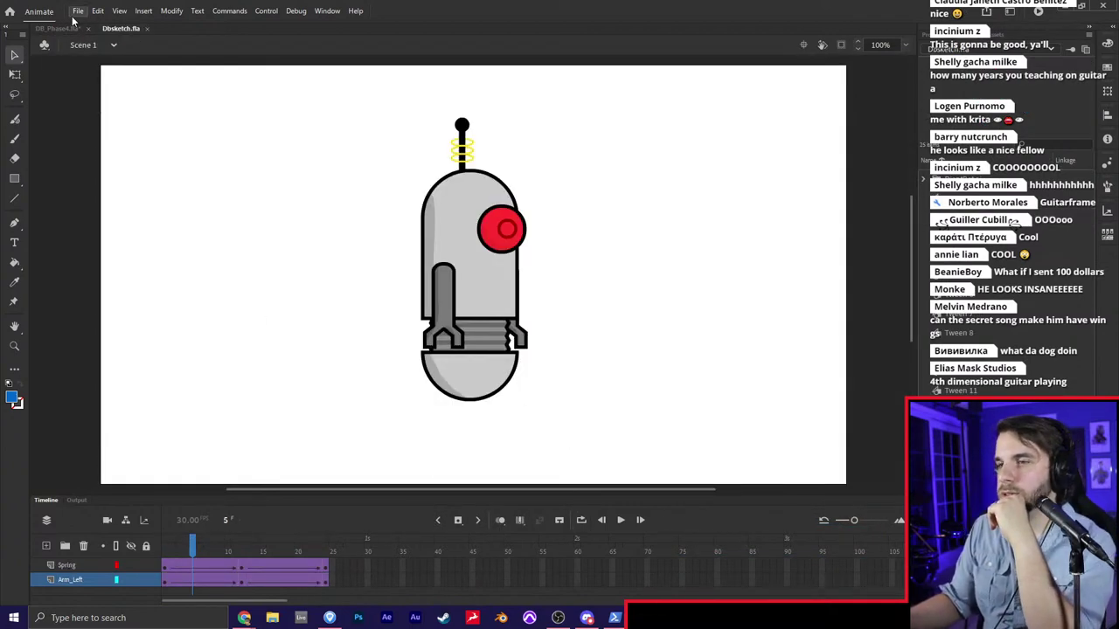
key("Return")
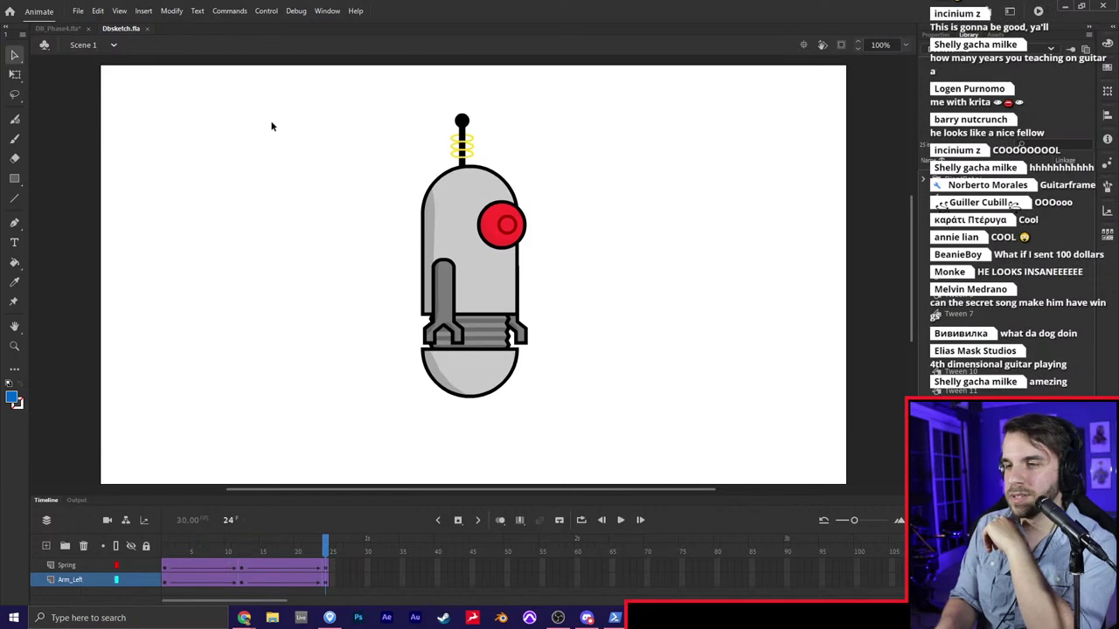
Open DB_MarkII.fla from the COMMON folder
left_click(78, 11)
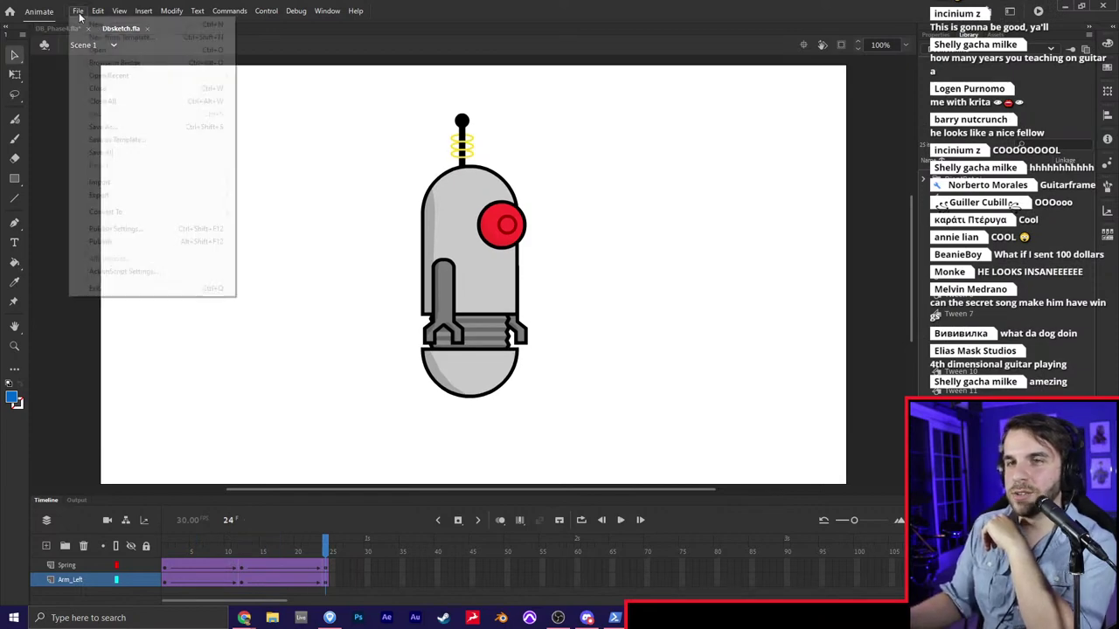
left_click(96, 50)
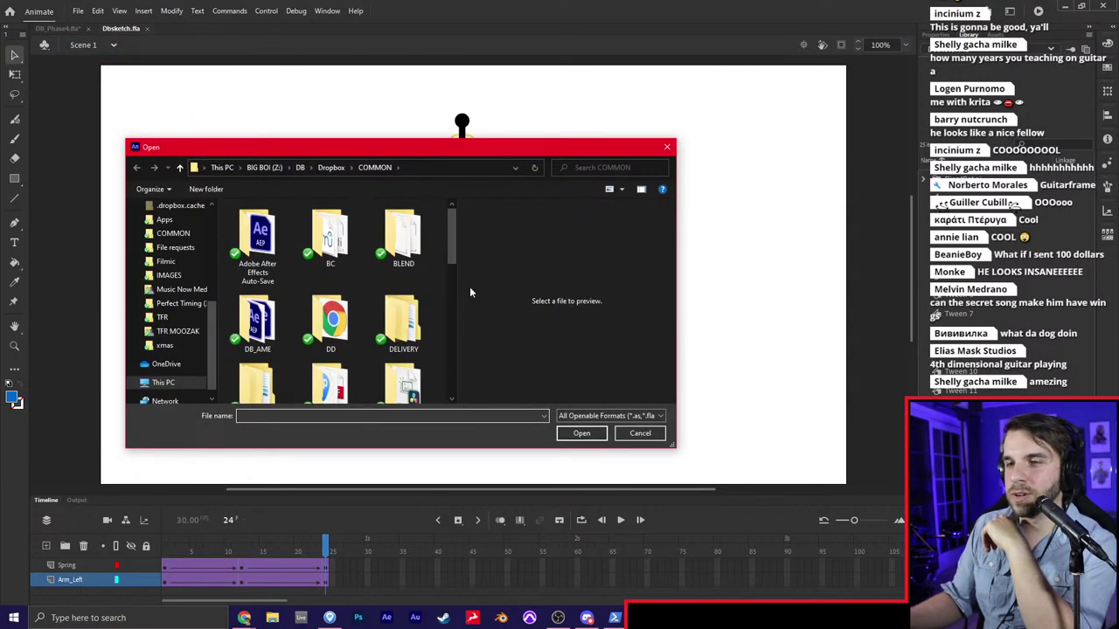
left_click_drag(458, 287, 560, 284)
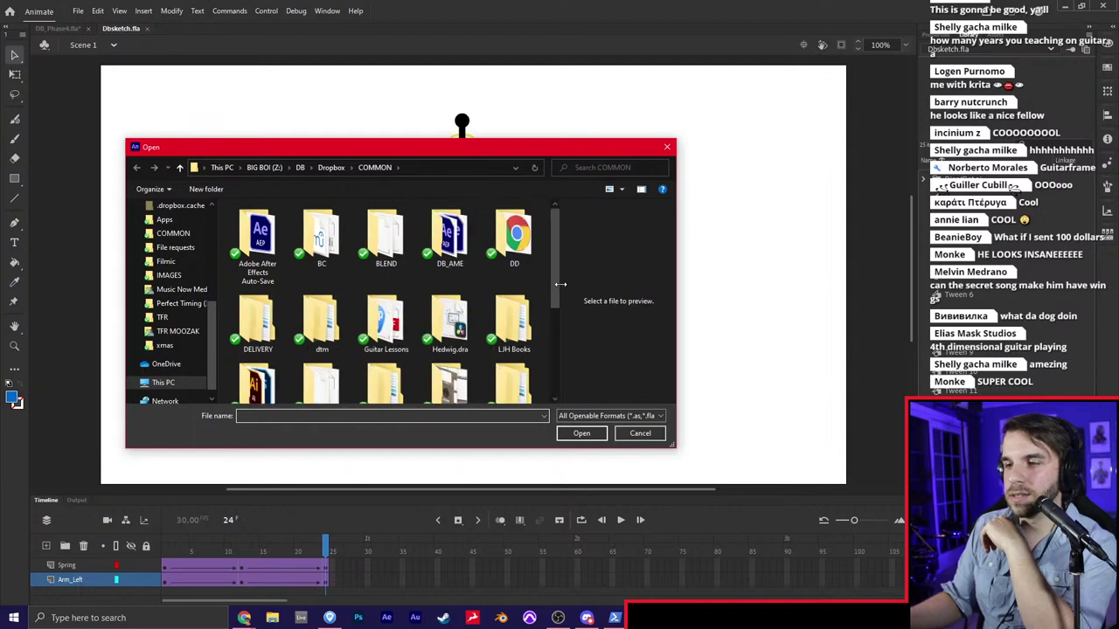
scroll(549, 334, "down", 3)
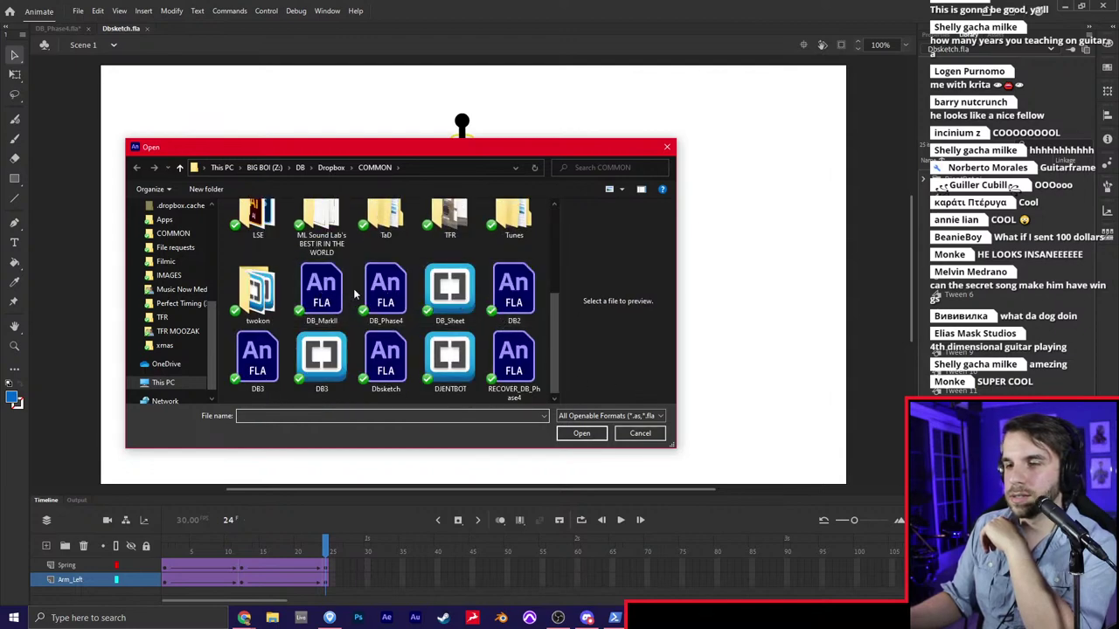
double_click(317, 288)
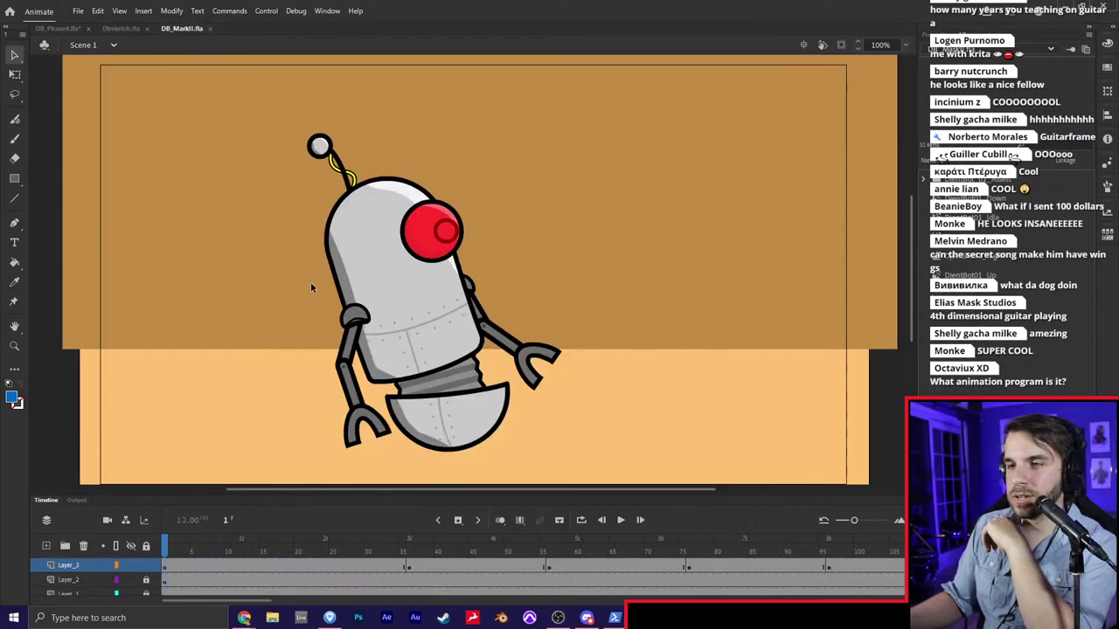
Compare the robot designs by alternating between Dbsketch.fla and DB_MarkII.fla, and briefly play the DB_MarkII main timeline
left_click(122, 28)
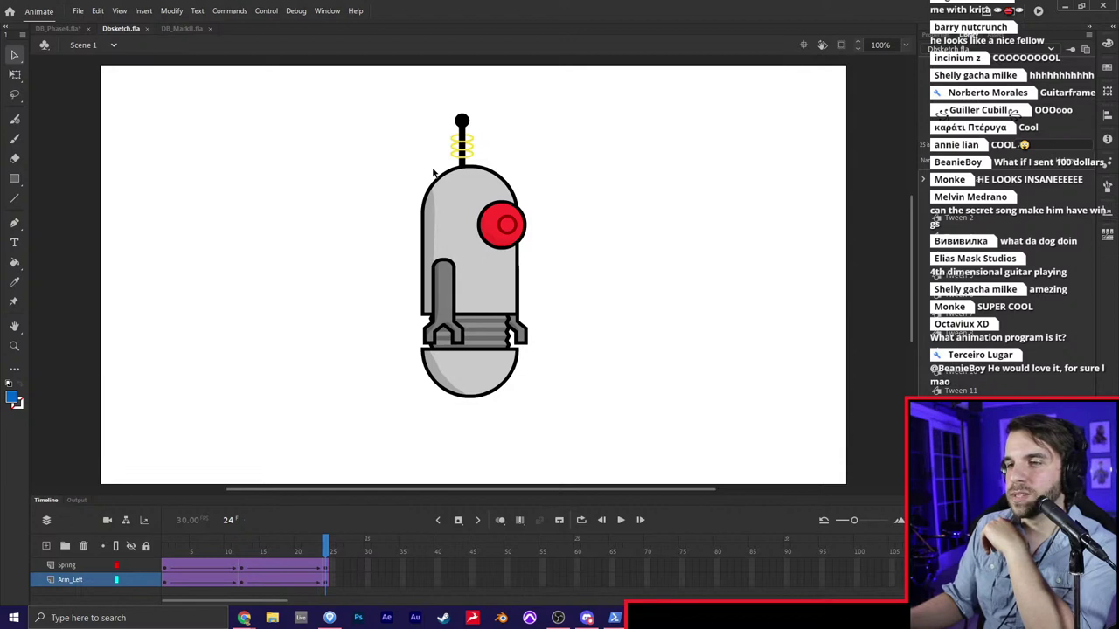
left_click(177, 29)
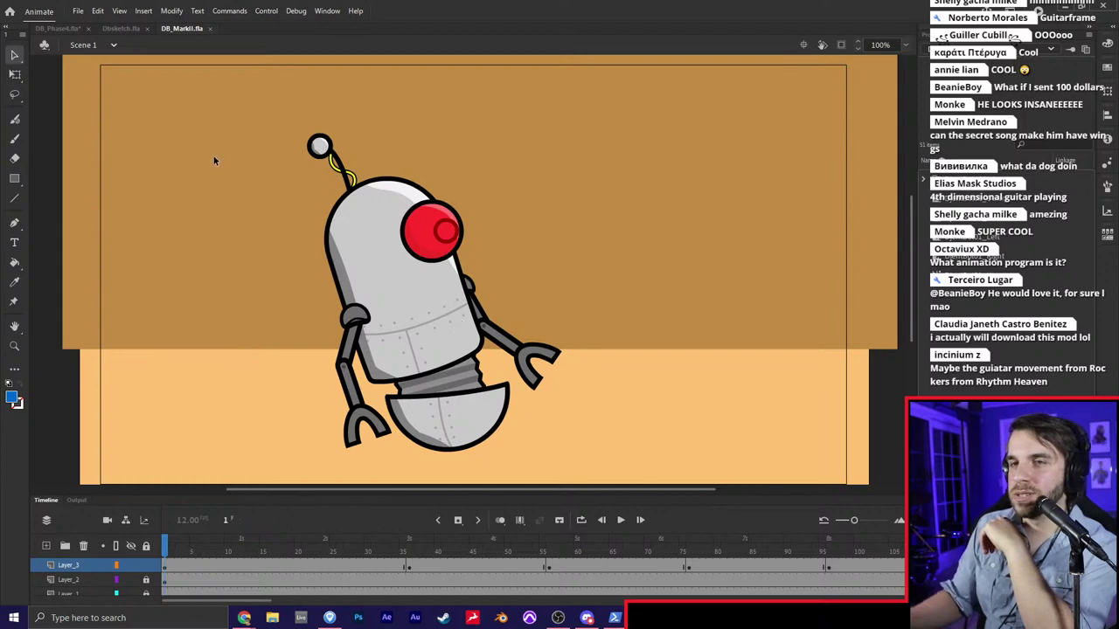
left_click(120, 28)
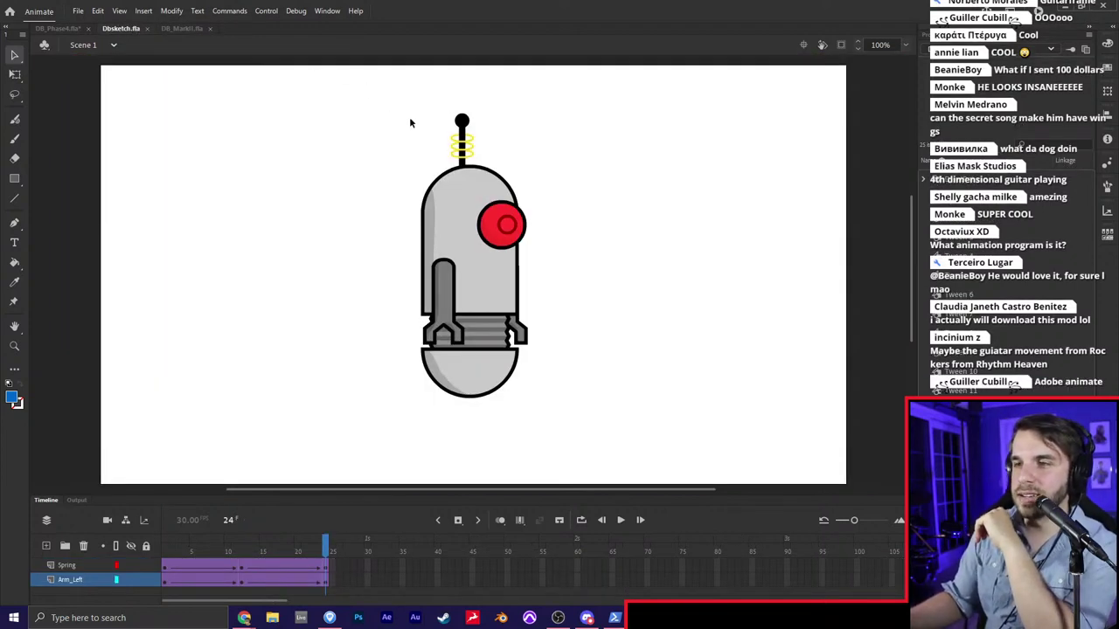
left_click(175, 33)
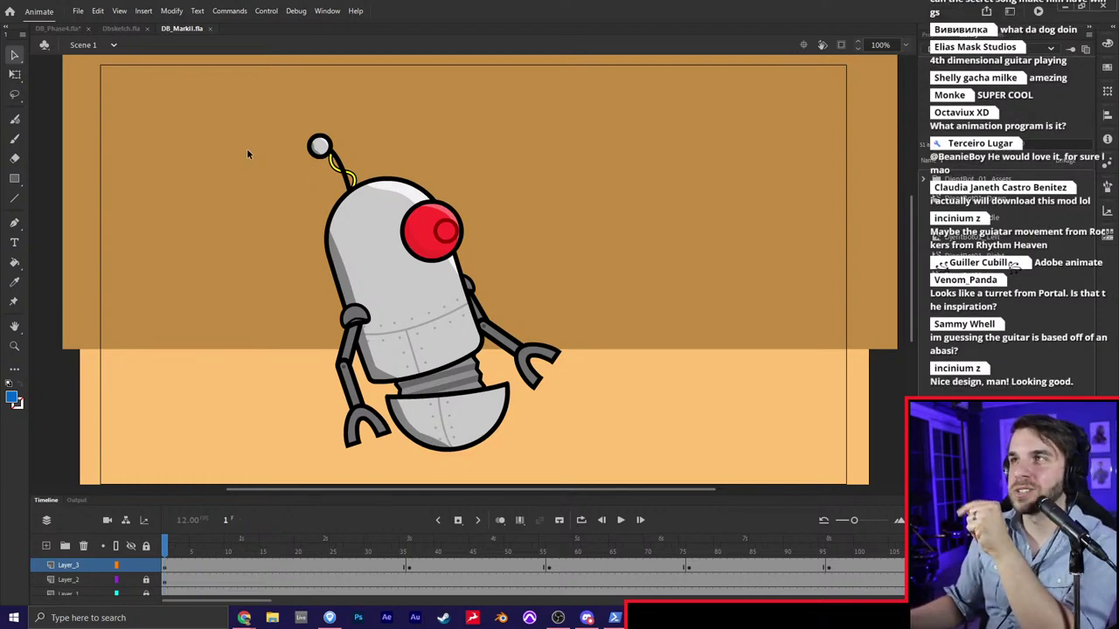
left_click(123, 29)
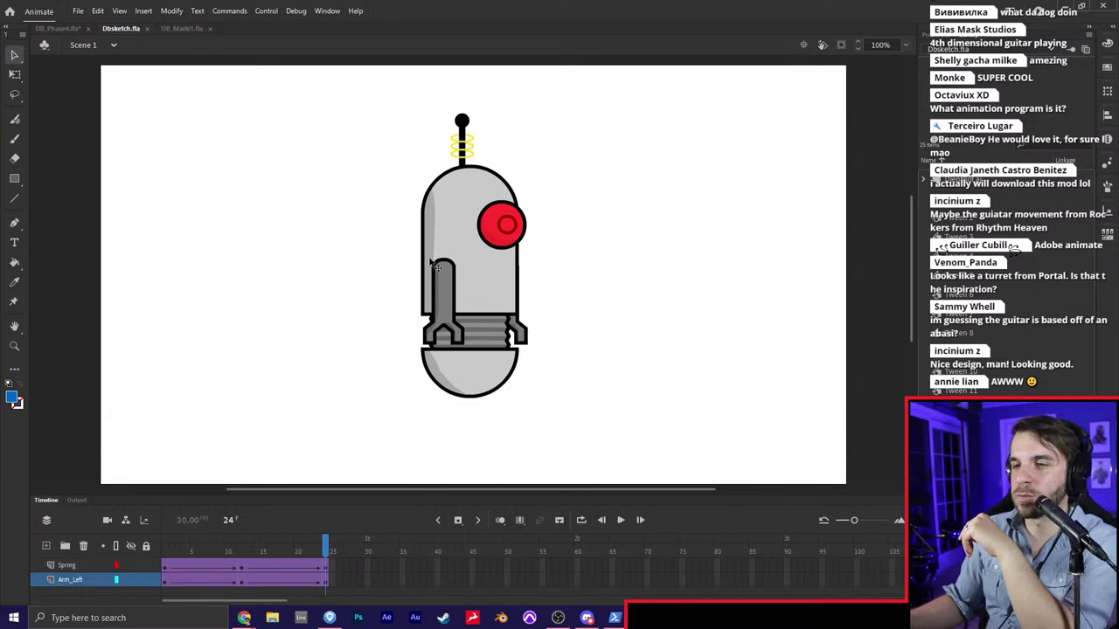
left_click(173, 32)
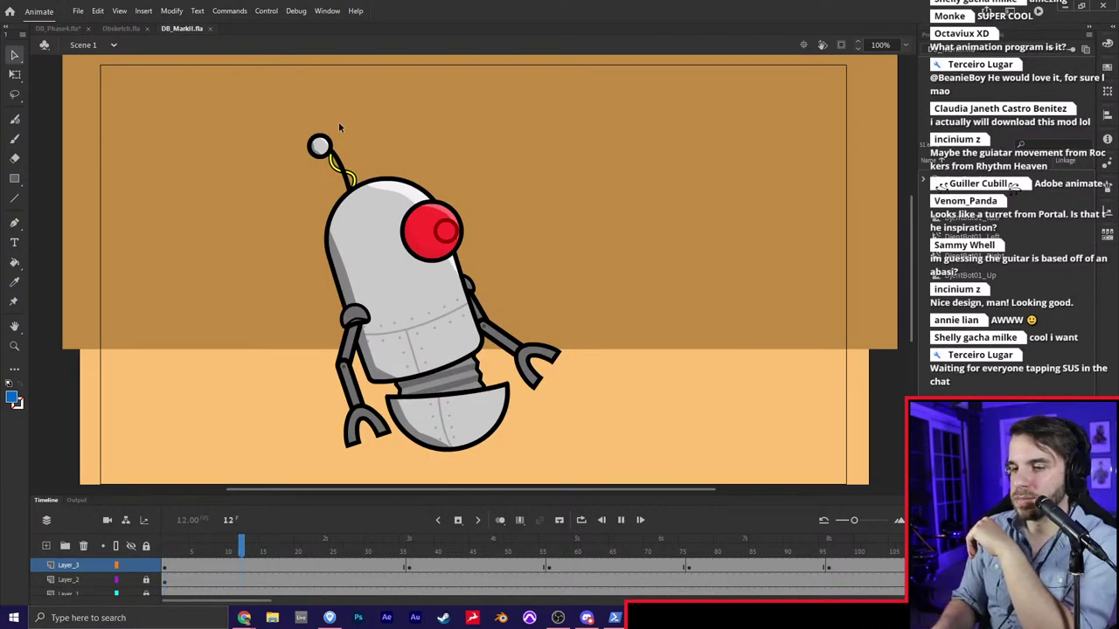
key("Return")
Open the DjentBot01_Idle symbol, enable looping over its 8 frames and play the idle animation before stopping it
double_click(936, 219)
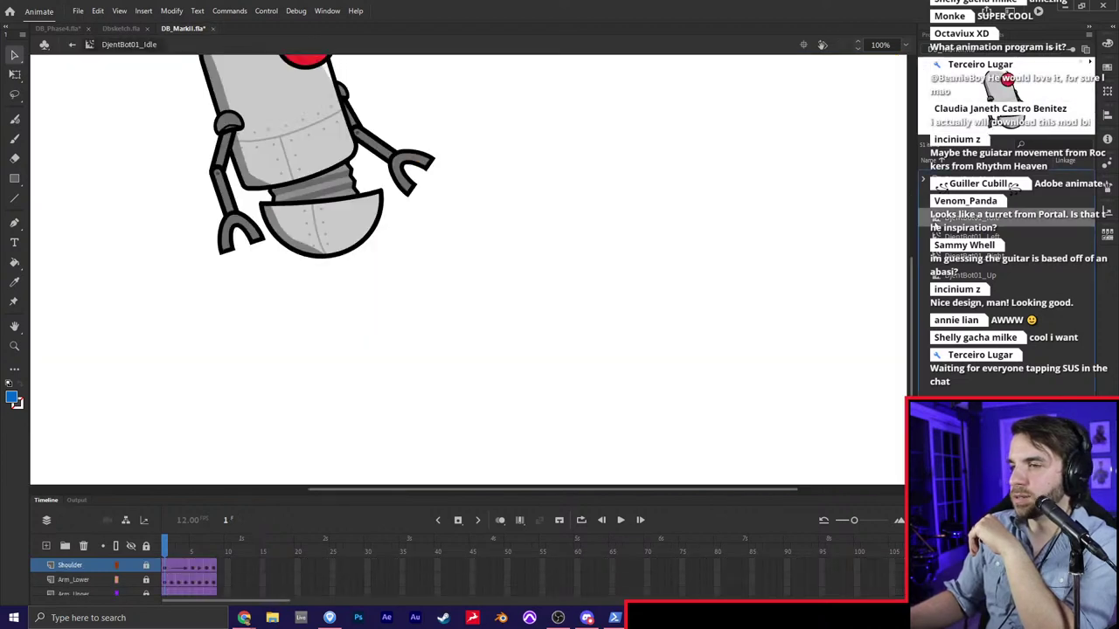
left_click_drag(478, 222, 648, 358)
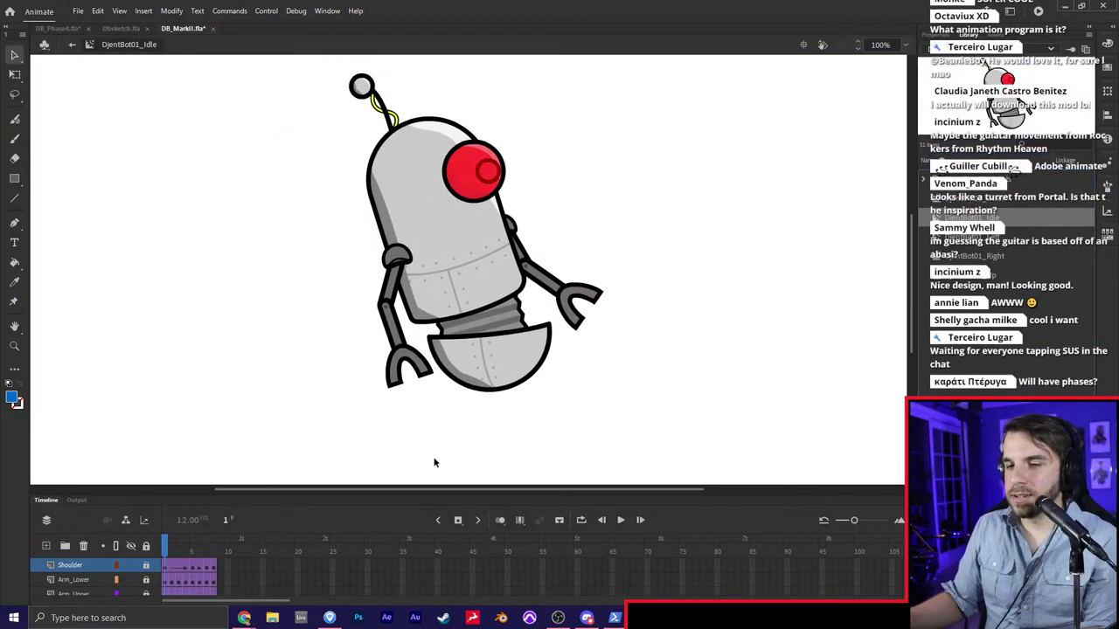
left_click(582, 520)
left_click_drag(181, 538, 211, 536)
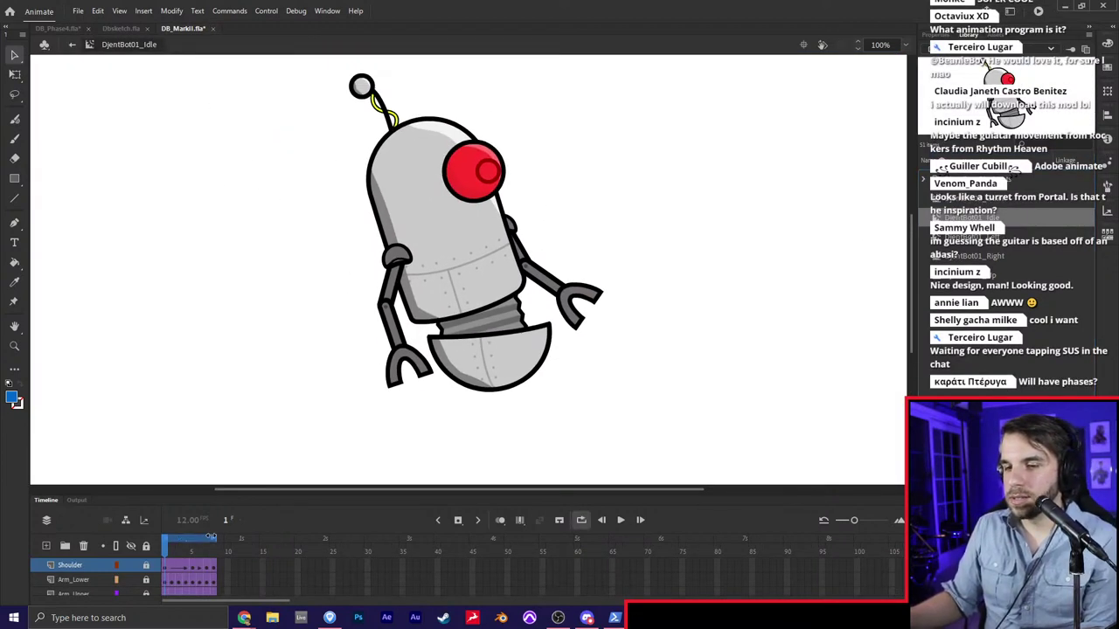
key("Return")
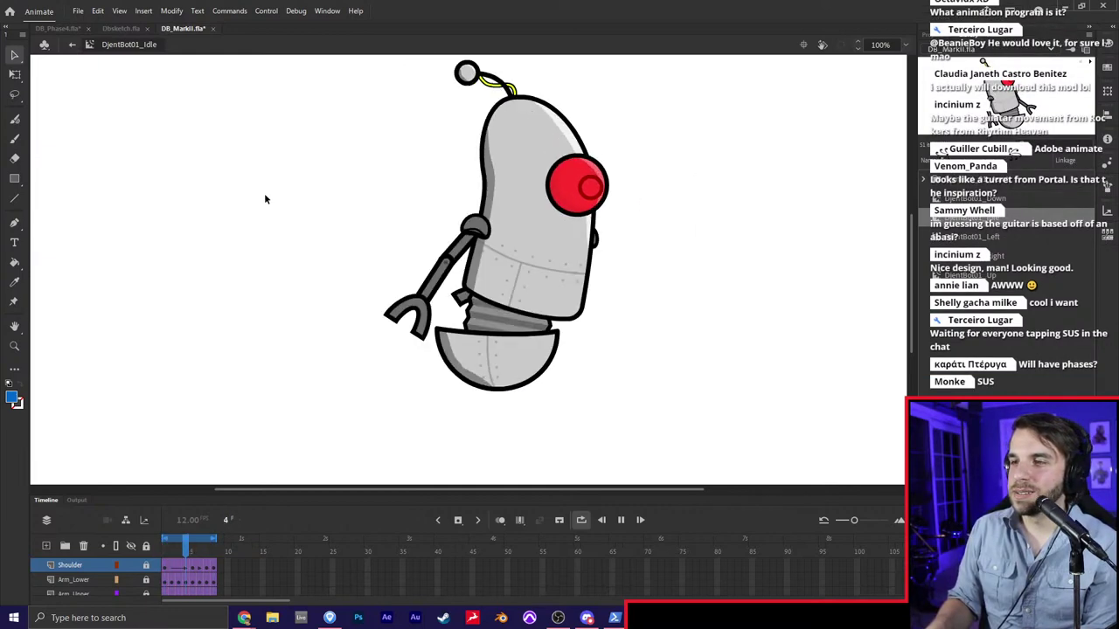
key("Return")
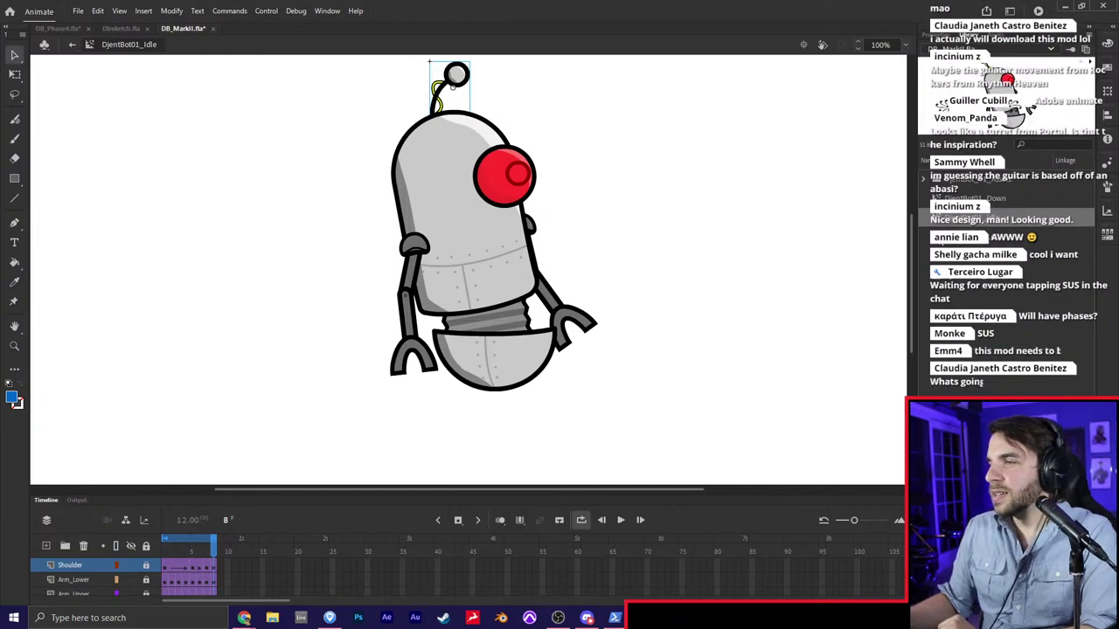
Open the DjentBot01_Down symbol and play its looping animation before stopping it
double_click(938, 199)
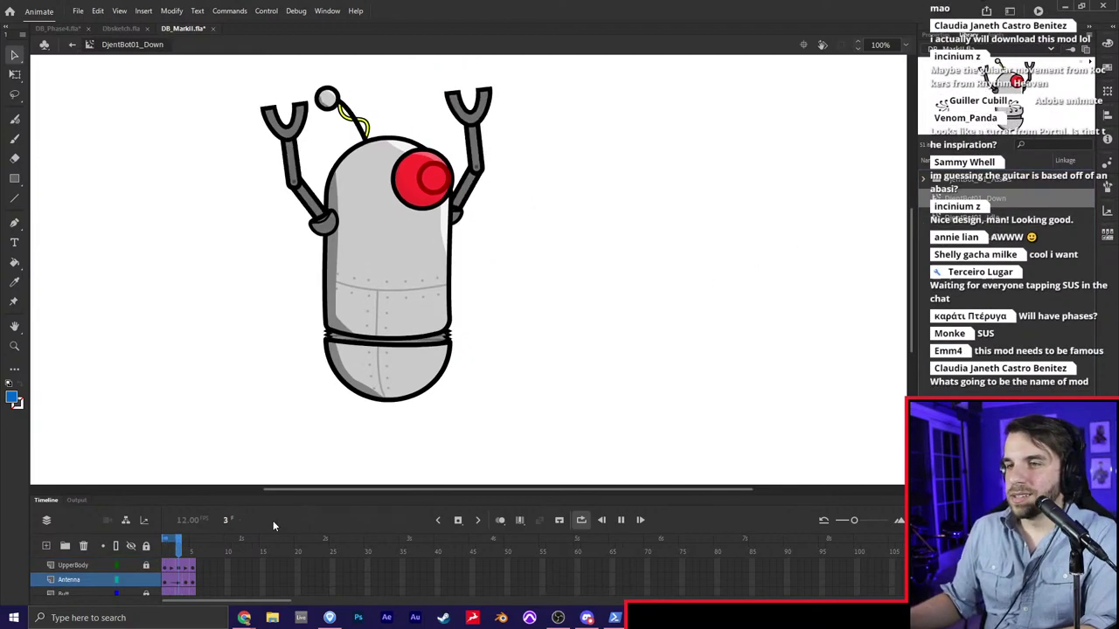
key("Return")
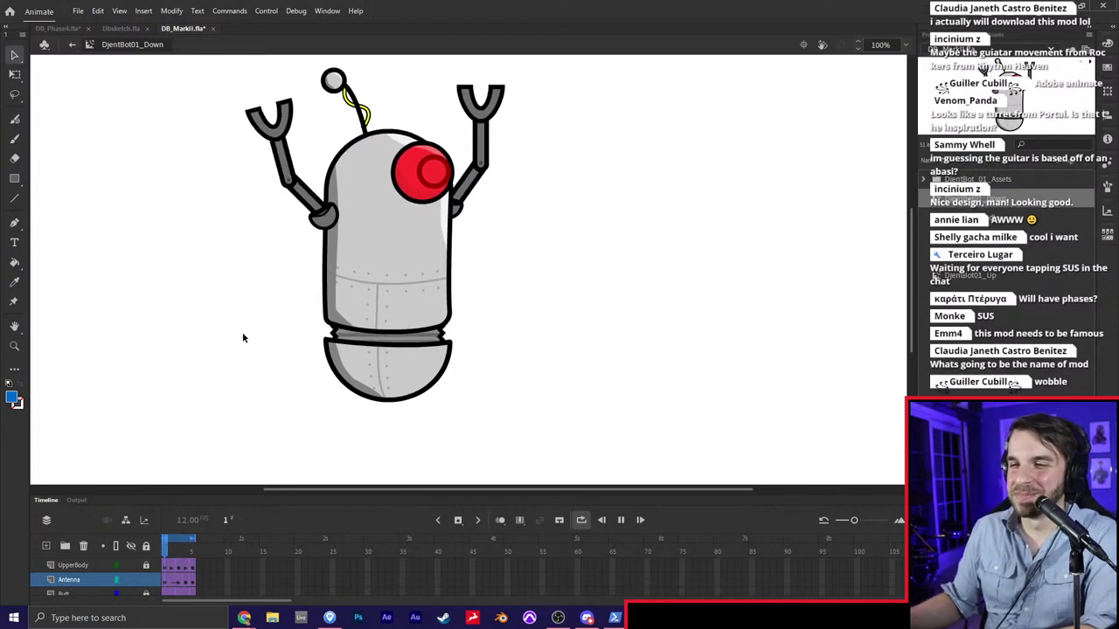
key("Return")
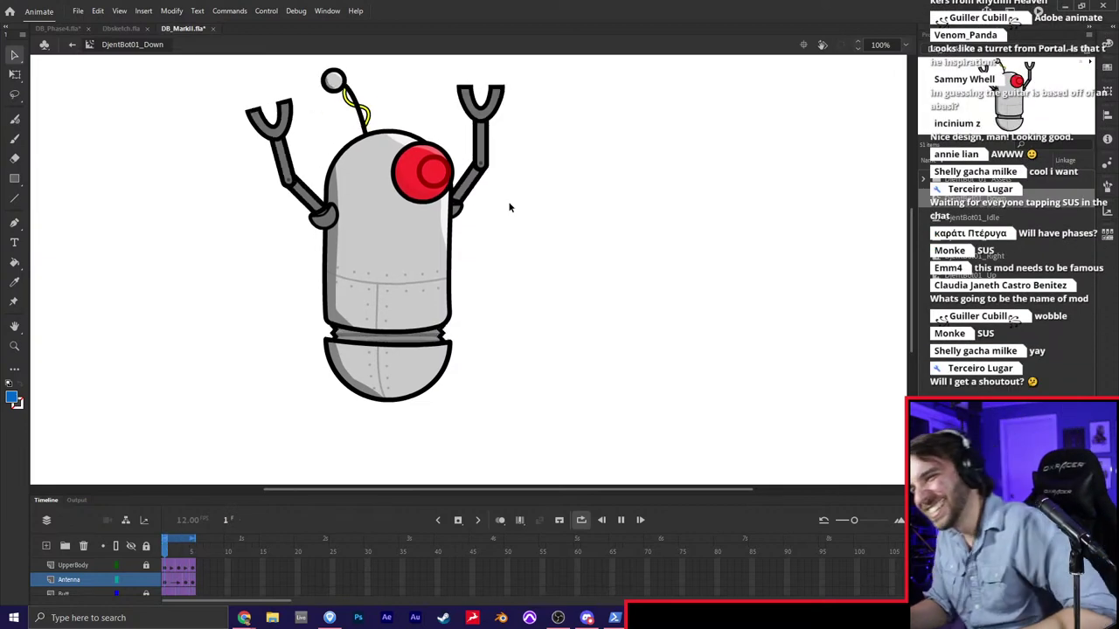
key("Return")
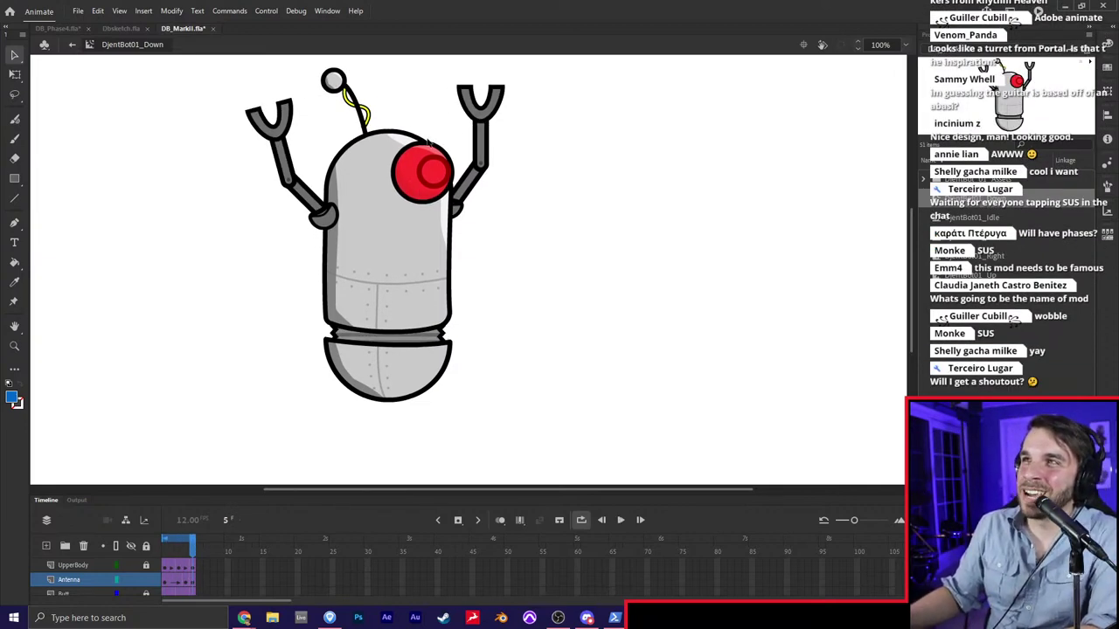
Open the DjentBot01_Up symbol, bring the robot into view and play its looping animation before stopping it
left_click(935, 223)
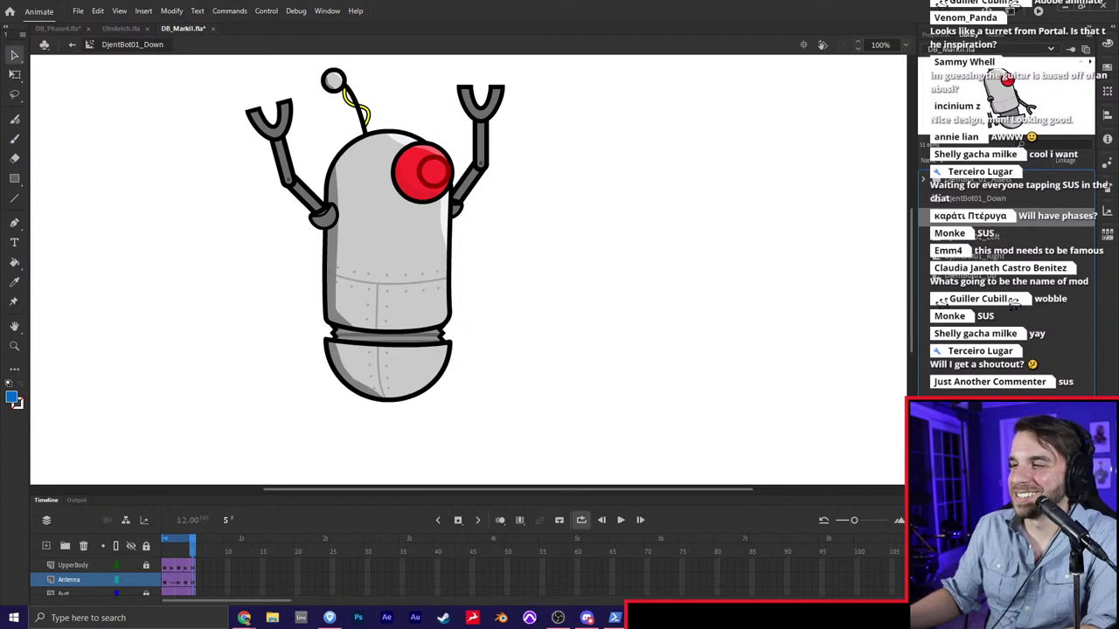
double_click(931, 276)
left_click_drag(599, 214, 600, 277)
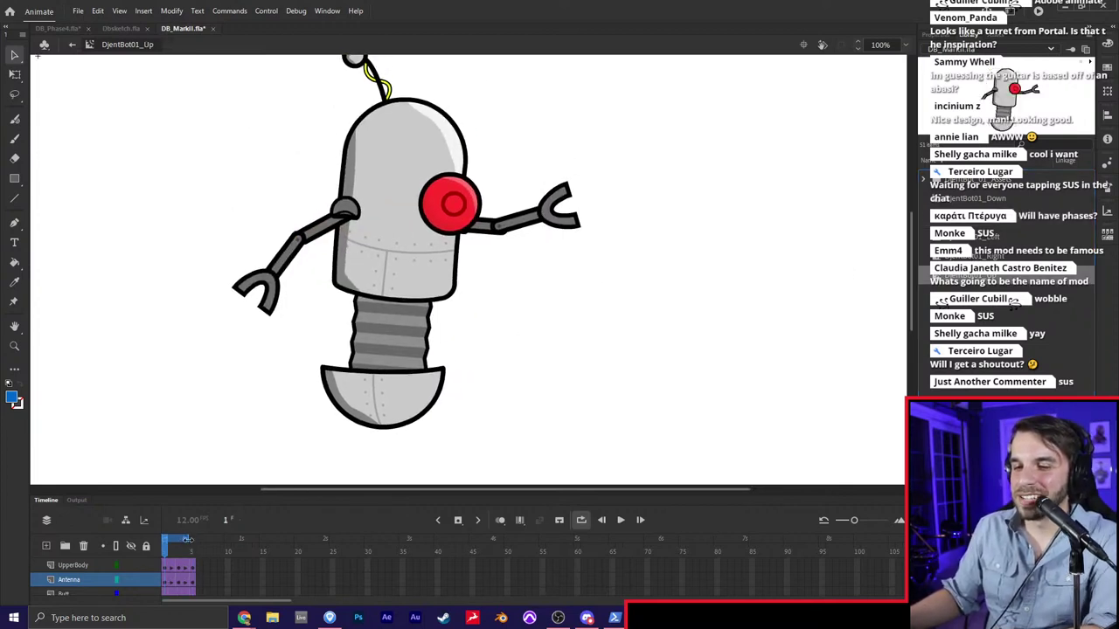
key("Return")
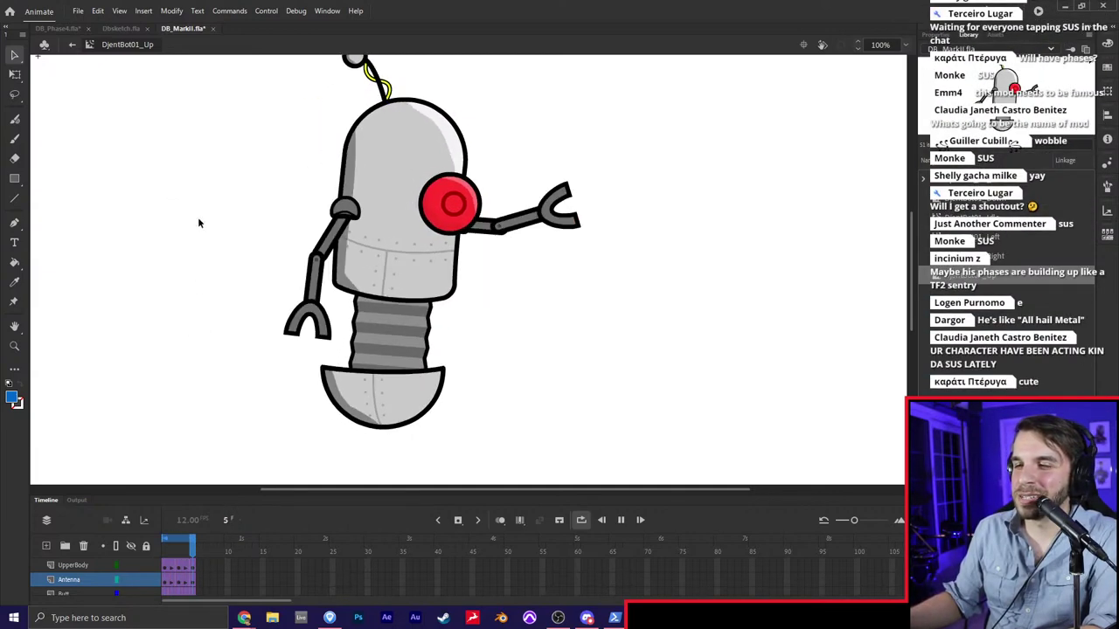
key("Return")
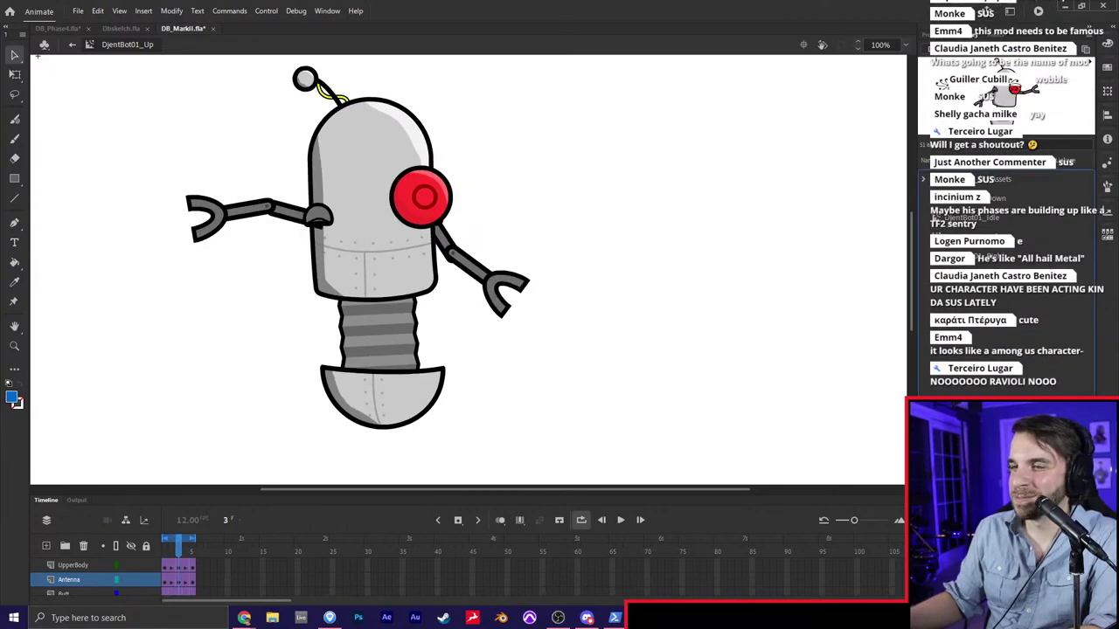
Open the DjentBot01_Left and DjentBot01_Right symbols in turn and play each looping animation, stopping on the Right pose
double_click(937, 237)
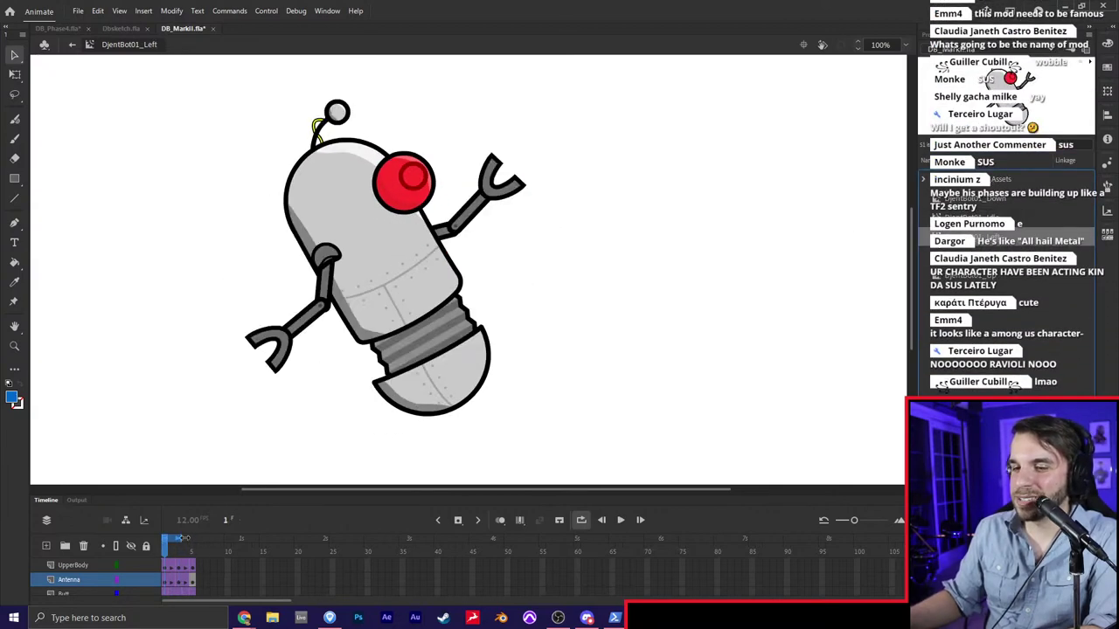
key("Return")
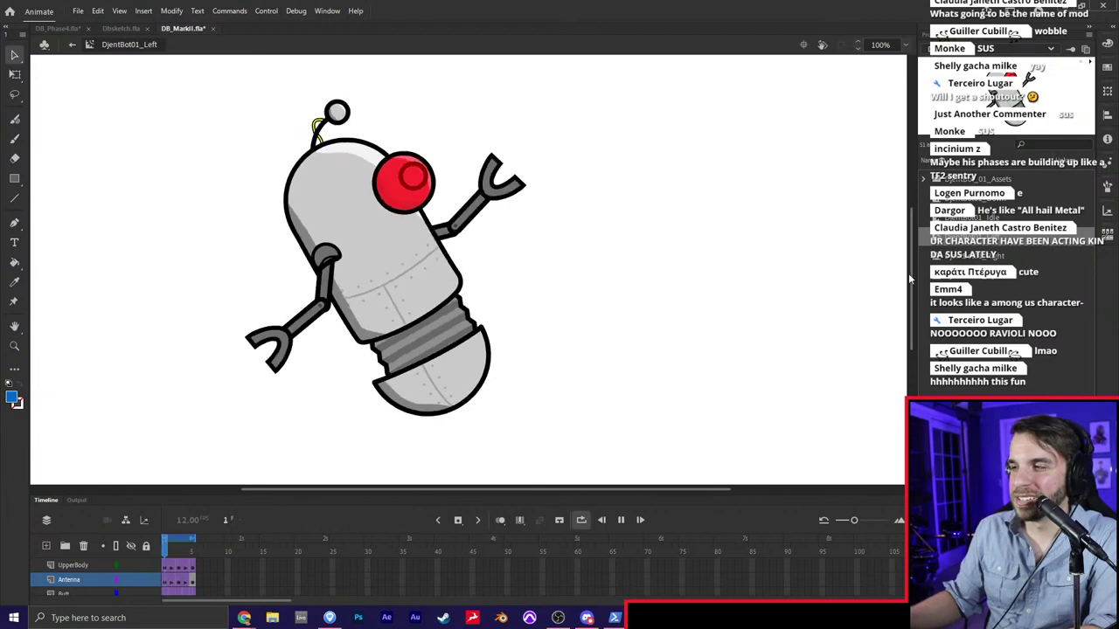
double_click(940, 256)
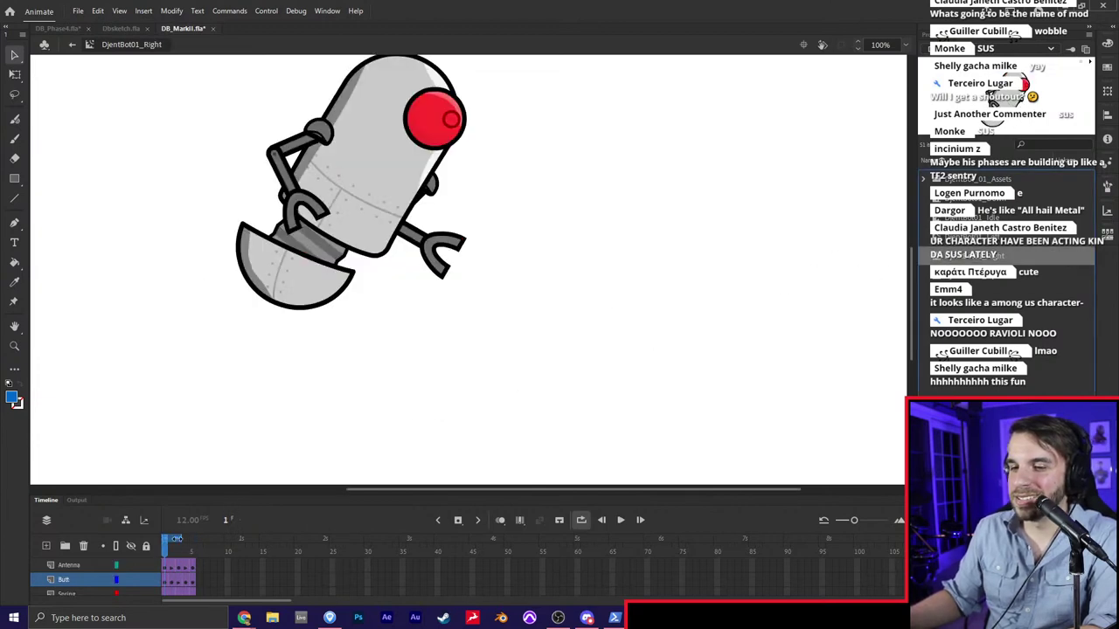
key("Return")
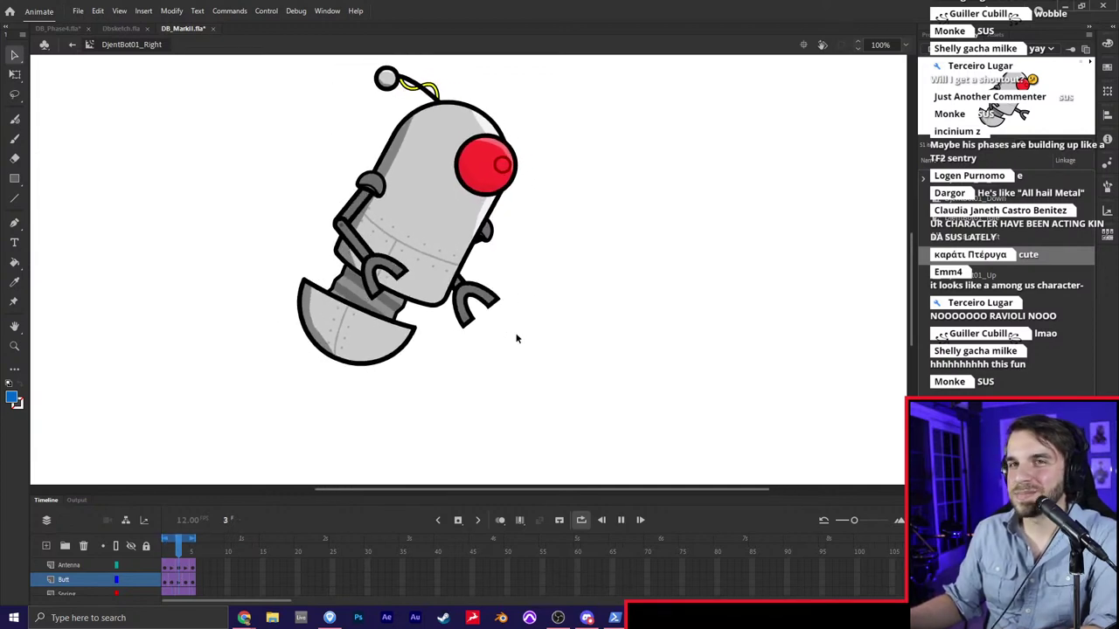
key("Return")
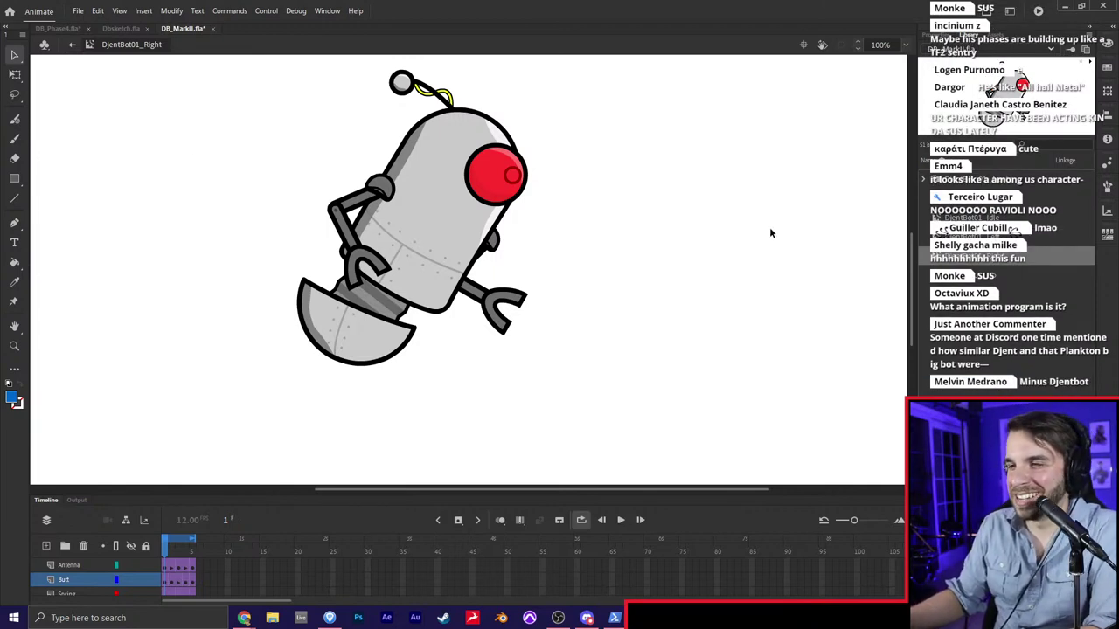
left_click_drag(686, 238, 715, 263)
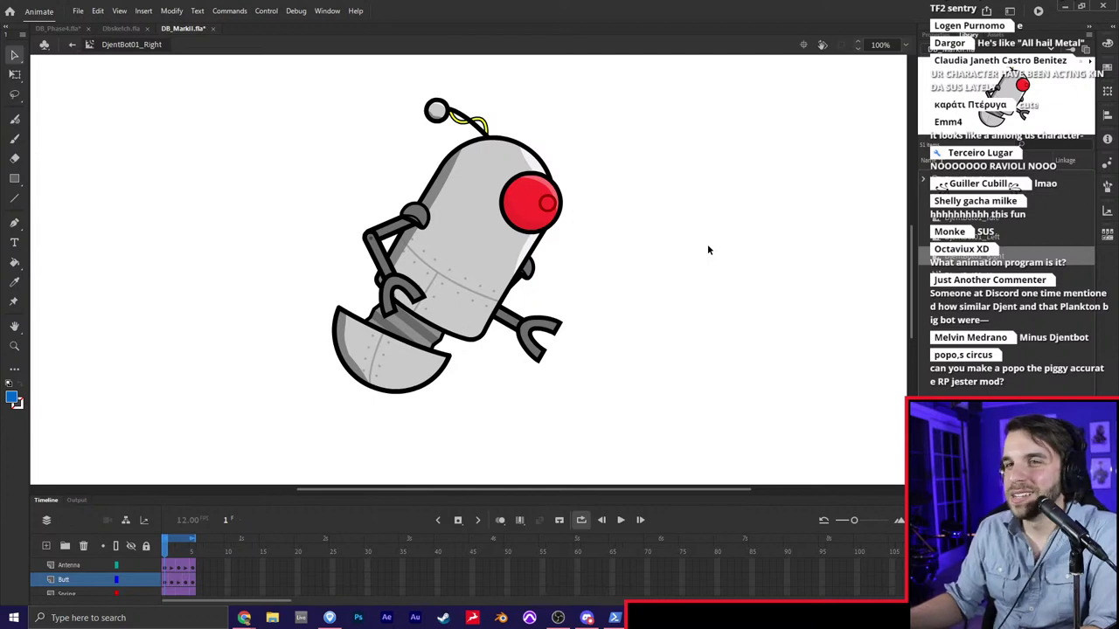
Return to DB_Phase4.fla and play the DB4_Idle guitar animation
left_click(59, 29)
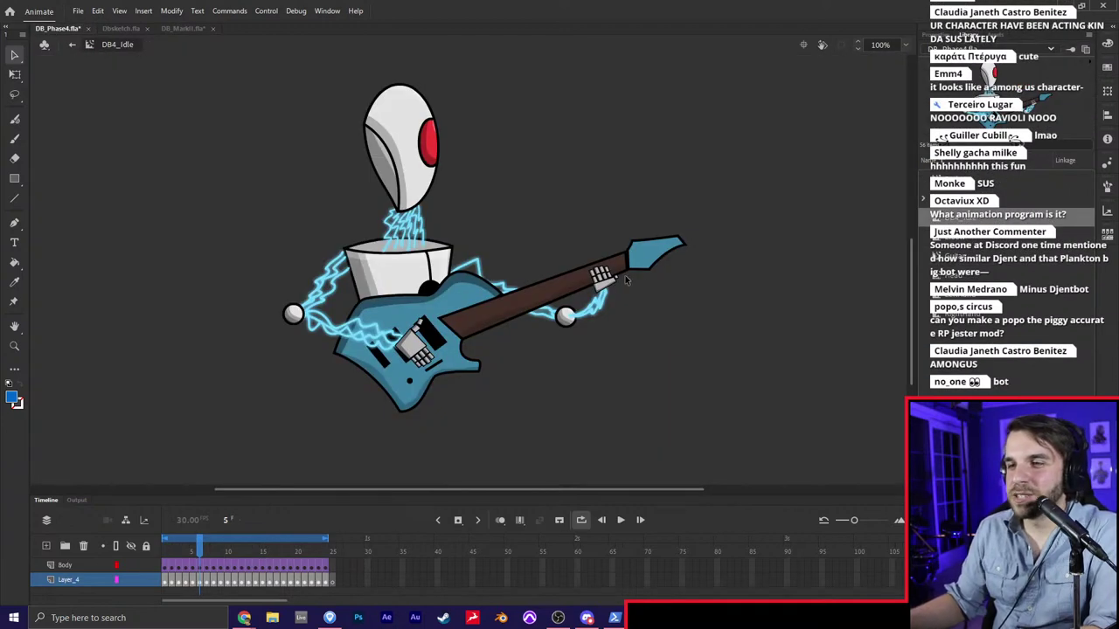
mouse_move(625, 280)
left_mouse_down()
mouse_move(651, 301)
mouse_move(634, 299)
left_mouse_up()
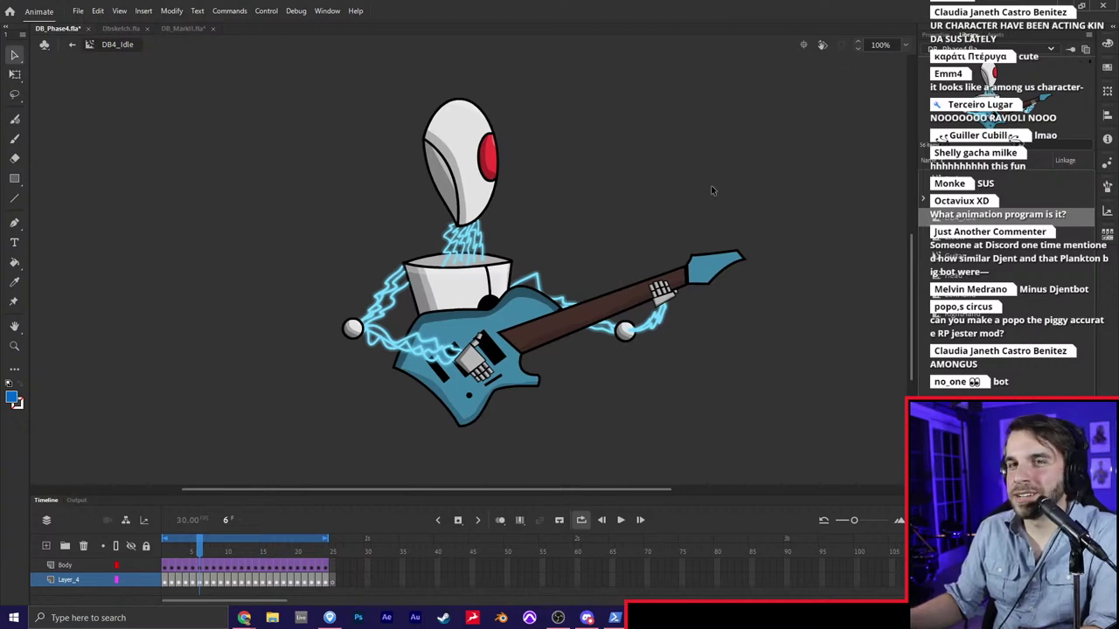
key("Return")
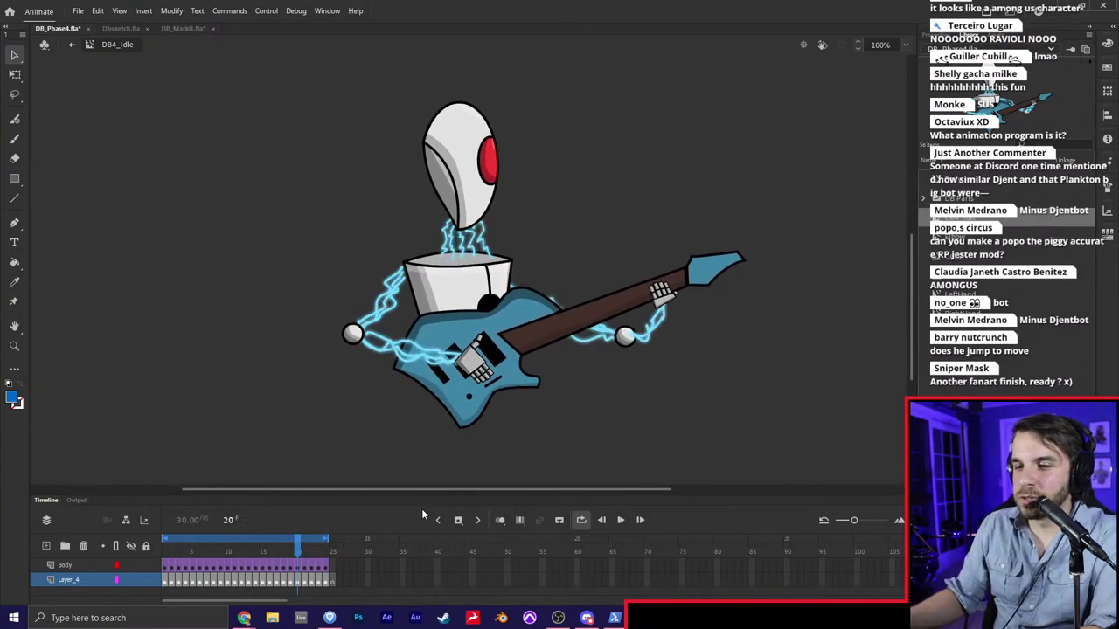
Inspect DB4_Idle by isolating the Body, Lightning_1, LeftElbow, Head and Guitar layers in turn, restore all layers and replay the loop
left_click_drag(425, 496, 459, 117)
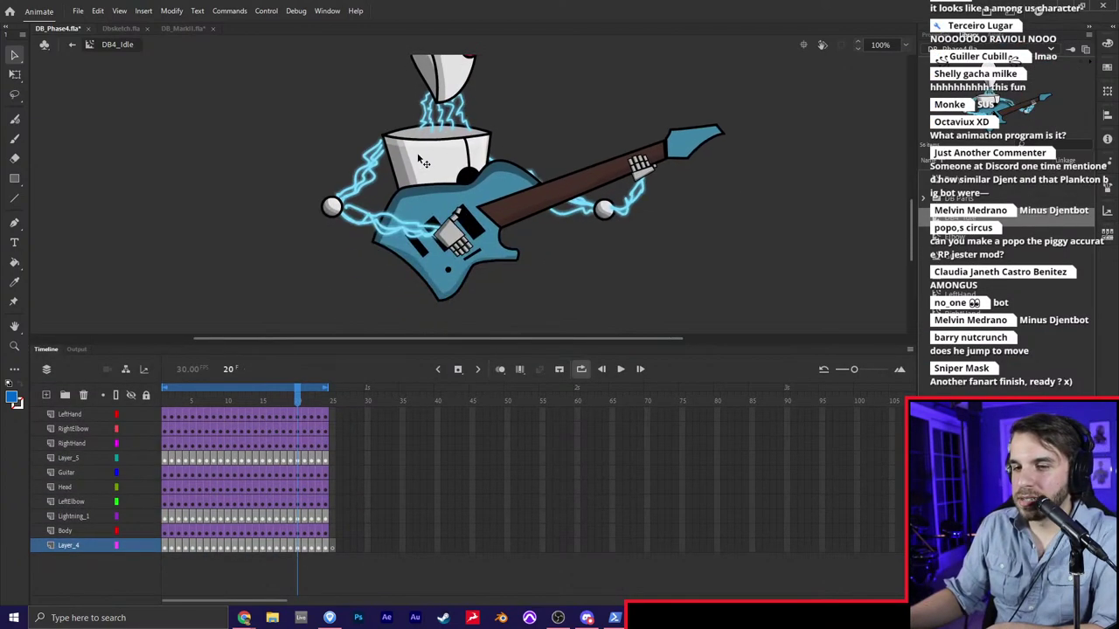
left_click(129, 531, "alt")
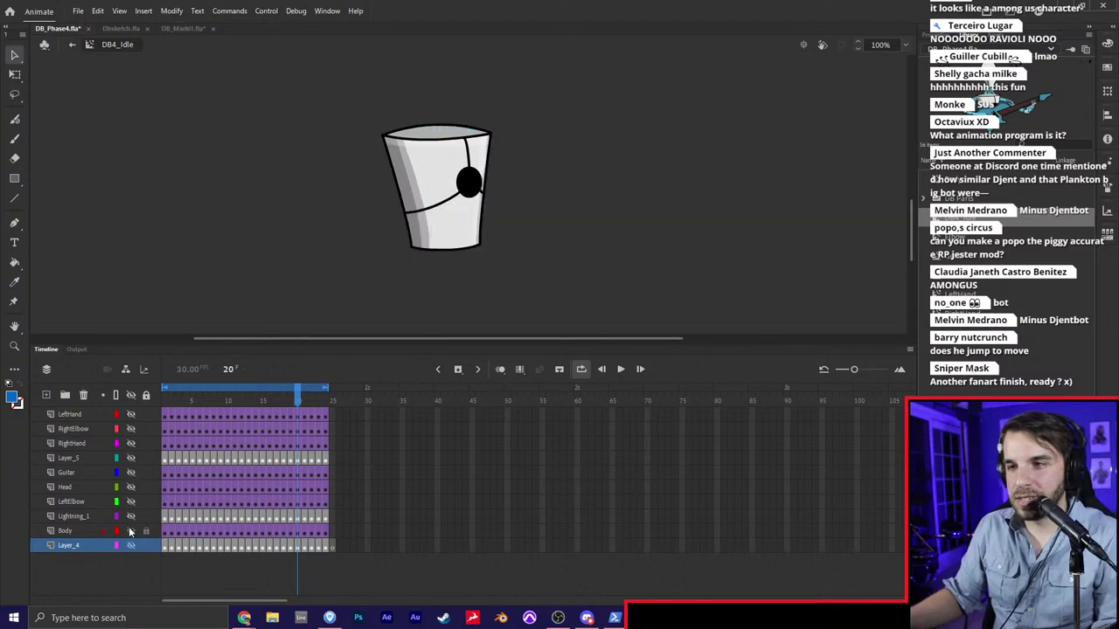
left_click(130, 516, "alt")
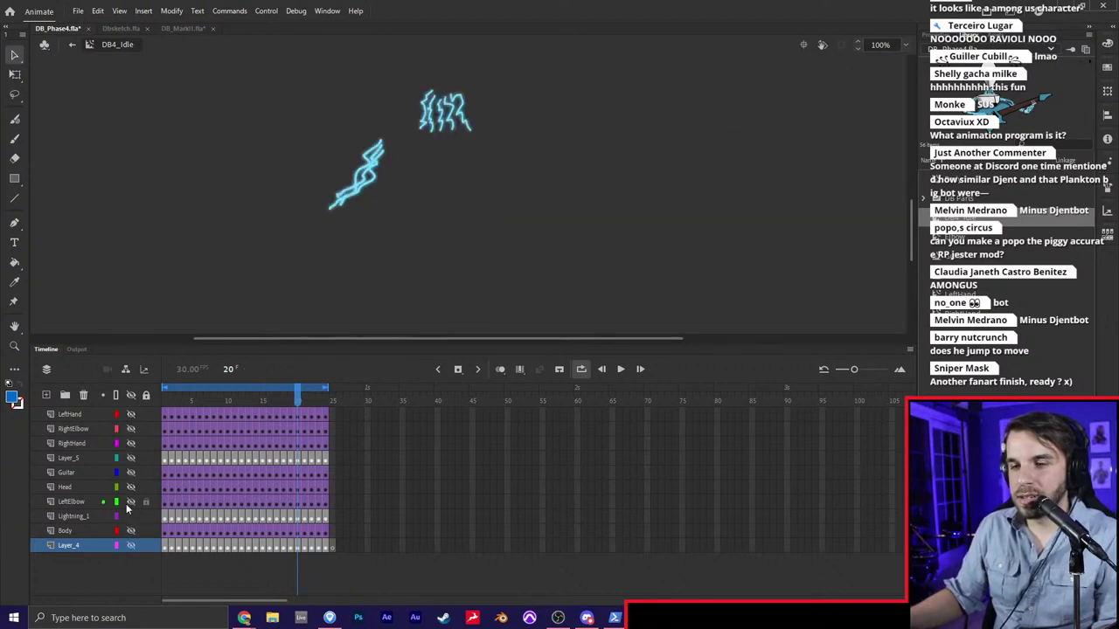
left_click(129, 501, "alt")
left_click(130, 487, "alt")
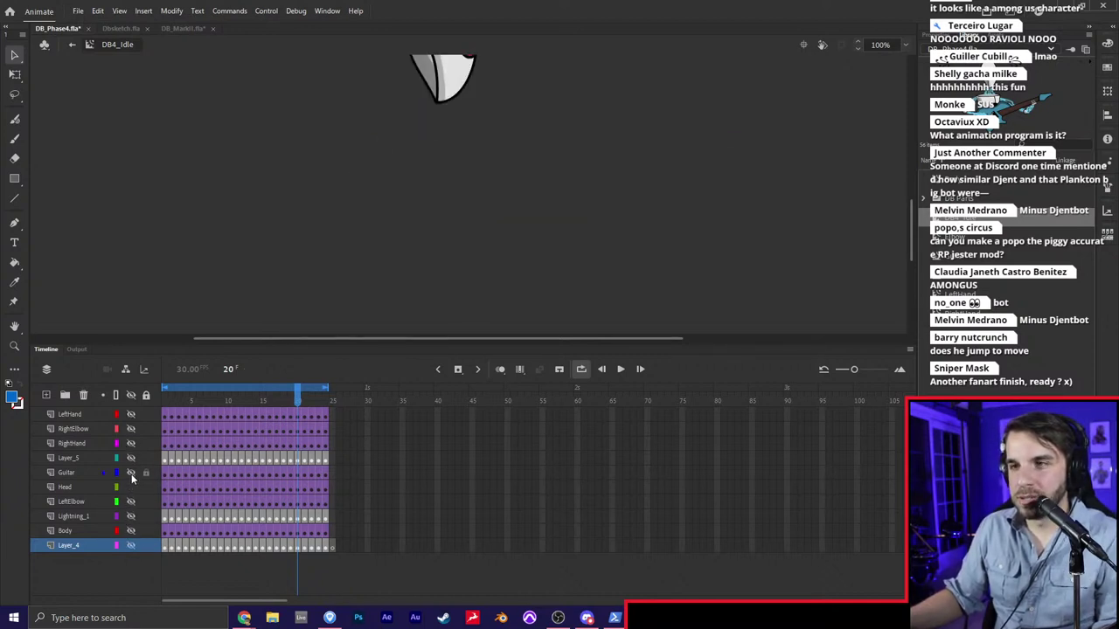
left_click_drag(367, 143, 398, 214)
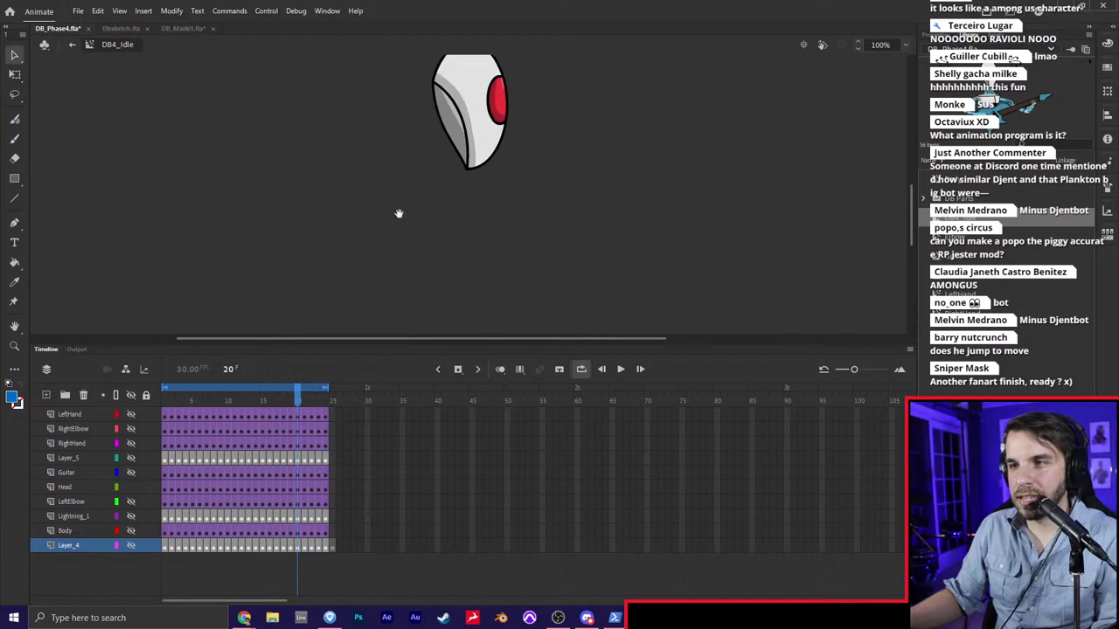
left_click(130, 472, "alt")
left_click(130, 472, "alt")
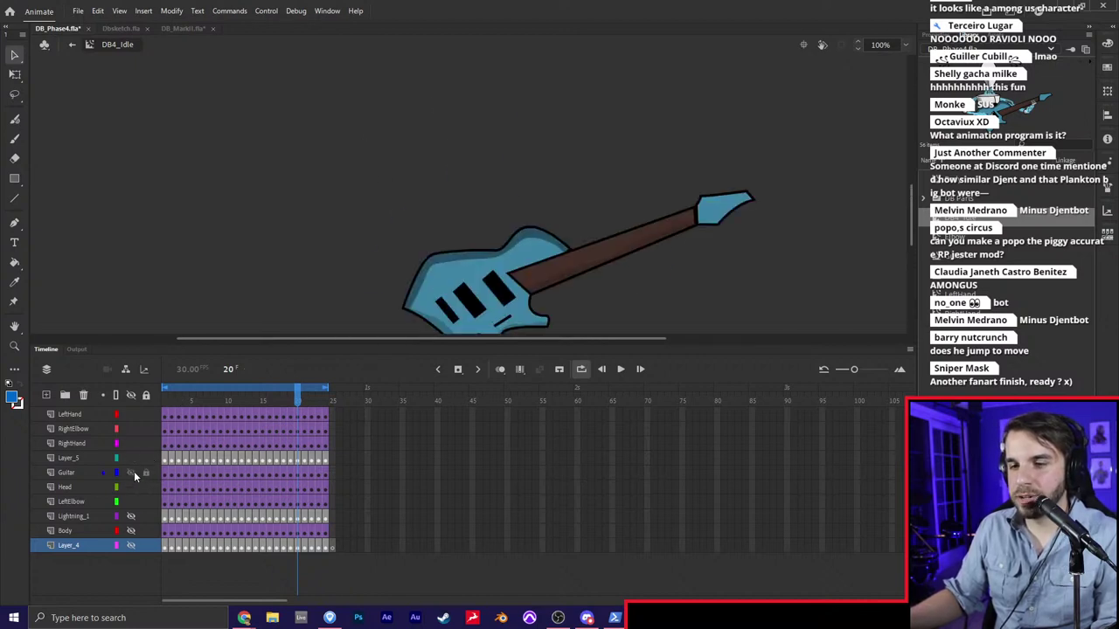
key("Return")
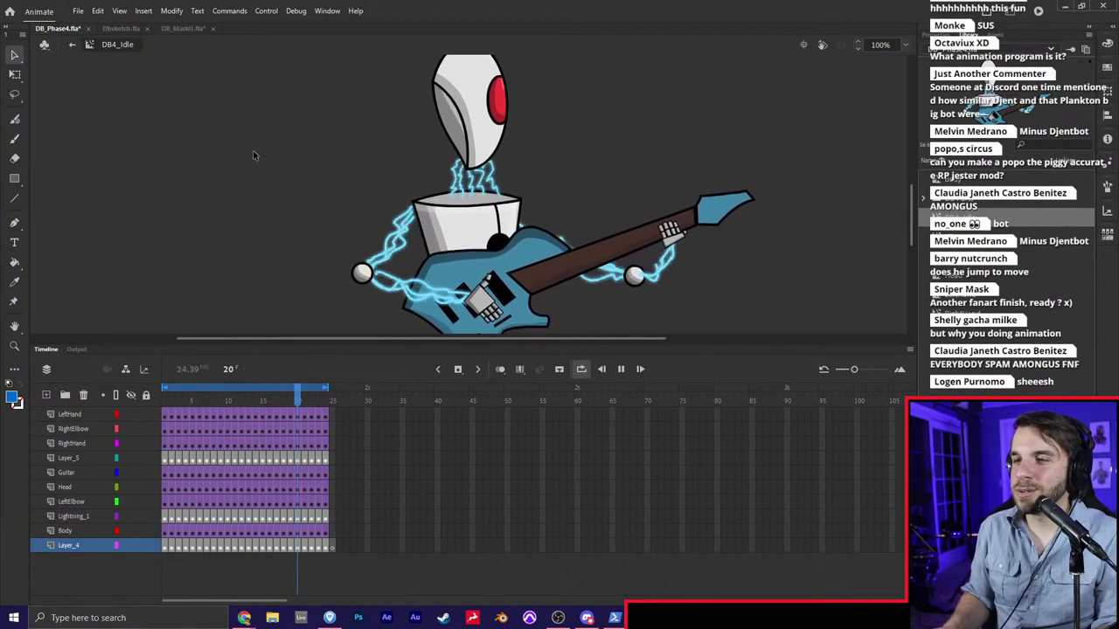
key("Return")
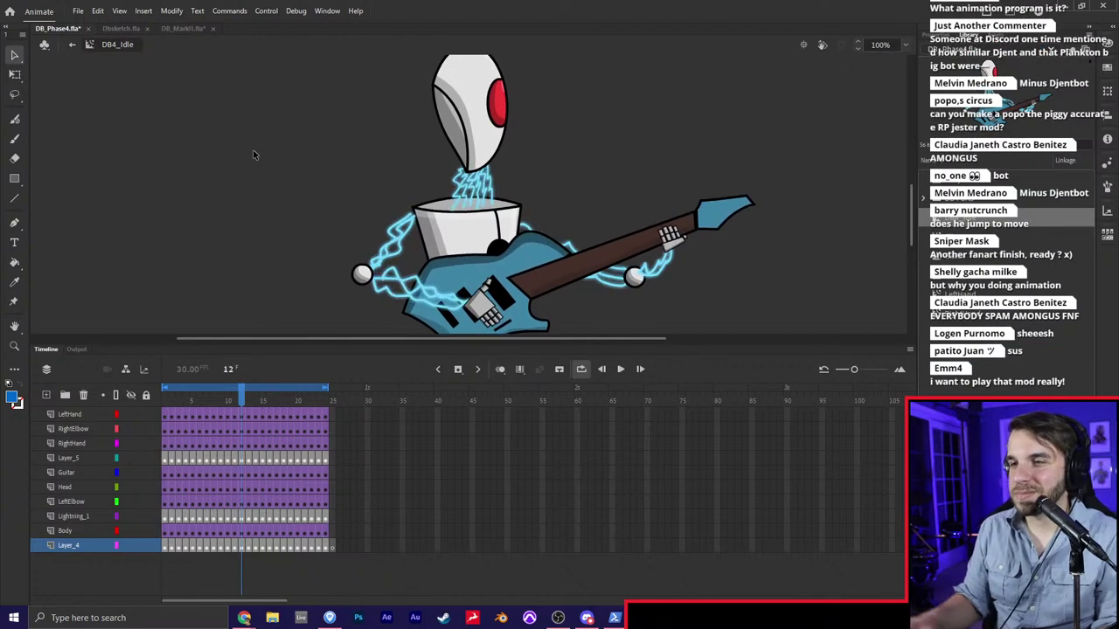
Duplicate the DB4_Idle symbol in the library as a movie clip named DB4_Right
left_click_drag(974, 339, 962, 199)
left_click(968, 179, "ctrl")
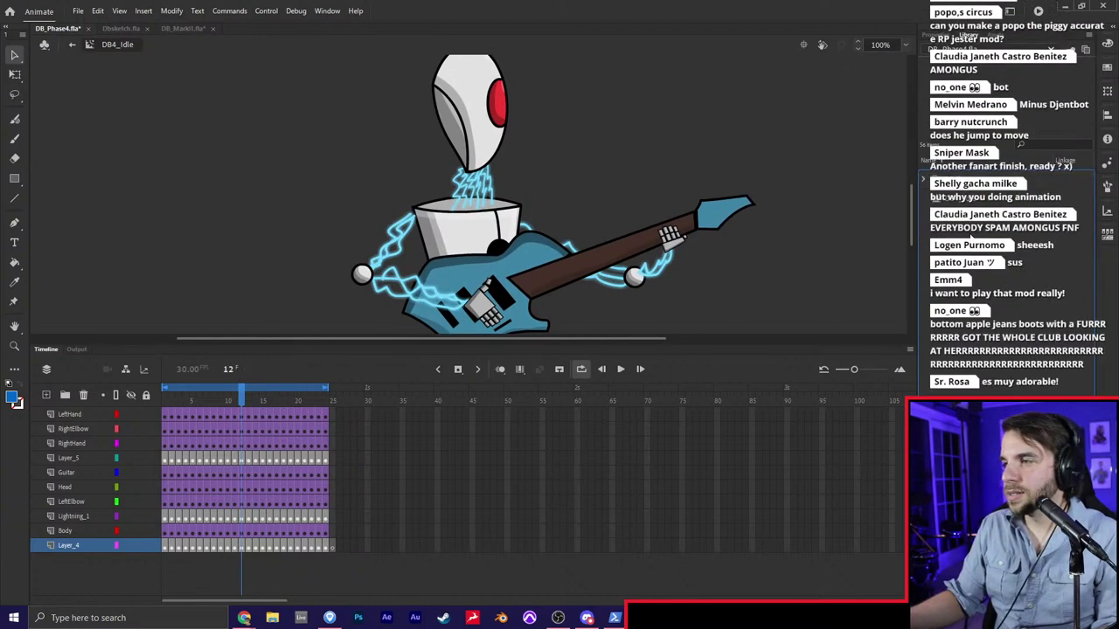
left_click(959, 202)
right_click(961, 203)
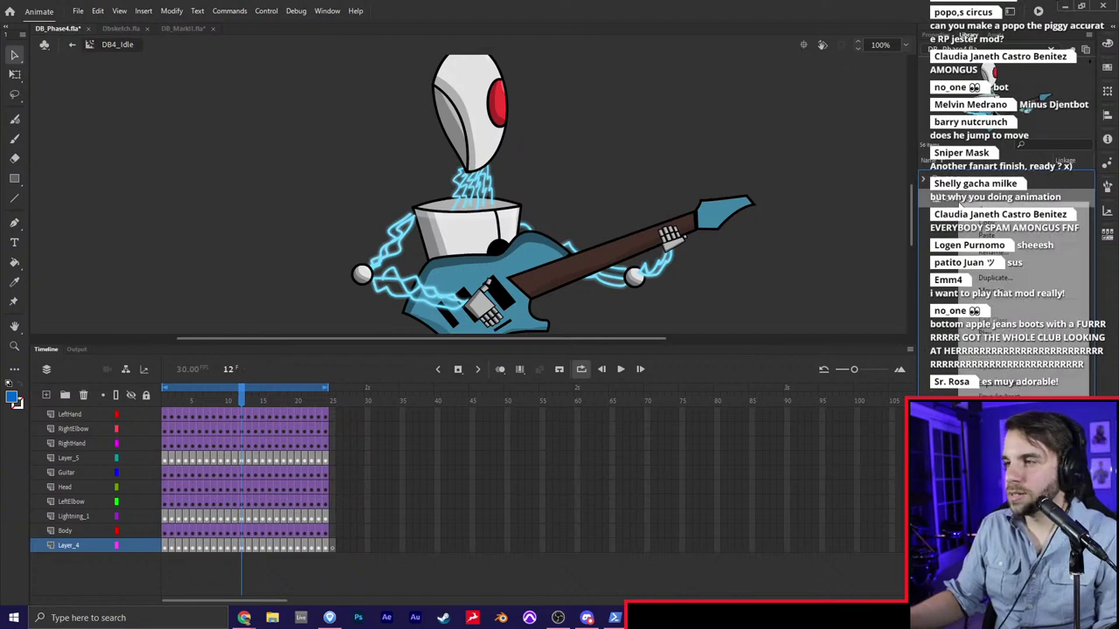
left_click(997, 277)
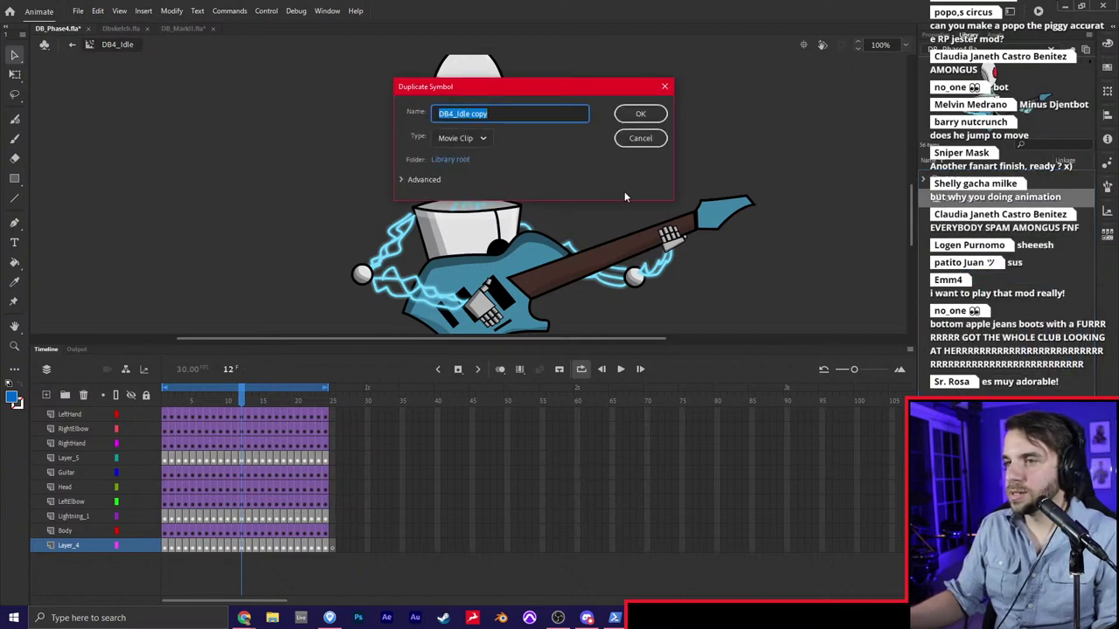
key("End")
key("shift+Left")
key("shift+Left")
key("shift+Left")
key("shift+Left")
key("shift+Left")
key("shift+Left")
key("shift+Left")
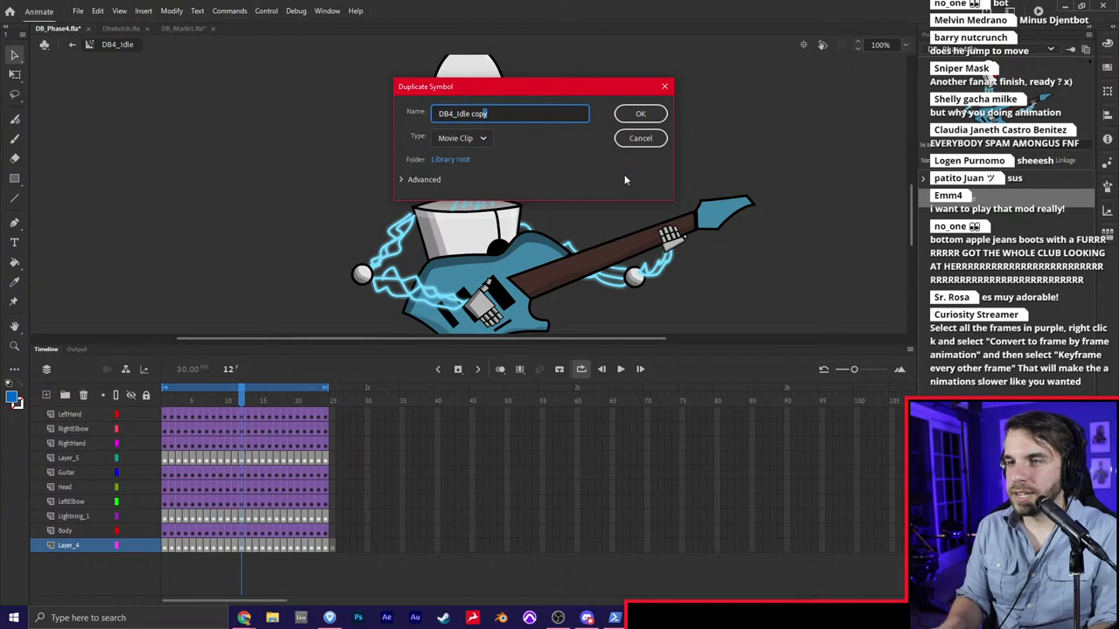
key("shift+Left")
key("shift+Left")
type("RIGHT")
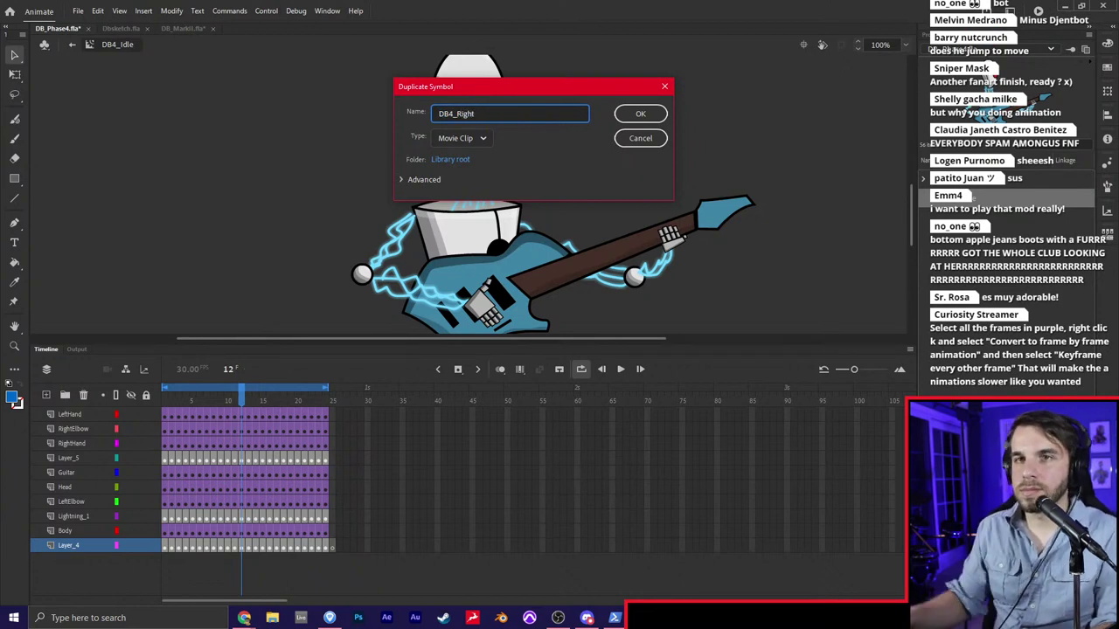
key("Return")
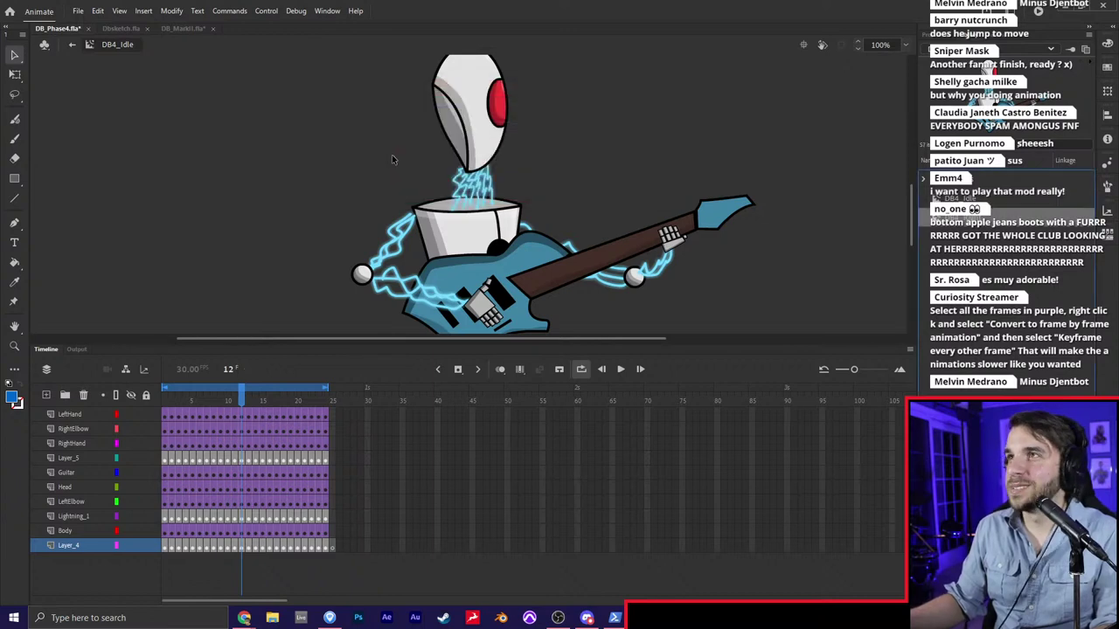
Remove every frame after frame 1 from all layers of the open DB4_Idle timeline, from LeftHand down to Layer_4
scroll(520, 180, "down", 3)
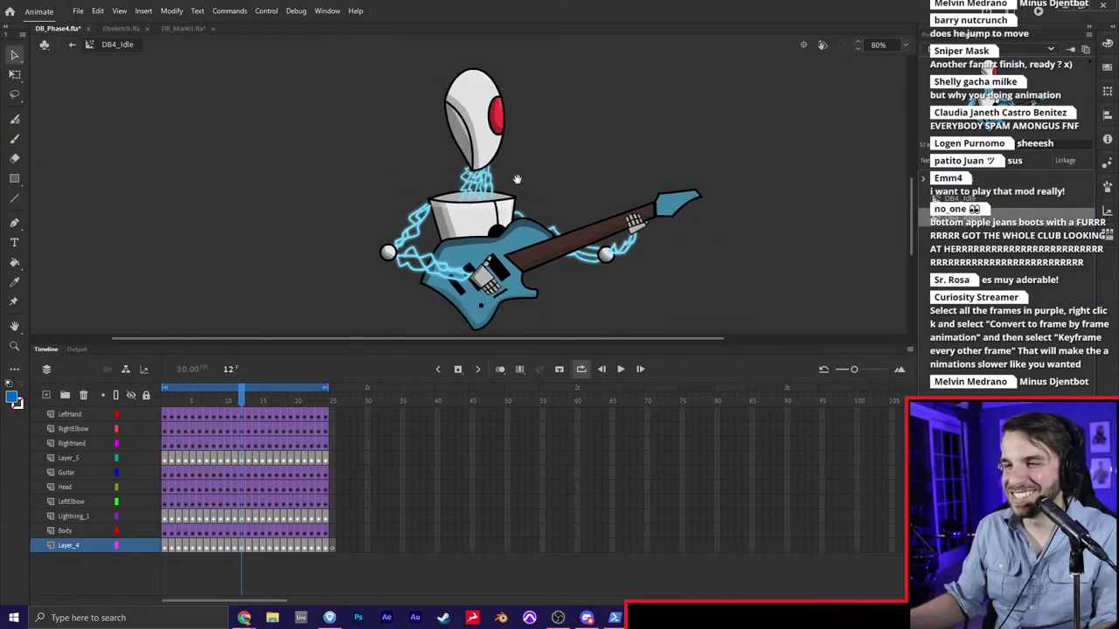
left_click_drag(357, 416, 179, 549)
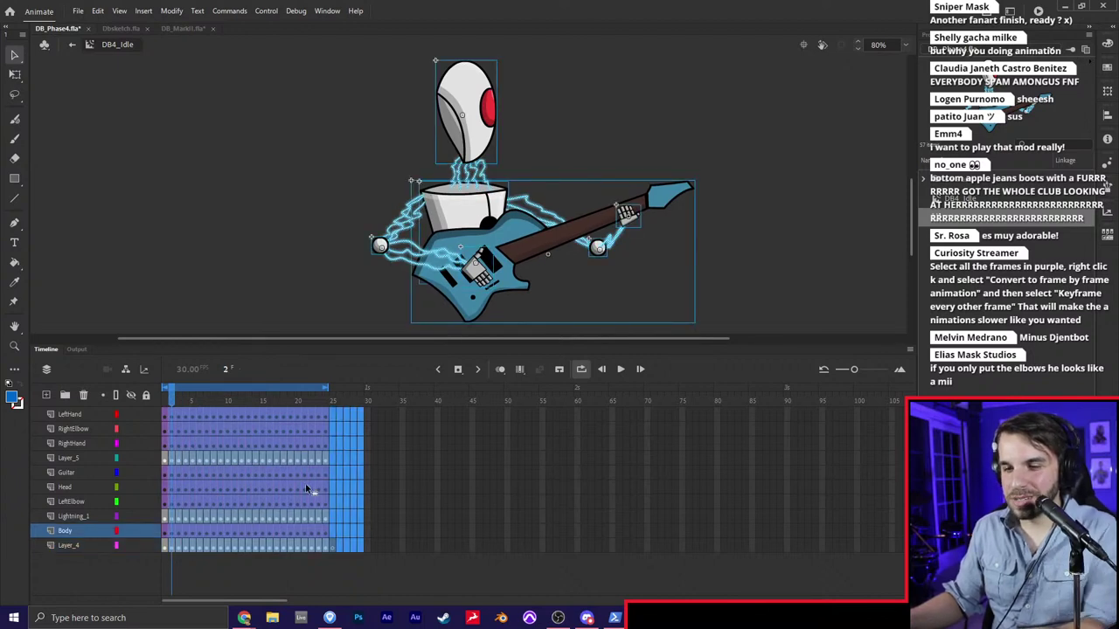
key("shift+F5")
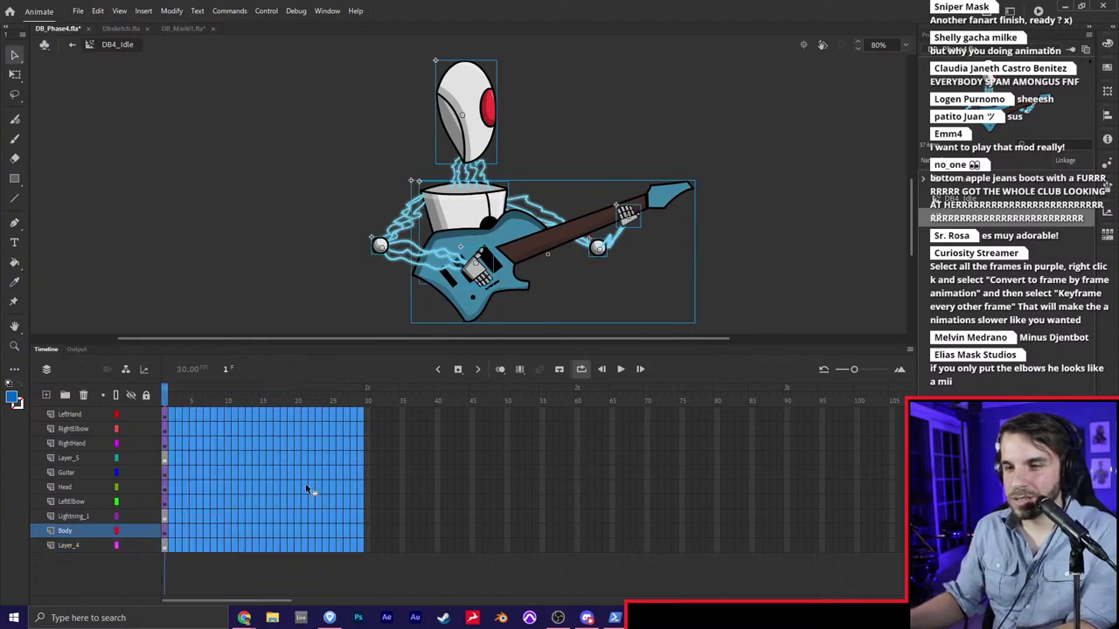
left_click(305, 473)
left_click(175, 415)
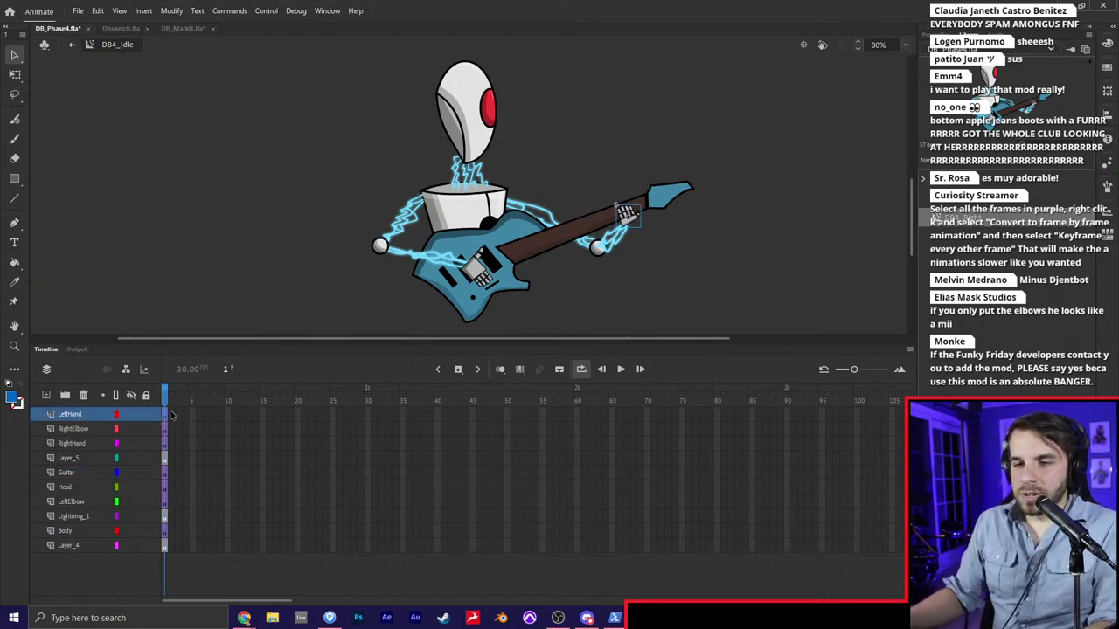
Hide the lightning layers Layer_5, Lightning_1 and Layer_4 in the single-frame timeline
left_click(172, 414)
left_click(187, 433)
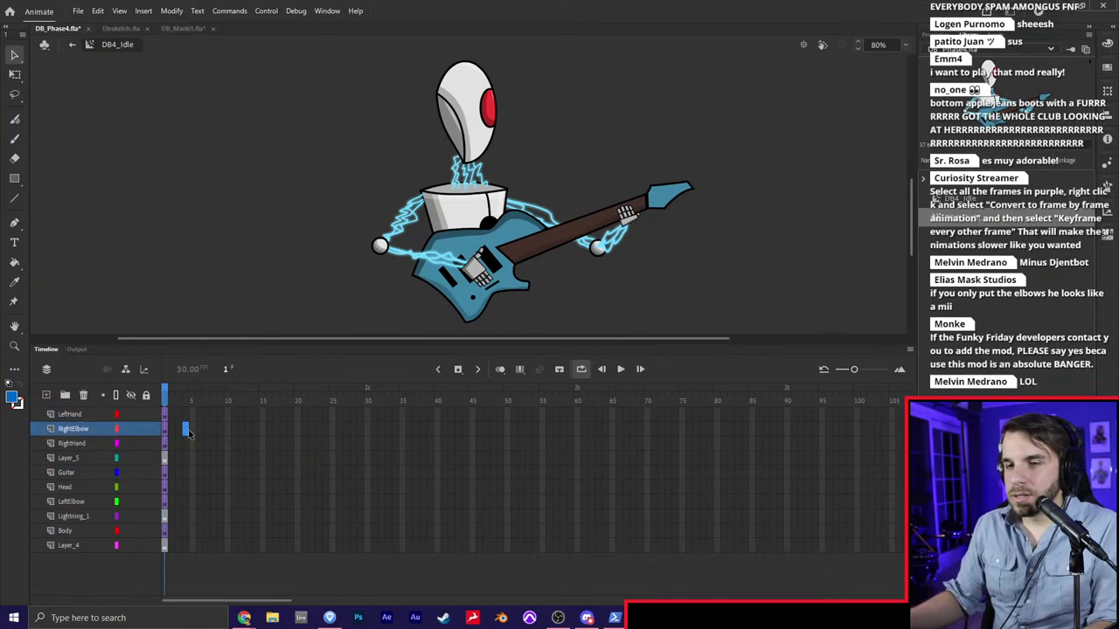
left_click(131, 458)
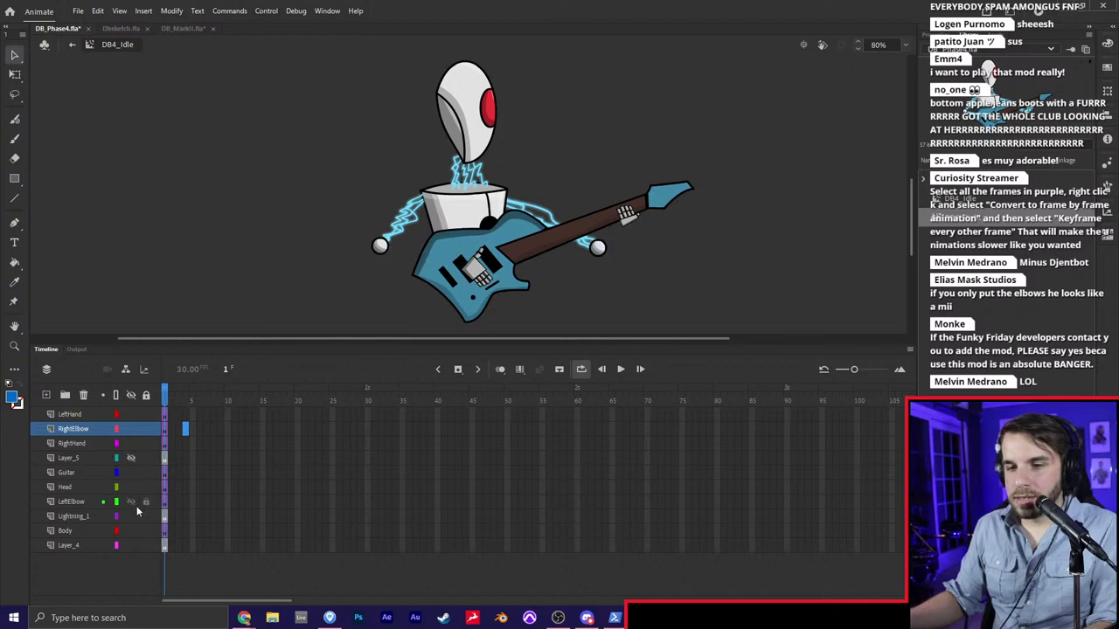
left_click(131, 516)
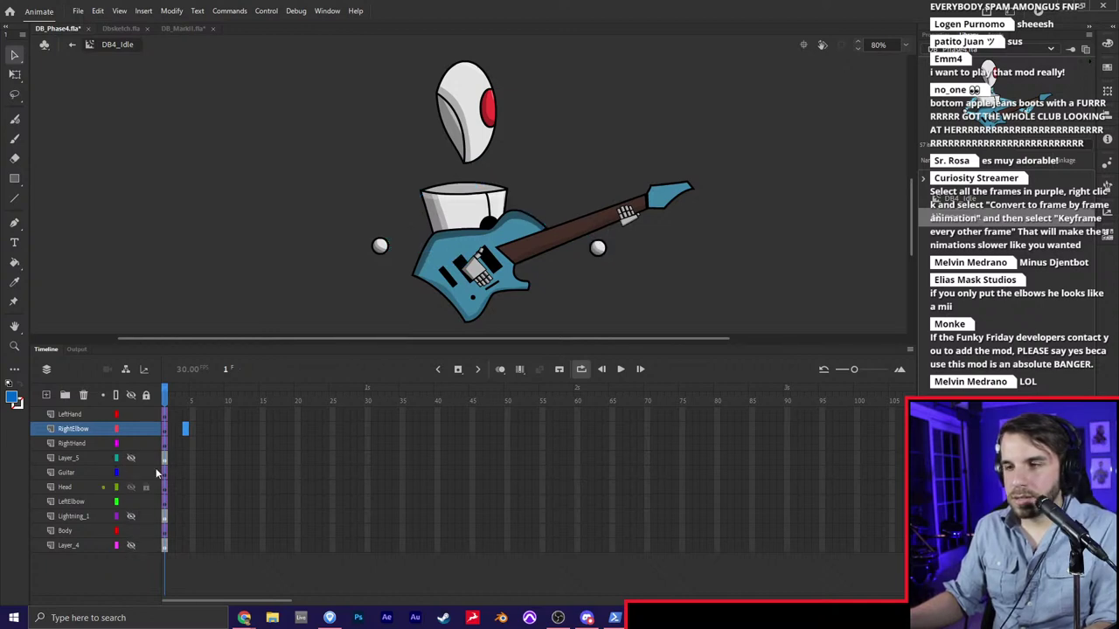
left_click(465, 139)
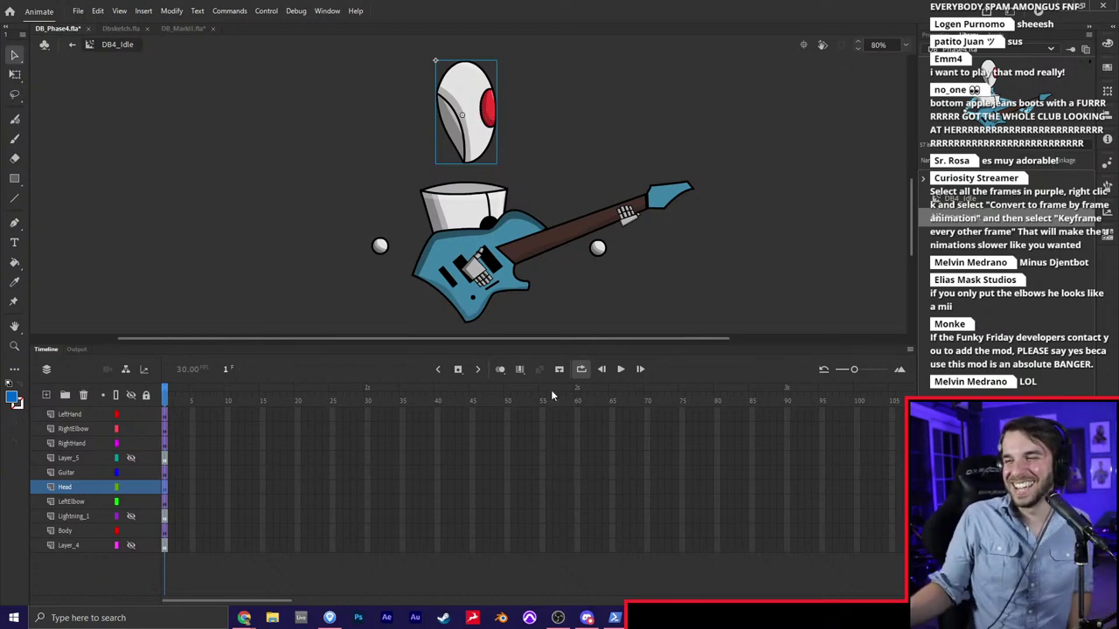
Hide the Guitar, RightHand and LeftHand layers to view the robot without them, and show all layers again
left_click(131, 472)
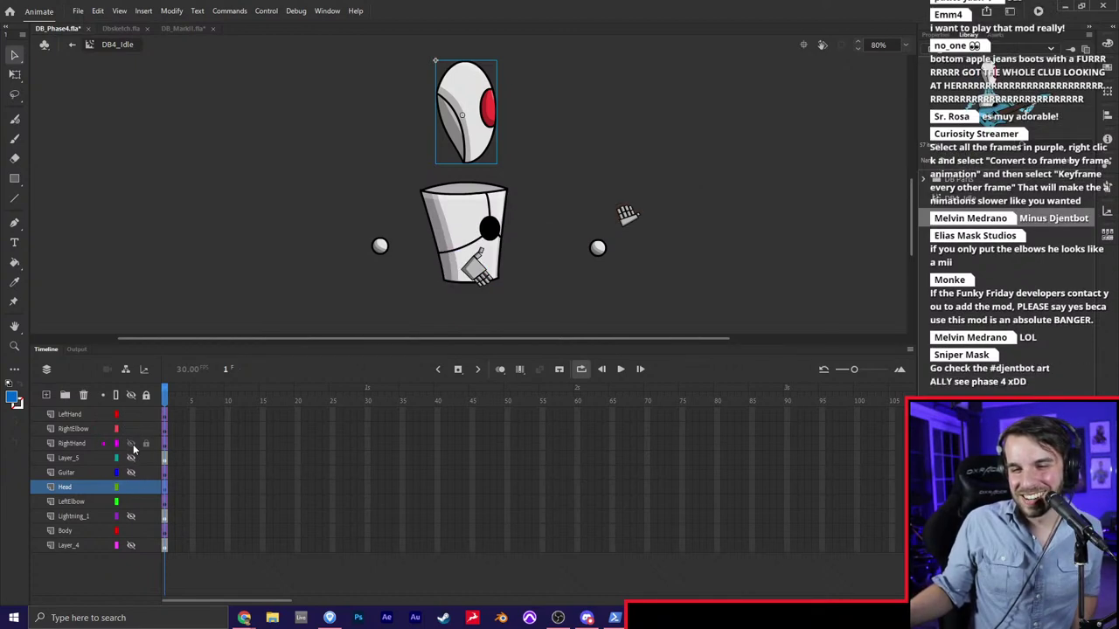
left_click(131, 443)
left_click(132, 414)
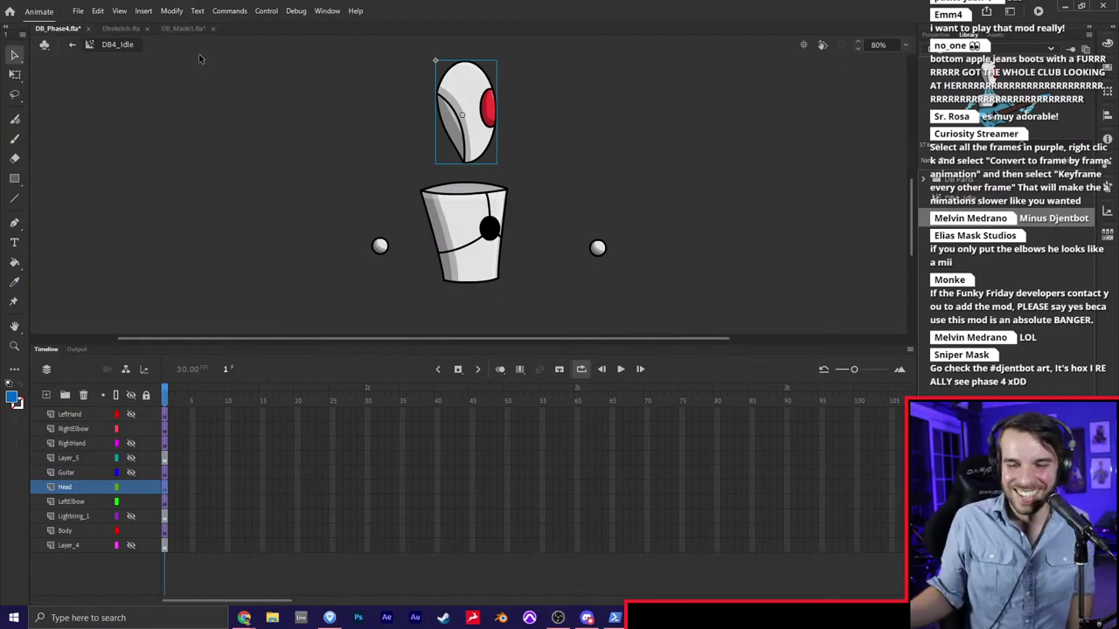
left_click(131, 417, "alt")
left_click(130, 419, "alt")
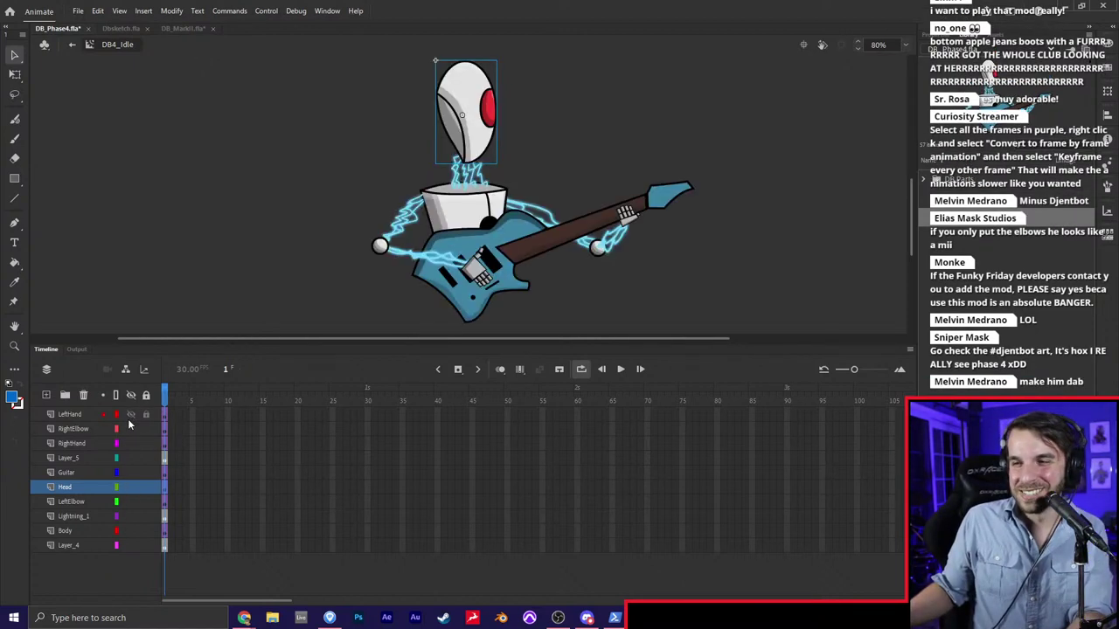
Hide only the lightning layers Layer_5, Lightning_1 and Layer_4, keeping the Head layer visible
left_click(131, 458)
left_click(131, 487)
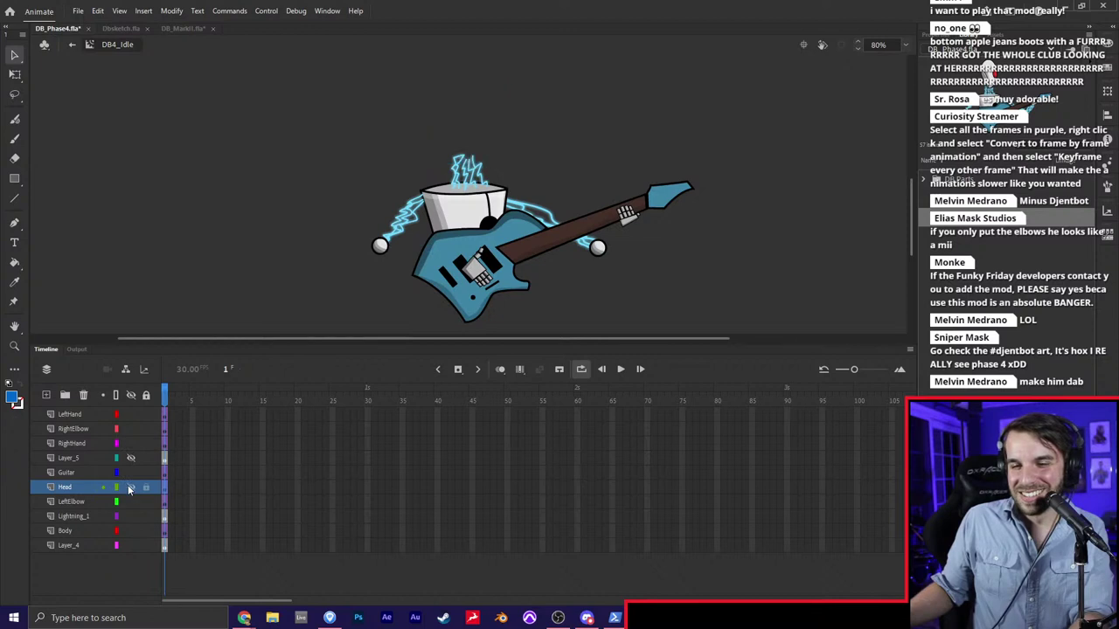
left_click(131, 487)
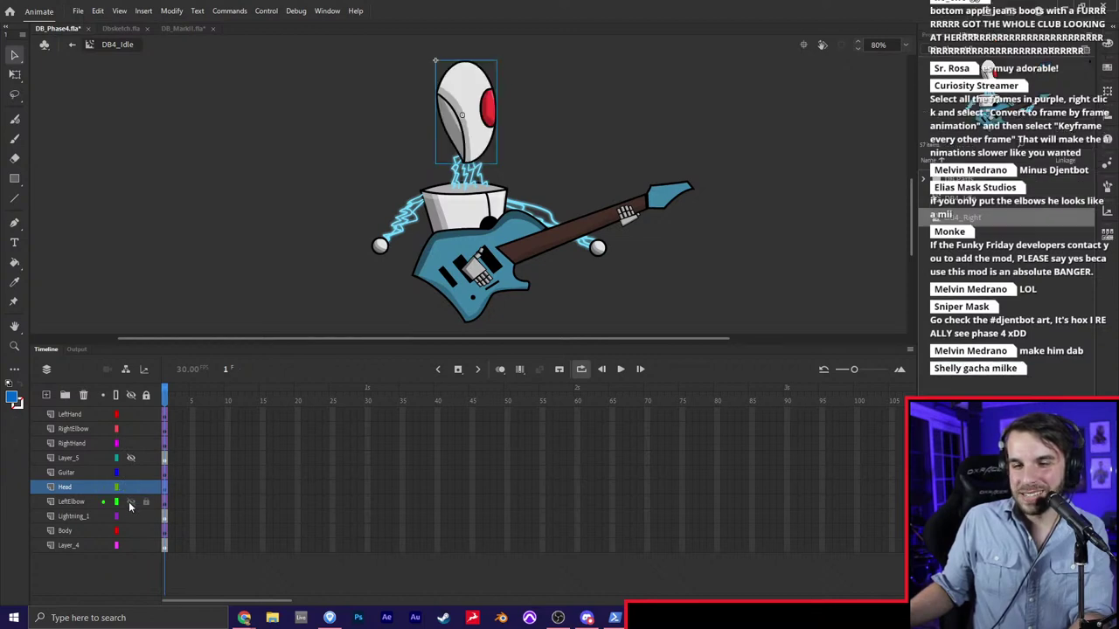
left_click(131, 516)
left_click(131, 545)
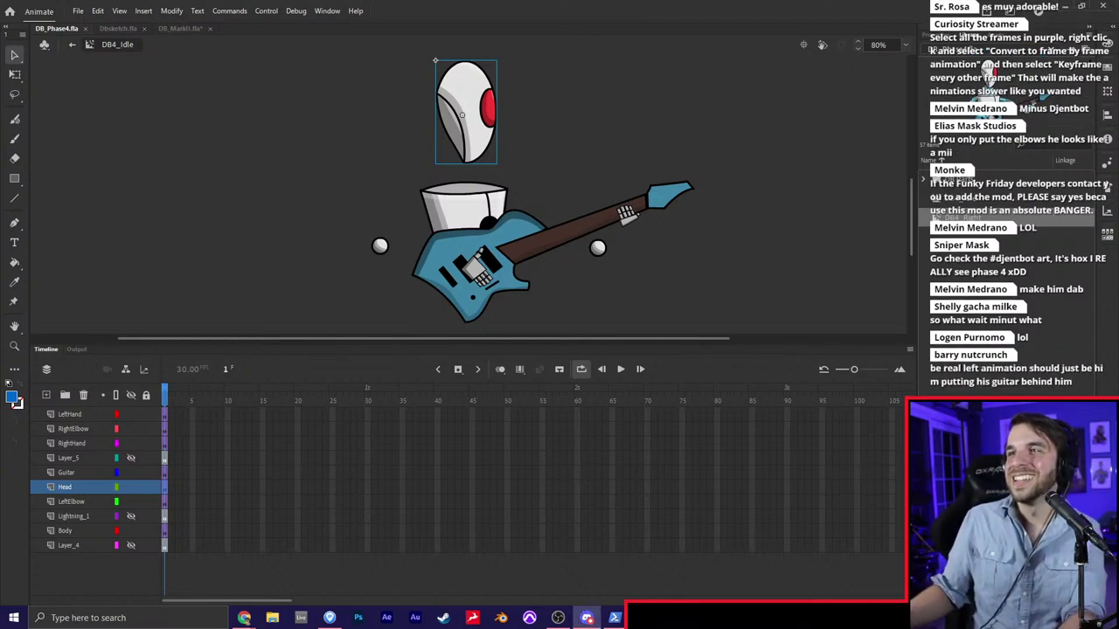
Switch to Discord, view the Jelly Bean Bot evolution comic in djentbot-art enlarged, and move the window off the Animate workspace
left_click(586, 618)
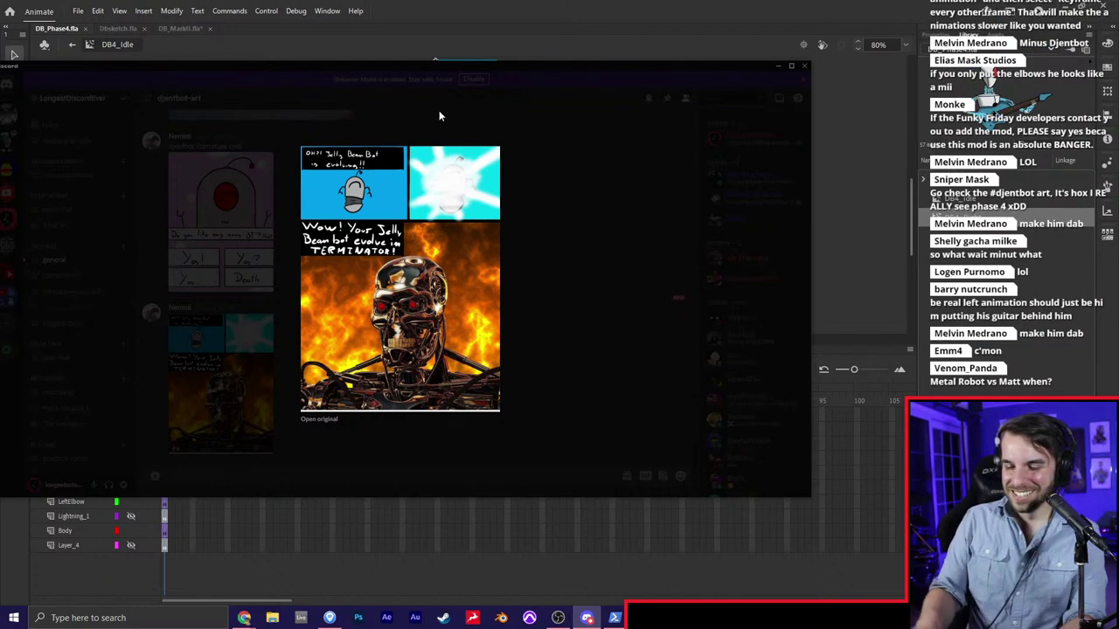
key("ctrl+plus")
key("ctrl+plus")
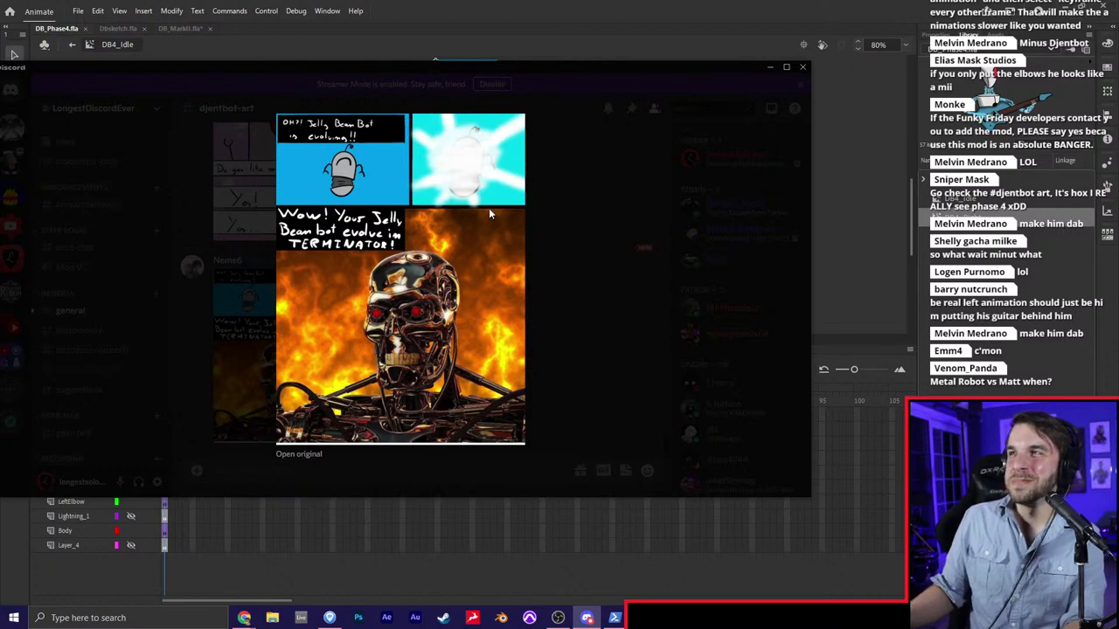
left_click_drag(460, 67, 1118, 87)
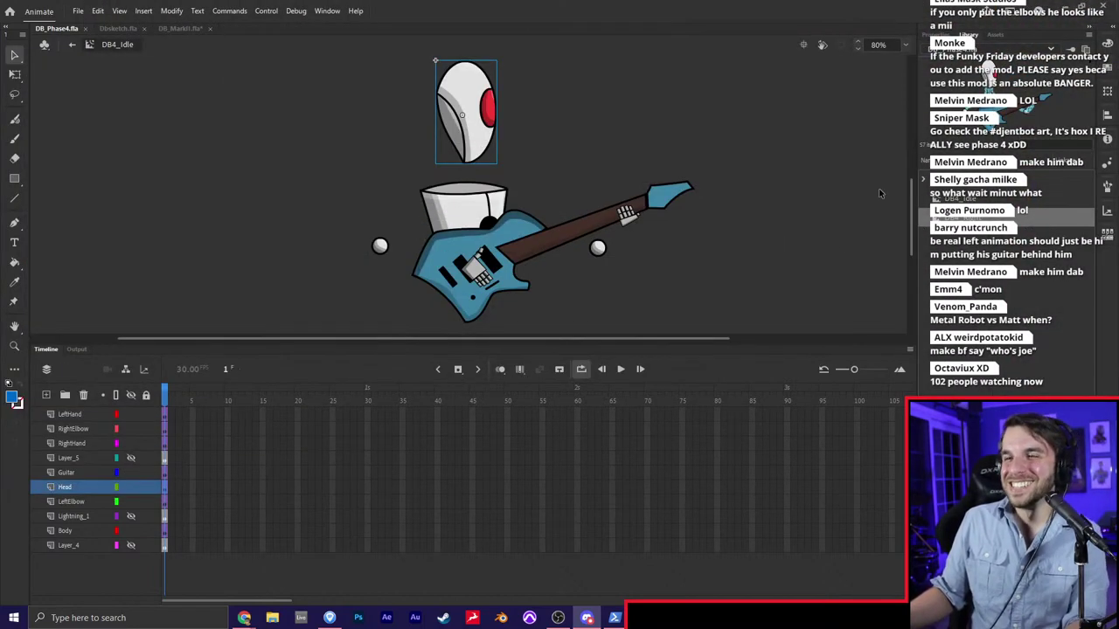
left_click(706, 217)
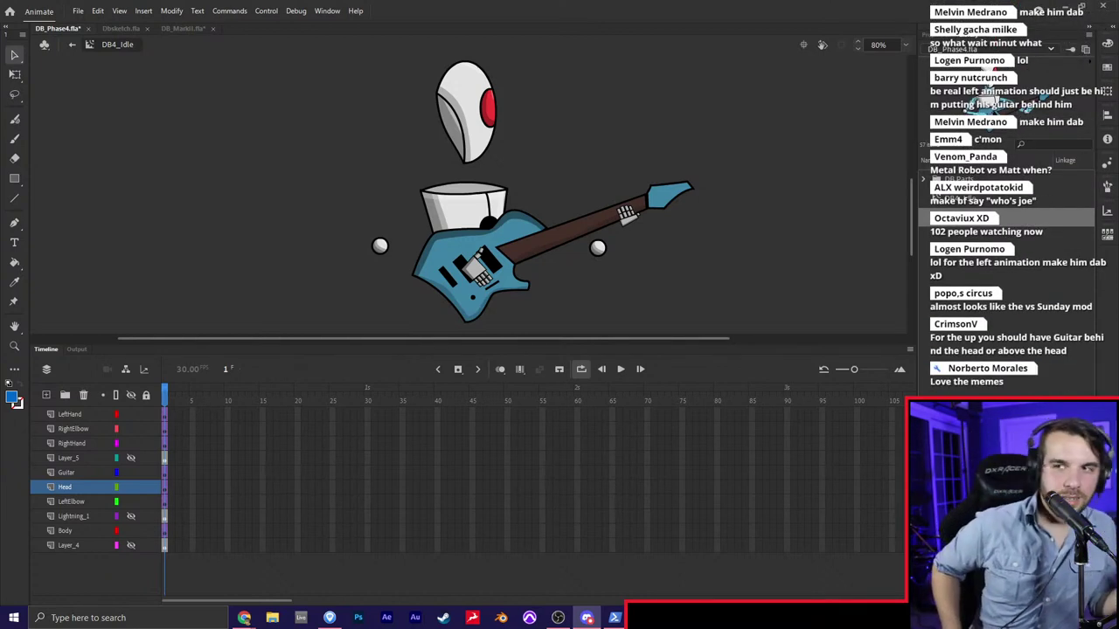
Open the DB4_Right symbol to check its timeline, and rename the trimmed DB4_Idle symbol in the library as DB4_Idle2
left_click(485, 196)
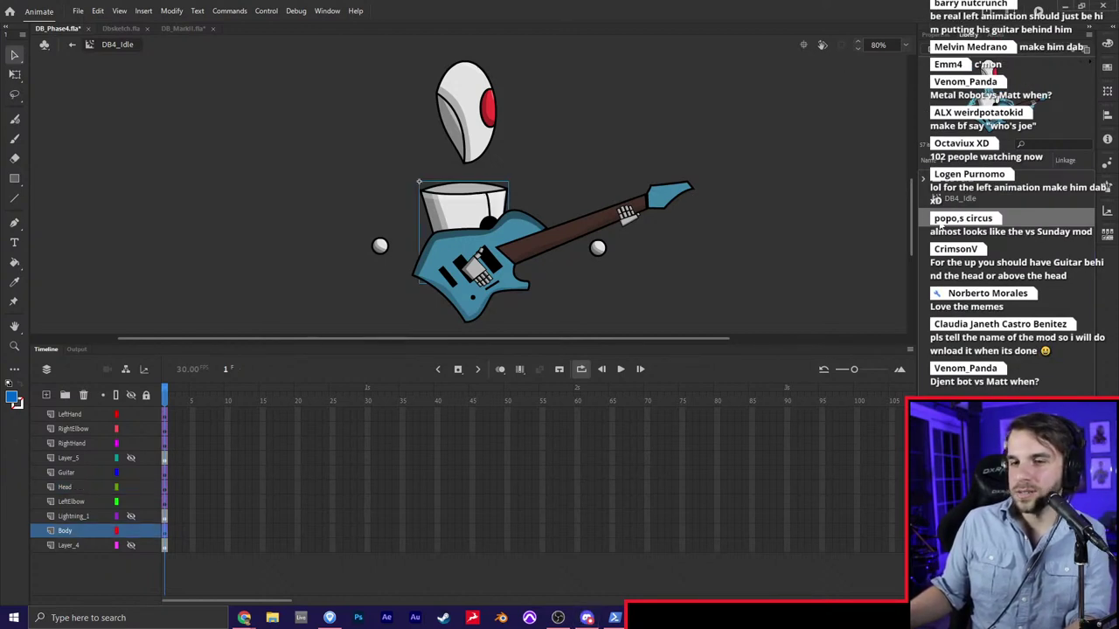
double_click(941, 223)
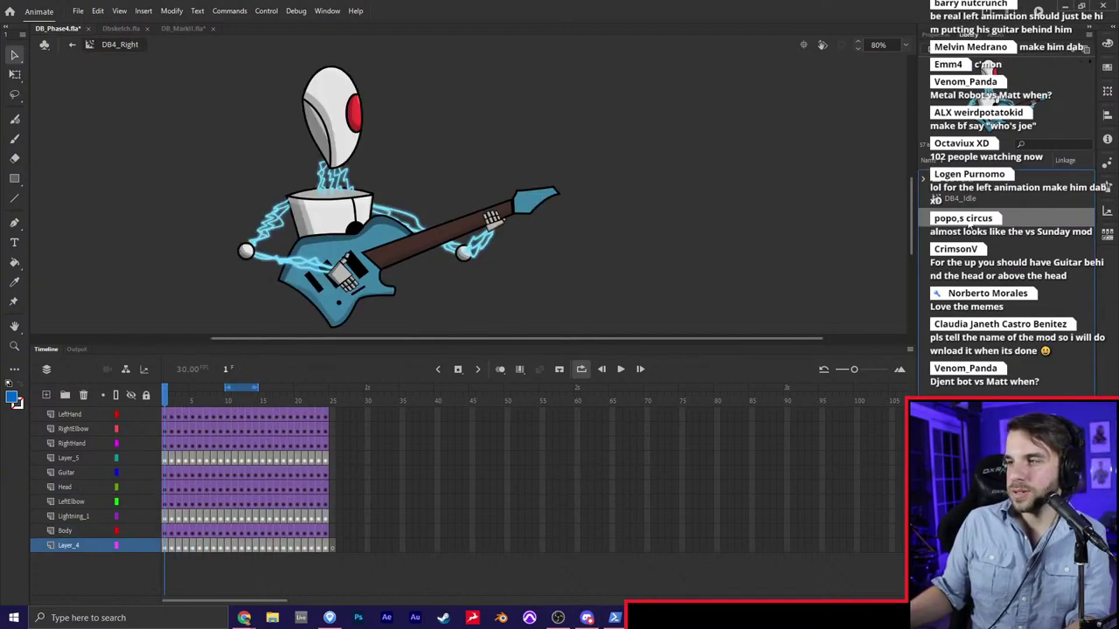
right_click(971, 198)
left_click(993, 249)
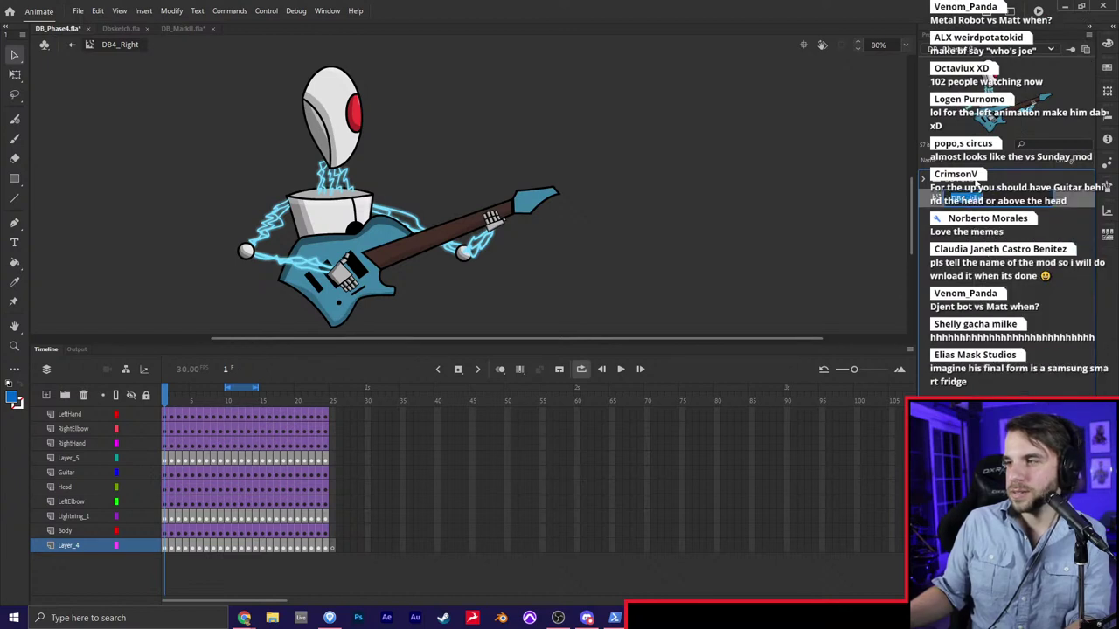
key("Right")
type("2")
key("Return")
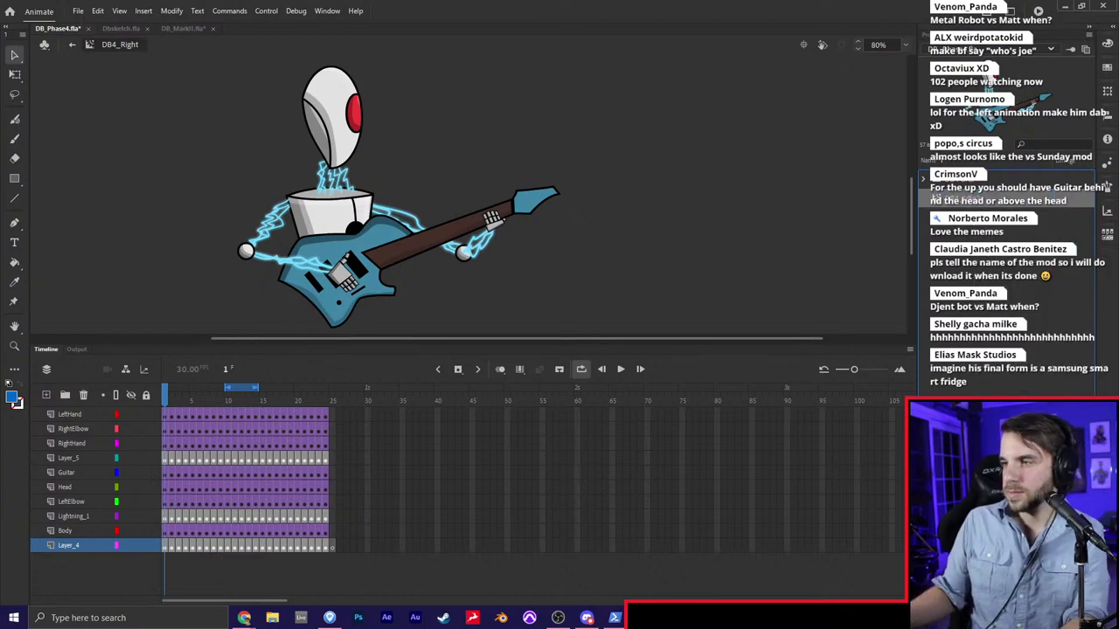
Rename the DB4_Right symbol, which holds the full animation, as DB4_Idle in the library
right_click(959, 215)
left_click(1014, 262)
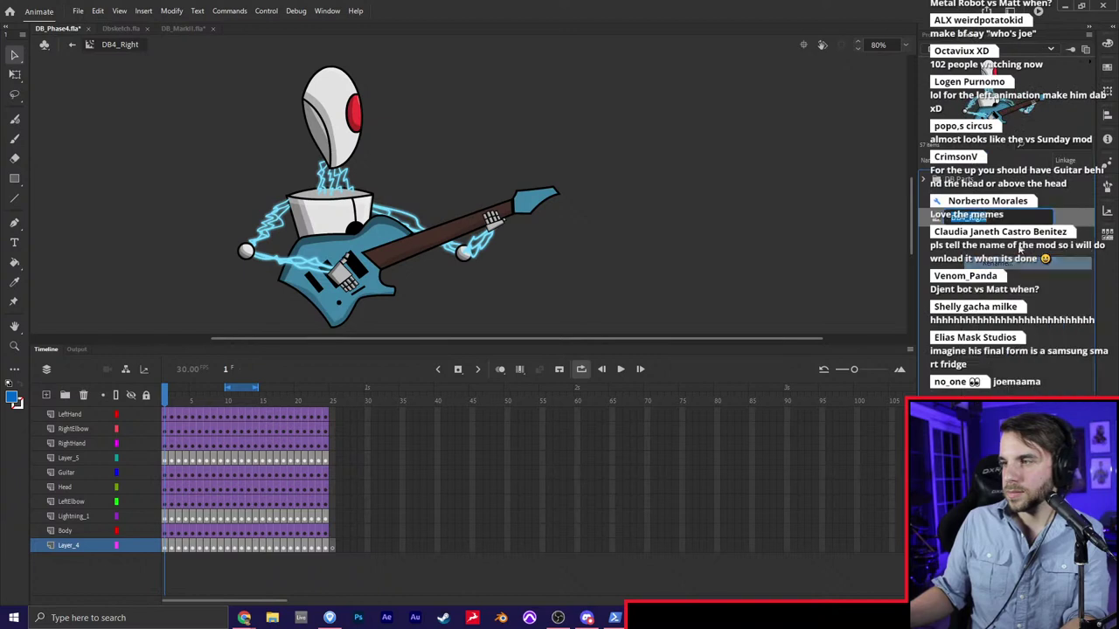
key("Right")
type("Idle")
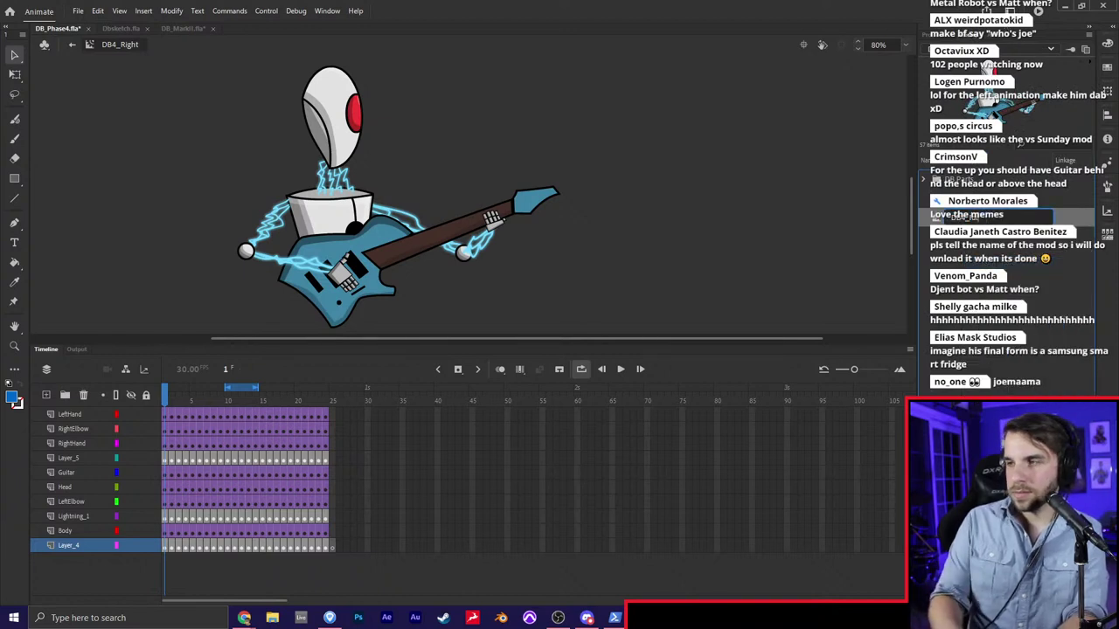
key("Return")
Open the single-frame DB4_Idle2 symbol for editing and rename it as DB4_Right
double_click(938, 218)
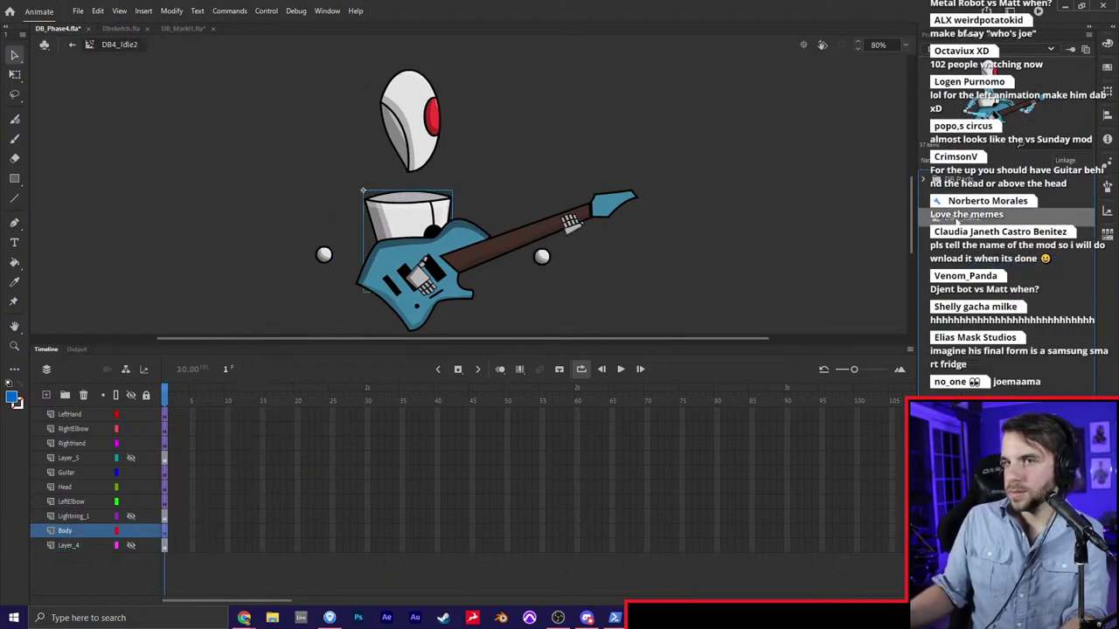
right_click(971, 221)
left_click(1001, 270)
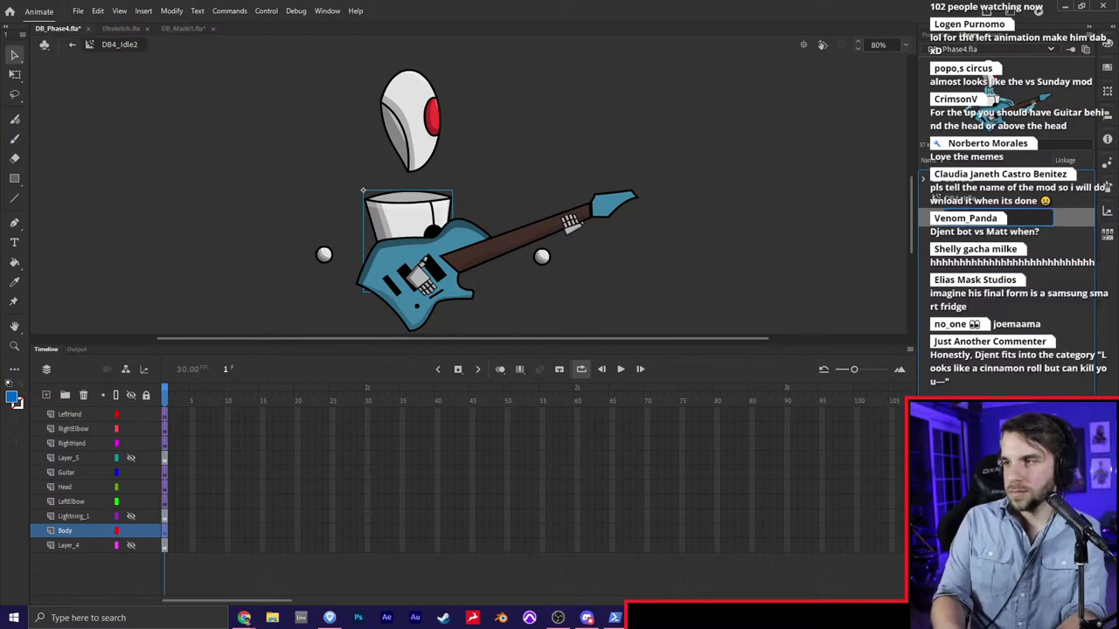
key("Return")
left_click(688, 151)
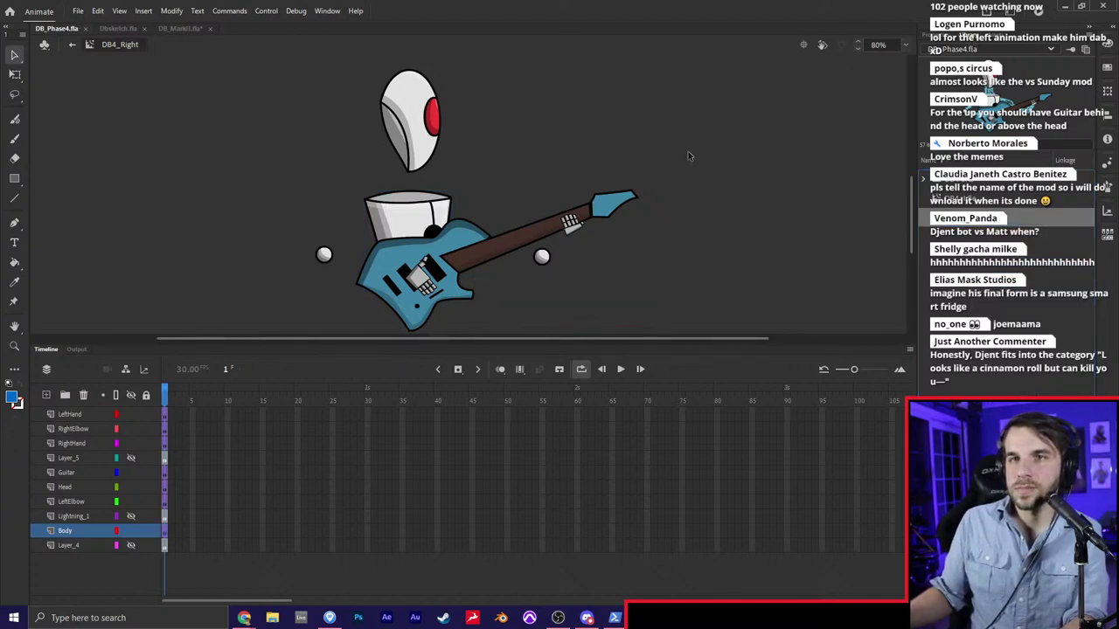
Tilt the body and head together clockwise about the body's base, and rotate the head alone back upright
left_click(394, 207)
key("q")
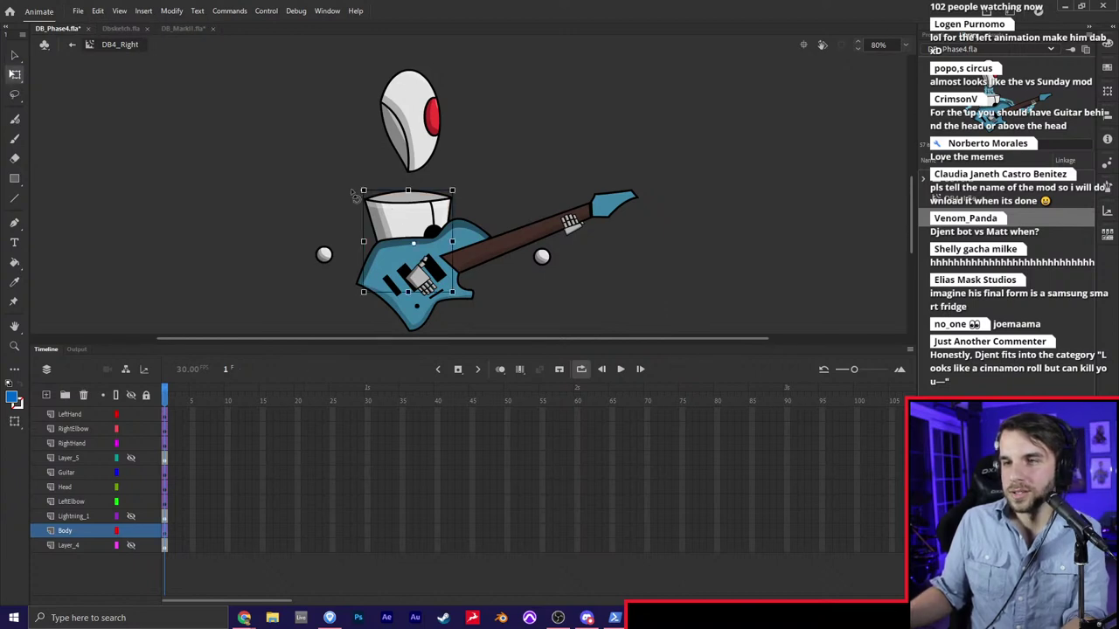
key("v")
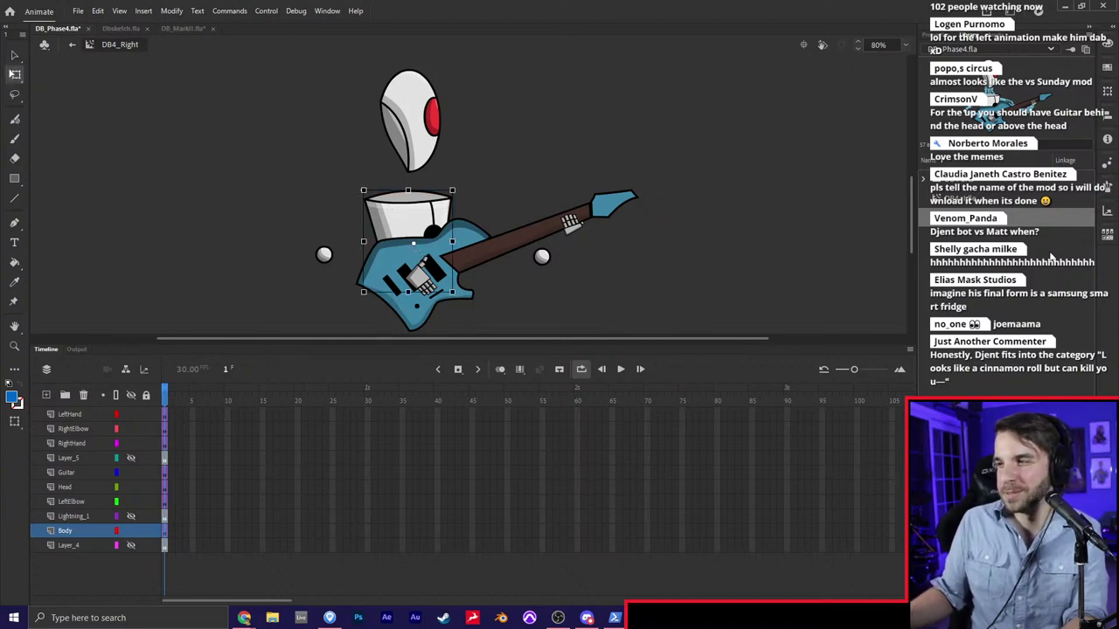
left_click(402, 140)
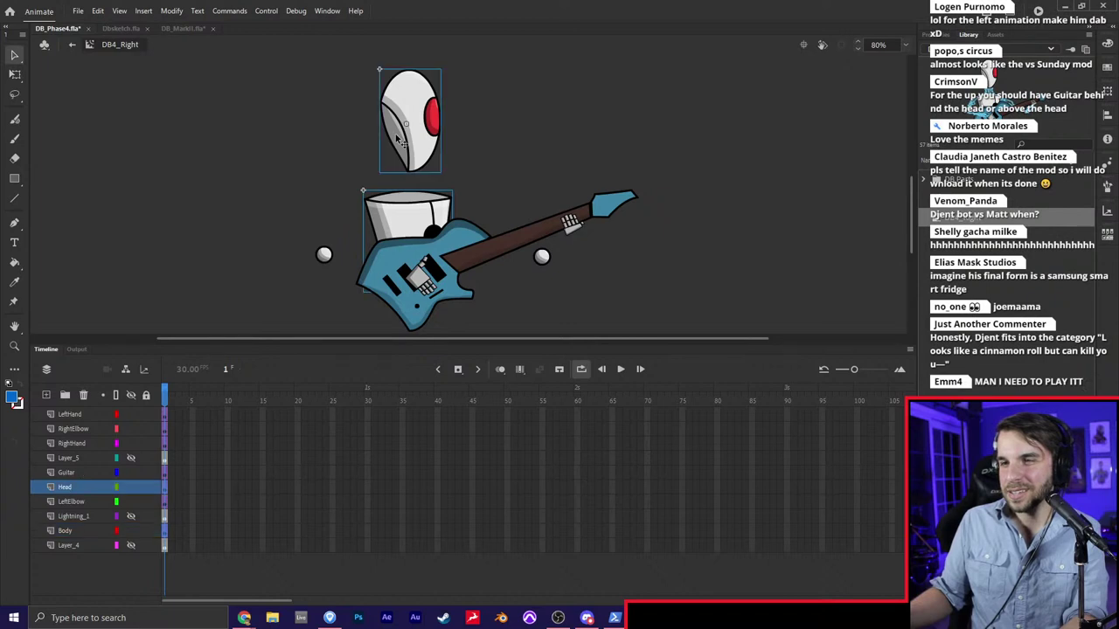
key("q")
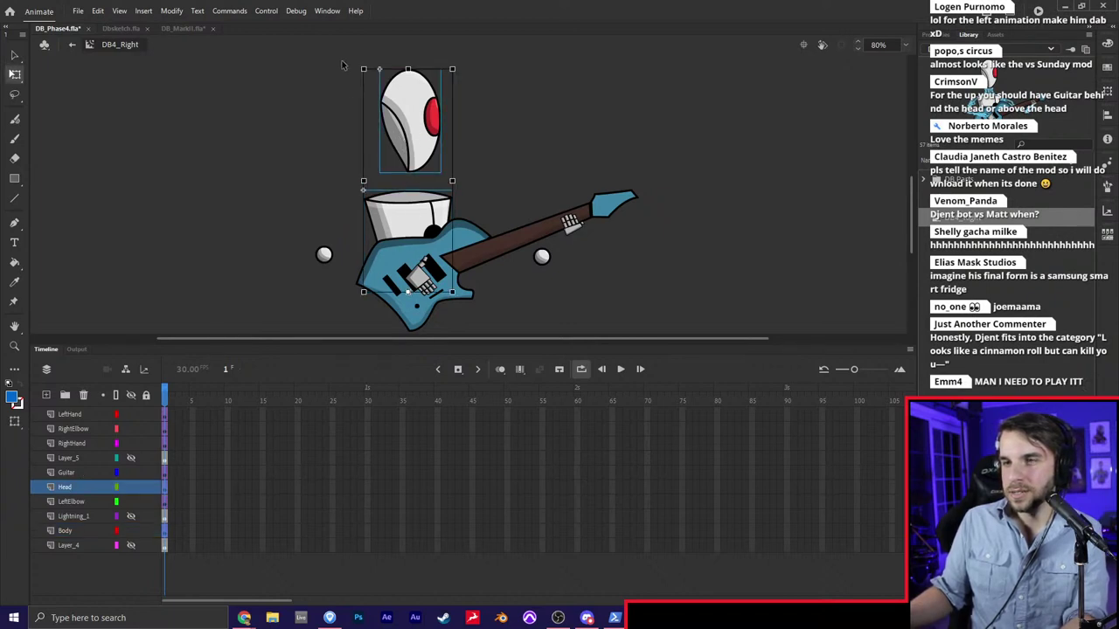
left_click_drag(362, 69, 437, 69)
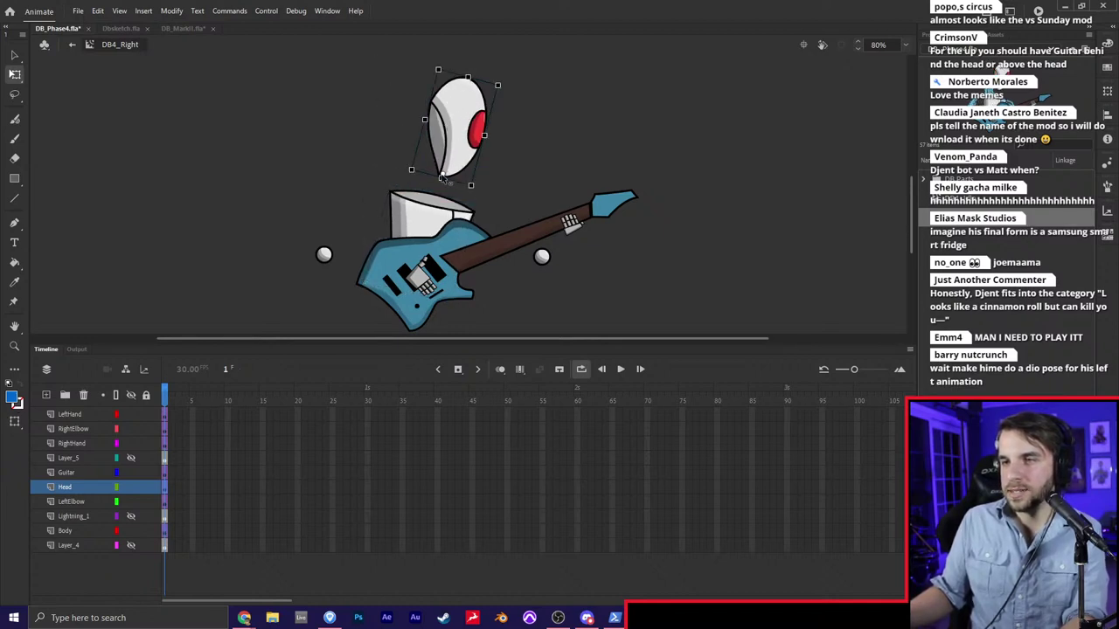
left_click_drag(425, 69, 413, 79)
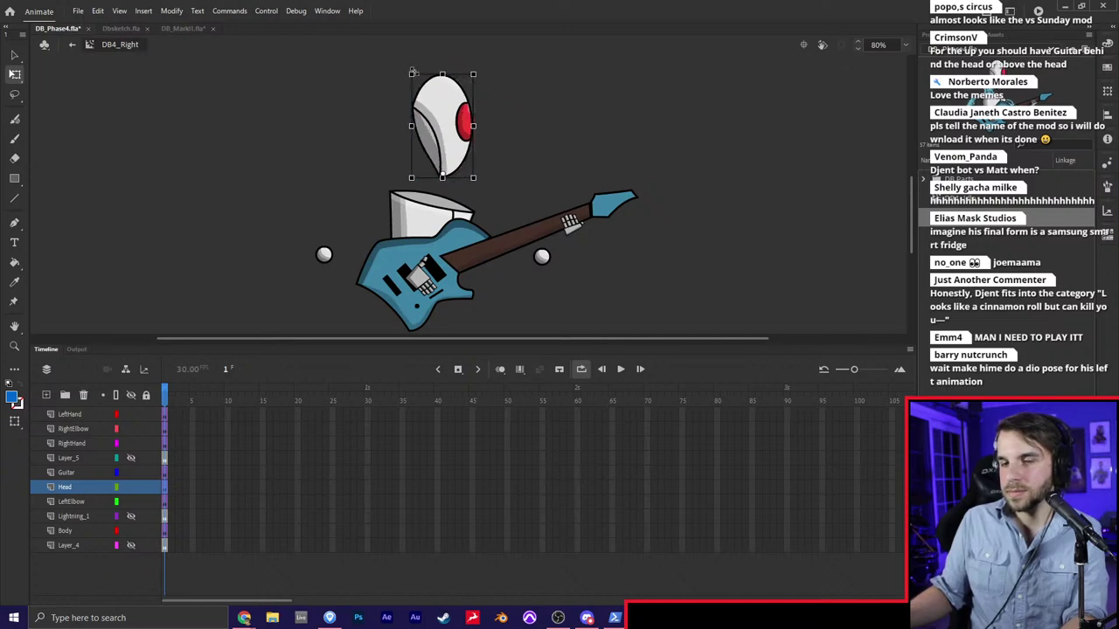
Rotate the guitar together with both hands slightly counterclockwise so the neck points higher
left_click(553, 233)
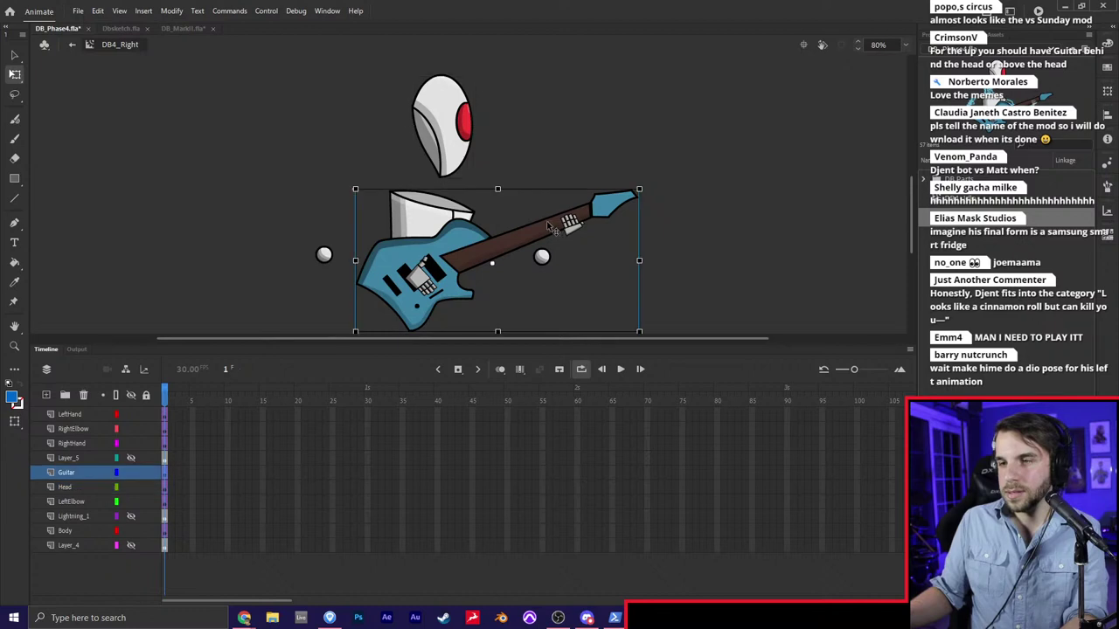
key("v")
left_click(570, 226)
left_click(425, 290)
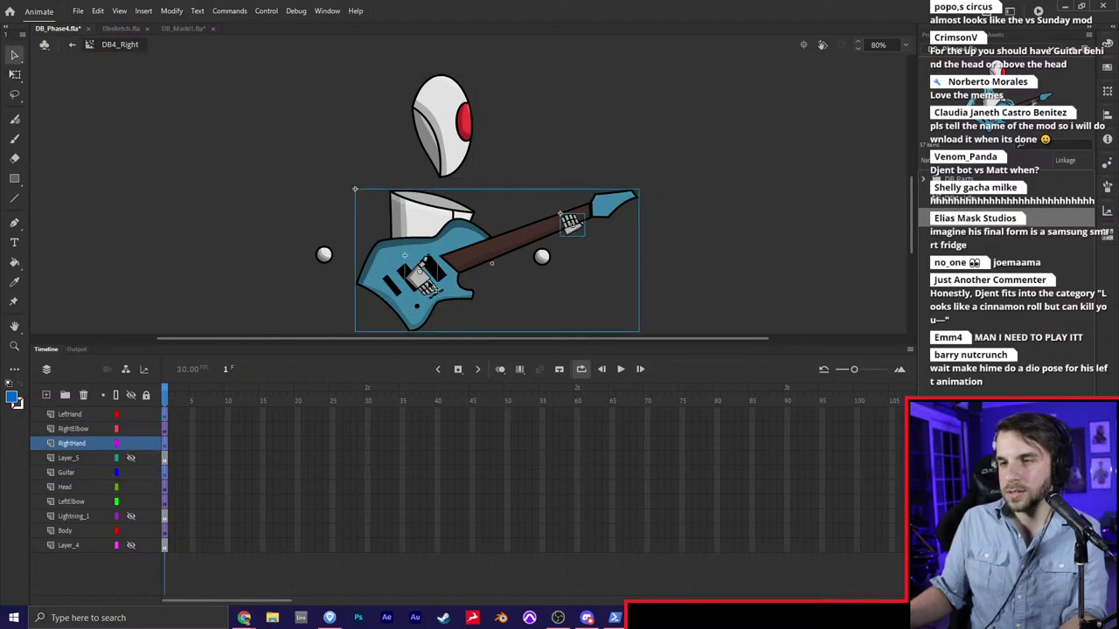
key("q")
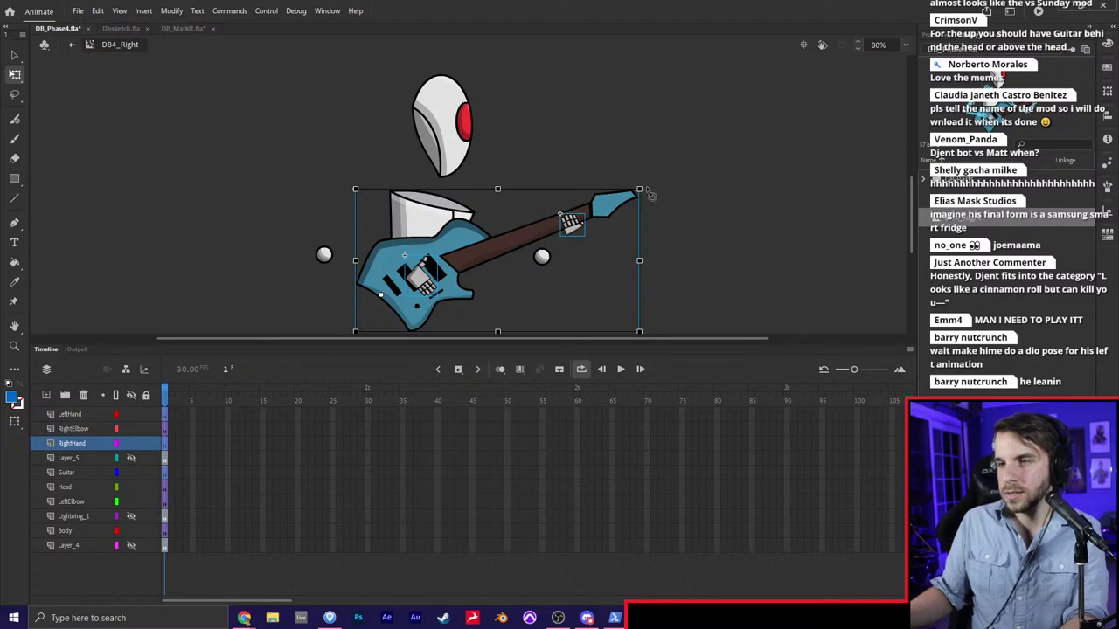
left_click_drag(651, 194, 634, 162)
key("v")
key("ctrl+z")
left_click(515, 218)
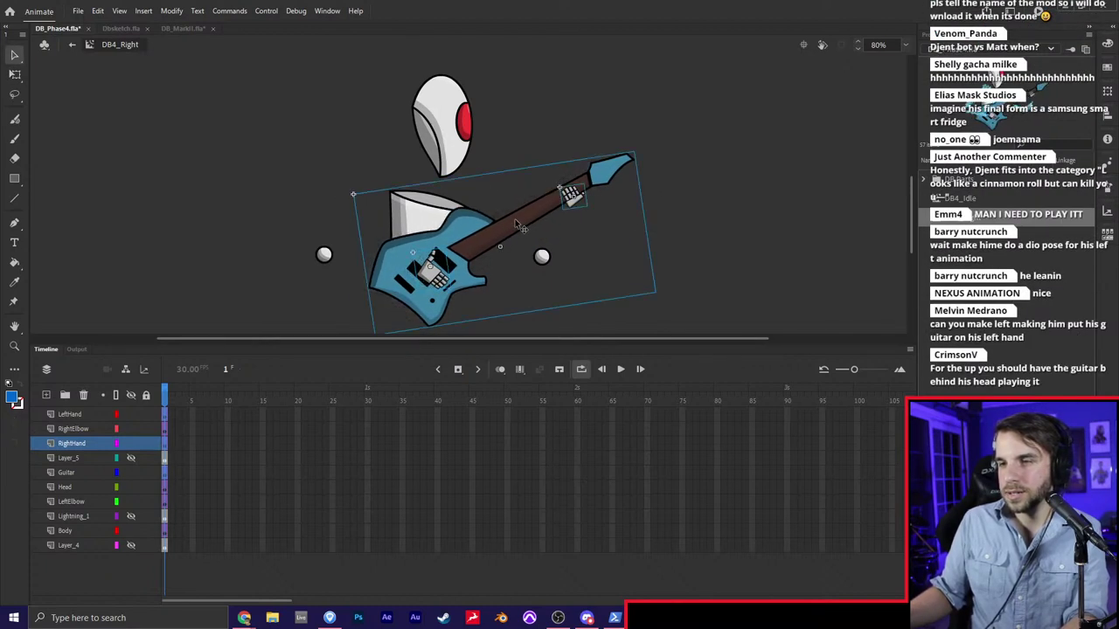
Move the LeftElbow ball slightly up and the RightElbow ball inward toward the guitar to match the leaning pose
left_click_drag(541, 257, 547, 237)
left_click_drag(324, 254, 348, 249)
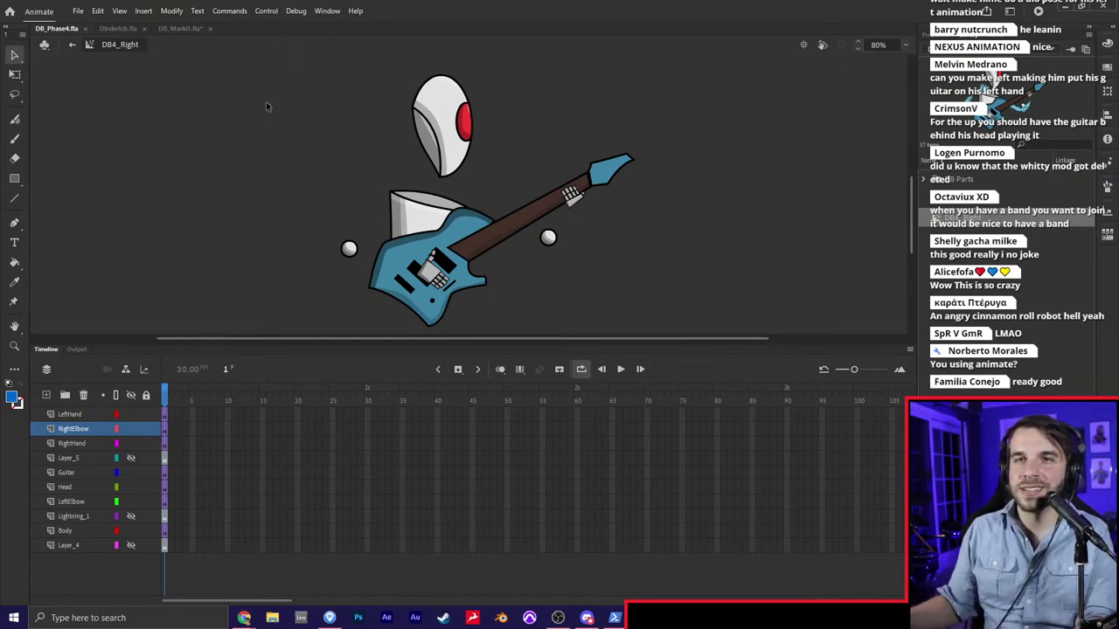
left_click_drag(281, 138, 271, 127)
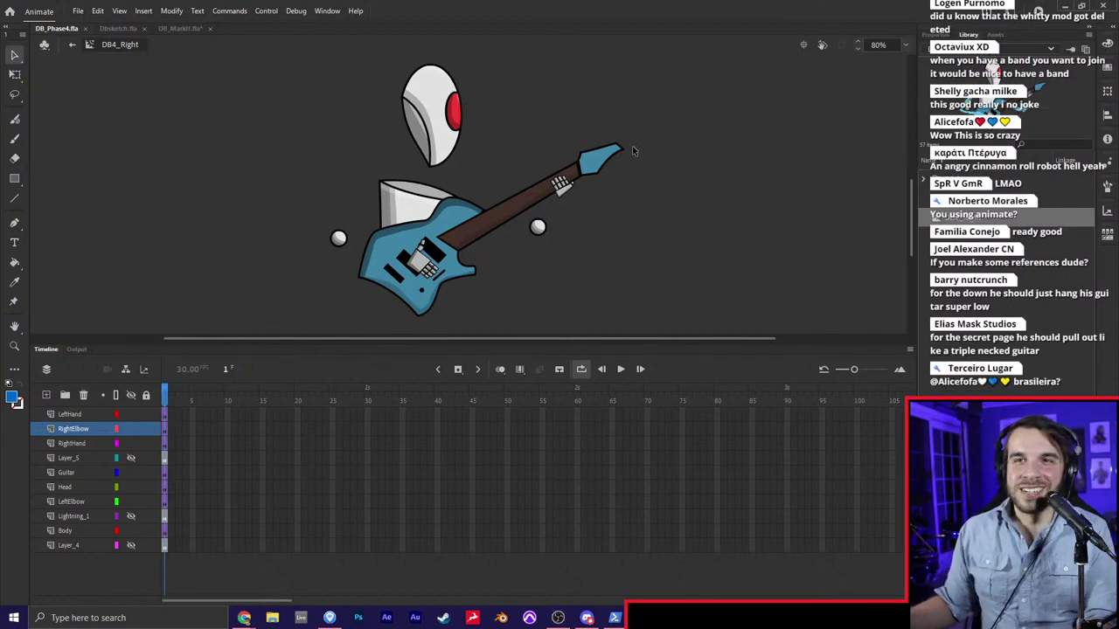
Insert keyframes at frame 20 on all layers of the DB4_Right timeline
left_click_drag(600, 143, 612, 140)
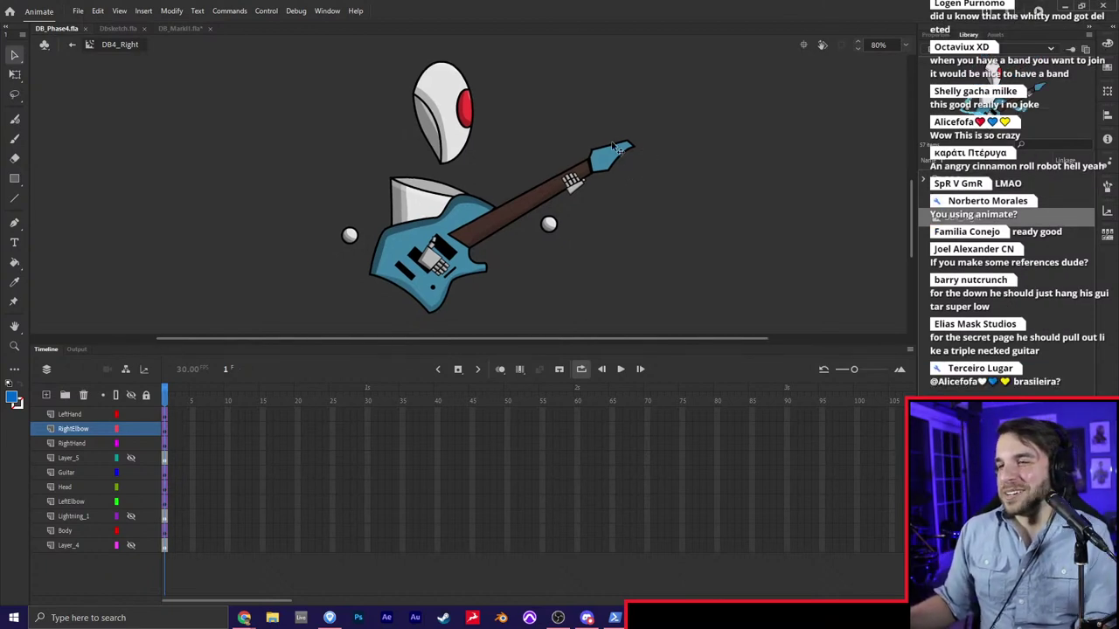
left_click(296, 415)
left_click(299, 550, "shift")
key("F6")
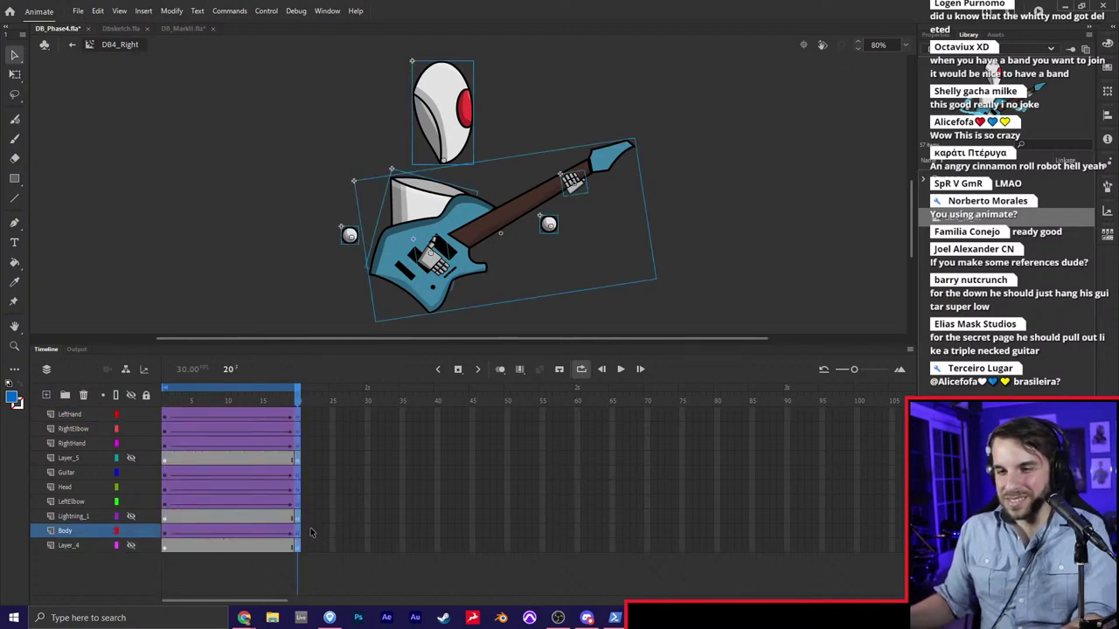
Insert keyframes at frame 10 on all layers, between the start and end poses
left_click(228, 389)
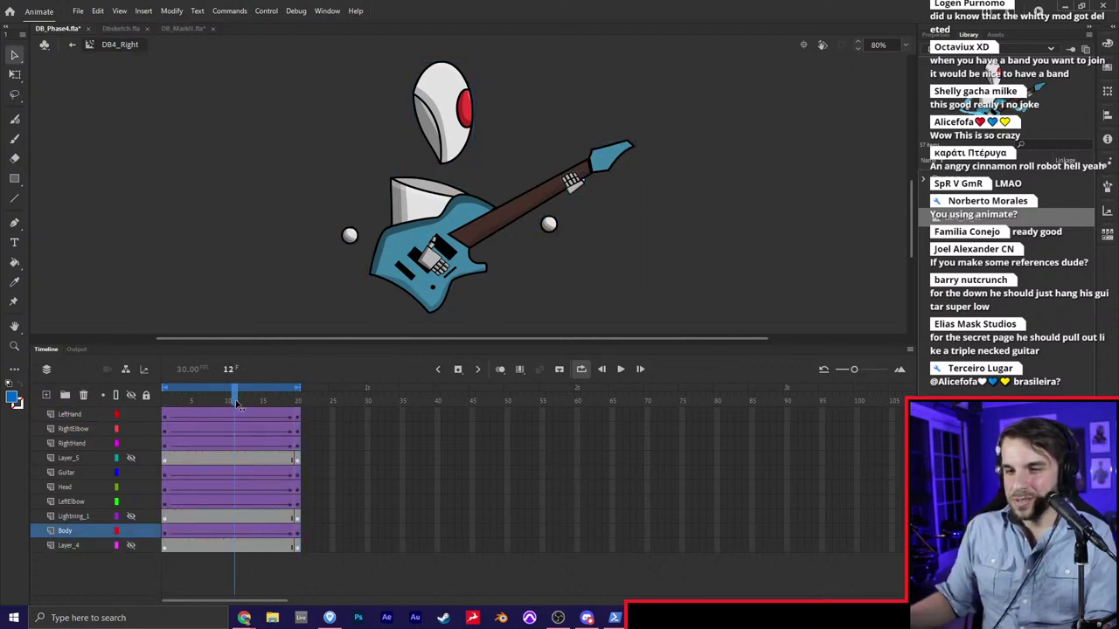
left_click(227, 414)
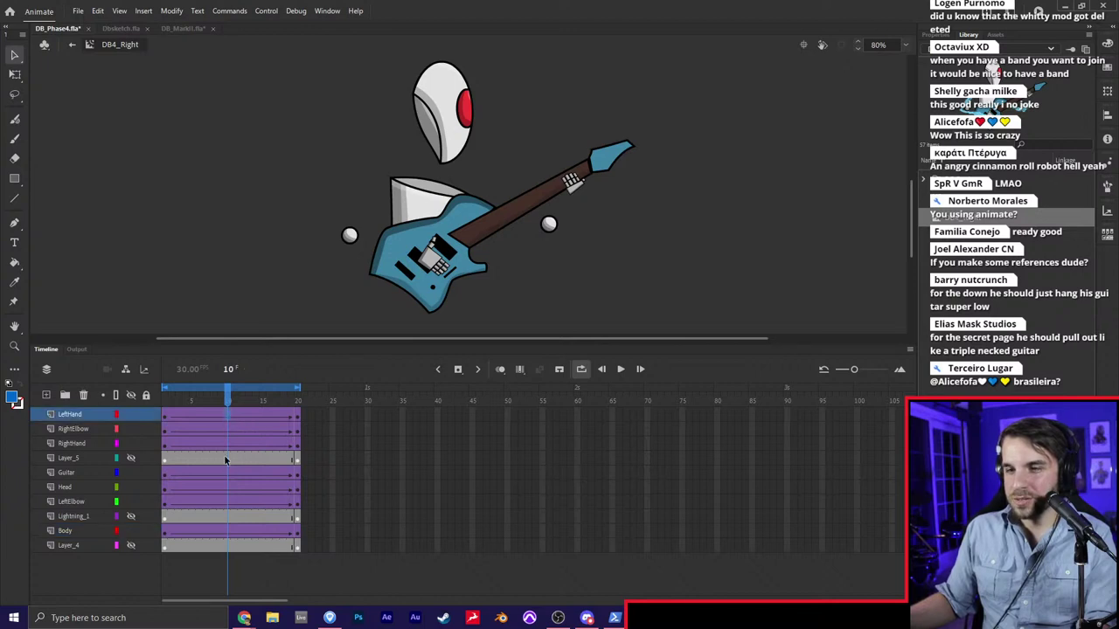
left_click(227, 548, "shift")
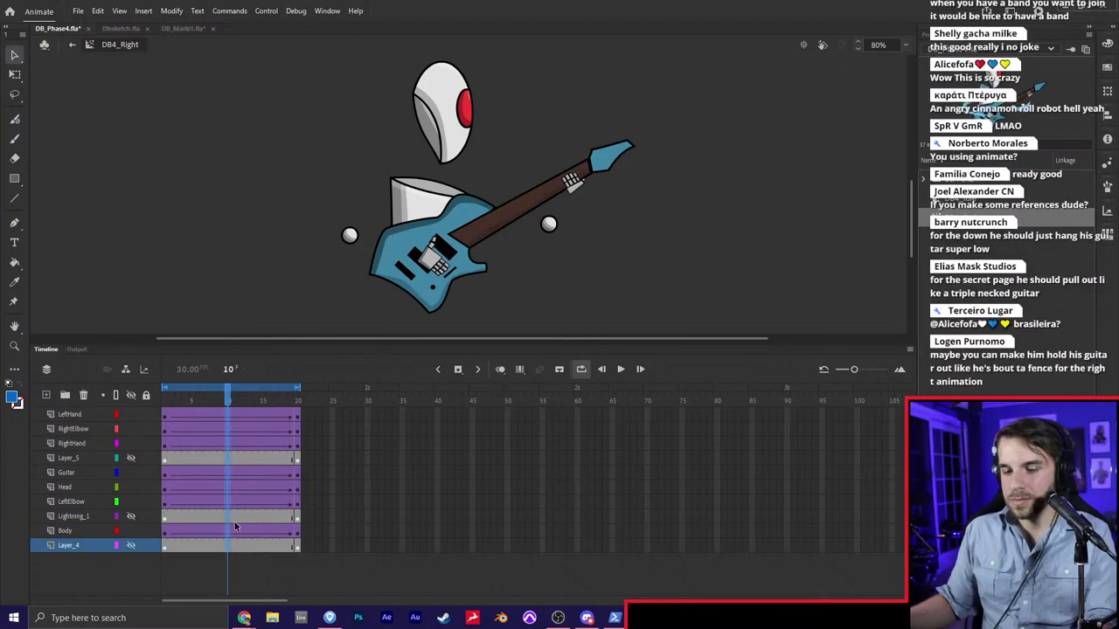
key("F6")
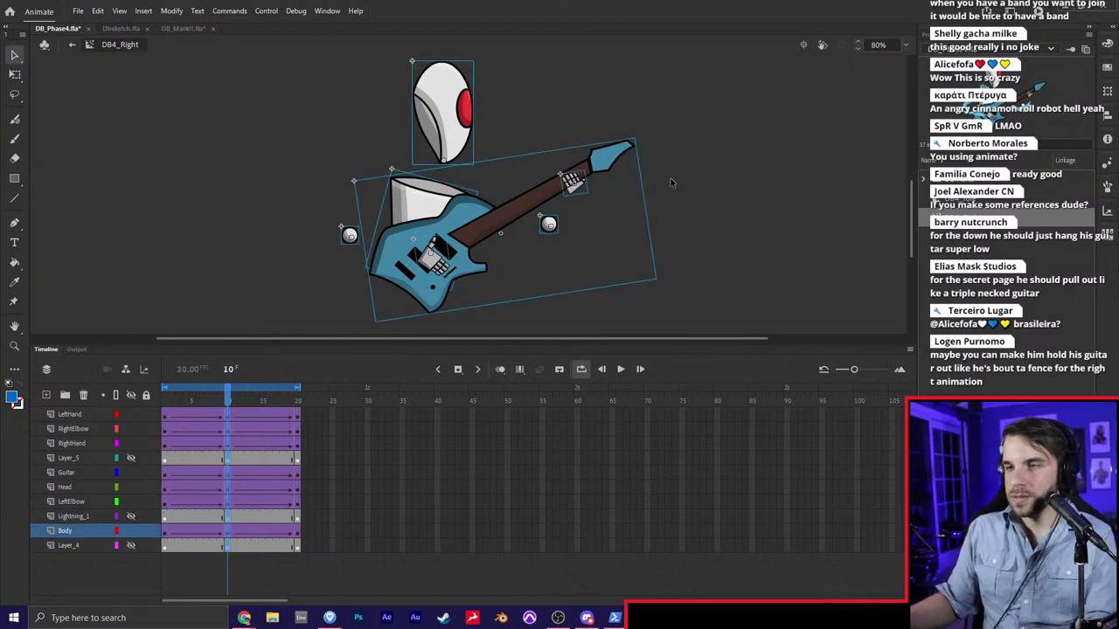
On frame 10, rotate the guitar with both hands slightly clockwise about the guitar body's outer edge so the neck dips
left_click(524, 229)
left_click(504, 212)
left_click(575, 196)
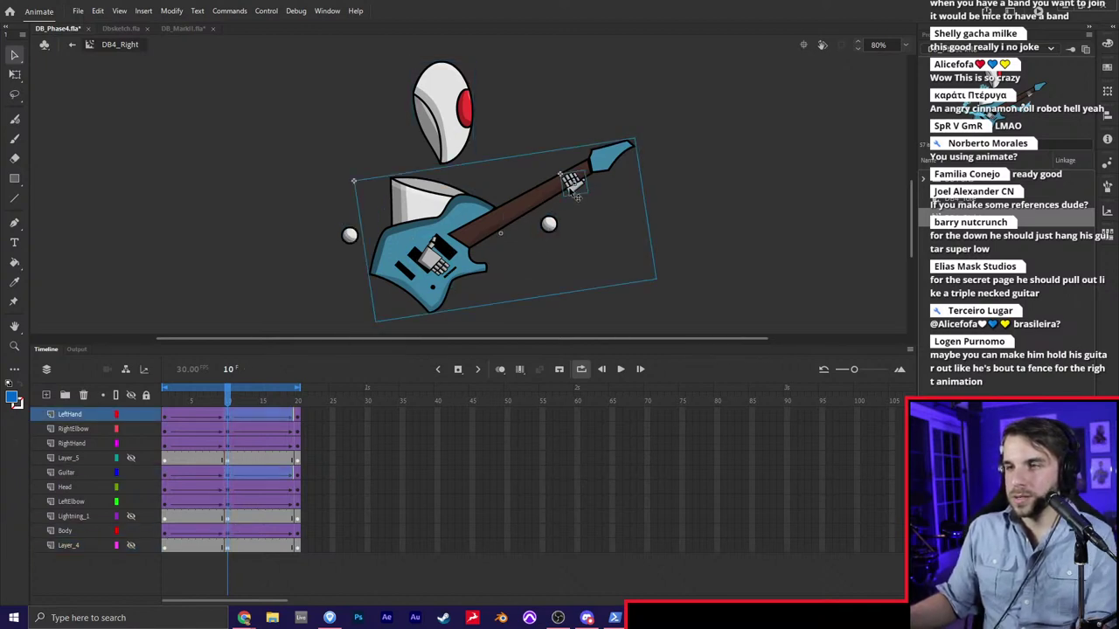
key("q")
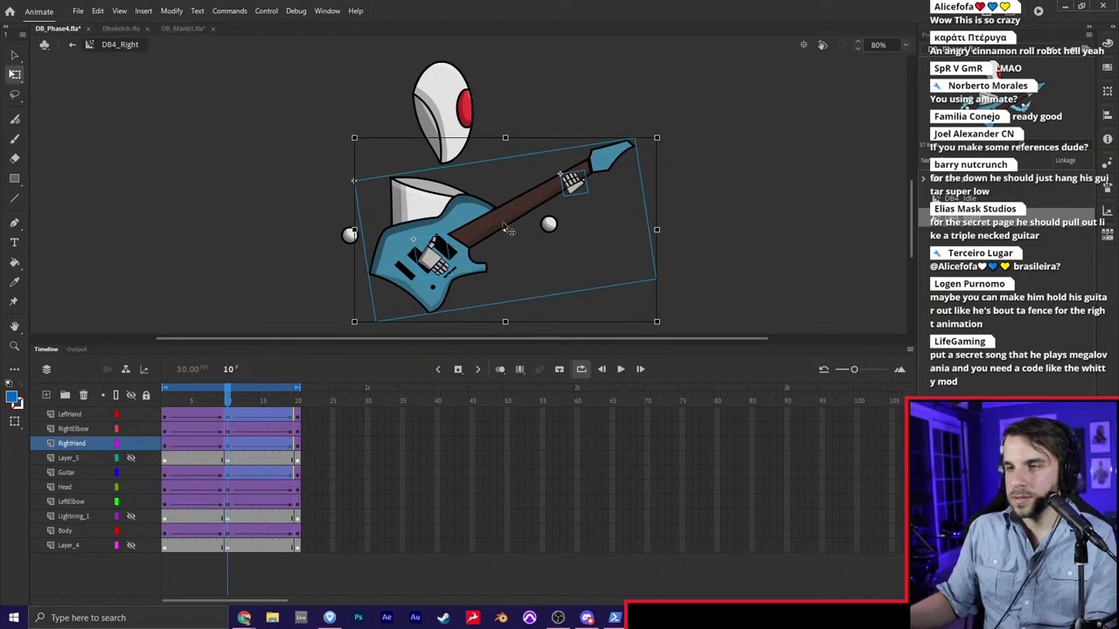
left_click_drag(505, 230, 381, 280)
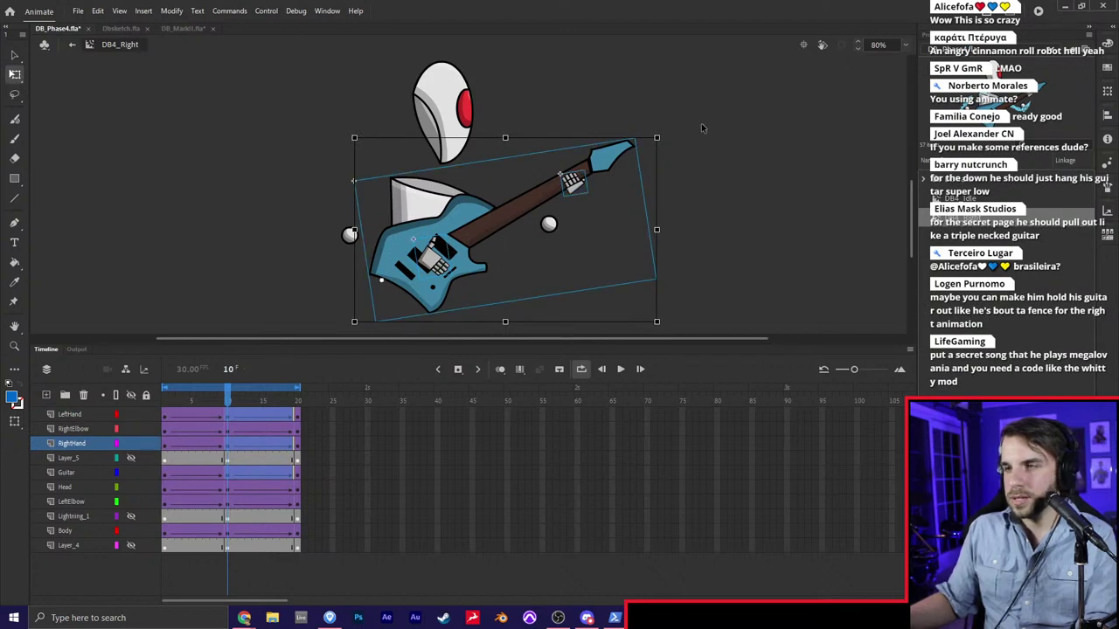
left_click_drag(668, 140, 676, 155)
key("v")
left_click(673, 203)
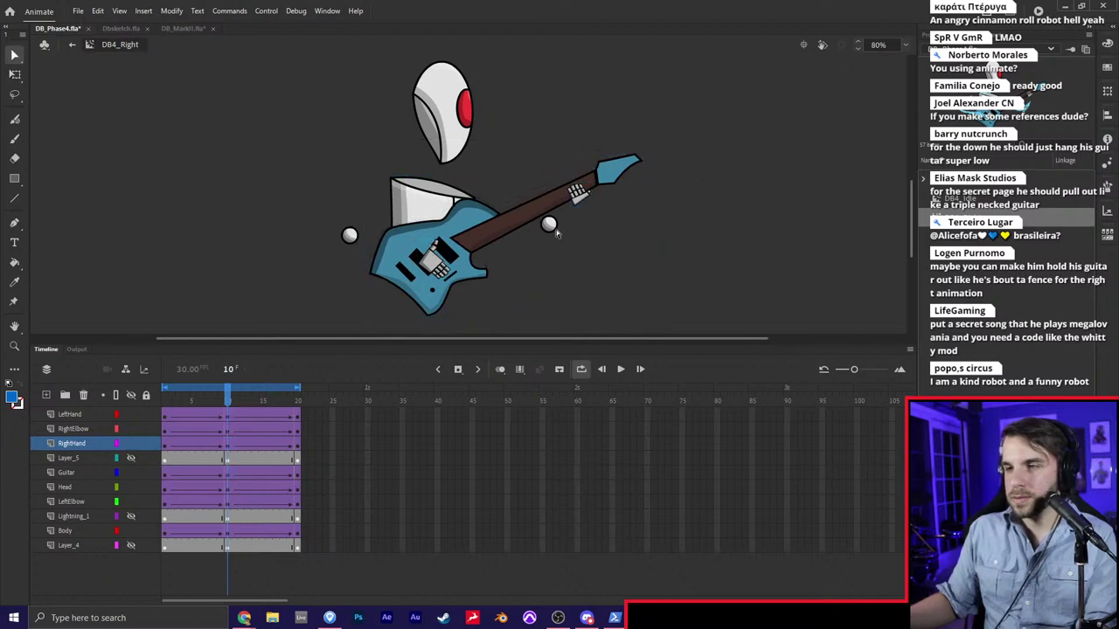
On frame 10, nudge the LeftElbow ball down and the RightElbow ball up, both slightly inward, and play the motion back
left_click(553, 229)
left_click_drag(554, 232, 553, 238)
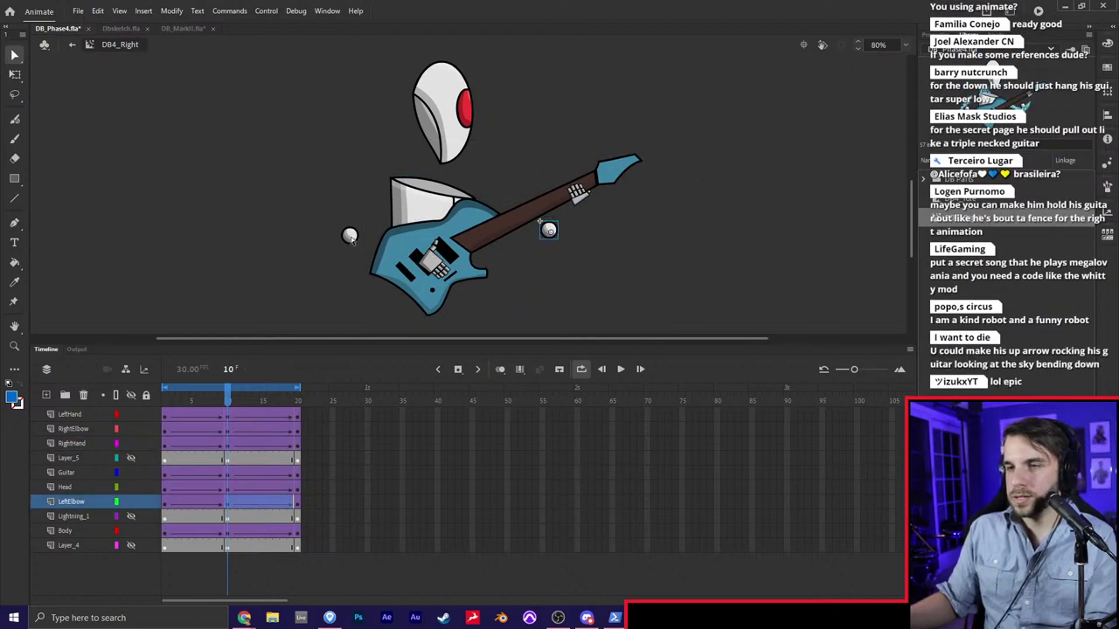
left_click_drag(350, 236, 351, 229)
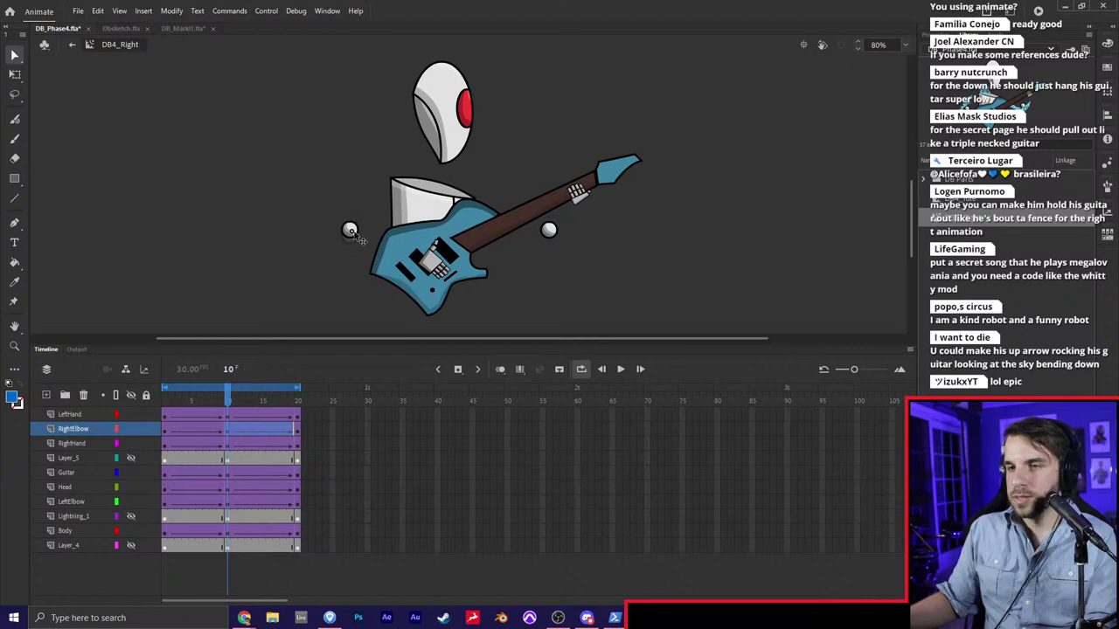
left_click(551, 234)
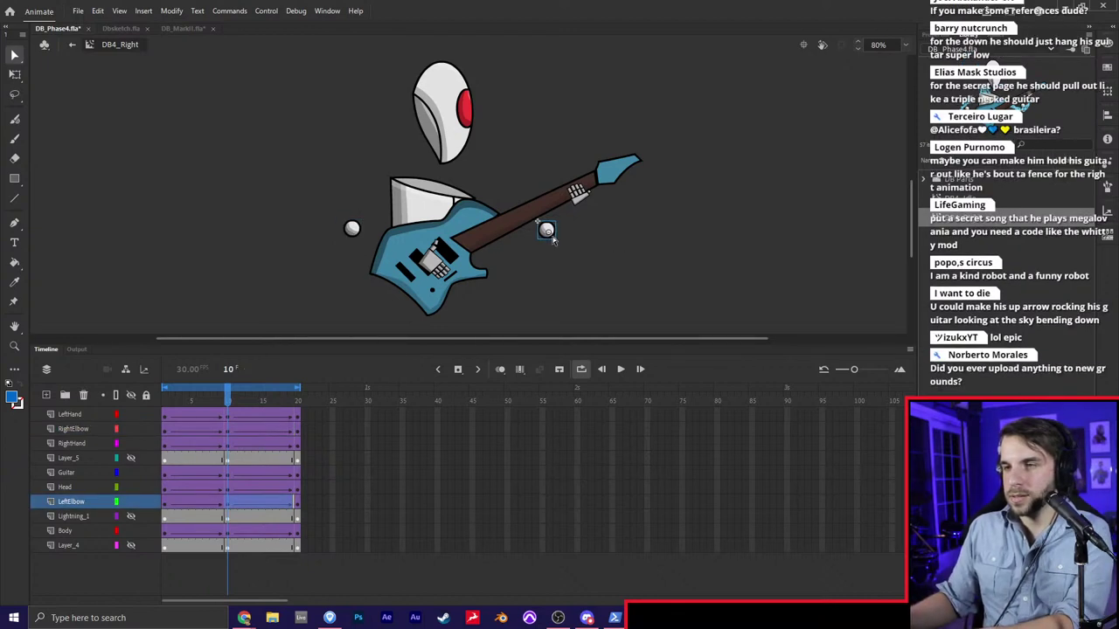
left_click(589, 224)
left_click(188, 401)
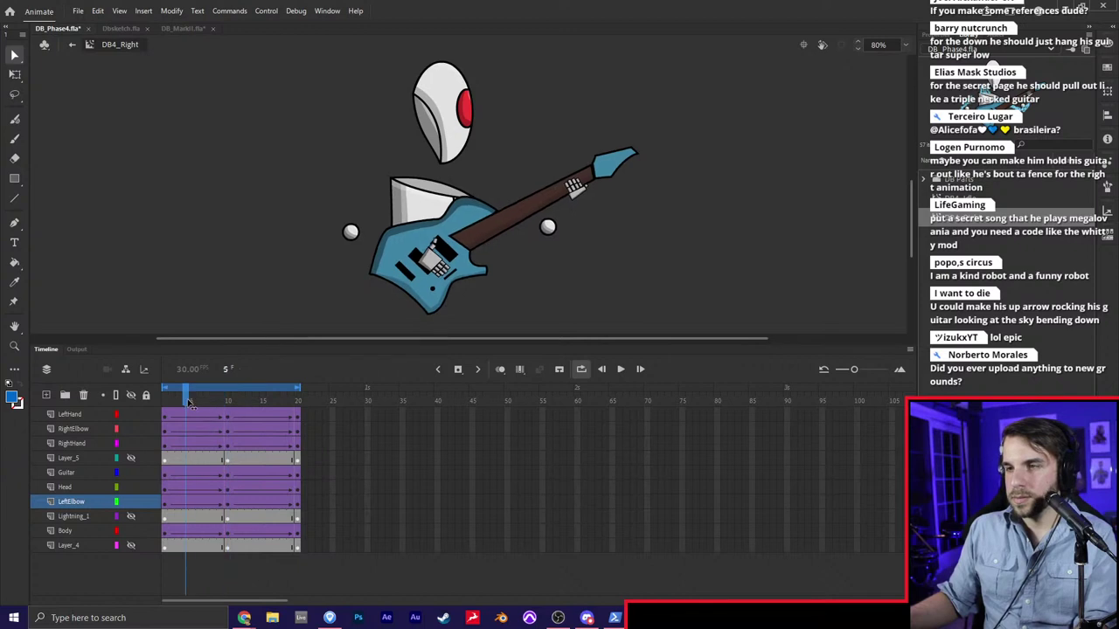
left_click_drag(189, 402, 155, 394)
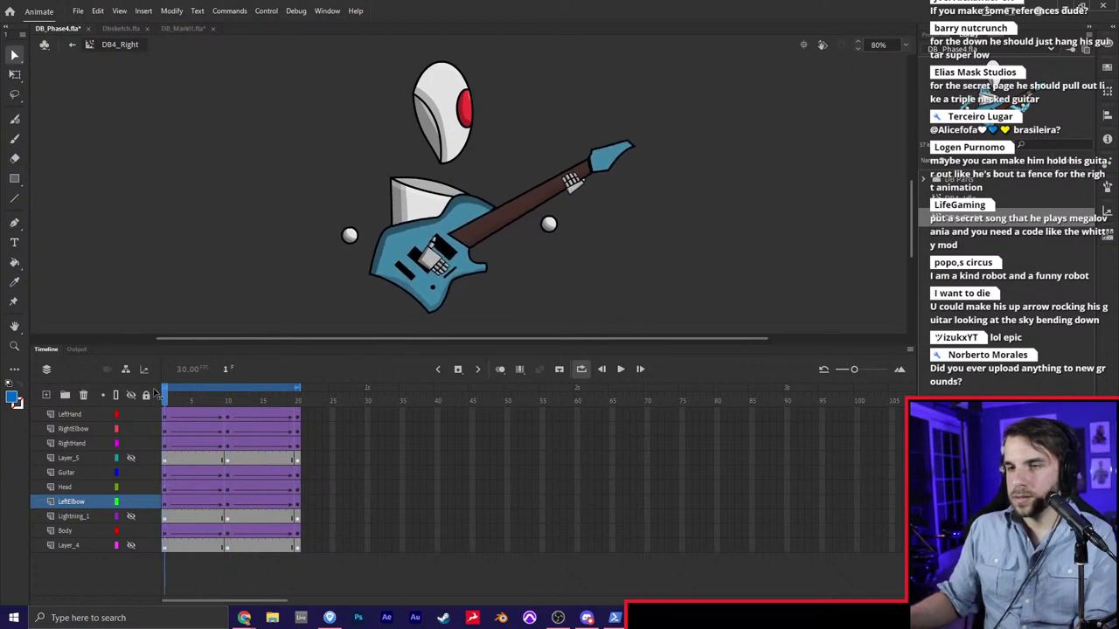
key("Return")
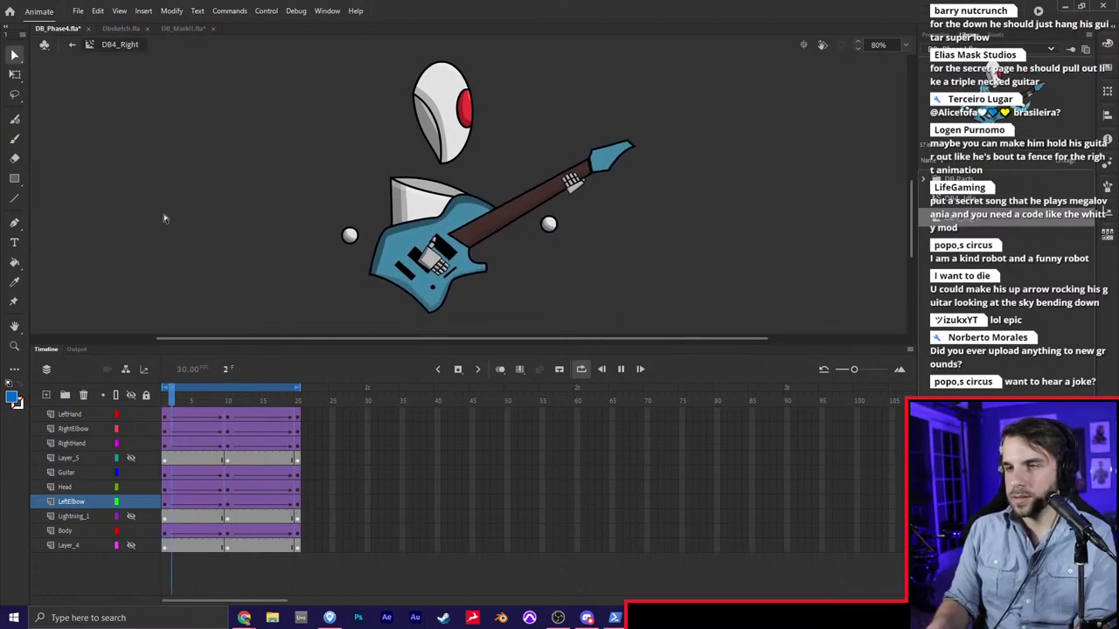
key("Return")
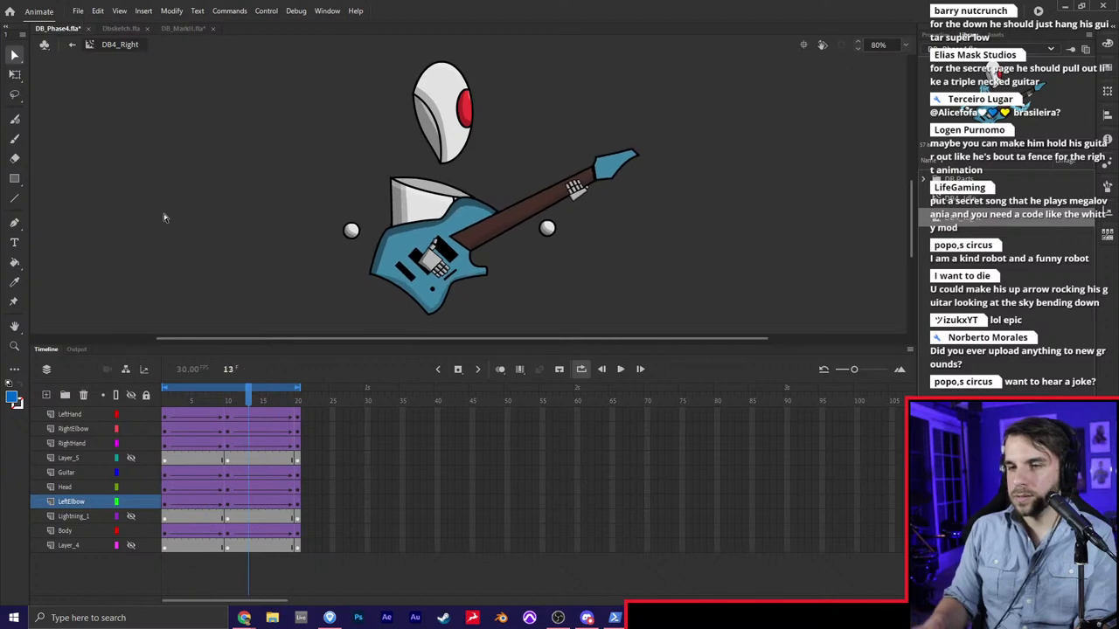
On frame 10, tilt the head slightly clockwise about the chin and play the motion back
mouse_move(206, 400)
left_mouse_down()
mouse_move(170, 401)
mouse_move(227, 400)
left_mouse_up()
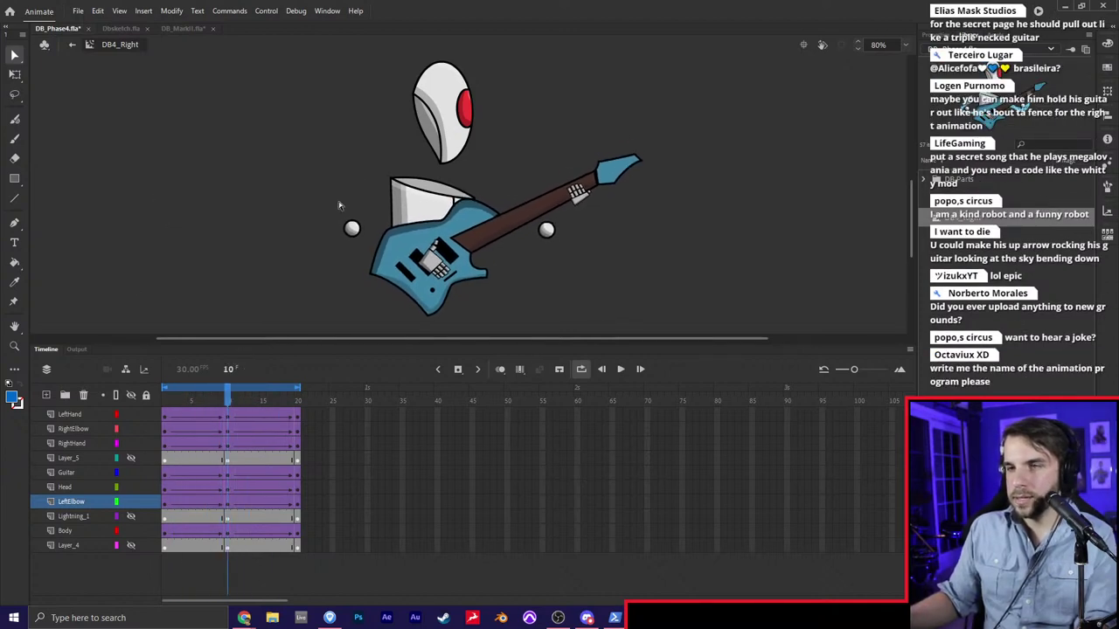
left_click(432, 103)
key("q")
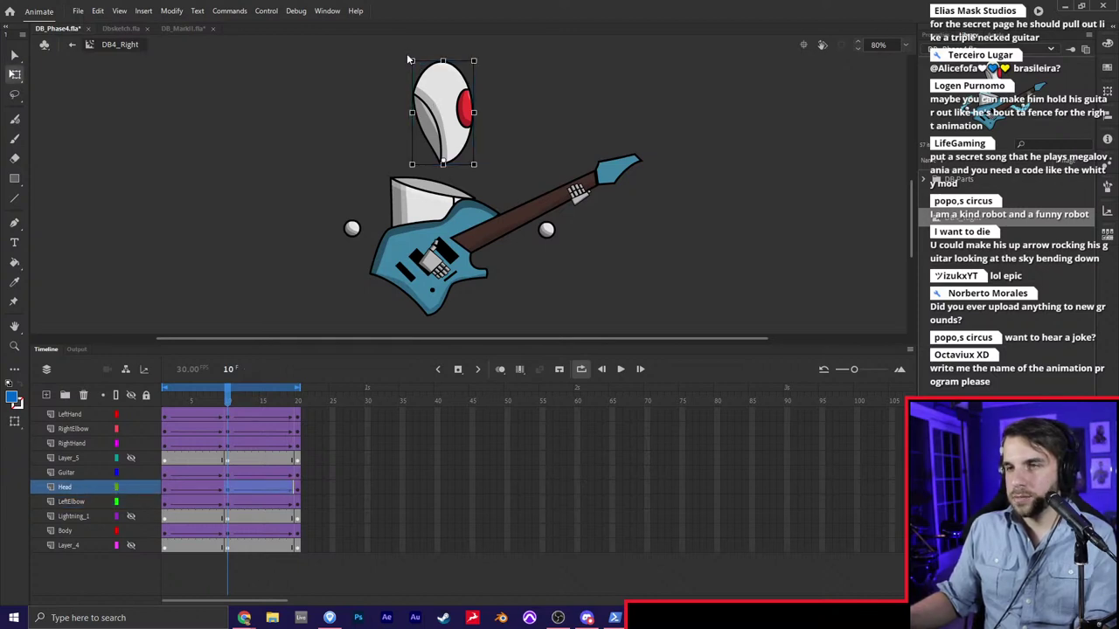
left_click_drag(414, 62, 424, 54)
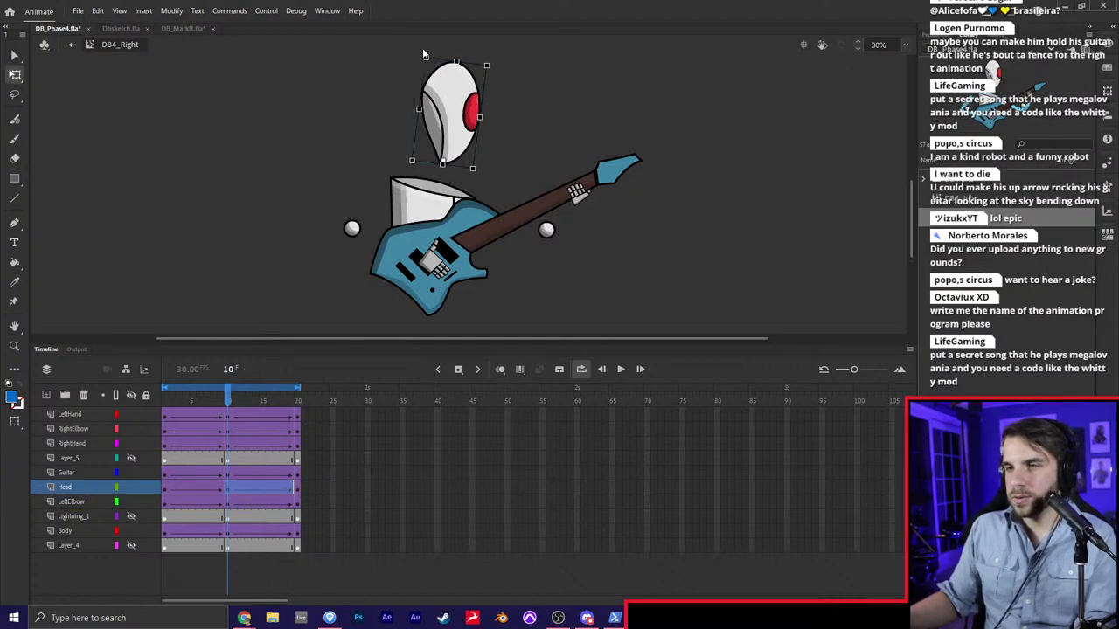
key("Return")
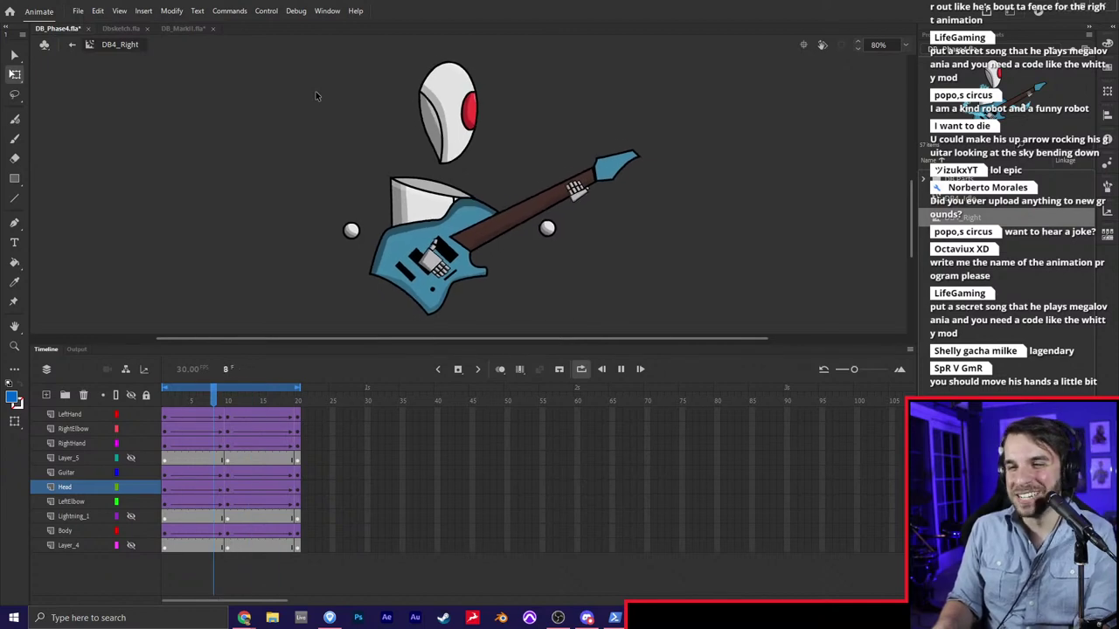
key("Return")
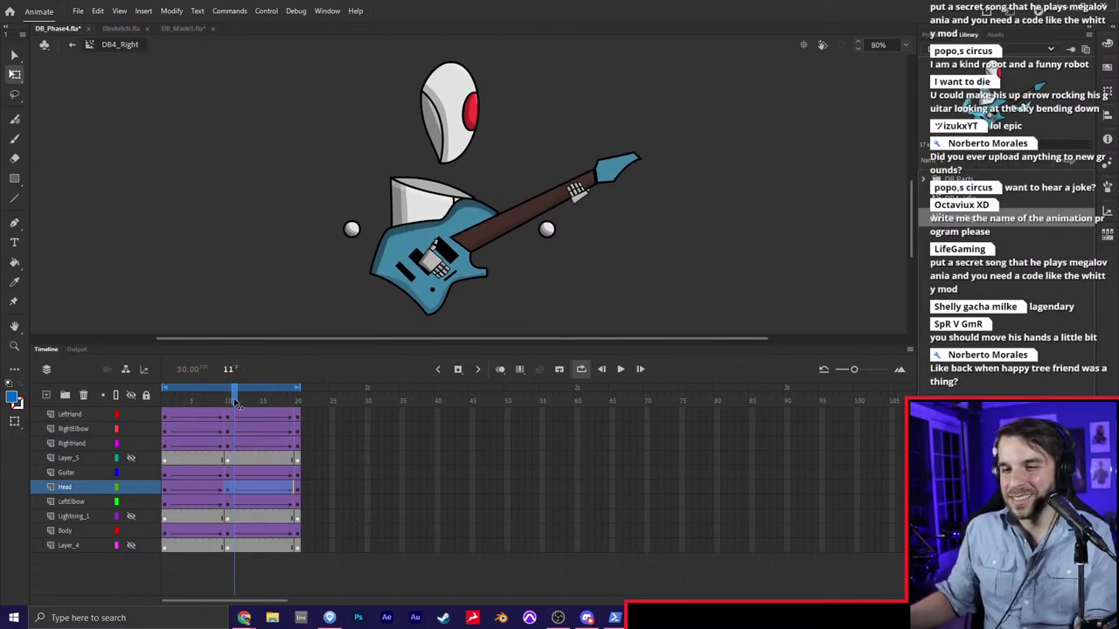
Move the body slightly down on frame 10 and play the animation back to check the bob
left_click_drag(234, 402, 227, 400)
left_click(414, 201)
key("v")
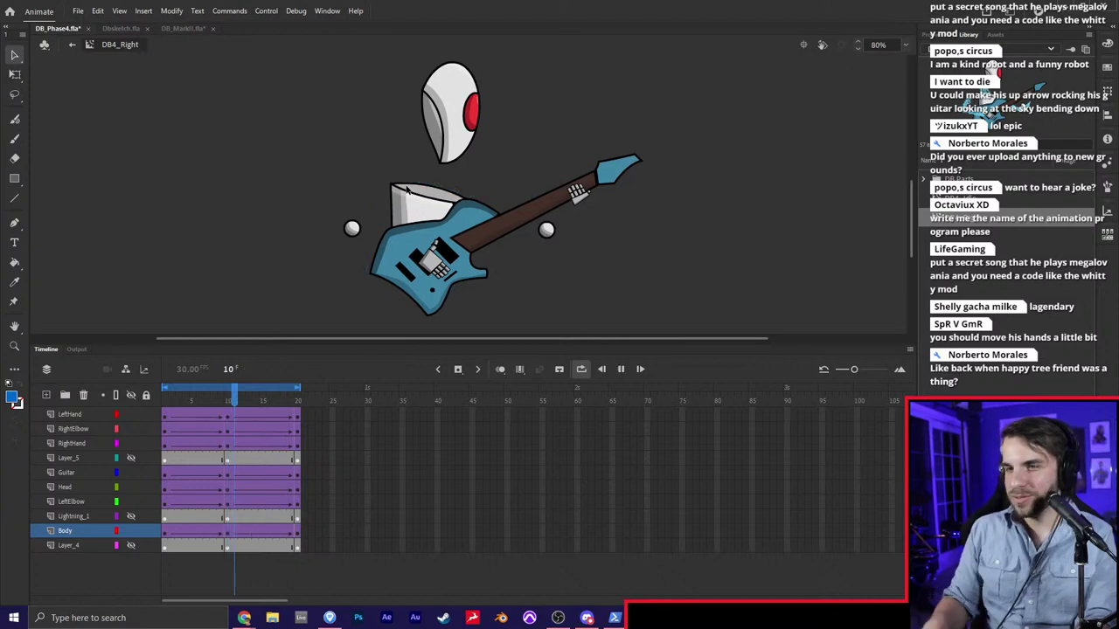
key("Return")
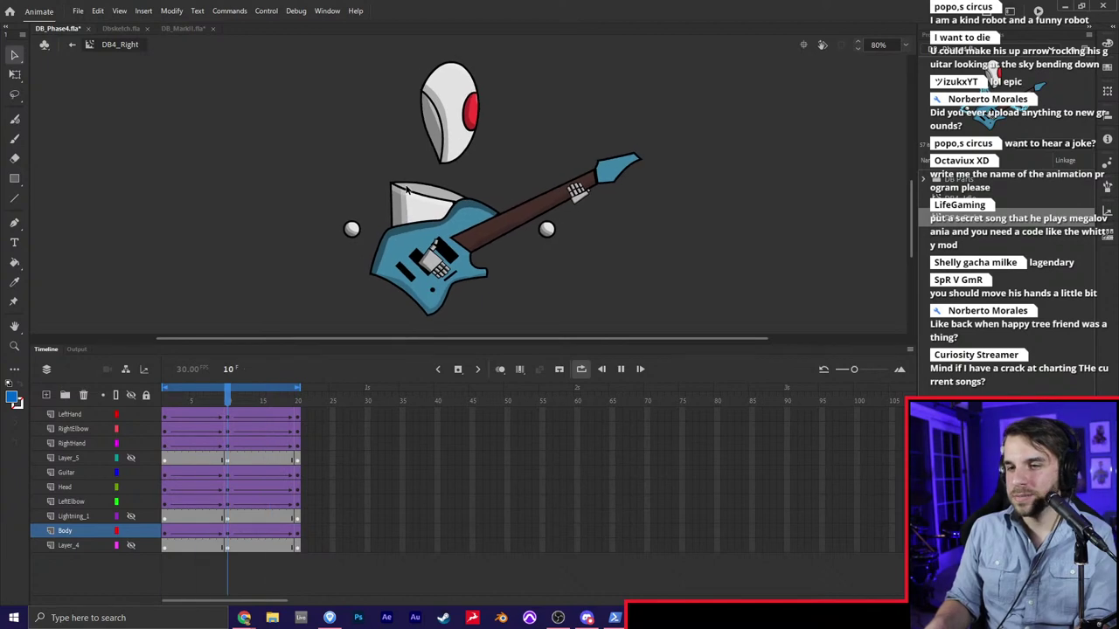
key("Return")
Move the frame 10 keyframes on all layers to frame 7 and the frame 20 keyframes to frame 14
left_click(354, 414)
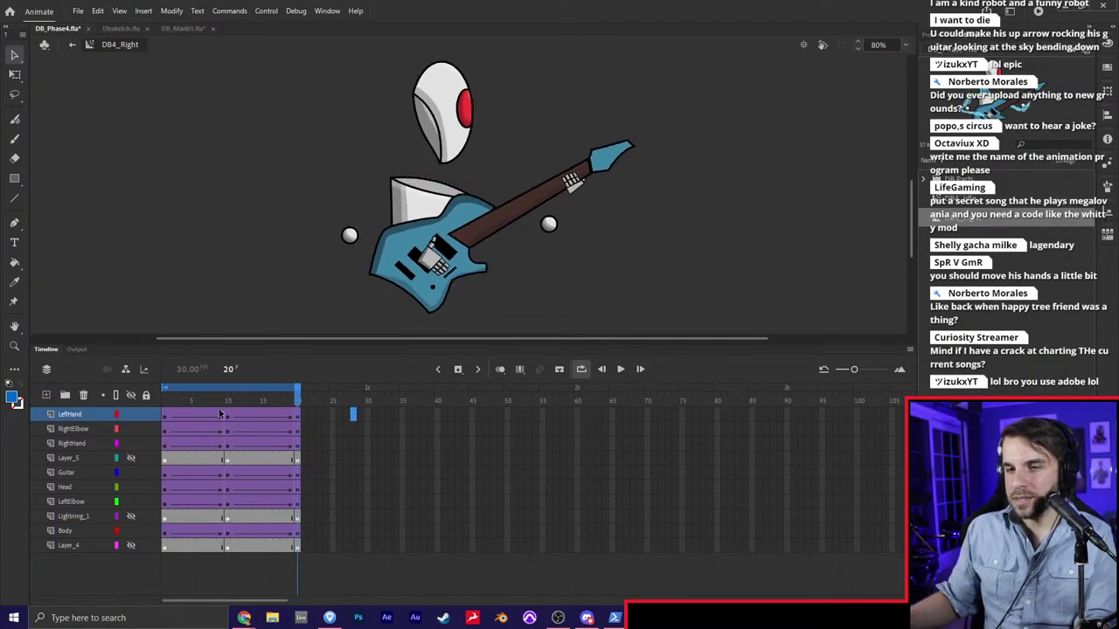
left_click_drag(220, 414, 208, 548)
key("ctrl+z")
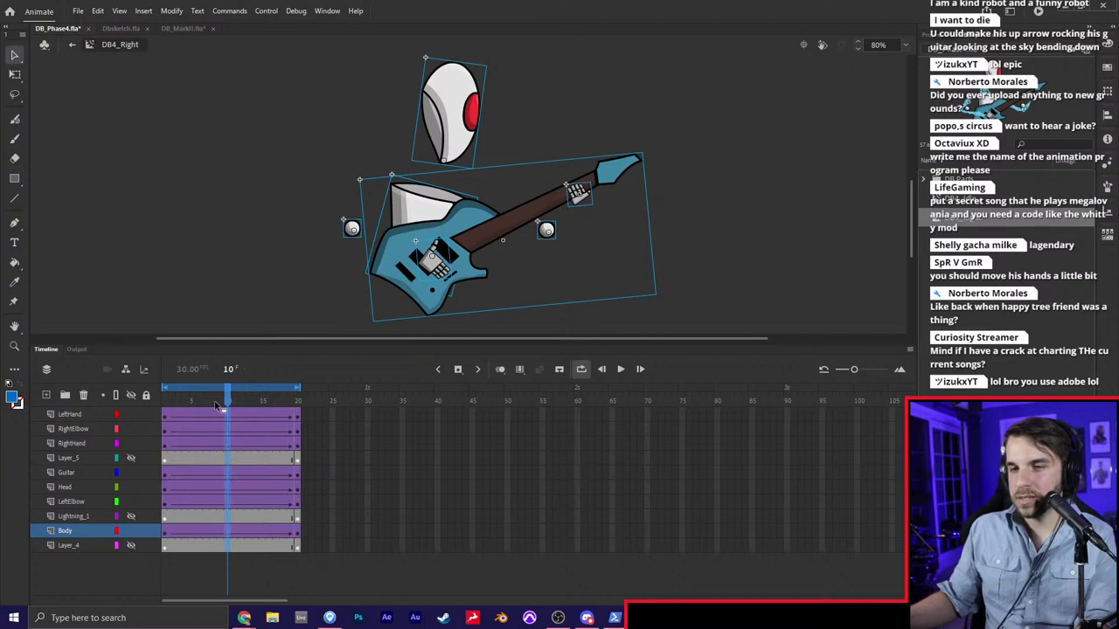
key("ctrl+y")
key("ctrl+y")
left_click_drag(299, 417, 258, 541)
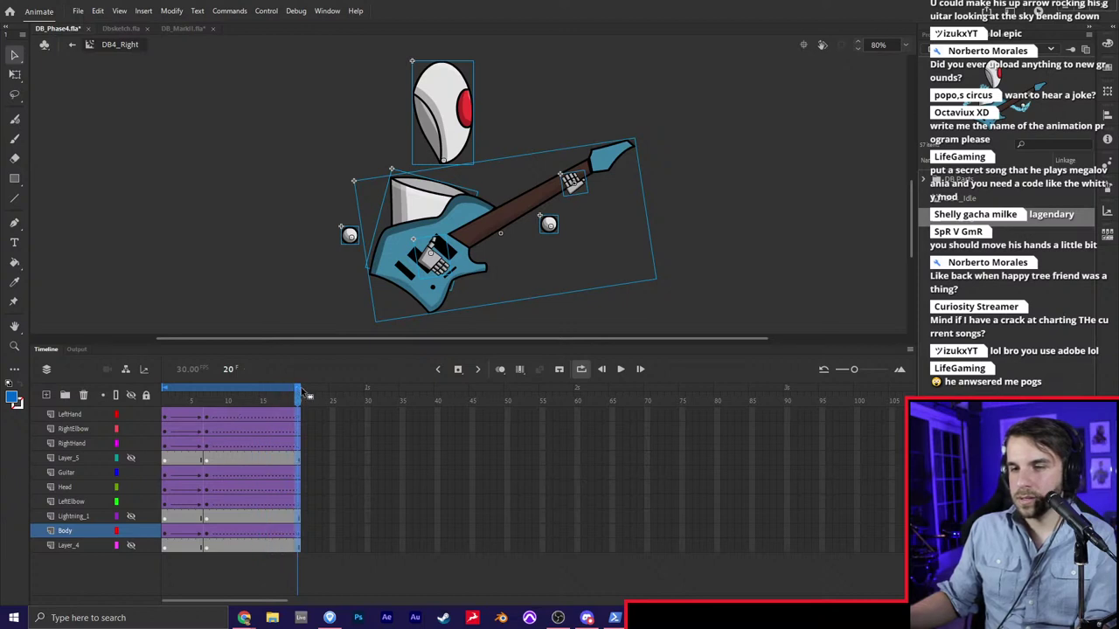
Shorten the playback loop range to end just before the frame 14 keyframes, return to frame 1 and save the document
left_click(261, 394)
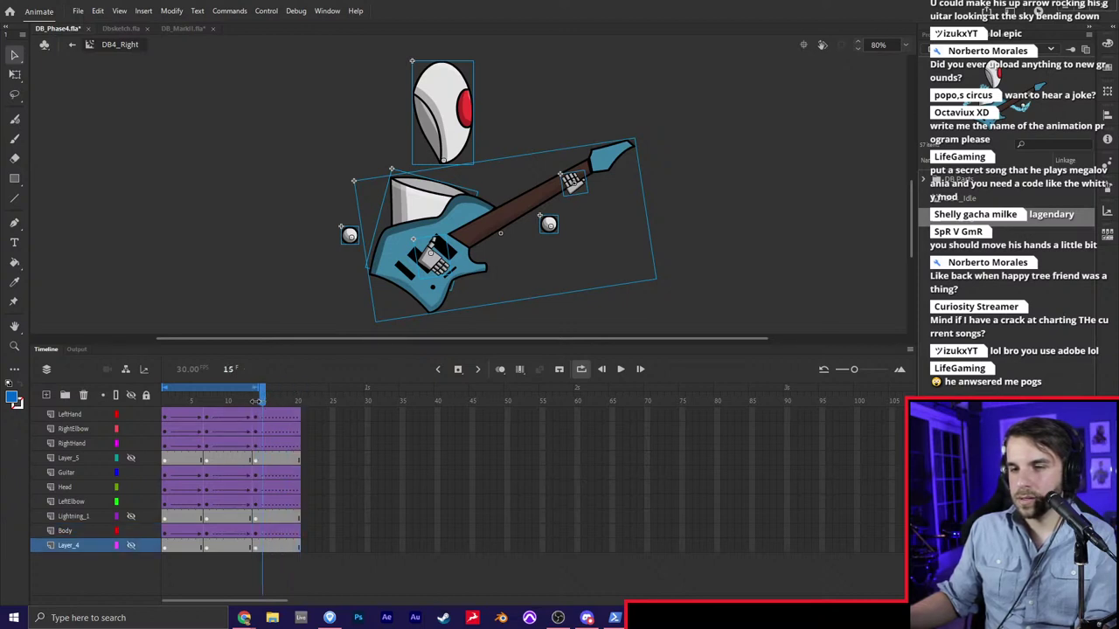
left_click_drag(257, 402, 155, 423)
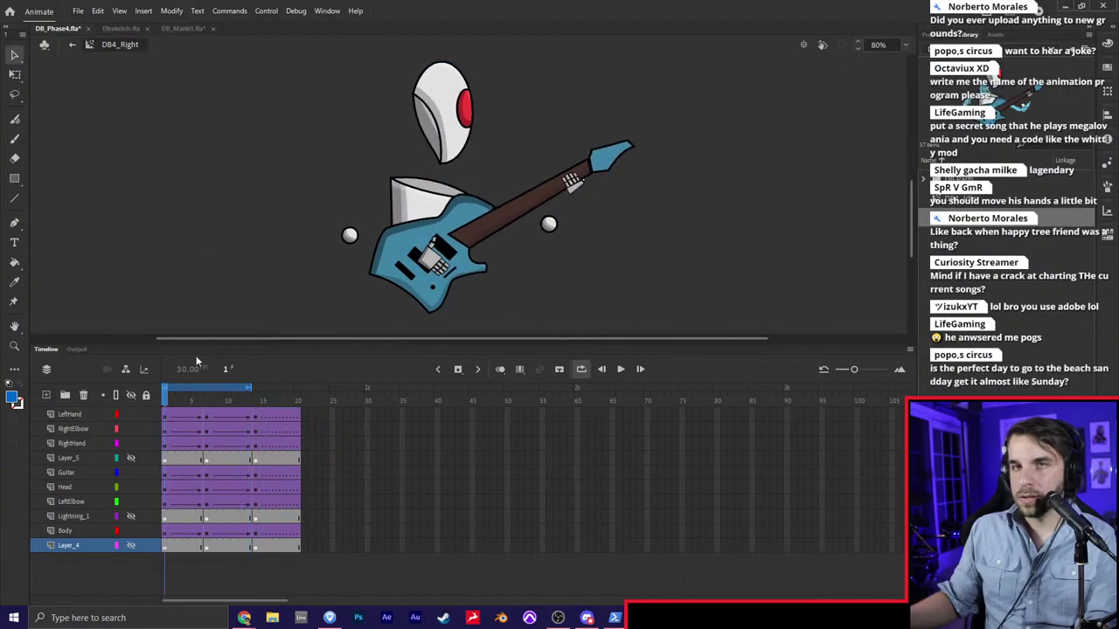
key("ctrl+s")
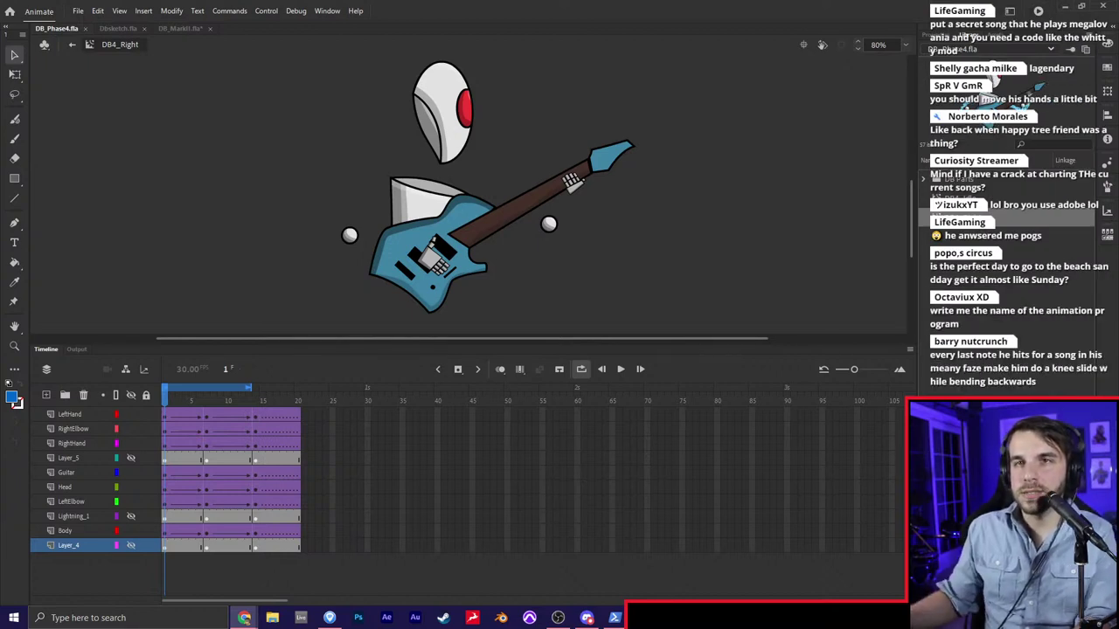
Play and scrub the shortened loop, and convert frames 1 to 14 on all layers into individual keyframes
left_click(394, 487)
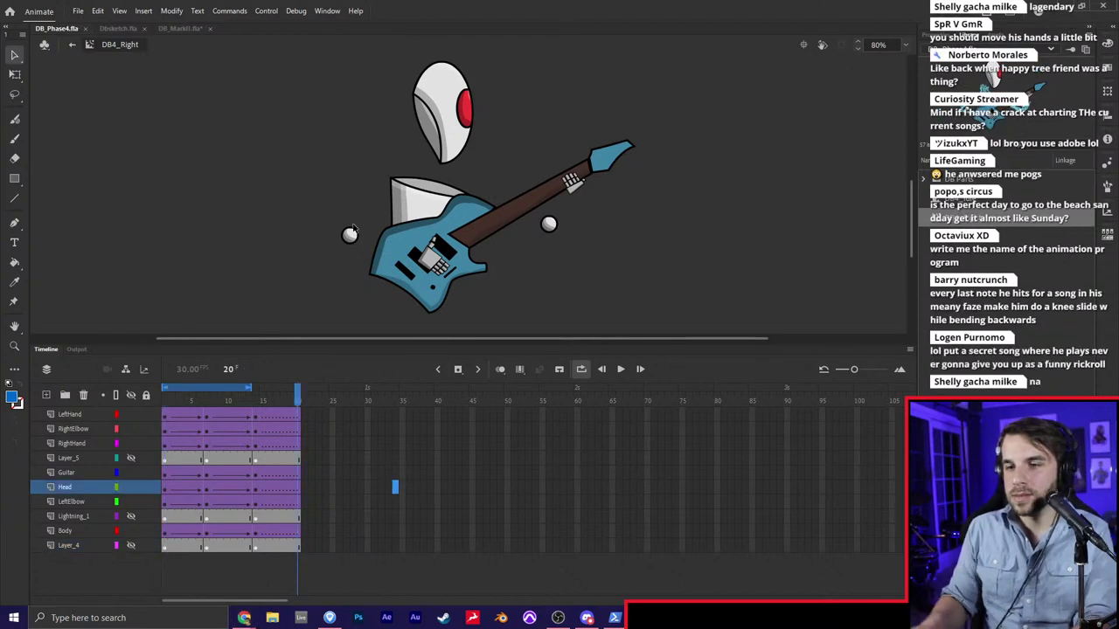
key("Return")
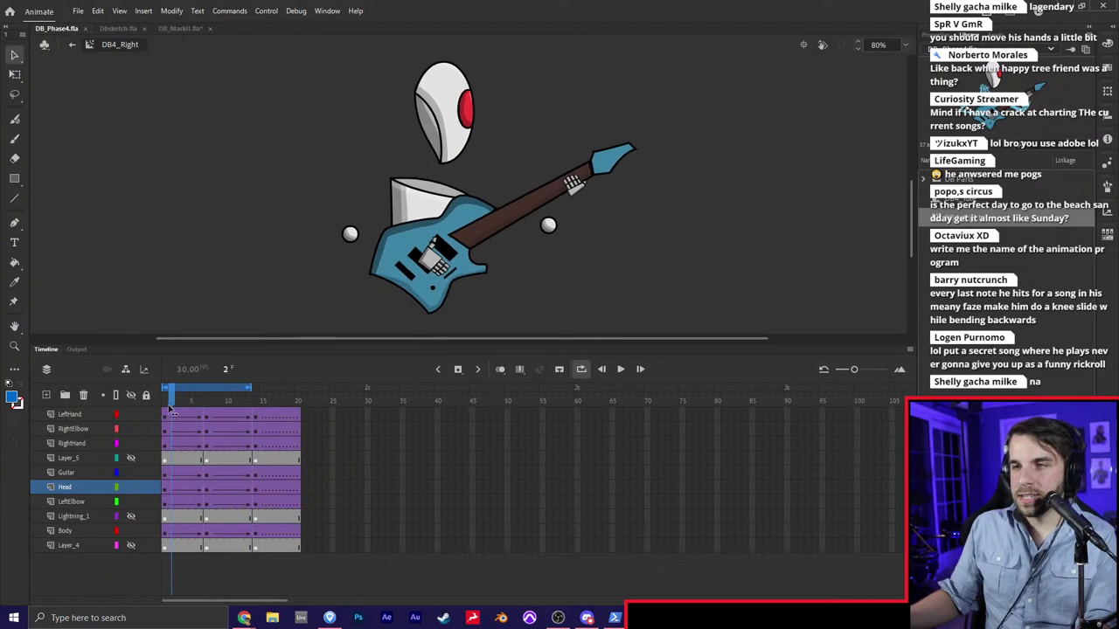
left_click_drag(169, 408, 205, 383)
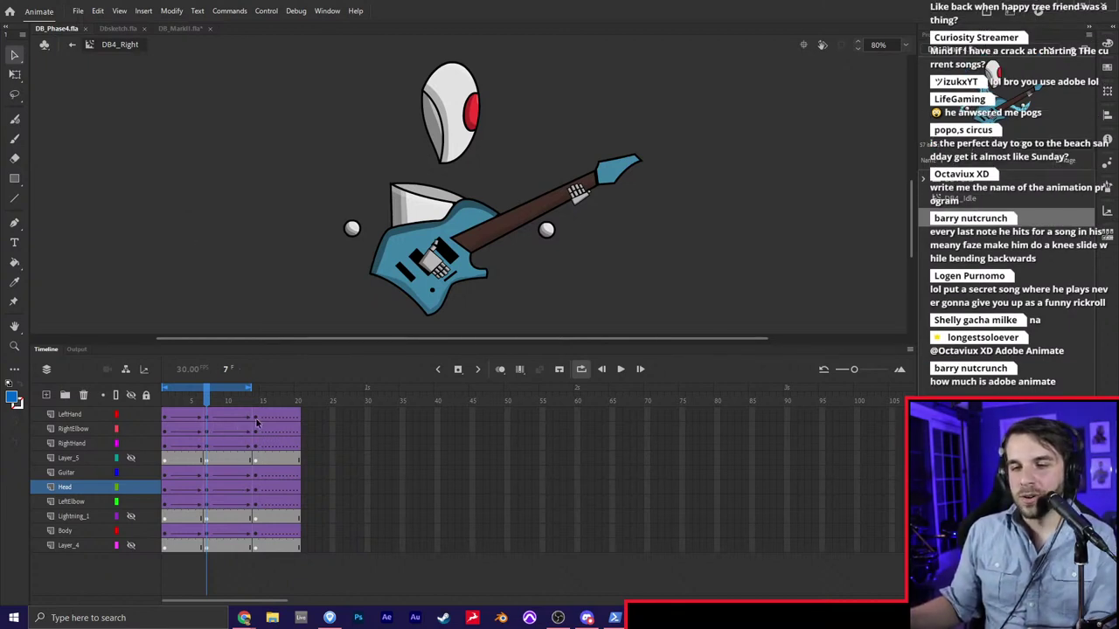
left_click(166, 418)
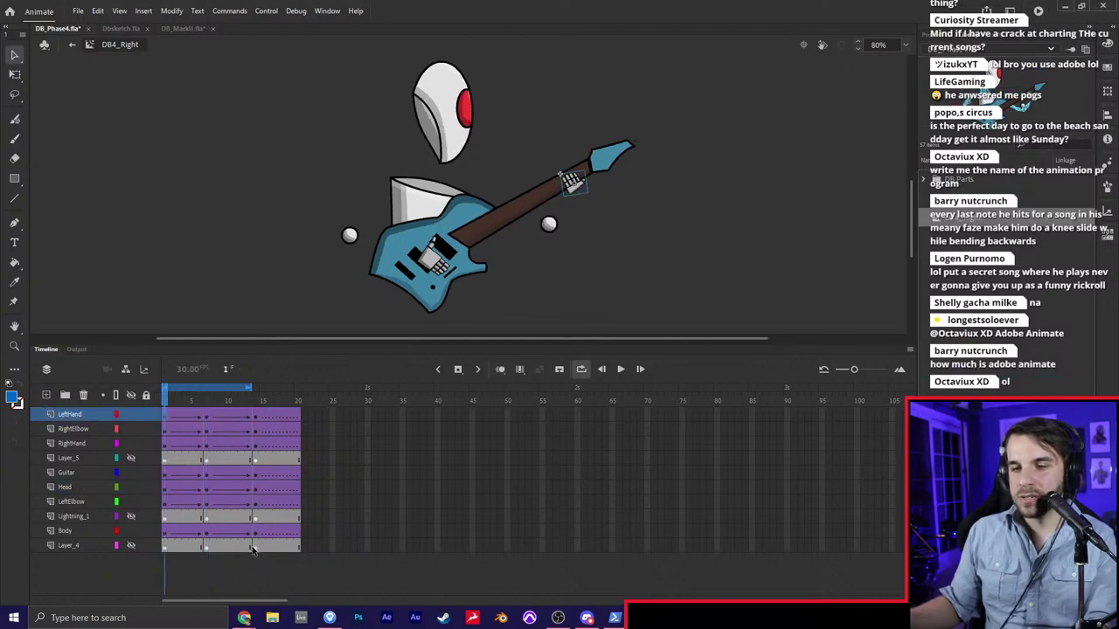
left_click(254, 549, "shift")
key("F6")
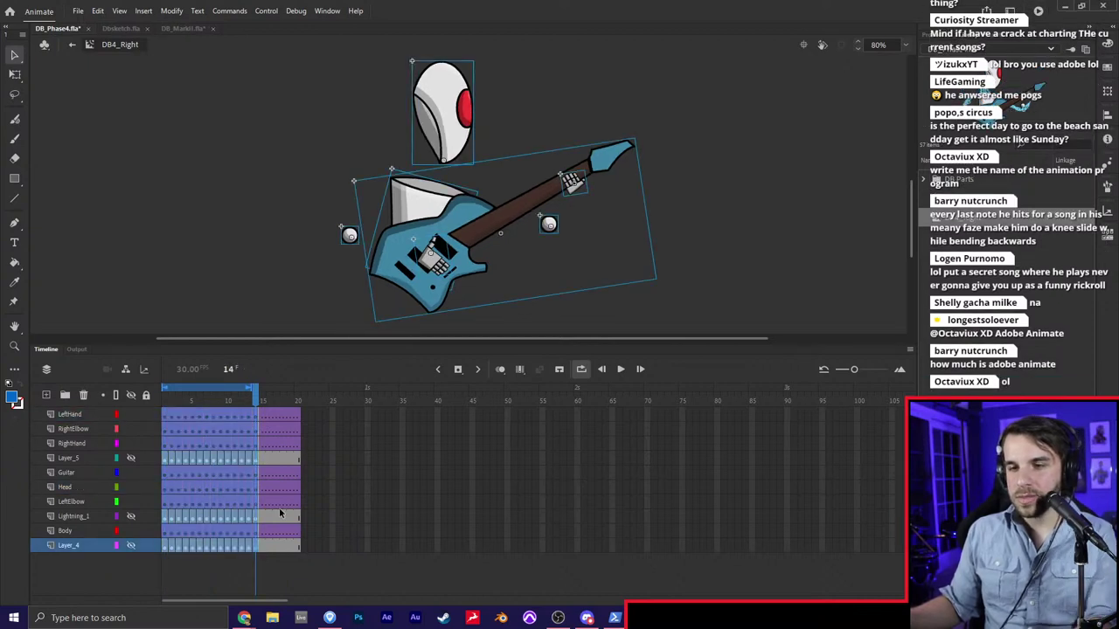
Remove all frames after frame 14 on every layer, from LeftHand down to Layer_4
left_click(341, 490)
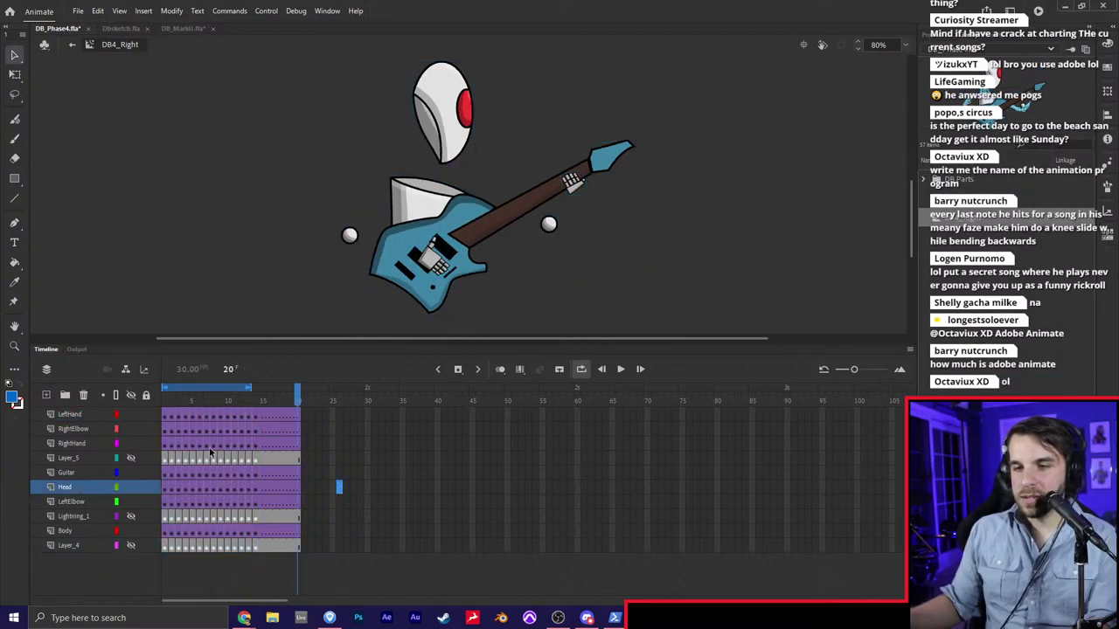
left_click(167, 418)
left_click_drag(304, 424, 260, 553)
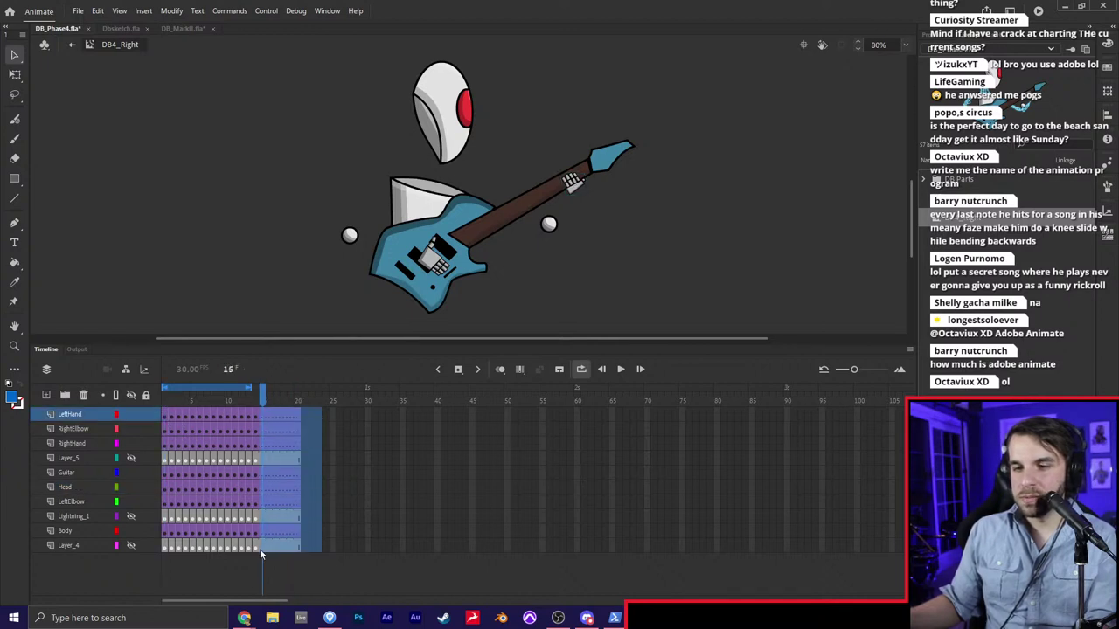
key("shift+F5")
left_click(282, 487)
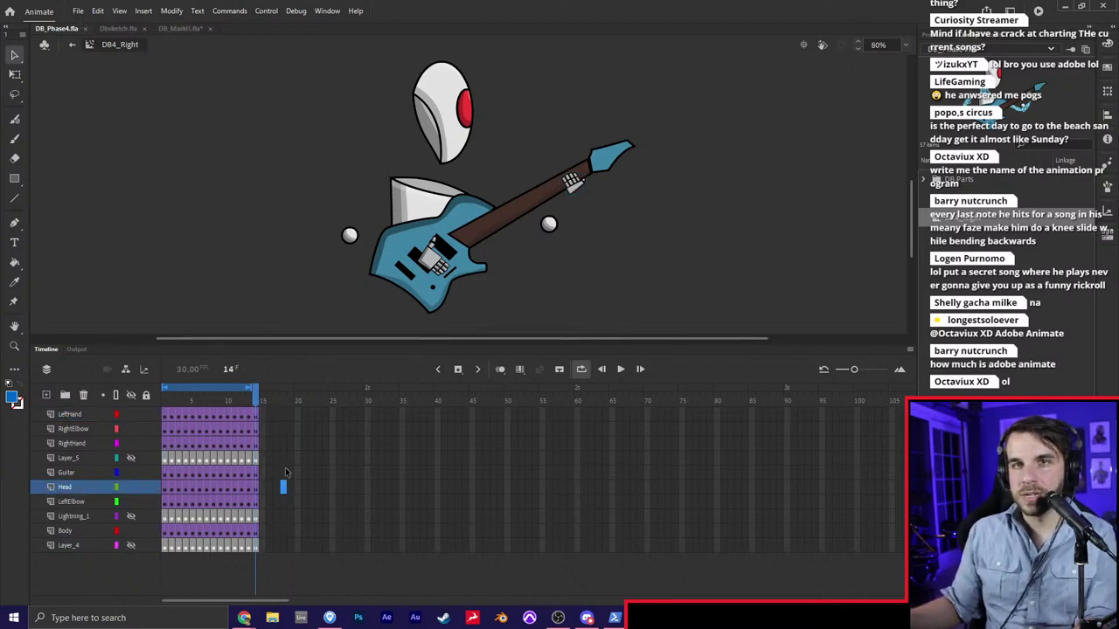
left_click(290, 458)
left_click(313, 458)
Remove frame 14 from all layers so the animation ends at frame 13, and save the document
left_click(166, 421)
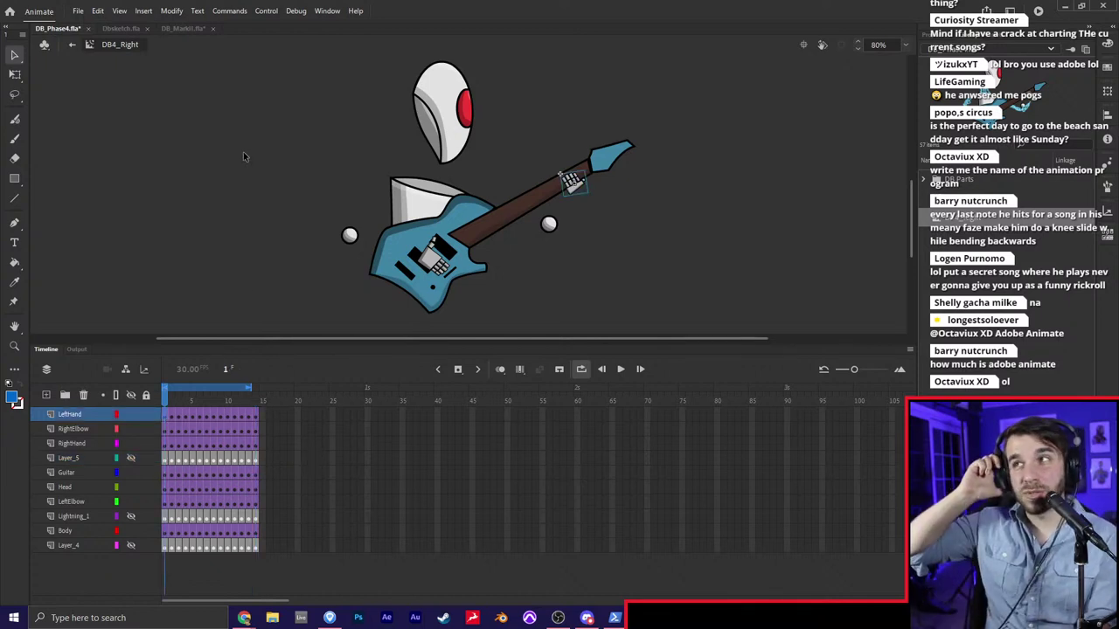
left_click_drag(256, 411, 263, 549)
key("shift+F5")
left_click(269, 502)
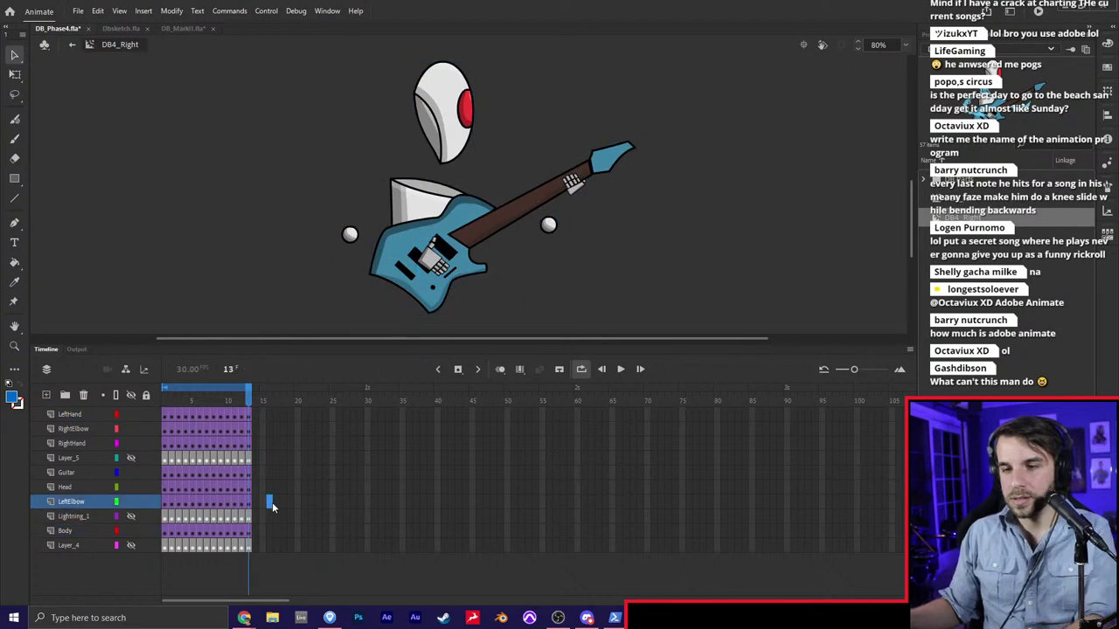
key("ctrl+s")
Scrub and play the 13-frame loop to check how it repeats
left_click_drag(207, 400, 252, 423)
key("Return")
left_click(272, 421)
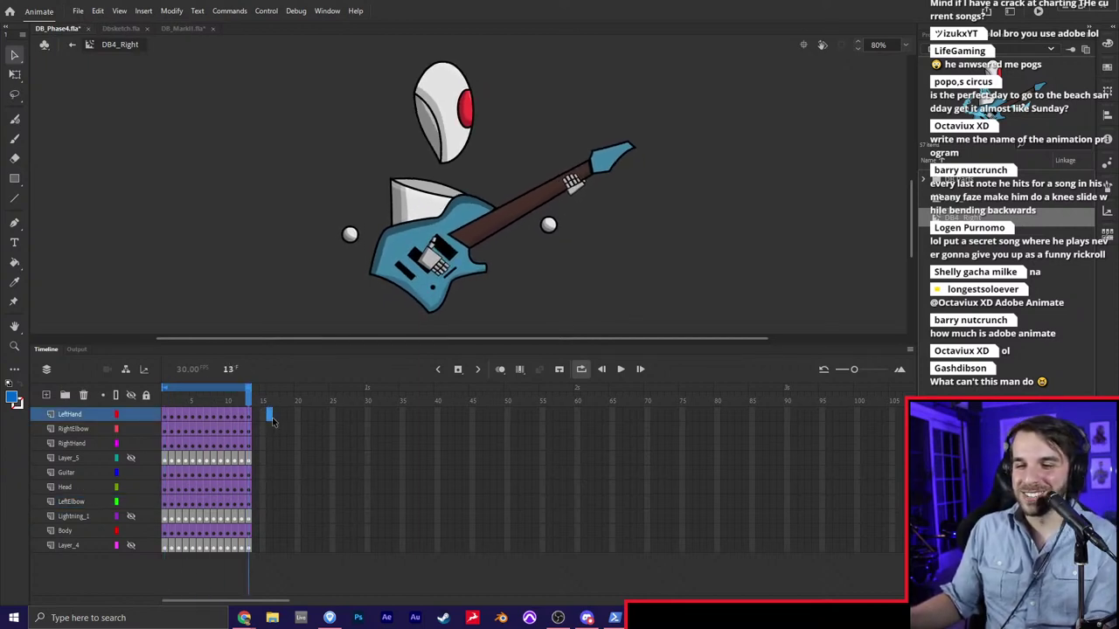
Shift all of the Head layer's keyframes two frames later so they occupy frames 3 to 15
left_click(166, 488)
left_click_drag(260, 488, 182, 490)
left_click(267, 501)
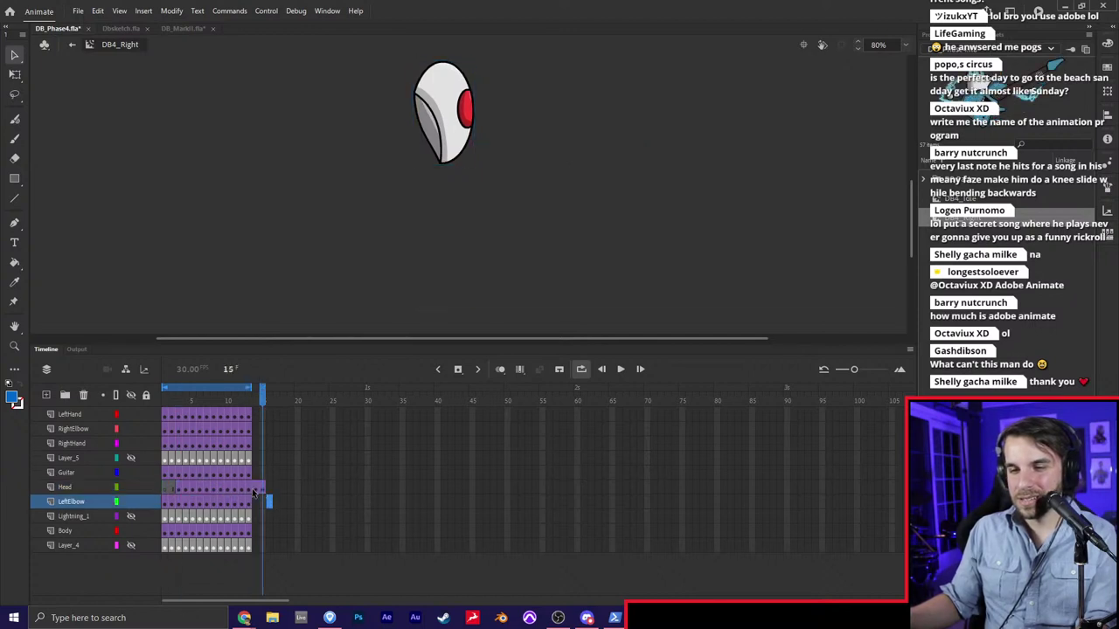
Paste the Head layer's keyframes from frames 14 and 15 into its empty frames 1 and 2, and play the loop
left_click(250, 492)
left_click(257, 488)
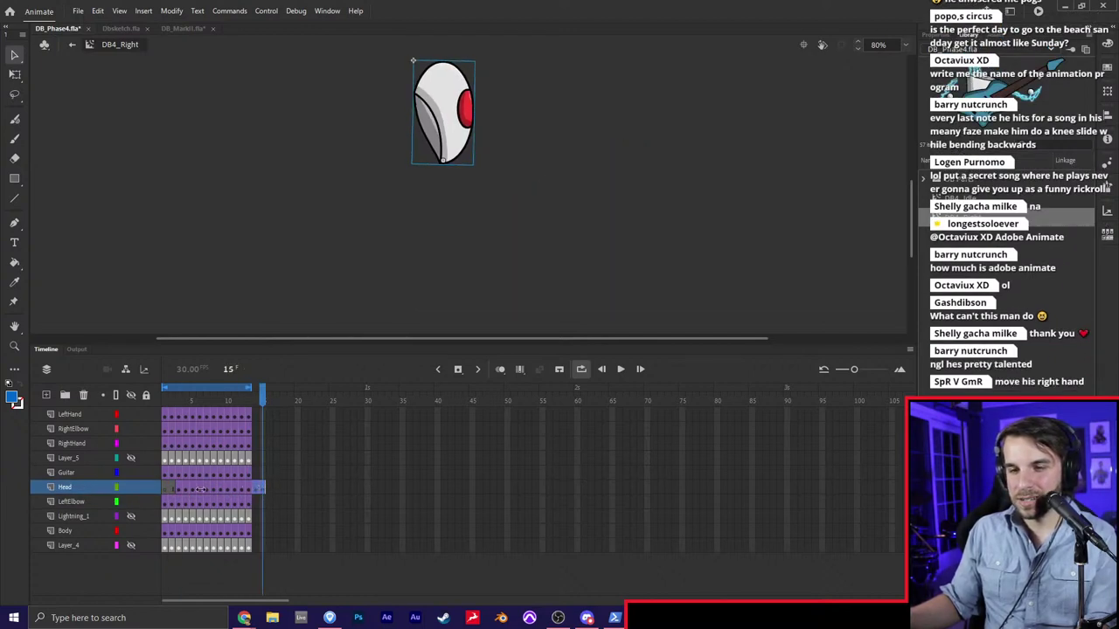
left_click(172, 491)
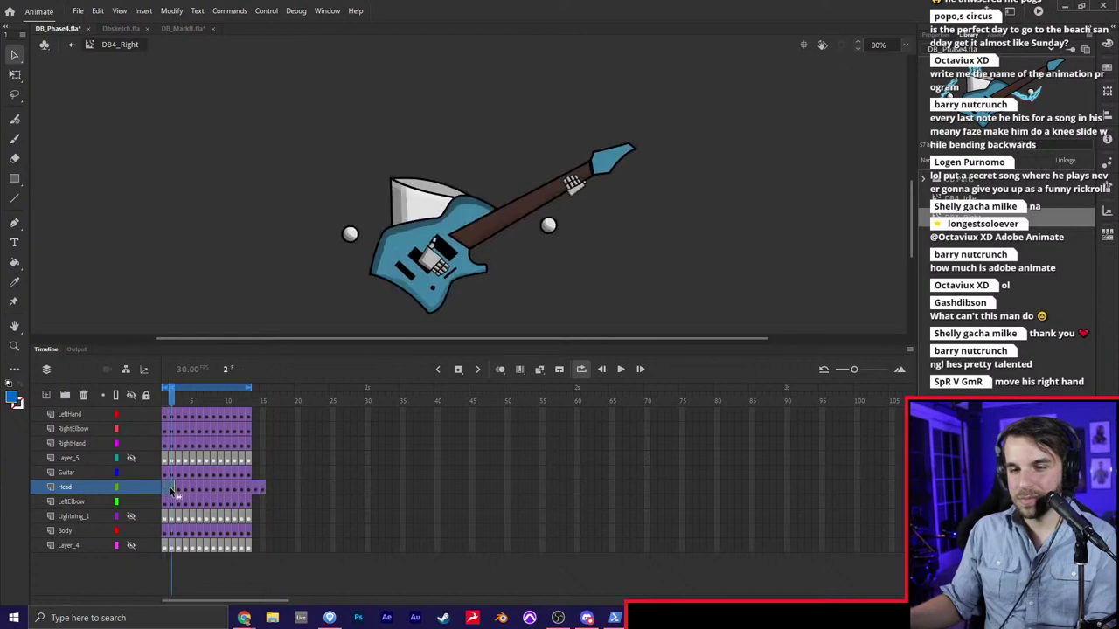
key("ctrl+shift+v")
key("Return")
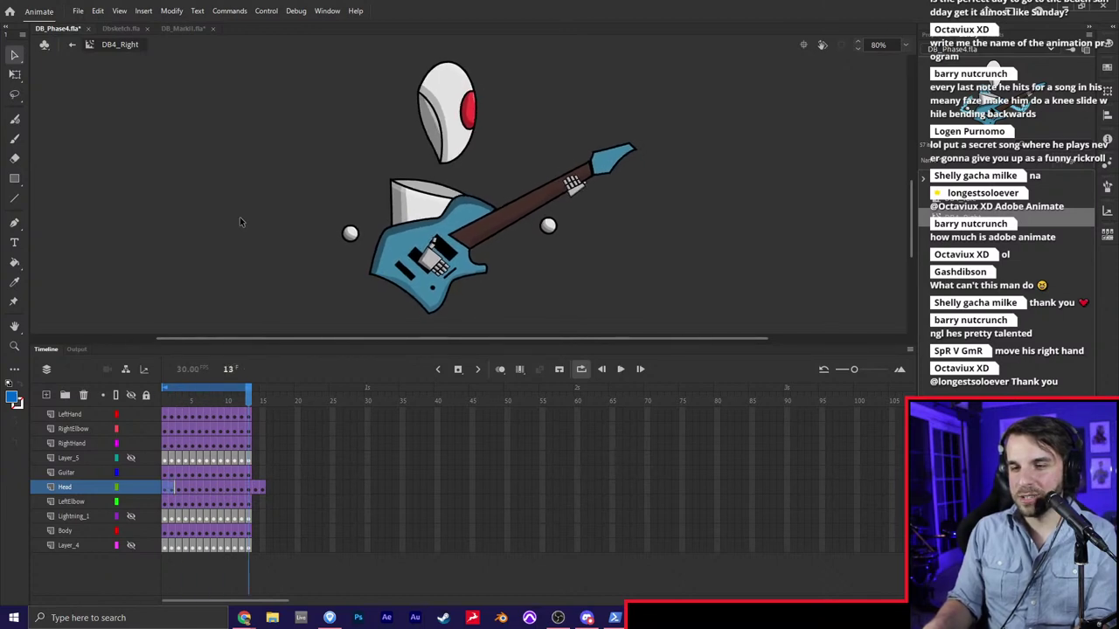
key("Return")
Shift all of the Guitar layer's keyframes one frame later to frames 2 to 14, and select its emptied frame 1
left_click(166, 476)
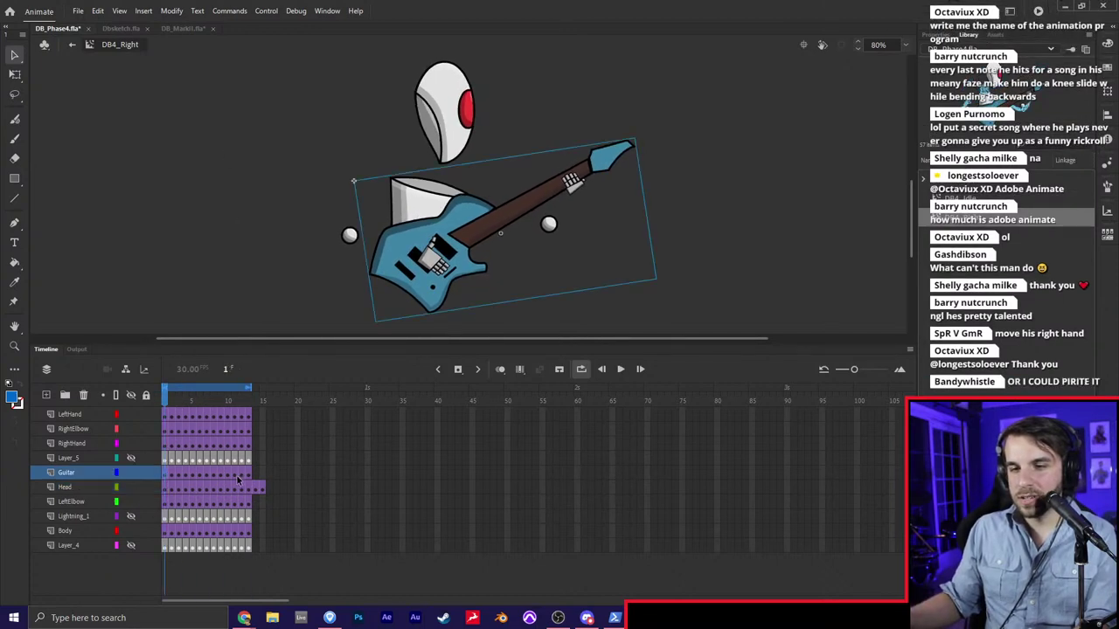
left_click(249, 475)
left_click_drag(255, 475, 256, 476)
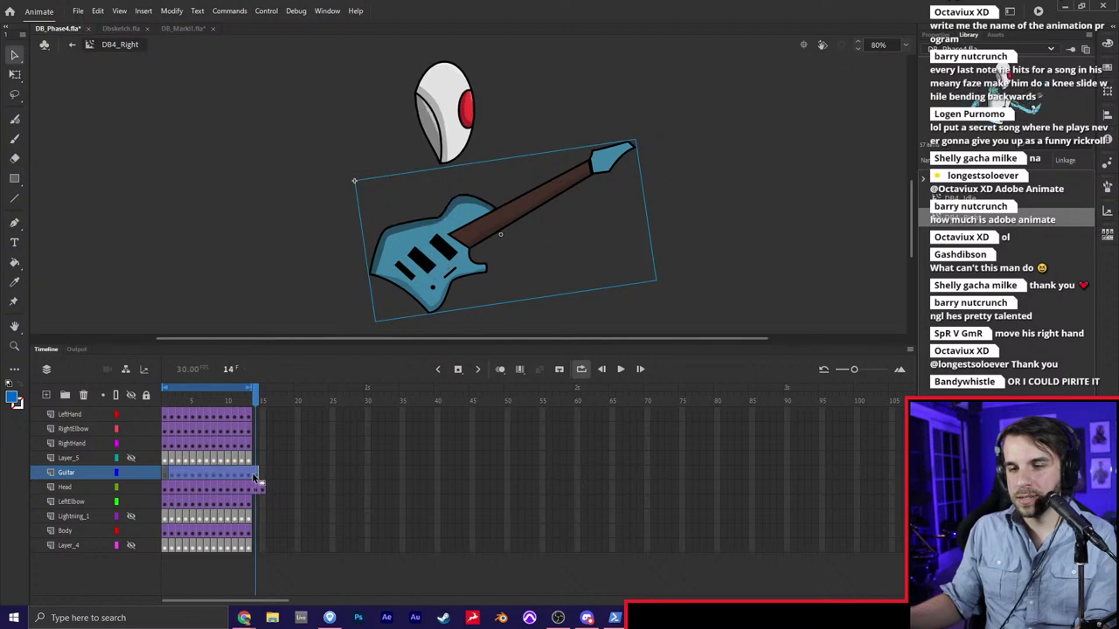
left_click(268, 475)
left_click(257, 475)
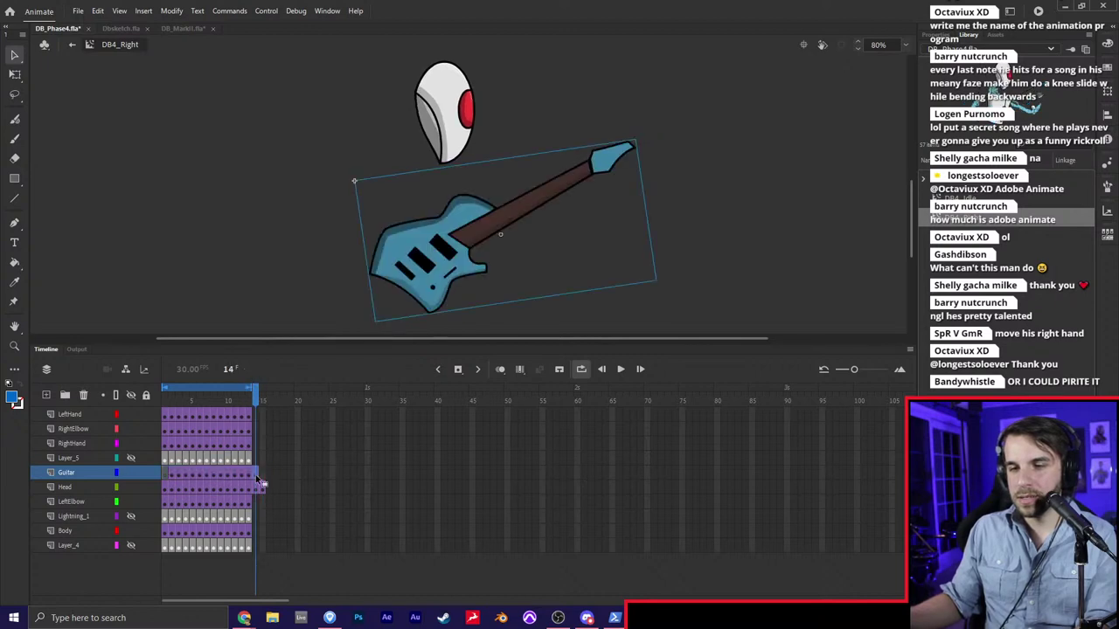
left_click(166, 476)
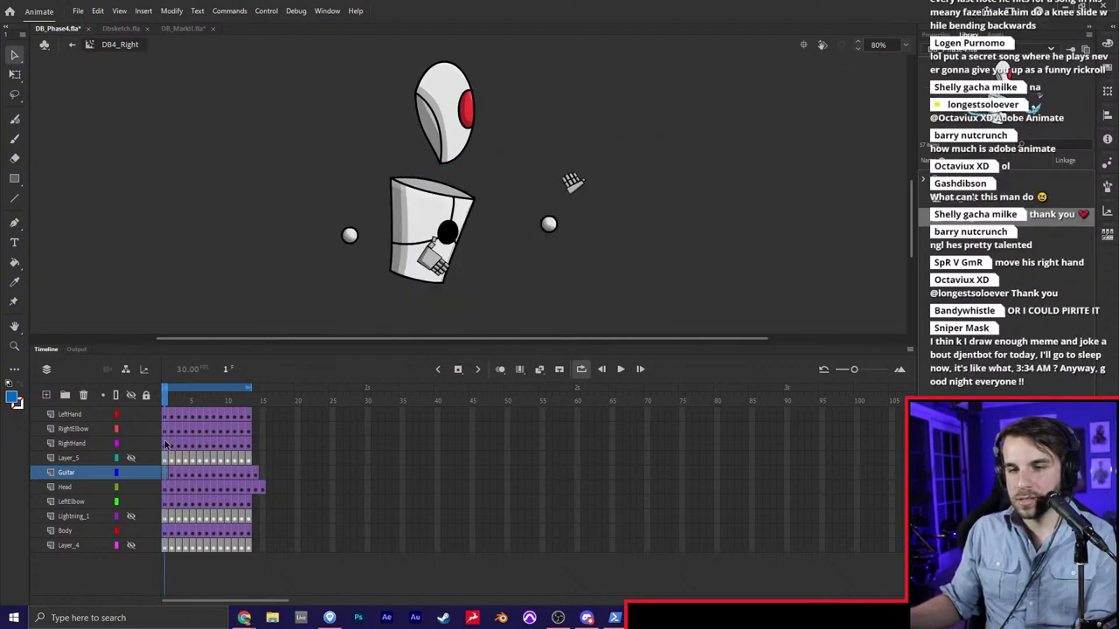
Shift all of the RightHand layer's keyframes one frame later so they occupy frames 2 to 14
left_click_drag(166, 445, 252, 418)
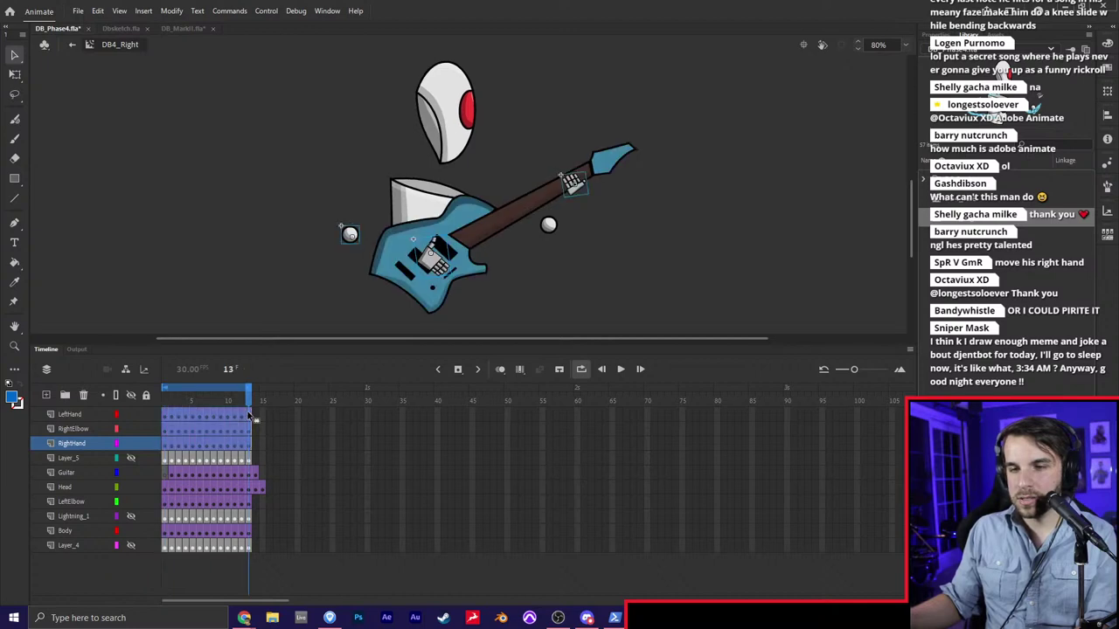
left_click(256, 429)
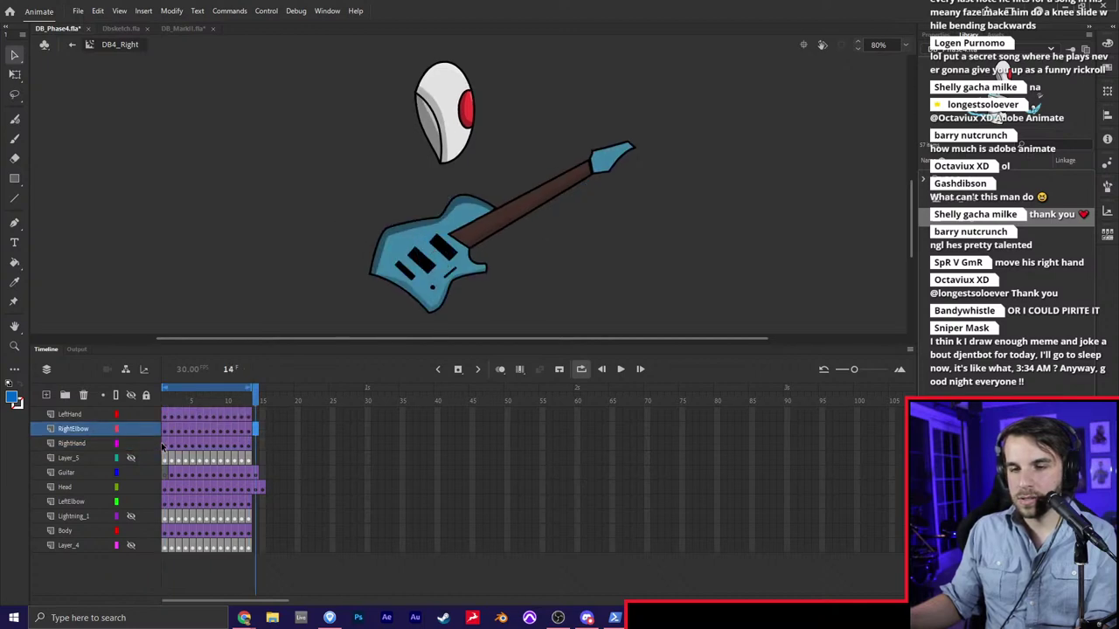
left_click(164, 445)
left_click(248, 446, "shift")
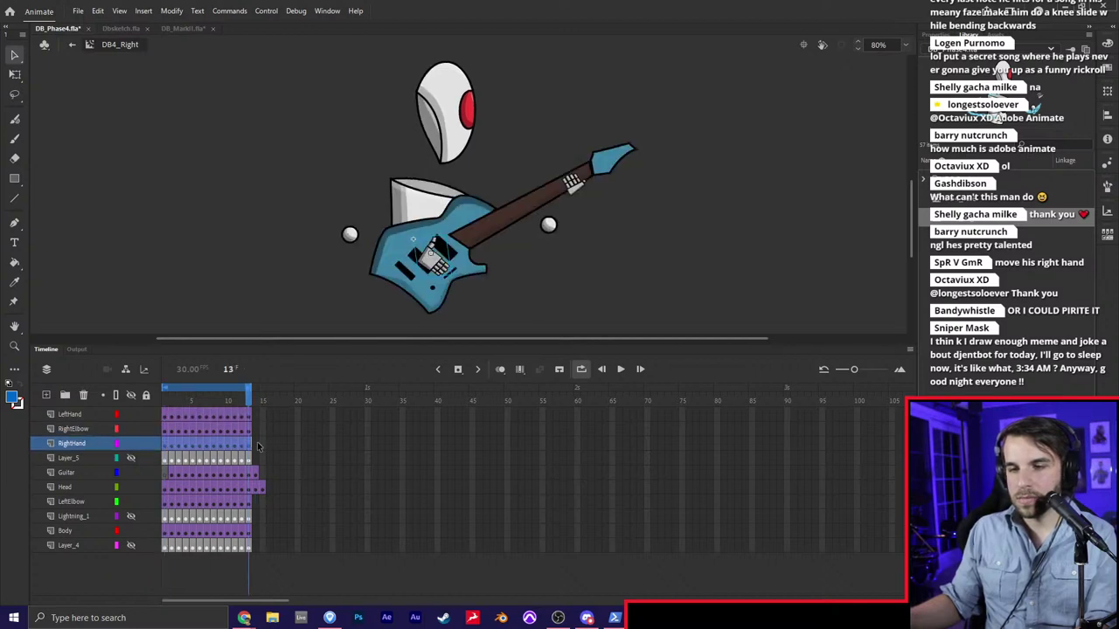
left_click_drag(250, 448, 258, 447)
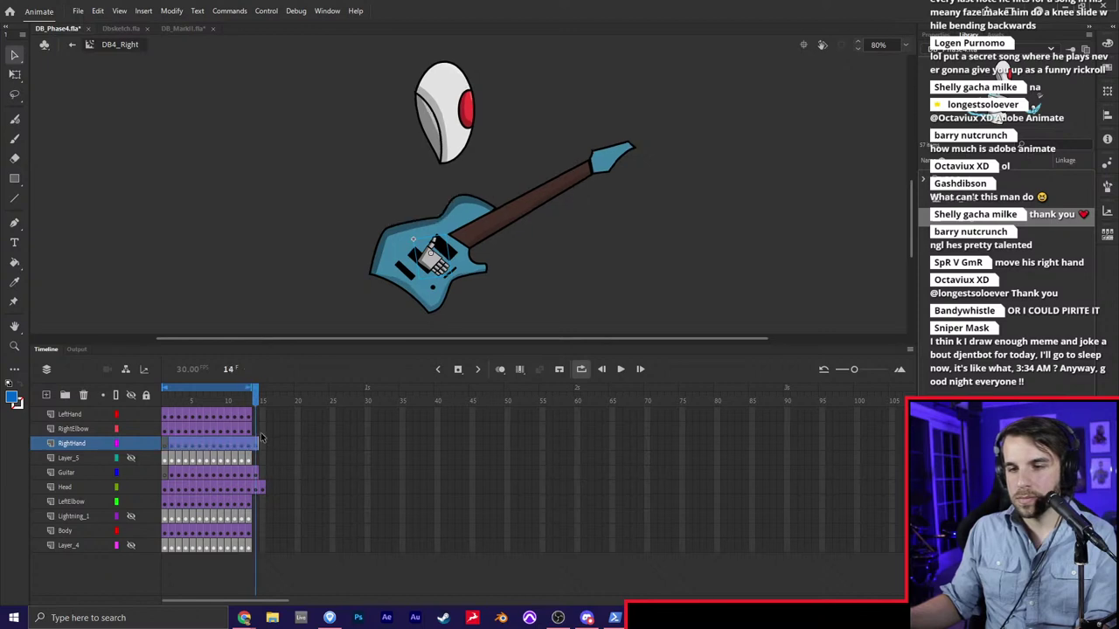
Shift the LeftHand layer's keyframes one frame later so they run from frame 2 to frame 14
left_click(263, 429)
left_click_drag(164, 420, 257, 420)
left_click(262, 429)
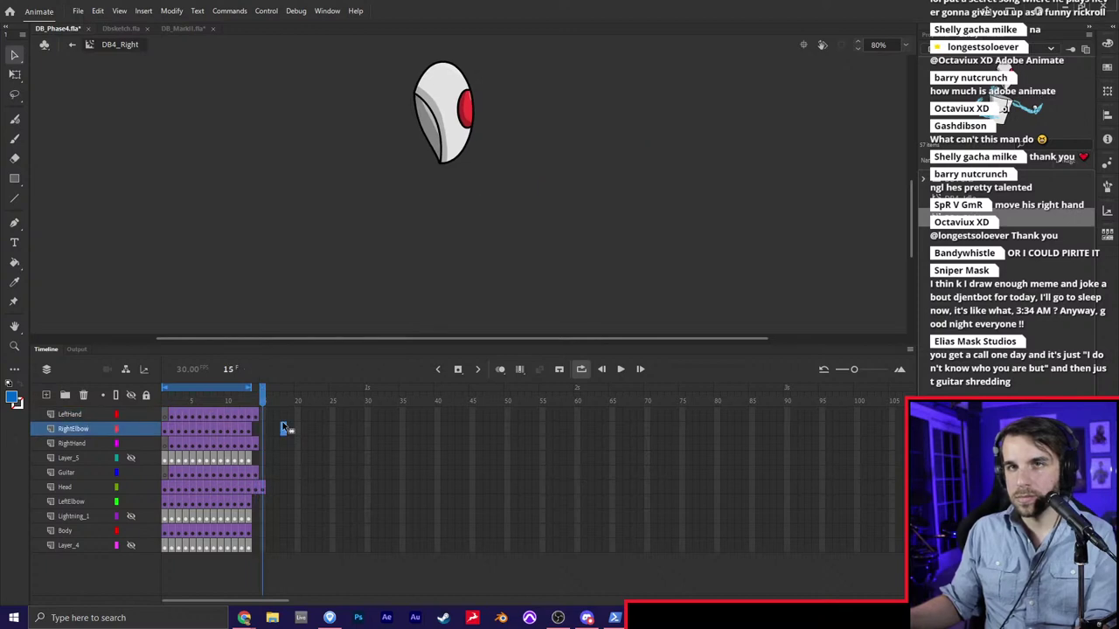
Copy the frame 14 keyframes of the LeftHand, RightHand and Guitar layers into frame 1 of each layer
left_click(255, 416)
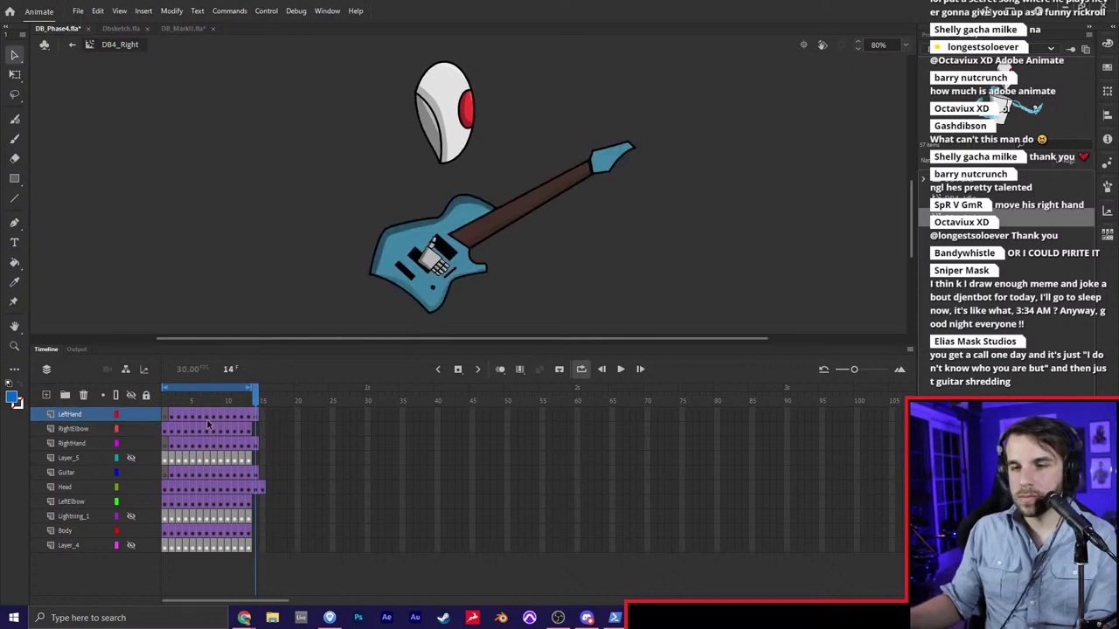
left_click(165, 417)
key("ctrl+alt+v")
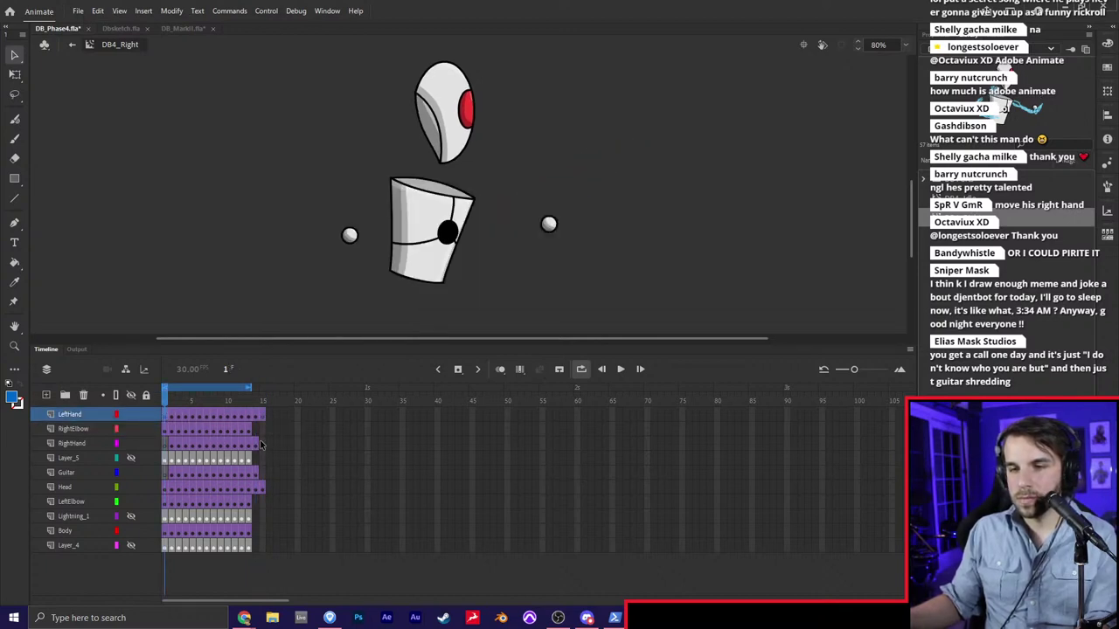
left_click(256, 444)
left_click(166, 446)
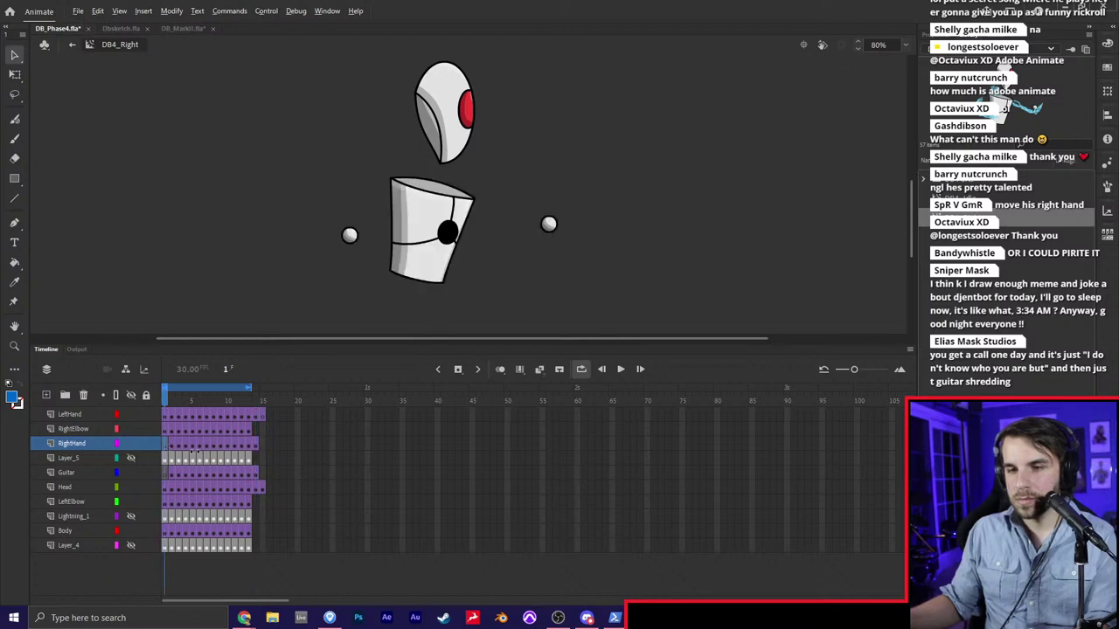
left_click(254, 475)
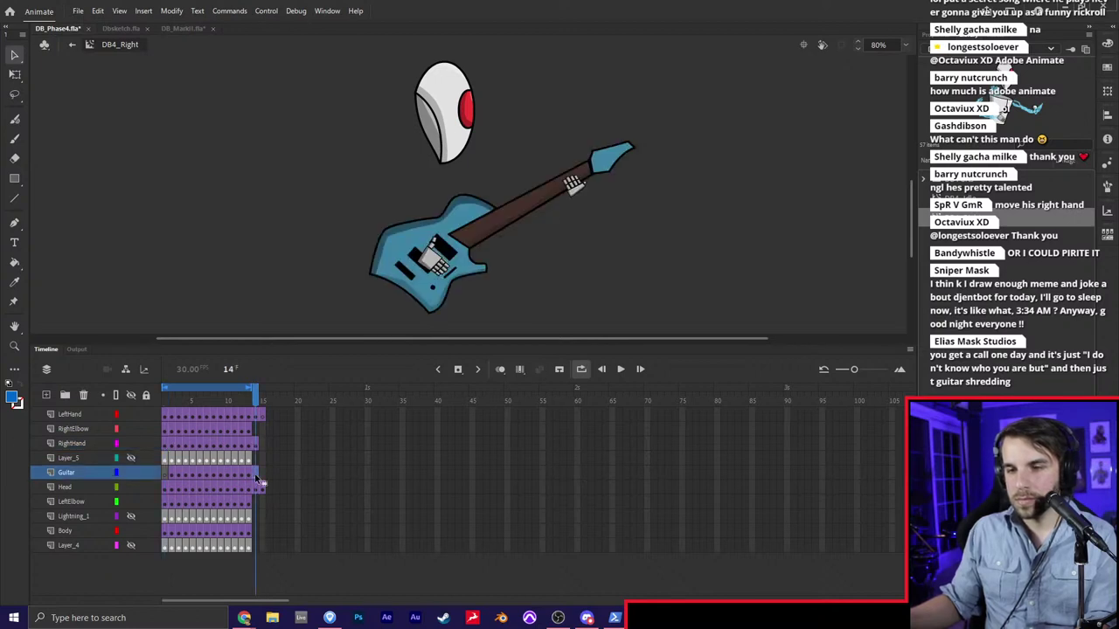
left_click(166, 475)
key("ctrl+alt+v")
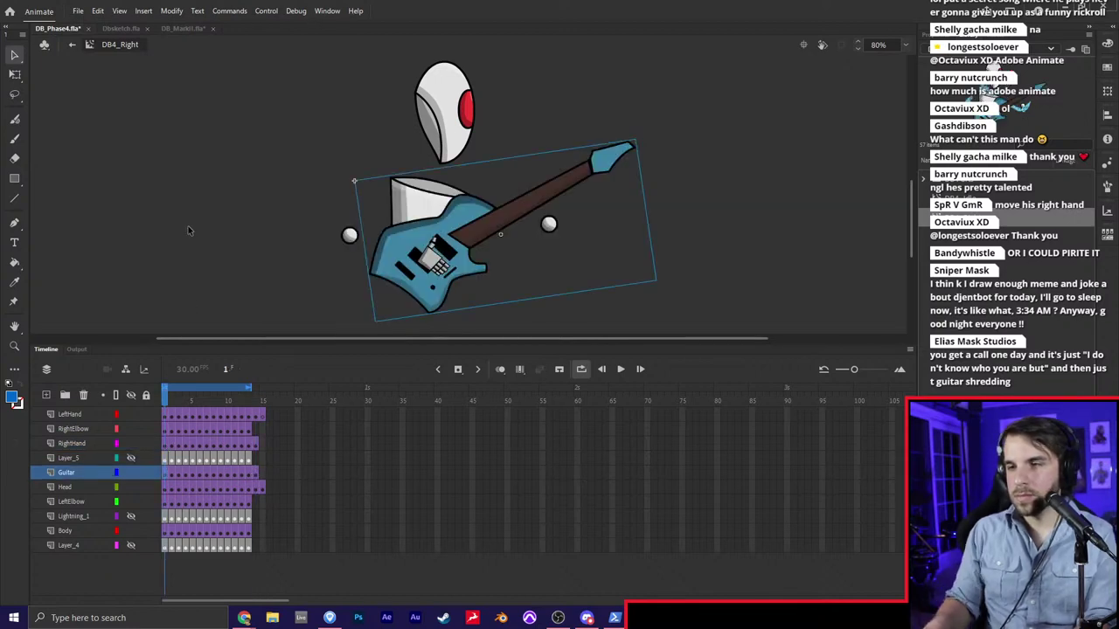
Play back the looping animation, stop it, and return the playhead to frame 1
key("Return")
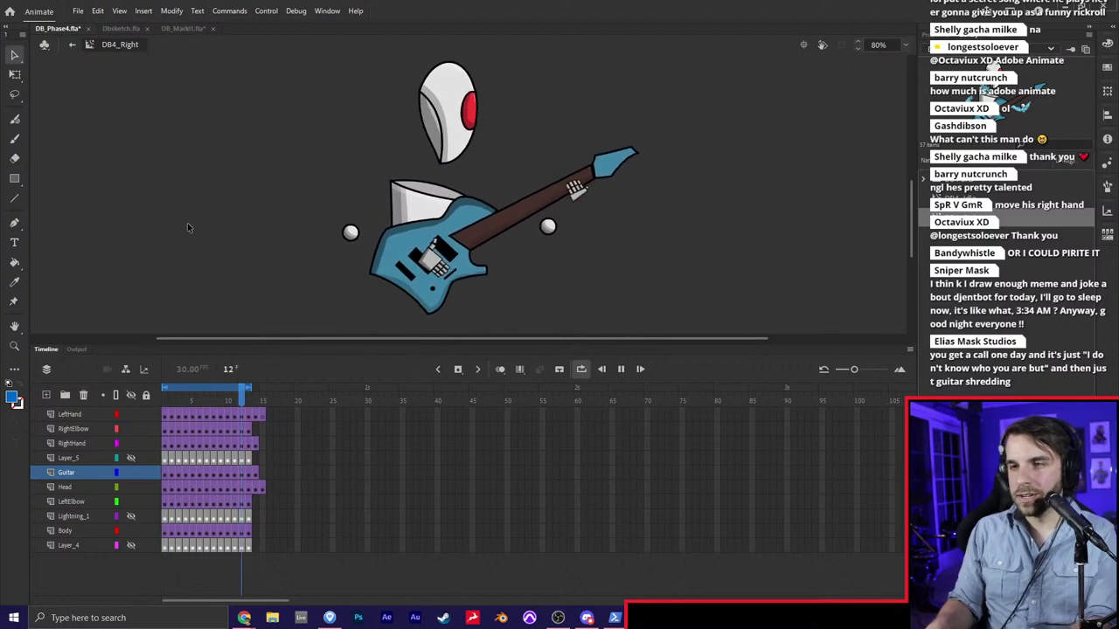
key("Return")
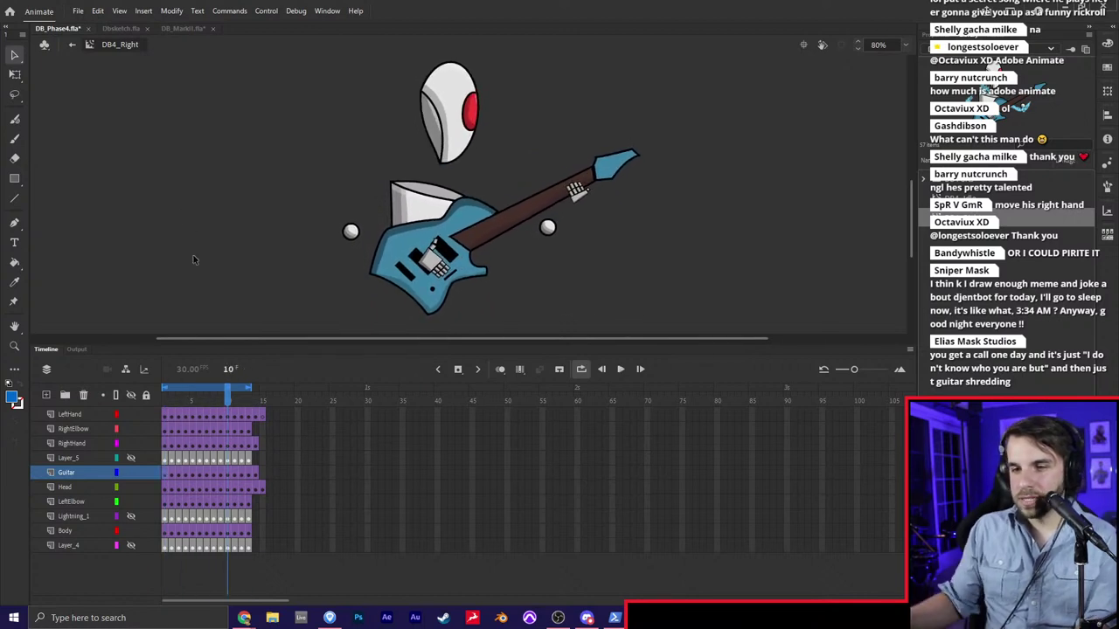
left_click(273, 454)
left_click_drag(251, 405, 169, 395)
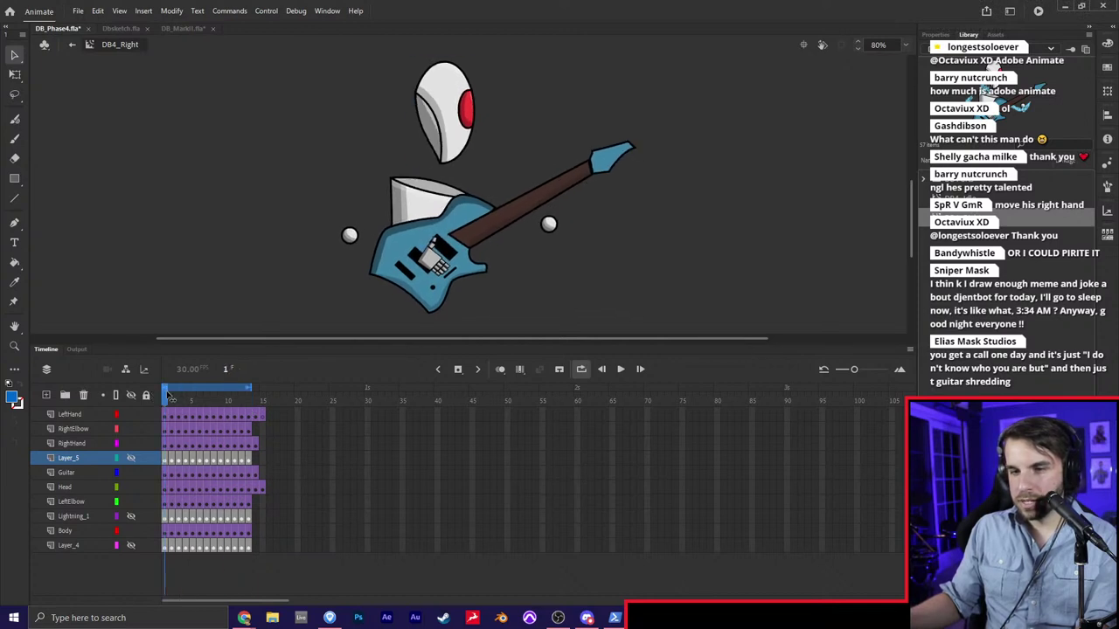
Copy LeftHand's frame 14 keyframe into frame 1 again and preview the loop
left_click(255, 418)
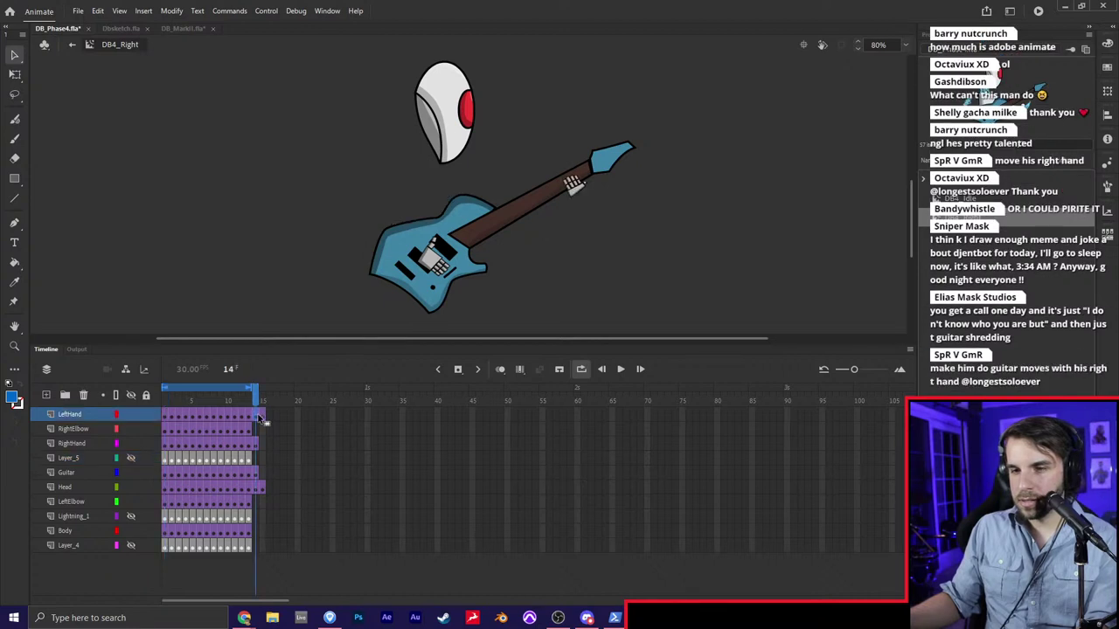
left_click(164, 417)
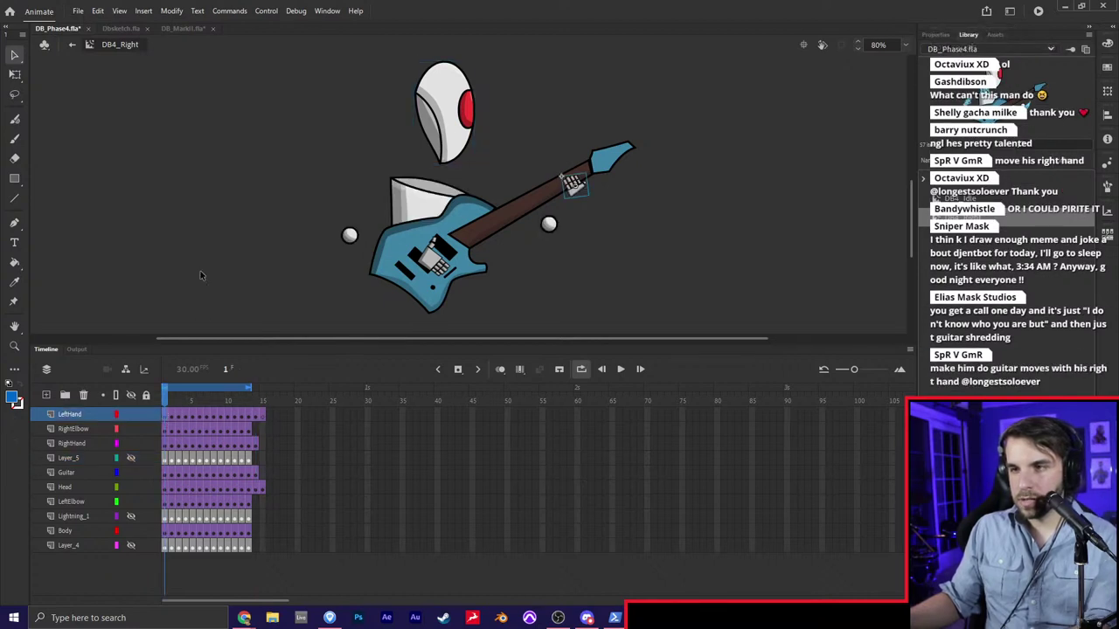
key("Return")
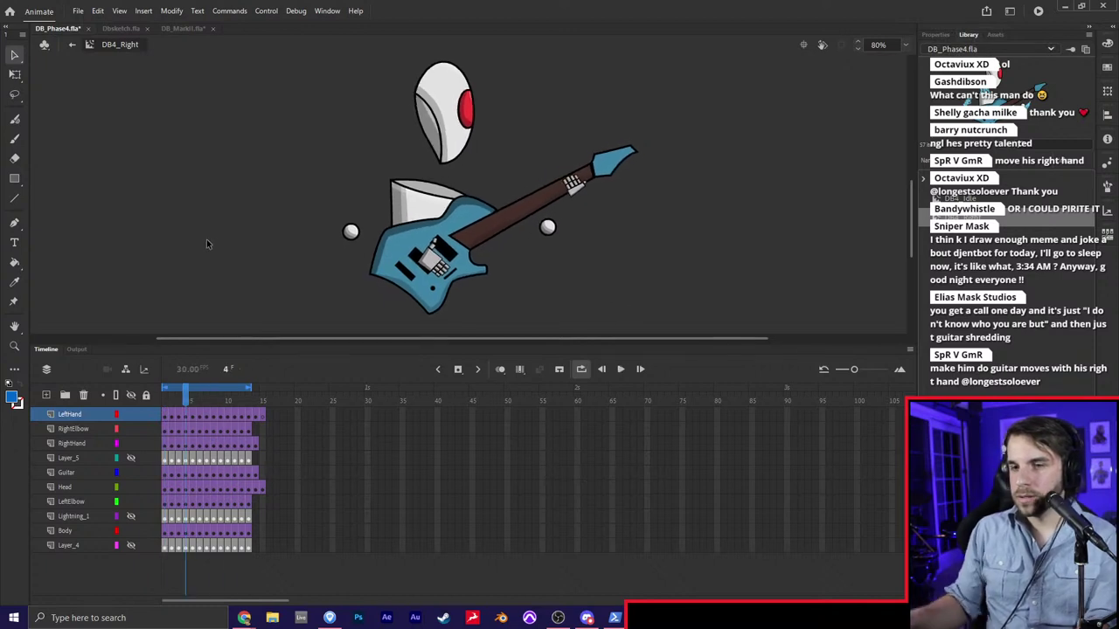
key("Return")
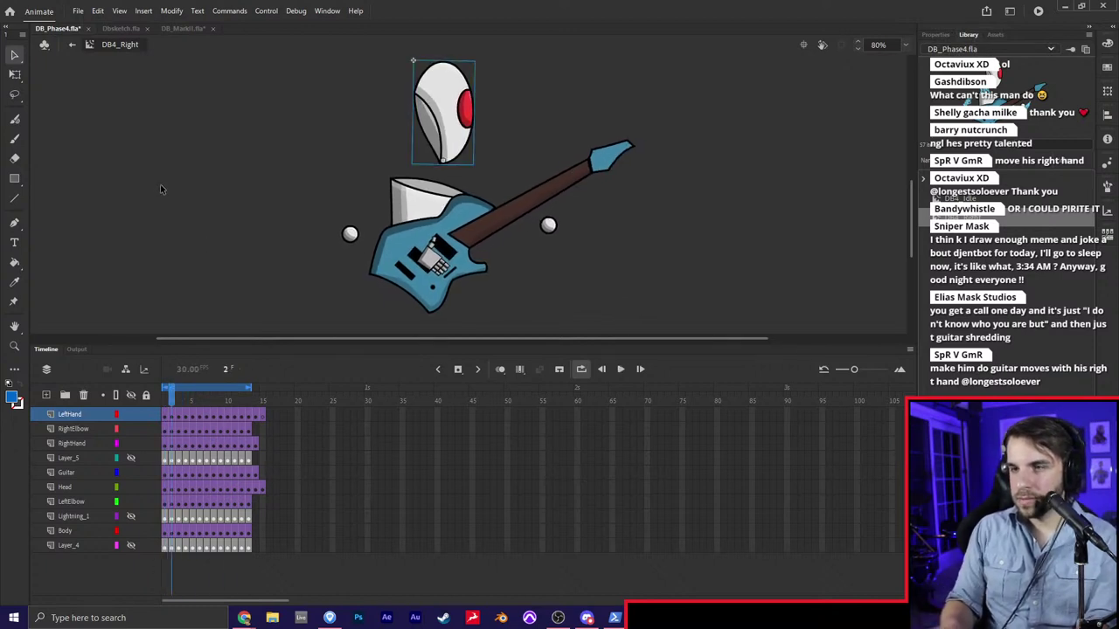
Paste the left-hand keyframe into frame 2 of the LeftHand layer and play back the loop
left_click(174, 419)
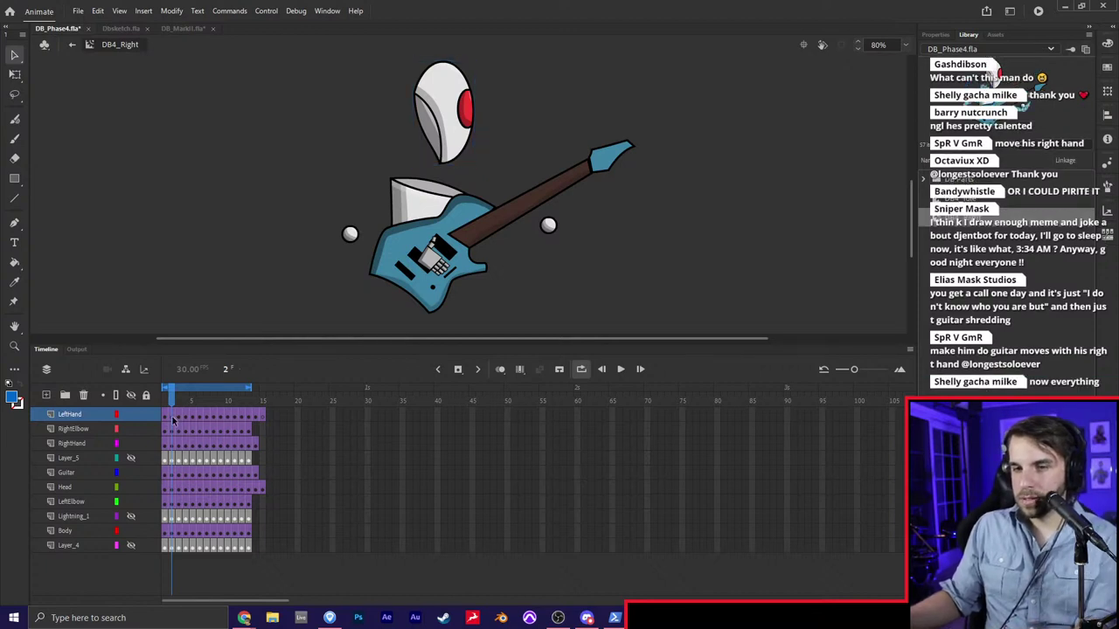
right_click(174, 421)
left_click(250, 185)
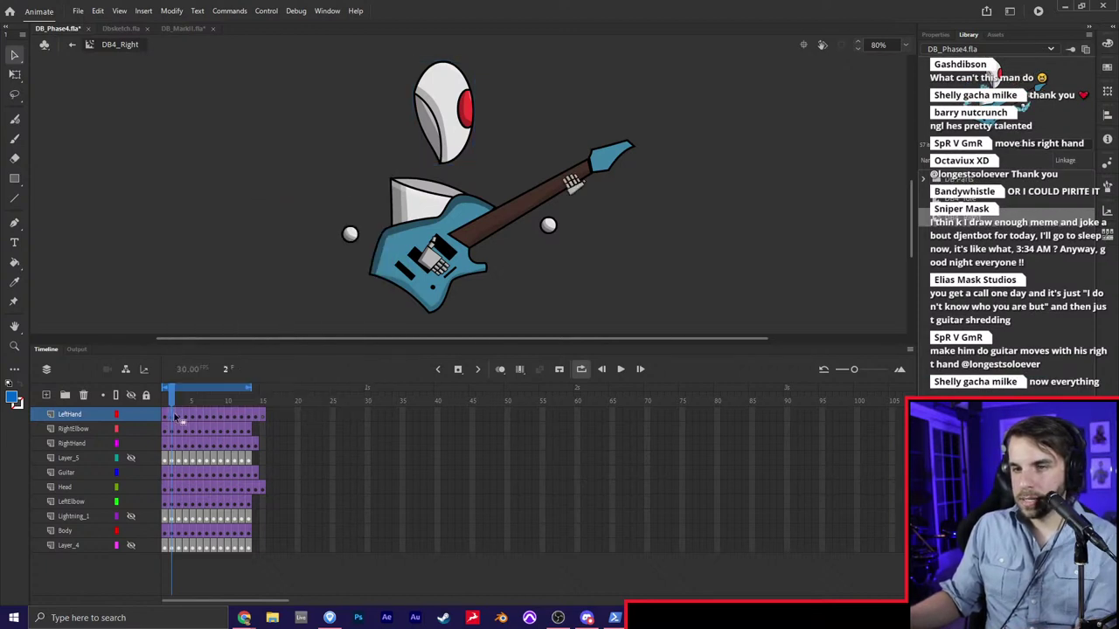
key("Return")
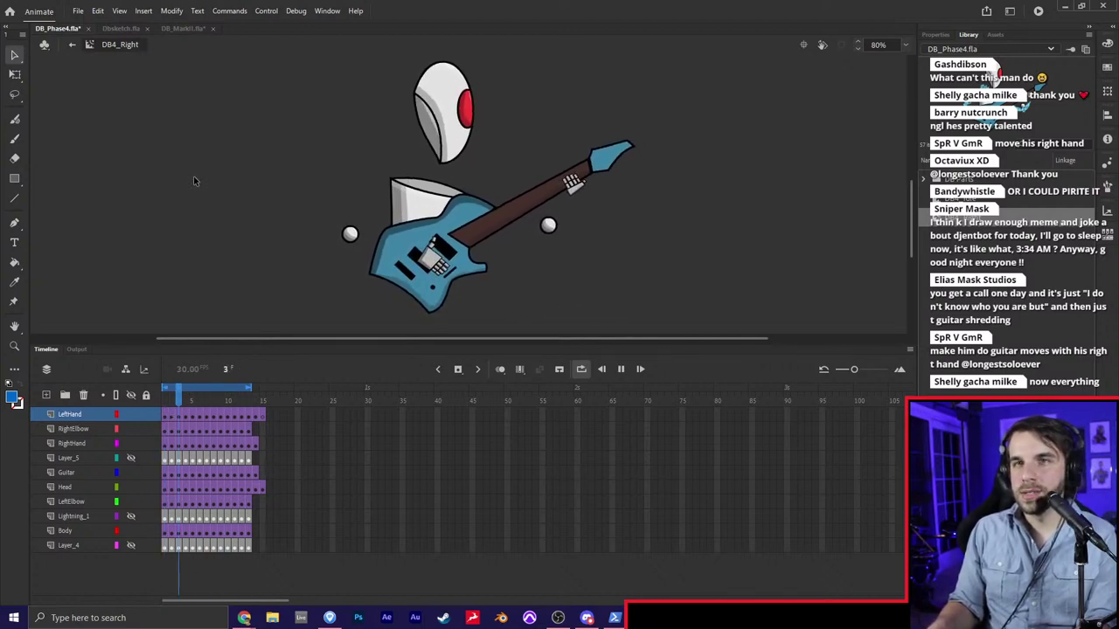
key("Return")
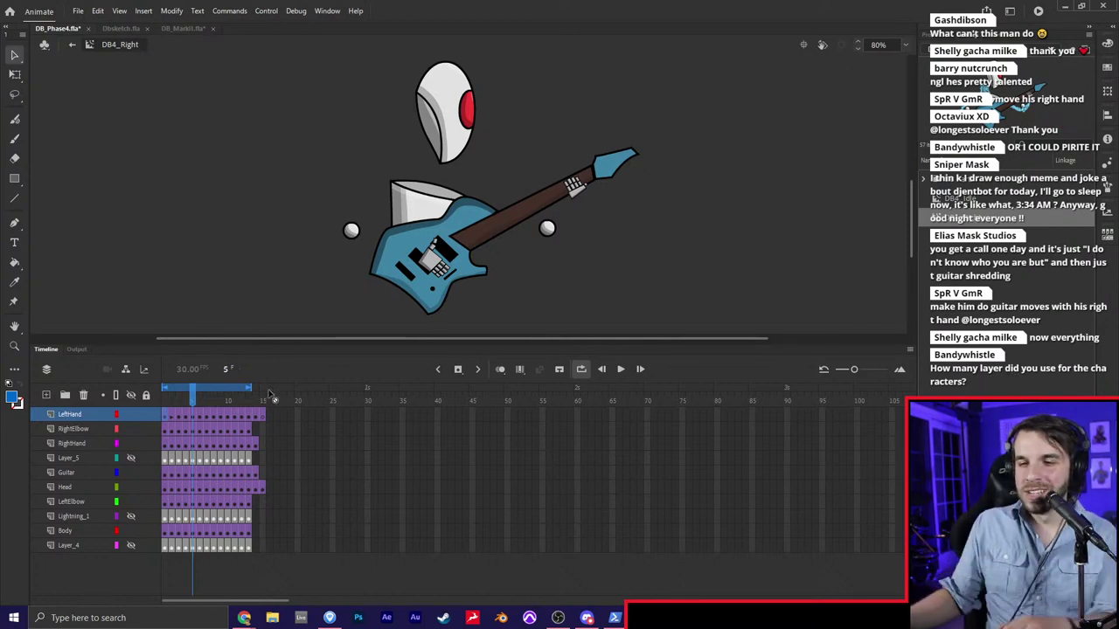
Copy LeftHand's frame 14 keyframe into frame 3 of the same layer
left_click(172, 418)
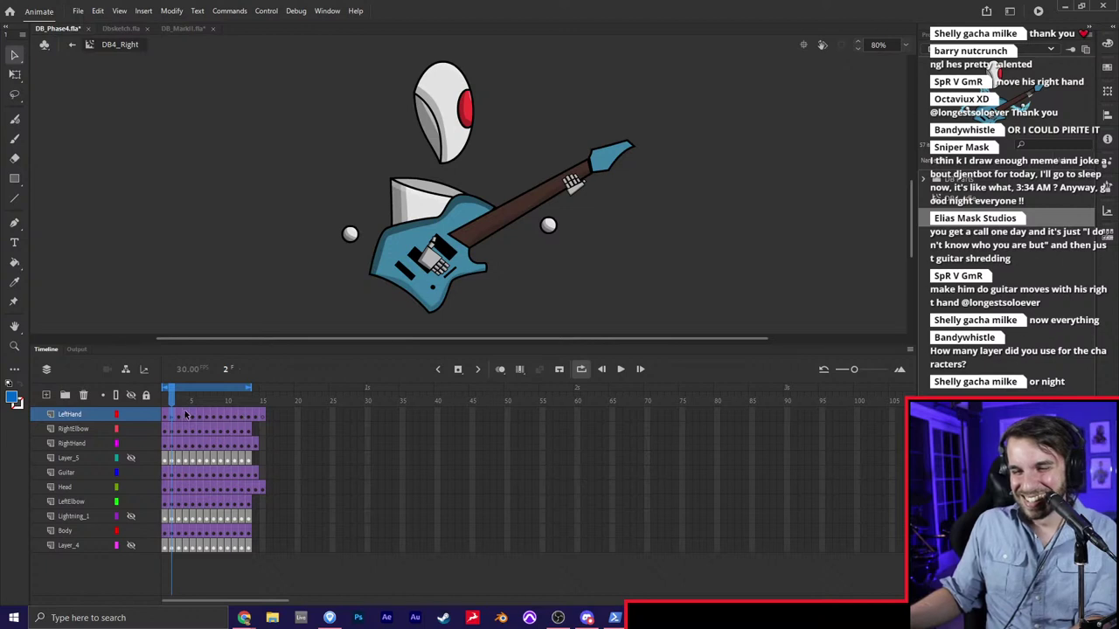
left_click(179, 417)
left_click(261, 417)
left_click(257, 417)
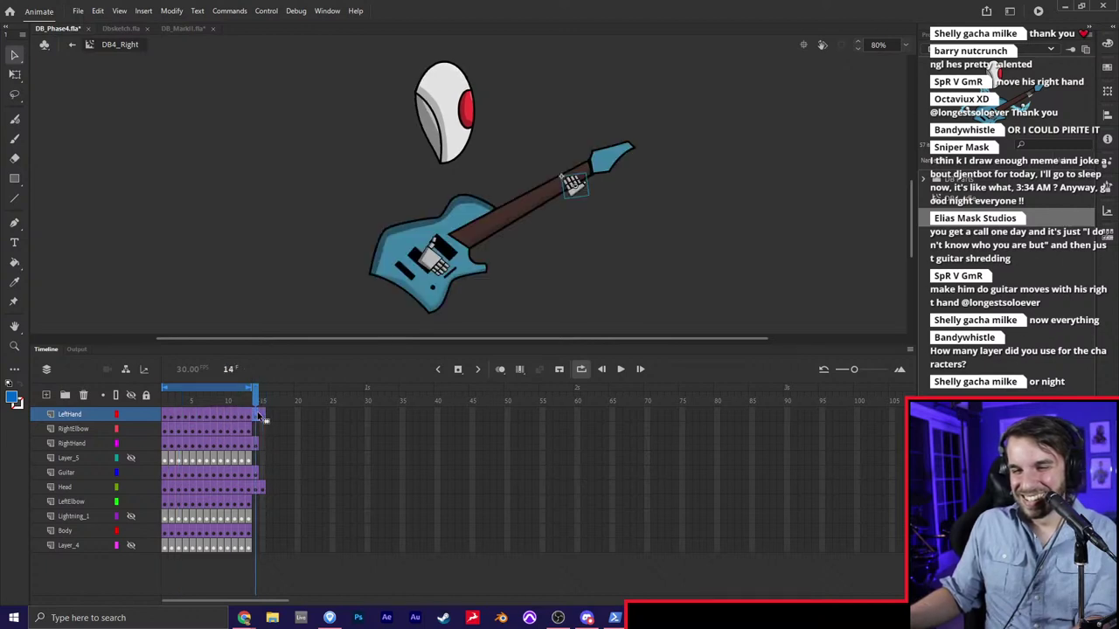
left_click(179, 418)
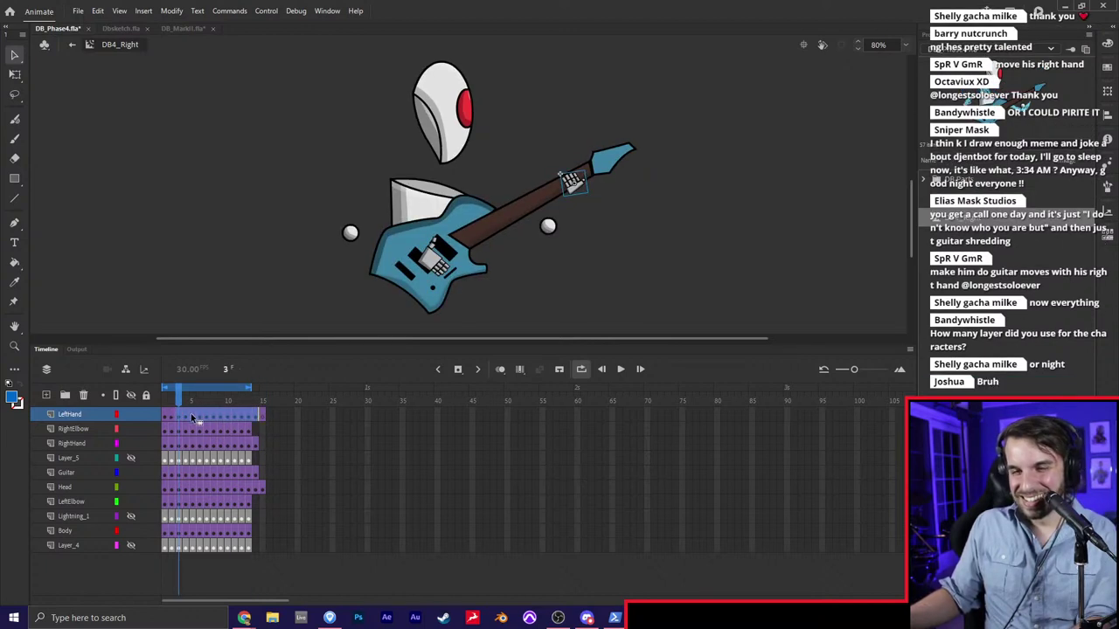
Remove all frames of the LeftHand layer from frame 2 onward, keeping only the frame 1 keyframe
left_click(187, 419)
left_click(285, 416, "shift")
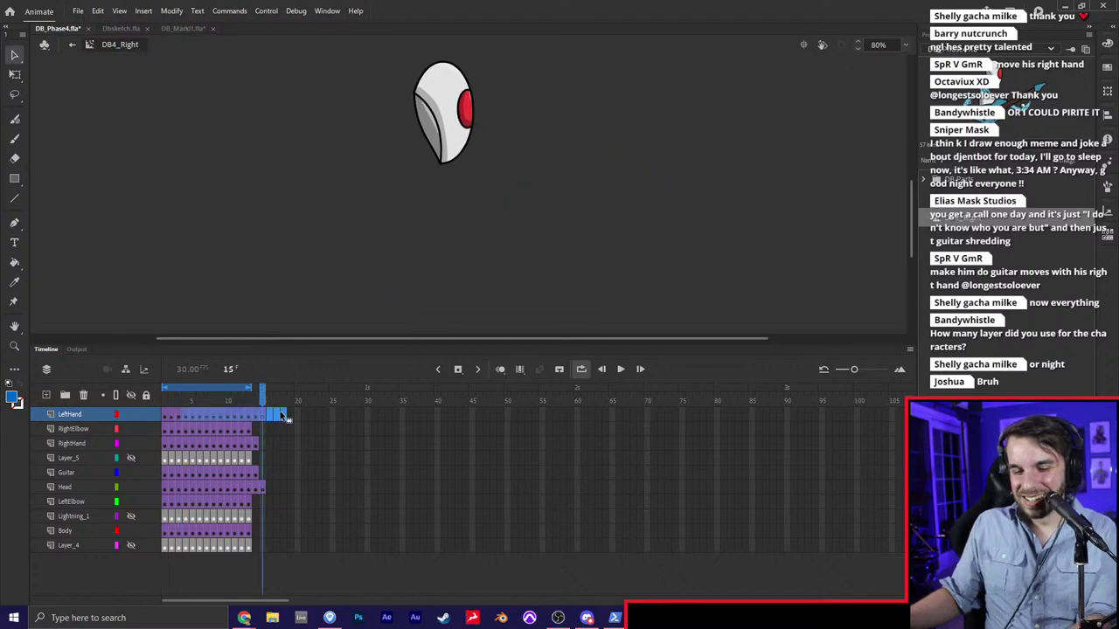
key("shift+F5")
left_click(169, 418)
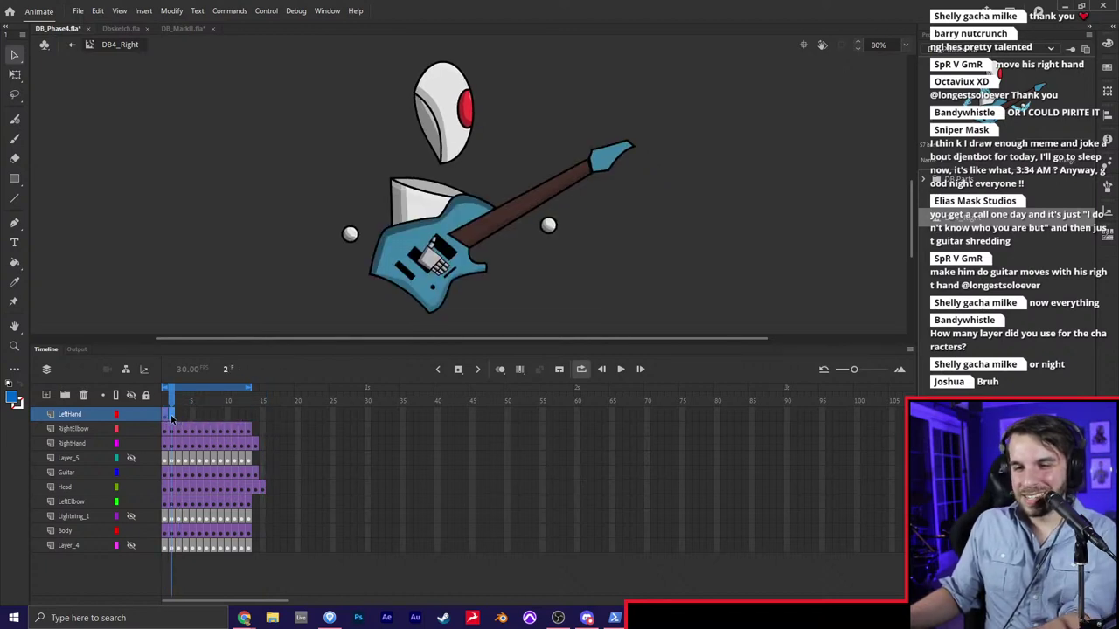
left_click(169, 404)
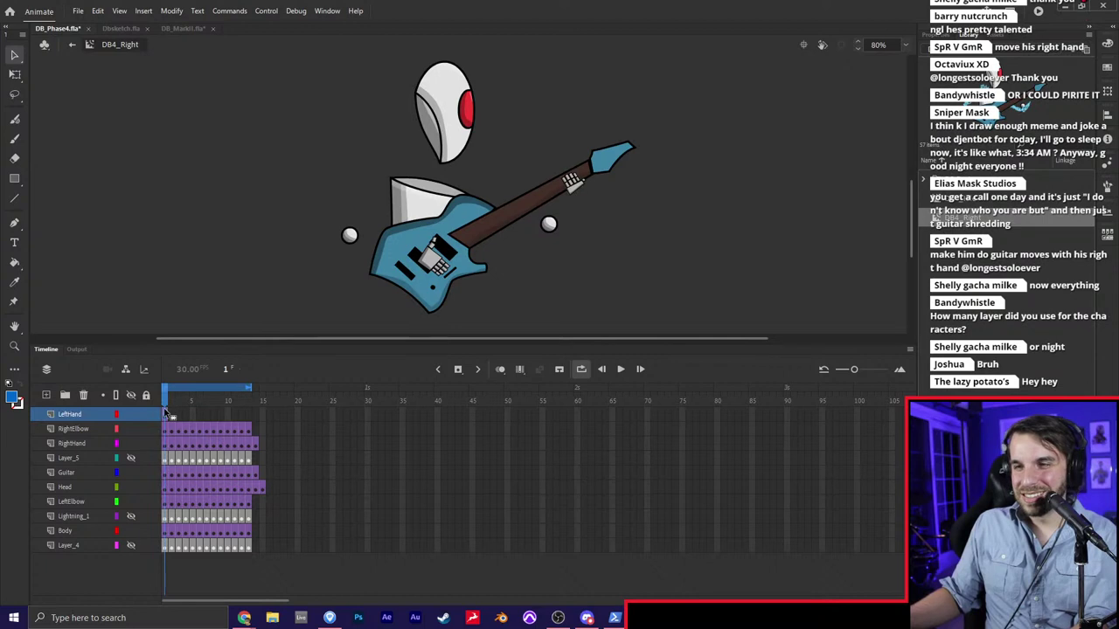
left_click(168, 417)
left_click(187, 416)
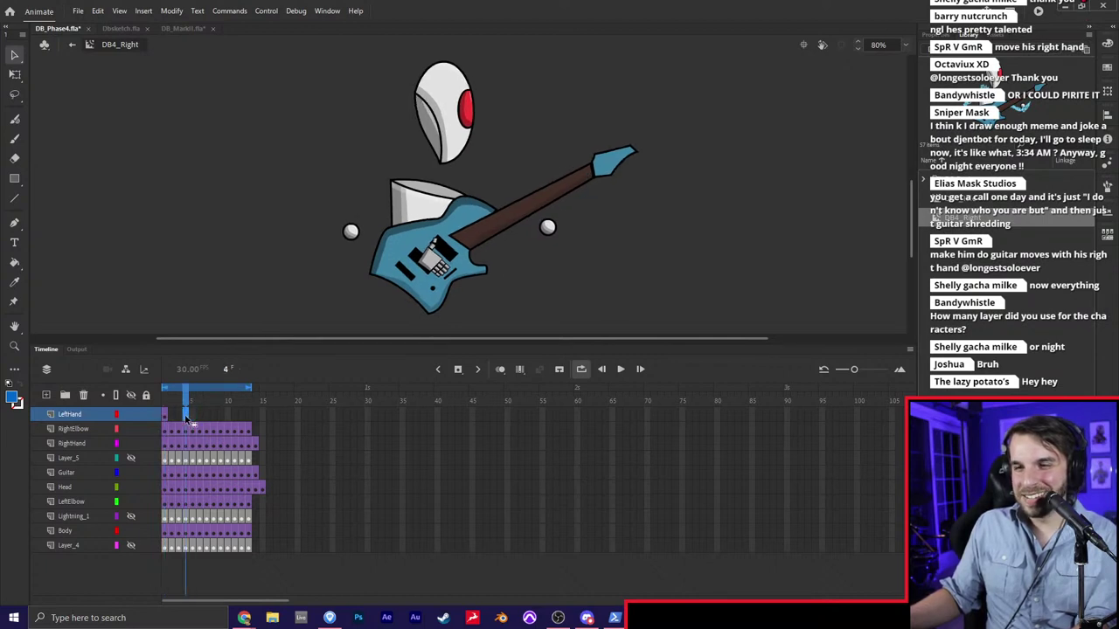
Select the right hand on the guitar body at frame 4 and save the document
left_click(437, 273)
scroll(446, 273, "up", 3)
left_click_drag(451, 274, 471, 267)
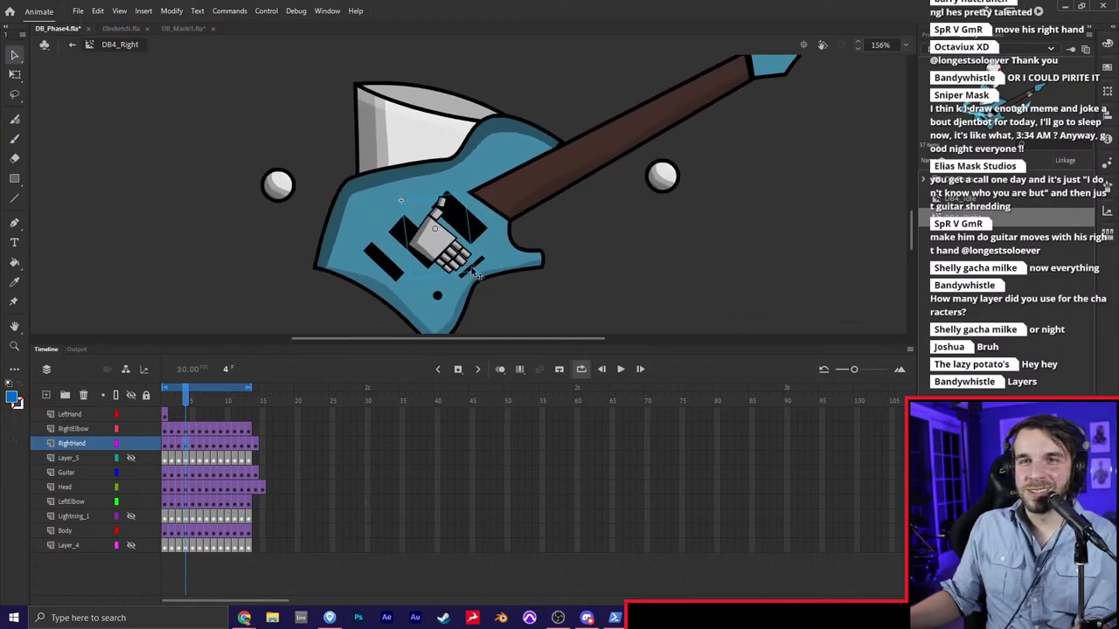
key("ctrl+s")
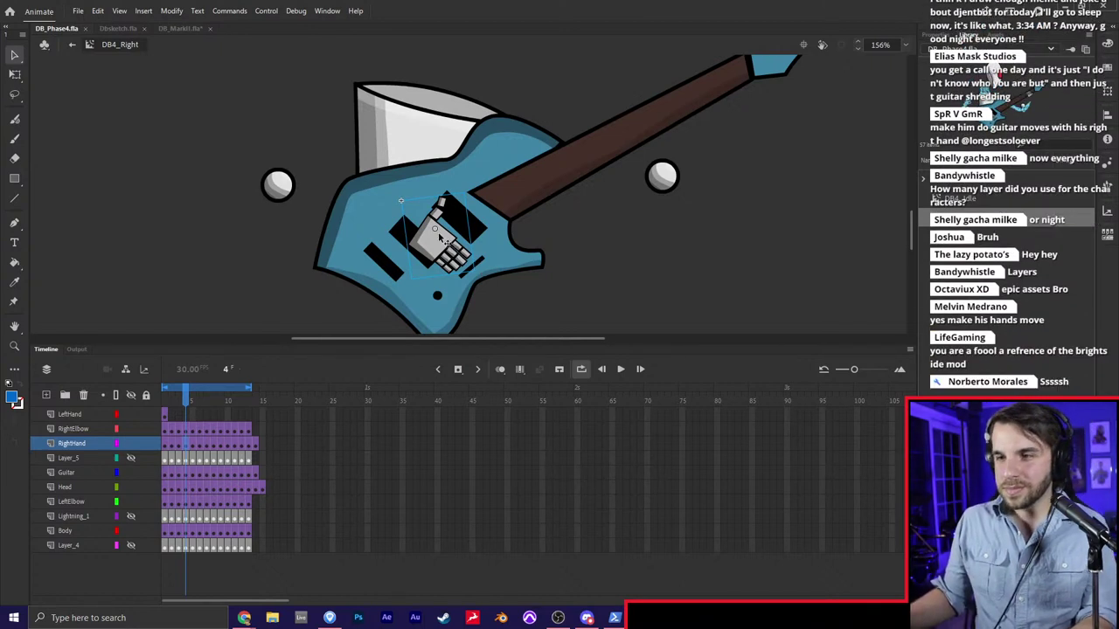
Try to nudge the right hand slightly on the guitar body at frame 4, and undo the move
left_click_drag(435, 229, 427, 232)
key("ctrl+z")
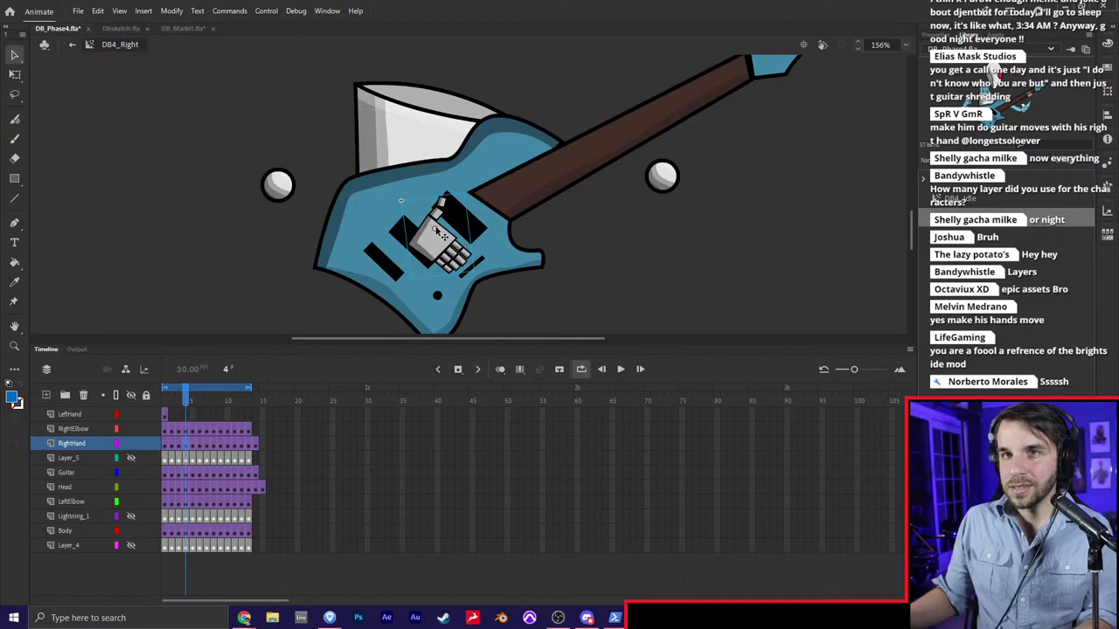
key("q")
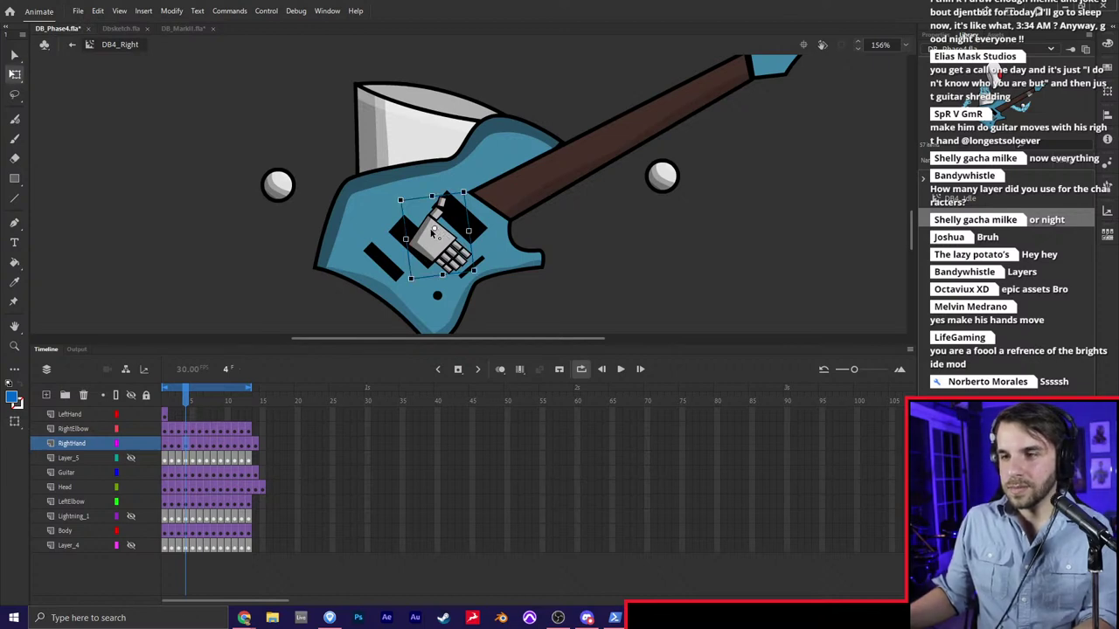
left_click(186, 414)
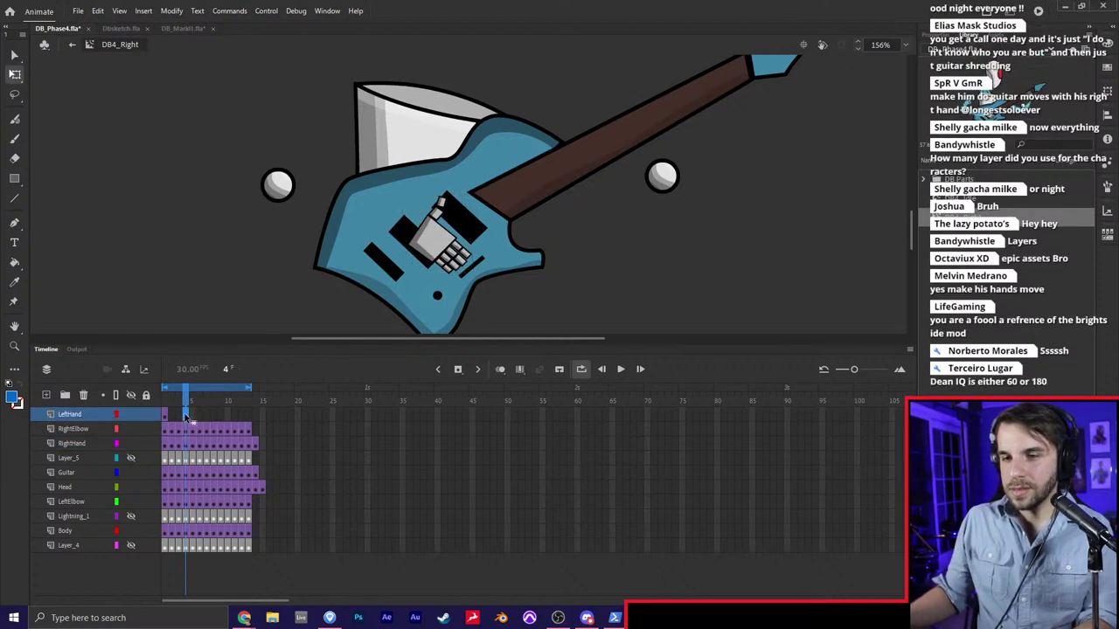
key("F6")
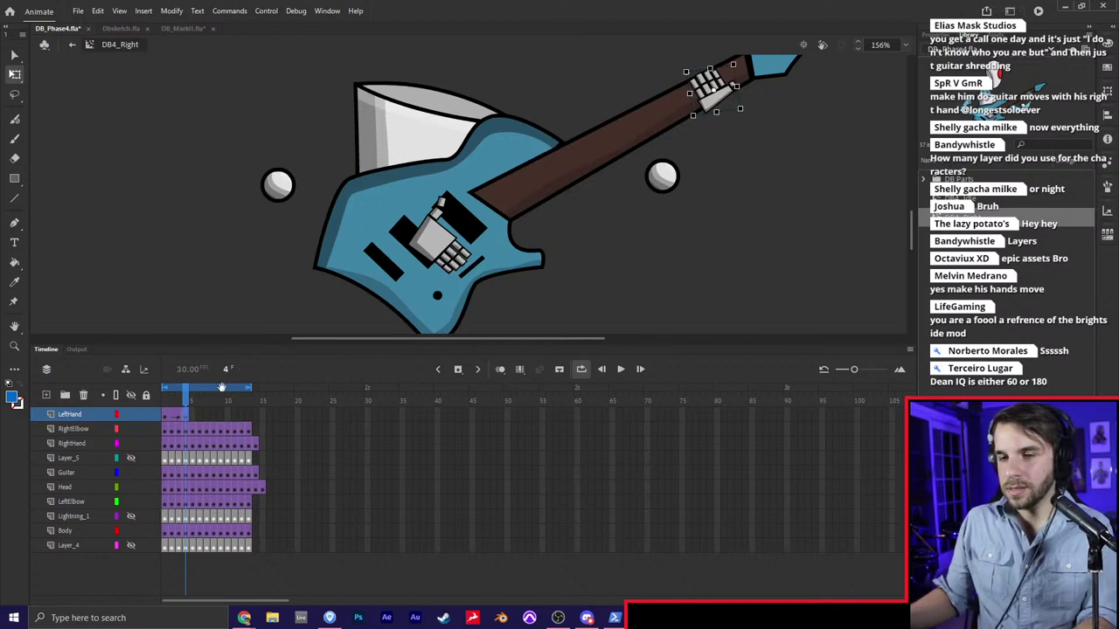
left_click(164, 403)
key("period")
key("period")
key("ctrl+z")
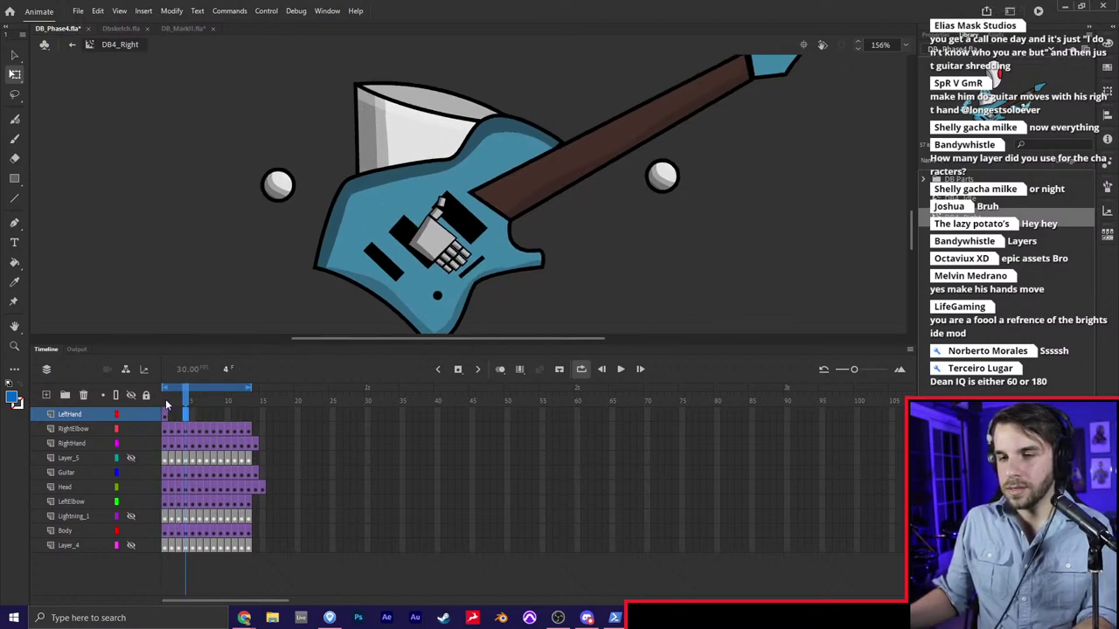
Insert a LeftHand keyframe at frame 4 and move the left hand slightly down the guitar neck toward the body
left_click(164, 403)
left_click(168, 414)
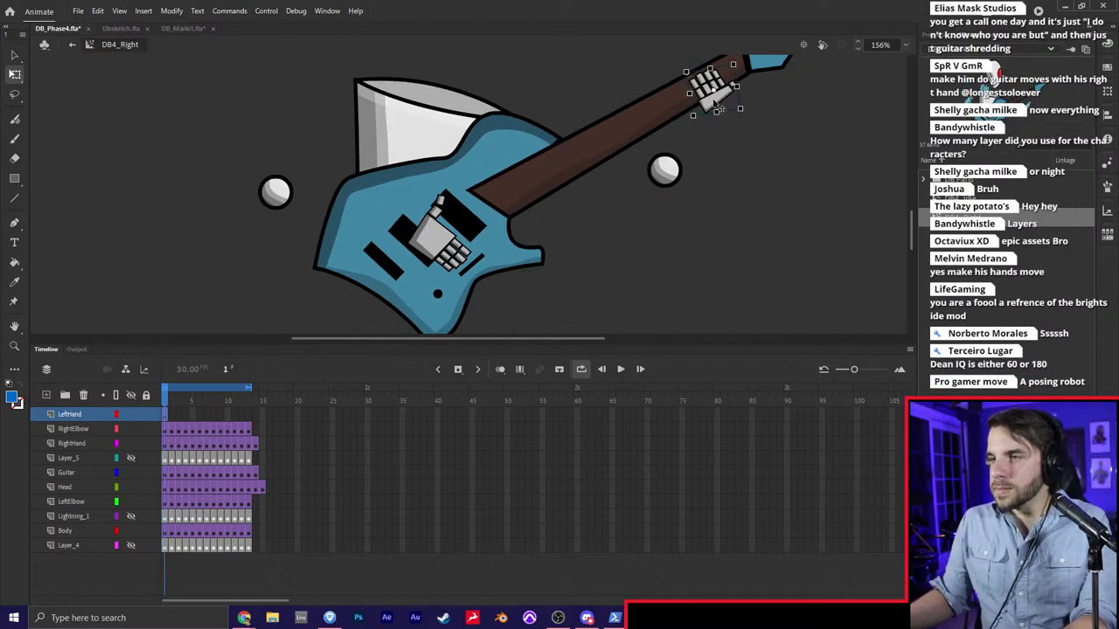
left_click(185, 416)
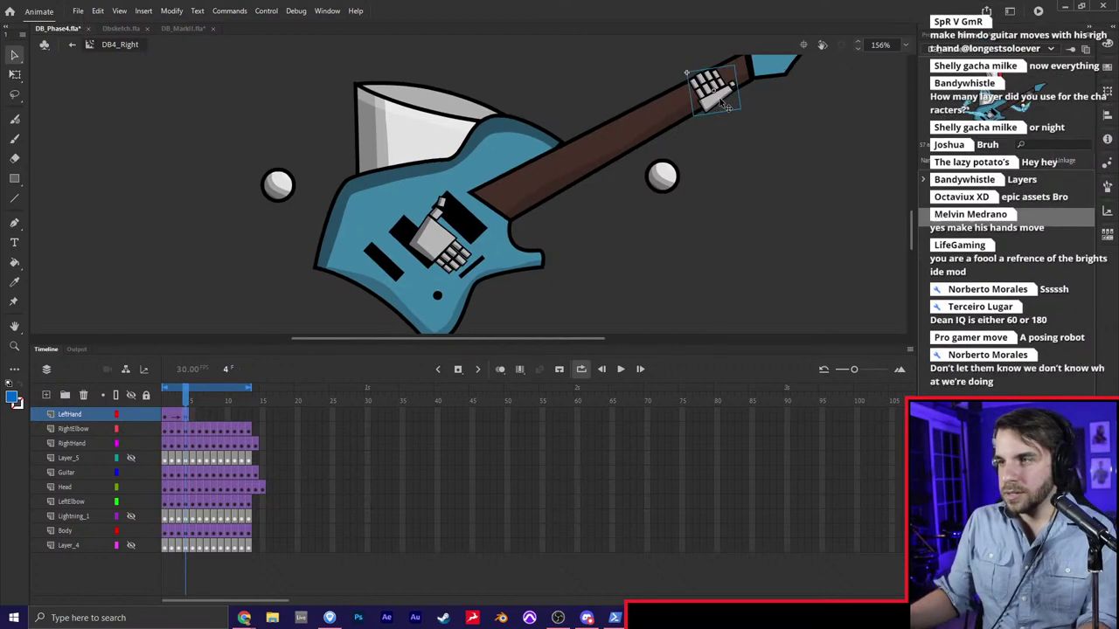
left_click_drag(712, 118, 687, 137)
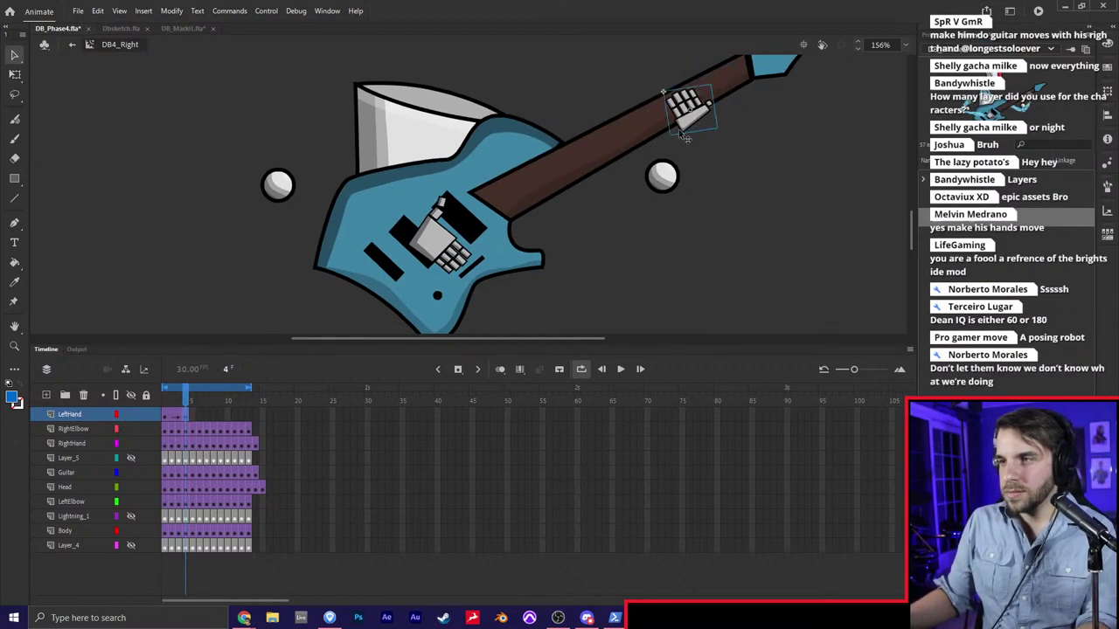
Insert a LeftHand keyframe at frame 7 with the hand moved up the neck toward the headstock, and another keyframe at frame 10
left_click(207, 416)
key("F6")
left_click_drag(690, 120, 752, 103)
left_click(226, 414)
key("F6")
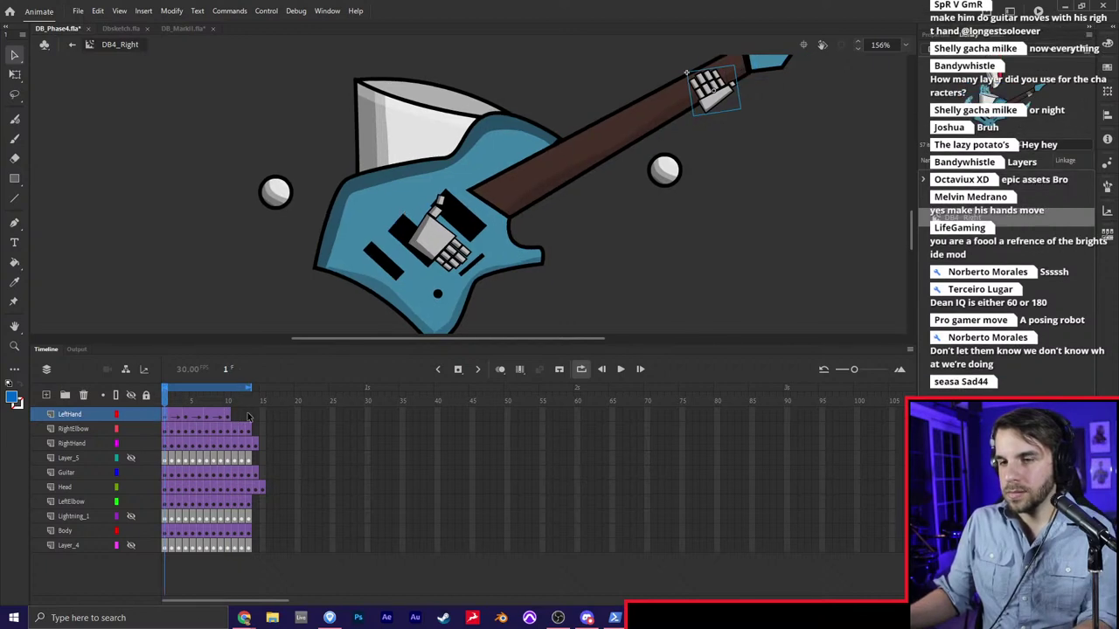
Insert a LeftHand keyframe at frame 13 to close the loop, and preview the left hand's movement
left_click(248, 416)
key("Return")
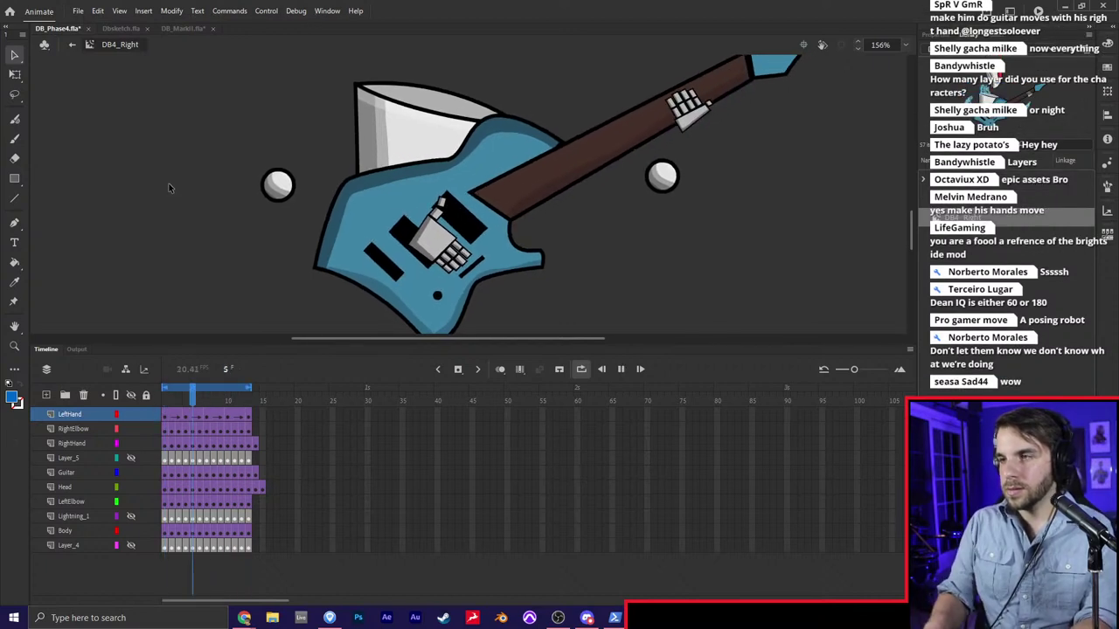
key("Return")
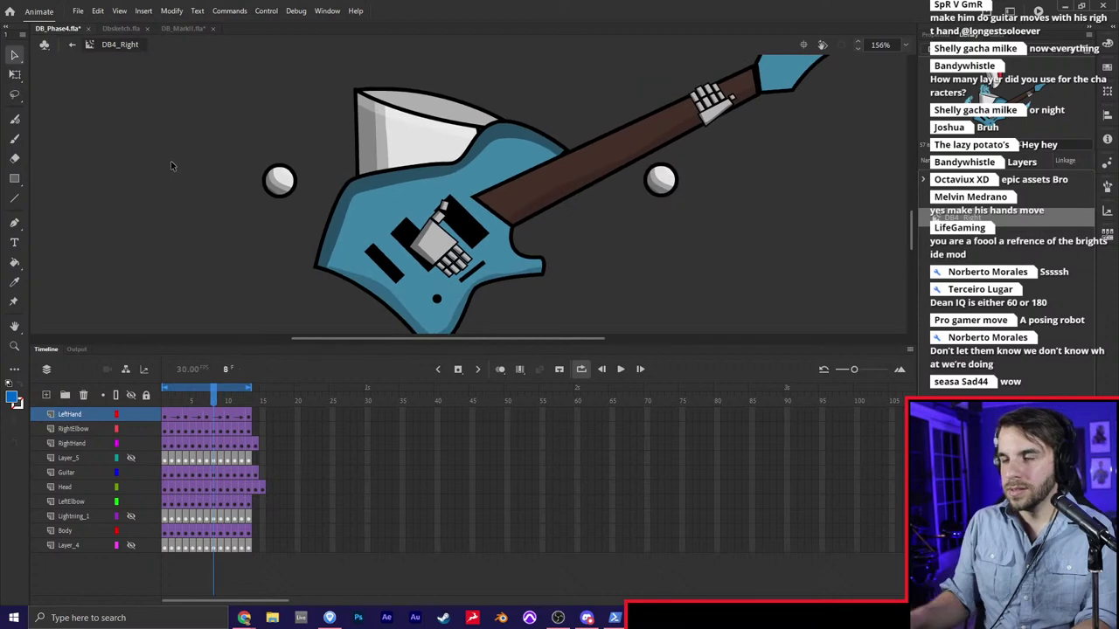
left_click_drag(212, 389, 180, 401)
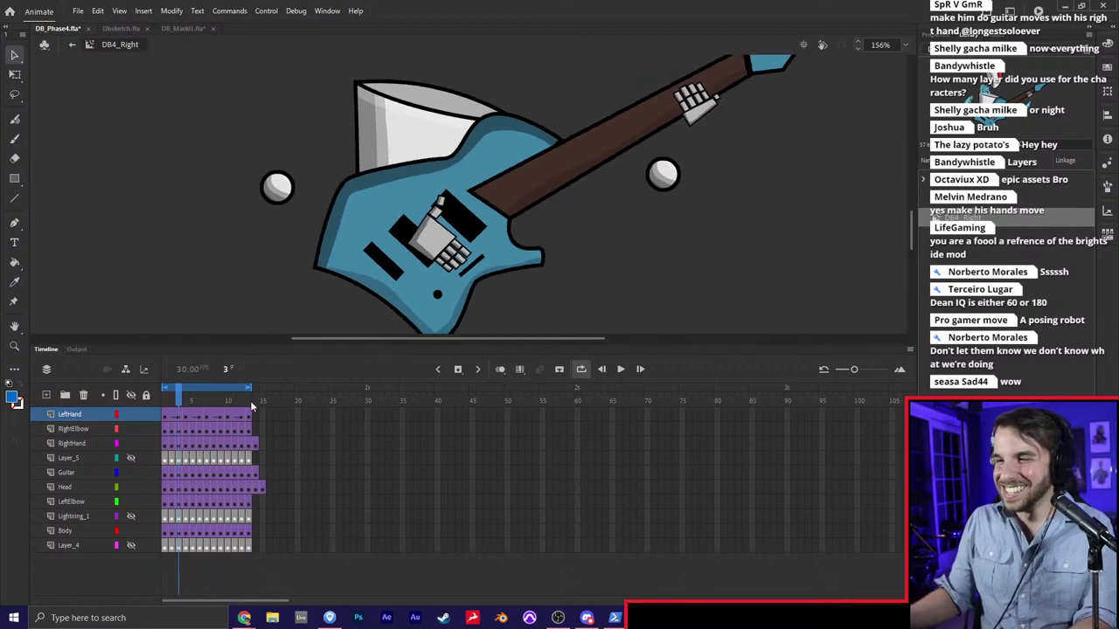
Remove all LeftHand frames after frame 1, keeping only the first keyframe
left_click_drag(256, 419, 172, 419)
key("shift+F5")
left_click(166, 418)
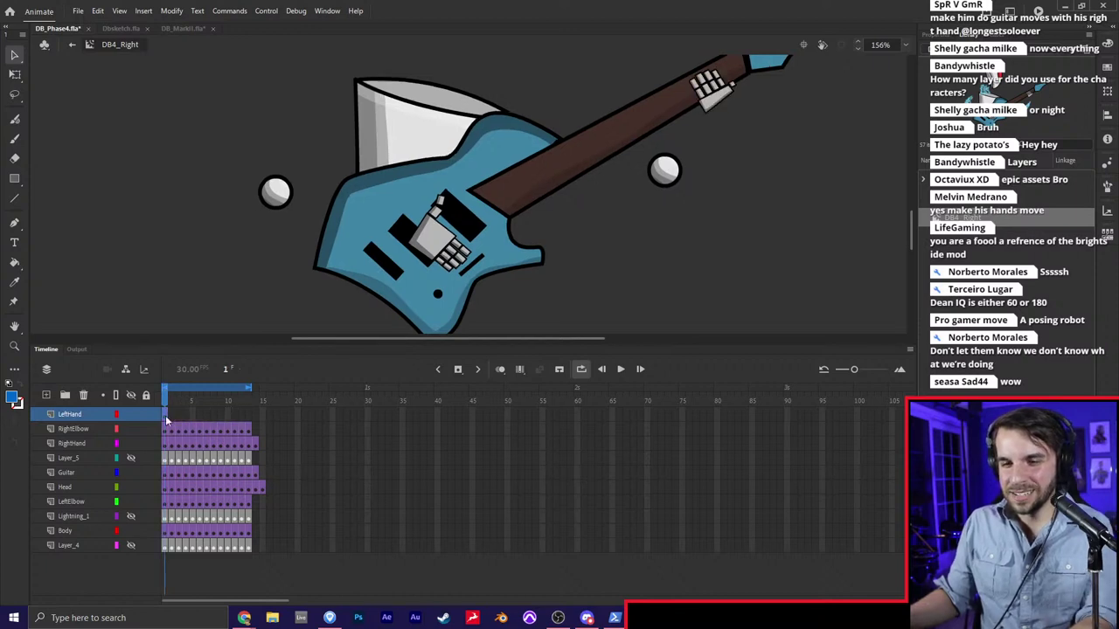
Insert LeftHand keyframes at frames 5, 9 and 13, keeping the hand on the moving guitar neck, and preview the loop
left_click(194, 416)
key("F5")
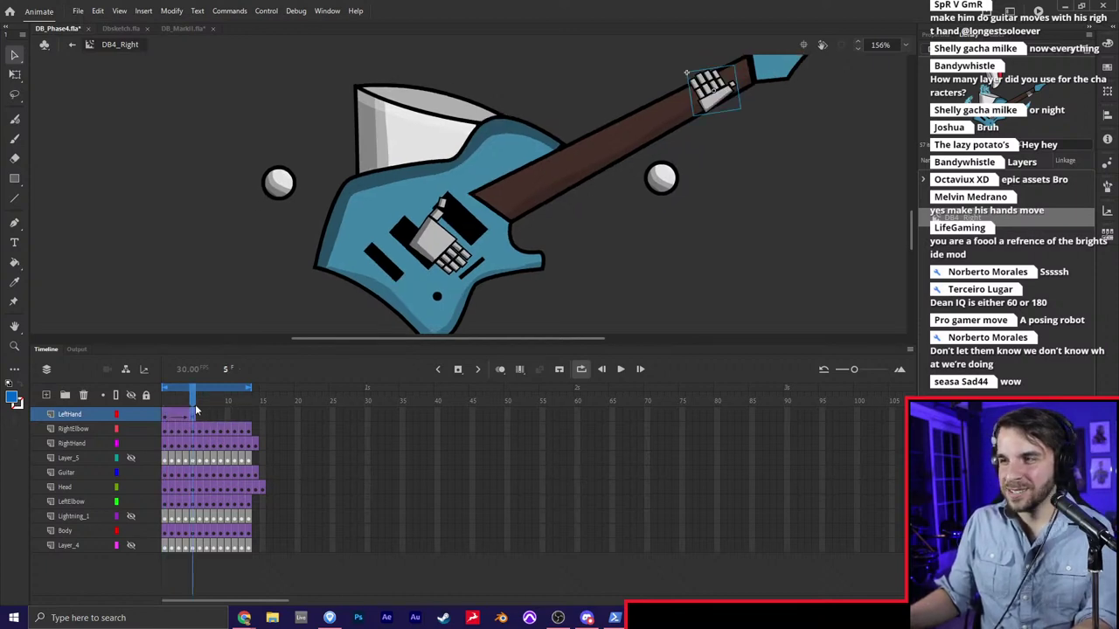
mouse_move(726, 103)
left_mouse_down()
mouse_move(736, 115)
mouse_move(725, 95)
left_mouse_up()
left_click(221, 415)
key("F5")
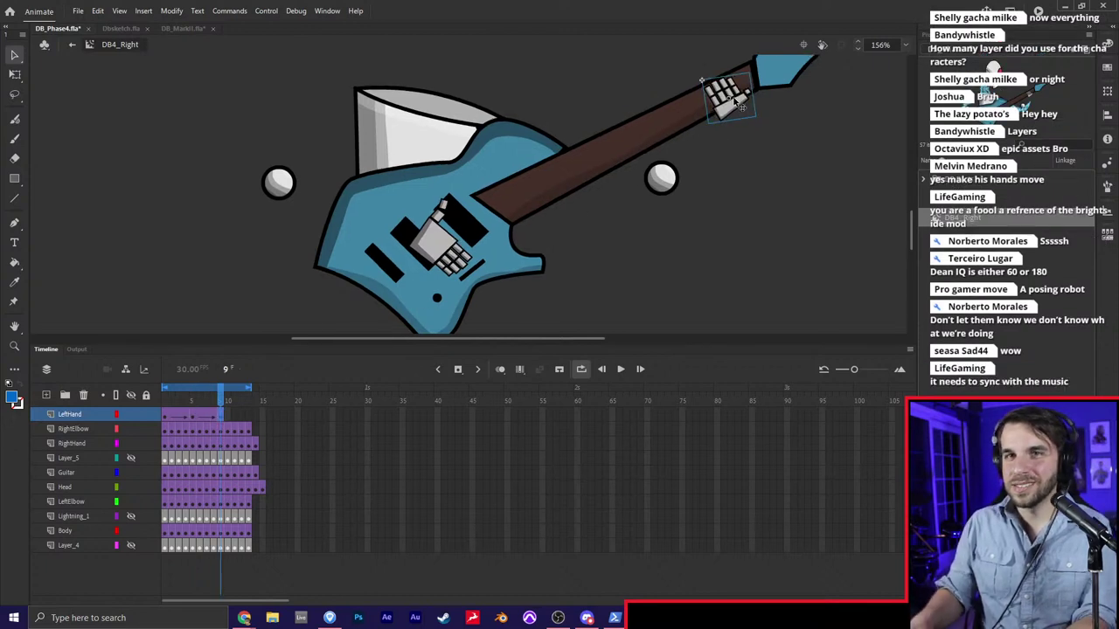
left_click(249, 416)
key("F5")
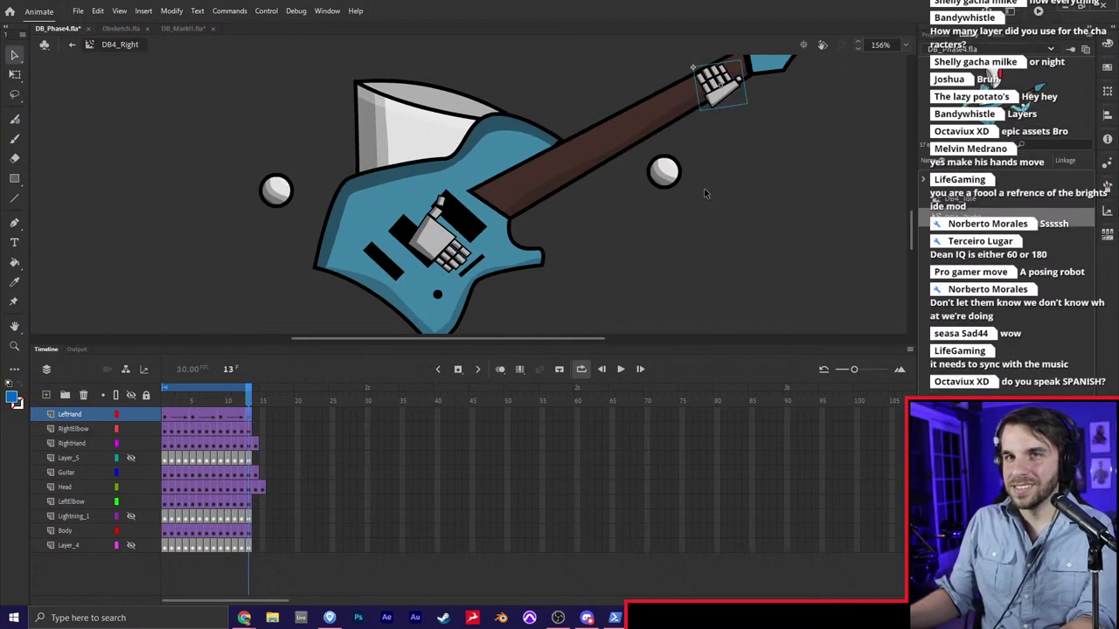
key("Return")
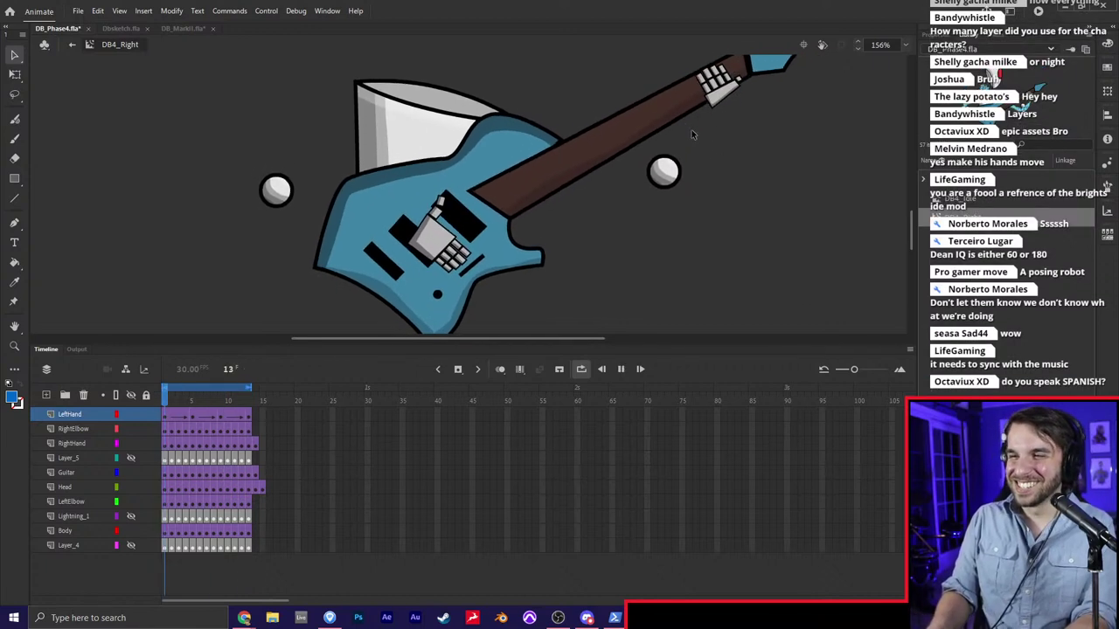
key("Return")
left_click(162, 418)
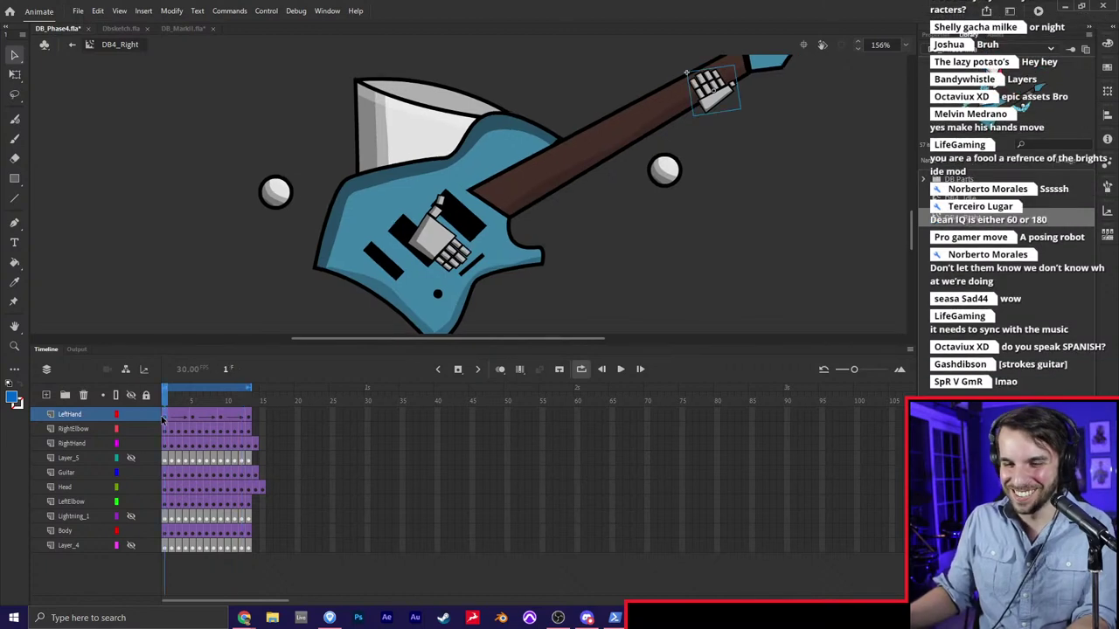
key("Return")
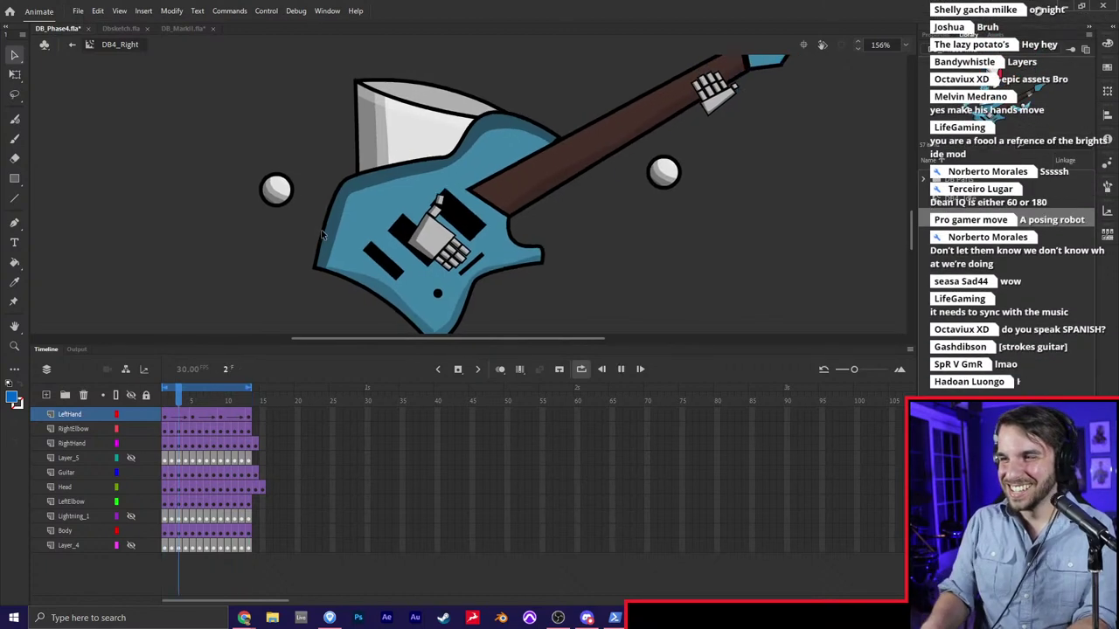
key("Return")
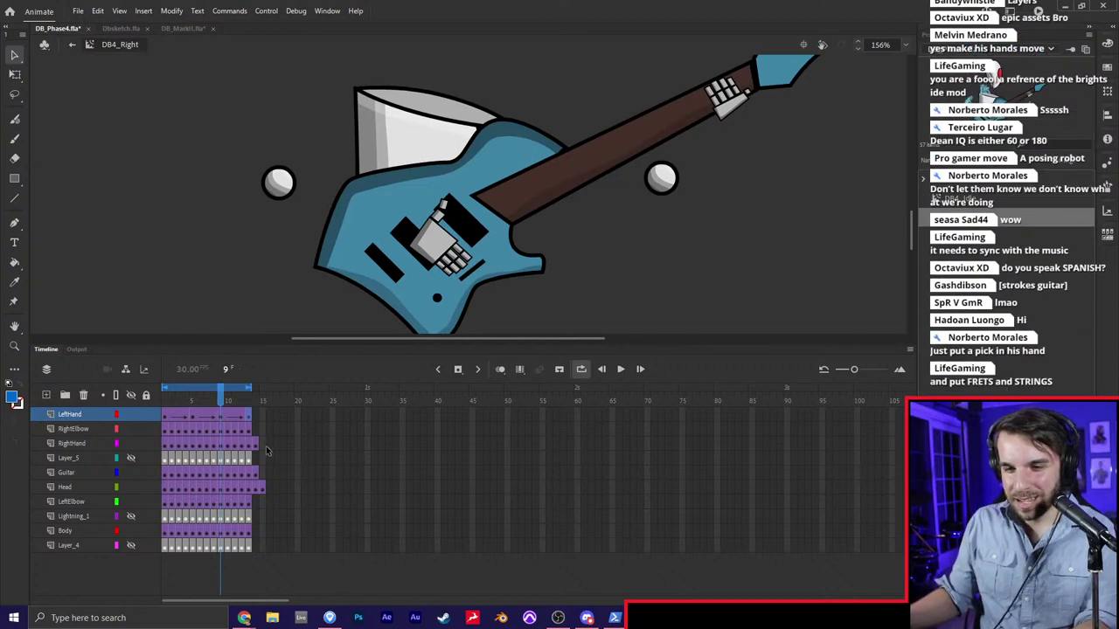
Remove all RightHand frames after frame 1, keeping only the first keyframe
left_click_drag(267, 451, 174, 451)
key("shift+F6")
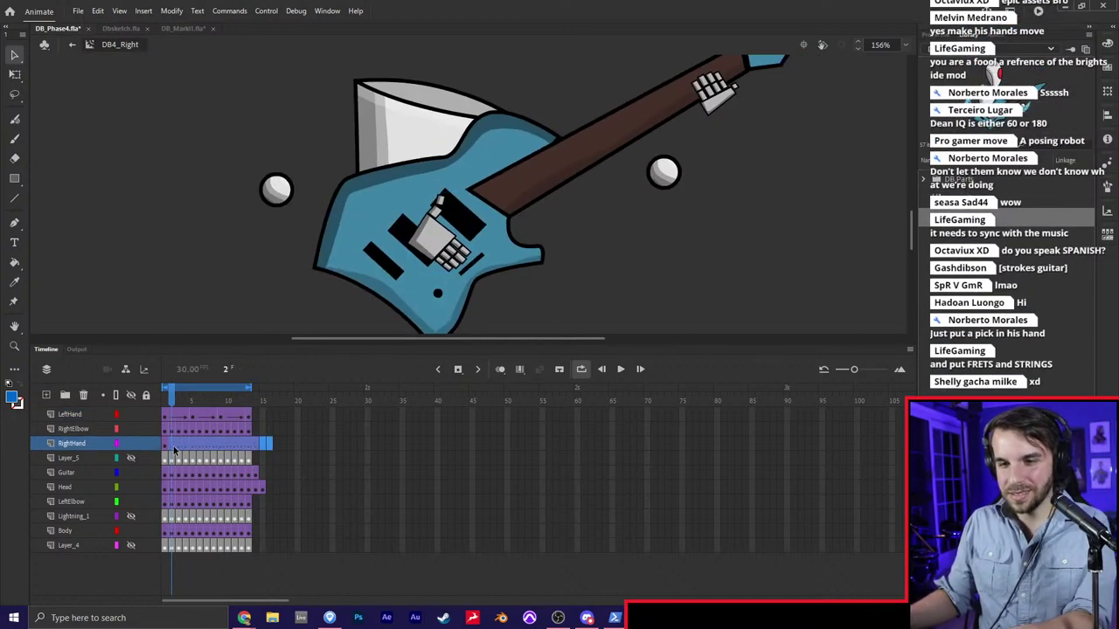
key("Delete")
key("shift+F5")
left_click(167, 445)
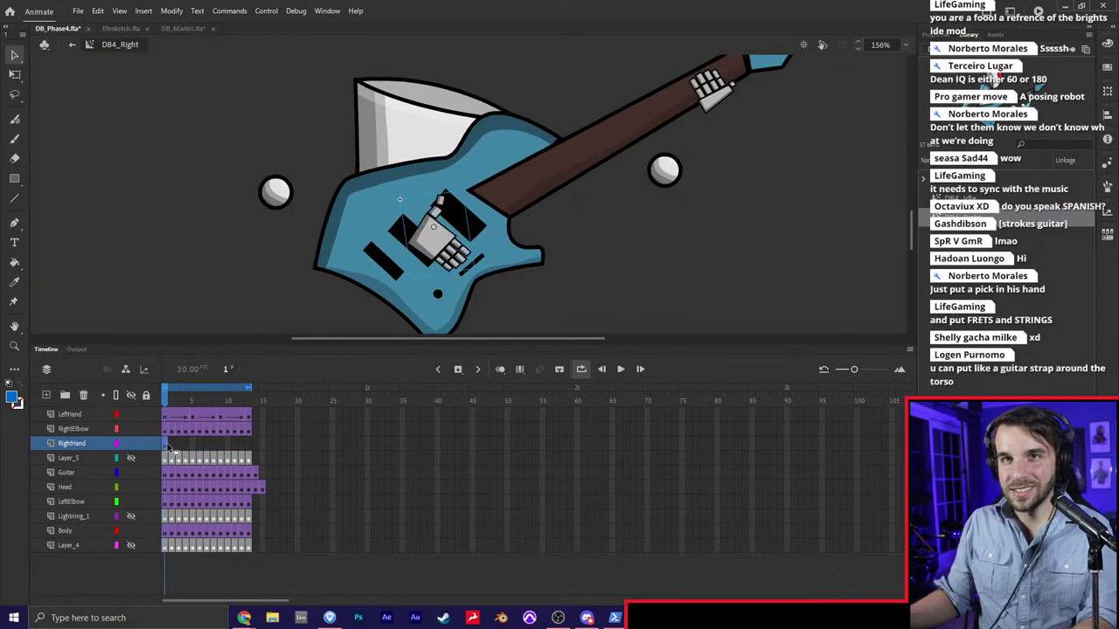
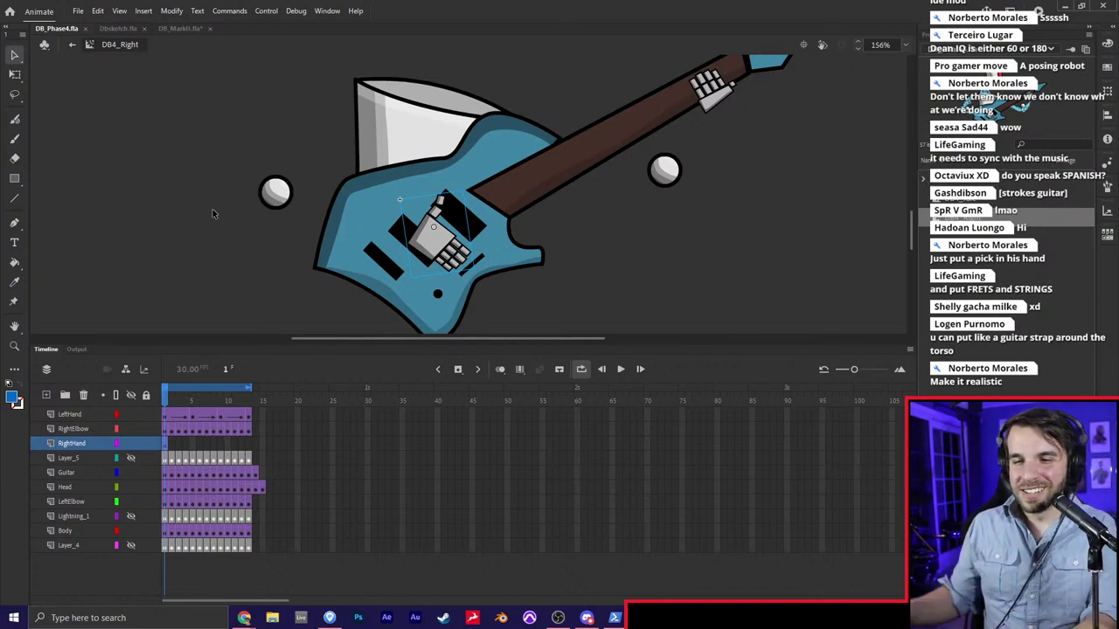
Try a RightHand keyframe at frame 3 with the hand rotated slightly downward, and undo it
left_click(178, 444)
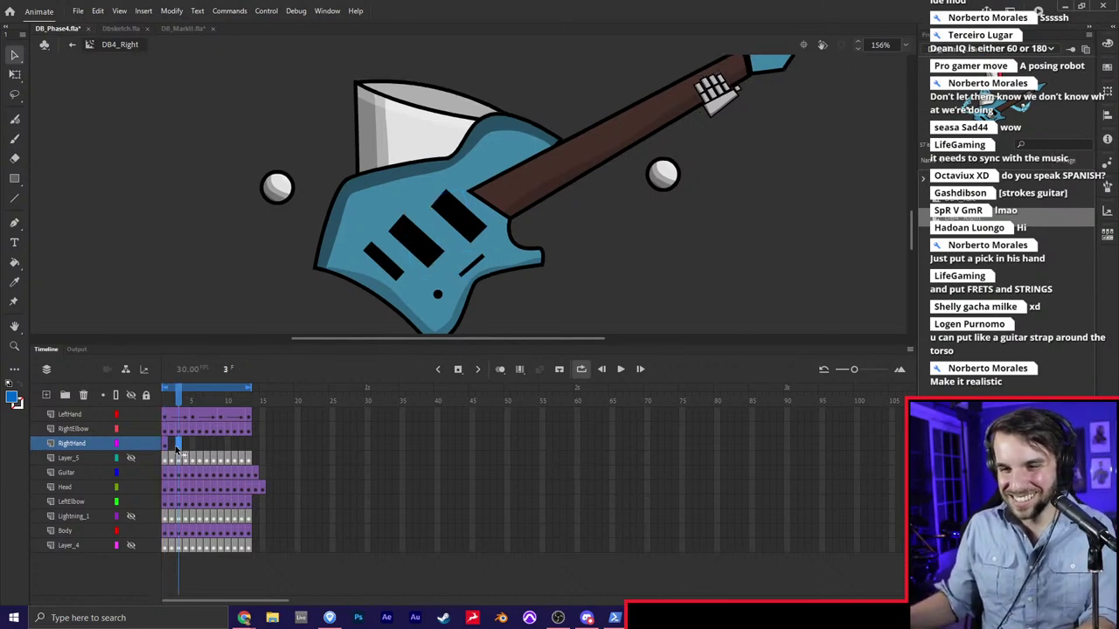
key("ctrl+v")
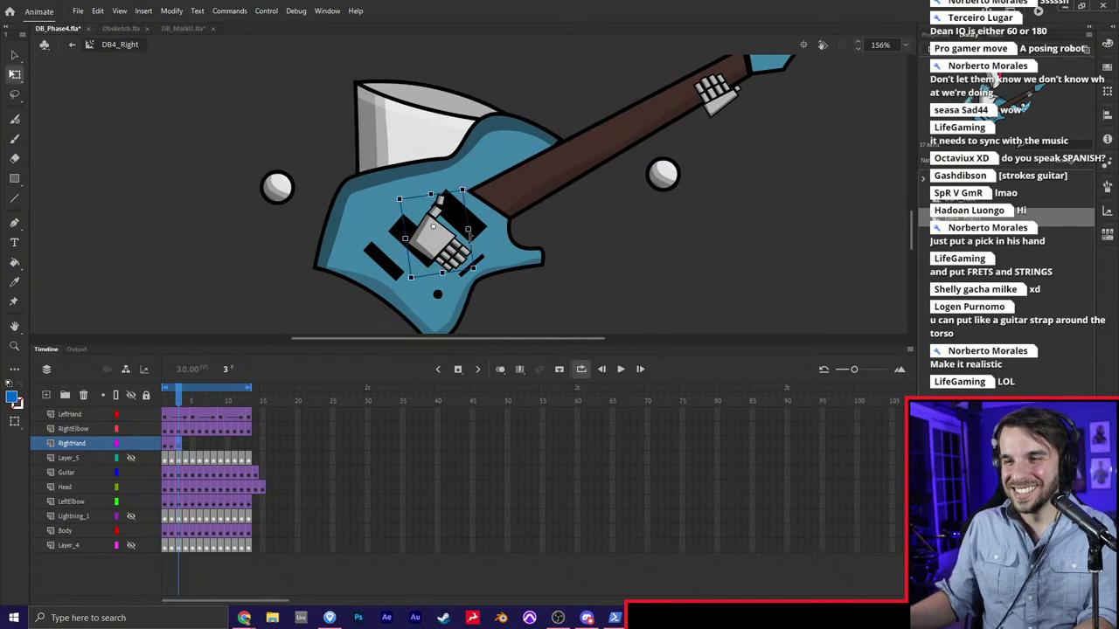
key("q")
left_click_drag(487, 282, 478, 291)
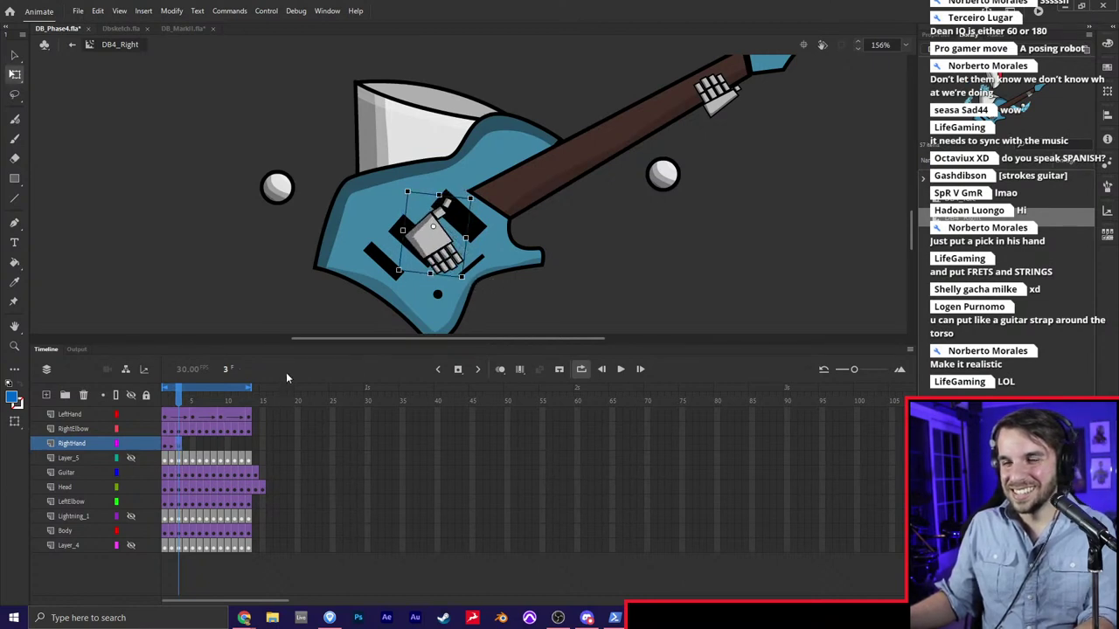
key("ctrl+z")
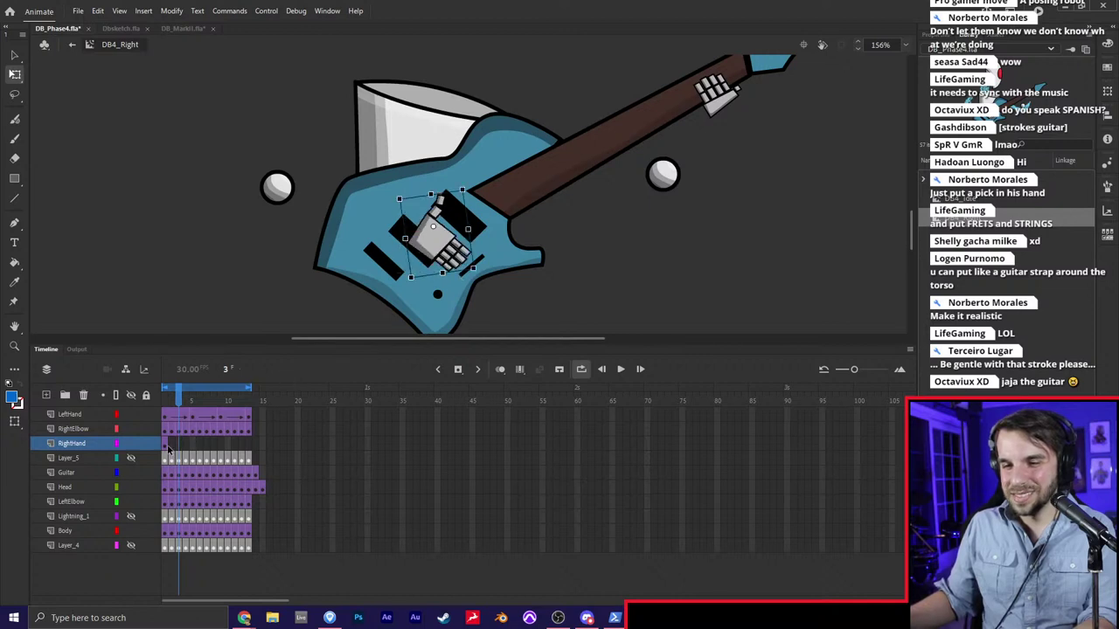
Move the right hand's pivot toward the wrist at frame 1, and add keyframes with the hand rotated down at frame 3 and up at frame 5
left_click(167, 445)
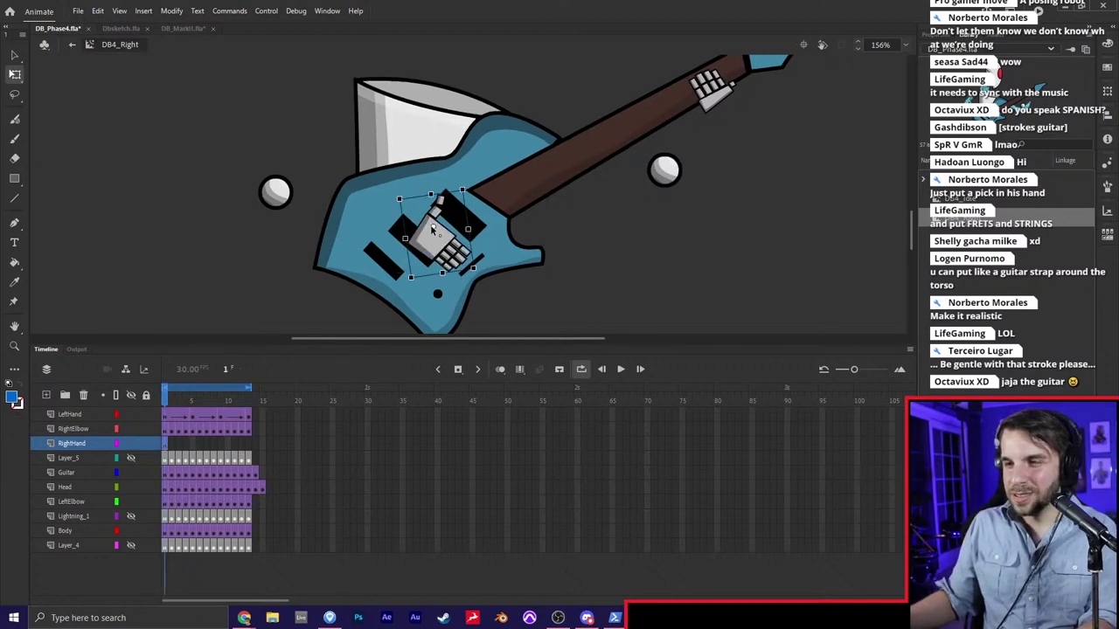
left_click(179, 446)
left_click_drag(484, 278, 475, 290)
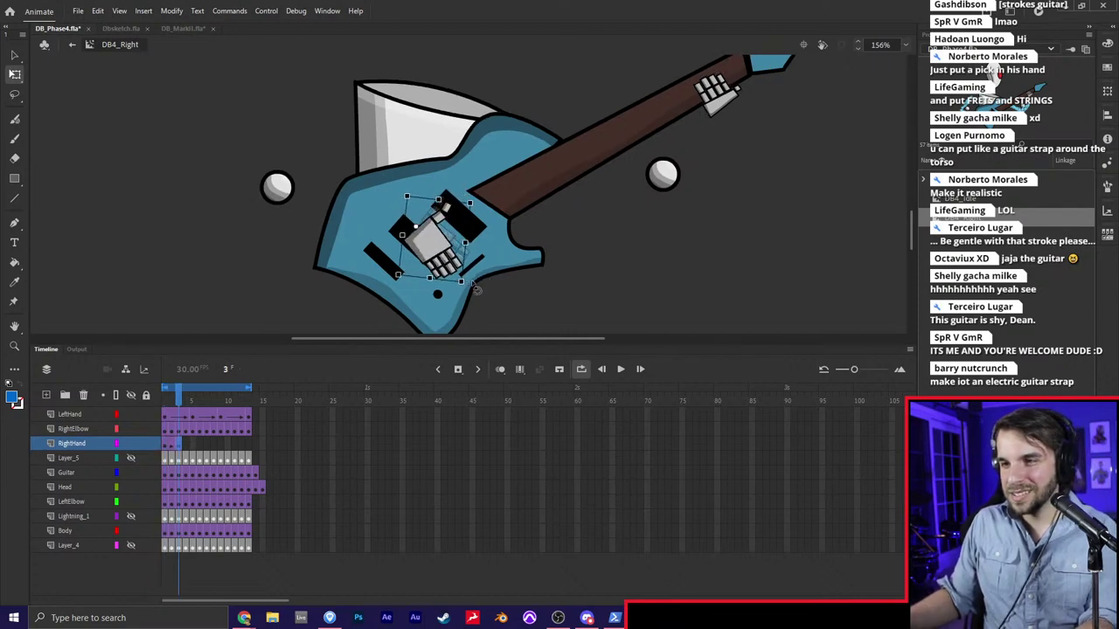
left_click(191, 446)
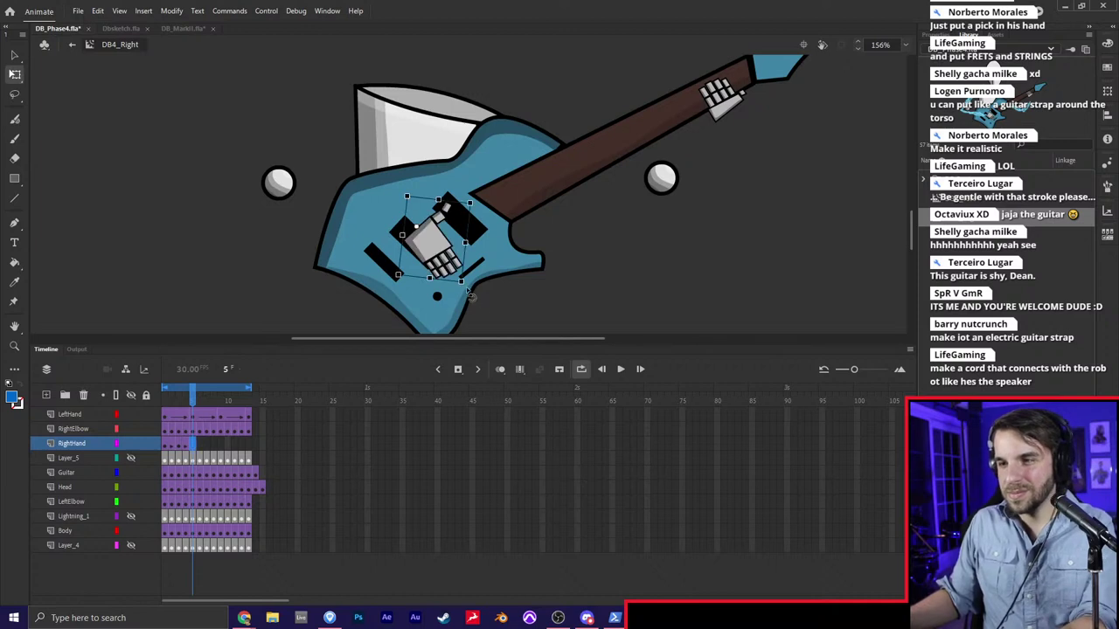
left_click_drag(473, 295, 492, 269)
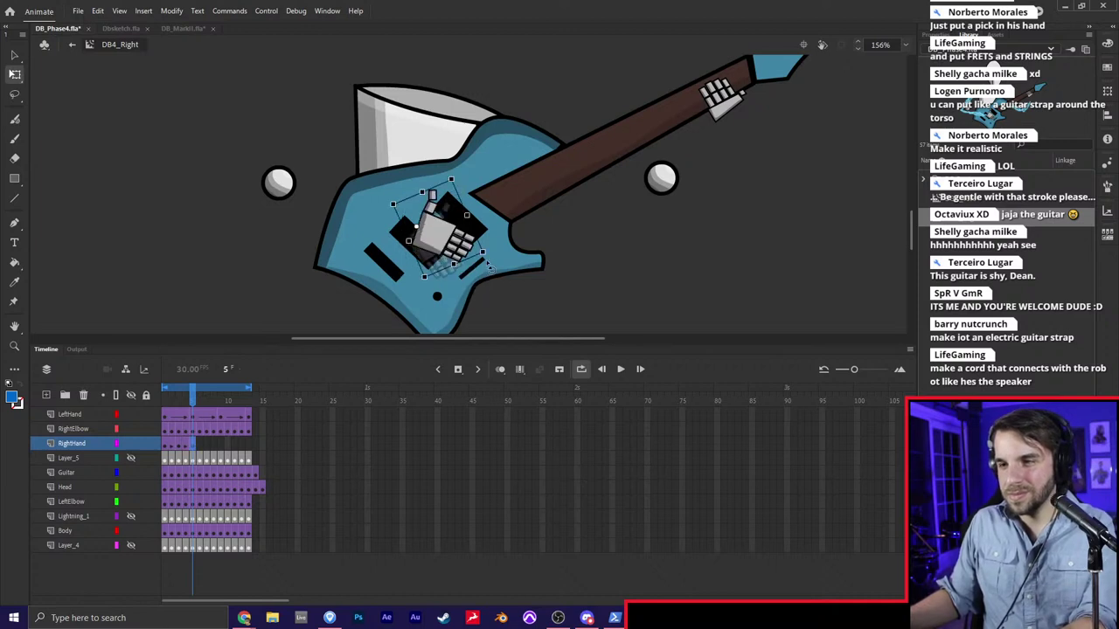
Repeat the right hand's strumming poses on the RightHand layer, rotated down at frames 7 and 11 and up at frames 9 and 13
left_click(185, 444)
left_click(208, 446)
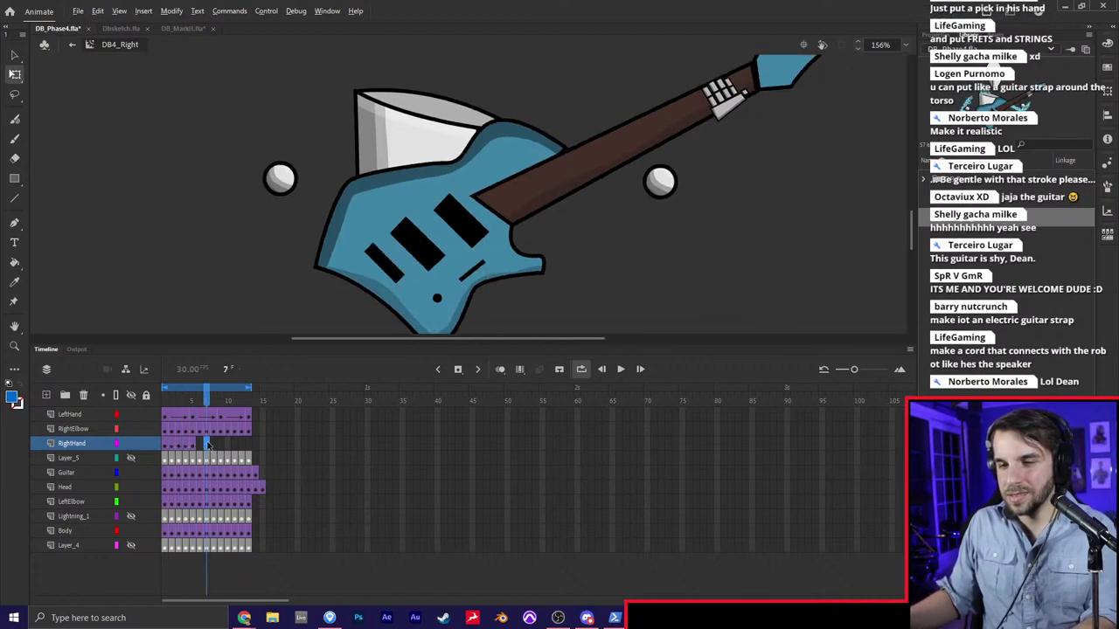
key("ctrl+alt+v")
left_click(197, 445)
left_click(222, 445)
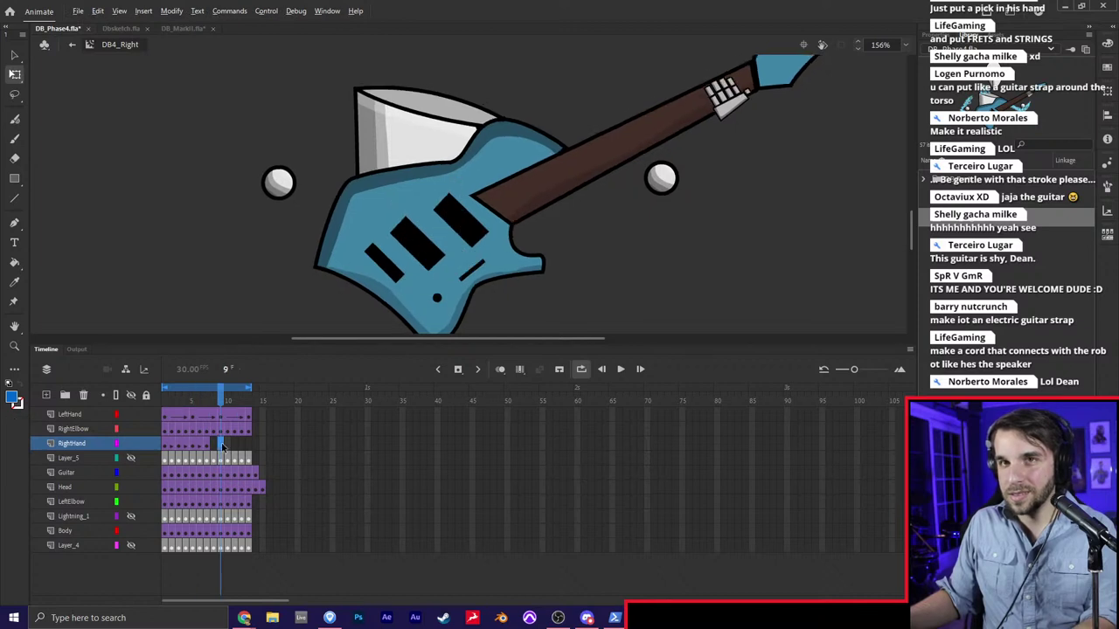
left_click(206, 446)
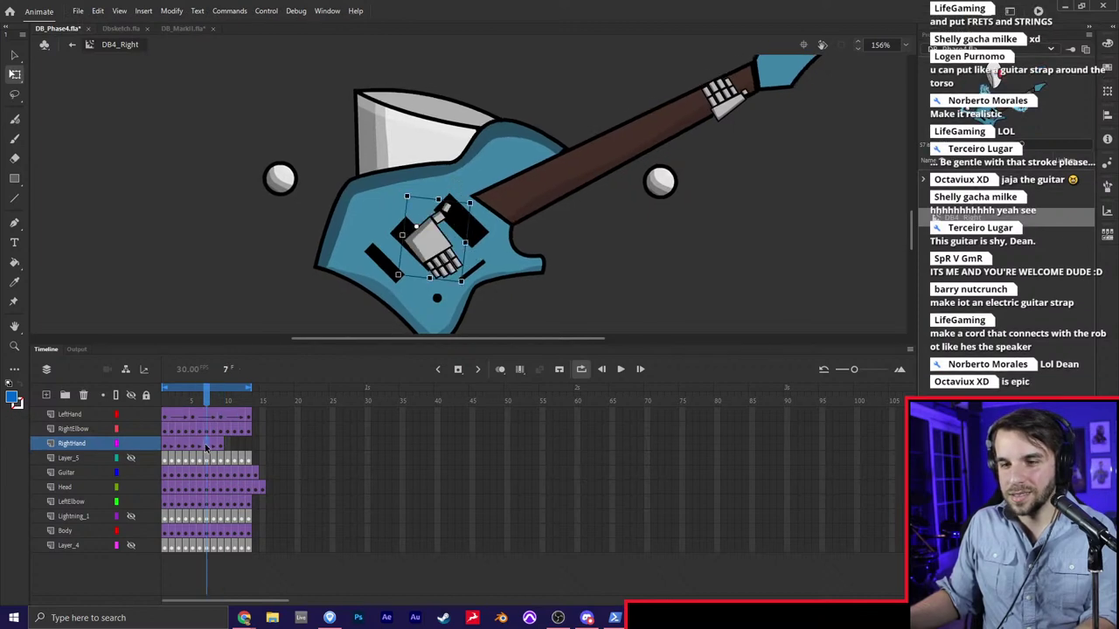
left_click(234, 446)
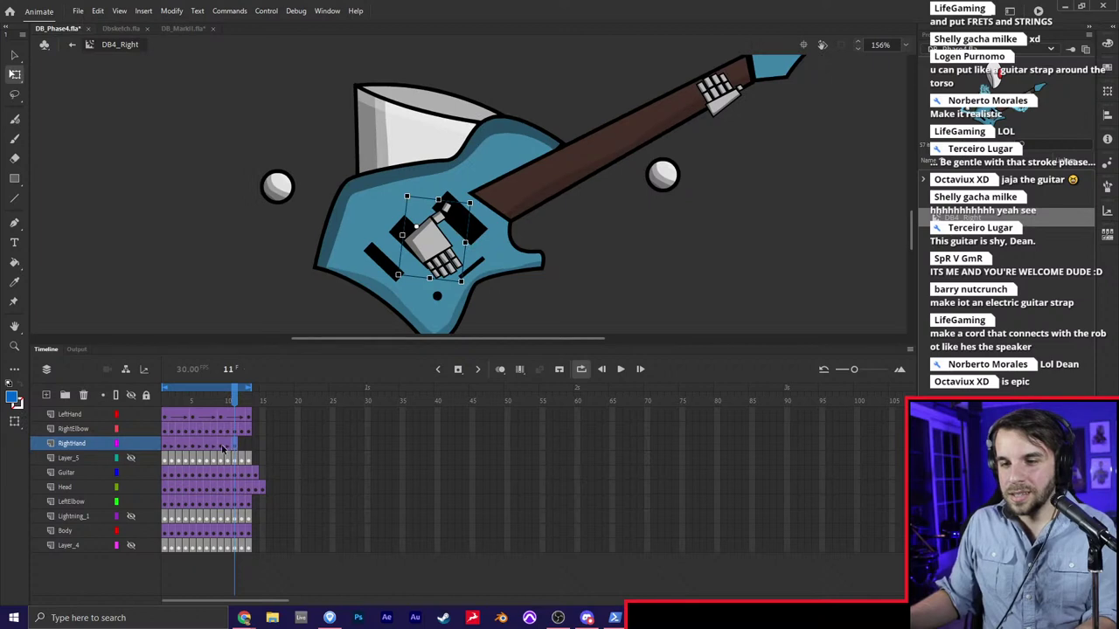
left_click(221, 446)
left_click(247, 446)
key("F6")
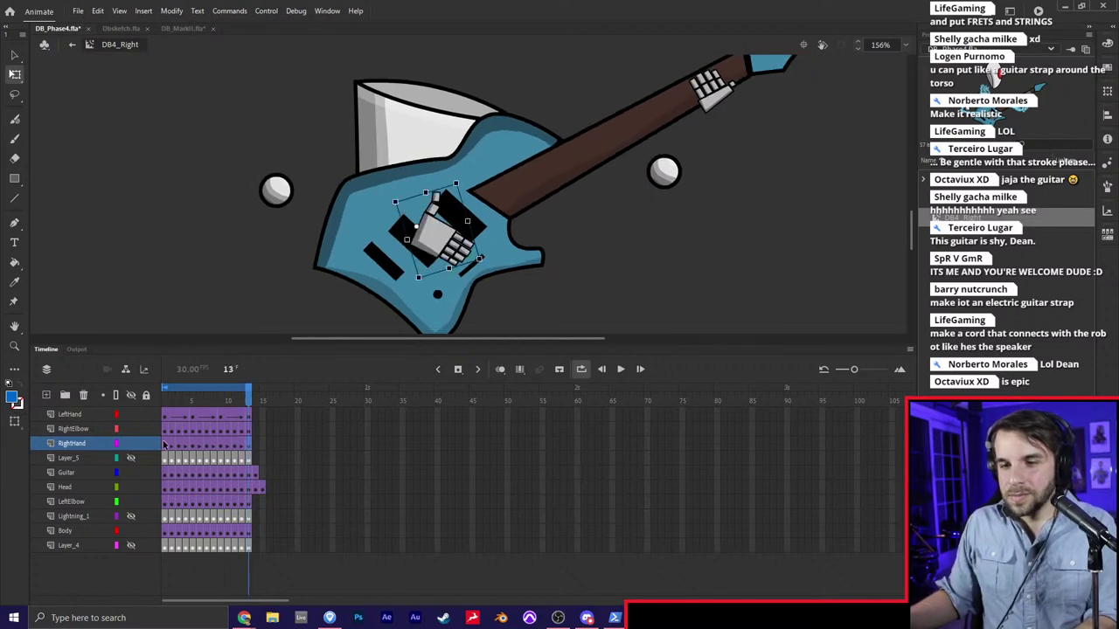
Play the DB4_Right loop from frame 1 with the whole robot in view, and save the document
left_click(166, 445)
key("Return")
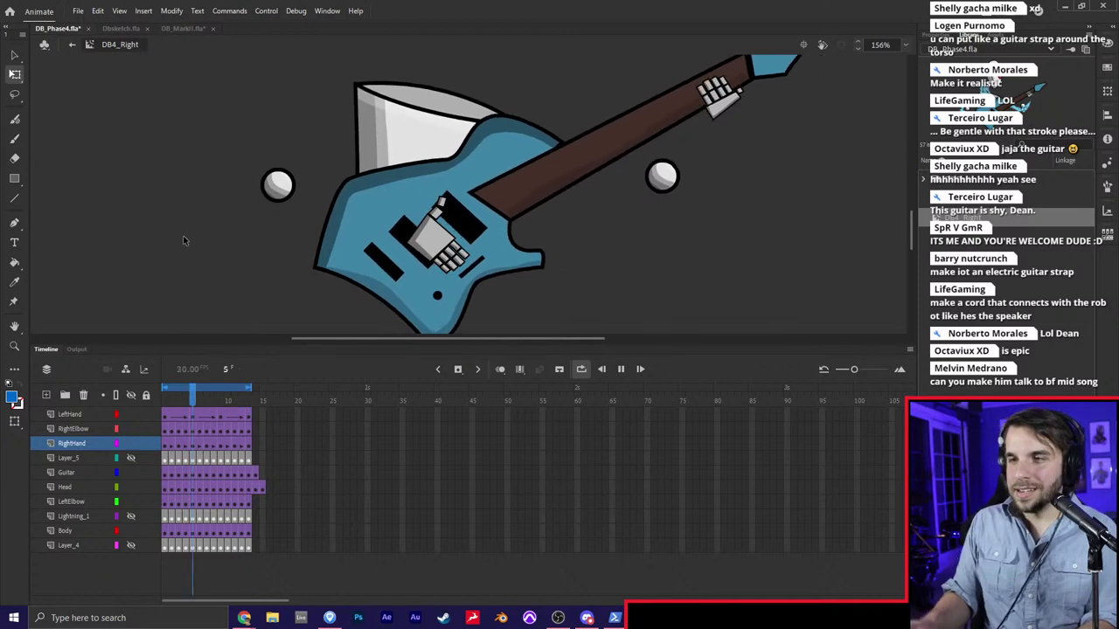
key("Return")
scroll(489, 233, "down", 5)
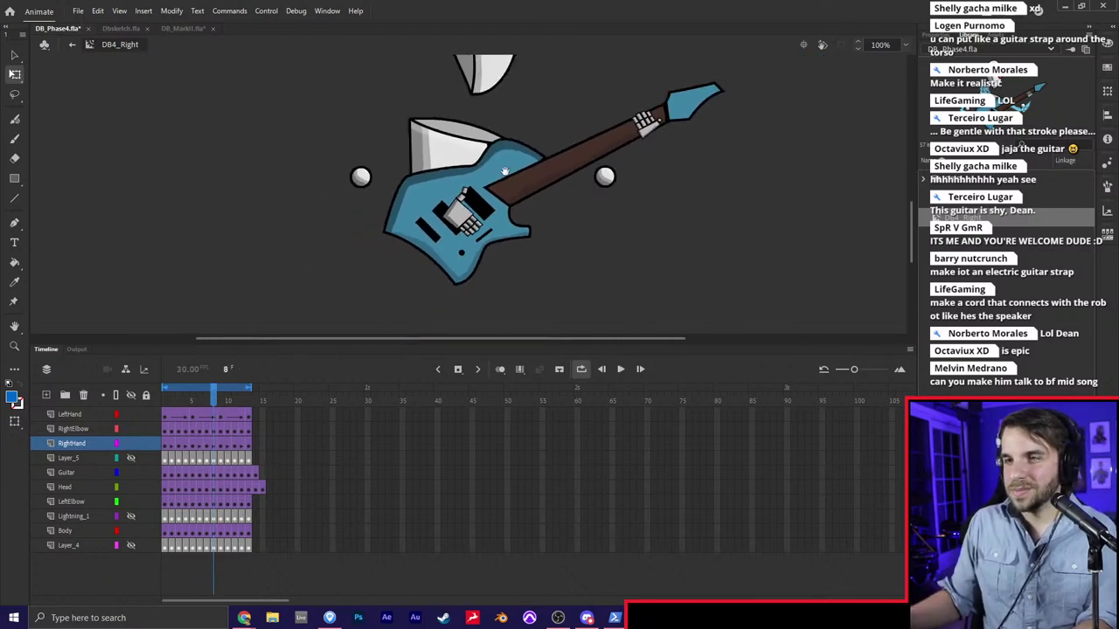
key("Return")
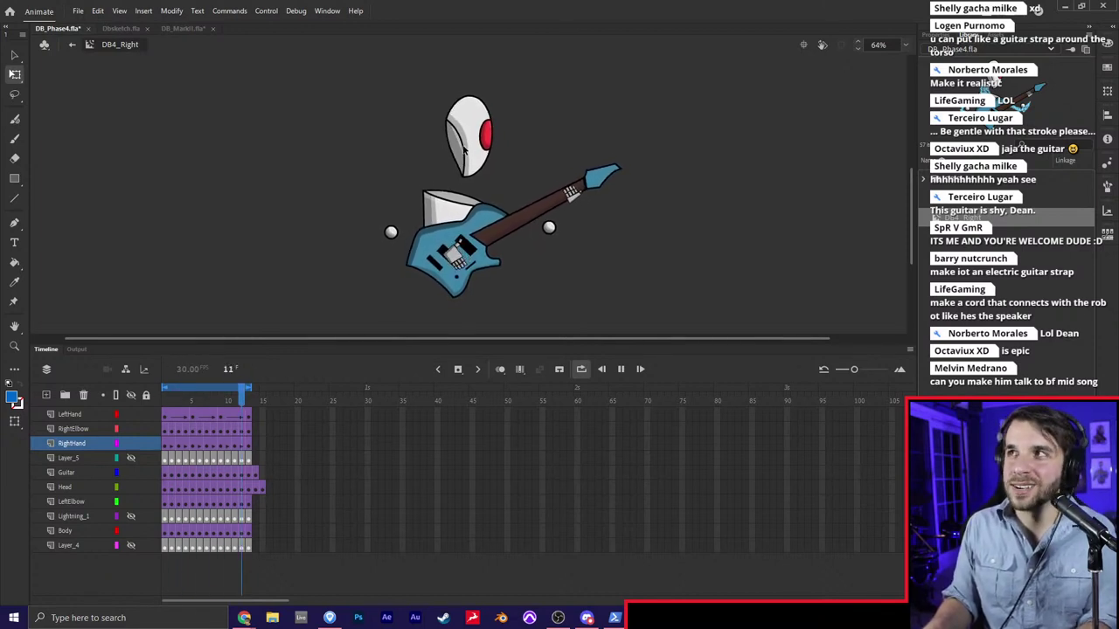
key("Return")
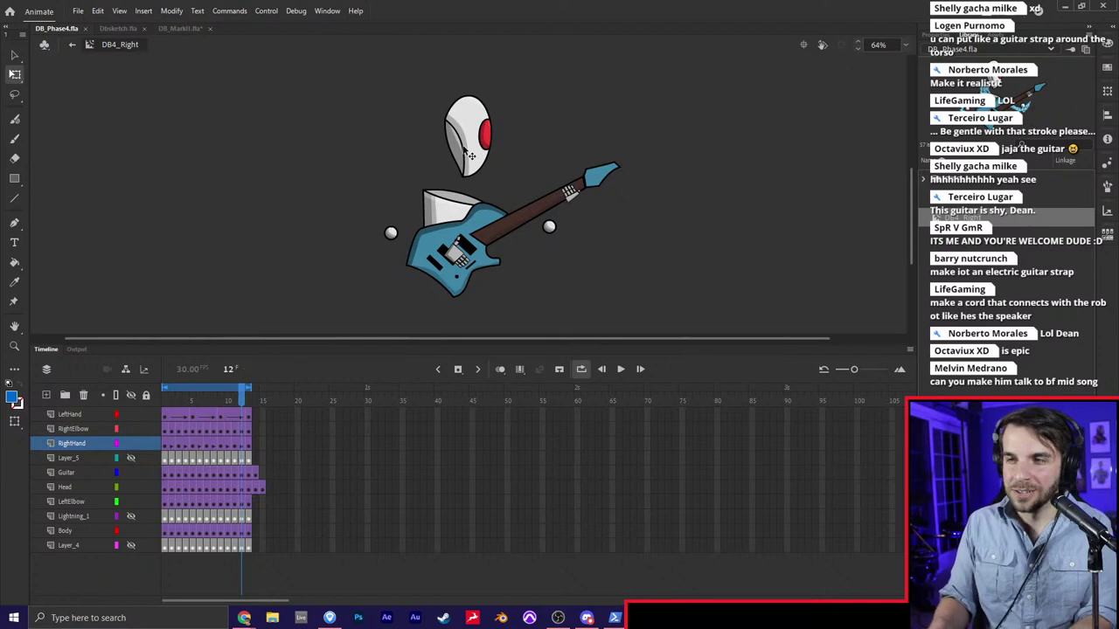
key("Return")
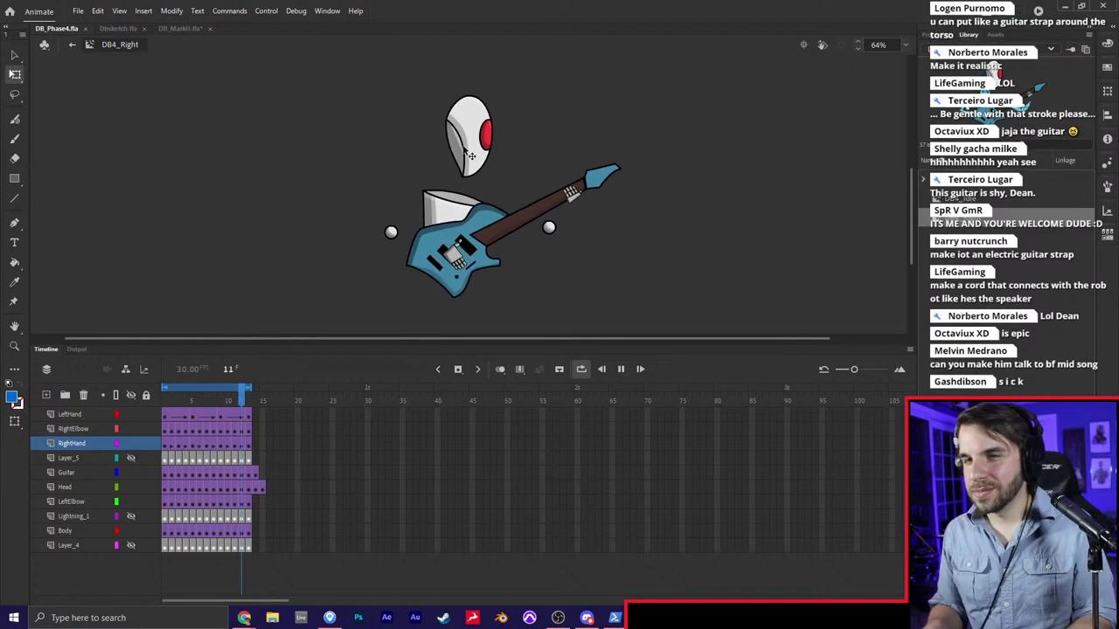
key("Return")
key("Return")
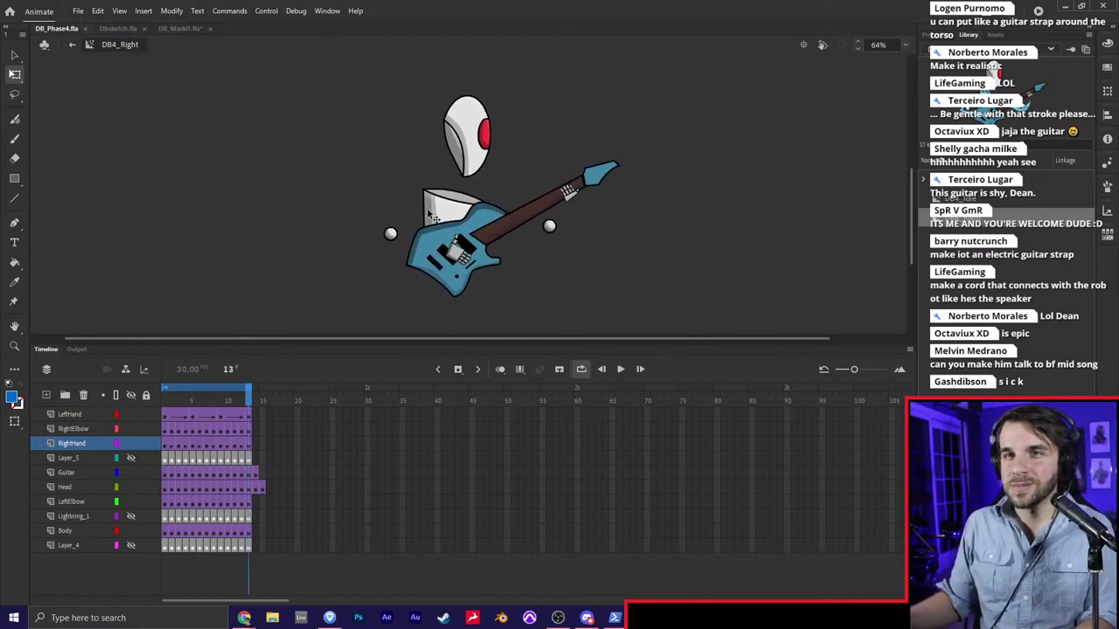
Show the Lightning_1 layer and remove all of its existing lightning frames
scroll(428, 210, "up", 3)
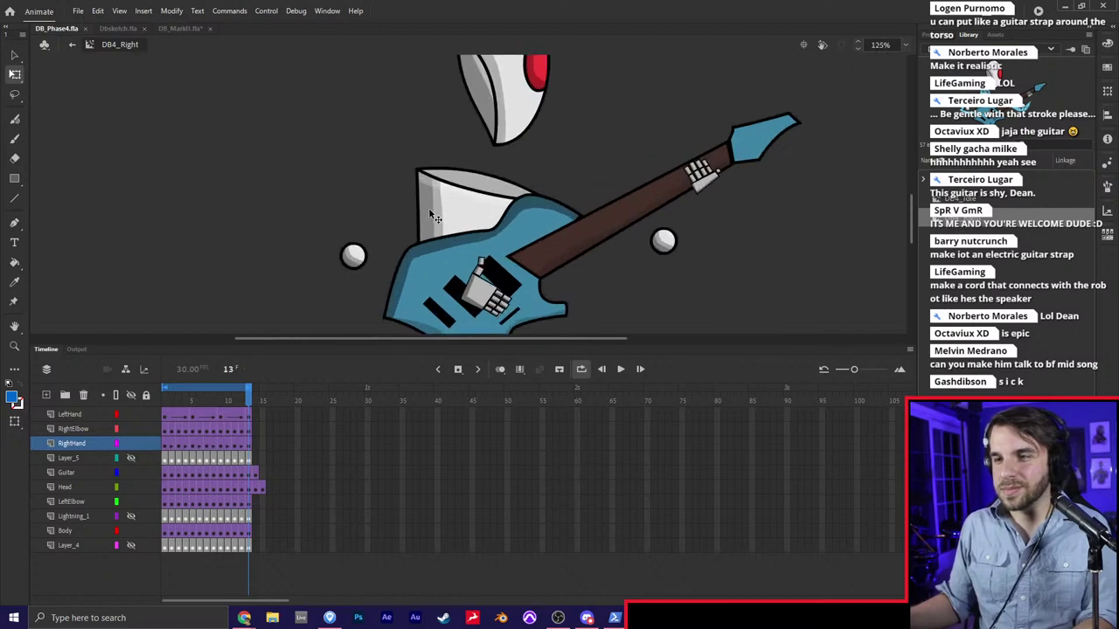
left_click(88, 442)
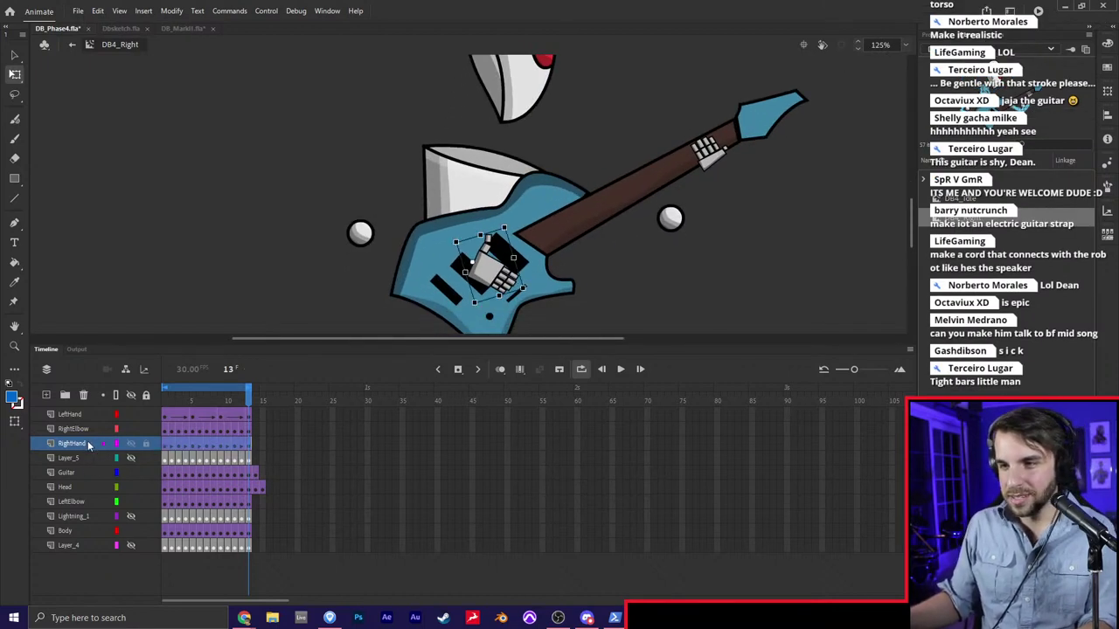
left_click(70, 531)
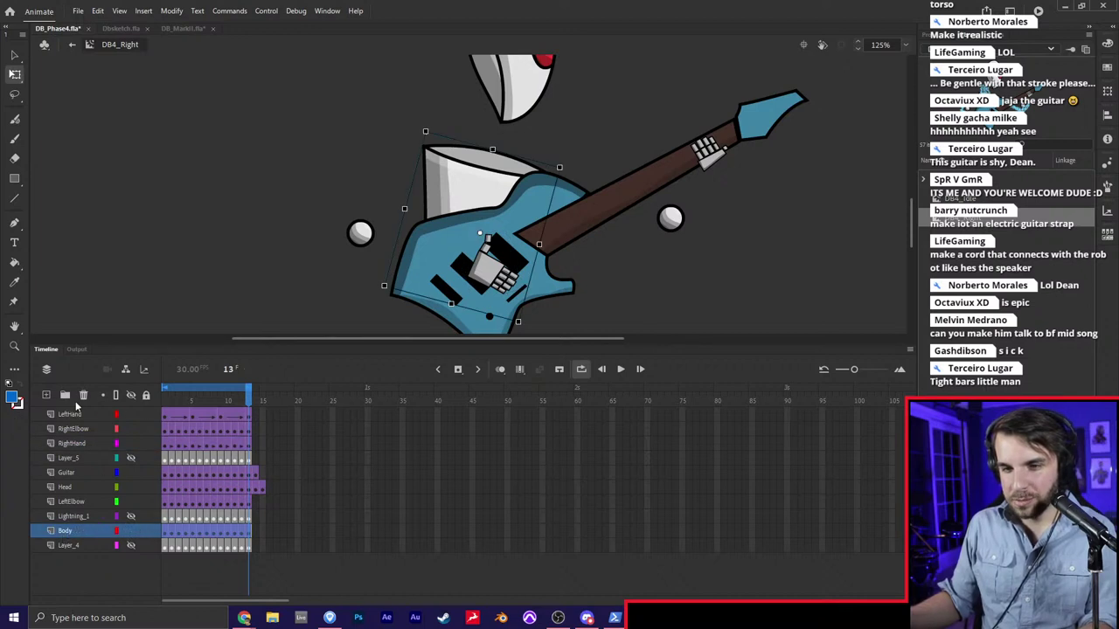
left_click(65, 546)
left_click(74, 517)
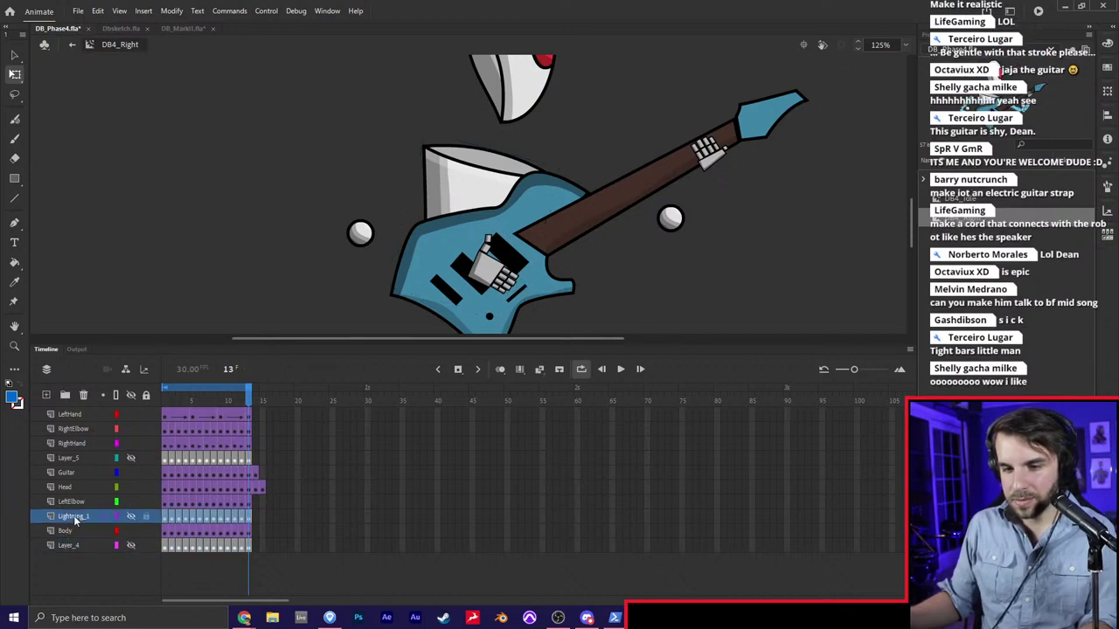
left_click_drag(264, 519, 168, 516)
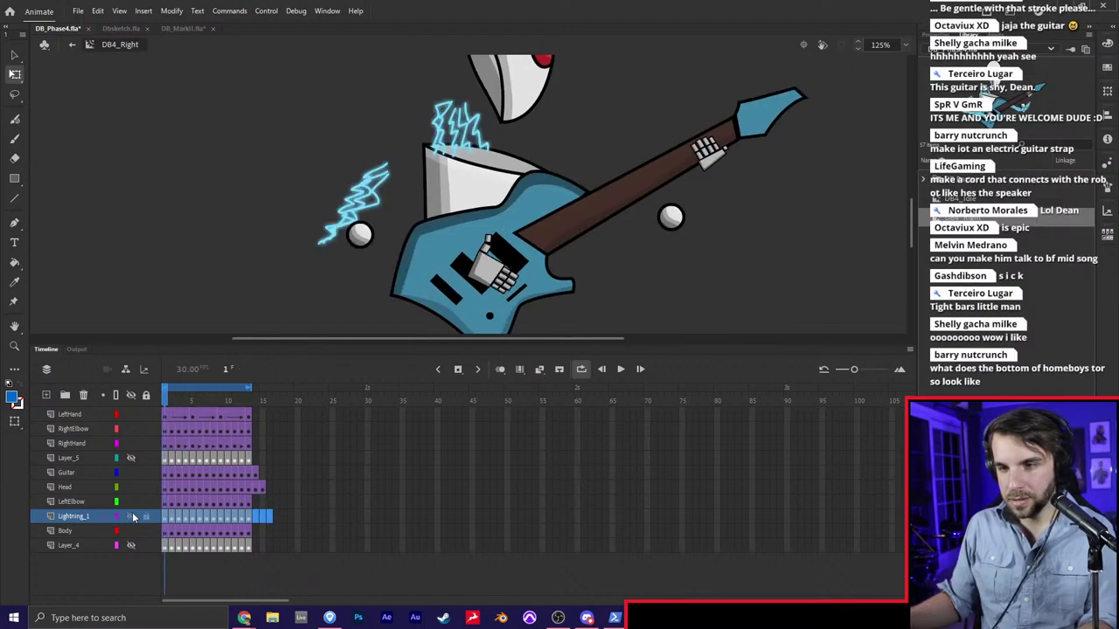
key("Delete")
key("shift+F5")
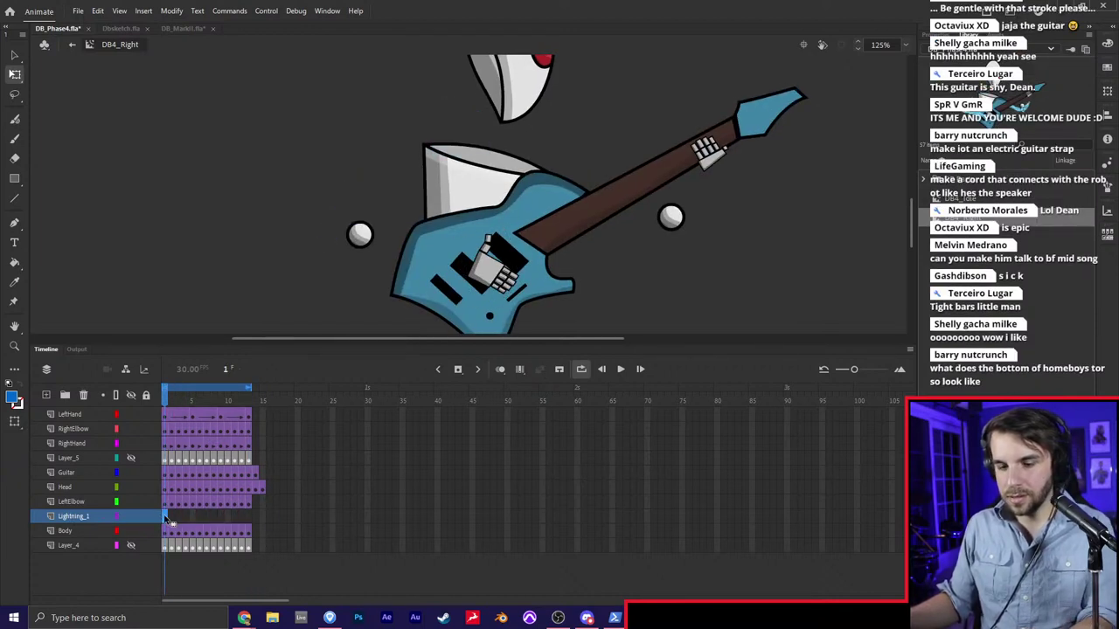
Fill frames 1 to 13 of the Lightning_1 layer with blank keyframes and activate the Brush tool
left_click(167, 518)
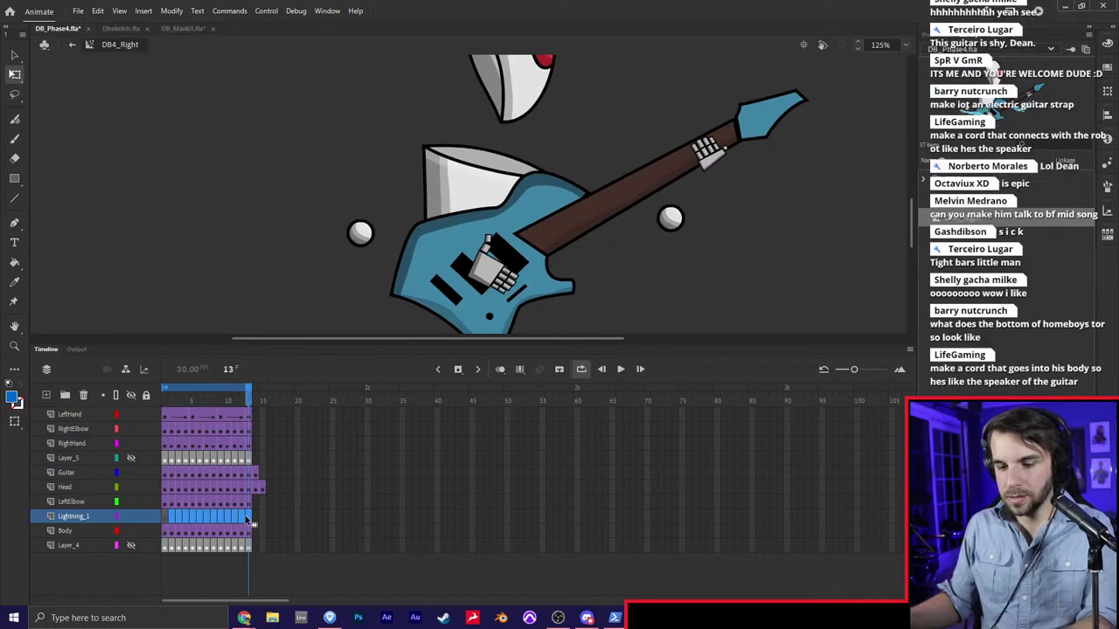
key("ctrl+alt+v")
key("b")
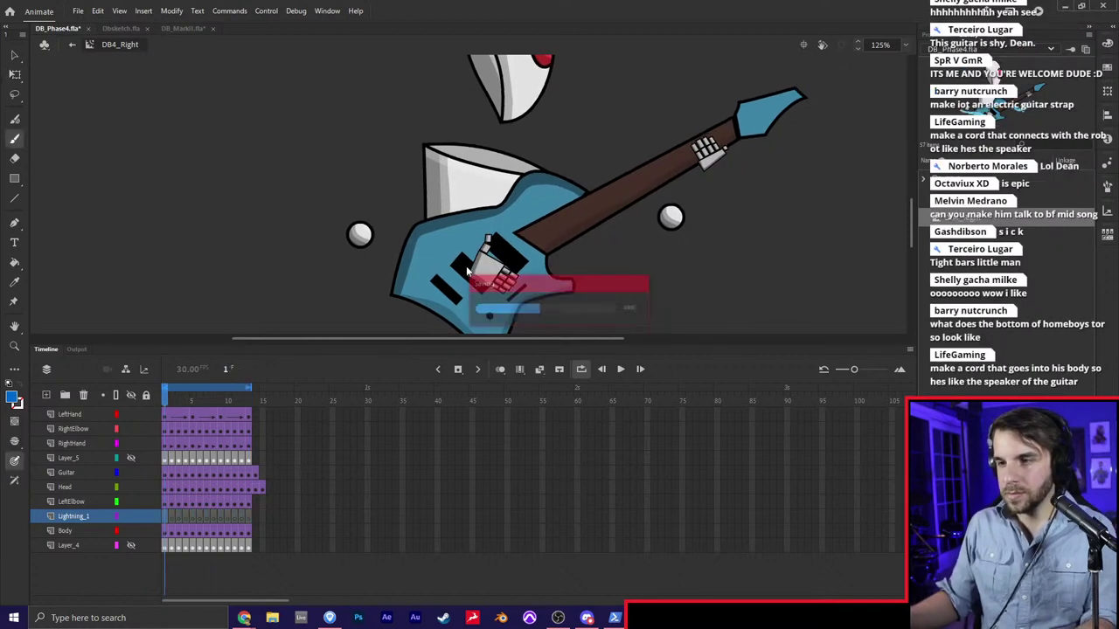
Lock every layer except Lightning_1 and turn on onion skinning, with the gap between head and torso in close view
scroll(466, 266, "up", 2)
left_click(145, 522, "alt")
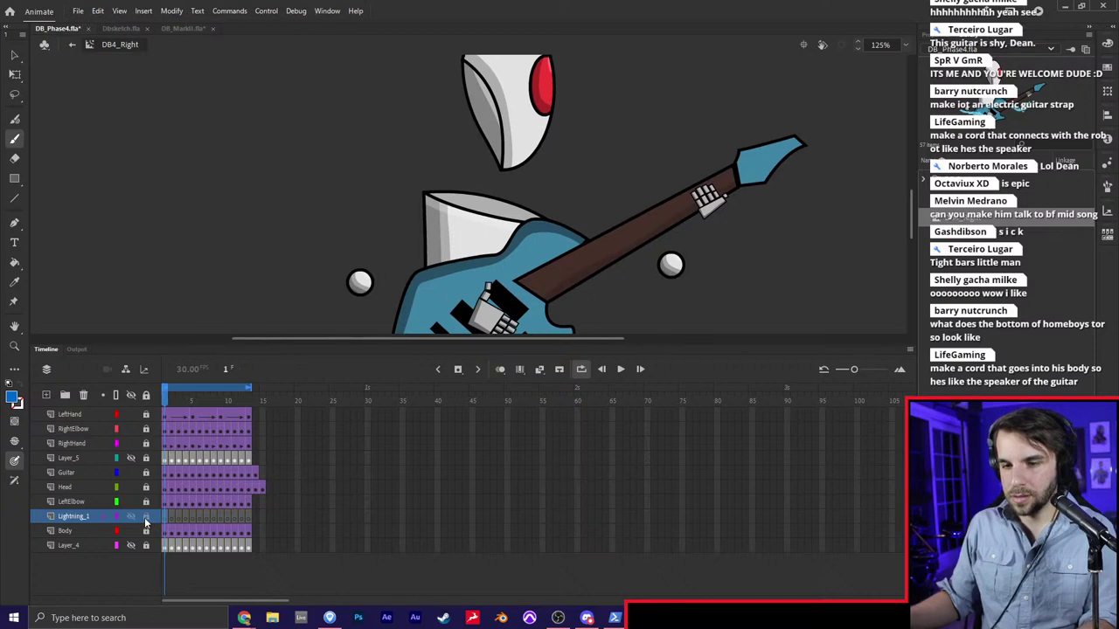
left_click(501, 371)
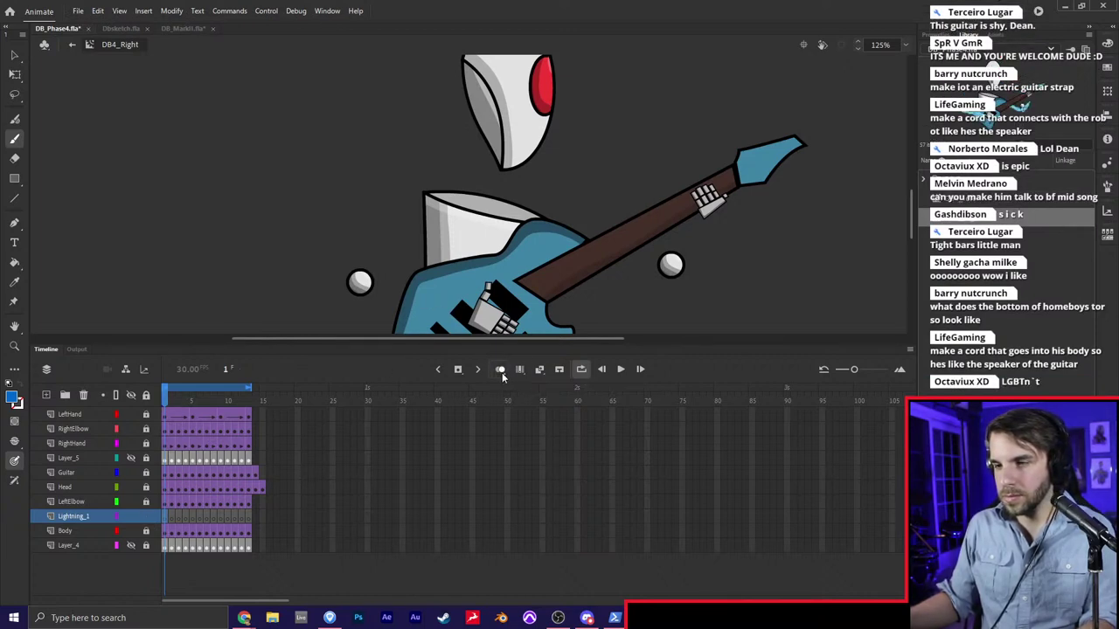
left_click(503, 372)
left_click(511, 391)
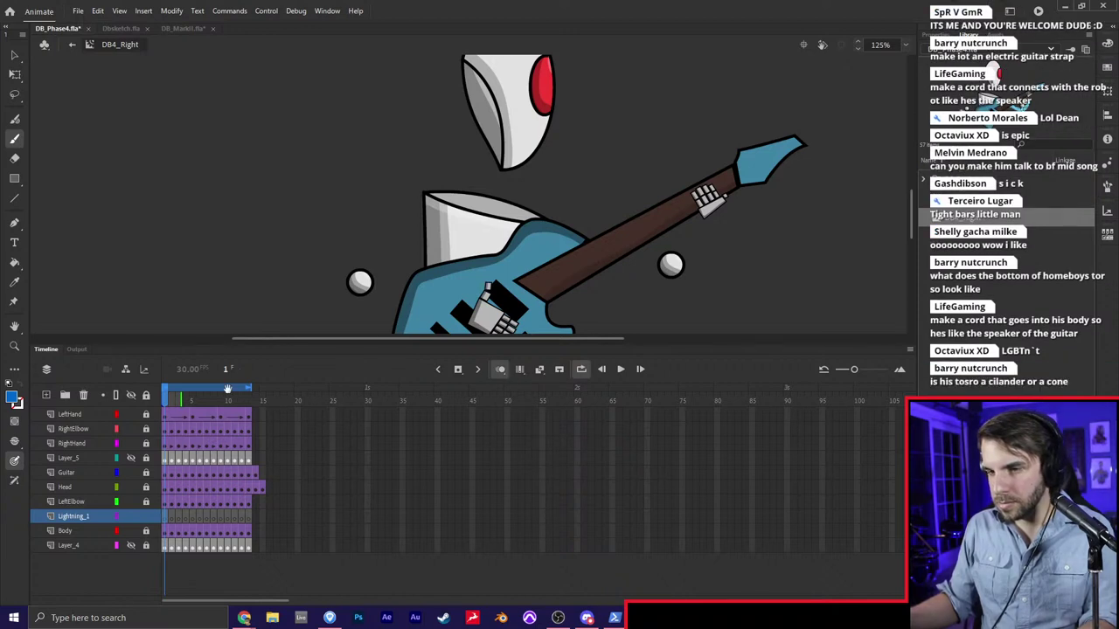
scroll(427, 226, "up", 5)
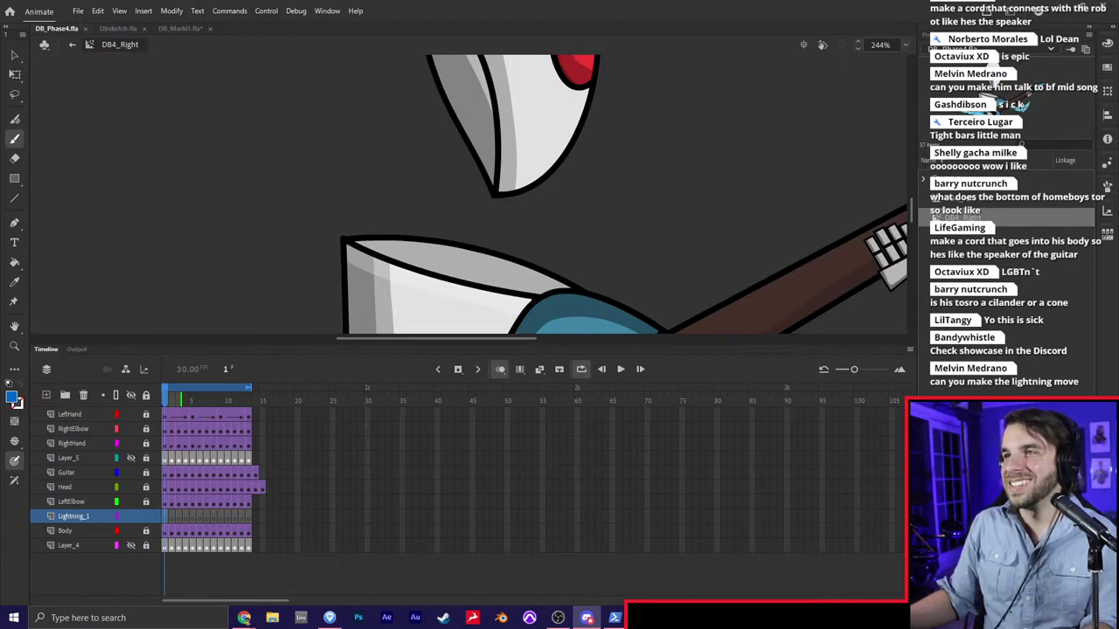
Switch to Discord, view the drawing posted in the showcase channel, and move the window out of the way
left_click(587, 618)
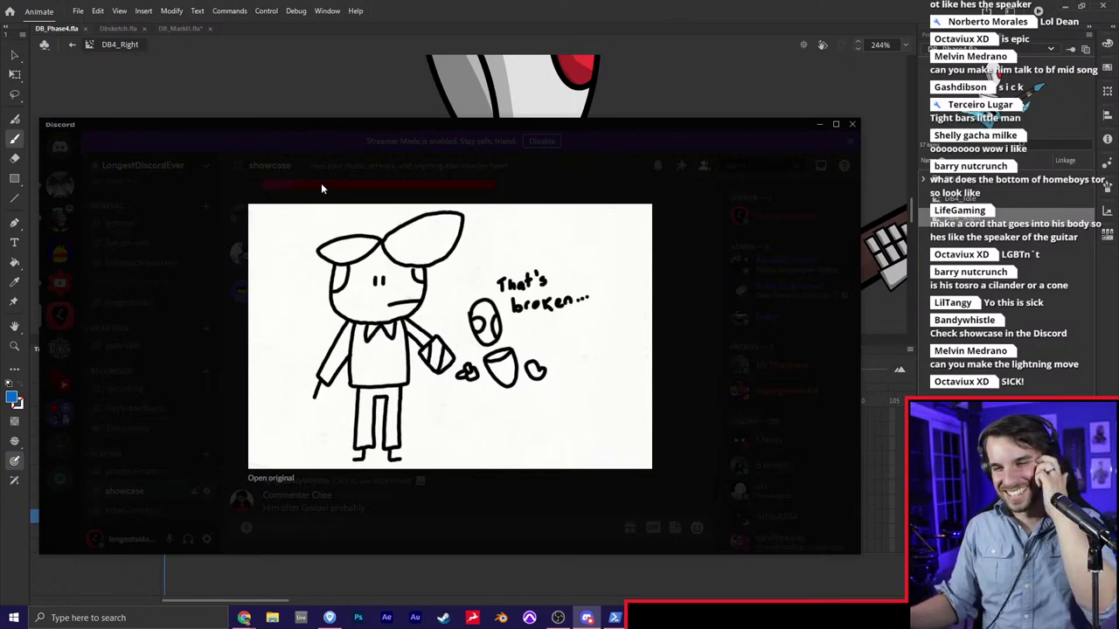
left_click_drag(351, 125, 769, 0)
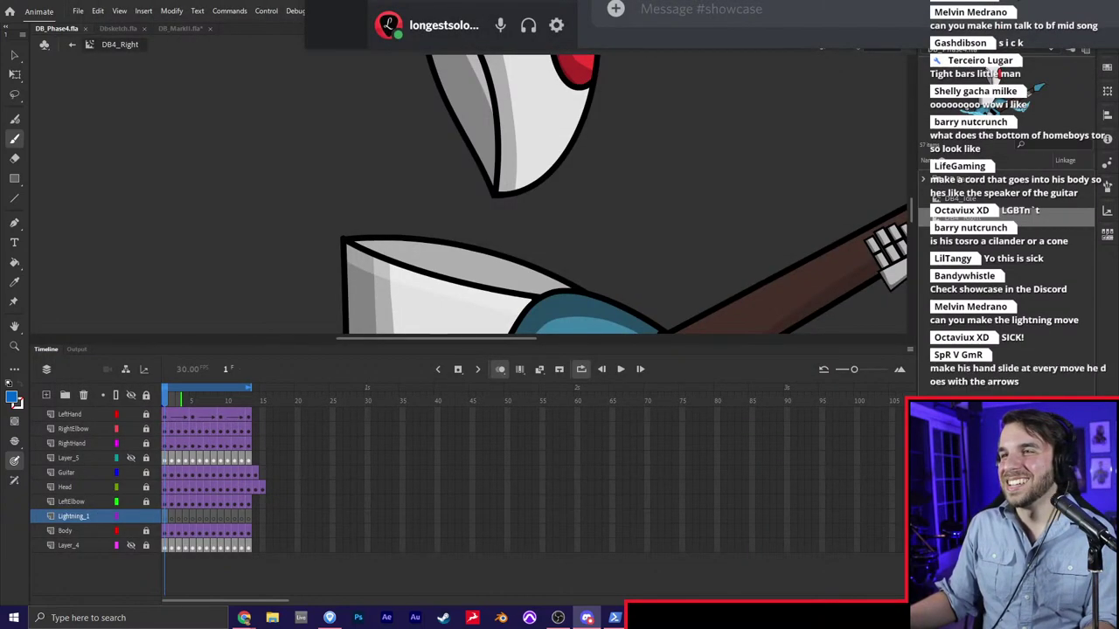
left_click_drag(770, 0, 1118, 0)
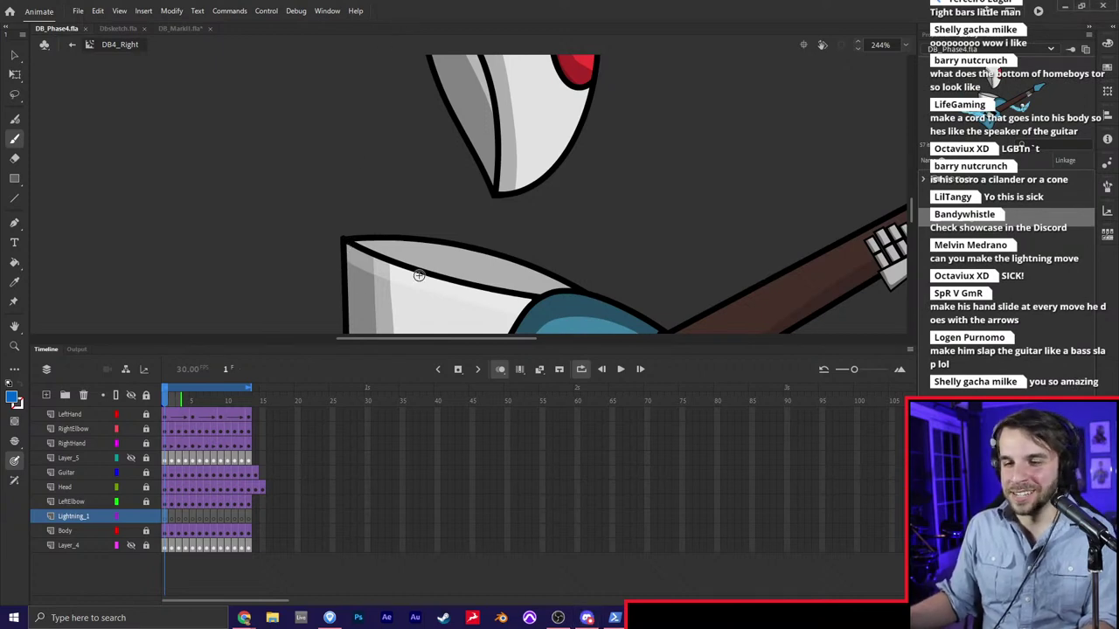
Show the arm lightning on Layer_5 and sample its light blue as the brush colour for Lightning_1
left_click_drag(468, 92, 428, 229)
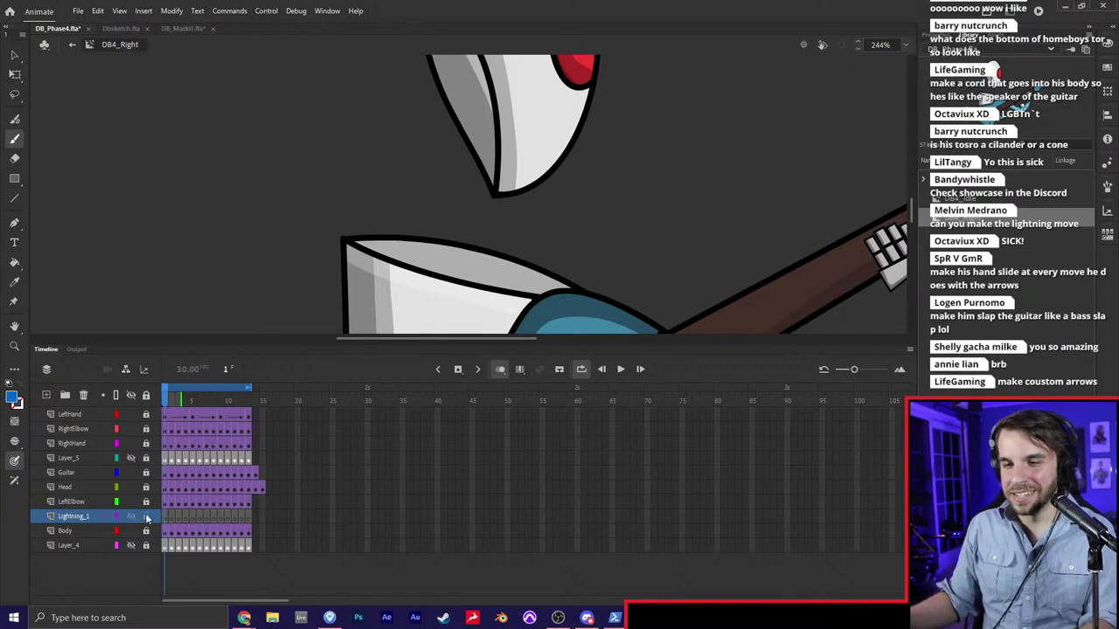
left_click_drag(274, 279, 357, 99)
key("i")
left_click(317, 276)
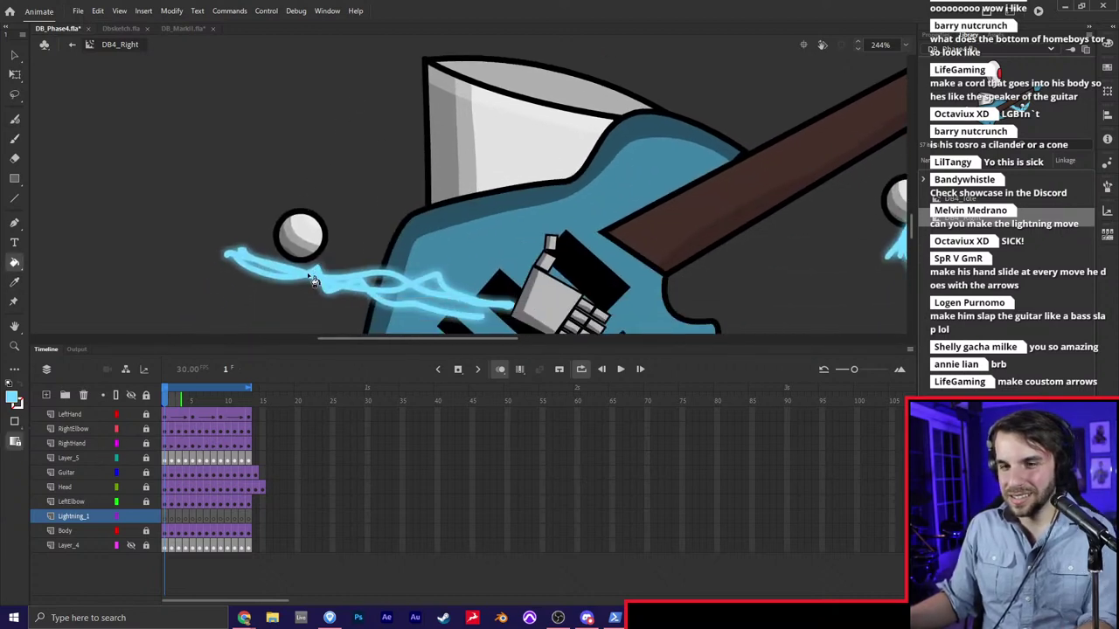
key("b")
left_click_drag(453, 79, 389, 251)
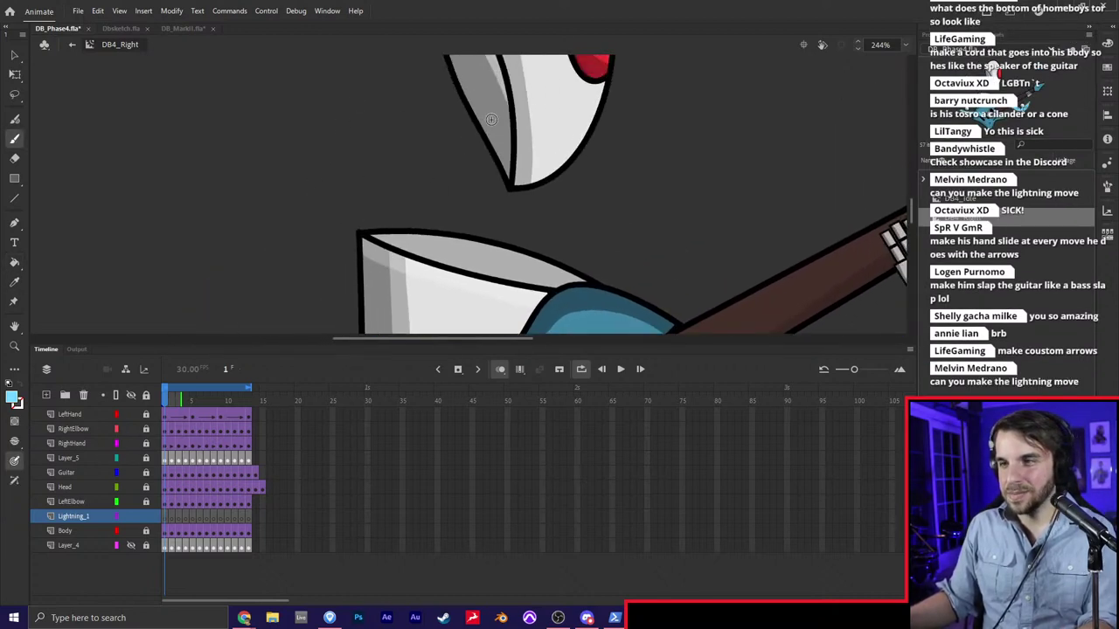
left_click_drag(492, 118, 426, 250)
key("ctrl+z")
mouse_move(498, 157)
left_mouse_down()
mouse_move(479, 273)
mouse_move(468, 175)
mouse_move(463, 228)
left_mouse_up()
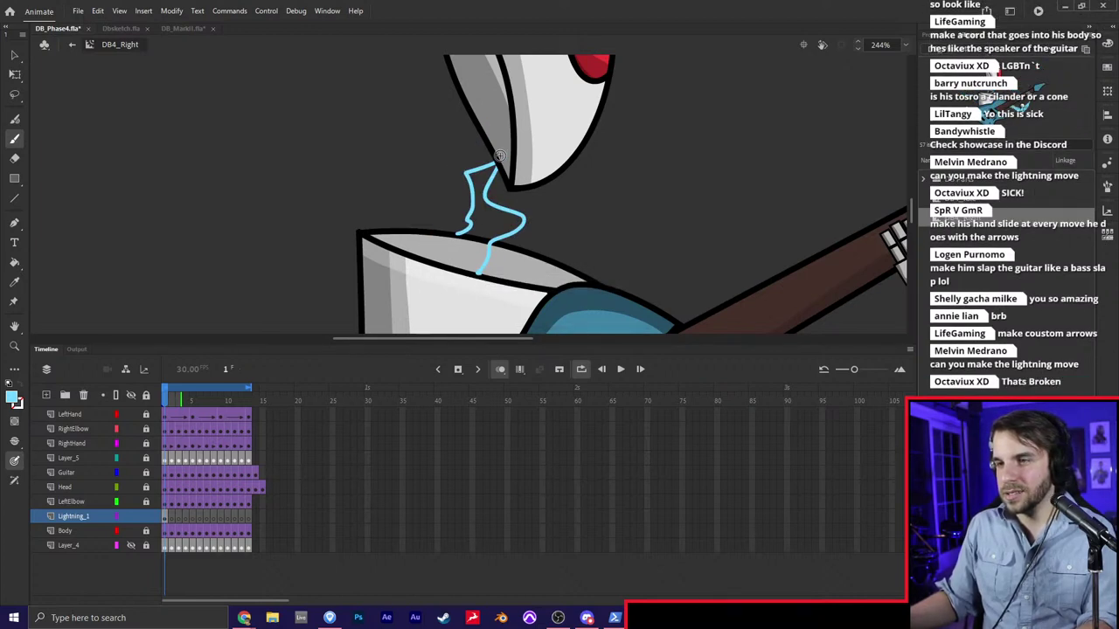
key("ctrl+z")
key("ctrl+z")
Brush jagged light blue lightning strands from the head's tip to the torso opening on frames 1 and 2 of Lightning_1
mouse_move(496, 173)
left_mouse_down()
mouse_move(493, 238)
mouse_move(484, 252)
mouse_move(473, 184)
mouse_move(455, 236)
left_mouse_up()
left_click_drag(505, 175, 523, 262)
mouse_move(525, 175)
left_mouse_down()
mouse_move(535, 272)
mouse_move(466, 247)
mouse_move(529, 262)
left_mouse_up()
key("F7")
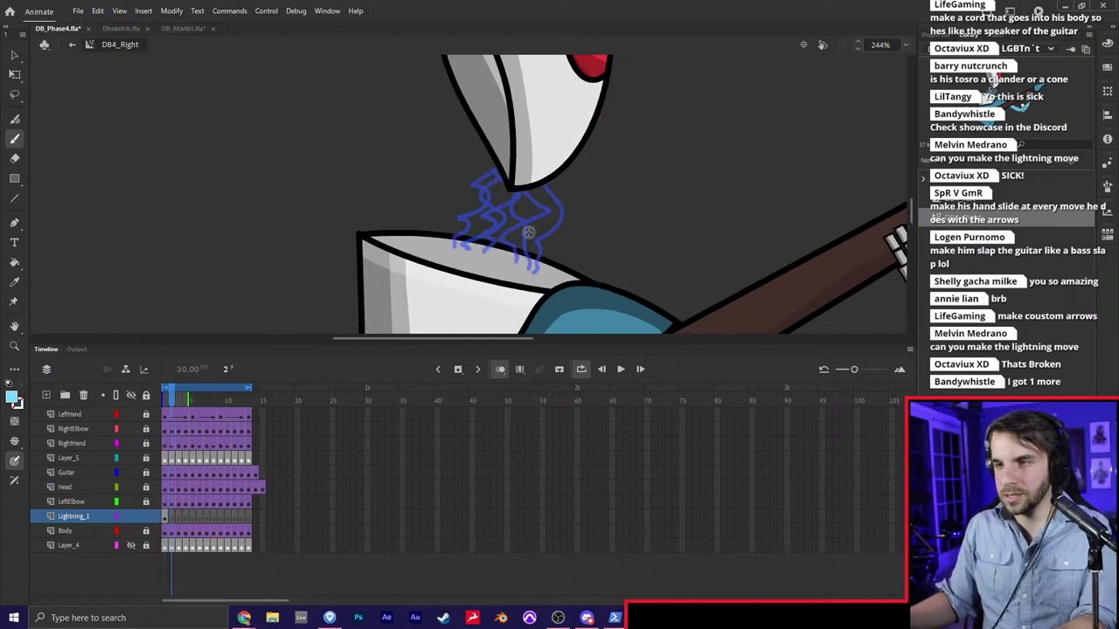
left_click_drag(512, 169, 476, 219)
mouse_move(512, 174)
left_mouse_down()
mouse_move(499, 250)
mouse_move(510, 198)
mouse_move(480, 262)
left_mouse_up()
mouse_move(523, 183)
left_mouse_down()
mouse_move(522, 266)
mouse_move(488, 193)
mouse_move(456, 247)
mouse_move(530, 233)
mouse_move(528, 265)
left_mouse_up()
Paint varied lightning strands between the head and torso on frames 3 and 4 of Lightning_1
key("F7")
left_click_drag(503, 166, 462, 255)
mouse_move(503, 187)
left_mouse_down()
mouse_move(511, 226)
mouse_move(497, 260)
left_mouse_up()
mouse_move(527, 172)
left_mouse_down()
mouse_move(504, 212)
mouse_move(522, 268)
mouse_move(541, 191)
mouse_move(541, 272)
left_mouse_up()
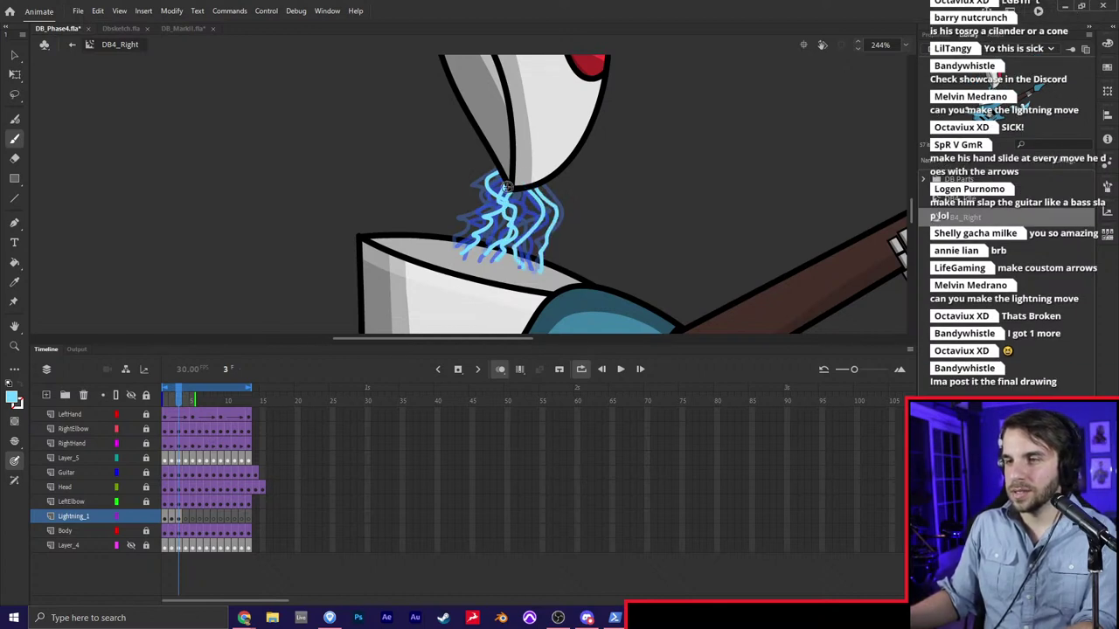
key(".")
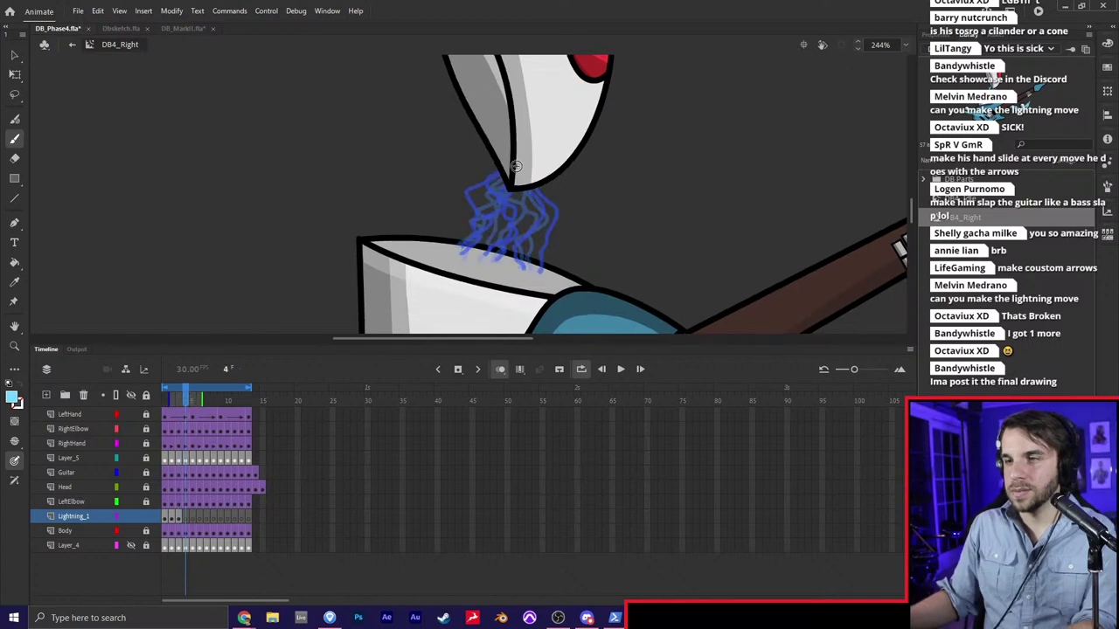
left_click_drag(515, 166, 490, 259)
left_click_drag(523, 198, 527, 261)
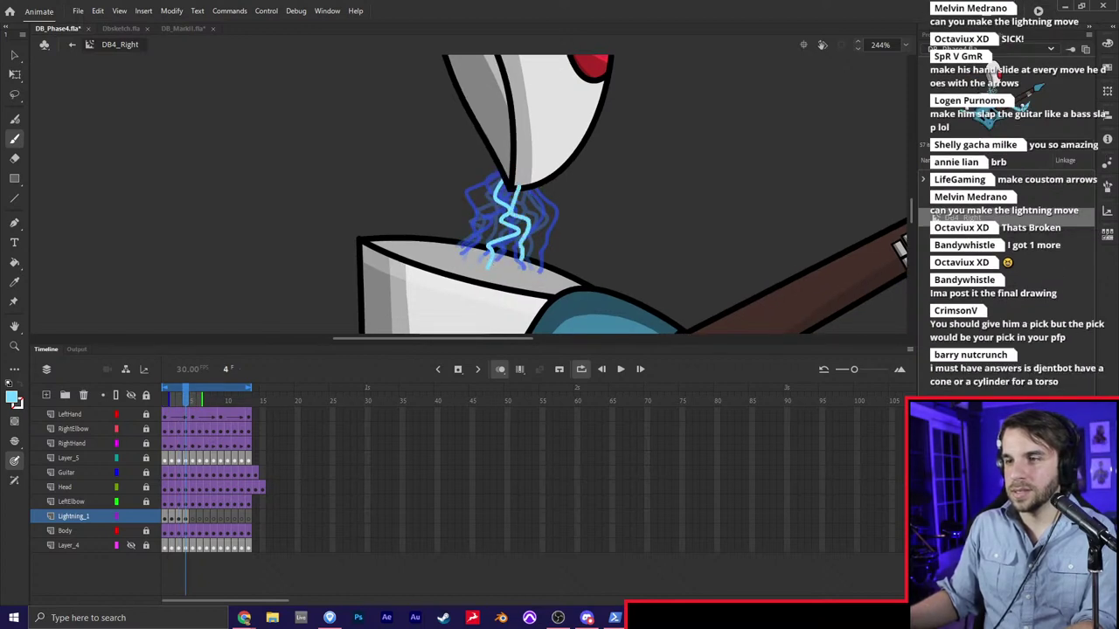
left_click_drag(497, 178, 505, 268)
Paint new lightning strands between the head and torso on frames 5 and 6 of Lightning_1
key(".")
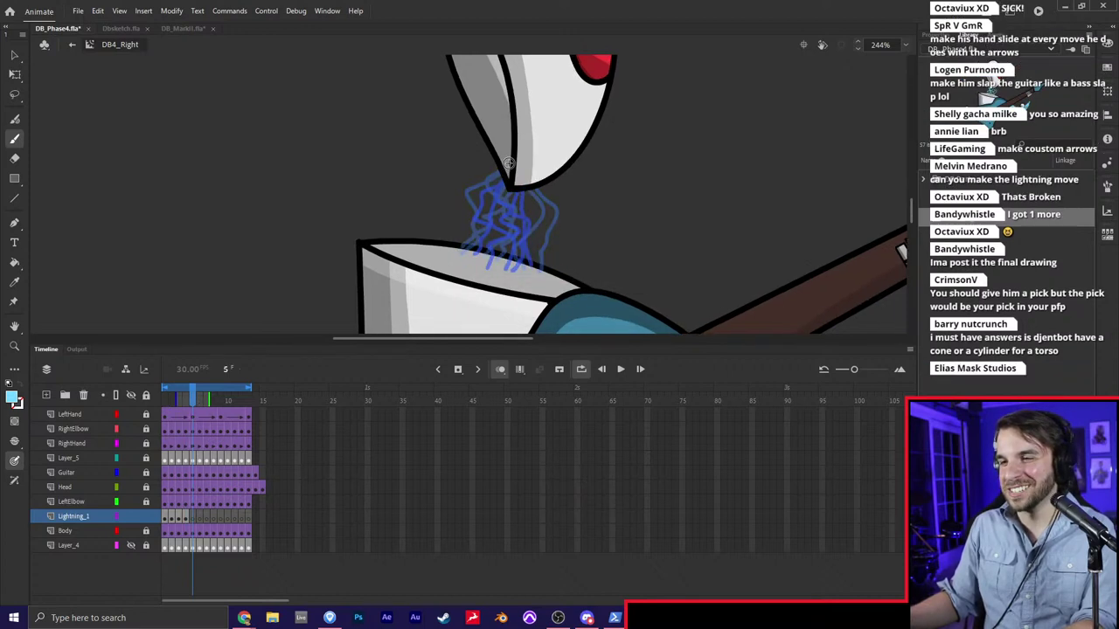
left_click_drag(501, 175, 479, 253)
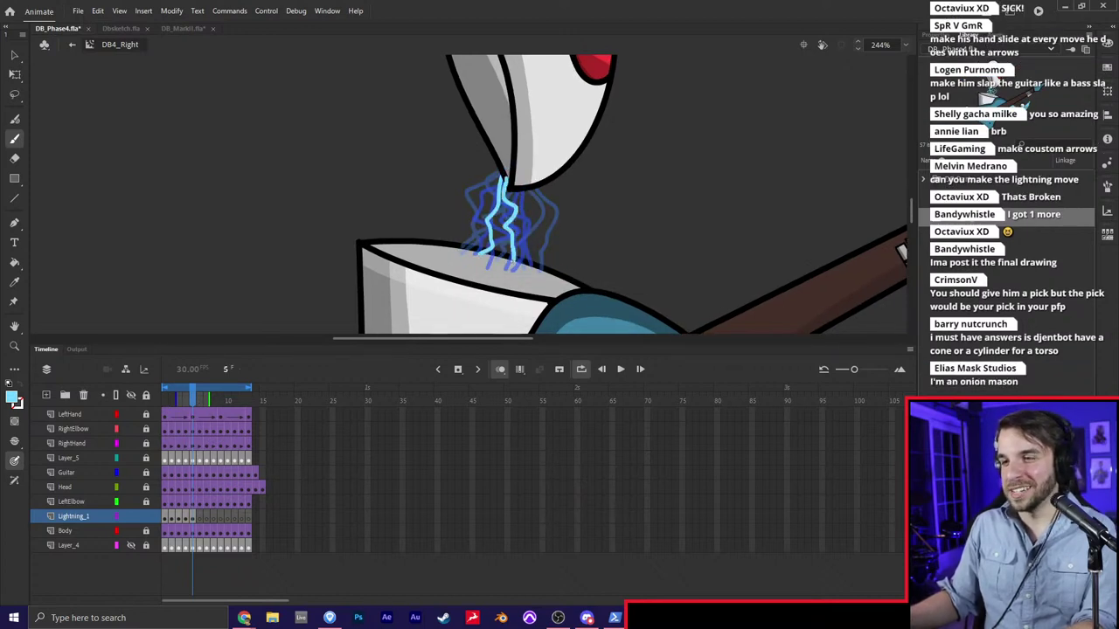
mouse_move(509, 189)
left_mouse_down()
mouse_move(486, 276)
mouse_move(526, 235)
left_mouse_up()
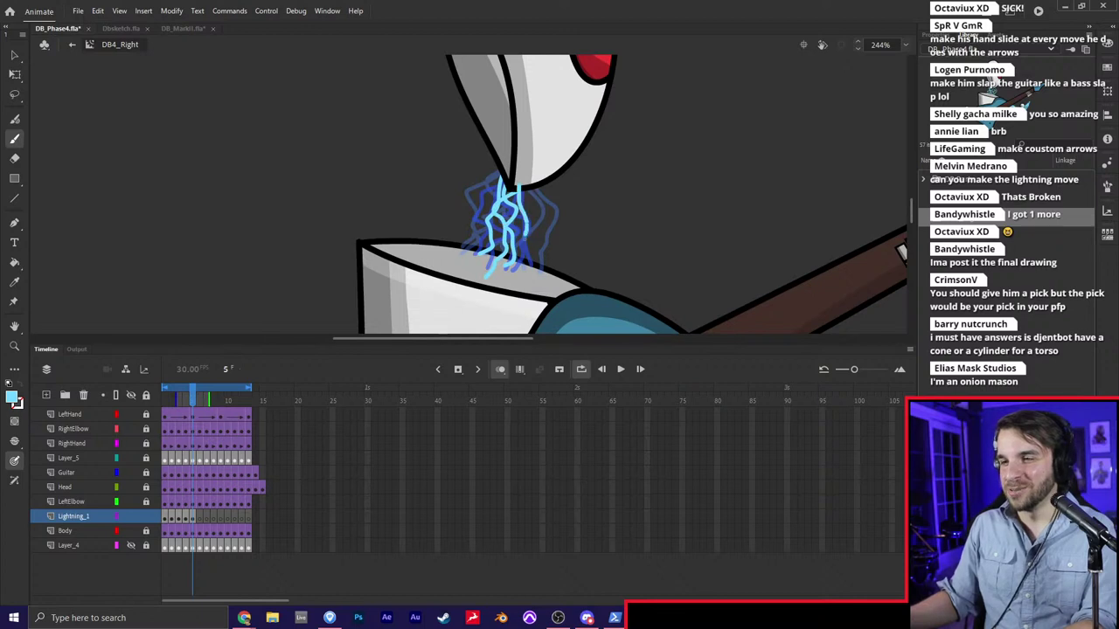
key(".")
left_click_drag(504, 172, 493, 229)
left_click_drag(511, 182, 487, 277)
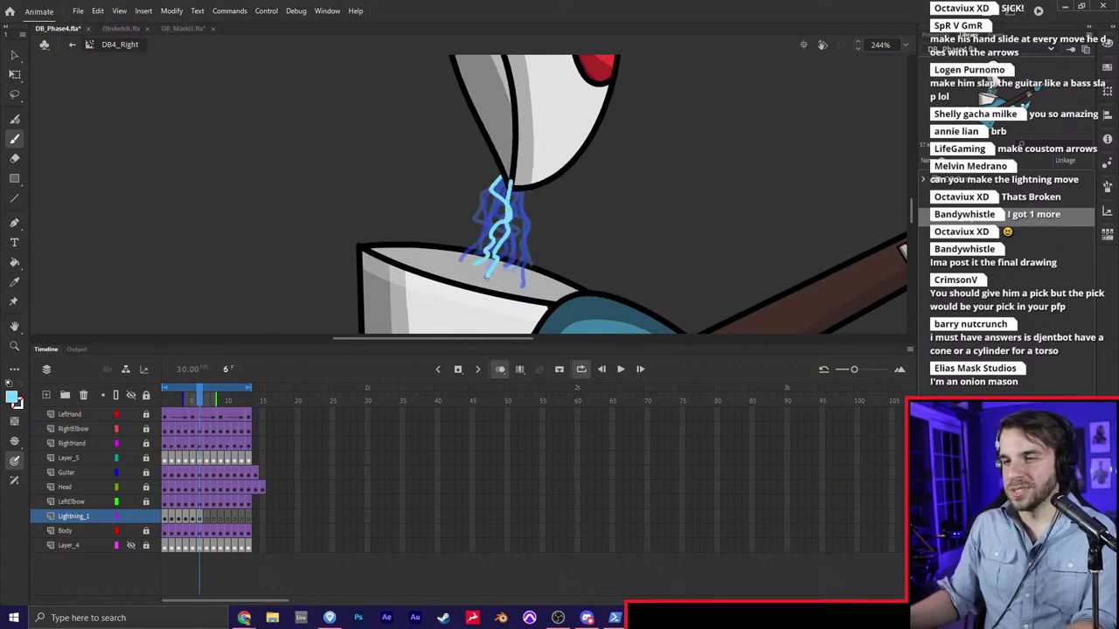
left_click_drag(519, 178, 516, 280)
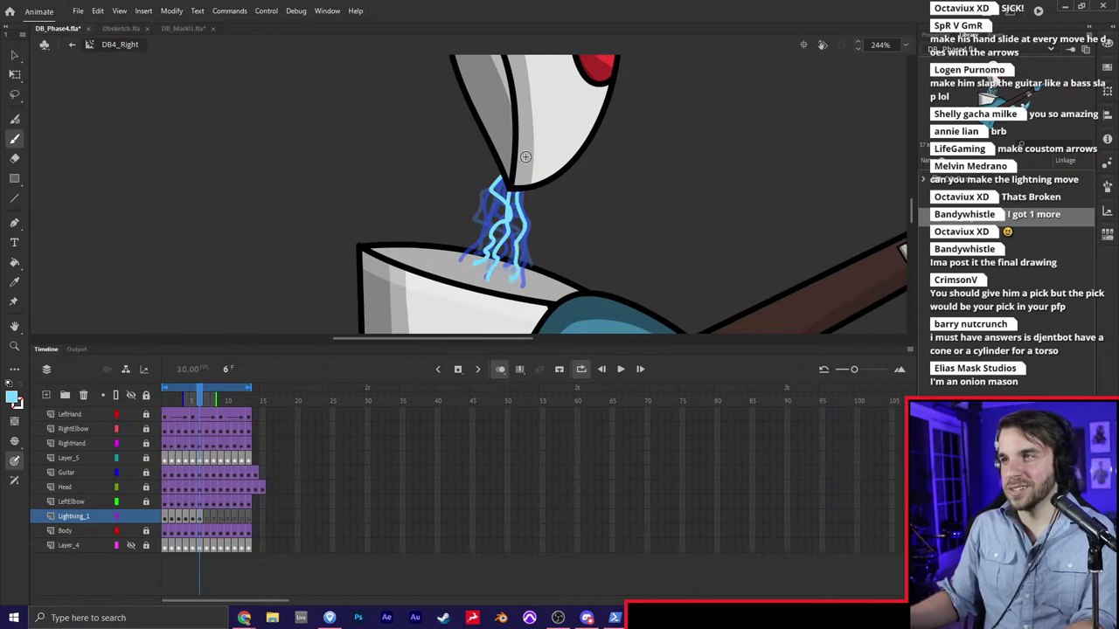
Continue the neck lightning on frames 7 and 8 of Lightning_1 with several wavy strands fanning out into the torso
key(".")
mouse_move(506, 170)
left_mouse_down()
mouse_move(453, 272)
mouse_move(492, 240)
mouse_move(488, 278)
mouse_move(514, 272)
left_mouse_up()
left_click_drag(523, 187, 530, 252)
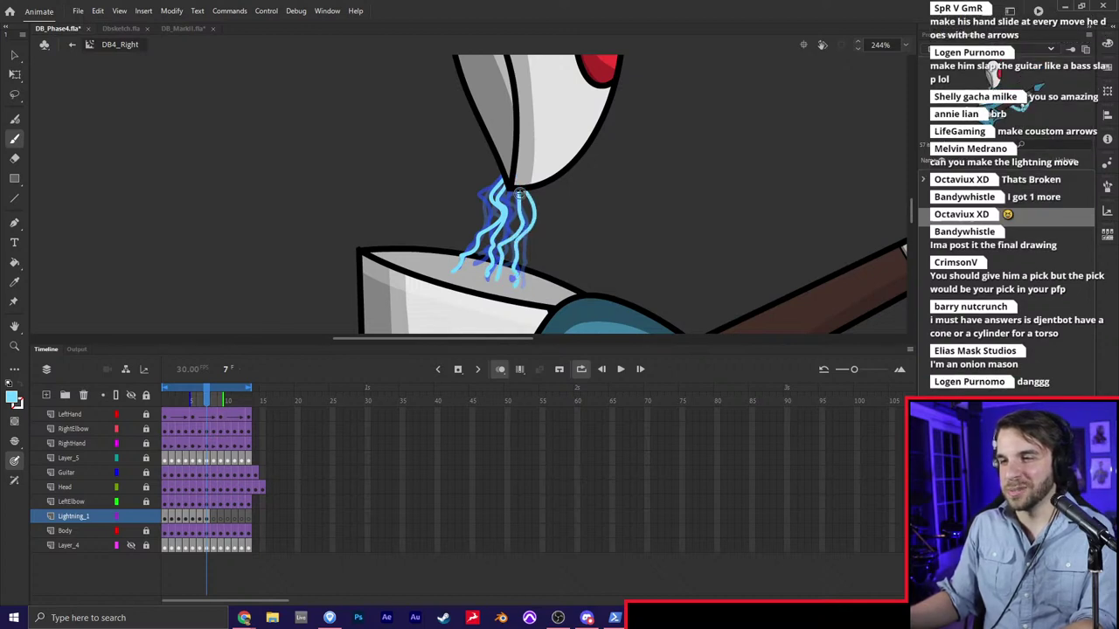
key("period")
mouse_move(502, 180)
left_mouse_down()
mouse_move(527, 272)
mouse_move(523, 285)
mouse_move(506, 244)
mouse_move(477, 277)
mouse_move(525, 241)
mouse_move(516, 264)
left_mouse_up()
left_click_drag(523, 154, 491, 191)
left_click_drag(463, 259, 453, 266)
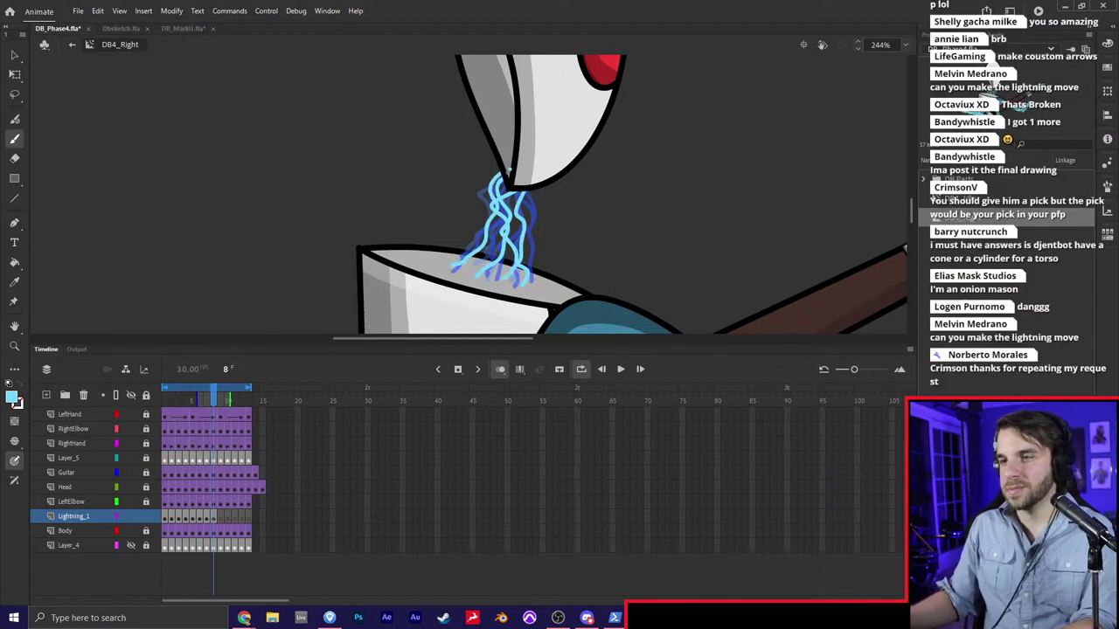
left_click_drag(510, 170, 479, 262)
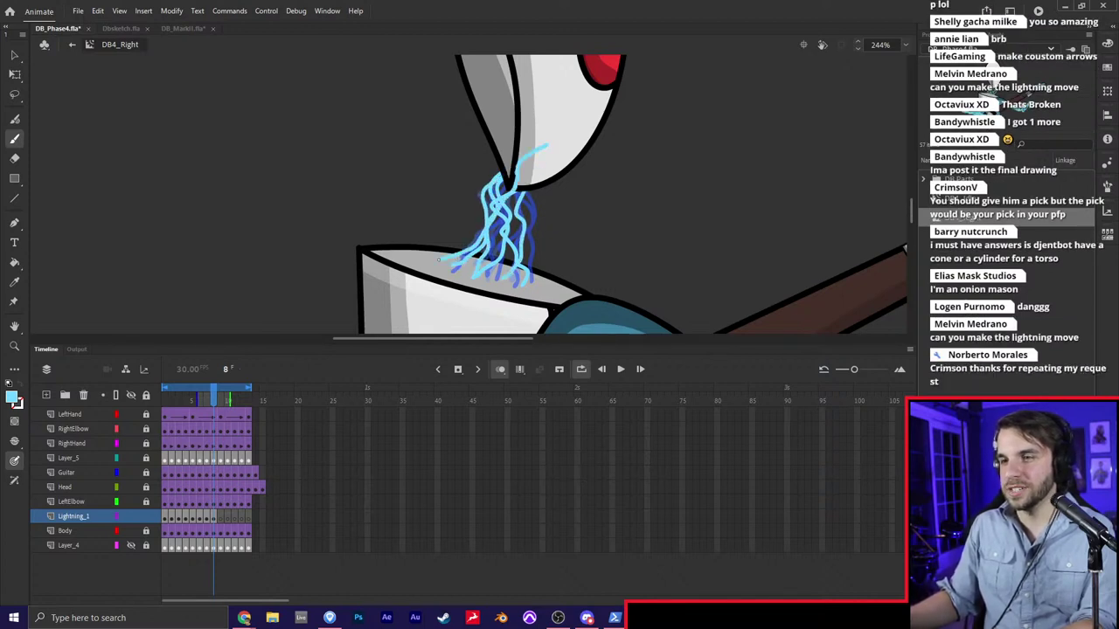
Draw the neck lightning on frames 9 and 10 of Lightning_1, varying the strands from the preceding frames
key("period")
mouse_move(510, 157)
left_mouse_down()
mouse_move(469, 272)
mouse_move(486, 260)
left_mouse_up()
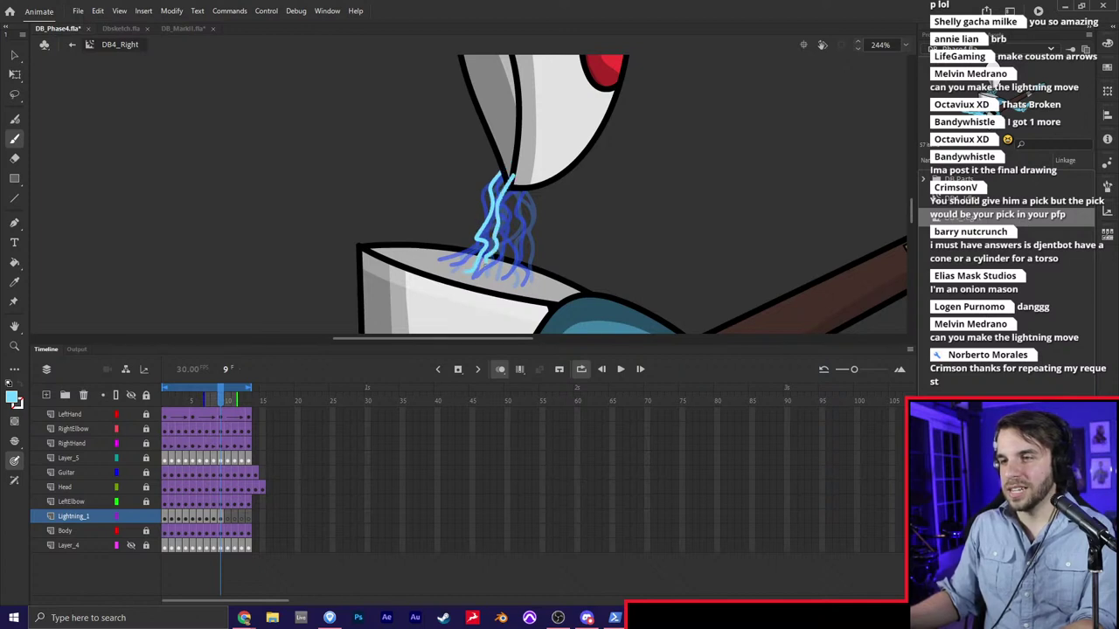
left_click_drag(516, 183, 498, 276)
mouse_move(520, 181)
left_mouse_down()
mouse_move(514, 278)
mouse_move(522, 201)
mouse_move(525, 278)
left_mouse_up()
key("period")
mouse_move(524, 161)
left_mouse_down()
mouse_move(507, 219)
mouse_move(516, 278)
left_mouse_up()
mouse_move(510, 185)
left_mouse_down()
mouse_move(471, 269)
mouse_move(459, 257)
left_mouse_up()
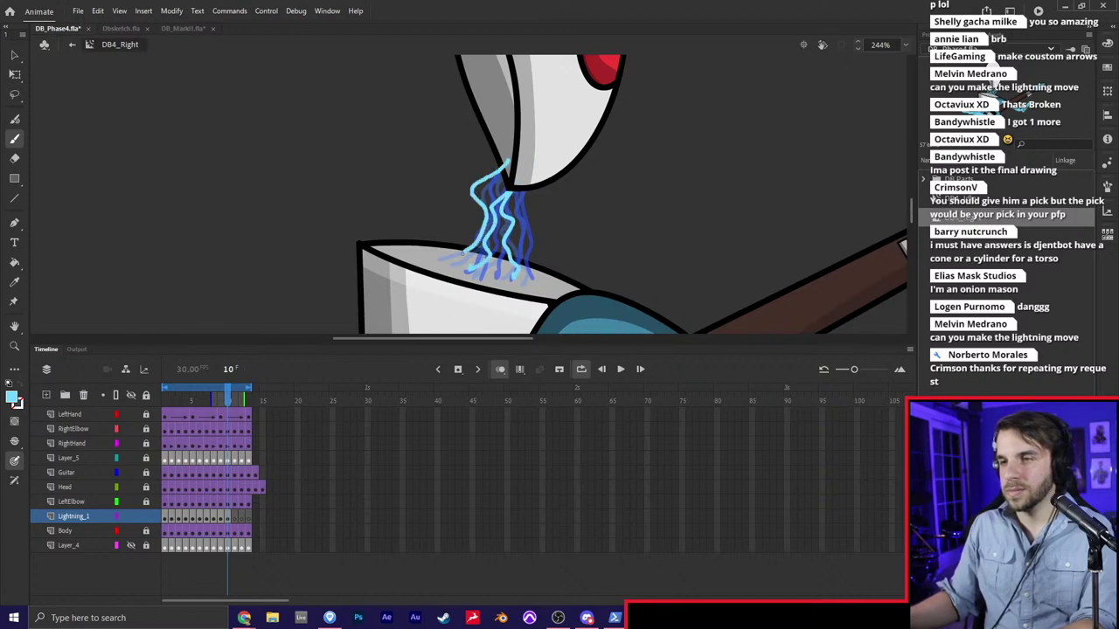
mouse_move(520, 166)
left_mouse_down()
mouse_move(496, 271)
mouse_move(523, 263)
mouse_move(528, 273)
mouse_move(528, 240)
left_mouse_up()
Draw differing lightning strands from the head down into the torso on frames 11 and 12 of Lightning_1
key("period")
left_click_drag(521, 285, 522, 285)
mouse_move(525, 164)
left_mouse_down()
mouse_move(494, 223)
mouse_move(492, 269)
mouse_move(514, 275)
mouse_move(493, 245)
mouse_move(472, 267)
mouse_move(463, 254)
mouse_move(494, 199)
mouse_move(474, 263)
left_mouse_up()
key("period")
left_click_drag(505, 171, 493, 265)
left_click_drag(520, 163, 516, 273)
left_click_drag(529, 174, 533, 270)
mouse_move(521, 157)
left_mouse_down()
mouse_move(503, 201)
mouse_move(510, 266)
mouse_move(486, 257)
left_mouse_up()
Draw the closing set of neck lightning strands on frame 13 of Lightning_1
key("period")
mouse_move(526, 180)
left_mouse_down()
mouse_move(503, 223)
mouse_move(503, 263)
mouse_move(528, 275)
mouse_move(522, 283)
left_mouse_up()
mouse_move(525, 163)
left_mouse_down()
mouse_move(553, 191)
mouse_move(534, 268)
mouse_move(517, 251)
mouse_move(515, 262)
left_mouse_up()
scroll(463, 170, "down", 6)
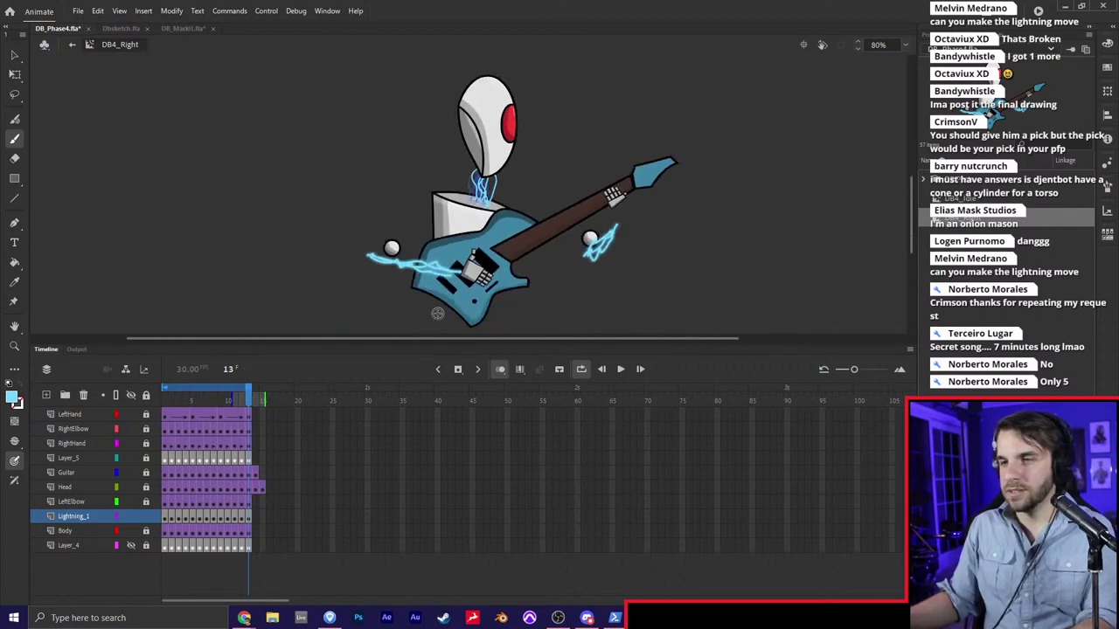
scroll(453, 263, "up", 2)
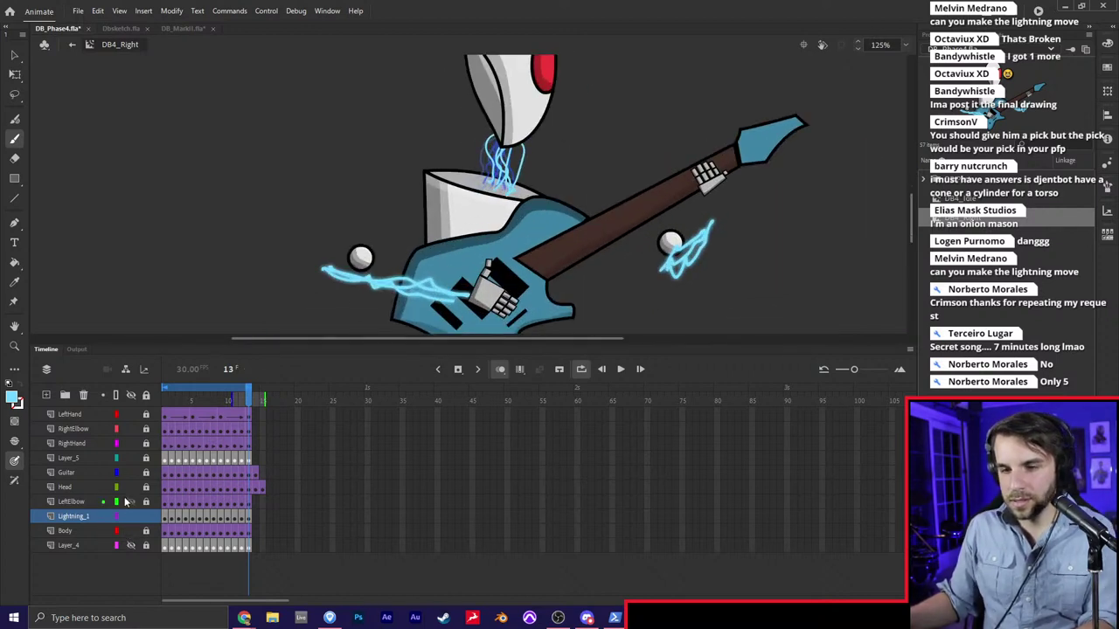
Hide Layer_5 with the old arm lightning and turn off onion skinning
left_click(131, 459)
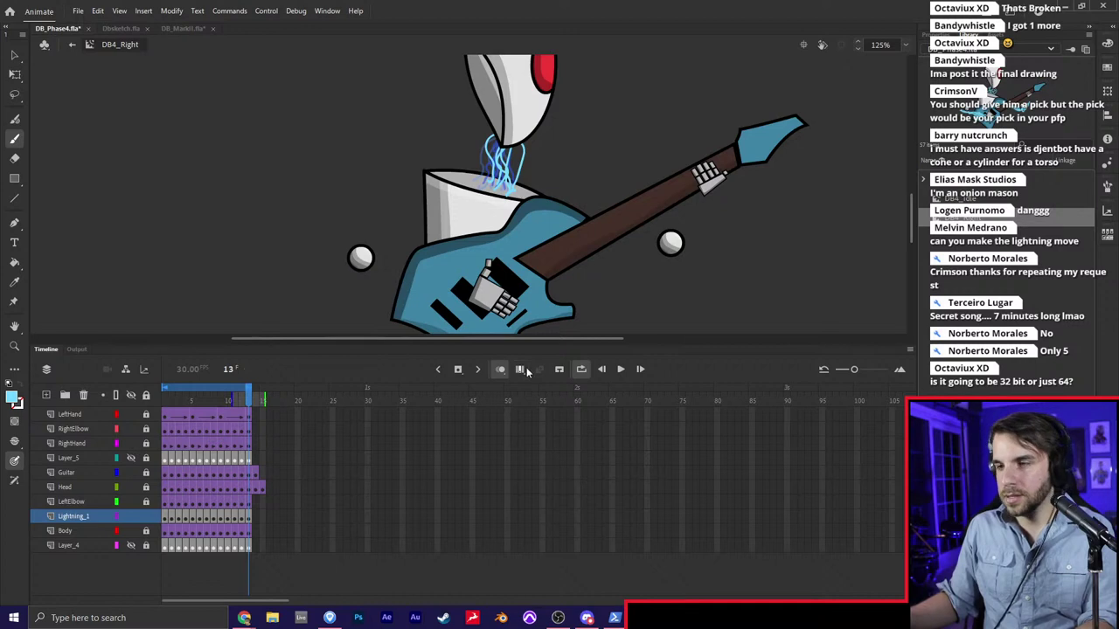
left_click(581, 371)
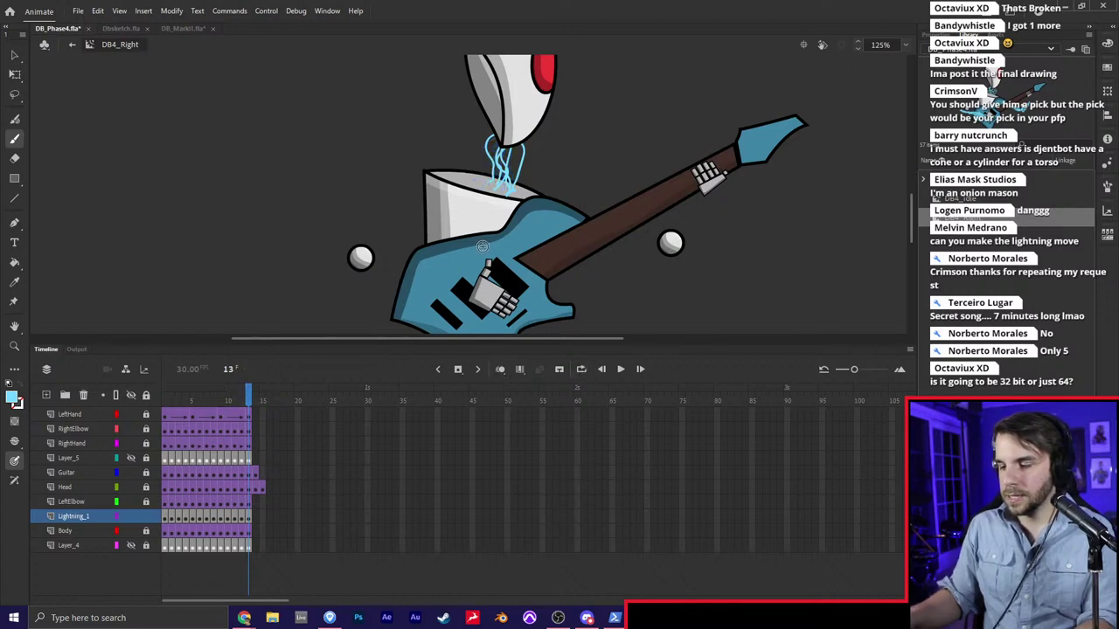
Review the neck lightning frame by frame and in looped playback across the 13-frame range
key("period")
key("period")
key("comma")
key("comma")
key("comma")
key("comma")
key("comma")
key("comma")
key("comma")
key("comma")
key("comma")
key("comma")
key("comma")
key("comma")
key("comma")
key("comma")
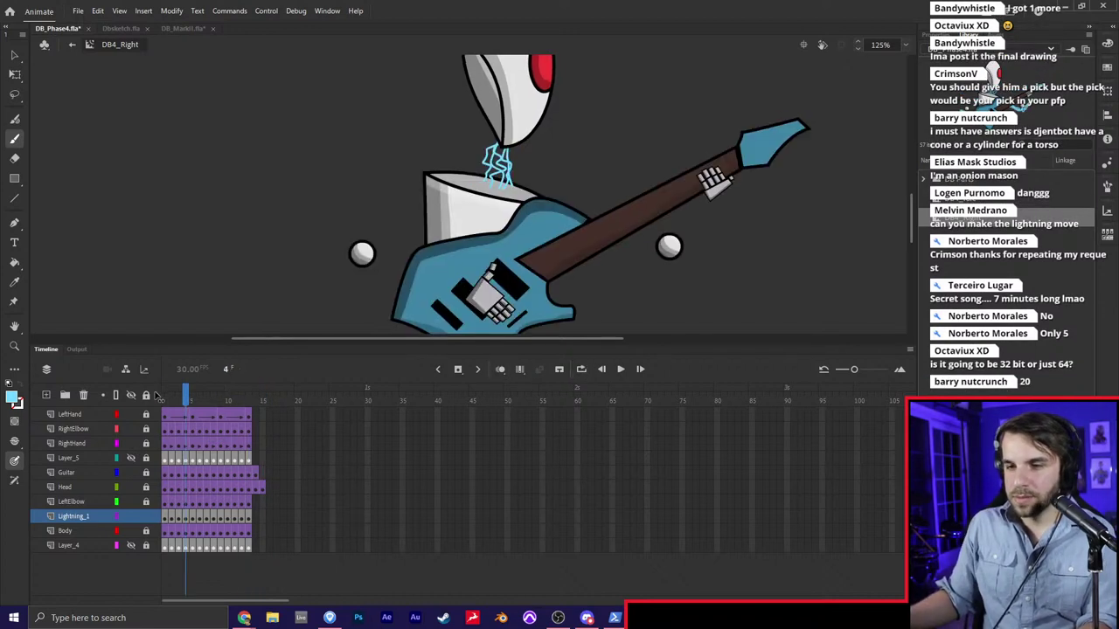
left_click(580, 370)
key("Return")
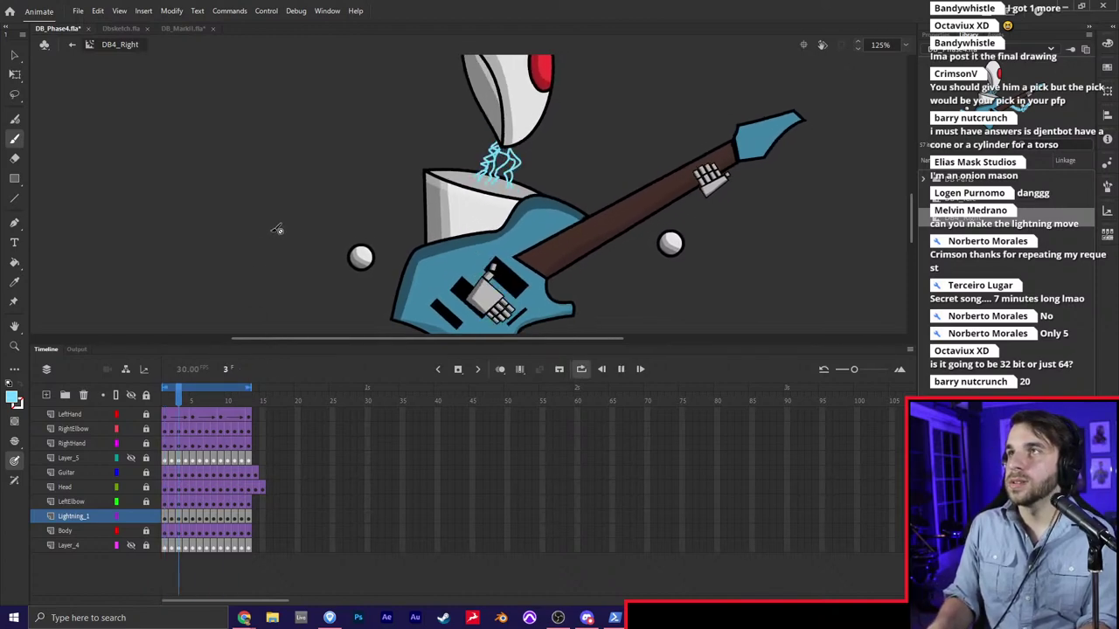
key("Return")
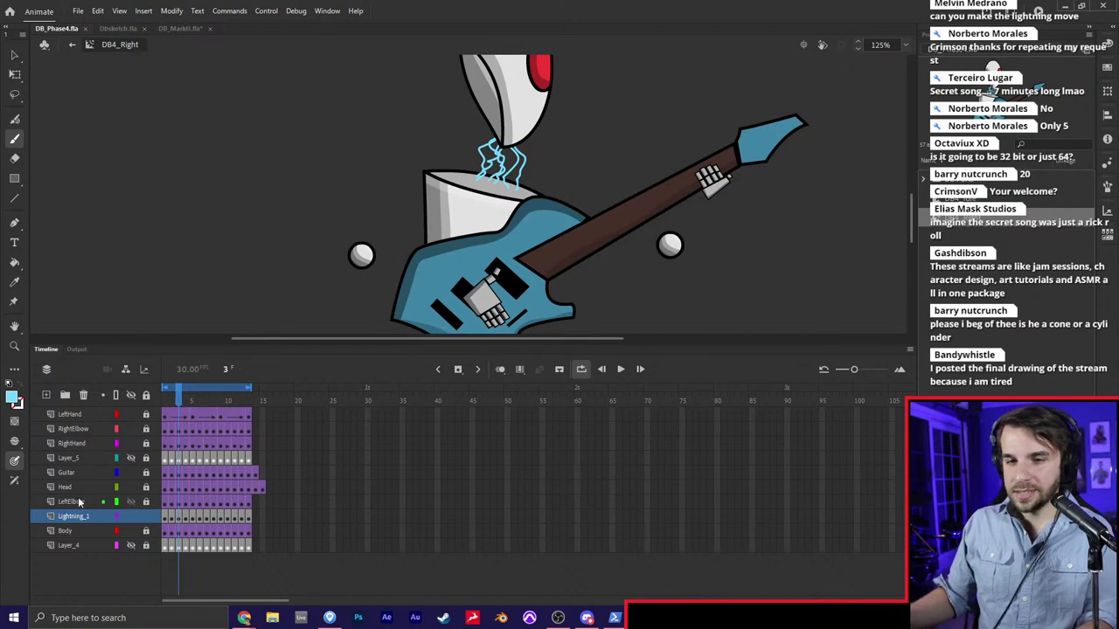
Hide the Guitar layer to expose the whole torso and both elbow balls
left_click(131, 473)
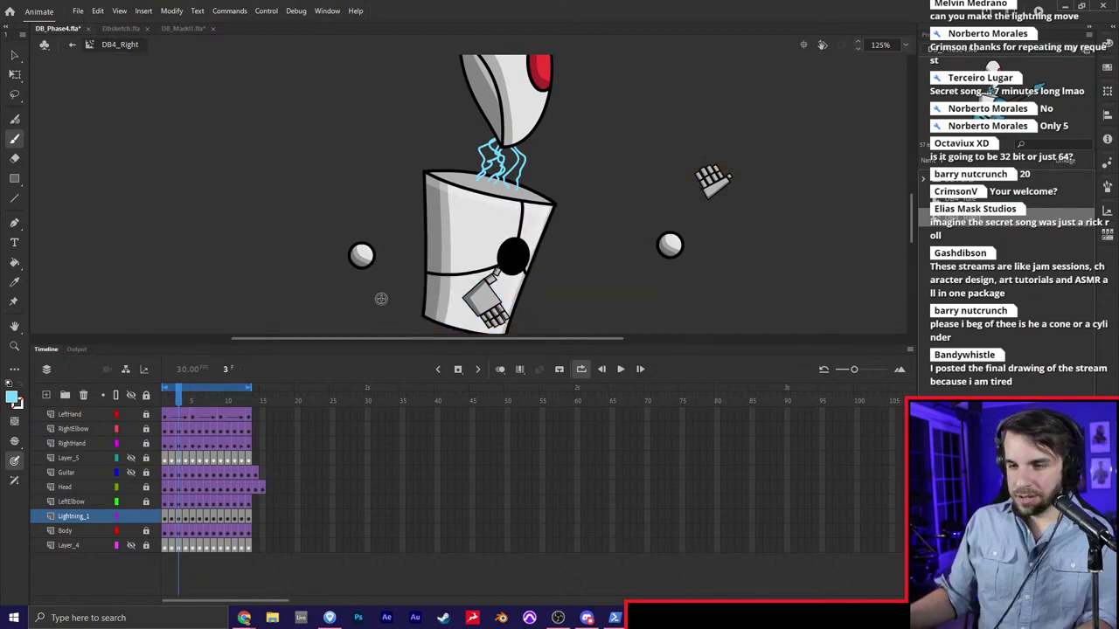
scroll(390, 293, "down", 1)
left_click_drag(393, 271, 404, 232)
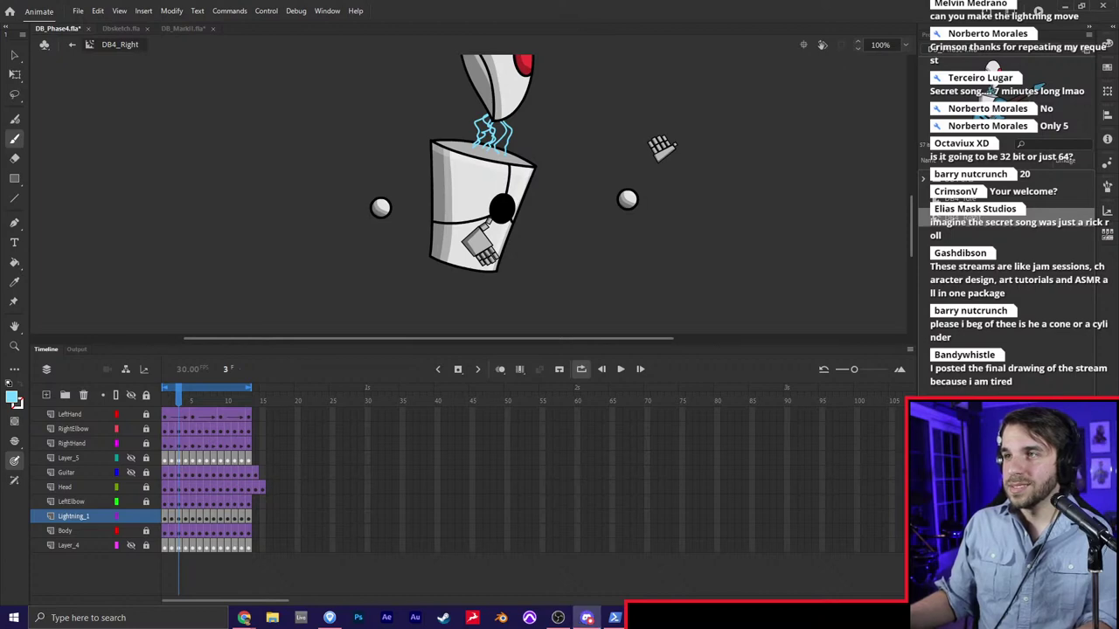
Switch to Discord and view the drawing posted in the showcase channel
left_click(587, 618)
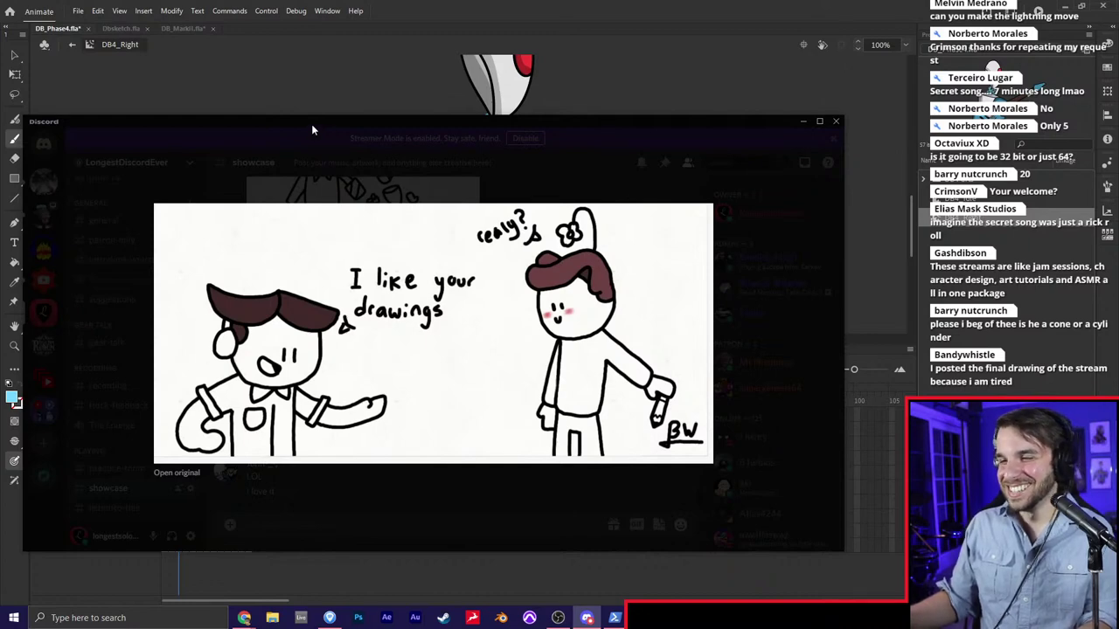
left_click_drag(312, 125, 1118, 0)
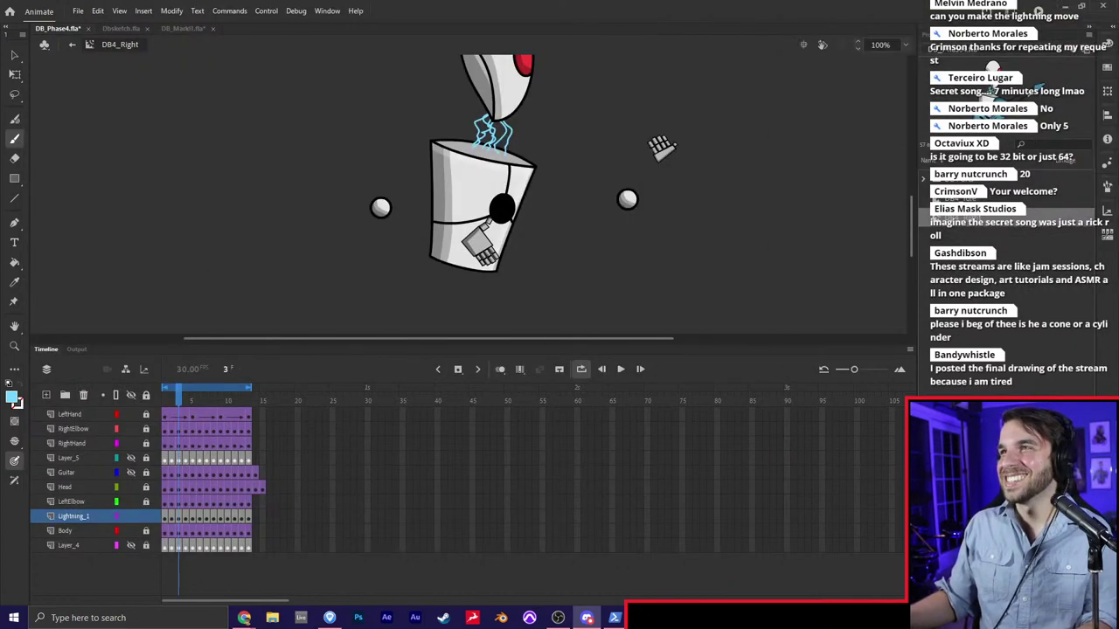
scroll(416, 172, "up", 2)
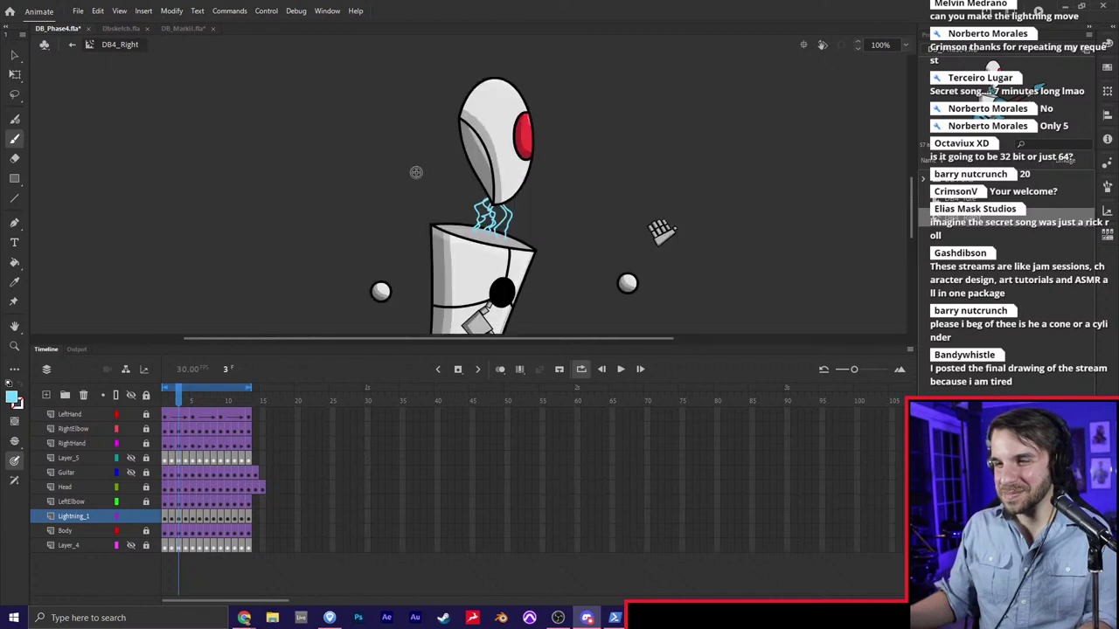
scroll(416, 174, "down", 2)
scroll(416, 173, "up", 2)
scroll(415, 175, "down", 2)
scroll(411, 178, "up", 2)
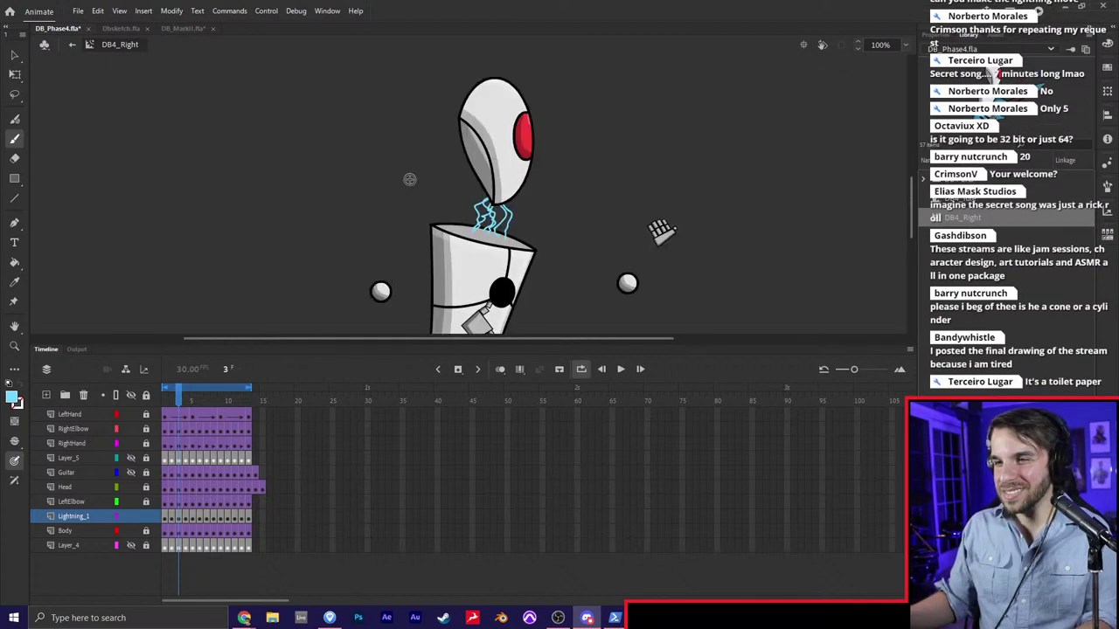
scroll(410, 179, "down", 2)
scroll(409, 178, "left", 3)
scroll(644, 174, "right", 6)
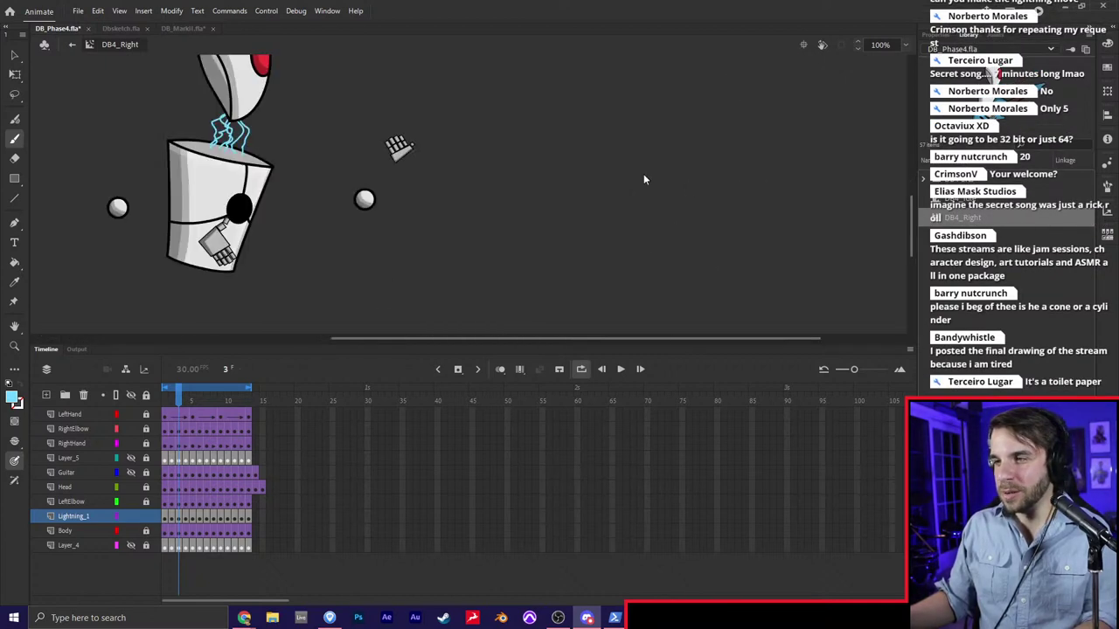
scroll(643, 174, "left", 3)
scroll(414, 166, "up", 2)
scroll(414, 170, "down", 4)
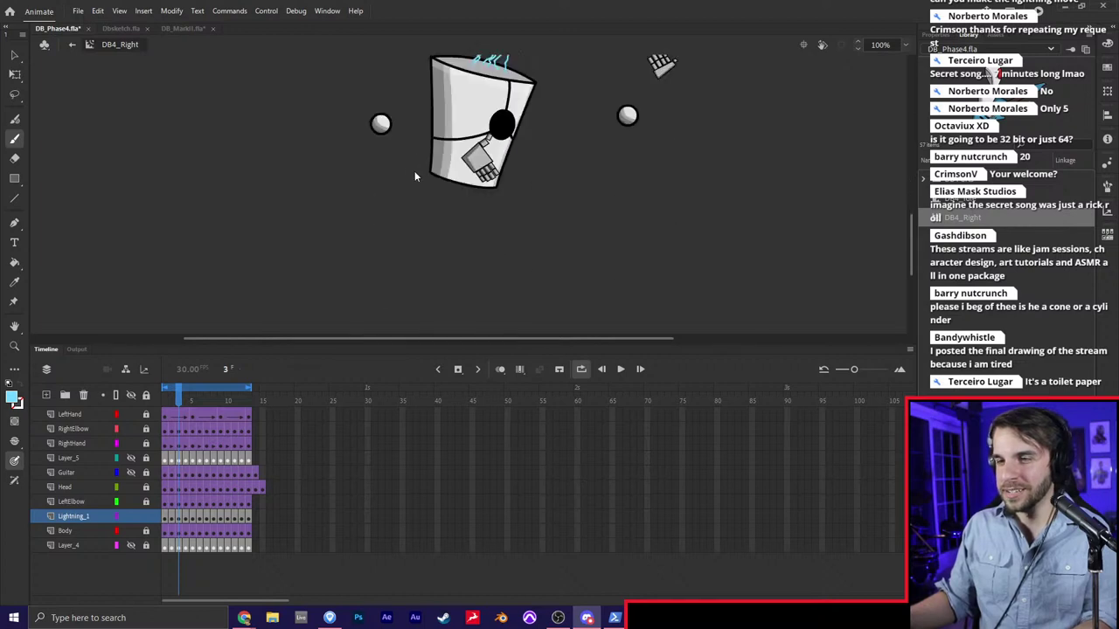
scroll(413, 164, "up", 2)
scroll(407, 173, "left", 3)
scroll(467, 168, "right", 3)
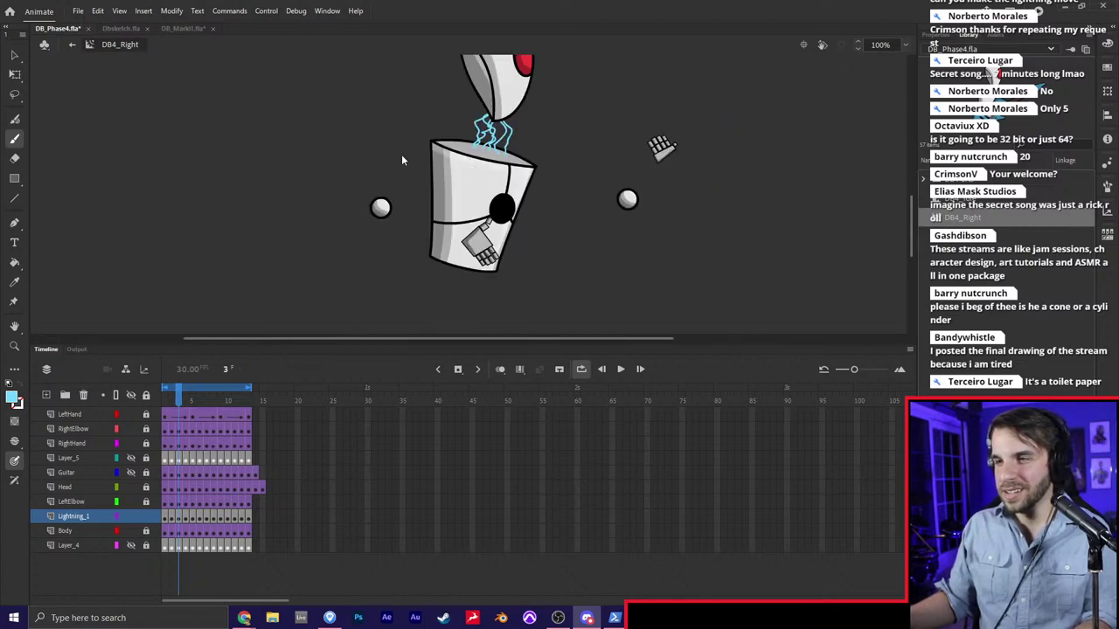
scroll(393, 146, "up", 2)
scroll(402, 147, "down", 2)
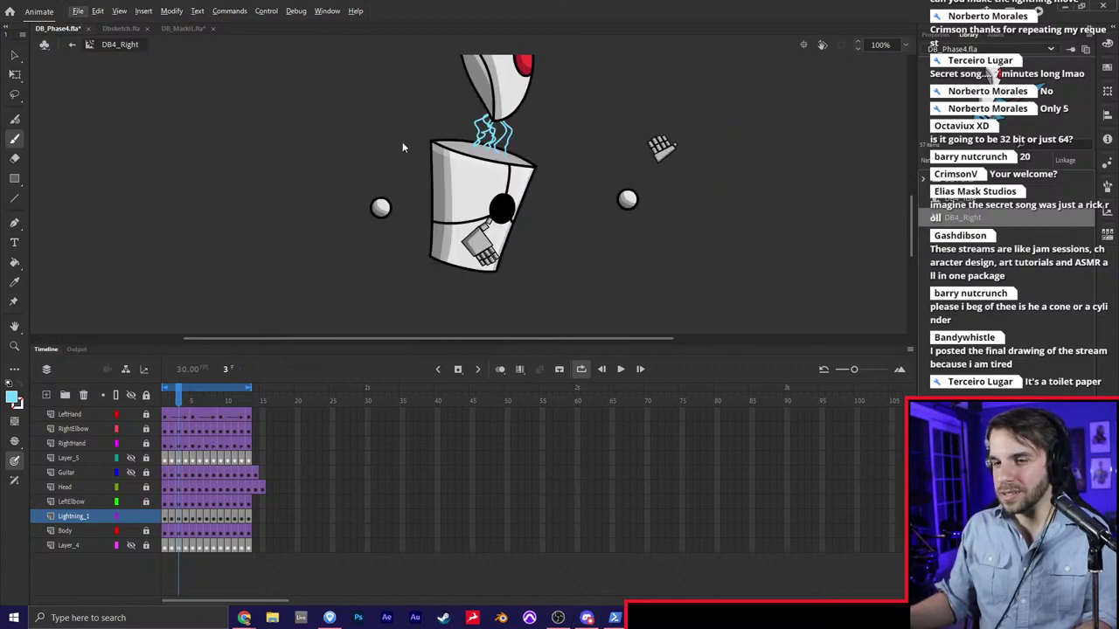
Draw zigzag lightning strands from the torso's upper left edge to the nearby elbow ball on frames 1 and 2 of Lightning_1
key("comma")
scroll(432, 175, "up", 3)
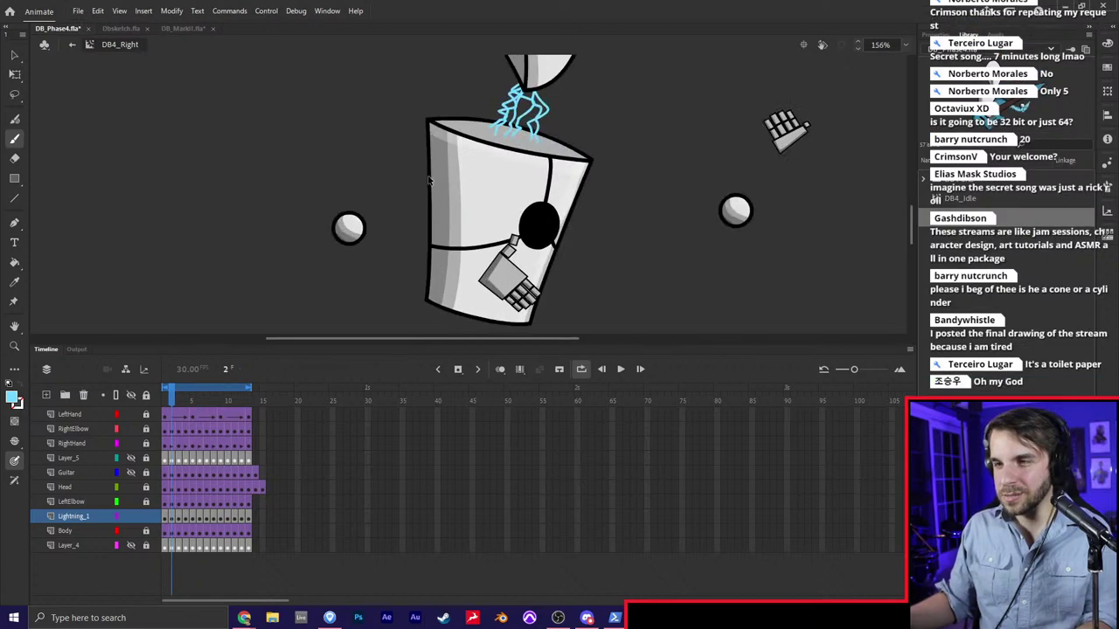
left_click_drag(356, 203, 379, 185)
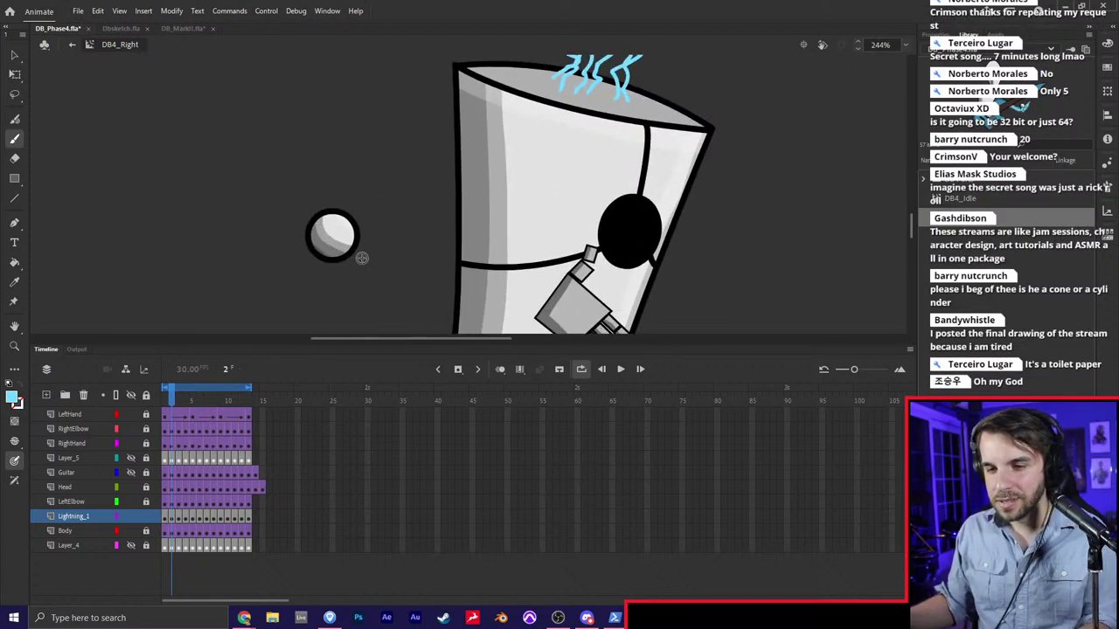
left_click_drag(481, 107, 345, 210)
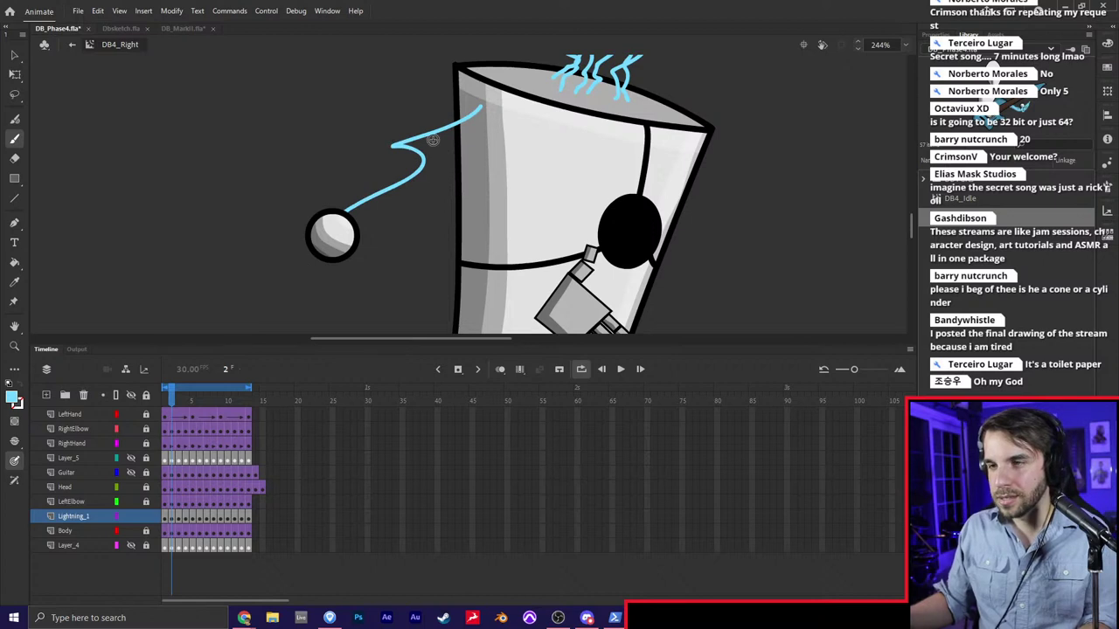
key("period")
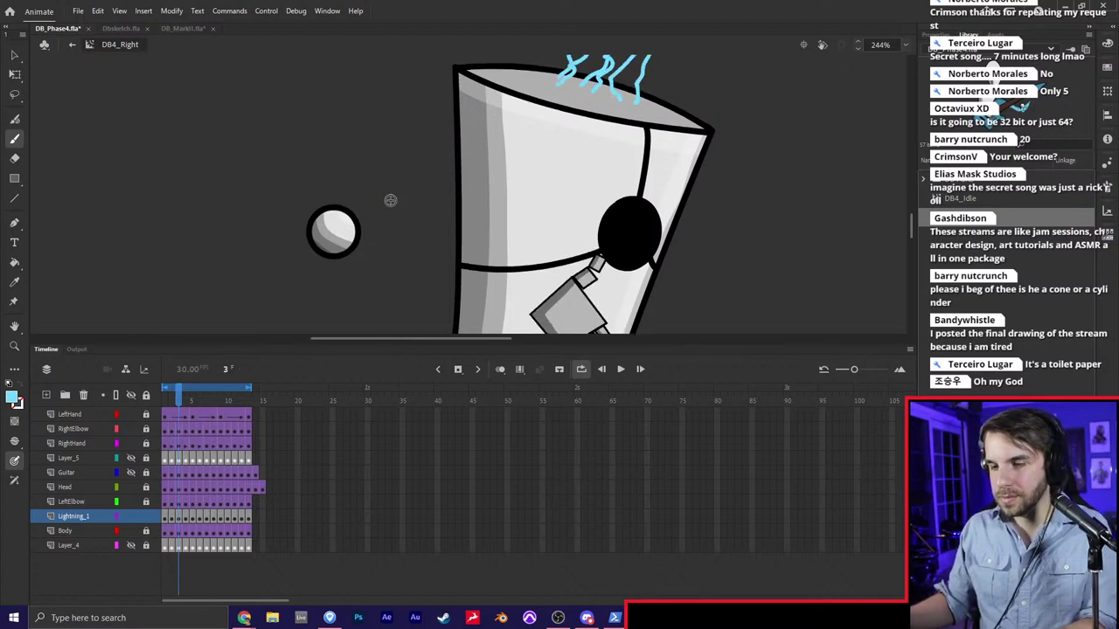
key("comma")
key("comma")
mouse_move(470, 96)
left_mouse_down()
mouse_move(363, 177)
mouse_move(355, 221)
mouse_move(379, 202)
mouse_move(339, 238)
mouse_move(344, 225)
left_mouse_up()
key("period")
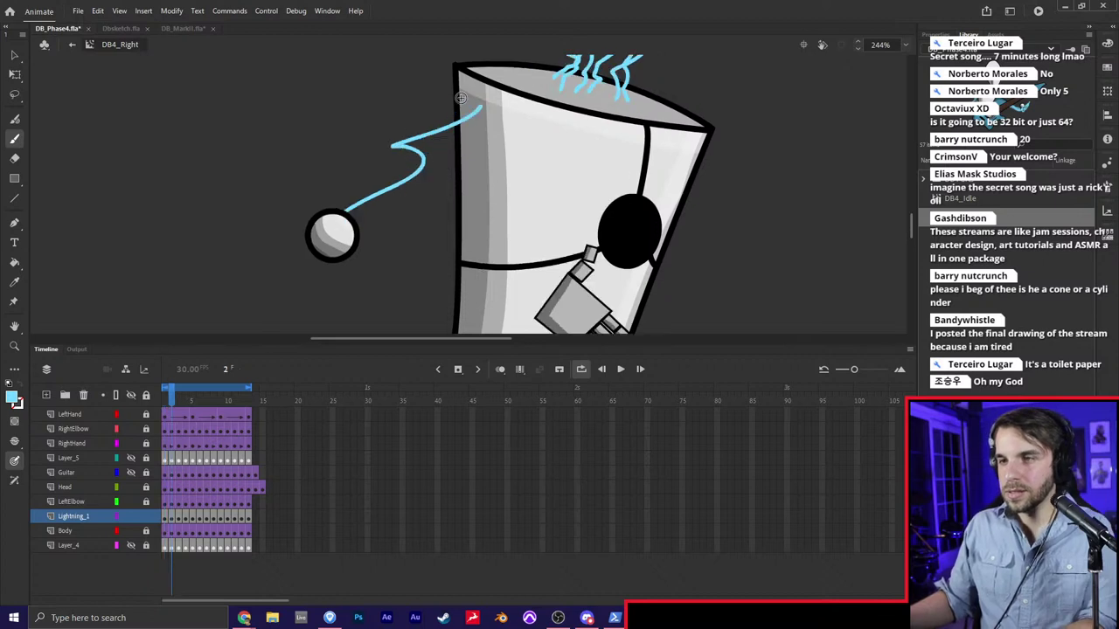
left_click_drag(460, 97, 343, 225)
left_click_drag(463, 131, 341, 236)
Draw differing torso-to-elbow lightning strands on frames 3 and 4 of Lightning_1
key("period")
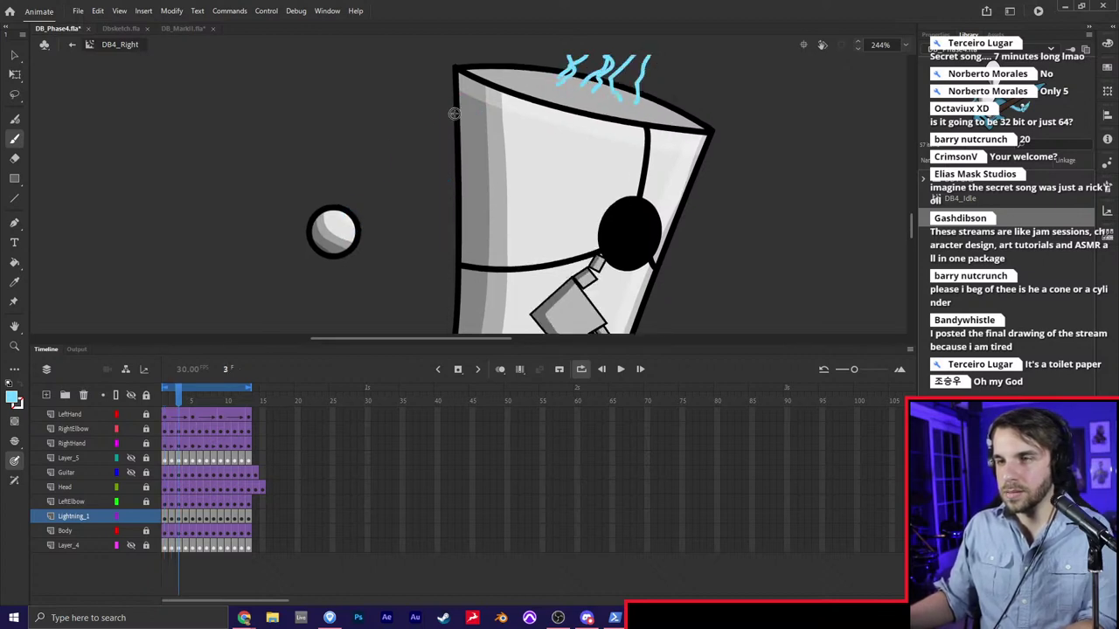
left_click_drag(454, 113, 342, 224)
mouse_move(459, 129)
left_mouse_down()
mouse_move(346, 229)
mouse_move(434, 185)
mouse_move(350, 228)
left_mouse_up()
key("period")
left_click_drag(464, 116, 328, 221)
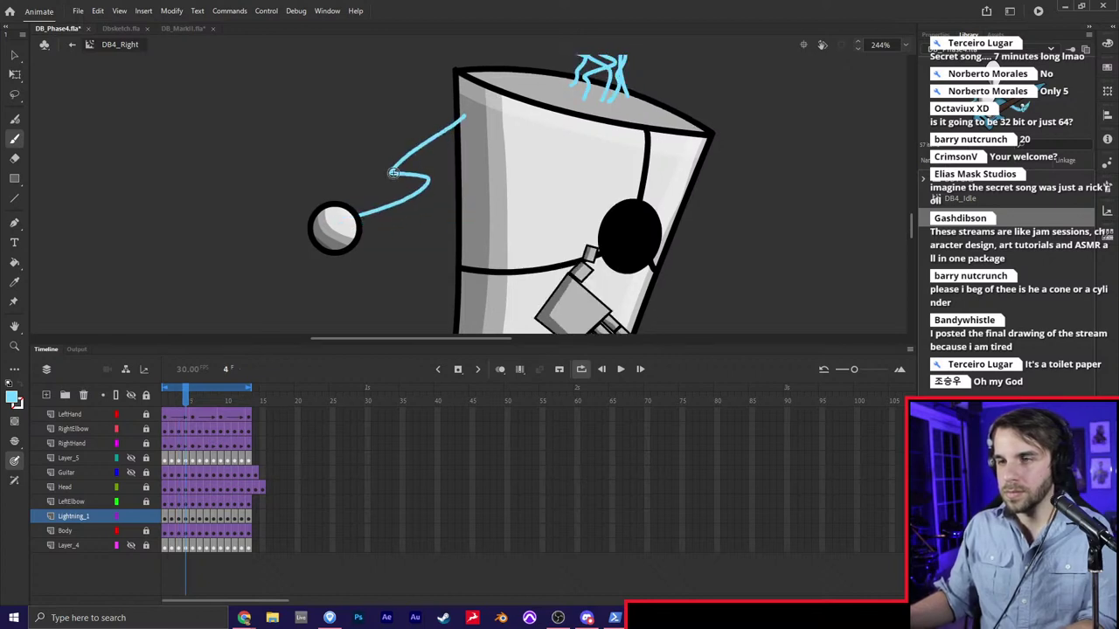
Continue the torso-to-elbow lightning on frames 5 and 6 of Lightning_1 with several jagged strands
key("period")
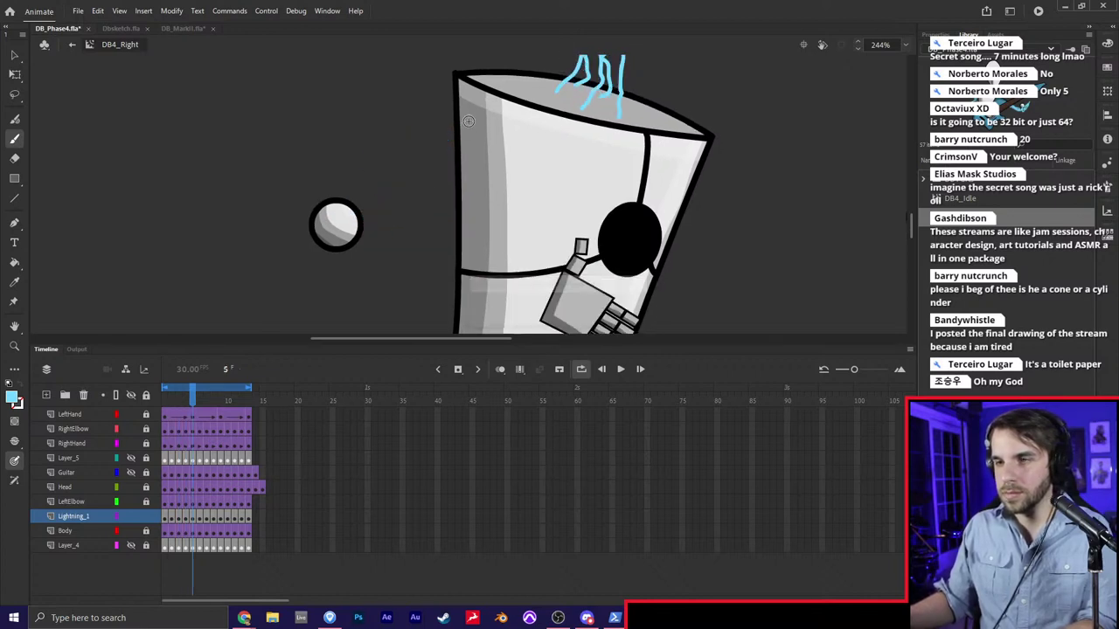
left_click_drag(470, 122, 378, 219)
left_click_drag(452, 111, 345, 211)
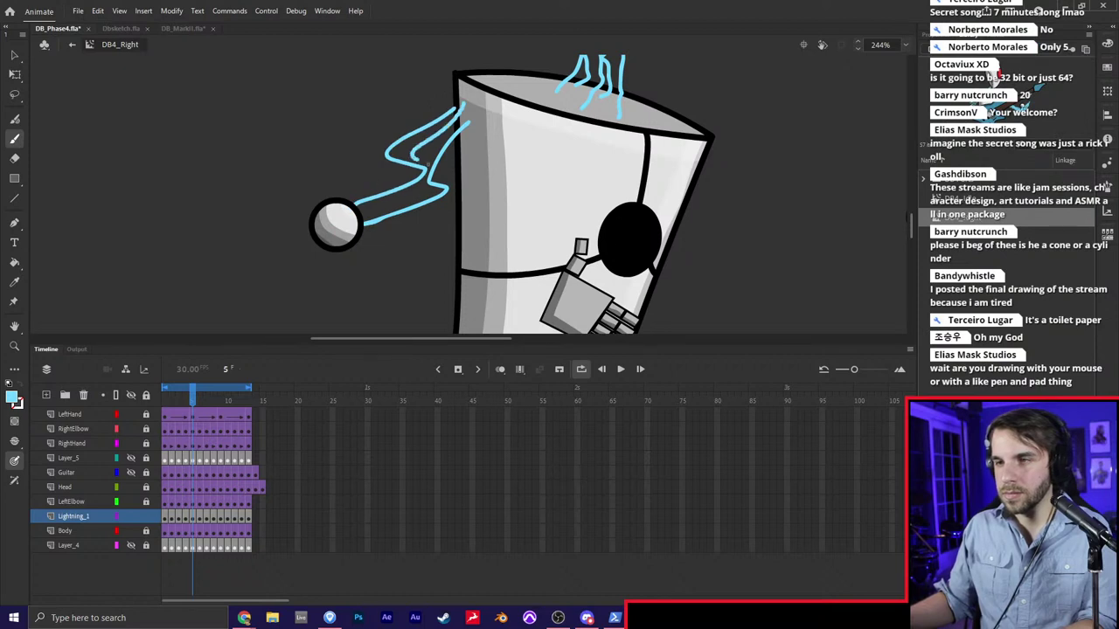
key("period")
left_click_drag(476, 118, 422, 150)
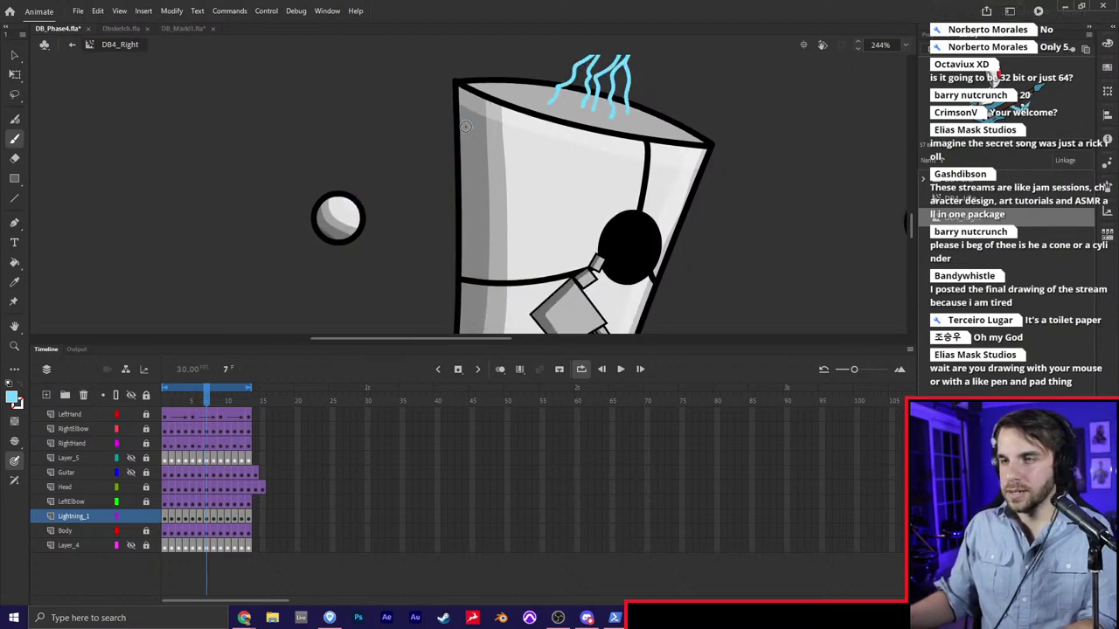
Draw the elbow lightning on frames 7 and 8 of Lightning_1, with intertwined strands running from the torso edge to the ball
key("period")
left_click_drag(482, 120, 359, 199)
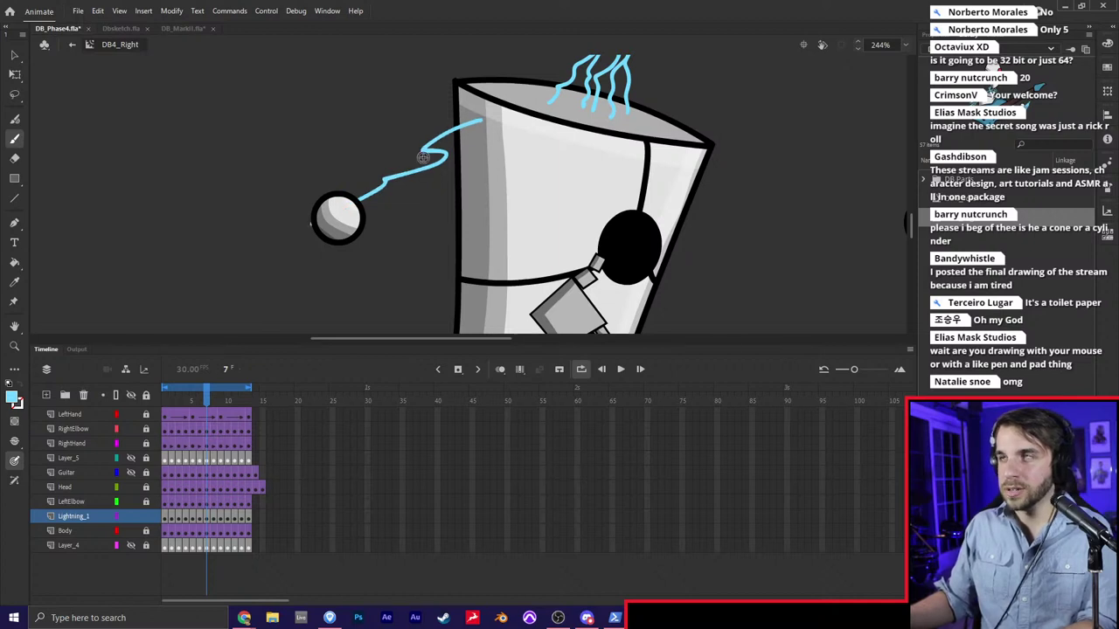
mouse_move(453, 152)
left_mouse_down()
mouse_move(437, 179)
mouse_move(372, 206)
left_mouse_up()
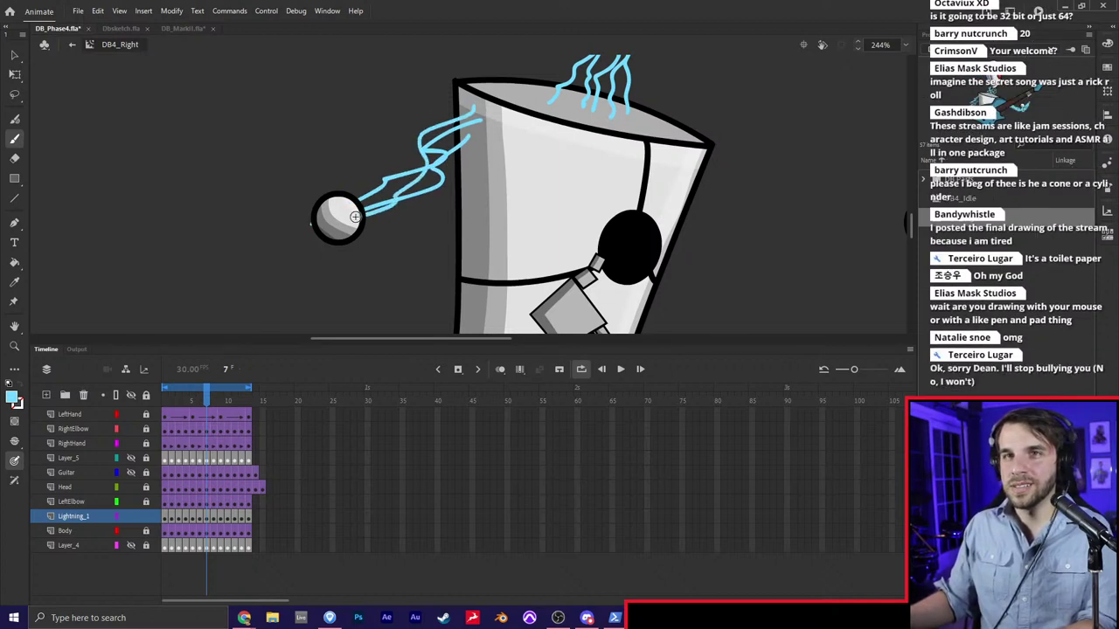
key("period")
left_click_drag(455, 154, 358, 212)
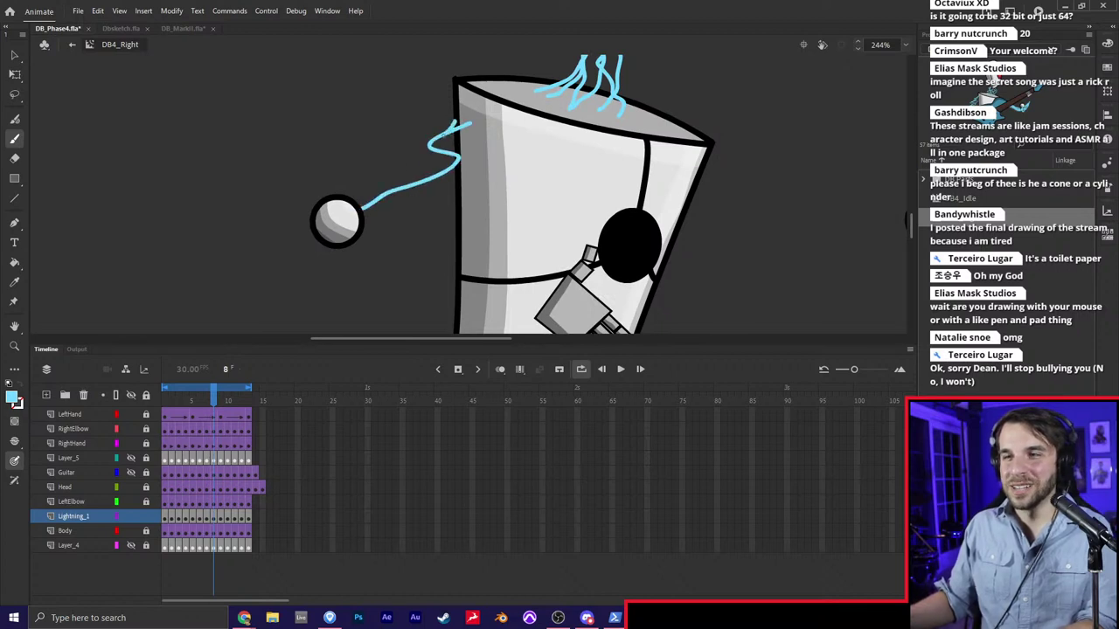
left_click_drag(414, 151, 358, 223)
Draw new variations of the torso-to-elbow lightning on frames 9 and 10 of Lightning_1
key("period")
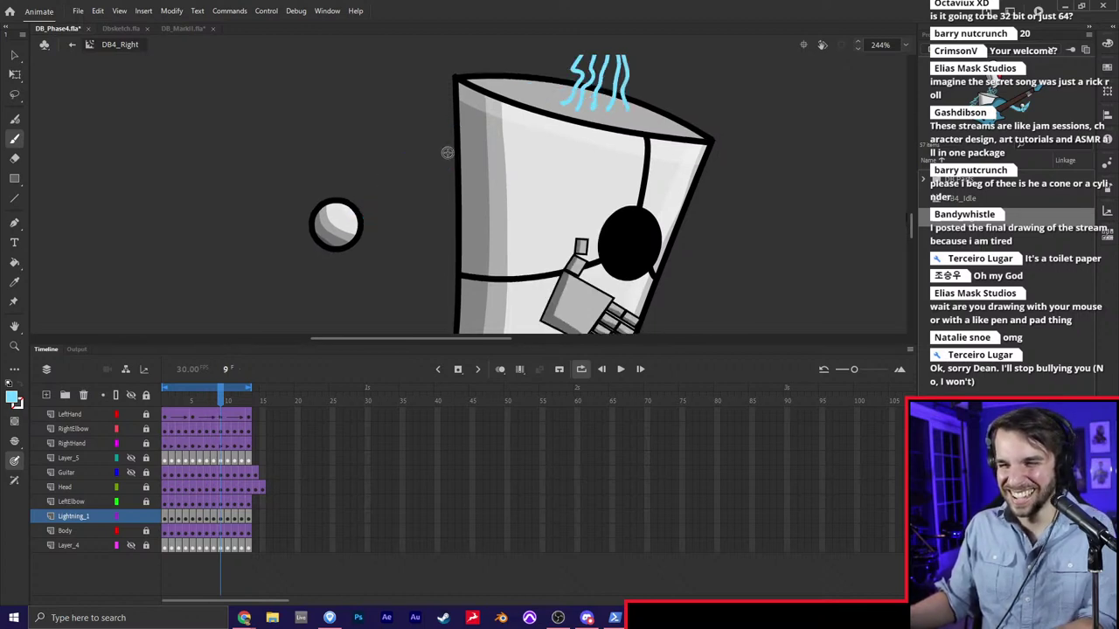
left_click_drag(453, 154, 351, 227)
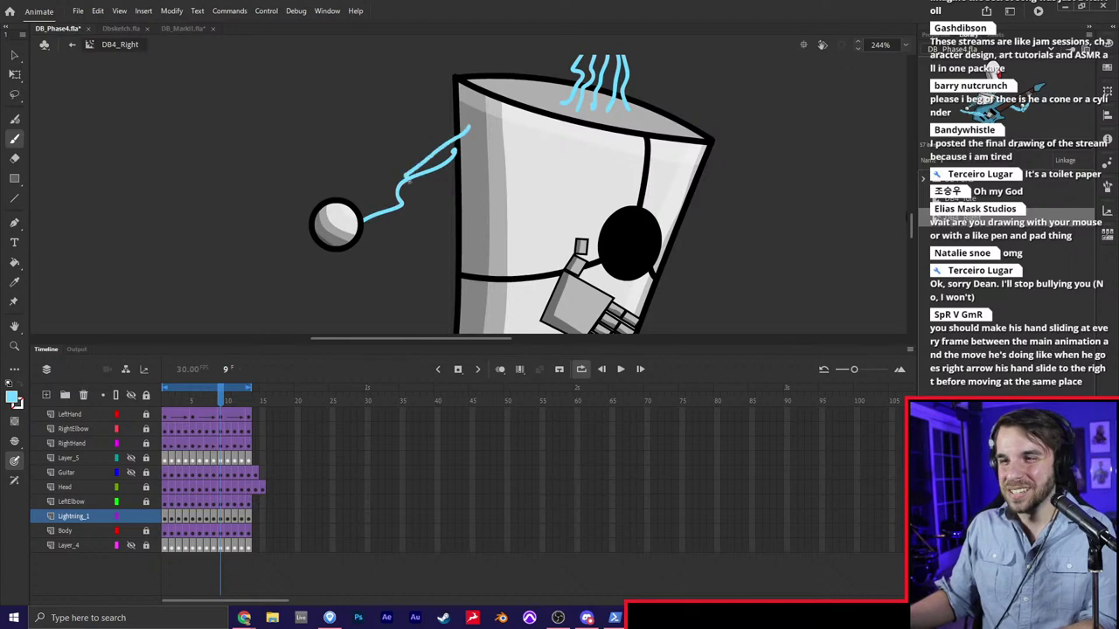
key("period")
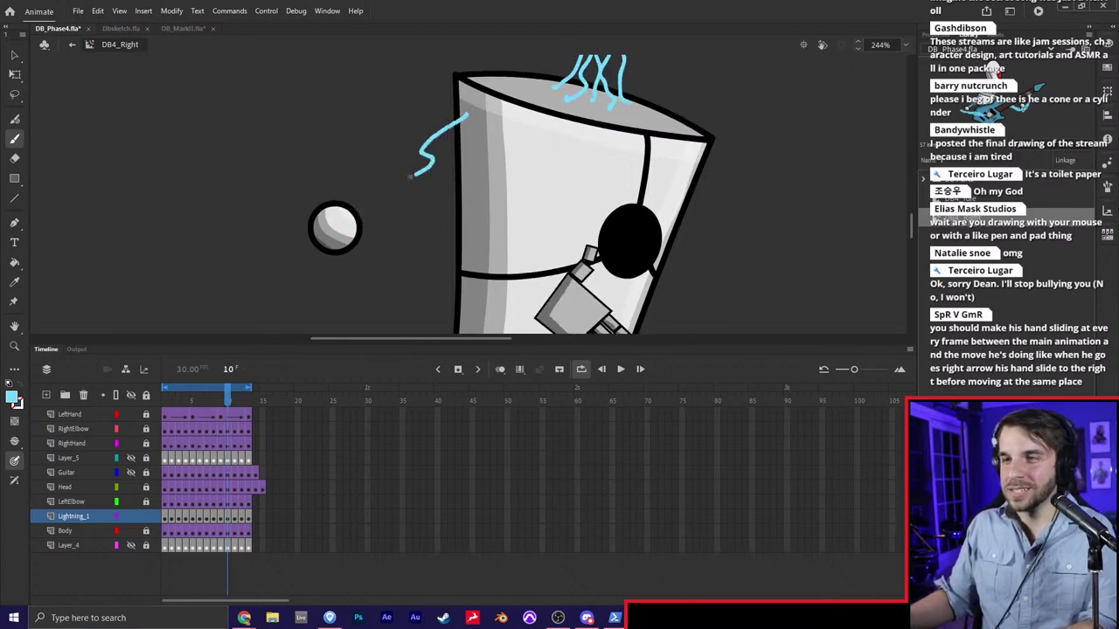
left_click_drag(411, 175, 334, 229)
left_click_drag(467, 118, 339, 237)
left_click_drag(467, 111, 340, 228)
Complete the torso-to-elbow lightning on frames 11 to 13 of Lightning_1 with wavy strands reaching the elbow ball
key("period")
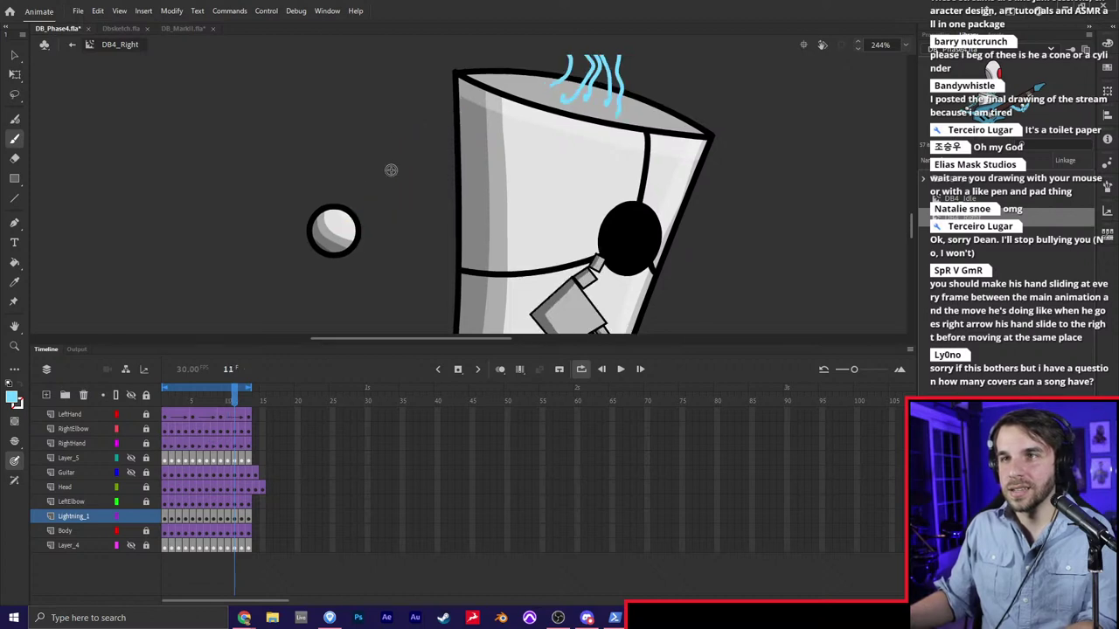
left_click_drag(445, 127, 351, 225)
mouse_move(450, 127)
left_mouse_down()
mouse_move(399, 222)
mouse_move(331, 244)
mouse_move(382, 222)
mouse_move(342, 233)
mouse_move(395, 166)
mouse_move(341, 235)
mouse_move(409, 176)
mouse_move(335, 242)
mouse_move(434, 138)
mouse_move(354, 234)
left_mouse_up()
key("period")
key("period")
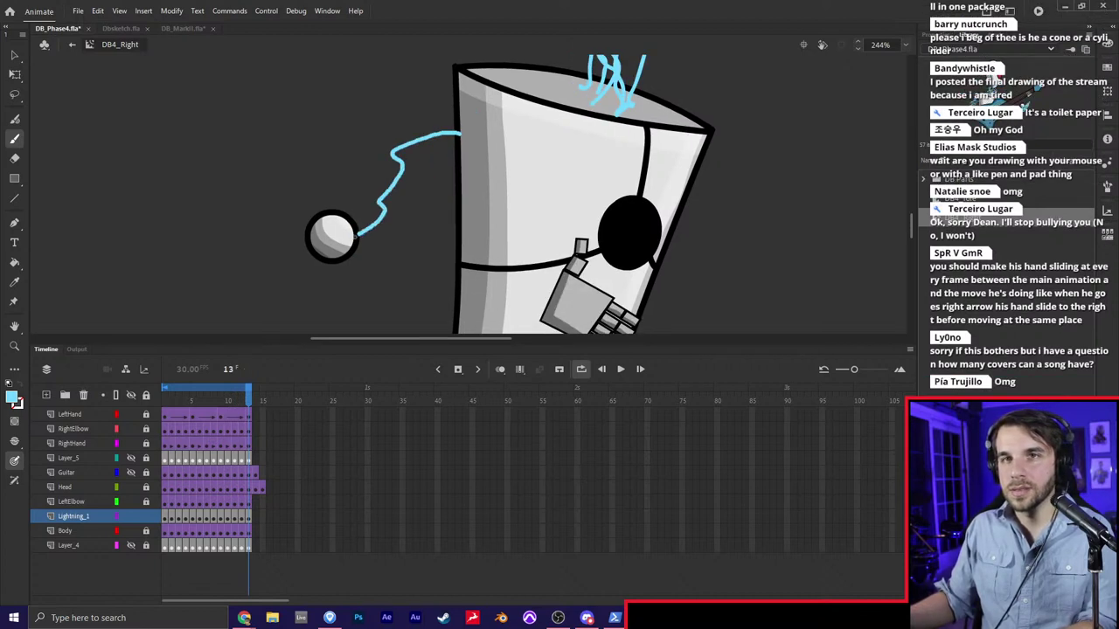
left_click_drag(455, 121, 359, 239)
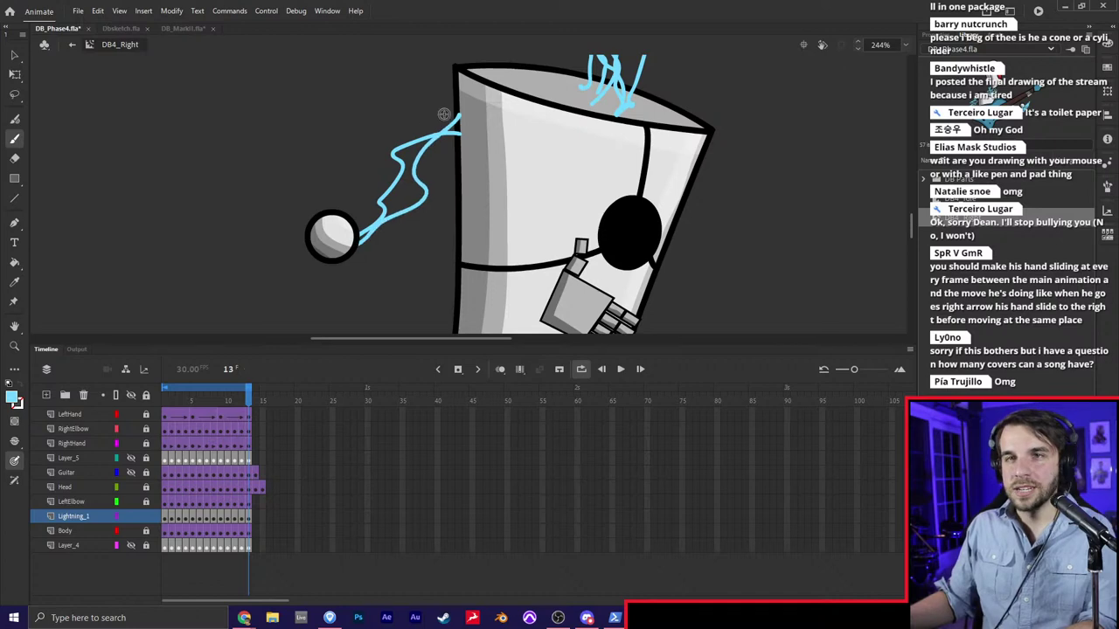
left_click_drag(446, 116, 336, 217)
key("period")
key("comma")
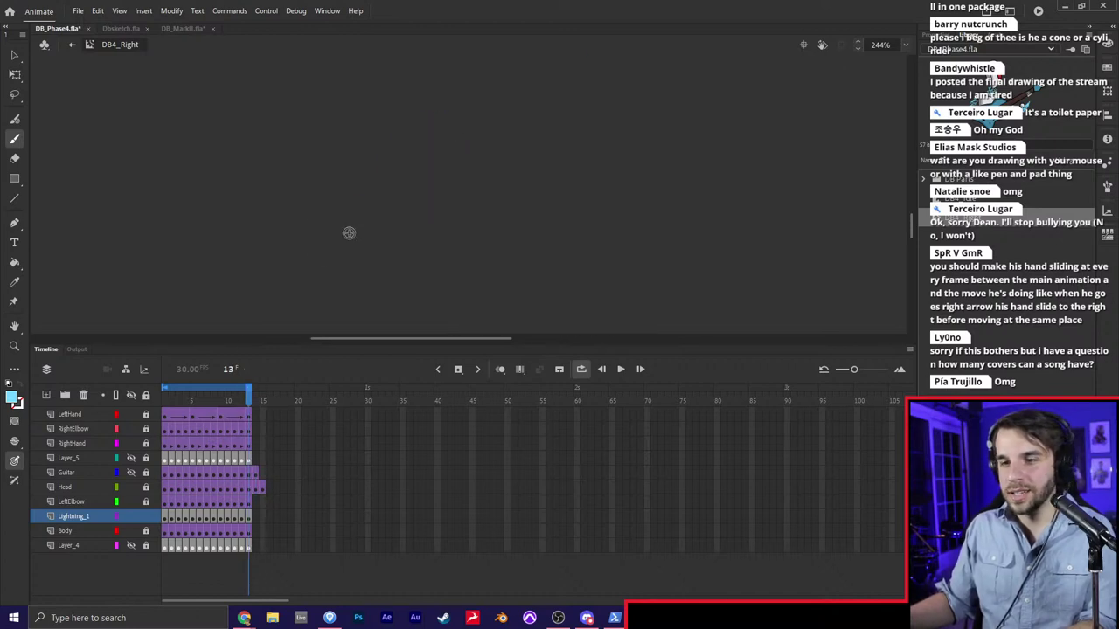
Play the loop from frame 1 to review the torso-to-elbow lightning in motion
key("comma")
left_click(165, 398)
scroll(530, 217, "down", 3)
left_click_drag(524, 229, 448, 255)
key("Return")
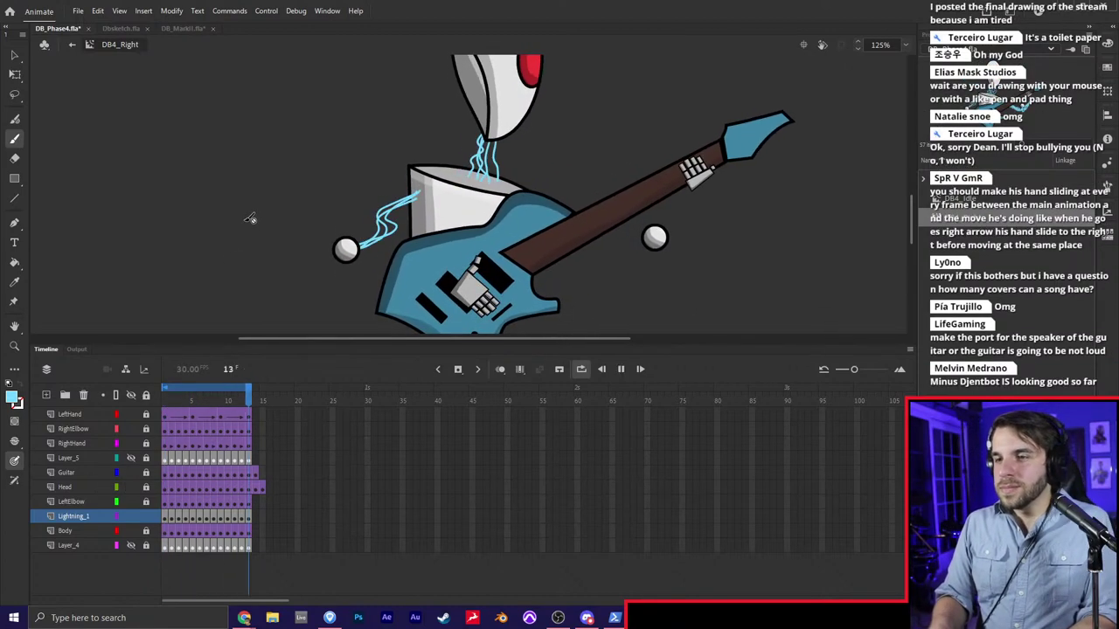
key("Return")
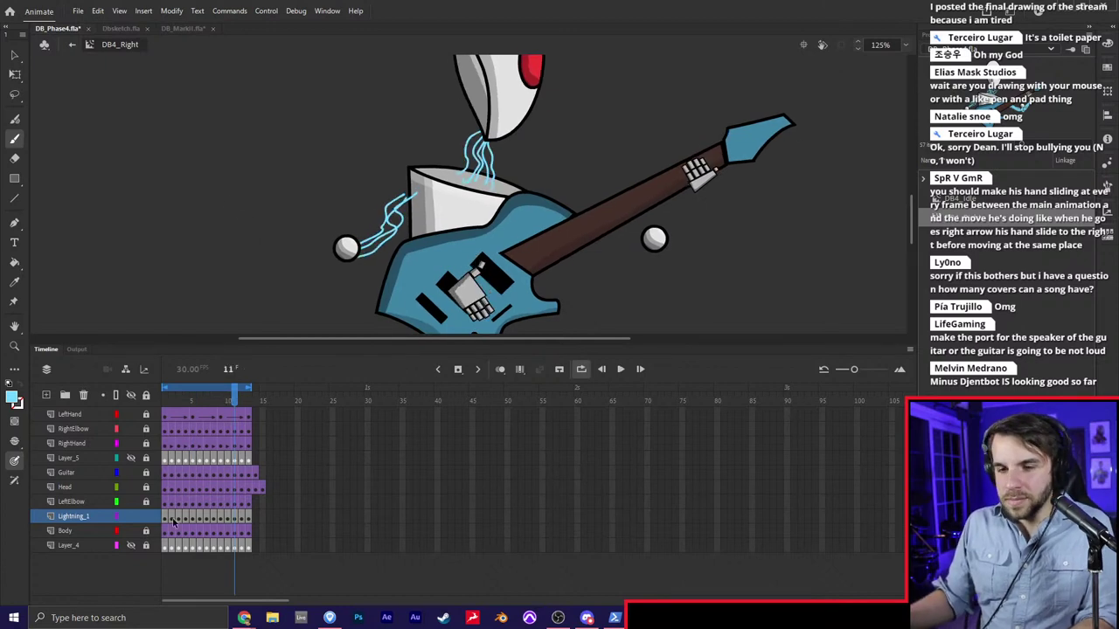
Copy the glow filter from Layer_4 and apply it to all frames of Lightning_1
left_click(77, 546)
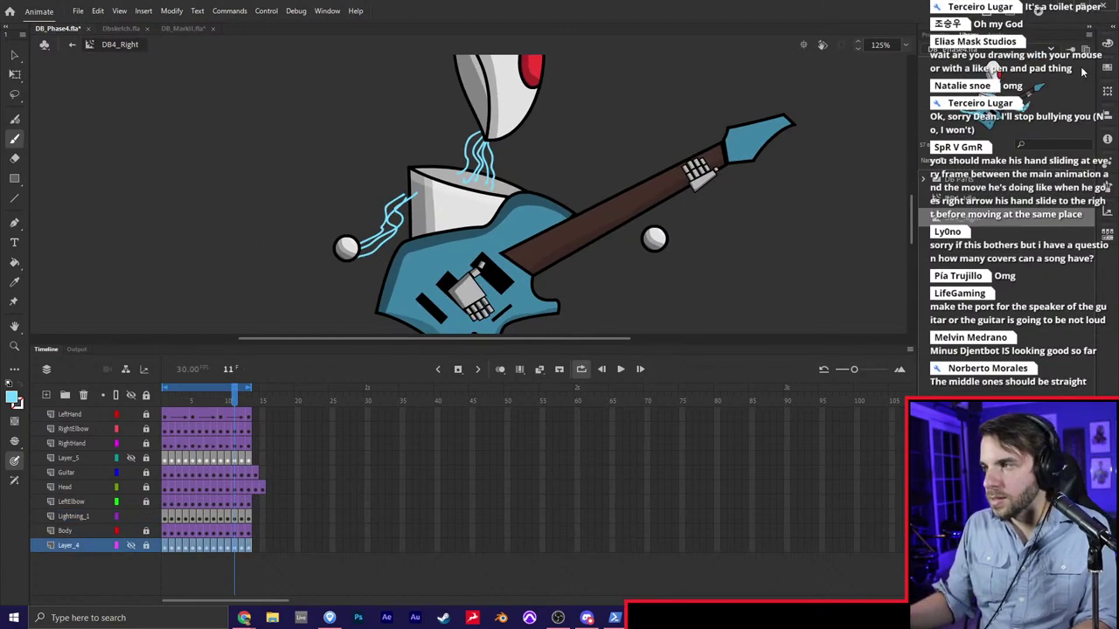
left_click(936, 35)
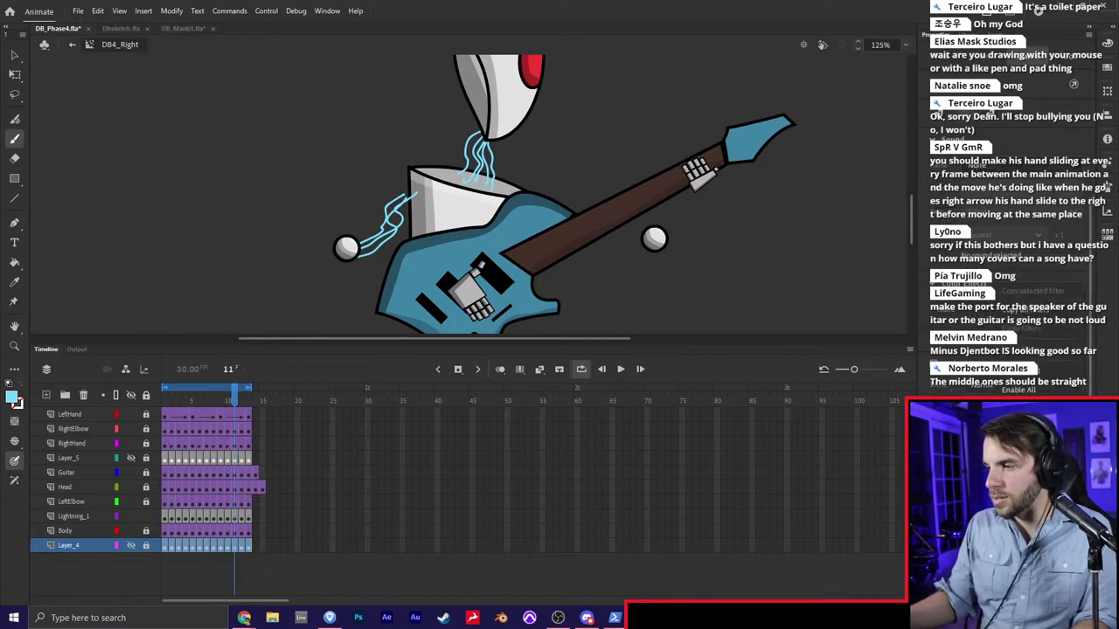
left_click(85, 517)
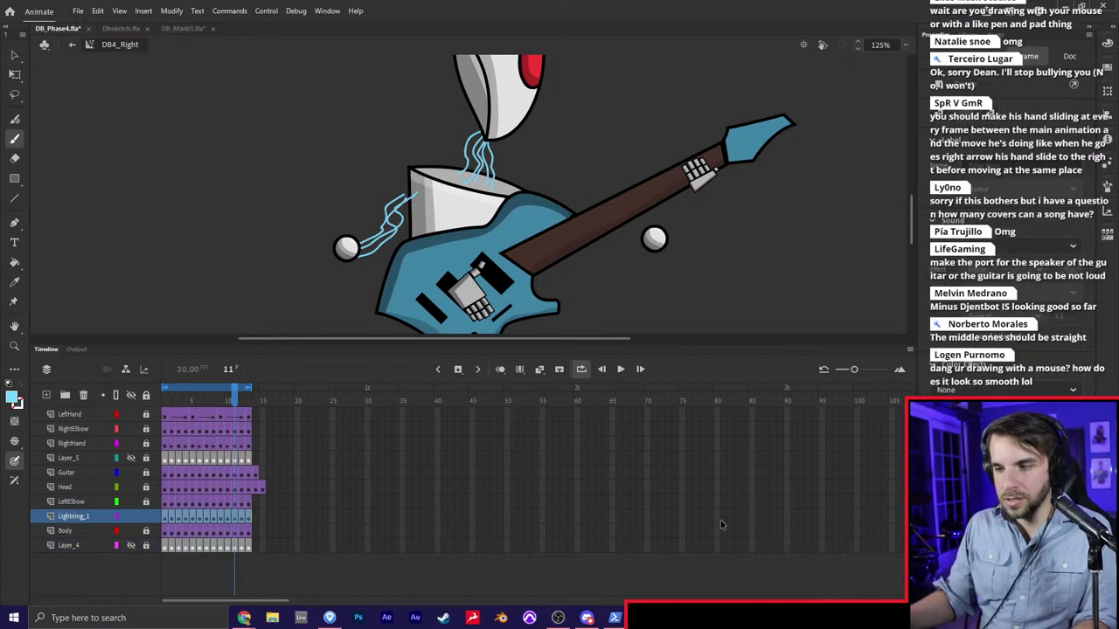
left_click(1021, 409)
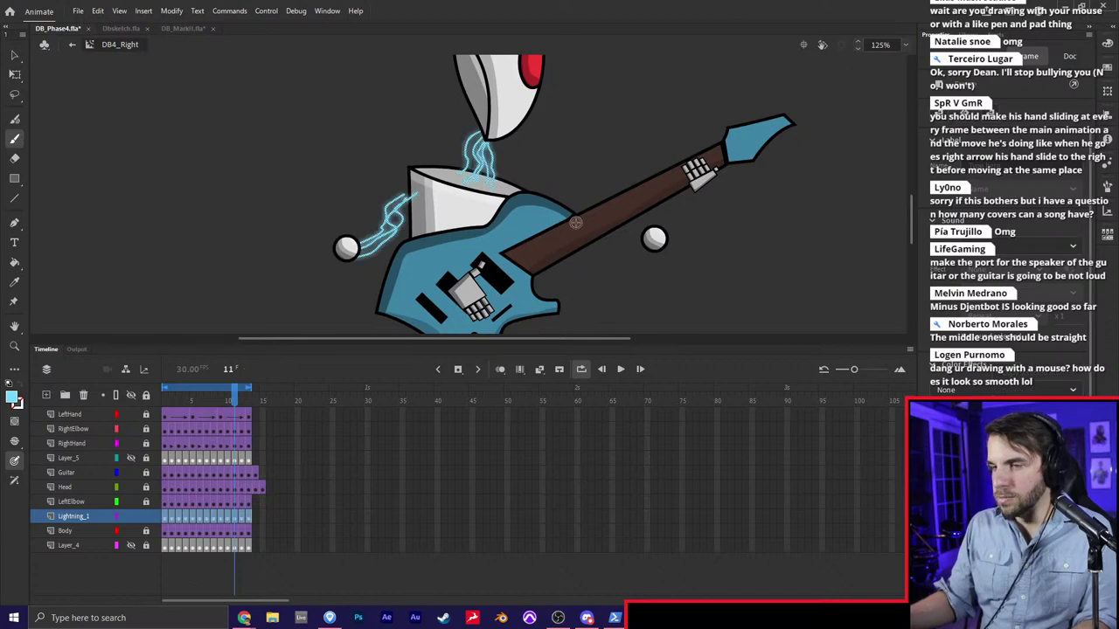
Play back the loop to check the glowing lightning and save DB_Phase4.fla
left_click(15, 56)
key("Return")
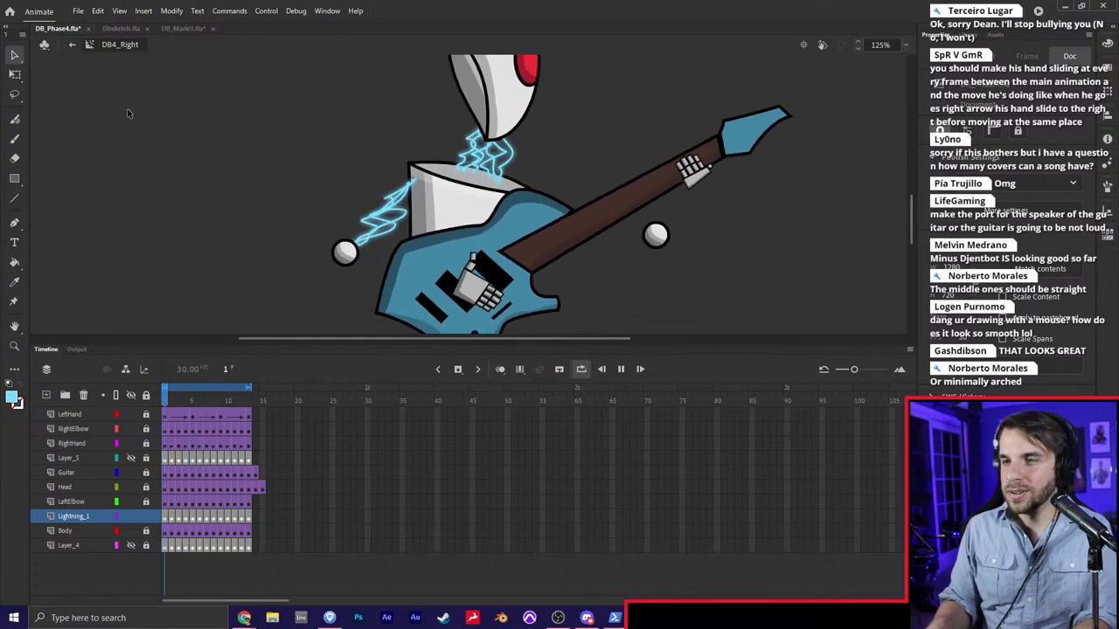
key("ctrl+s")
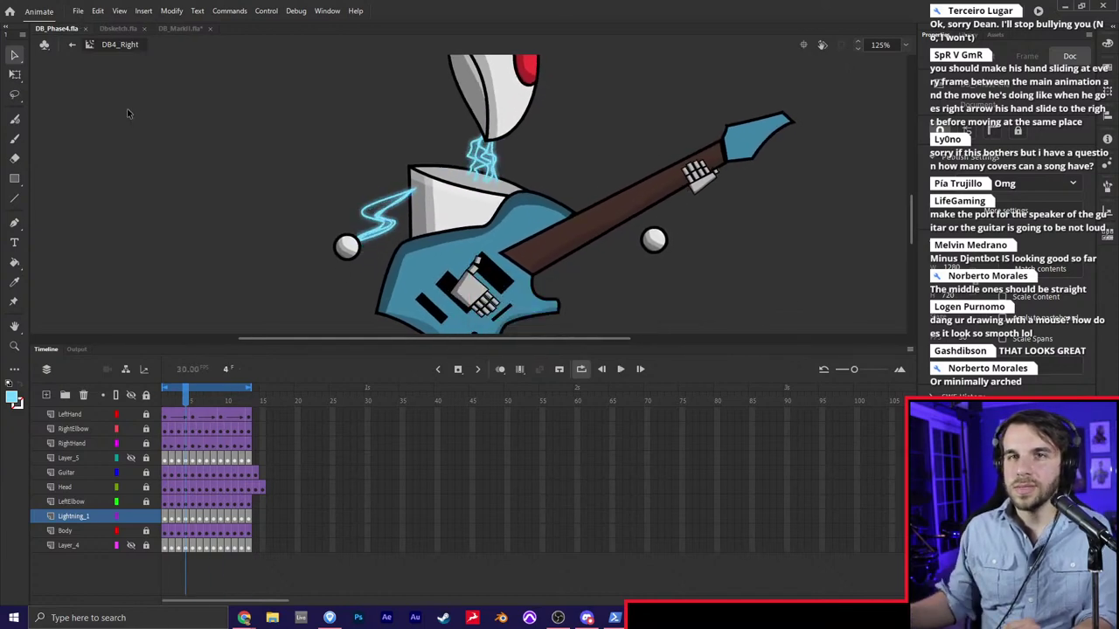
Show and unlock Layer_5 and remove its old arm lightning from all frames
scroll(382, 258, "up", 3)
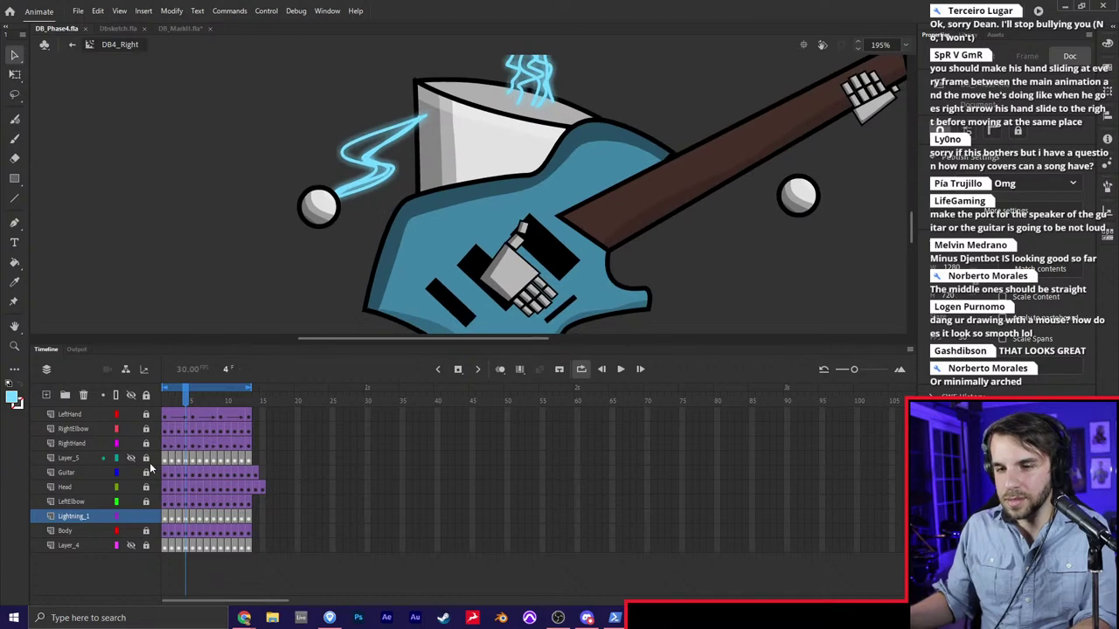
left_click(132, 458)
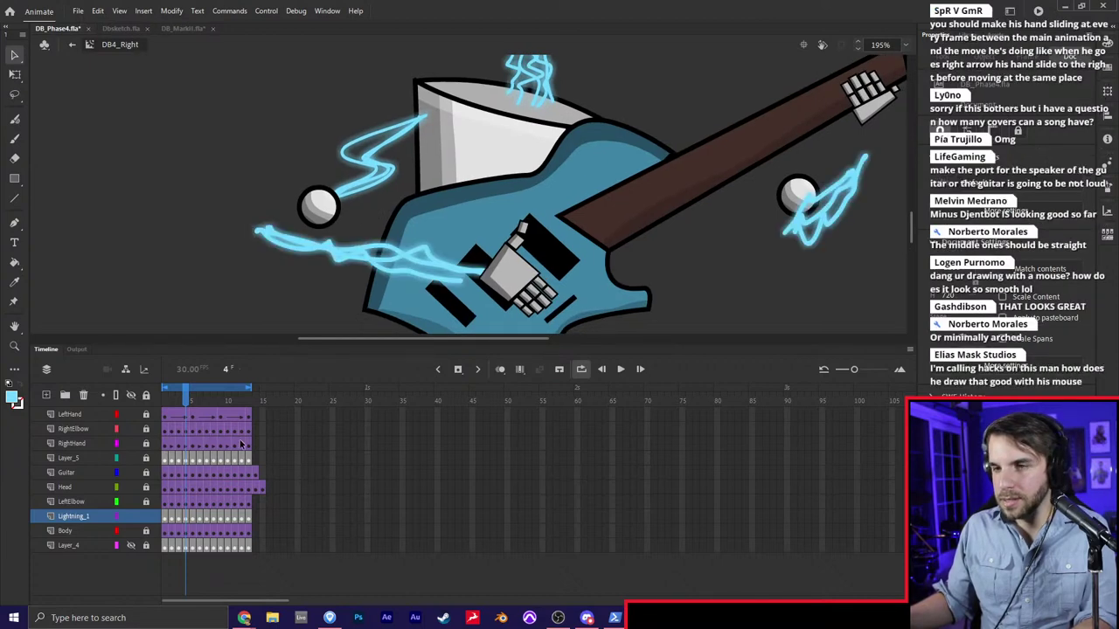
left_click_drag(260, 457, 165, 458)
key("shift+F5")
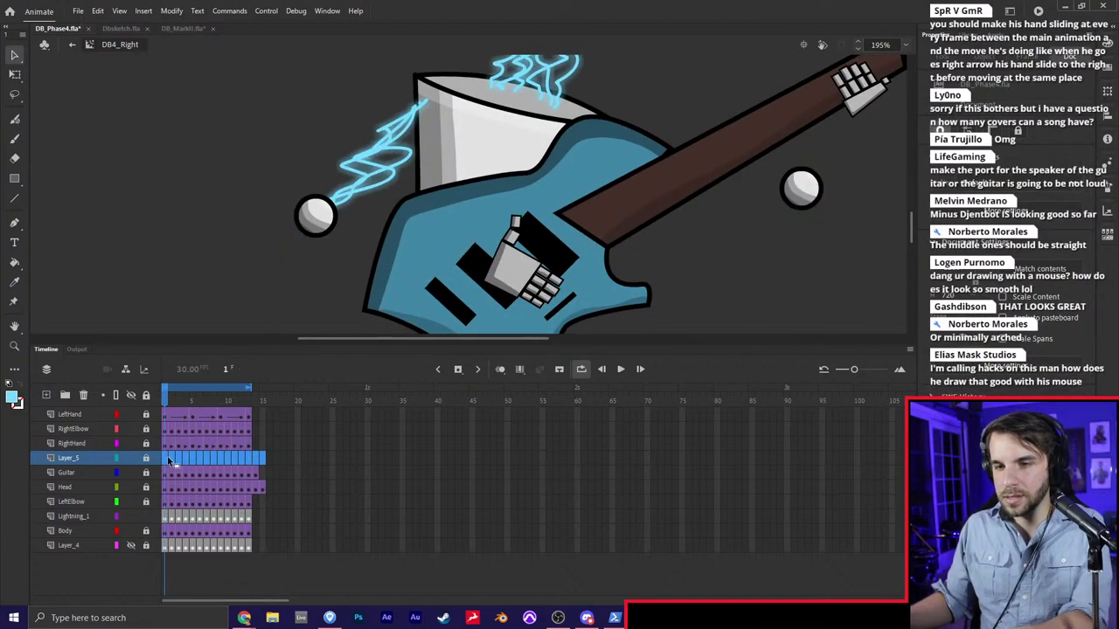
left_click(169, 459)
left_click(163, 459)
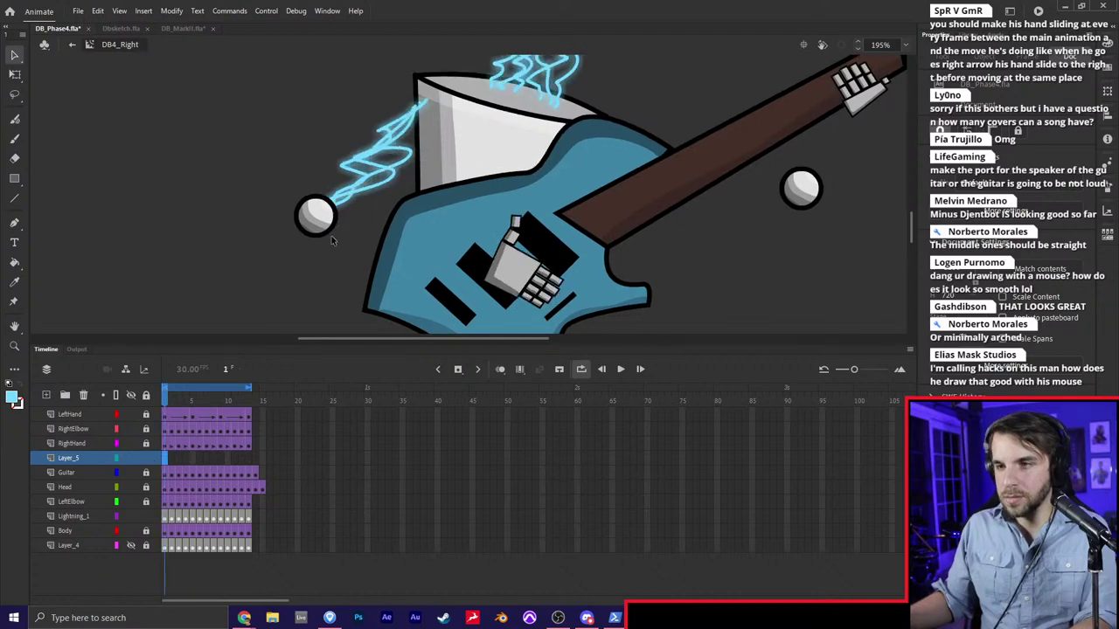
Fill Layer_5 with blank keyframes on frames 1 to 13, matching the loop length
right_click(255, 455)
left_click(248, 455)
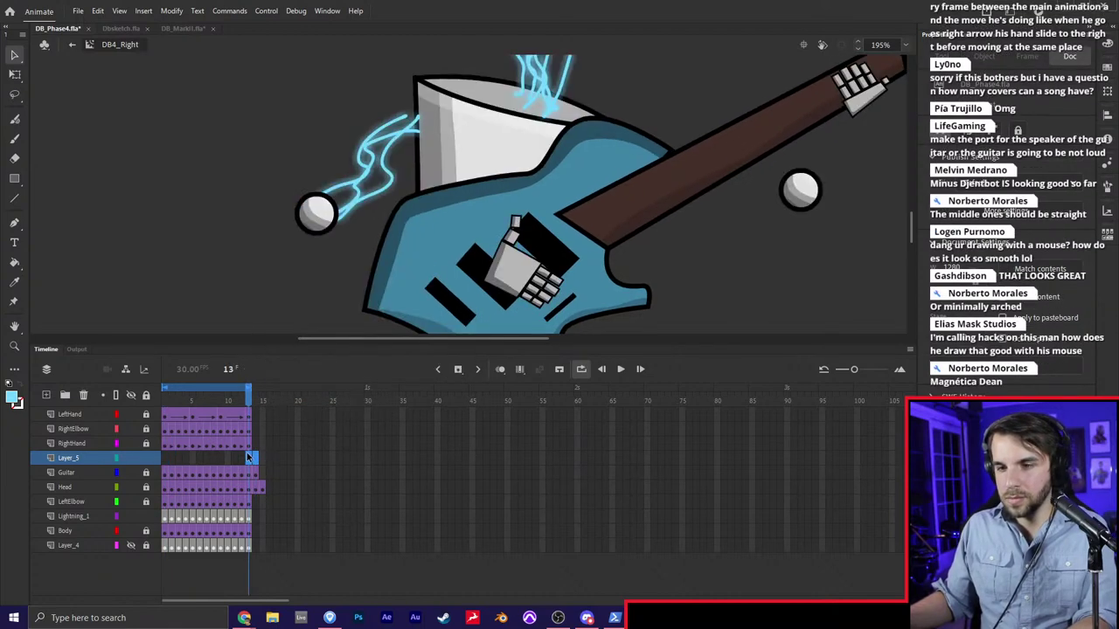
left_click(162, 459)
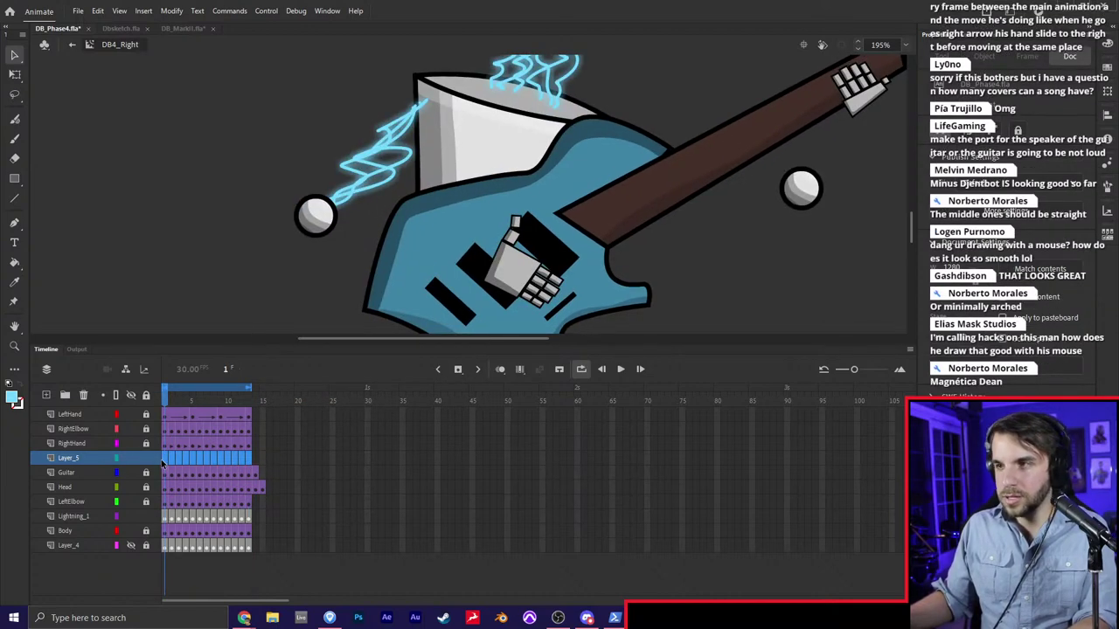
left_click(249, 459, "shift")
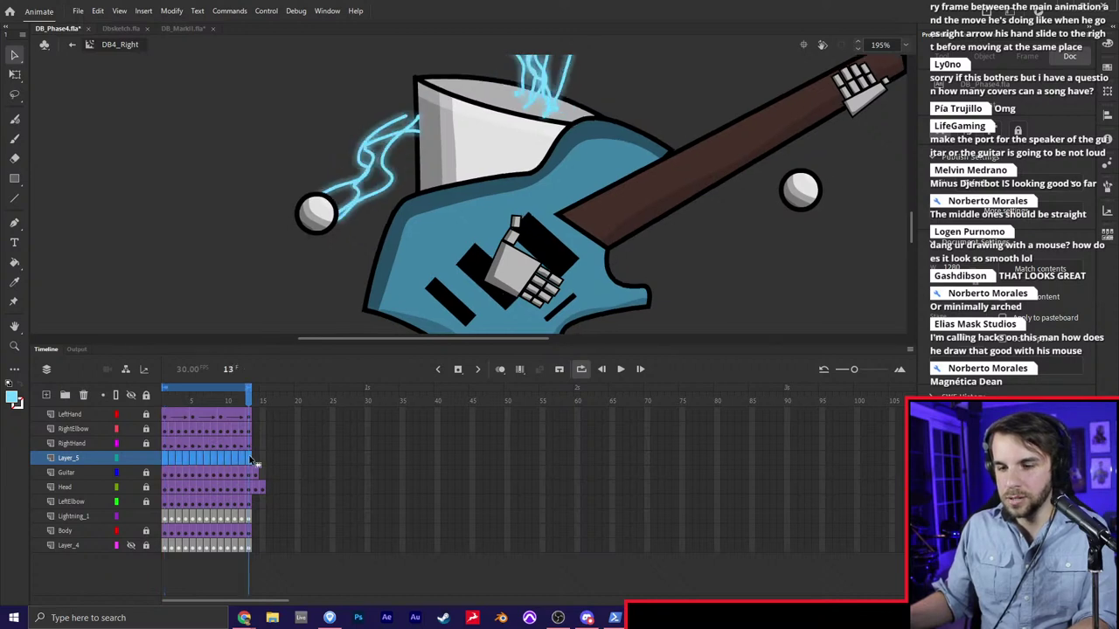
key("F7")
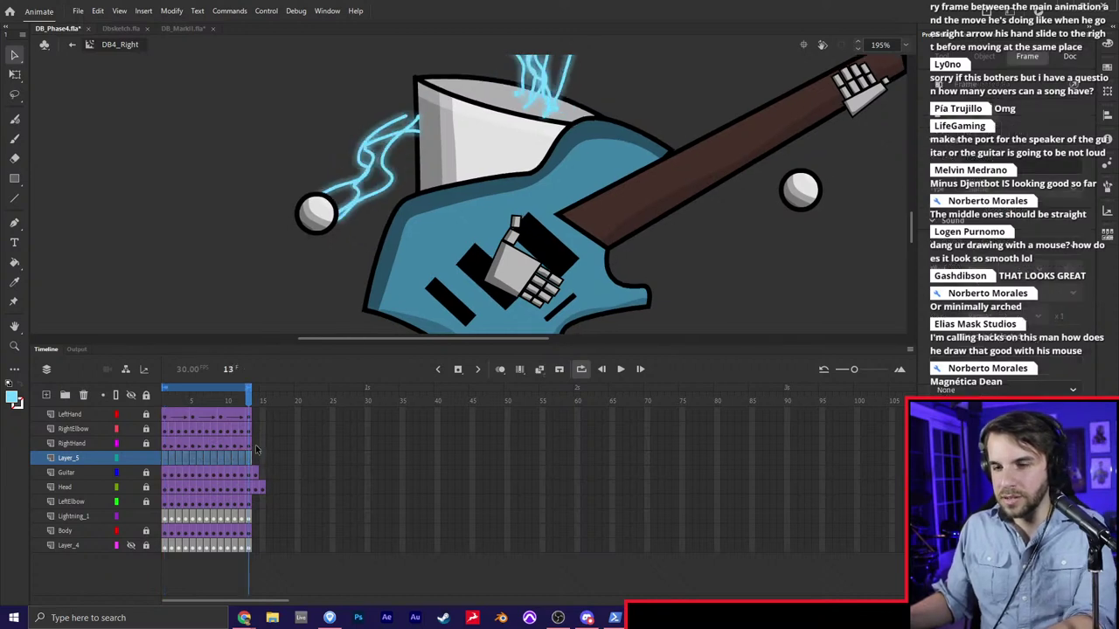
Draw light-blue brush lightning from the elbow ball to the strumming hand on frames 1 and 2 of Layer_5, using several jagged strands
left_click(165, 458)
key("b")
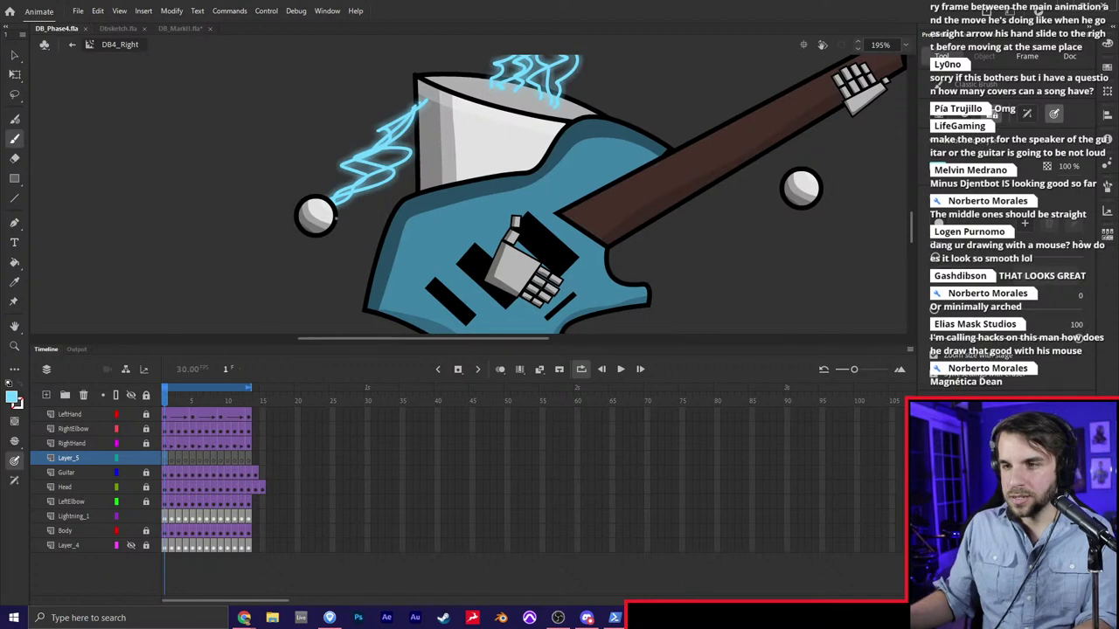
left_click_drag(333, 217, 476, 257)
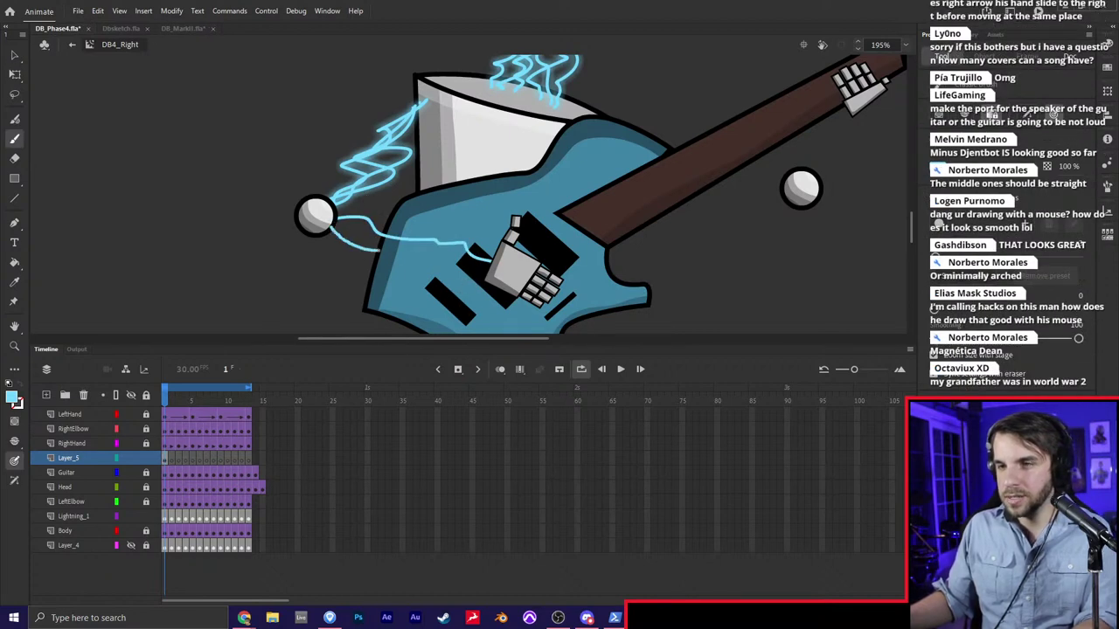
left_click_drag(339, 220, 496, 255)
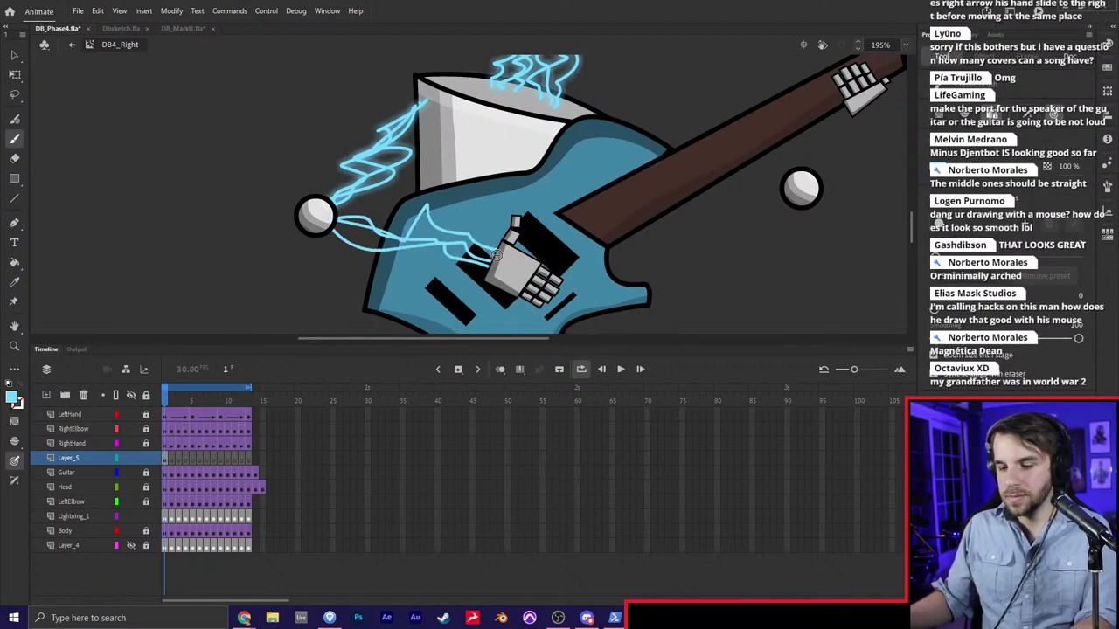
key(".")
mouse_move(322, 217)
left_mouse_down()
mouse_move(428, 259)
mouse_move(512, 267)
left_mouse_up()
left_click_drag(337, 217, 502, 254)
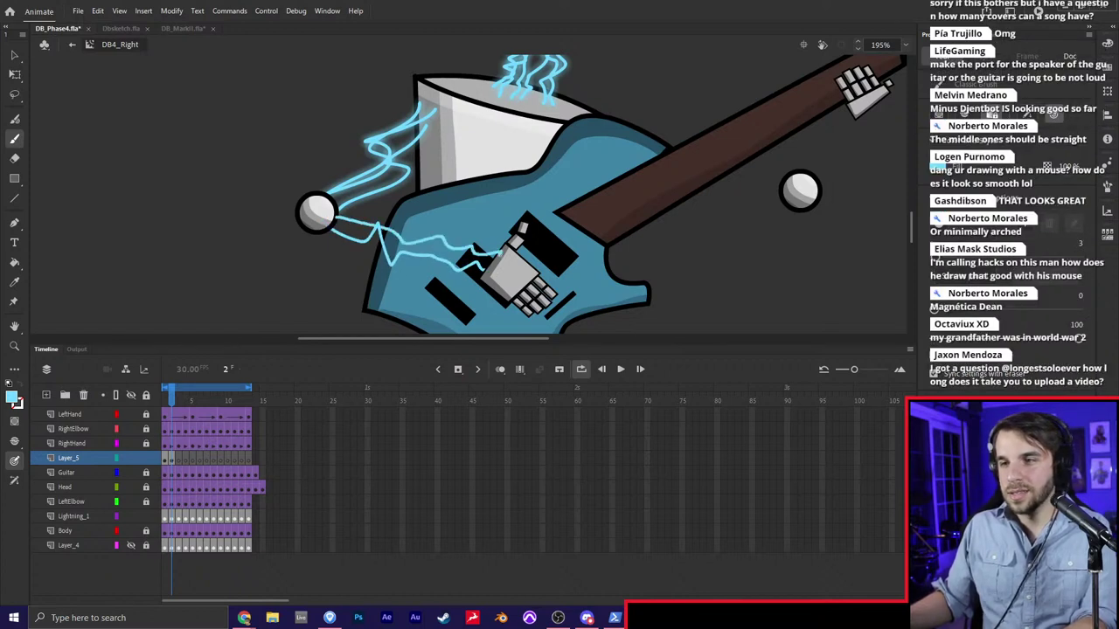
left_click_drag(339, 215, 485, 266)
Draw new variations of the elbow-to-hand lightning on frames 3 and 4 of Layer_5
key(".")
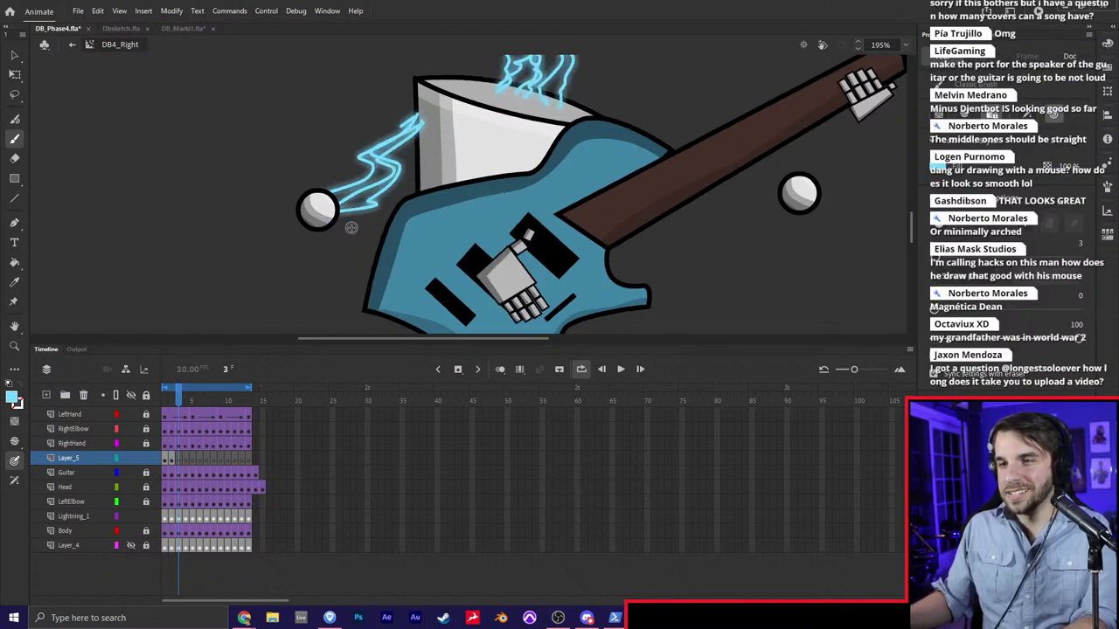
mouse_move(341, 219)
left_mouse_down()
mouse_move(423, 255)
mouse_move(481, 269)
mouse_move(400, 243)
mouse_move(486, 259)
left_mouse_up()
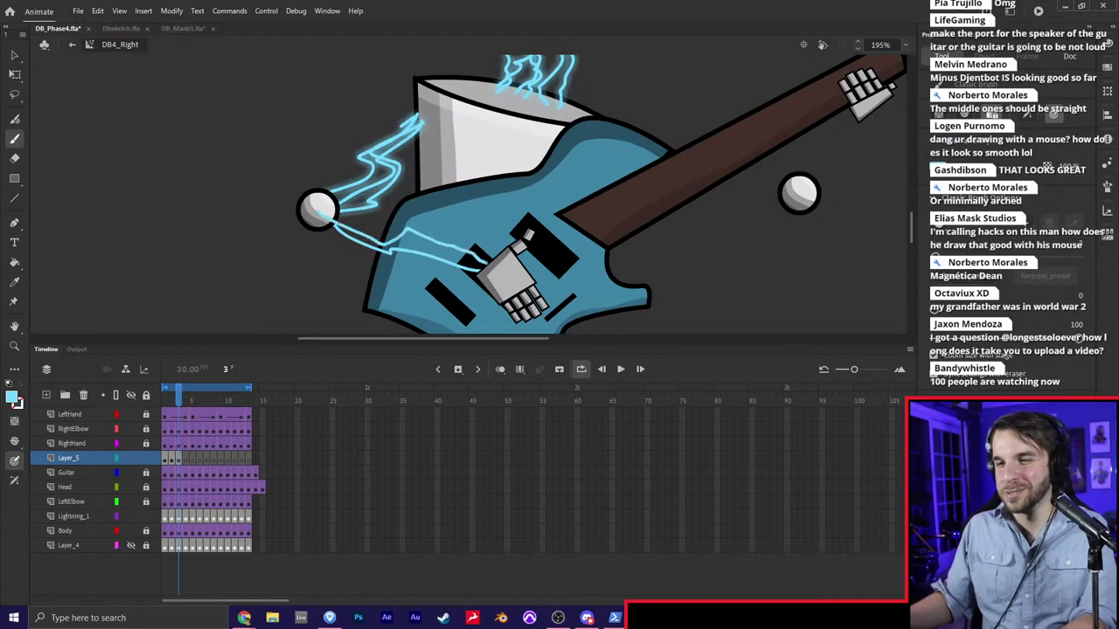
mouse_move(336, 213)
left_mouse_down()
mouse_move(437, 257)
mouse_move(498, 267)
mouse_move(358, 242)
mouse_move(479, 271)
left_mouse_up()
key(".")
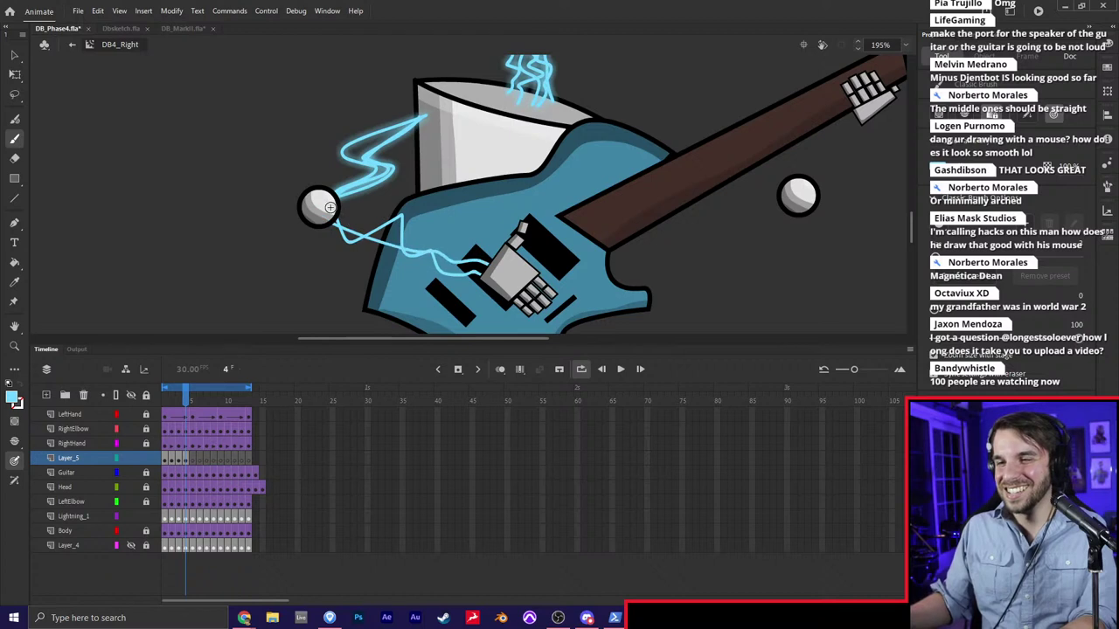
Continue the elbow-to-hand lightning on frames 5 and 6 of Layer_5 with overlapping wavy strands ending at the strumming hand
key(".")
left_click_drag(438, 238, 481, 255)
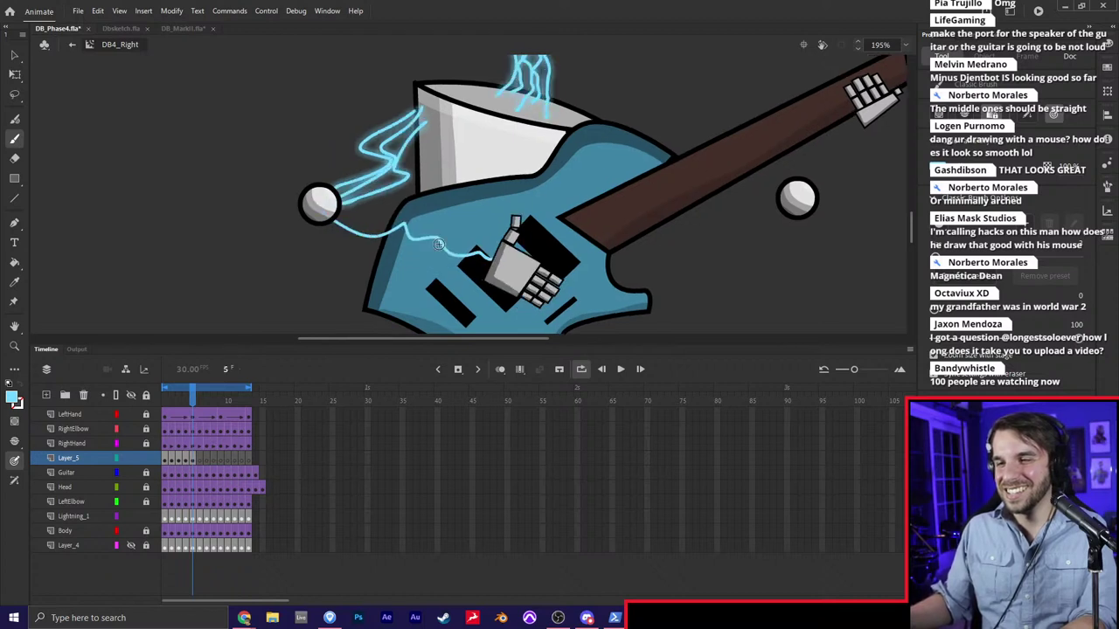
left_click_drag(367, 220, 479, 257)
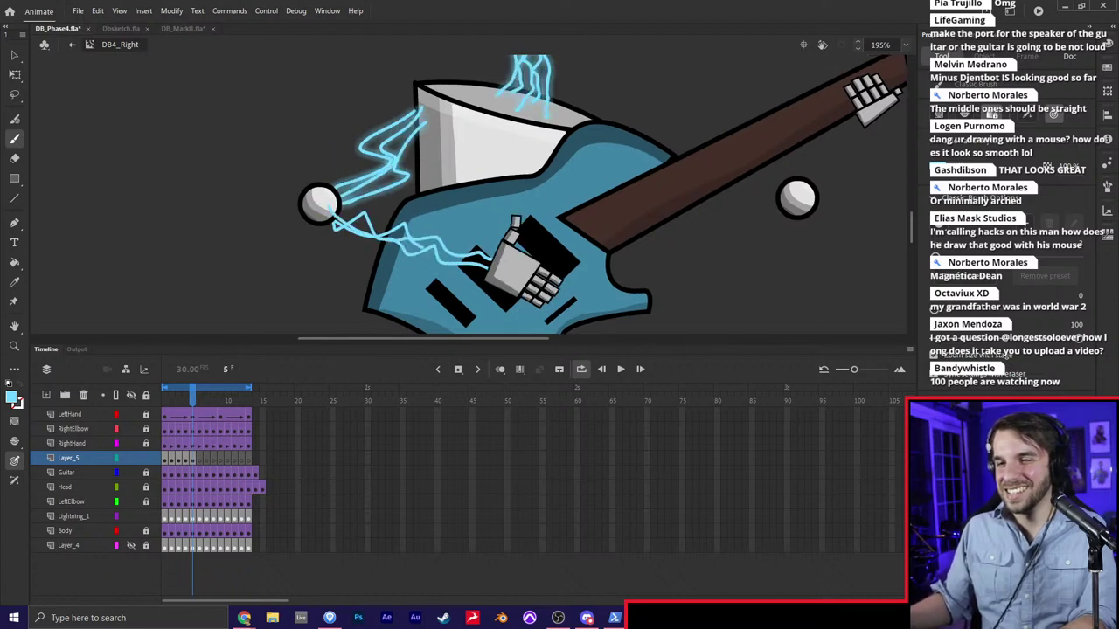
key(".")
left_click_drag(345, 214, 489, 264)
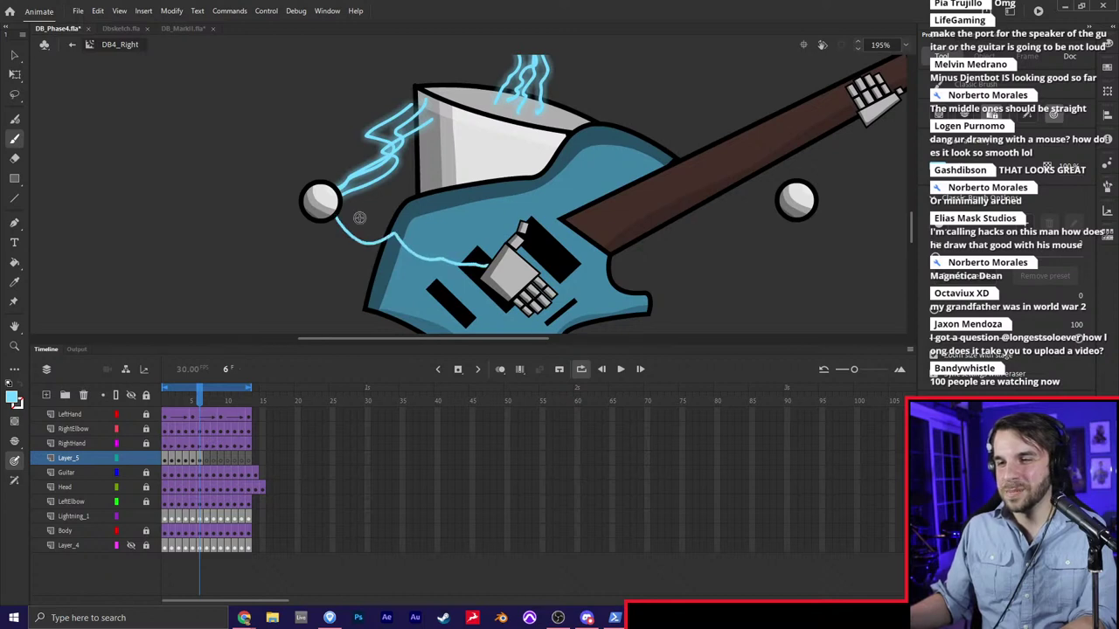
left_click_drag(425, 239, 462, 250)
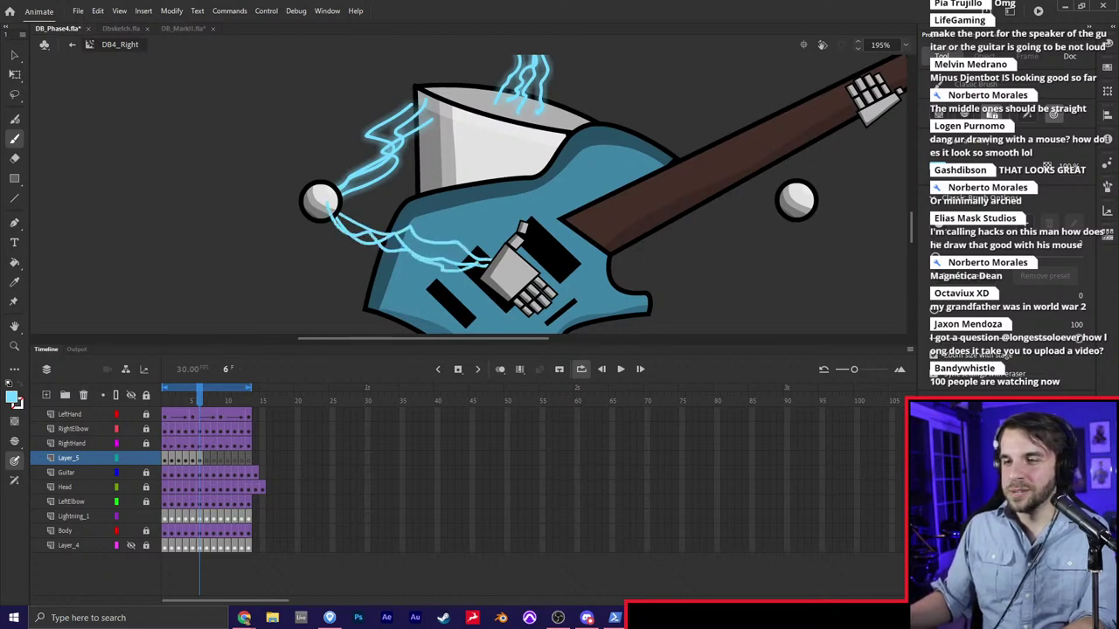
Draw the elbow-to-hand lightning on frames 7 and 8 of Layer_5 with intertwined strands across the guitar body
key(".")
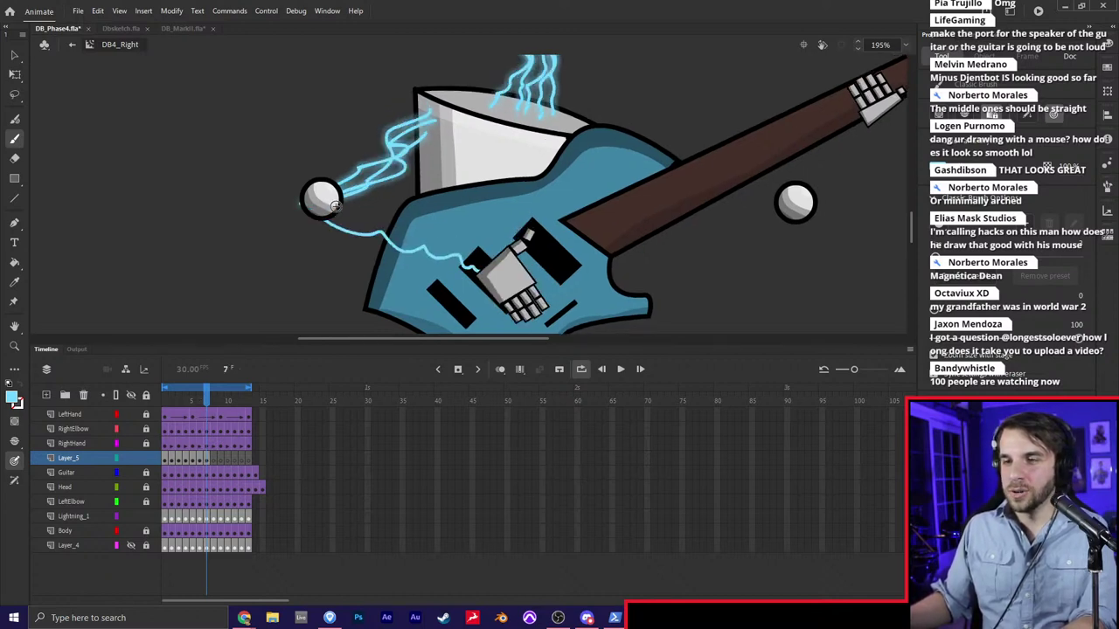
left_click_drag(339, 209, 474, 250)
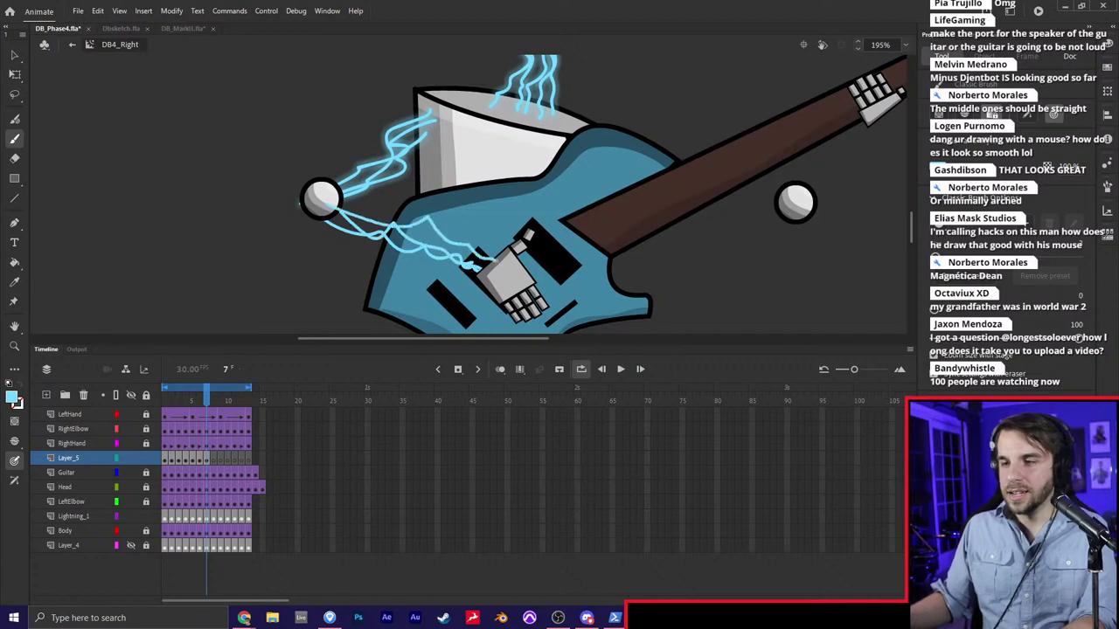
key(".")
left_click_drag(405, 234, 479, 256)
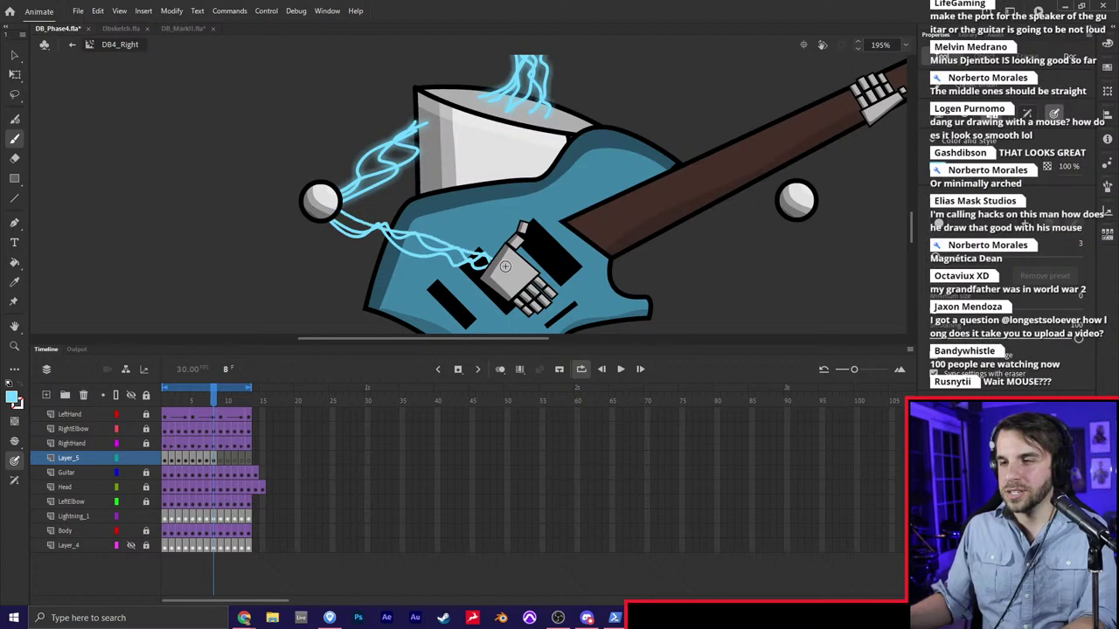
Draw differently shaped elbow-to-hand lightning strands on frames 9 to 11 of Layer_5
key(".")
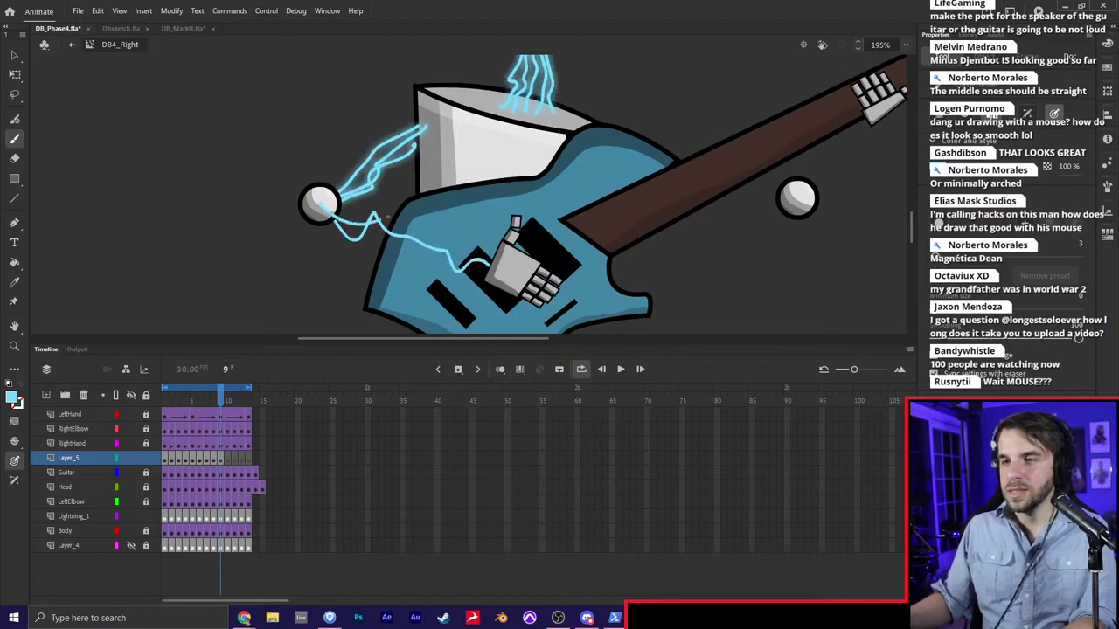
key(".")
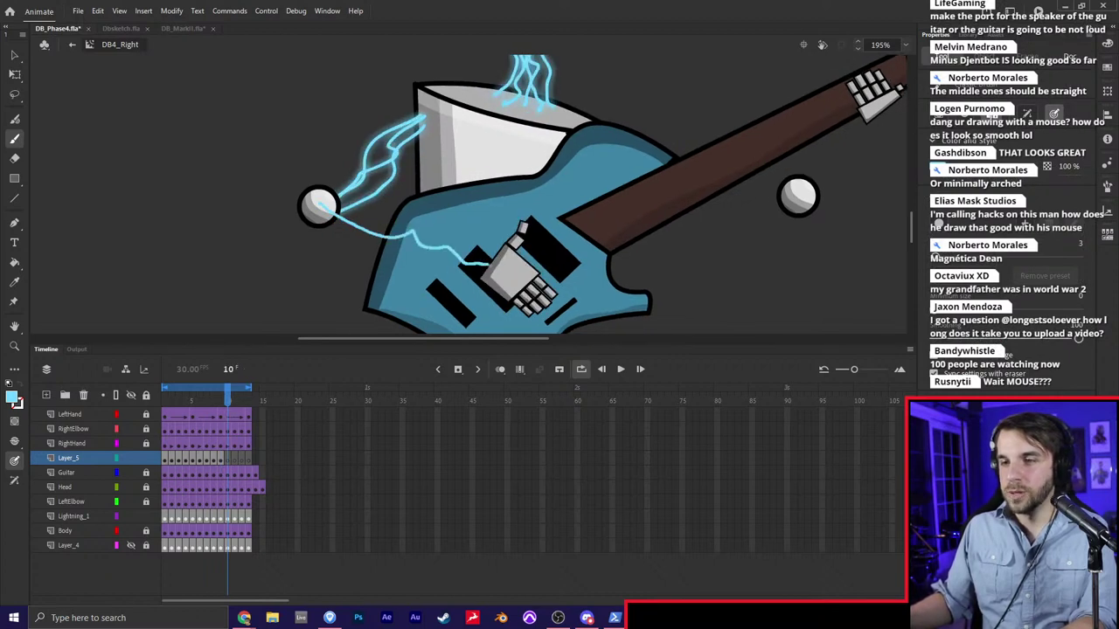
mouse_move(334, 215)
left_mouse_down()
mouse_move(364, 244)
mouse_move(486, 272)
left_mouse_up()
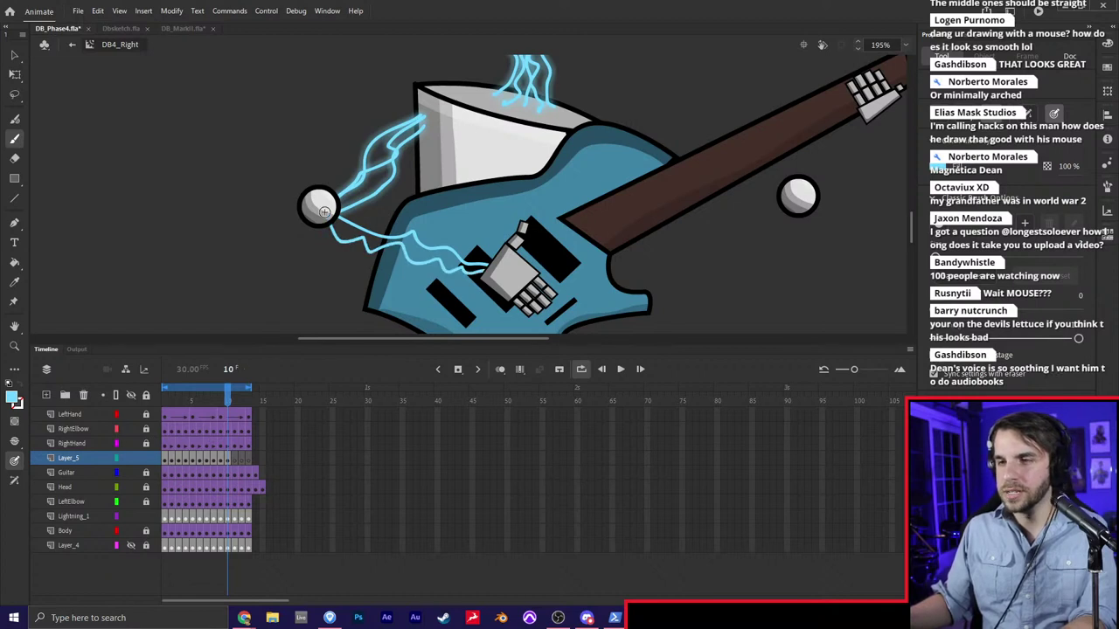
key(".")
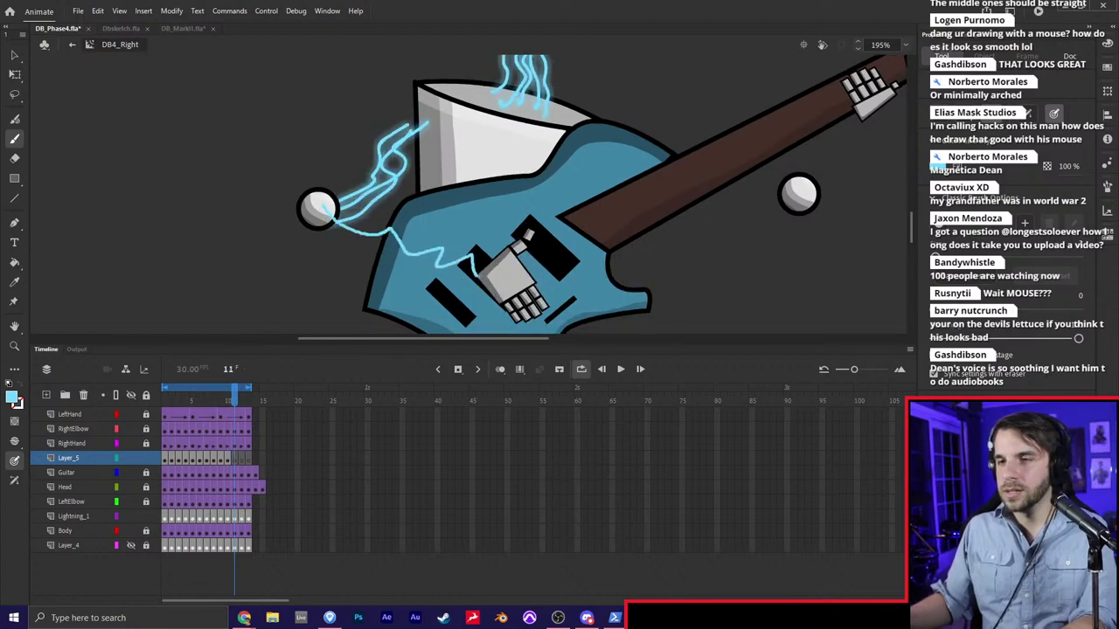
key(".")
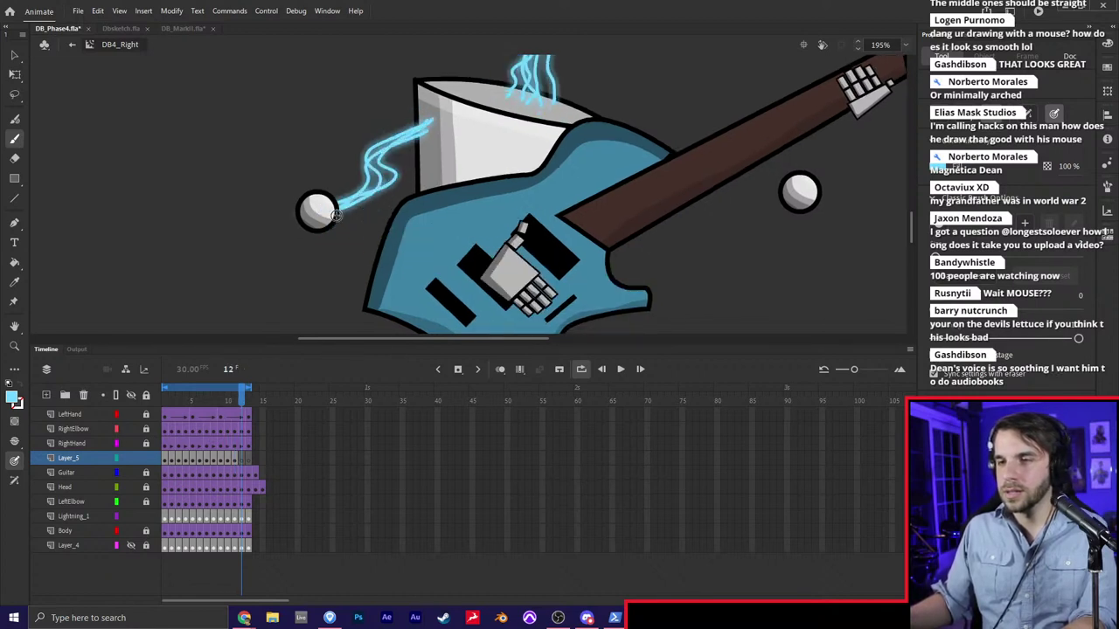
Draw new elbow-to-hand lightning strands across the guitar body on frames 12 and 13 of Layer_5
mouse_move(336, 215)
left_mouse_down()
mouse_move(425, 233)
mouse_move(497, 264)
left_mouse_up()
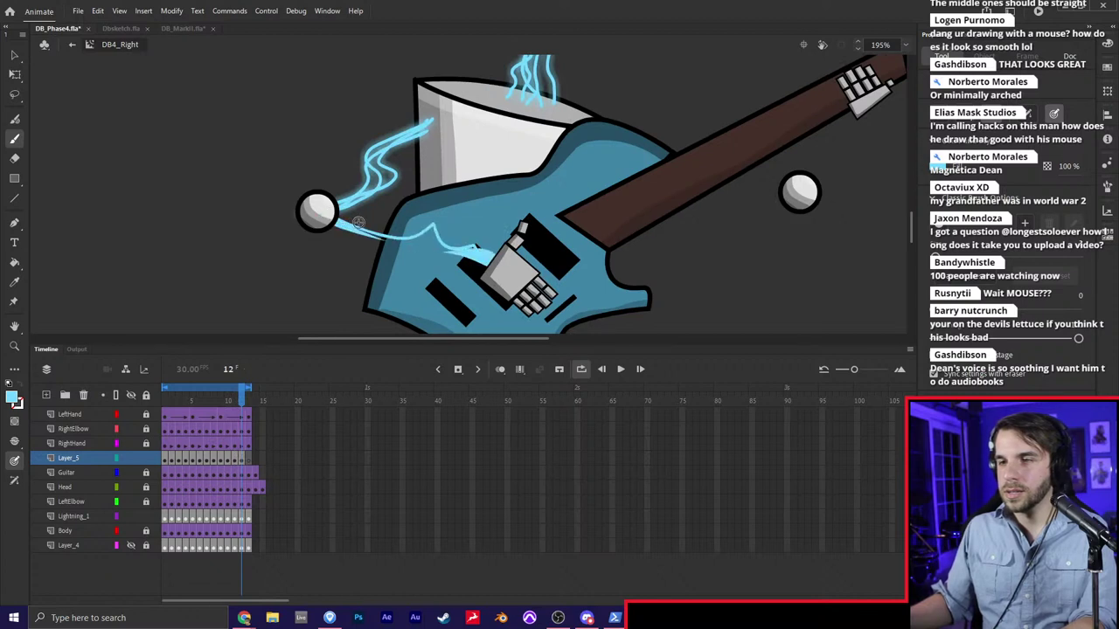
left_click_drag(333, 212, 488, 266)
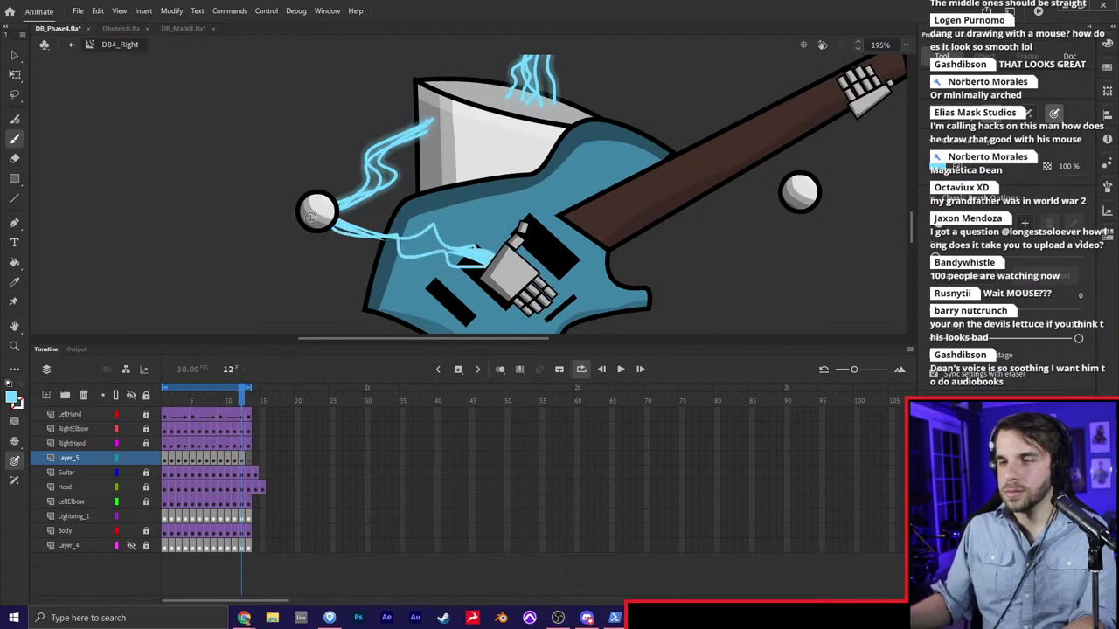
key(".")
mouse_move(315, 218)
left_mouse_down()
mouse_move(393, 219)
mouse_move(491, 263)
mouse_move(312, 219)
mouse_move(500, 267)
left_mouse_up()
scroll(521, 190, "down", 1)
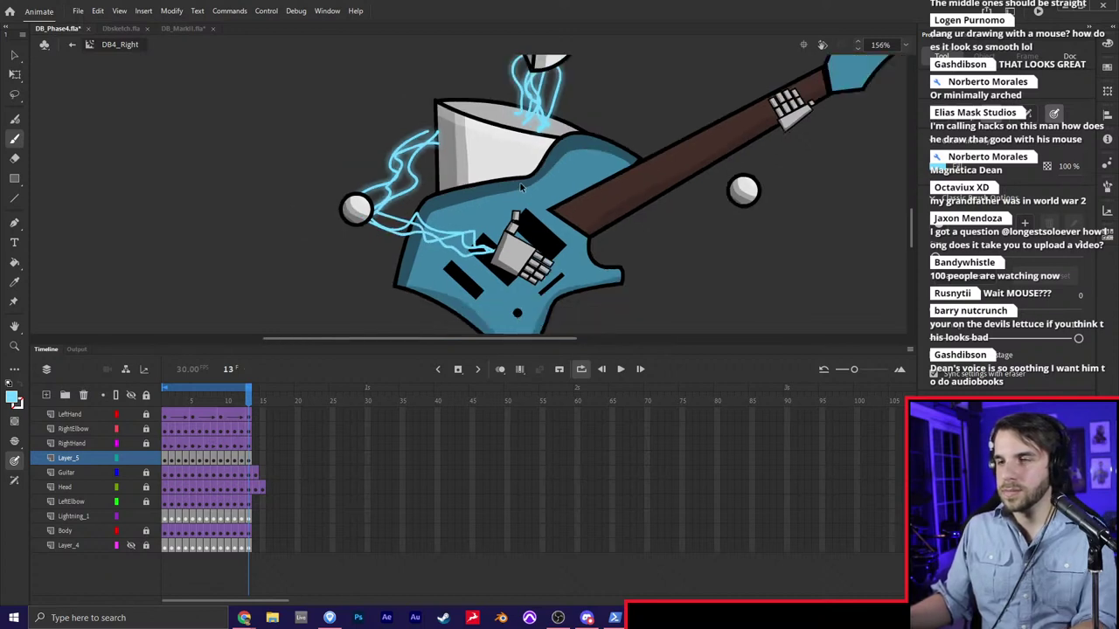
scroll(520, 190, "down", 4)
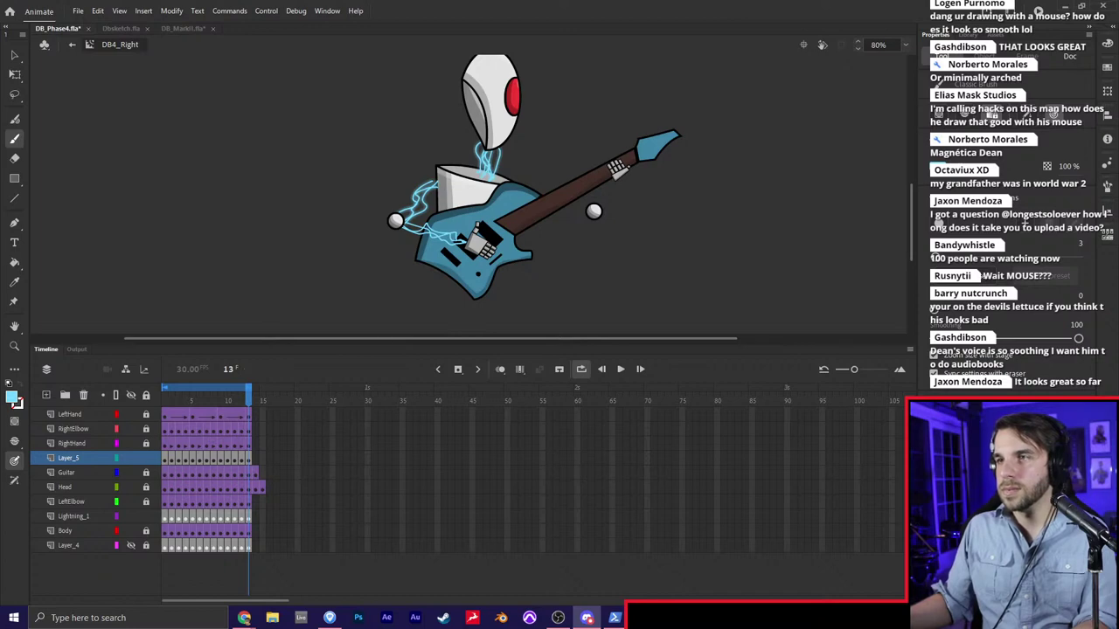
Switch to Discord, view the pencil sketch of the guitar-playing robot enlarged, and look through older artwork in the djentbot-art channel
mouse_move(813, 0)
left_mouse_down()
mouse_move(787, 0)
mouse_move(537, 126)
left_mouse_up()
left_click(505, 405)
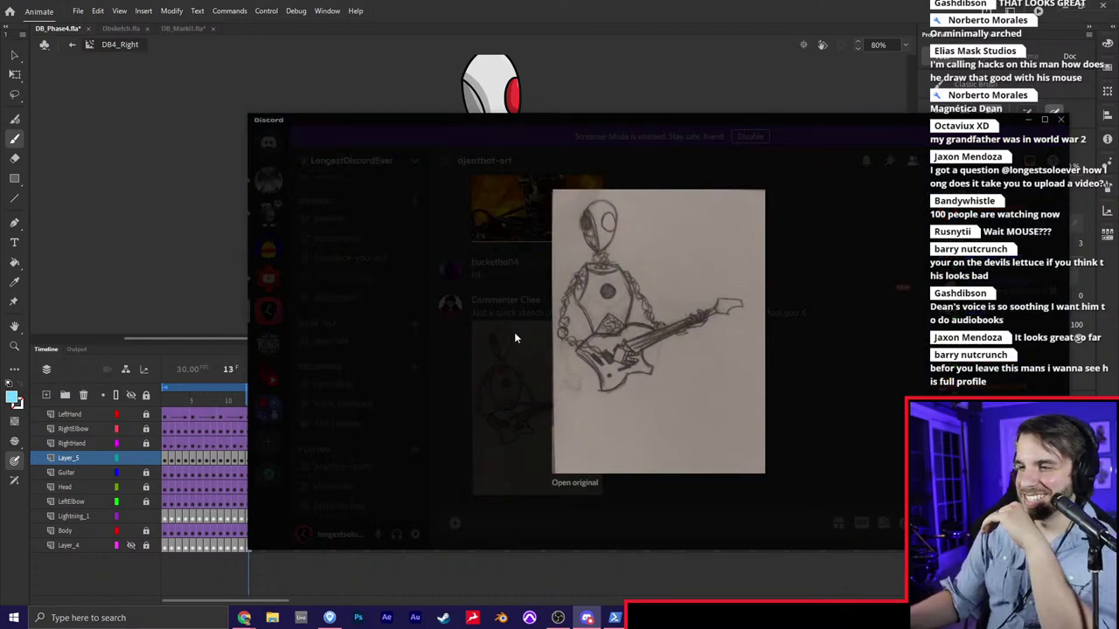
left_click(515, 337)
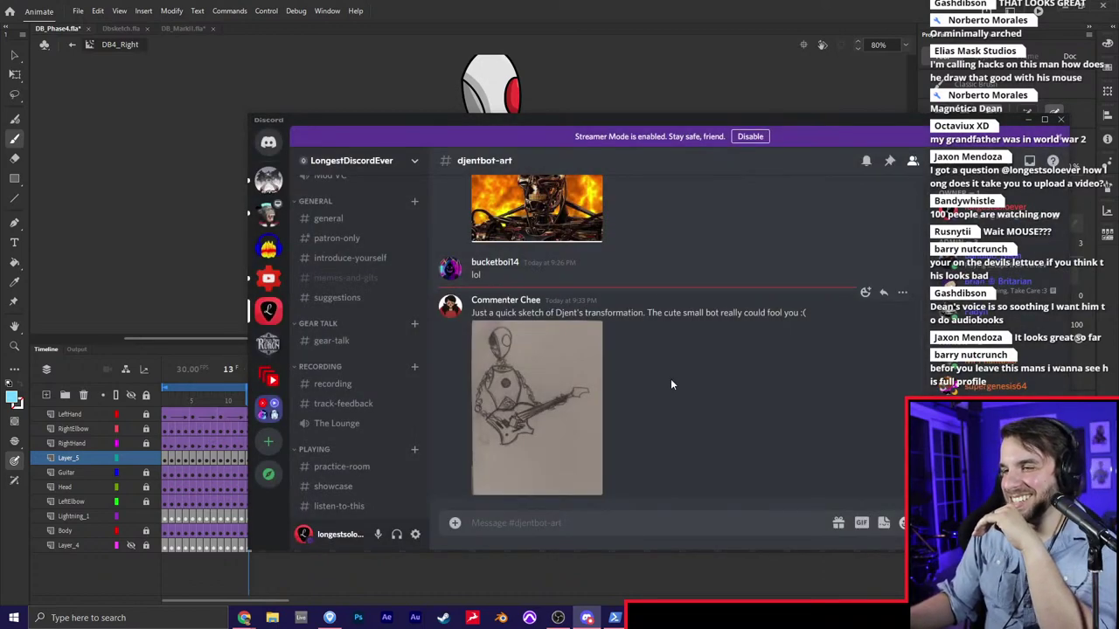
scroll(665, 341, "up", 15)
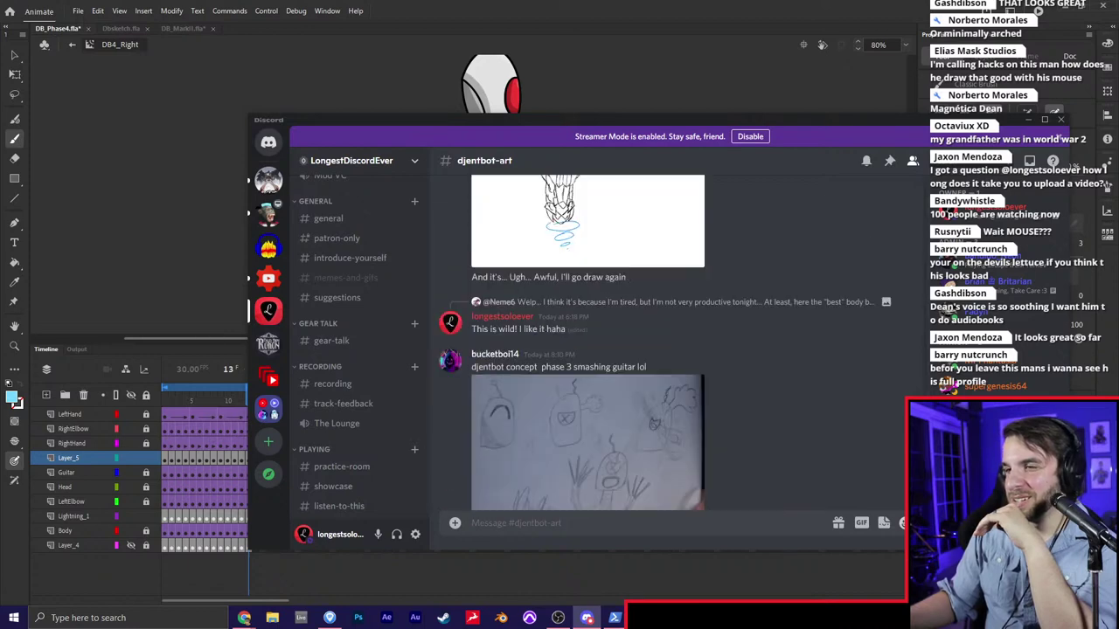
scroll(665, 341, "up", 15)
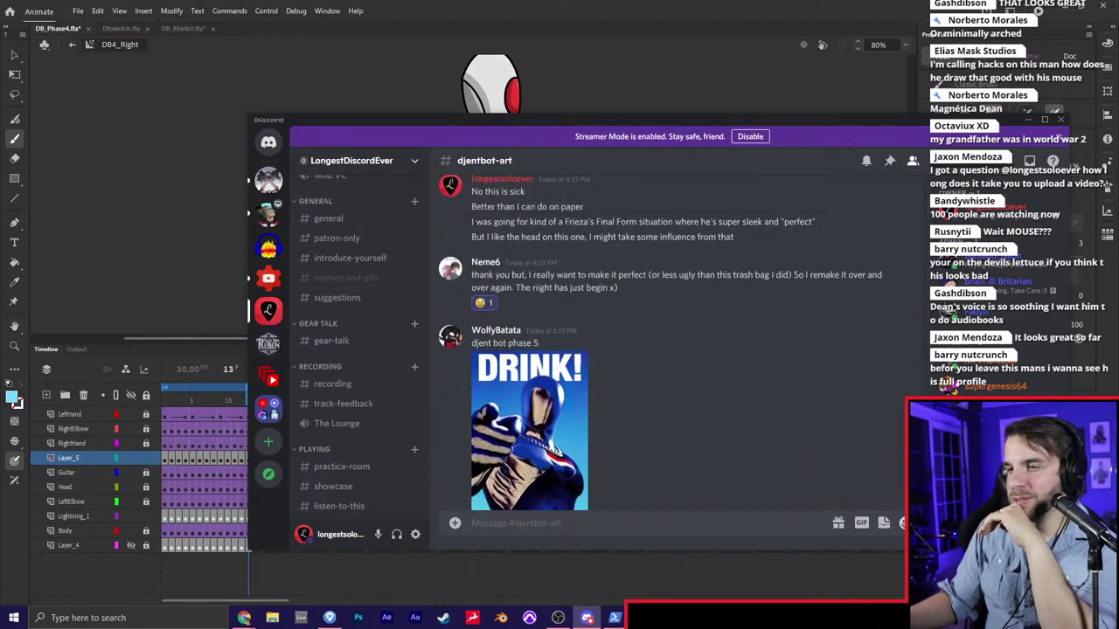
scroll(664, 341, "up", 5)
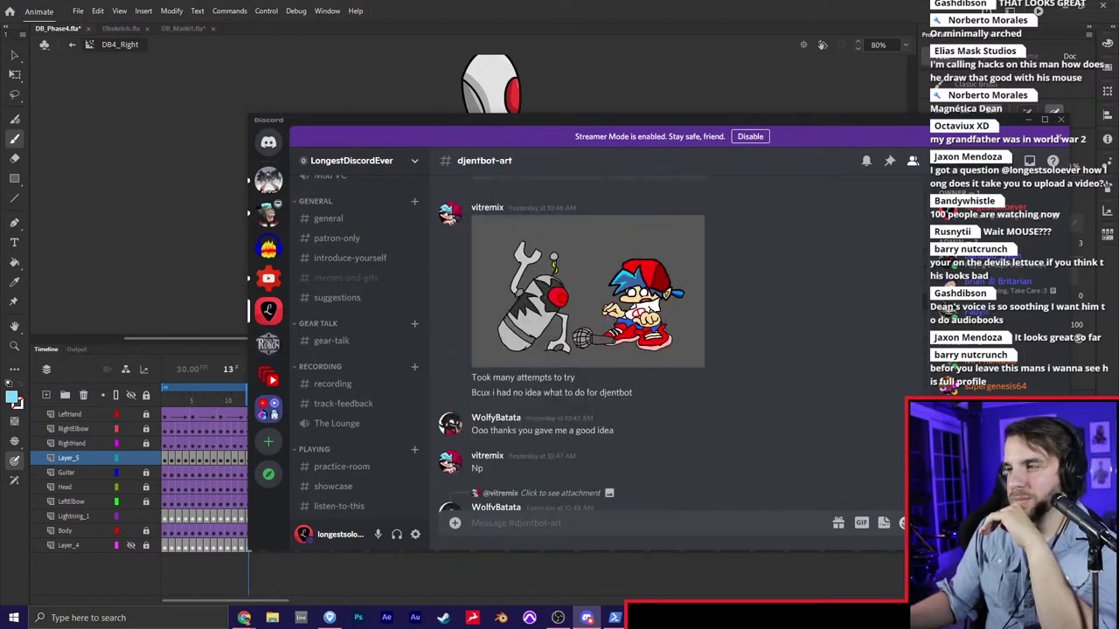
Search the Discord server for "phase 4", jump to the Phase 4 sketch message and view its image enlarged
left_click(967, 160)
type("phase 4")
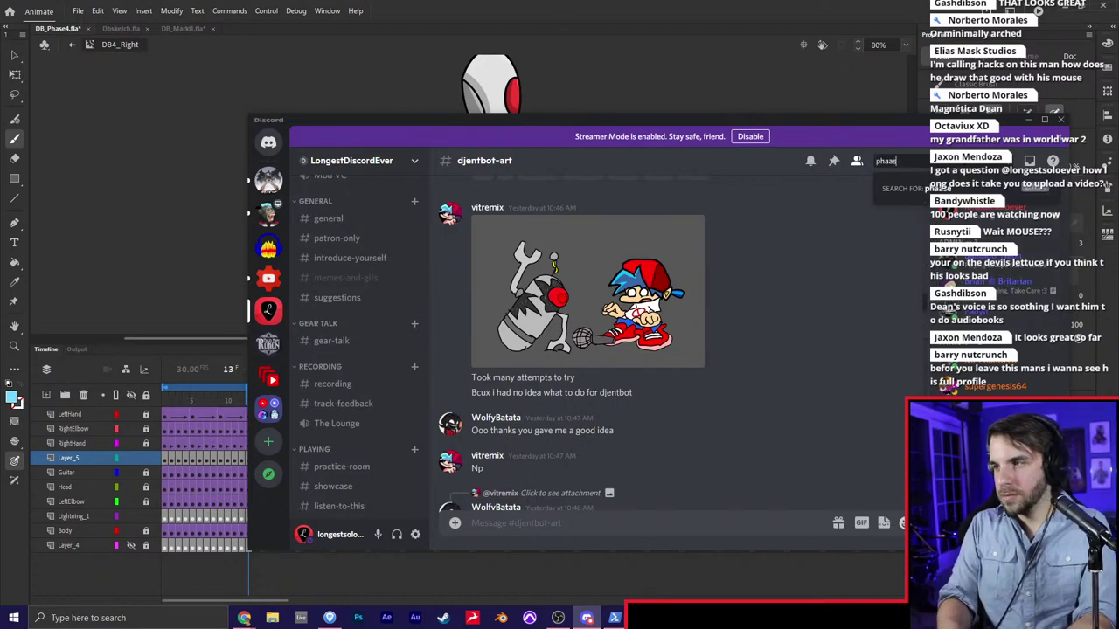
key("Return")
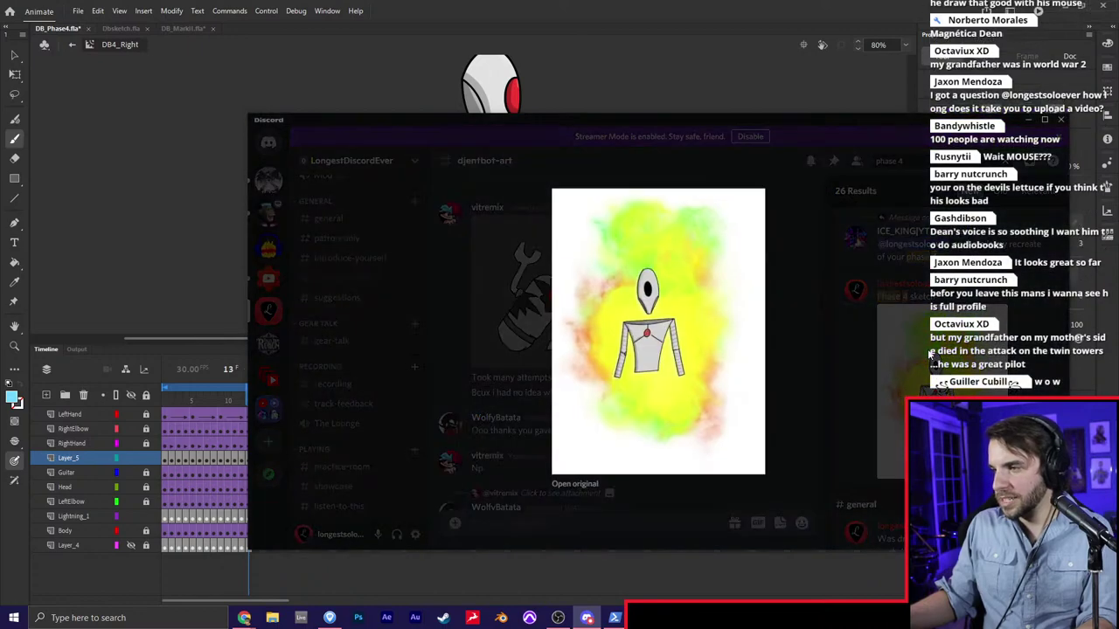
left_click(927, 376)
left_click(831, 343)
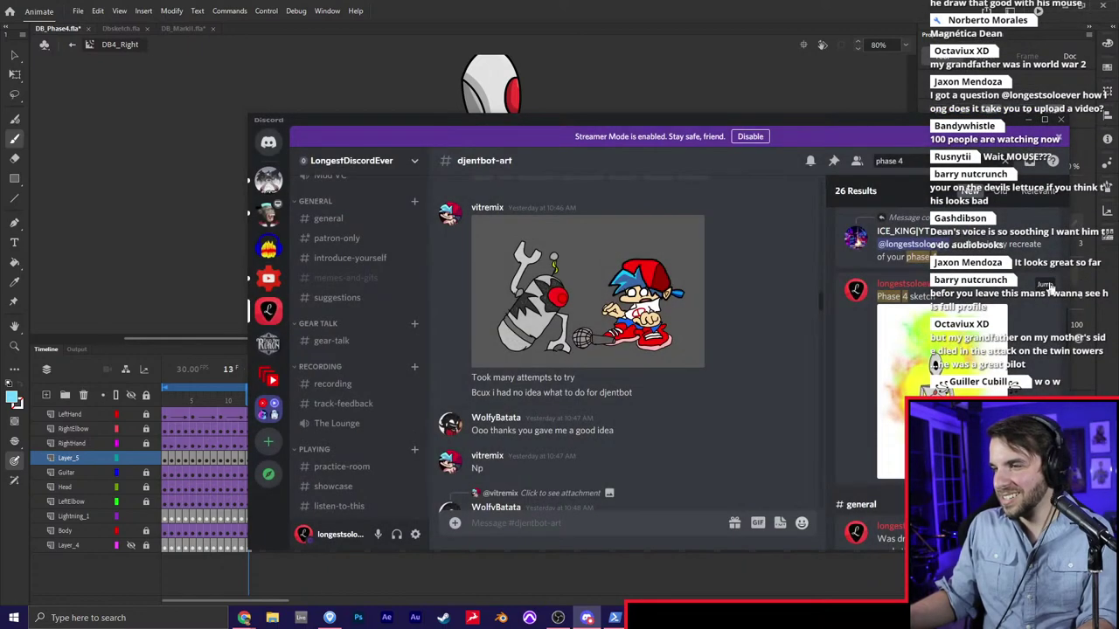
left_click(1047, 288)
left_click(552, 335)
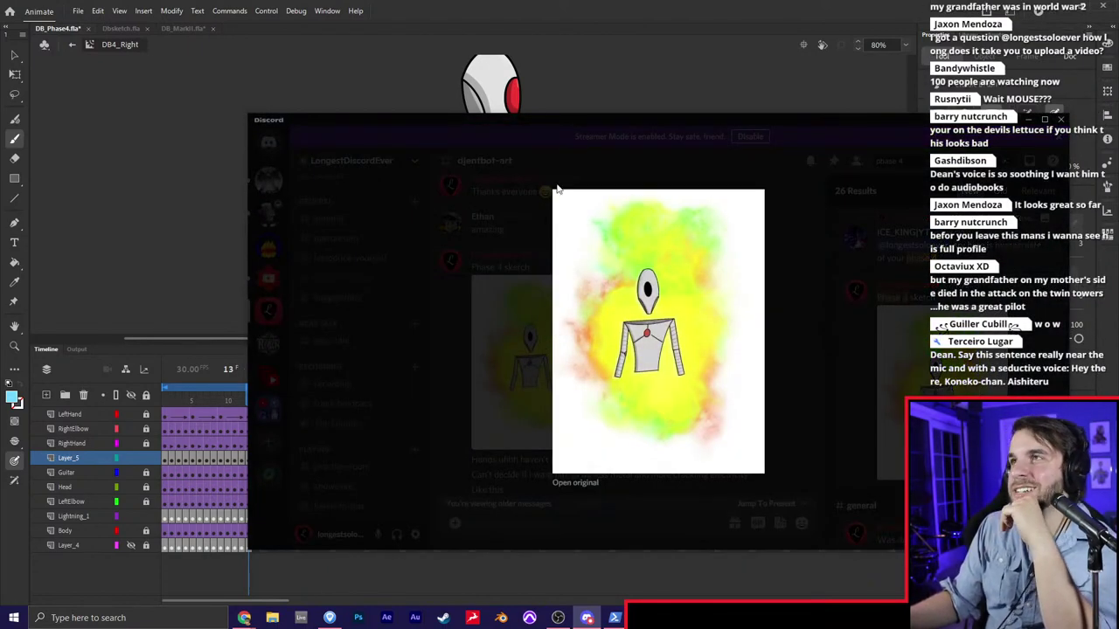
left_click_drag(583, 115, 465, 108)
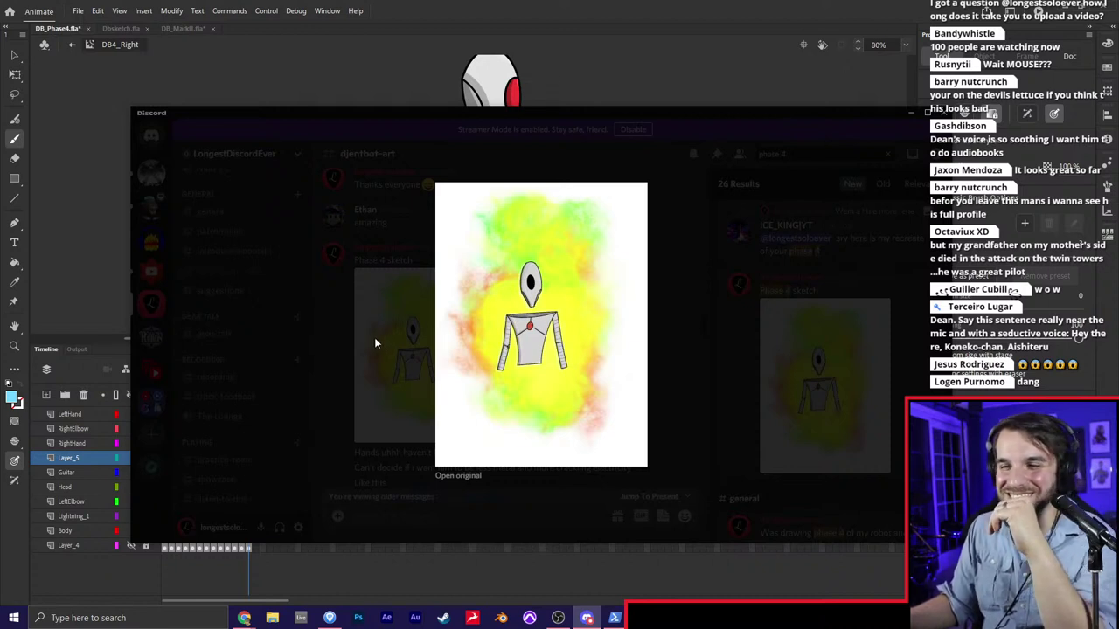
left_click(391, 176)
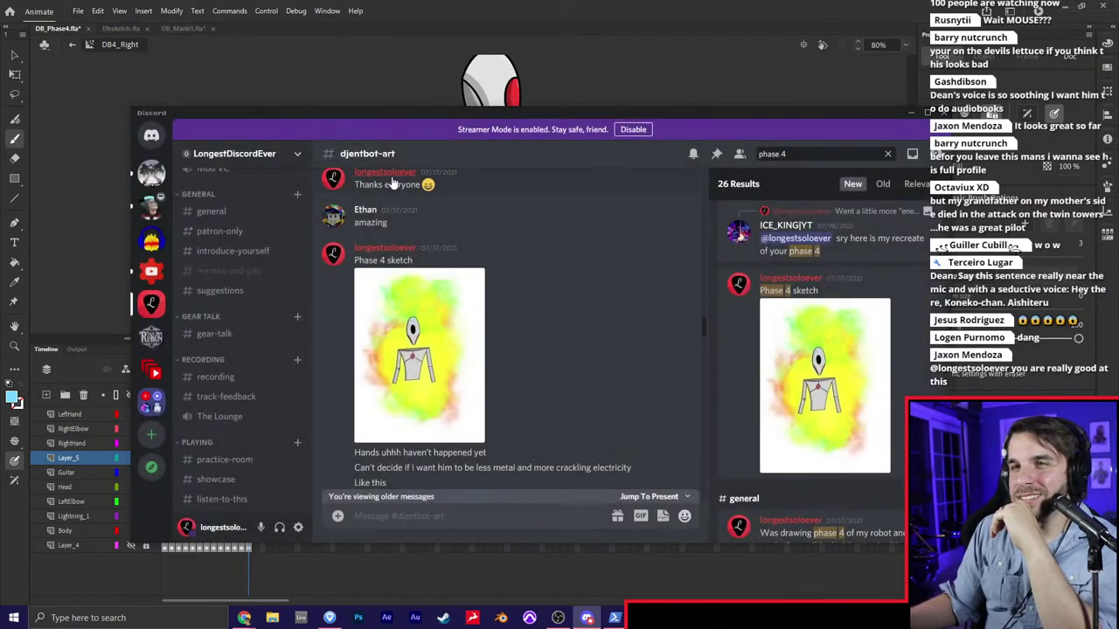
Examine the electricity reference and the subsequent Phase 4 concept images in djentbot-art, finishing with the blue-guitar version, and return to Animate
scroll(862, 376, "down", 1)
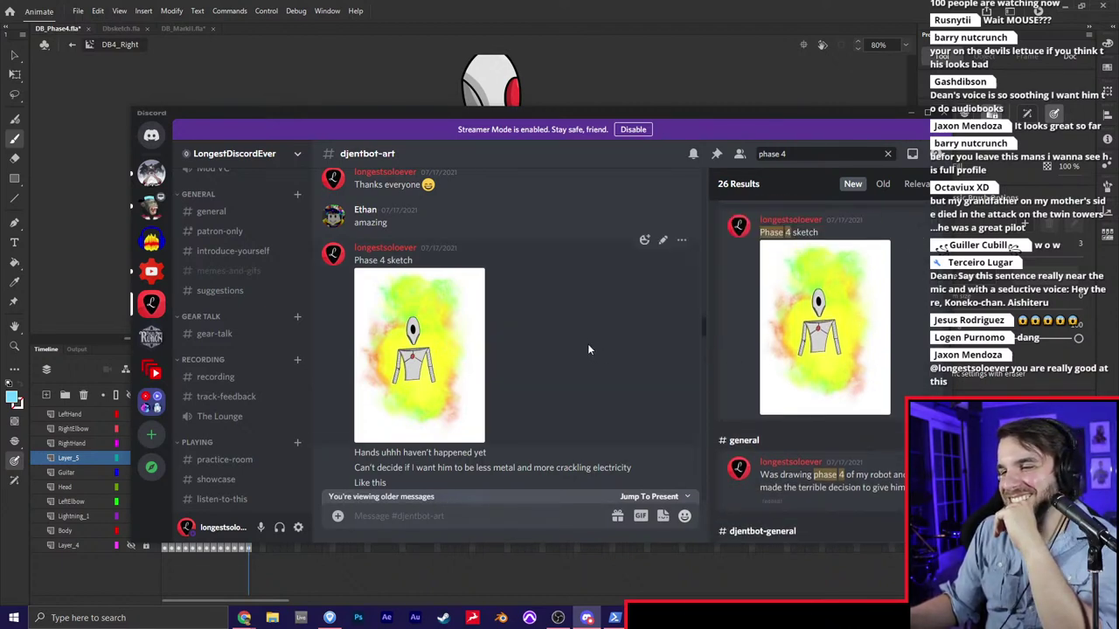
scroll(587, 346, "down", 3)
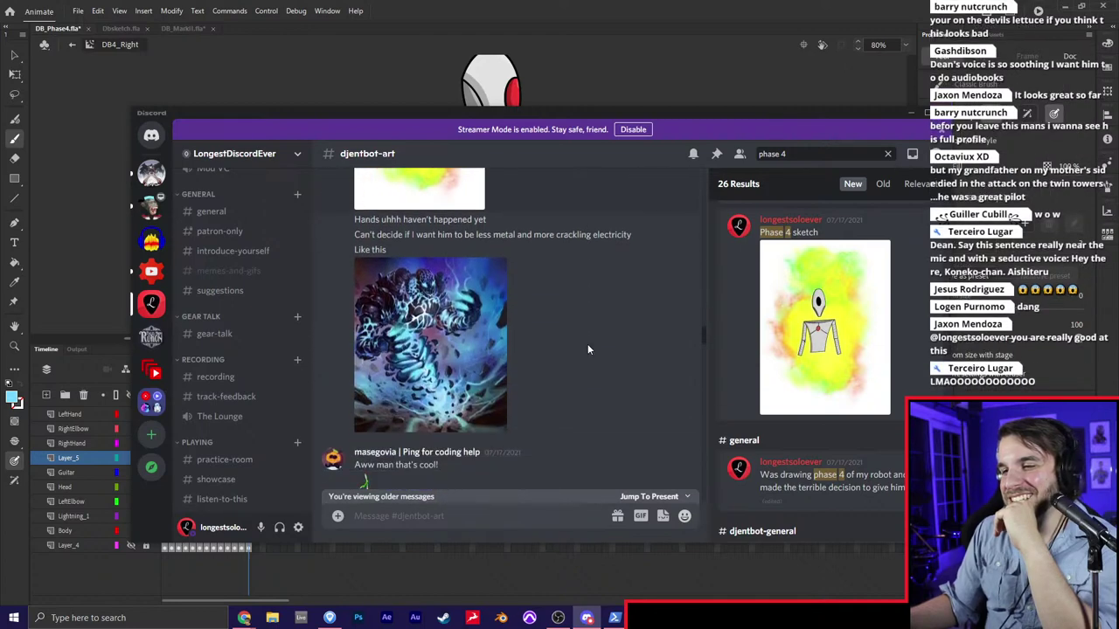
left_click(441, 326)
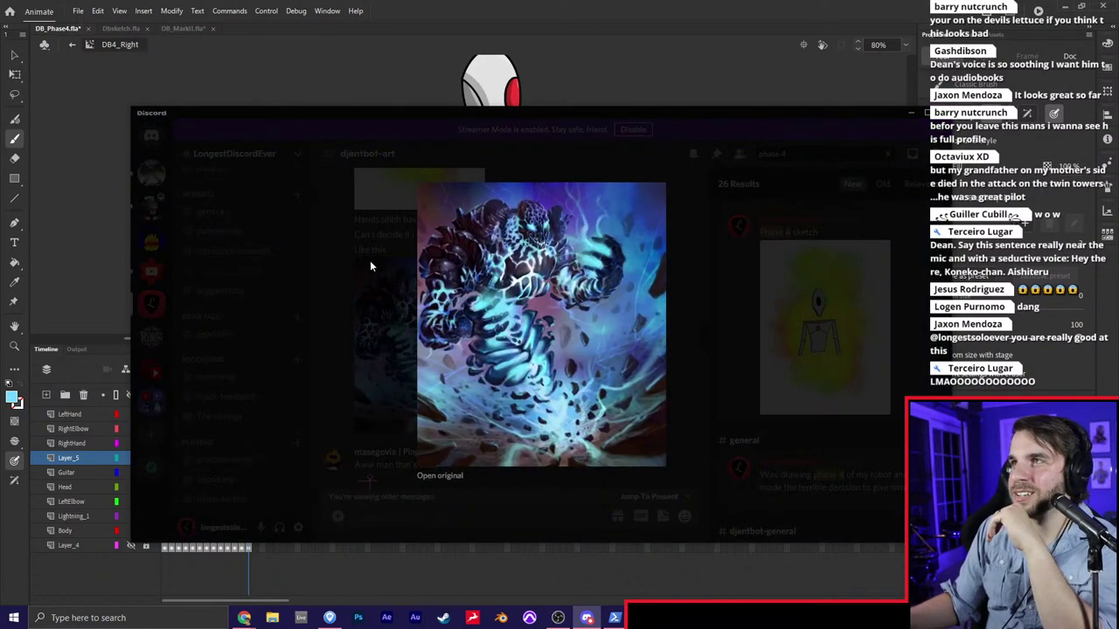
left_click(382, 296)
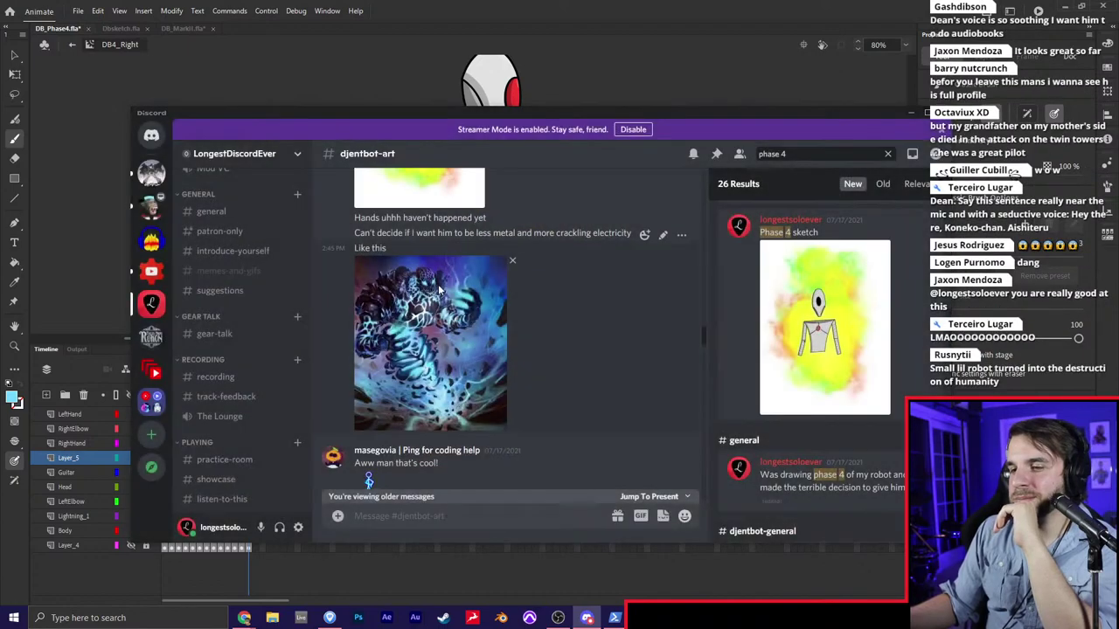
scroll(439, 285, "down", 5)
left_click(428, 306)
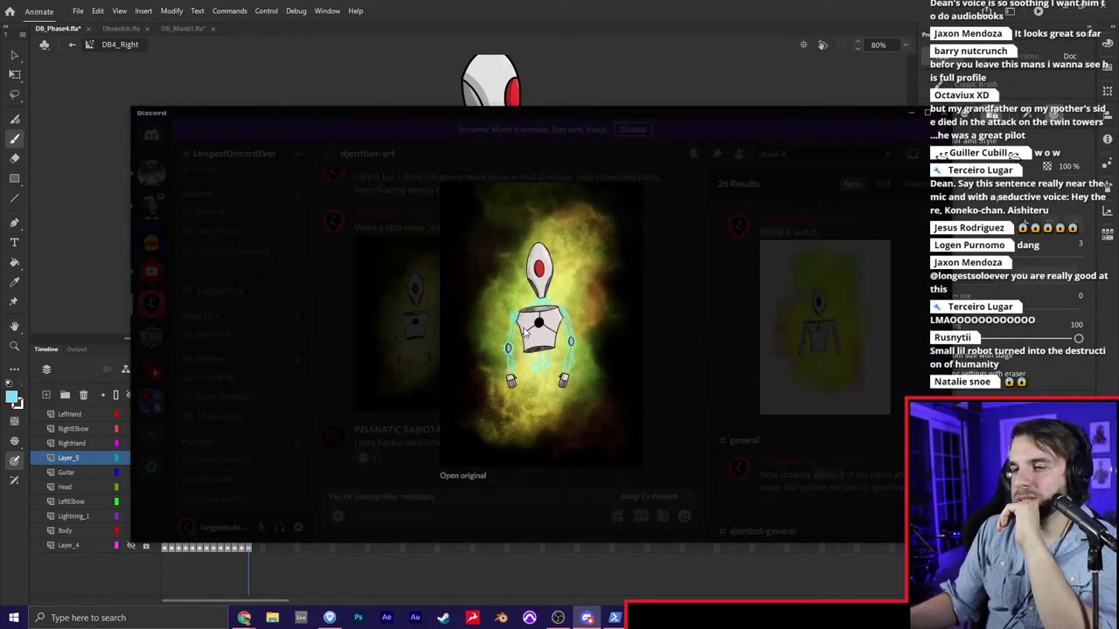
left_click(408, 378)
scroll(554, 330, "down", 5)
left_click(429, 319)
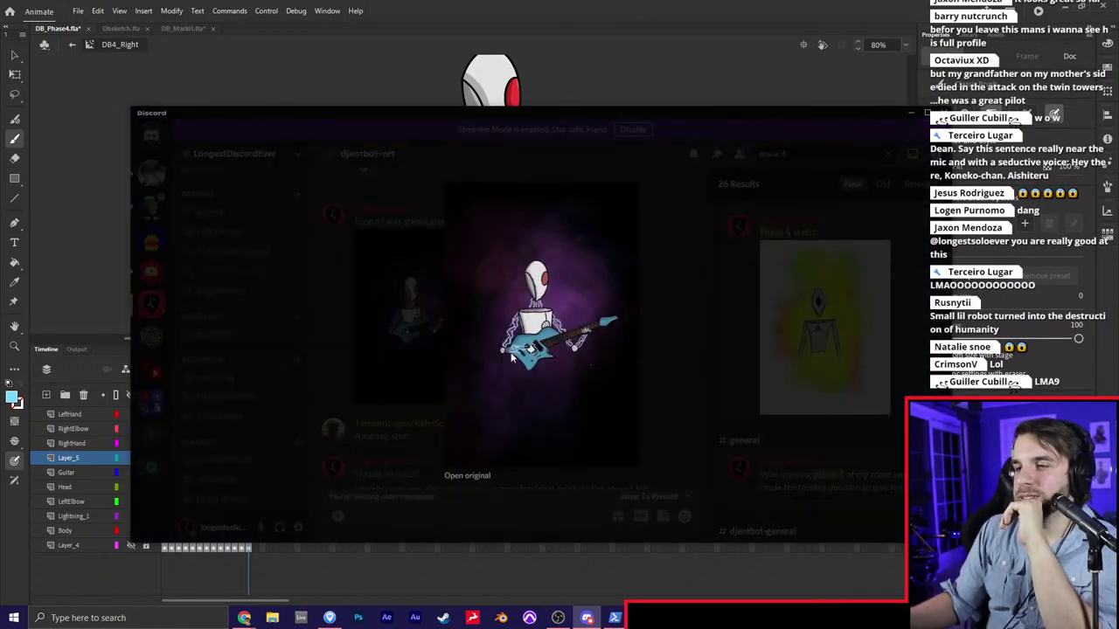
left_click(389, 367)
left_click(914, 114)
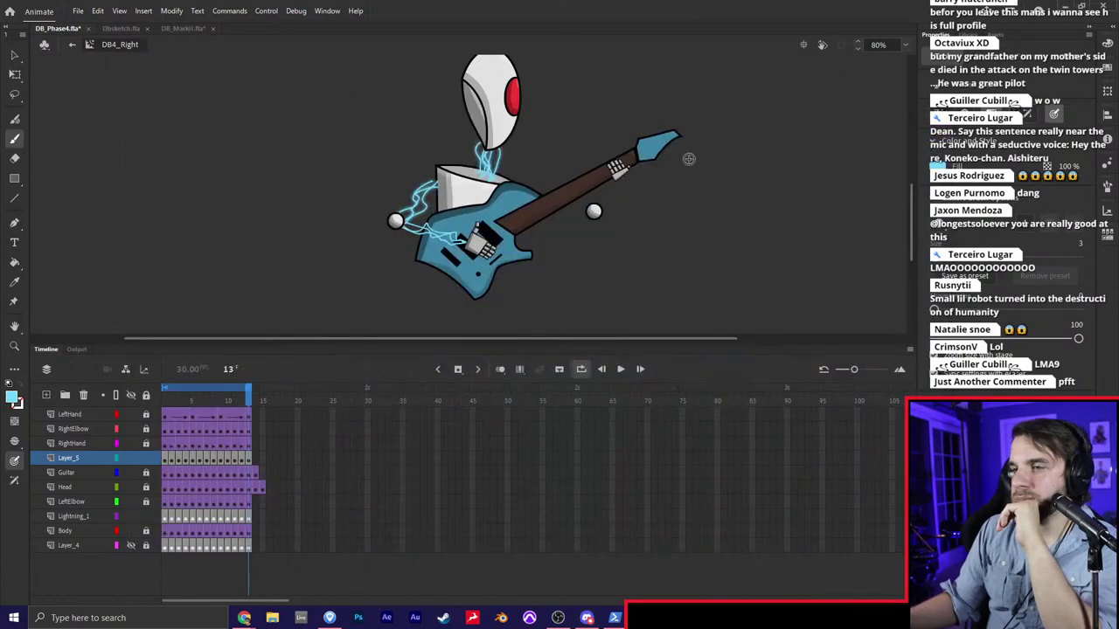
Play back the robot's looping animation to check the finished elbow-to-hand lightning
left_click_drag(665, 157, 650, 178)
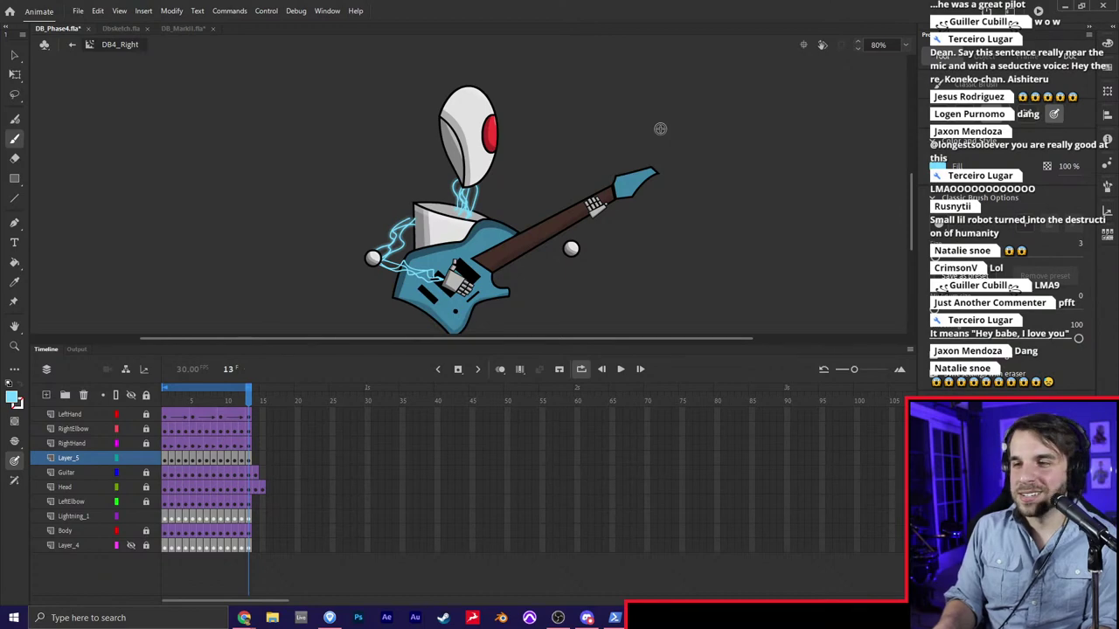
key("Return")
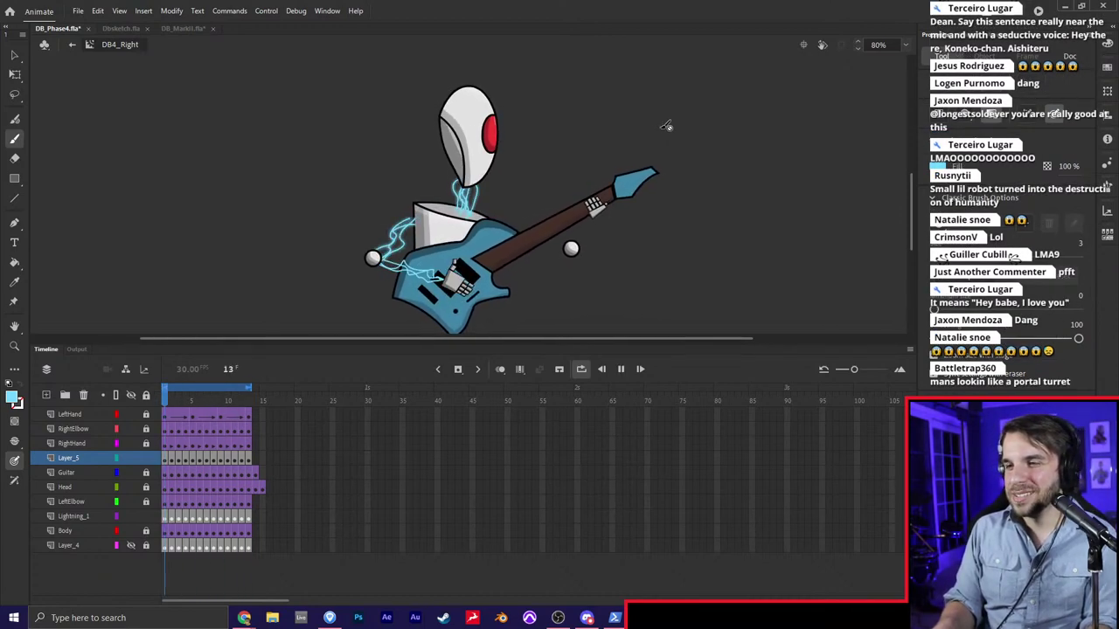
key("Return")
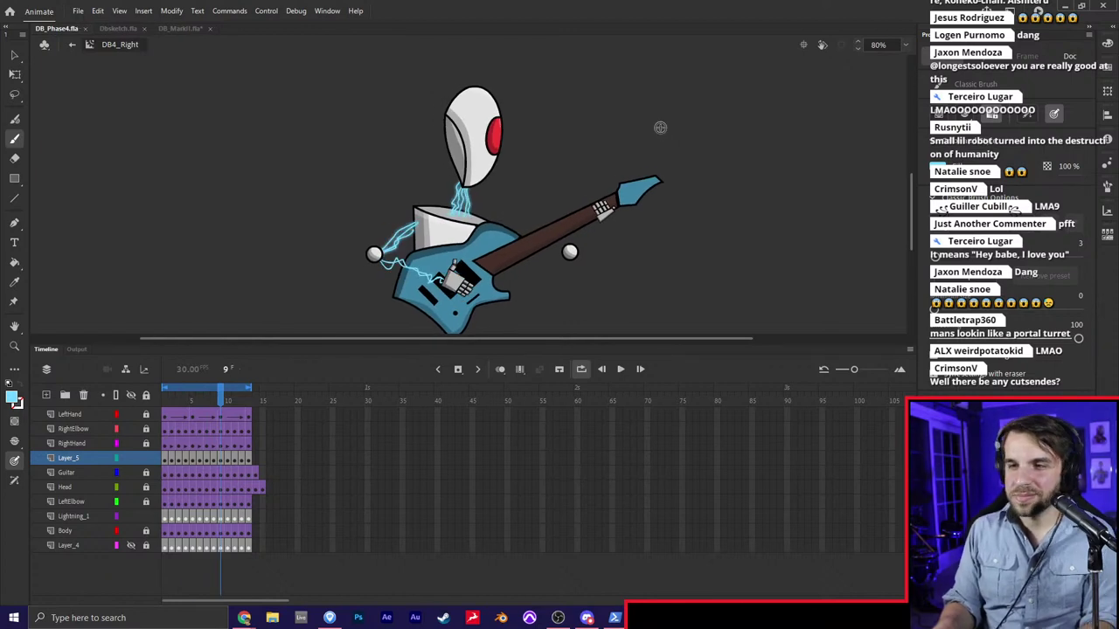
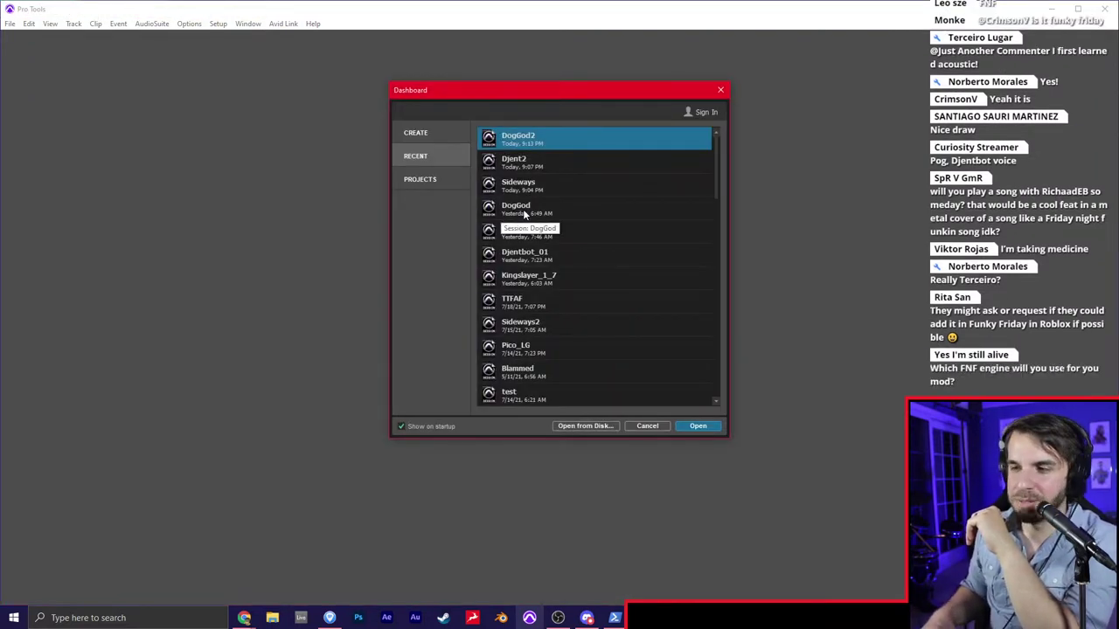
Create a new local Pro Tools session named DB_Voice and maximize its Edit window
left_click_drag(569, 89, 451, 95)
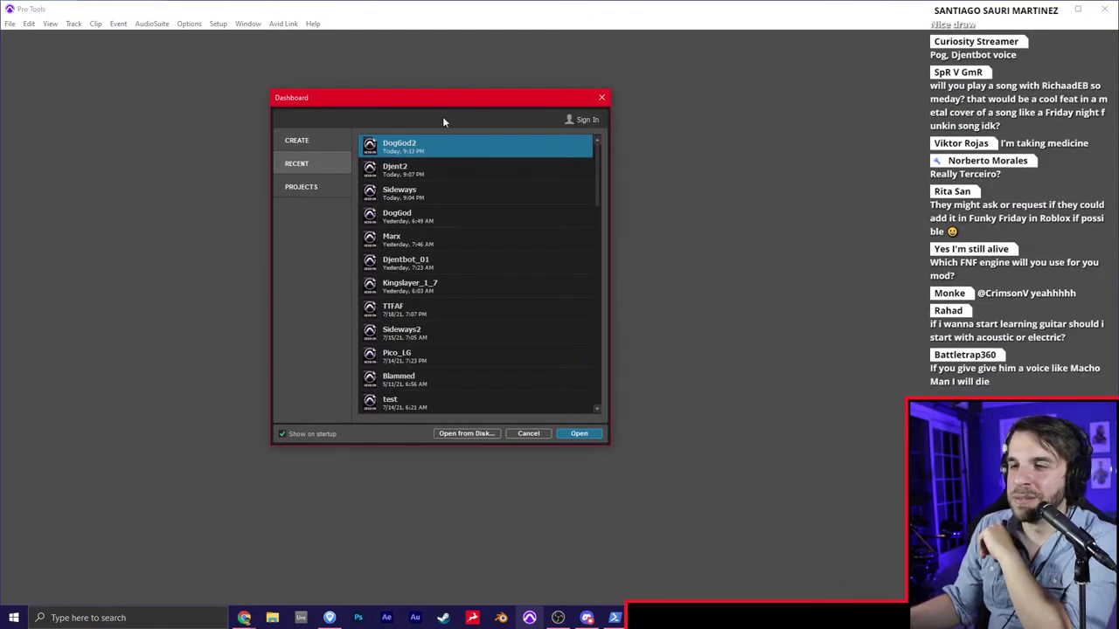
left_click_drag(466, 103, 494, 98)
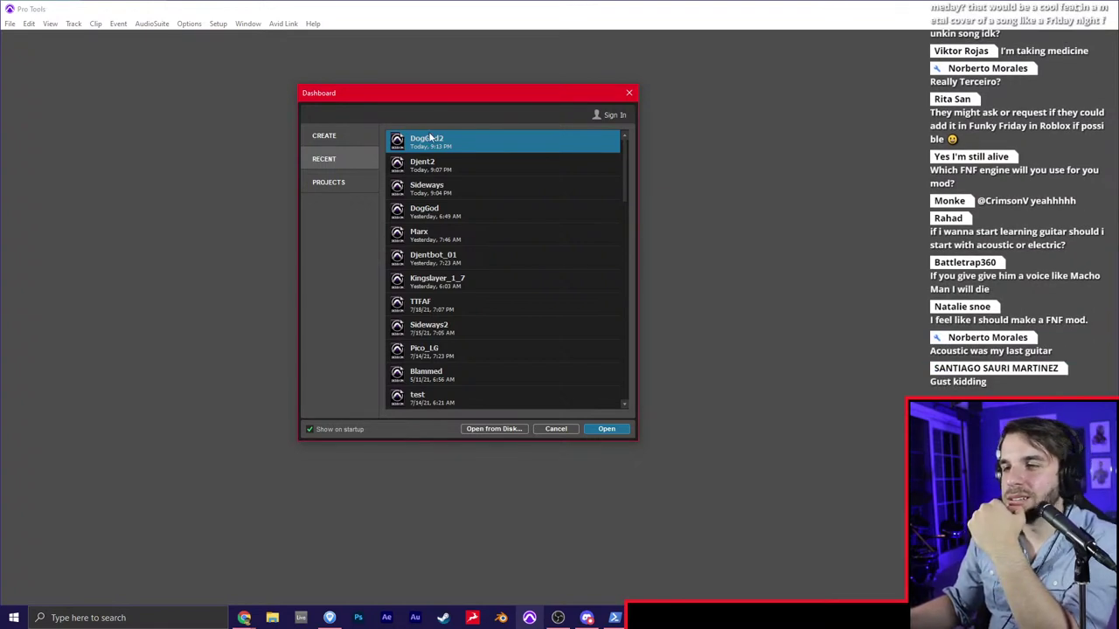
left_click(367, 138)
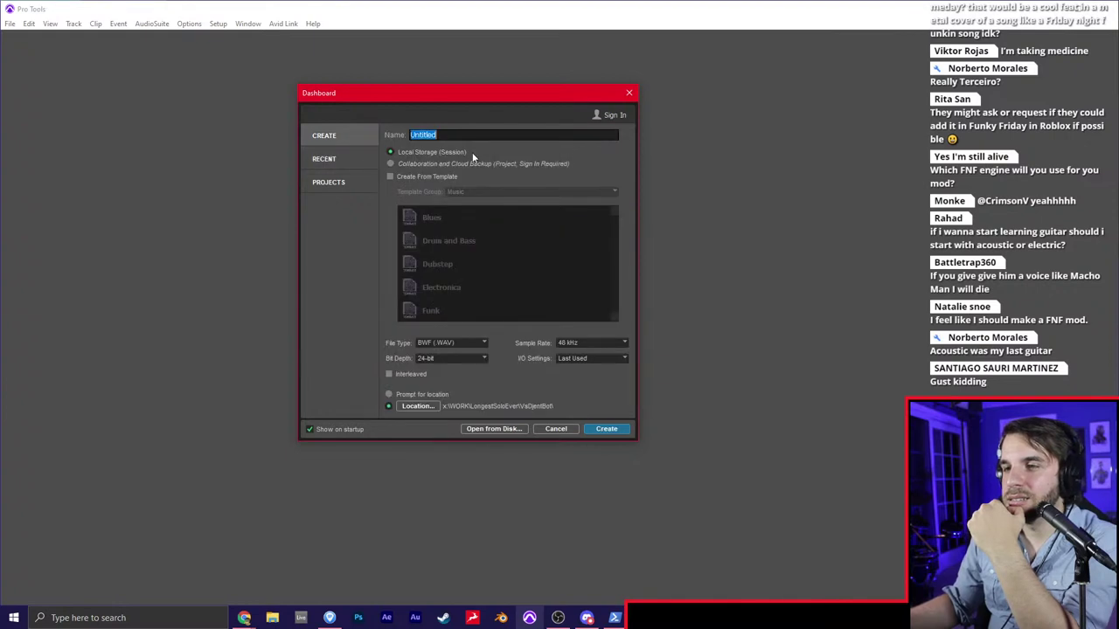
type("DB_")
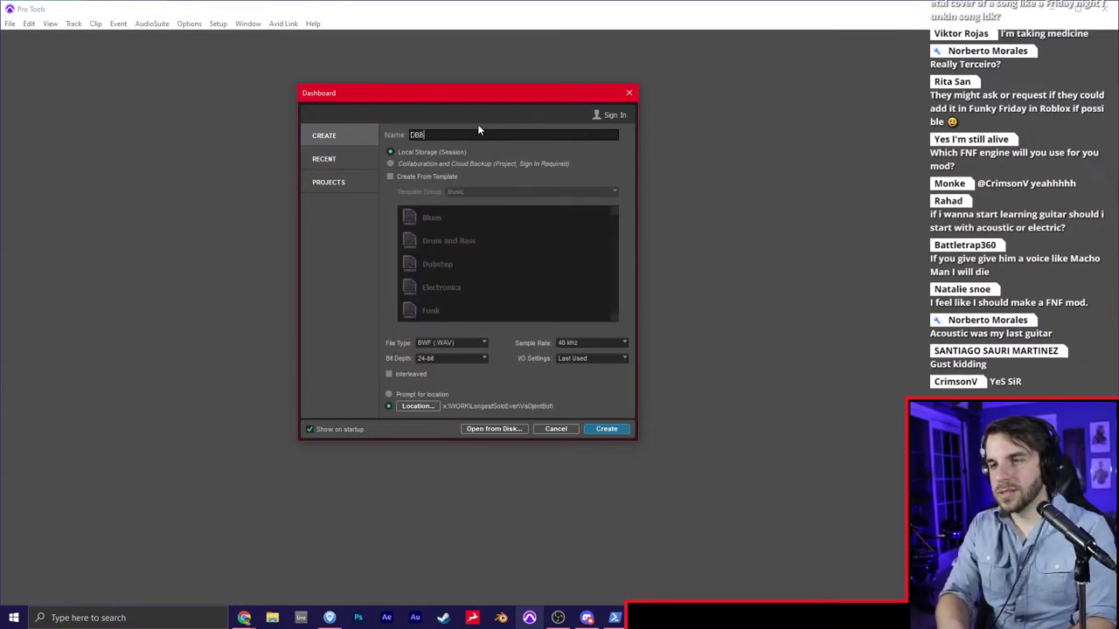
type("Voice")
key("Return")
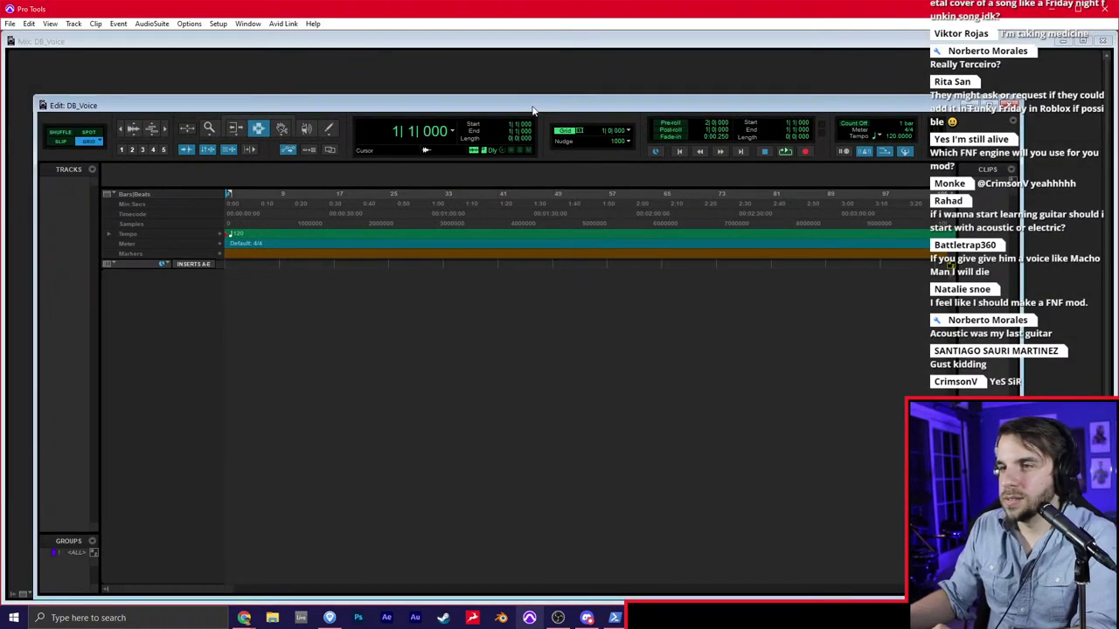
double_click(567, 63)
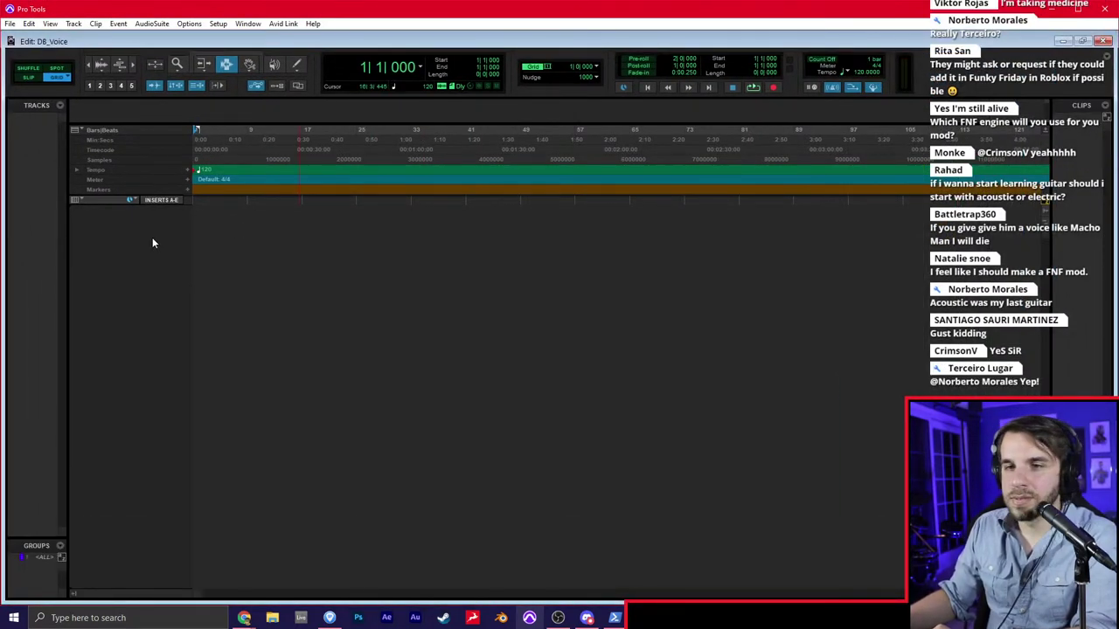
Add one new audio track to the session and pause the music playing in Spotify
key("ctrl+shift+n")
key("Return")
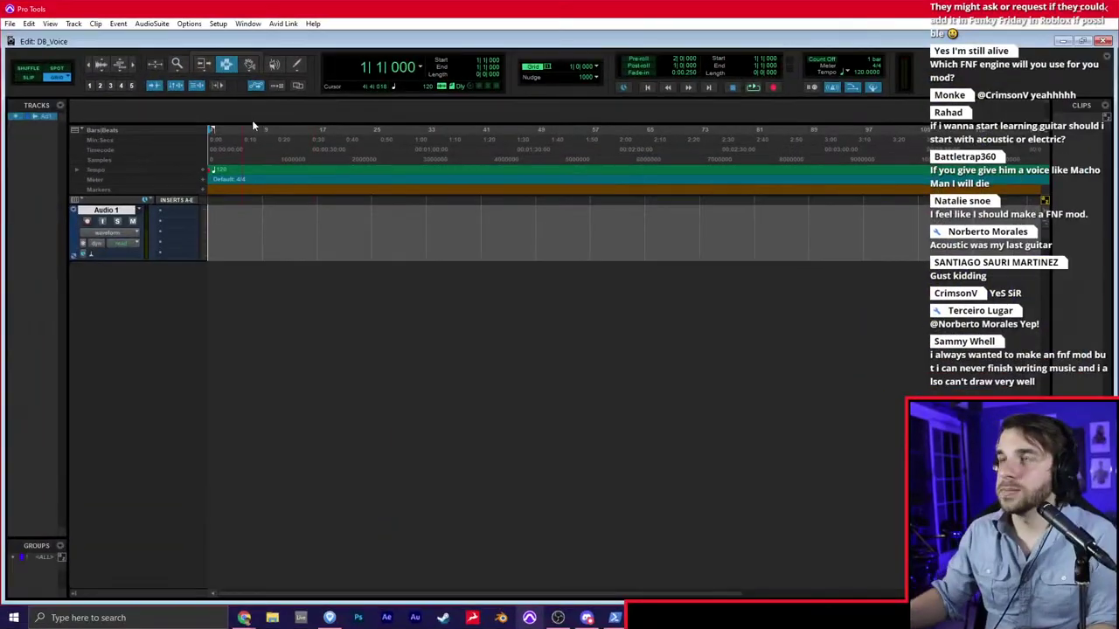
key("XF86AudioPlay")
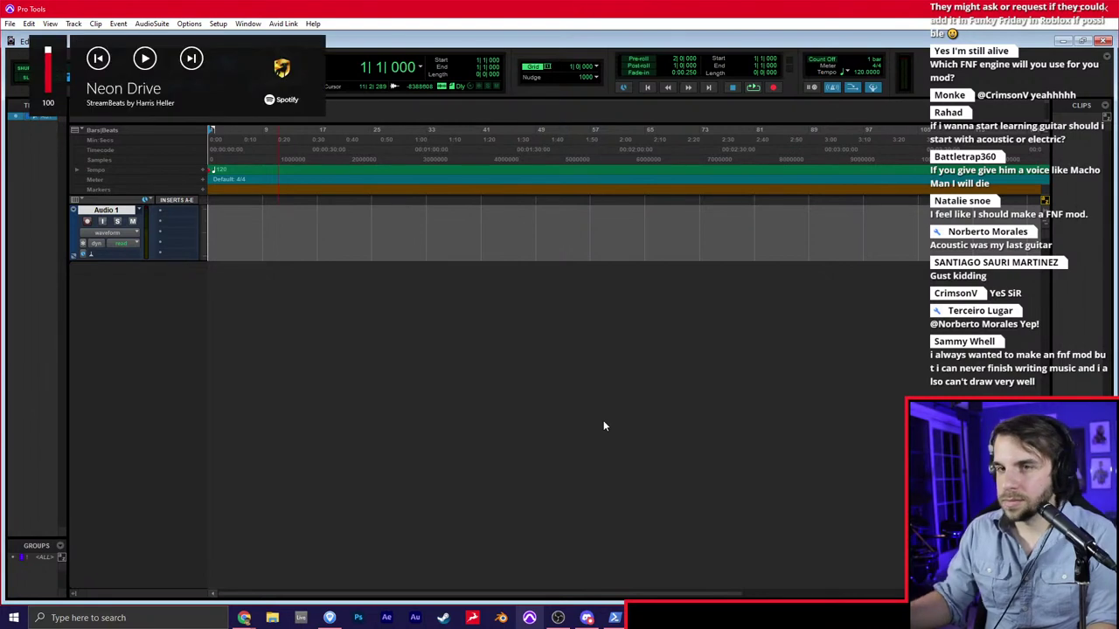
Record-enable Audio 1 in the Mix window and set its input to IN 3
left_click(171, 218)
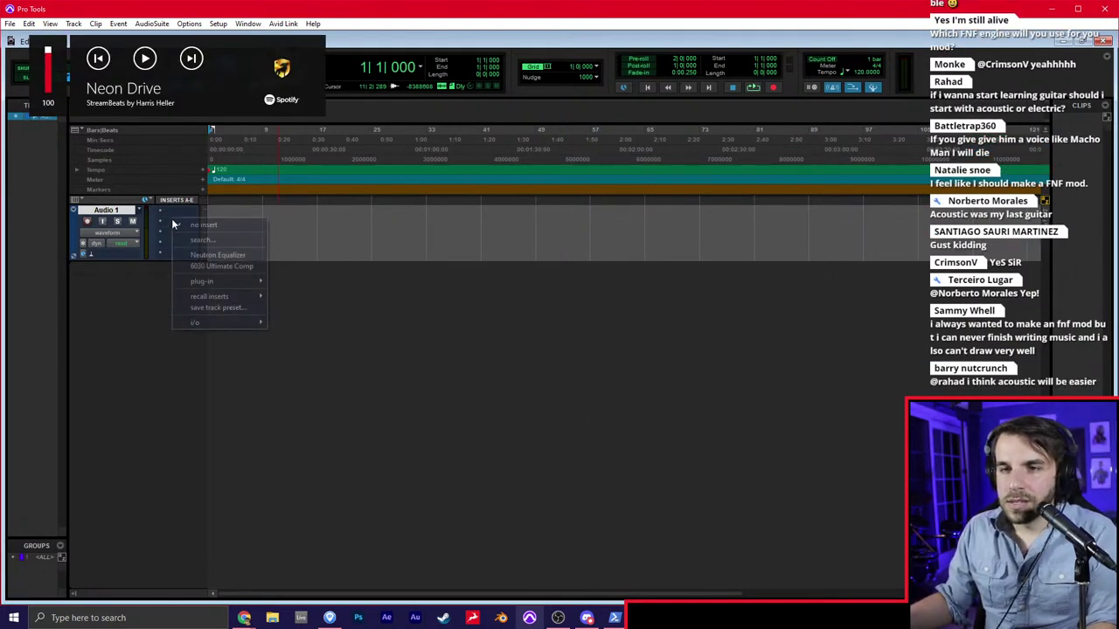
left_click(282, 237)
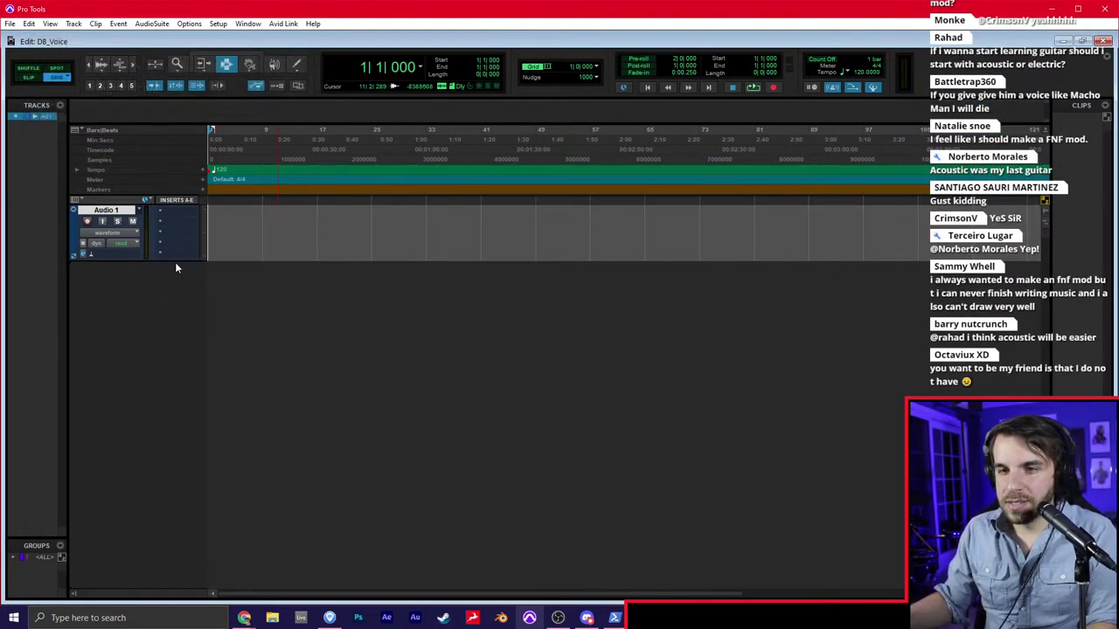
key("ctrl+equal")
left_click(39, 349)
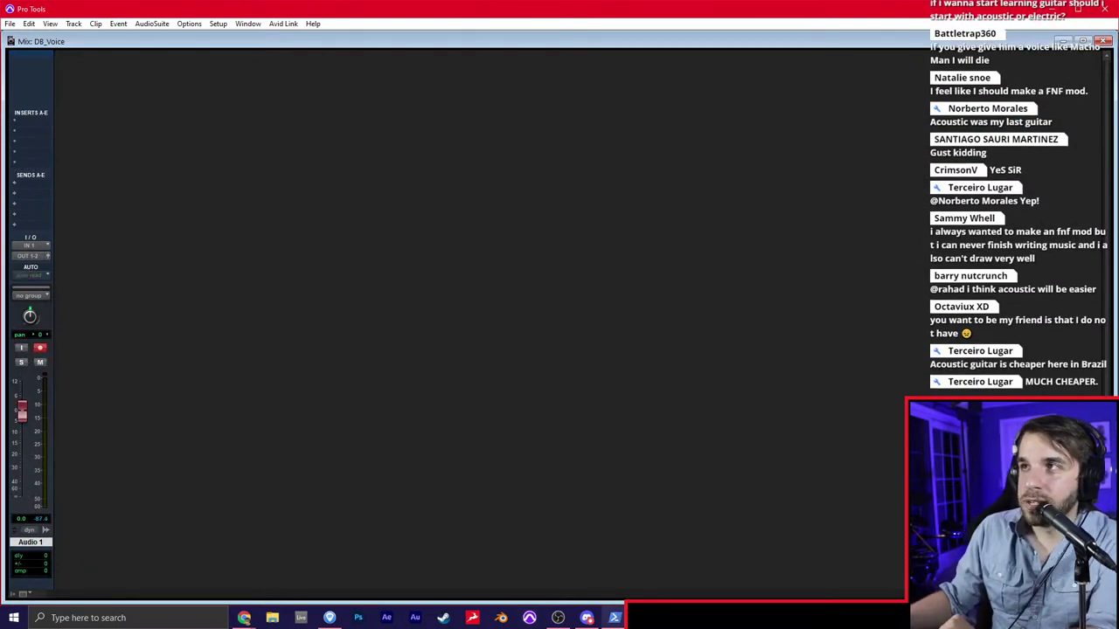
left_click(44, 245)
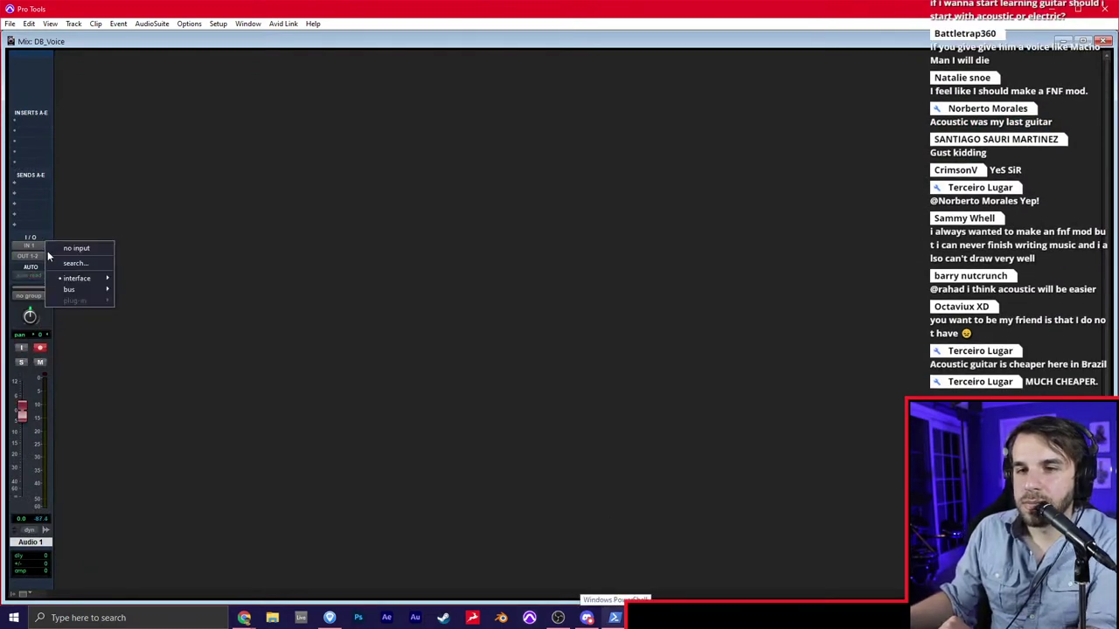
mouse_move(78, 278)
left_click(147, 301)
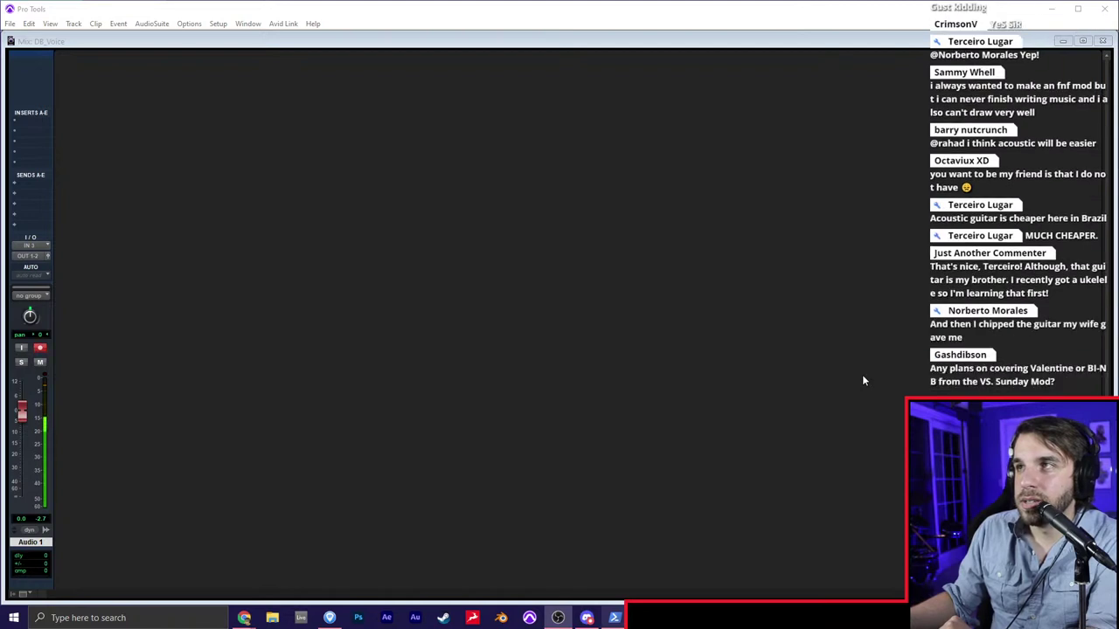
Lower the Preamp 3 fader to -90 dB in the Discrete interface's Headphones 2 mix and check Audio 1's mute in Pro Tools
left_click(614, 618)
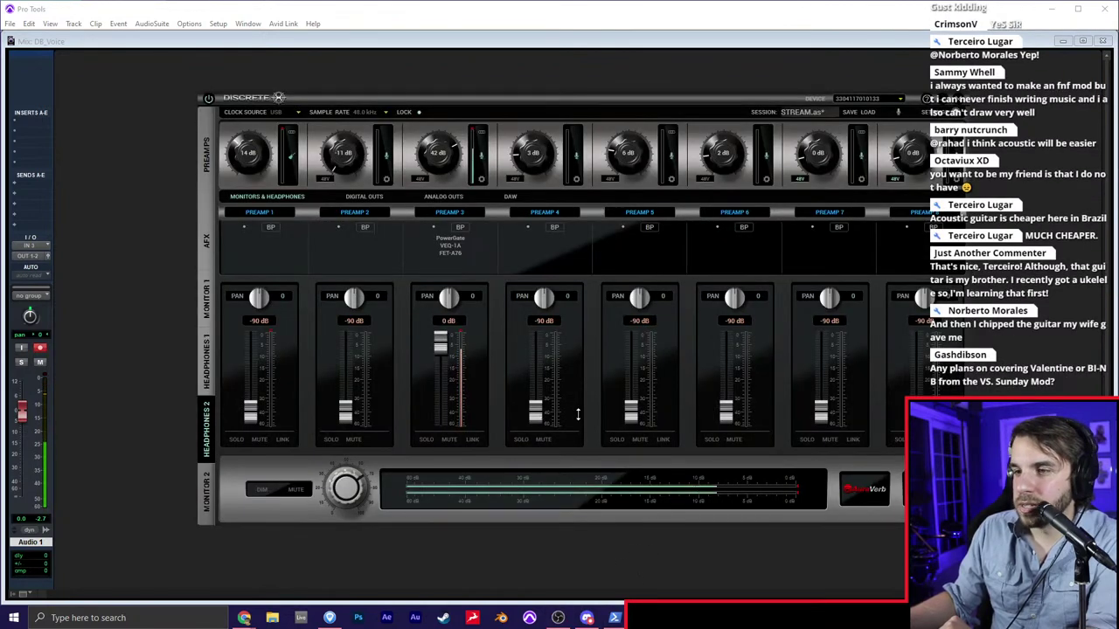
left_click_drag(441, 342, 421, 518)
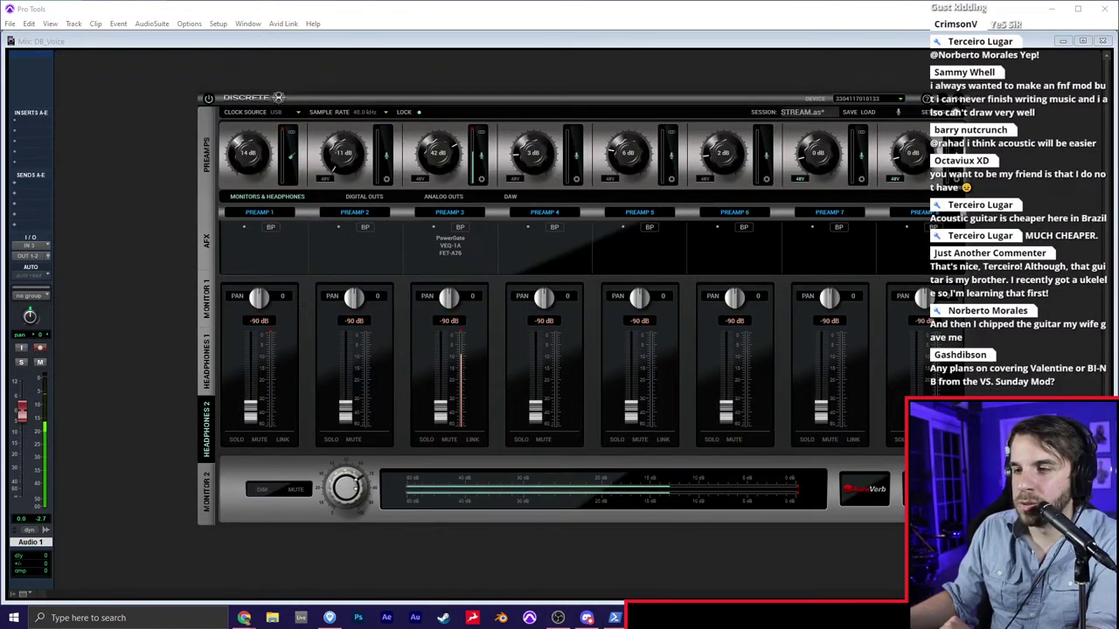
left_click(160, 332)
left_click(40, 362)
left_click(40, 362)
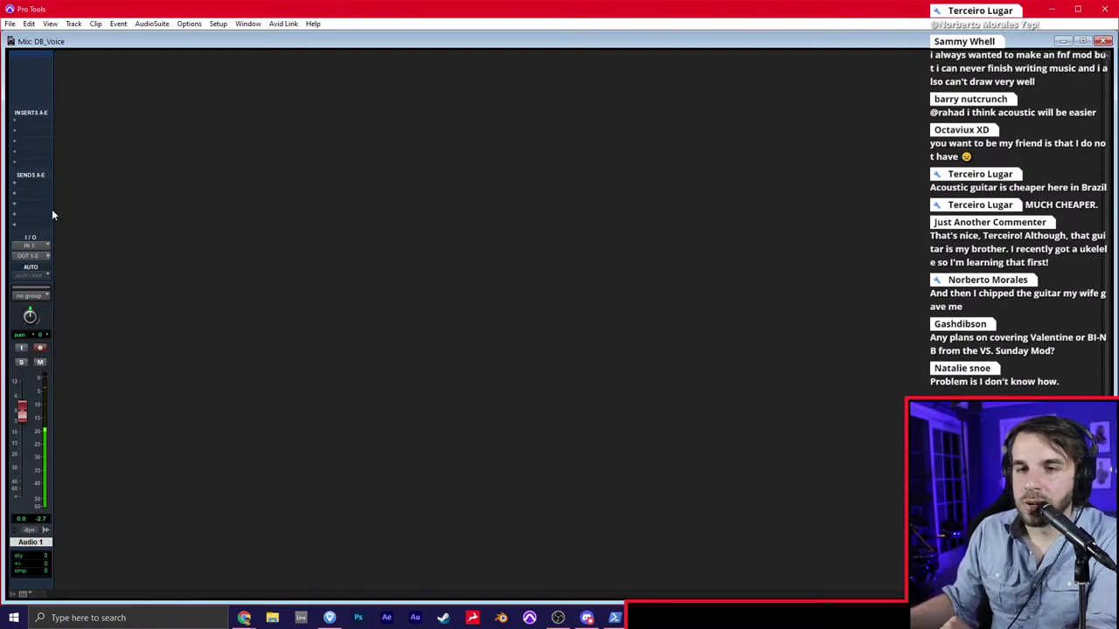
left_click(218, 24)
left_click(157, 123)
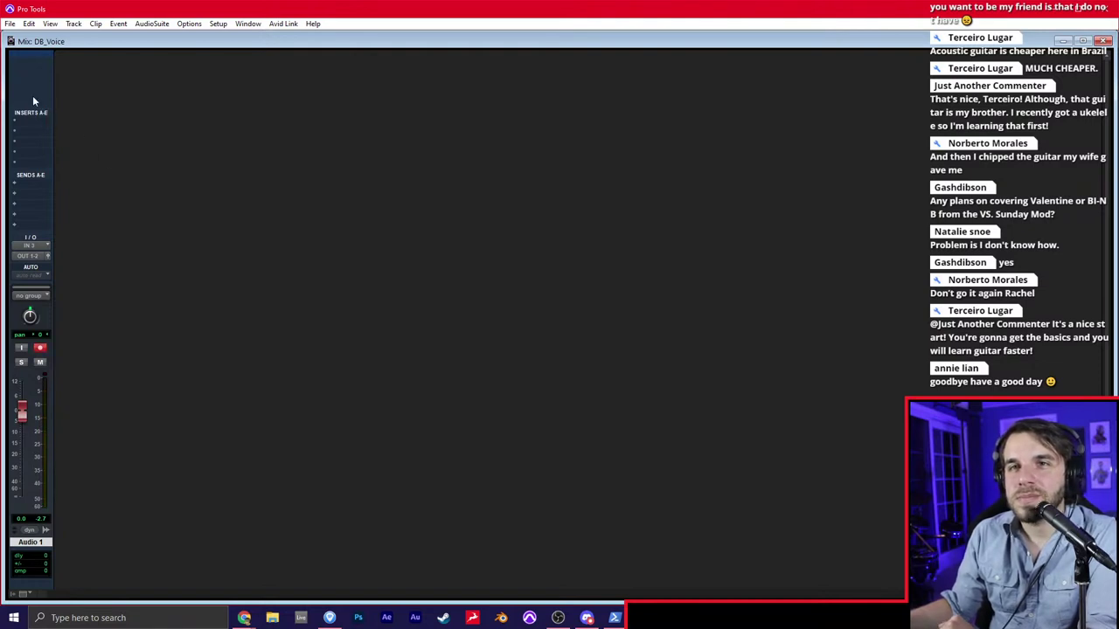
Find the Little AlterBoy plug-in by searching for "alter" and load it on Audio 1's third insert slot
left_click(29, 146)
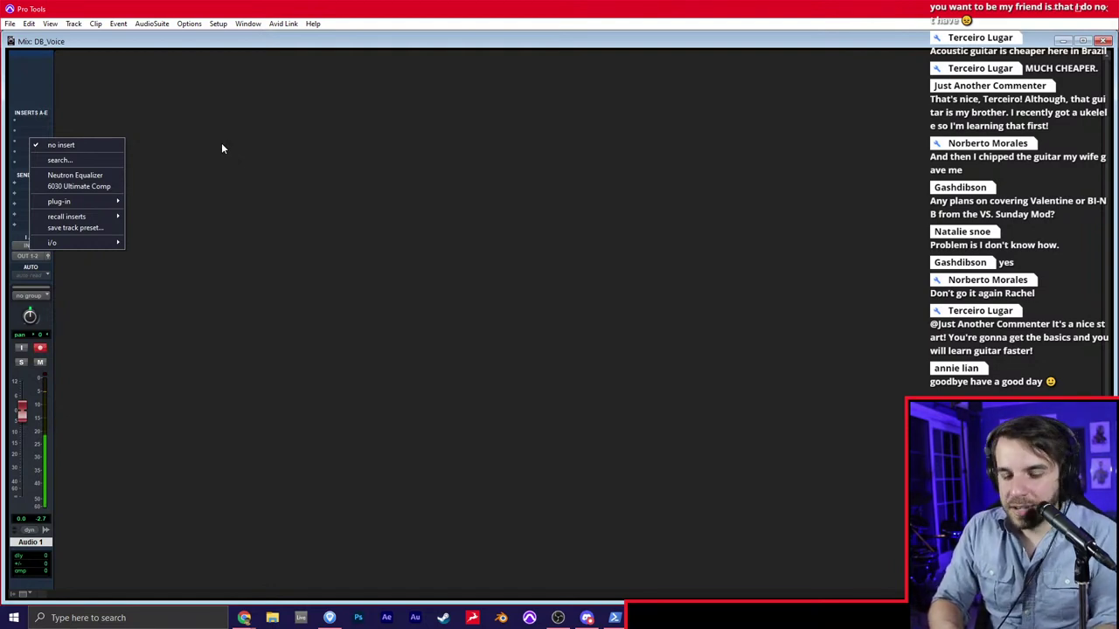
type("alter")
key("Return")
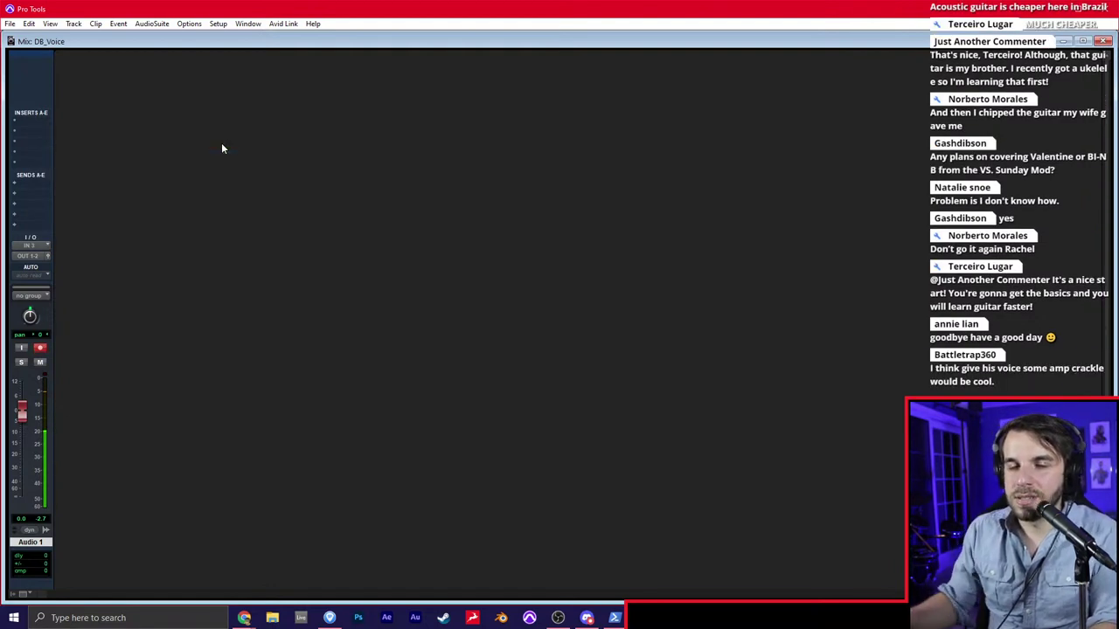
Search the plug-ins for "frequen" and load AIR Frequency Shifter (mono) on Audio 1's second insert slot
left_click(33, 131)
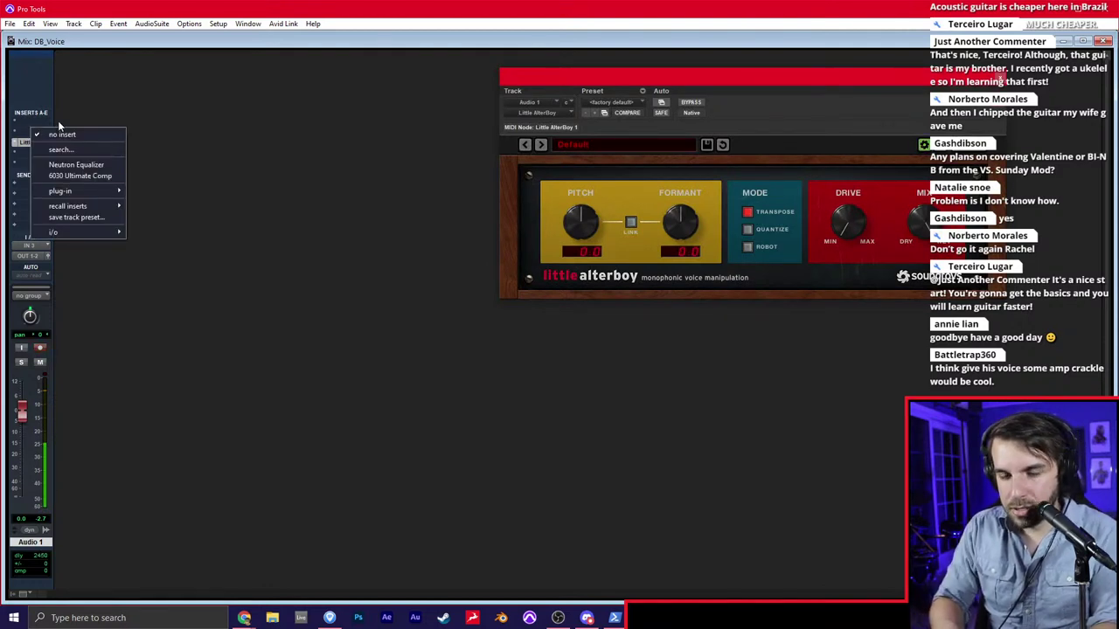
type("freq")
key("Down")
key("Down")
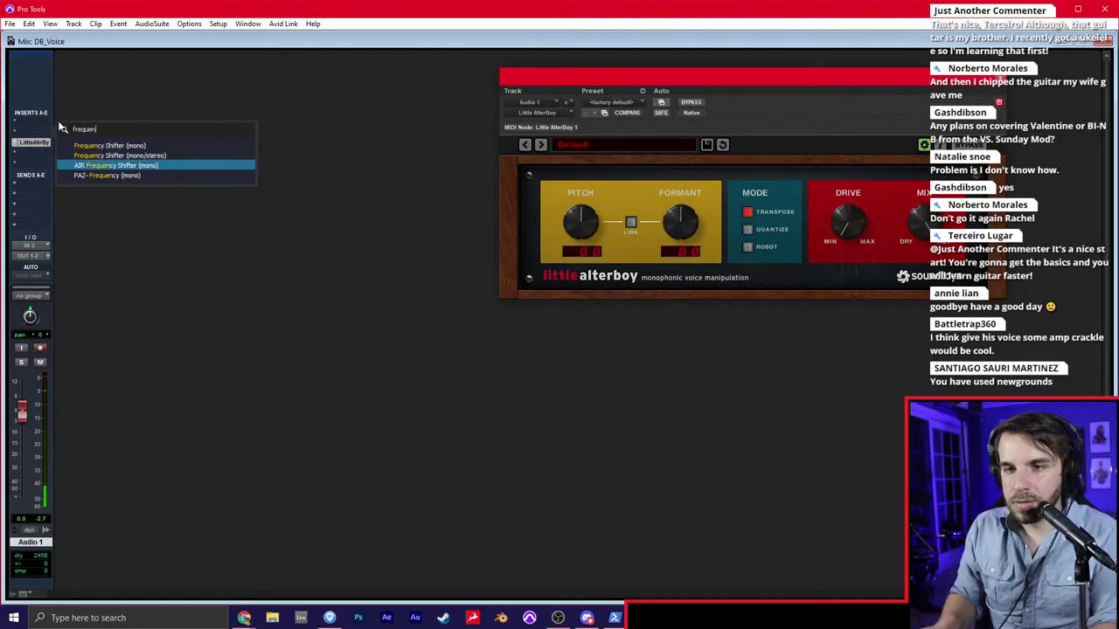
key("Return")
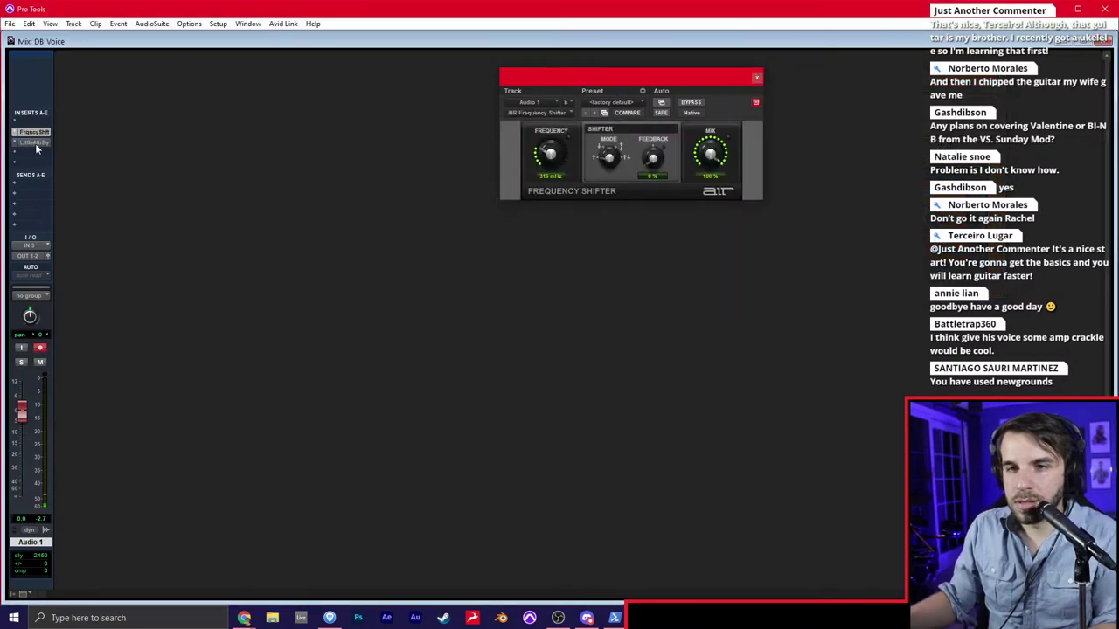
Make Little AlterBoy inactive and audition Frequency Shifter settings on the live voice, settling on a Frequency of 224 Hz
left_click_drag(551, 154, 548, 115)
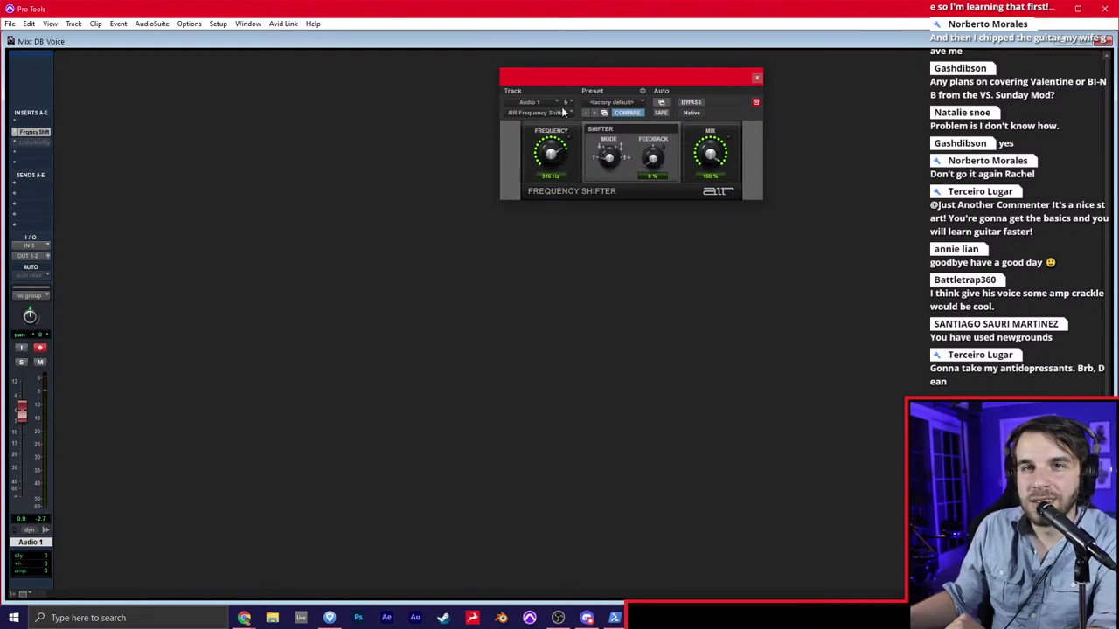
left_click_drag(594, 82, 414, 116)
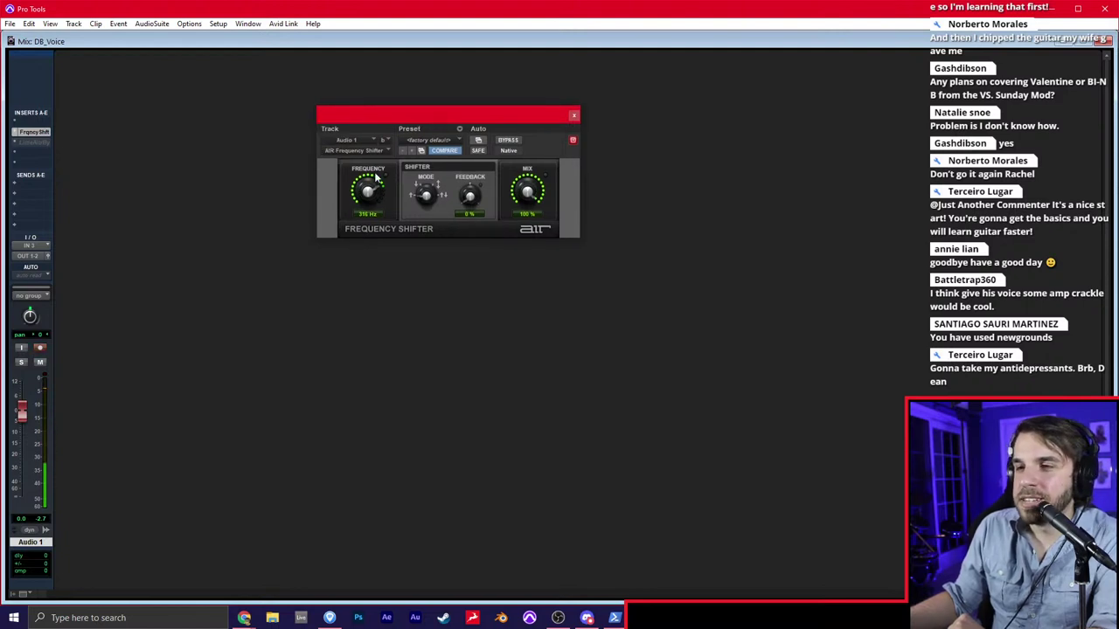
scroll(372, 192, "down", 2)
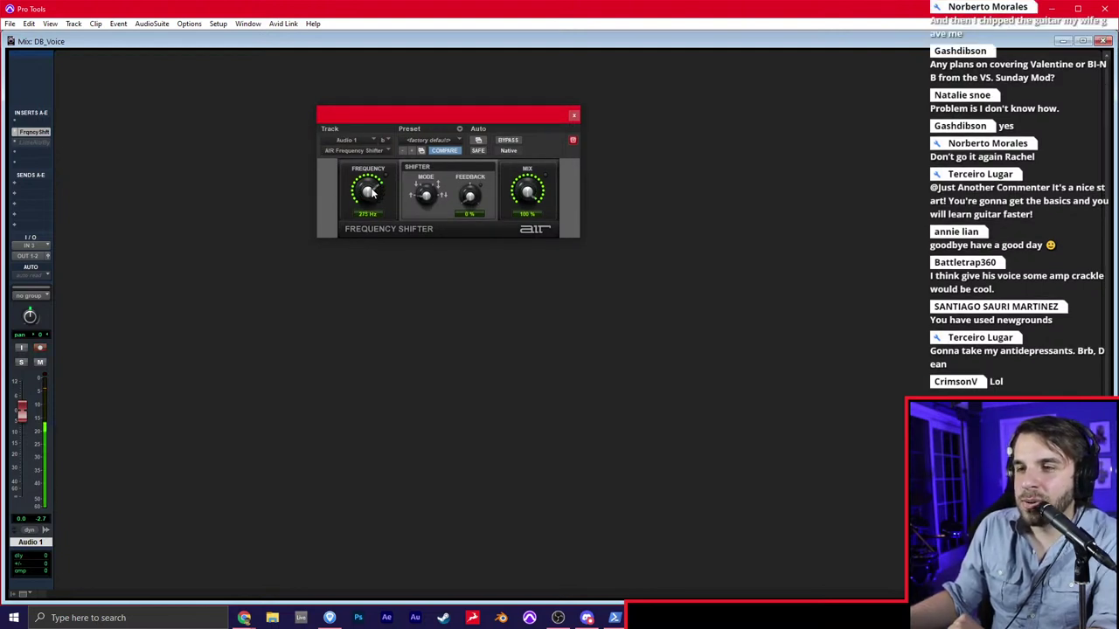
scroll(373, 192, "up", 3)
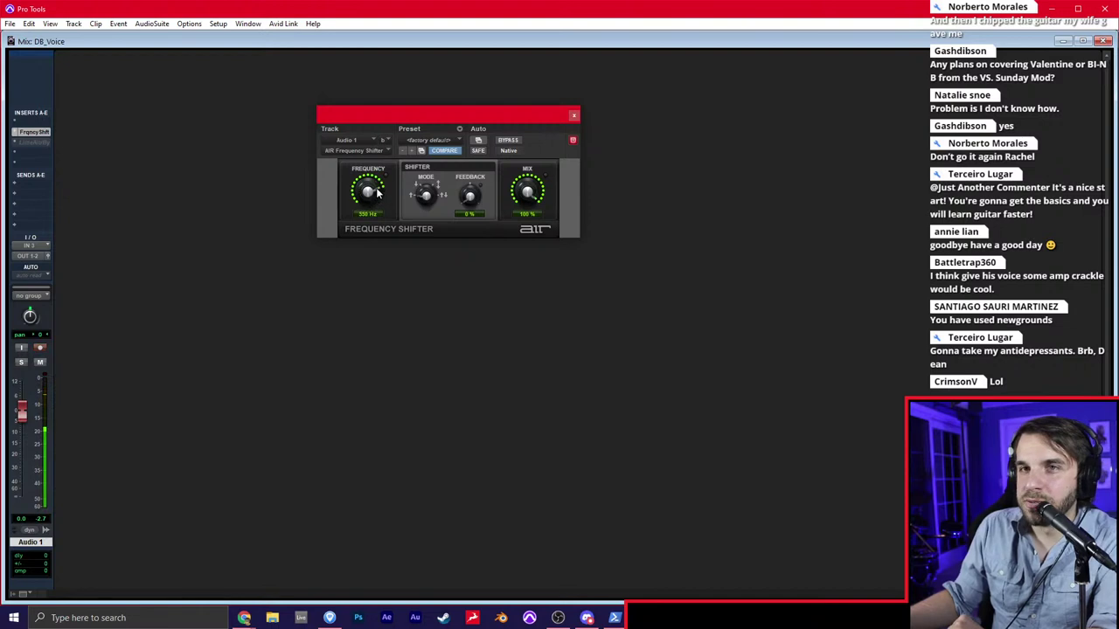
scroll(378, 192, "down", 5)
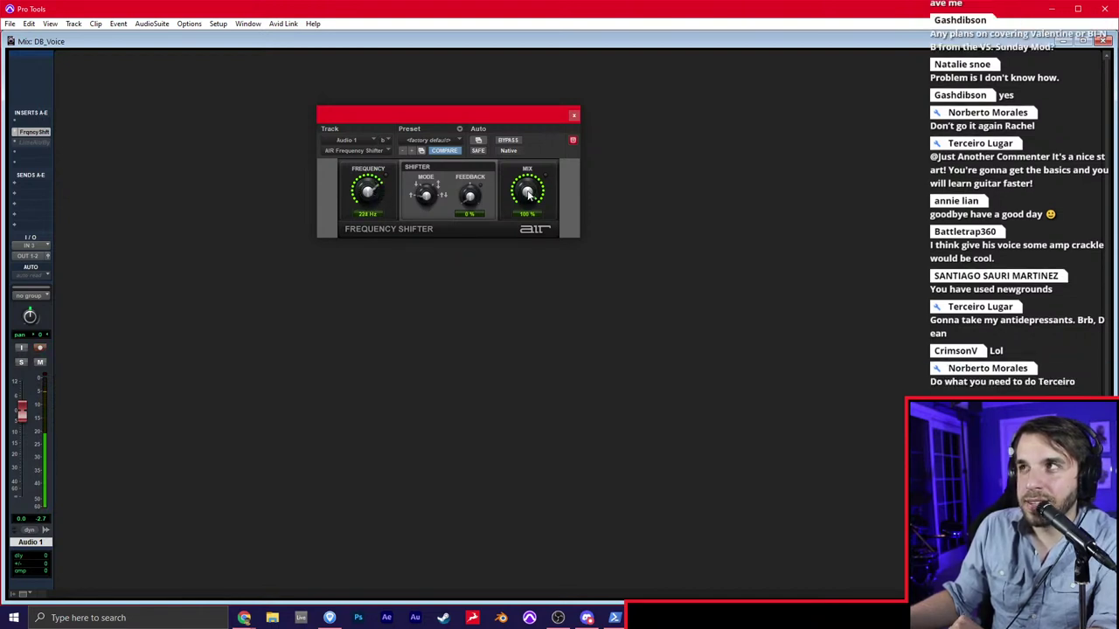
left_click_drag(474, 119, 477, 136)
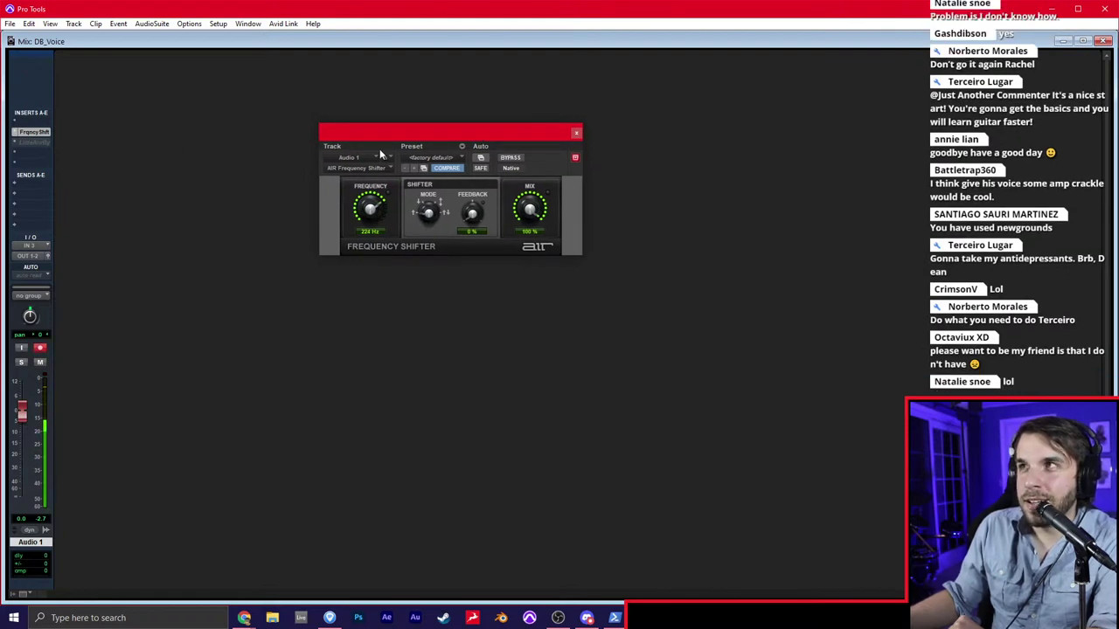
Make the Little AlterBoy insert active and the Frequency Shifter insert inactive
left_click(41, 142)
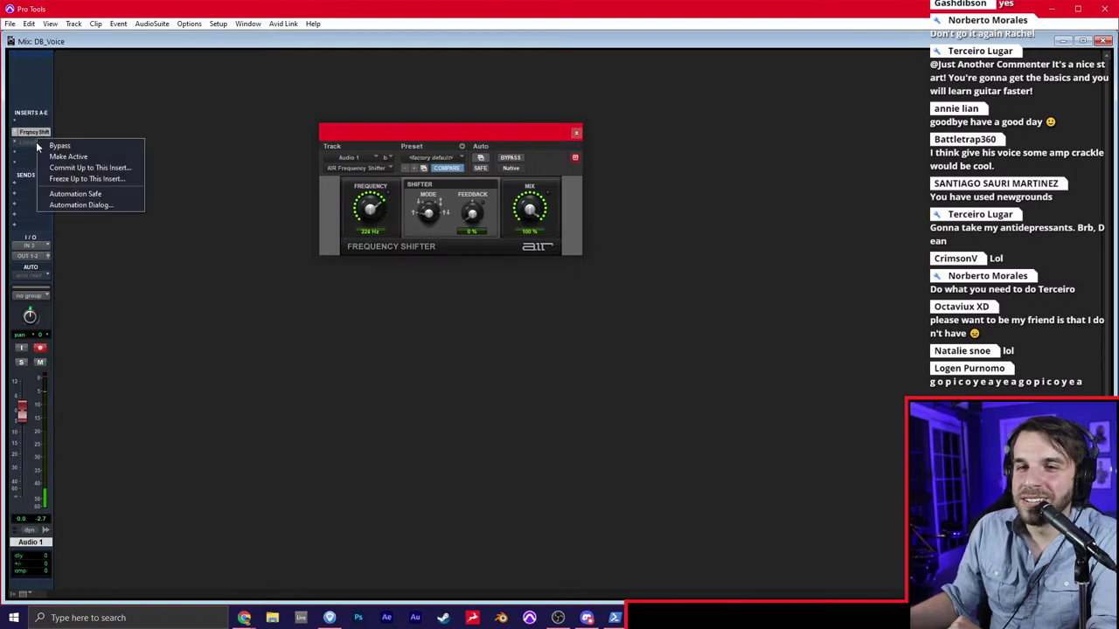
left_click(48, 155)
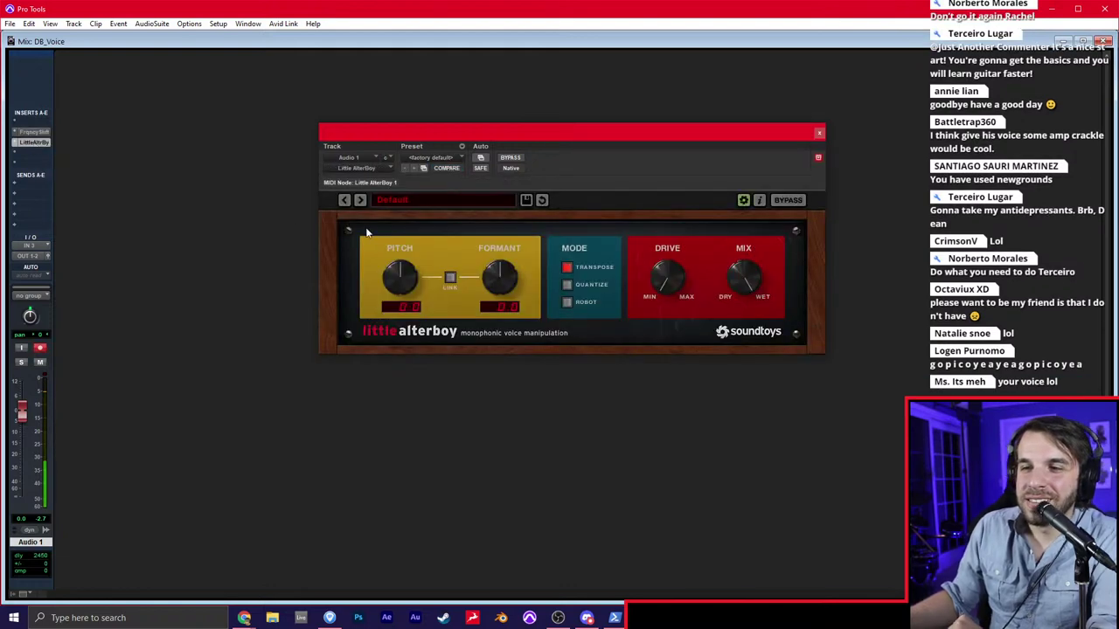
right_click(41, 141)
left_click(49, 146)
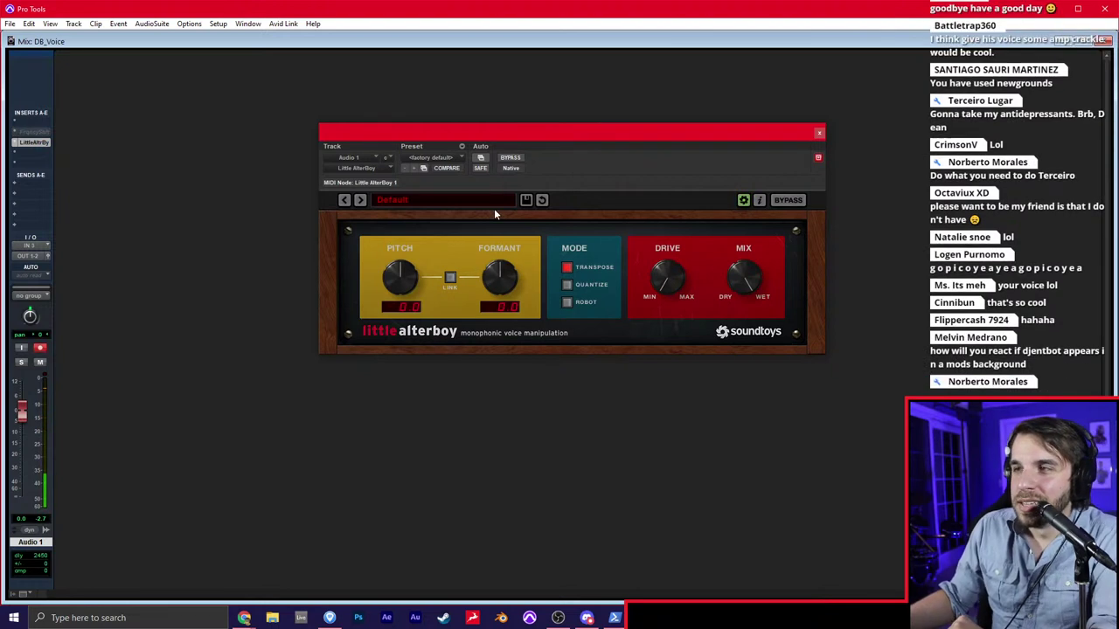
Try Little AlterBoy's Pitch at 9.0, reset it to 0.0, and try shifting the Formant on its own
left_click_drag(411, 285, 416, 260)
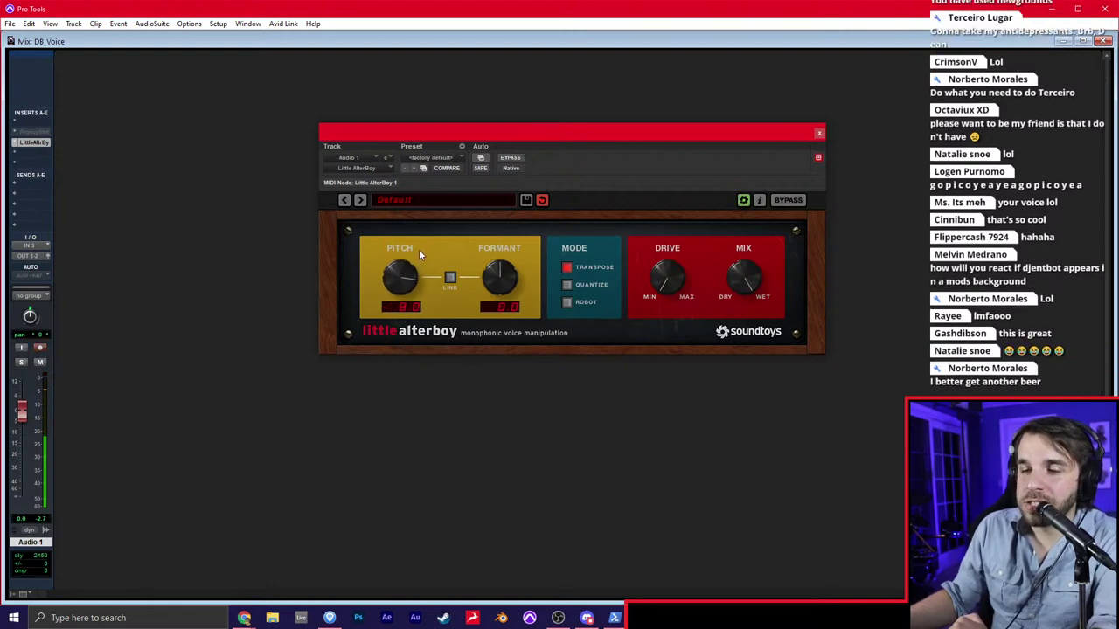
left_click(409, 284, "alt")
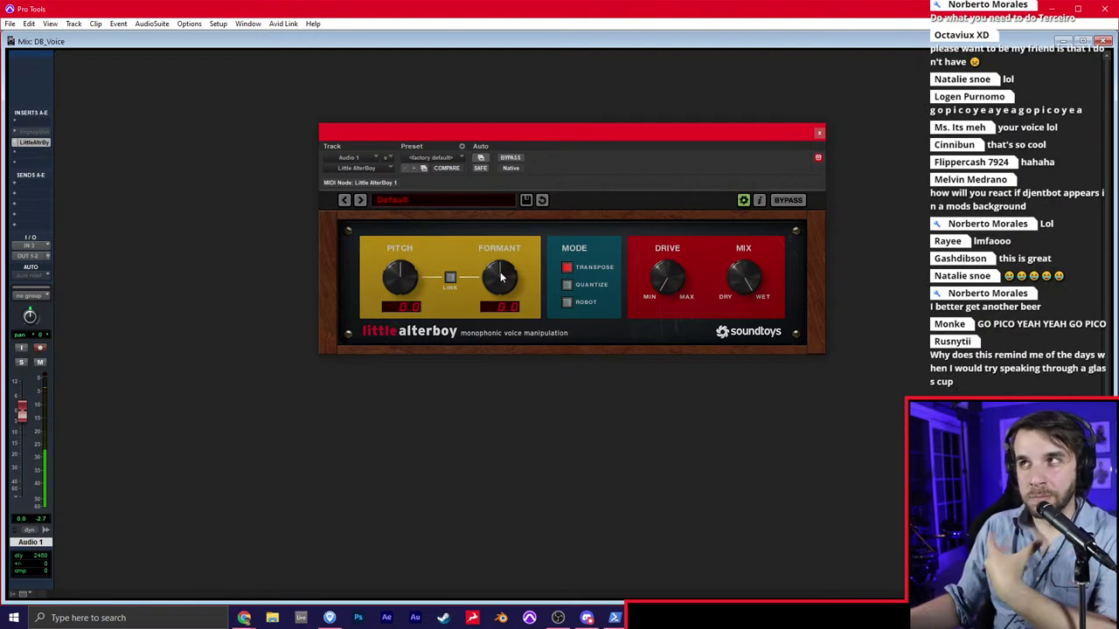
left_click_drag(501, 277, 478, 253)
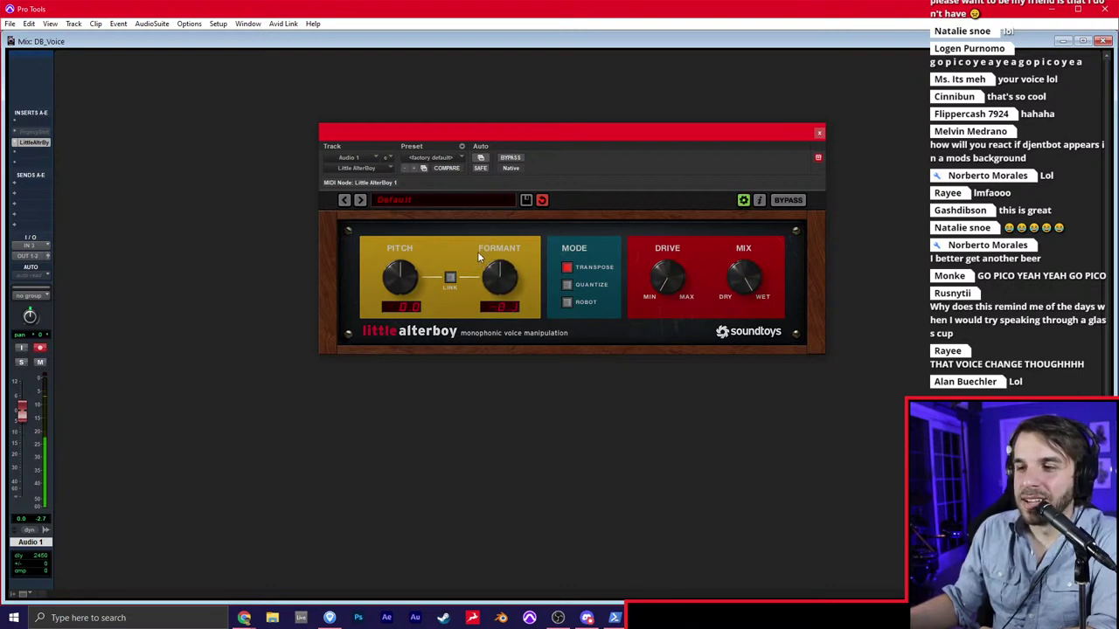
Link Little AlterBoy's Pitch and Formant and audition joint shifts of -4.0, 4.0 and 3.0
left_click(451, 278)
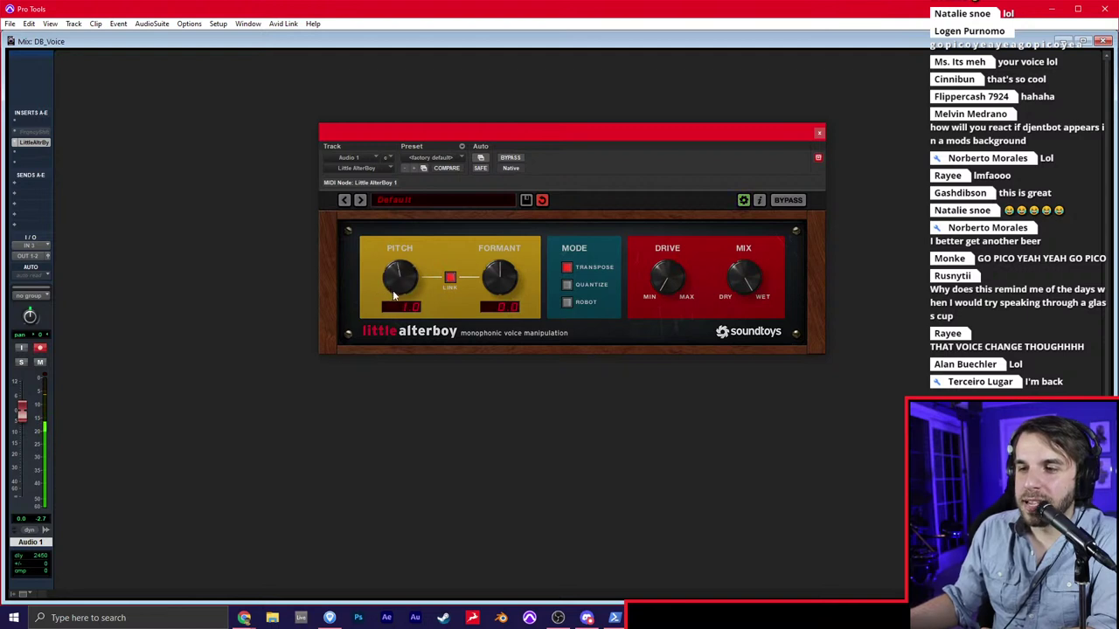
left_click_drag(392, 291, 397, 313)
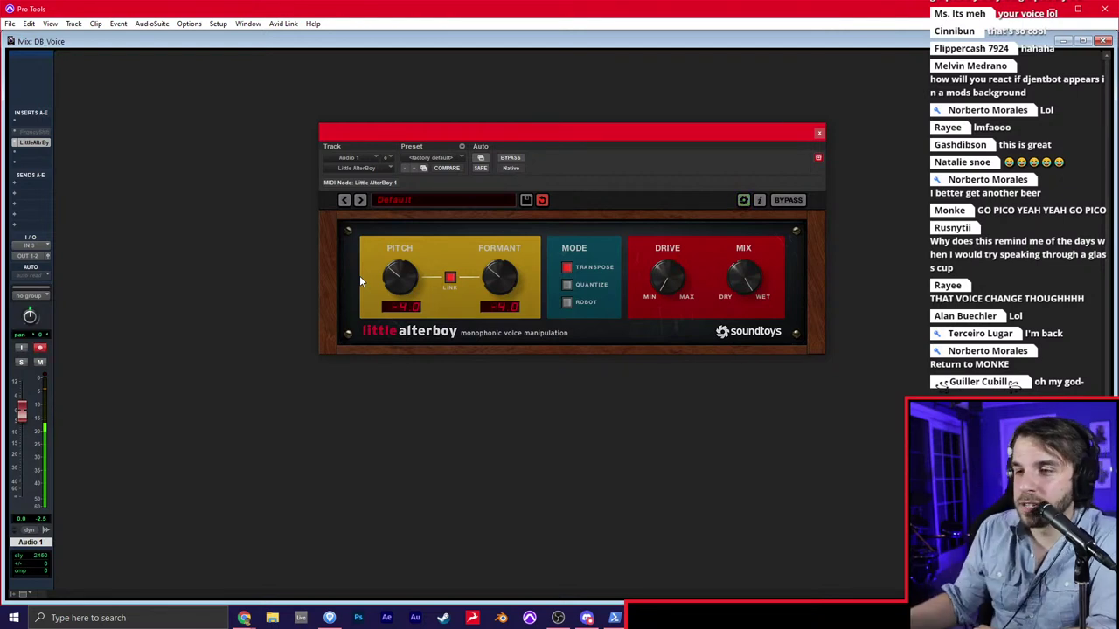
left_click_drag(393, 277, 382, 214)
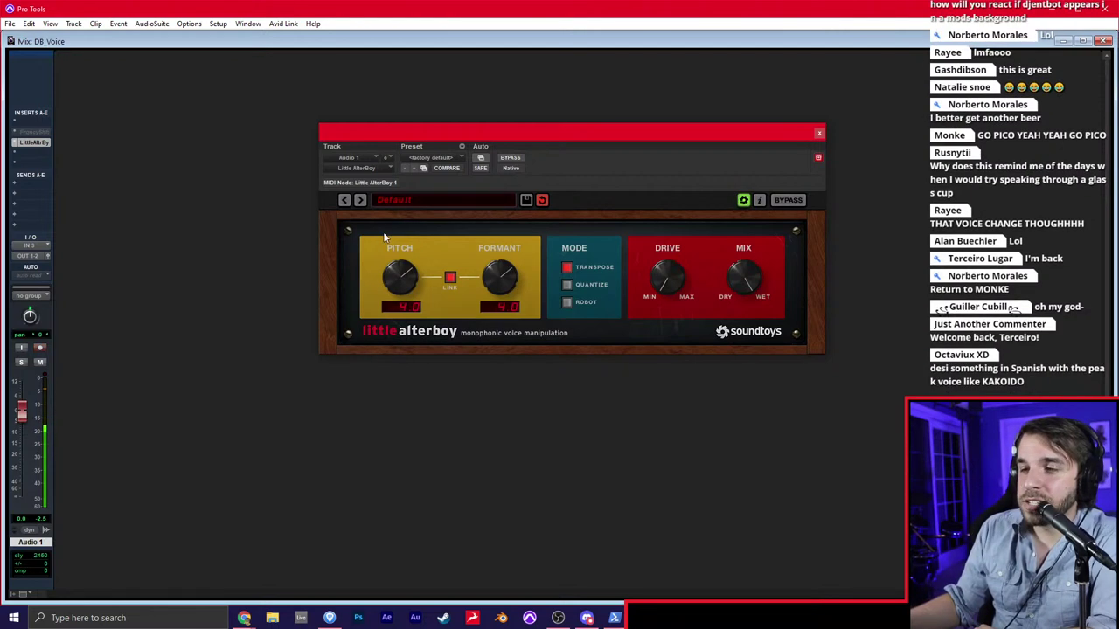
left_click_drag(394, 268, 396, 270)
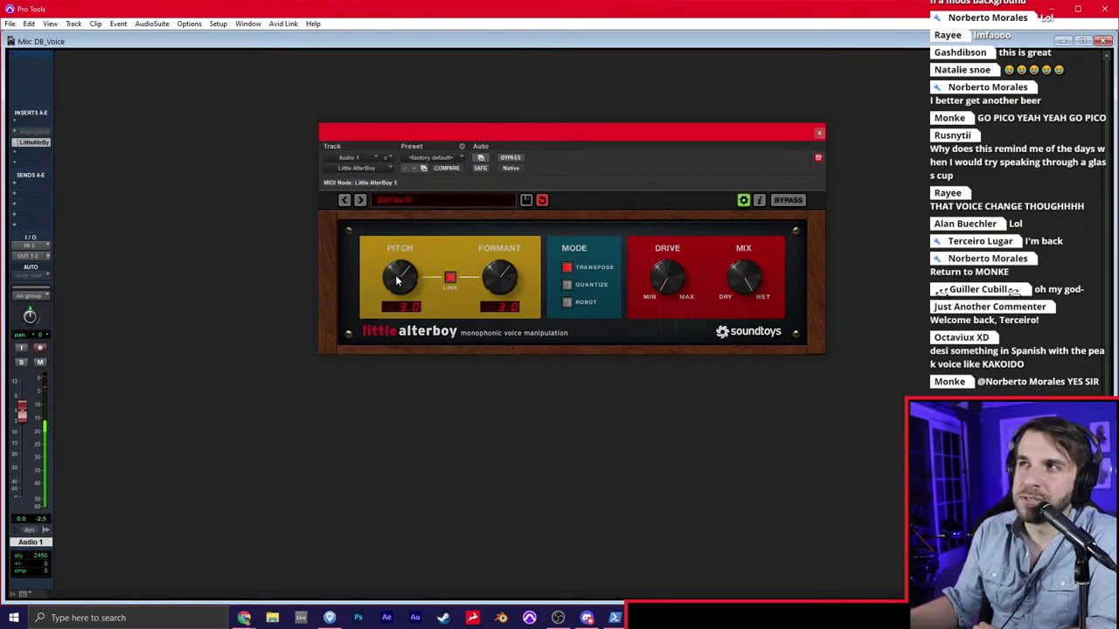
Switch Little AlterBoy to Robot mode, lower the linked Pitch and Formant to -8.0, and reduce the Mix
left_click_drag(397, 279, 394, 294)
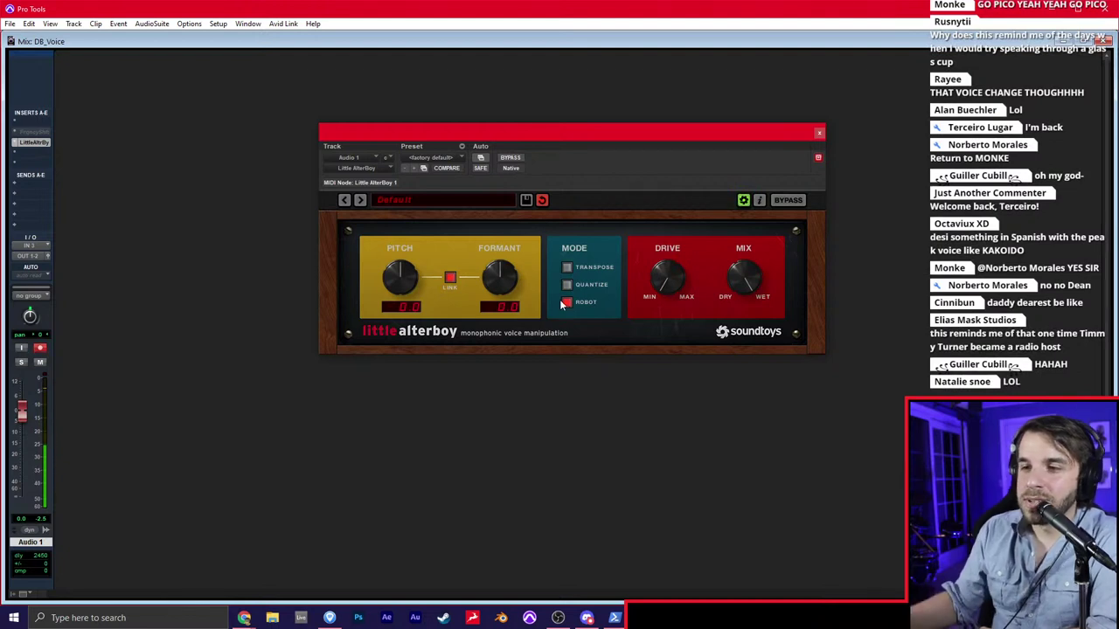
left_click_drag(400, 278, 396, 320)
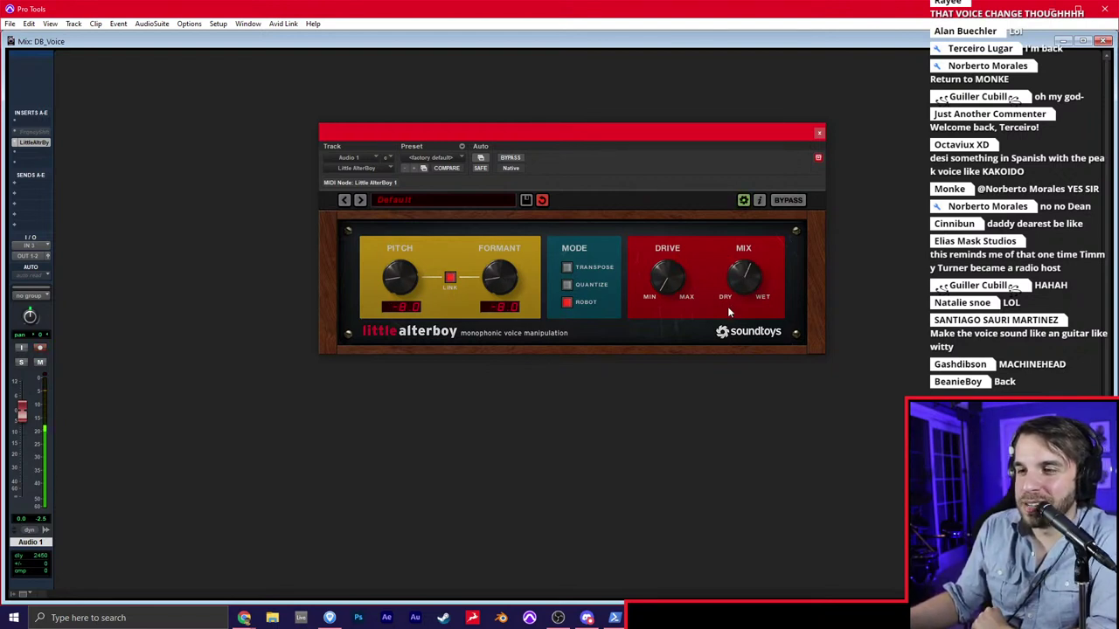
Make the Frequency Shifter insert active again, check its settings, and reopen Little AlterBoy
right_click(40, 134)
left_click(55, 146)
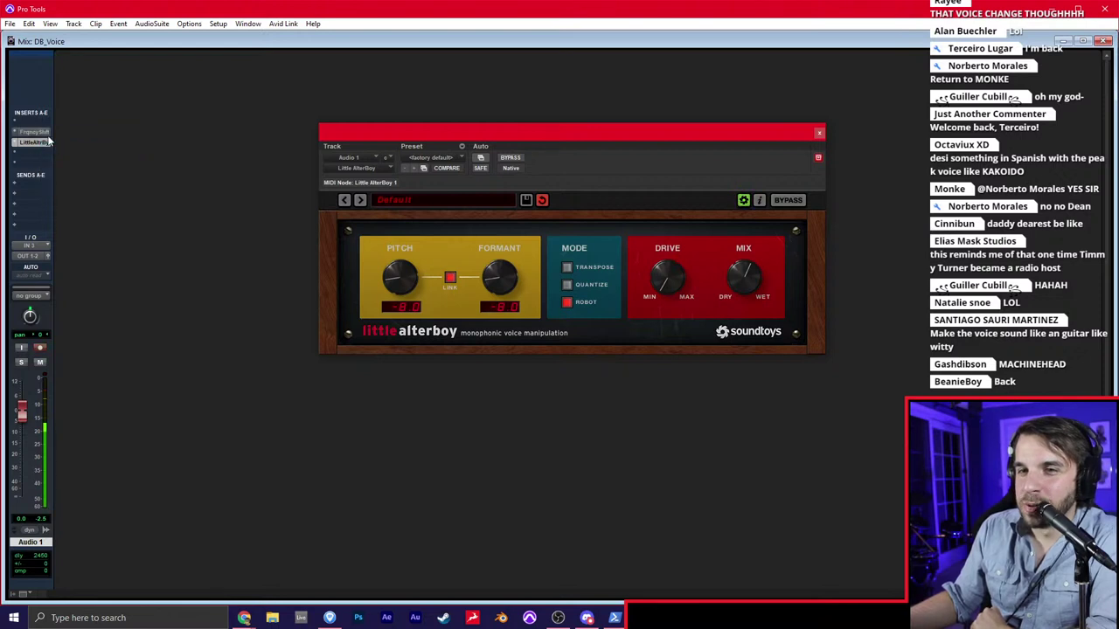
left_click(48, 133)
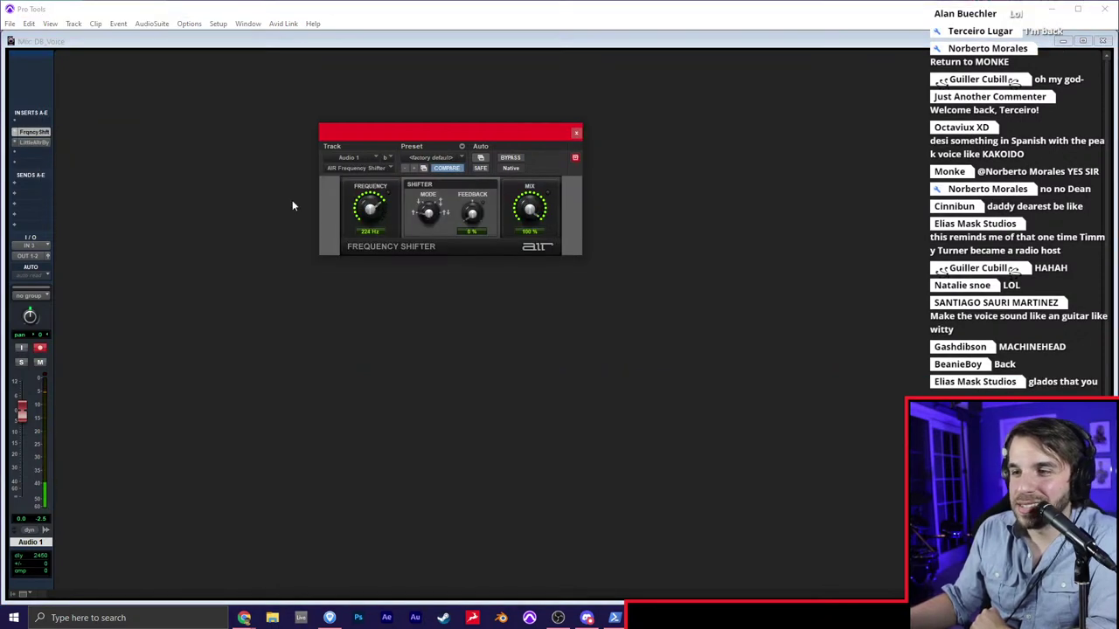
left_click(29, 142)
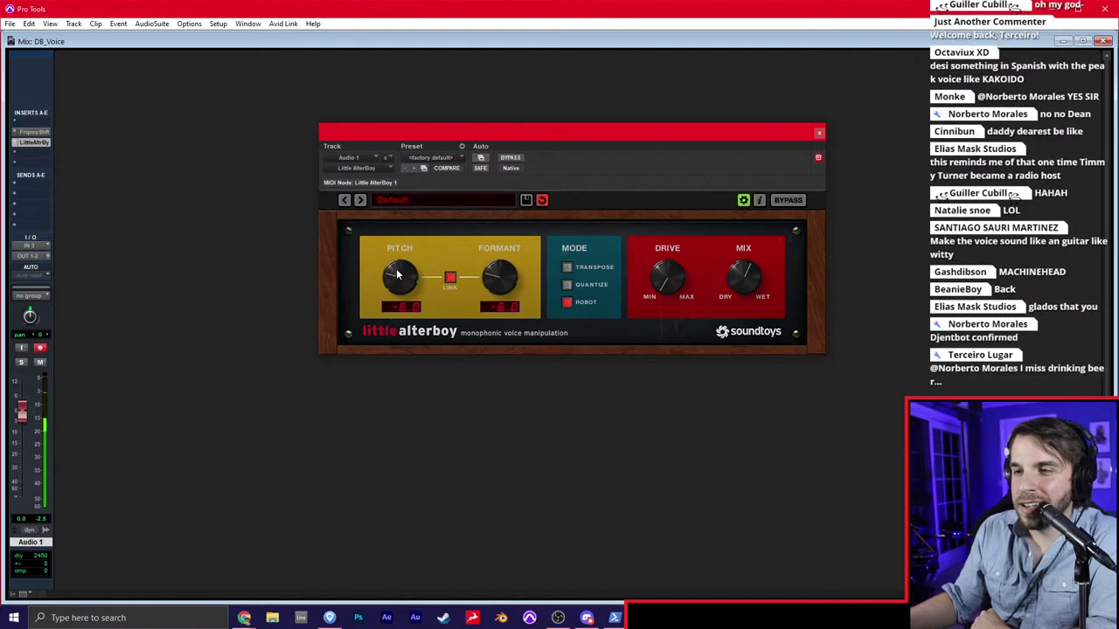
Close Little AlterBoy, show the Edit window, and make the Frequency Shifter and Little AlterBoy inserts on Audio 1 inactive
key("ctrl+equal")
left_click(819, 133)
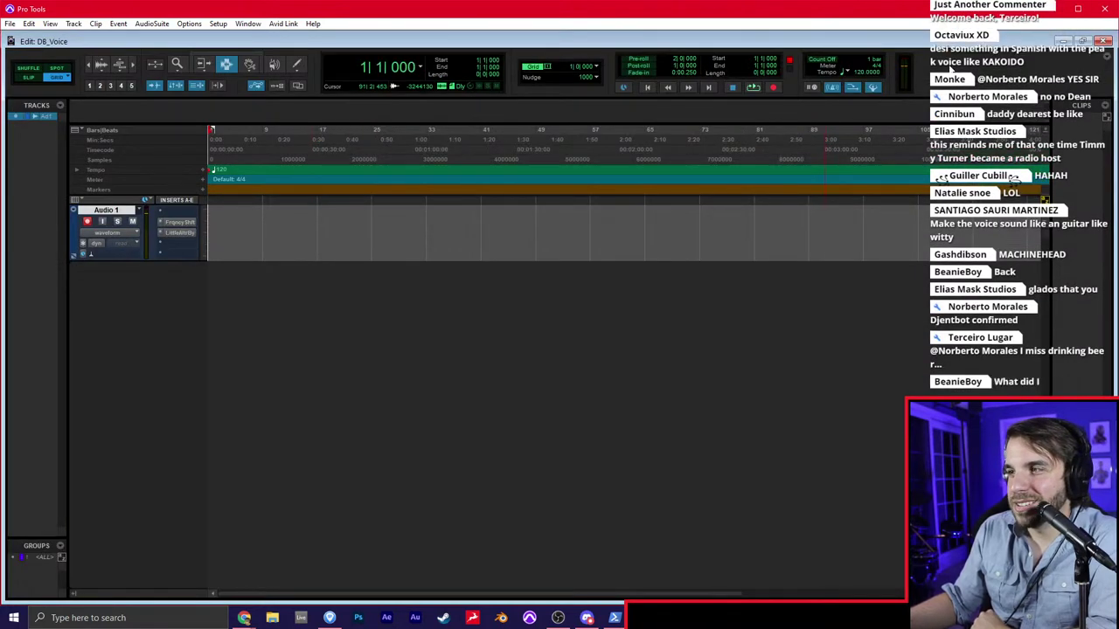
left_click(309, 242)
left_click(234, 249)
left_click(216, 249)
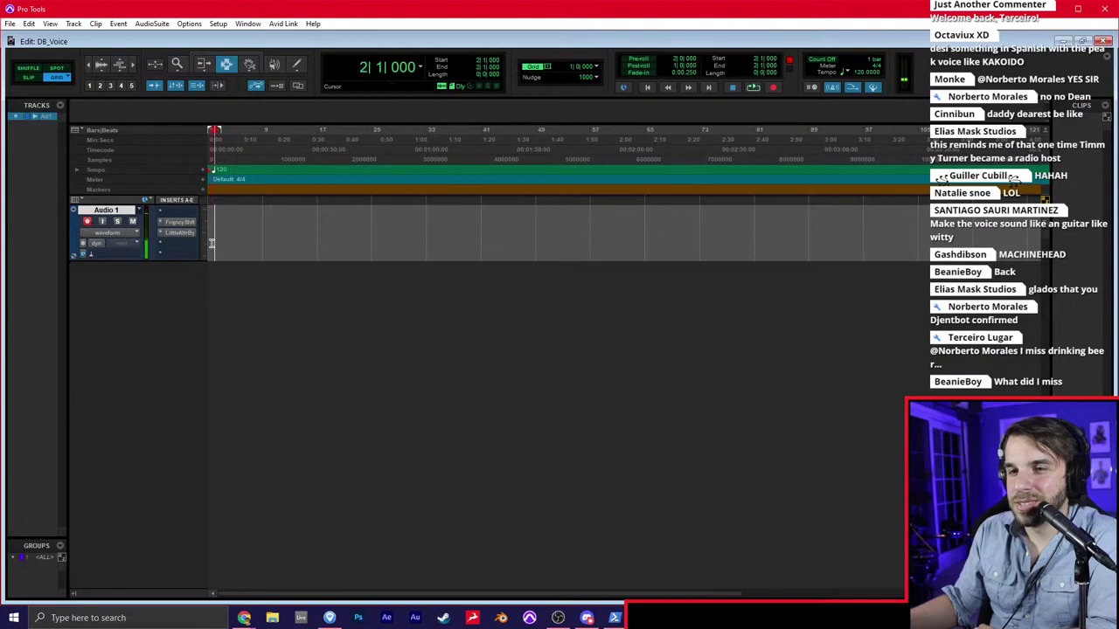
left_click(184, 224, "ctrl+super")
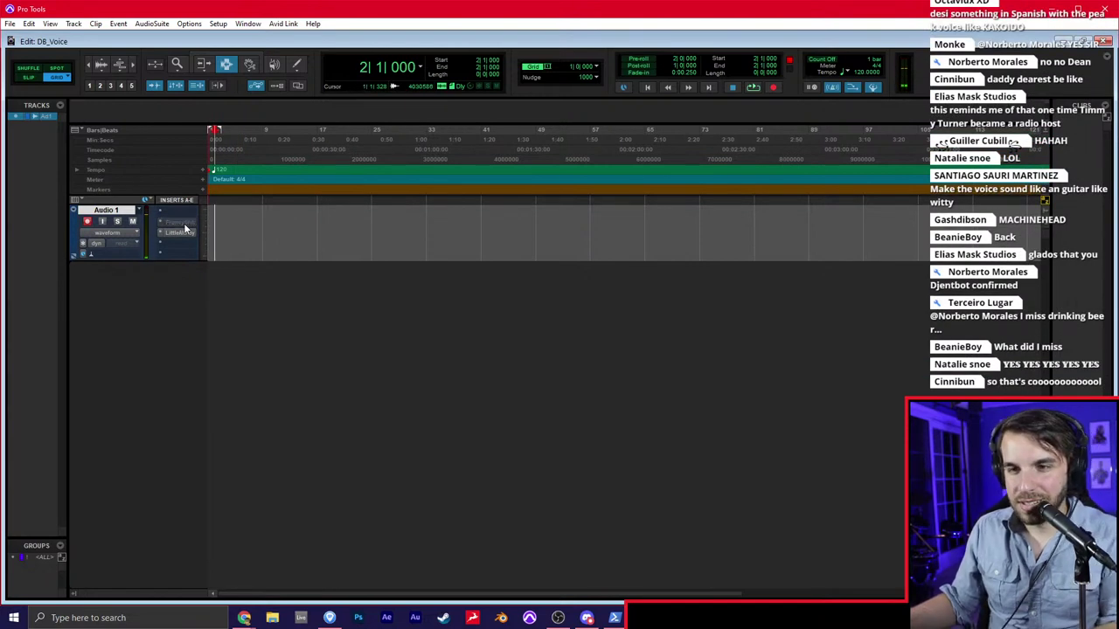
left_click(182, 234, "ctrl+super")
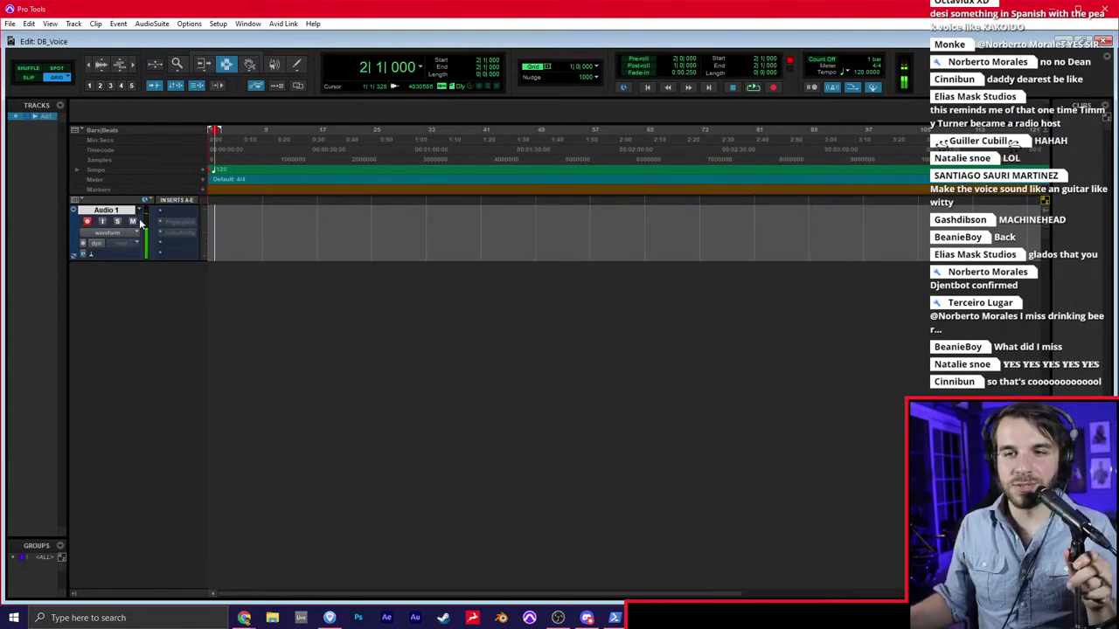
Record a short dry voice take on Audio 1 from the start of the session
key("Return")
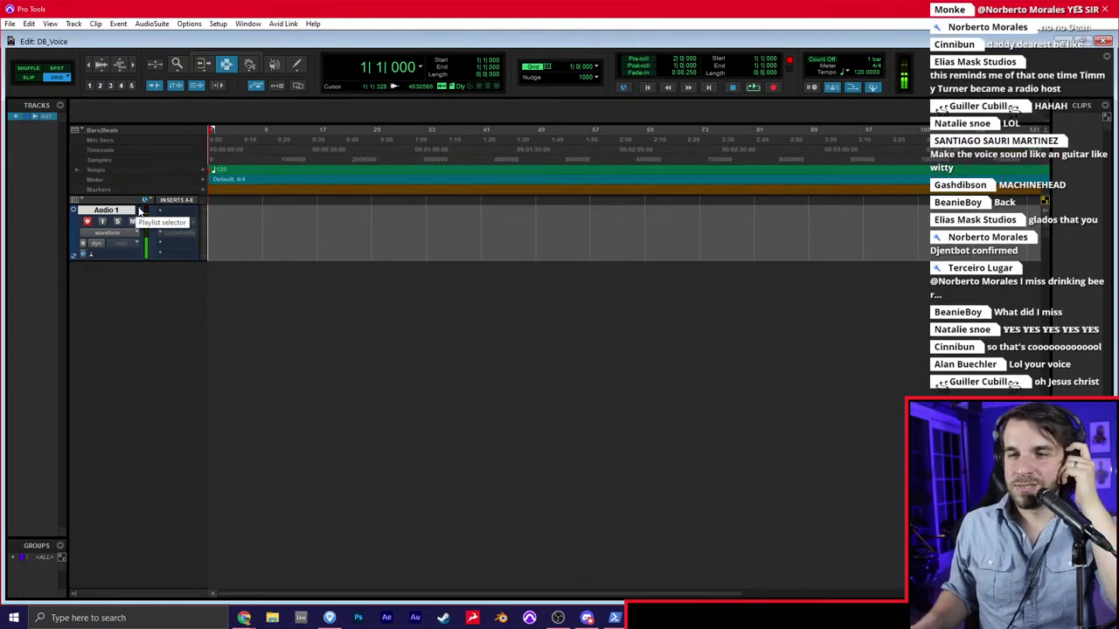
key("ctrl+space")
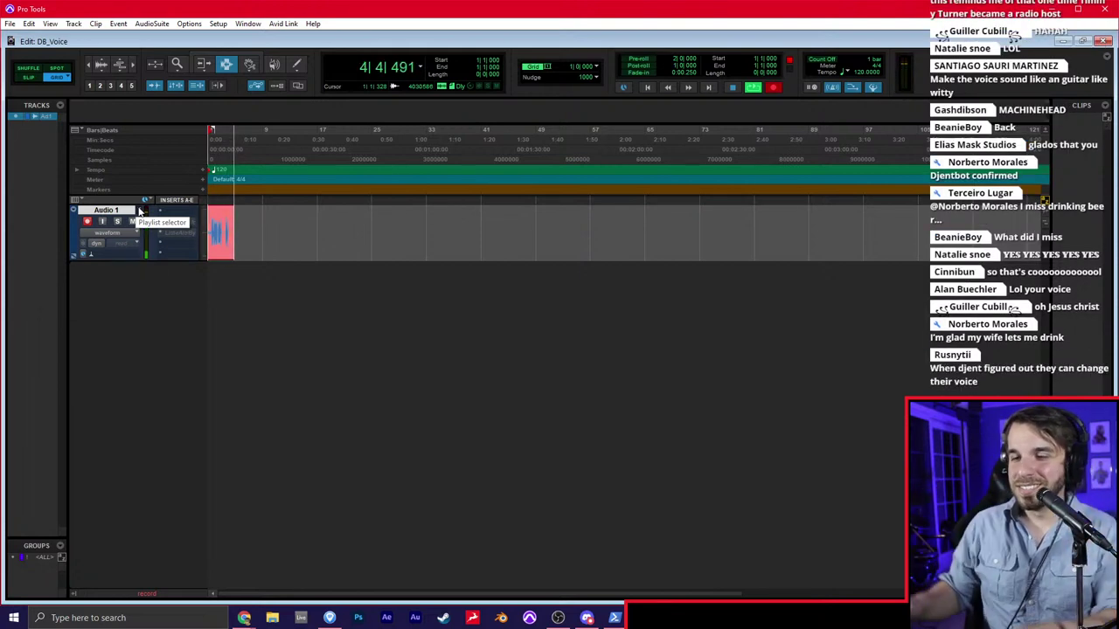
key("space")
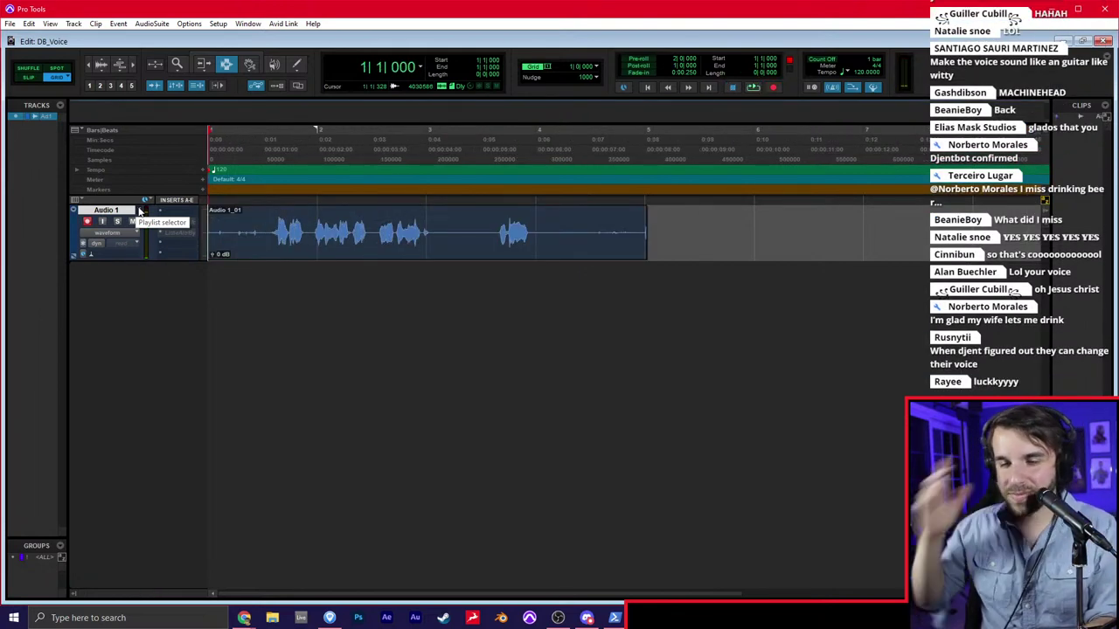
In Slip mode, trim the silence before the first word of the recorded clip and move the clip to the session start
key("F2")
left_click(264, 235)
key("a")
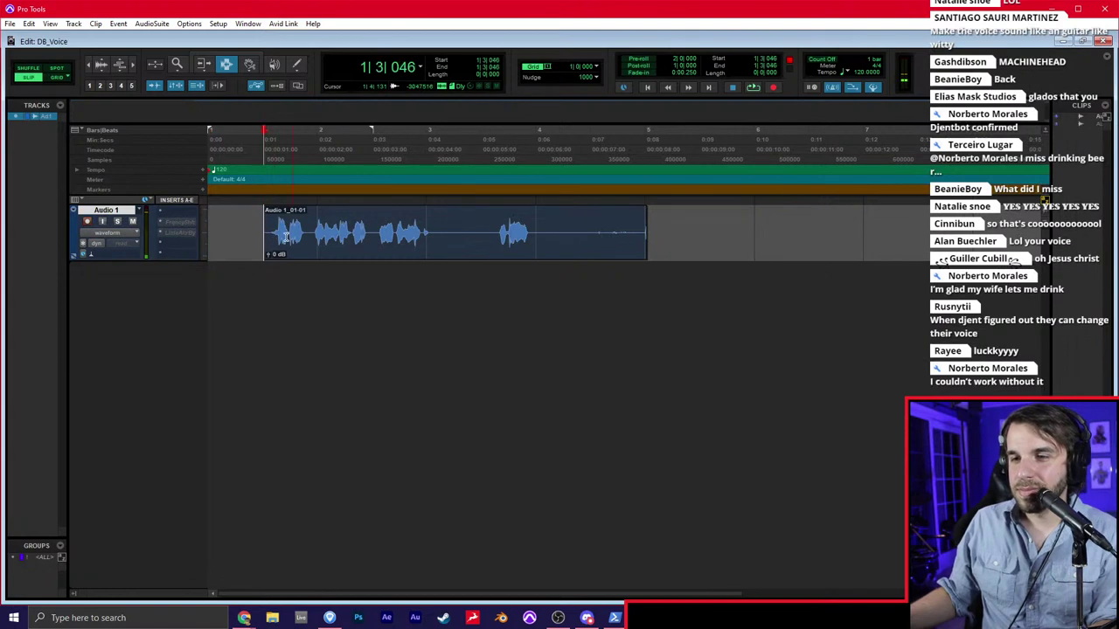
left_click_drag(374, 229, 331, 224)
Cut out the pause before the last phrase on Audio 1 and move the final clip up to close the gap
left_click(378, 233)
key("b")
left_click(433, 237)
key("b")
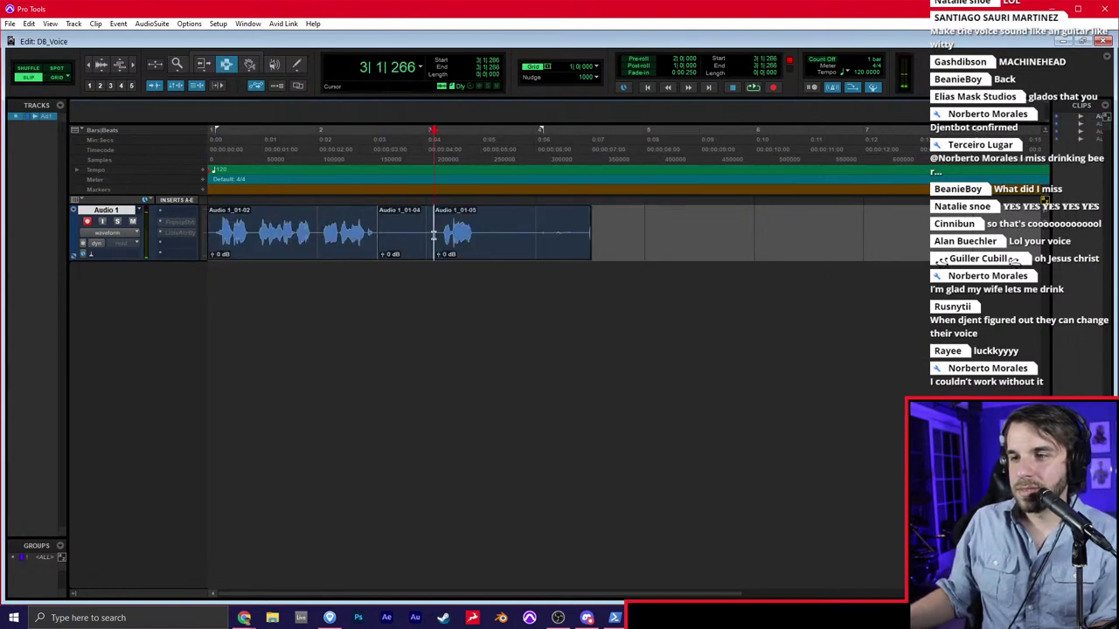
key("F8")
left_click(420, 238)
key("Delete")
left_click_drag(450, 237, 394, 242)
Trim the silence off the end of the last clip, keeping the spoken part
key("F7")
left_click(420, 236)
key("a")
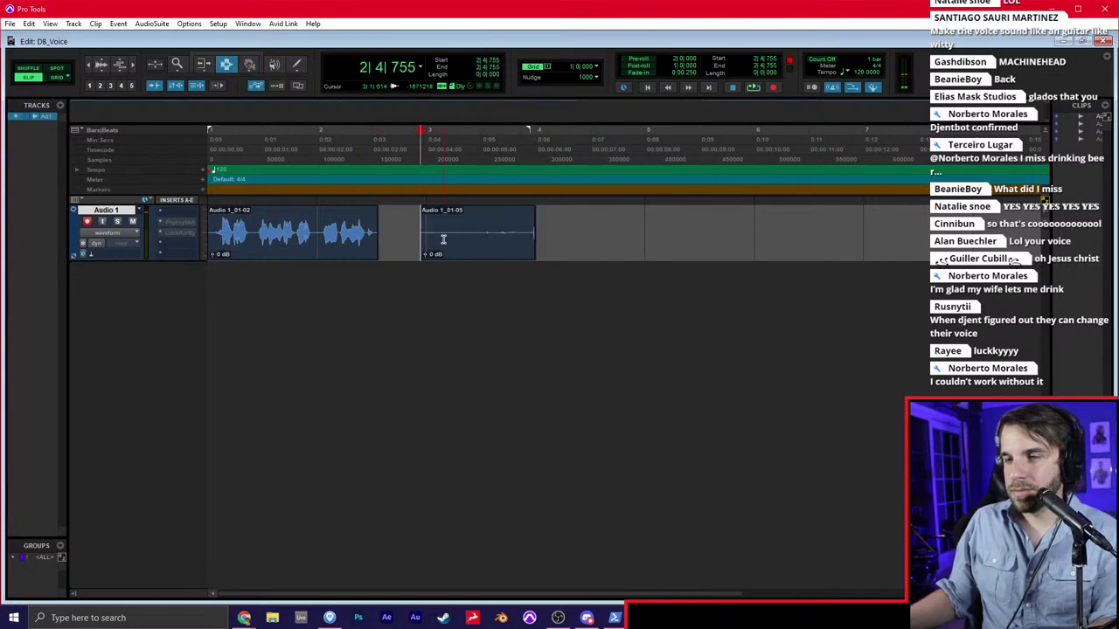
key("ctrl+z")
key("s")
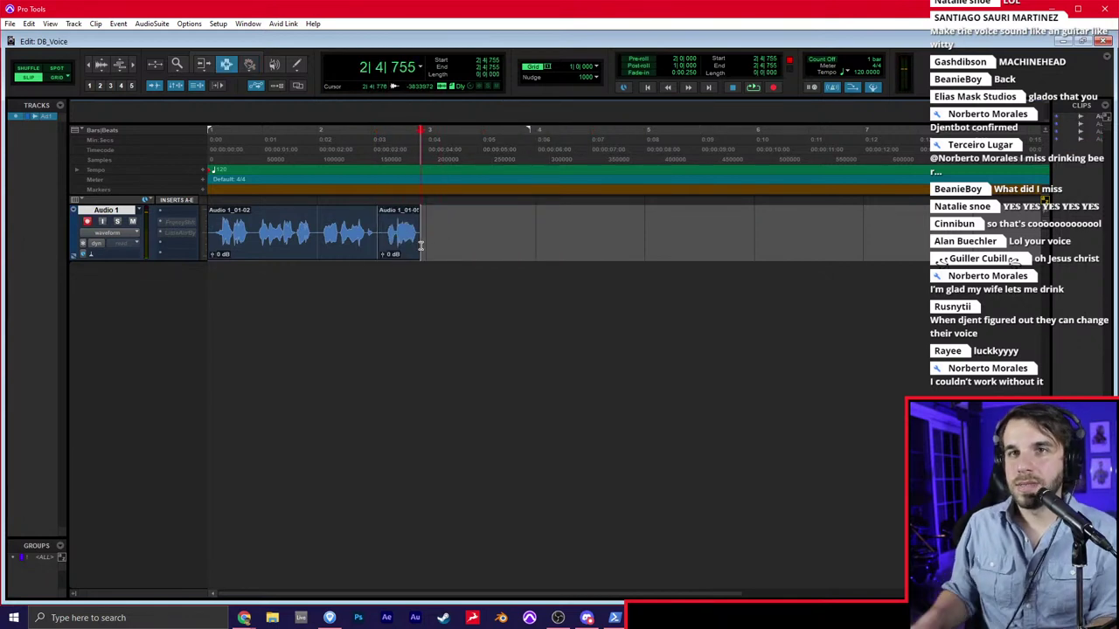
Loop playback of the two voice clips and make the Frequency Shifter insert active with its window open
triple_click(290, 241)
key("space")
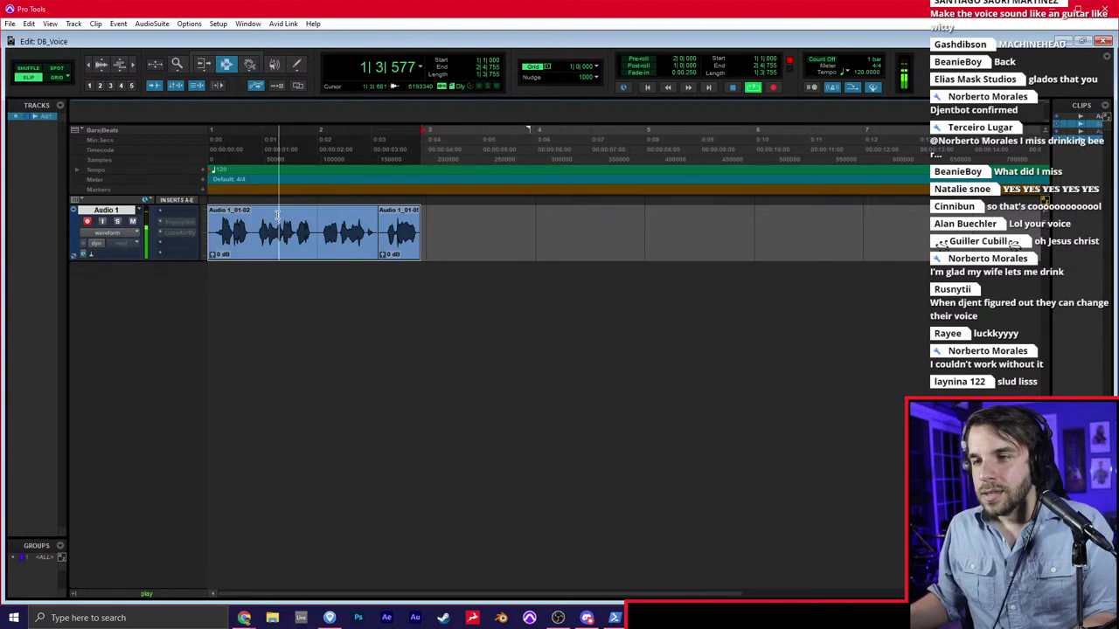
right_click(175, 225)
left_click(196, 236)
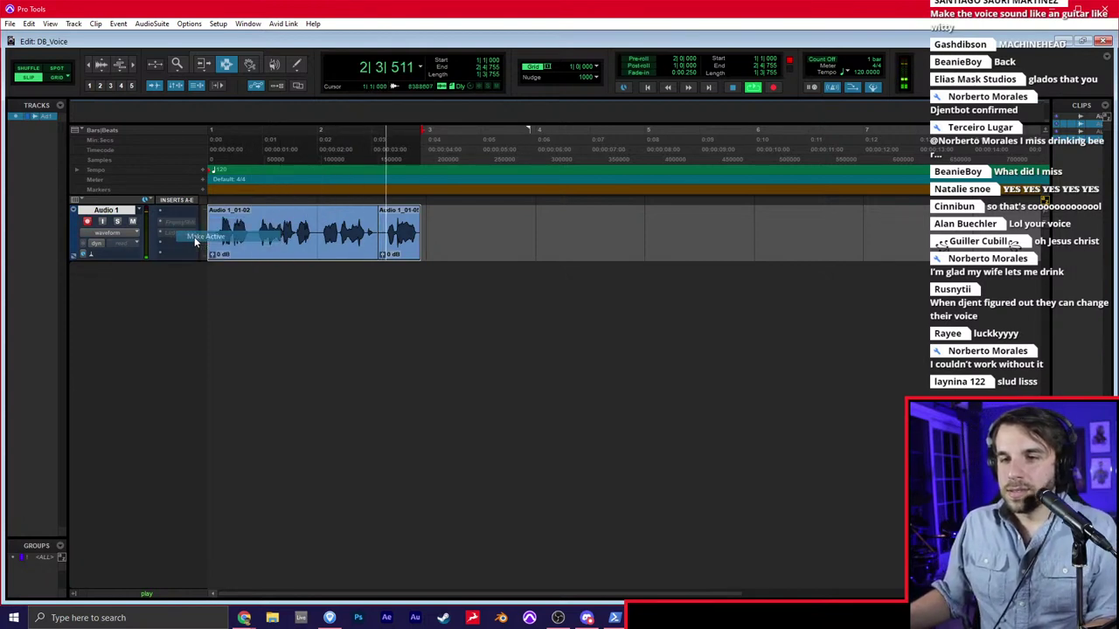
left_click(183, 222)
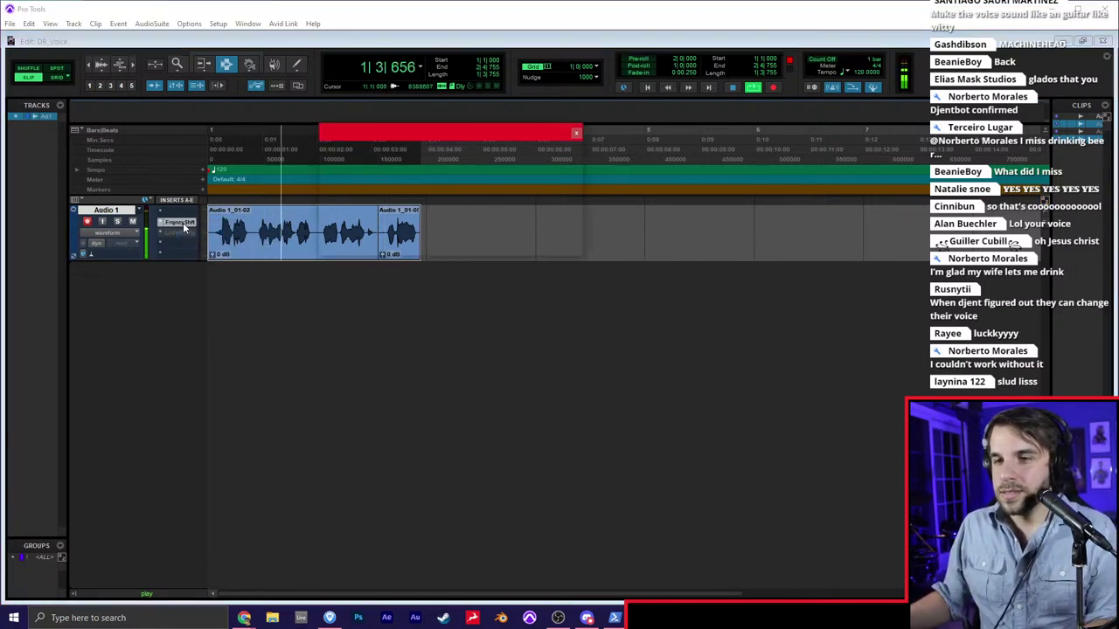
left_click_drag(415, 138, 531, 193)
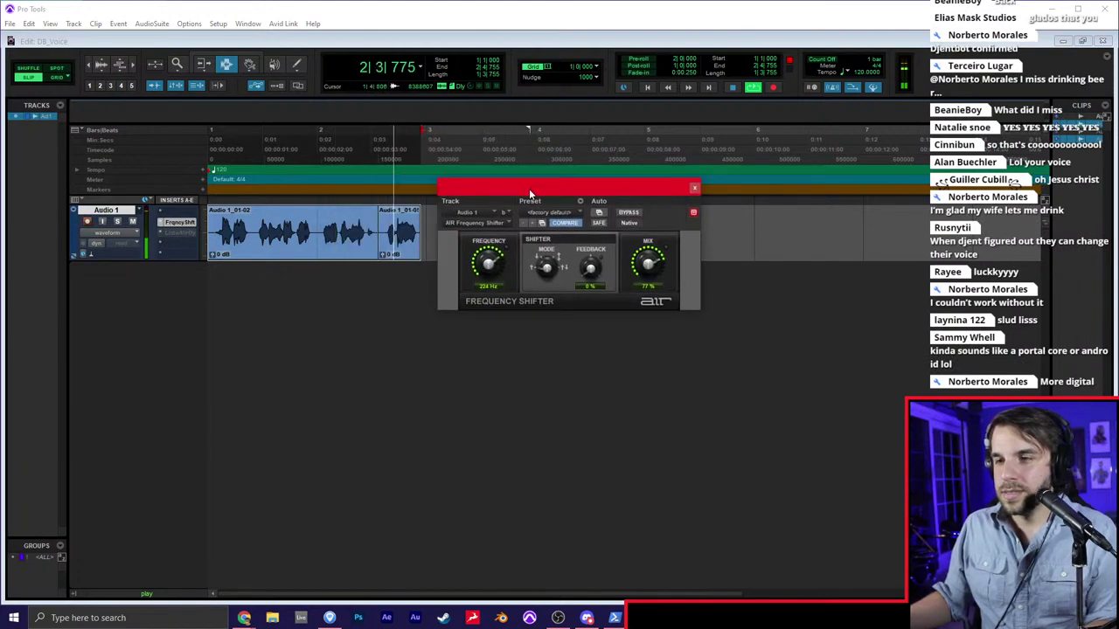
Make Little AlterBoy active, set its linked Pitch and Formant to -2.0, and compare the voice with and without it
right_click(178, 233)
left_click(201, 248)
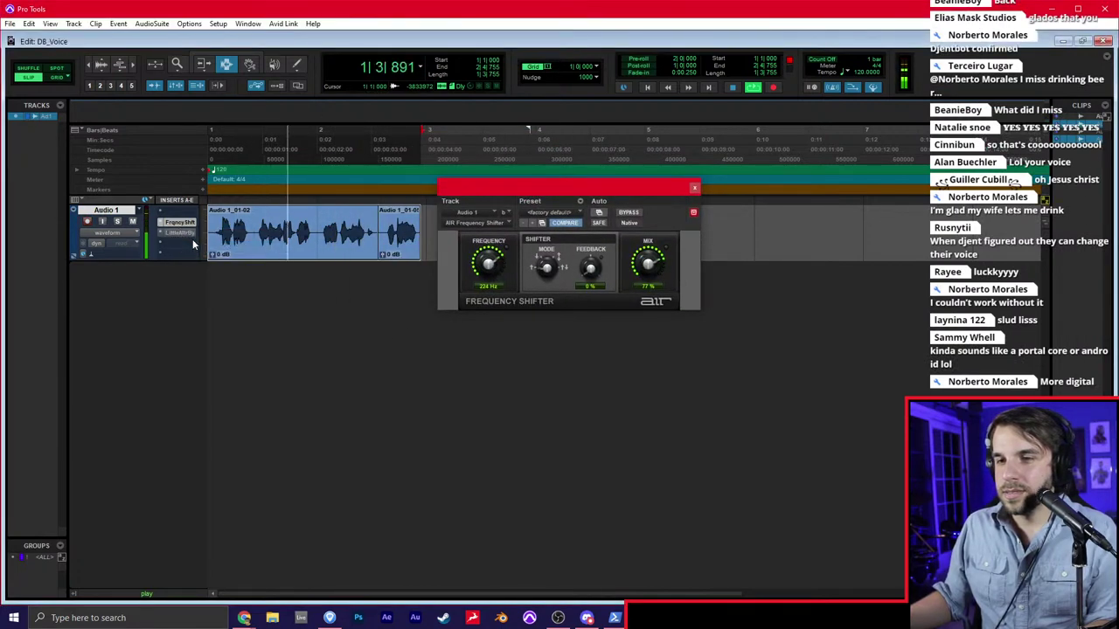
left_click(185, 234)
left_click_drag(529, 335, 538, 319)
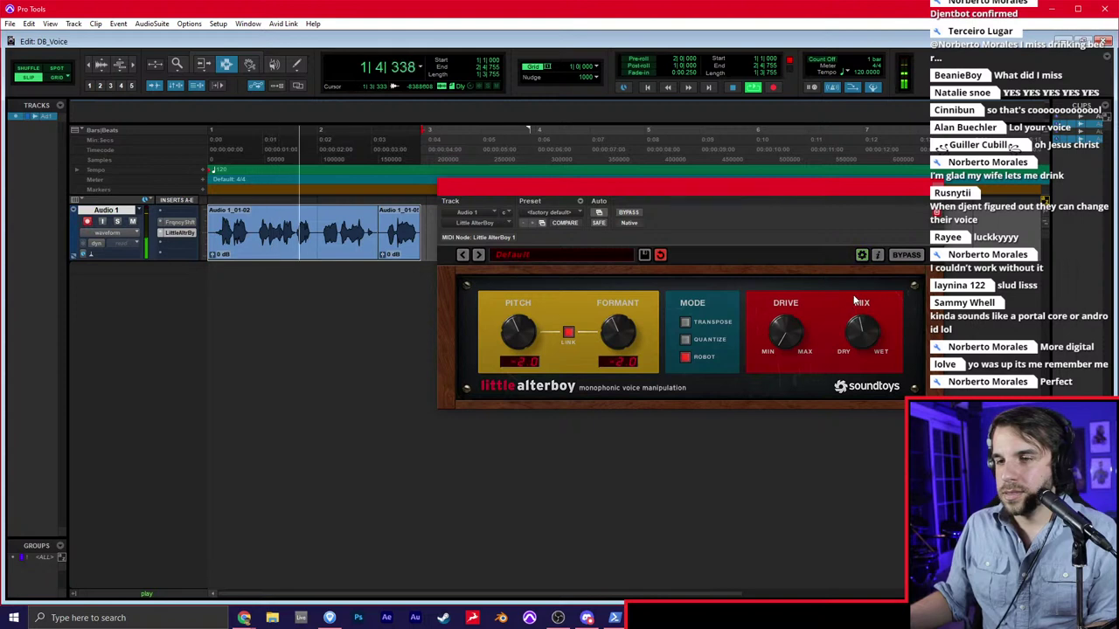
left_click(189, 232, "ctrl+super")
mouse_move(188, 232)
left_mouse_down()
mouse_move(188, 213)
mouse_move(185, 233)
left_mouse_up()
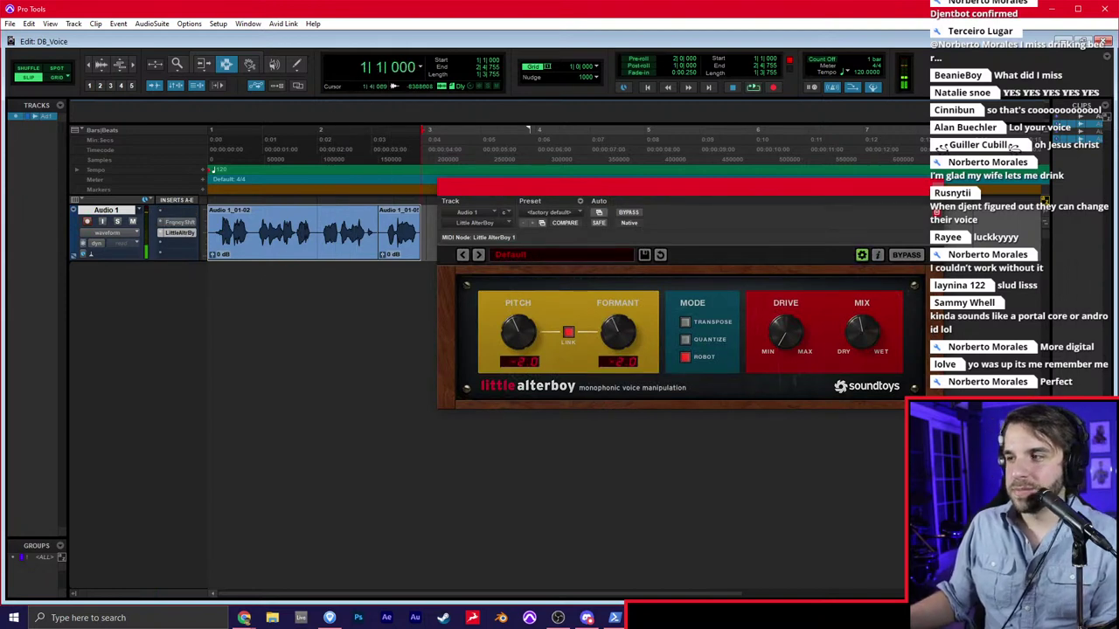
left_click(938, 185)
Insert the mono Lo-Fi plug-in after Little AlterBoy on Audio 1
left_click(175, 242)
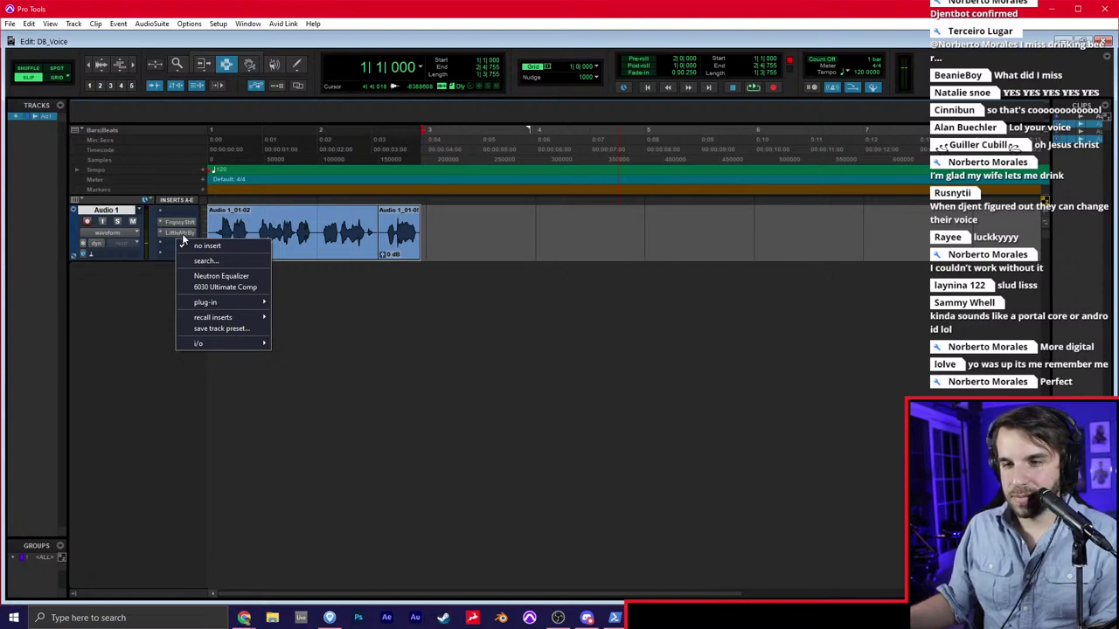
type("lo-fi")
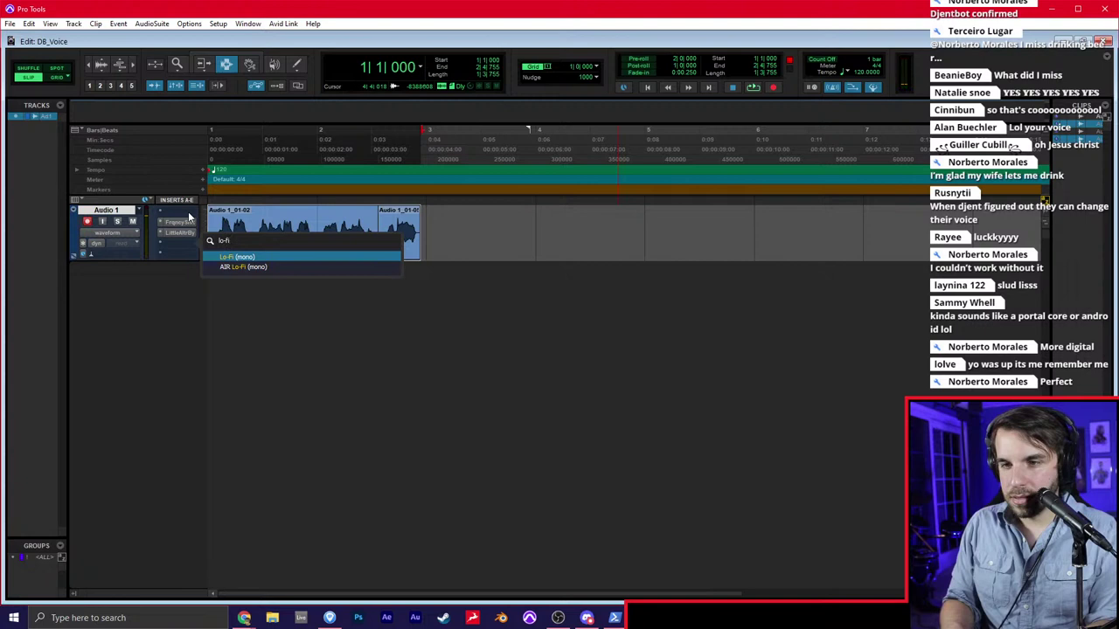
key("Return")
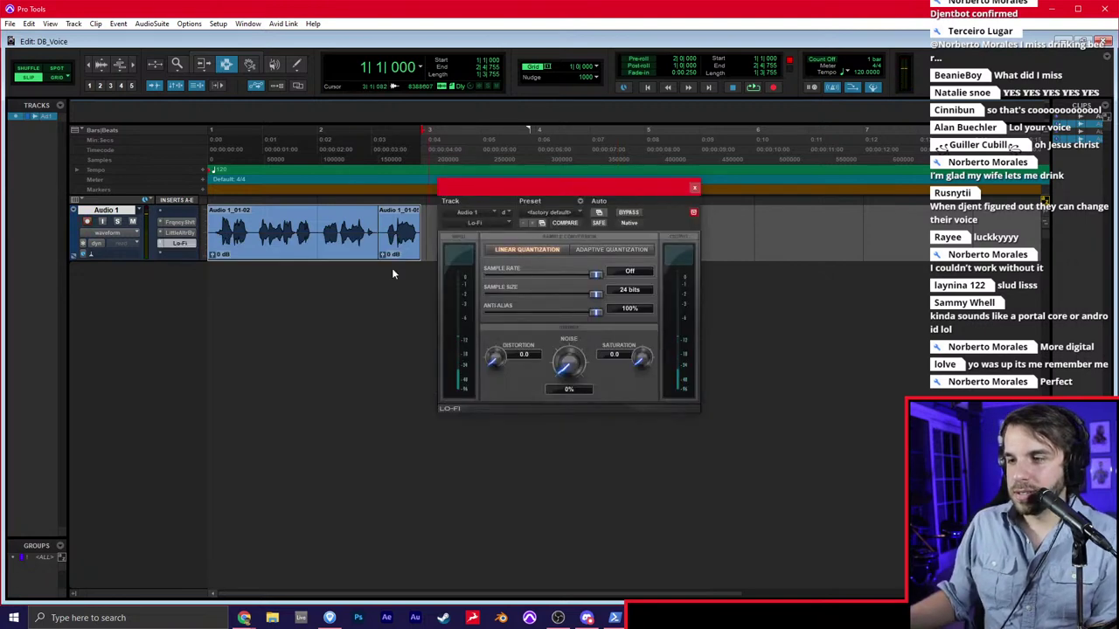
Replace Lo-Fi with AIR Lo-Fi, using an 11.7 kHz Sample Rate, 3.2 bit Bit Depth and 53% Mix
left_click(166, 243)
type("air lo")
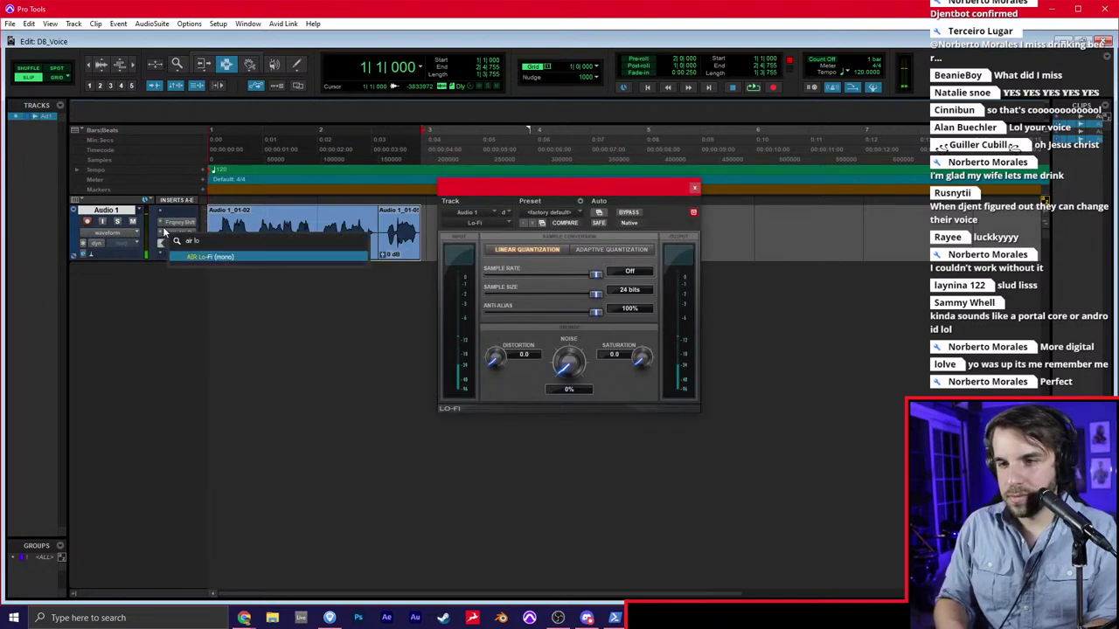
key("Return")
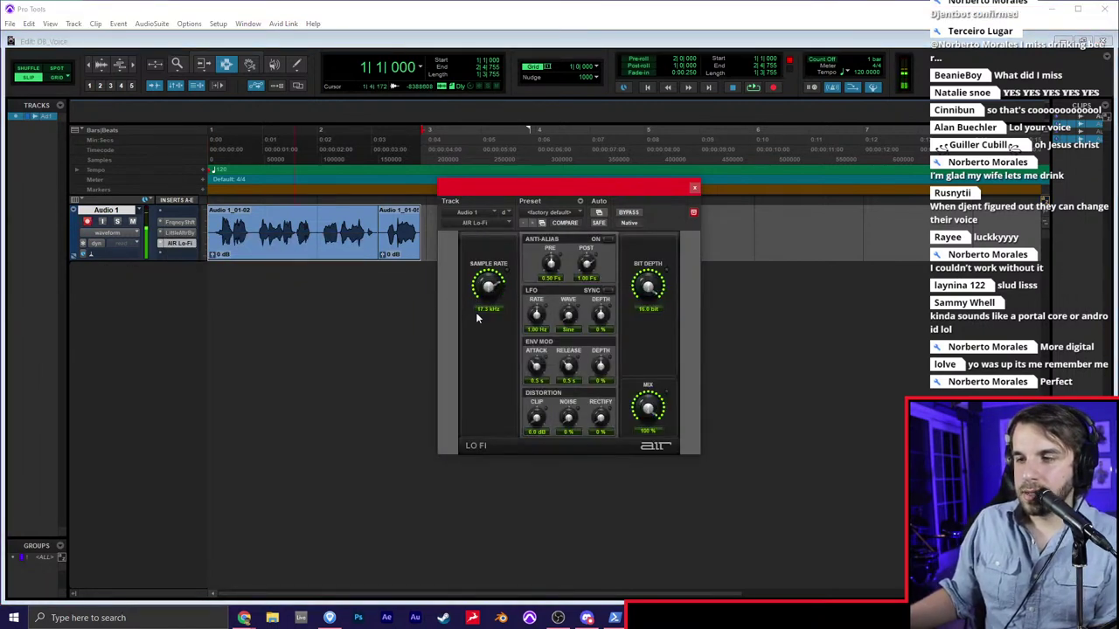
left_click_drag(640, 287, 628, 346)
left_click_drag(645, 405, 636, 432)
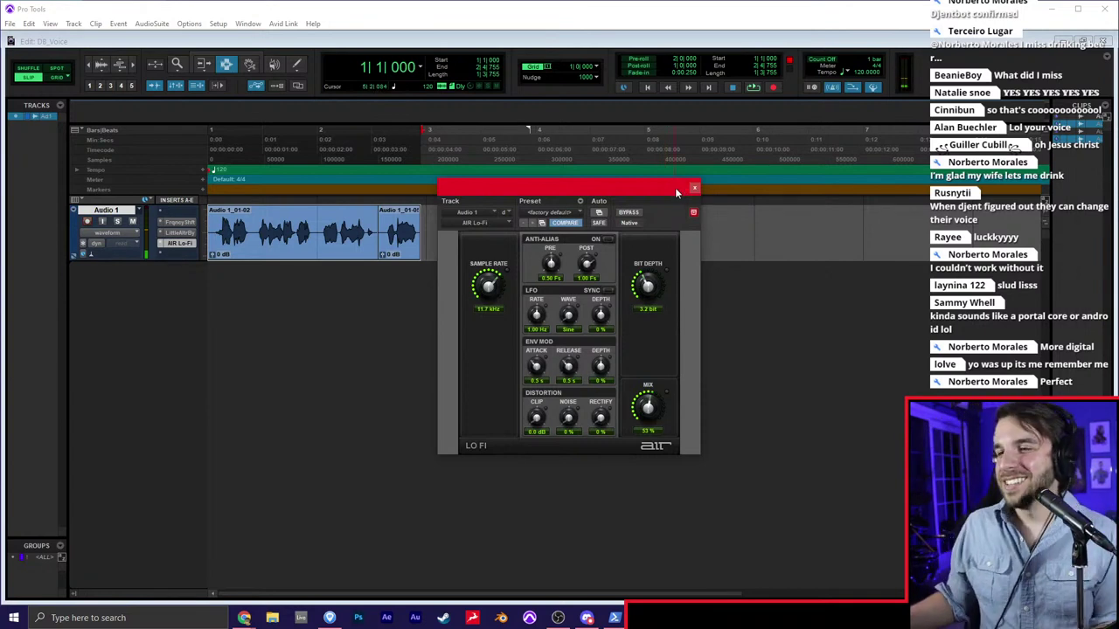
left_click_drag(675, 187, 662, 215)
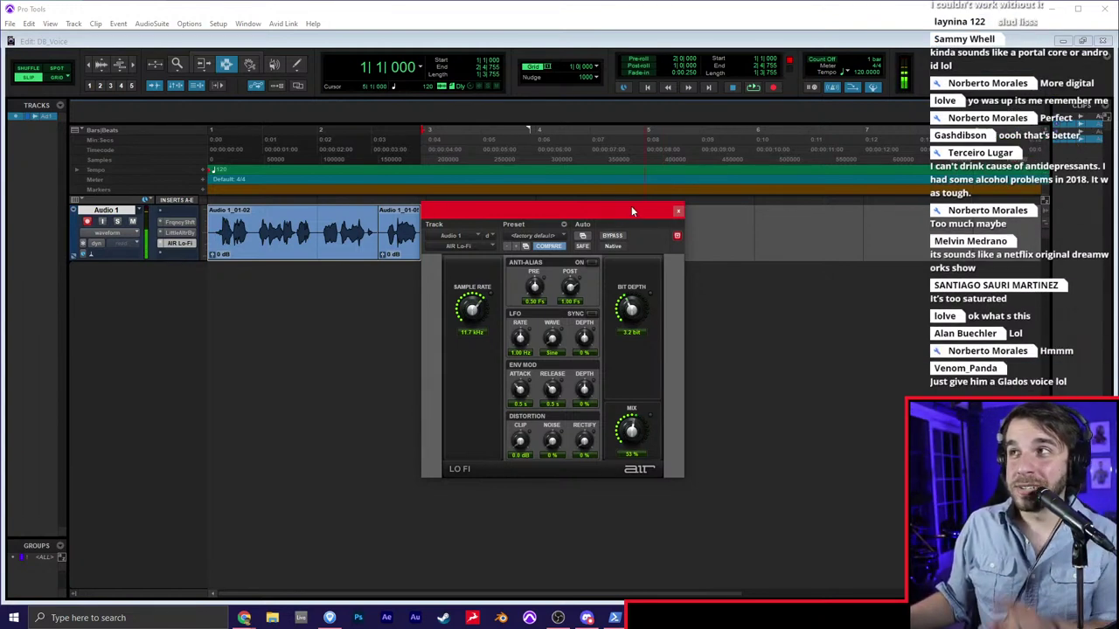
left_click(678, 210)
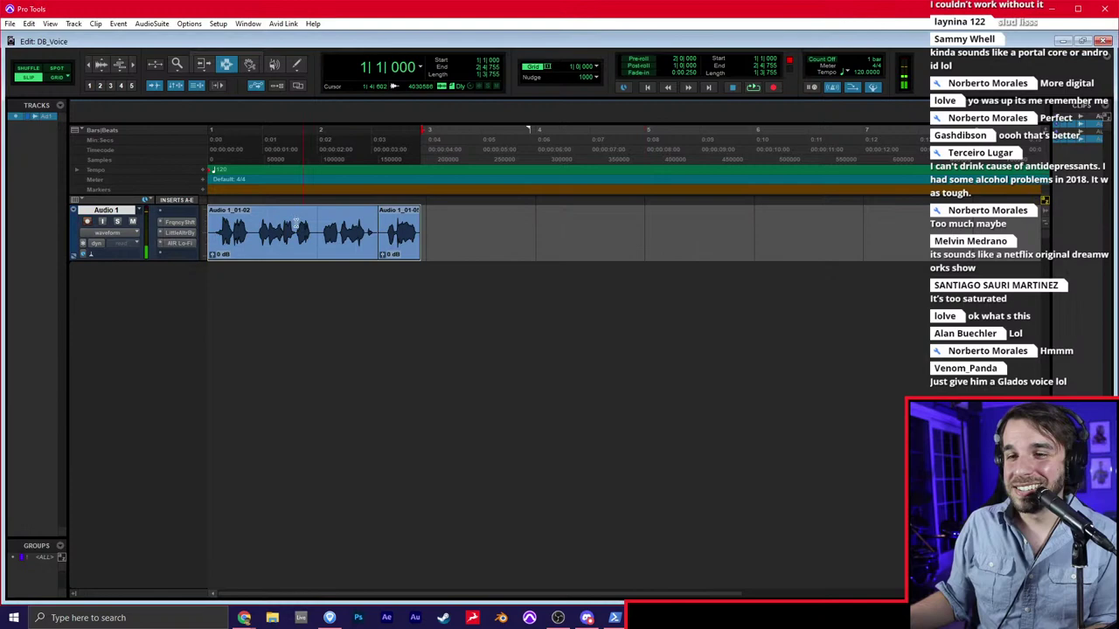
Make the three existing inserts on Audio 1 inactive and add Auto-Tune in the empty first insert slot
left_click(186, 222, "ctrl+super")
left_click(185, 233, "ctrl+super")
left_click(185, 244, "ctrl+super")
left_click(186, 211)
type("s")
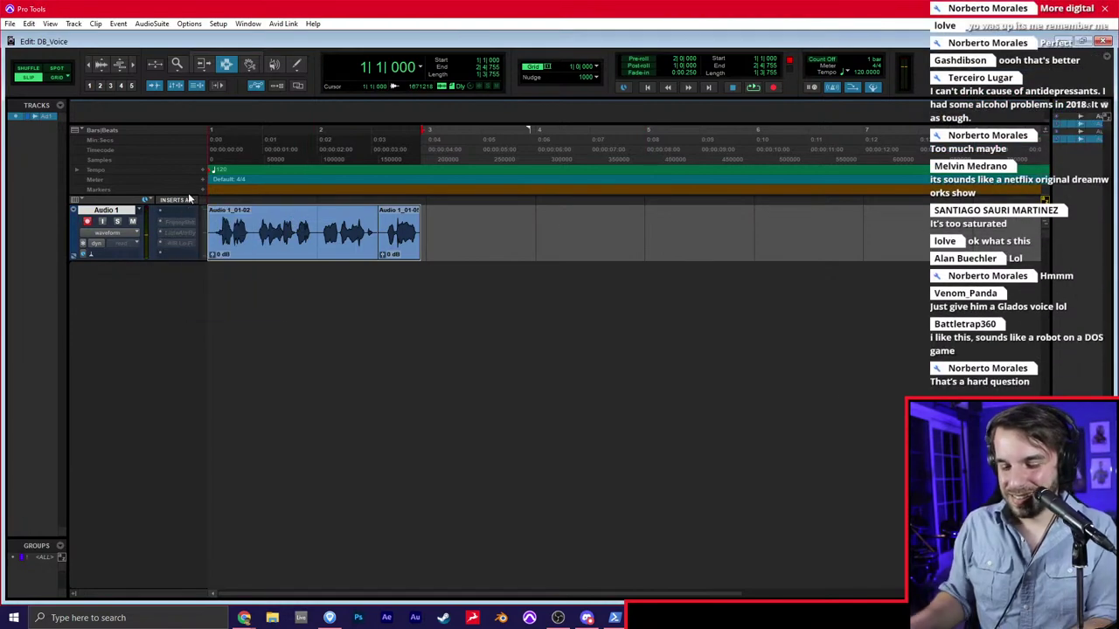
type("auto")
key("Return")
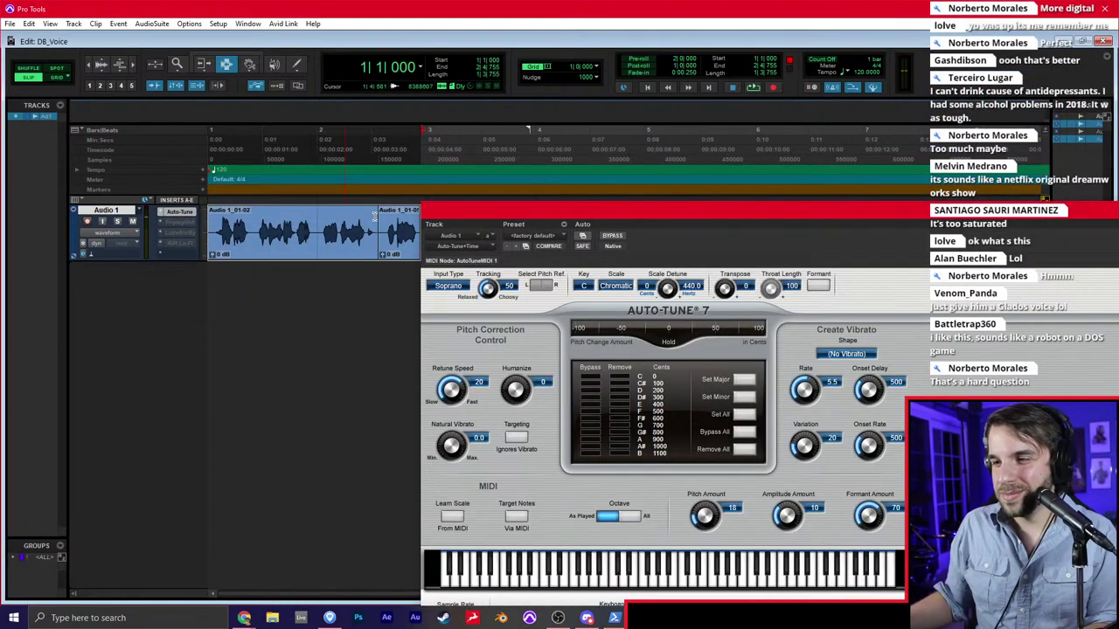
Configure Auto-Tune for Alto/Tenor input with Formant on, the C major notes, and a Retune Speed of 0
left_click_drag(470, 206, 194, 75)
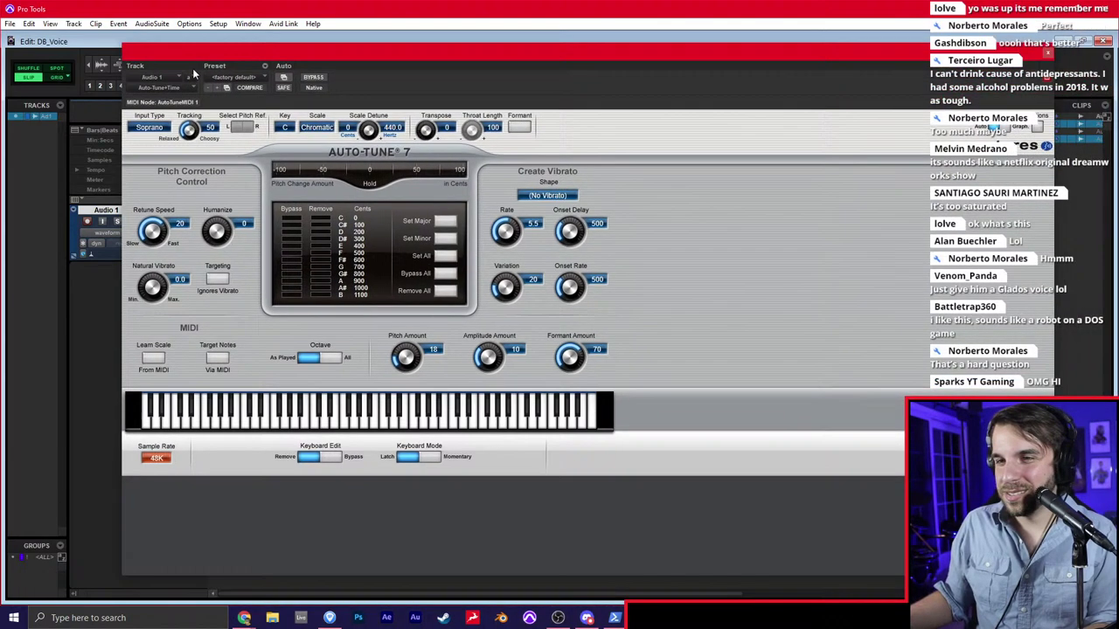
left_click(156, 137)
left_click(153, 144)
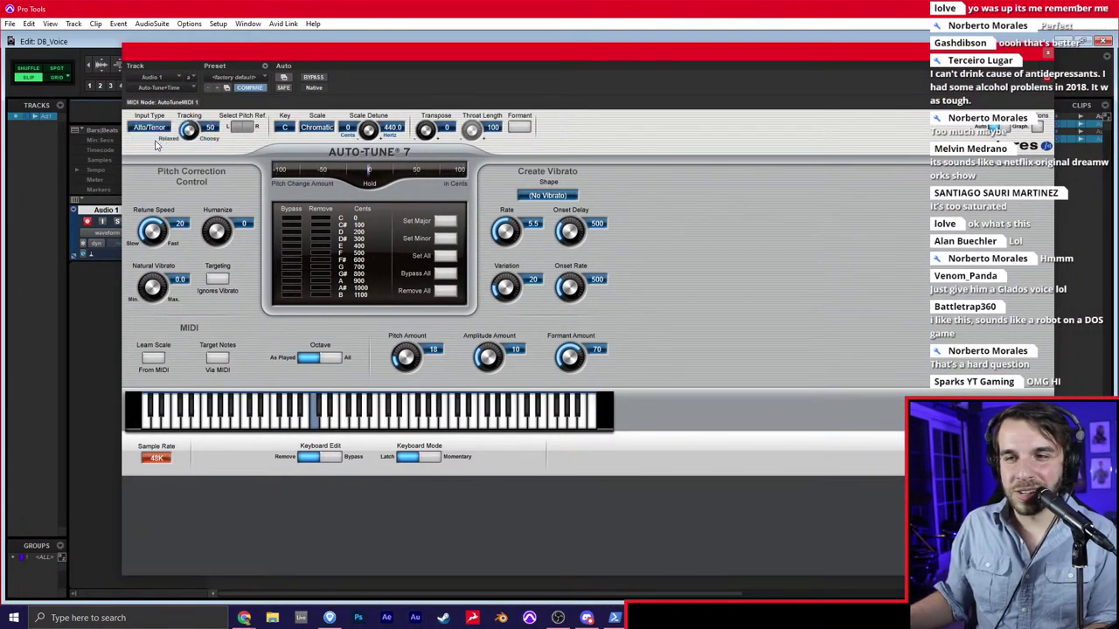
left_click(521, 127)
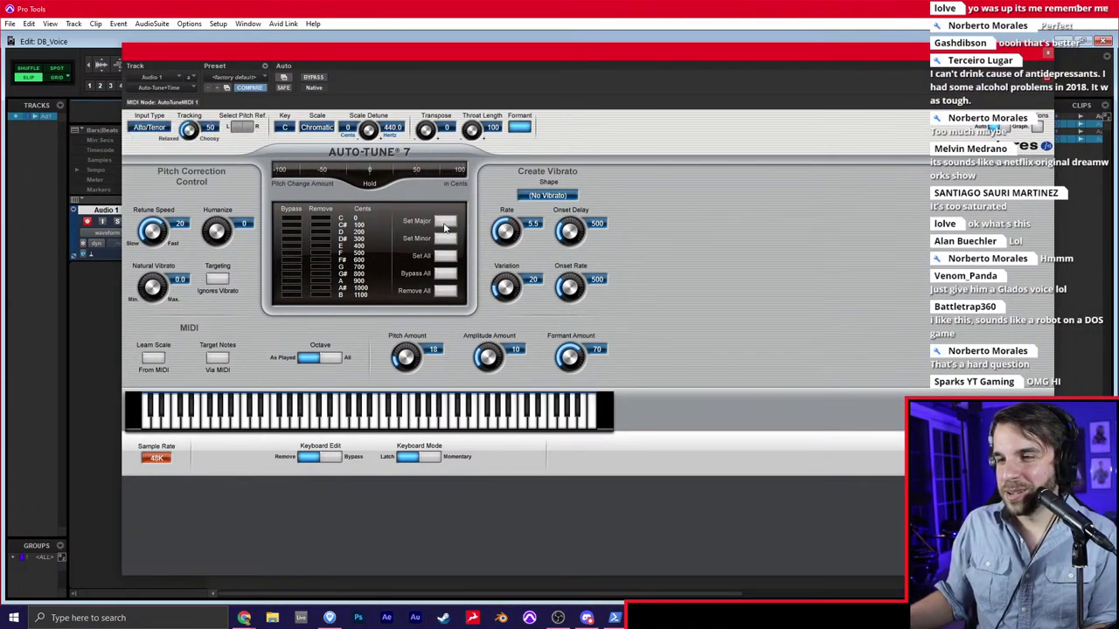
left_click(446, 223)
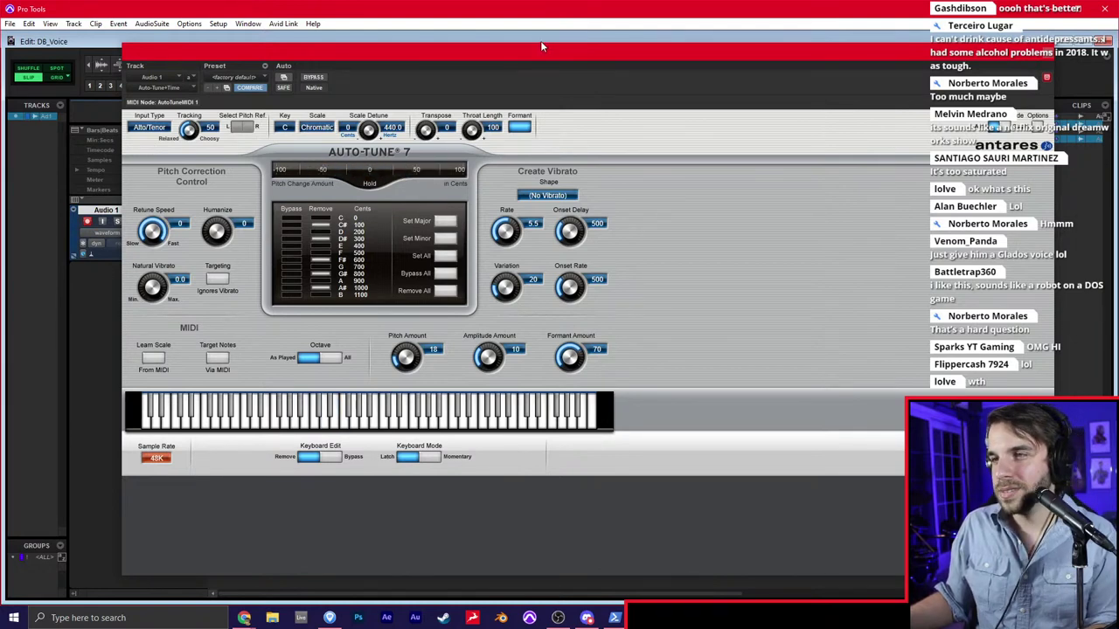
Set Auto-Tune's Transpose to 3 and Throat Length to 115, and close its window
left_click_drag(541, 47, 521, 42)
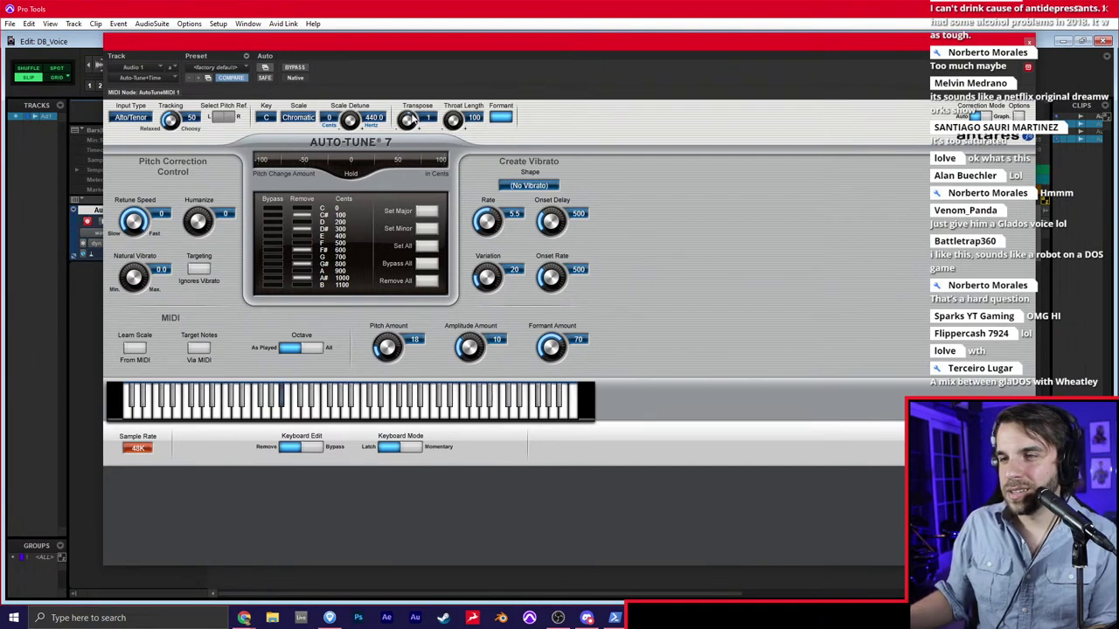
left_click_drag(411, 120, 459, 114)
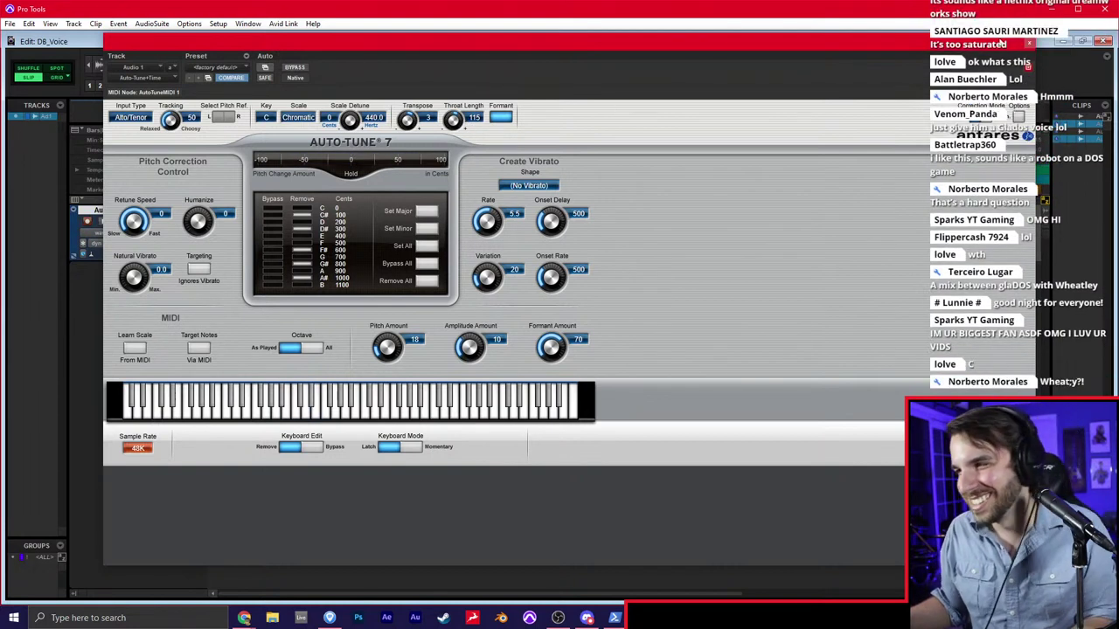
left_click(1026, 44)
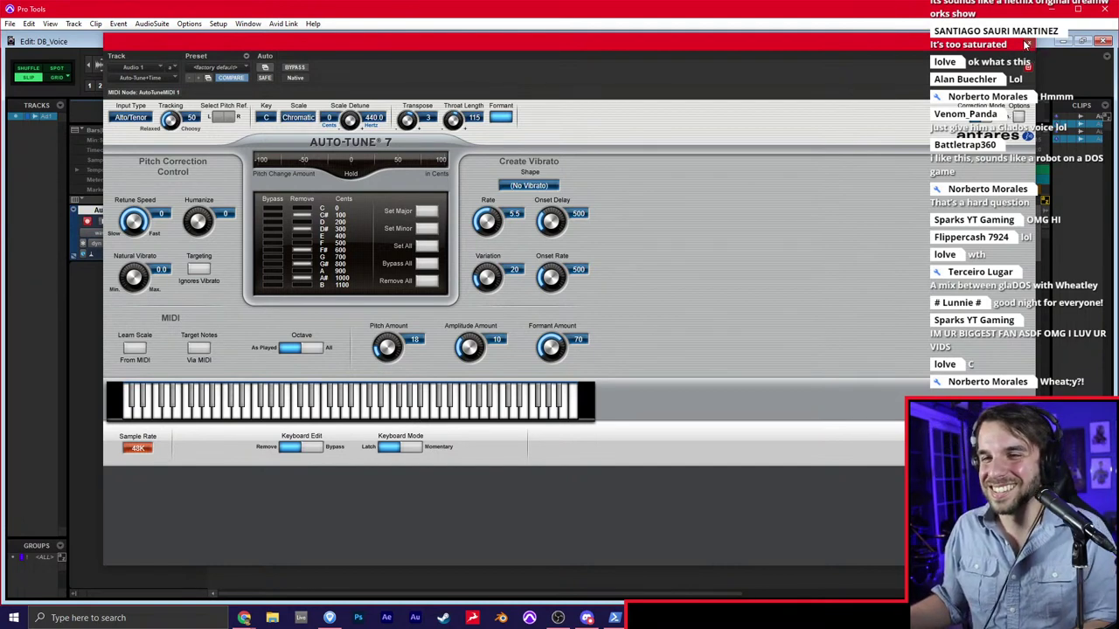
Make Auto-Tune inactive along with the other inserts on Audio 1, and select both voice clips
left_click(178, 224, "ctrl+super")
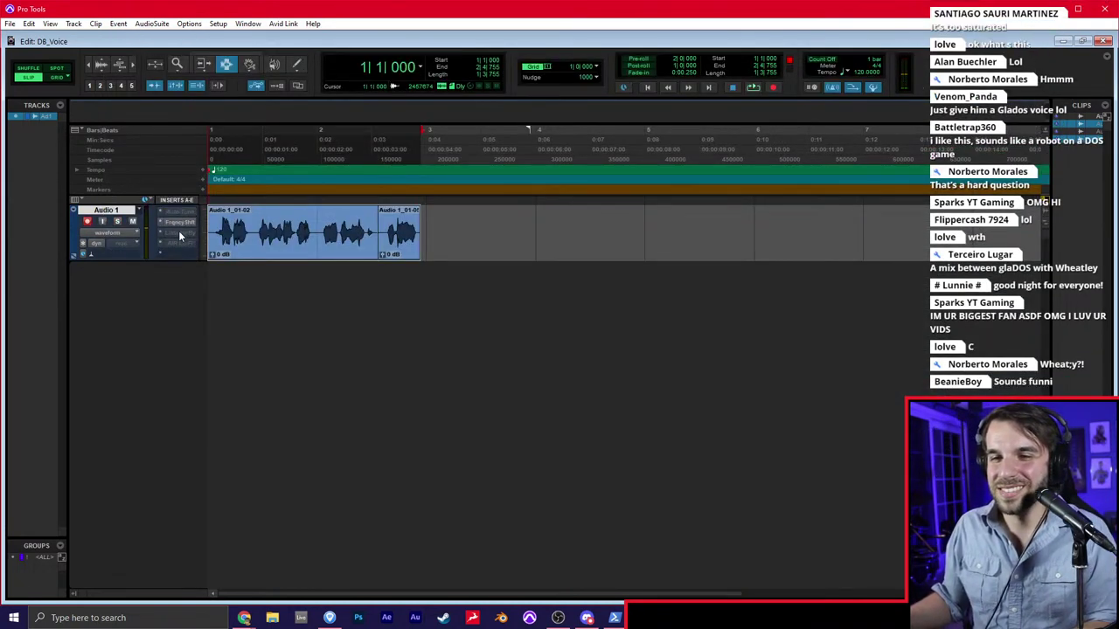
left_click(186, 228, "ctrl+super")
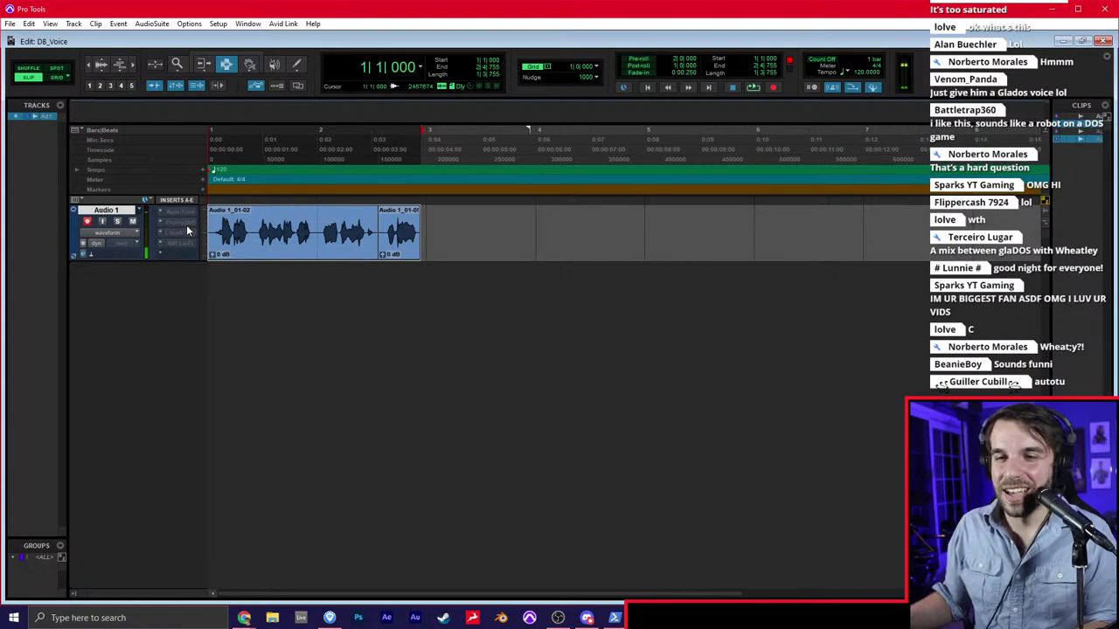
left_click(219, 171)
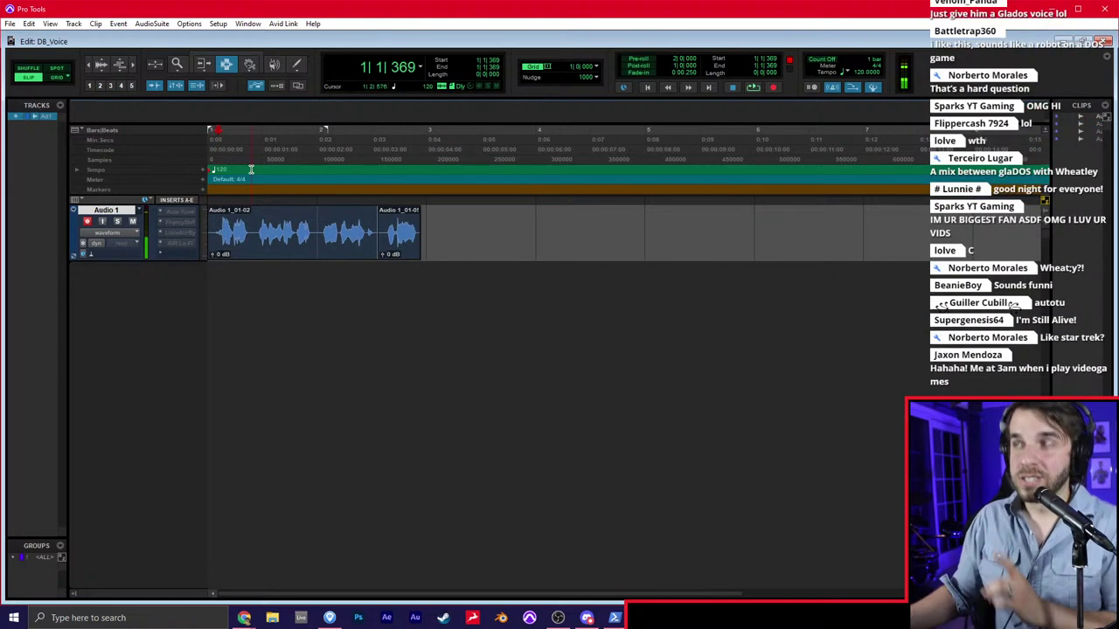
left_click(264, 228)
key("ctrl+]")
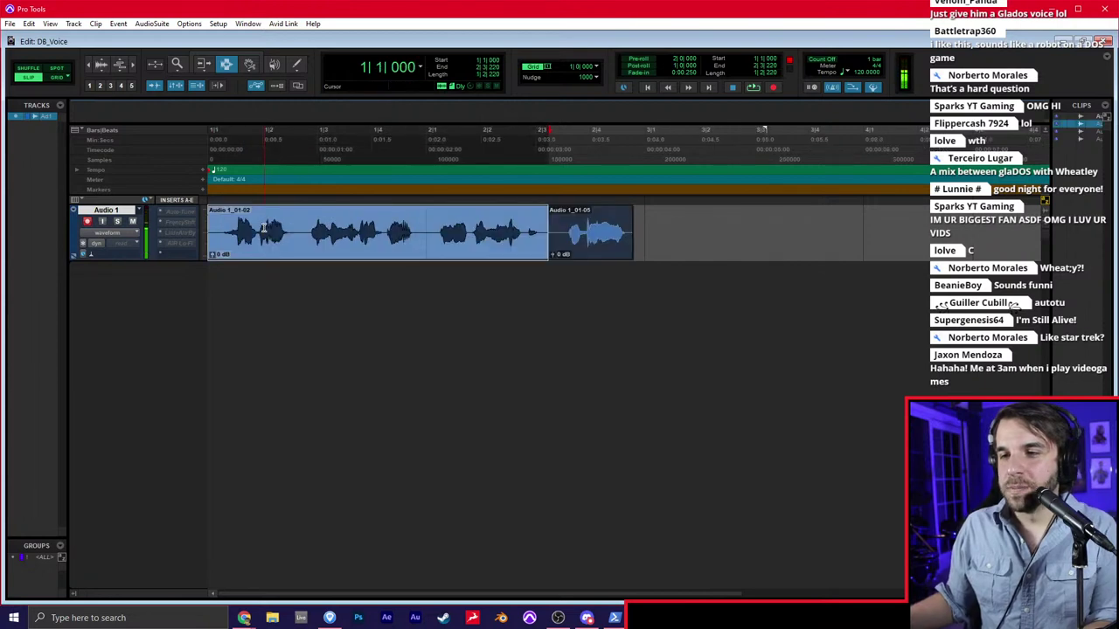
left_click(603, 245, "shift")
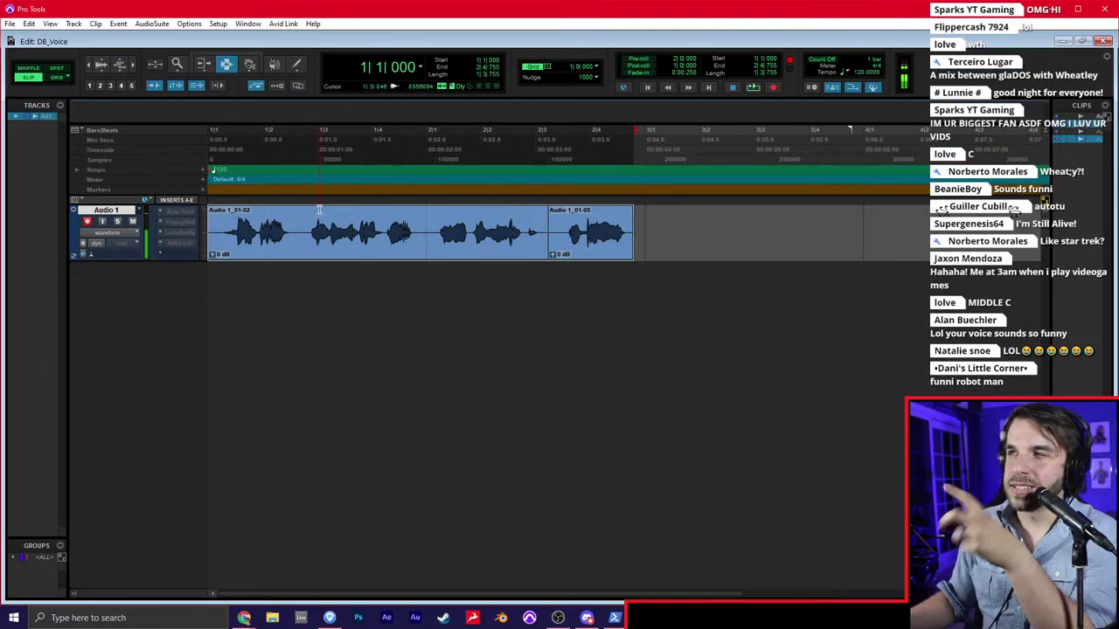
Audition the selected voice take with only Auto-Tune active on Audio 1, and undo the last edit
right_click(172, 214)
left_click(187, 226)
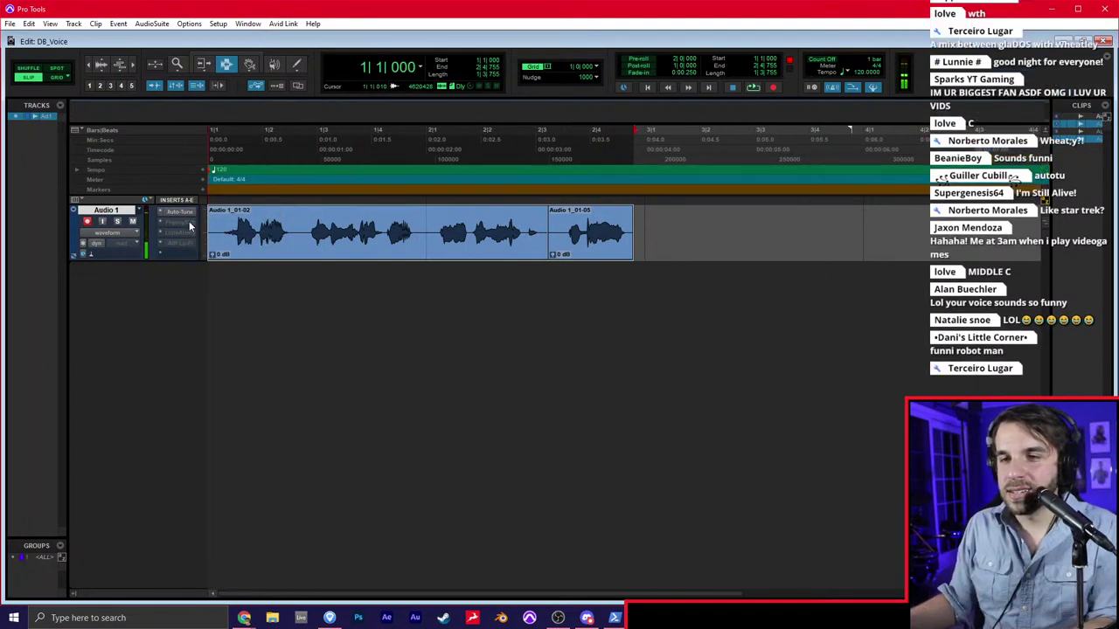
key("space")
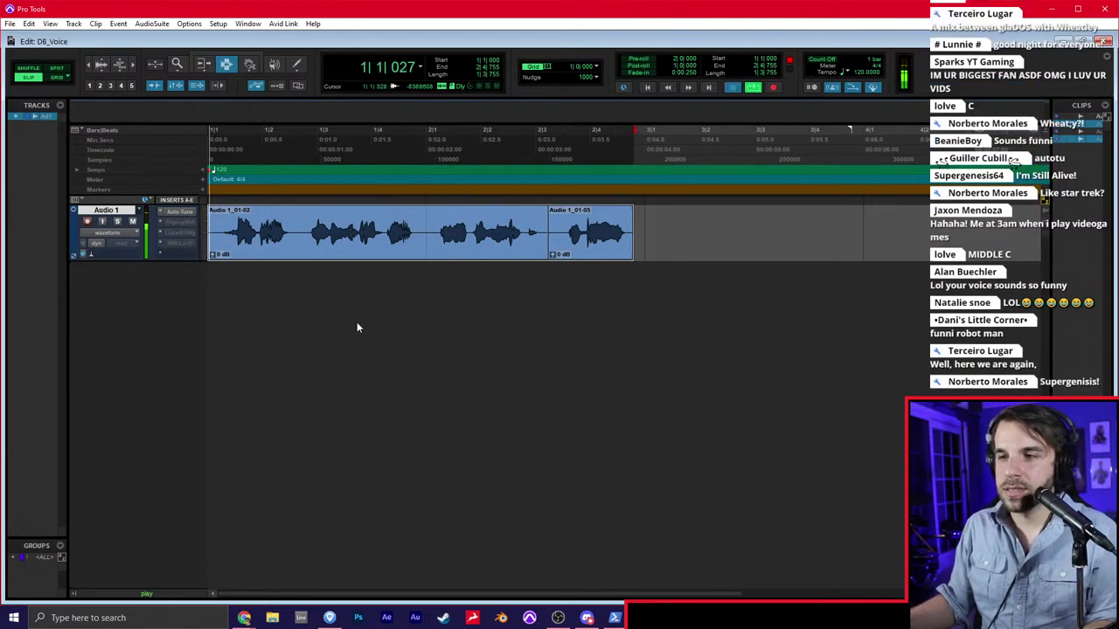
key("space")
key("ctrl+z")
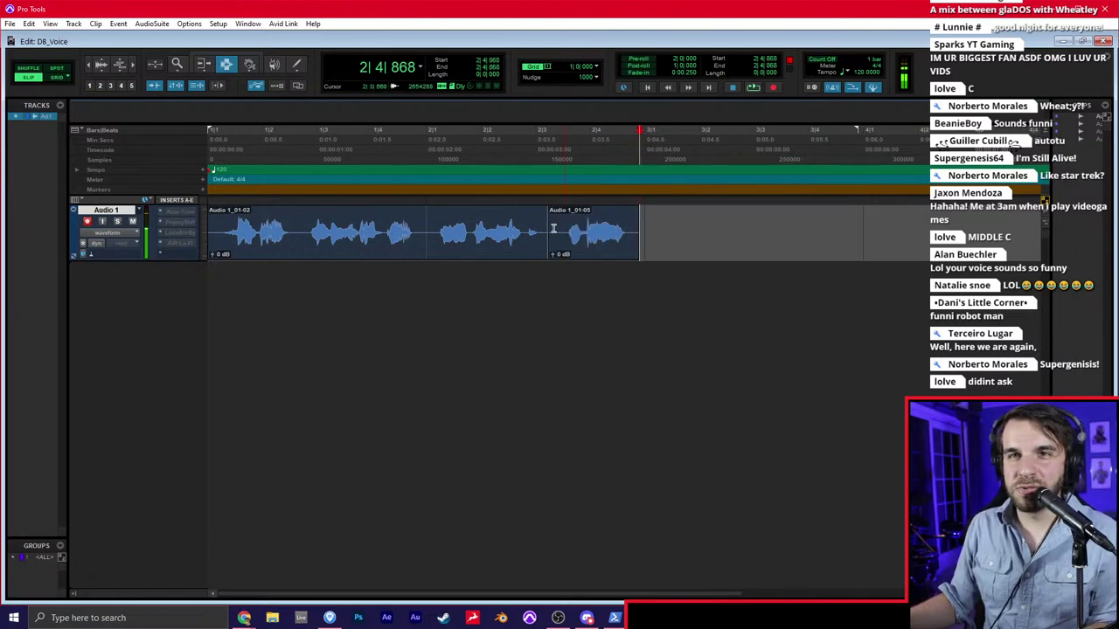
Switch to Grid mode and paste a copy of both voice clips at the start of bar 4
left_click(459, 229)
left_click(573, 213, "shift")
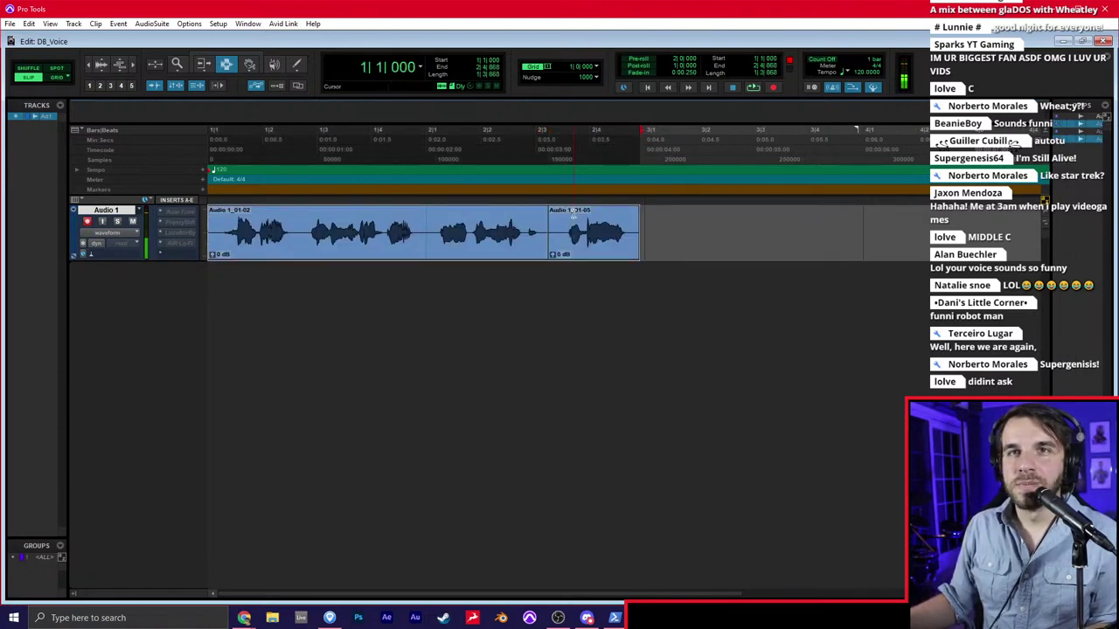
scroll(573, 213, "right", 1)
left_click(568, 226)
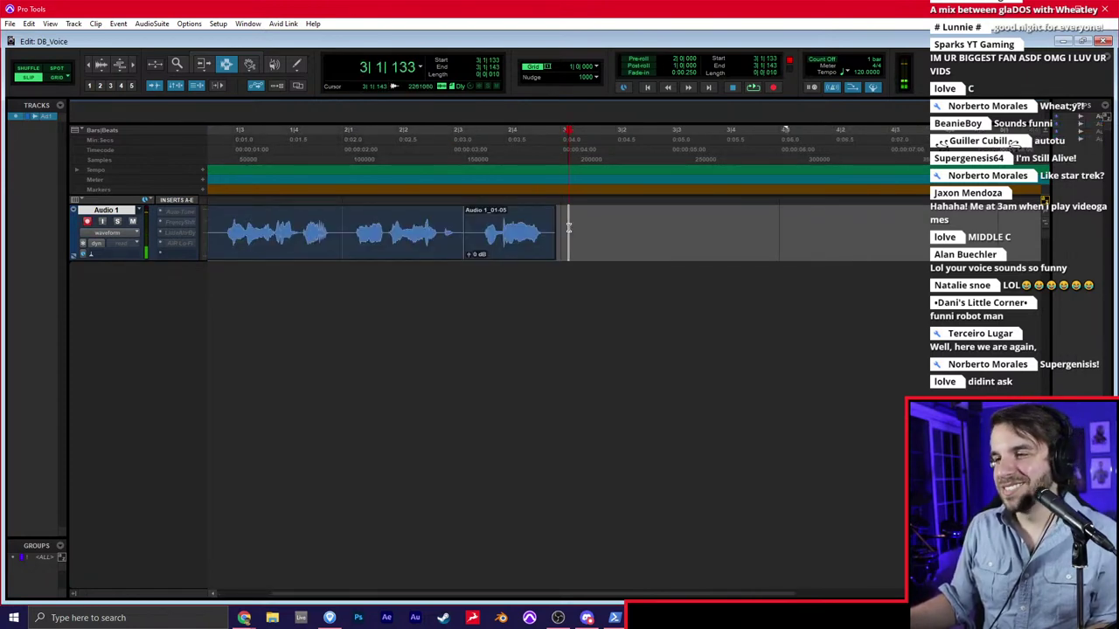
key("F4")
left_click(774, 216)
key("ctrl+v")
Open AudioSuite Auto-Tune on the first copied clip, with Alto/Tenor input, Formant on and the graphical correction mode
scroll(774, 216, "right", 2)
double_click(643, 229)
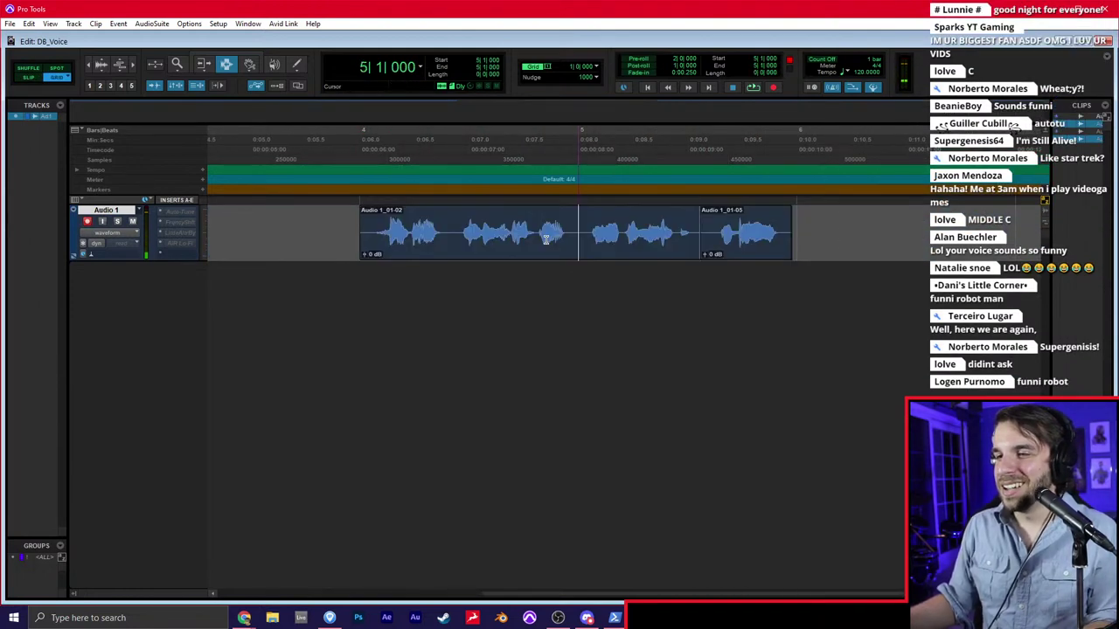
left_click(151, 24)
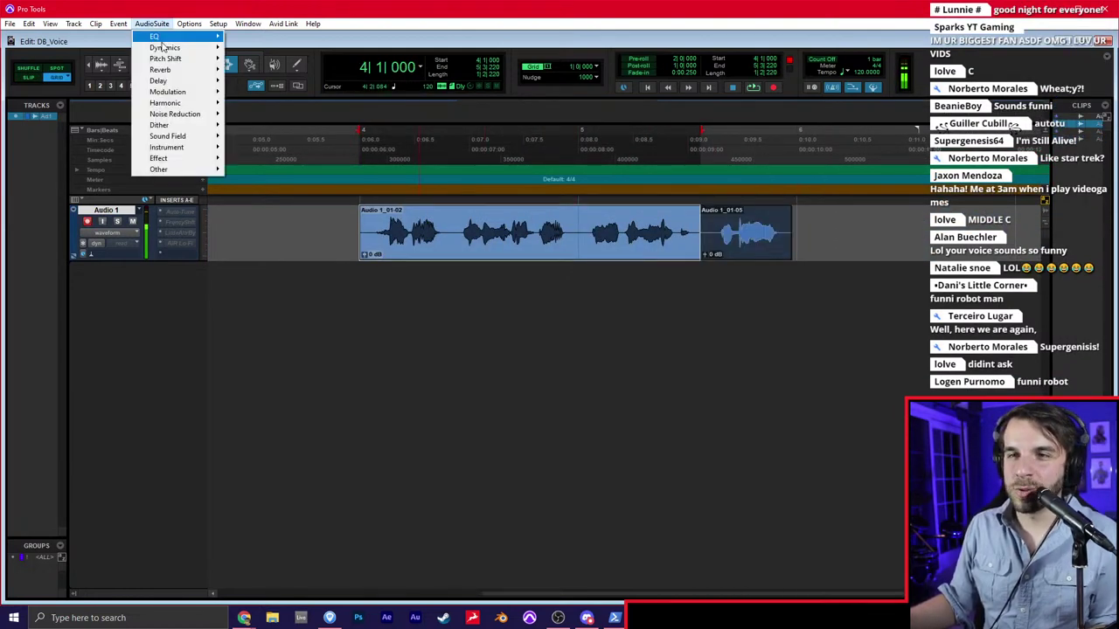
mouse_move(201, 58)
left_click(253, 58)
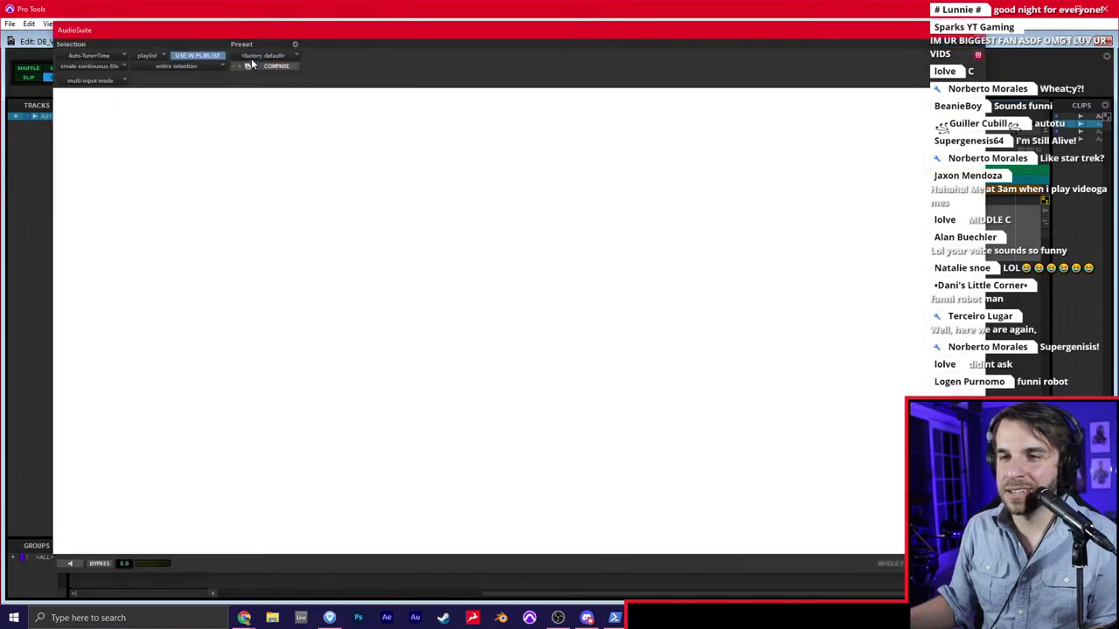
left_click(143, 104)
left_click(146, 117)
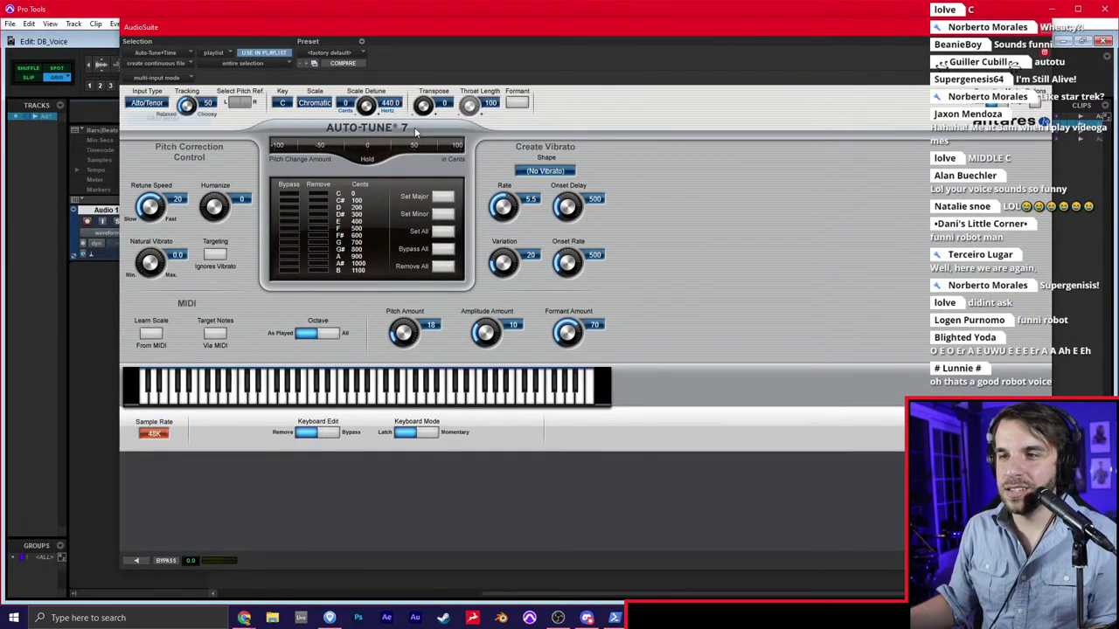
left_click(517, 103)
left_click(1003, 104)
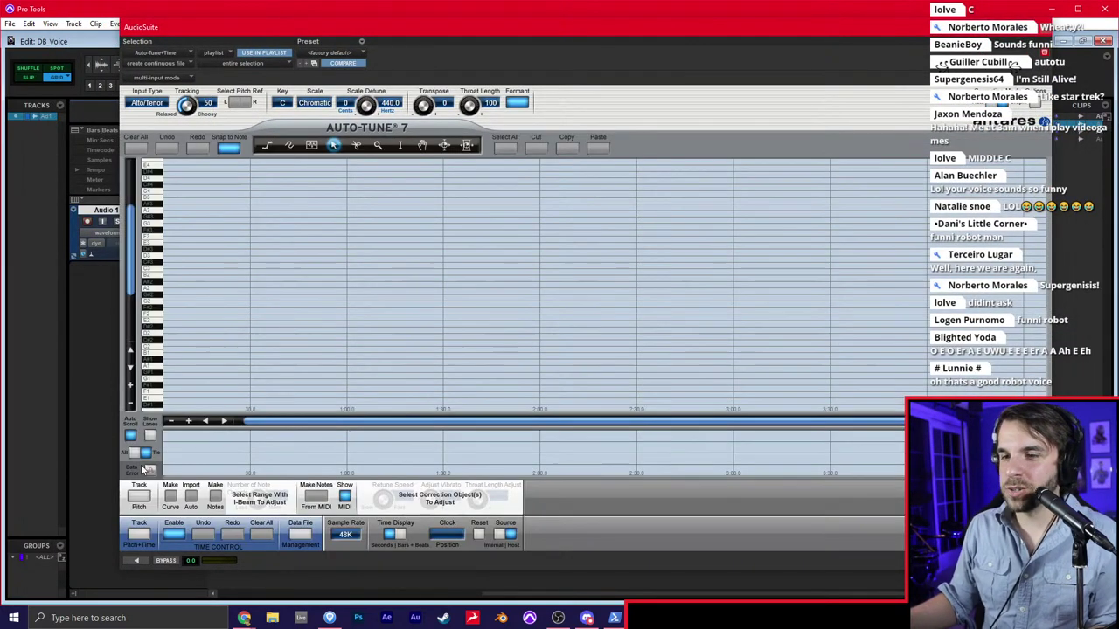
Track the clip's pitch repeatedly with different Tracking settings, ending at 92
left_click(136, 496)
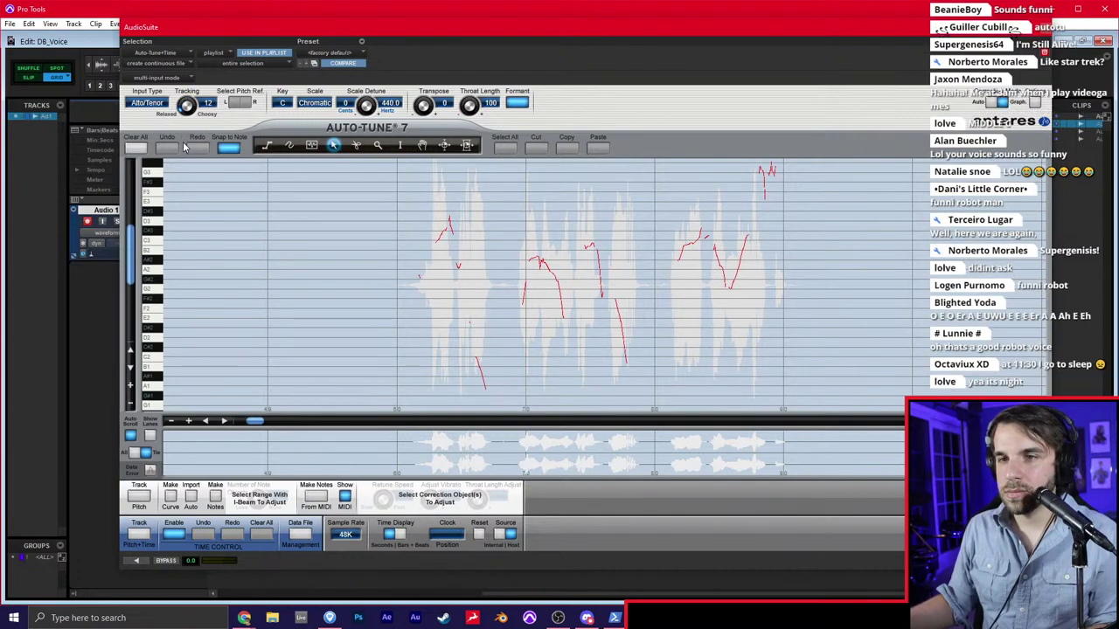
left_click(138, 500)
left_click(137, 562)
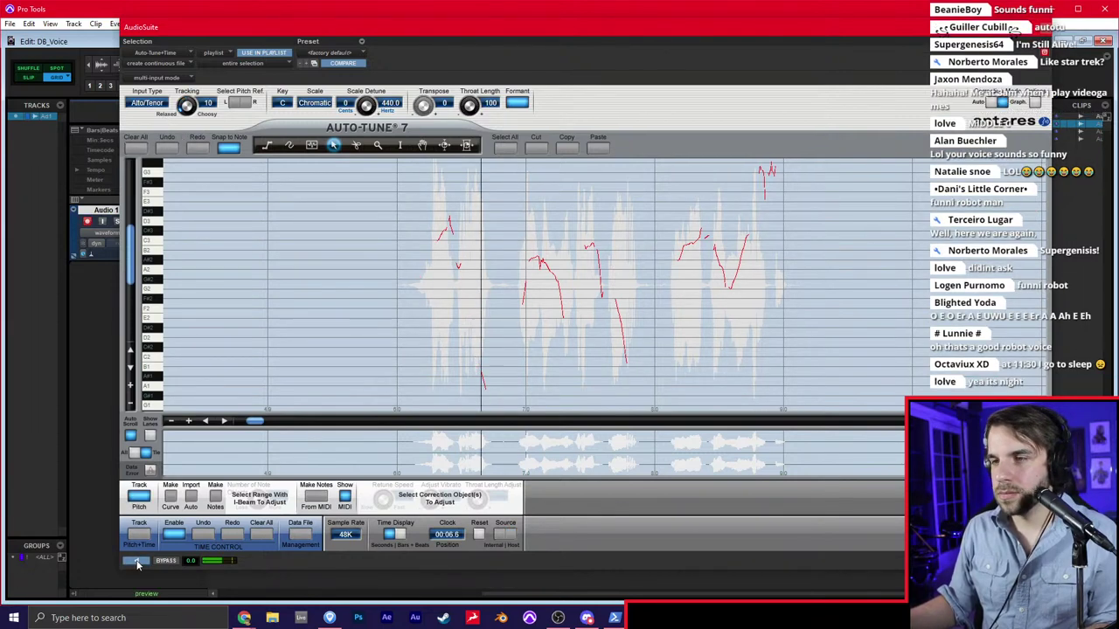
left_click_drag(186, 104, 208, 9)
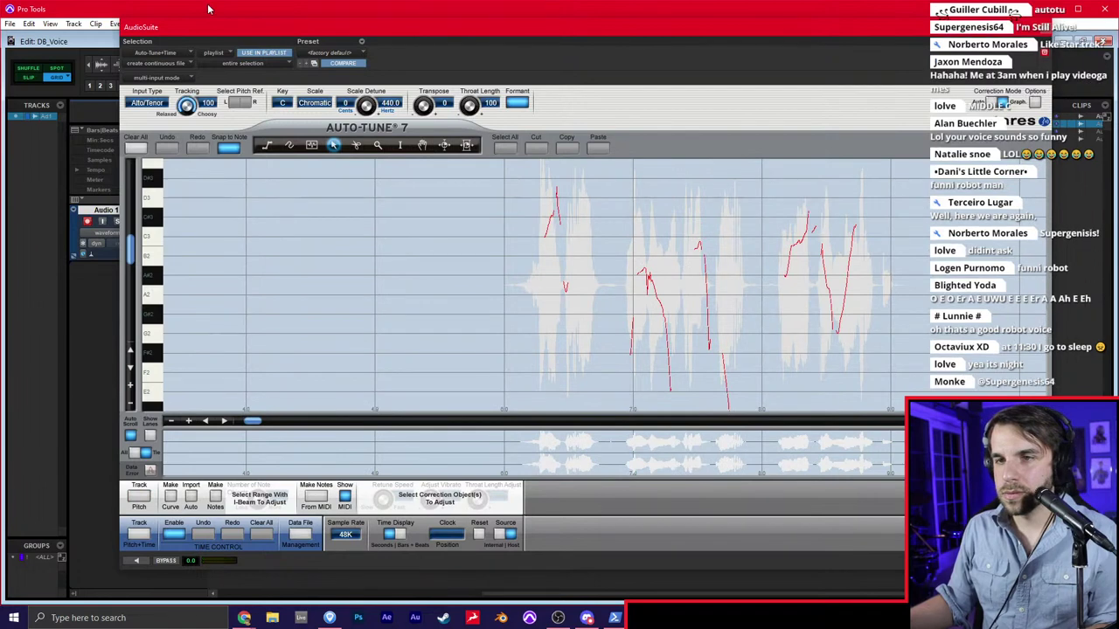
left_click(139, 497)
left_click(136, 562)
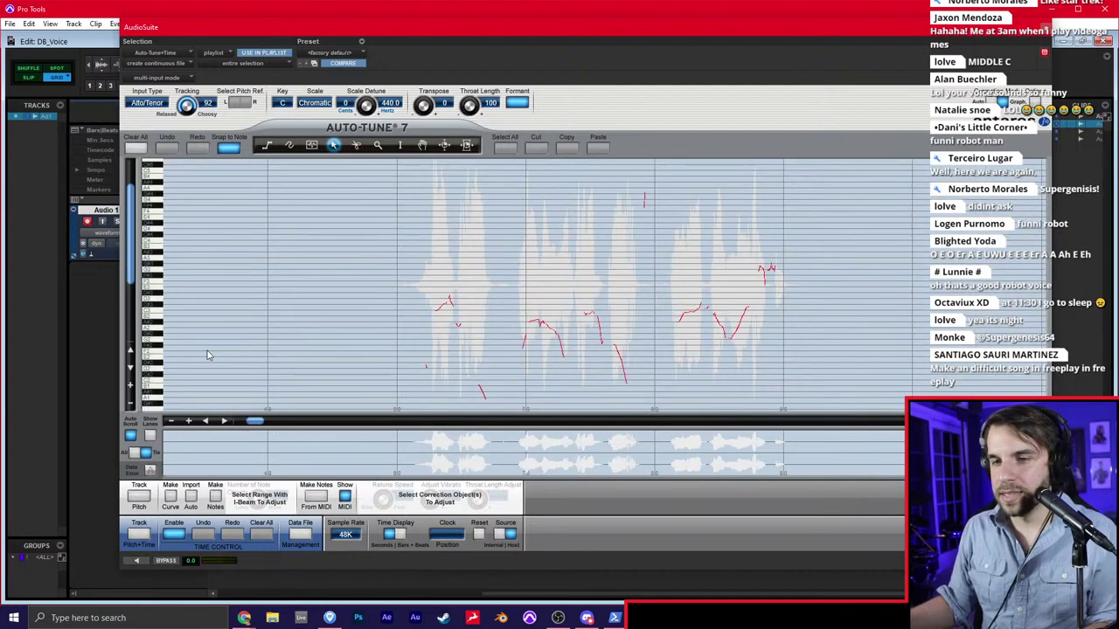
Draw a note object at C3 over the first syllable's pitch curve
scroll(209, 355, "down", 3)
left_click(129, 387)
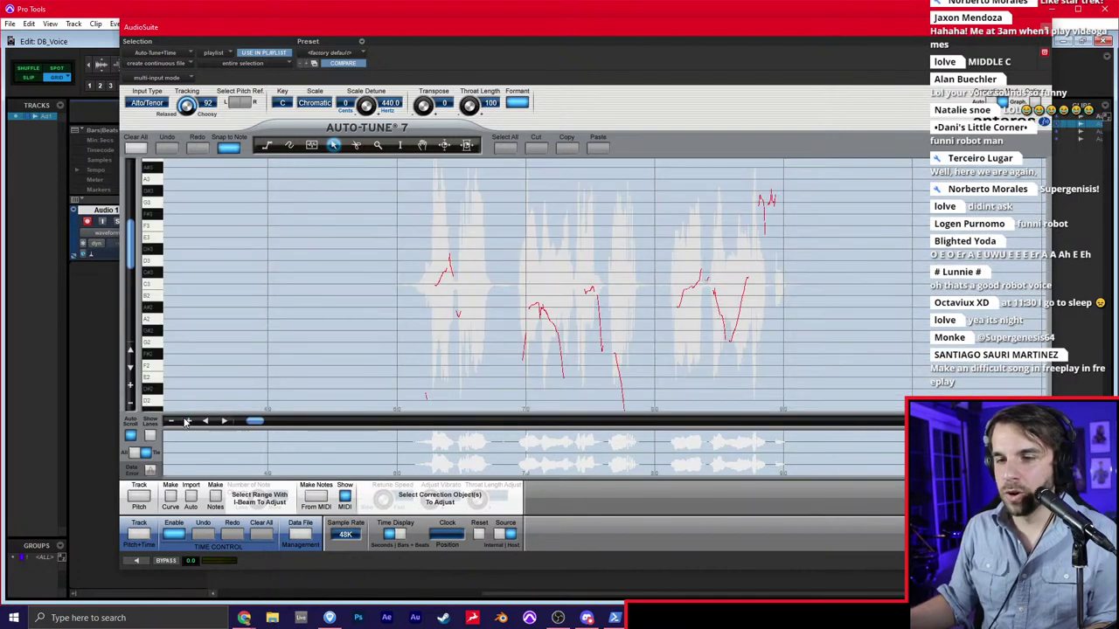
scroll(278, 342, "down", 4)
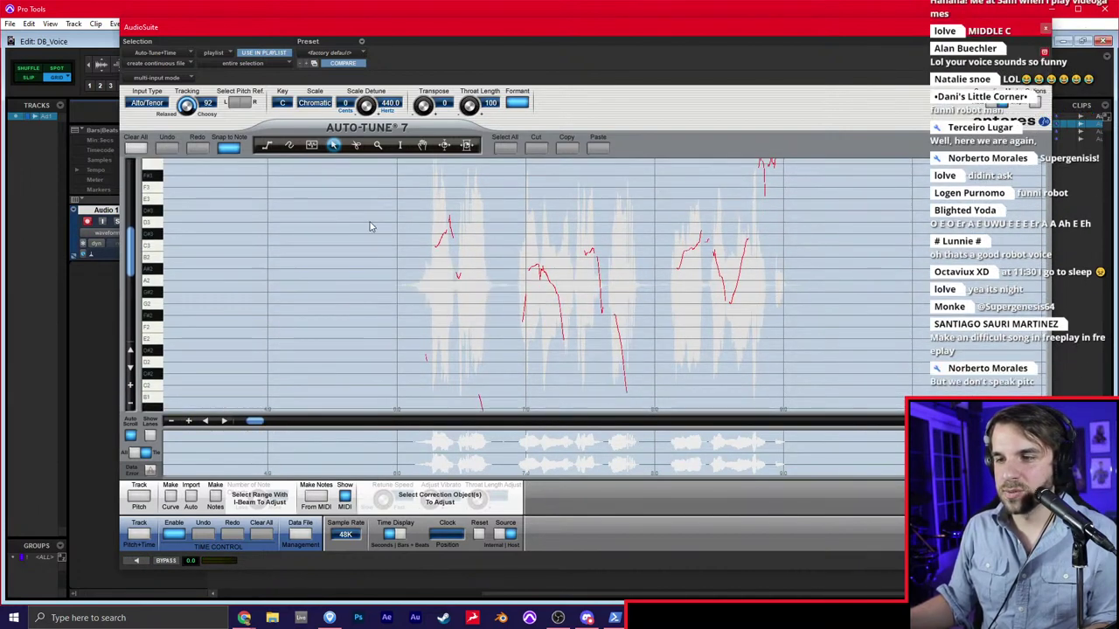
left_click(312, 145)
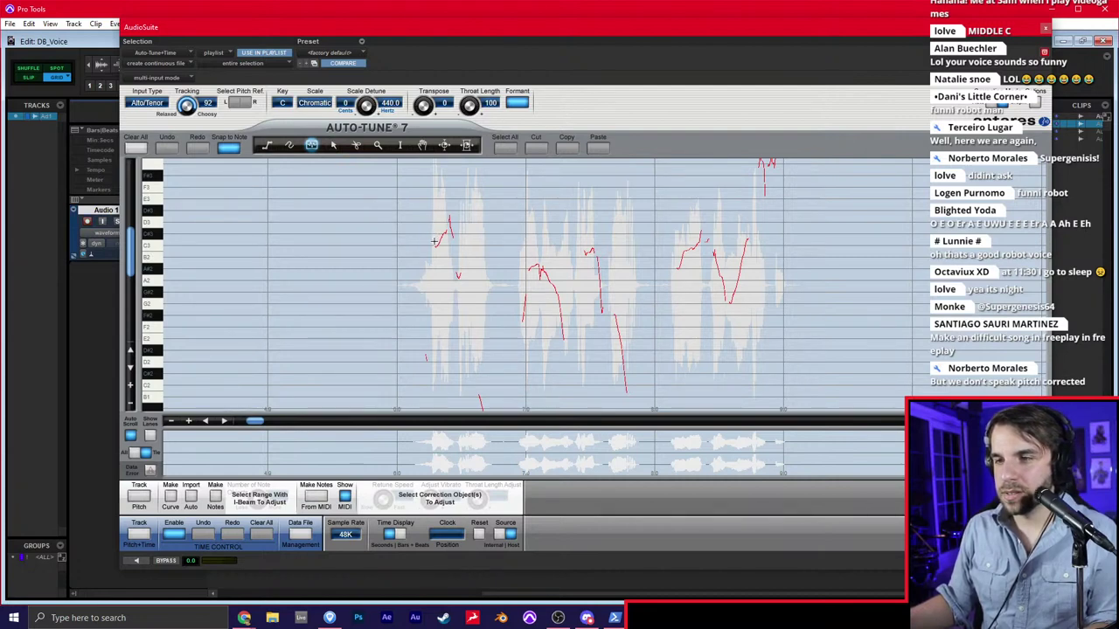
left_click_drag(434, 241, 455, 245)
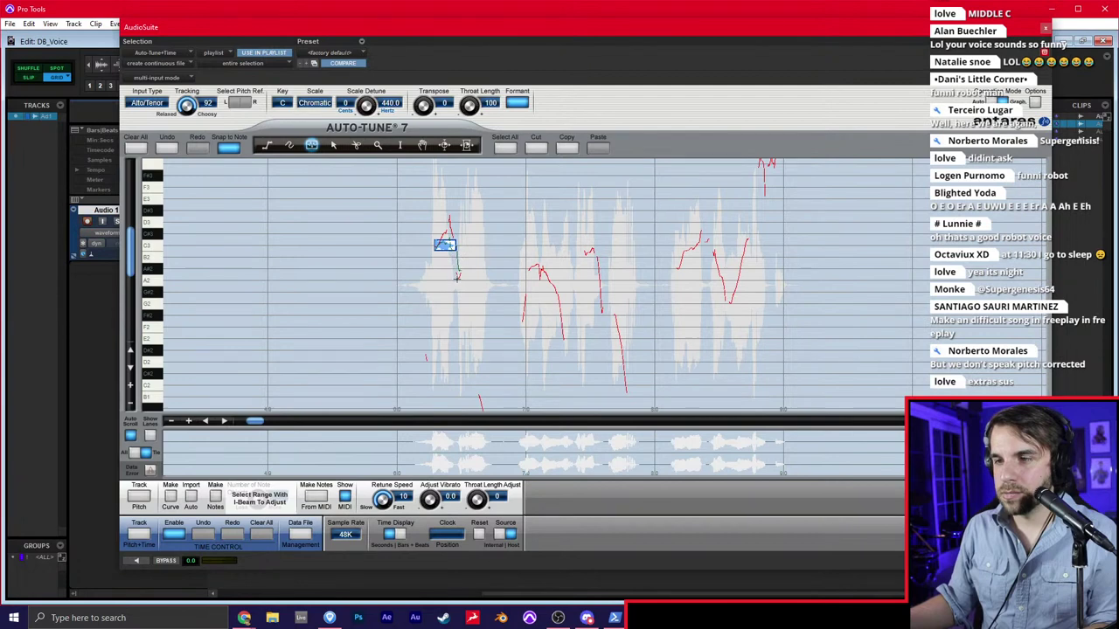
Place a note object on the second syllable, lower and extend it to cover the syllable at D2, and preview it
left_click(456, 276)
scroll(461, 289, "down", 5)
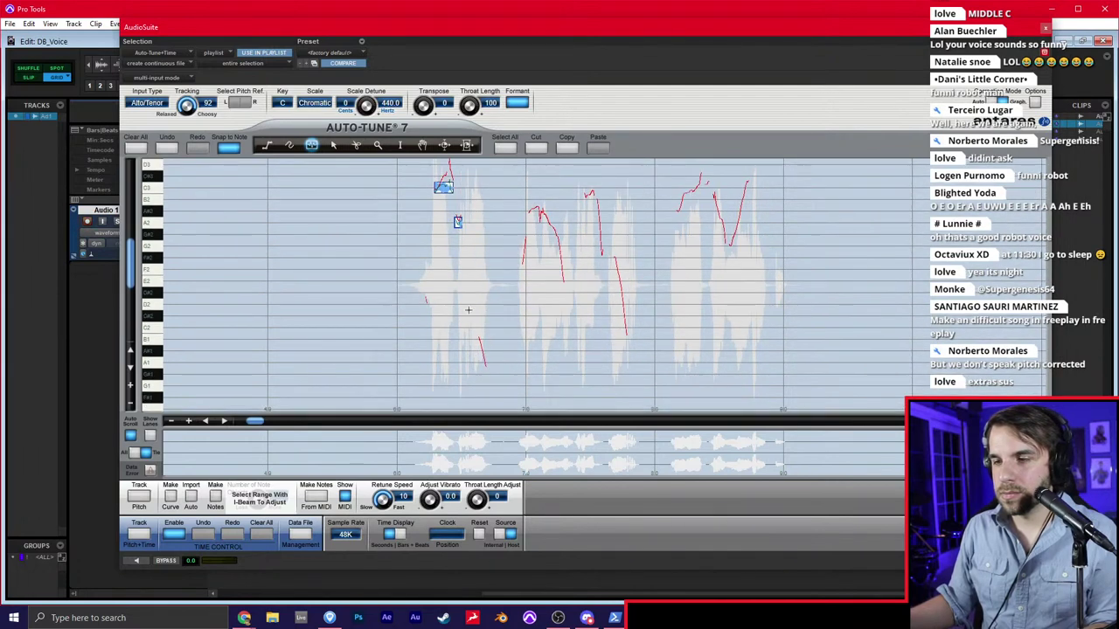
left_click(133, 561)
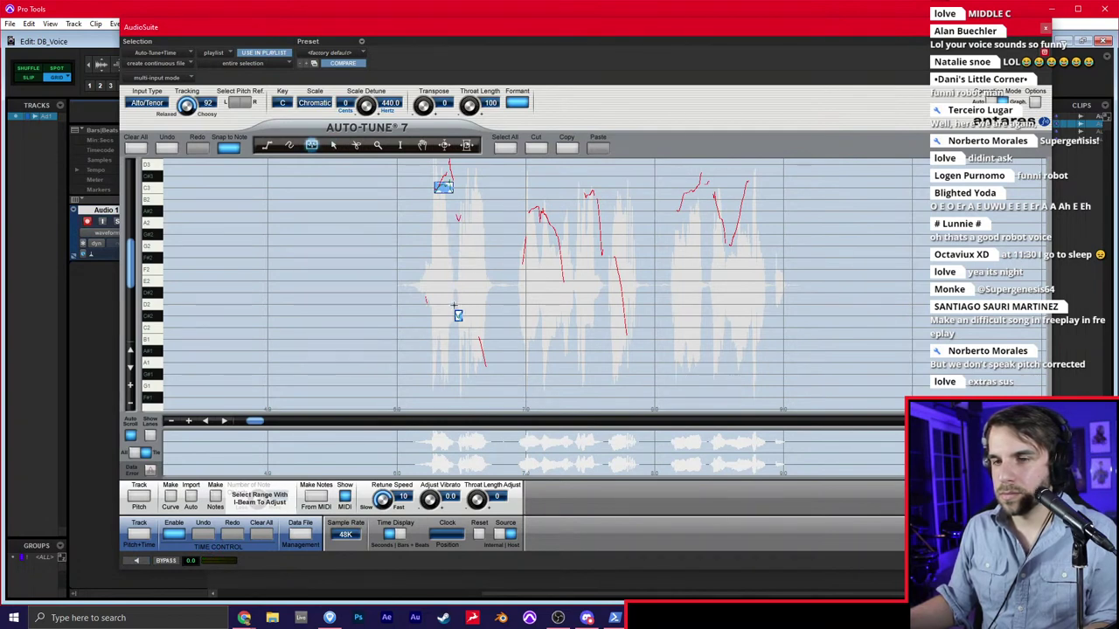
left_click_drag(454, 305, 495, 305)
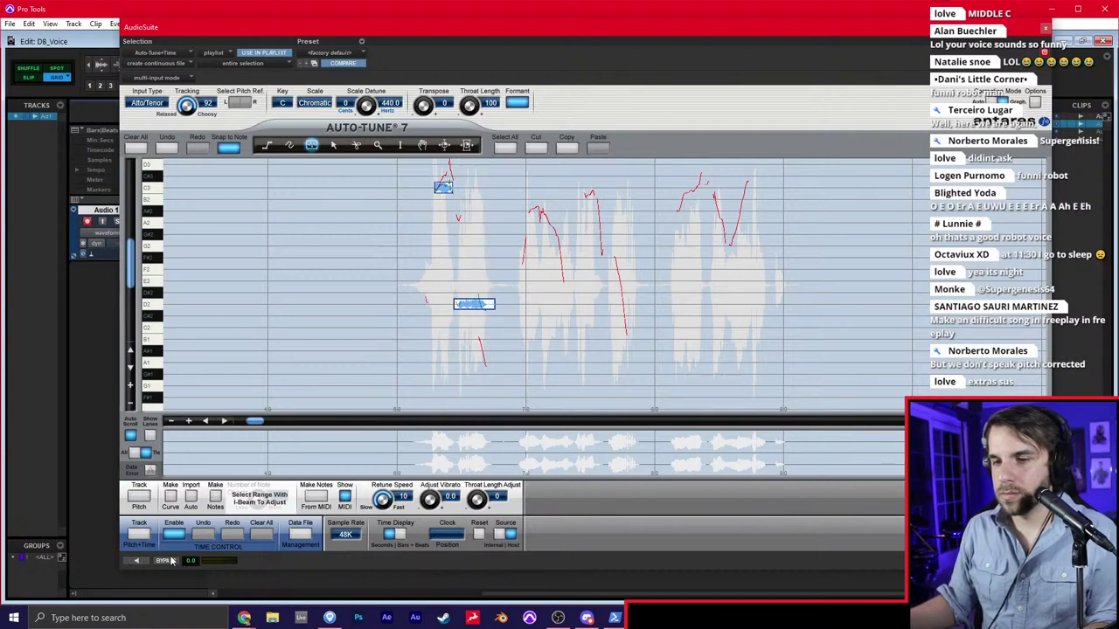
left_click(137, 561)
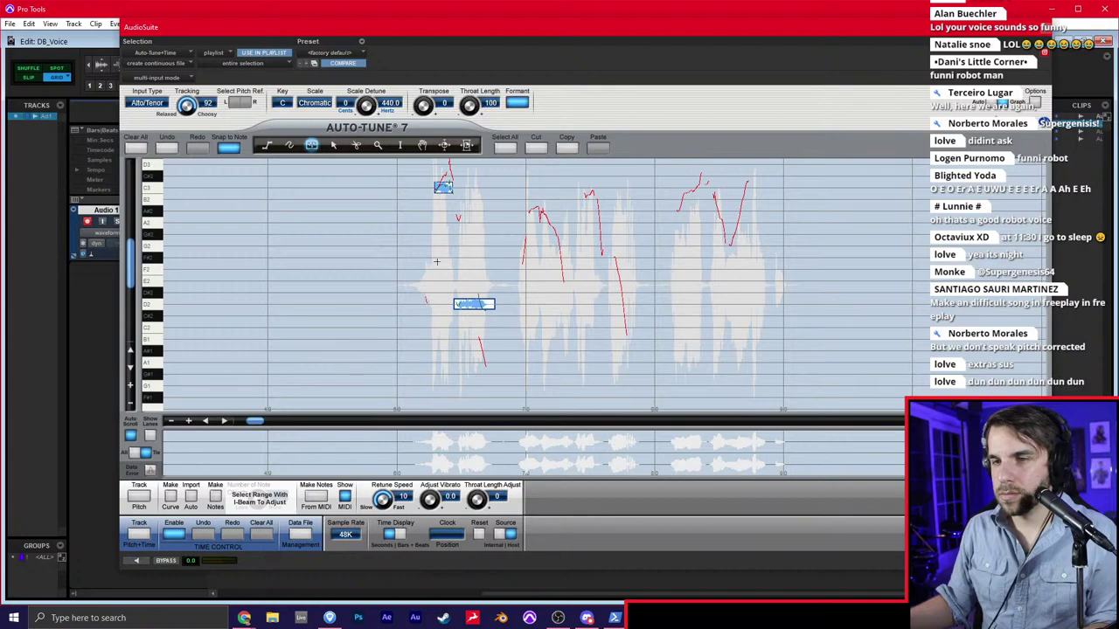
Draw a note object at A2 over the start of the second phrase and preview it
left_click(130, 386)
scroll(241, 368, "up", 3)
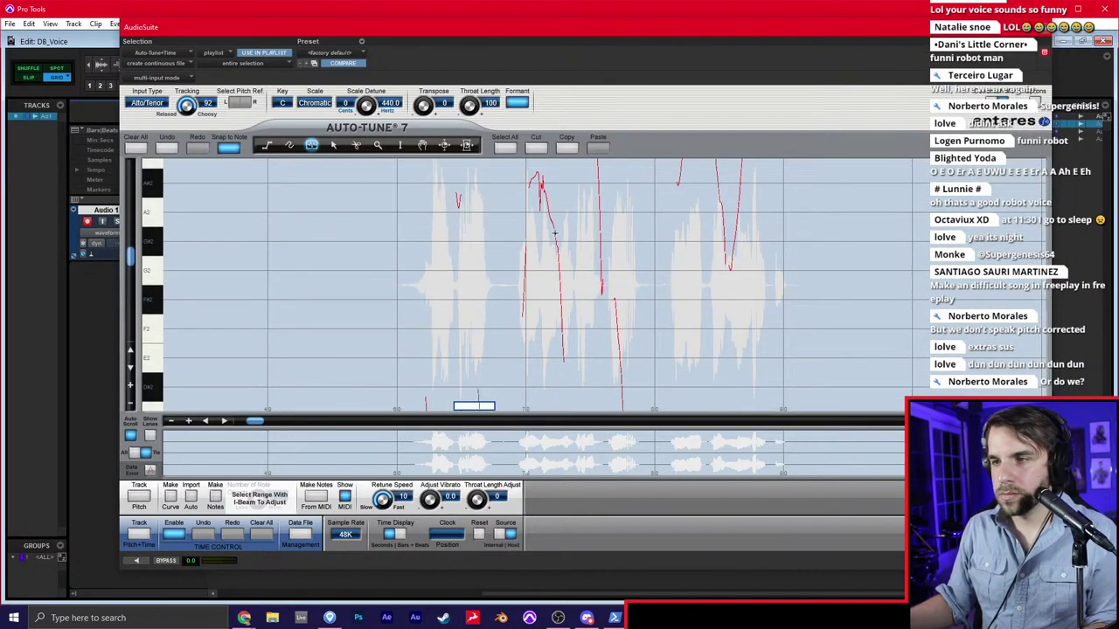
left_click_drag(524, 211, 557, 215)
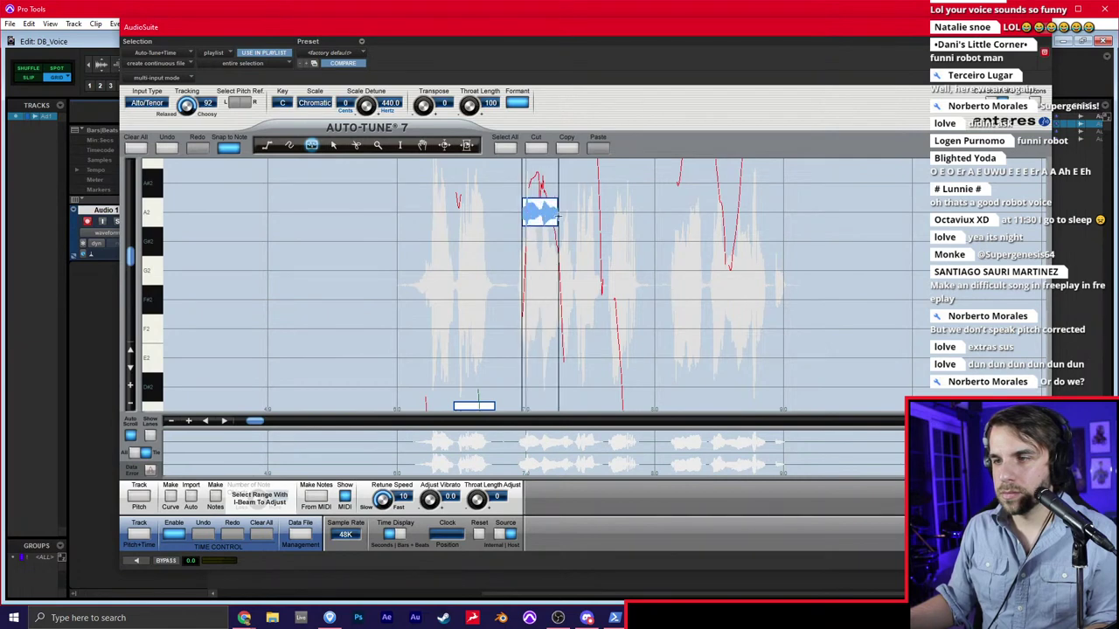
left_click(136, 560)
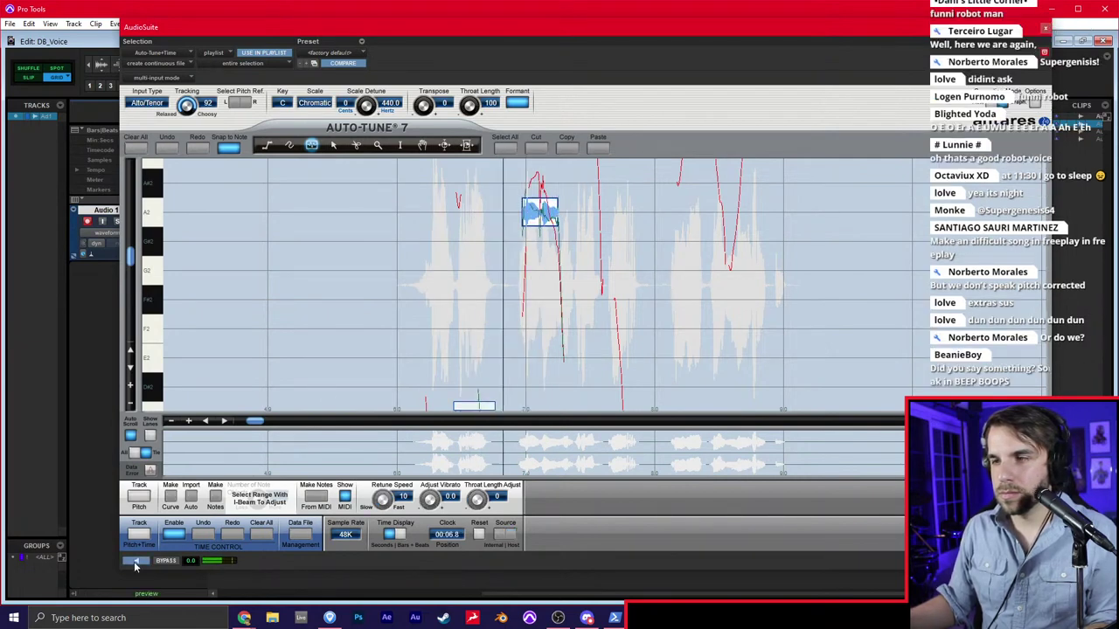
Shorten the A2 note to about half its length and draw a G2 note directly after it
scroll(405, 362, "down", 1)
left_click(333, 145)
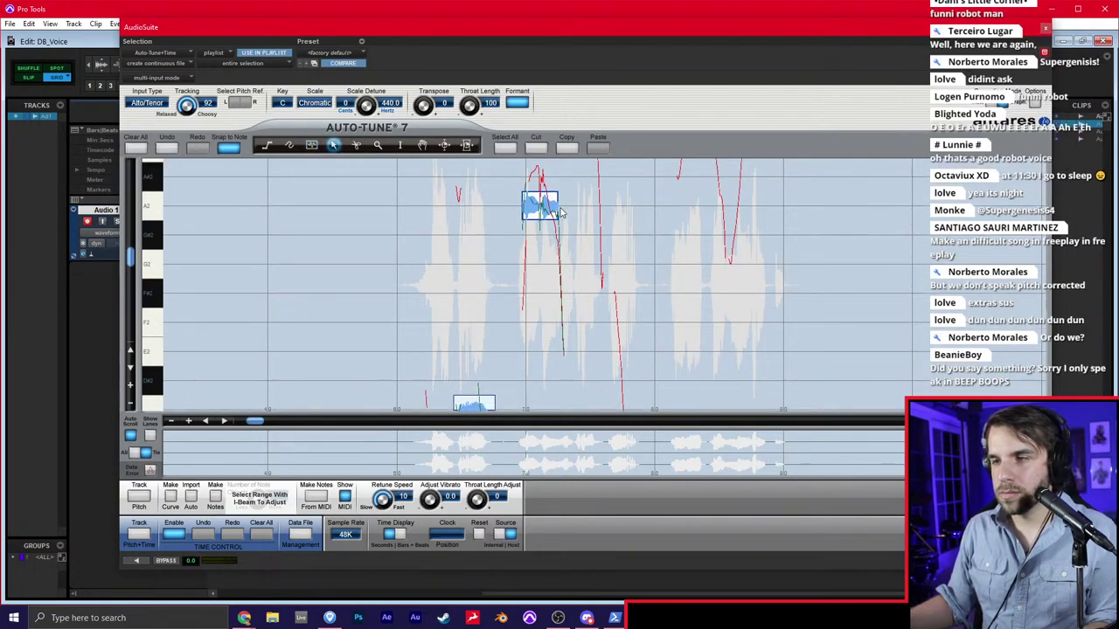
left_click_drag(558, 211, 540, 209)
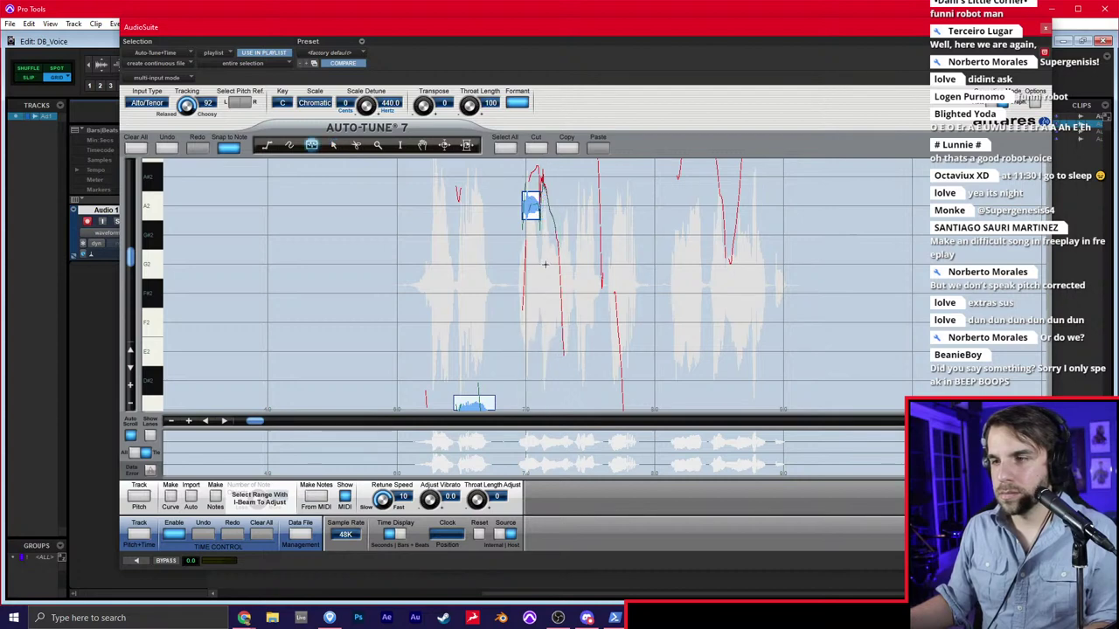
left_click_drag(538, 264, 577, 256)
Add a B2 note on the next pitch peak and an E2 note on the following syllable, and select all notes
scroll(584, 240, "up", 4)
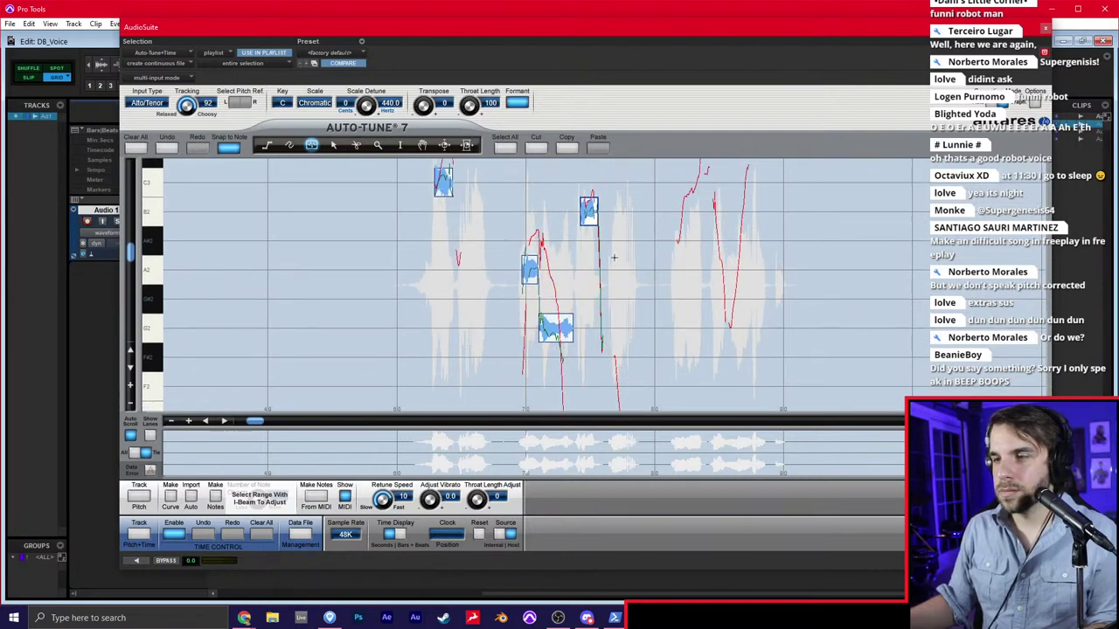
scroll(616, 301, "down", 4)
scroll(621, 304, "down", 4)
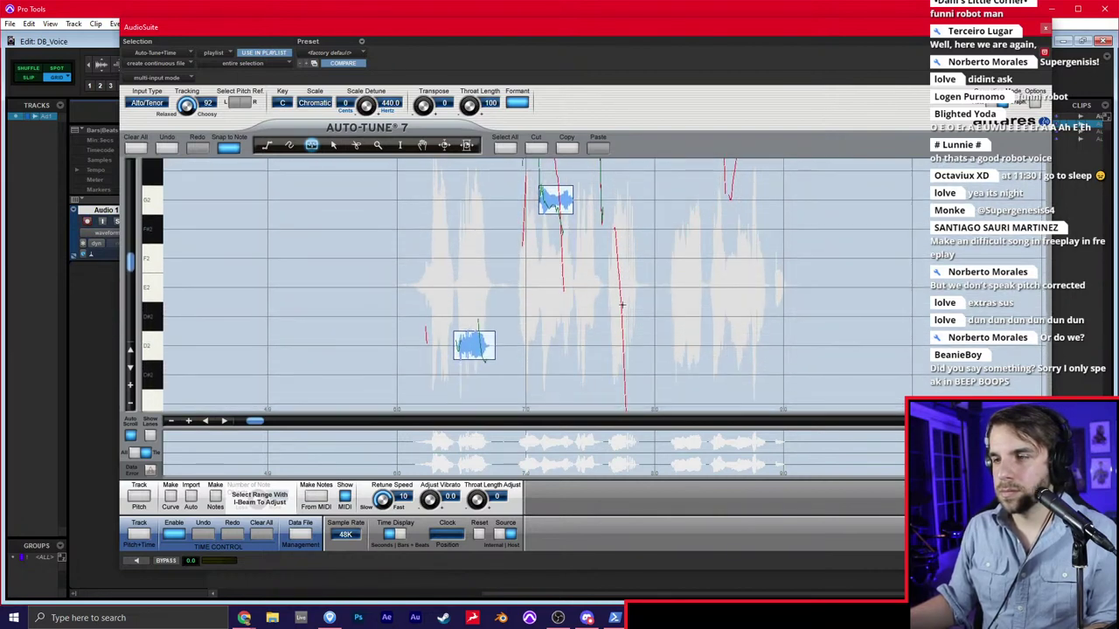
mouse_move(605, 290)
left_mouse_down()
mouse_move(651, 288)
mouse_move(641, 289)
left_mouse_up()
left_click(504, 146)
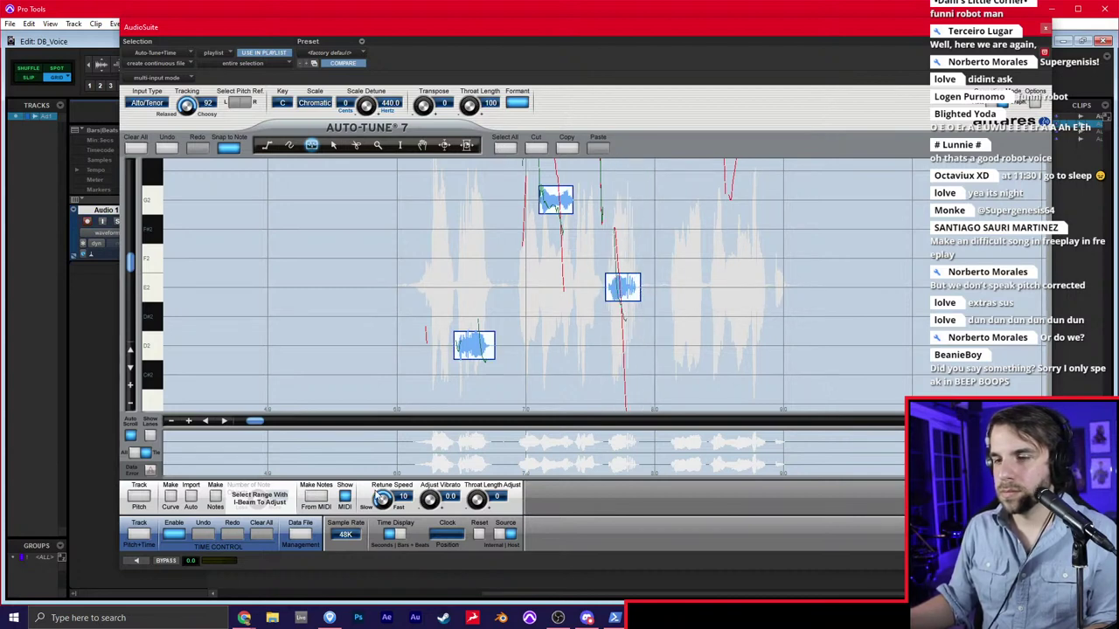
Set the retune speed of all selected note objects to 0 and preview the correction
left_click_drag(382, 499, 385, 456)
left_click(137, 561)
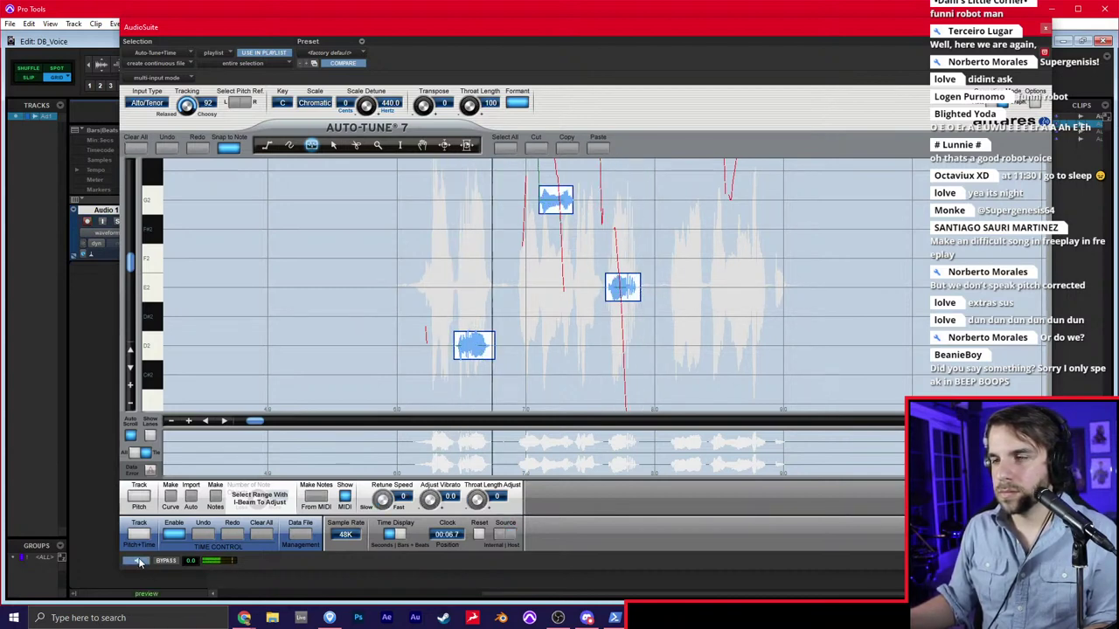
left_click(139, 562)
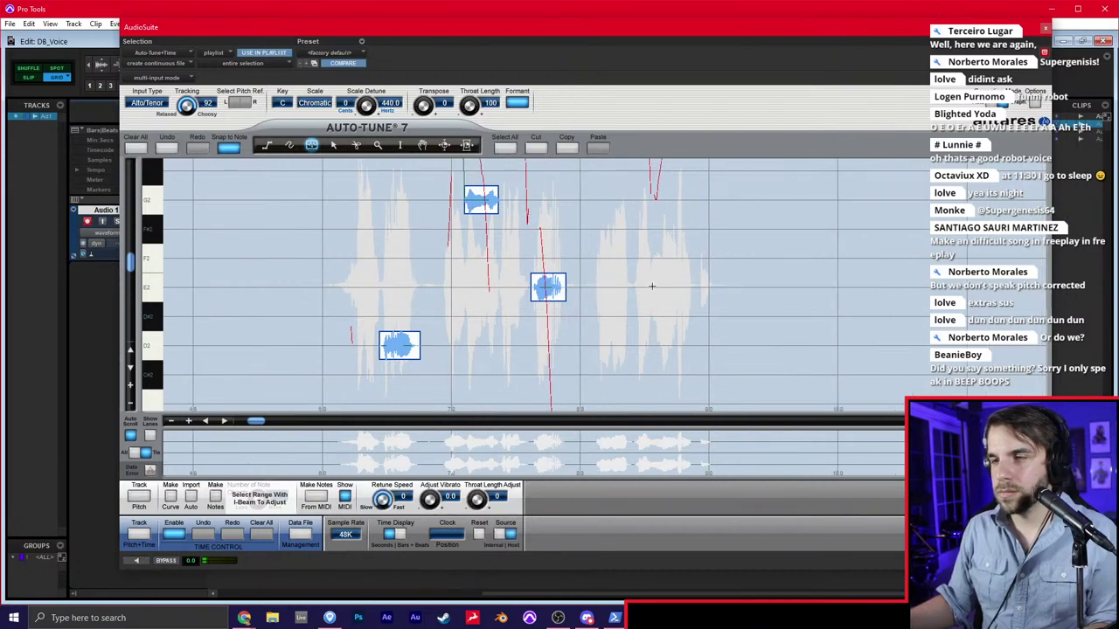
Draw a B2 note object at the start of the third phrase and a short C3 note directly after it
scroll(652, 284, "up", 5)
scroll(635, 268, "up", 2)
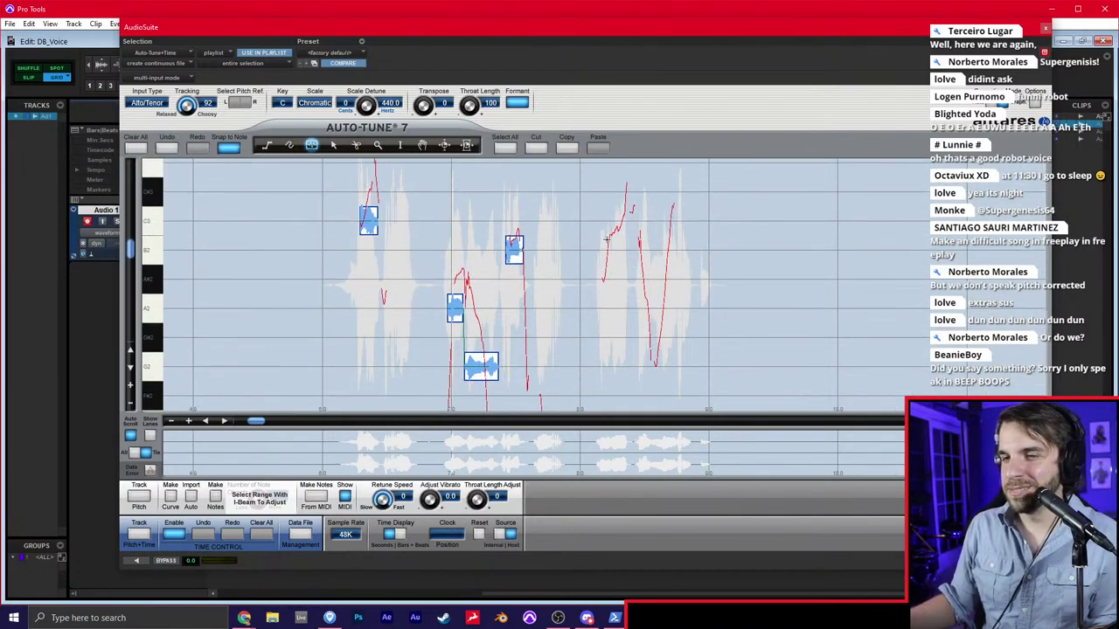
left_click_drag(602, 251, 622, 248)
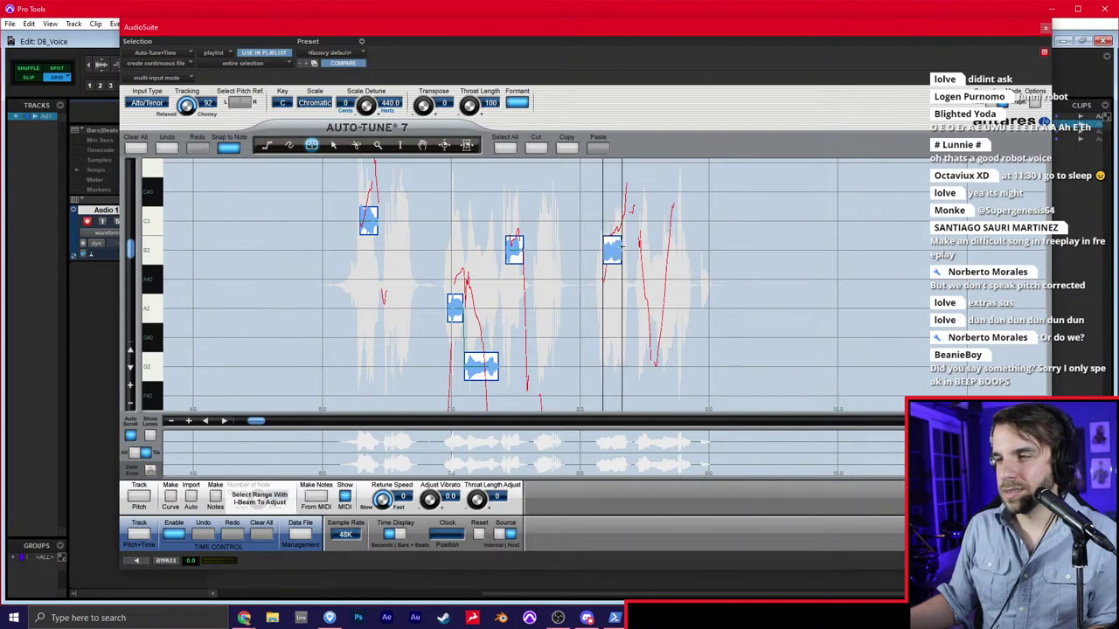
left_click_drag(620, 247, 631, 218)
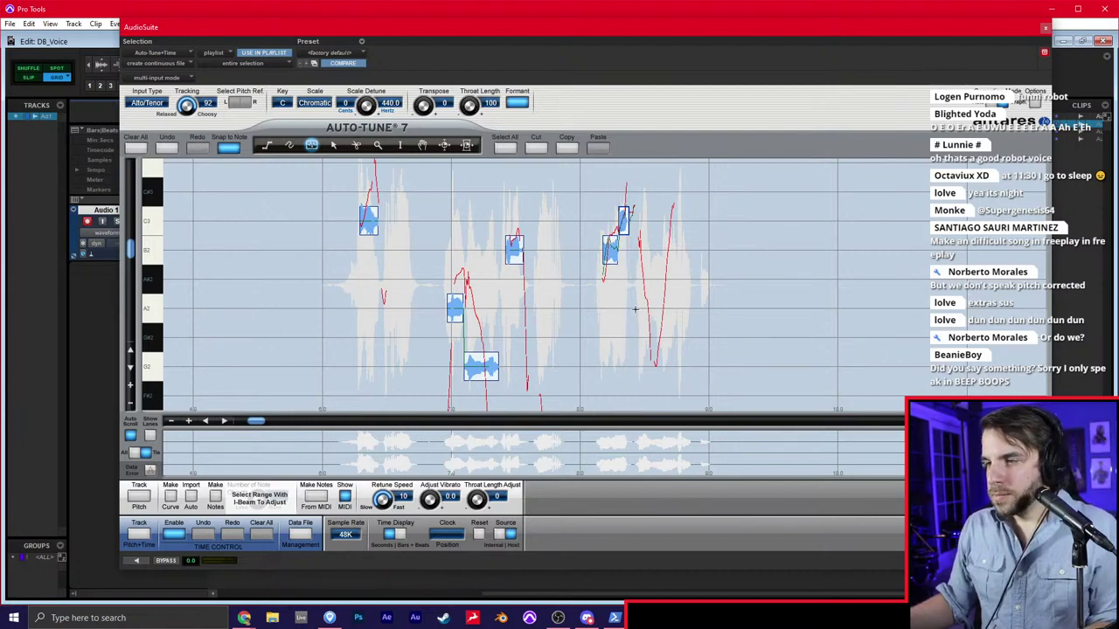
Draw A2, G2 and B2 note objects in sequence over the remaining syllables of the third phrase
left_click_drag(636, 310, 650, 306)
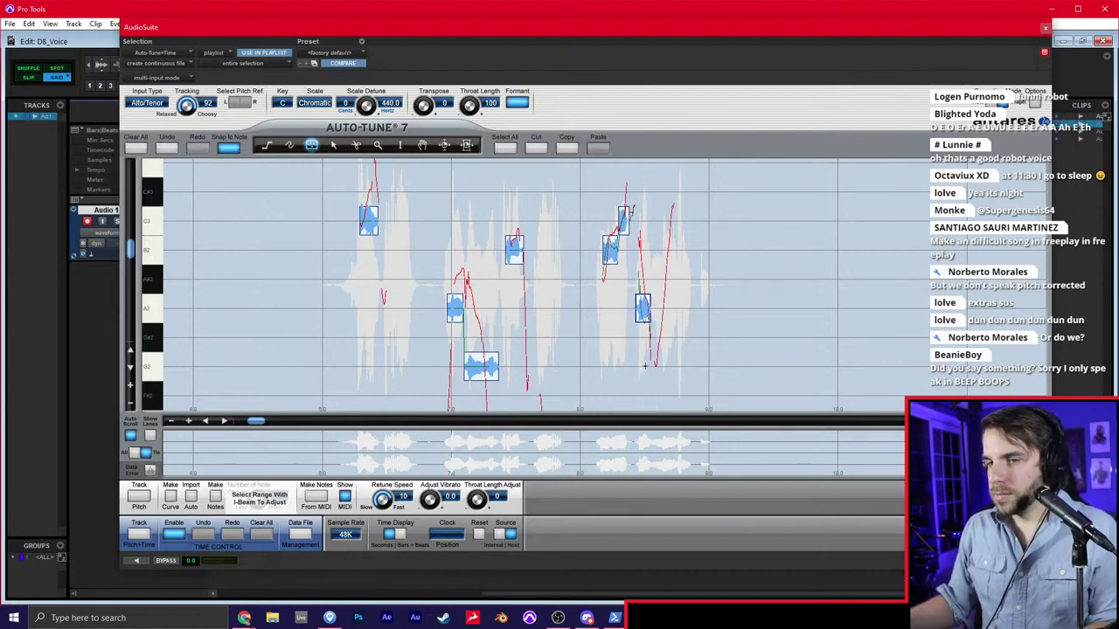
left_click_drag(650, 361, 661, 361)
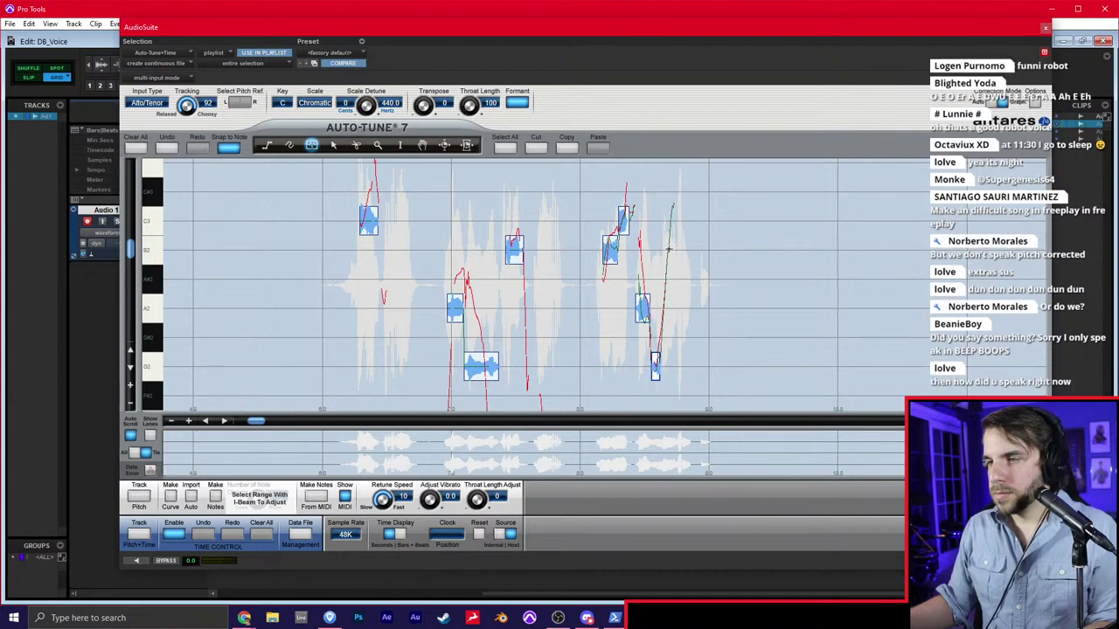
left_click_drag(667, 249, 696, 249)
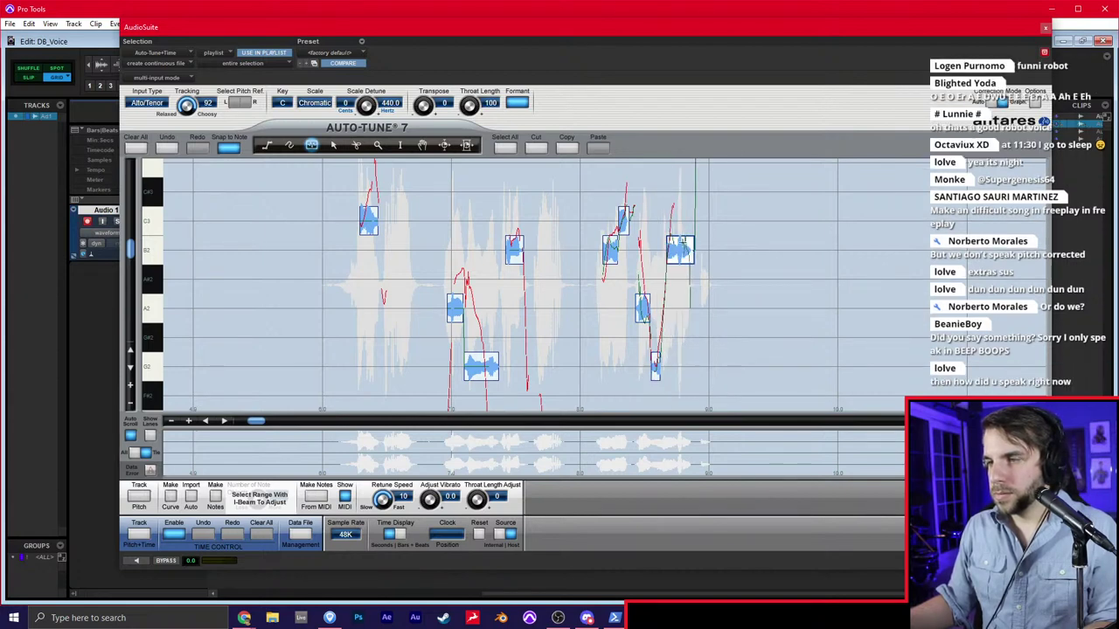
Set the retune speed of the new third-phrase notes to 0 and preview the whole line
left_click_drag(382, 499, 382, 525)
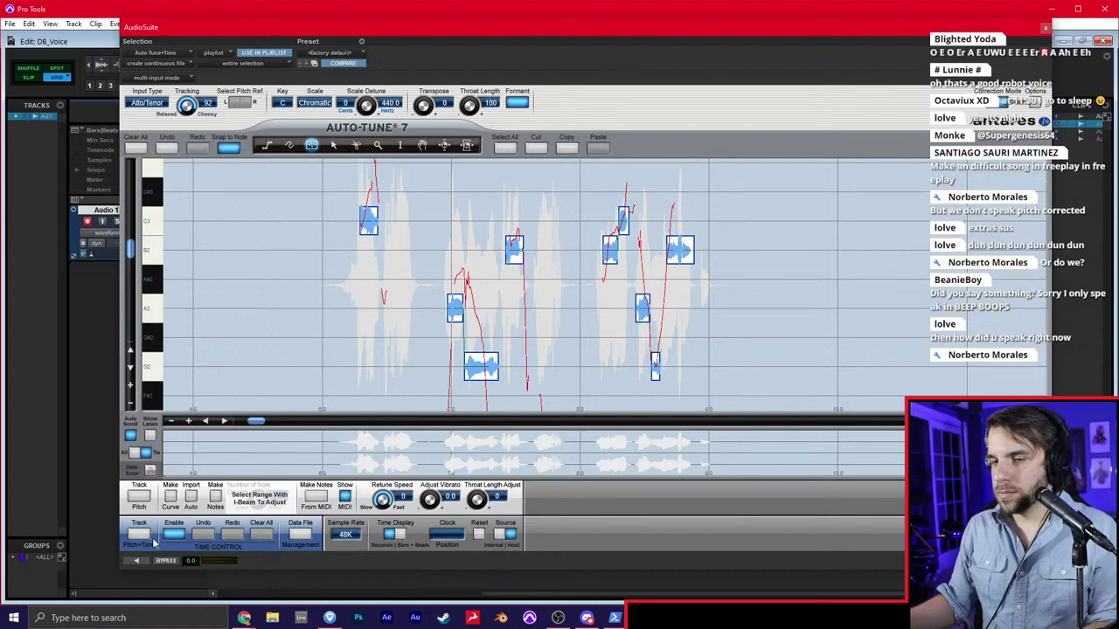
left_click(139, 562)
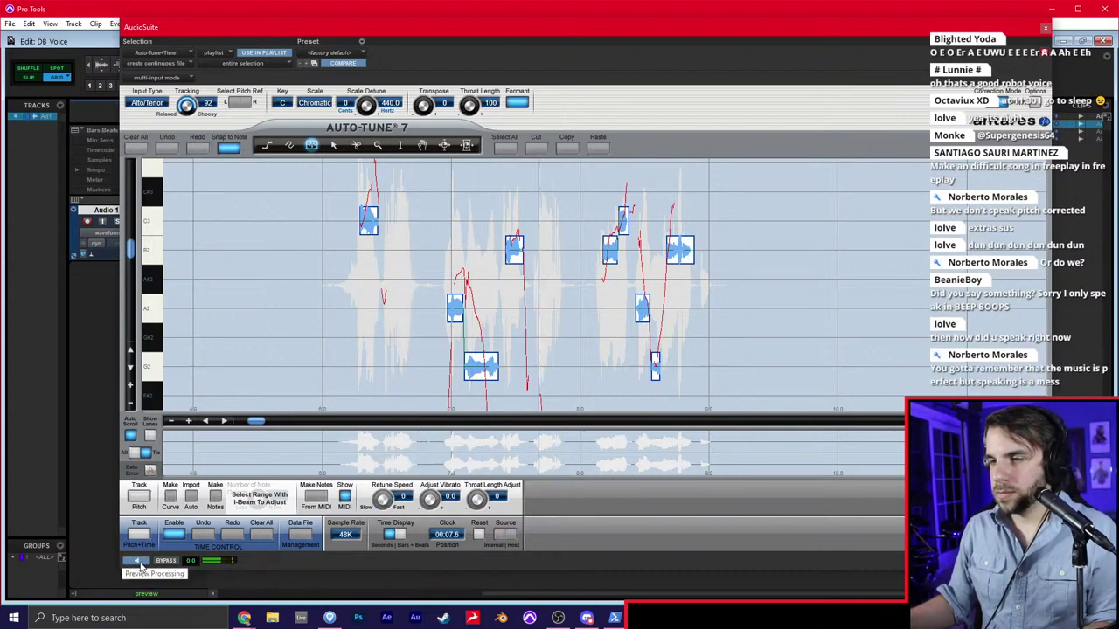
left_click(141, 564)
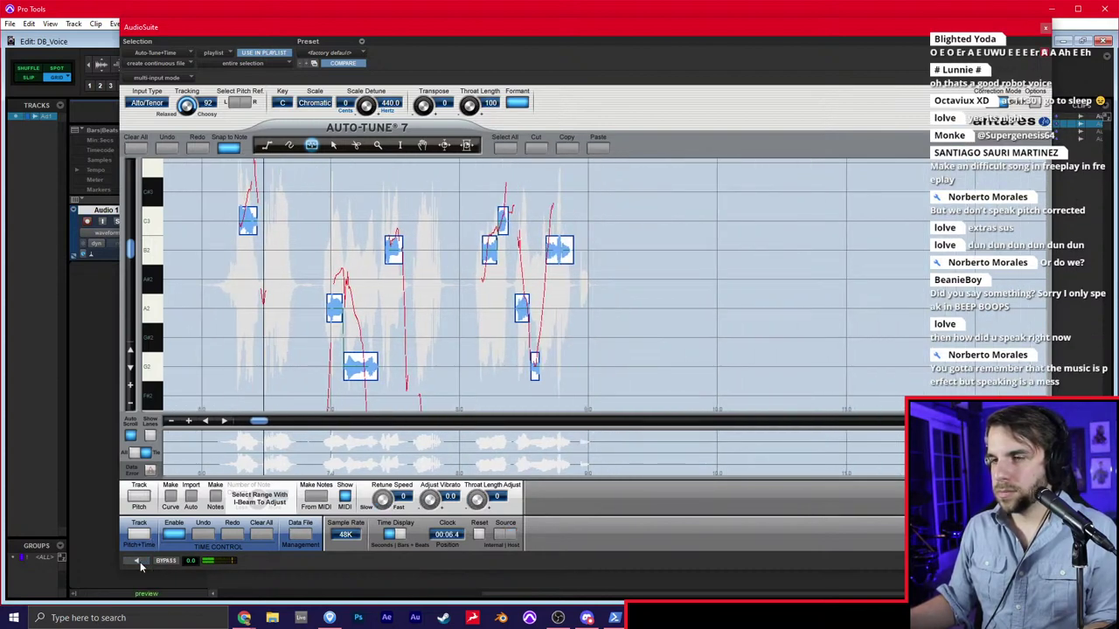
Raise the last note object of the third phrase to D3 and preview the change
left_click(334, 145)
left_click_drag(559, 249, 564, 163)
left_click(600, 210)
left_click(129, 562)
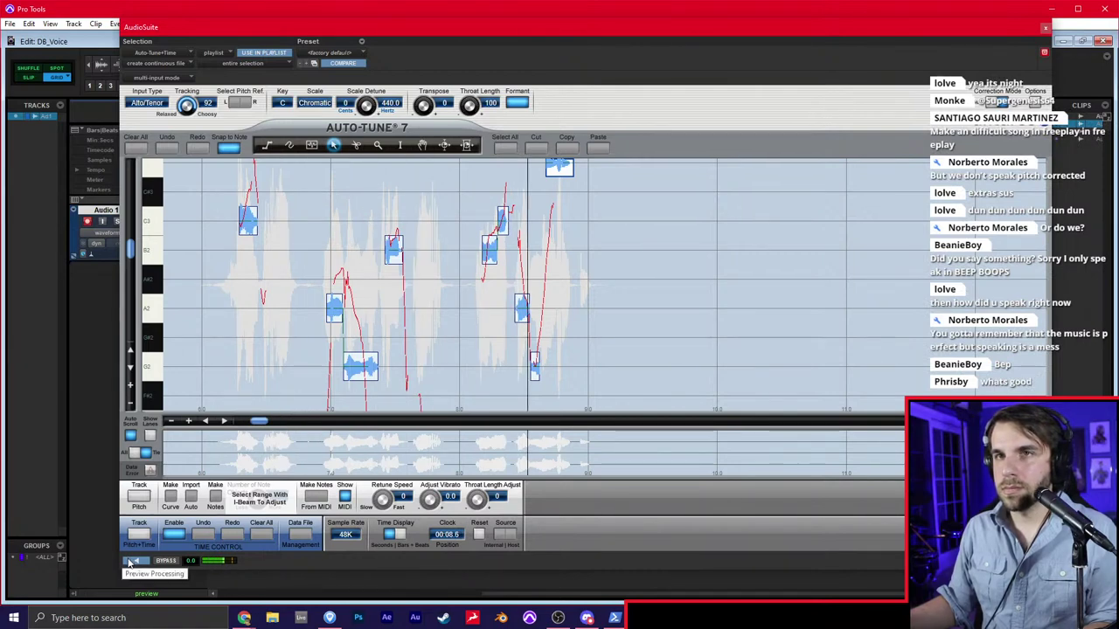
left_click(129, 562)
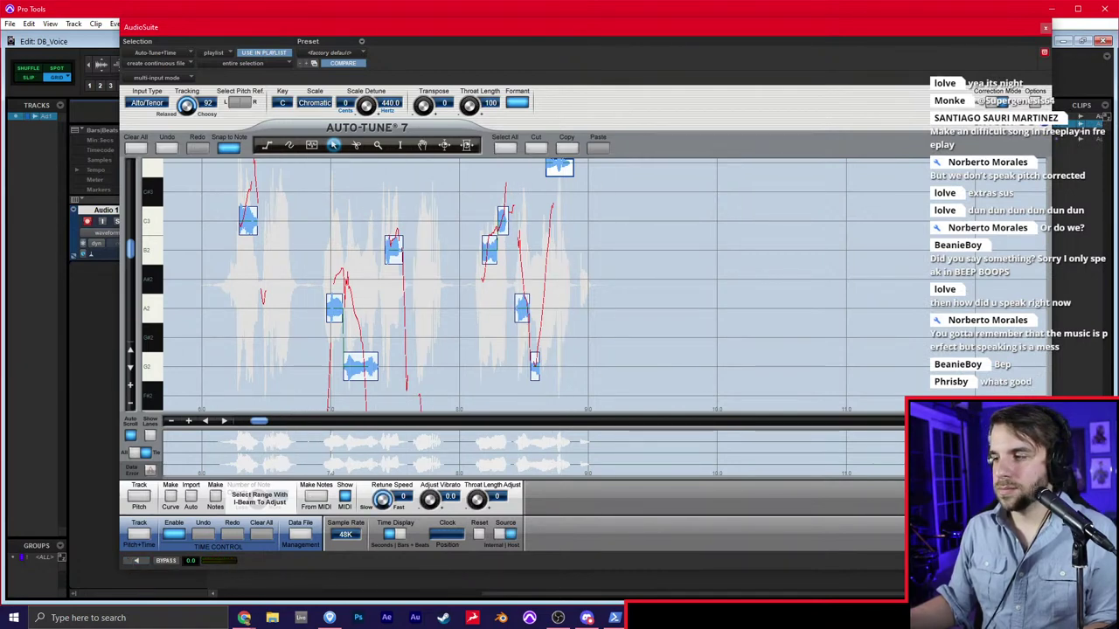
Render the Auto-Tune correction onto the copied voice clip, close AudioSuite and play the clip back
left_click(1029, 561)
left_click(1044, 28)
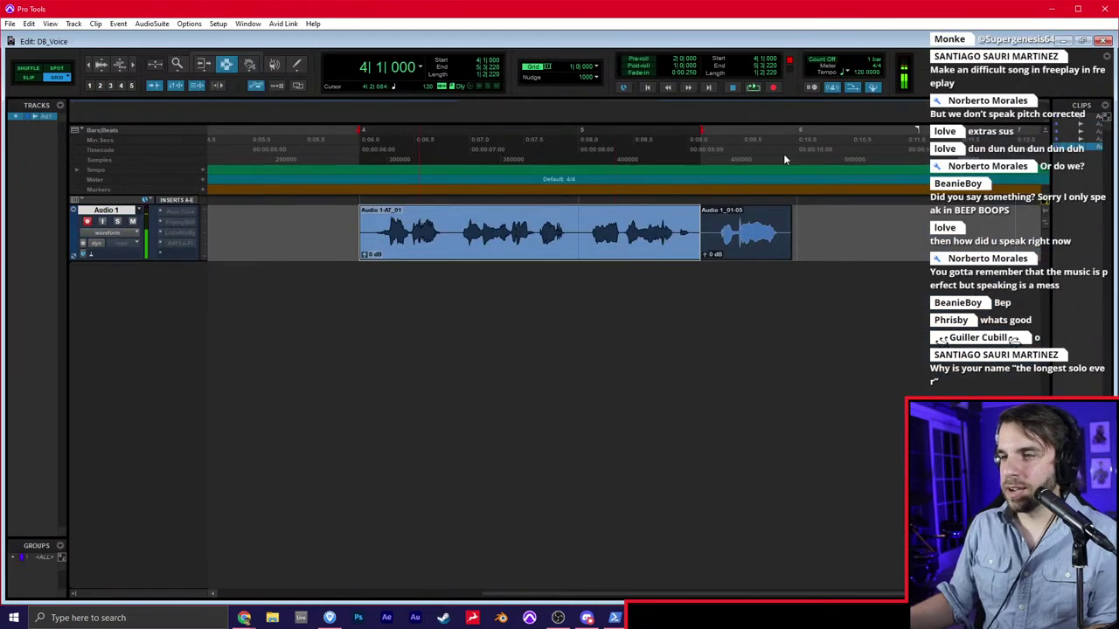
scroll(574, 237, "left", 2)
key("space")
key("r")
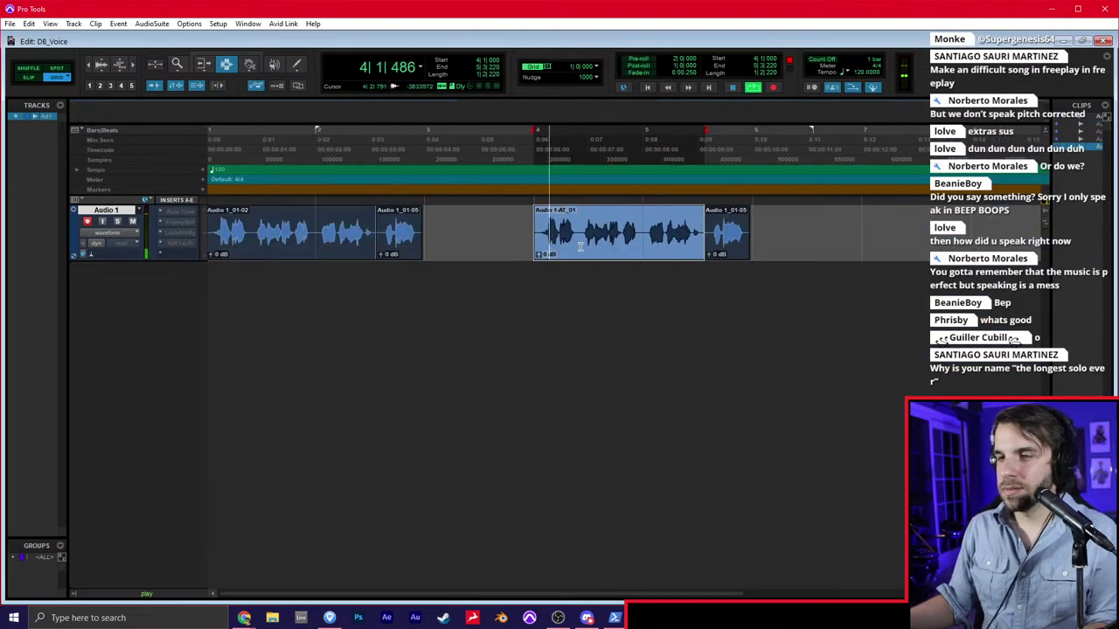
key("r")
key("t")
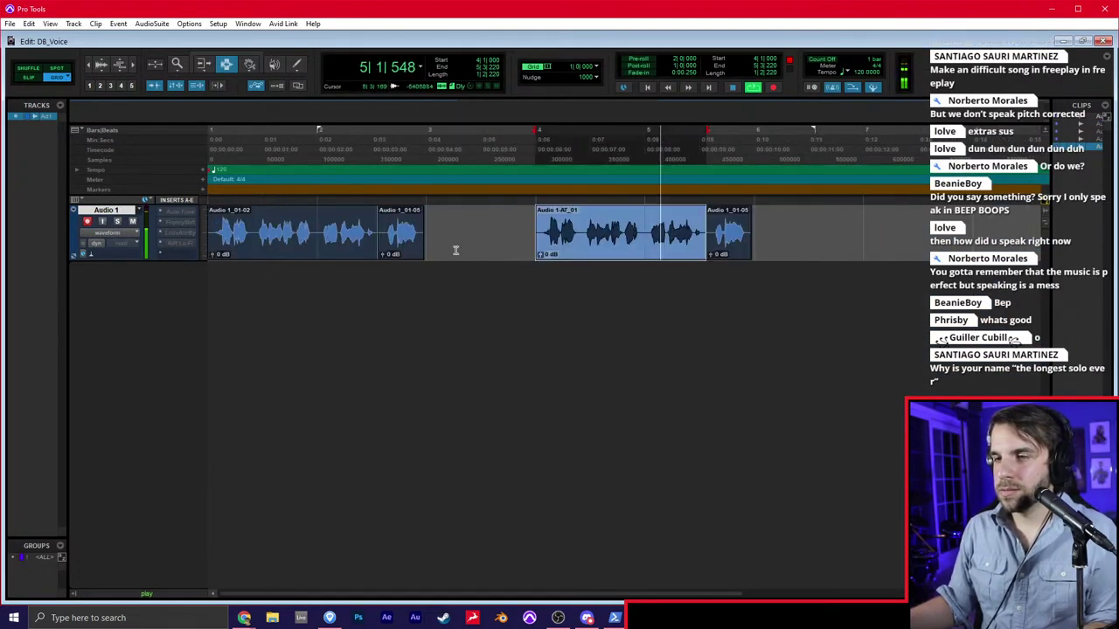
key("space")
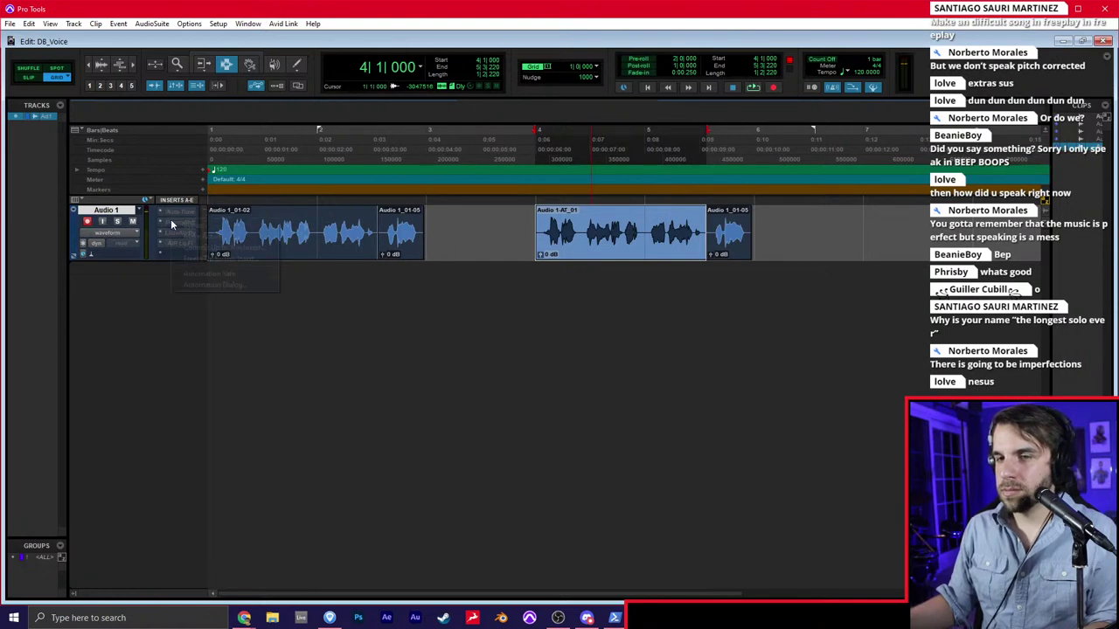
Make the AIR Frequency Shifter insert active and lower its mix to about 39% while playing the clip
right_click(172, 221)
left_click(189, 238)
key("space")
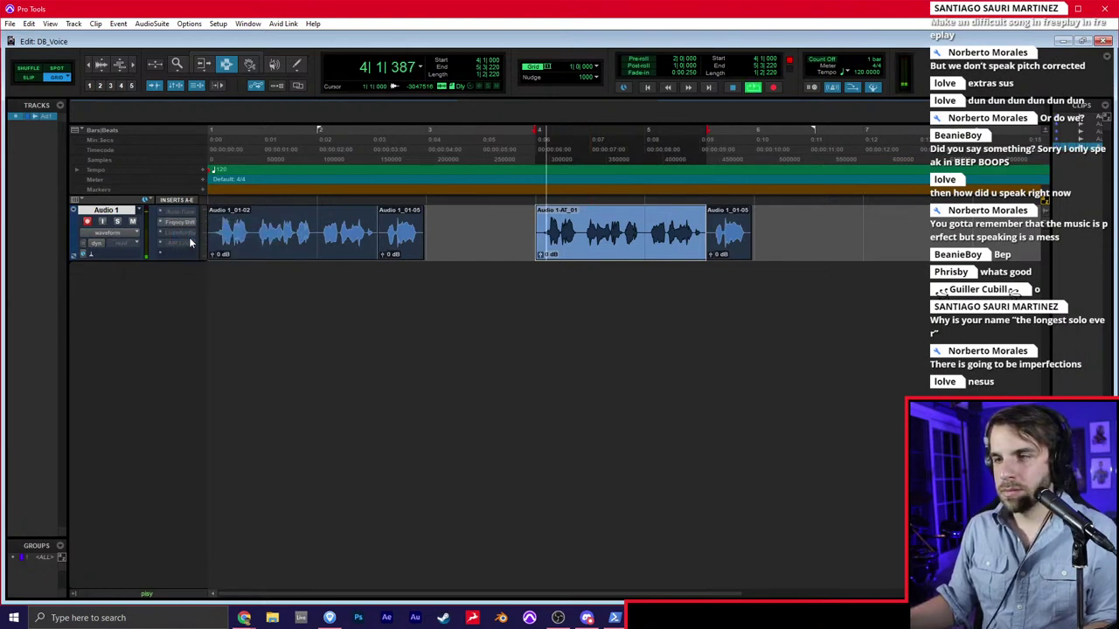
left_click(189, 224)
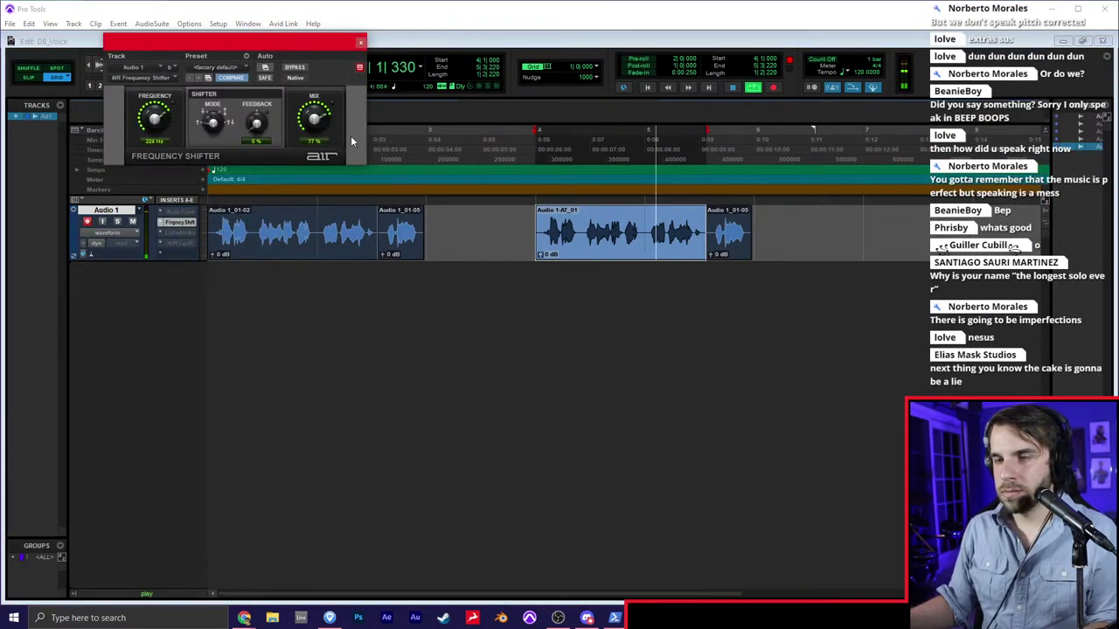
key("space")
left_click_drag(325, 123, 312, 147)
key("space")
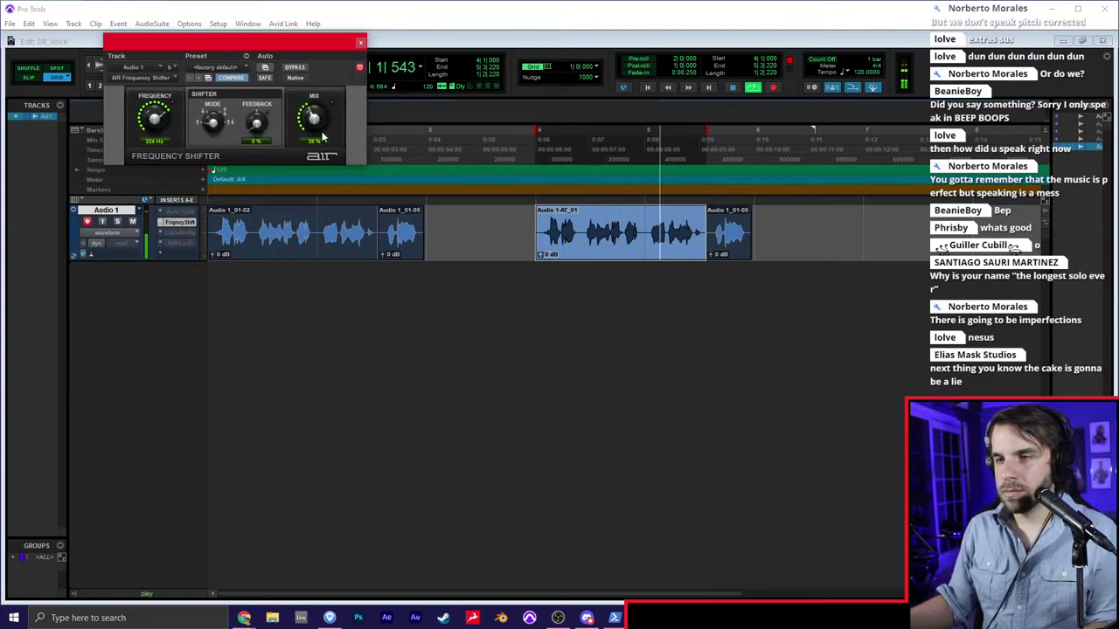
Make the Little AlterBoy insert active and the Frequency Shifter inactive, and listen with Little AlterBoy's settings open
right_click(181, 229)
left_click(187, 246)
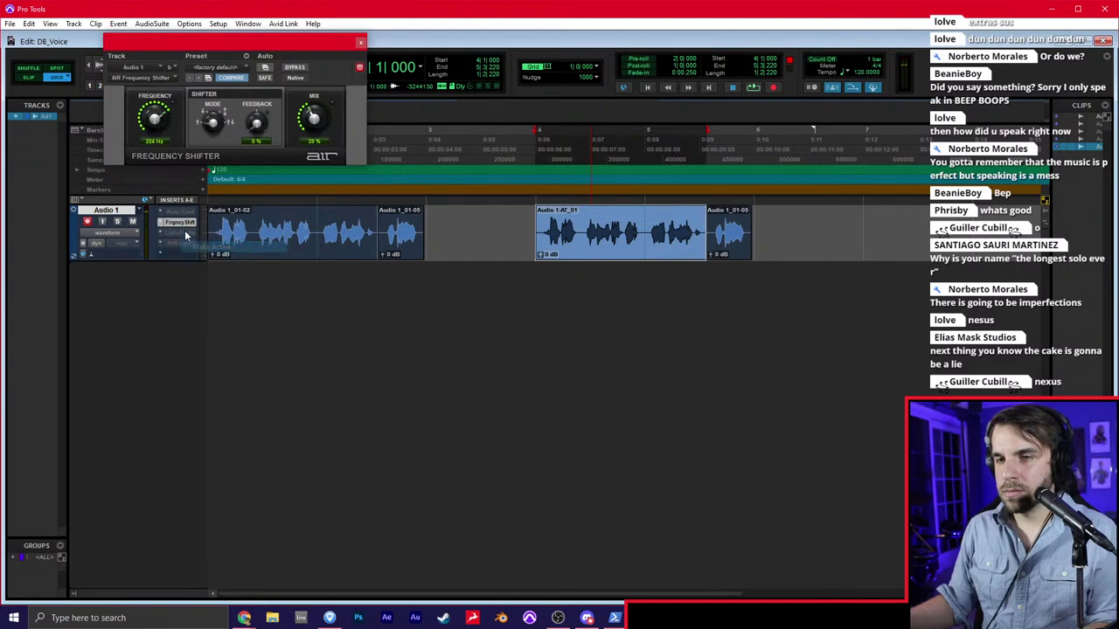
right_click(171, 221)
left_click(198, 235)
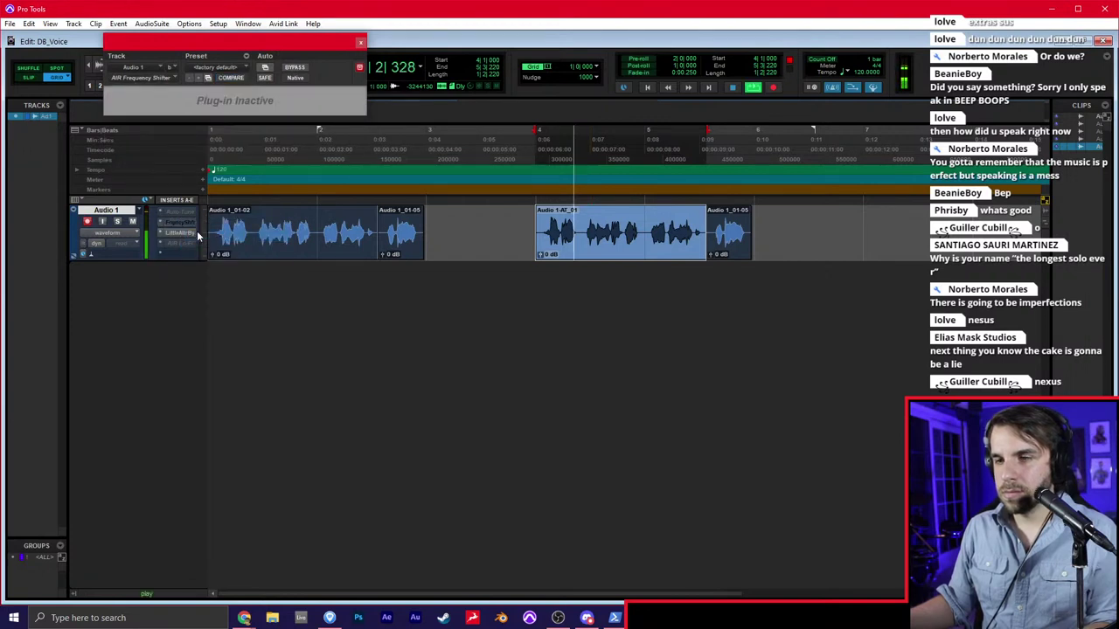
left_click(197, 236)
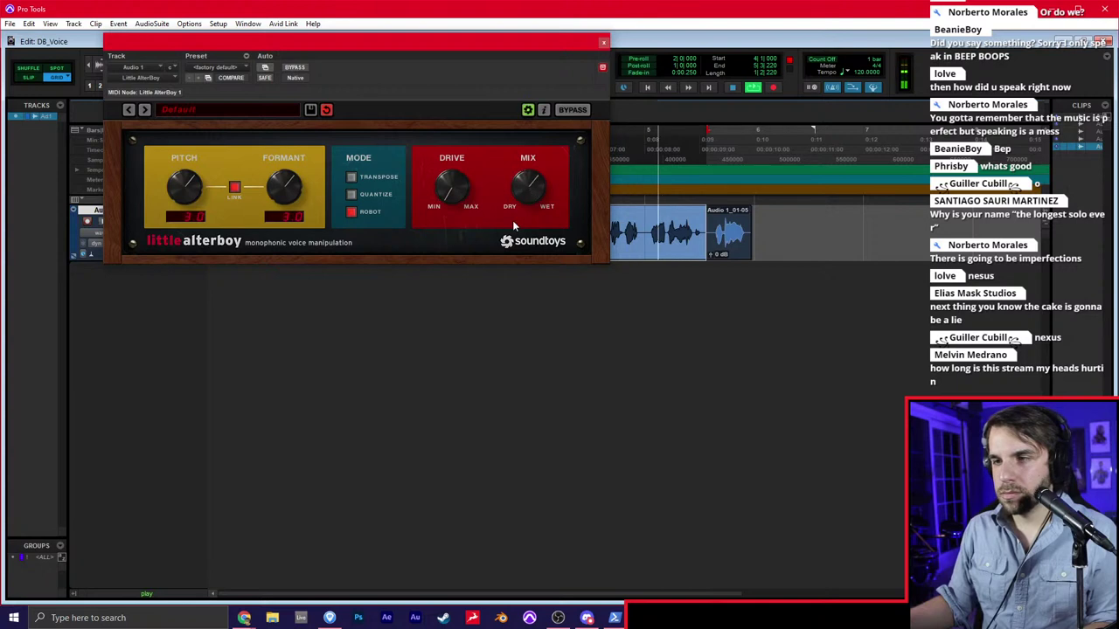
left_click(602, 44)
Make the AIR Lo-Fi insert active to audition it during playback, and make it inactive again
right_click(182, 240)
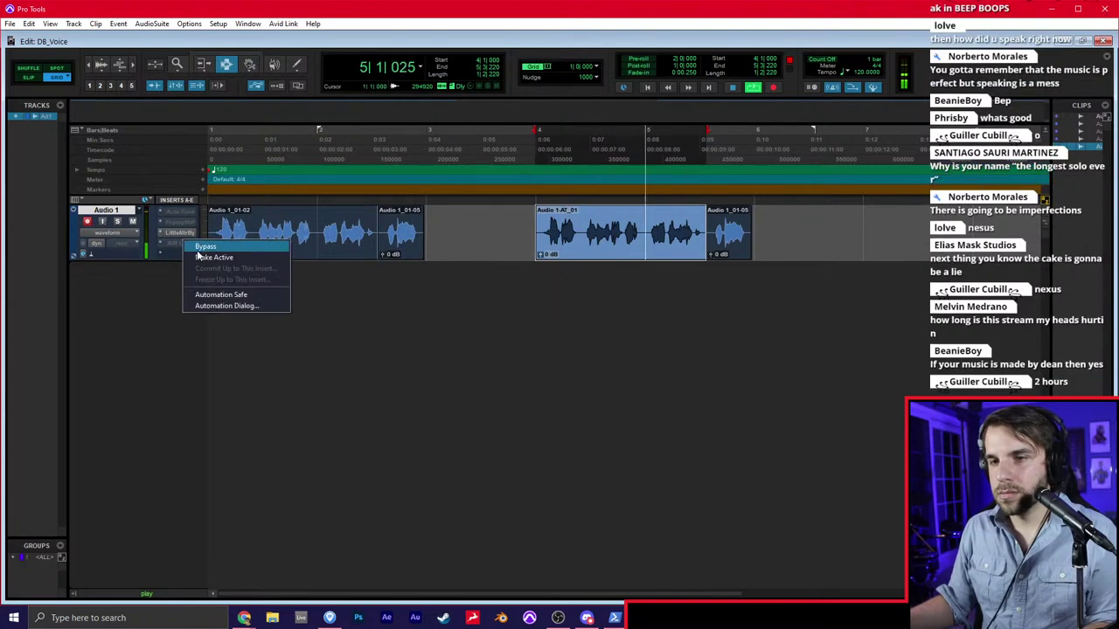
left_click(203, 257)
right_click(182, 243)
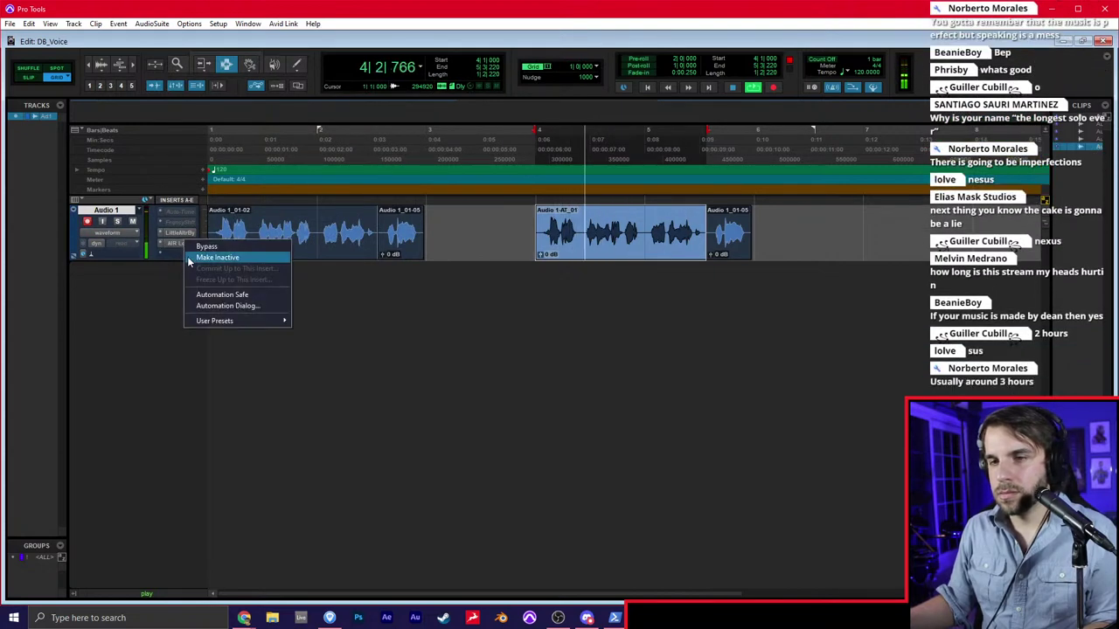
left_click(189, 260)
Make the Frequency Shifter active again and move it to the last insert slot, below AIR Lo-Fi
right_click(181, 222)
left_click(194, 236)
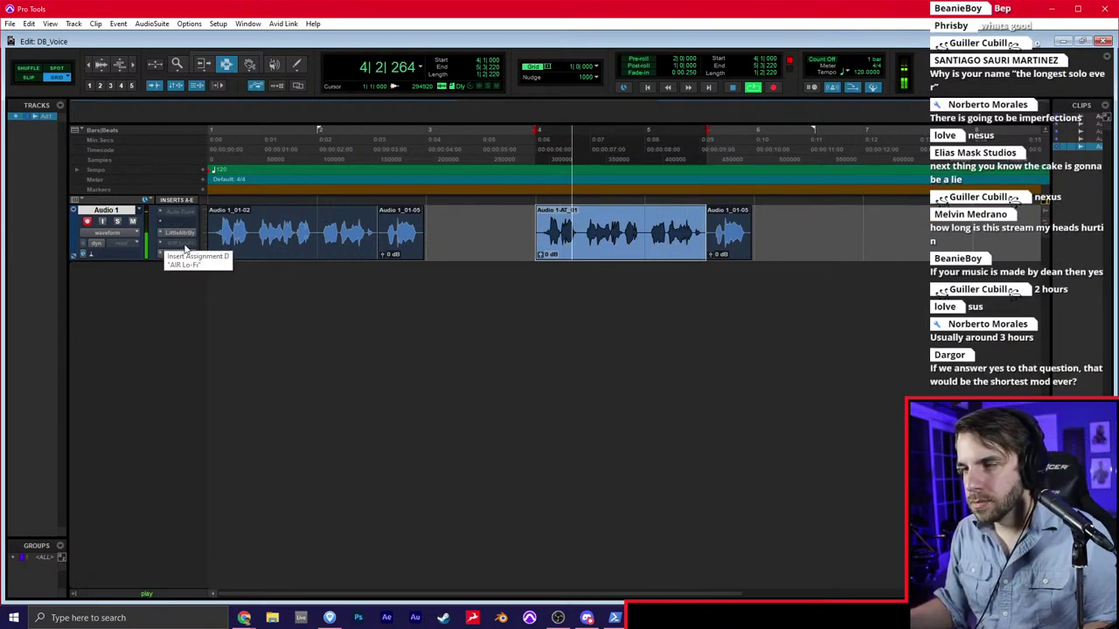
key("r")
key("space")
Play the original take from the session start and the pitch-corrected copy from bar 4 to compare them
left_click(299, 238)
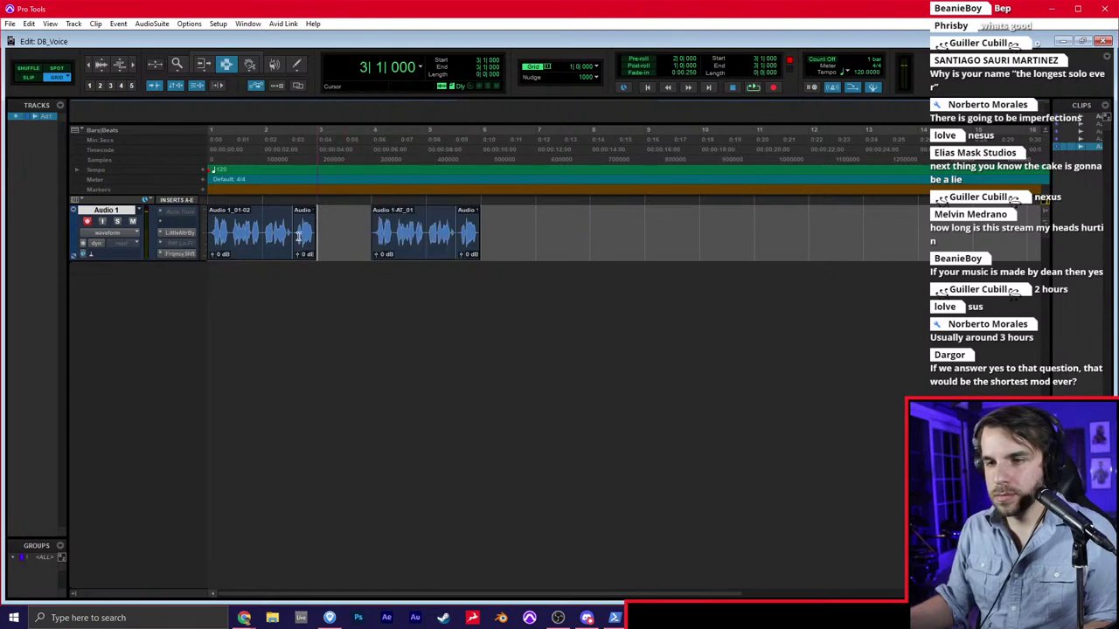
double_click(270, 208)
key("Return")
key("space")
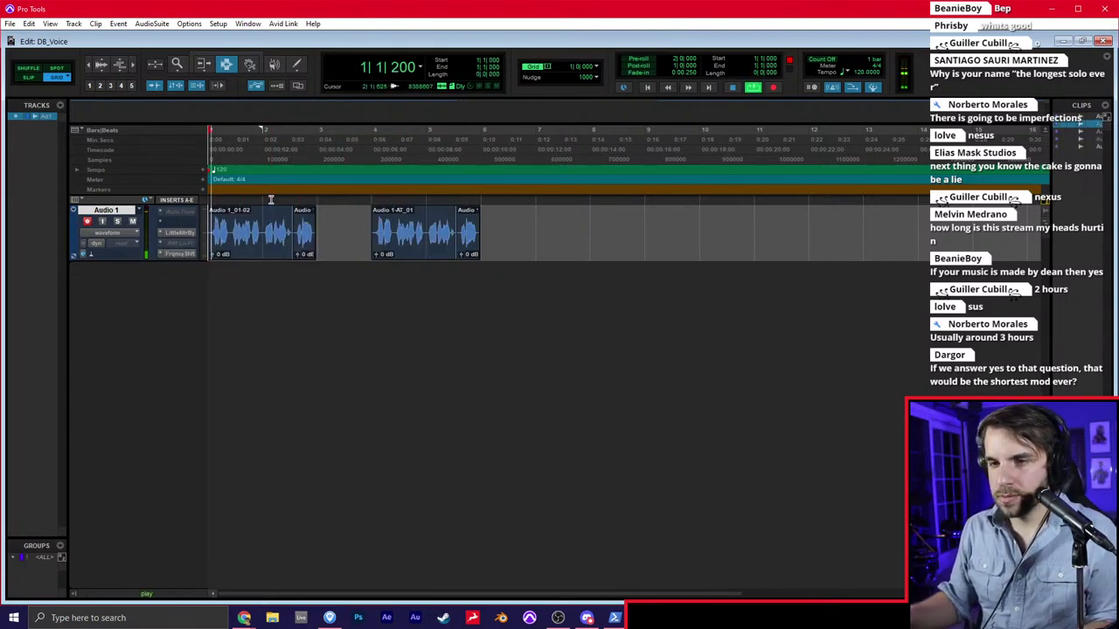
key("t")
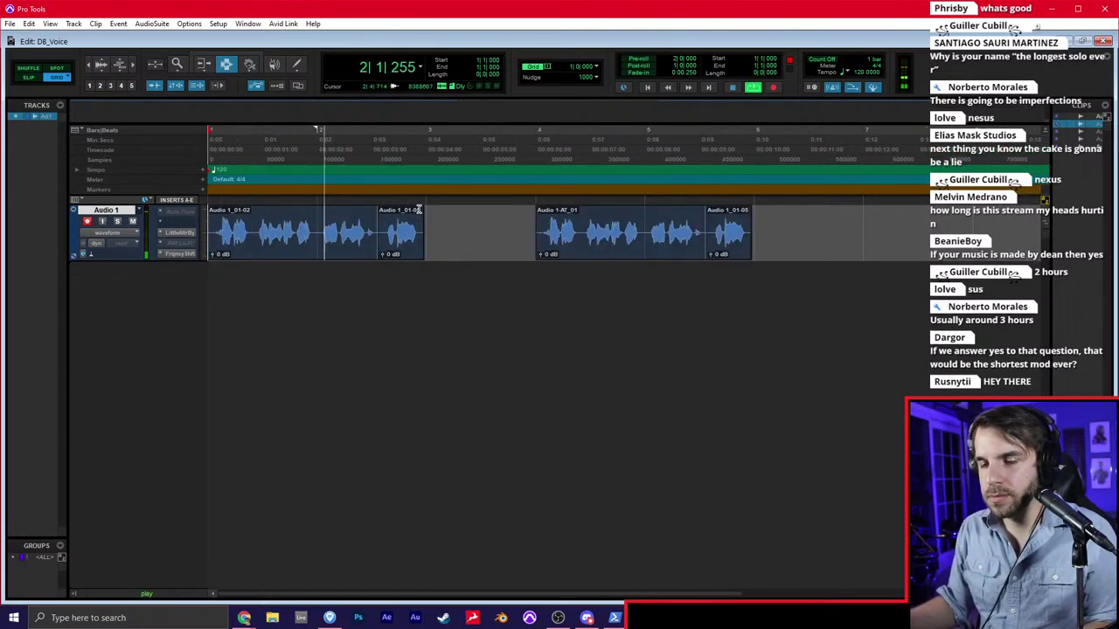
left_click(541, 225)
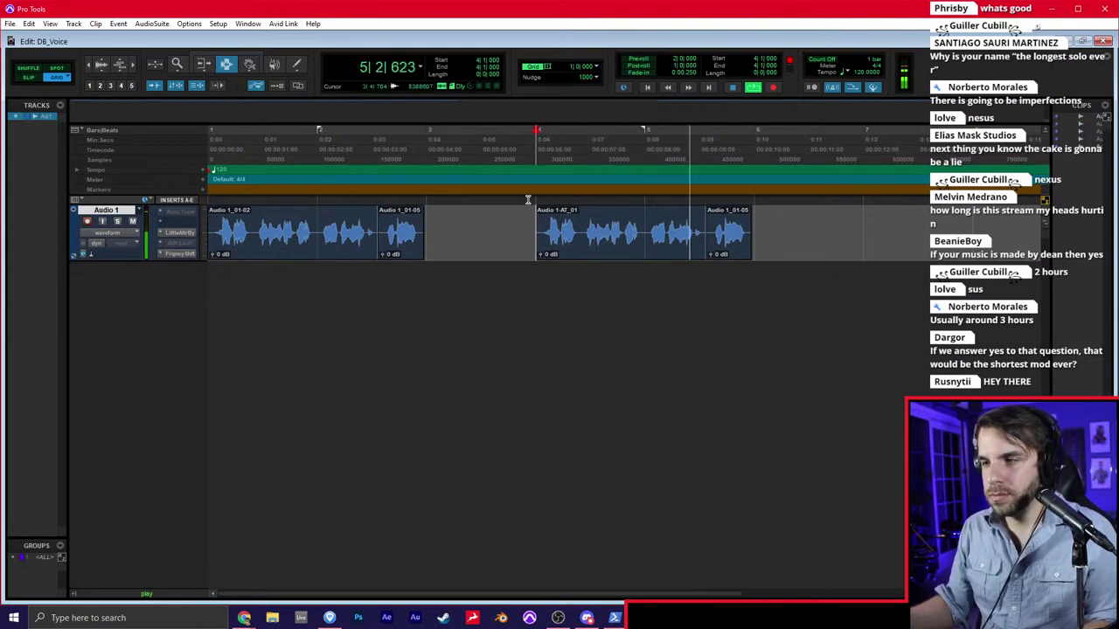
key("space")
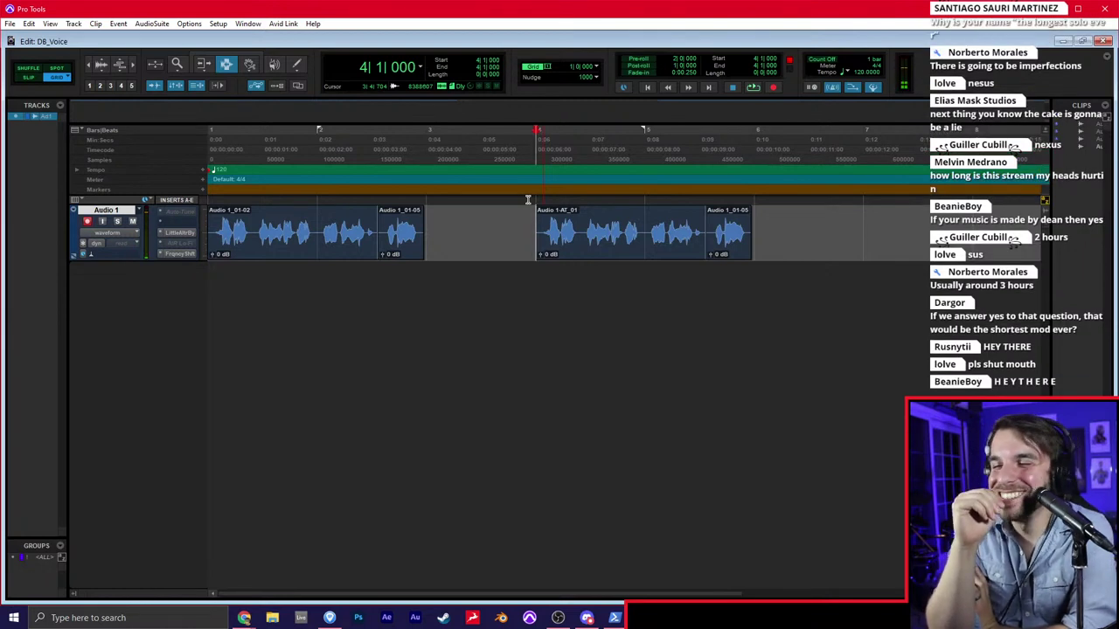
Move Little AlterBoy and the Frequency Shifter above AIR Lo-Fi, and add a second Little AlterBoy in the last insert slot
key("Return")
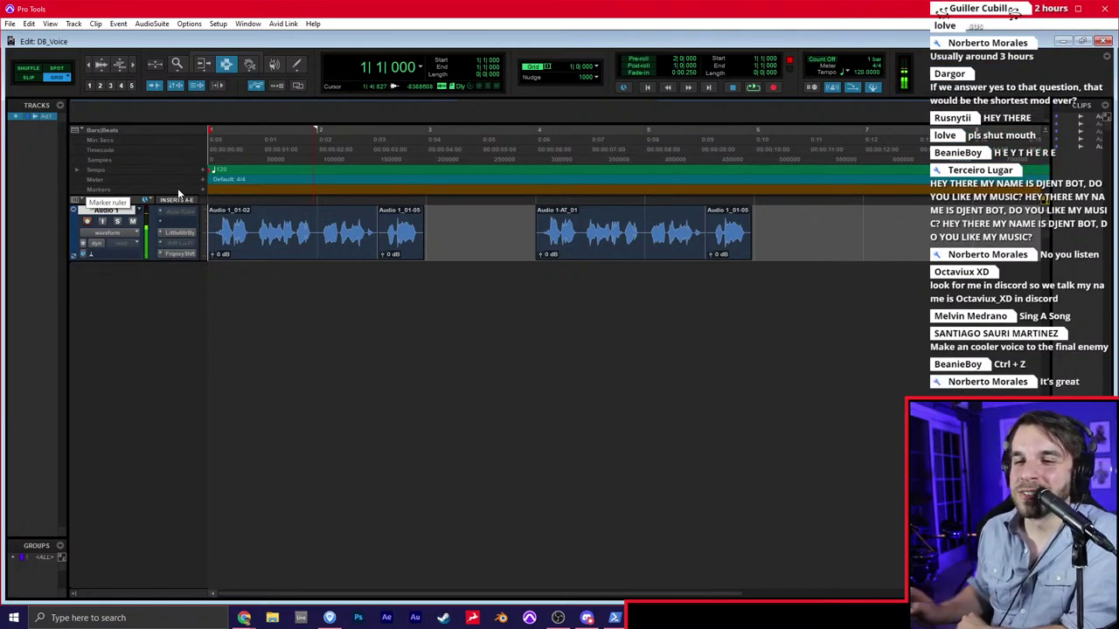
left_click_drag(173, 226, 173, 224)
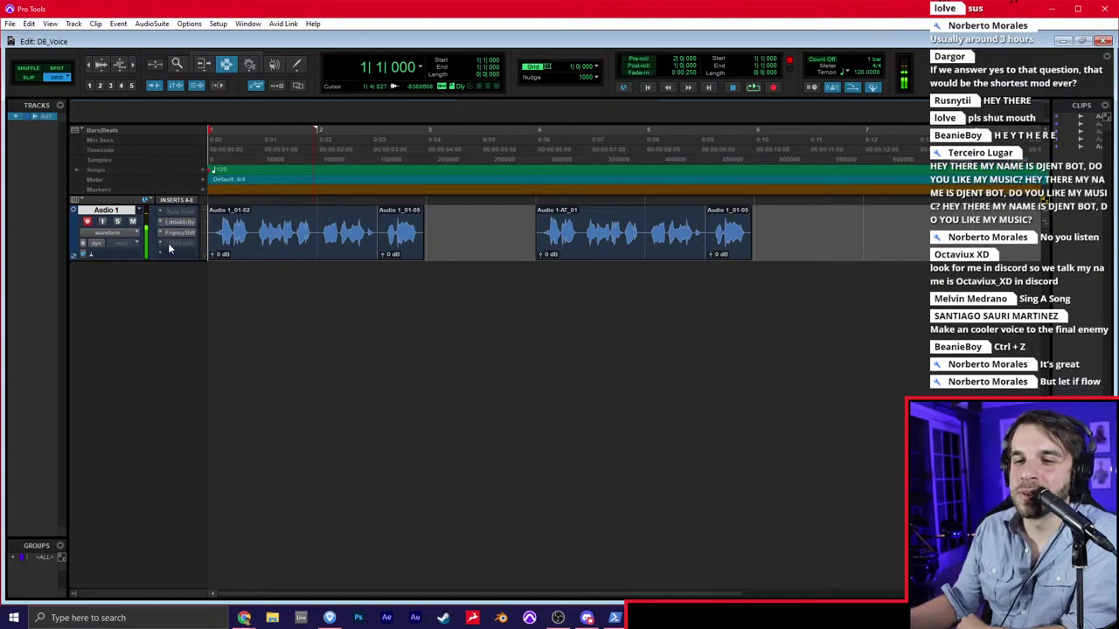
left_click(166, 244)
left_click(163, 245)
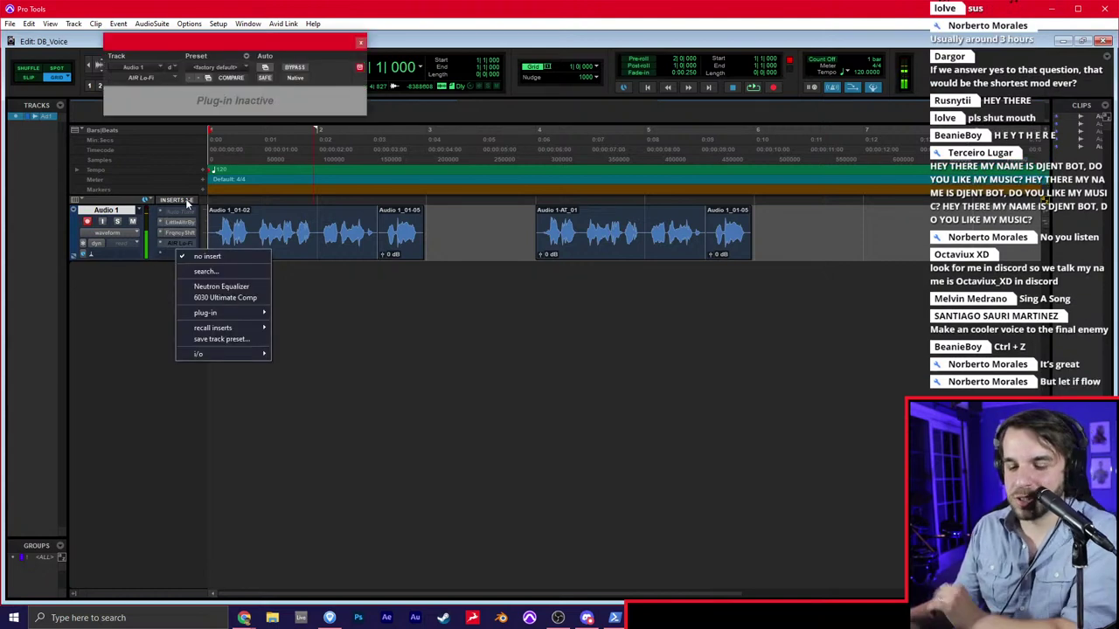
type("salter")
key("Return")
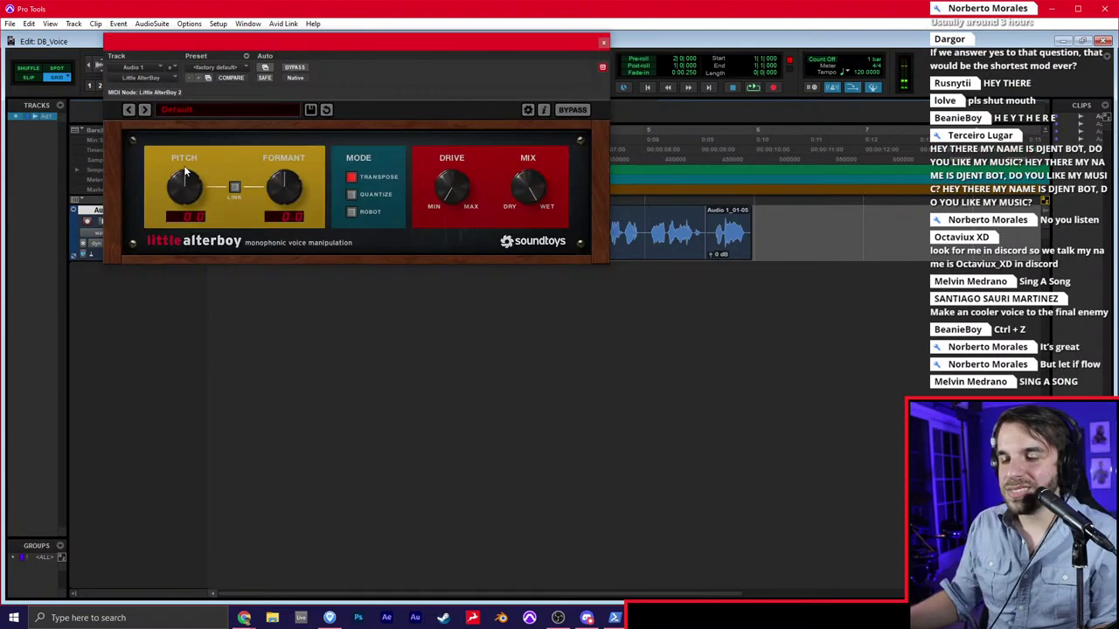
Link pitch and formant in the second Little AlterBoy, lower both to -8.0, and remove that plug-in from the last insert slot
left_click(234, 187)
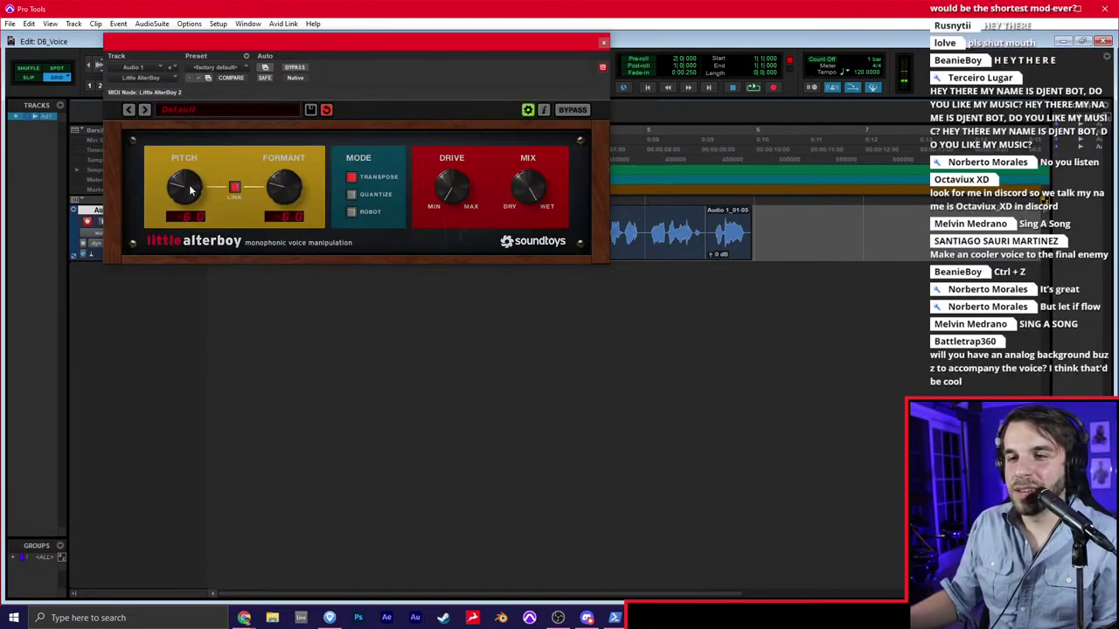
left_click_drag(192, 188, 186, 191)
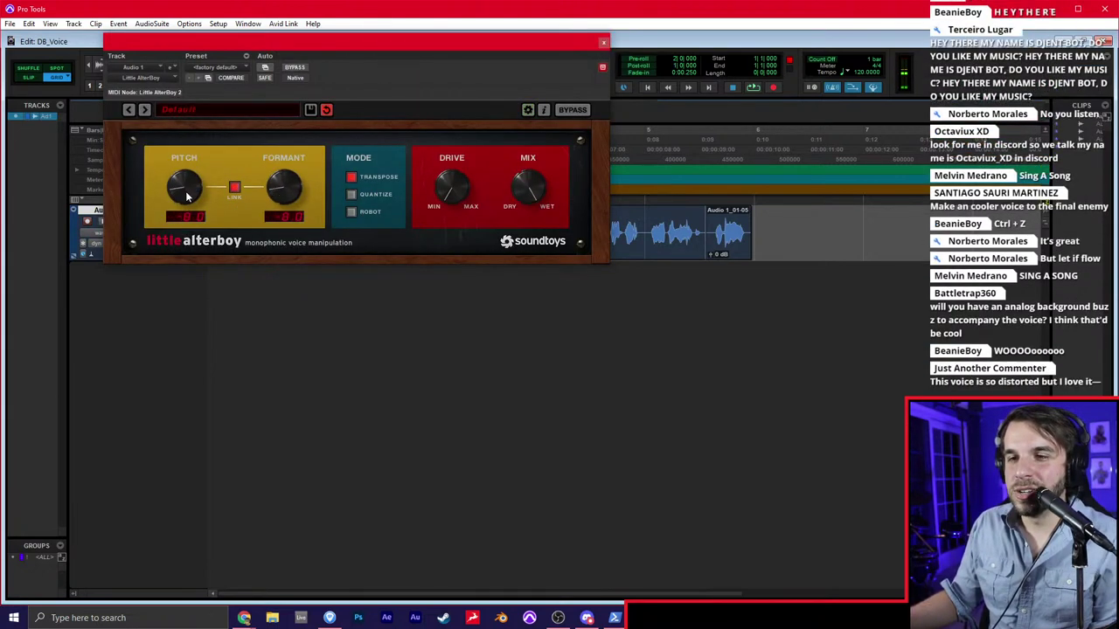
left_click(601, 43)
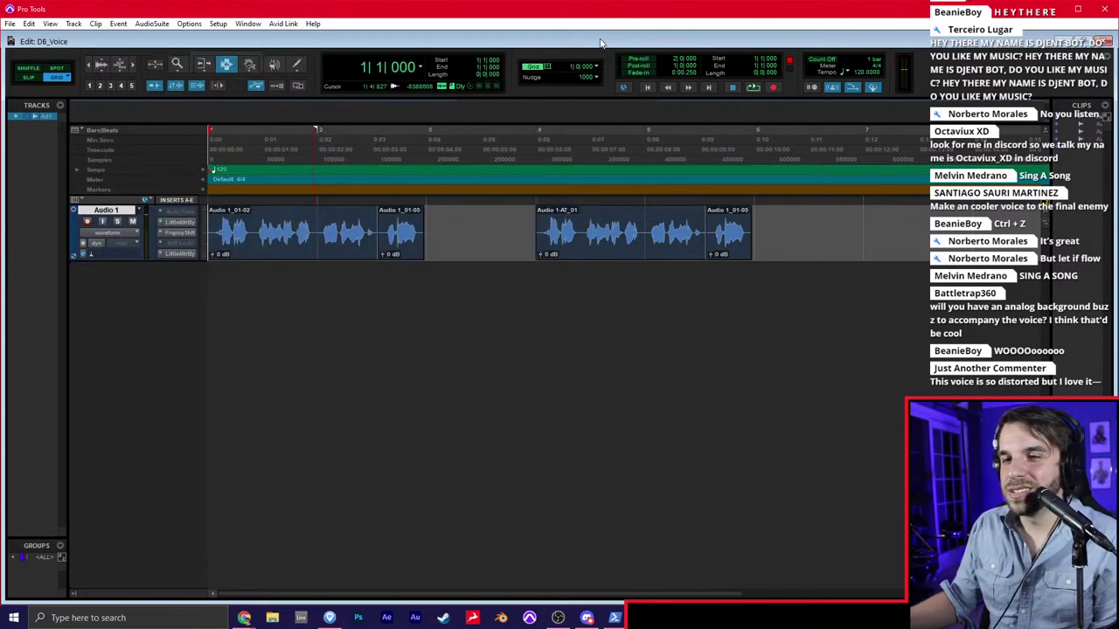
left_click(160, 254)
left_click(169, 257)
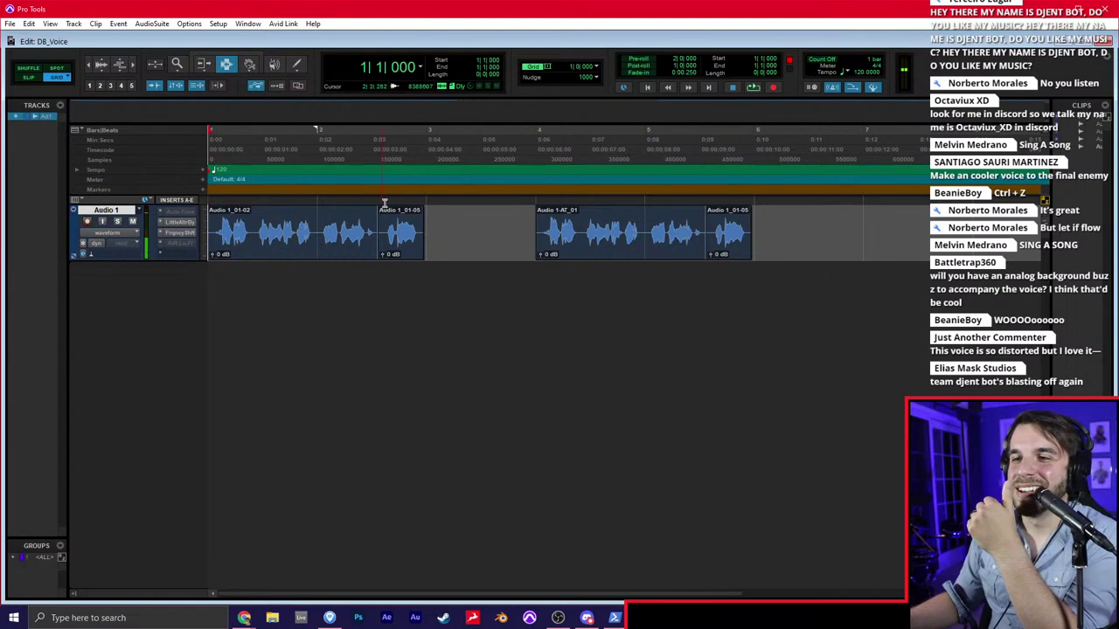
left_click(439, 216)
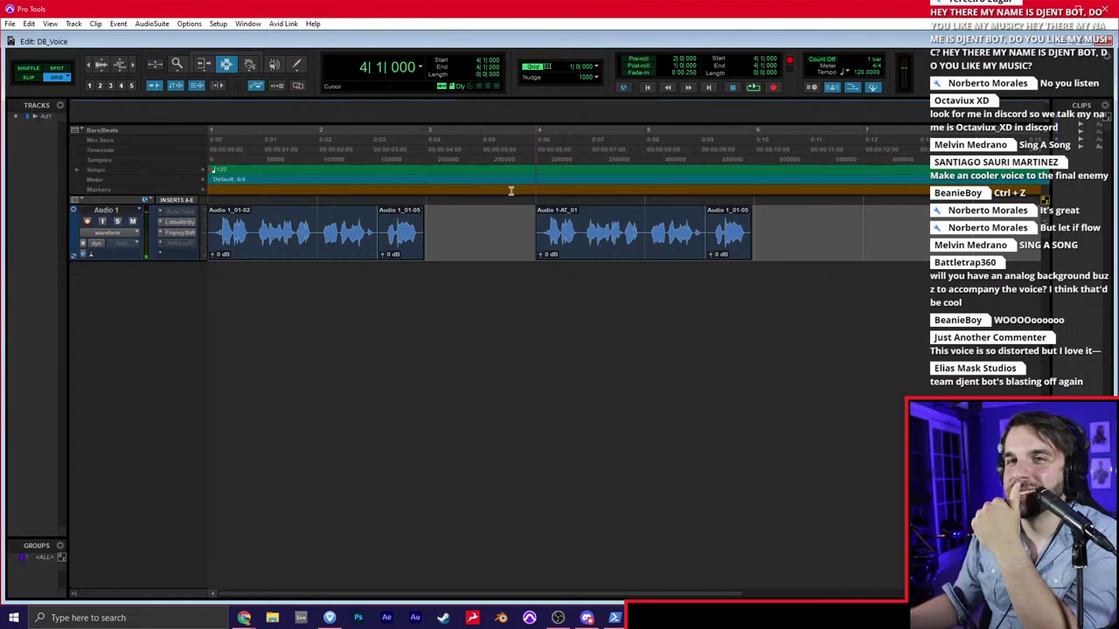
left_click(620, 216)
left_click(773, 215)
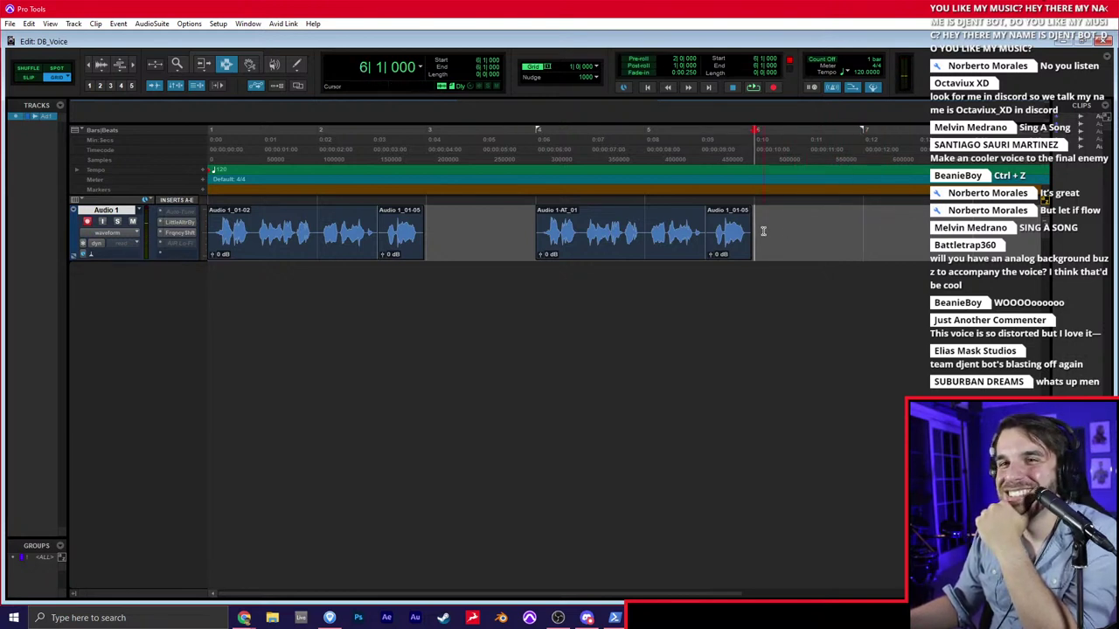
left_click(459, 220)
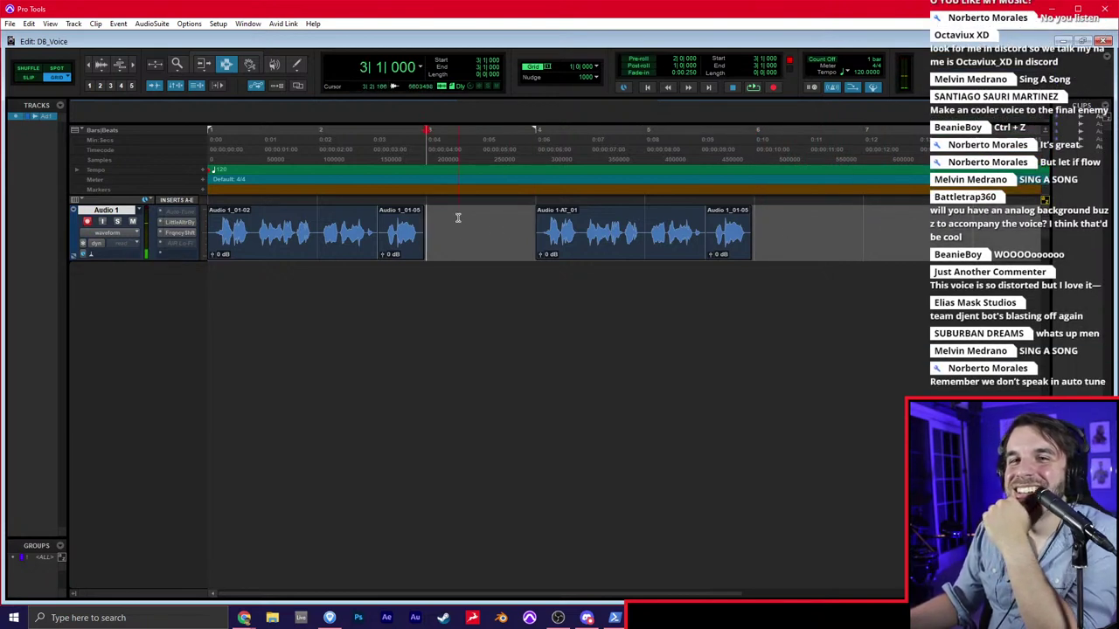
Make the Little AlterBoy and Frequency Shifter inserts on Audio 1 inactive to hear the voice without them
right_click(175, 222)
left_click(183, 237)
right_click(175, 231)
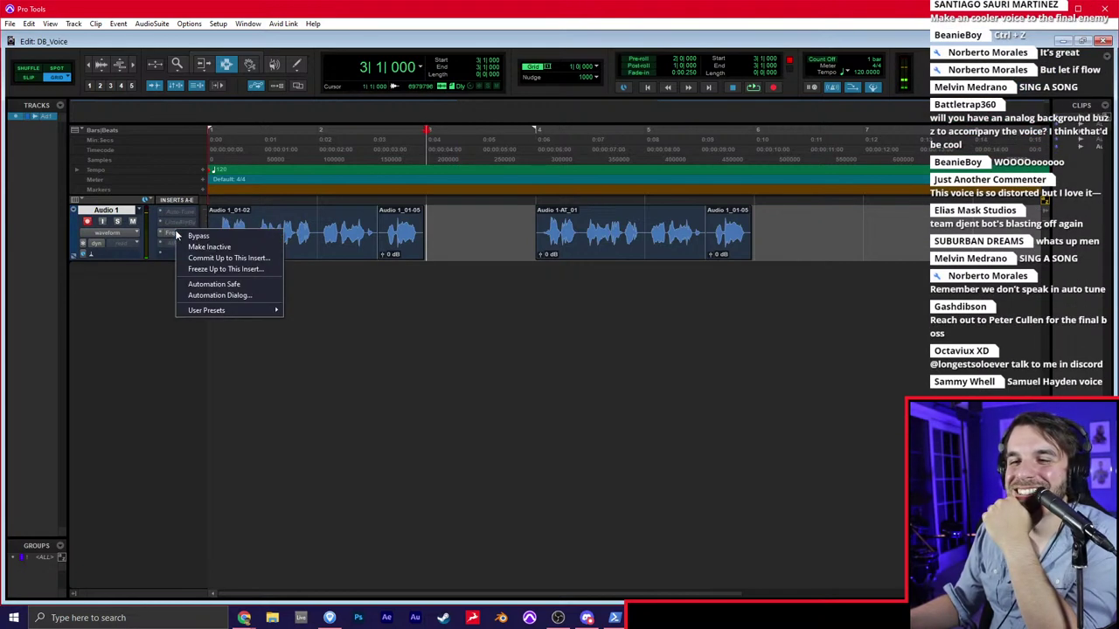
left_click(183, 248)
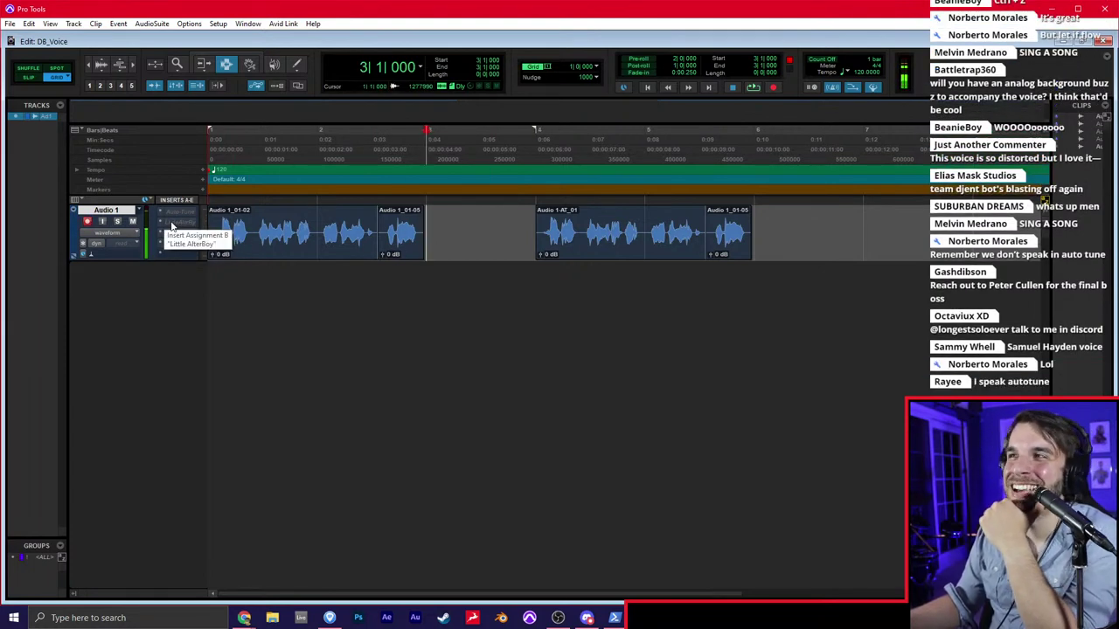
left_click_drag(428, 229, 544, 224)
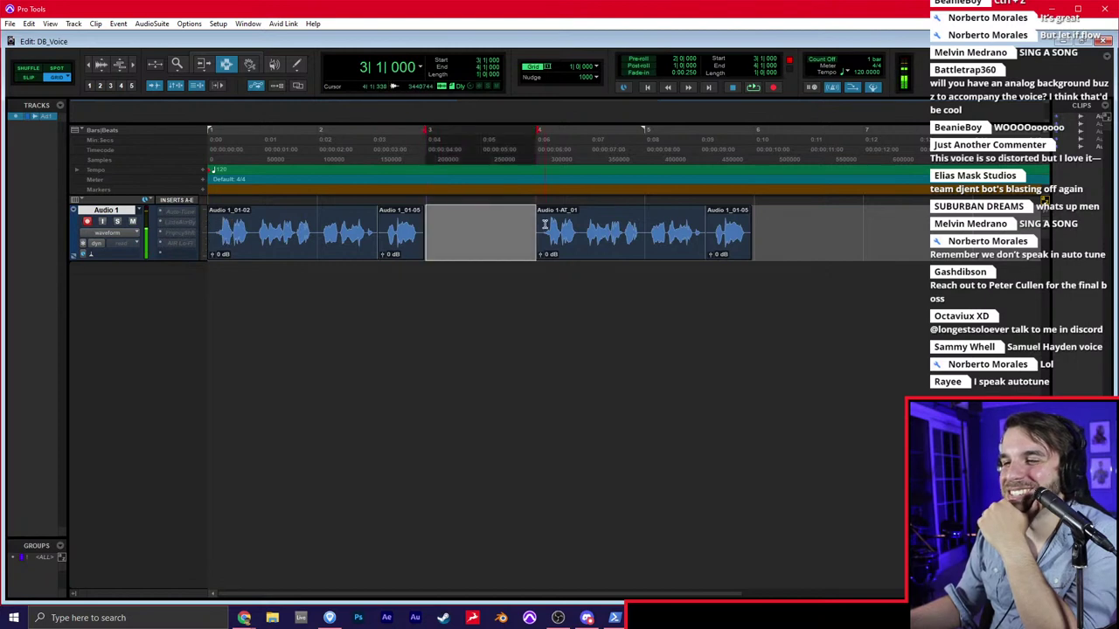
double_click(761, 210)
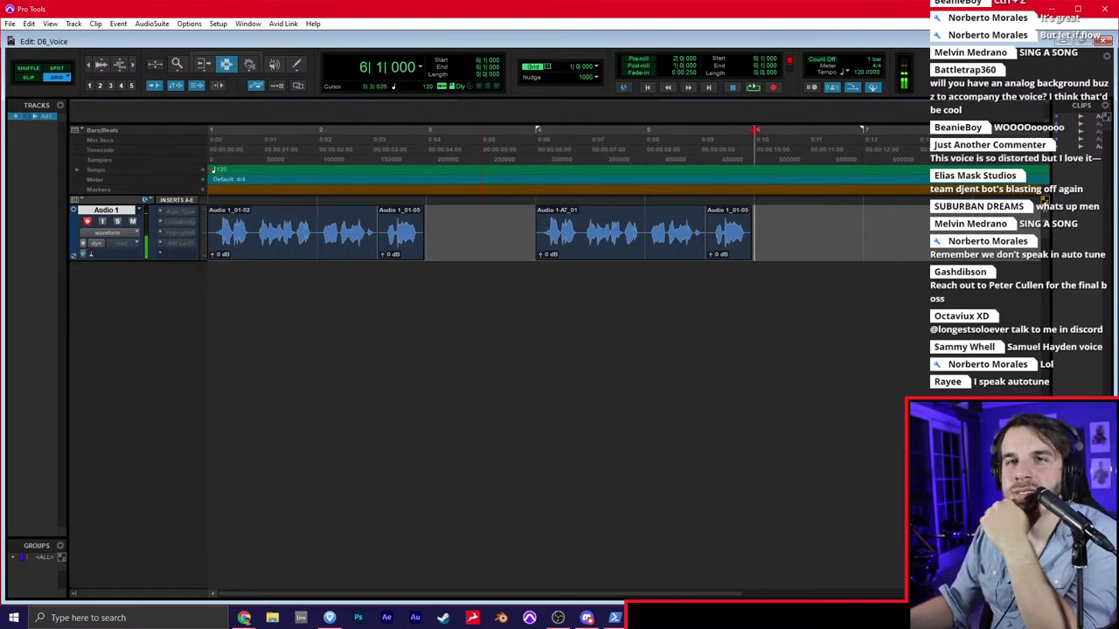
double_click(448, 234)
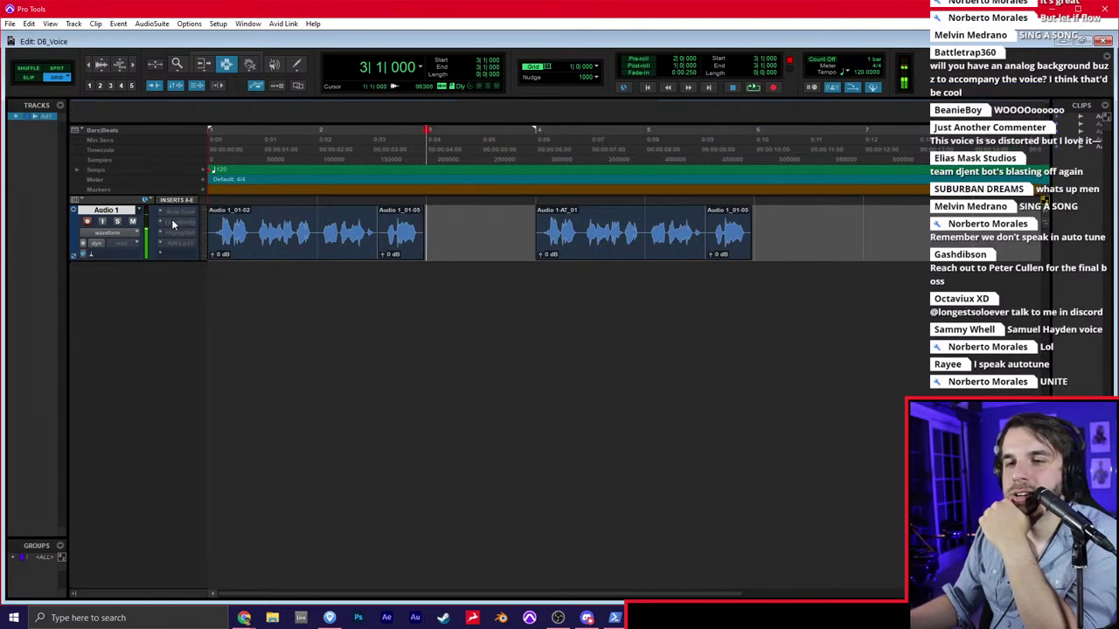
Make the Little AlterBoy and Frequency Shifter inserts on Audio 1 active again
right_click(175, 221)
left_click(193, 237)
right_click(183, 233)
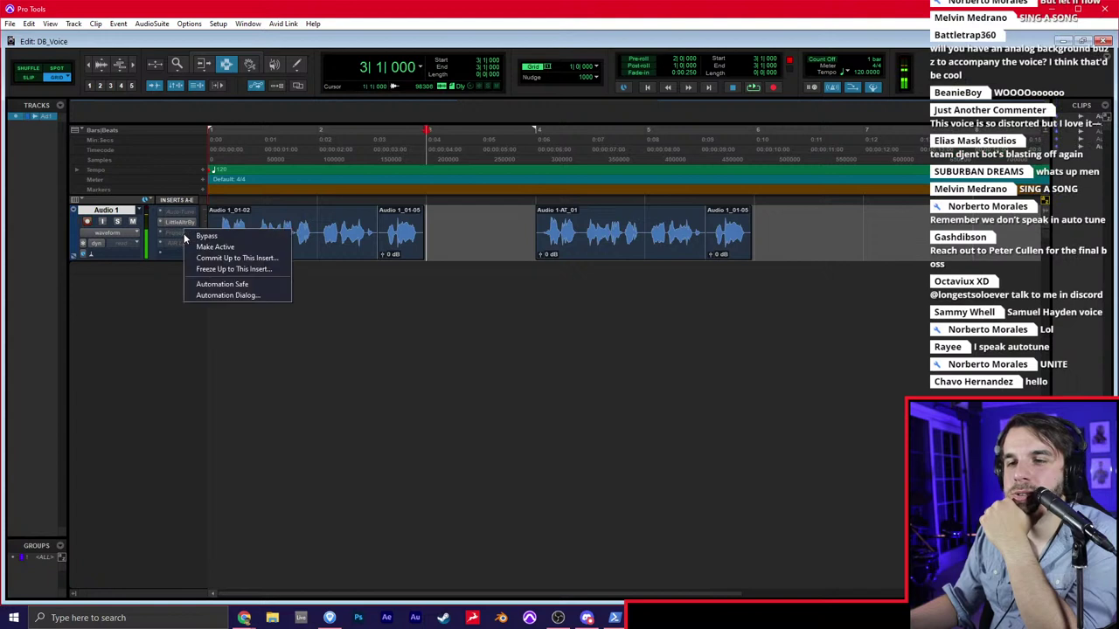
left_click(214, 248)
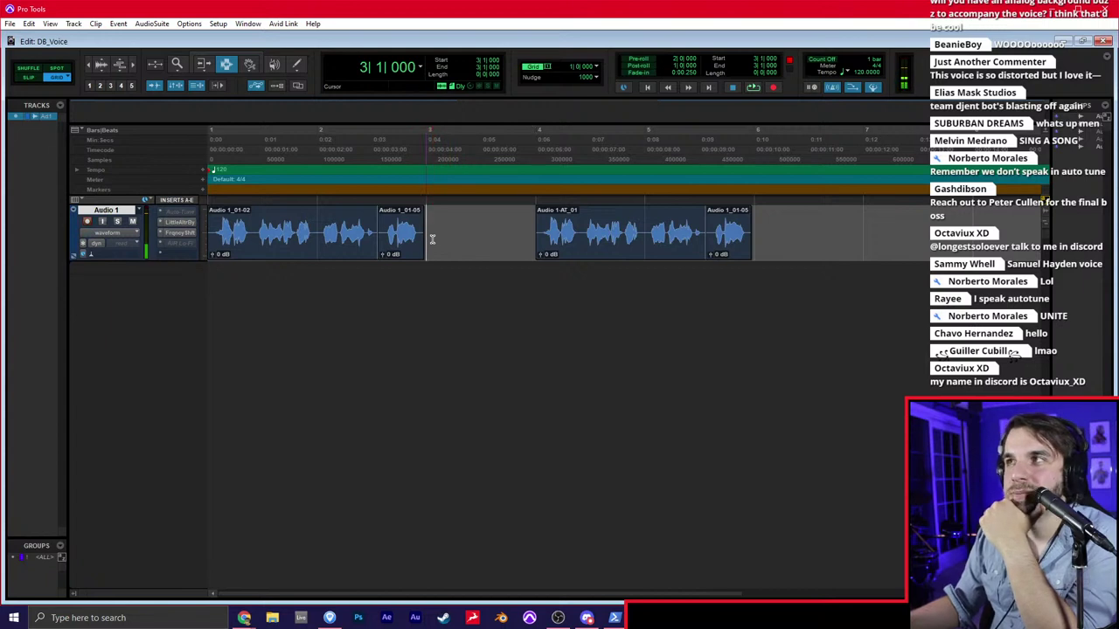
Save the session and disarm recording on the Audio 1 track
left_click(9, 23)
left_click(26, 96)
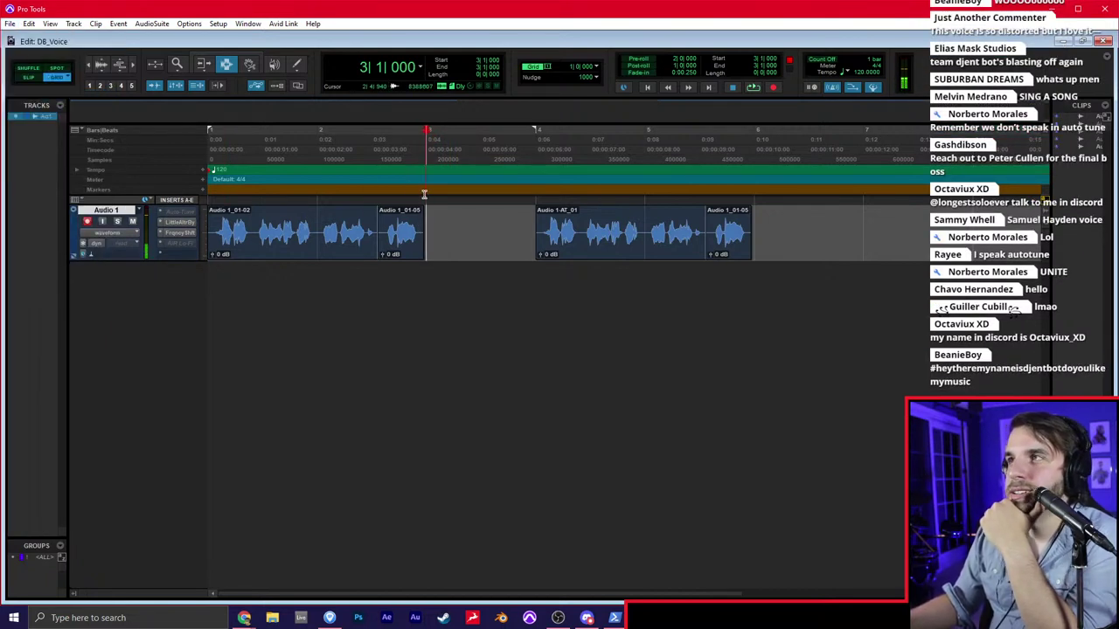
left_click(87, 222)
Switch to the Discrete interface's control panel and raise the Preamp 3 fader in the Headphones 2 mix to 0 dB
left_click(643, 617)
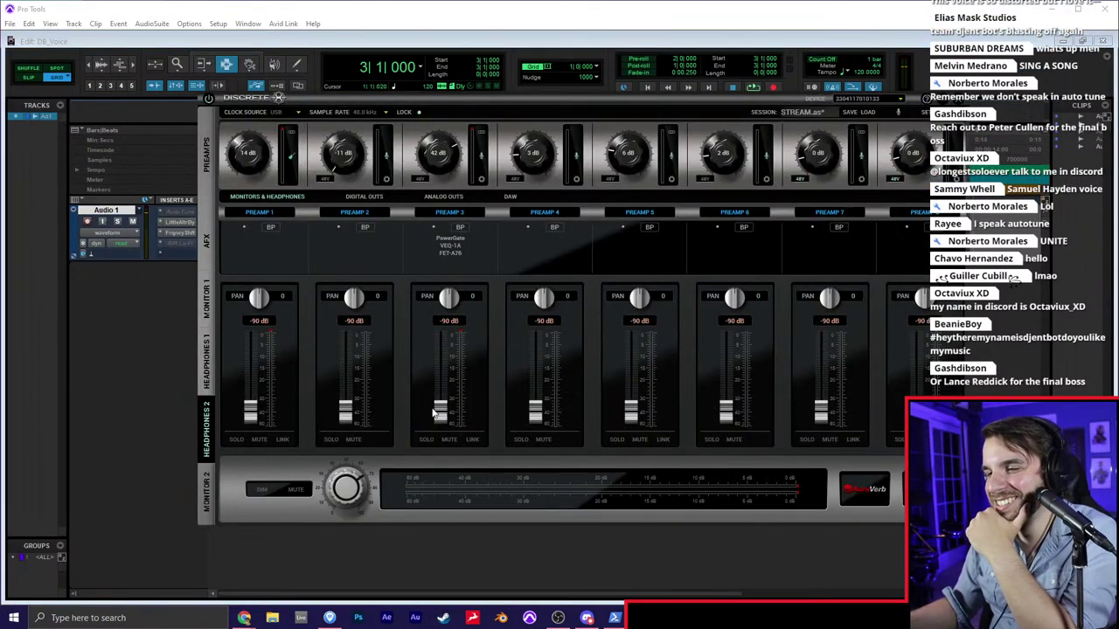
left_click_drag(435, 412, 437, 240)
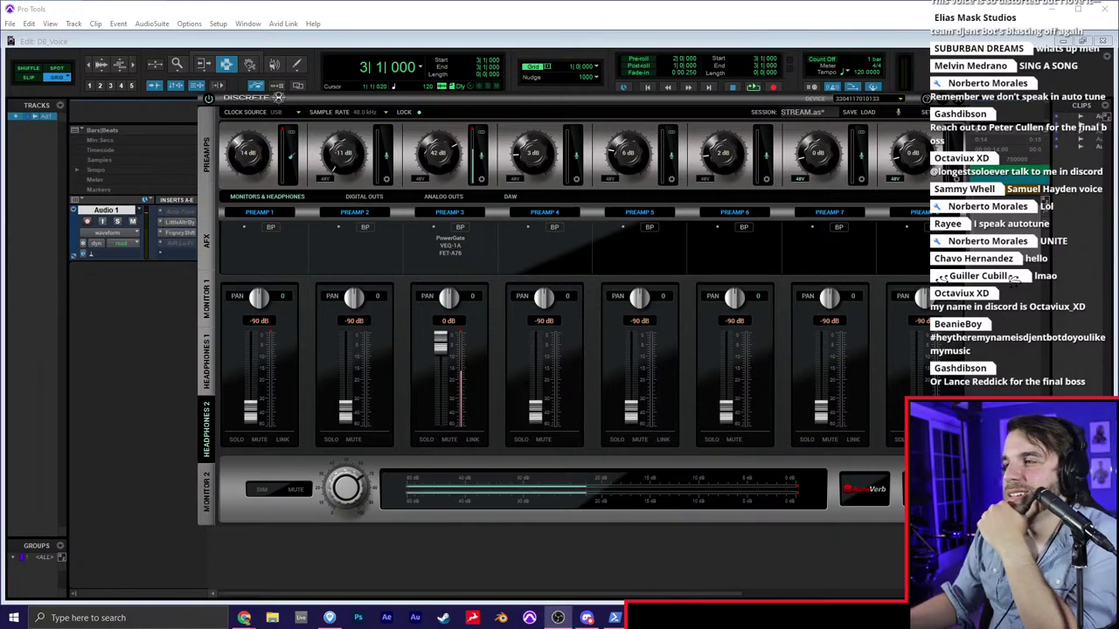
key("alt+Tab")
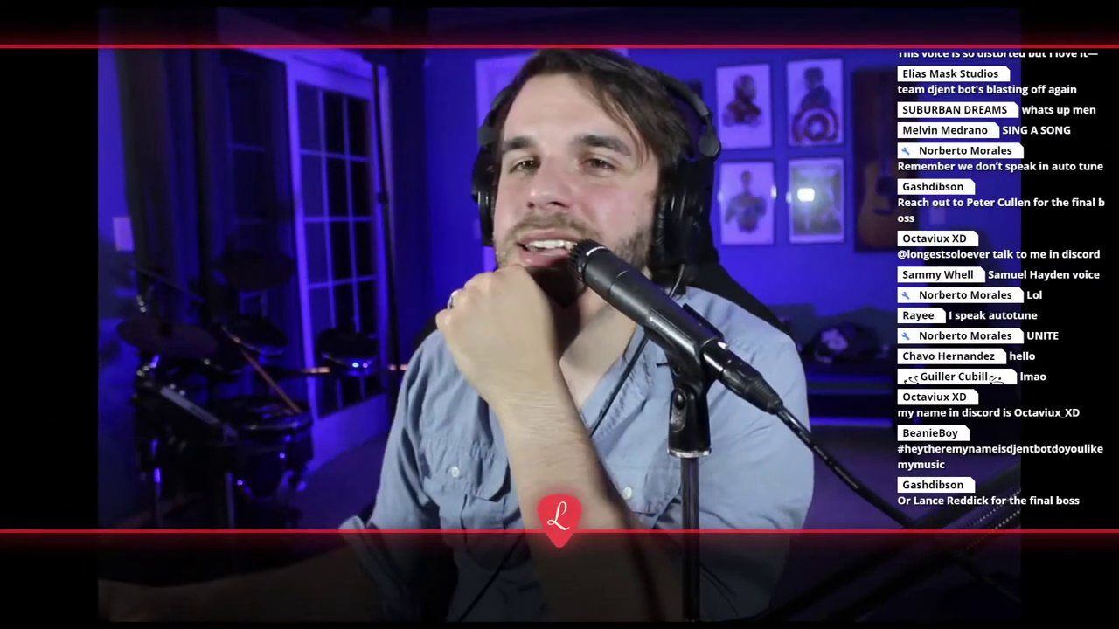